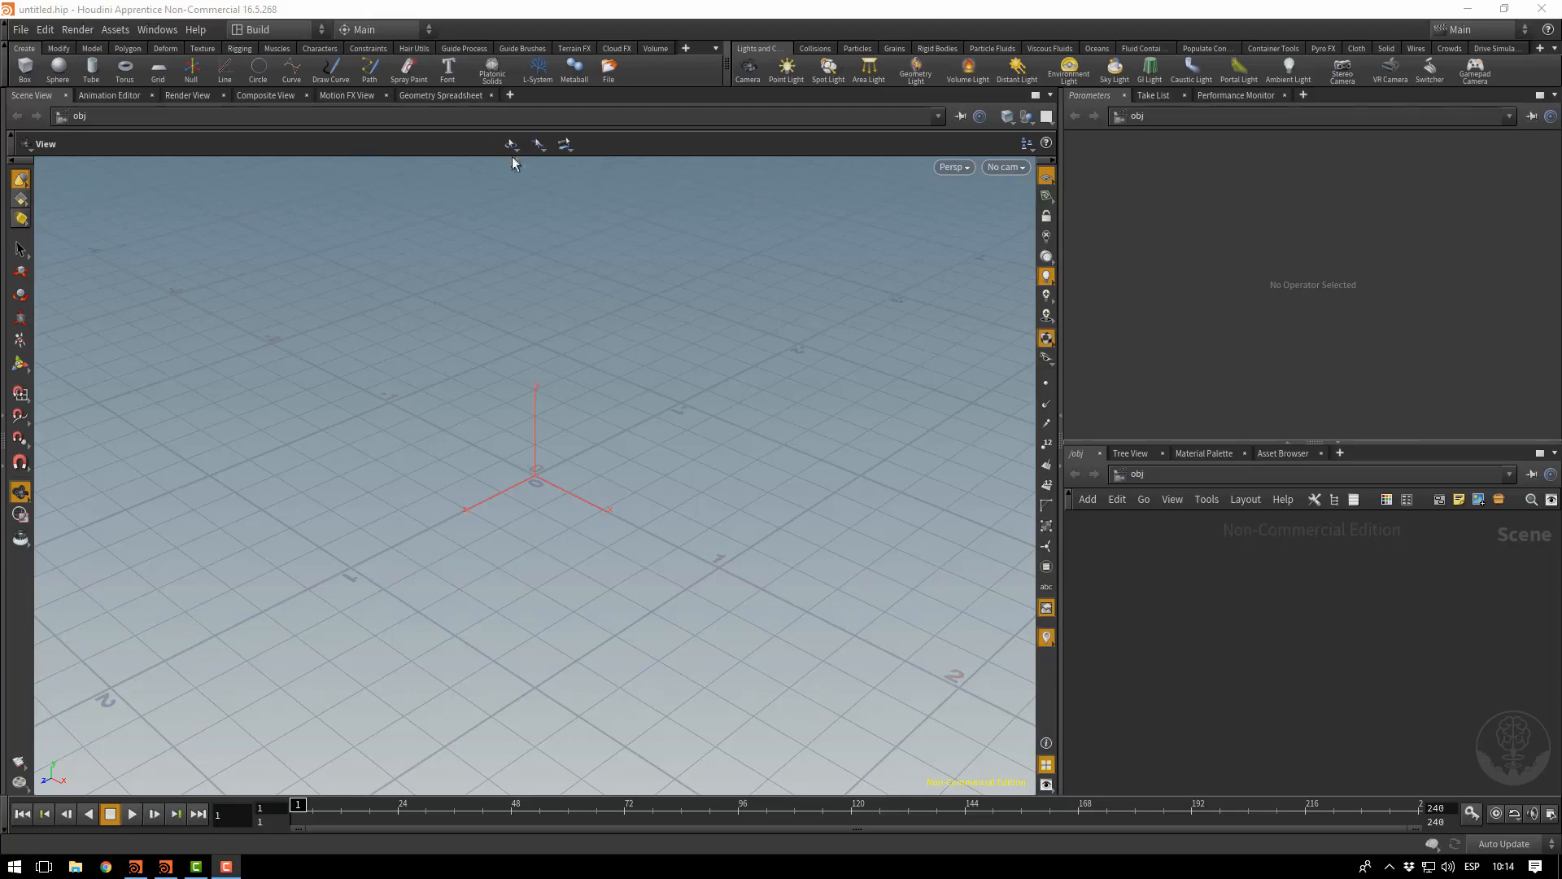
Save the scene as Week6_explosion_EN_v01.hipnc in the G:/Cursos/Proyecto/Week6 folder
click(19, 33)
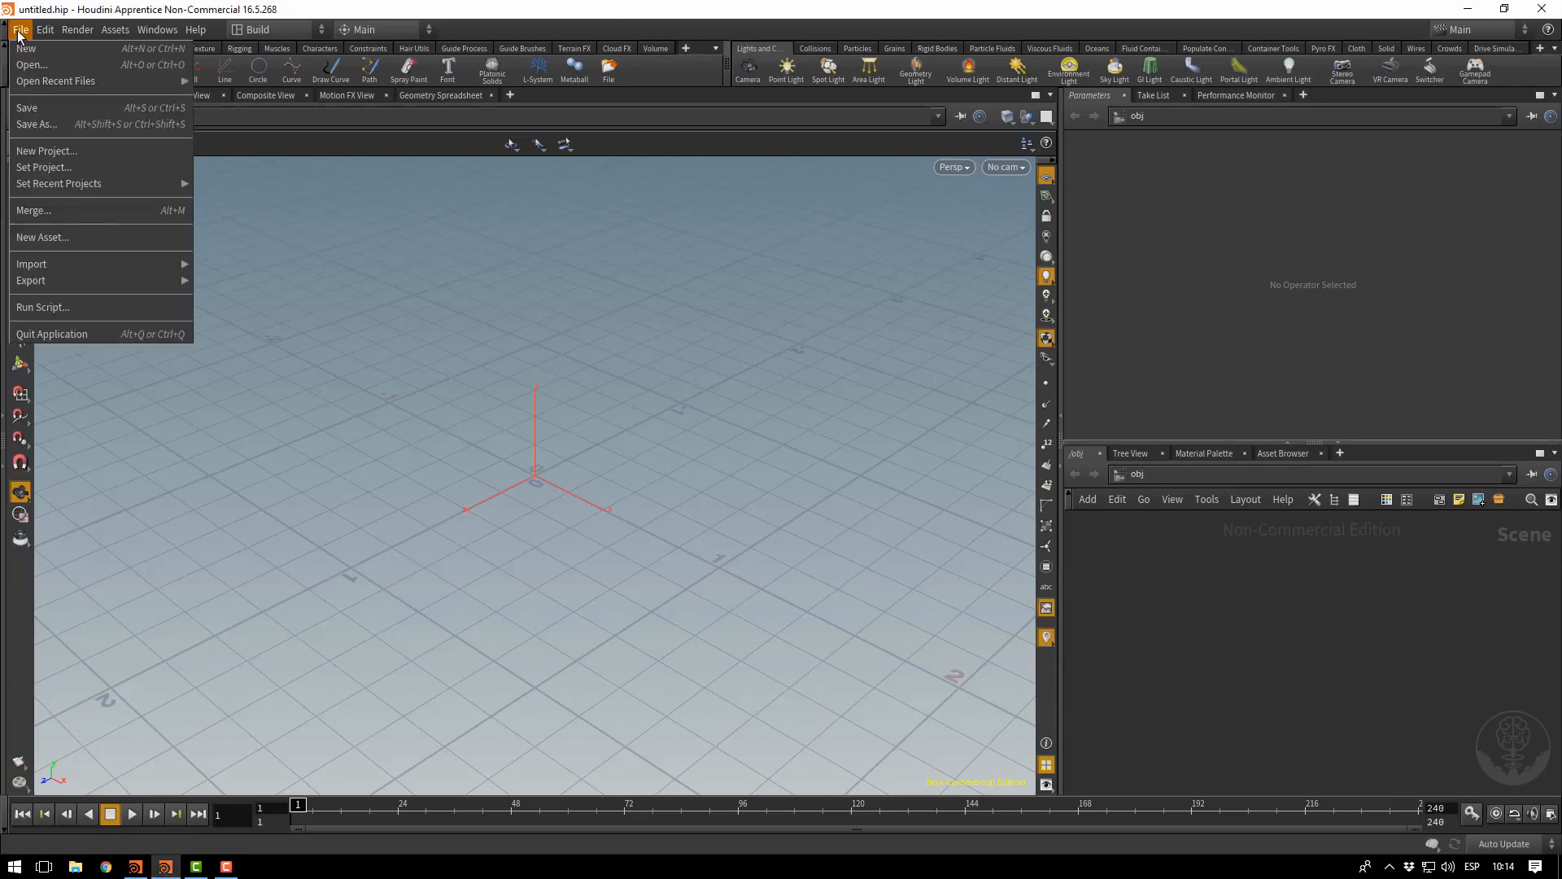
click(50, 128)
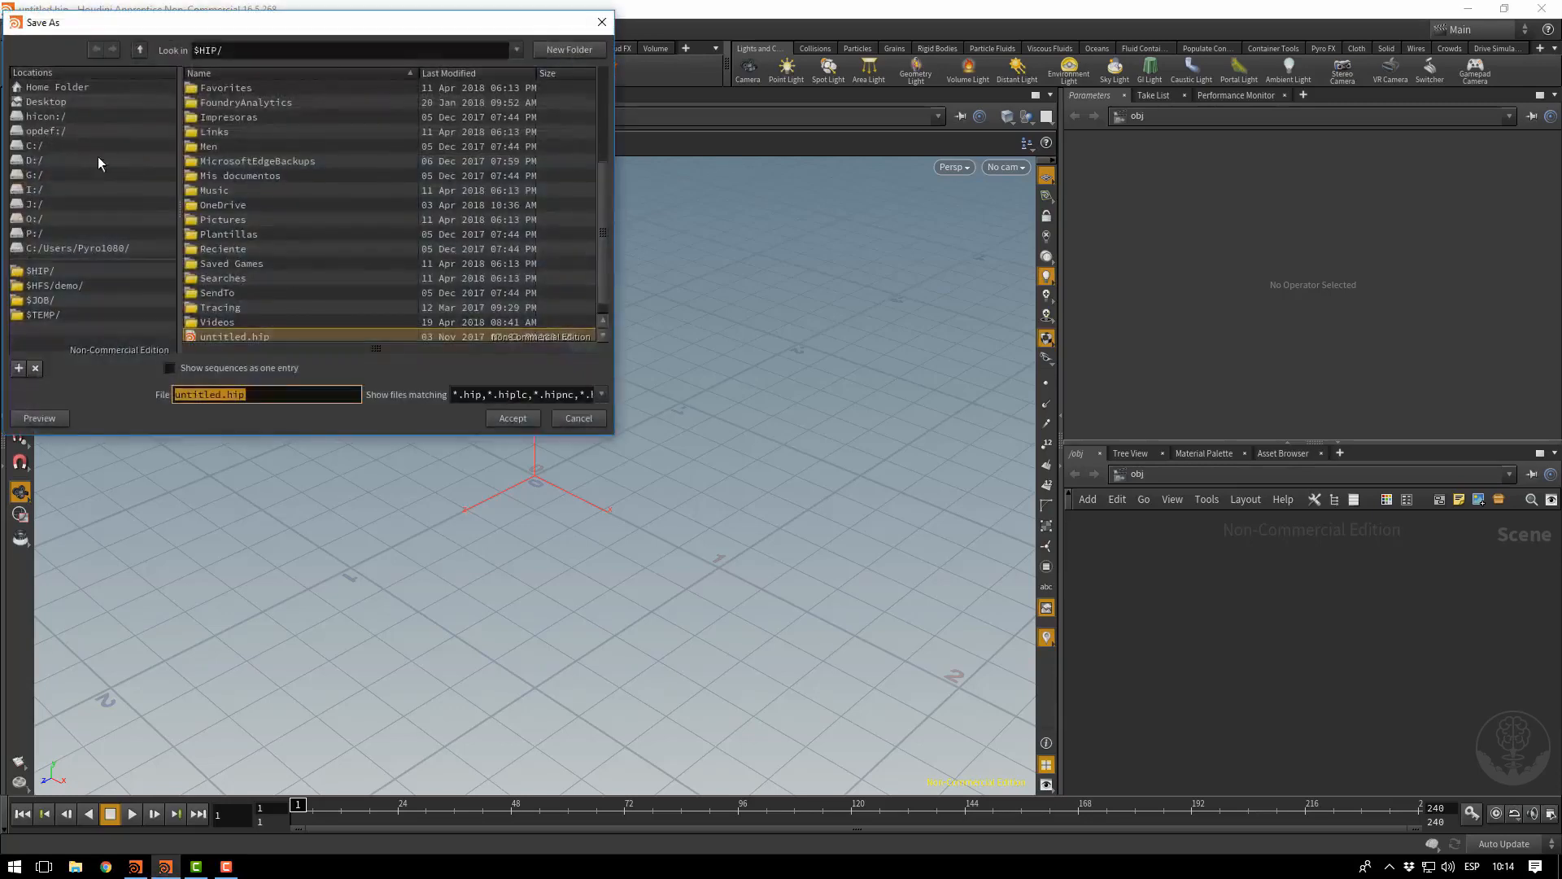
click(65, 174)
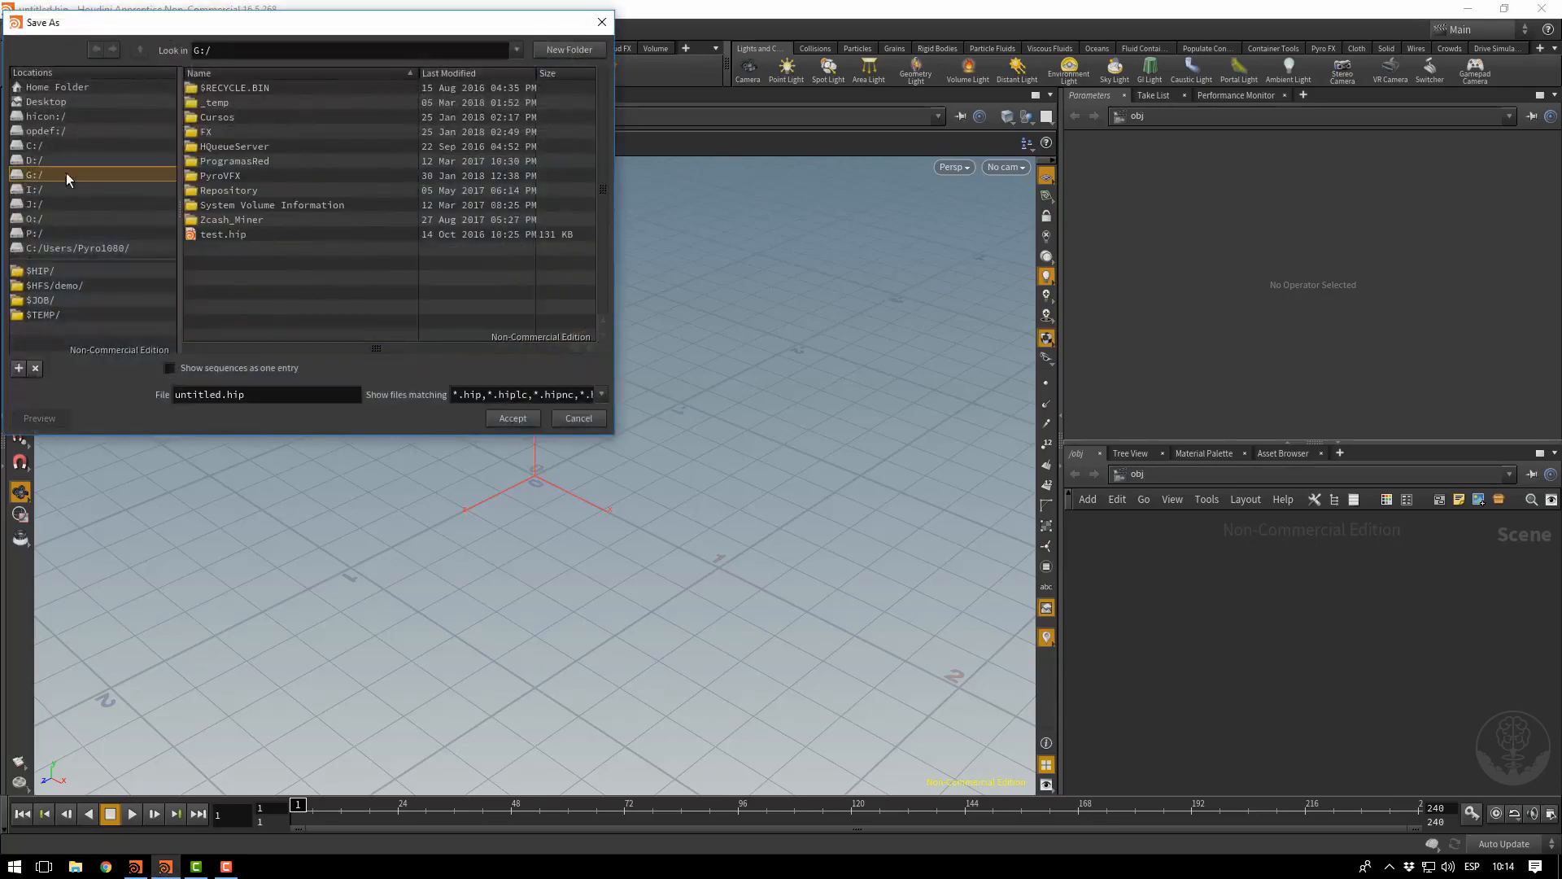
double_click(205, 116)
double_click(209, 103)
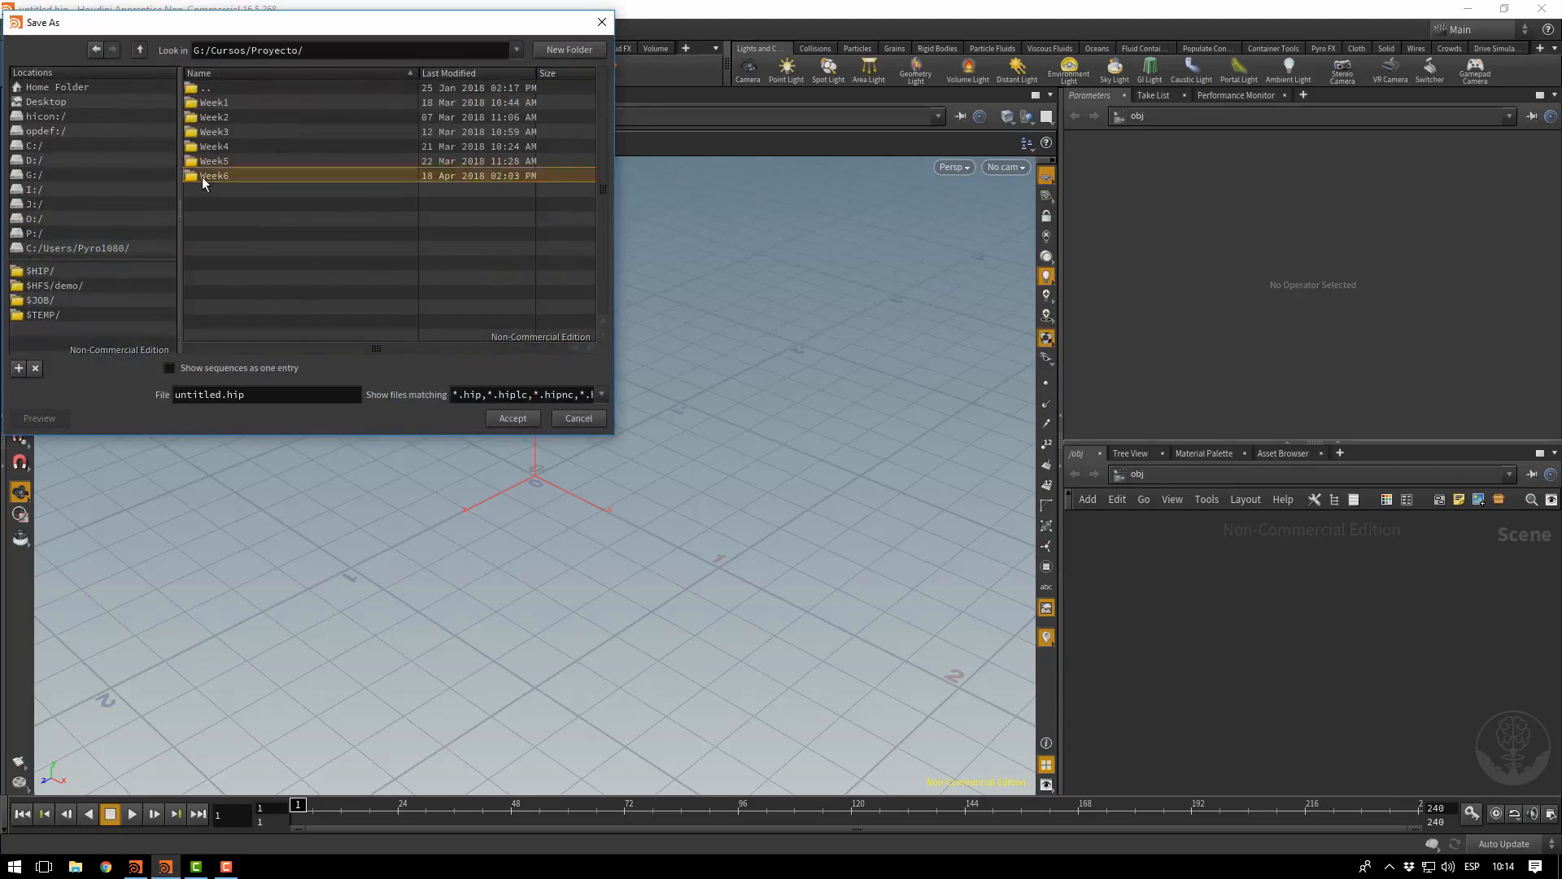
double_click(202, 176)
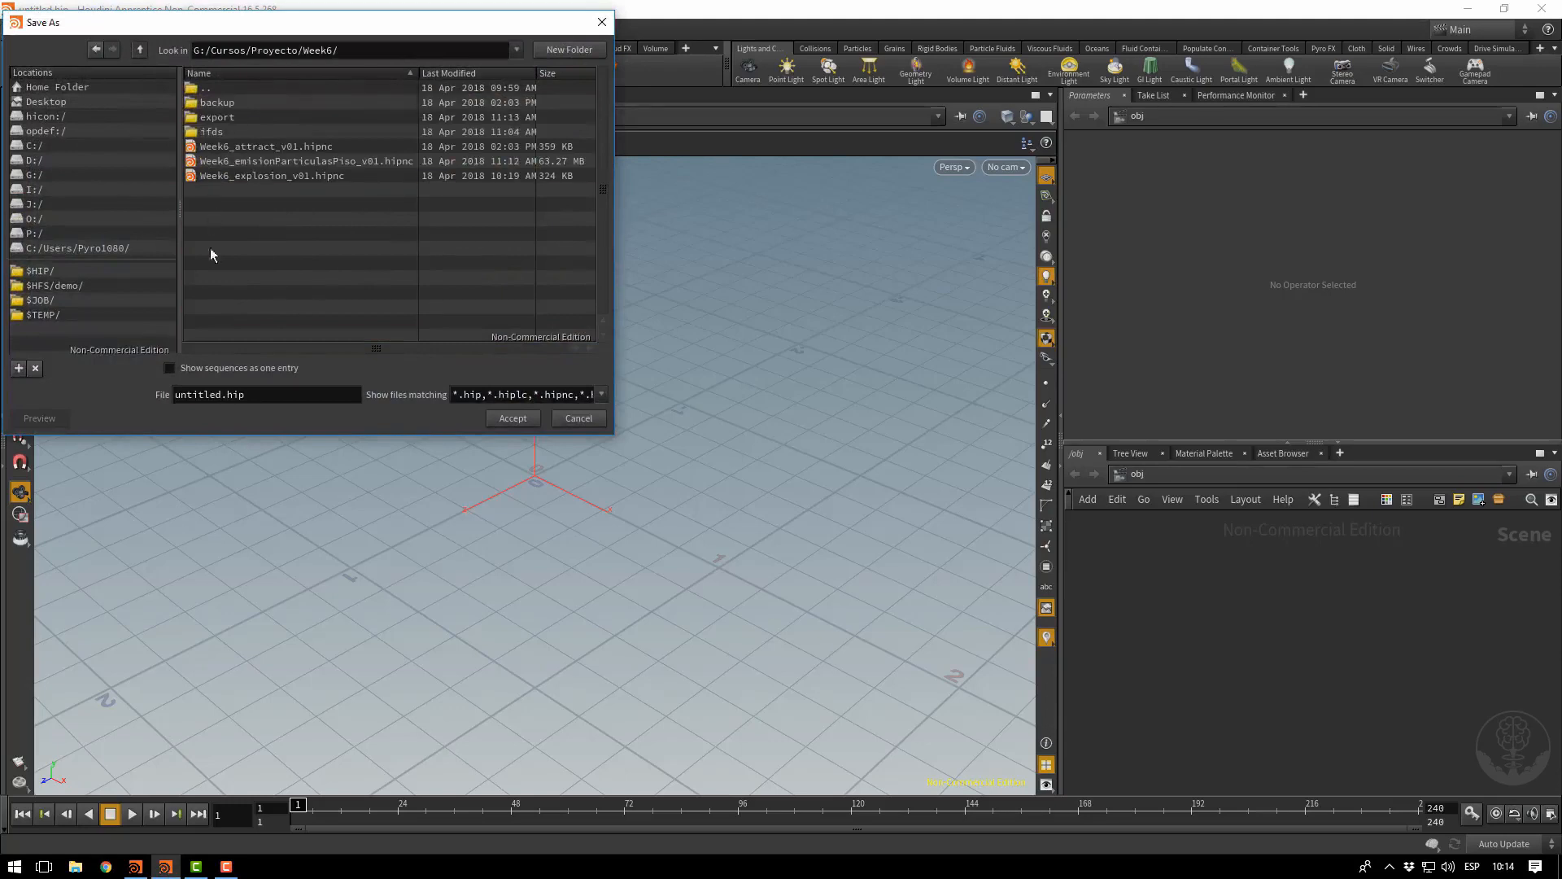
click(238, 162)
click(234, 176)
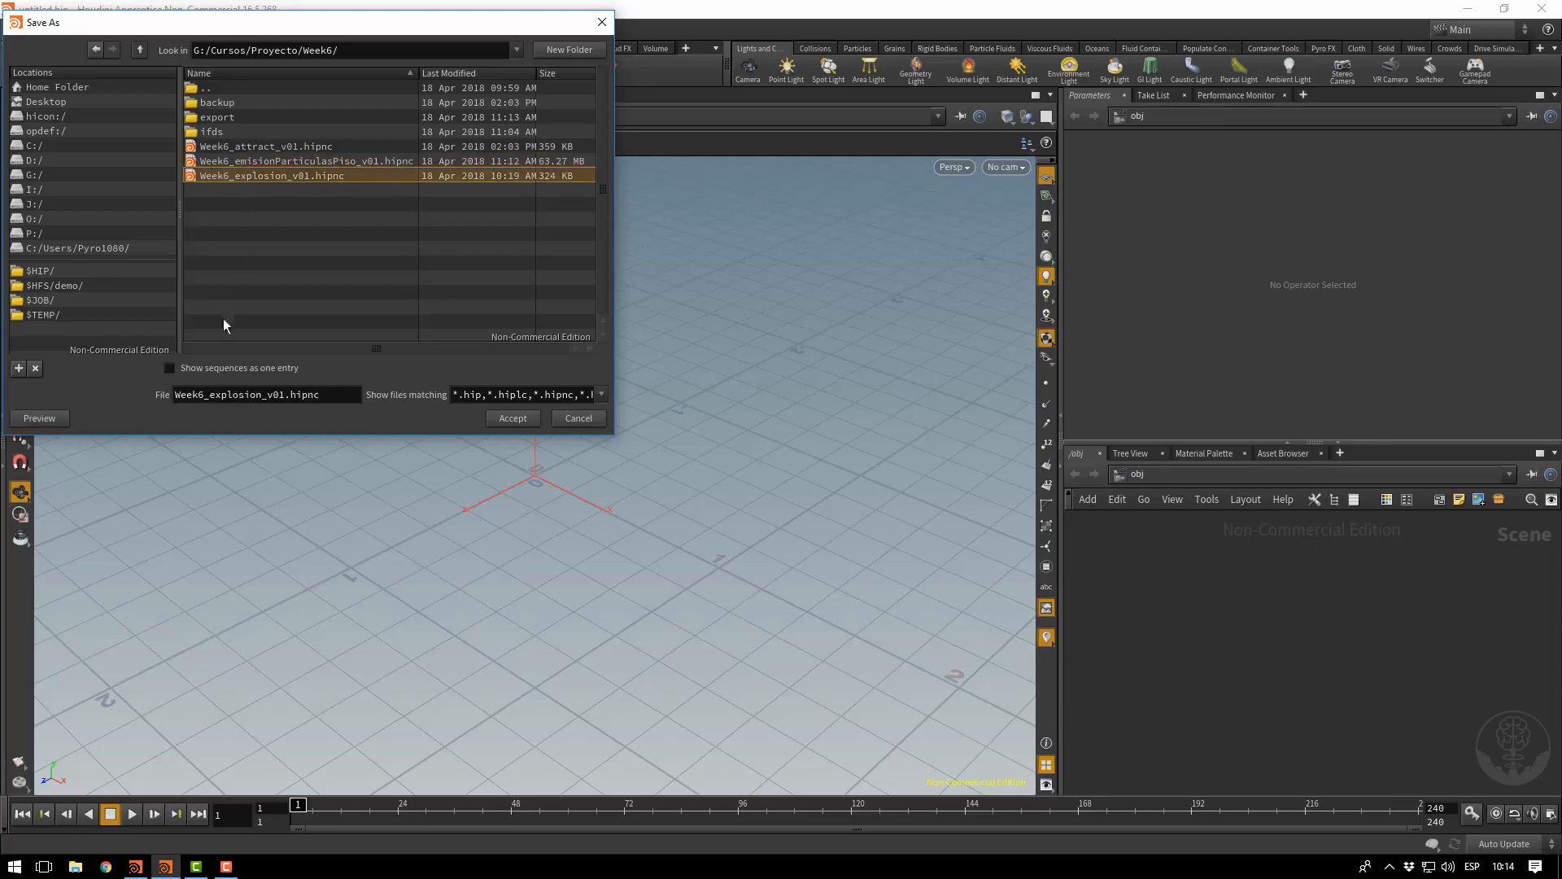
click(260, 396)
text(_EN)
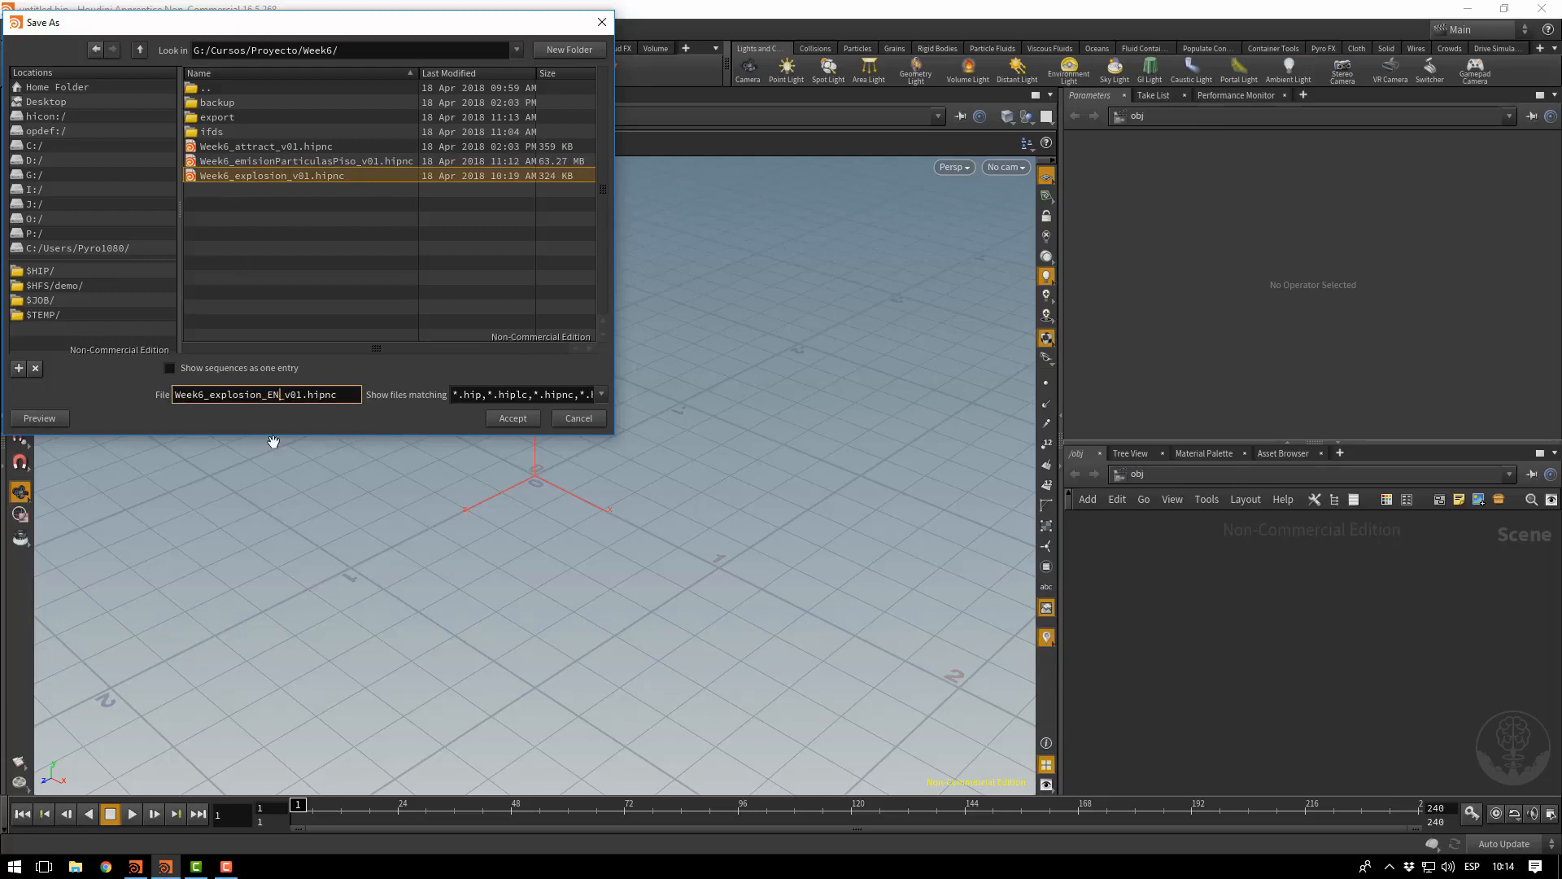
key(Return)
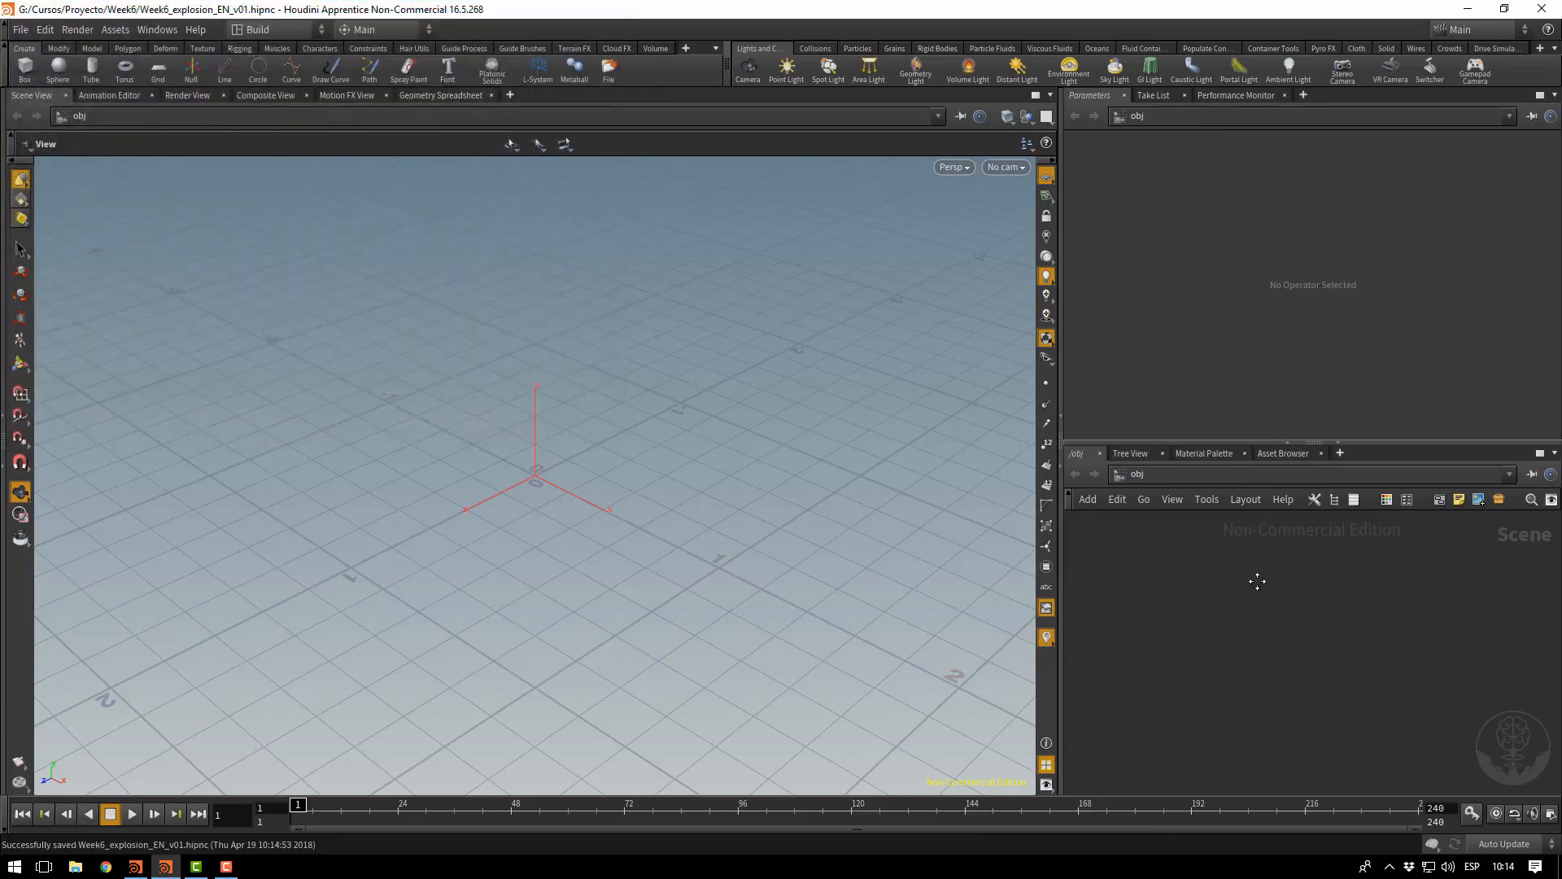
Add a Geometry object to the scene and rename it Emitter
key(Tab)
text(geo)
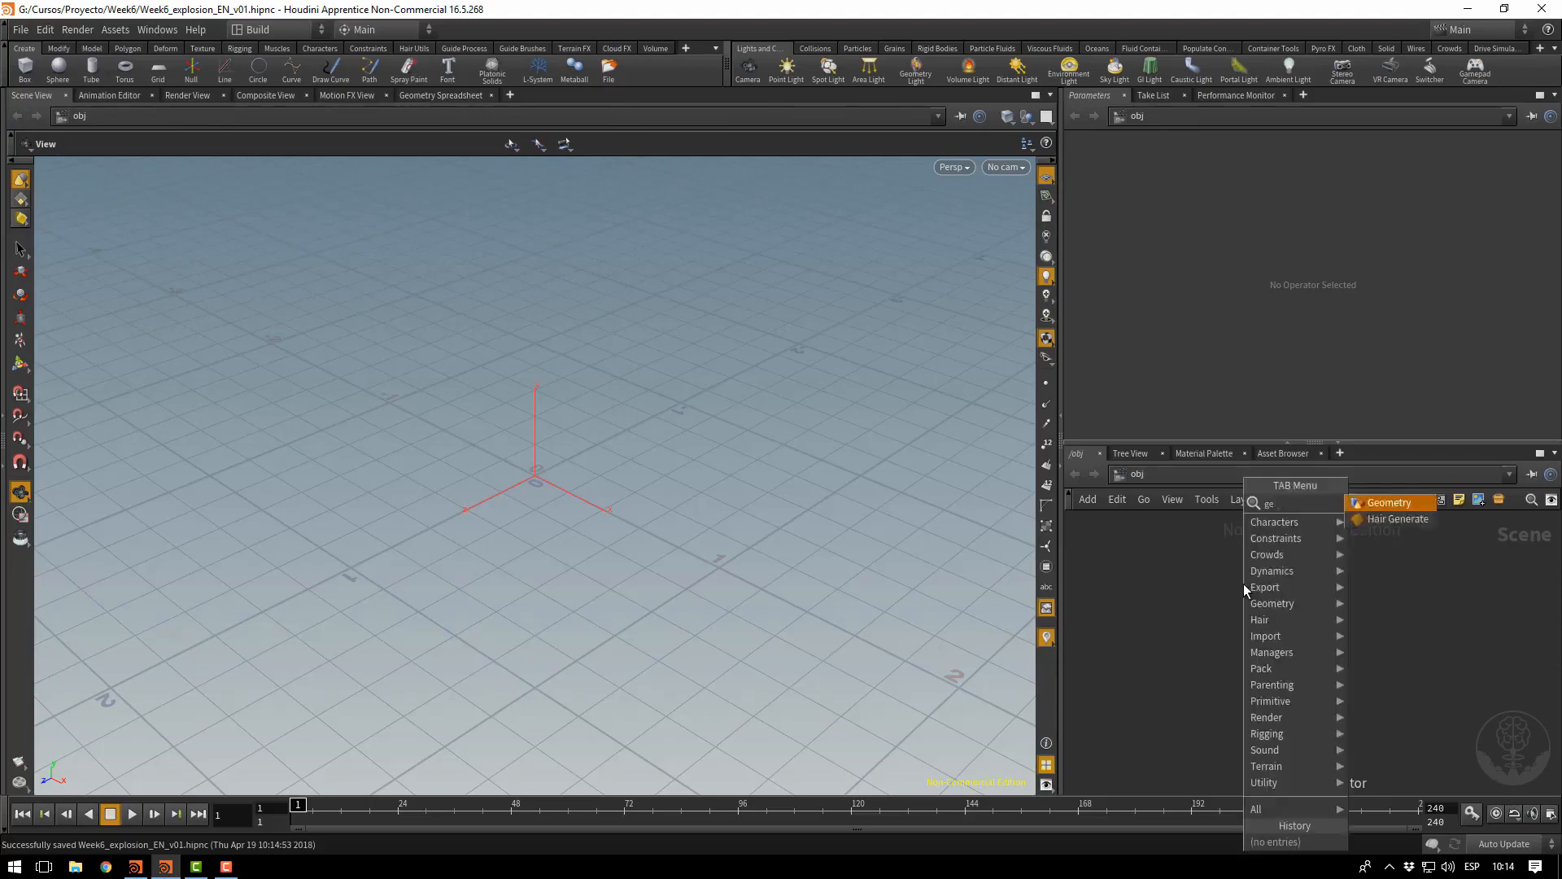
key(Return)
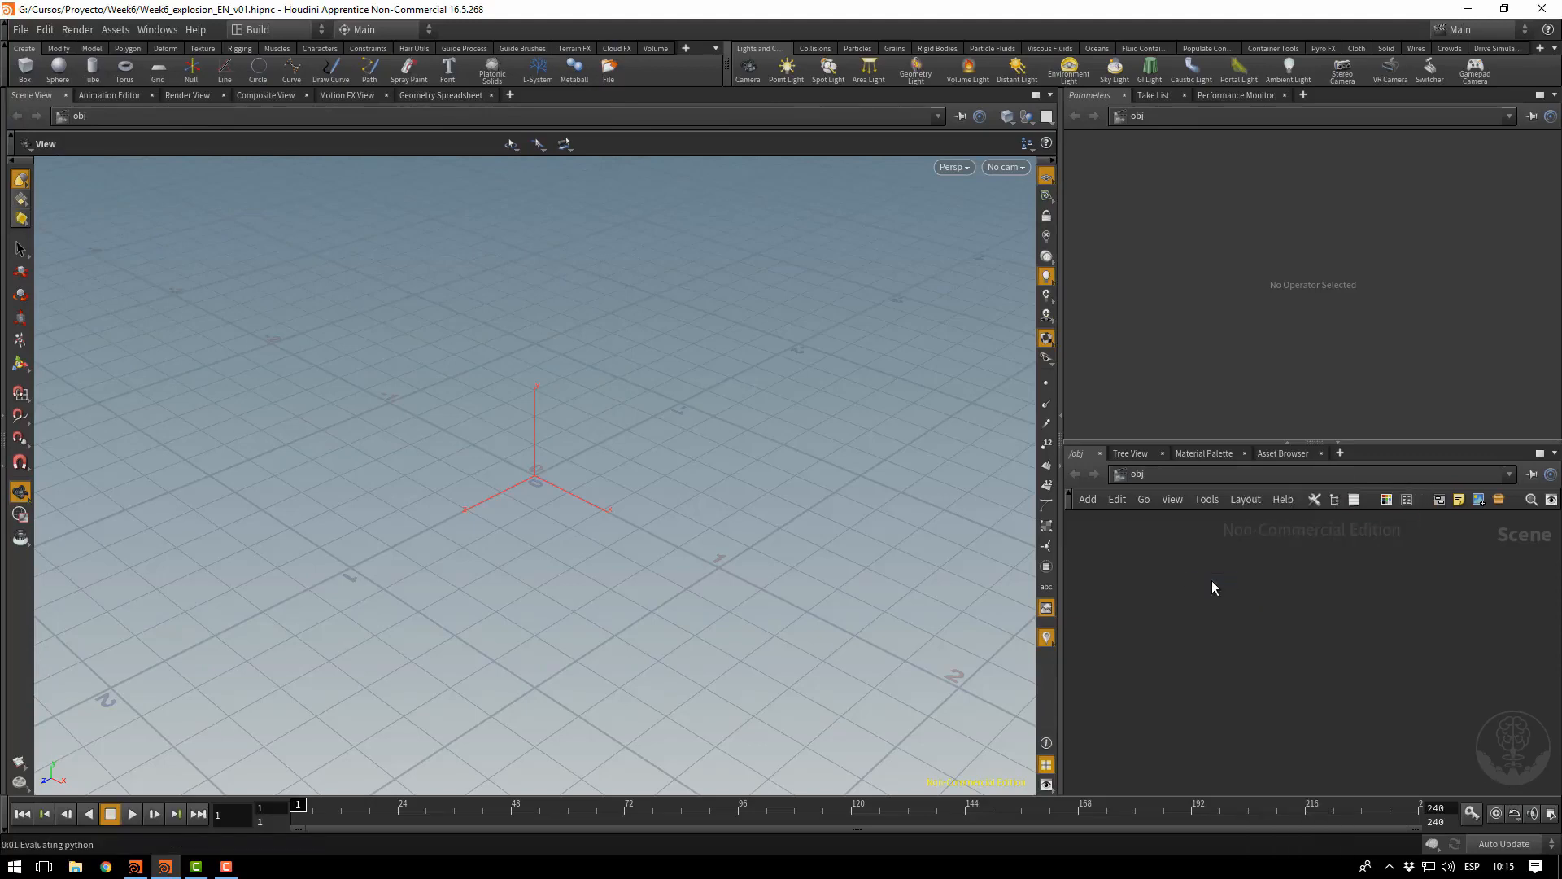
click(1212, 582)
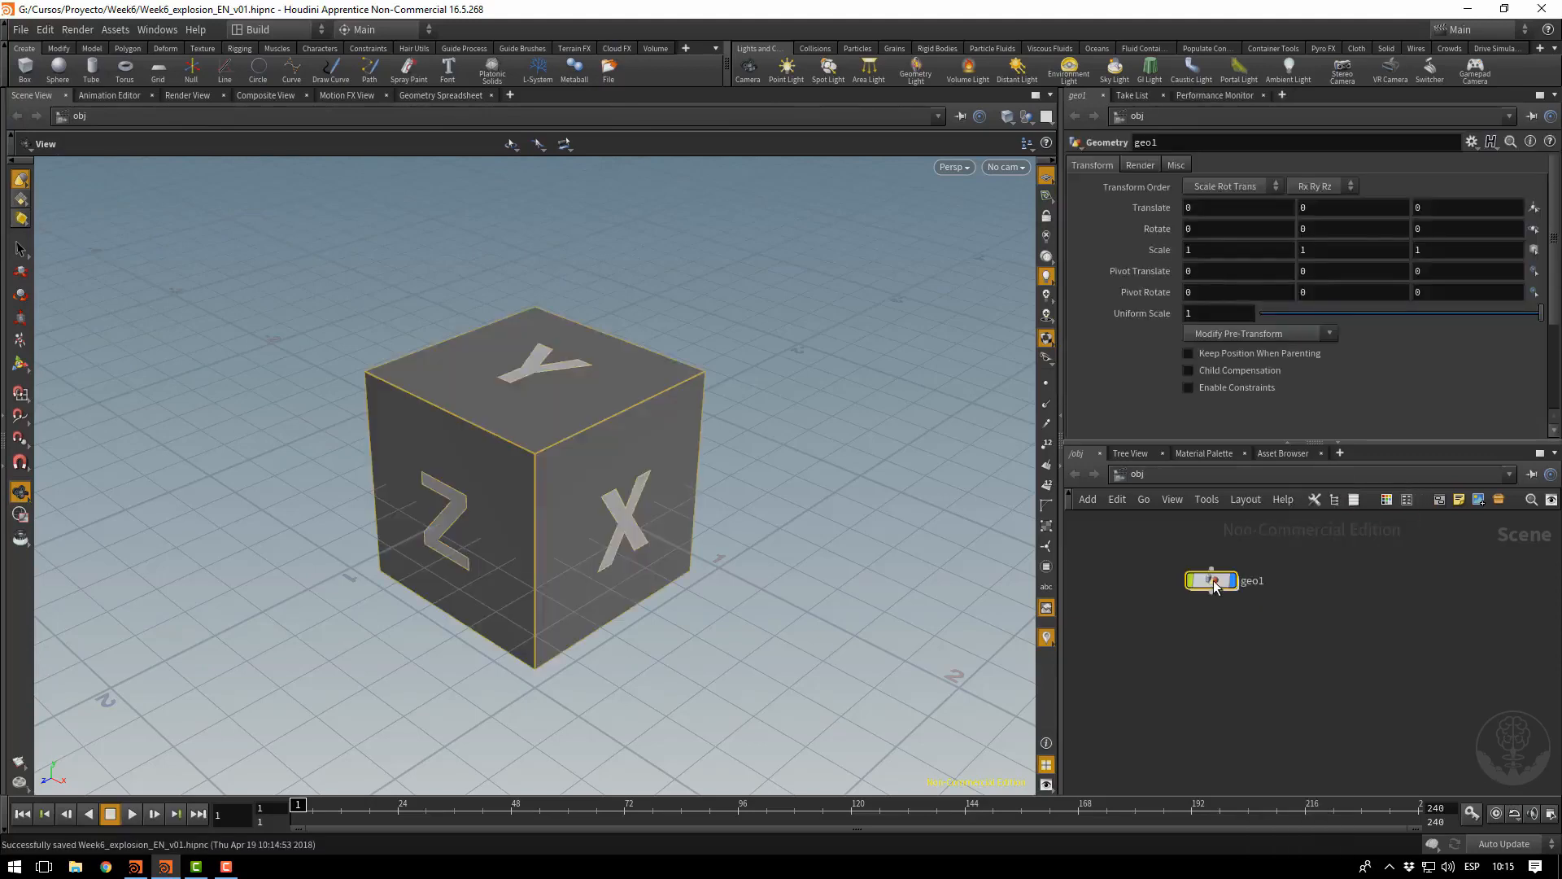
double_click(1257, 581)
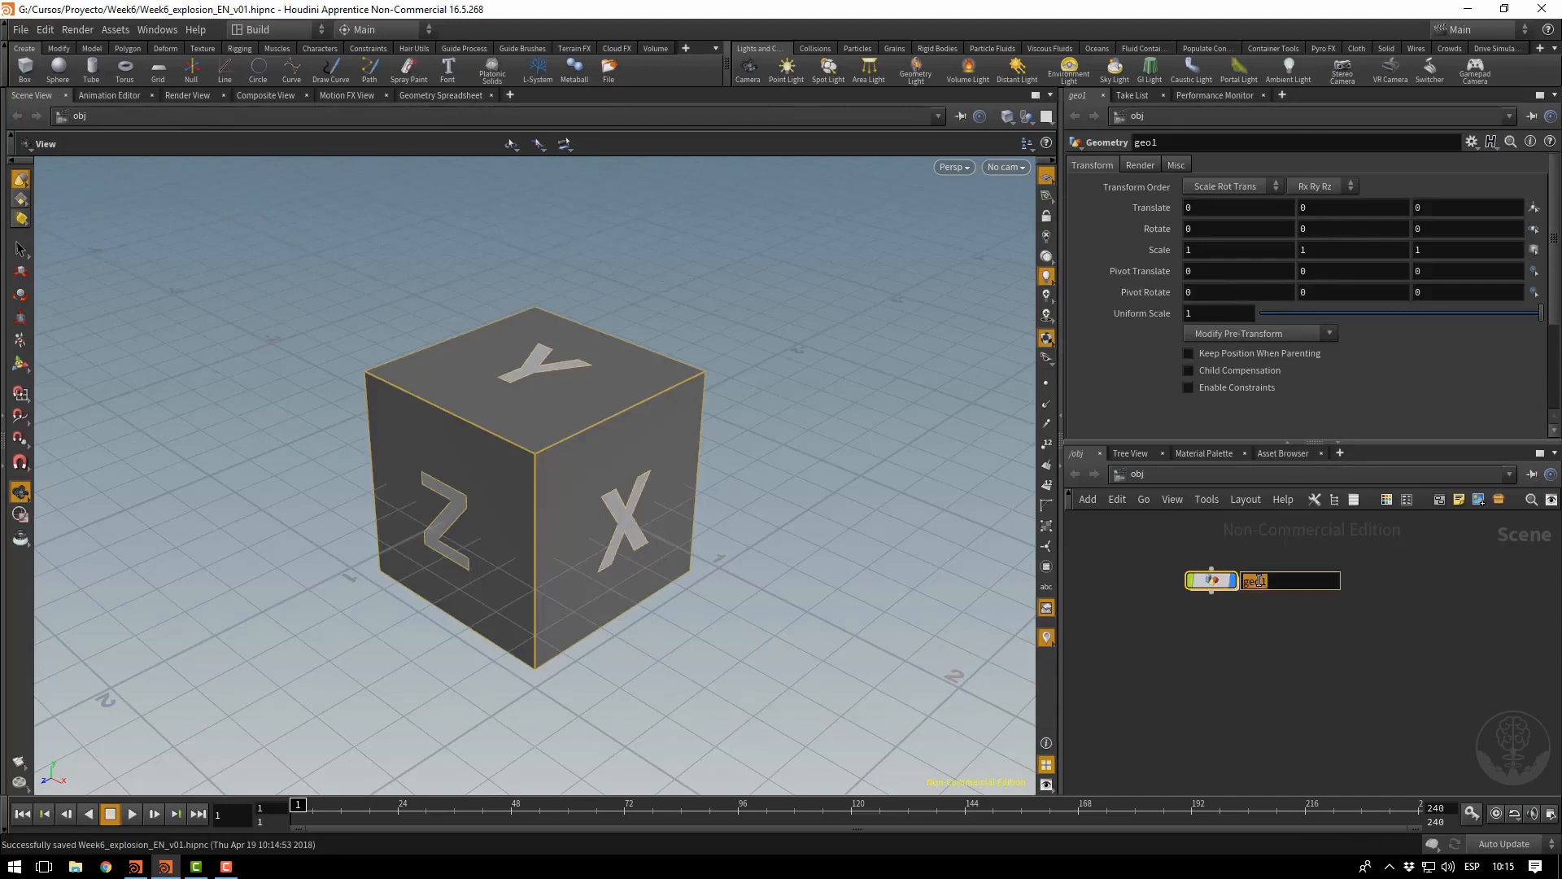
text(Emit)
key(BackSpace)
key(BackSpace)
text(itter)
key(Return)
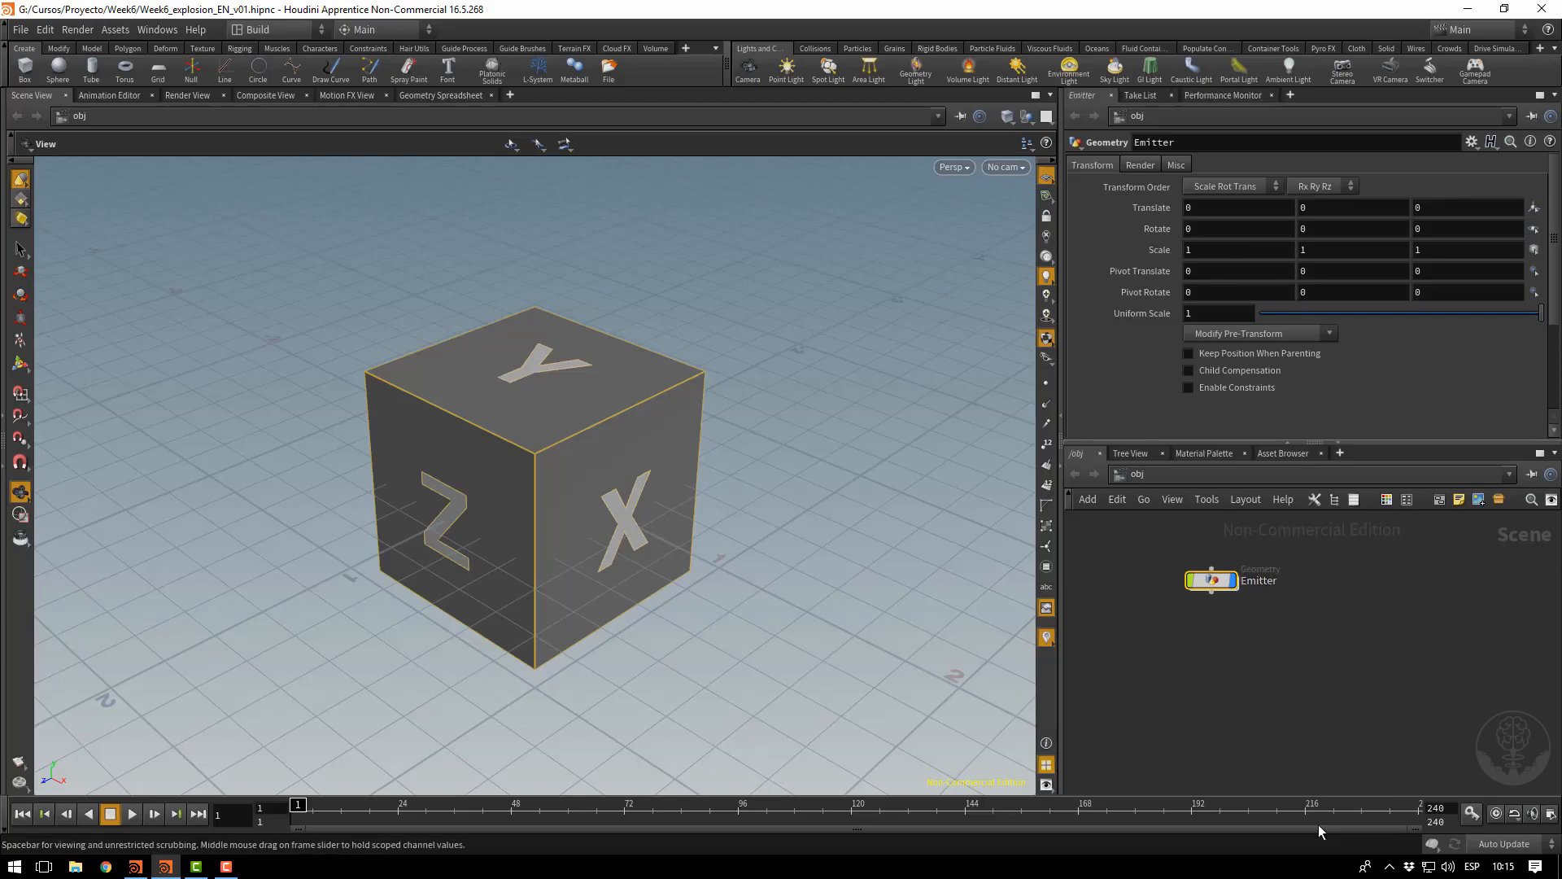
Inside the Emitter object, replace the default File node with a Tube node
double_click(1206, 584)
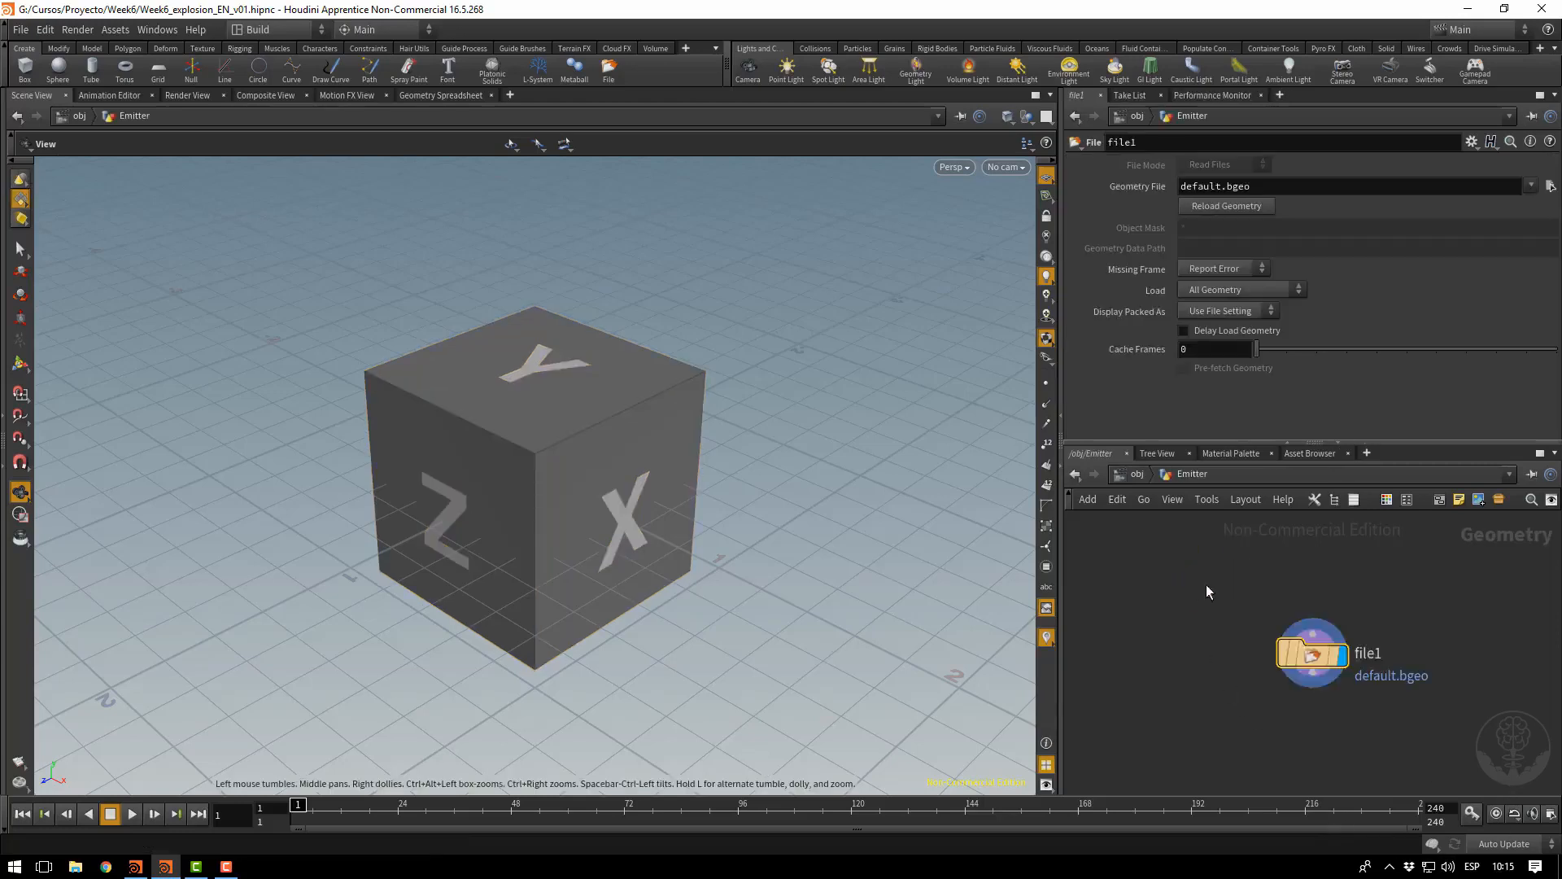
drag(1212, 590, 1390, 699)
key(Delete)
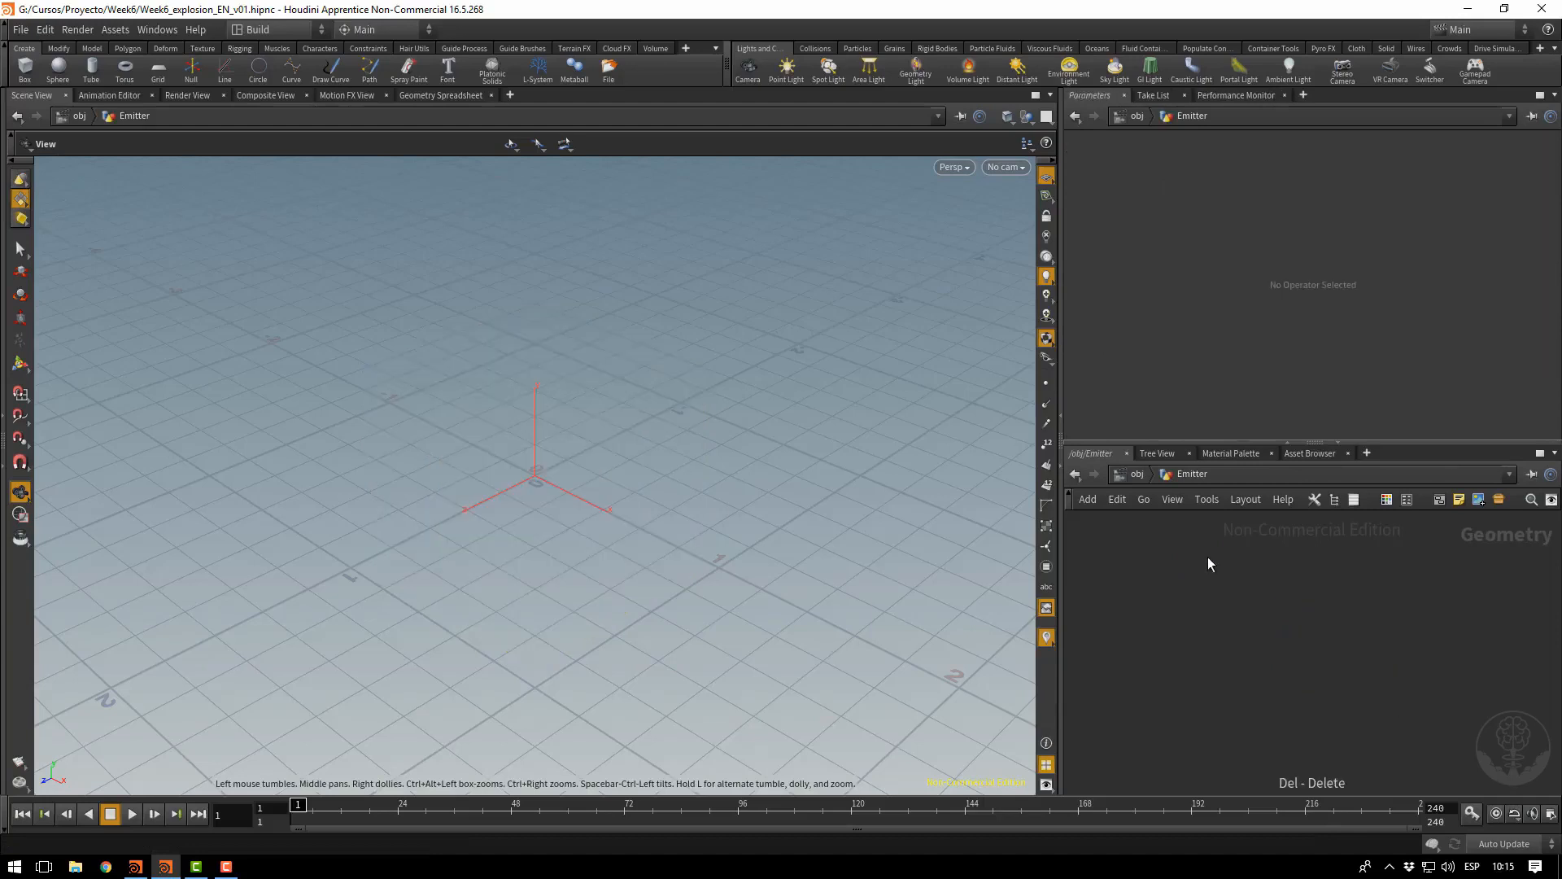
key(Tab)
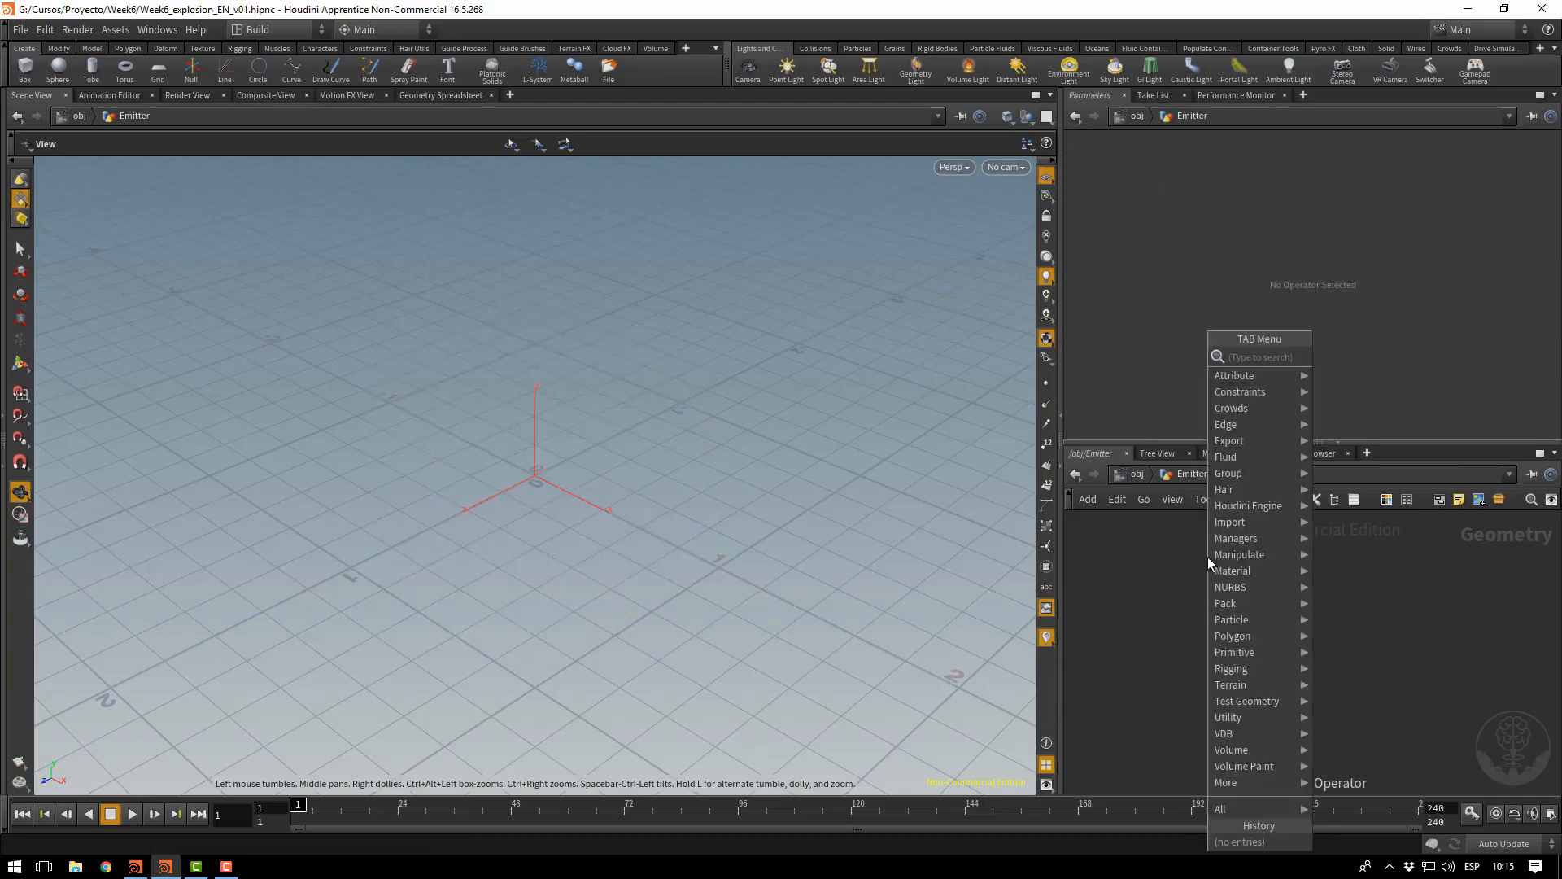
text(null)
key(Return)
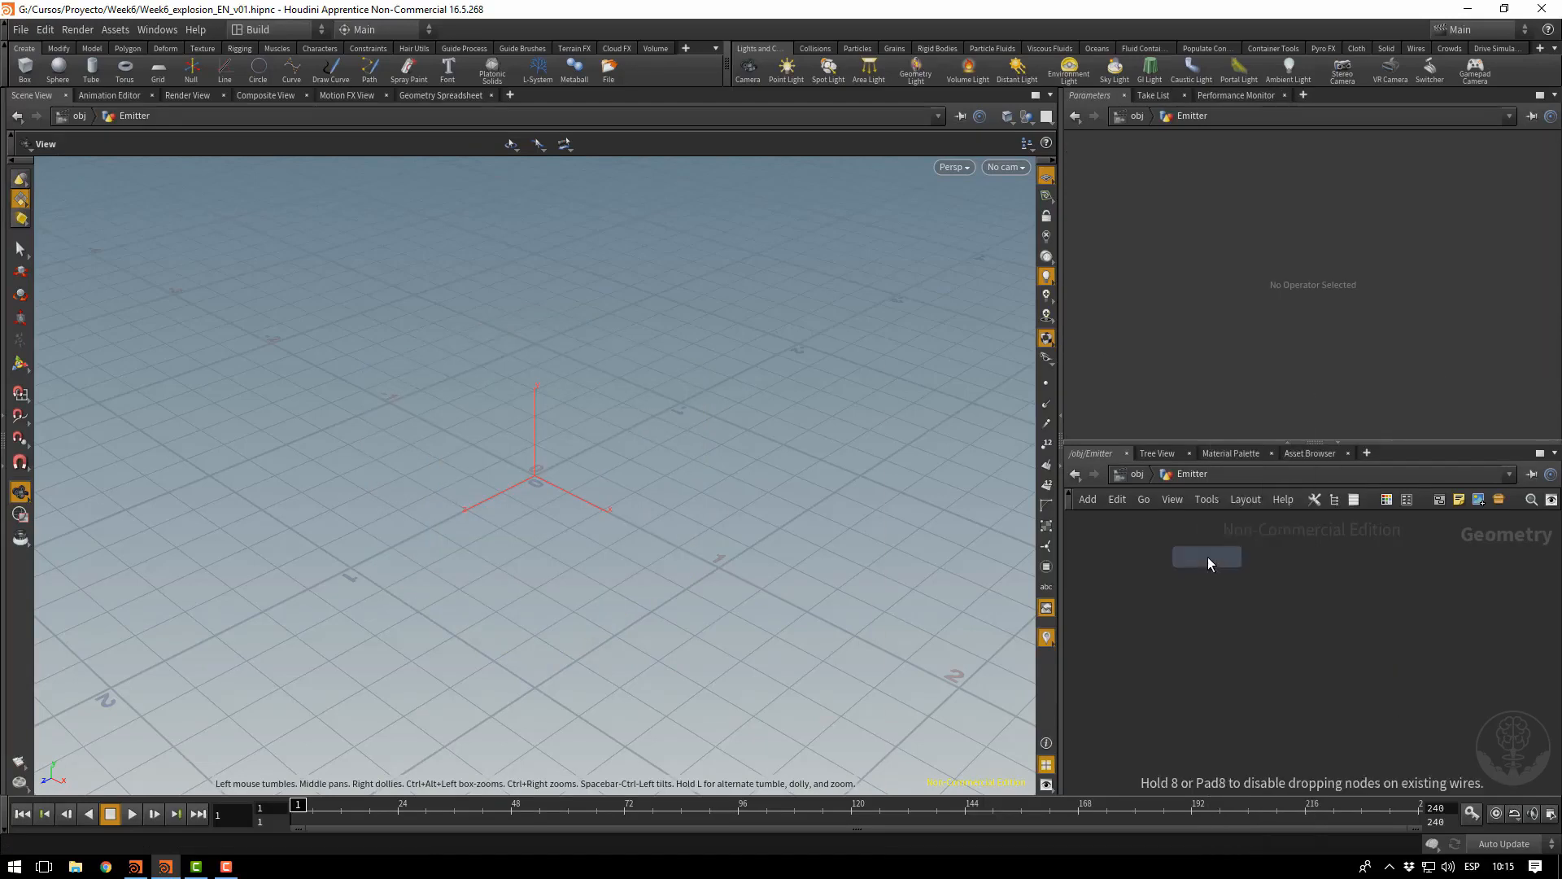
click(1207, 557)
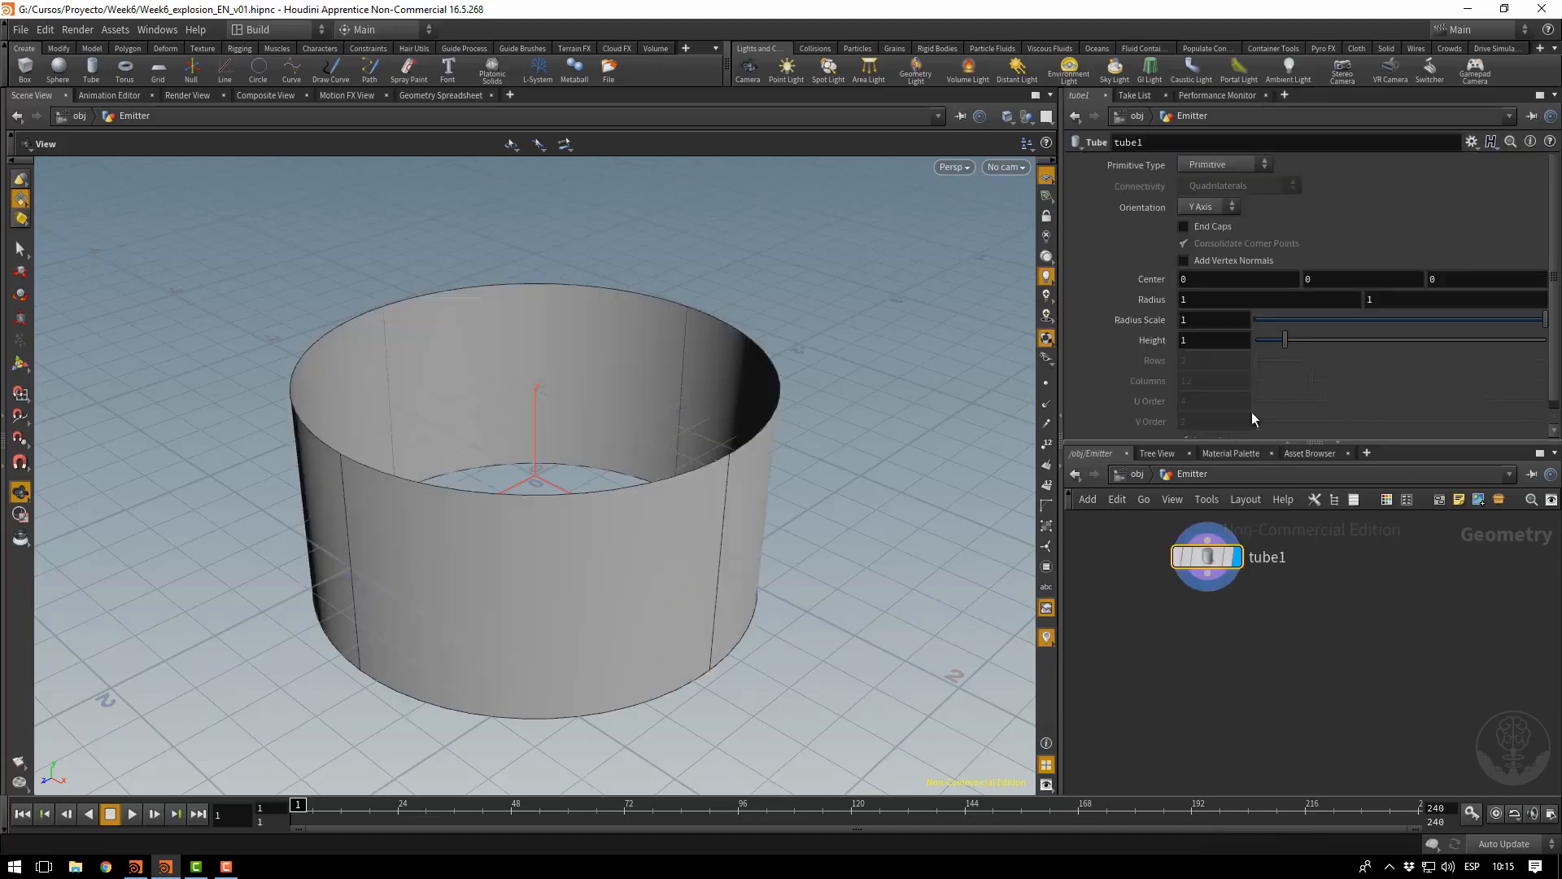
Set both radius values of the tube to 0.5
click(1207, 300)
text(0.5)
key(Tab)
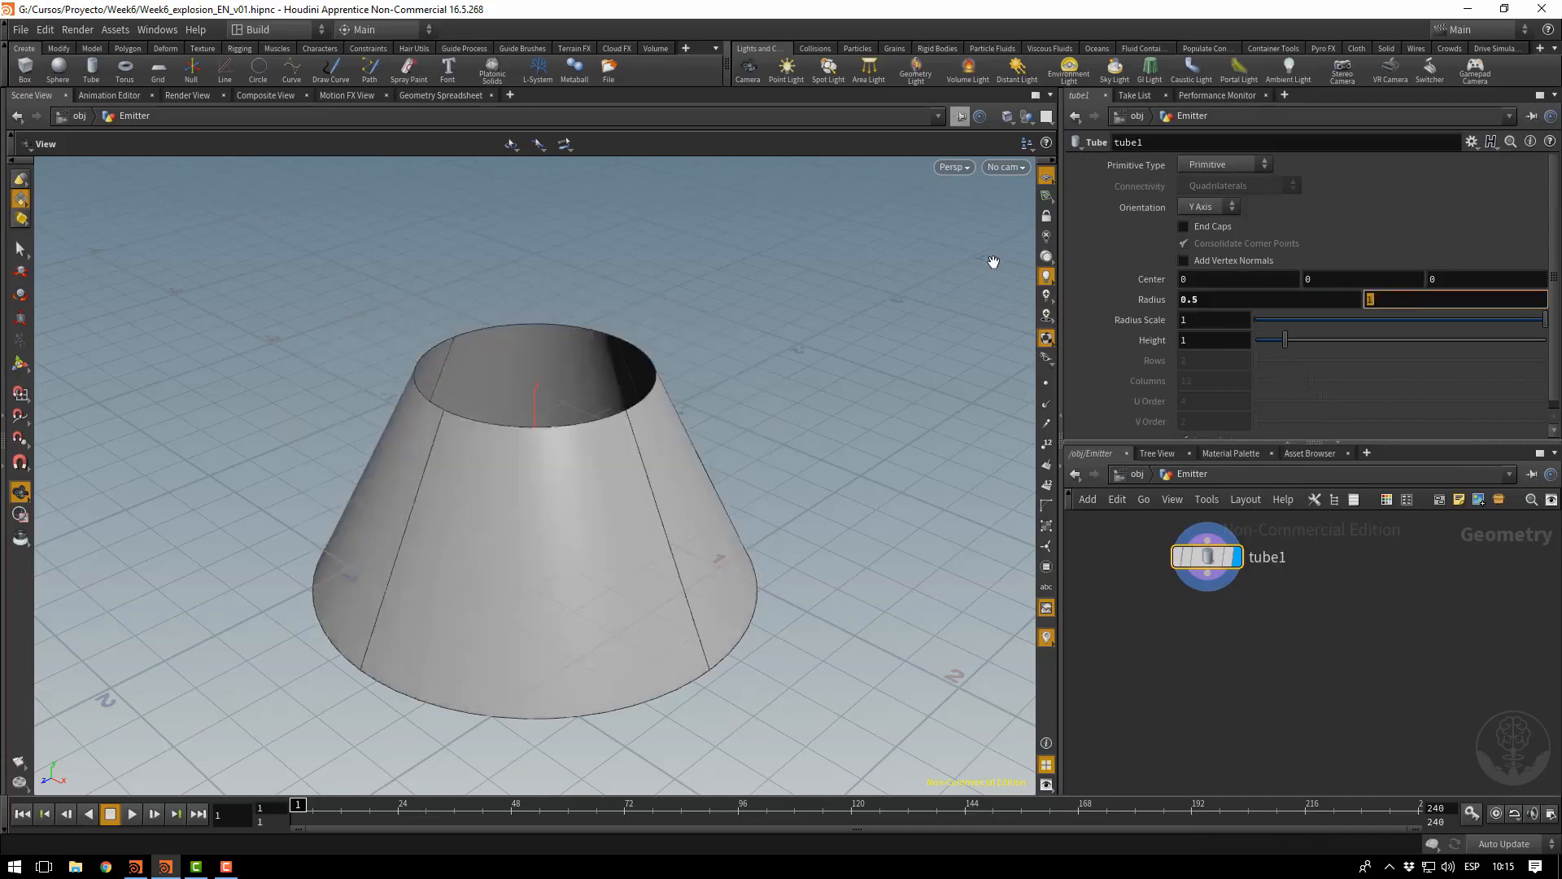
text(0.5)
key(Return)
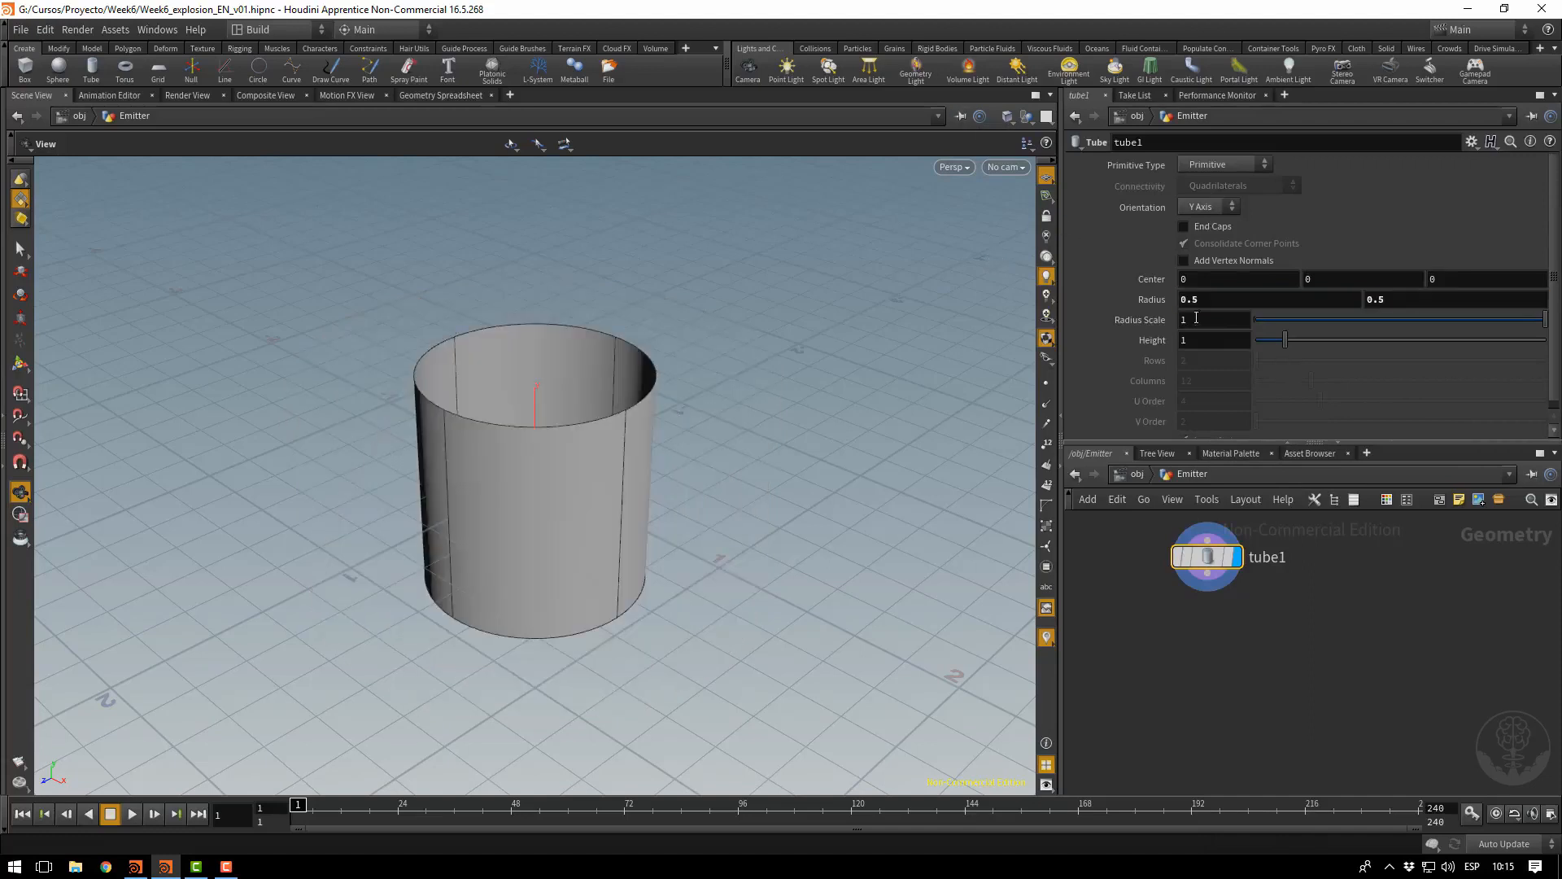
Enable the tube's End Caps and change its primitive type to Polygon
click(1185, 227)
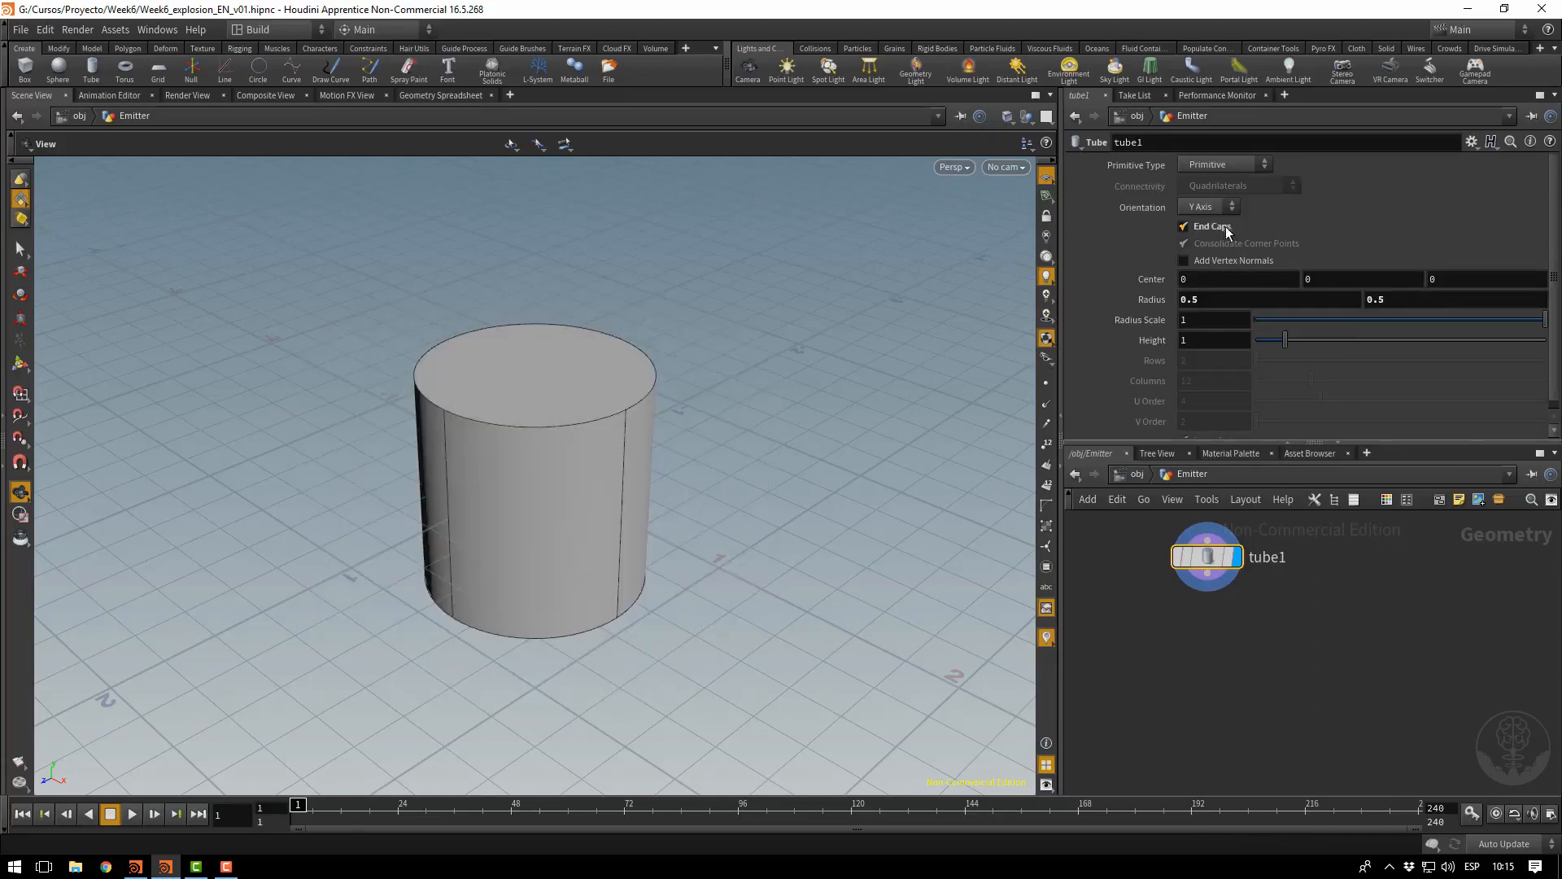
click(1211, 165)
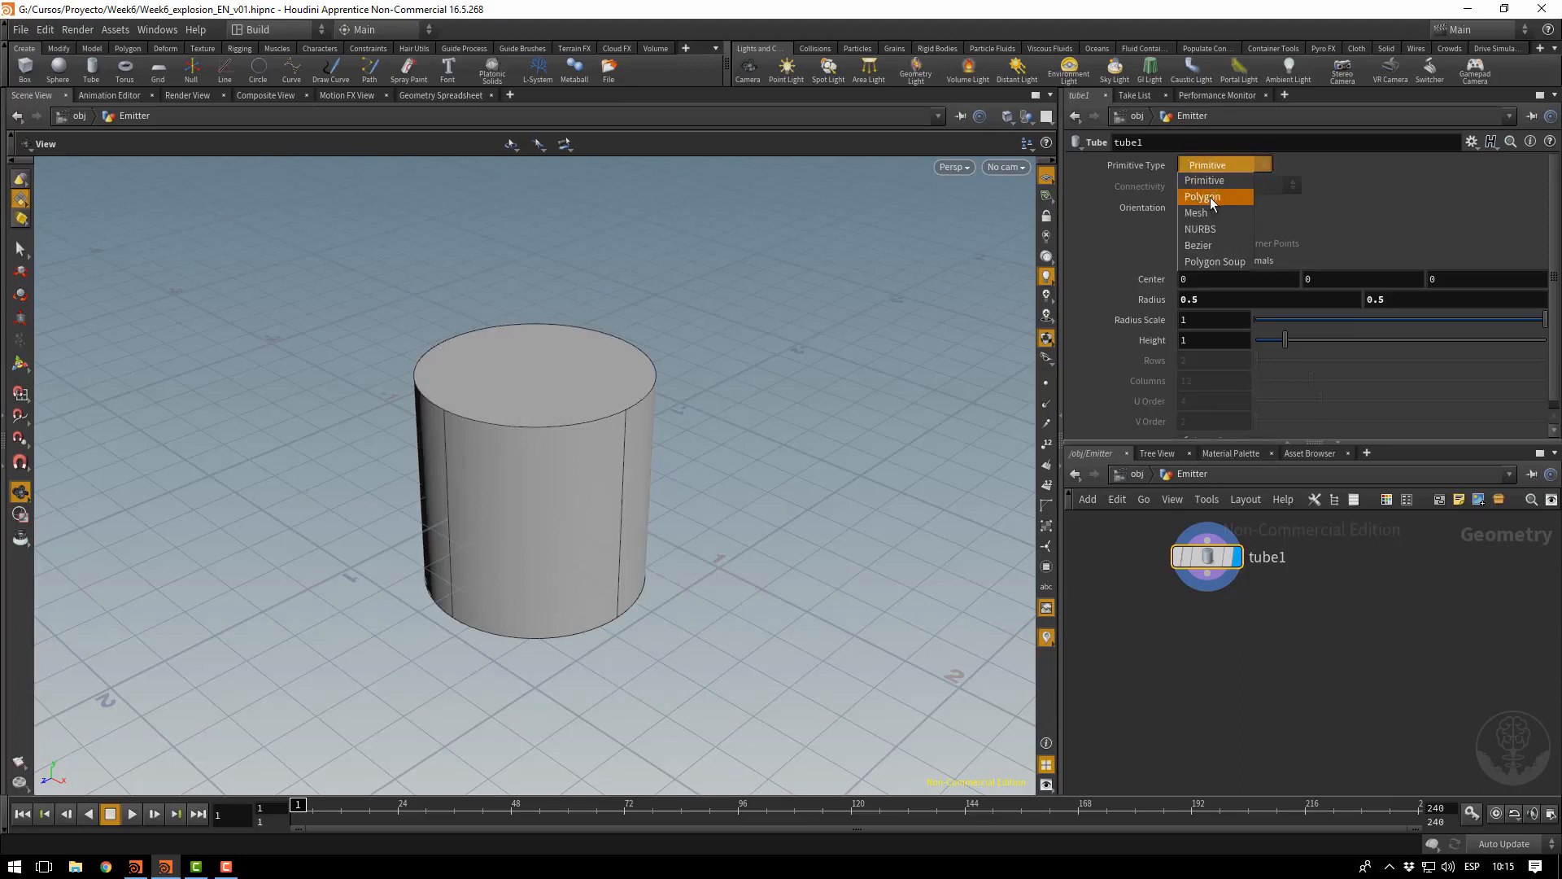
click(1212, 198)
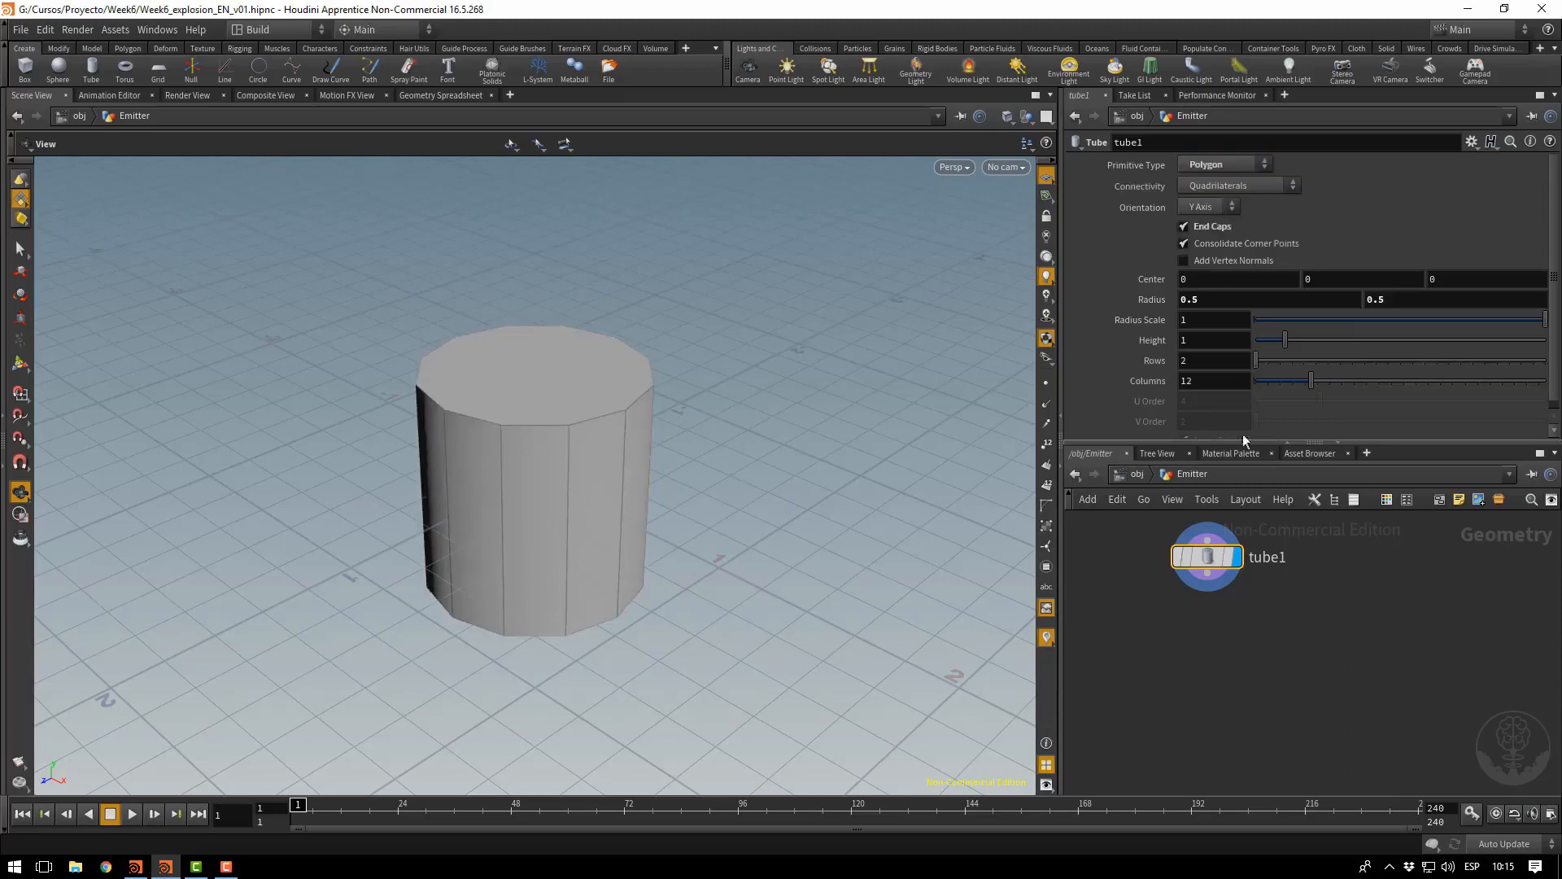
Blast the tube's top cap face and enable Delete Non Selected so that only that cap is kept
click(18, 248)
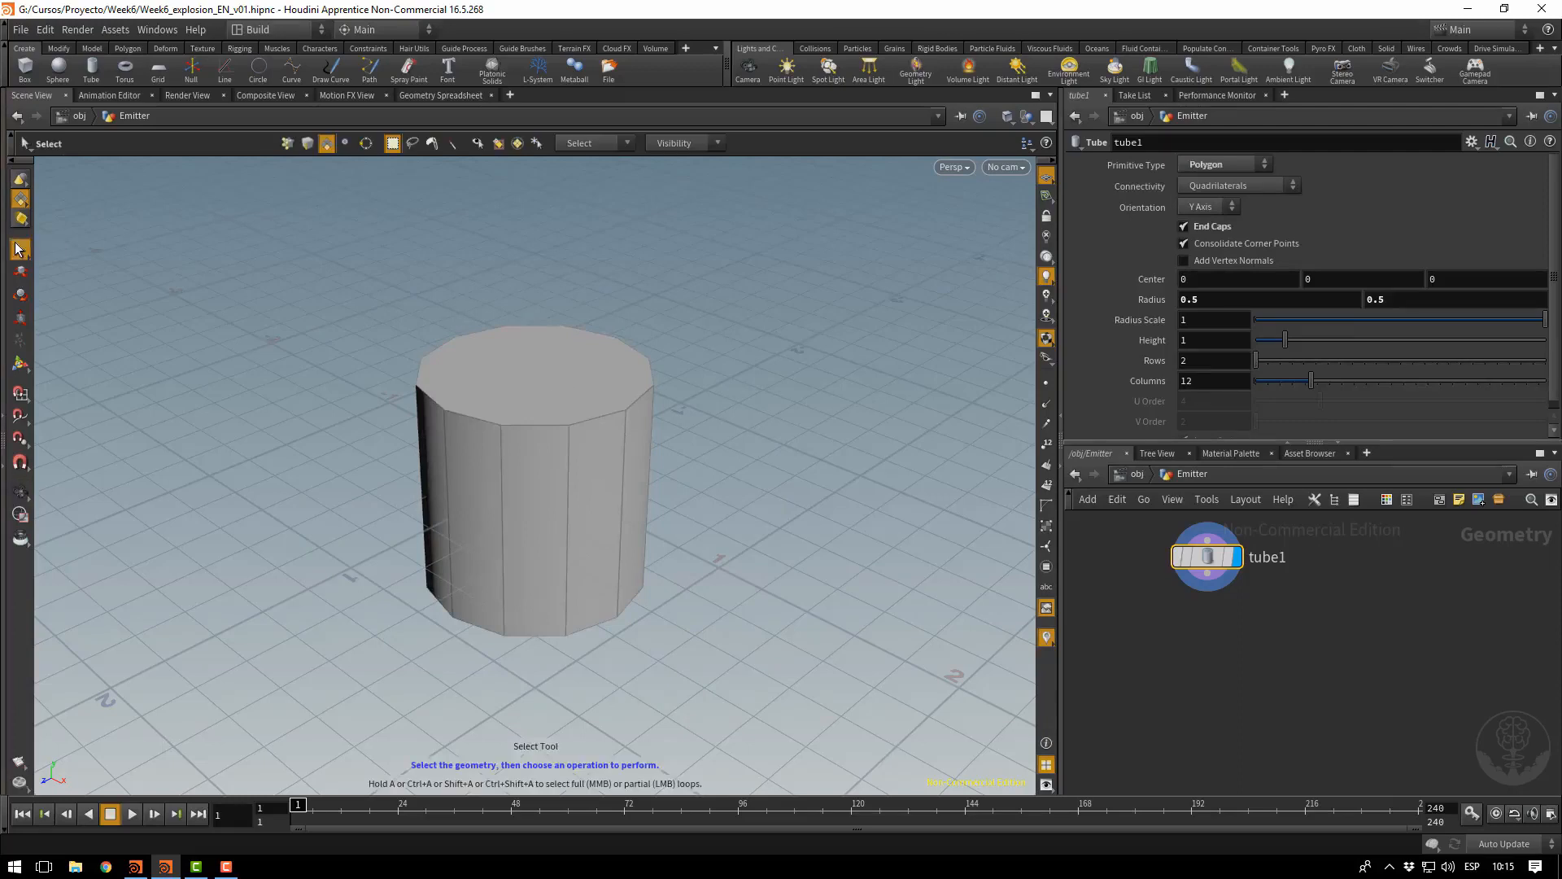
click(544, 389)
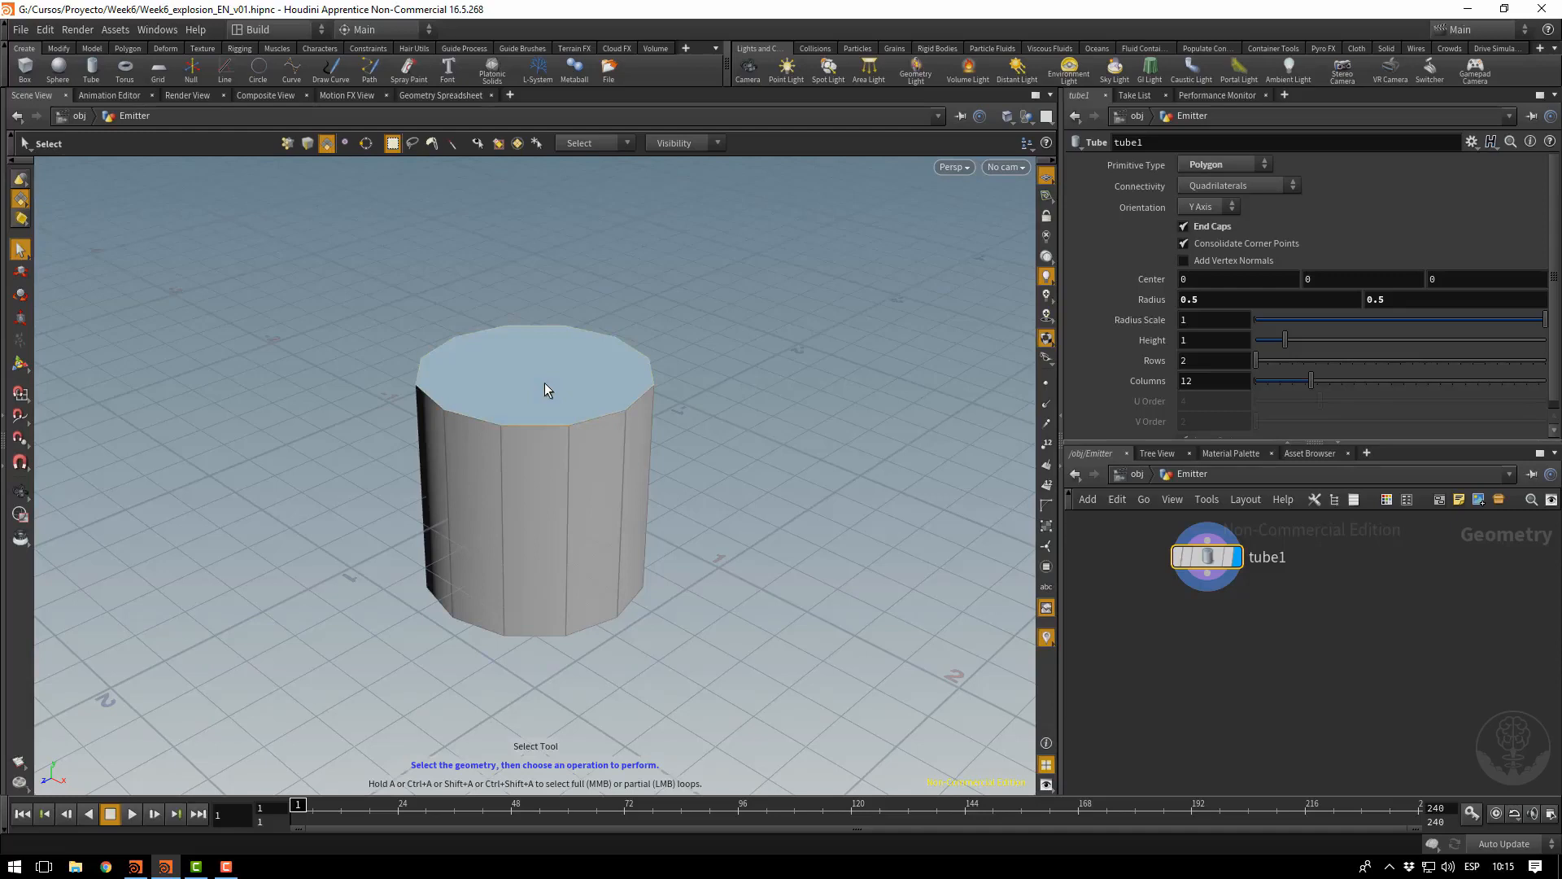
key(Delete)
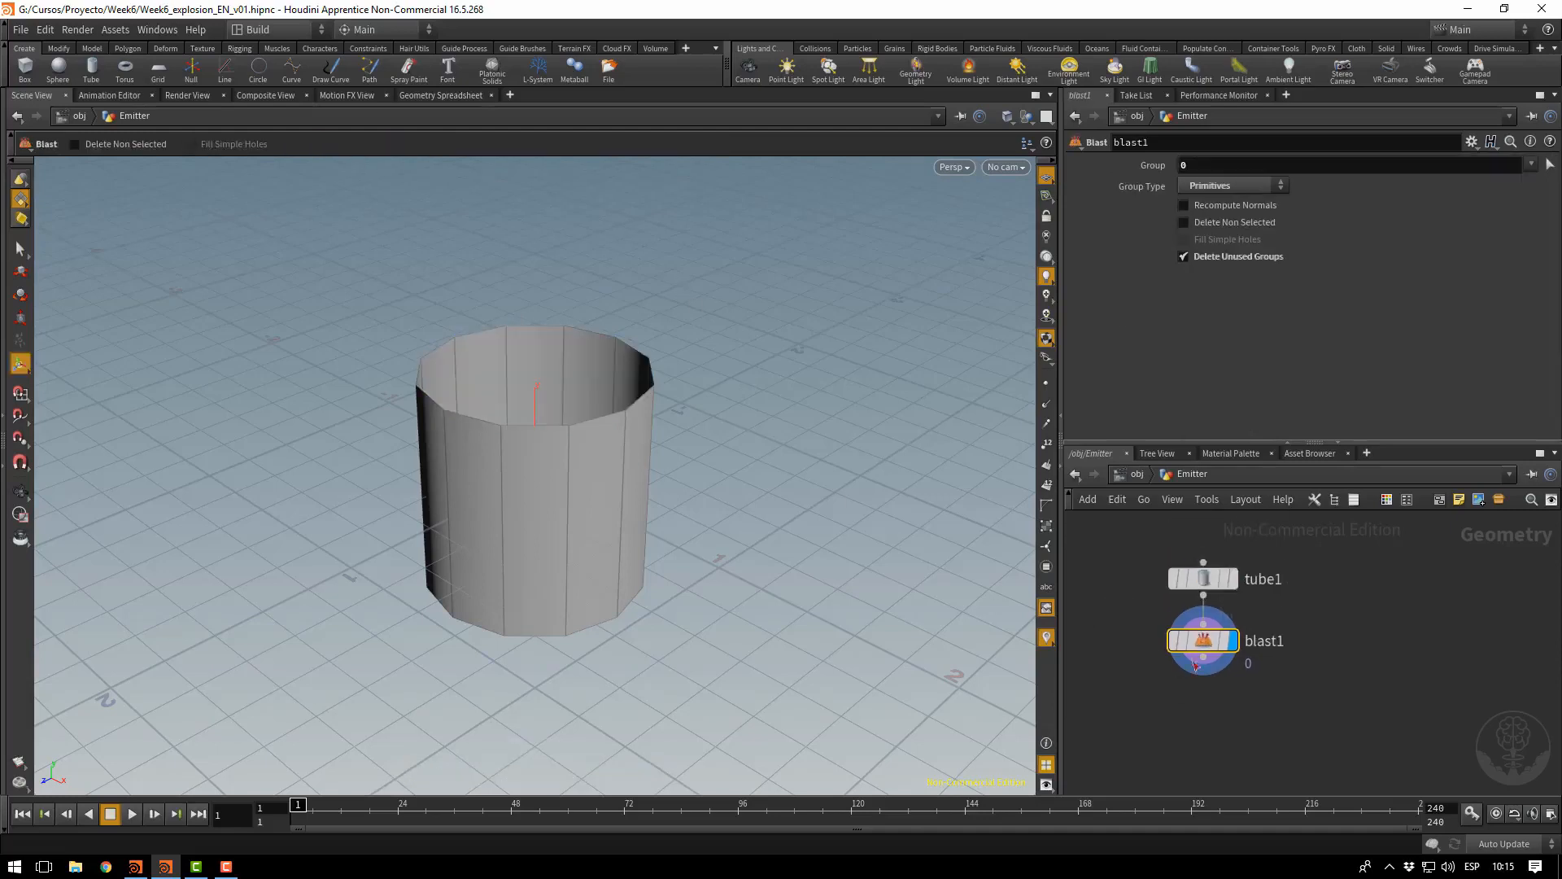
click(1218, 223)
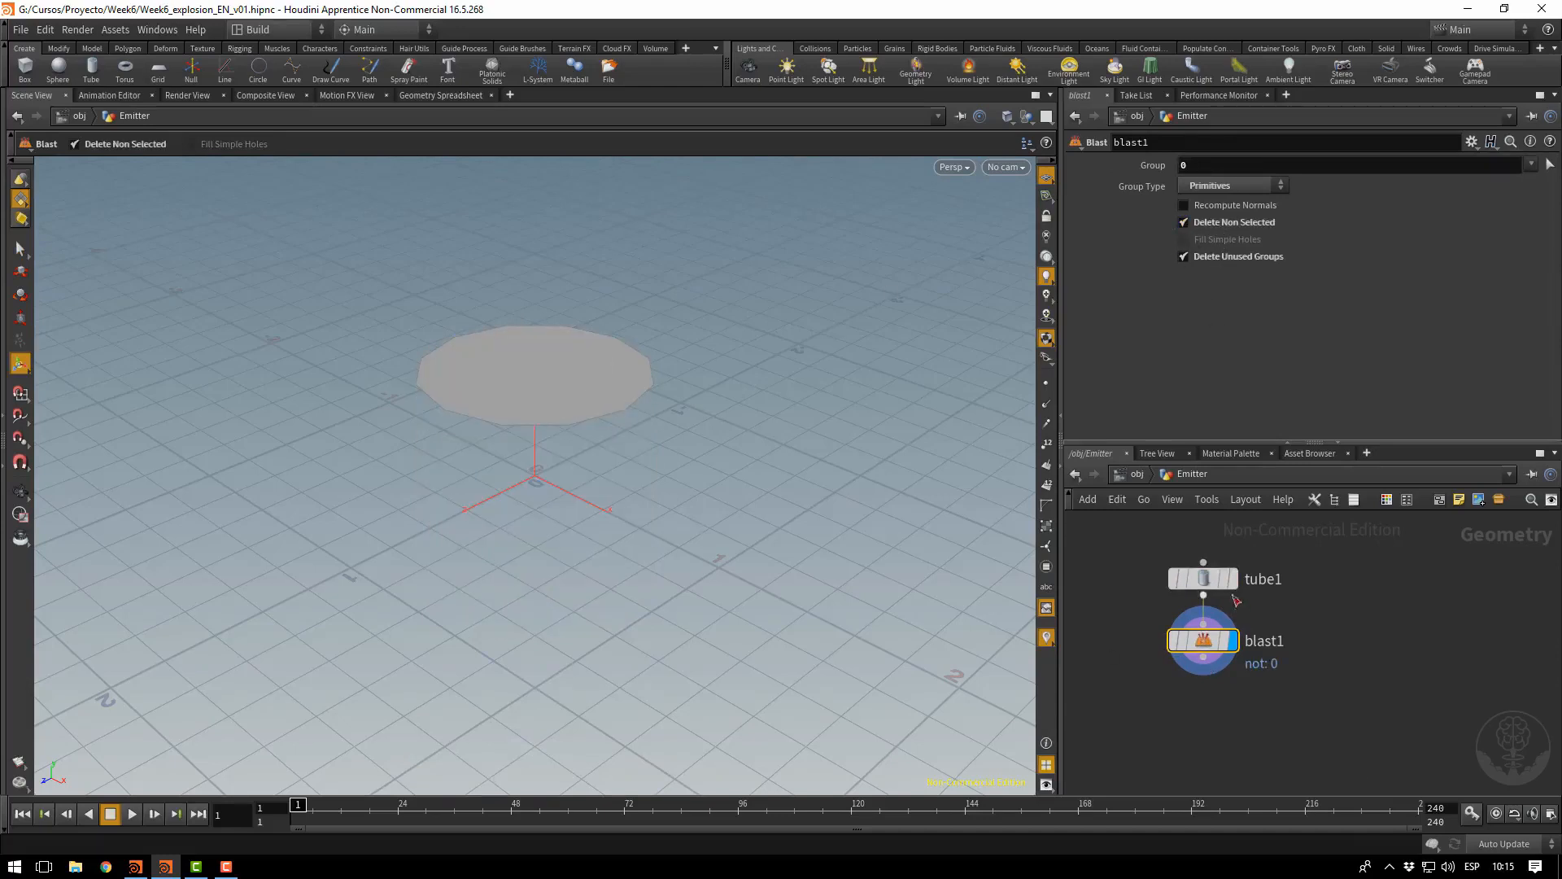
Set both radius values of the tube to 0.3
click(1206, 580)
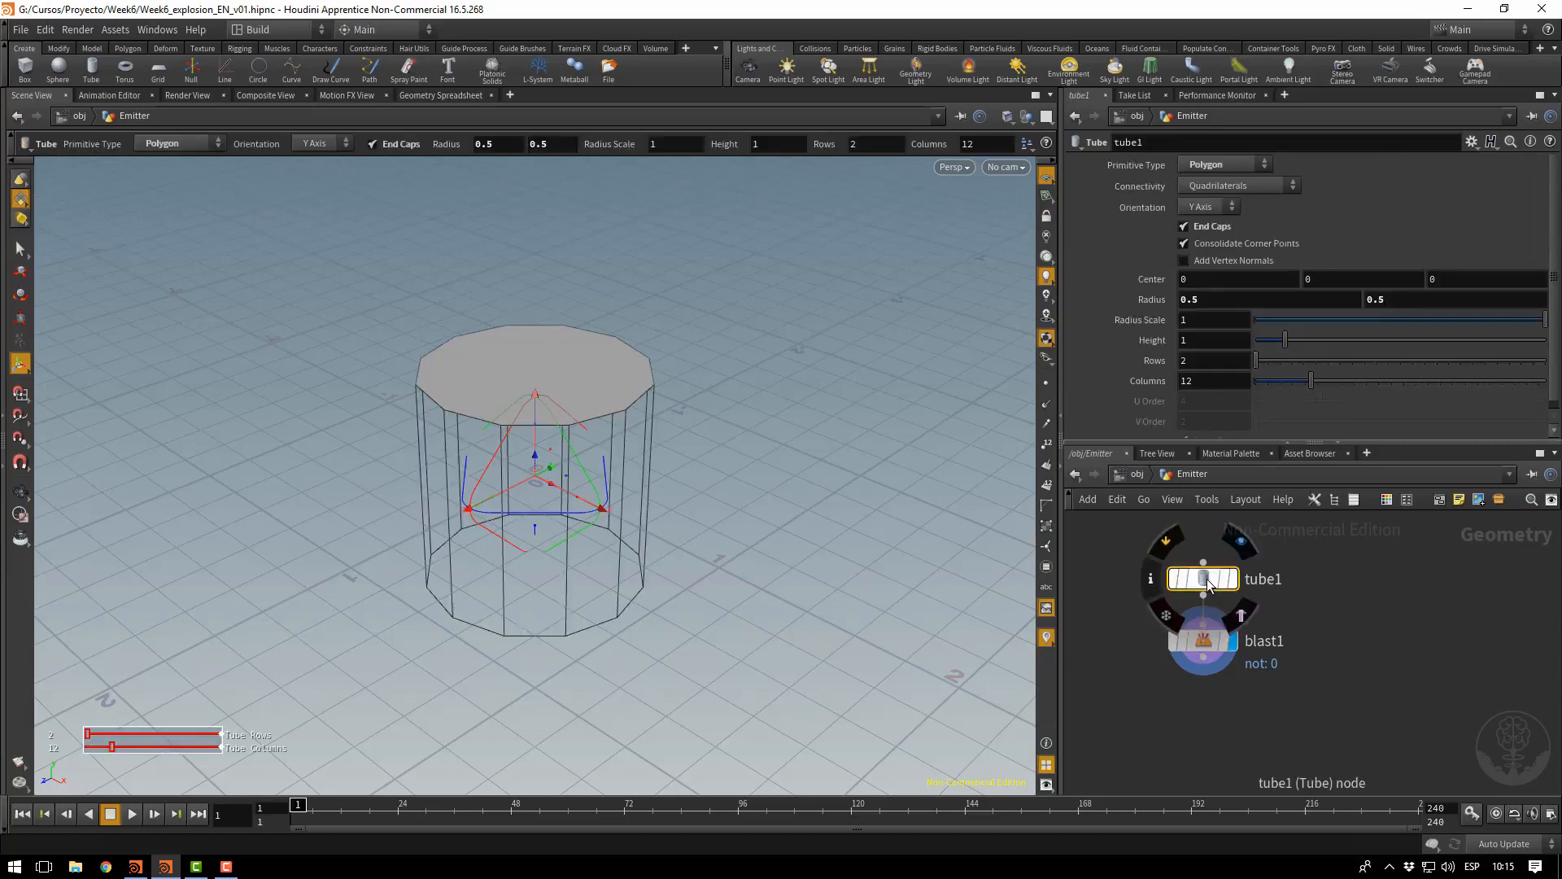
click(1235, 303)
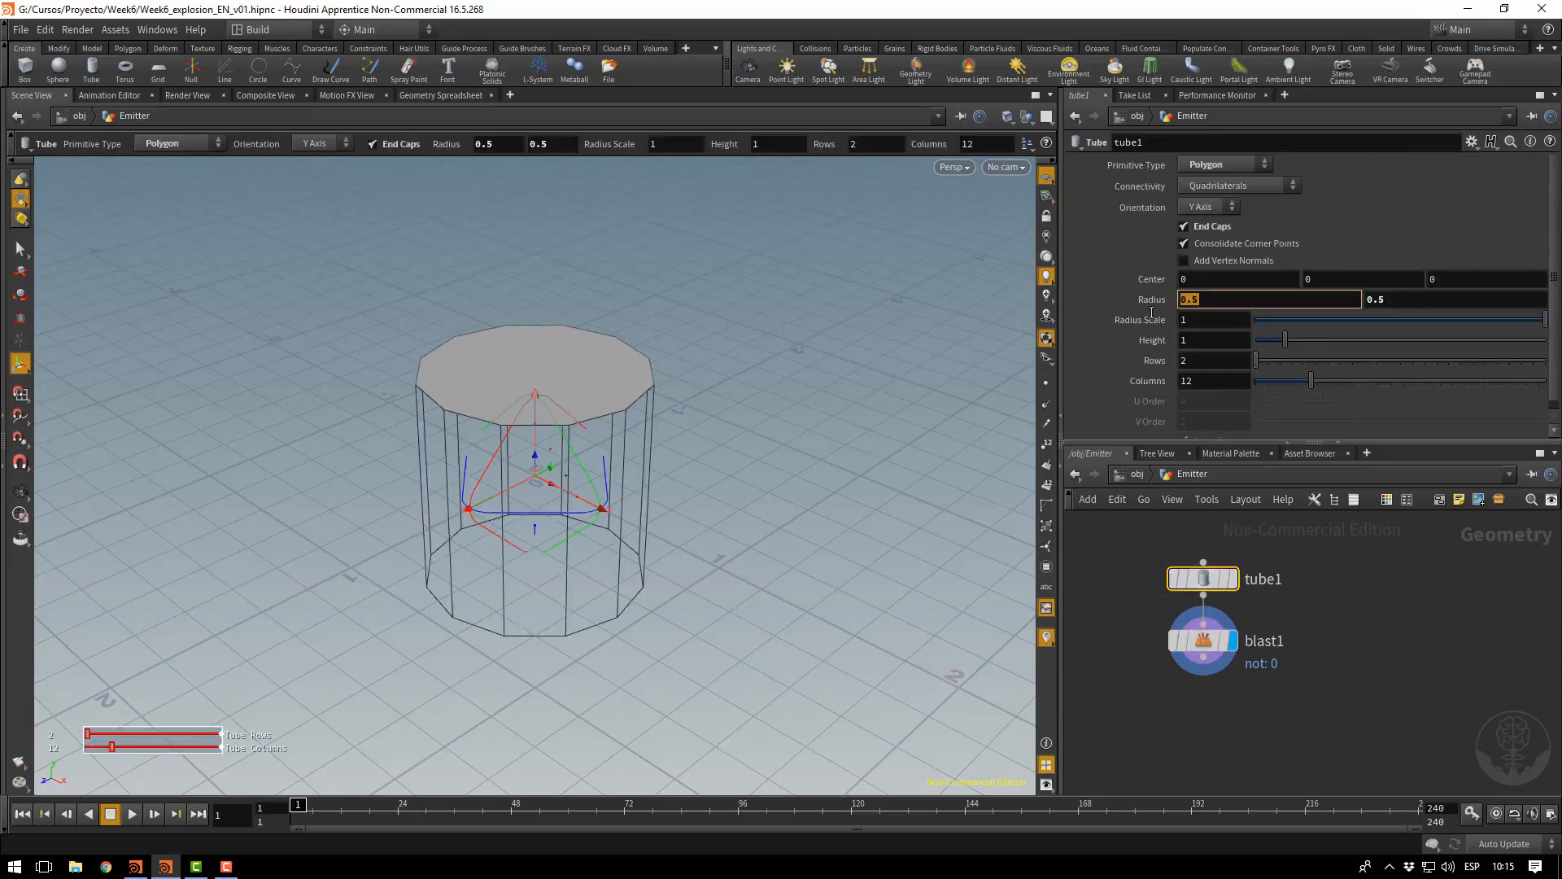
text(0.3)
key(Tab)
text(0.3)
key(Return)
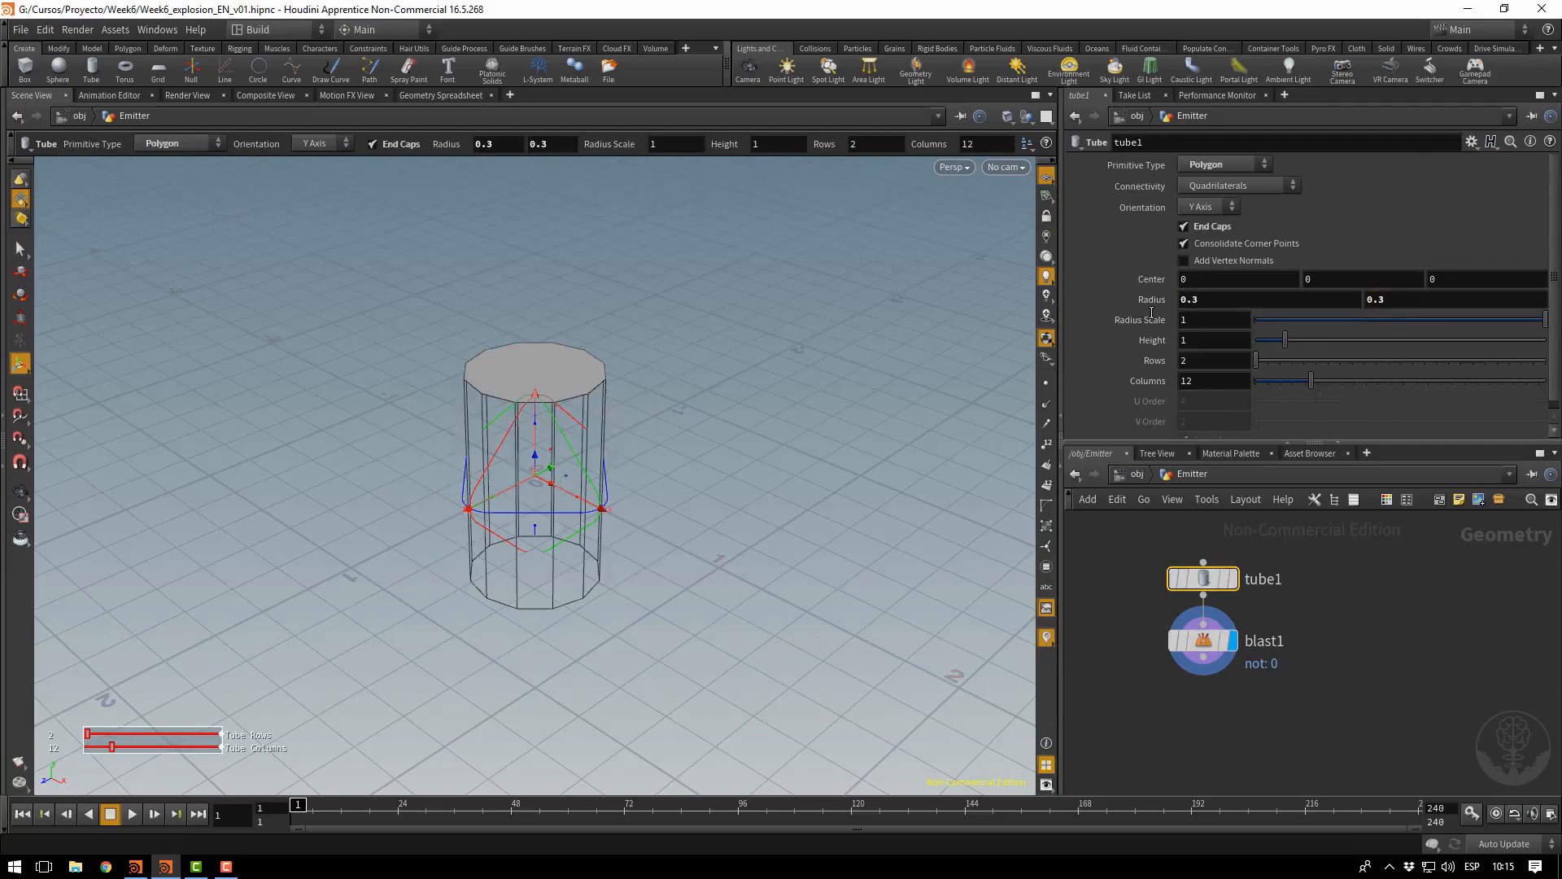
Set the tube's center Y to -0.5 to bring its top cap level with the ground grid
click(1324, 278)
text(-0.5)
key(Return)
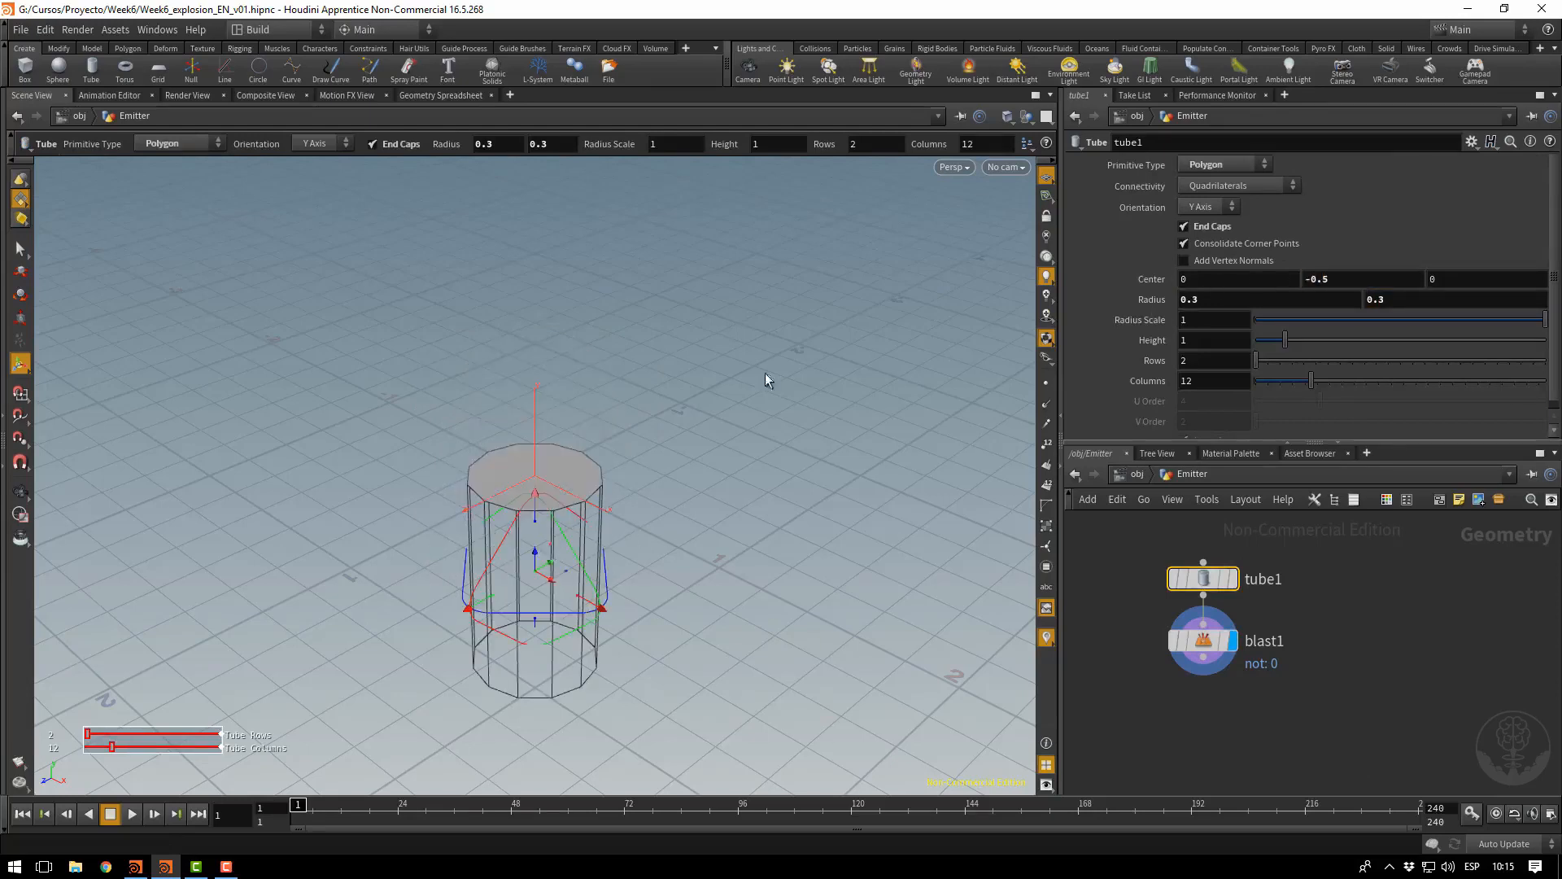
key(Escape)
drag(599, 545, 610, 483)
right_drag(566, 471, 1023, 545)
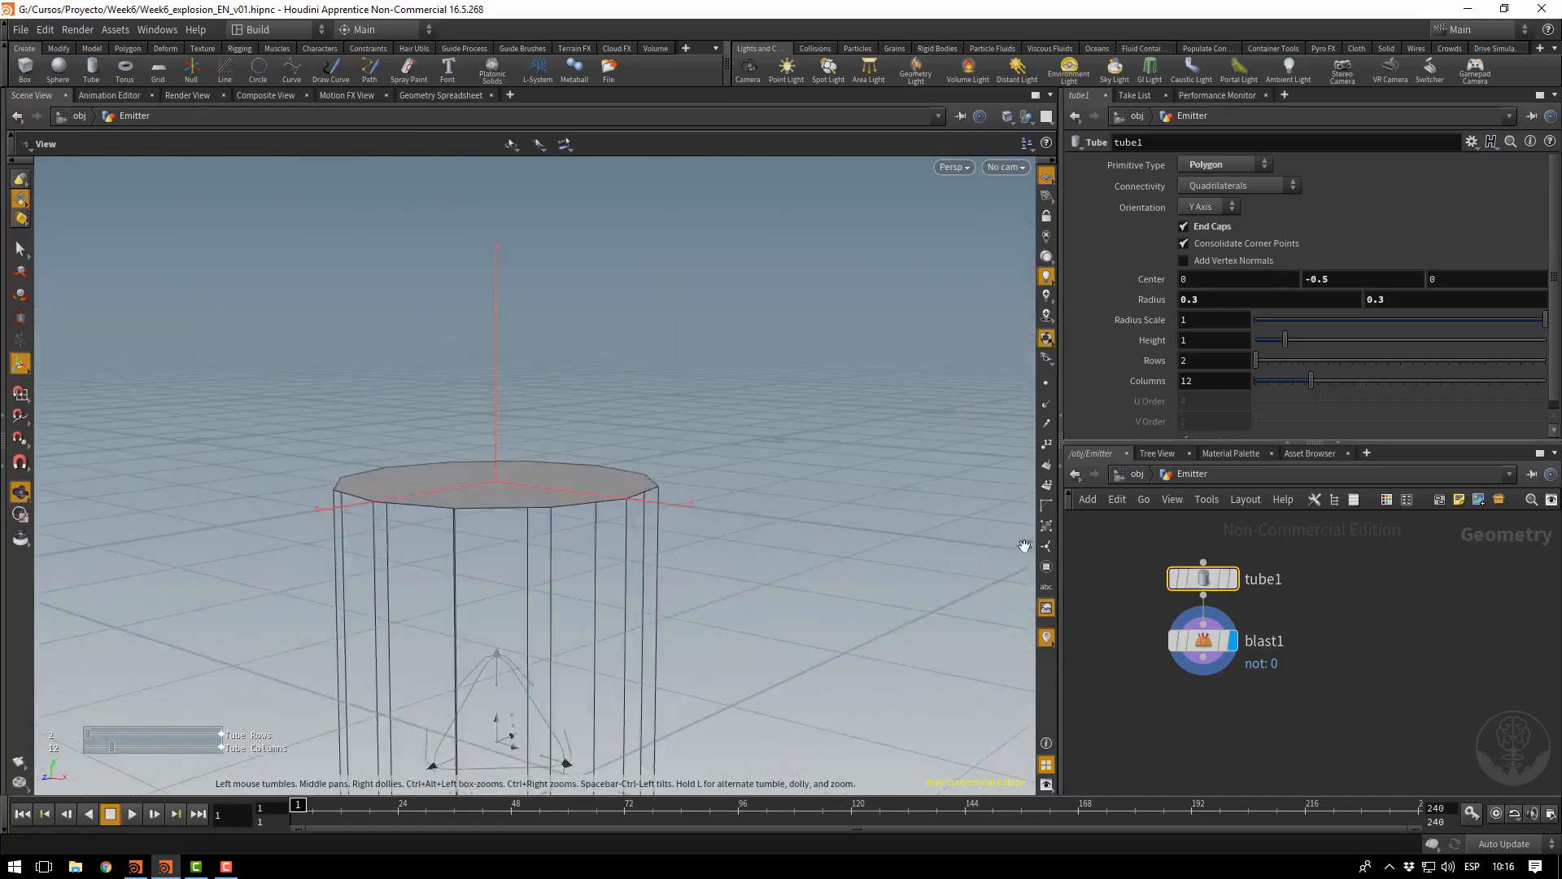
drag(737, 496, 578, 453)
drag(720, 470, 683, 513)
key(Return)
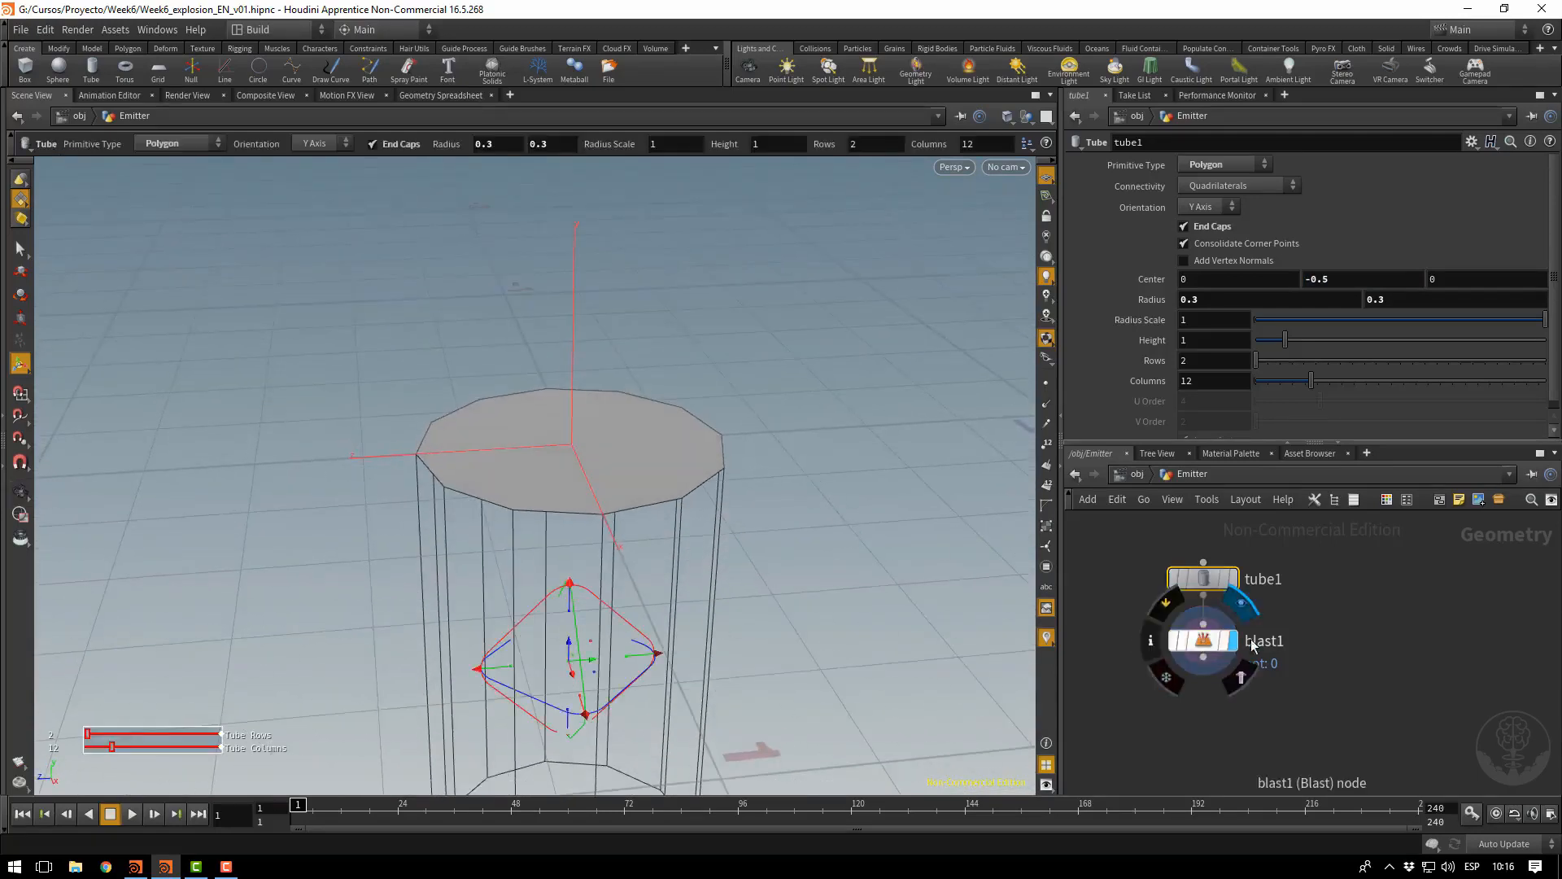
Rename the tube node inside the Emitter object as Emitter
double_click(1271, 586)
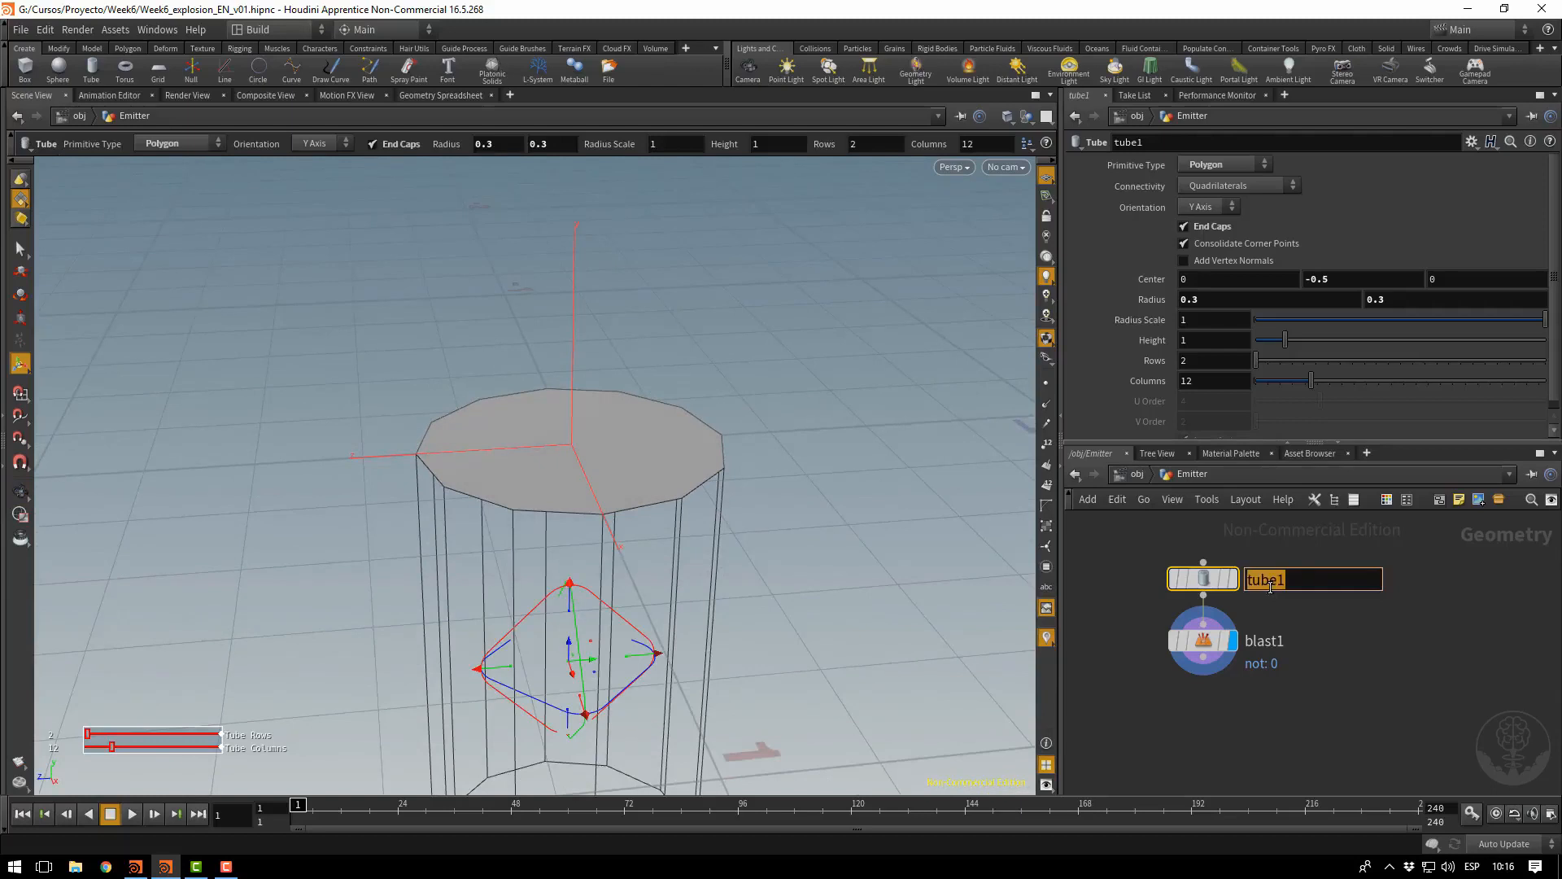
text(Emitter)
key(Return)
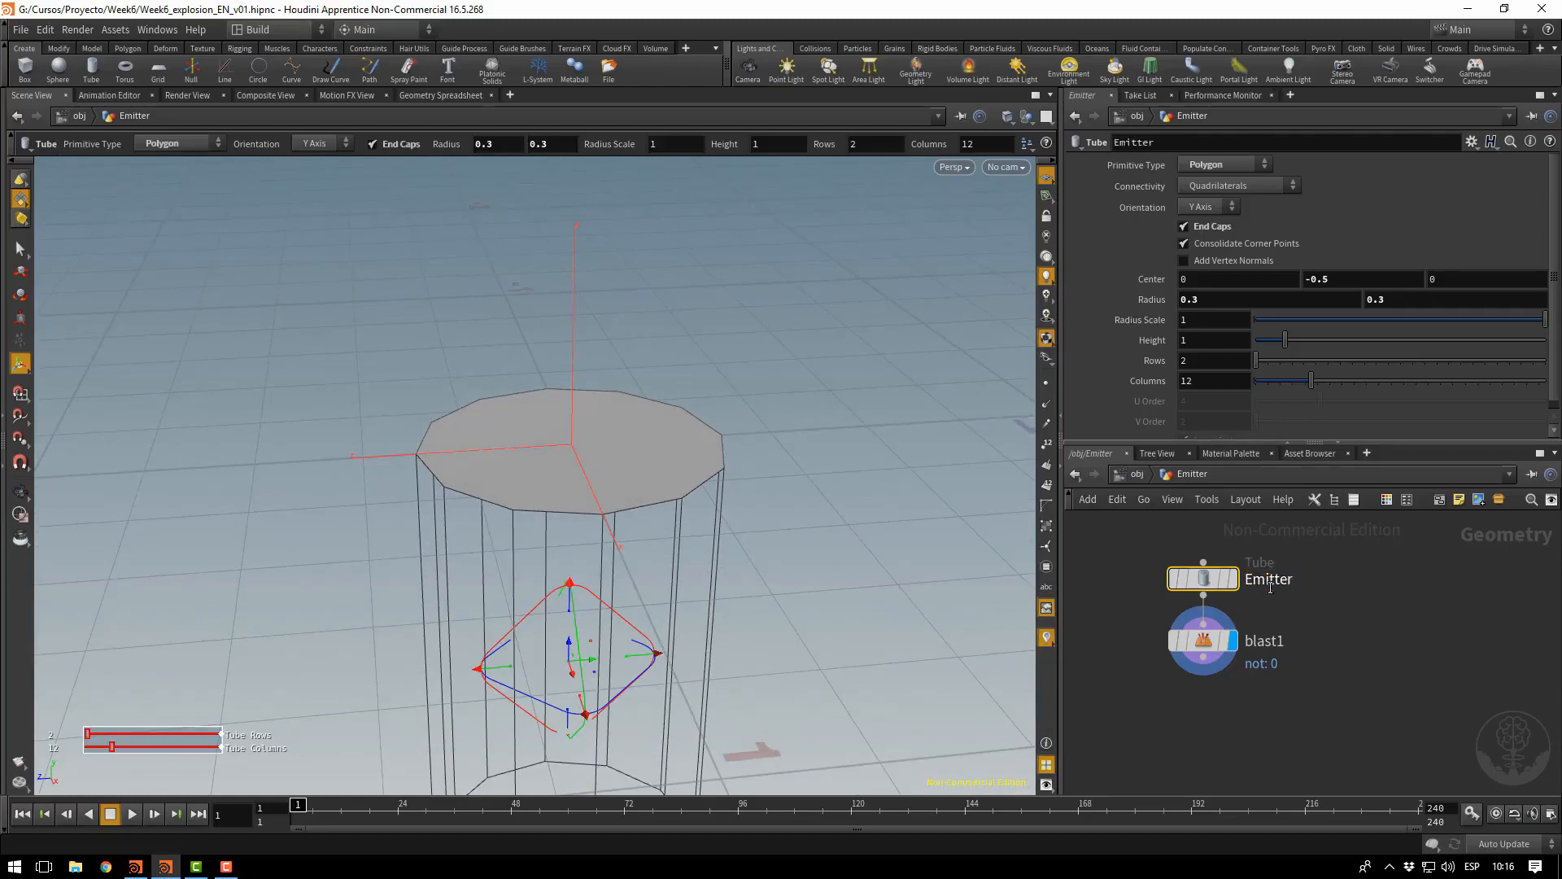
Rename the blast node as DeleteRest
double_click(1272, 643)
text(Delet)
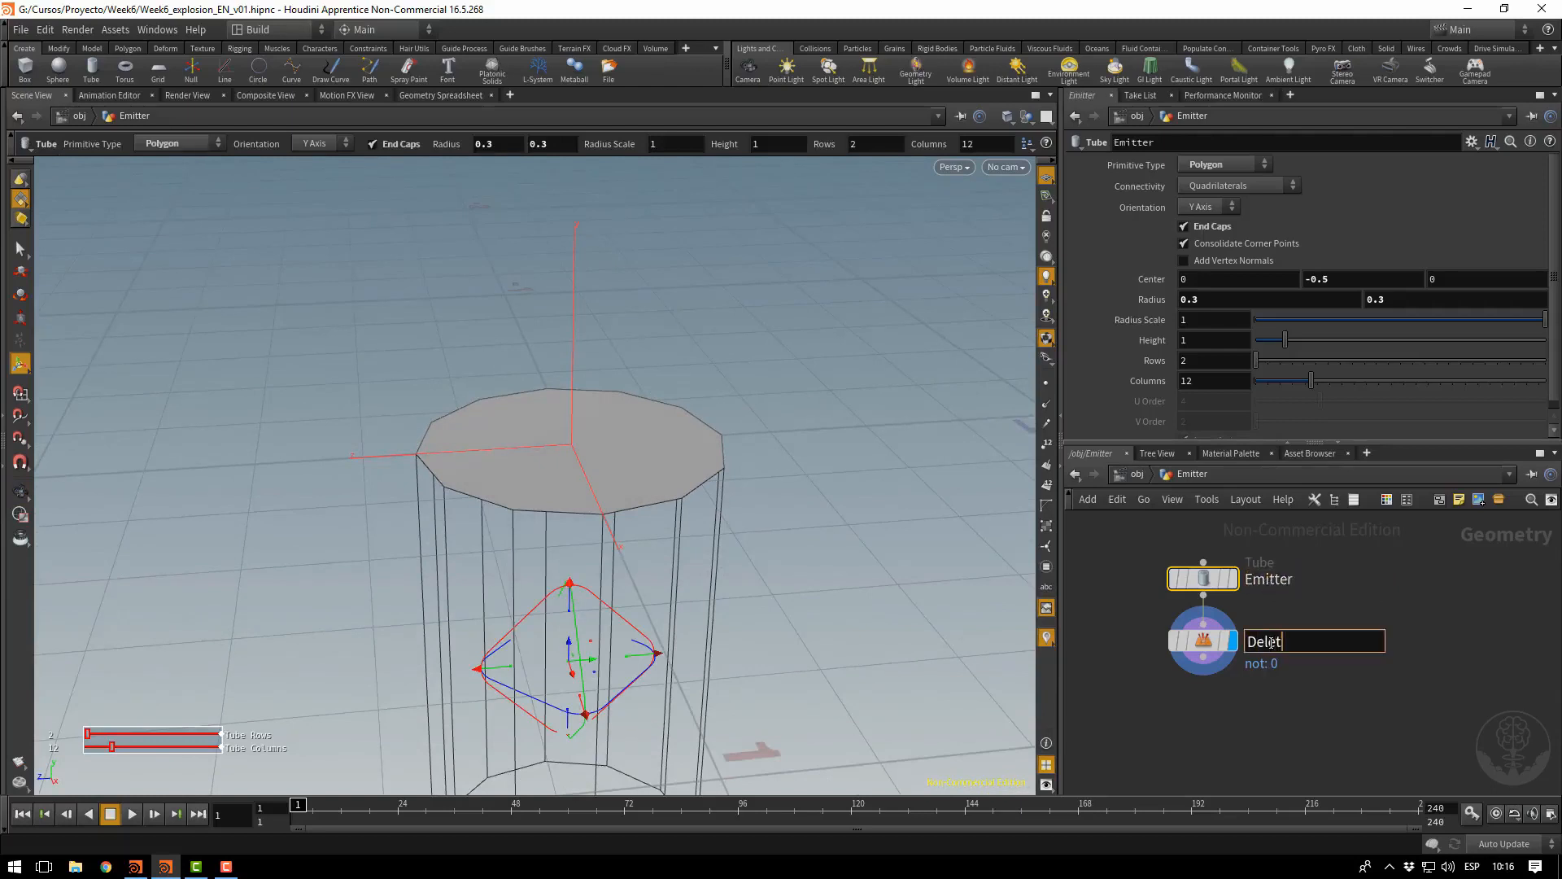
text(eRest)
key(Return)
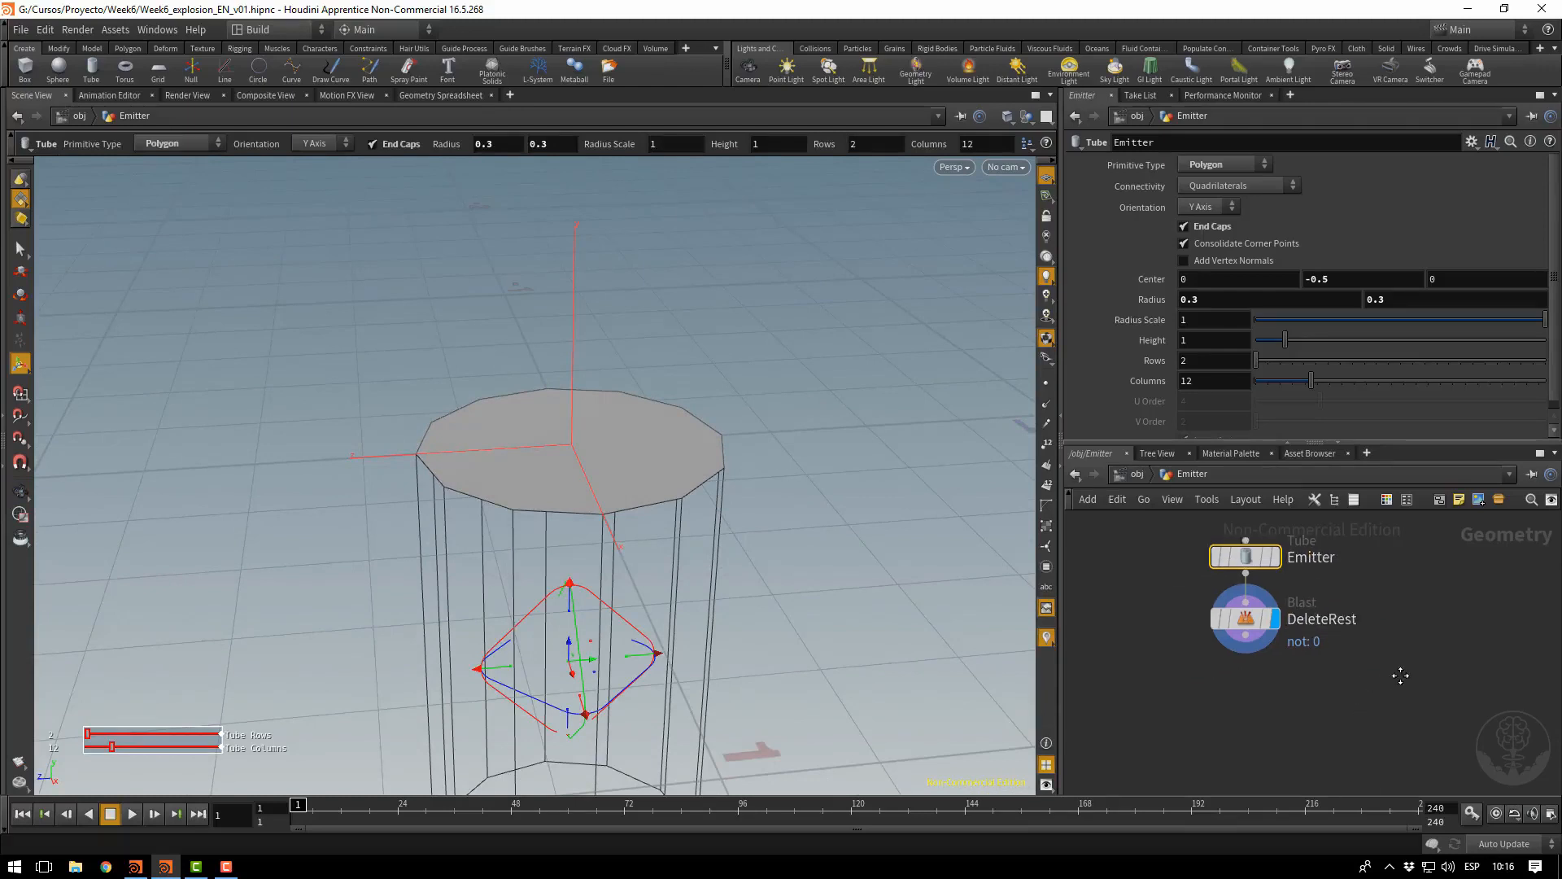
Rename the blast node below the Emitter tube as KeepCap
double_click(1314, 619)
drag(1348, 616, 1466, 636)
key(BackSpace)
key(BackSpace)
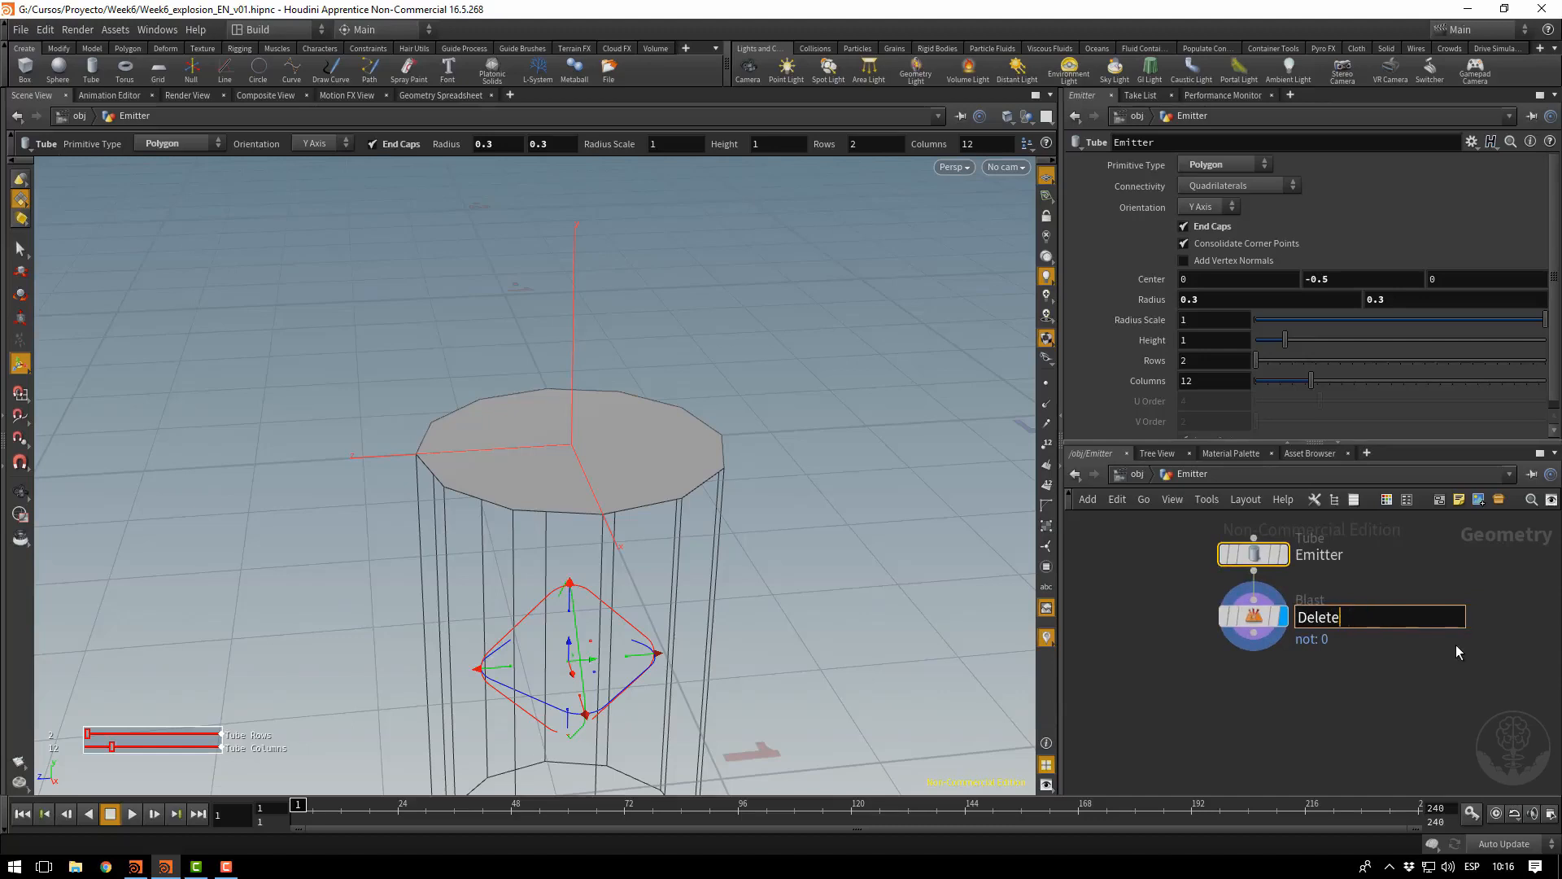
key(BackSpace)
key(BackSpace)
key(BackSpace)
key(BackSpace)
key(BackSpace)
key(BackSpace)
text(KeepCap)
key(Return)
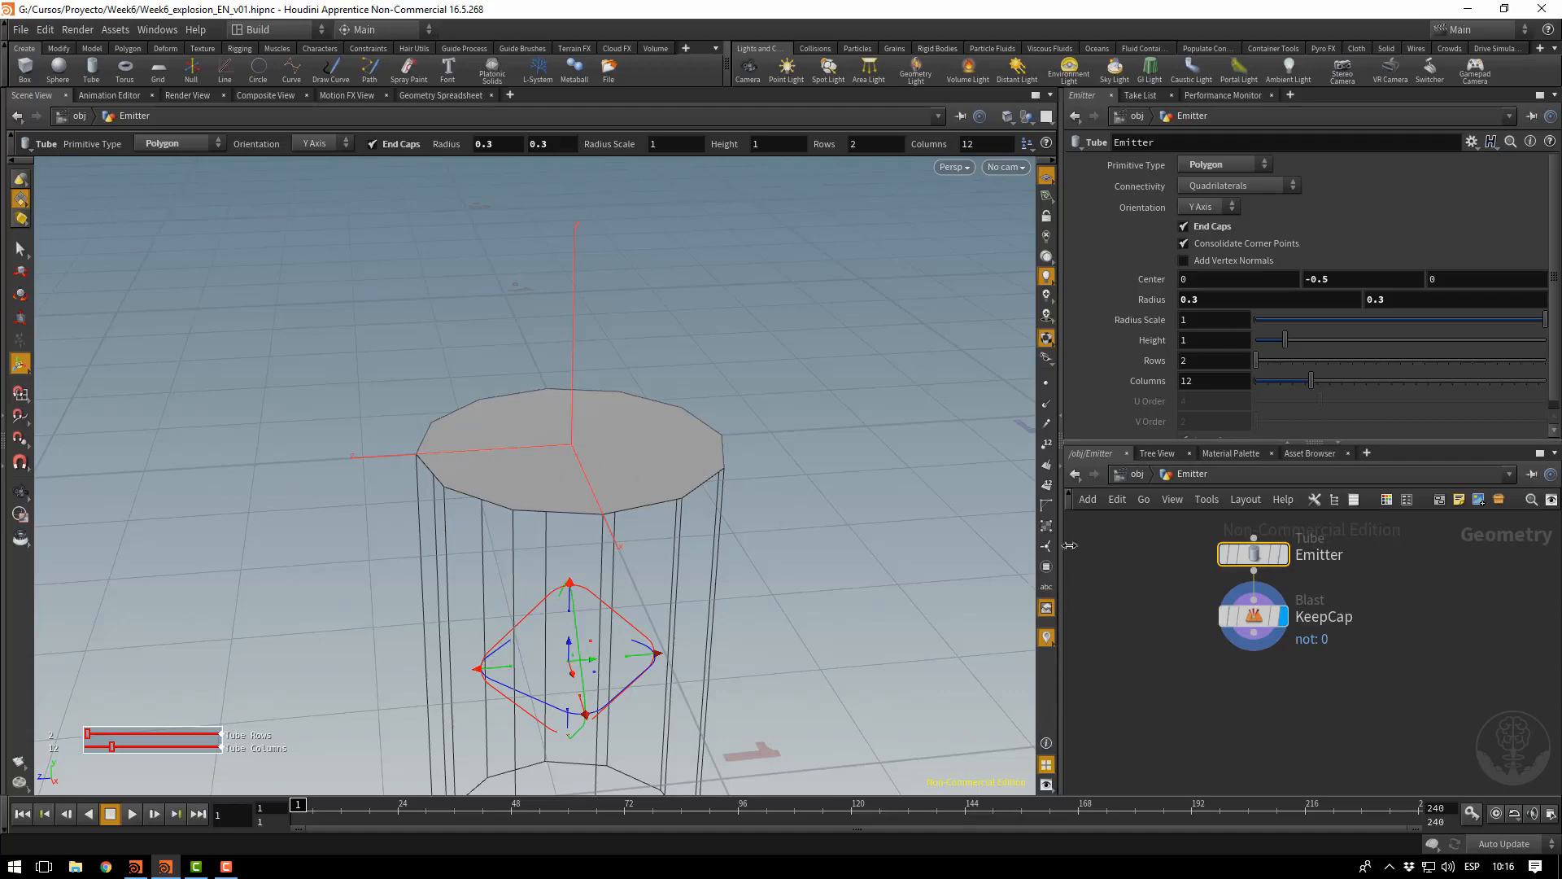
Add a Subdivide node after KeepCap and display its result
click(1253, 633)
key(Tab)
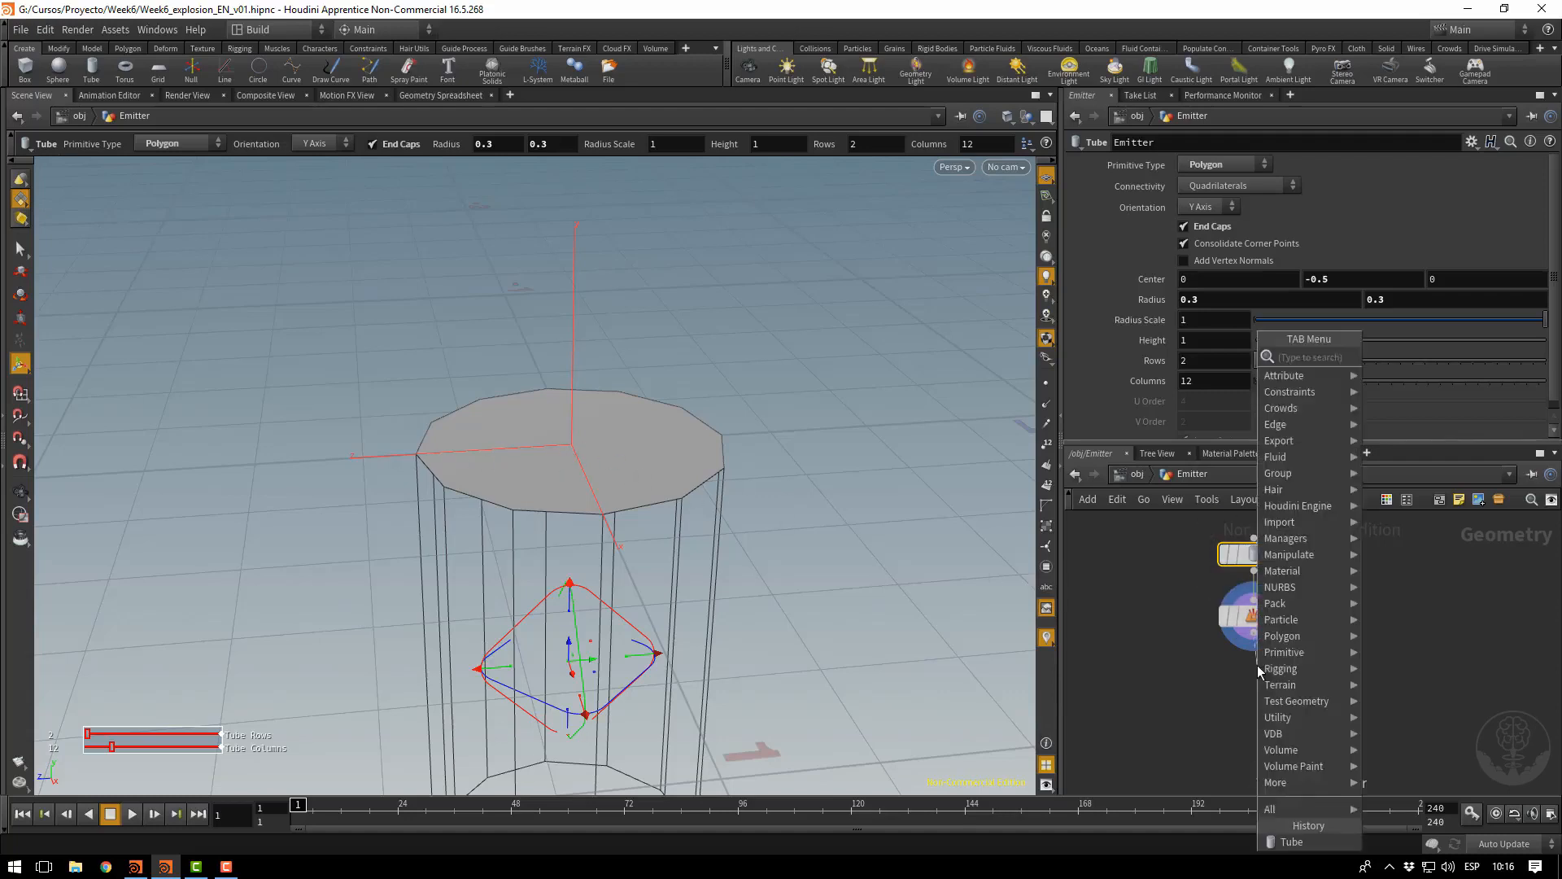
text(subd)
key(Return)
click(1258, 685)
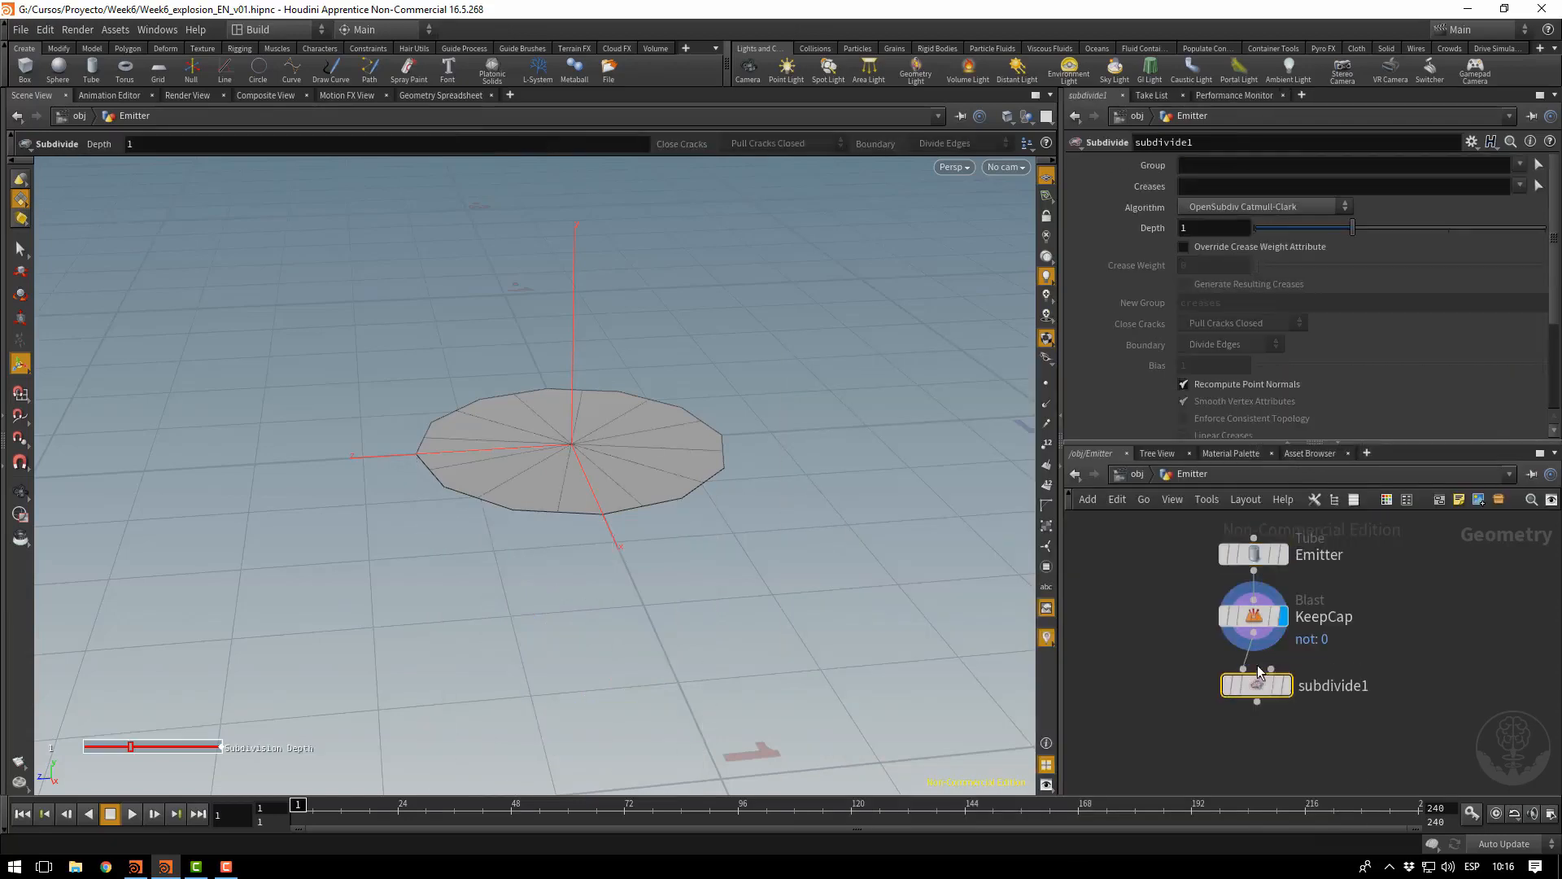
click(1284, 686)
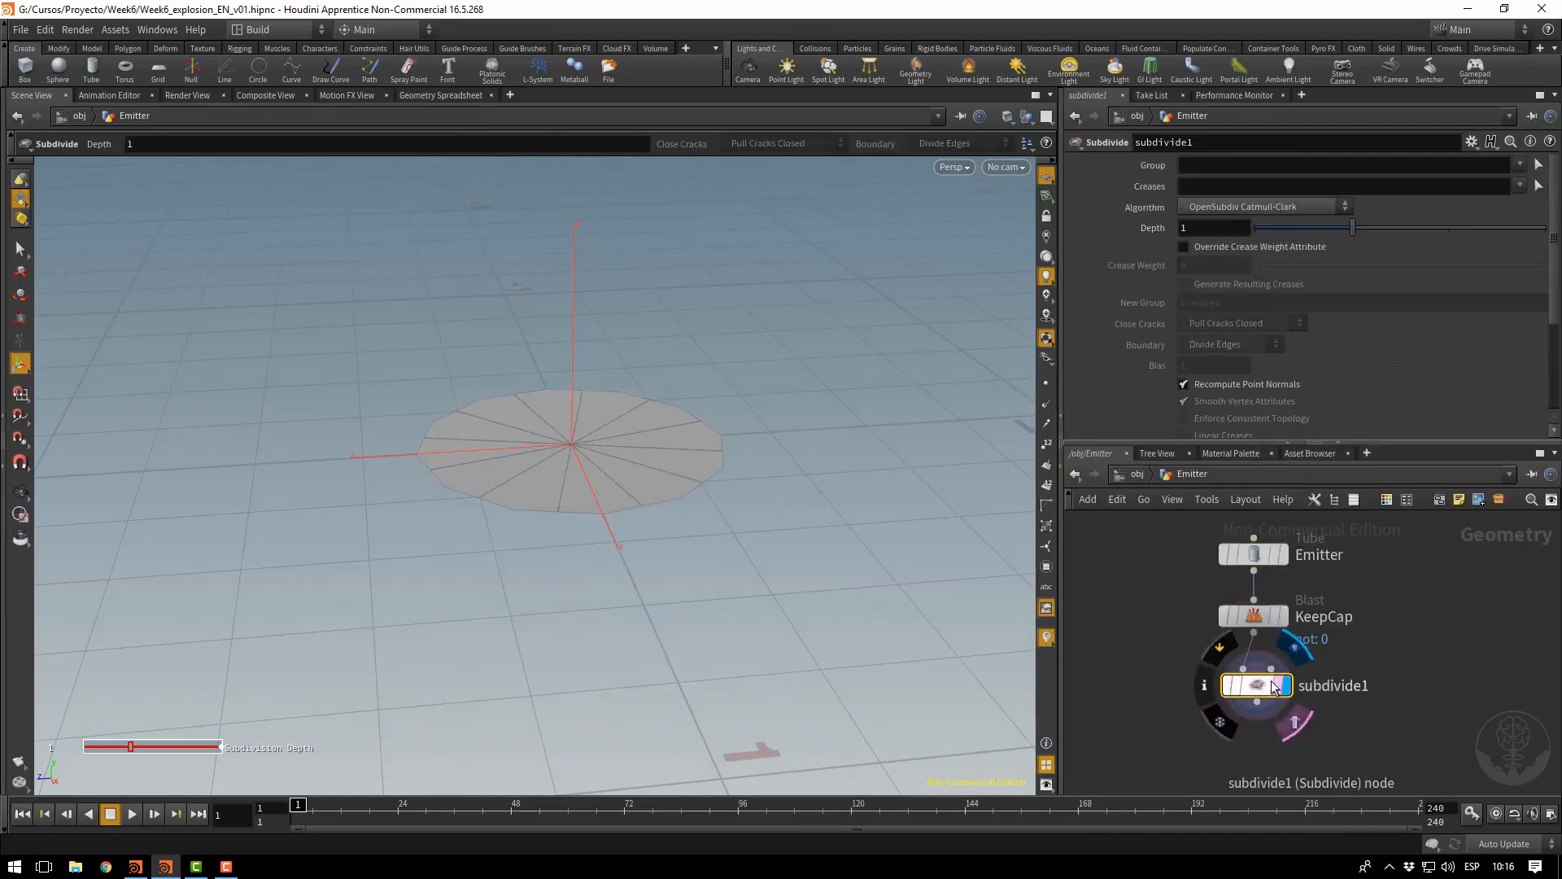
Start a Move edit on the subdivided disc with point selection and try to raise the geometry along Y
right_click(588, 442)
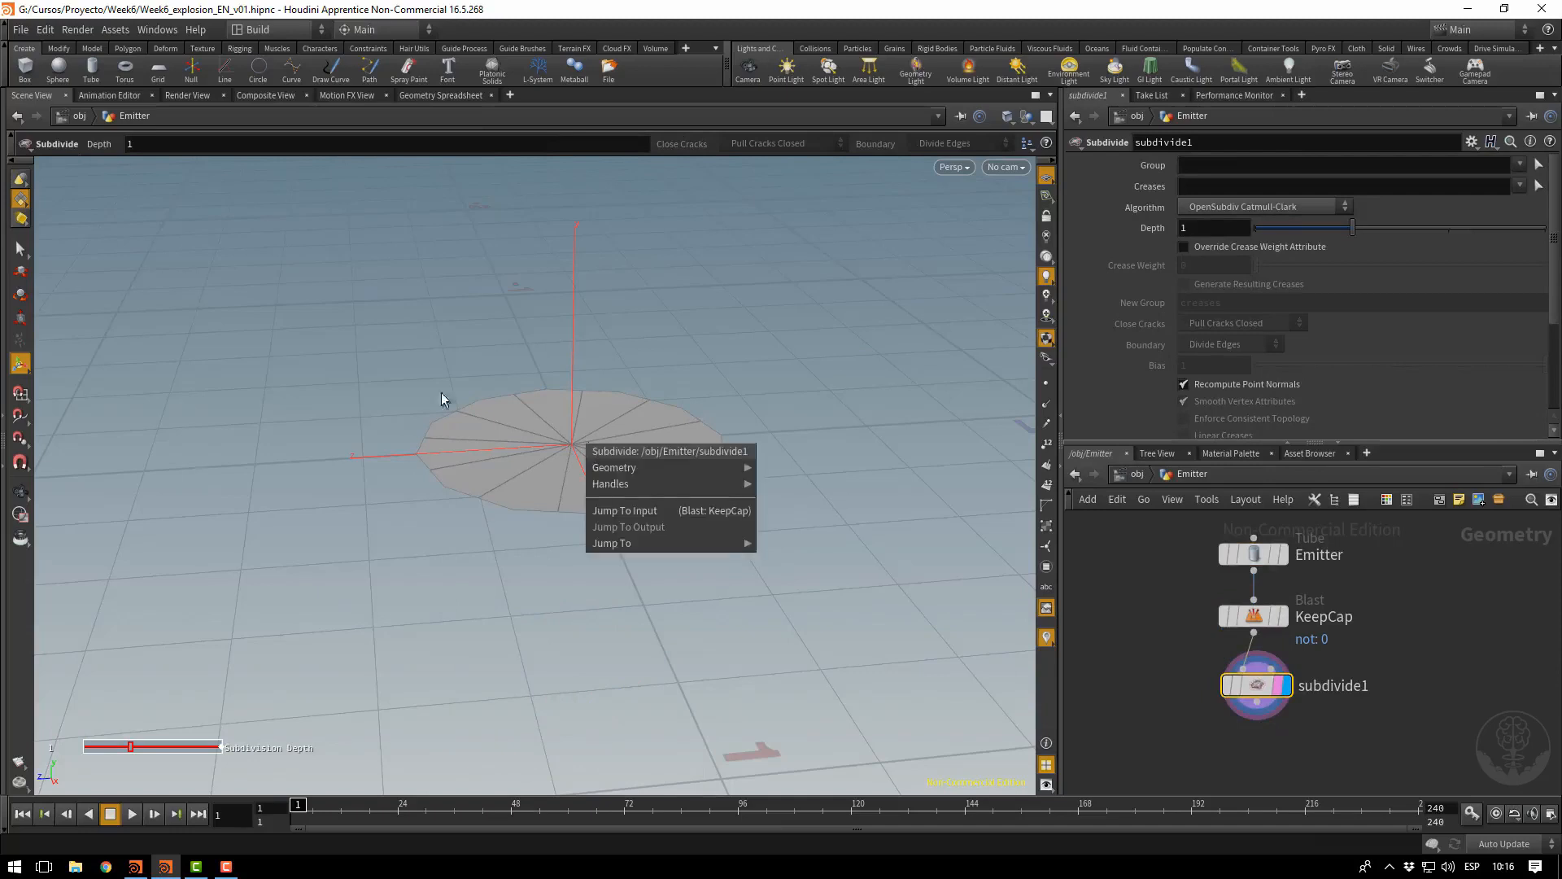
click(21, 251)
click(287, 143)
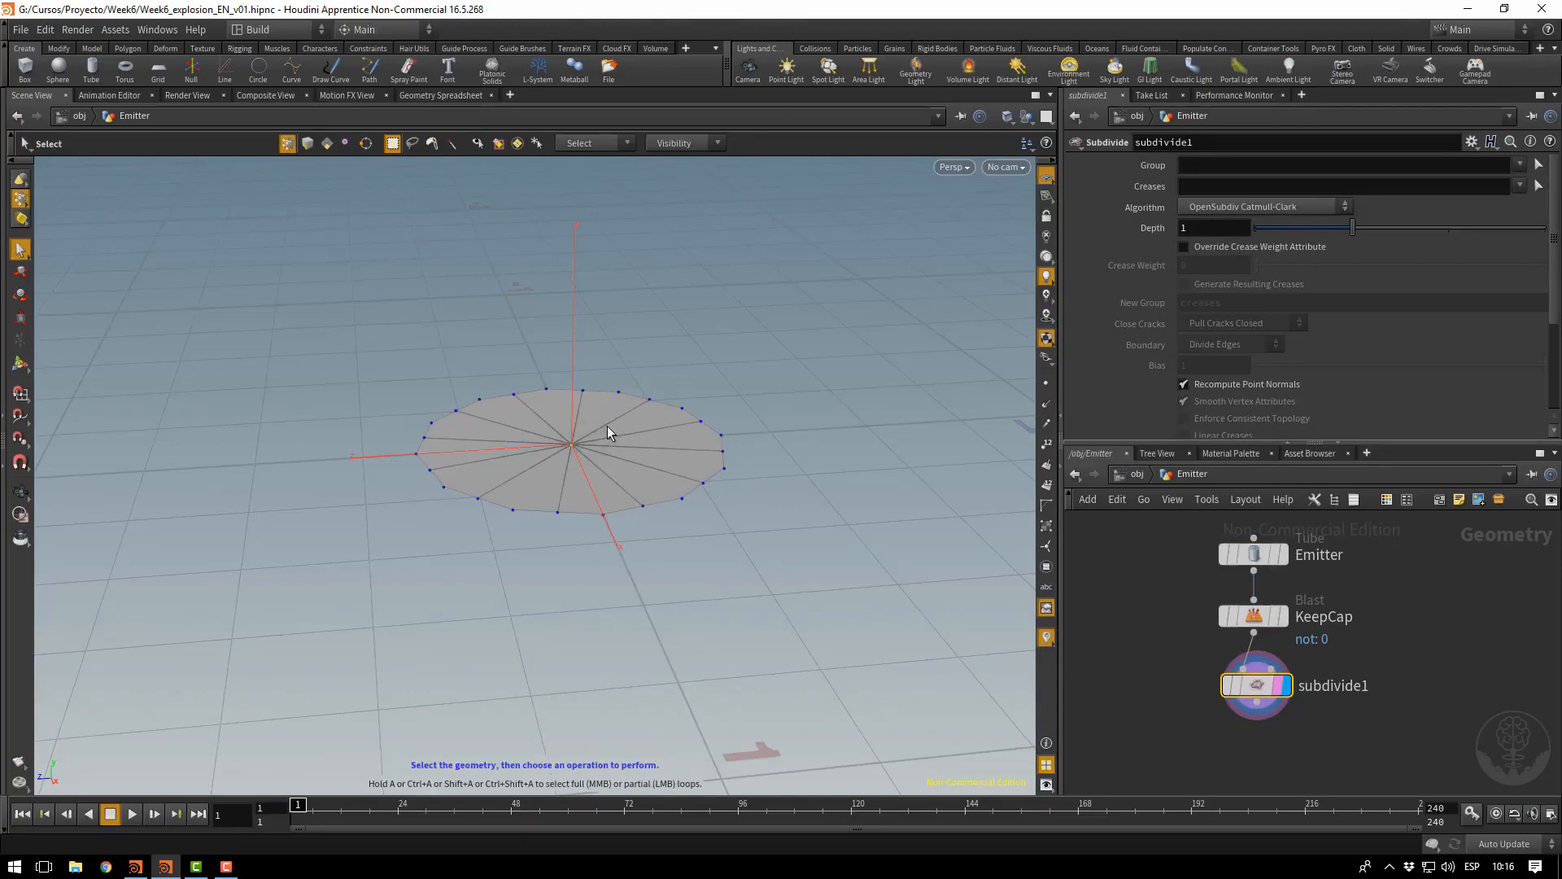
click(18, 314)
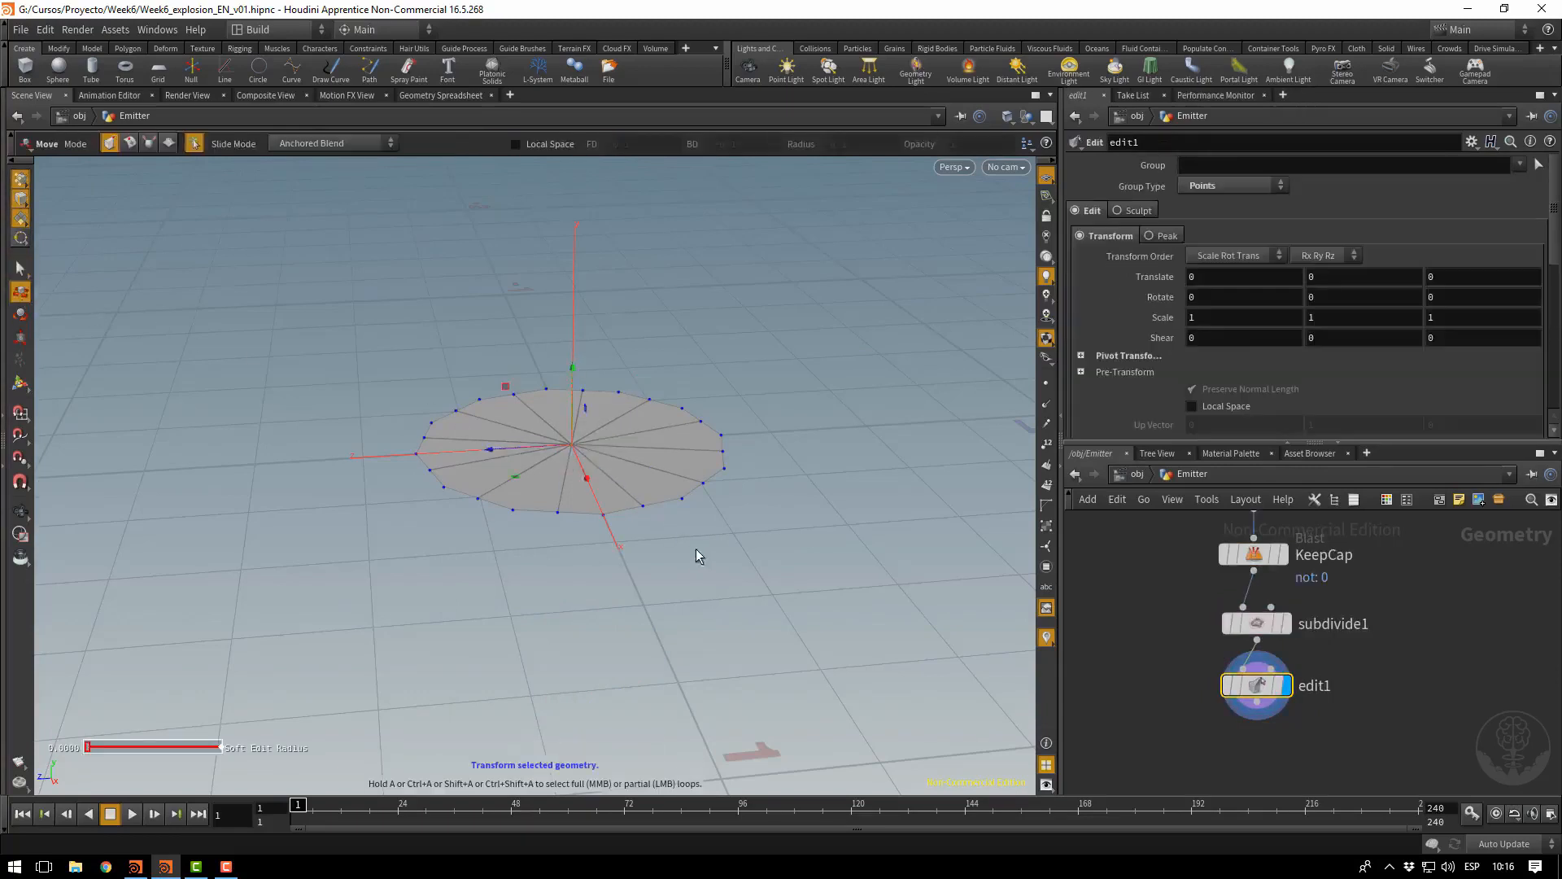
drag(578, 366, 590, 290)
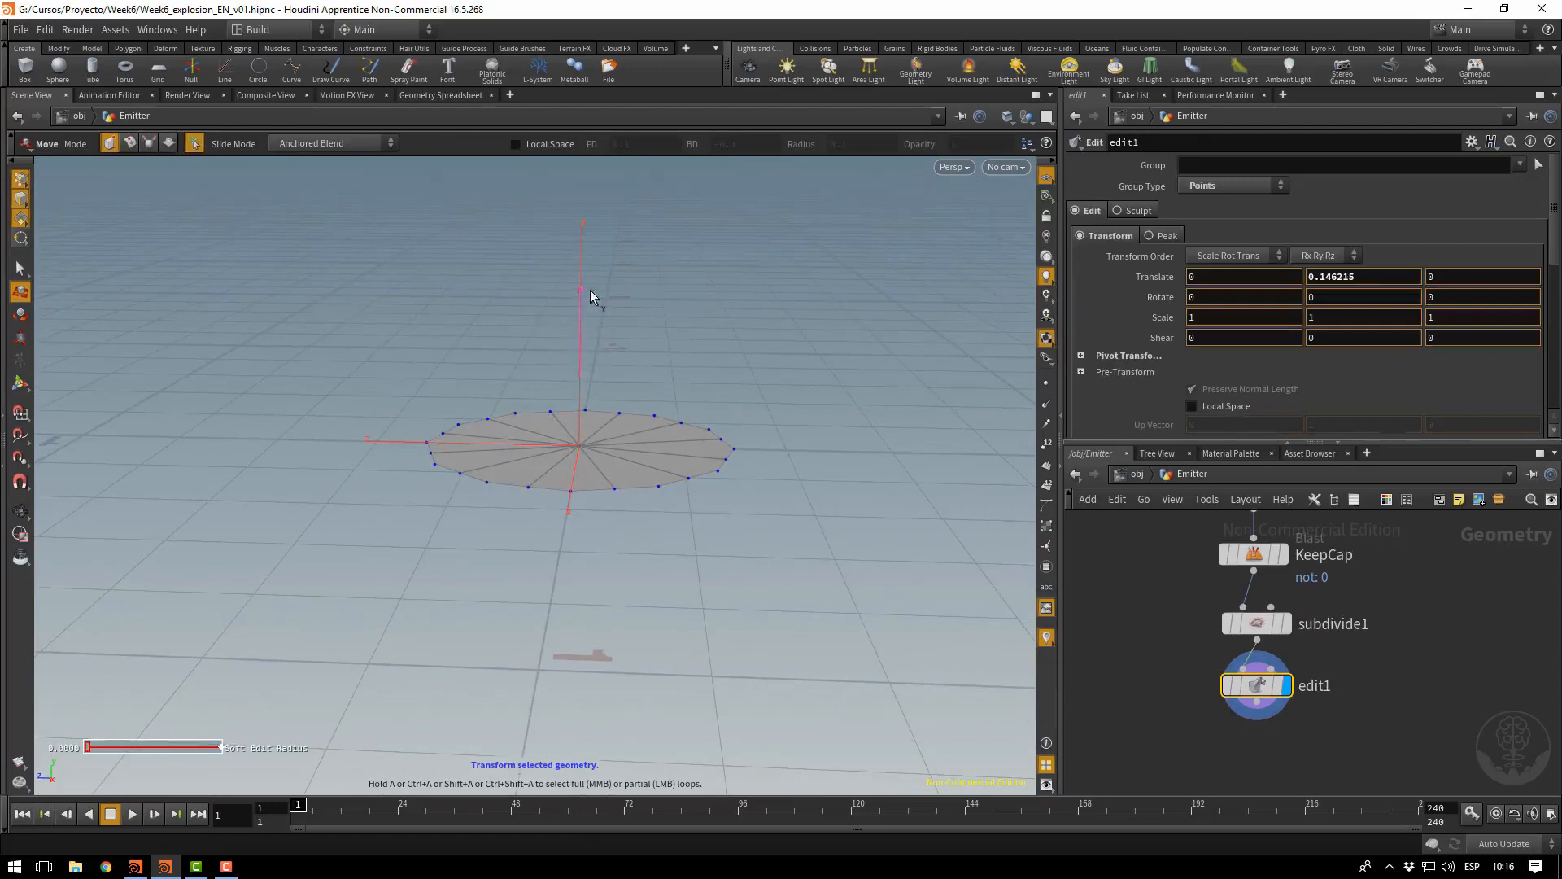
click(1279, 685)
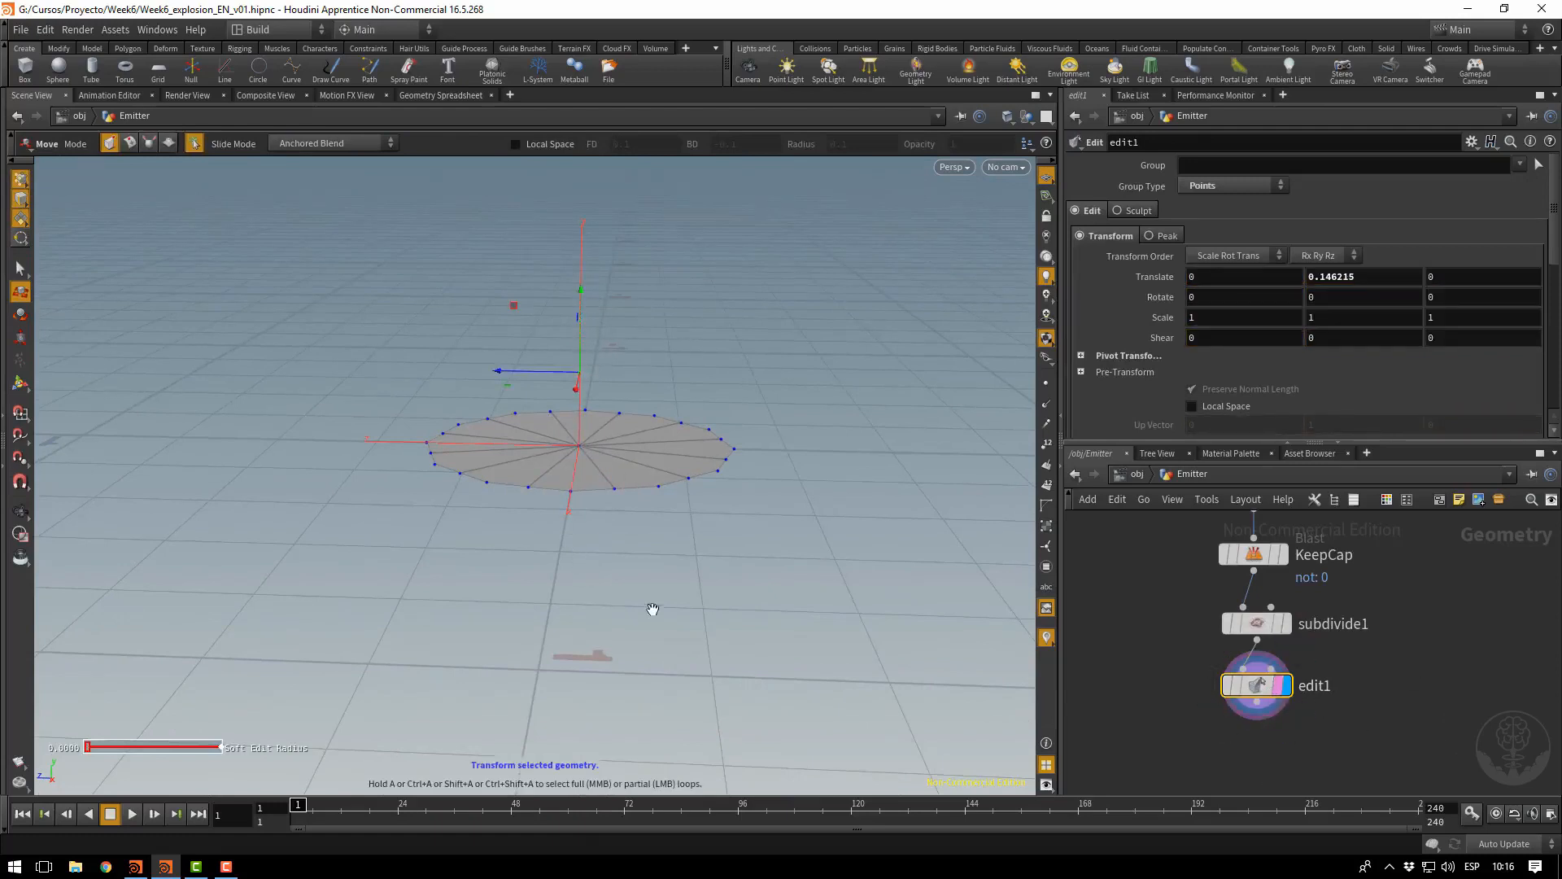
Select the disc's center point and raise it about 0.11 along Y
alt+drag(651, 611, 652, 652)
click(546, 491)
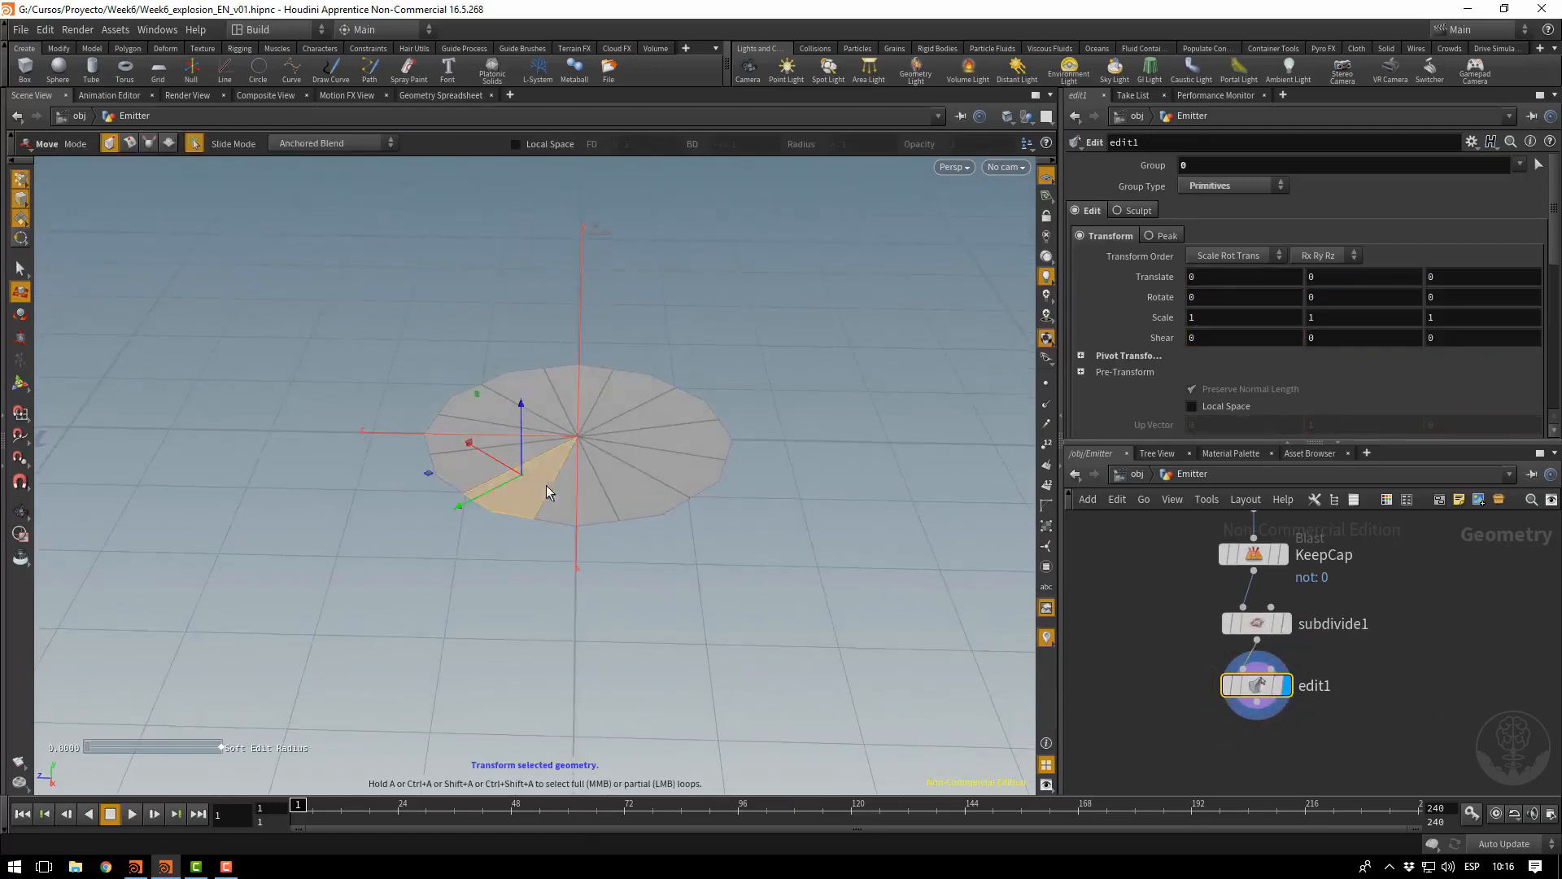
click(579, 438)
alt+drag(688, 623, 675, 598)
key(t)
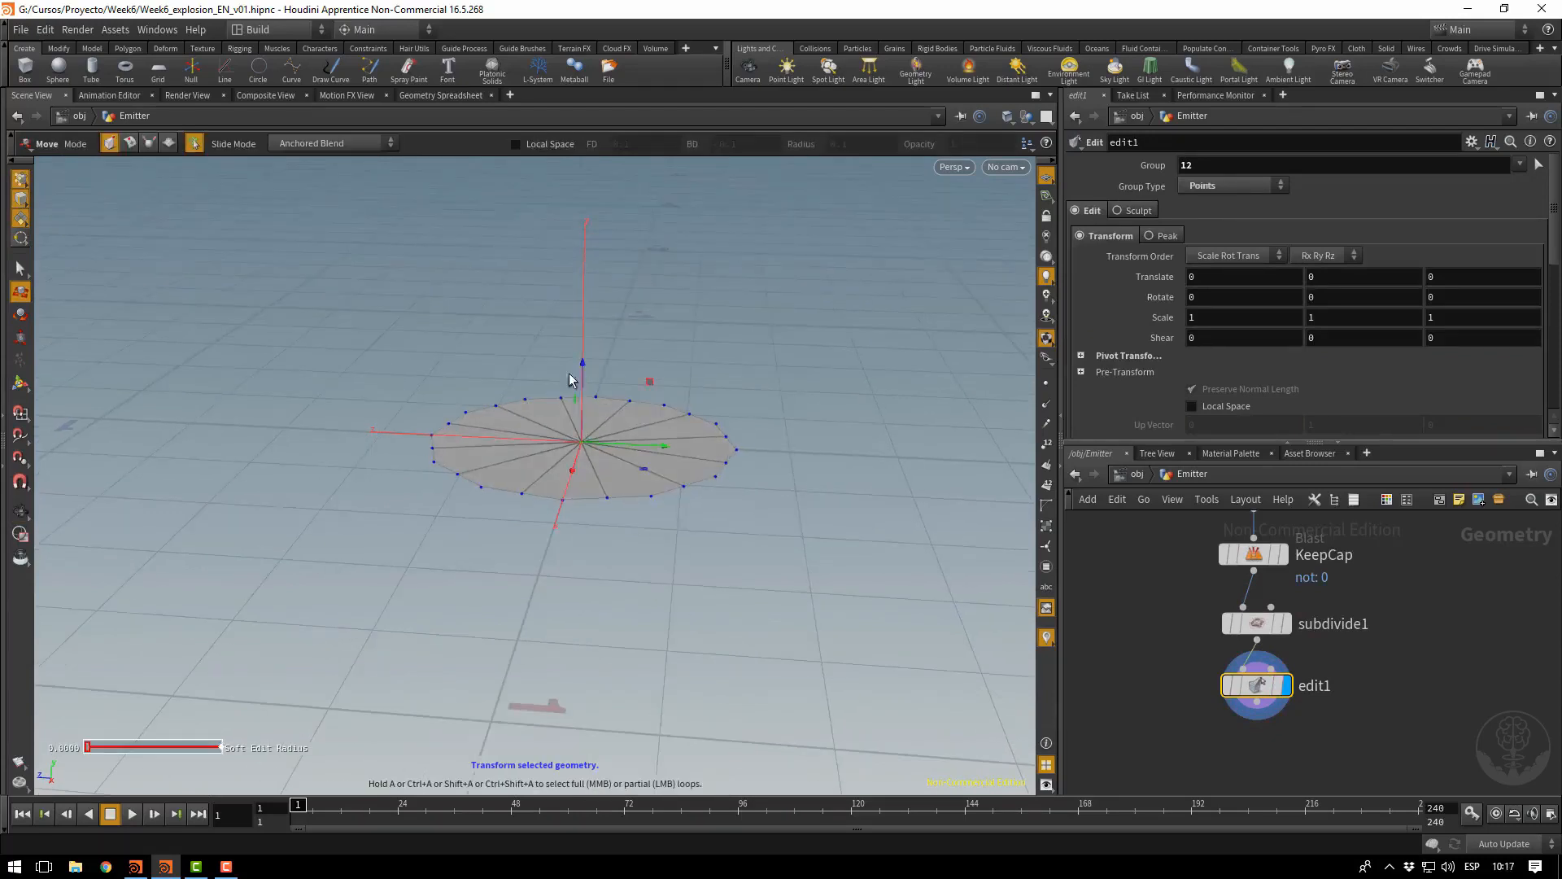
drag(585, 371, 586, 304)
Adjust the center point's Y translation to about 0.19 so the disc forms a low cone
alt+drag(763, 579, 765, 521)
alt+right_drag(765, 520, 545, 496)
alt+drag(545, 496, 607, 504)
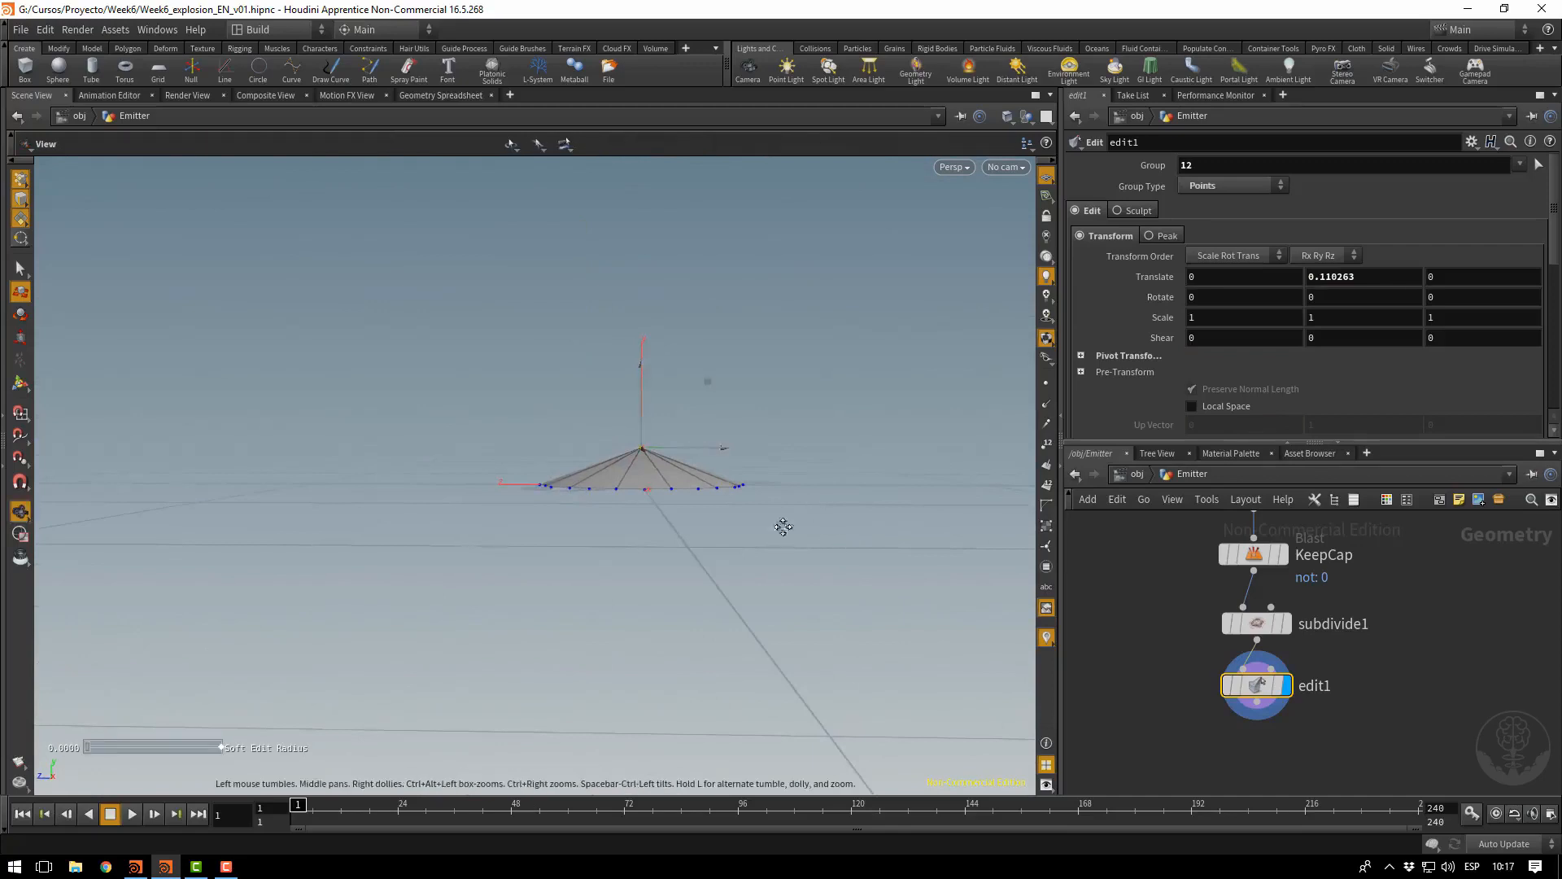
alt+middle_drag(784, 526, 691, 617)
alt+drag(691, 618, 638, 614)
alt+middle_drag(638, 614, 651, 660)
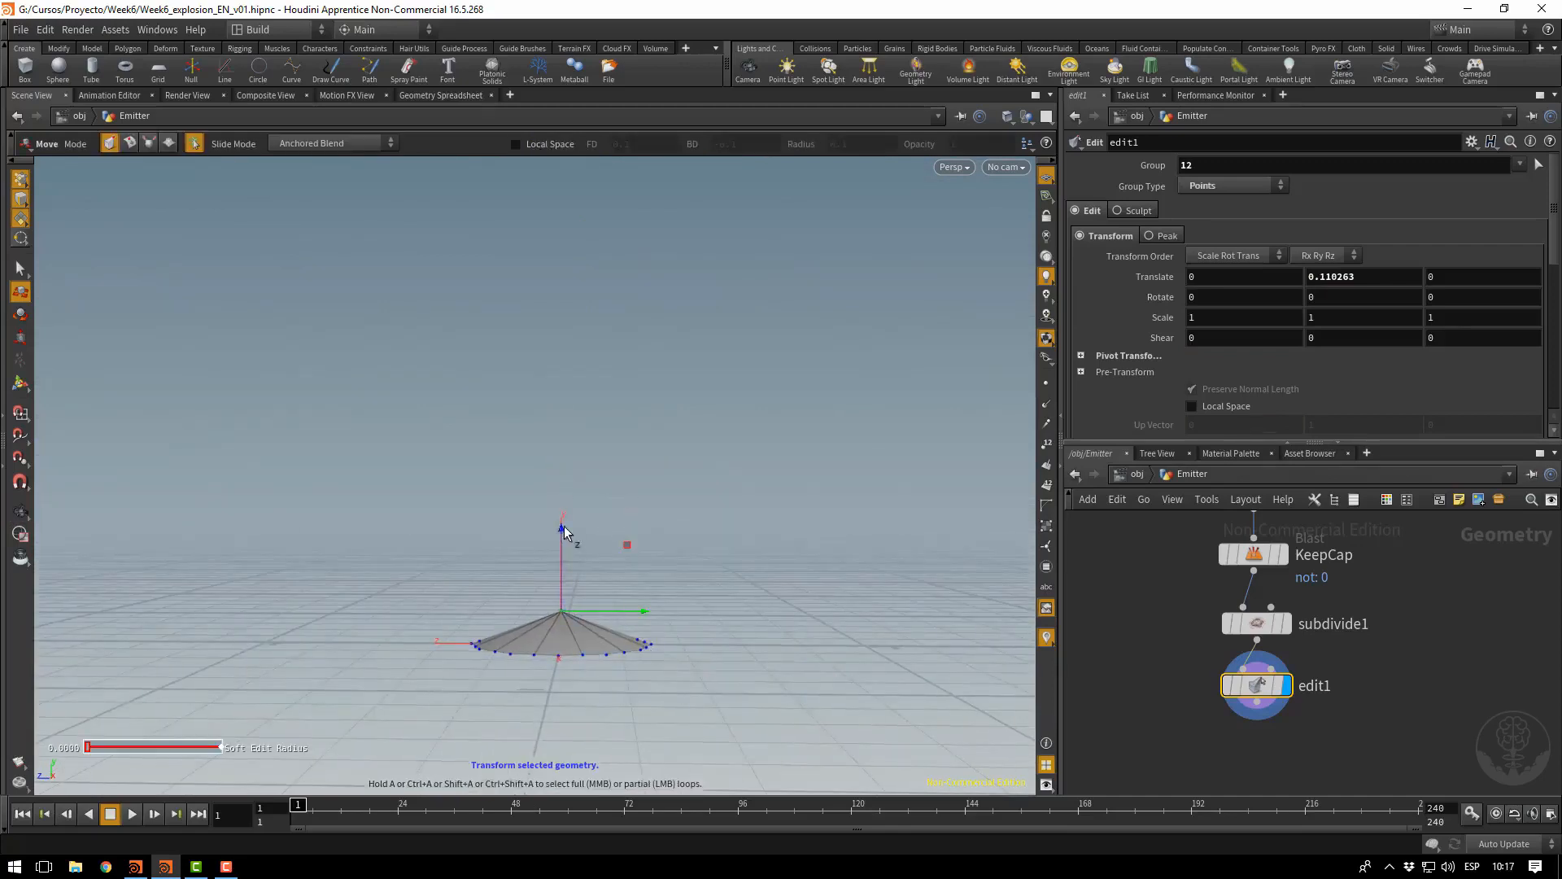
drag(563, 527, 578, 395)
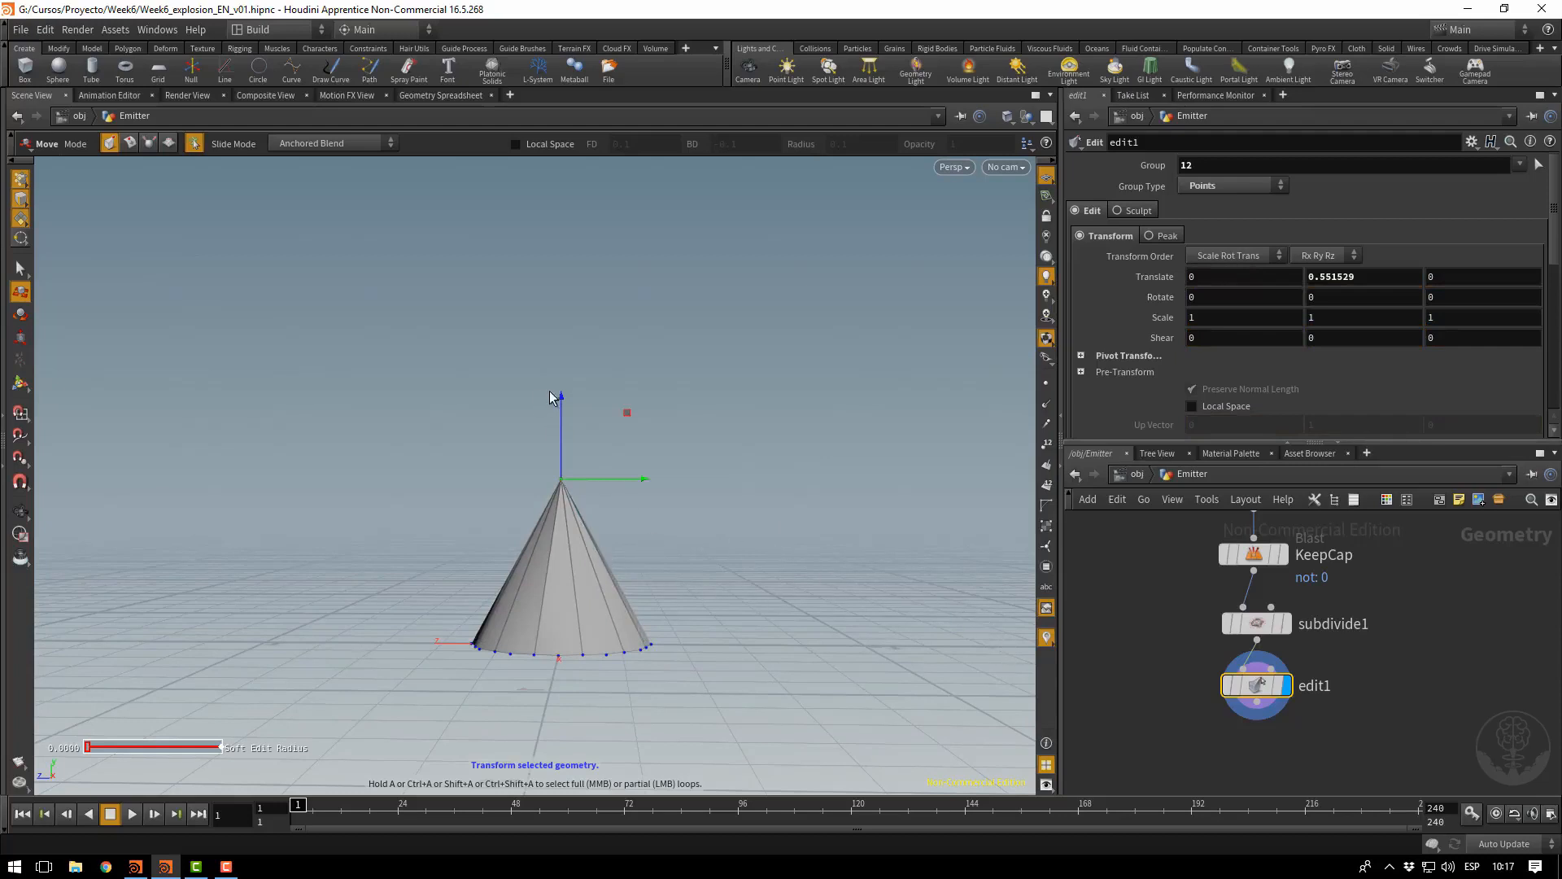
drag(561, 402, 569, 544)
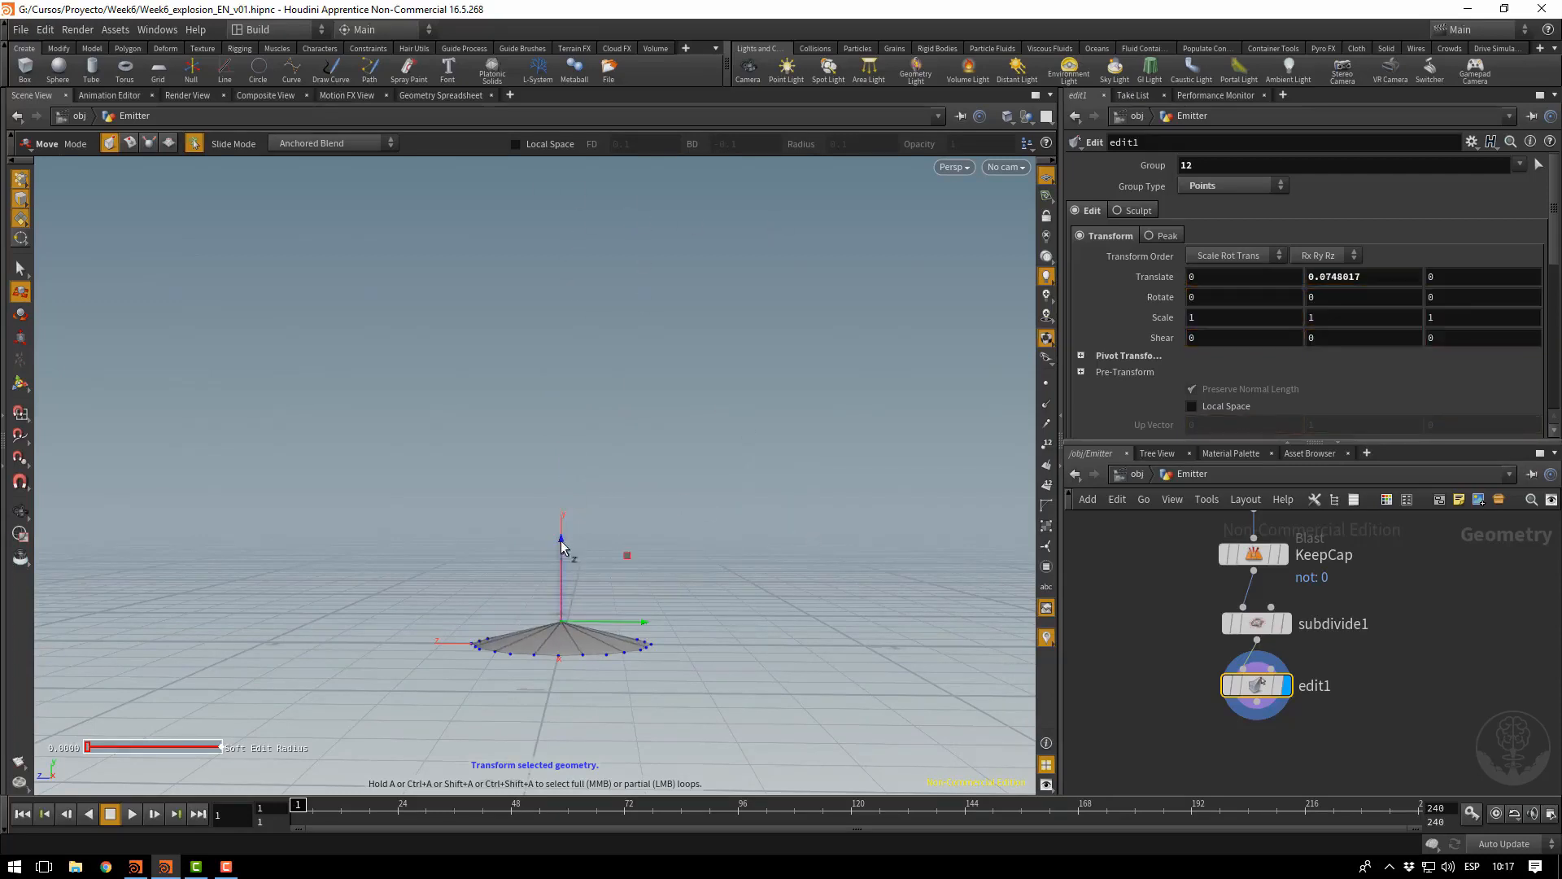
drag(562, 539, 560, 504)
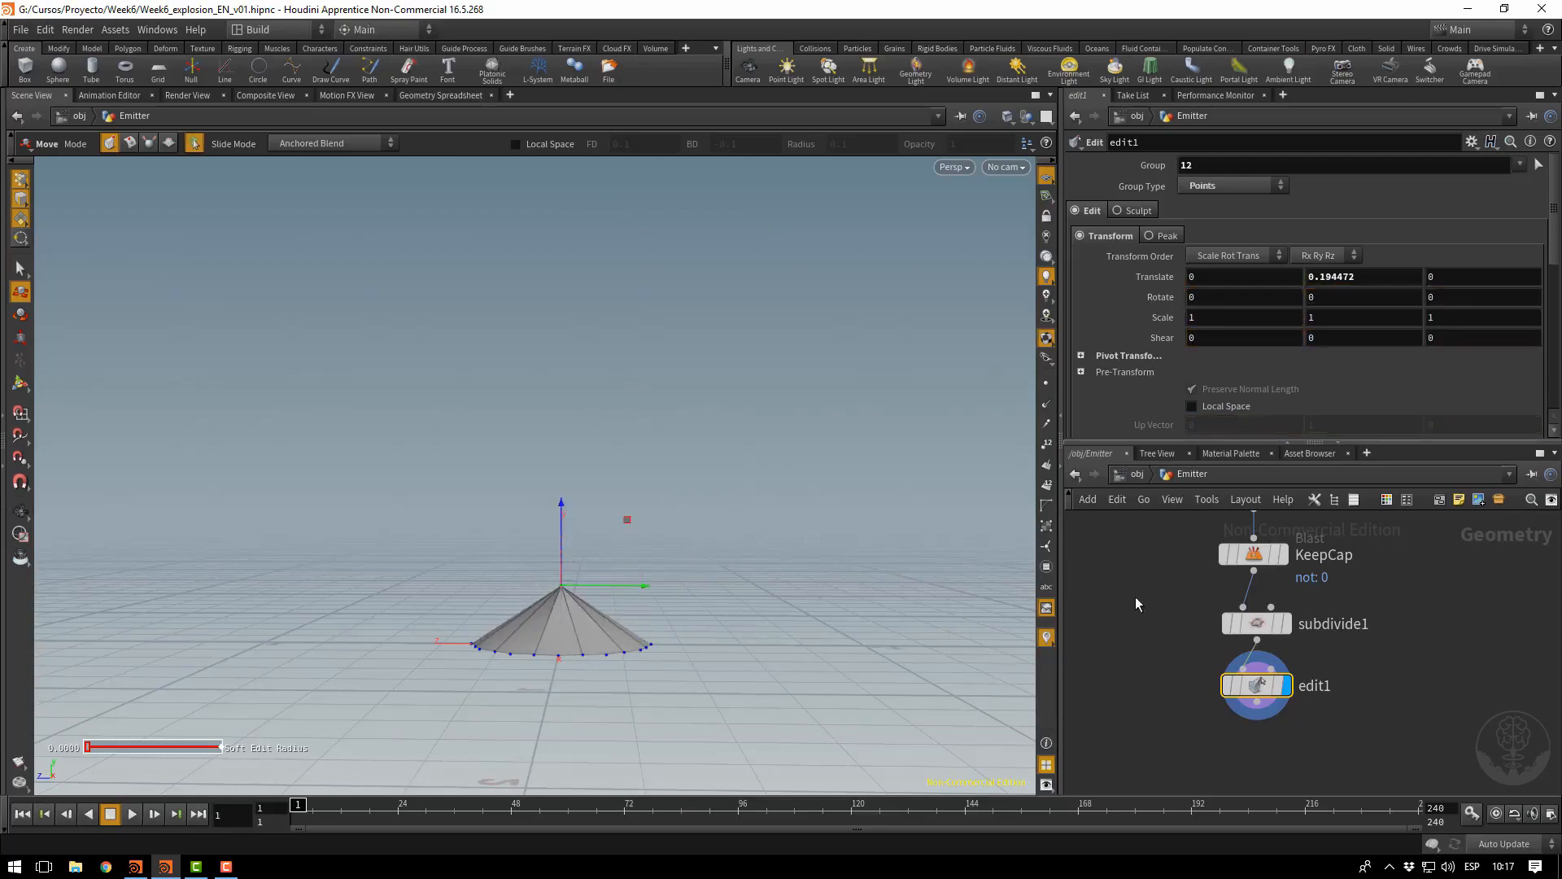
Rename the edit node as EdittingPoint
double_click(1306, 658)
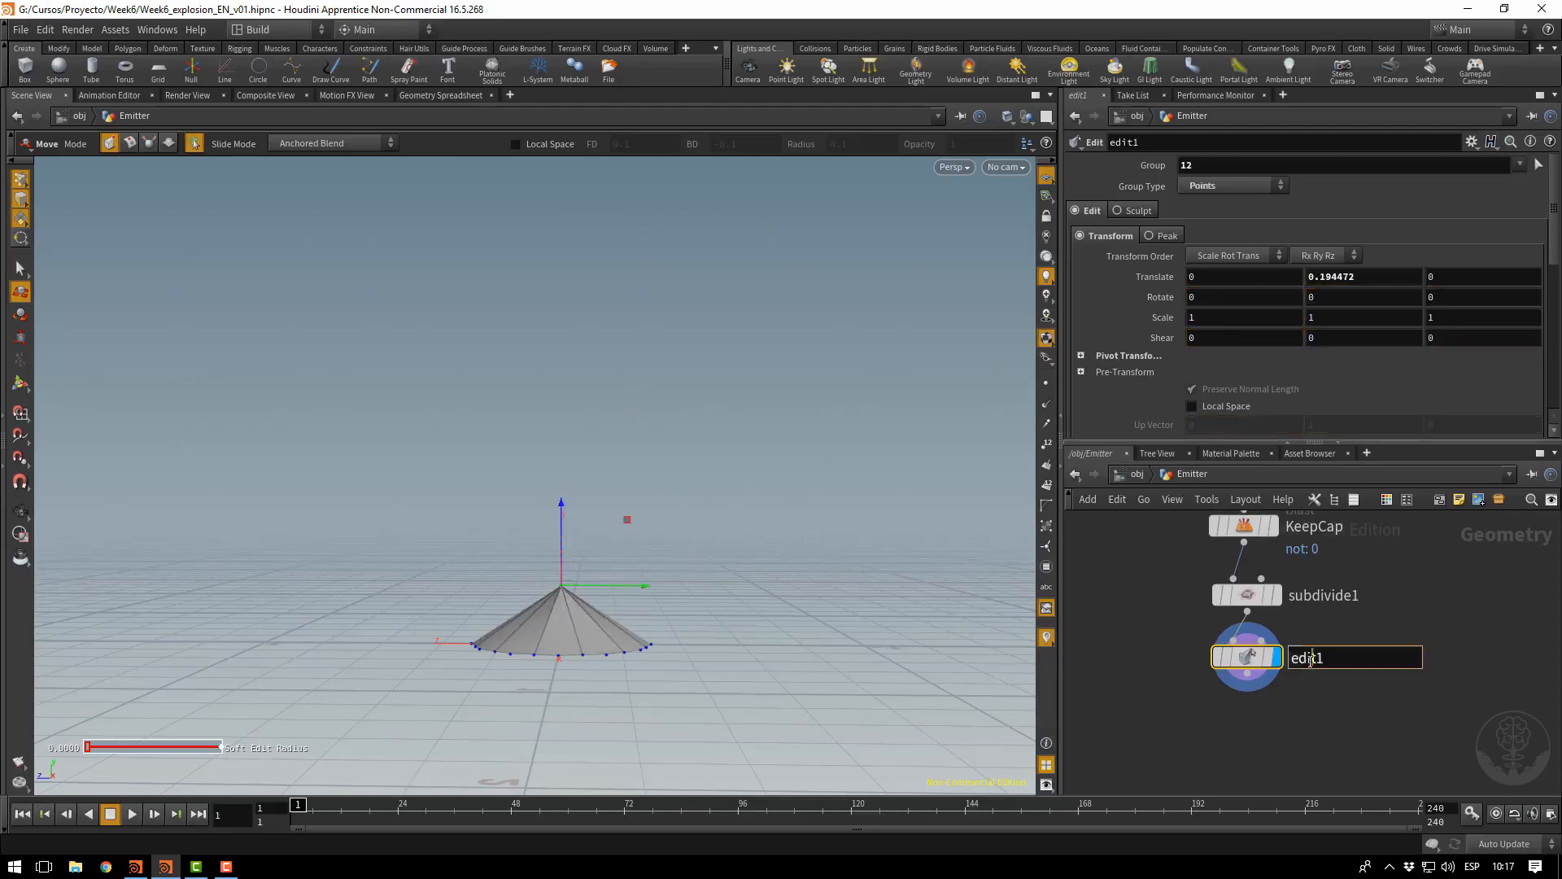
text(EdittingPoint)
key(Return)
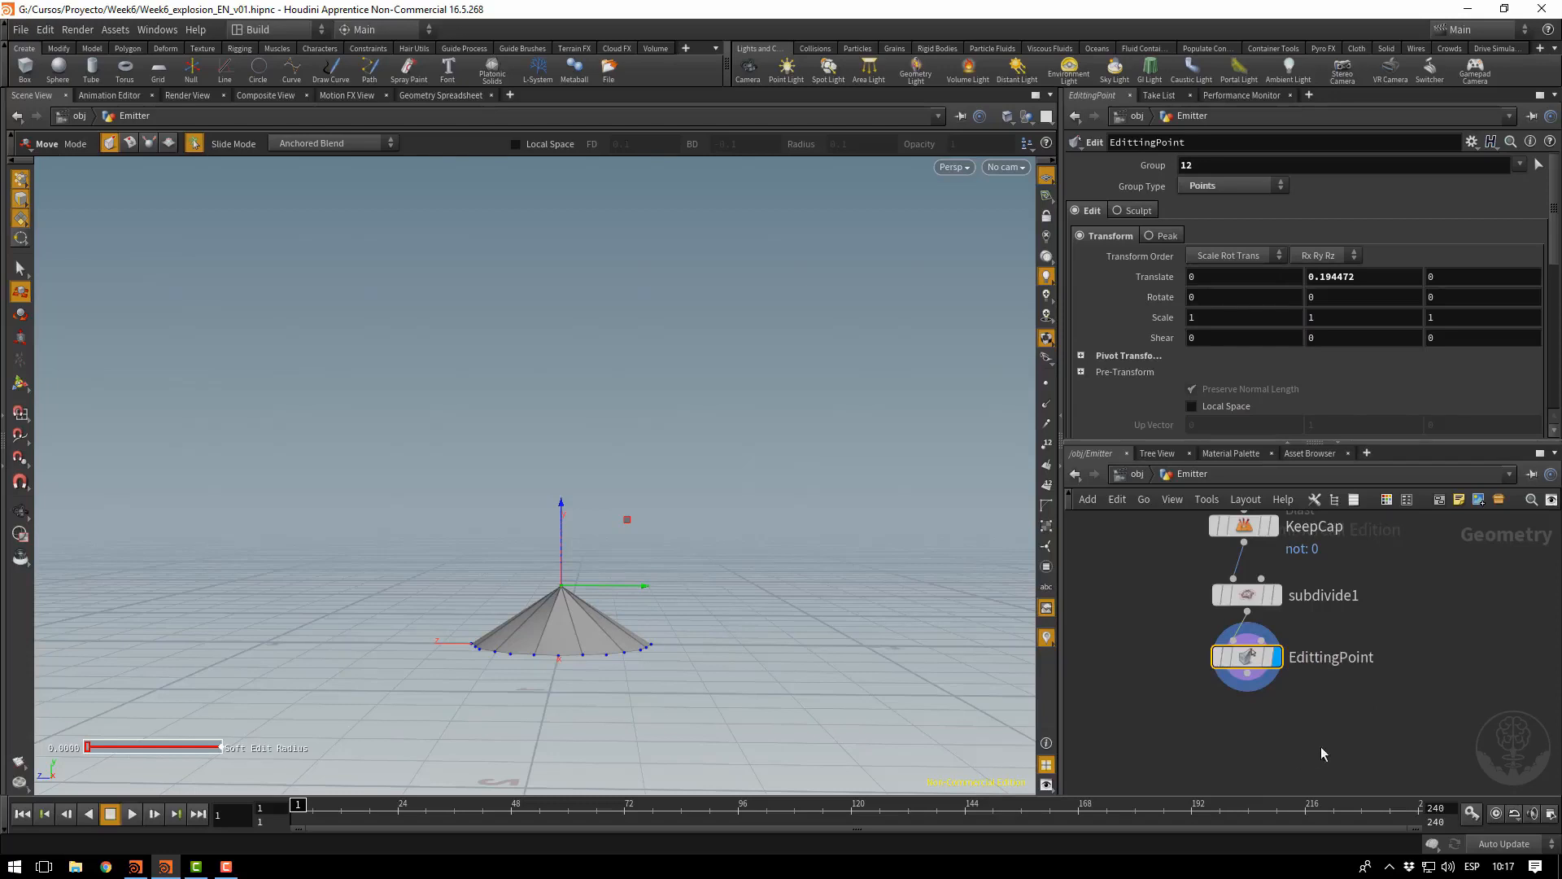
Add a Normal node after EdittingPoint and display its result
middle_drag(1299, 709, 1278, 643)
click(1225, 607)
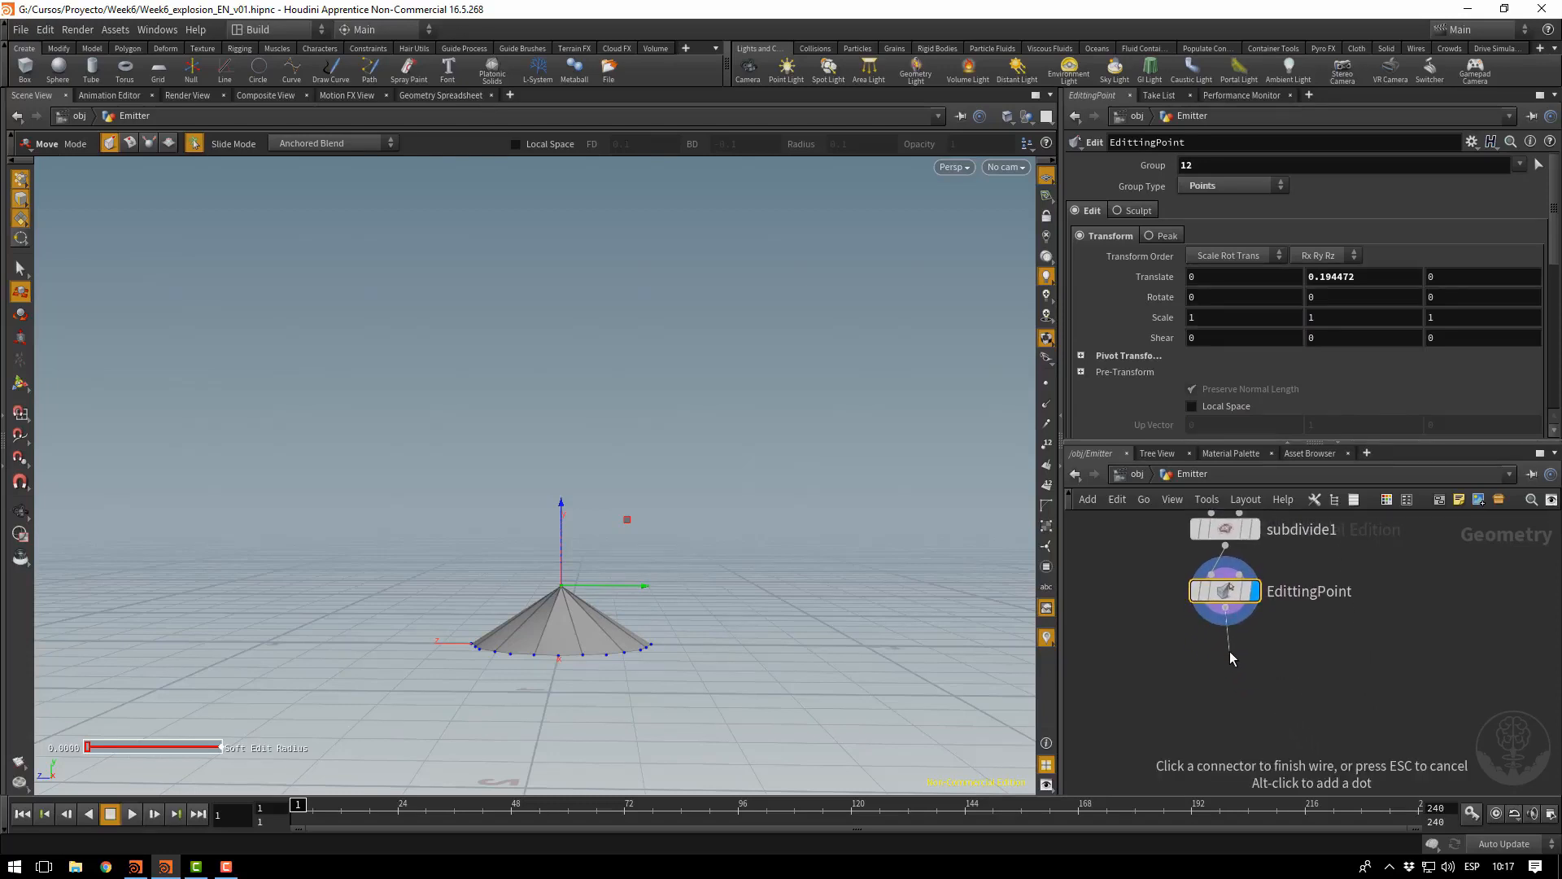
key(Tab)
text(norm)
key(Return)
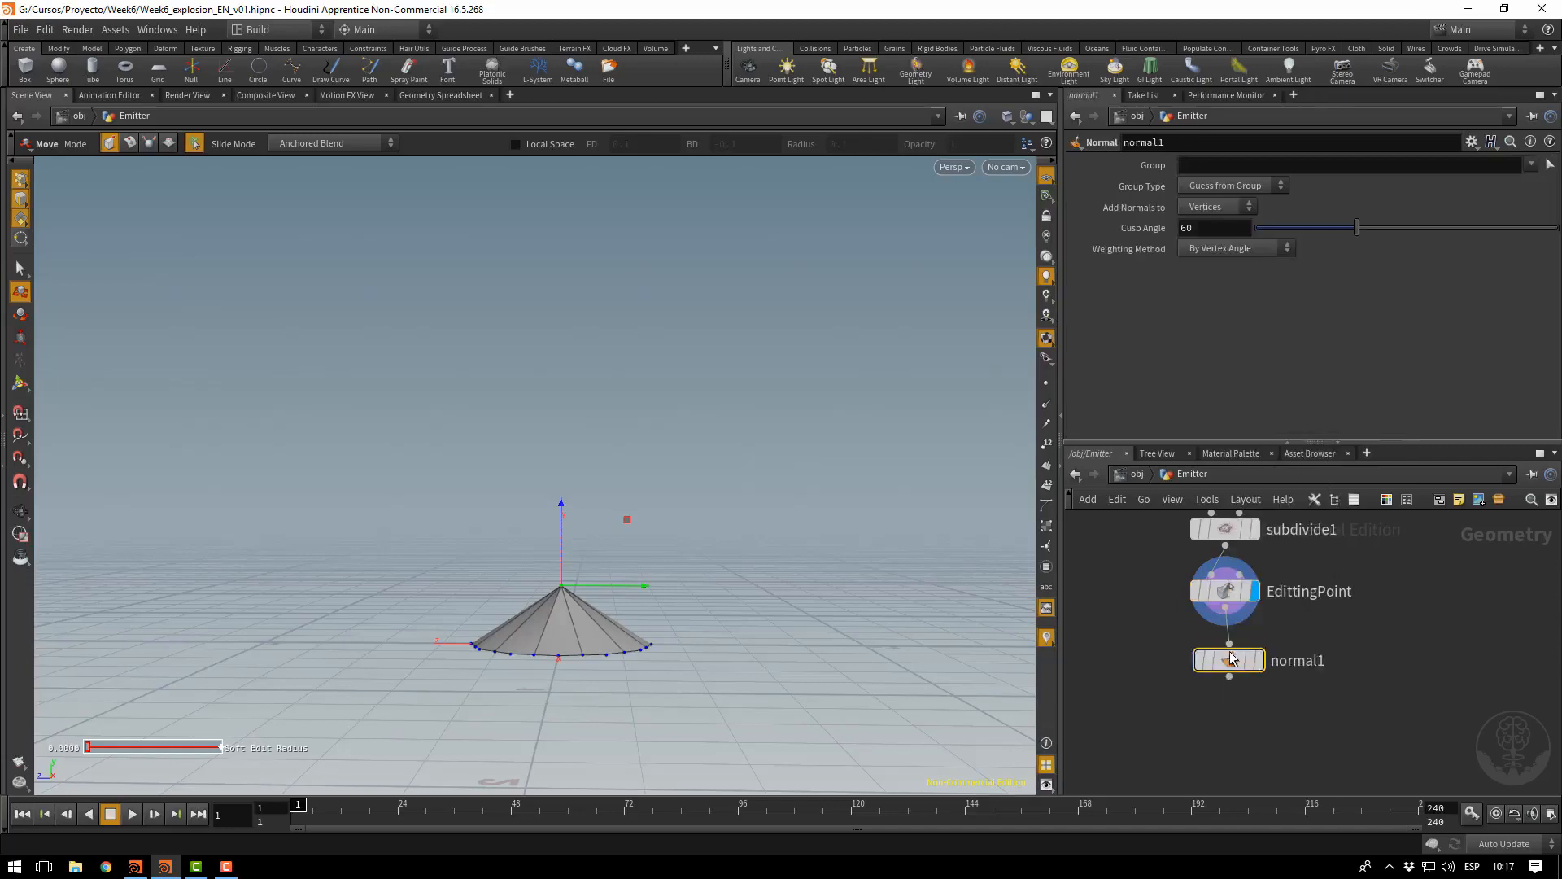
click(1230, 659)
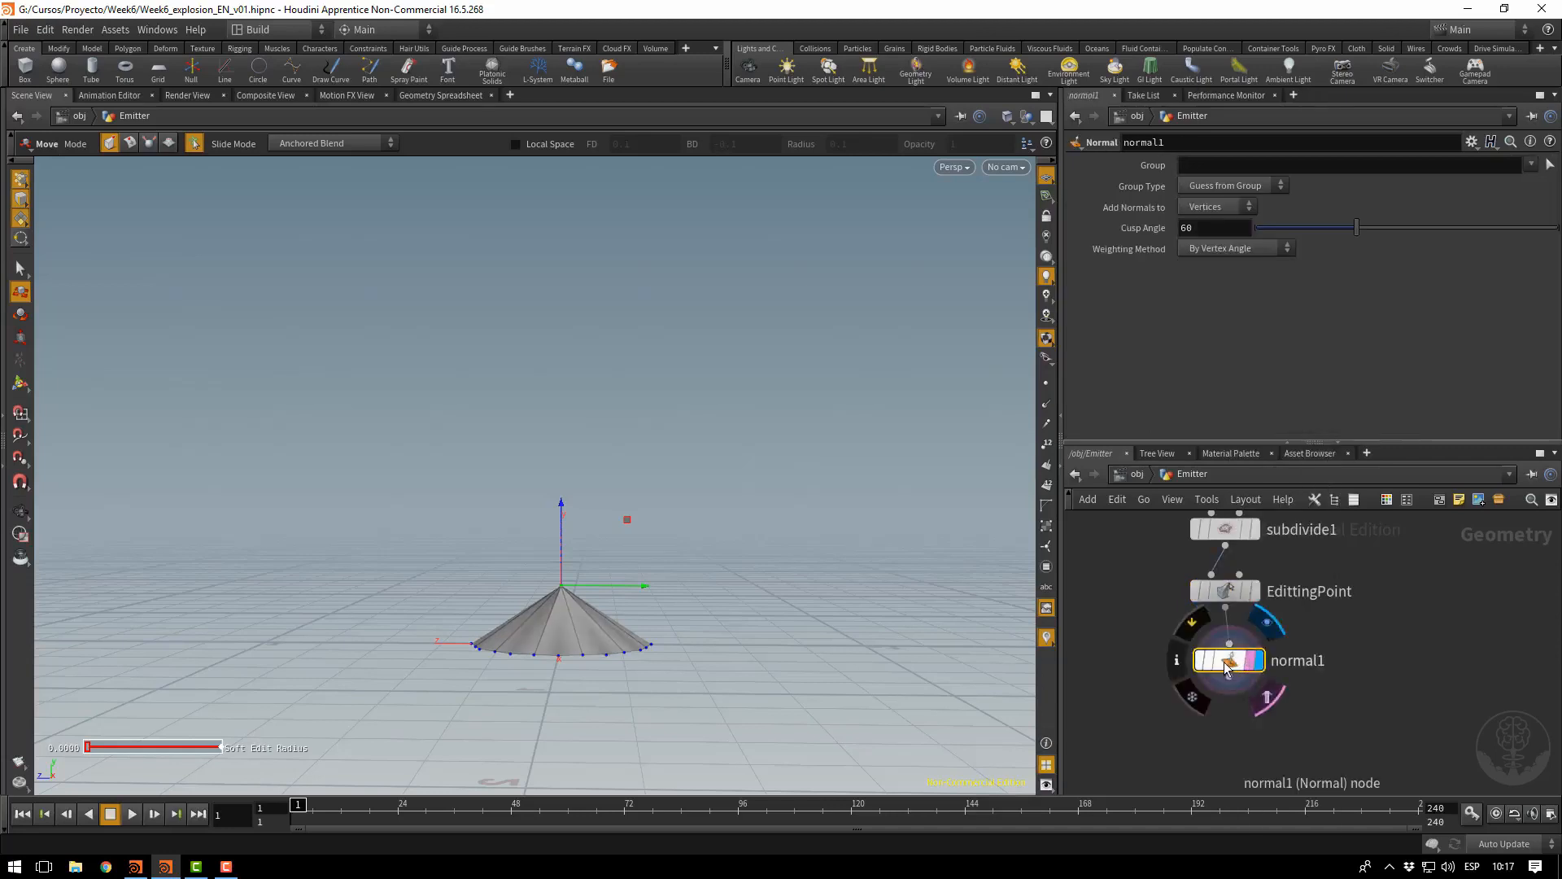
Place the Normal node farther below EdittingPoint and rename it as AddN
drag(1228, 664, 1224, 711)
double_click(1301, 708)
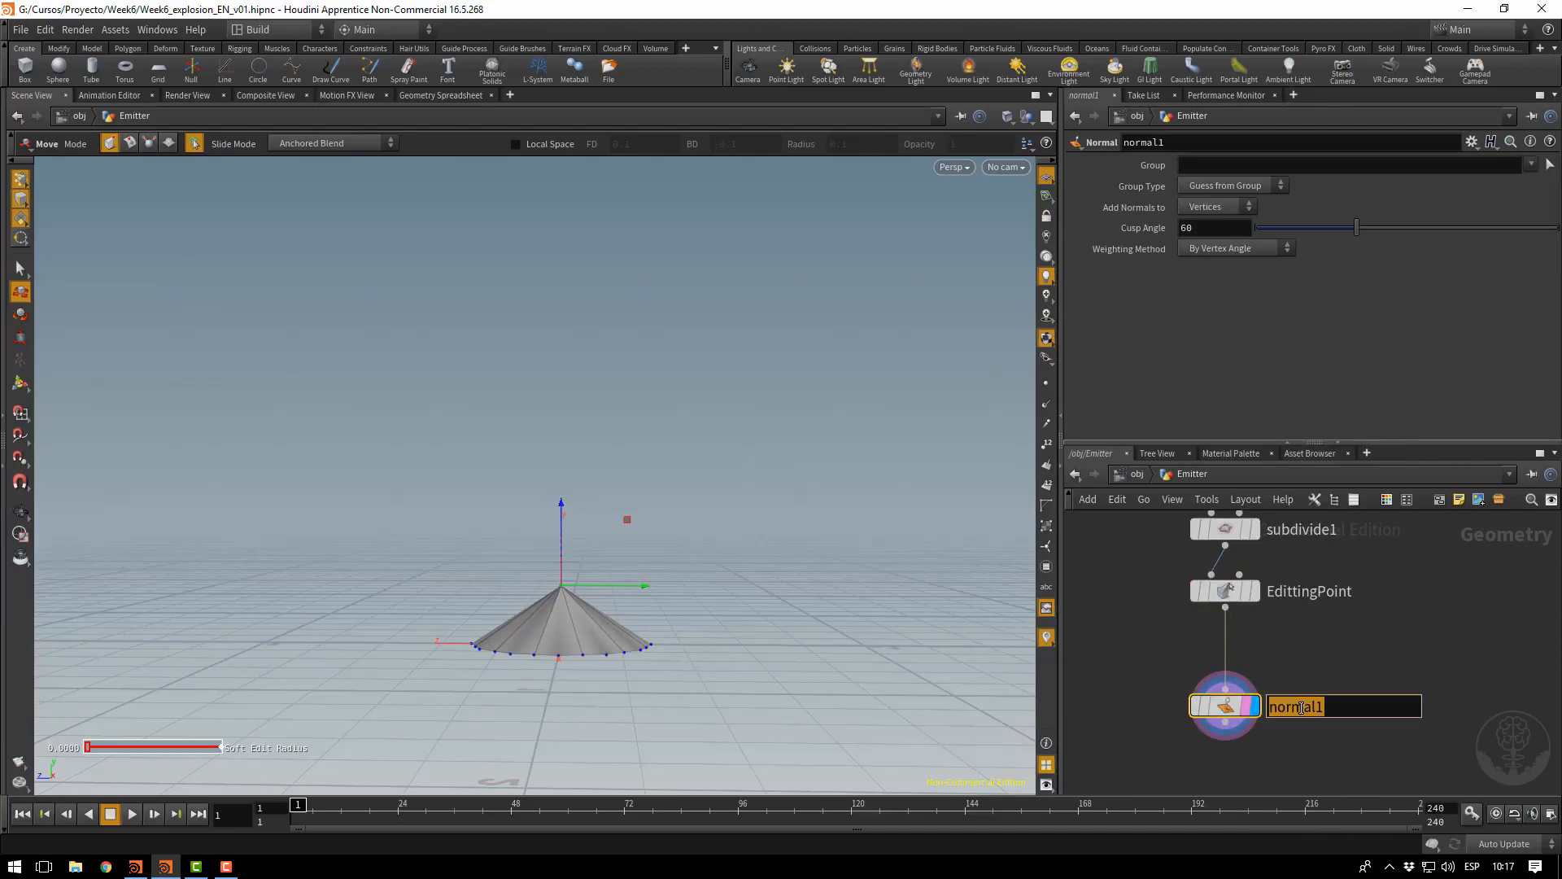
text(AddN)
key(Return)
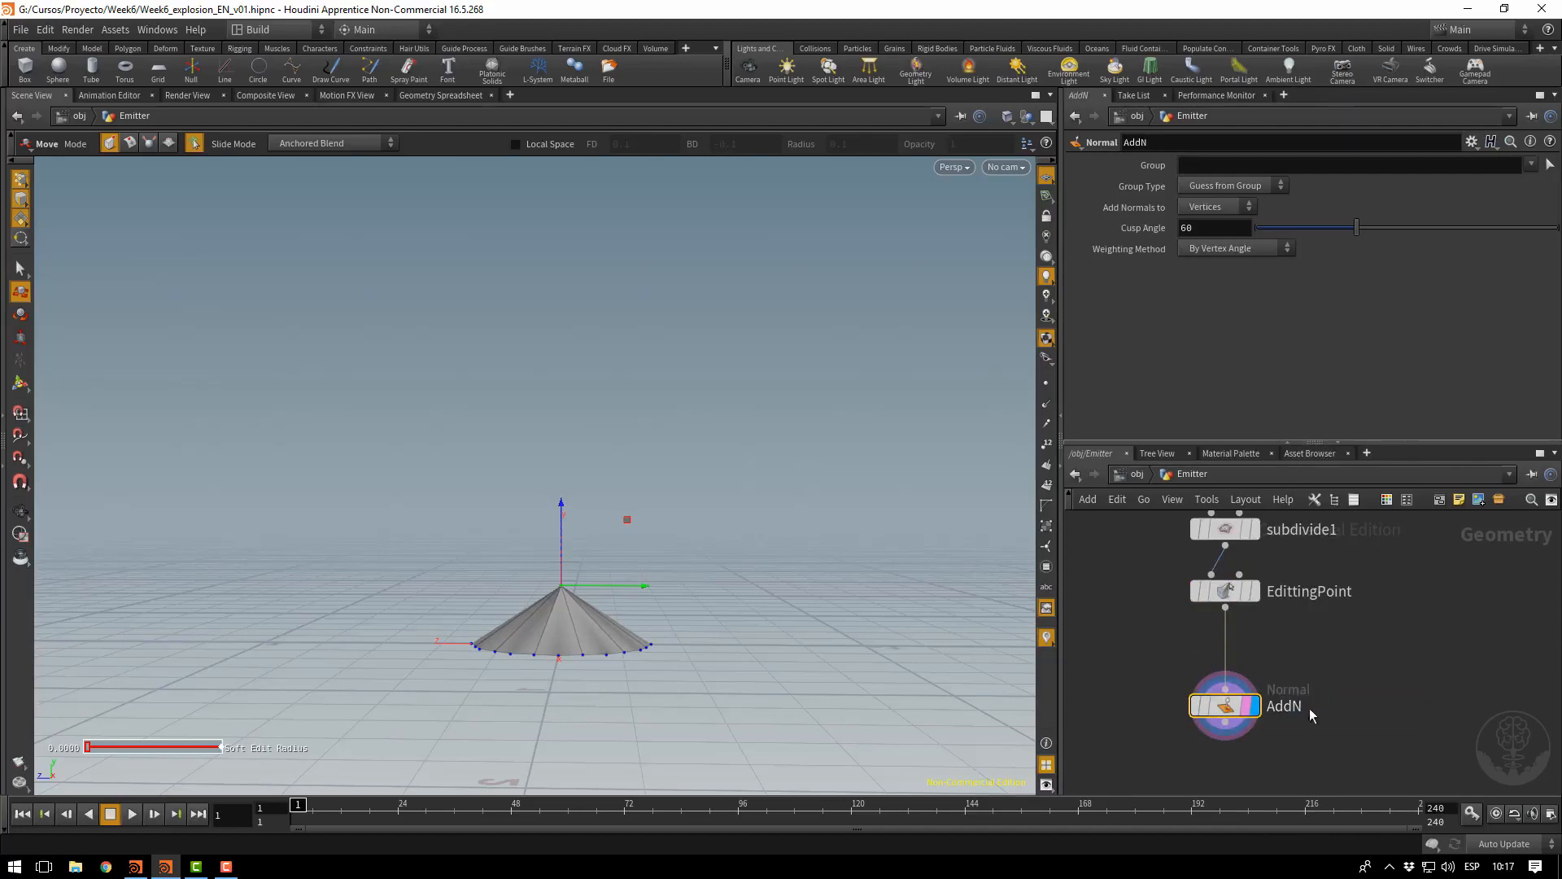
Set AddN to add normals to points and show the point normals in the viewport
click(1216, 210)
click(1215, 207)
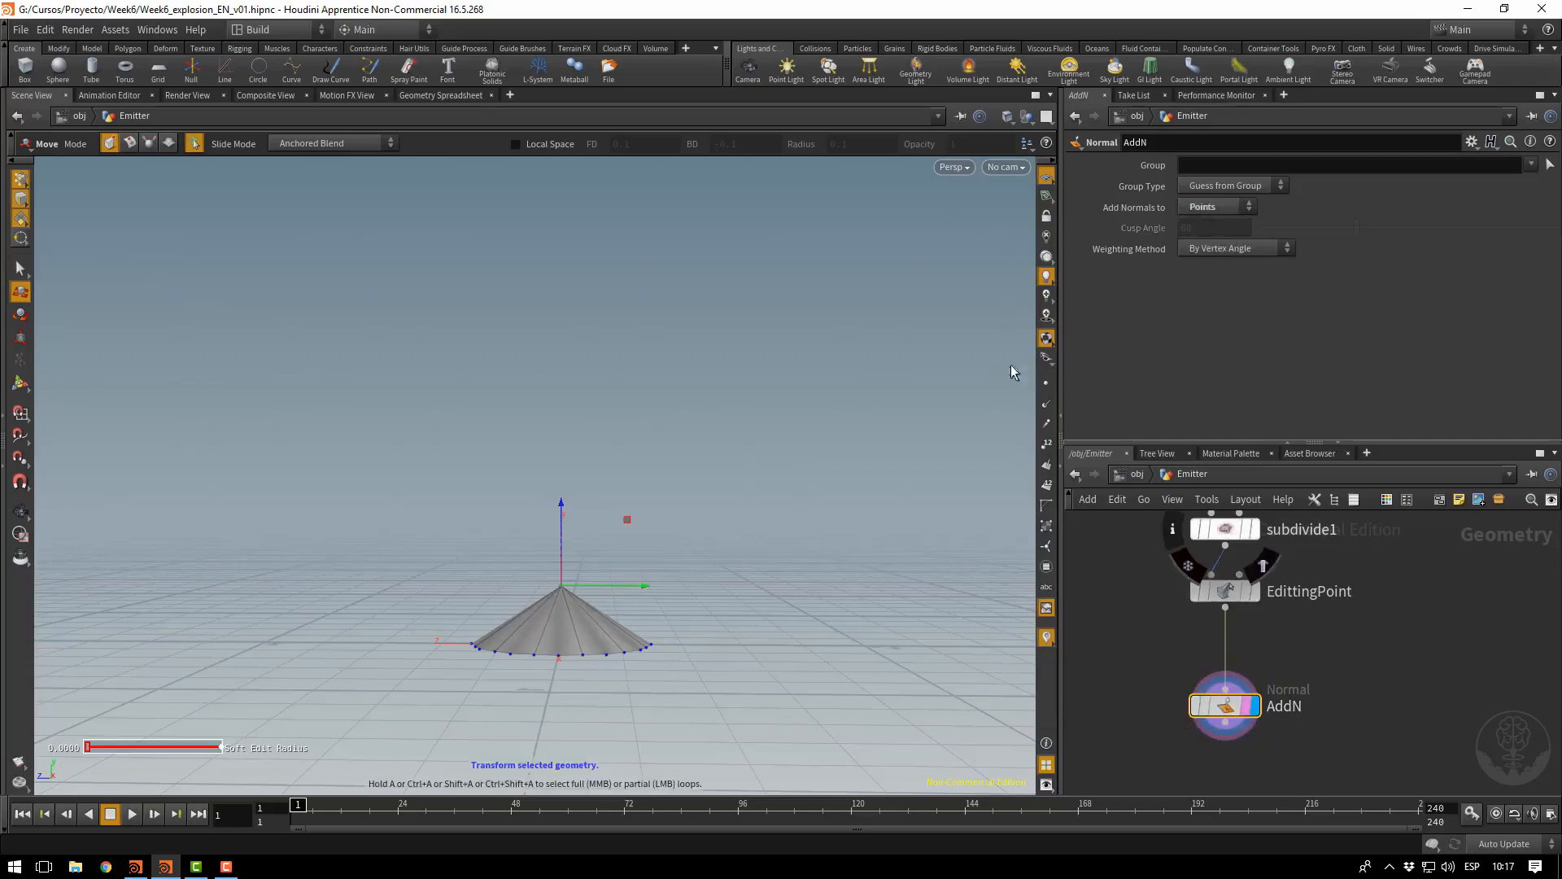
click(1047, 404)
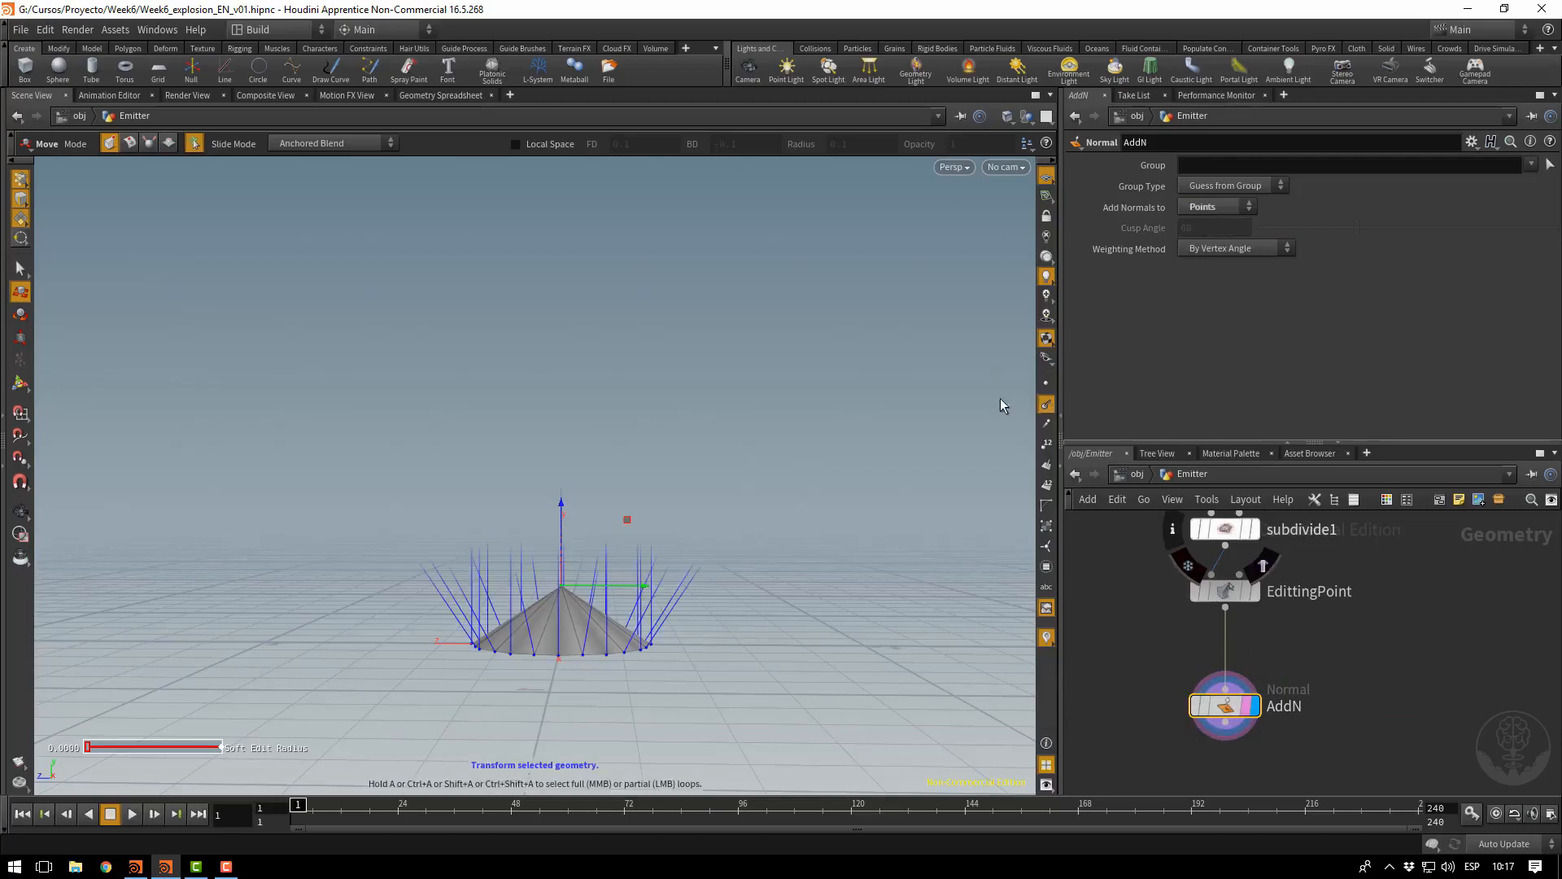
alt+drag(909, 454, 749, 544)
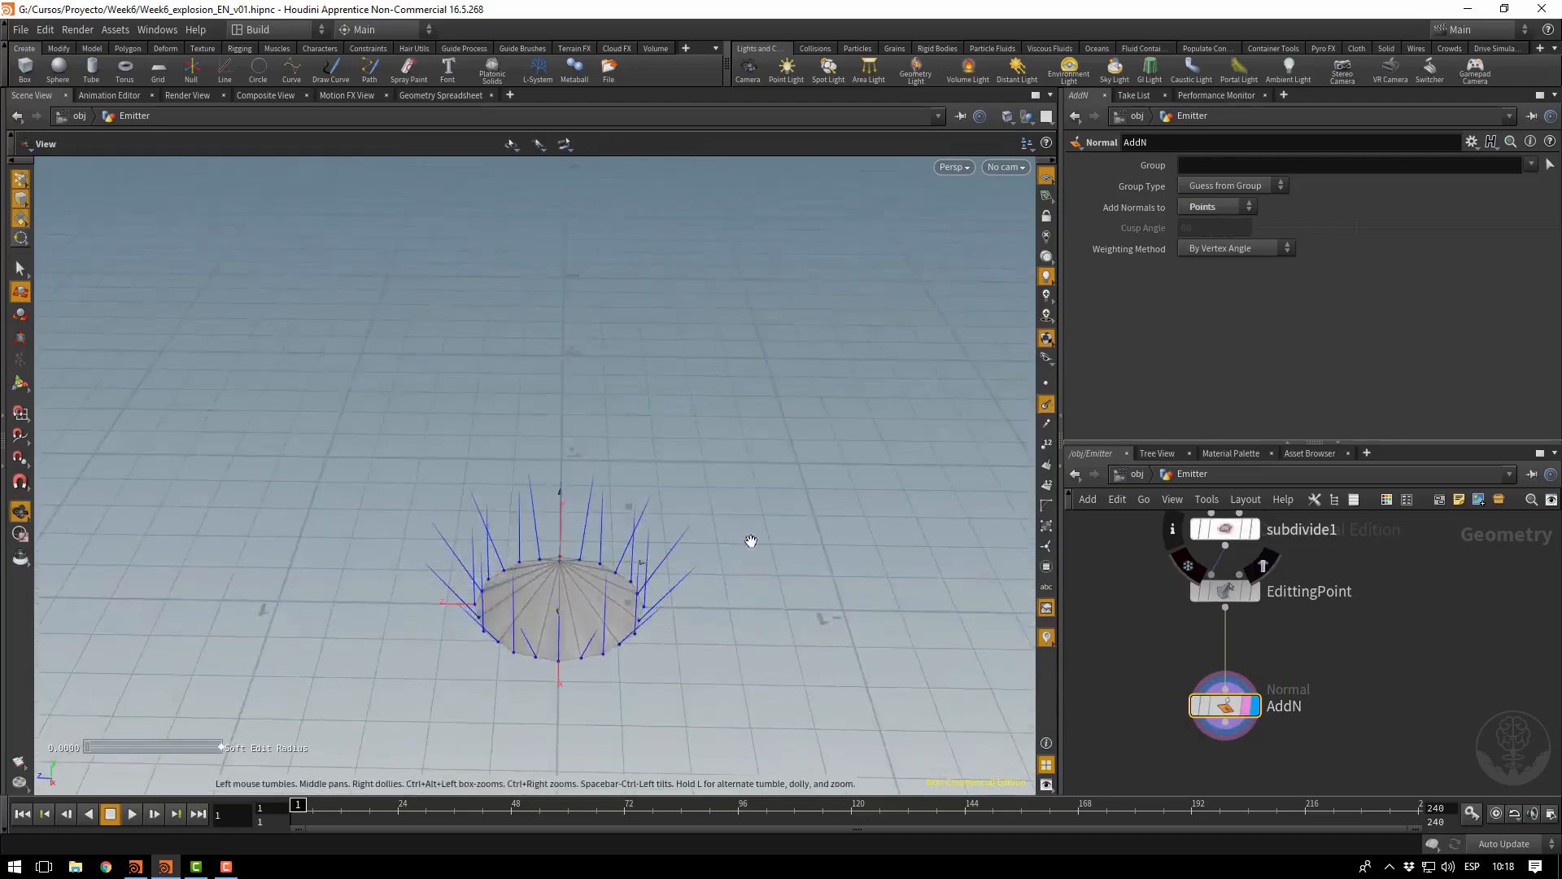
alt+right_drag(749, 545, 890, 613)
alt+middle_drag(890, 613, 852, 511)
drag(852, 511, 781, 551)
key(t)
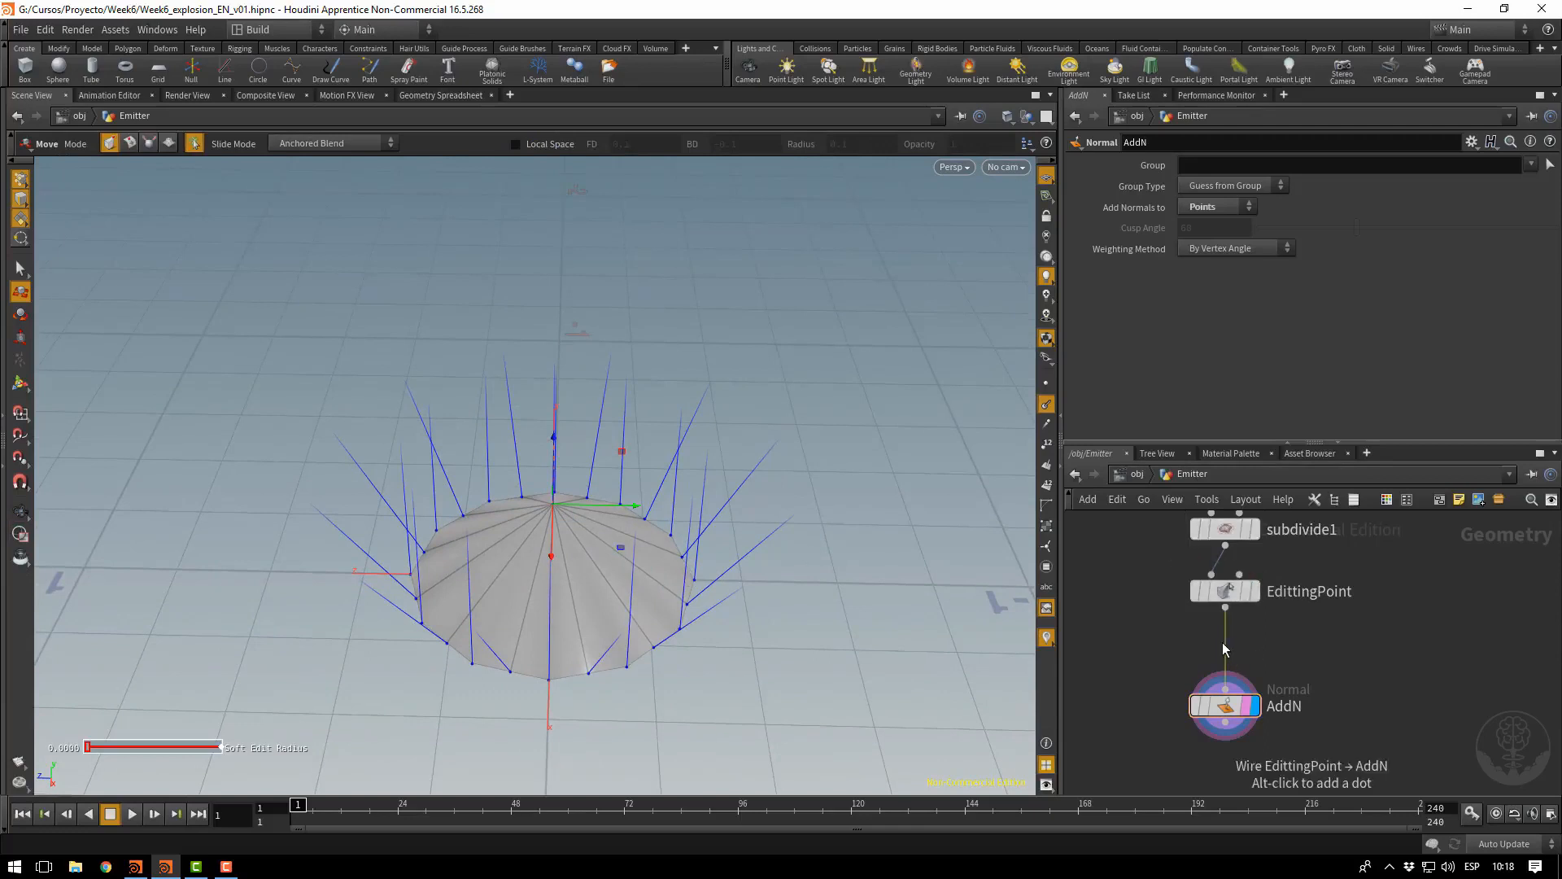
Insert a second Subdivide node between EdittingPoint and AddN
key(Tab)
text(subd)
key(Return)
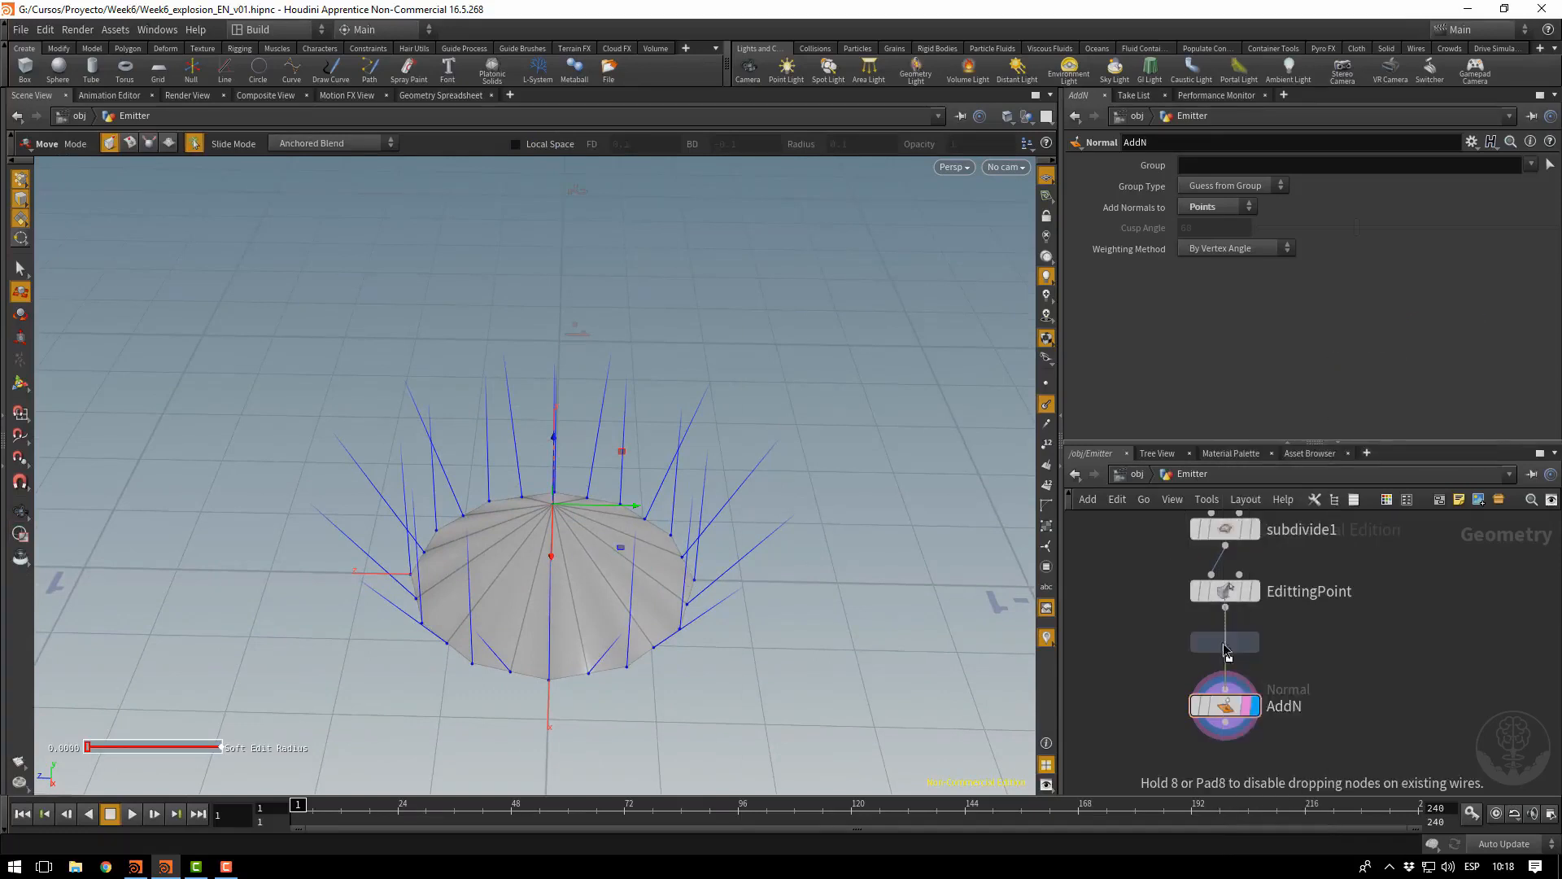
click(1225, 649)
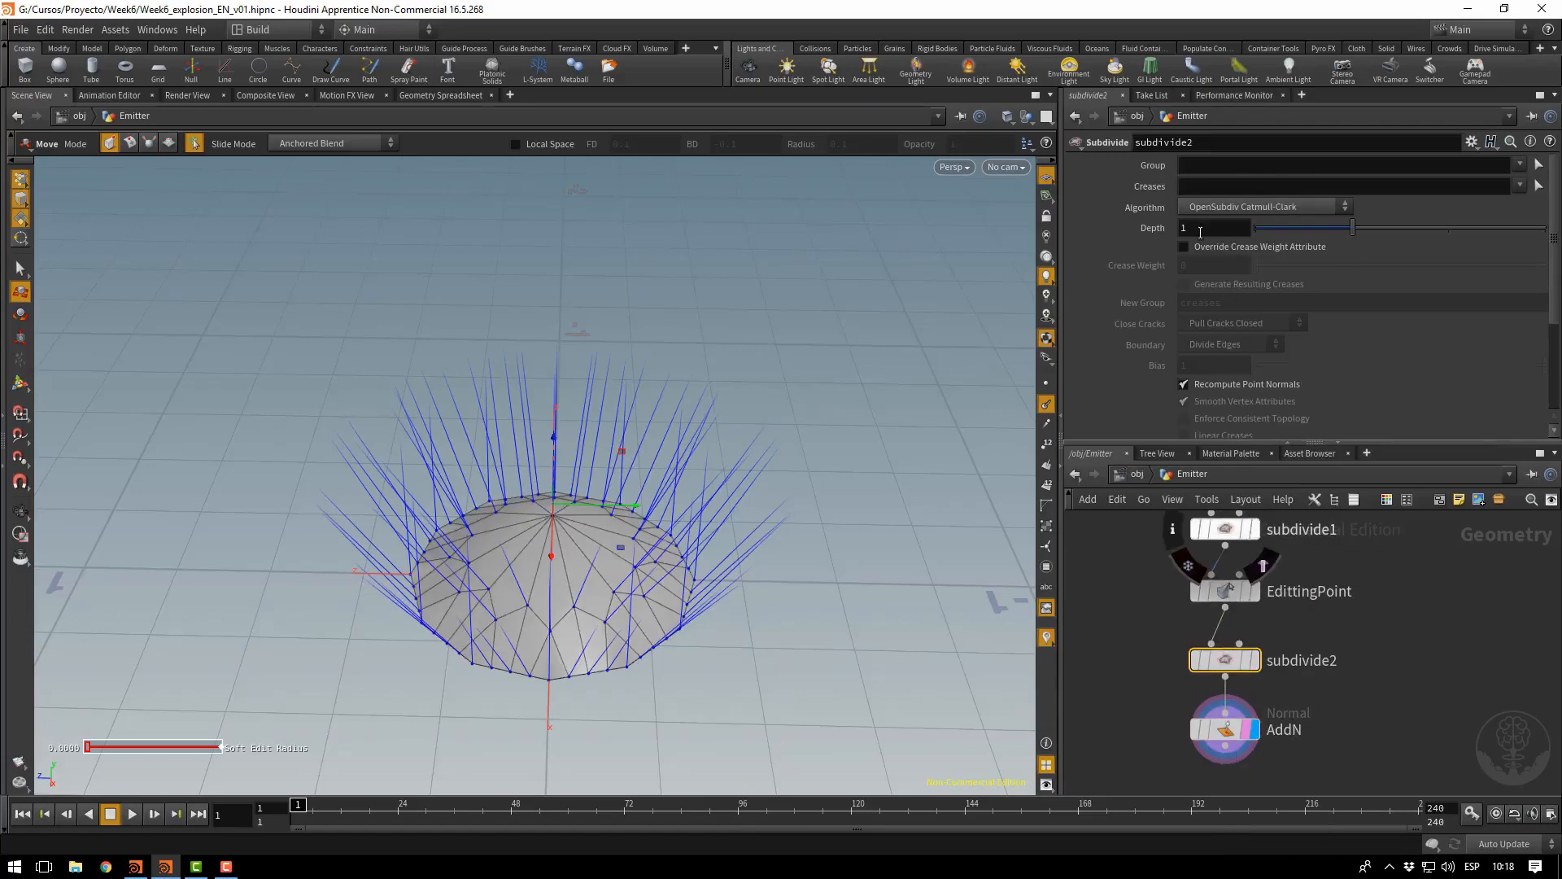
Set the depth of the Subdivide node feeding AddN to 3
drag(1201, 228, 1106, 243)
text(3)
key(Return)
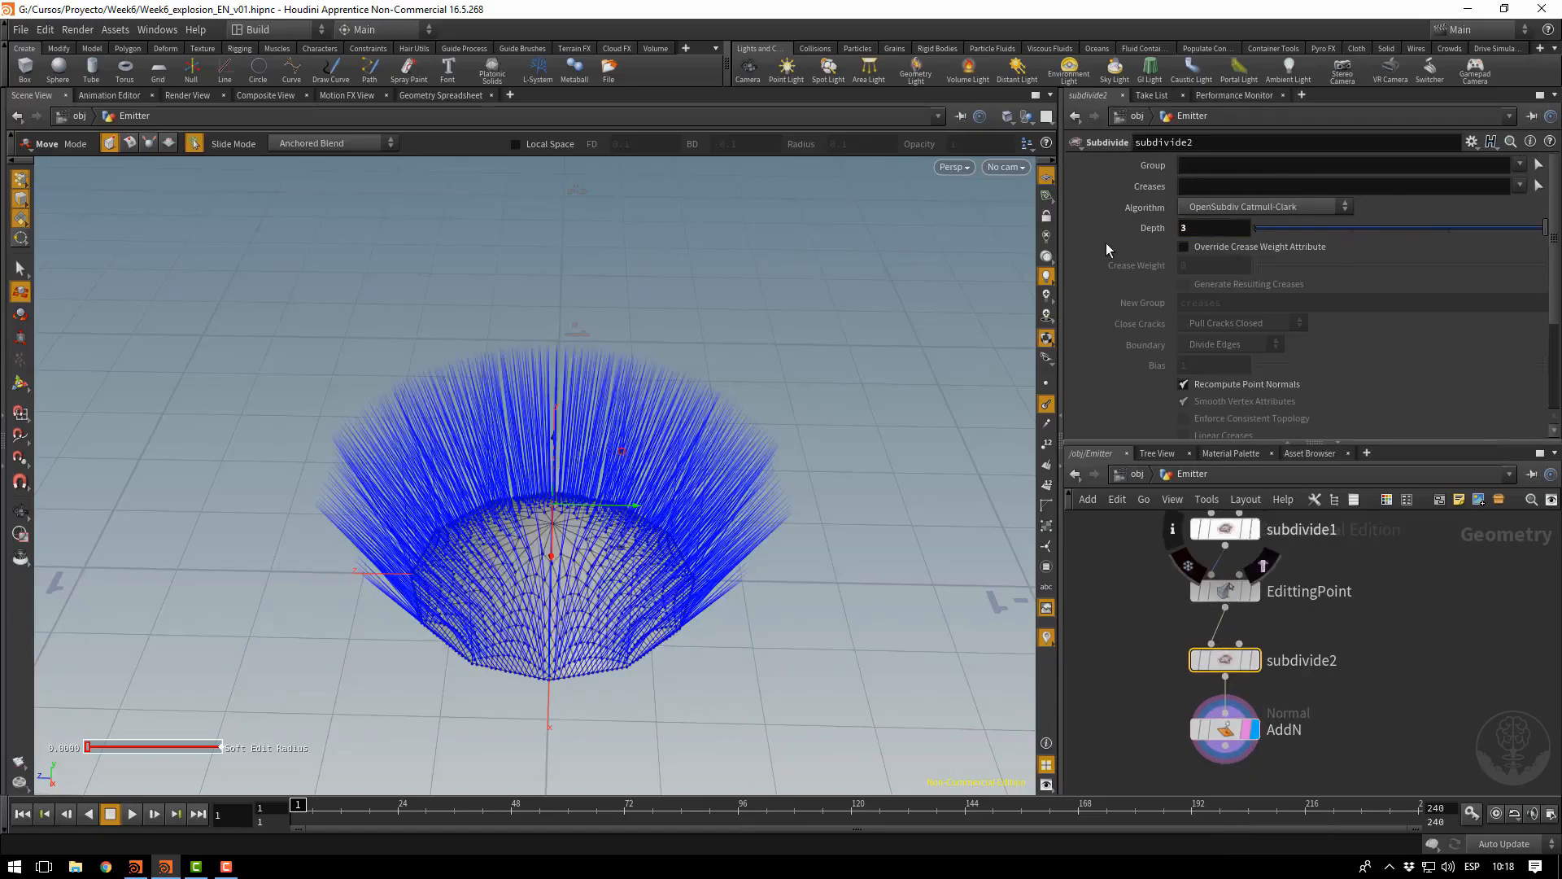
alt+drag(765, 530, 607, 569)
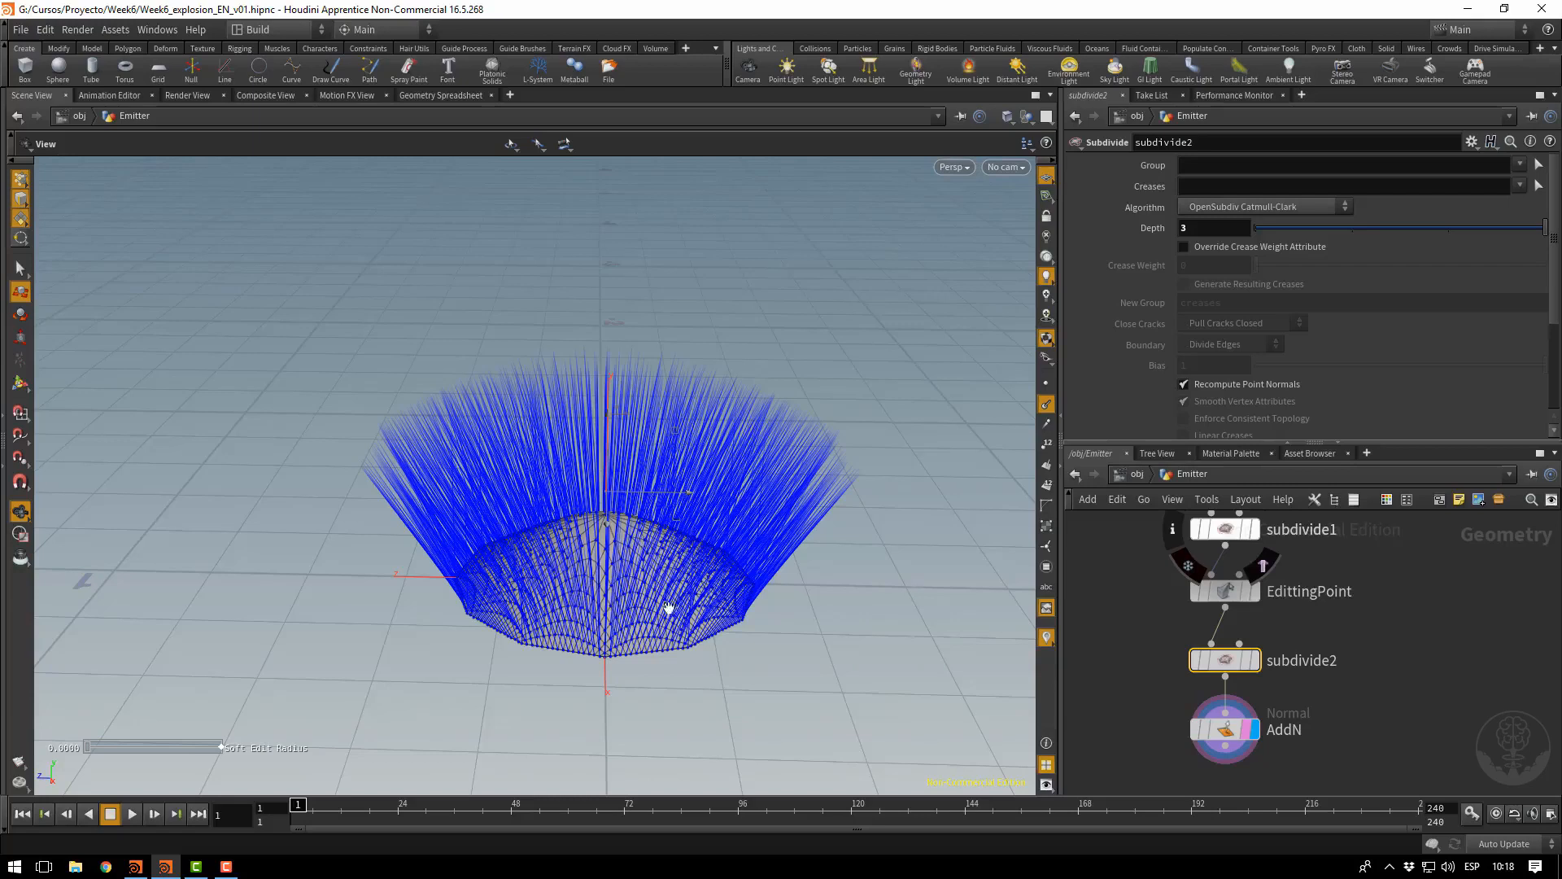
middle_drag(1361, 716, 1349, 659)
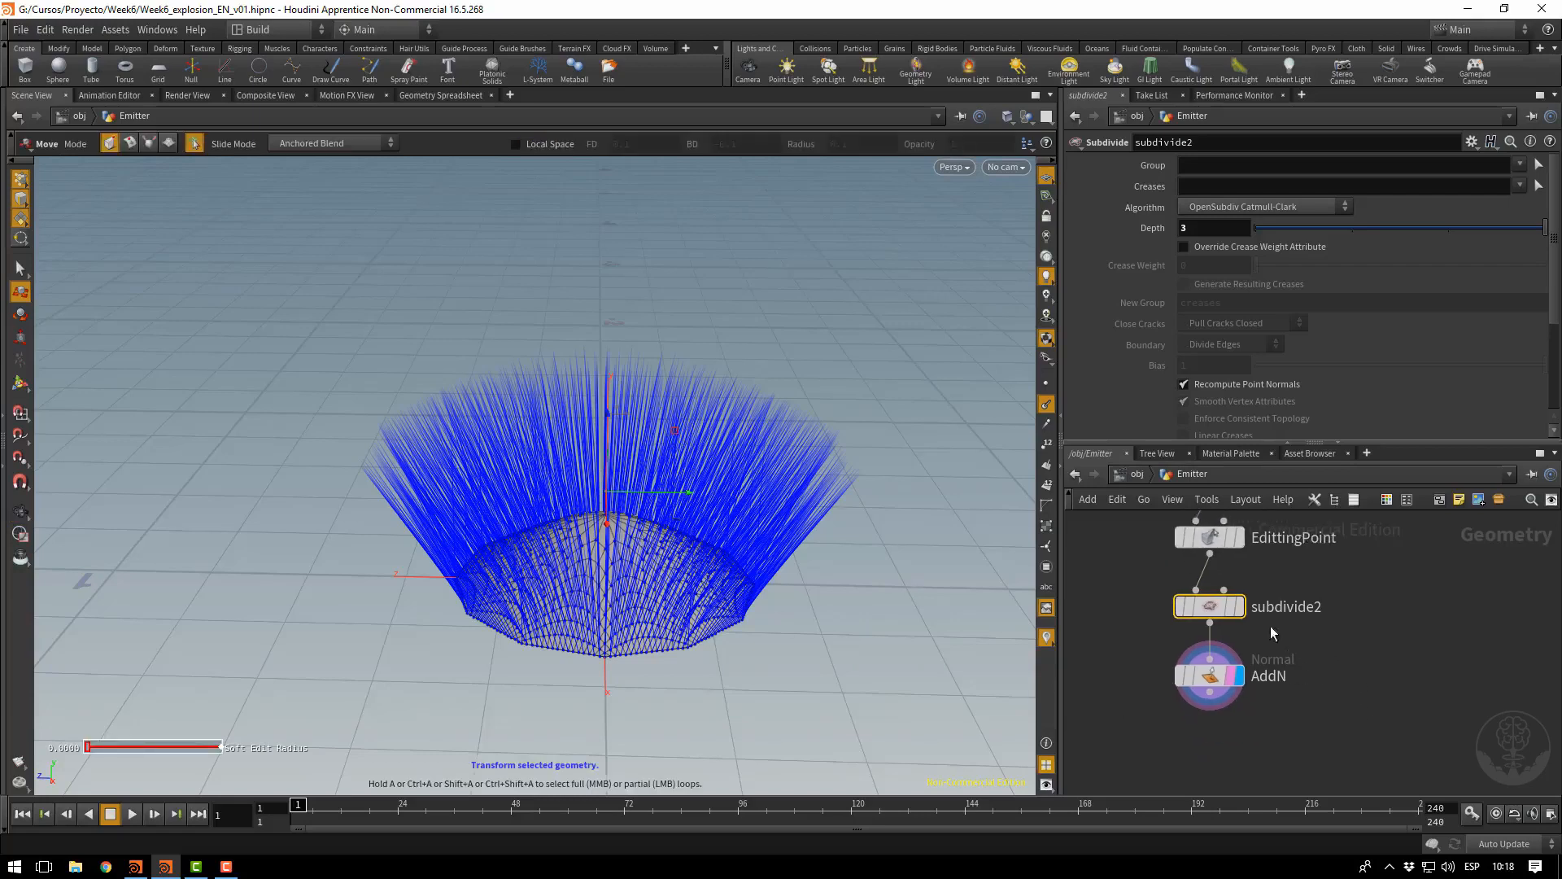
Rename the Subdivide node between EdittingPoint and AddN as AddExtraDetail
double_click(1287, 616)
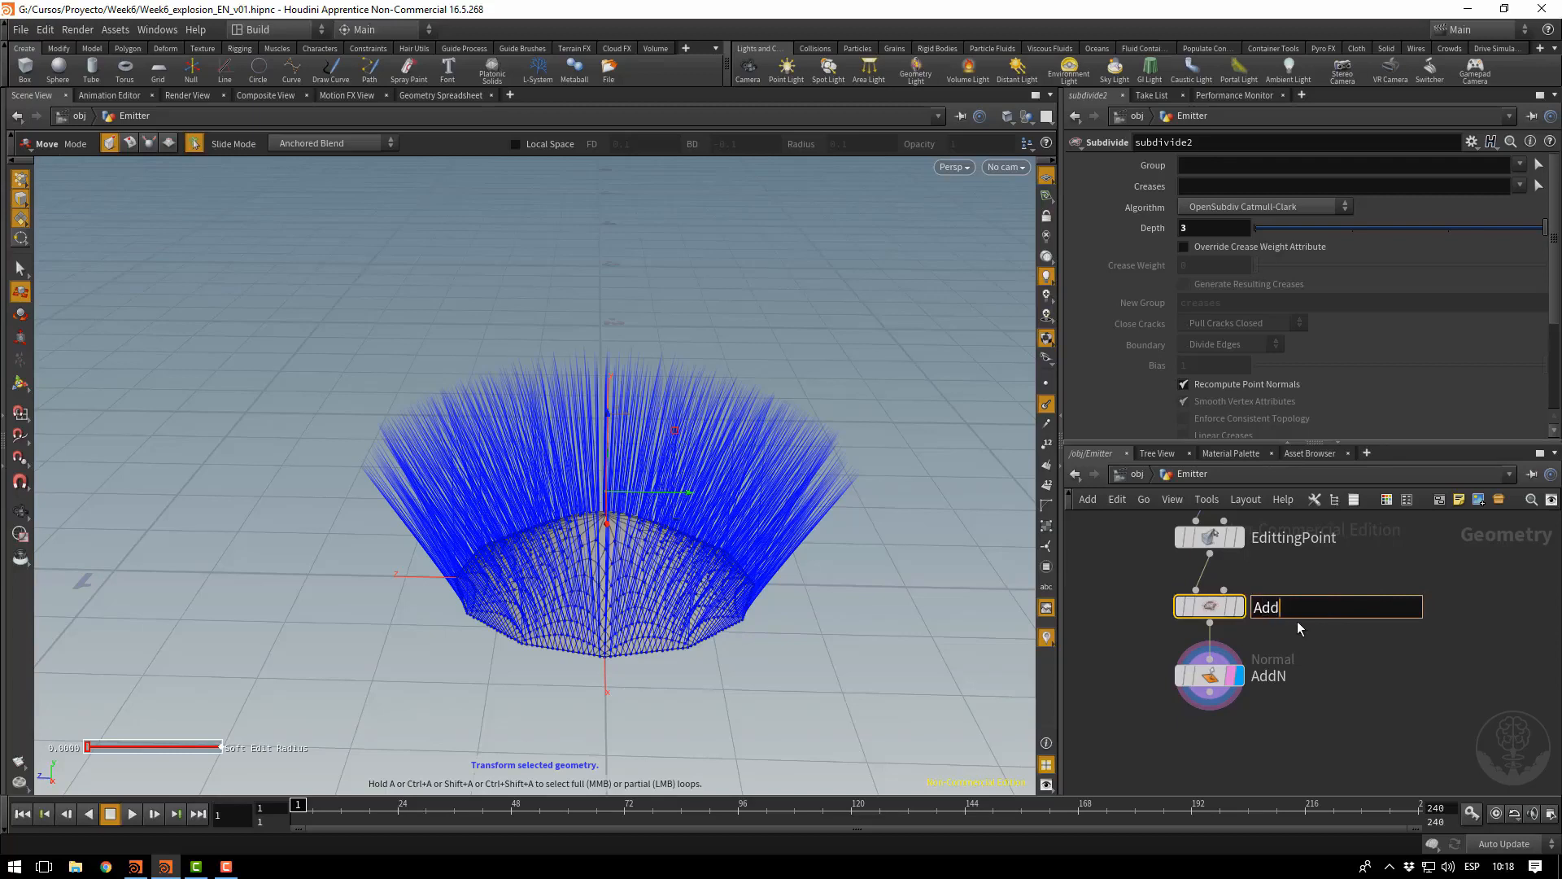
text(AddEXtra)
key(BackSpace)
key(BackSpace)
key(BackSpace)
key(BackSpace)
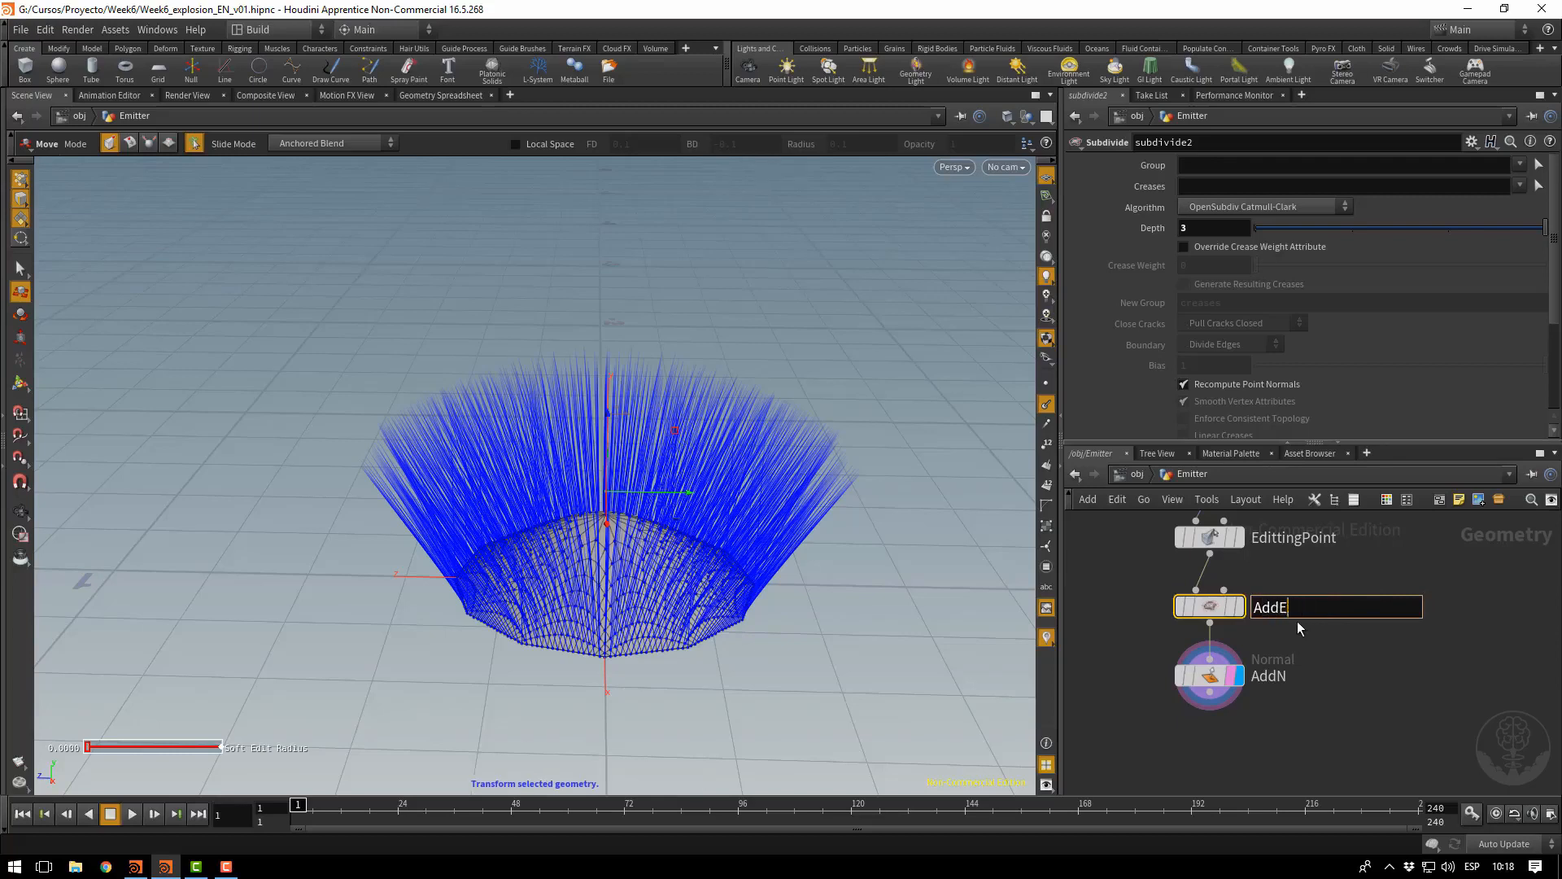
text(xtraDetail)
key(Return)
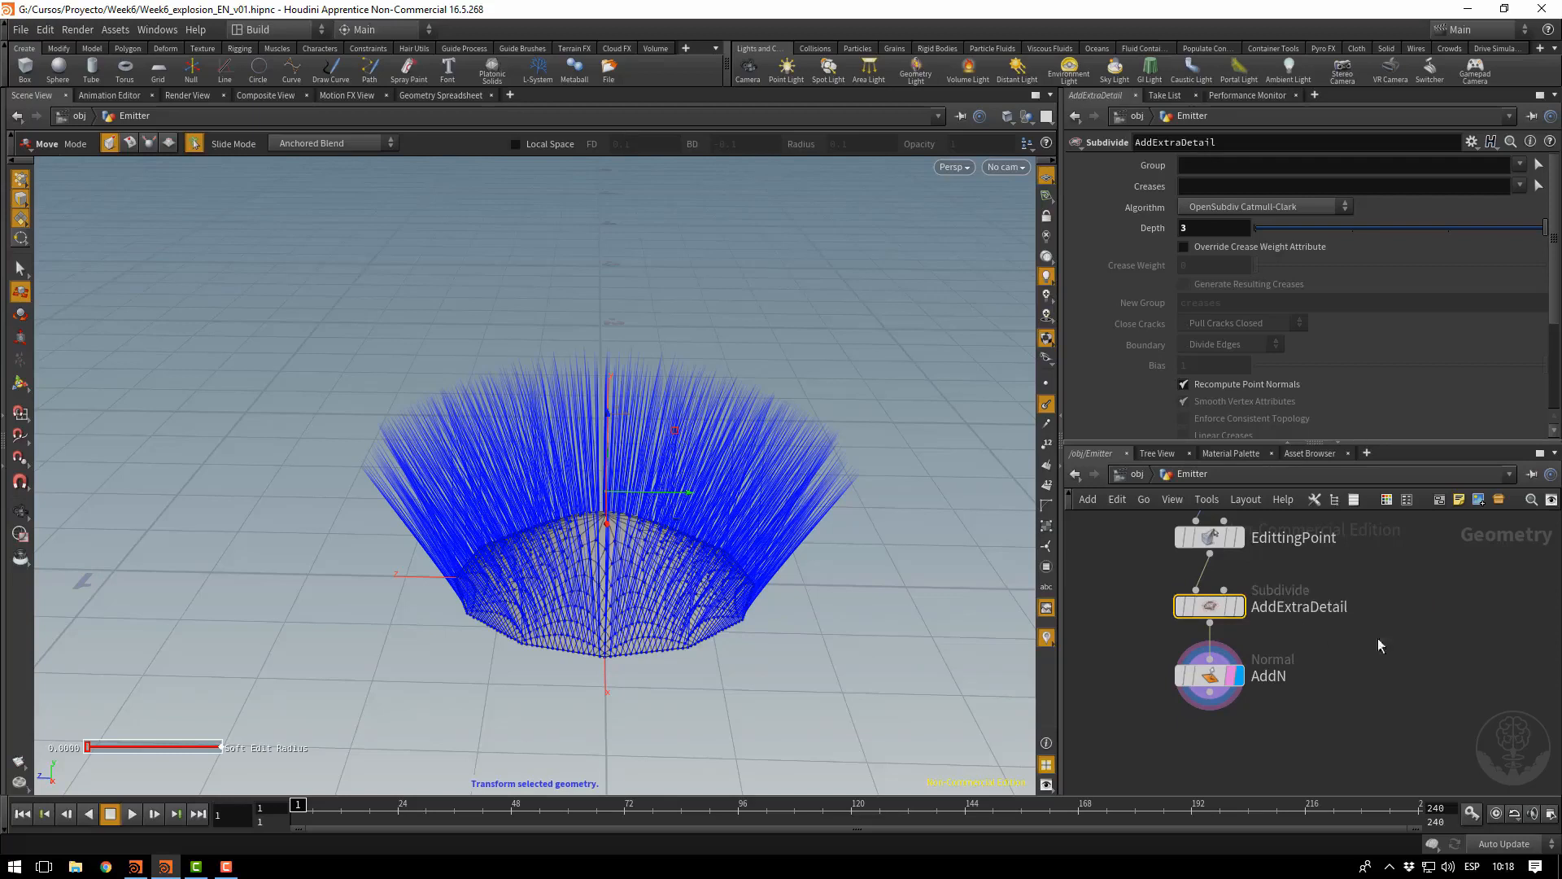
Add a Point VOP node below AddN, fed by AddN's output, and make it the displayed node
scroll(1420, 651, down, 1)
middle_drag(1419, 651, 1407, 592)
scroll(1404, 602, up, 1)
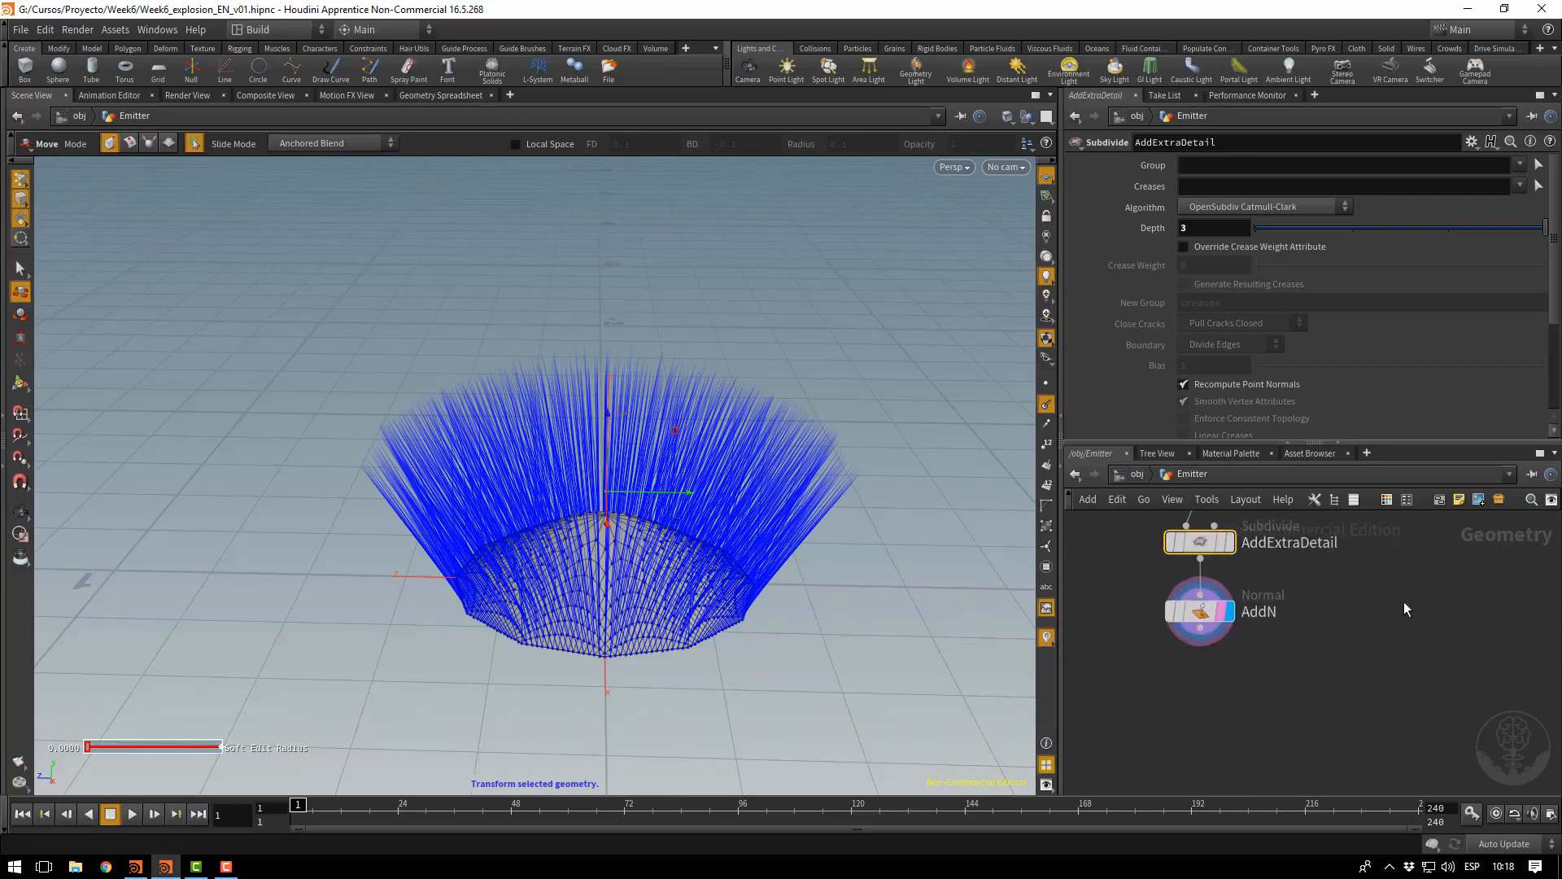
click(1200, 628)
click(1204, 688)
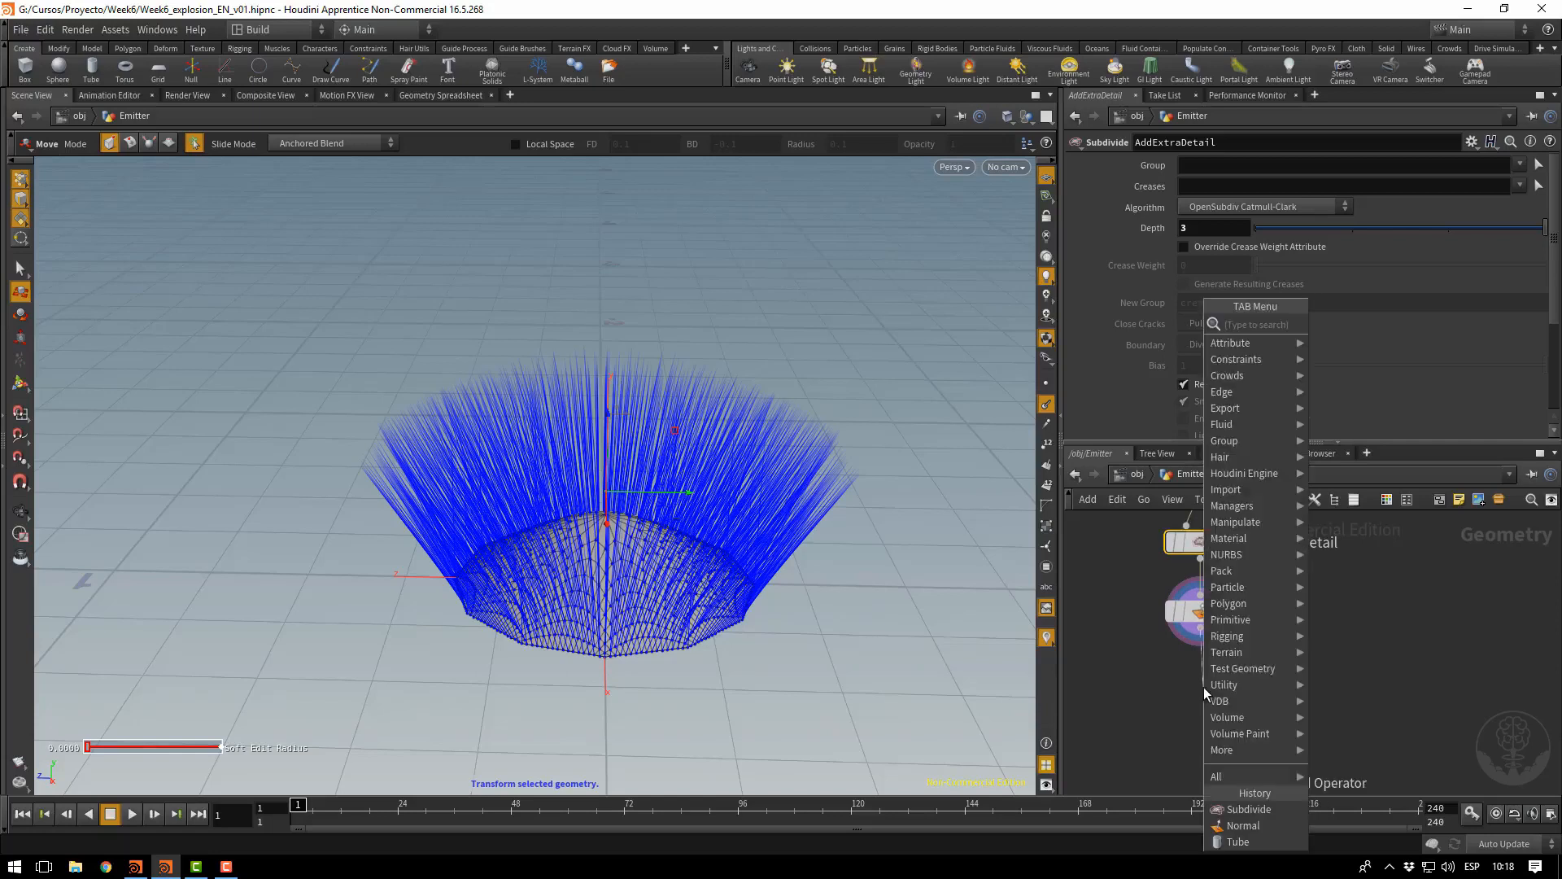
text(poin)
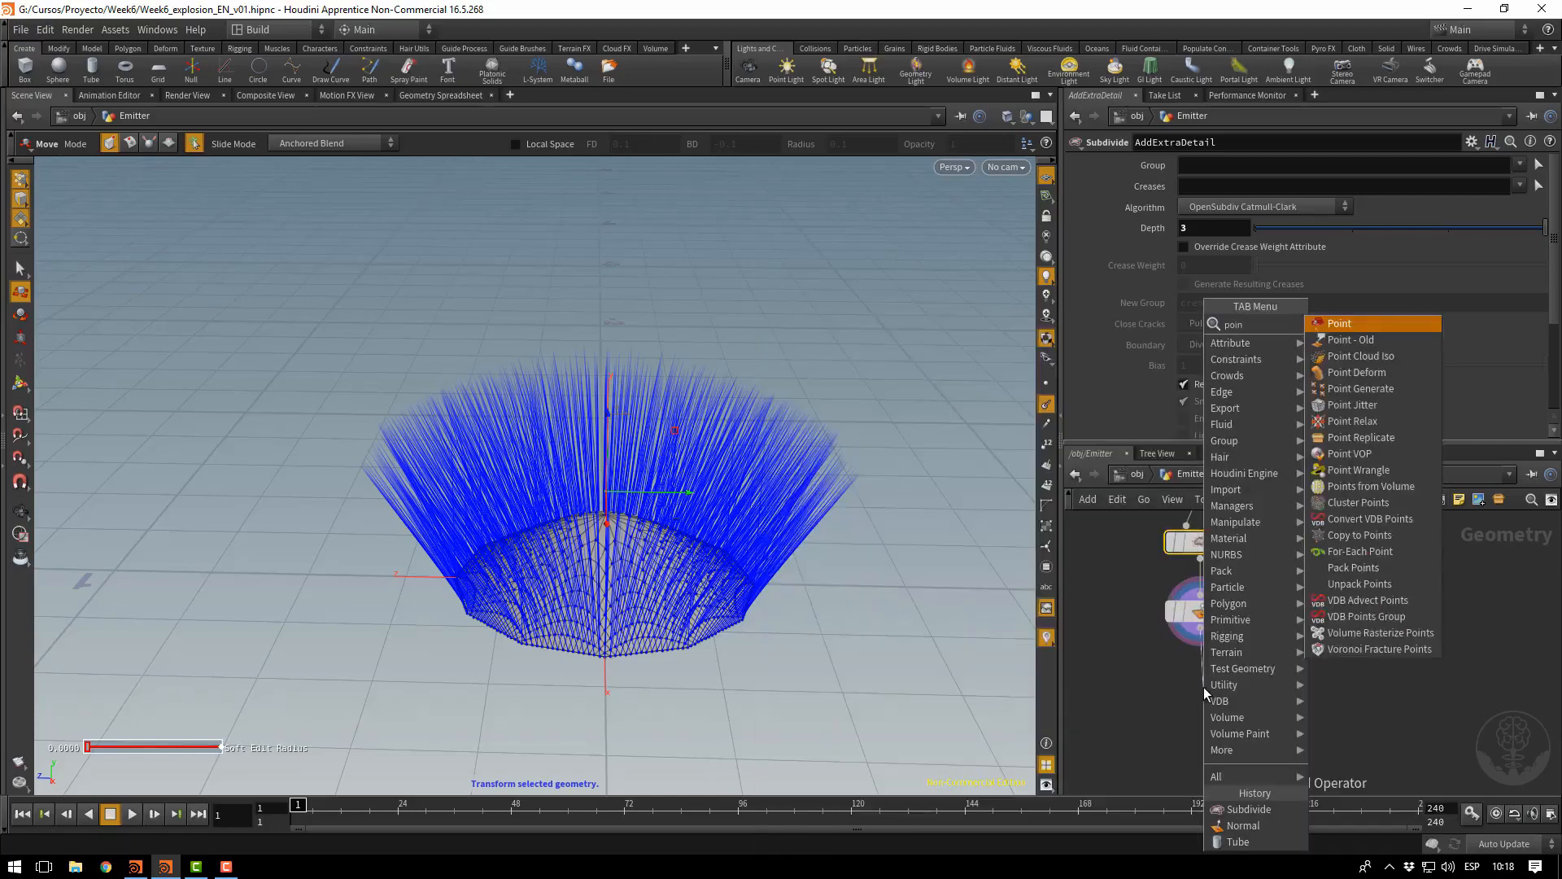
text(tvop)
key(Return)
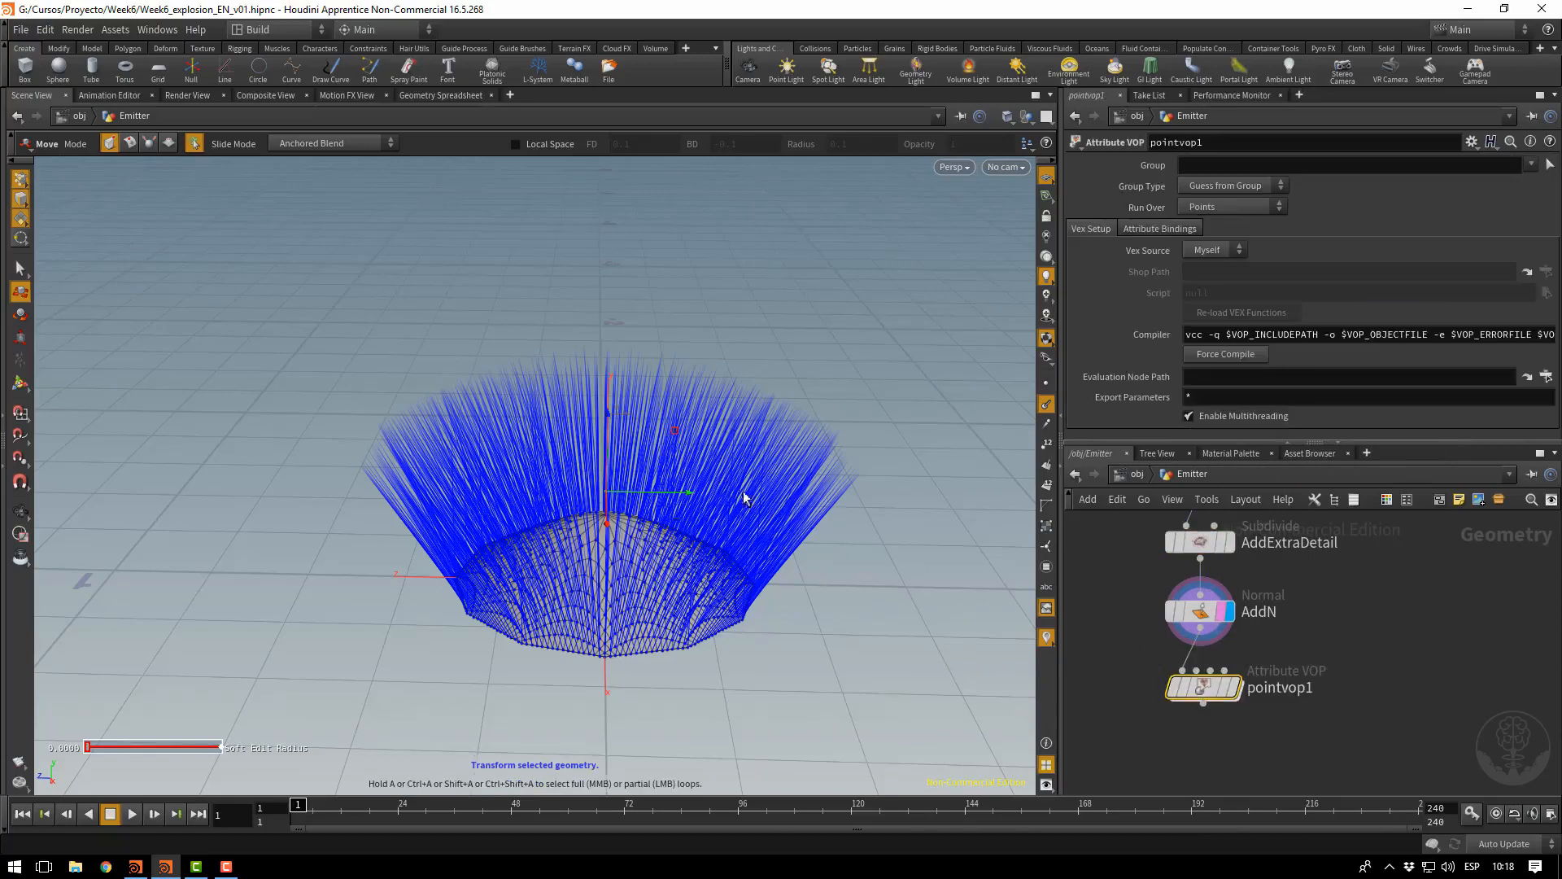
click(1234, 687)
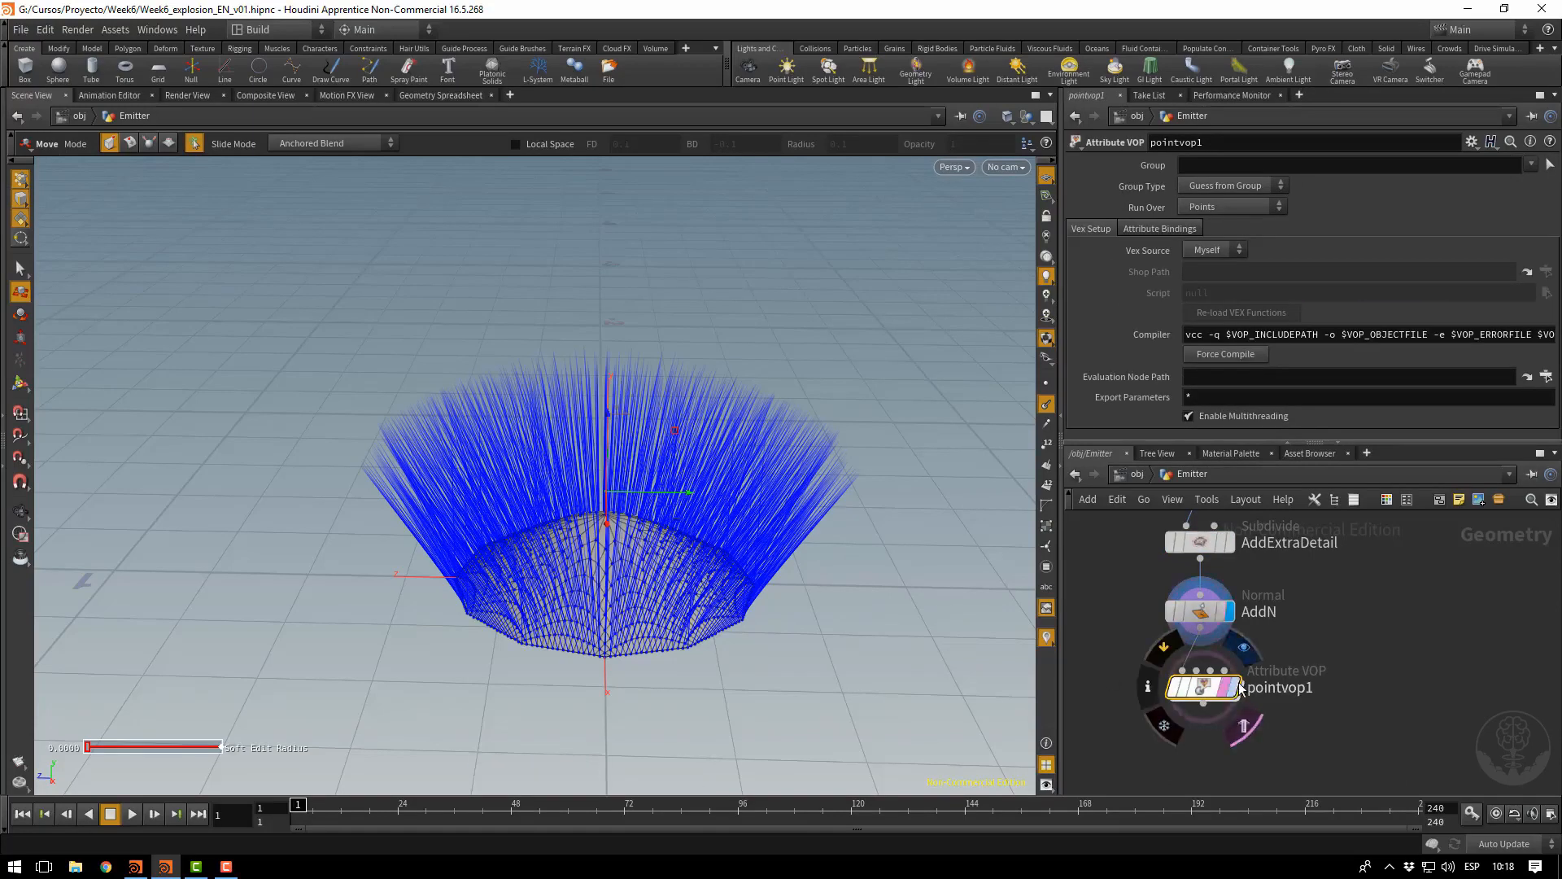
Rename the Point VOP node as RandomN
double_click(1264, 688)
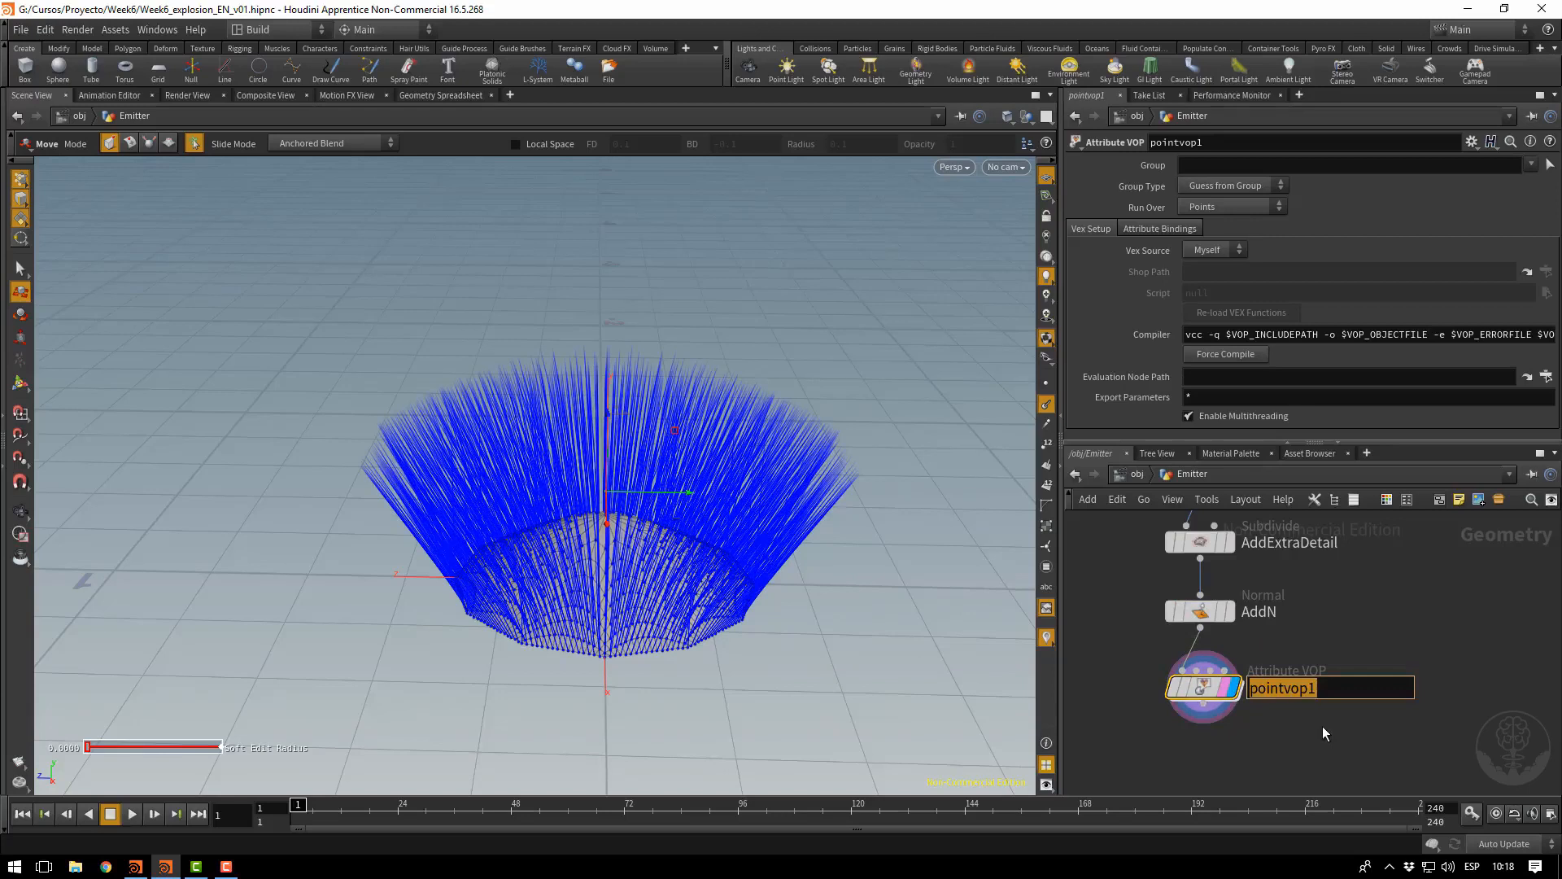
text(Rando)
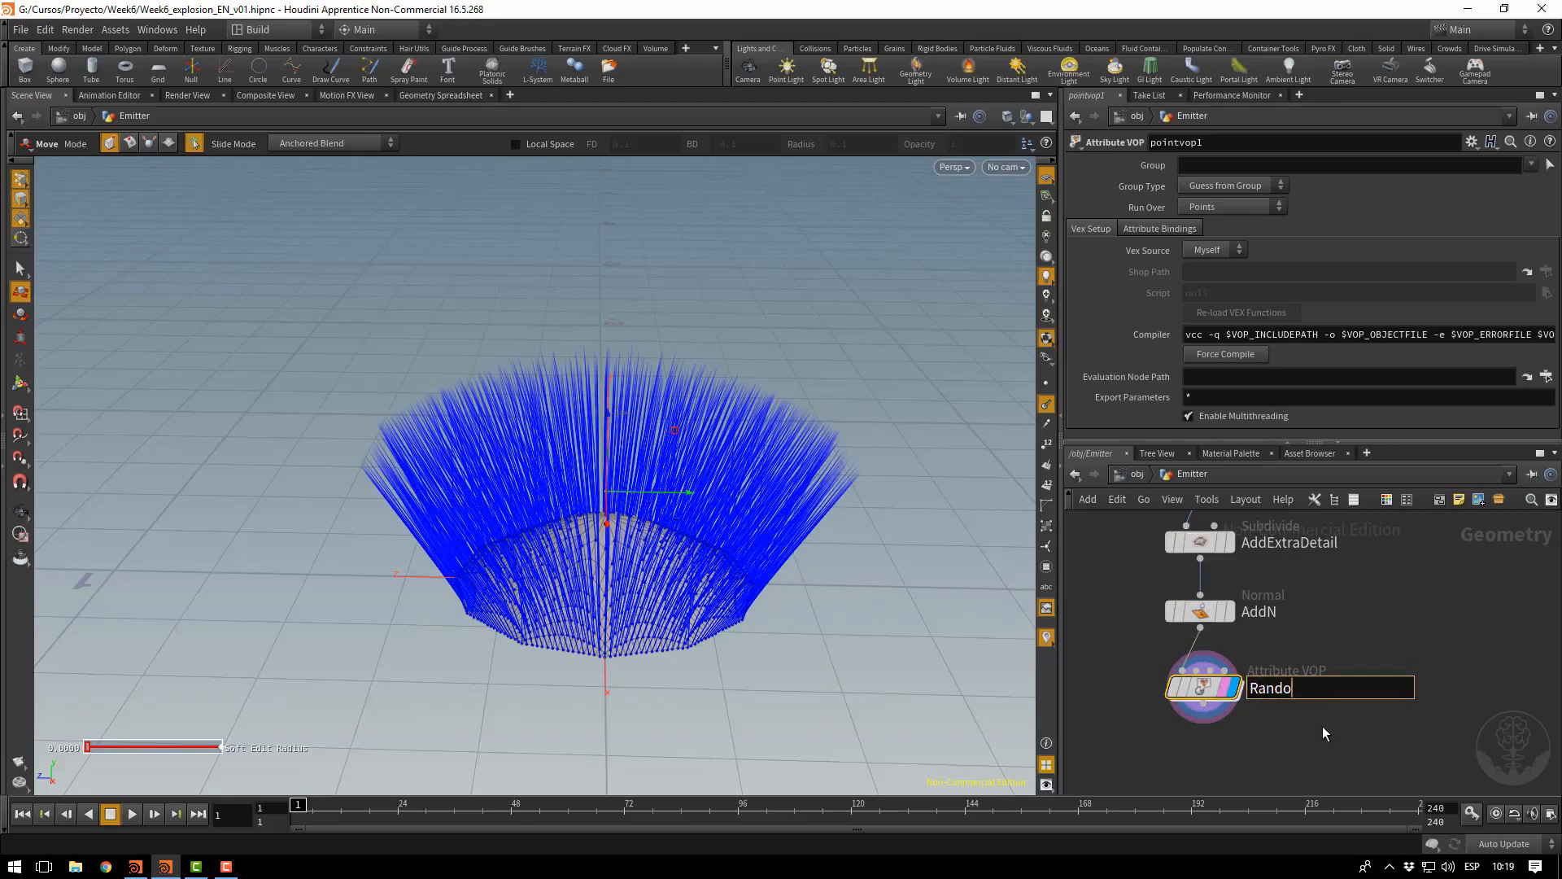
text(mN)
key(Return)
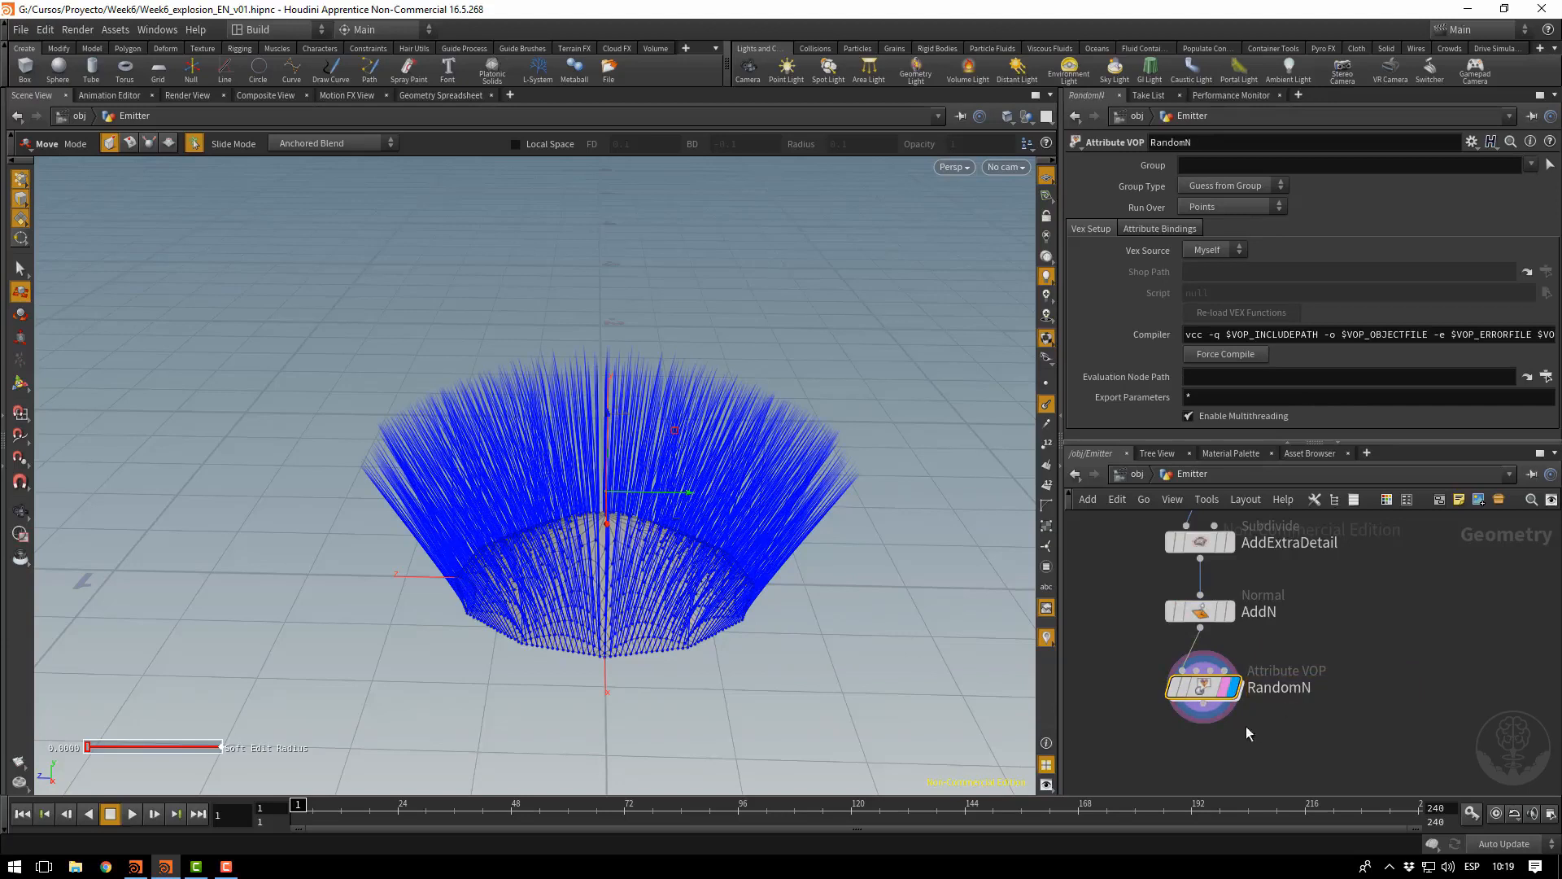
Inside RandomN, move the global parameters node away from the output node and place a Turbulent Noise node between them
double_click(1209, 687)
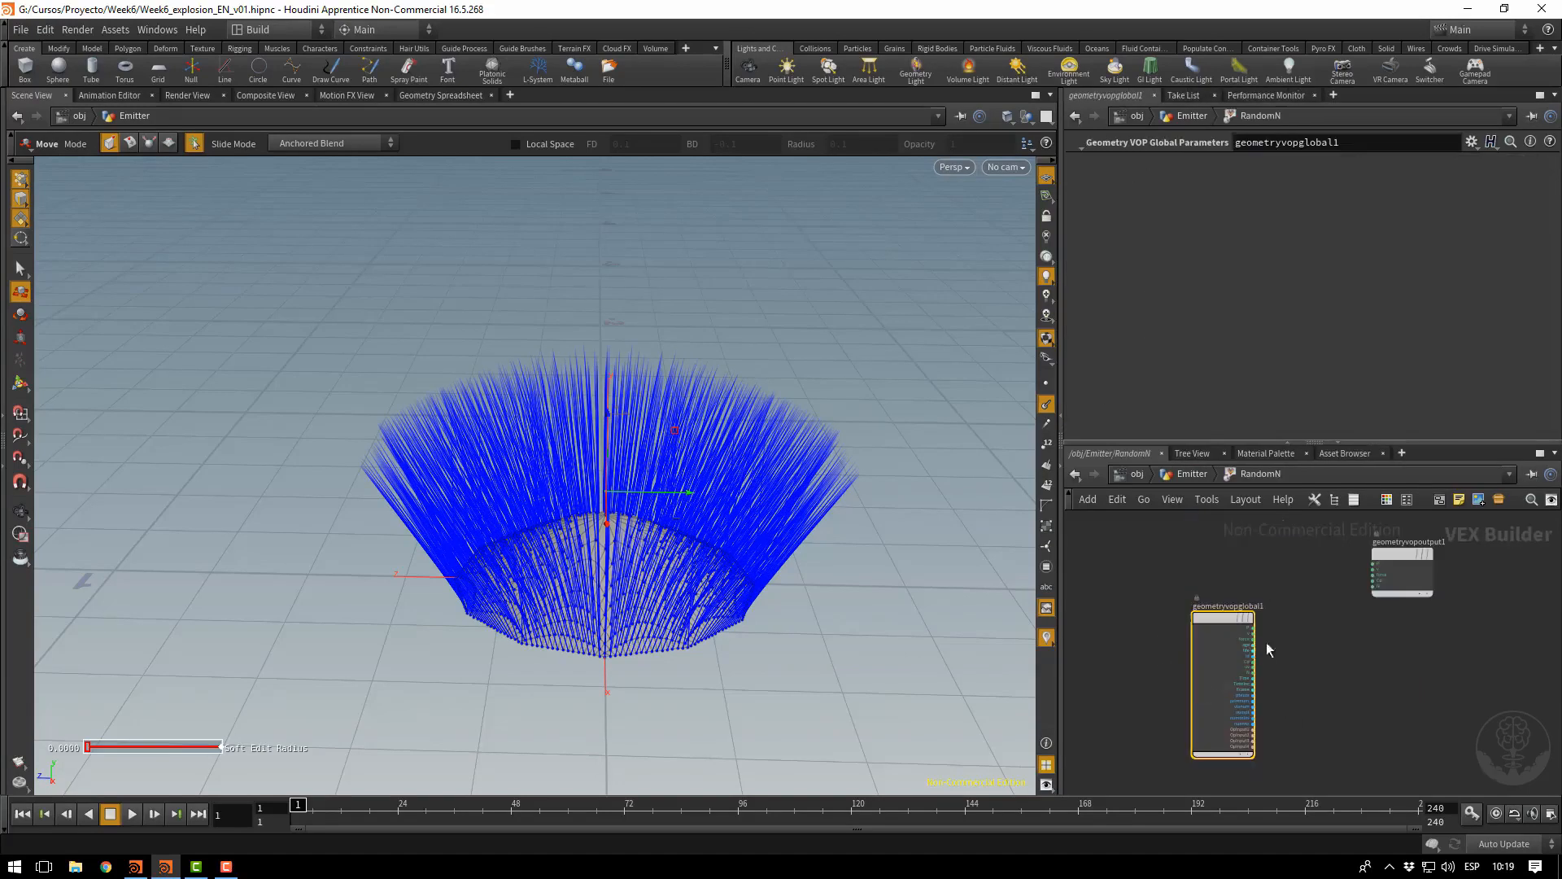
drag(1213, 618, 1107, 551)
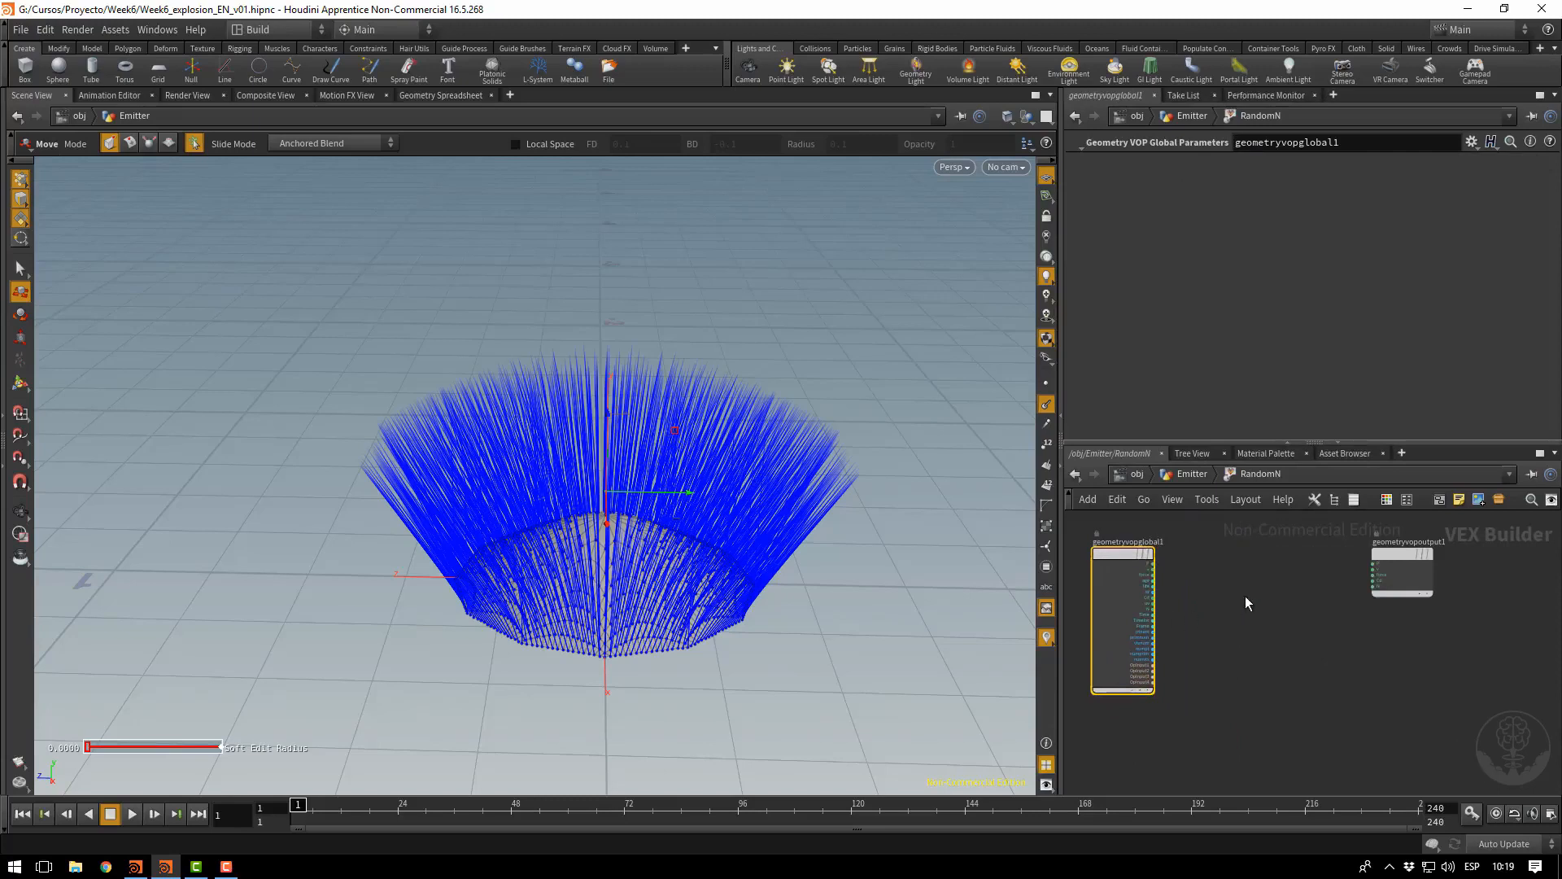
key(Tab)
text(turb)
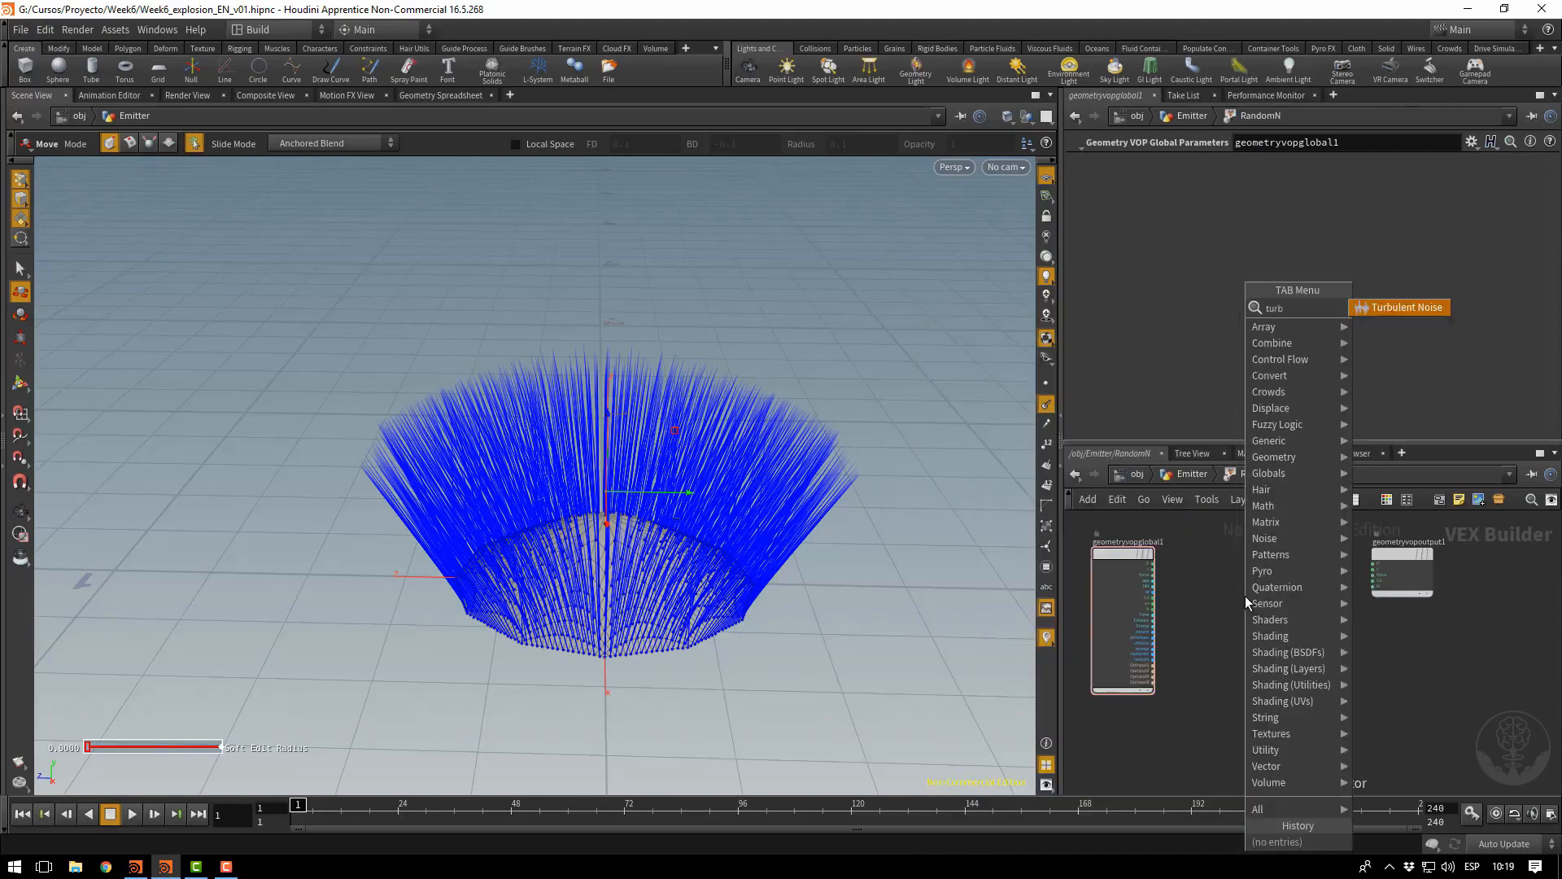
key(Return)
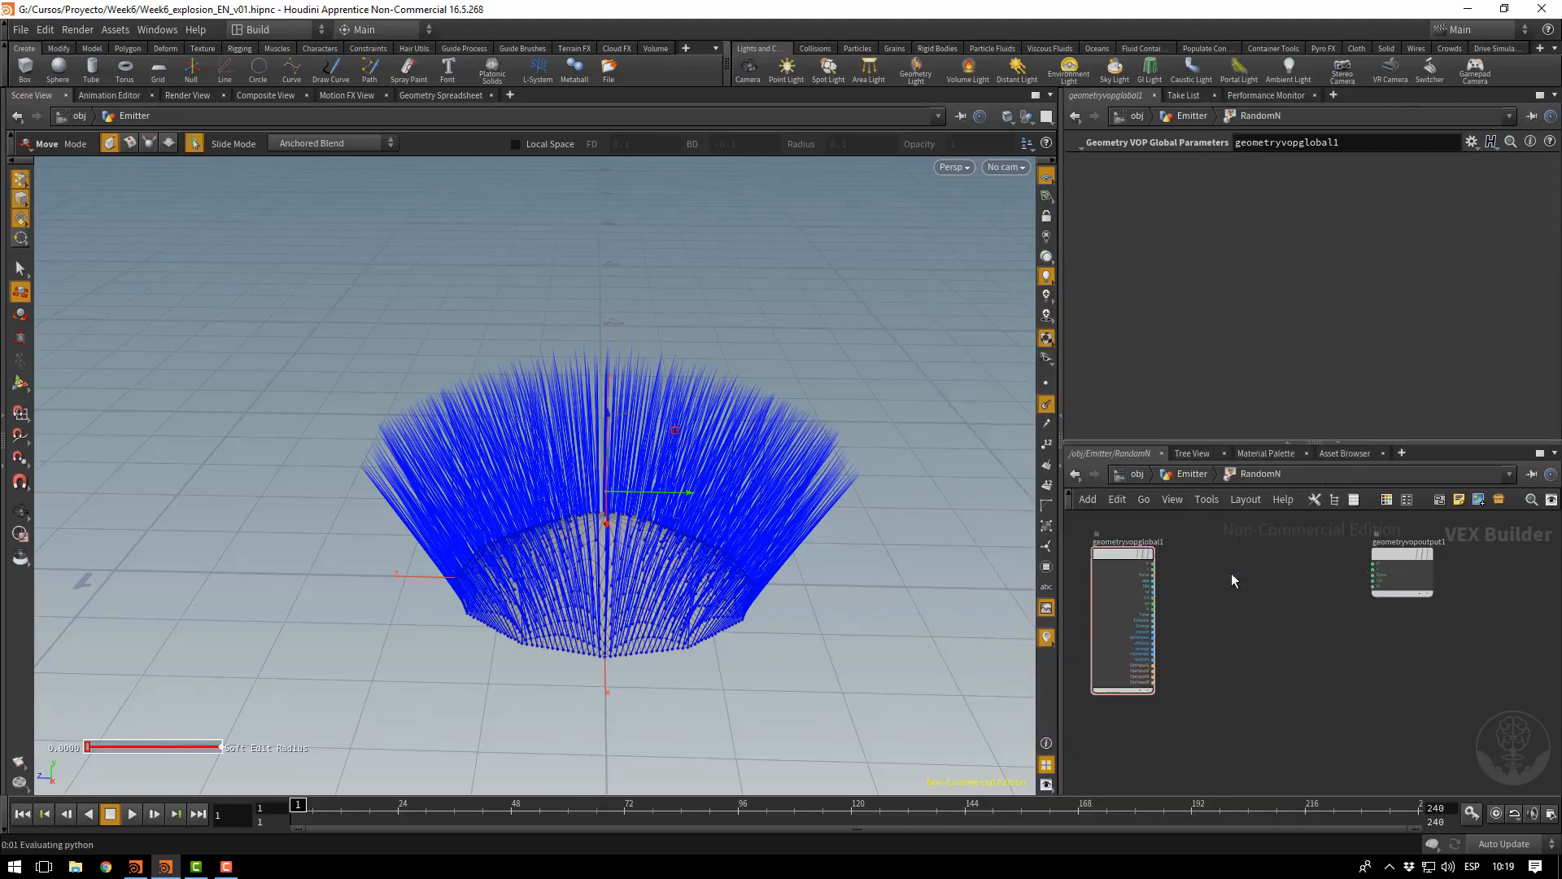
click(1232, 573)
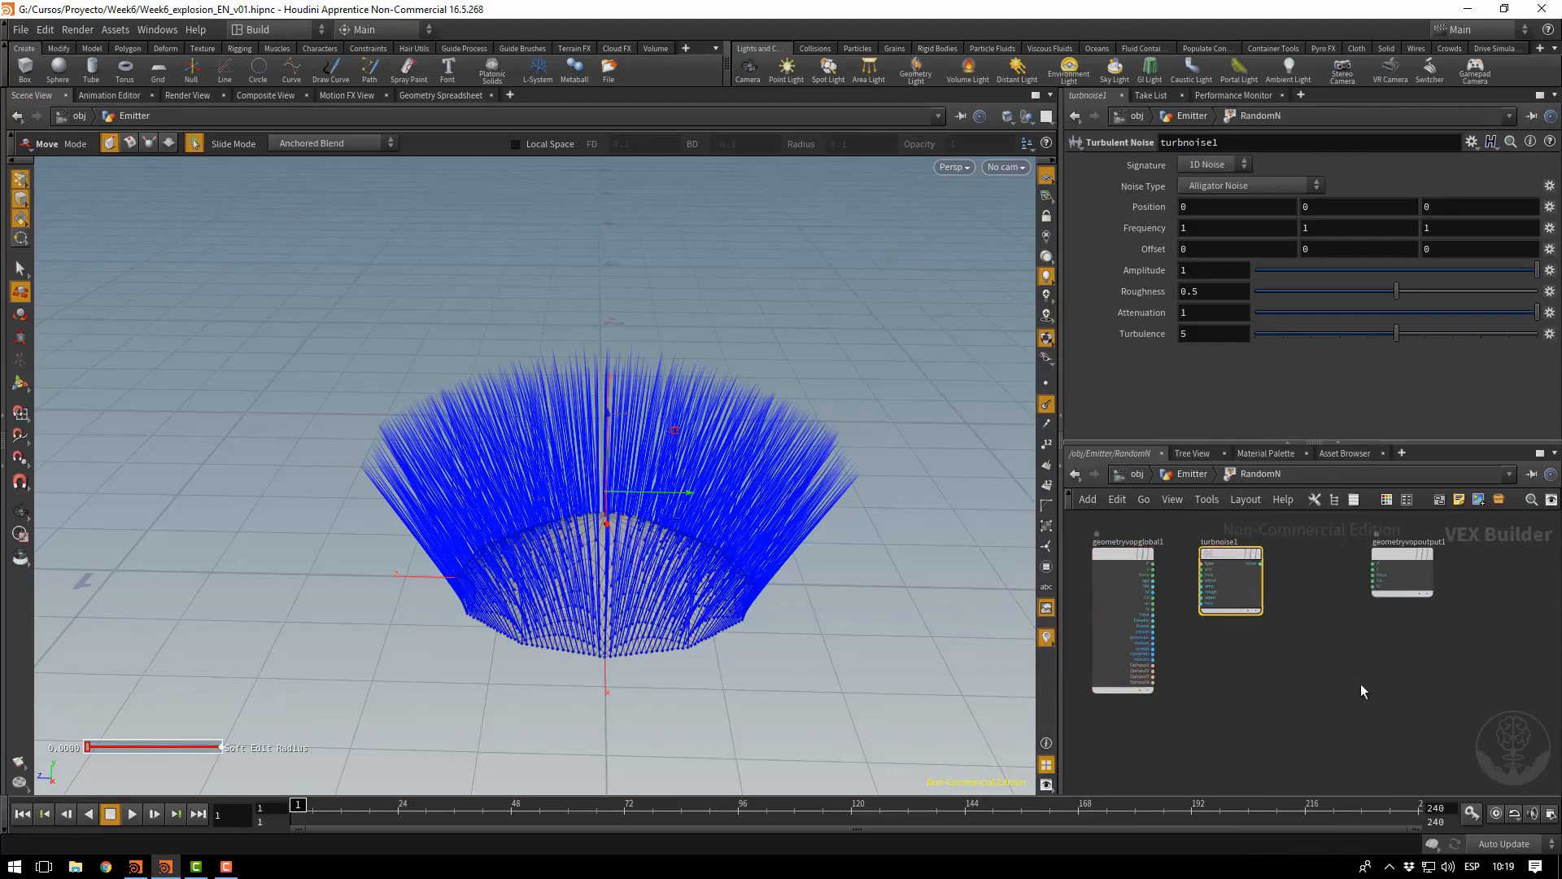
Place a Multiply node between the Turbulent Noise node and the geometry output node
middle_drag(1326, 645, 1291, 635)
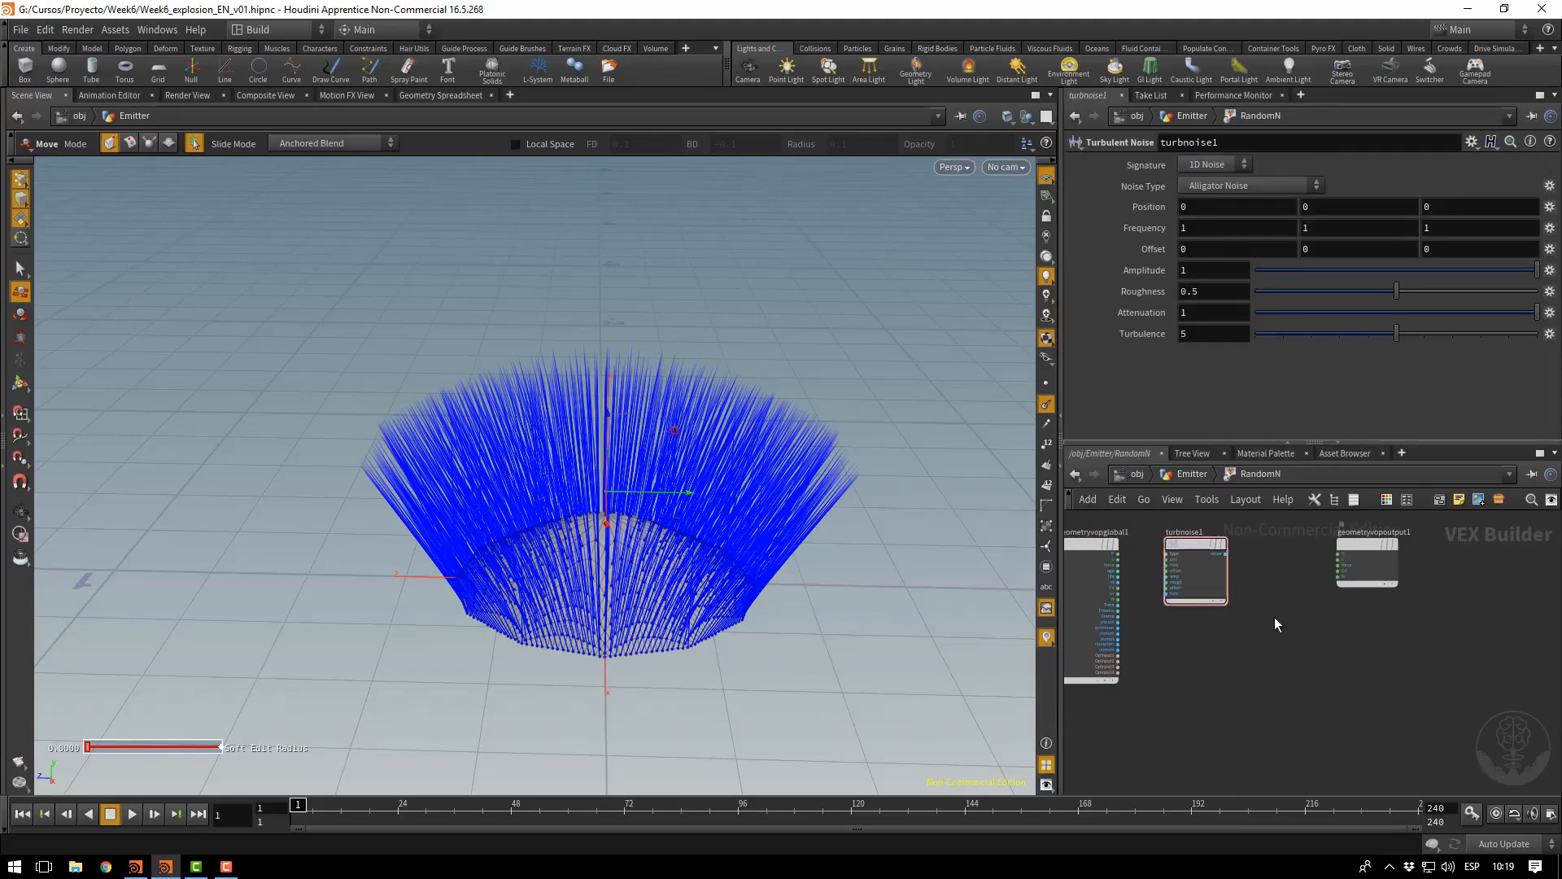
key(Tab)
text(mn)
key(BackSpace)
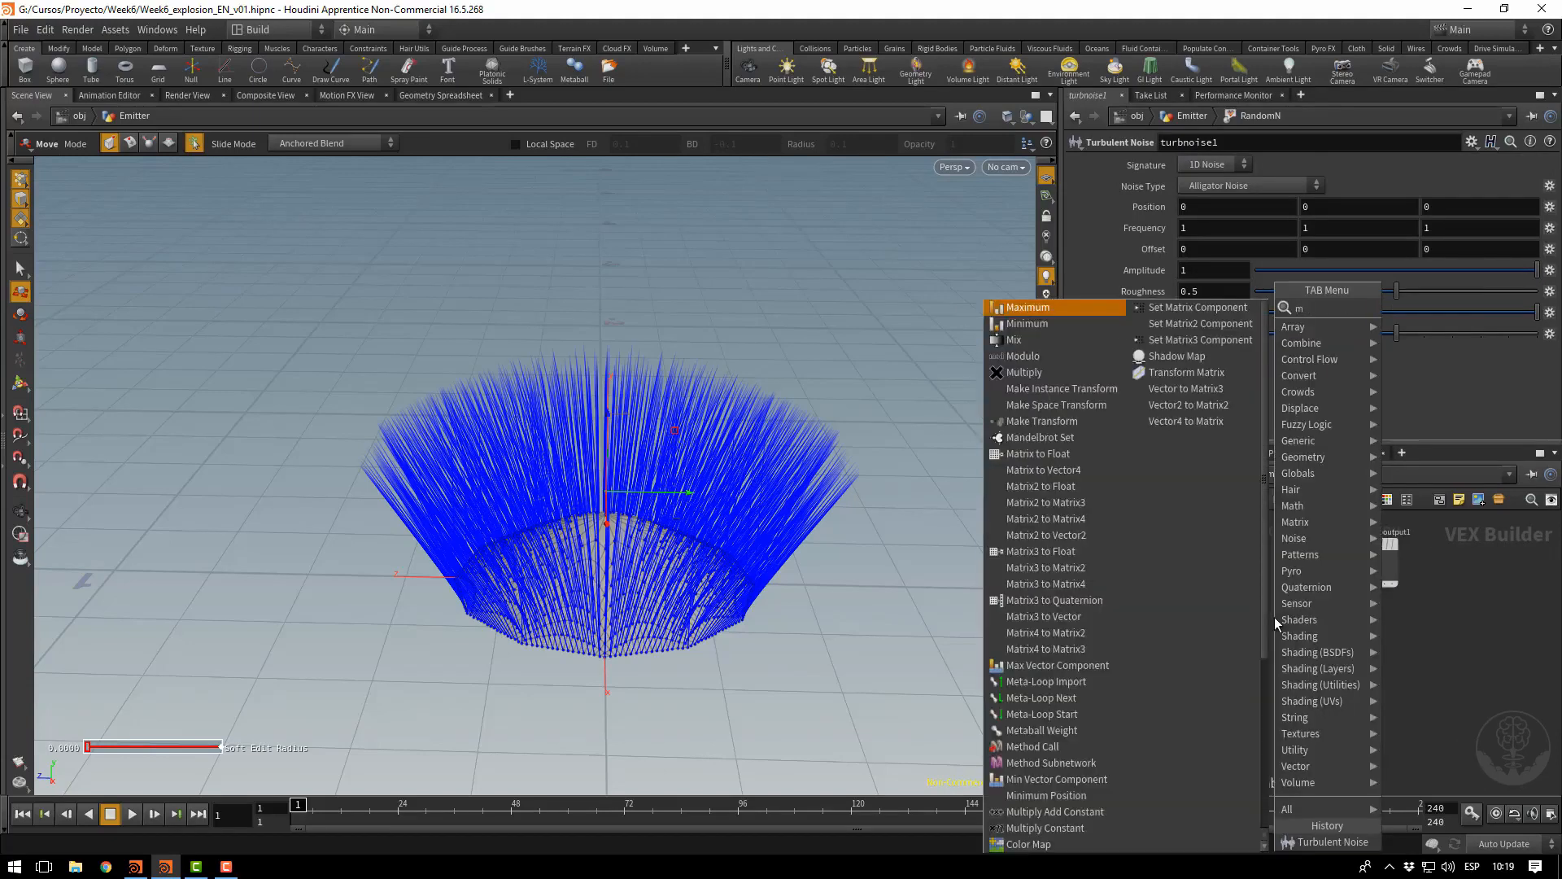
key(BackSpace)
text(mult)
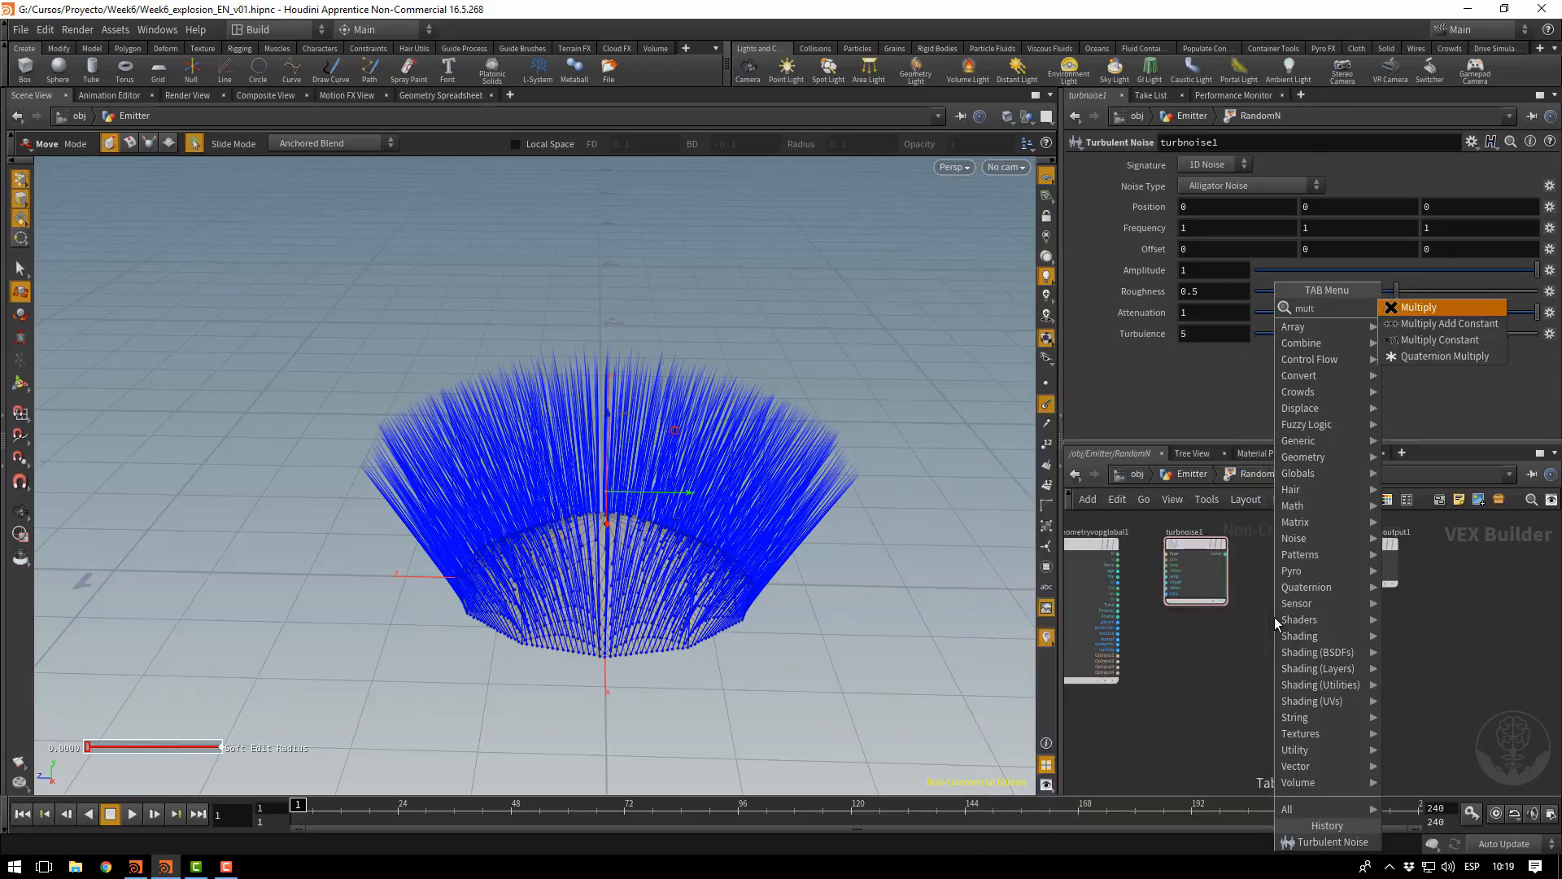
key(Return)
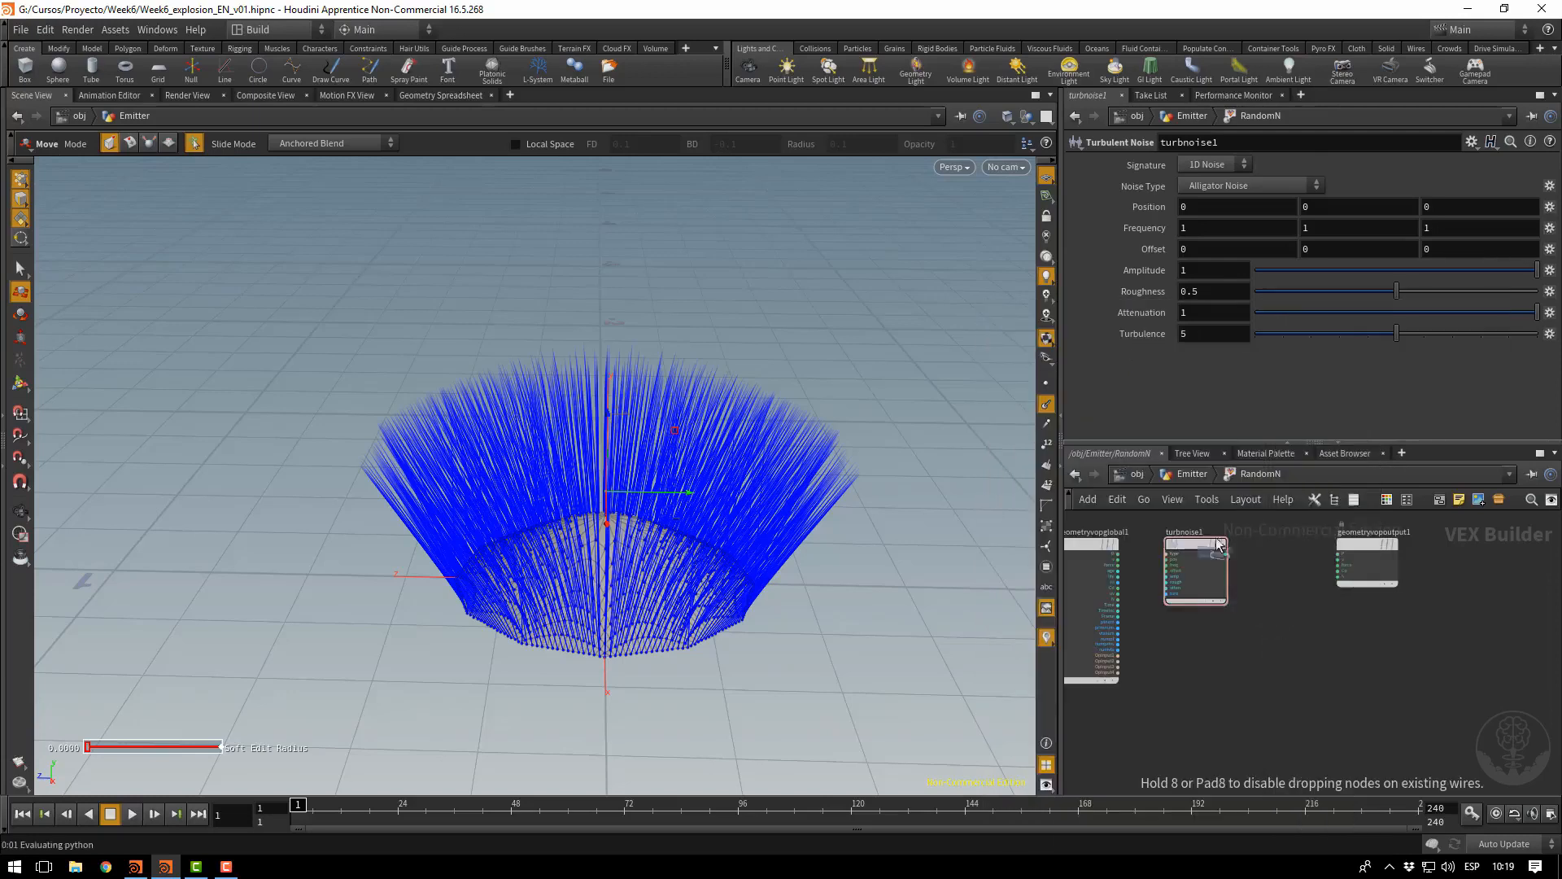
click(1285, 549)
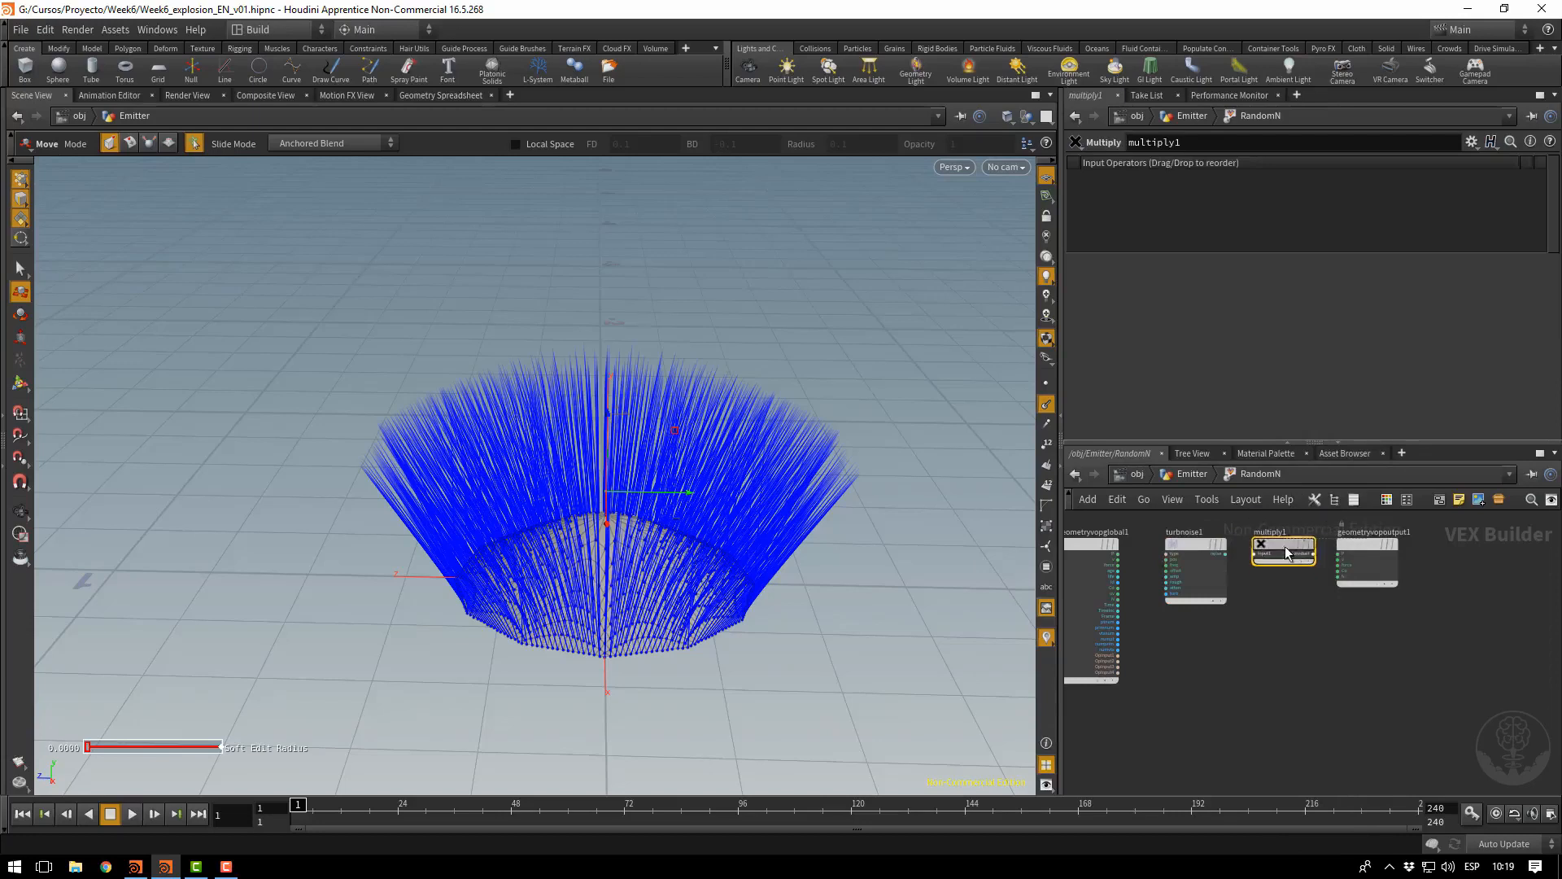
Set the Turbulent Noise signature to 3D Noise and wire the global P into its position input
click(1188, 544)
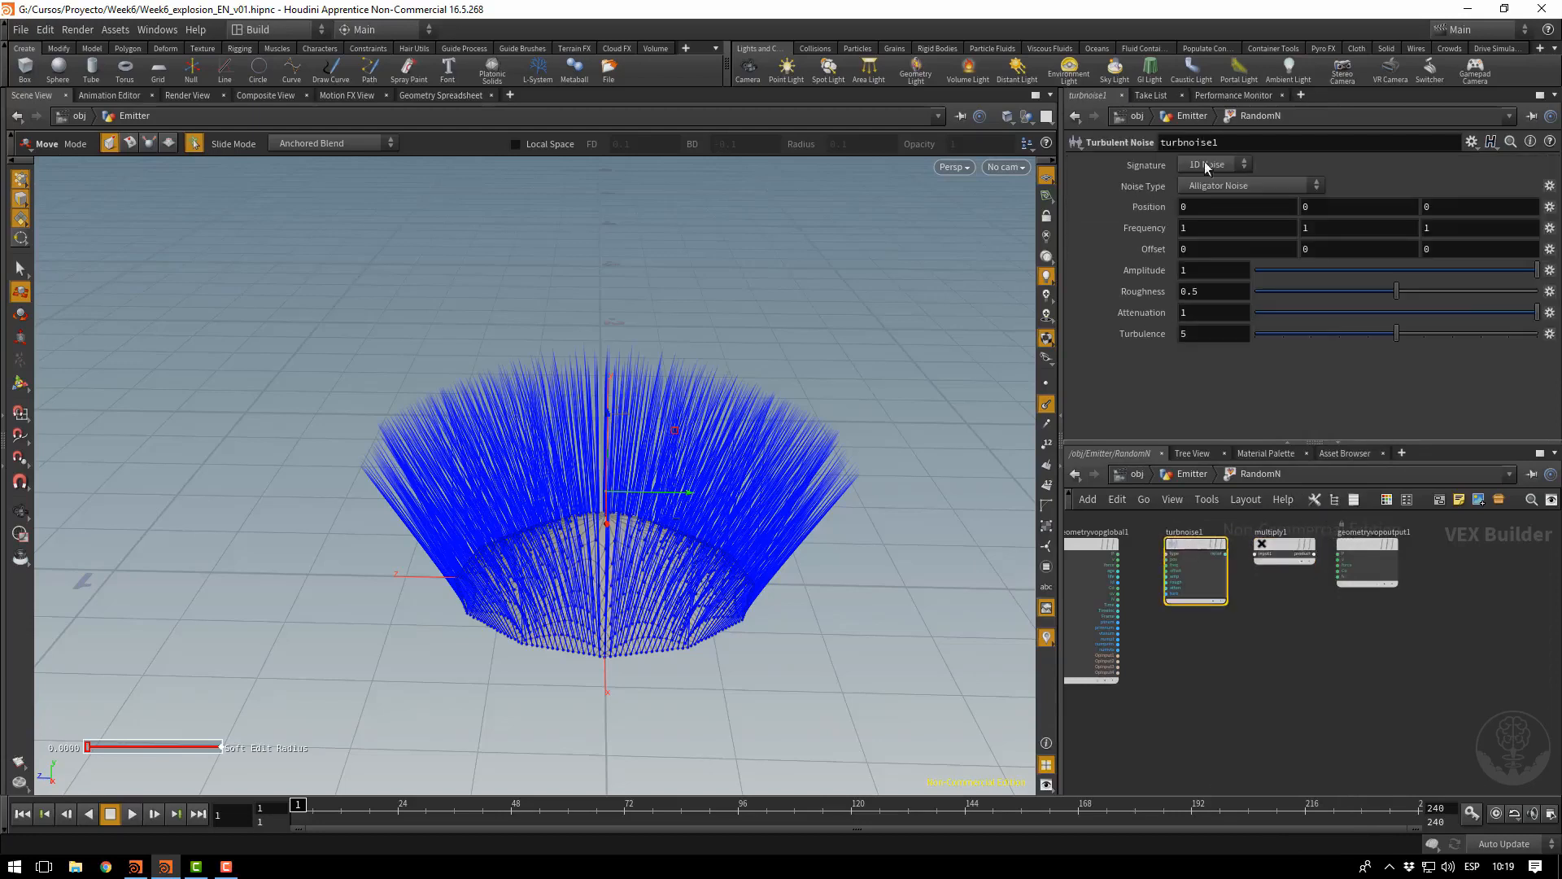
click(1212, 165)
click(1209, 179)
scroll(1124, 565, up, 2)
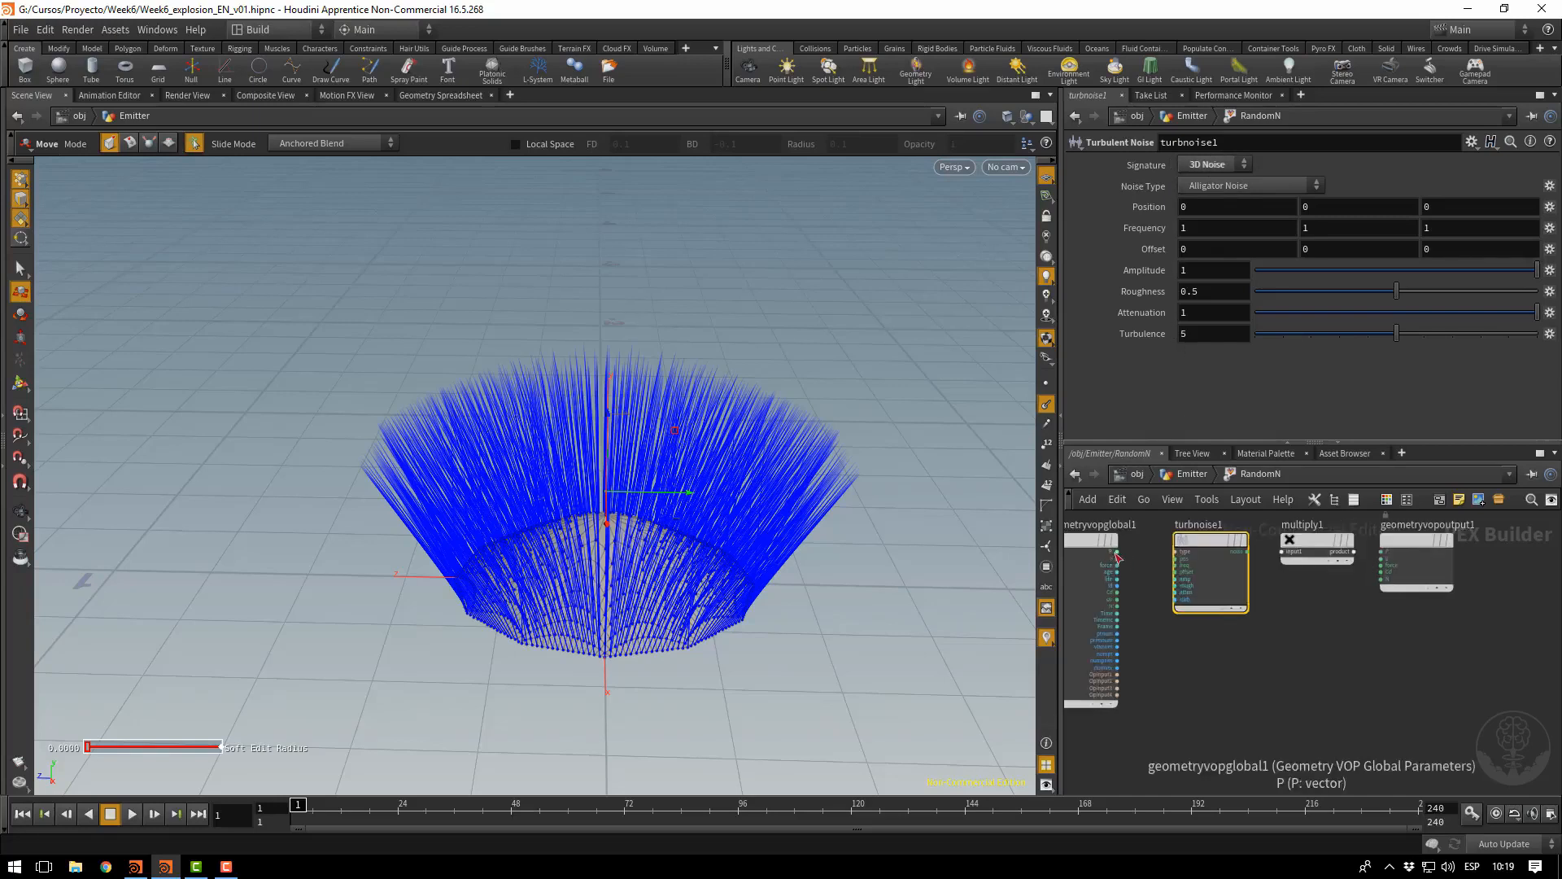
click(1117, 553)
click(1177, 560)
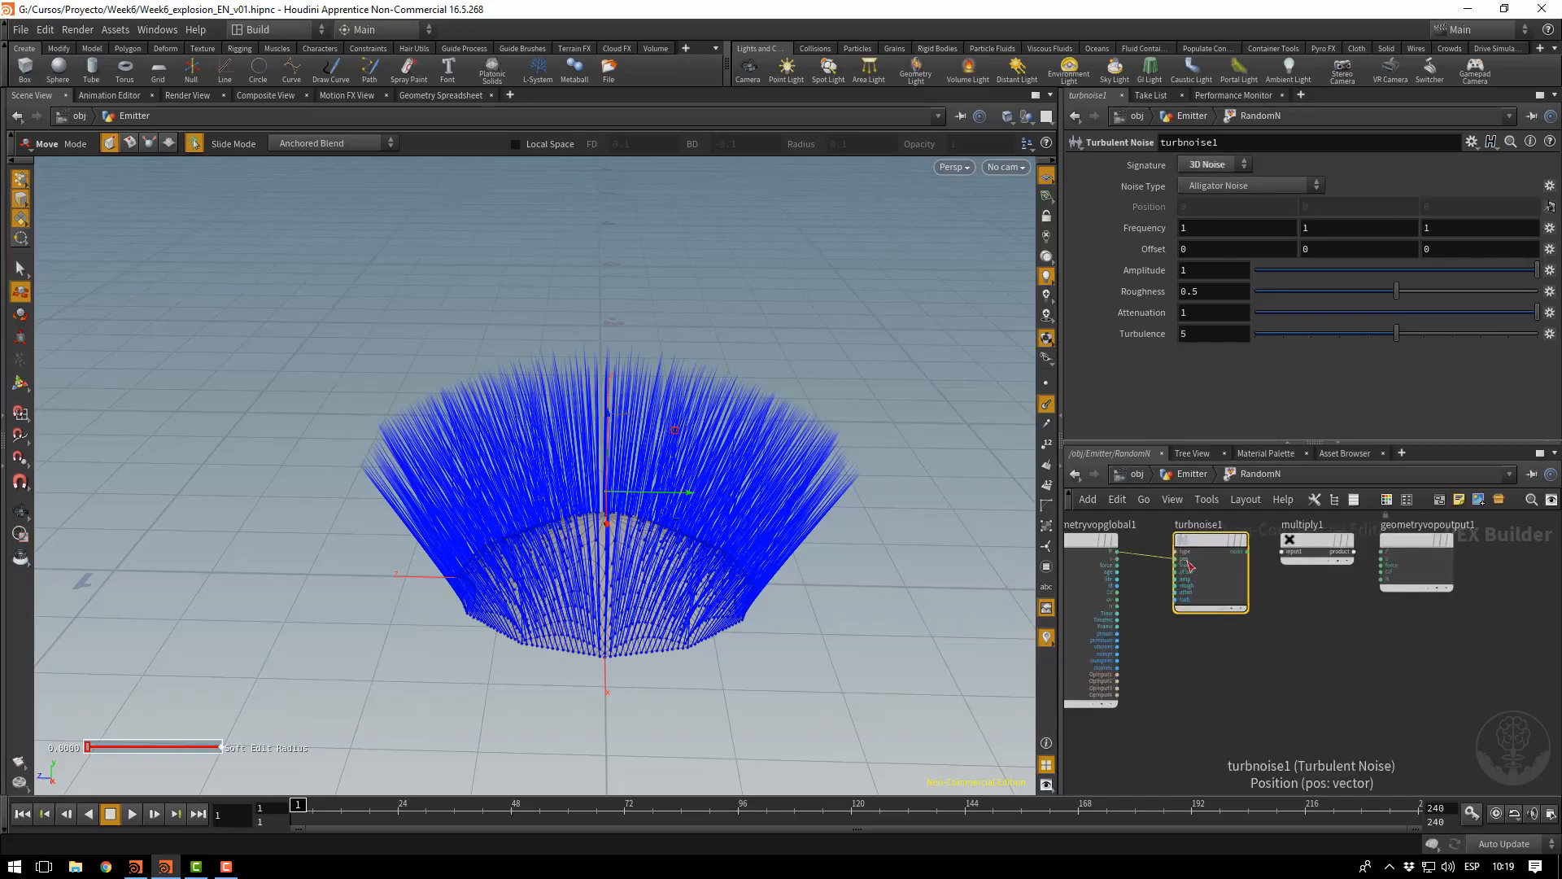
Multiply the noise output by the global N and wire the product into the output node's N and v inputs
click(1250, 555)
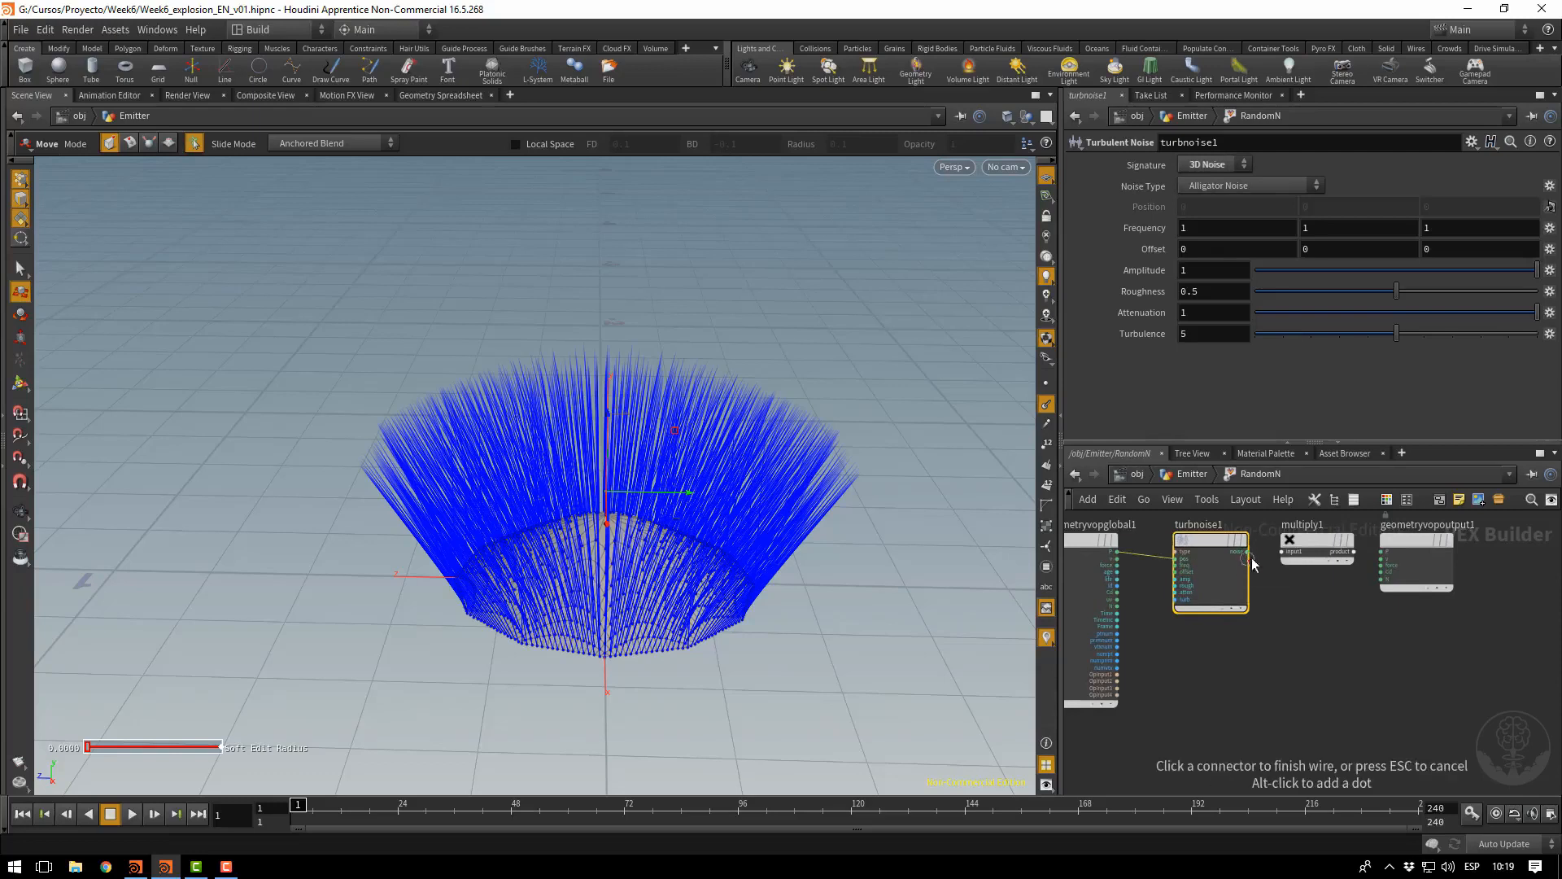
click(1284, 552)
drag(1308, 545, 1322, 586)
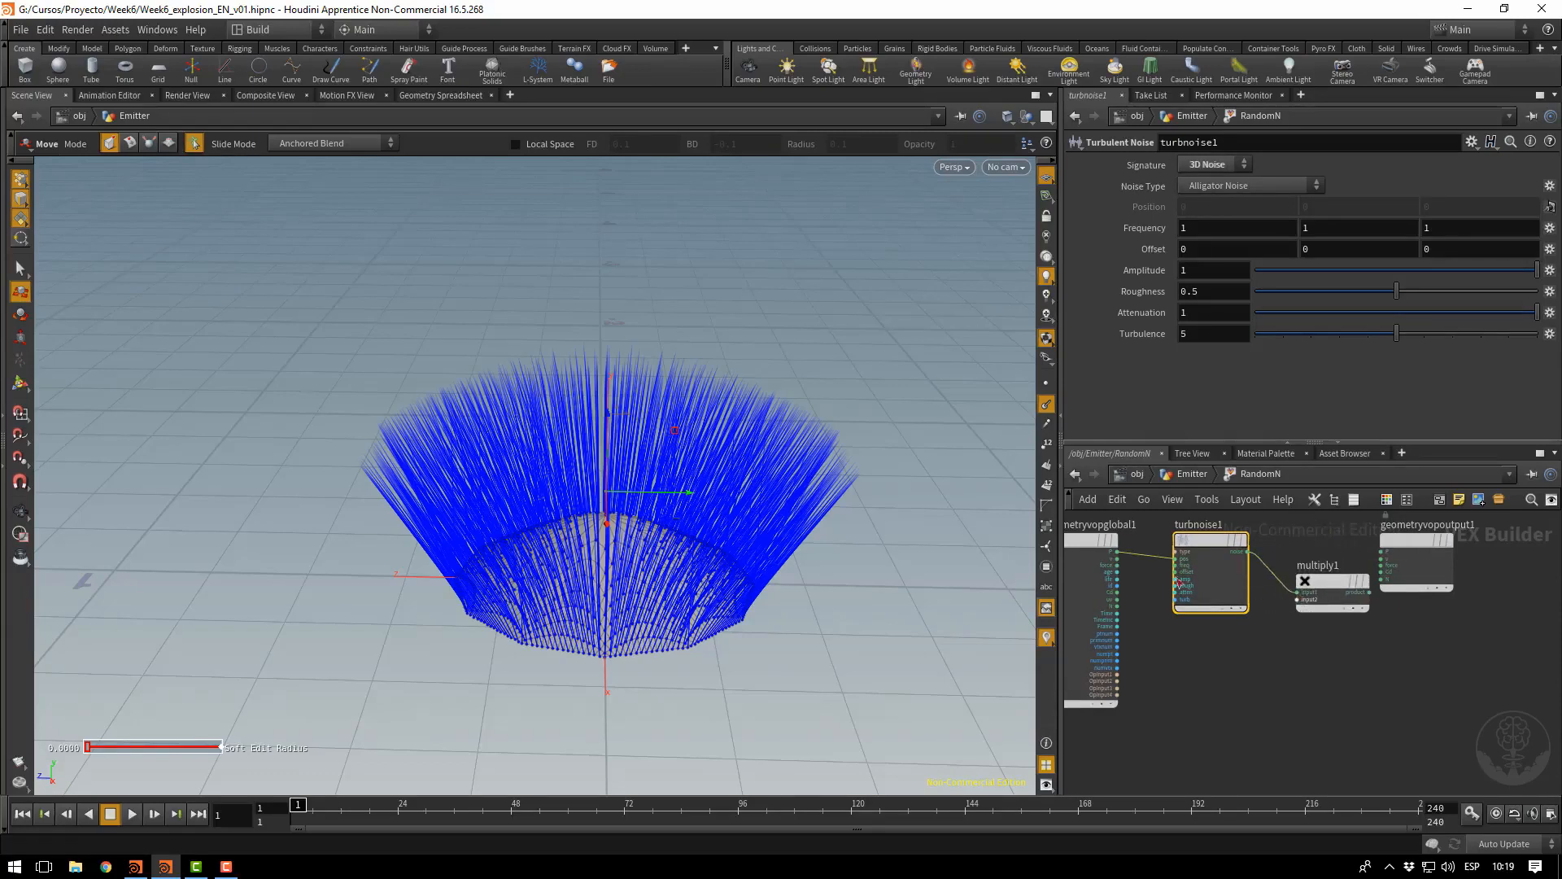
click(1119, 606)
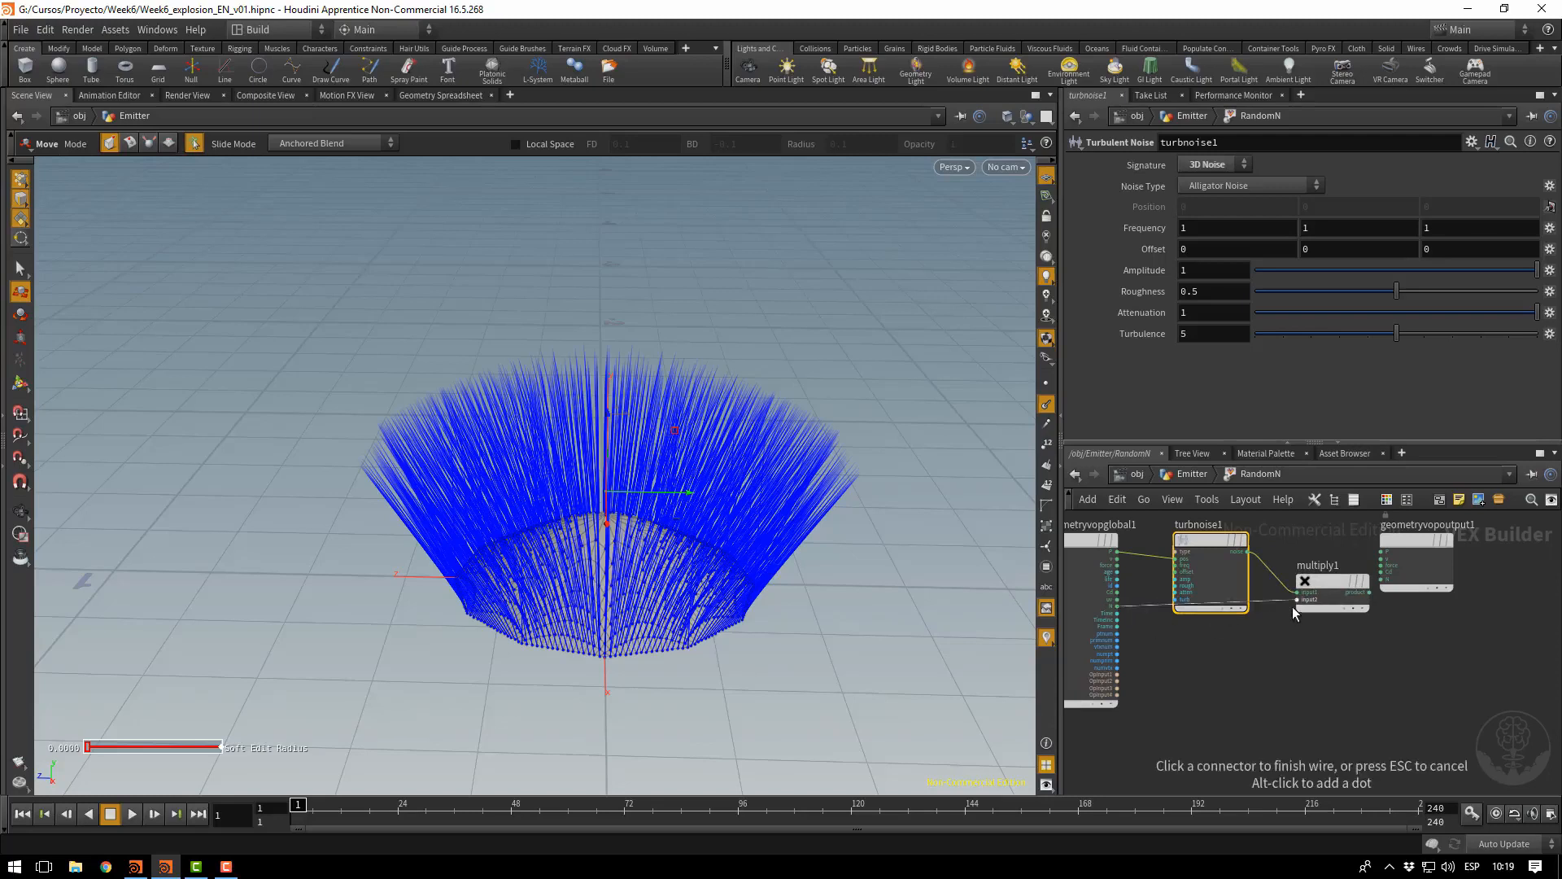
click(1296, 602)
drag(1403, 546, 1426, 591)
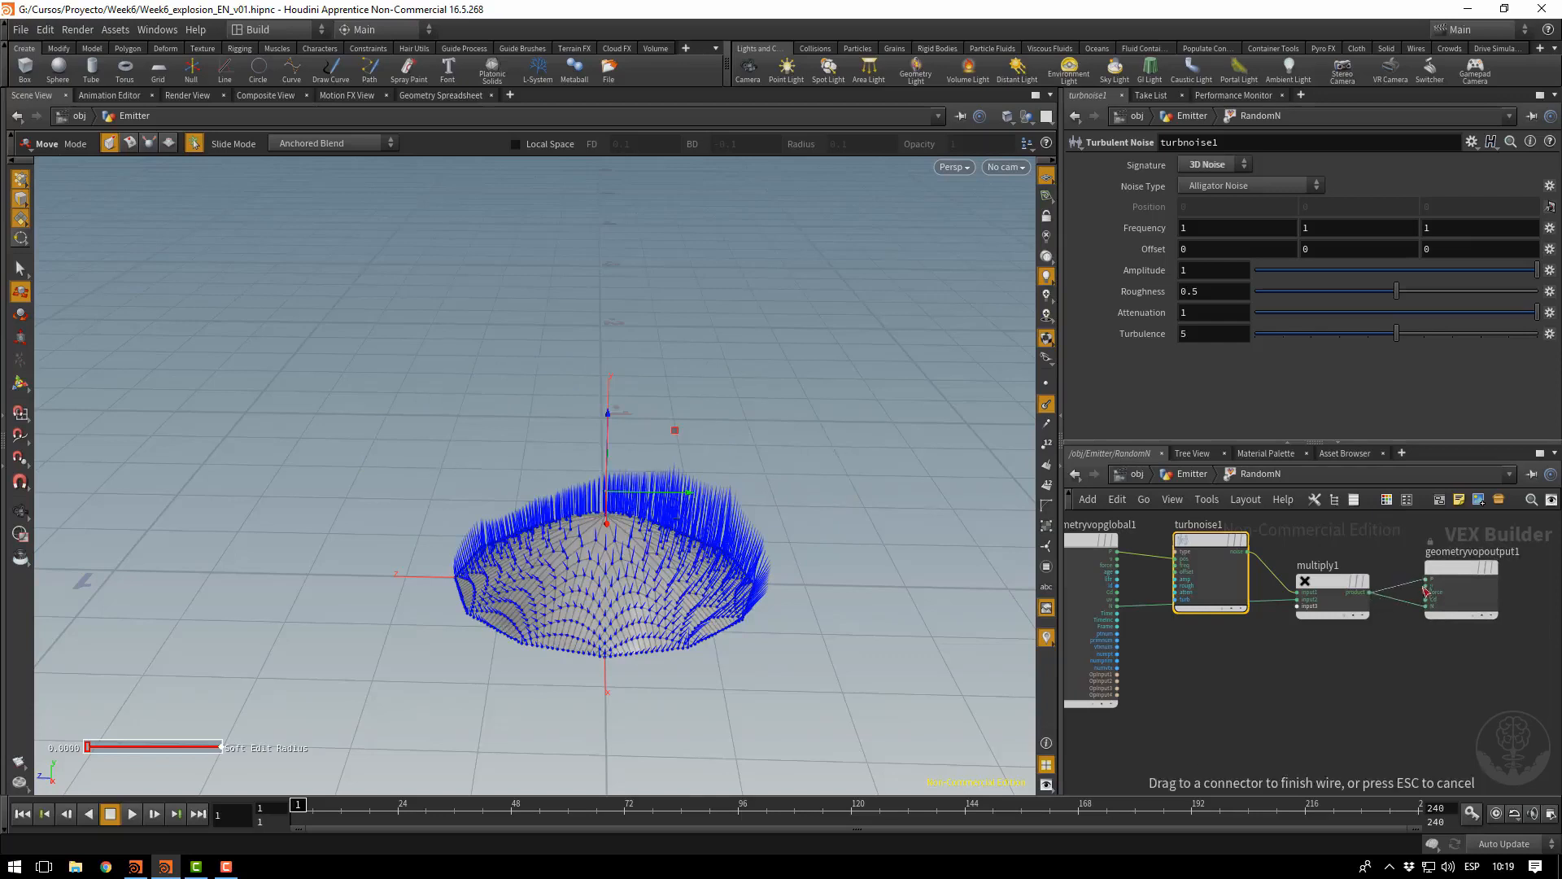
click(1426, 586)
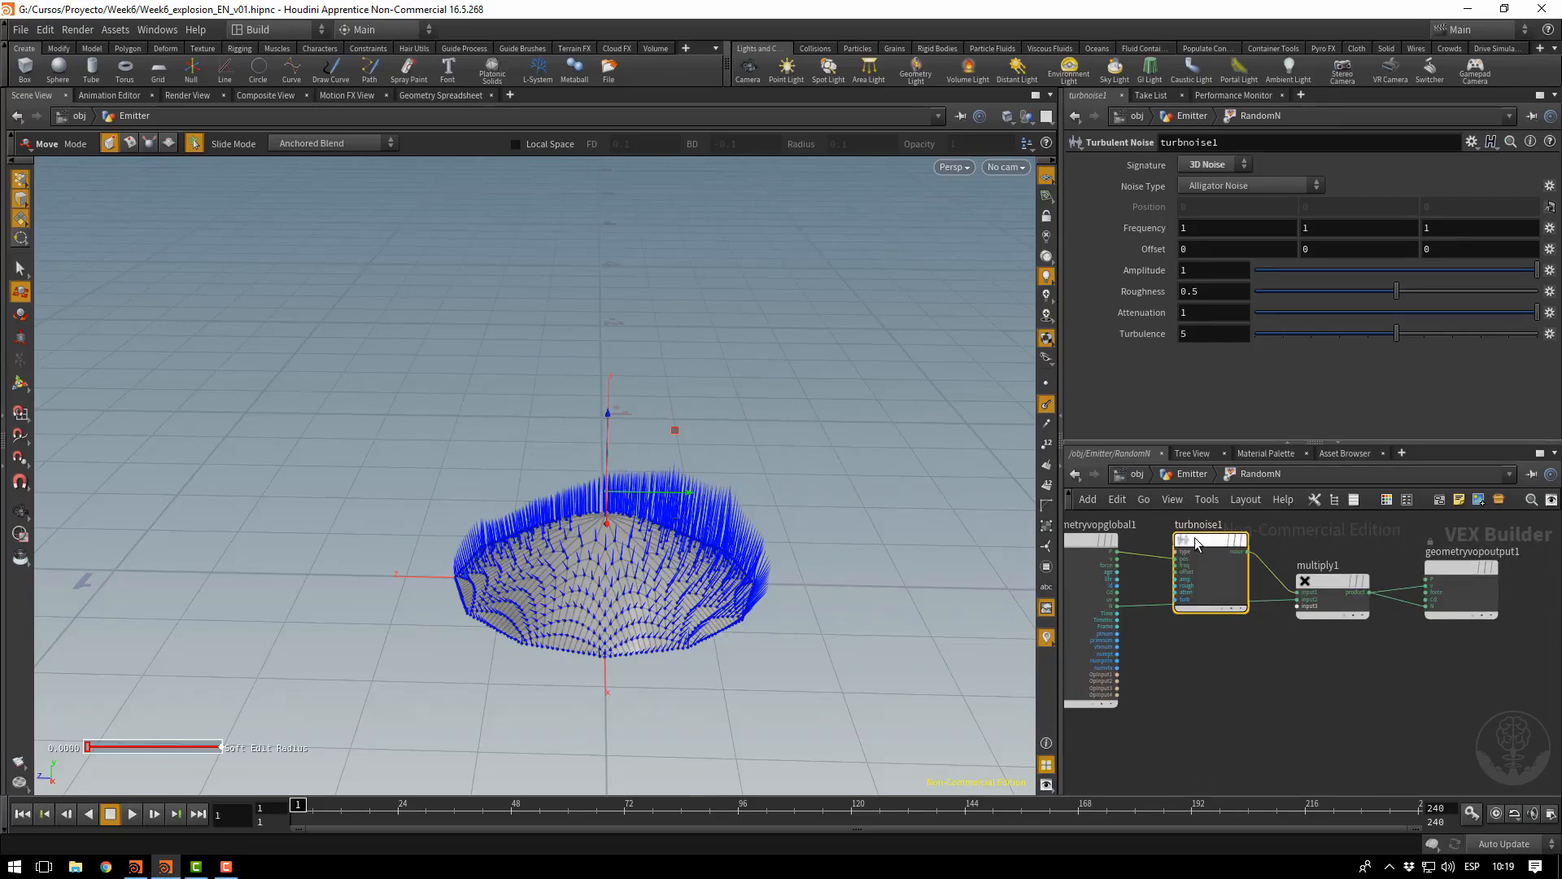
Set the Turbulent Noise frequency to 7.9 on all axes, amplitude to 2.5 and roughness to 0.686
middle_drag(1126, 225, 1476, 224)
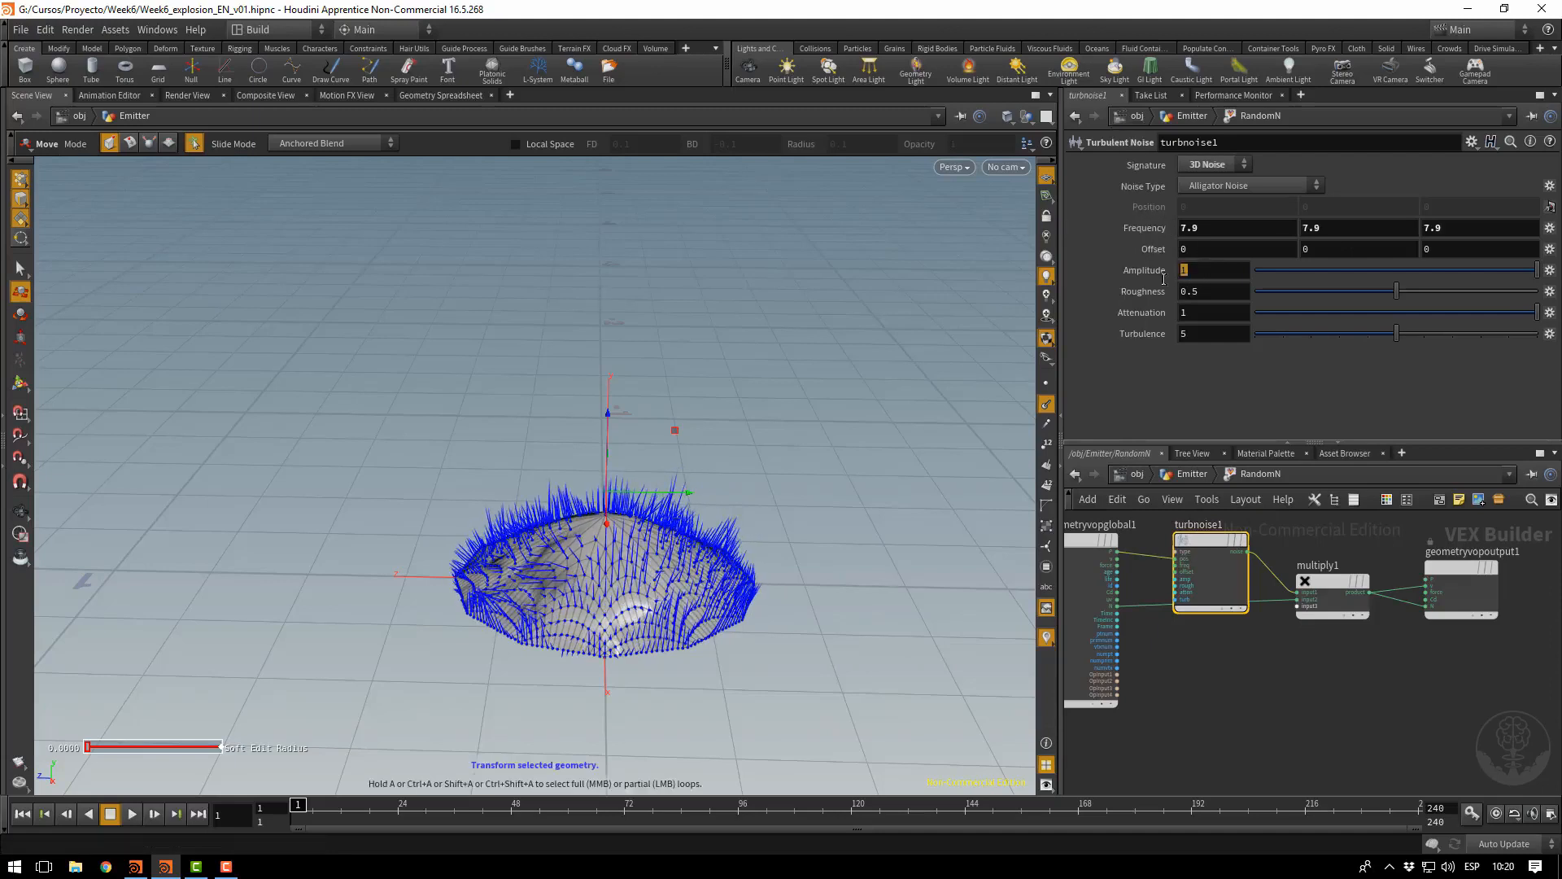
text(2.5)
key(Return)
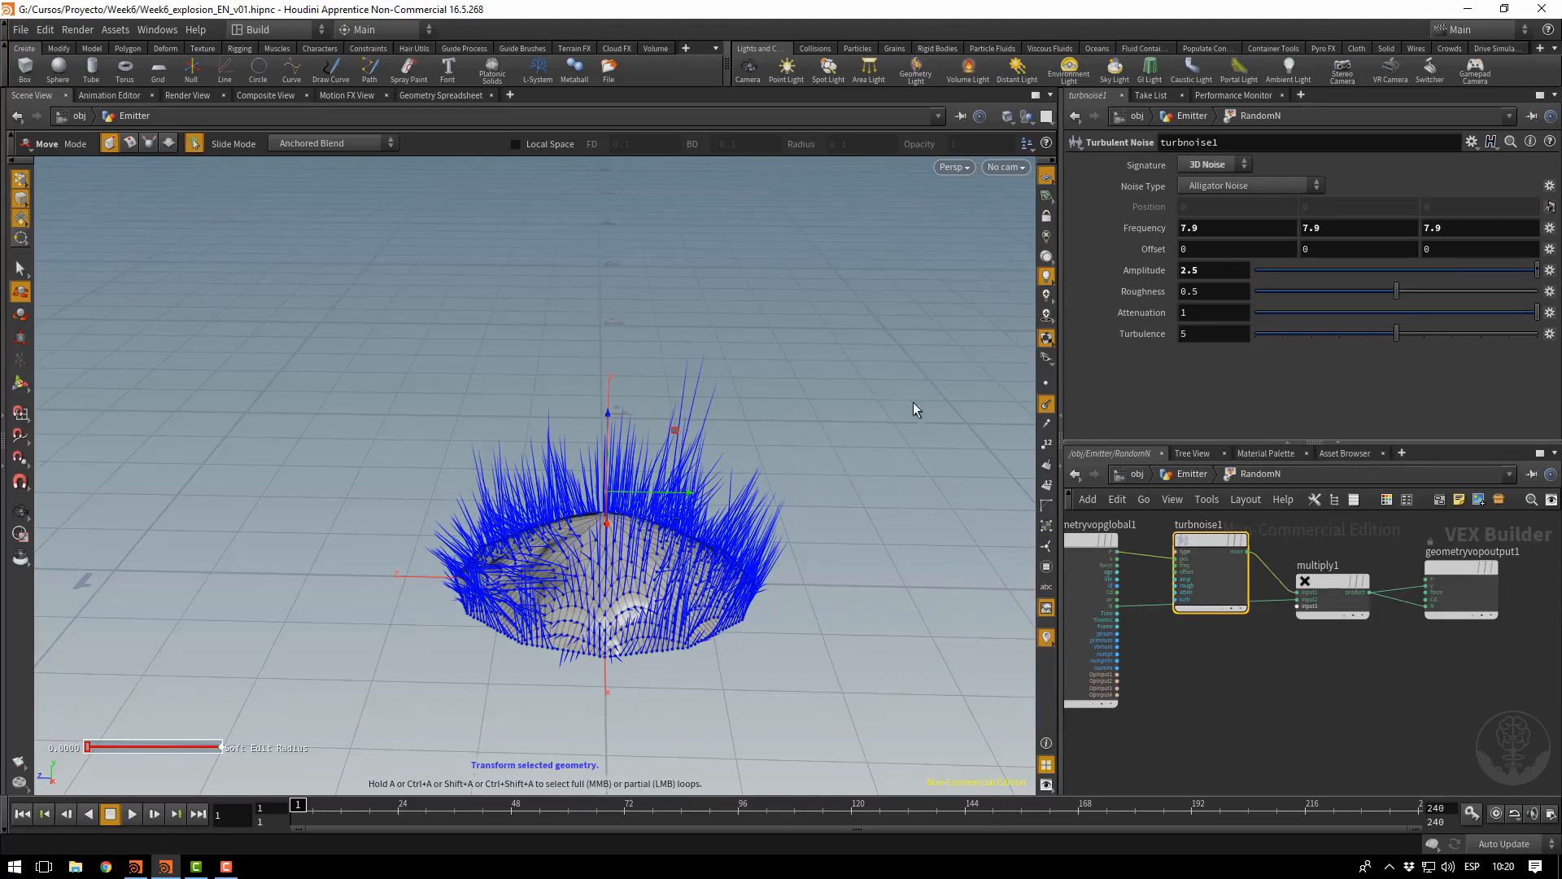
drag(1397, 290, 1449, 311)
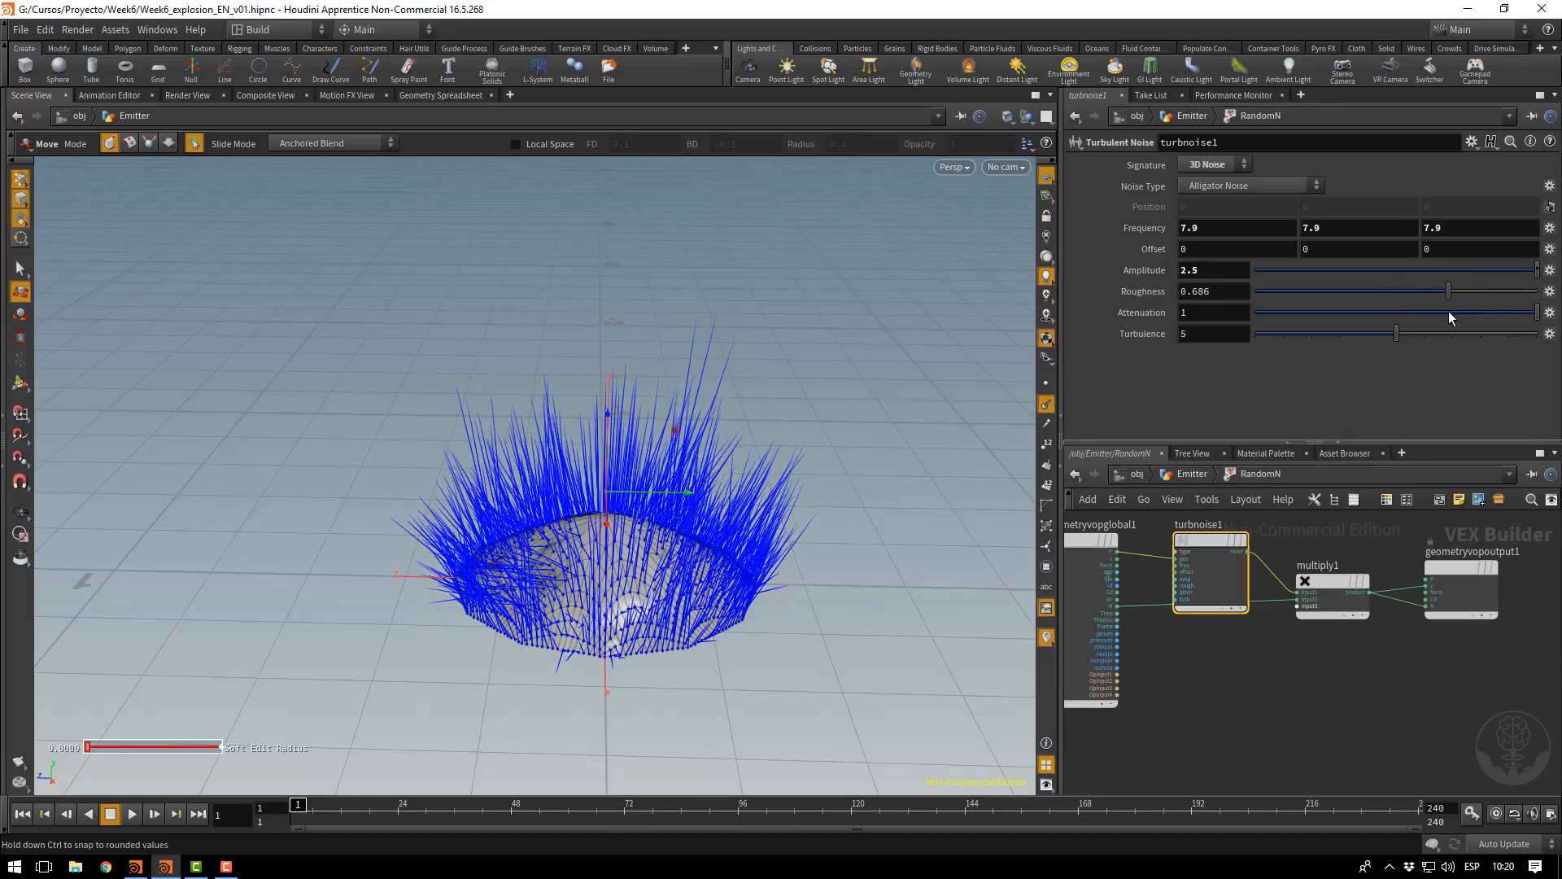
Examine the direction and length of the emitter's randomized normals from several angles in the viewport
alt+drag(635, 391, 643, 443)
key(t)
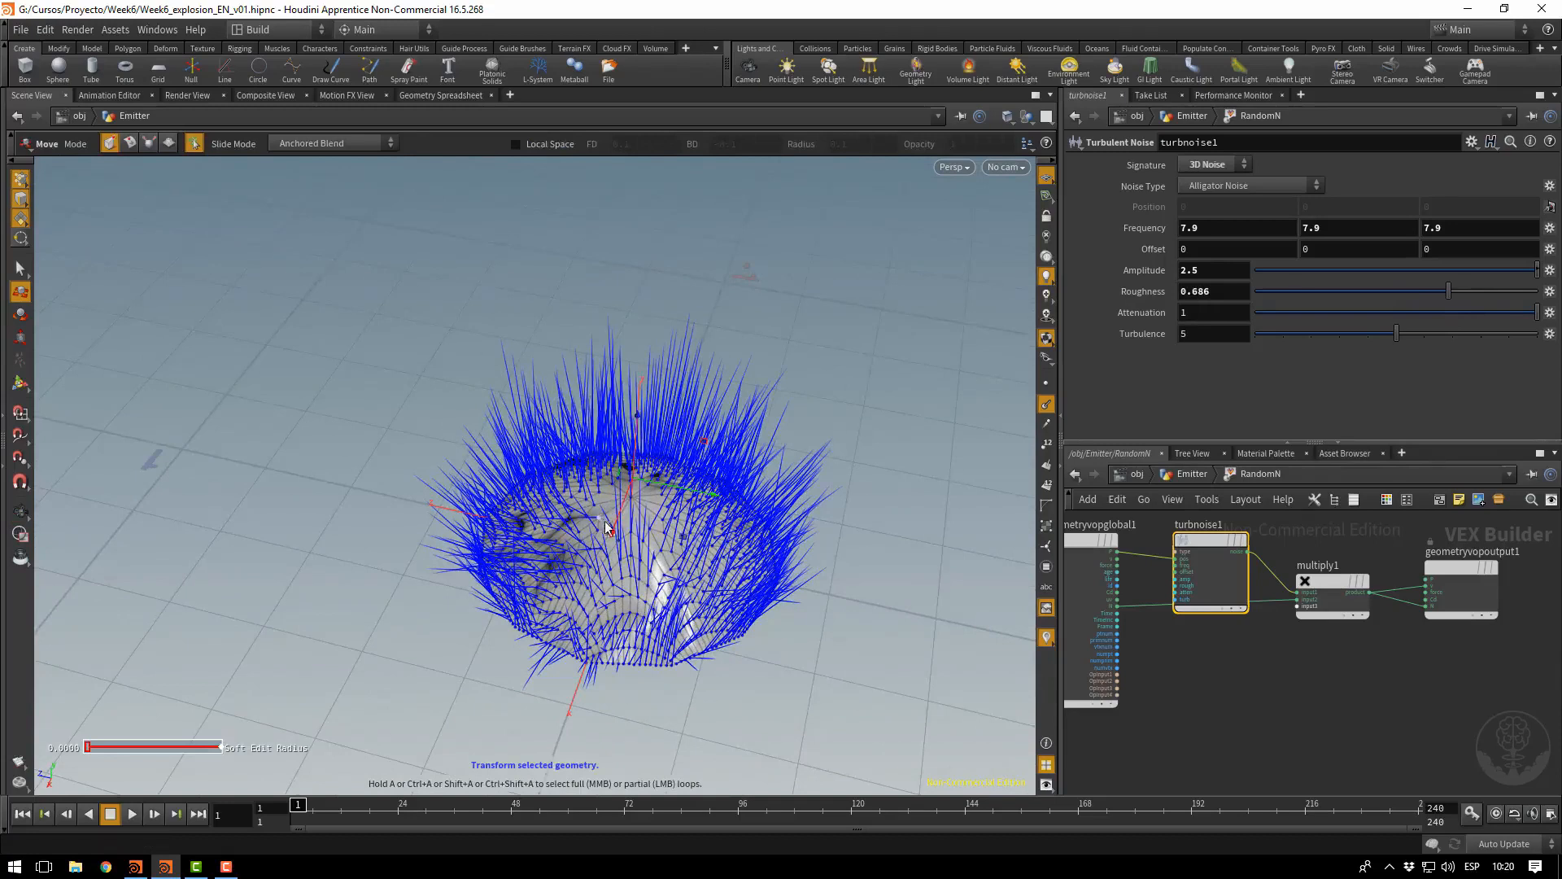
key(Escape)
drag(618, 537, 723, 351)
key(t)
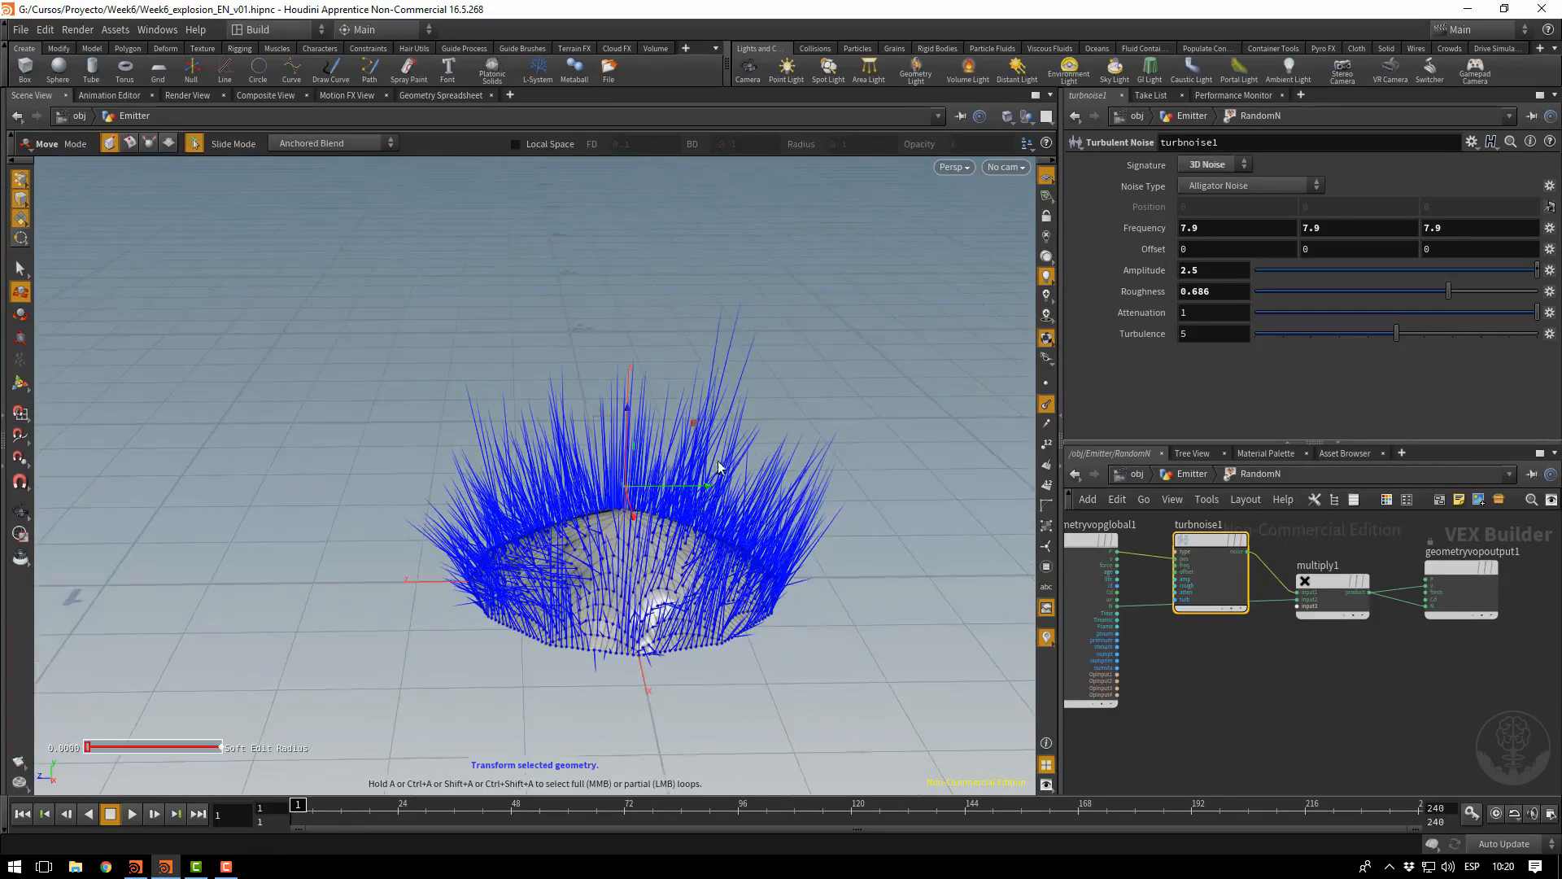
key(Escape)
drag(719, 466, 911, 387)
right_drag(911, 387, 597, 296)
drag(597, 296, 618, 236)
middle_drag(725, 398, 464, 428)
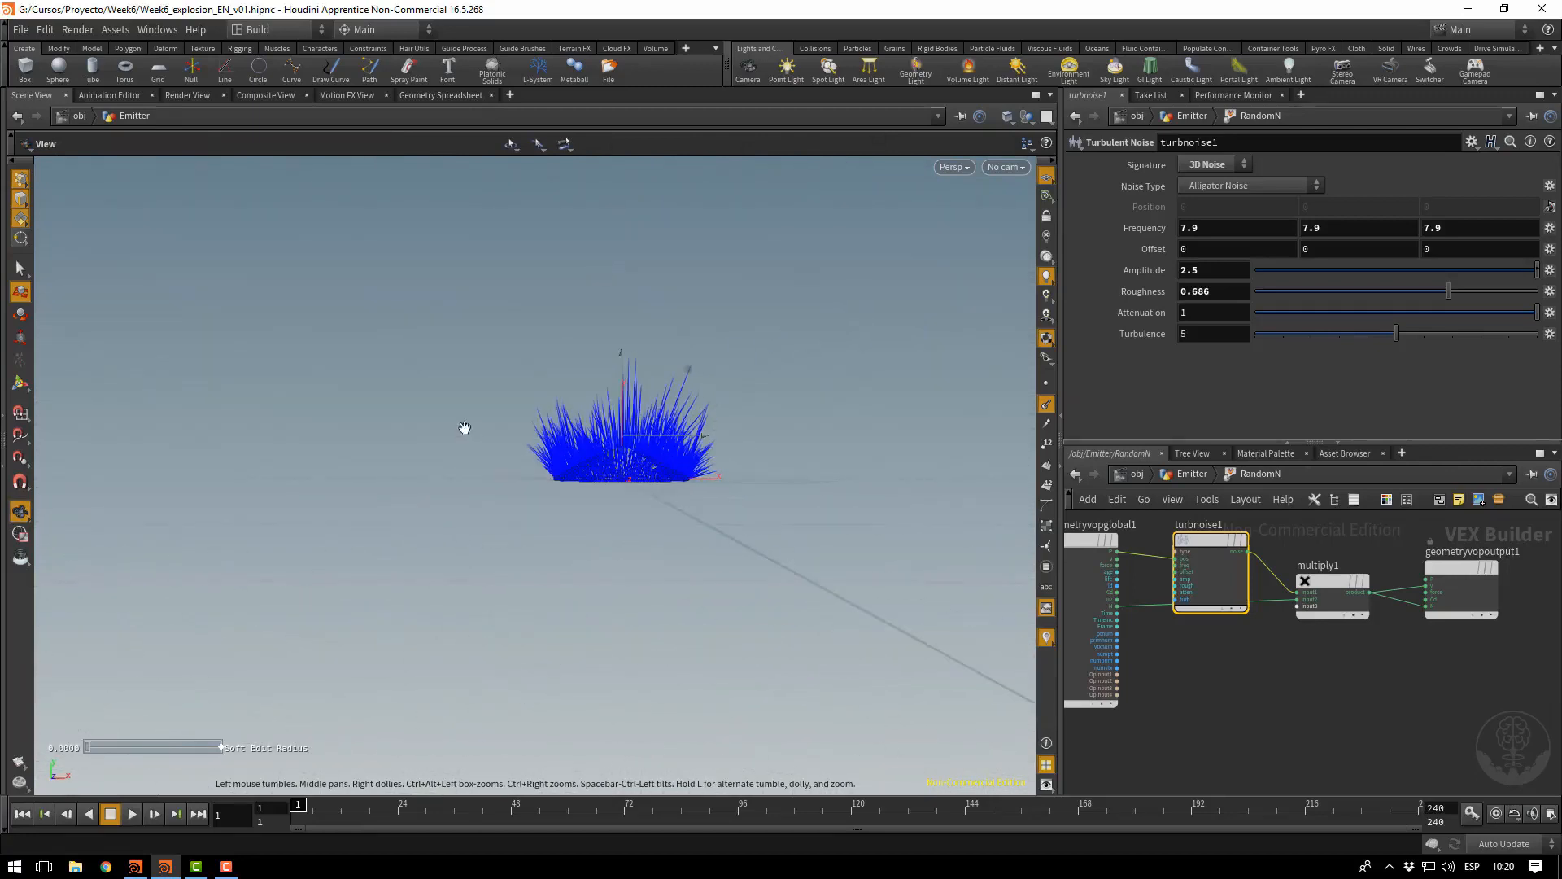
Return to the Emitter network and raise the EdittingPoint node's apex point to about 0.22 in Y
click(1195, 476)
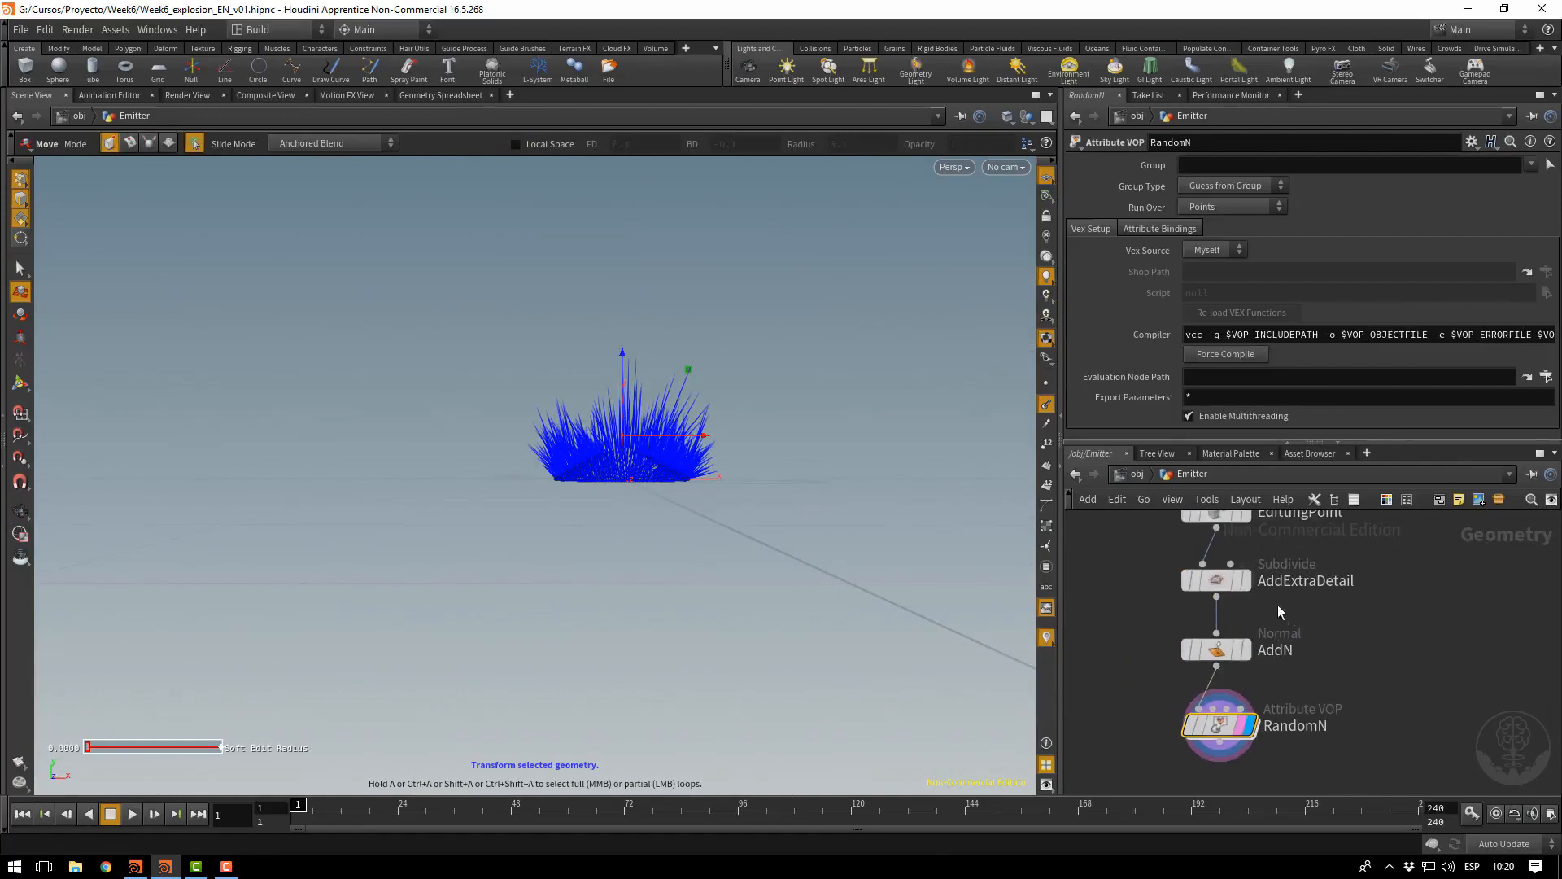
click(1214, 583)
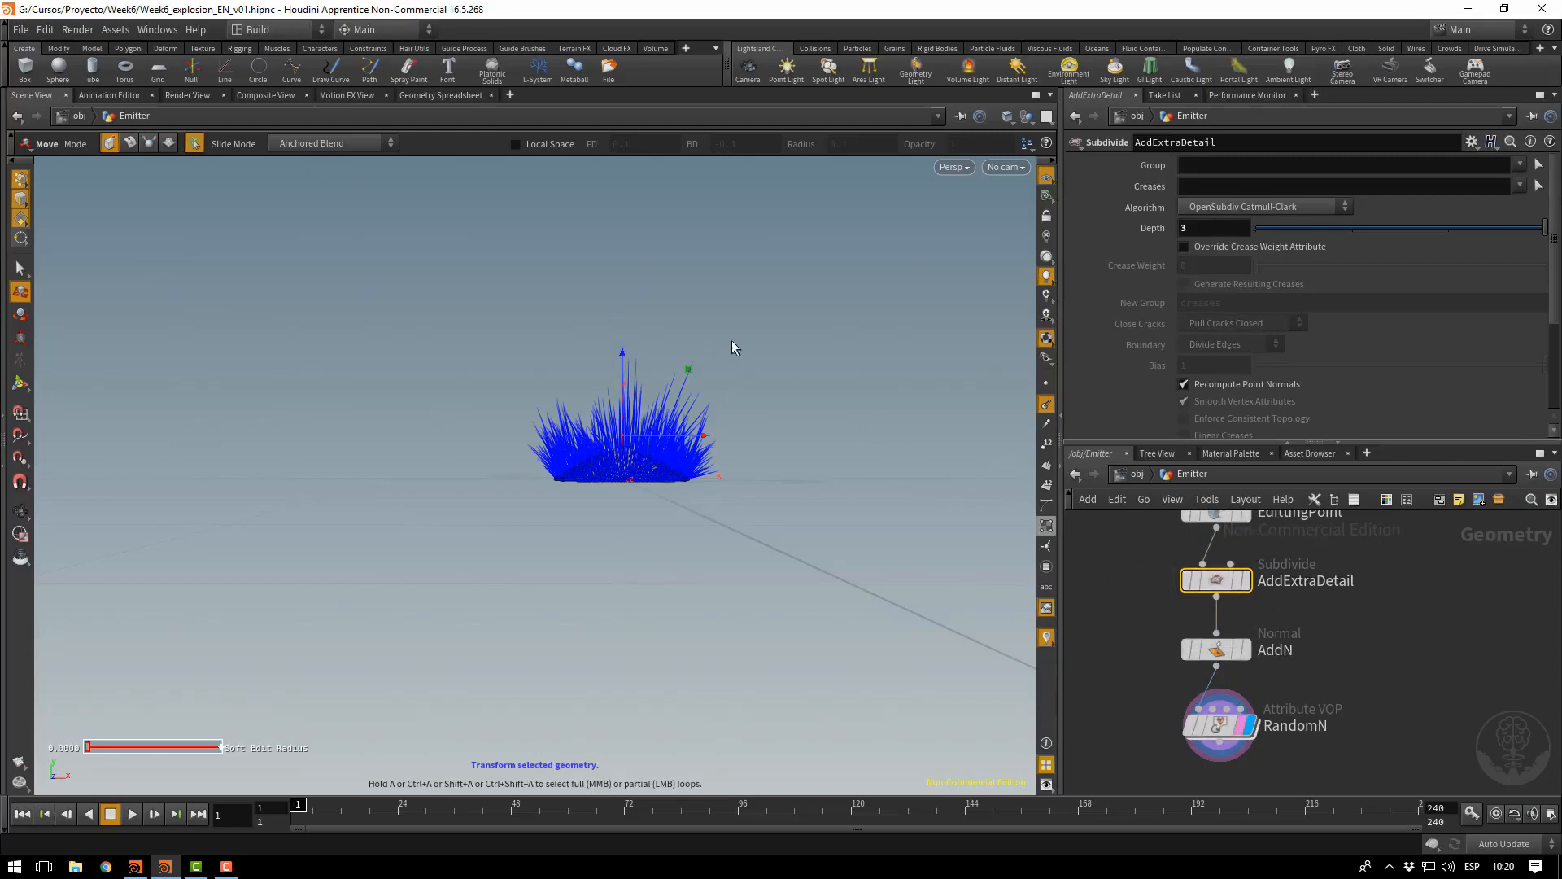
middle_drag(1363, 630, 1378, 685)
click(1230, 565)
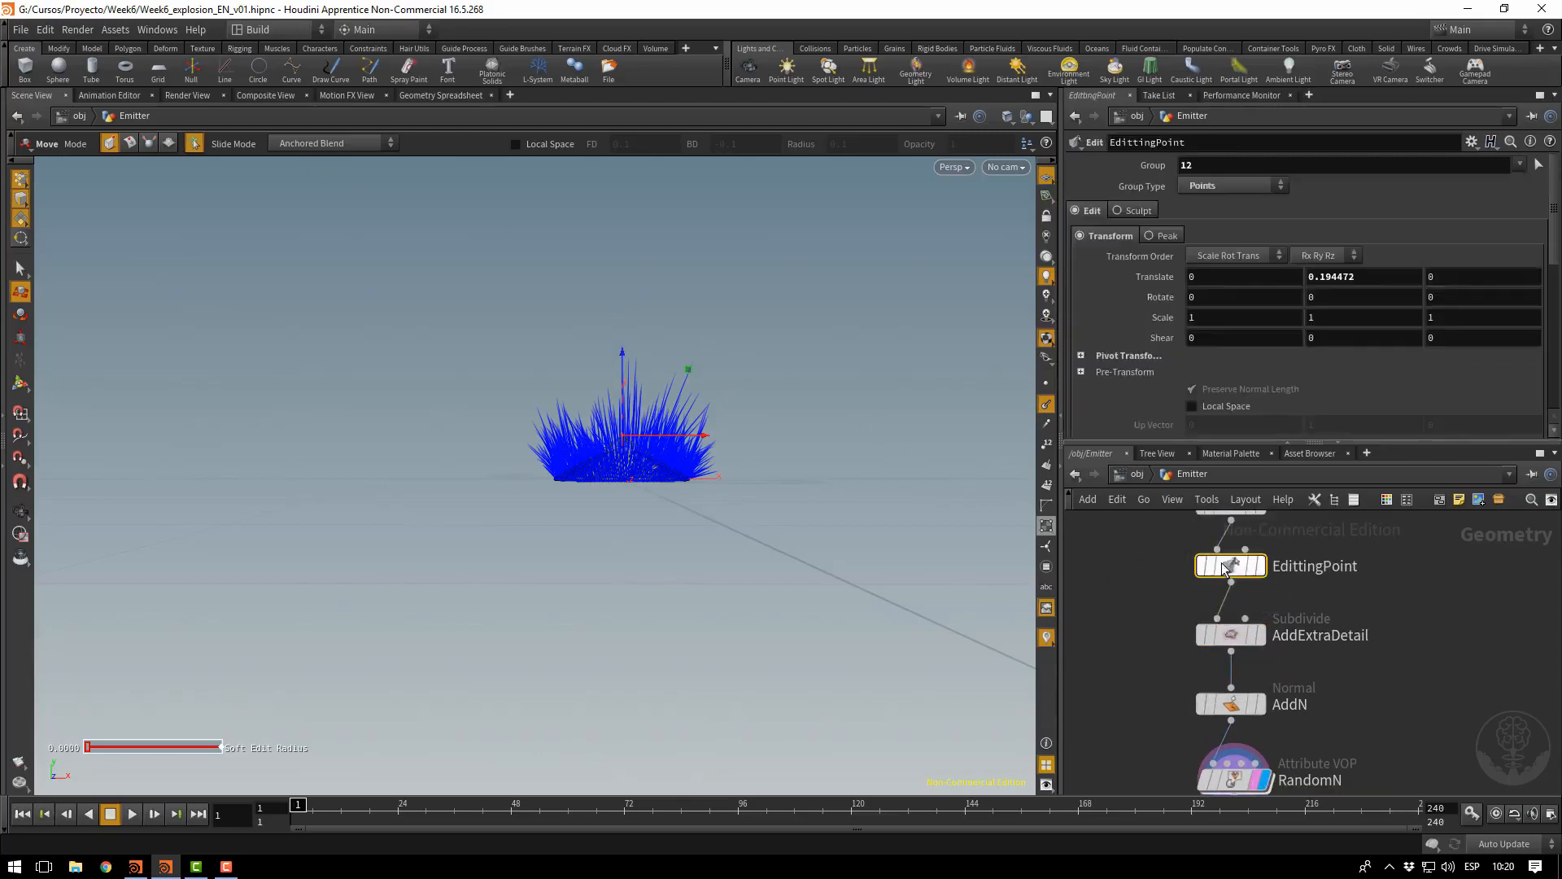
drag(618, 350, 617, 396)
mouse_move(614, 371)
mouse_down()
mouse_move(611, 276)
mouse_move(602, 373)
mouse_move(611, 345)
mouse_up()
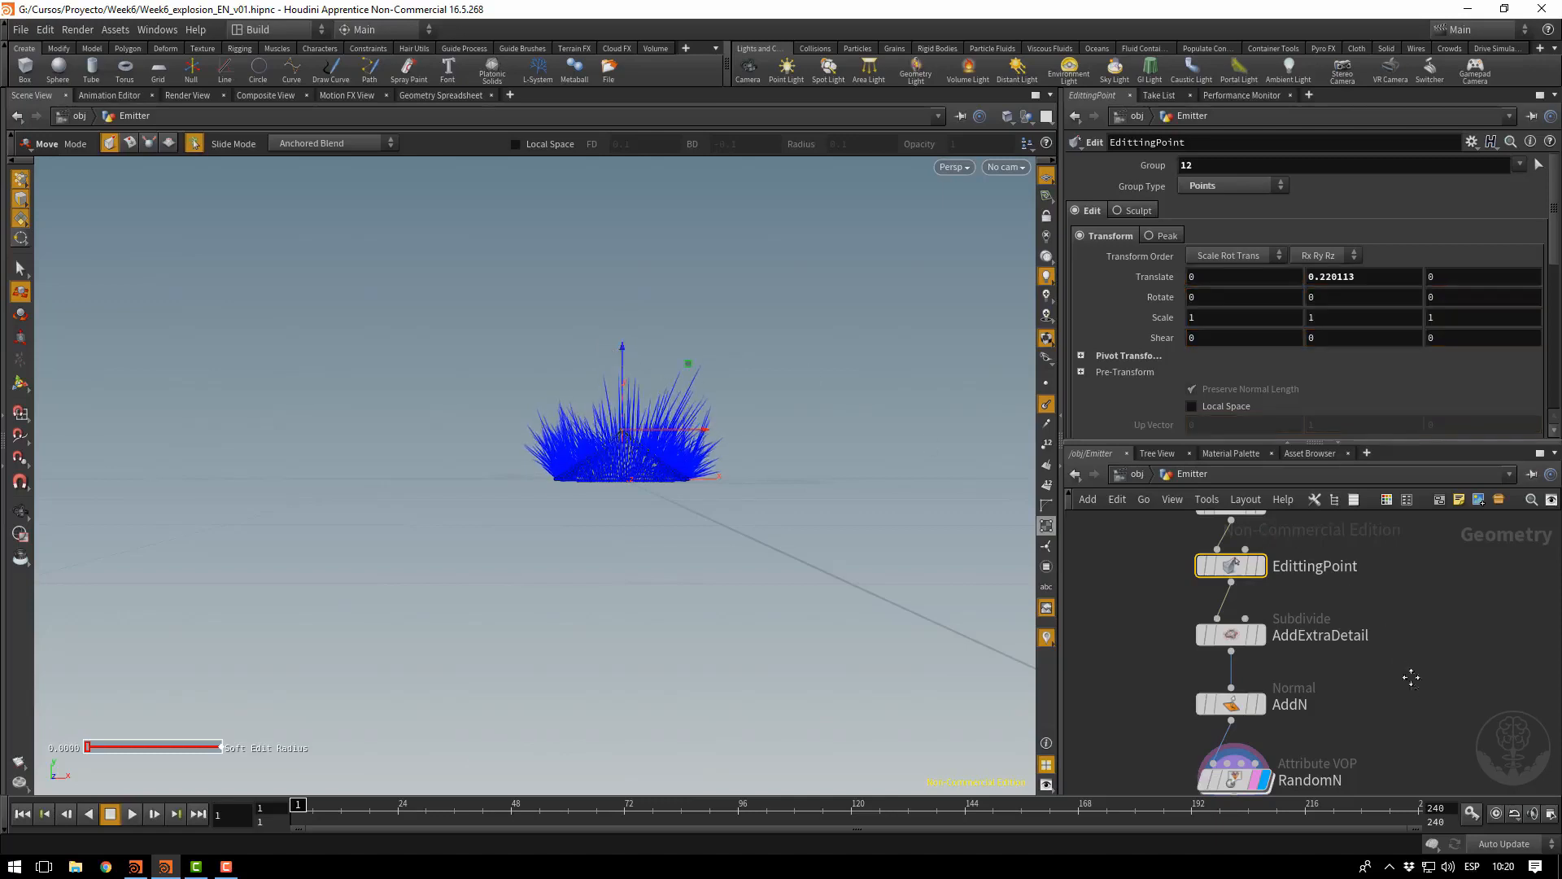
Add a POP Network fed by the RandomN output, and save the scene
middle_drag(1398, 688, 1381, 524)
click(1219, 636)
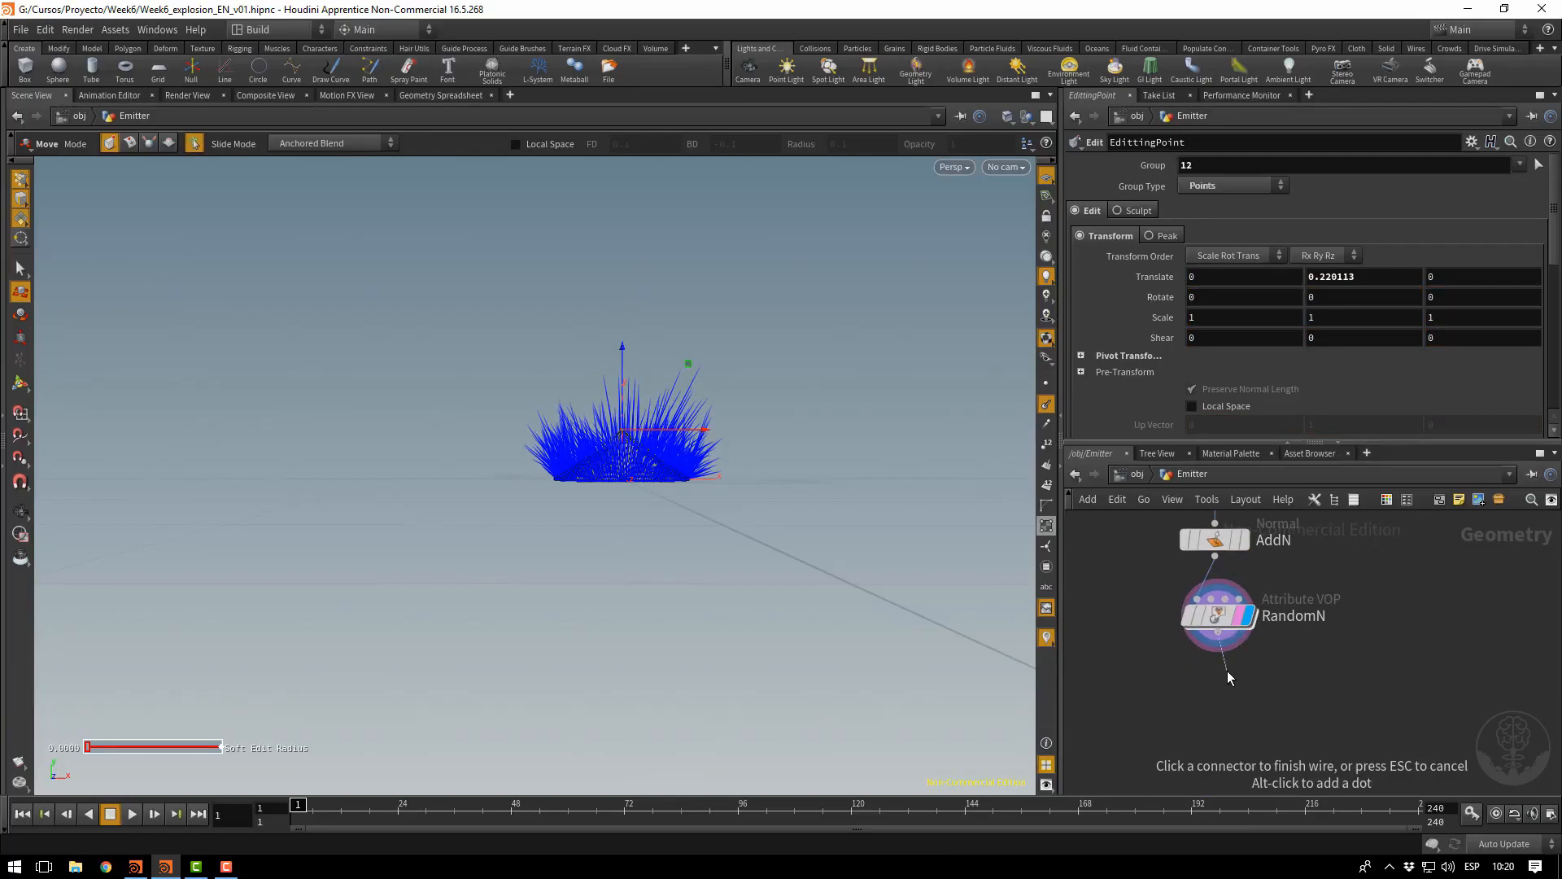
key(Tab)
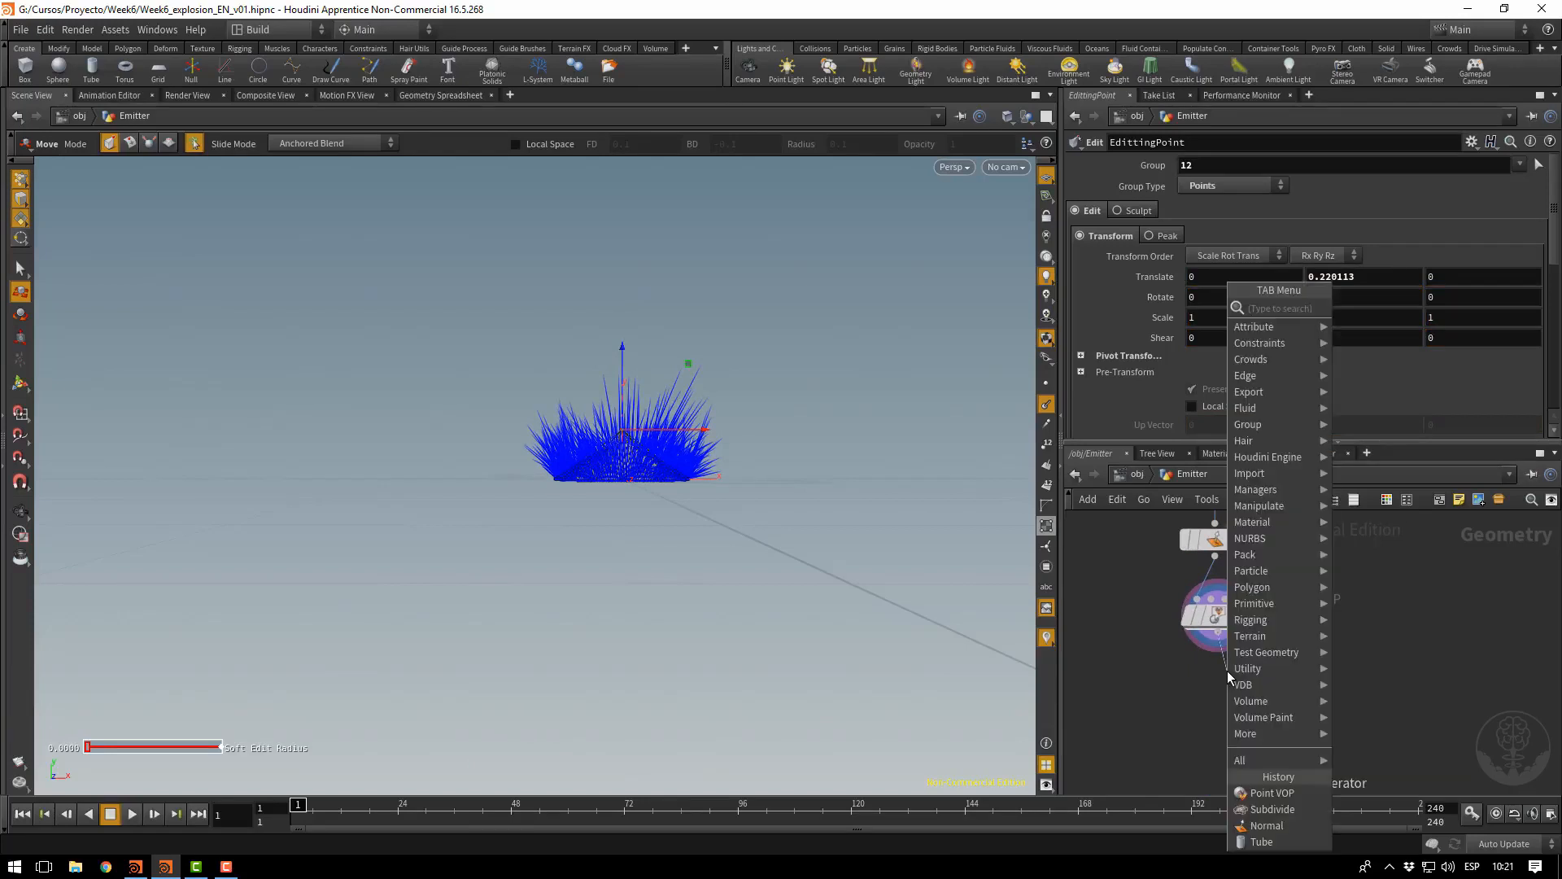
text(pop)
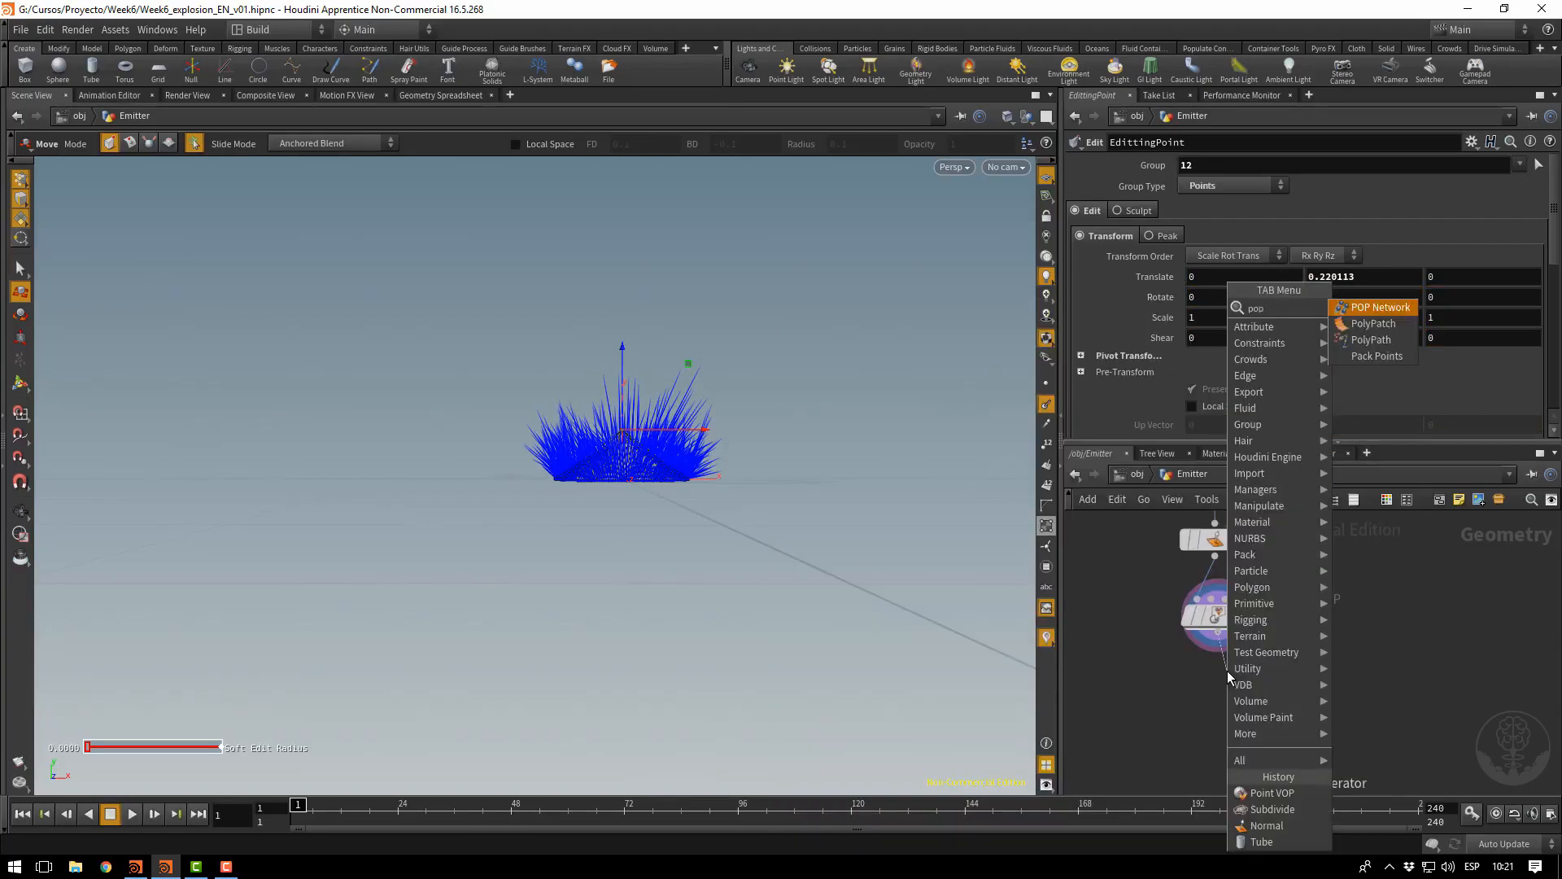
key(Return)
click(1227, 680)
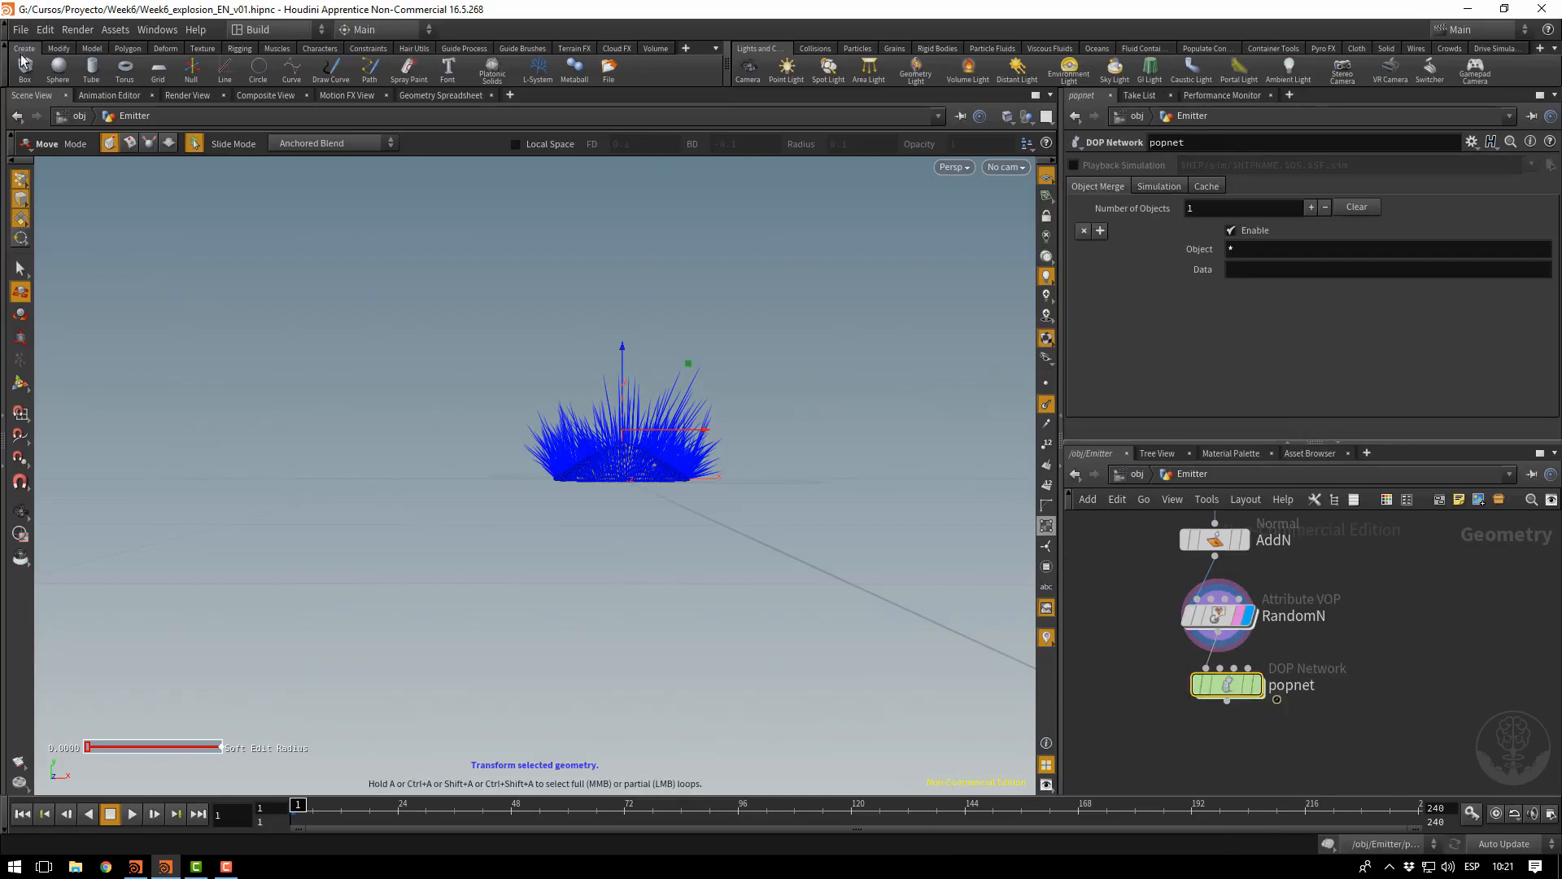
click(20, 29)
click(42, 109)
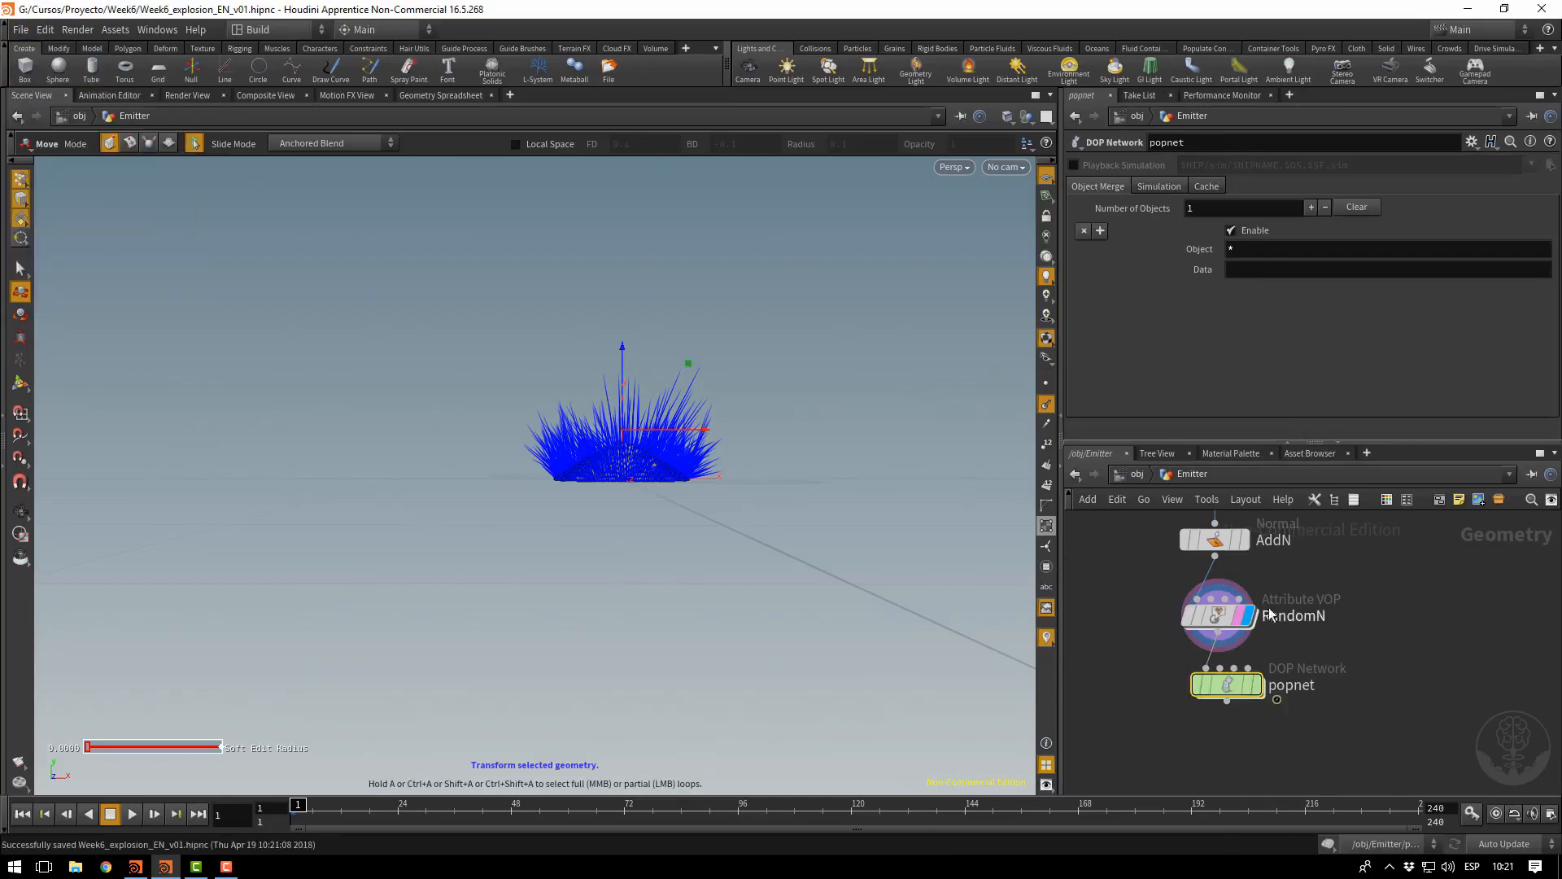
Align the new POP network below RandomN and rename it ExplosionParts
drag(1227, 684, 1231, 716)
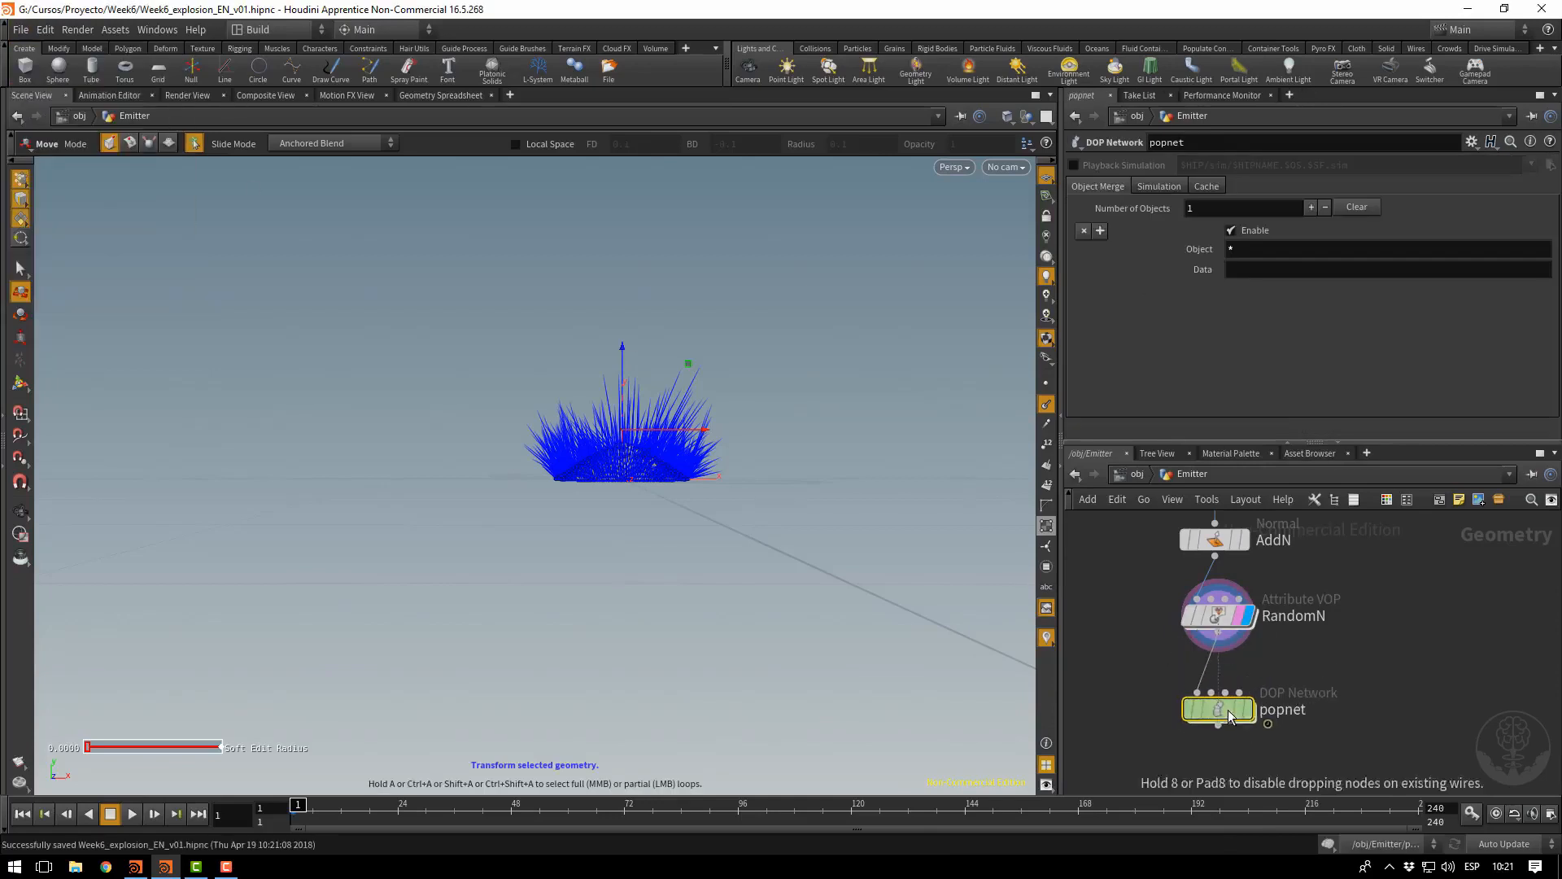
double_click(1281, 711)
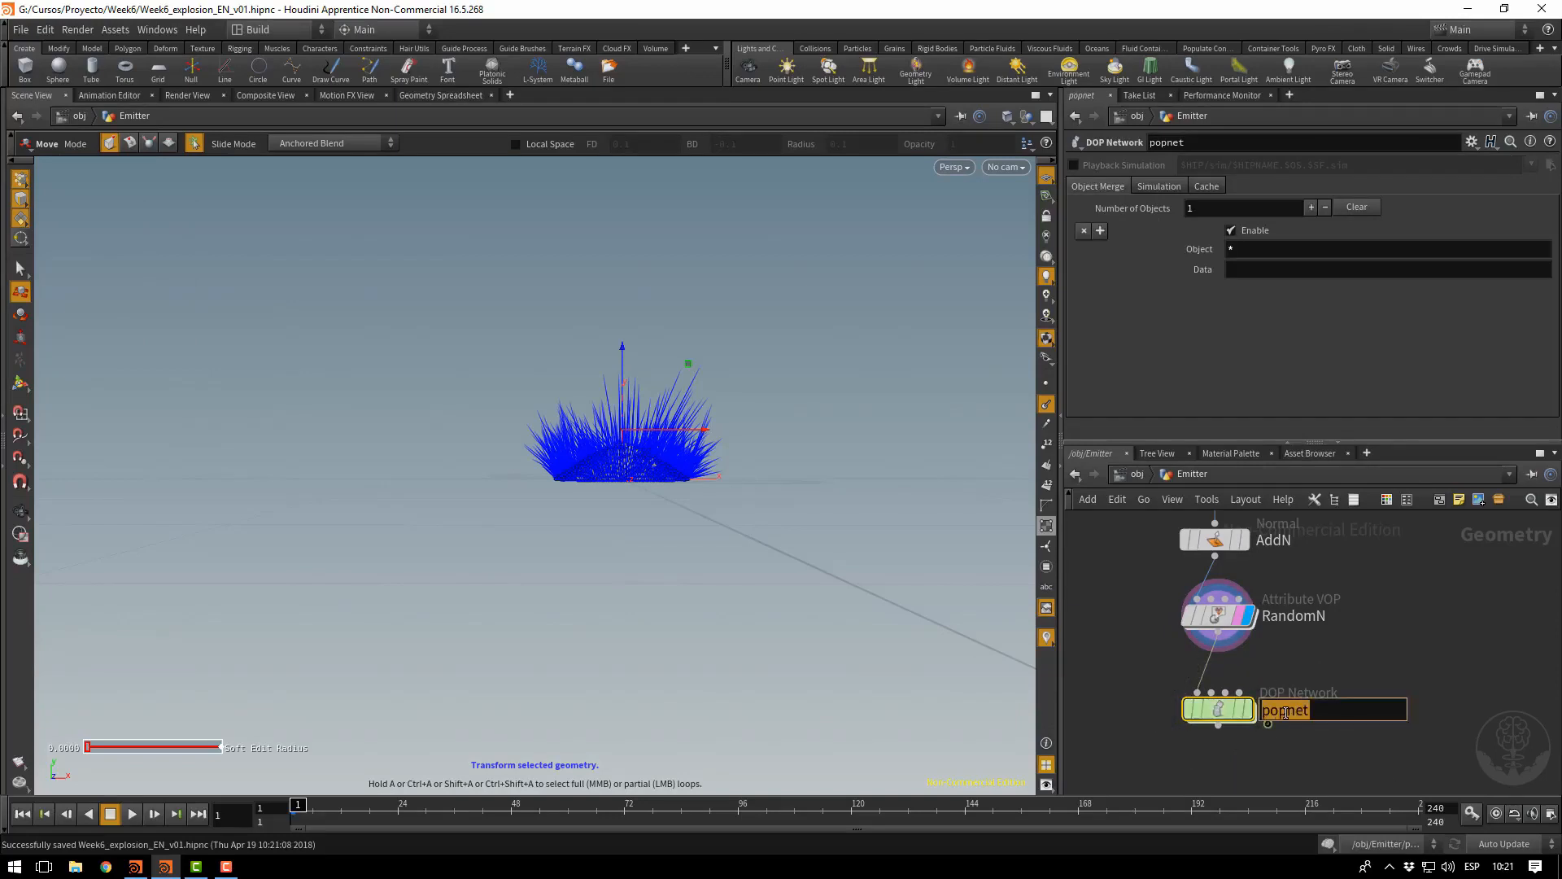
key(BackSpace)
text(ExplosionParts)
key(Return)
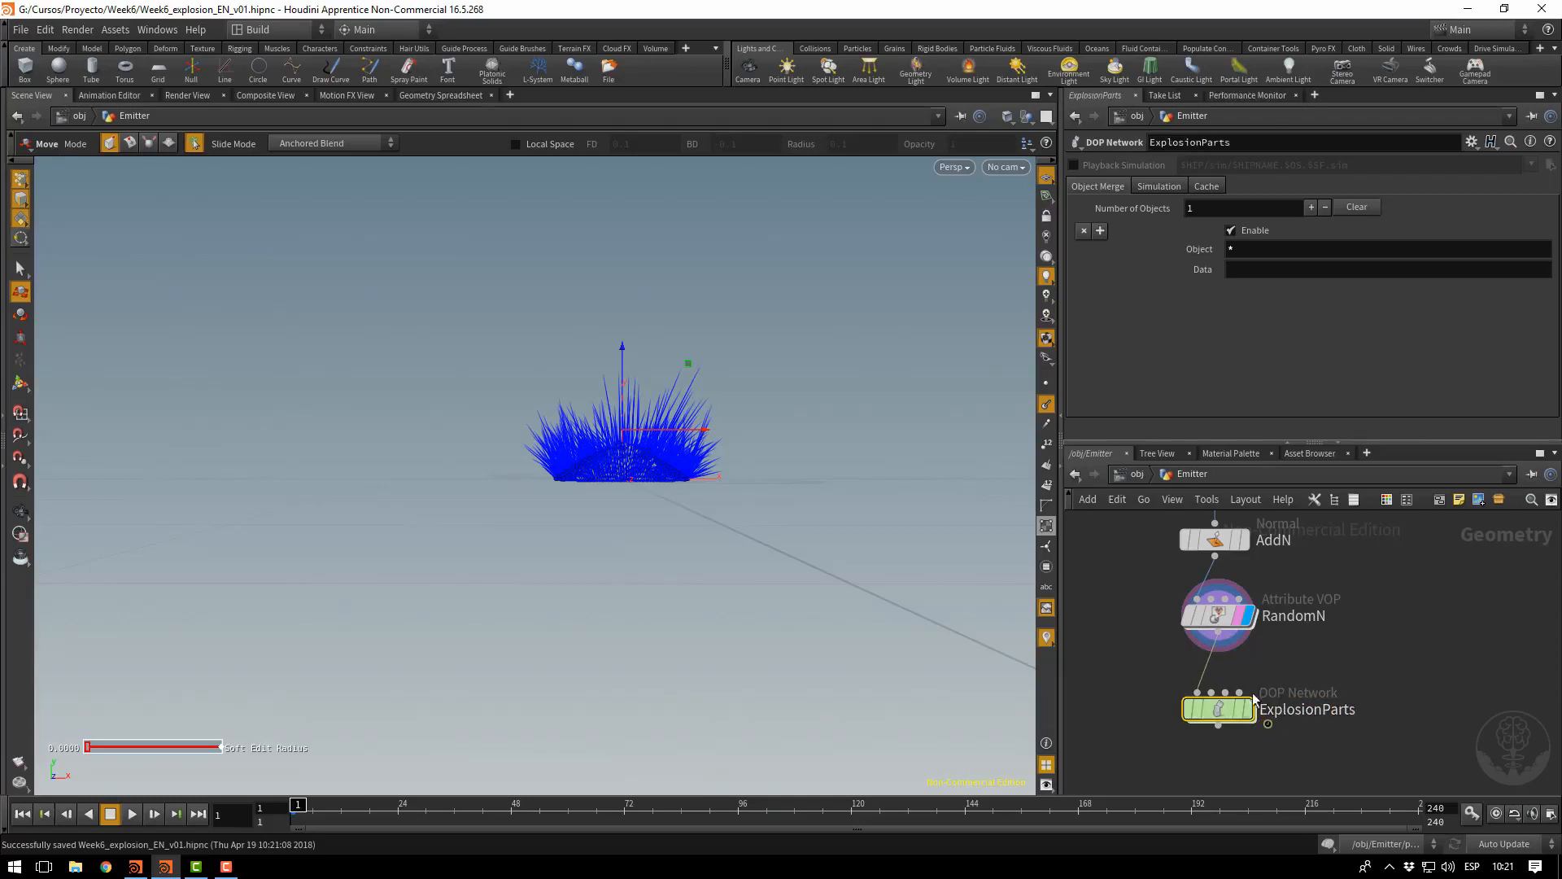
Make ExplosionParts the displayed node and play the particle simulation from inside its network
click(1247, 708)
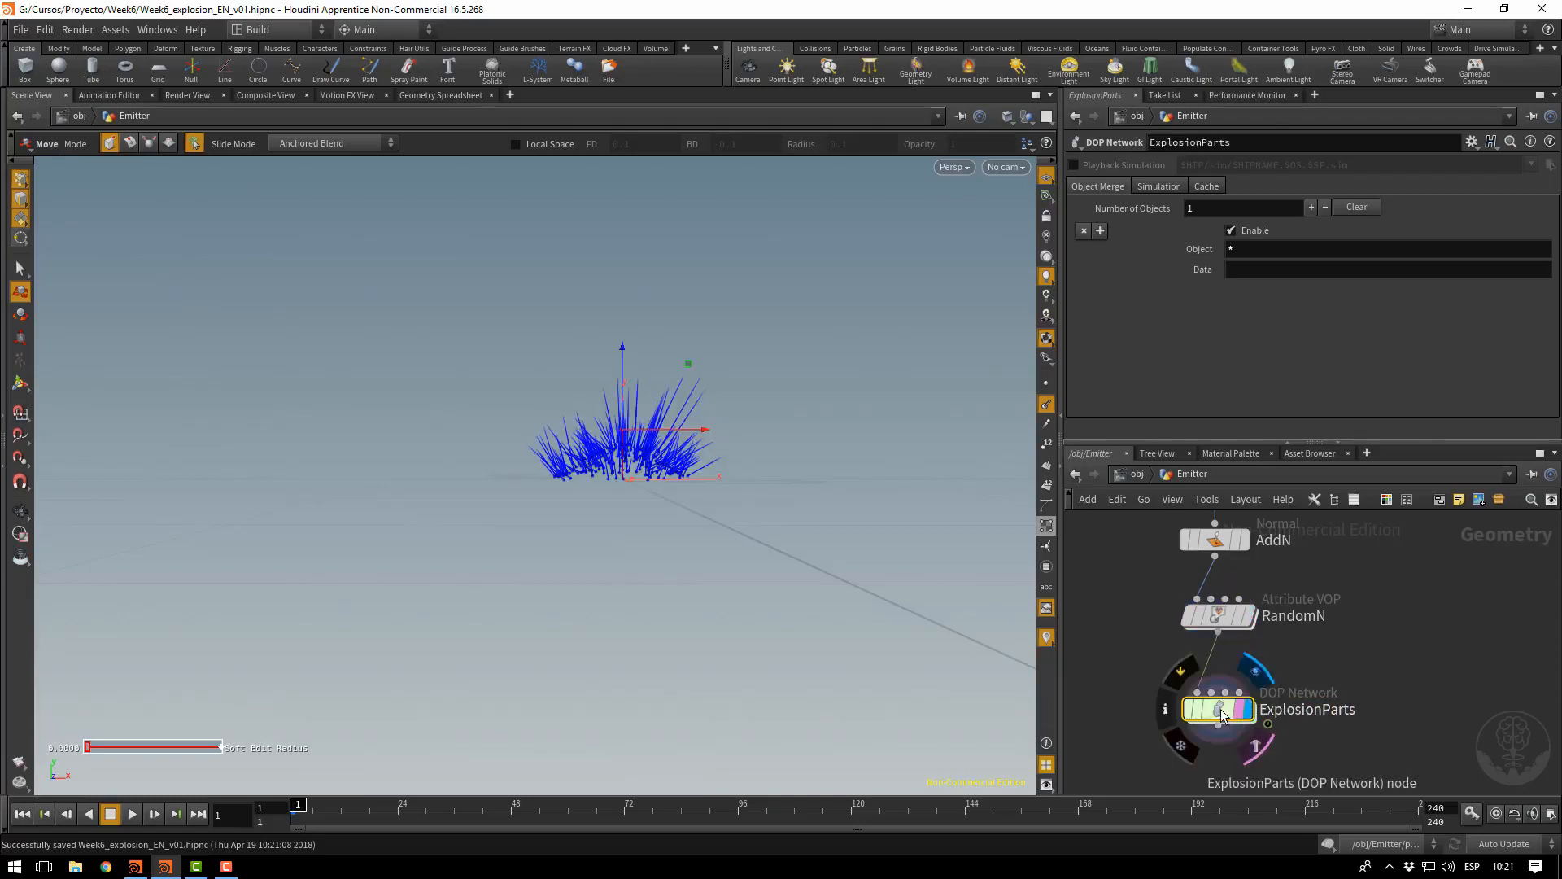
double_click(1223, 715)
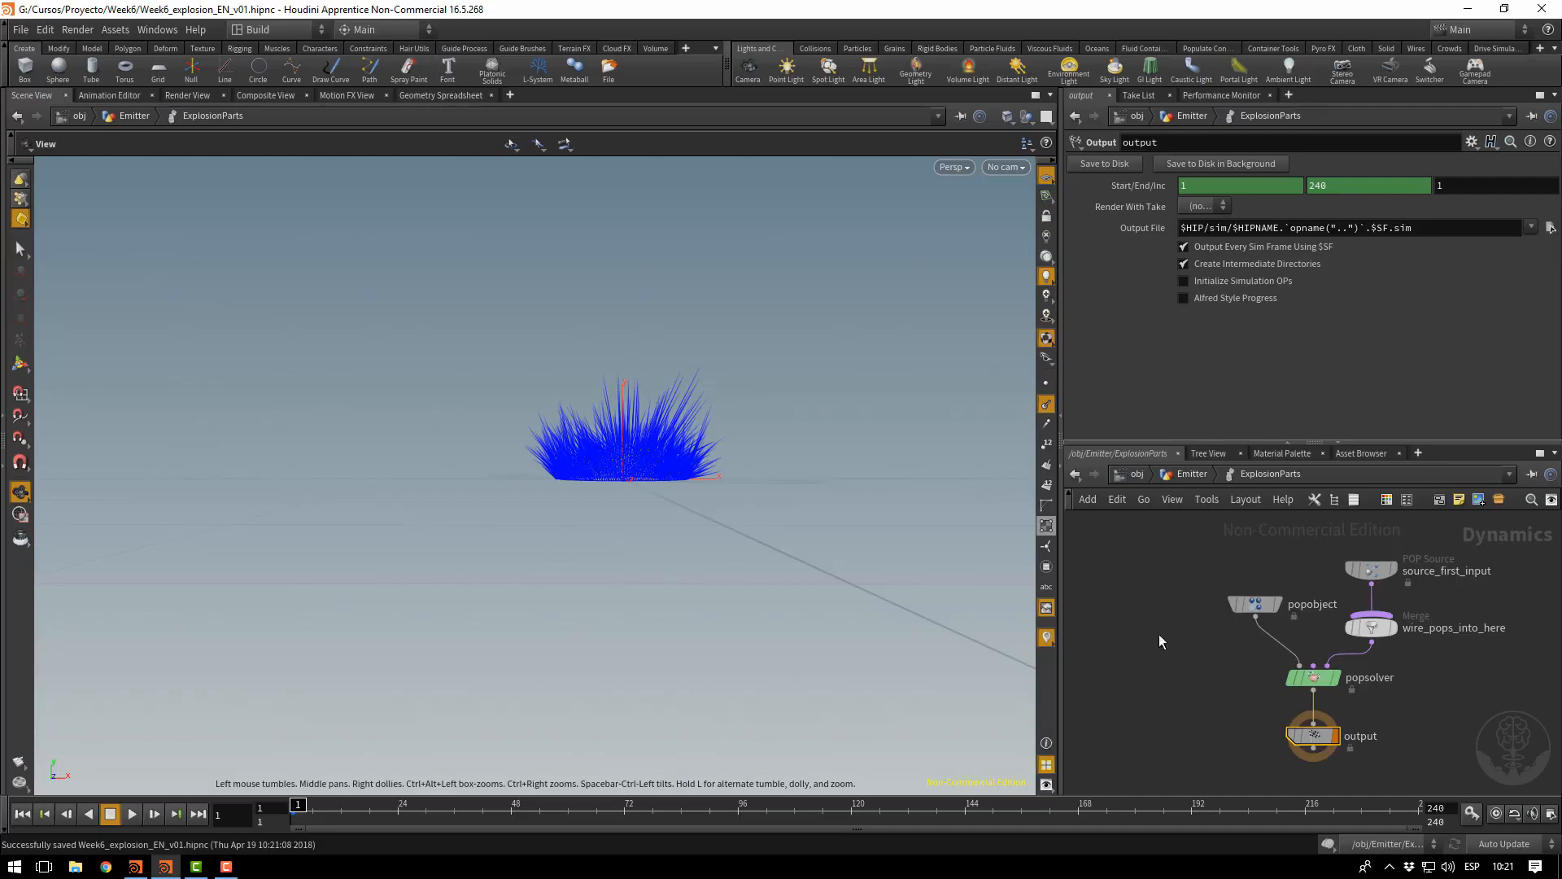
click(133, 814)
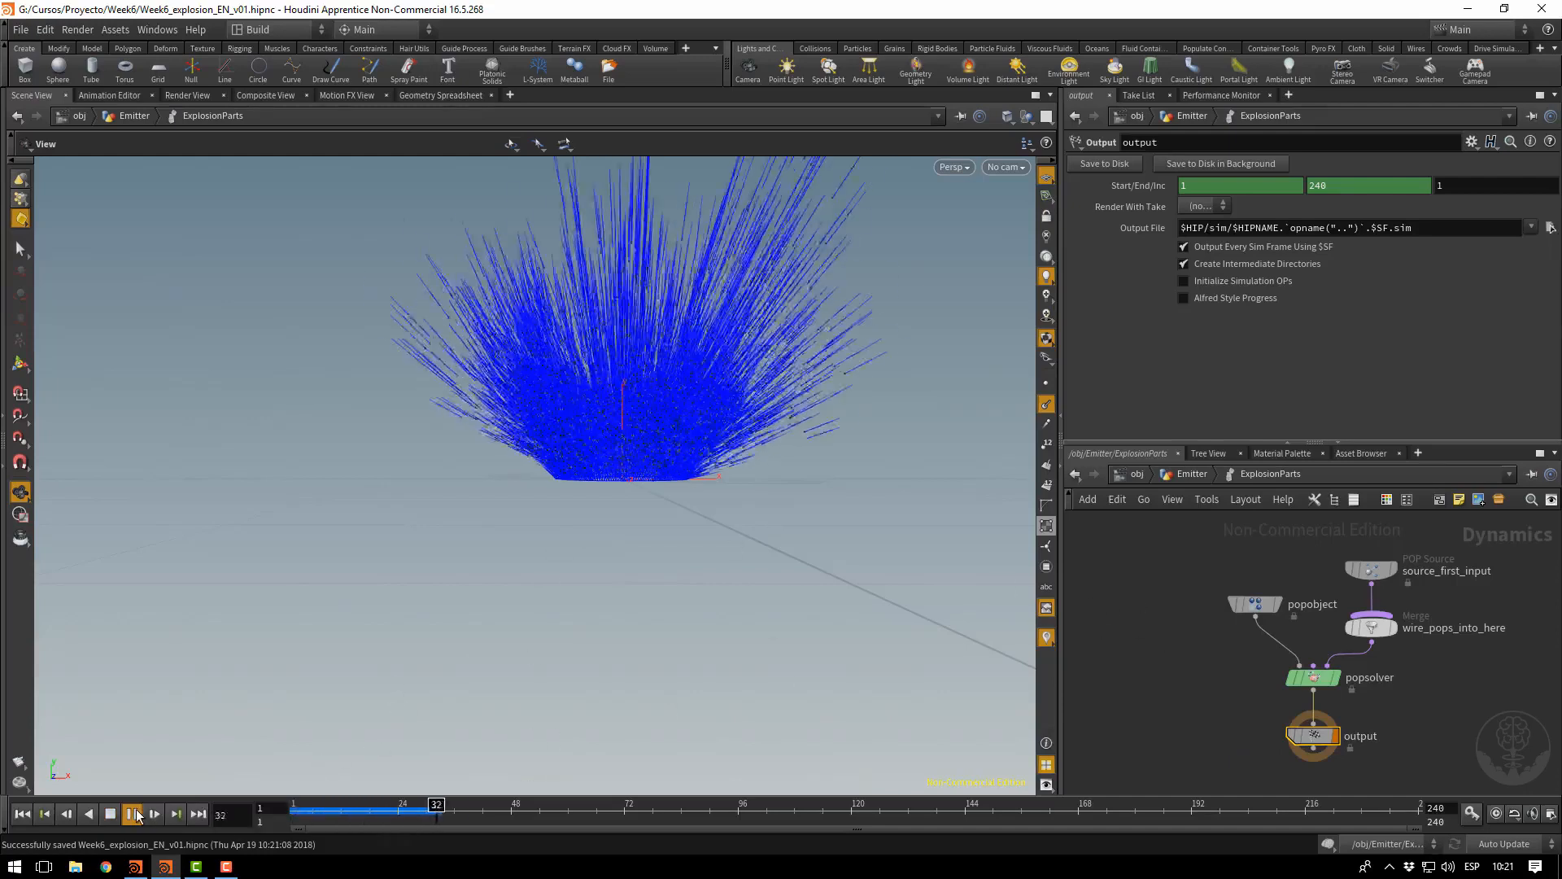
click(136, 815)
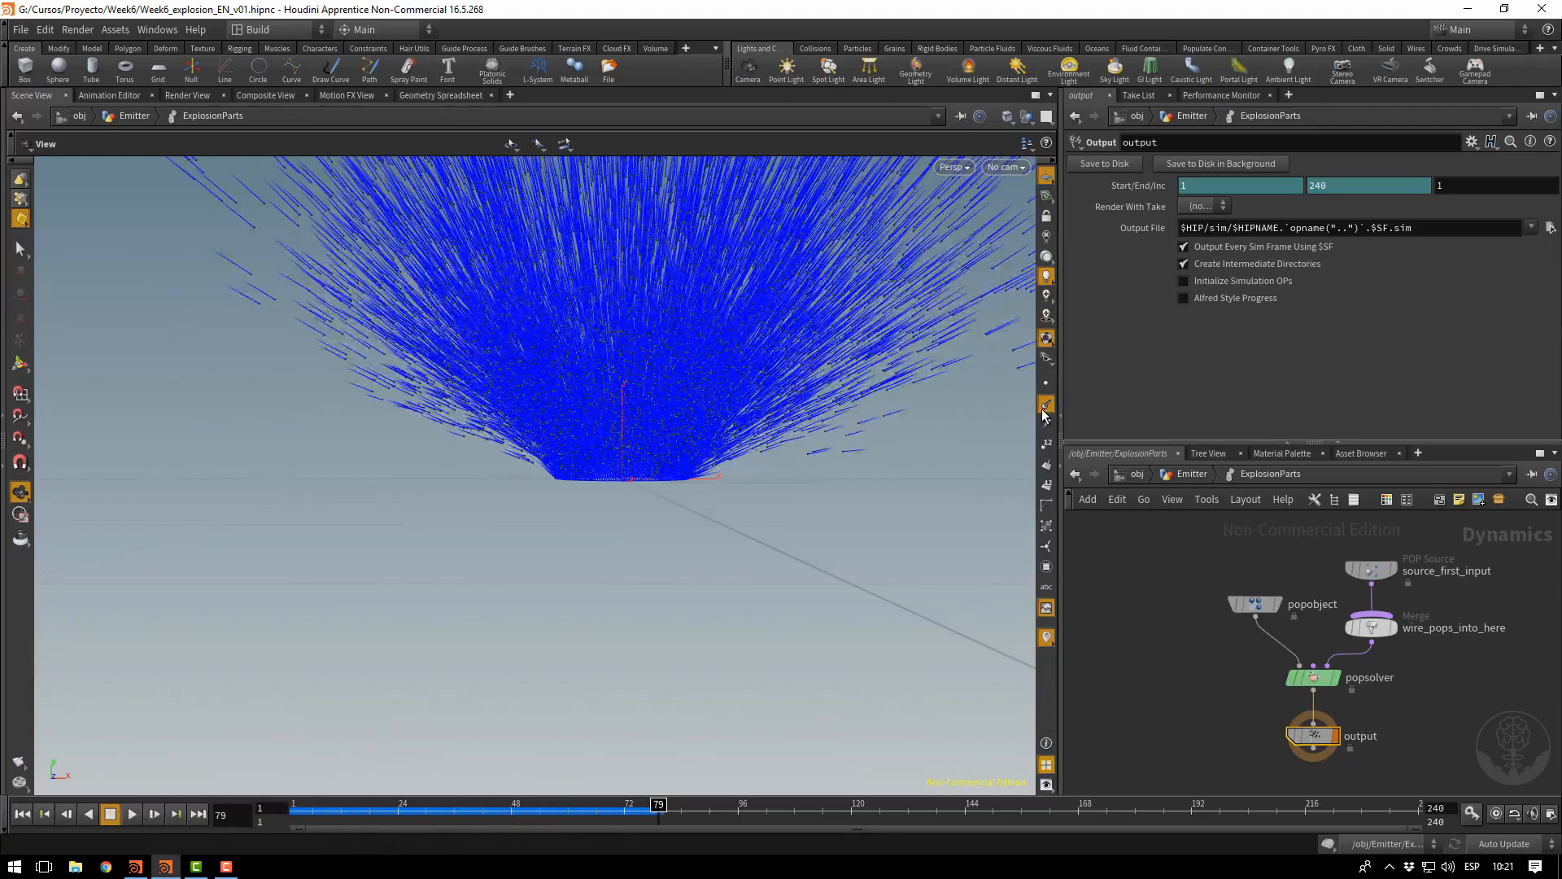
Hide the point normals and scrub the particle burst back to frame 4
click(1046, 404)
drag(737, 396, 725, 488)
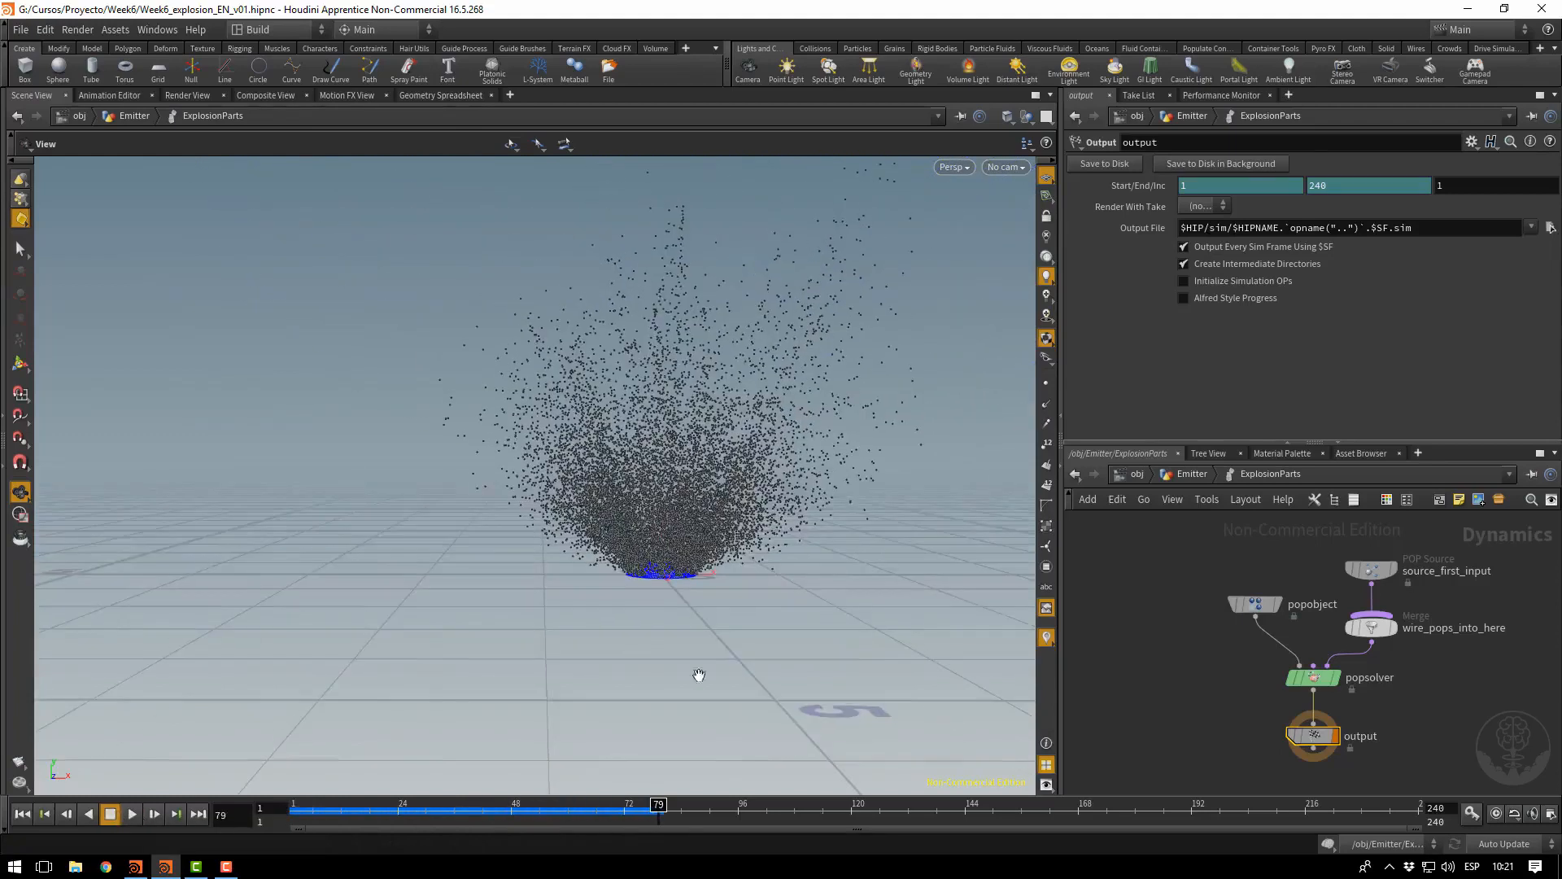
drag(699, 674, 674, 717)
mouse_move(655, 814)
mouse_down()
mouse_move(351, 781)
mouse_move(327, 813)
mouse_move(757, 813)
mouse_move(347, 814)
mouse_move(304, 785)
mouse_up()
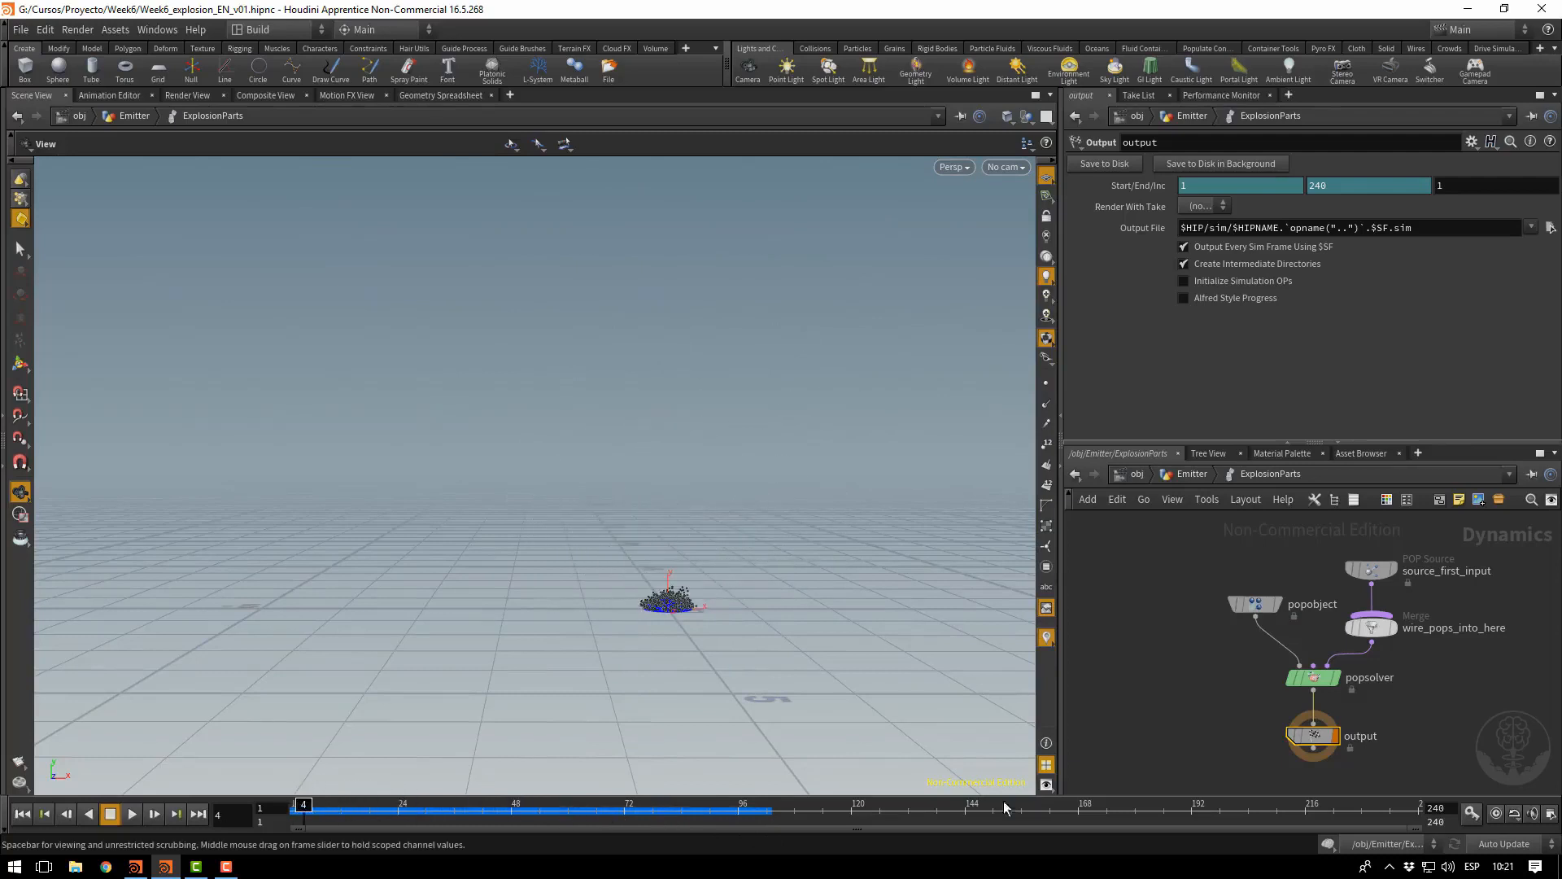
Move source_first_input farther above the wire_pops_into_here merge and open its birth settings
middle_drag(1436, 692, 1386, 828)
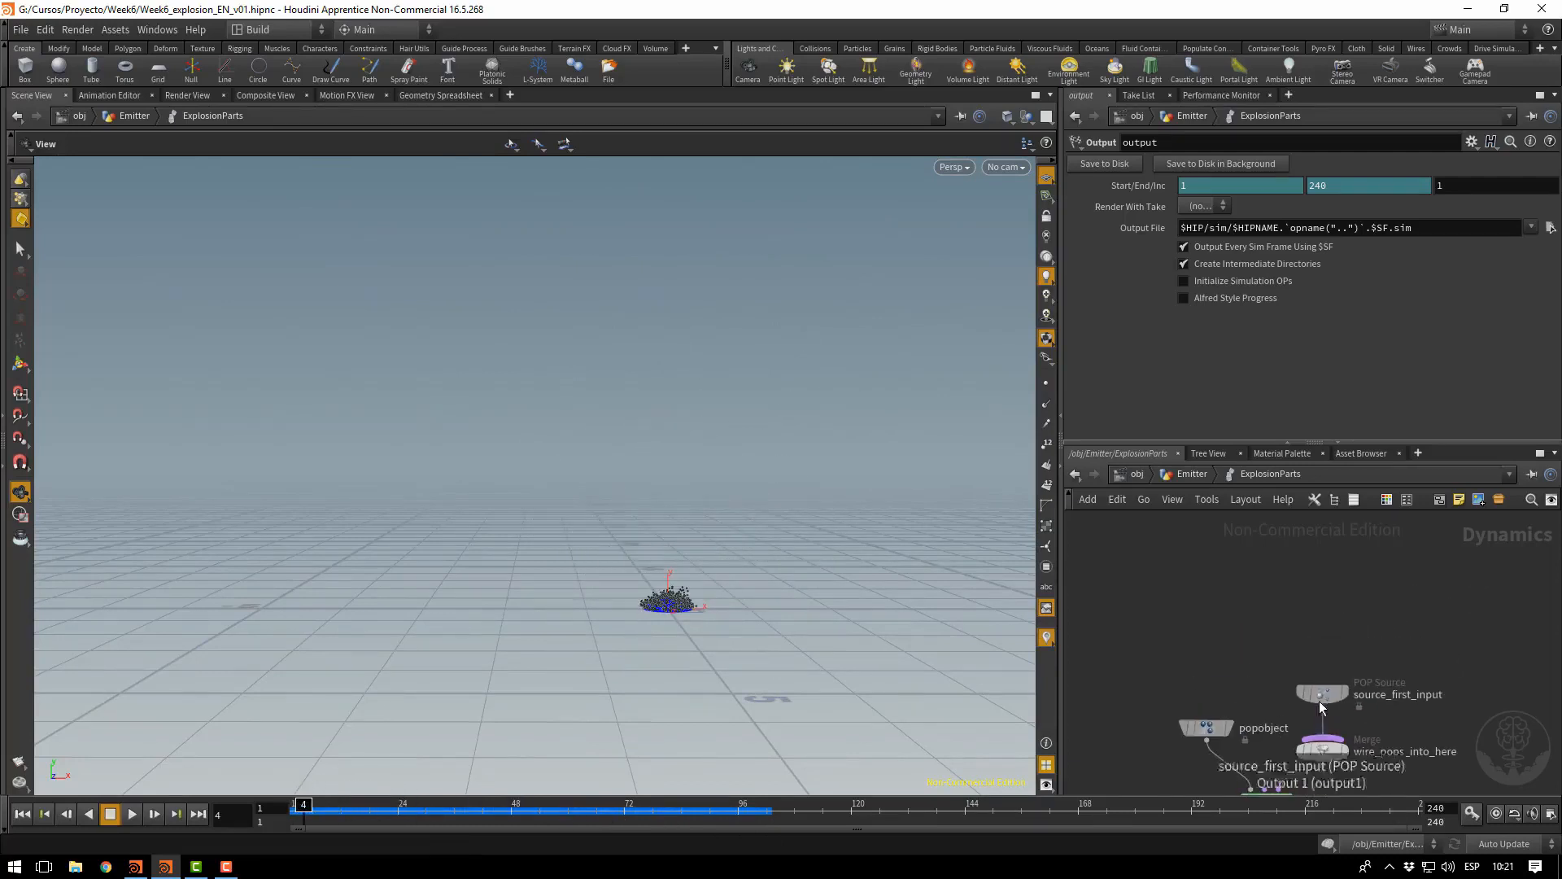
drag(1320, 701, 1326, 547)
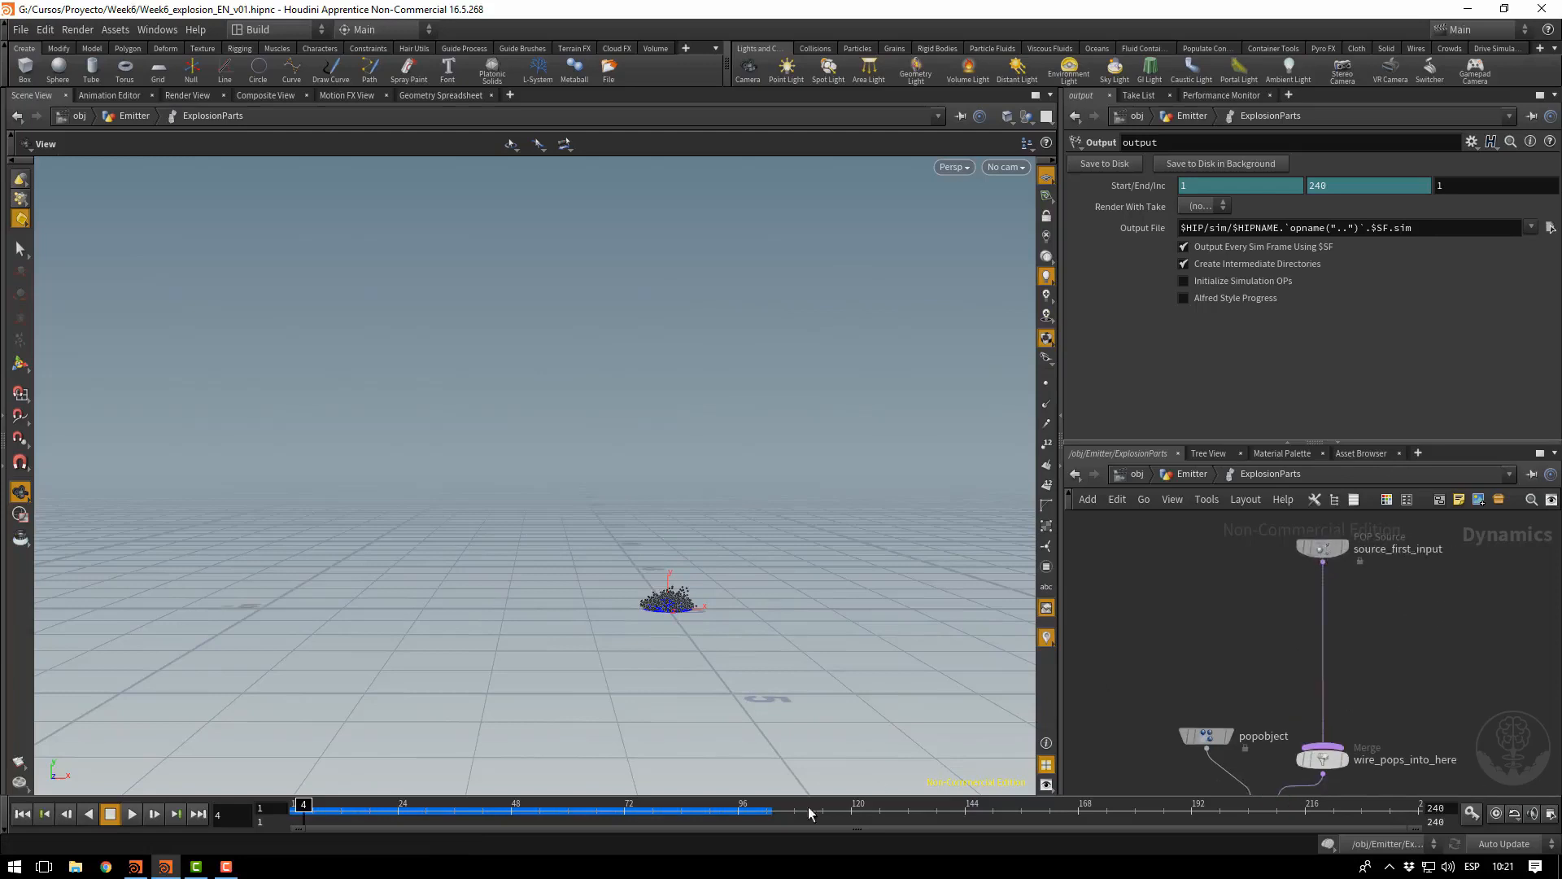
click(1327, 547)
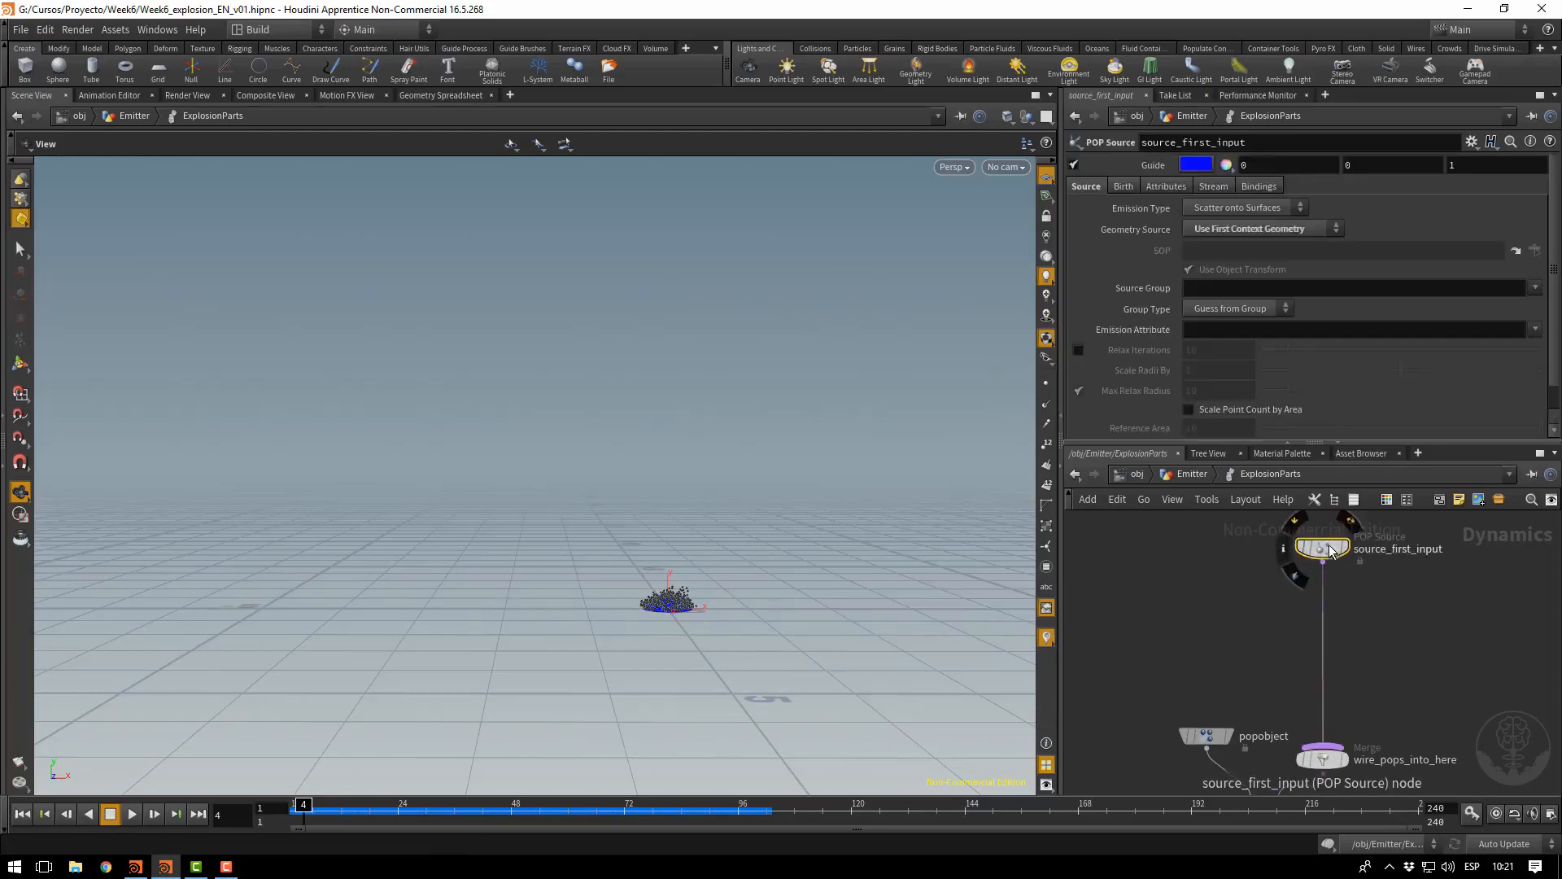
click(1128, 184)
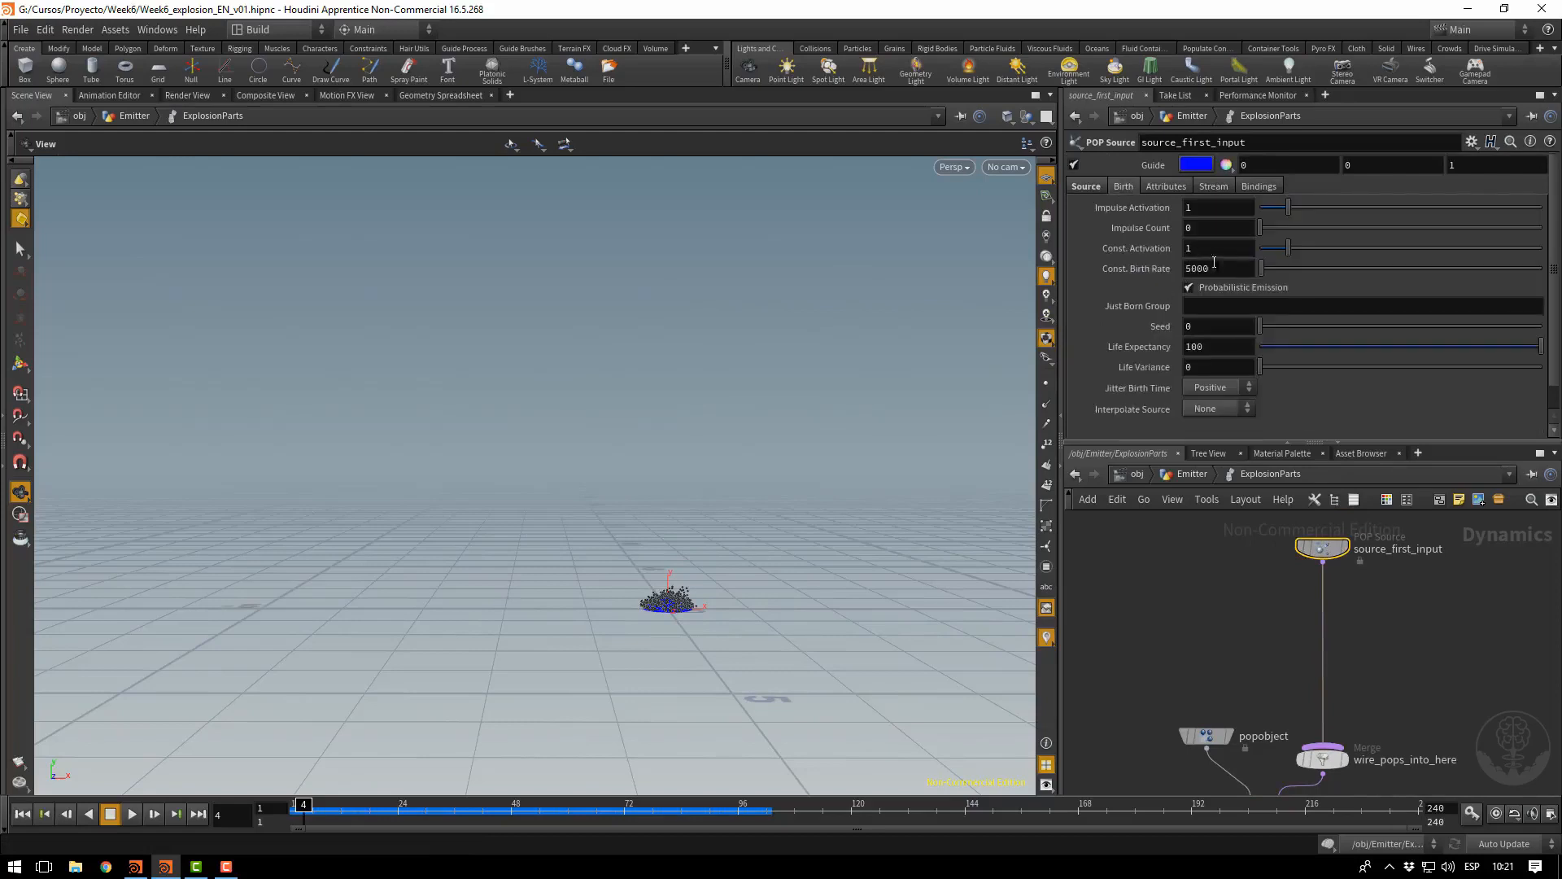
click(1193, 247)
click(1224, 273)
double_click(1220, 270)
Keyframe the POP source's Const. Activation at 1 on frame 3 and at 0 on frame 4
drag(307, 812, 301, 813)
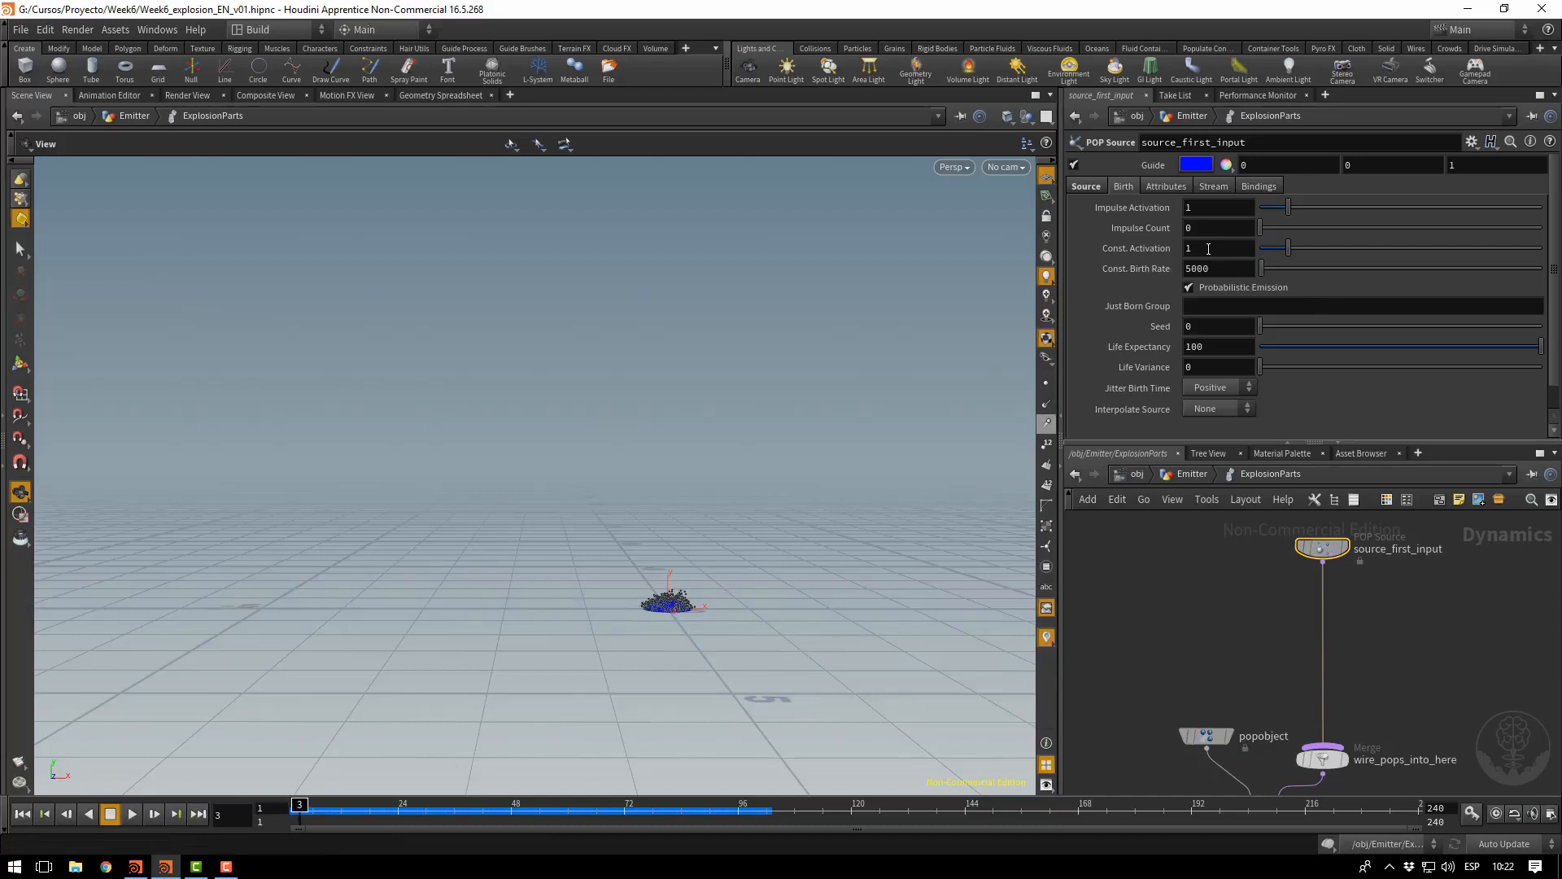
click(1209, 249)
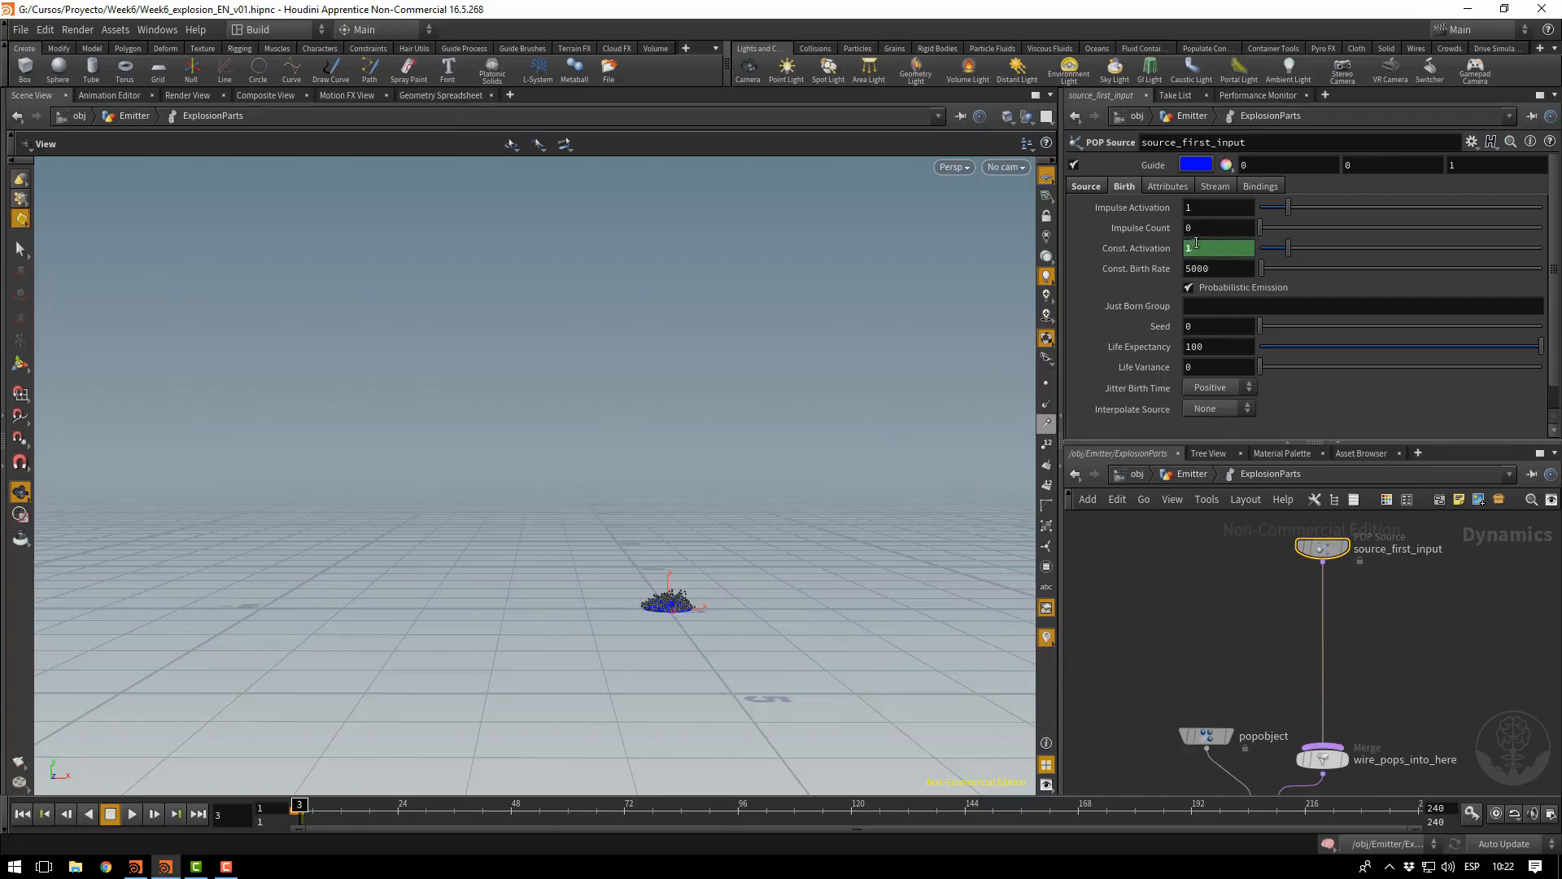
click(1213, 250)
click(306, 808)
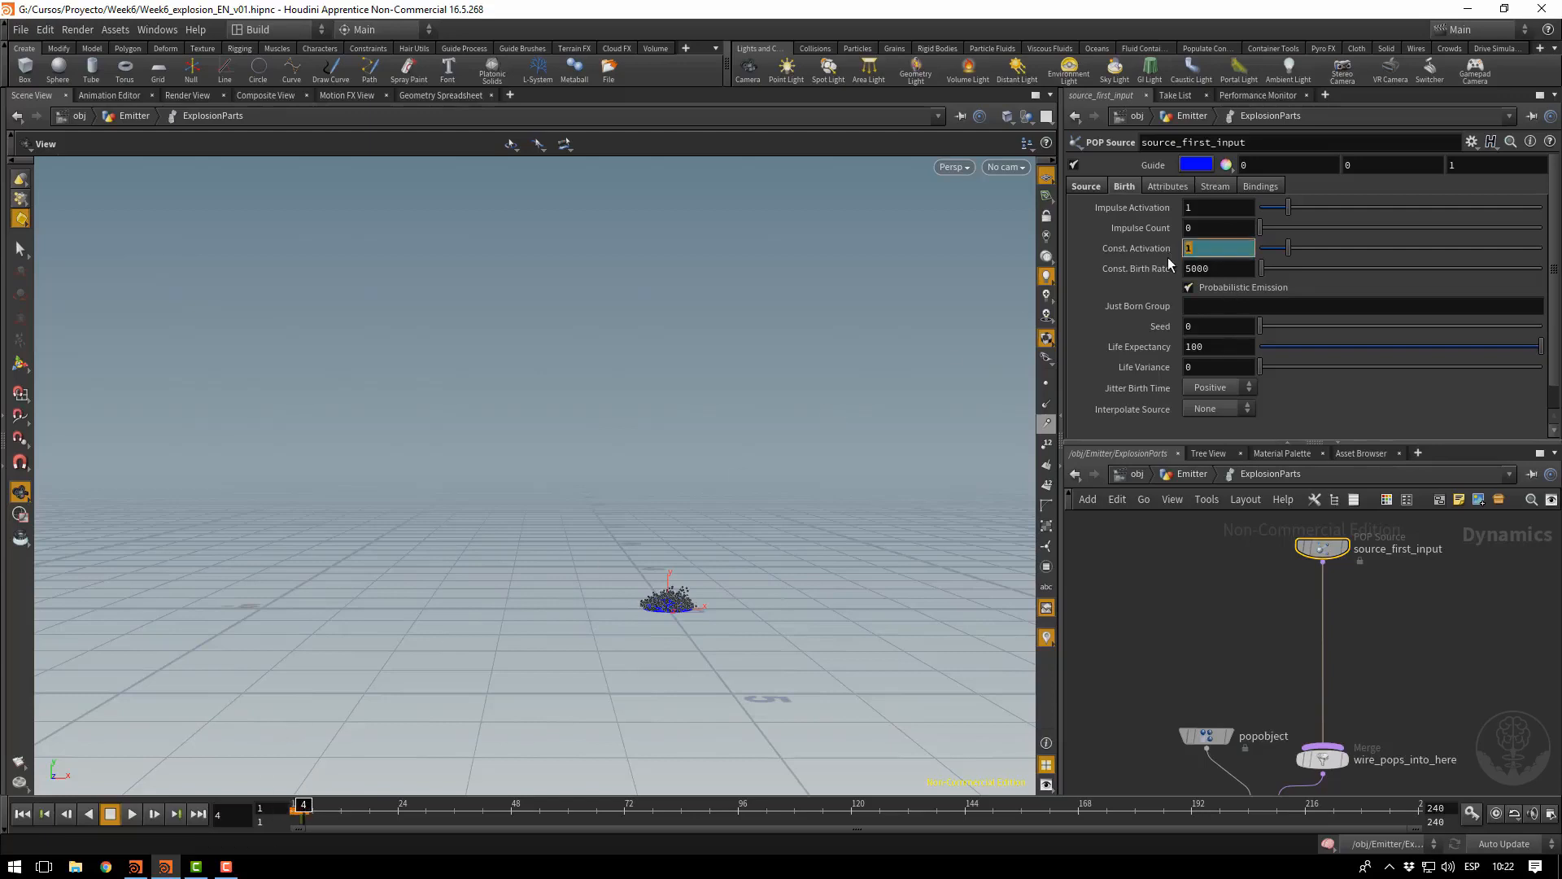
text(0)
key(Return)
alt+click(1213, 248)
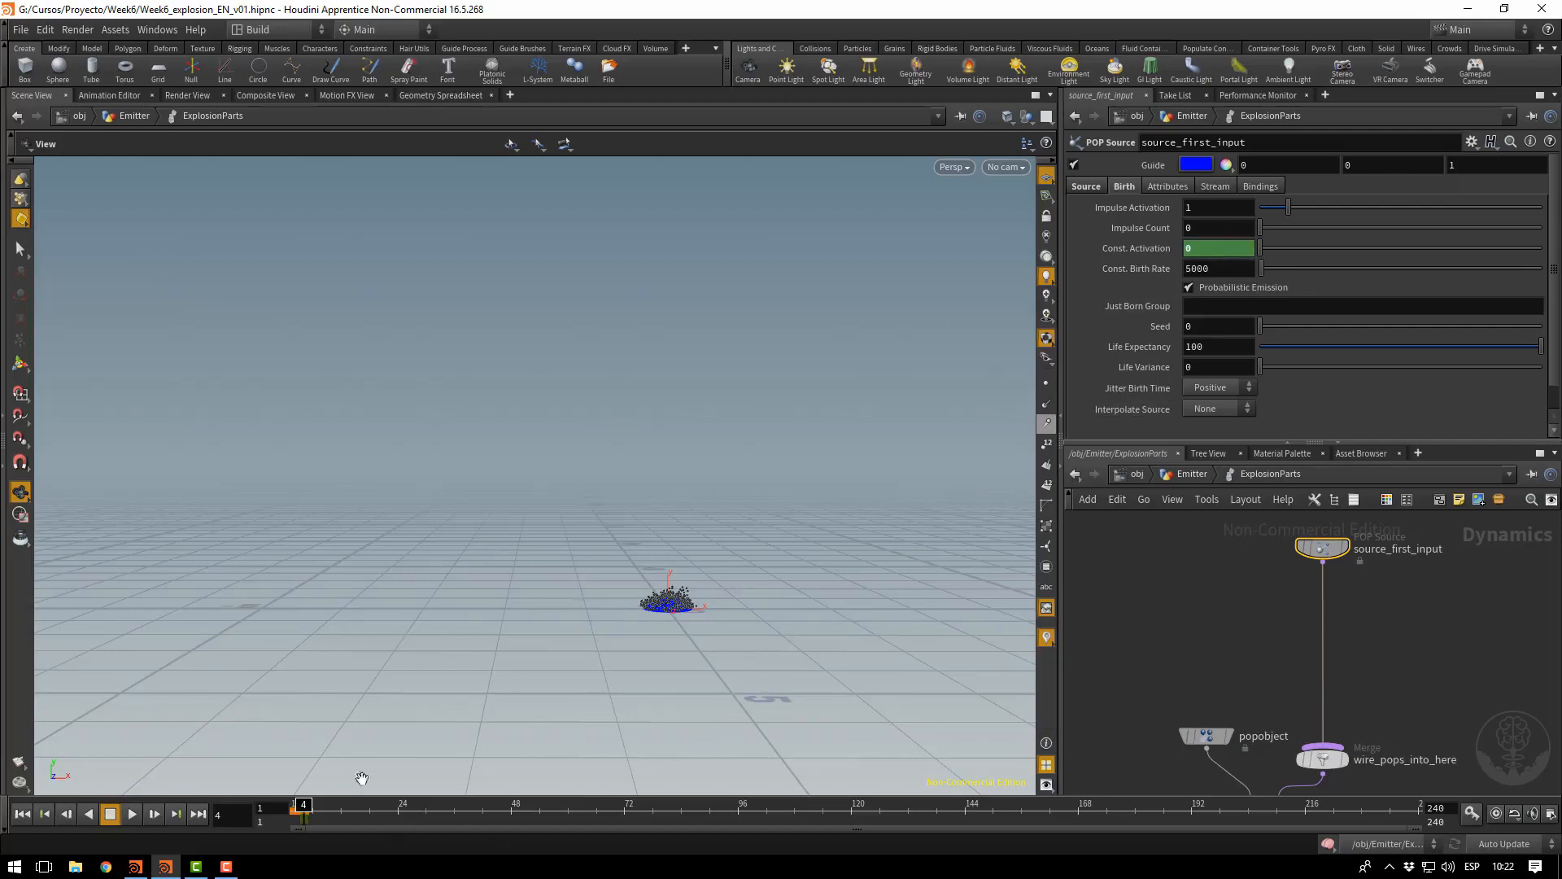
click(301, 808)
drag(300, 808, 302, 806)
Straighten the Const. Activation animation curve into a linear drop between its keys on frames 3 and 4
shift+click(1215, 248)
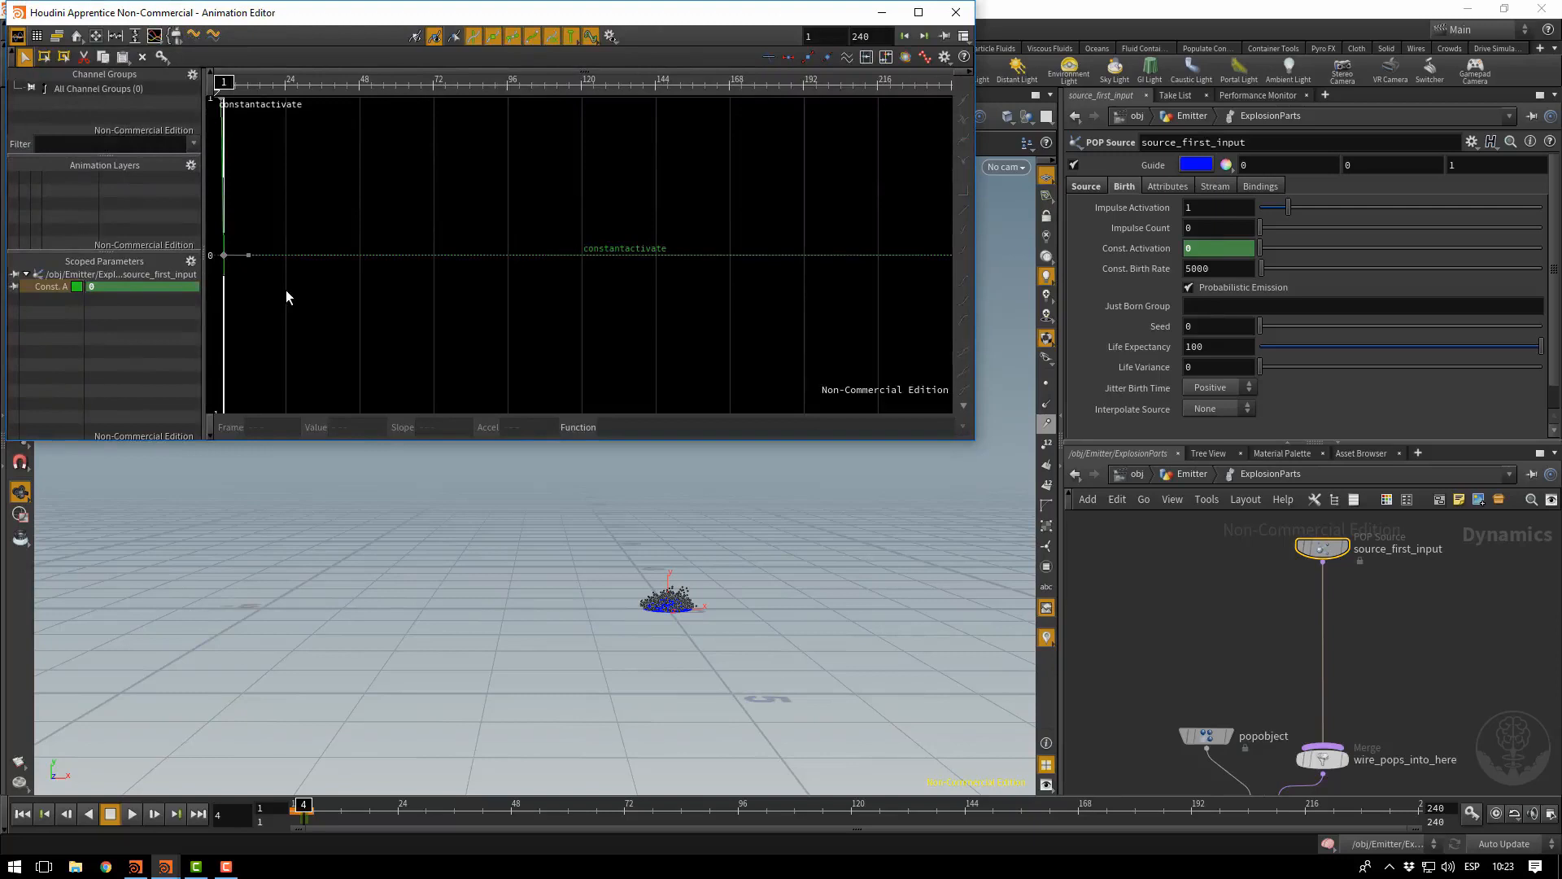
key(h)
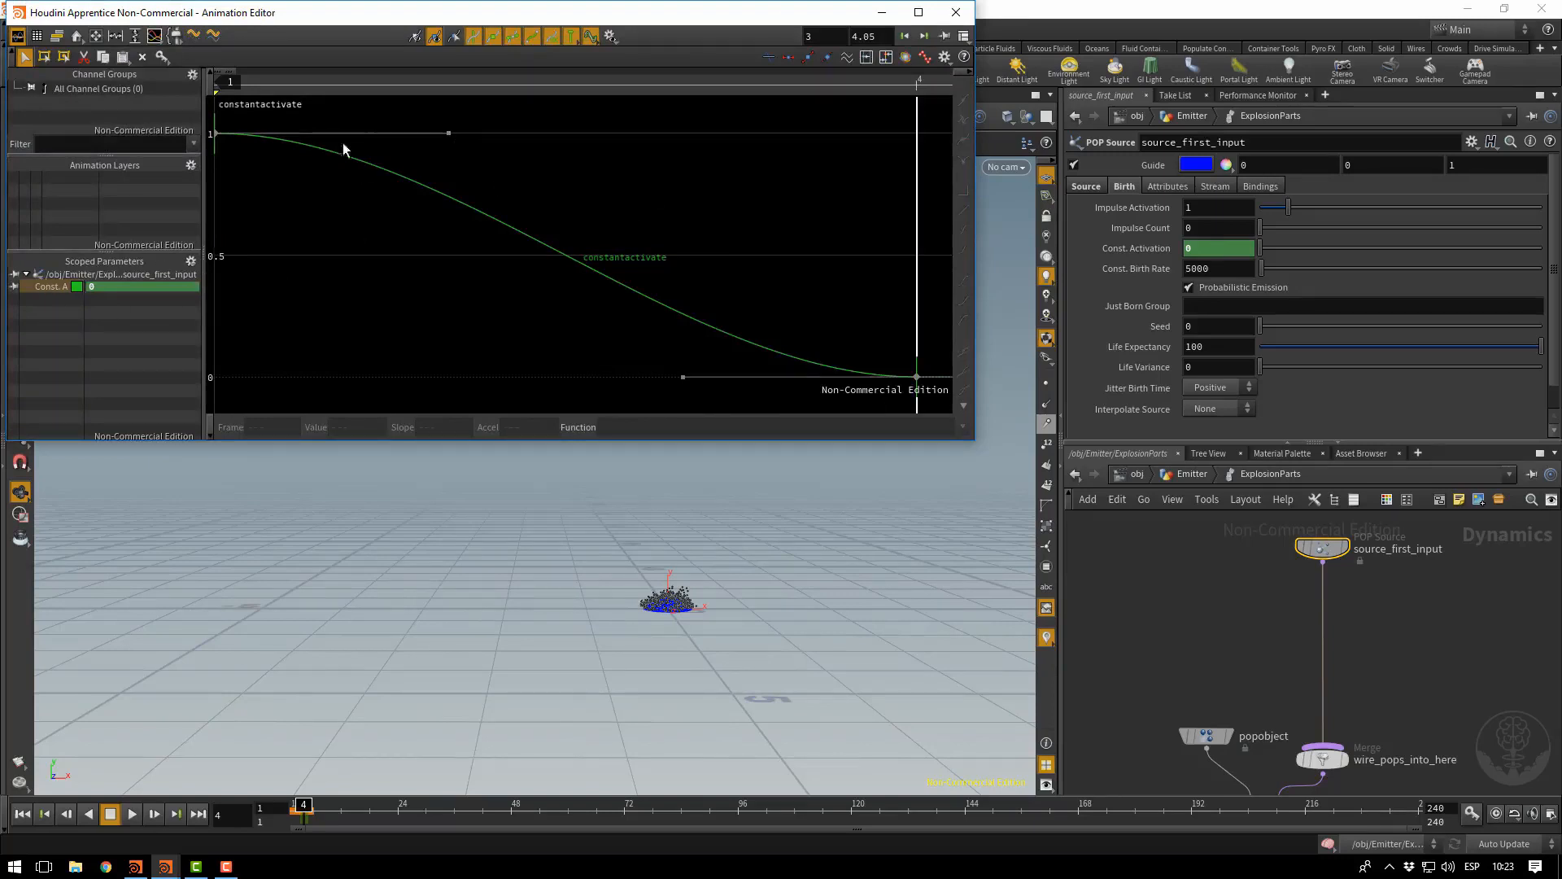
drag(450, 133, 415, 230)
drag(683, 377, 712, 310)
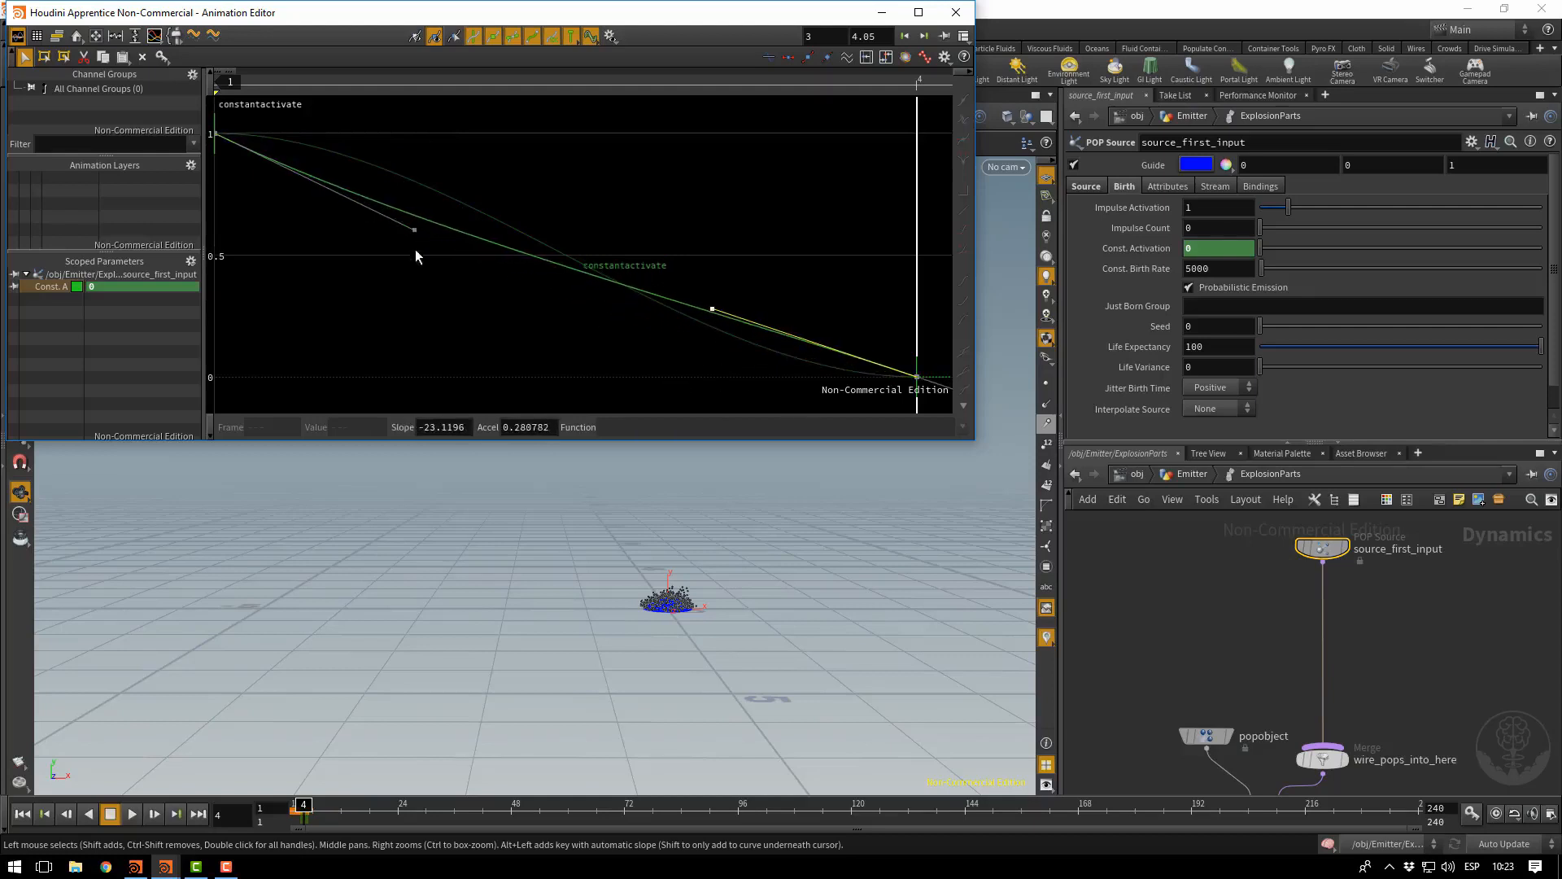
drag(415, 230, 423, 208)
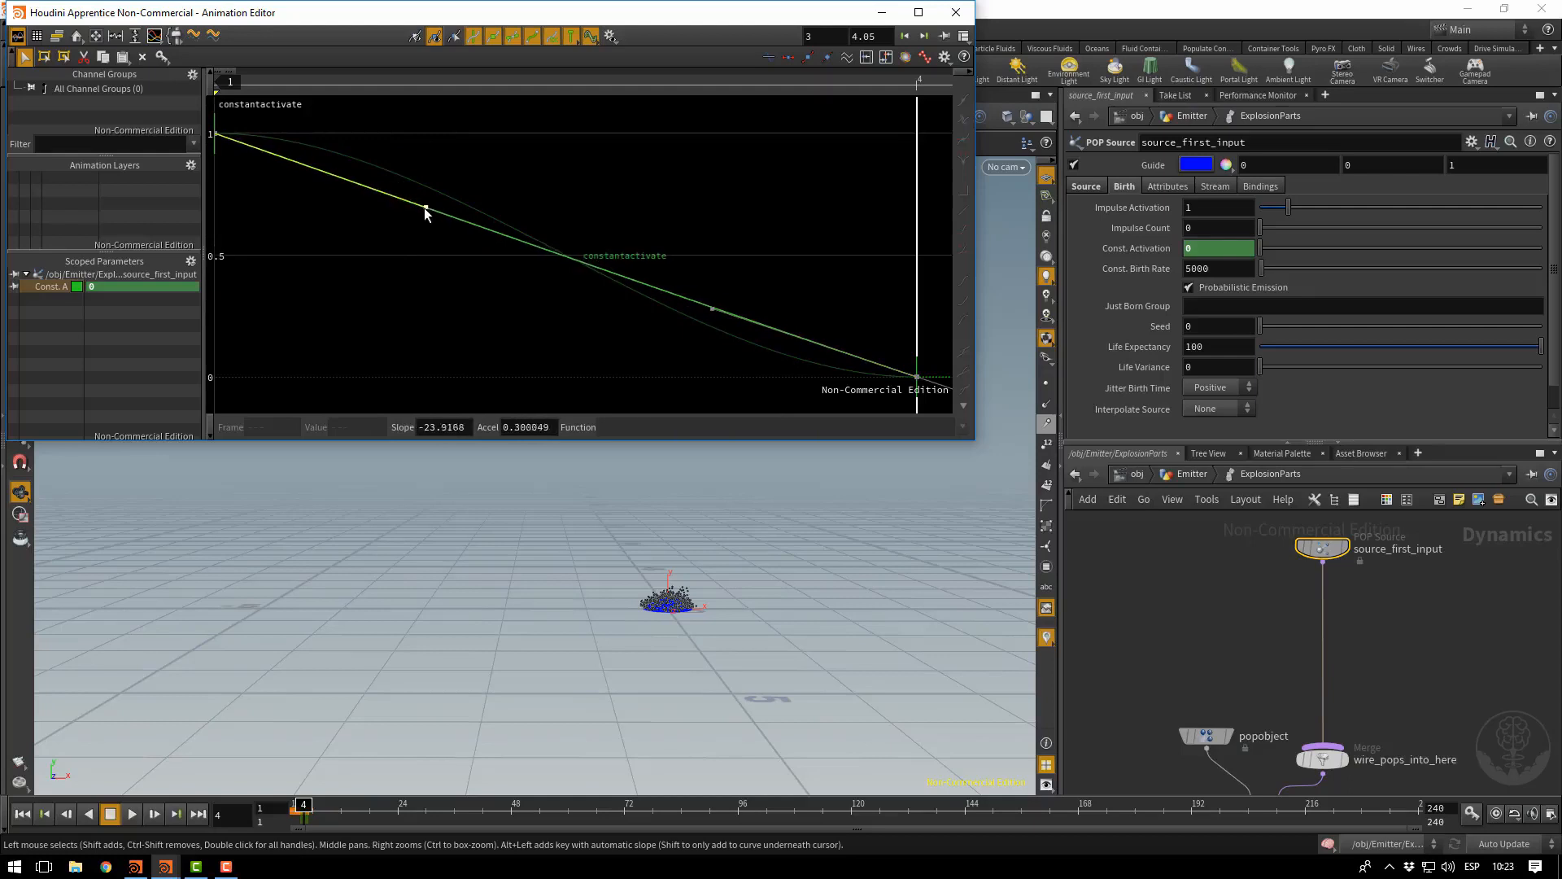
drag(949, 101, 570, 422)
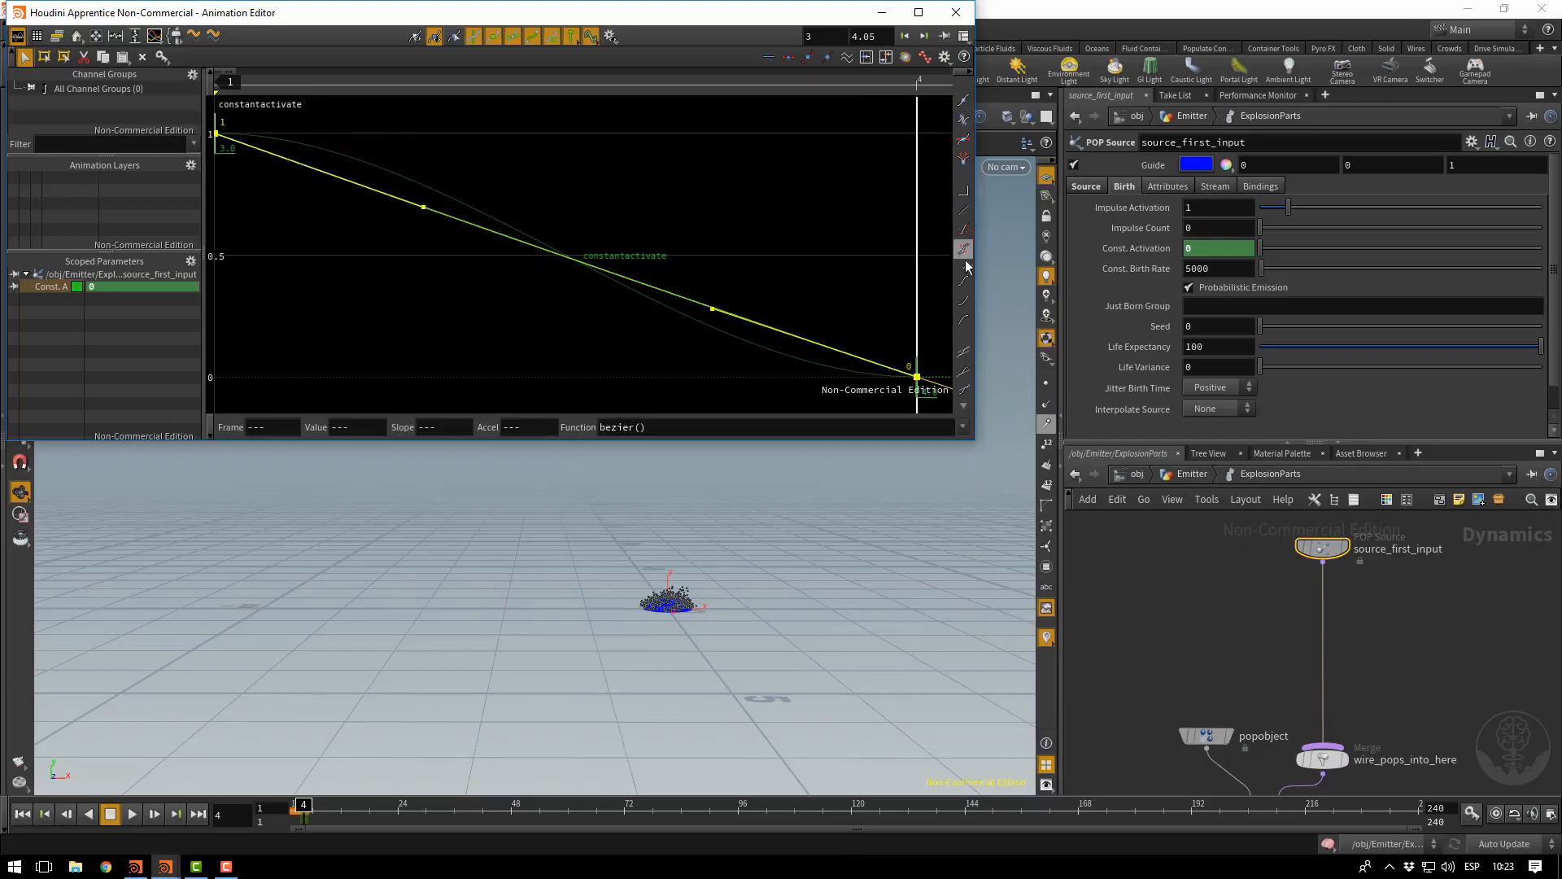
click(963, 189)
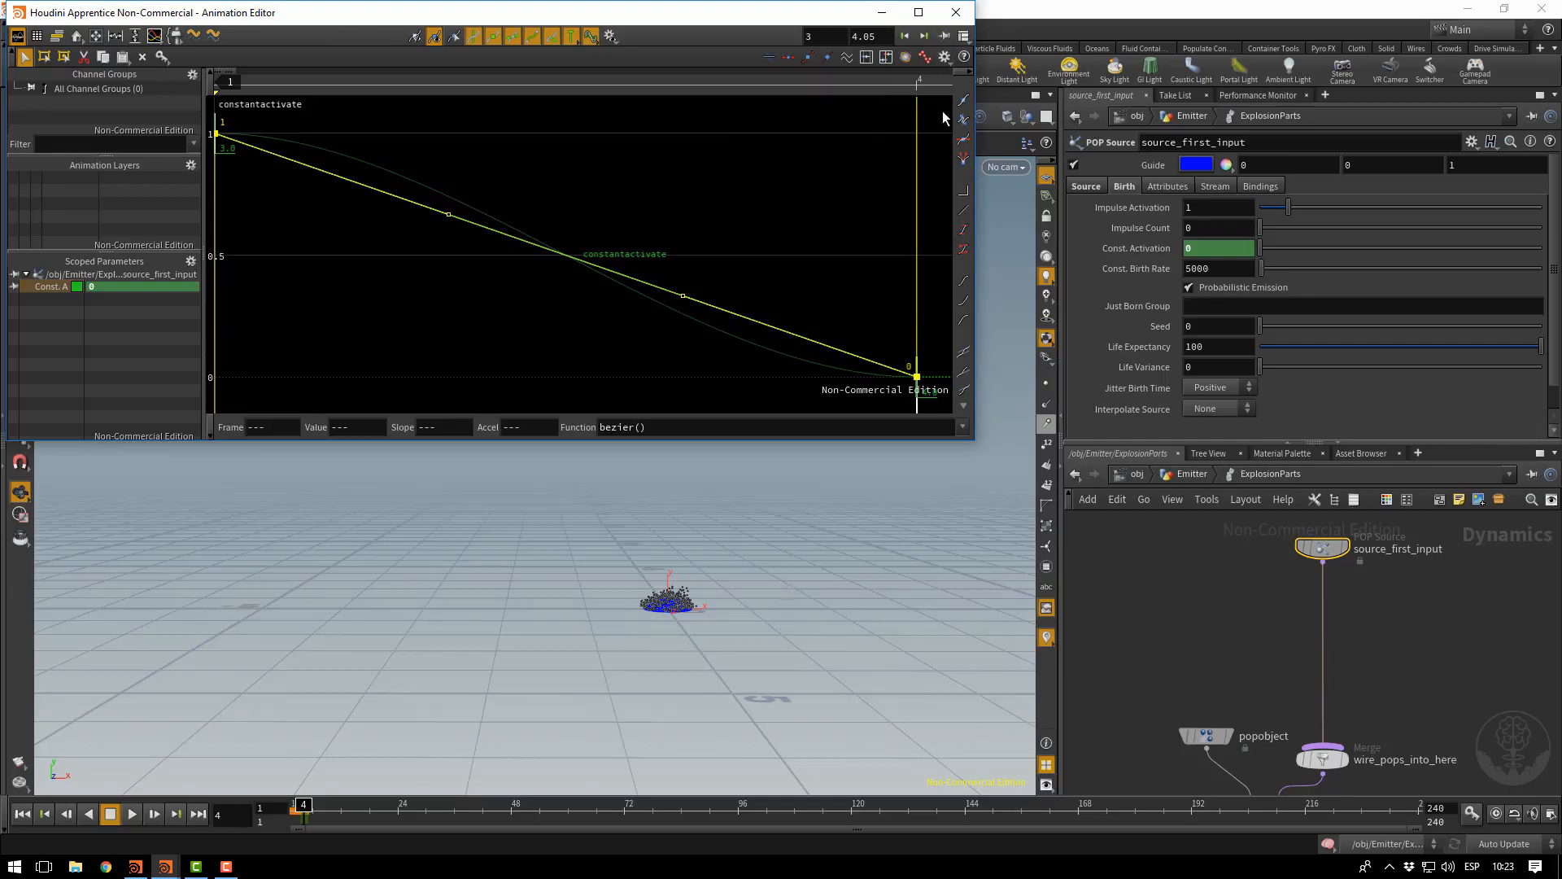
click(957, 12)
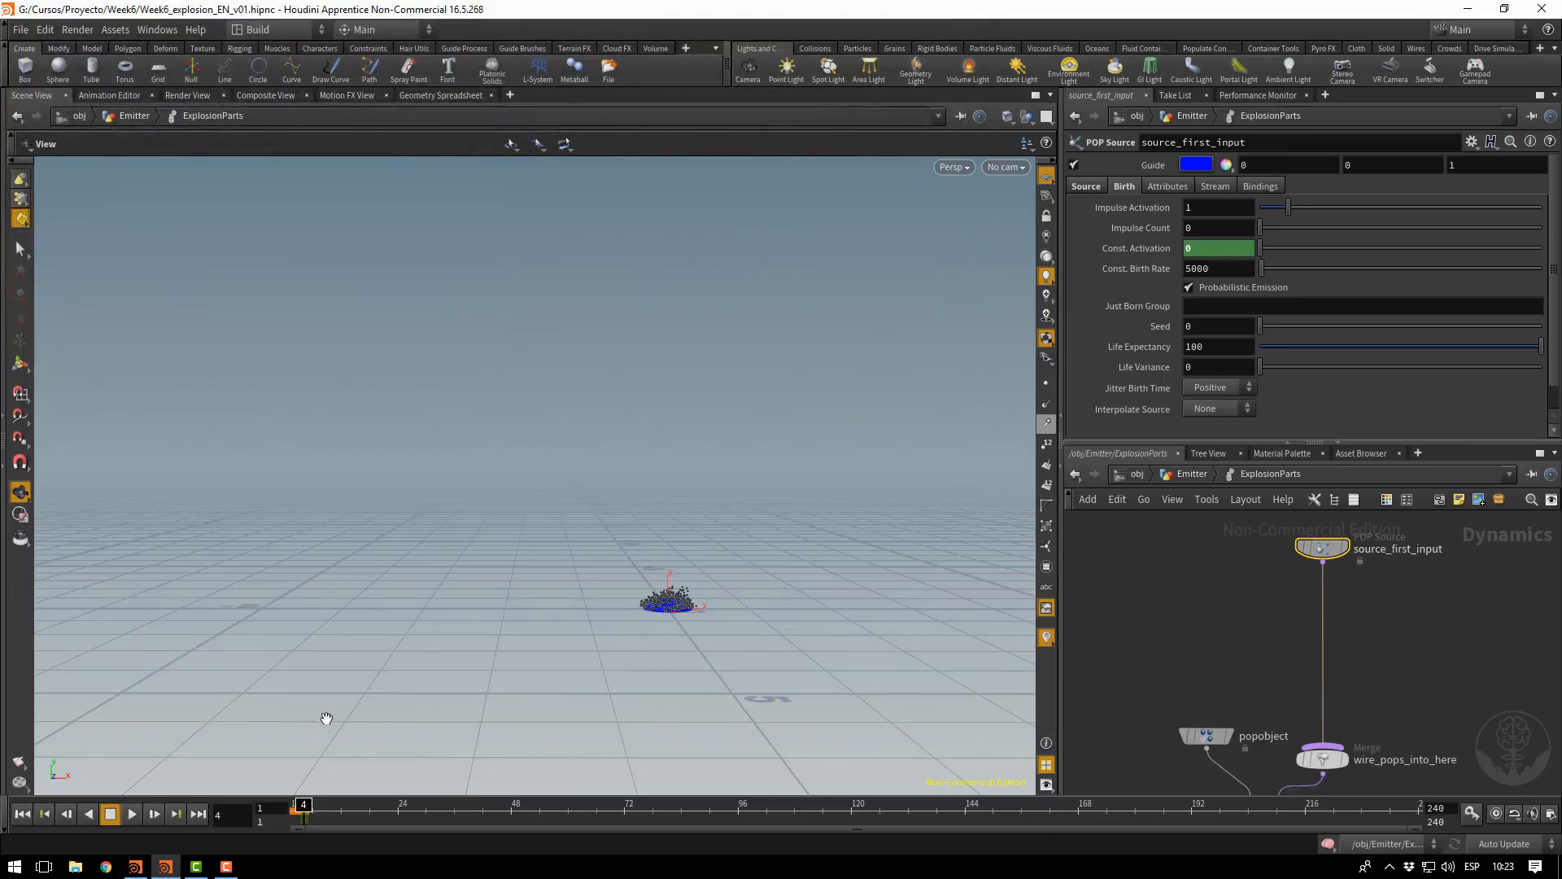
Play the particle burst from the first frame to review the shortened emission, and rewind to frame 1
click(23, 814)
click(133, 815)
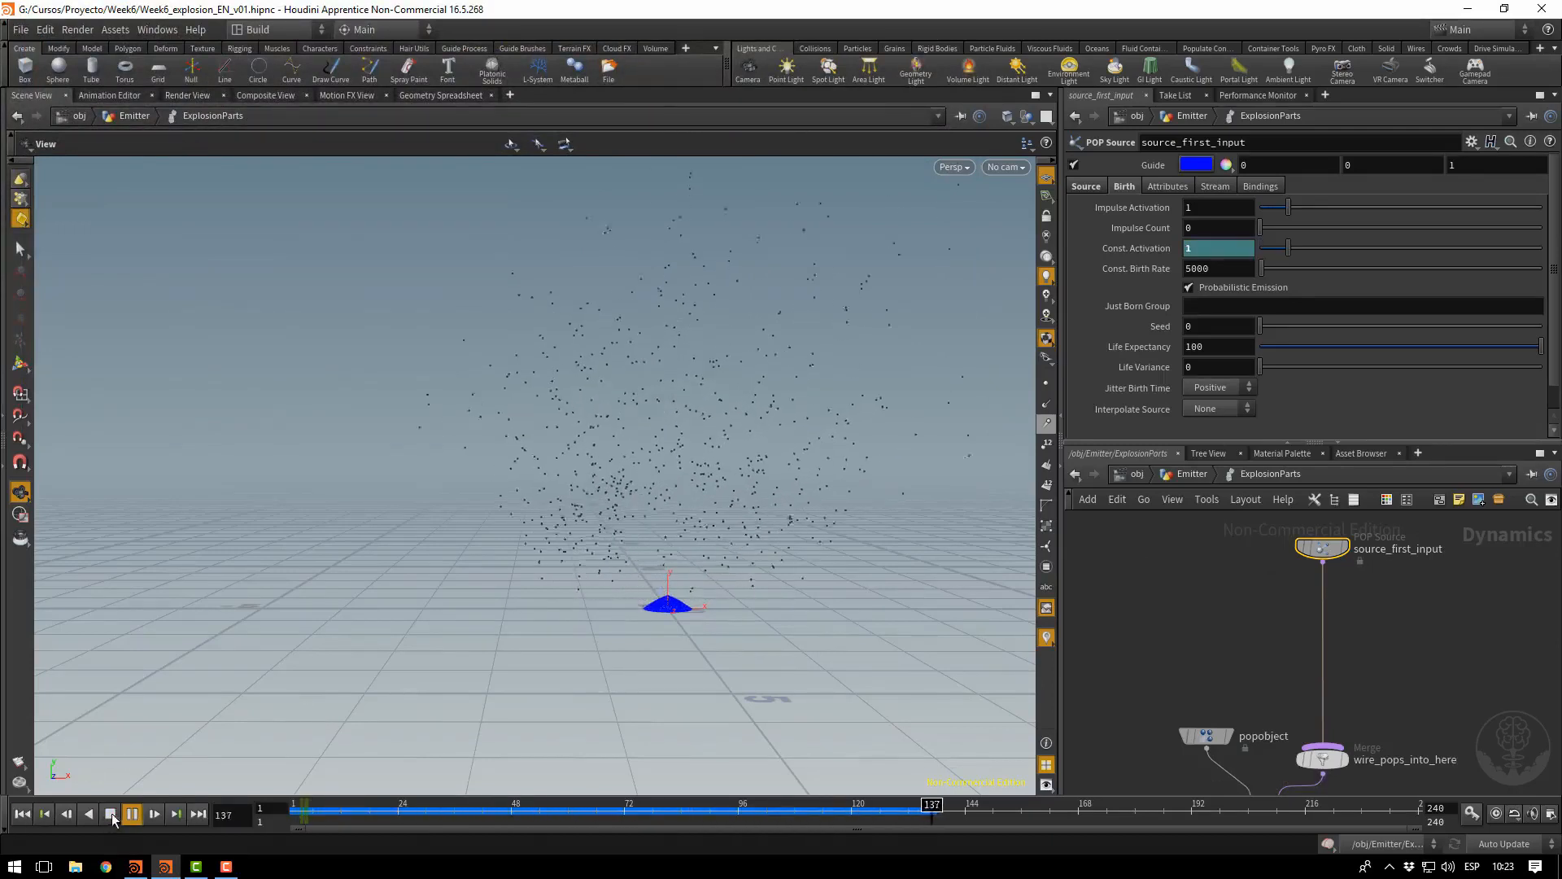
click(111, 814)
click(30, 814)
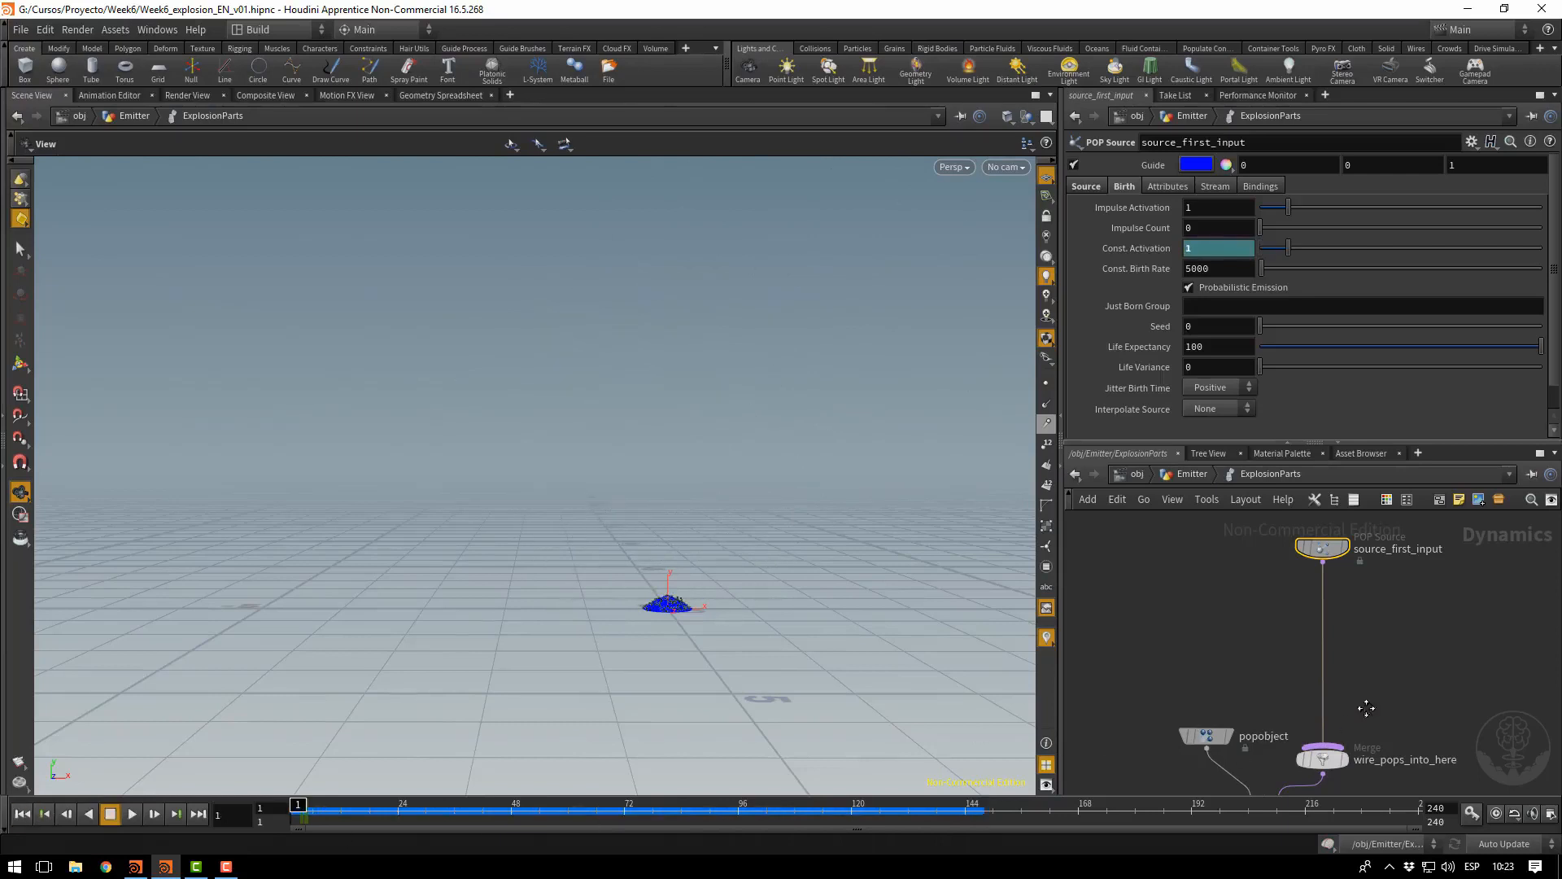
Insert a Gravity Force node on the wire between popsolver and output
middle_drag(1359, 778, 1362, 494)
drag(1260, 655, 1267, 717)
key(Tab)
text(grav)
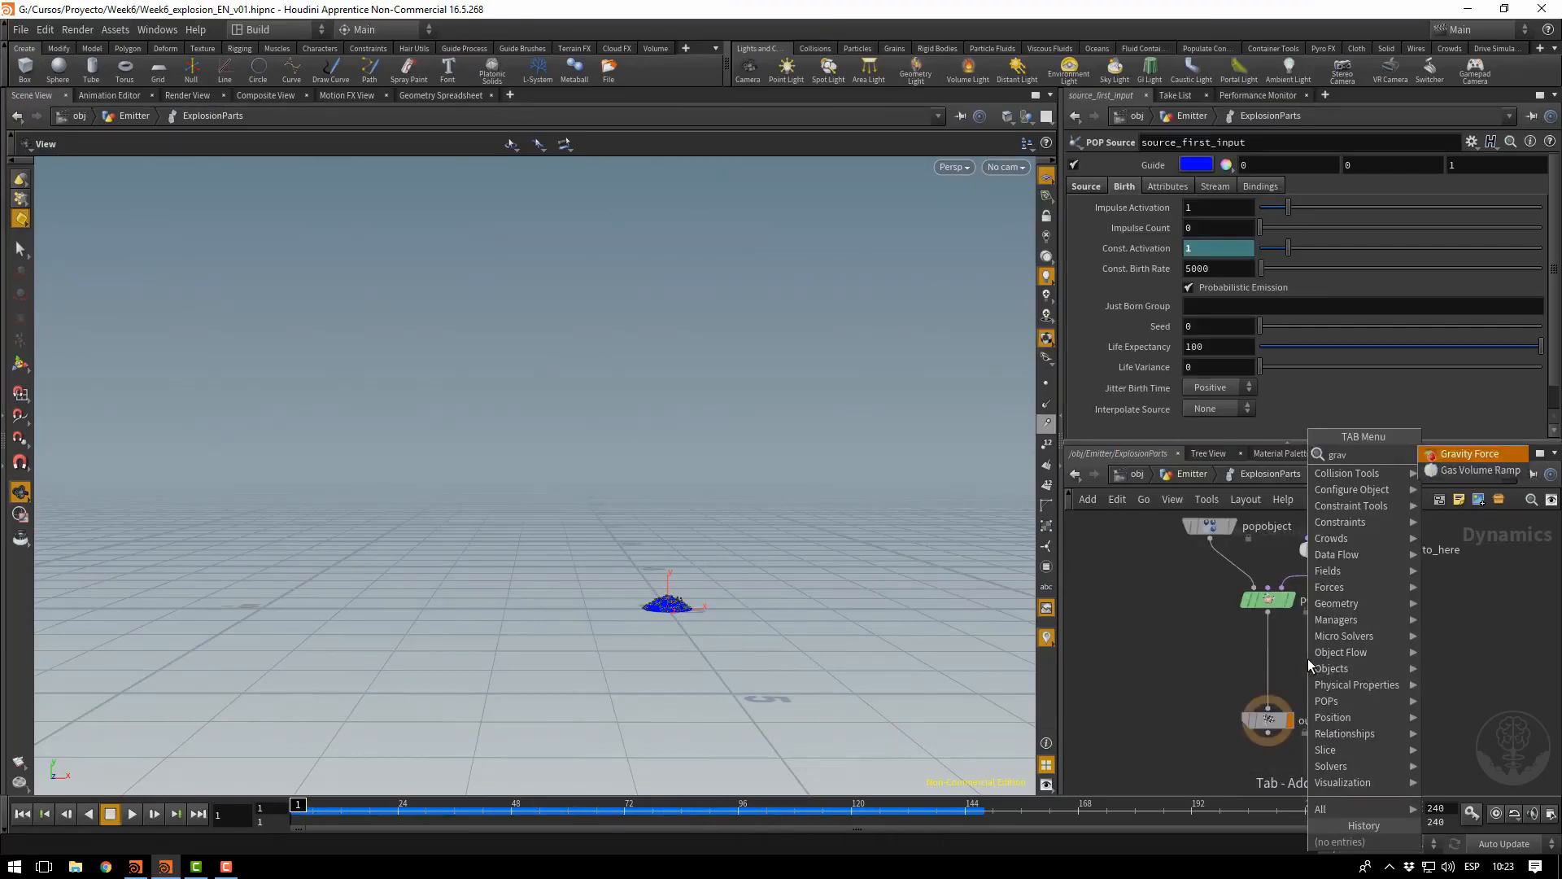
key(Return)
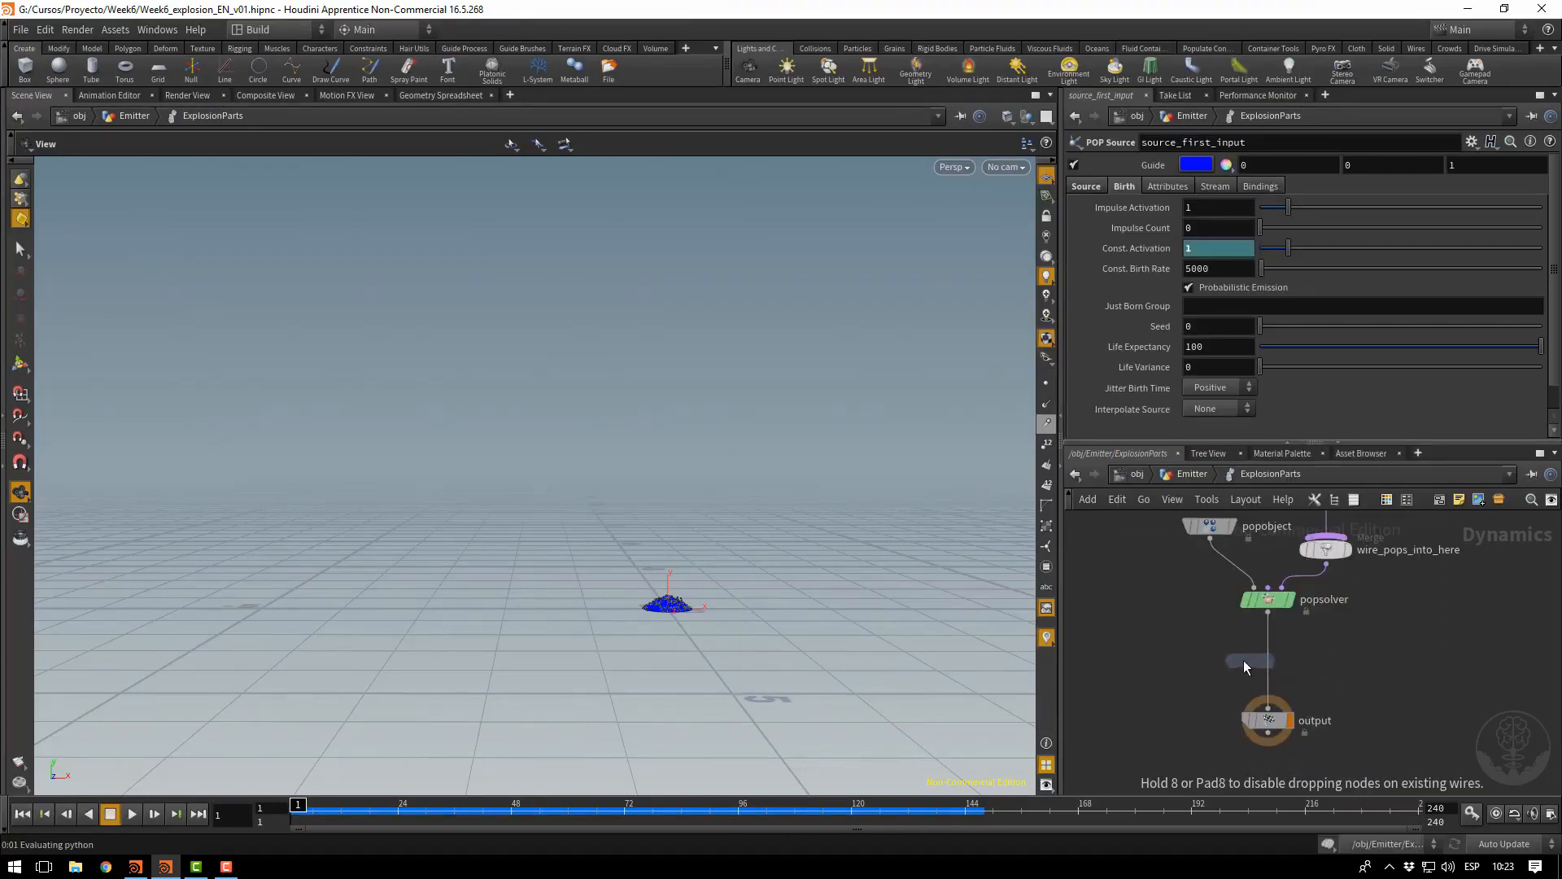
click(1262, 657)
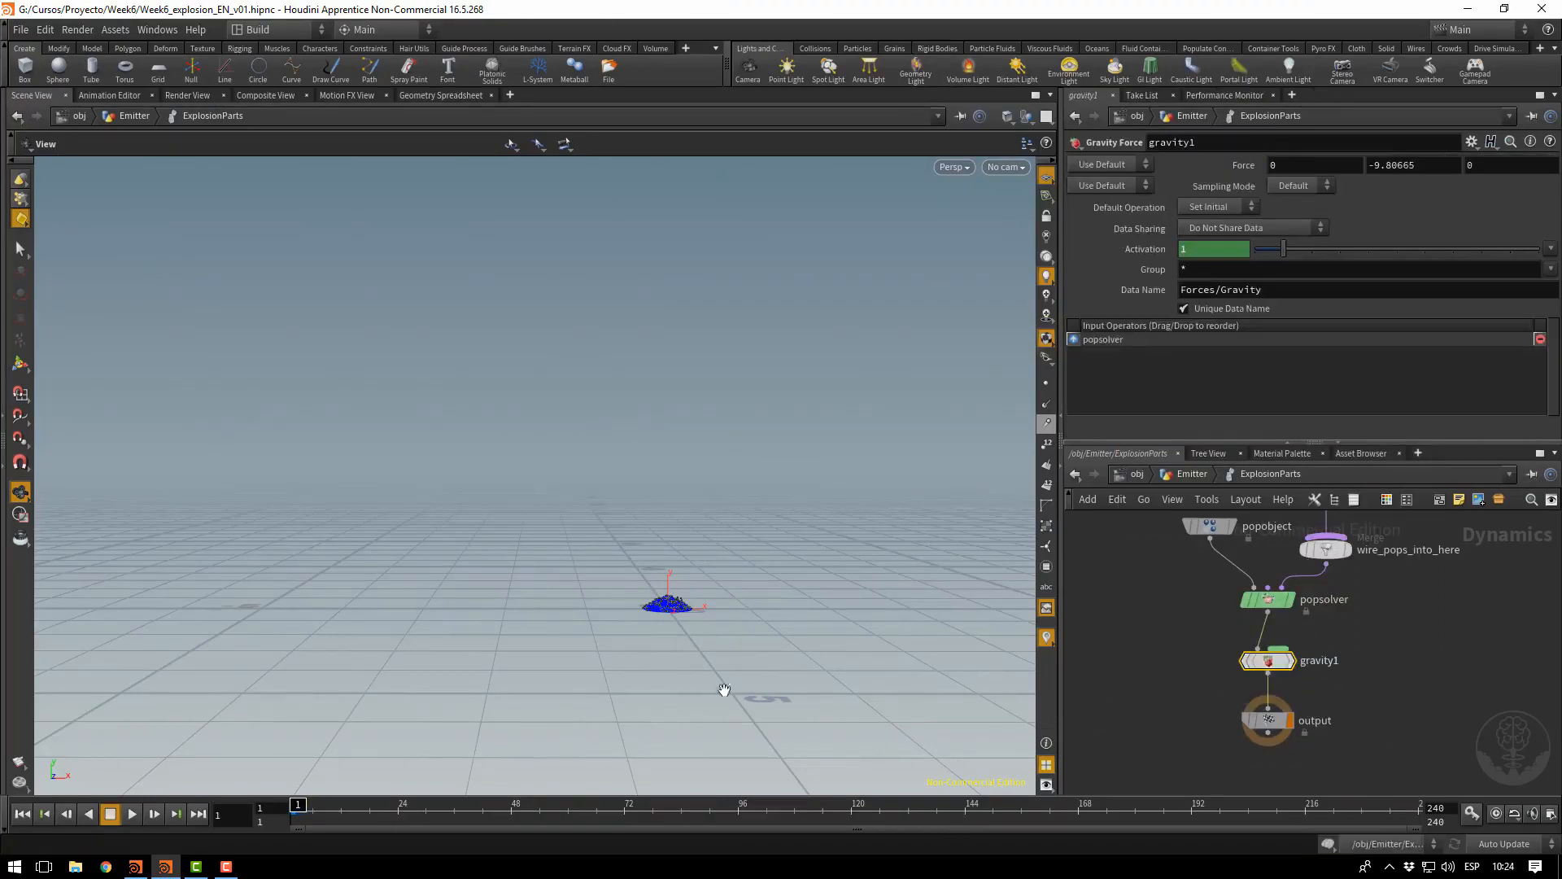
Set the global animation end frame to 50 and replay the particle simulation with gravity from the first frame
click(130, 816)
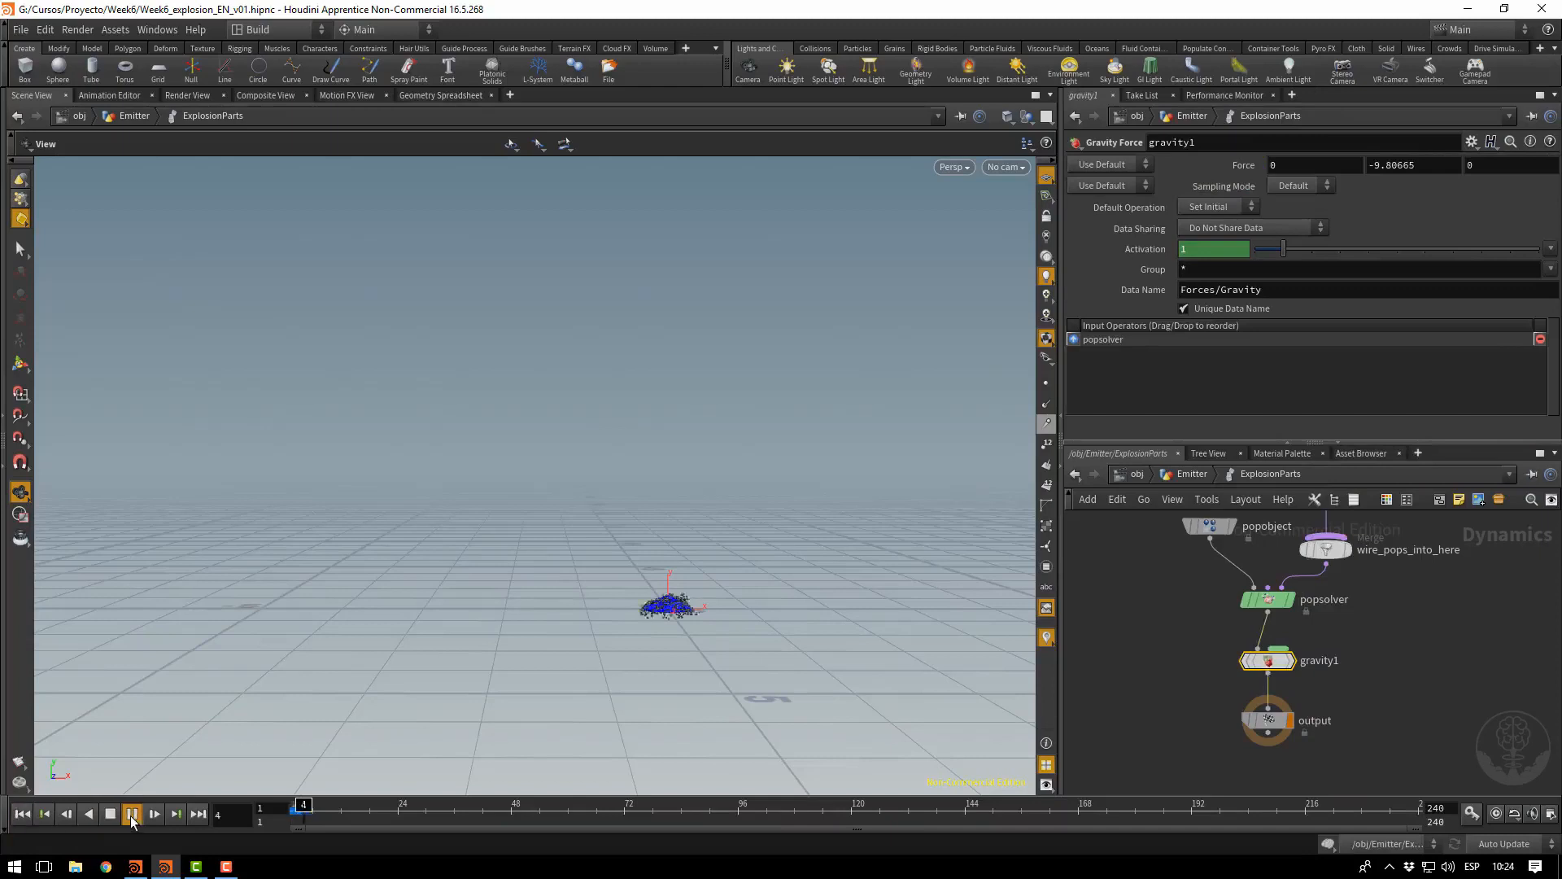
click(1552, 816)
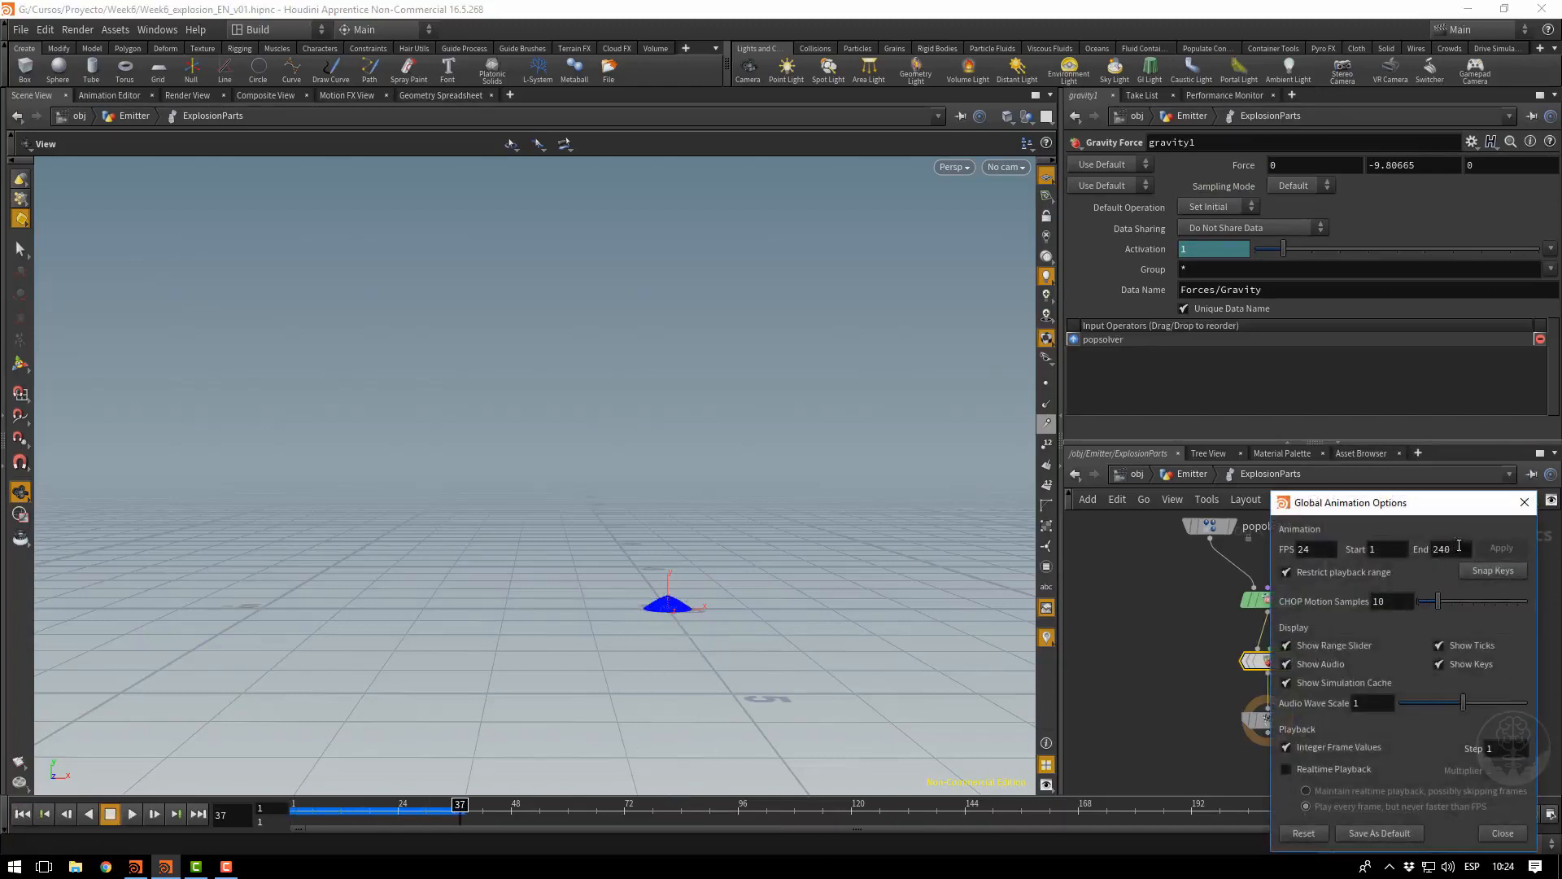
text(50)
click(1493, 547)
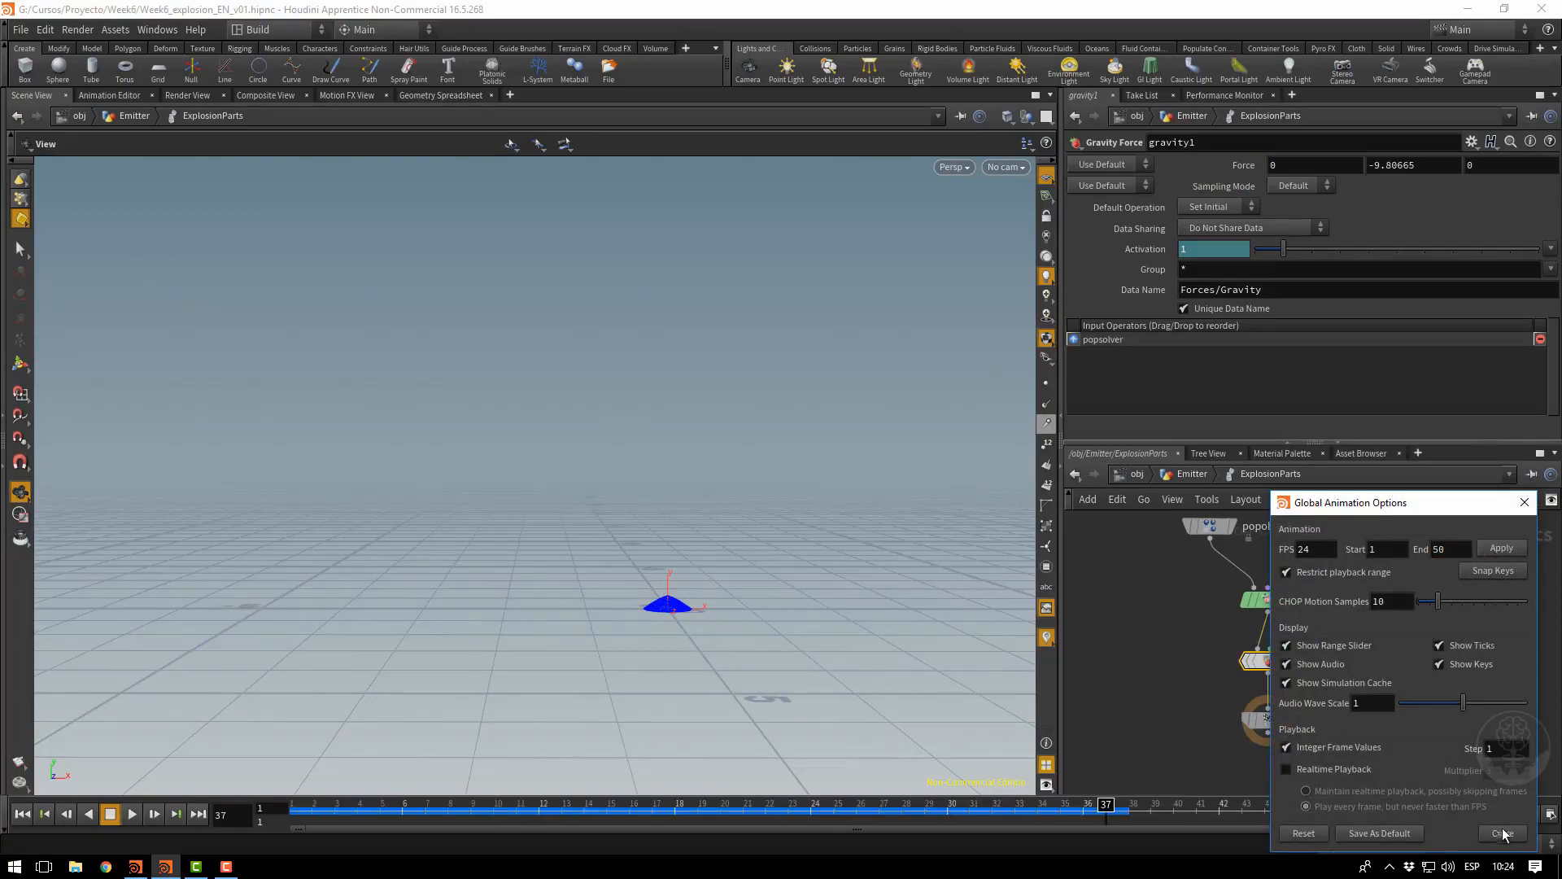
click(1503, 834)
click(22, 814)
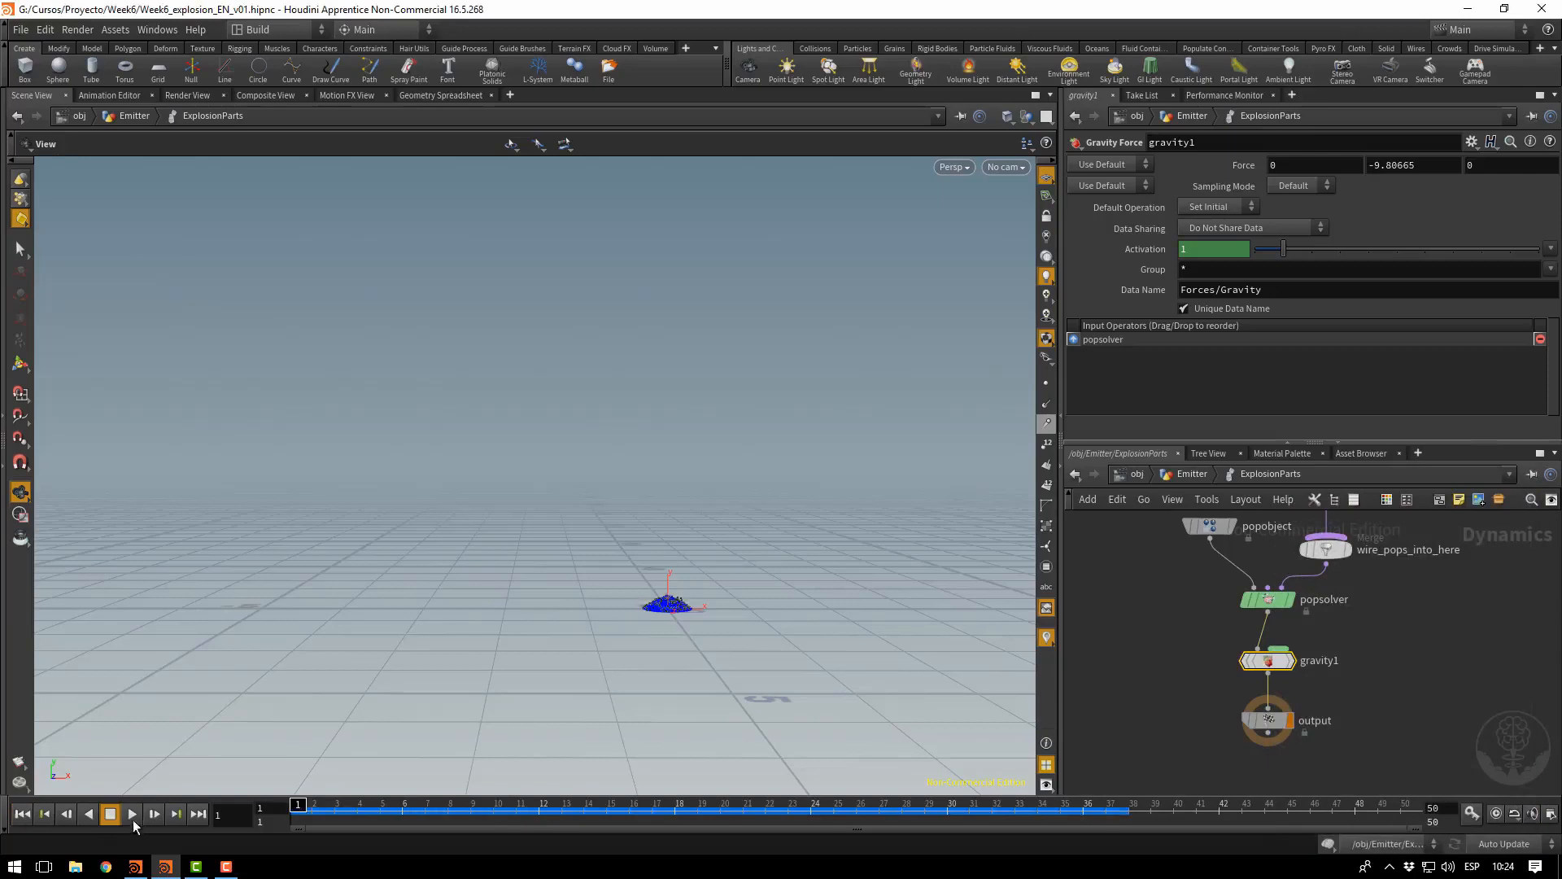
click(132, 814)
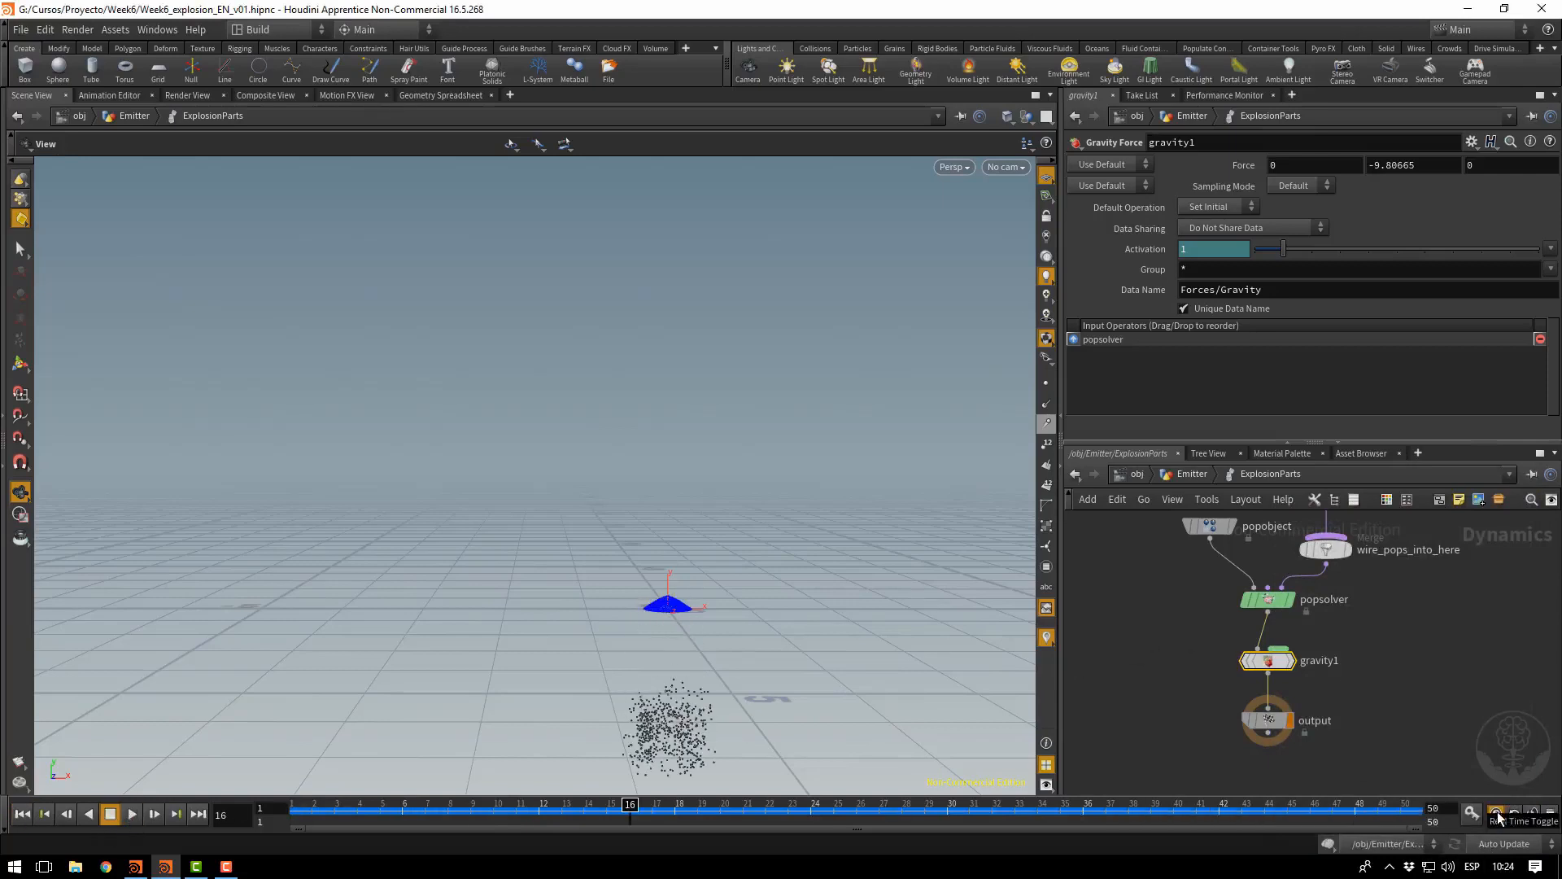
Set the Inherit Velocity attribute of source_first_input to 10
middle_drag(1480, 529, 1445, 826)
click(1292, 631)
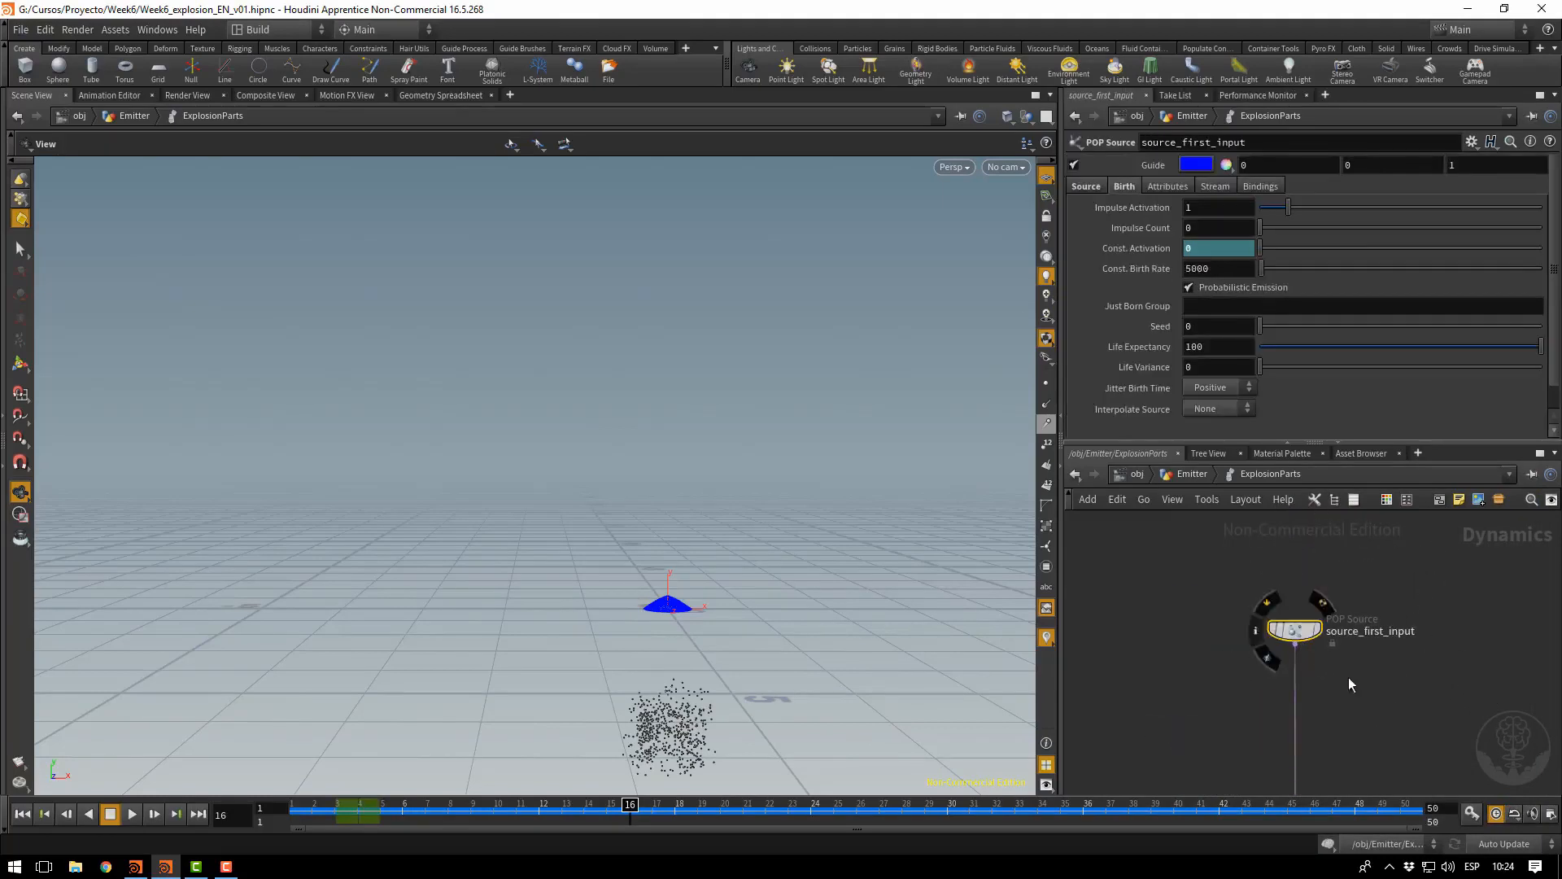
middle_drag(1378, 708, 1384, 668)
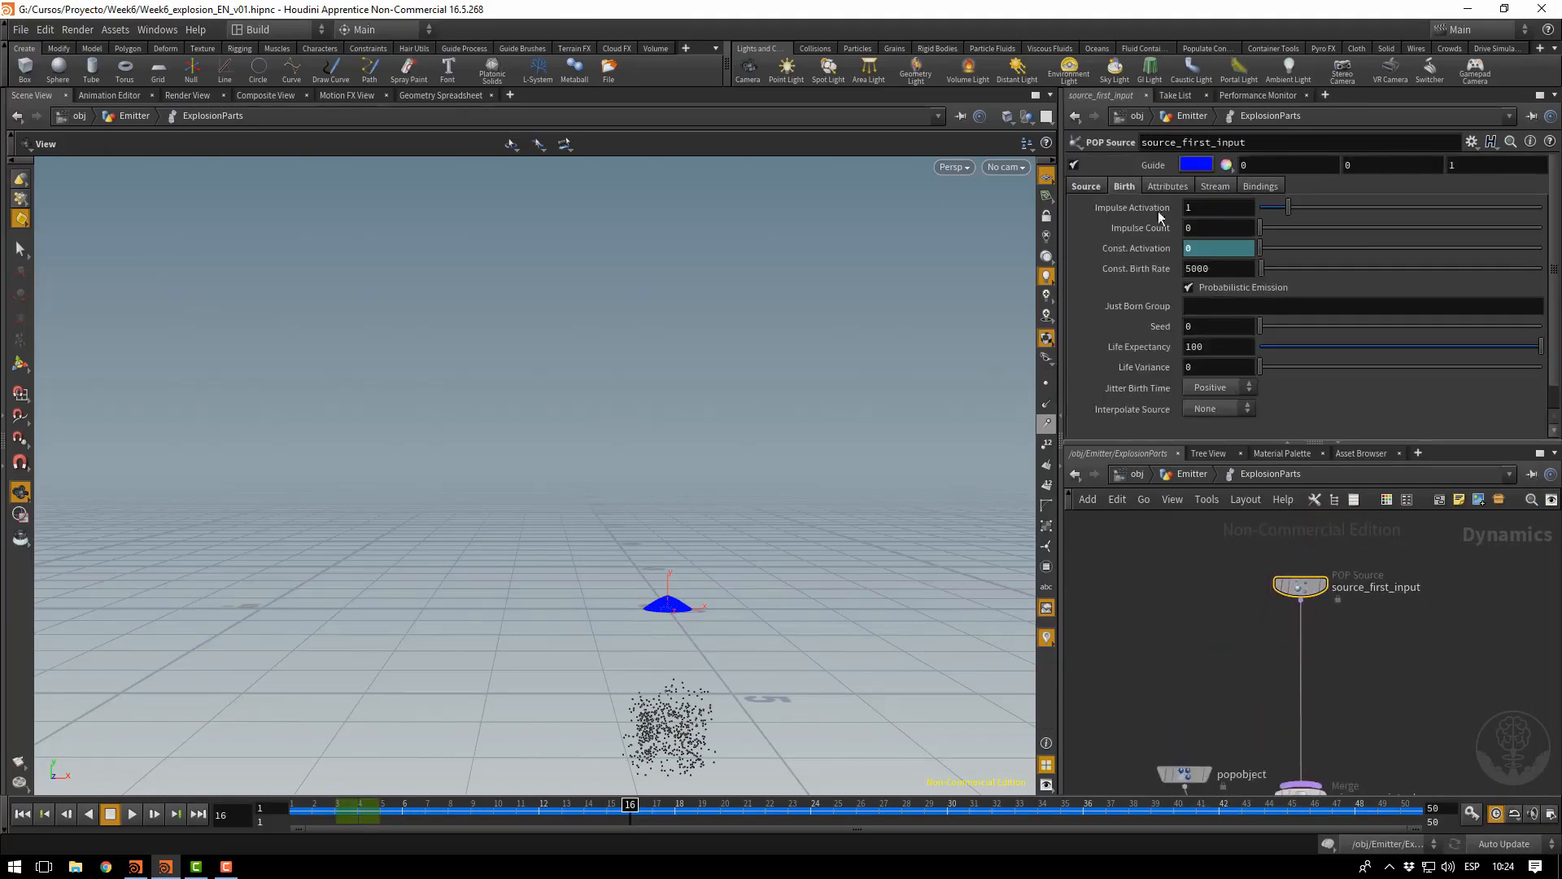
click(1166, 188)
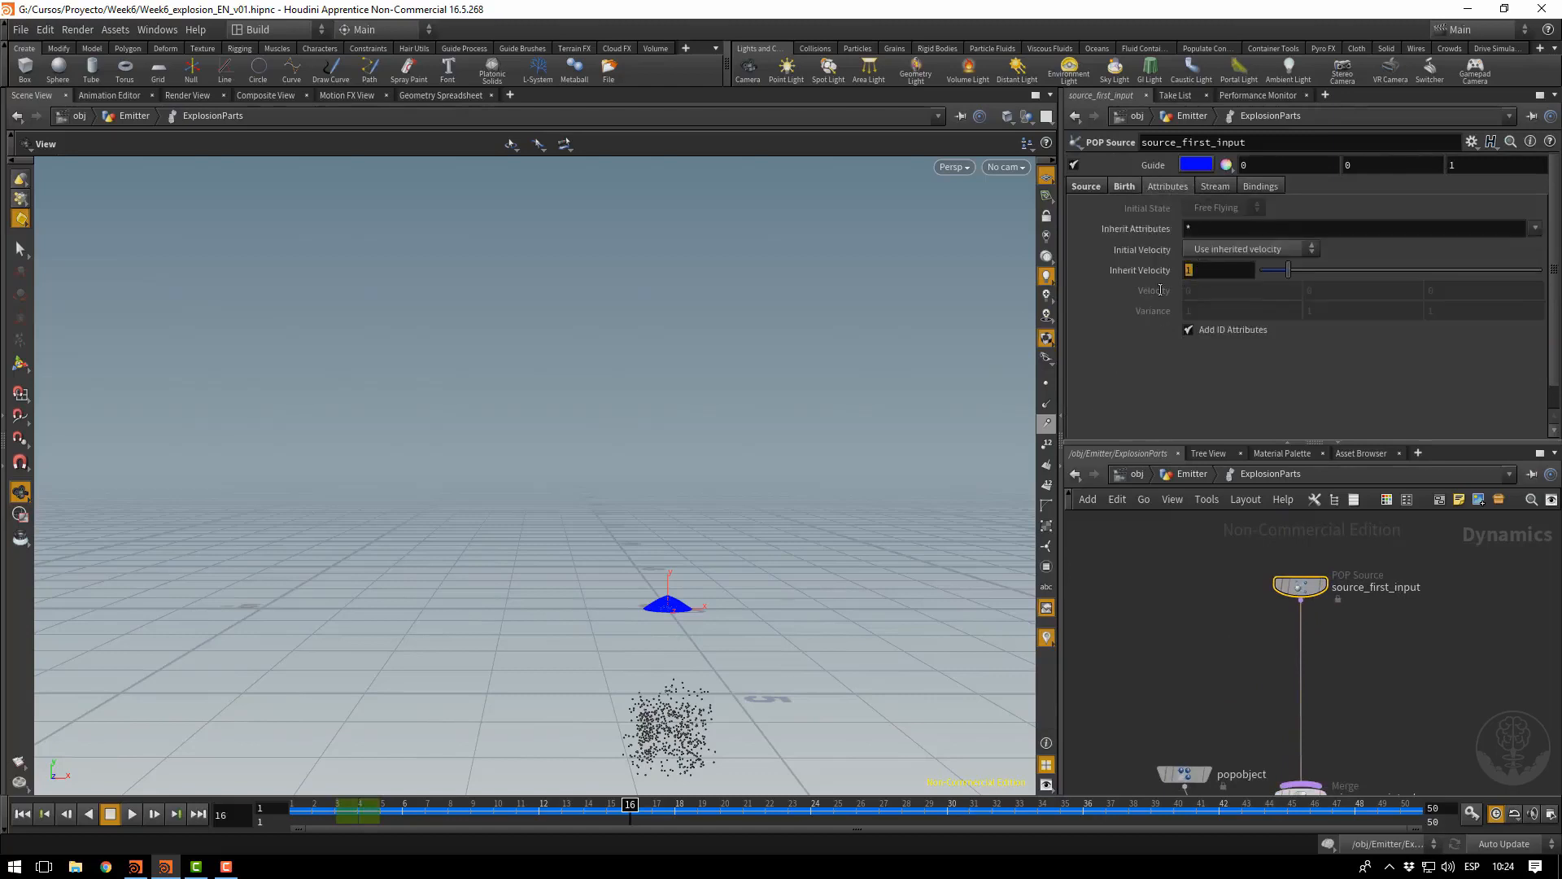
text(10)
key(Return)
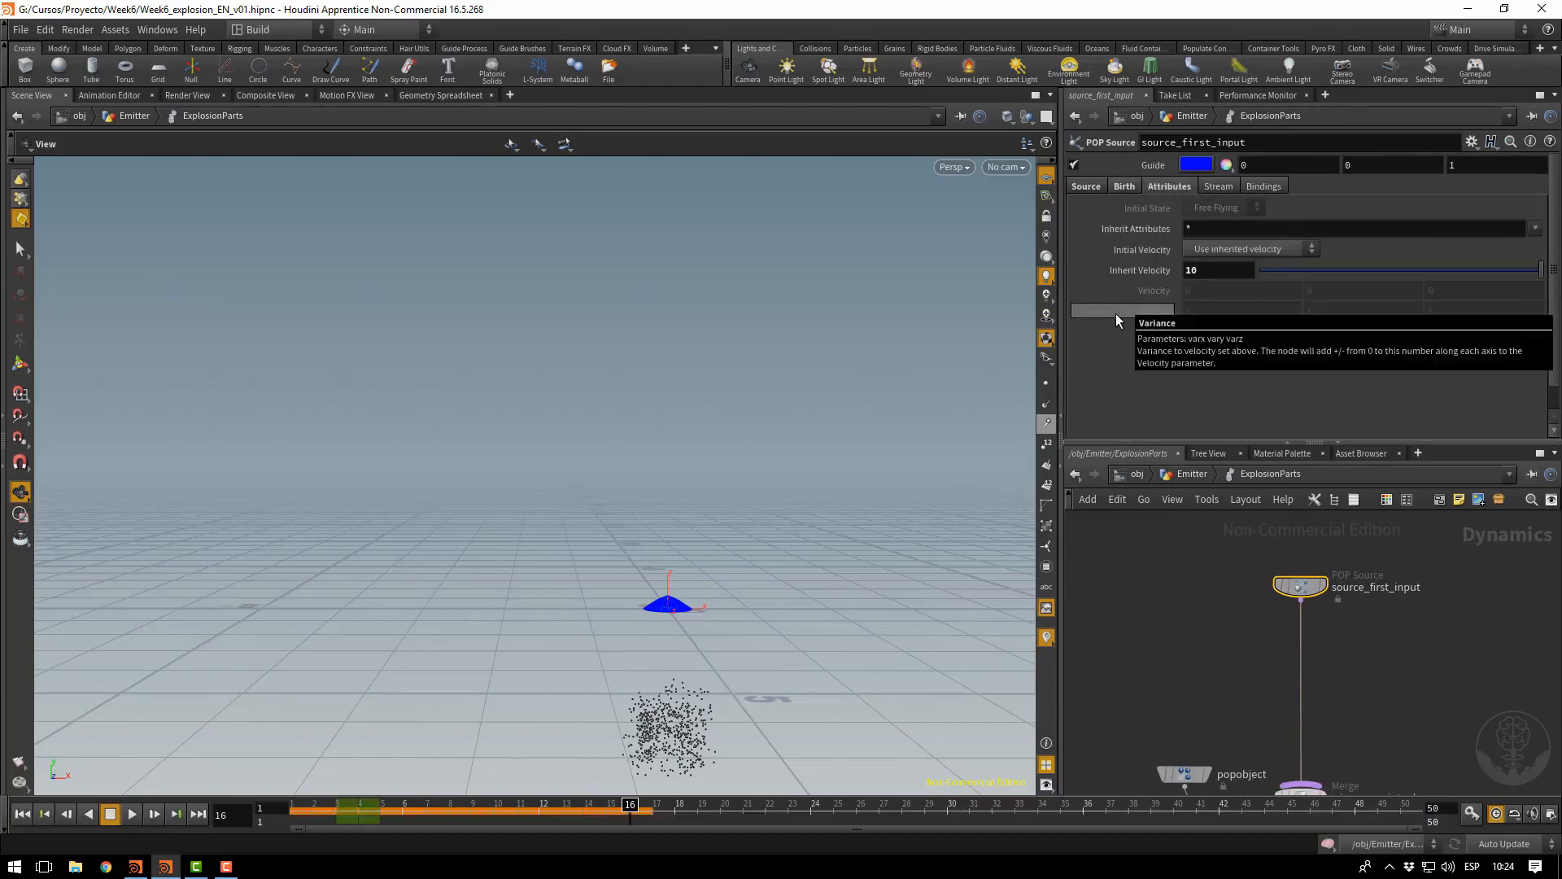
Play the simulation from the first frame to review the particles' stronger initial velocity, and stop playback
click(22, 814)
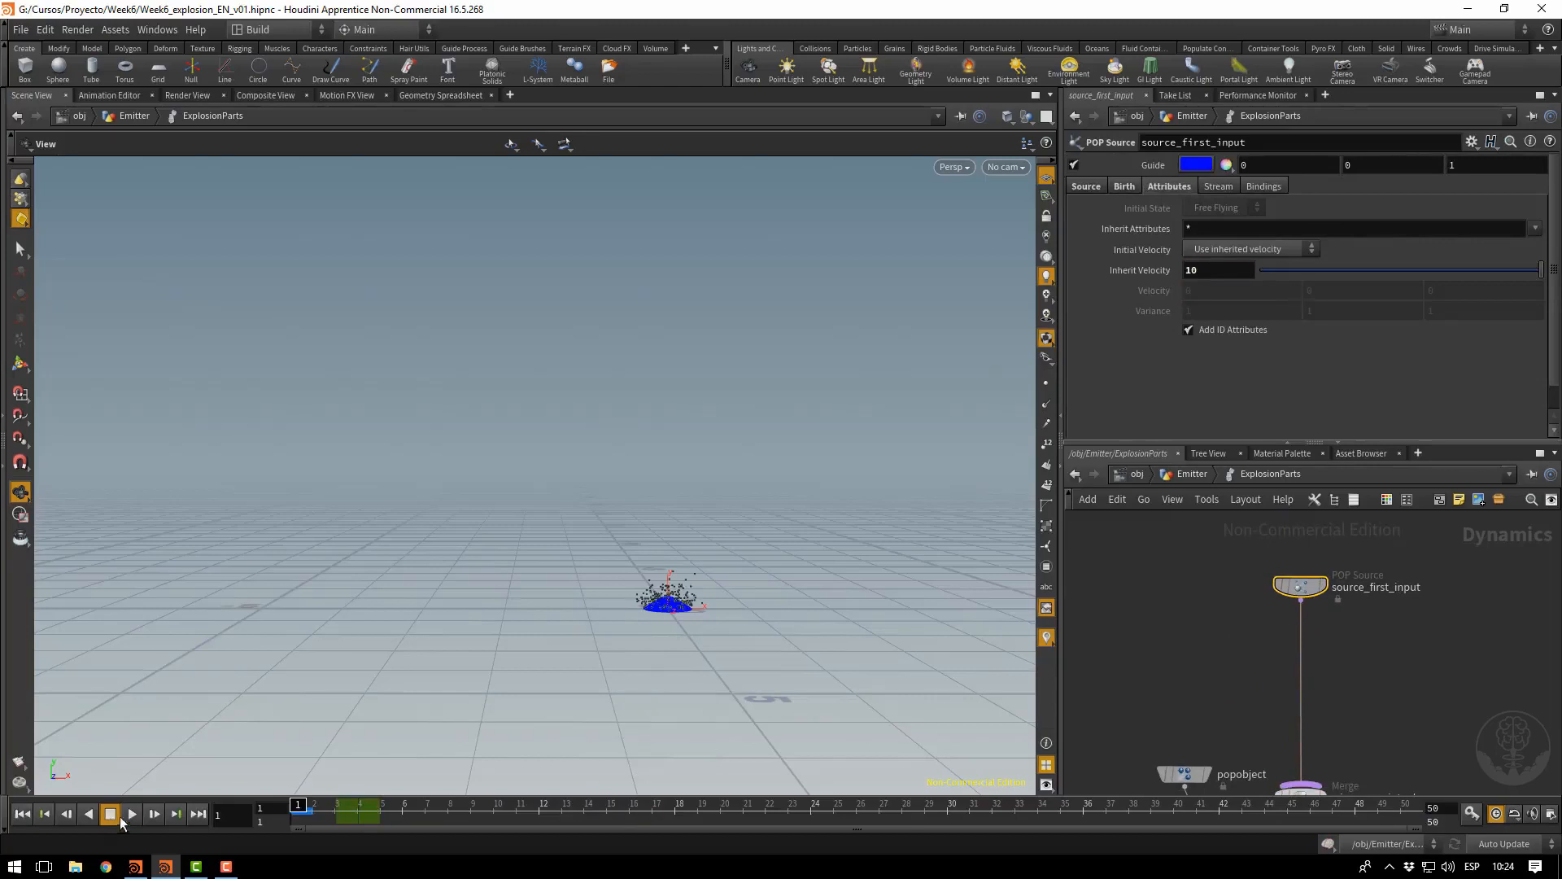
click(132, 814)
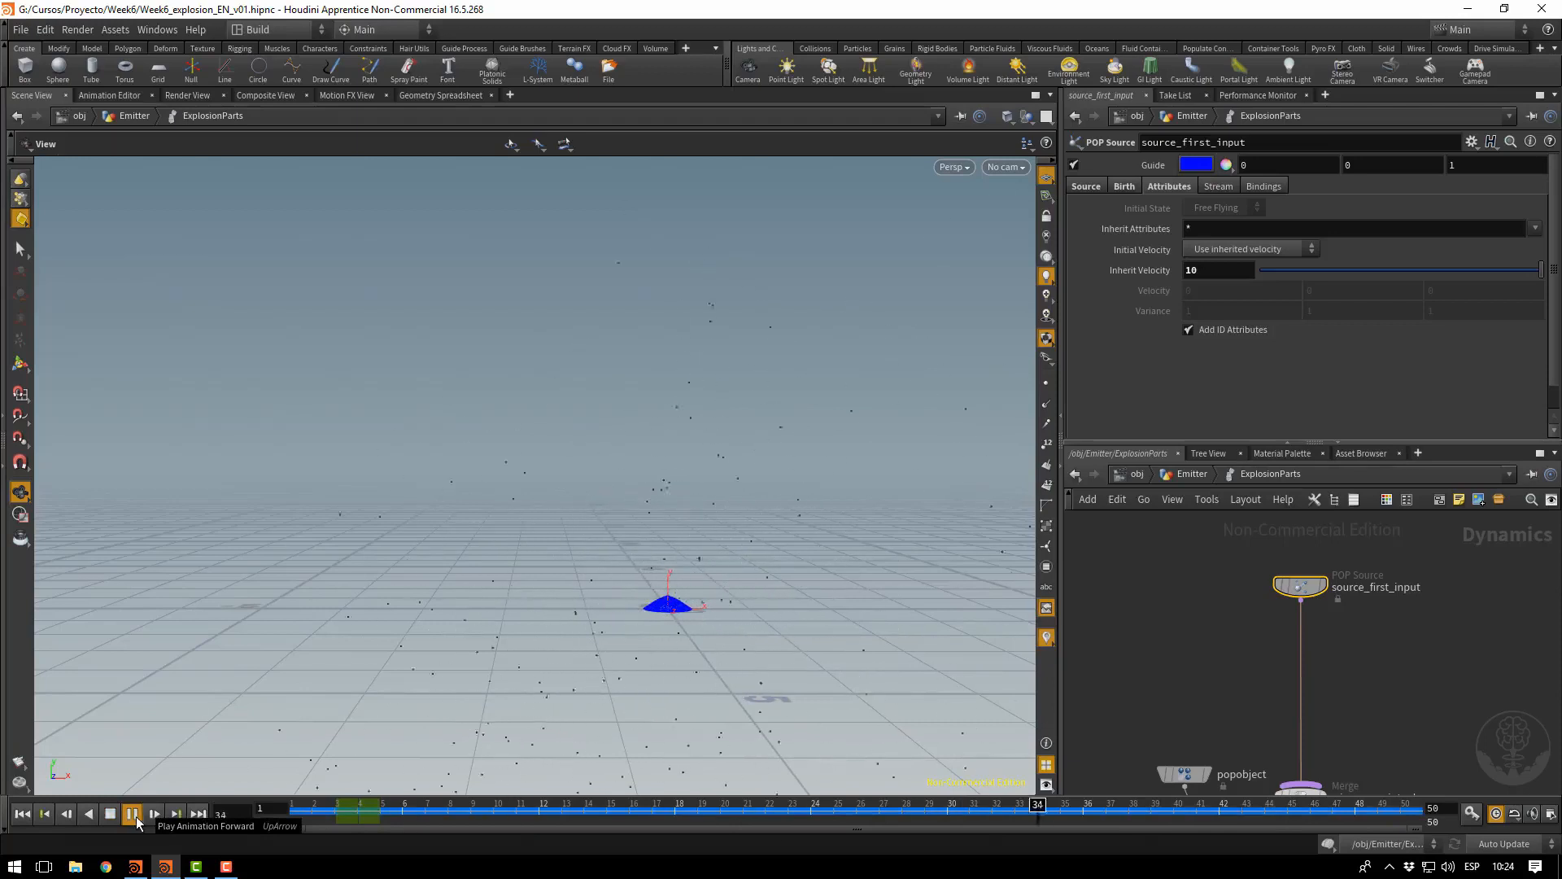
click(110, 814)
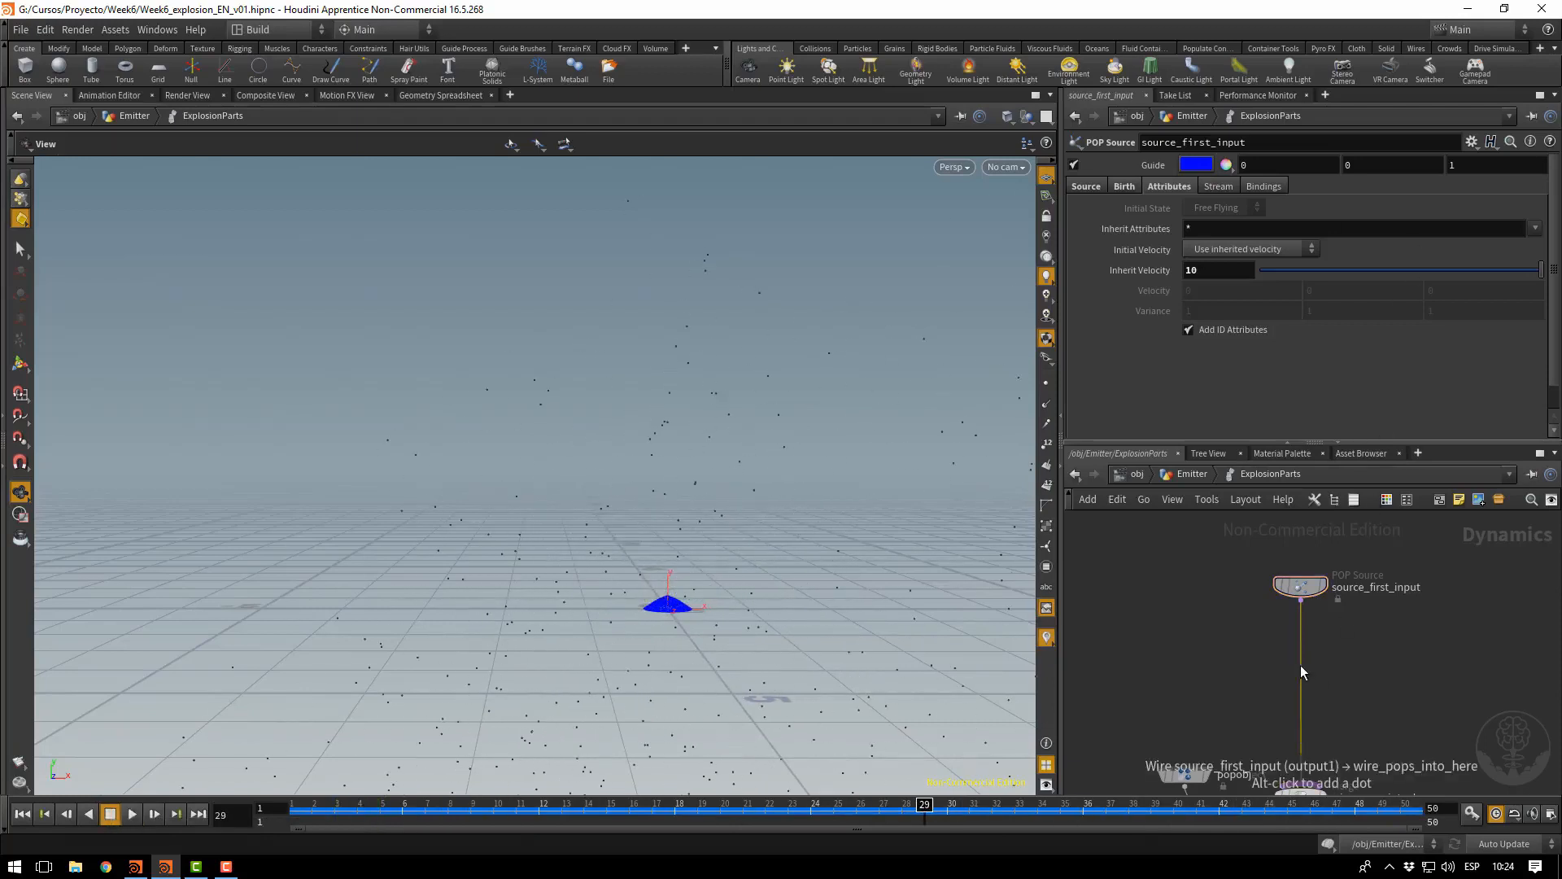
Insert a POP Property node on the wire between source_first_input and wire_pops_into_here
key(Tab)
text(popdrag)
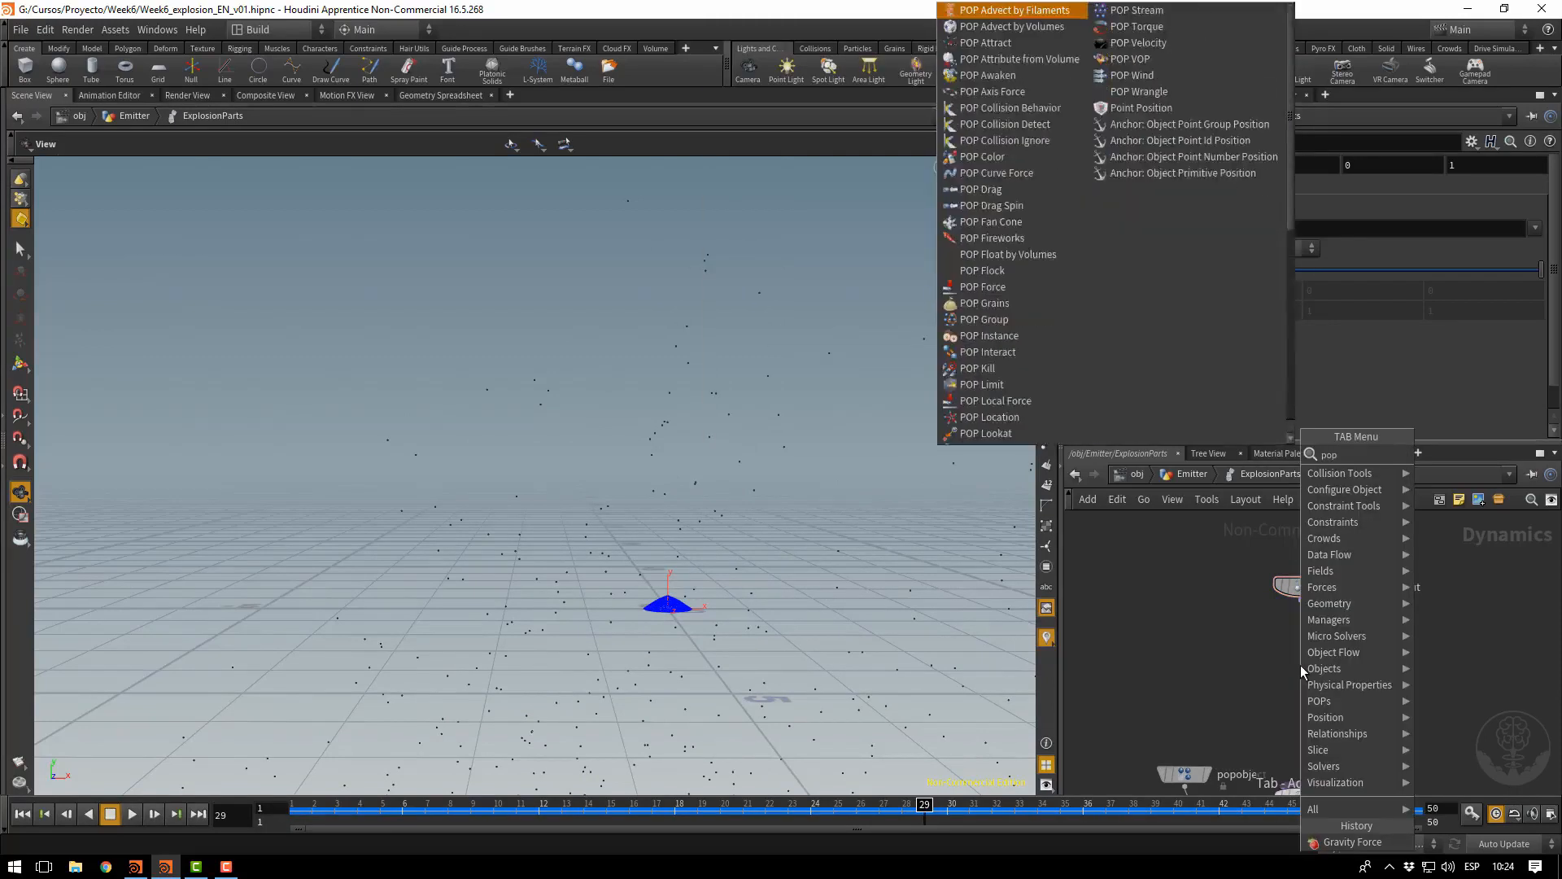
key(Return)
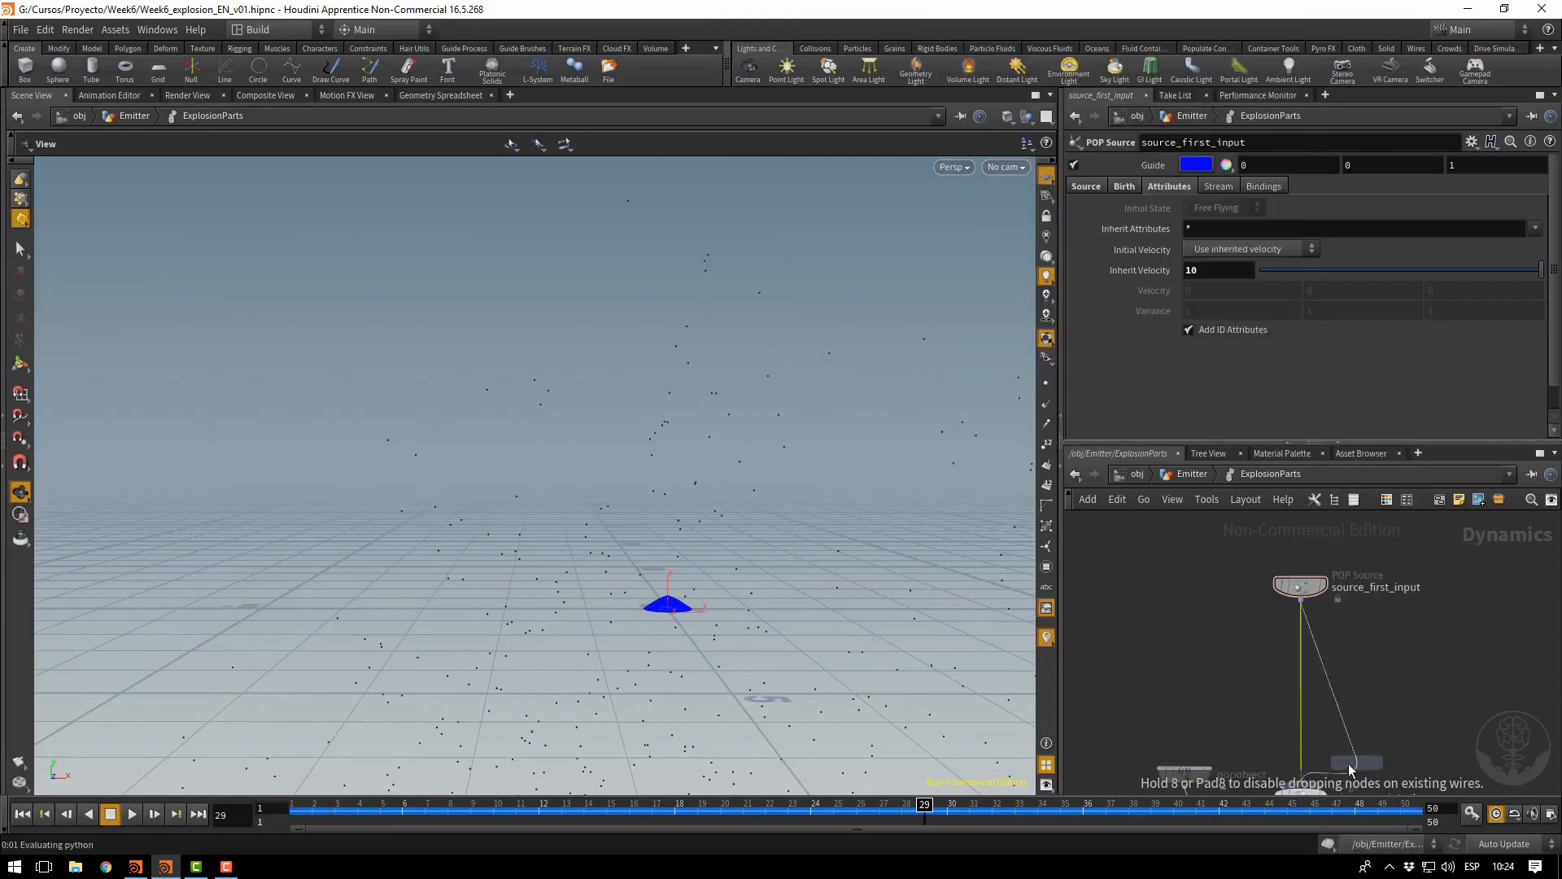
click(1303, 740)
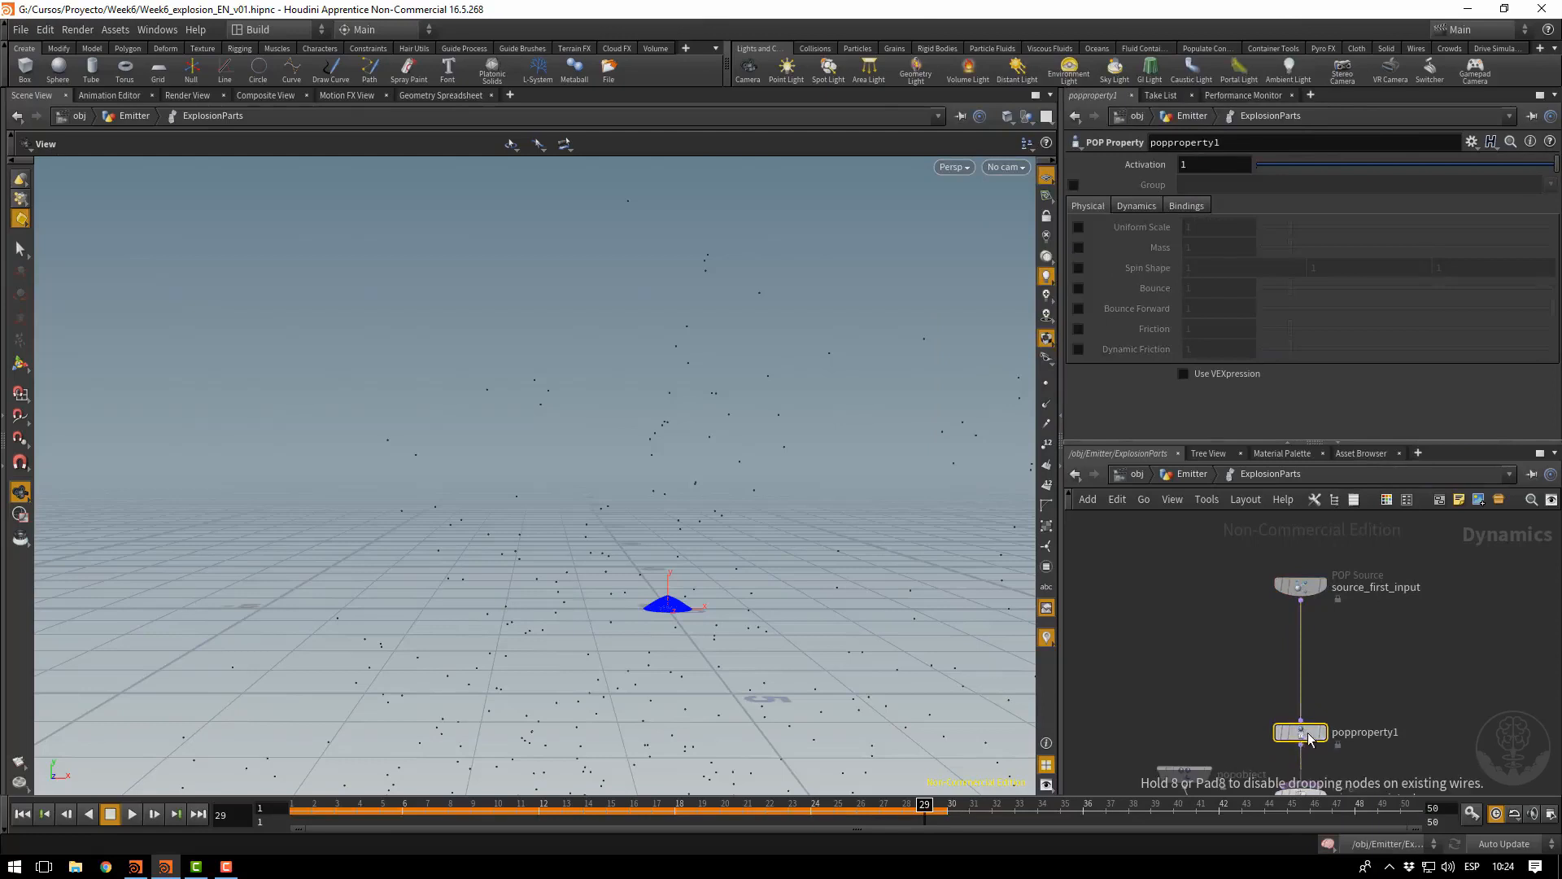
Enable Mass on popproperty1 and apply the Randomize Mass VEXpression with its fit01 range set to 0.35 to 1.25
click(1078, 248)
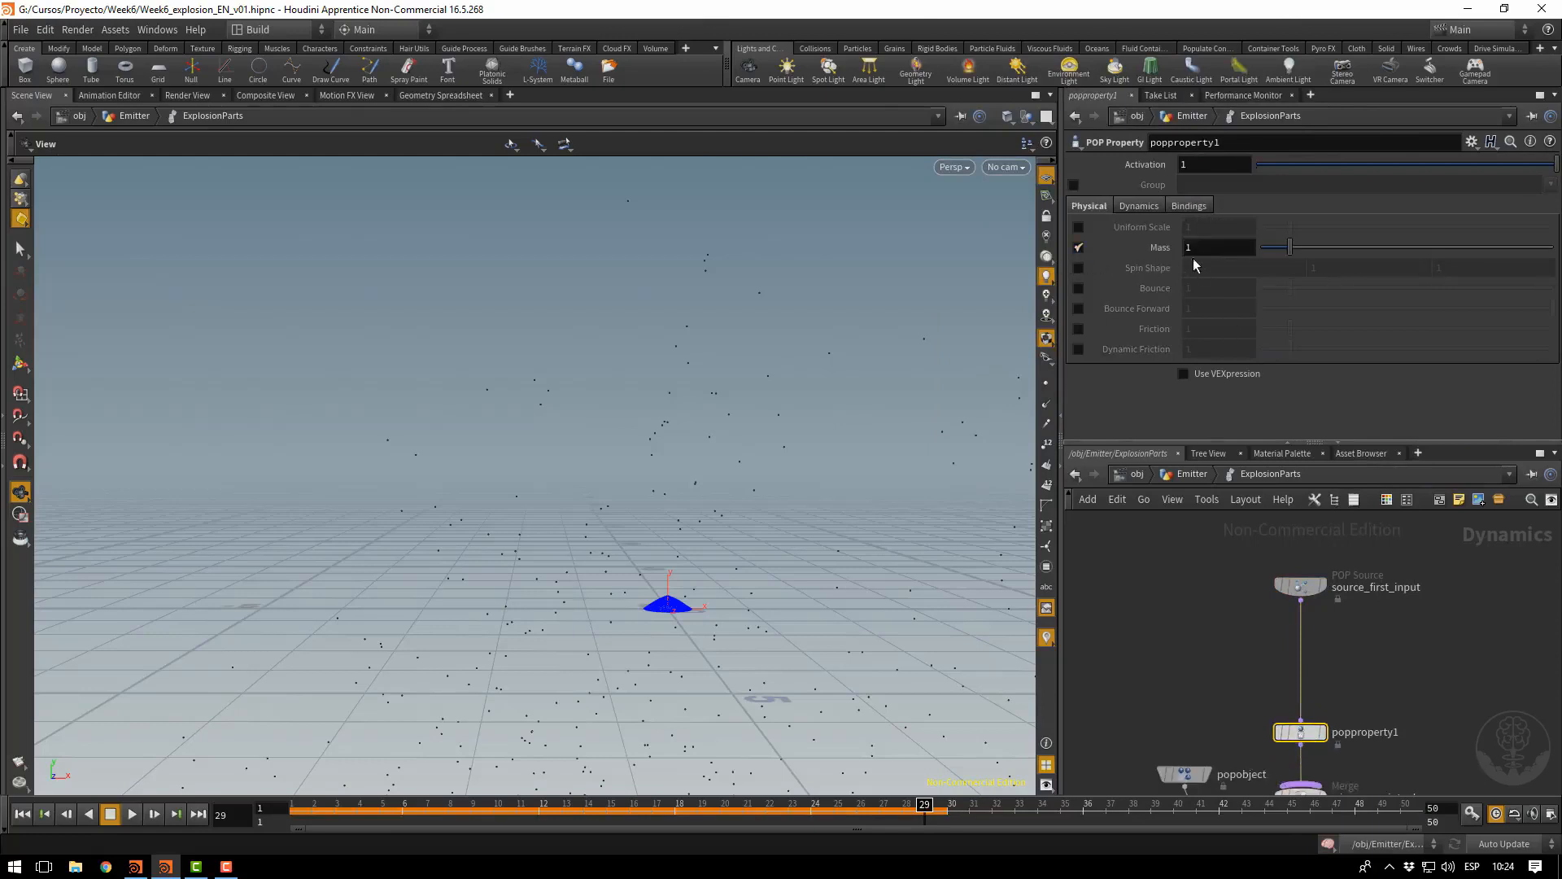
click(1225, 374)
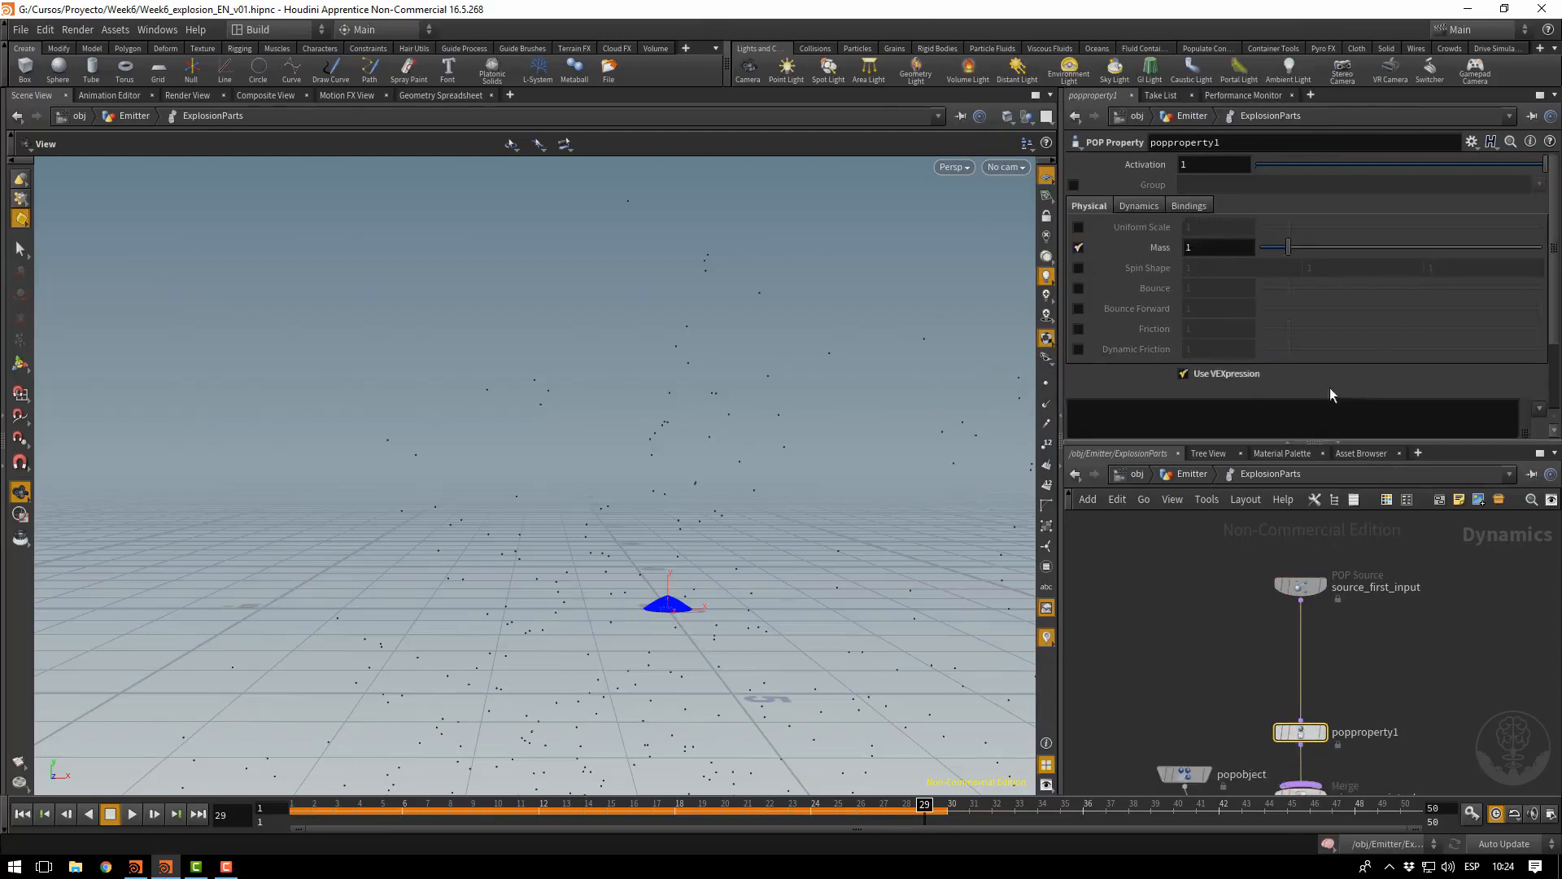
click(1539, 410)
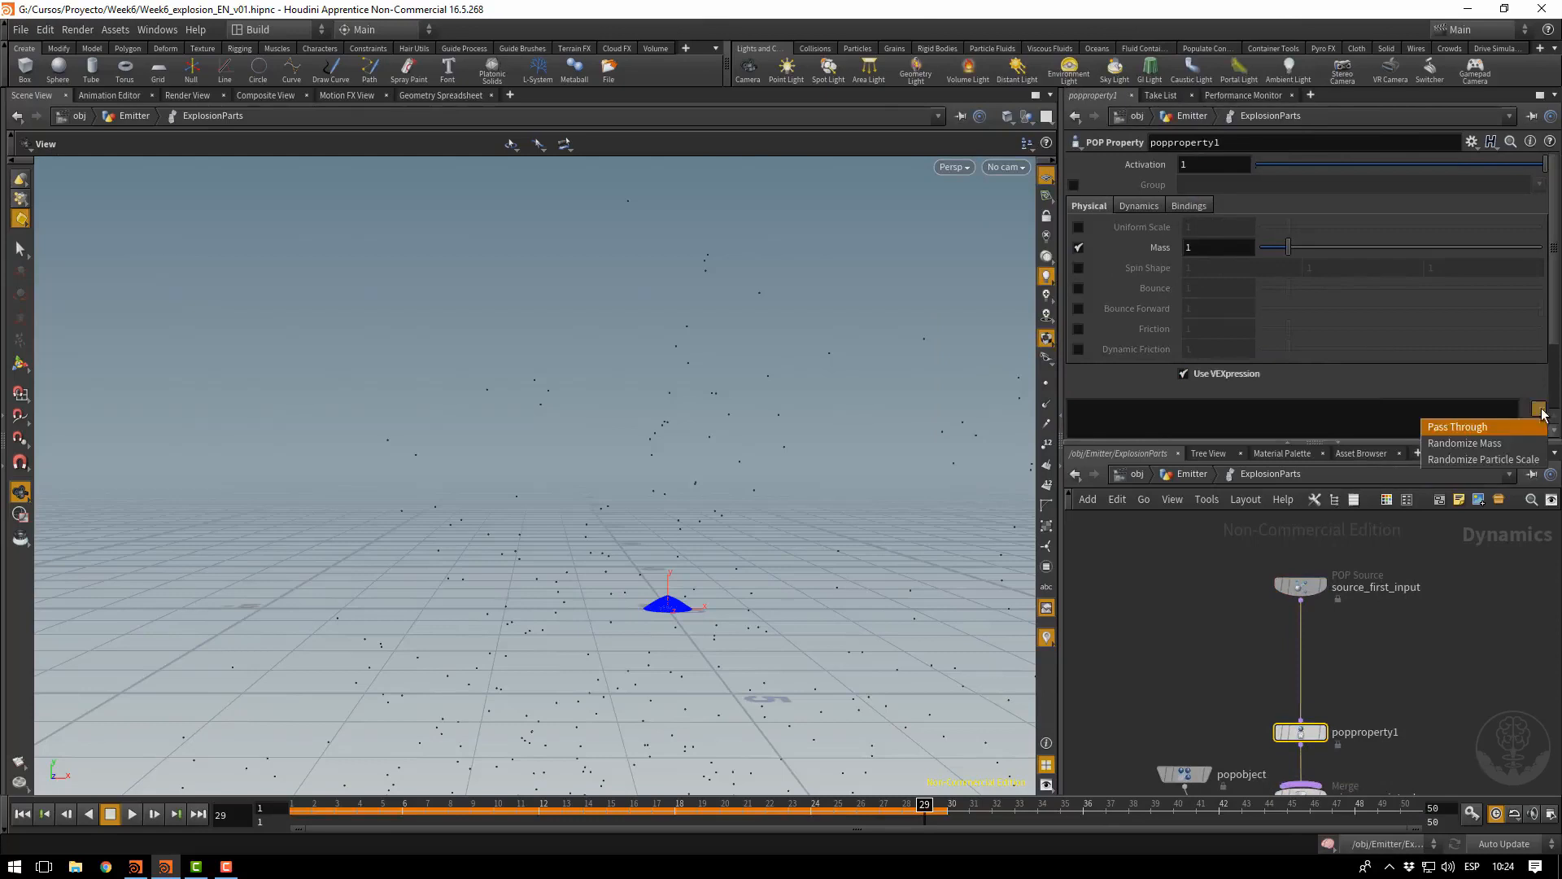
click(1492, 446)
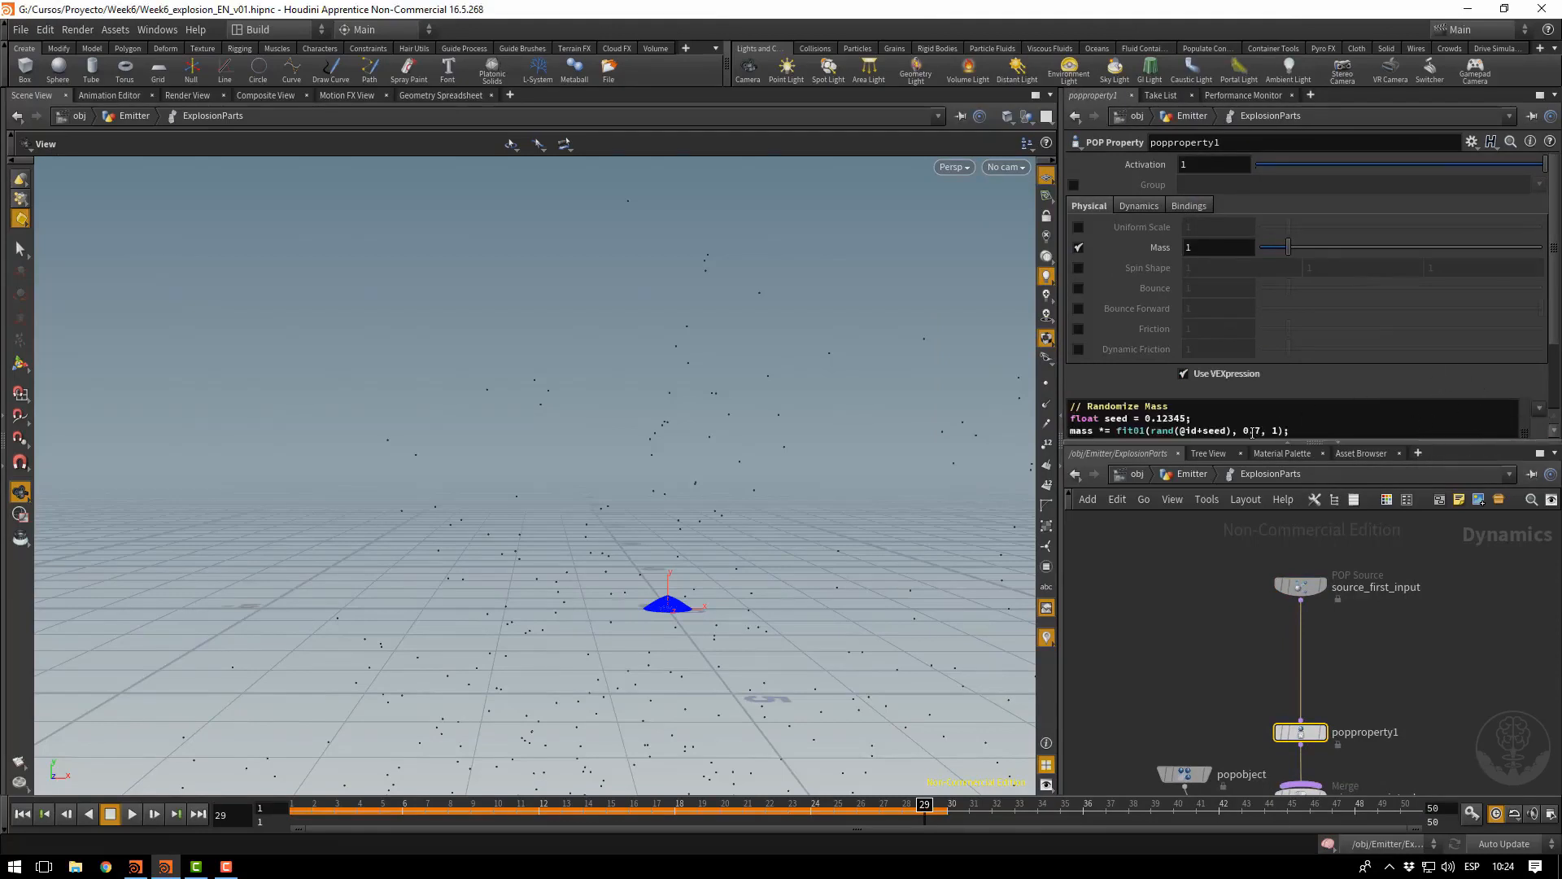
click(1257, 431)
Play the simulation from the first frame to review the randomized particle mass, and rewind to frame 1
click(22, 813)
click(133, 815)
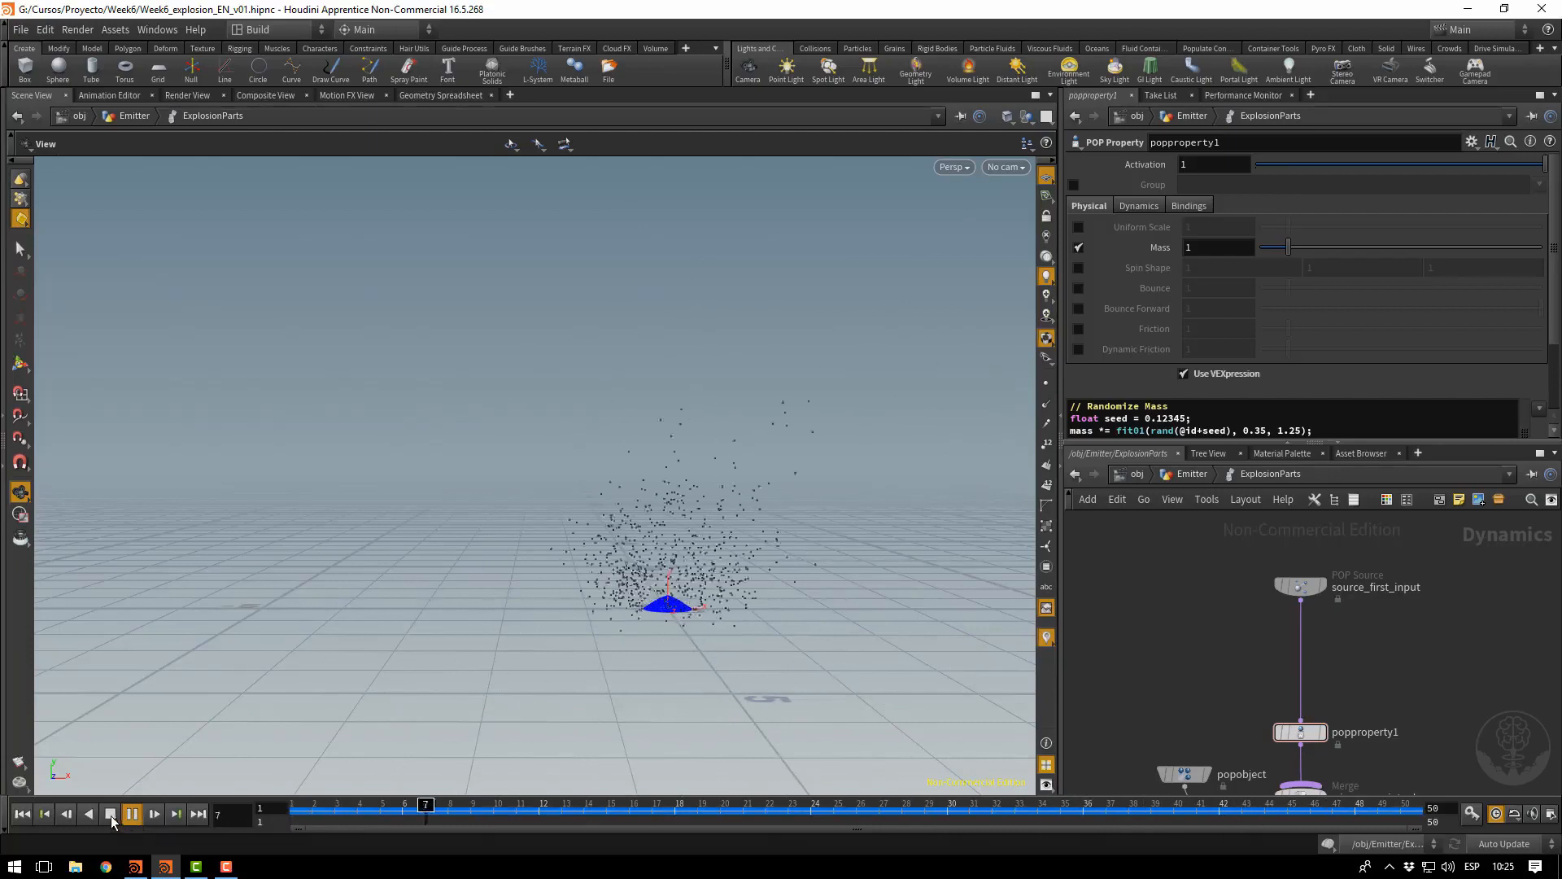
click(111, 815)
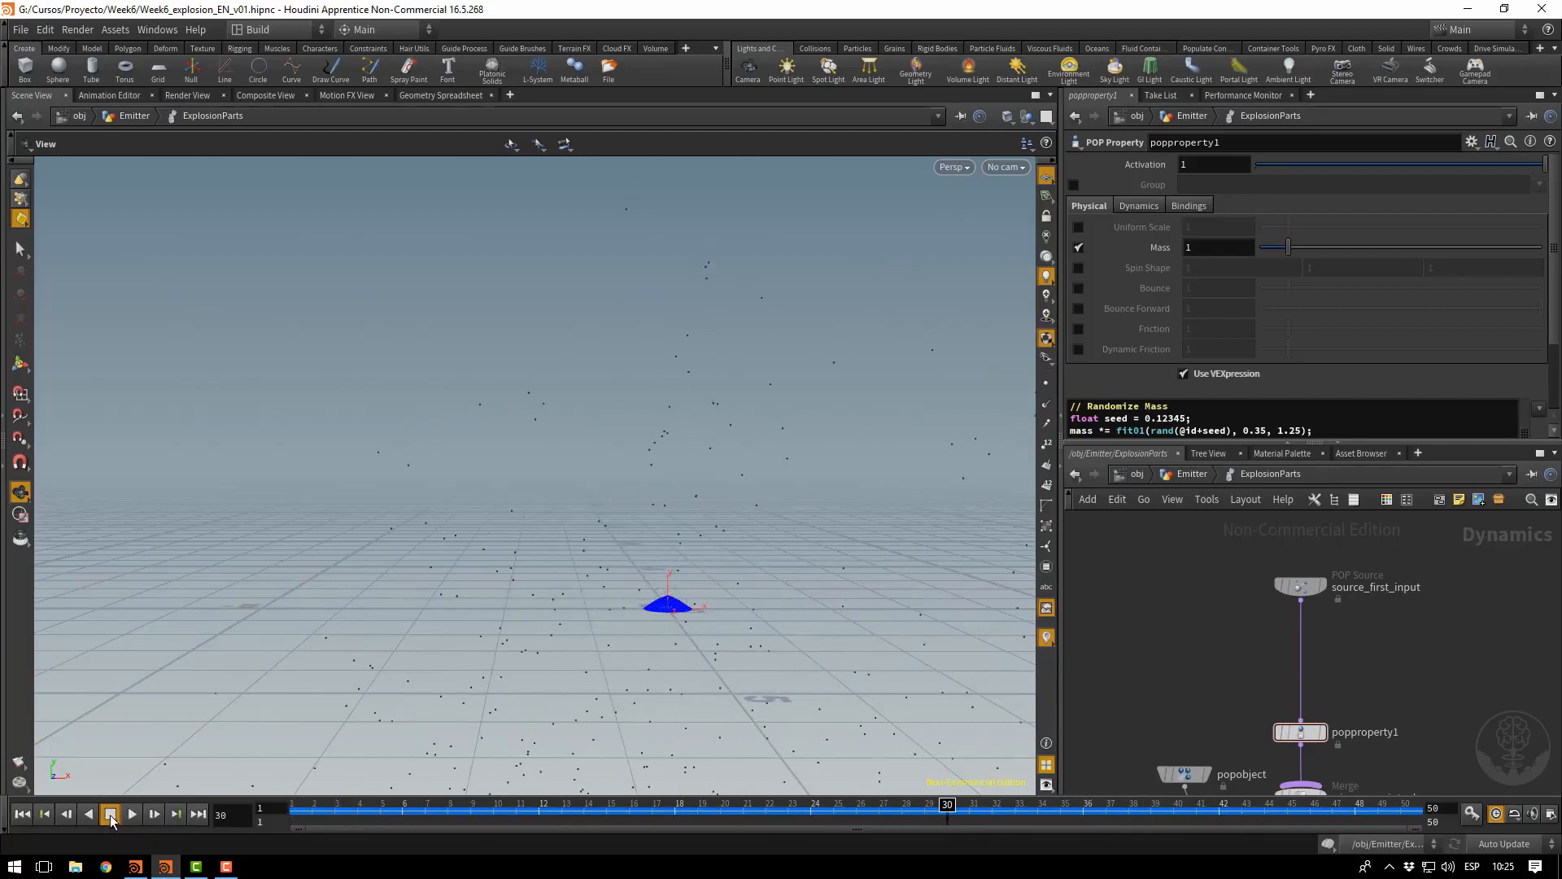
click(22, 814)
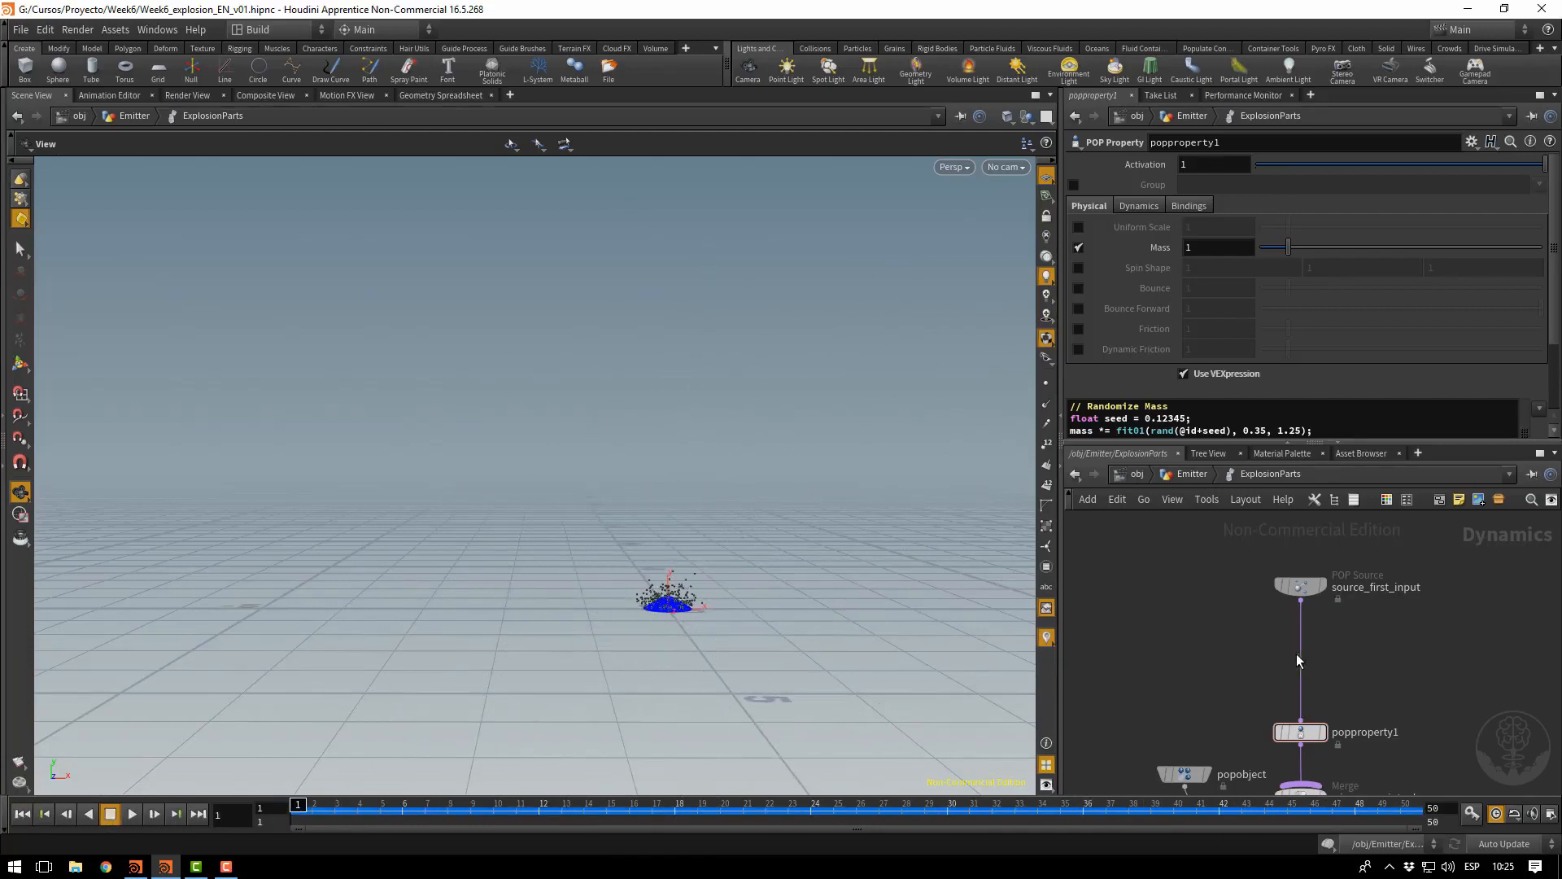
Insert a POP Wind node on the wire between source_first_input and popproperty1
key(Tab)
text(pop)
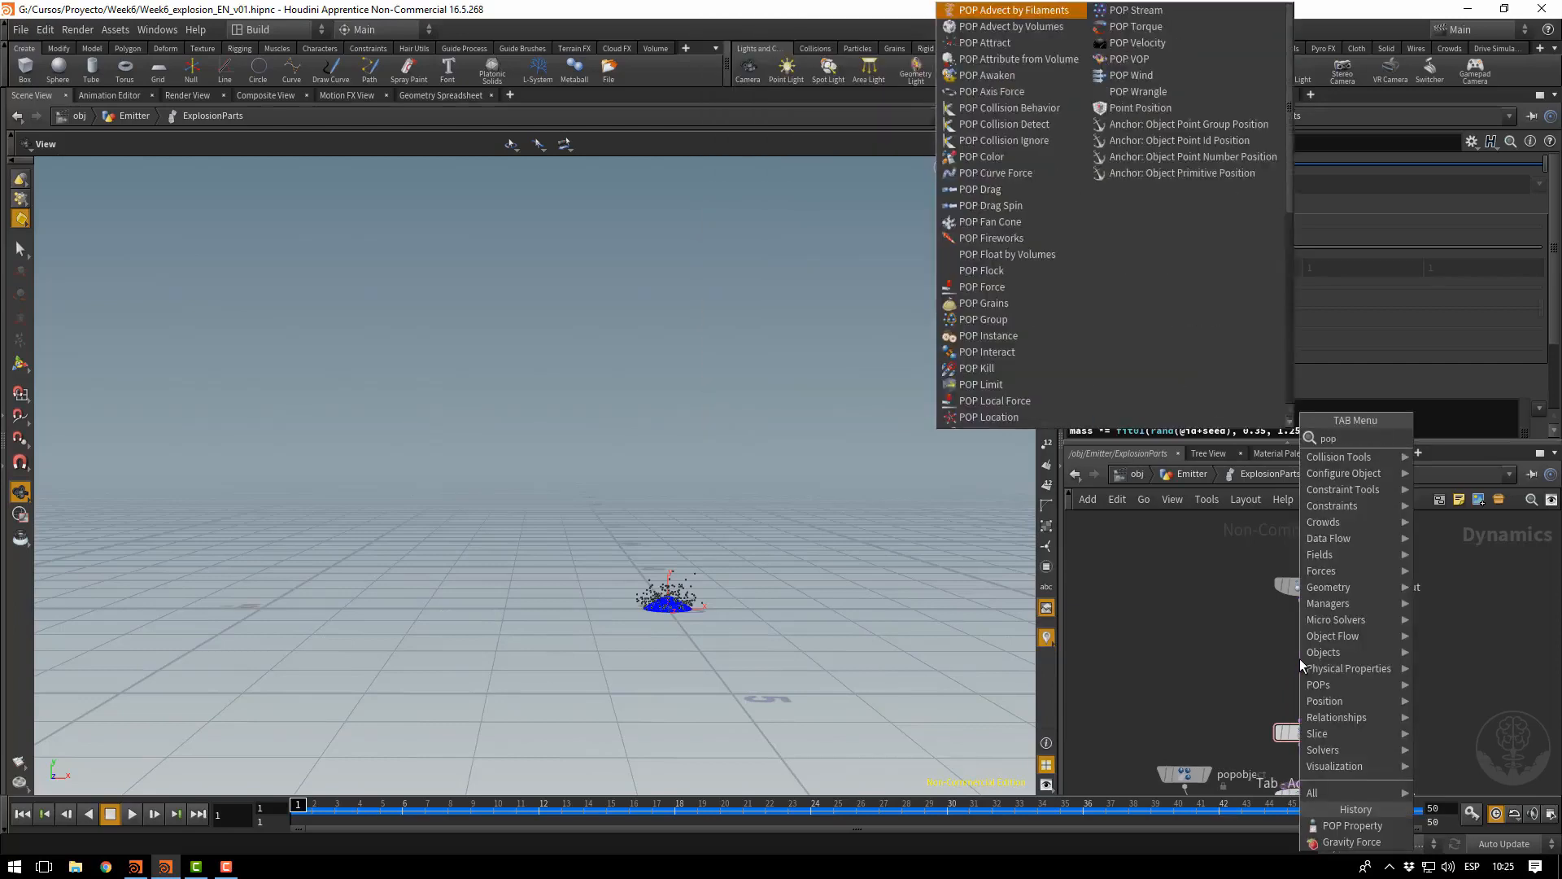
text( win)
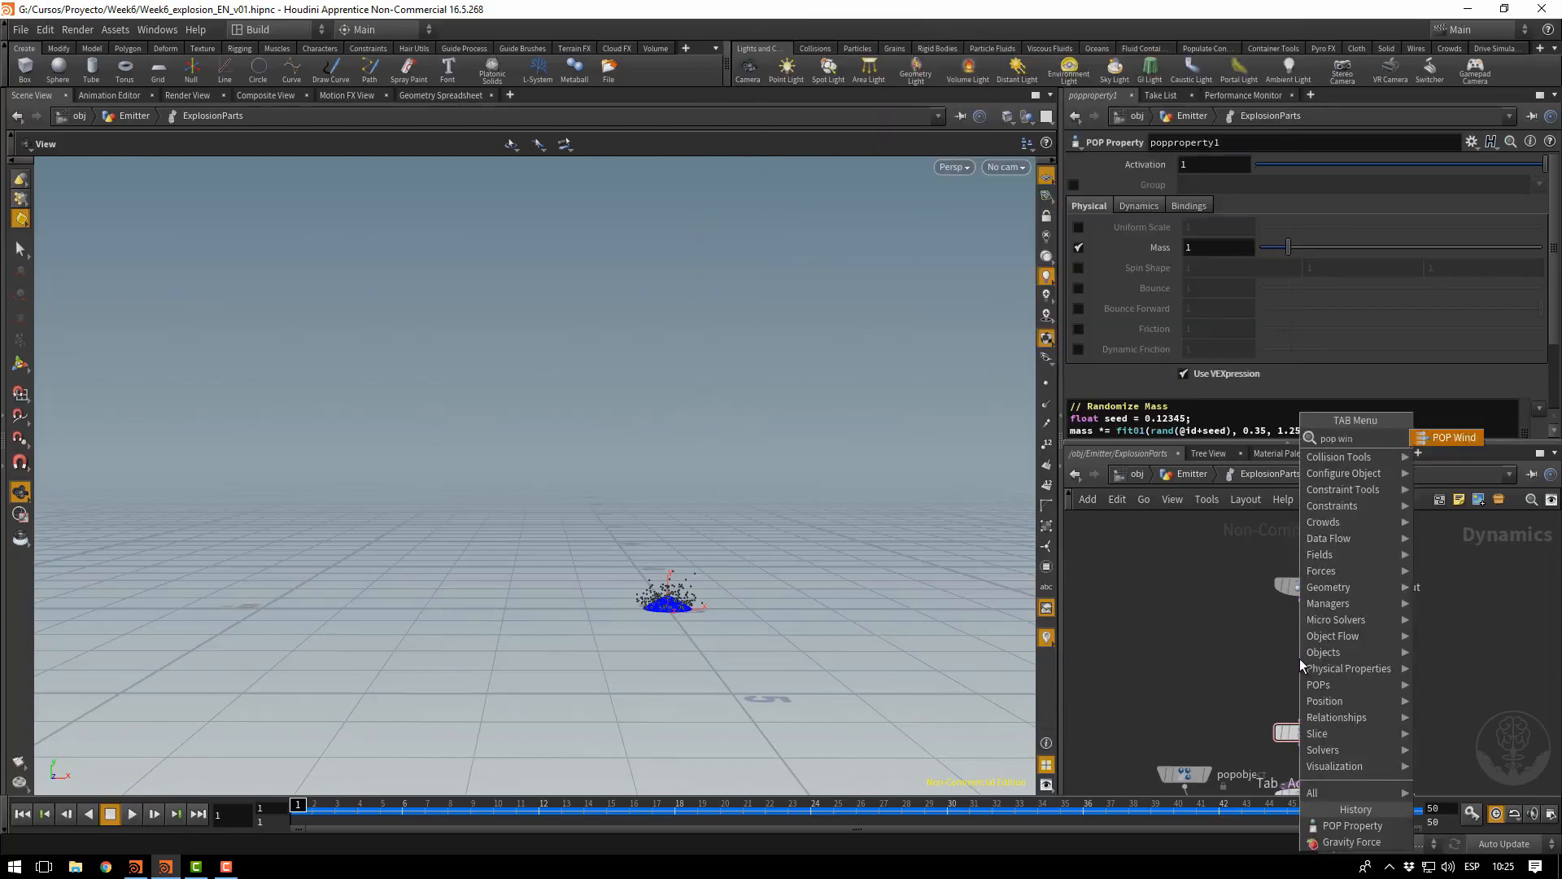
key(Return)
click(1302, 668)
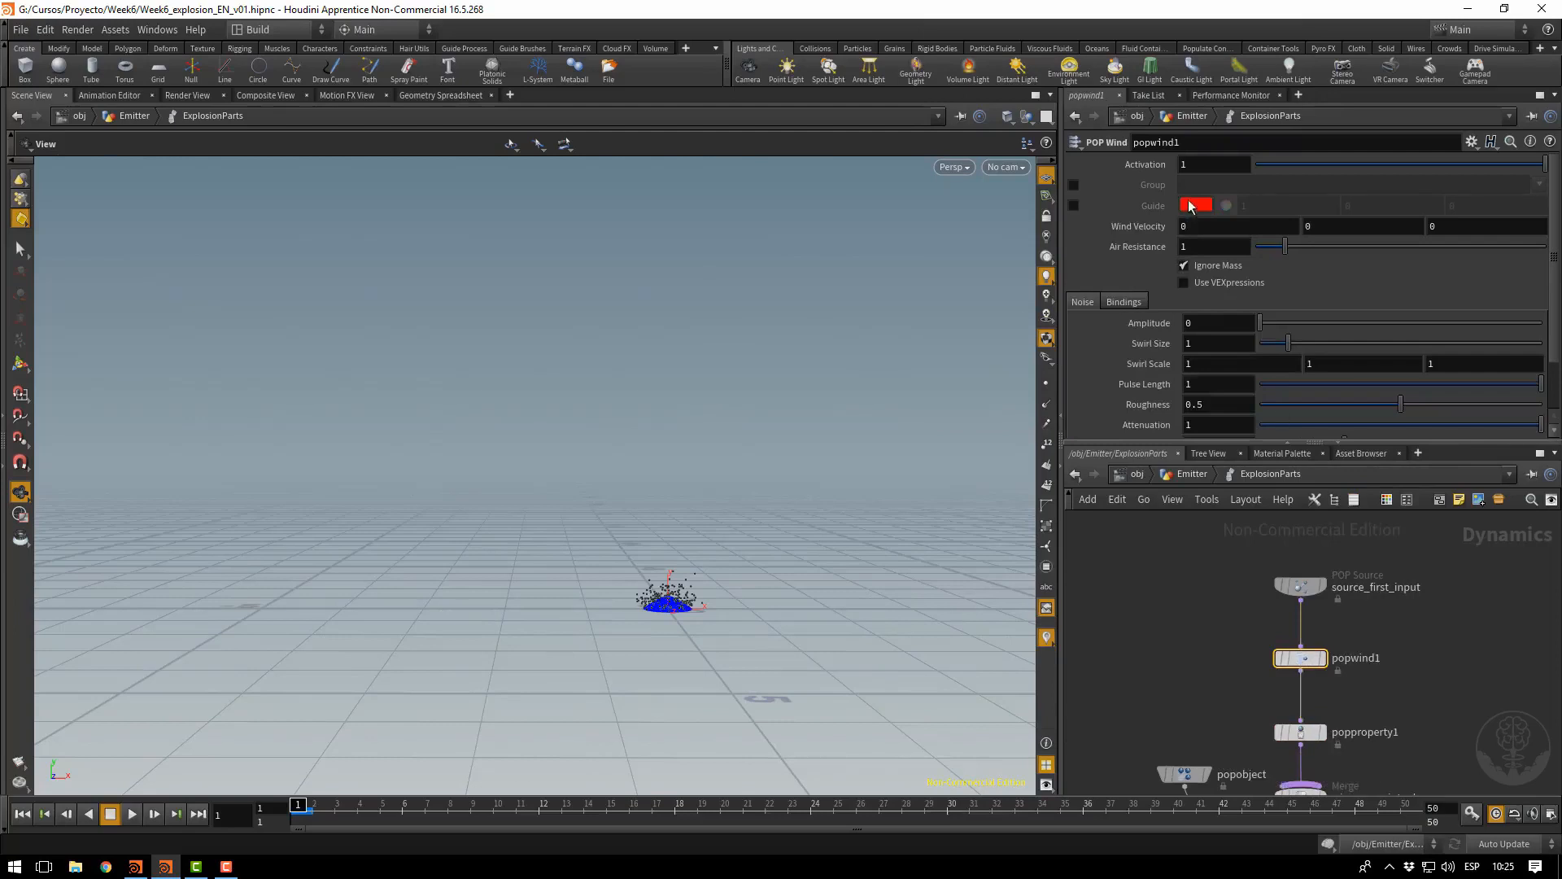
Configure the POP Wind noise with Amplitude 1, Swirl Size 4 and Pulse Length 0
click(1209, 323)
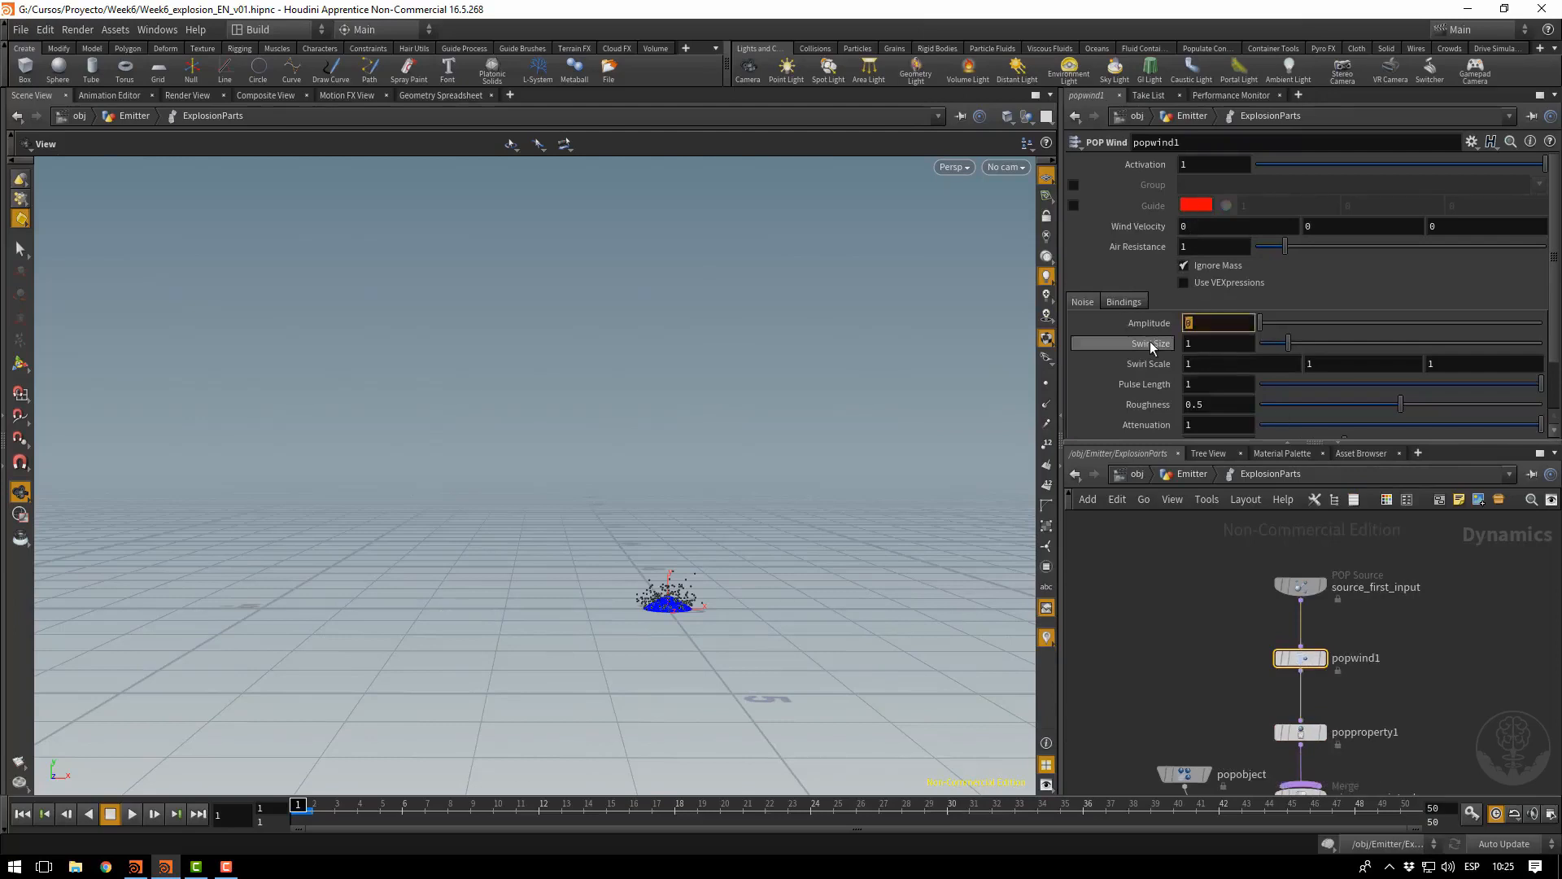
text(1)
key(Return)
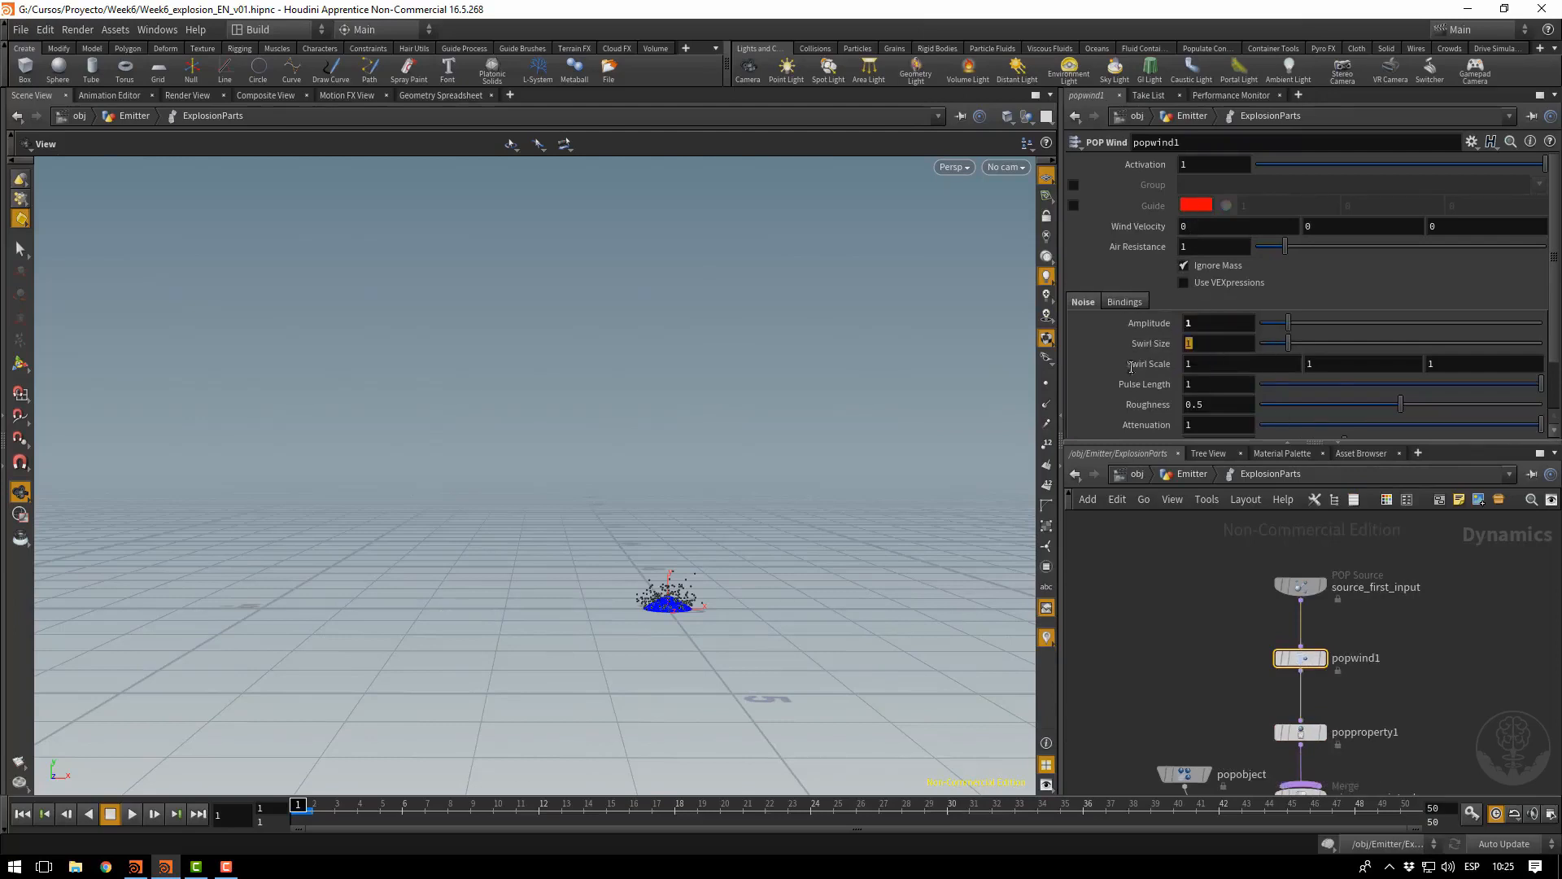
text(4)
key(Return)
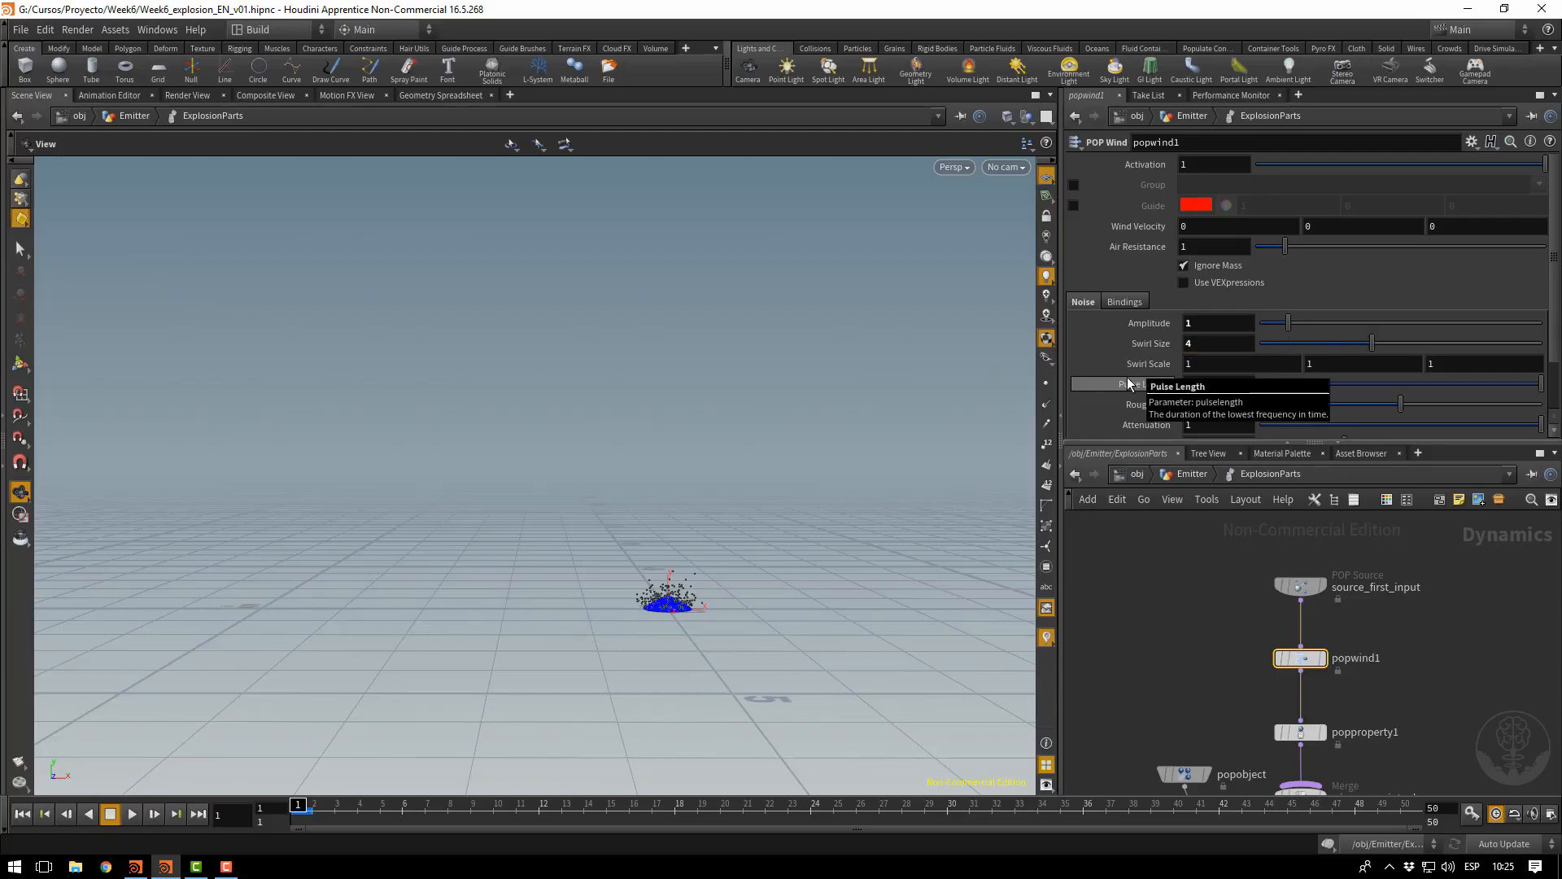
click(1211, 384)
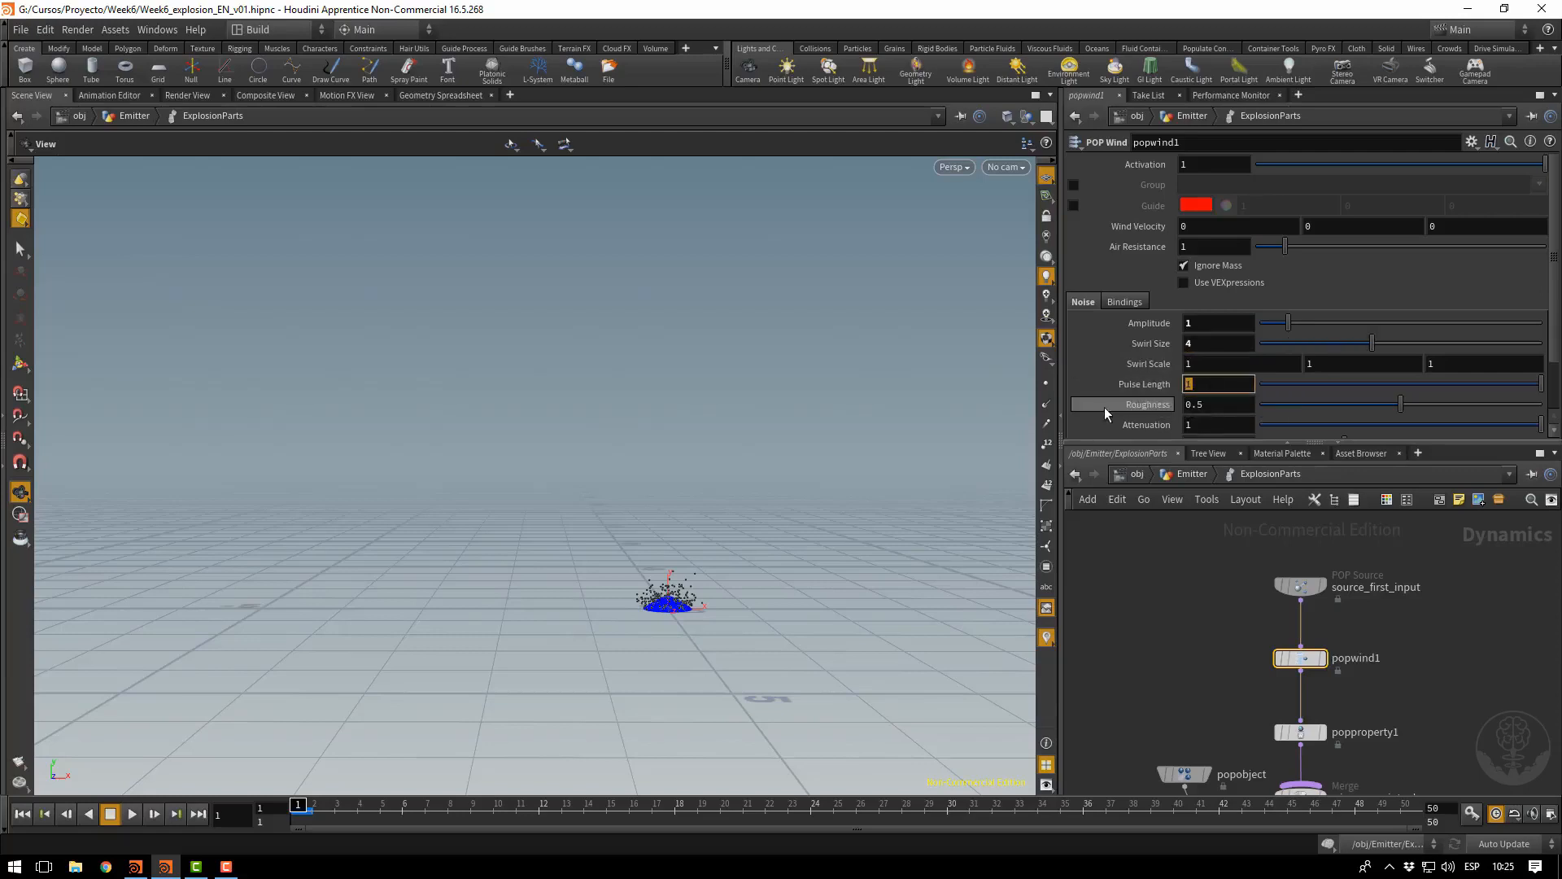
text(0)
key(Return)
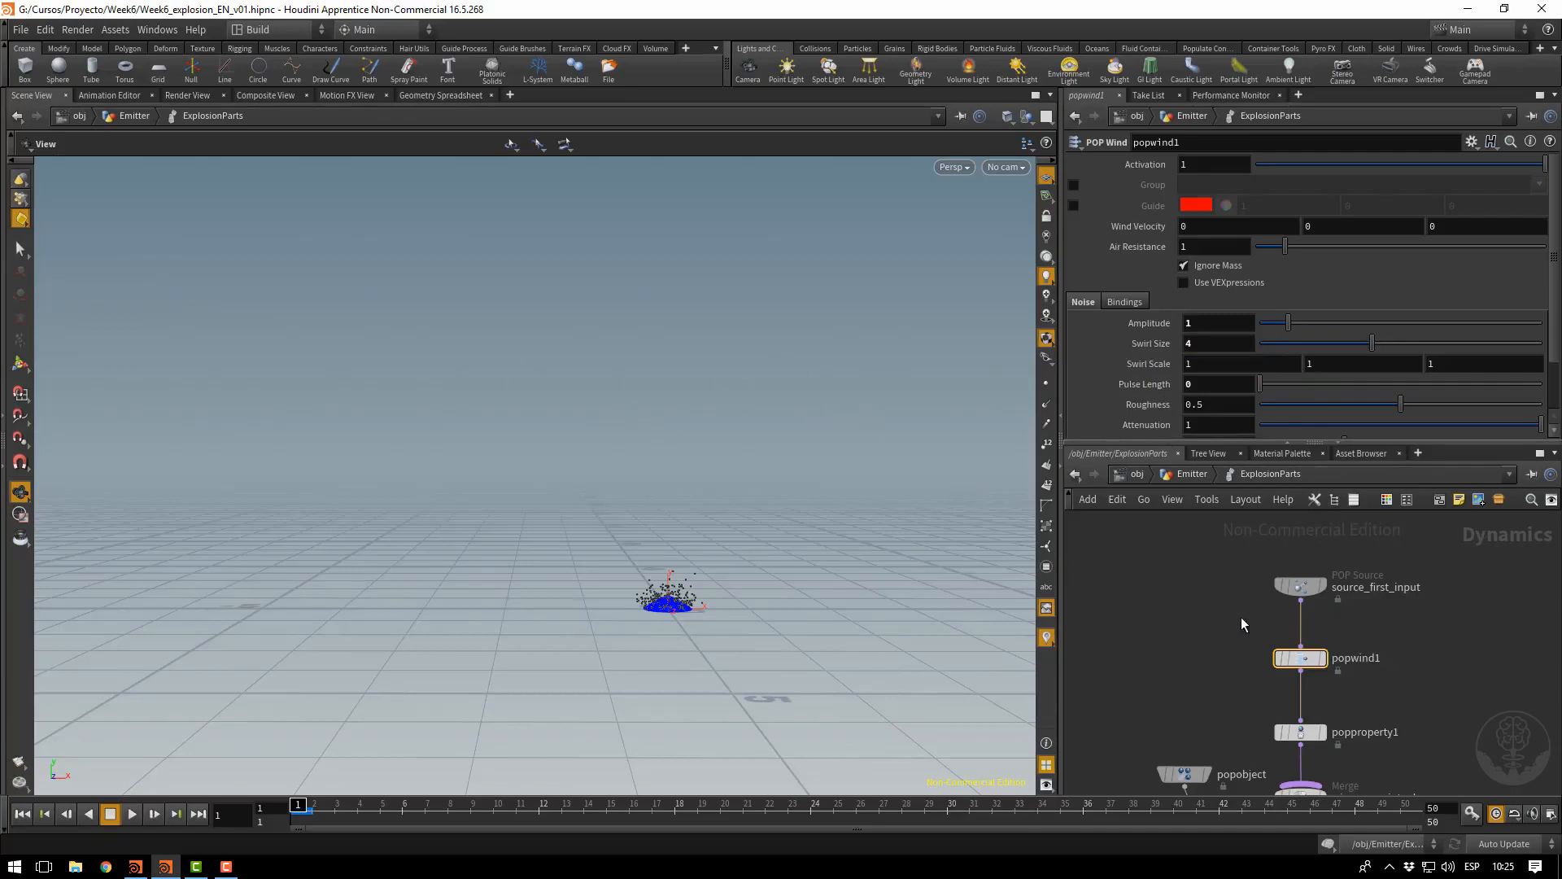
Rename the popwind1 node to AddTurbulence
double_click(1355, 660)
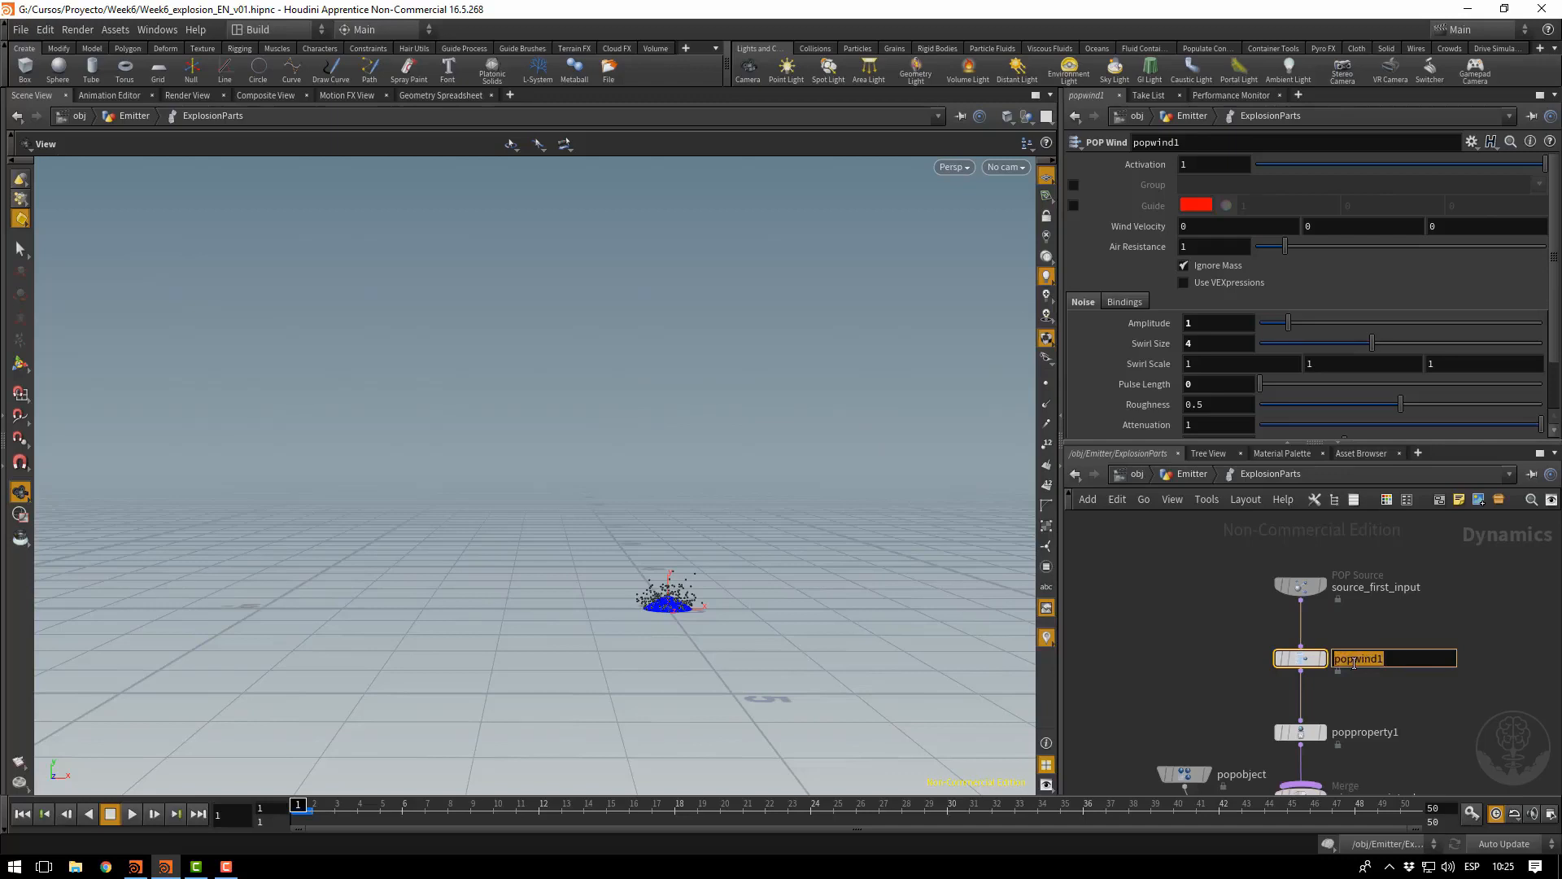
text(AddTurbulence)
key(Return)
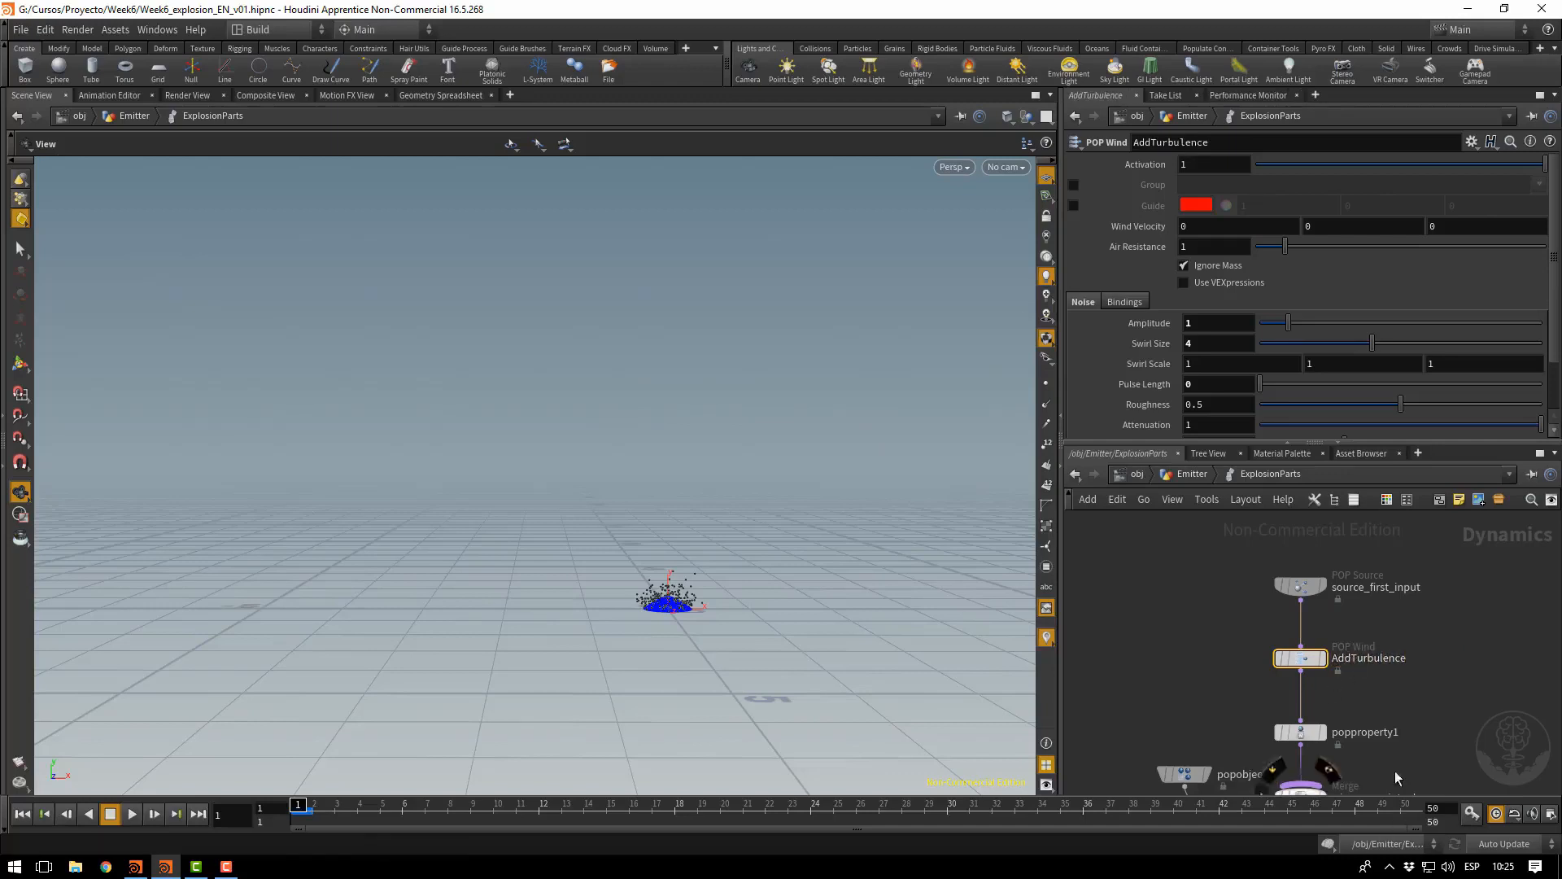
Rename the popproperty1 node to MassRandom
double_click(1372, 732)
text(NM)
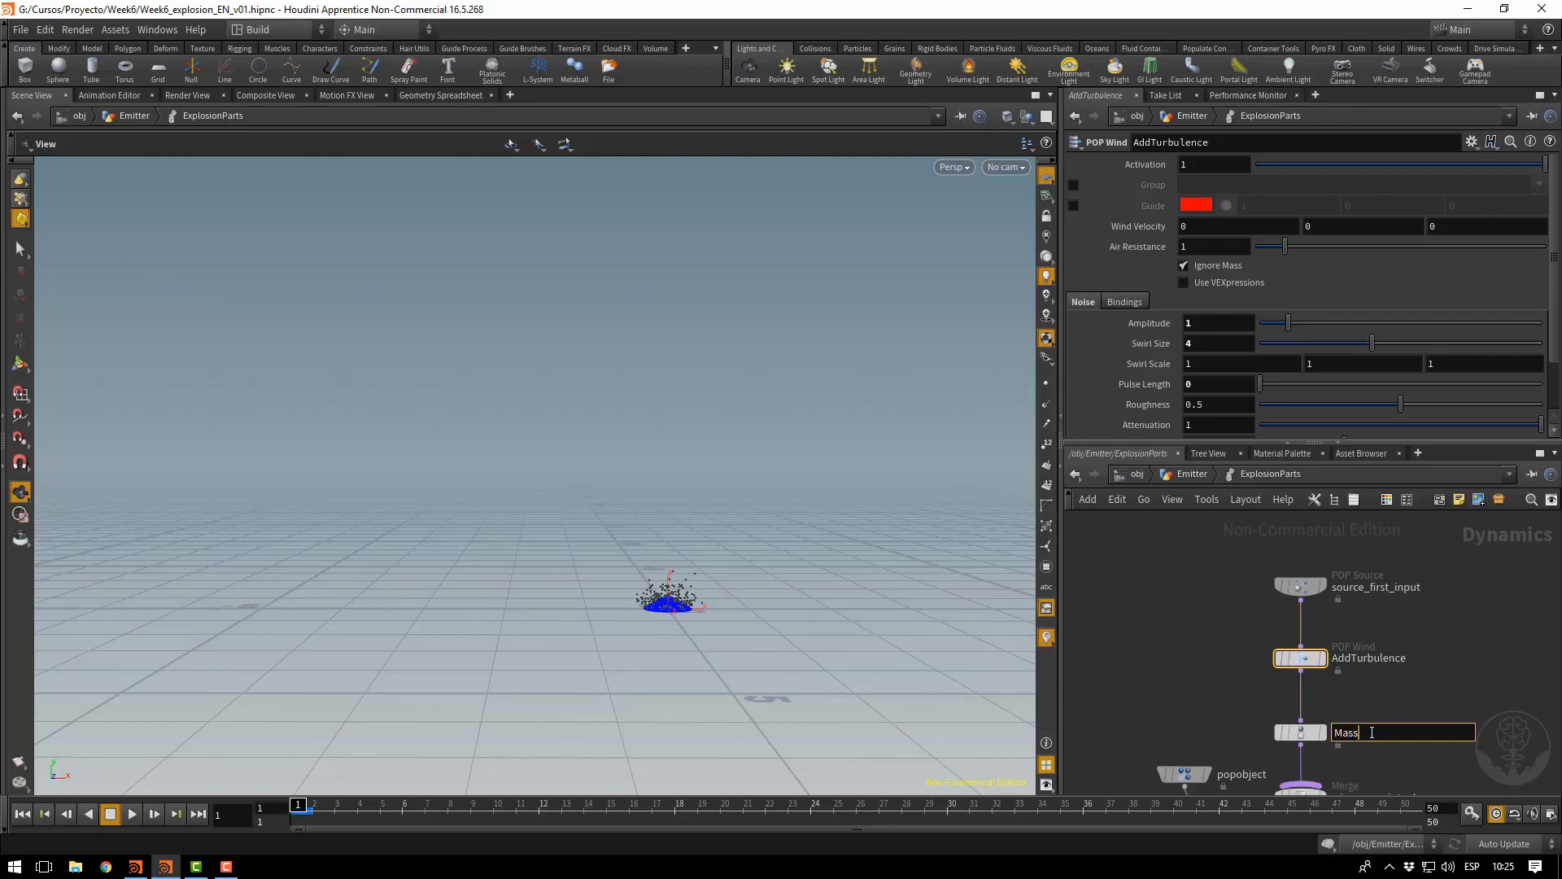
key(Return)
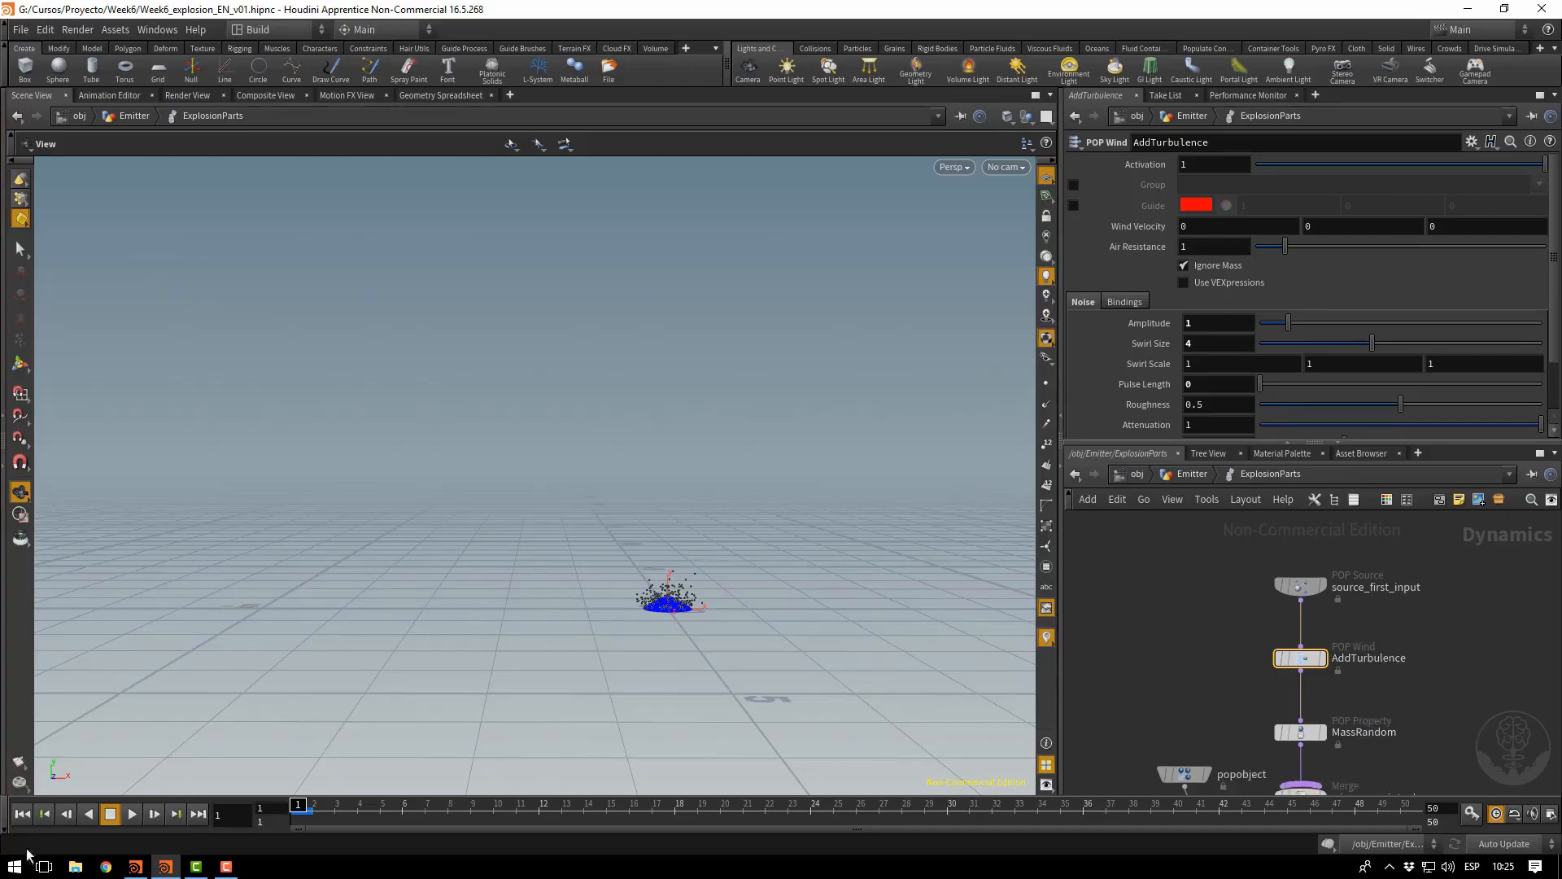
With the simulation playing, turn off Ignore Mass on AddTurbulence and set its noise Amplitude to 0.1
click(131, 814)
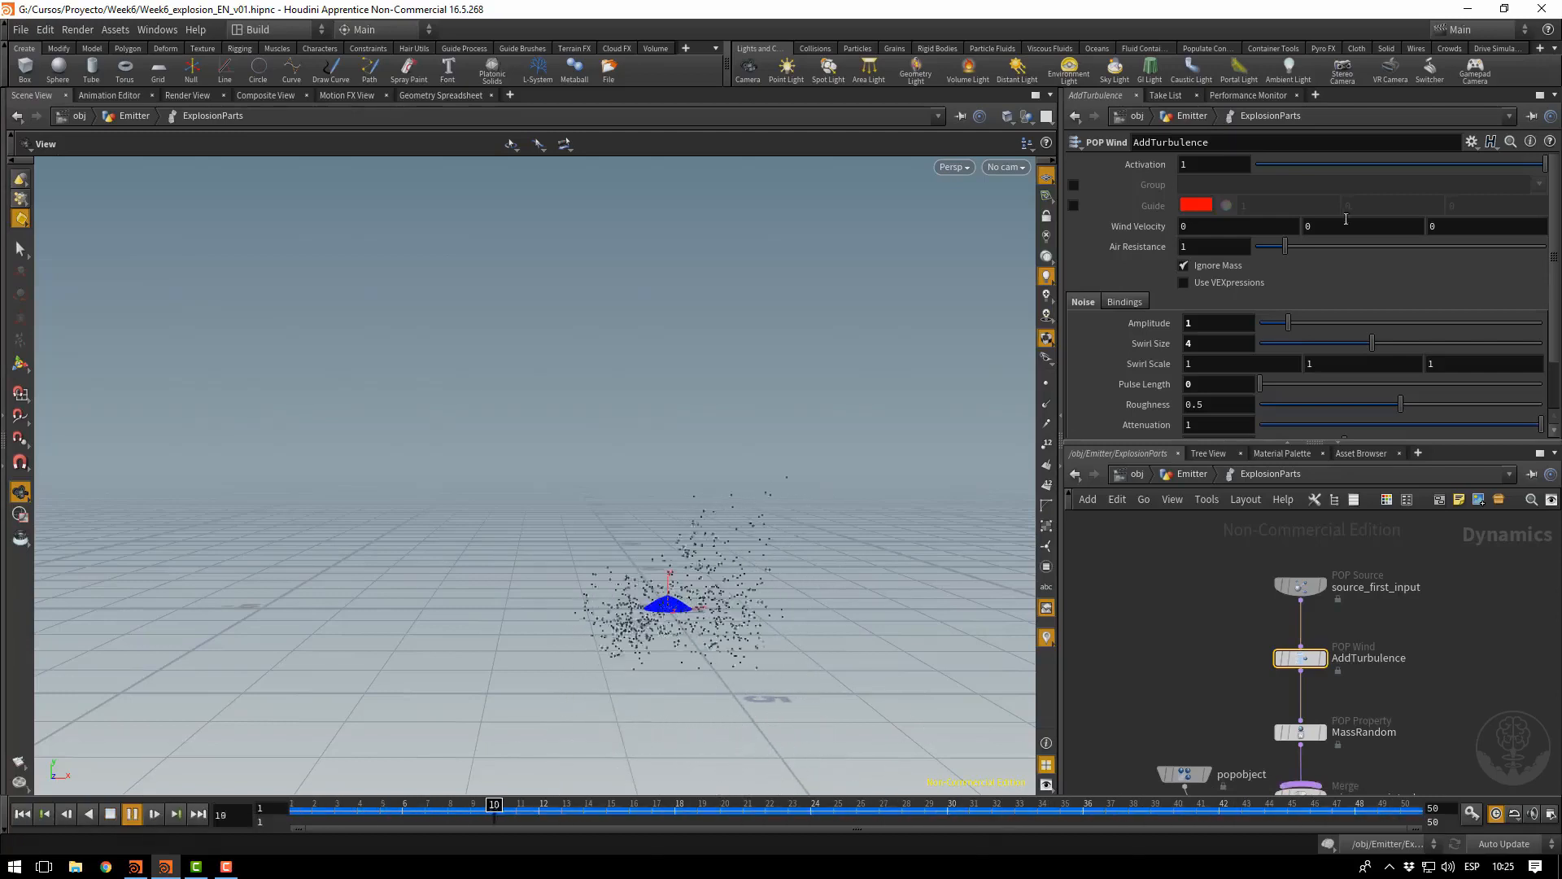
click(1213, 269)
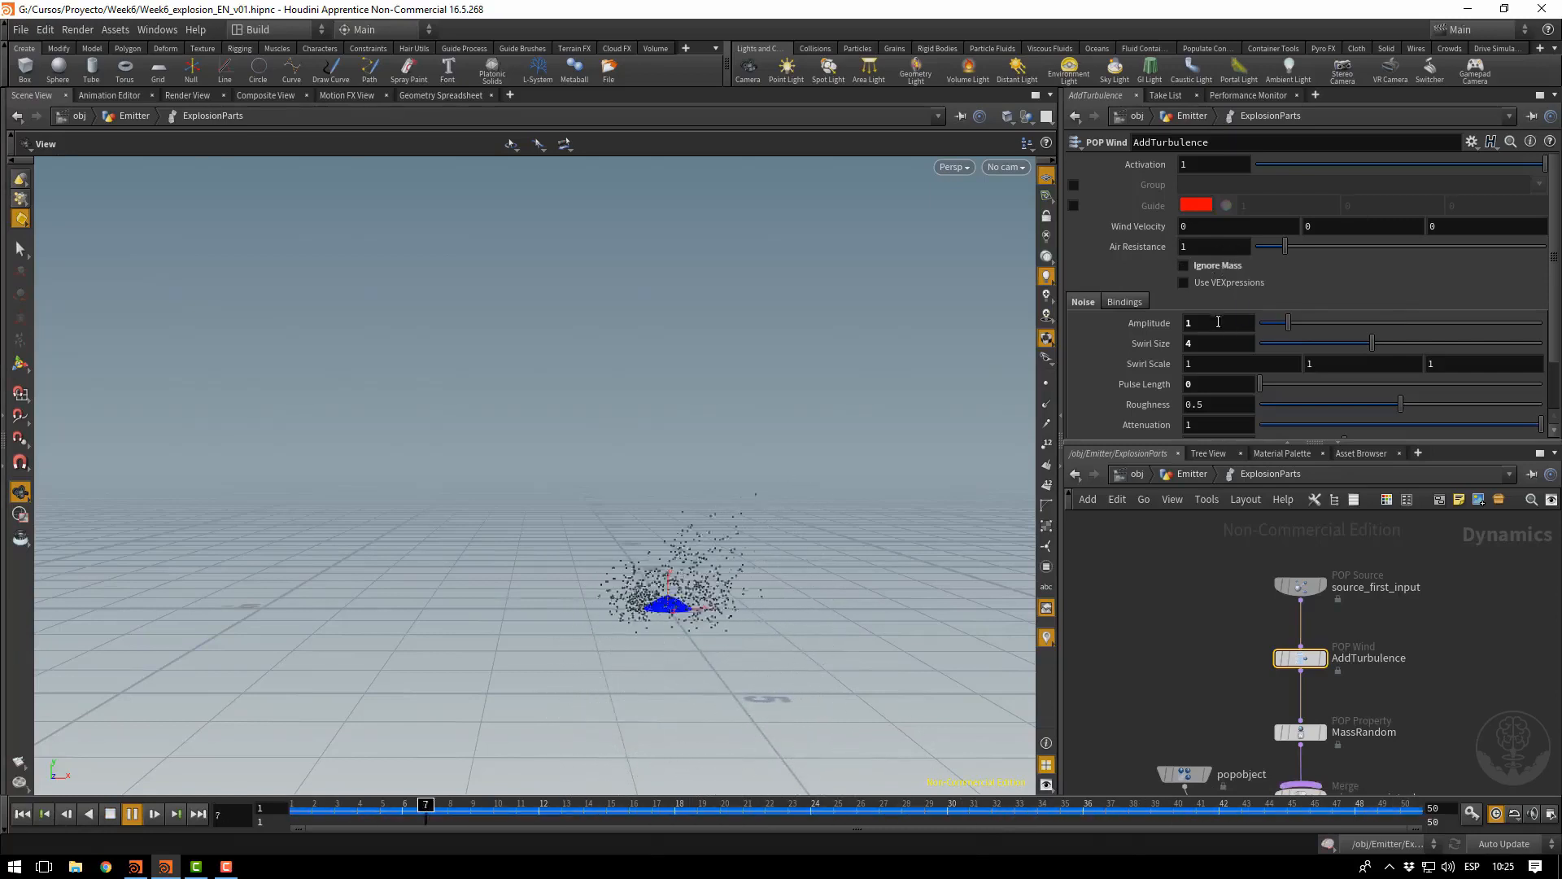
drag(1217, 323, 1160, 327)
text(0.1)
key(Return)
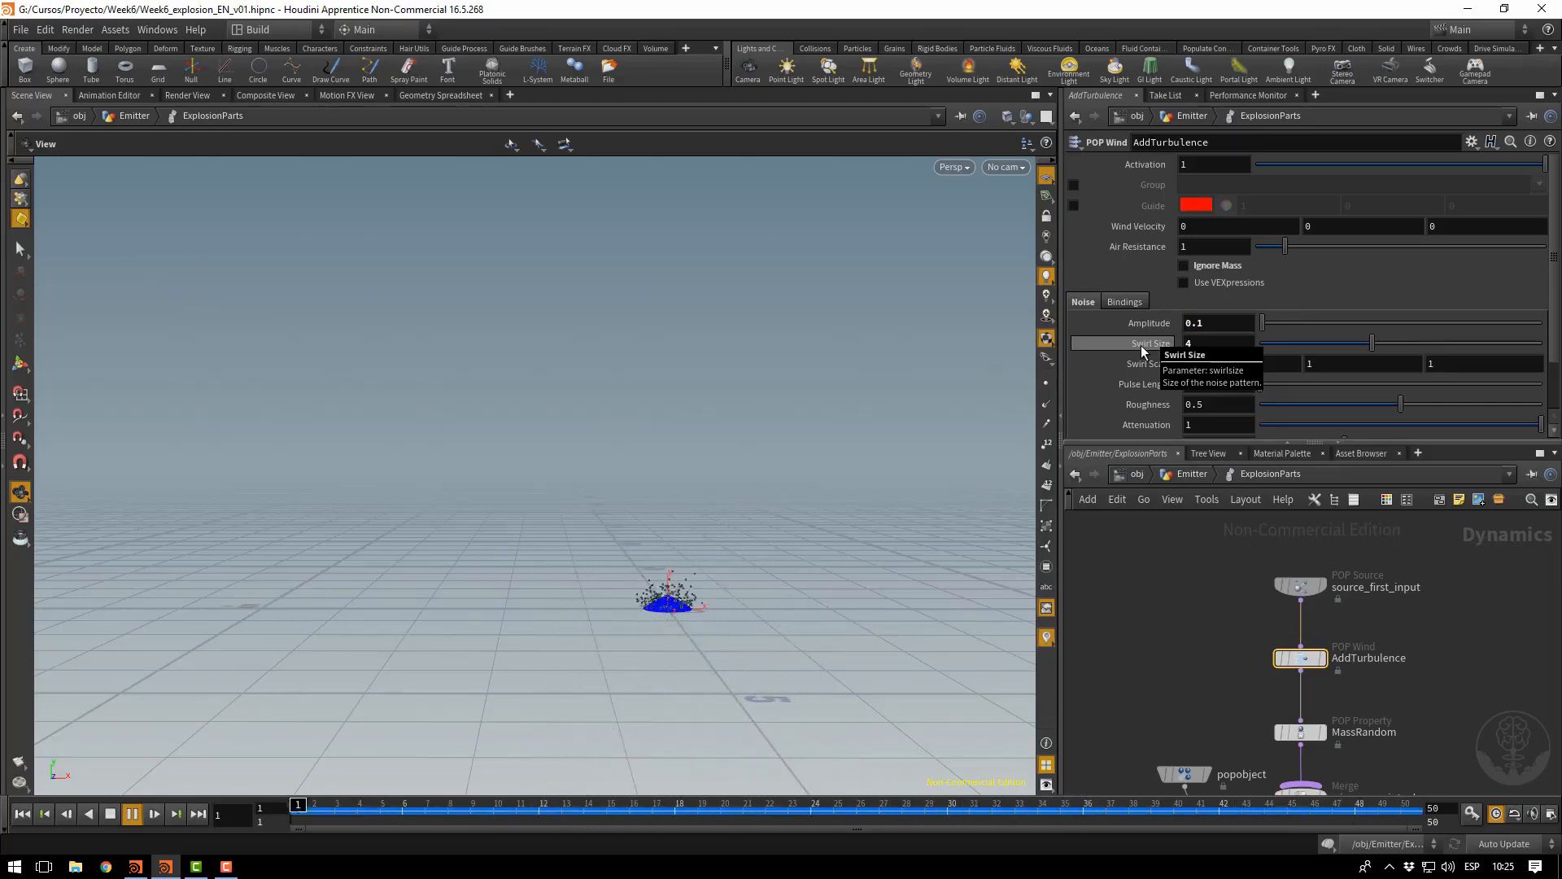
Bypass the AddTurbulence node to compare the particle motion without wind, and re-enable it
click(1279, 657)
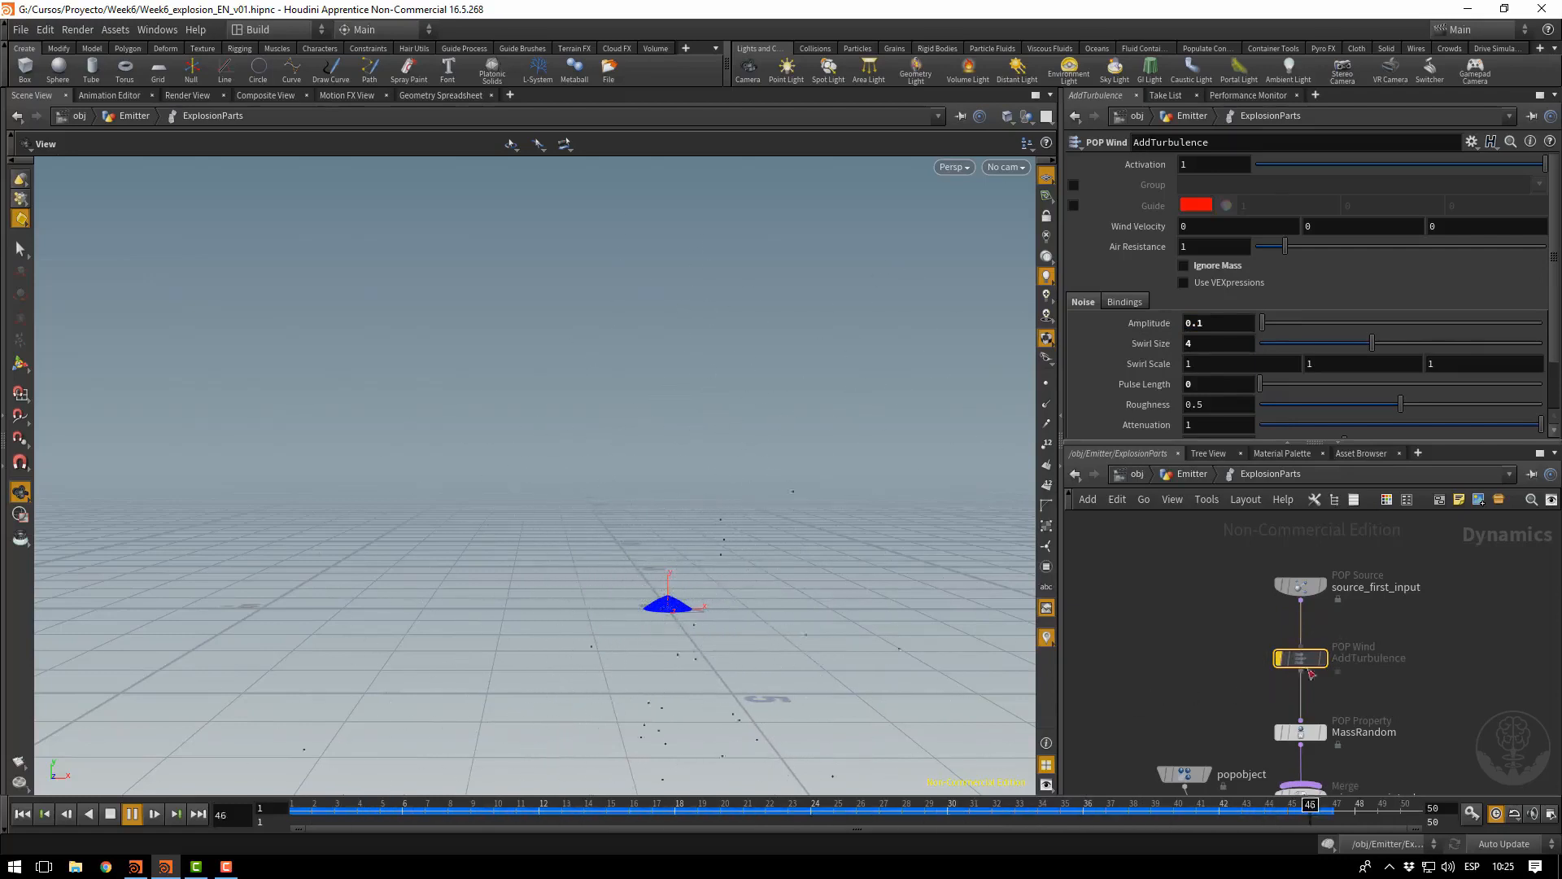
mouse_move(1302, 661)
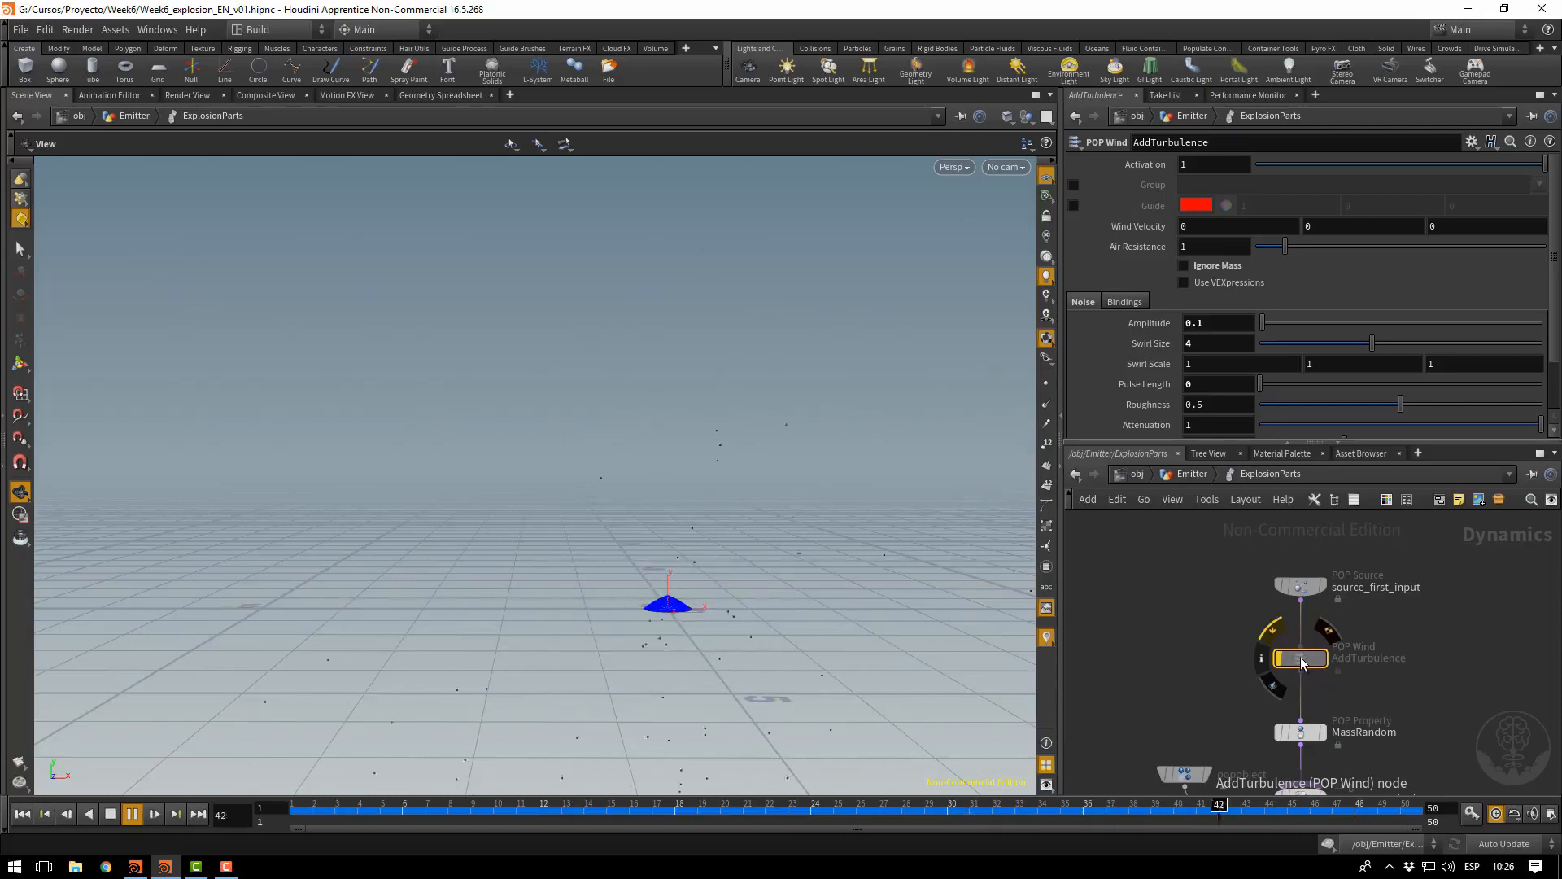
click(1279, 657)
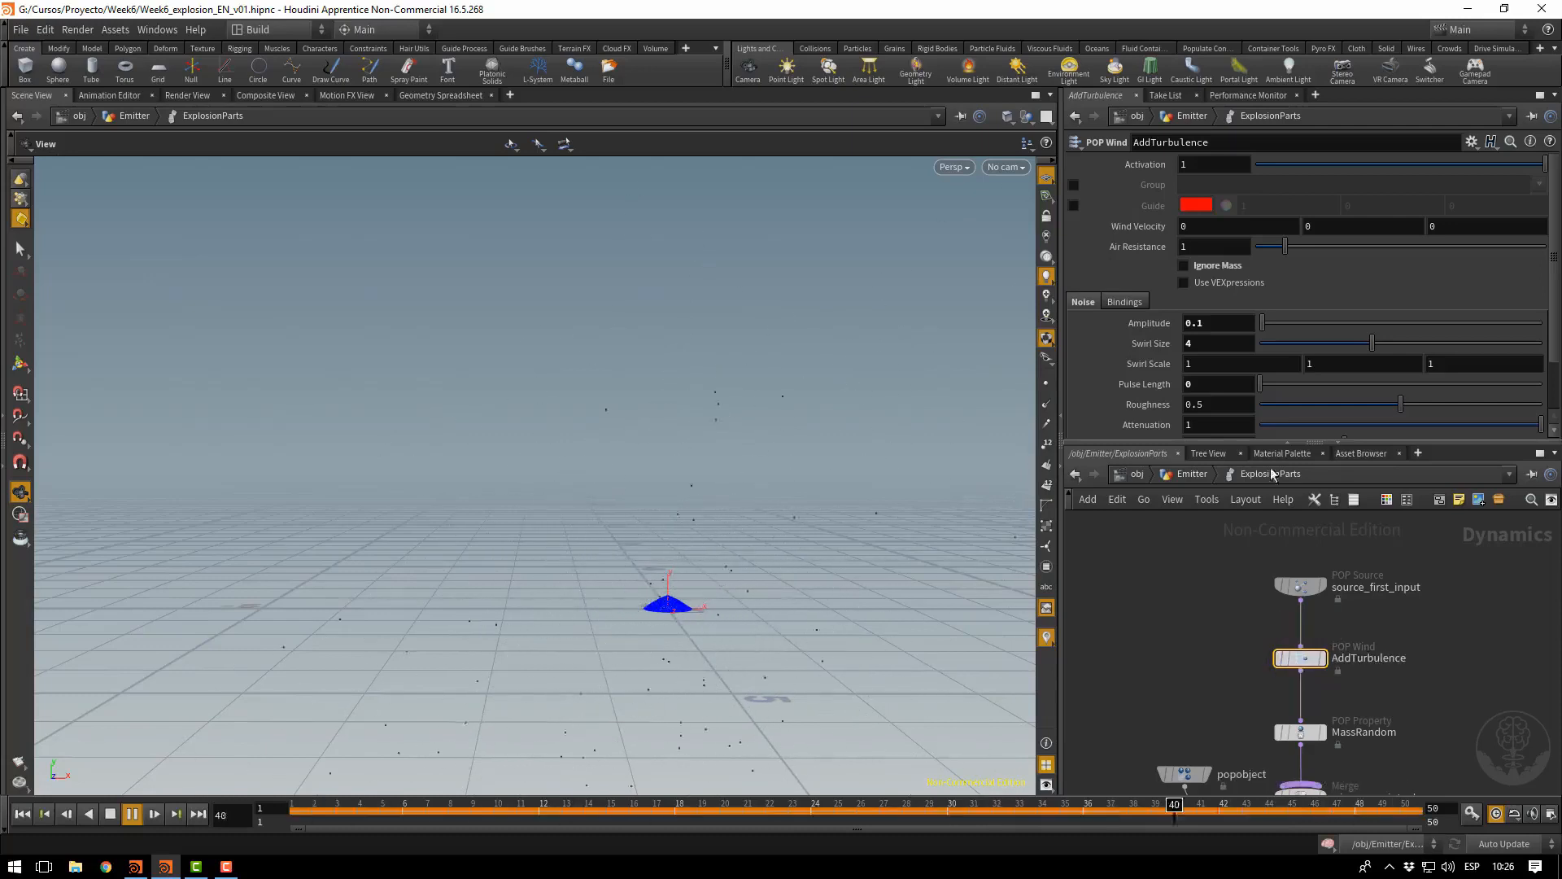
Set AddTurbulence's Swirl Size to 10 and its Air Resistance to 0.1
click(1219, 343)
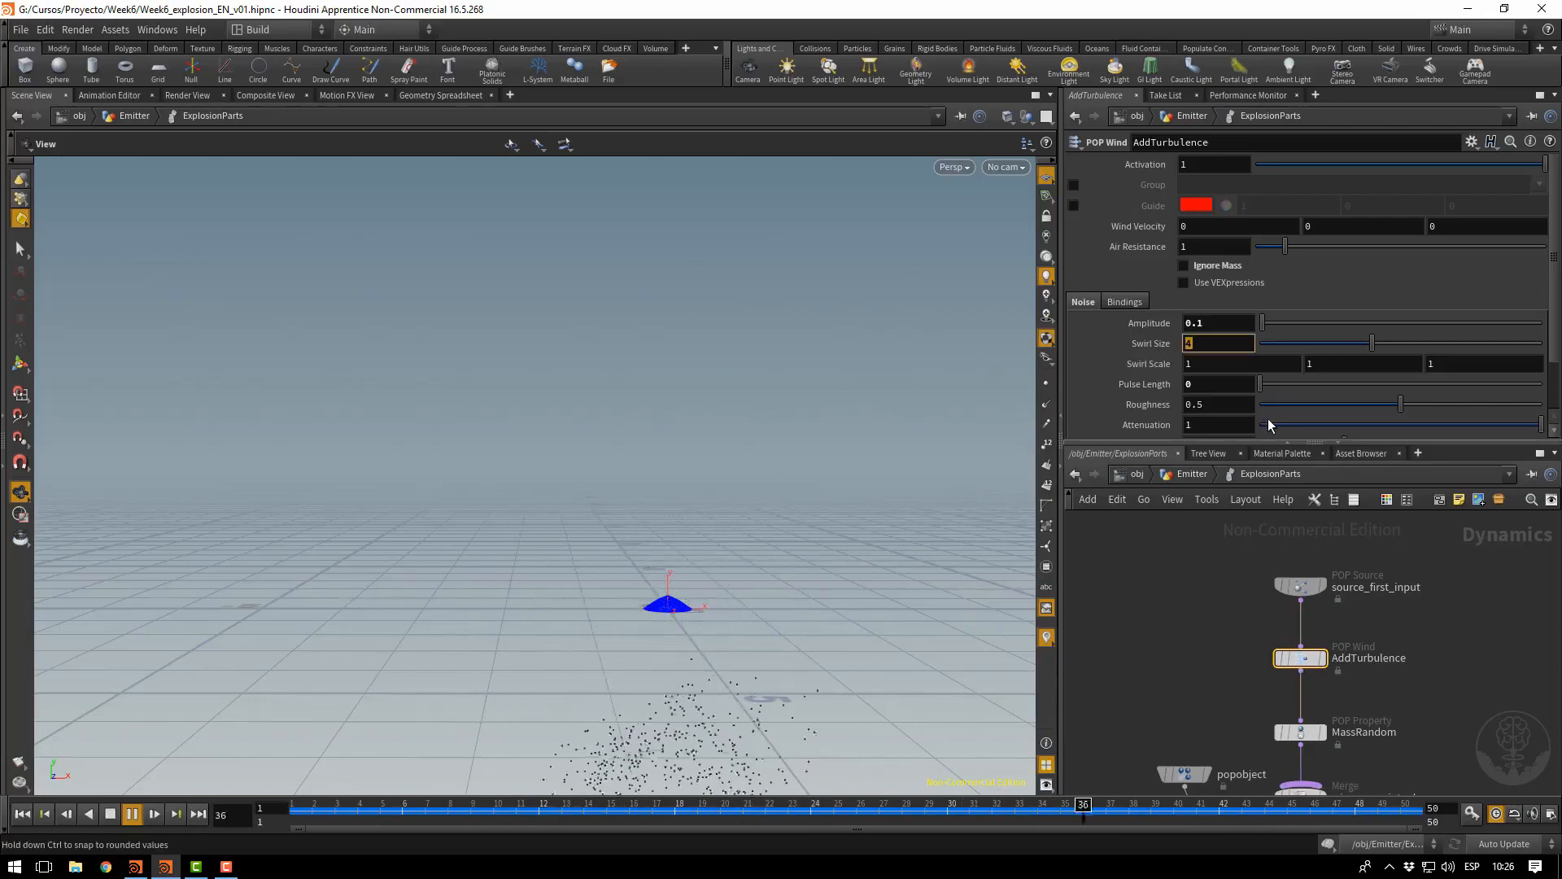
text(10)
key(Return)
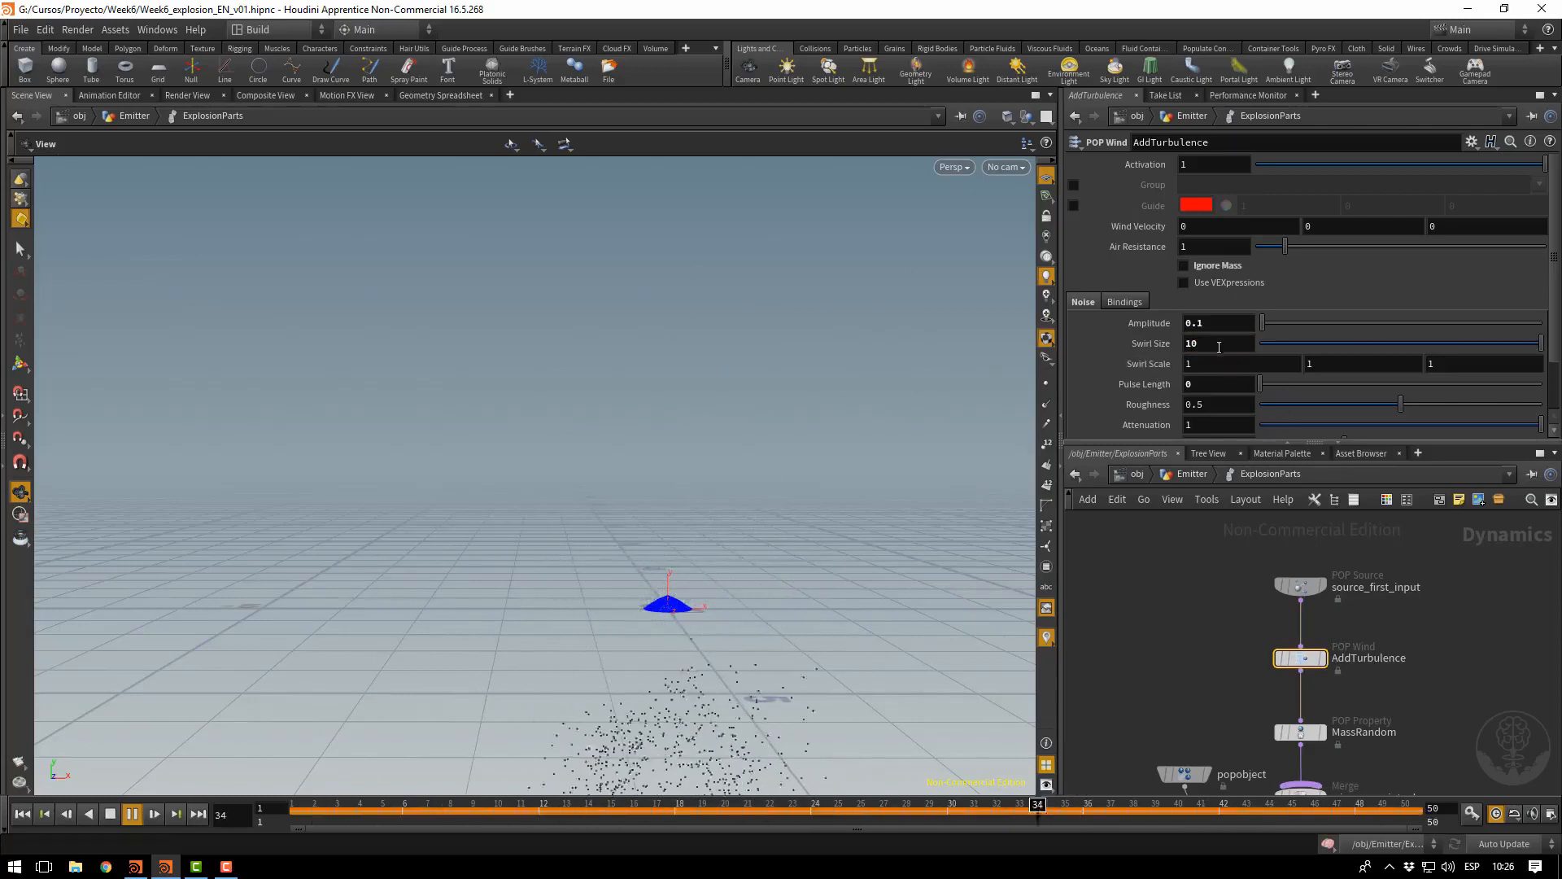
click(1182, 250)
text(1)
key(Return)
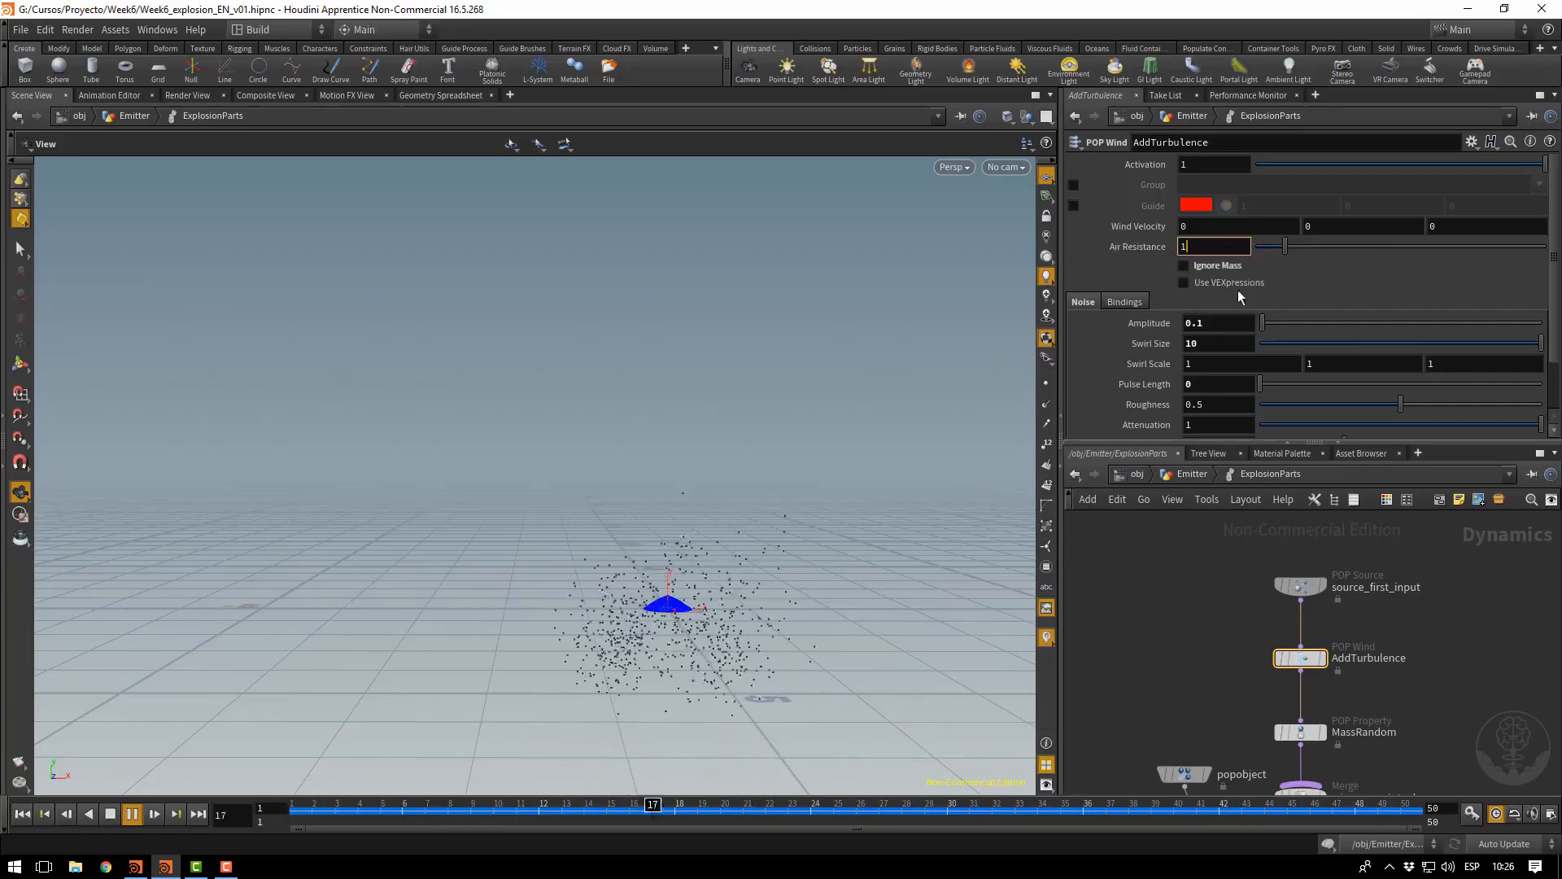
text(0.1)
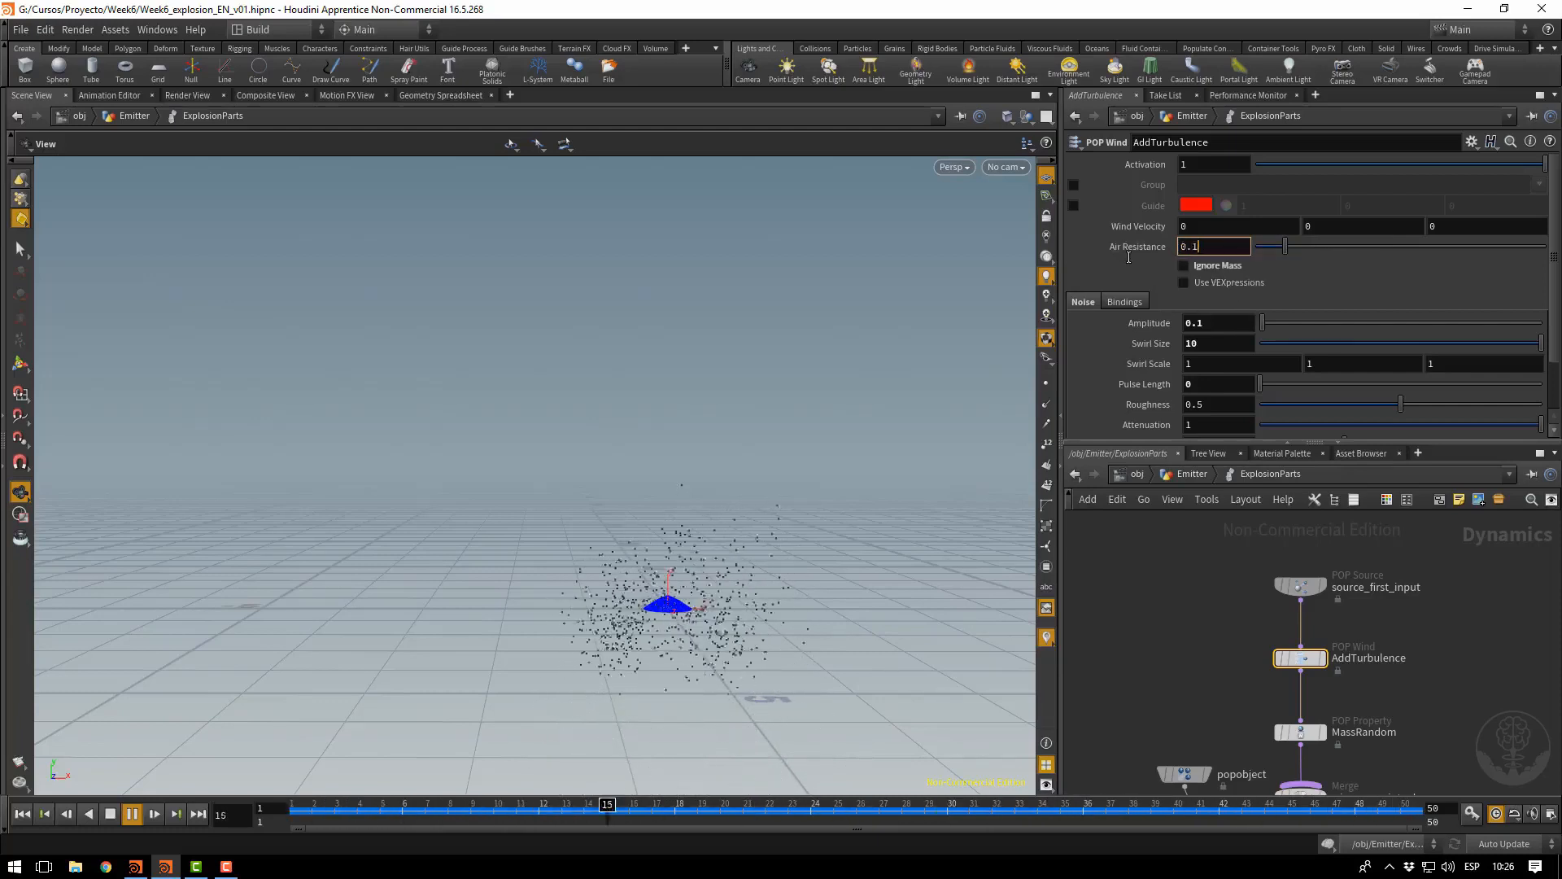
key(Return)
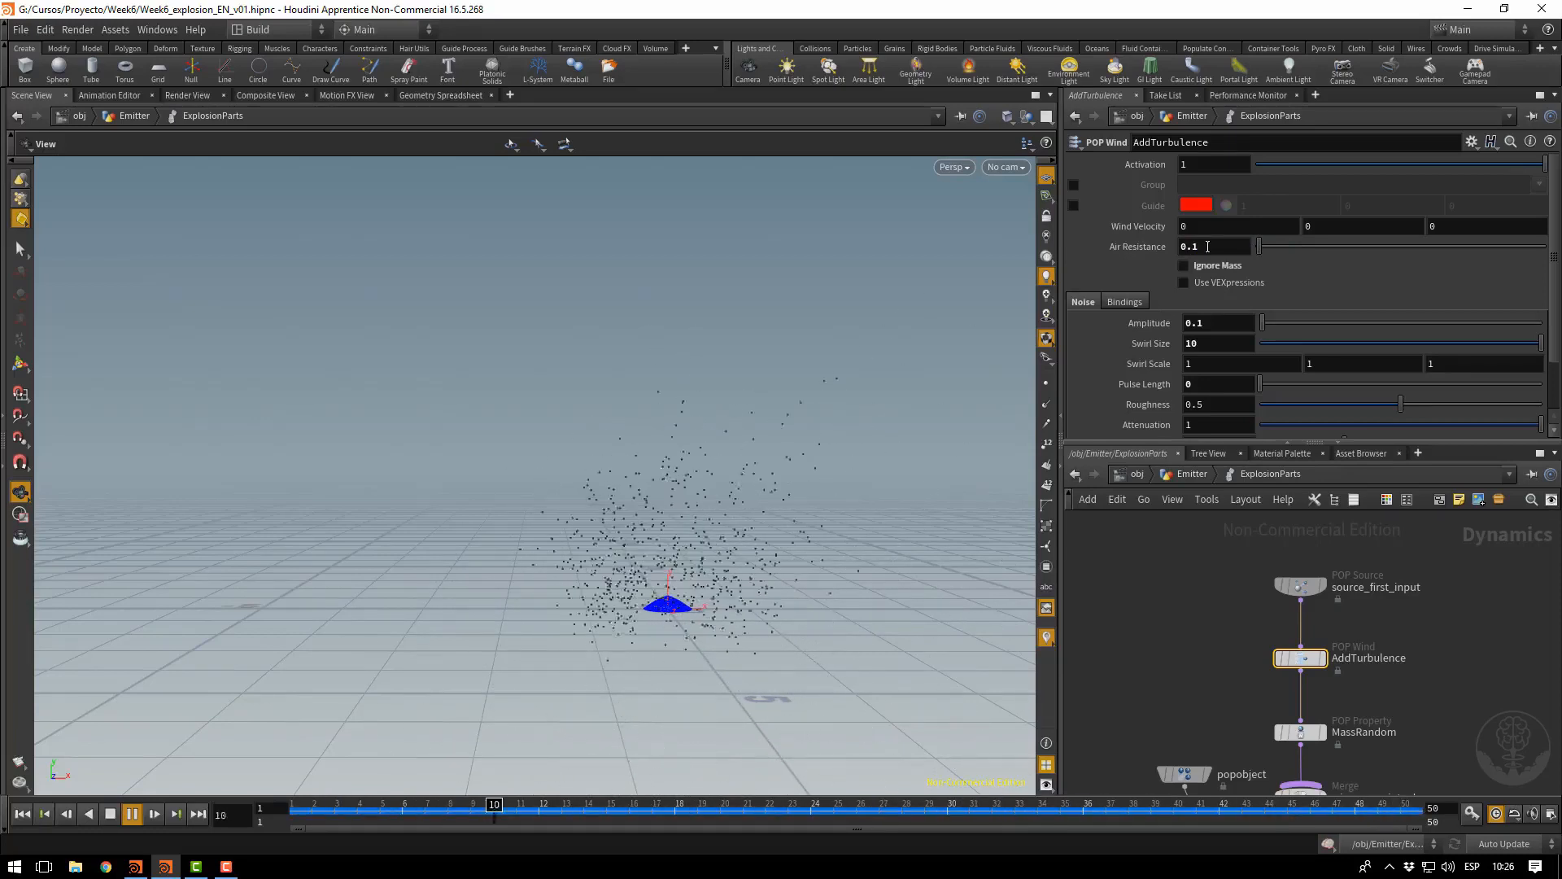
Try an Air Resistance of 0 on AddTurbulence, and set it back to 0.1
drag(1204, 249, 1071, 274)
text(0)
key(Return)
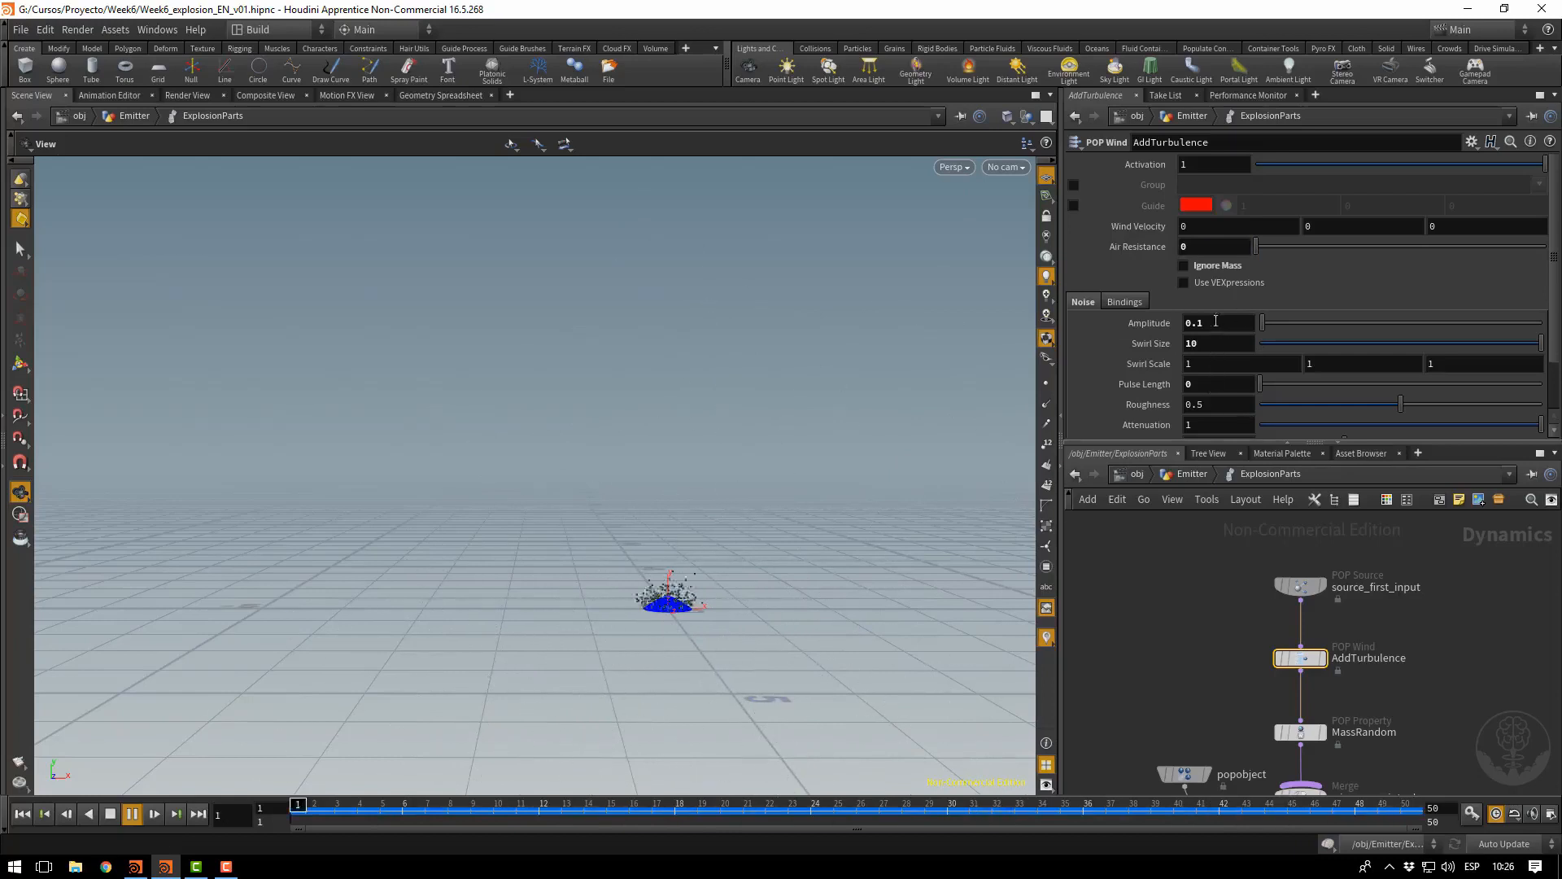
drag(1198, 248, 1135, 276)
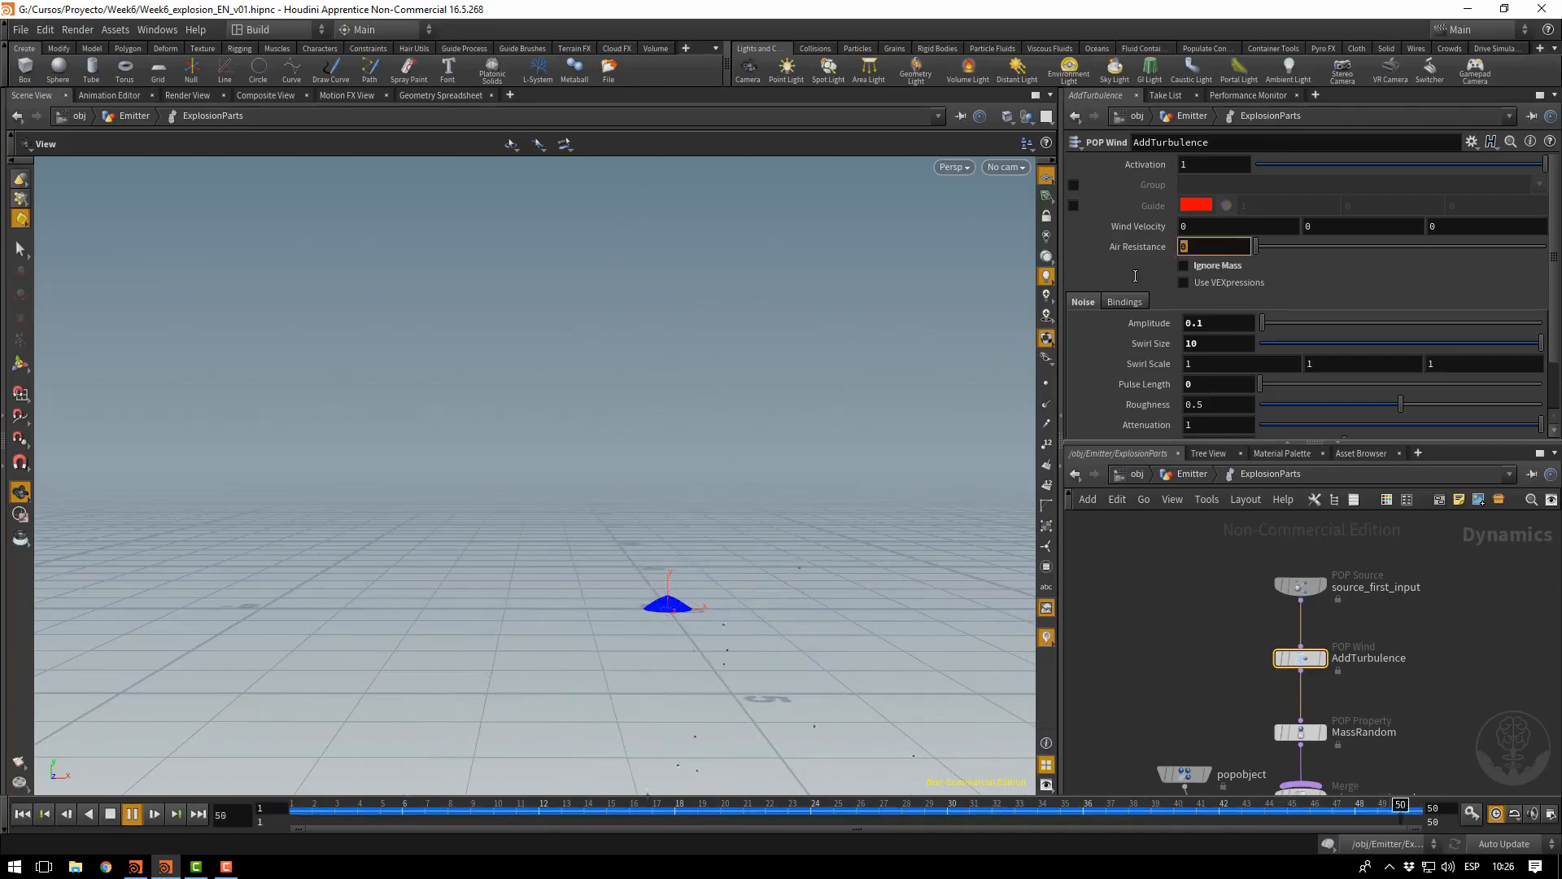
text(0.1)
key(Return)
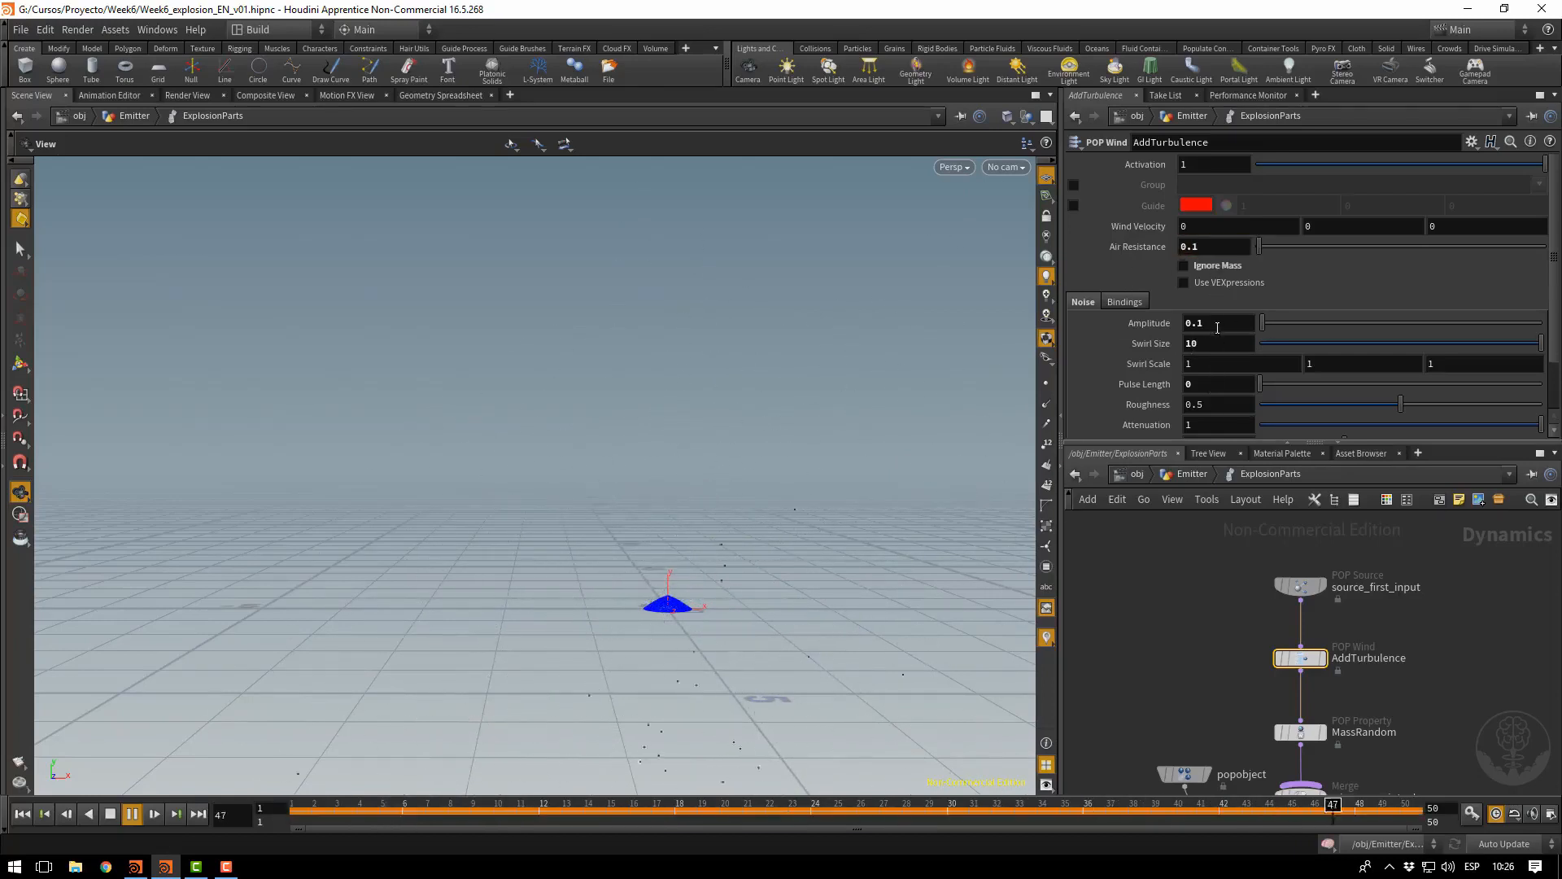
Set AddTurbulence's noise Amplitude to 1, and save the scene with playback stopped
drag(1216, 324, 1139, 341)
text(1)
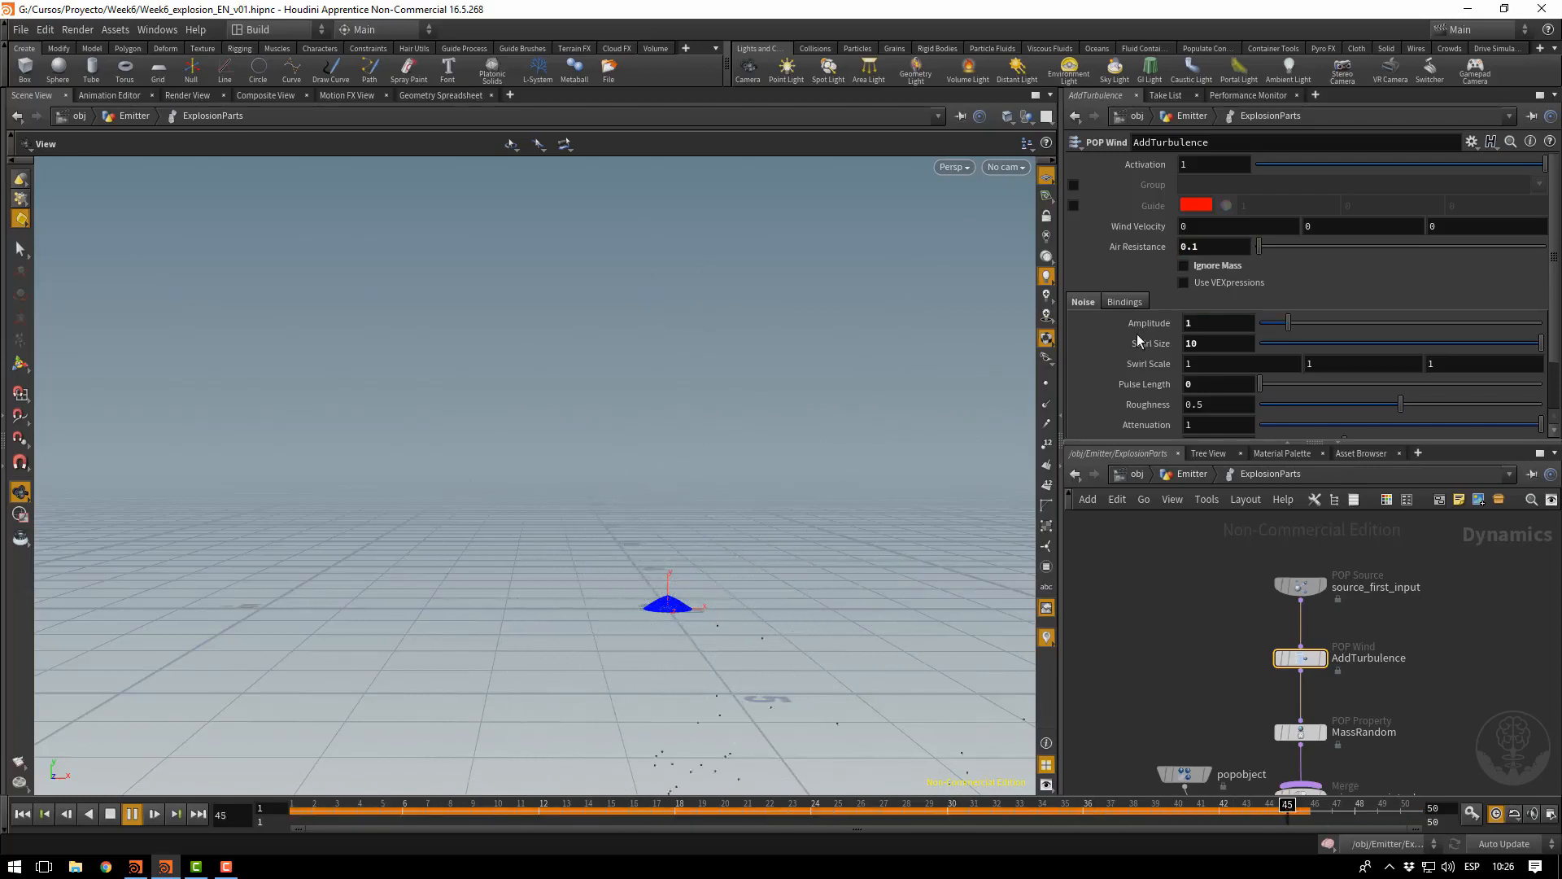
key(Return)
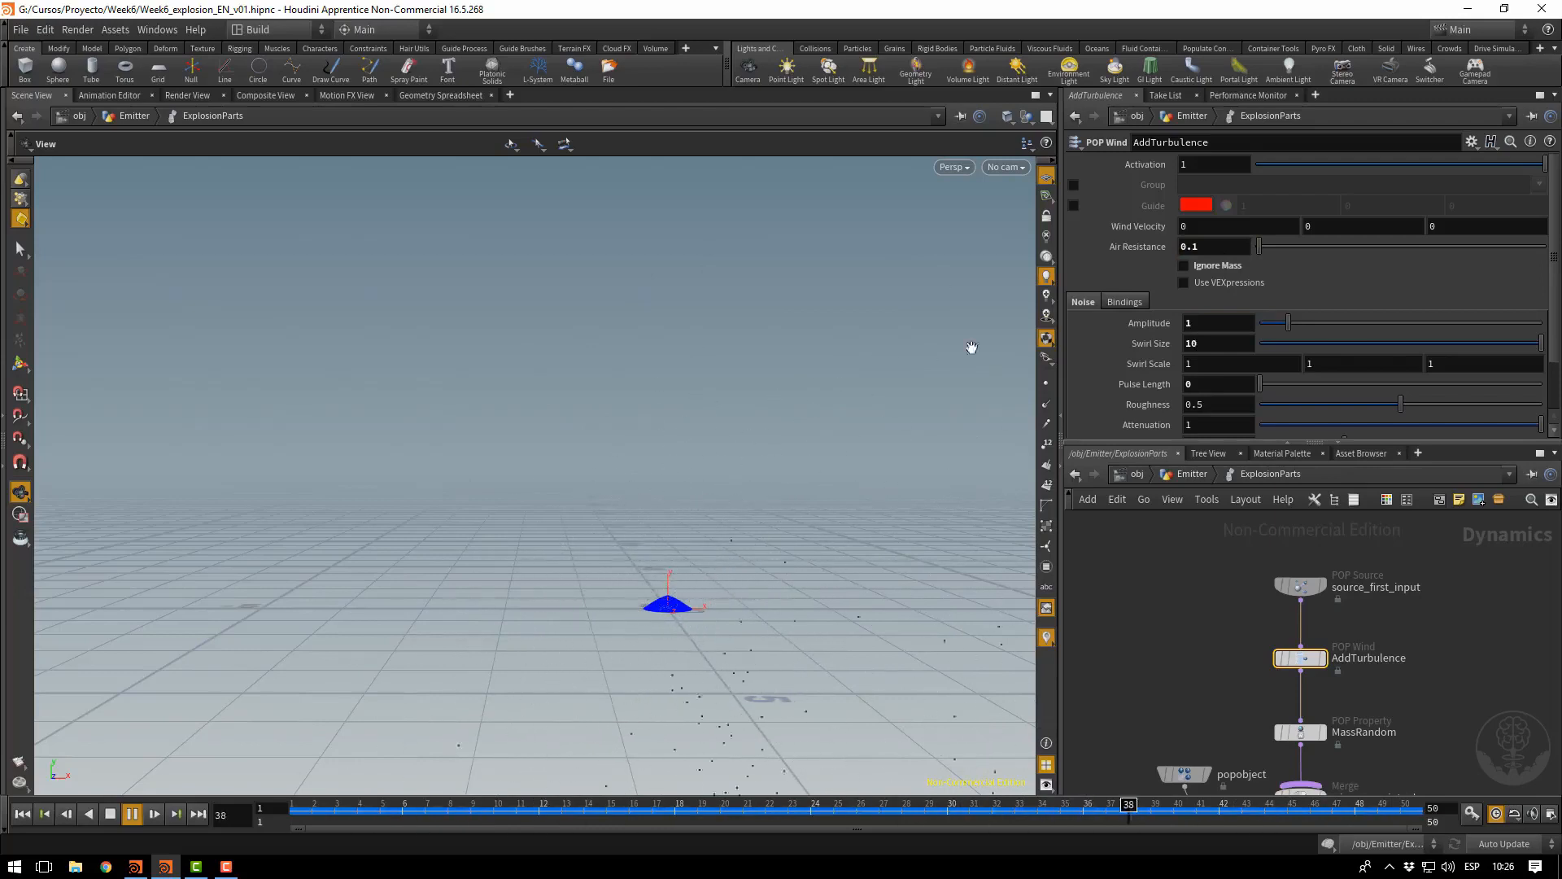
click(111, 816)
key(ctrl+s)
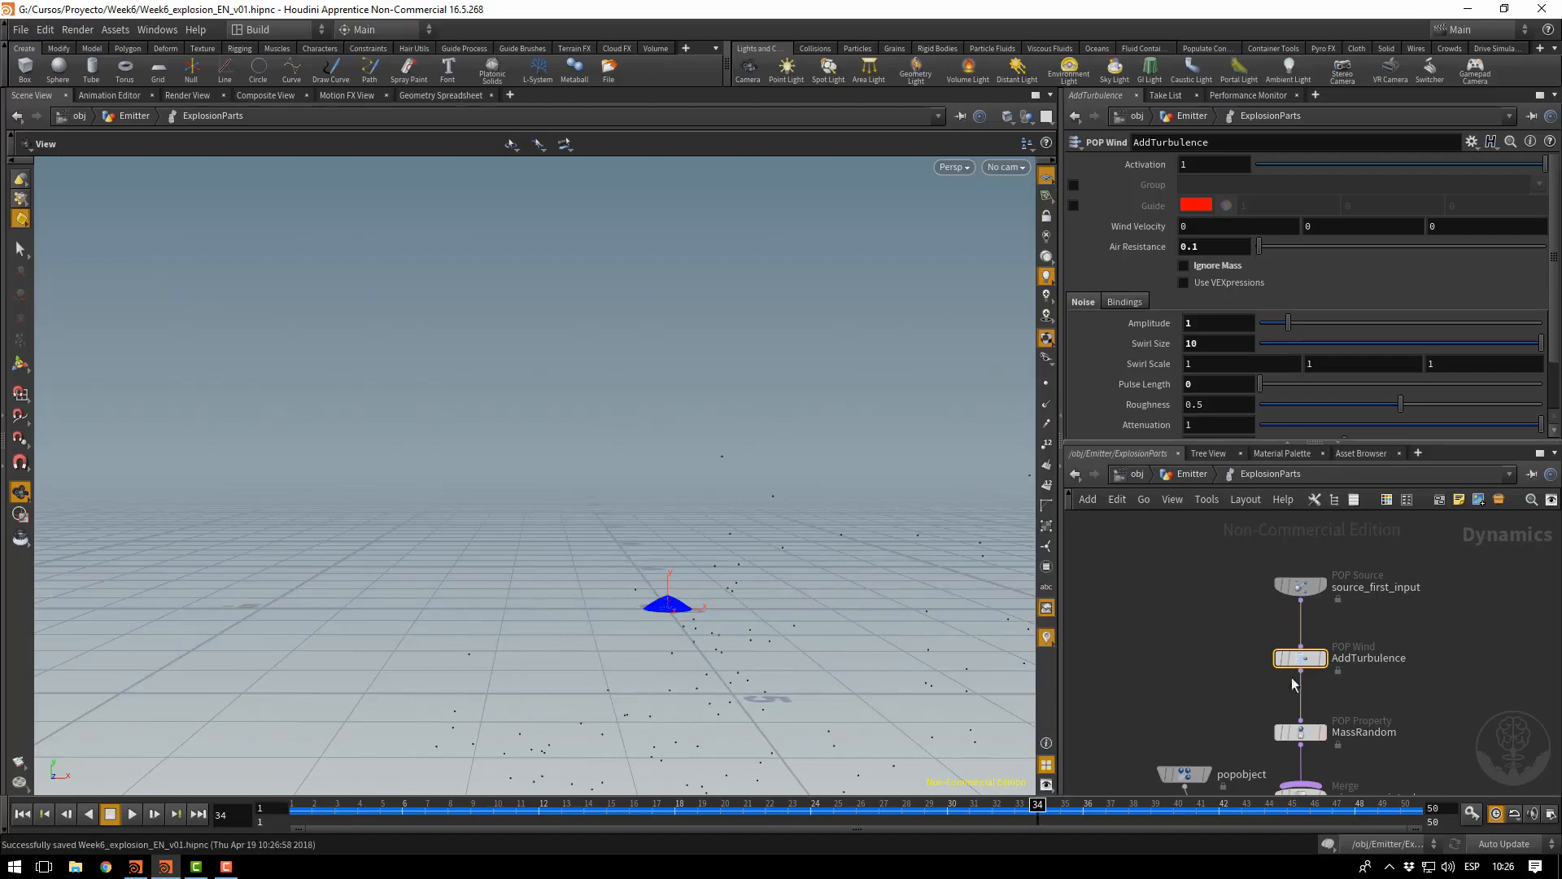
Add a Ground Plane collision object to the simulation, and return to the ExplosionParts network inside Emitter
middle_drag(1213, 632, 1231, 604)
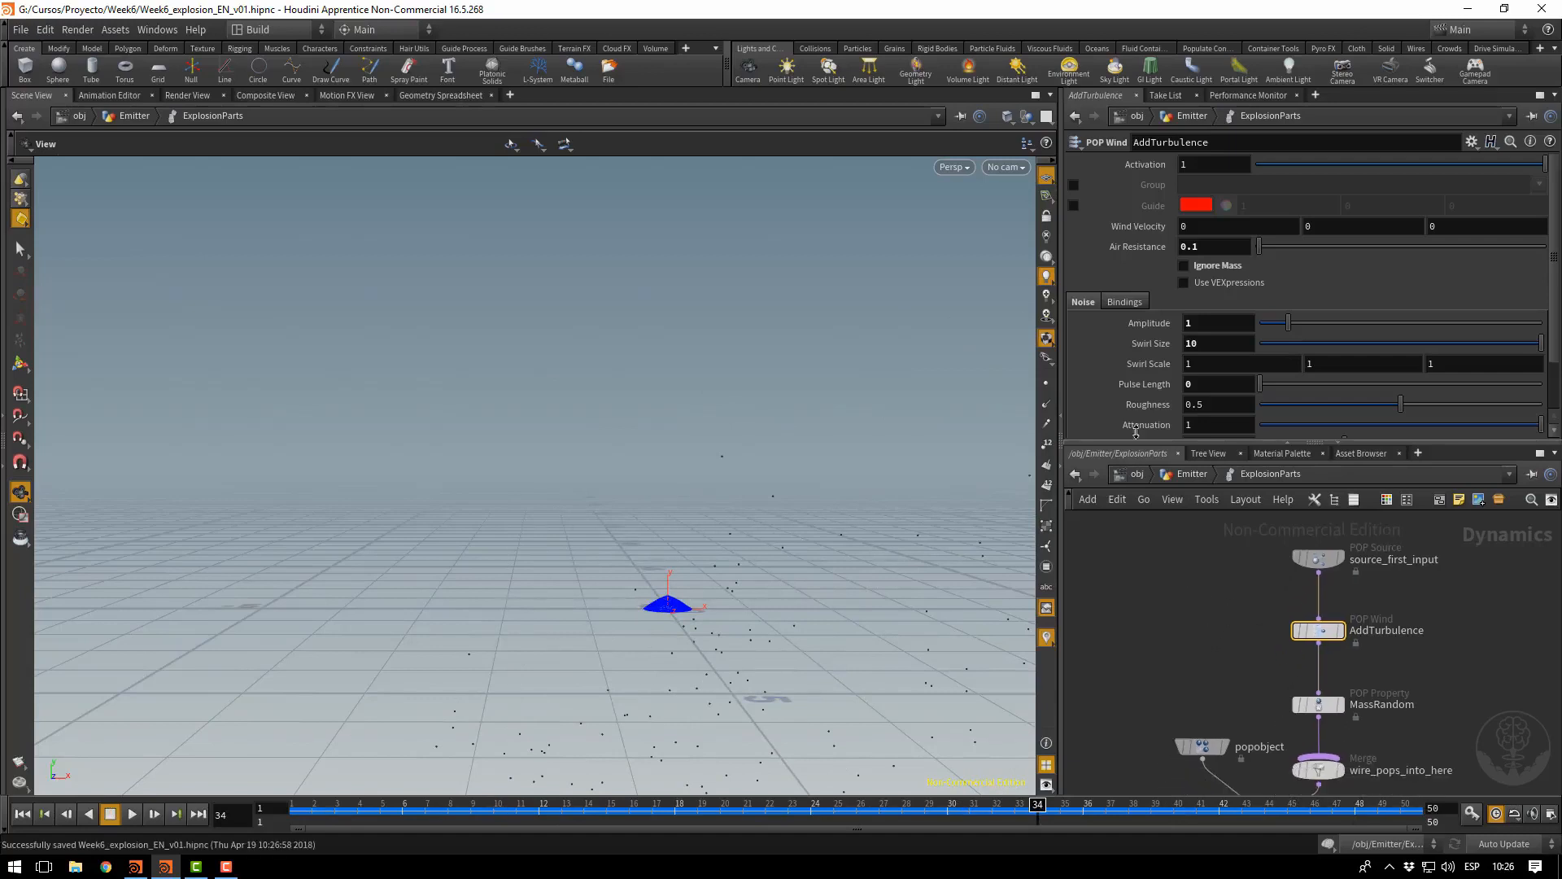
click(814, 50)
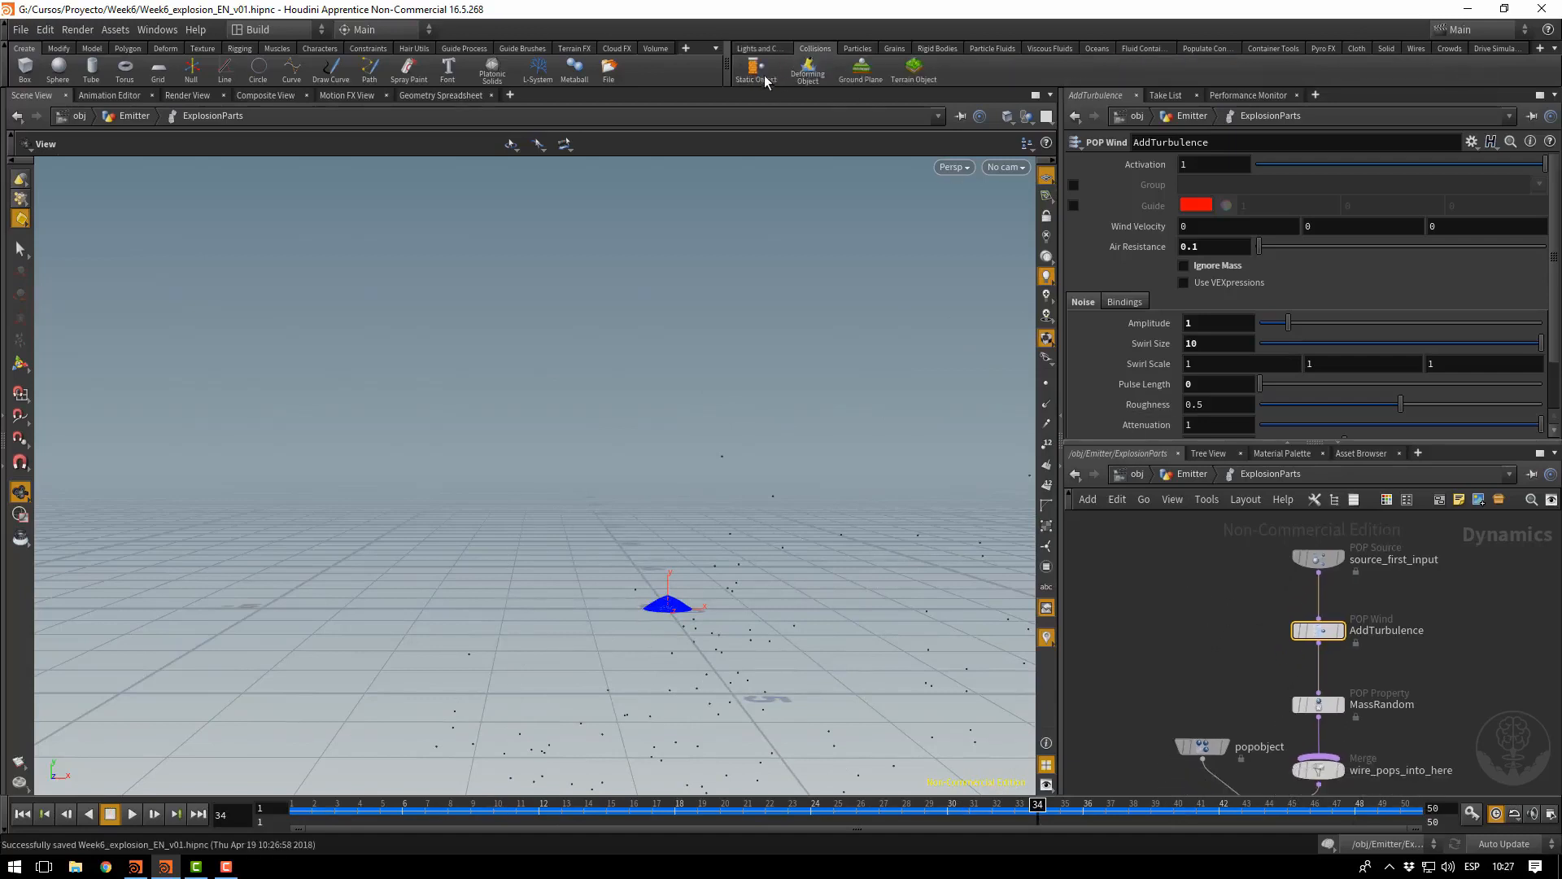
click(873, 70)
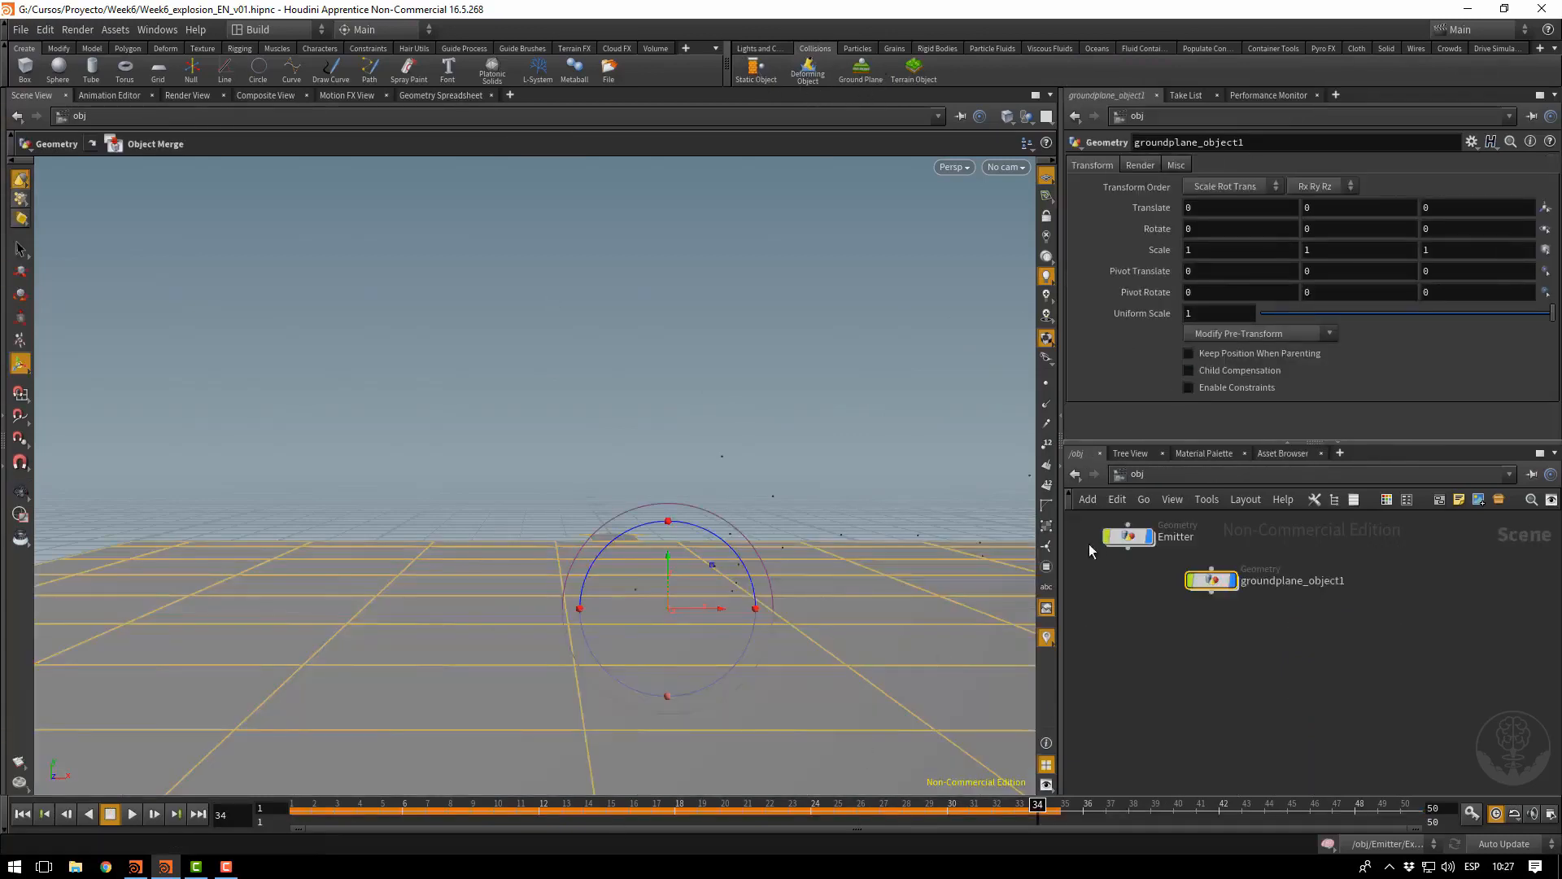
double_click(1139, 537)
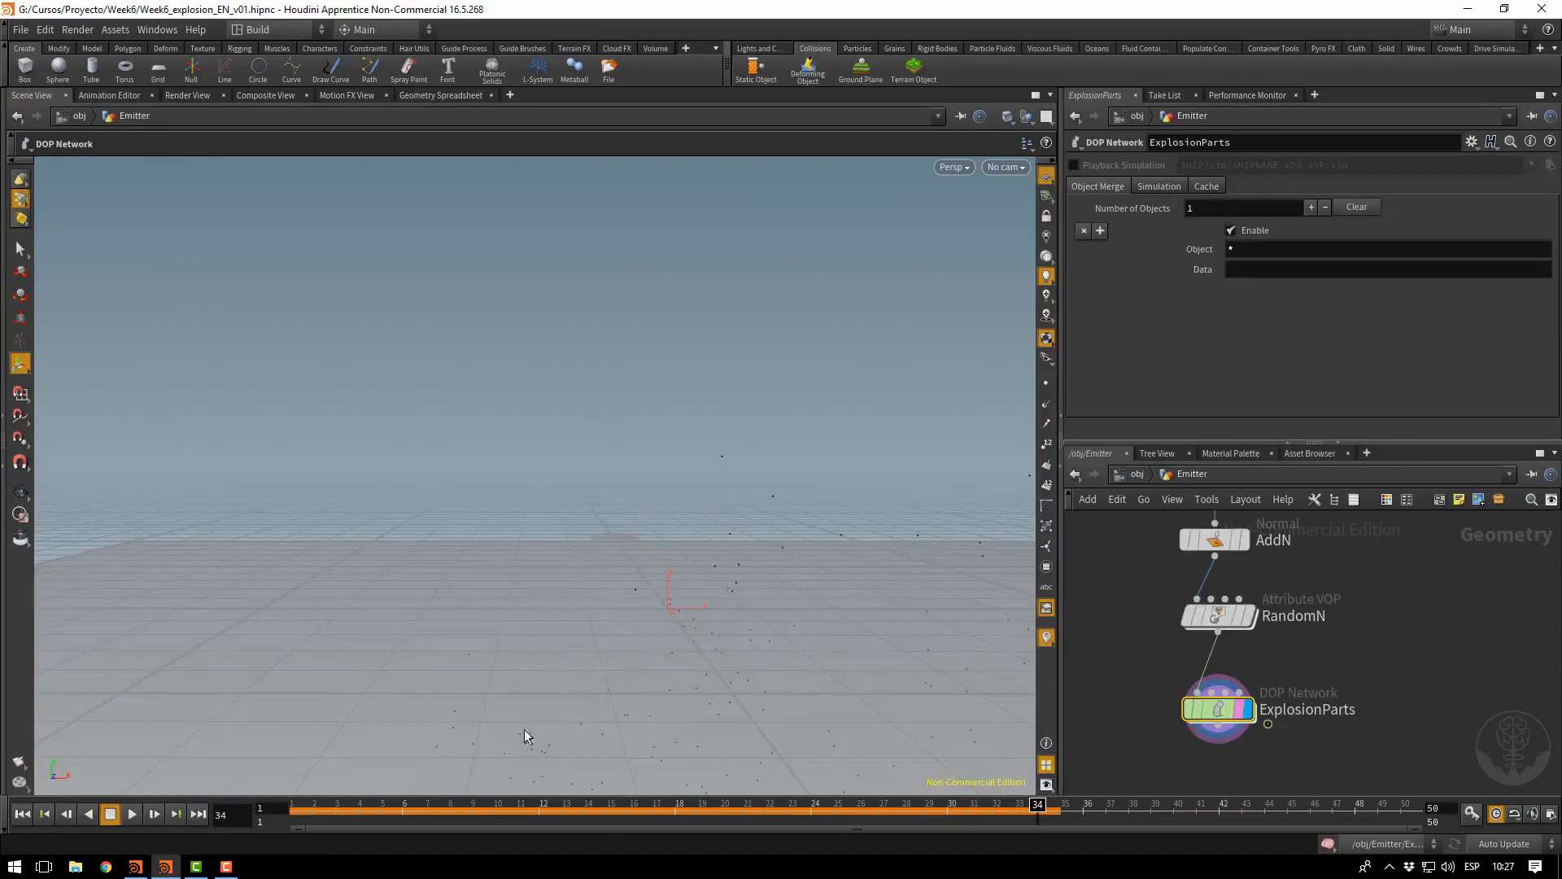
double_click(1218, 708)
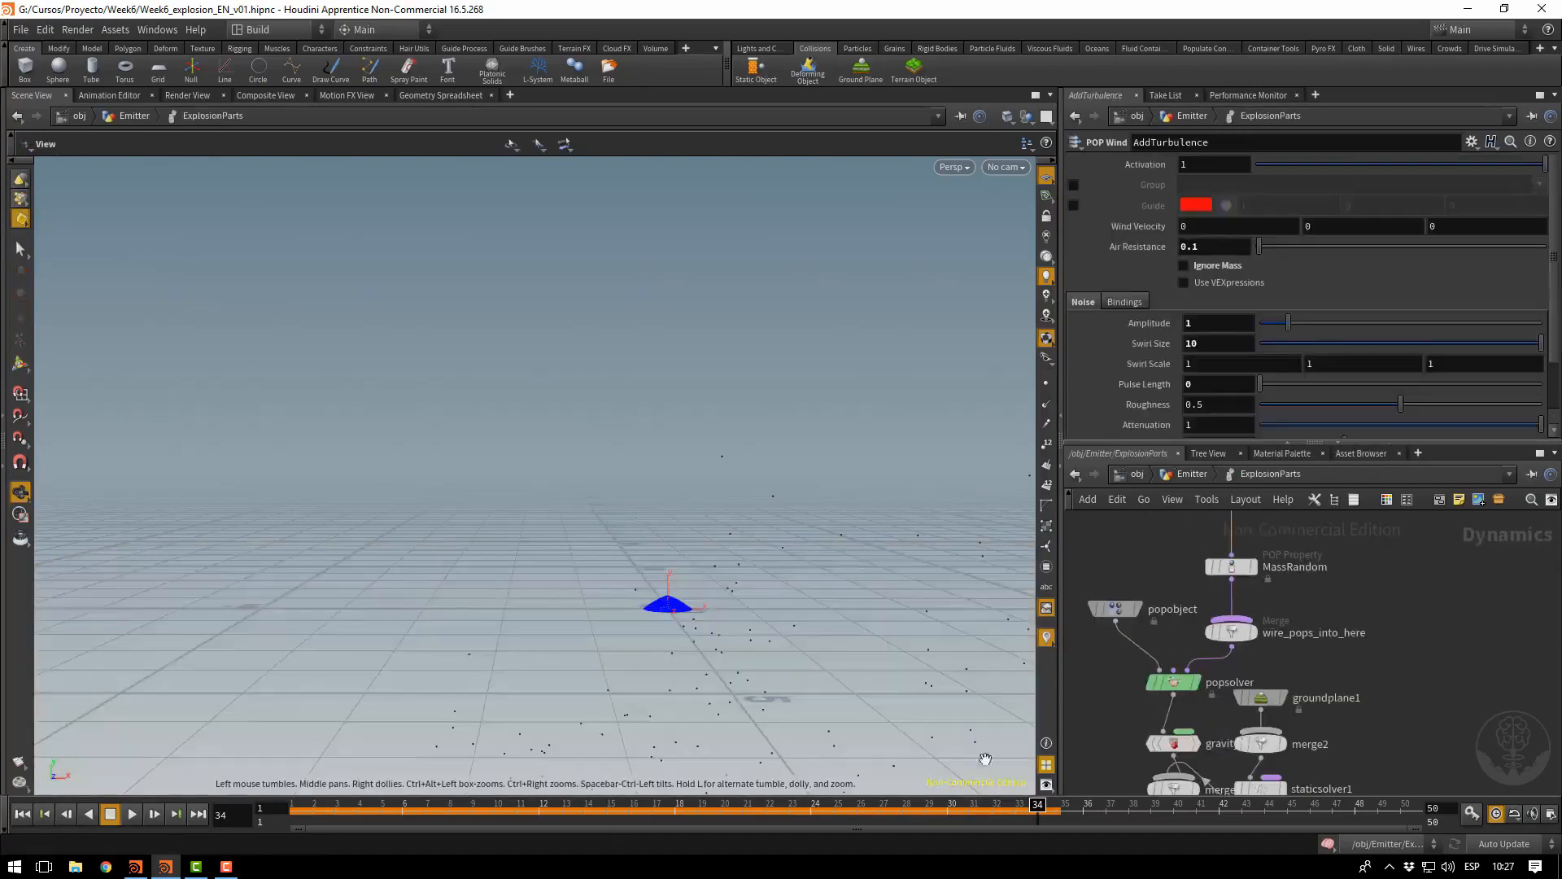
Play the simulation from the first frame to review how the particles collide with the ground plane
click(24, 815)
click(131, 816)
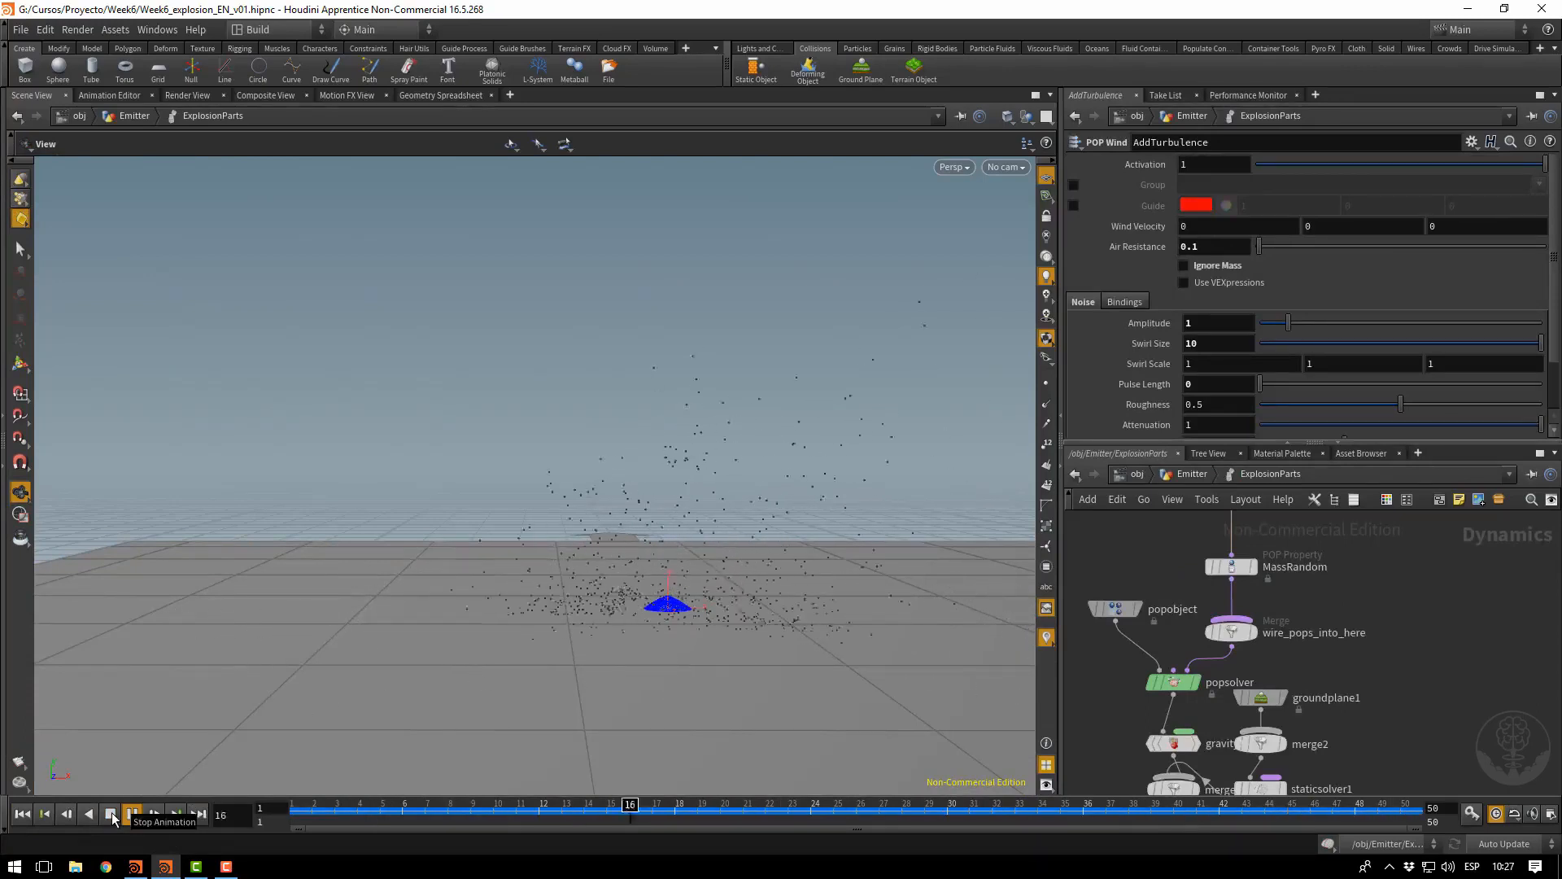
click(111, 815)
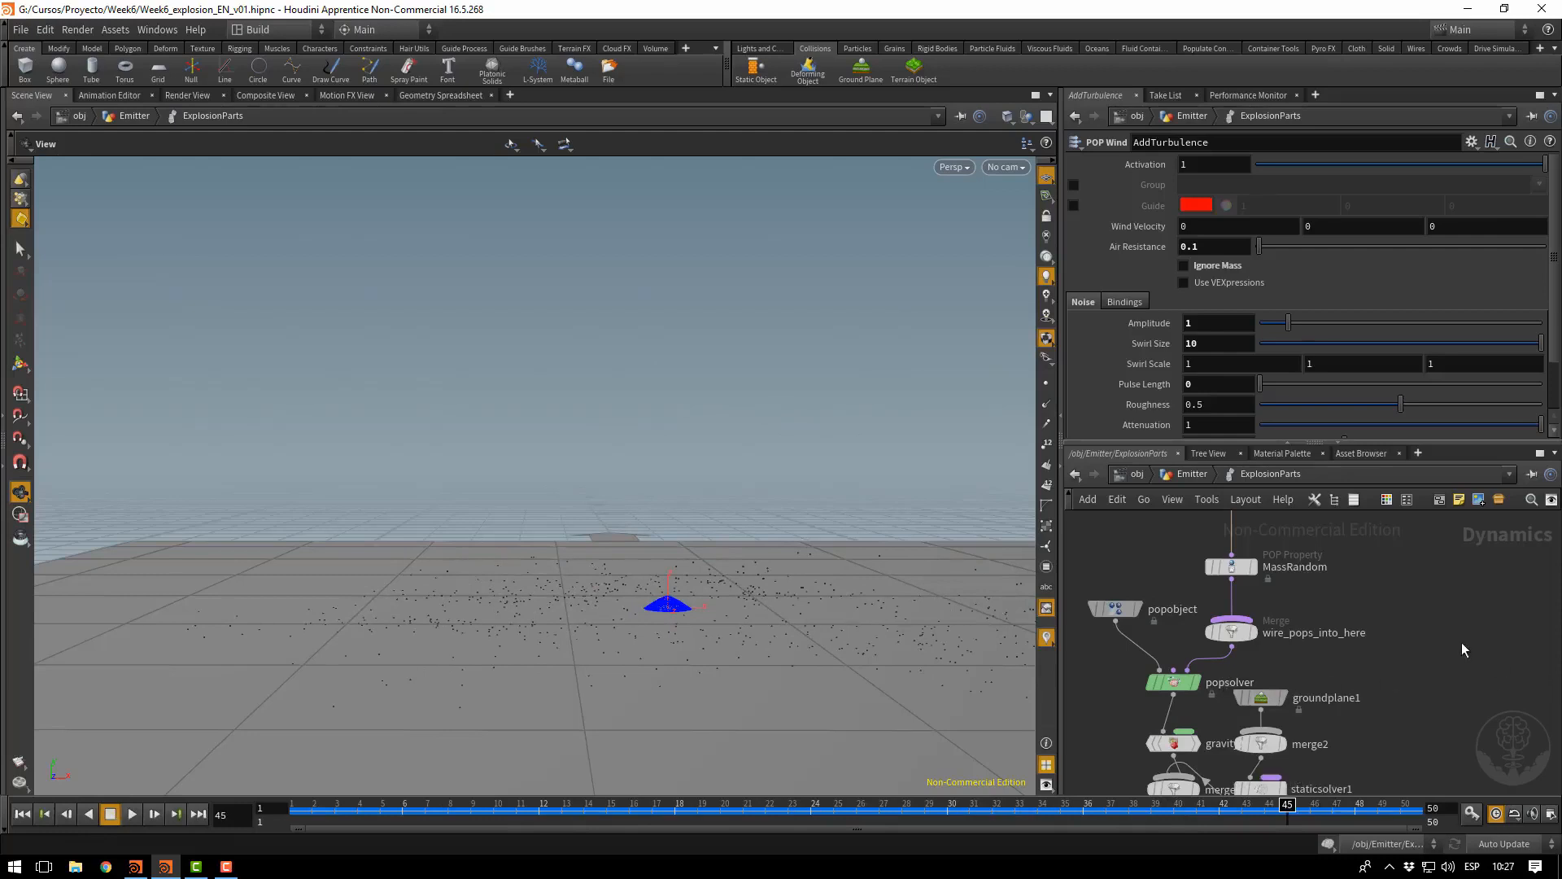
Lay out the ExplosionParts nodes automatically and select the popsolver node
key(l)
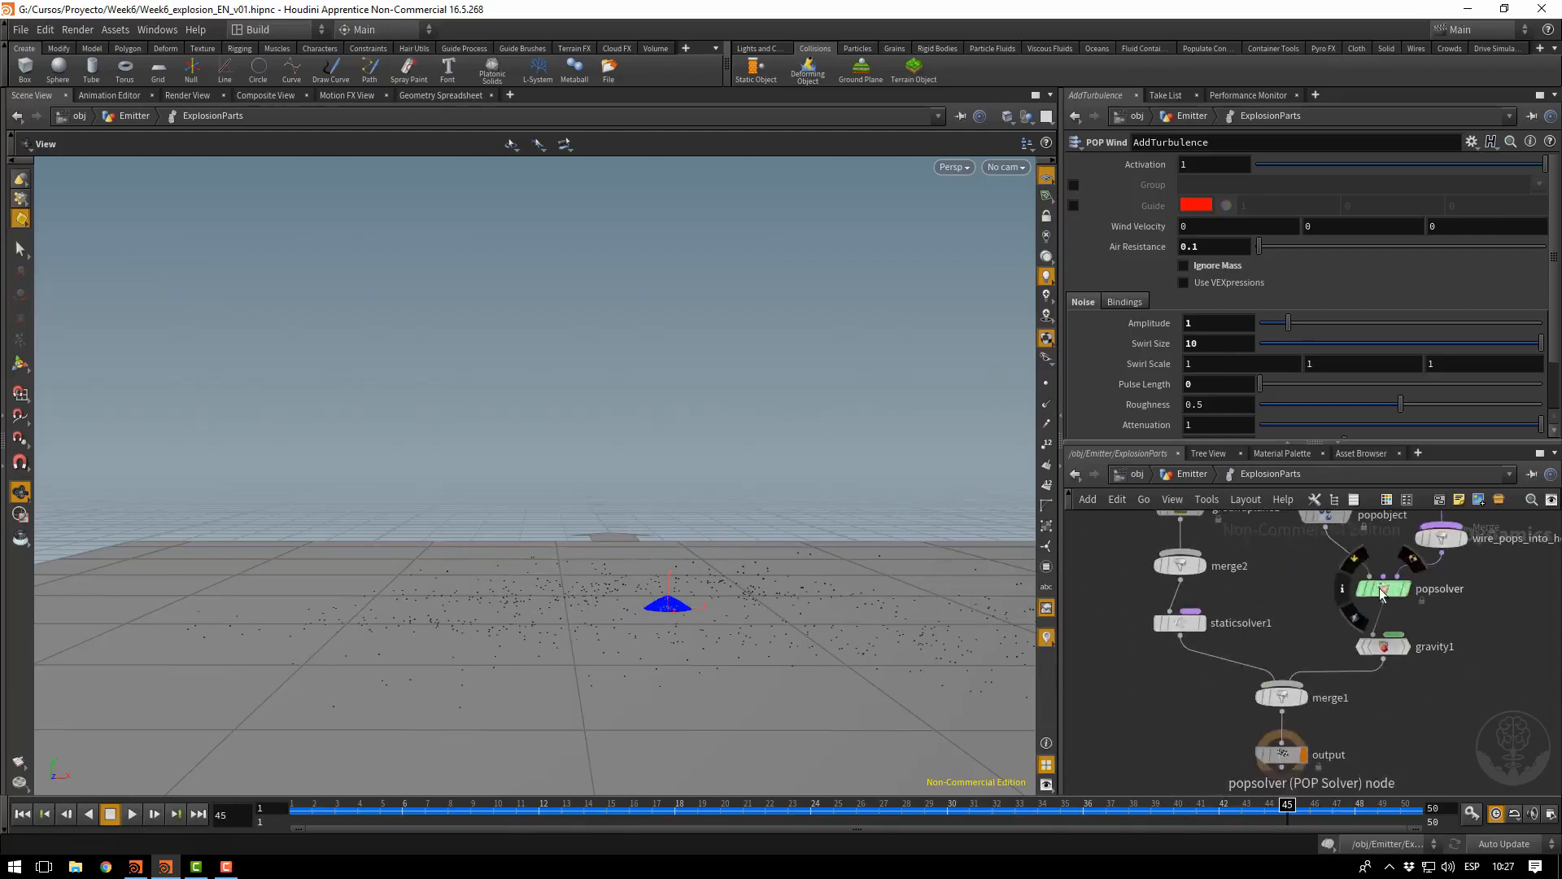
click(1381, 591)
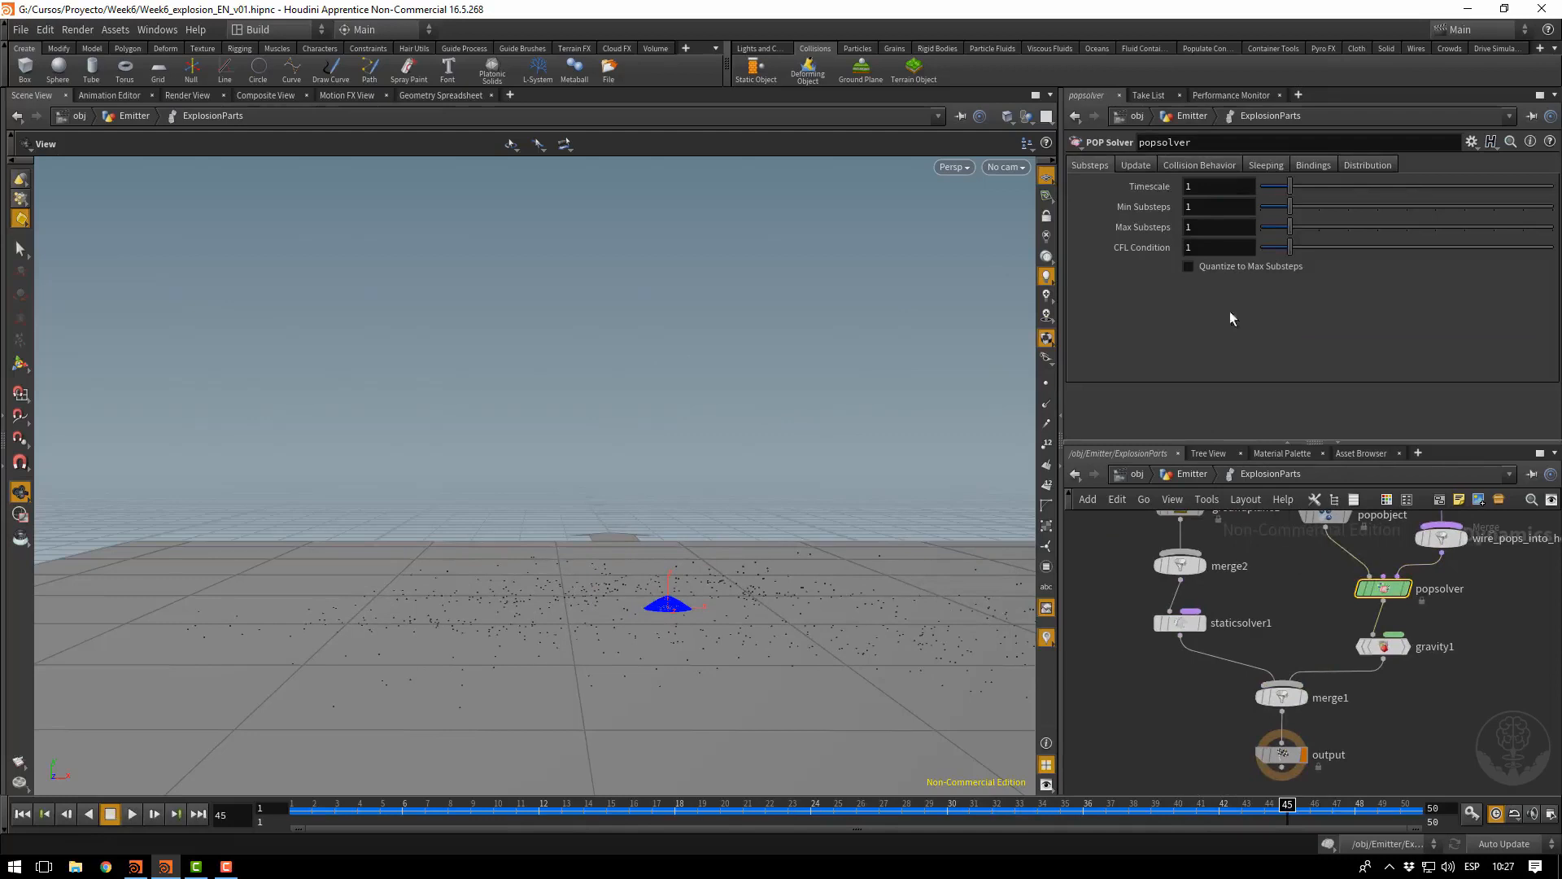
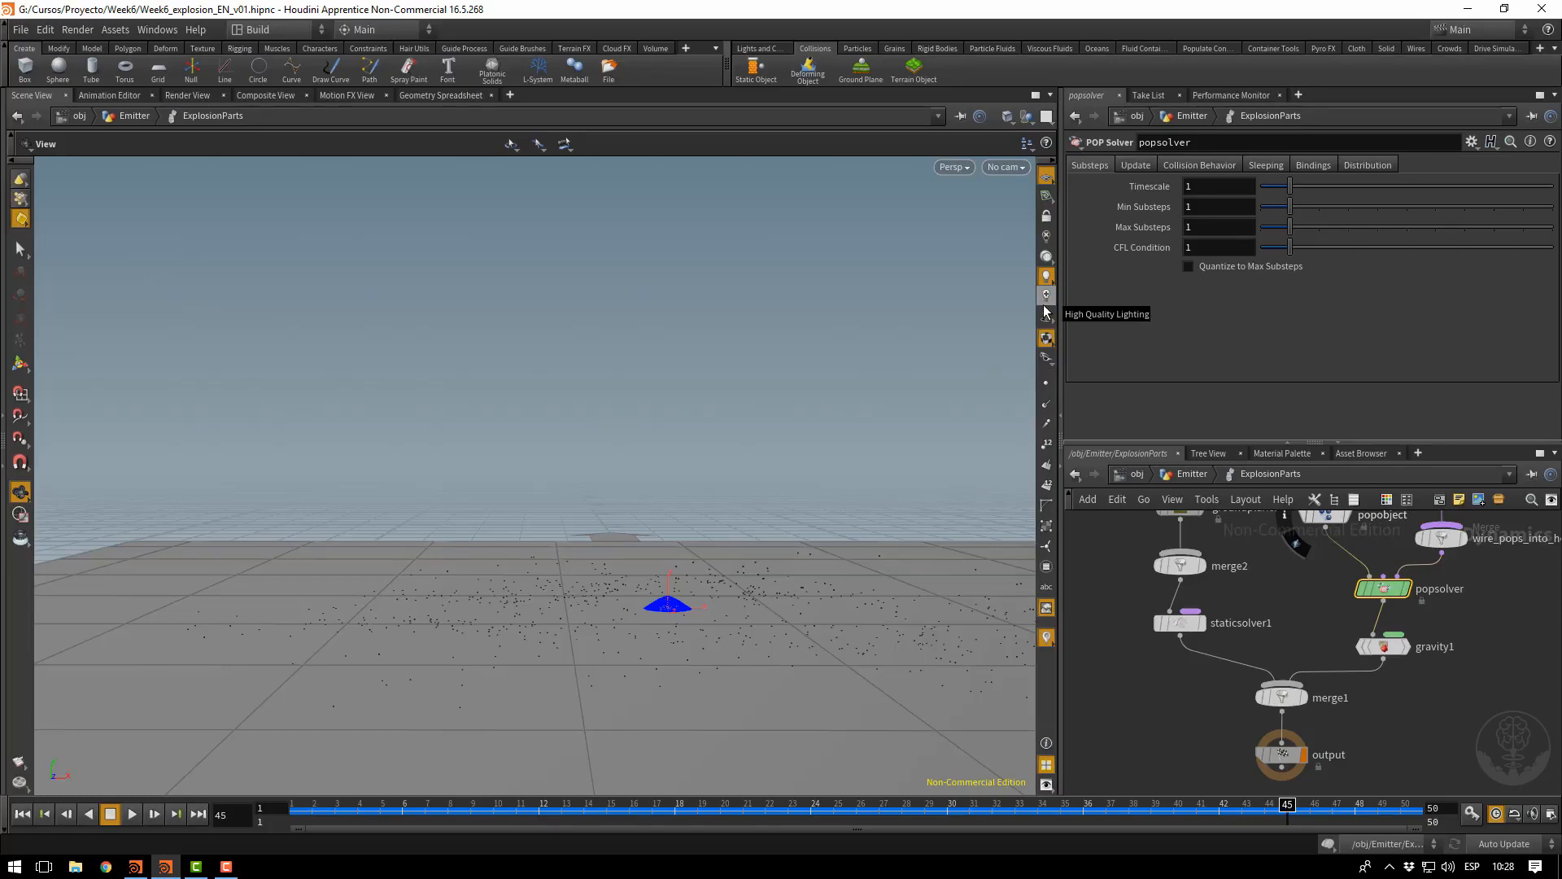
Enable Add Hit Attributes in popsolver's collision behavior and set the Response to Stick
click(1048, 313)
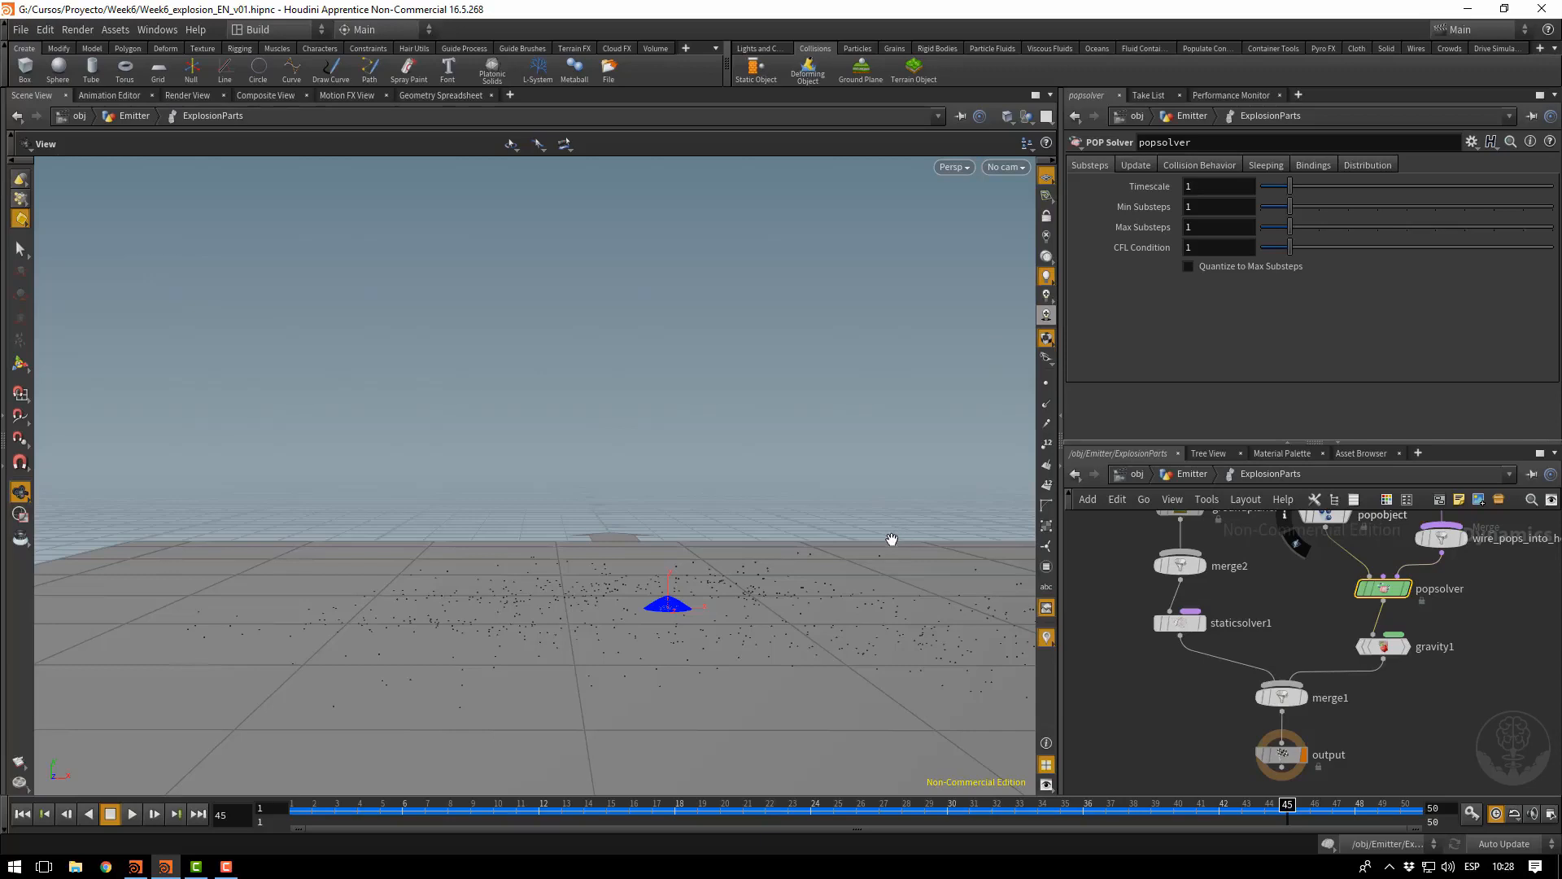
drag(861, 524, 533, 520)
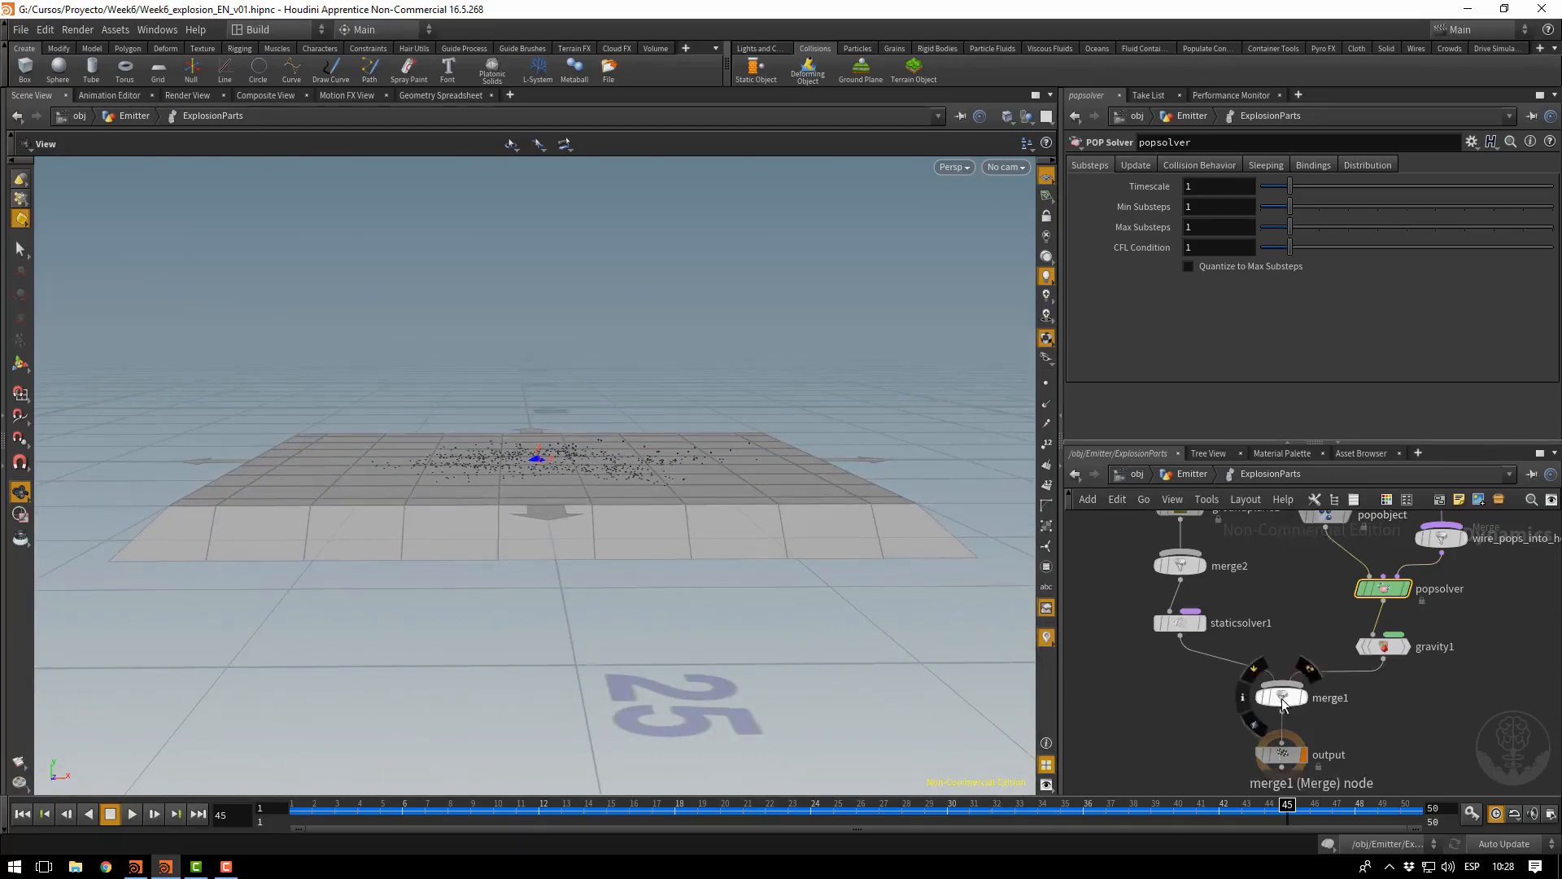
mouse_move(1388, 598)
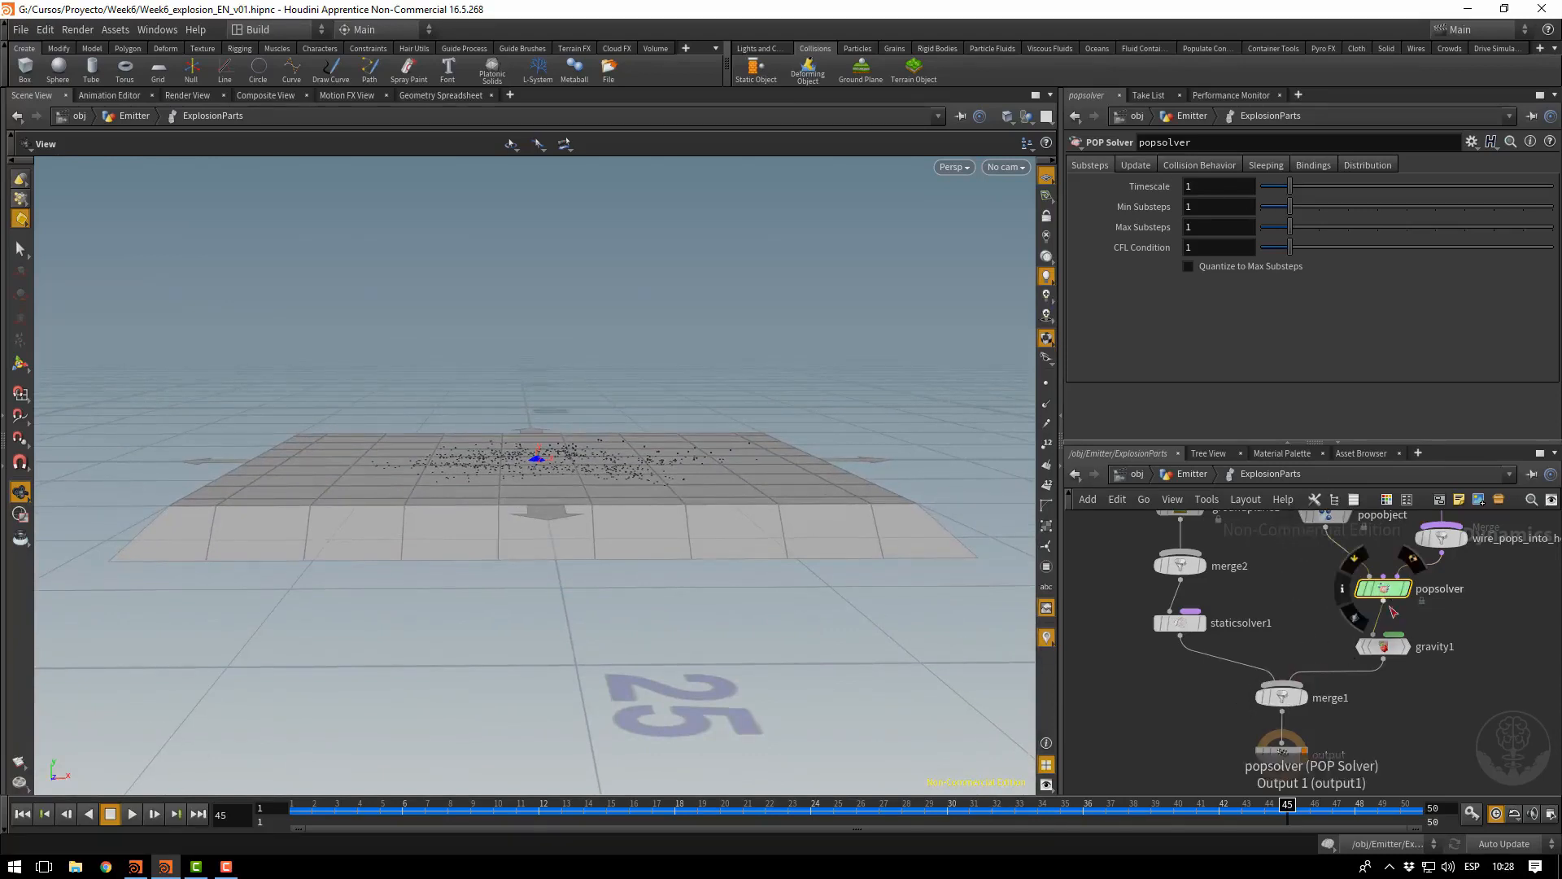
click(1226, 166)
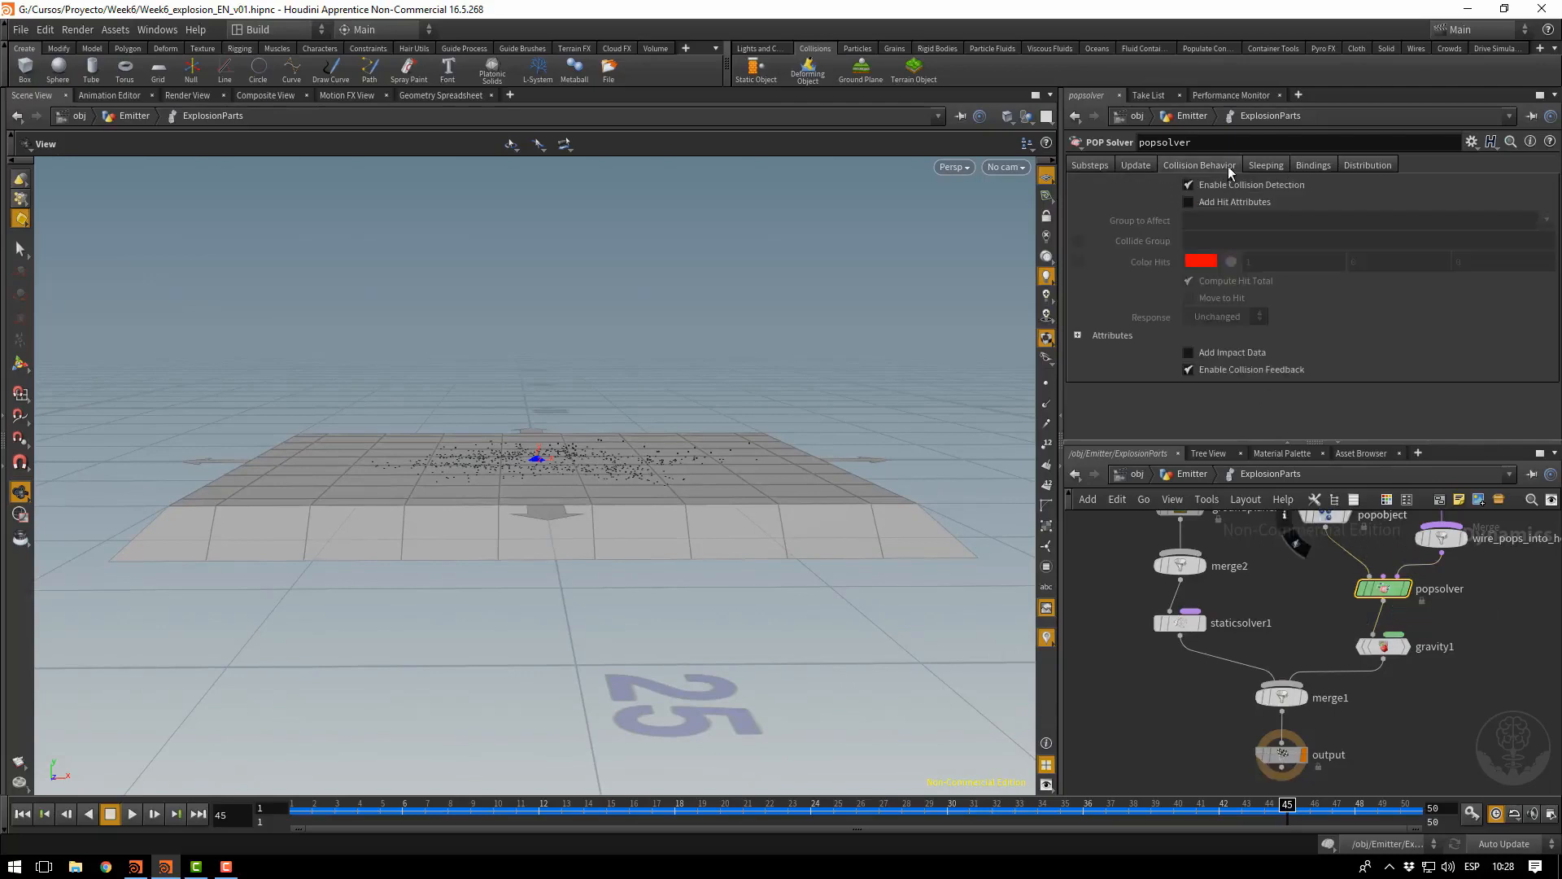
click(1188, 201)
click(1212, 317)
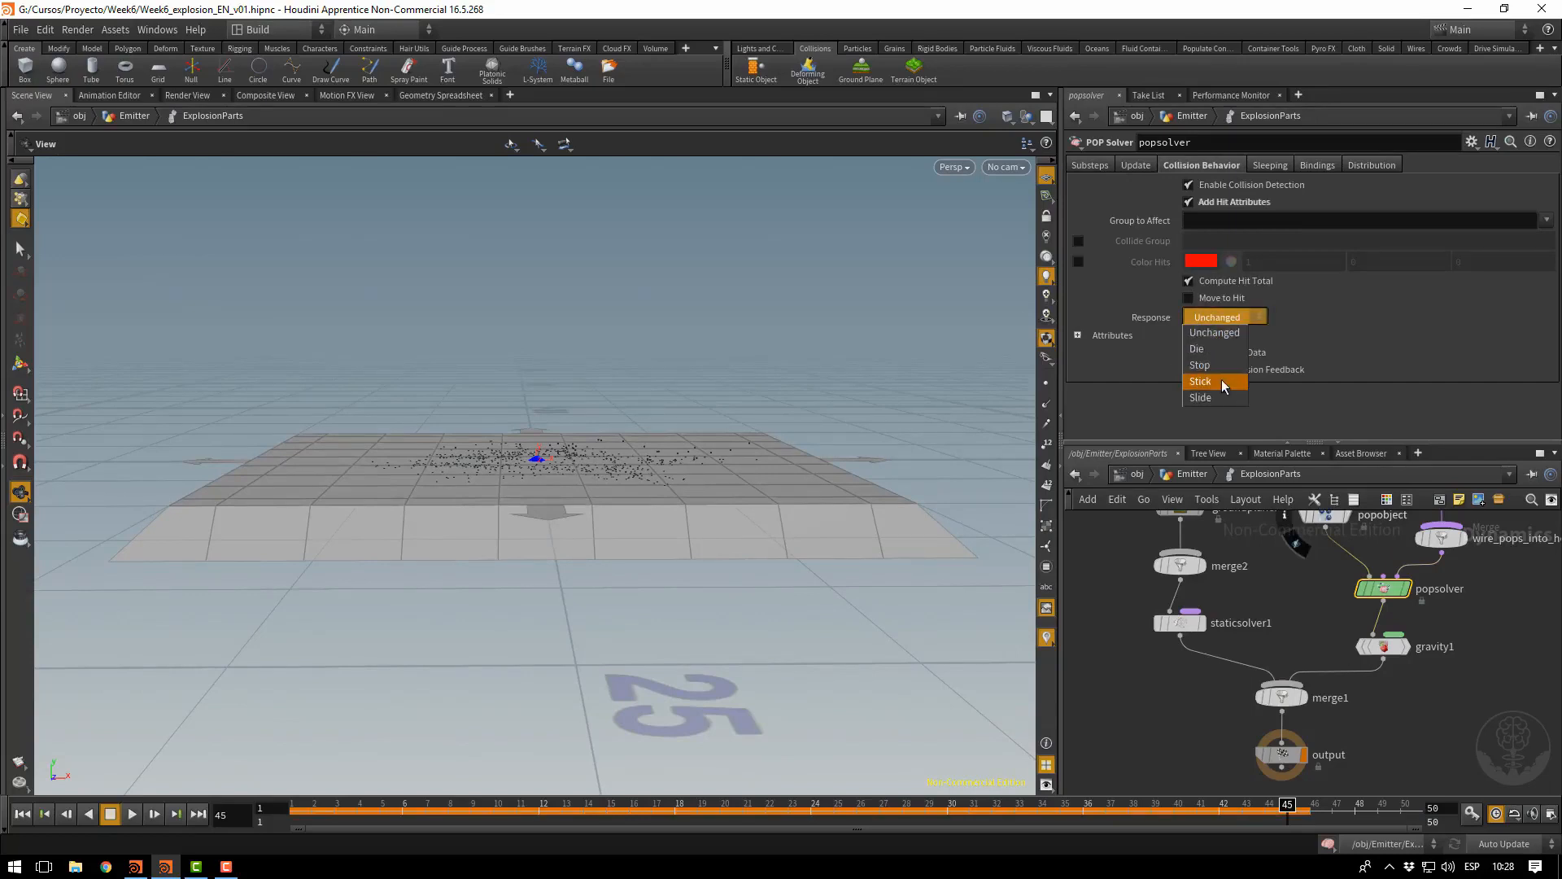
click(1223, 381)
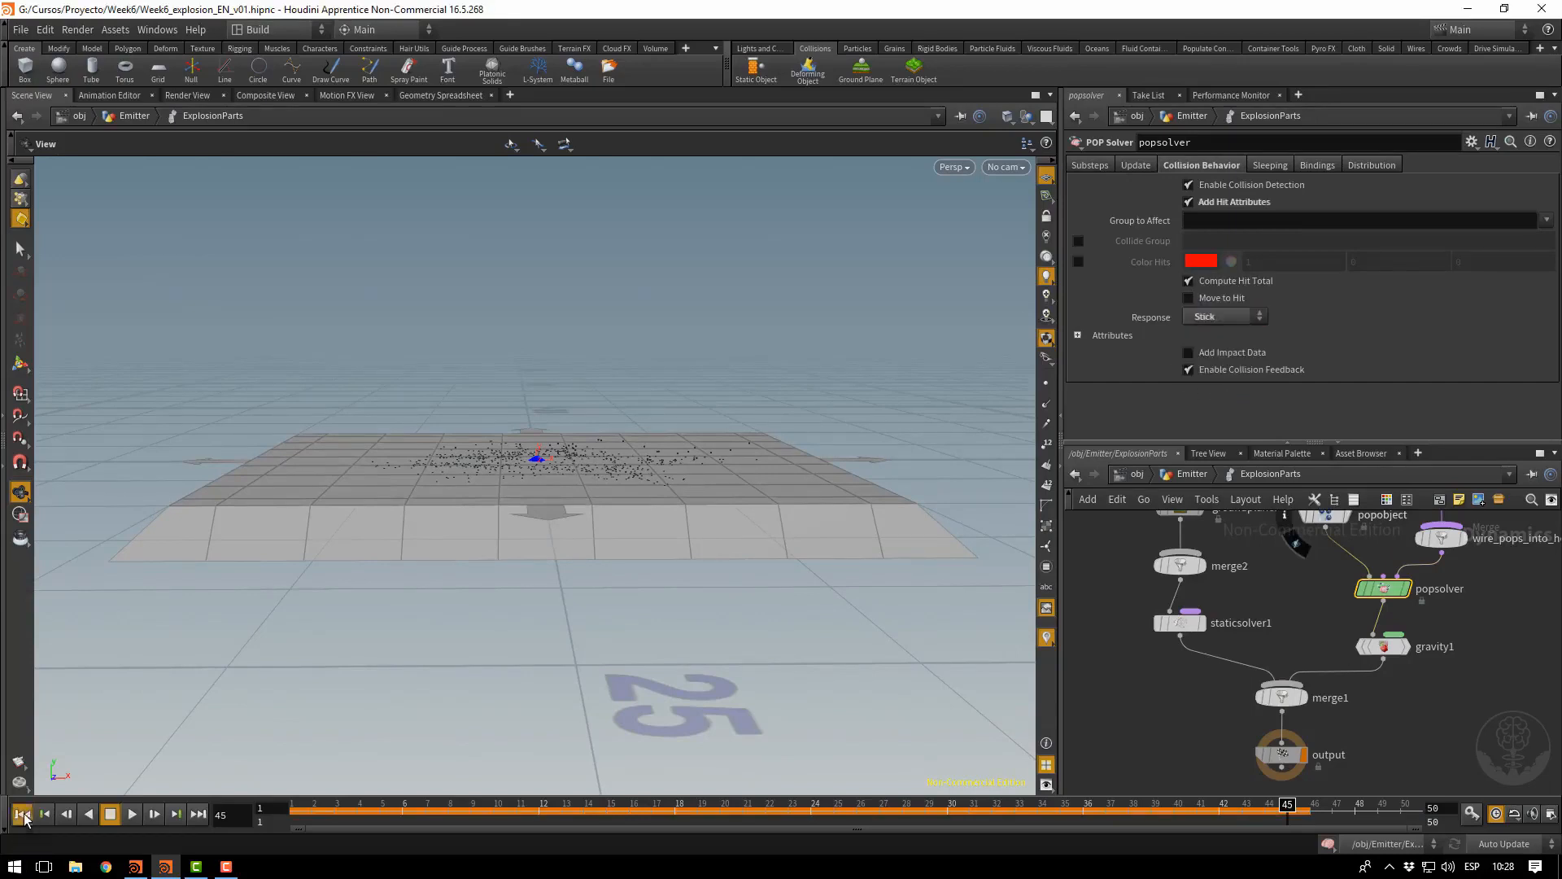
Play the simulation from the first frame to review how the particles stick to the ground
click(23, 815)
click(131, 815)
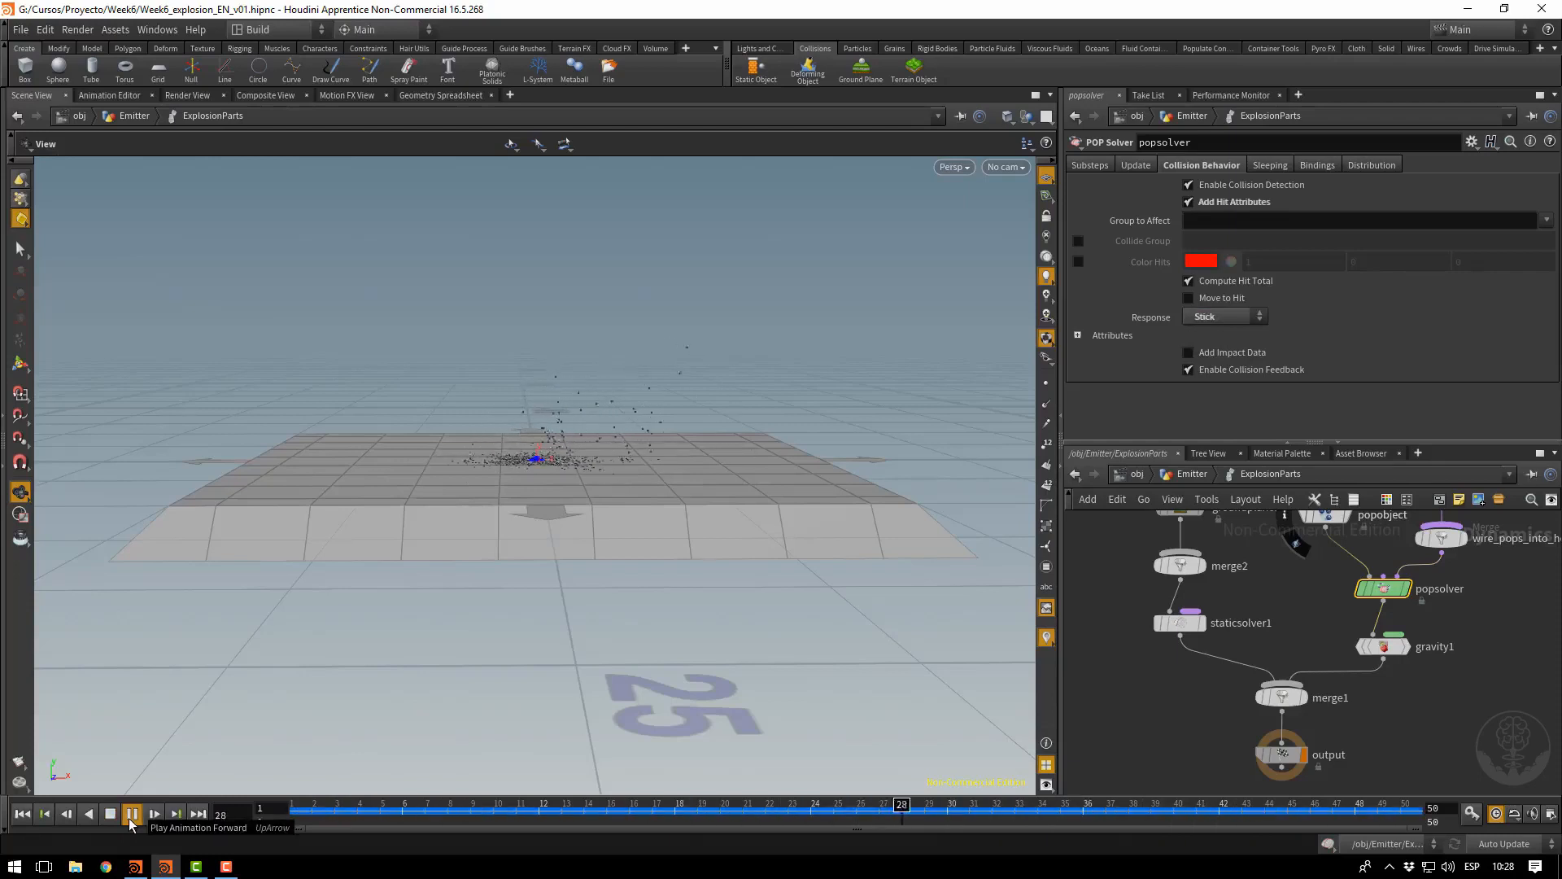
click(110, 816)
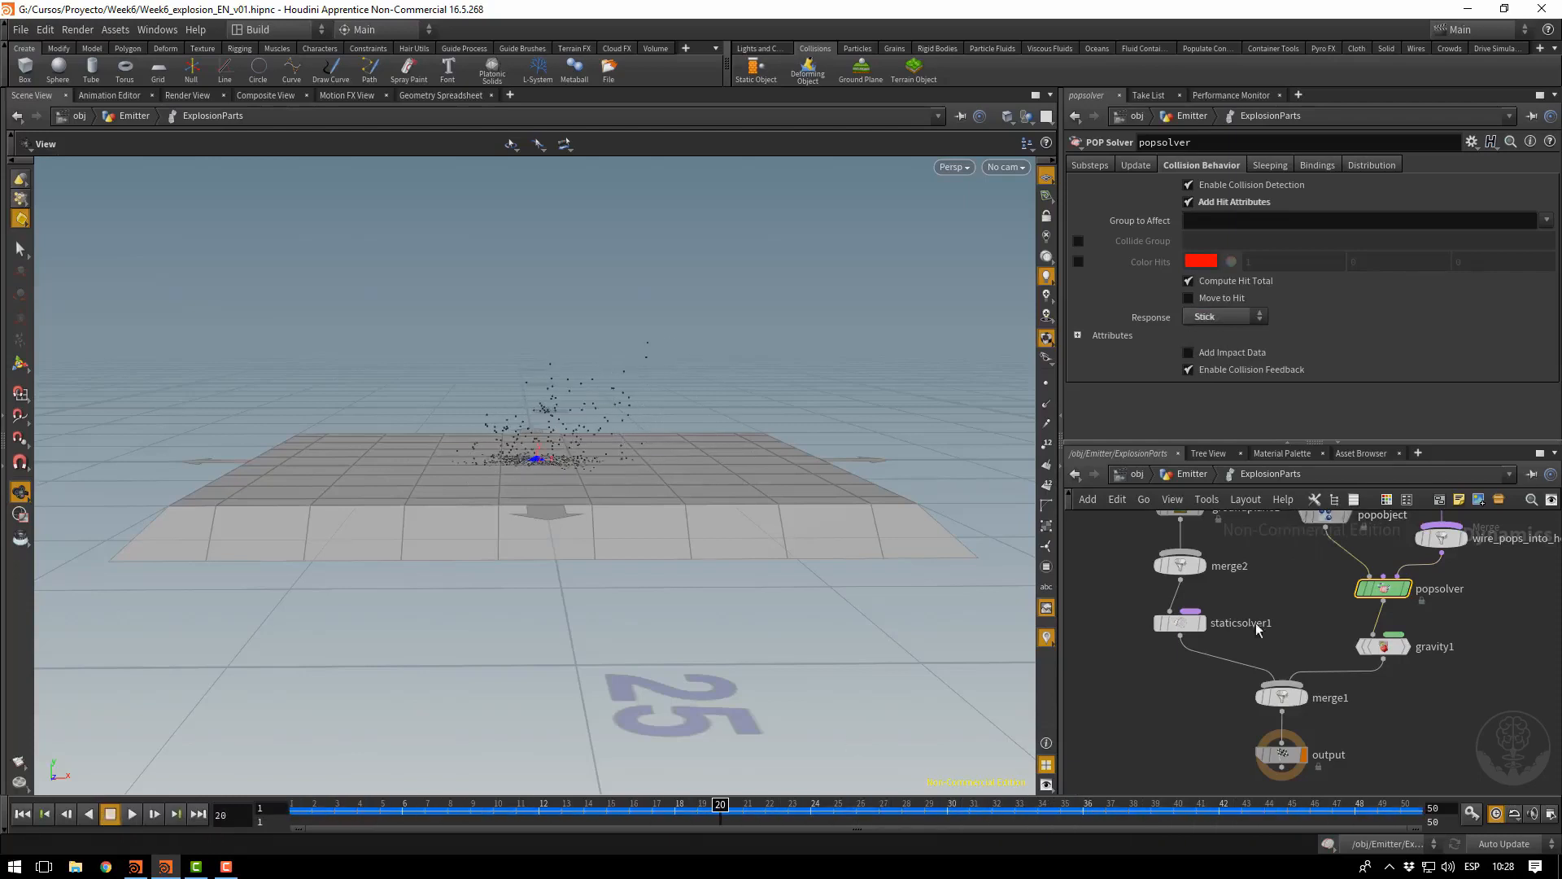
Set Inherit Velocity to 20 on the source_first_input POP Source node
middle_drag(1471, 672, 1442, 797)
middle_drag(1398, 602, 1397, 758)
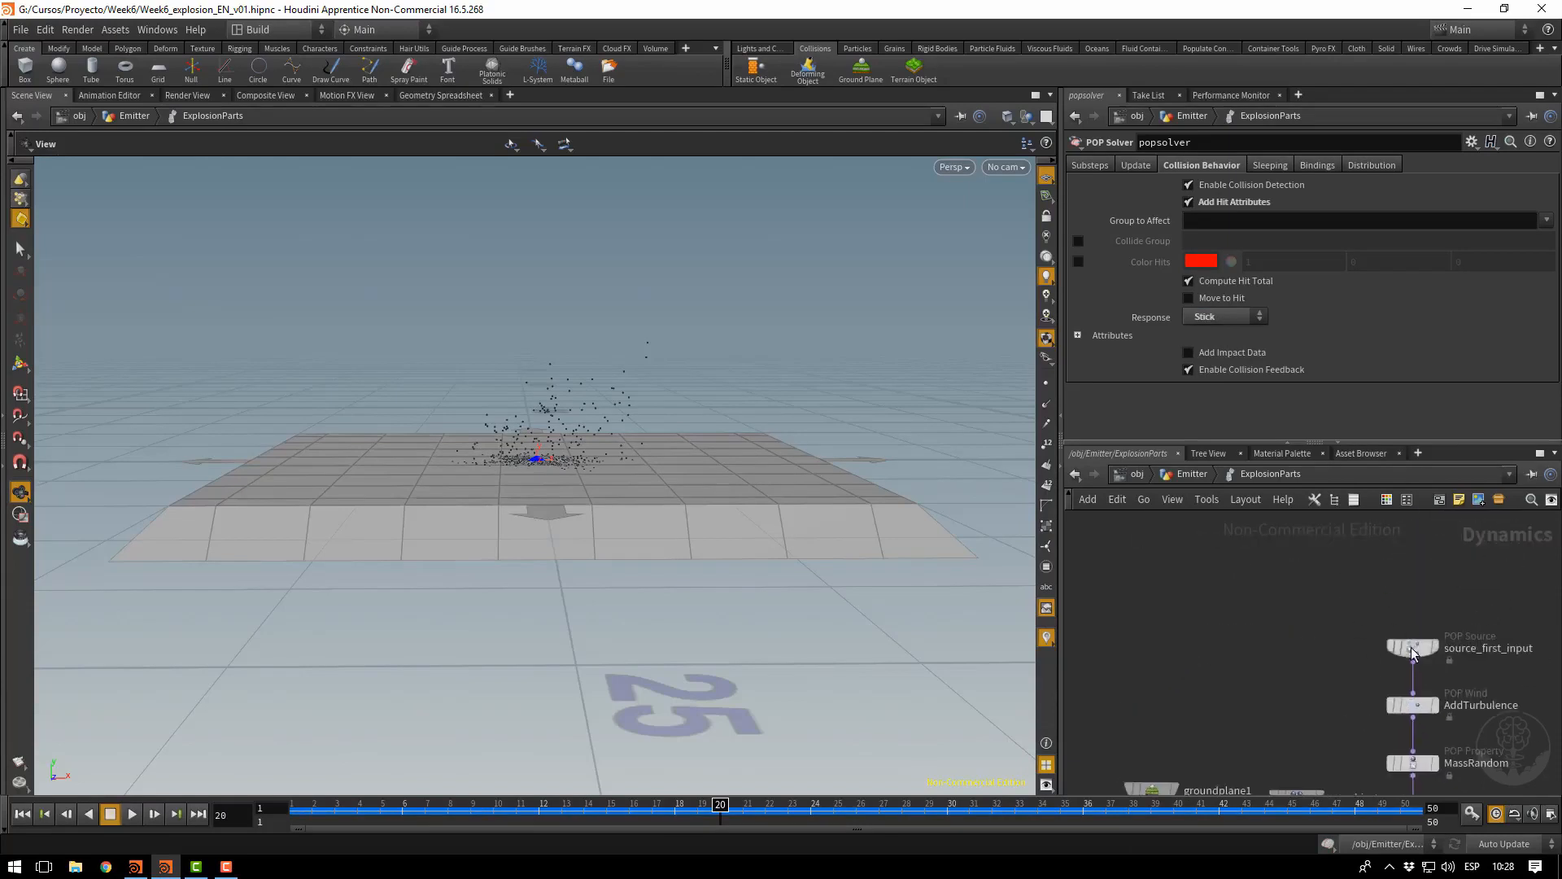
click(1413, 649)
double_click(1212, 270)
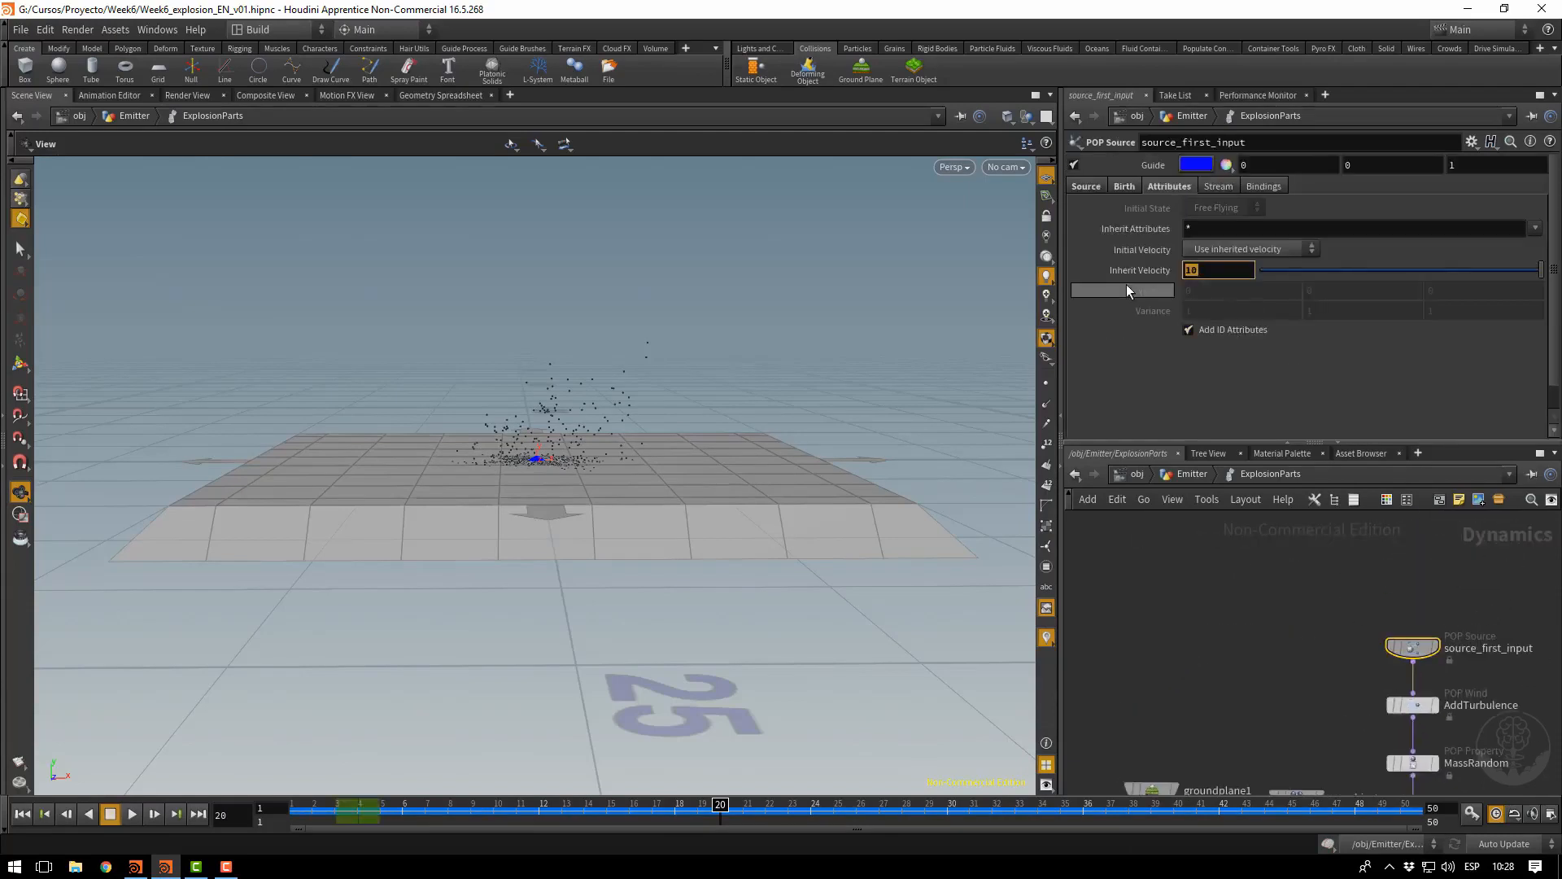
text(20)
key(Return)
Replay the simulation from the first frame to examine the burst with the new inherited velocity
click(22, 814)
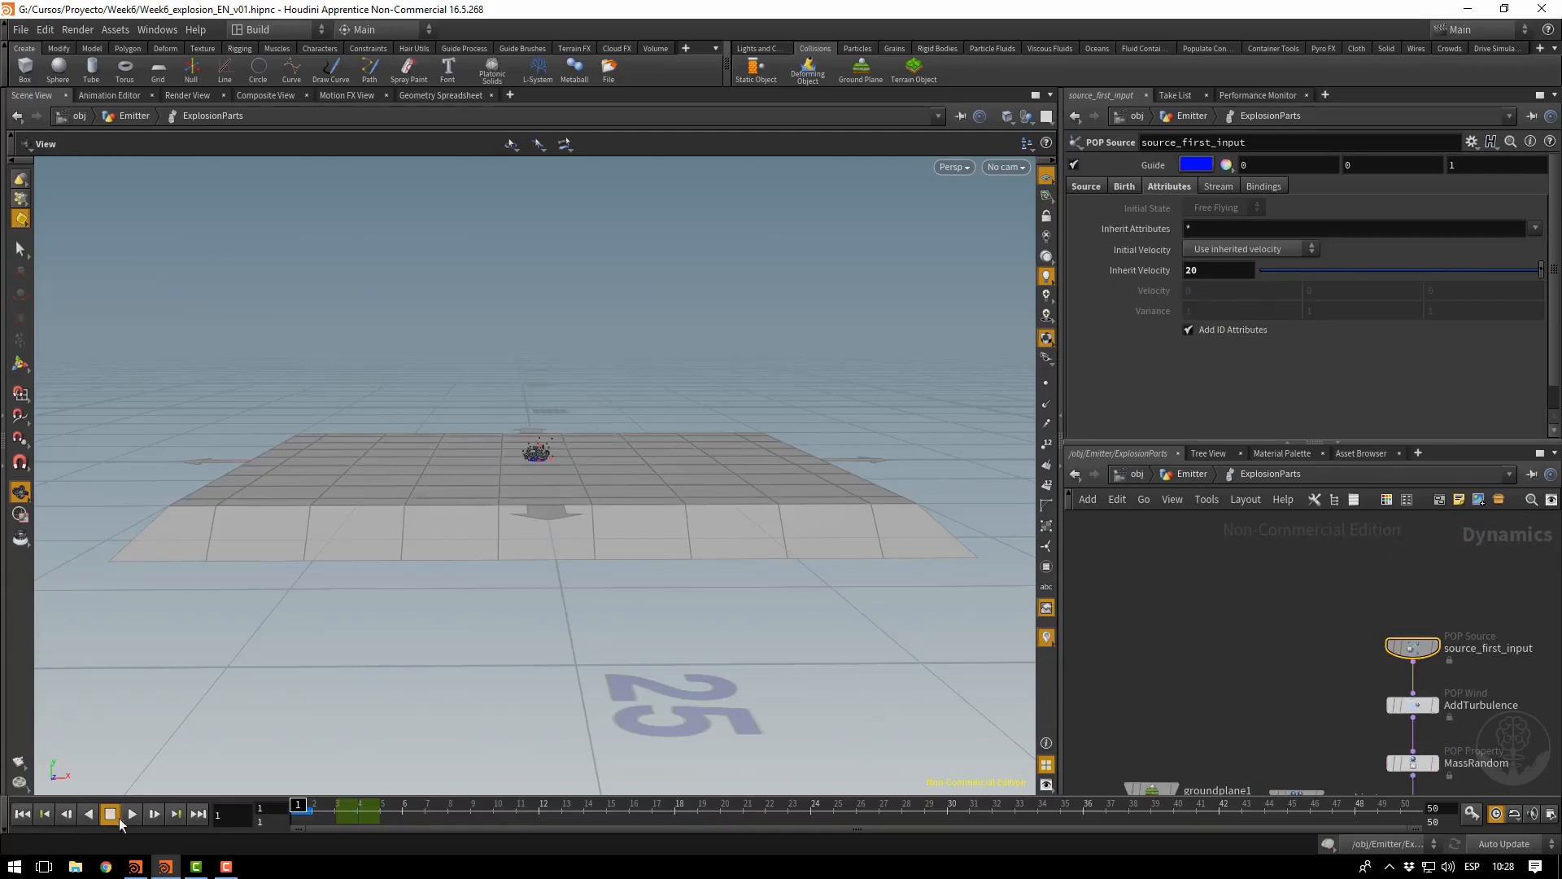
click(131, 814)
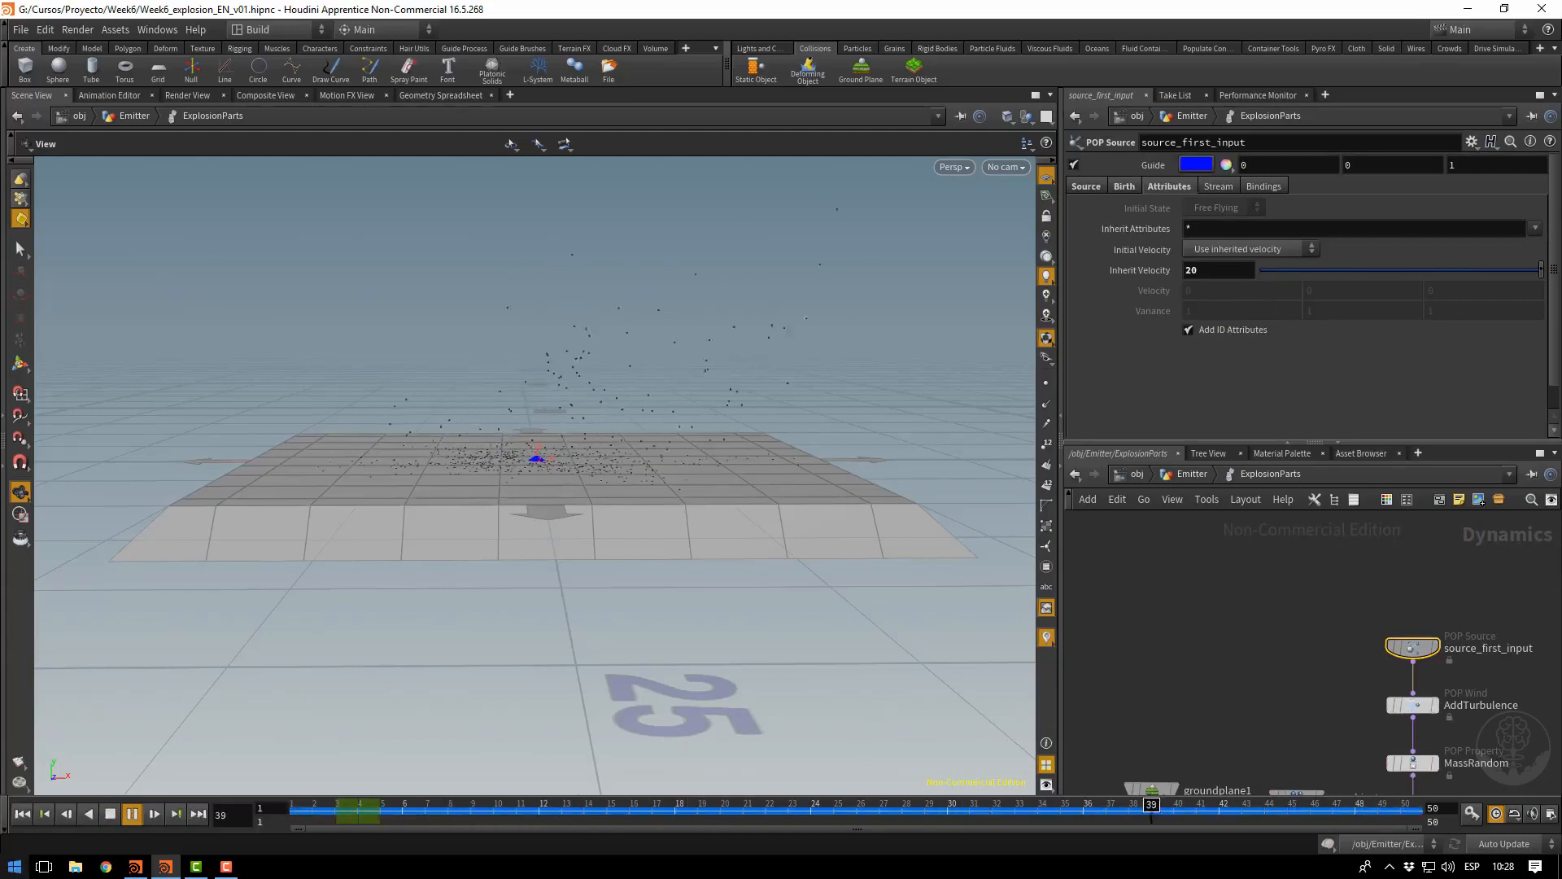
click(109, 814)
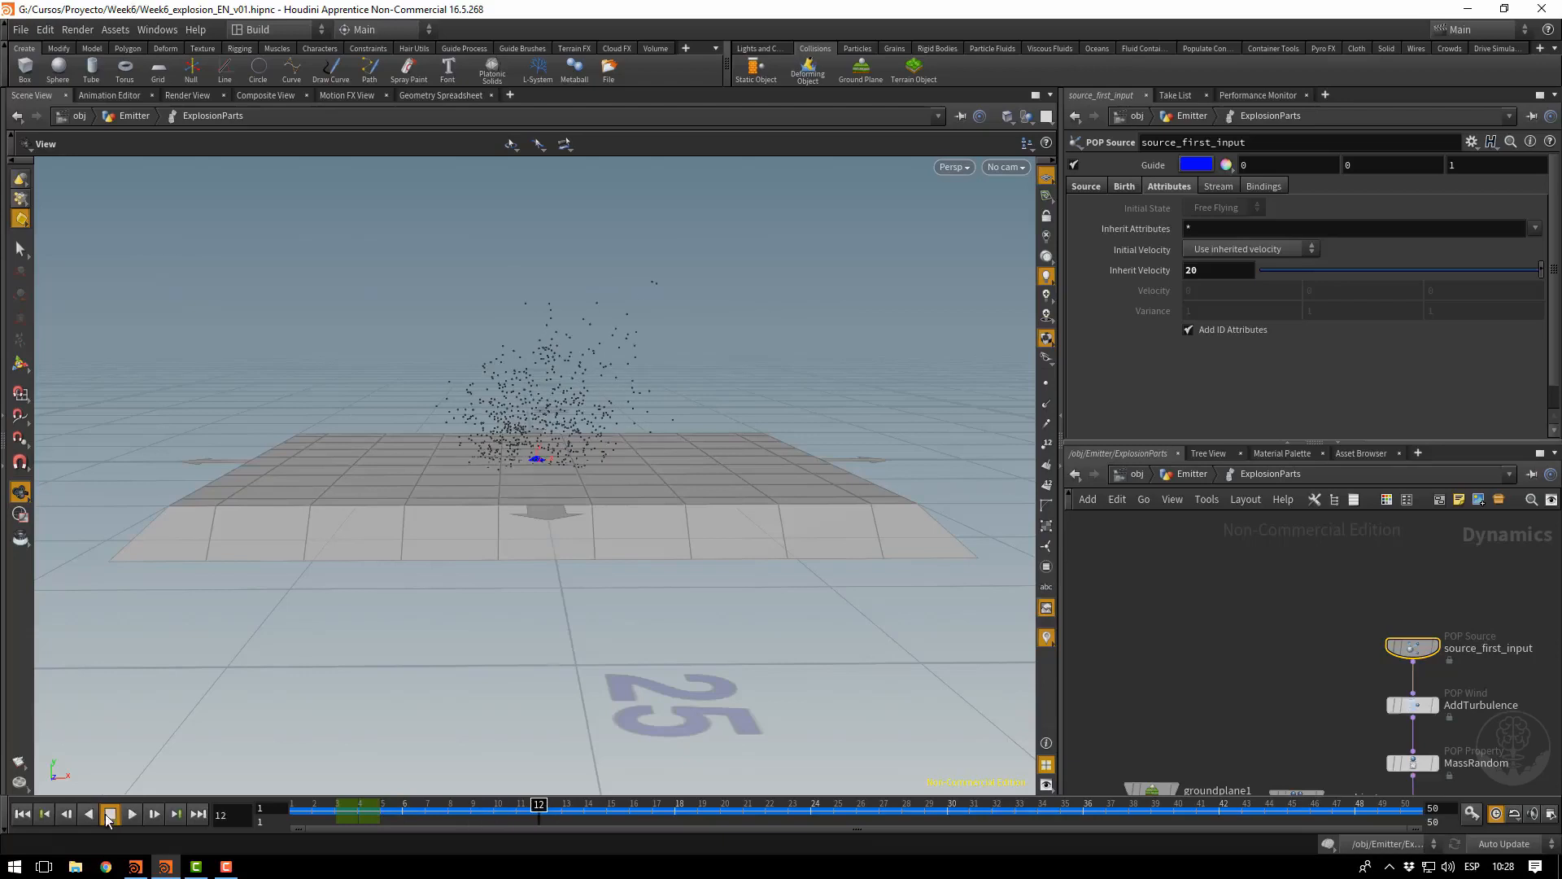
In Emitter's EdittingPoint, test the cone tip raised to about 1.95 in Y during playback, and lower it to about 0.16
click(1190, 473)
scroll(1302, 602, up, 3)
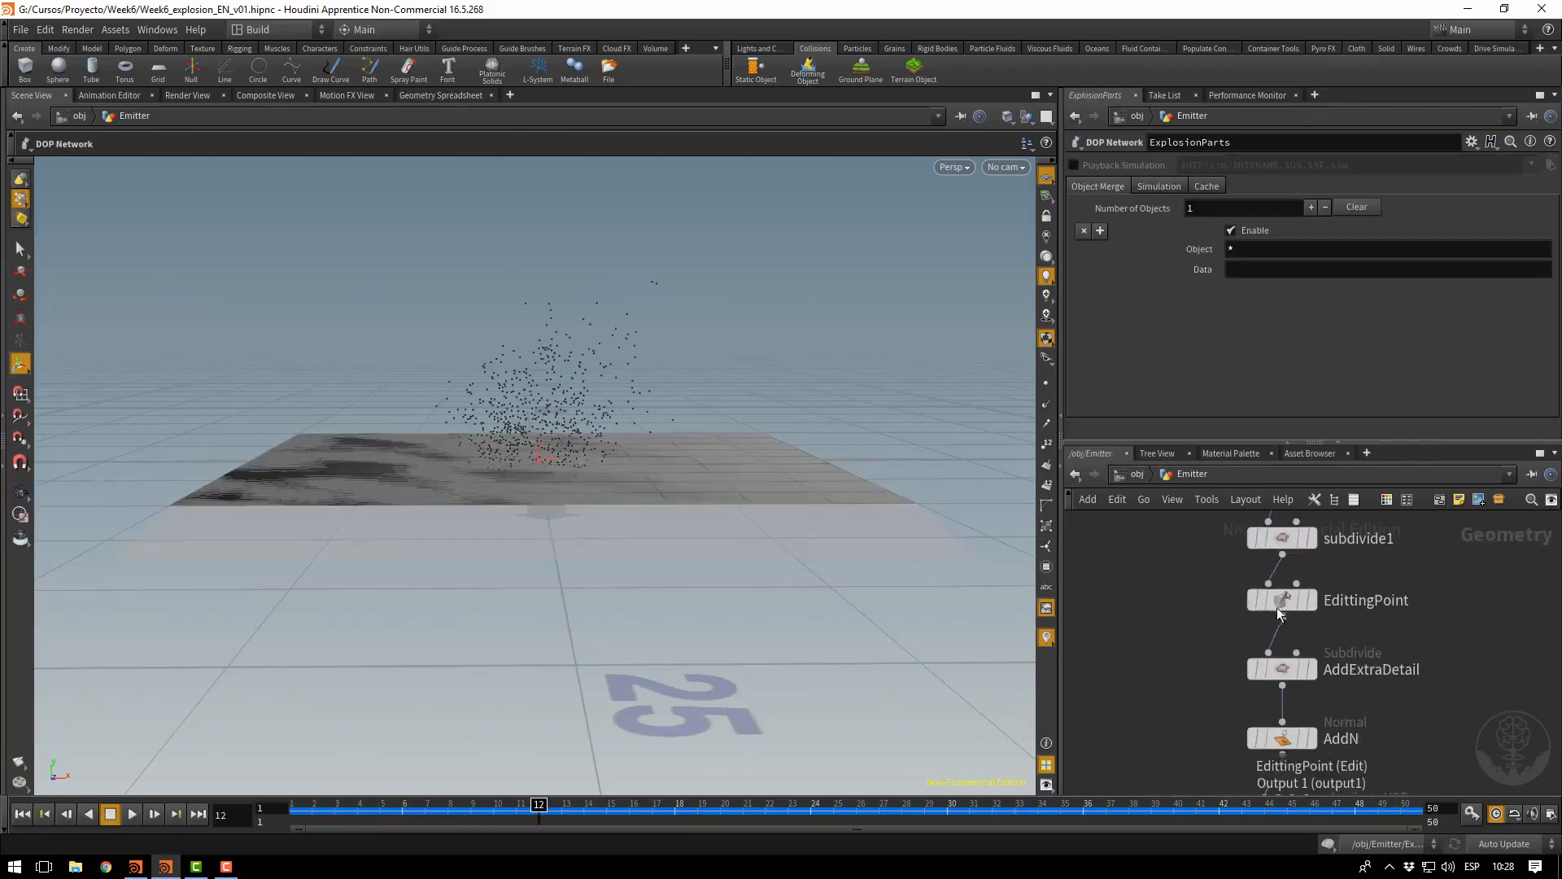
click(1277, 607)
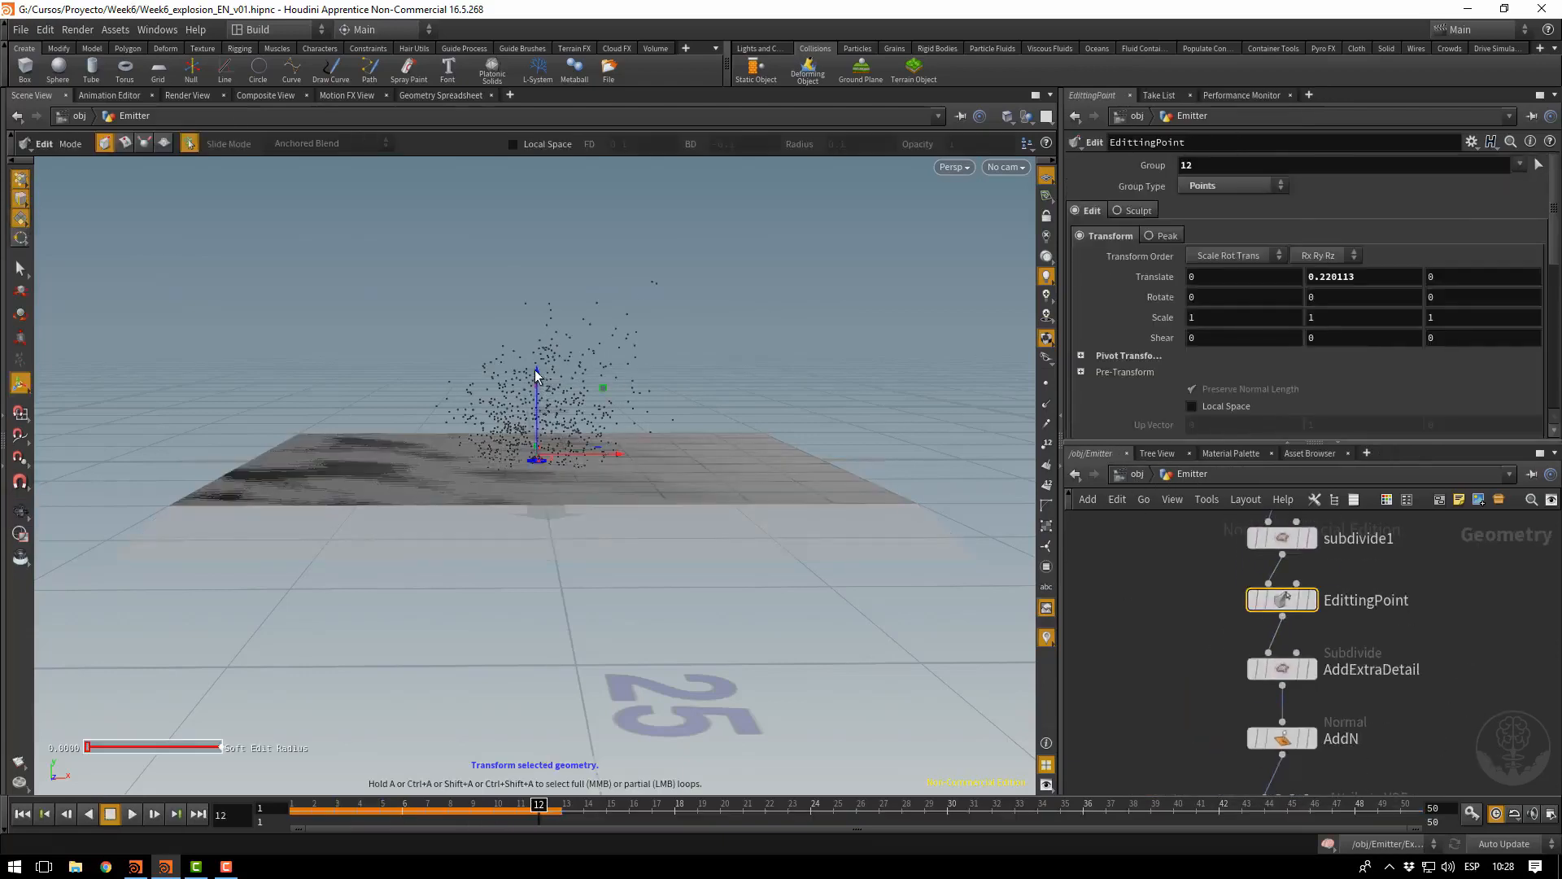
drag(535, 376, 535, 327)
click(22, 814)
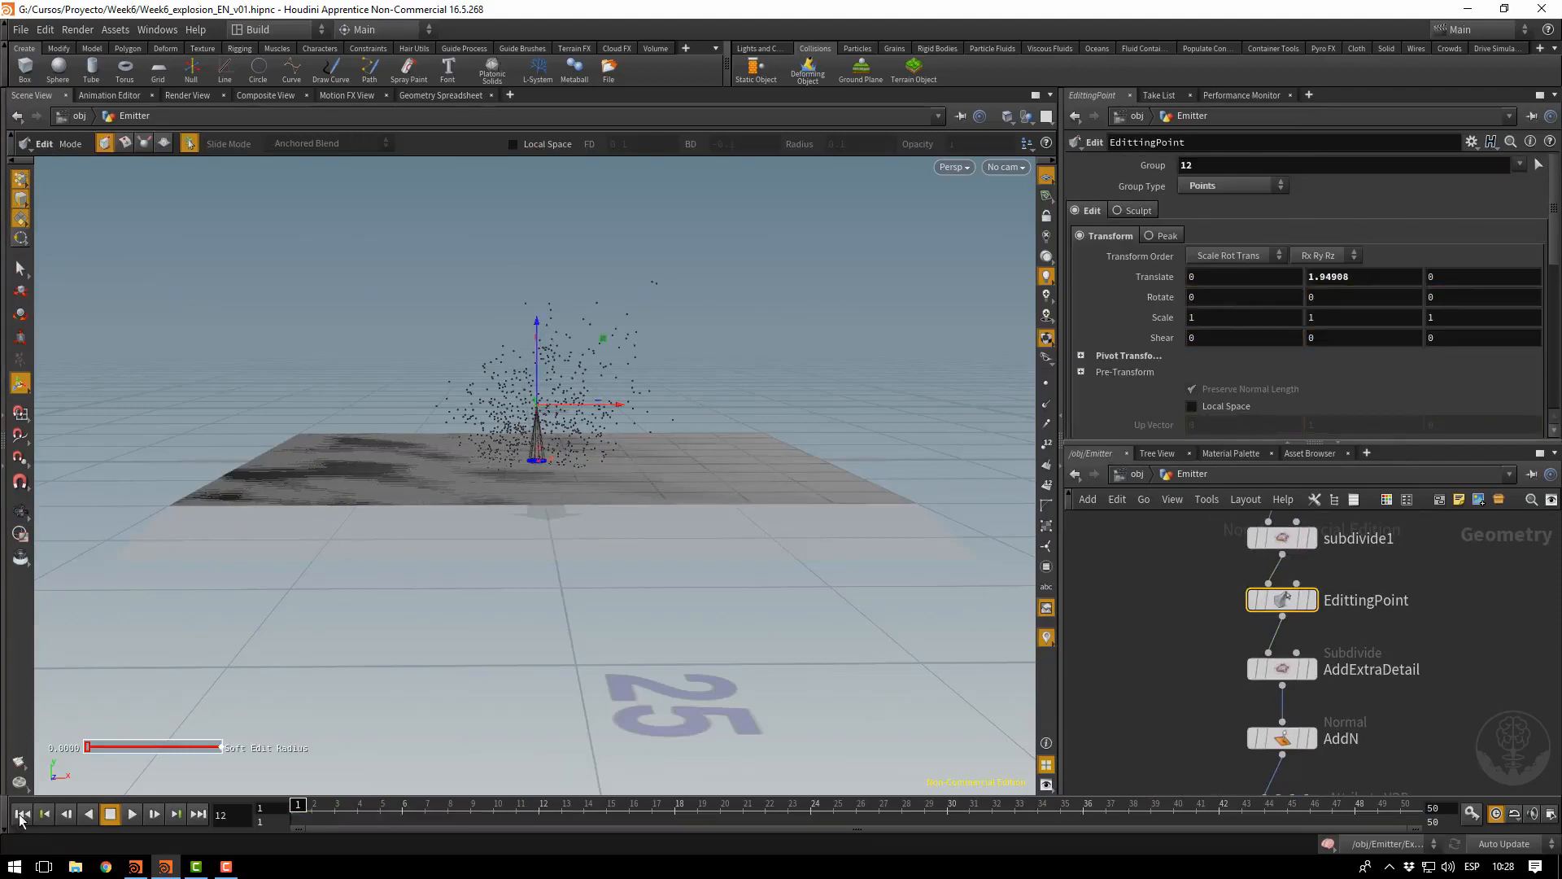
click(131, 815)
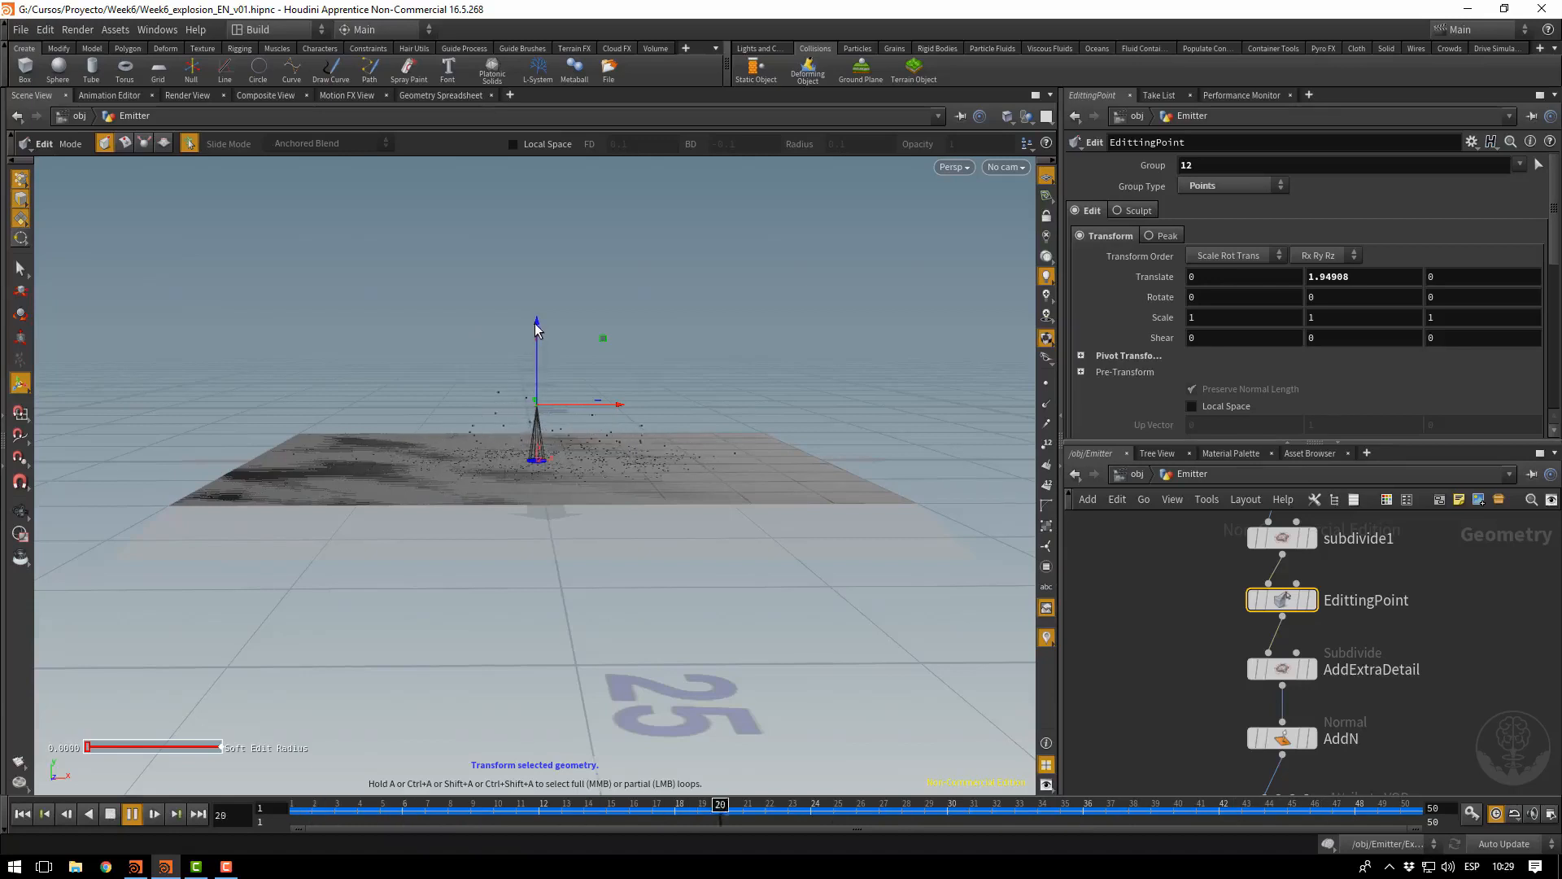
drag(536, 324, 536, 378)
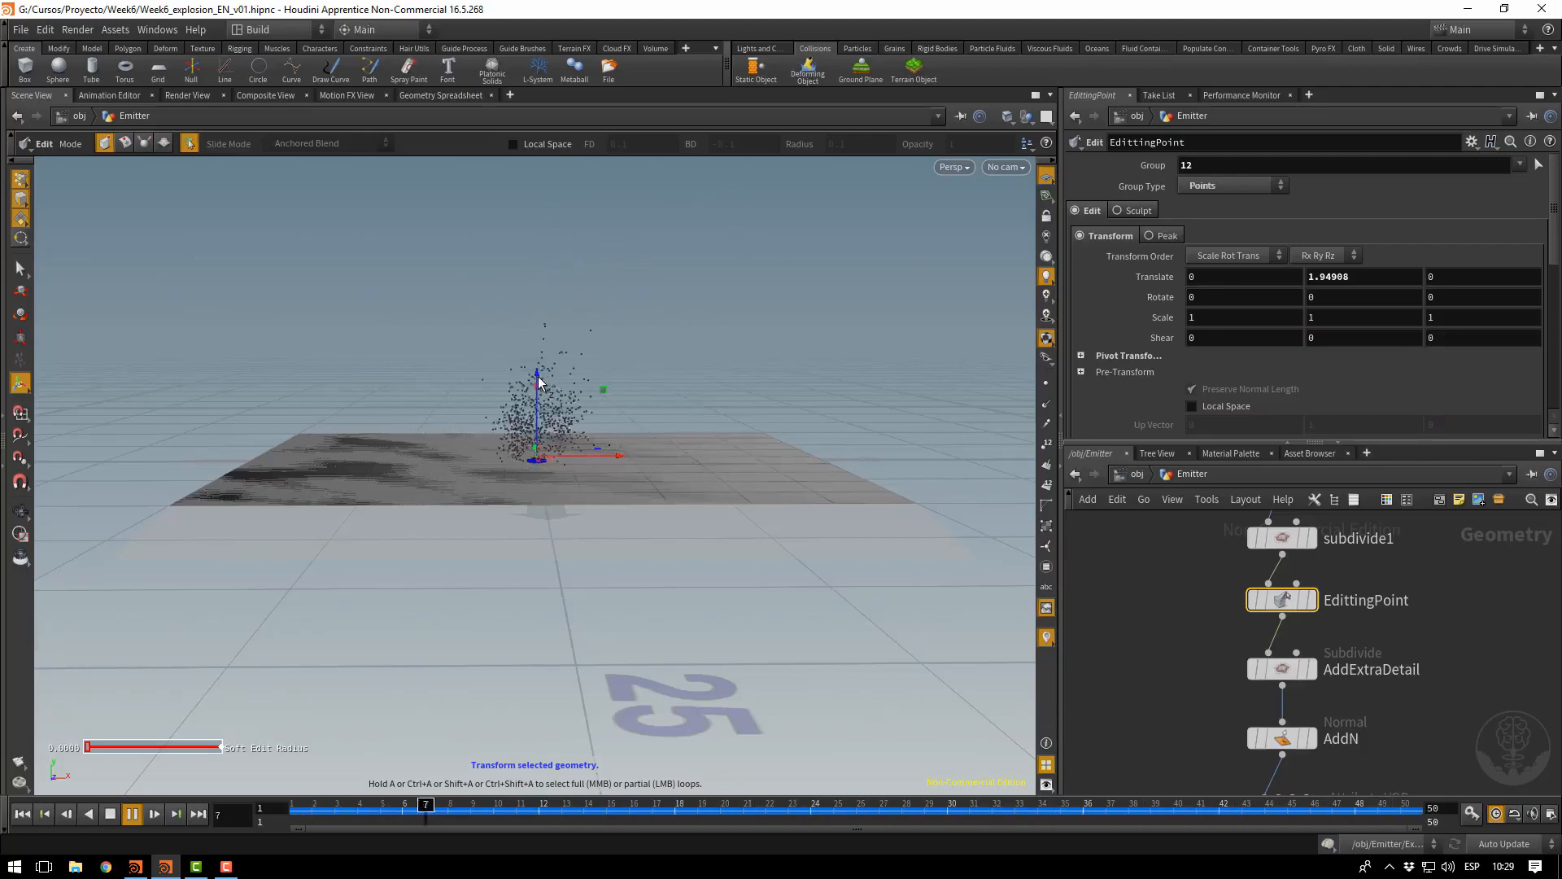
Set the global animation end frame to 75 and stop the running playback
click(1539, 804)
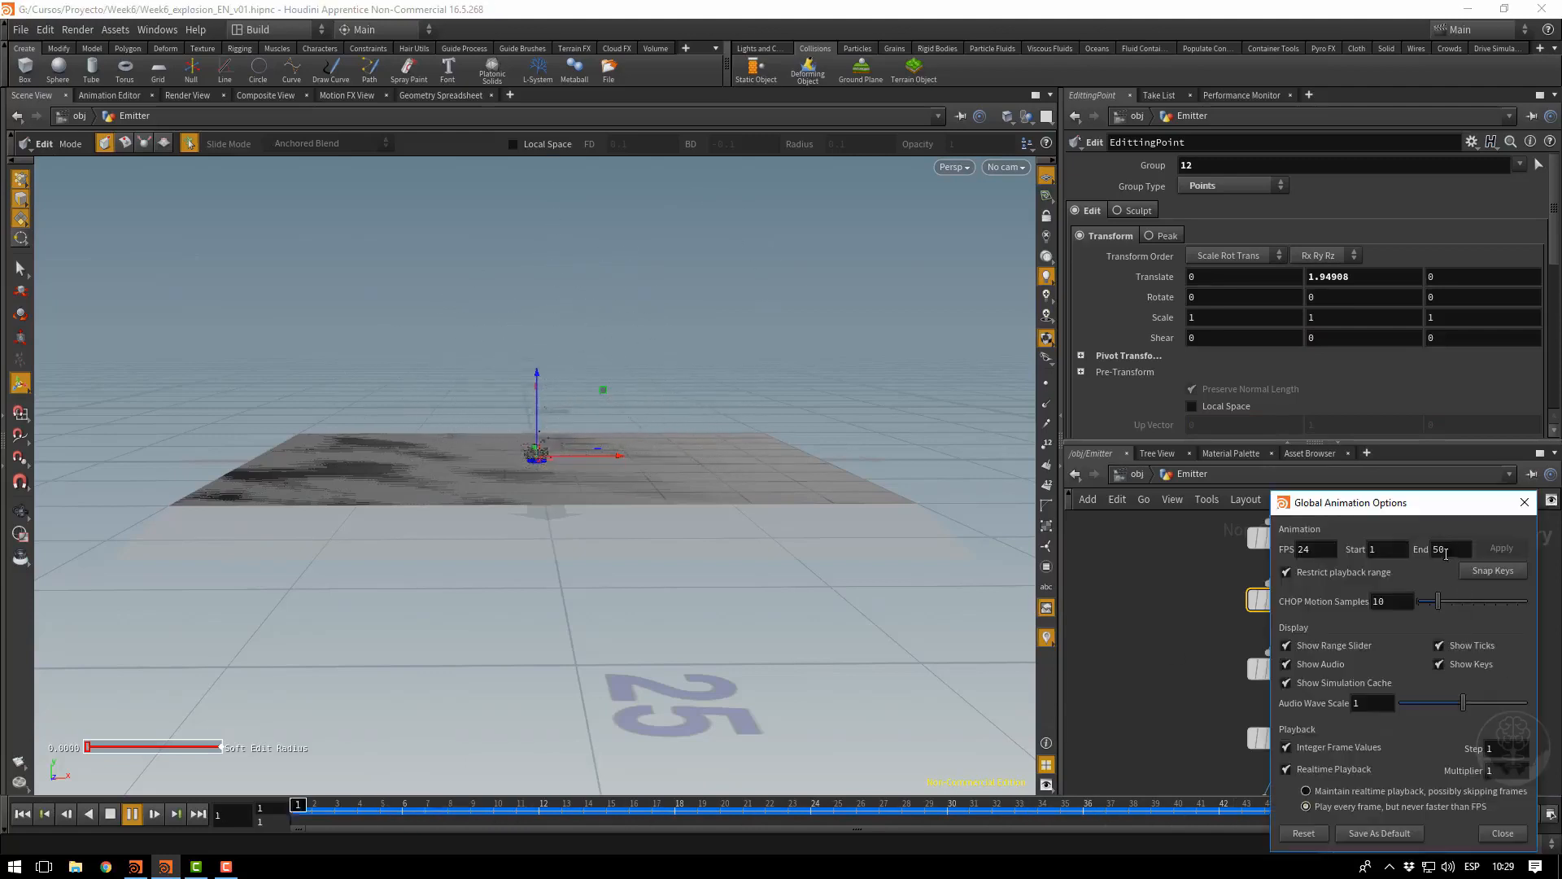
drag(1446, 553, 1372, 564)
text(75)
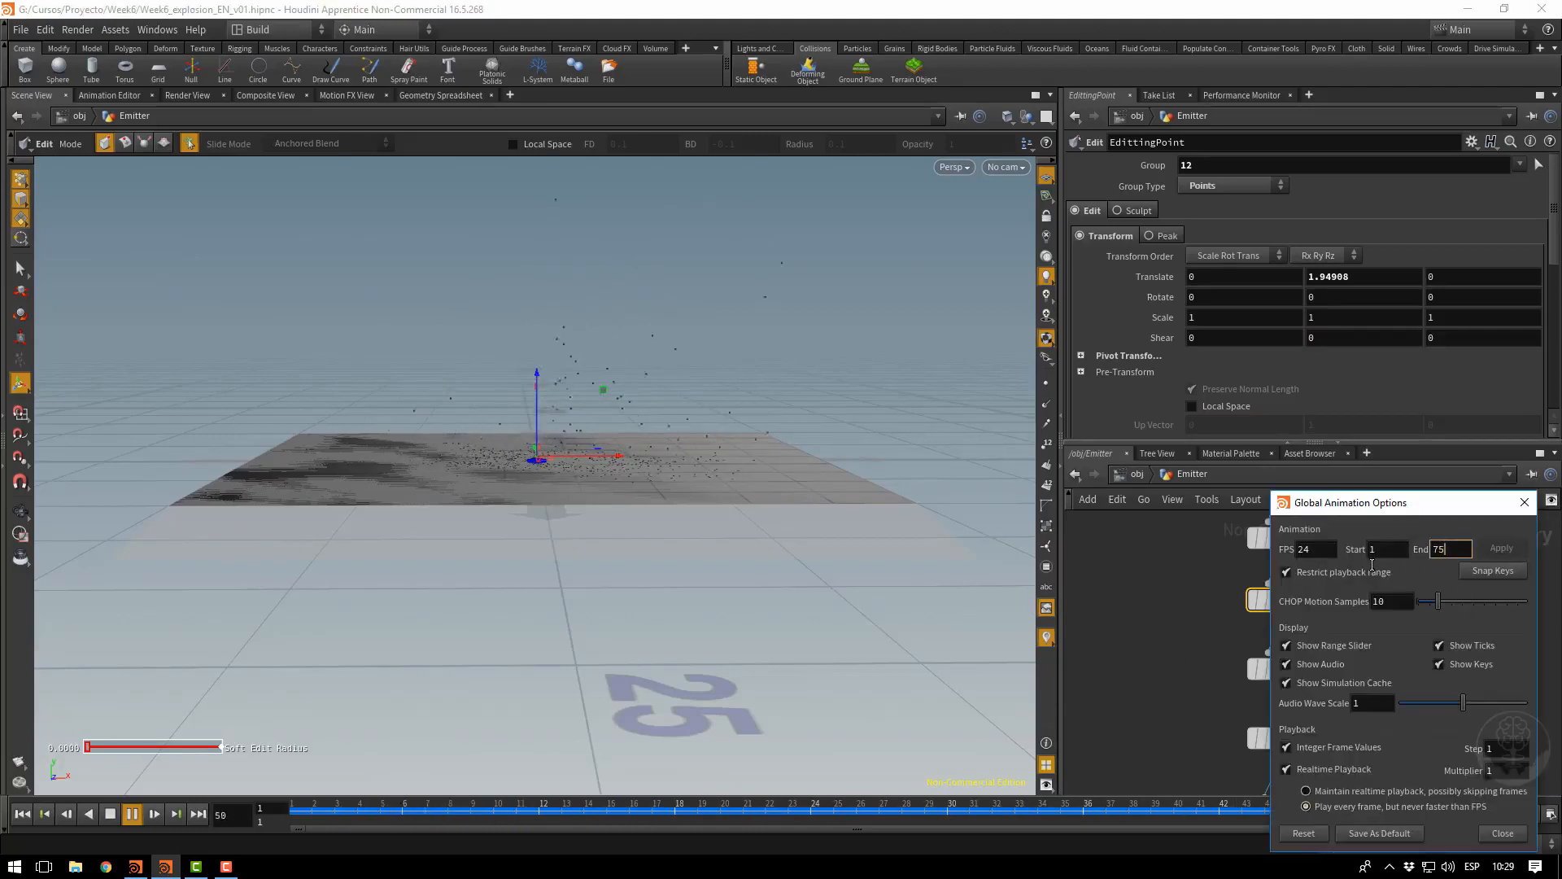
key(Return)
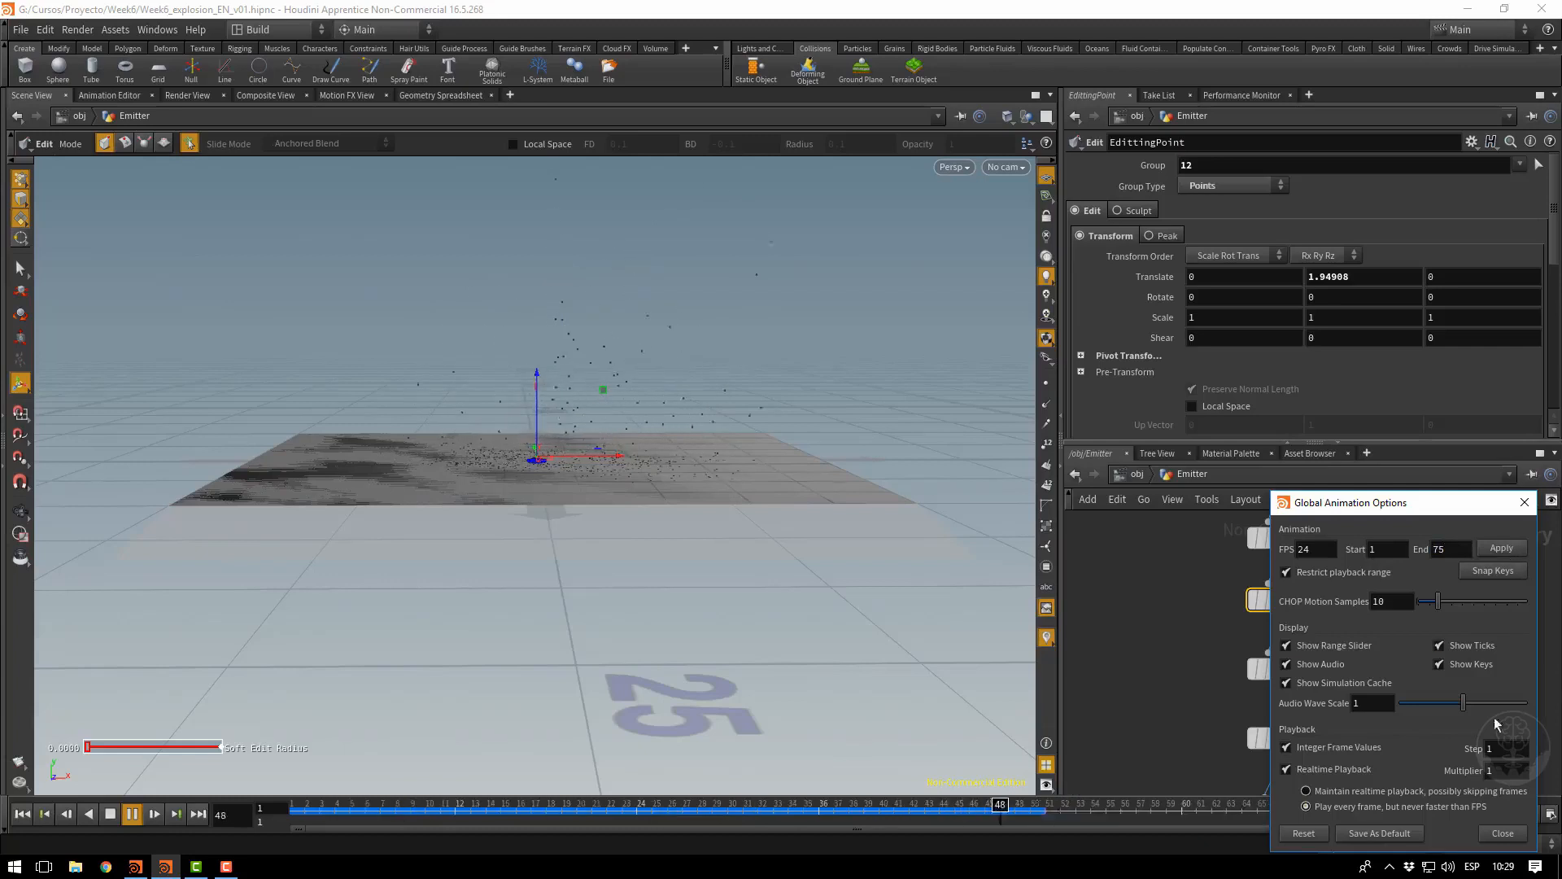
click(1504, 833)
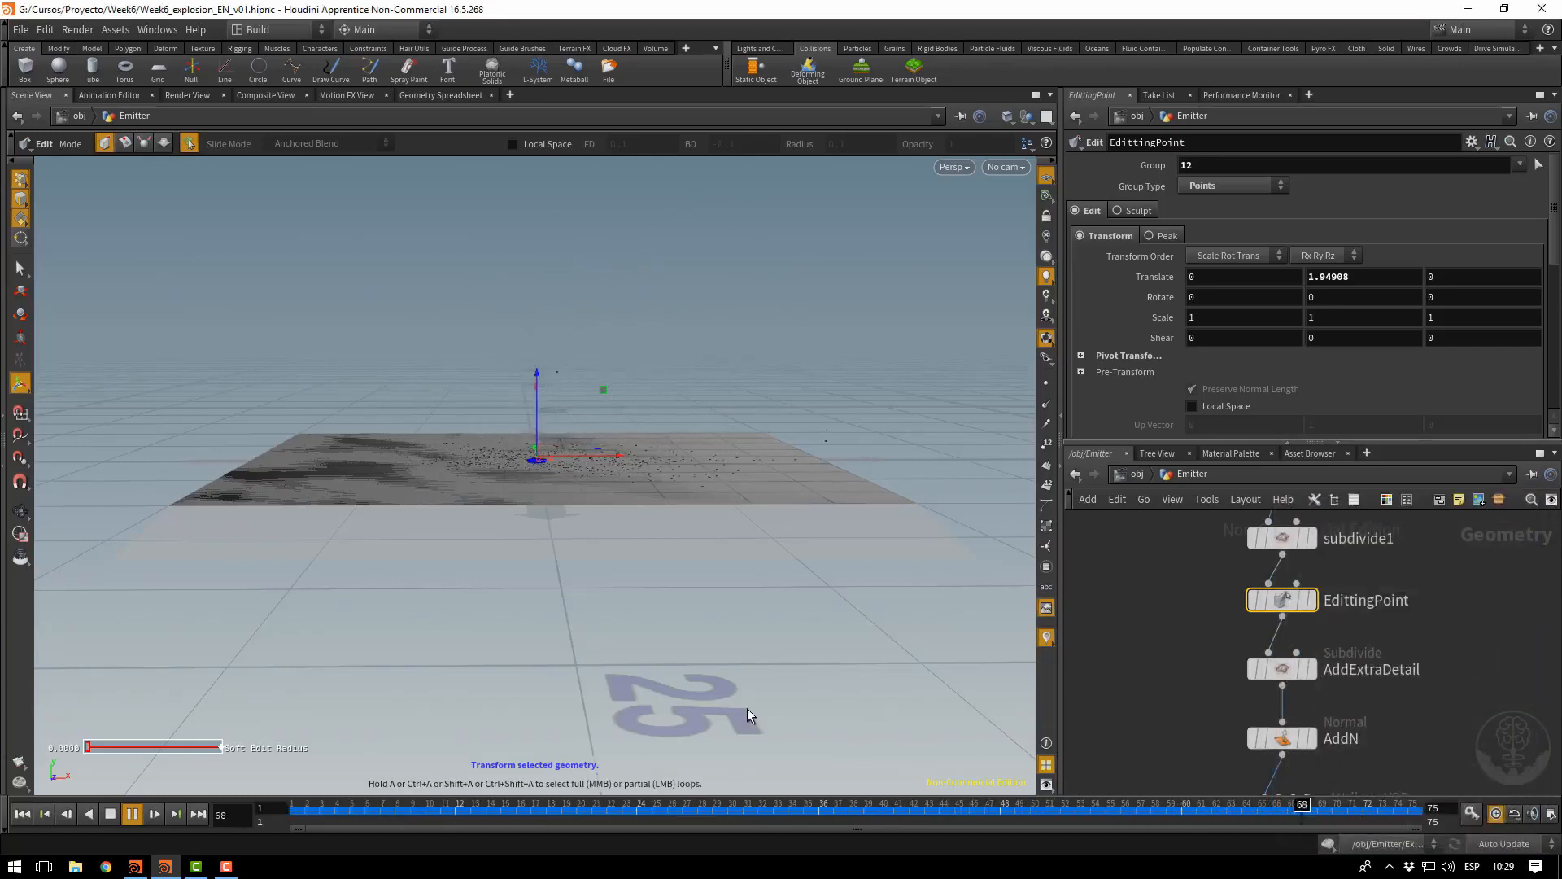
click(110, 815)
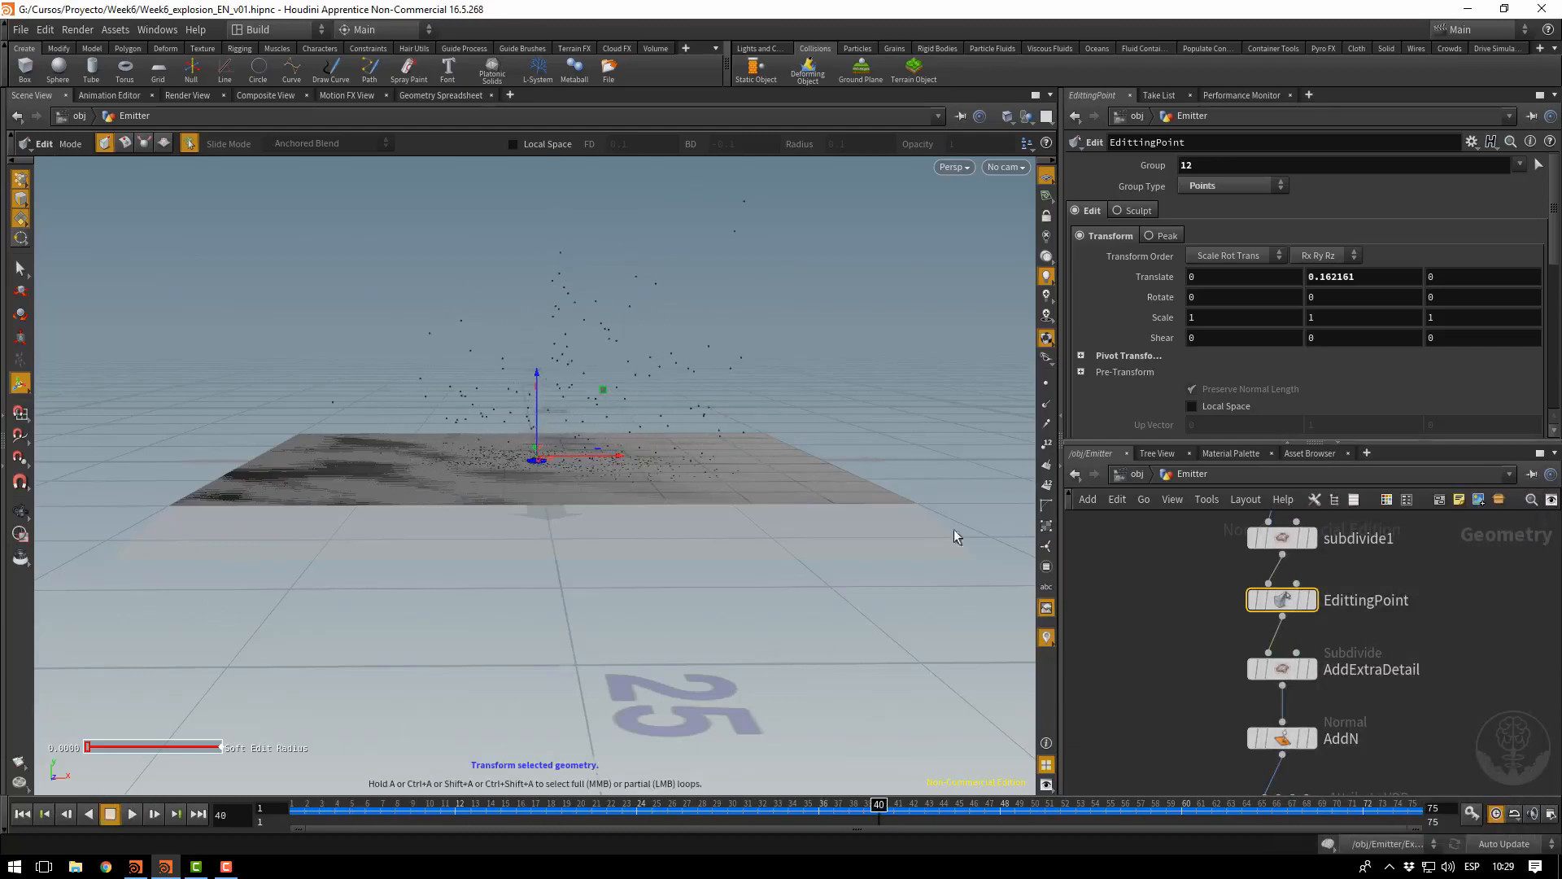
Add a Delete node below ExplosionParts, connect it to the network's output, and make it the displayed node
middle_drag(1161, 679, 1228, 553)
scroll(1212, 635, down, 3)
middle_drag(1223, 679, 1218, 601)
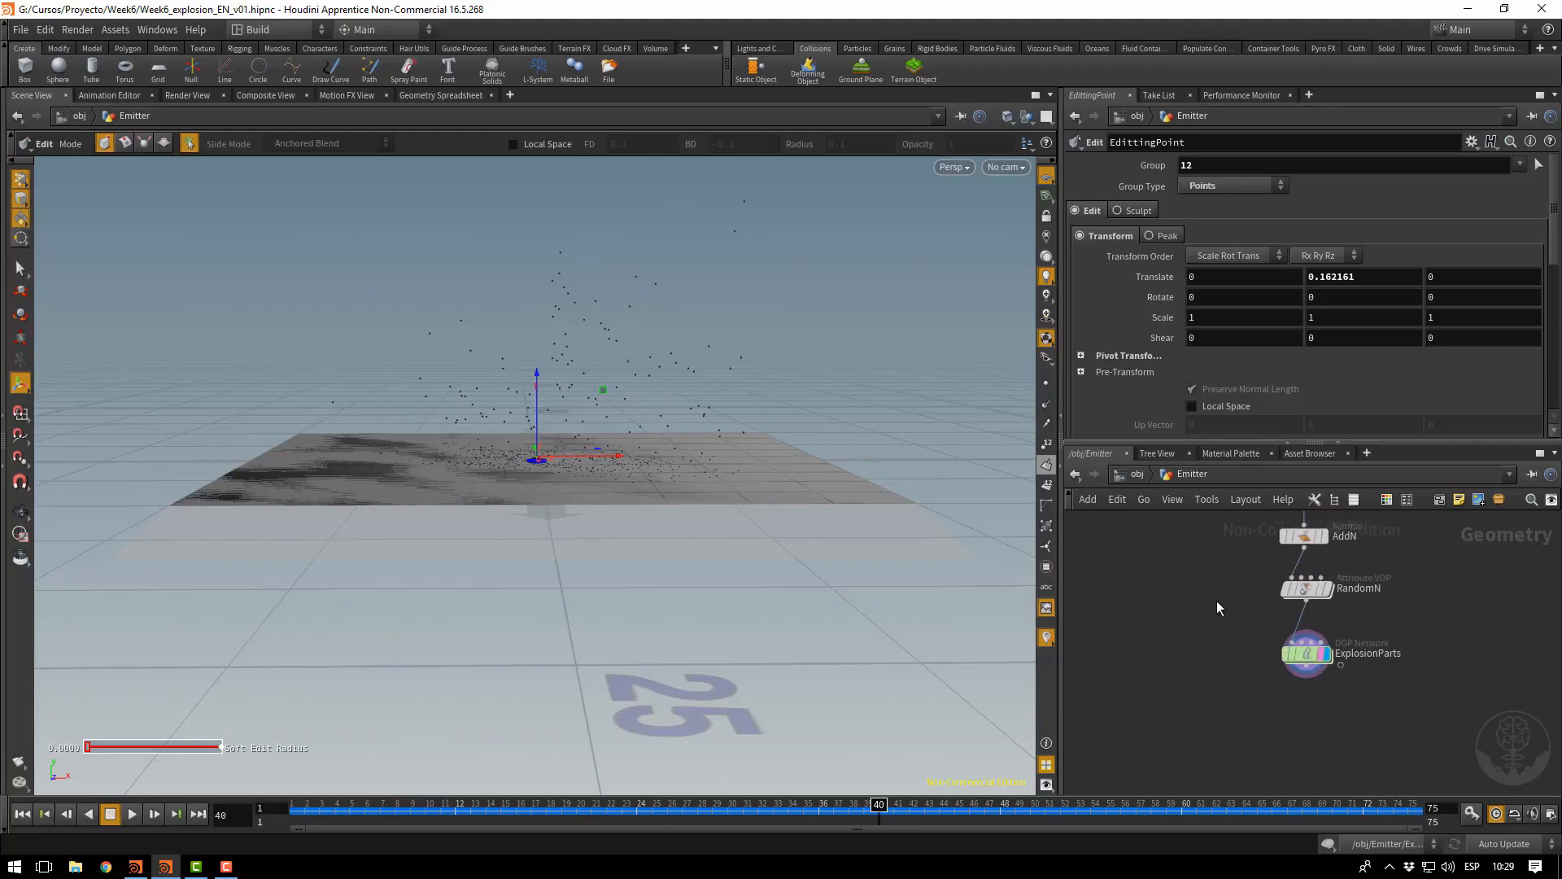
key(Tab)
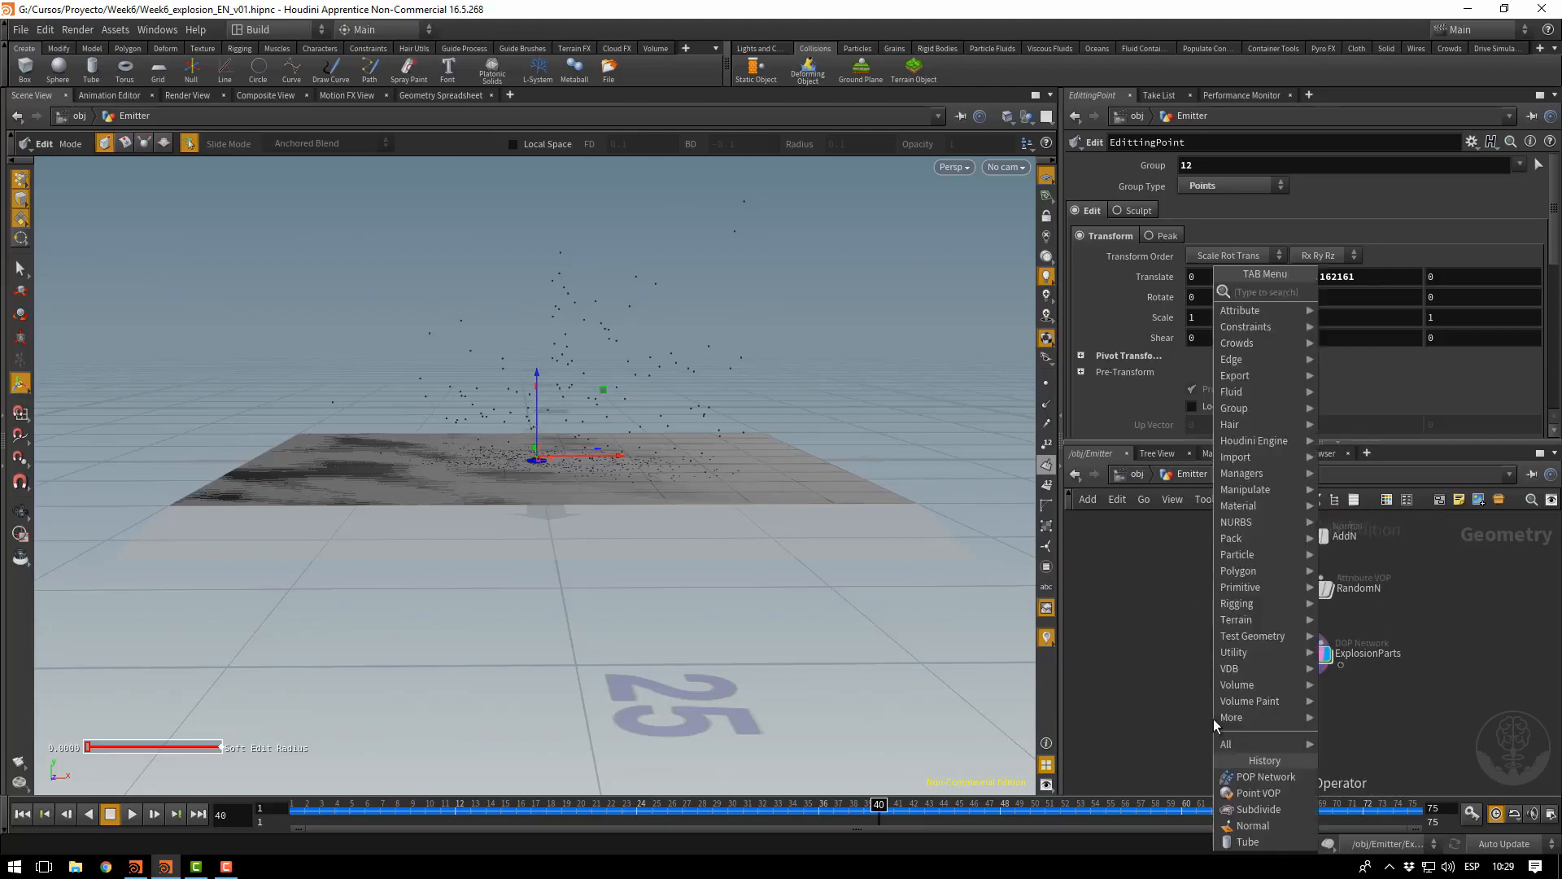
text(delete)
key(Return)
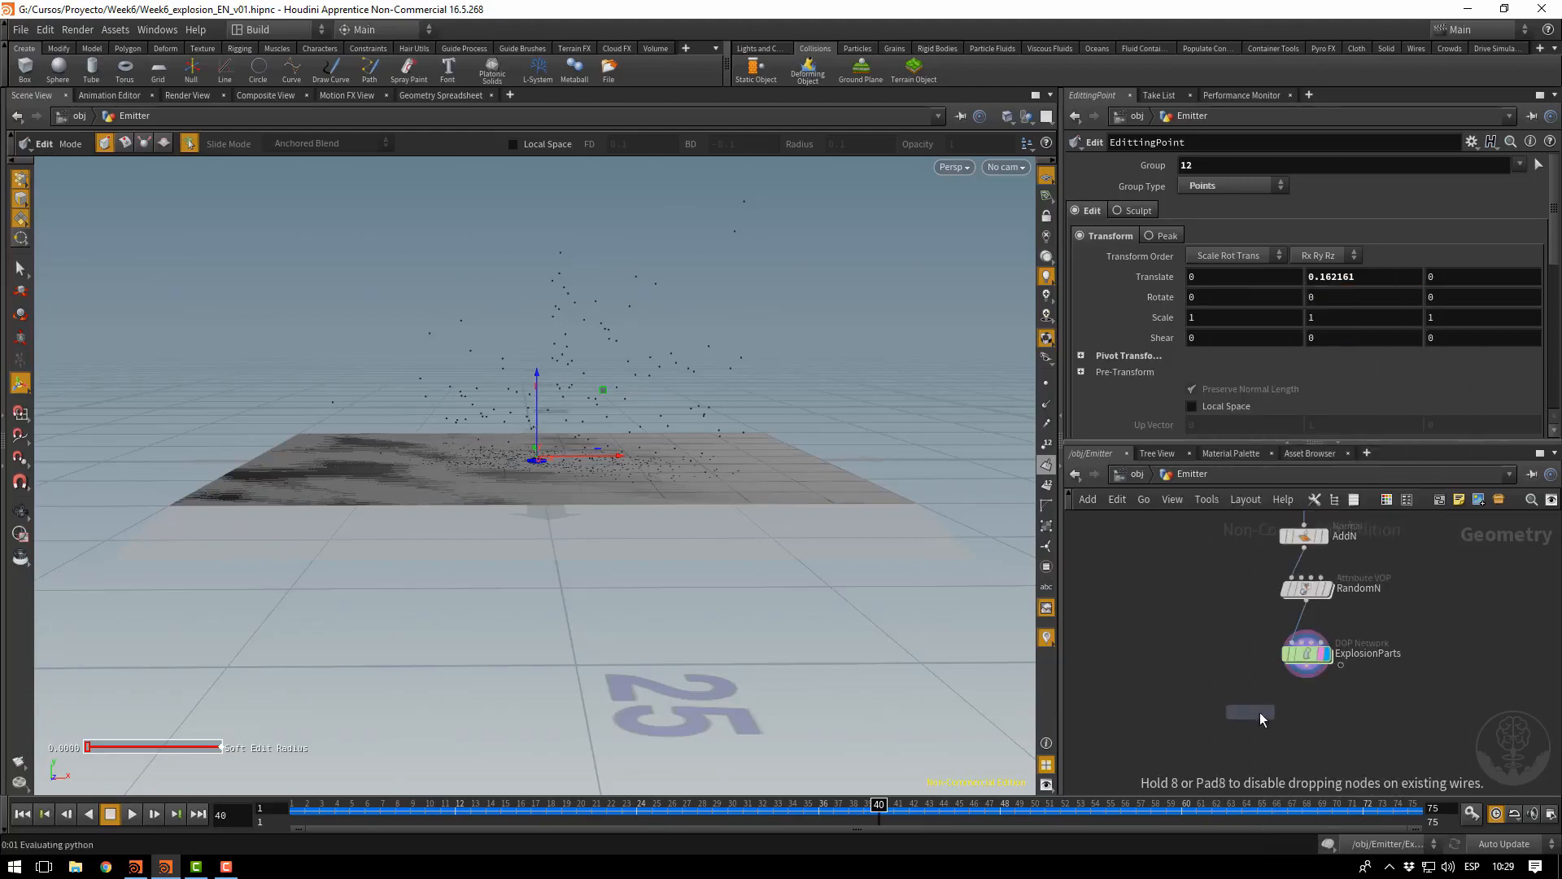
click(1306, 707)
scroll(1307, 707, up, 1)
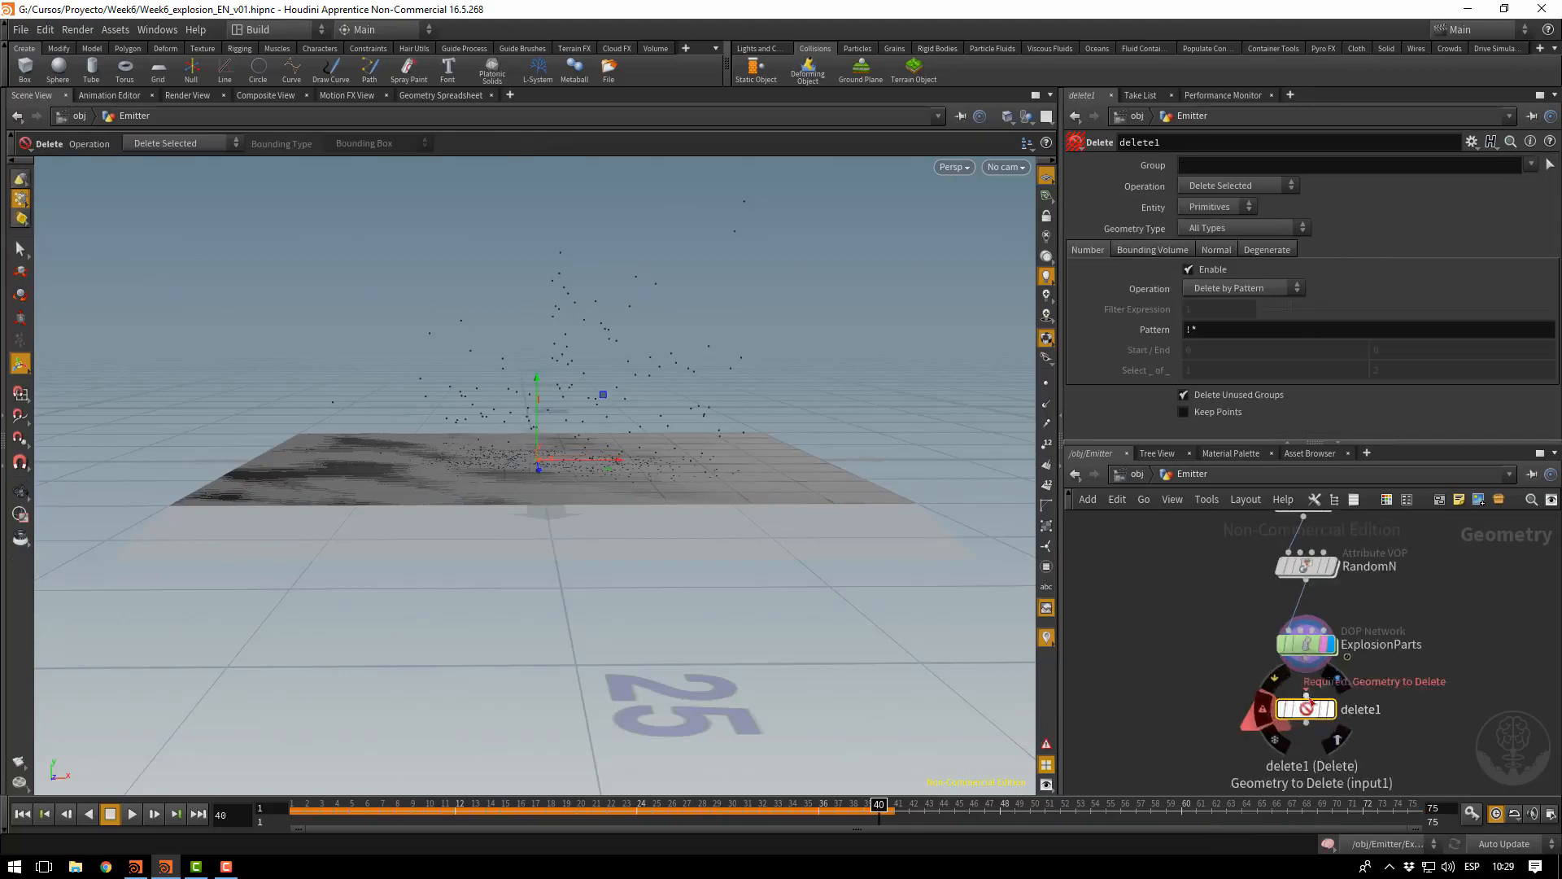
drag(1309, 666, 1307, 660)
click(1339, 739)
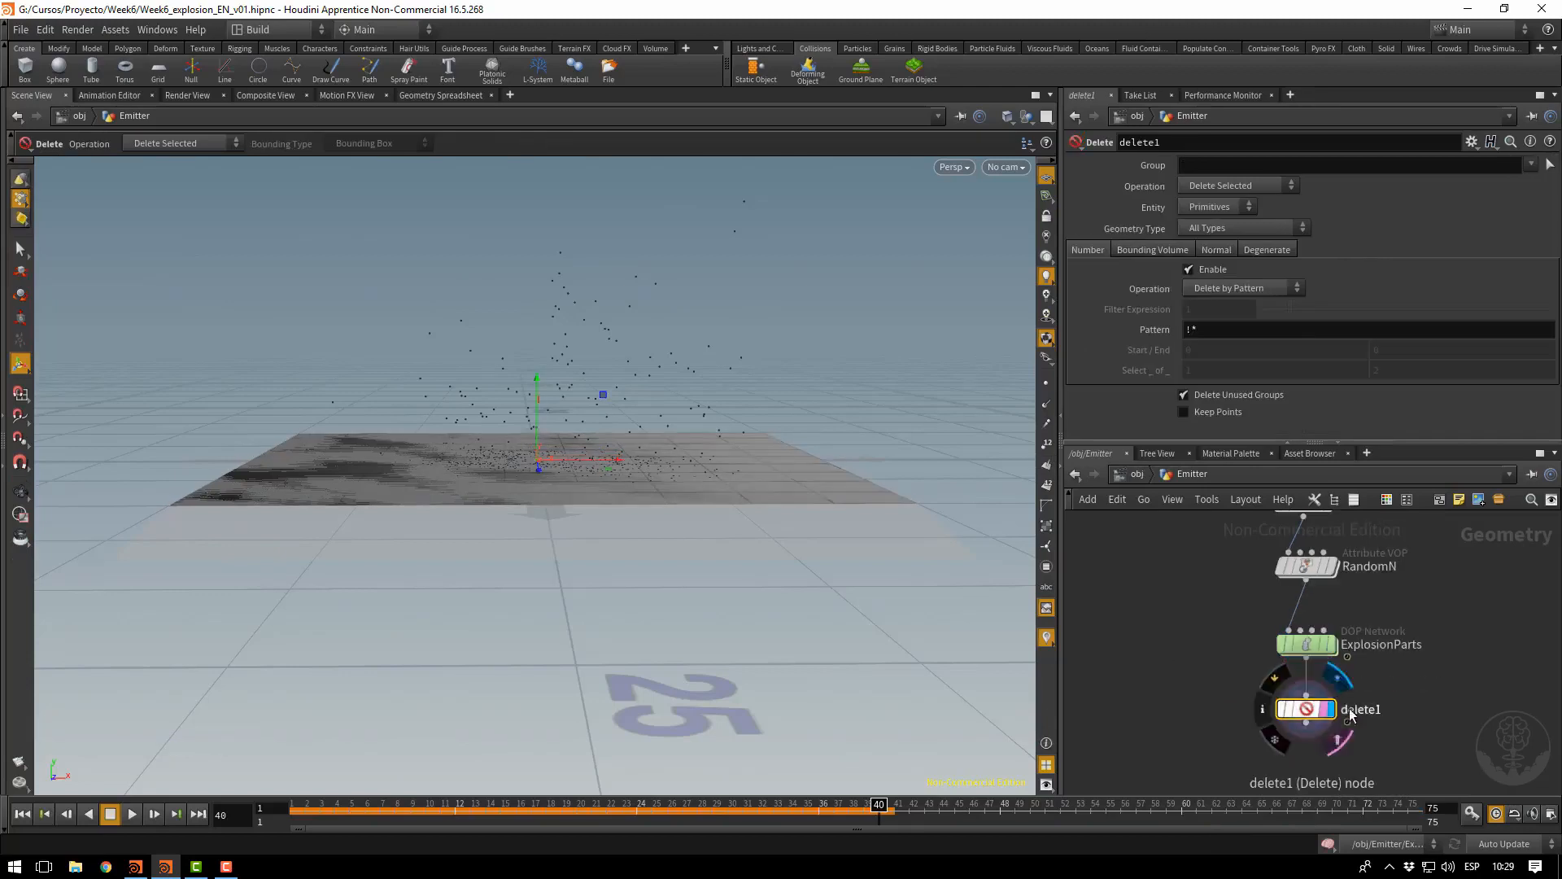
Rename the Delete node as DeleteGround and set its deletion pattern to * for primitives
click(1350, 710)
key(BackSpace)
text(Delet)
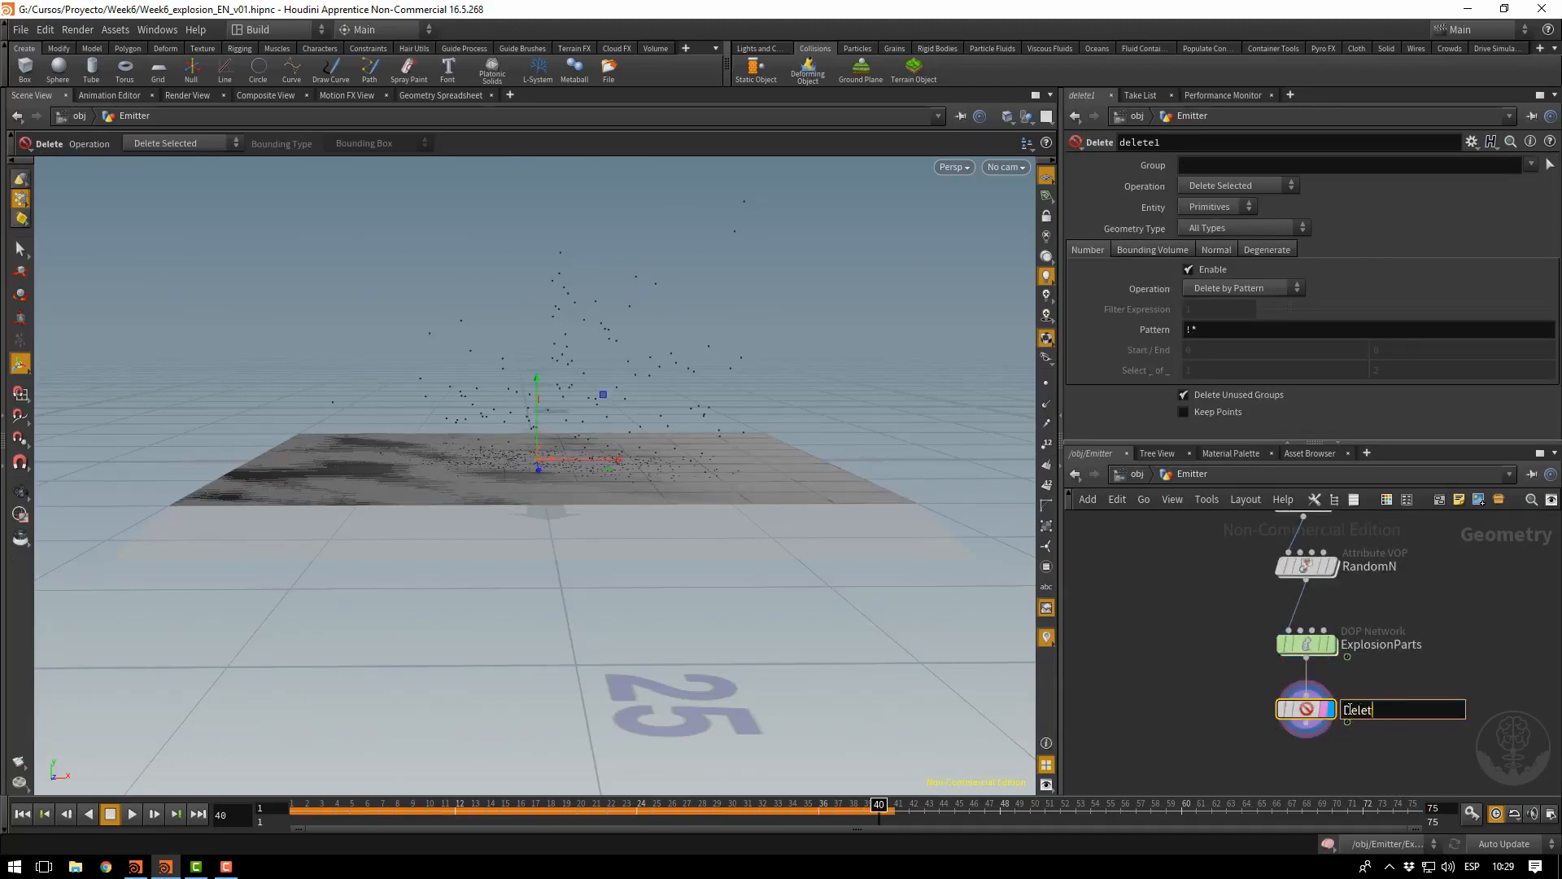
text(eGround)
key(Return)
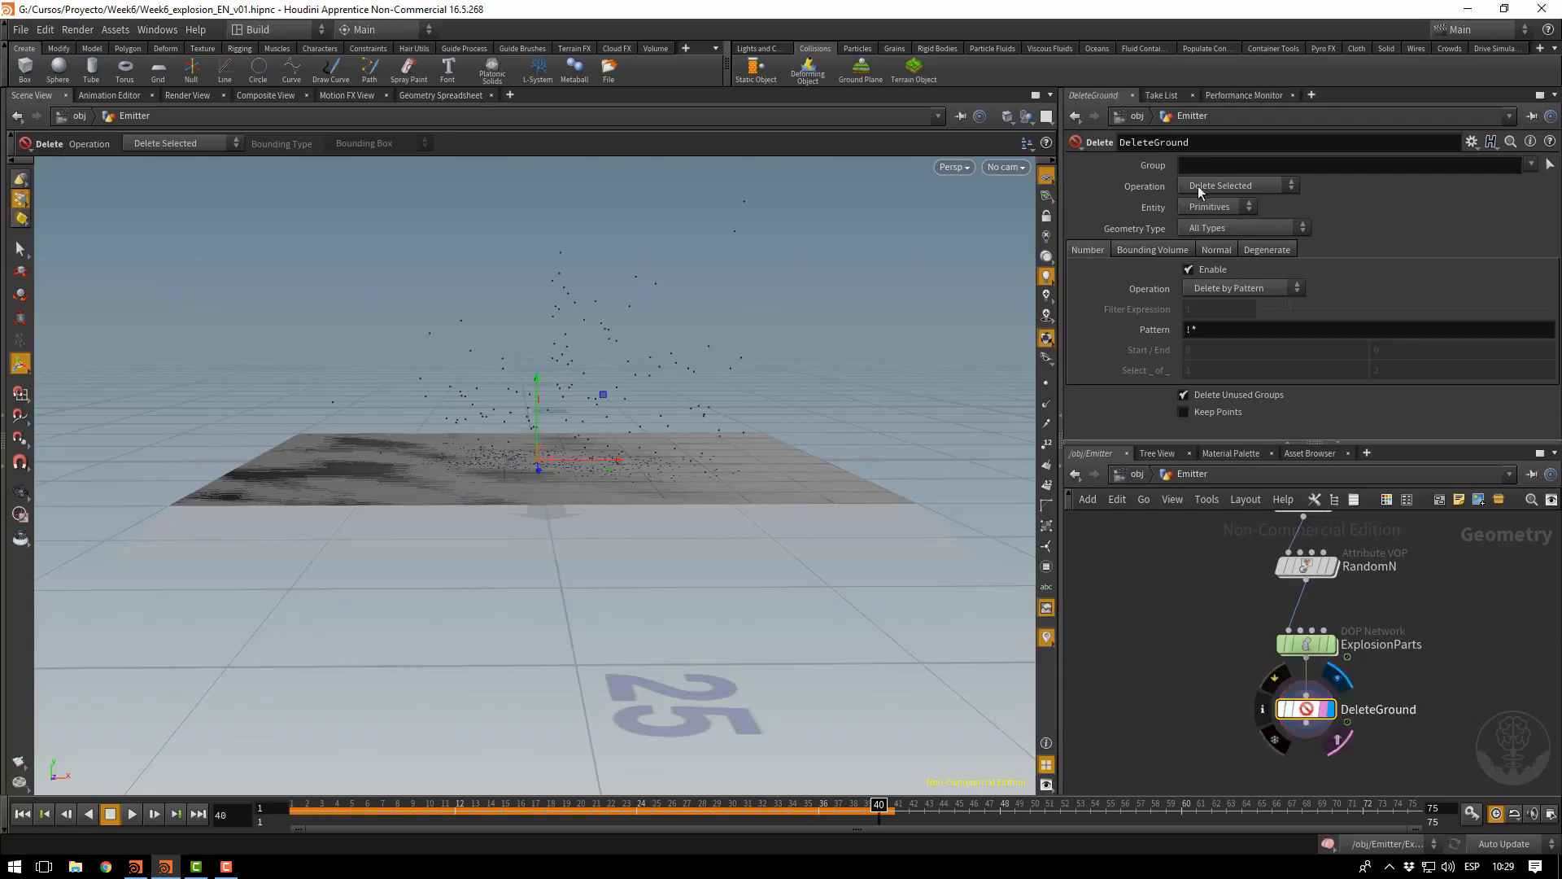
click(1223, 329)
text(*)
key(Return)
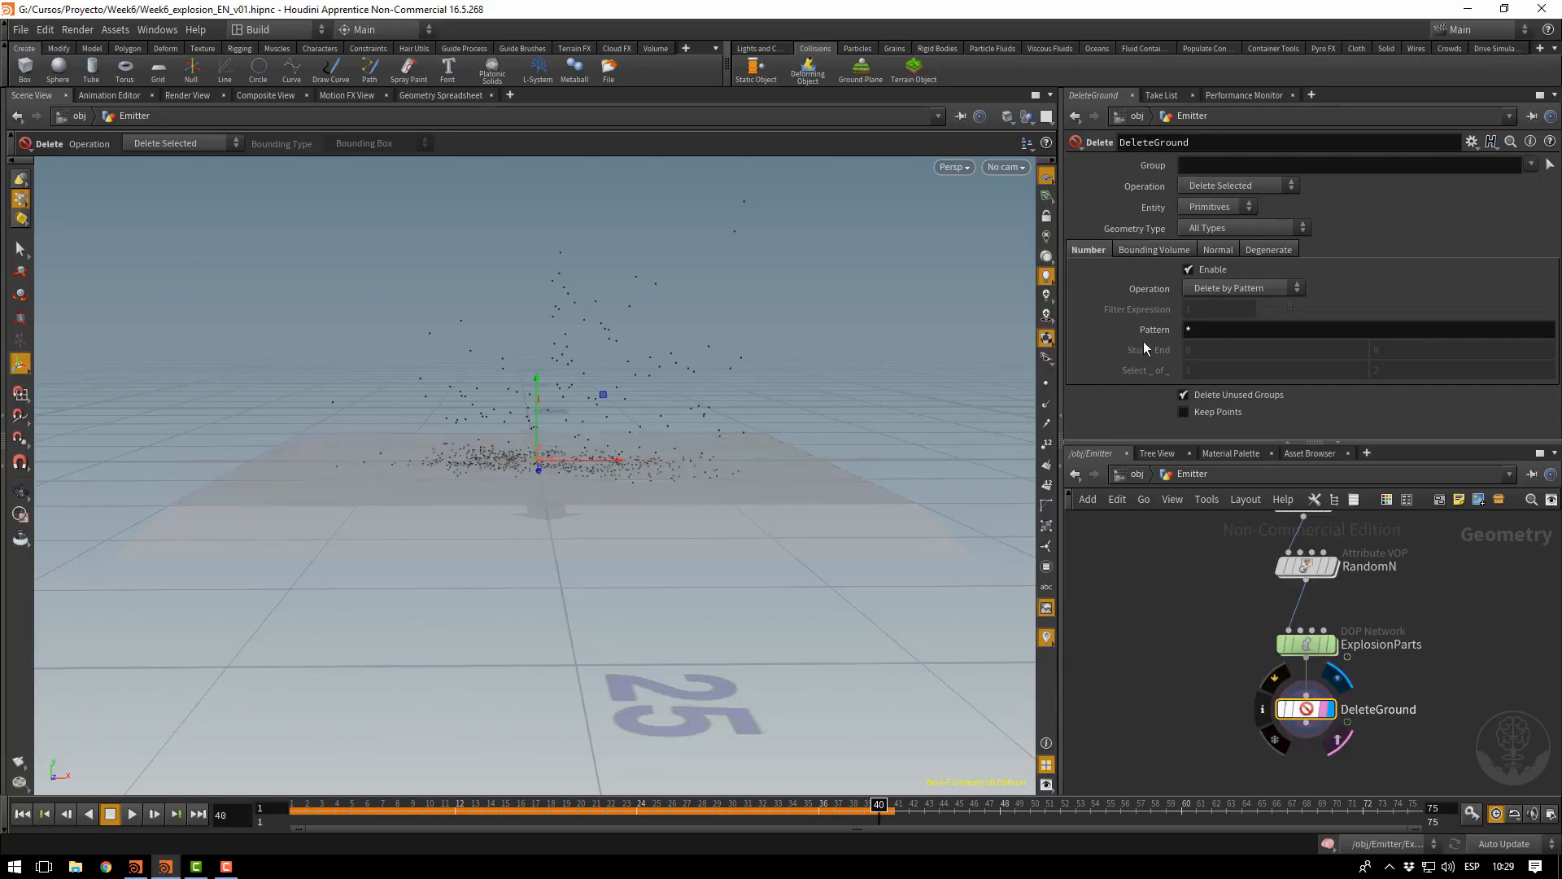
Add a Copy Stamp node below DeleteGround and connect DeleteGround's output to its second input
middle_drag(1361, 743, 1390, 699)
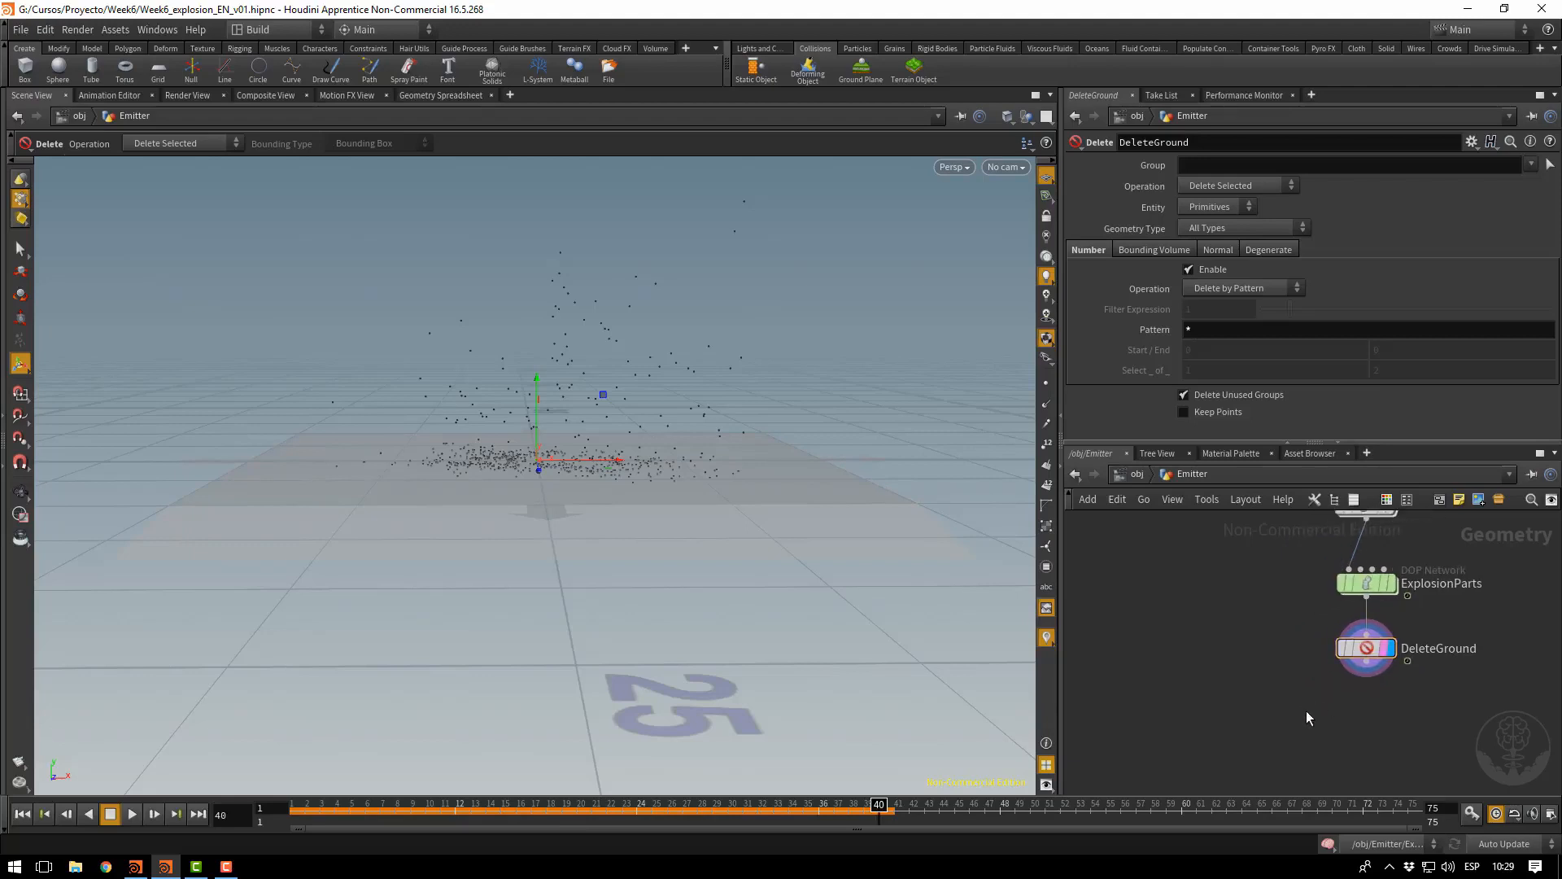
key(Tab)
text(copy)
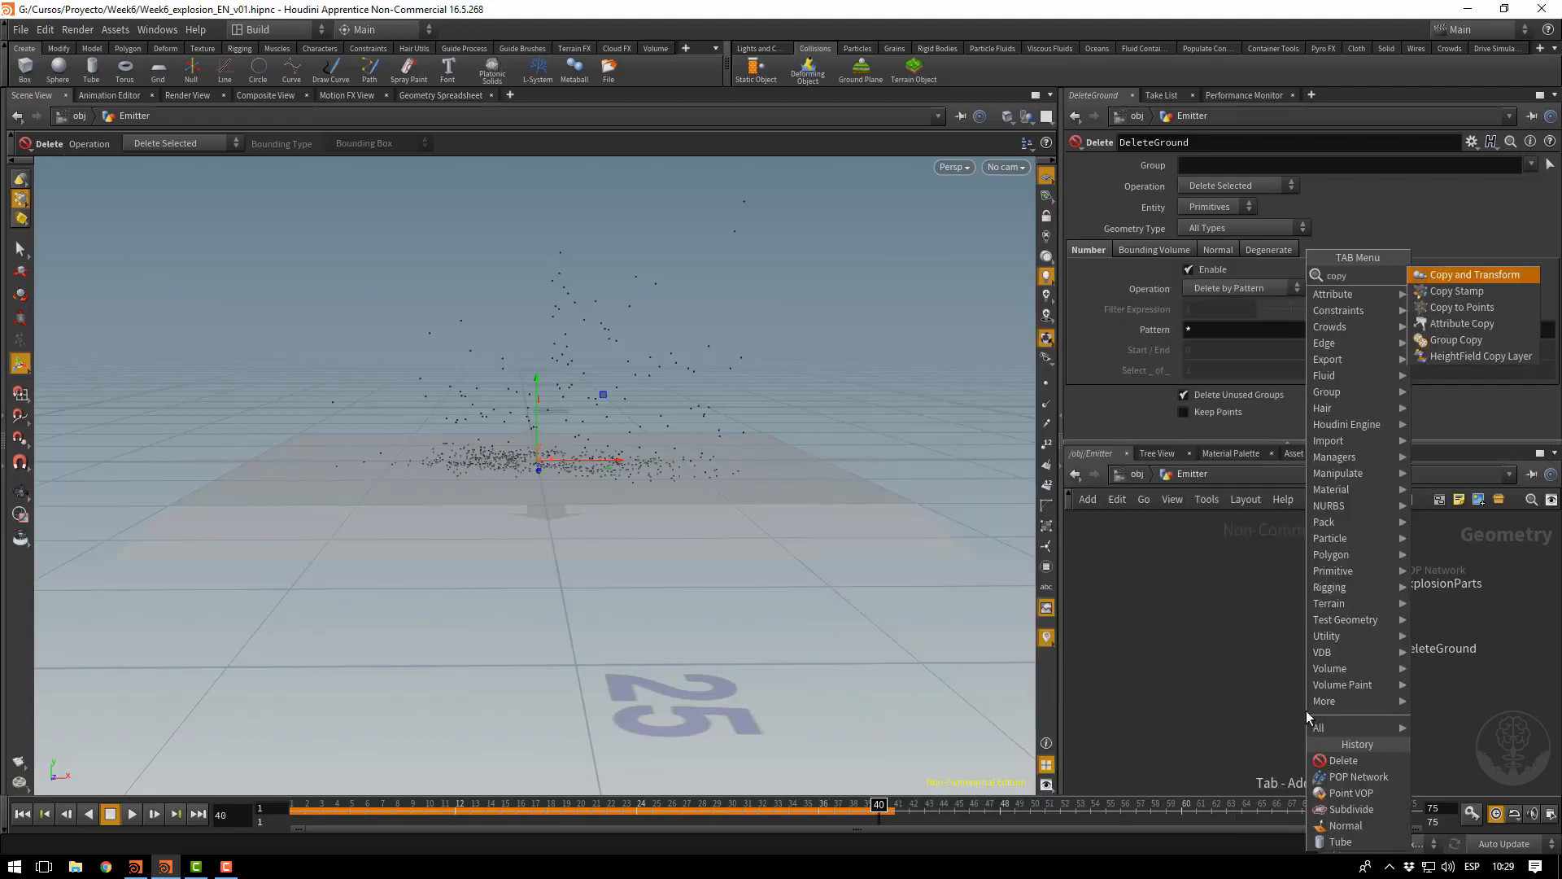
key(Return)
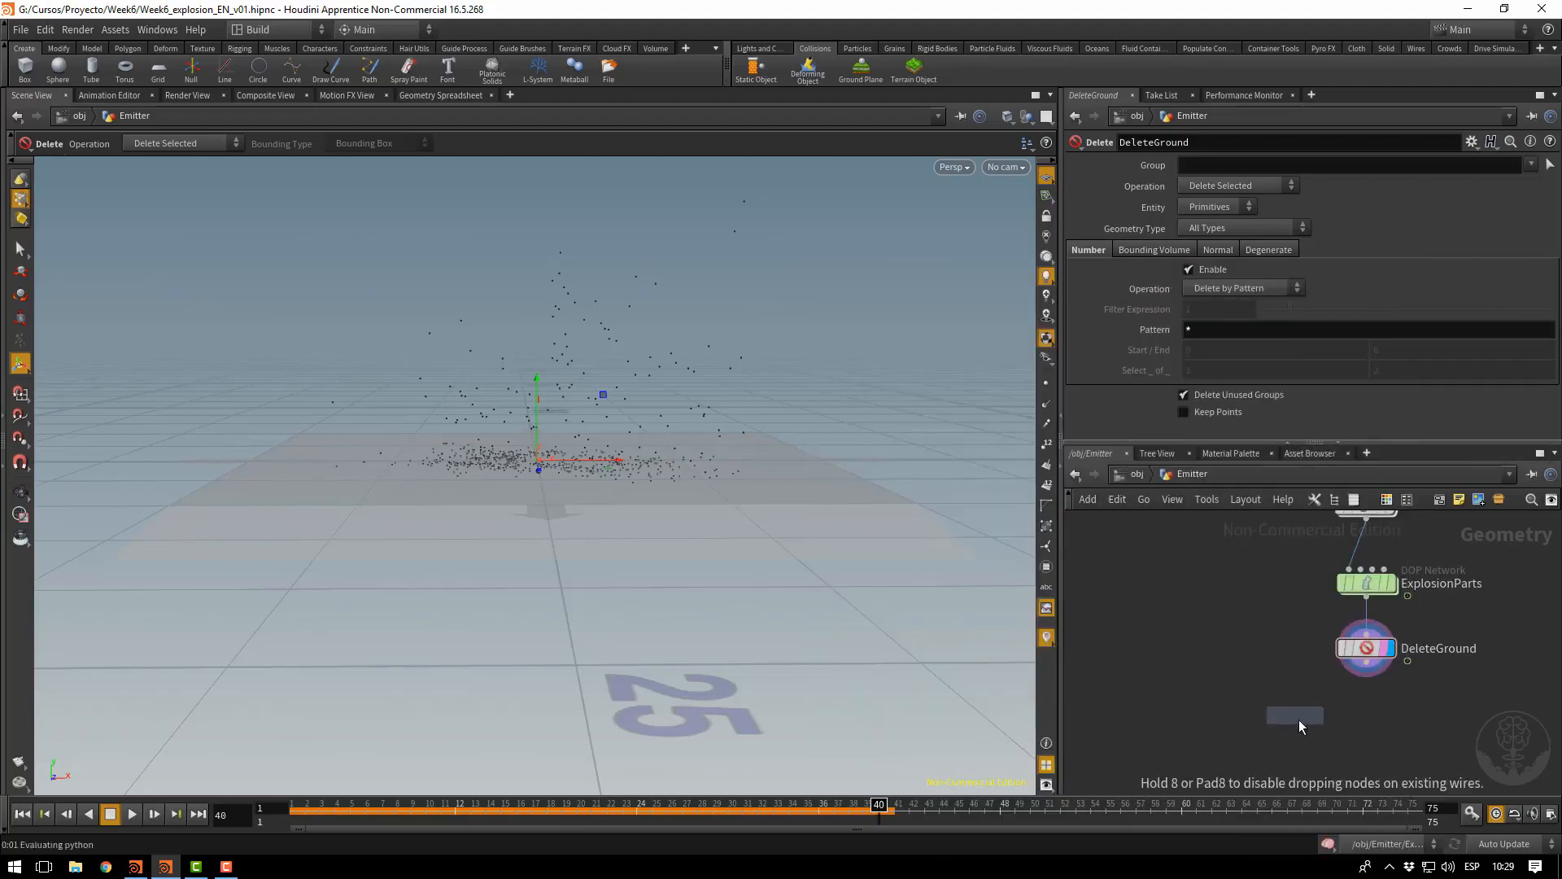
click(1311, 732)
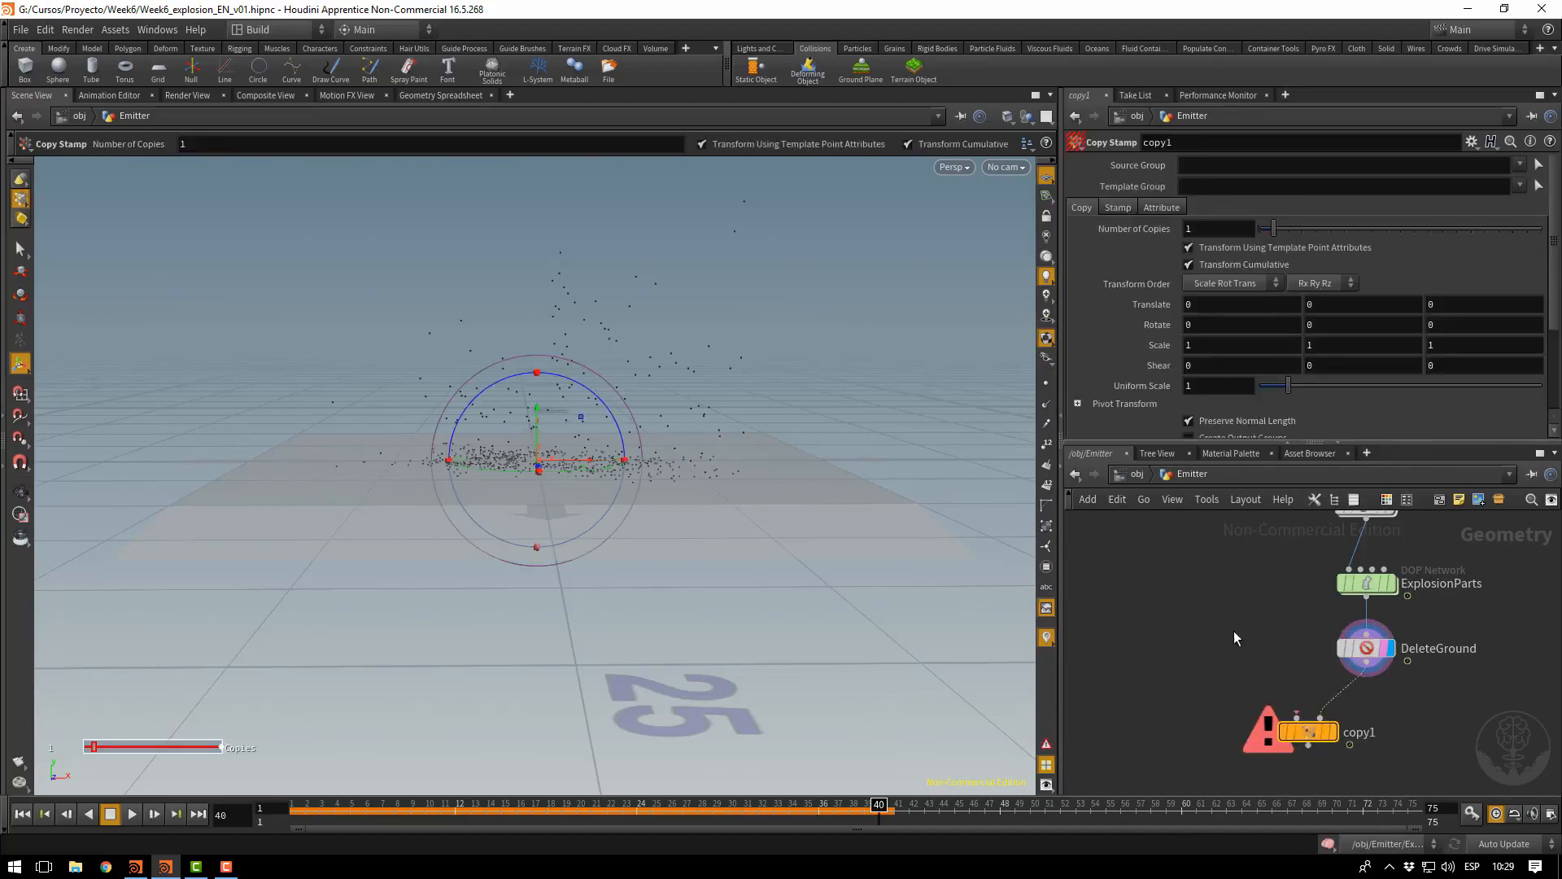
Add a Box node beside DeleteGround and connect it to the first input of copy1
key(Tab)
text(cu)
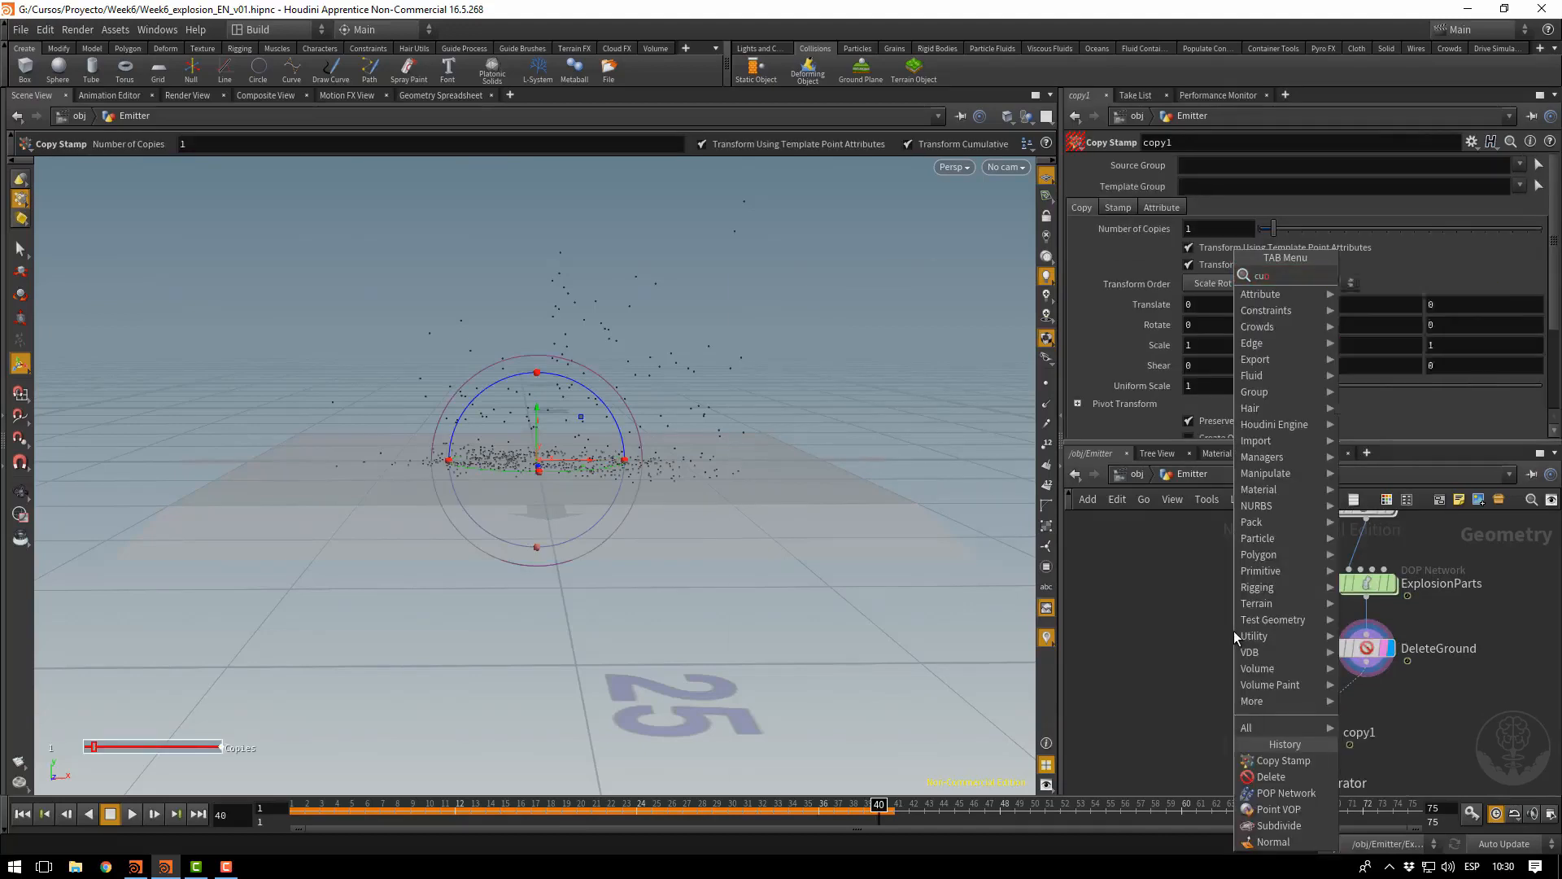
text(be)
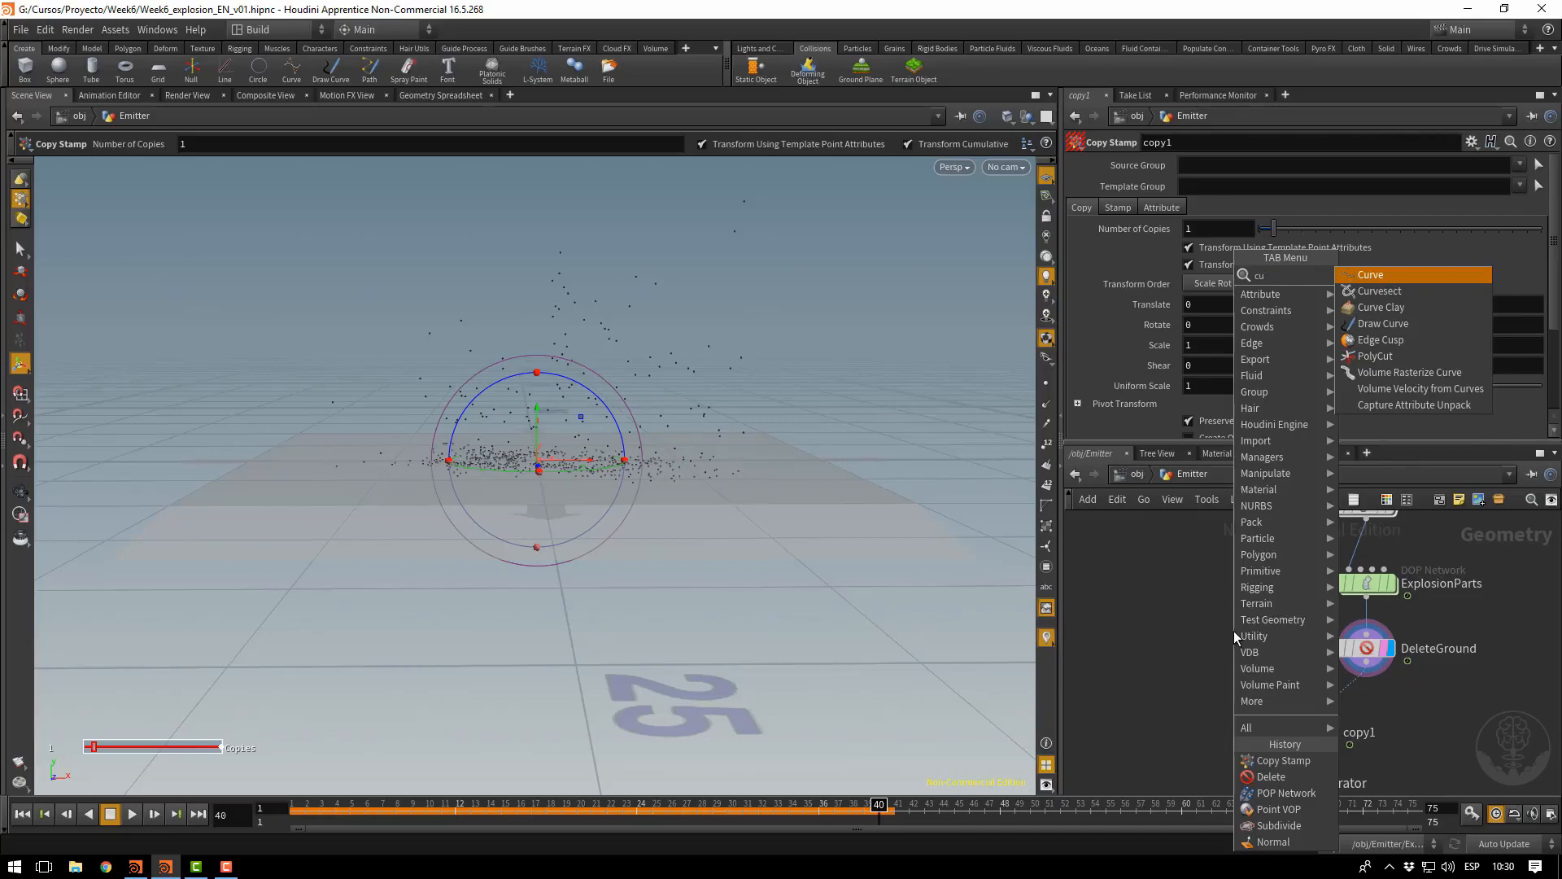
key(Return)
click(1219, 628)
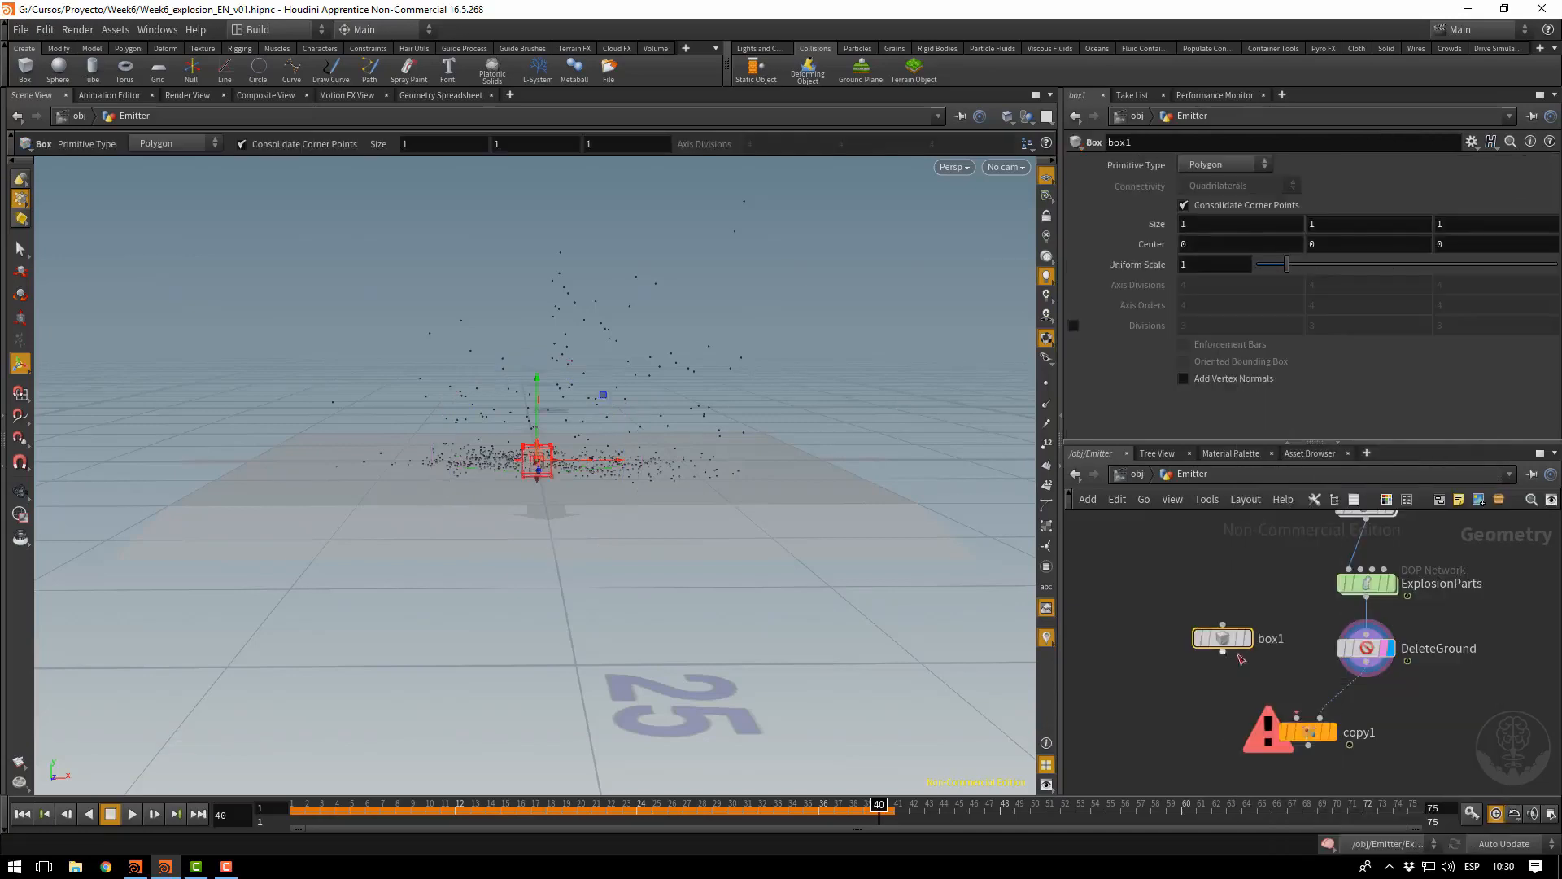
drag(1223, 652, 1296, 718)
Set the uniform scale of the box1 node to 0.1
double_click(1211, 264)
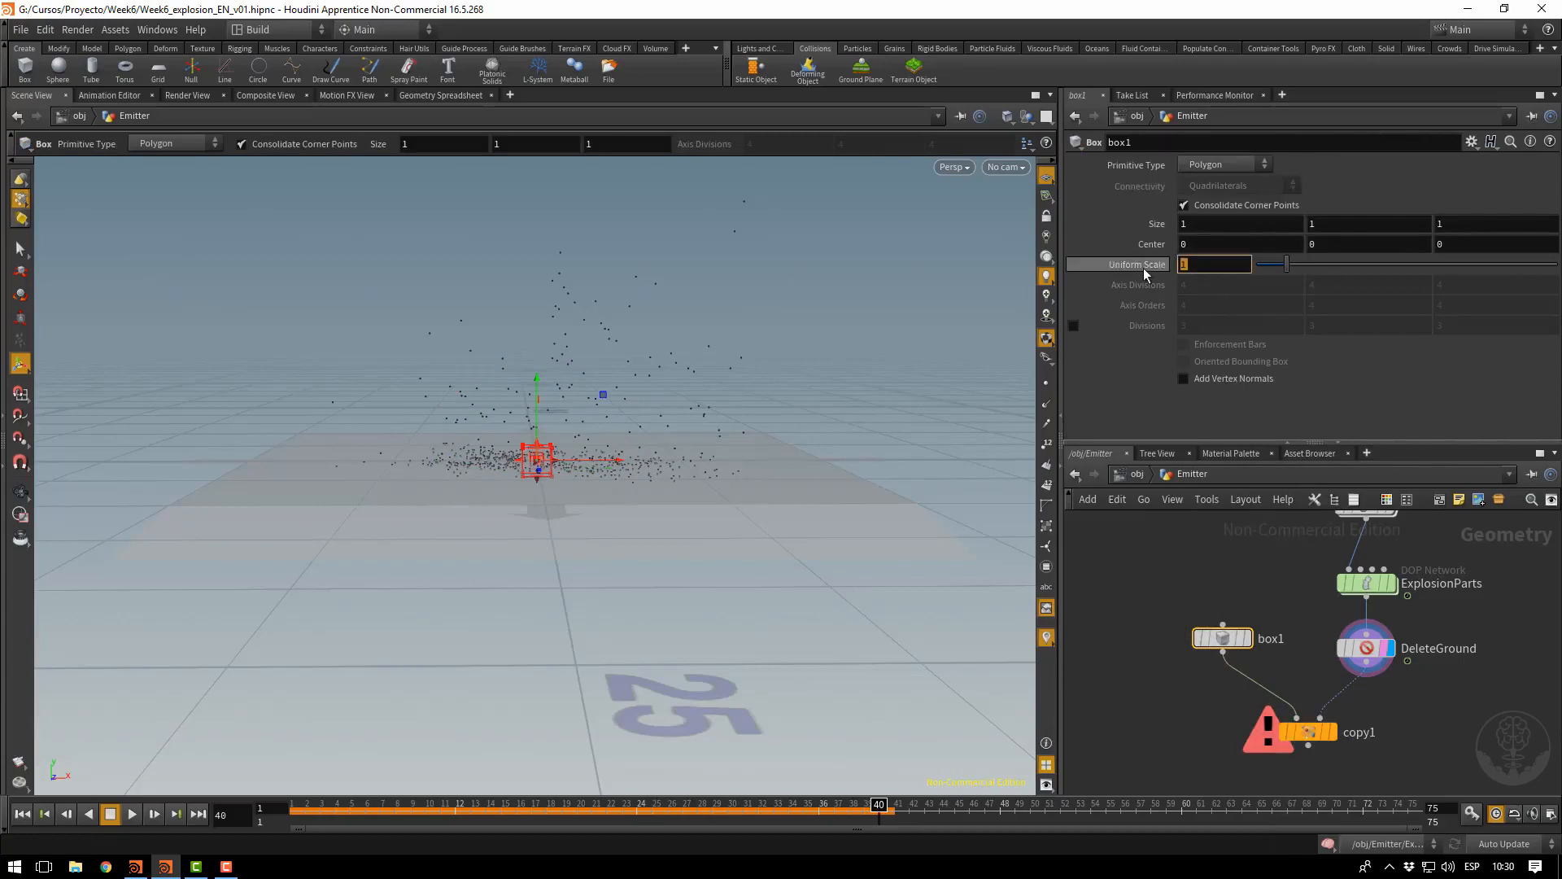
text(0.1)
key(Return)
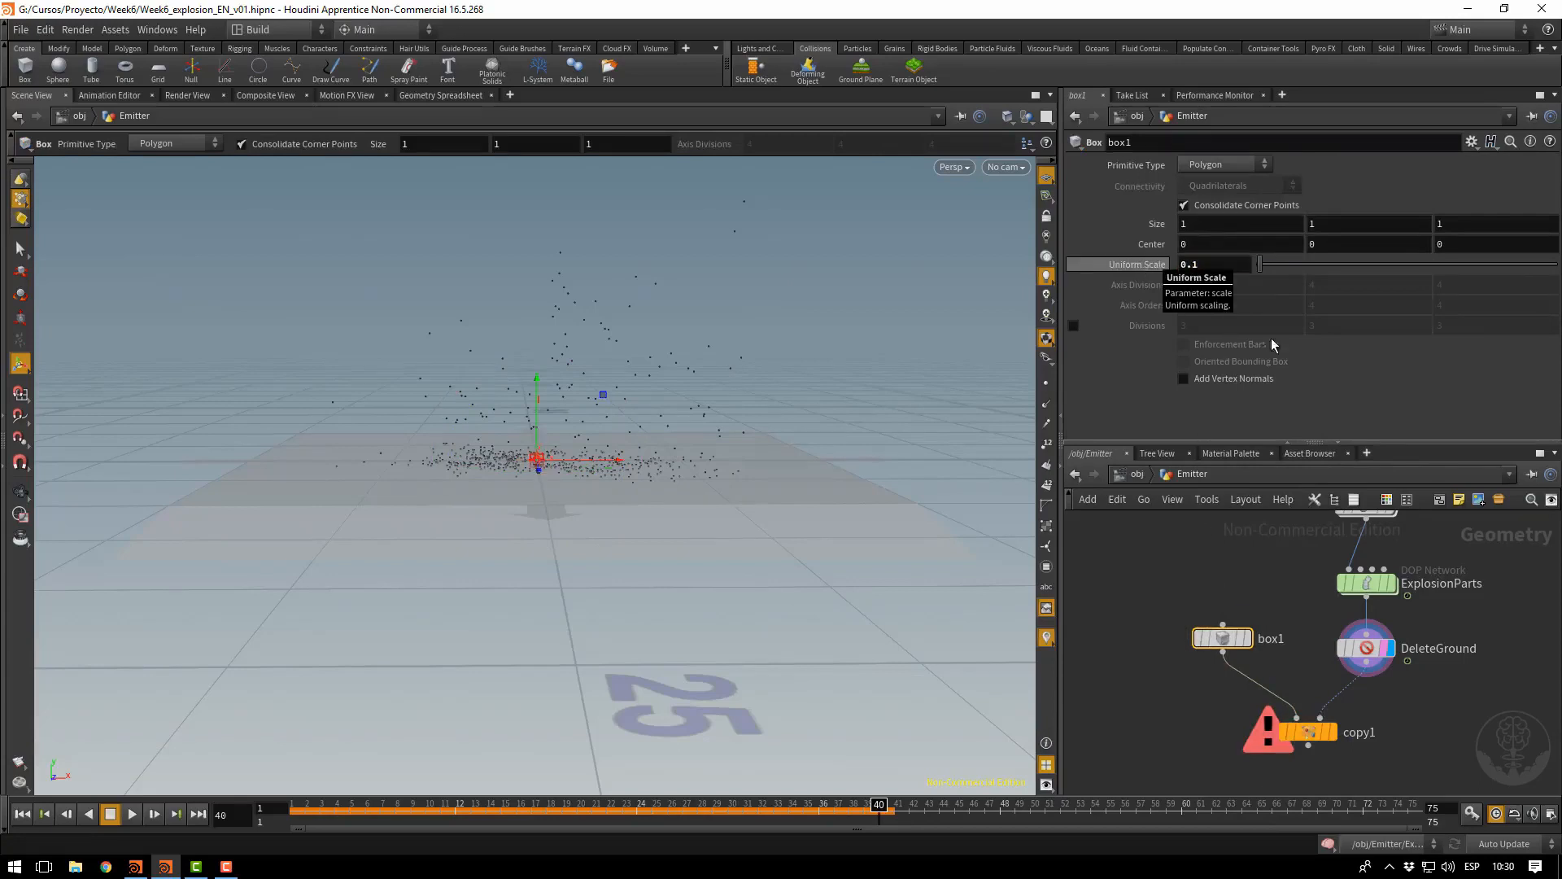
Rename the box1 node as Instances
double_click(1268, 638)
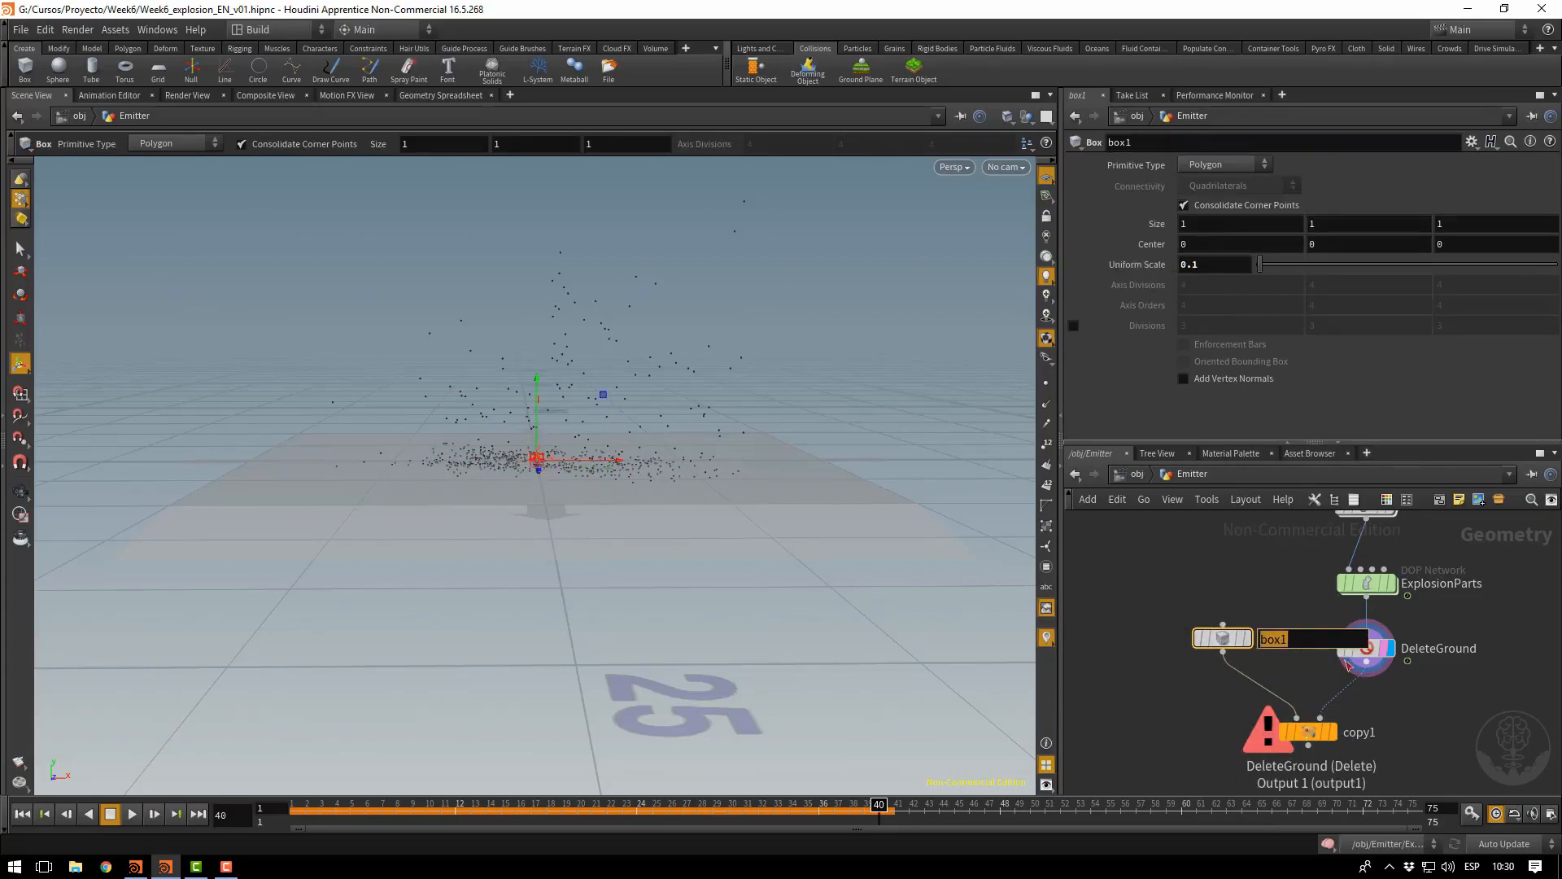
text(Parti)
key(BackSpace)
key(BackSpace)
key(BackSpace)
key(BackSpace)
key(BackSpace)
text(Instances)
key(Return)
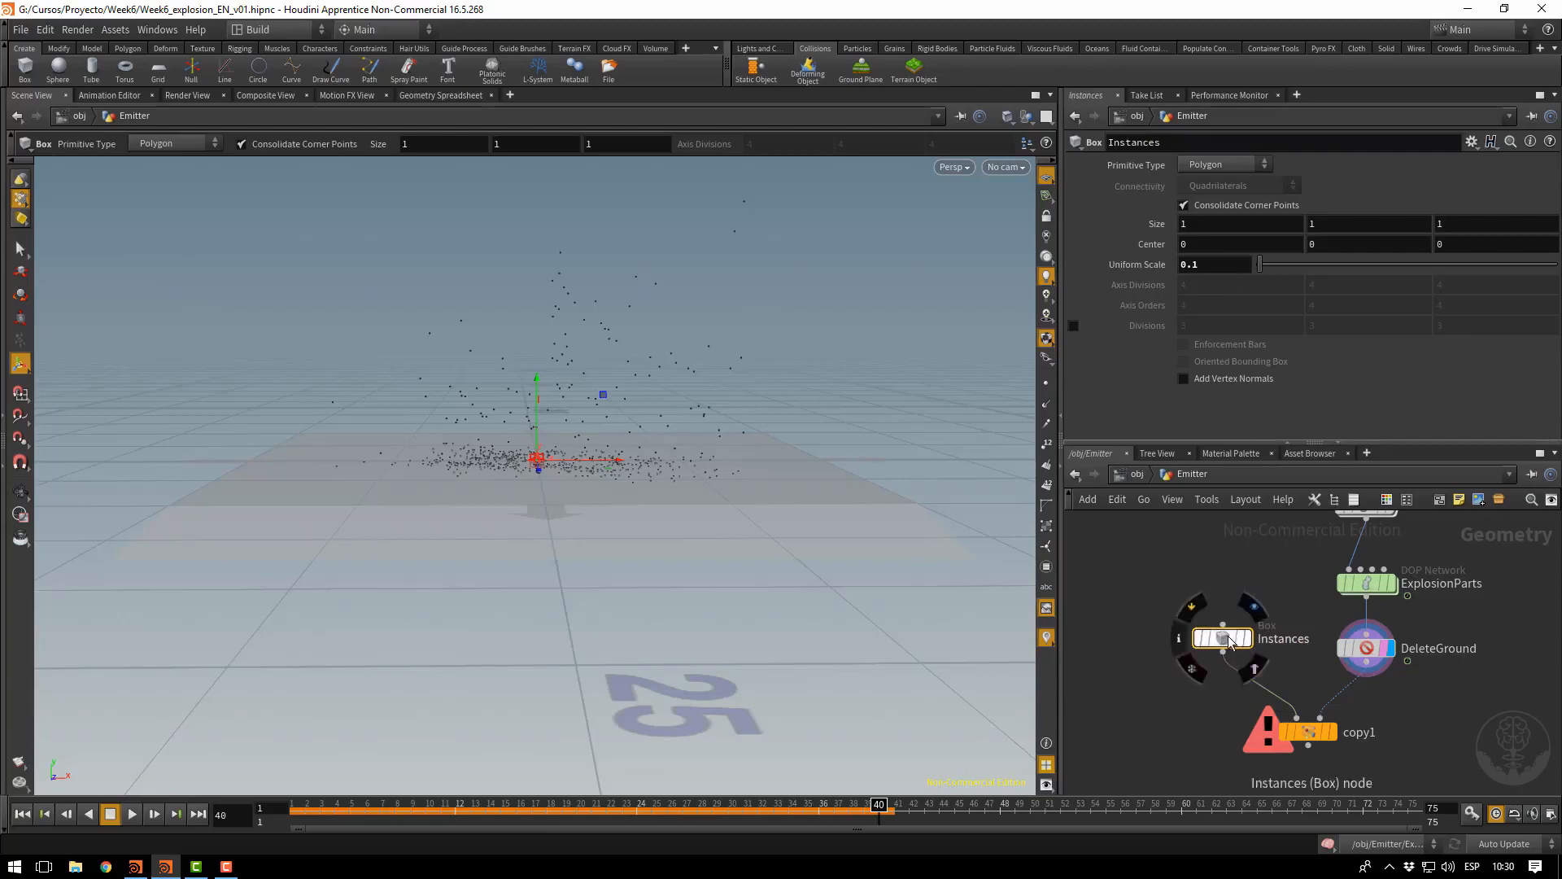
Return the timeline to frame 1 and display the copy1 node with the boxes copied onto the particles
key(space+f)
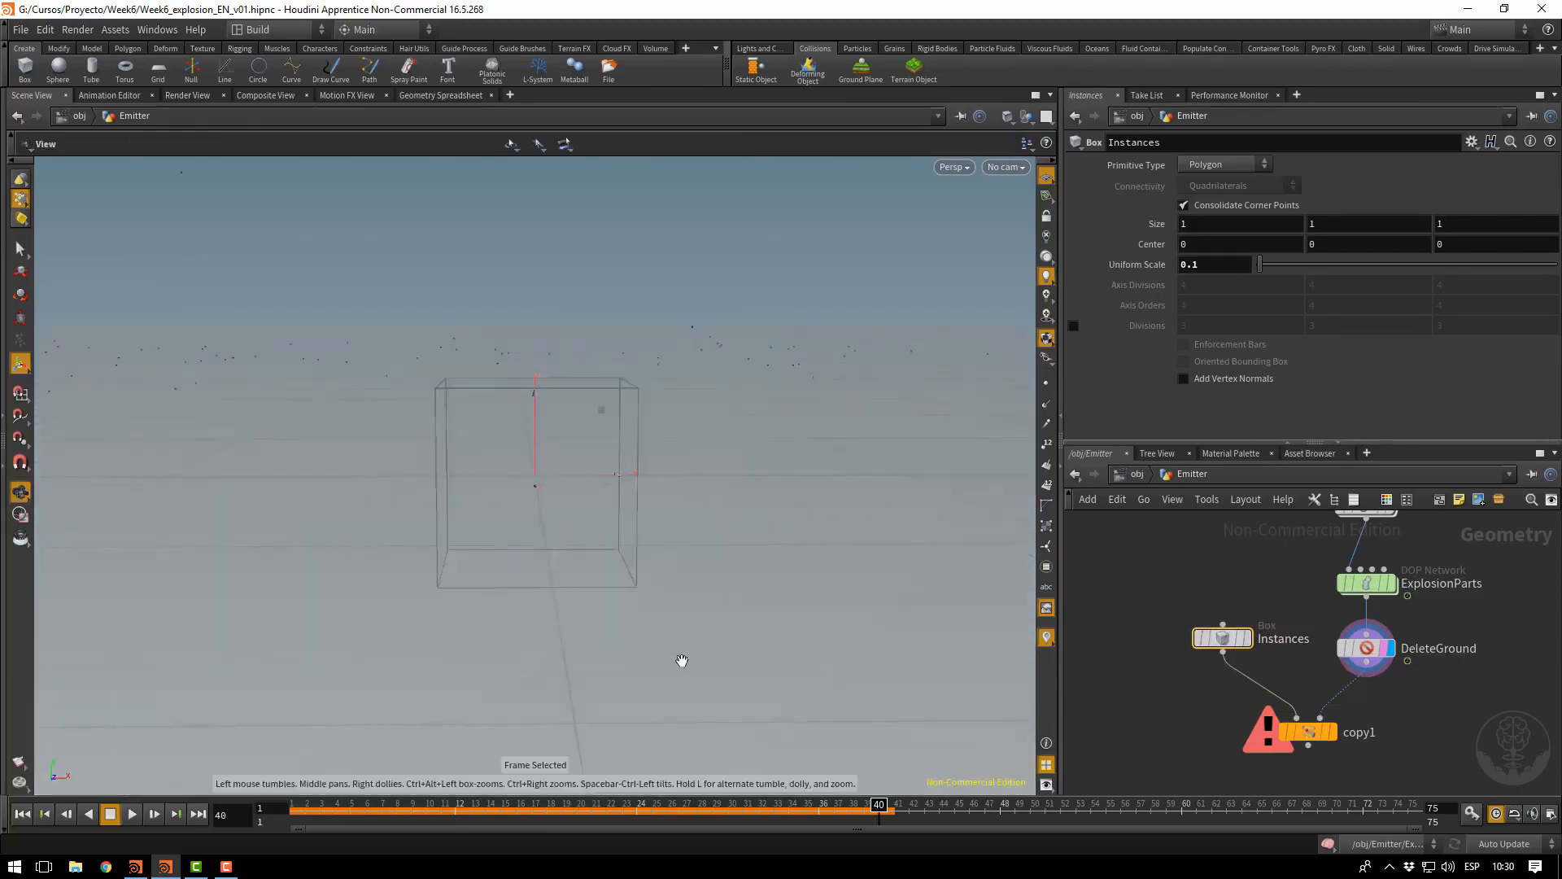
click(23, 815)
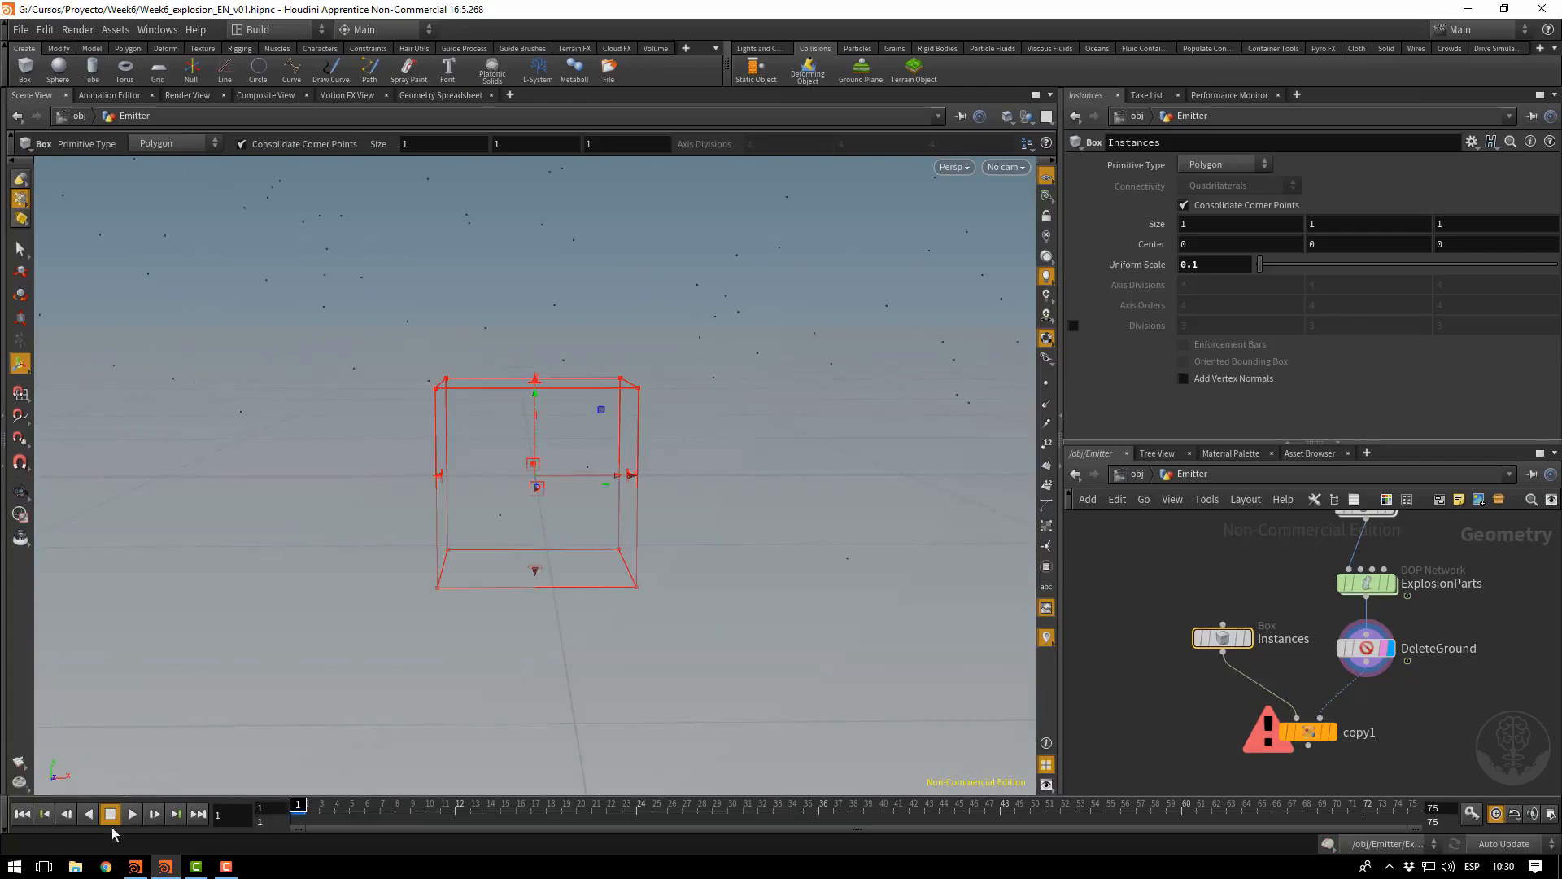
click(1332, 735)
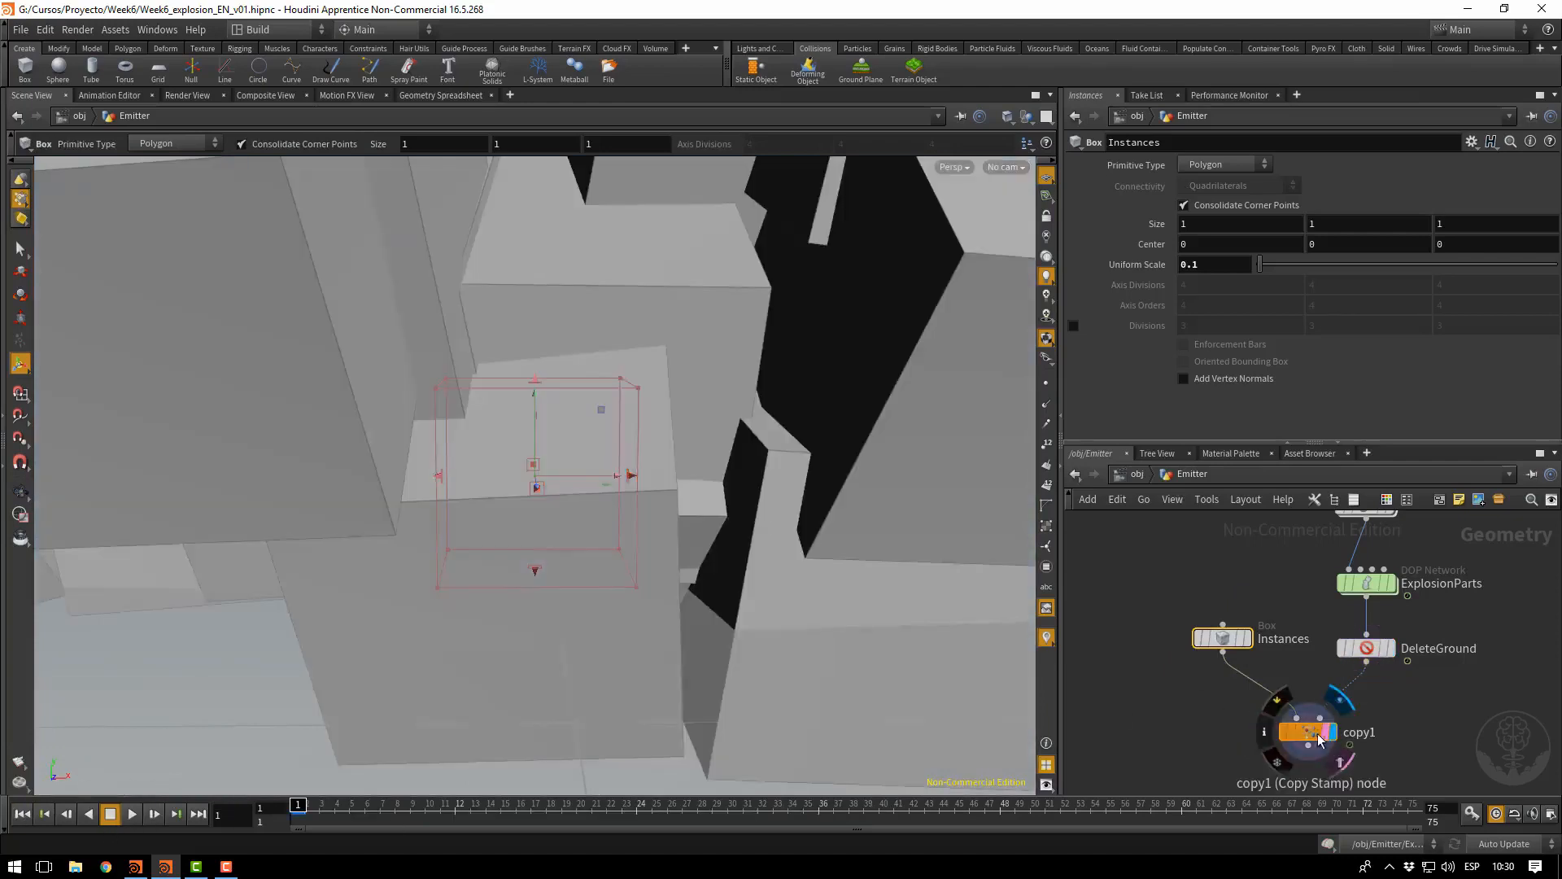
click(1316, 739)
right_drag(813, 491, 586, 453)
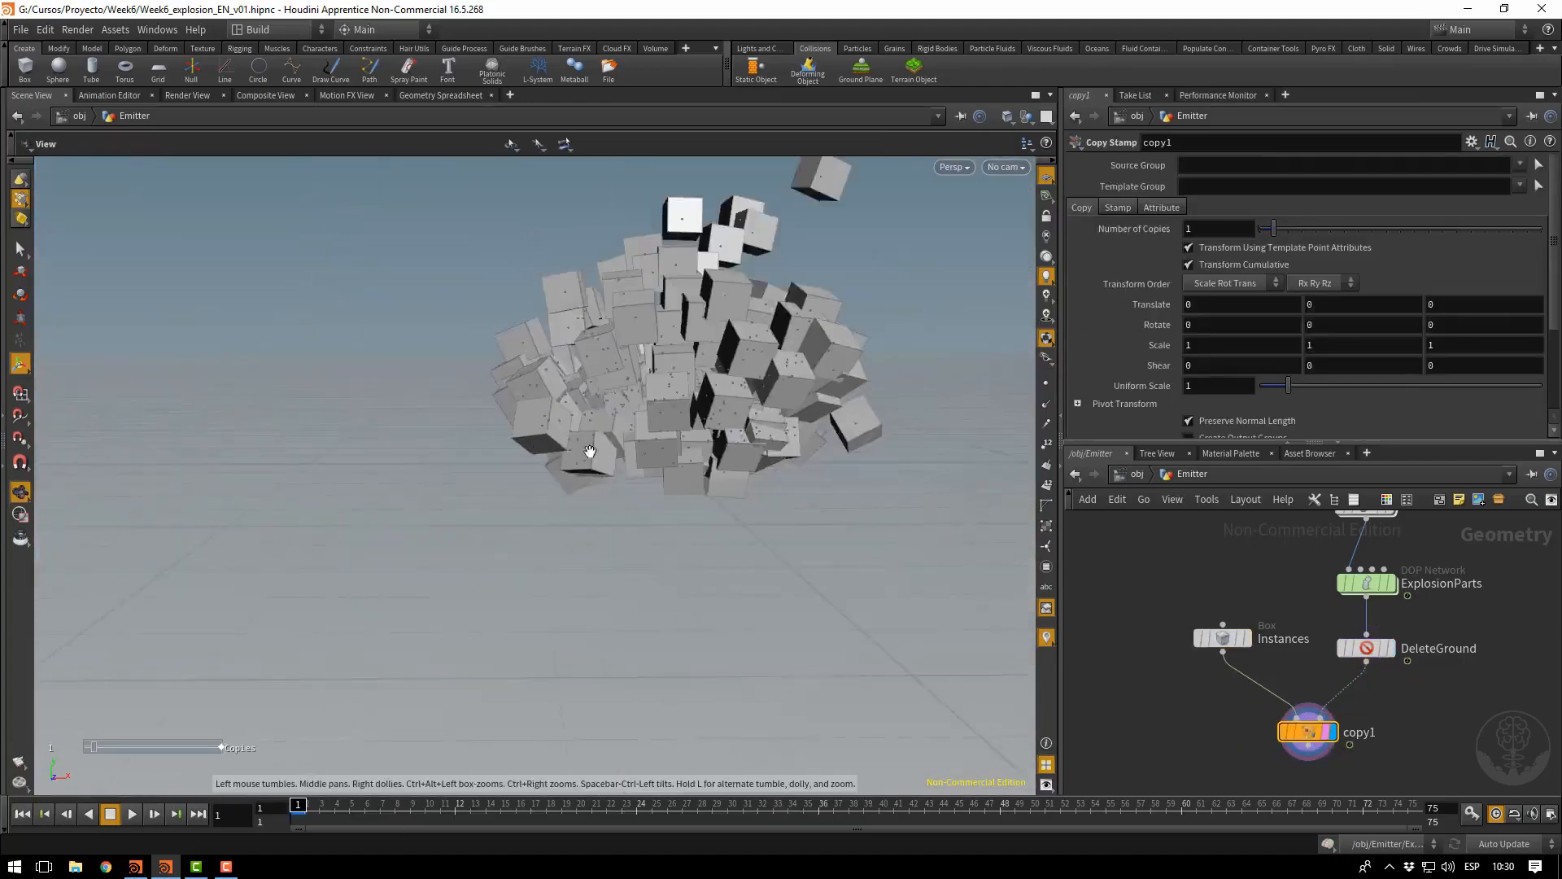
drag(586, 454, 787, 461)
Set the uniform scale of the Instances box to 0.01 and inspect the copied boxes in the scene
click(1222, 638)
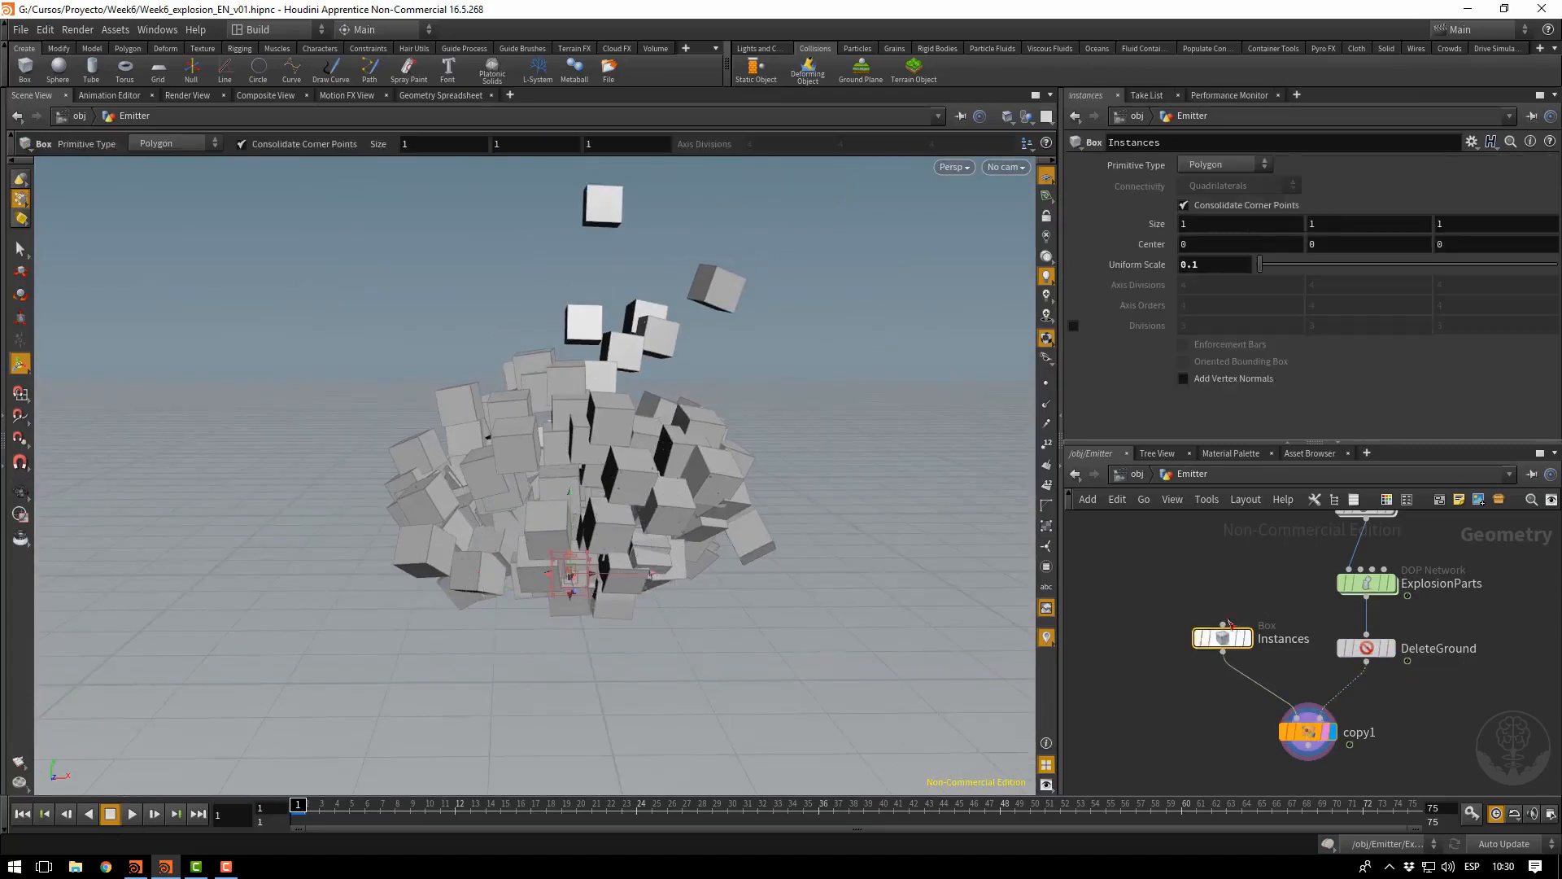
click(1193, 264)
text(0)
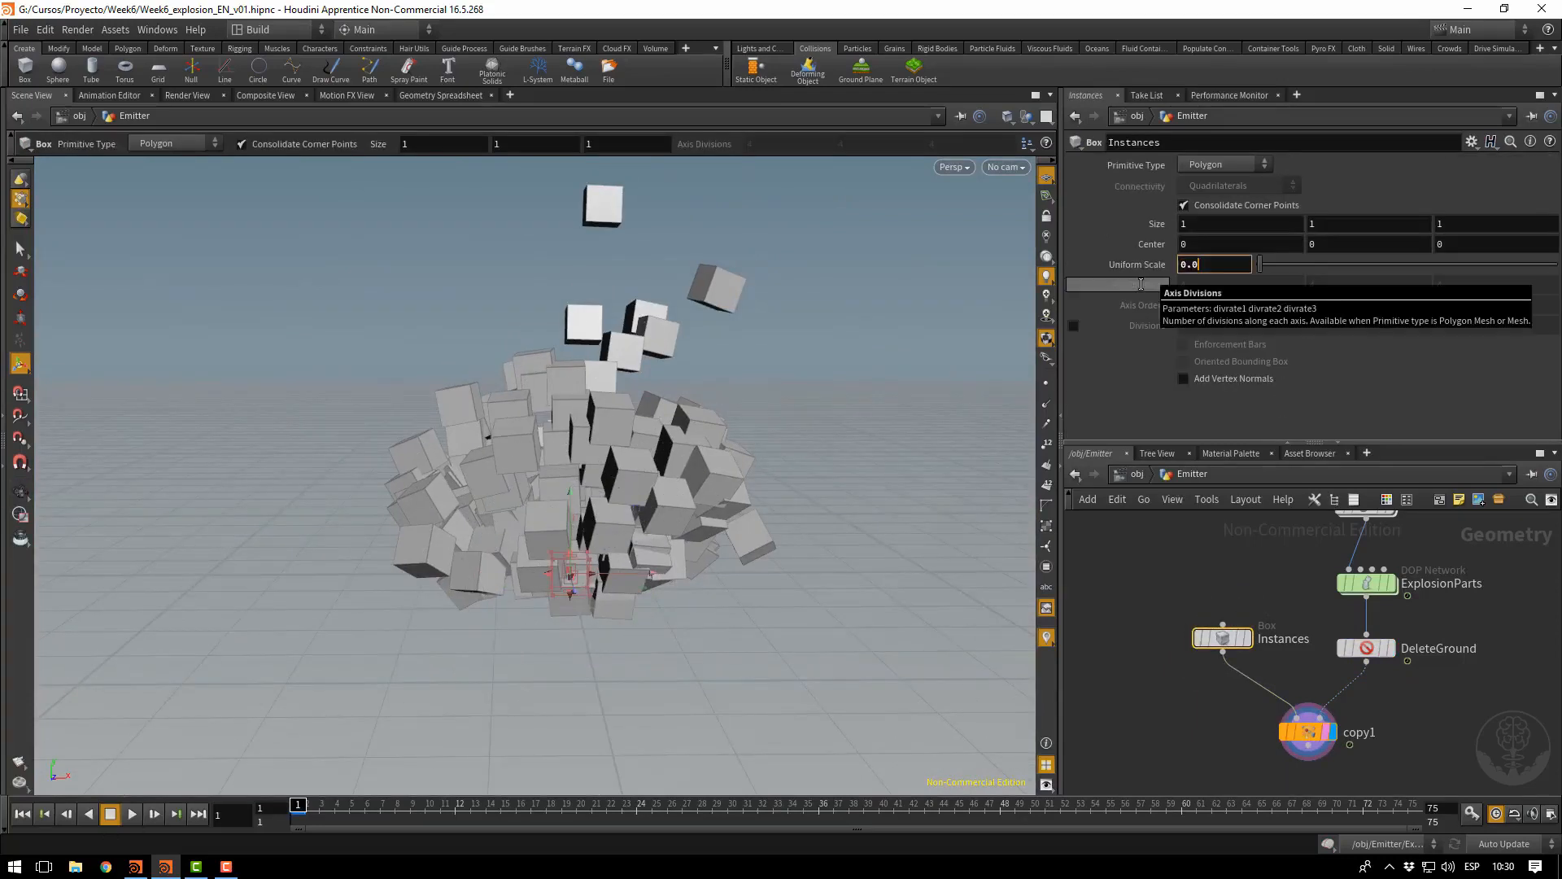
key(Return)
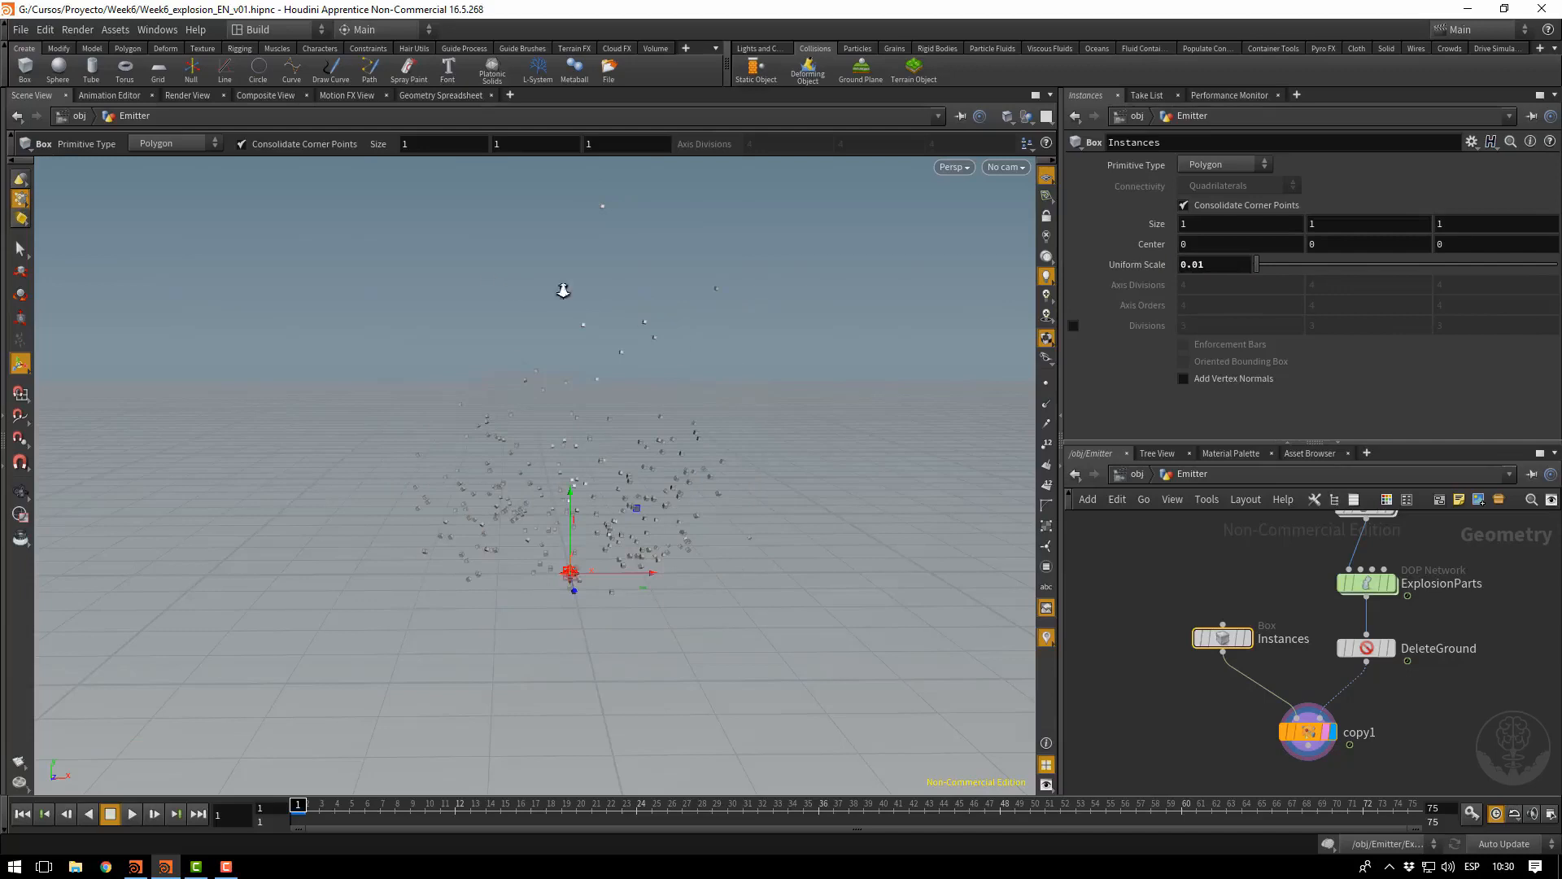
right_drag(565, 290, 925, 349)
middle_drag(801, 341, 774, 159)
mouse_move(706, 284)
mouse_down()
mouse_move(827, 252)
mouse_move(814, 287)
mouse_move(683, 287)
mouse_up()
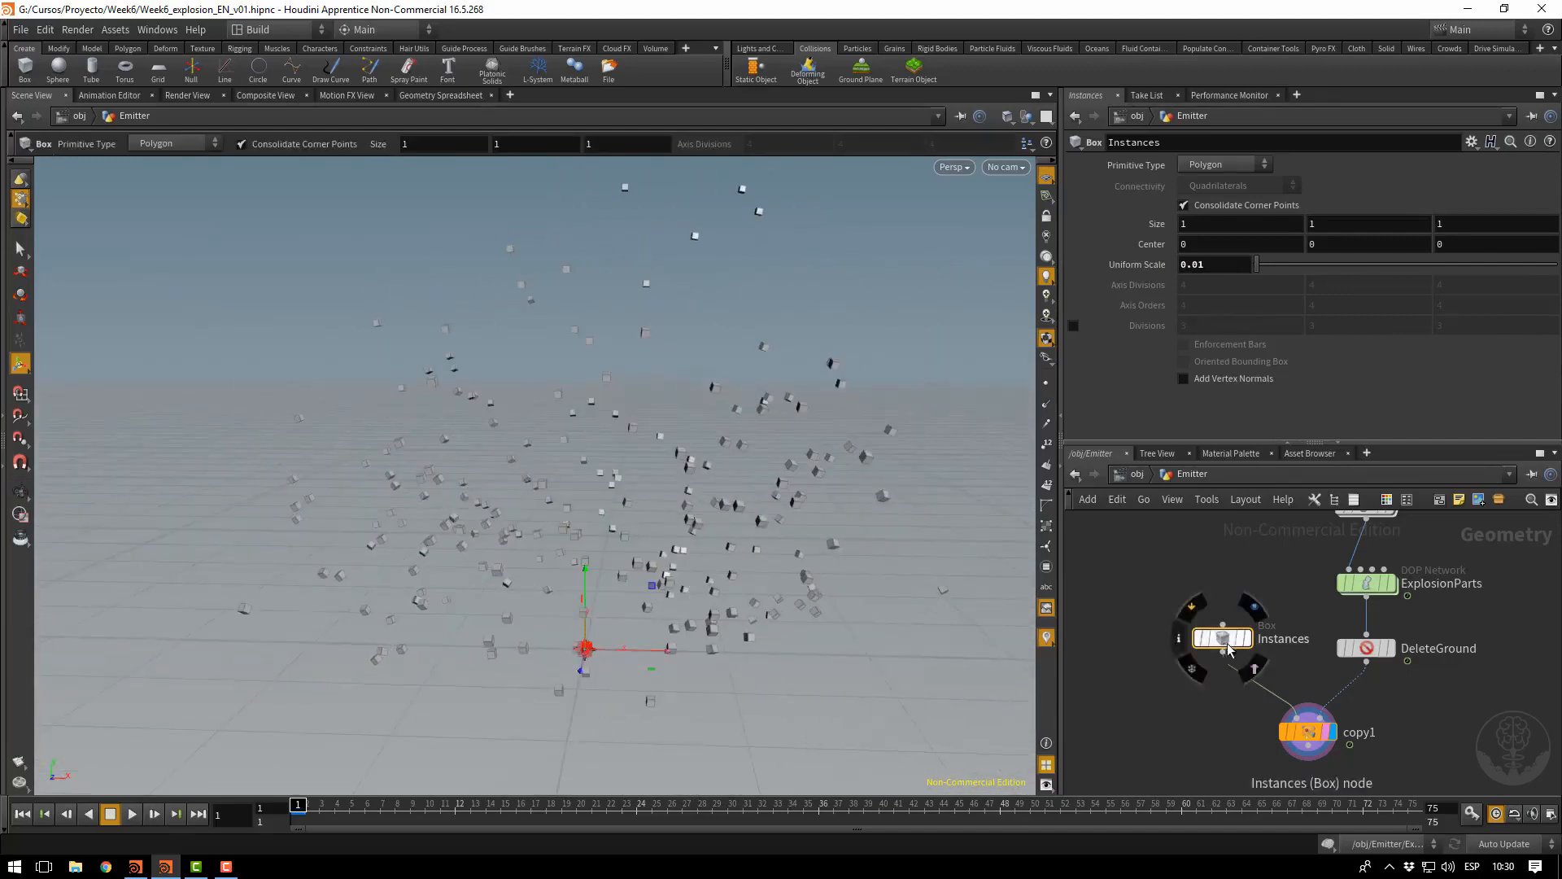
Move the Instances node farther above copy1 and insert a Point VOP node in the wire between them
drag(1223, 640, 1185, 576)
click(1185, 584)
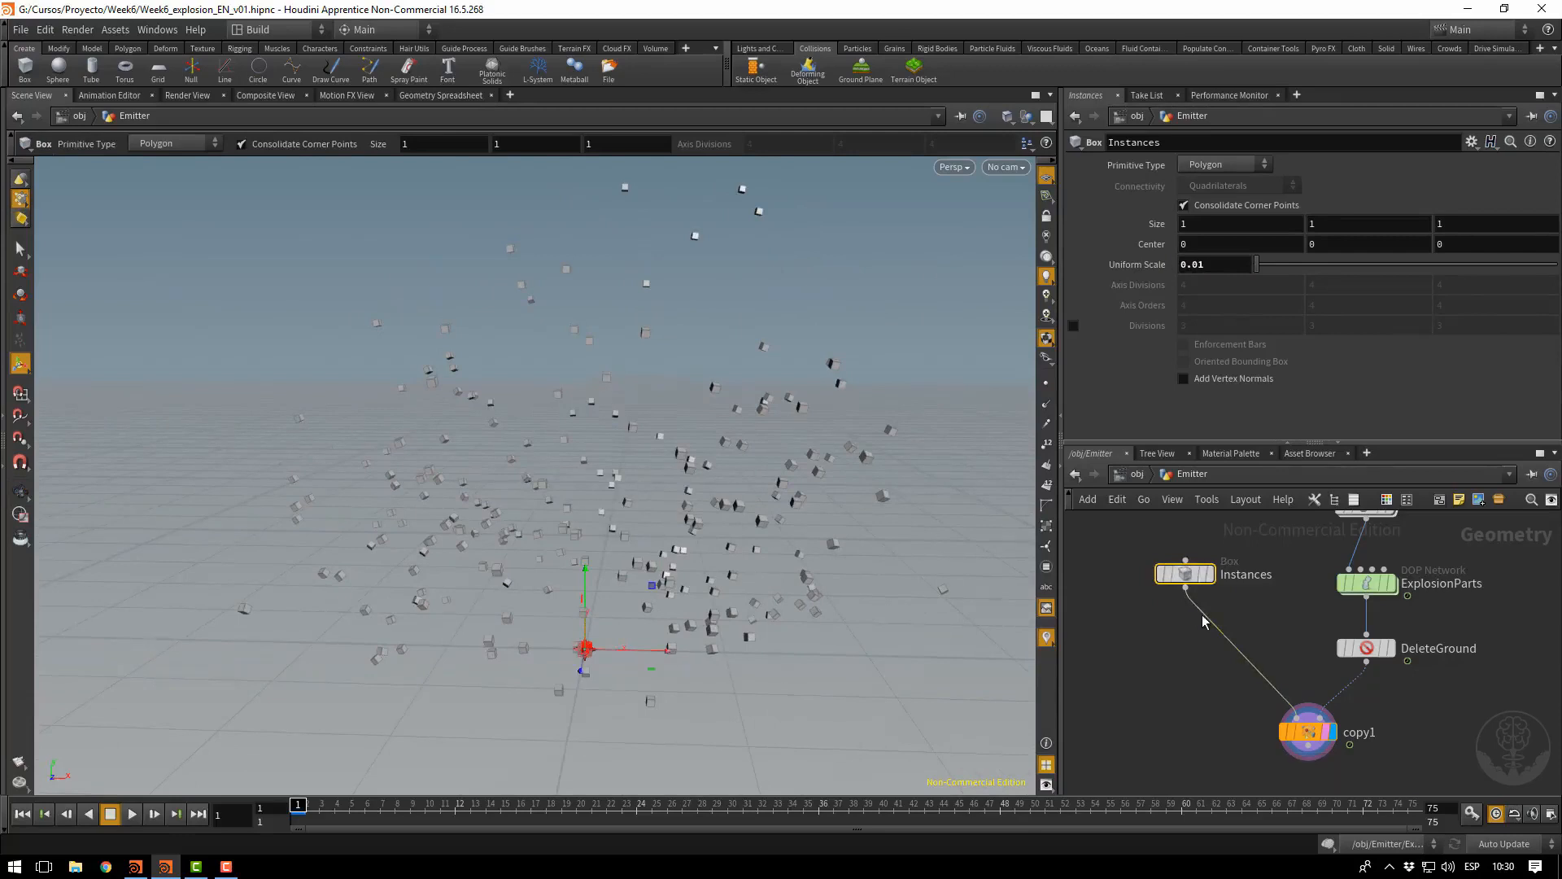
key(Tab)
text(oin)
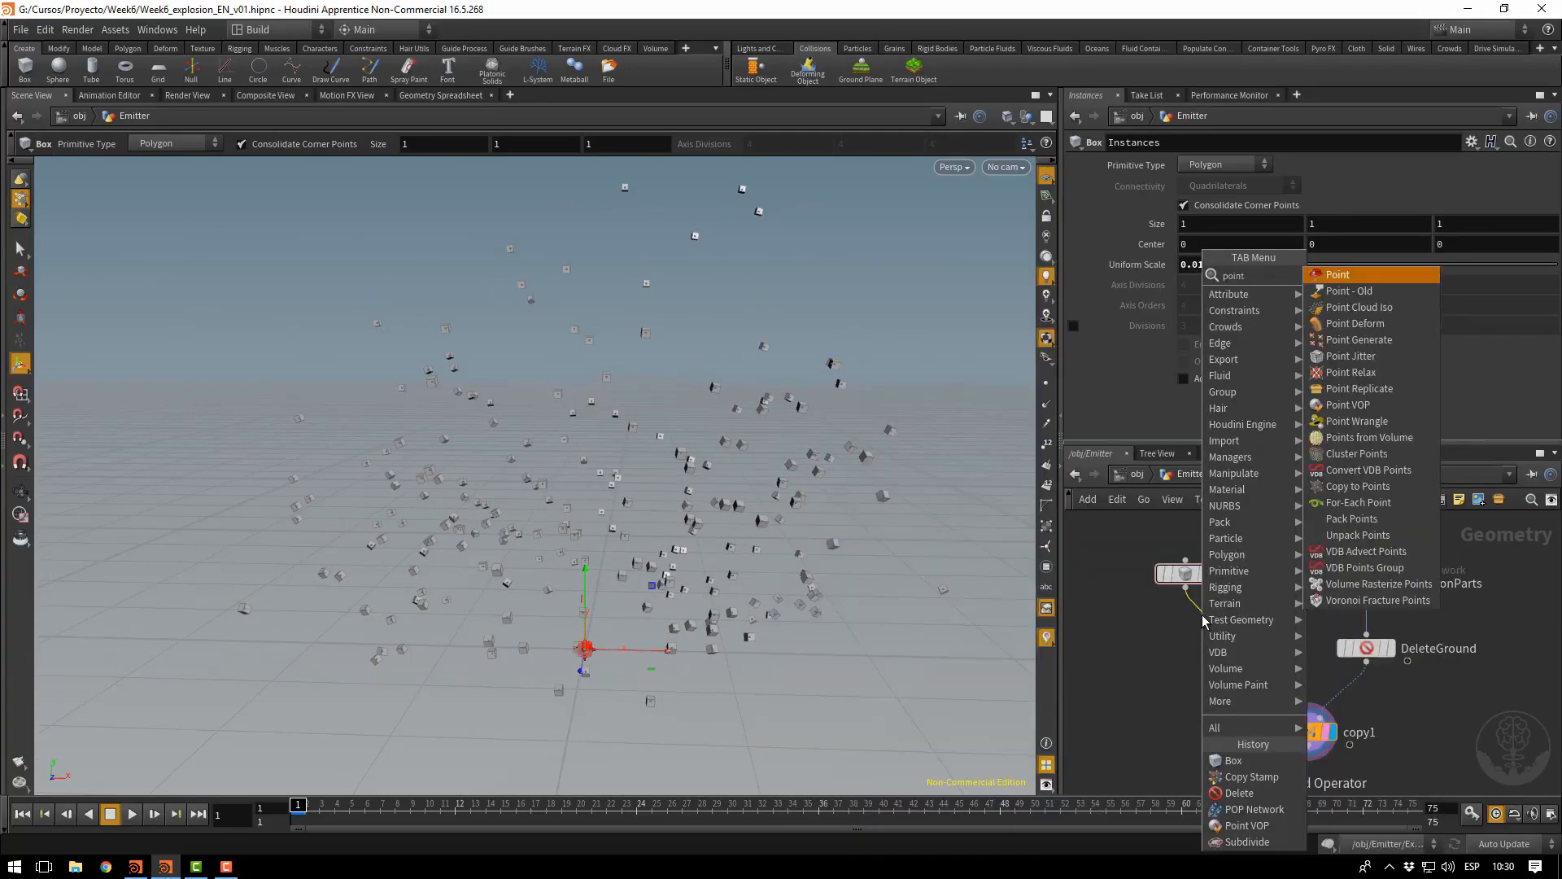
key(Return)
click(1203, 621)
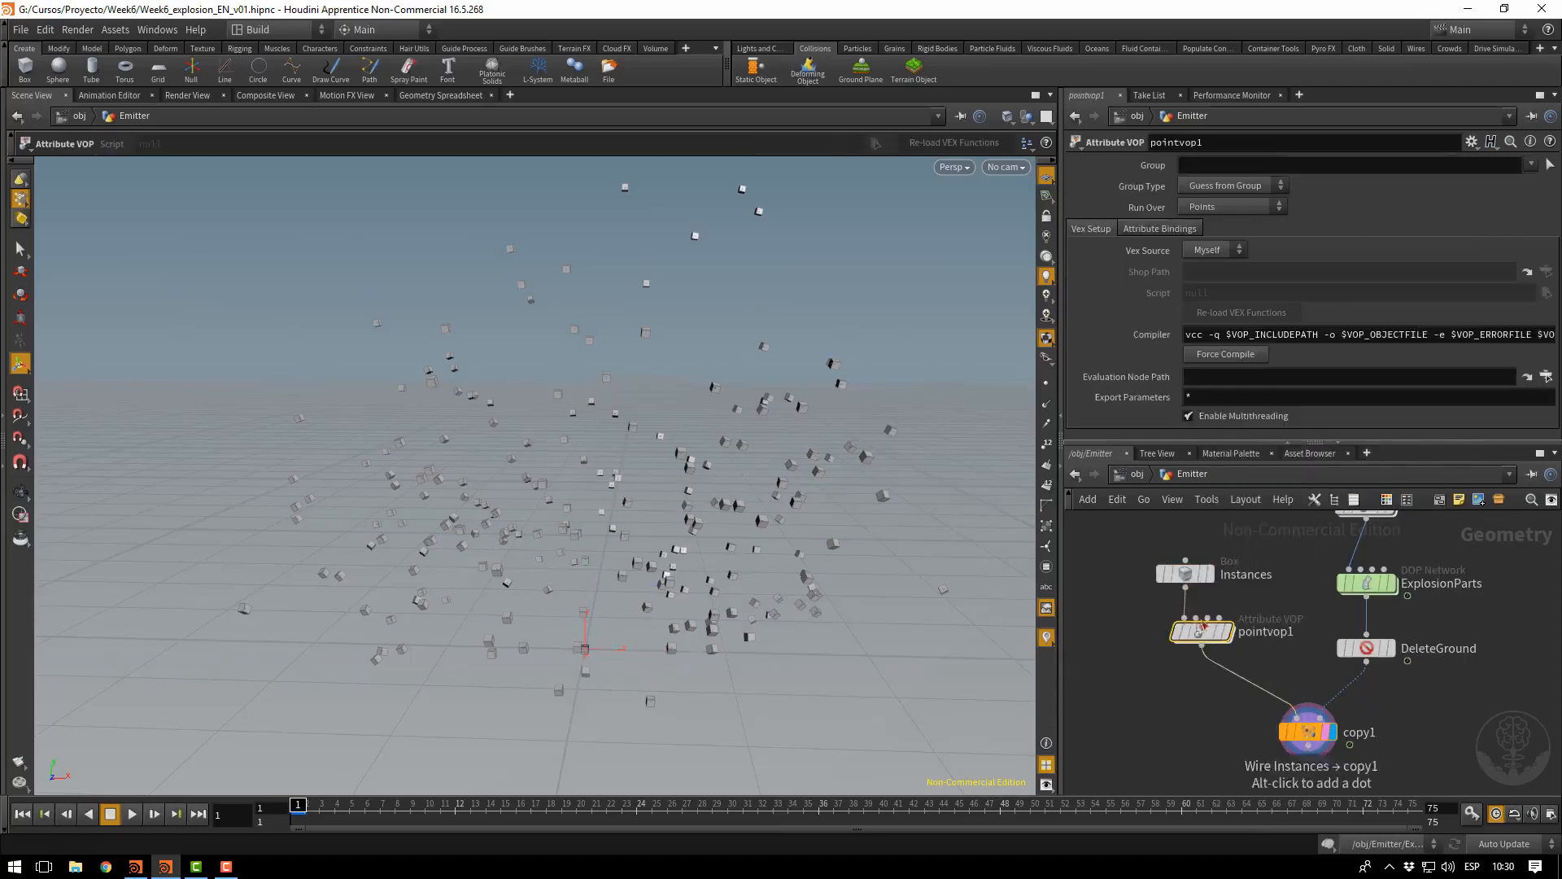
Rename the Point VOP node as InstanceDeformation
double_click(1249, 628)
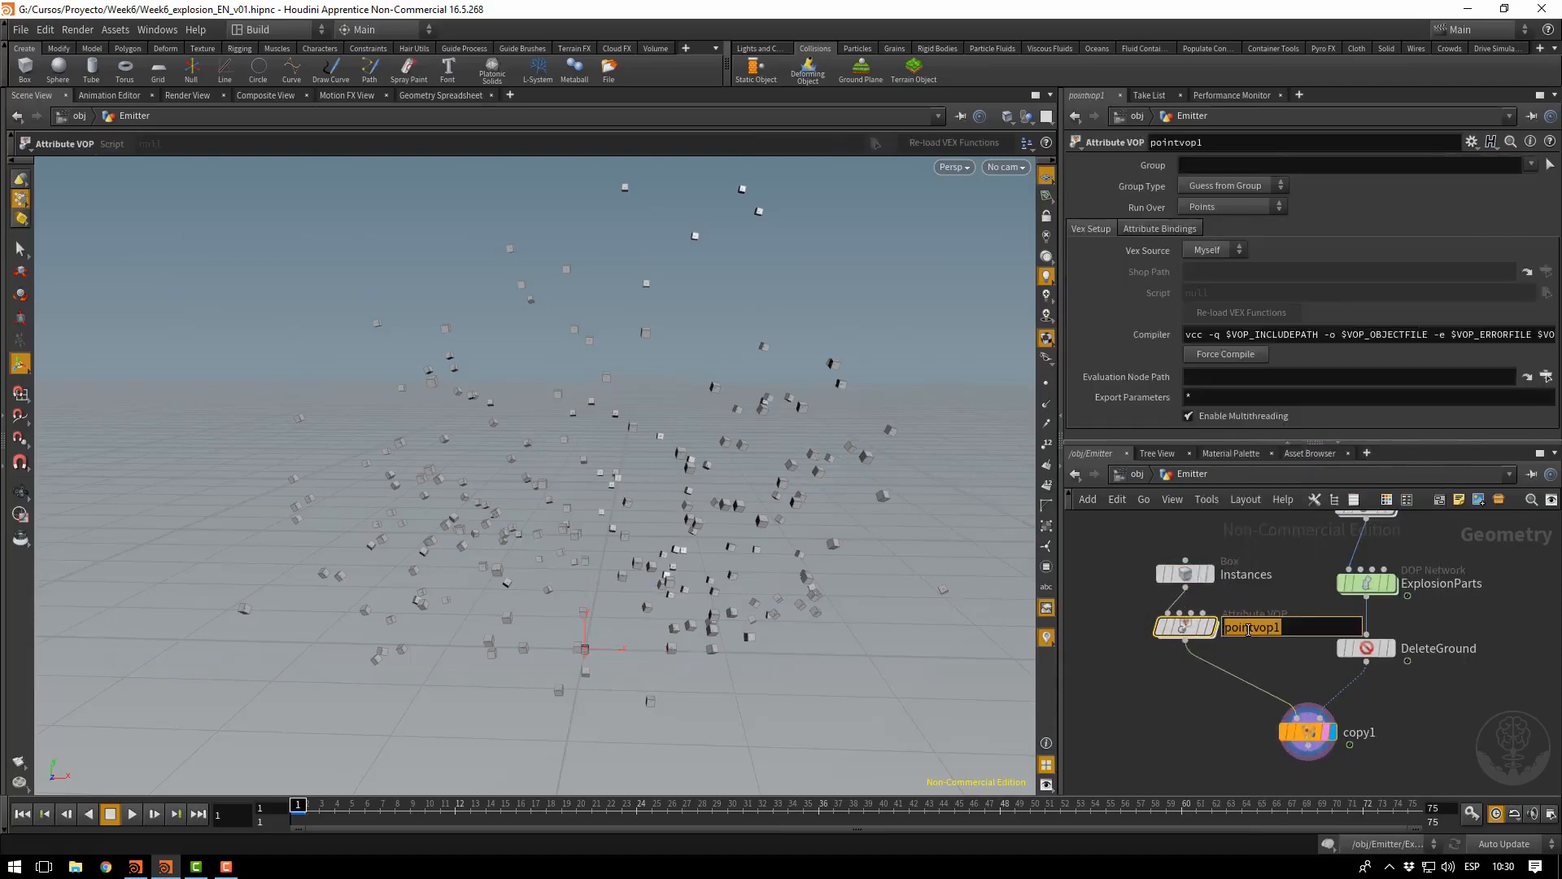
key(BackSpace)
text(InstanceDeformation)
key(Return)
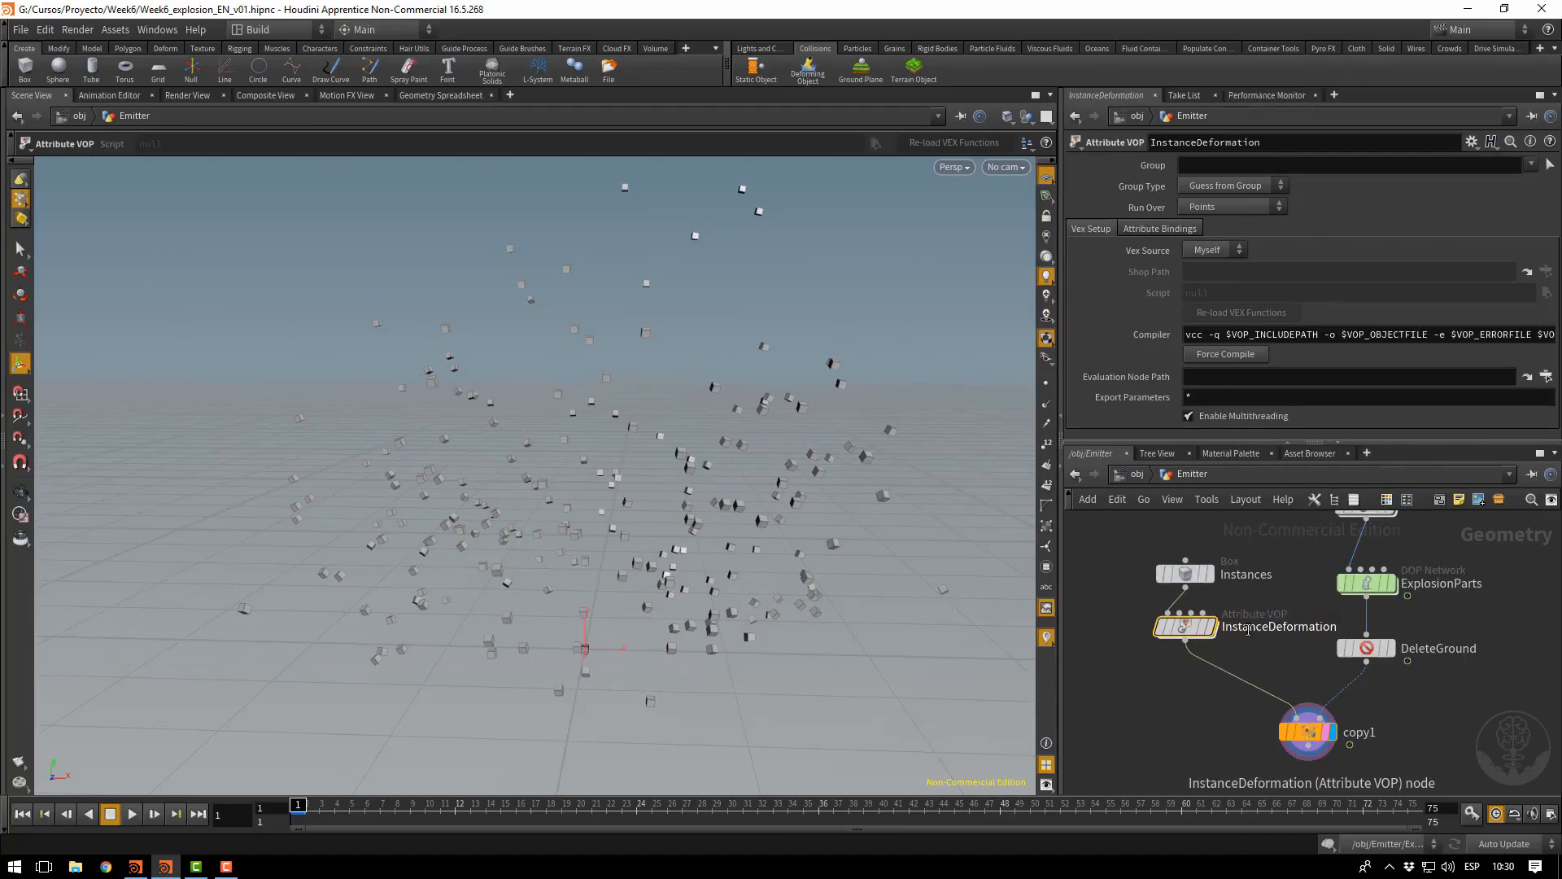
Enter the InstanceDeformation network and spread its global parameters and output nodes apart to make room between them
double_click(1207, 626)
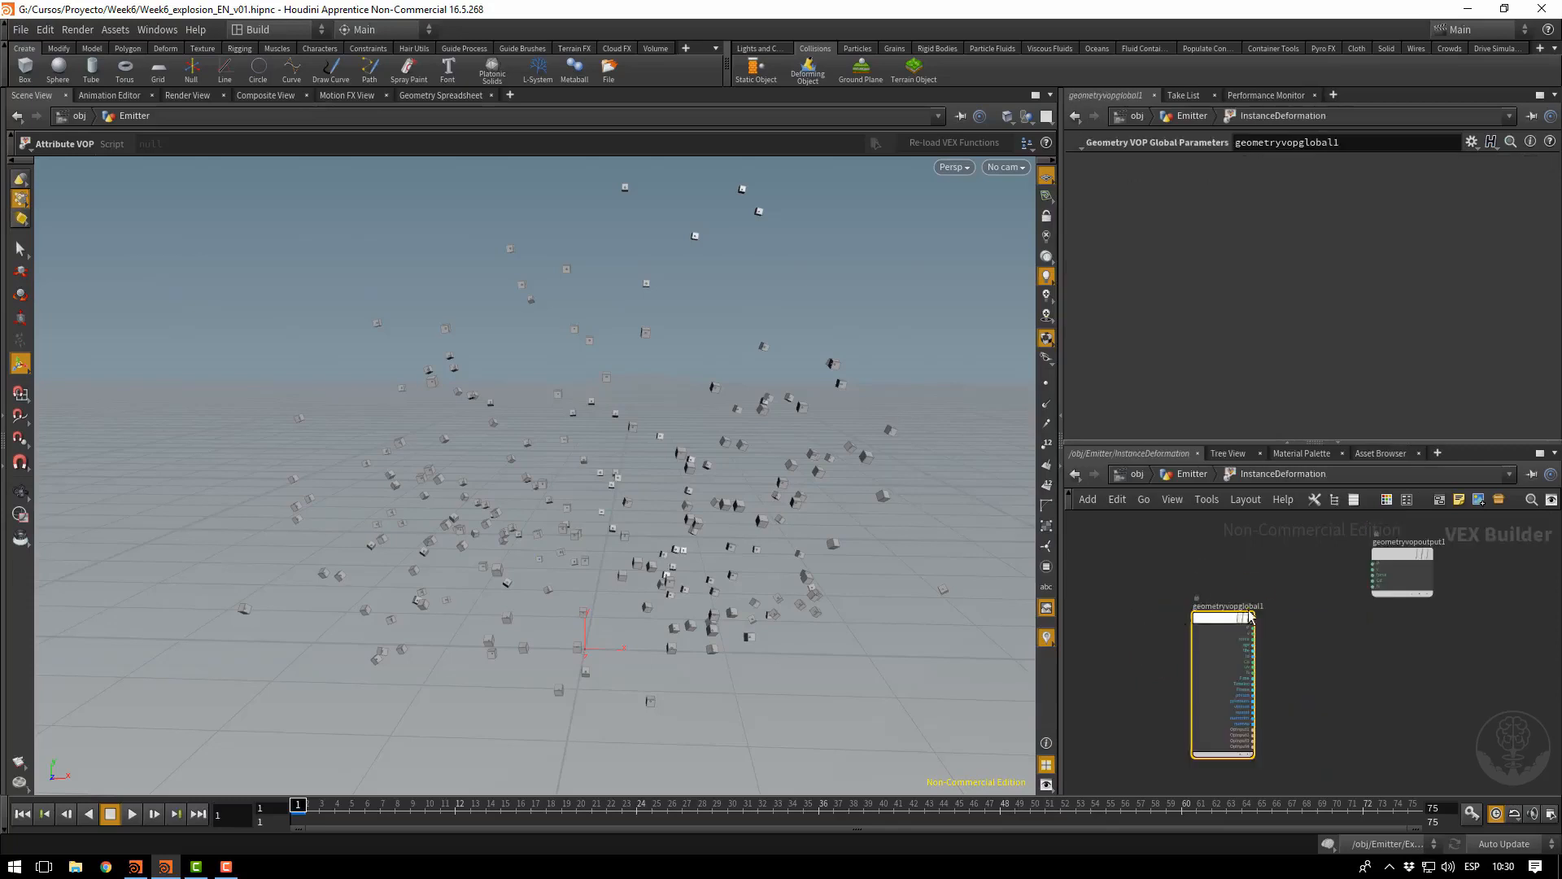
drag(1225, 624, 1132, 556)
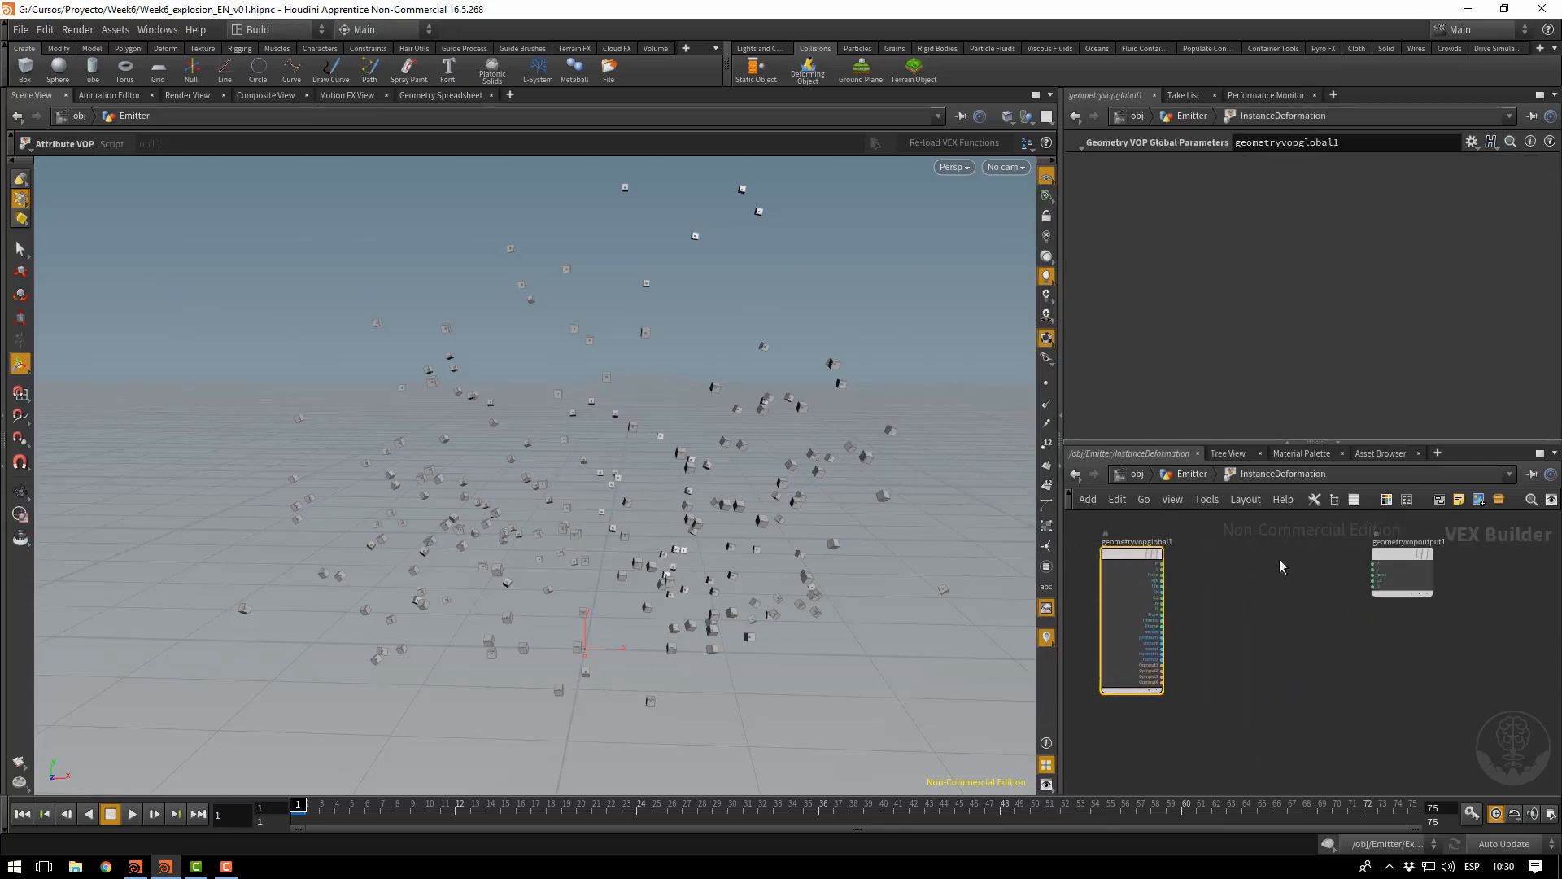
click(1300, 584)
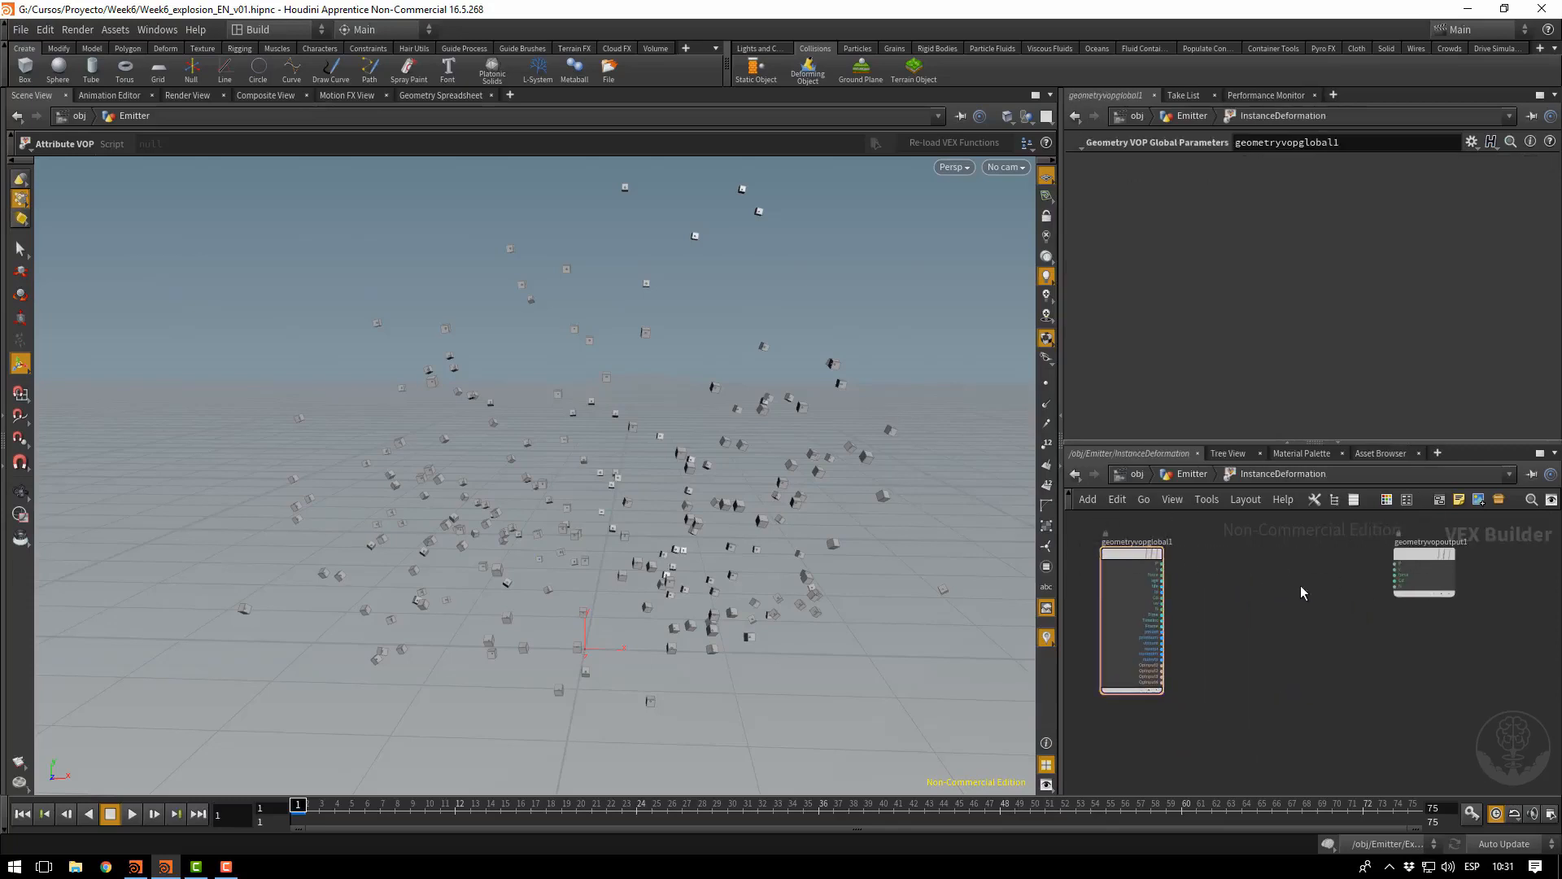
key(Tab)
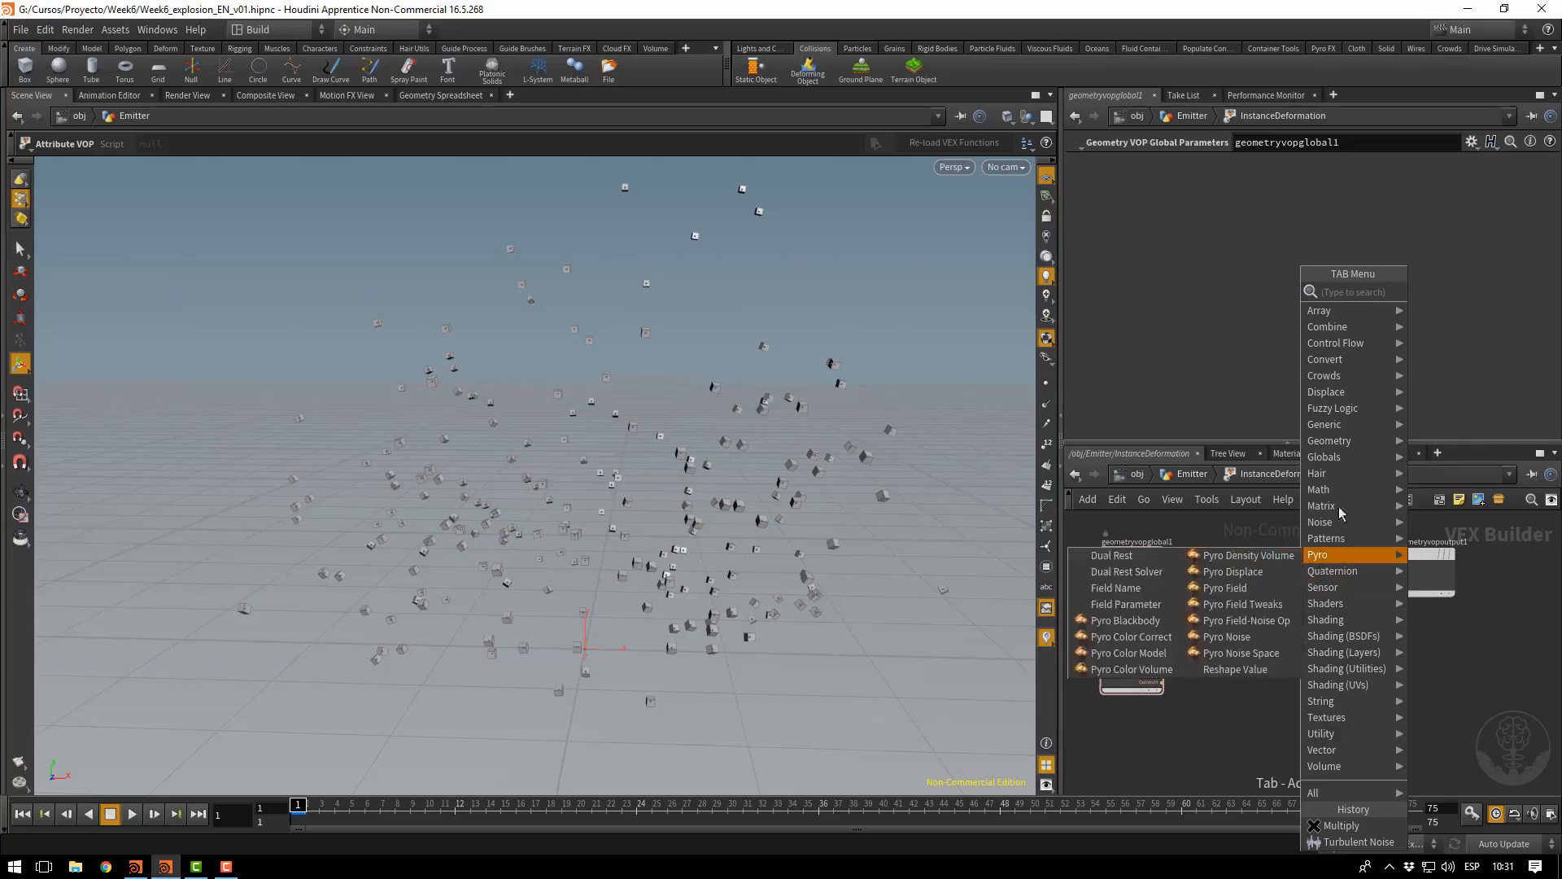
mouse_move(1365, 311)
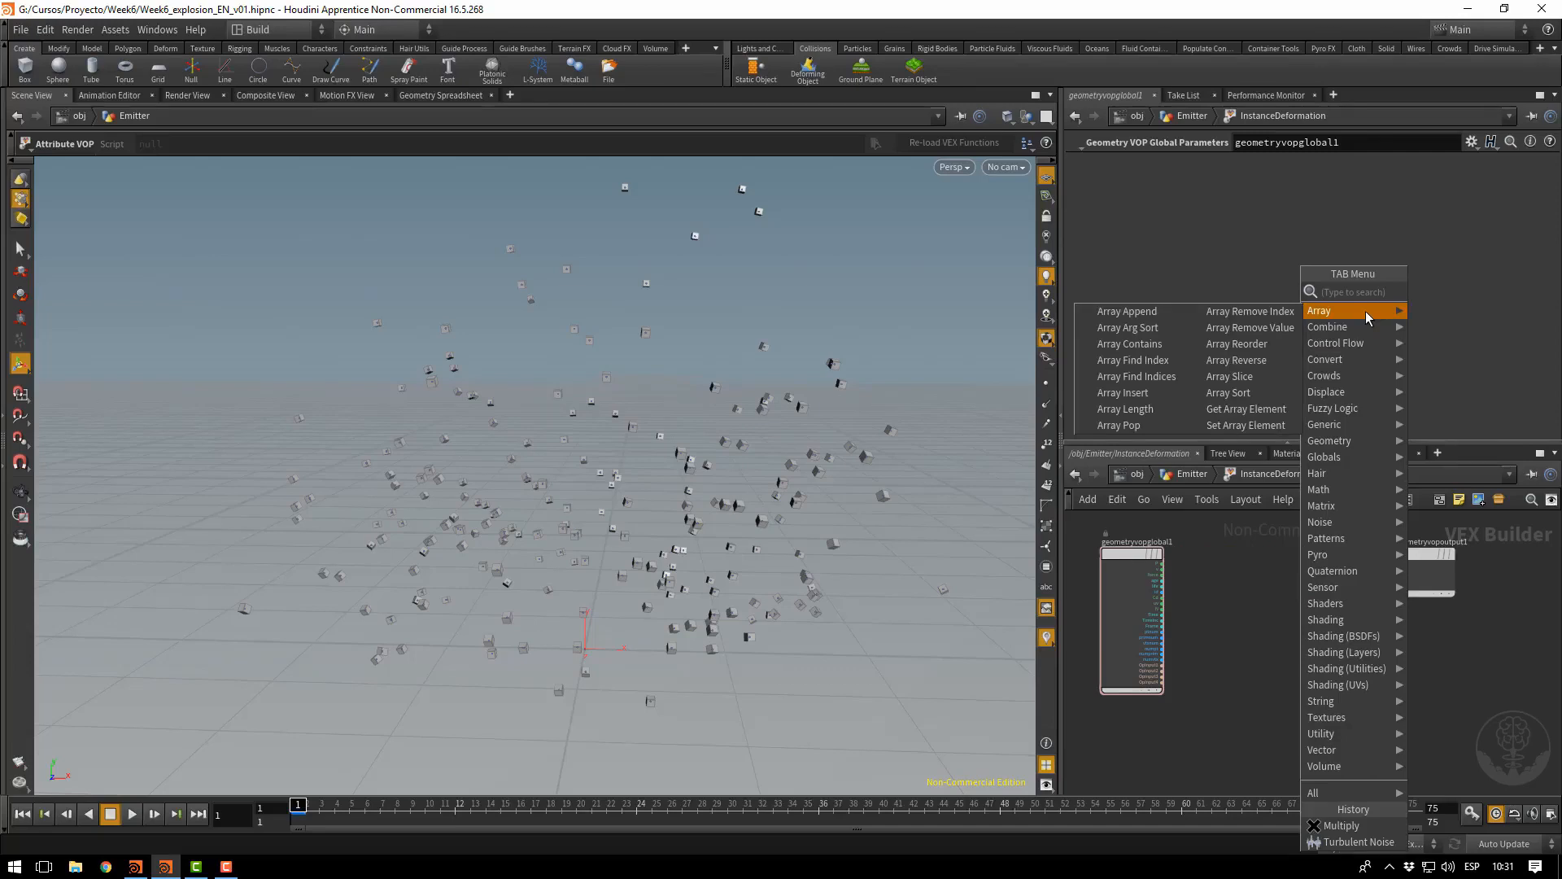
click(1205, 591)
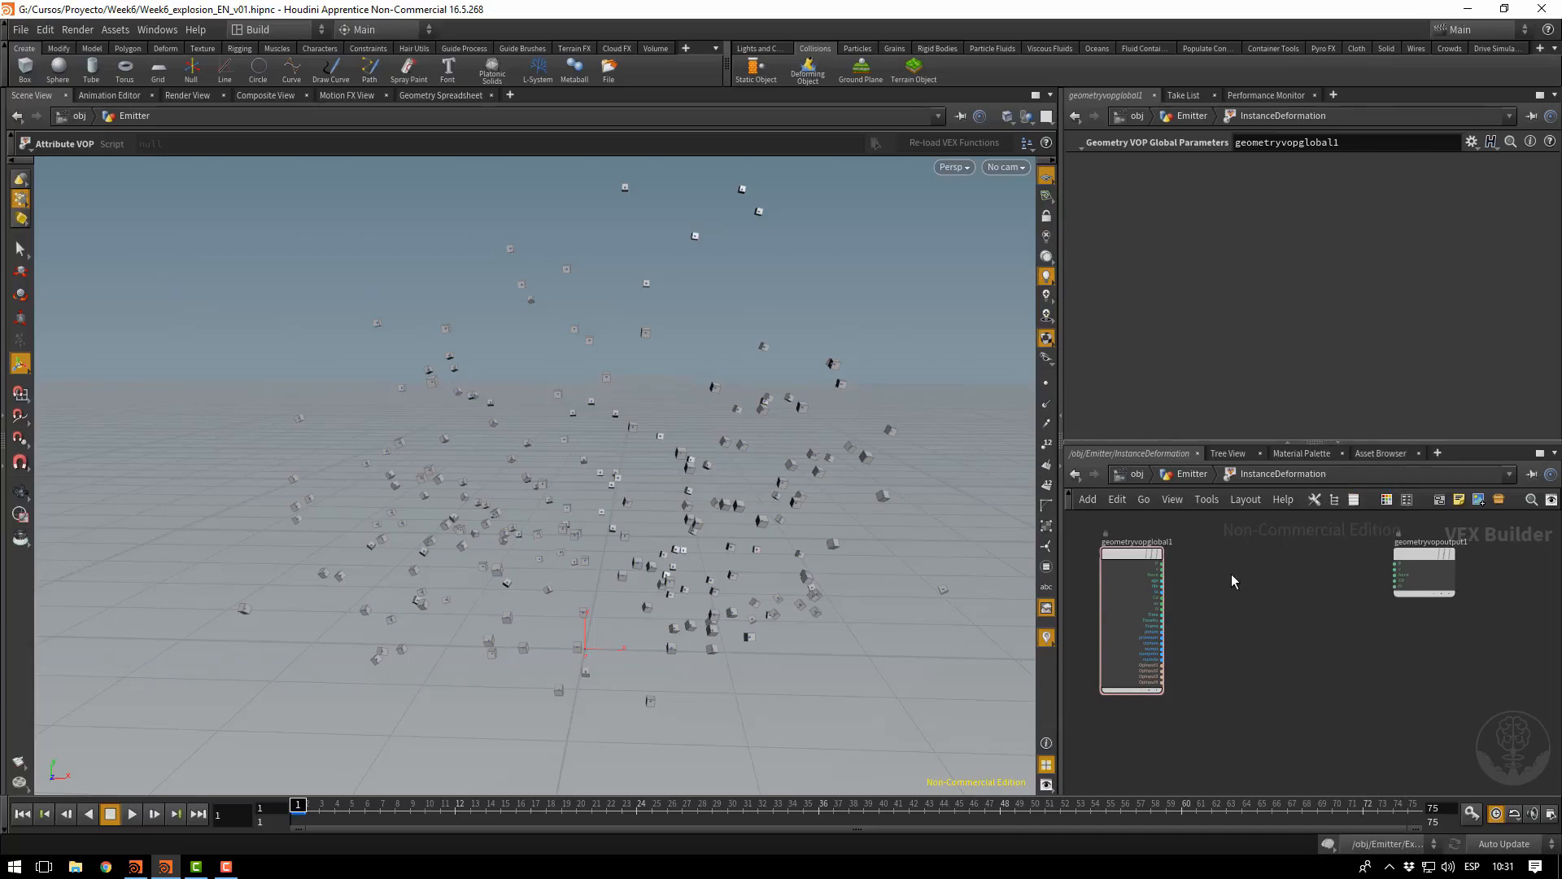
Add a Turbulent Noise node beside the global parameters node
key(Tab)
text(tur)
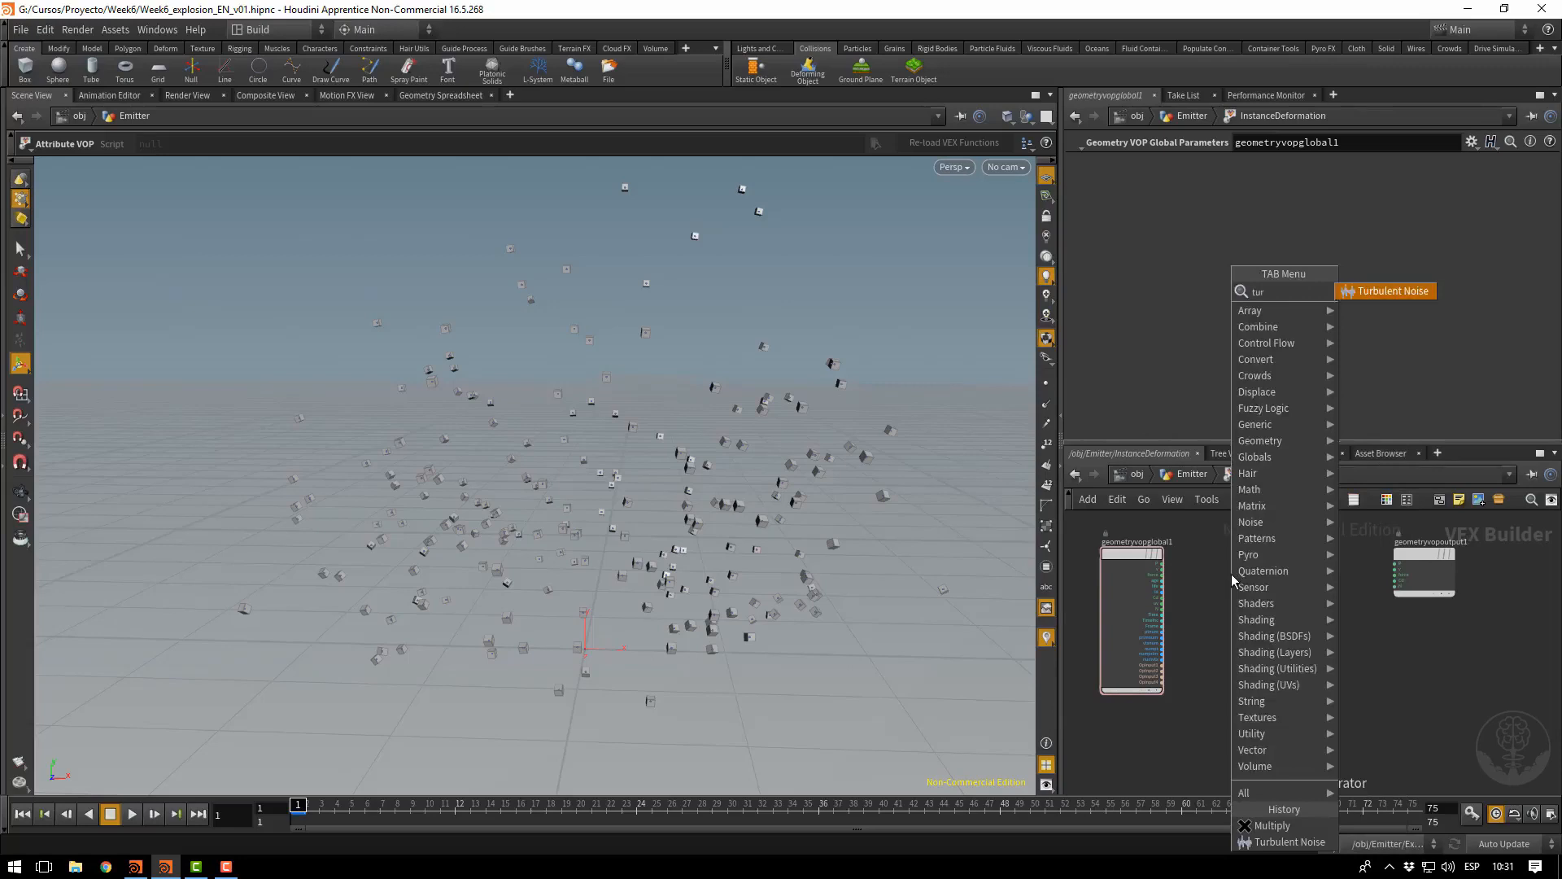
key(Return)
click(1232, 573)
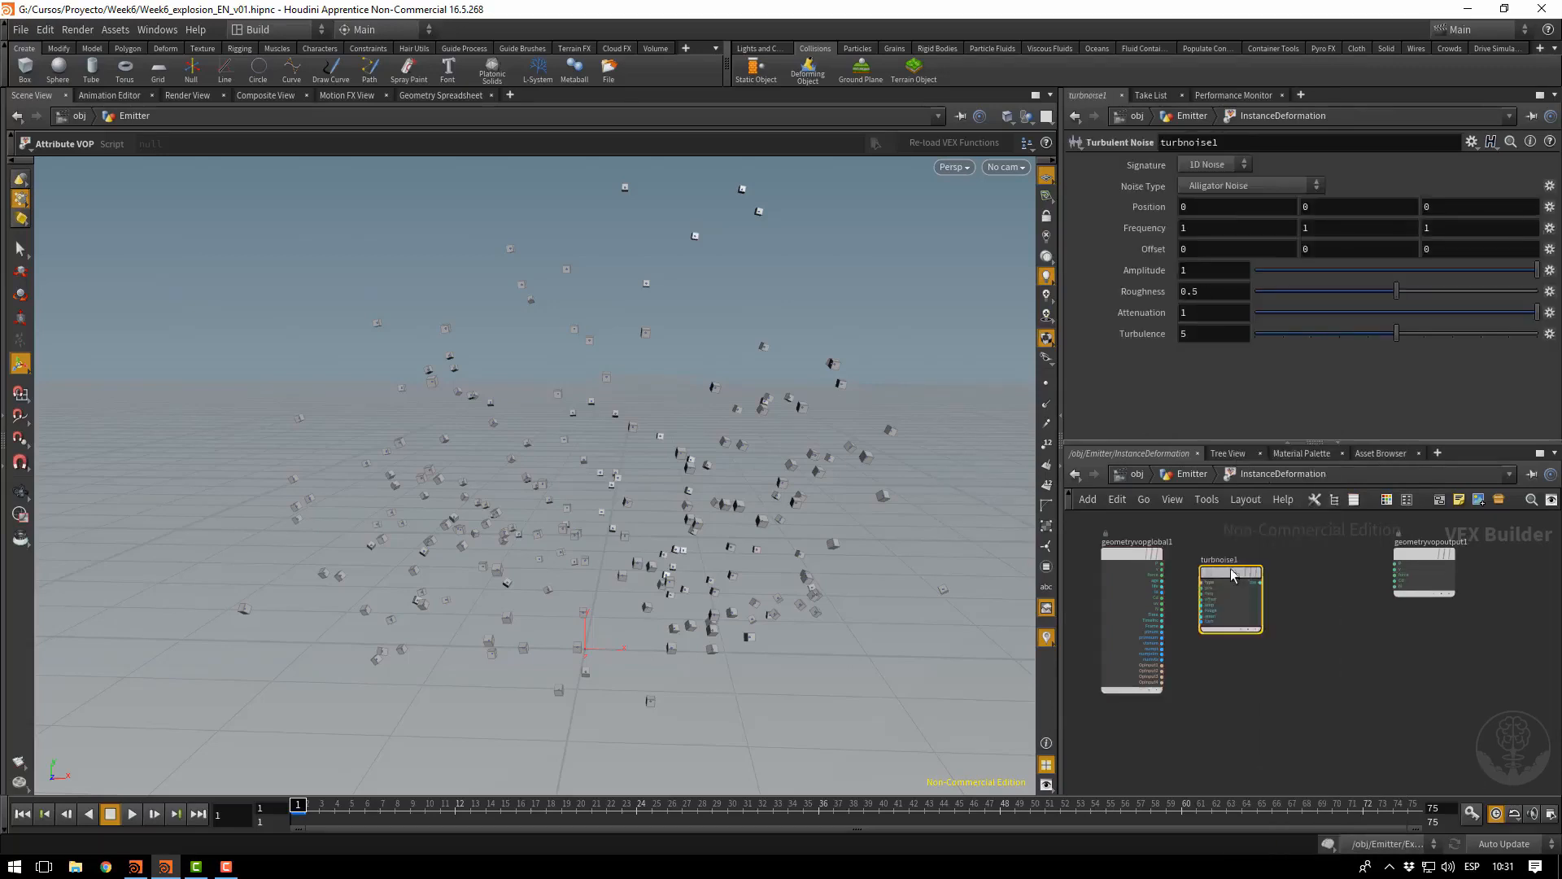
Add a Displace Along Normal node between the Turbulent Noise node and the output node
key(Tab)
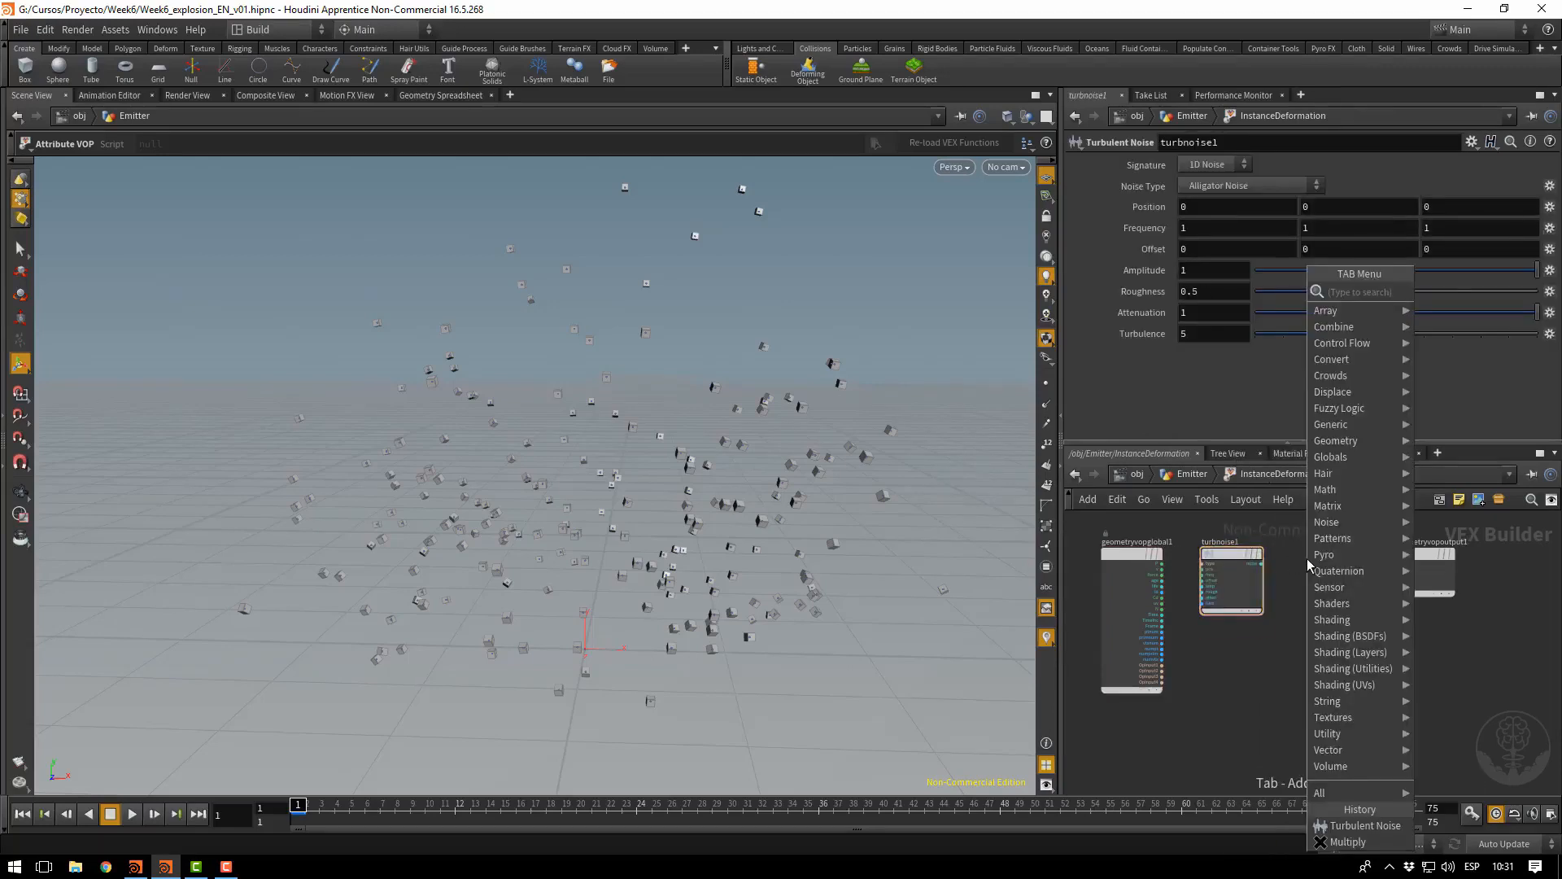
text(disp)
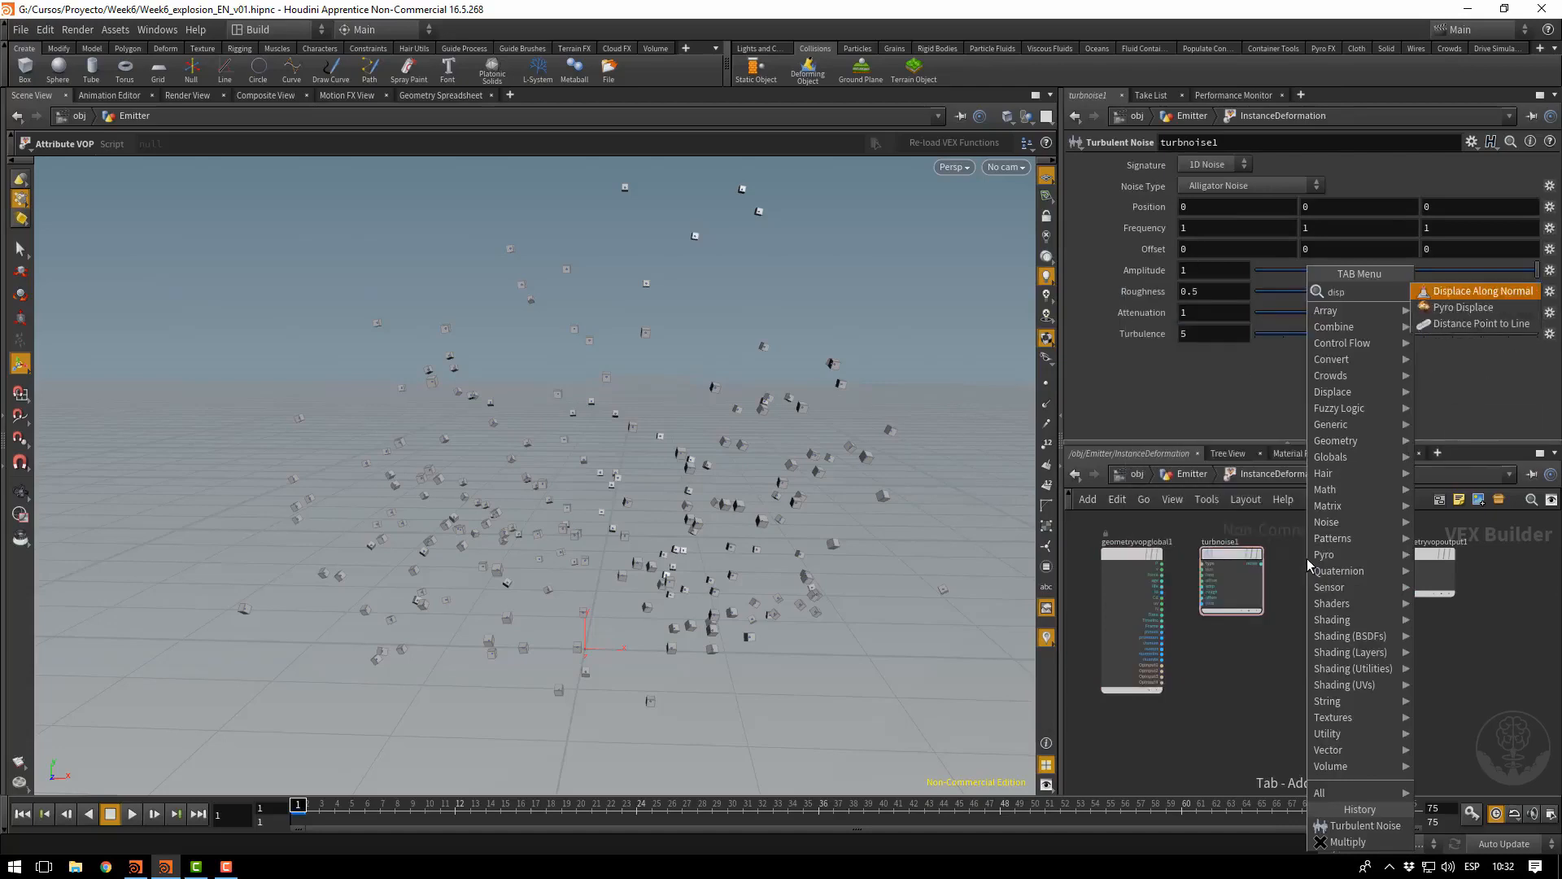
key(Escape)
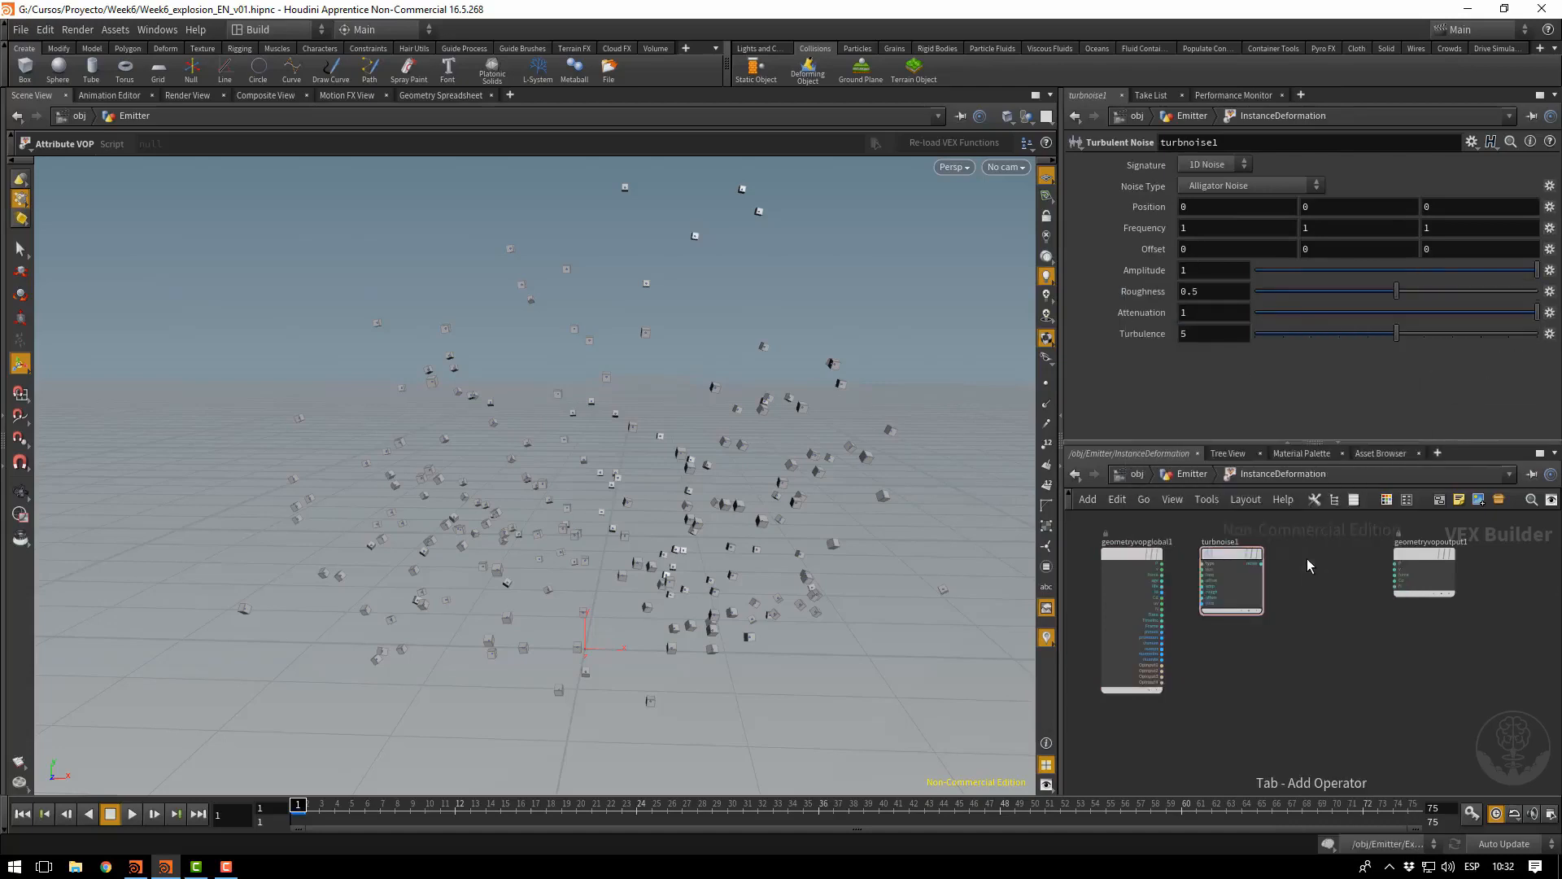
click(1273, 559)
drag(1266, 559, 1320, 562)
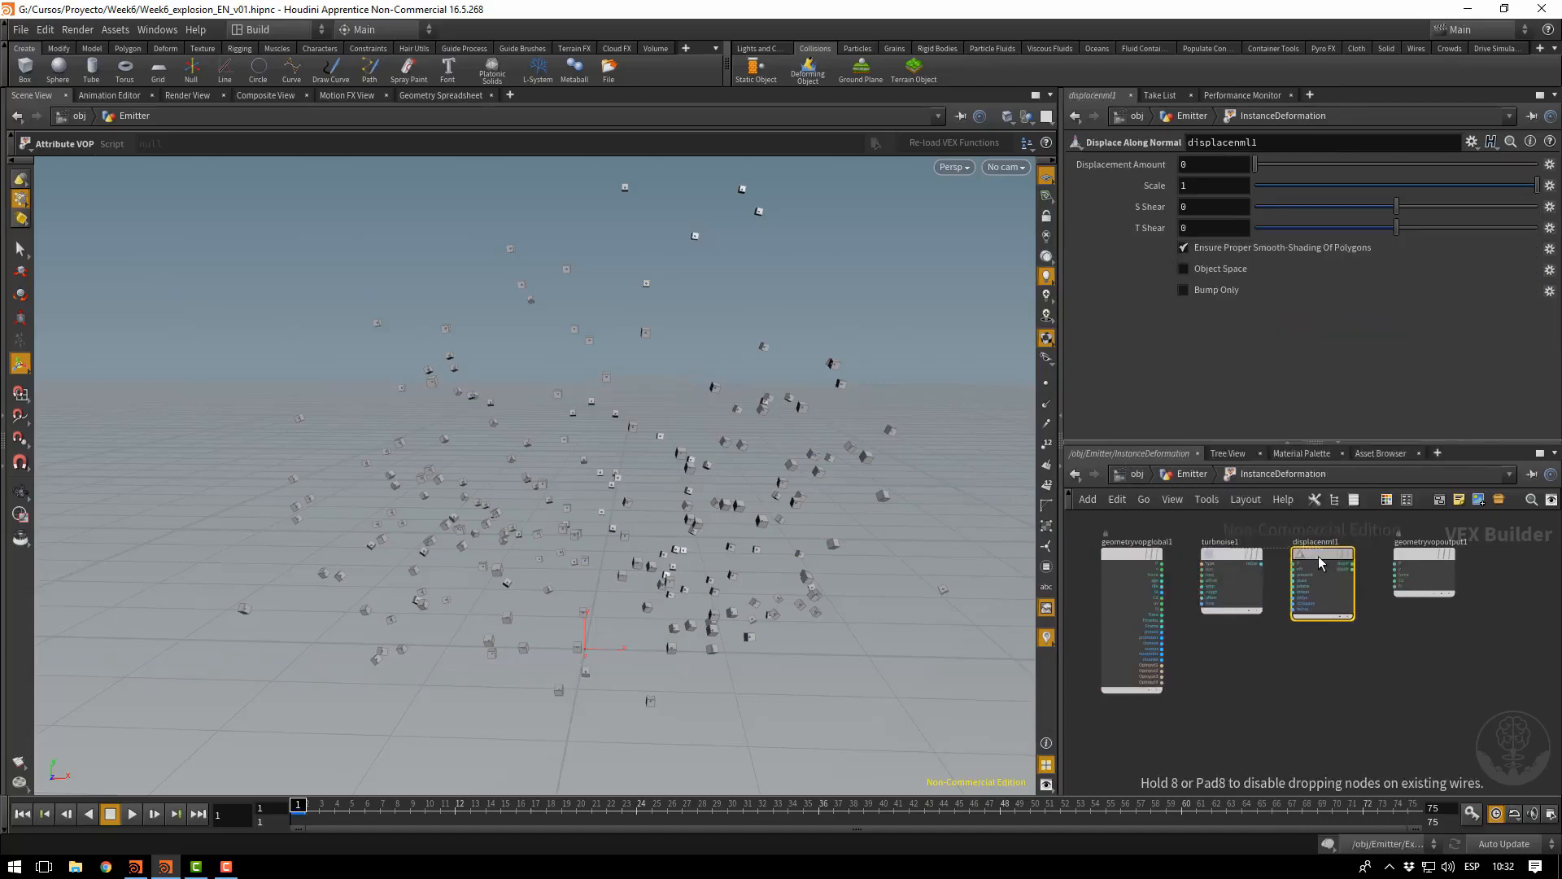
Connect the global P output to turbnoise1's pos input and set the noise signature to 3D Noise
scroll(1171, 563, up, 3)
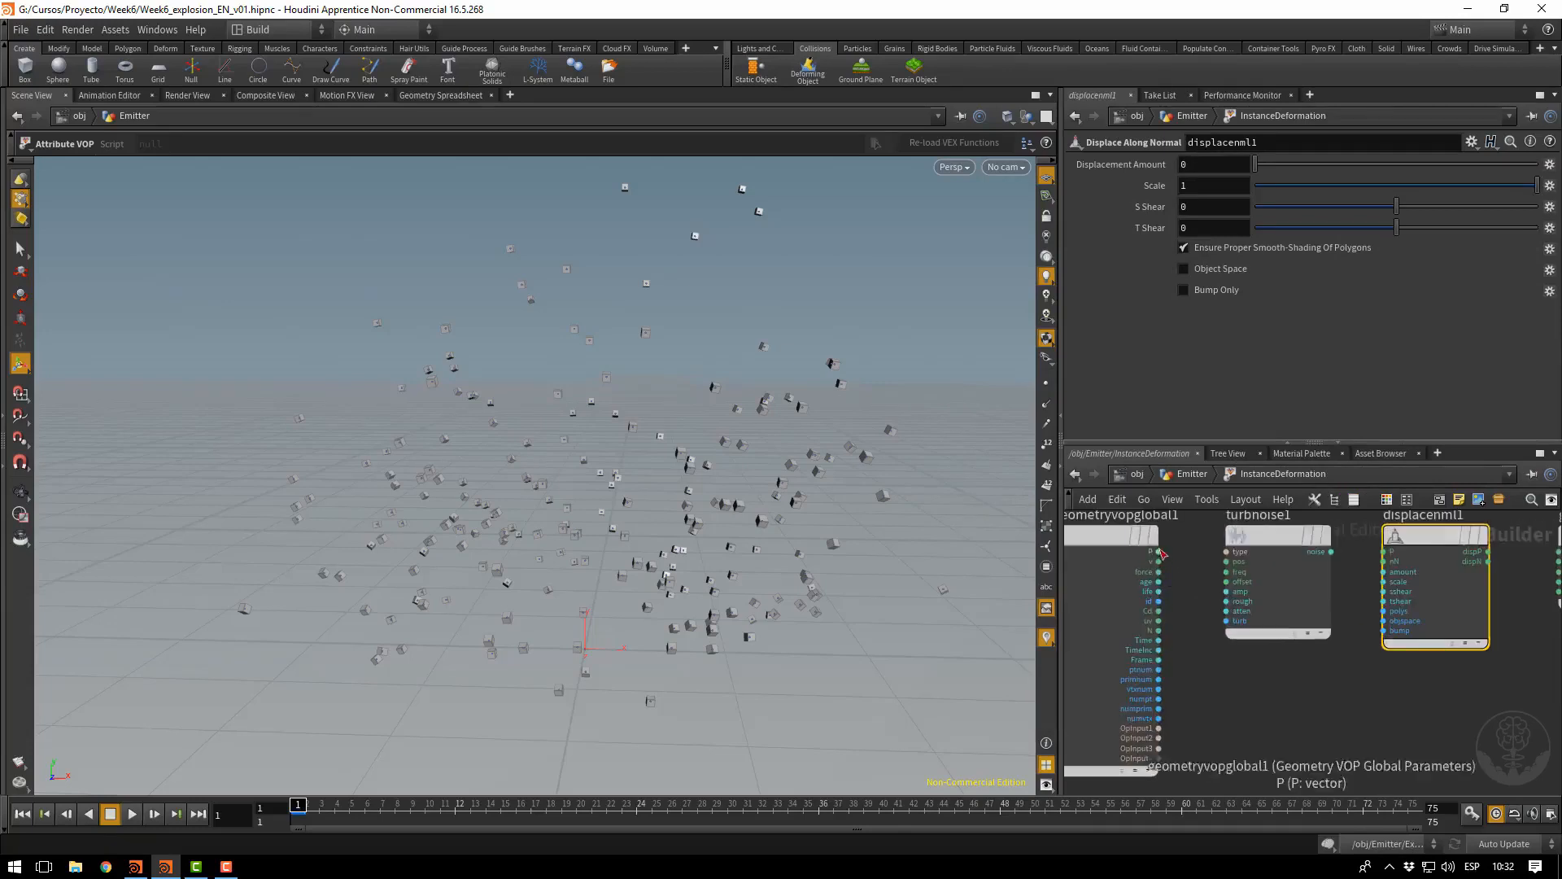
click(1158, 552)
click(1226, 561)
middle_drag(1357, 599, 1328, 643)
click(1246, 580)
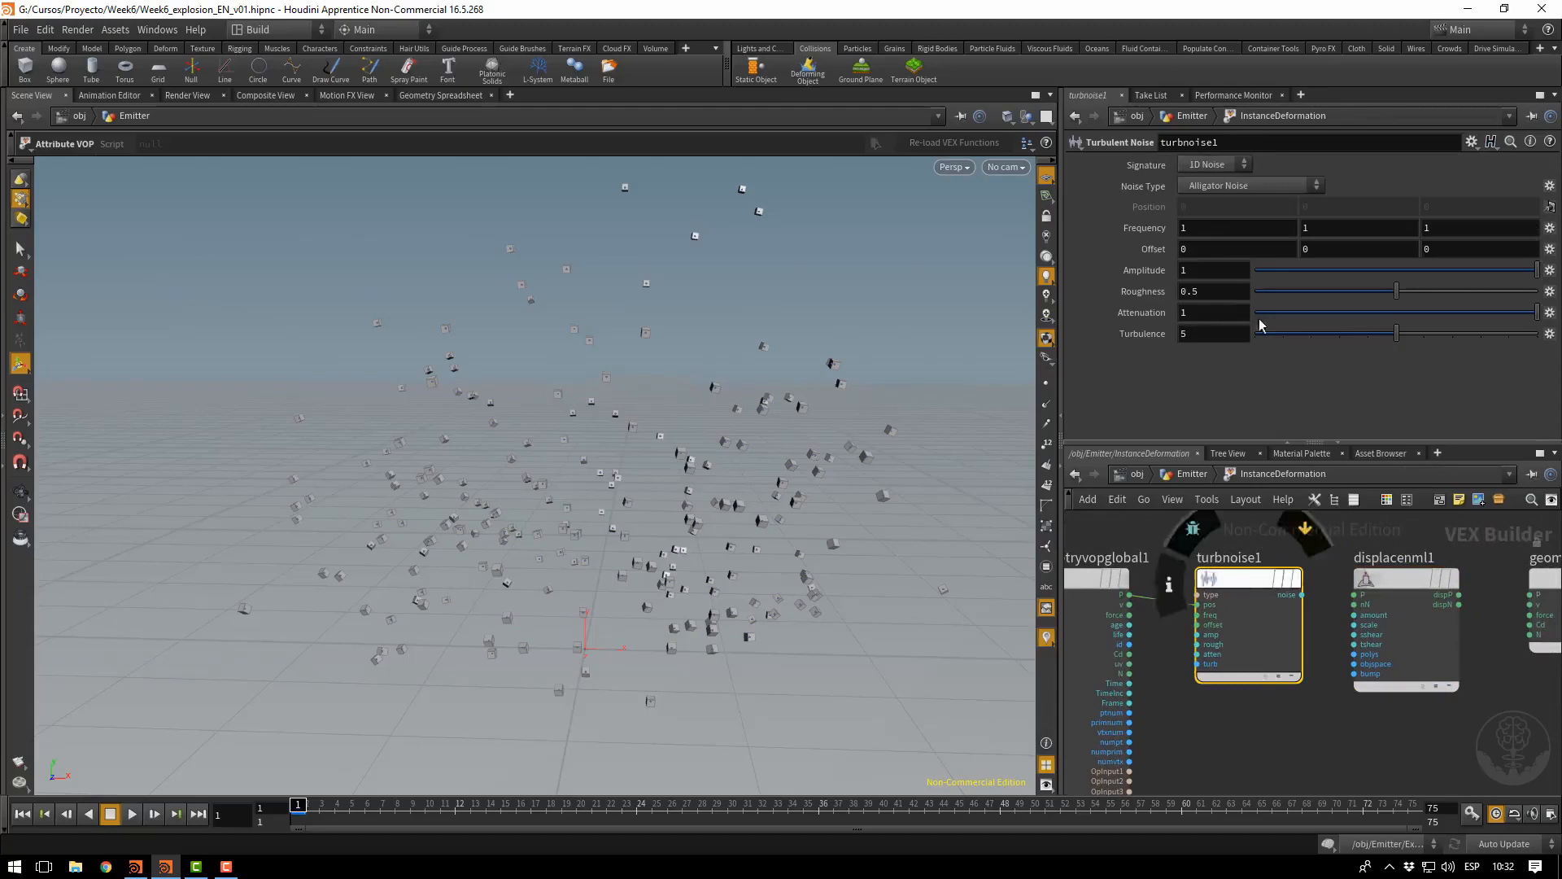
click(1213, 164)
click(1209, 195)
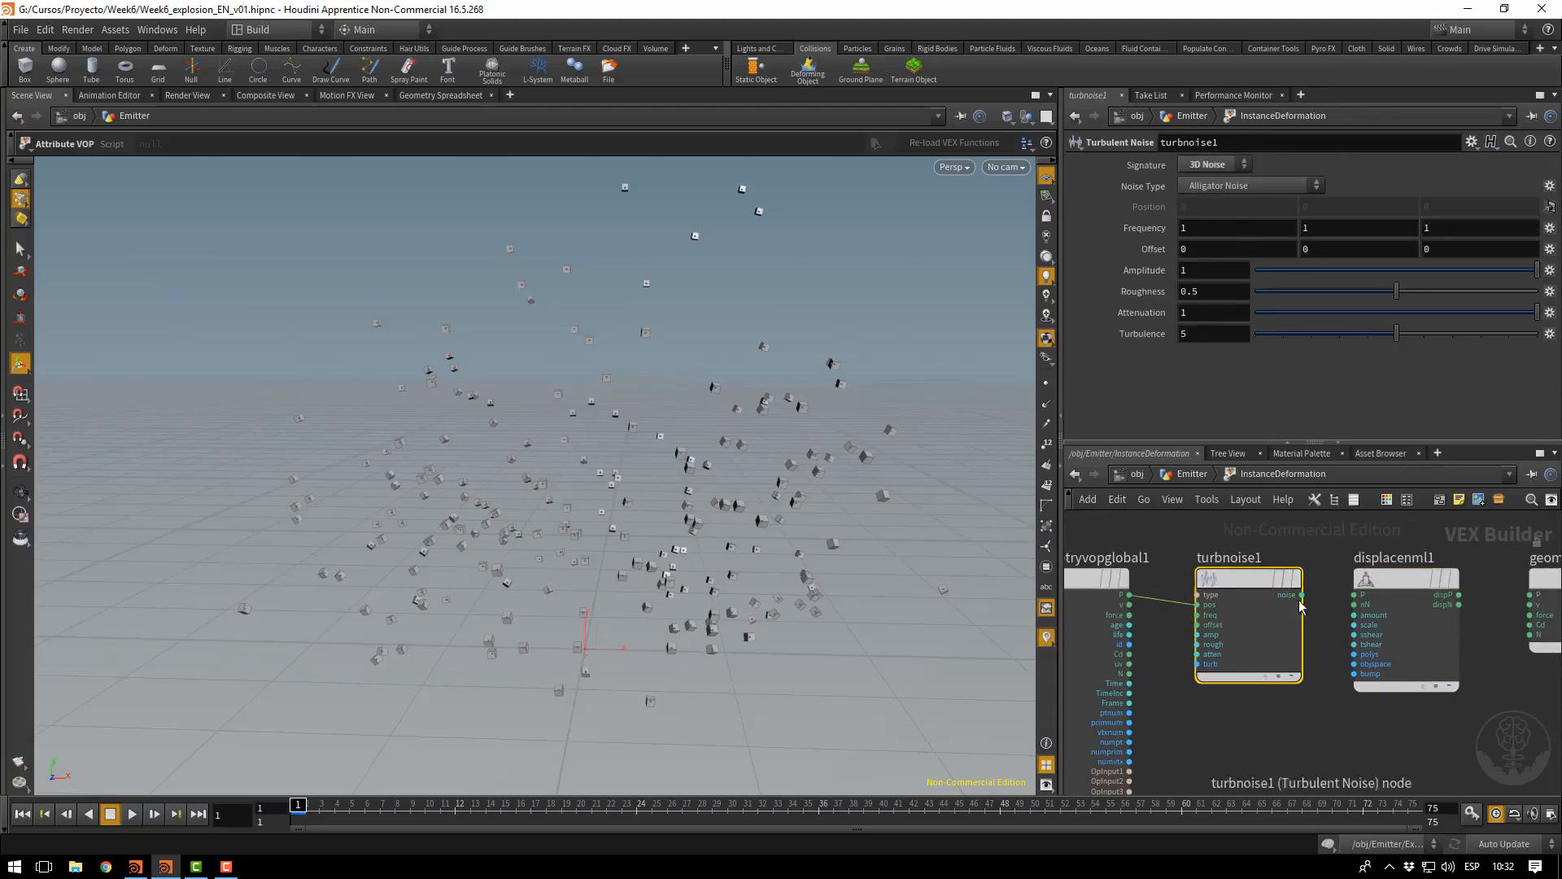
Connect turbnoise1's noise output to displacenml1's amount input, and displacenml1's dispP output to P on the geometry output node
click(1302, 595)
click(1356, 616)
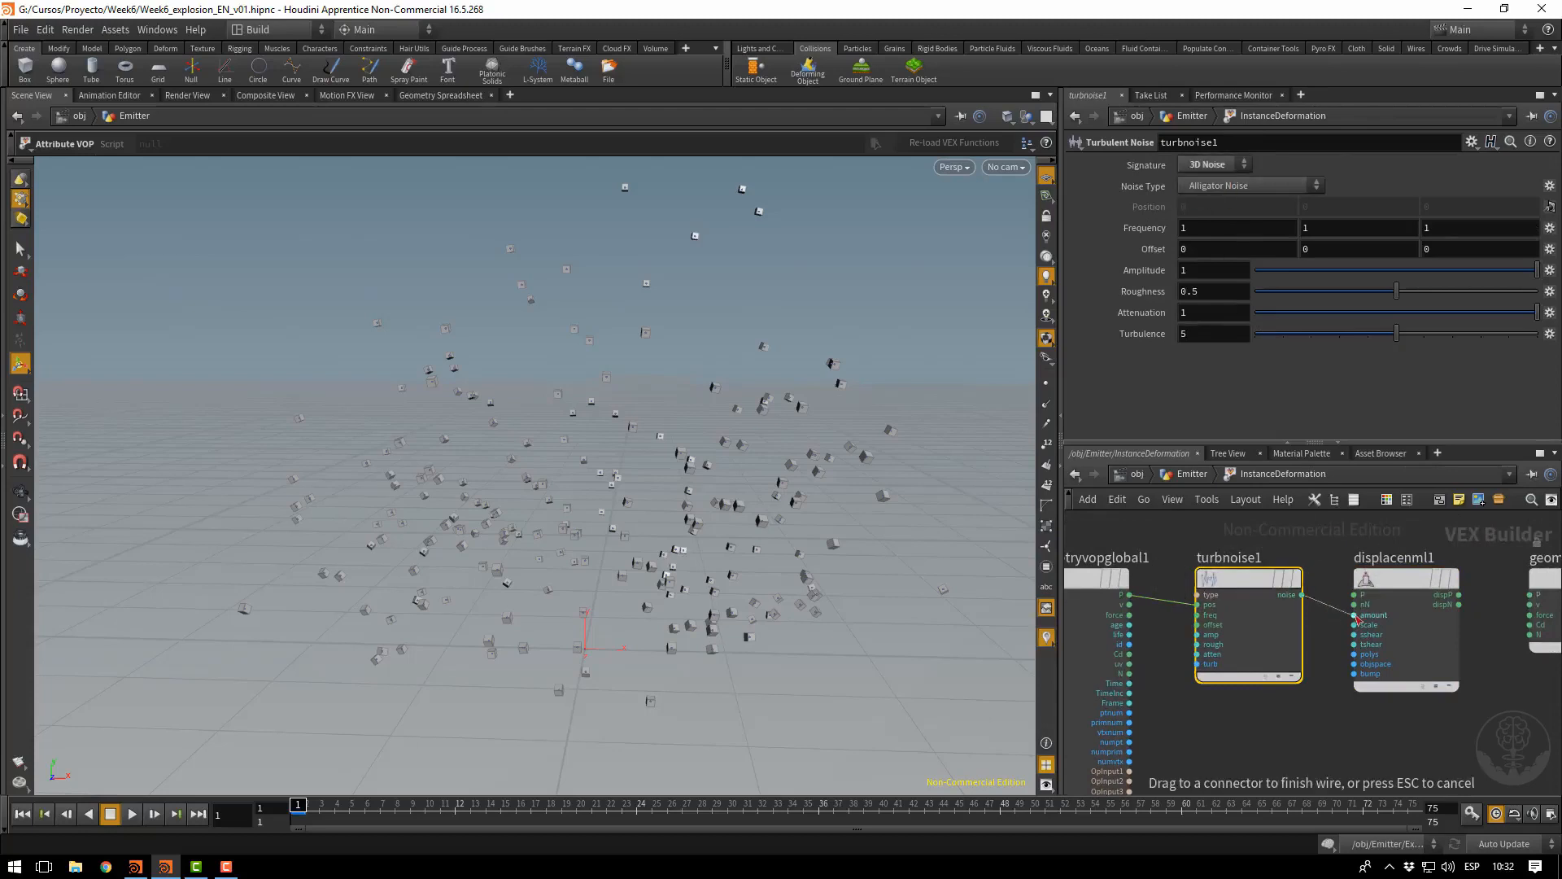
click(1460, 595)
click(1522, 602)
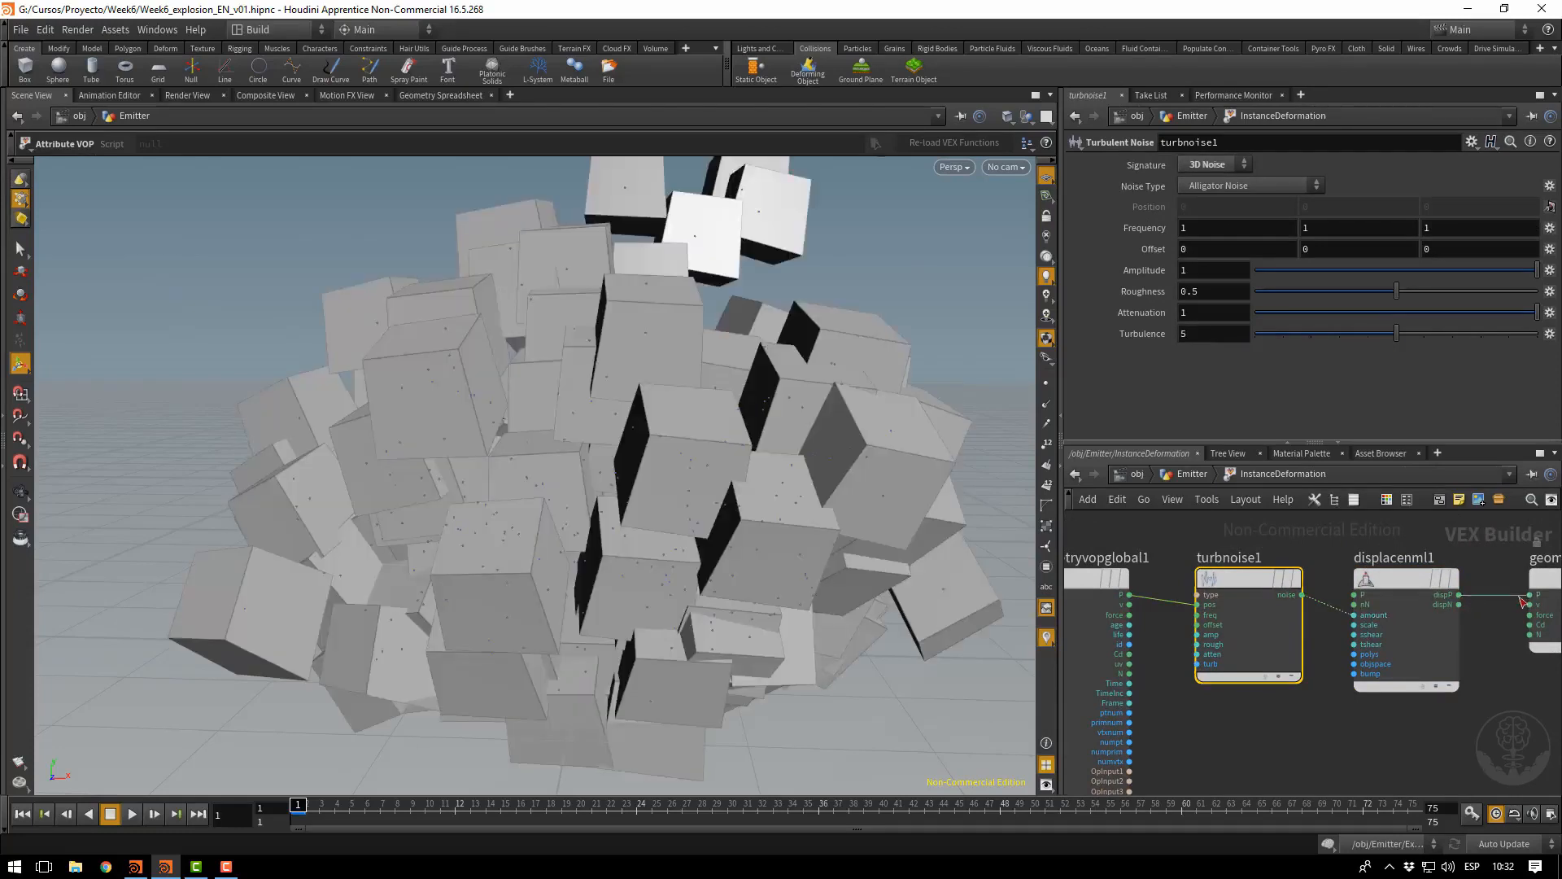
mouse_move(1275, 579)
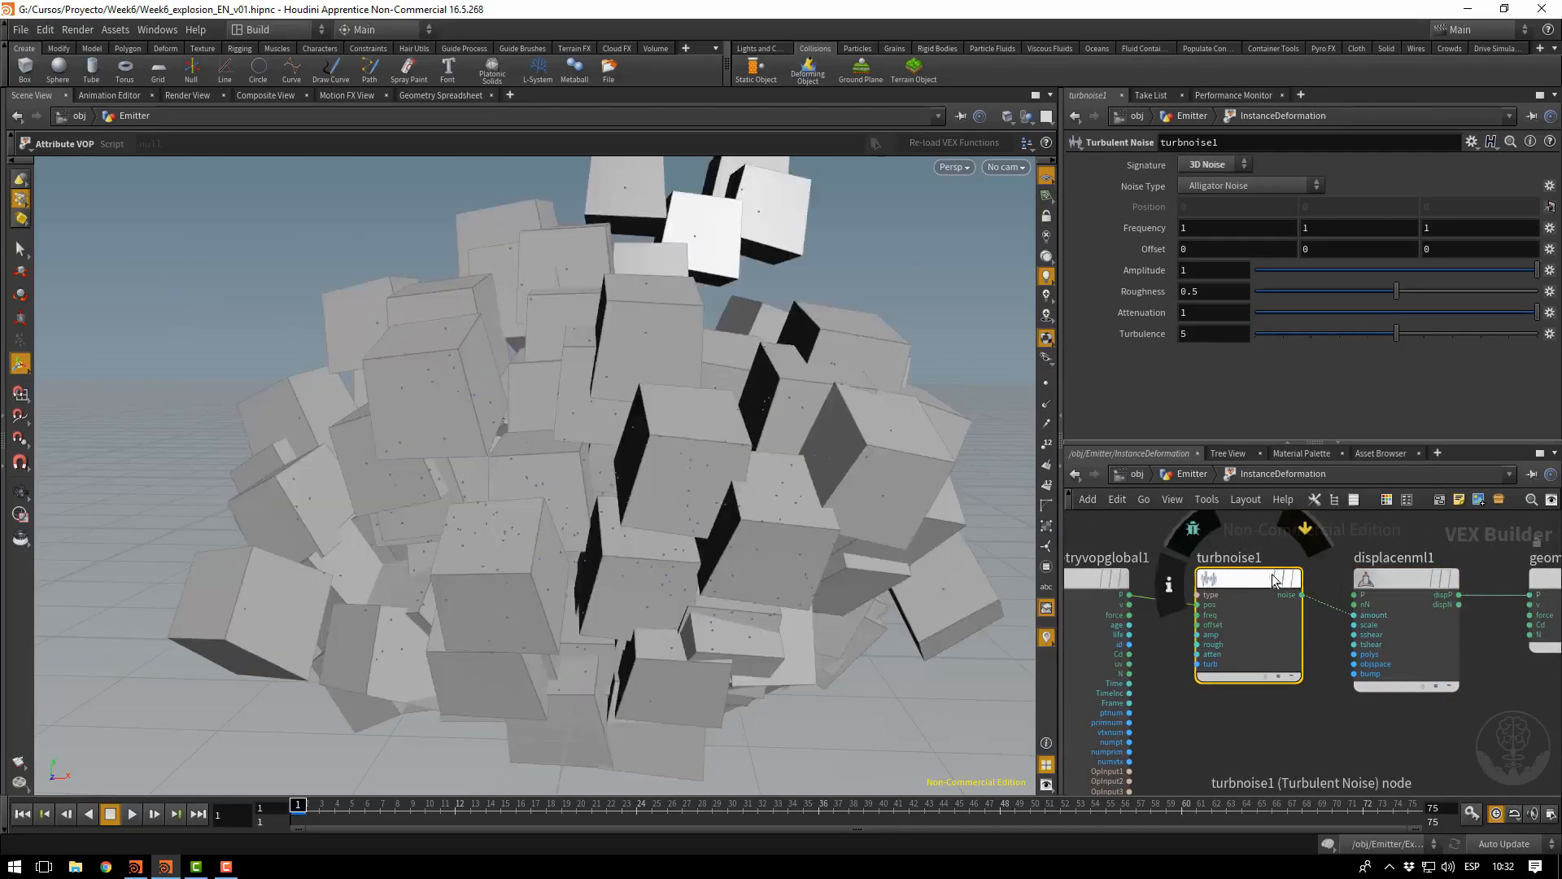
Return to the Emitter network, display the InstanceDeformation node's output, and frame the single box in the viewport
key(u)
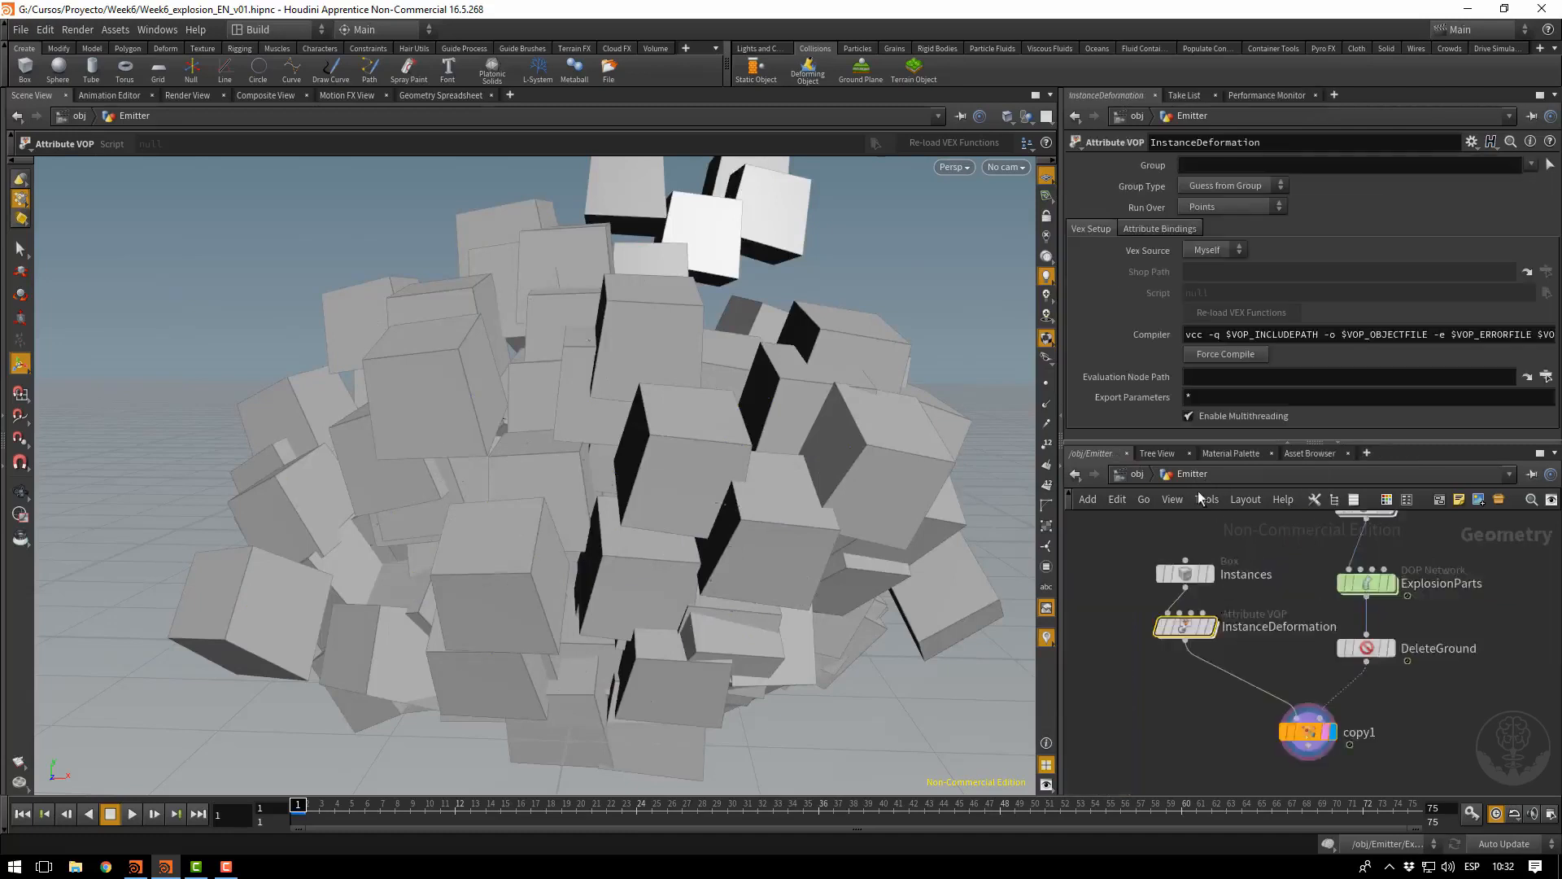
click(1213, 628)
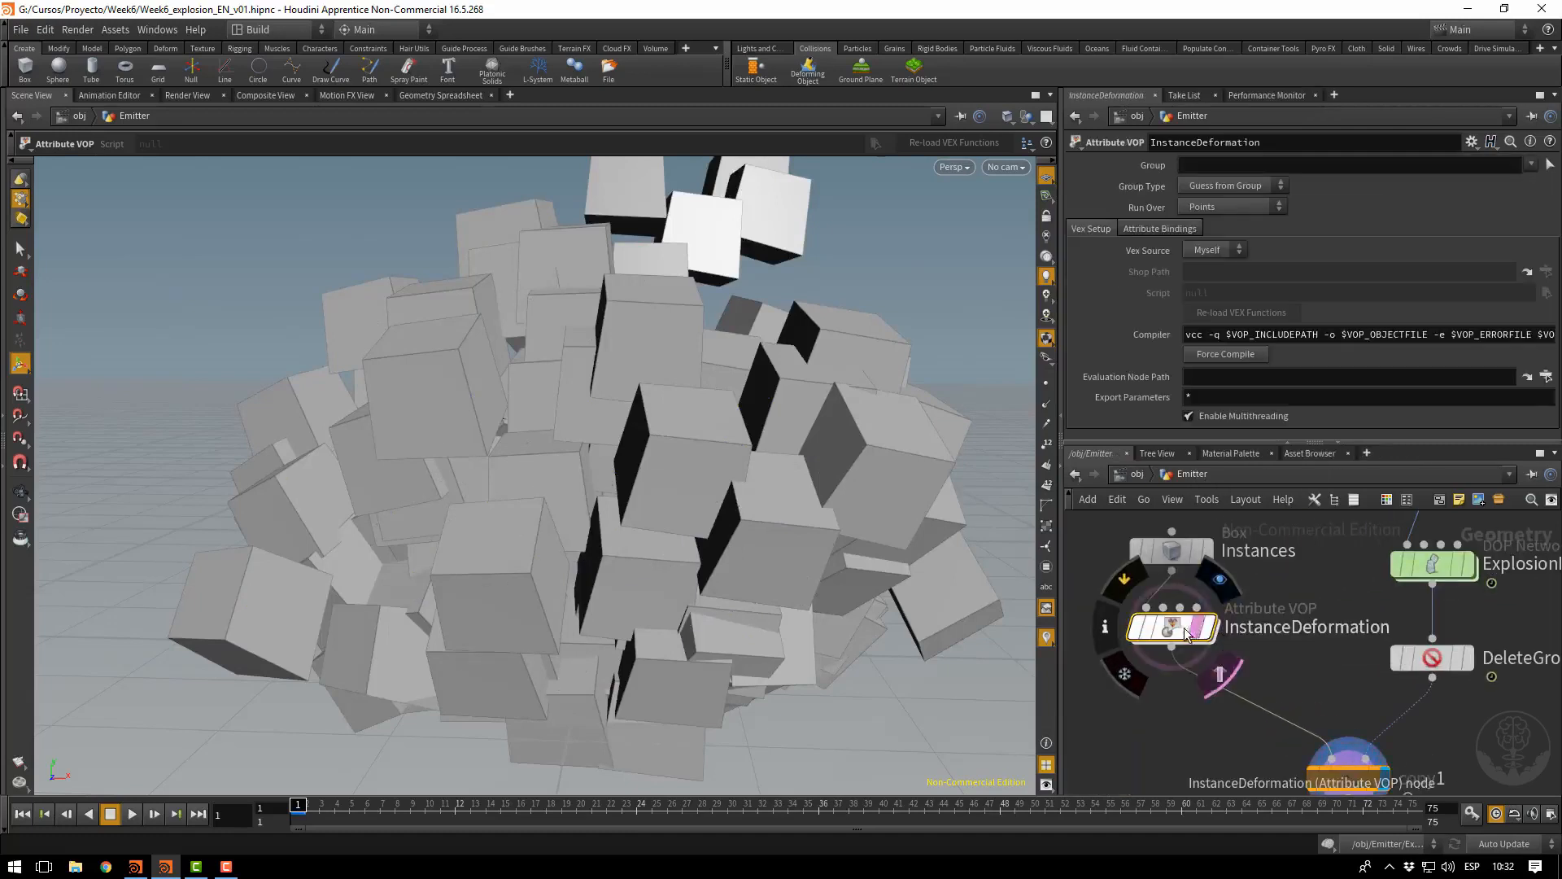
key(f)
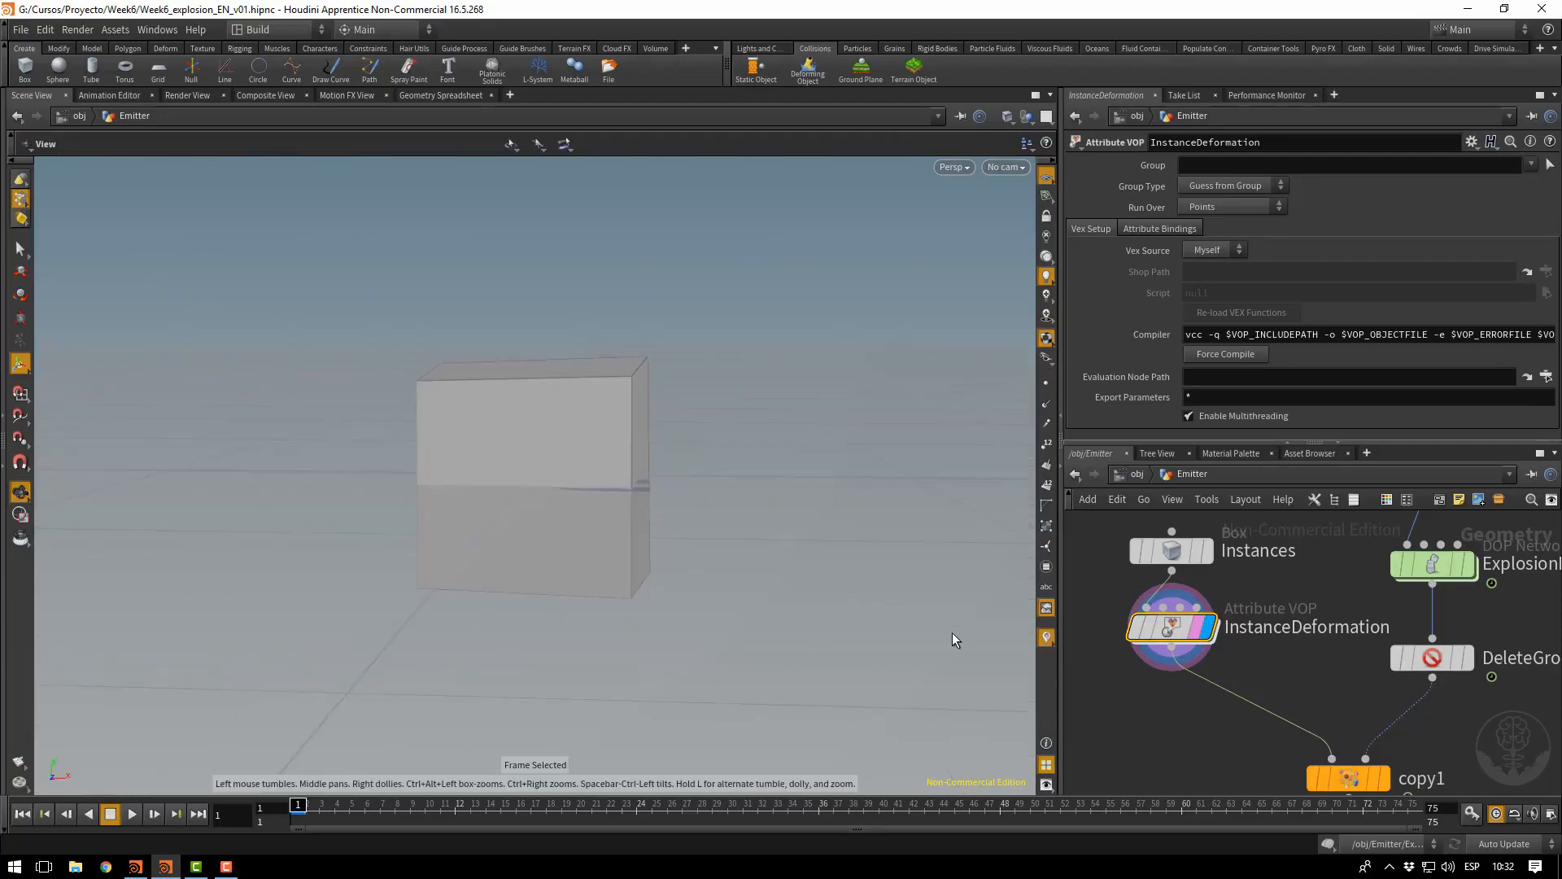
drag(600, 423, 560, 498)
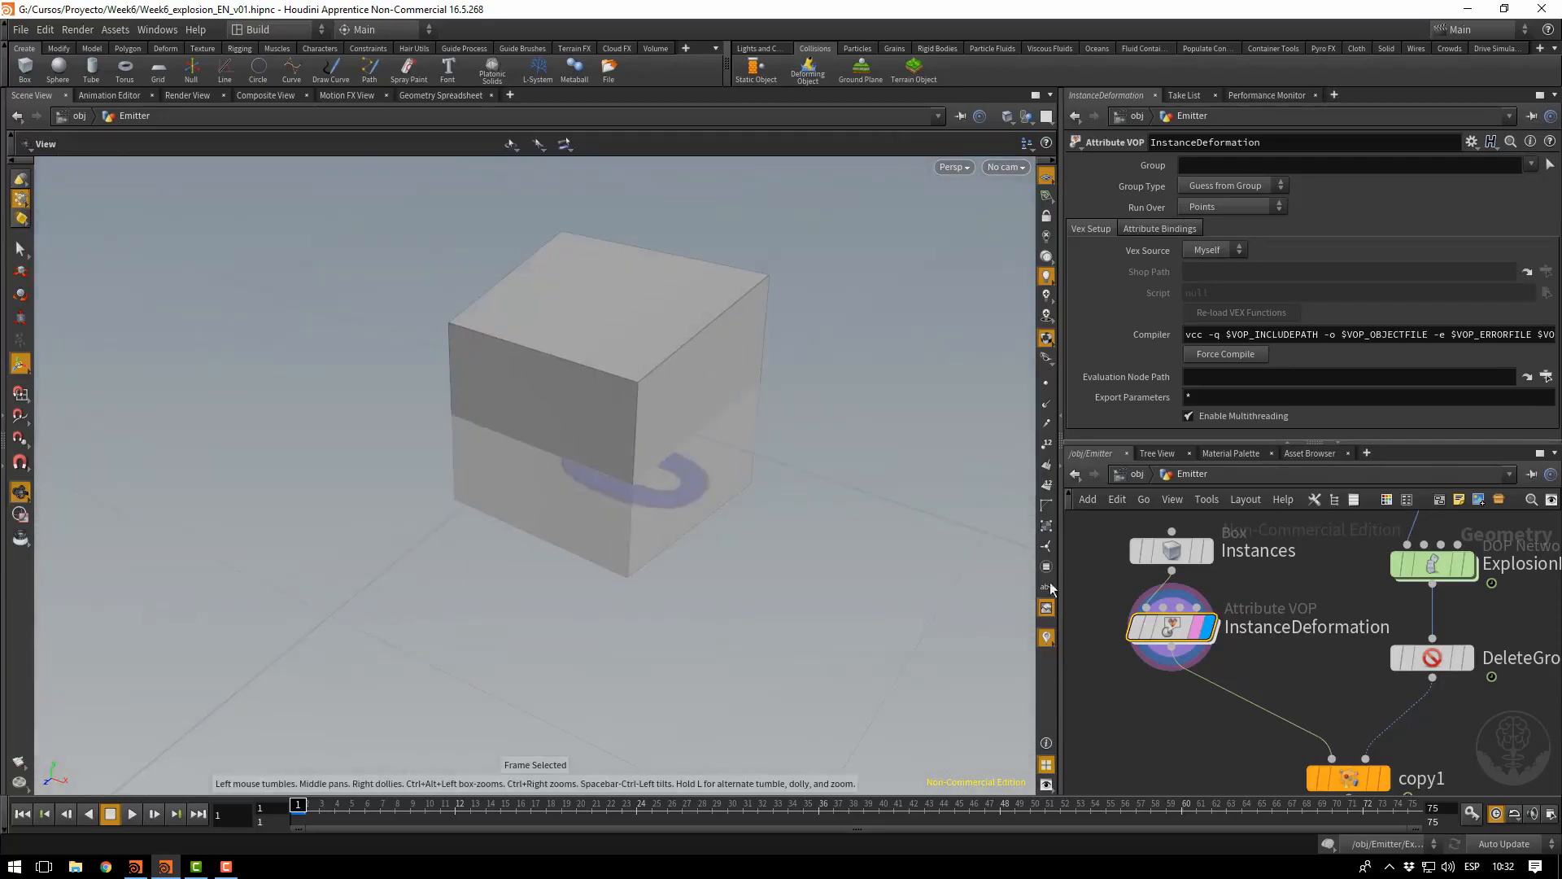
Inside InstanceDeformation, connect the global P output to displacenml1's P input and lower turbnoise1's amplitude to 0.055
double_click(1172, 631)
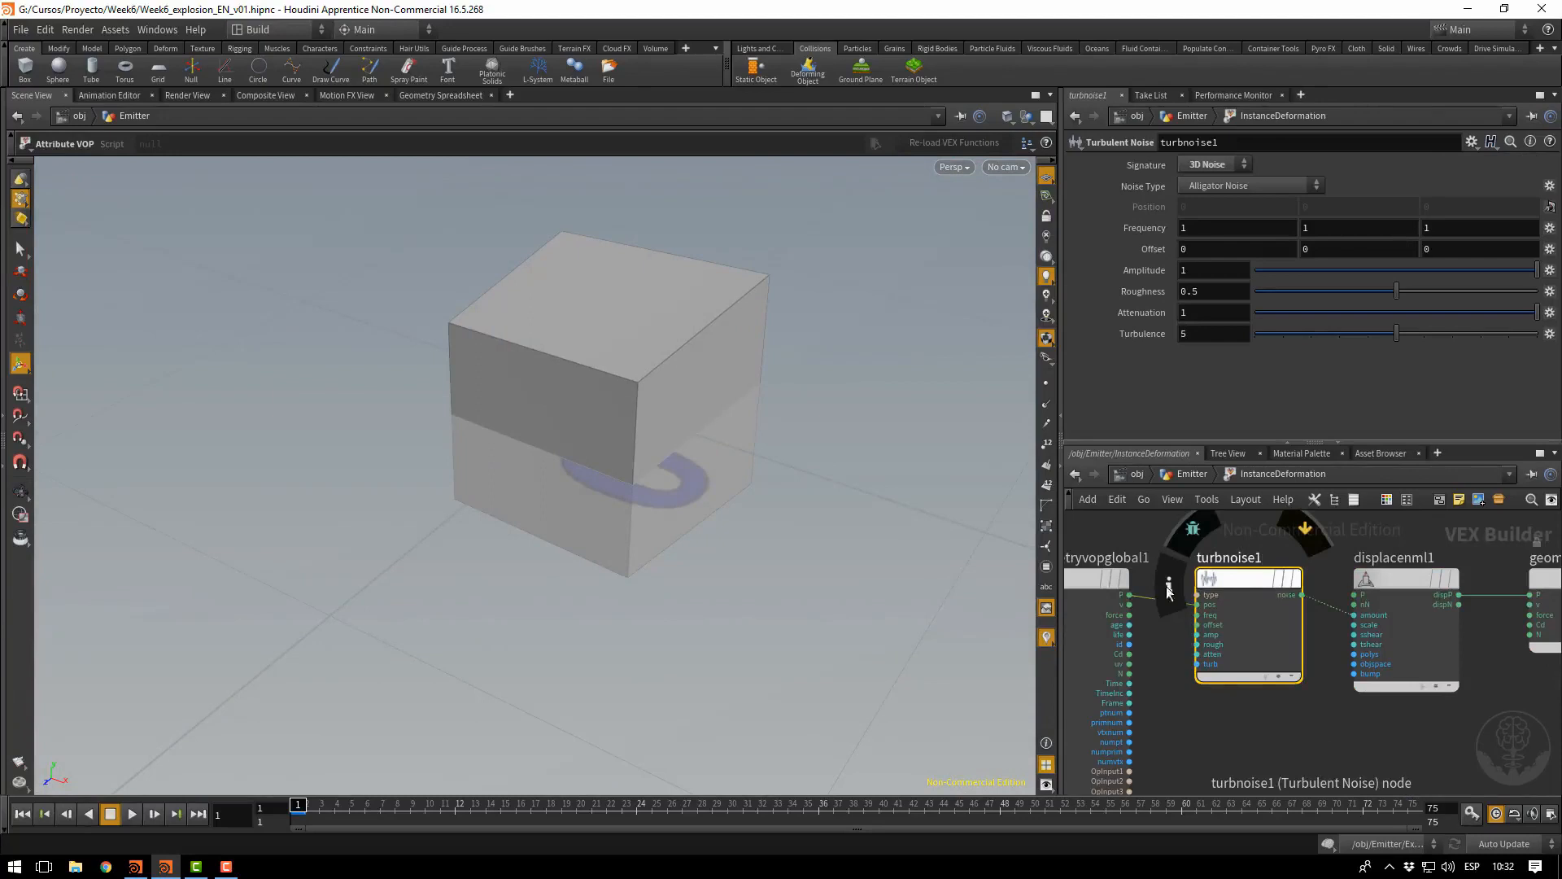
drag(1130, 596, 1354, 595)
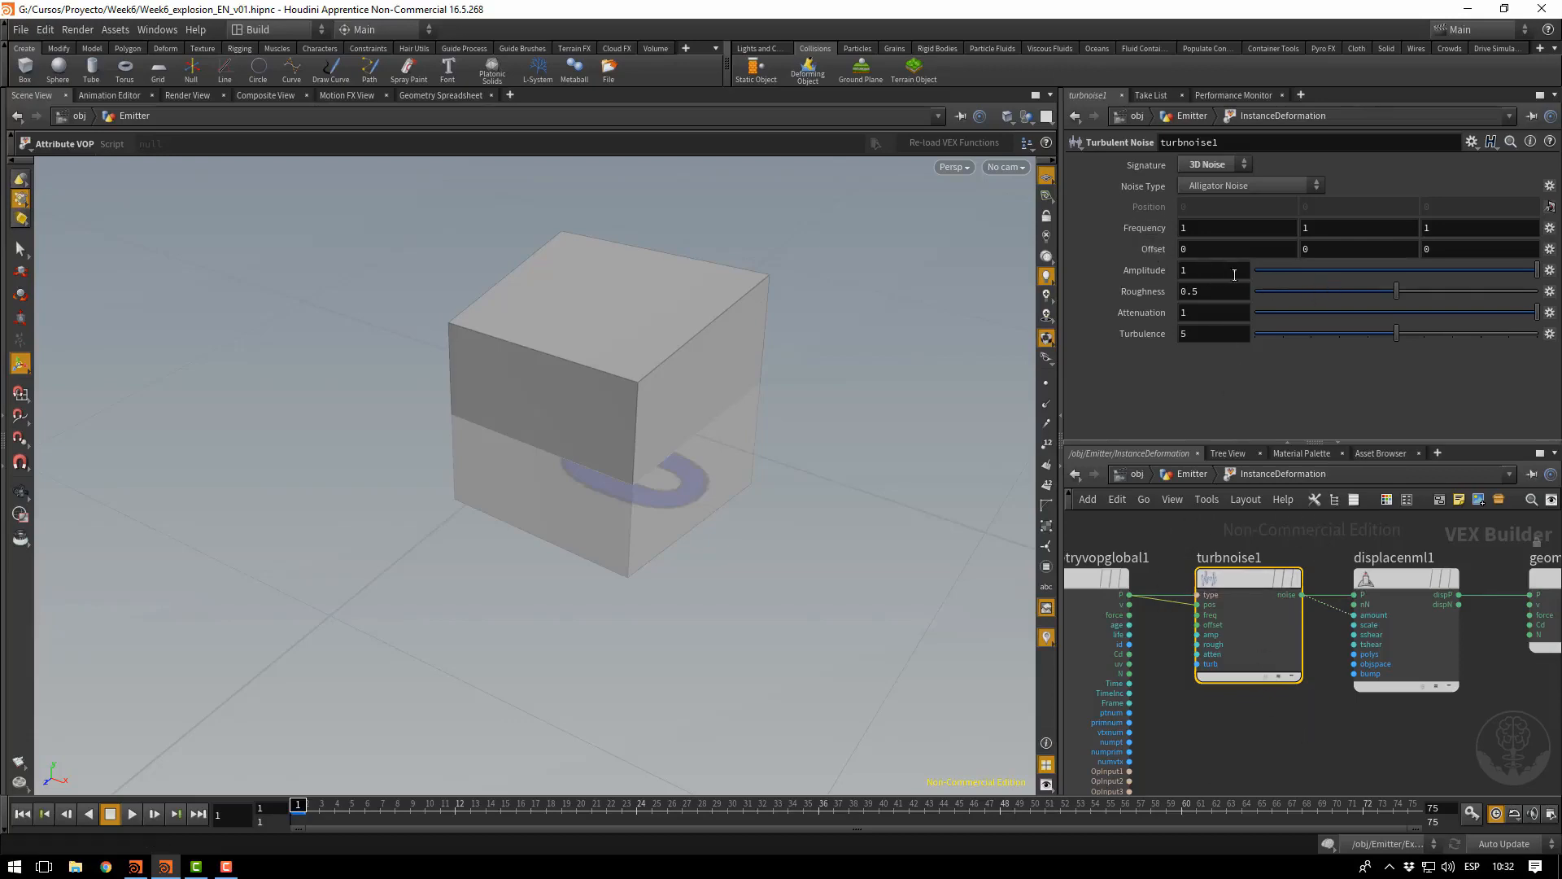
drag(1454, 271, 1404, 271)
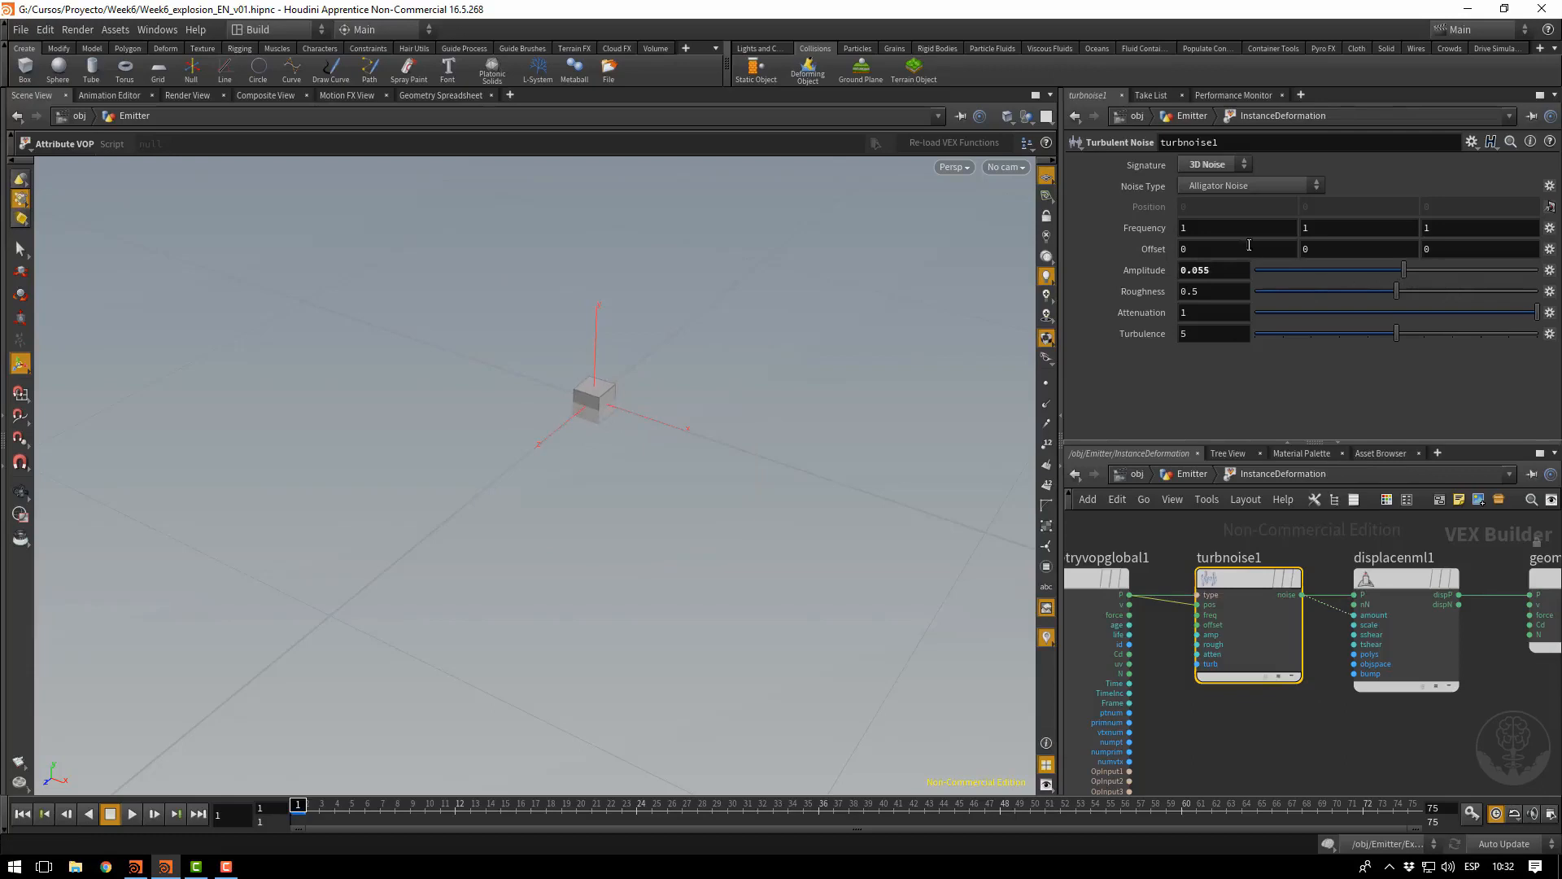
Set turbnoise1's frequency to 20 in all three components
middle_drag(1164, 231, 1058, 262)
drag(1173, 234, 1116, 241)
text(20)
key(Tab)
text(20)
key(Tab)
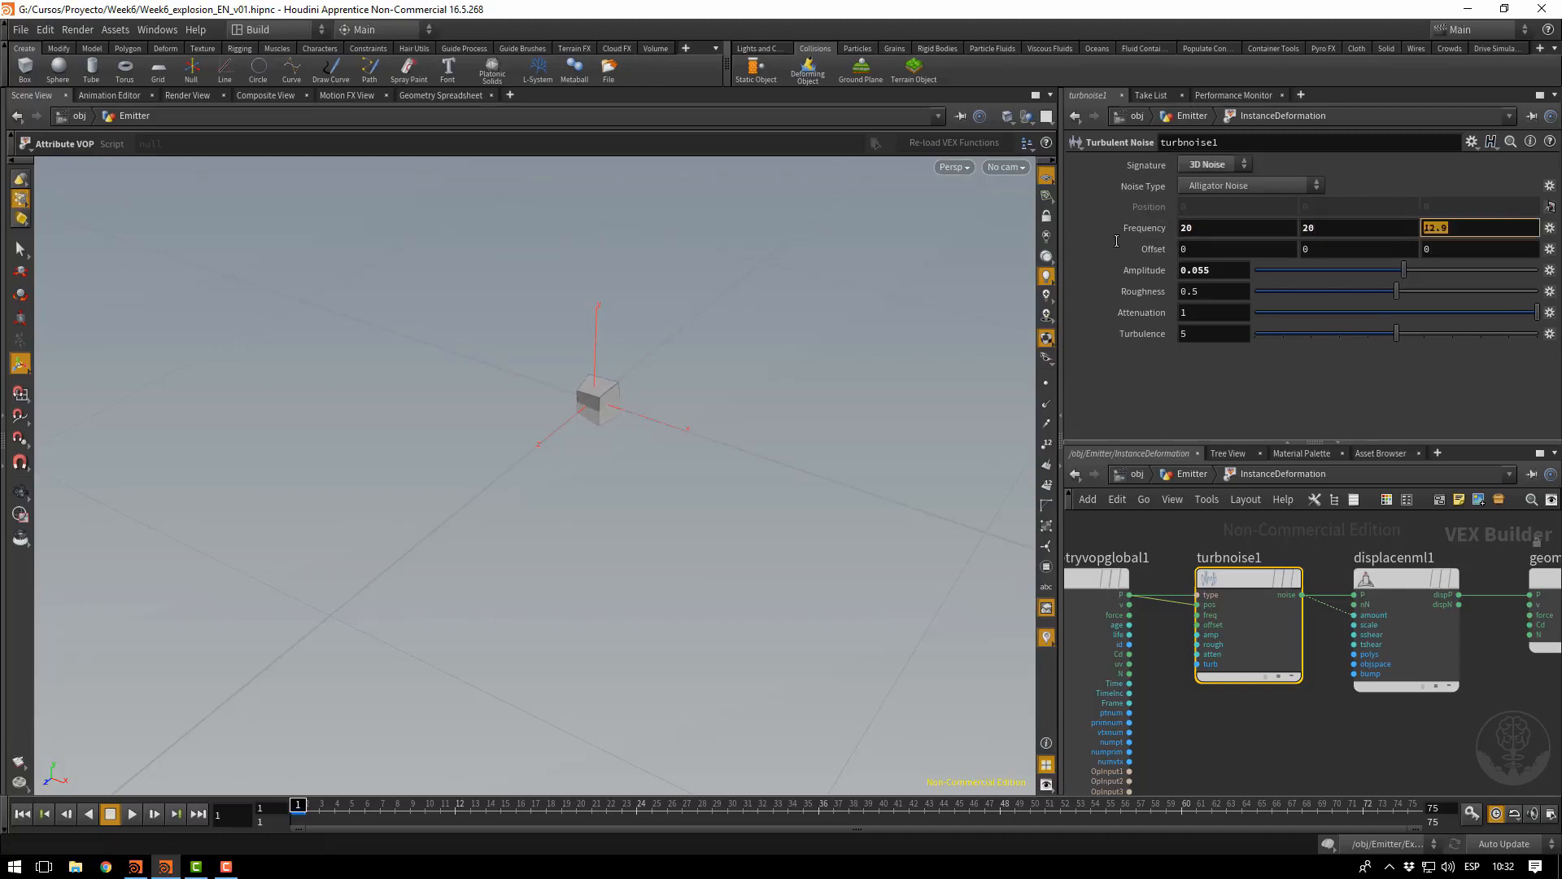
text(20)
key(Tab)
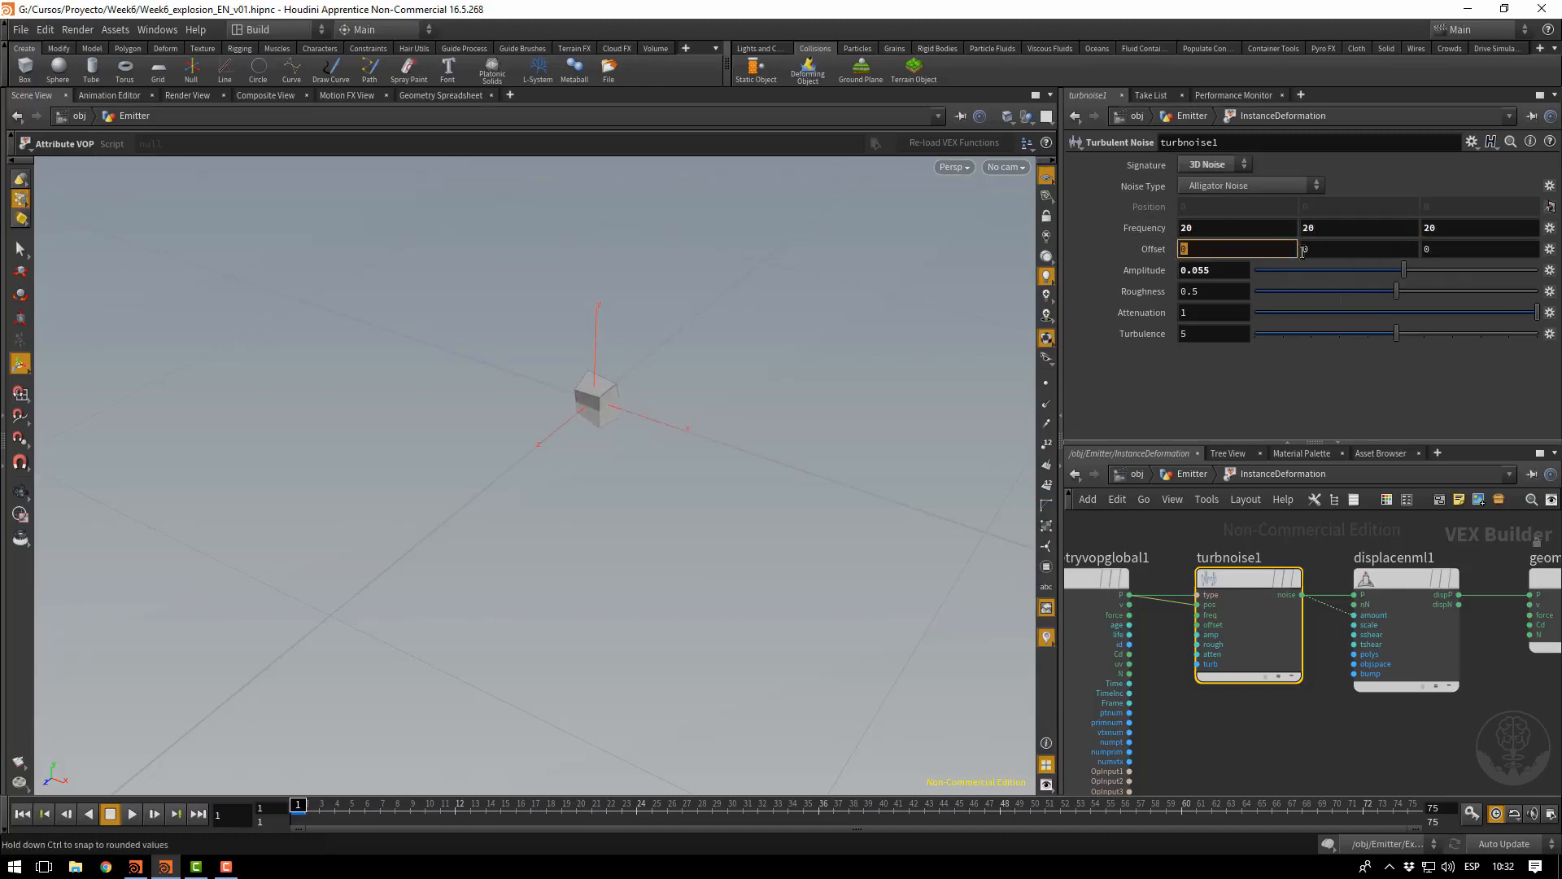
Shift turbnoise1's offset to -6.9 in all three components and set its amplitude to 0.15
middle_drag(1168, 248, 618, 246)
drag(1213, 271, 1193, 273)
text(1)
key(Return)
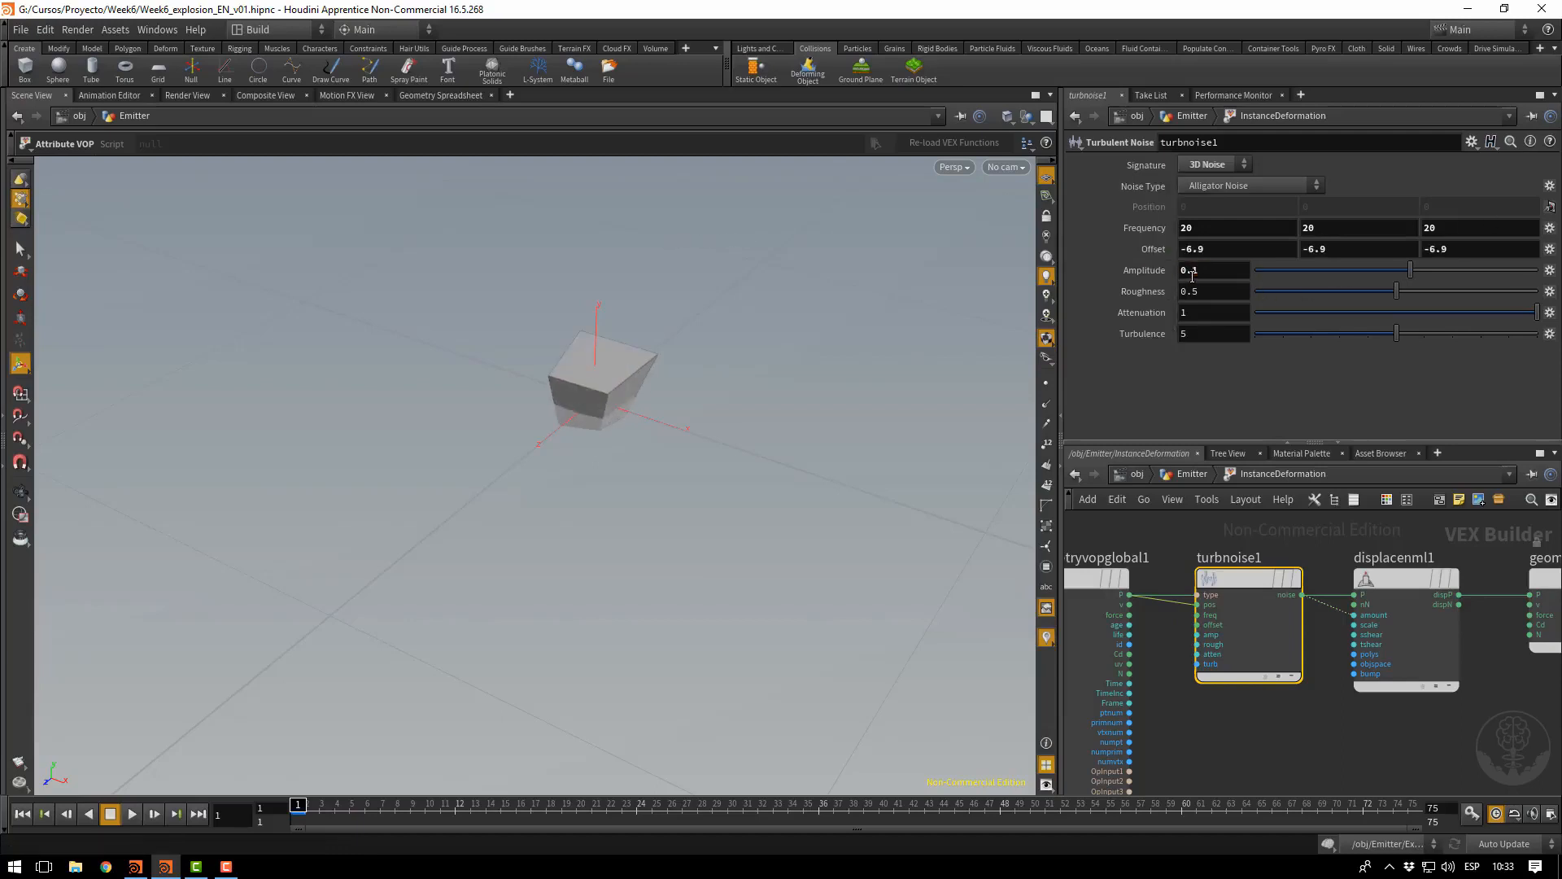
click(1202, 271)
text(5)
key(Return)
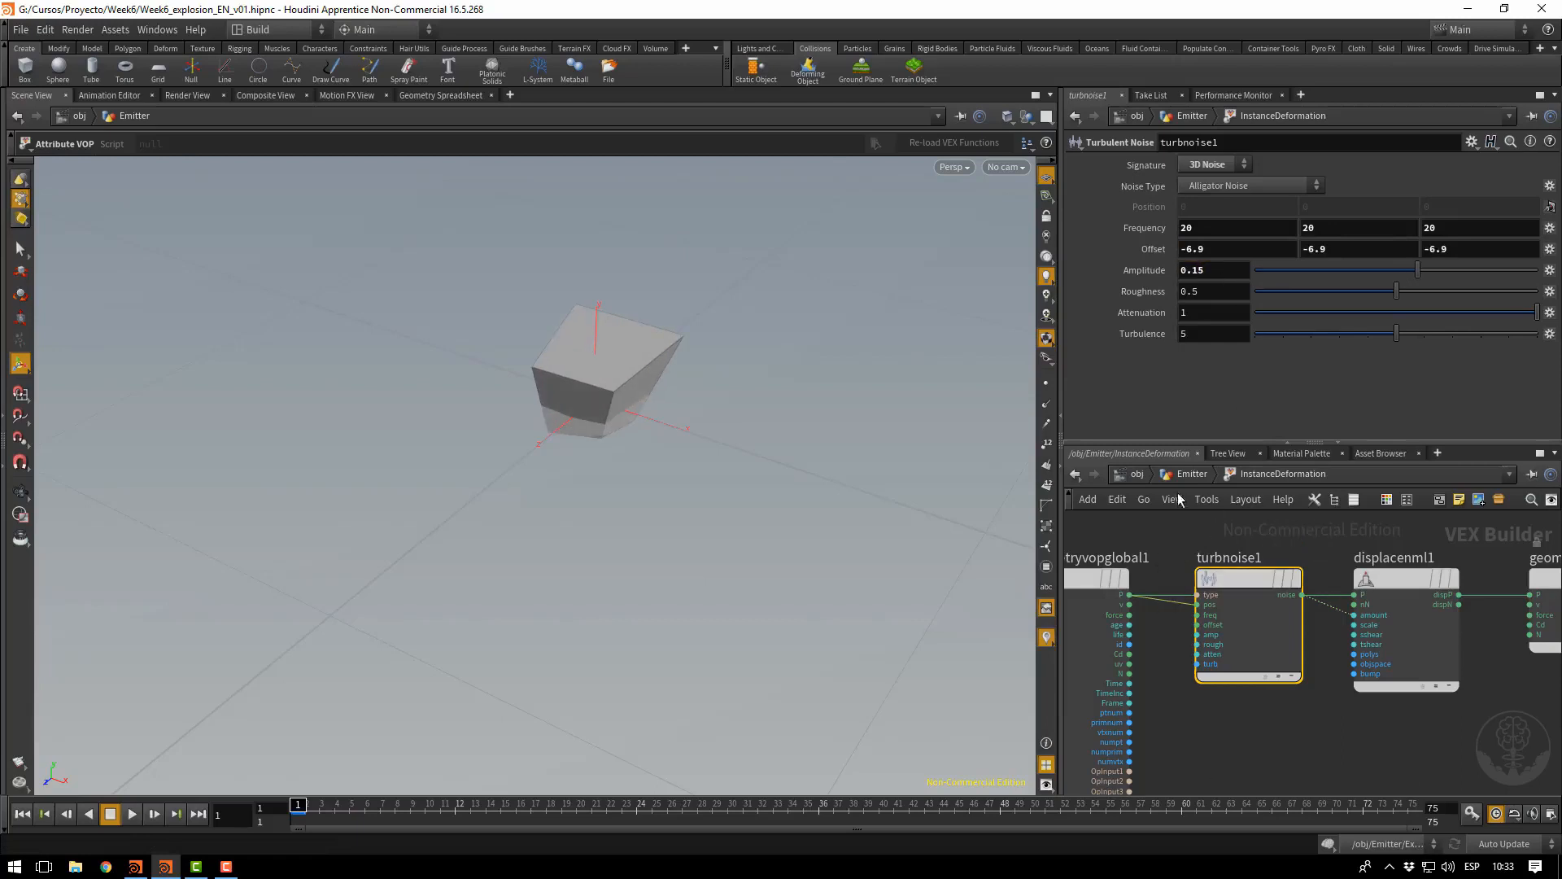
Promote turbnoise1's Offset parameter to the InstanceDeformation node and go back up to the Emitter network
click(1549, 249)
click(1526, 261)
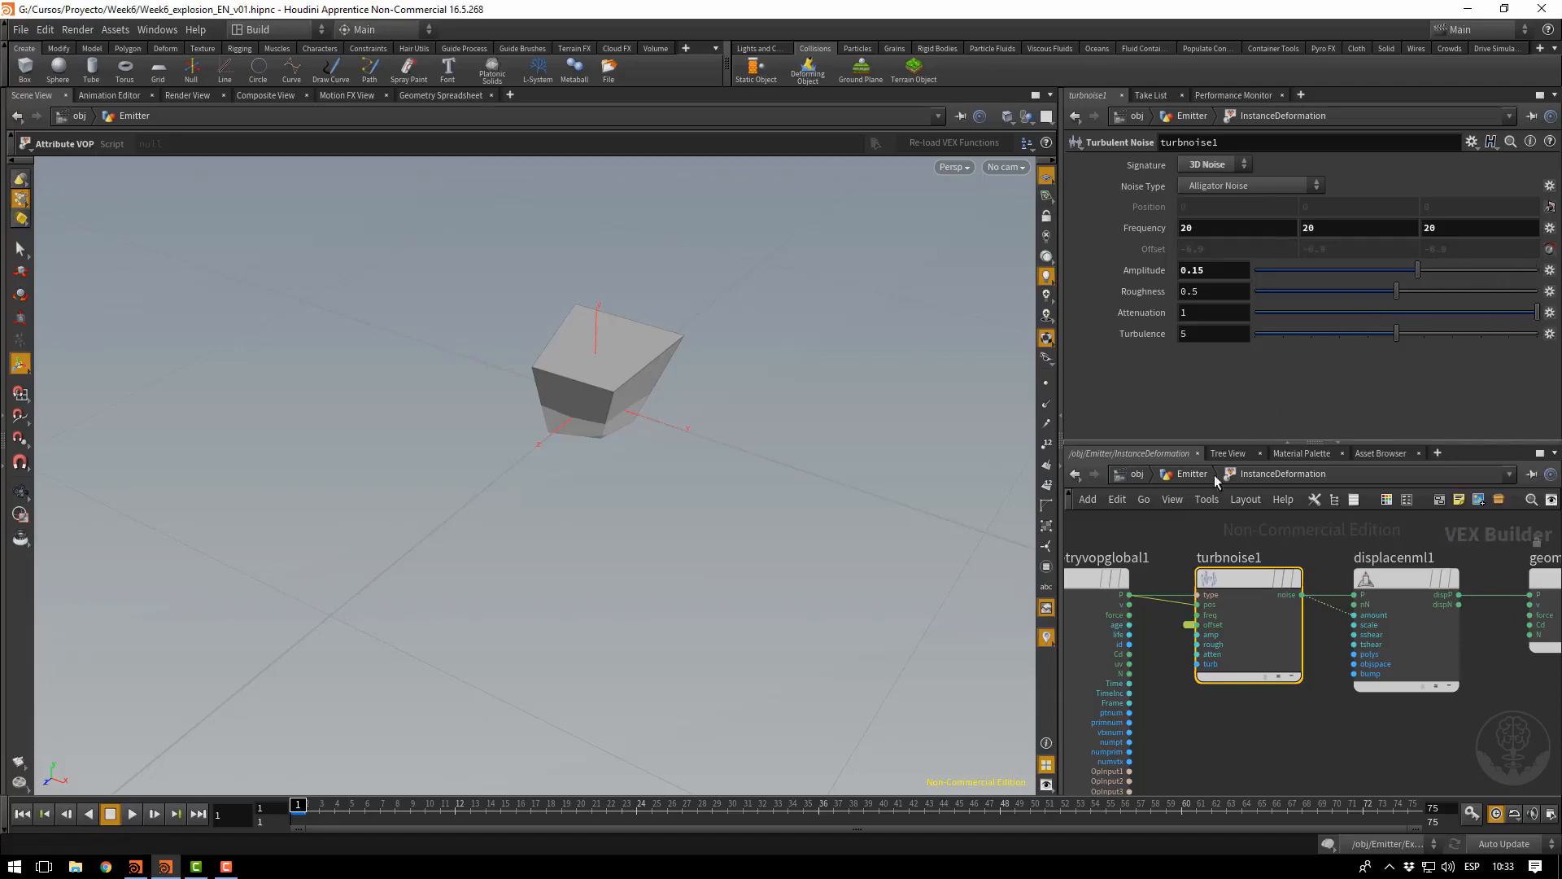
click(1192, 476)
middle_drag(1316, 695, 1272, 635)
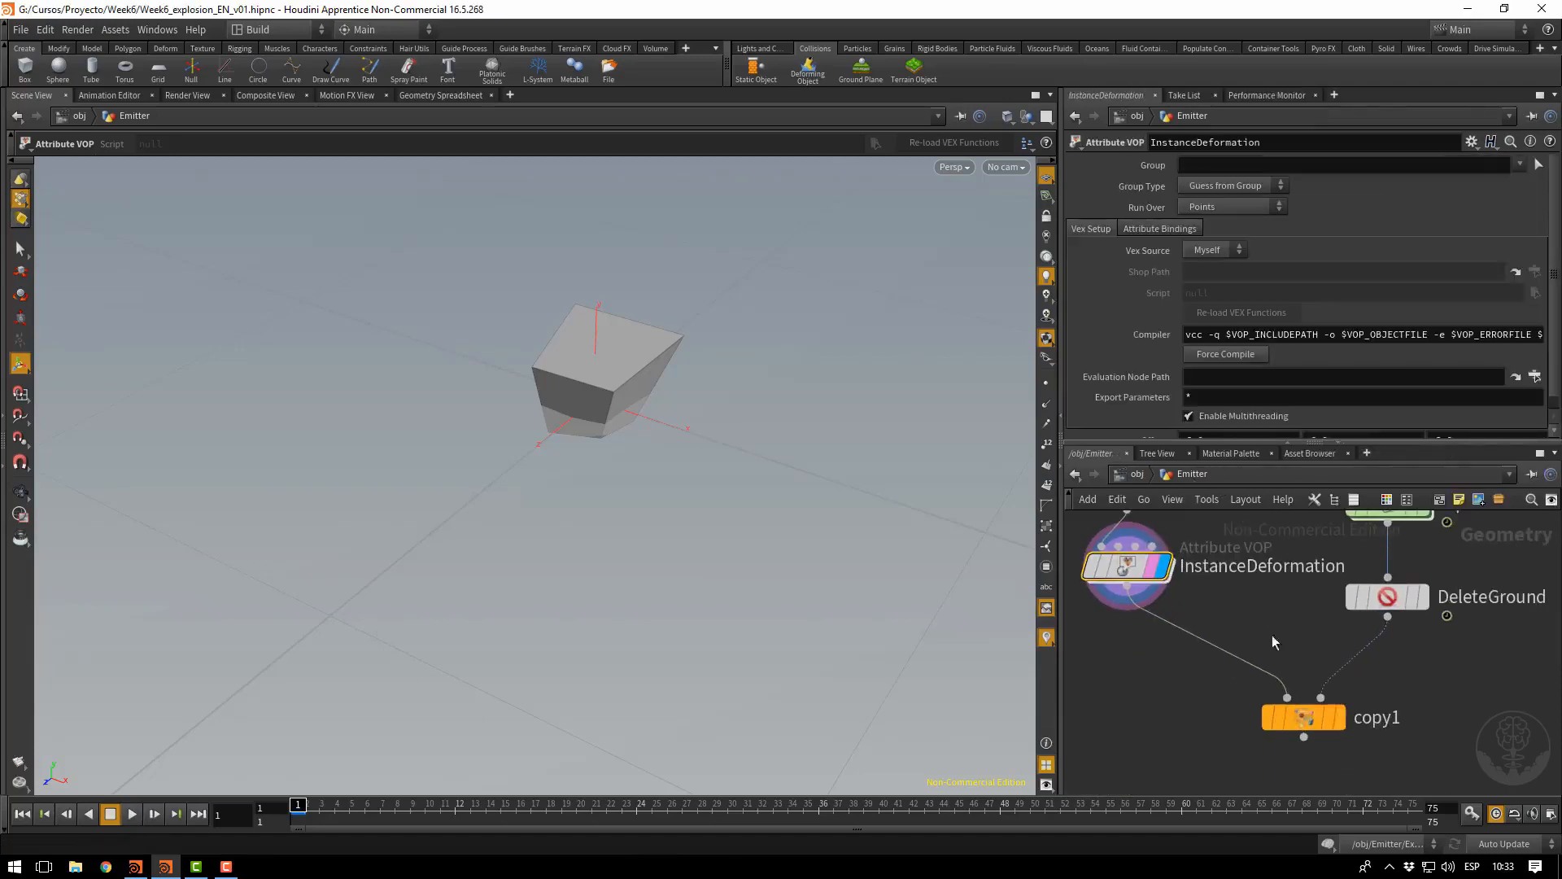
Display copy1's output and view the whole burst of deformed boxes
click(1326, 719)
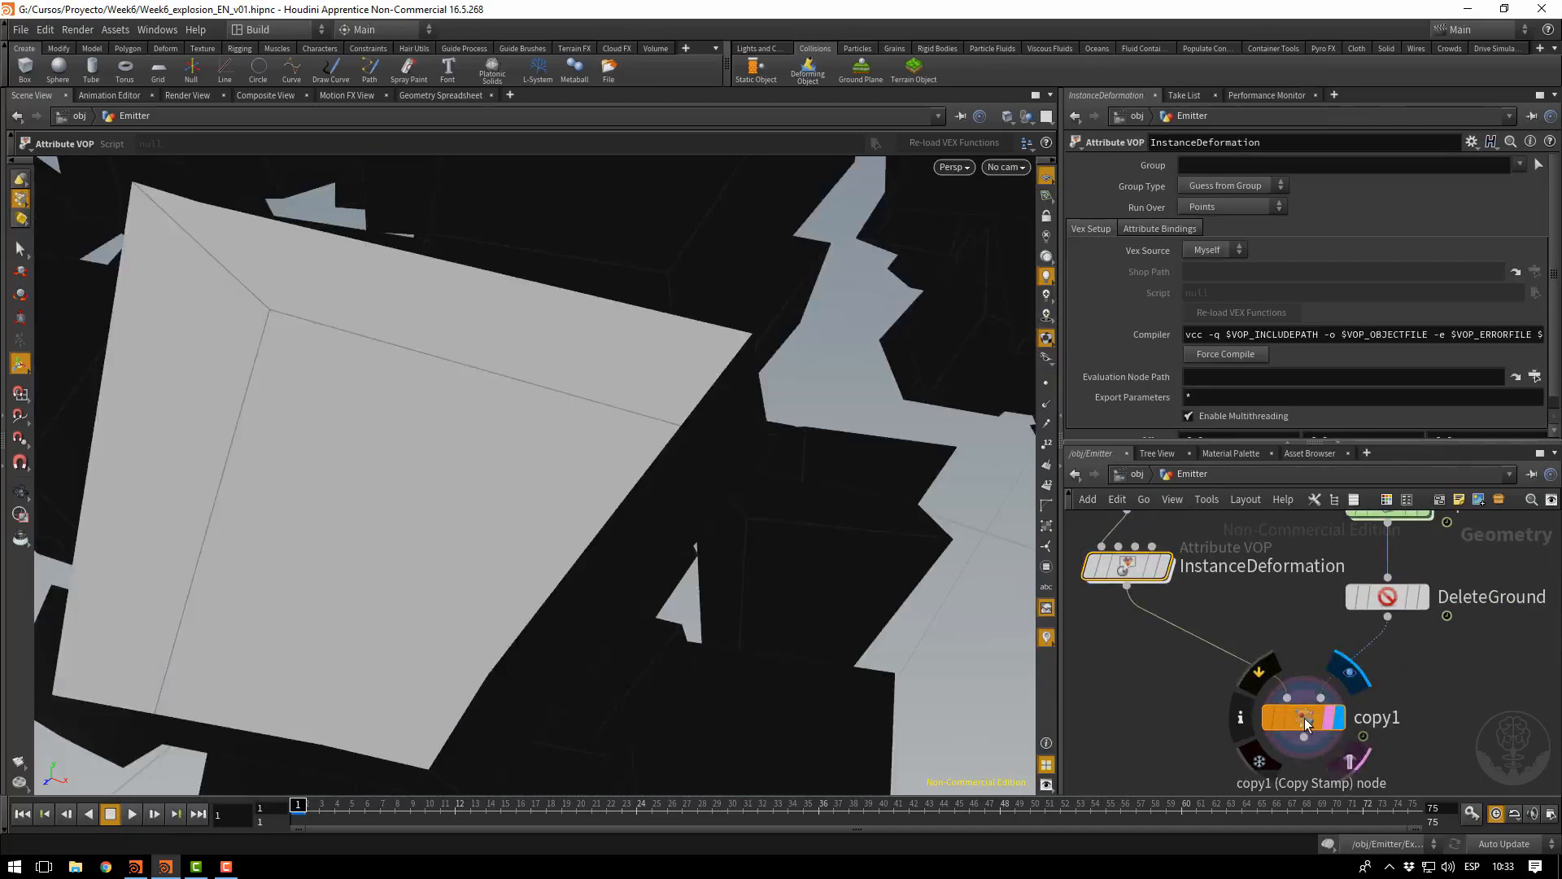
alt+right_drag(505, 439, 439, 266)
alt+middle_drag(440, 265, 504, 622)
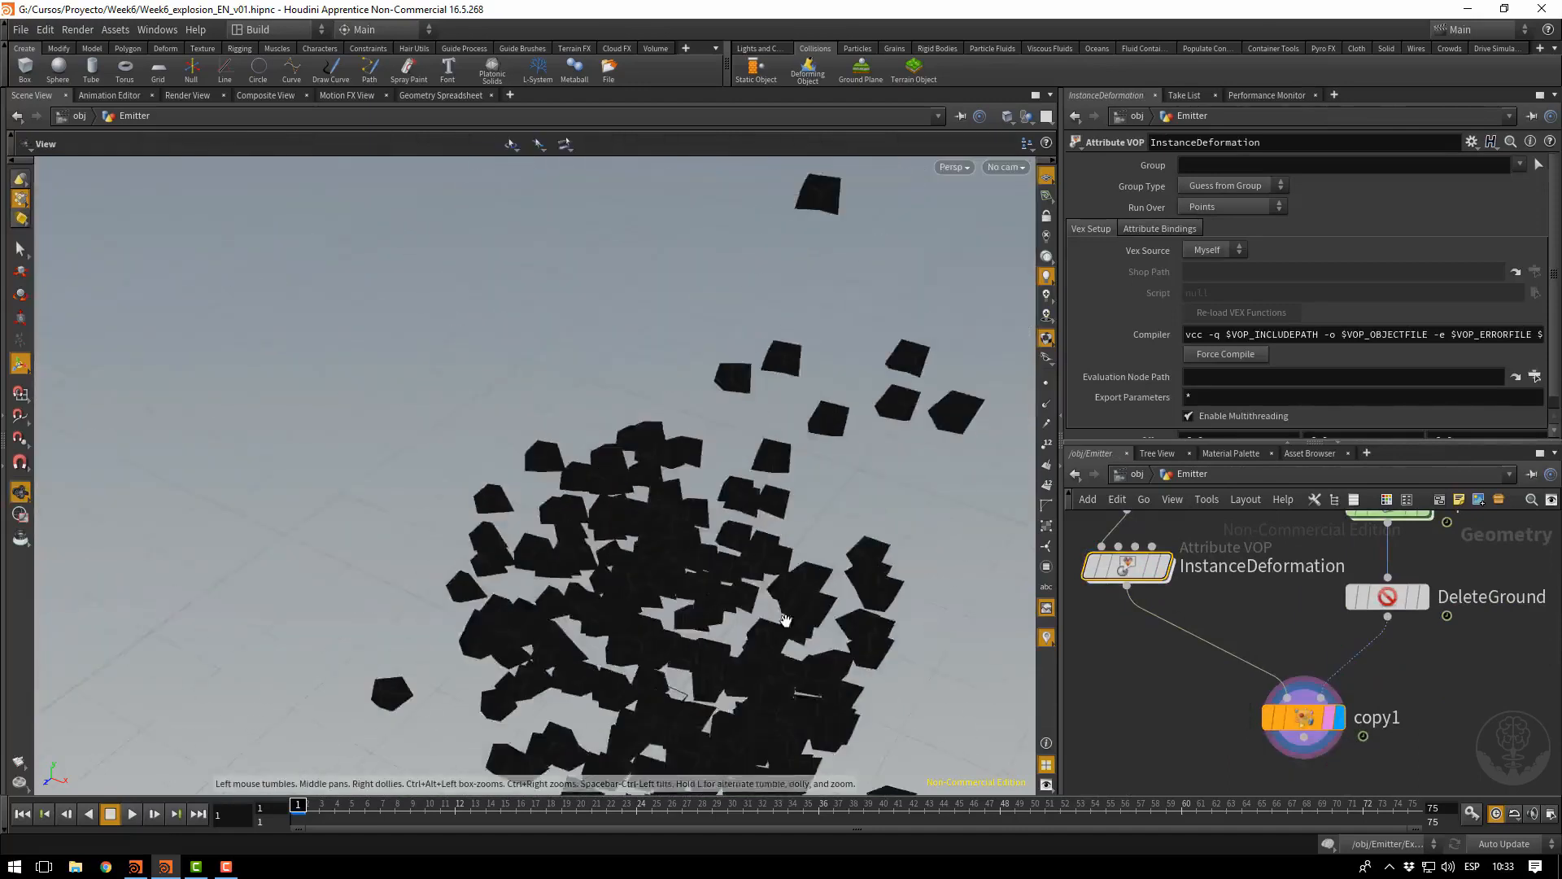
alt+right_drag(504, 622, 625, 318)
alt+drag(625, 319, 621, 377)
alt+middle_drag(621, 377, 488, 358)
alt+right_drag(488, 358, 1022, 436)
alt+middle_drag(875, 427, 940, 398)
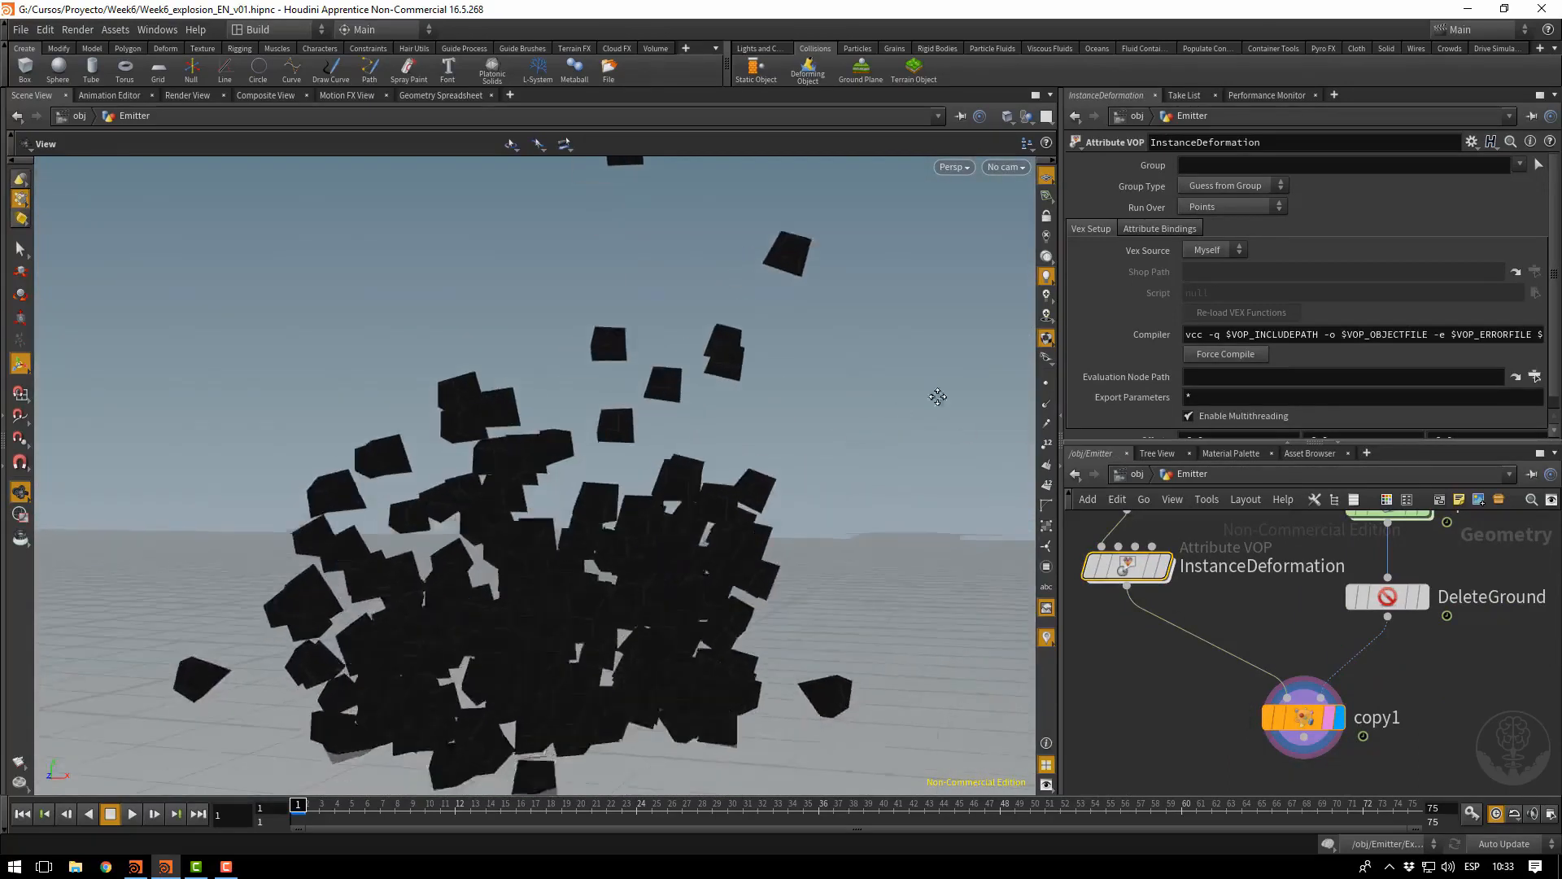
Enable Stamp Inputs on copy1 and name its first stamp variable offset
click(1302, 716)
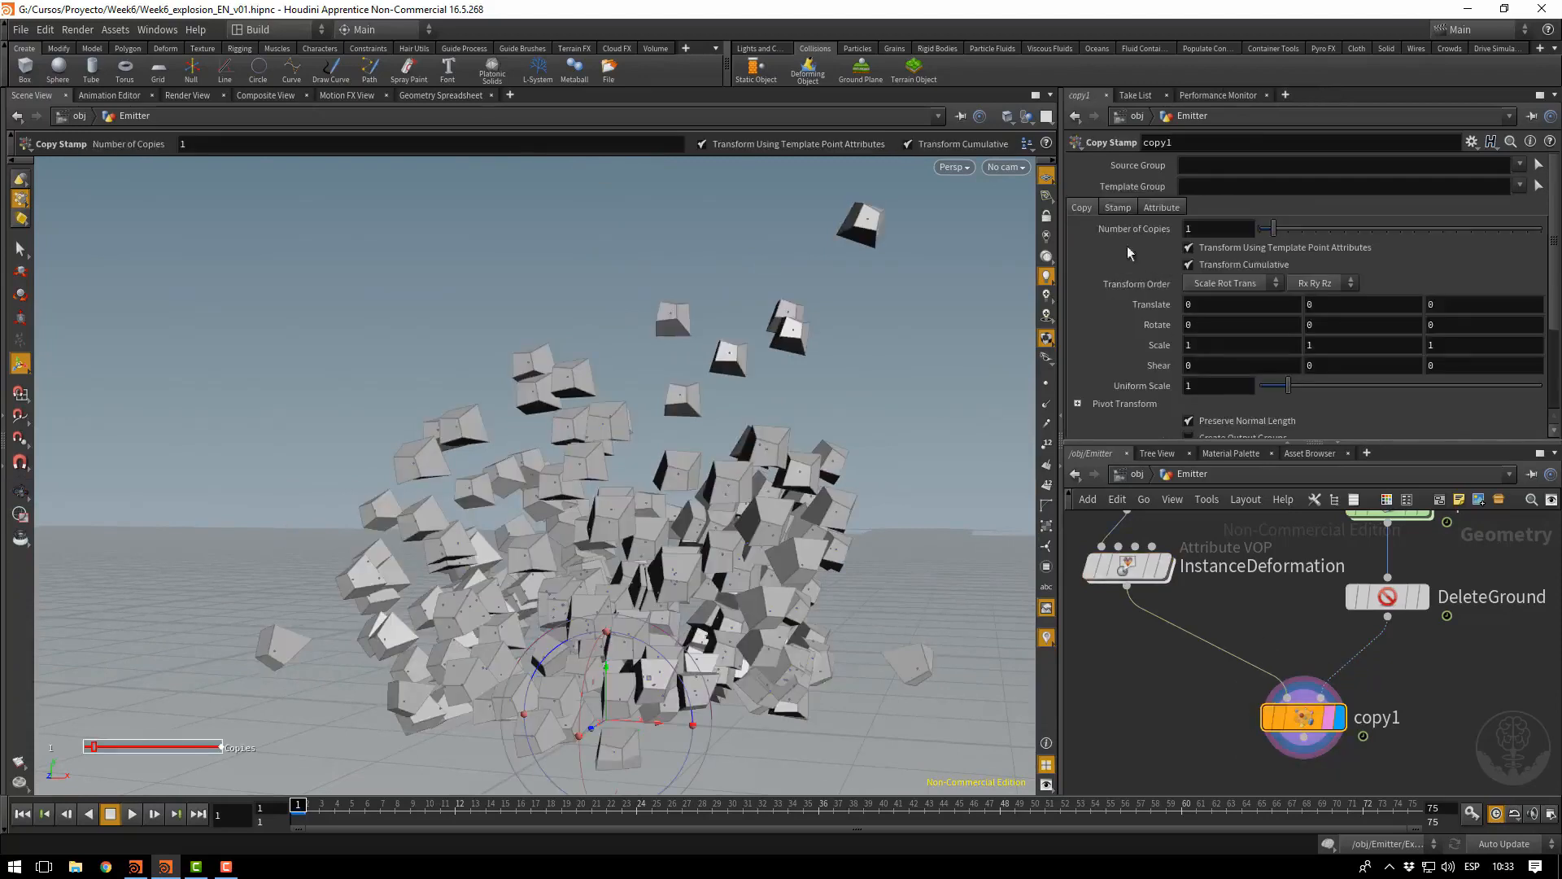
click(1117, 209)
click(1199, 227)
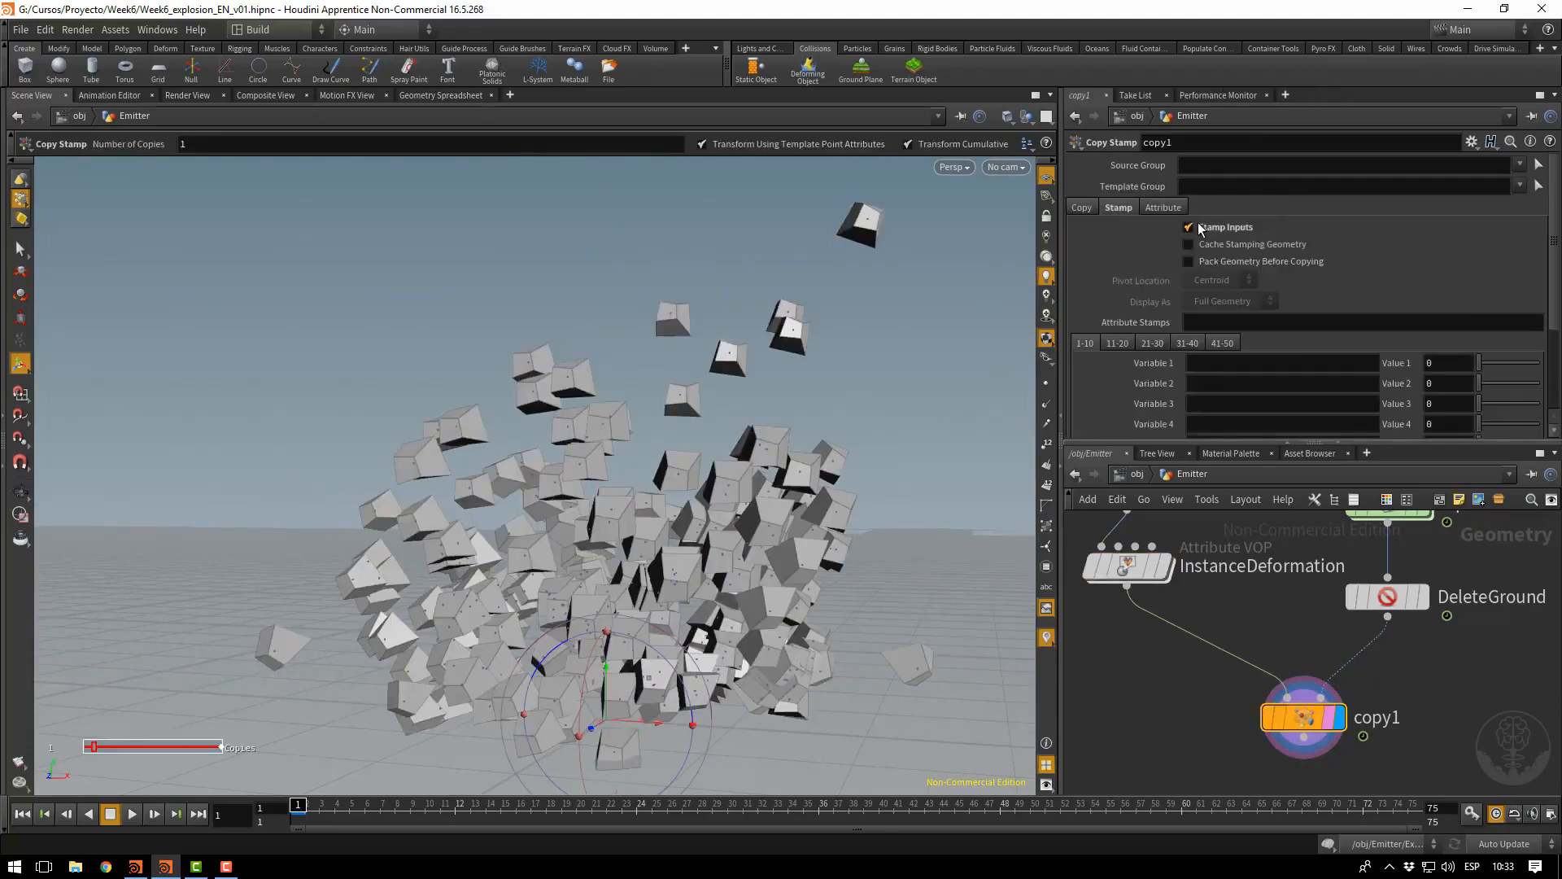
click(1196, 366)
text(offset)
key(Tab)
Set the offset stamp variable's value to the expression fit01(rand($PT),0,100)
text(fit01)
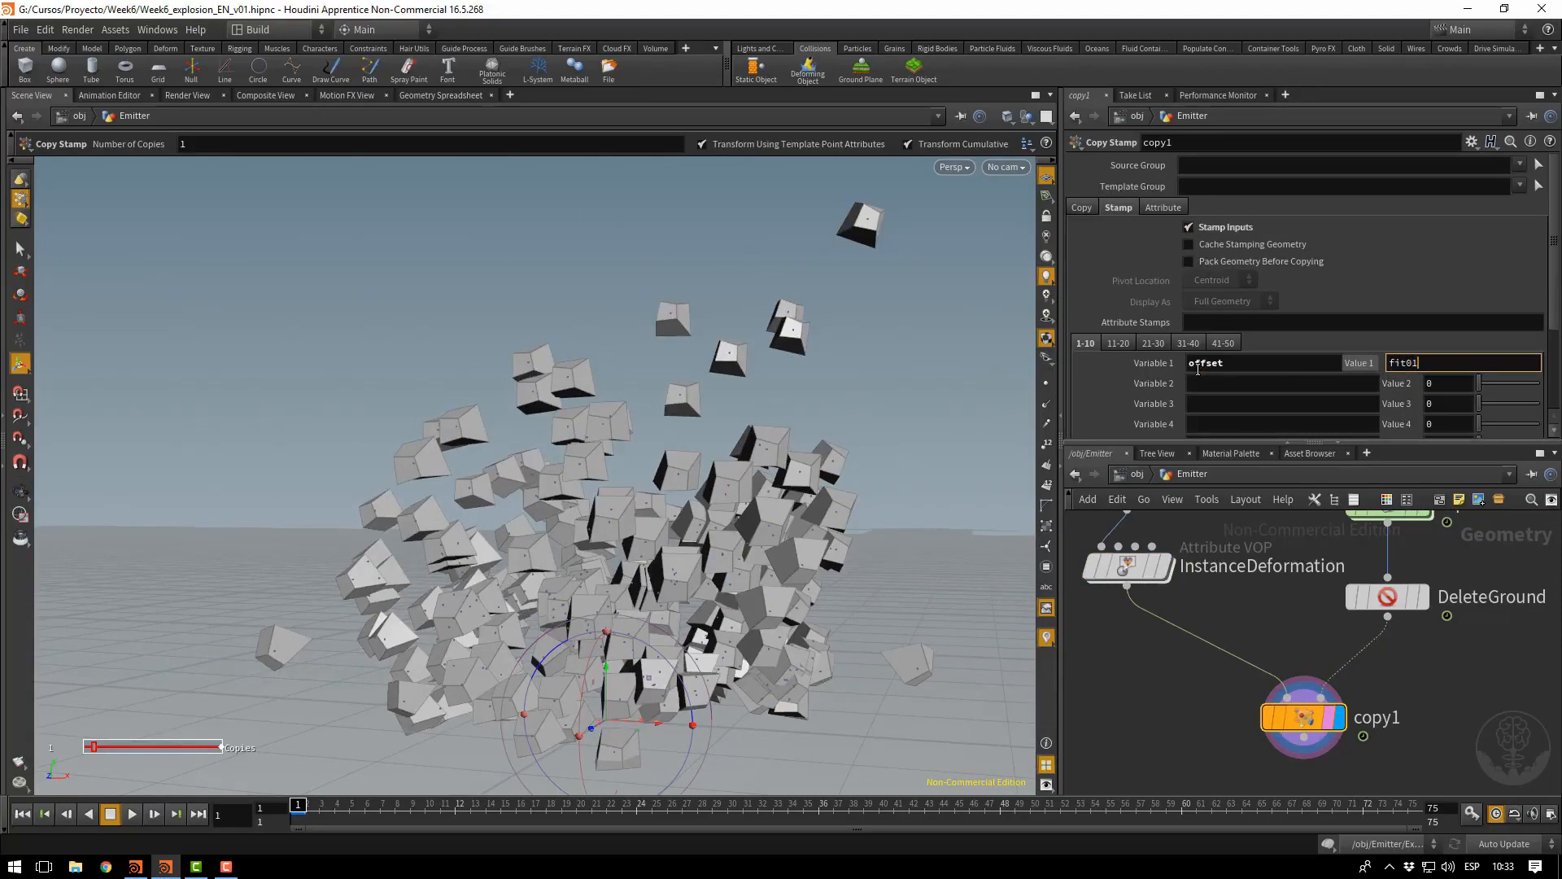
text(()
text(rand)
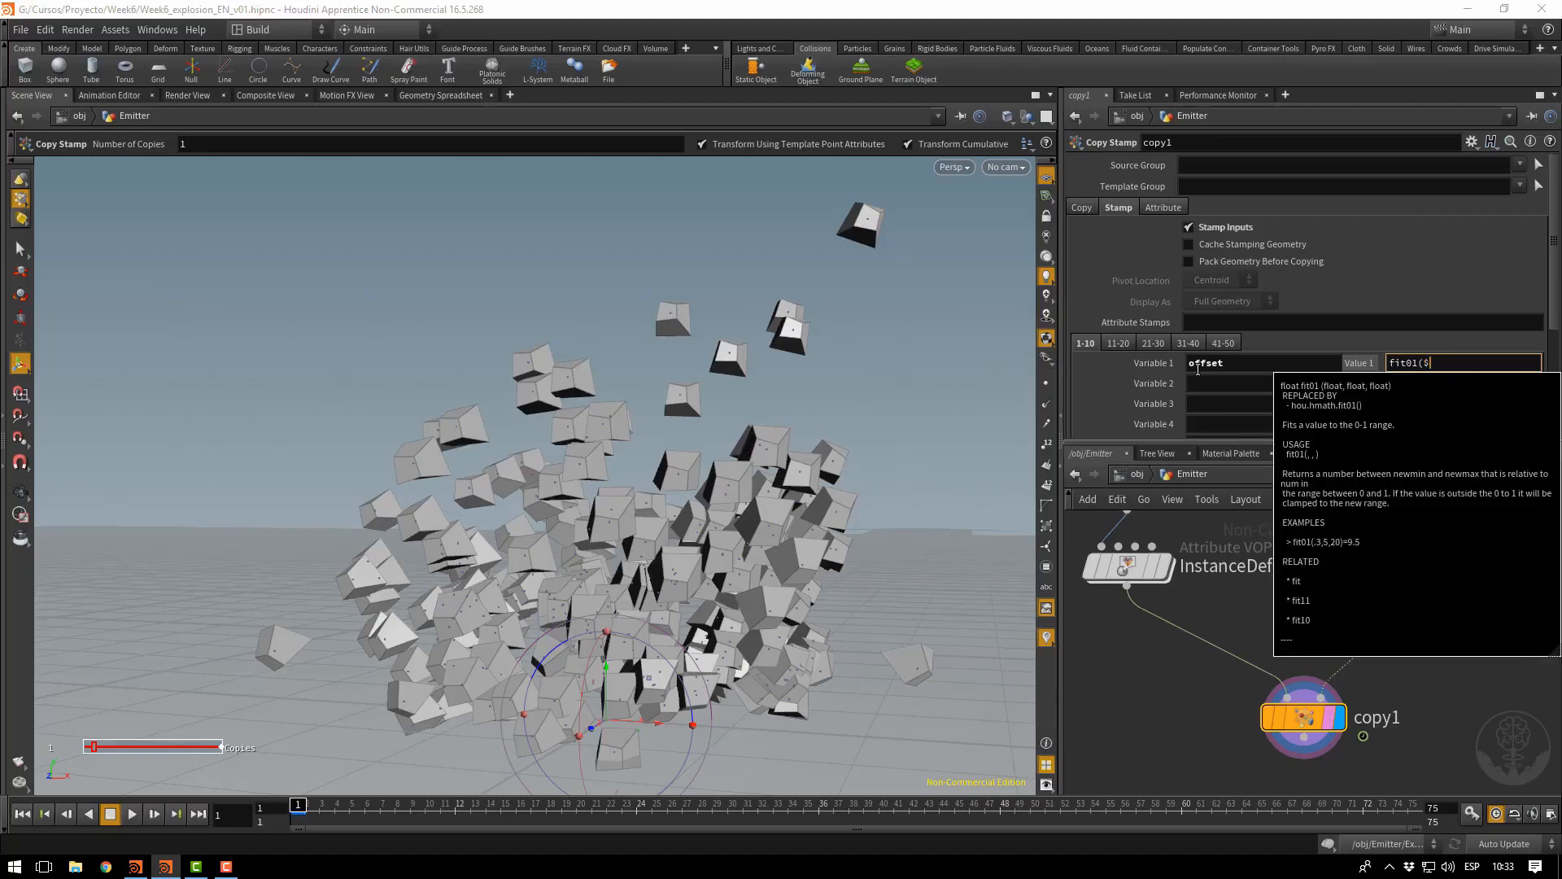
text(()
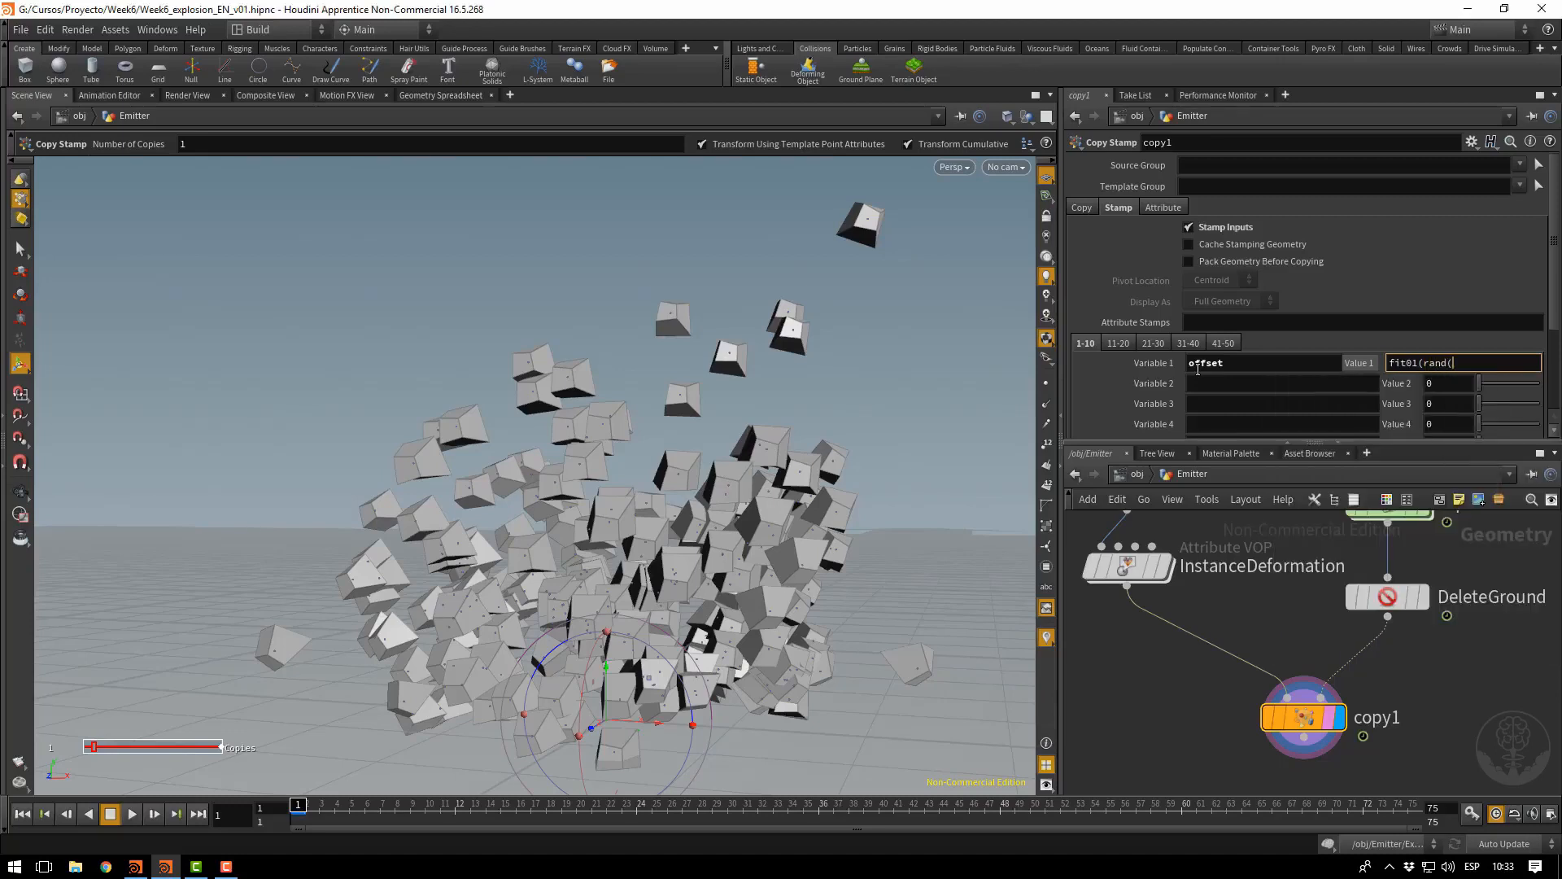
text($PT)
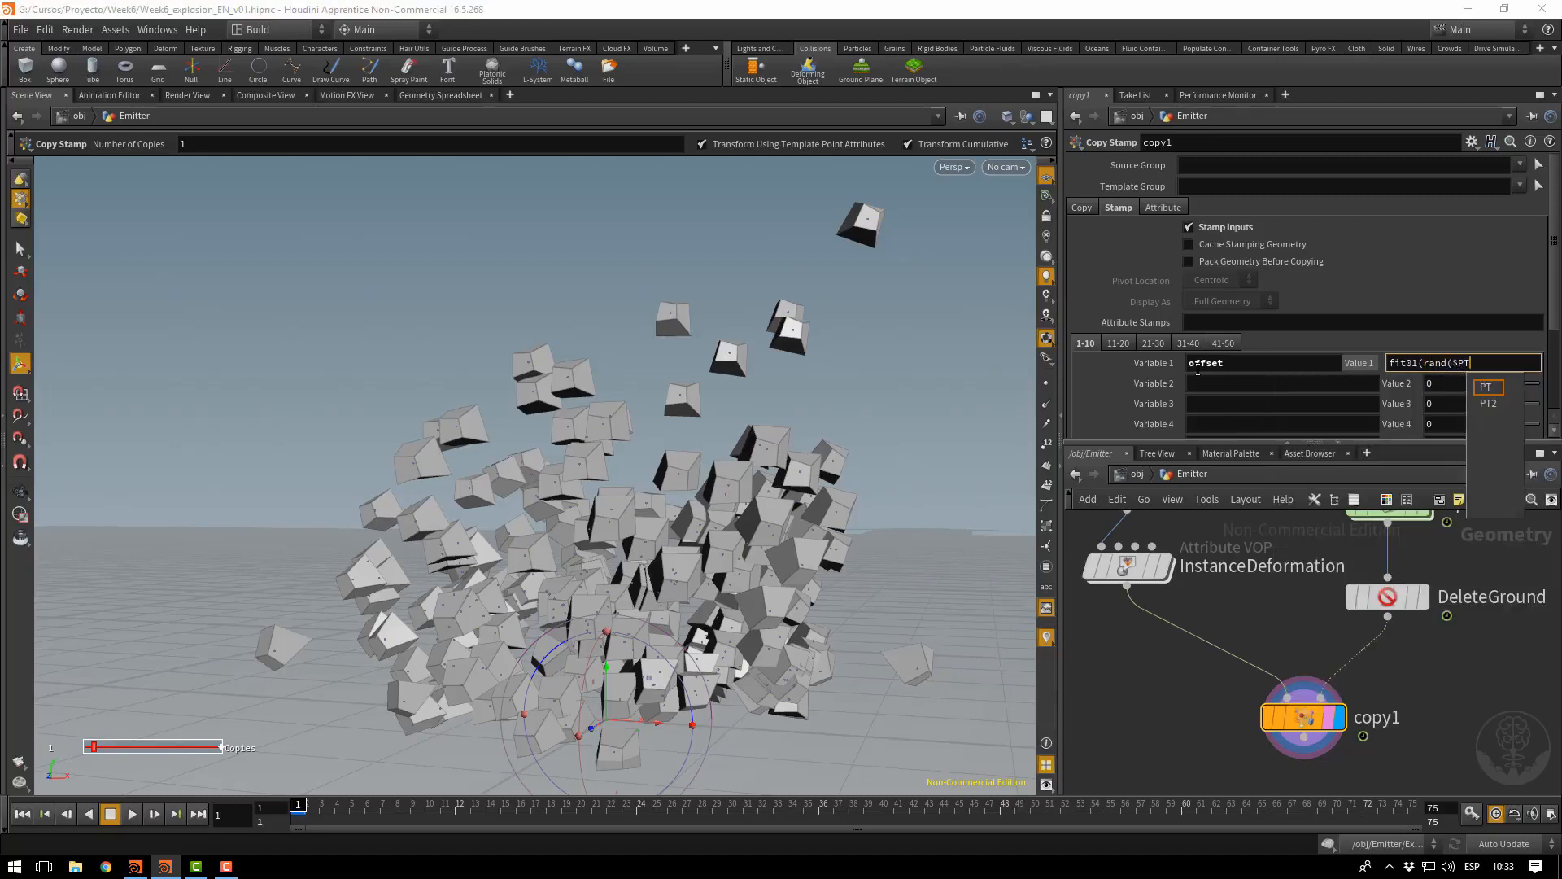
text())
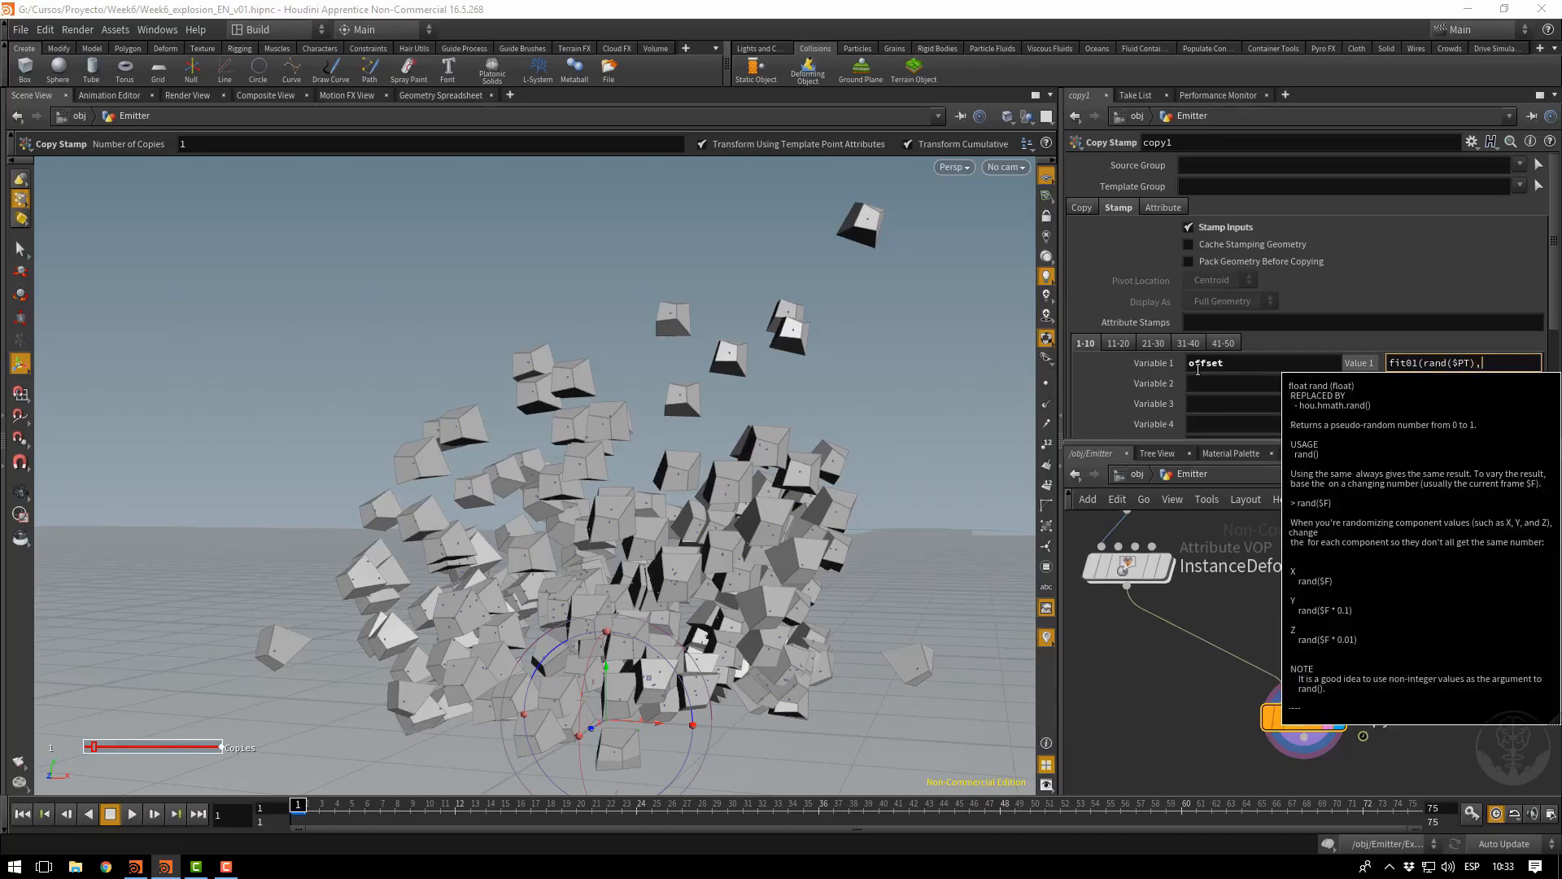
text(,0,100)
text())
key(Return)
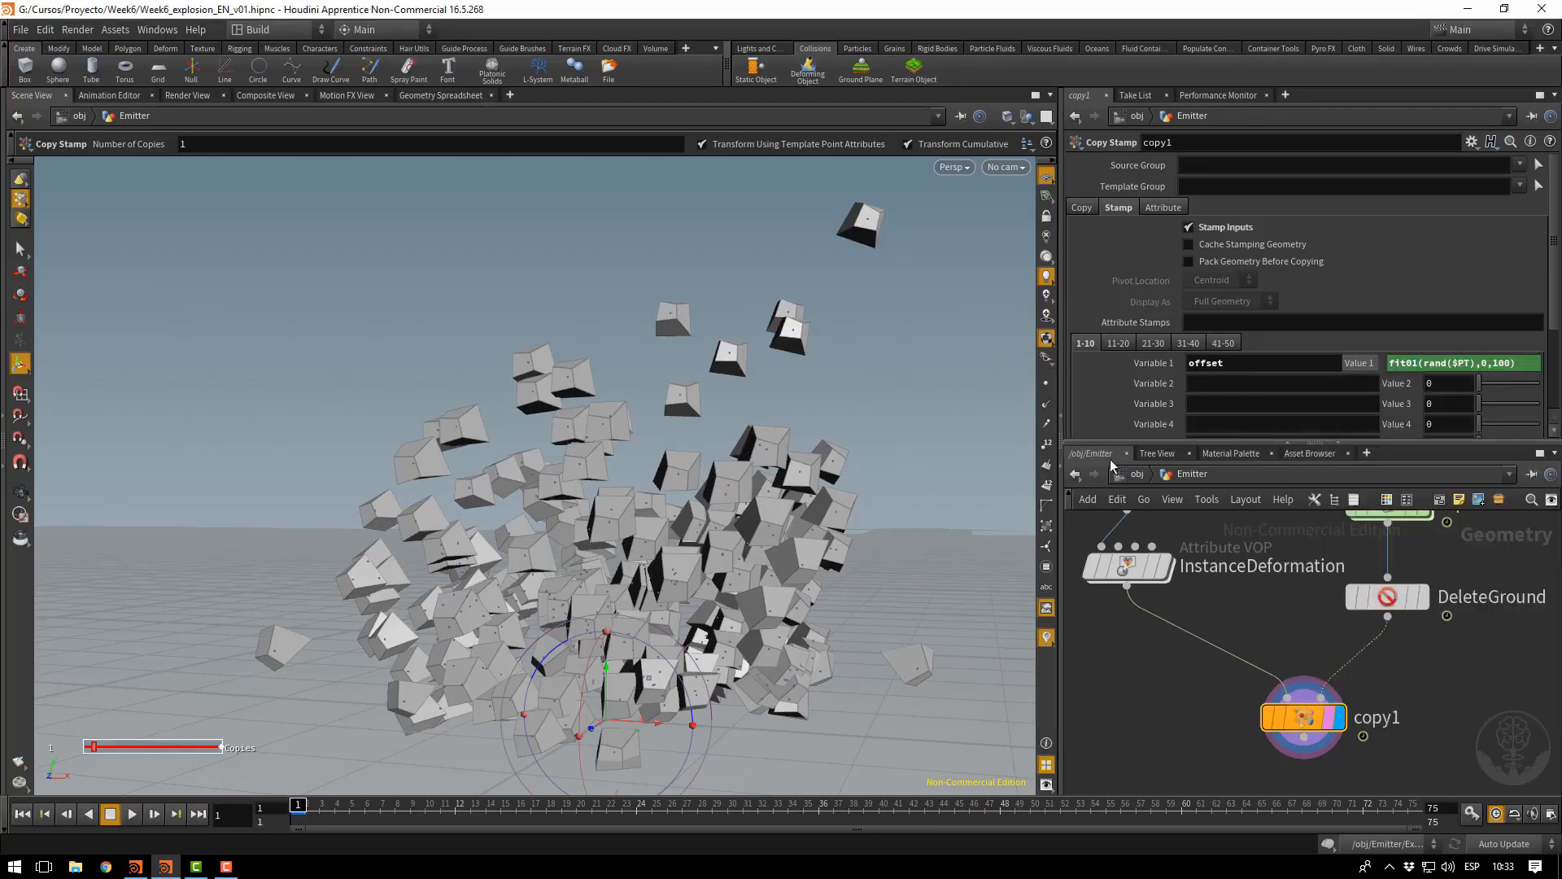
Enter stamp("../copy1"),"offset",1) as the first Offset component of InstanceDeformation
click(1132, 553)
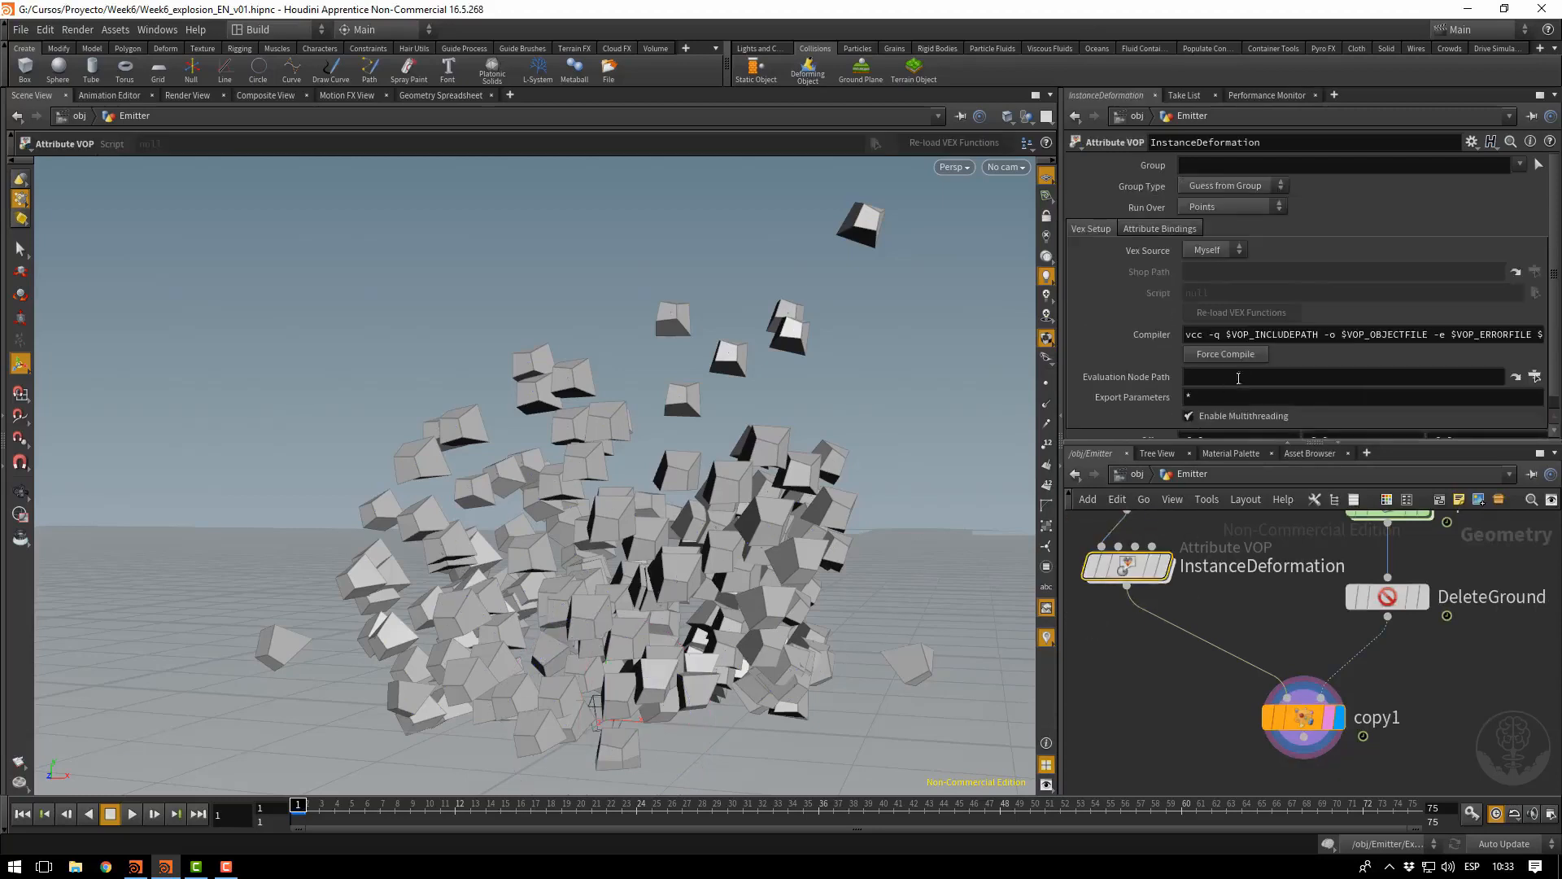
scroll(1237, 377, down, 1)
drag(1206, 427, 1120, 433)
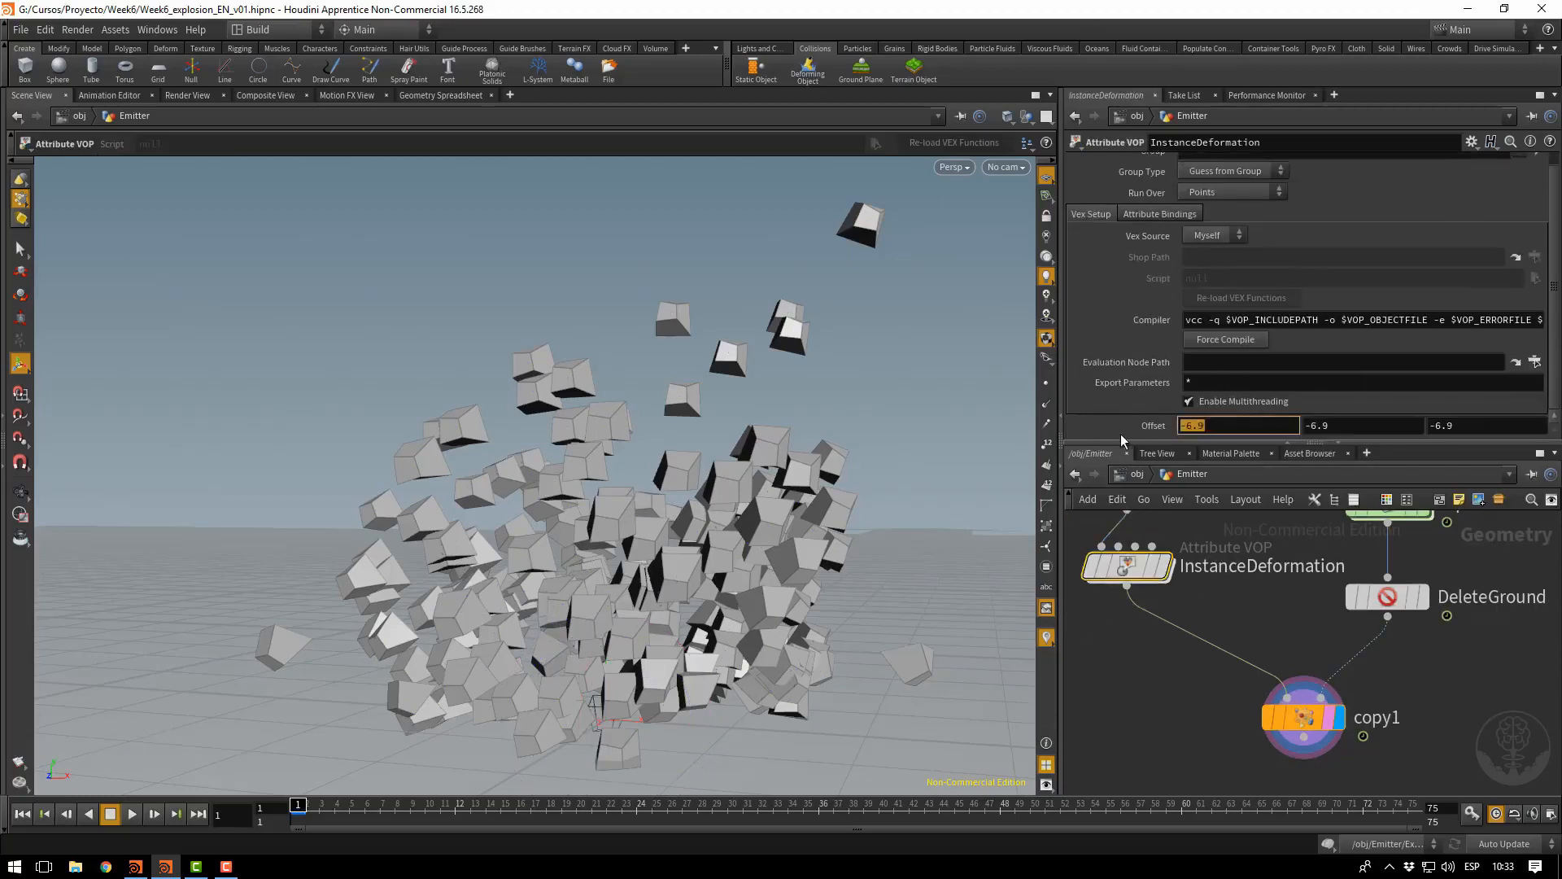
text(stamp()
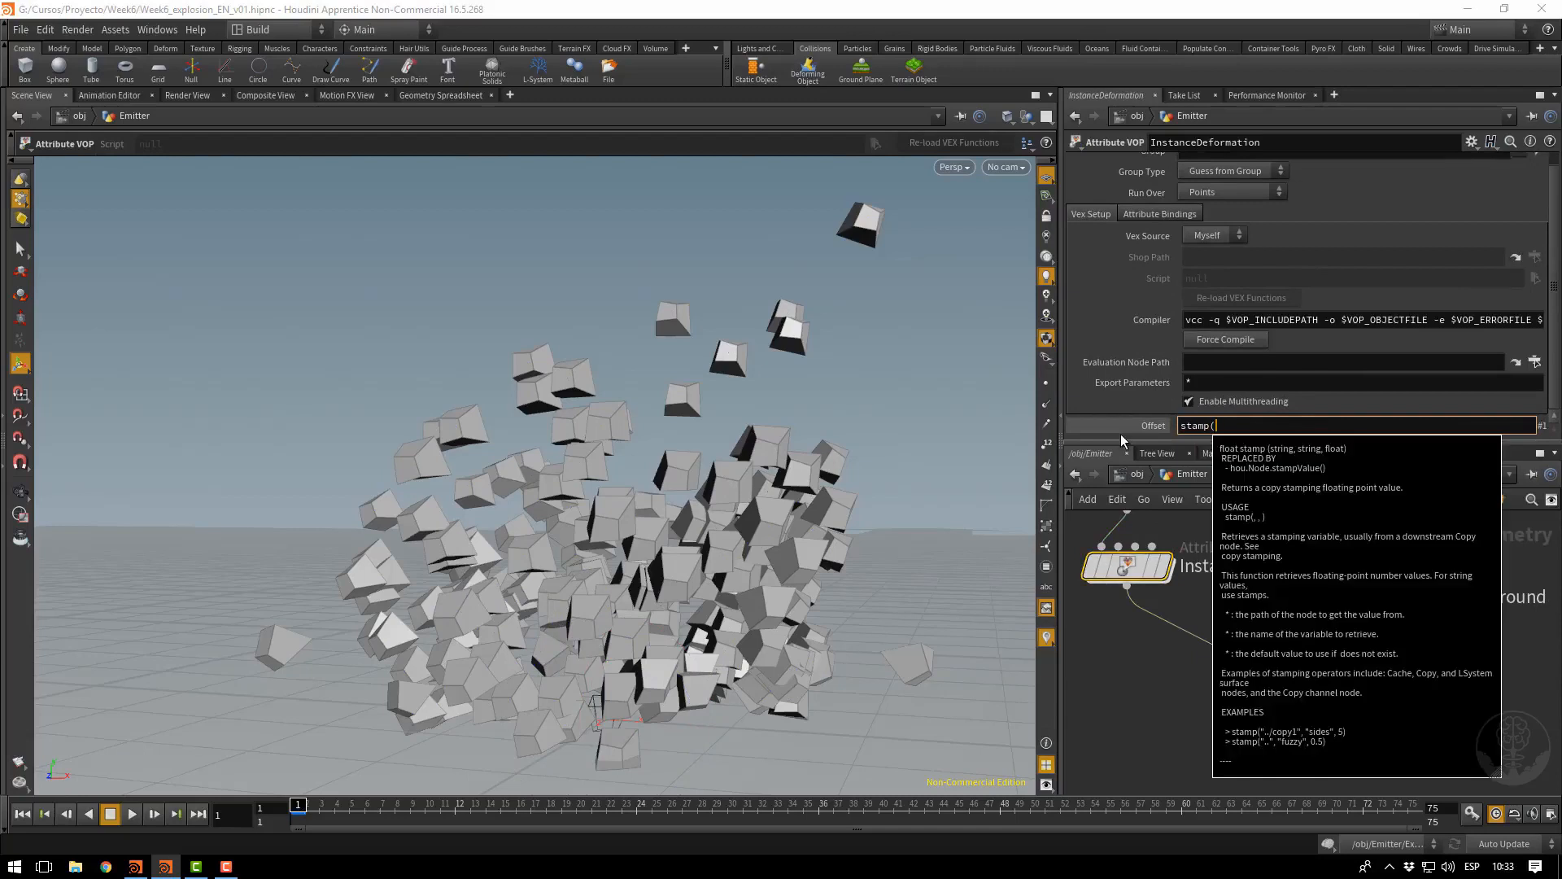
text("../copy1)
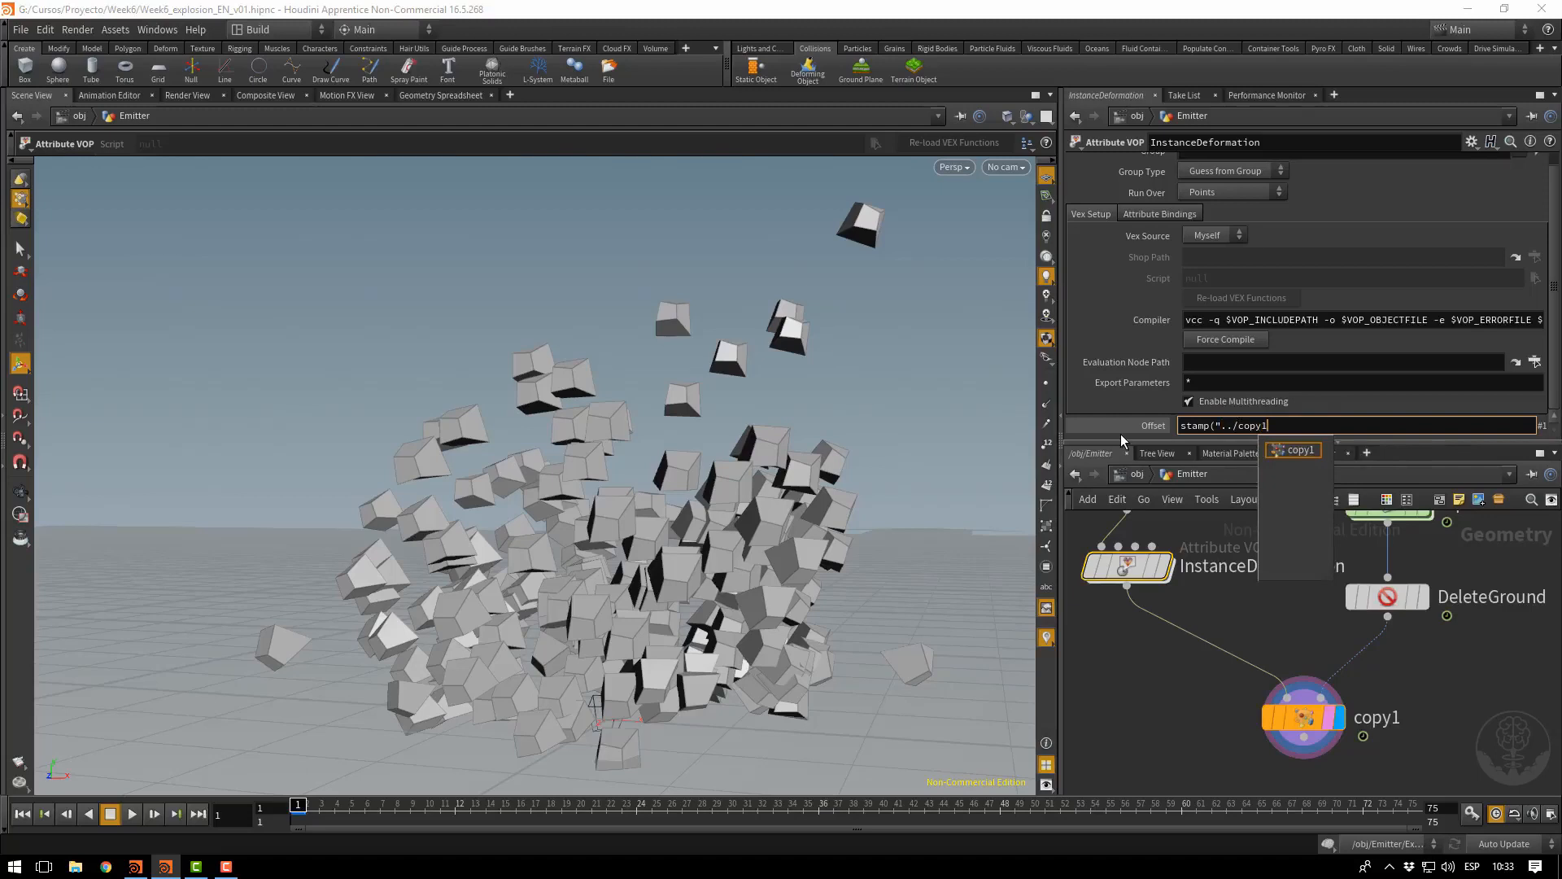
text(")
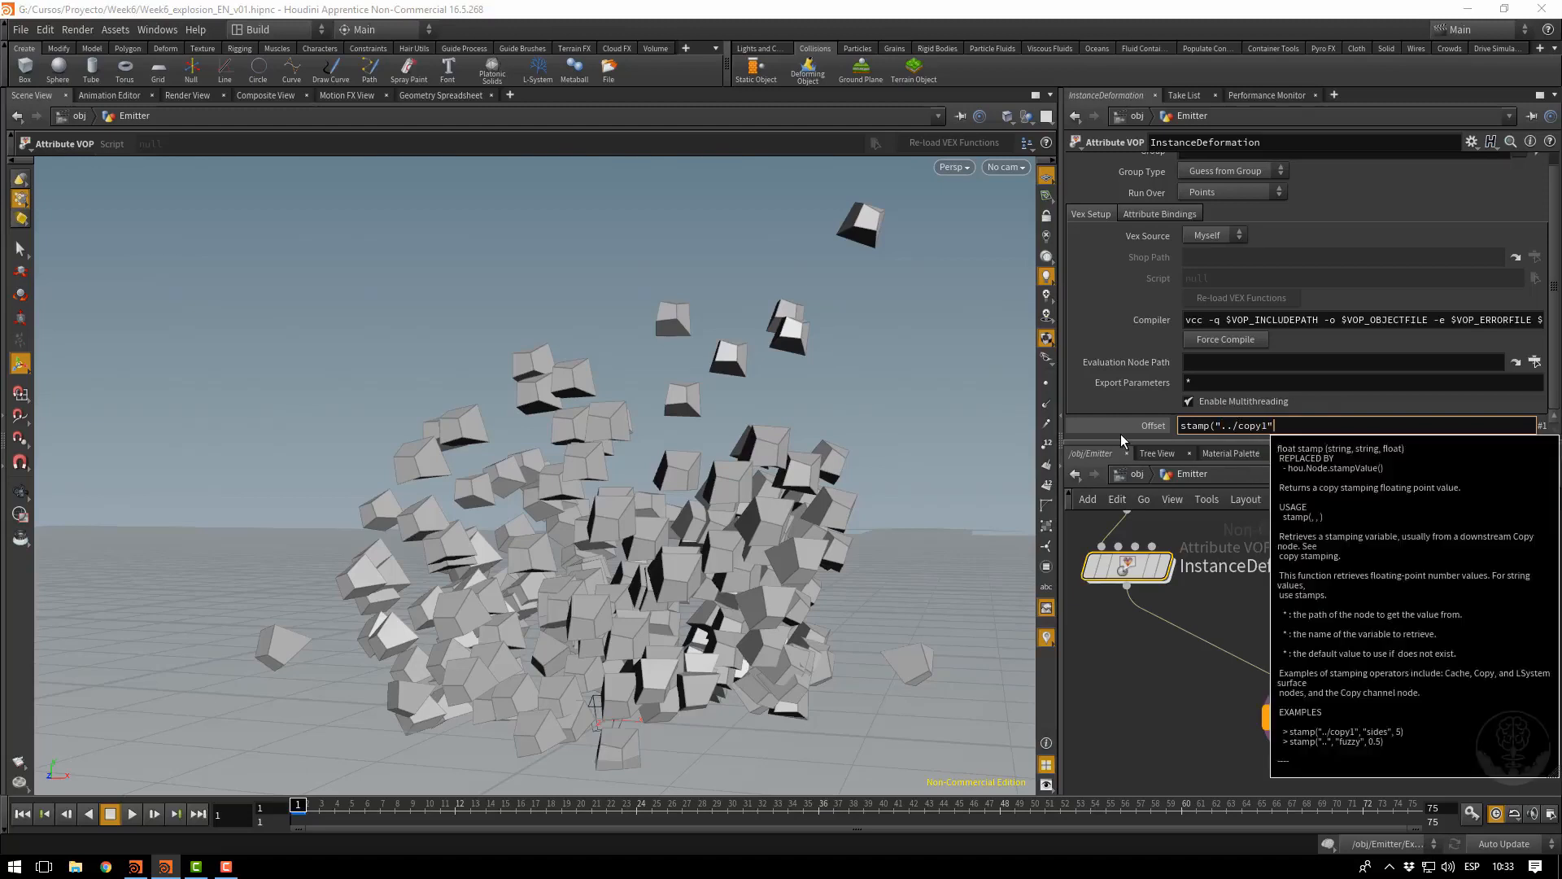
text())
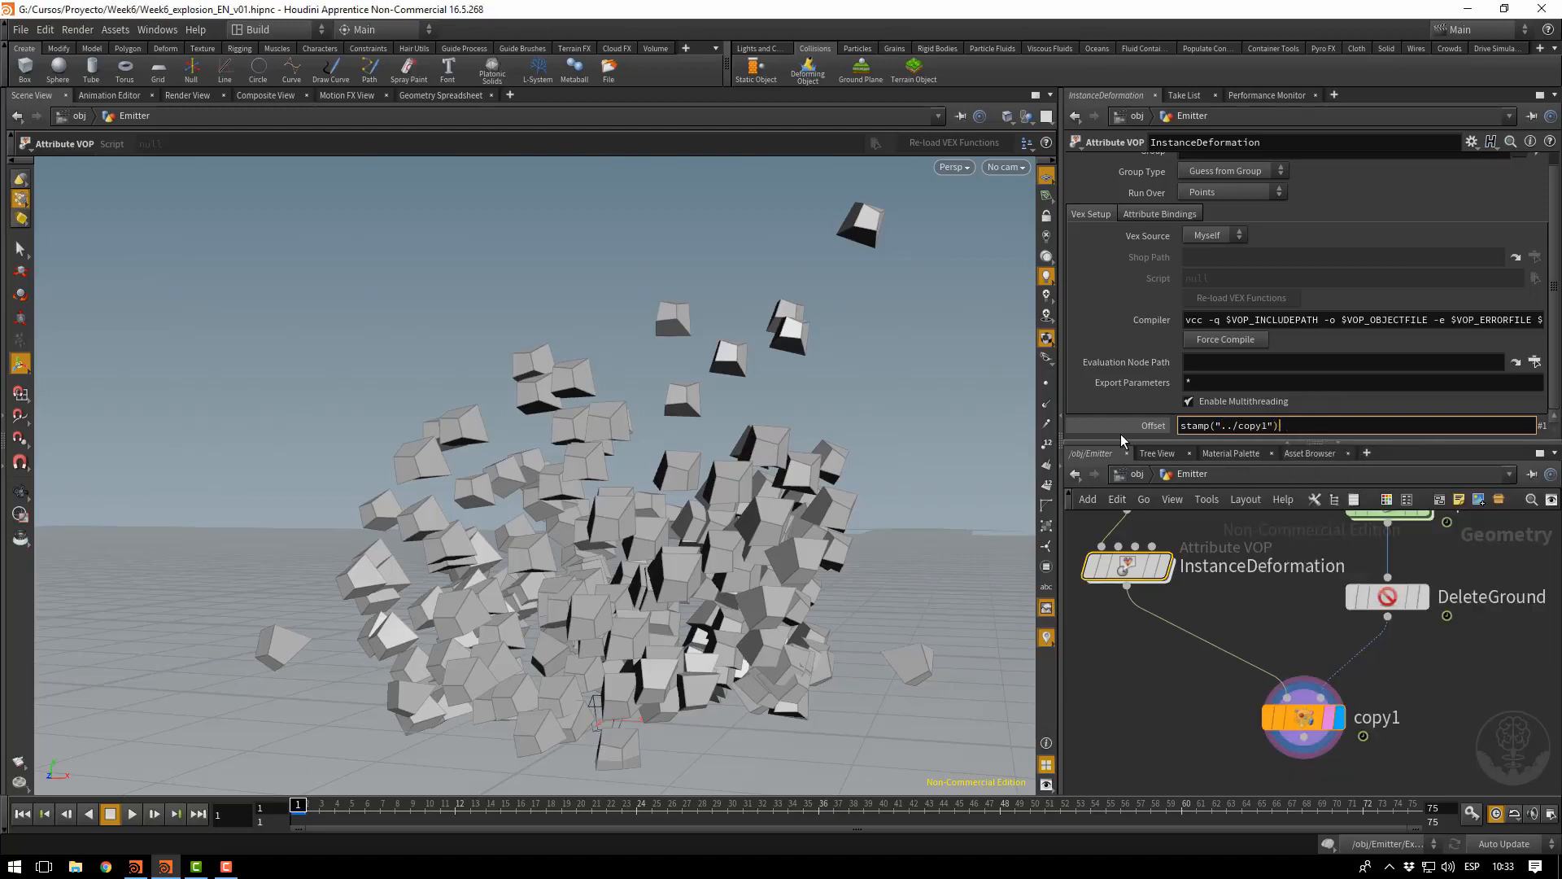
text(,"offset",)
text(1))
key(Return)
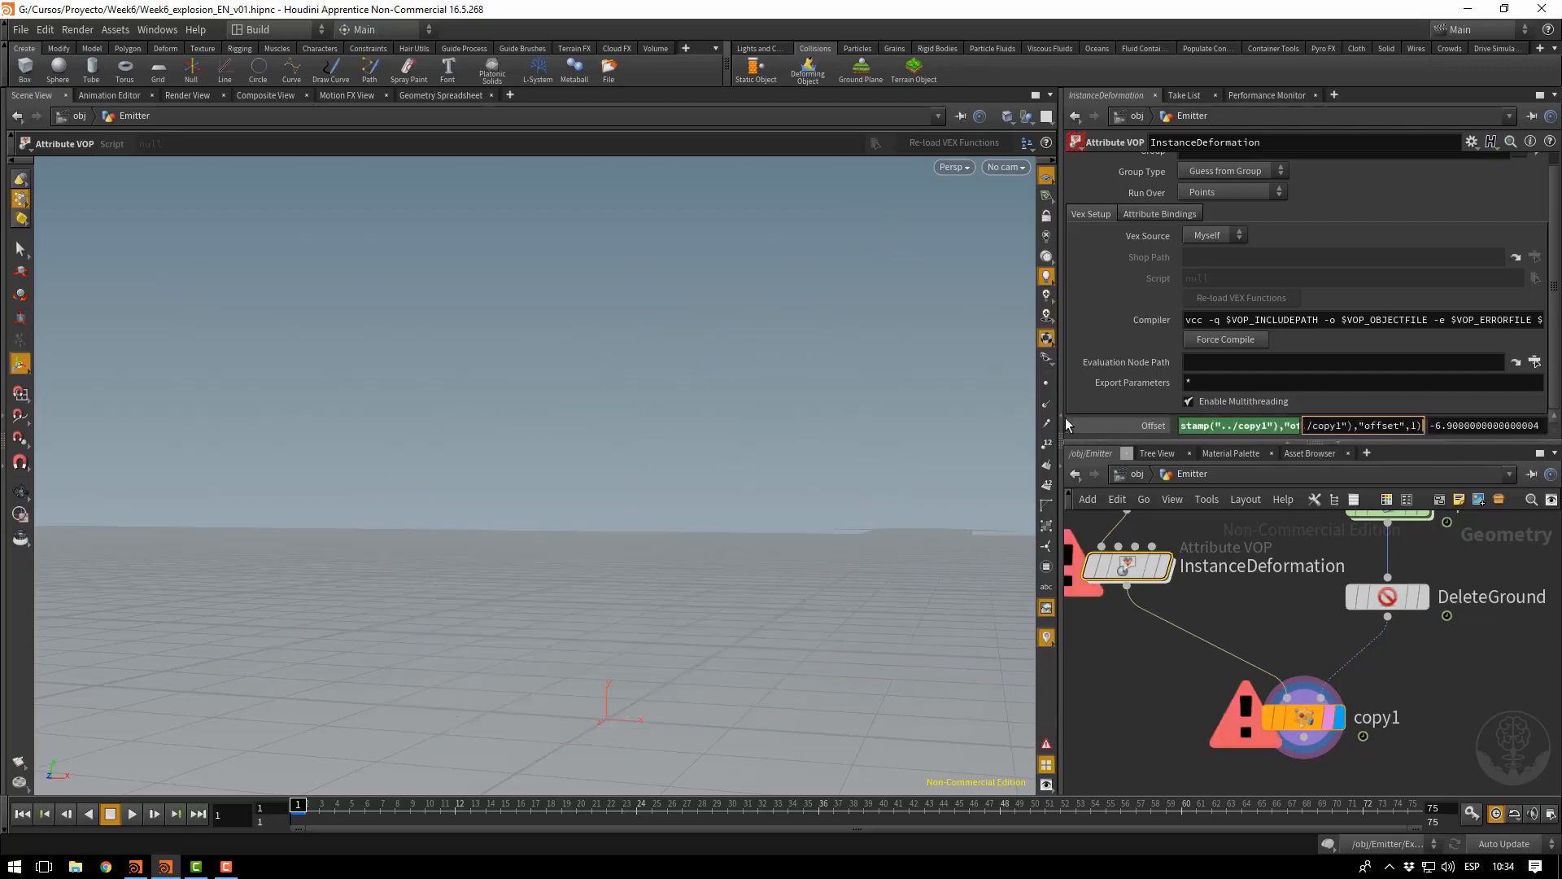
Enter the same stamp expression in the second and third Offset components of InstanceDeformation
key(Tab)
text(stamp("../copy1"),"offset",1))
key(Return)
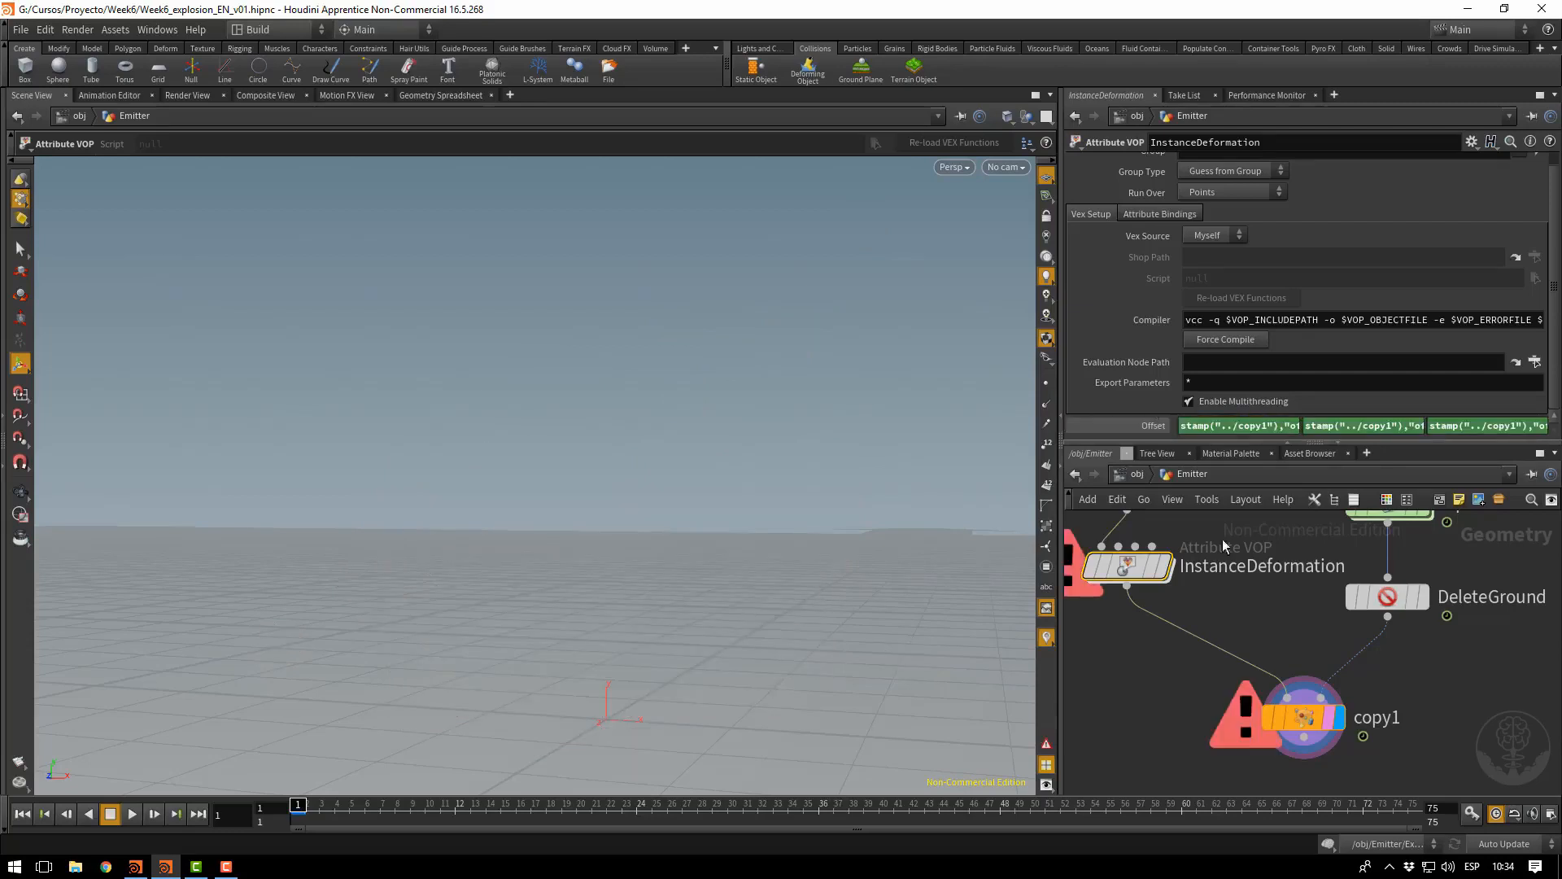
Correct the stamp expression in all three Offset components of InstanceDeformation to stamp("../copy1","offset",1)
mouse_move(1303, 722)
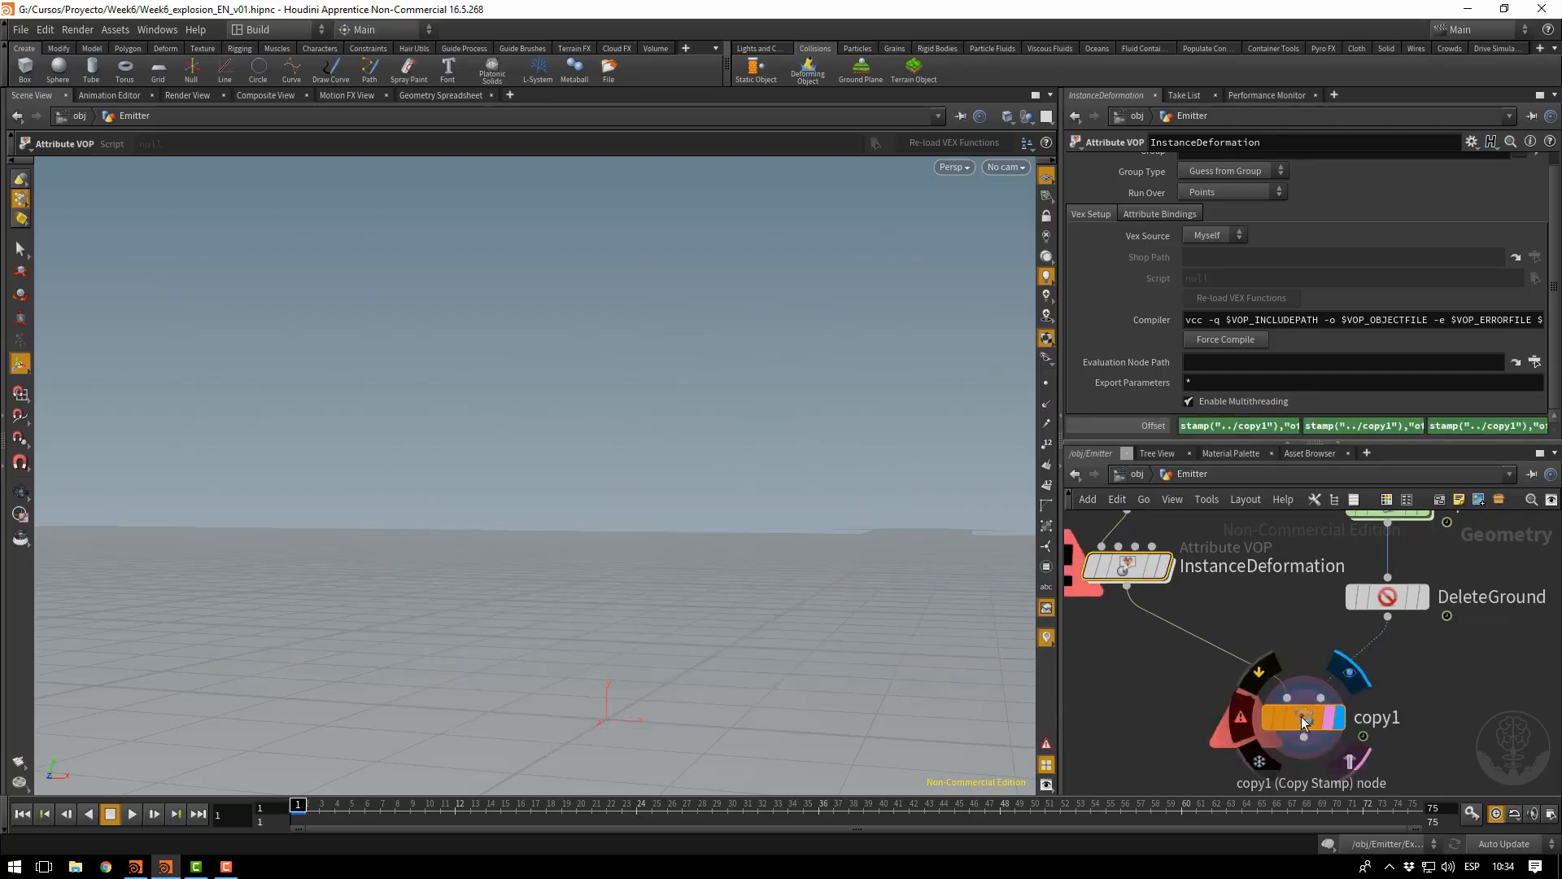
click(1234, 427)
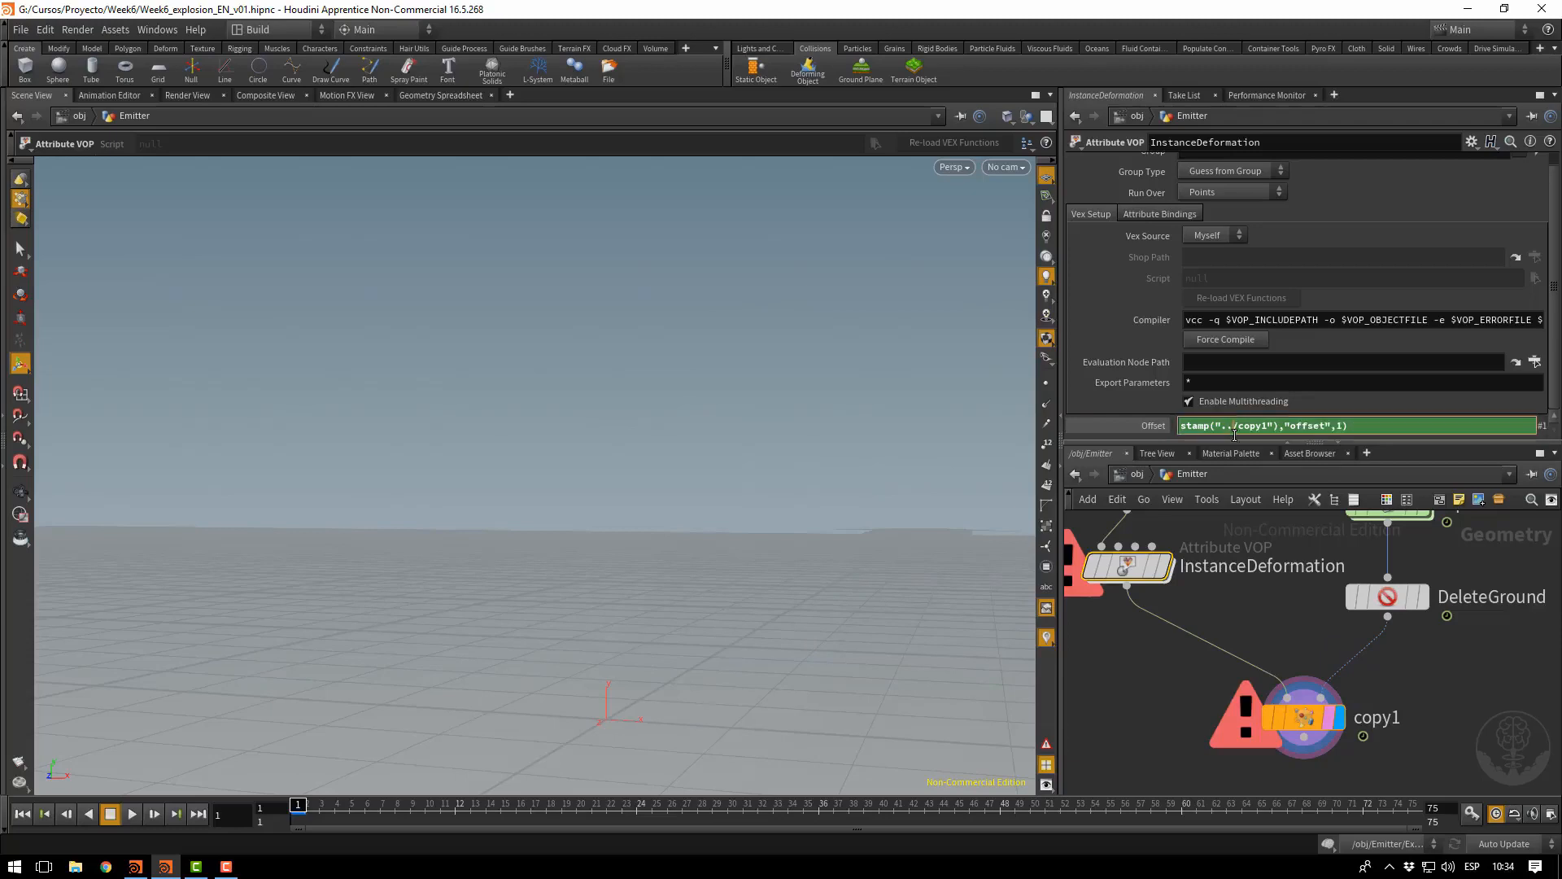
click(1278, 425)
key(BackSpace)
key(Return)
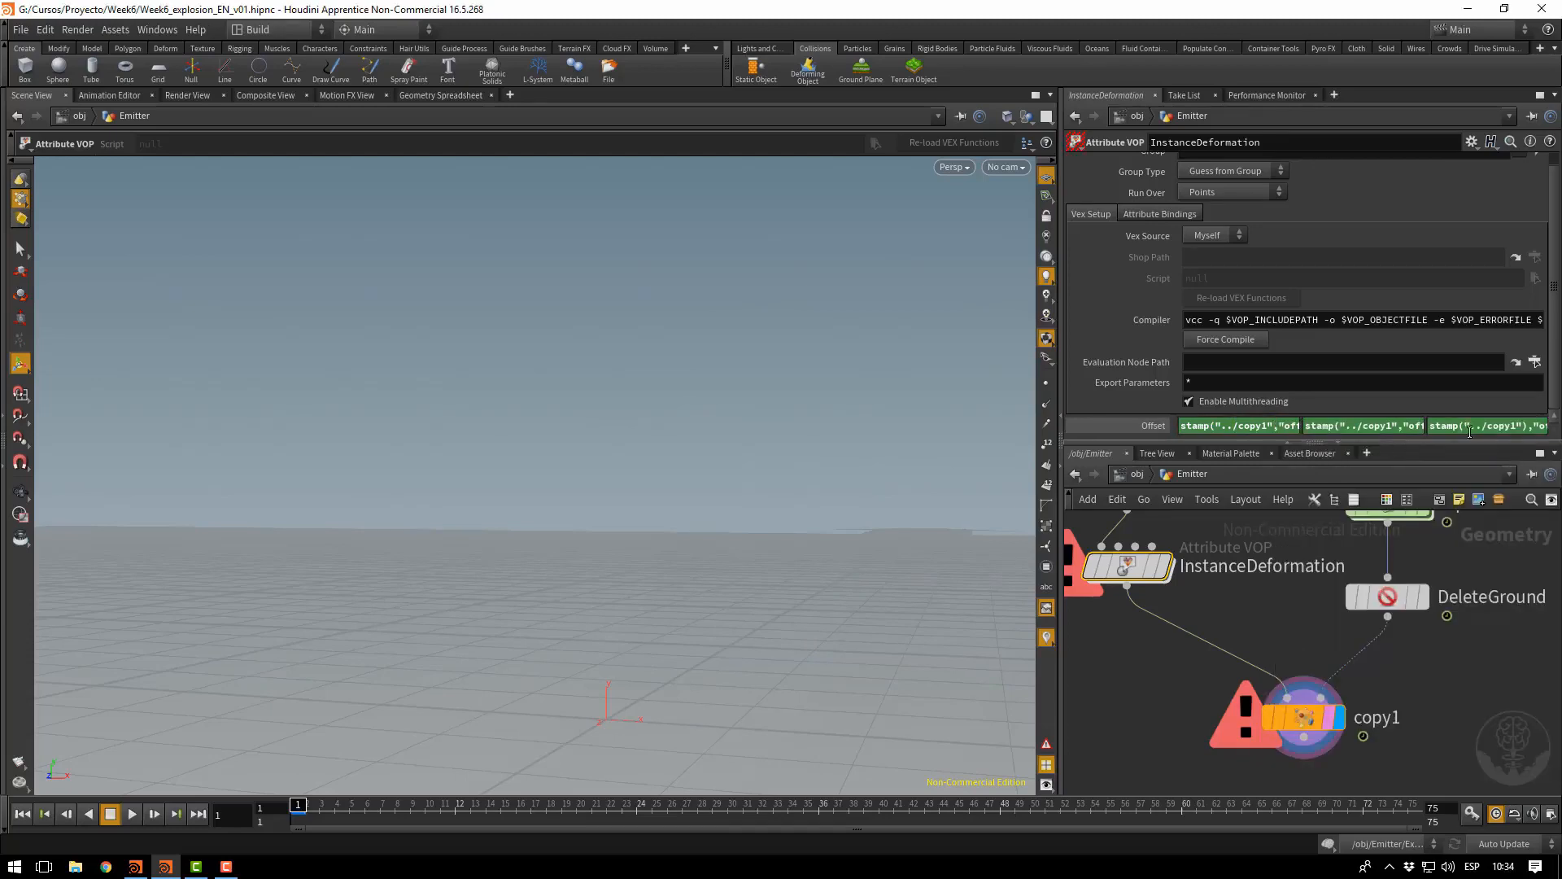
click(1529, 425)
key(BackSpace)
key(Return)
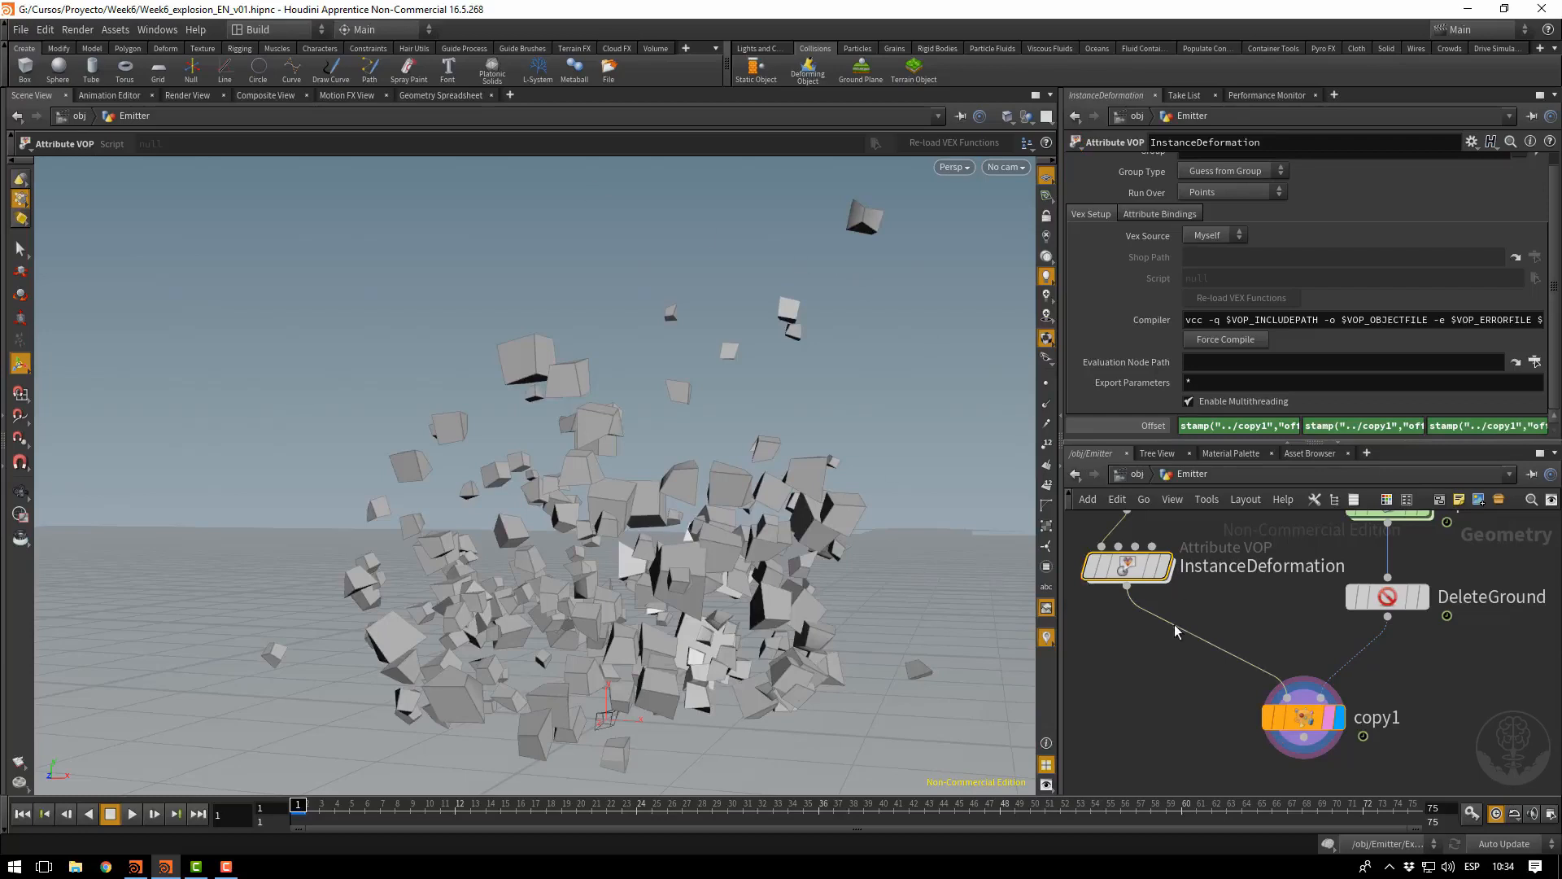
Insert a Transform node between InstanceDeformation and copy1 and rename it GlobalTransform
key(Tab)
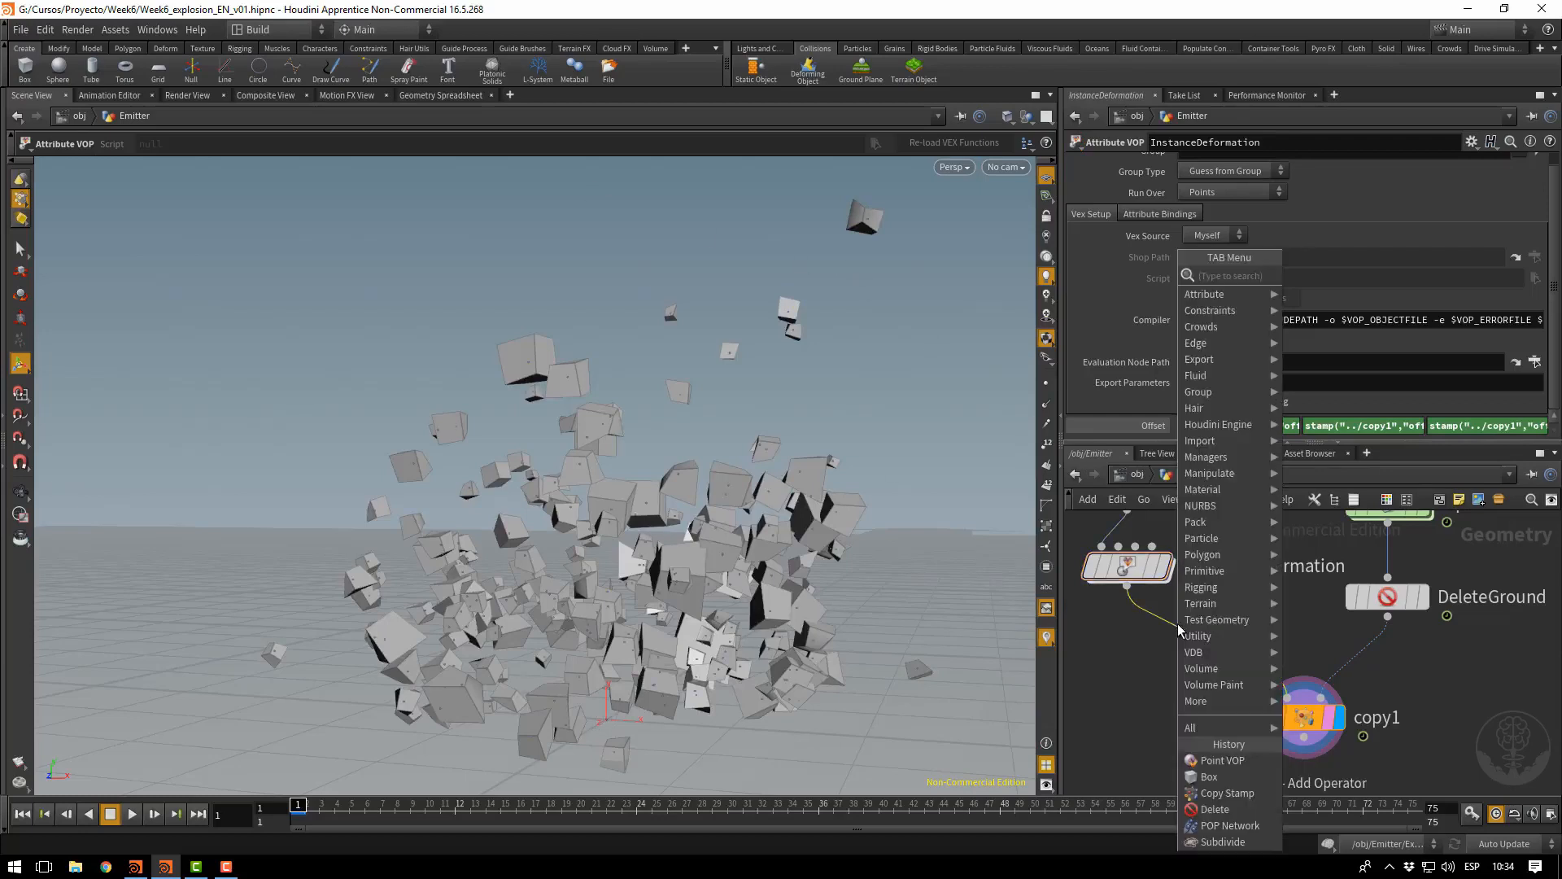
text(tran)
key(Return)
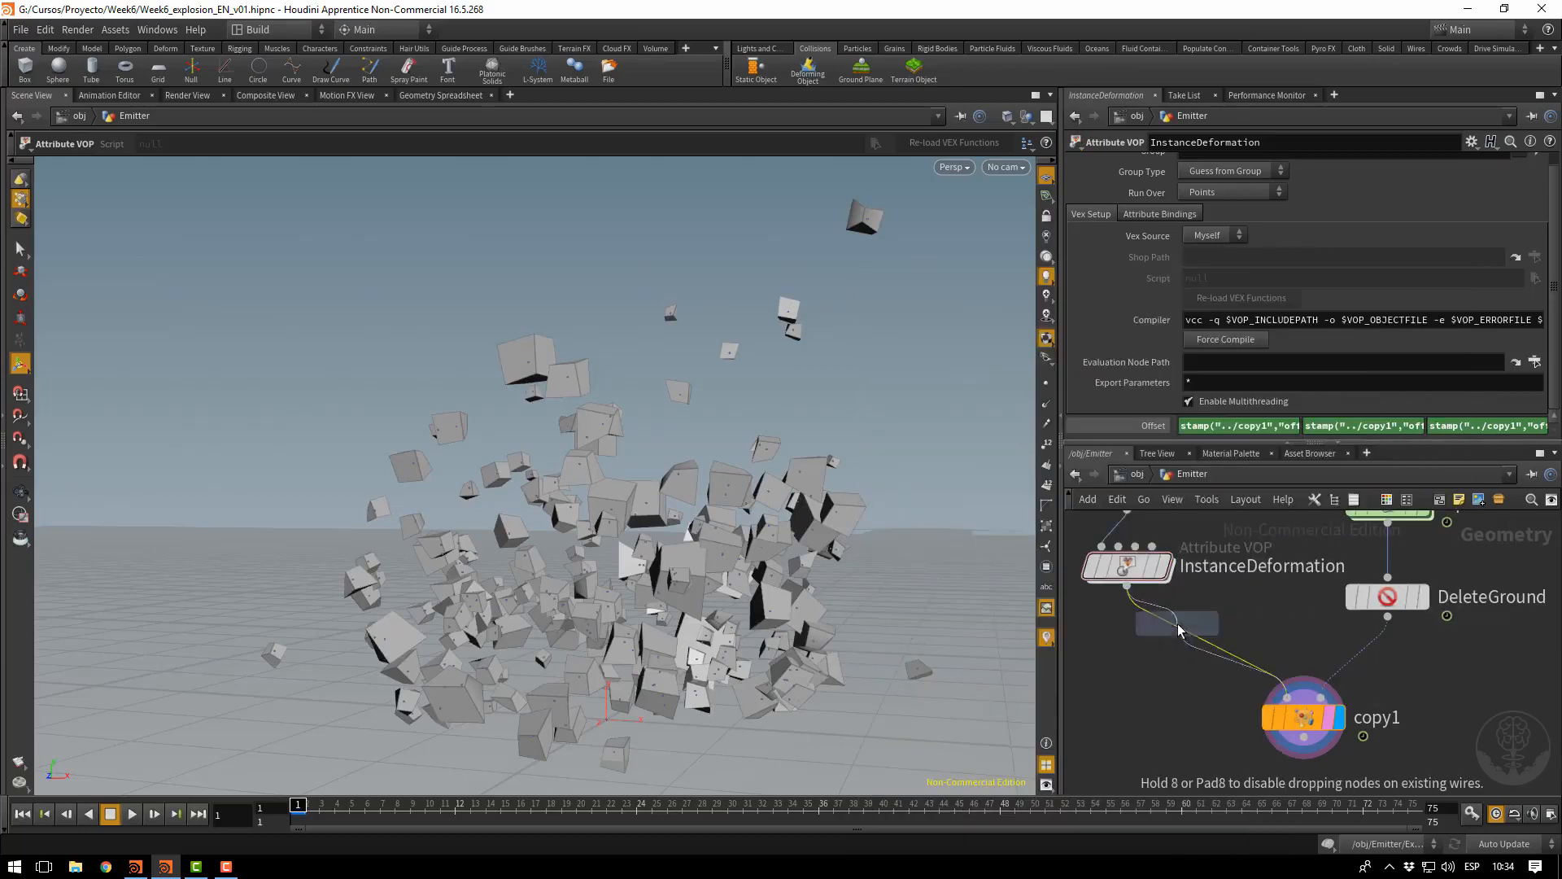
click(1130, 647)
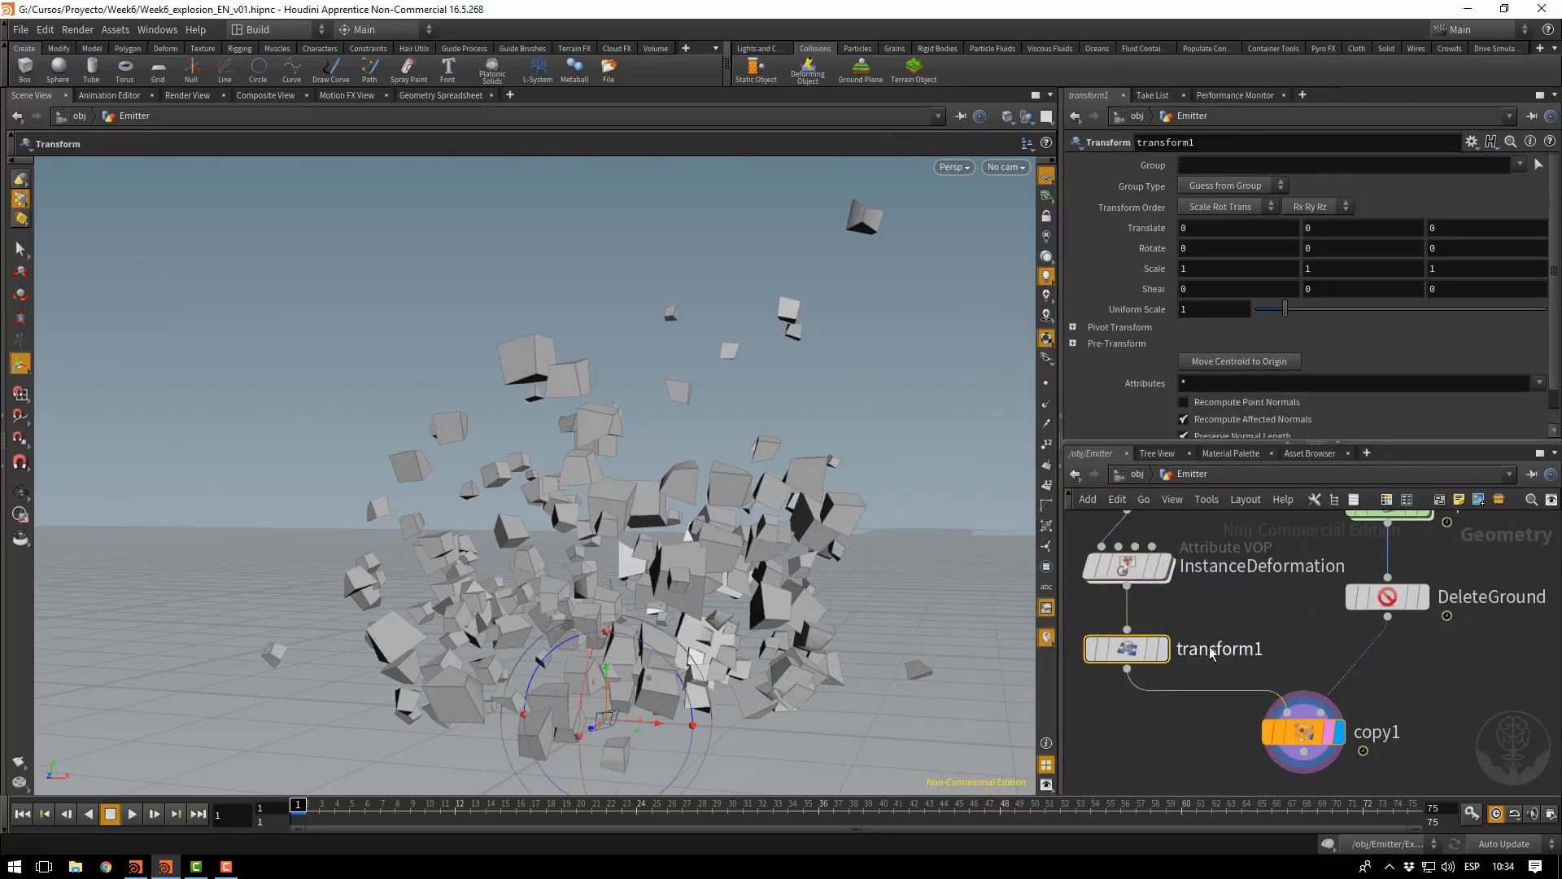
double_click(1212, 649)
text(Glob)
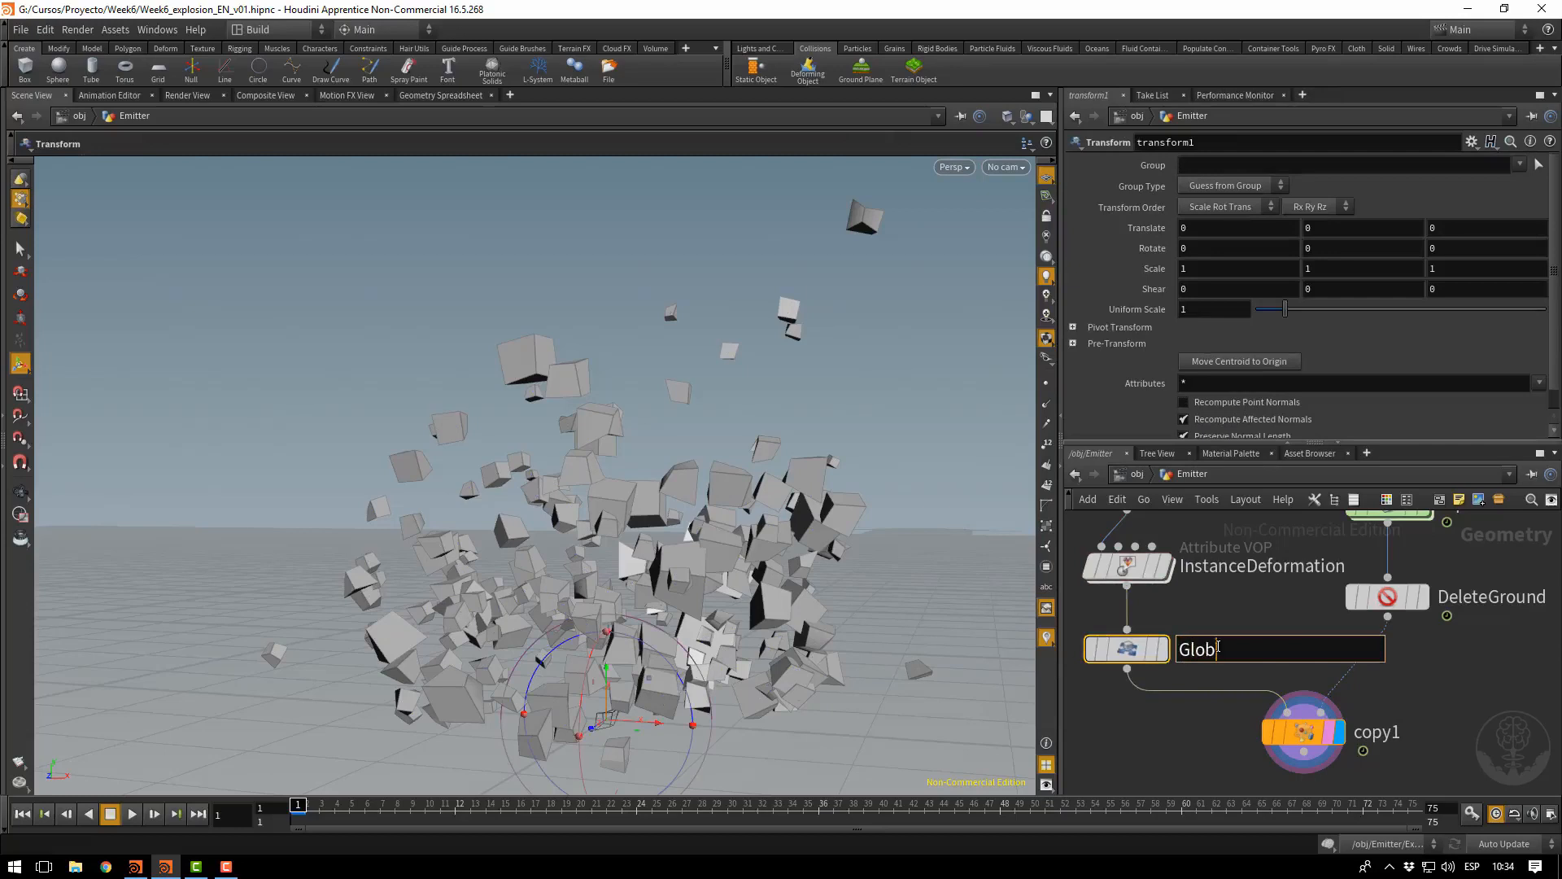
text(alTrasnf)
text(nsf)
text(orm)
key(Return)
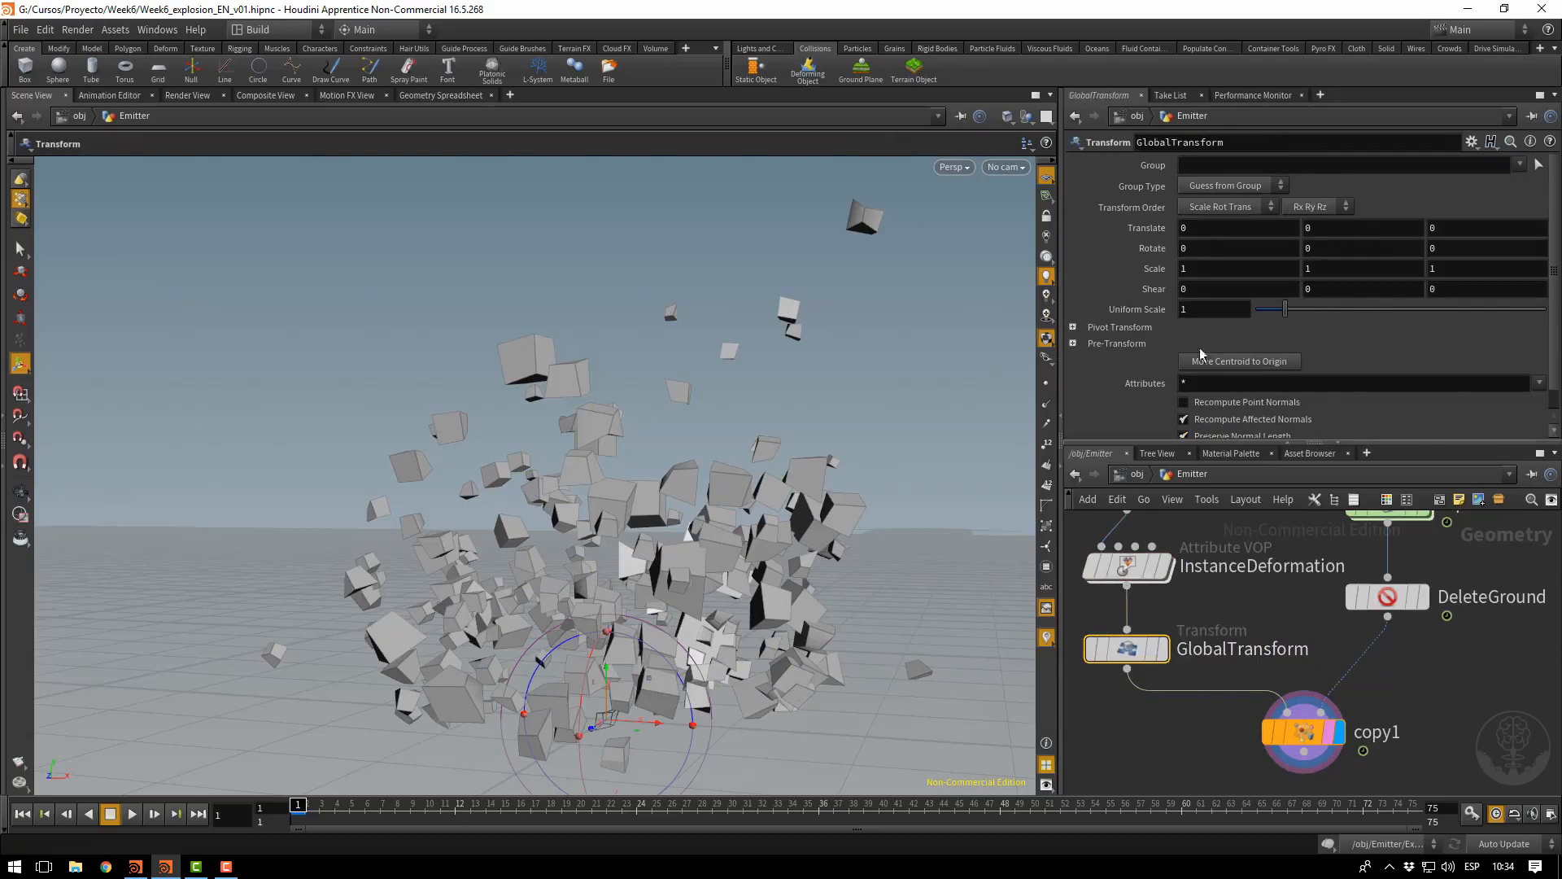
Set the Uniform Scale of GlobalTransform to 0.2 to shrink the copied pieces
double_click(1186, 308)
text(0.1)
key(Return)
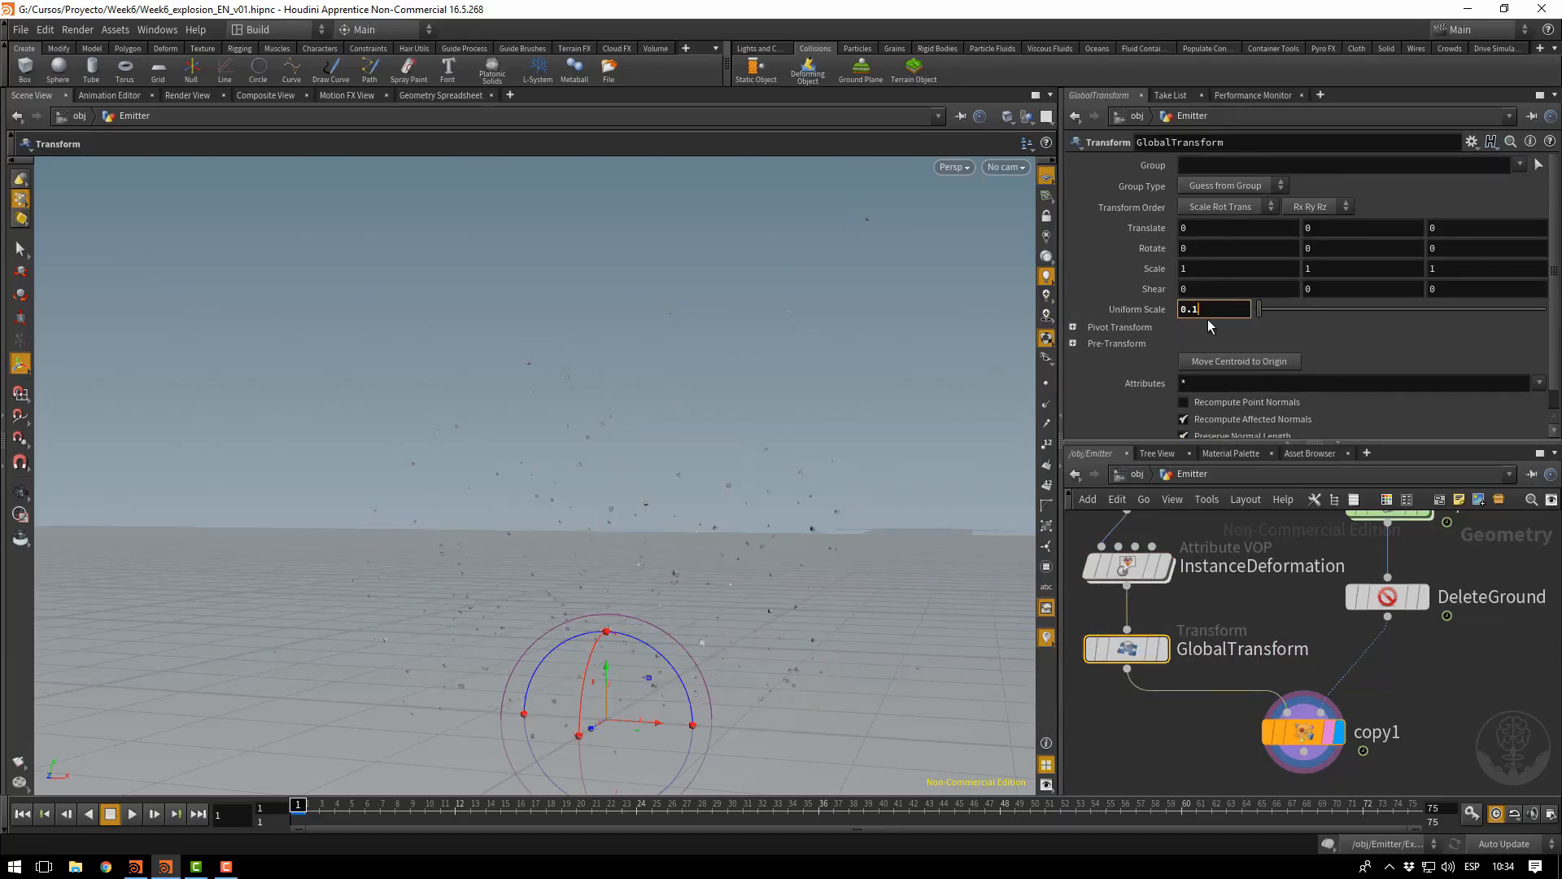
key(BackSpace)
text(2)
key(Return)
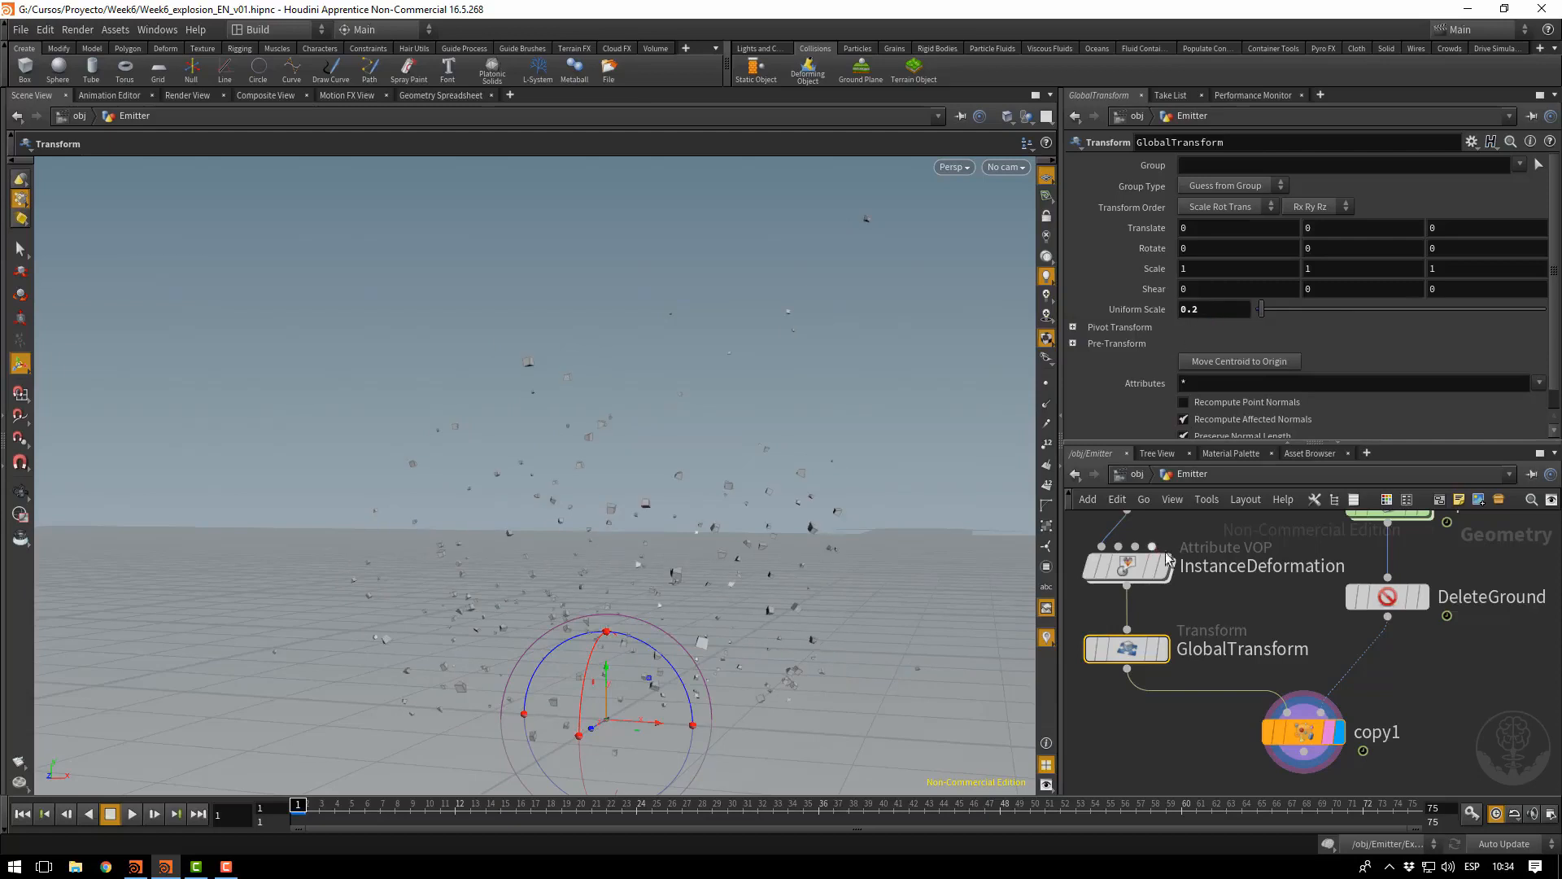
Change the primitive type of the Instances box to Polygon Mesh
middle_drag(1130, 491, 1157, 588)
click(1157, 586)
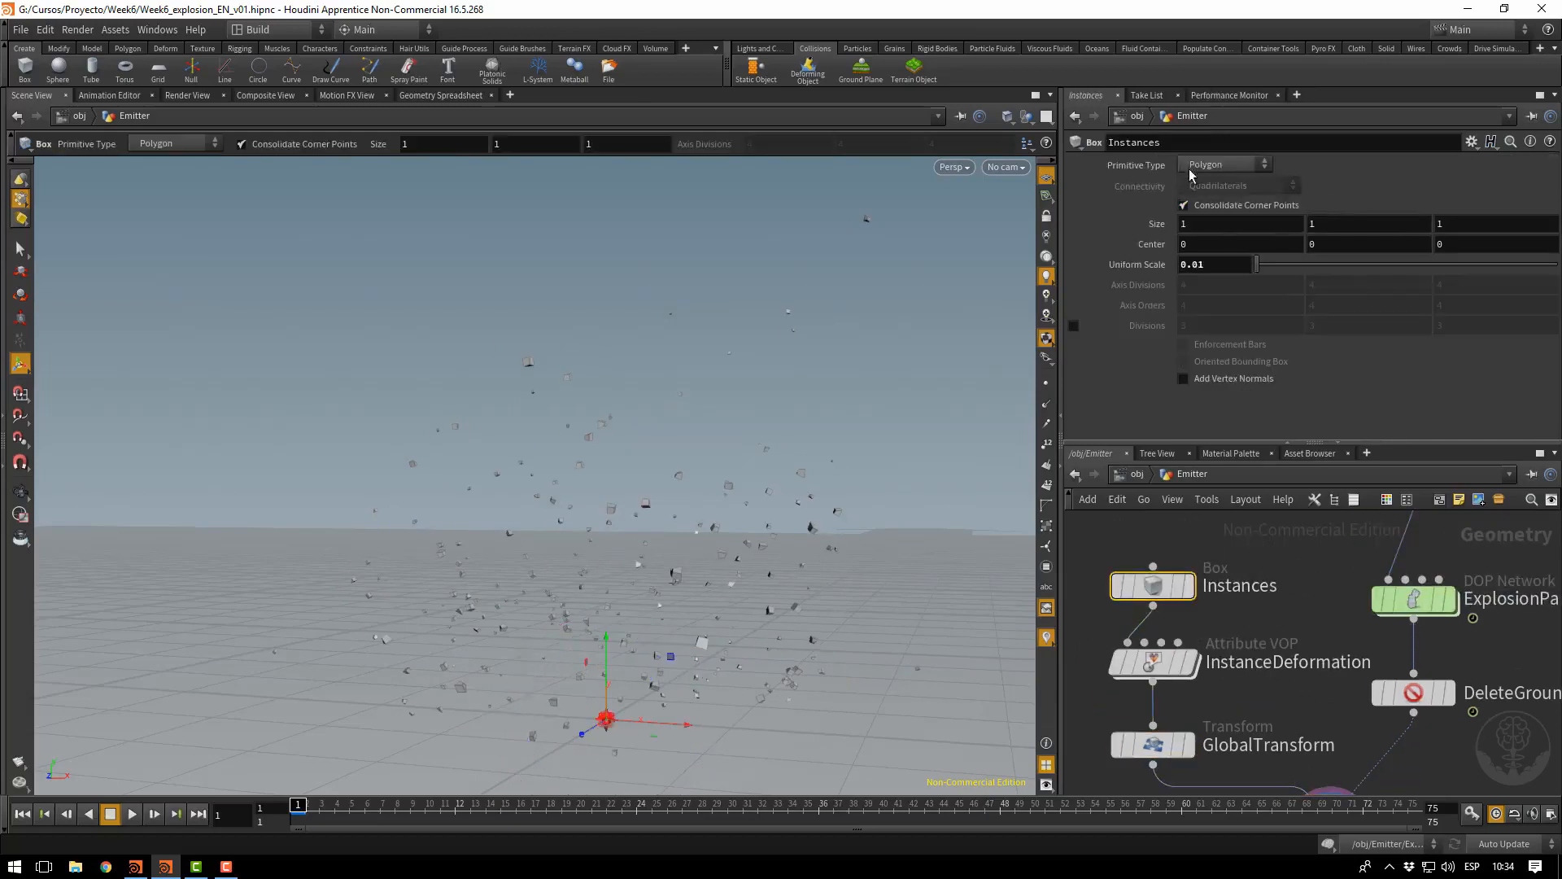
click(1225, 164)
click(1213, 185)
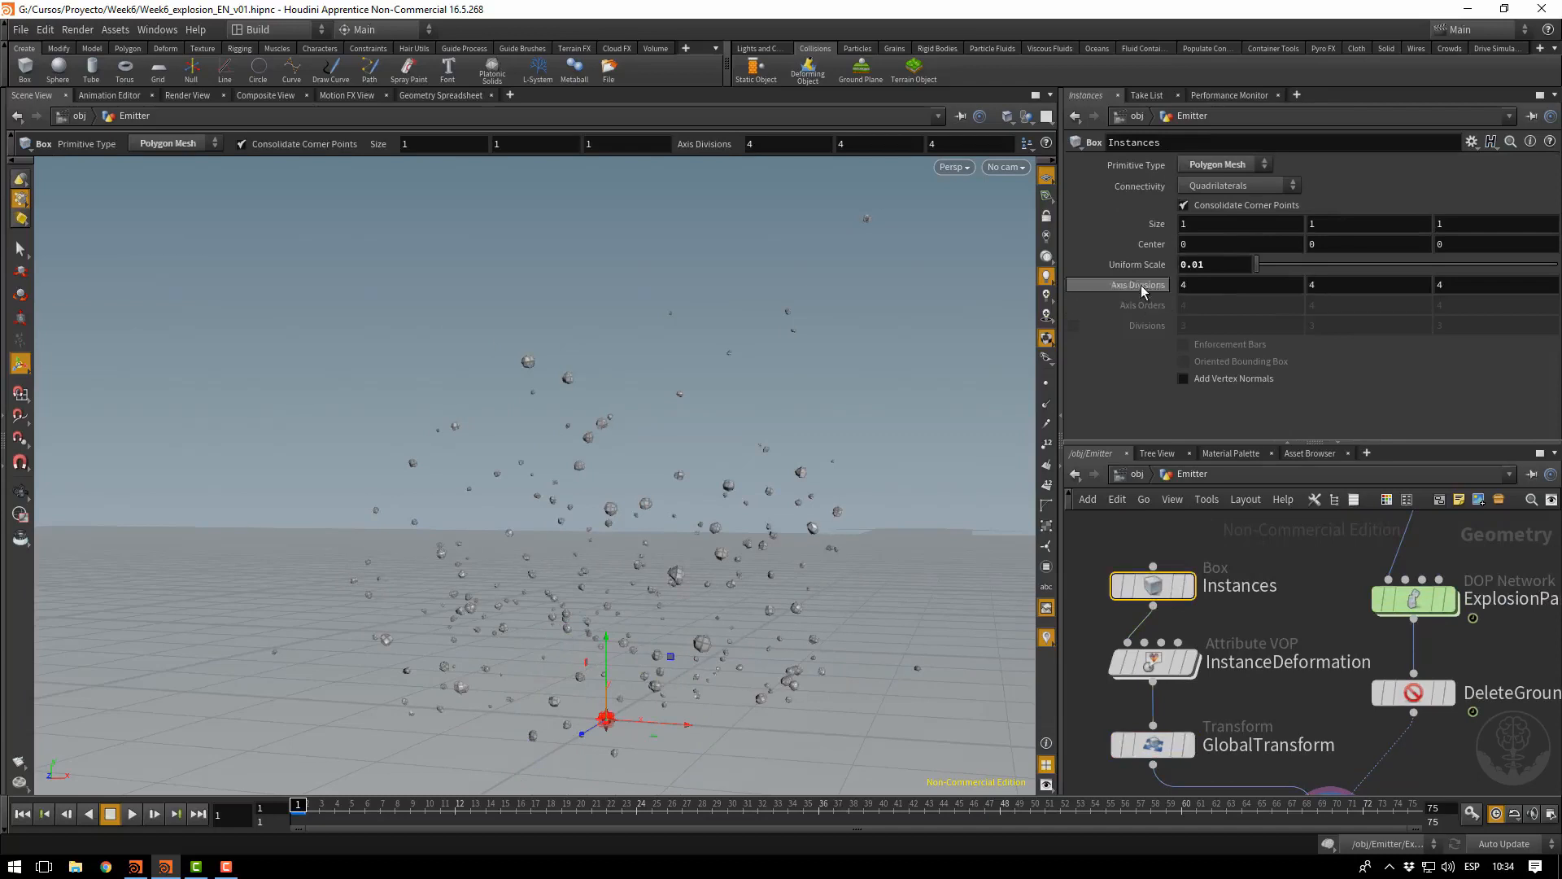
Set the Axis Divisions of the Instances box to 5 in all three directions
mouse_move(1141, 285)
middle_down()
mouse_move(1355, 292)
mouse_move(1145, 282)
middle_up()
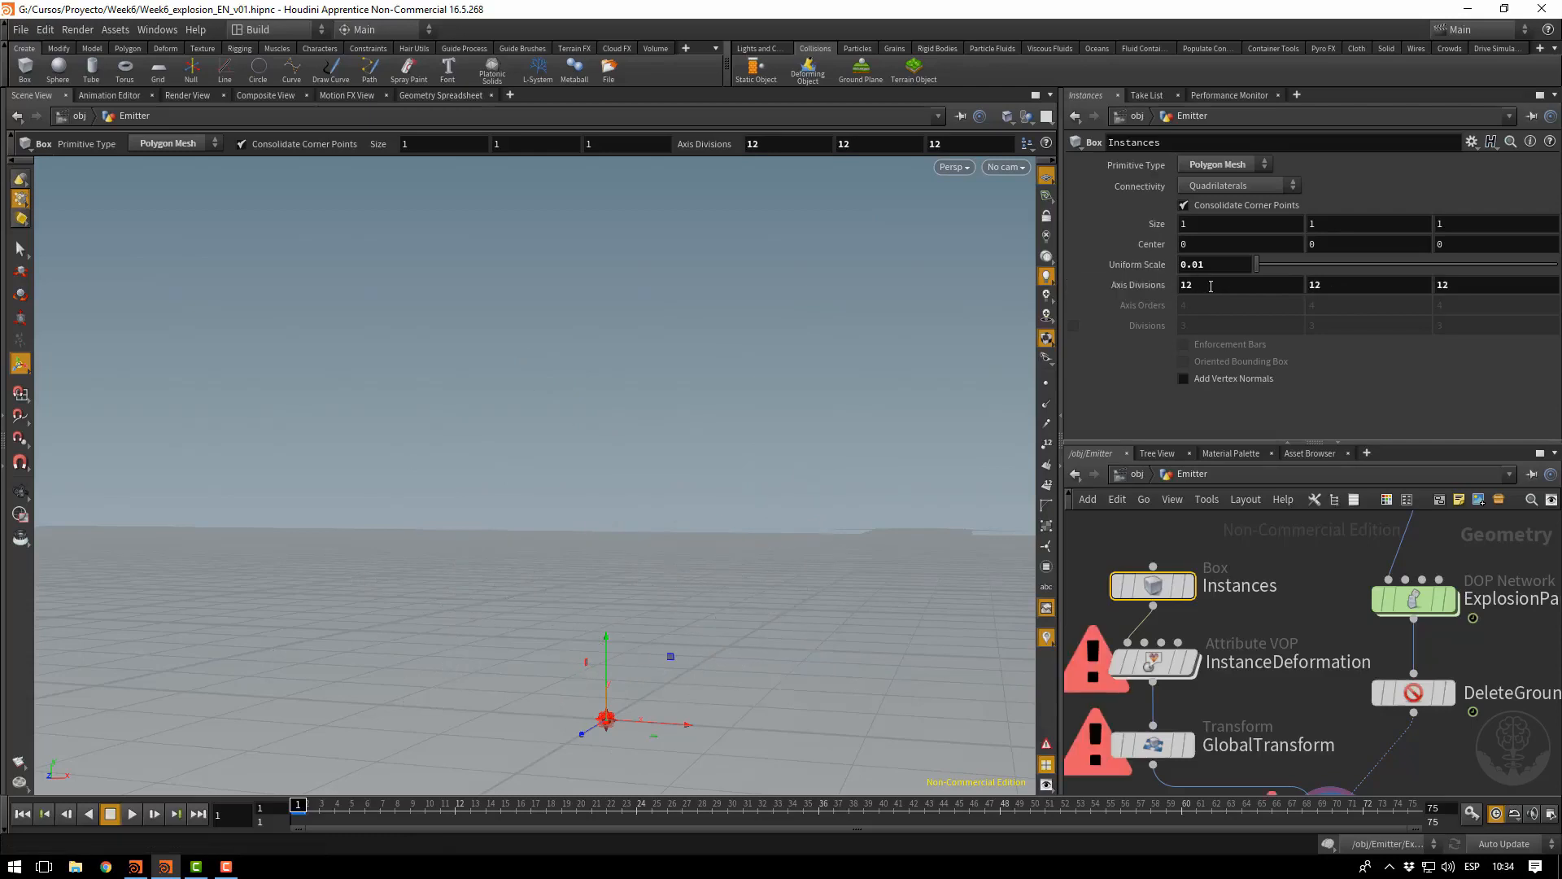
drag(1210, 285, 1144, 294)
text(5)
key(Tab)
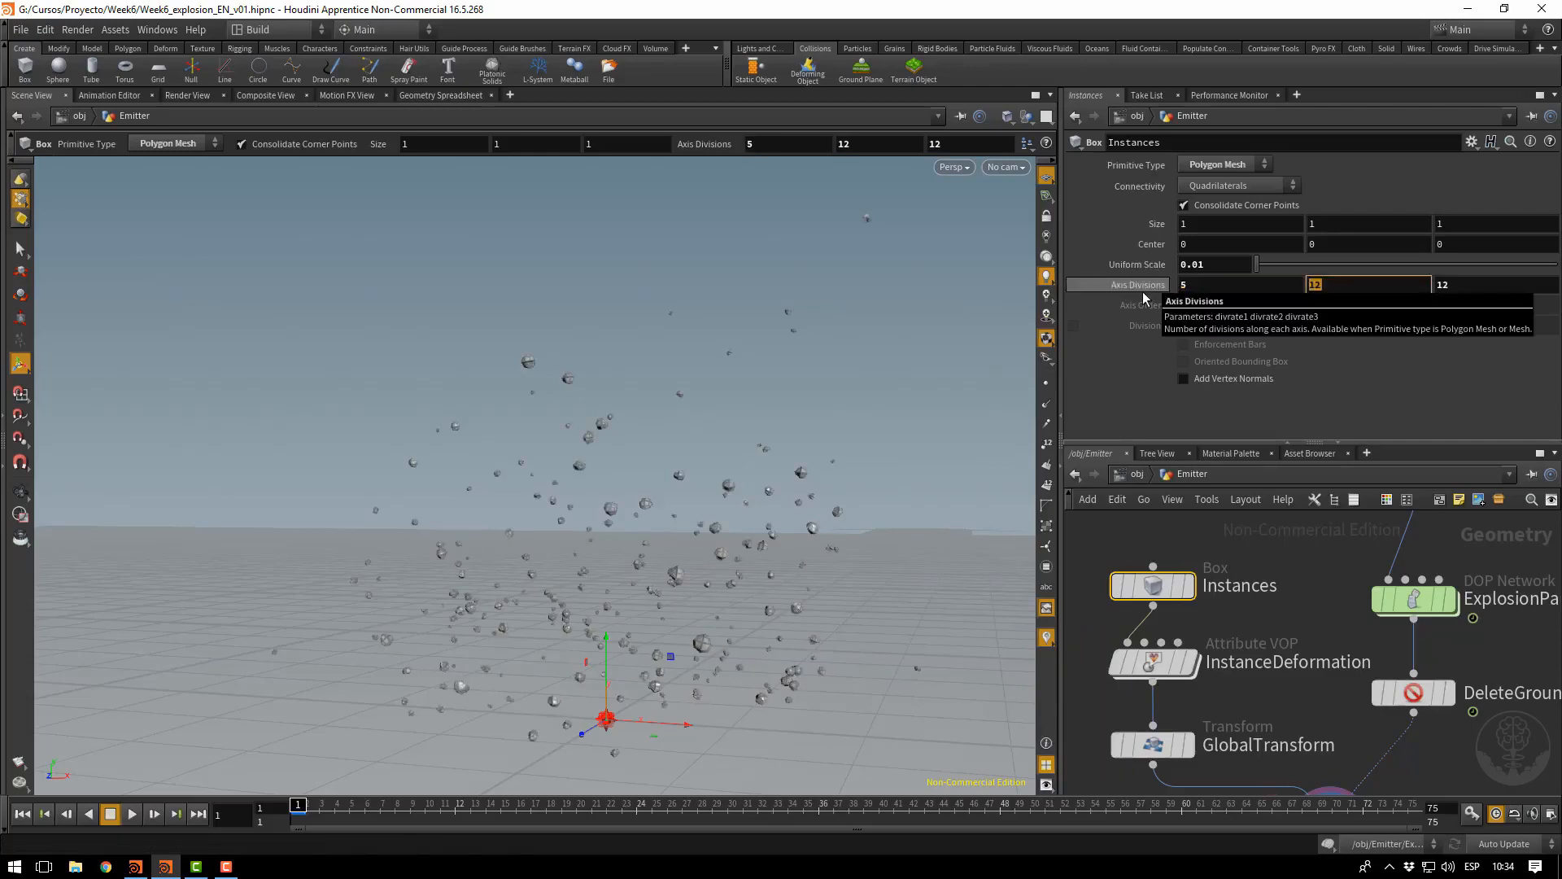
text(5)
key(Tab)
text(5)
key(Tab)
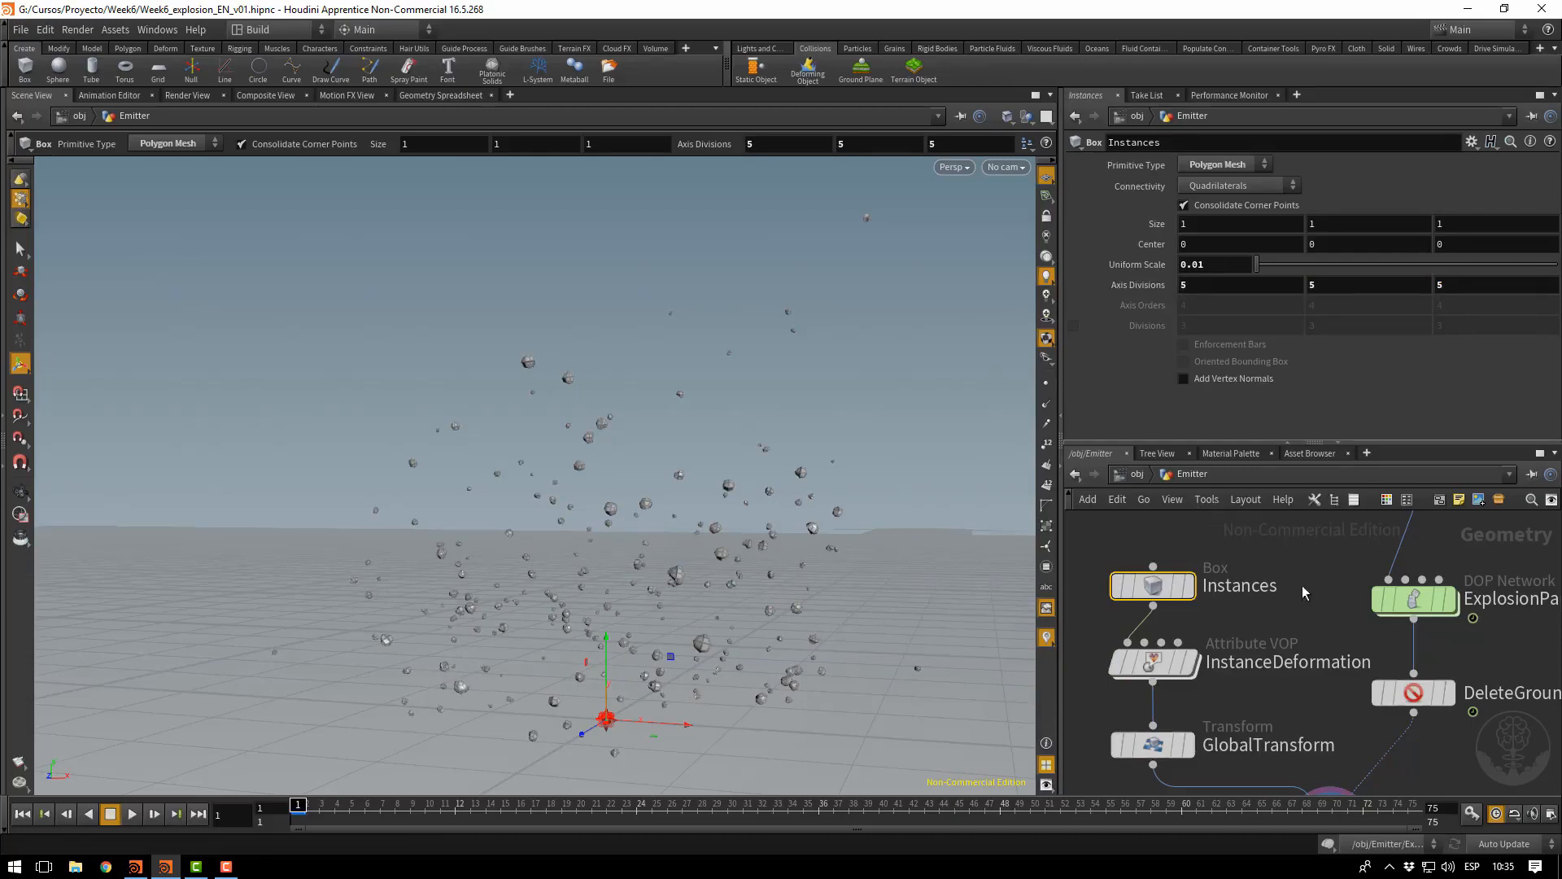
Try a Const. Birth Rate of 25000 on the source_first_input POP Source inside ExplosionParts
middle_drag(1303, 596, 1250, 721)
middle_drag(1542, 573, 1488, 744)
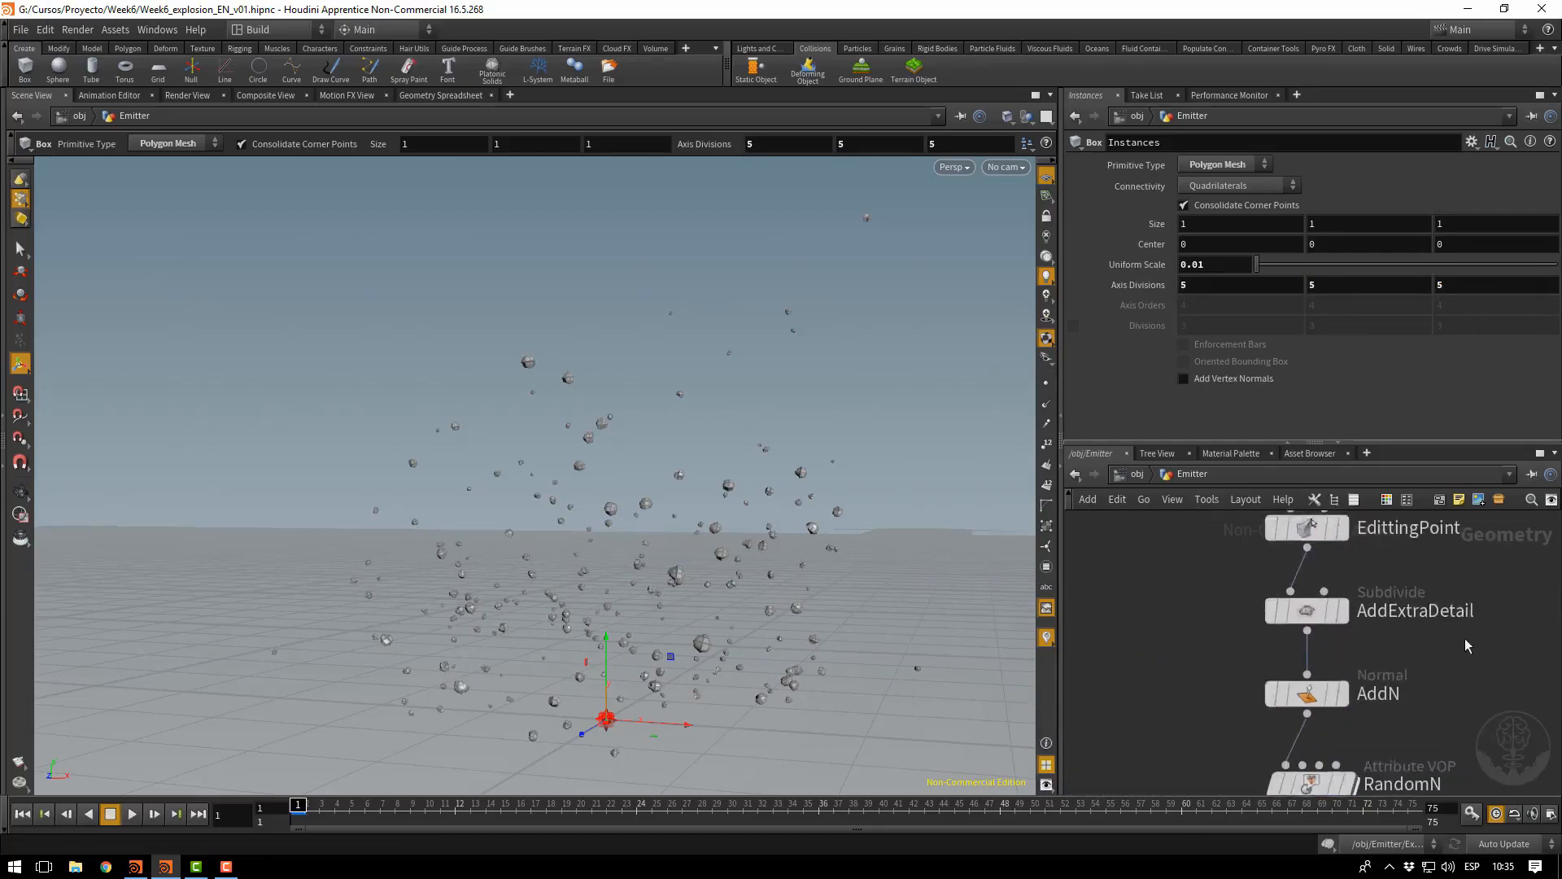
middle_drag(1447, 582, 1454, 718)
middle_drag(1488, 658, 1482, 498)
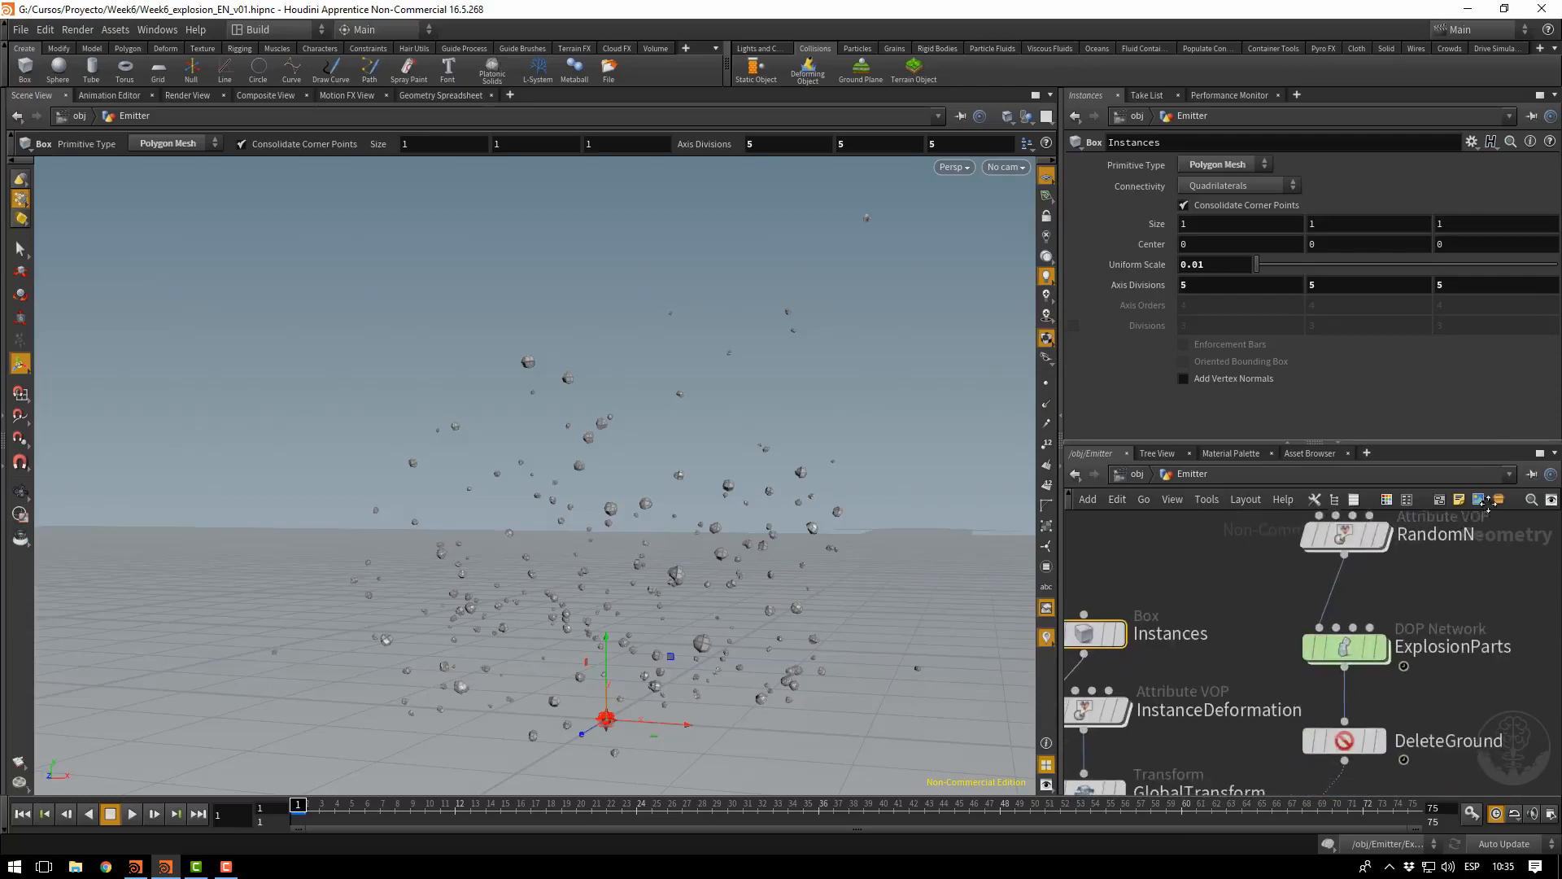
double_click(1343, 643)
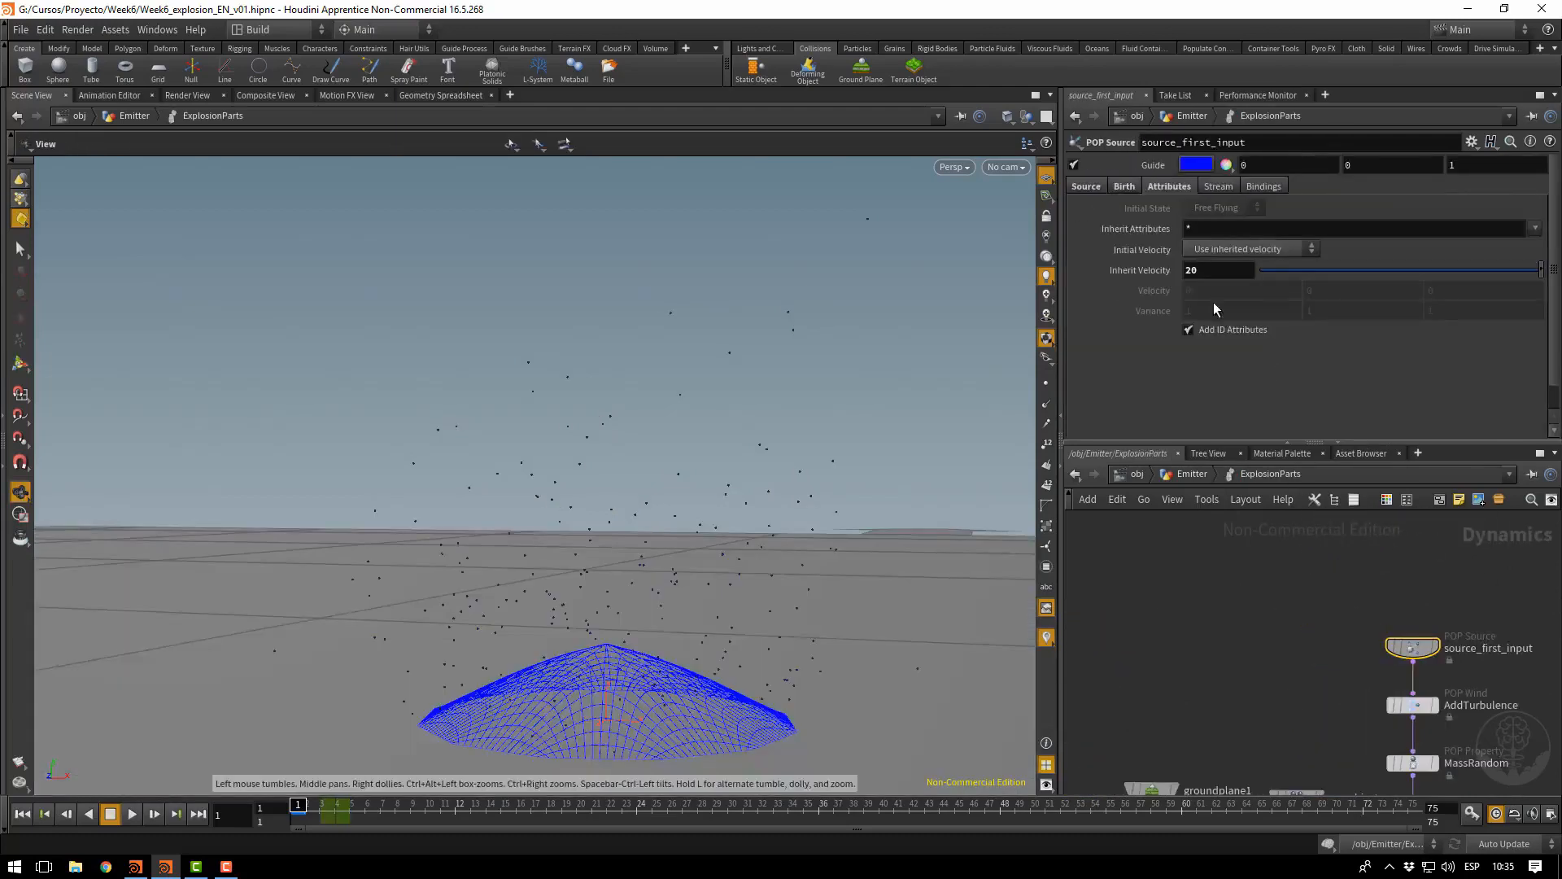
click(1099, 187)
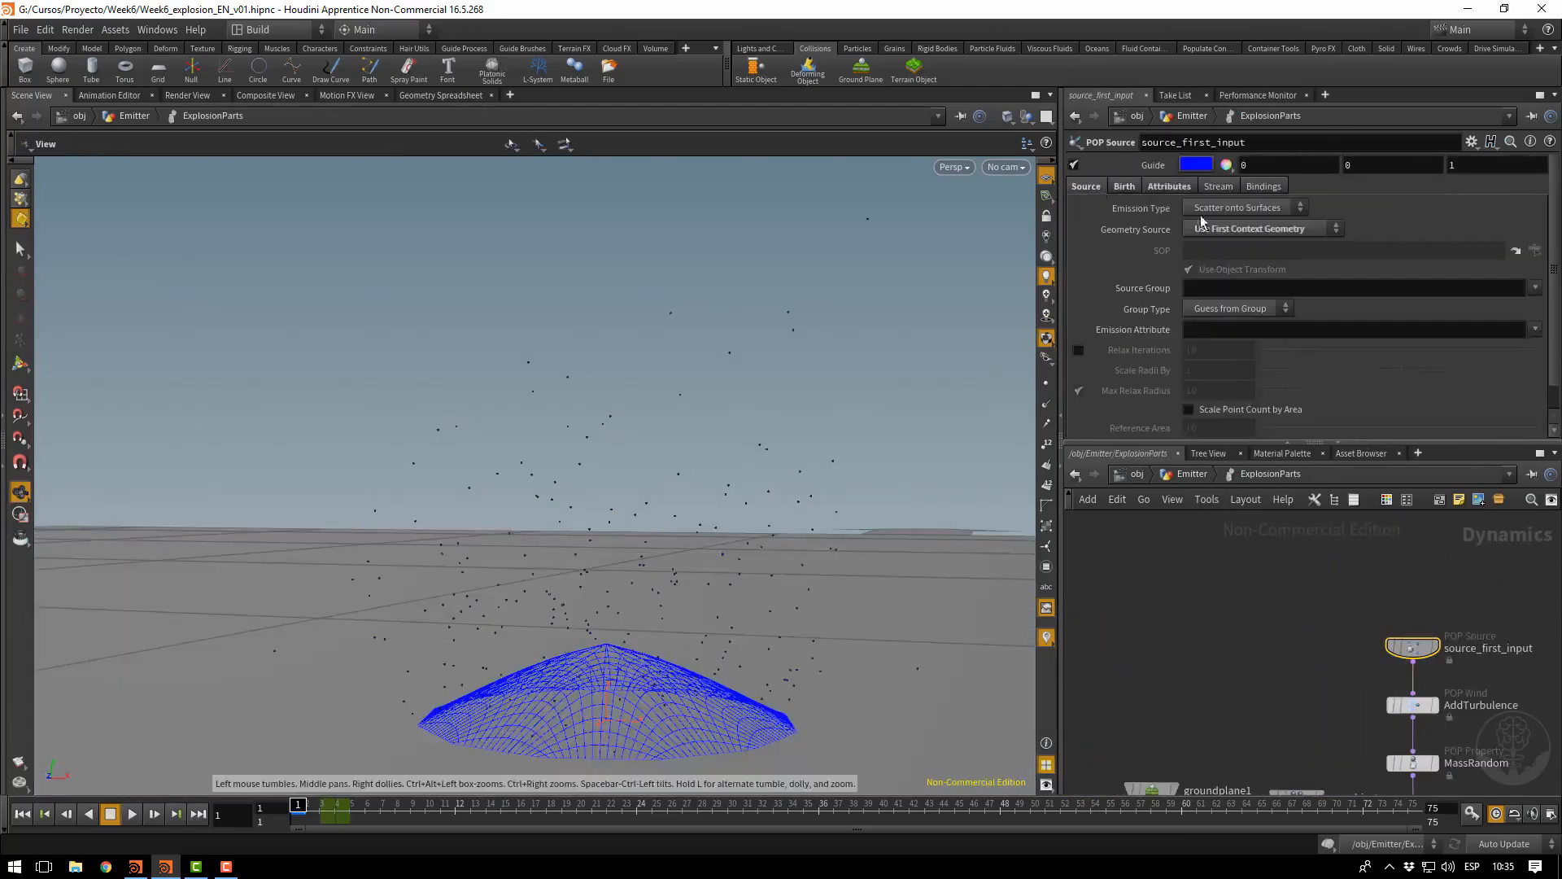
click(1127, 186)
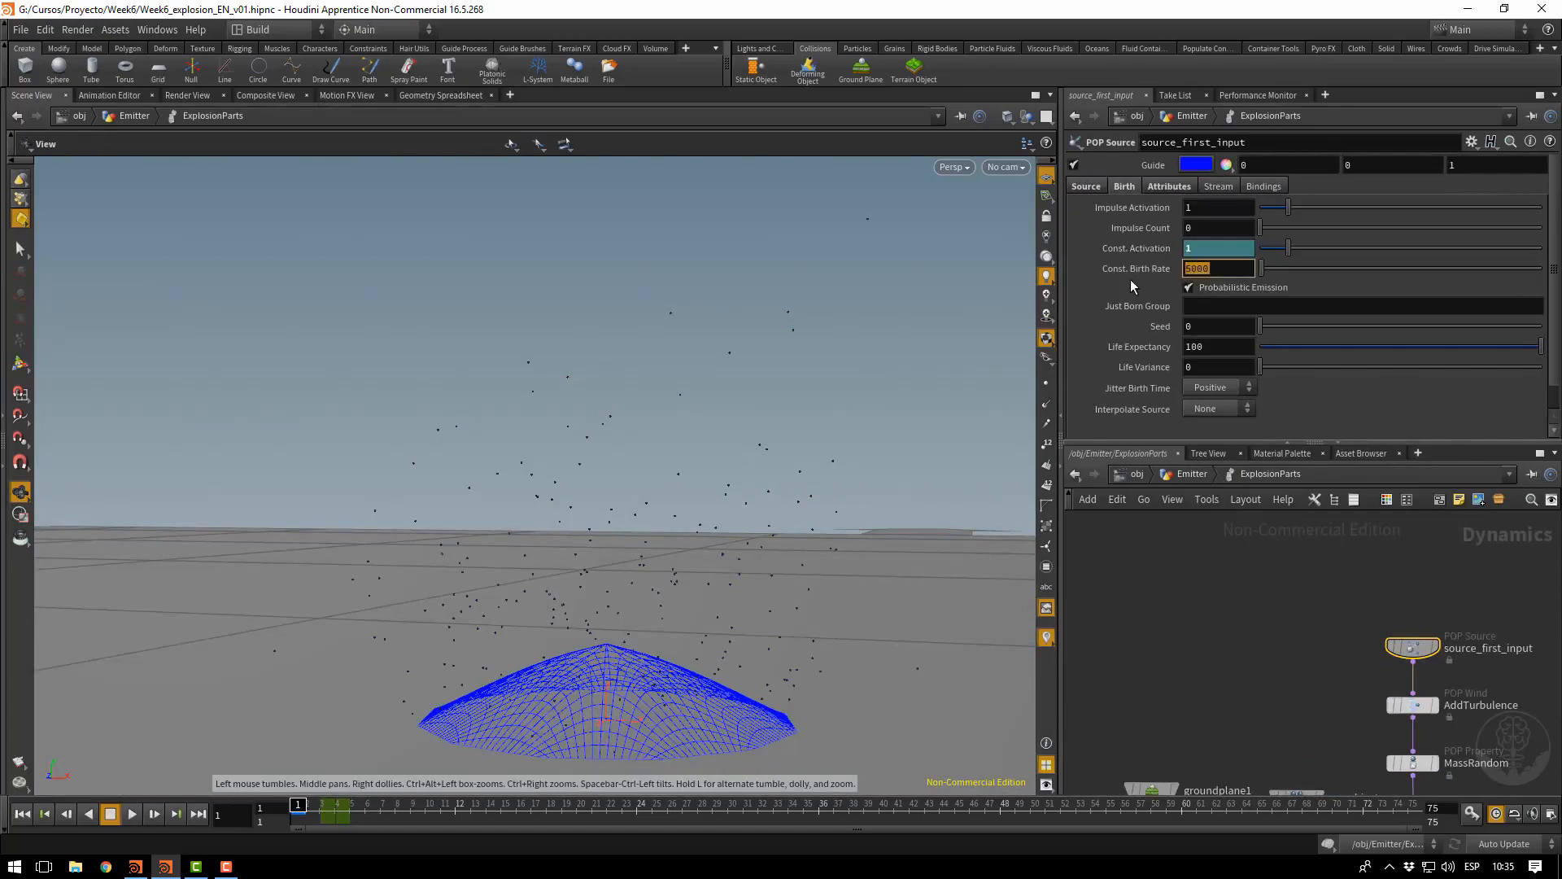
text(25000)
key(Return)
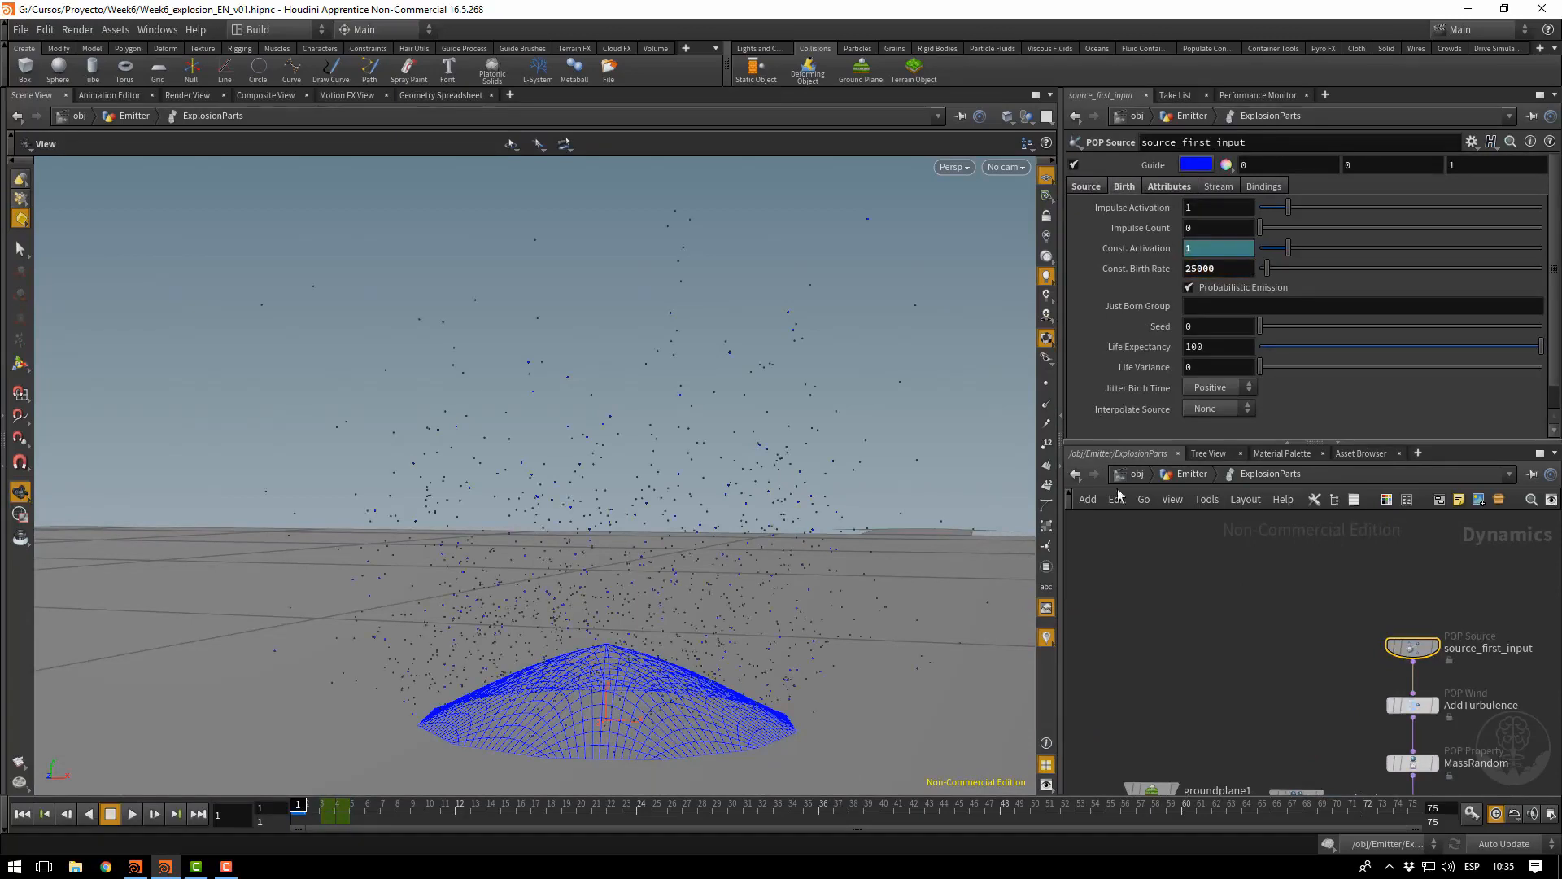
Return to the Emitter network, select copy1 and play the first frames to check the density of the copied pieces
click(1190, 474)
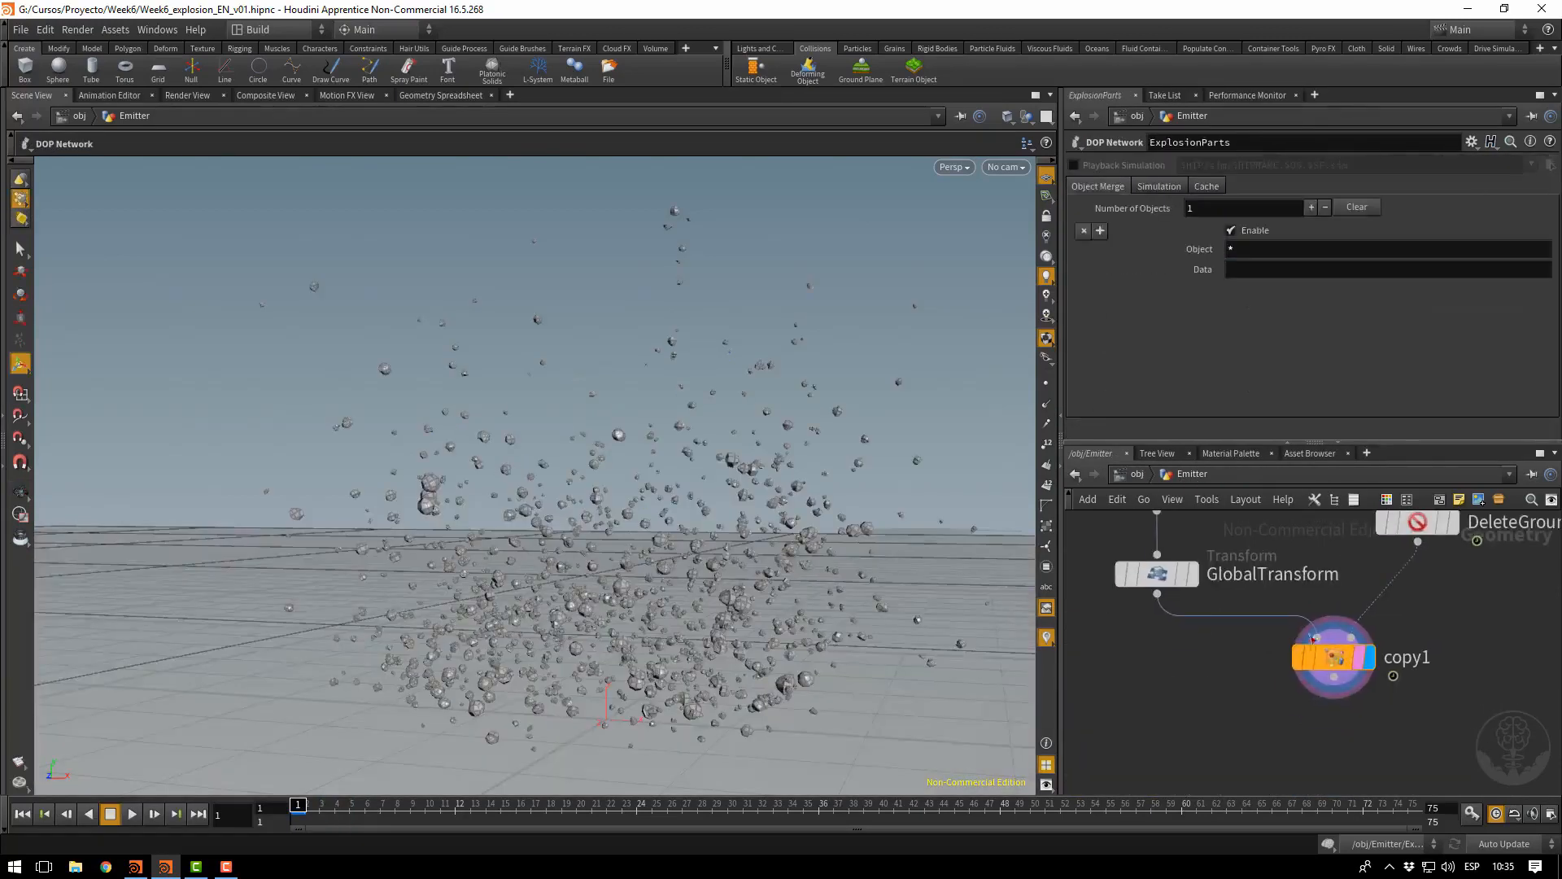
click(1333, 656)
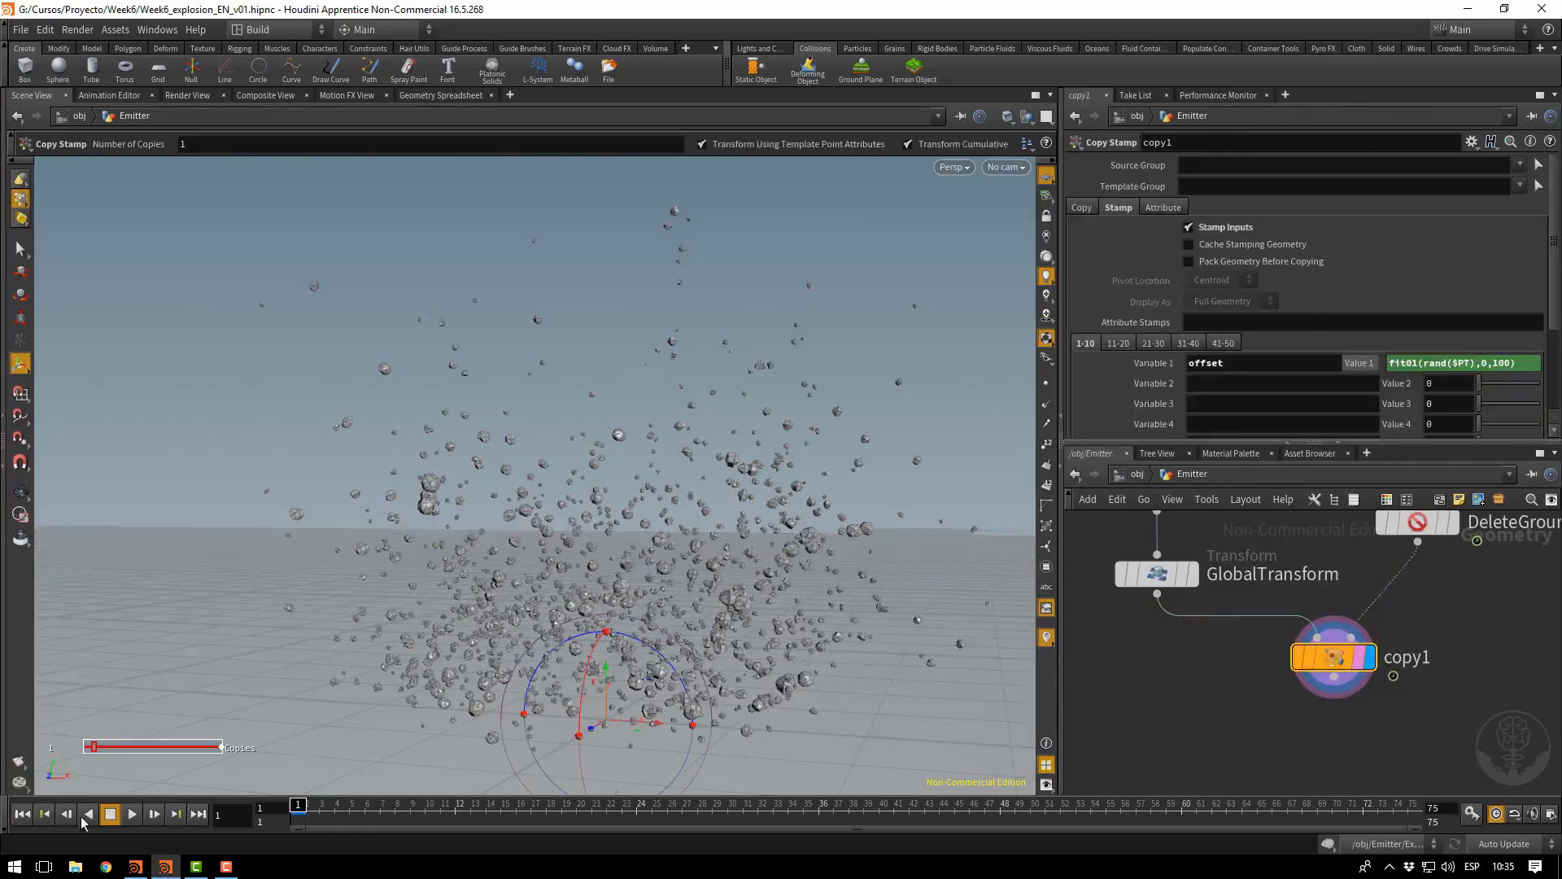
click(133, 816)
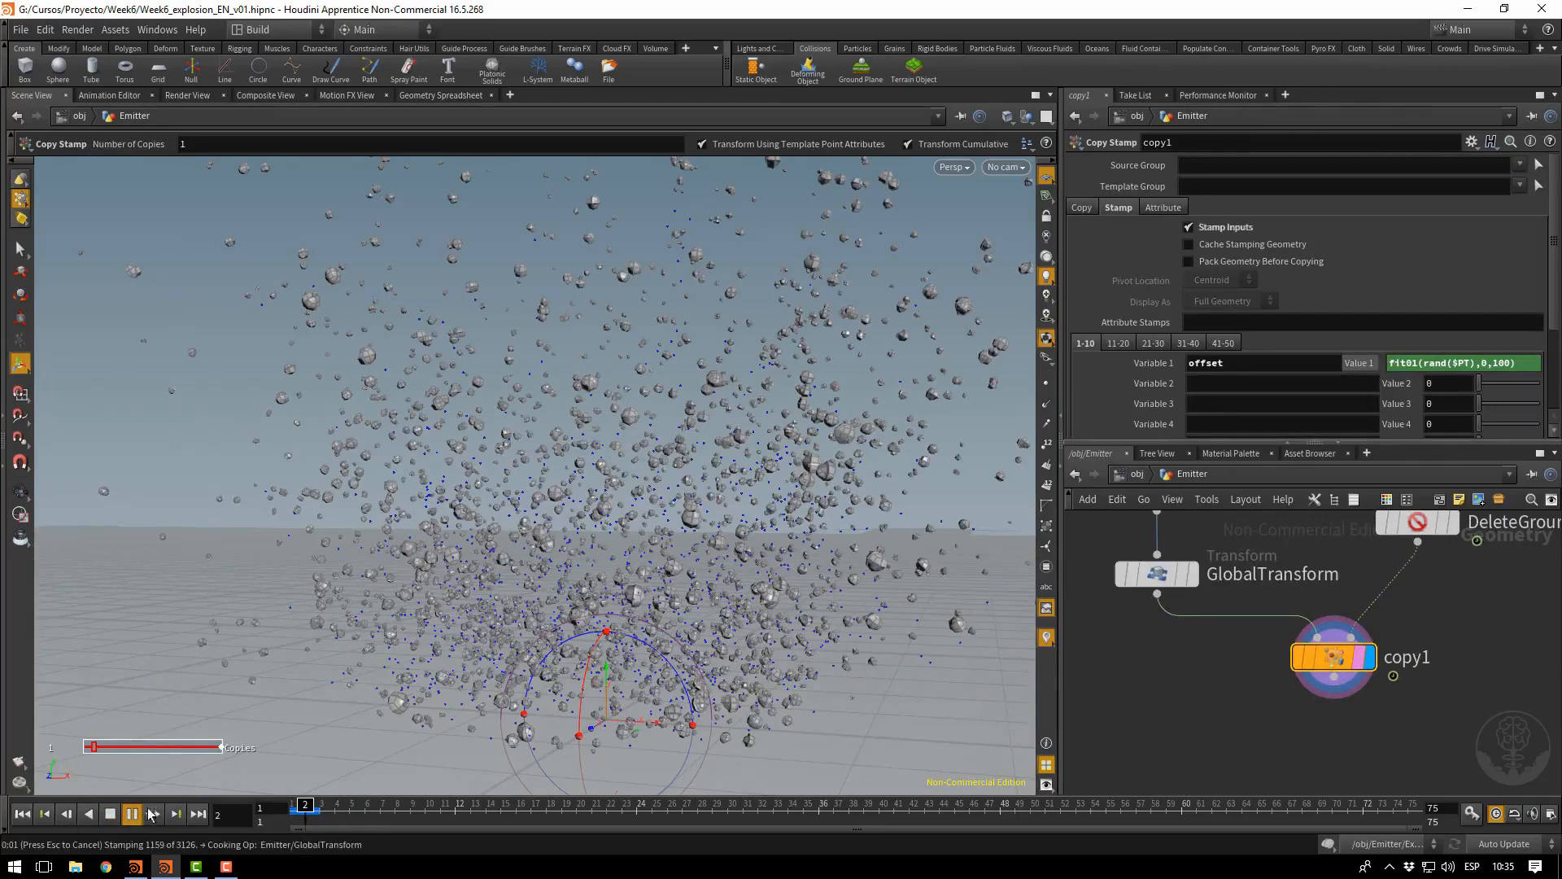
click(111, 814)
alt+middle_drag(690, 506, 837, 476)
alt+right_drag(837, 476, 457, 426)
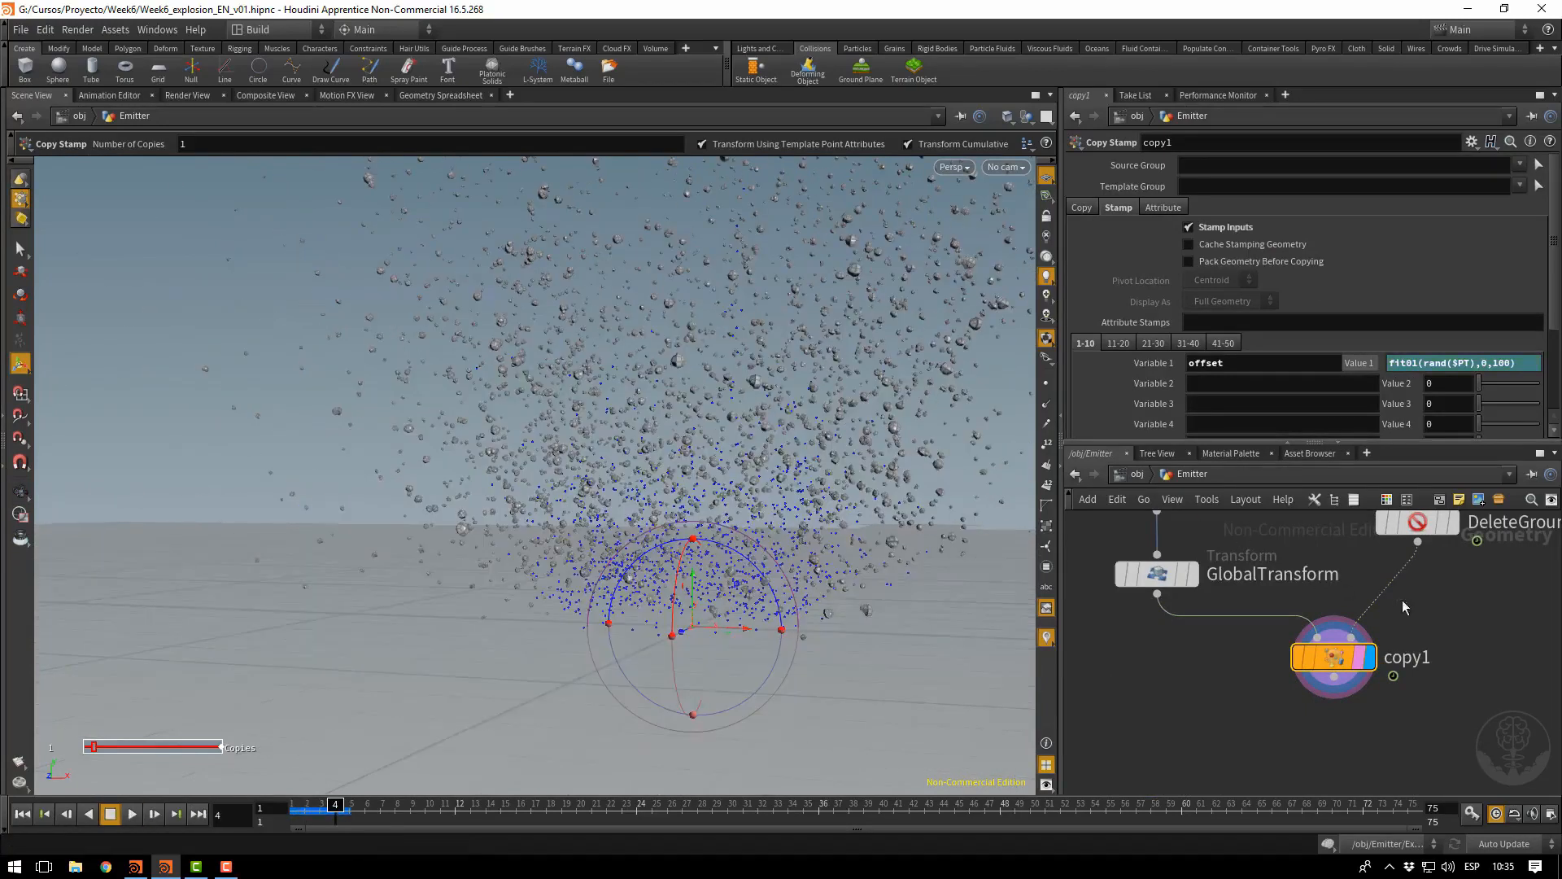
Set the Const. Birth Rate of source_first_input inside ExplosionParts to 7500
middle_drag(1424, 608, 1405, 711)
middle_drag(1498, 533, 1423, 710)
middle_drag(1463, 569, 1479, 462)
double_click(1345, 654)
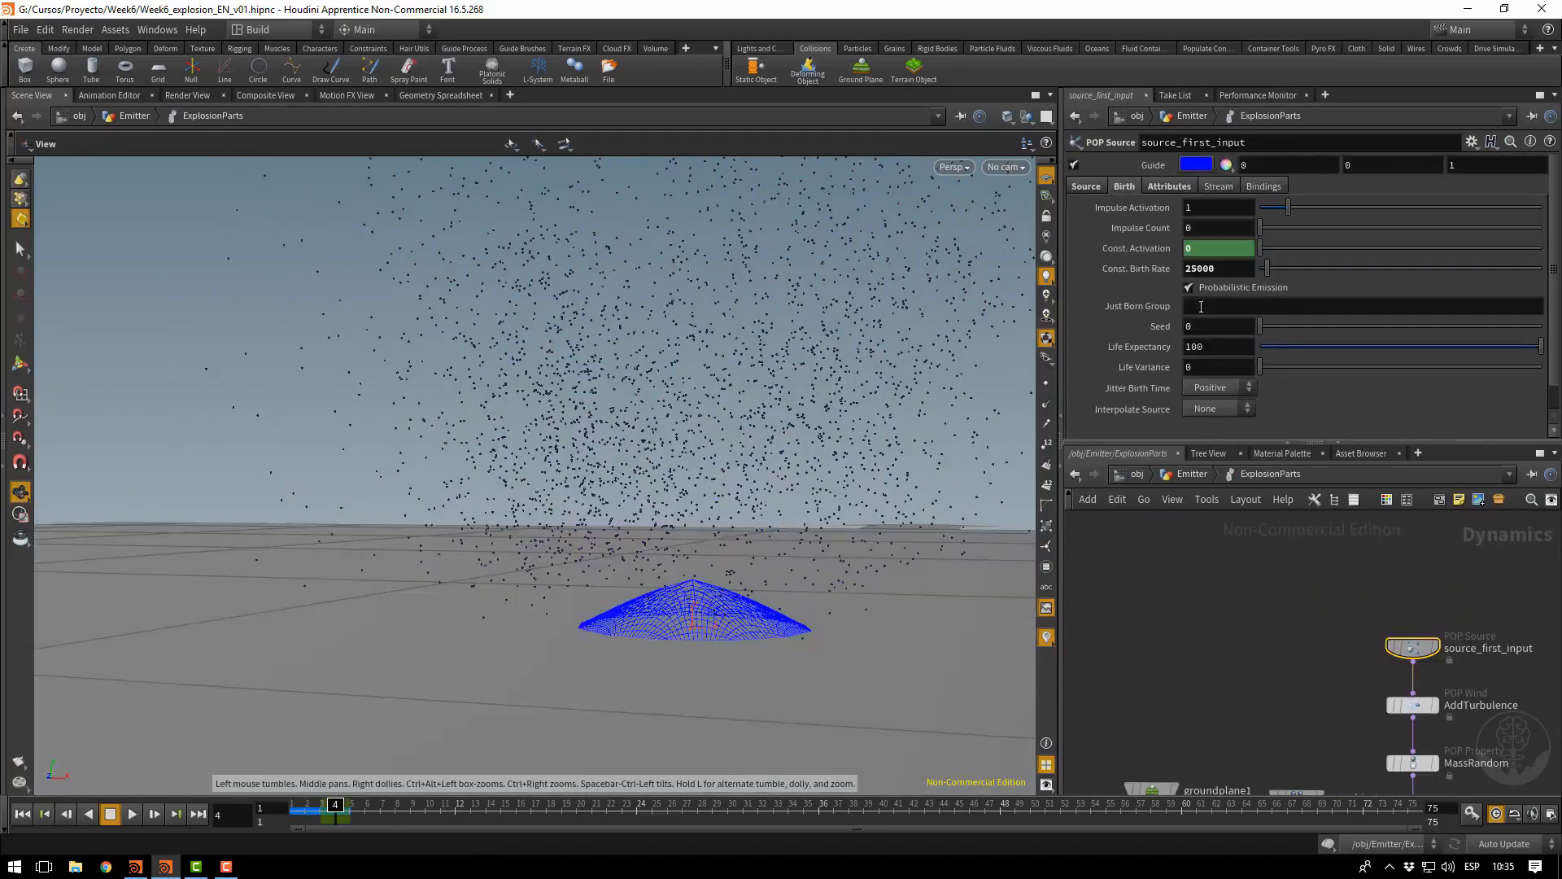
double_click(1220, 268)
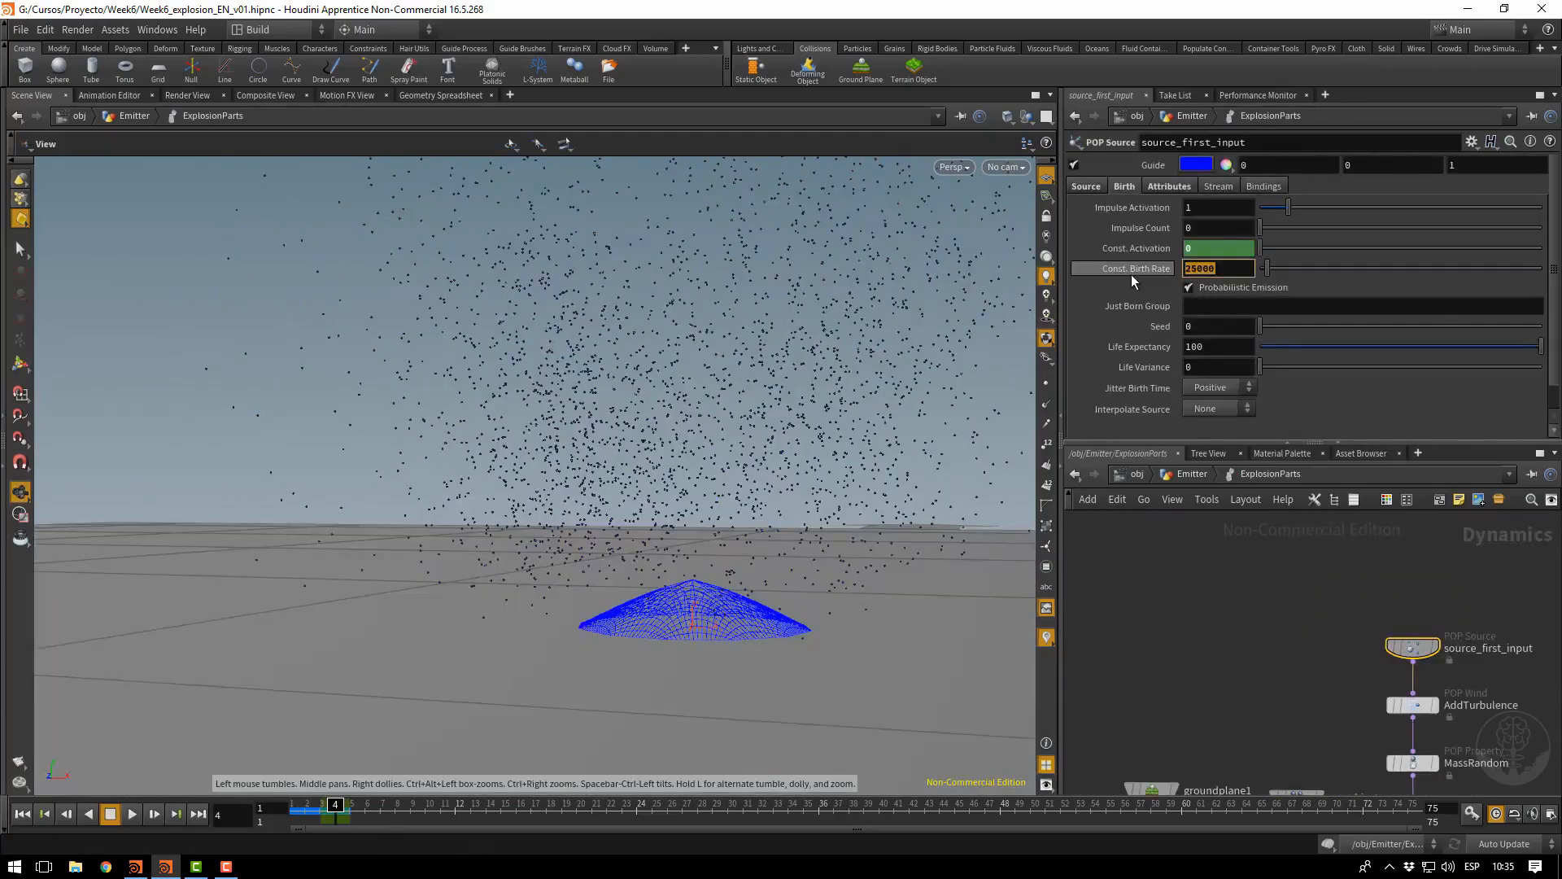
text(7500)
key(Return)
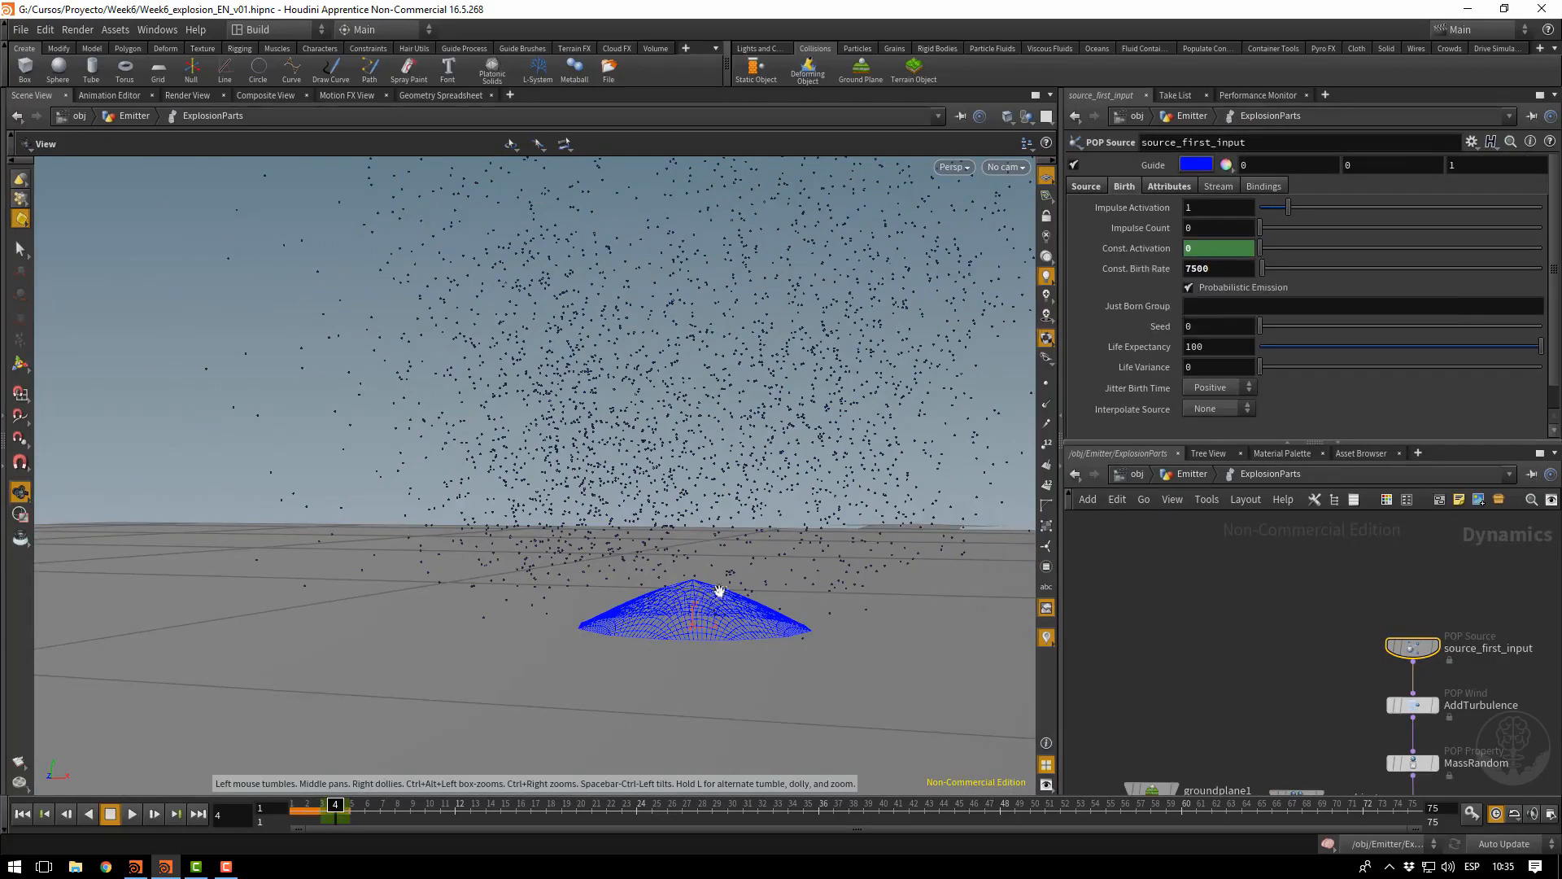
Return to the Emitter network, select copy1 and play the explosion from frame 1 to check the reduced emission
click(21, 815)
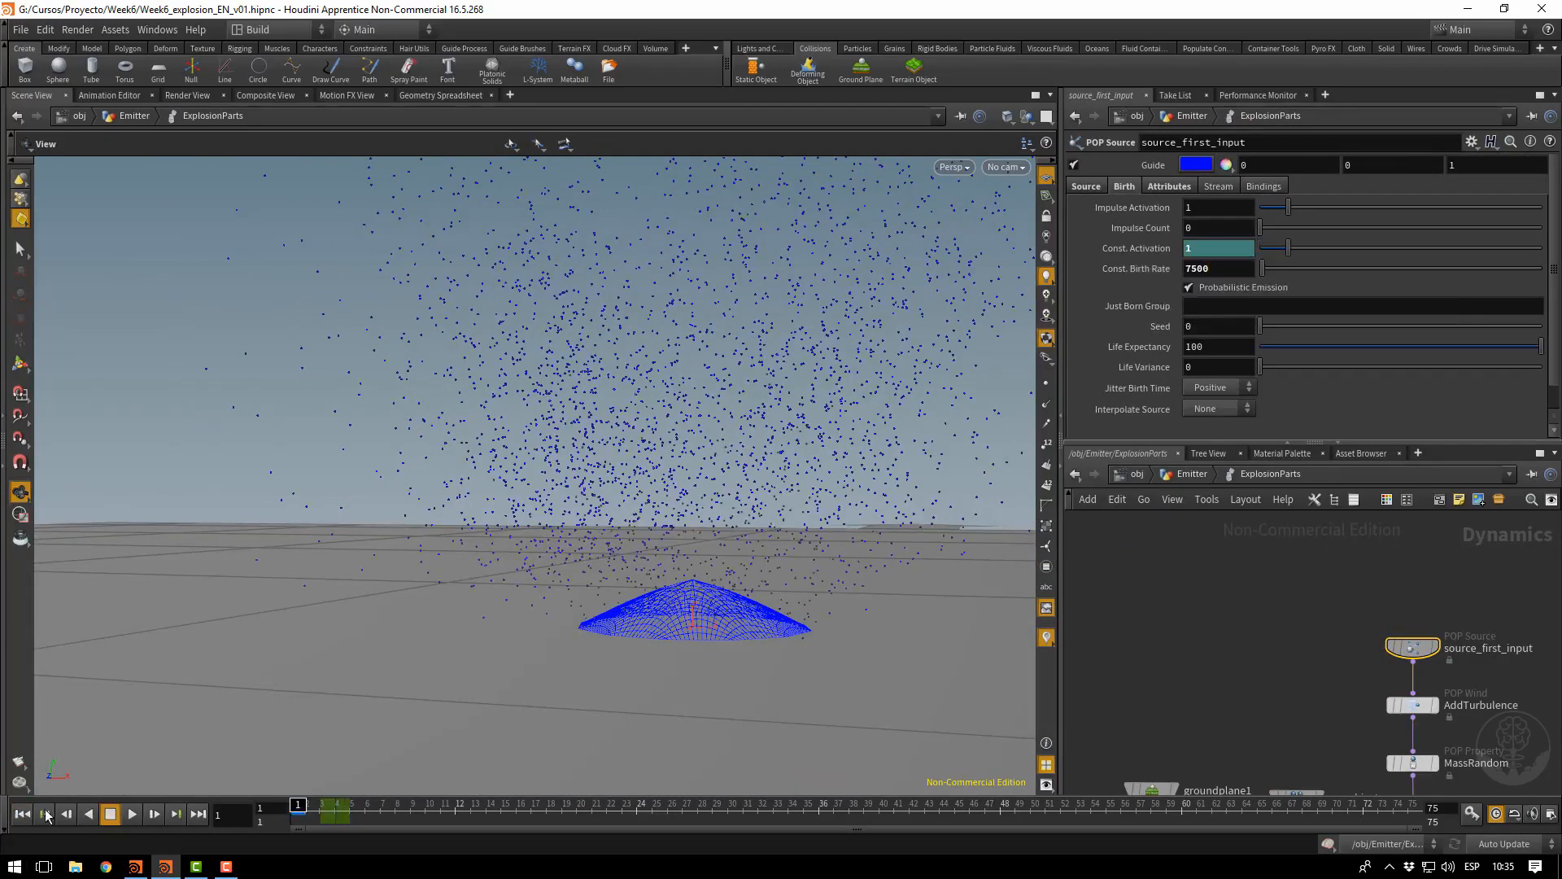
click(1192, 473)
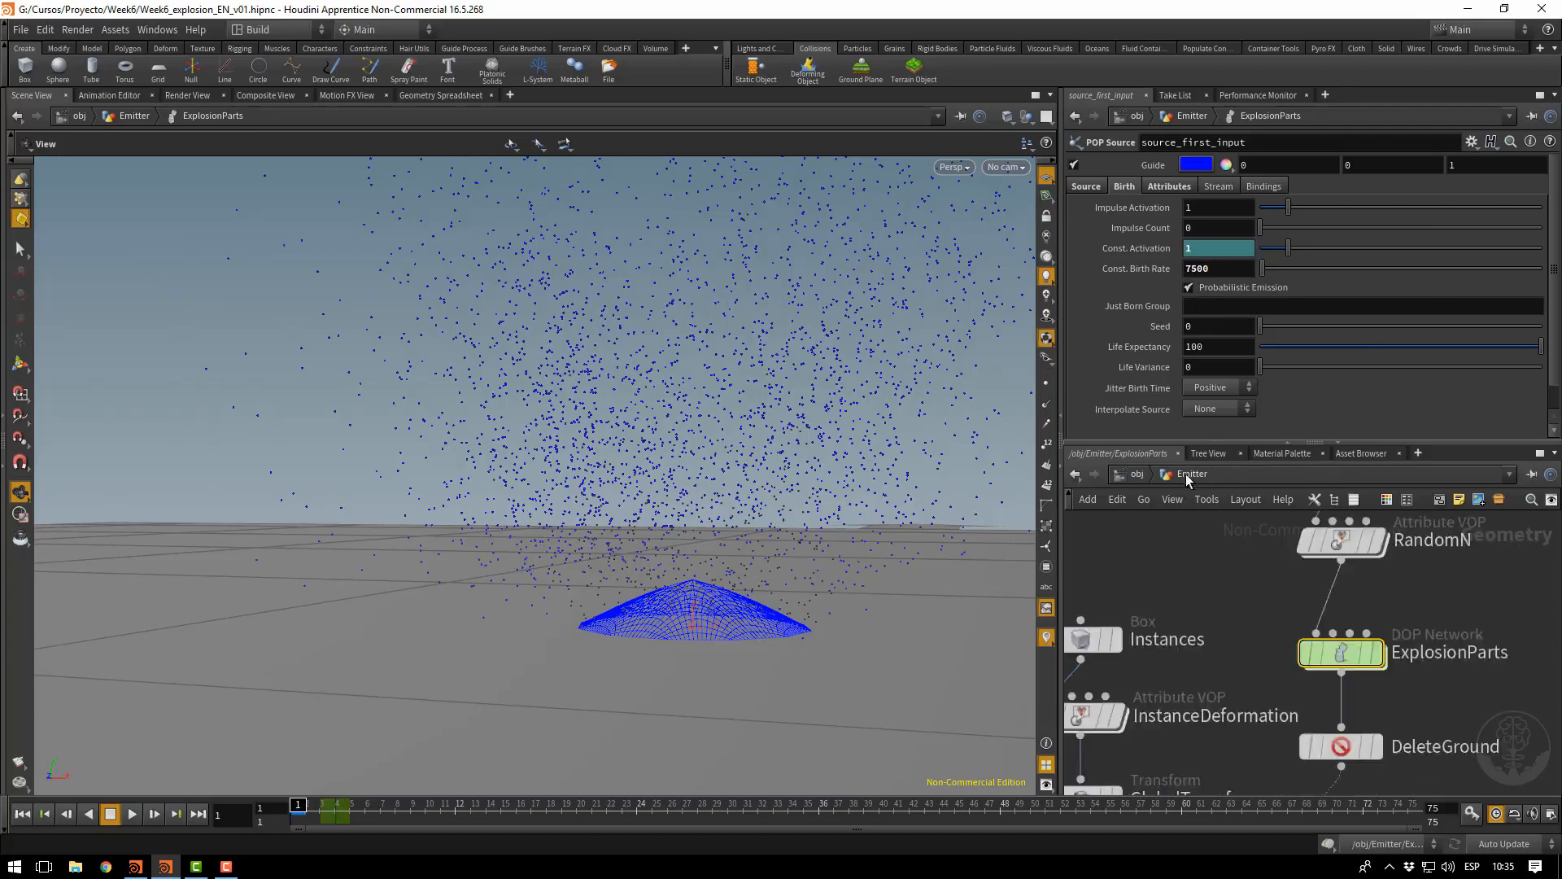
middle_drag(1137, 700, 1193, 560)
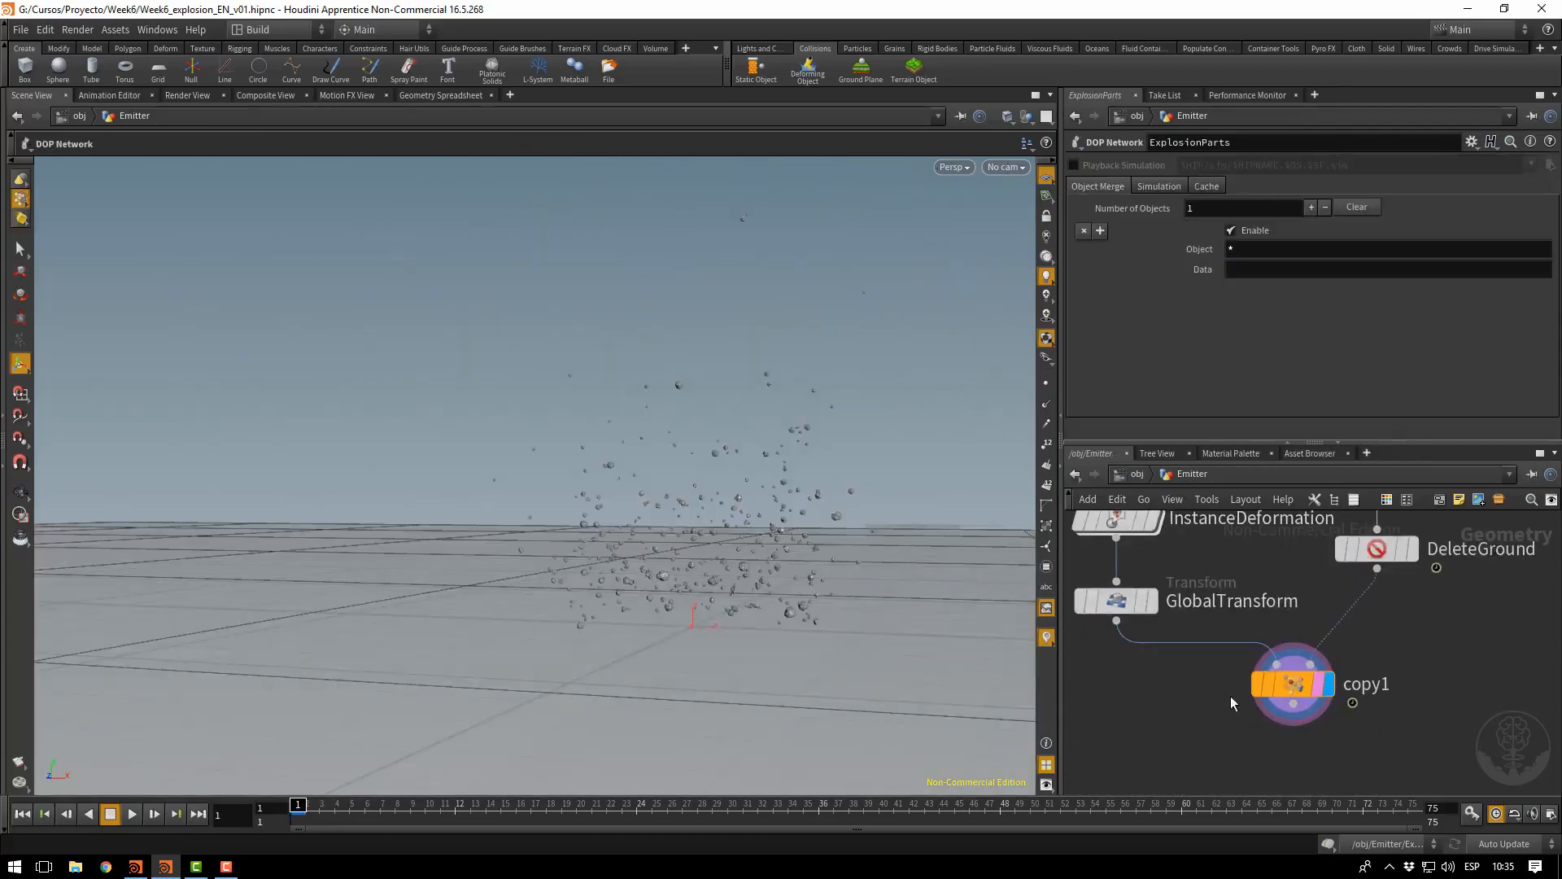
middle_drag(1230, 696, 1231, 650)
click(1297, 638)
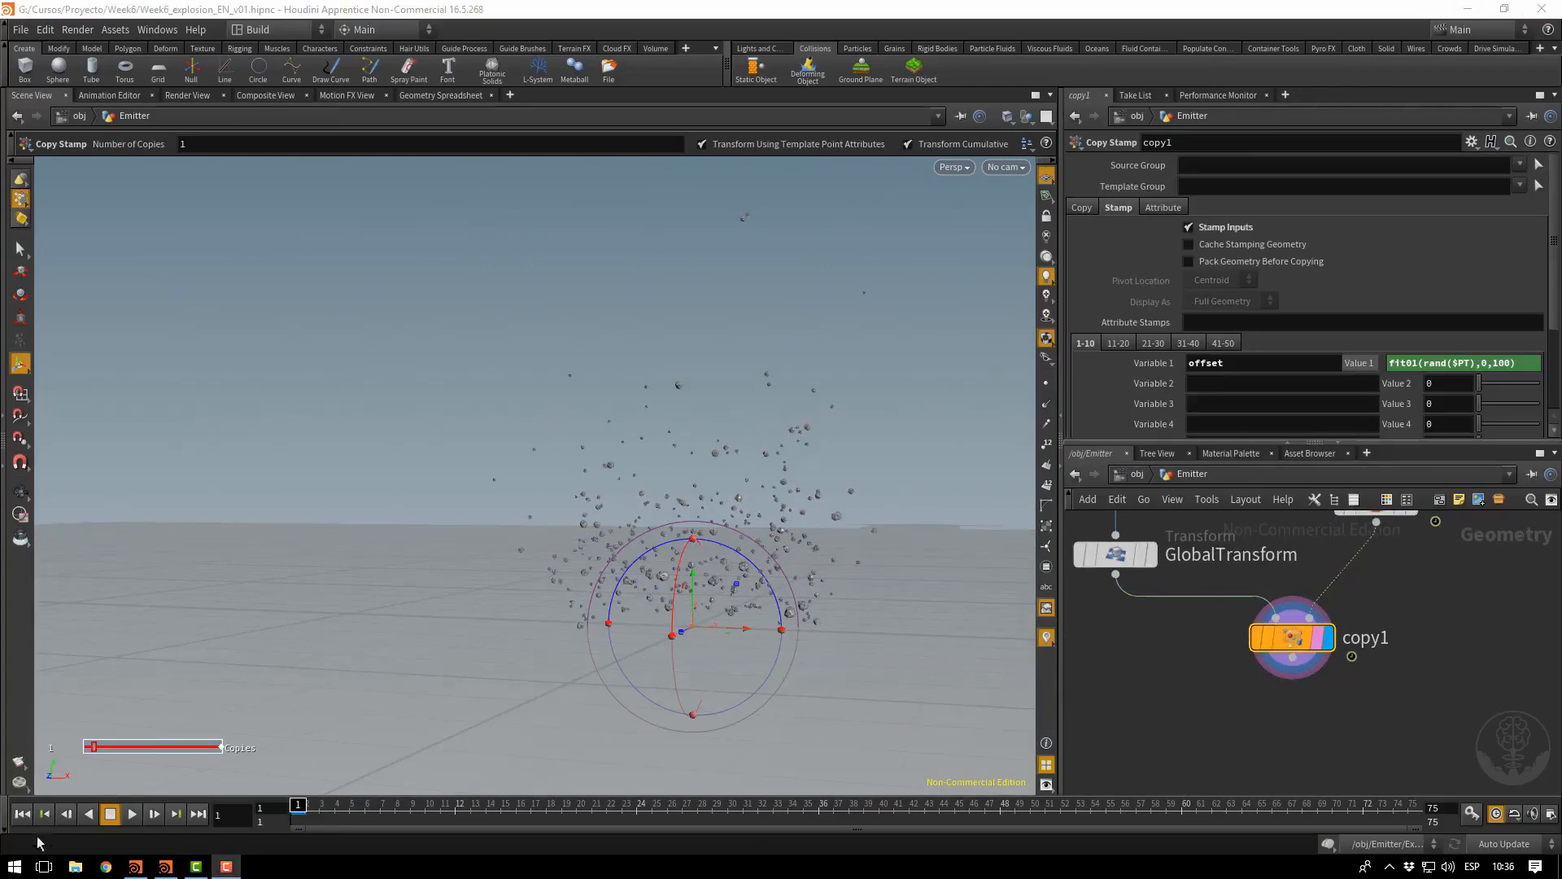
click(29, 812)
click(133, 813)
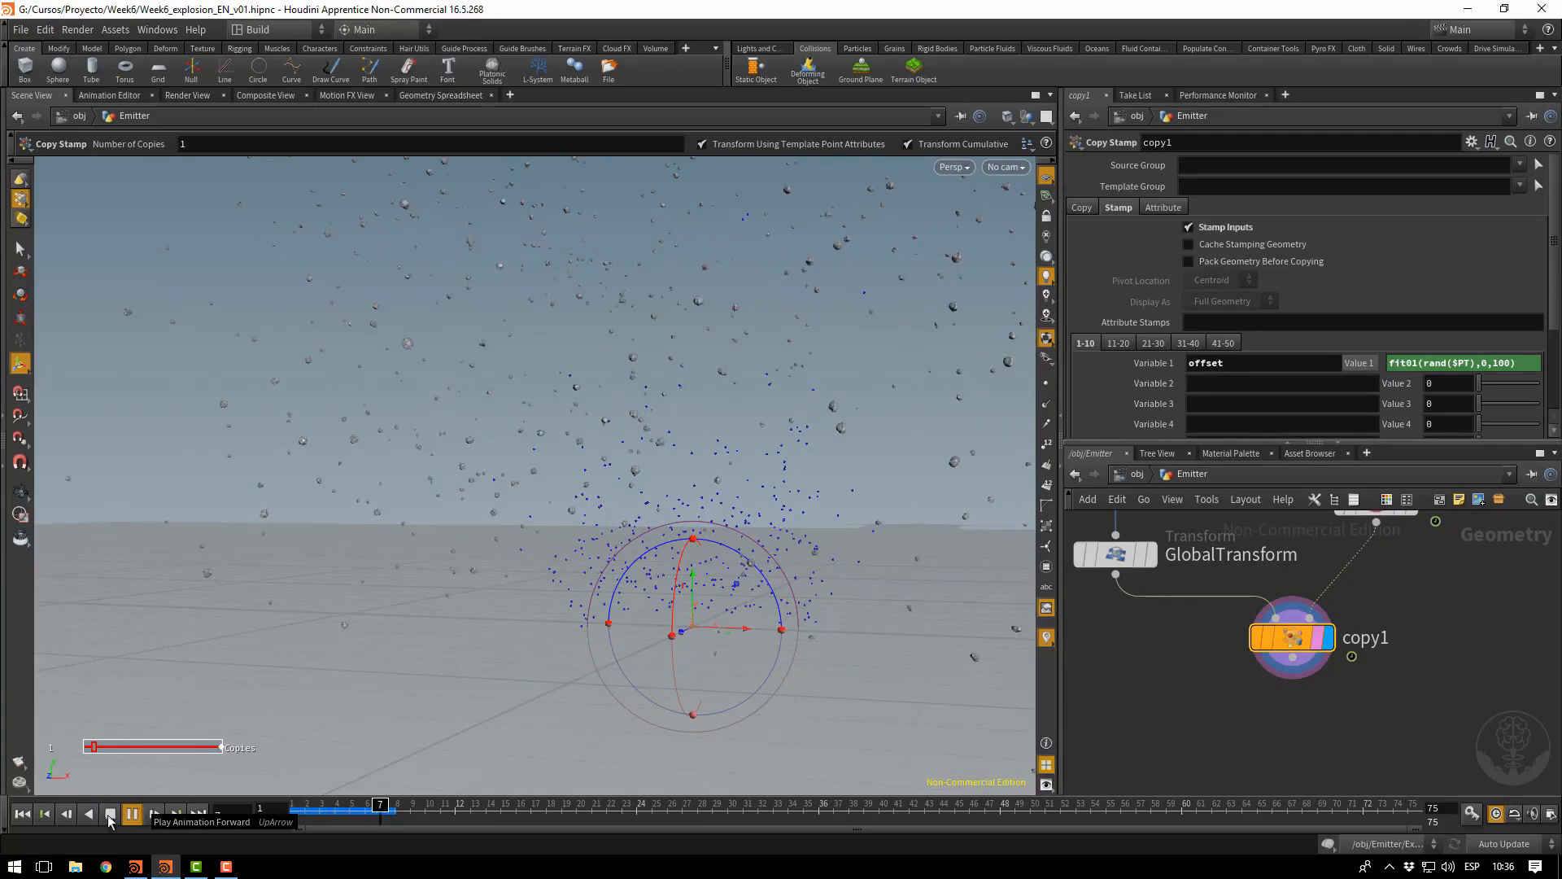
click(108, 815)
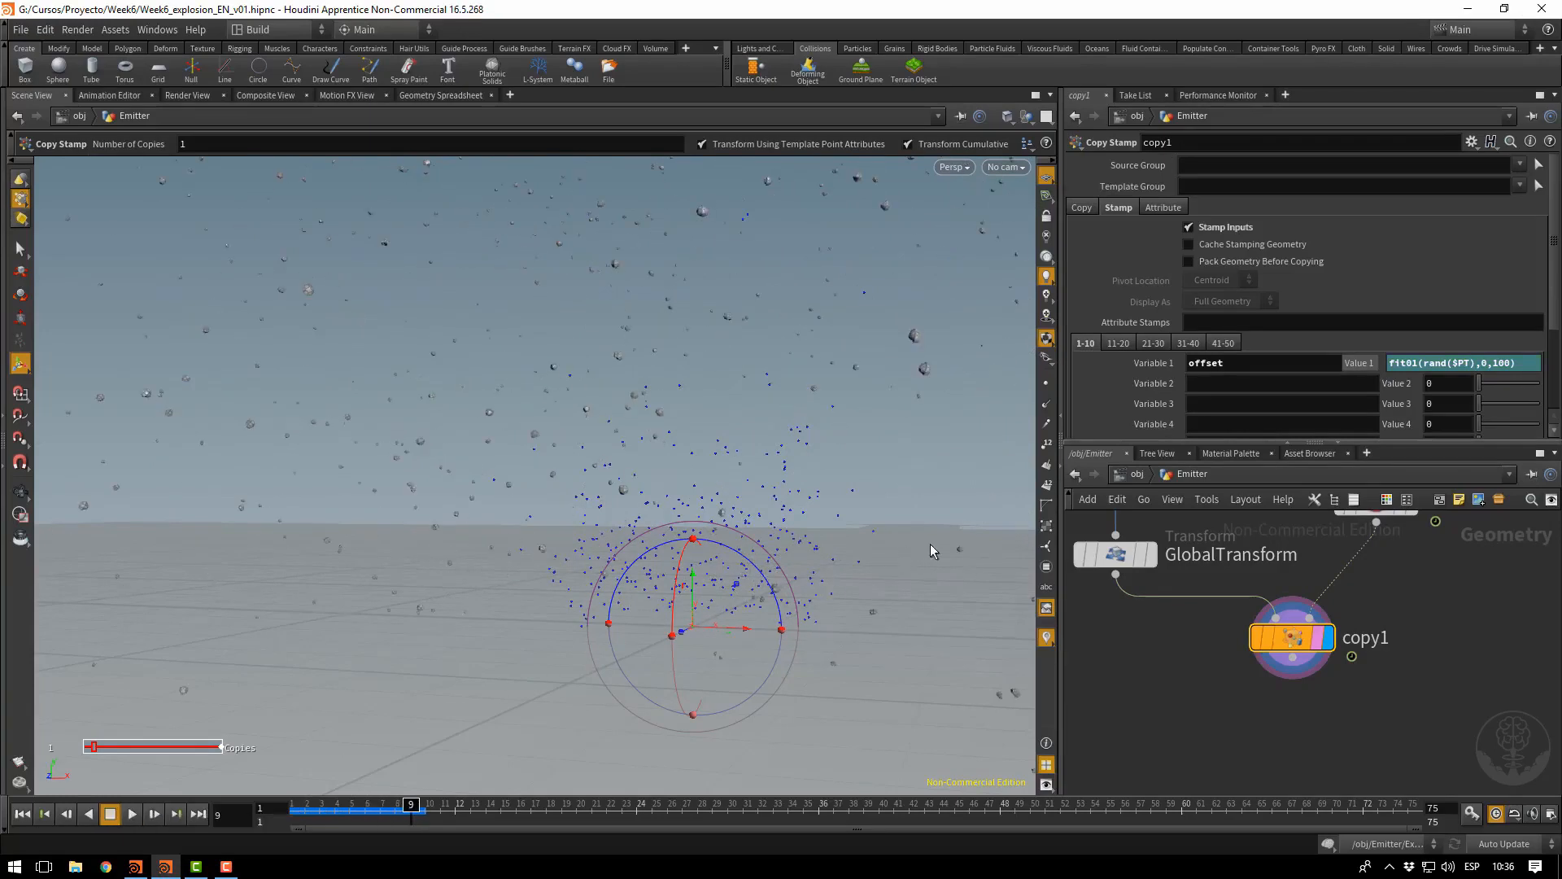
Frame the whole explosion, render a flipbook of it to MPlay with the default settings, and review the playback
alt+right_drag(930, 543, 806, 496)
alt+drag(806, 495, 521, 613)
alt+right_drag(520, 613, 362, 545)
alt+drag(620, 563, 740, 515)
alt+right_drag(740, 516, 897, 539)
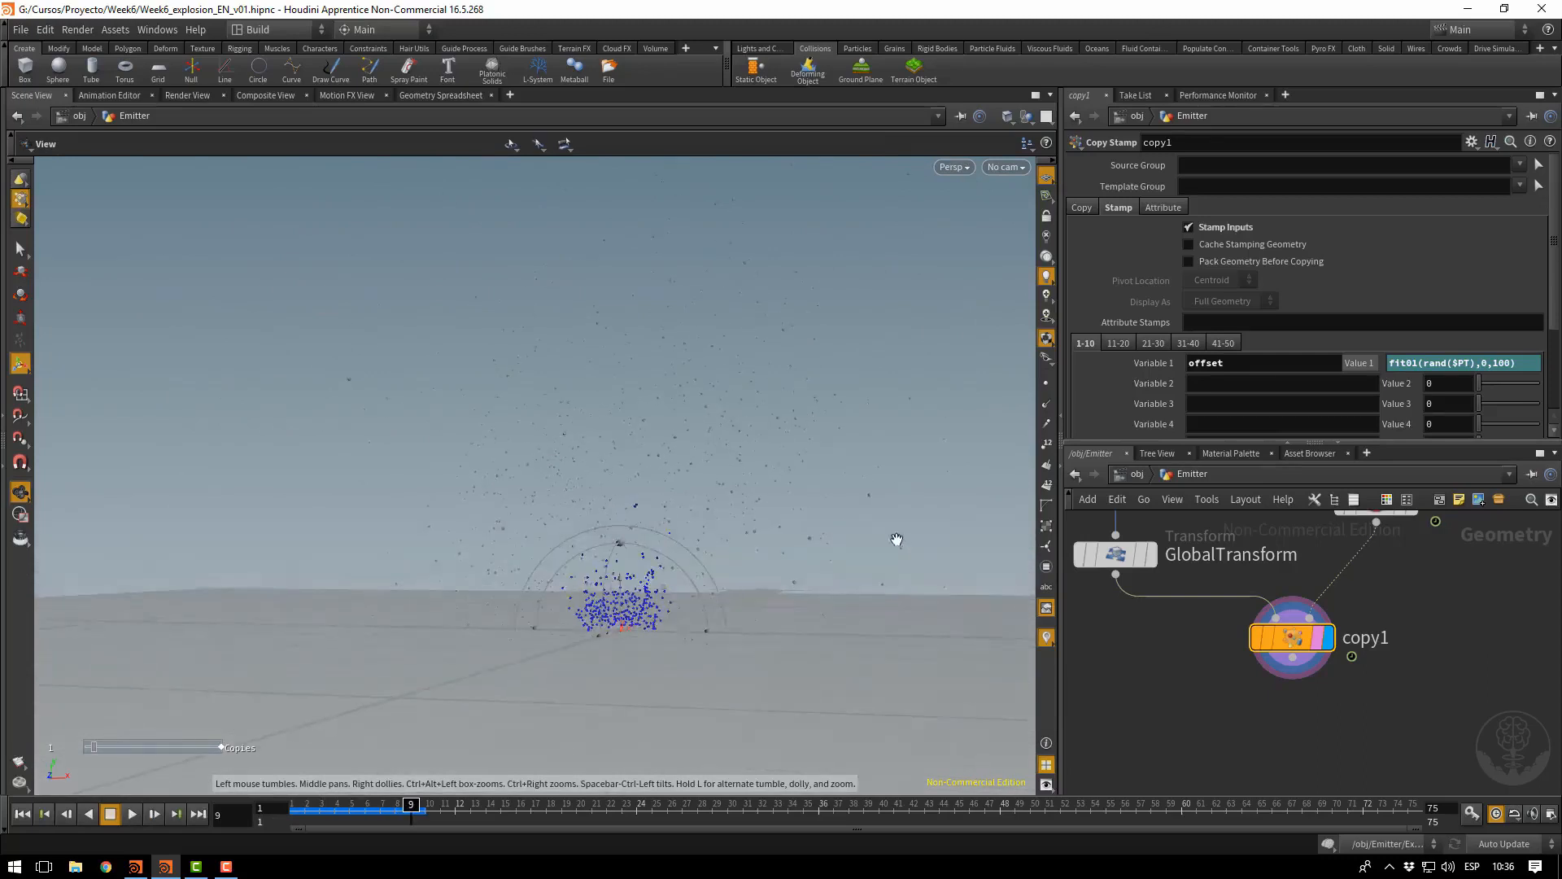
alt+middle_drag(897, 539, 865, 579)
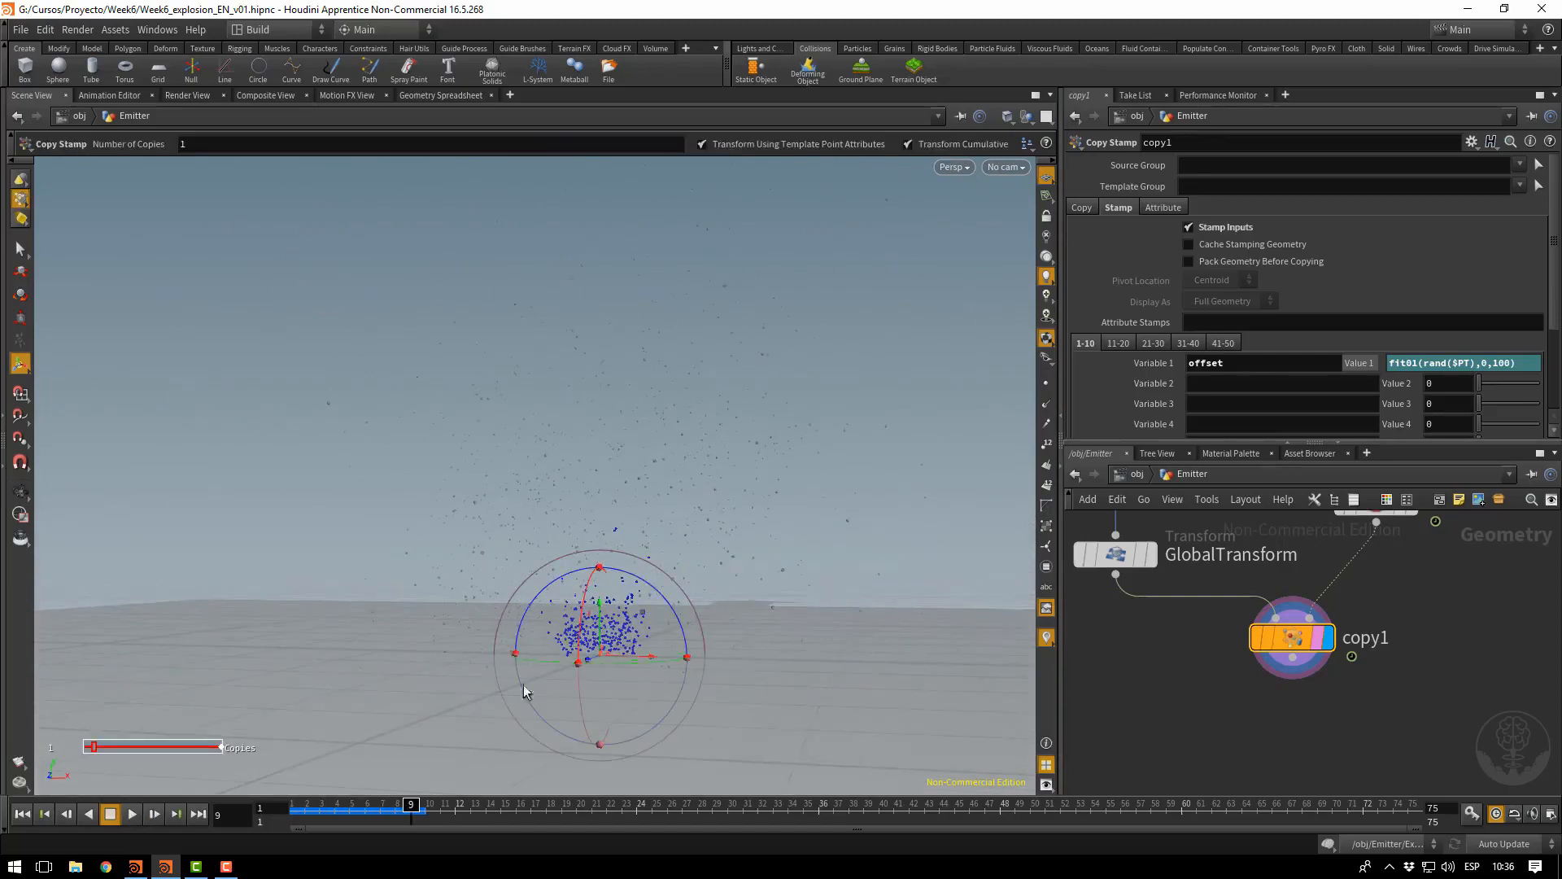
click(17, 763)
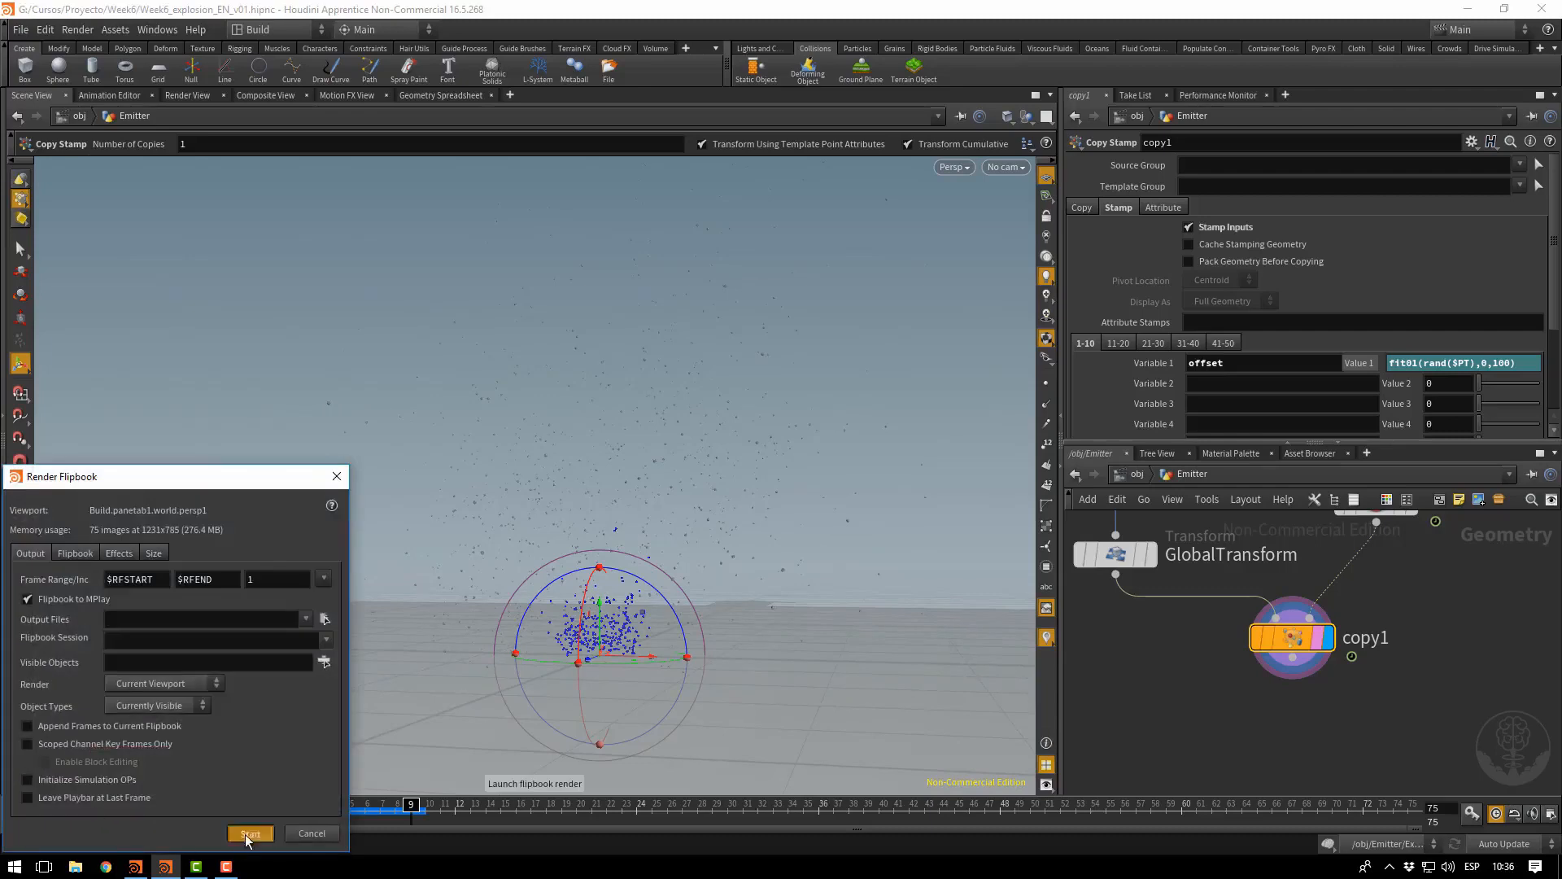
click(248, 833)
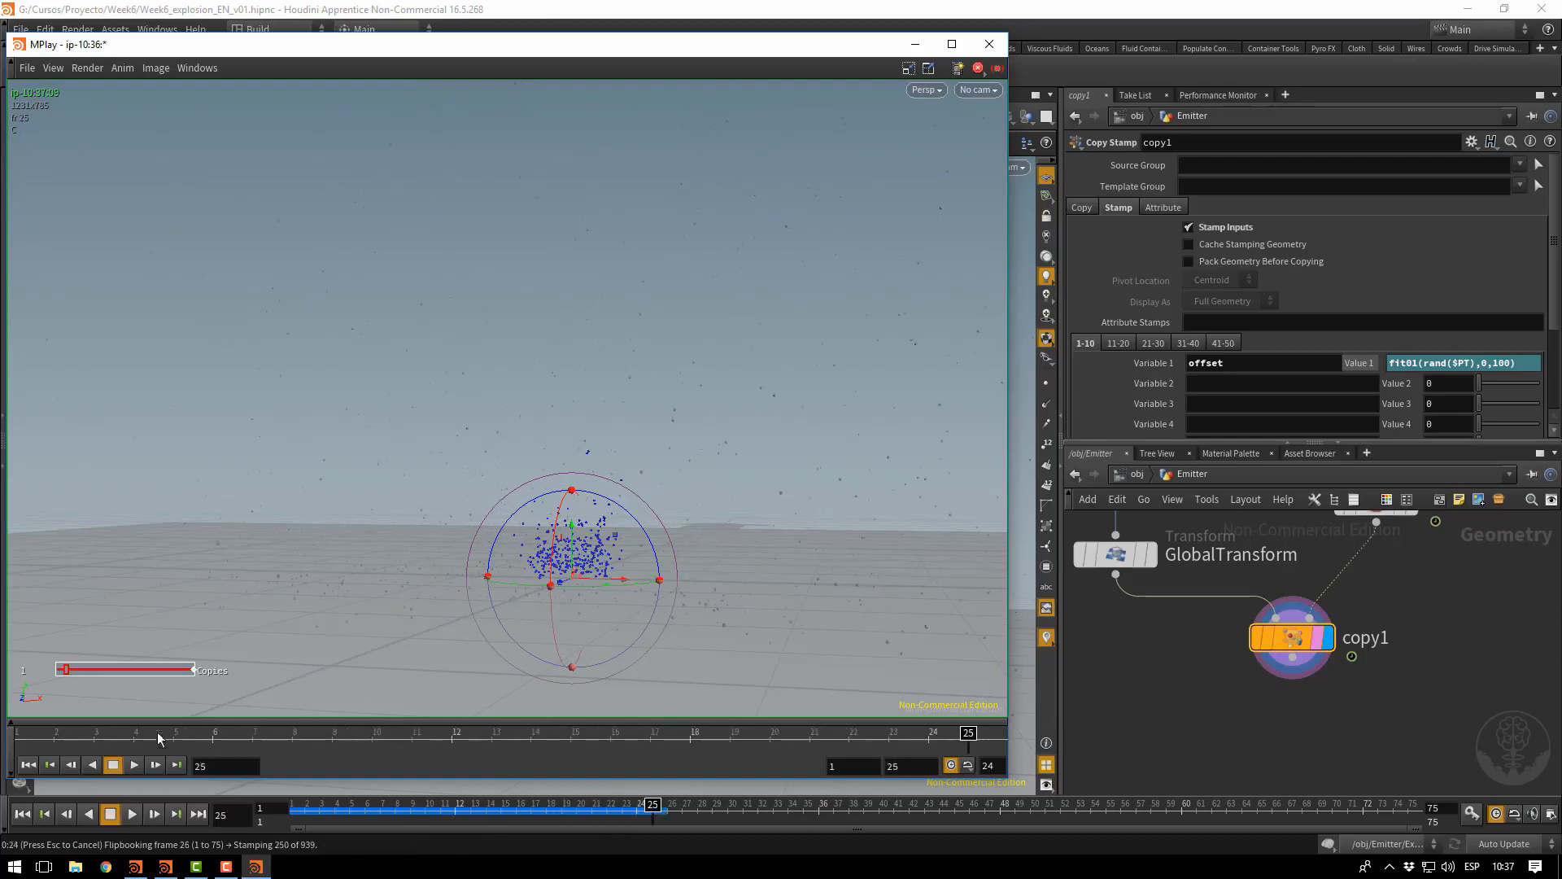
click(130, 764)
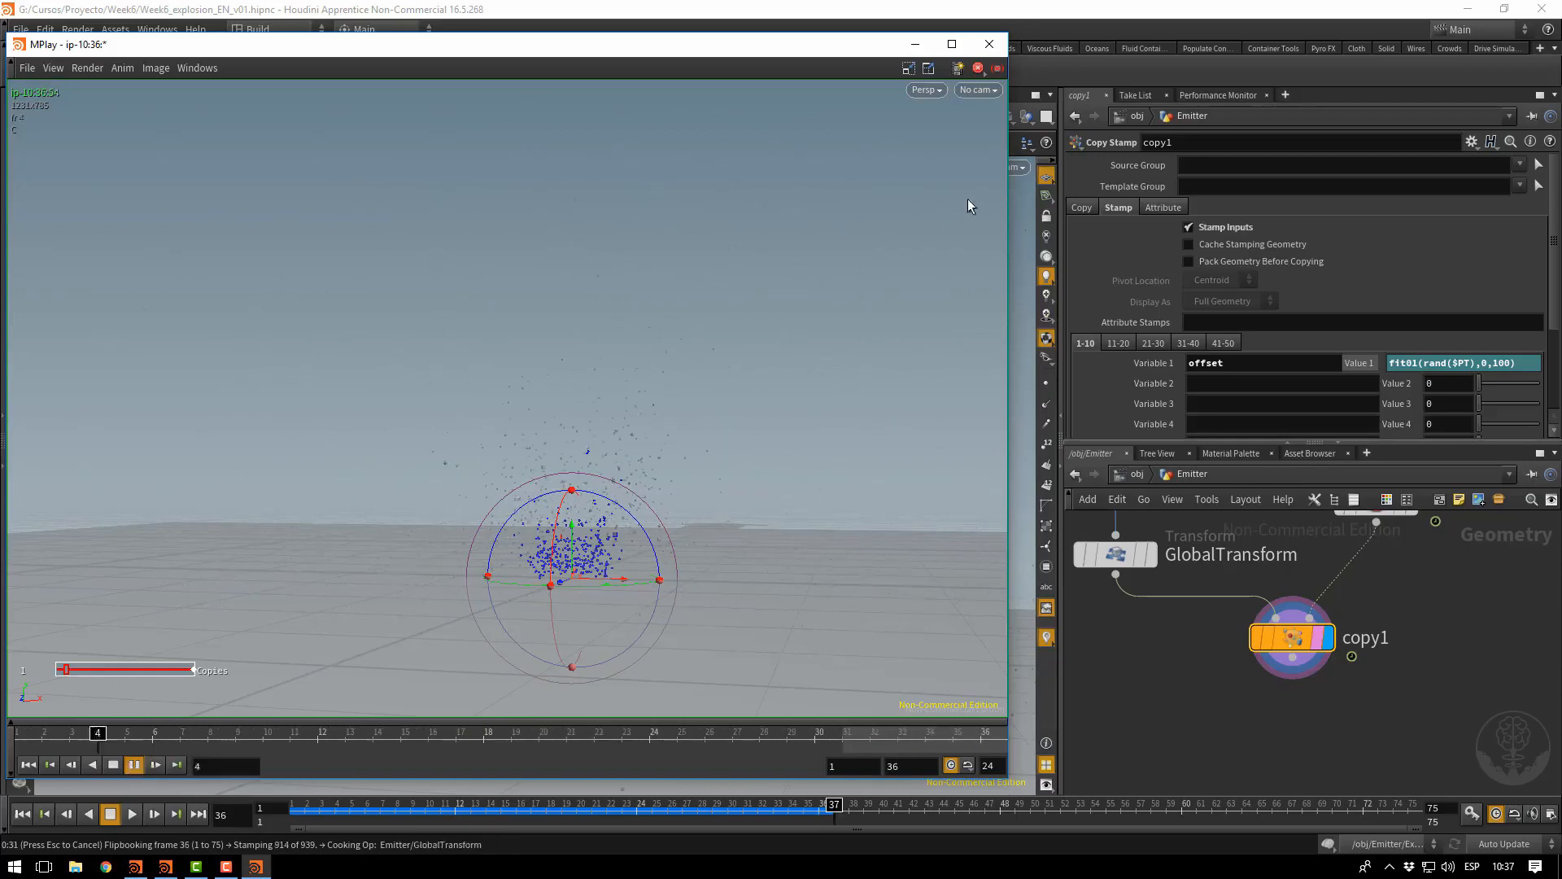
click(988, 44)
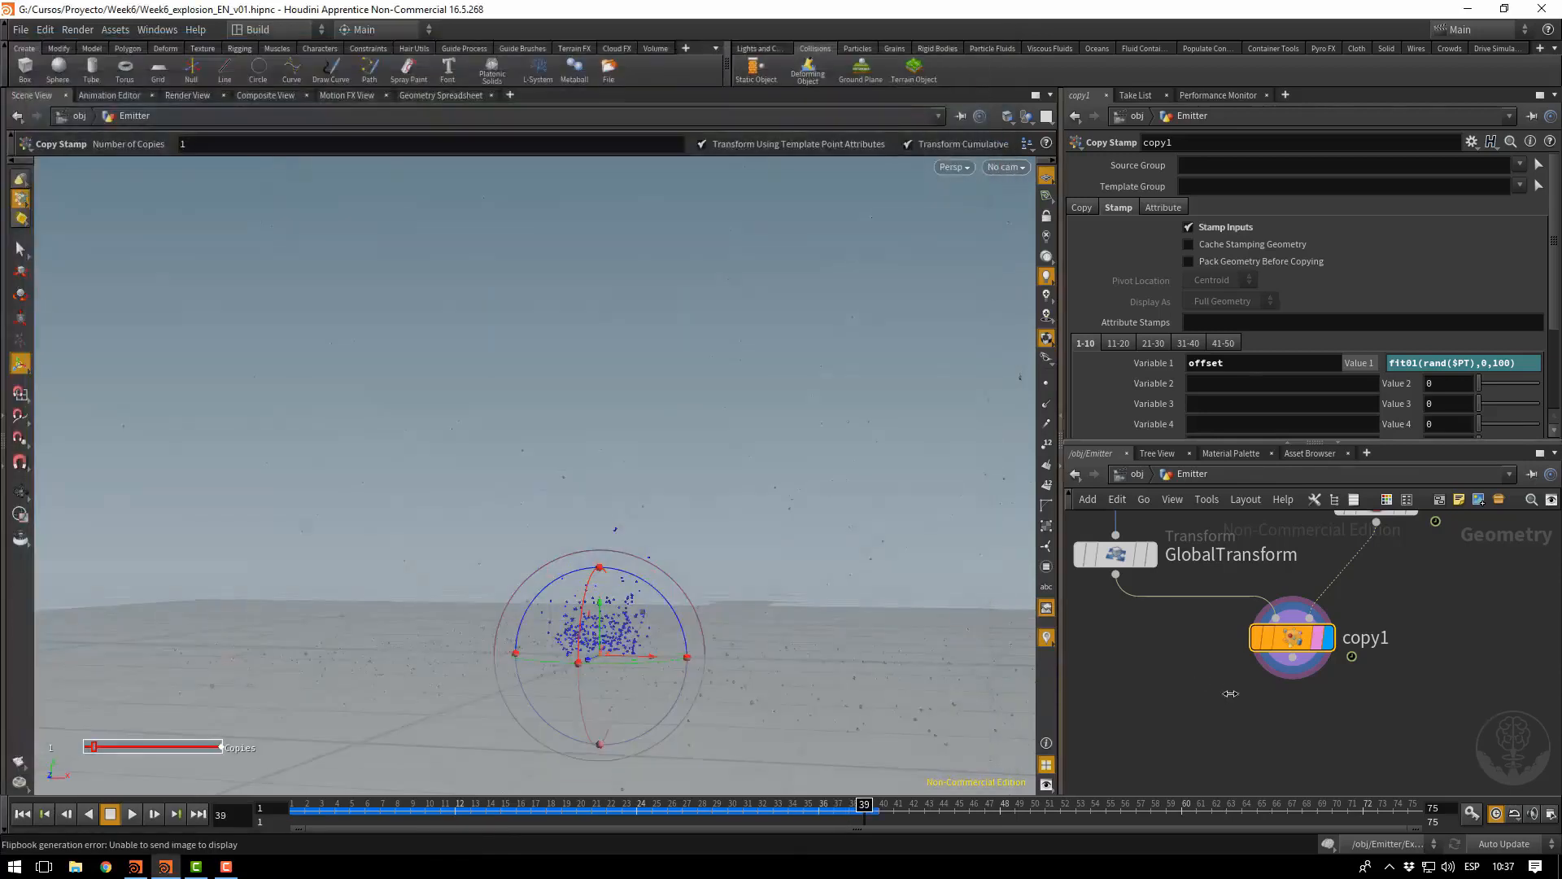
Set Inherit Velocity to 10 in the attributes of the source_first_input POP Source inside ExplosionParts
middle_drag(1541, 521, 1438, 717)
mouse_move(1464, 542)
middle_down()
mouse_move(1468, 656)
mouse_move(1474, 568)
middle_up()
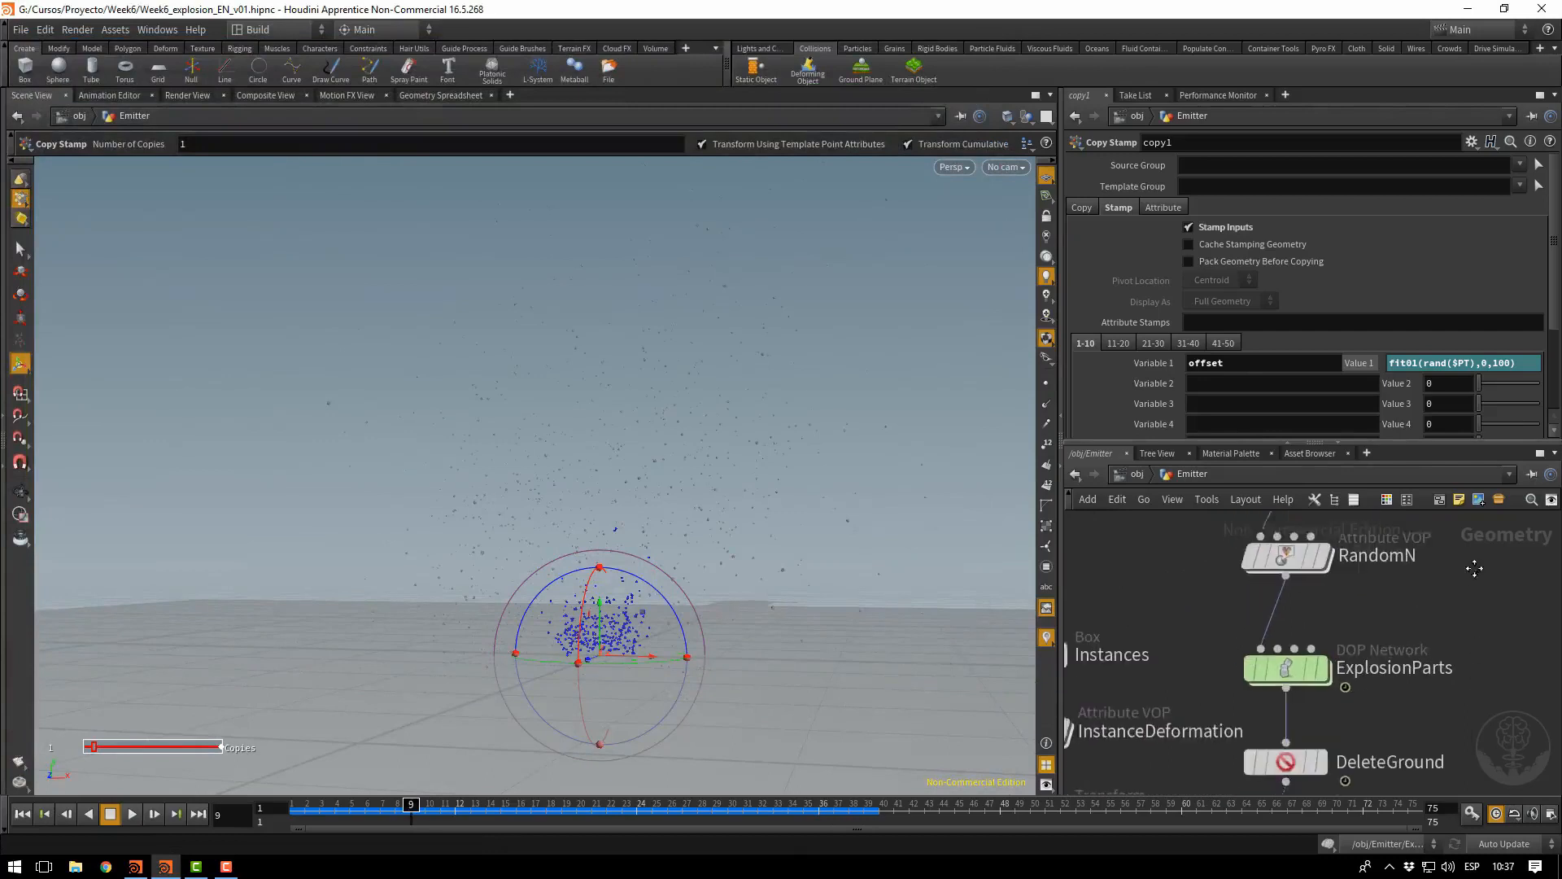
double_click(1287, 651)
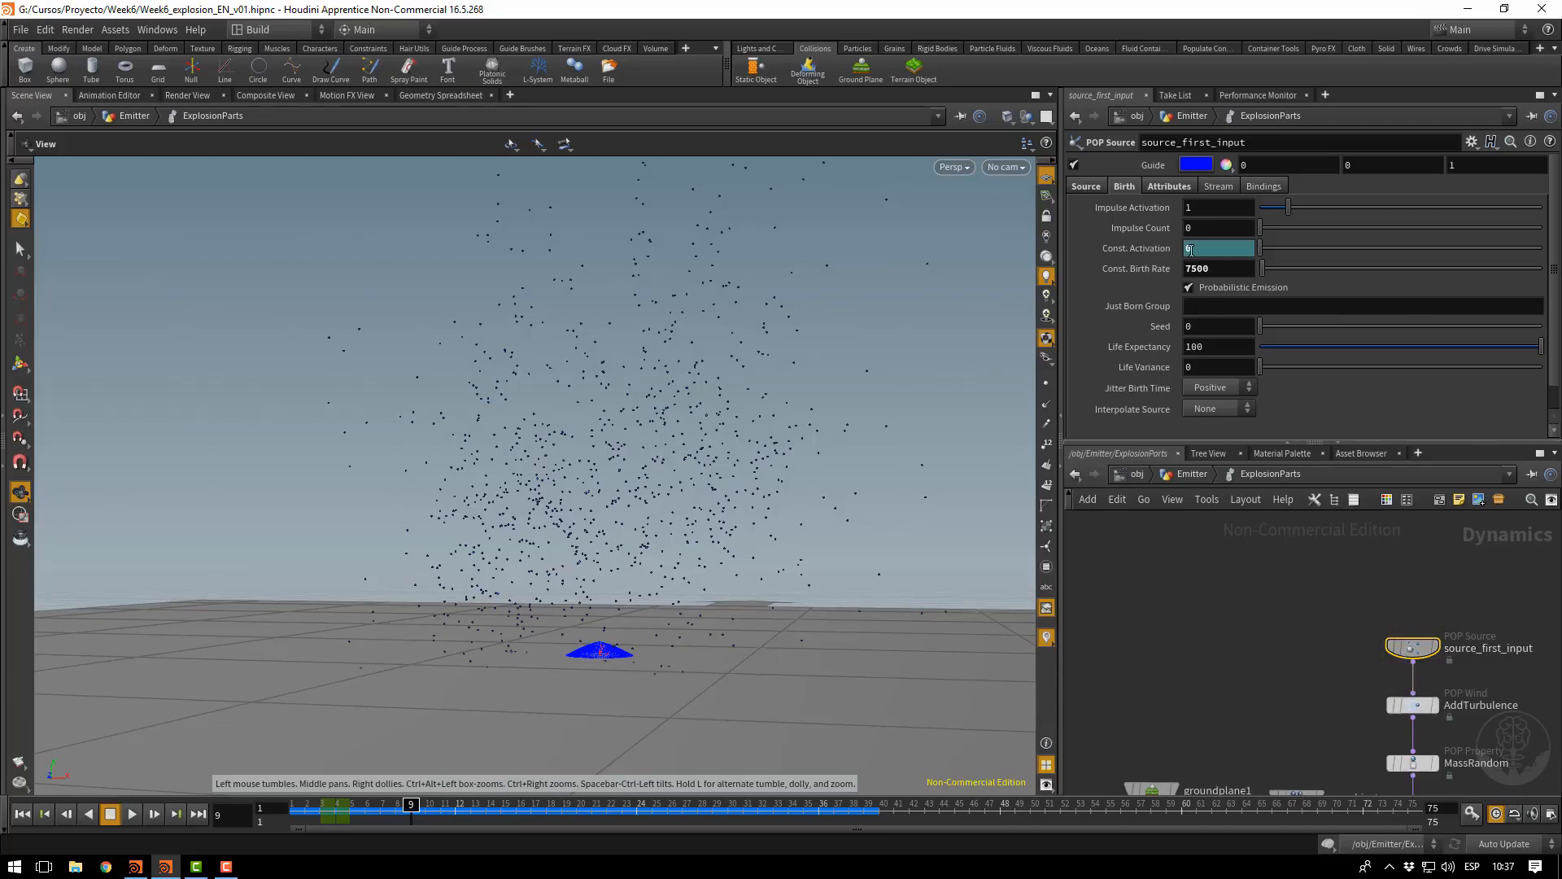
click(1169, 186)
click(1194, 269)
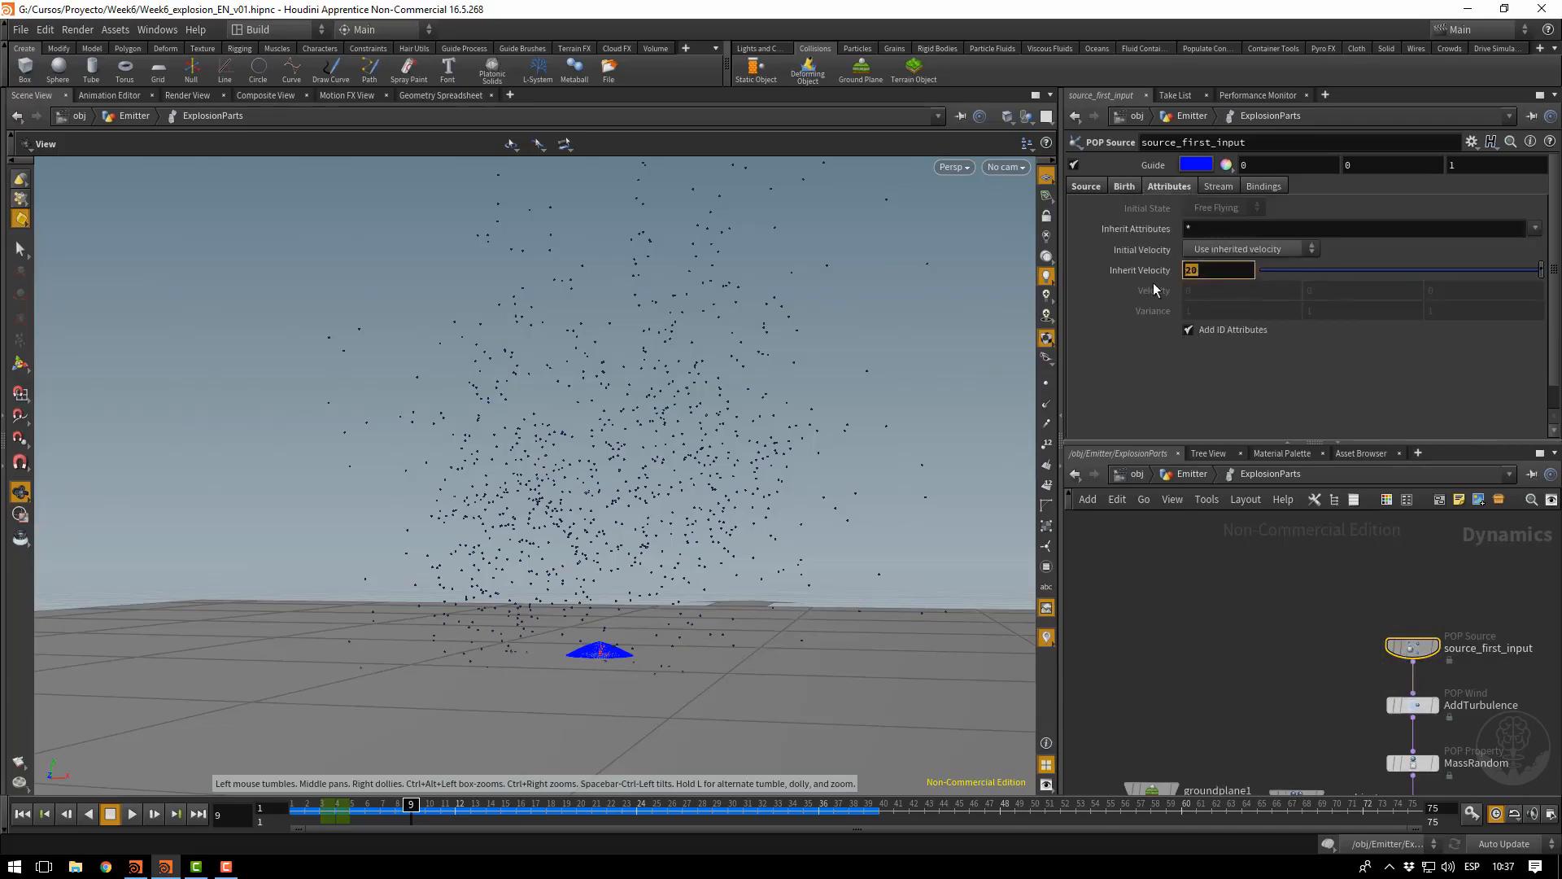
text(10)
key(Return)
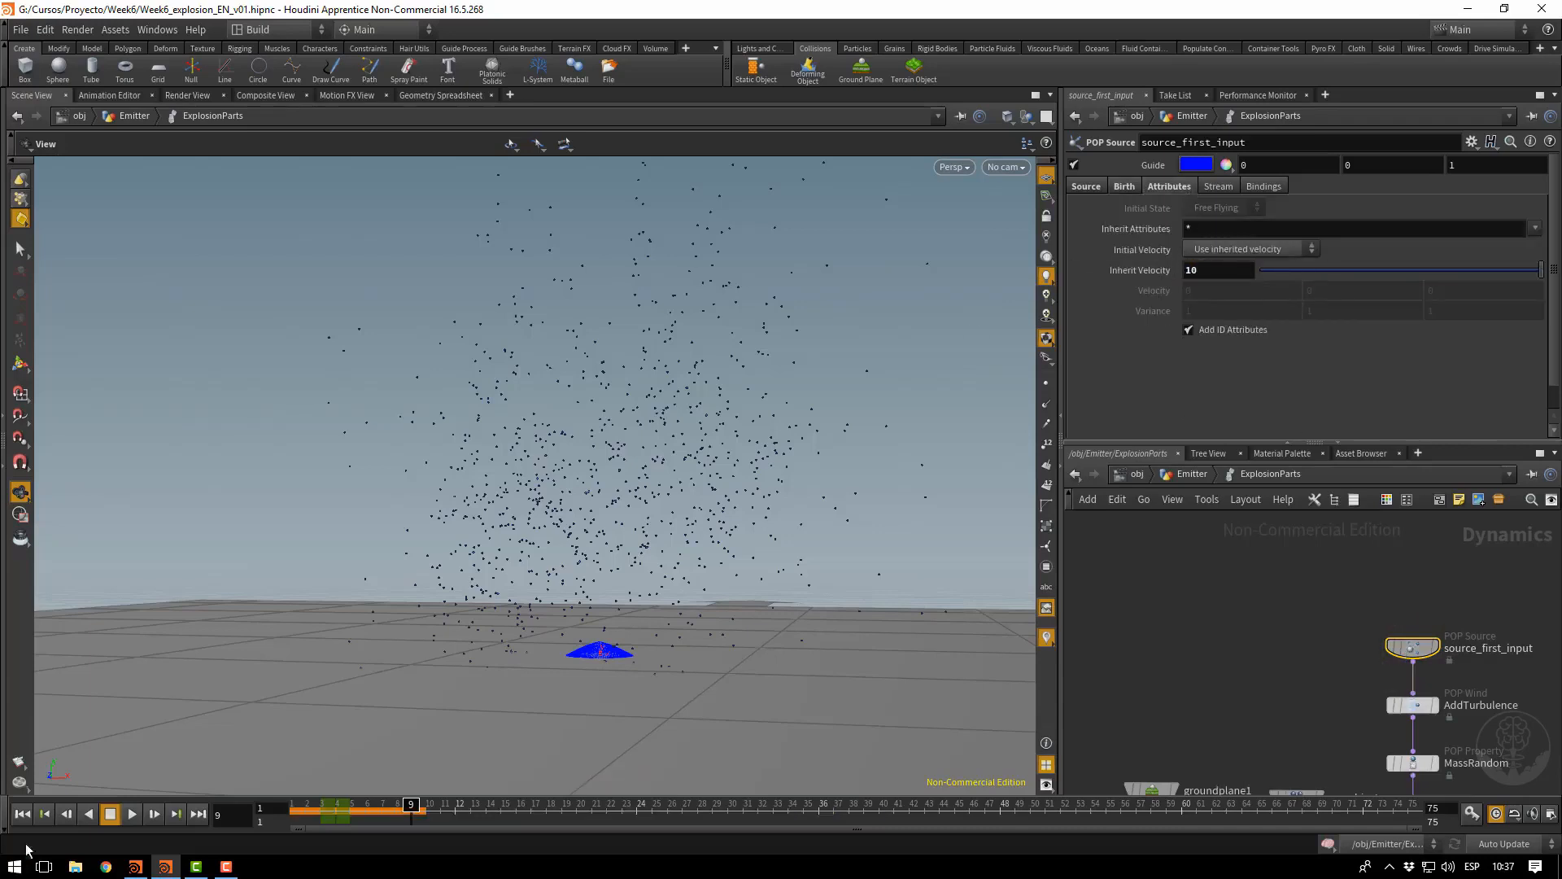
Return to the Emitter network, display DeleteGround and play the particles from frame 1 to check the new velocity
click(46, 815)
middle_drag(1271, 702, 1200, 612)
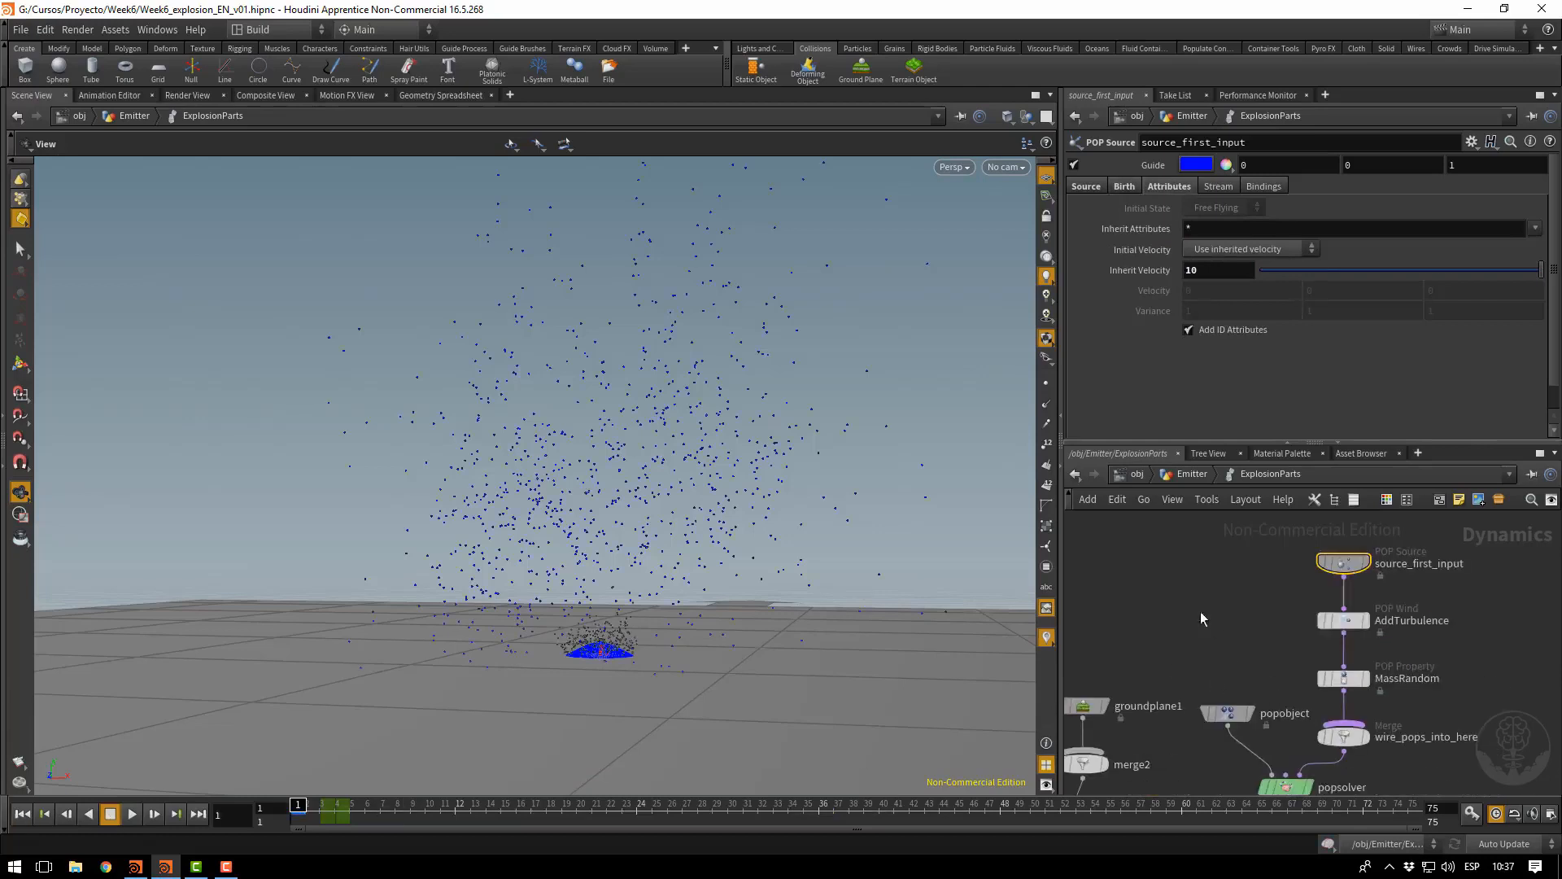
click(1188, 480)
middle_drag(1335, 781, 1421, 702)
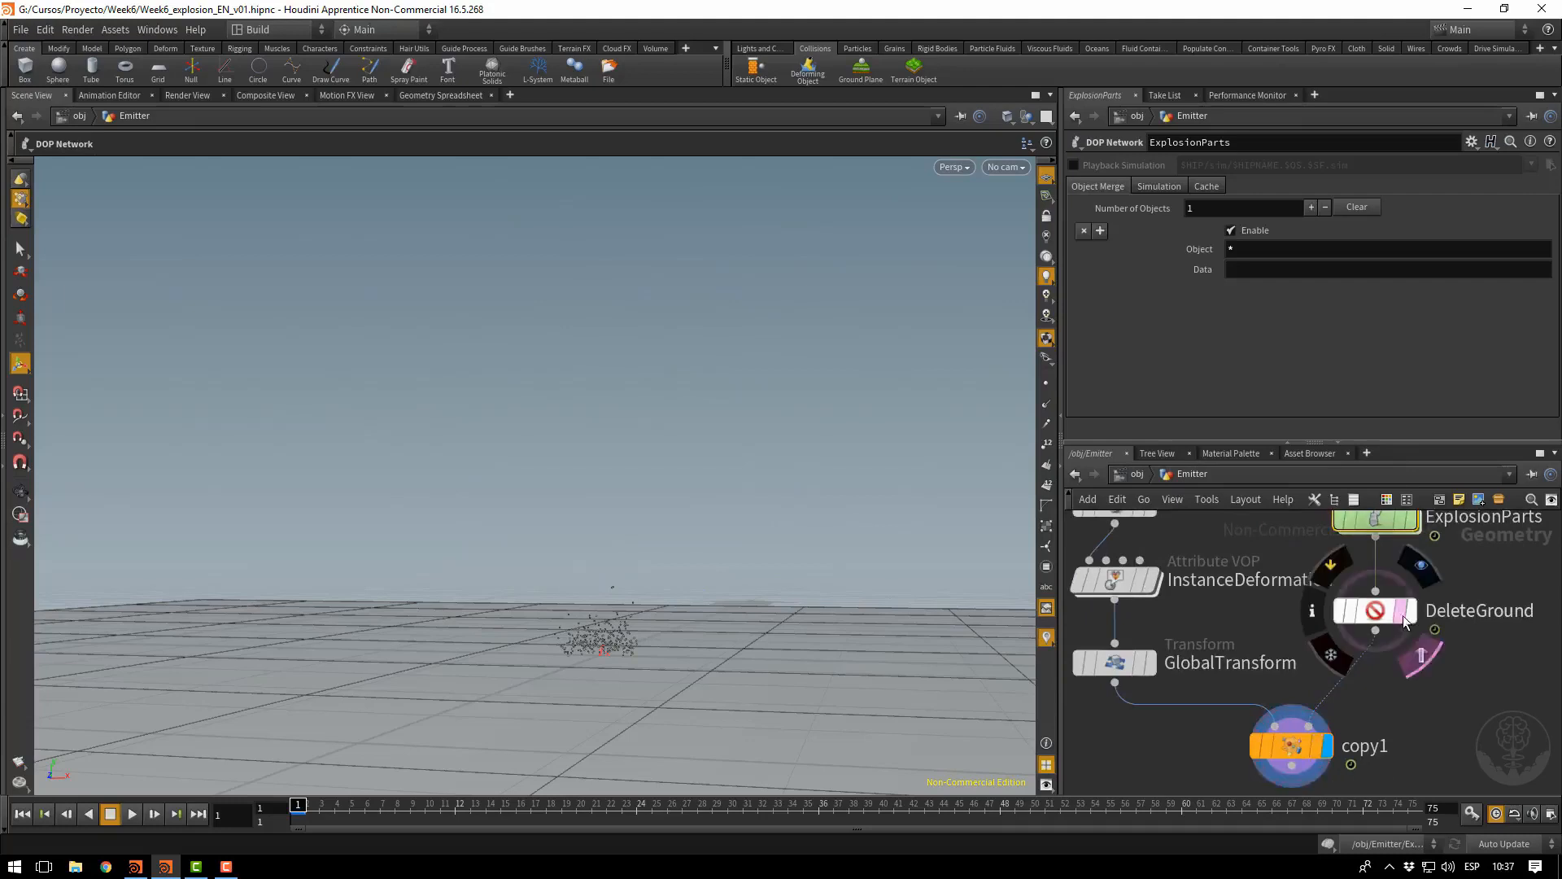
click(1421, 566)
click(1378, 619)
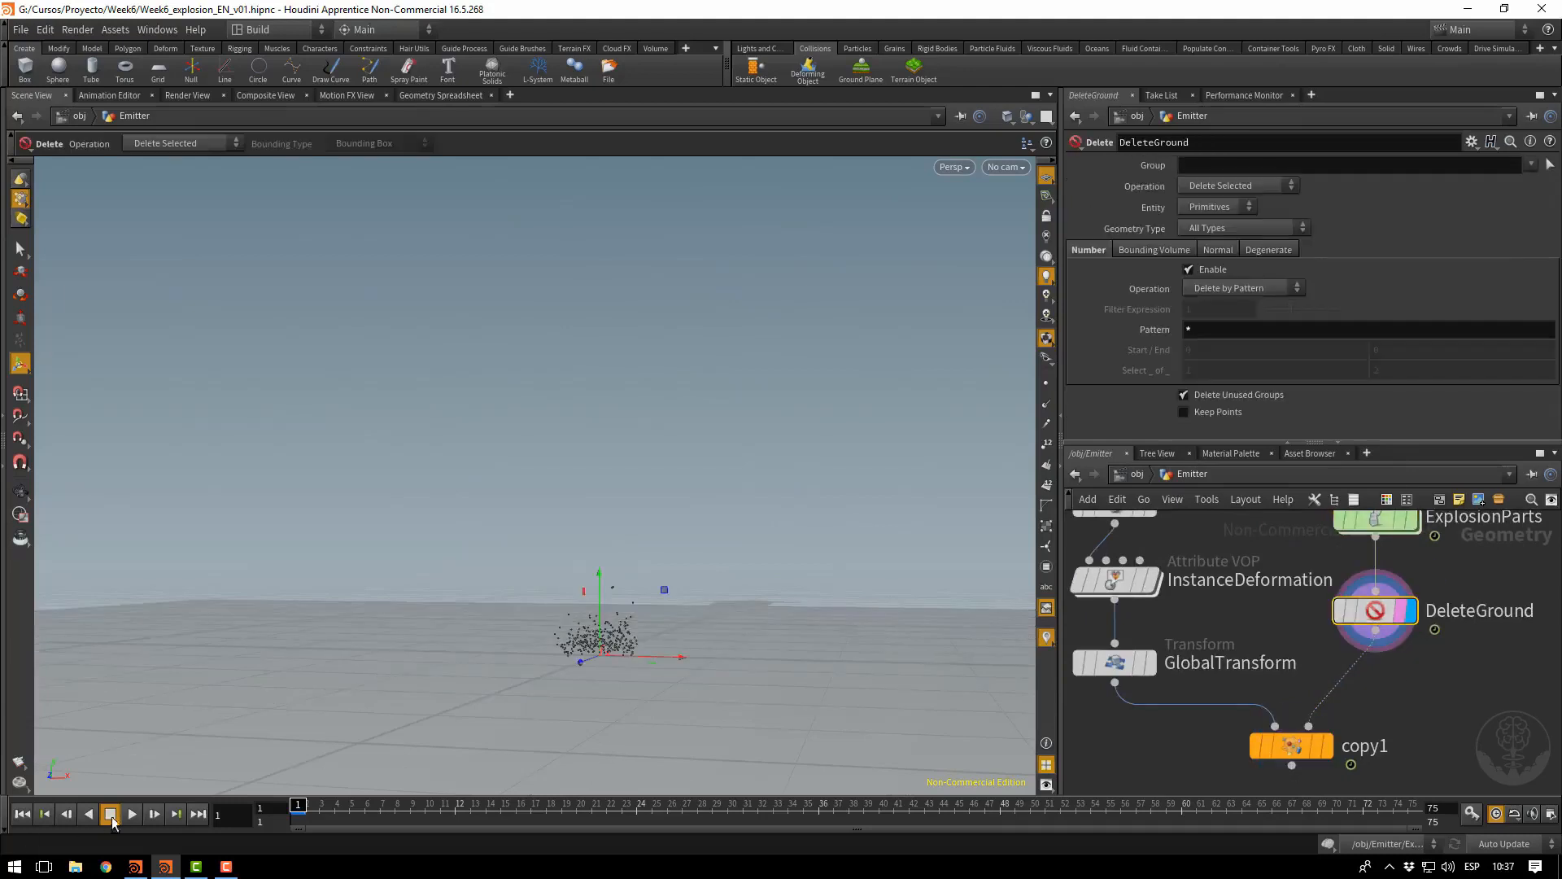
click(131, 814)
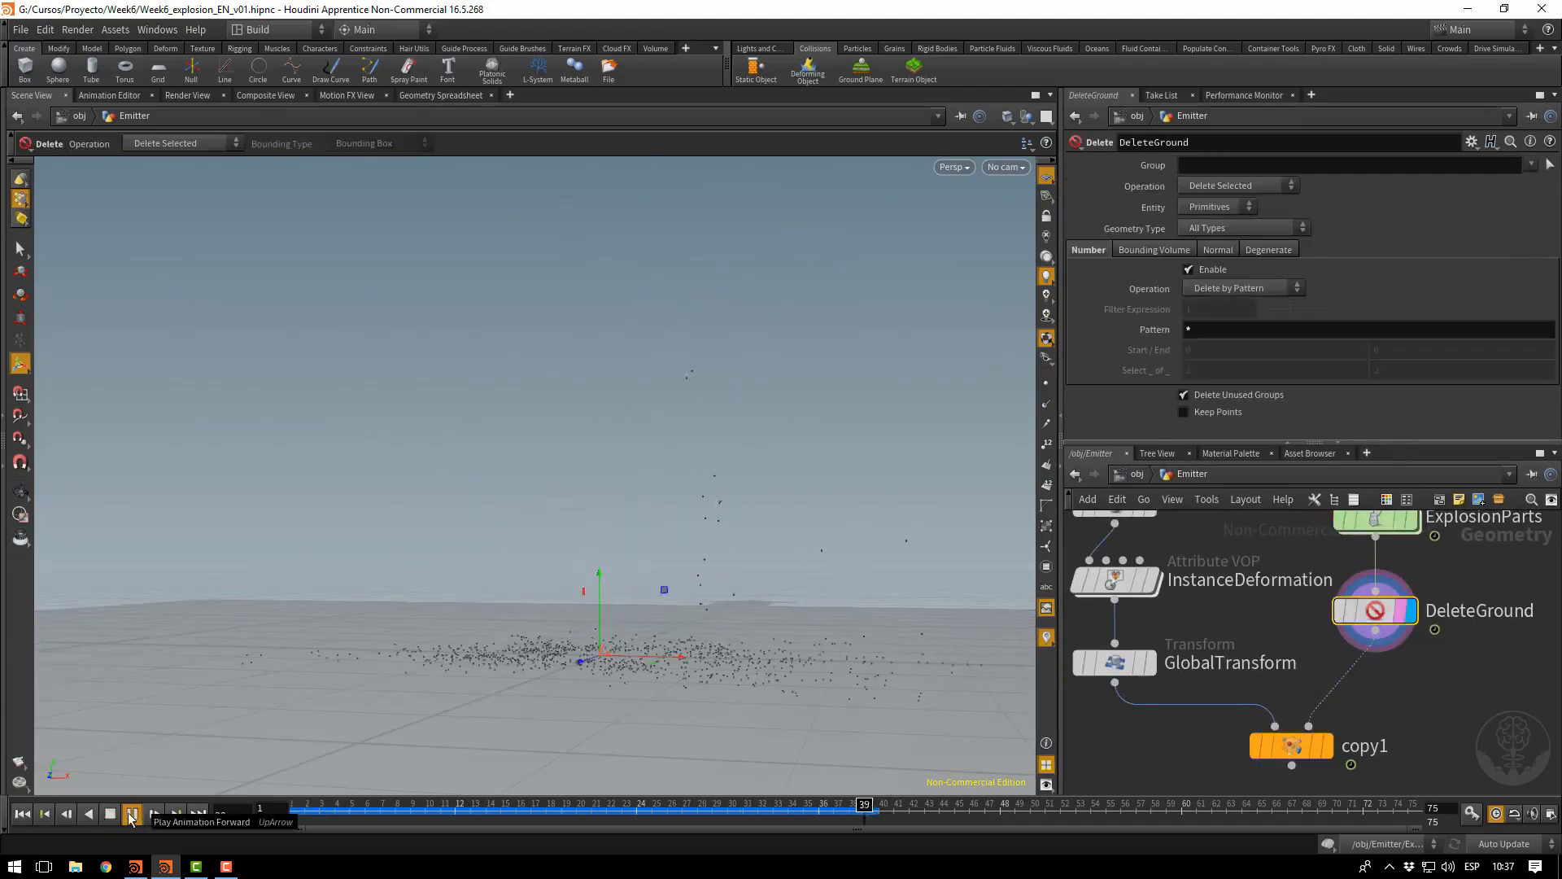
click(116, 816)
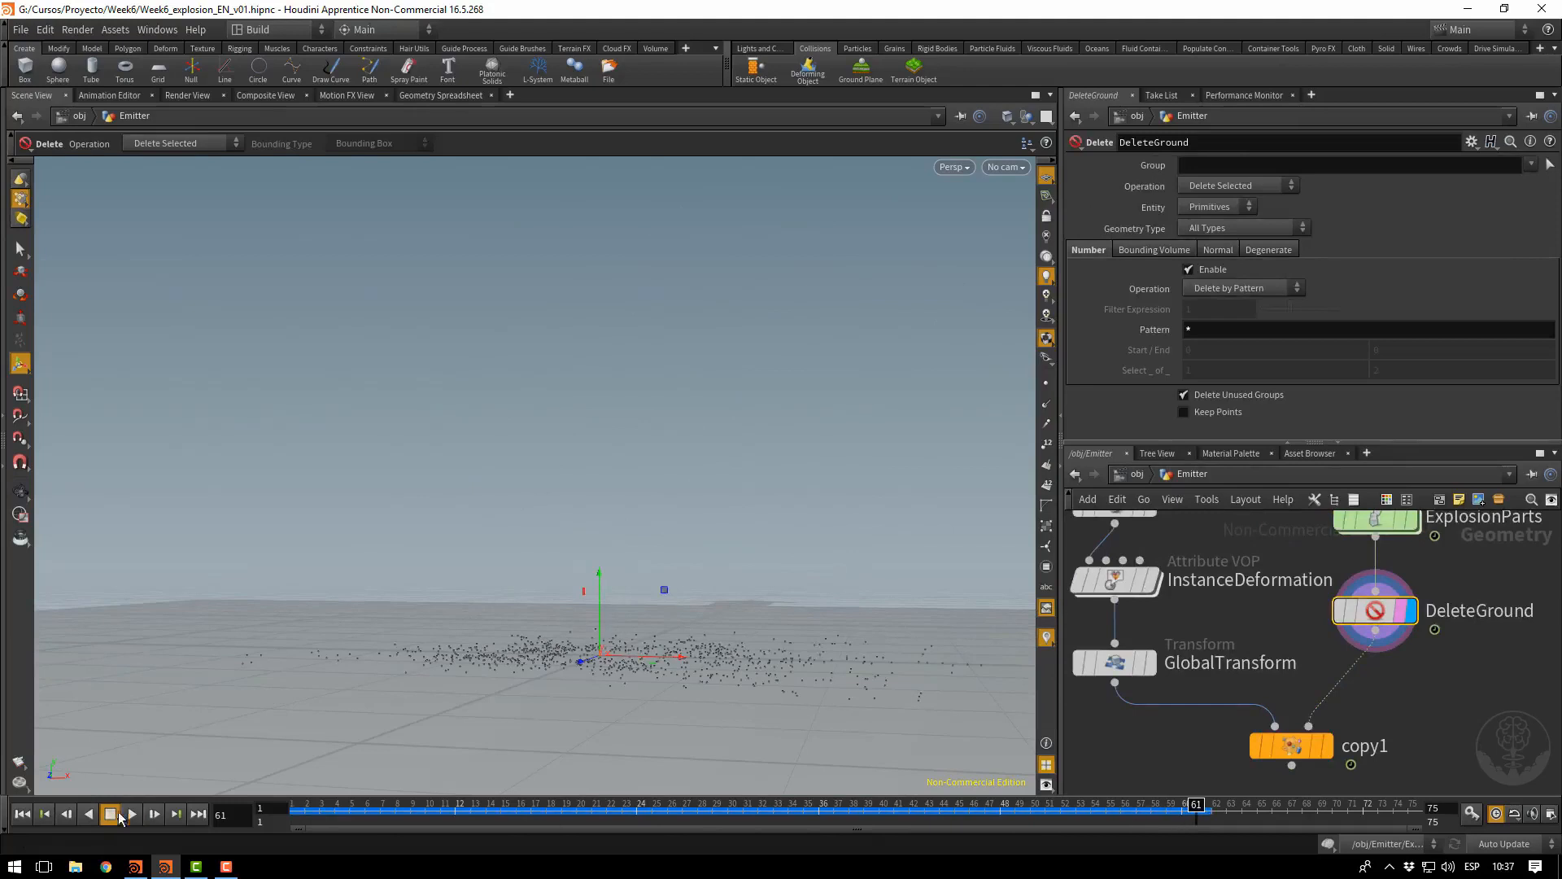
Display and select copy1, scrub back to frame 5, and inspect the copied pieces around the burst
click(1326, 746)
click(920, 809)
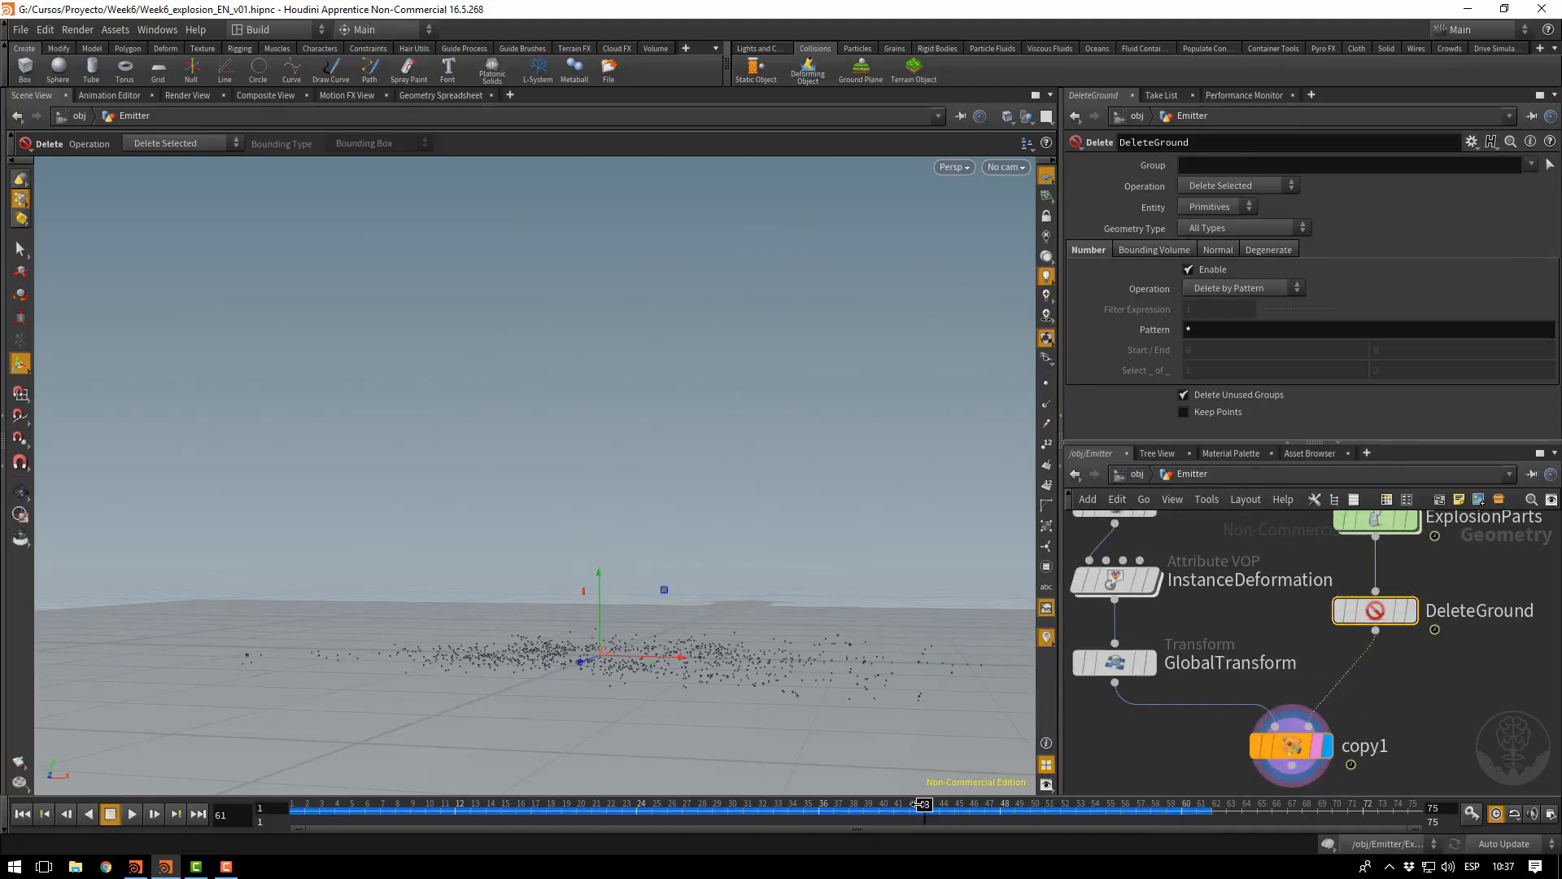
click(680, 807)
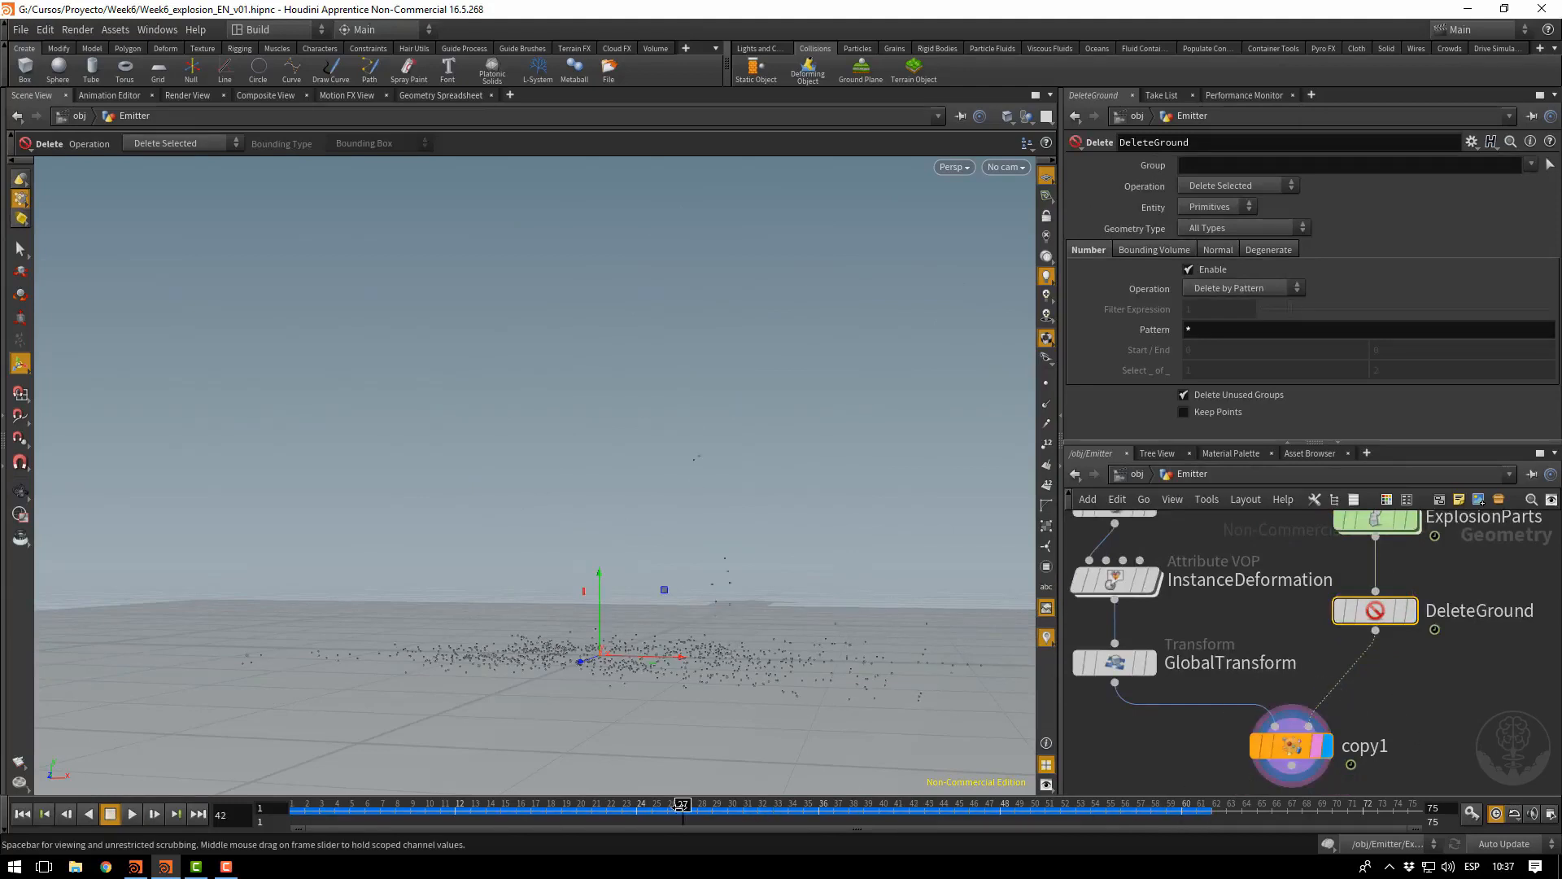
drag(501, 810, 350, 810)
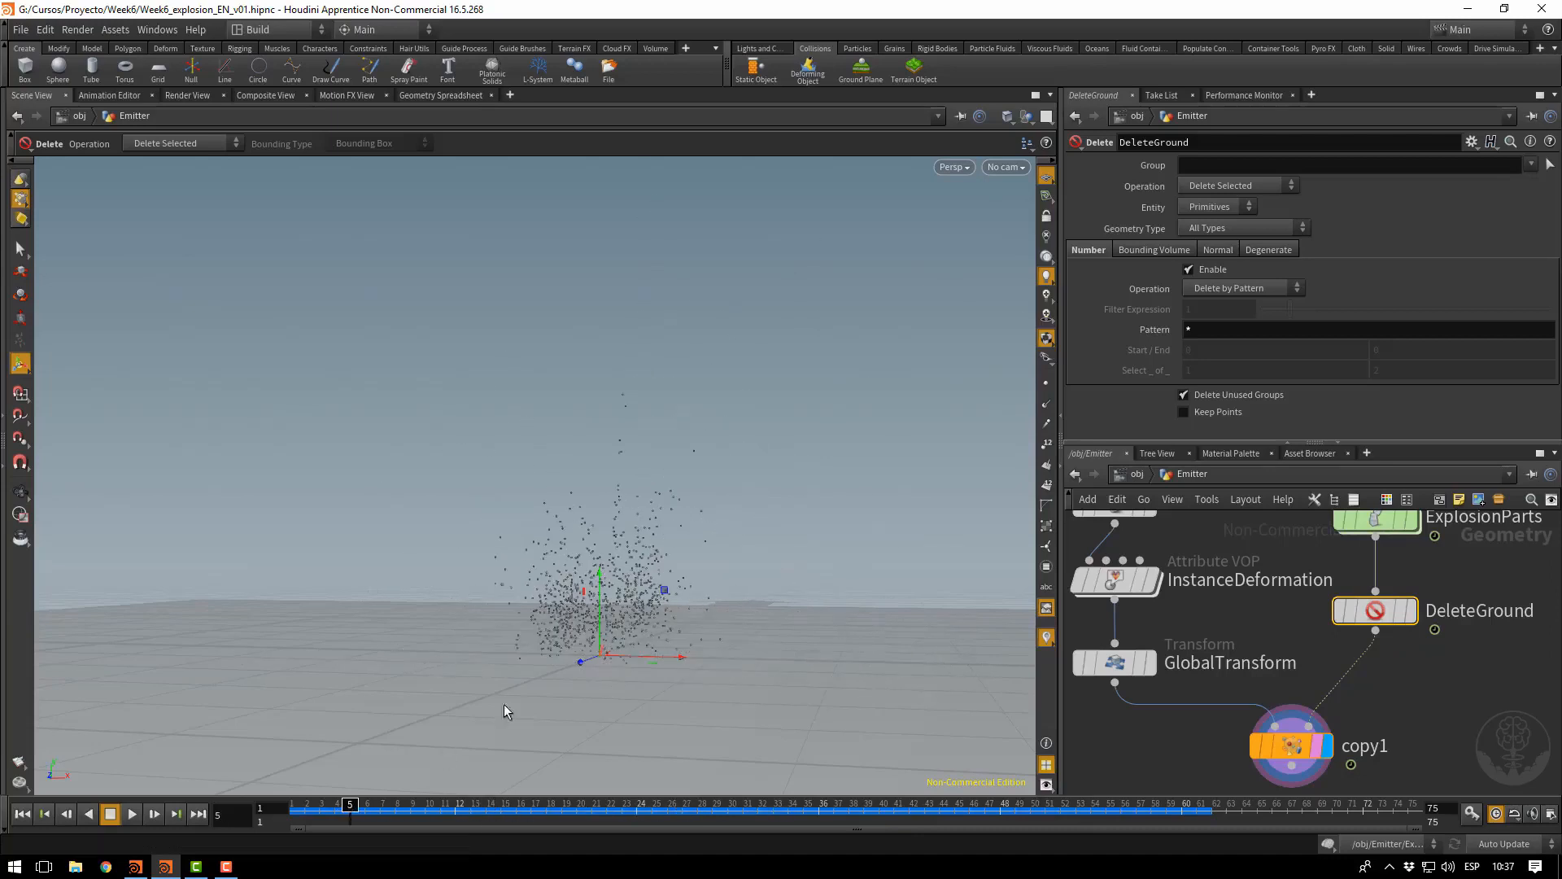
click(1290, 745)
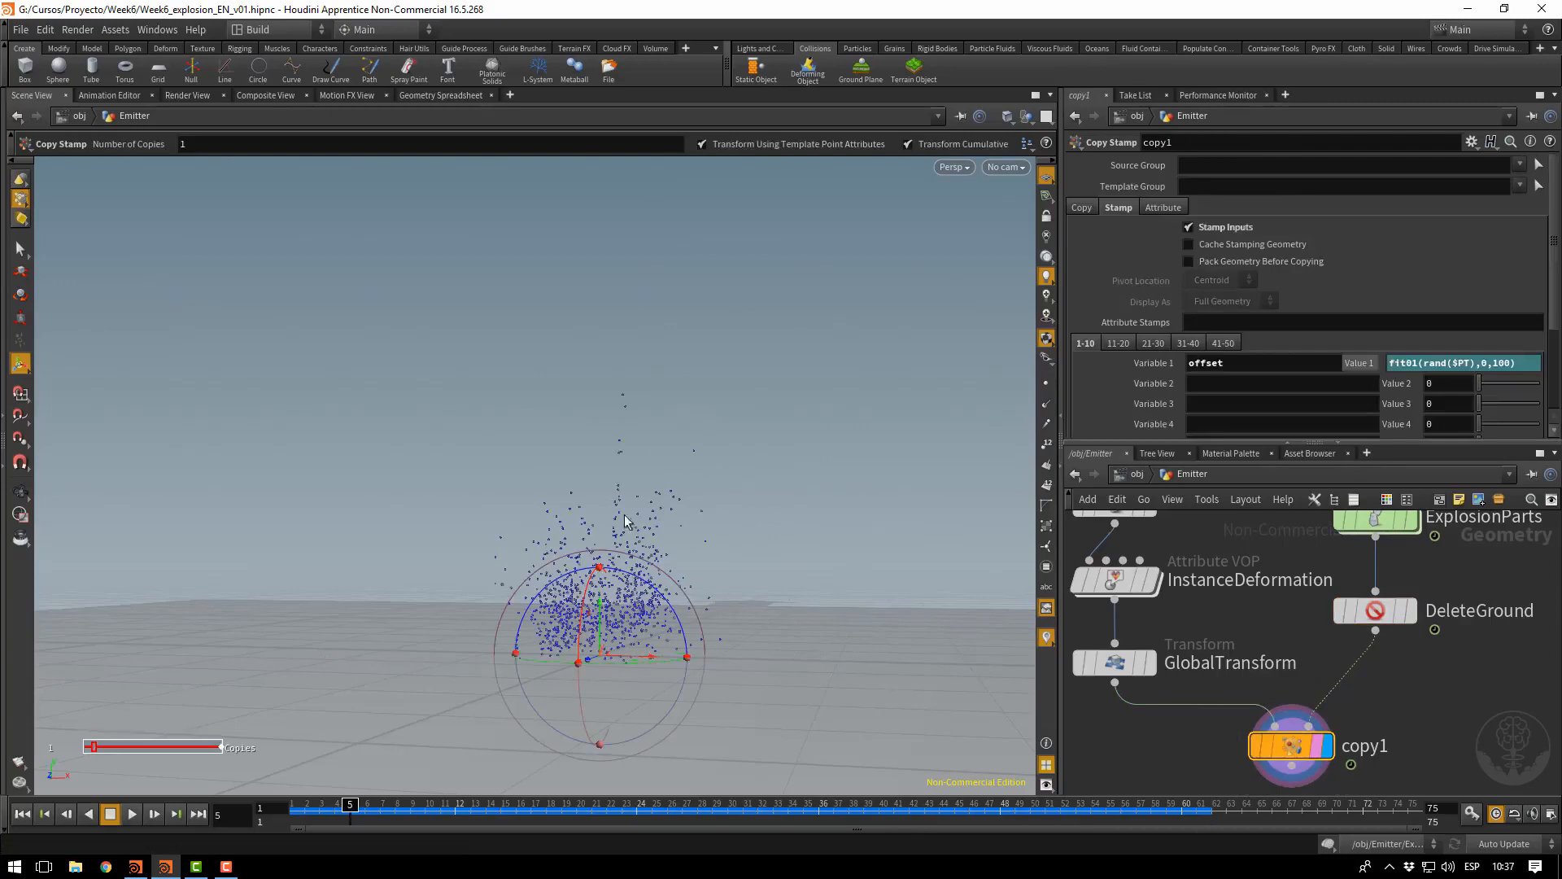
right_drag(808, 541, 847, 586)
middle_drag(826, 581, 894, 469)
drag(855, 503, 861, 523)
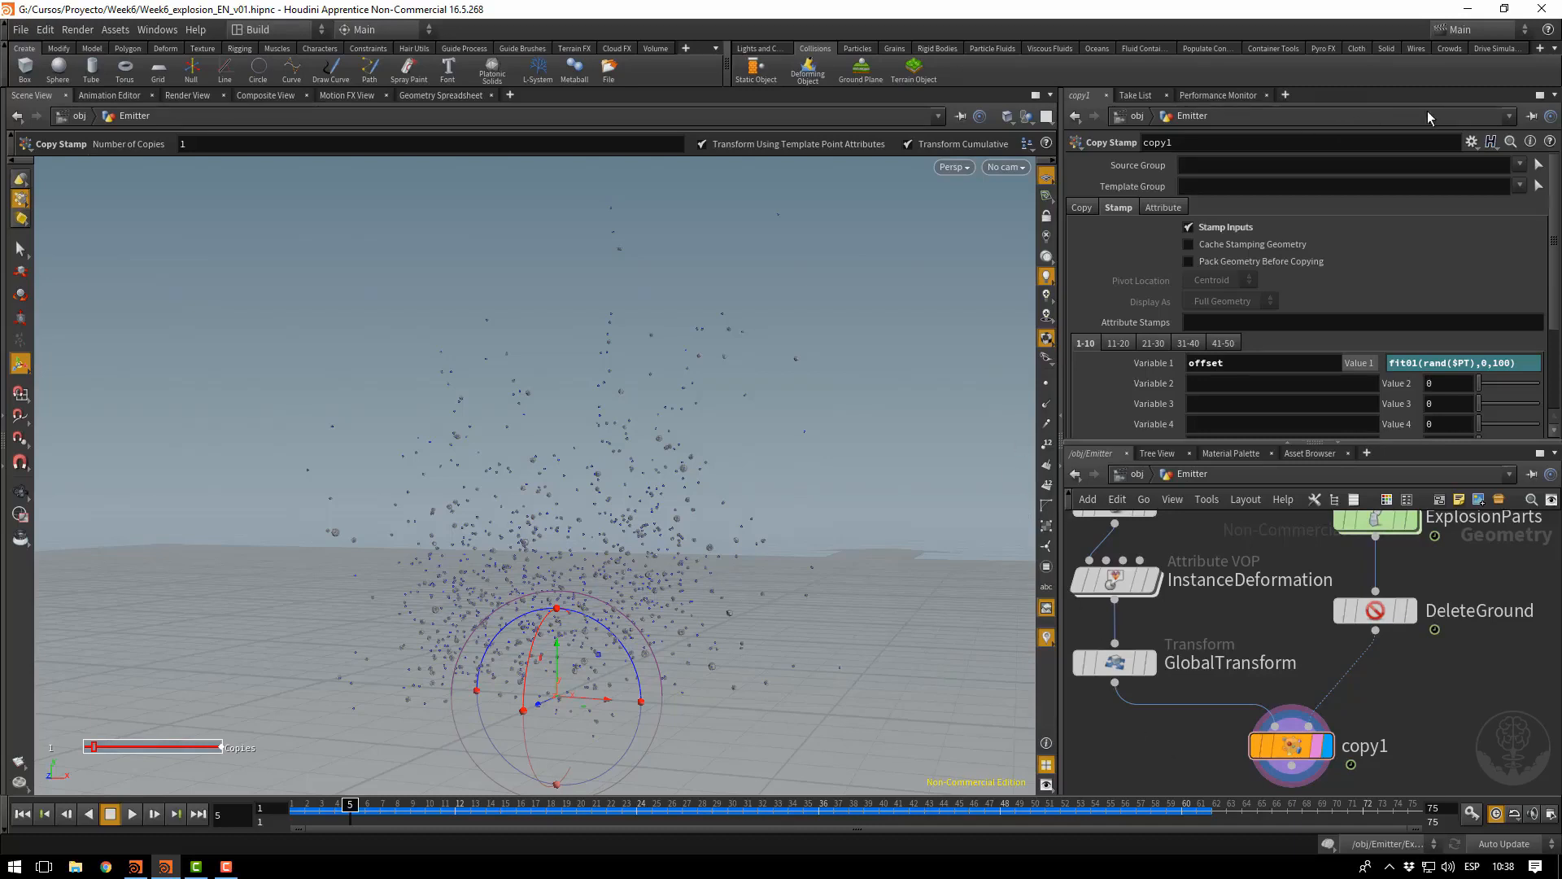
Save the explosion scene under its current file name and start a new empty scene
click(20, 29)
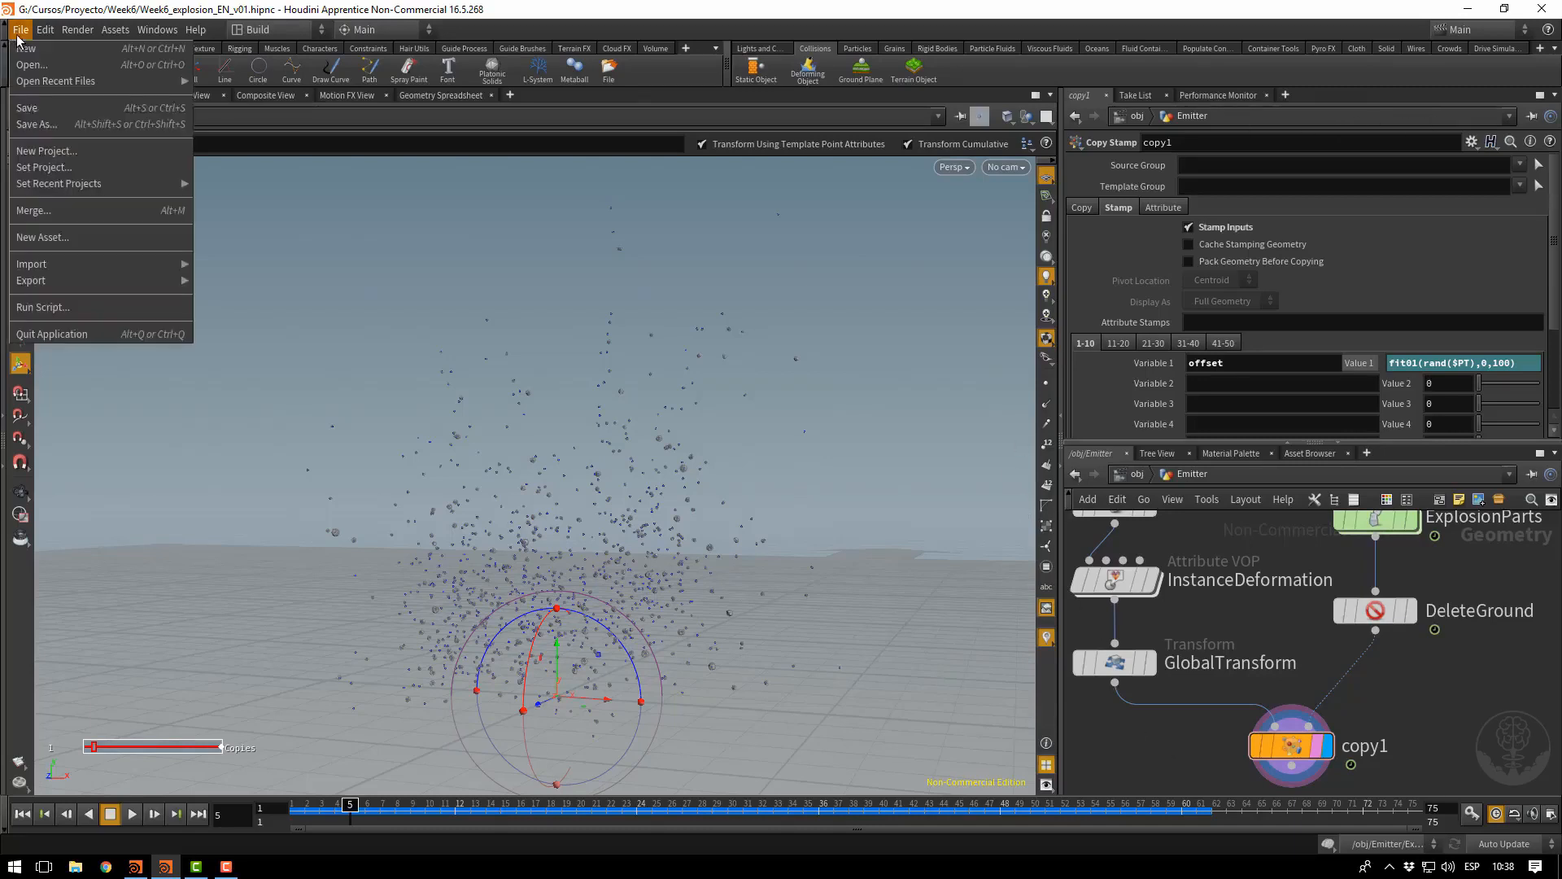
click(46, 108)
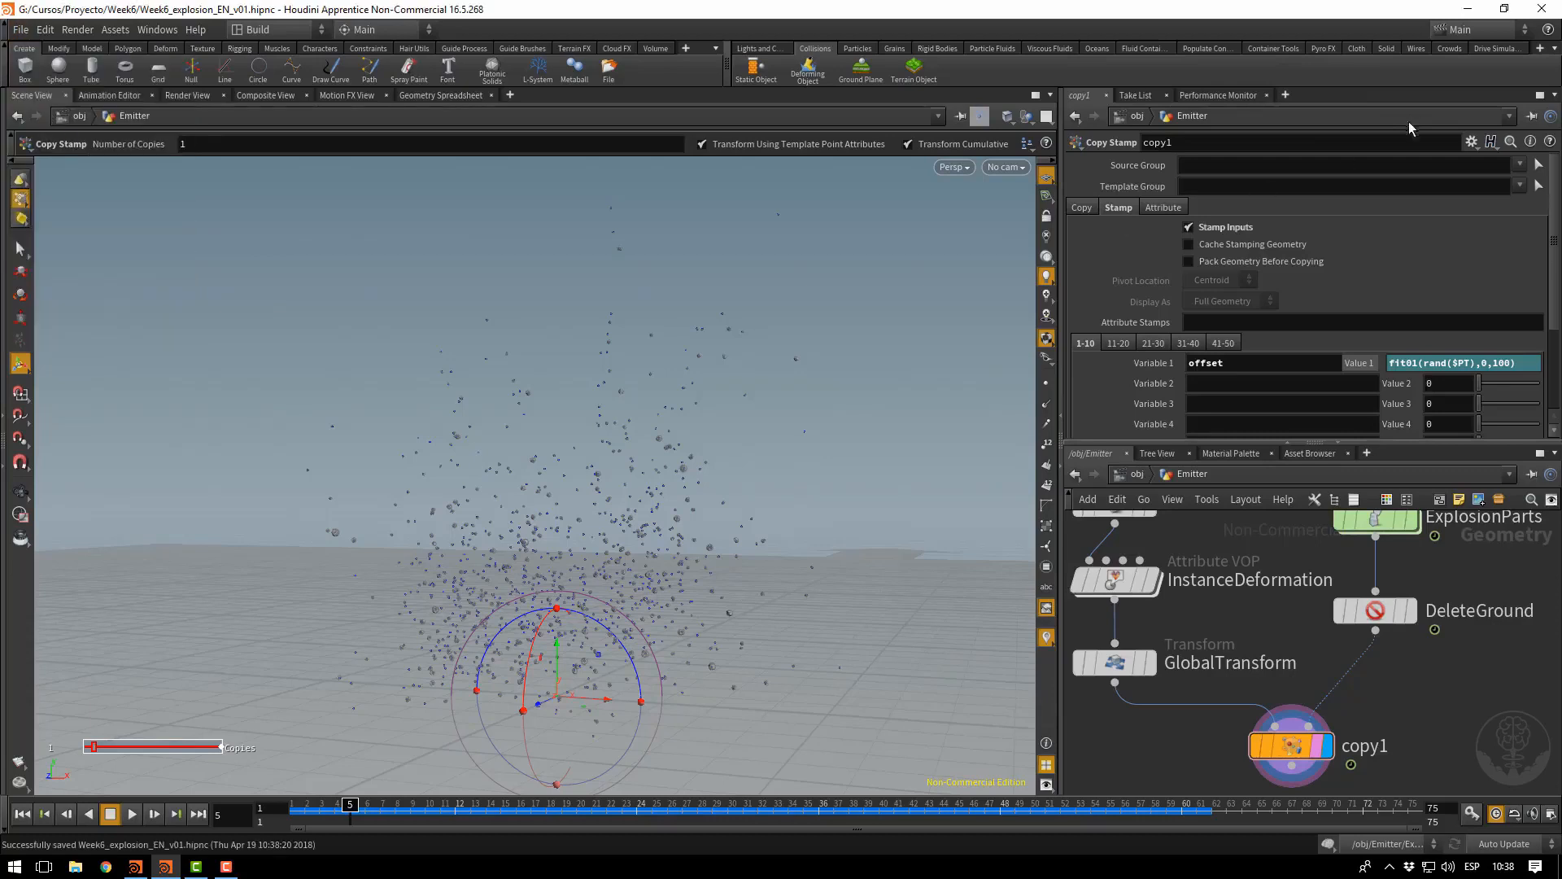
click(20, 29)
click(20, 53)
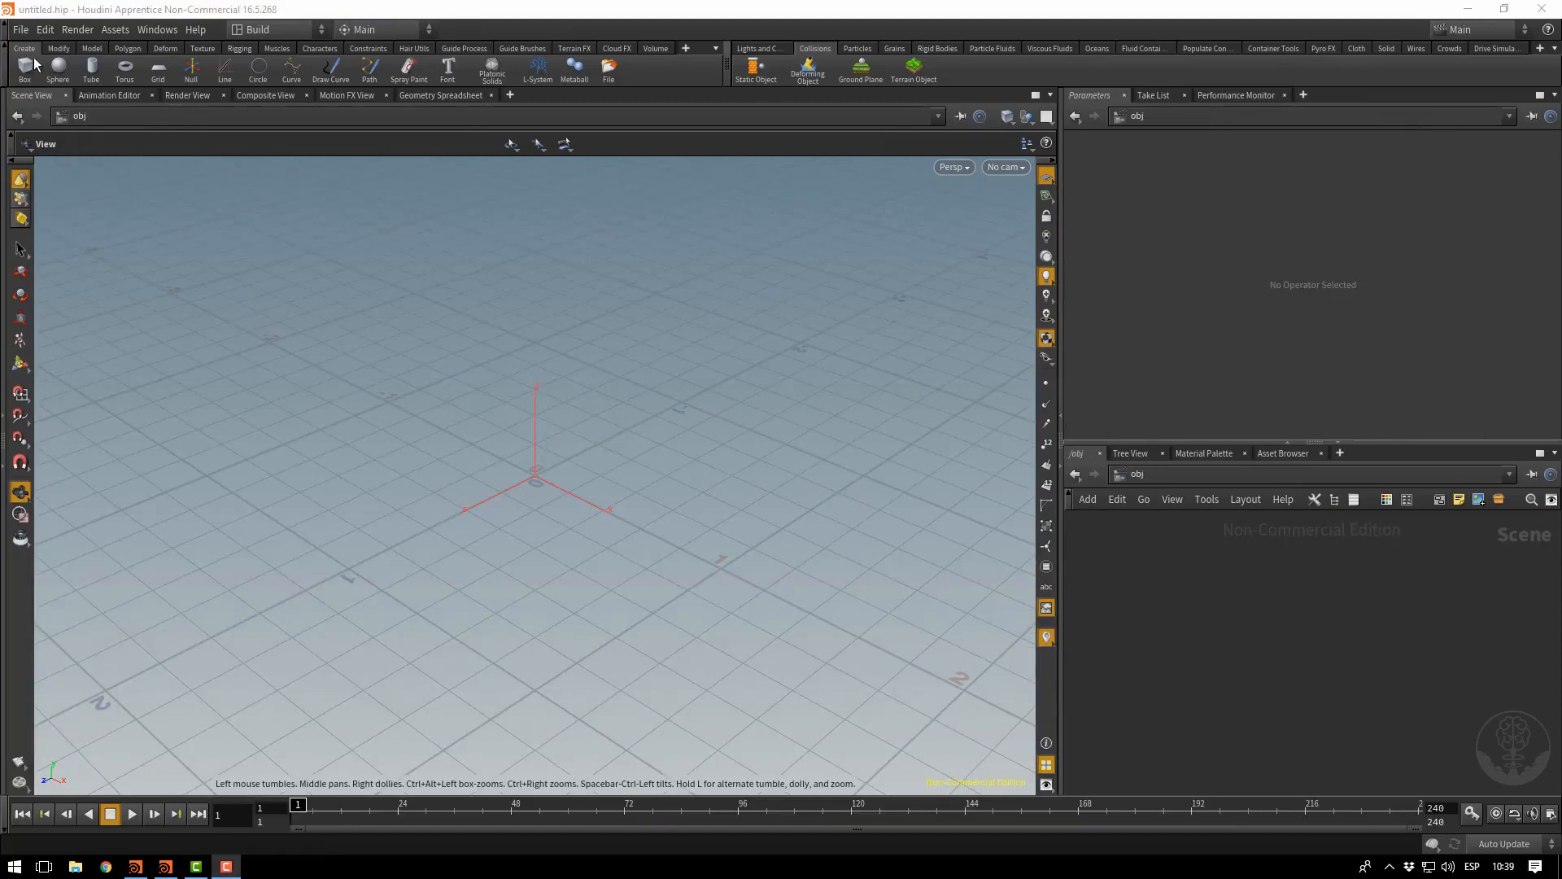
Save the new scene as Week6_CharacterKicks_v01.hipnc in the G:/Cursos/Proyecto/Week6 folder
click(21, 30)
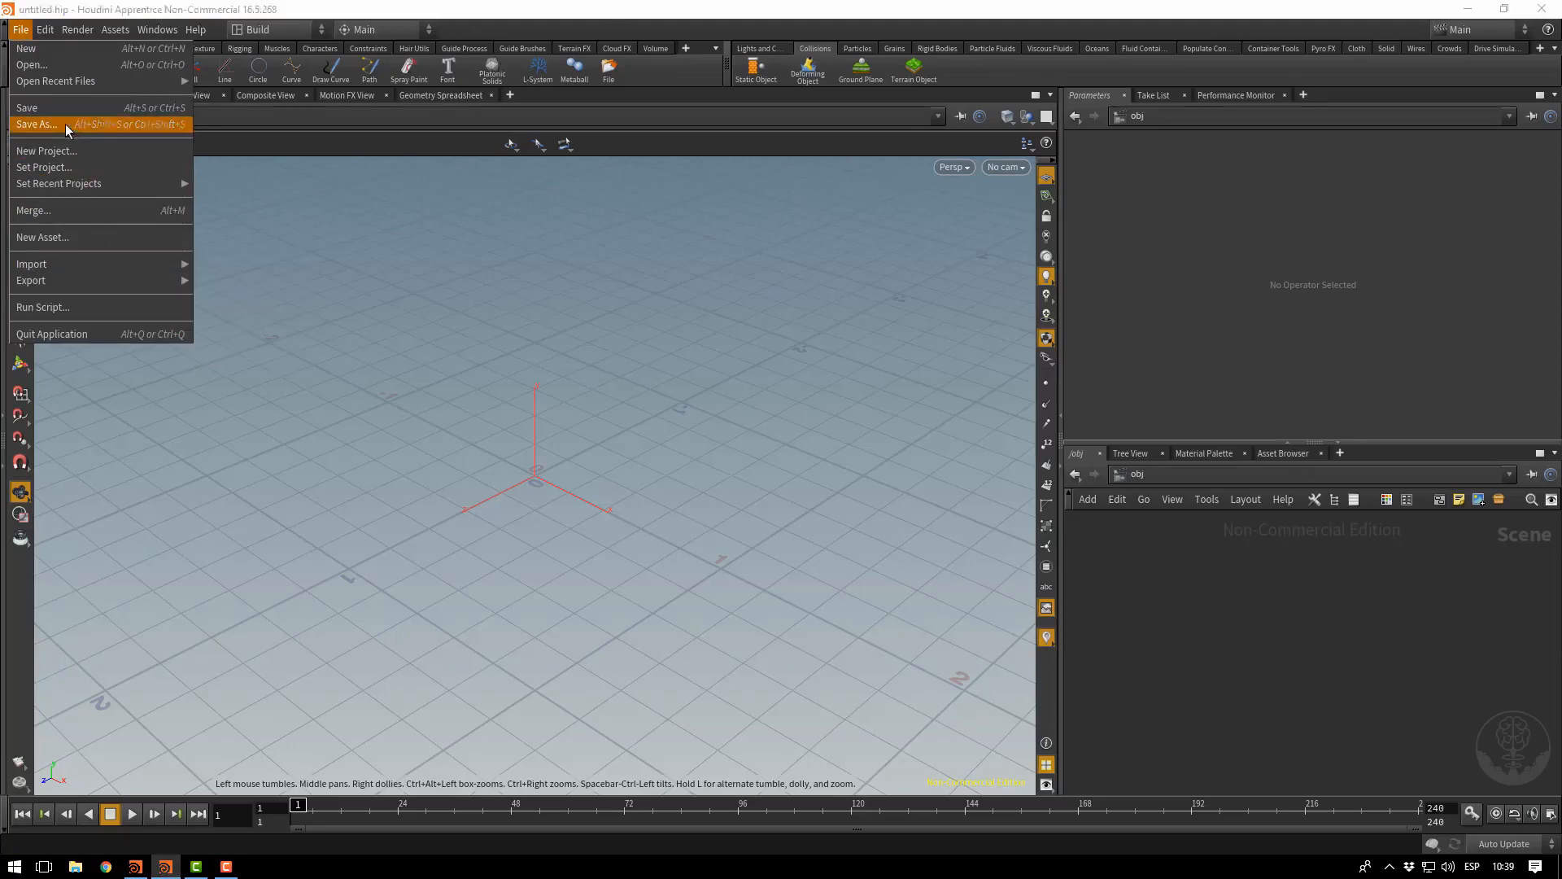
click(41, 124)
drag(284, 34, 607, 104)
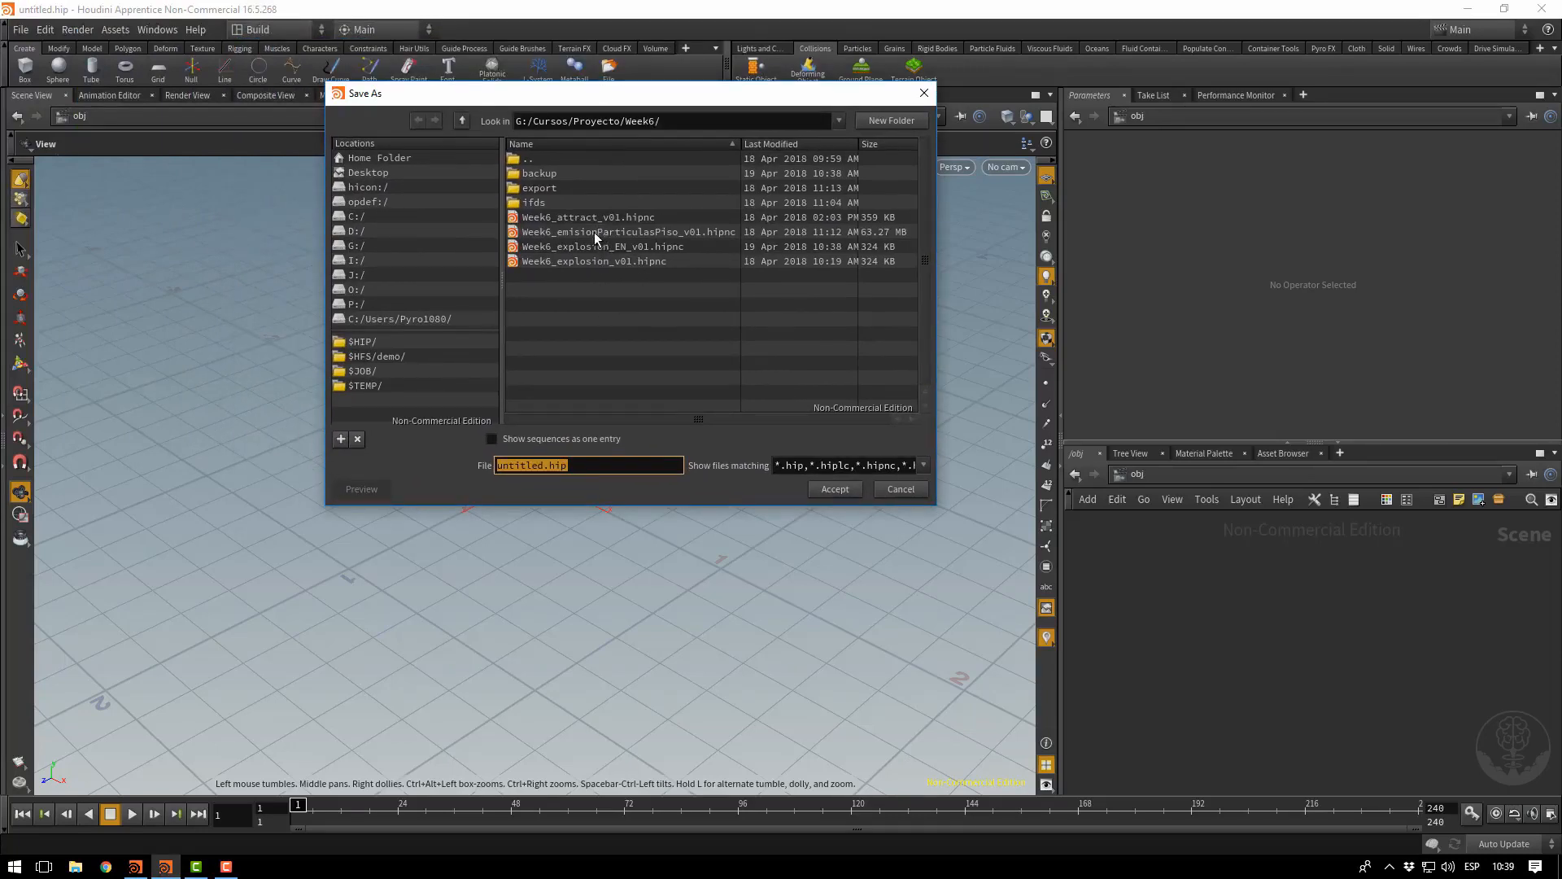
click(549, 234)
drag(533, 468, 657, 472)
key(BackSpace)
key(BackSpace)
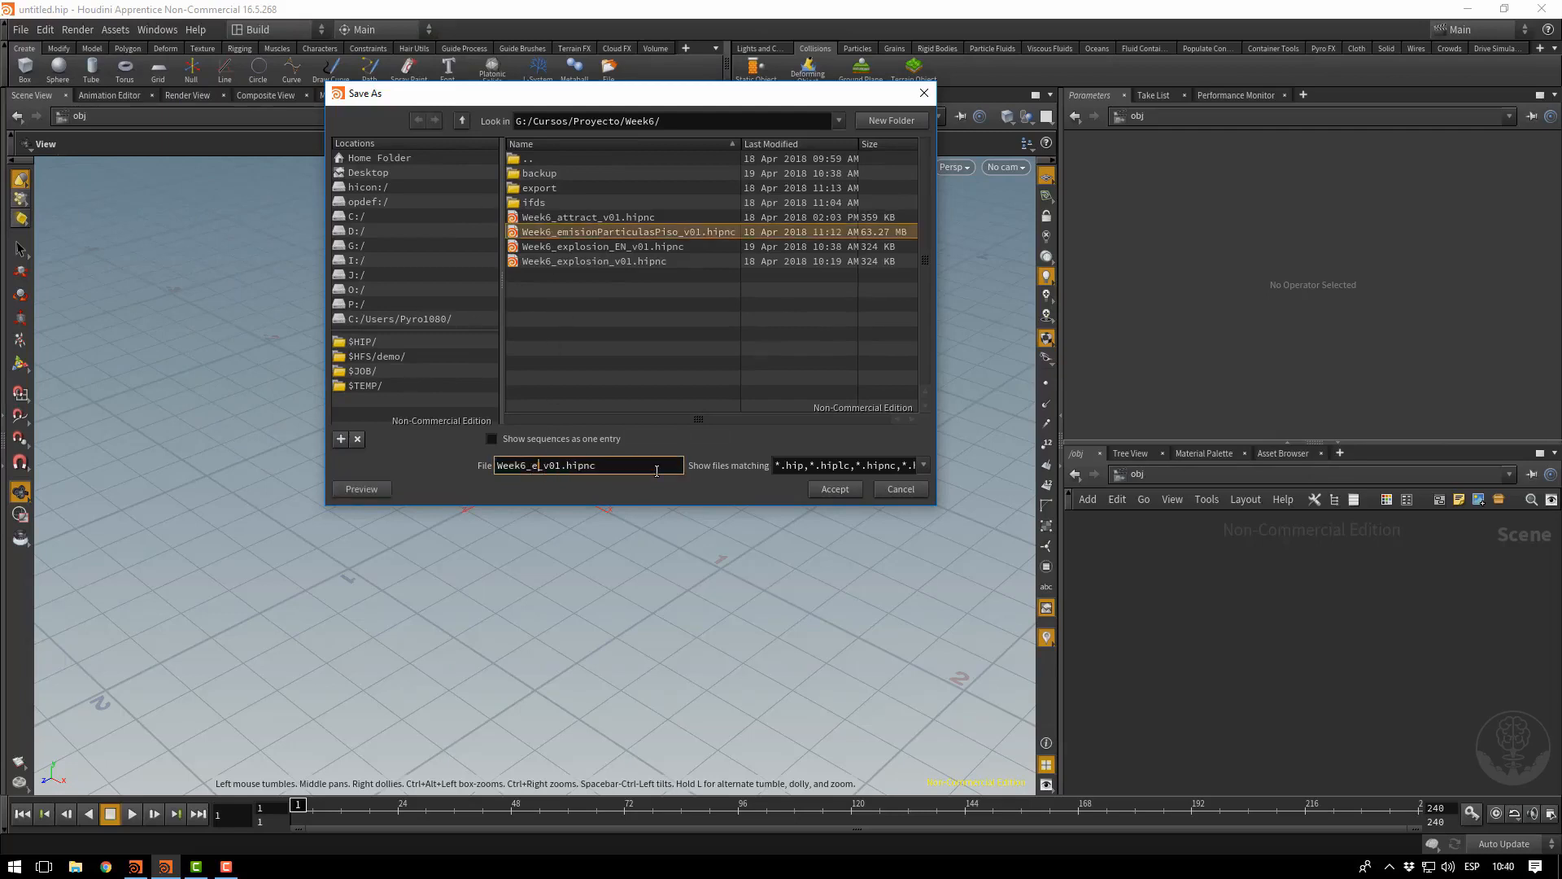
text(CharacterKicks)
key(Return)
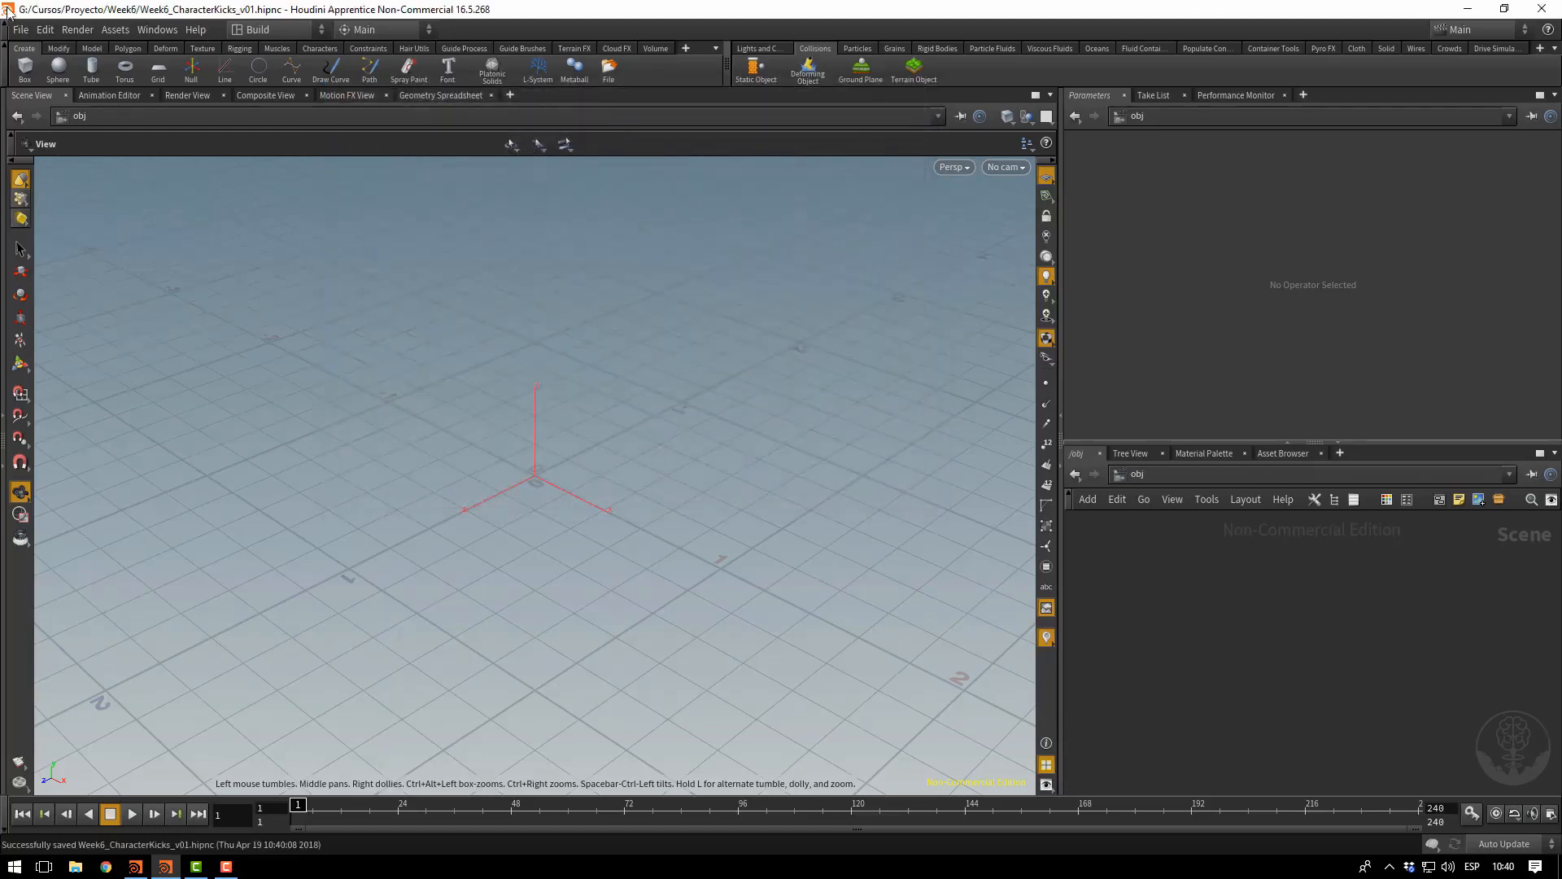
Start a Filmbox FBX import and open the file chooser for its source file
click(18, 33)
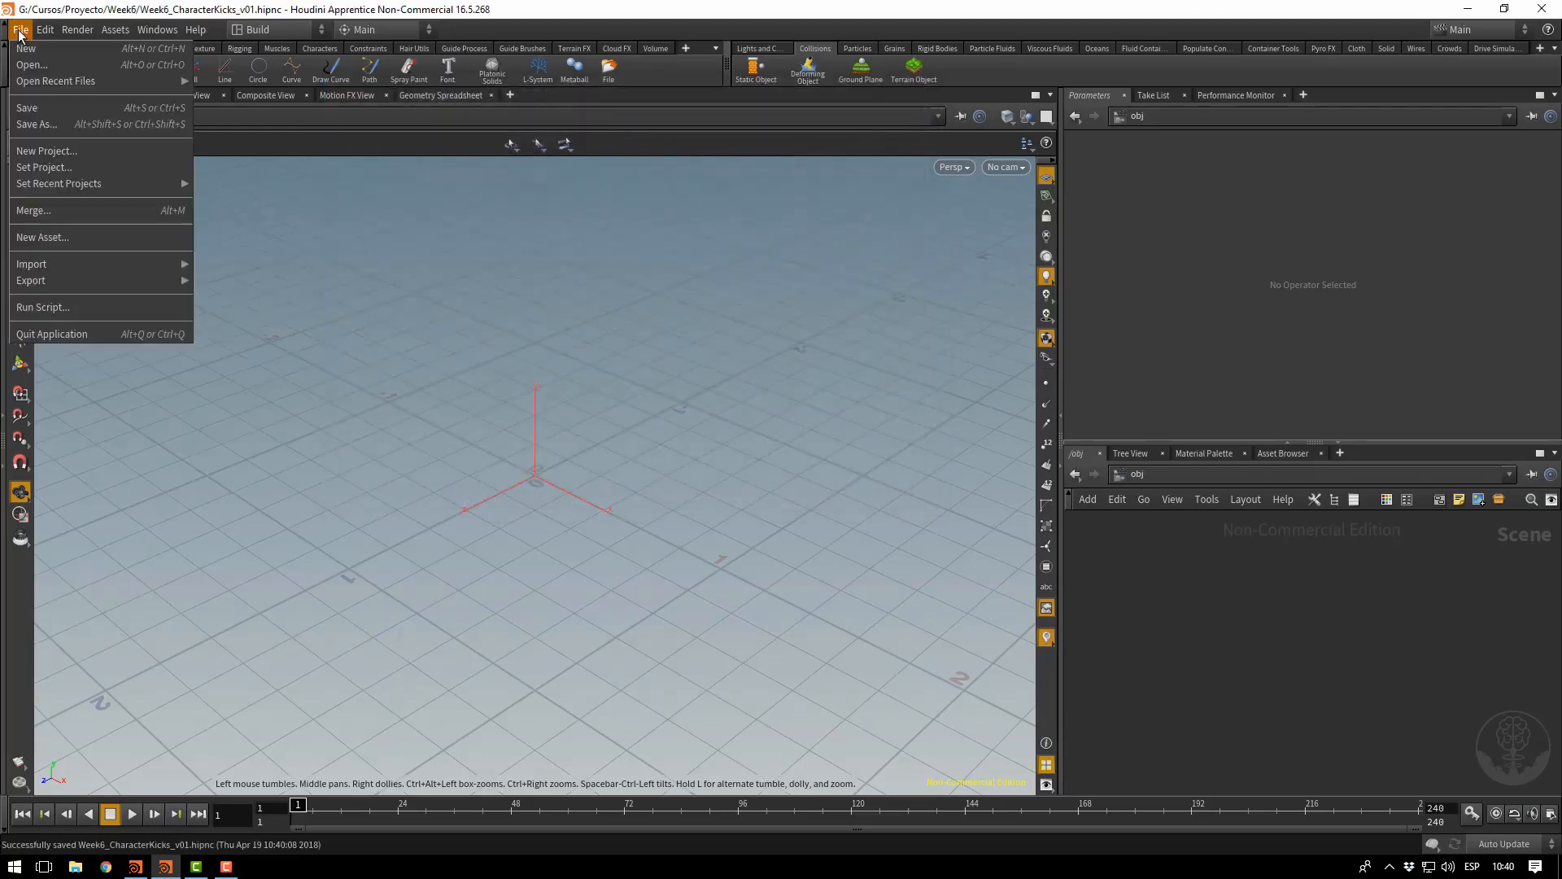
mouse_move(67, 270)
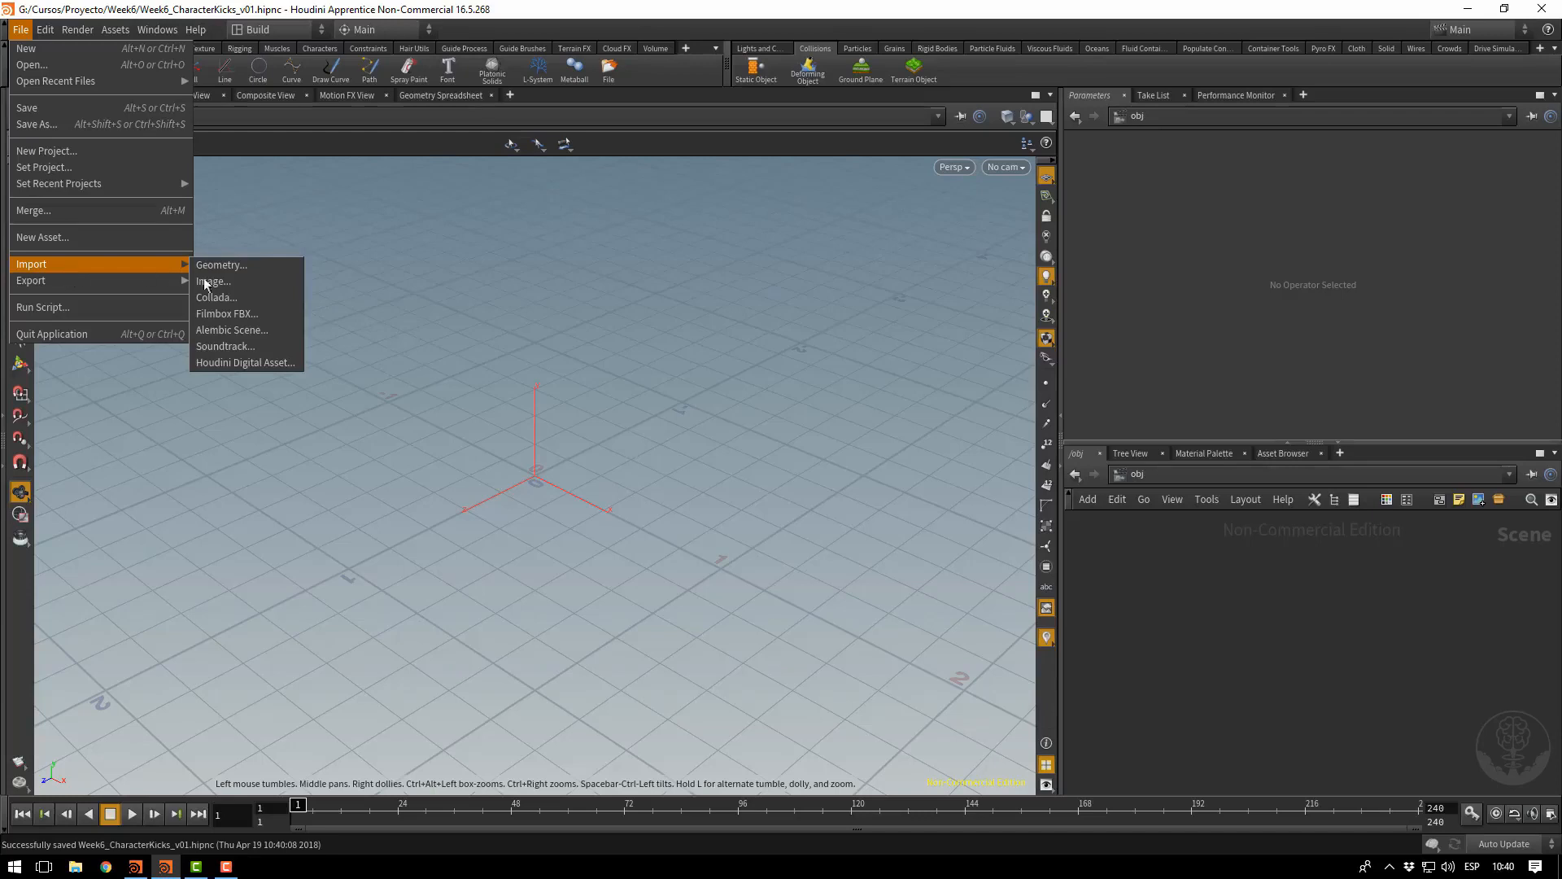
click(254, 318)
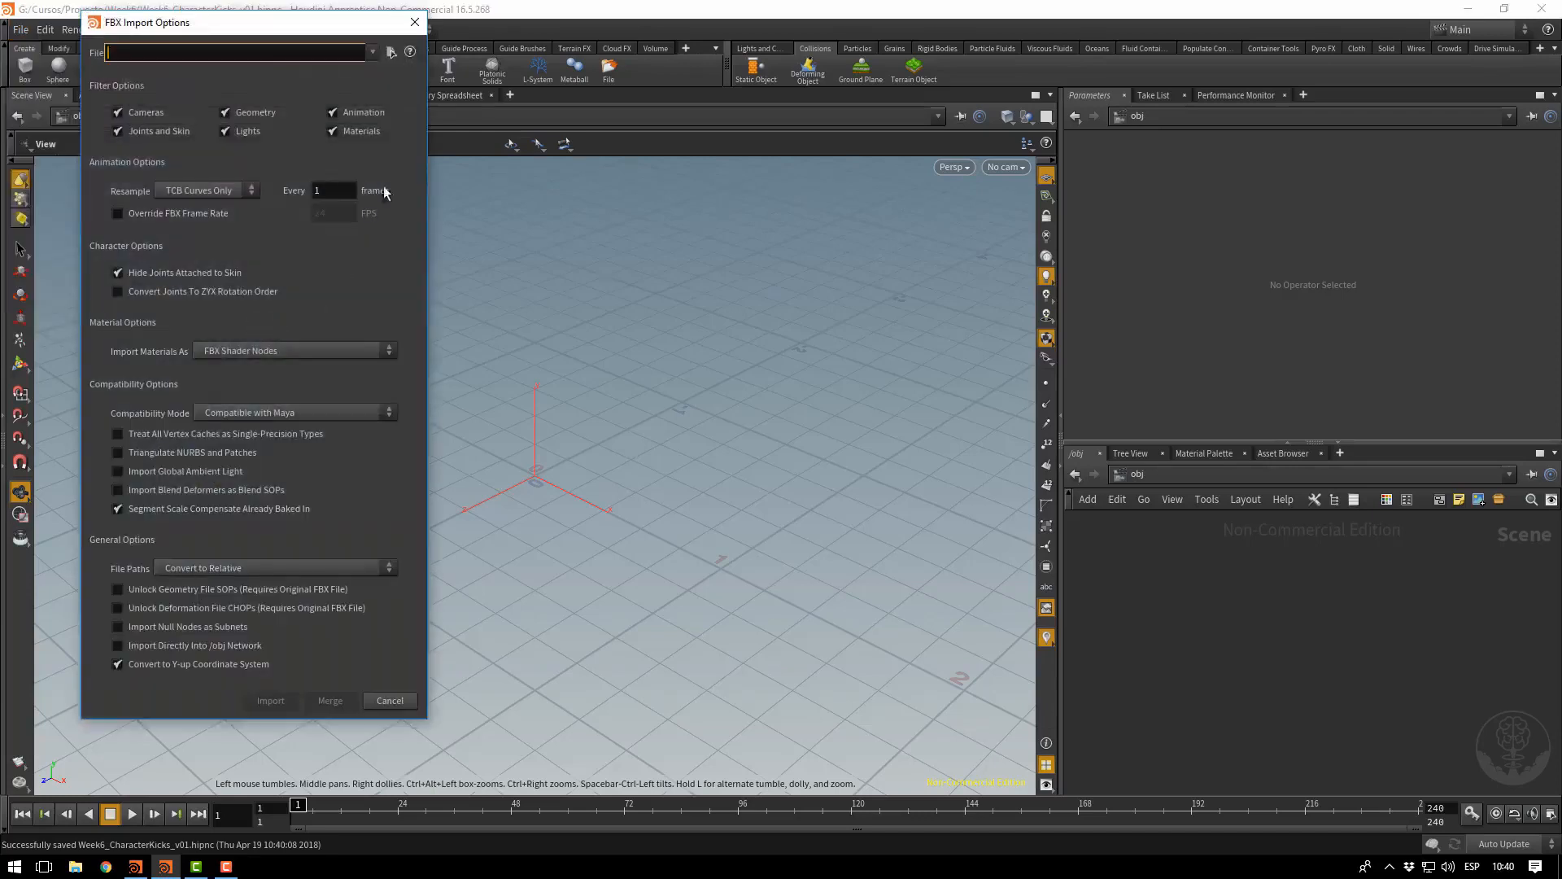
click(390, 59)
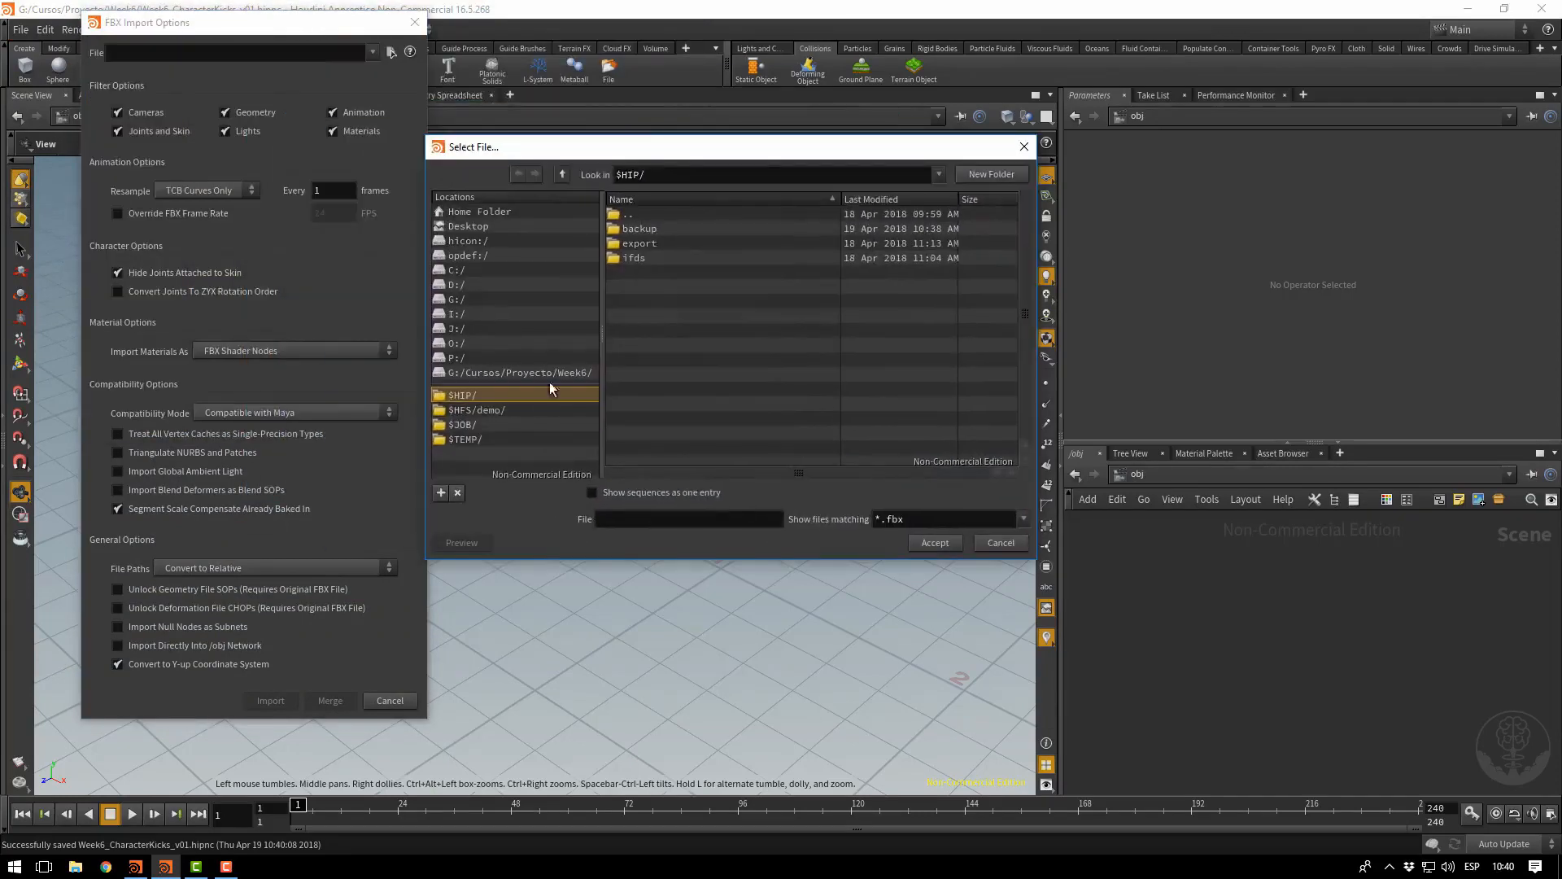
Choose zombie_walk.fbx from the project's export folder as the file for the FBX import
double_click(639, 244)
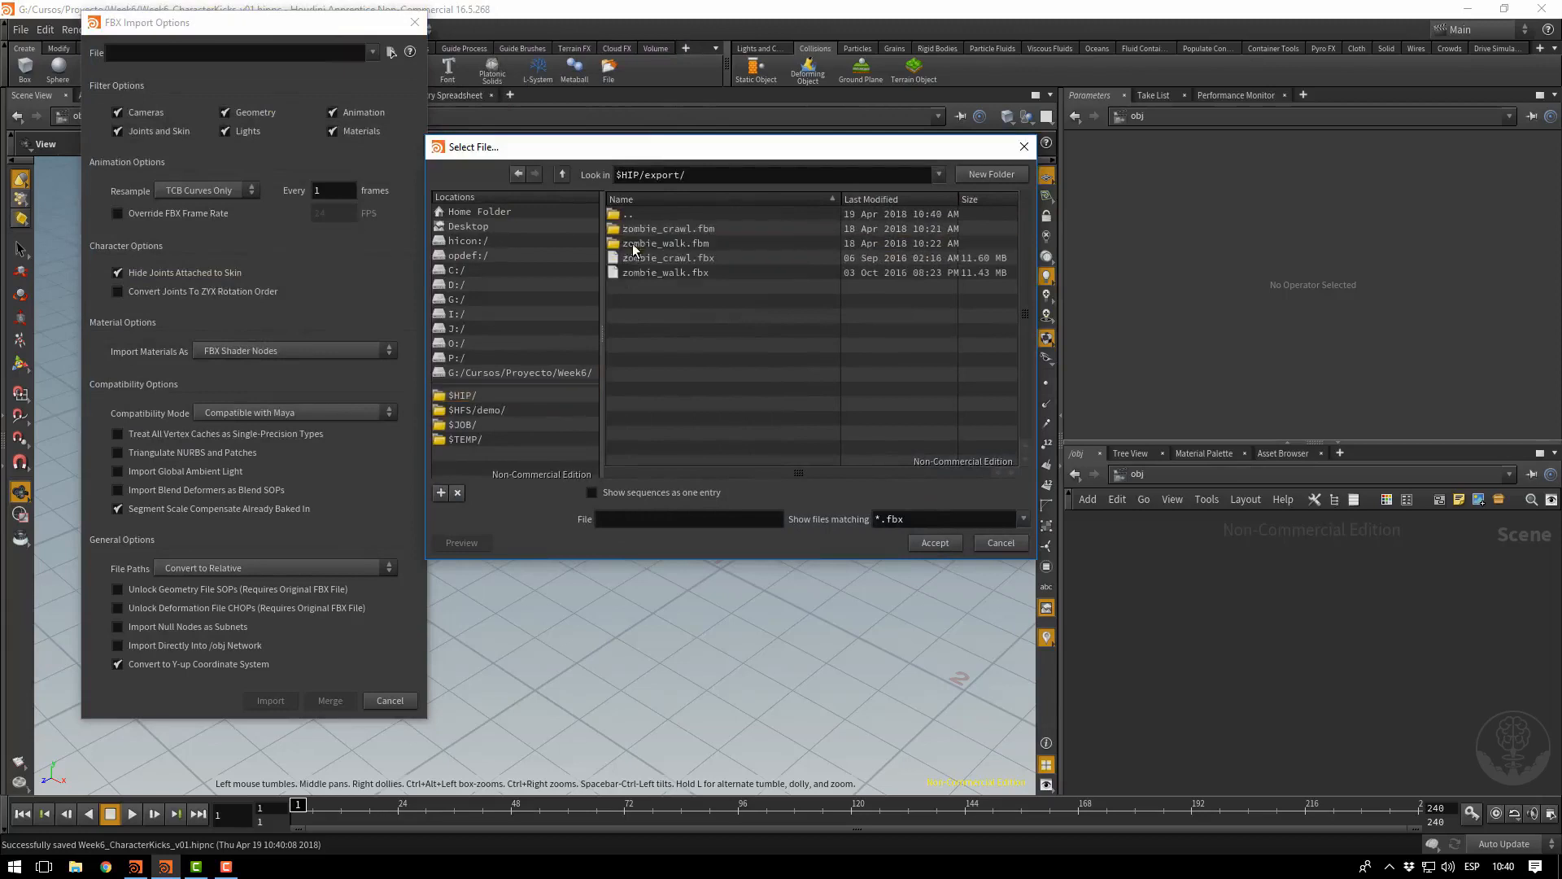
click(651, 274)
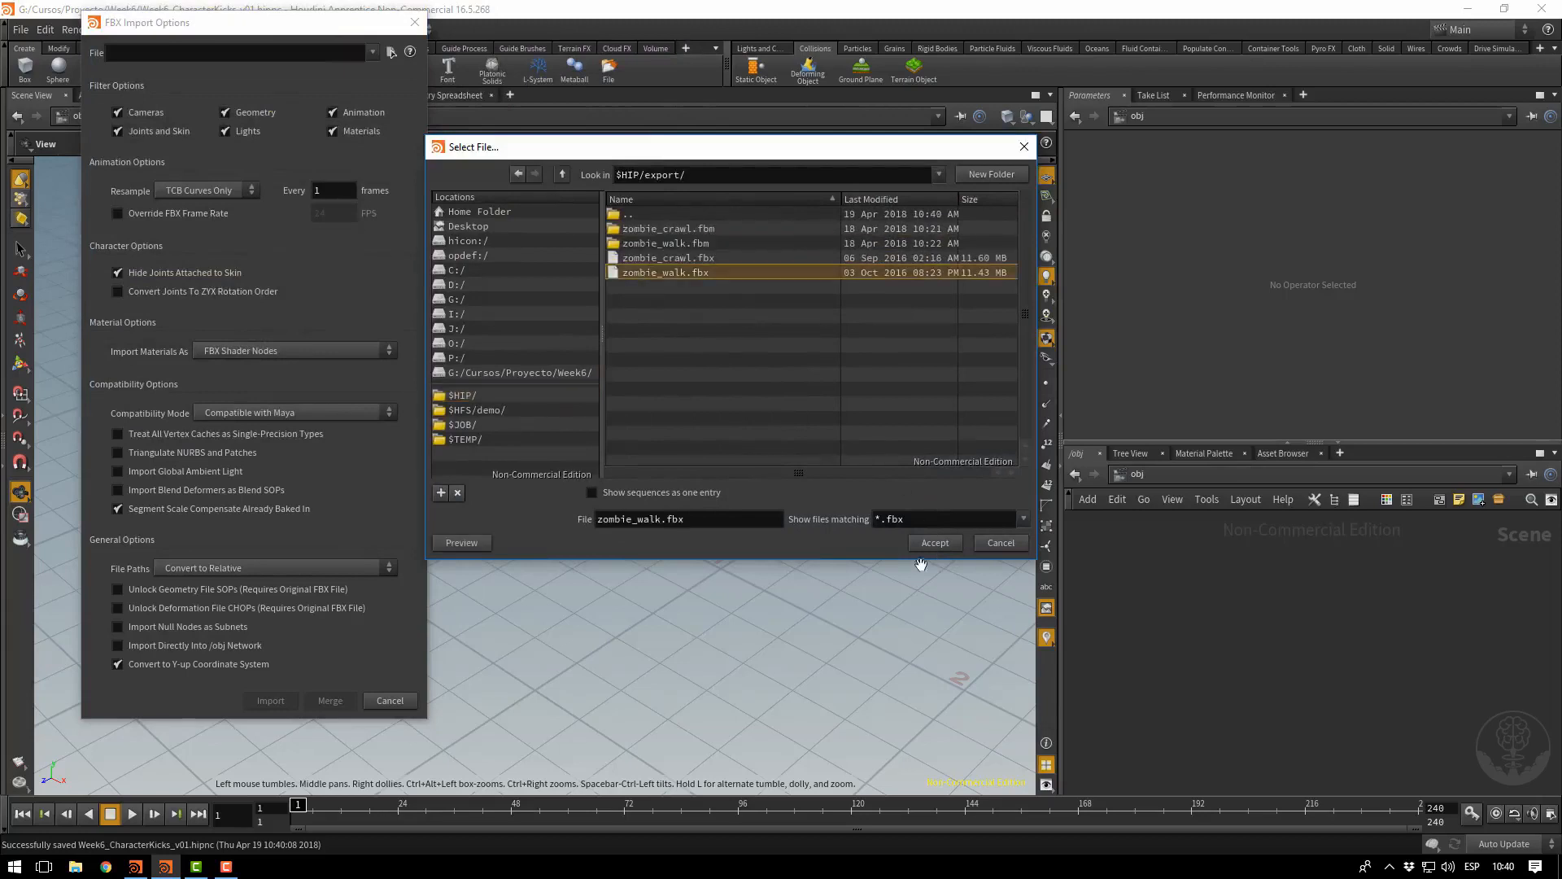
click(935, 543)
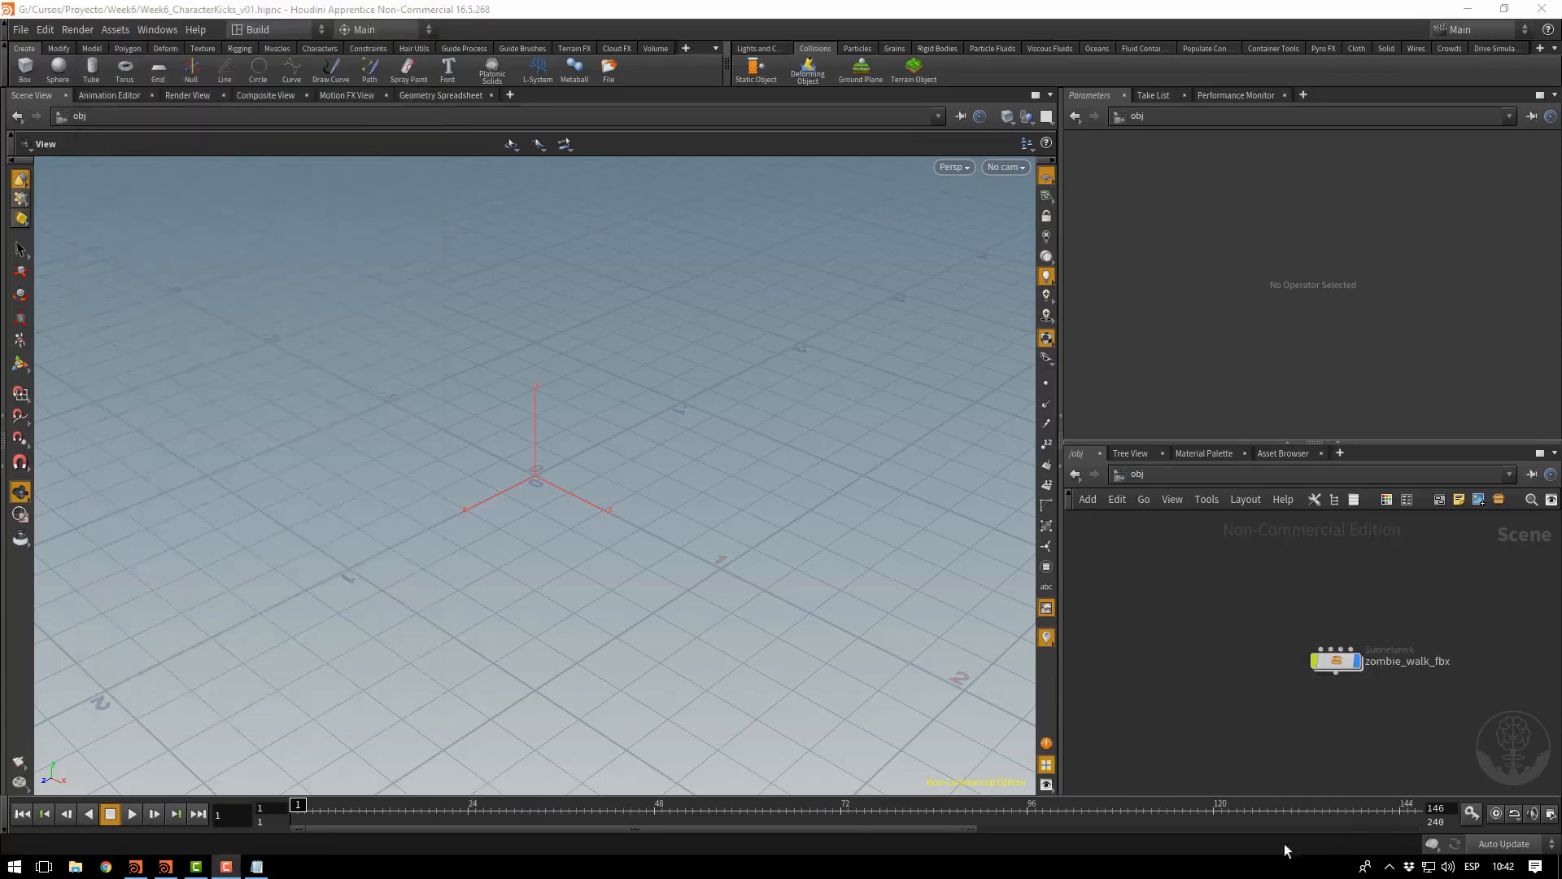
Open the imported zombie_walk_fbx subnetwork and examine its skeleton hierarchy from the mixamorig_Spine node out to the left hand nodes
middle_drag(1256, 685, 1180, 626)
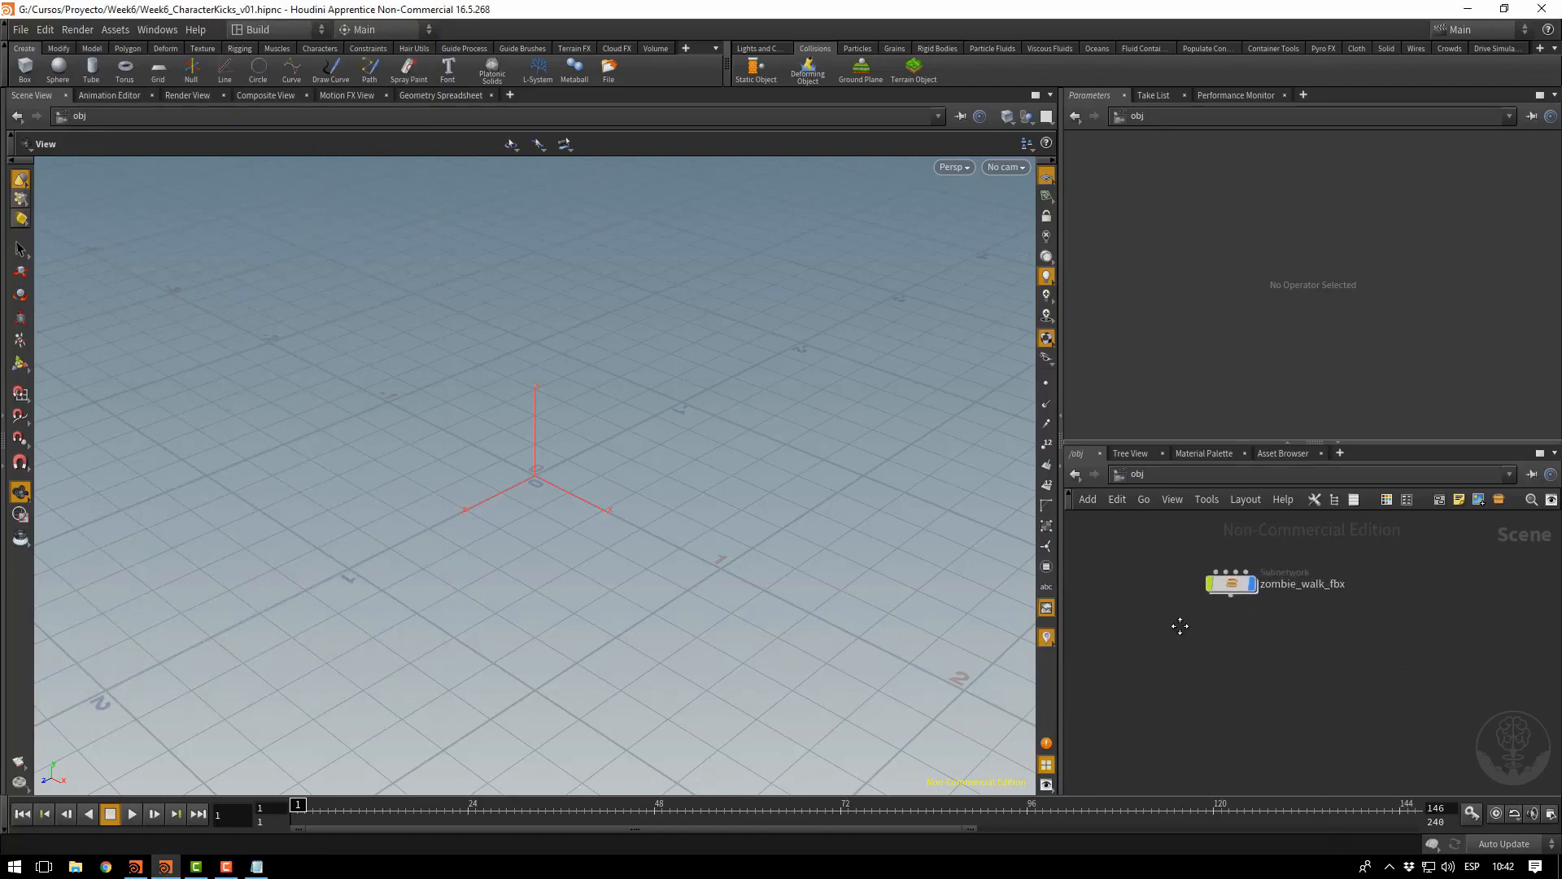
scroll(1193, 597, up, 1)
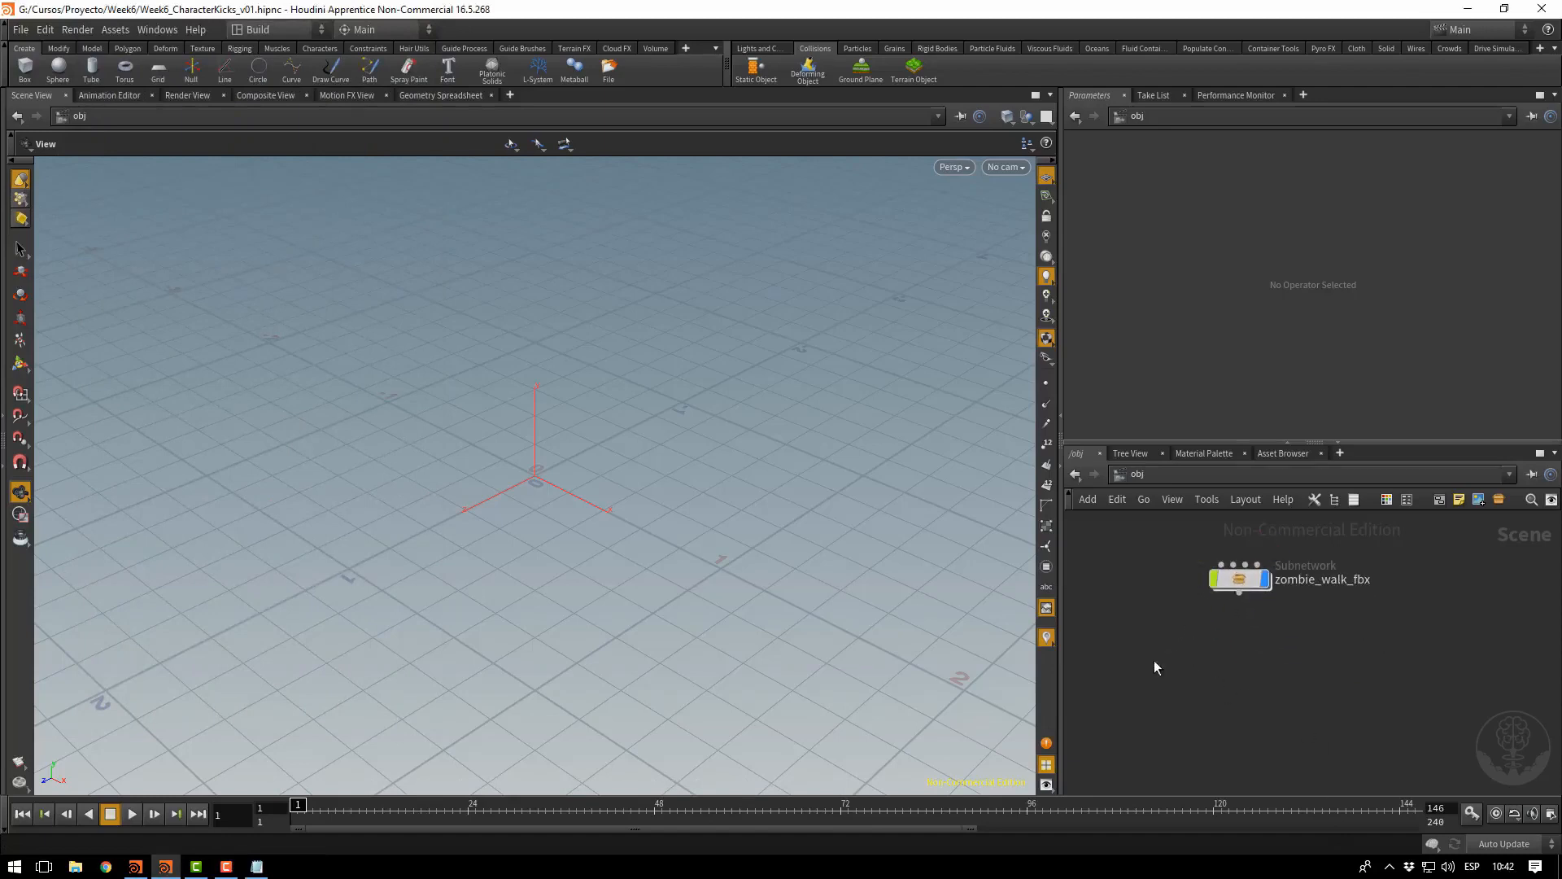
drag(1155, 661, 1321, 673)
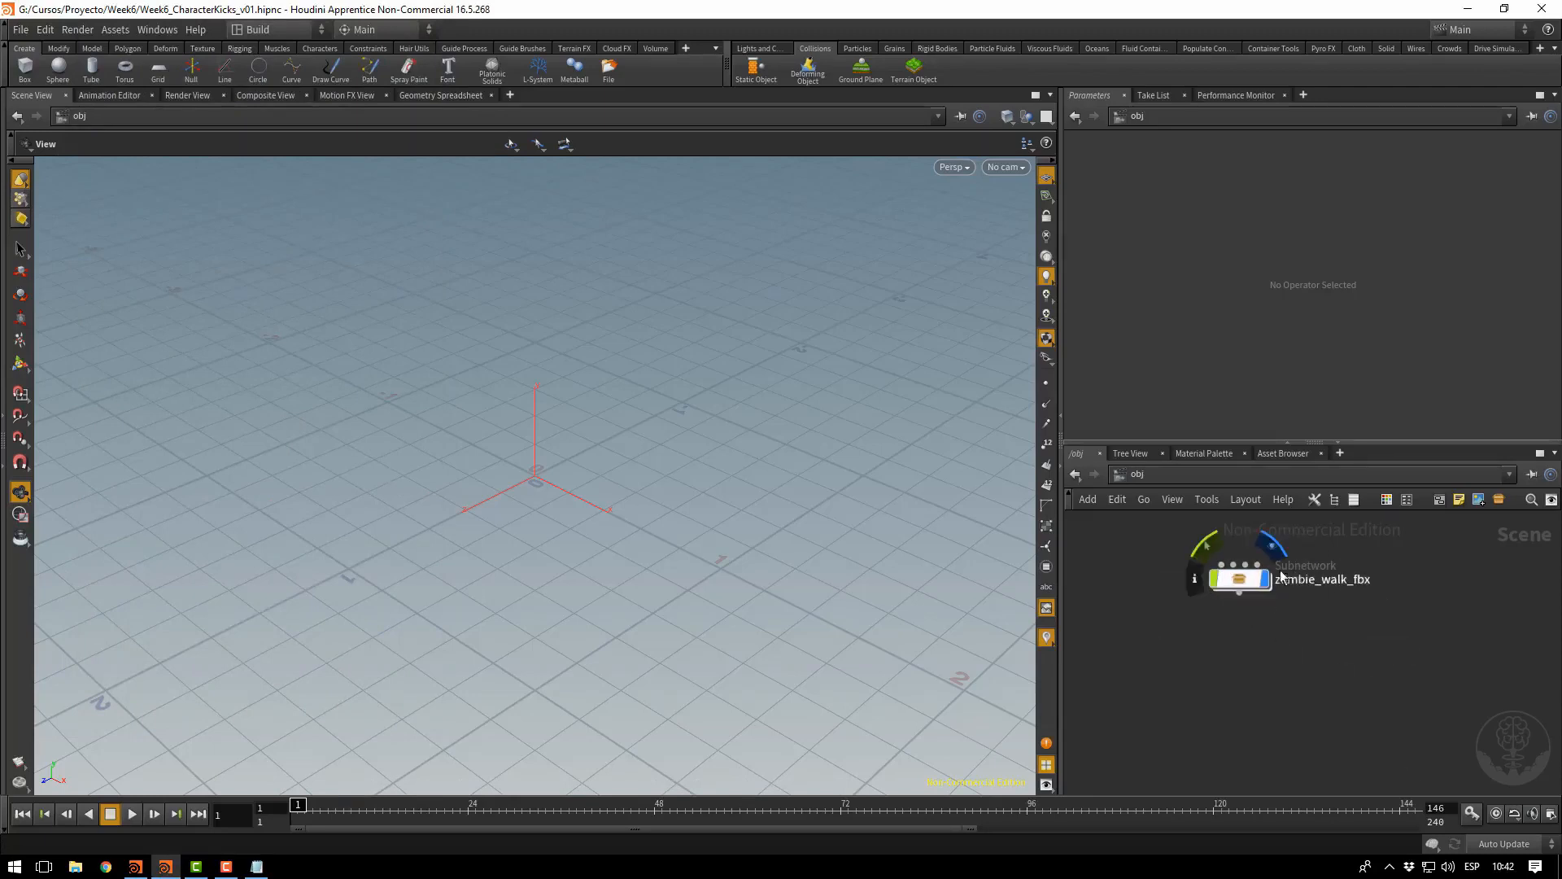
click(1241, 587)
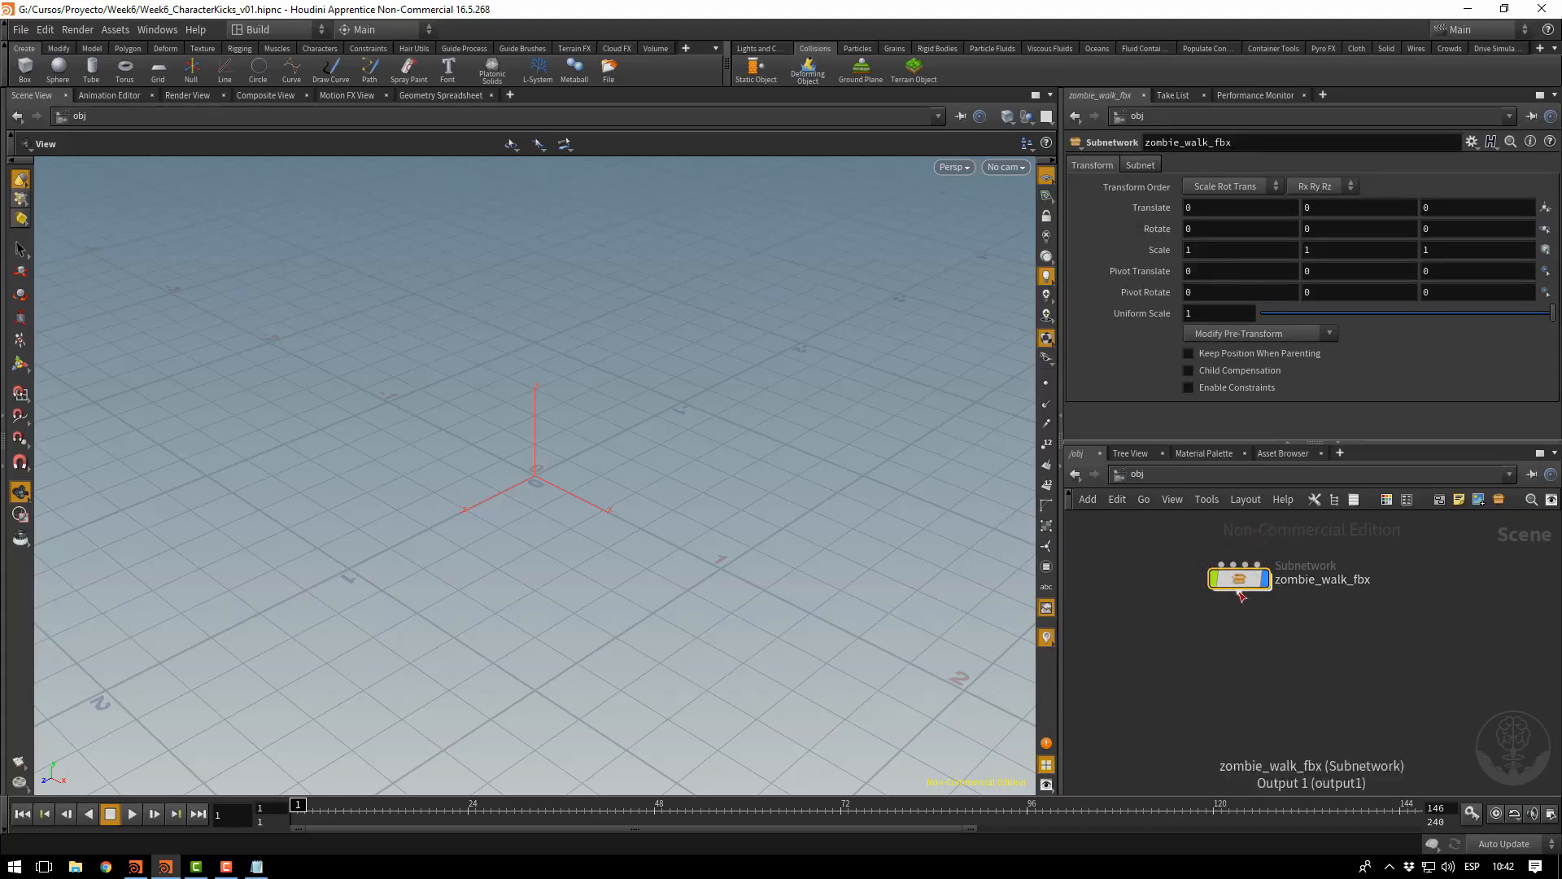
mouse_move(1242, 574)
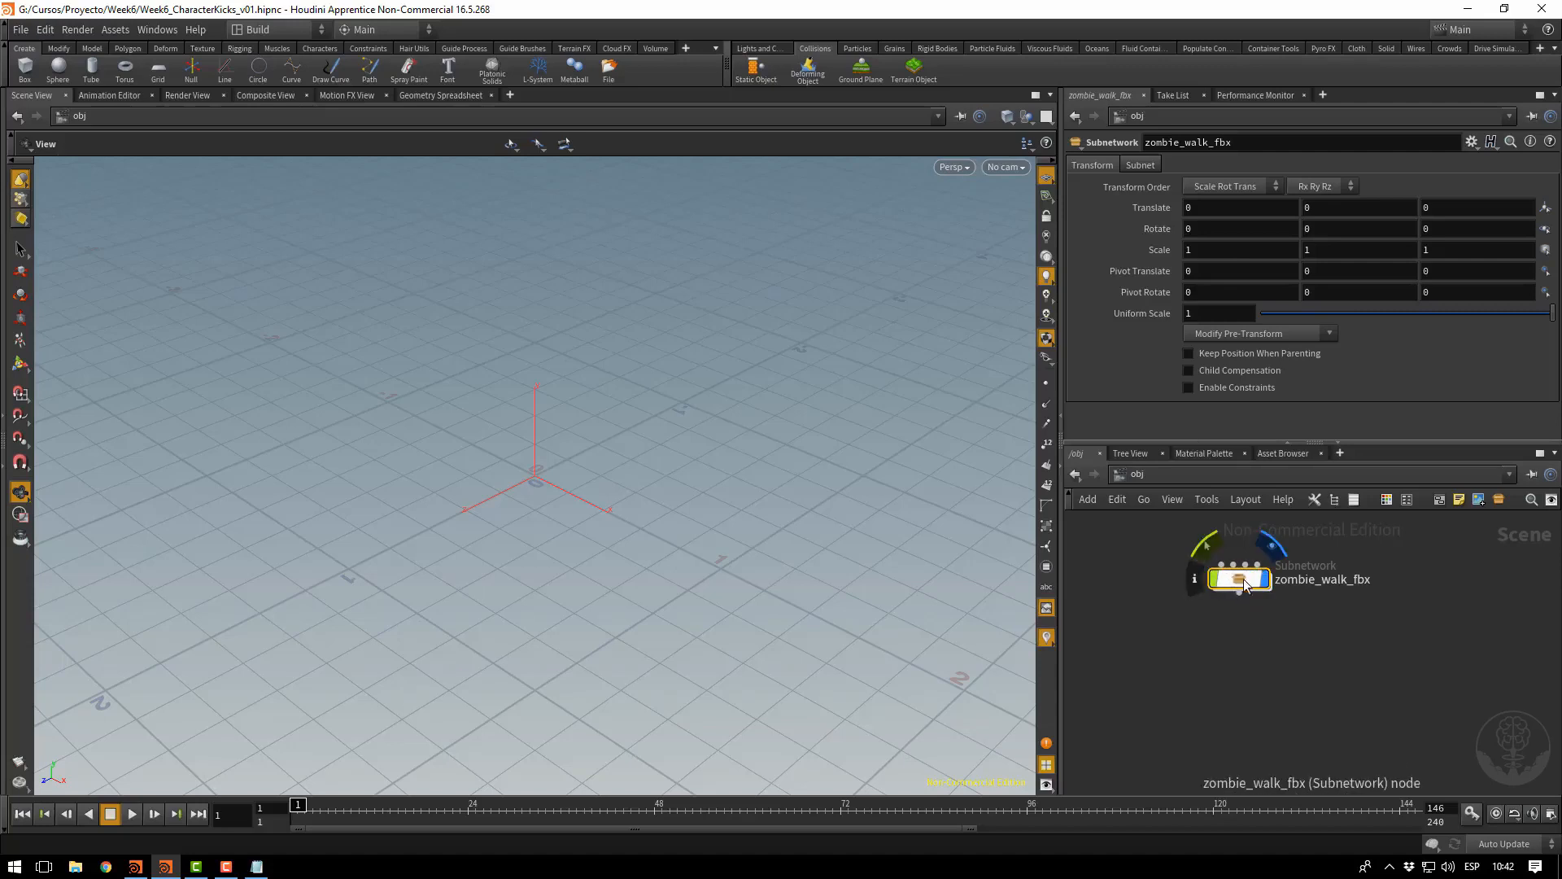
double_click(1243, 579)
scroll(1284, 598, up, 8)
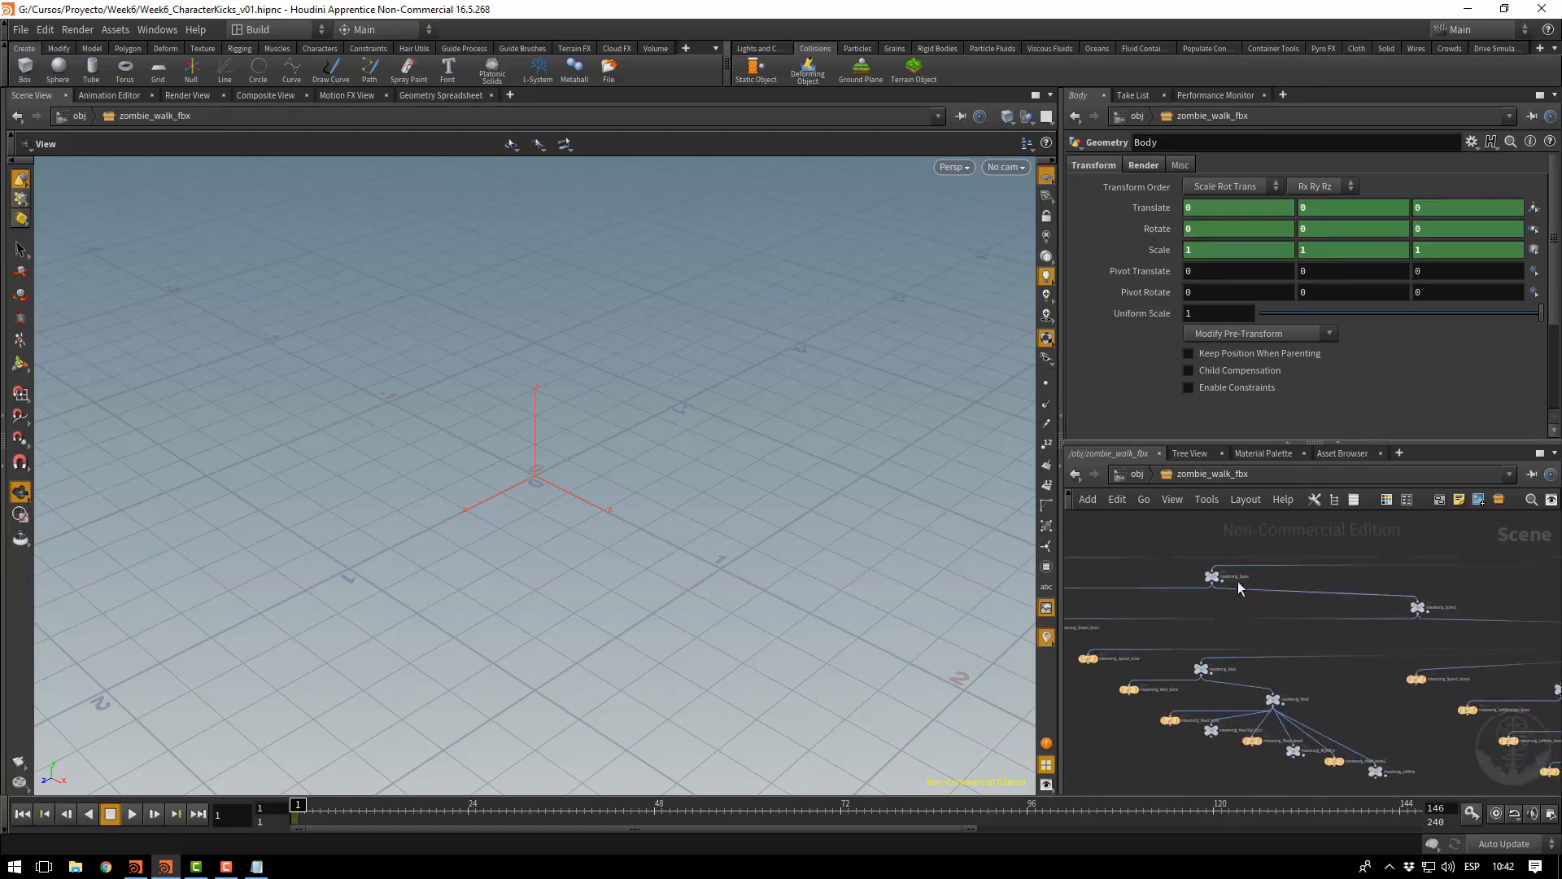
scroll(1205, 581, up, 3)
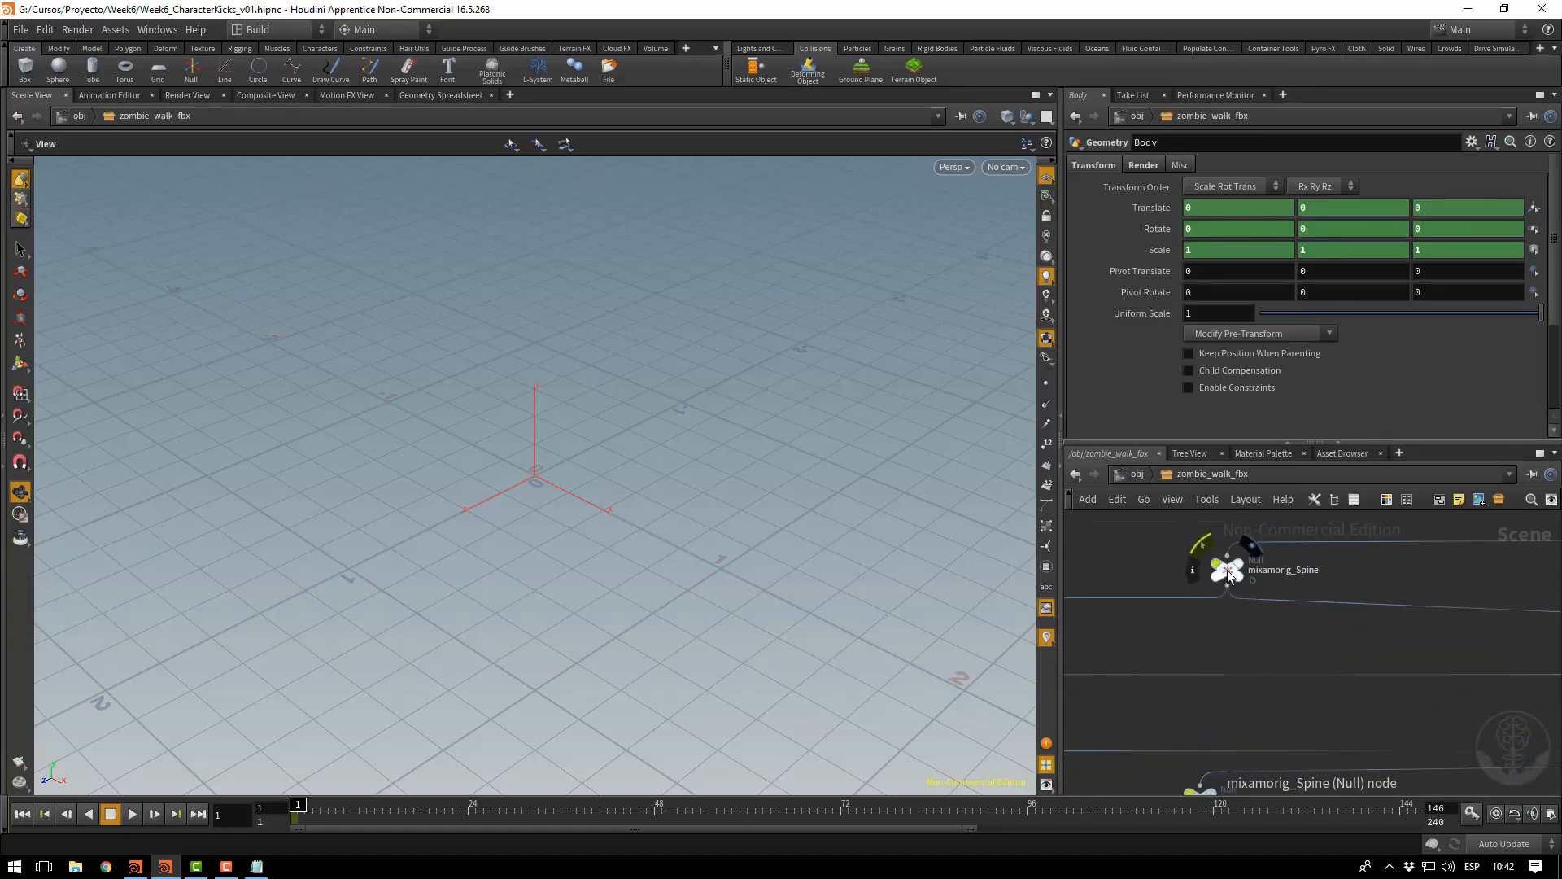
click(1227, 572)
scroll(1383, 631, down, 3)
middle_drag(1388, 644, 1171, 597)
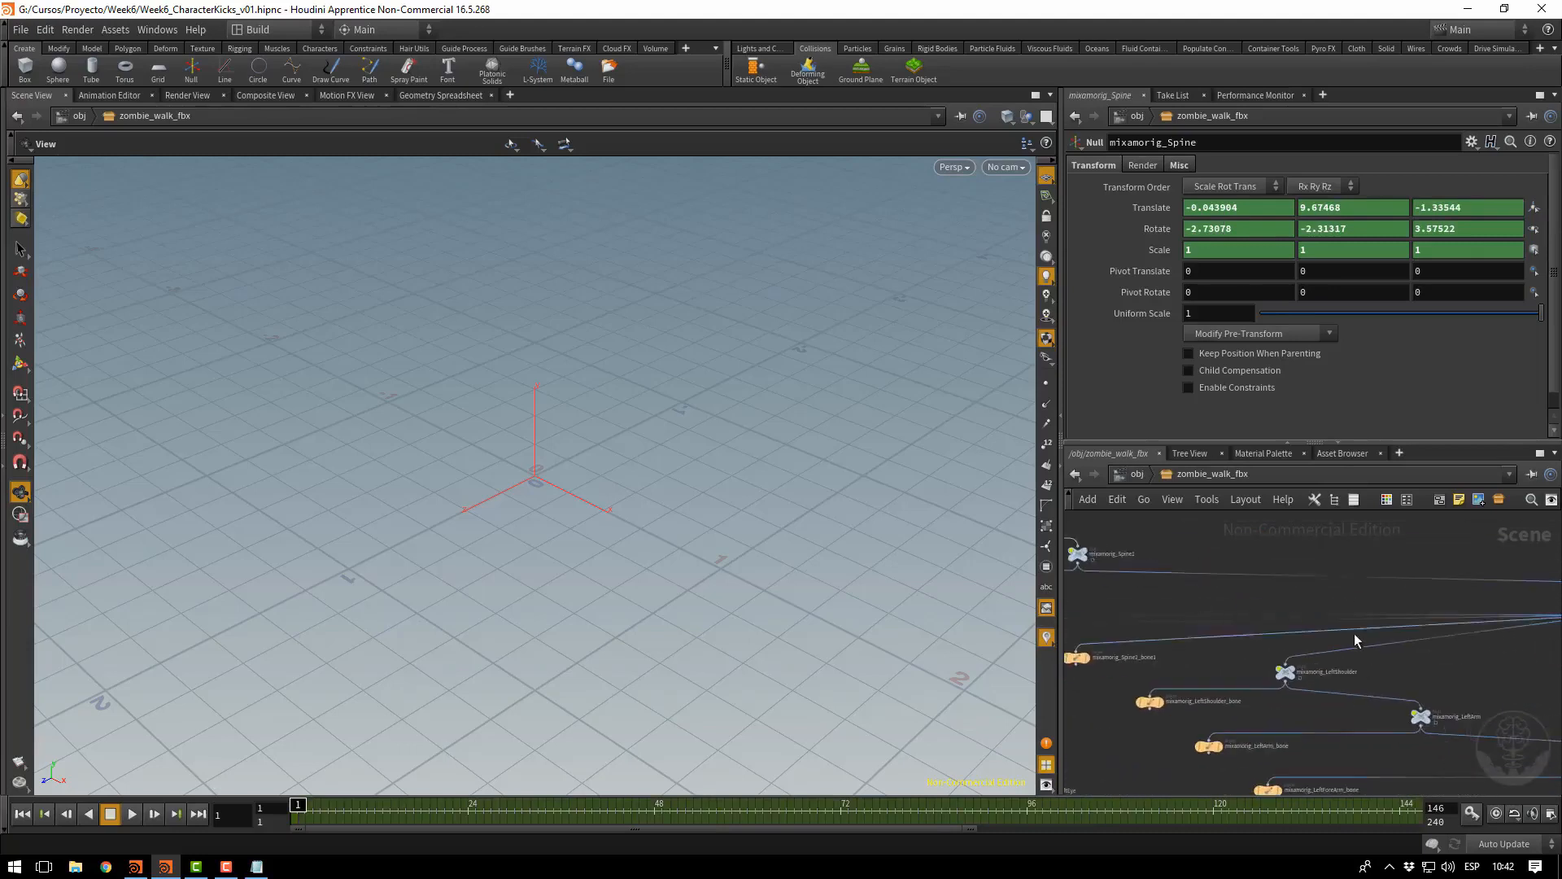
middle_drag(1308, 645, 1074, 583)
middle_drag(1437, 660, 1156, 590)
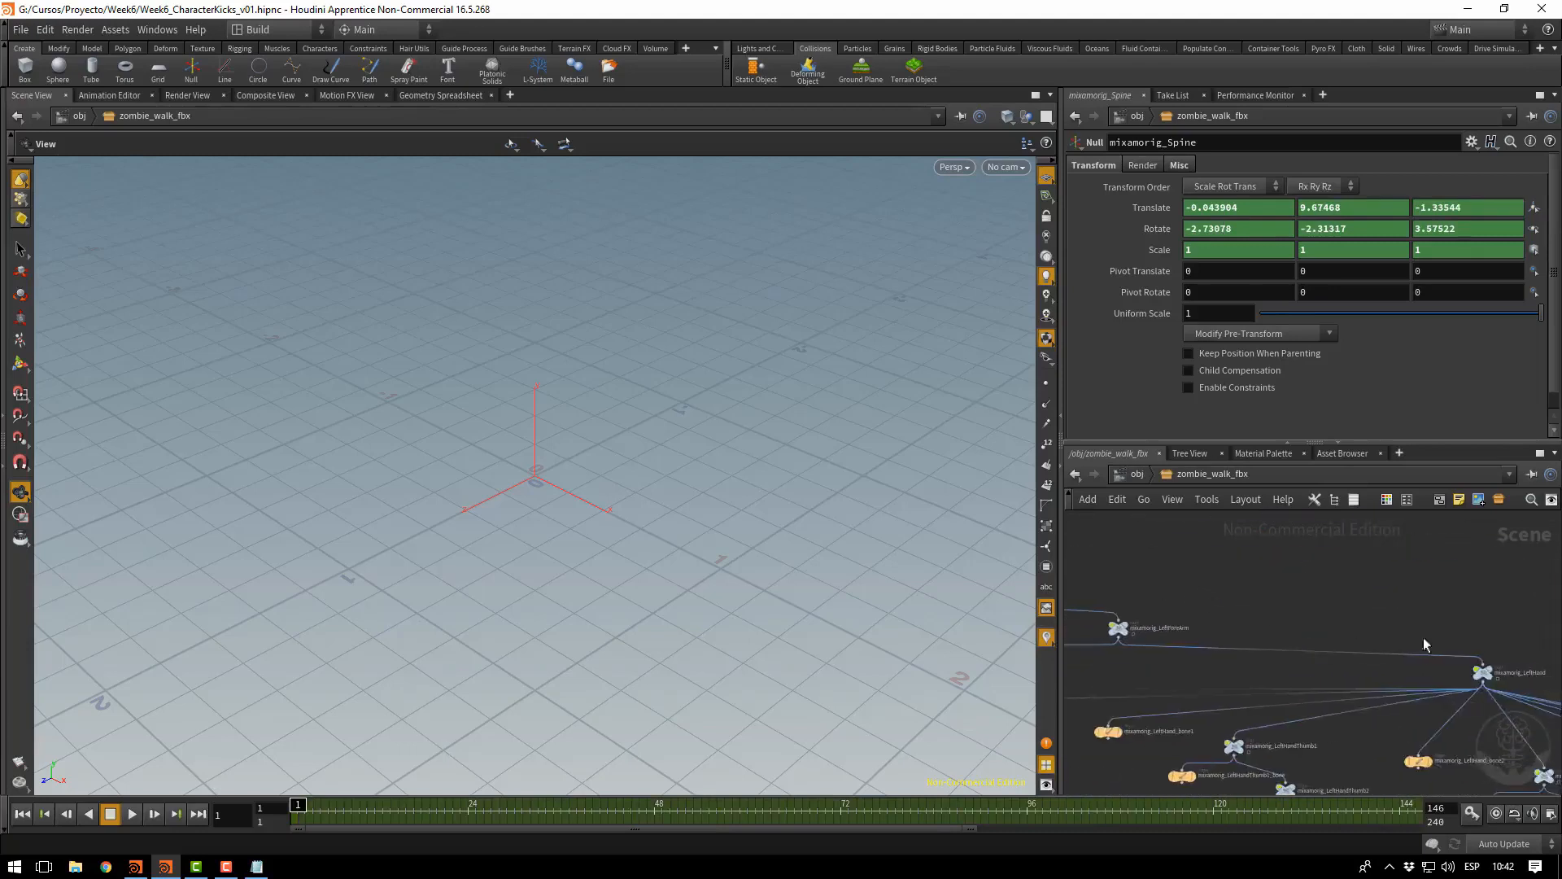
middle_drag(1500, 686, 1277, 607)
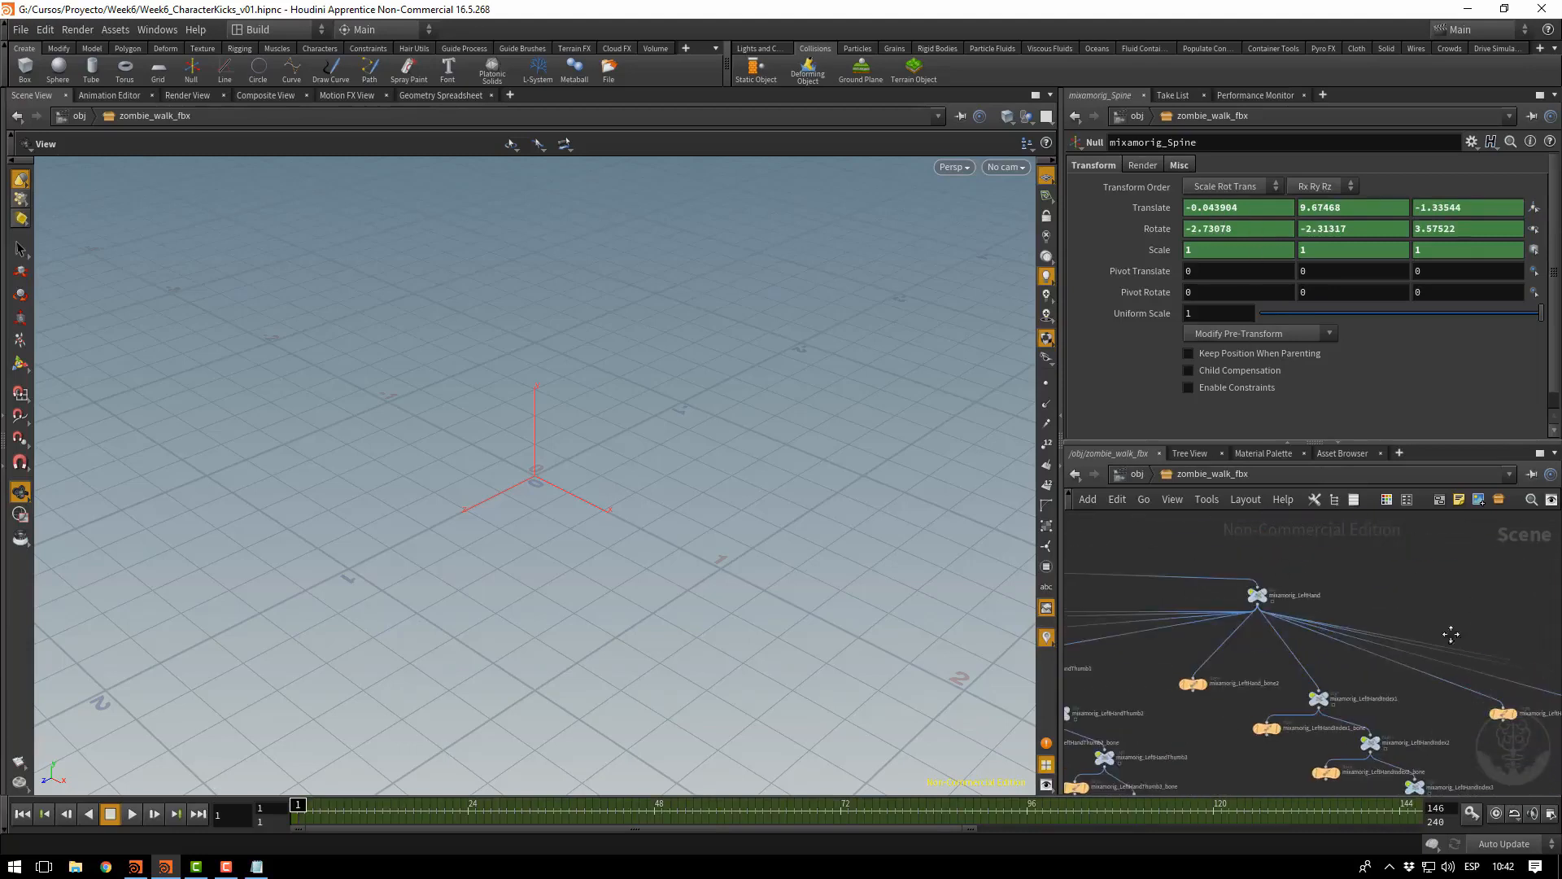
Inspect the subnetwork's geometry, materials and fbx_chops nodes, and return to the object level
scroll(1322, 658, down, 5)
middle_drag(1355, 616, 1118, 647)
middle_drag(1450, 610, 1281, 668)
scroll(1284, 670, up, 5)
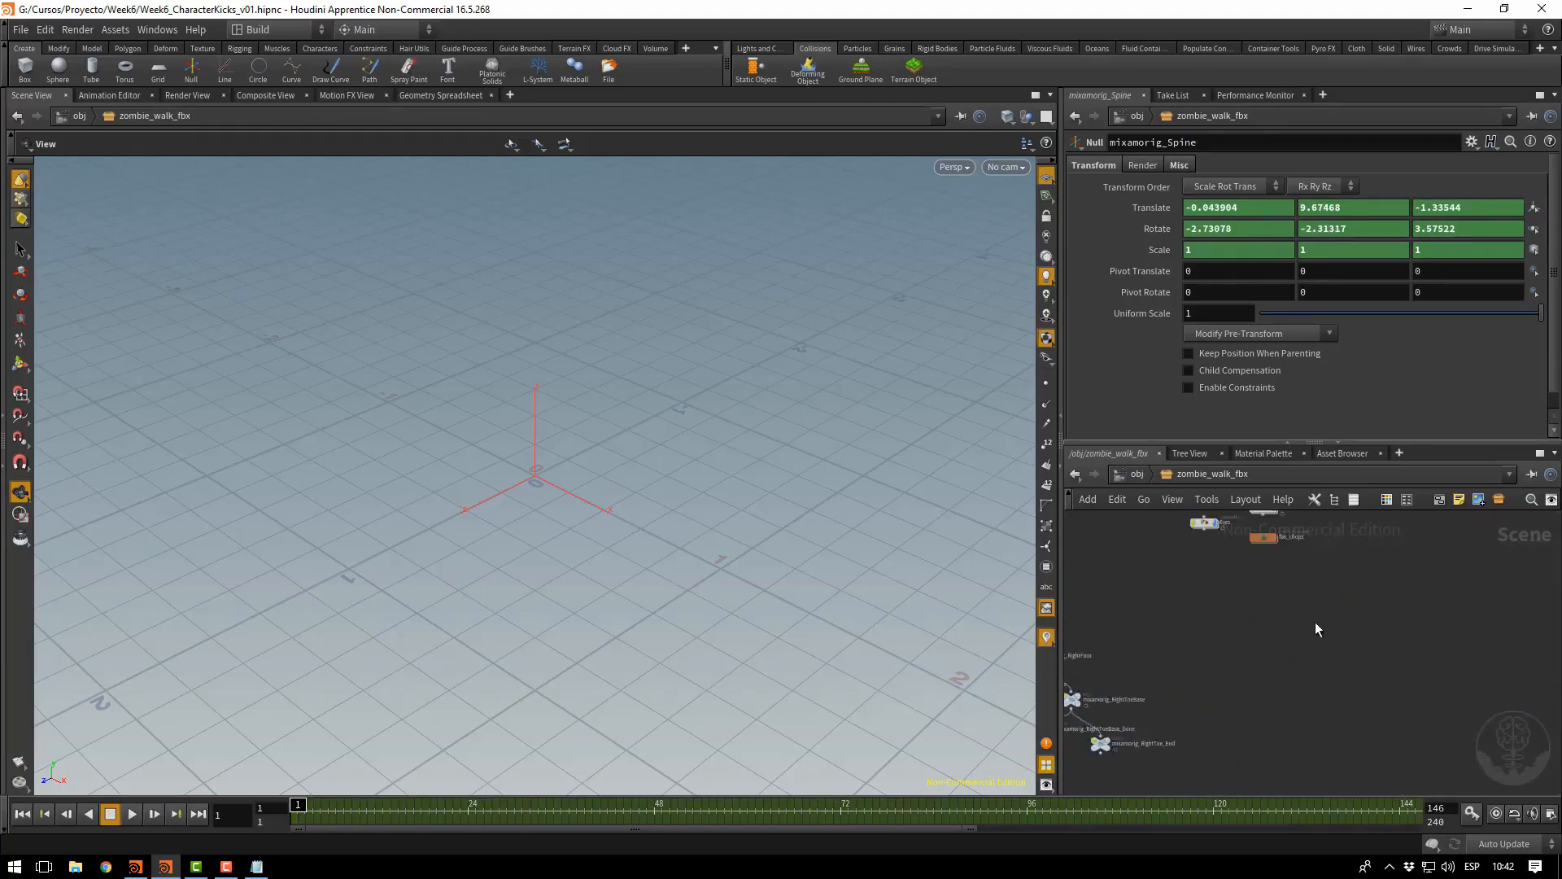
middle_drag(1315, 558, 1385, 680)
scroll(1303, 640, up, 3)
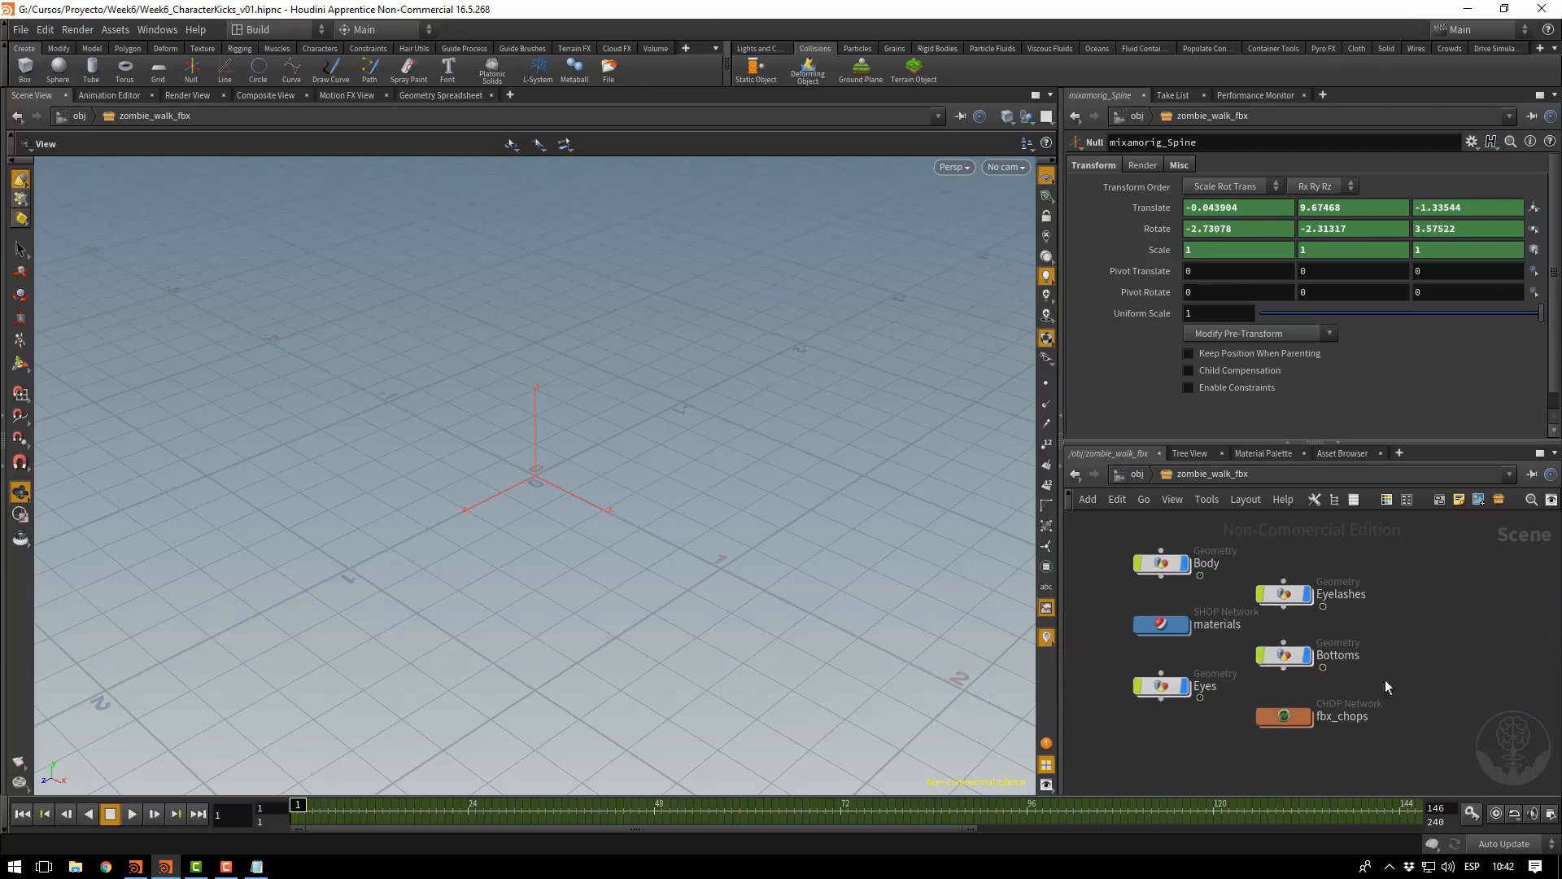
click(1294, 718)
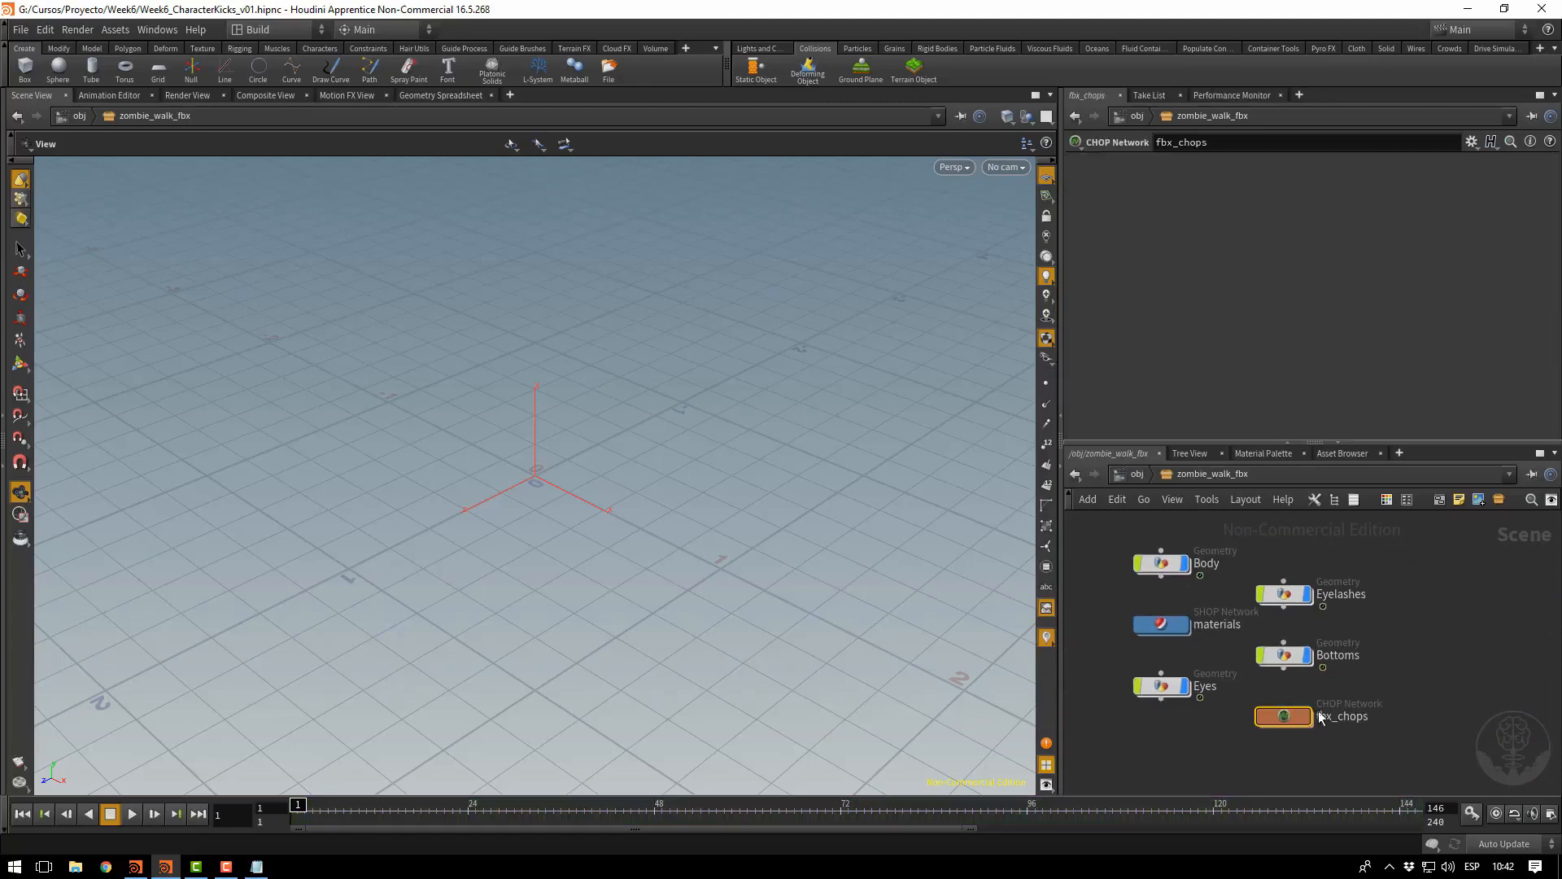
click(1163, 630)
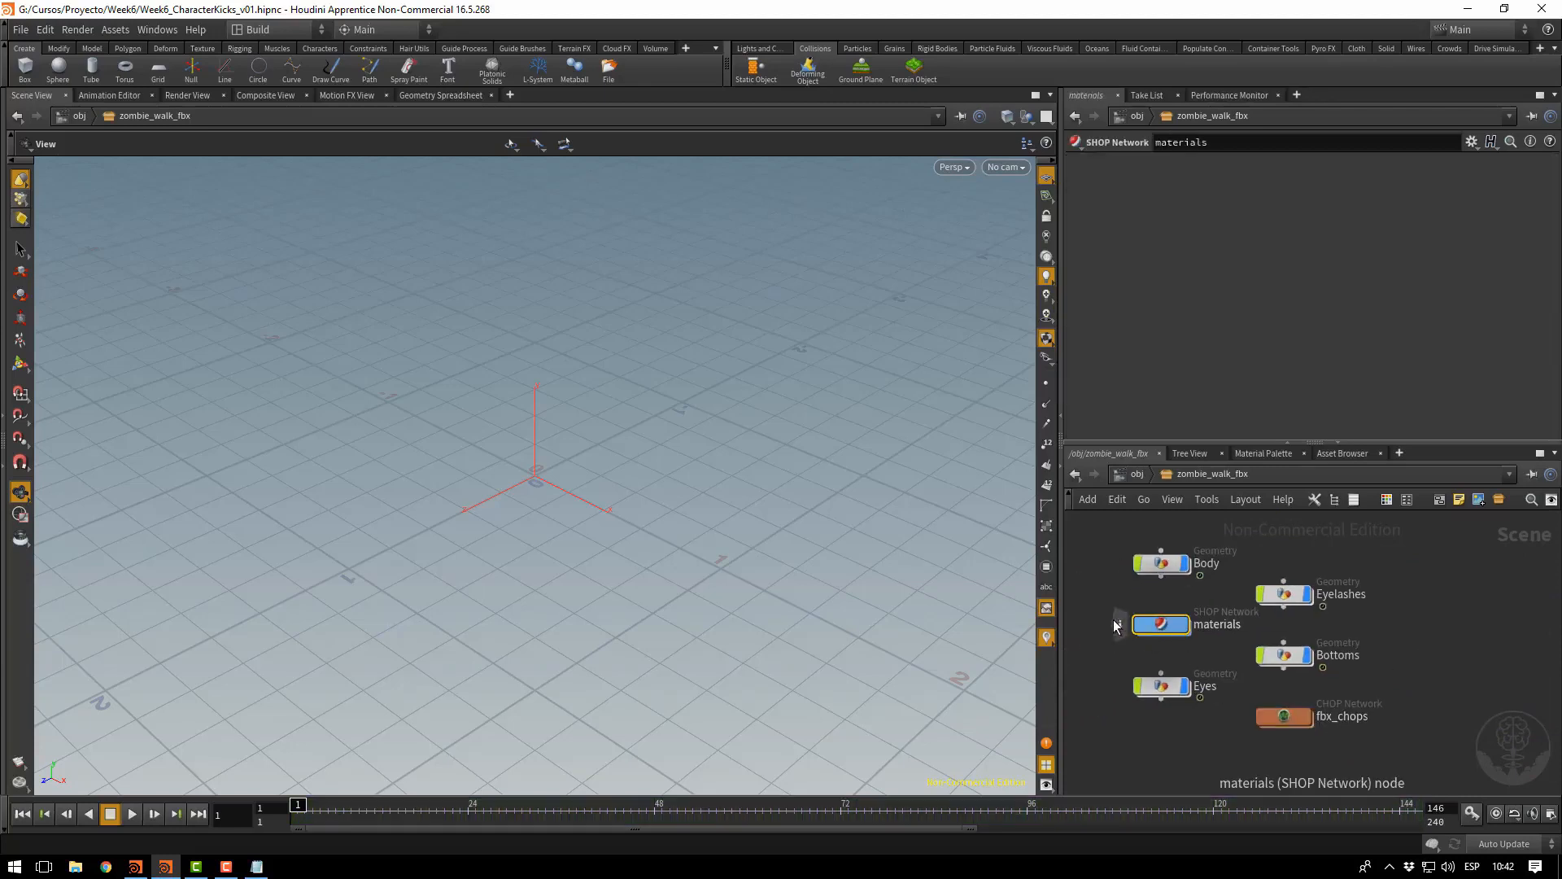
click(1139, 477)
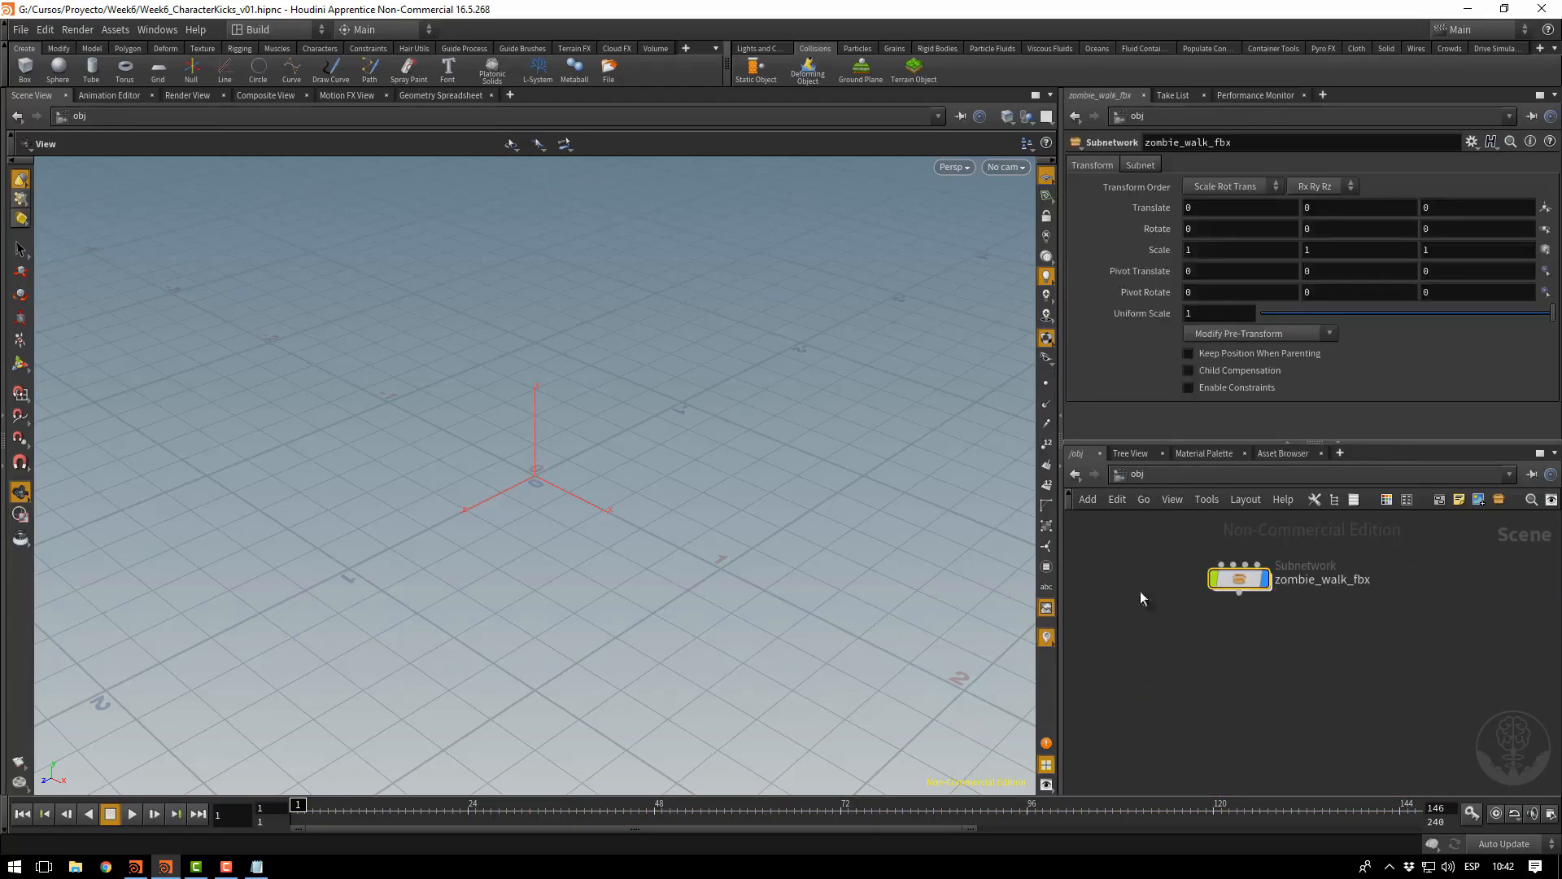
Move the zombie_walk_fbx subnetwork aside, add a Geometry node next to it and rename the new node CharacterFX
drag(1266, 587, 1412, 579)
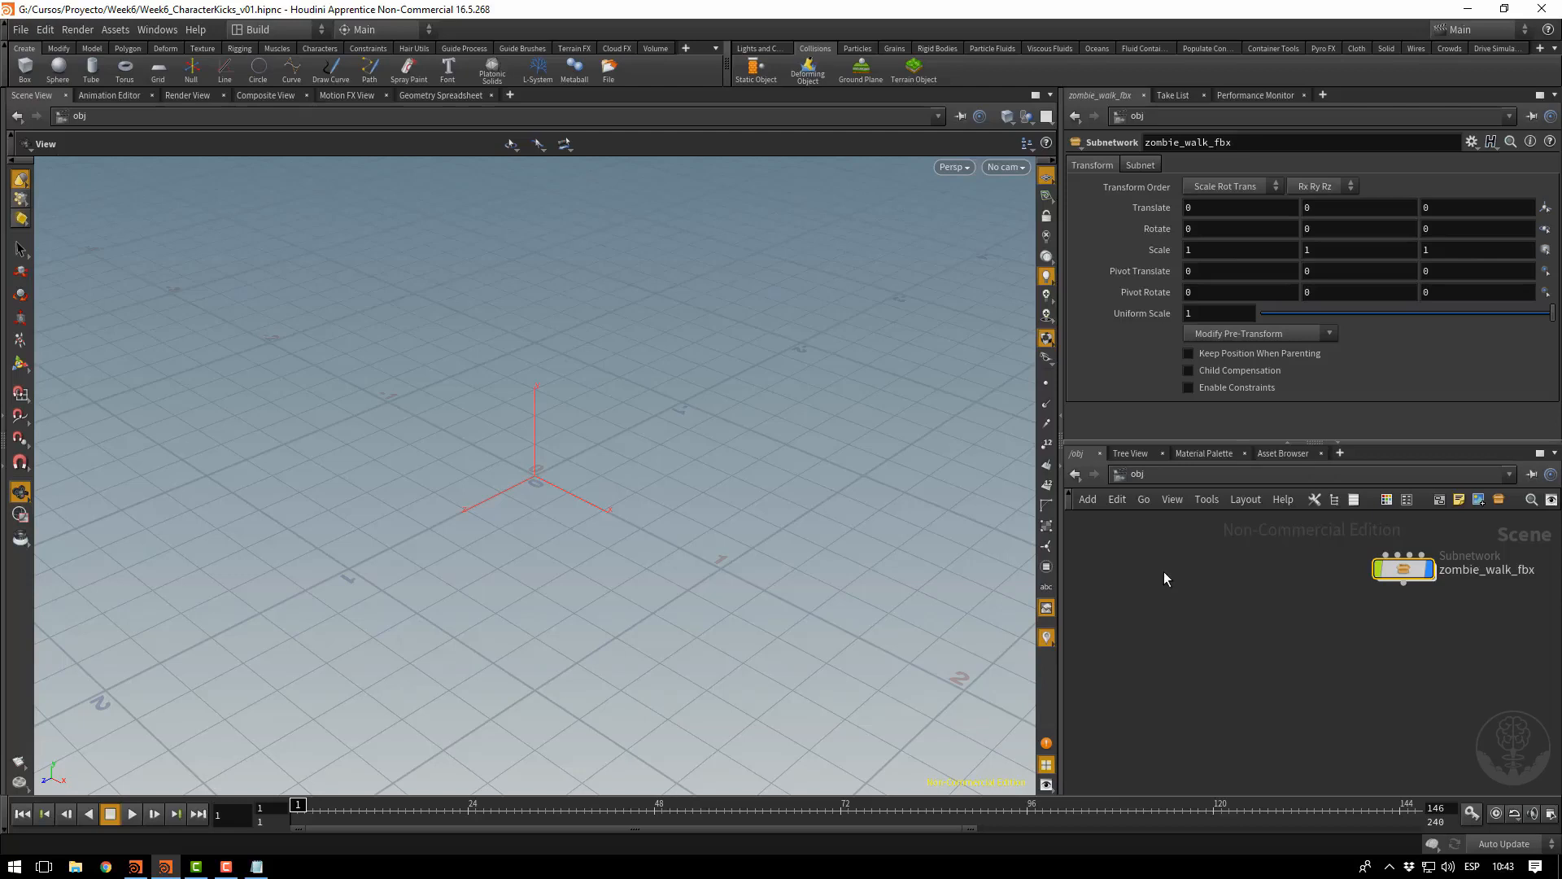
key(Tab)
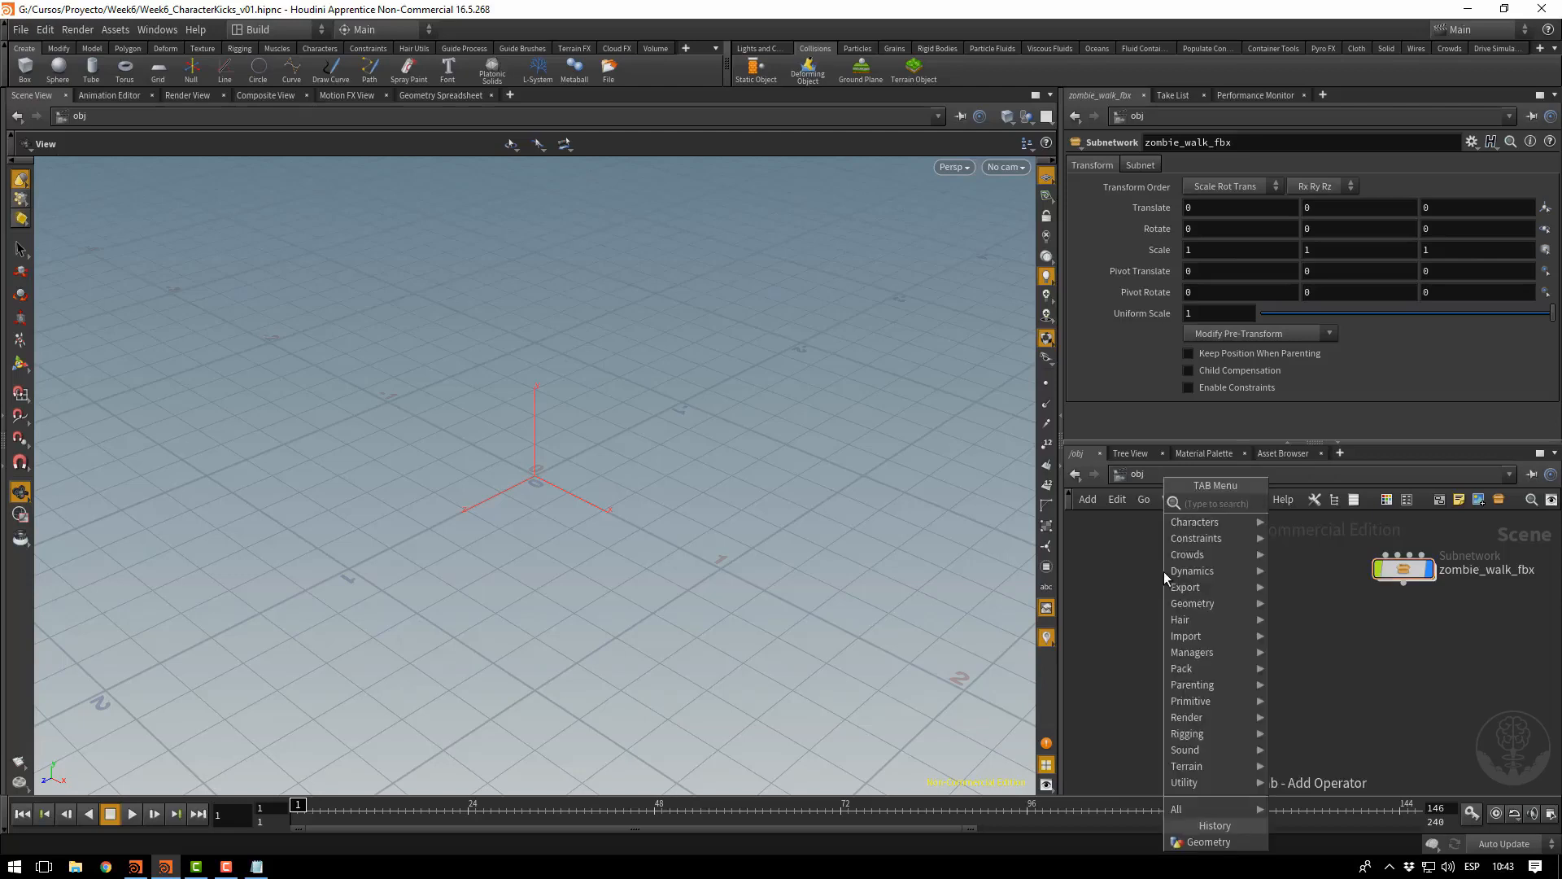
text(geo)
key(Return)
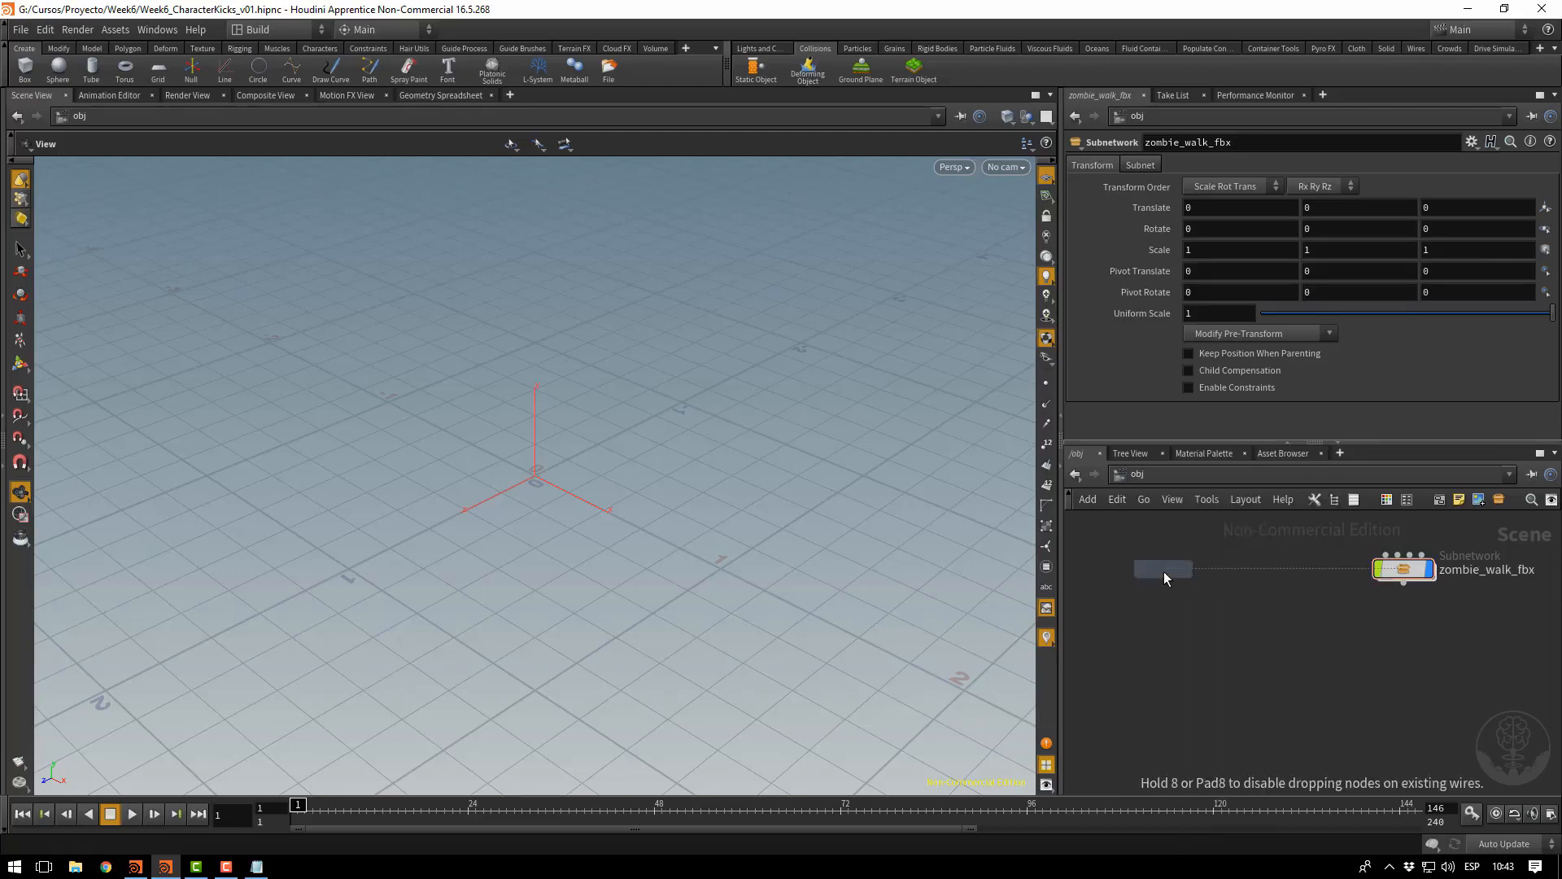
click(1164, 571)
double_click(1212, 570)
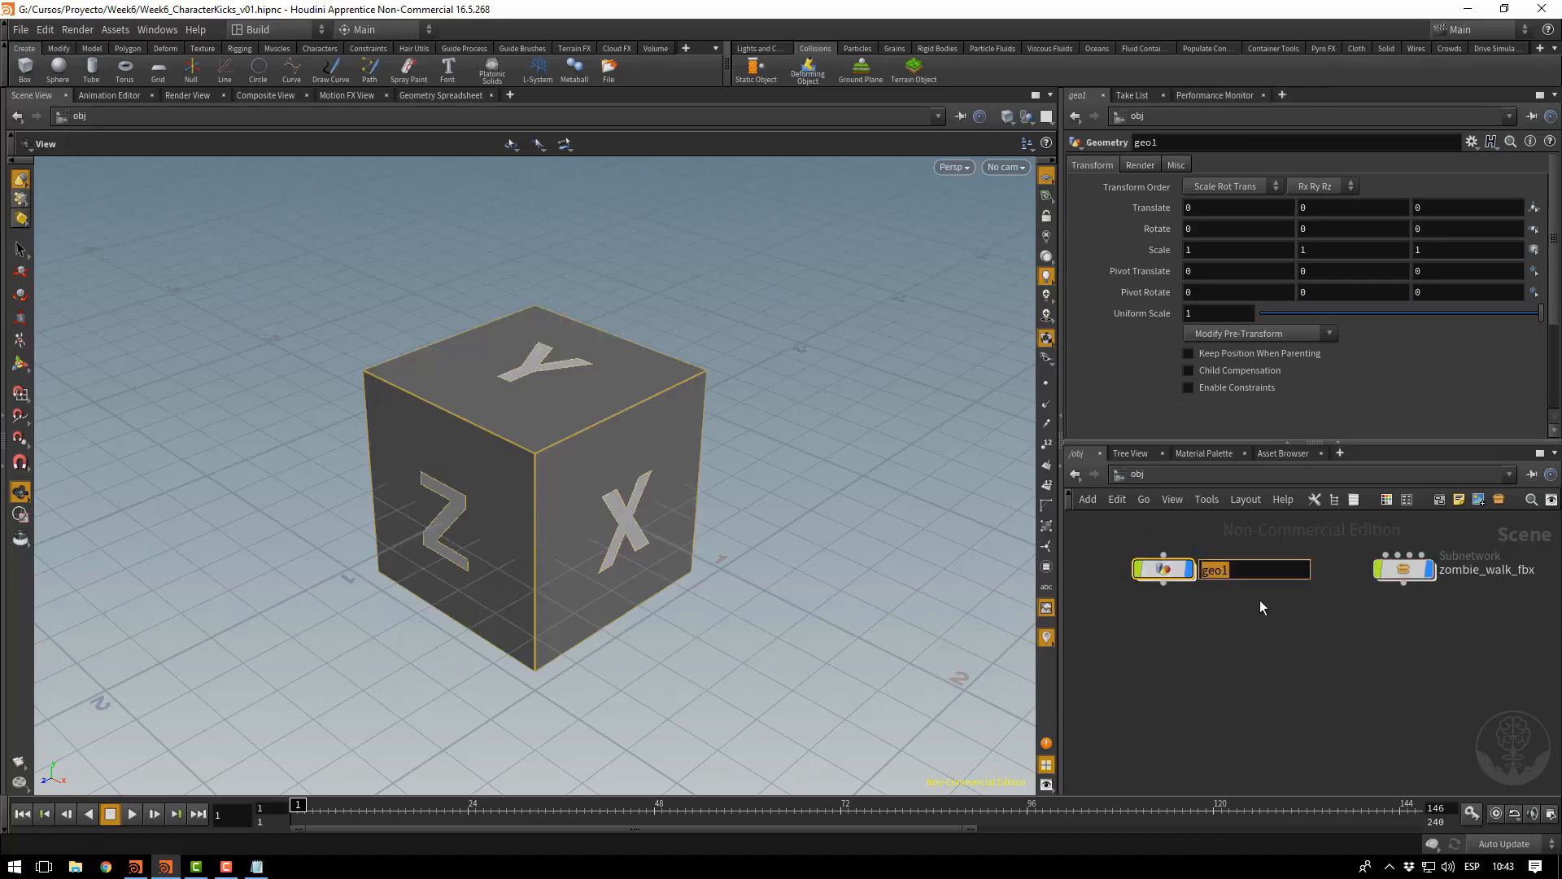
text(CharacterFX)
key(Return)
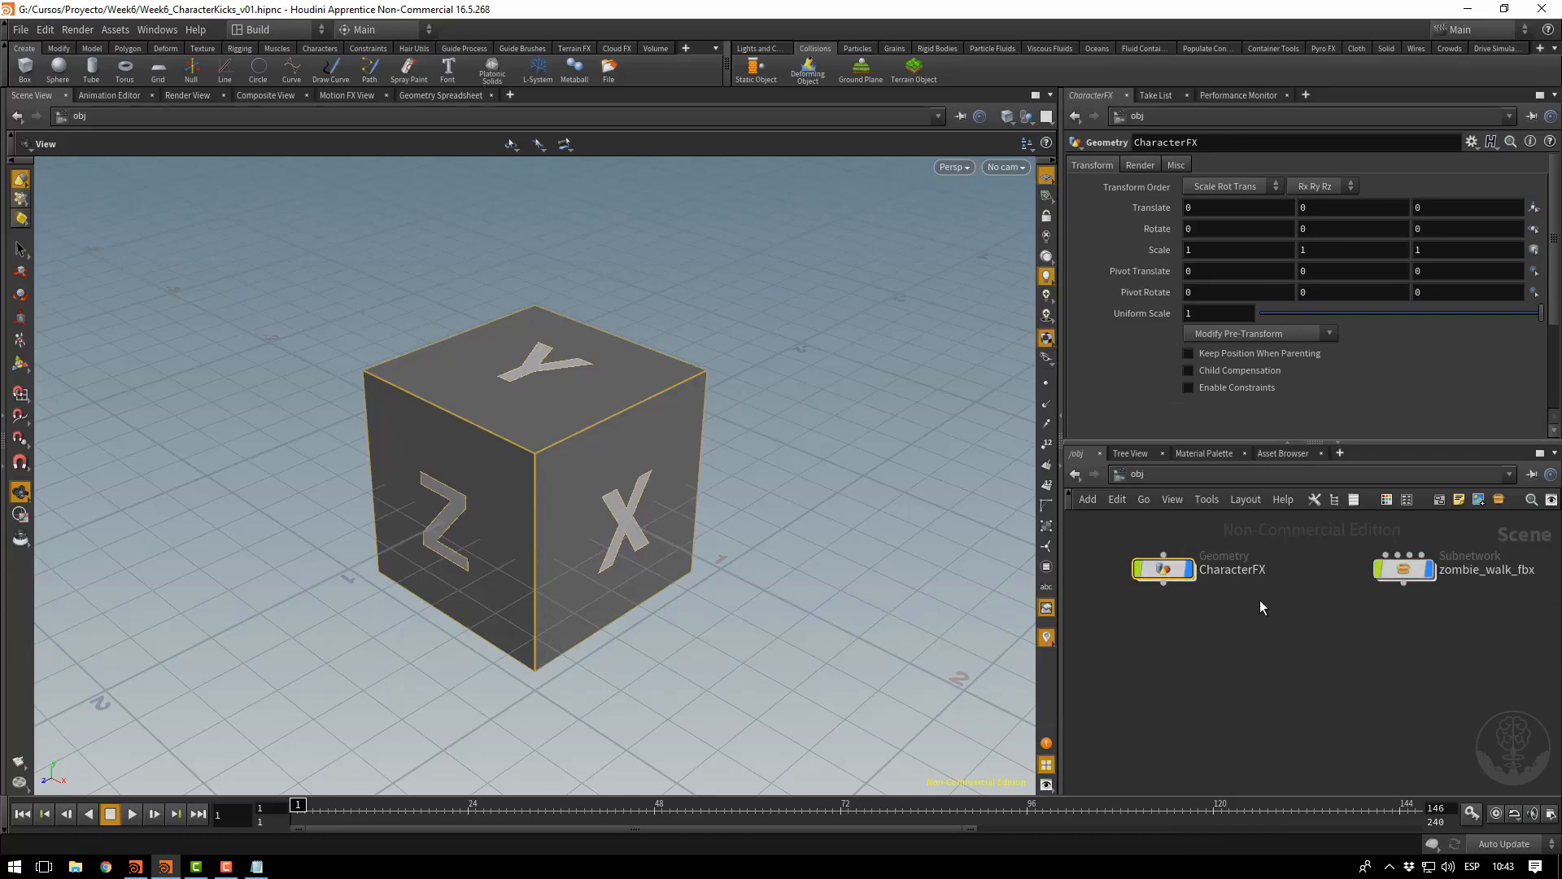
Inside CharacterFX, replace the default file node with an Object Merge node
double_click(1159, 567)
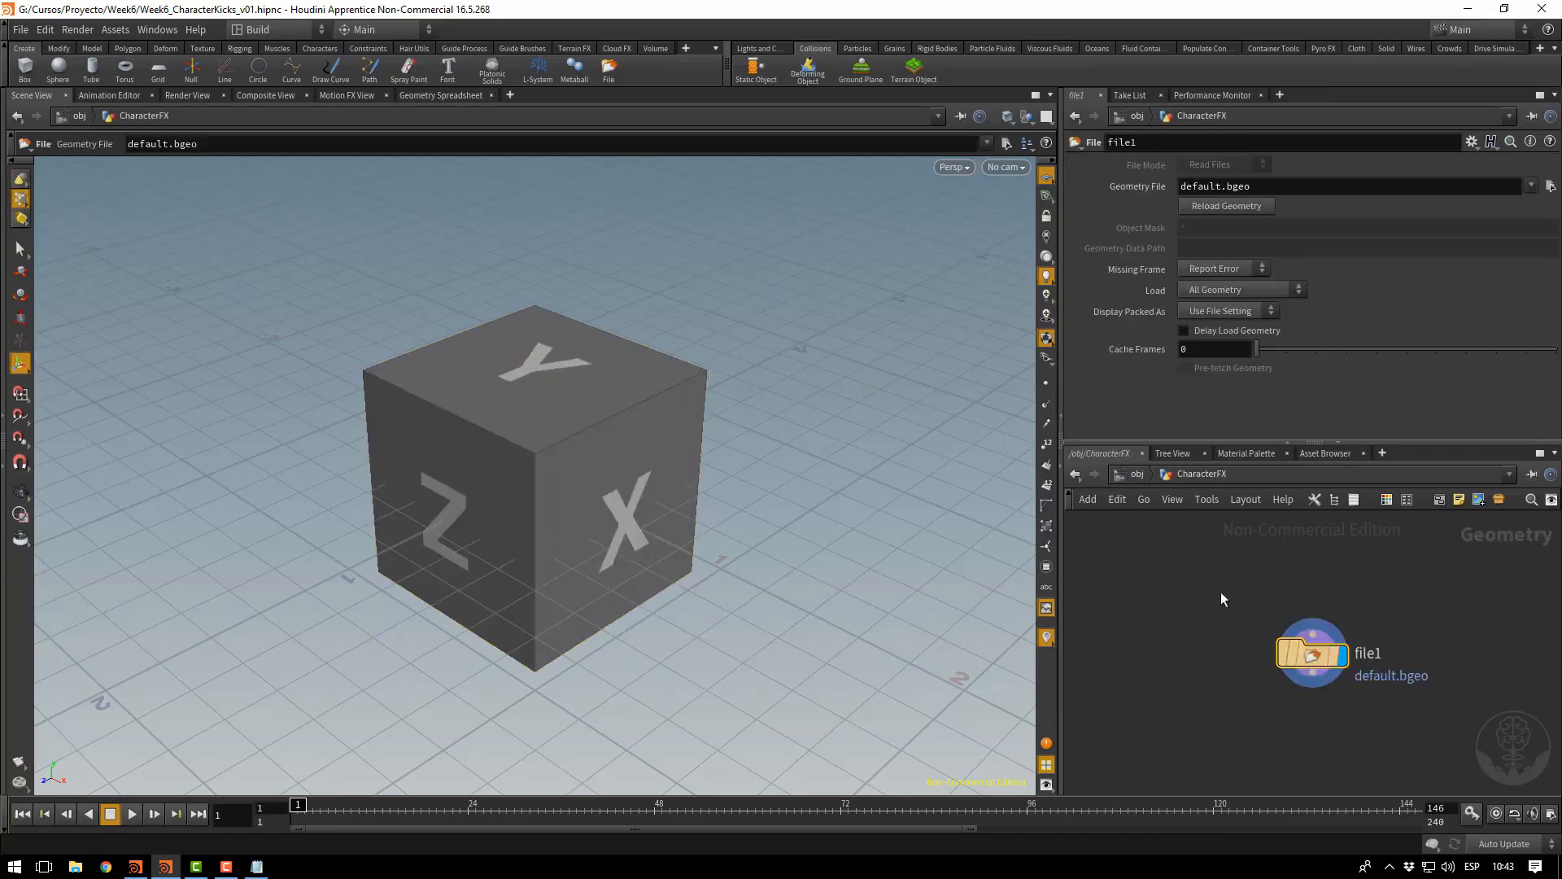
drag(1221, 593, 1409, 726)
key(Delete)
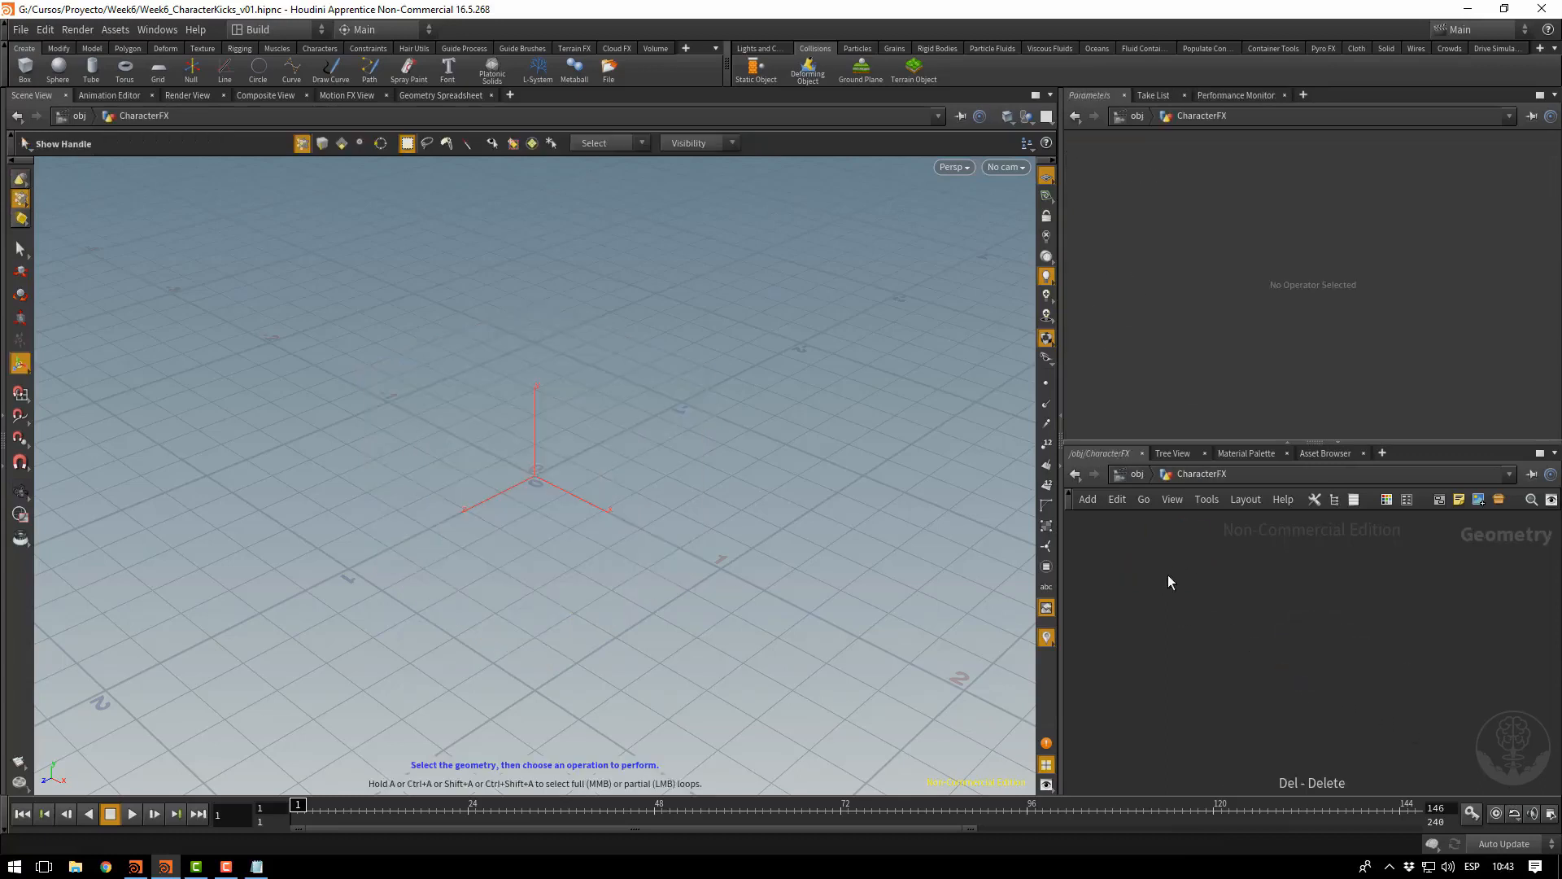
key(Tab)
text(obje)
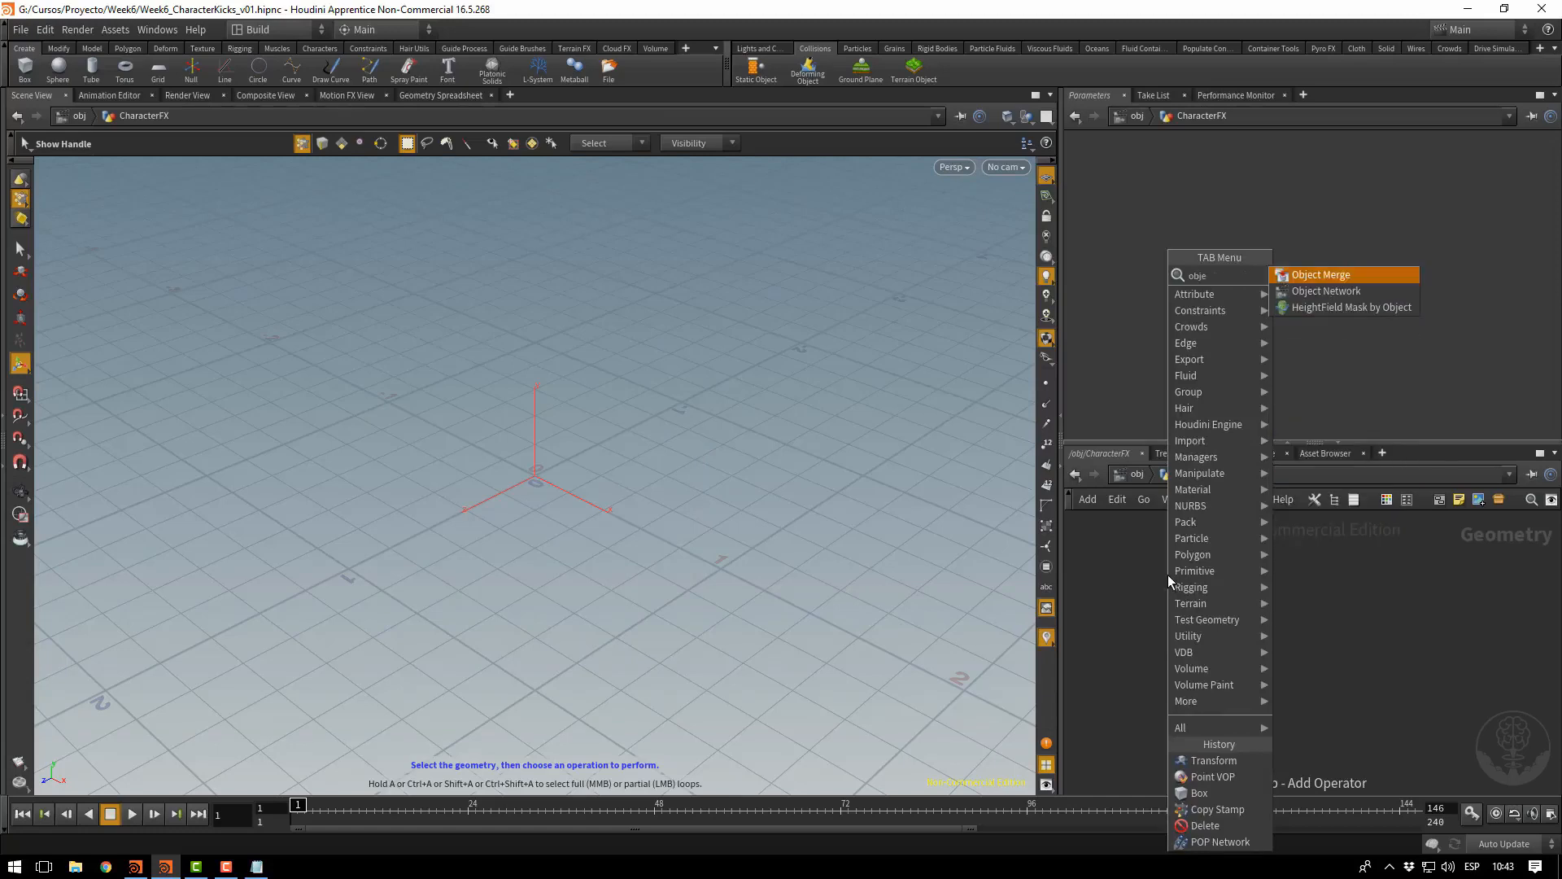
key(Return)
click(1169, 574)
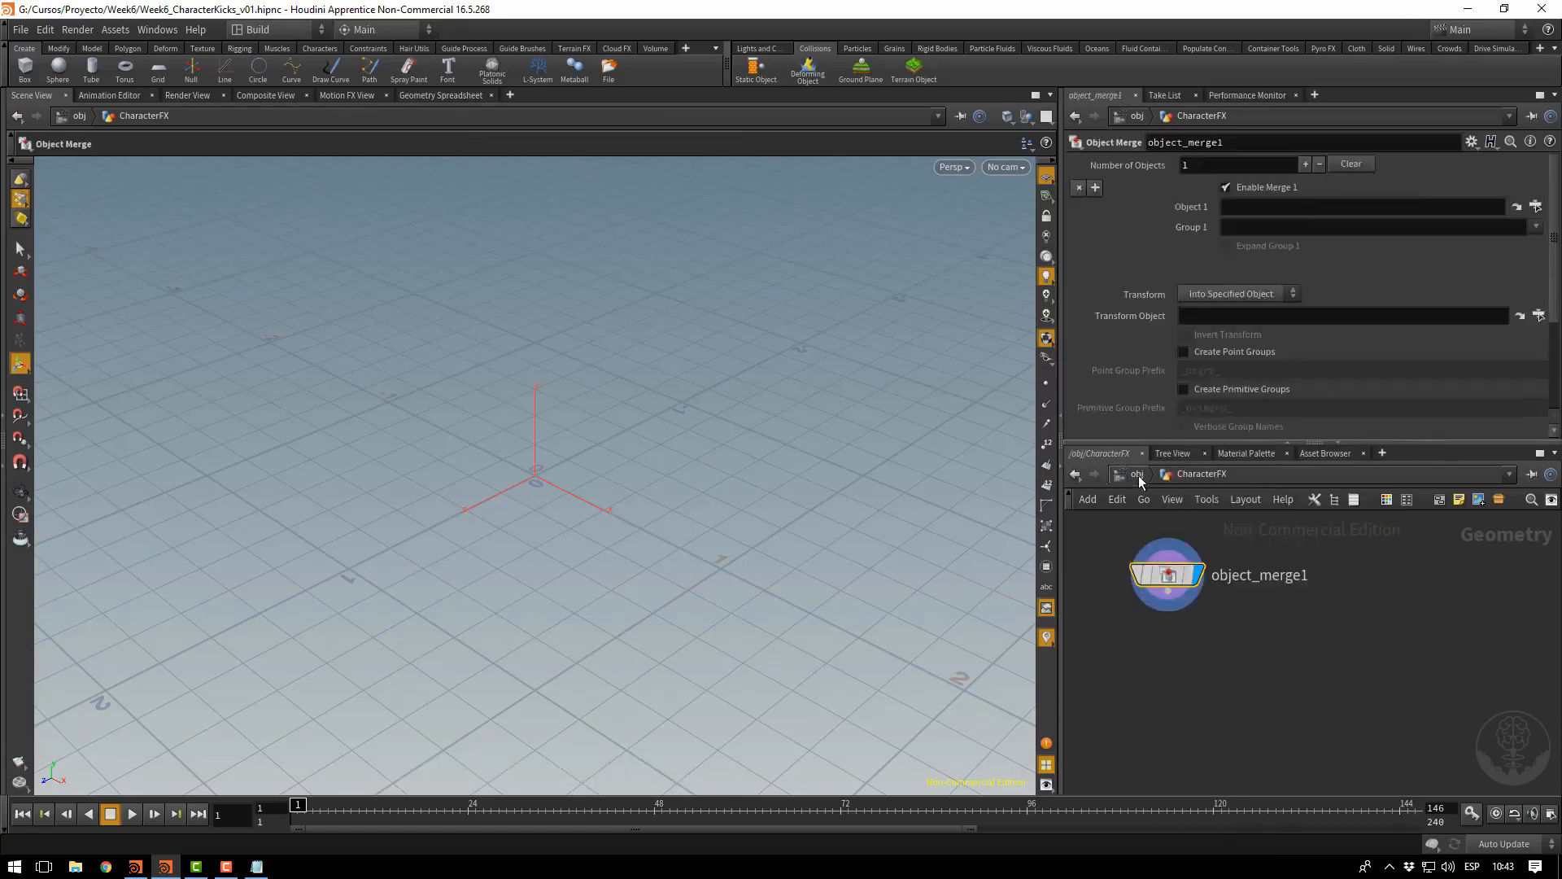
Return to the object level and set the uniform scale of the zombie_walk_fbx subnetwork to 0.01
click(1137, 474)
click(1401, 570)
key(f)
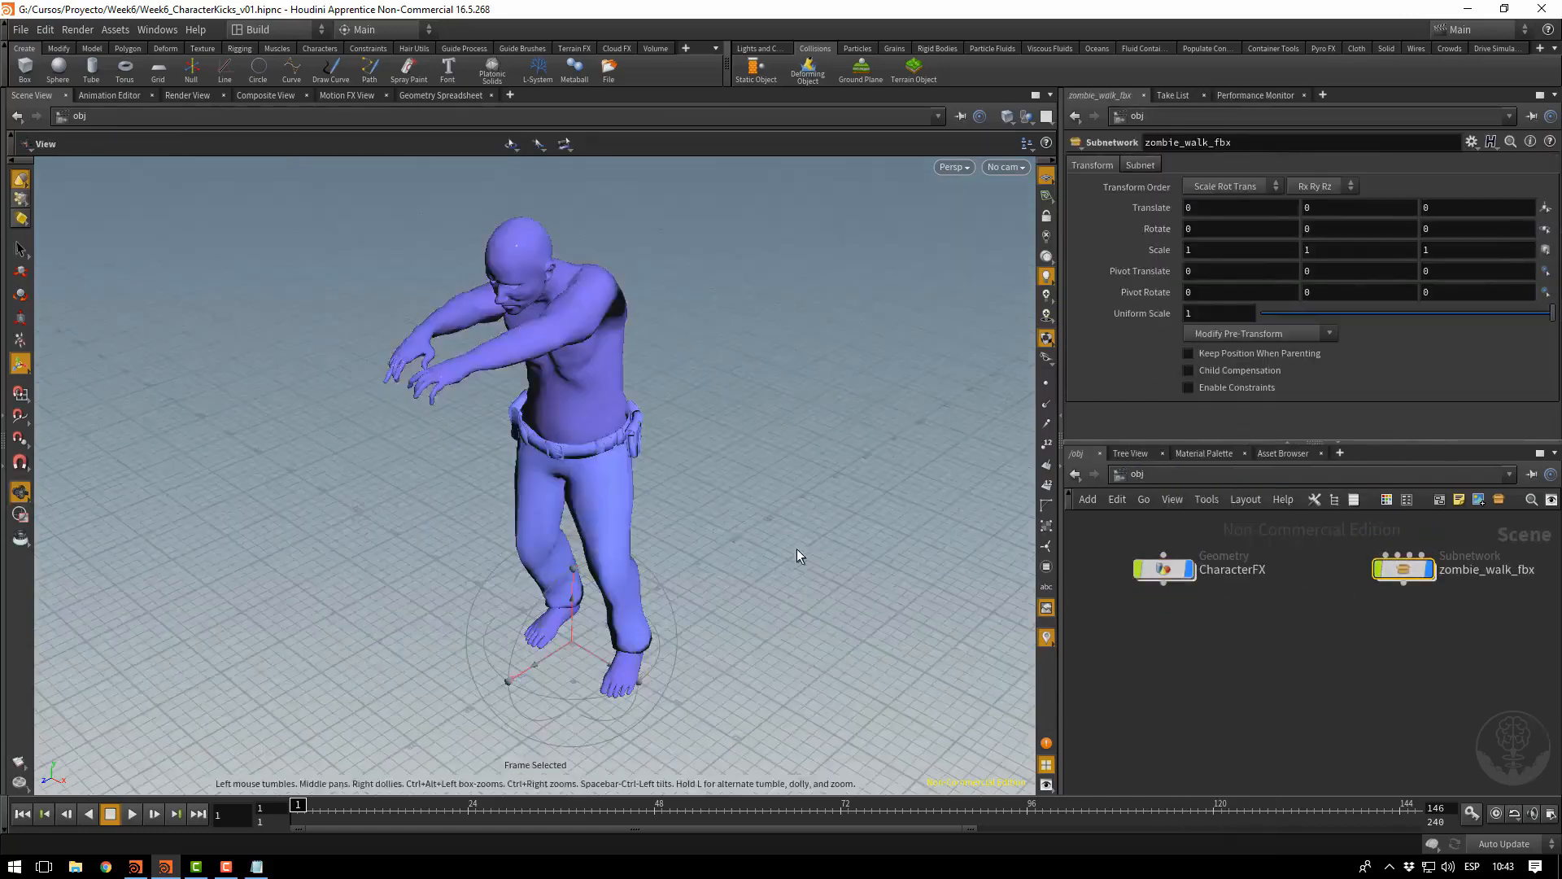
middle_drag(705, 586, 764, 506)
right_drag(876, 551, 968, 647)
middle_drag(968, 646, 882, 595)
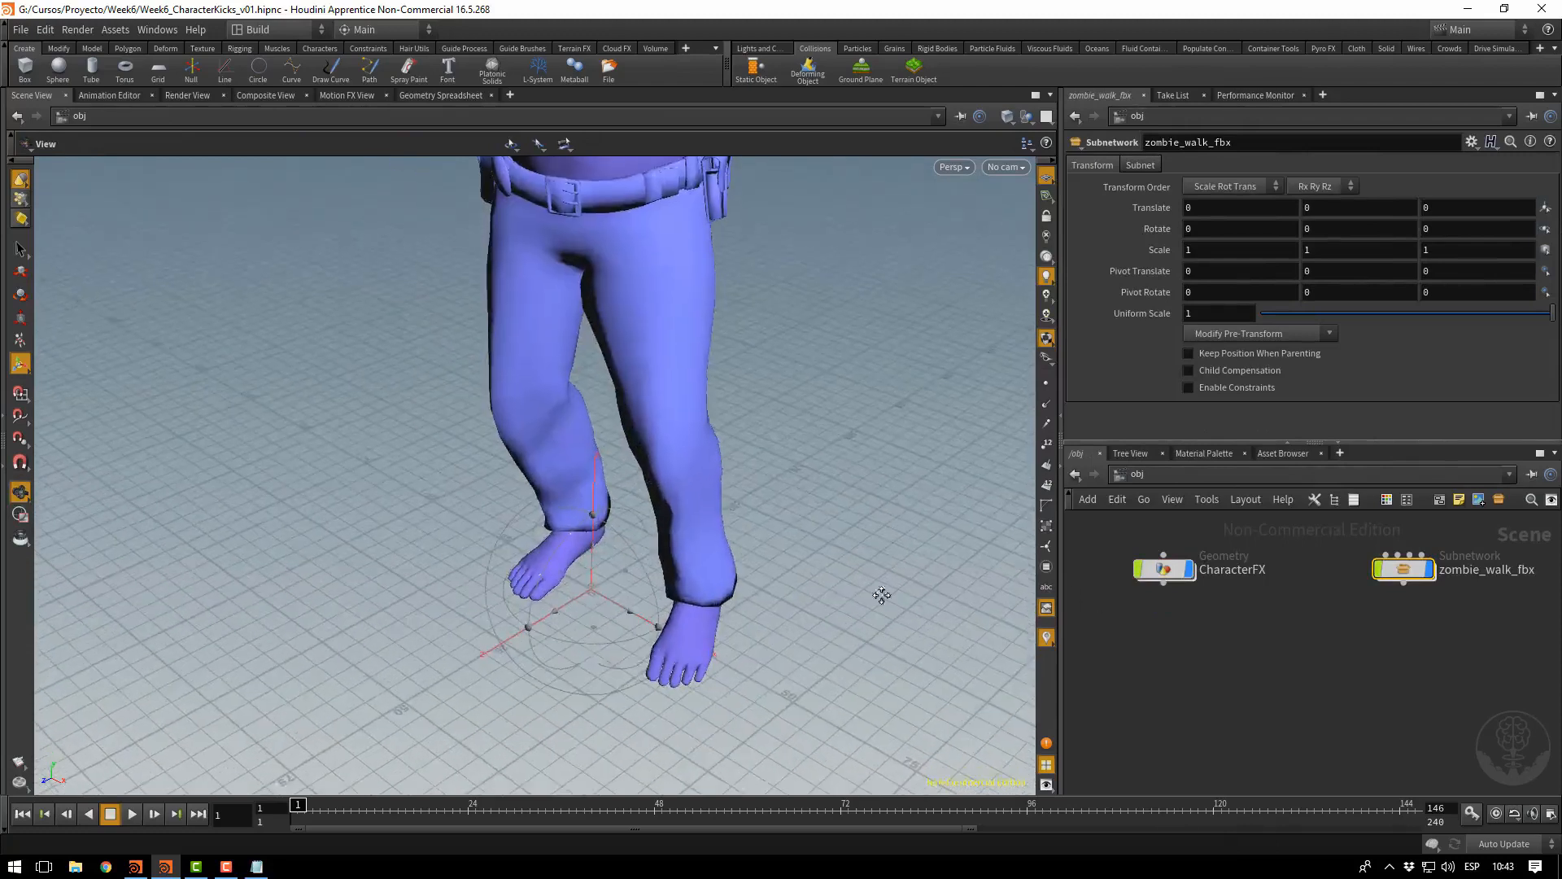
drag(882, 594, 854, 519)
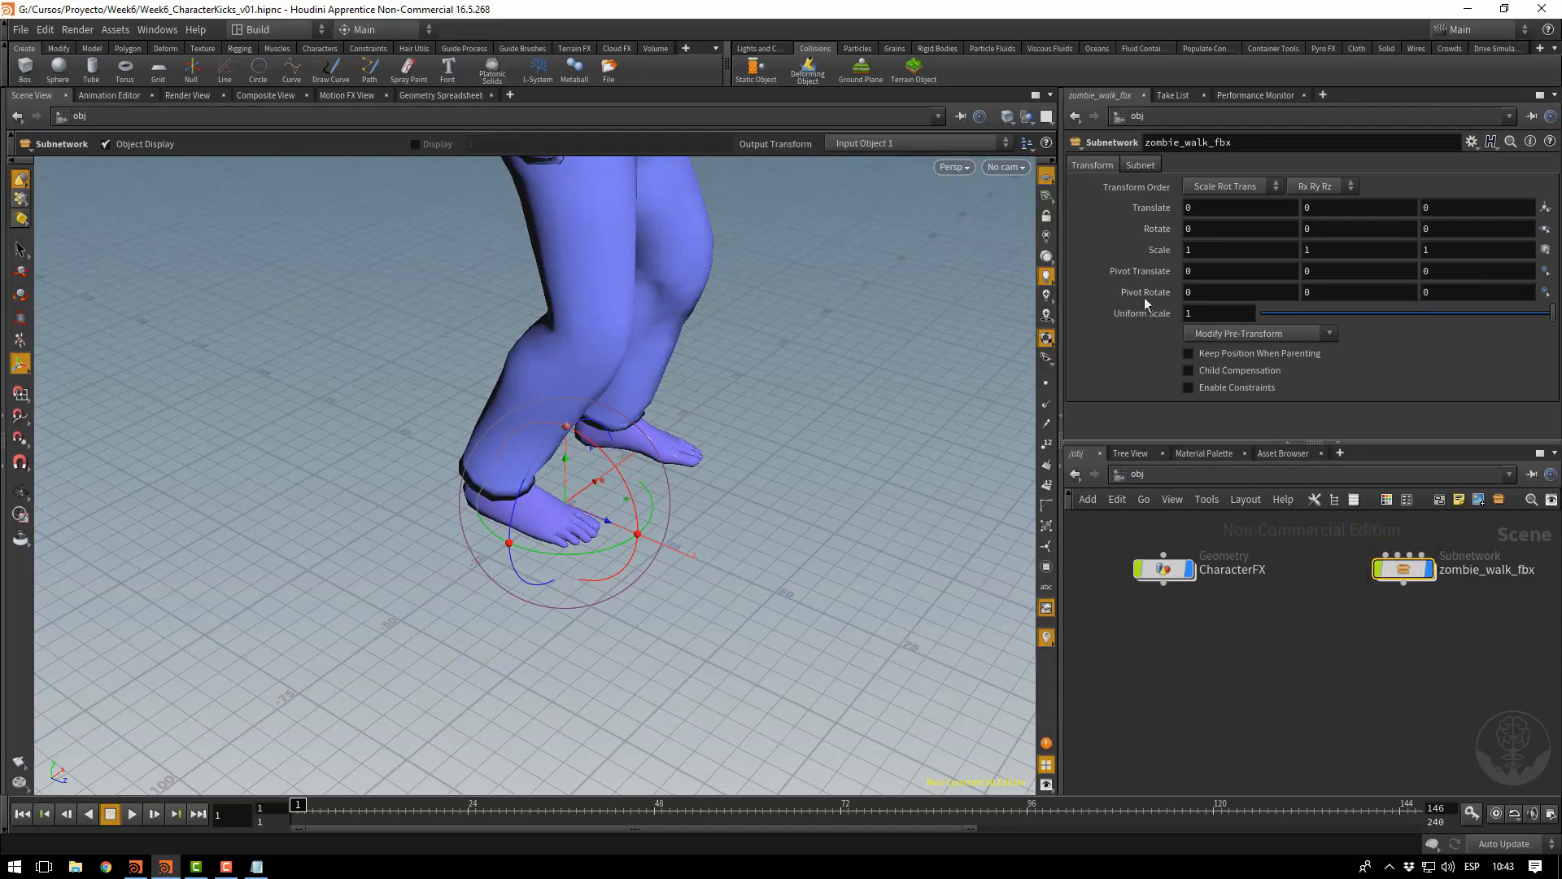
click(1202, 320)
text(0.01)
key(Return)
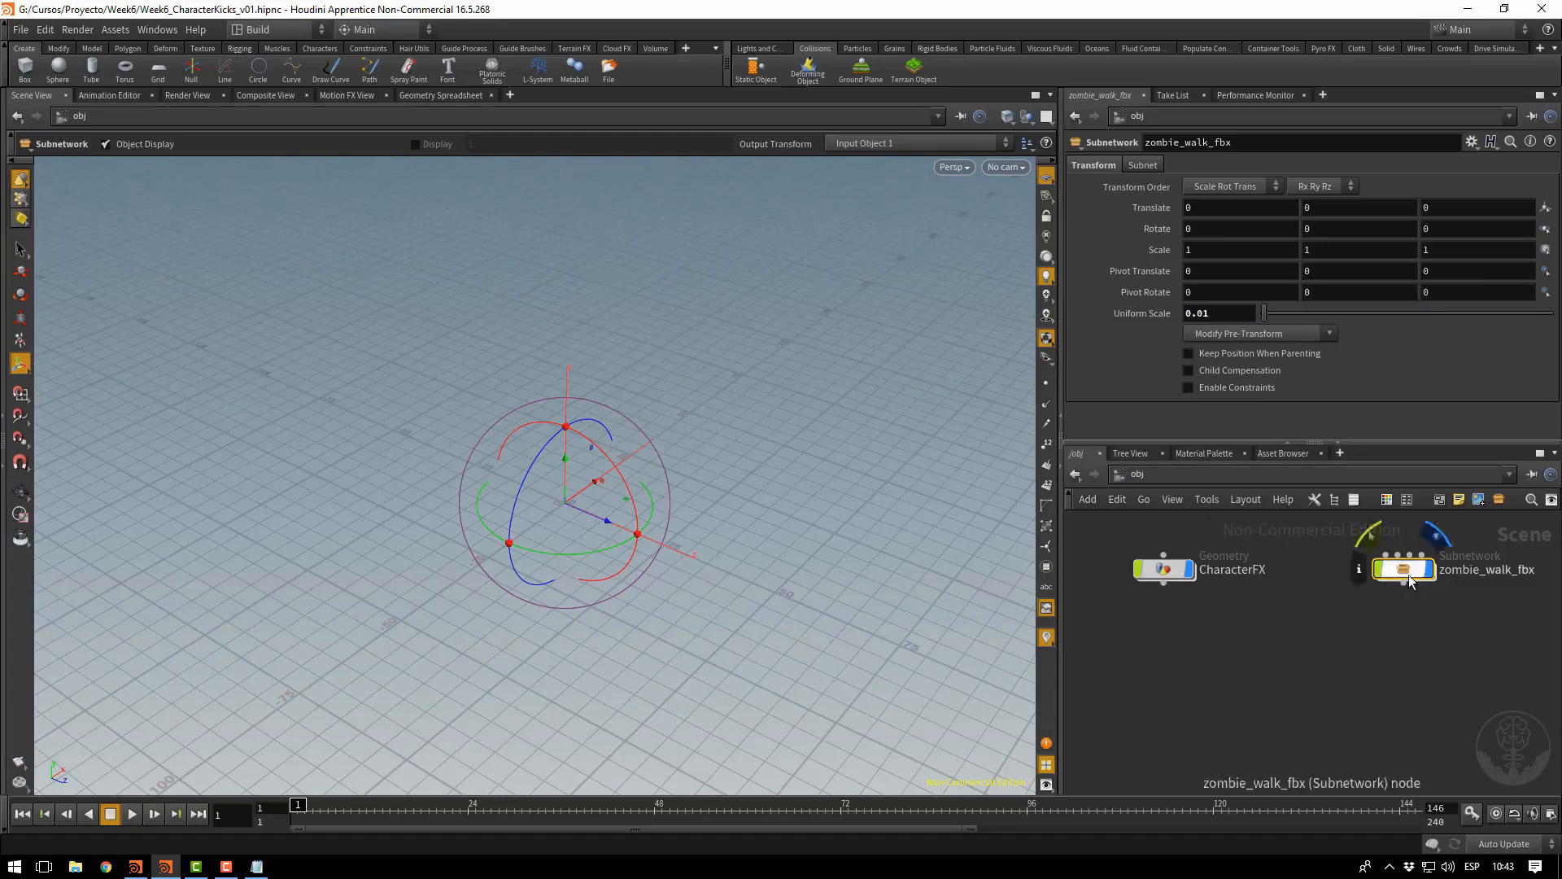
Frame the scaled zombie and scrub through the timeline to review its walk animation, ending back at frame 1
key(space+f)
drag(605, 574, 469, 577)
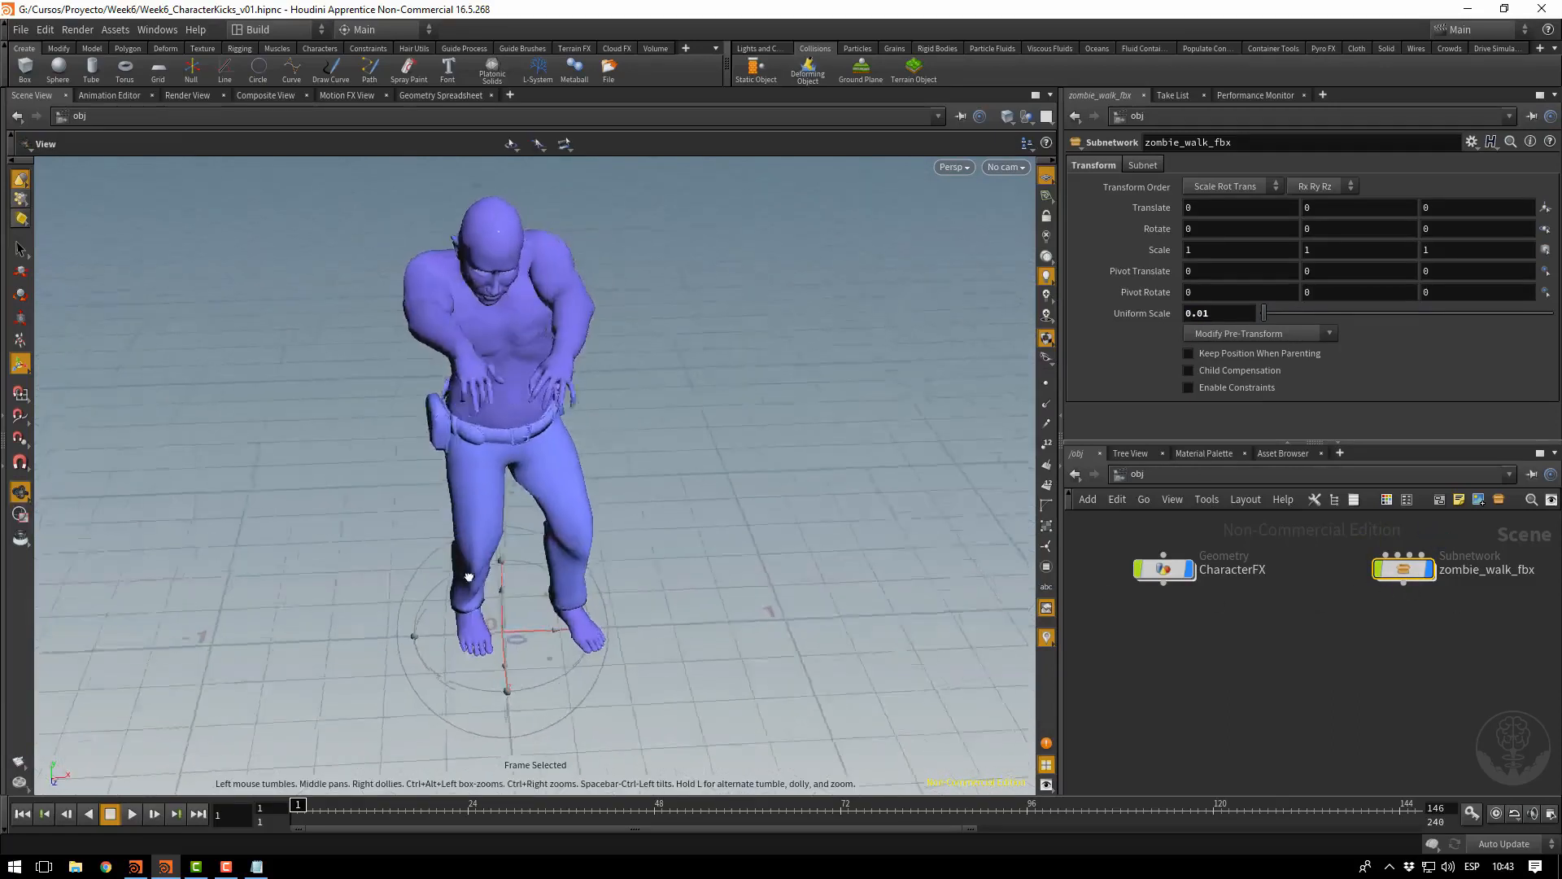
right_drag(469, 577, 437, 583)
drag(436, 583, 511, 555)
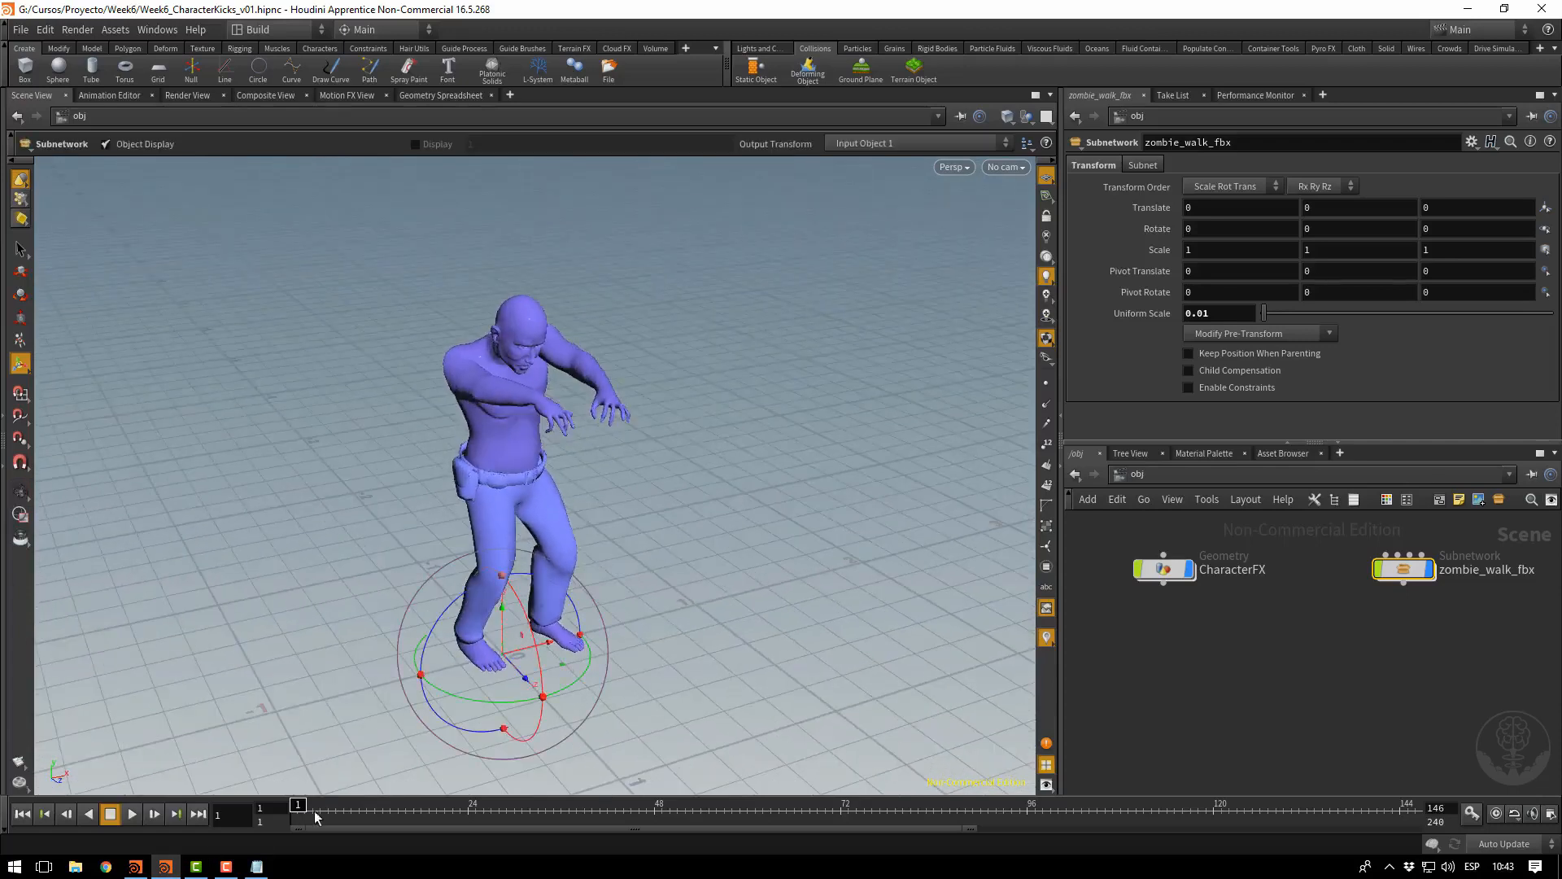
drag(317, 818, 1392, 814)
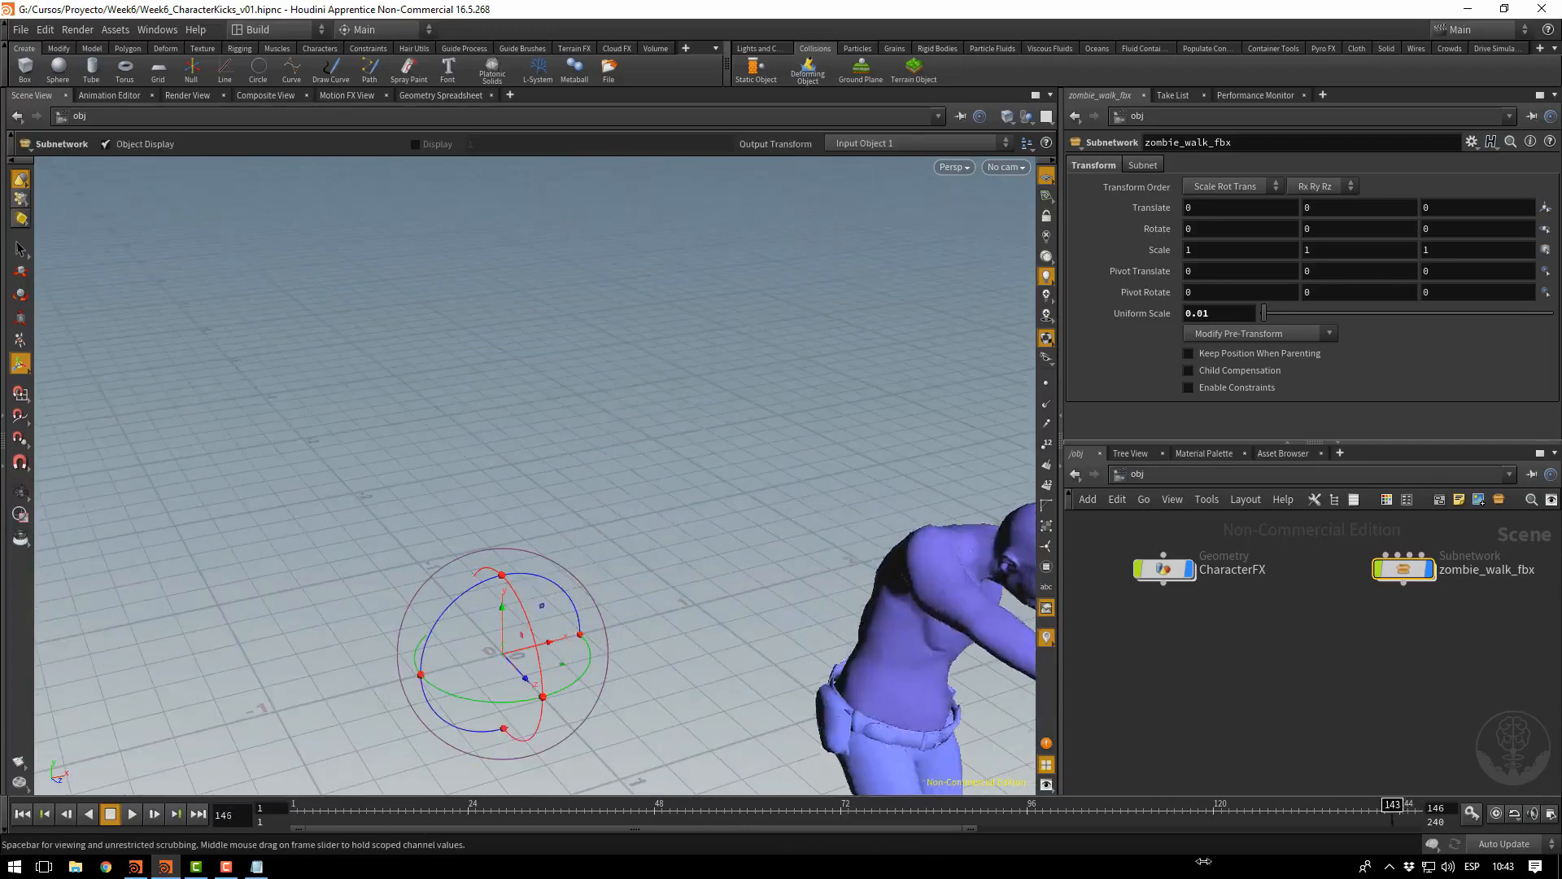
drag(1204, 861, 54, 808)
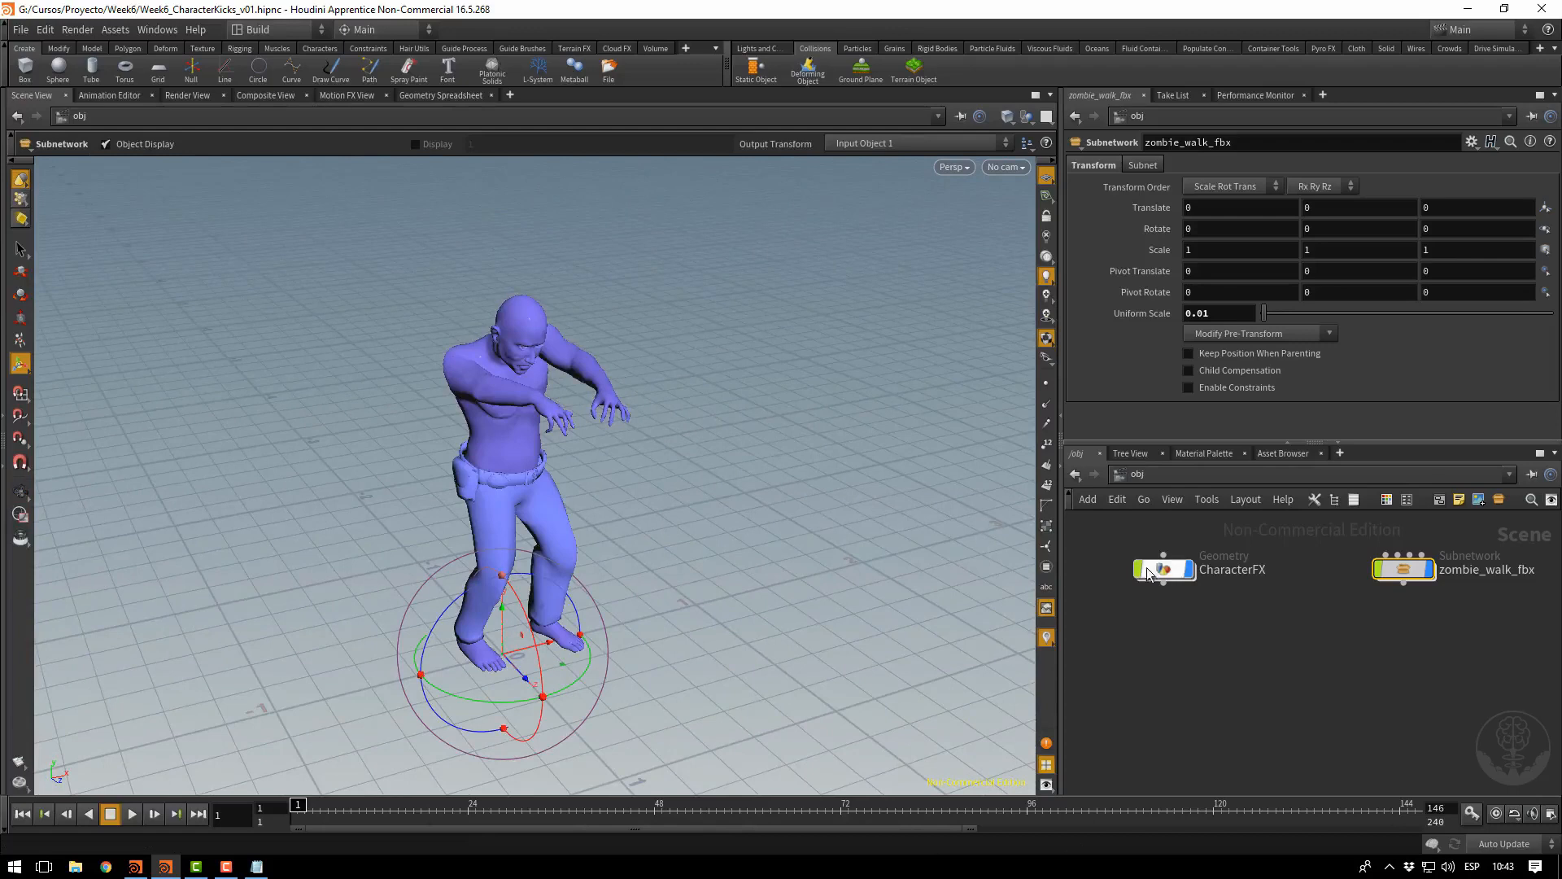
Inside CharacterFX, set Object 1 of the Object Merge node to /obj/zombie_walk_fbx and check the node's info
mouse_move(1161, 576)
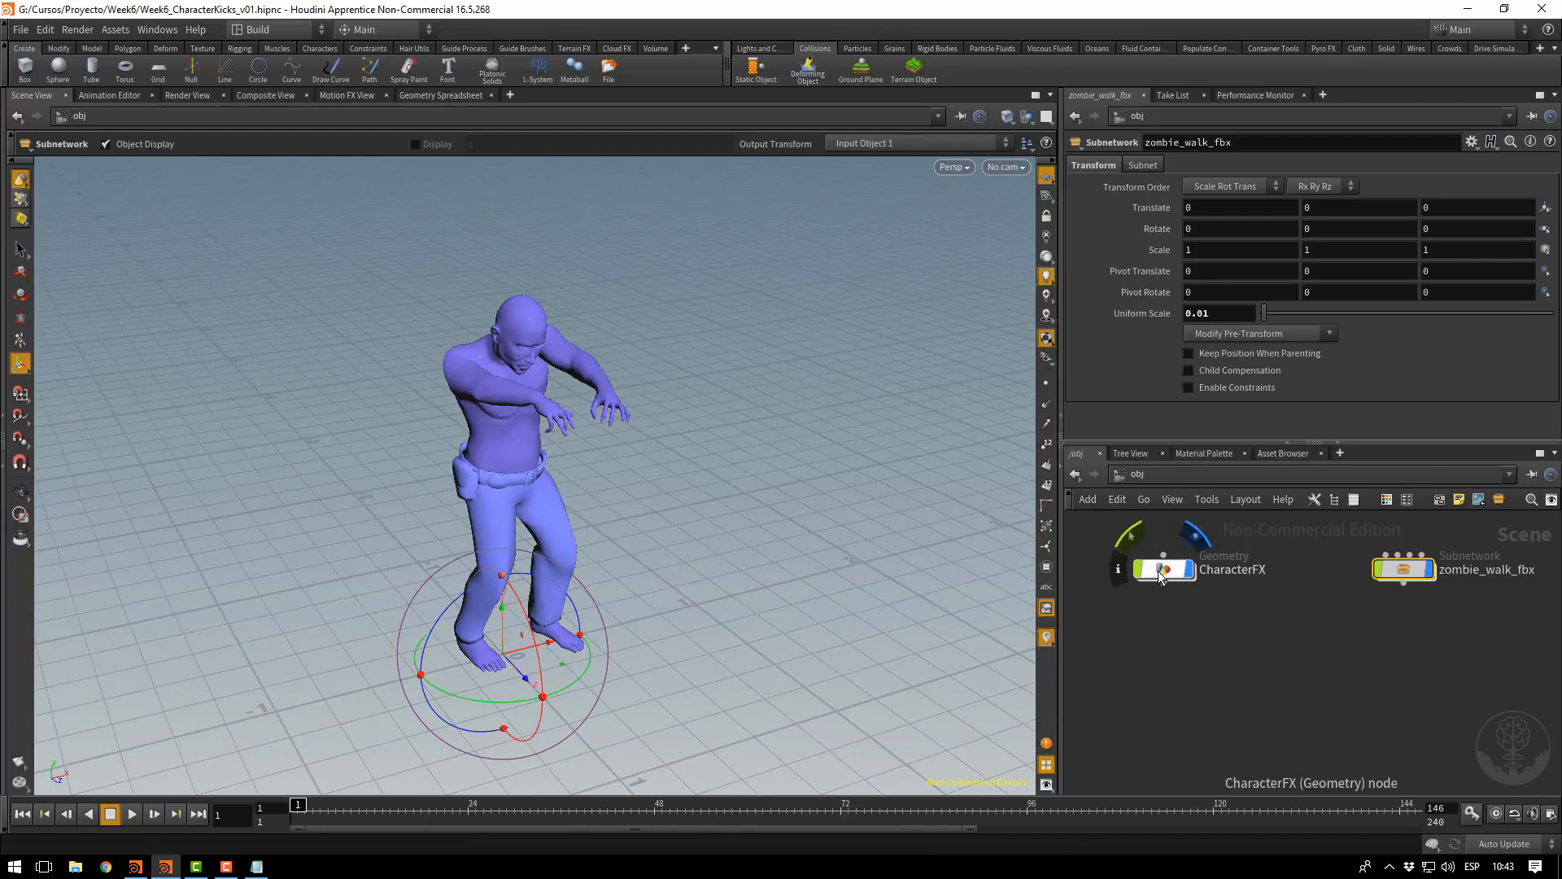
double_click(1162, 572)
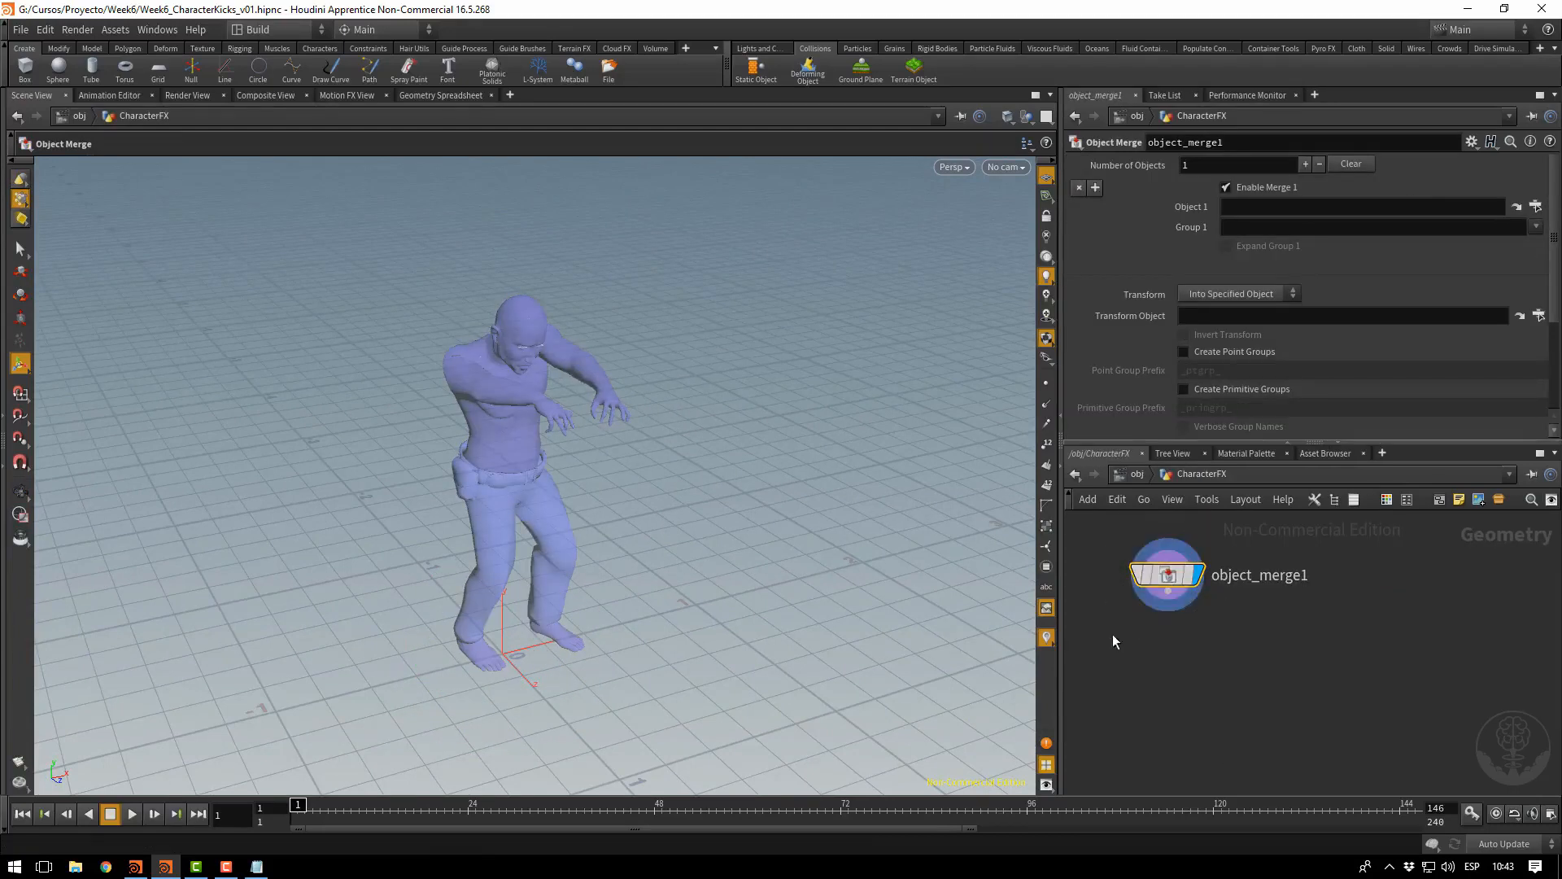
click(1536, 206)
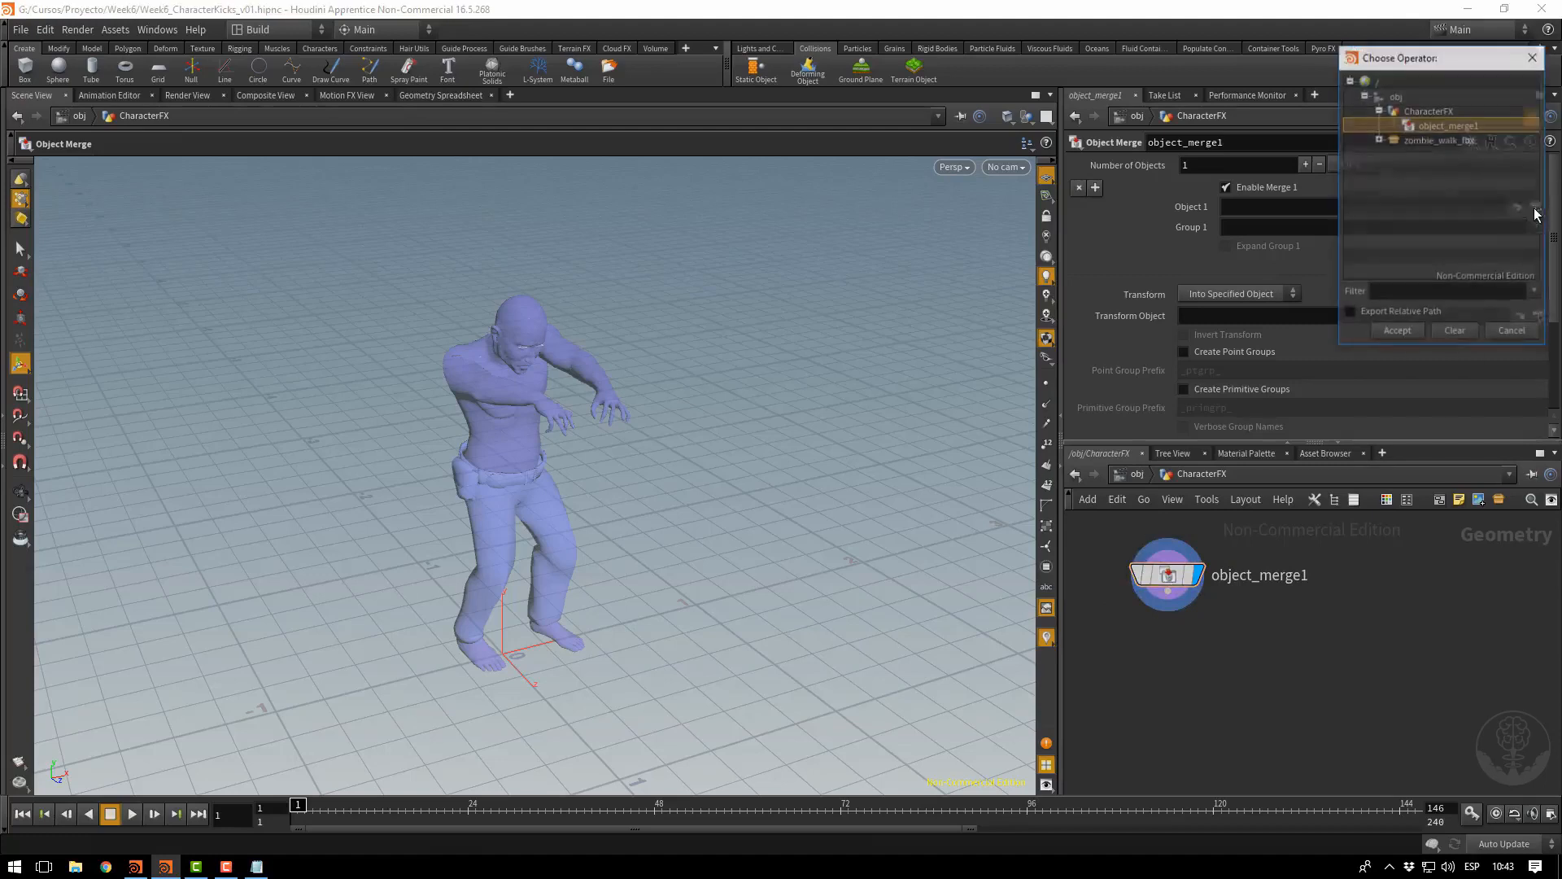
click(1447, 139)
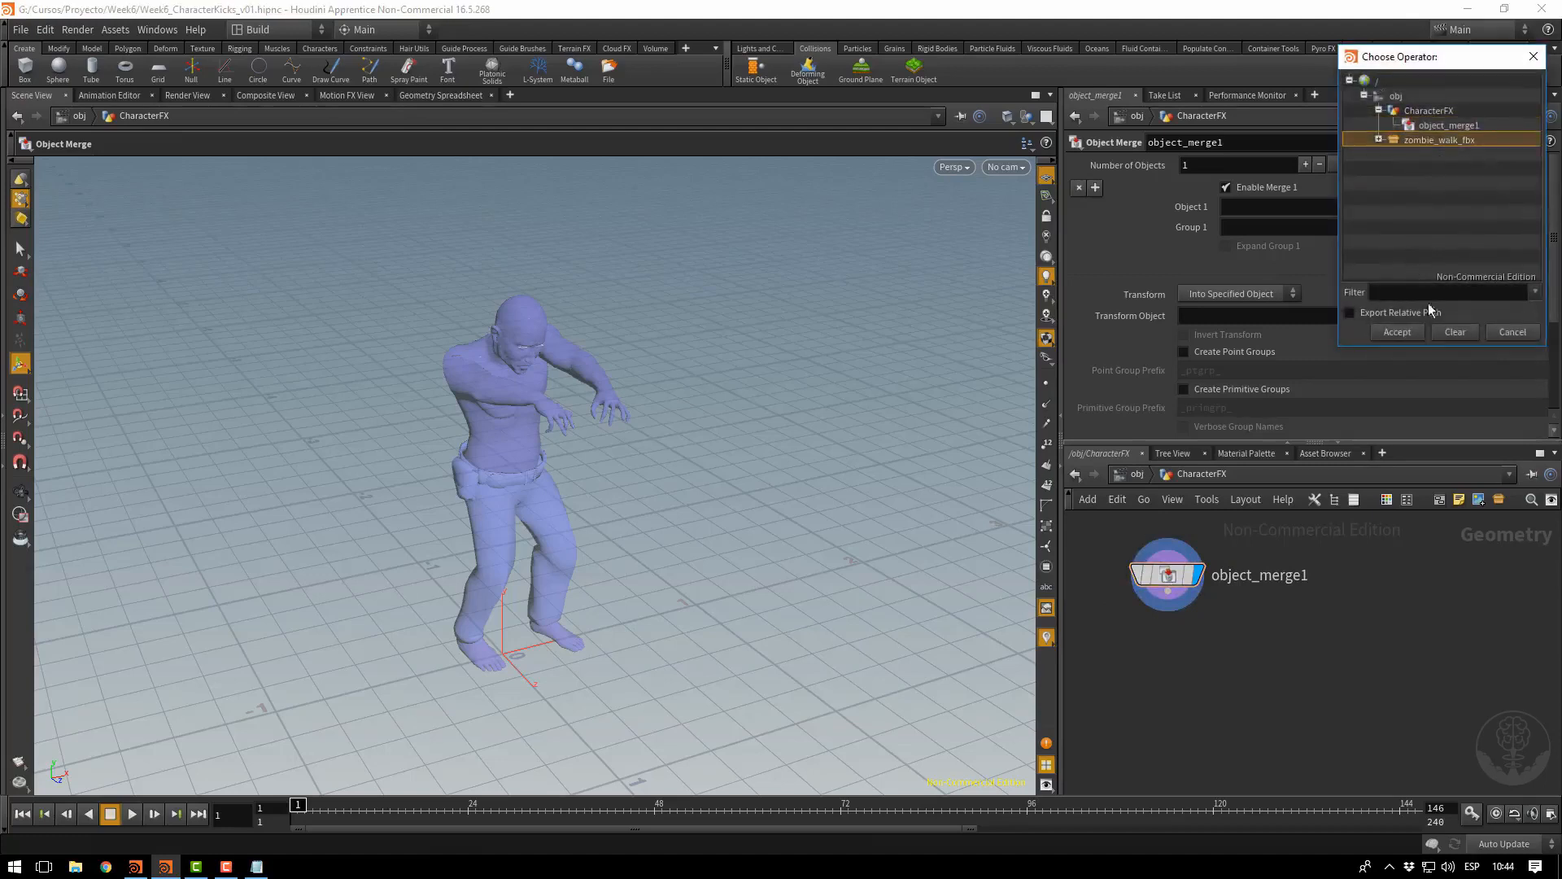
click(1397, 332)
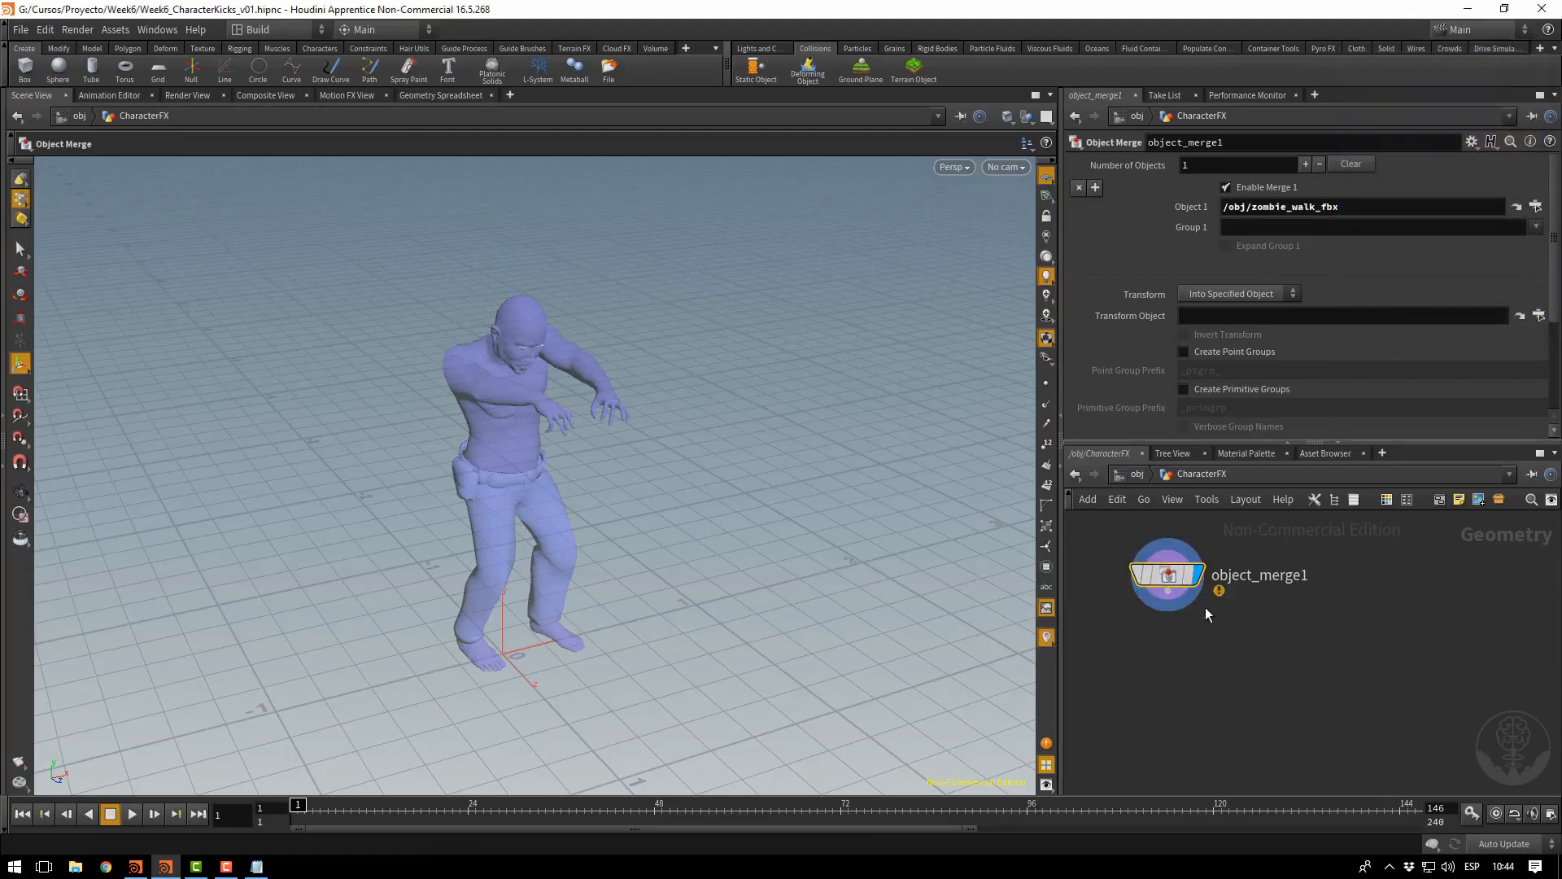
mouse_move(1204, 584)
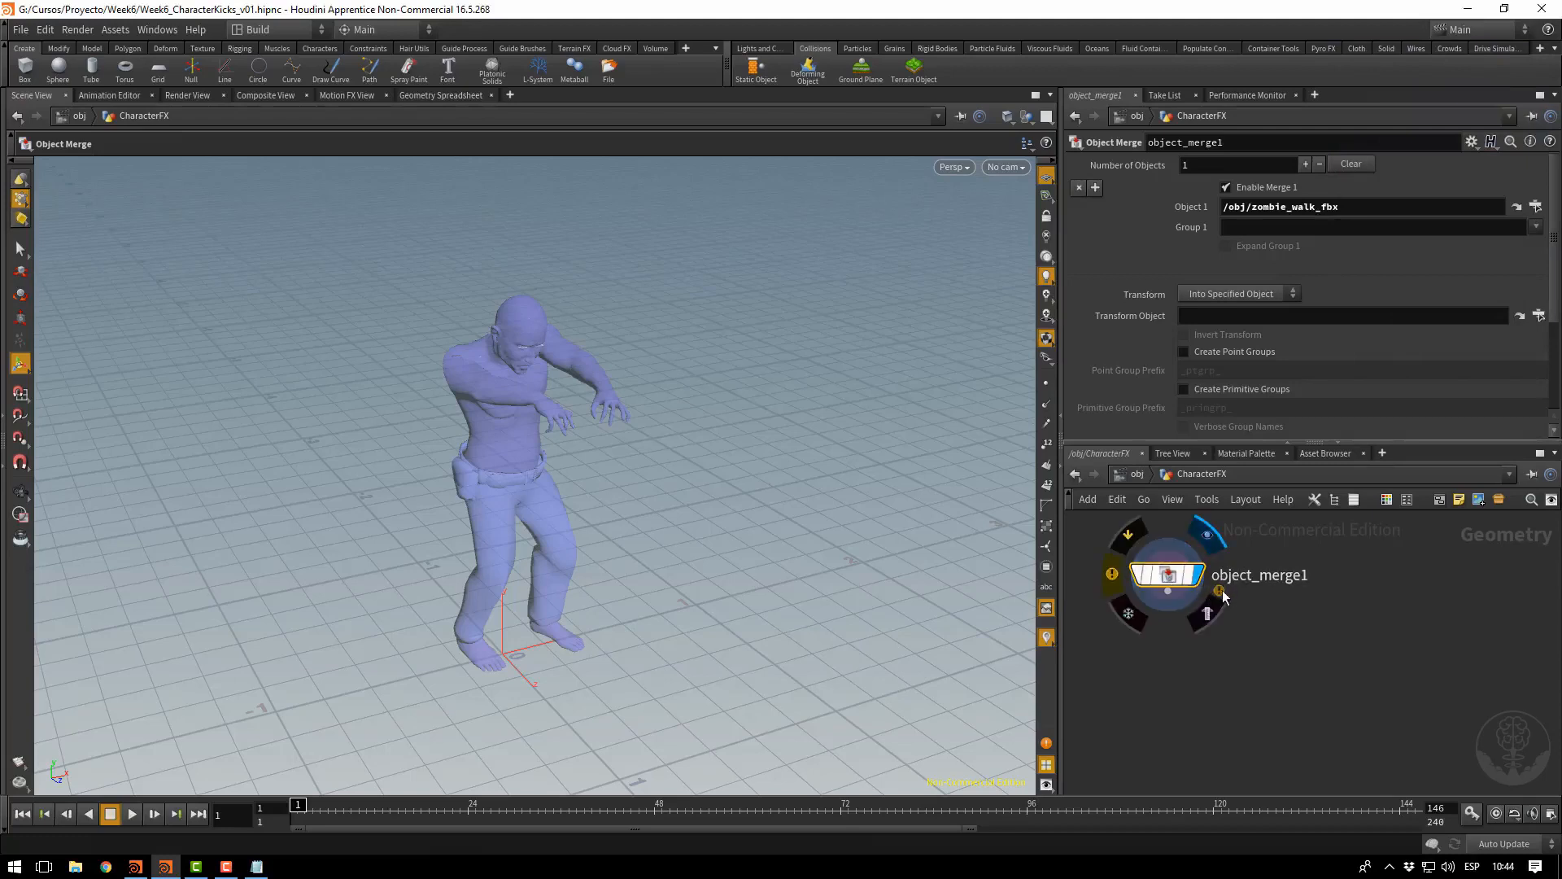
middle_click(1169, 577)
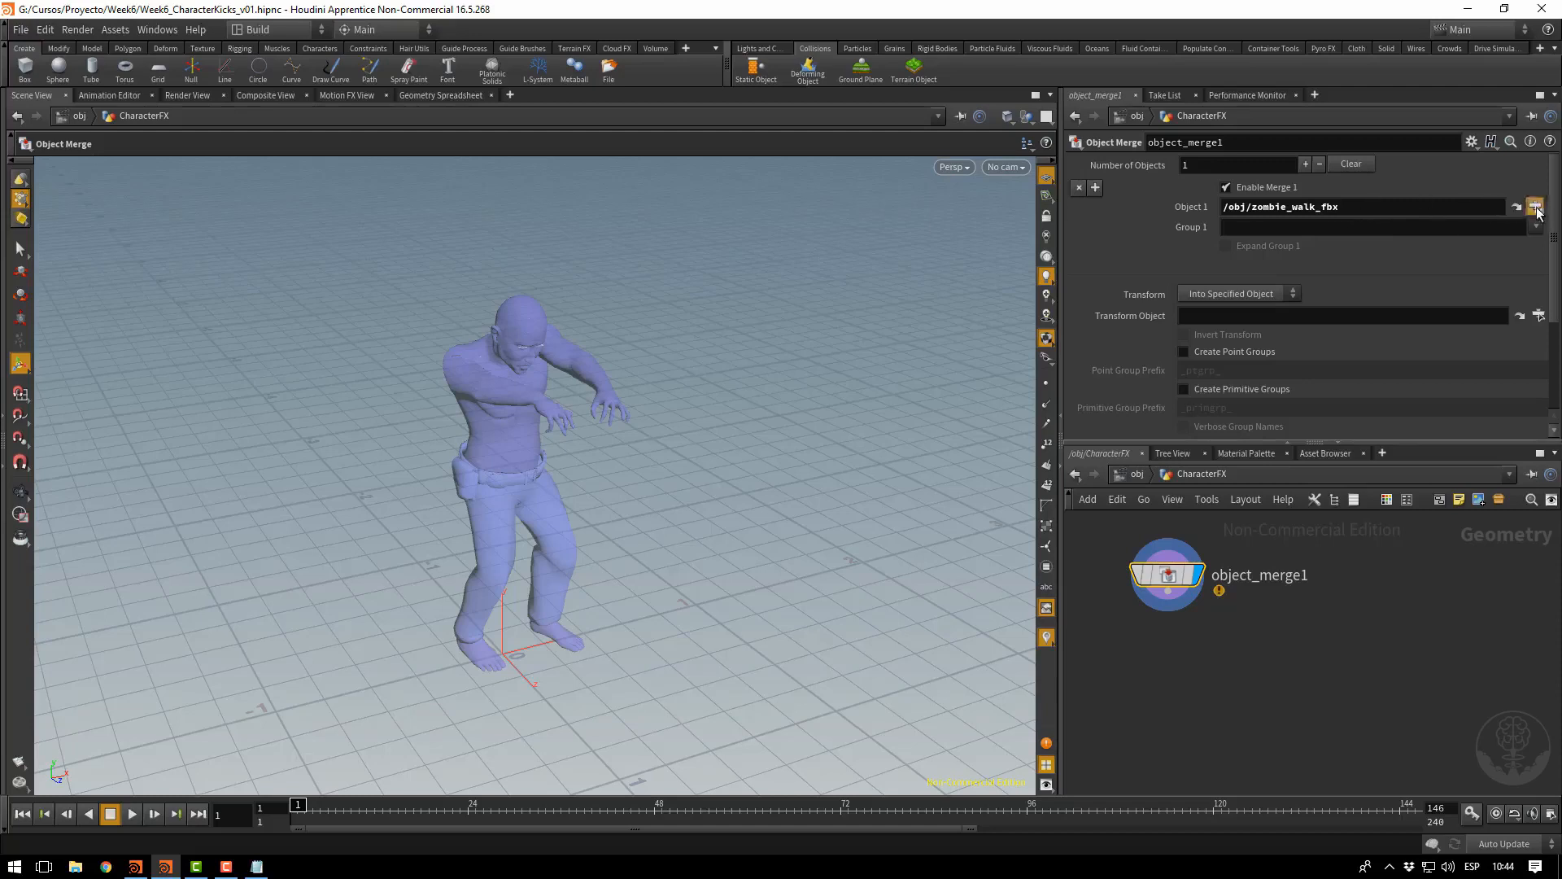
click(1535, 207)
click(1379, 139)
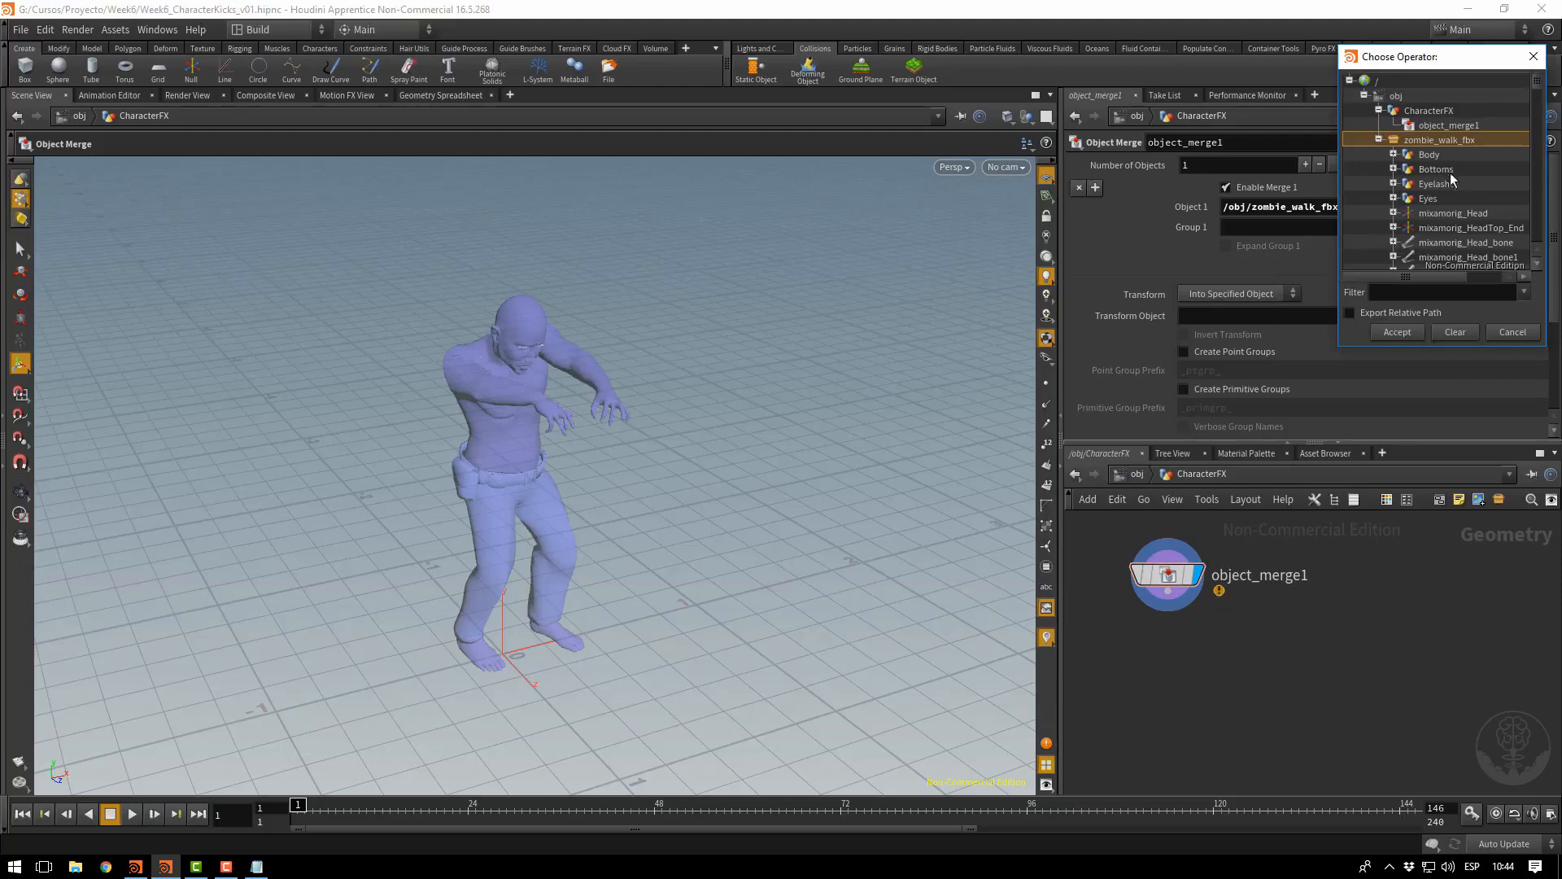
click(1430, 155)
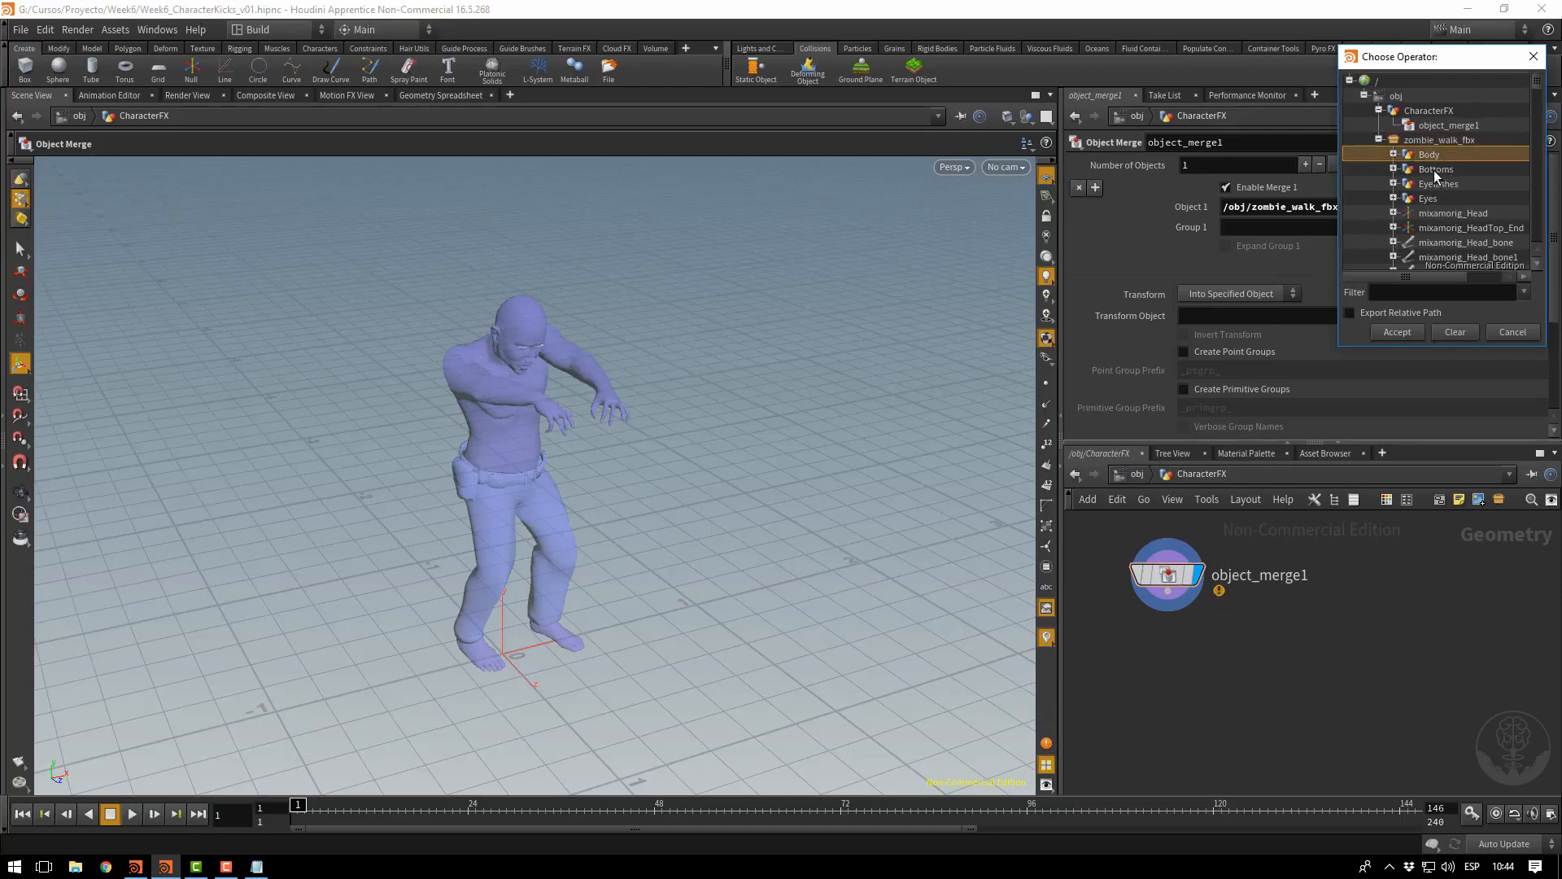
click(1431, 170)
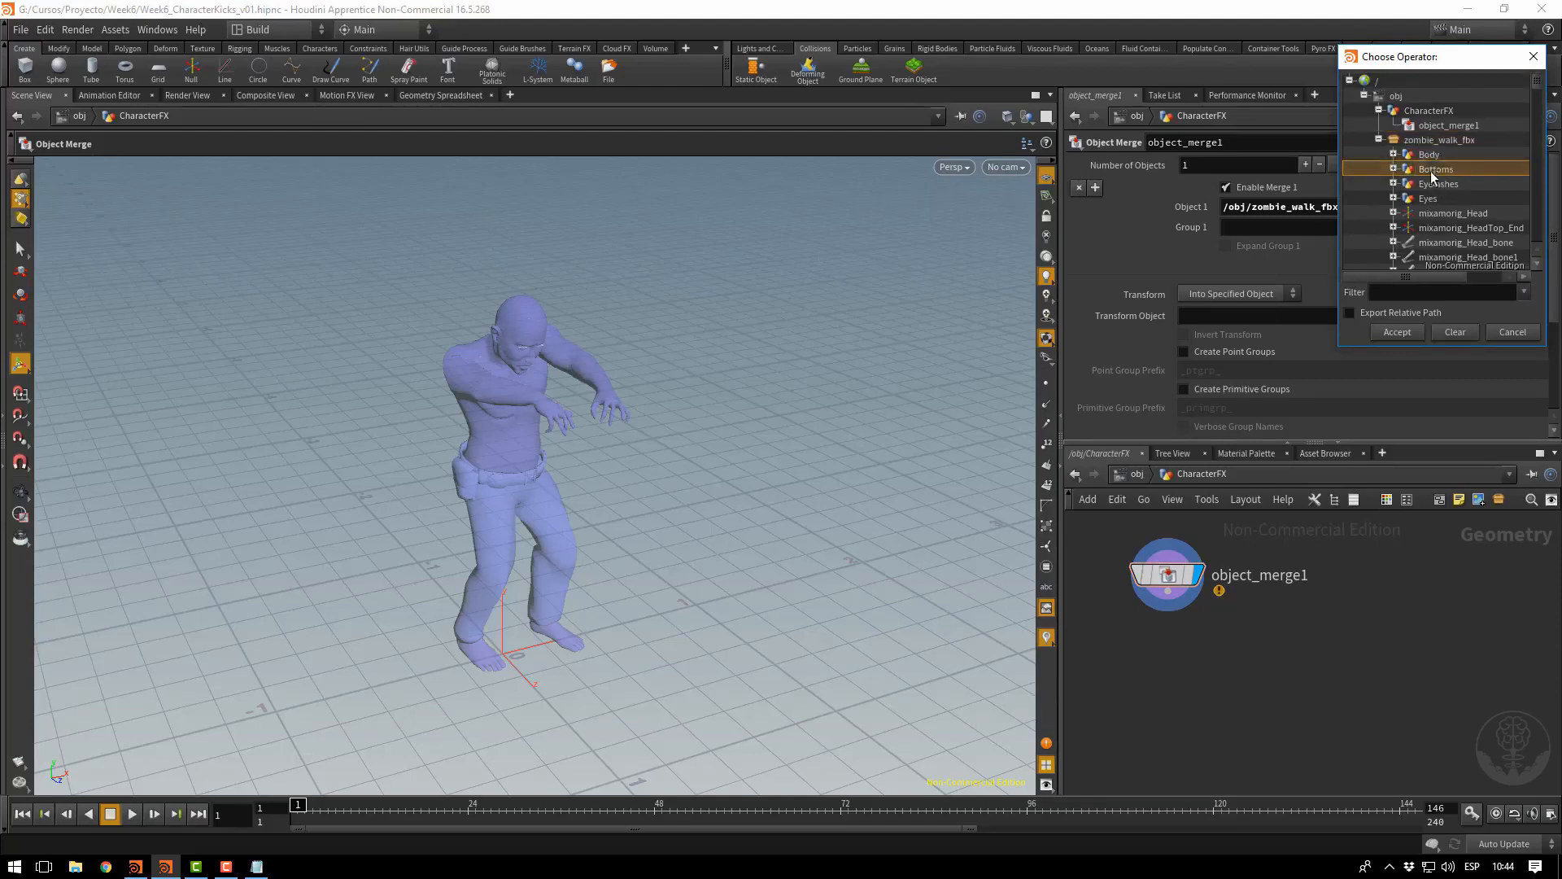
key(Up)
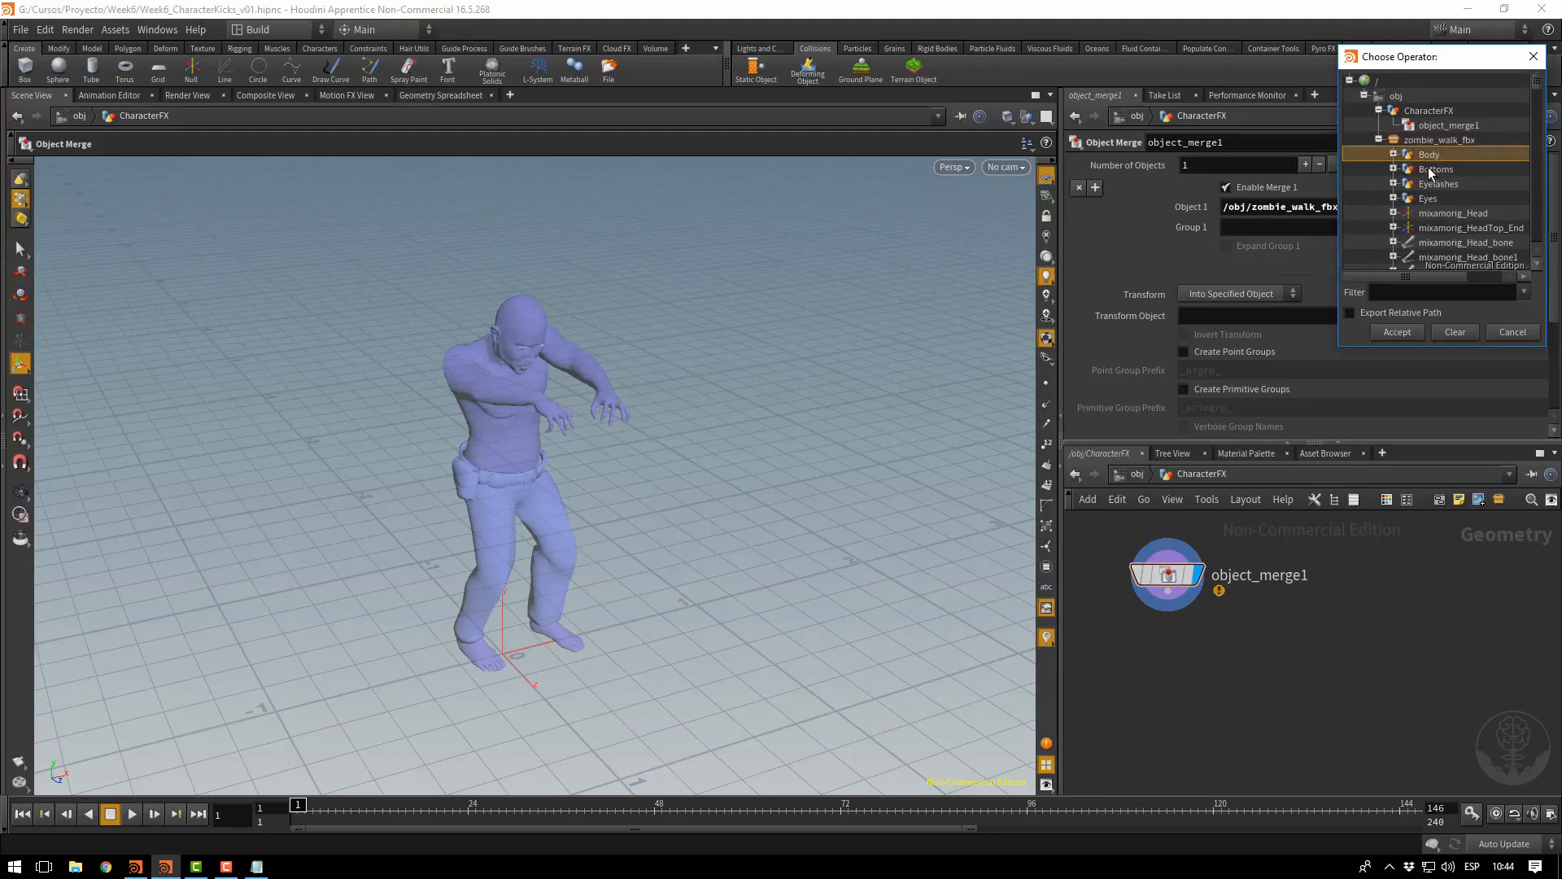
click(1513, 332)
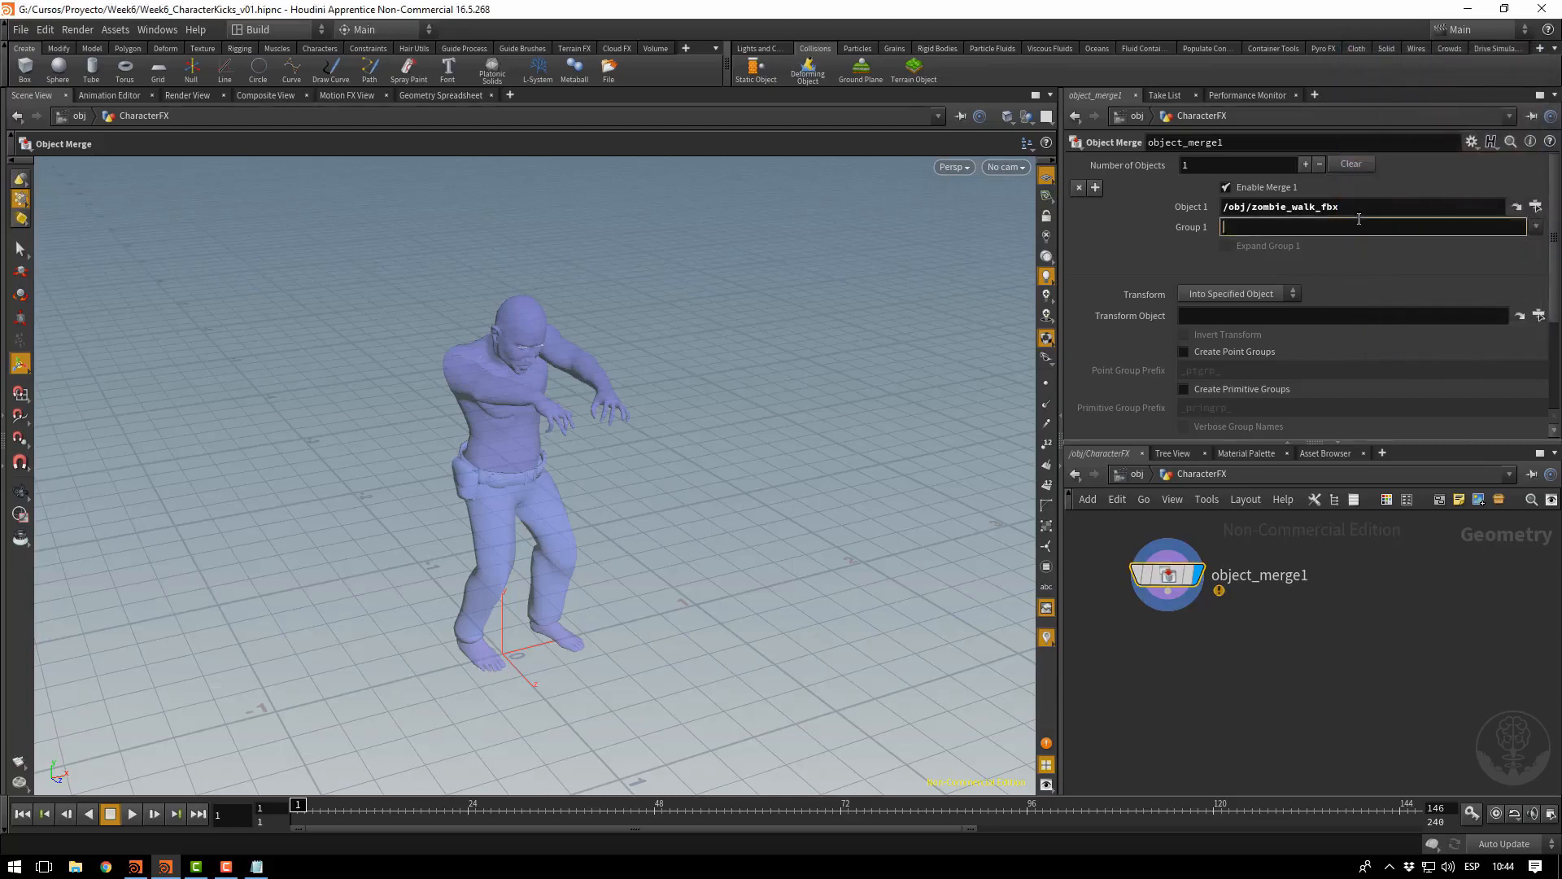
Extend the Object 1 path to /obj/zombie_walk_fbx/* so that everything inside the subnetwork is merged
click(1363, 207)
text(/)
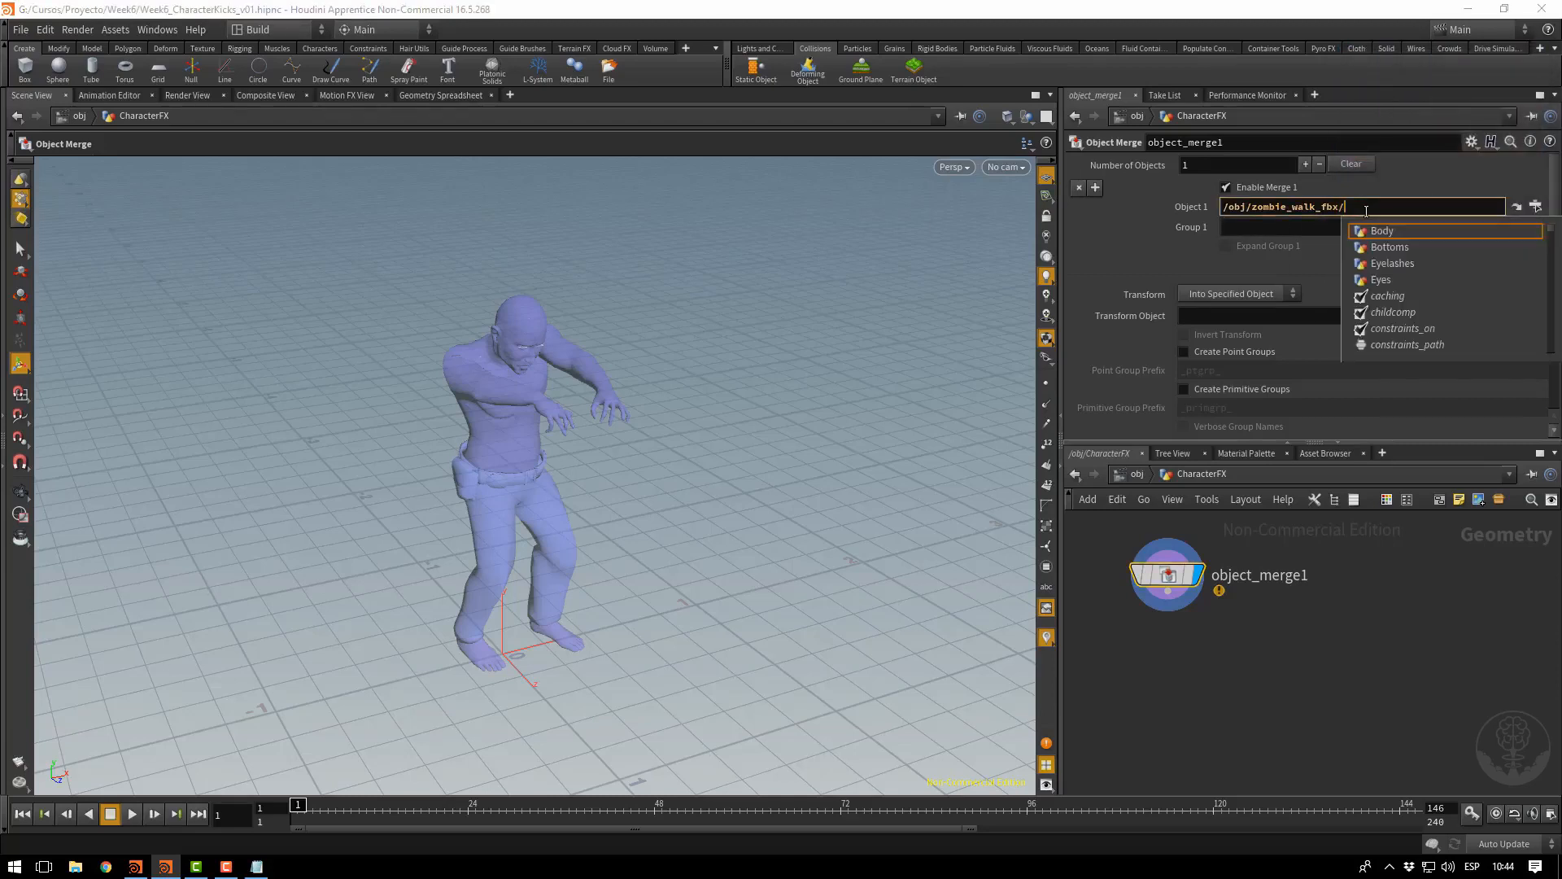
text(*)
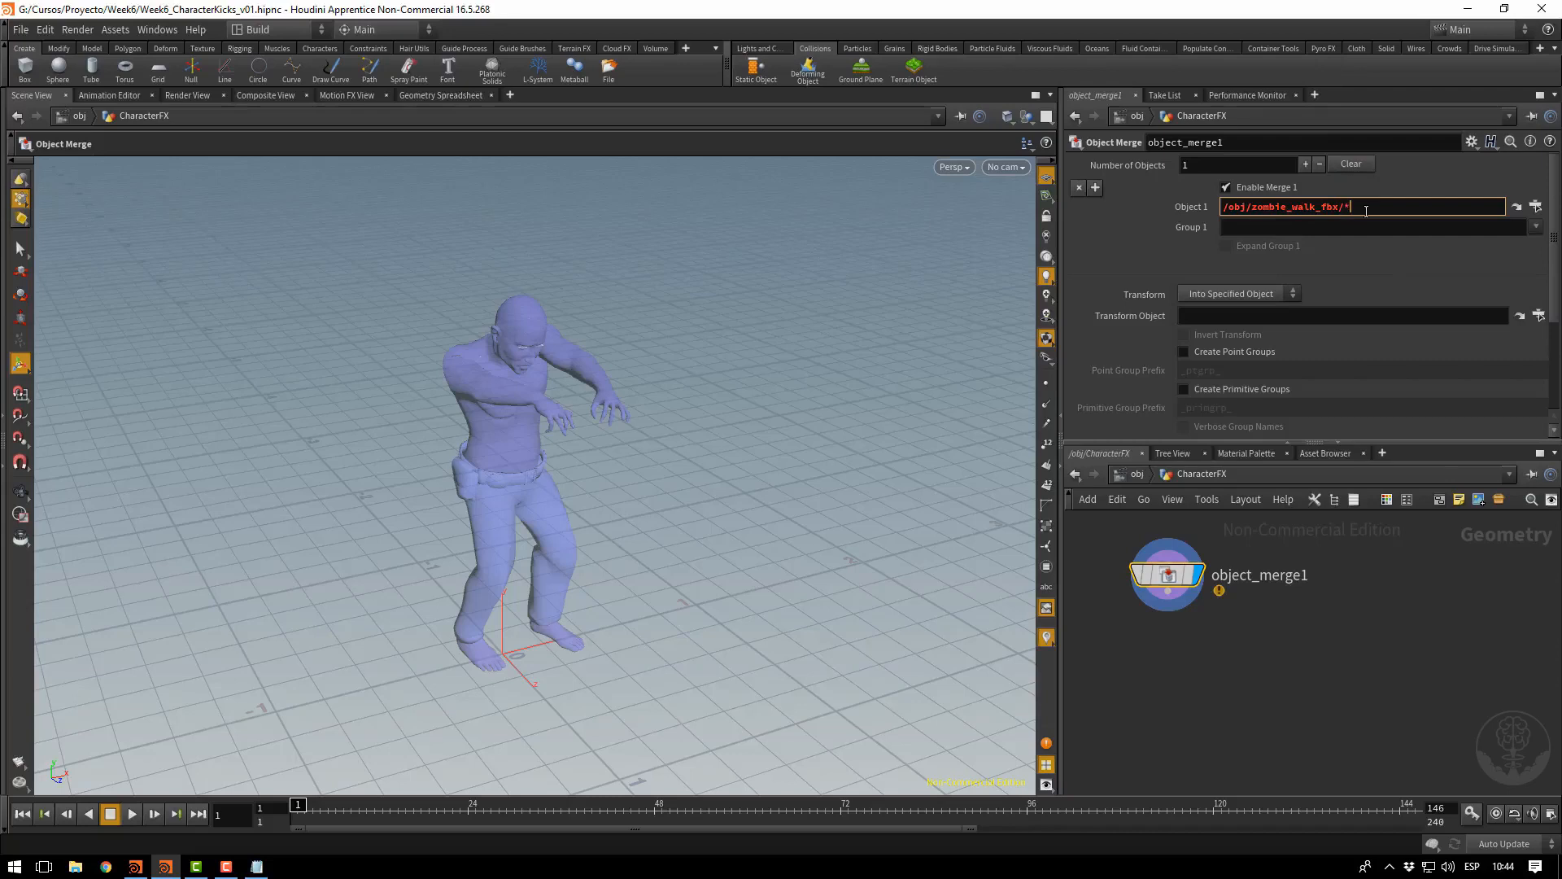
key(Return)
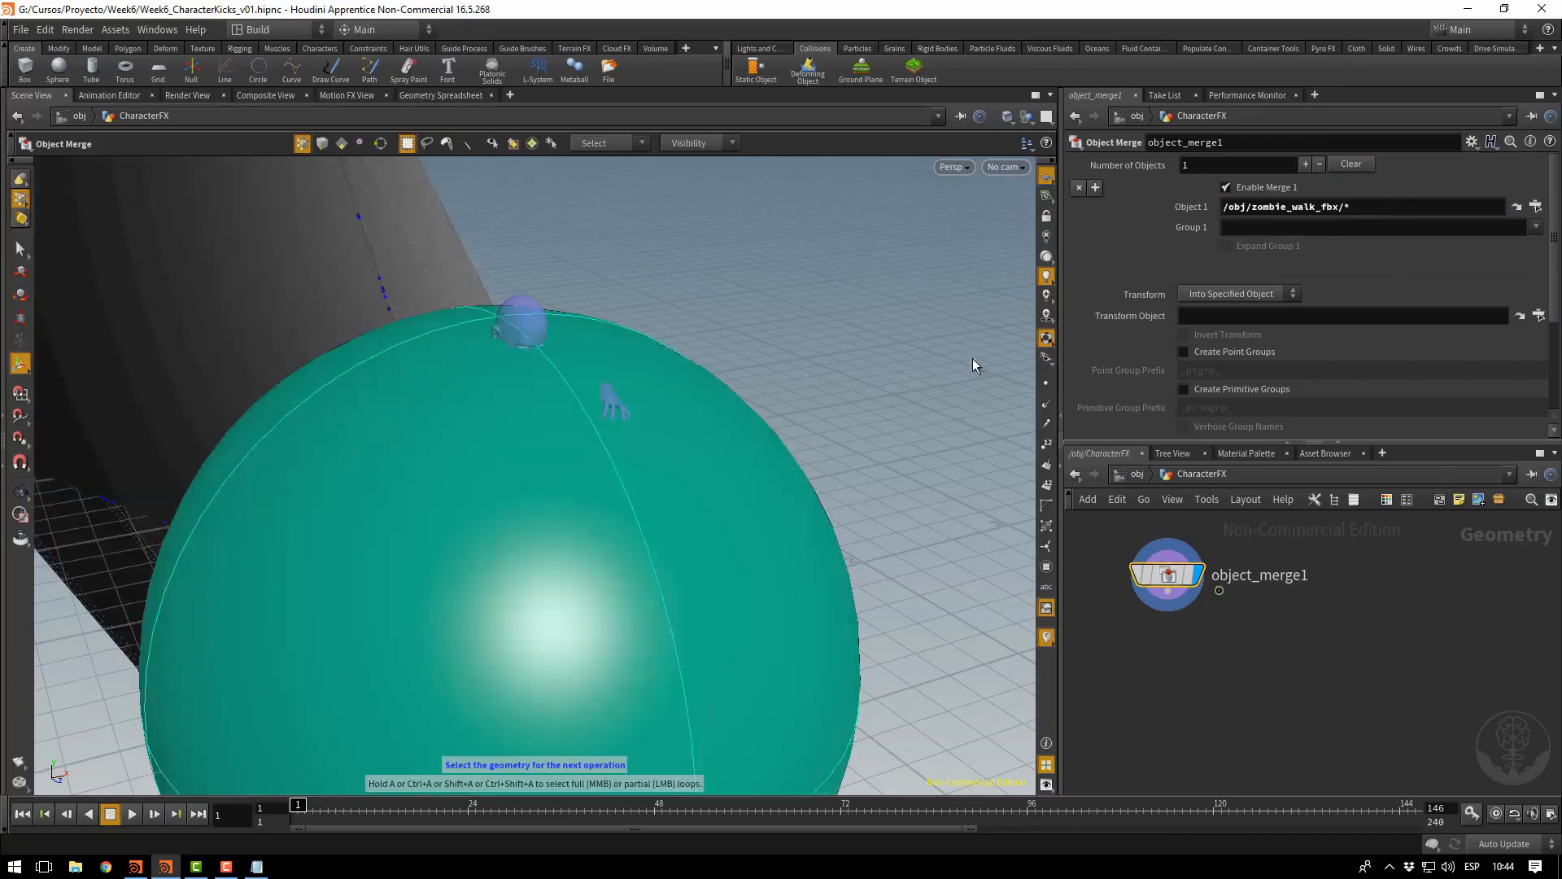
Examine the merged geometry from a distance and close up around the foot to compare its scale with the original character
alt+right_drag(817, 291, 485, 285)
alt+right_drag(700, 358, 342, 335)
alt+middle_drag(569, 455, 544, 569)
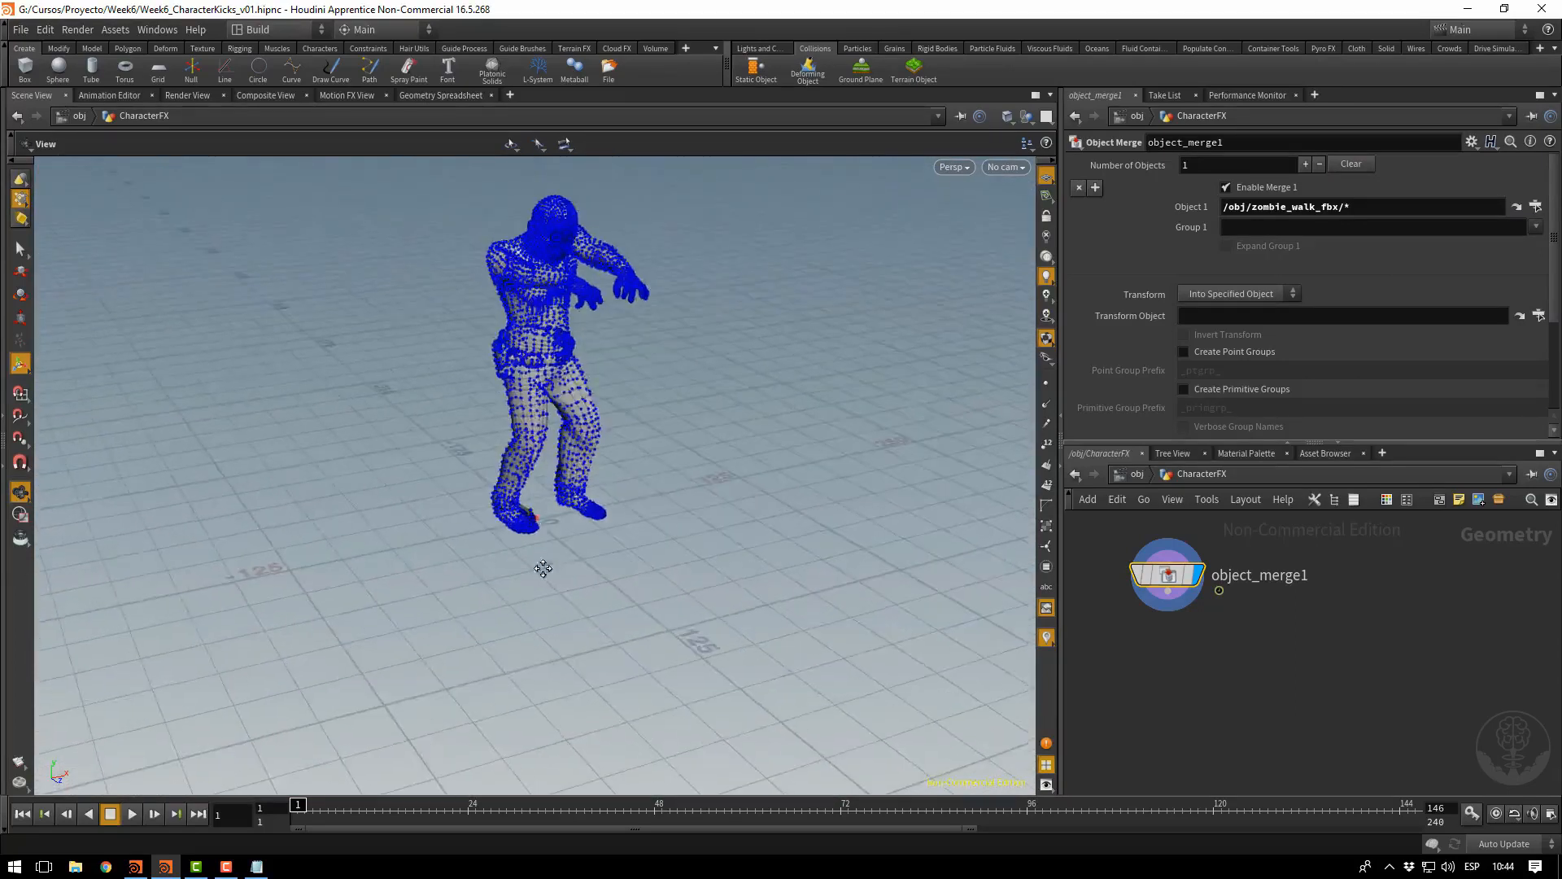
alt+right_drag(607, 639, 1335, 643)
alt+middle_drag(600, 439, 709, 488)
alt+right_drag(710, 489, 1221, 621)
alt+middle_drag(596, 409, 770, 510)
alt+right_drag(771, 510, 575, 492)
alt+middle_drag(769, 570, 632, 505)
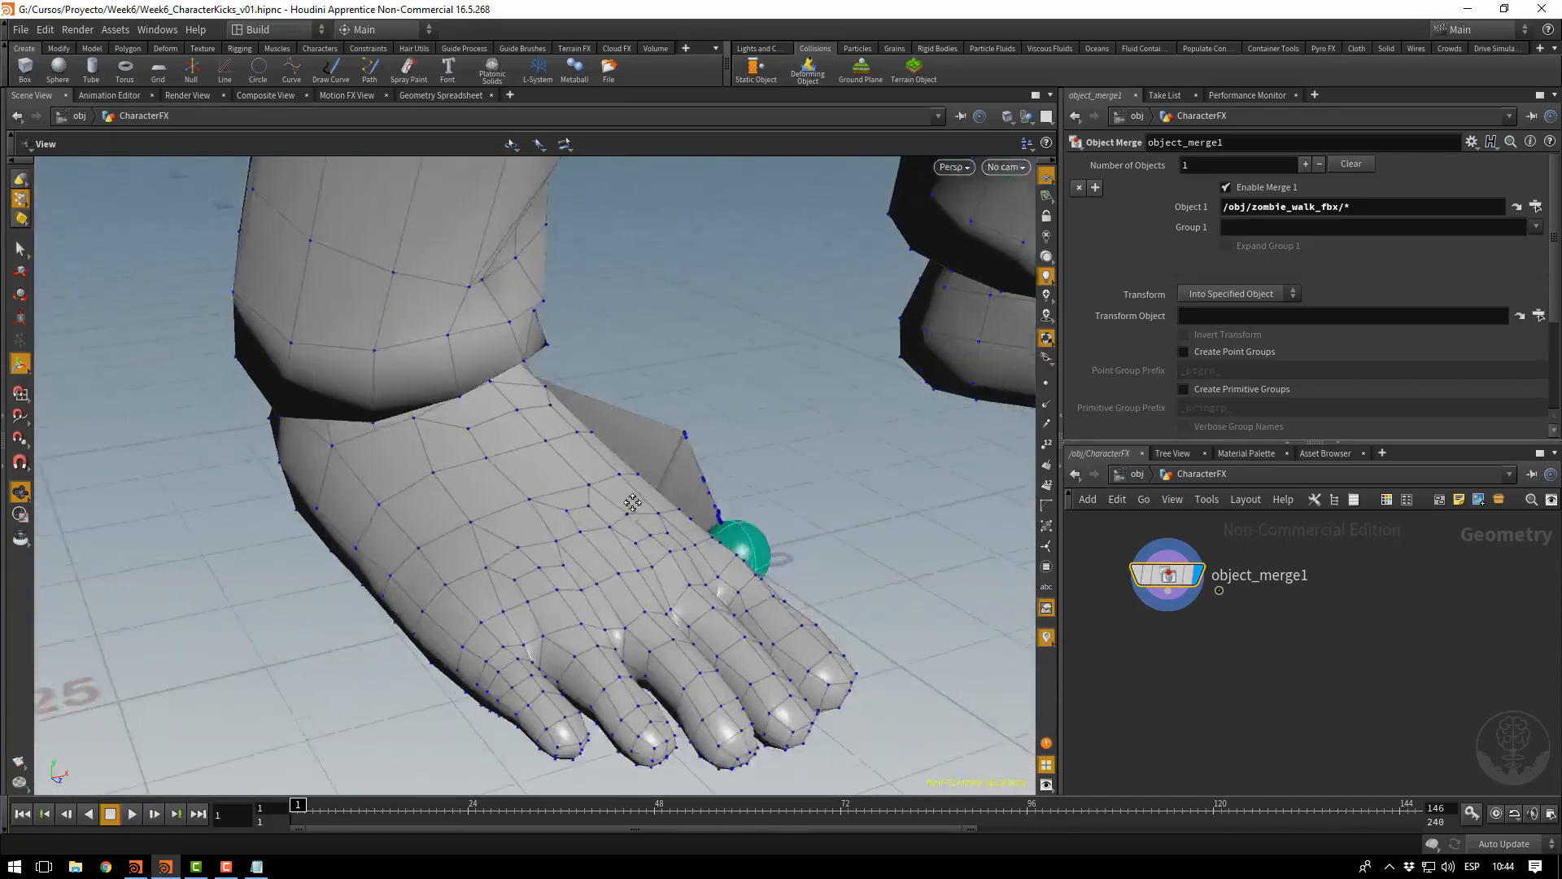
alt+drag(631, 505, 689, 432)
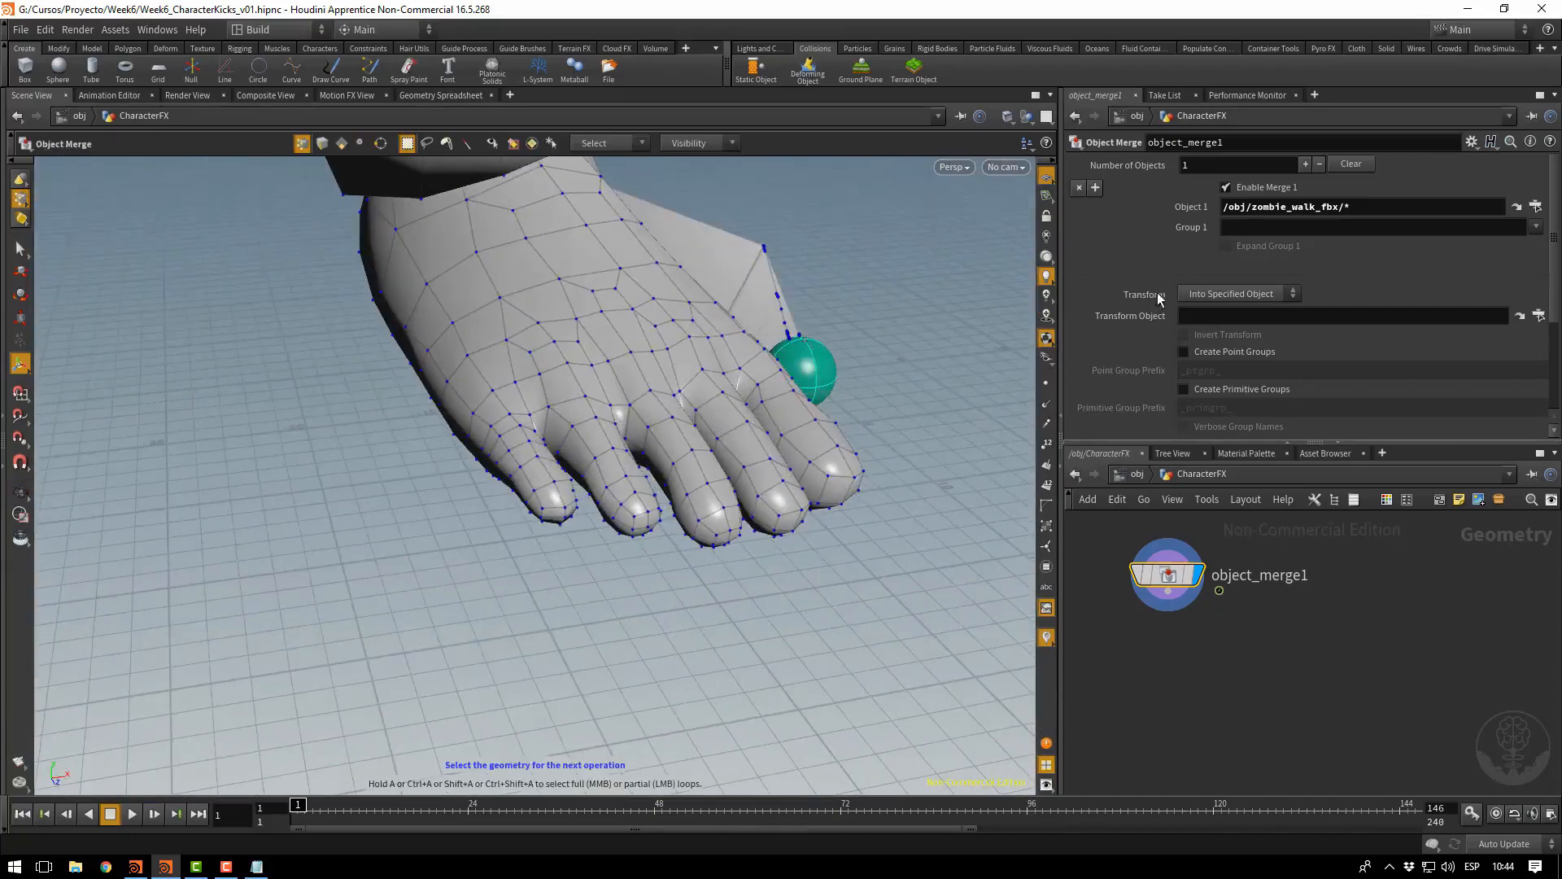
Set the Object Merge transform to Into This Object and frame the merged character
click(1208, 296)
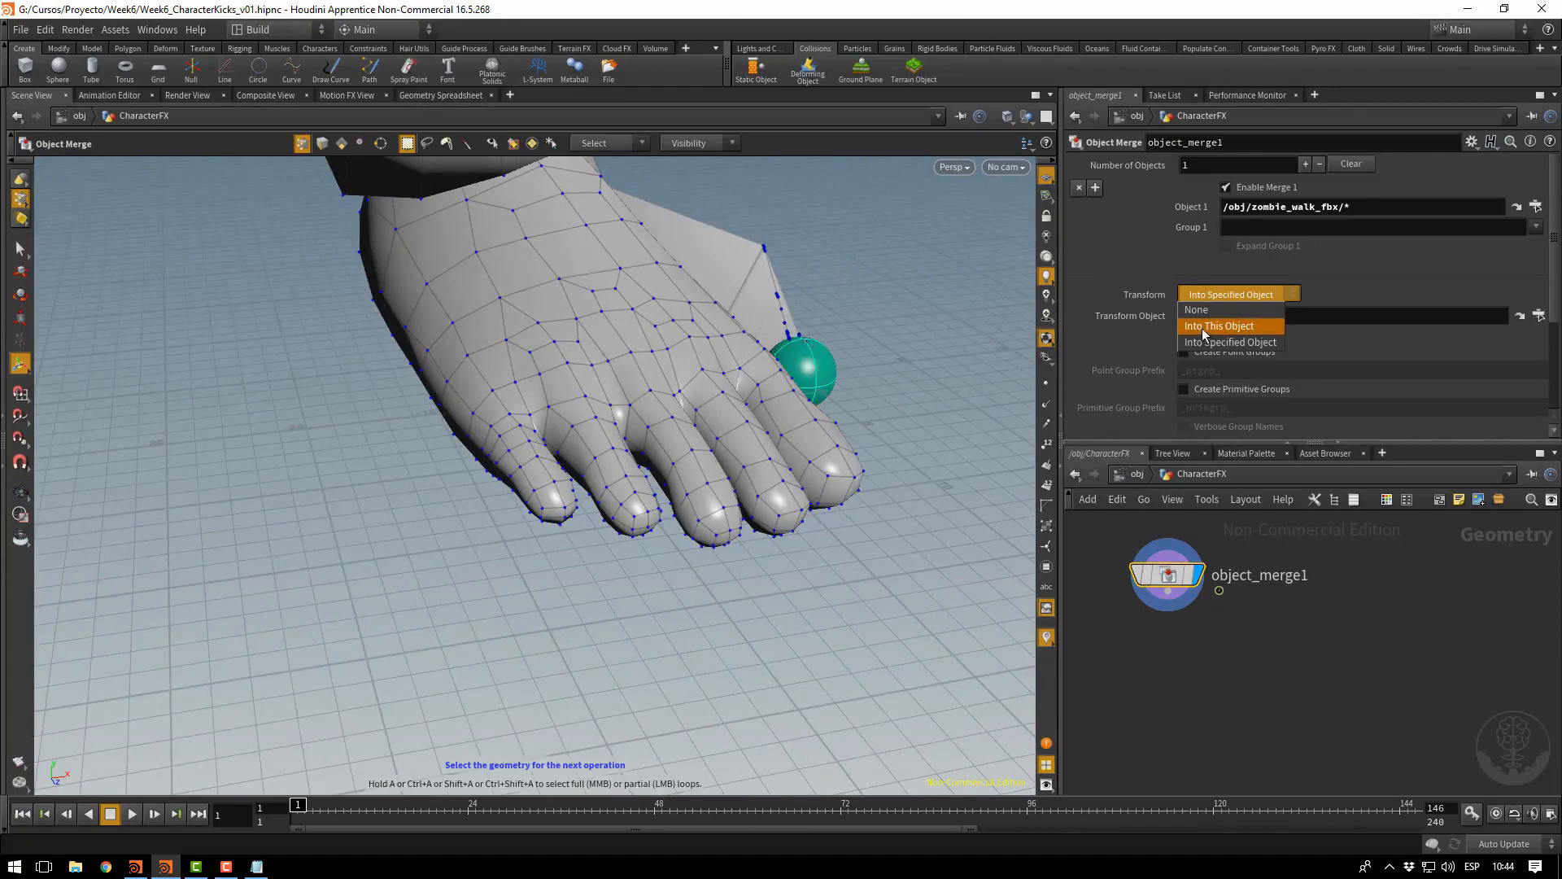
click(1203, 328)
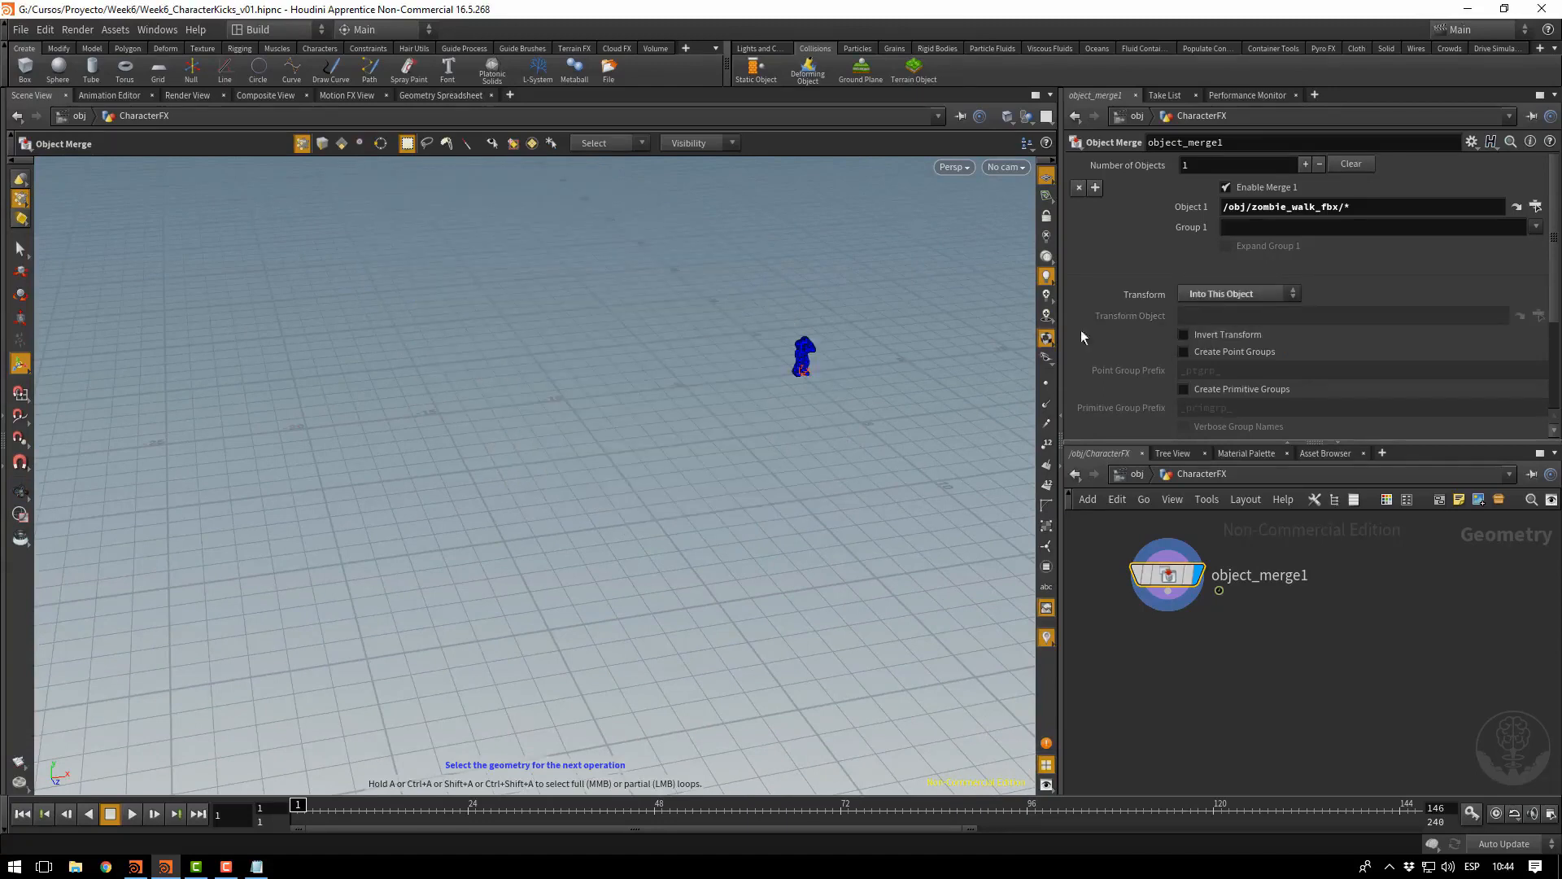
key(Escape)
scroll(522, 500, up, 5)
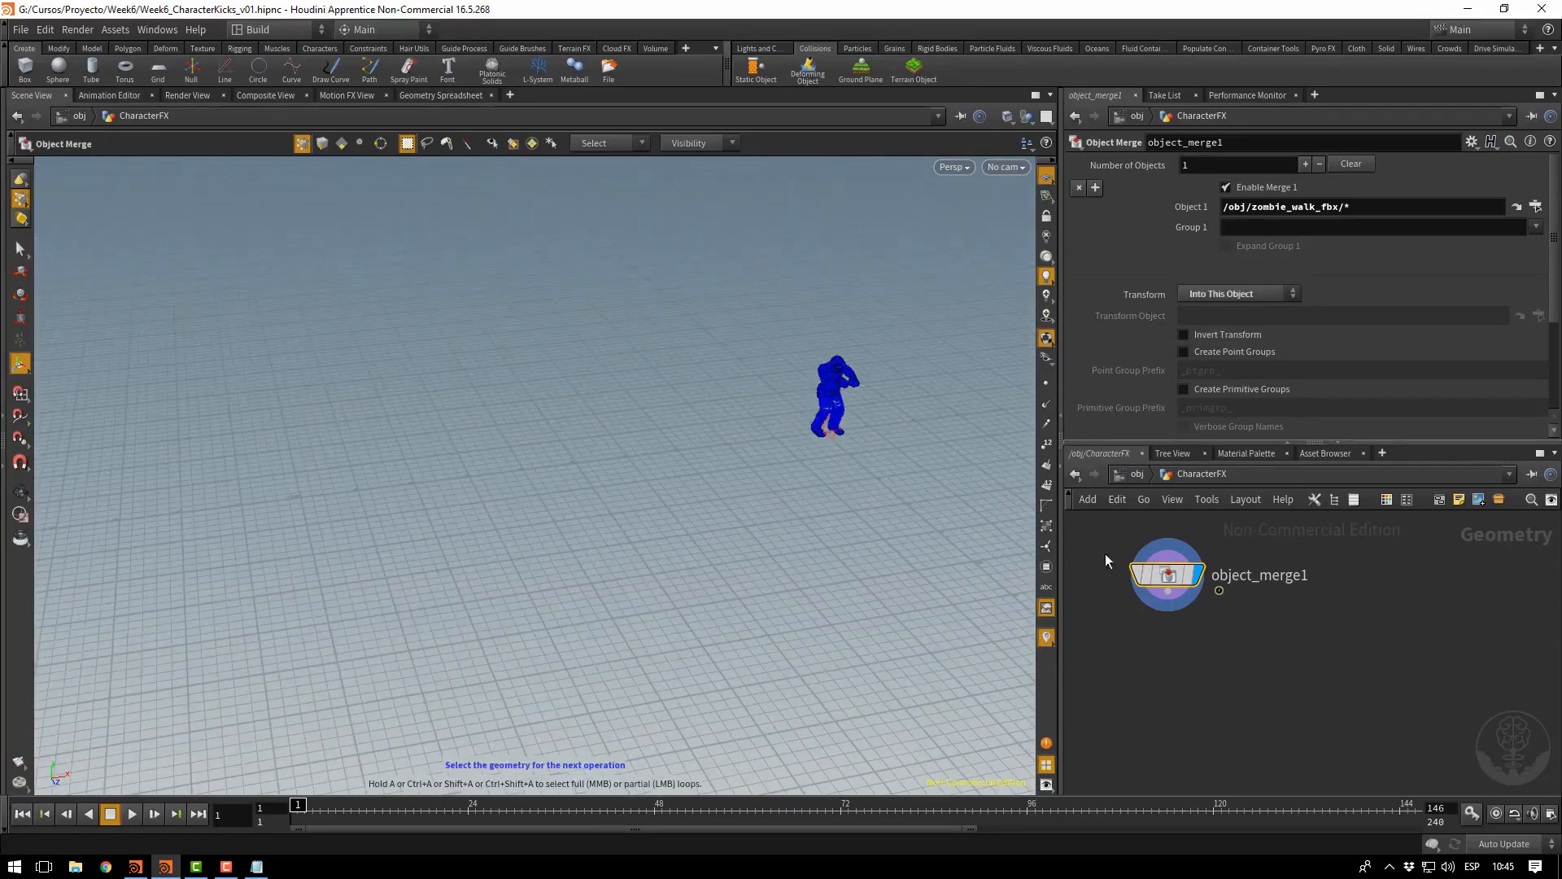
click(1170, 581)
key(space+f)
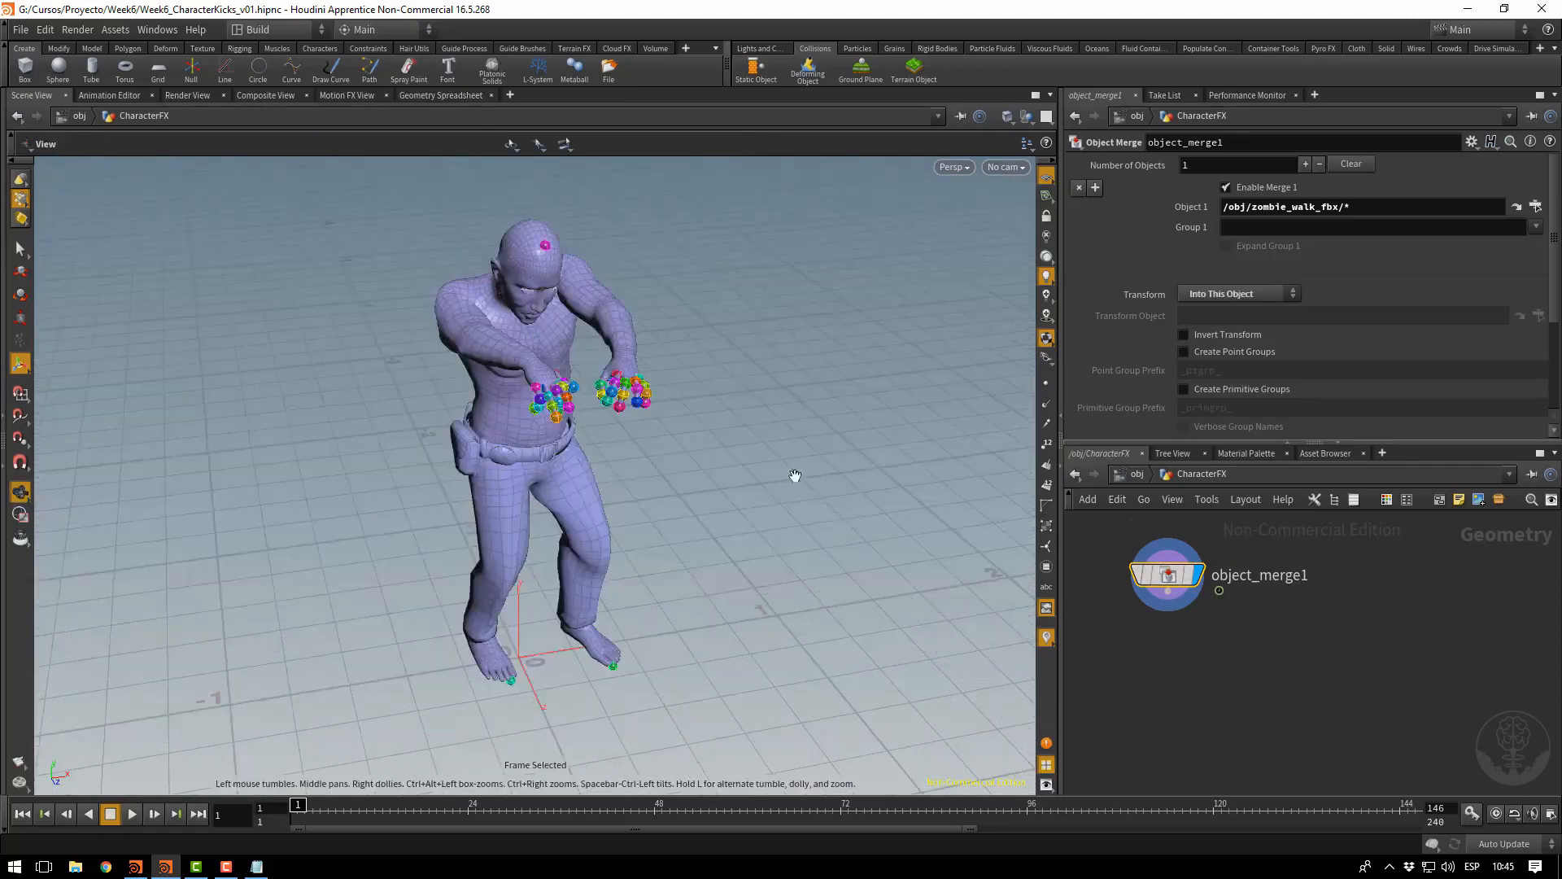
drag(452, 393, 485, 550)
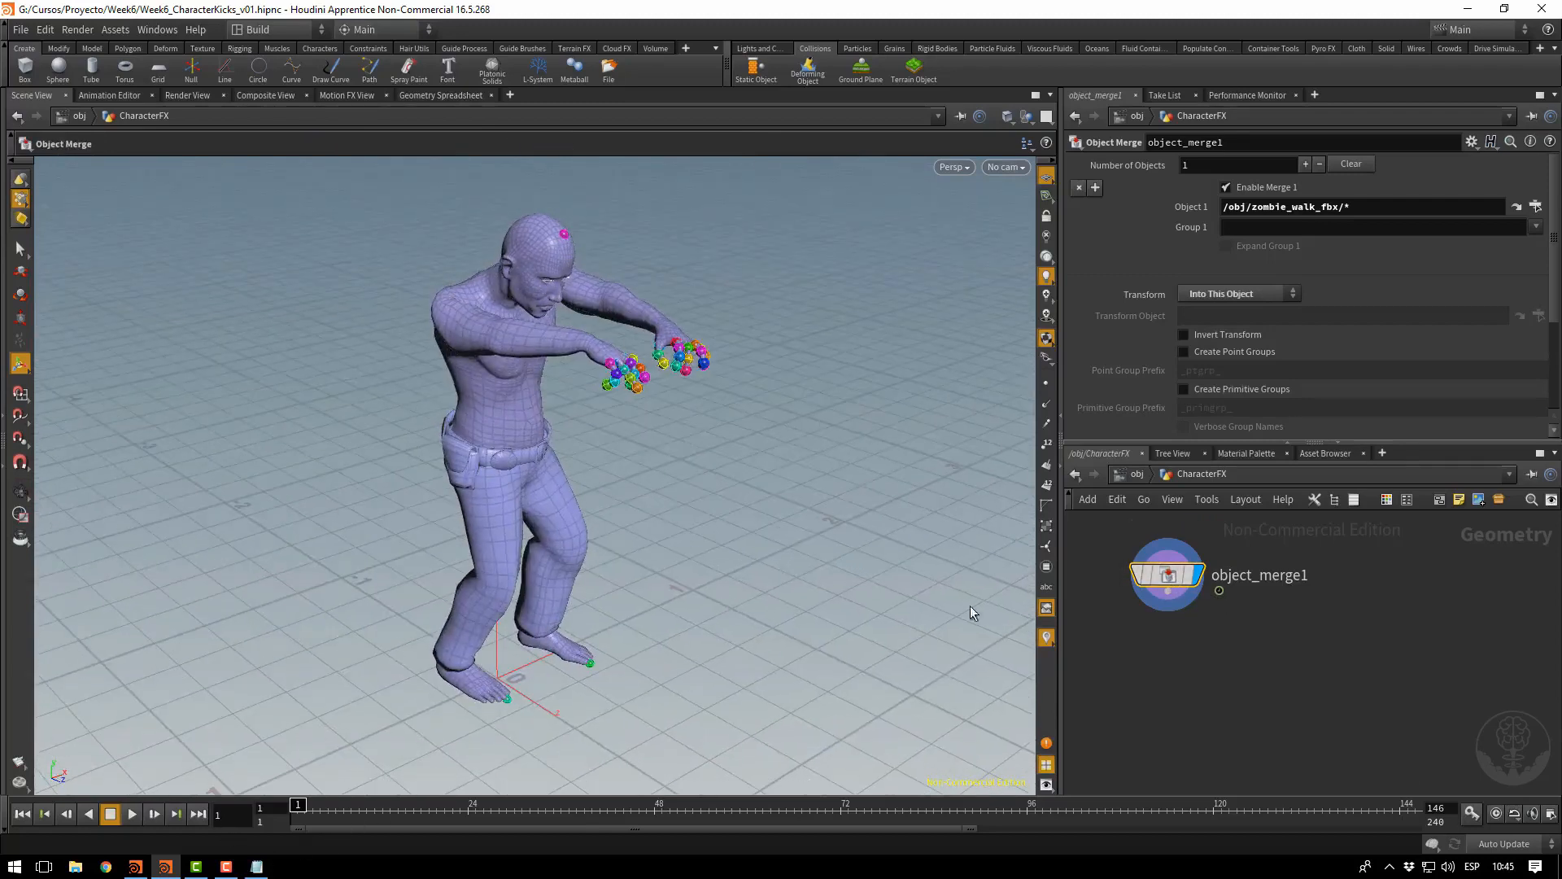
Hide the other objects in the viewport and scrub the timeline to check the merged character, ending at frame 1
click(1031, 117)
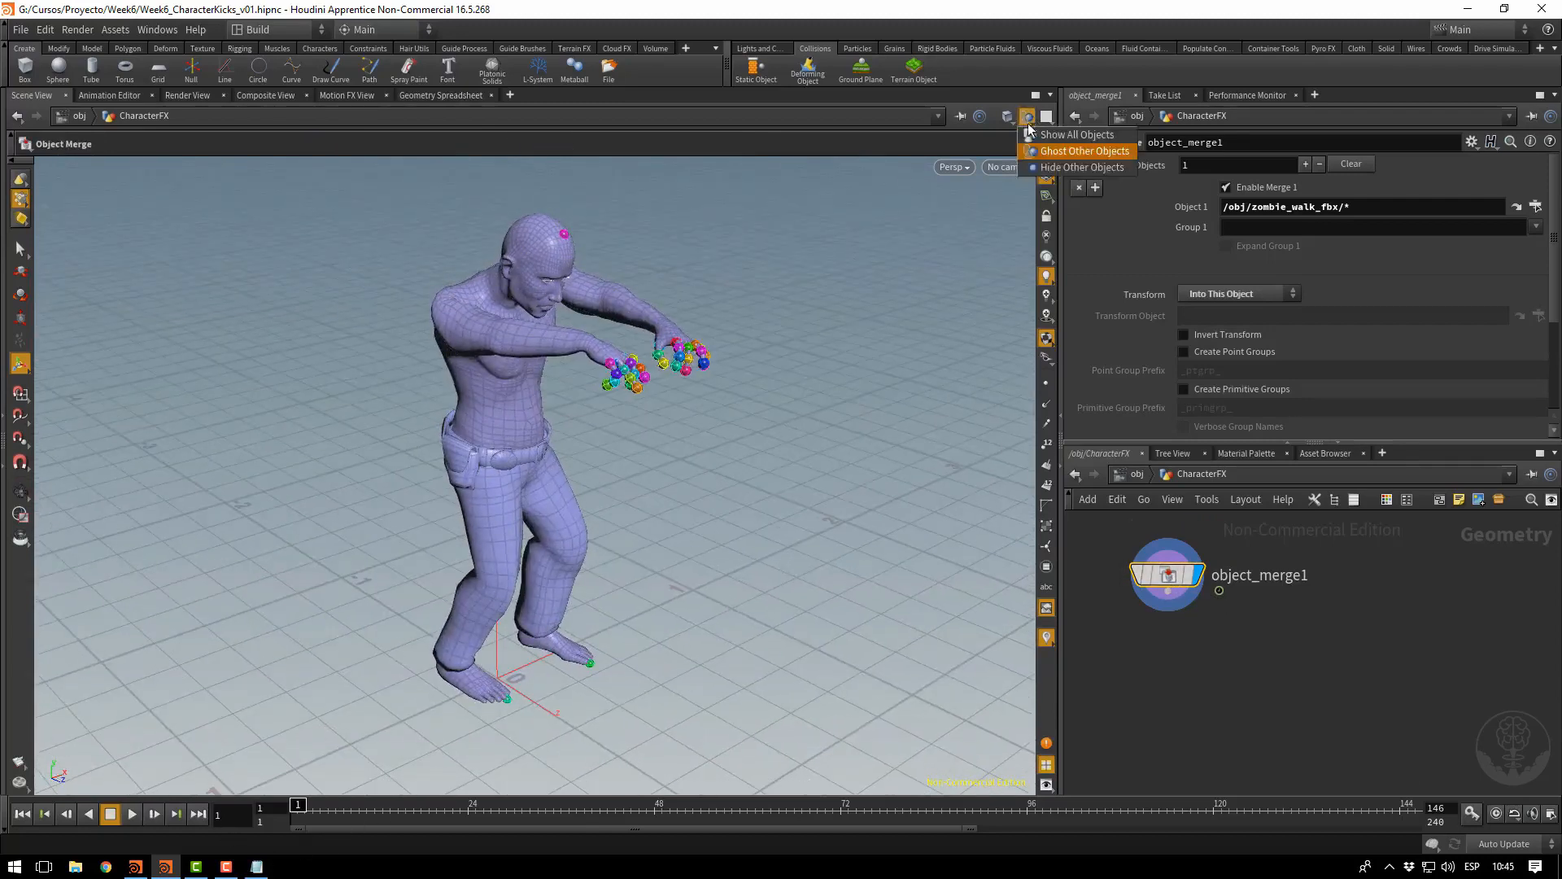
click(1071, 168)
drag(326, 816, 248, 826)
middle_drag(1237, 652, 1369, 656)
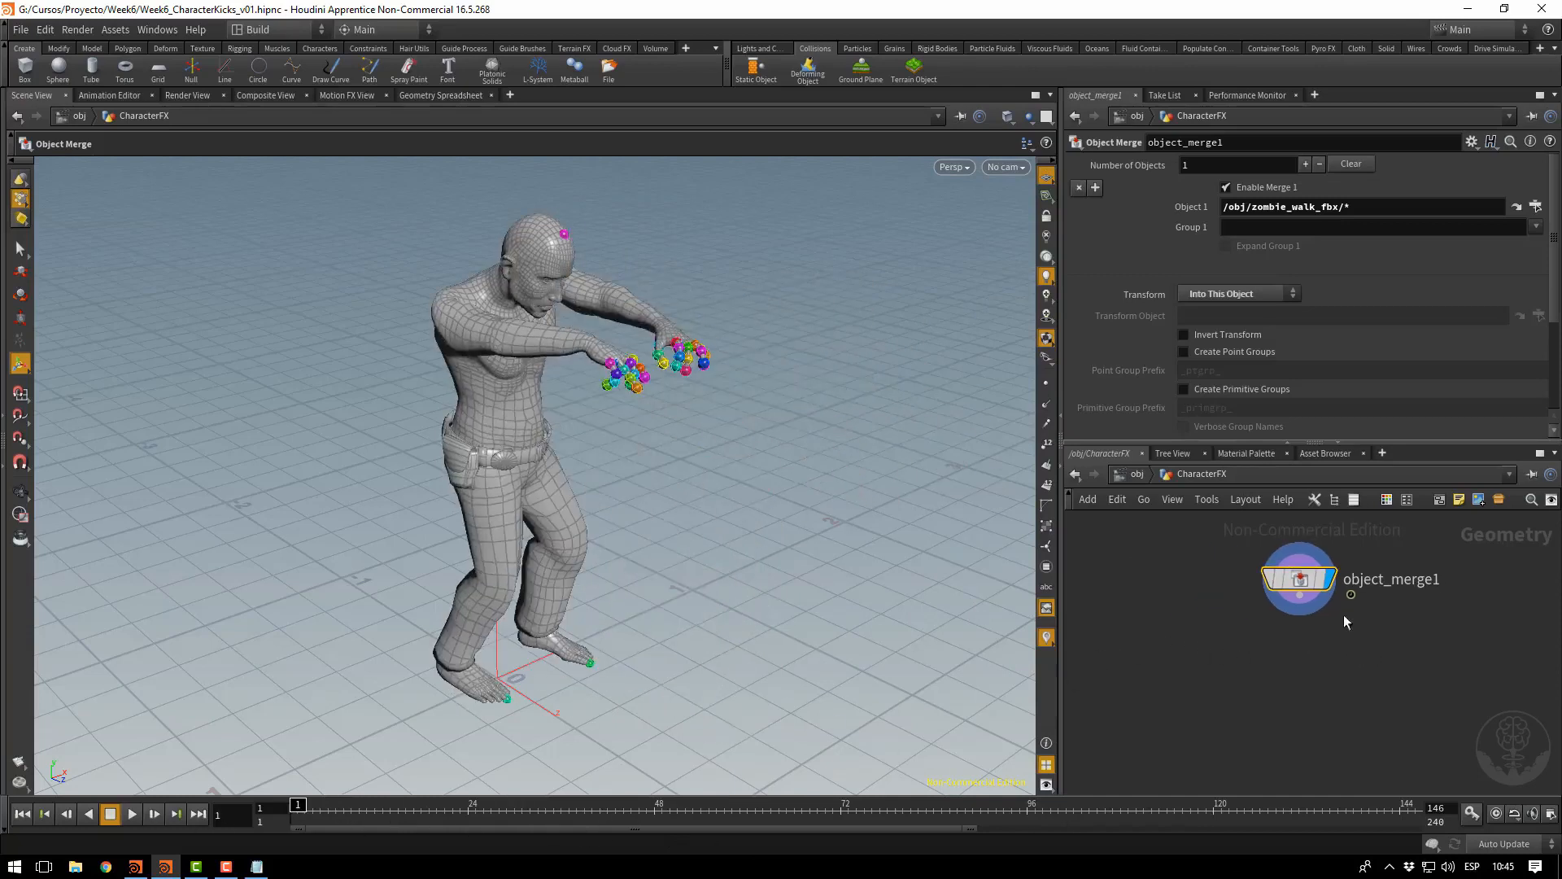
click(1134, 475)
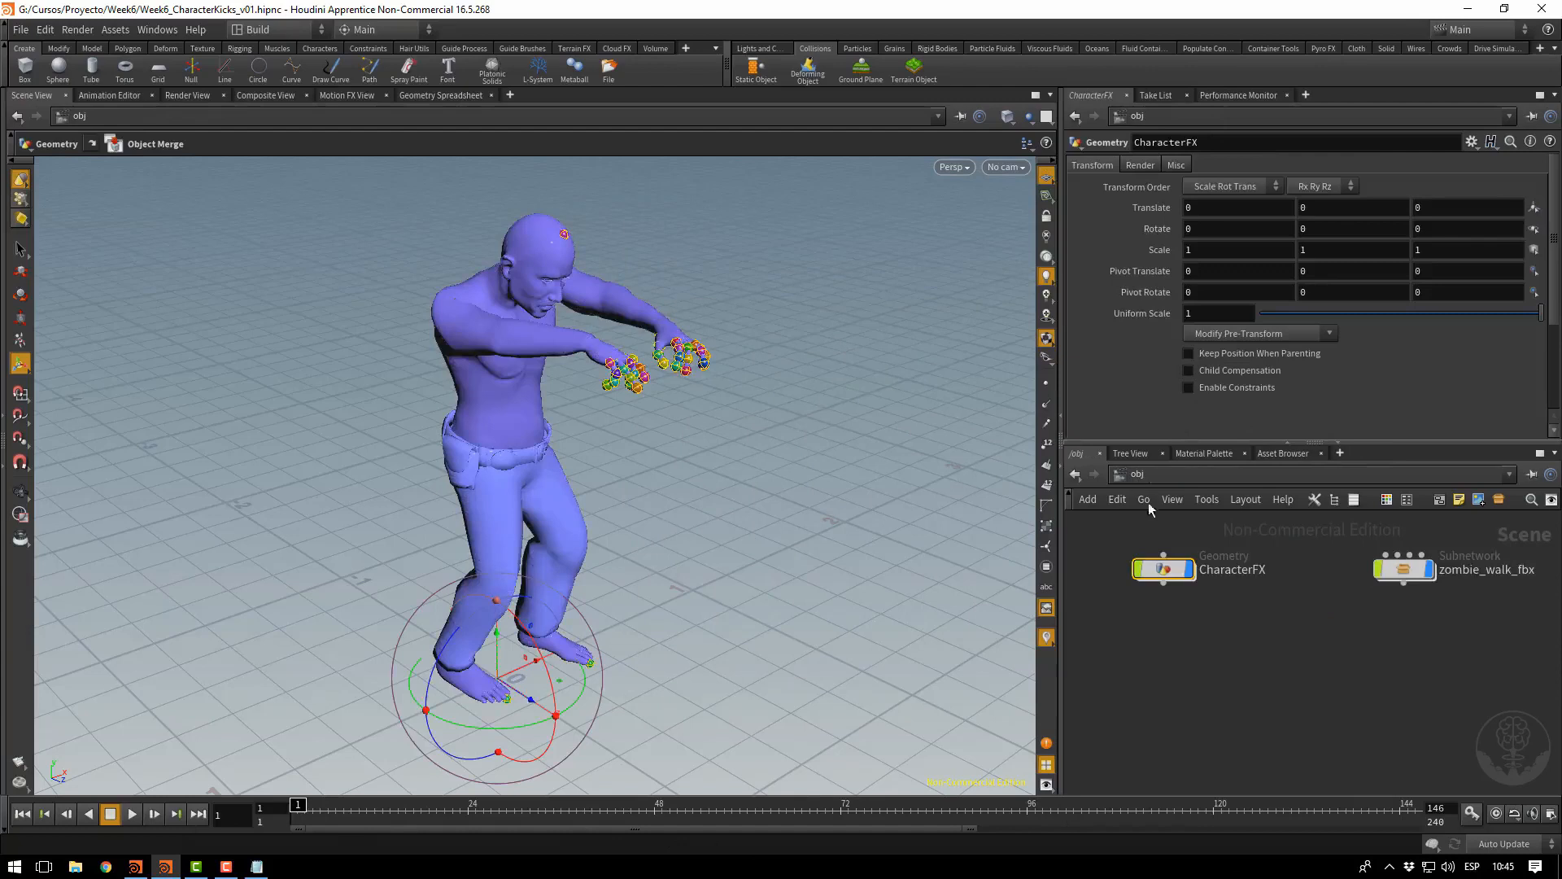
click(1428, 569)
double_click(1165, 569)
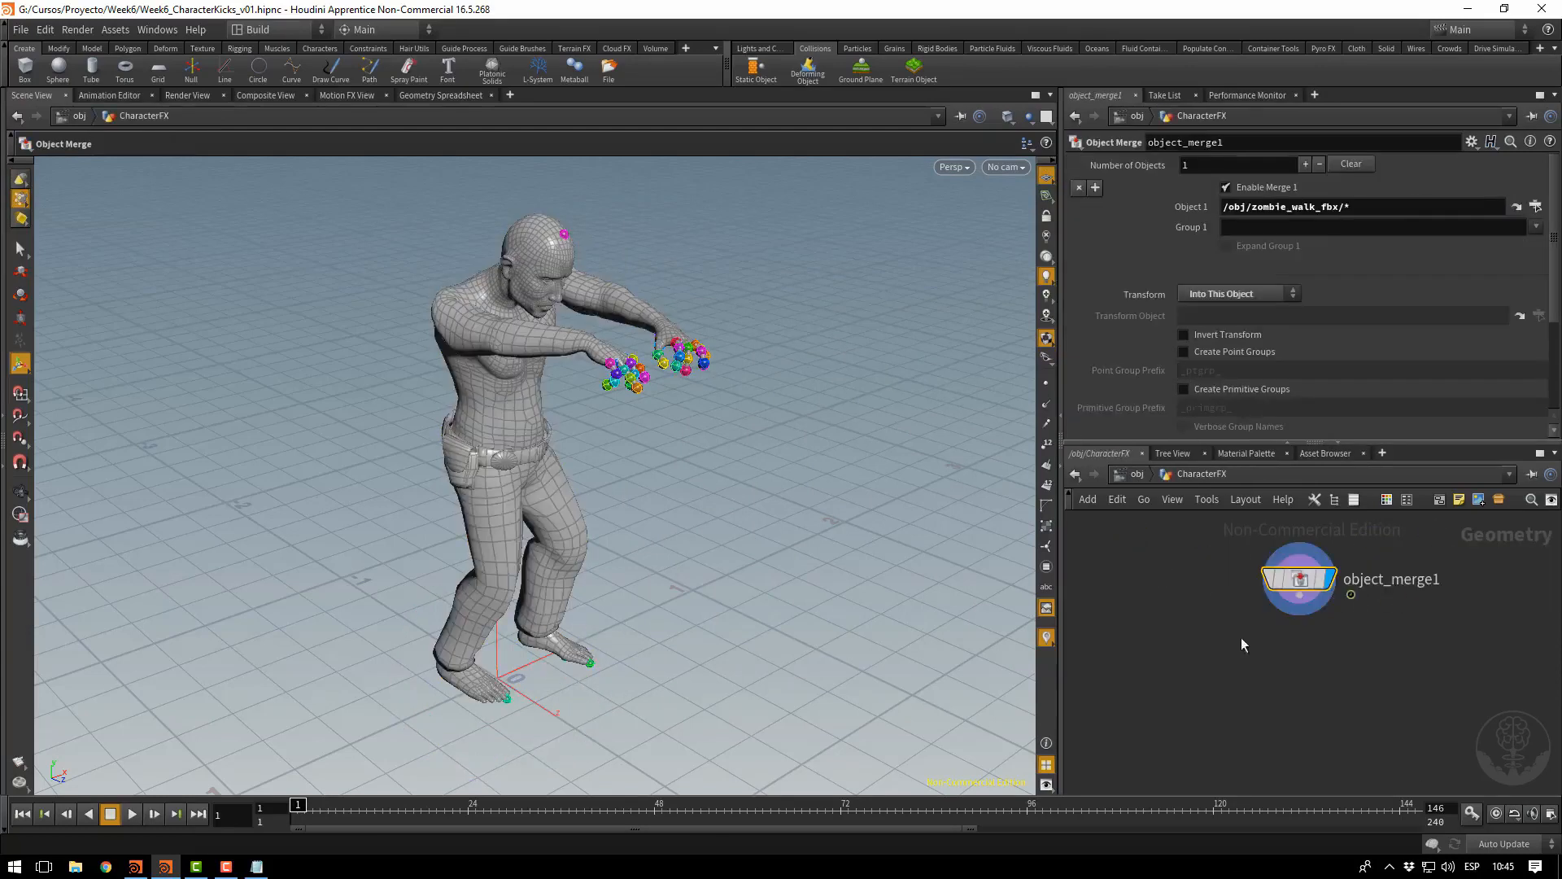
Rename the Object Merge node as ReferenceChar
double_click(1366, 580)
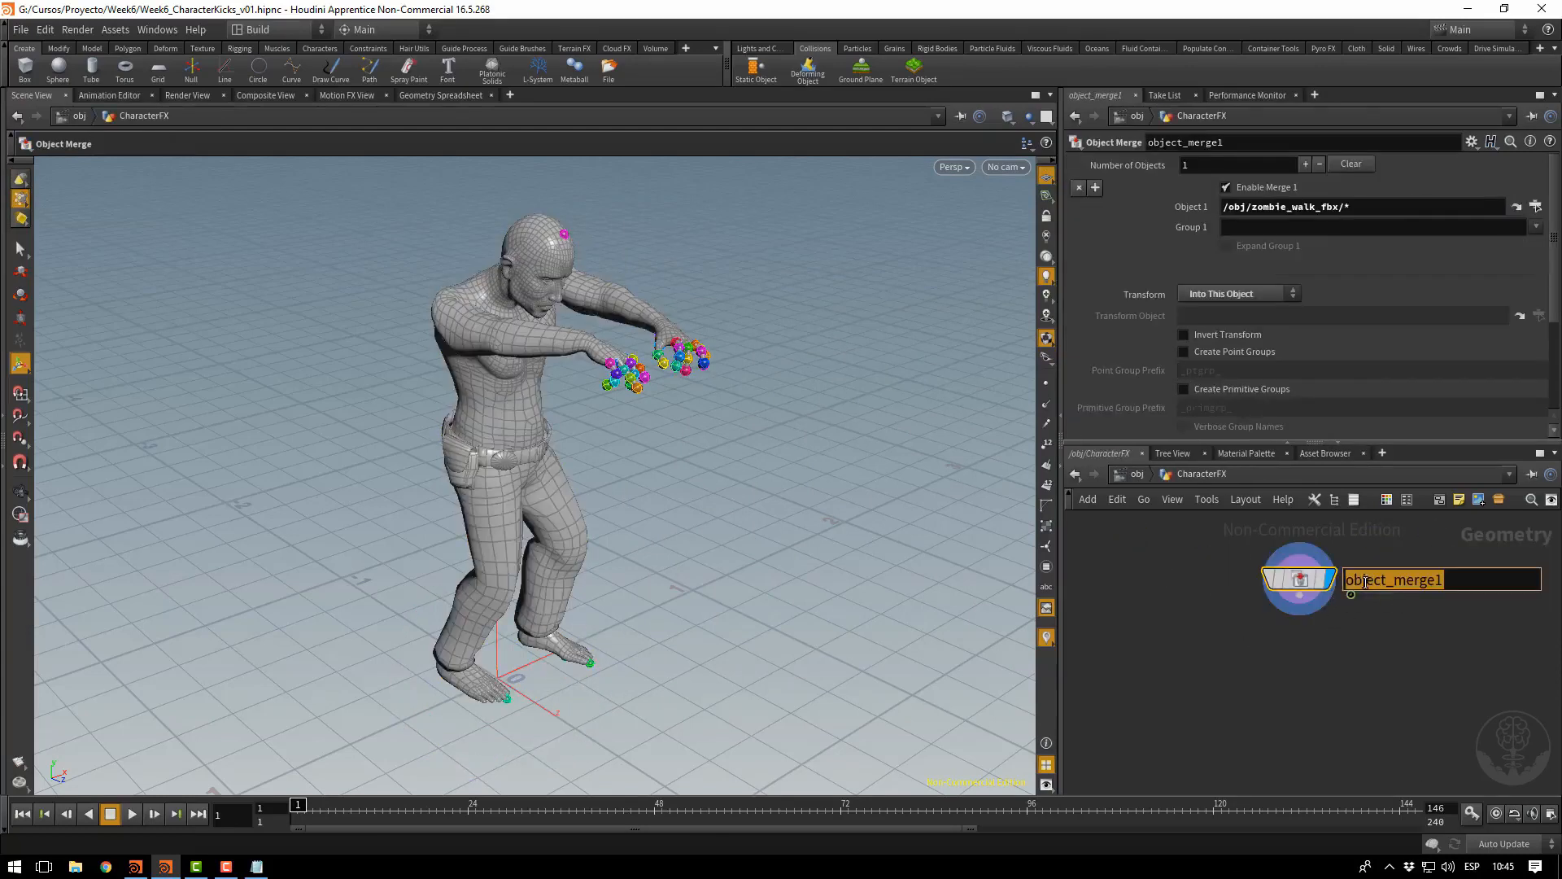
text(REferenc)
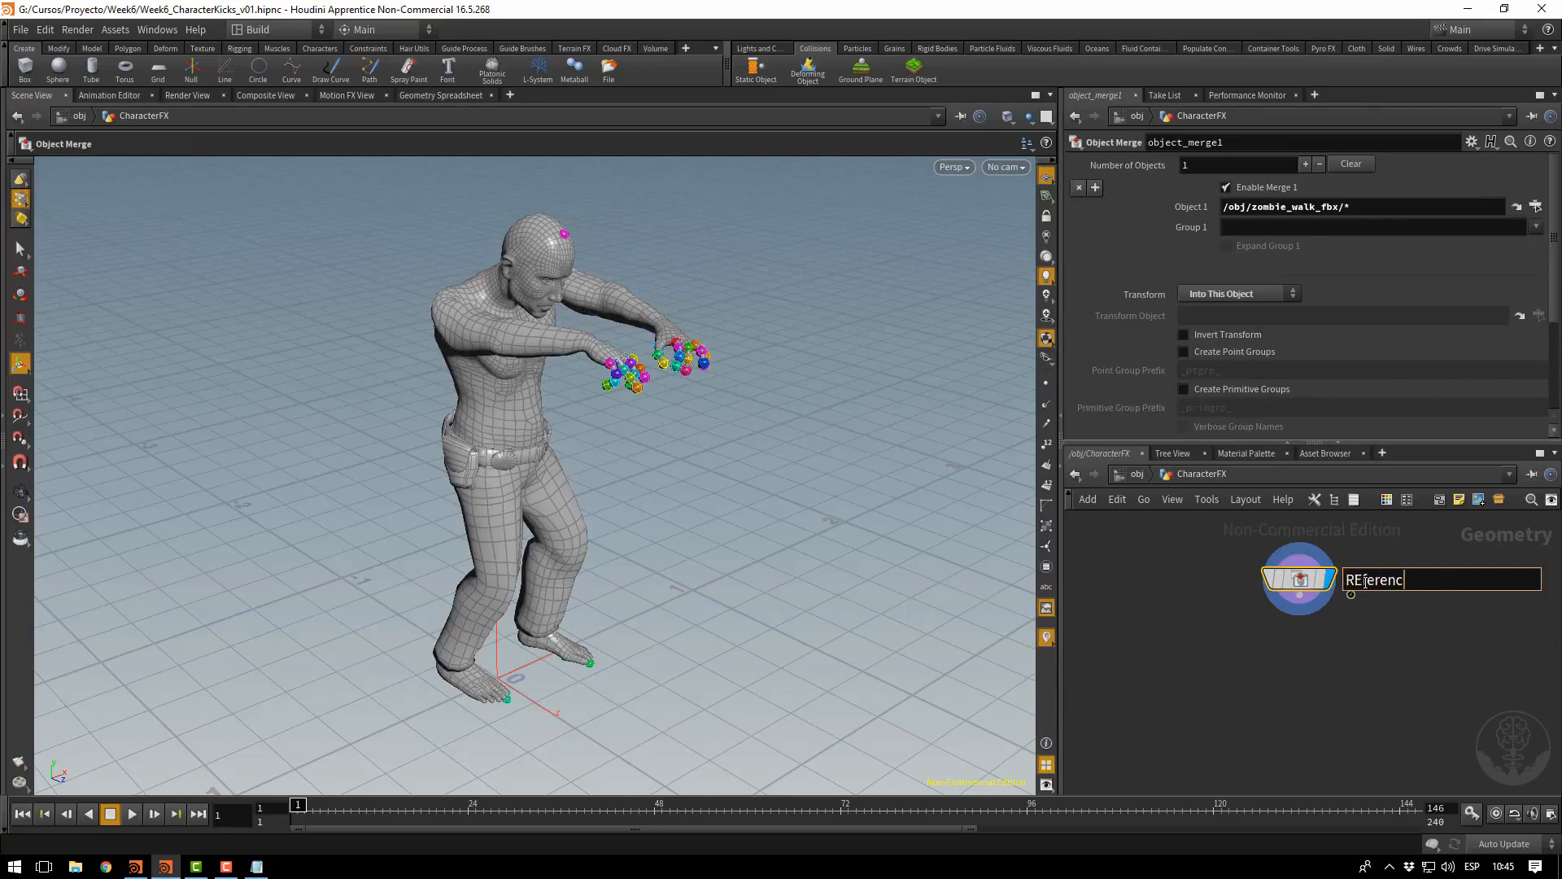
key(BackSpace)
key(BackSpace)
text(ReferenceModel)
key(Return)
click(1366, 581)
drag(1410, 582, 1534, 601)
text(Char)
key(Return)
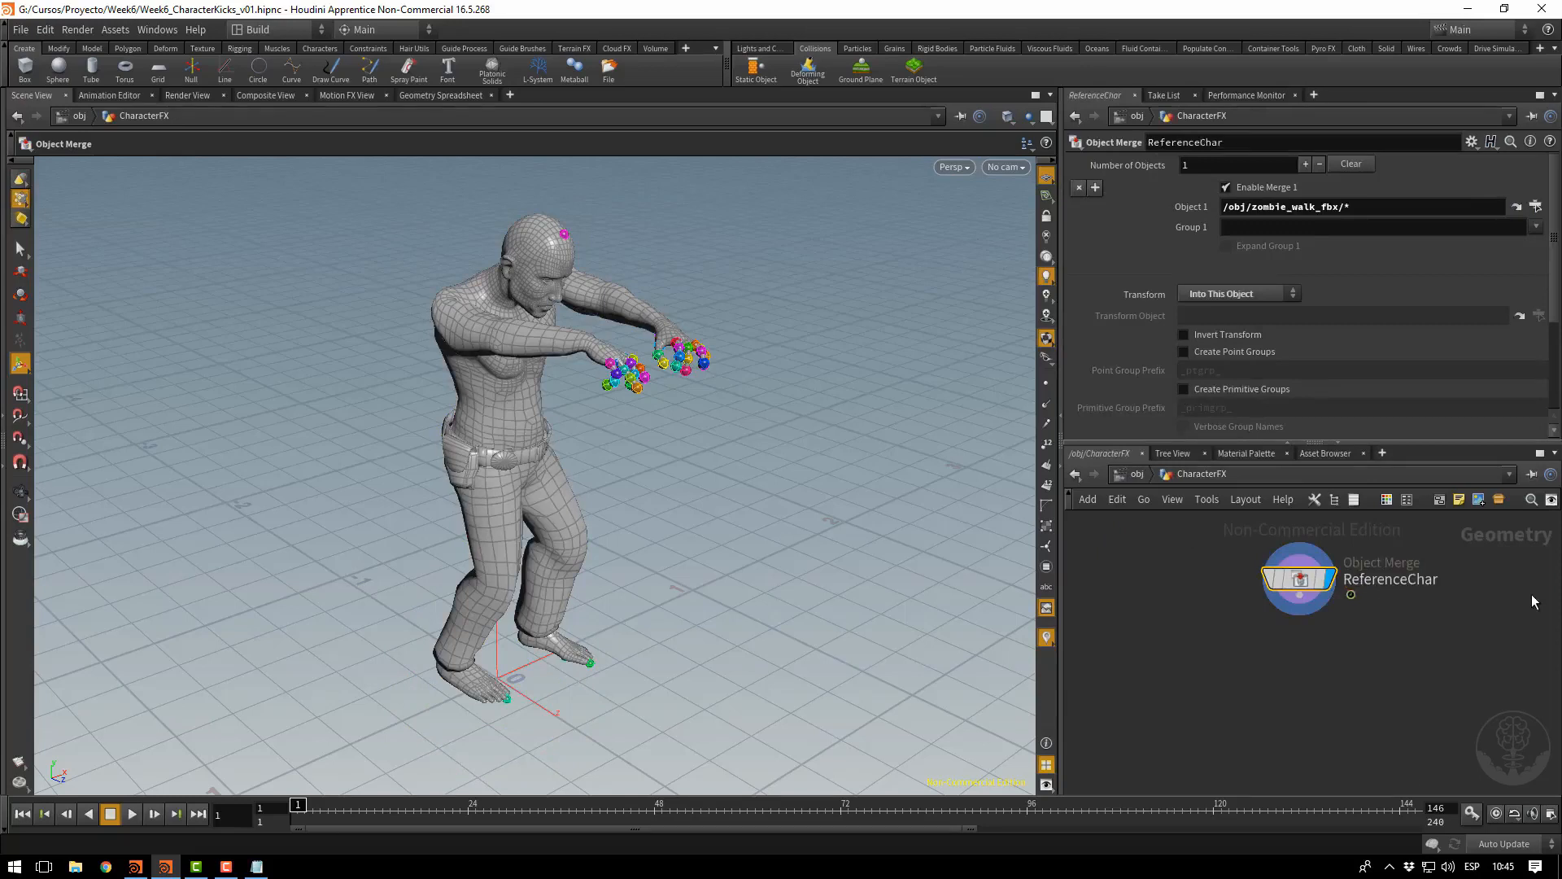
Add a Convert node below ReferenceChar and wire it to that node's output
click(1298, 597)
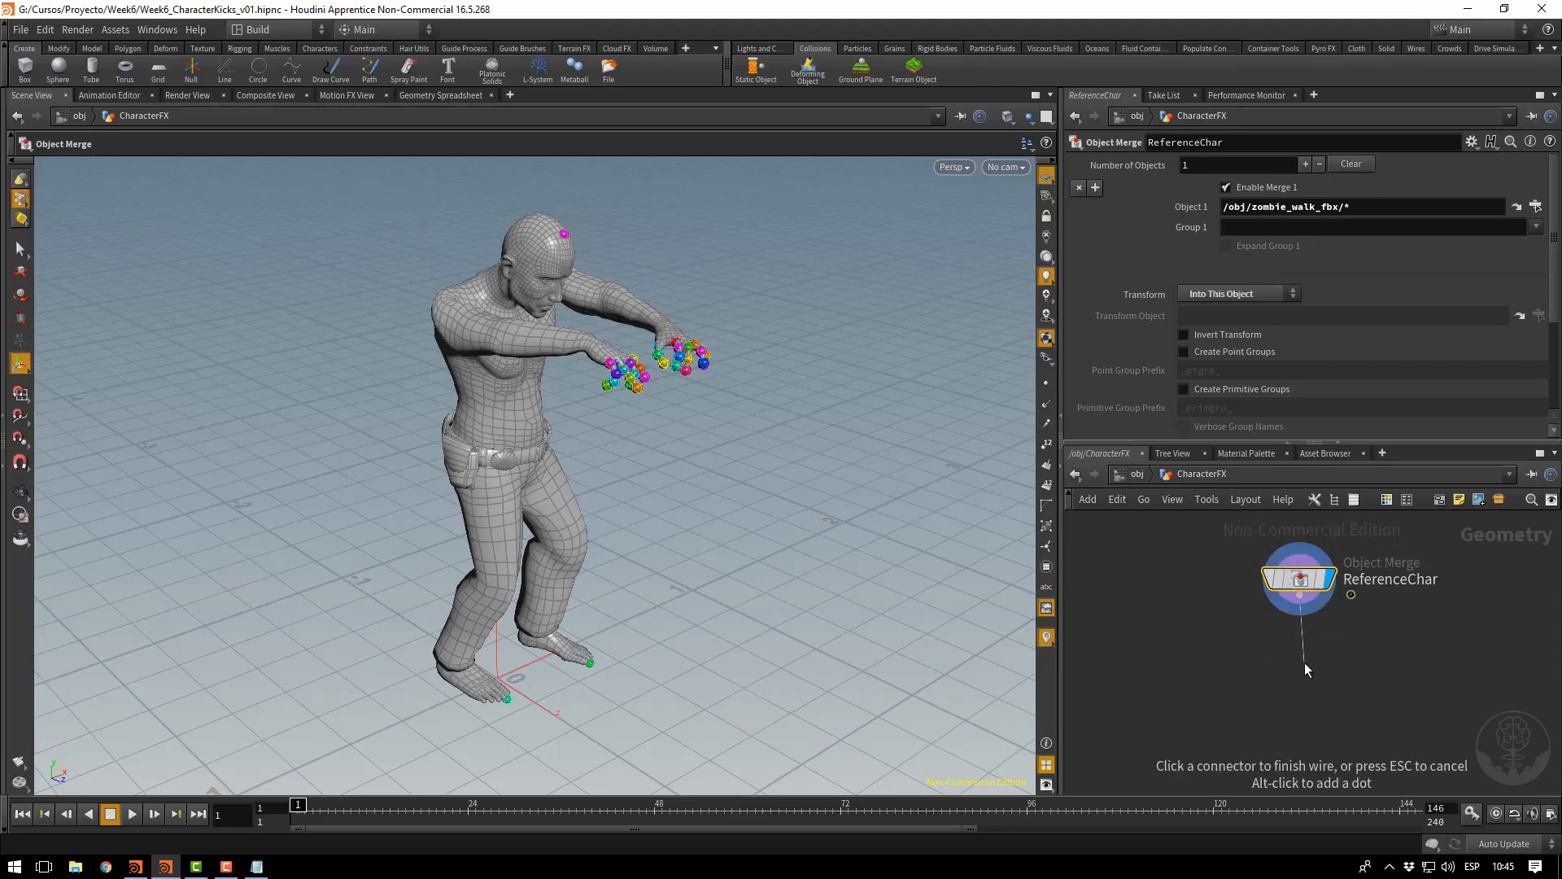
key(Tab)
text(conver)
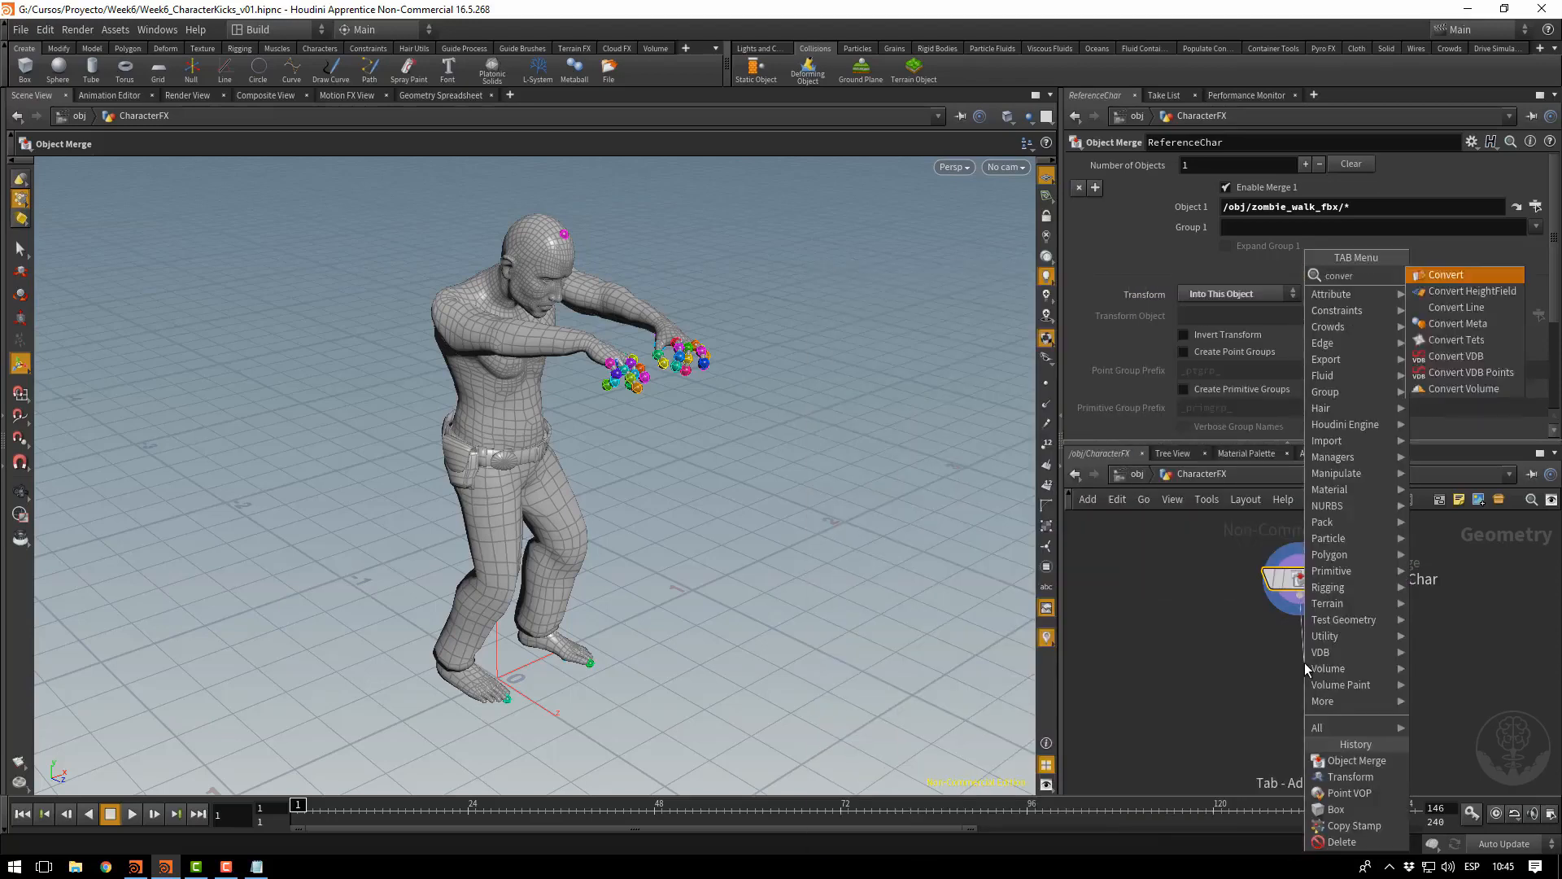
key(Return)
drag(1304, 665, 1300, 664)
Rename the Convert node as ConvertPoly and turn on its template flag
click(1375, 663)
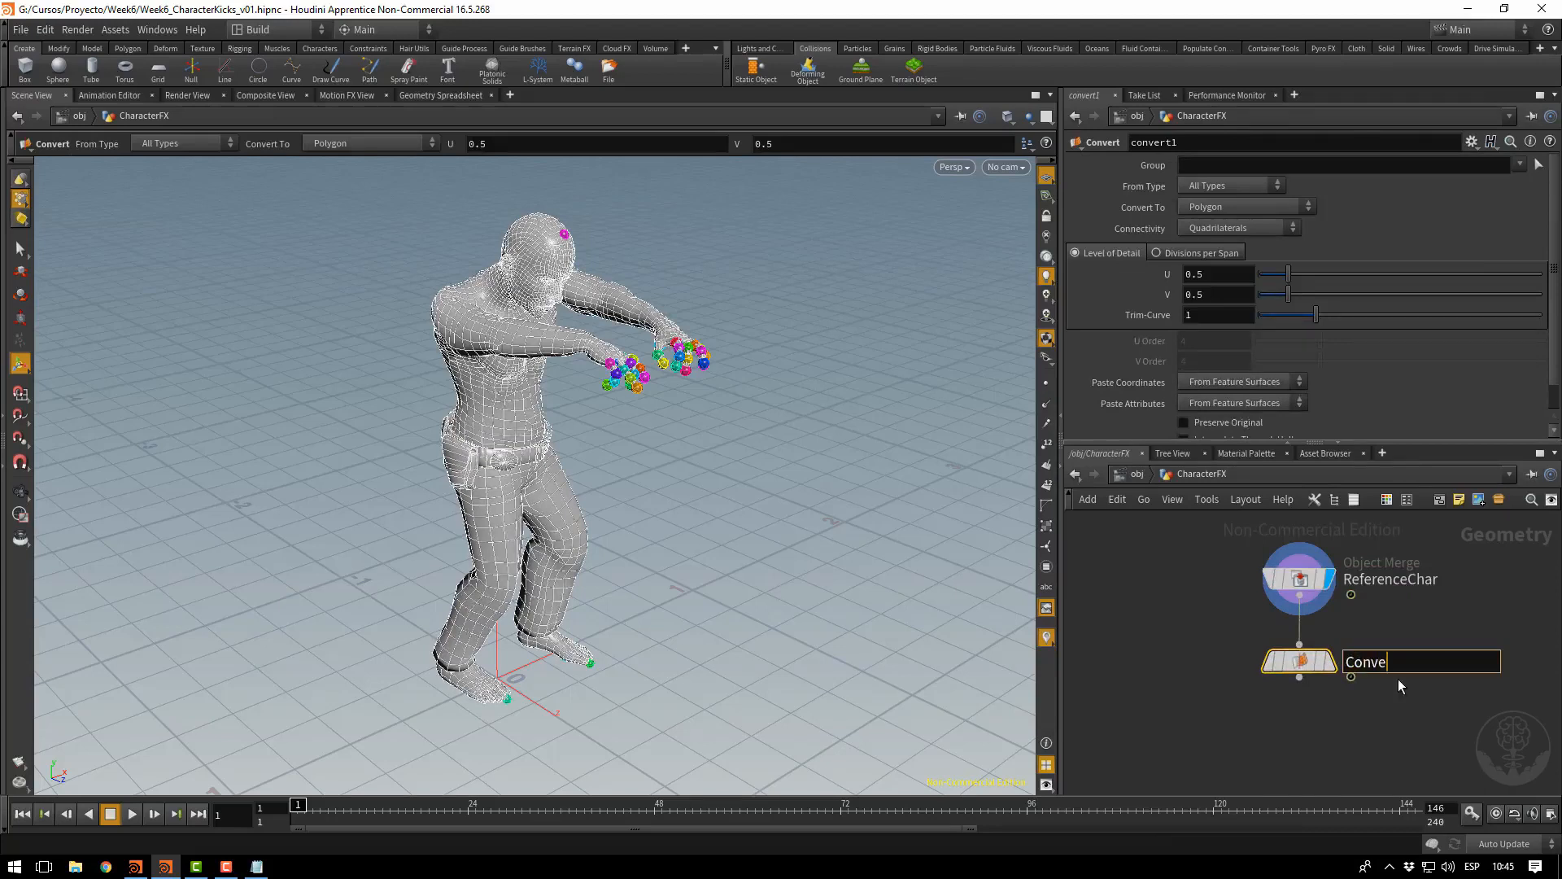
text(ConvertPoly)
key(Return)
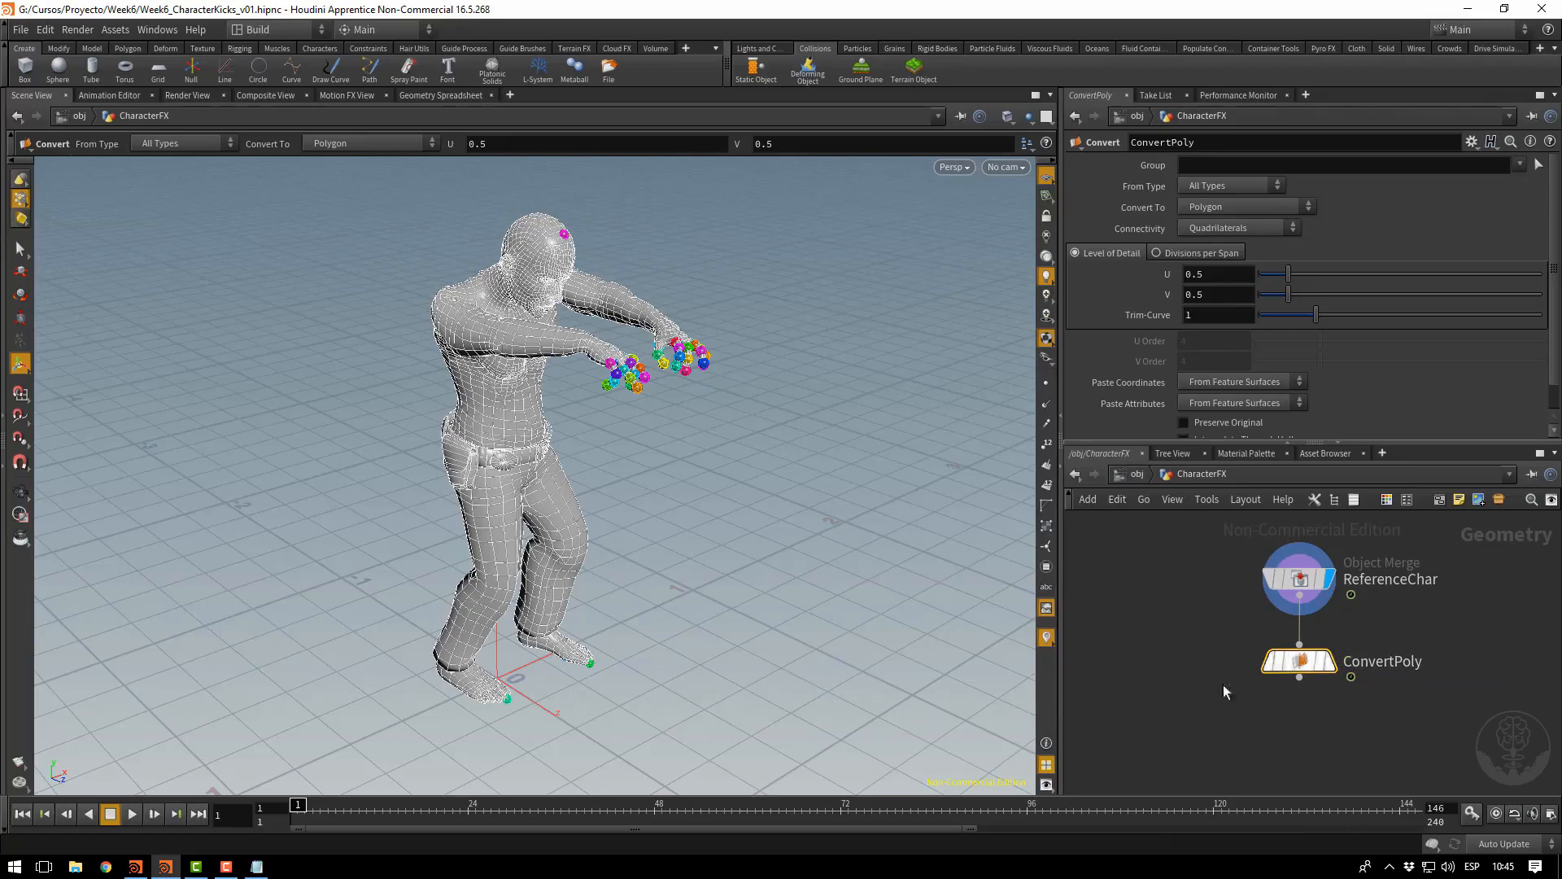
click(1339, 699)
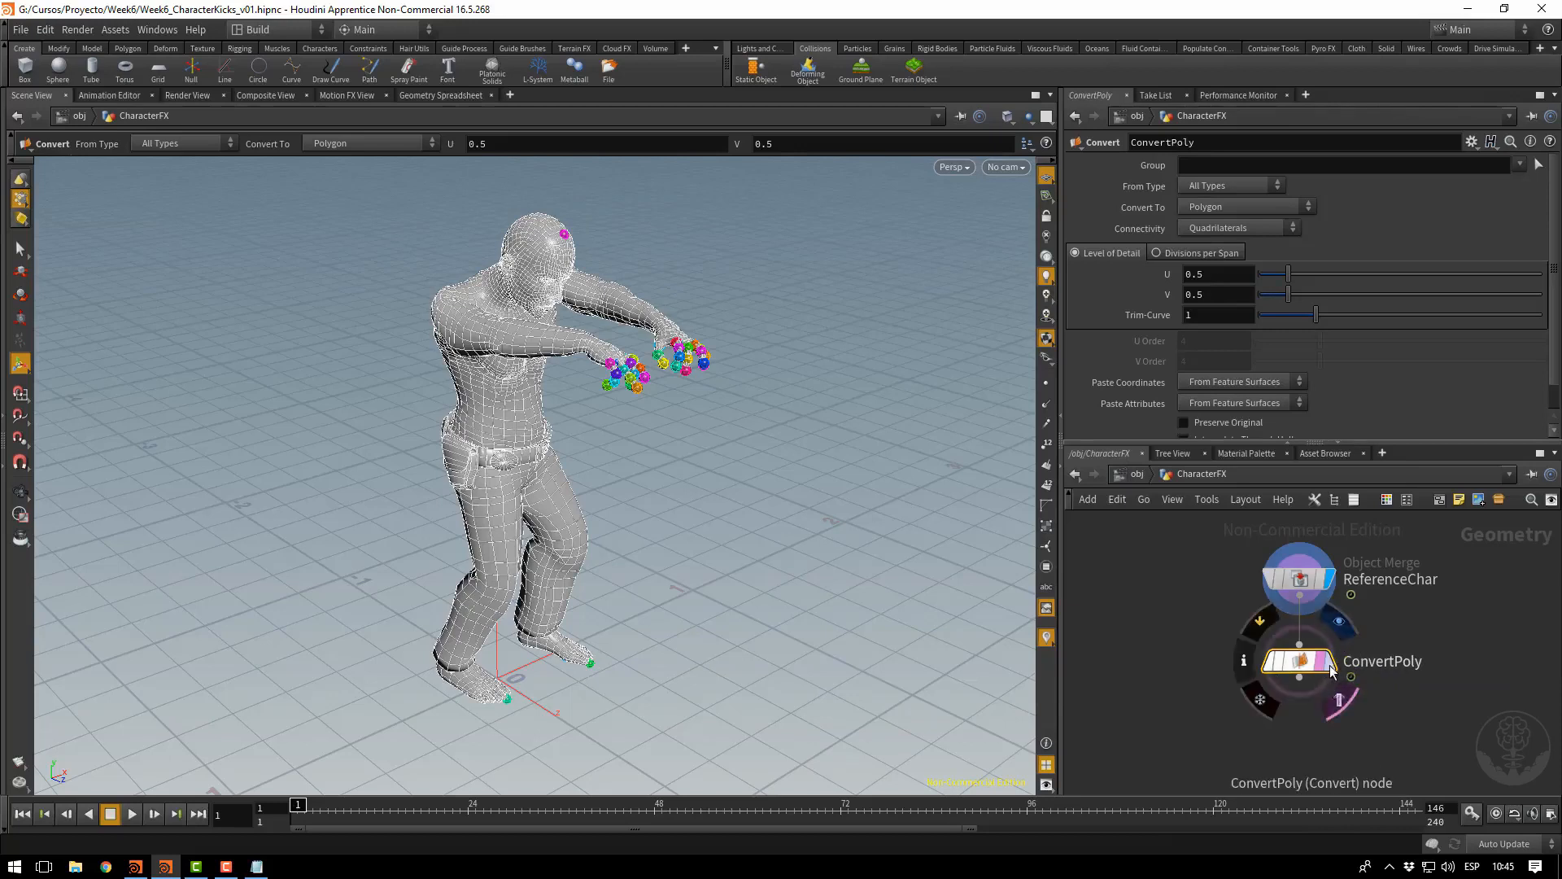
Set the display flag on the ConvertPoly node and save the scene
click(1340, 622)
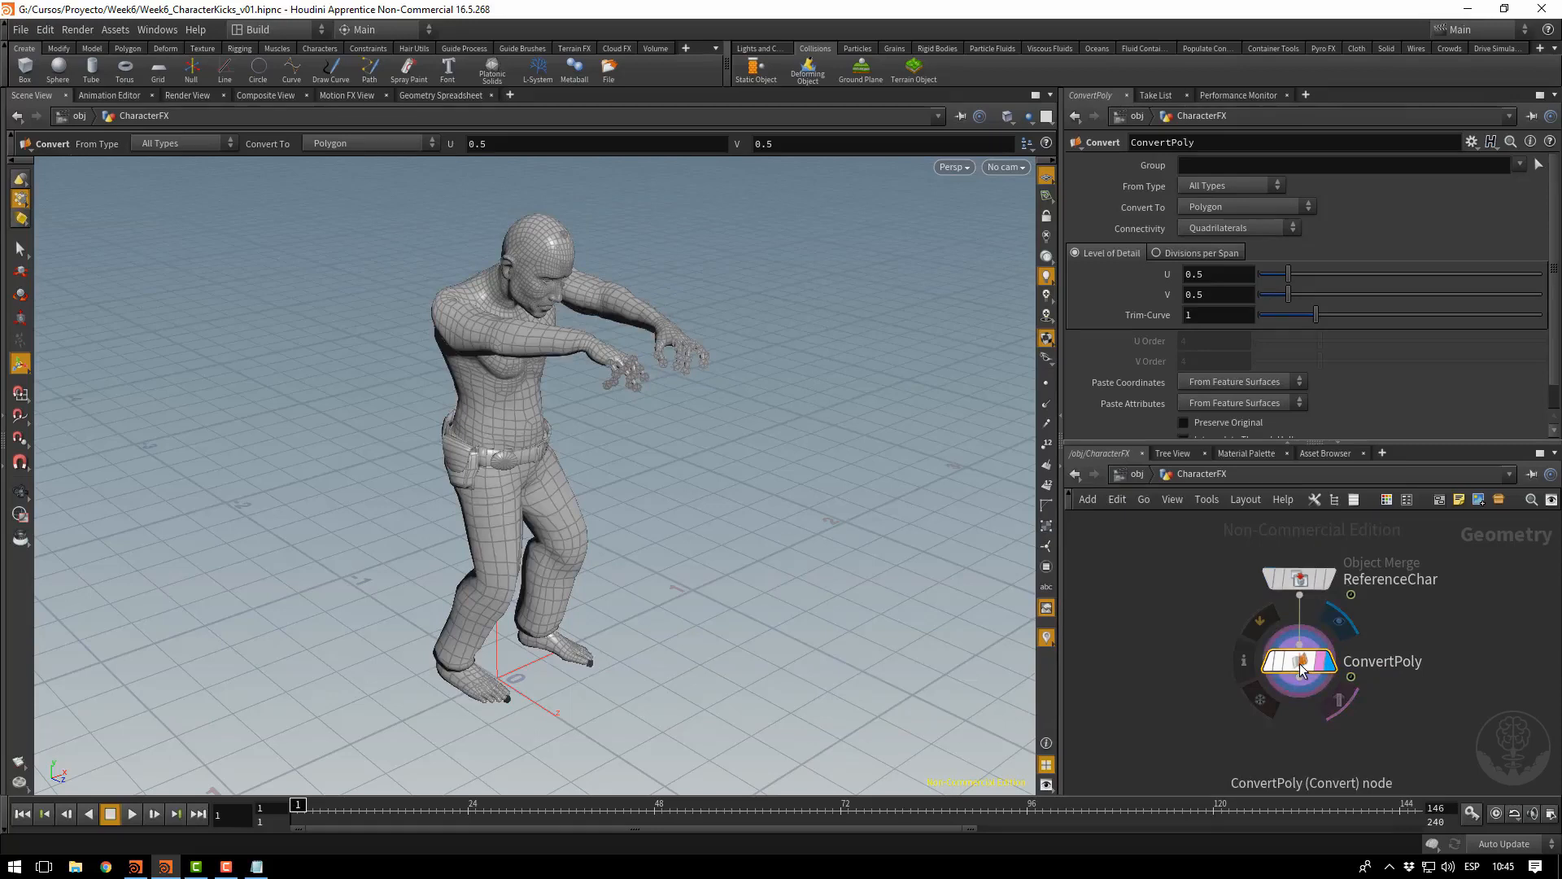
key(ctrl+s)
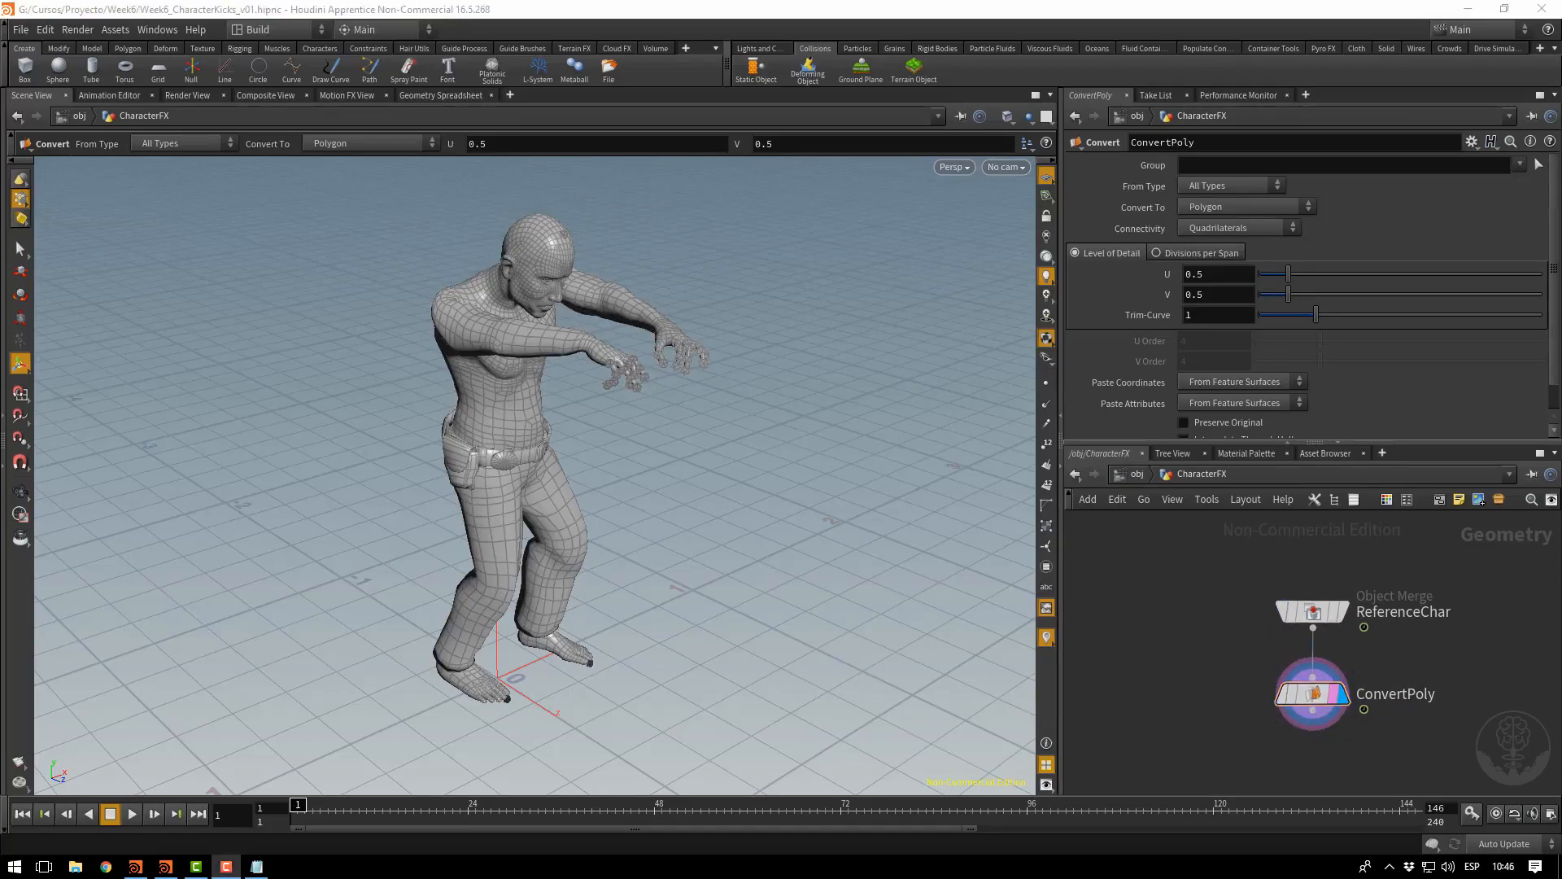
Select the character's right foot geometry in the viewport and delete it through a Blast node
middle_drag(1324, 752, 1360, 656)
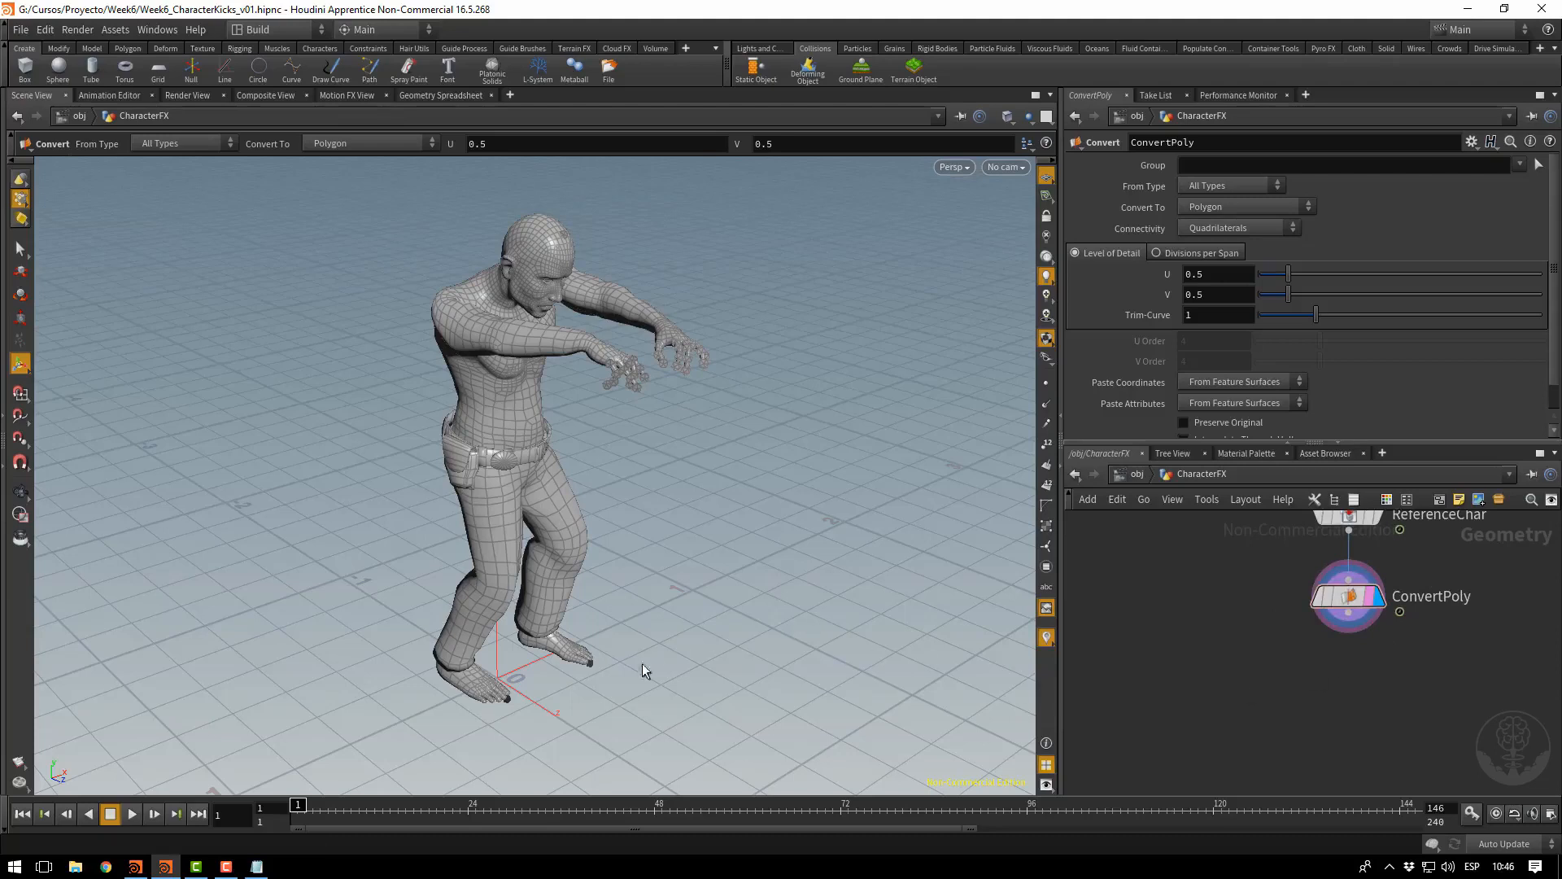
alt+middle_drag(555, 686, 725, 504)
right_drag(725, 503, 725, 575)
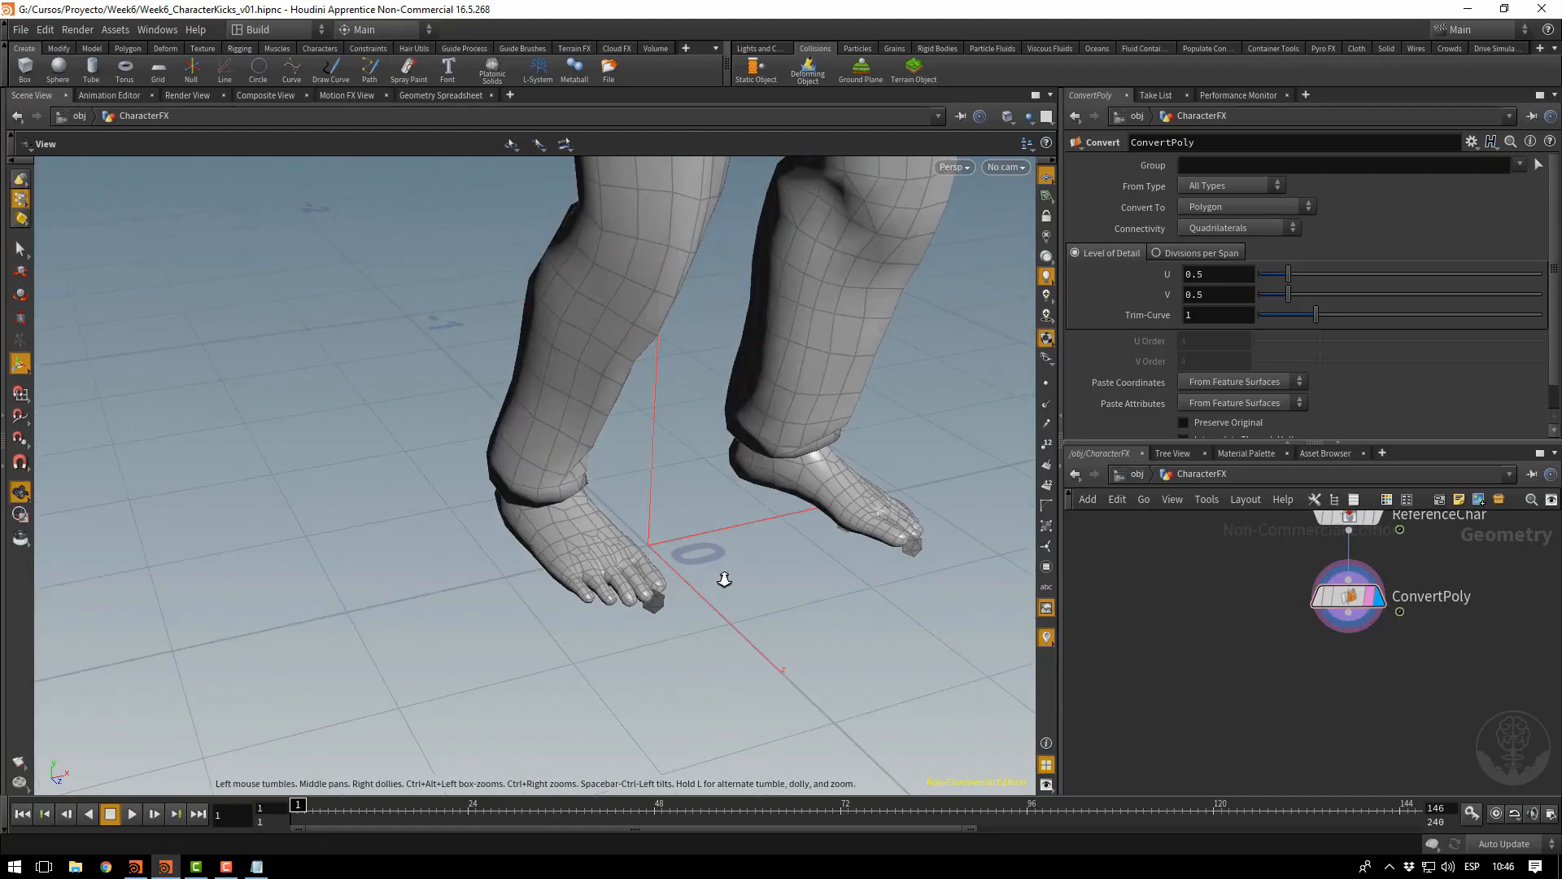
key(Return)
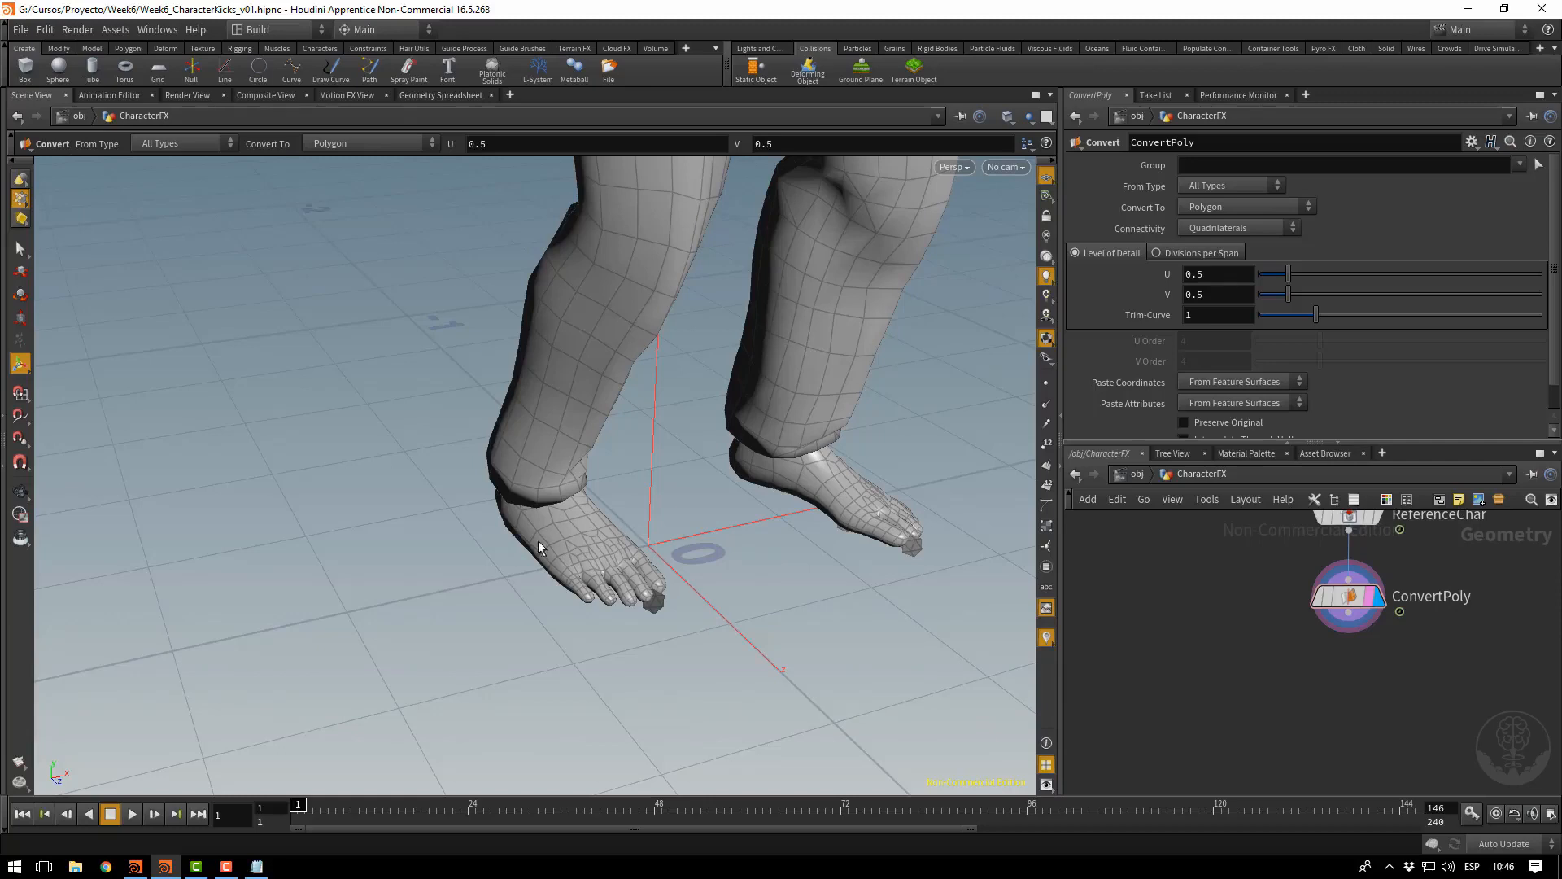
click(20, 249)
click(325, 144)
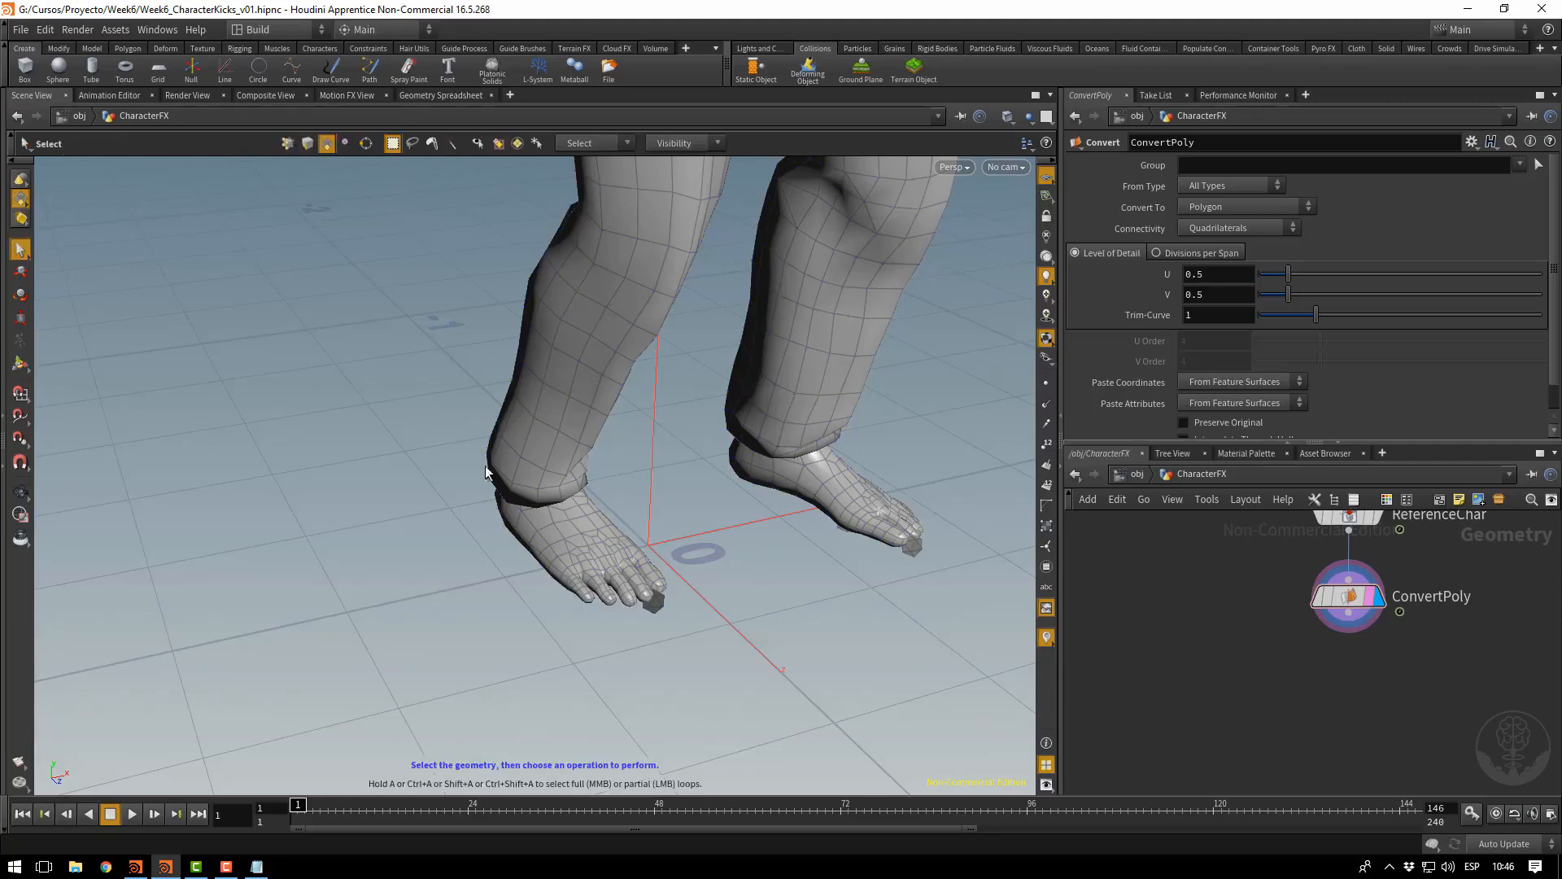
click(570, 525)
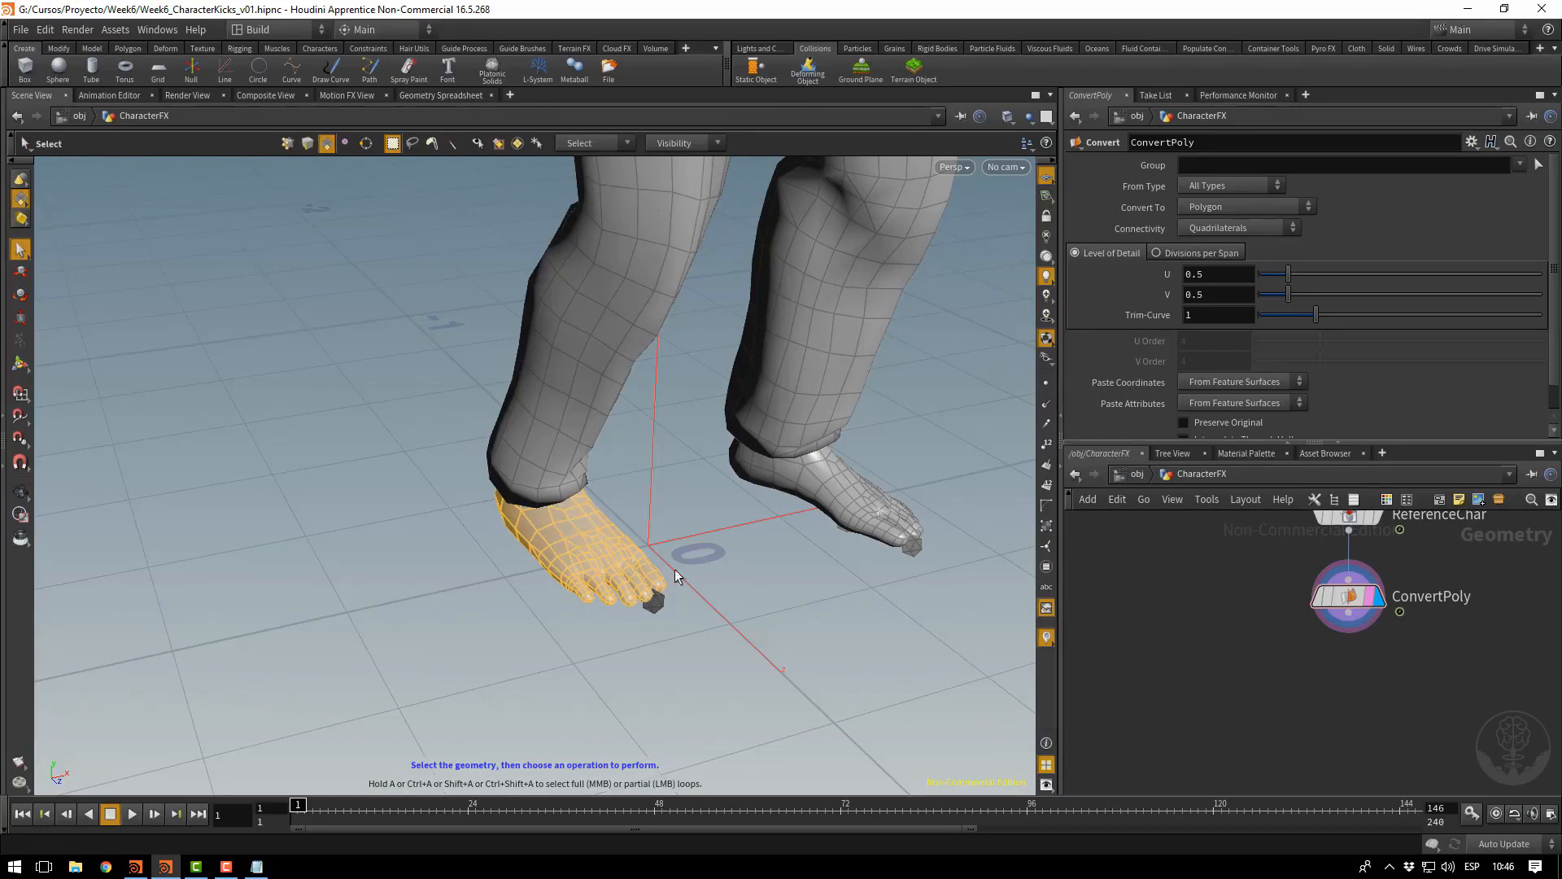
key(Delete)
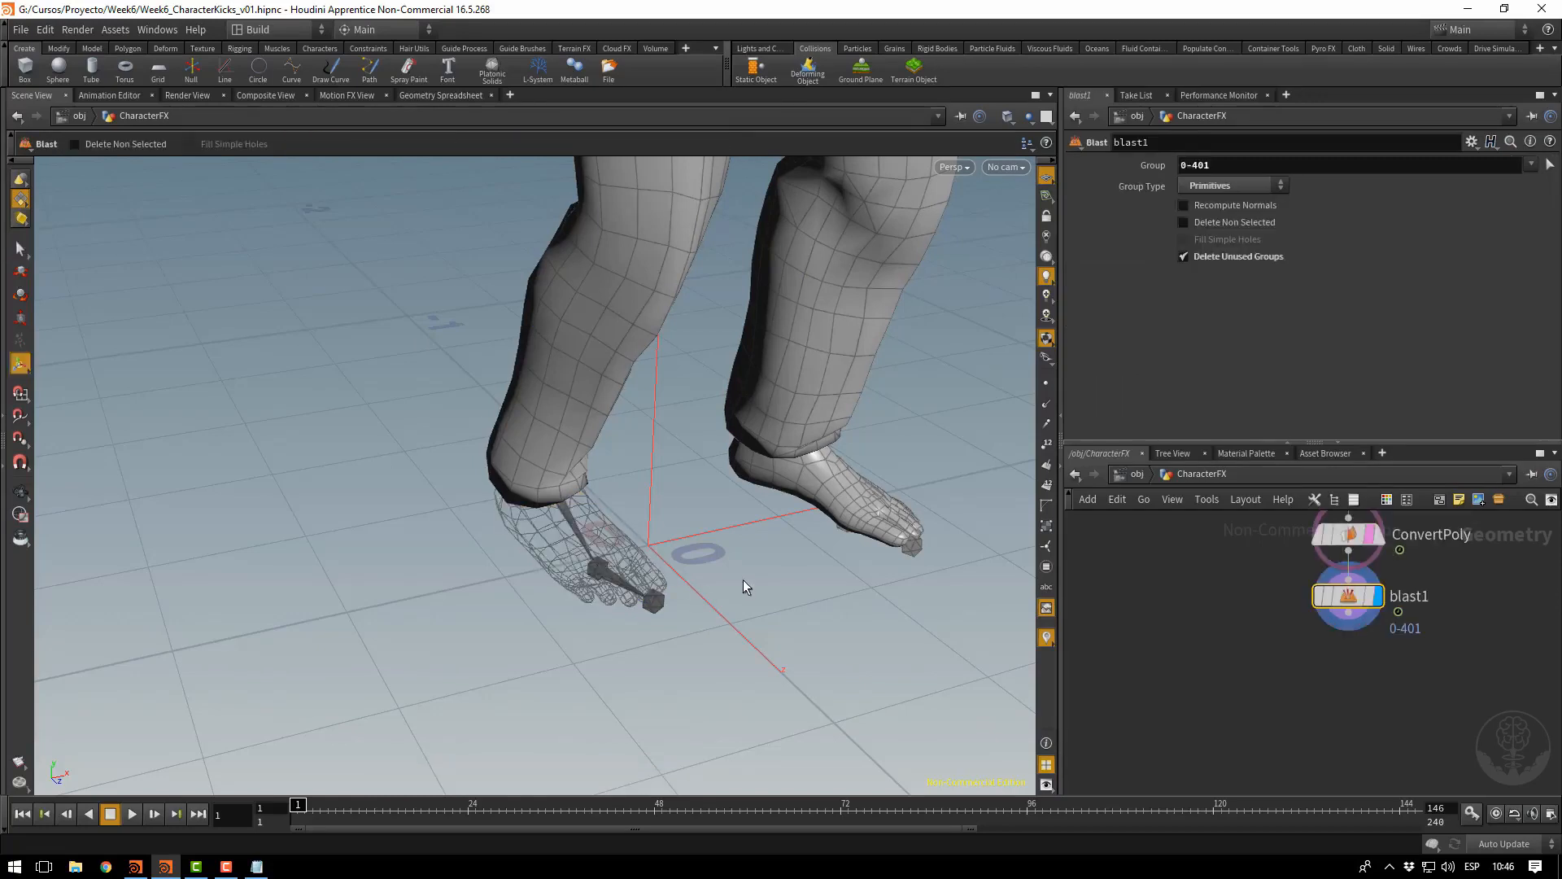
Move the Blast node down and to the left of ConvertPoly and rename it as RightFeet
drag(1356, 599, 1215, 644)
double_click(1269, 642)
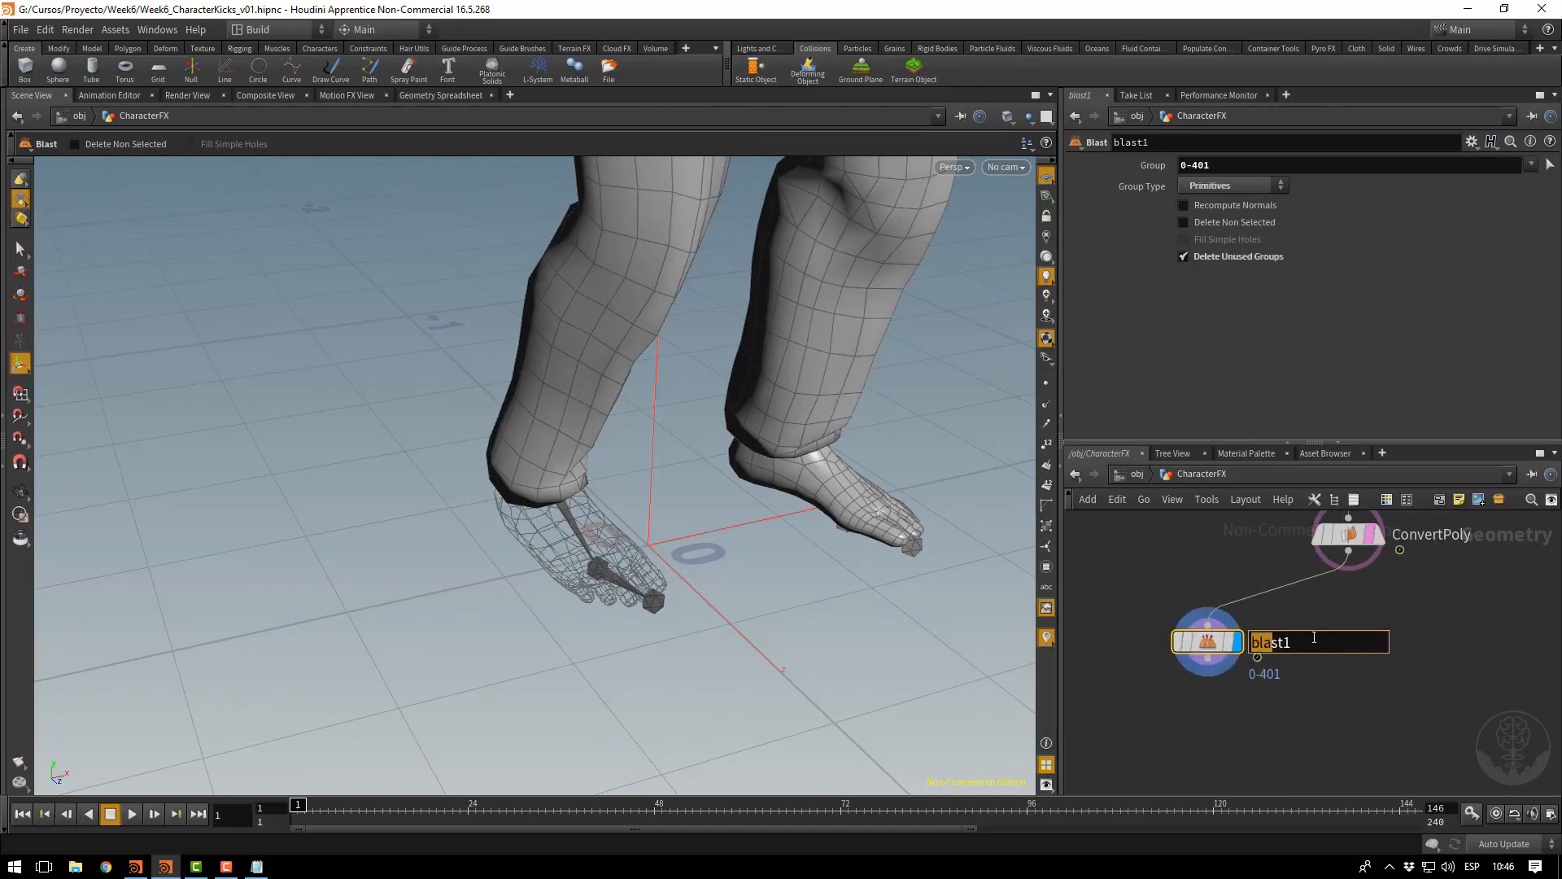
drag(1325, 638, 1153, 637)
text(Left)
key(BackSpace)
key(BackSpace)
key(BackSpace)
key(BackSpace)
text(RightFeet)
key(Return)
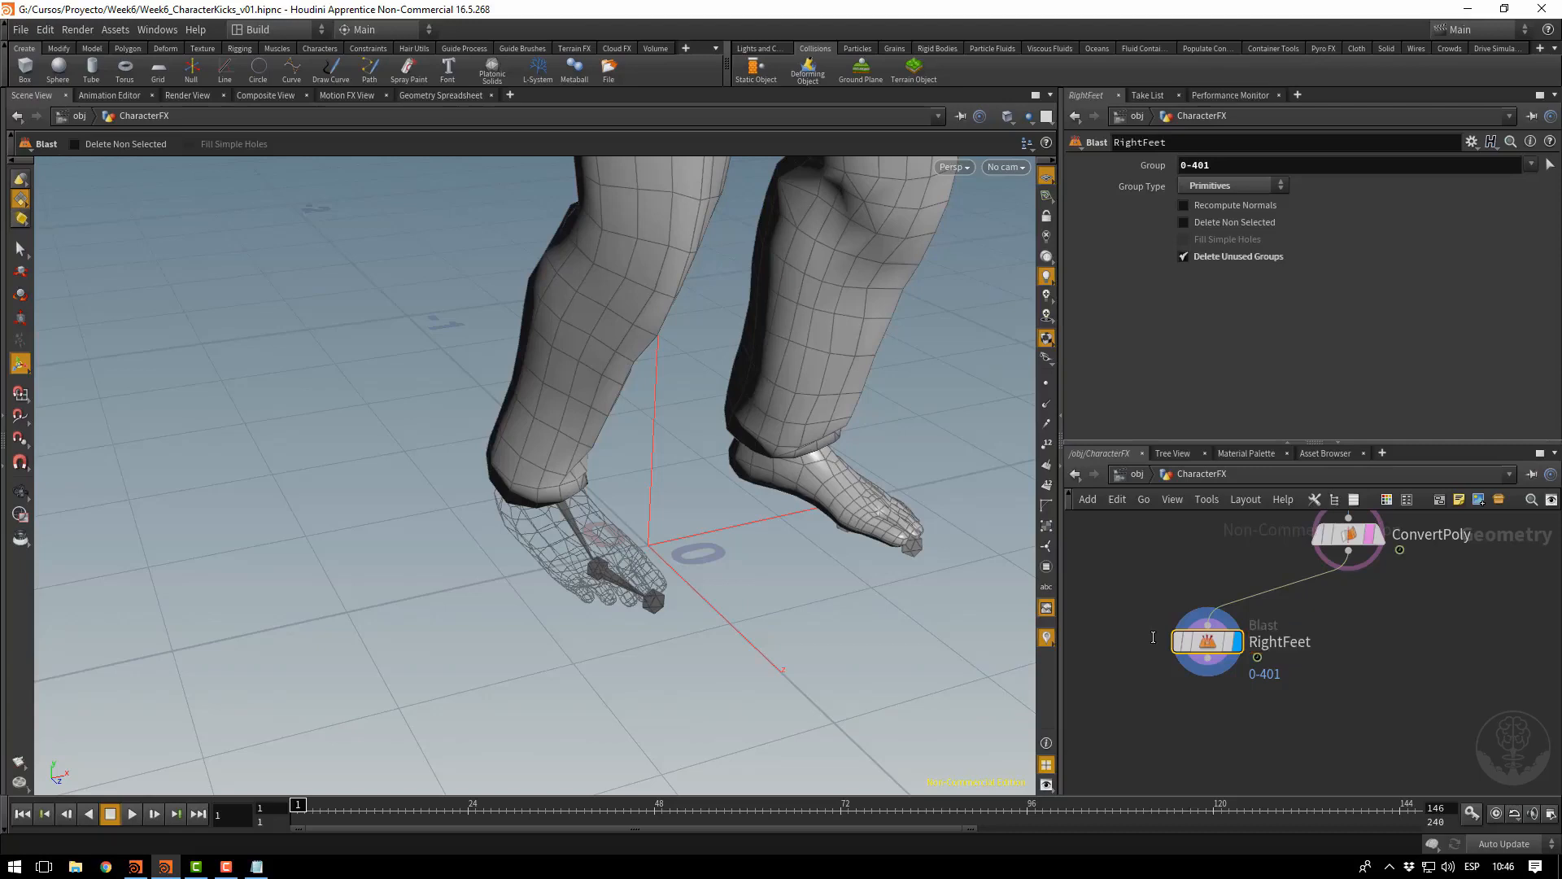
Enable Delete Non Selected on RightFeet to keep only the foot, and scrub the animation back to frame 1
click(1218, 218)
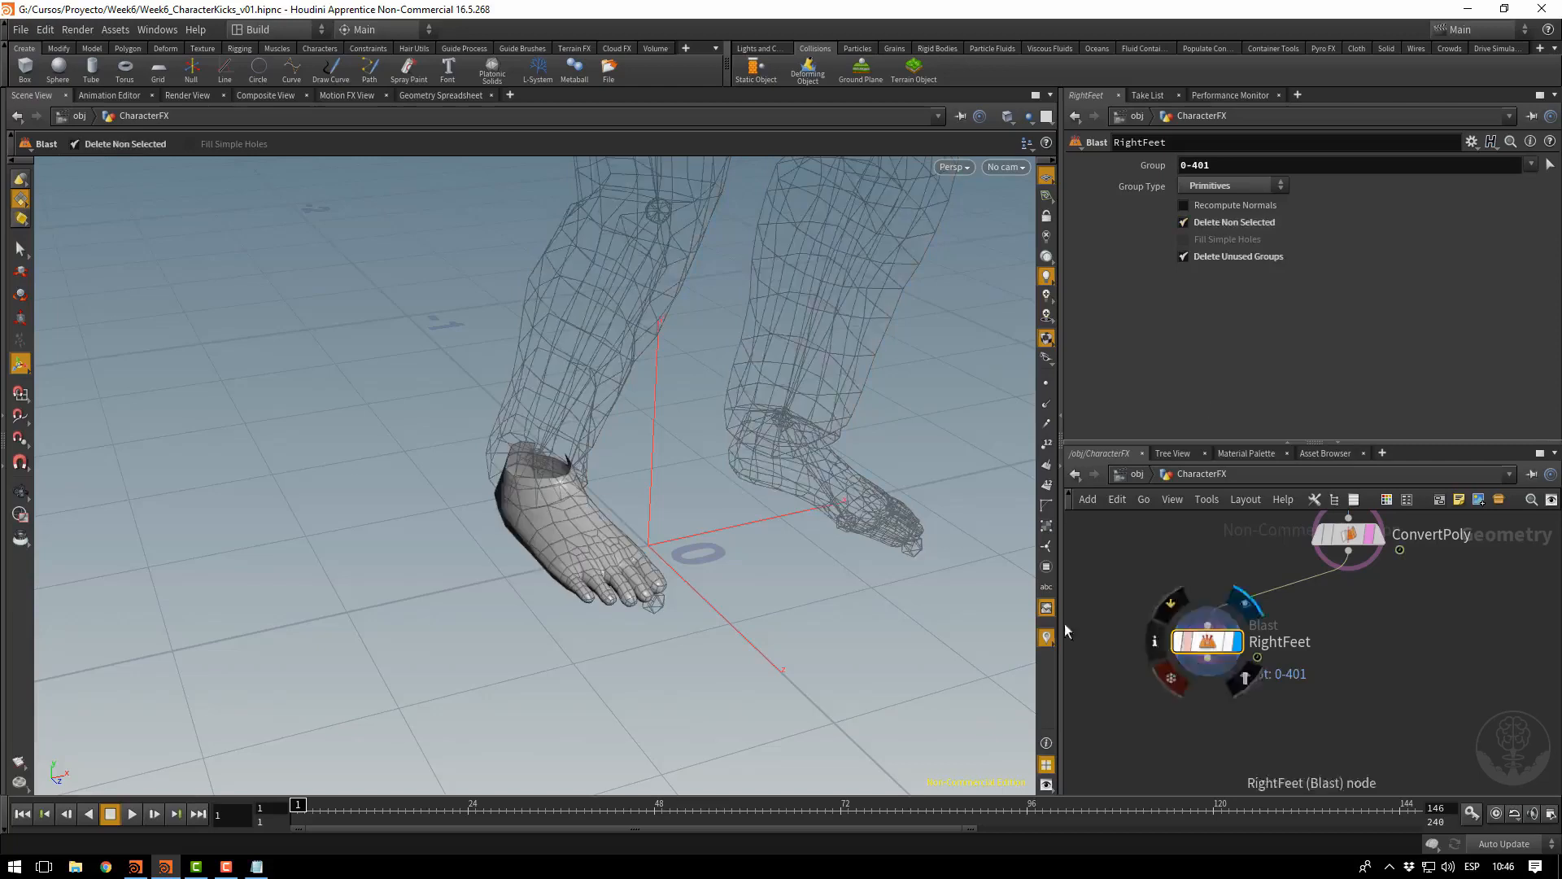
alt+right_drag(911, 540, 638, 481)
alt+middle_drag(752, 519, 601, 472)
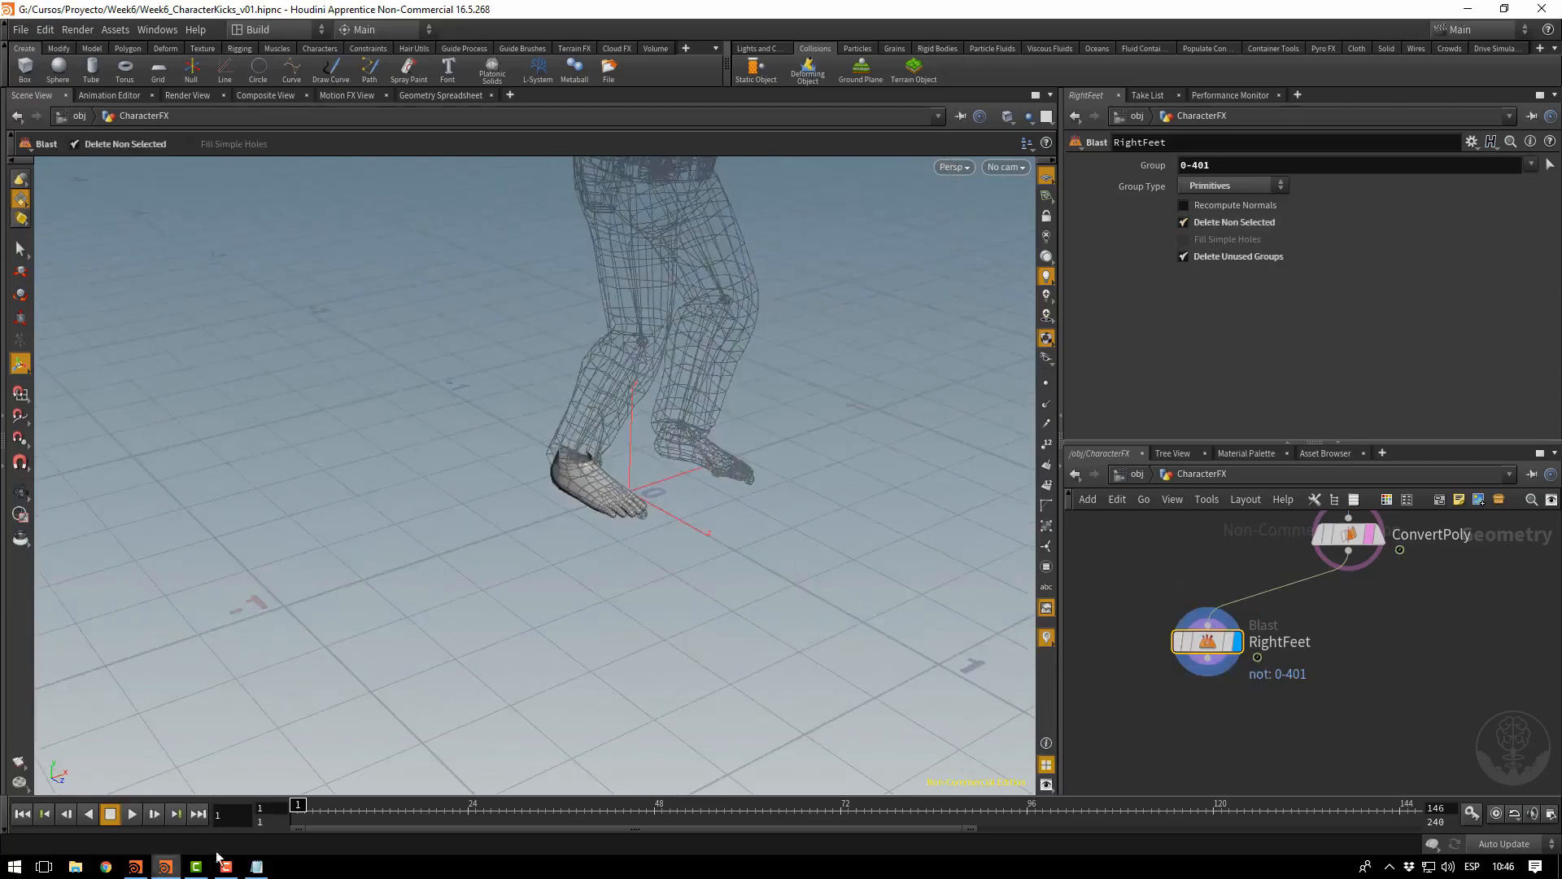
drag(301, 807, 257, 802)
Add an unconnected Grid node to the left of the RightFeet branch
middle_drag(1416, 668, 1560, 696)
scroll(1254, 595, down, 1)
middle_drag(1255, 583, 1200, 602)
scroll(1184, 700, down, 2)
alt+right_drag(808, 515, 436, 447)
alt+middle_drag(661, 486, 515, 464)
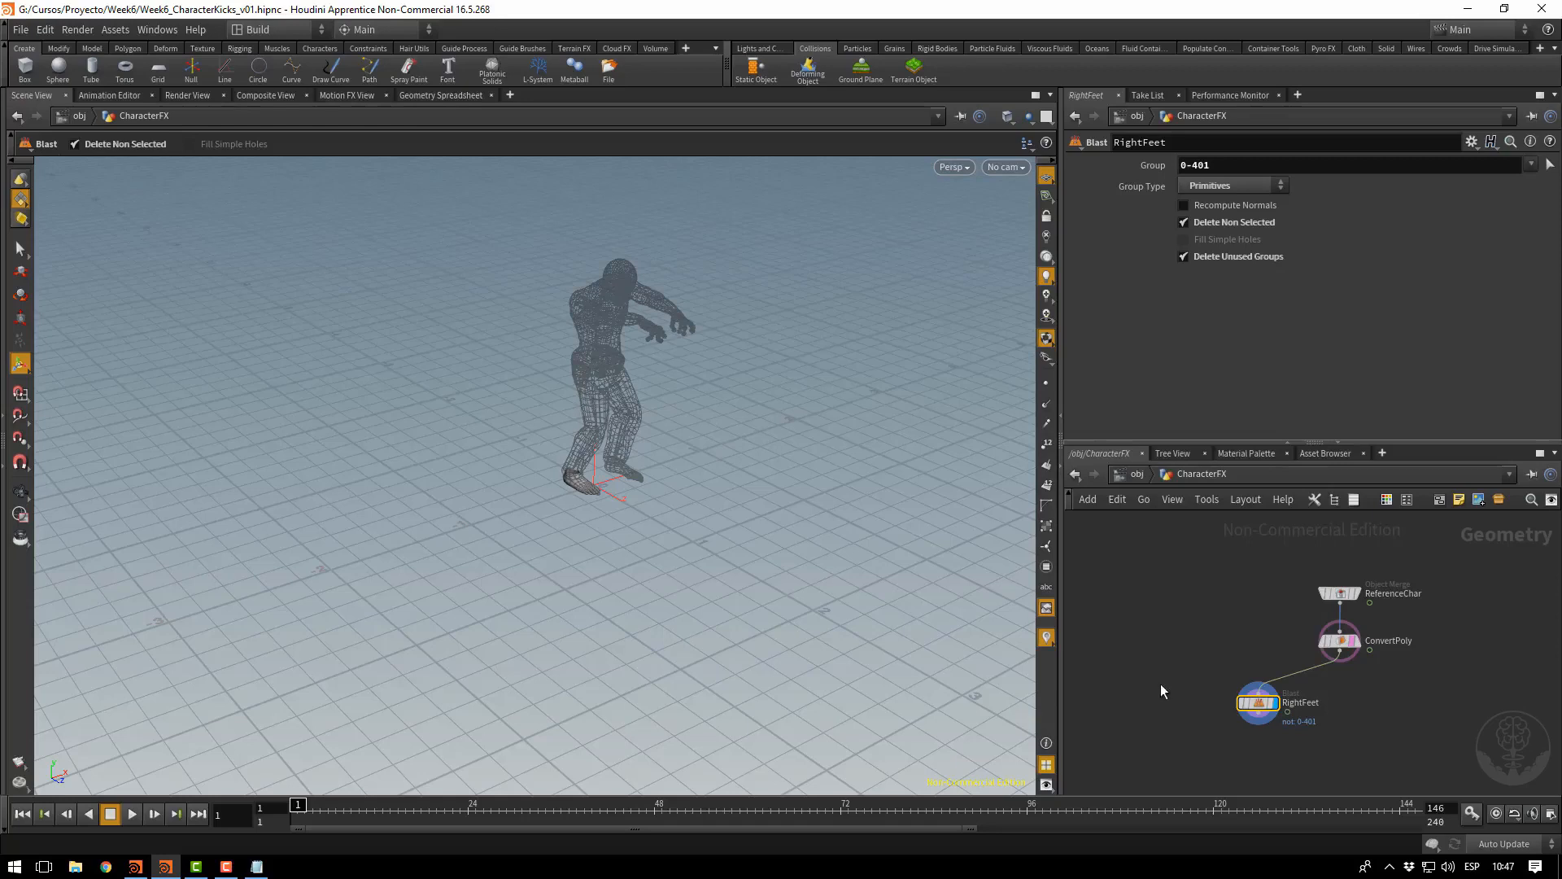
key(Tab)
text(null)
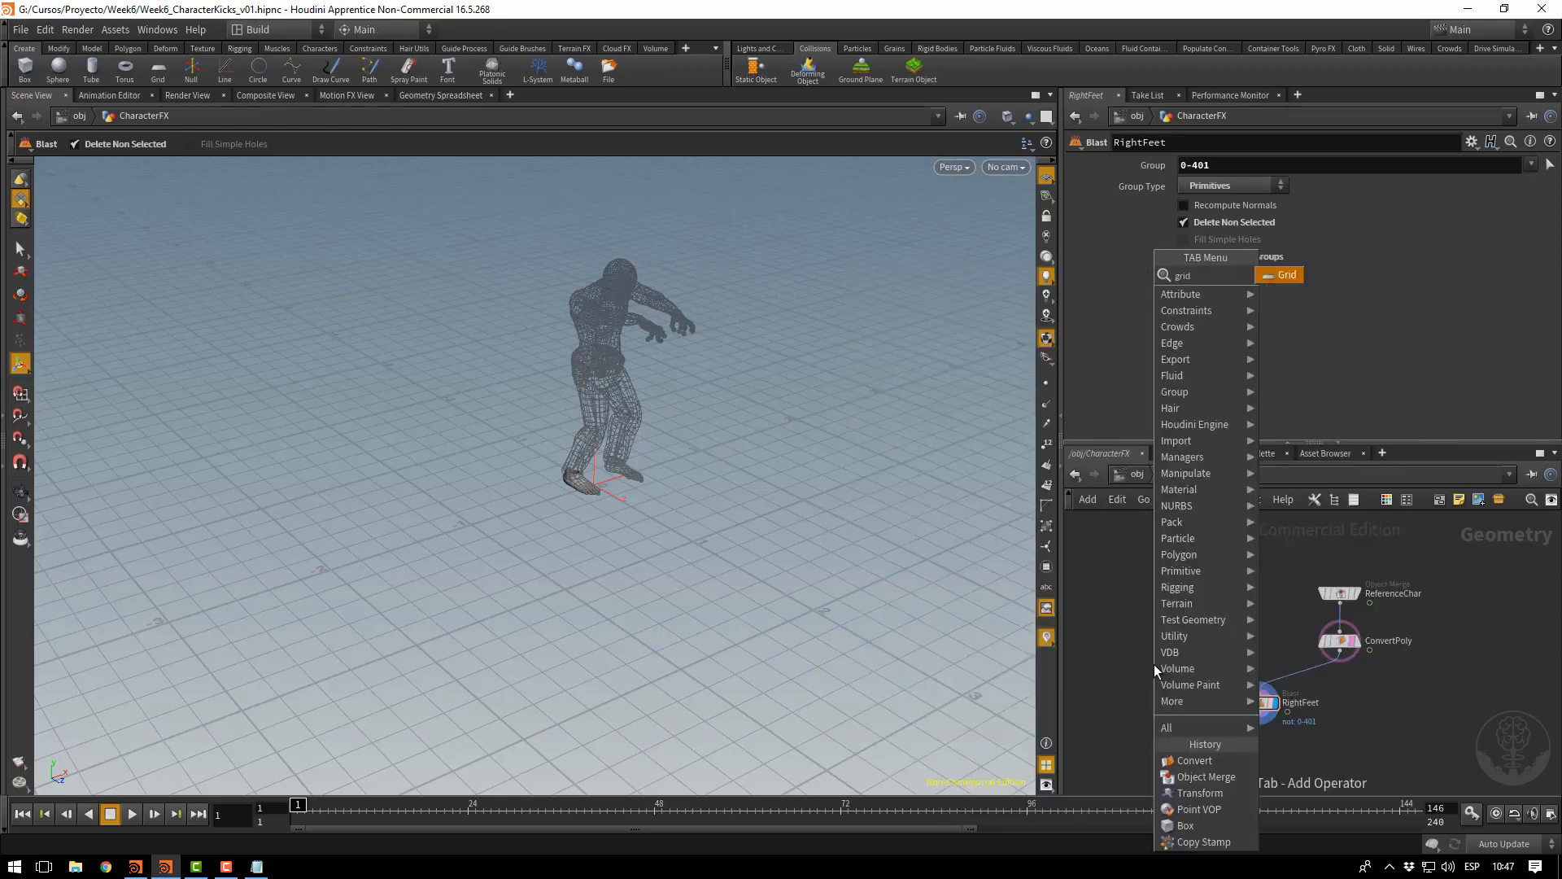
key(Return)
click(1151, 642)
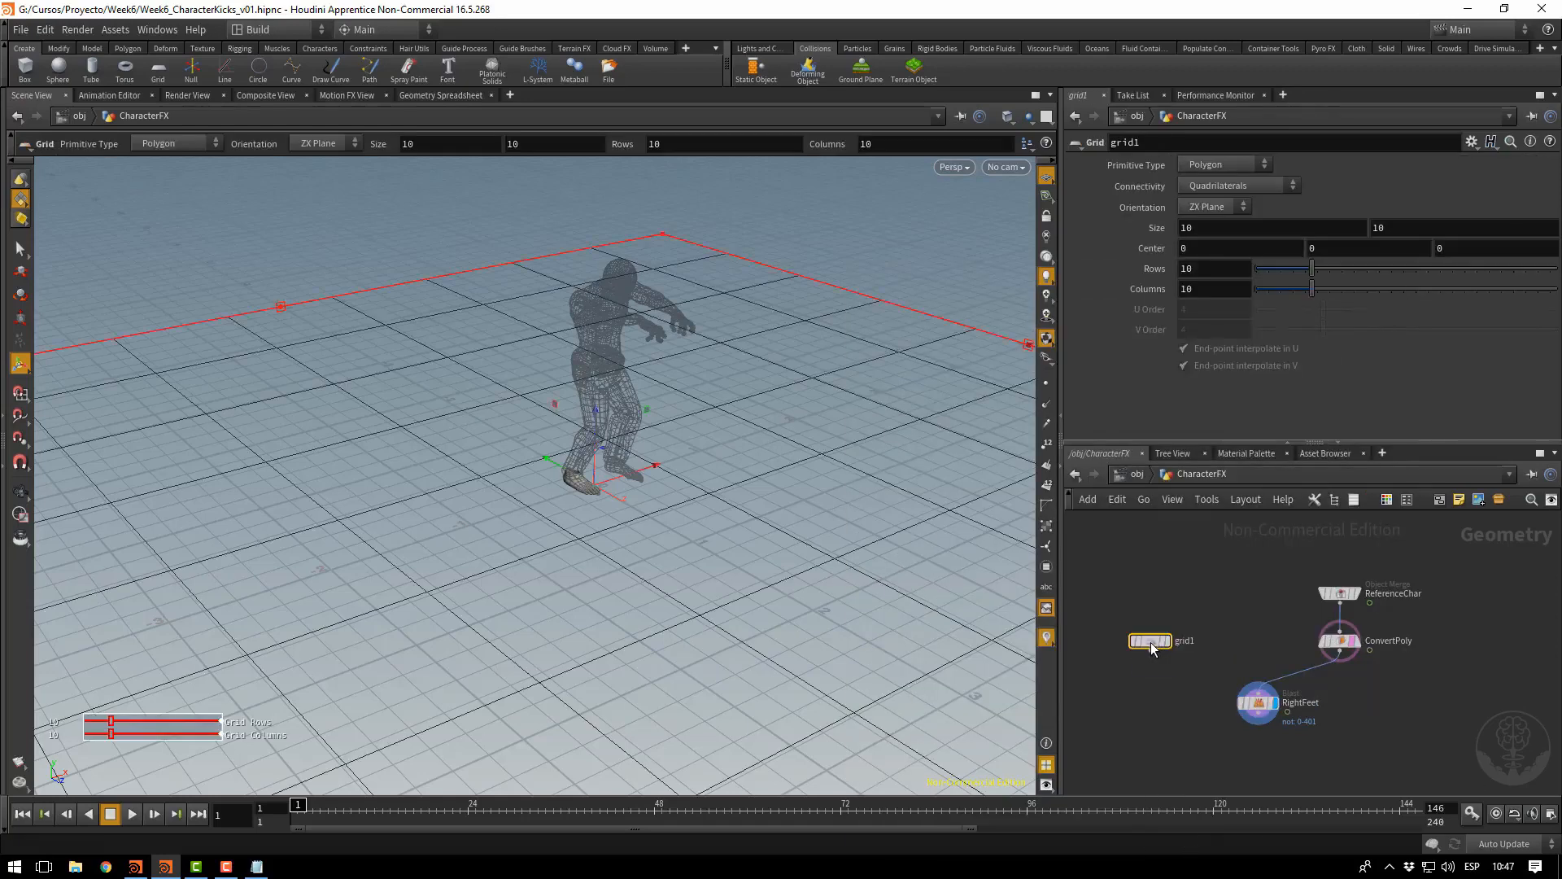
Reshape the grid with its viewport handles into a strip along the walk path, about 0.70 by 5.20, centred near X 0.10, Z 2.40
alt+right_drag(939, 404, 366, 351)
alt+middle_drag(721, 414, 569, 504)
drag(556, 432, 732, 561)
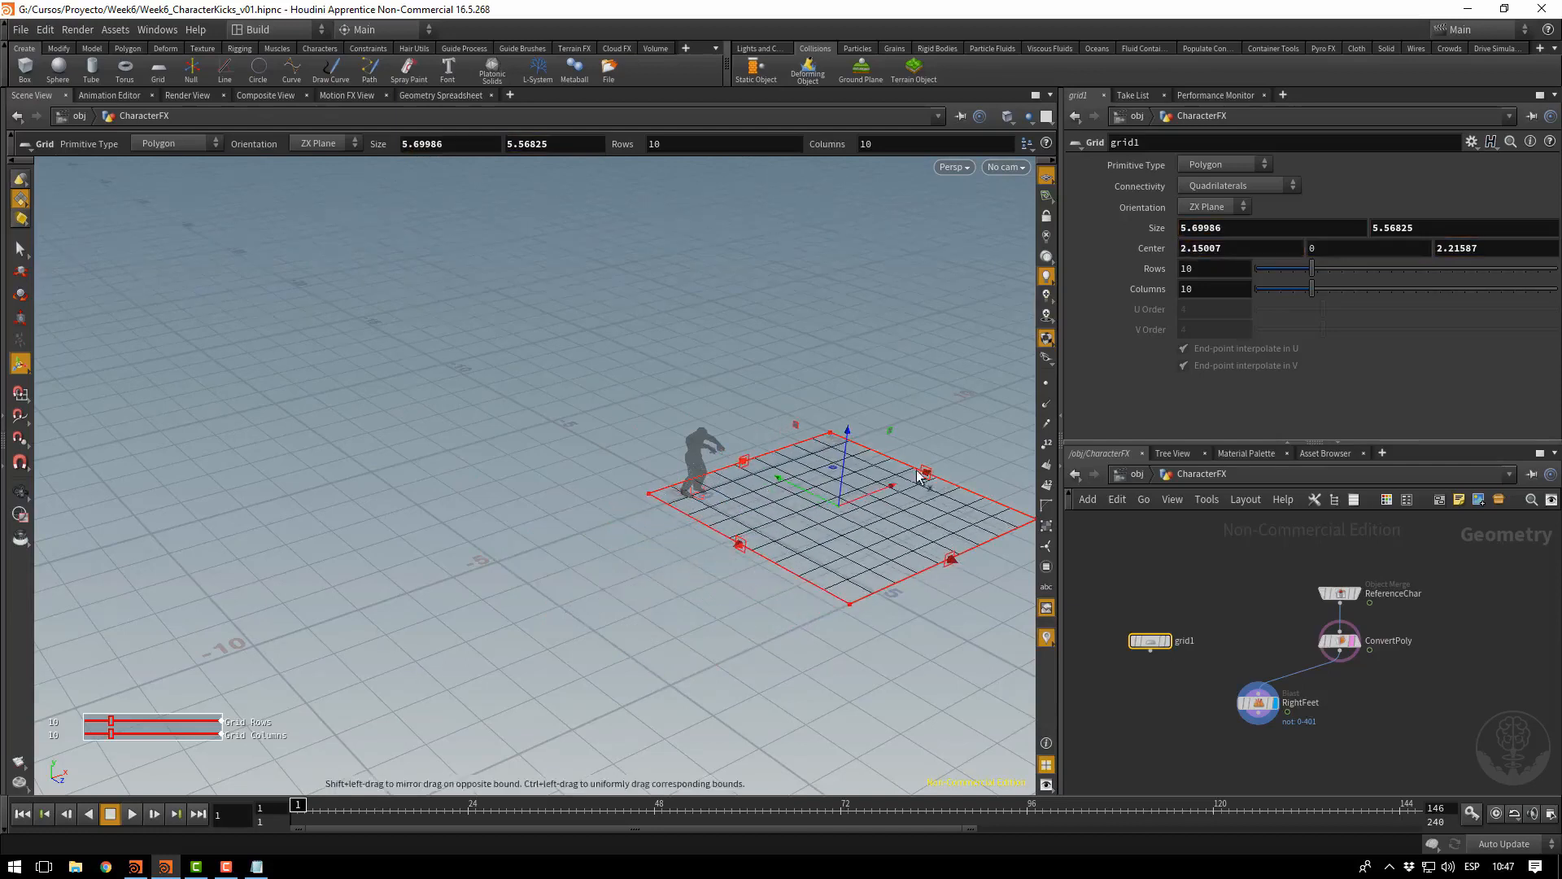
drag(926, 473, 715, 551)
alt+right_drag(716, 551, 974, 561)
alt+middle_drag(823, 525, 864, 603)
alt+right_drag(863, 603, 1085, 639)
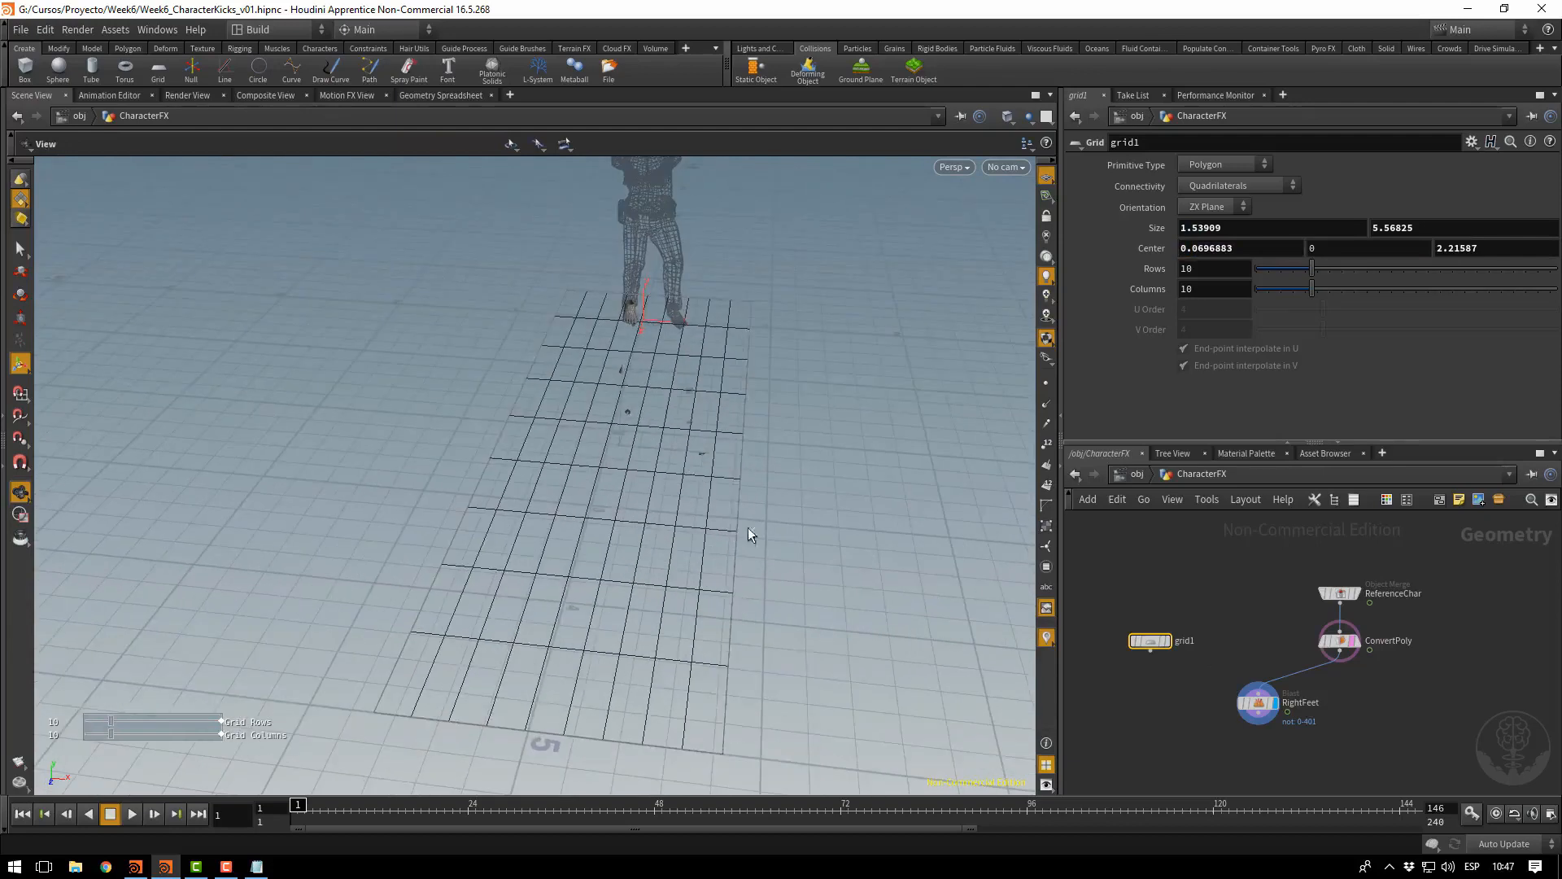
drag(742, 452, 679, 453)
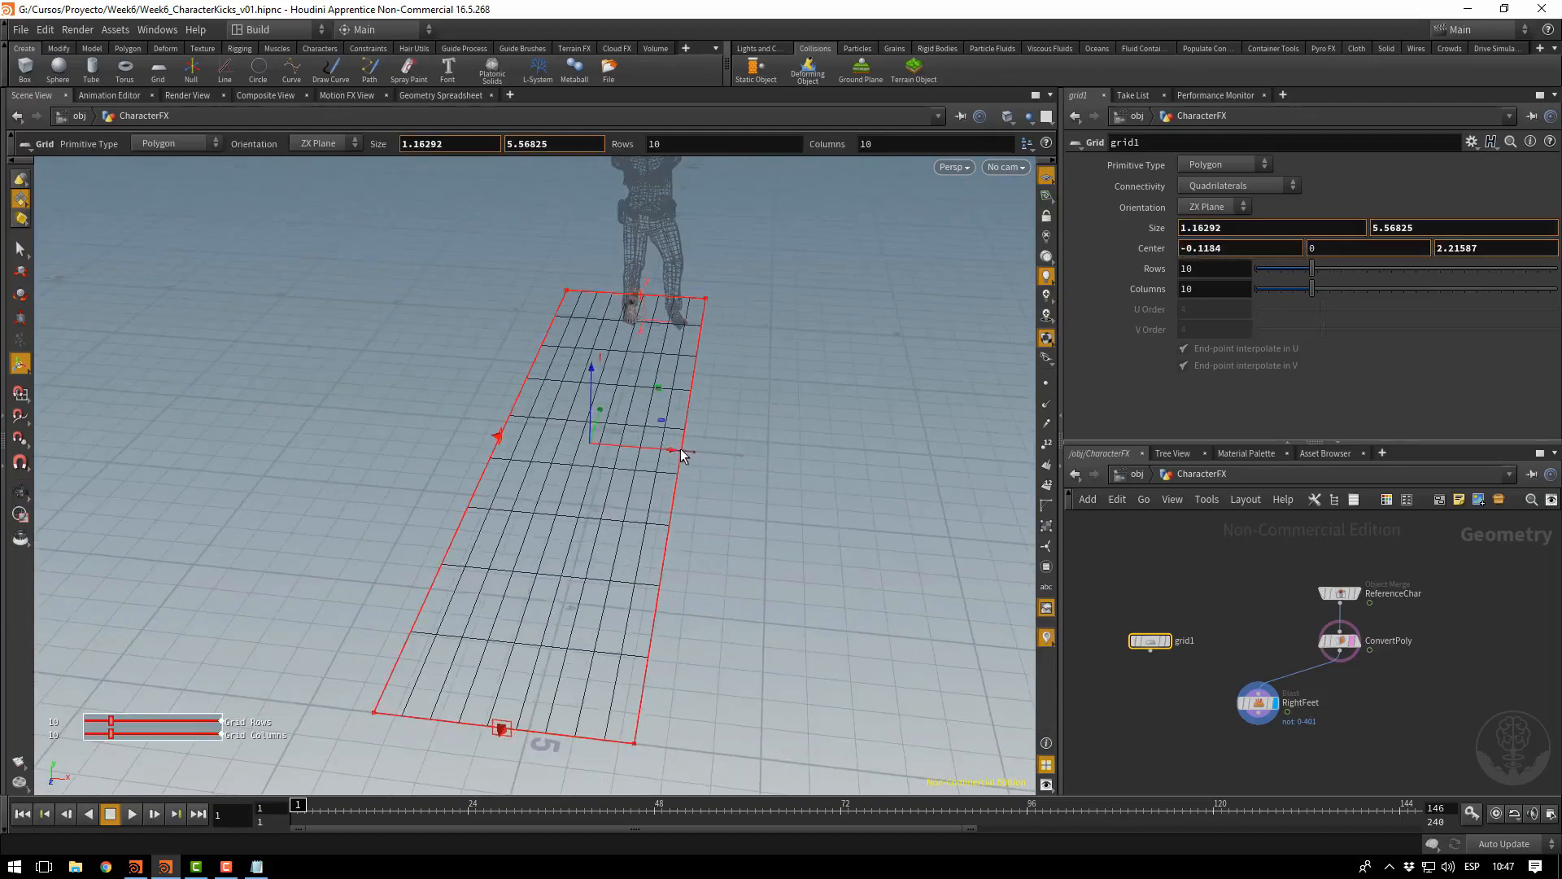
mouse_move(516, 442)
mouse_down()
mouse_move(578, 453)
mouse_move(569, 444)
mouse_move(677, 347)
mouse_move(648, 366)
mouse_move(670, 509)
mouse_move(698, 567)
mouse_move(734, 560)
mouse_up()
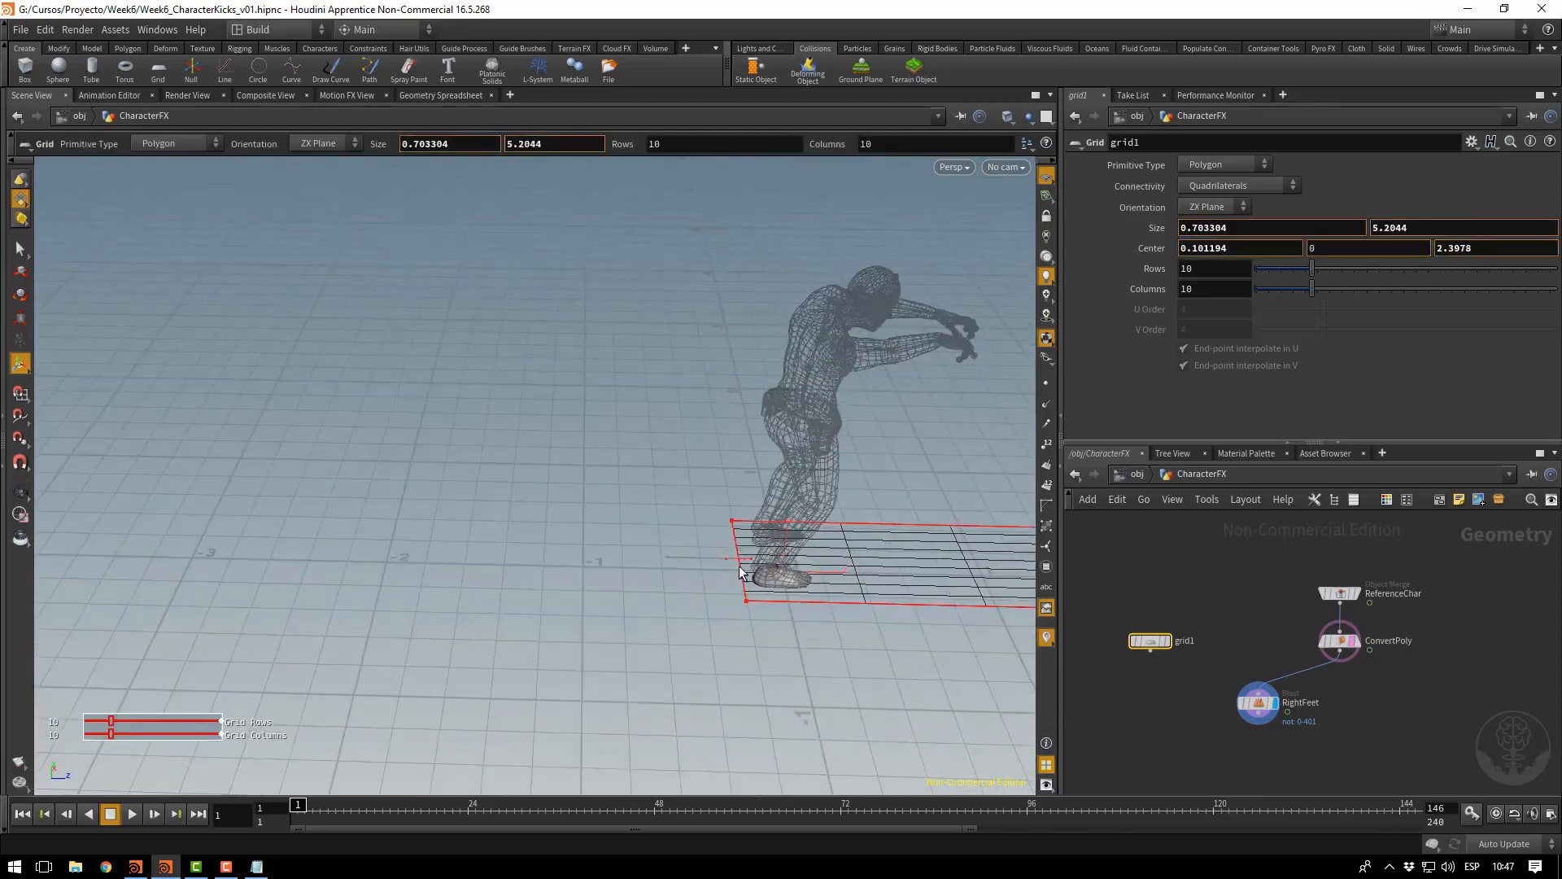
Go to frame 146 and shorten the grid's far end to the character's final foot position, making it about 2.45 long
drag(1410, 809, 1418, 809)
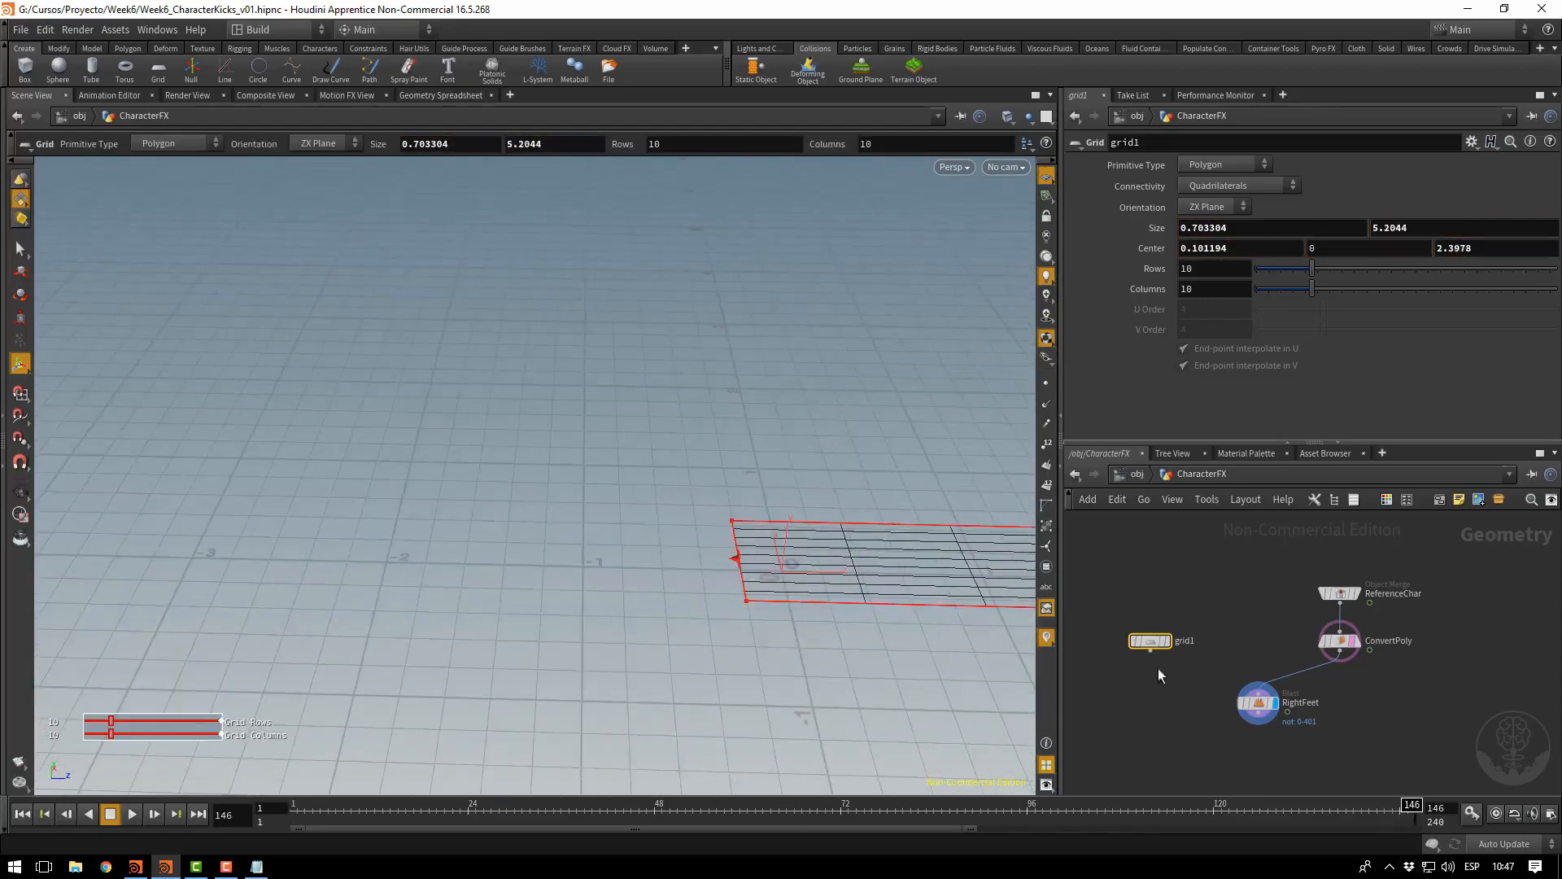
alt+scroll(794, 561, down, 3)
alt+middle_drag(663, 527, 165, 429)
key(Return)
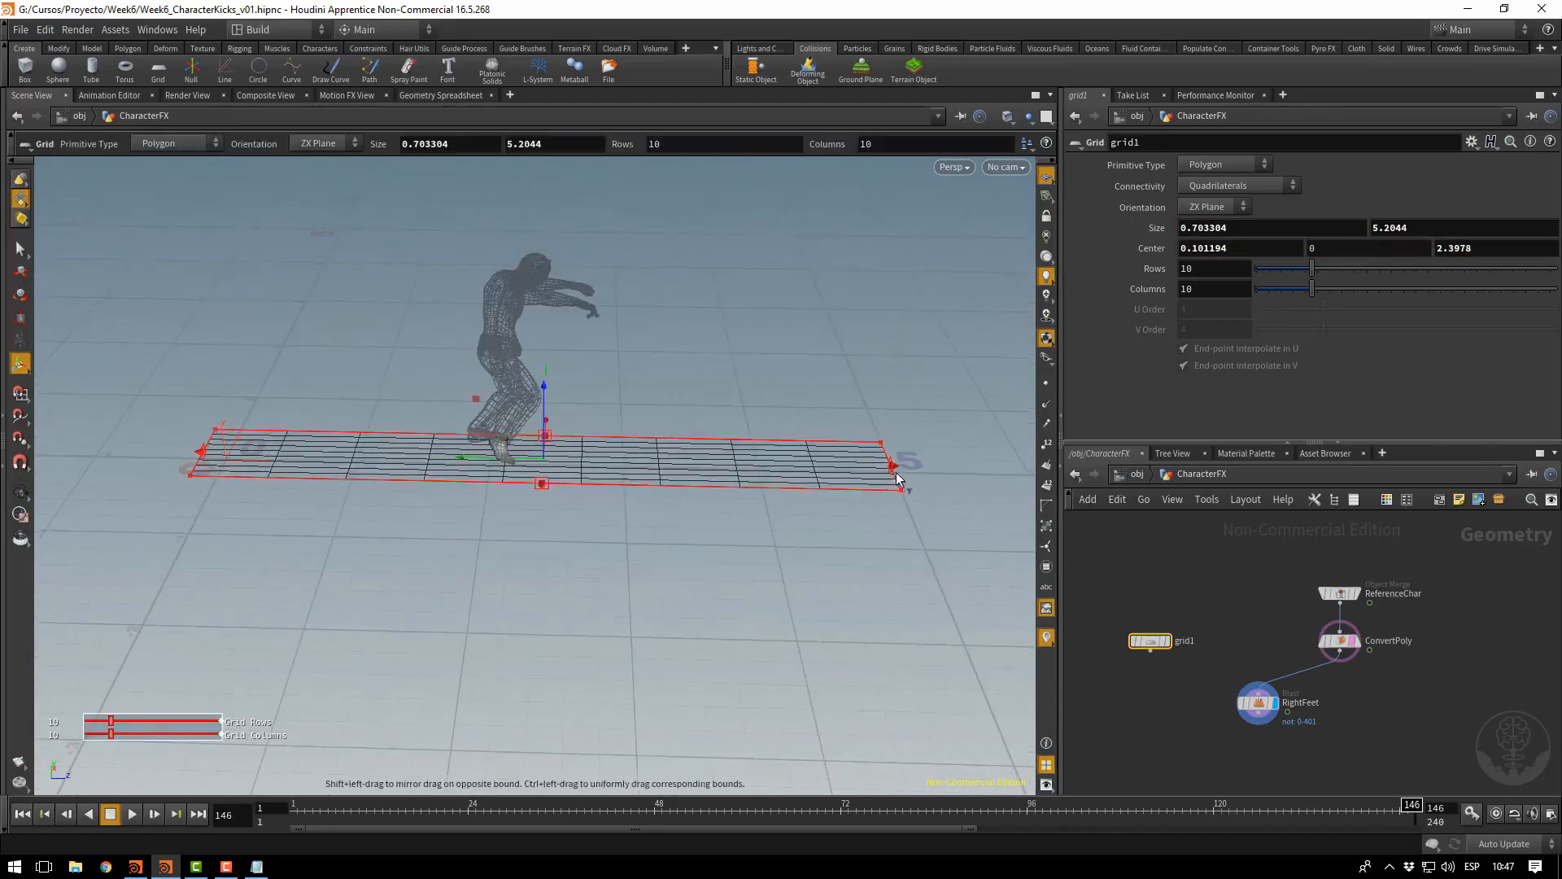
drag(896, 472, 527, 453)
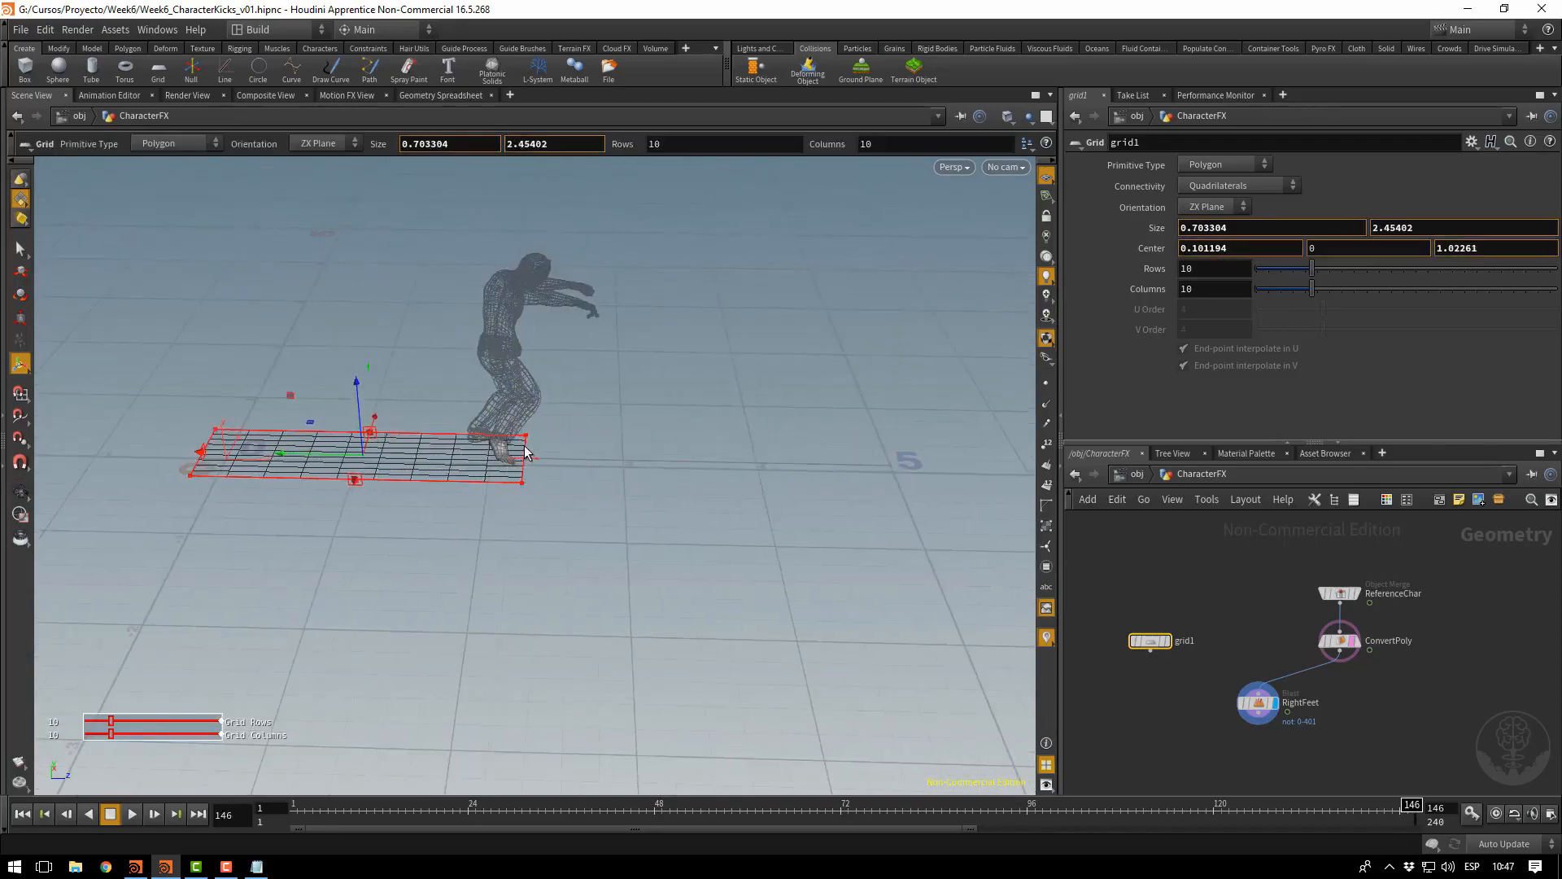
Set the grid's rows to 250 and its columns to 100
alt+middle_drag(745, 479, 903, 471)
alt+drag(903, 470, 696, 480)
alt+middle_drag(696, 480, 698, 692)
alt+right_drag(699, 692, 814, 626)
alt+middle_drag(814, 627, 680, 432)
alt+drag(681, 432, 720, 472)
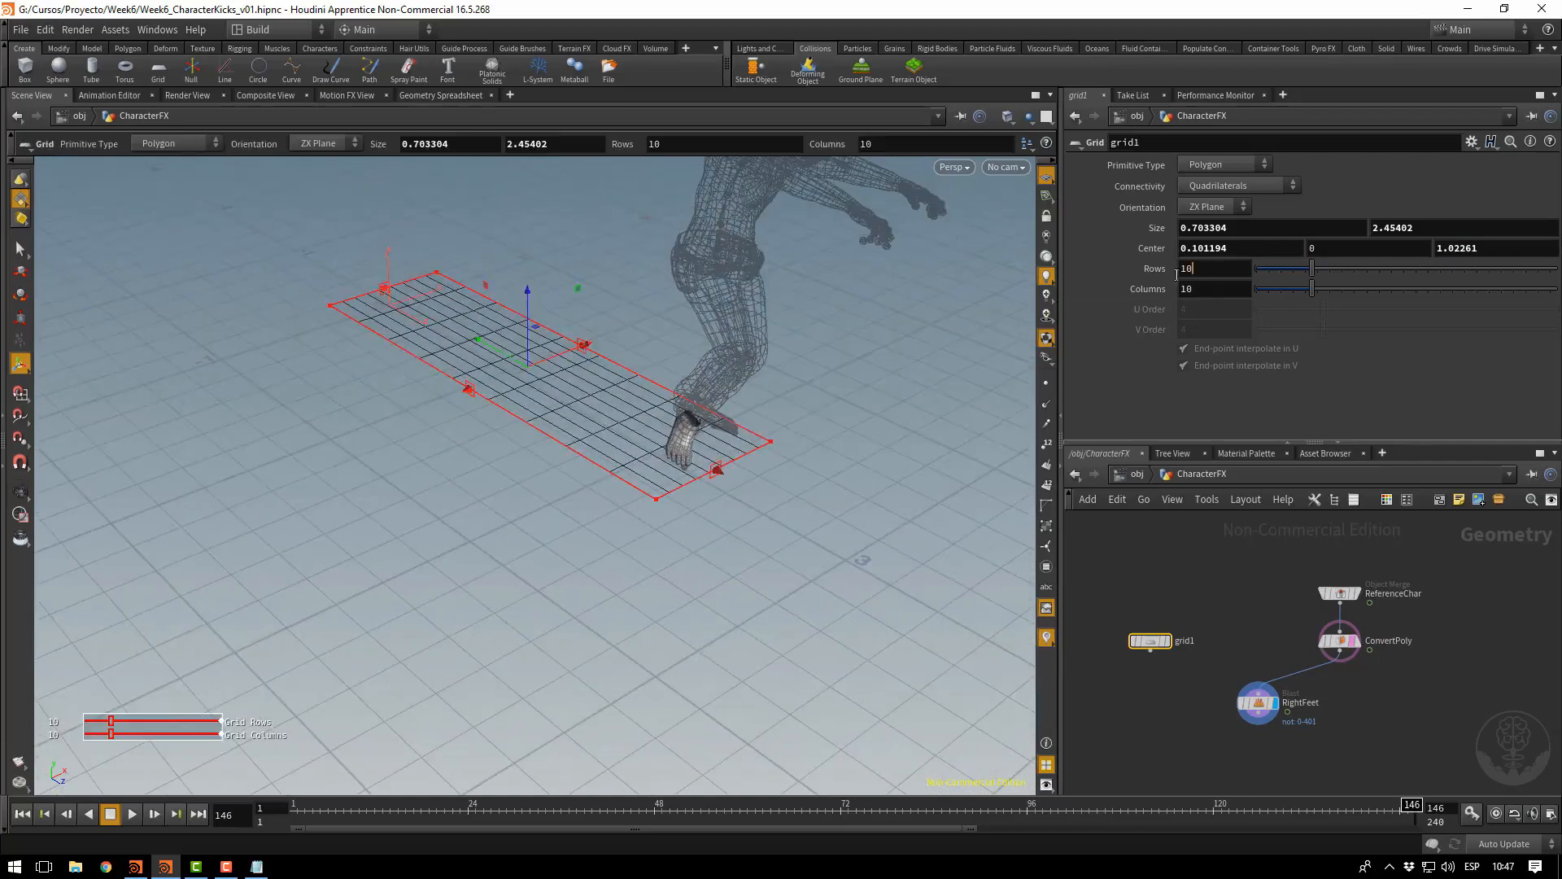
drag(1177, 275, 1152, 283)
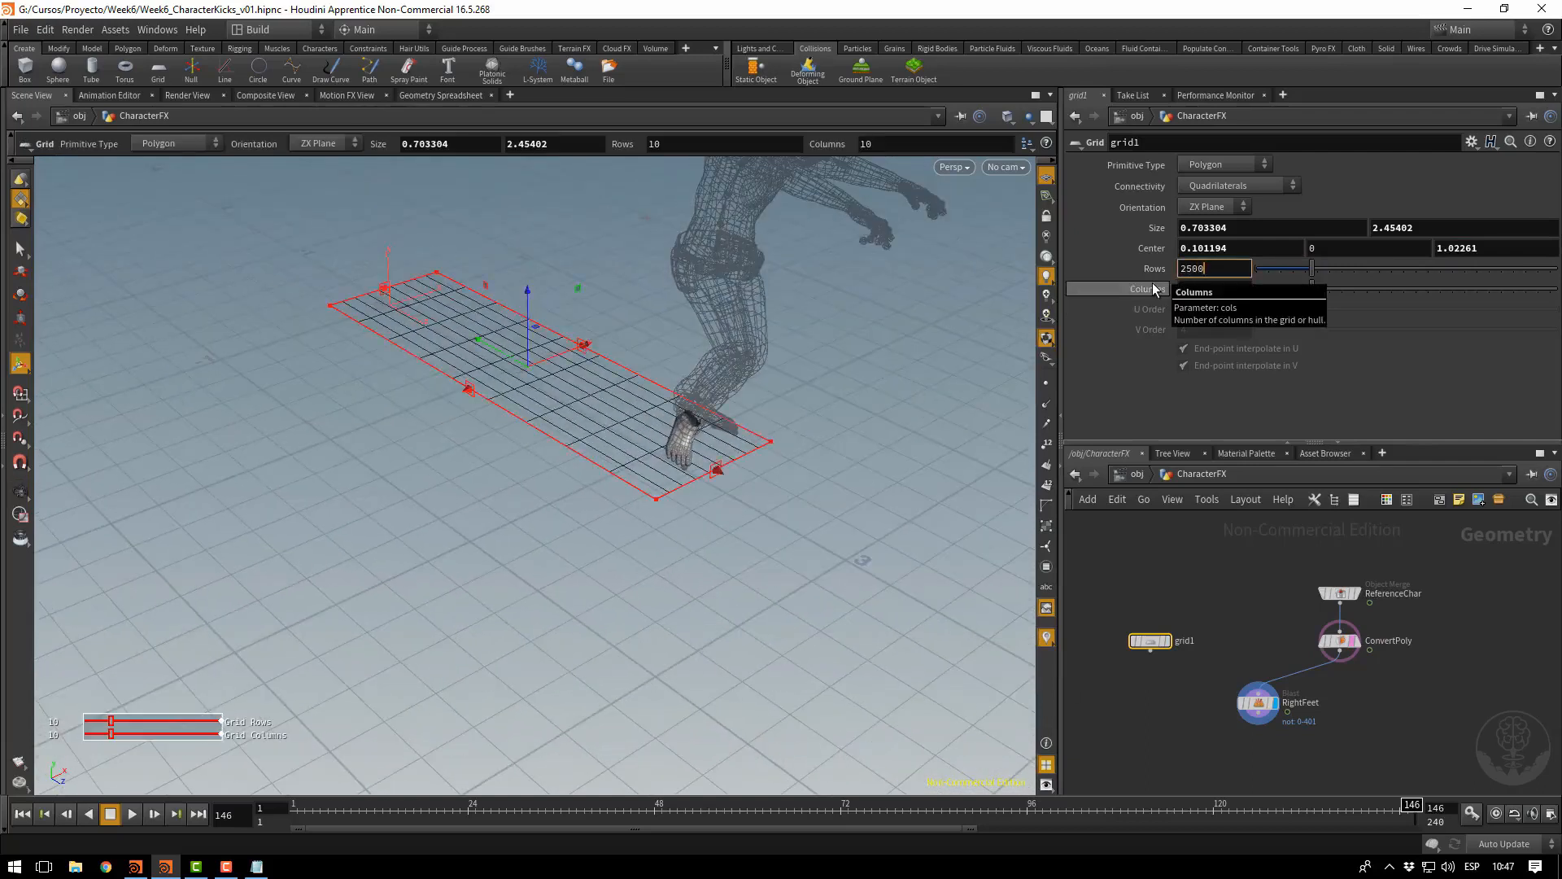
text(2500)
key(BackSpace)
key(Return)
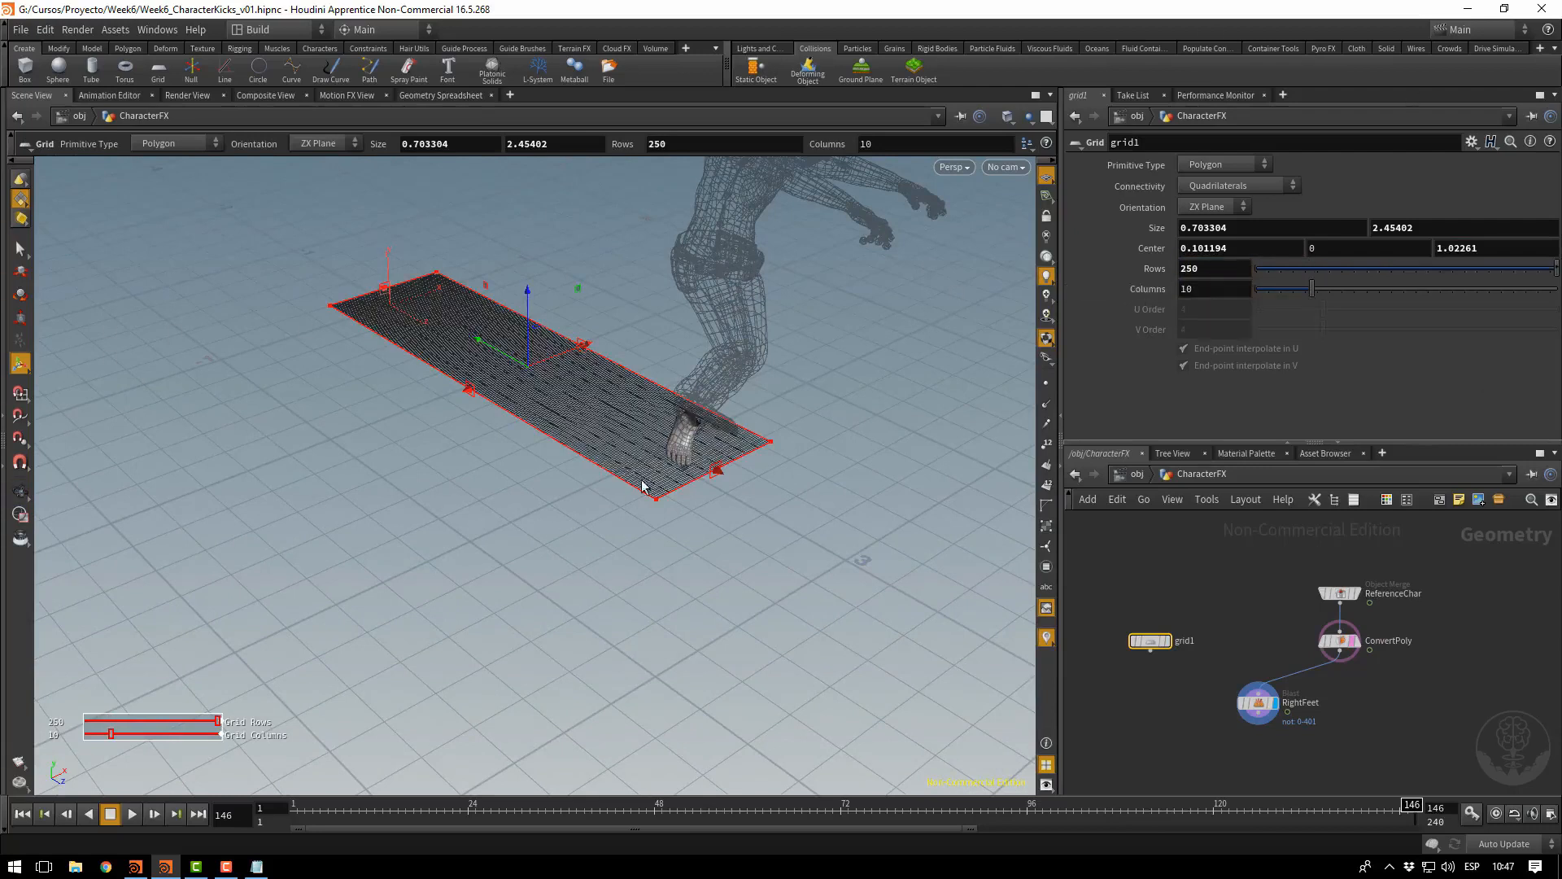
alt+right_drag(641, 487, 836, 540)
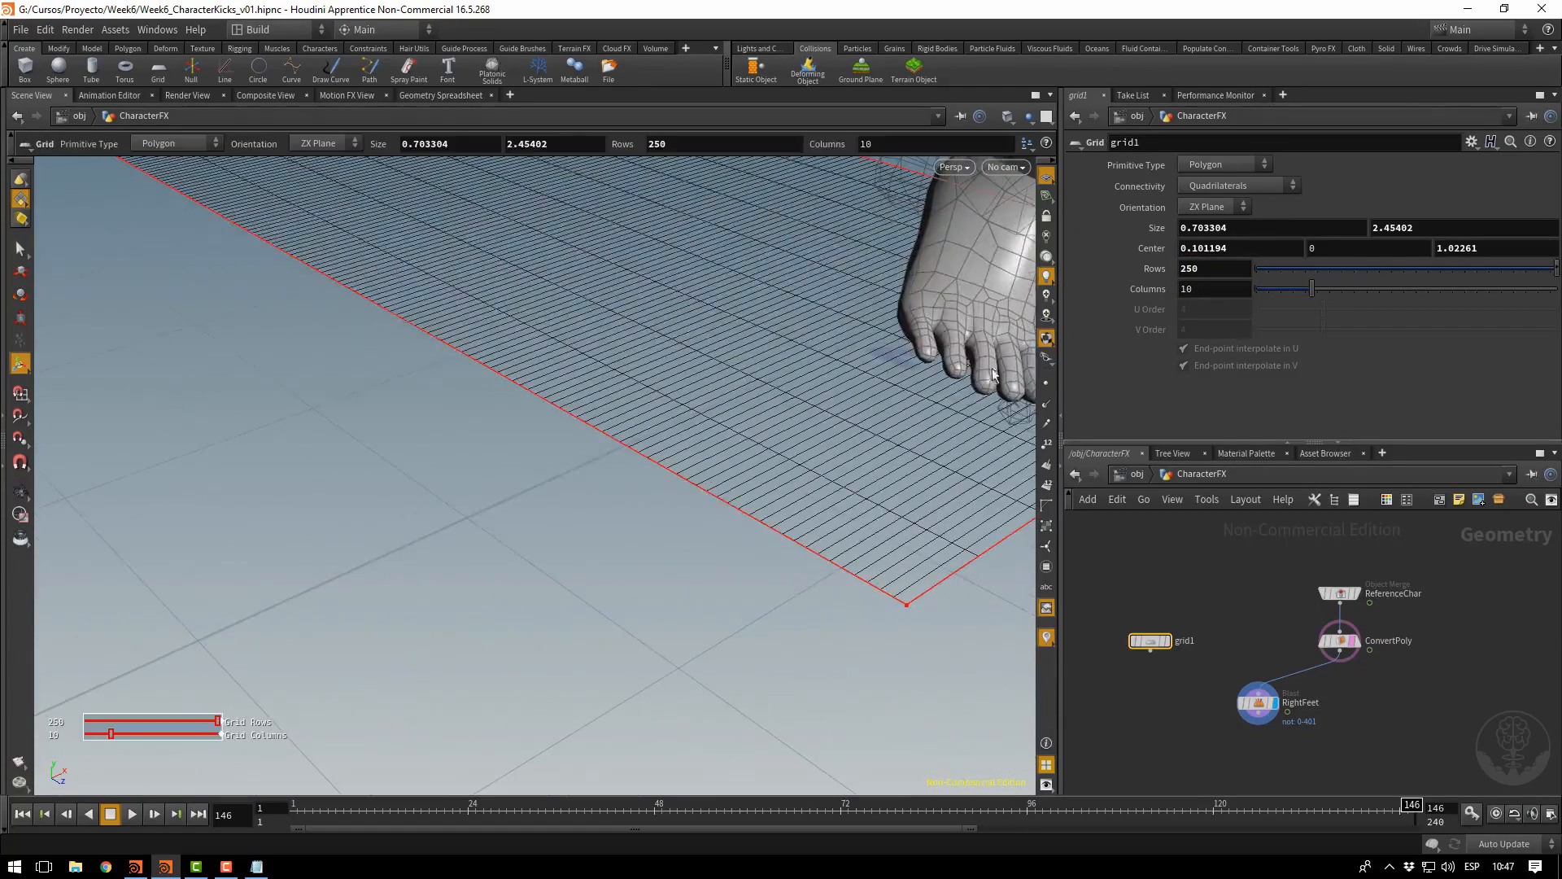
click(1188, 289)
text(00)
key(Return)
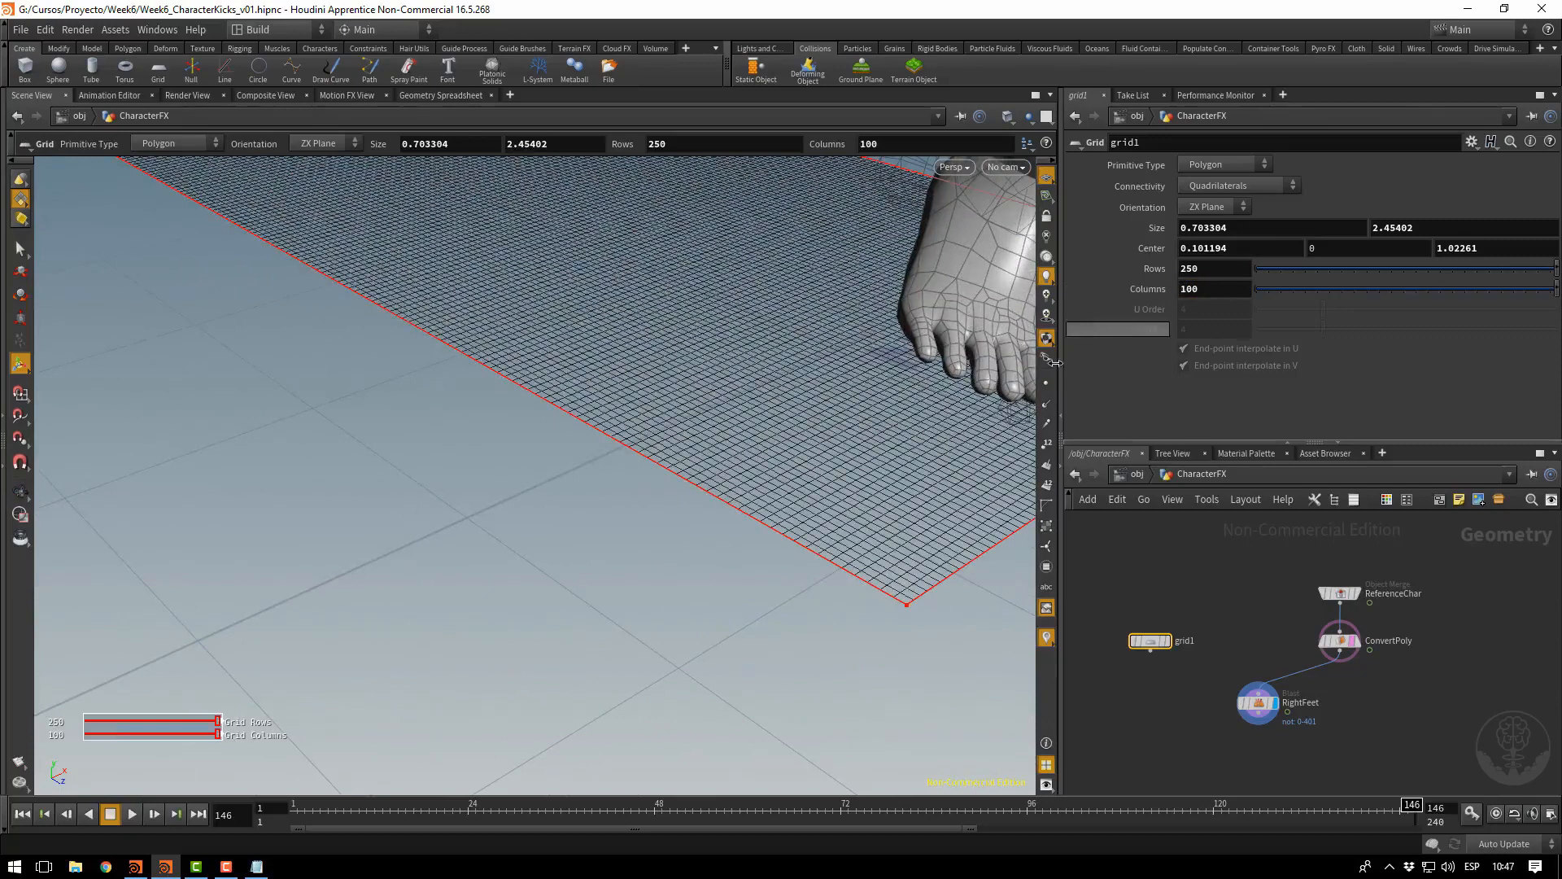
Add a Color node wired to the output of RightFeet and align it directly below
alt+right_drag(687, 611, 274, 516)
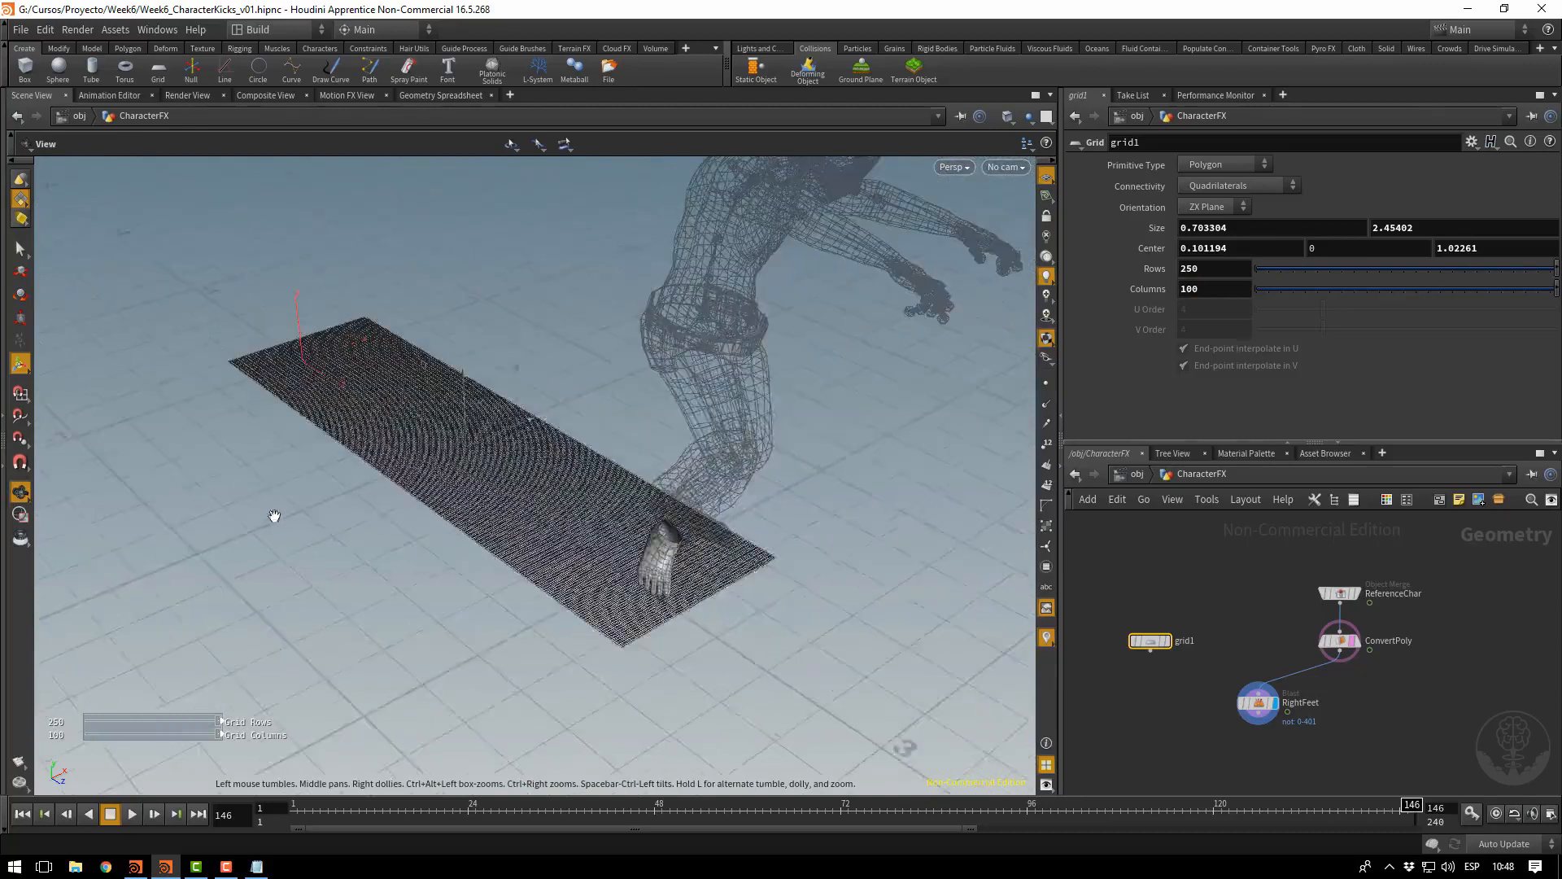
alt+drag(297, 488, 310, 467)
alt+middle_drag(310, 468, 460, 409)
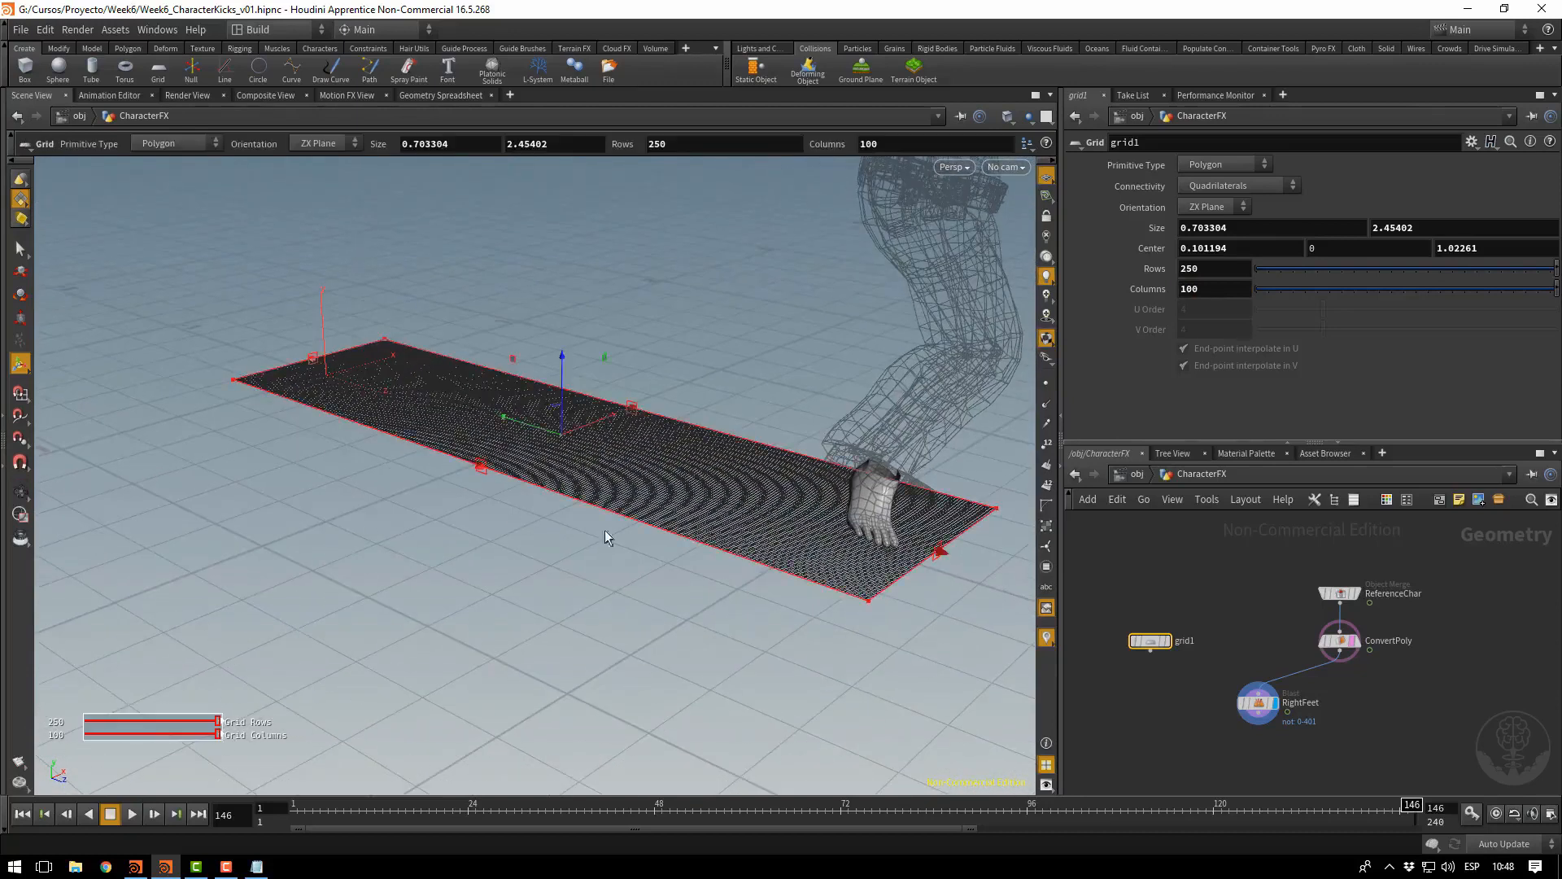
mouse_move(1148, 642)
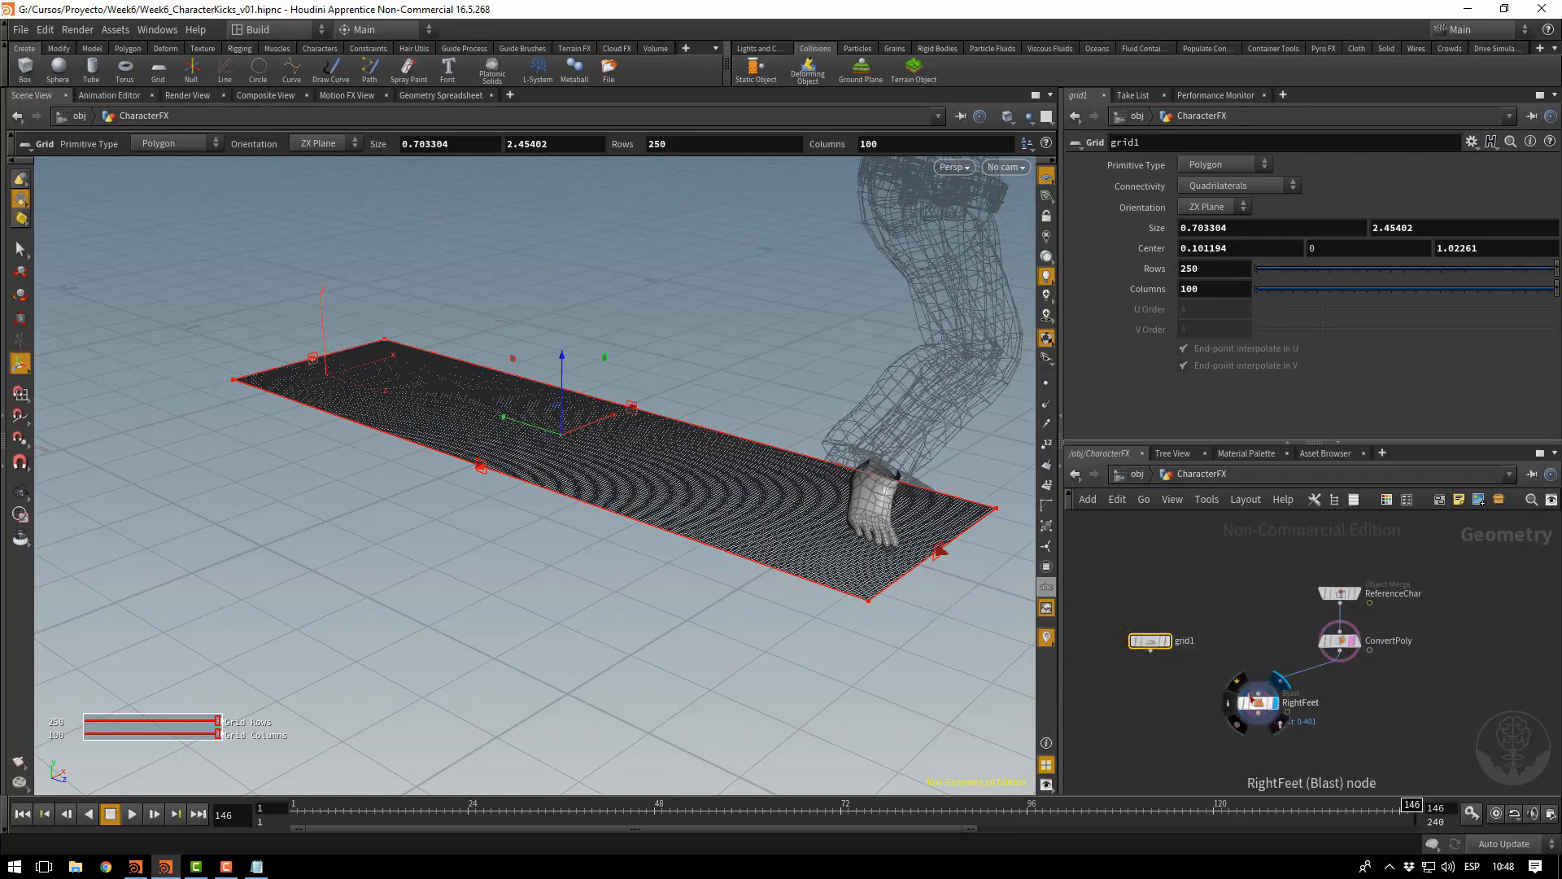
middle_drag(1242, 633, 1315, 535)
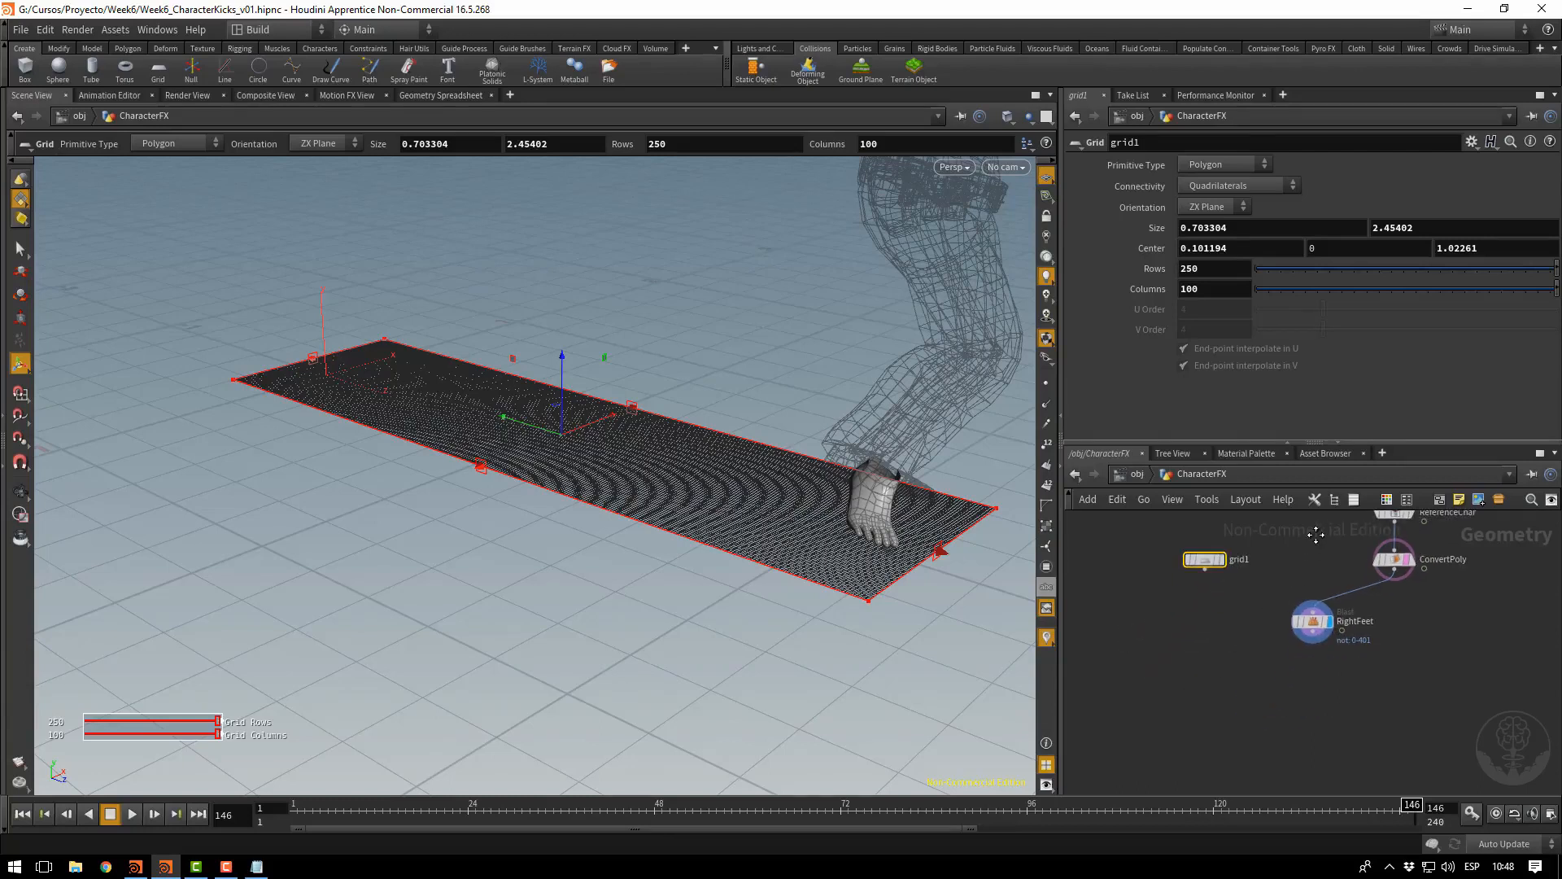
click(1314, 648)
key(Tab)
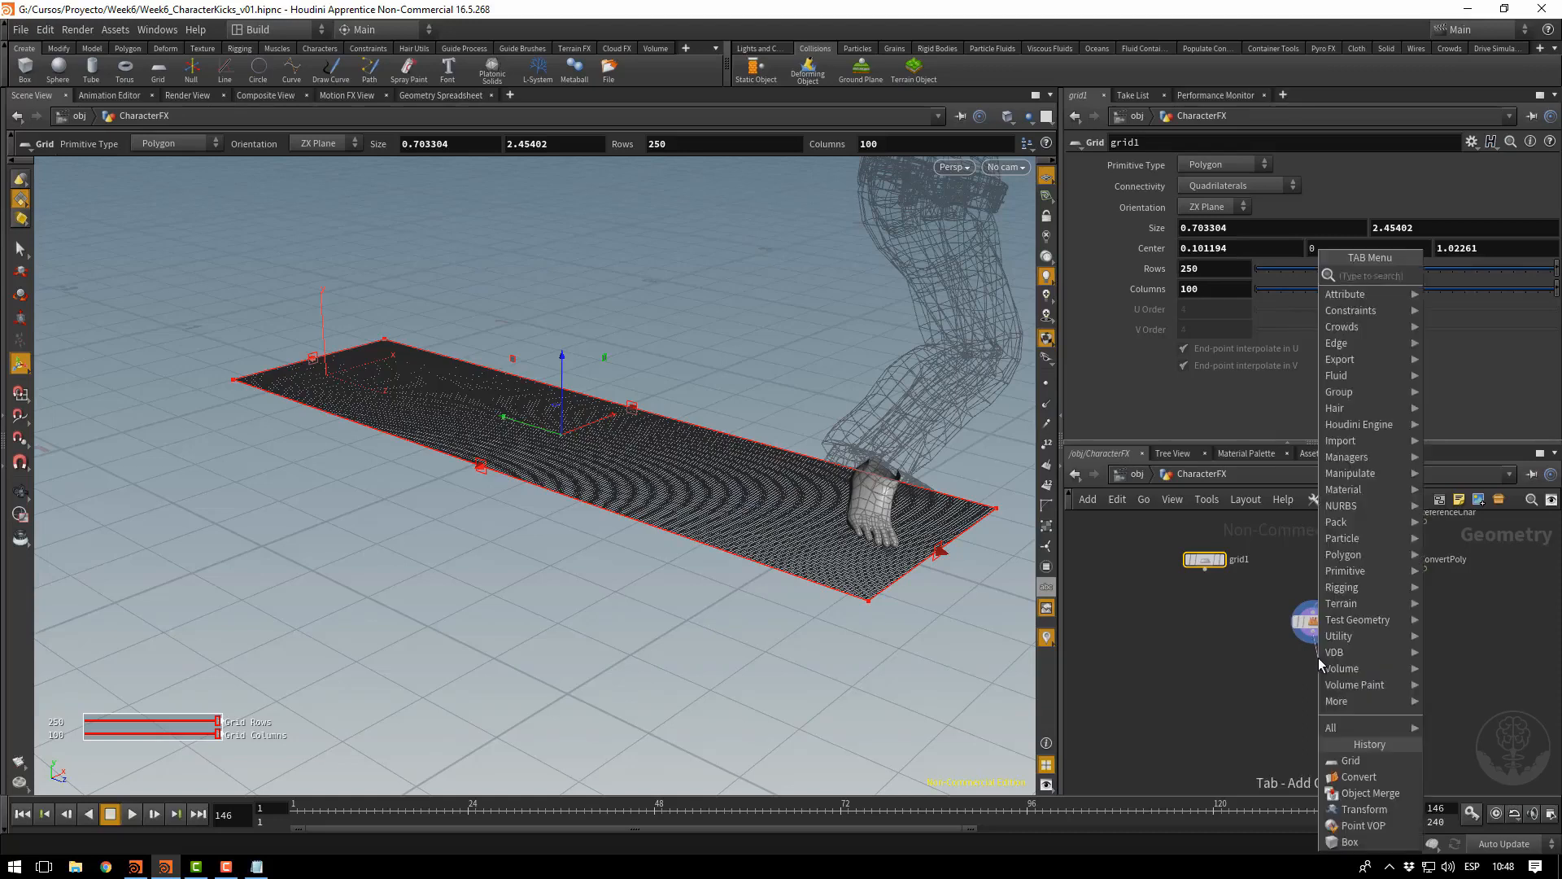
text(color)
key(Return)
click(1318, 660)
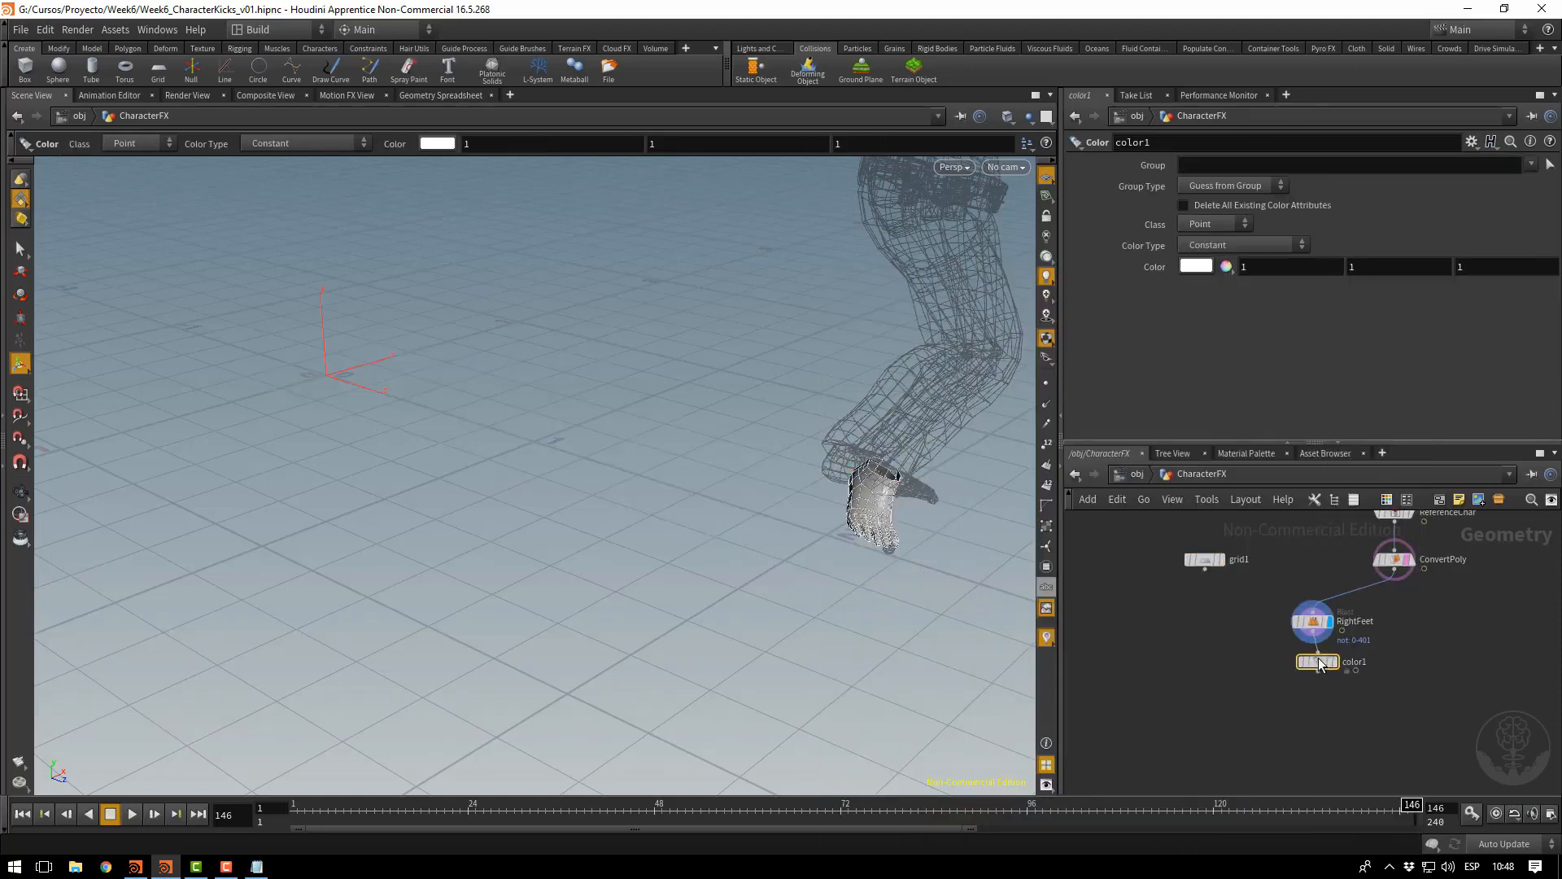
drag(1306, 666, 1303, 673)
Set the Color node's constant colour to red with values 0.9, 0, 0
click(1196, 266)
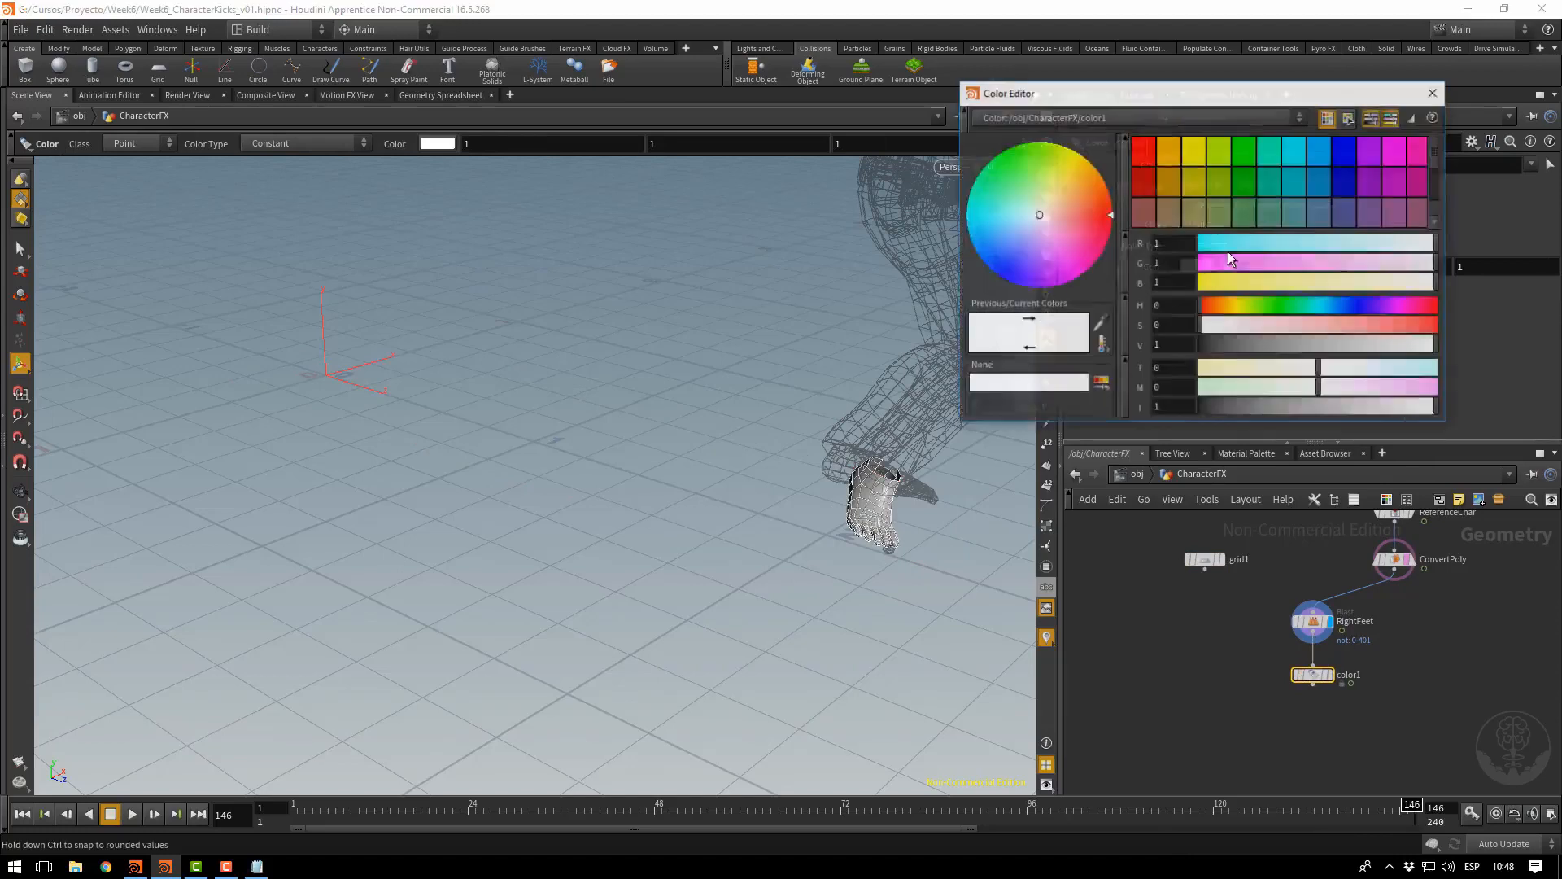
click(1147, 155)
click(1433, 92)
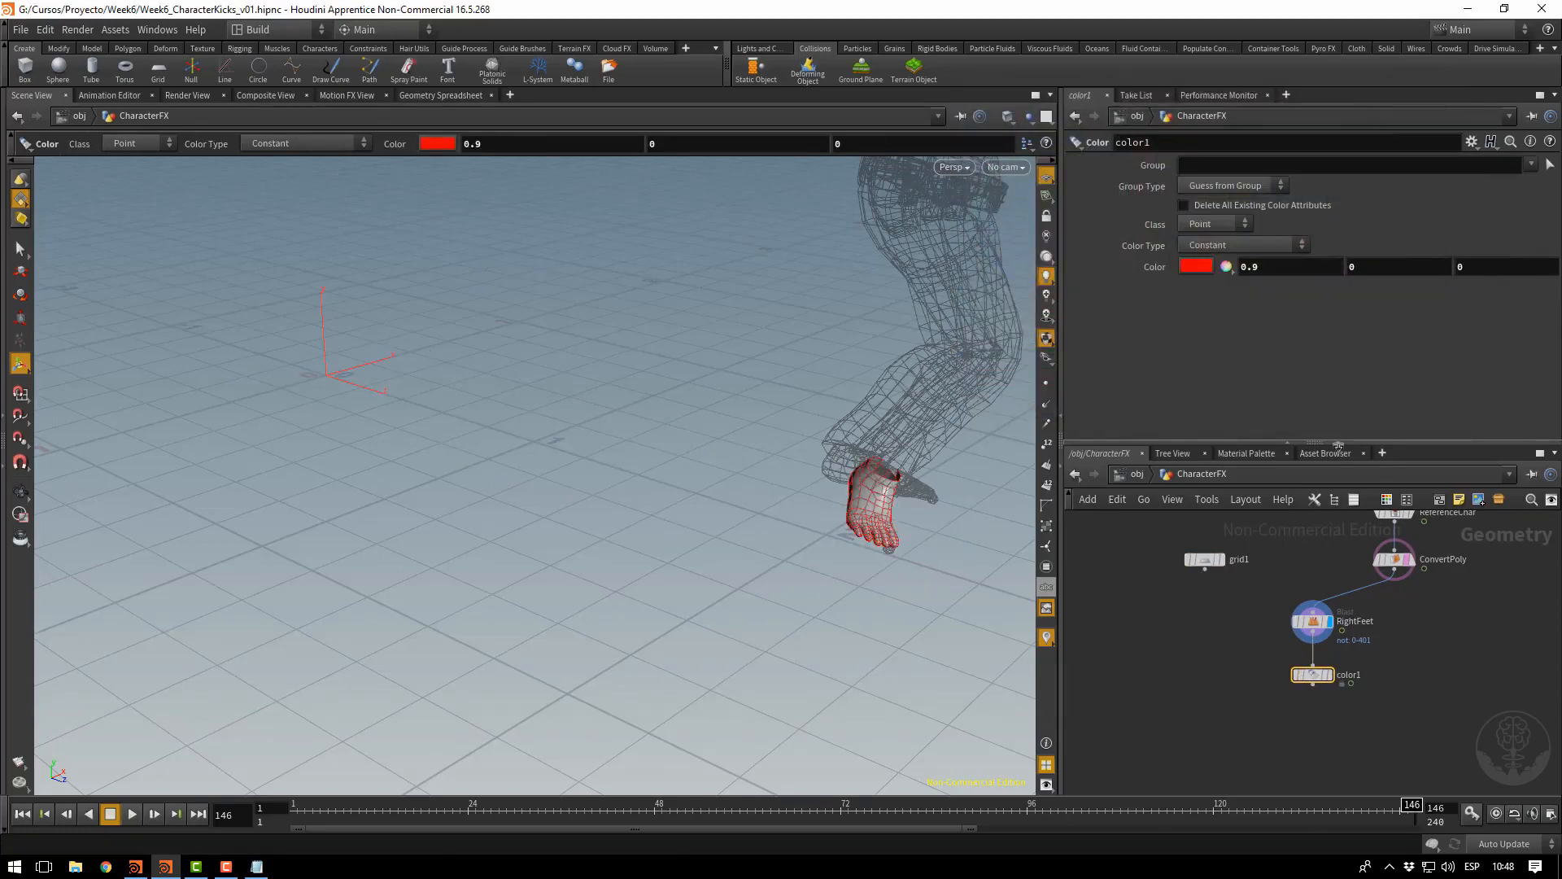
Rename the Color node below RightFeet as AddColor and the grid node as Floor
double_click(1350, 674)
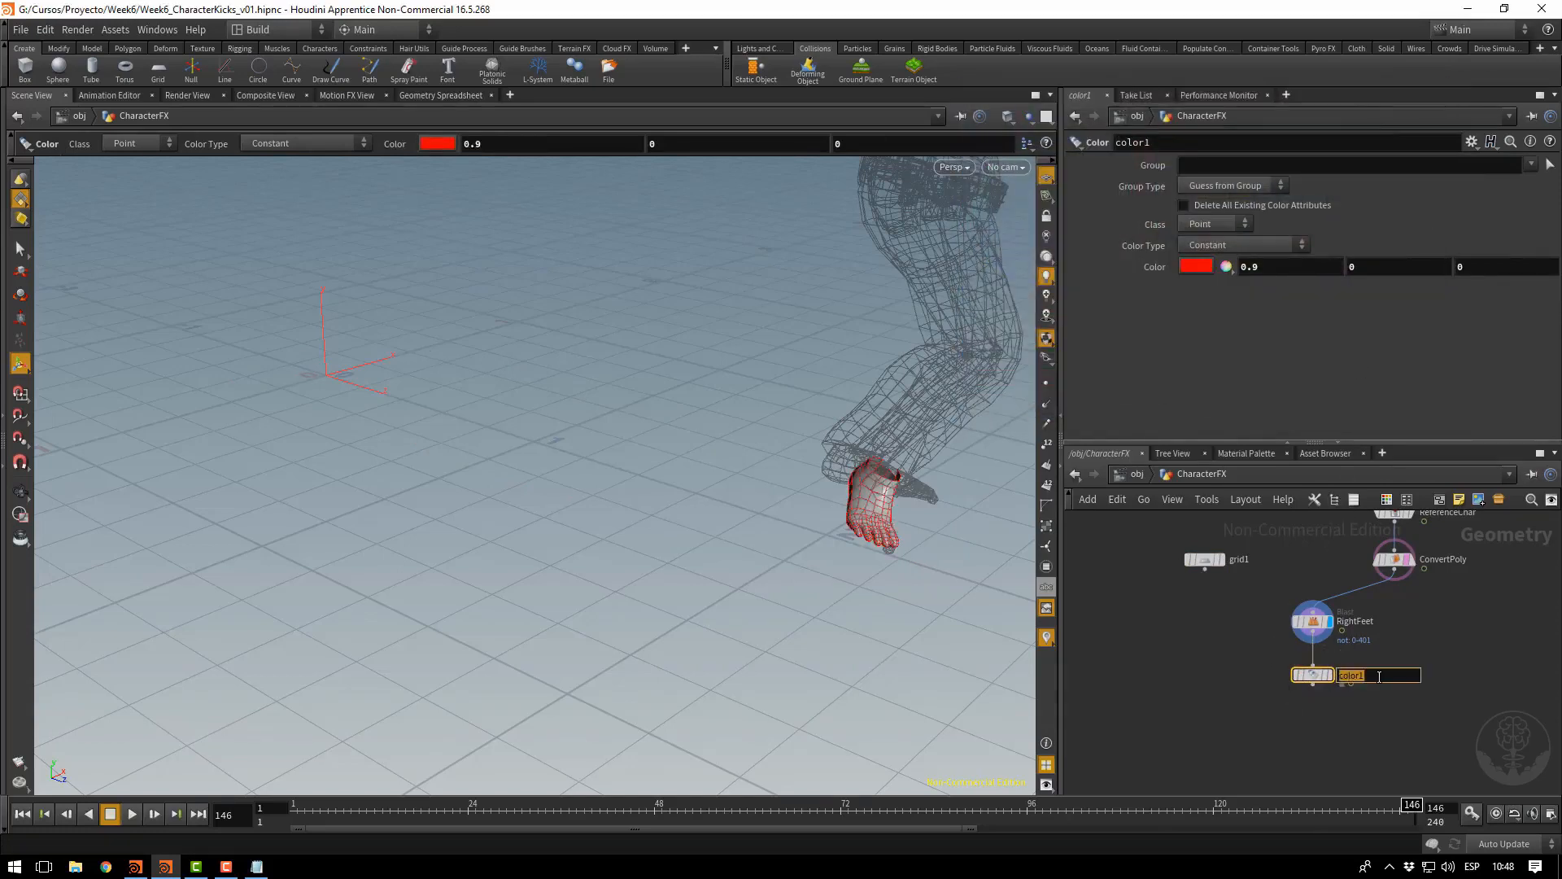
text(AddColor)
key(Return)
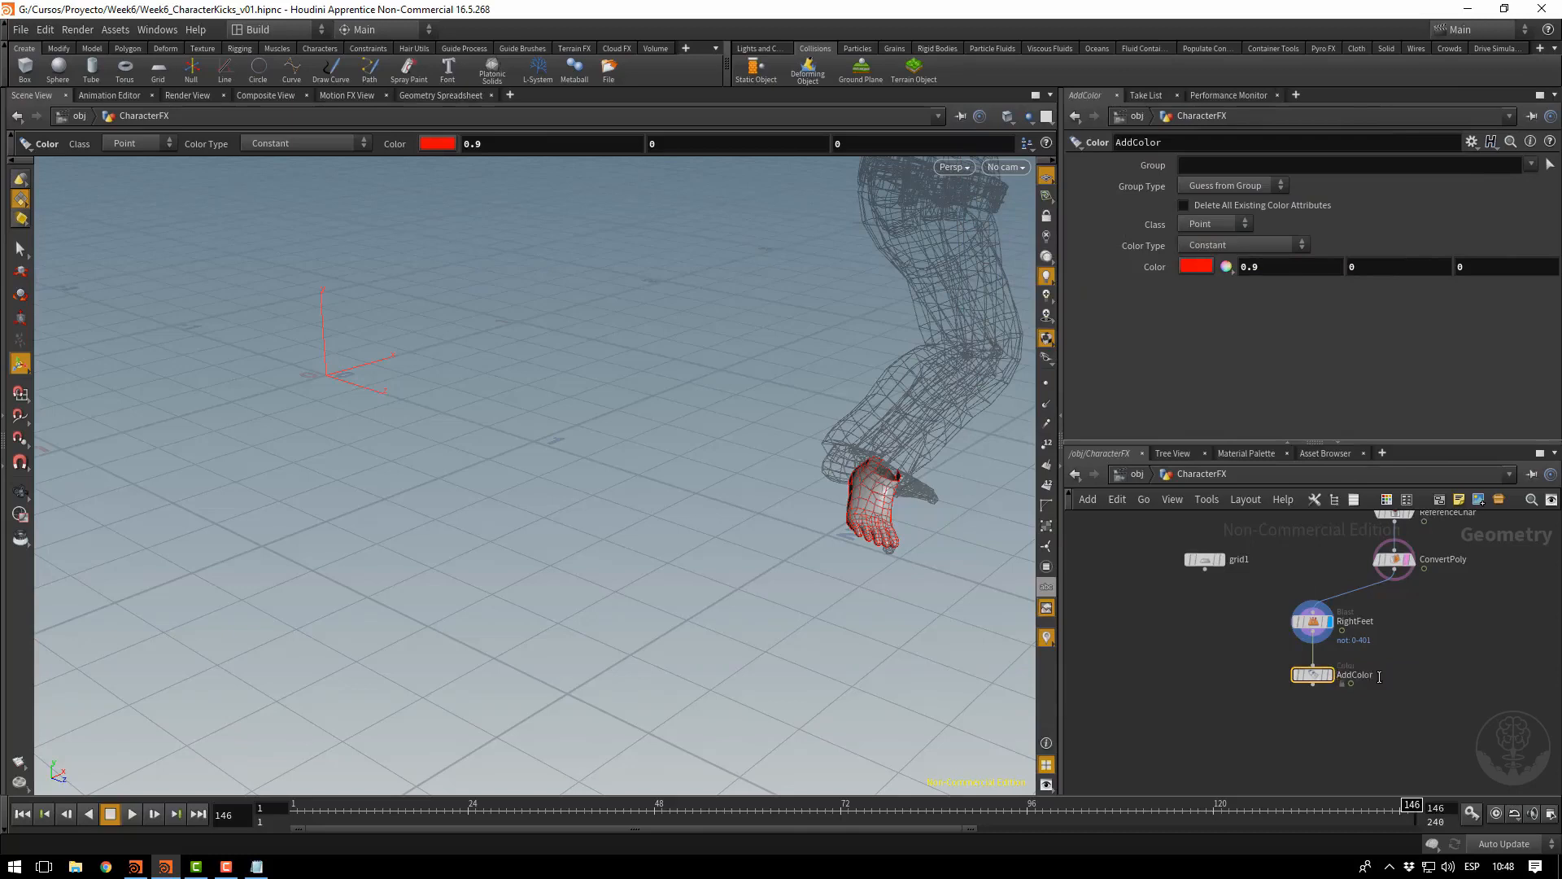
double_click(1238, 559)
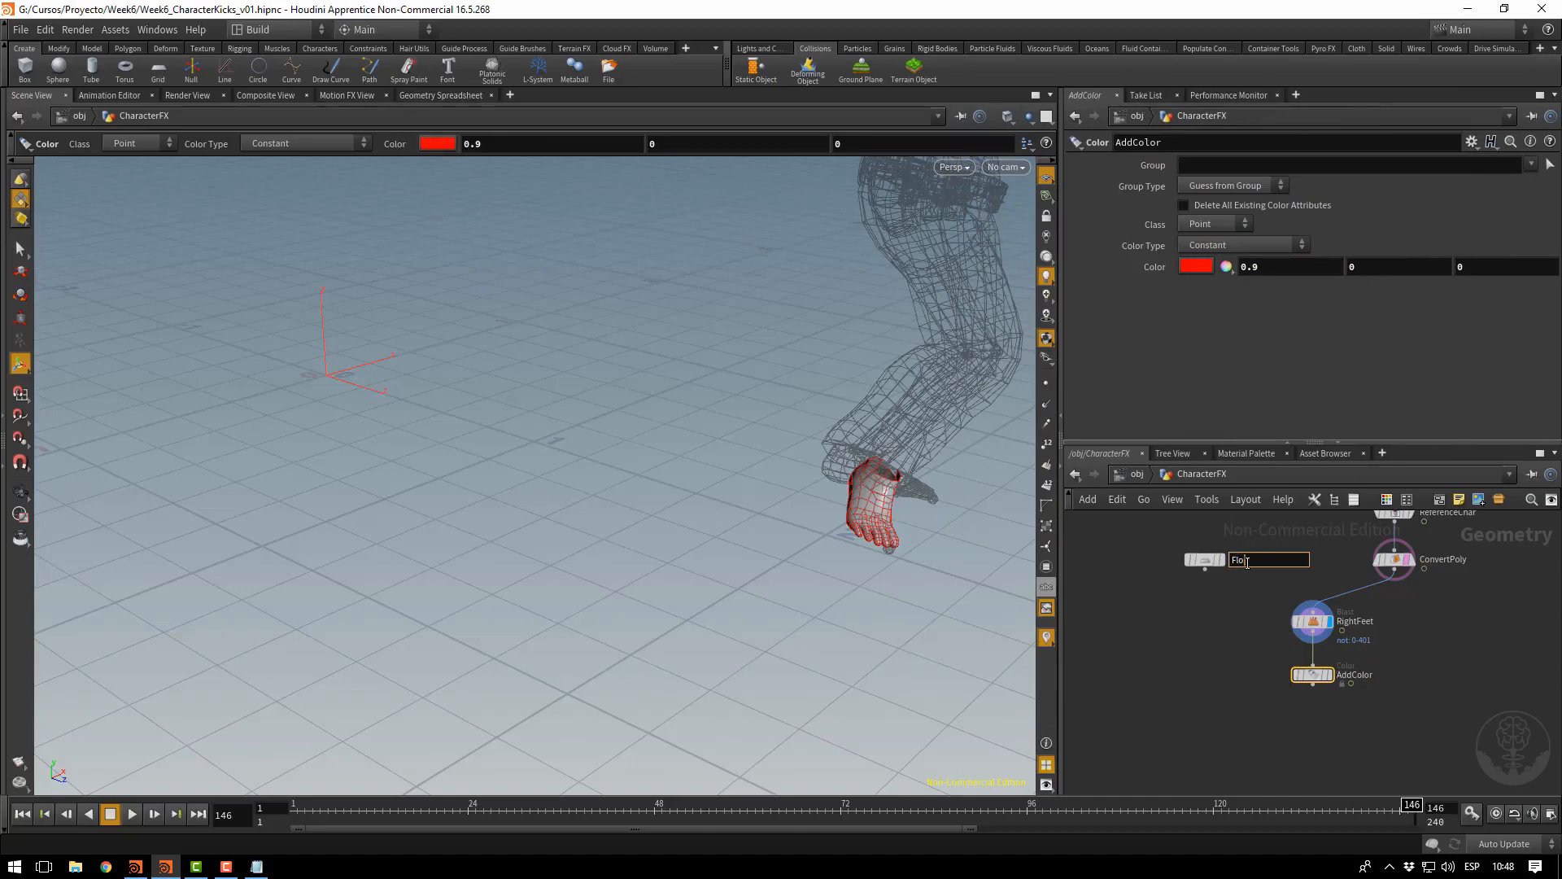
text(Floor)
key(Return)
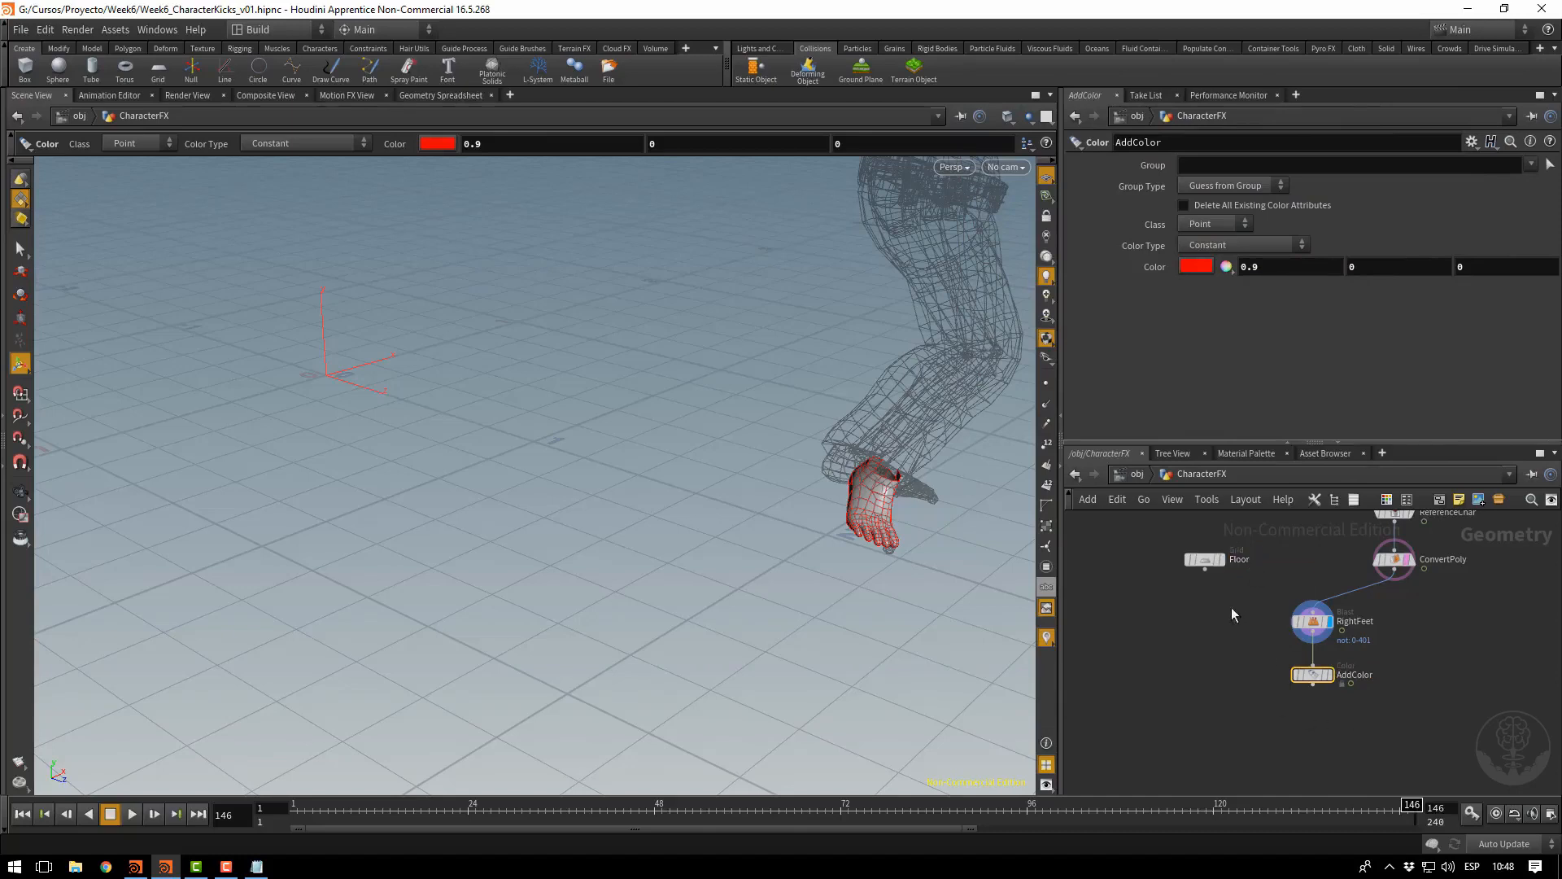
Add a Color node wired to the output of Floor and place it directly below
click(1206, 573)
key(Tab)
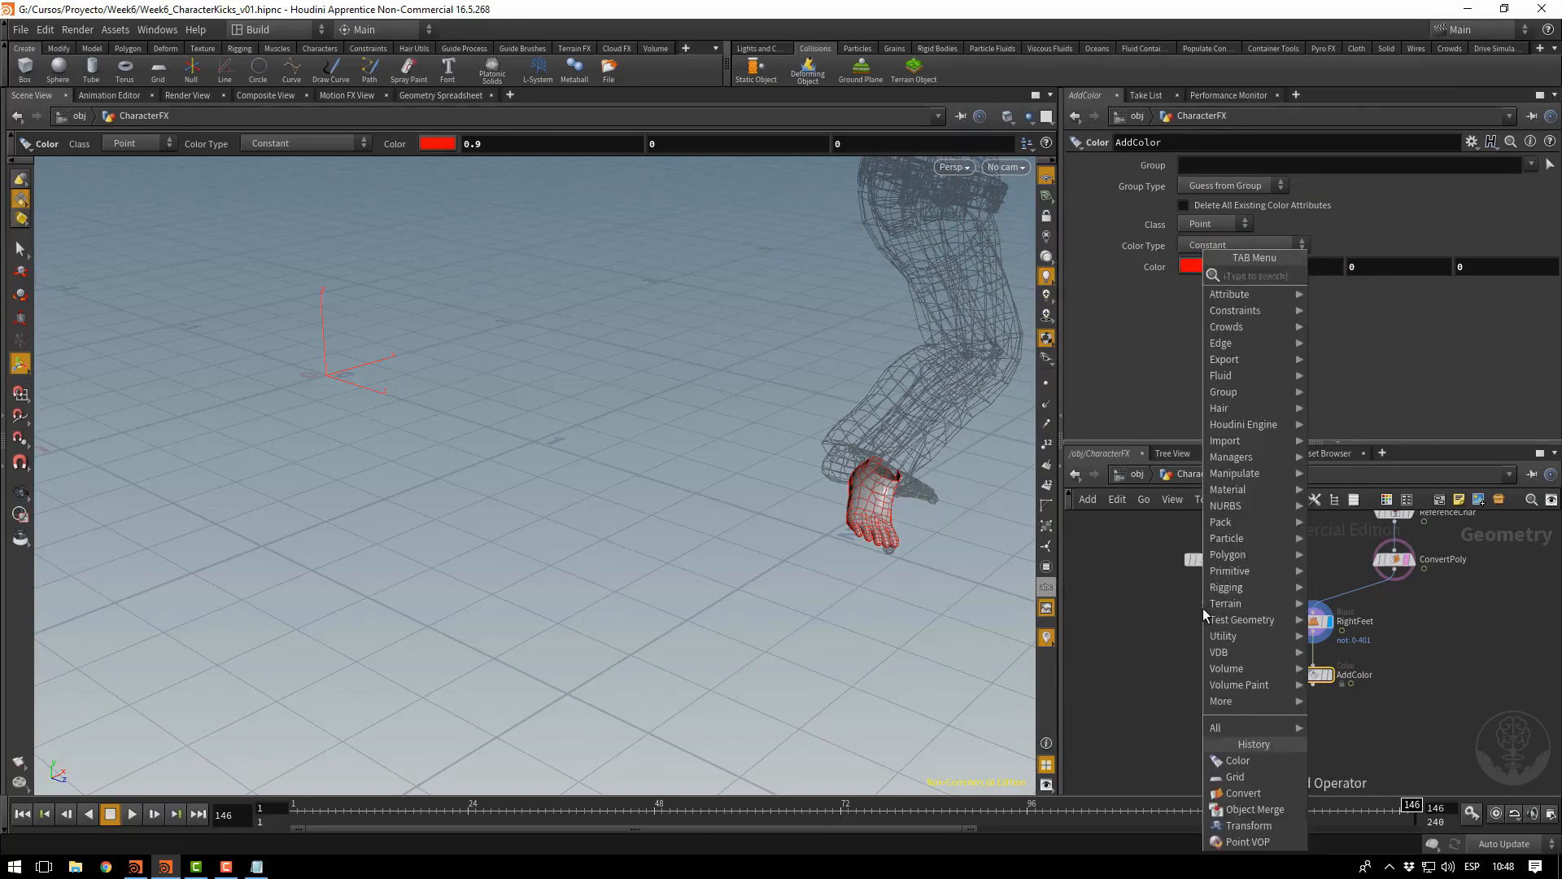
text(colo)
key(Return)
click(1203, 608)
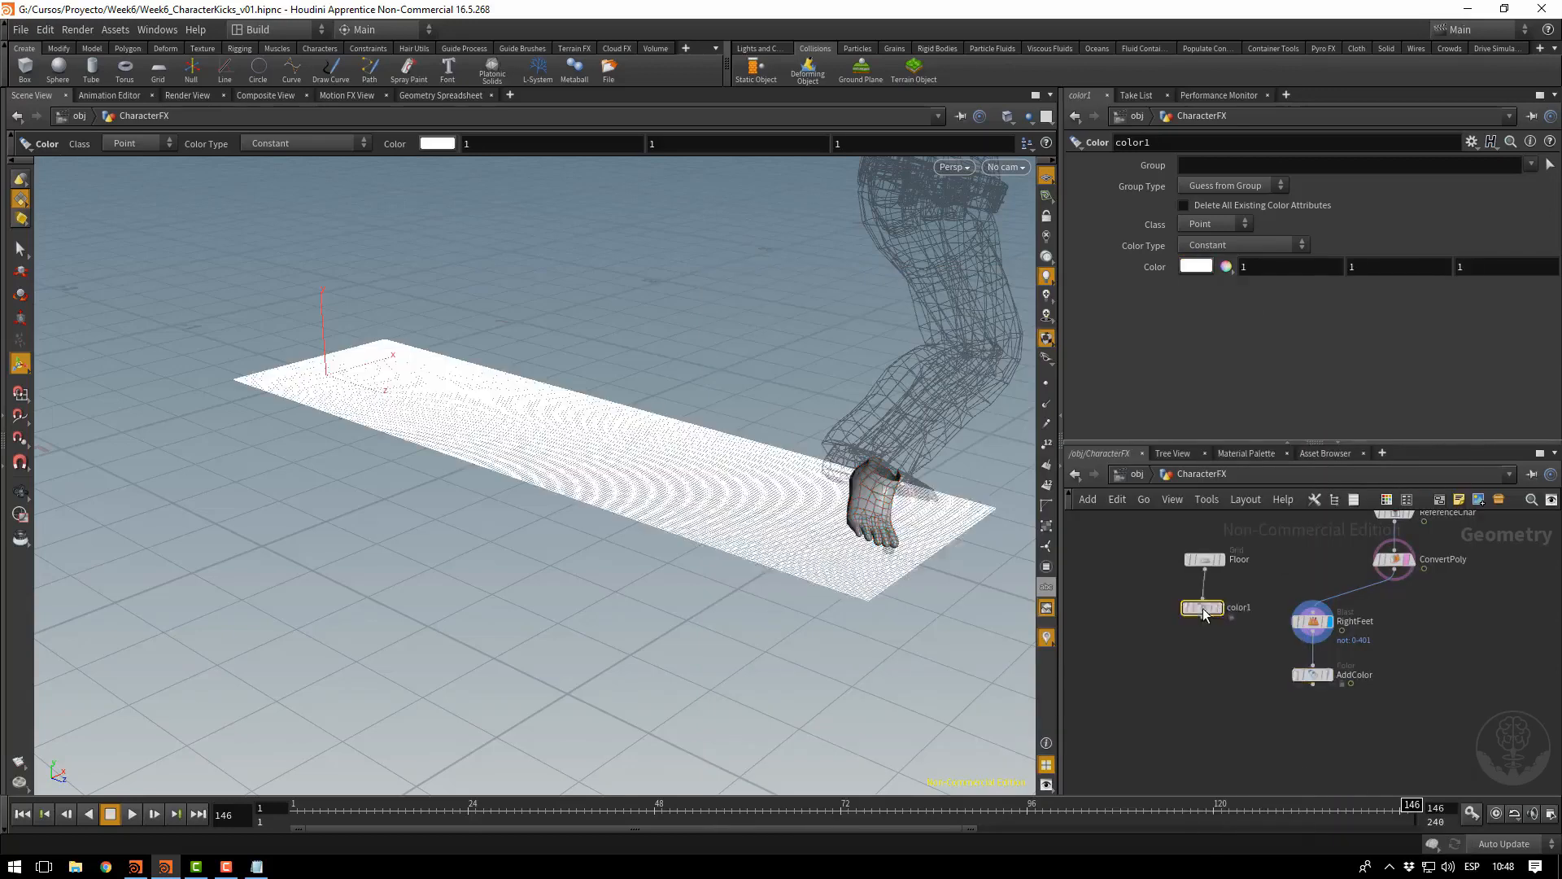
Set the floor's Color node to a constant black with values 0, 0, 0
click(1197, 266)
drag(1225, 356, 1194, 356)
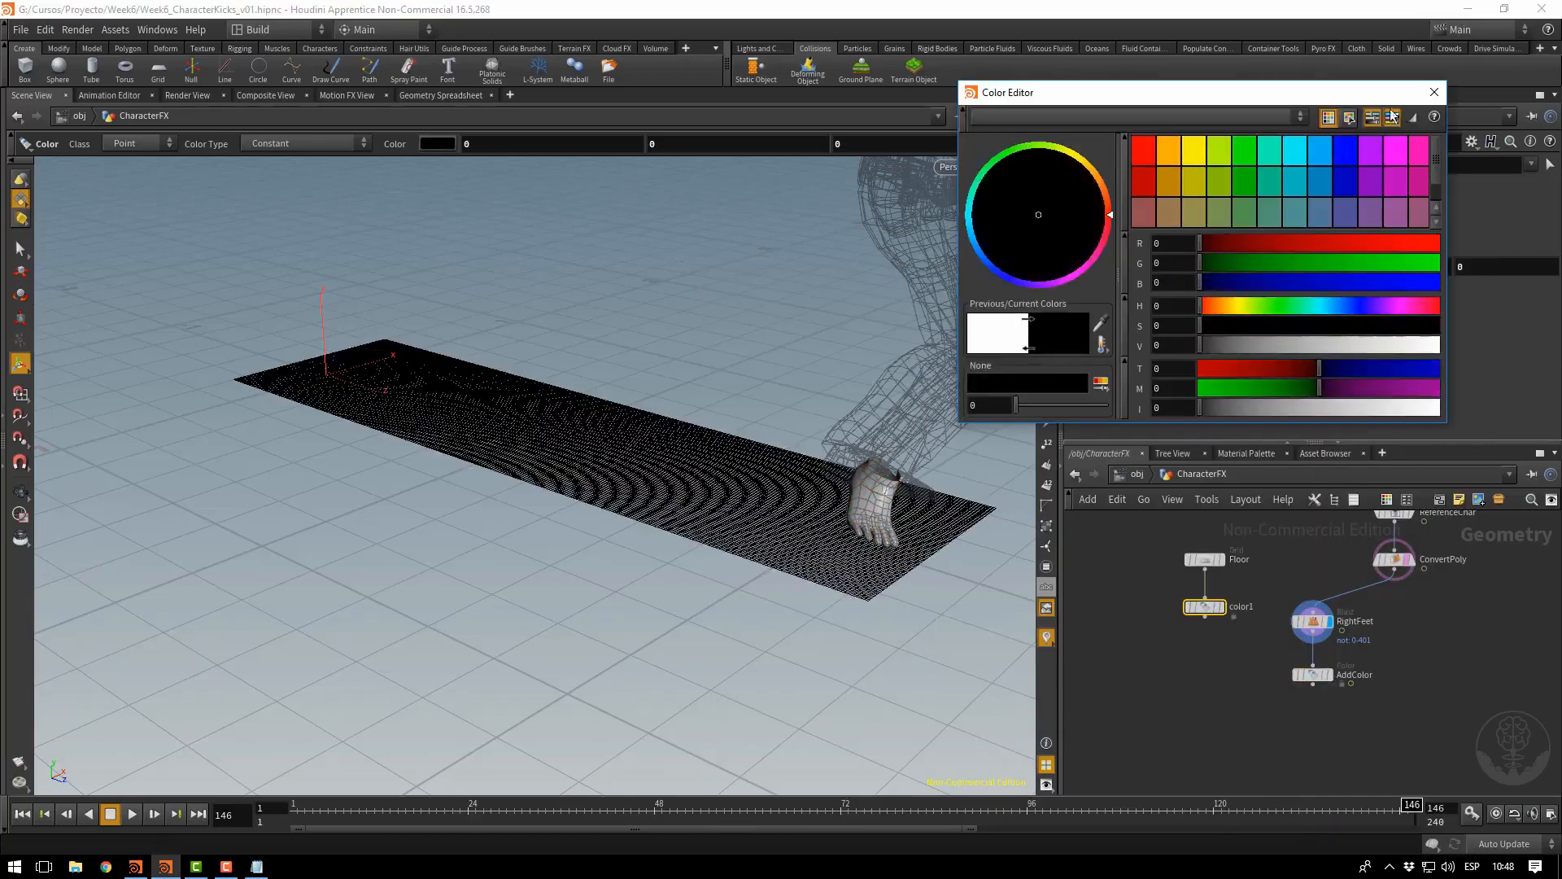
click(1434, 92)
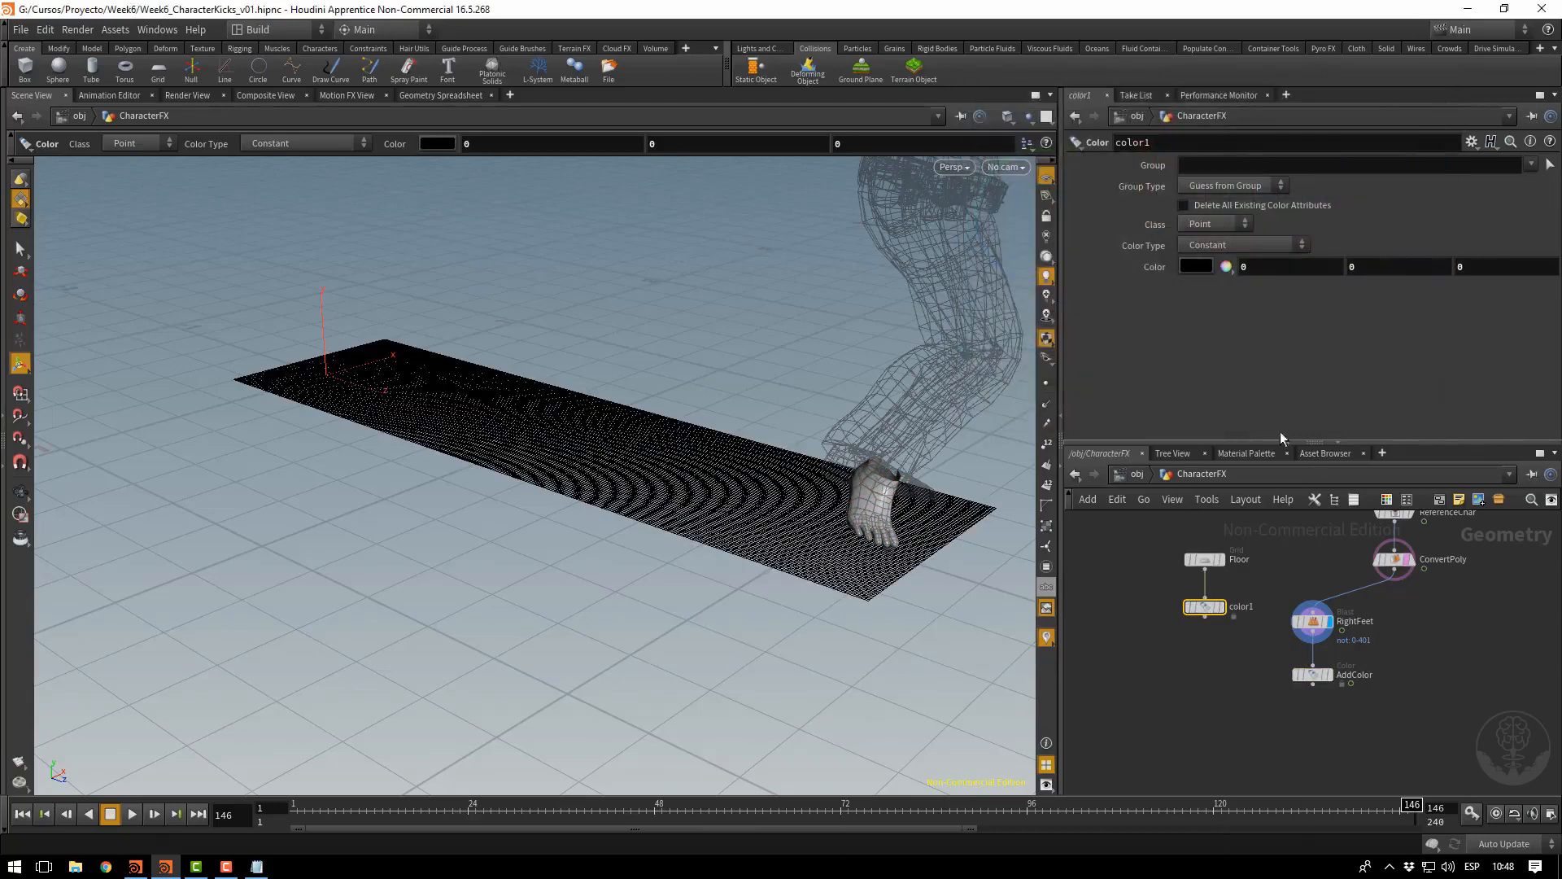
Display the floor's Color node and move it together with Floor down beside the RightFeet branch
click(1328, 675)
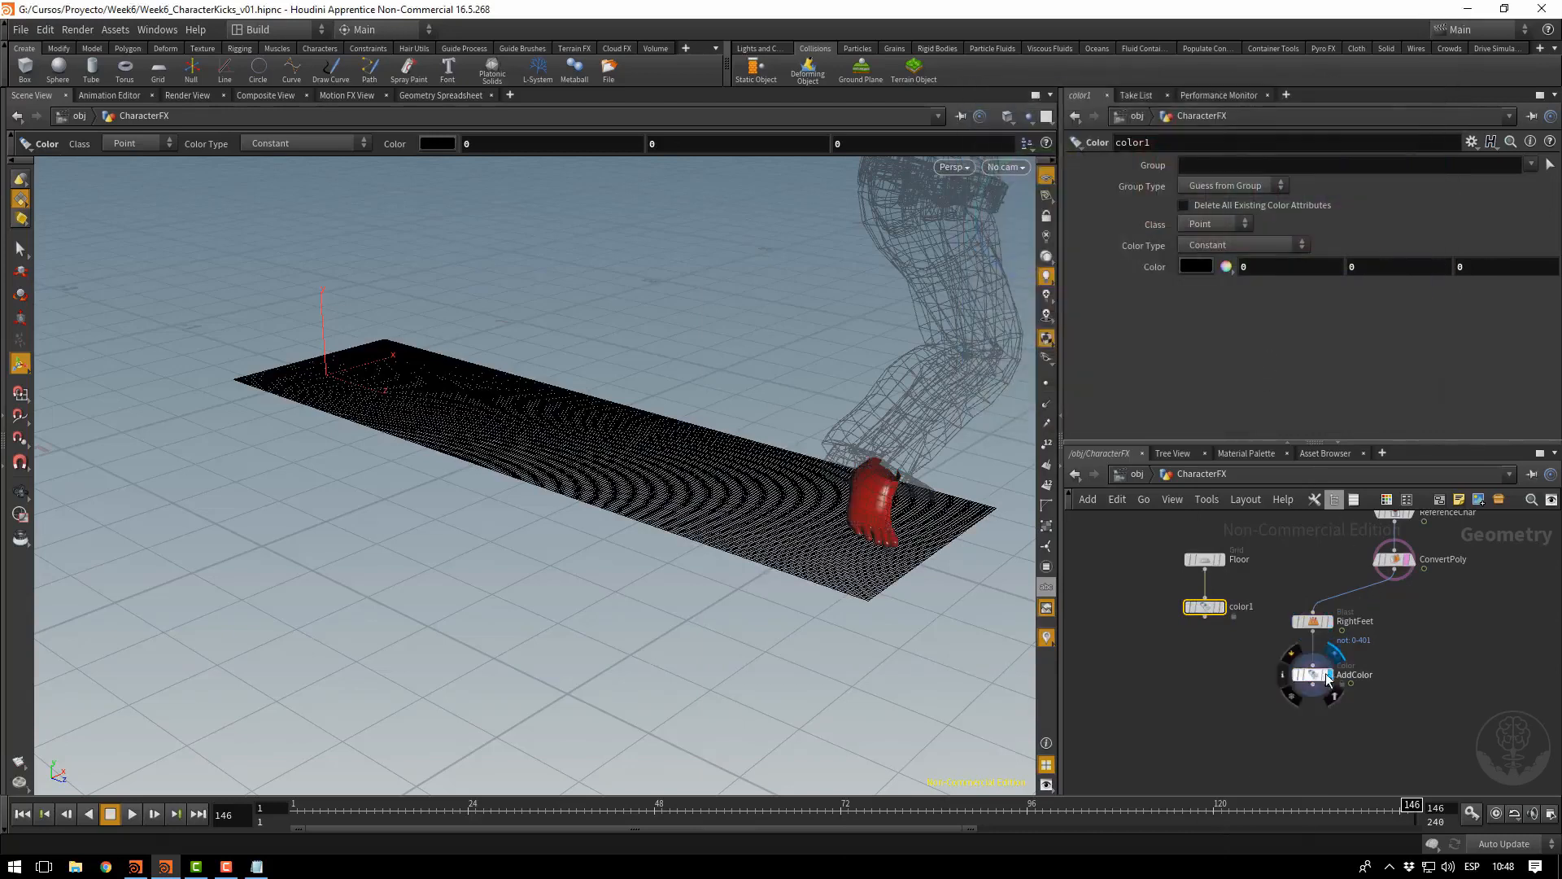
click(1222, 607)
drag(1174, 559, 1214, 674)
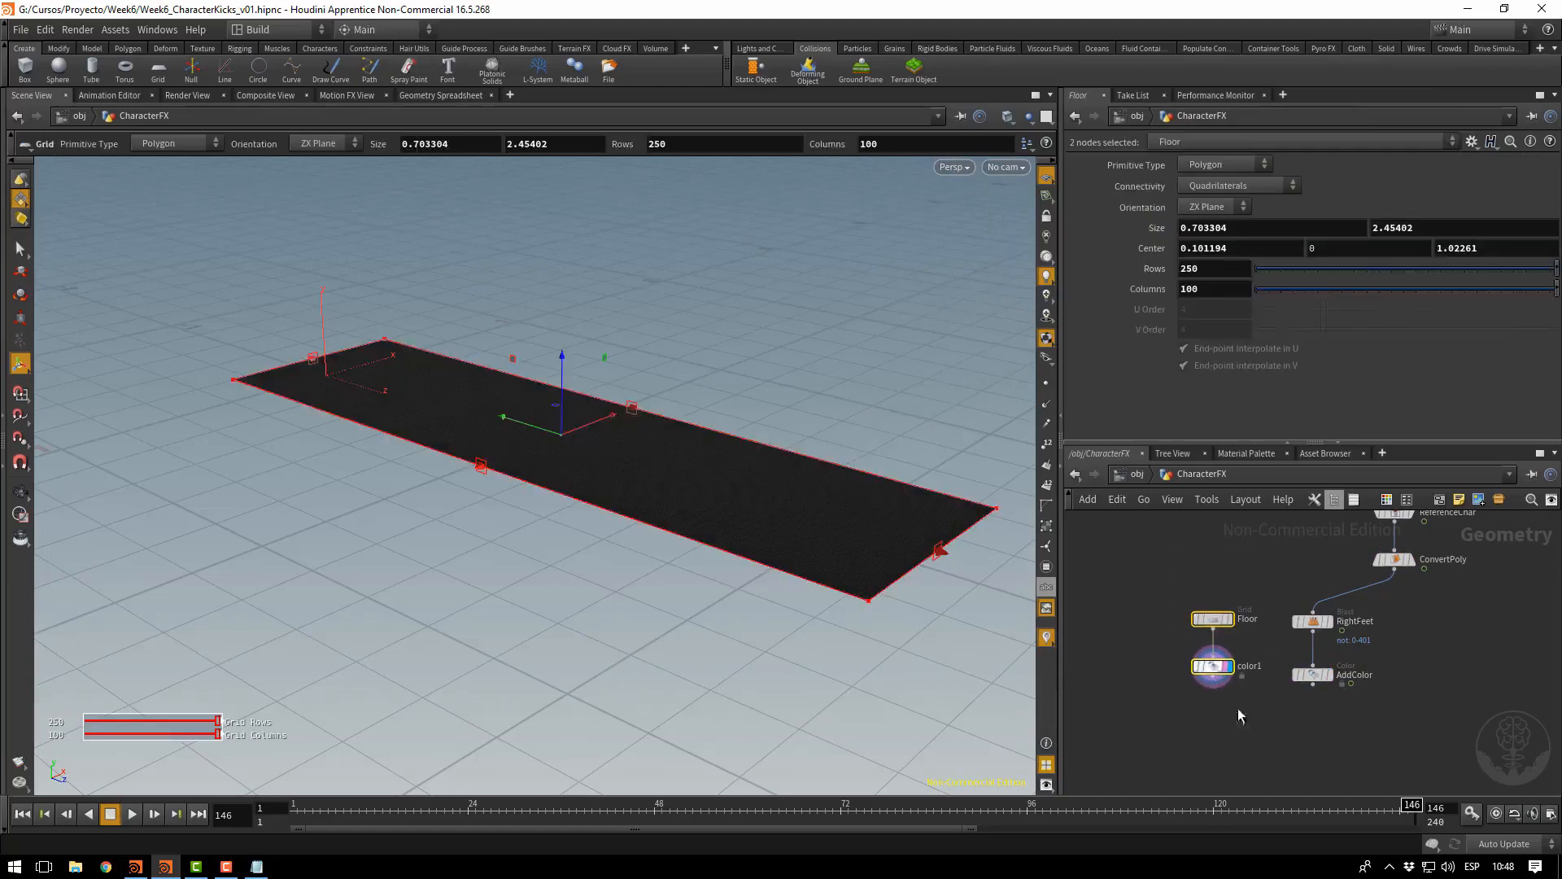
Add an Attribute Transfer node between and below the floor's Color node and AddColor
middle_drag(1290, 724, 1279, 656)
click(1282, 660)
key(Tab)
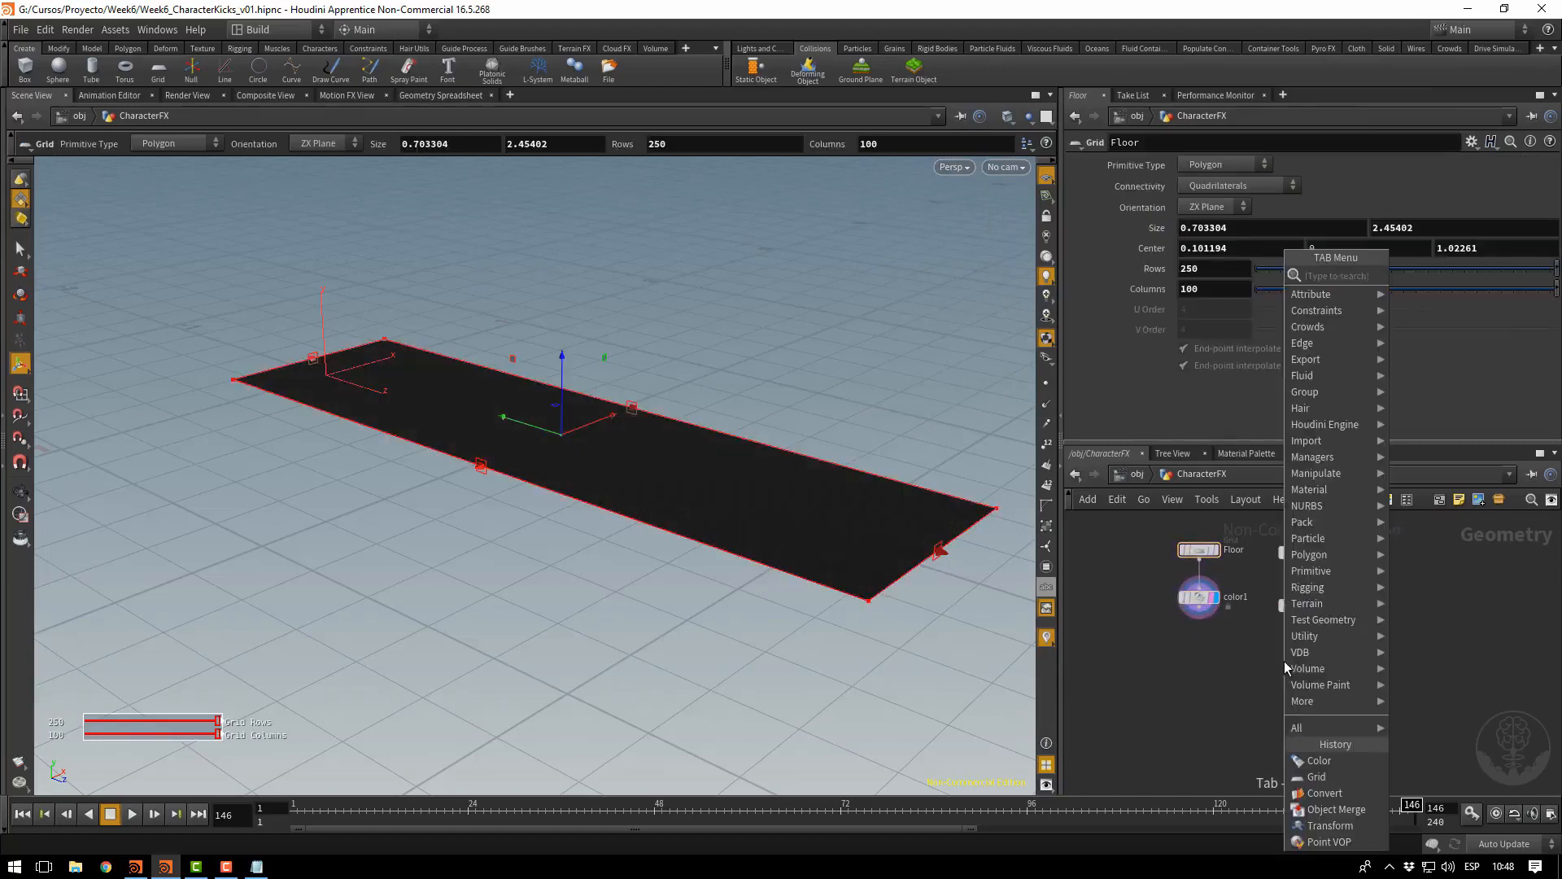
text(trans)
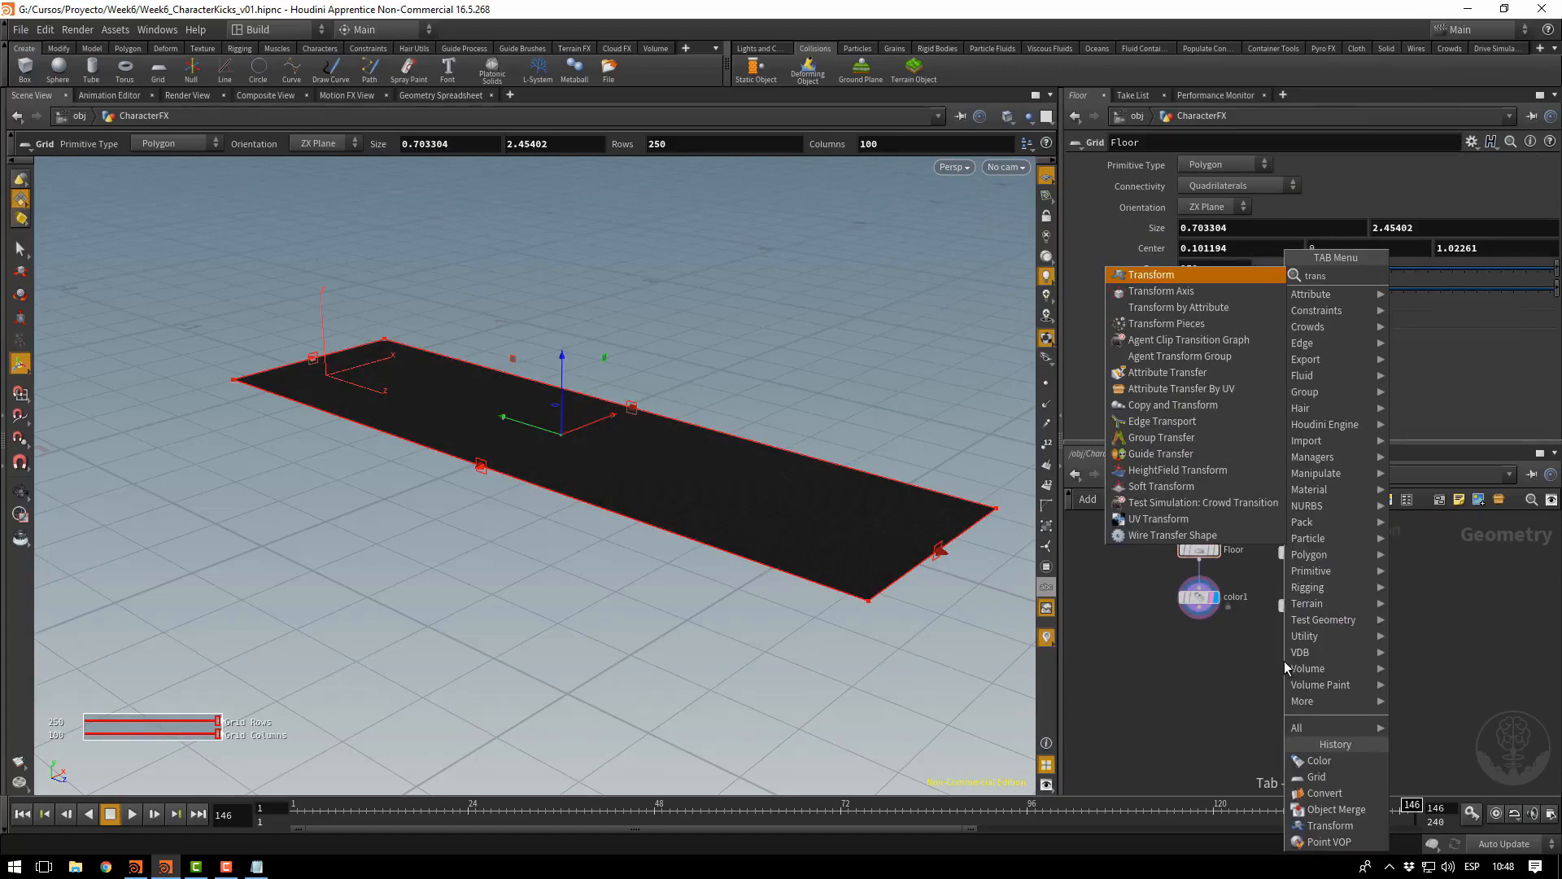
text(fer)
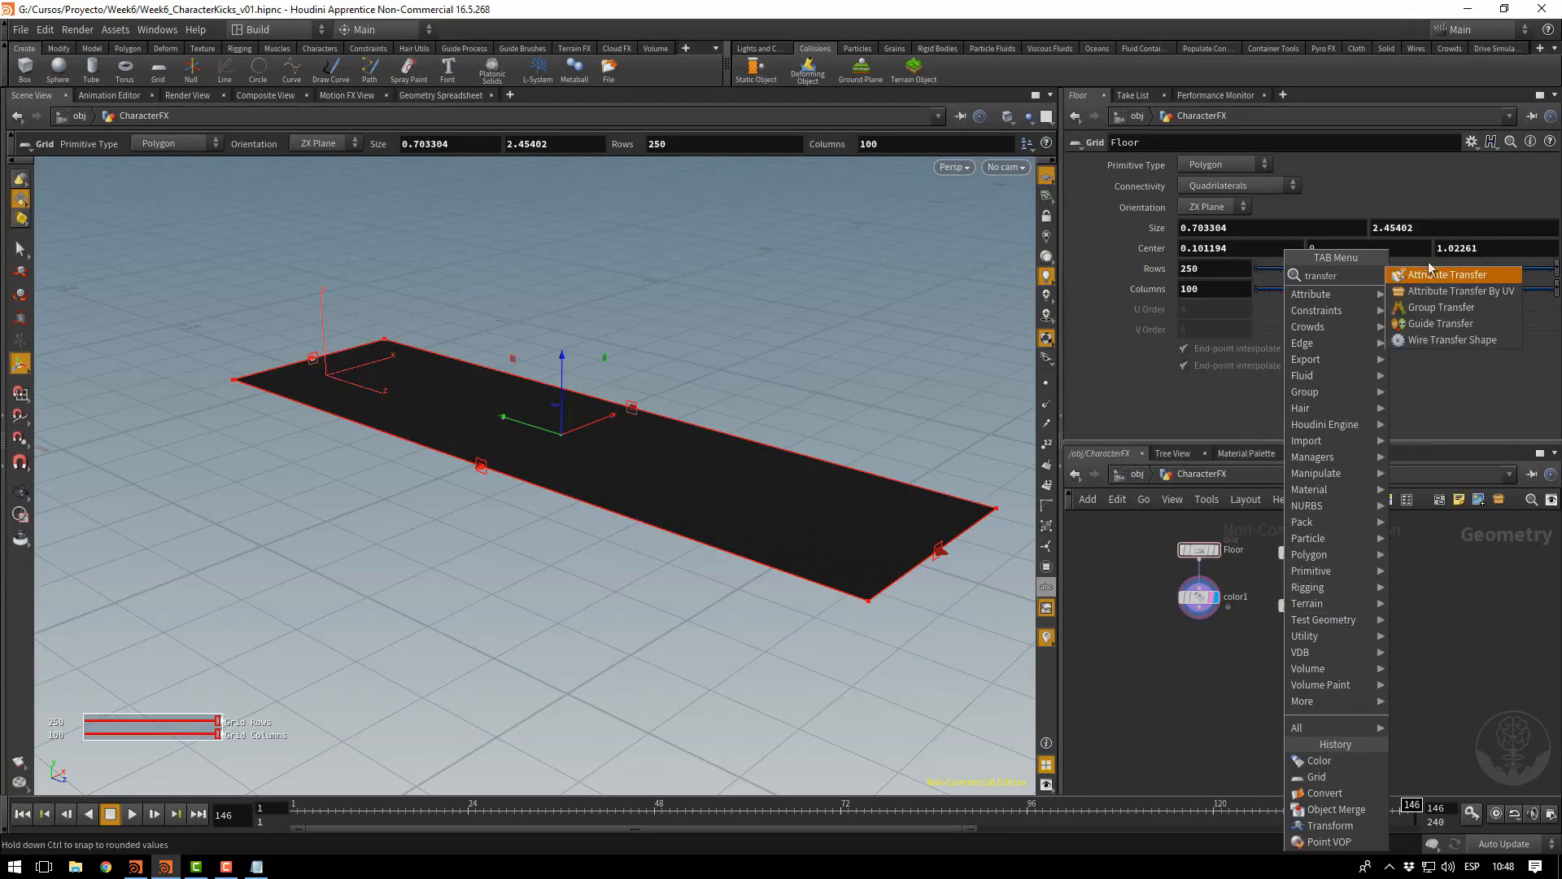
click(1430, 275)
click(1257, 655)
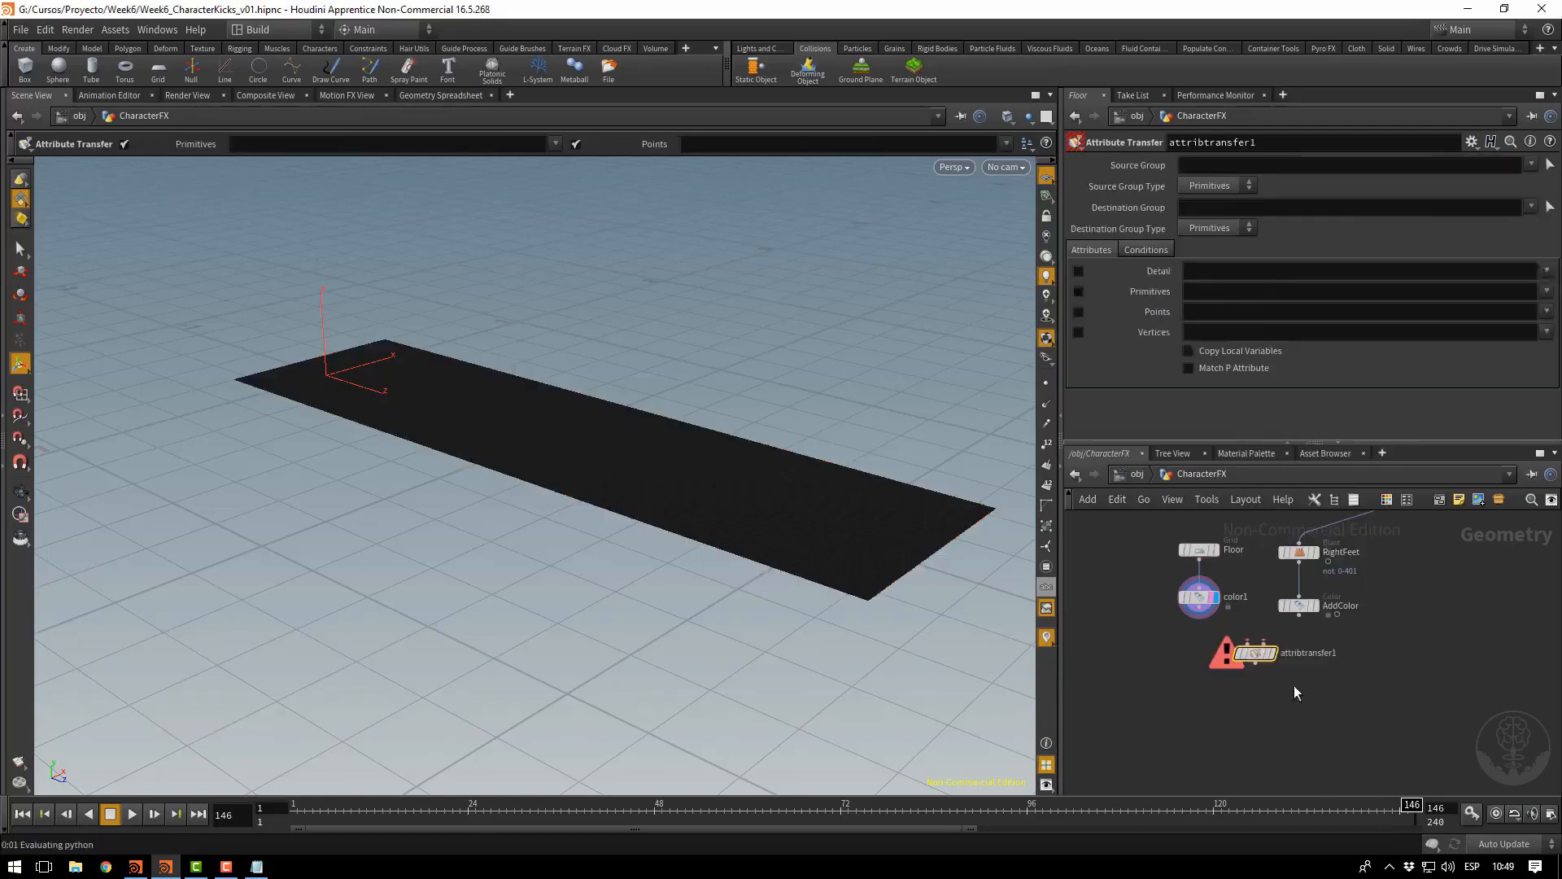
Wire the floor's Color node into the Attribute Transfer's first input and AddColor into its second, and display the Attribute Transfer
middle_drag(1379, 649, 1407, 693)
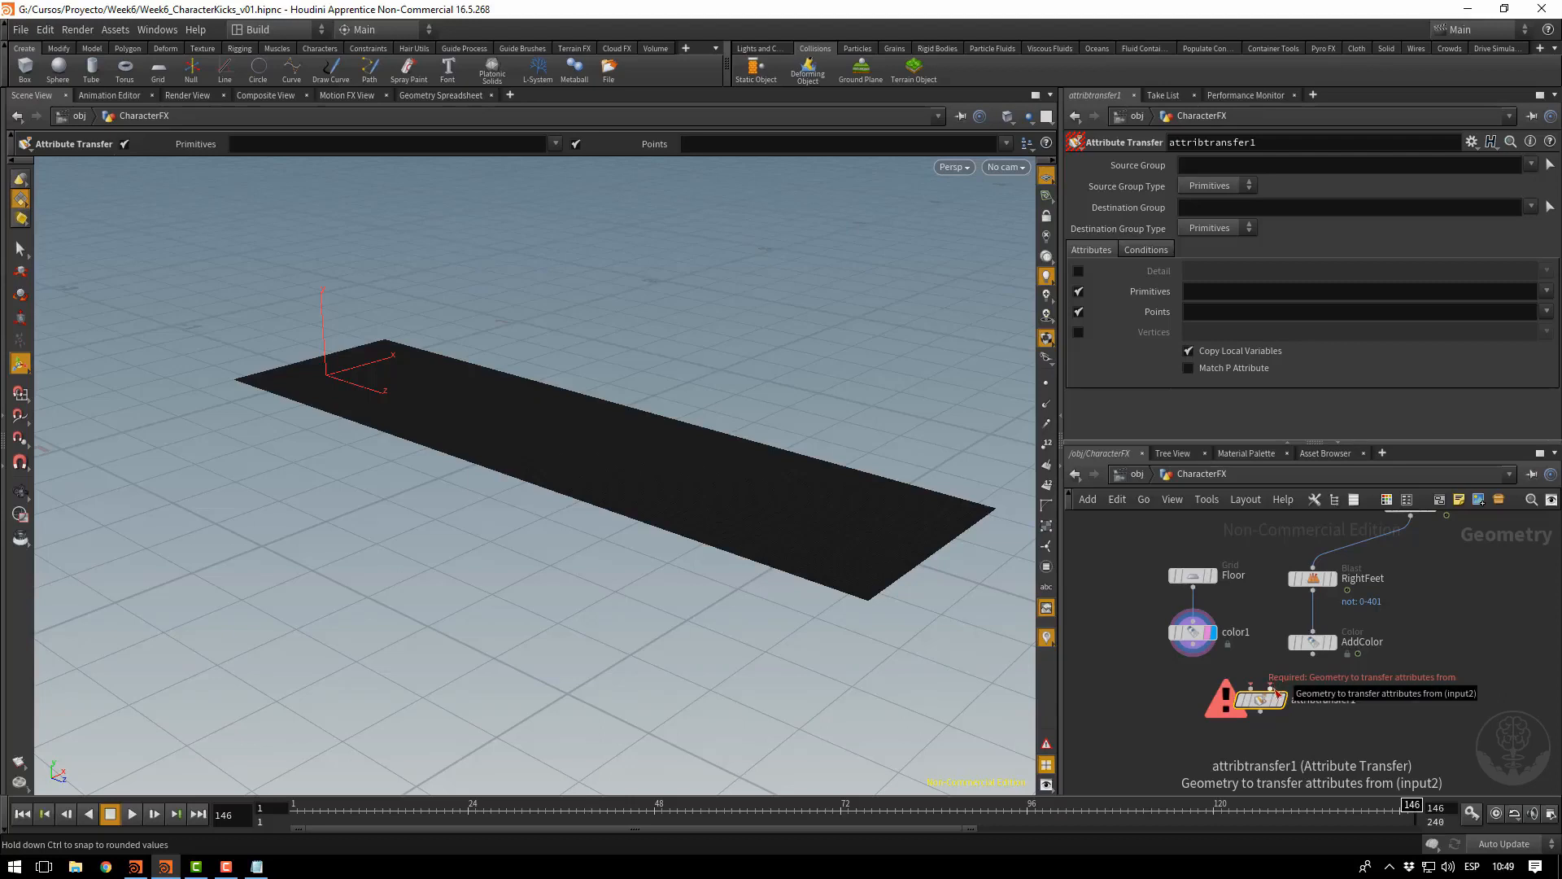
drag(1274, 690, 1194, 655)
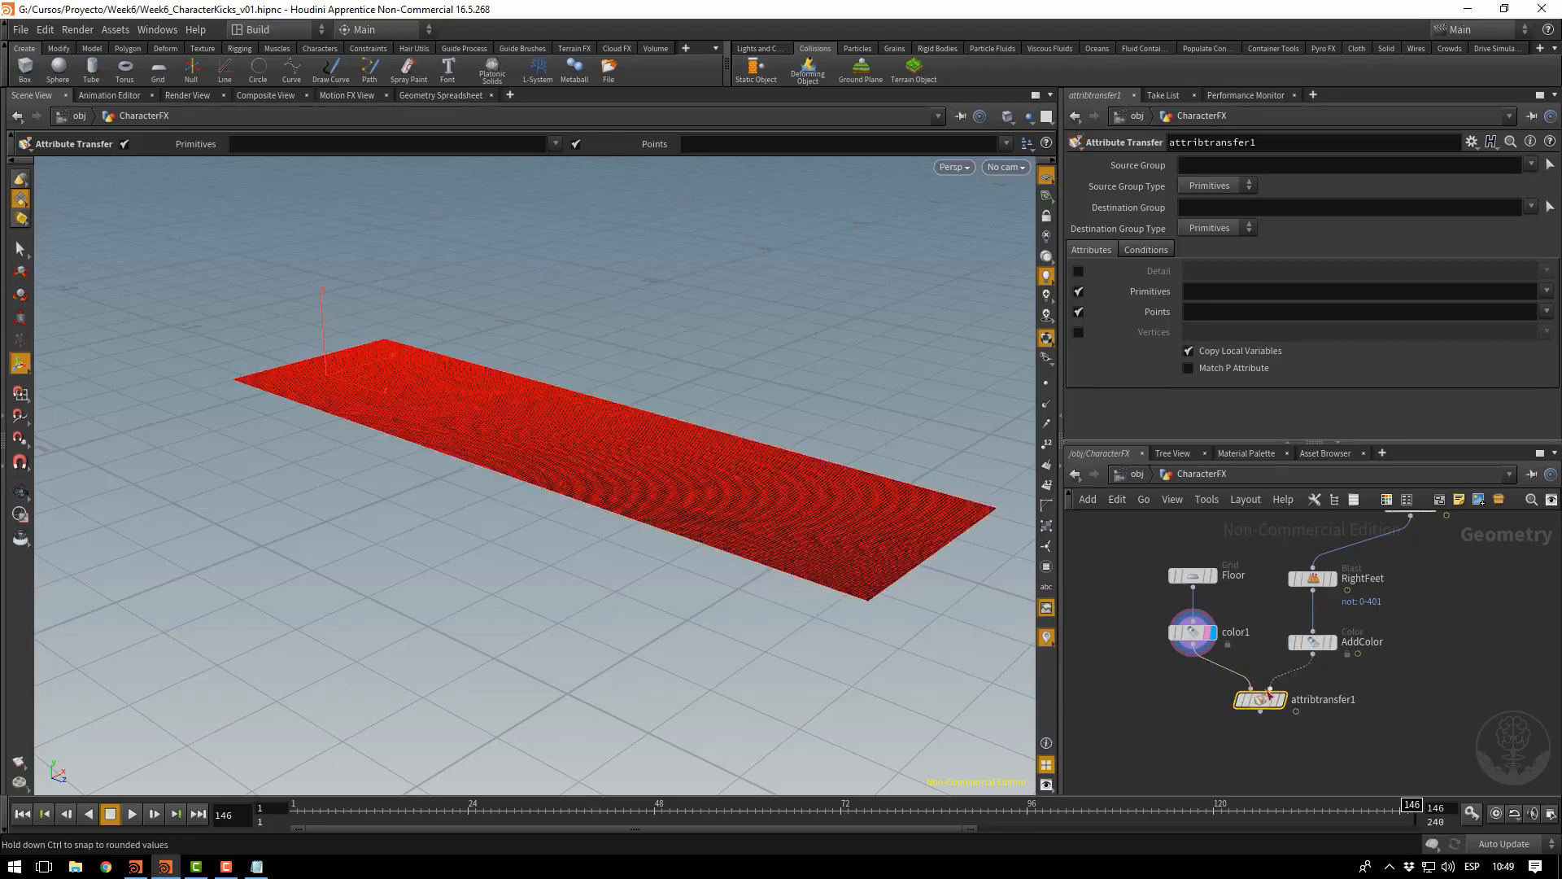
scroll(1271, 696, up, 1)
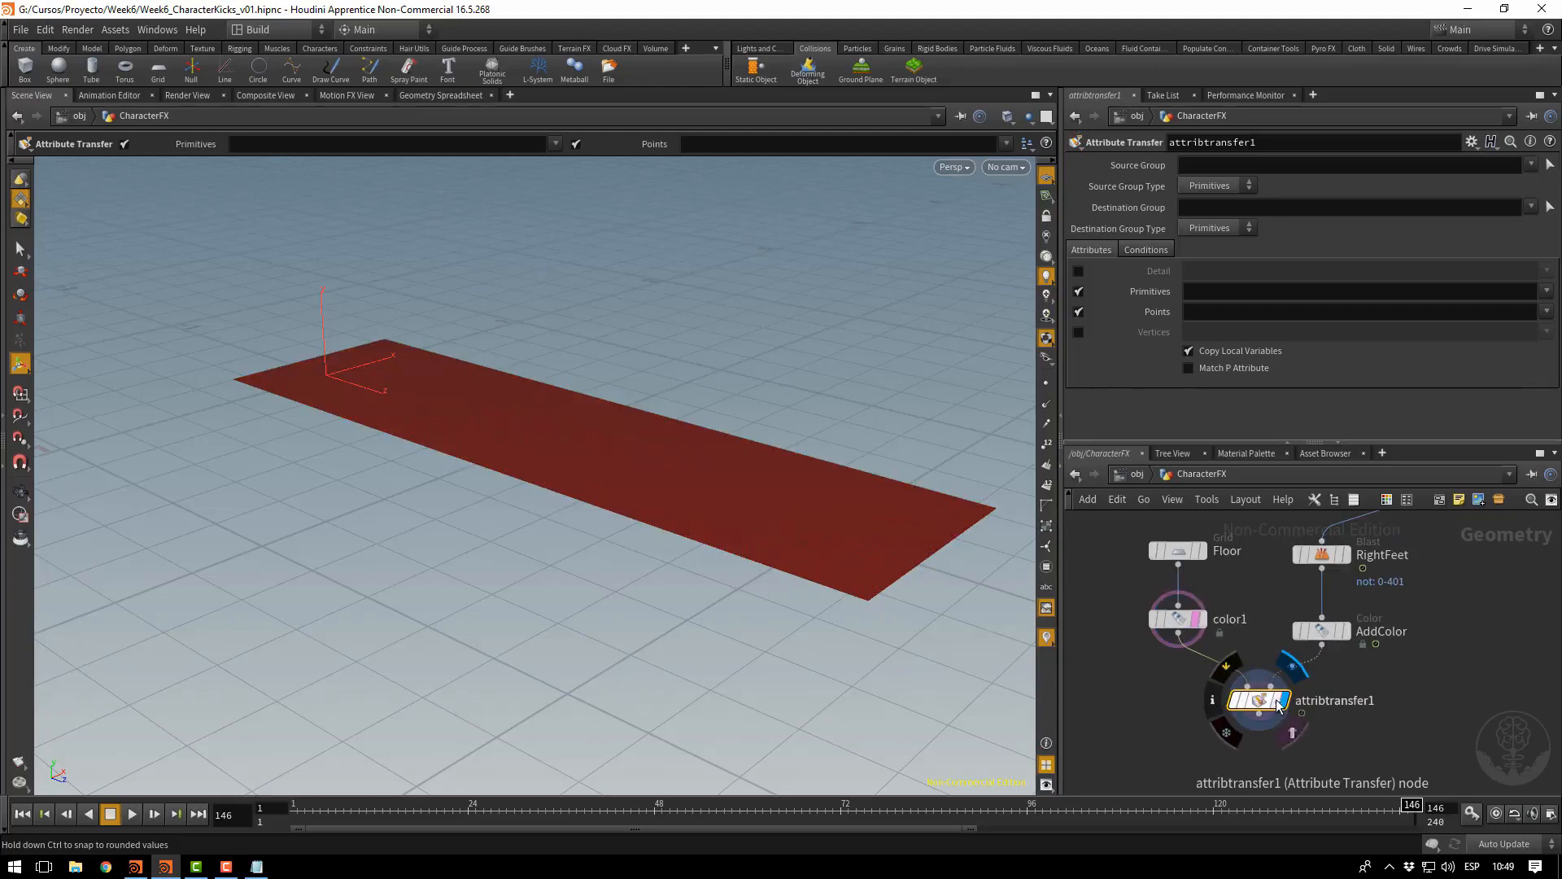
click(1291, 732)
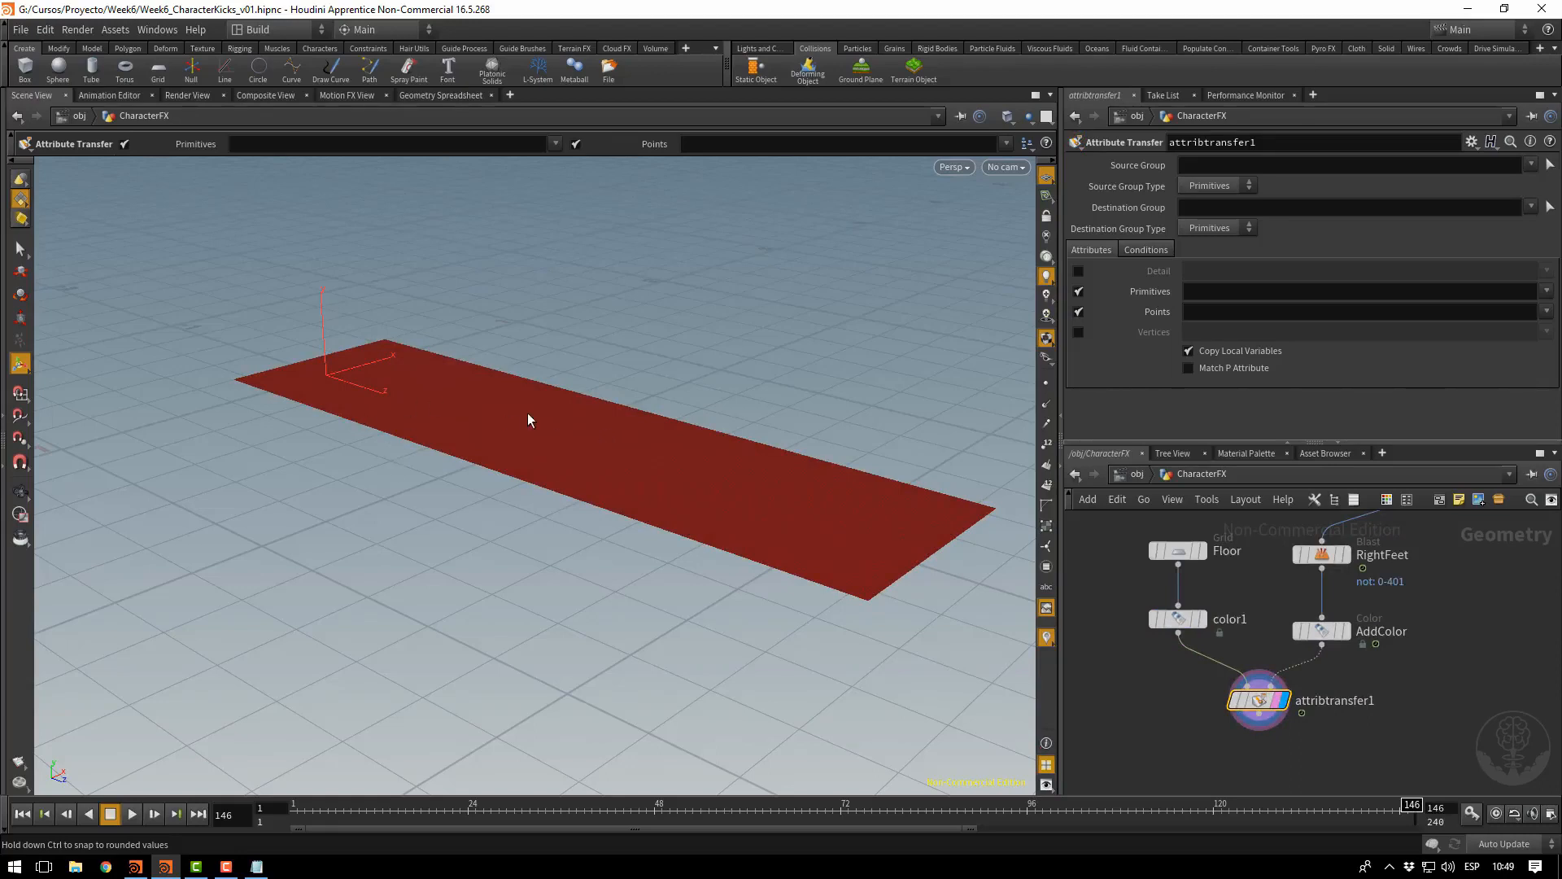
Turn off primitive attributes in the Attribute Transfer and limit the transferred point attributes to Cd
click(1078, 291)
click(1077, 312)
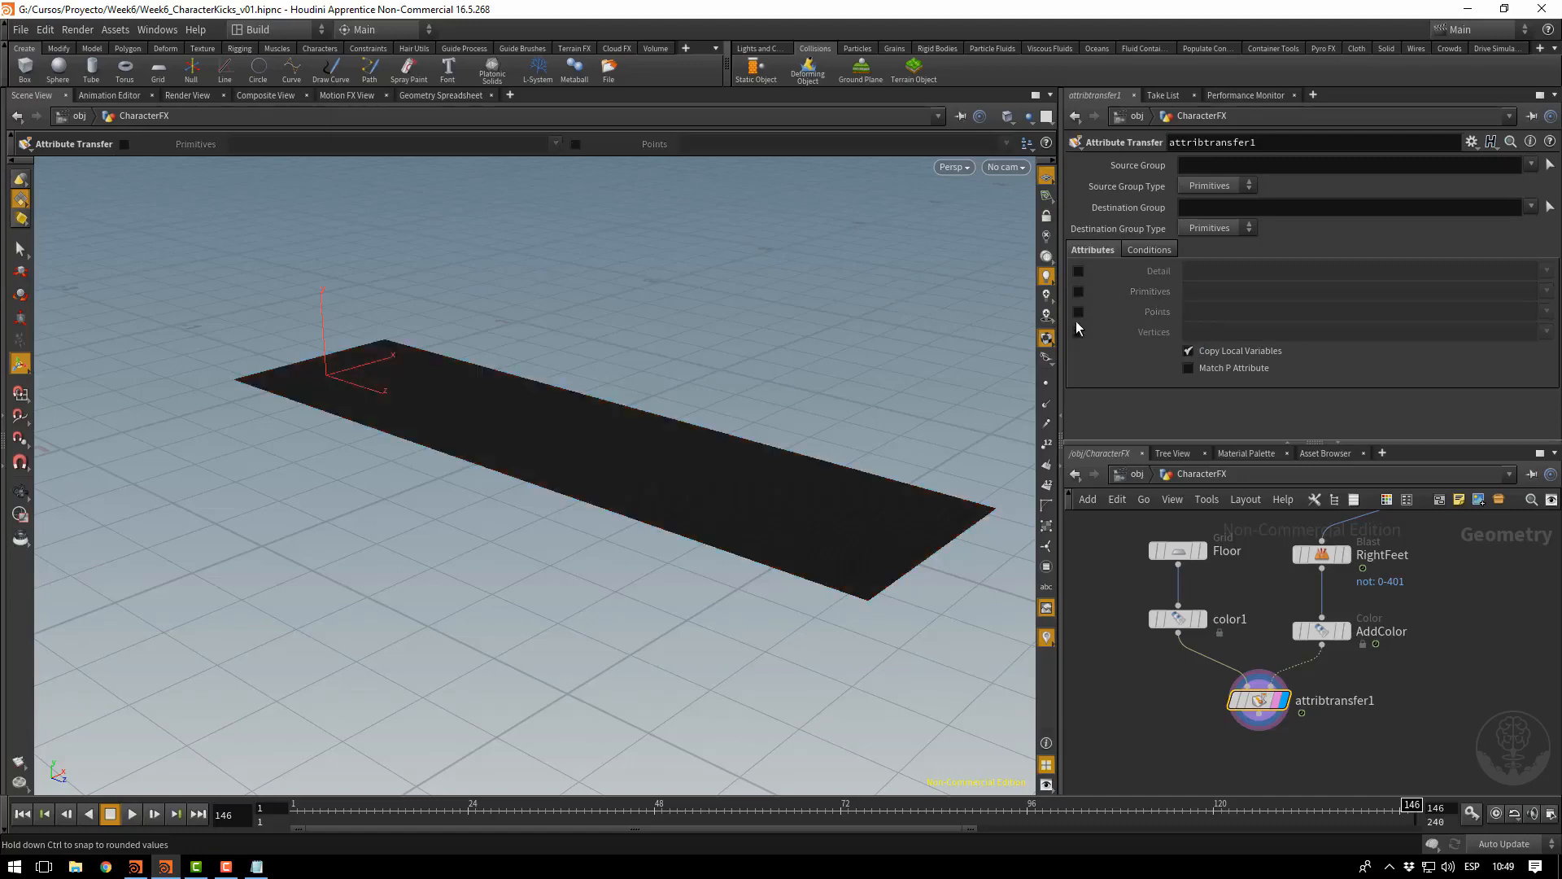
click(1076, 316)
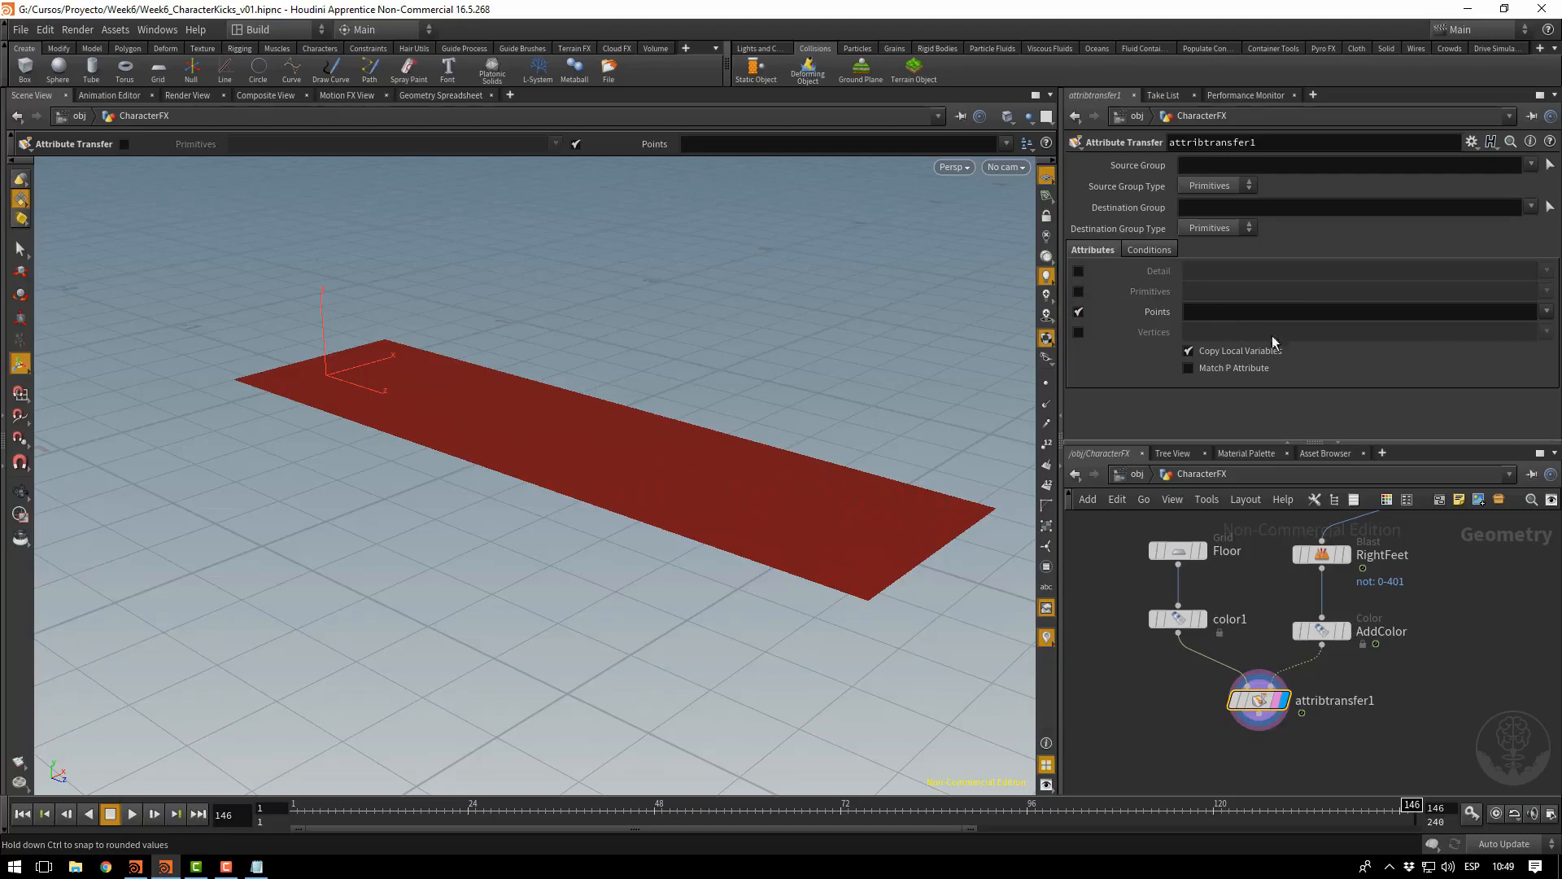
click(1547, 311)
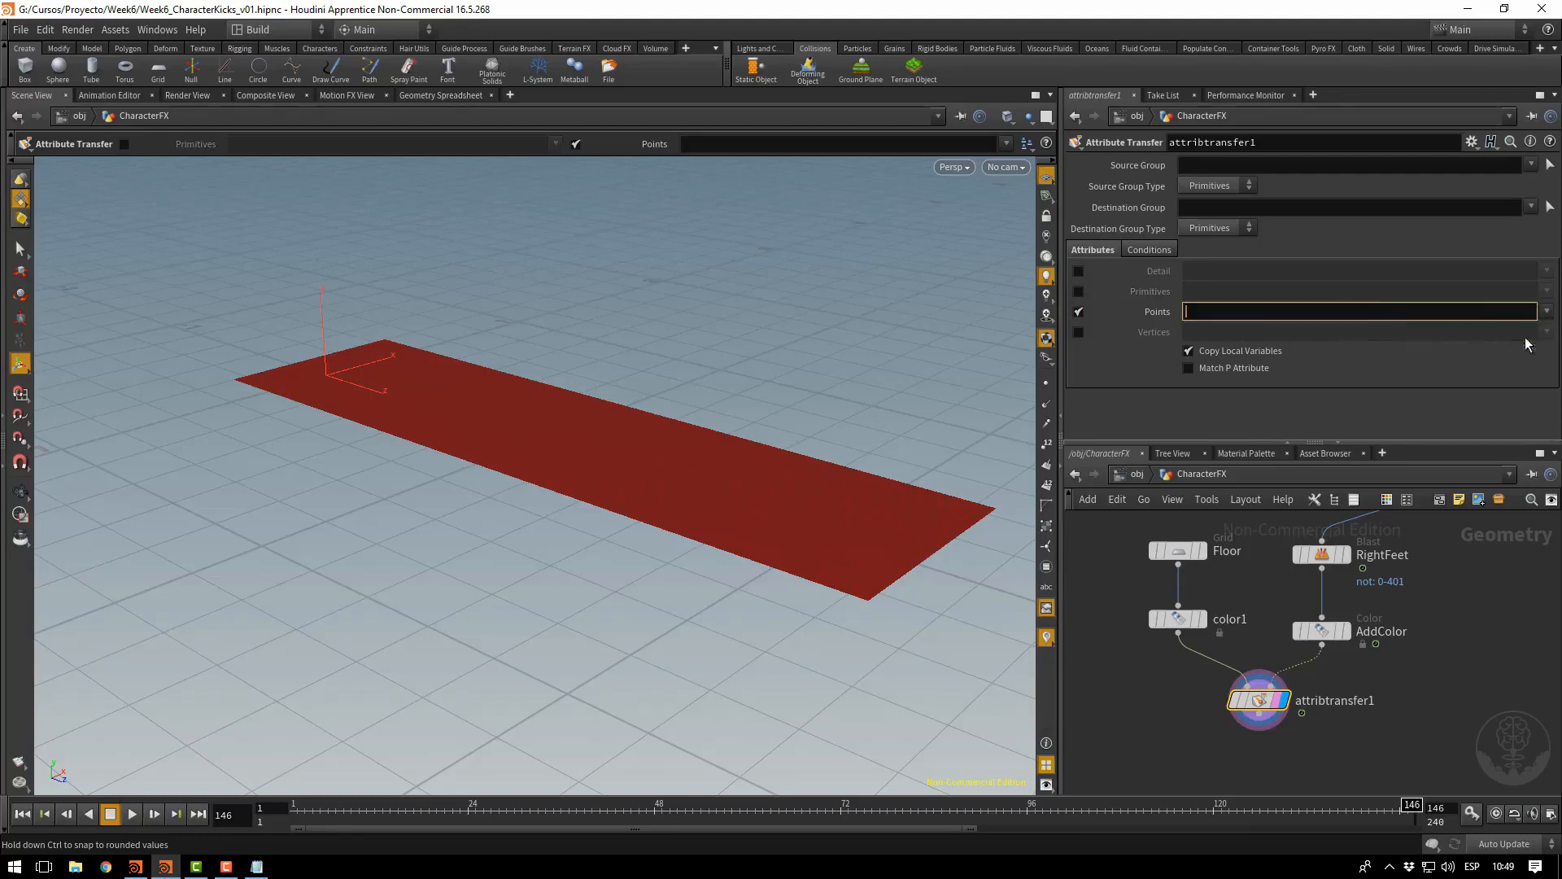
click(1513, 329)
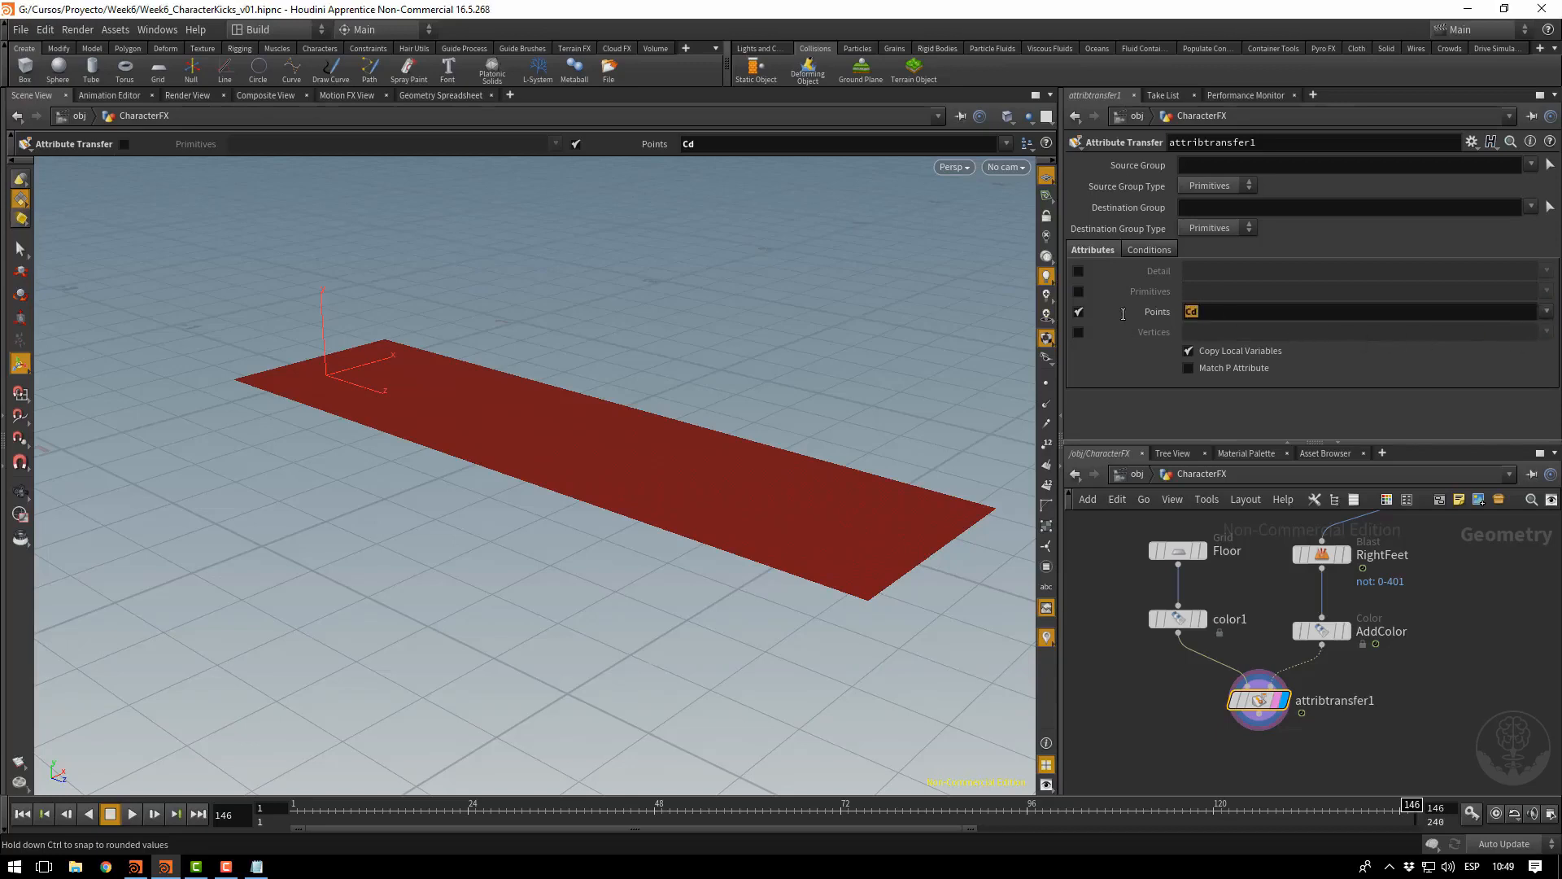
Set the Attribute Transfer's distance threshold to 0.06
click(1162, 252)
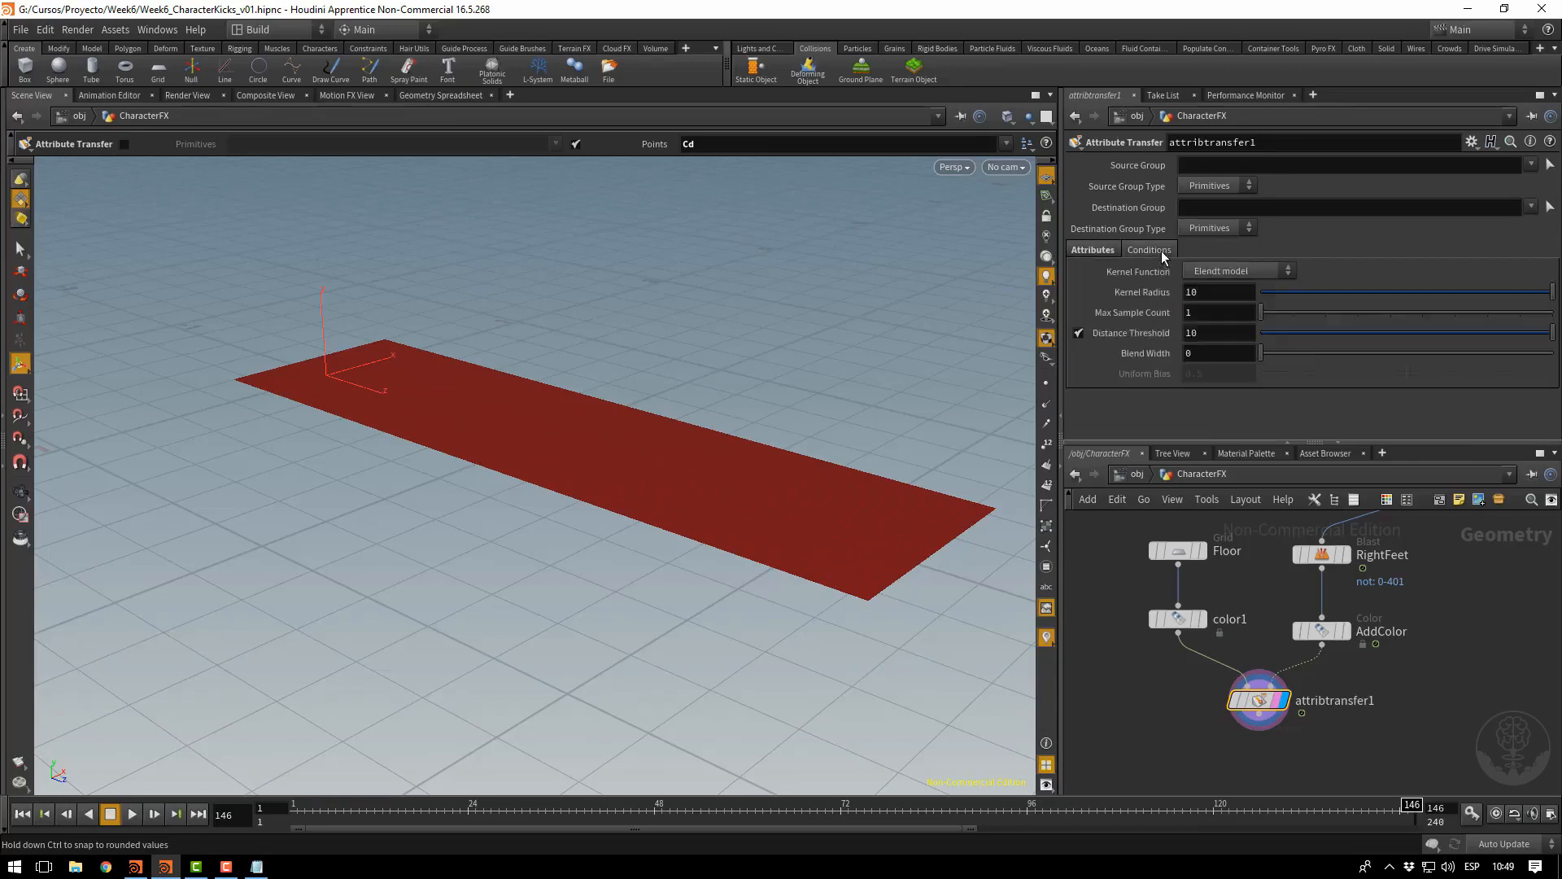
click(1448, 334)
drag(1410, 349, 1263, 349)
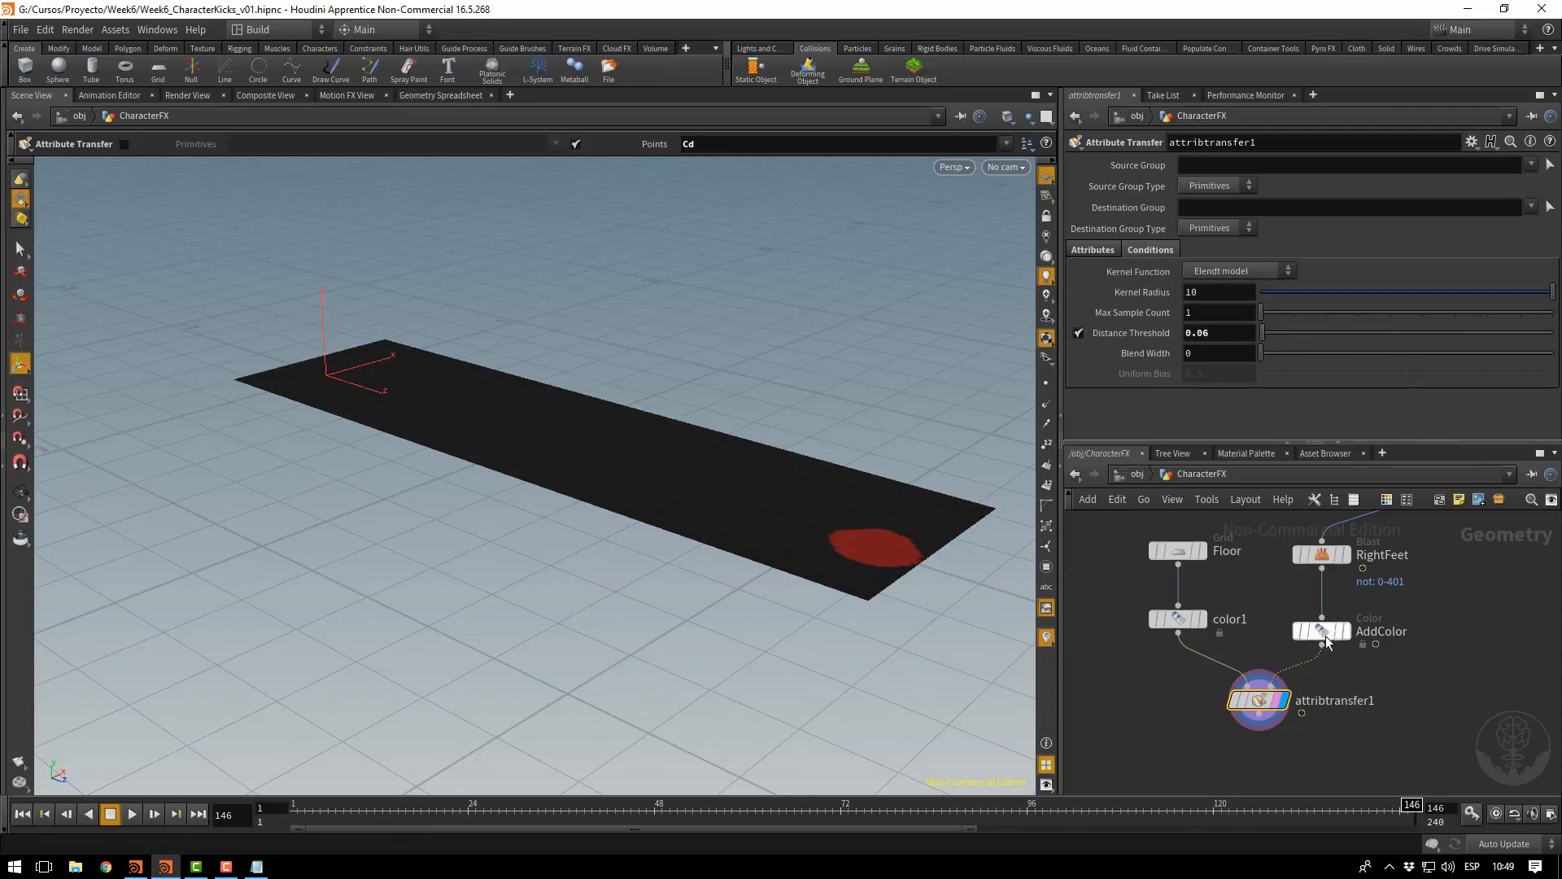
Show AddColor as a template and go to frame 45 to examine the foot's height above the floor from the side
mouse_move(1337, 639)
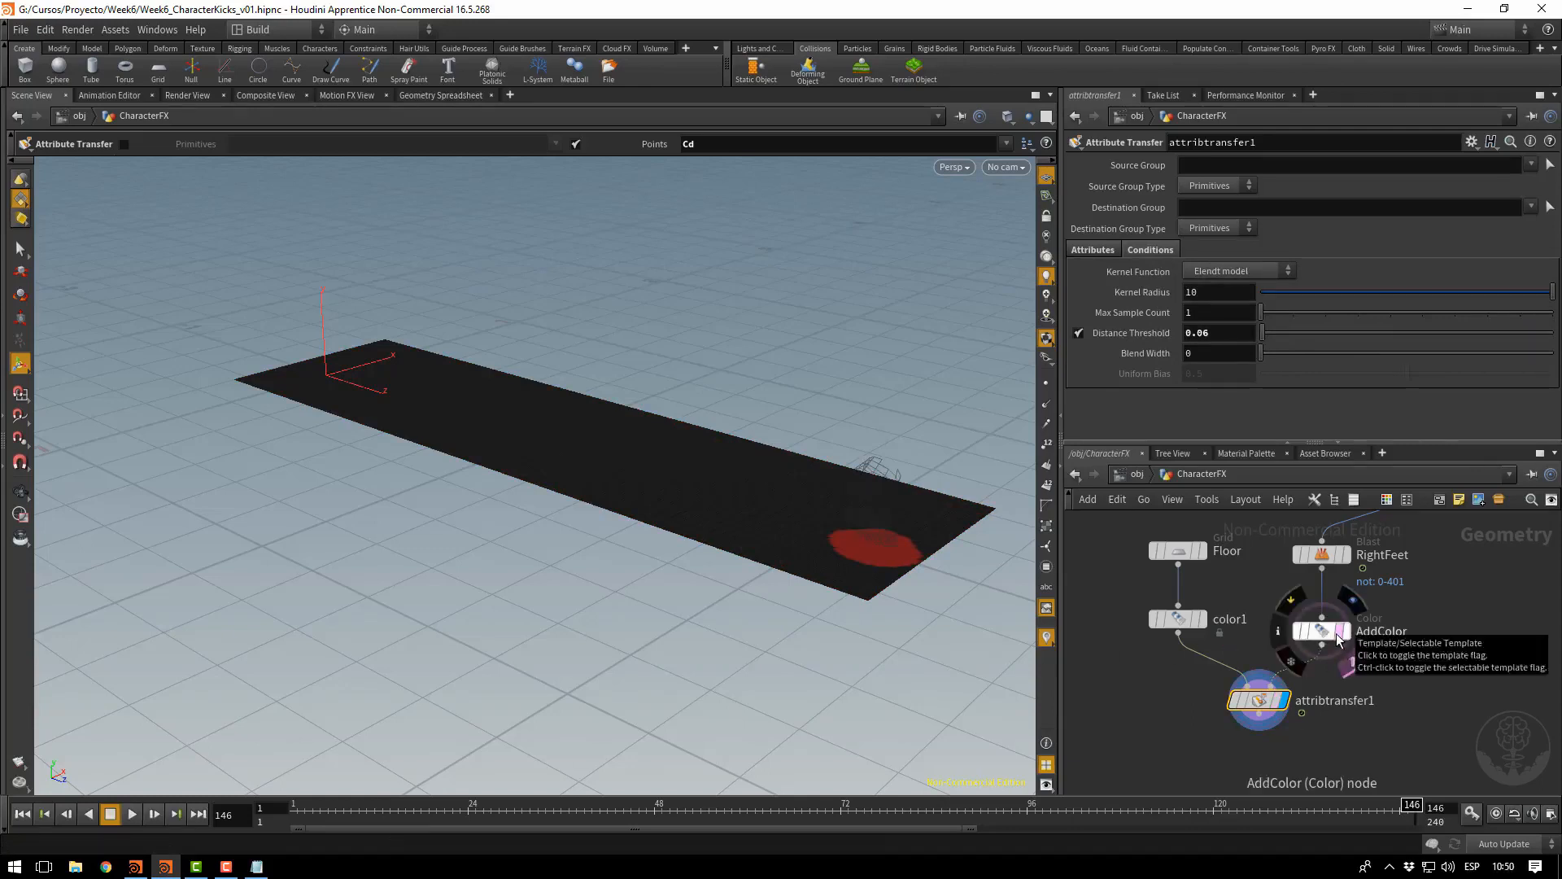
drag(340, 810, 633, 824)
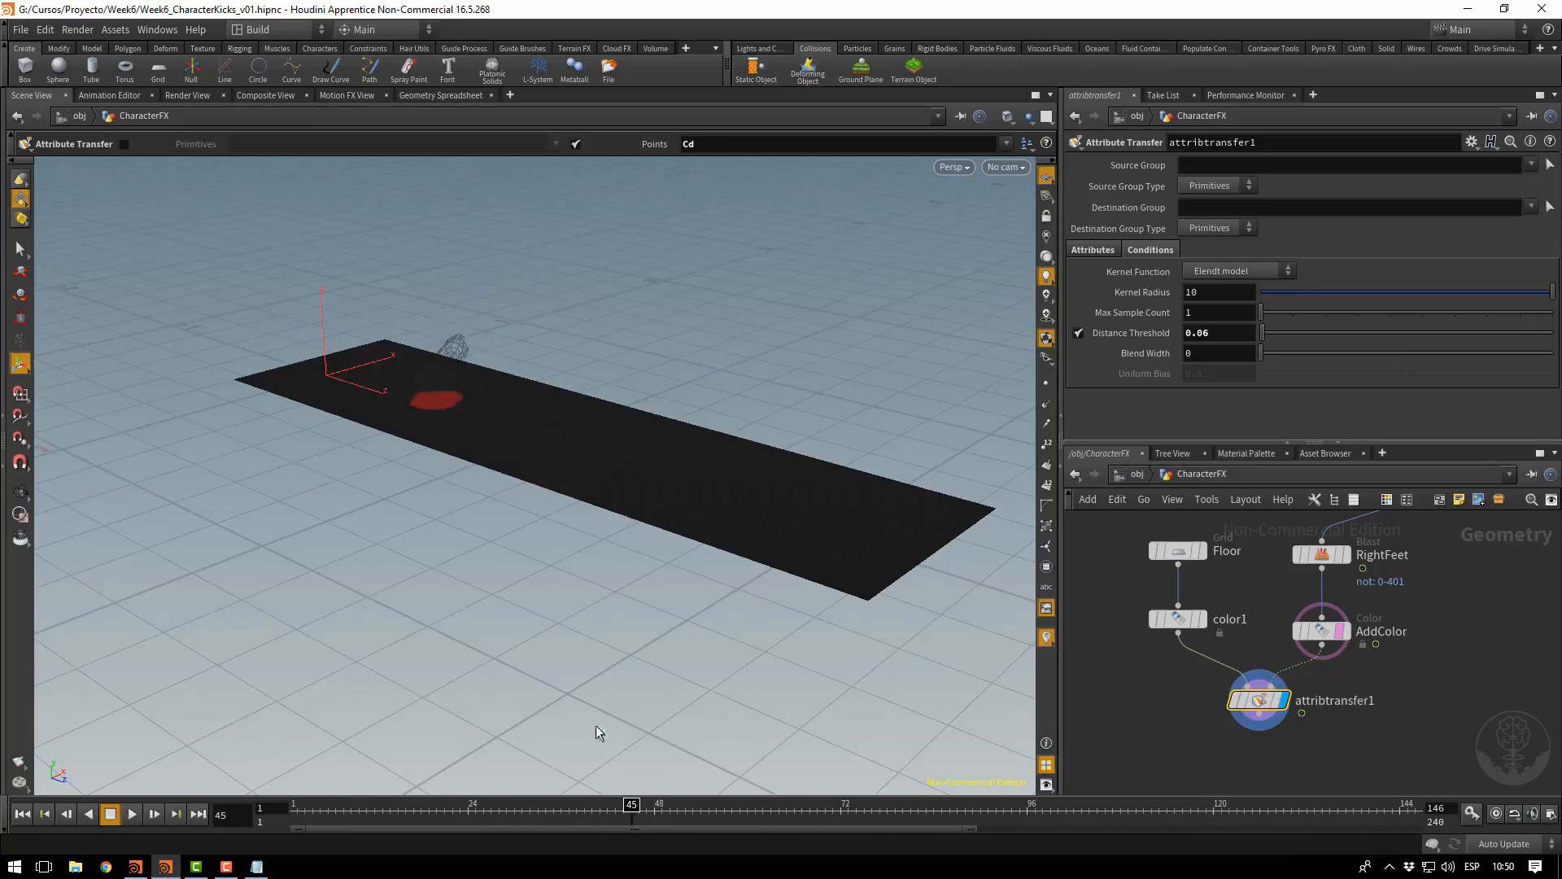
alt+middle_drag(480, 476, 656, 530)
alt+right_drag(656, 530, 868, 603)
alt+middle_drag(869, 603, 643, 631)
alt+drag(643, 631, 707, 512)
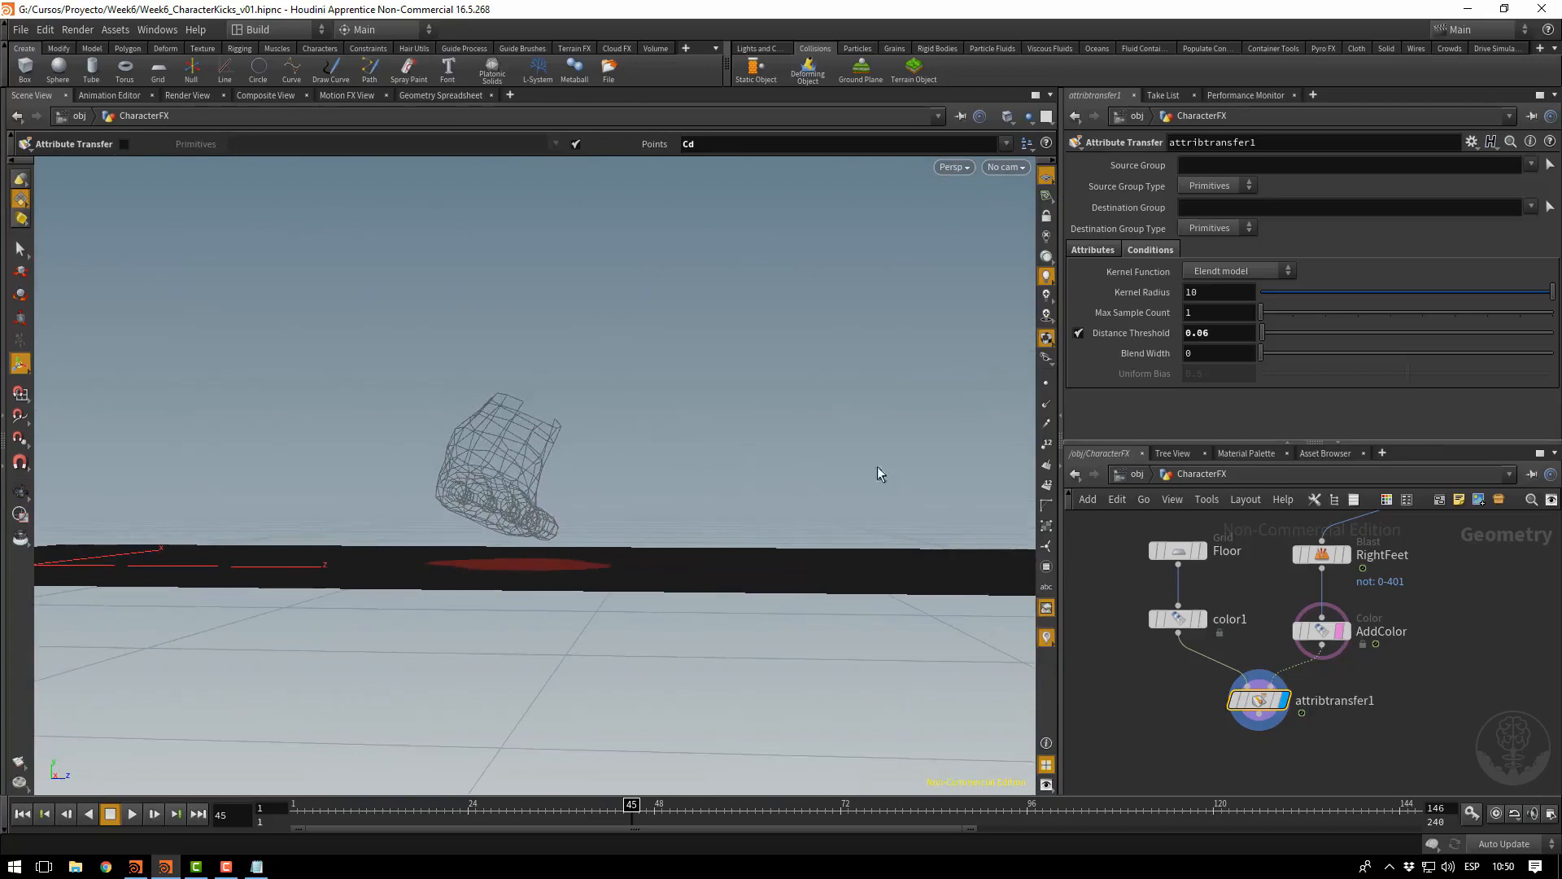
Reduce the Attribute Transfer's distance threshold to 0.025
drag(1202, 333, 1235, 347)
text(5)
key(Return)
Return to frame 1 and examine the colour transferred from the foot onto the floor up close
alt+drag(577, 548, 290, 621)
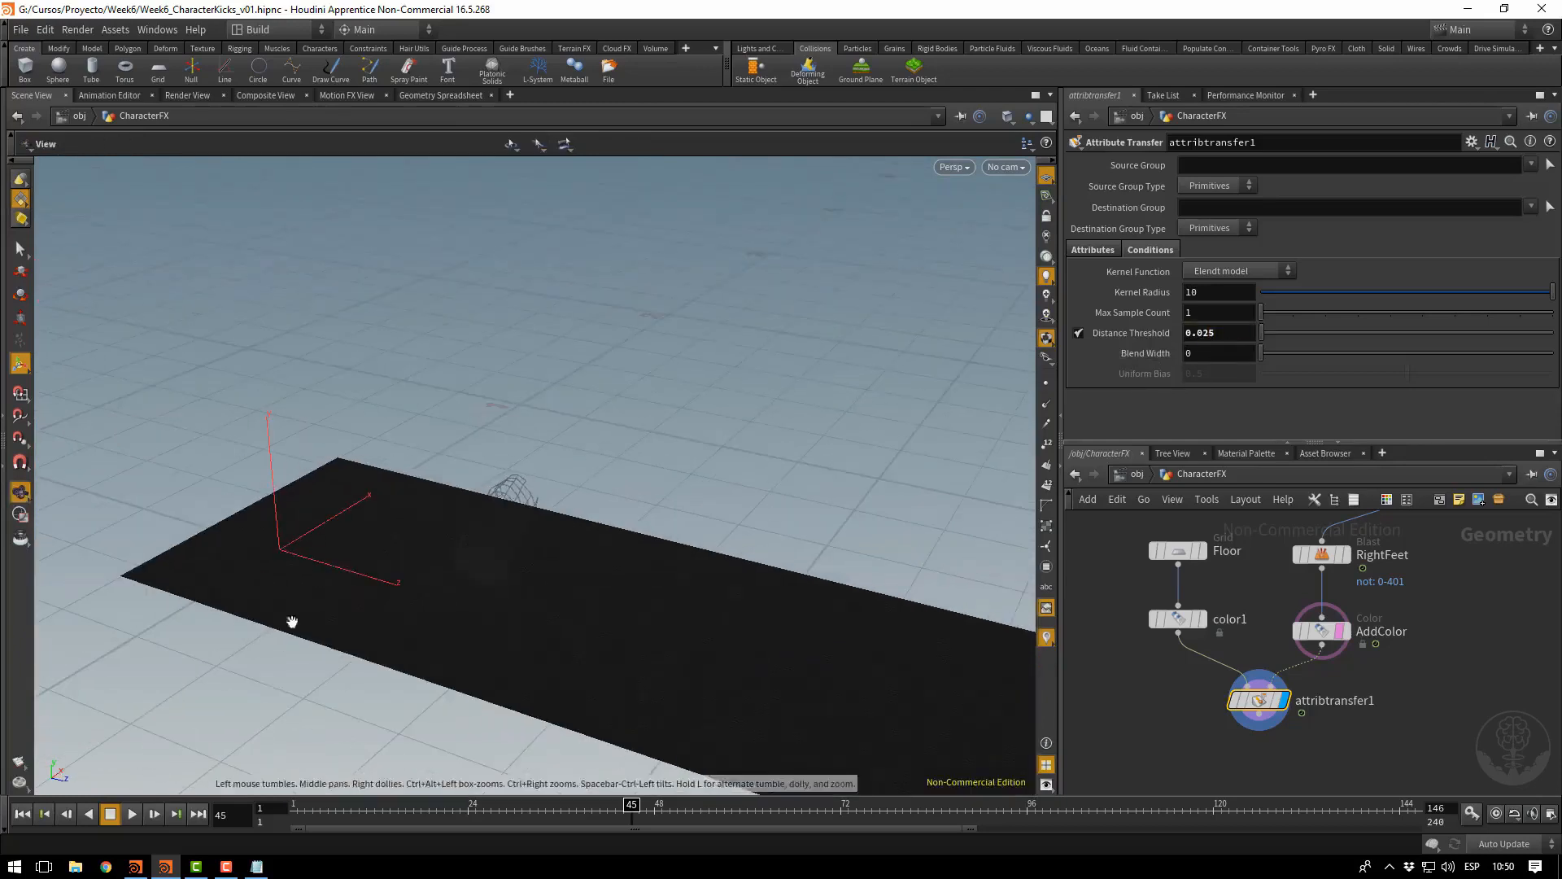
drag(616, 807, 285, 870)
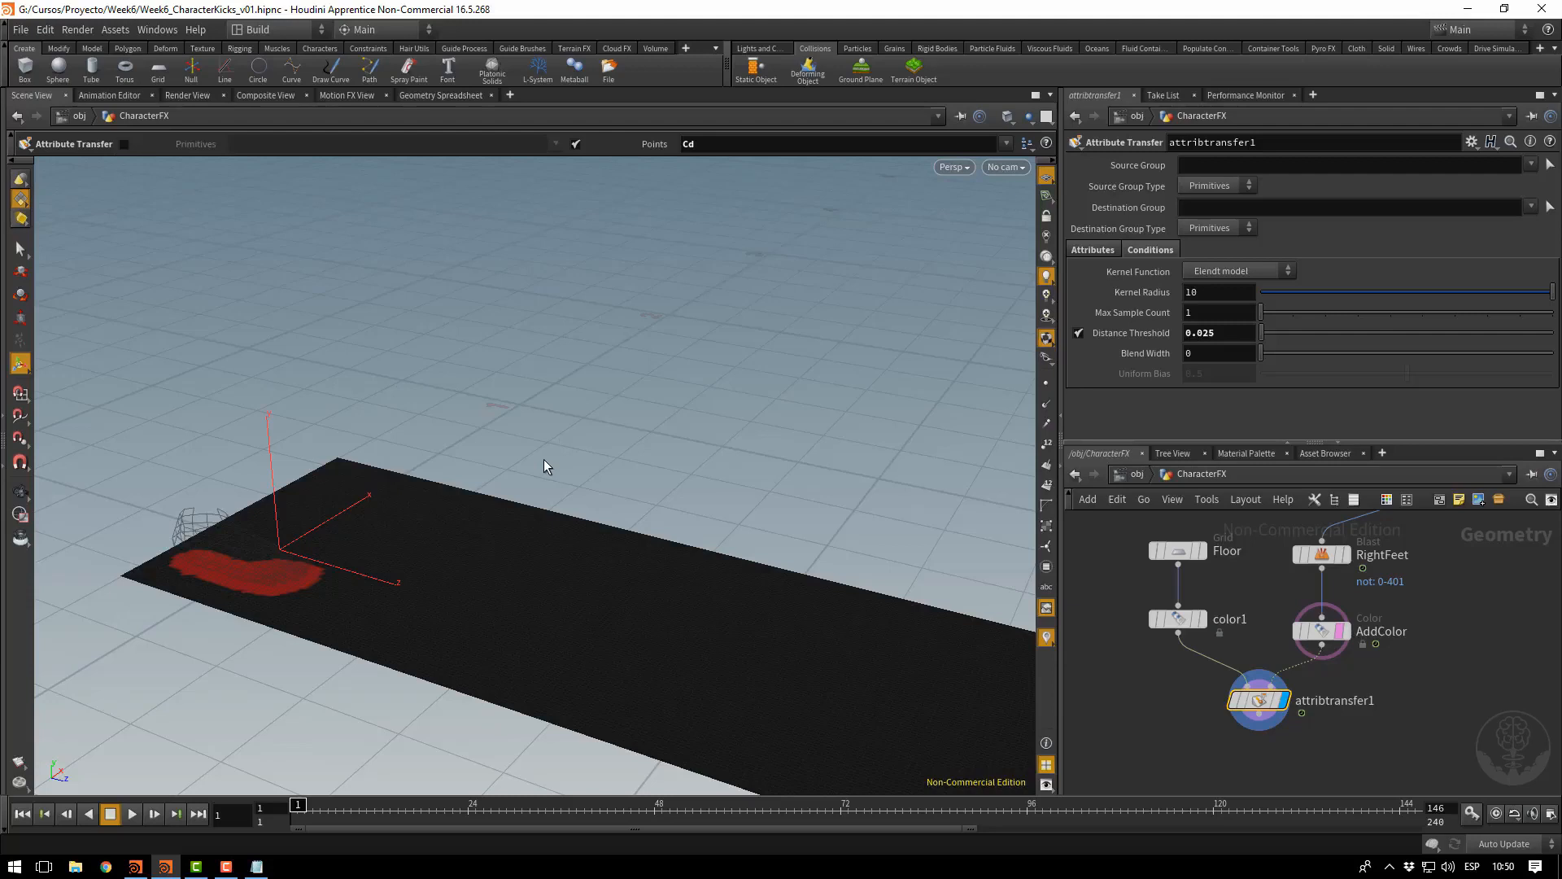
key(space)
drag(579, 456, 704, 458)
right_drag(704, 456, 895, 489)
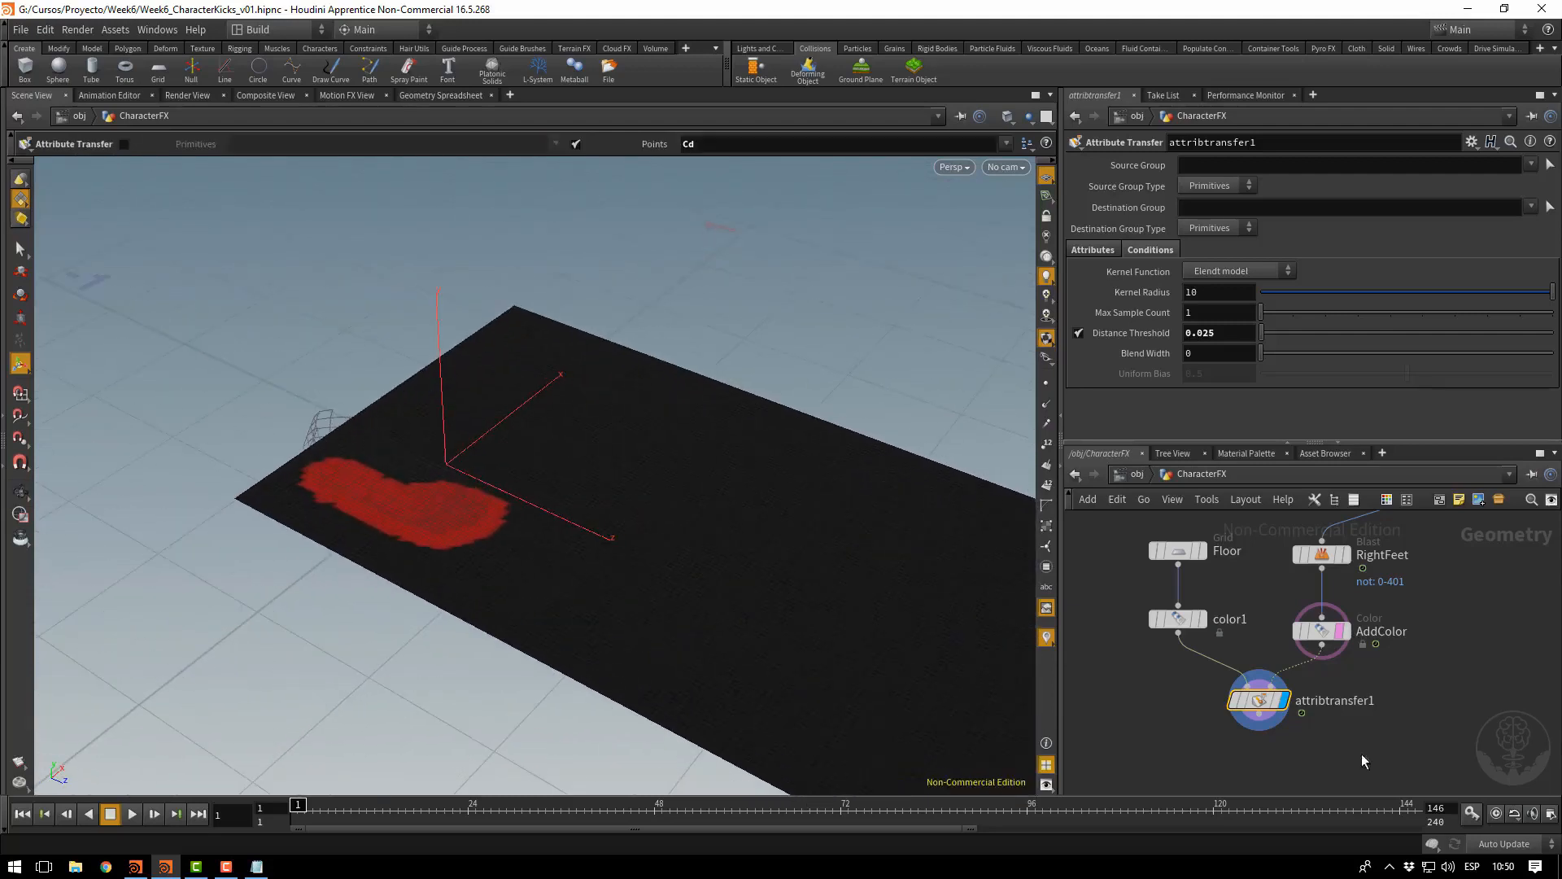
Add a Delete node wired below the Attribute Transfer and rename it DeleteBlackArea
click(1259, 725)
key(Tab)
text(del)
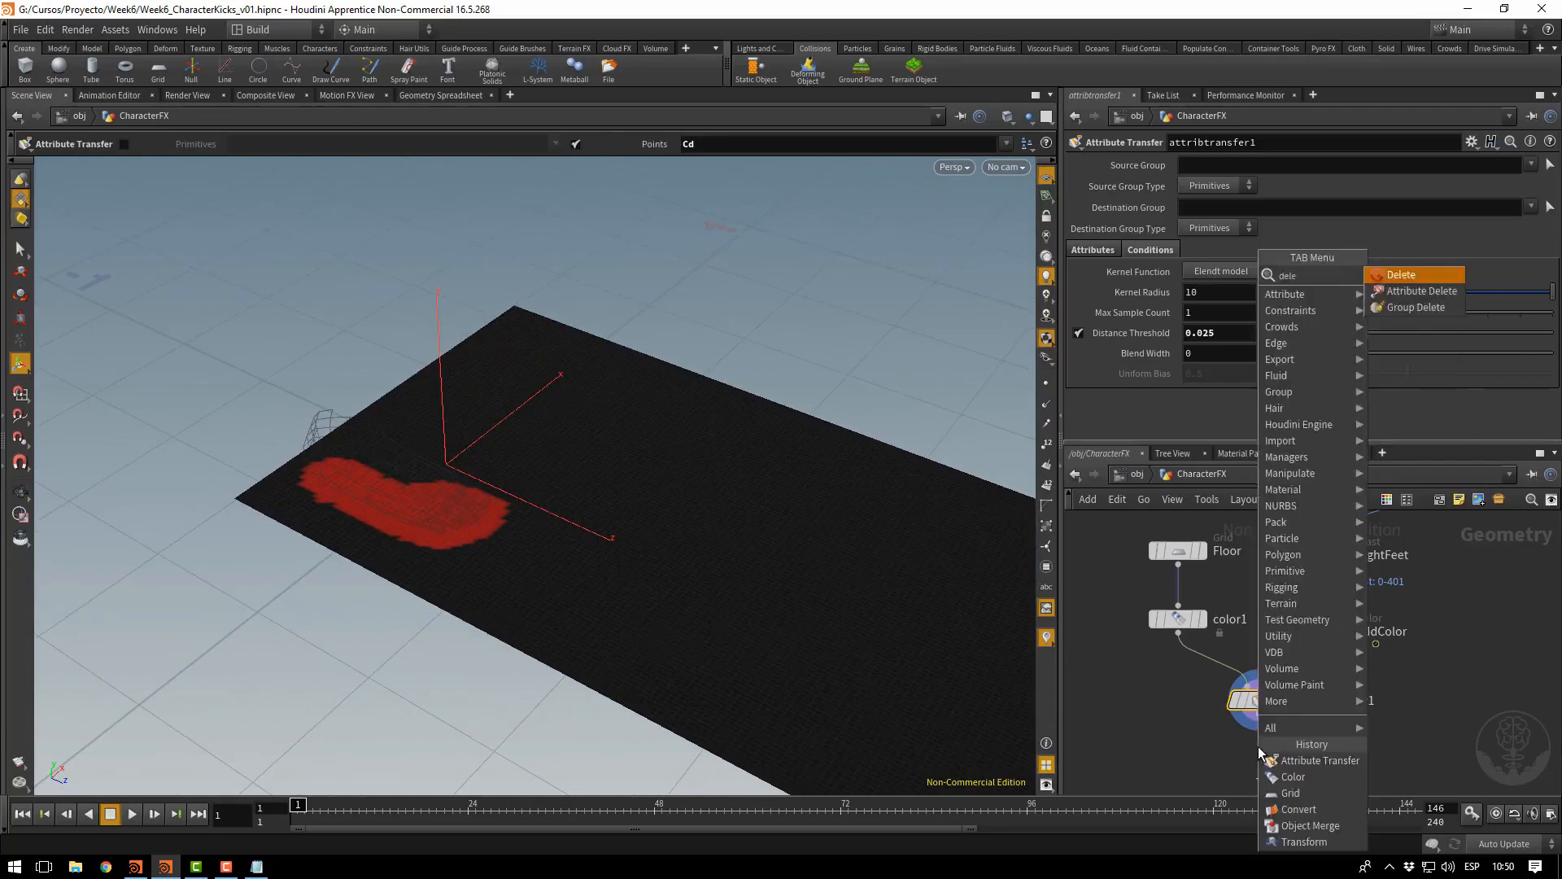
key(Return)
click(1259, 749)
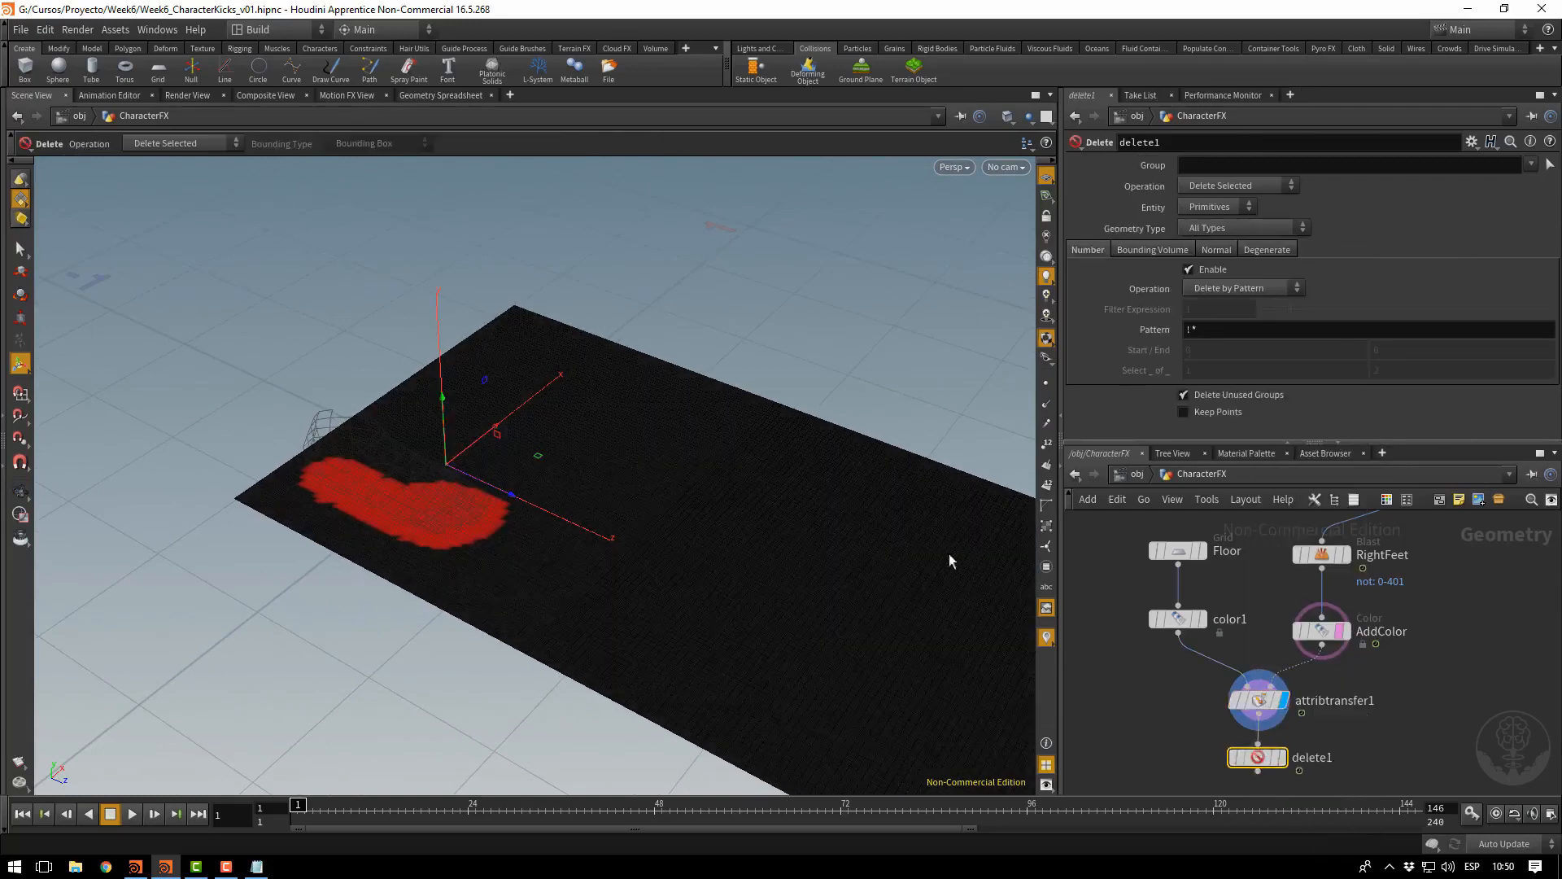
double_click(1308, 757)
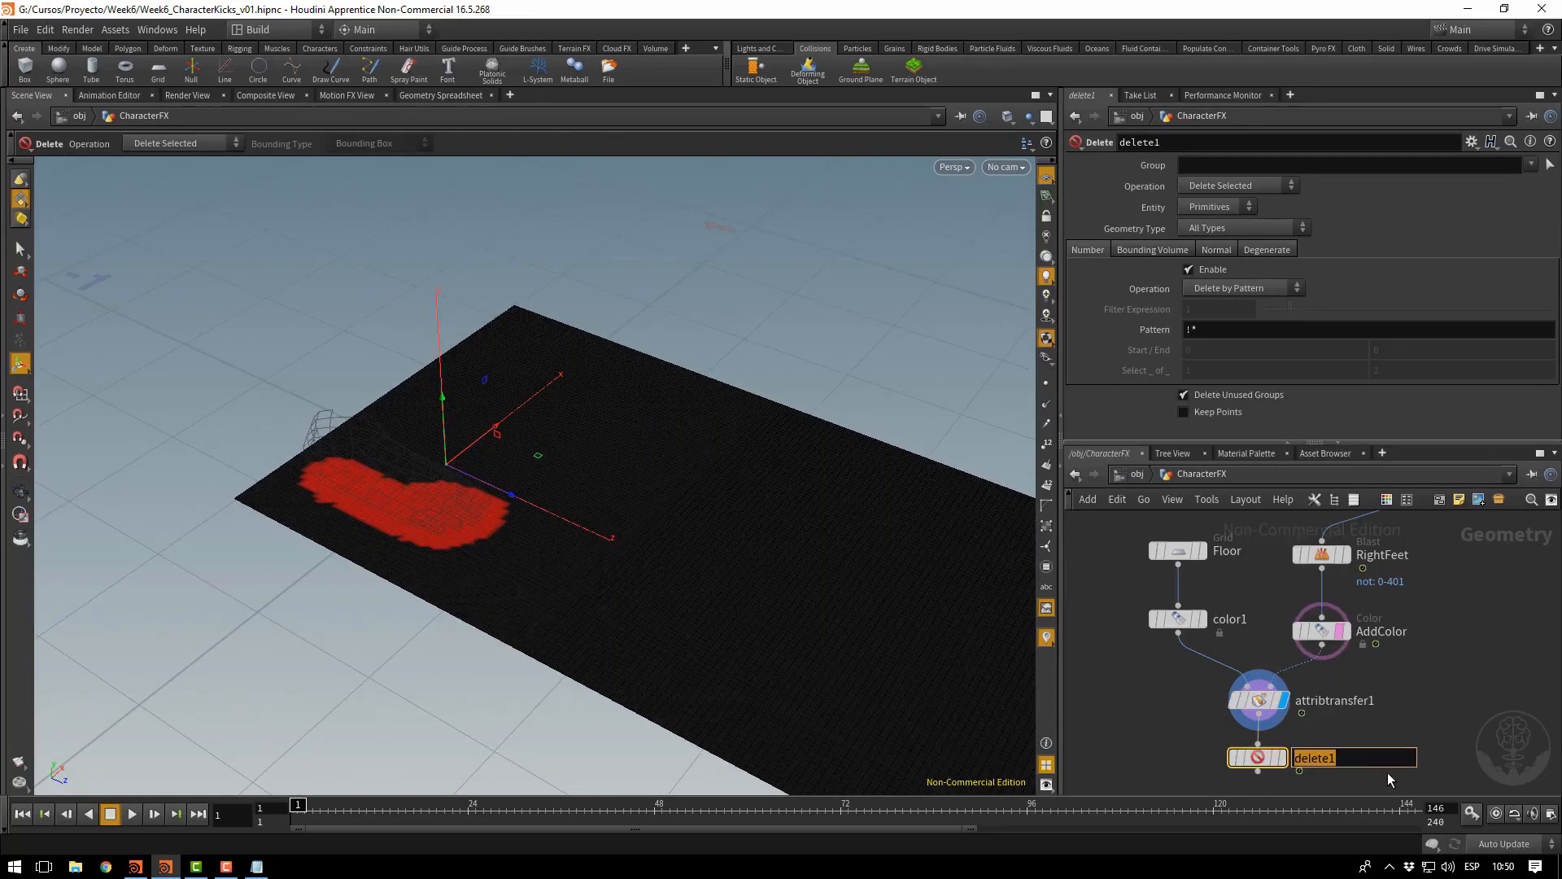
text(DeleteB)
text(lackArea)
key(Return)
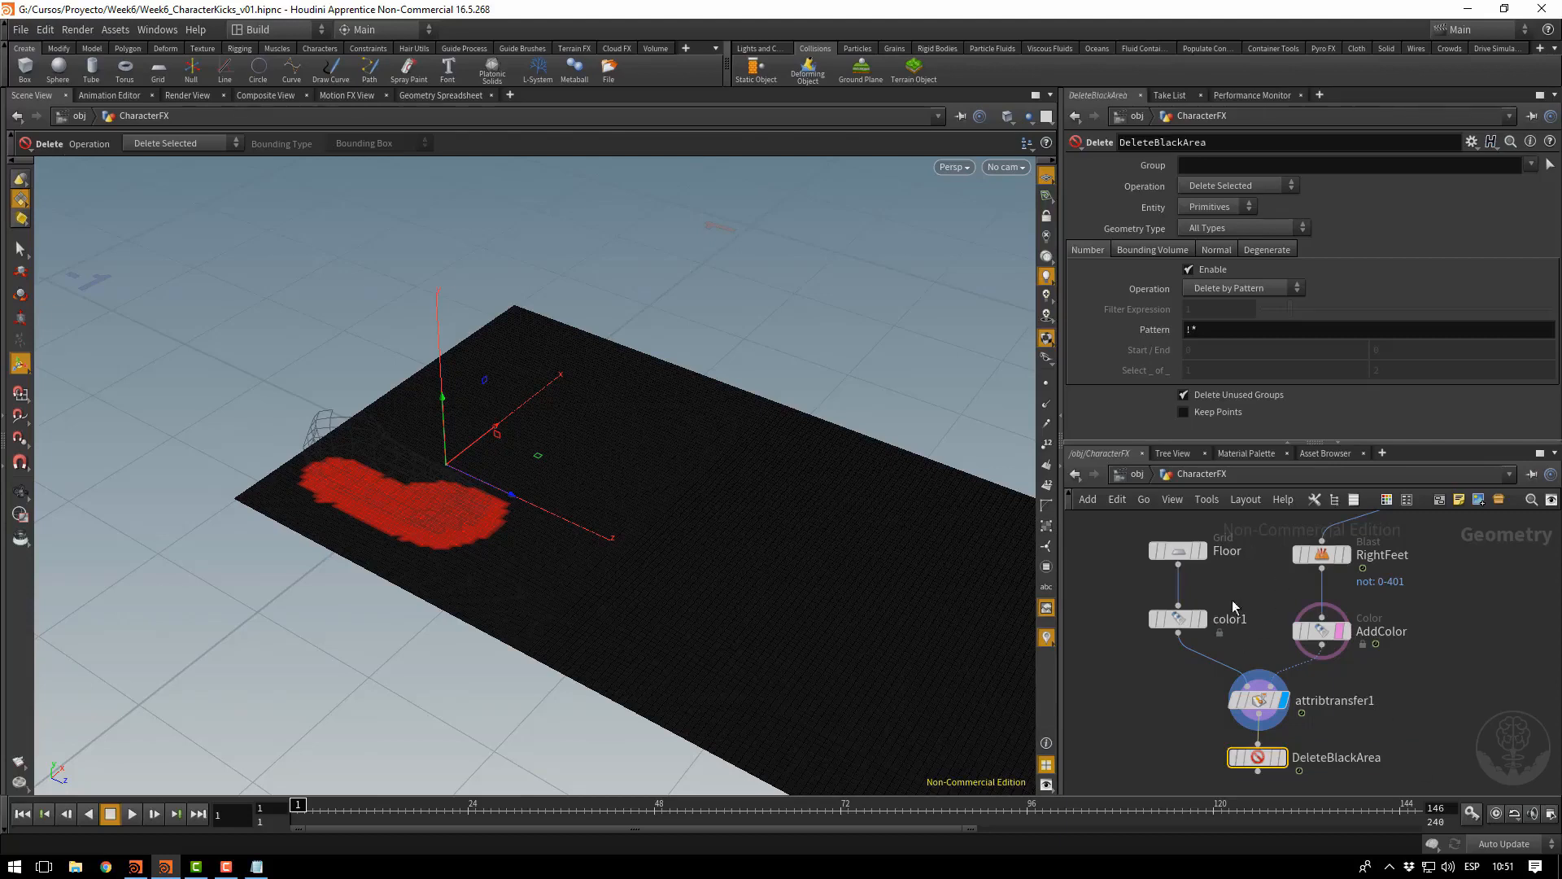
Rename the floor's Color node as AddBlackColor and the Attribute Transfer node as TransferCd
double_click(1227, 618)
text(Add)
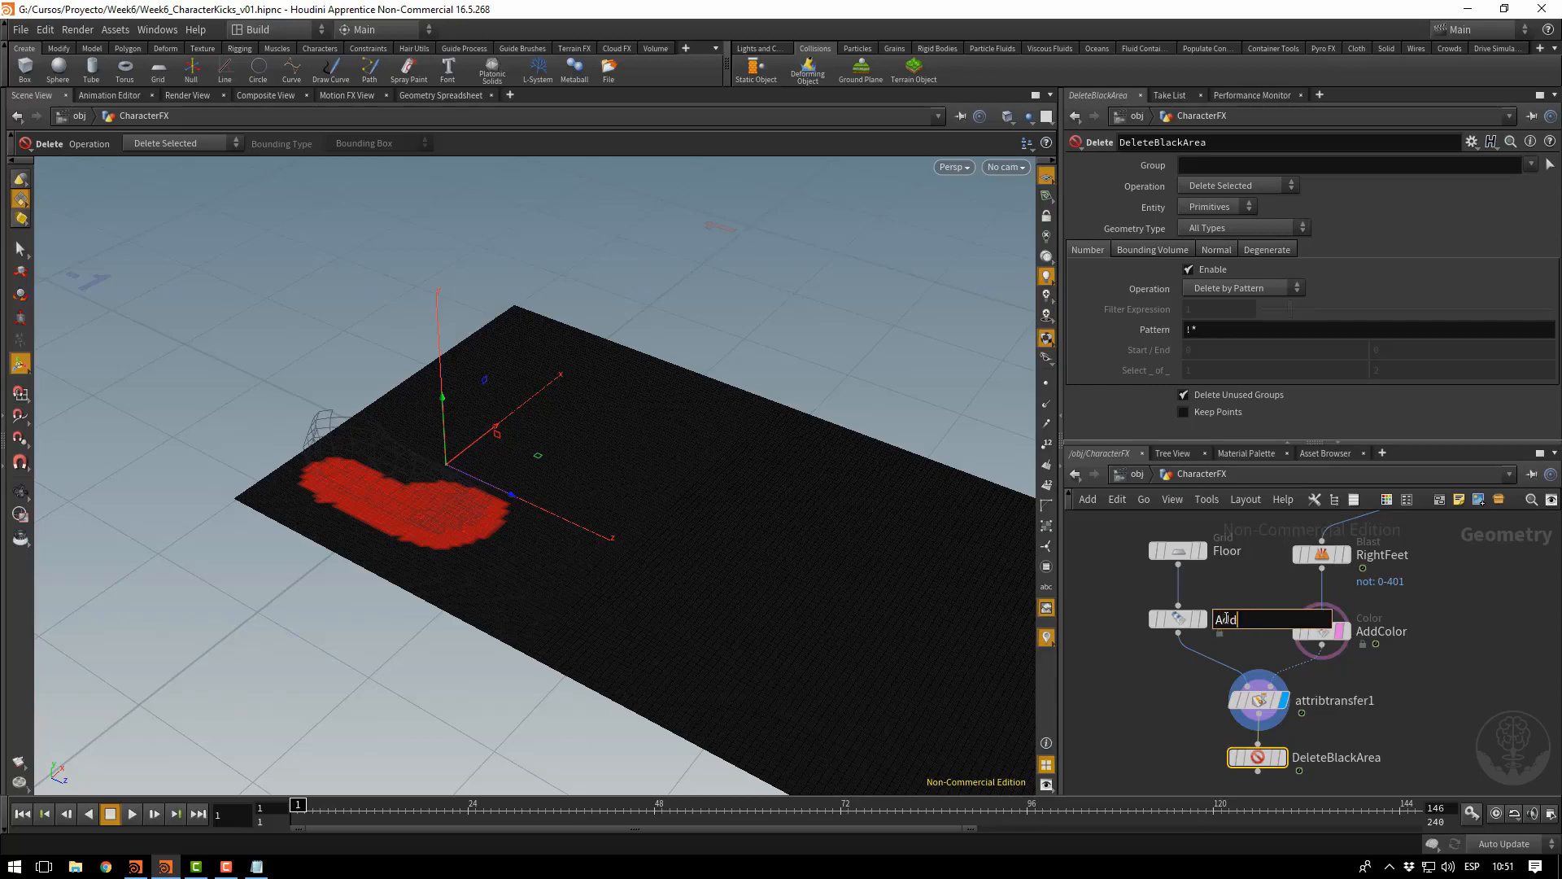
text(BlackColor)
key(Return)
double_click(1356, 701)
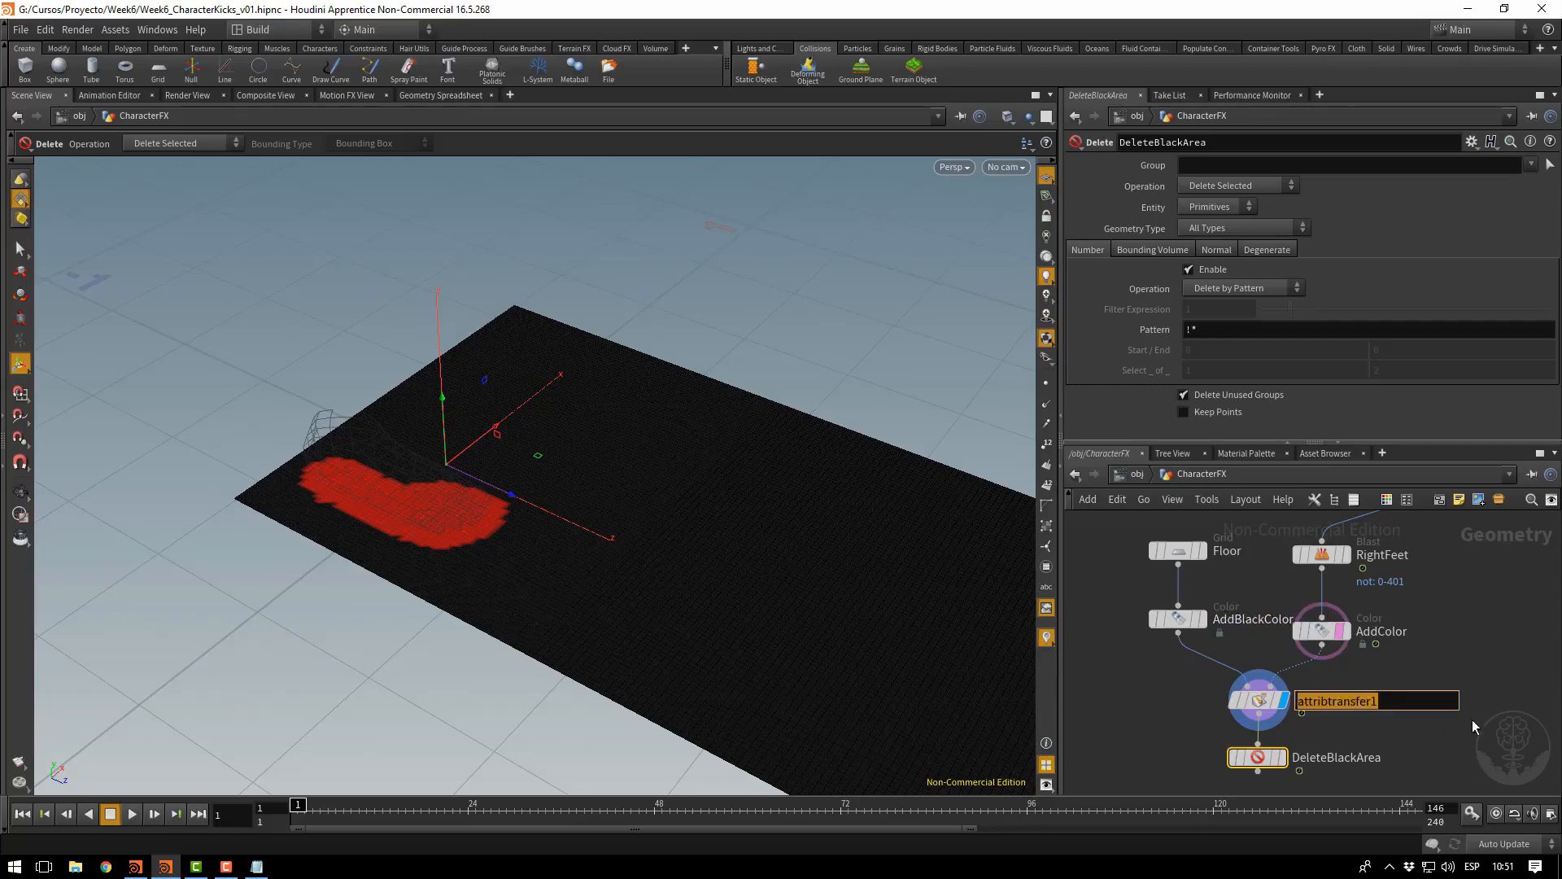
text(Transfer)
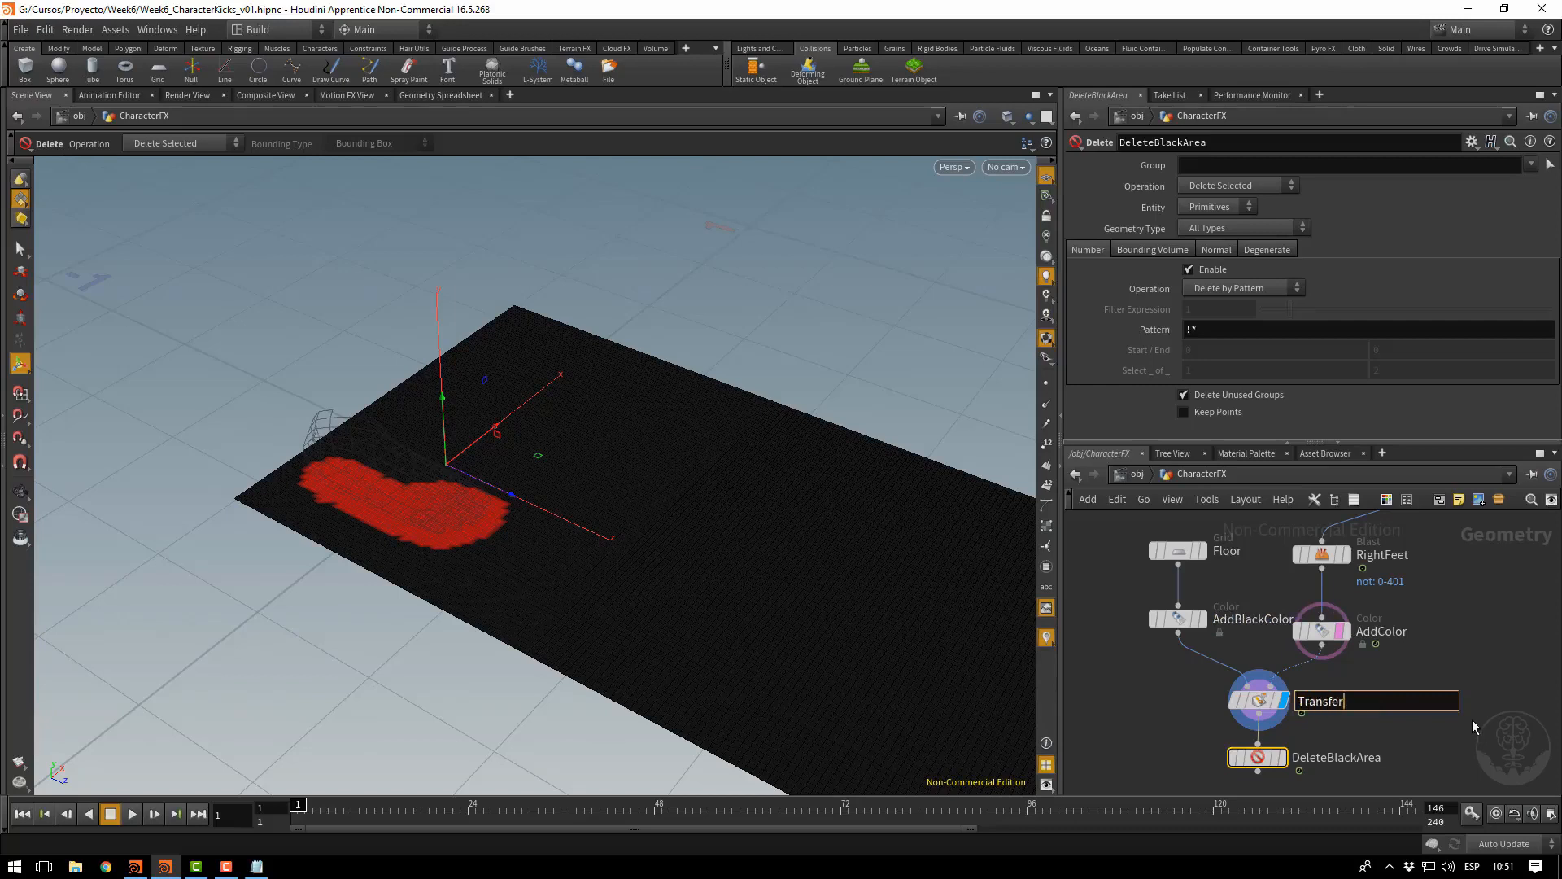
text(Cd)
key(Return)
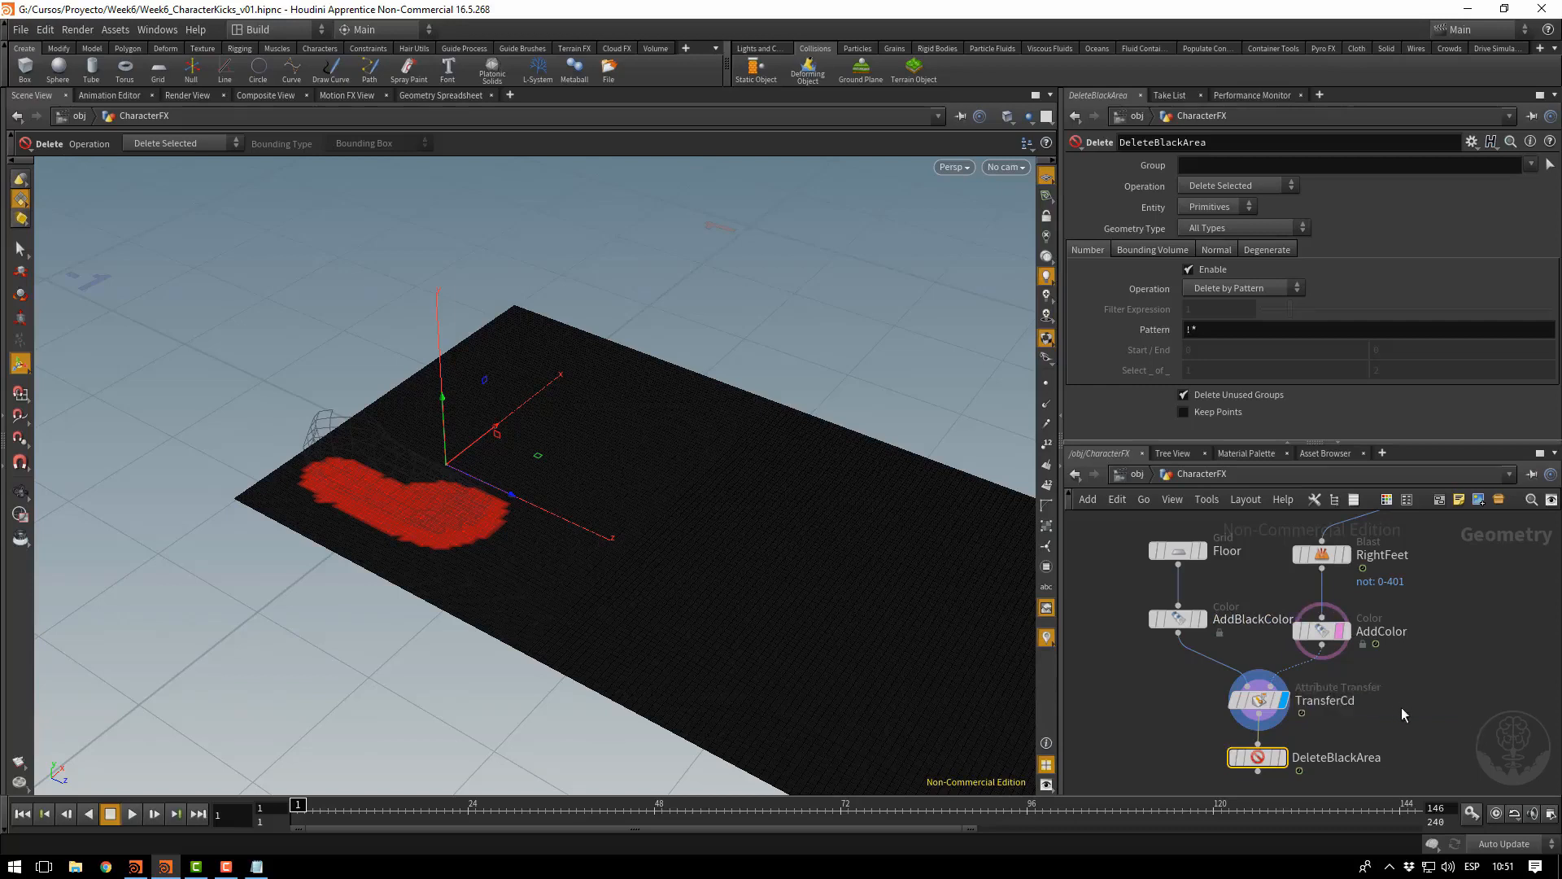
Display DeleteBlackArea and make it delete non-selected primitives by the filter expression $CR>0.5
middle_drag(1402, 706, 1406, 631)
click(1299, 693)
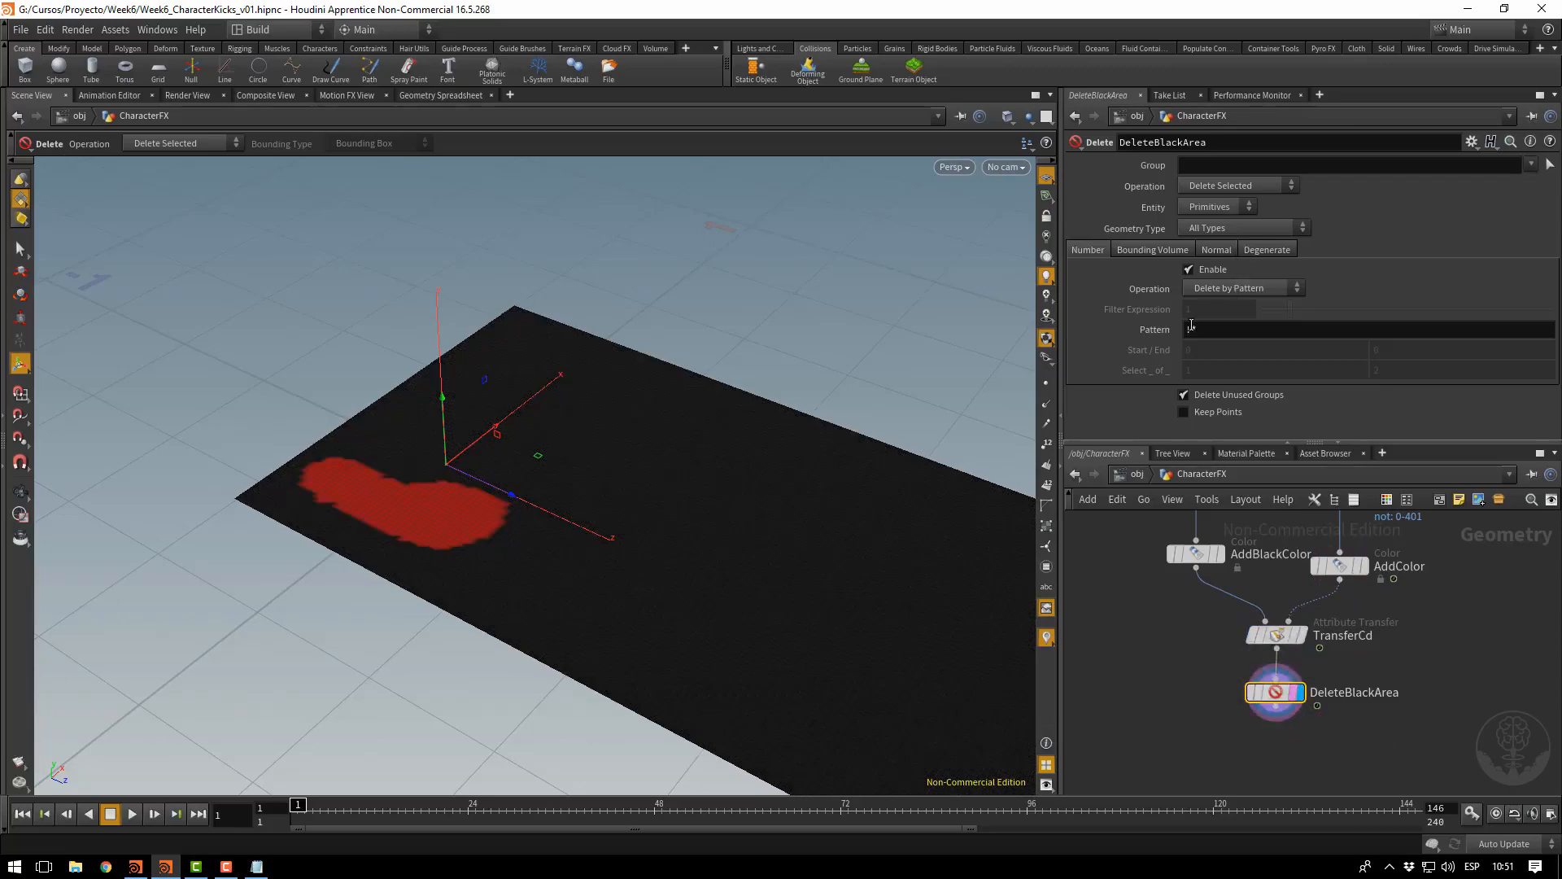
click(1215, 288)
click(1208, 335)
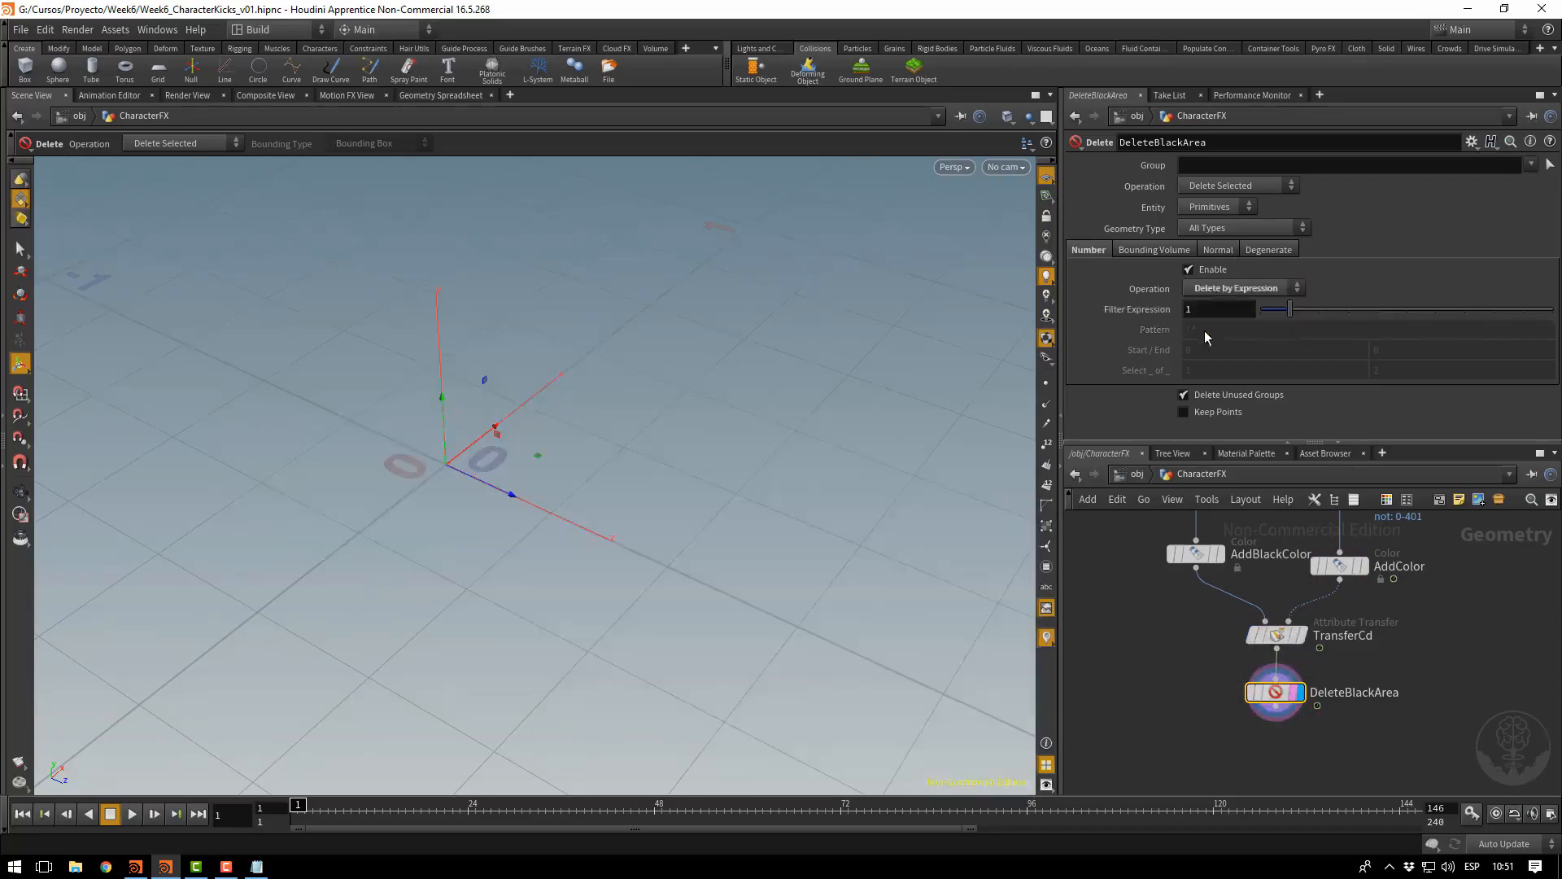
text($CR>0.5)
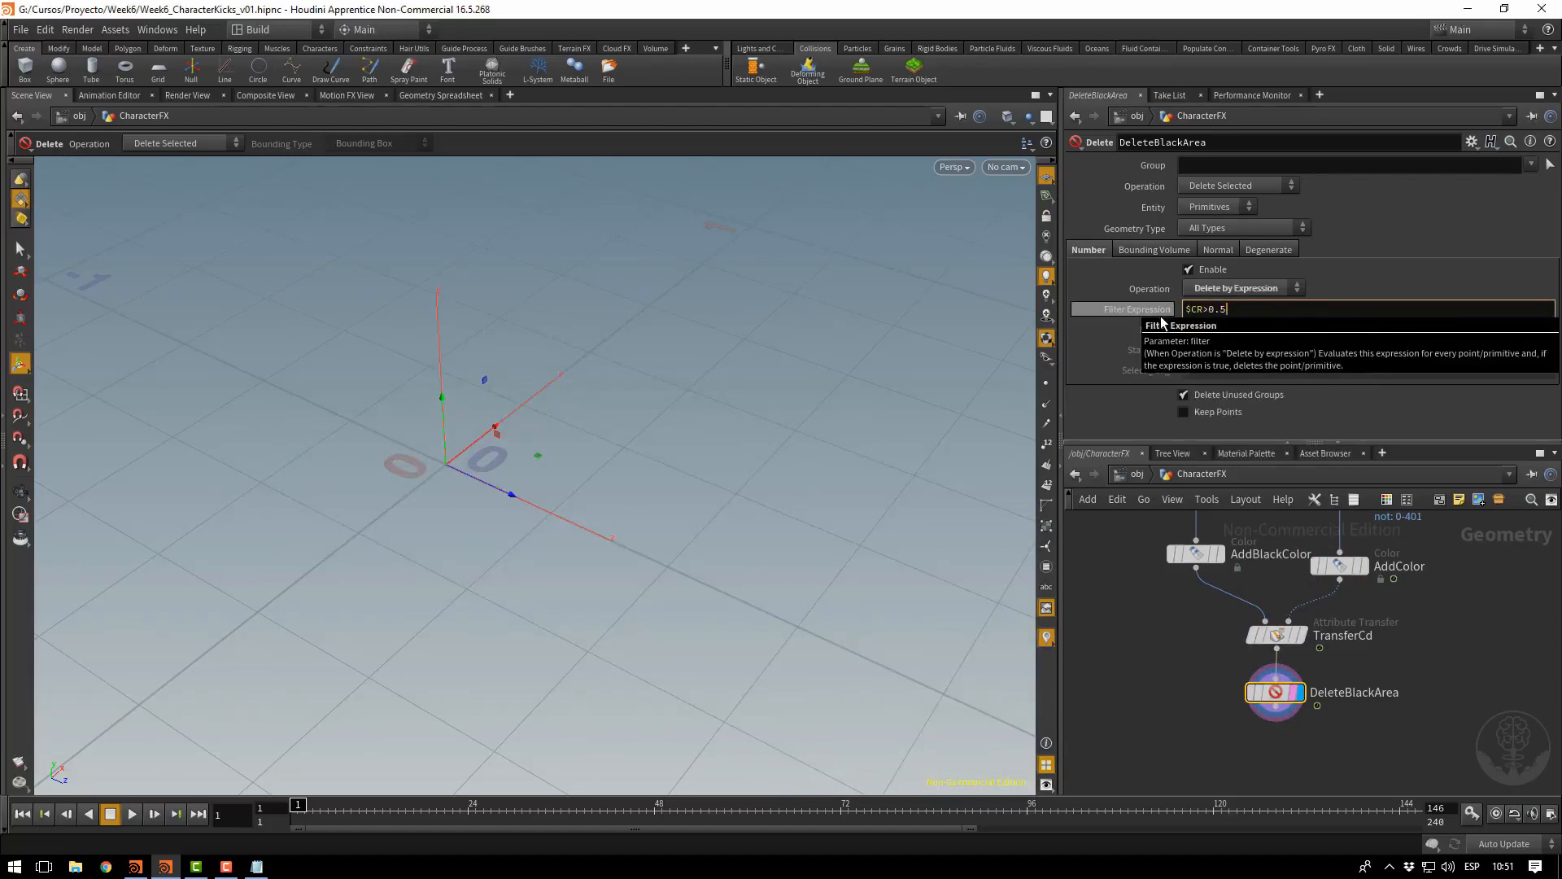
key(Return)
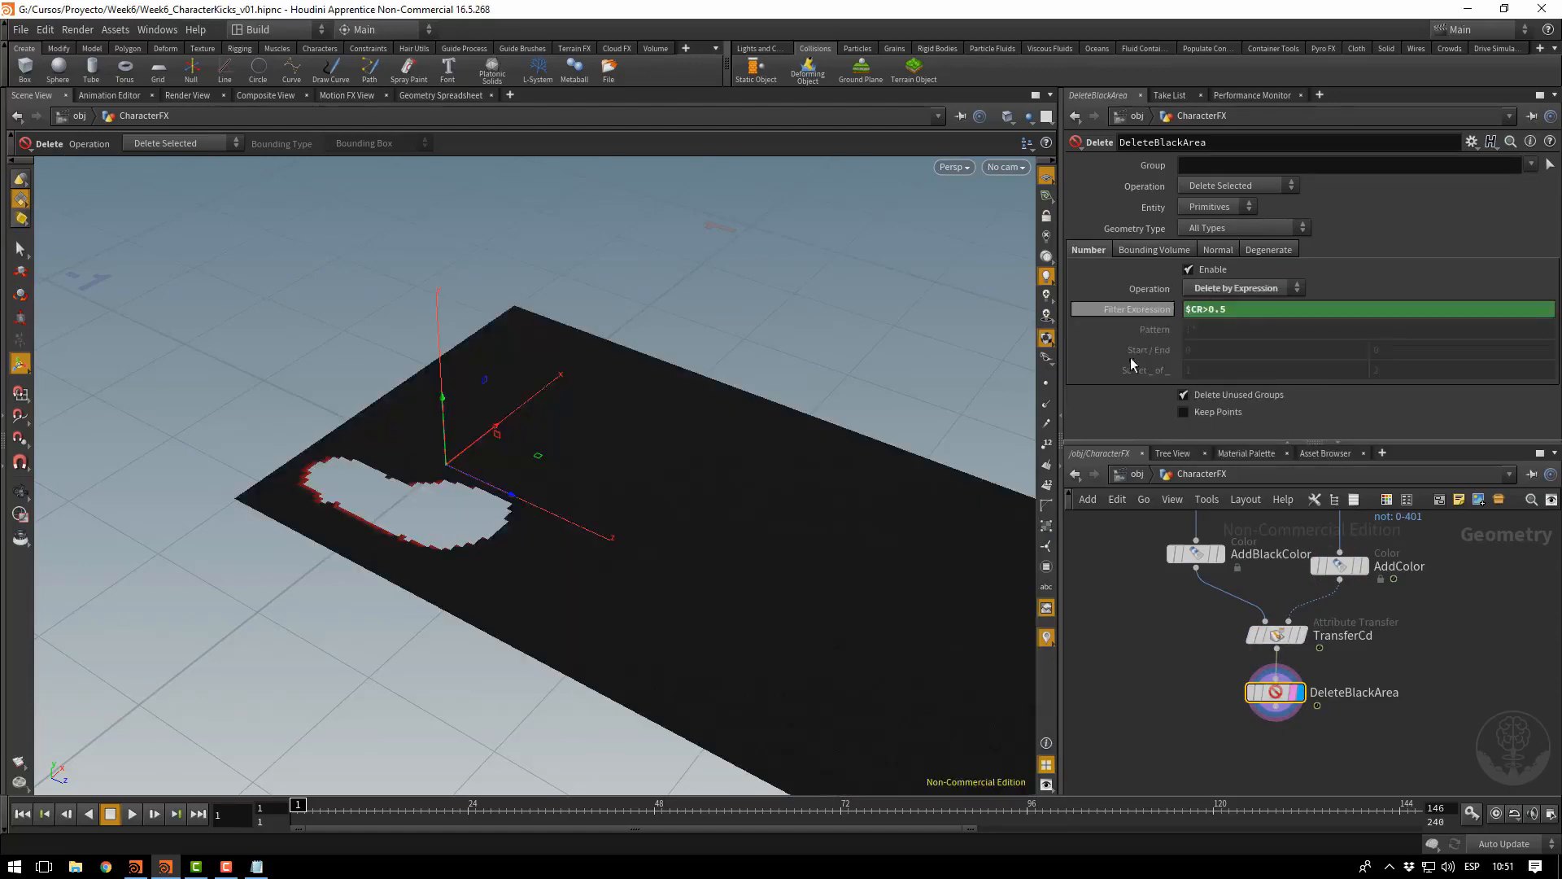
click(1203, 189)
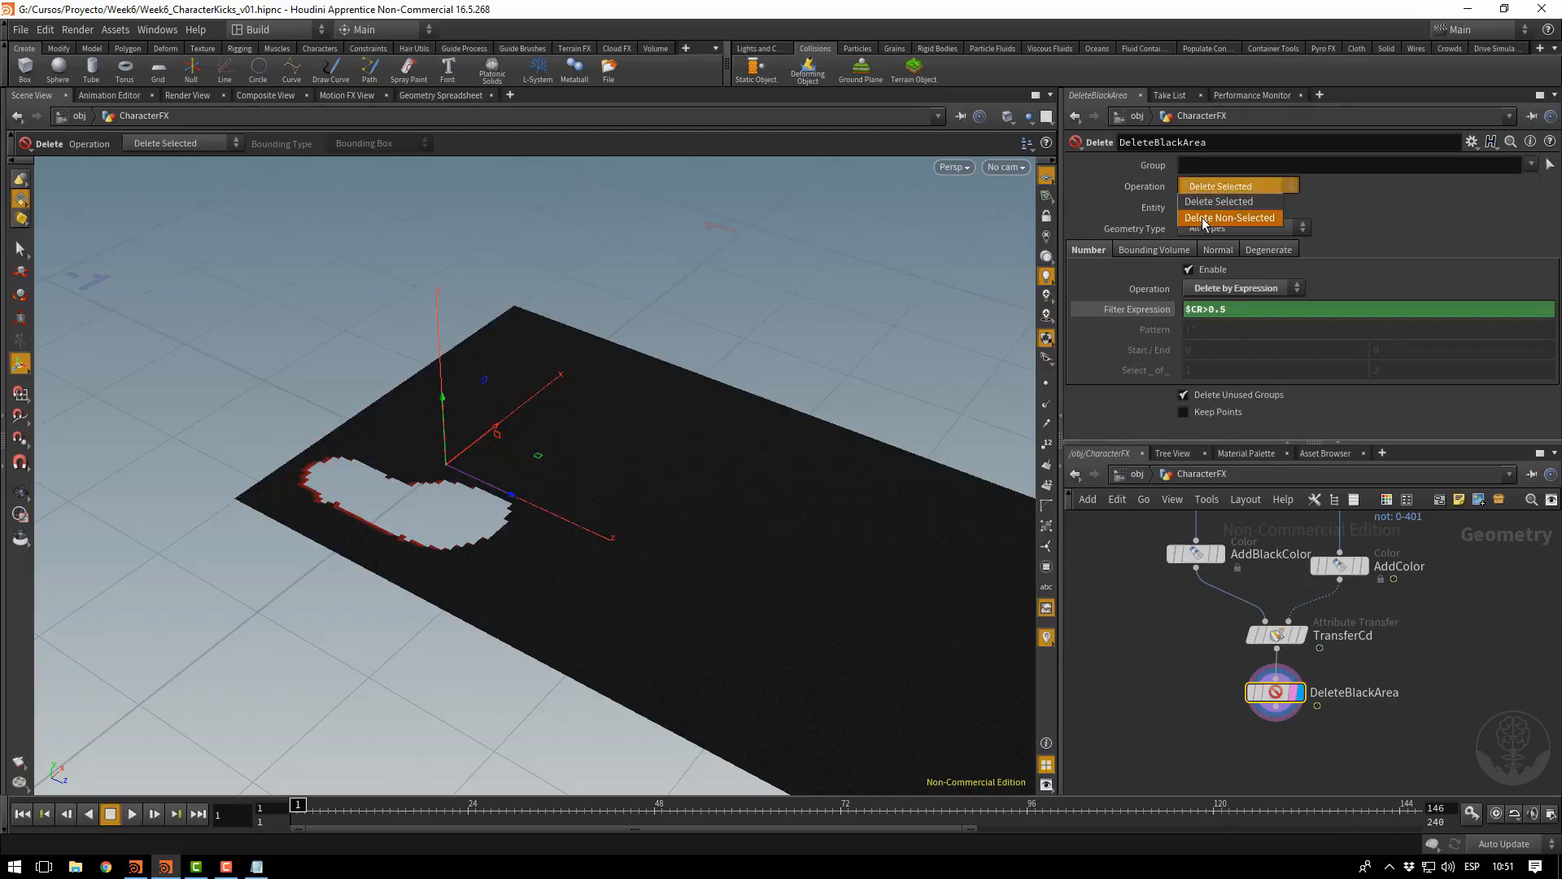
click(1203, 219)
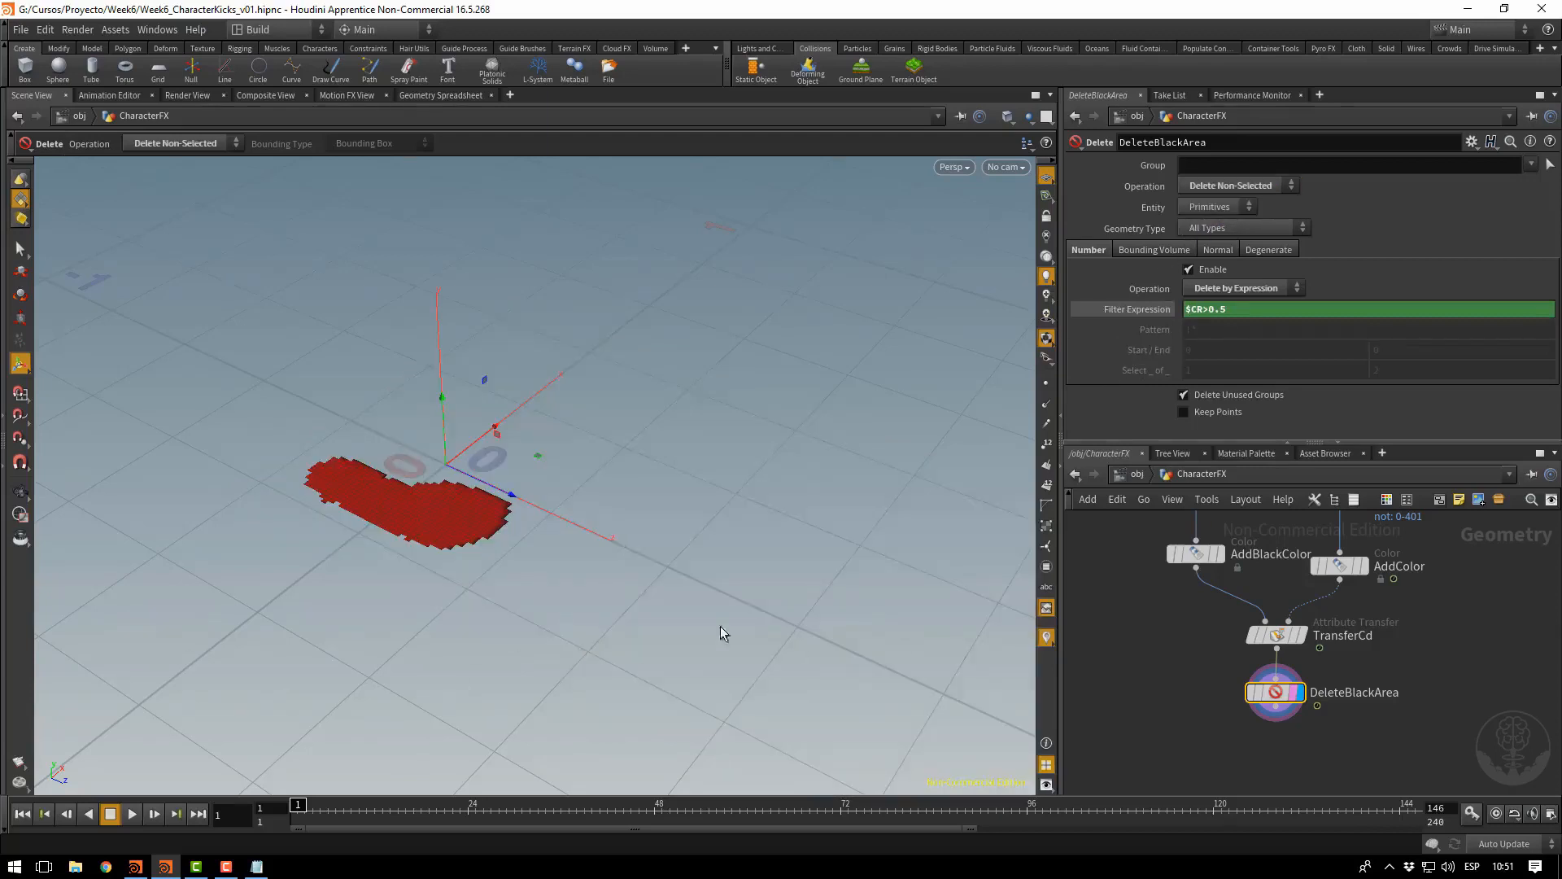
Increase the Floor grid's resolution to 400 rows and 150 columns
middle_drag(1099, 683, 1115, 787)
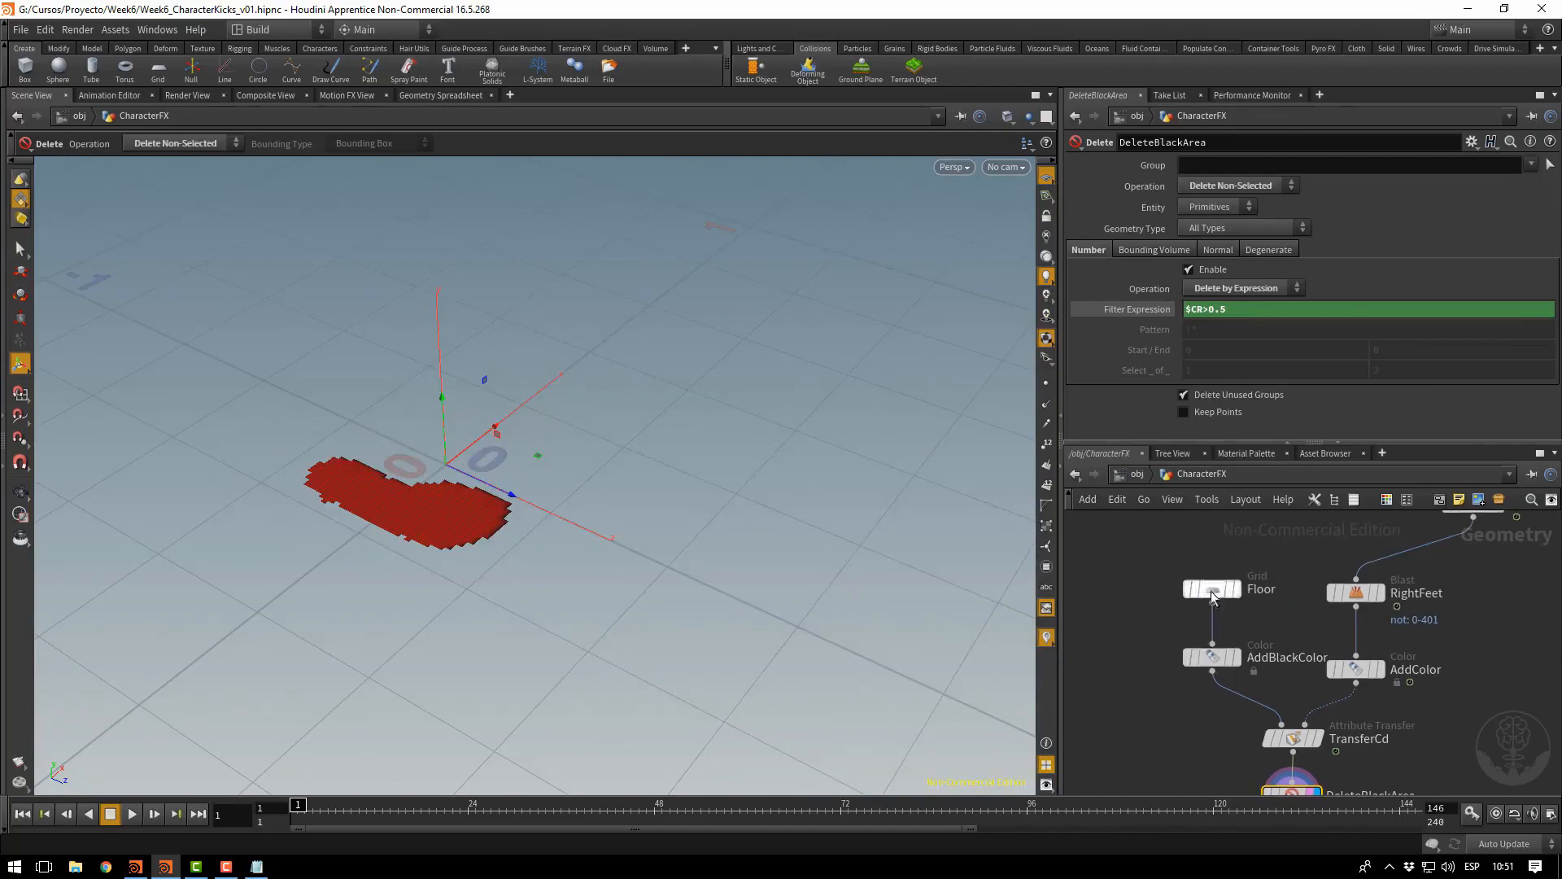
click(1213, 588)
click(1214, 270)
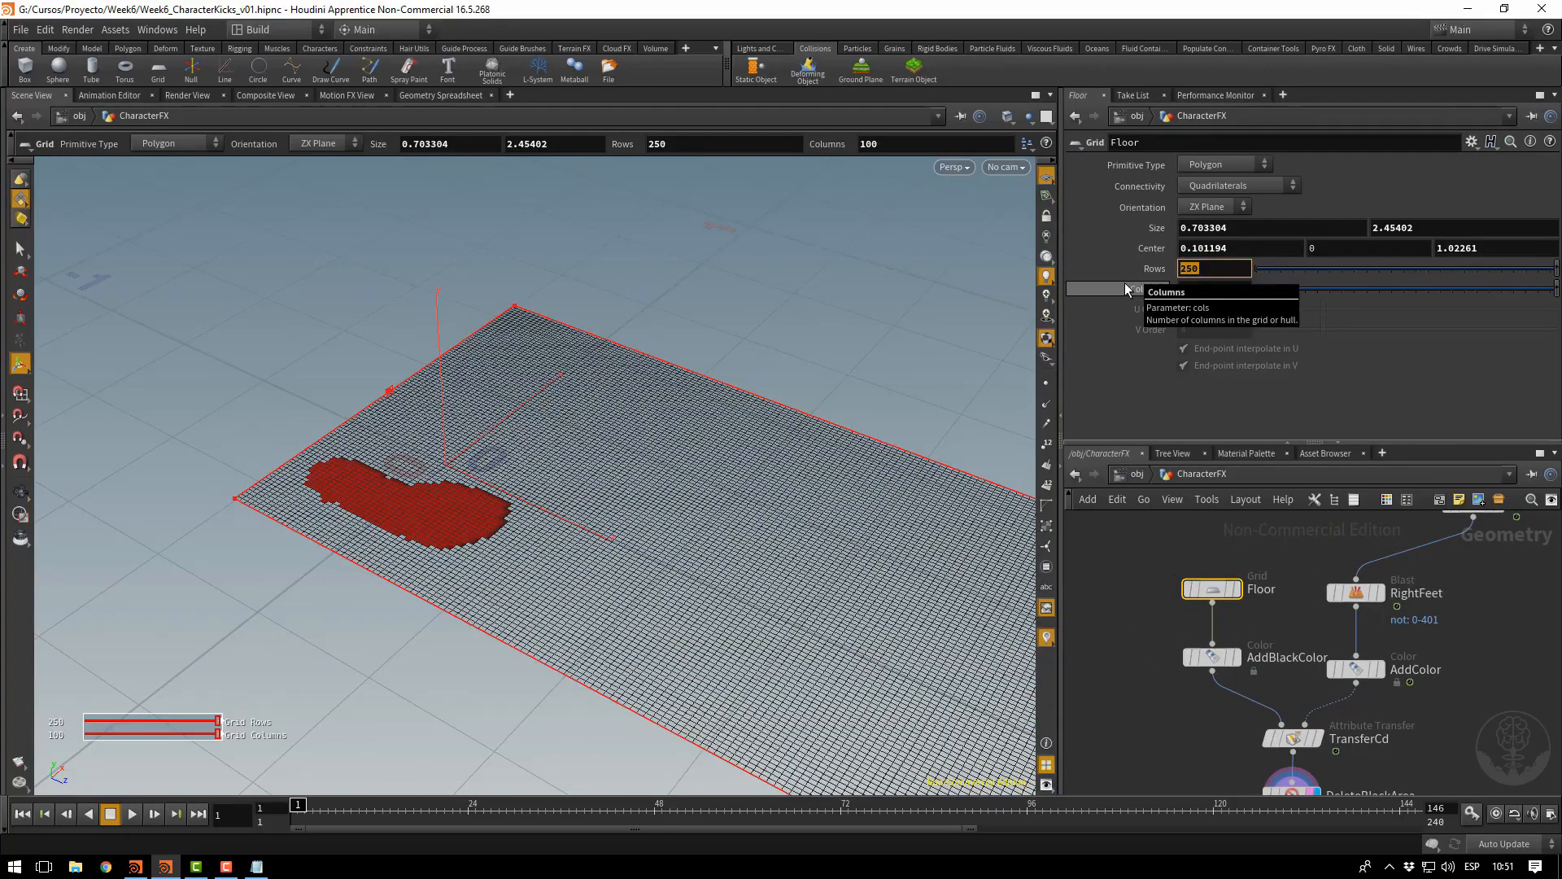
text(400)
key(Tab)
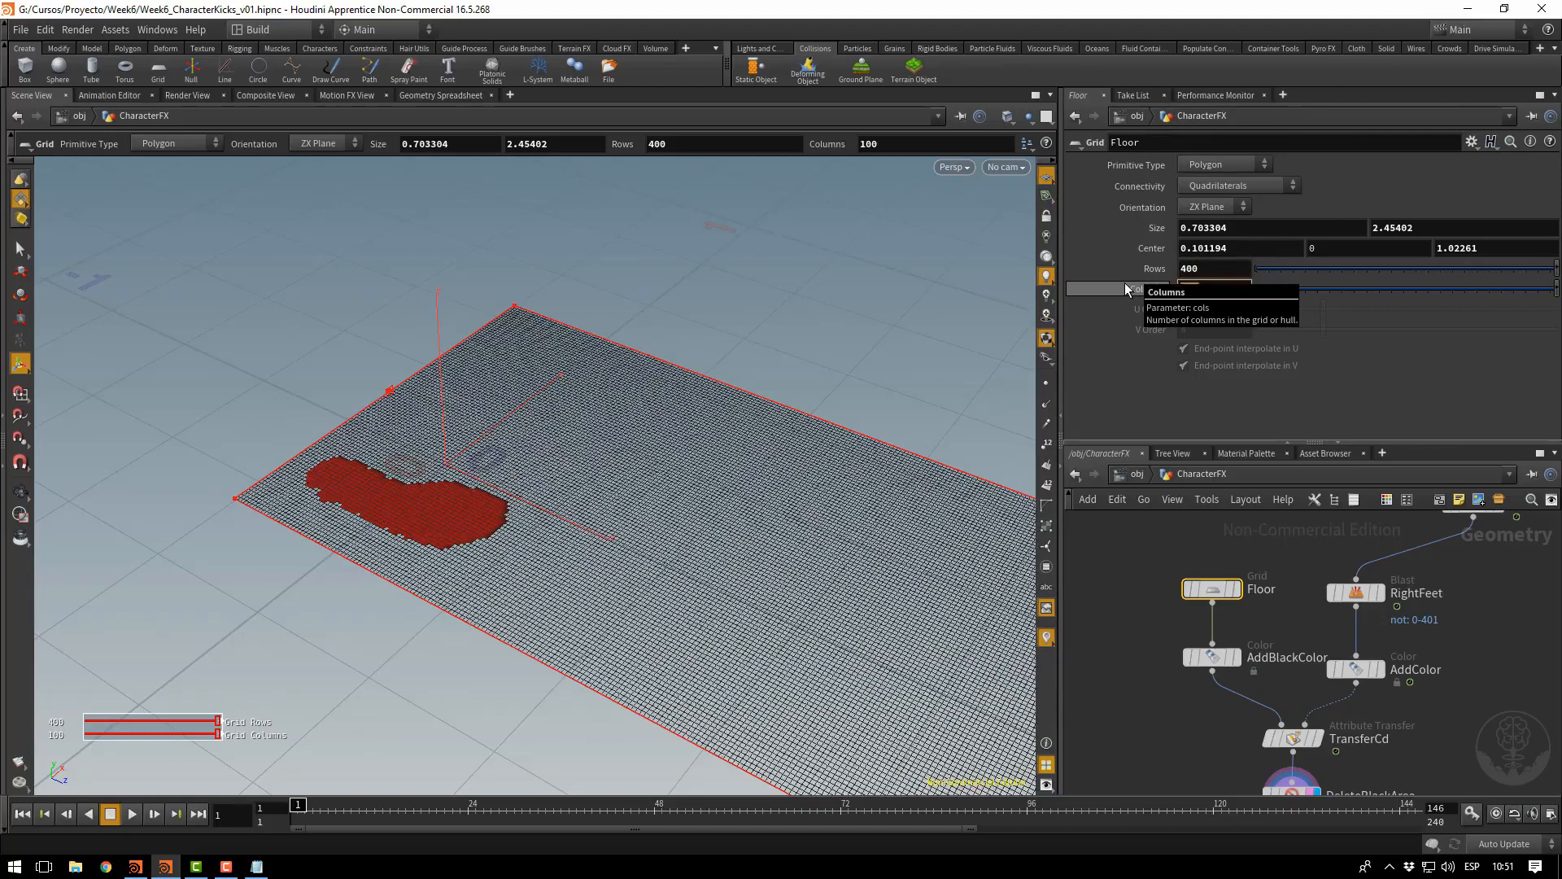
text(150)
key(Return)
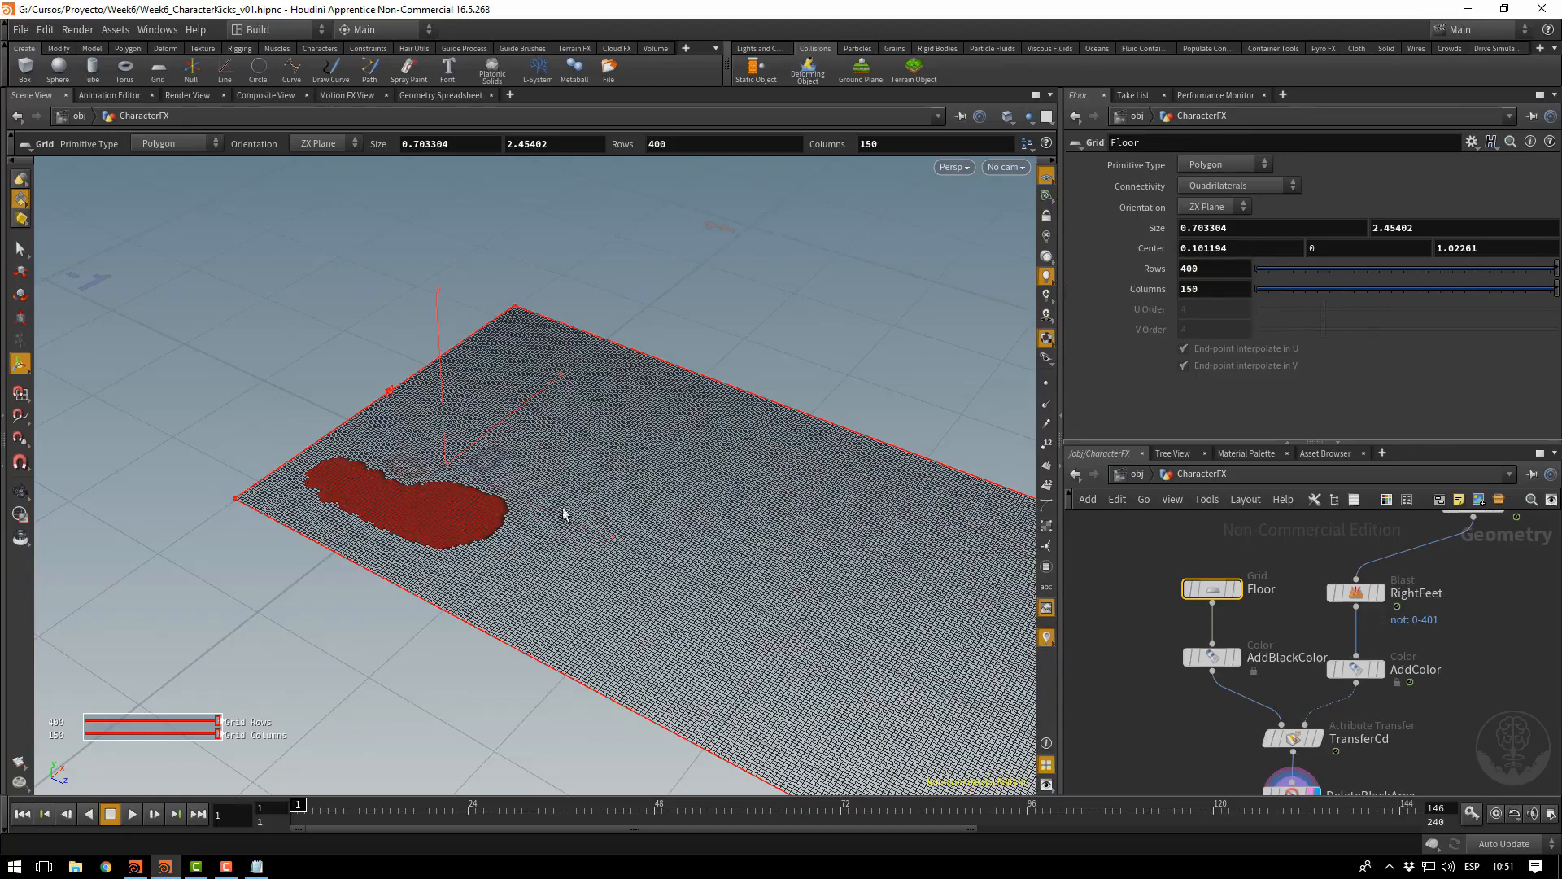
Select the DeleteBlackArea node and save the scene
middle_drag(1189, 749, 1179, 641)
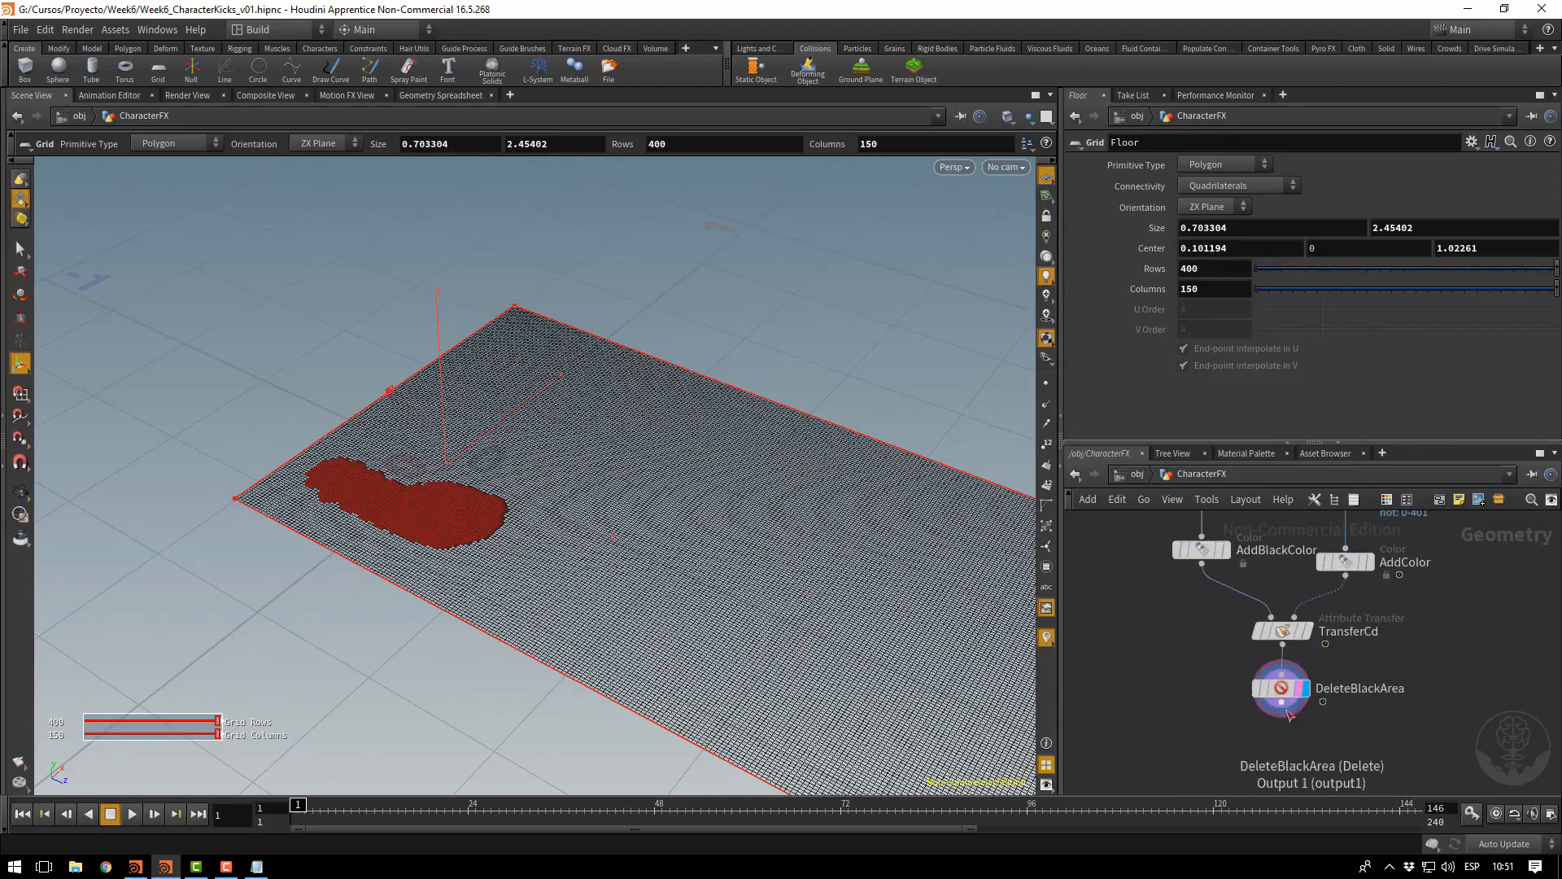
click(1290, 690)
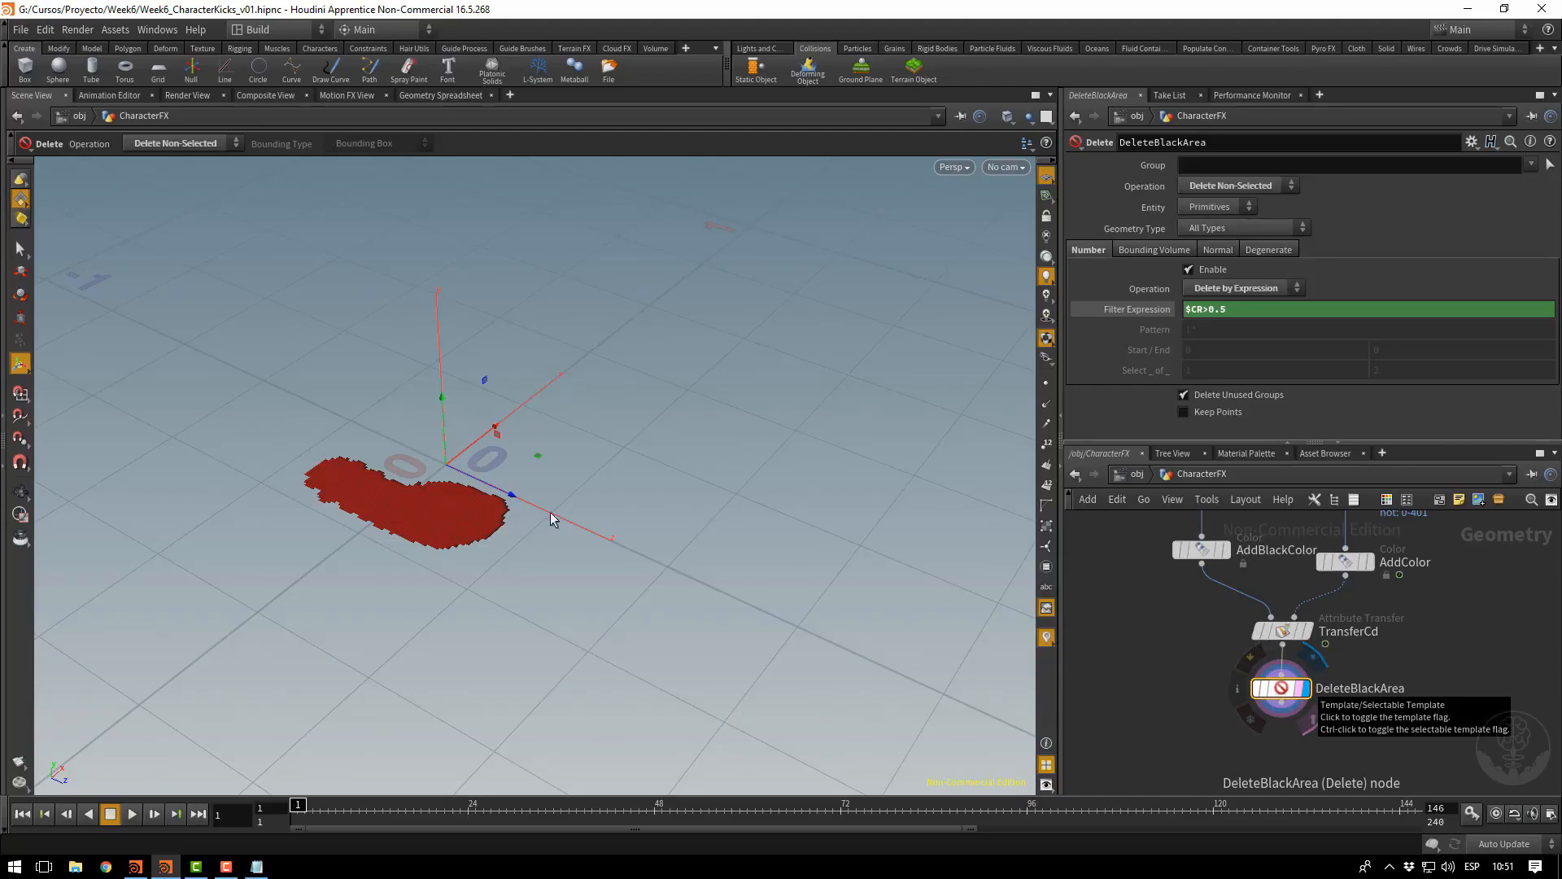
key(ctrl+s)
Play the animation to examine the isolated footprint, stop at frame 72, return to frame 1 and view the footprint up close
scroll(753, 566, down, 8)
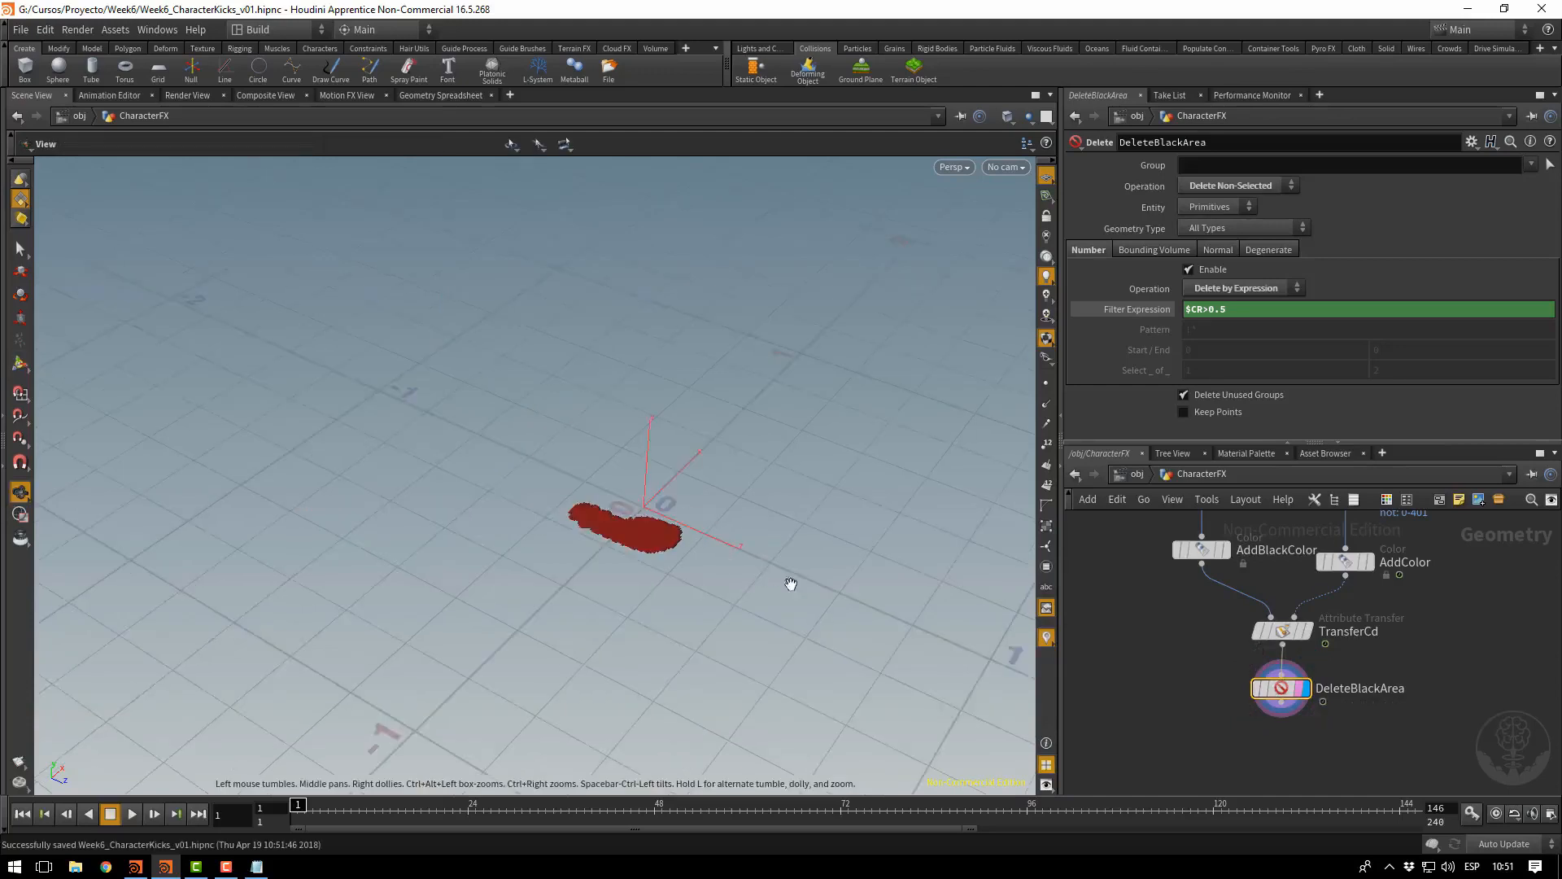
middle_drag(504, 533, 335, 486)
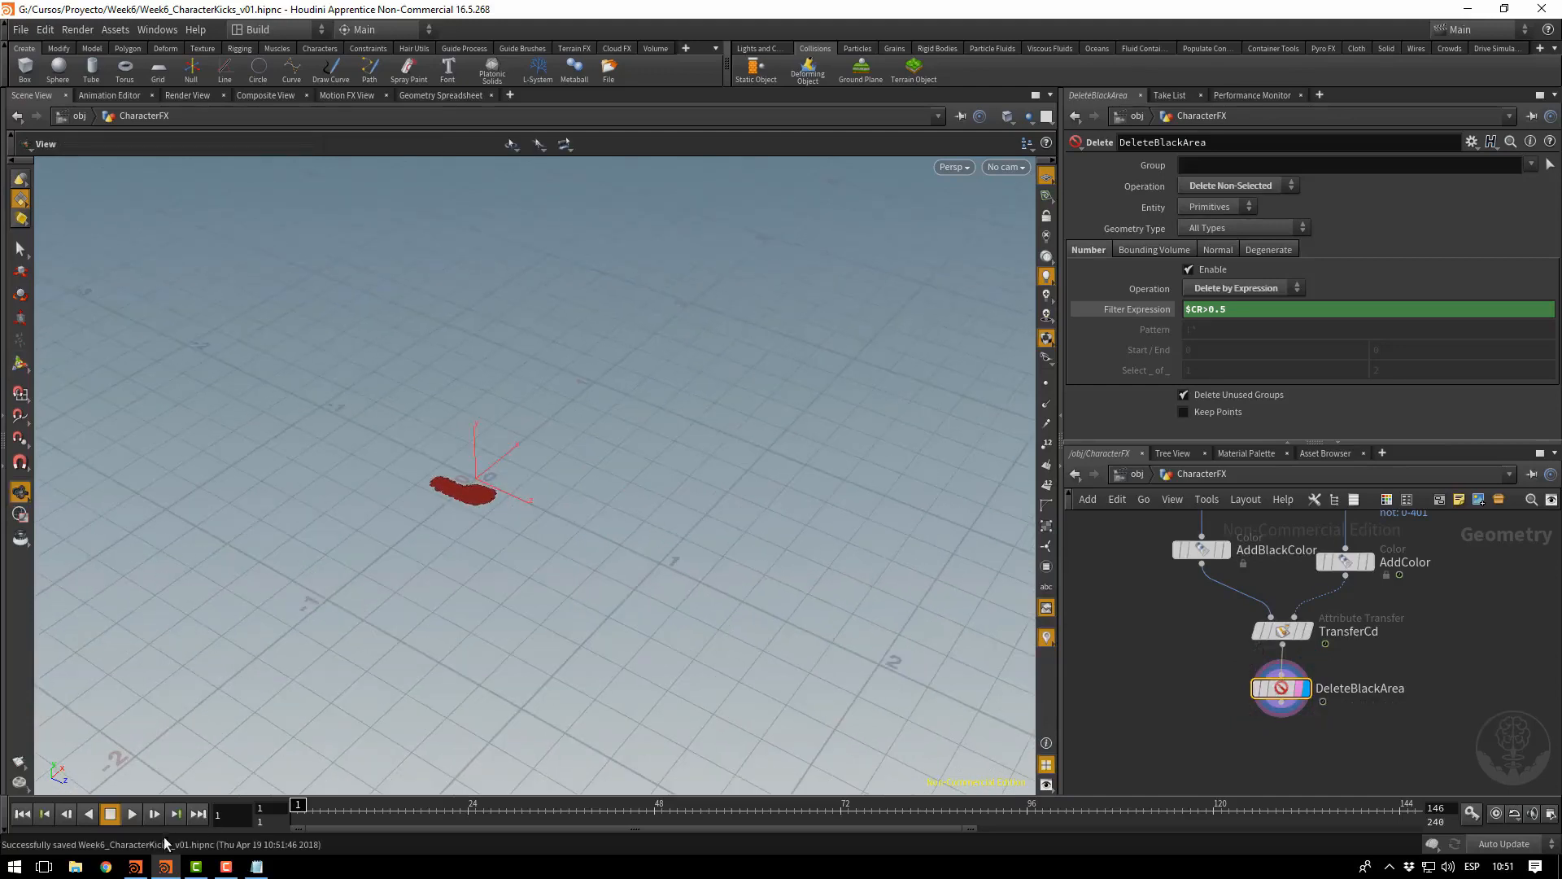
click(110, 814)
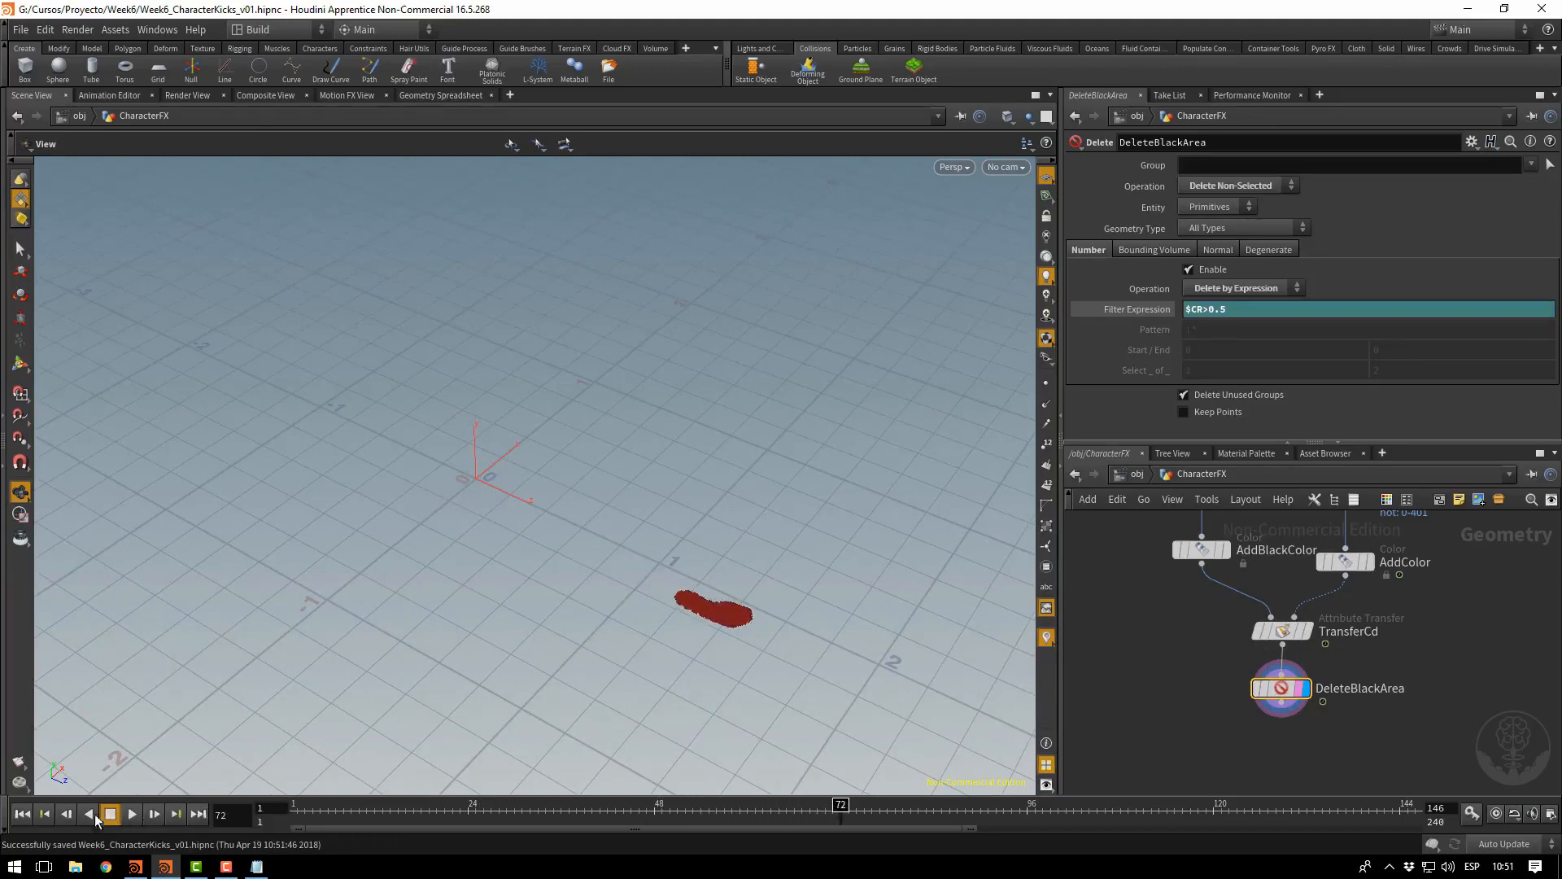
click(29, 816)
drag(467, 597, 696, 580)
right_drag(696, 579, 952, 582)
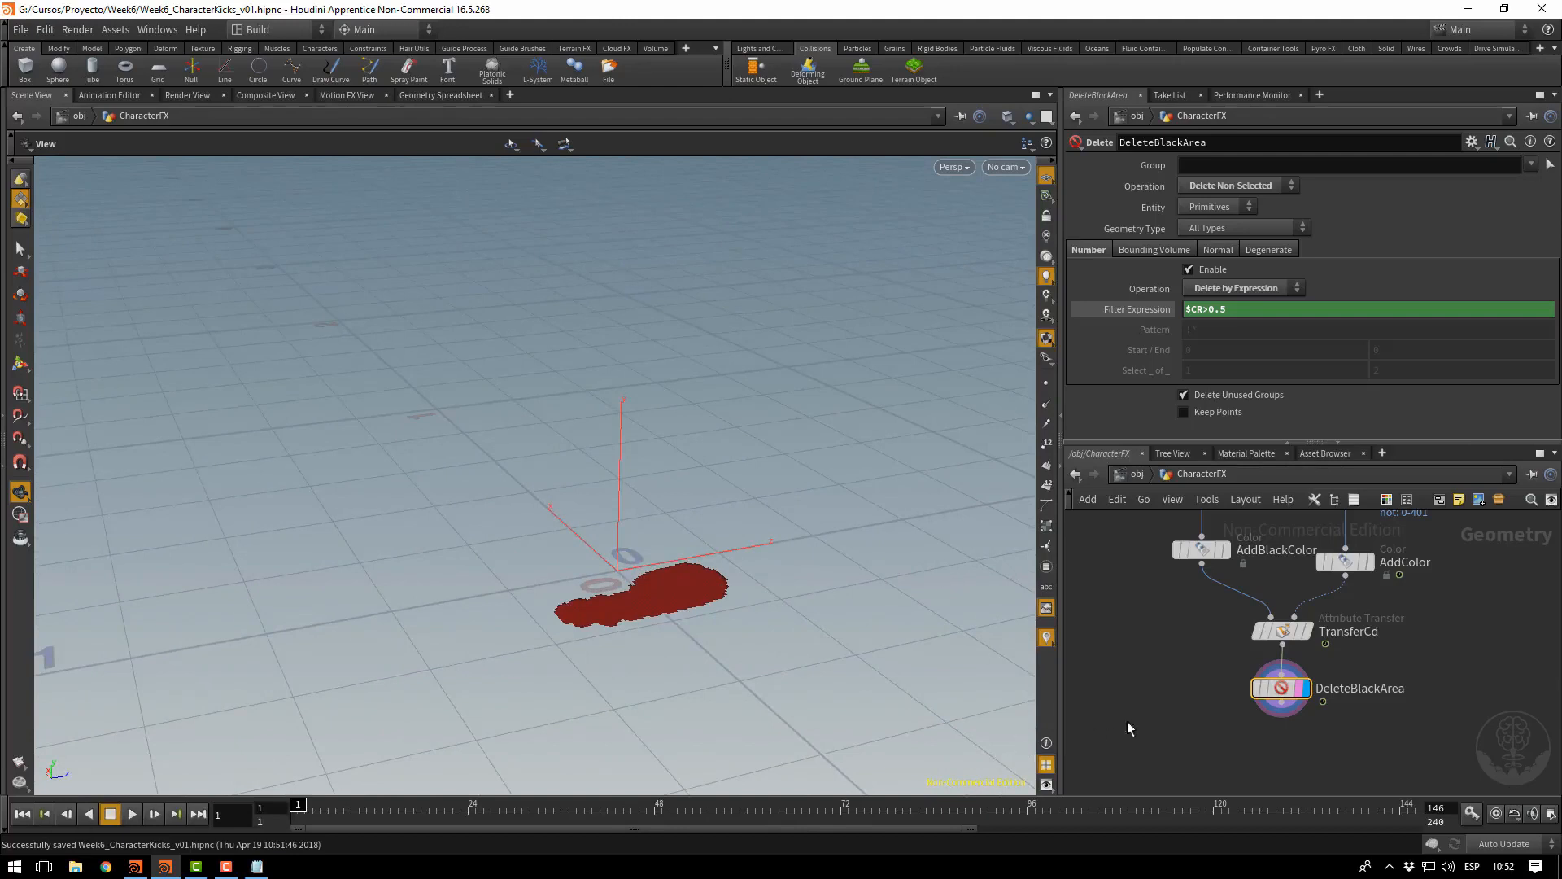
Add a Normal node wired below DeleteBlackArea and rename it AddN
click(1281, 708)
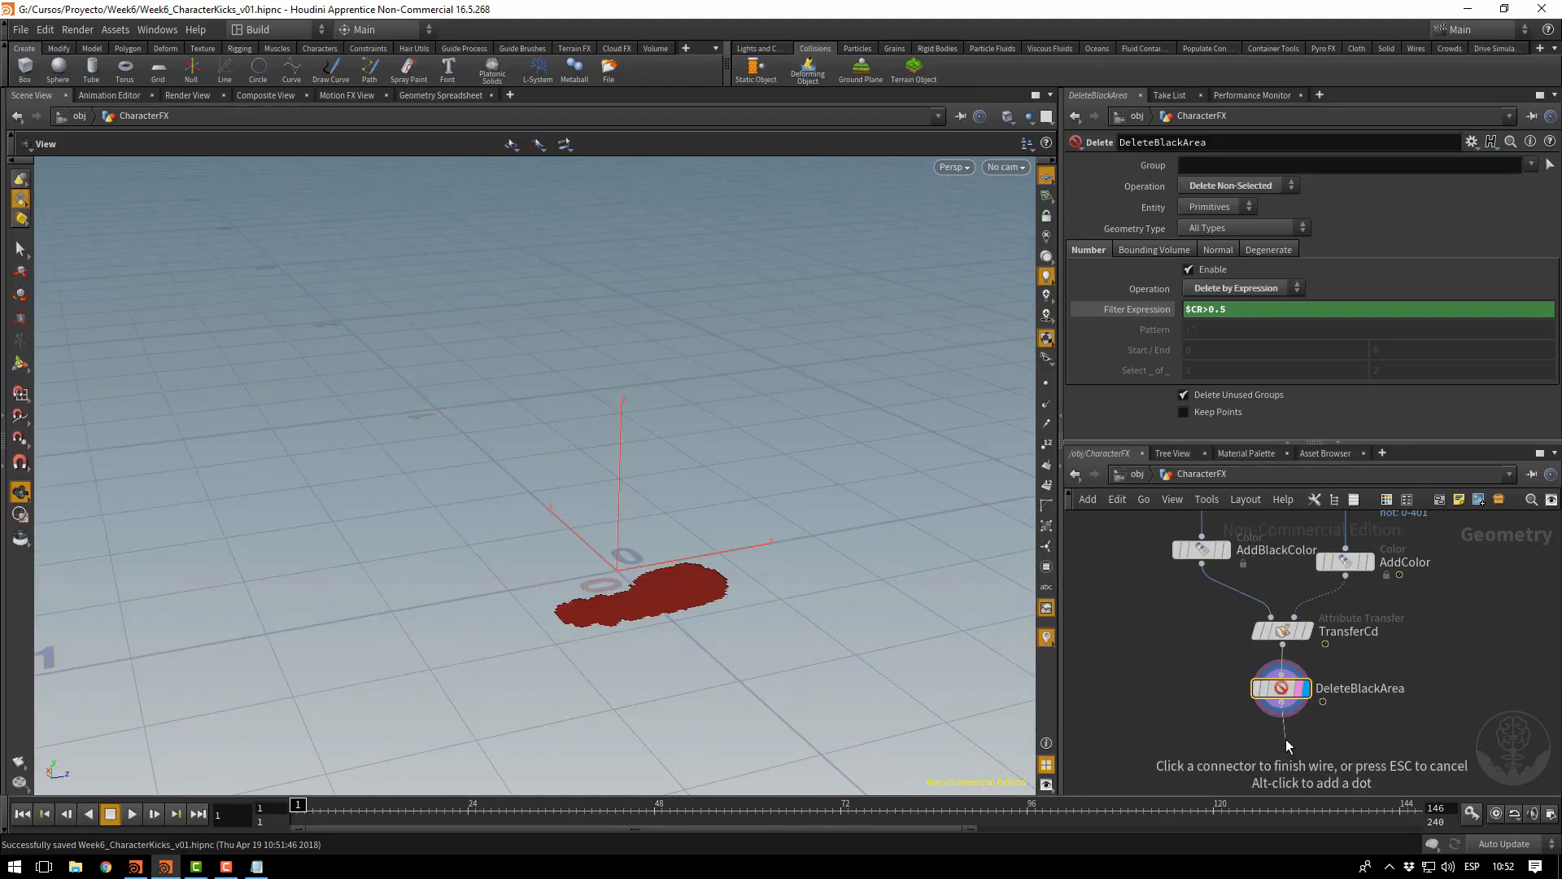
key(Tab)
text(normal)
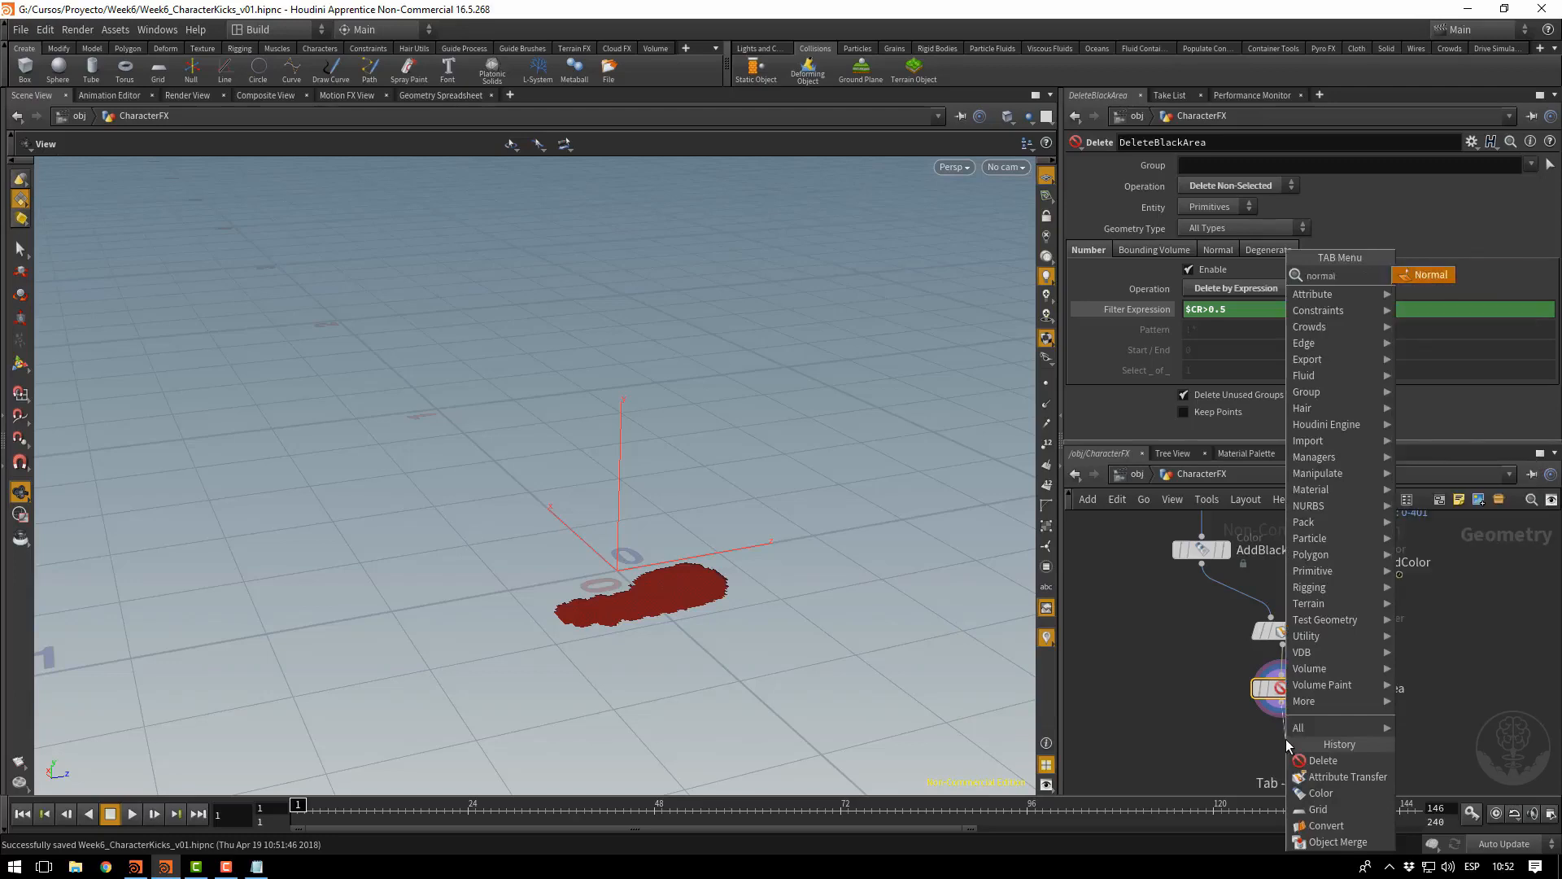
key(Return)
click(1286, 740)
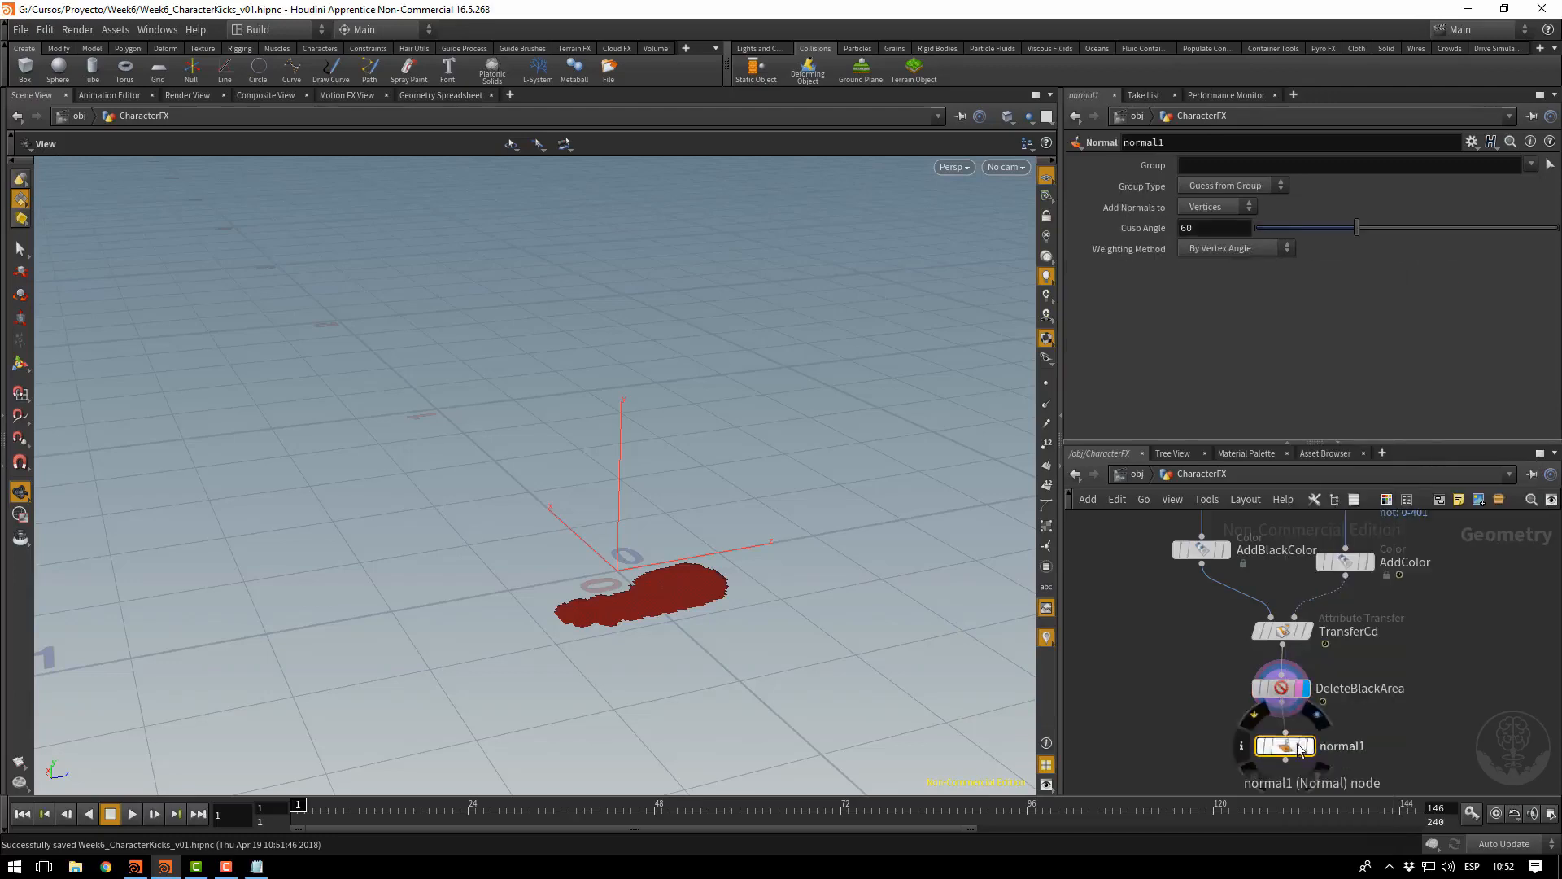
drag(1300, 750, 1295, 744)
double_click(1344, 747)
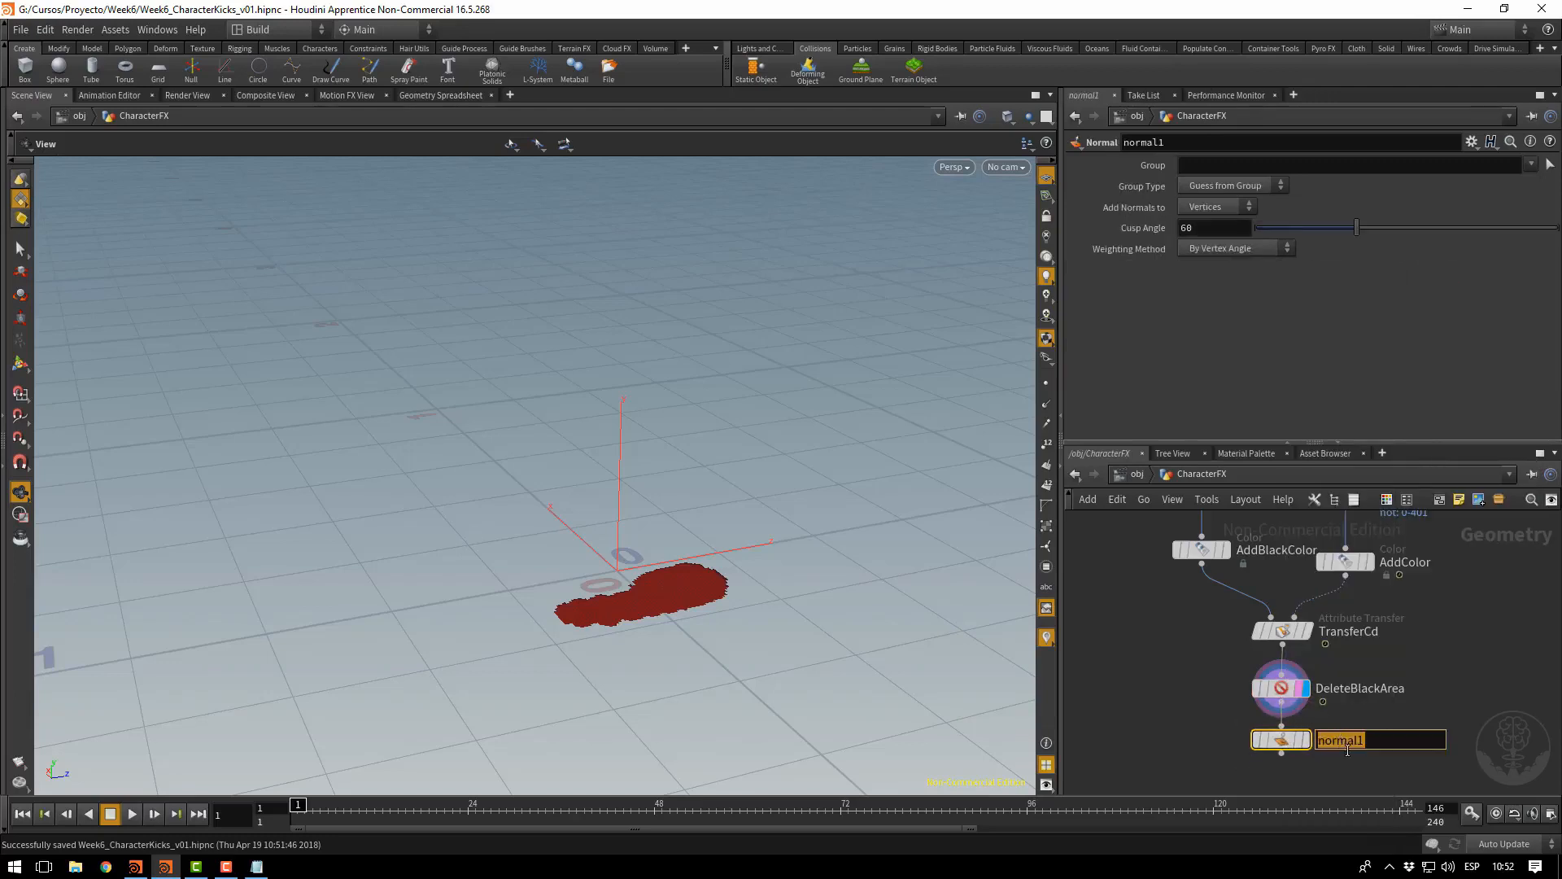
text(AddN)
key(Return)
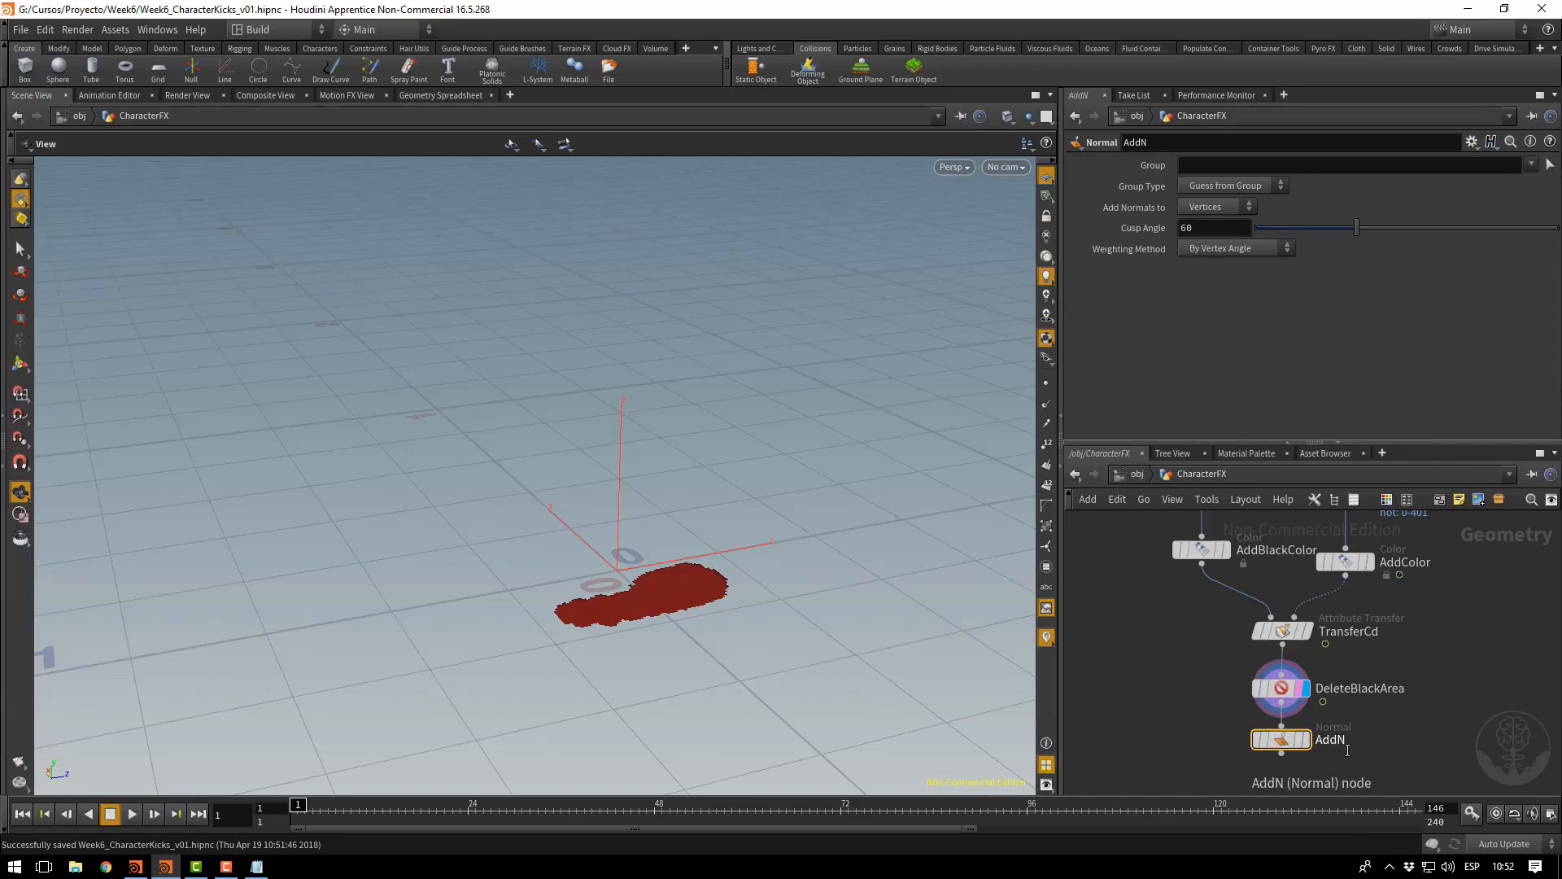
Set AddN to add normals to Points, display the node and briefly check the point normals in the viewport
click(1254, 206)
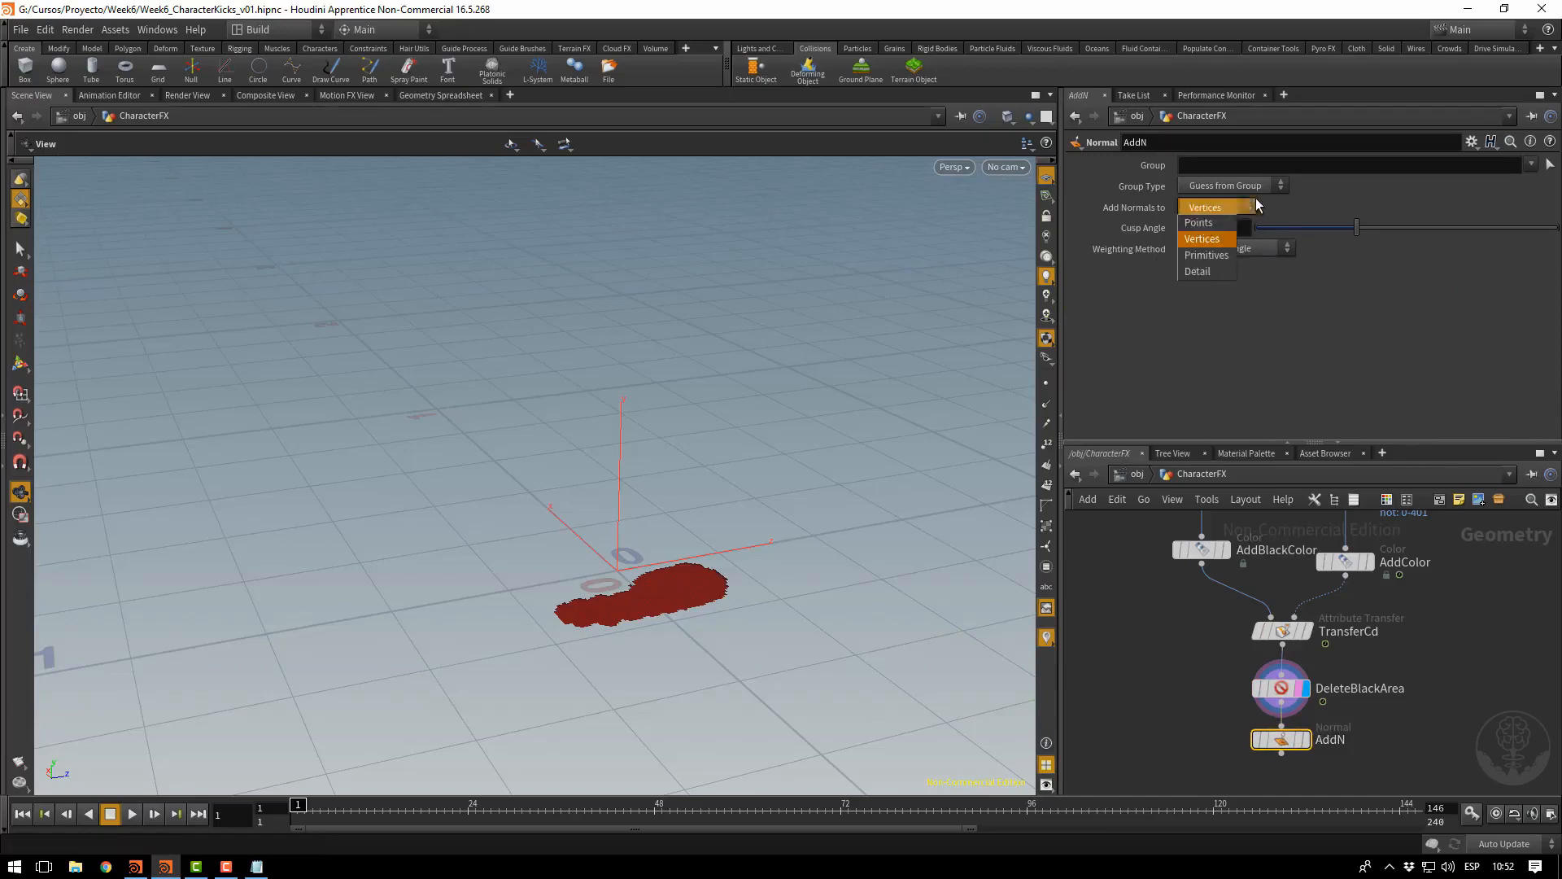
click(1209, 221)
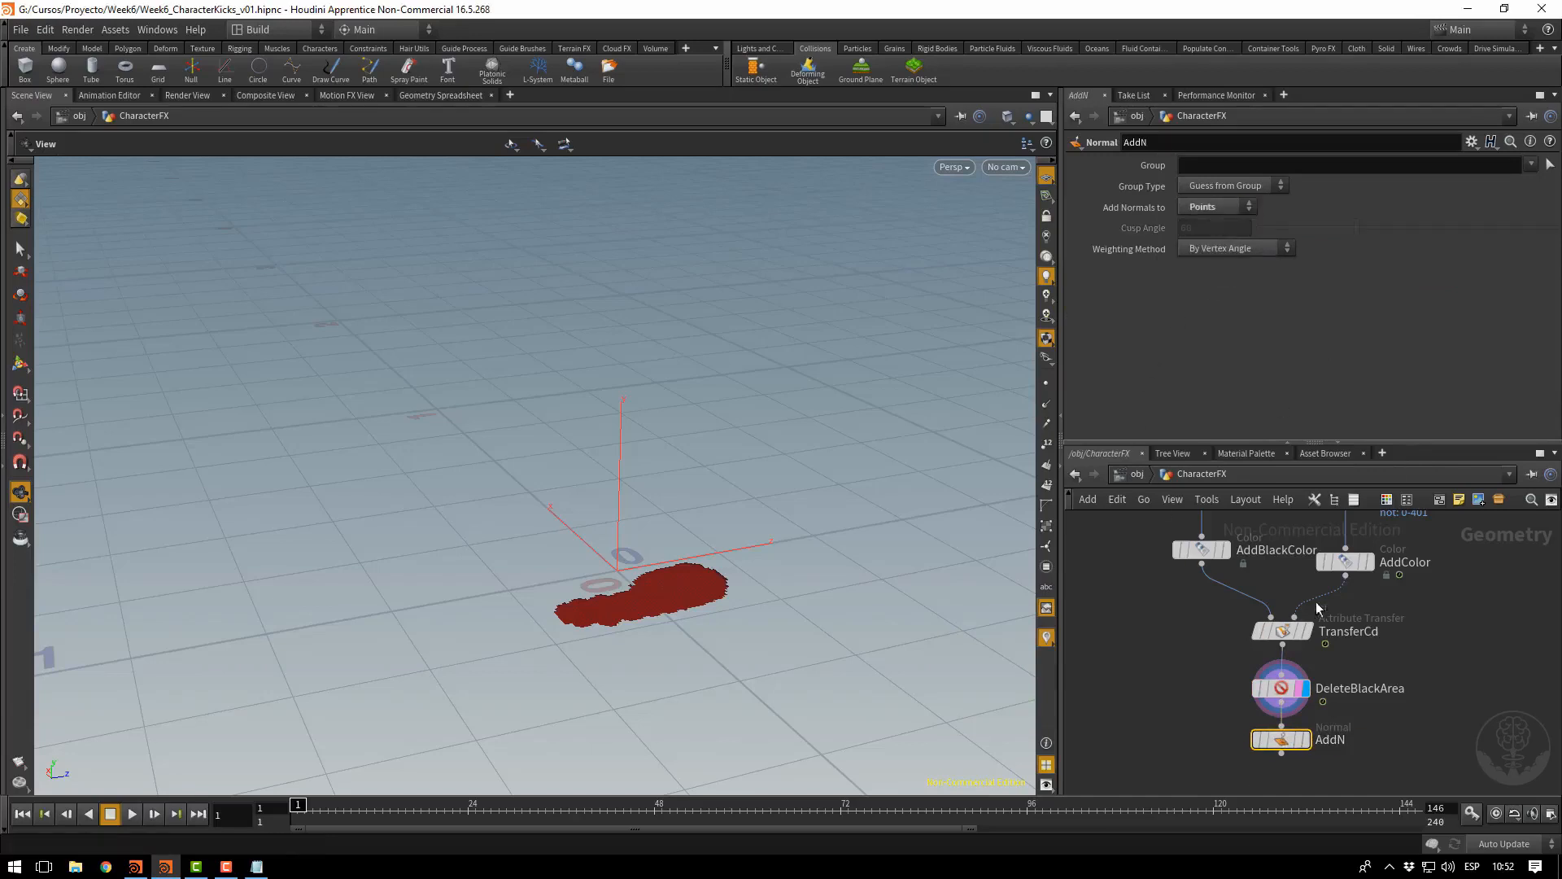
click(1305, 739)
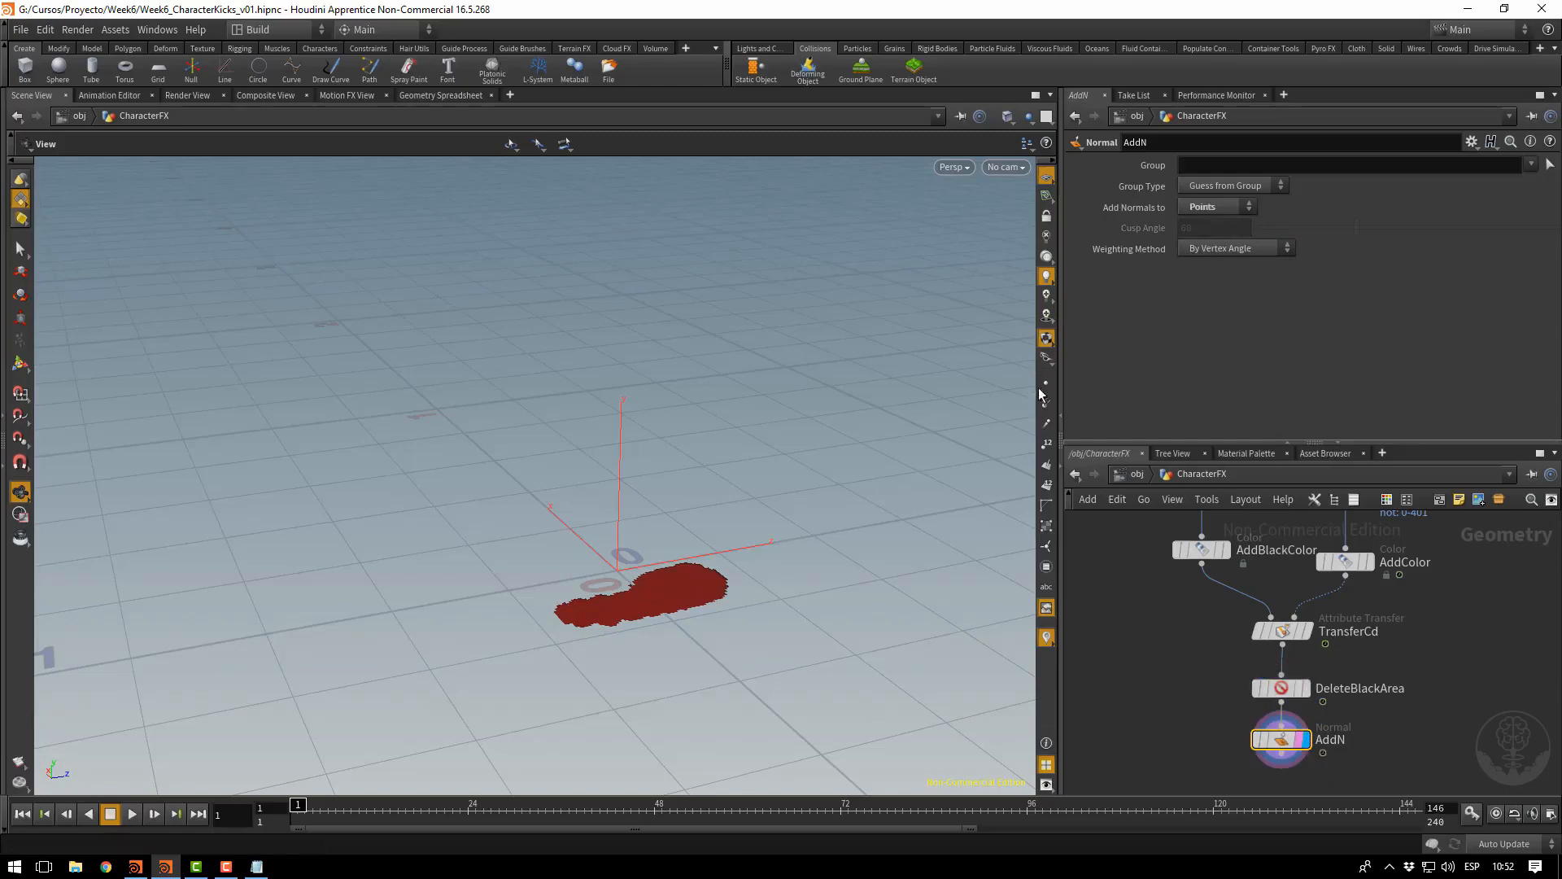
click(1045, 405)
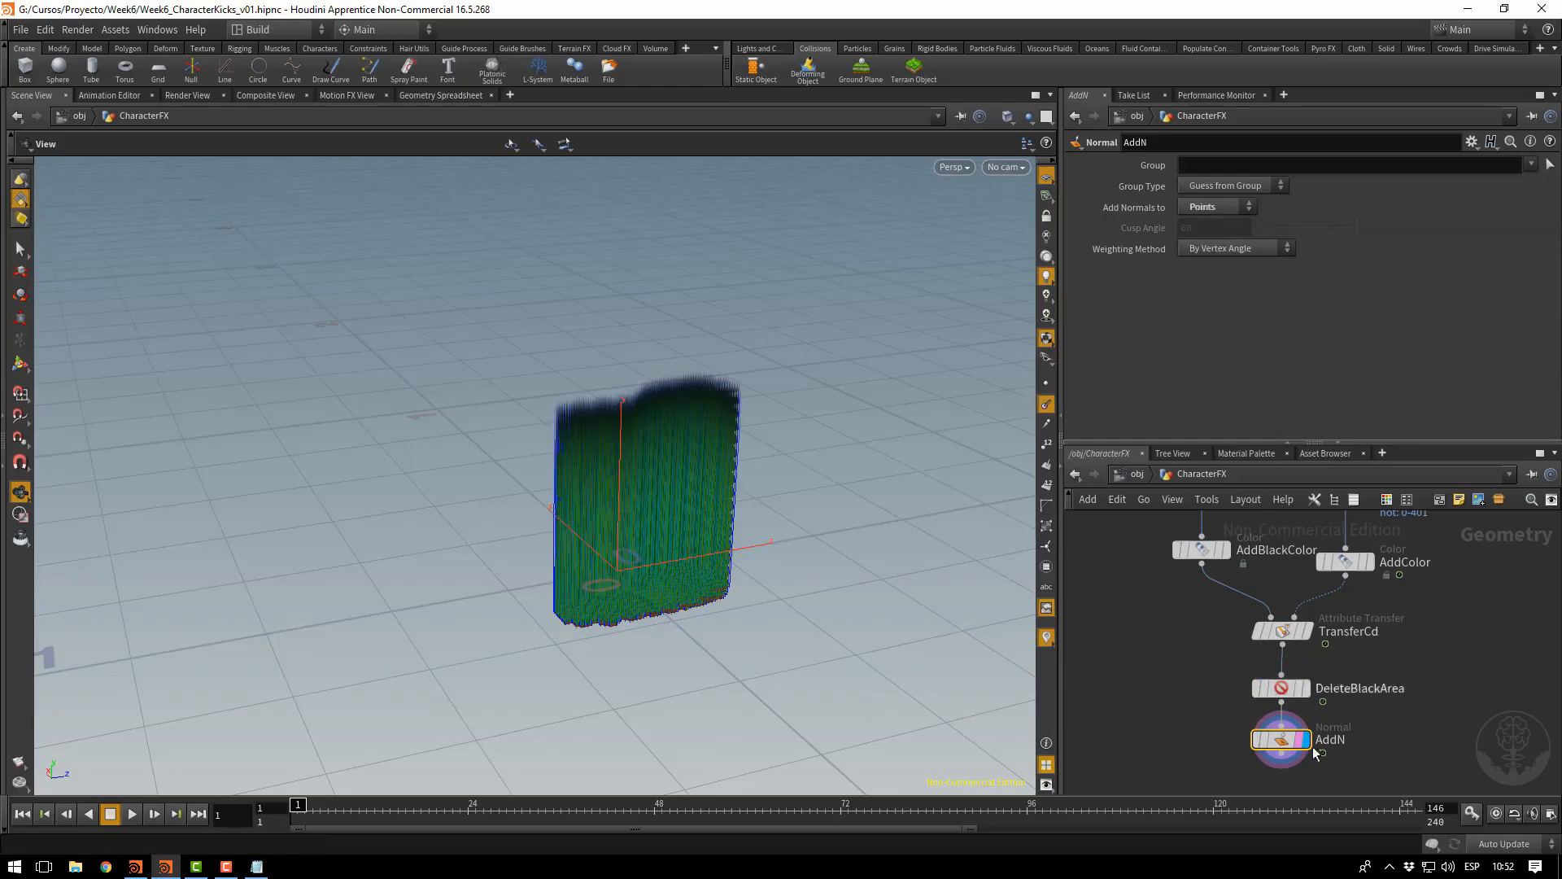
click(1047, 405)
Add a Point VOP wired below AddN, display it and rename it RandomYN
middle_drag(1317, 763, 1276, 633)
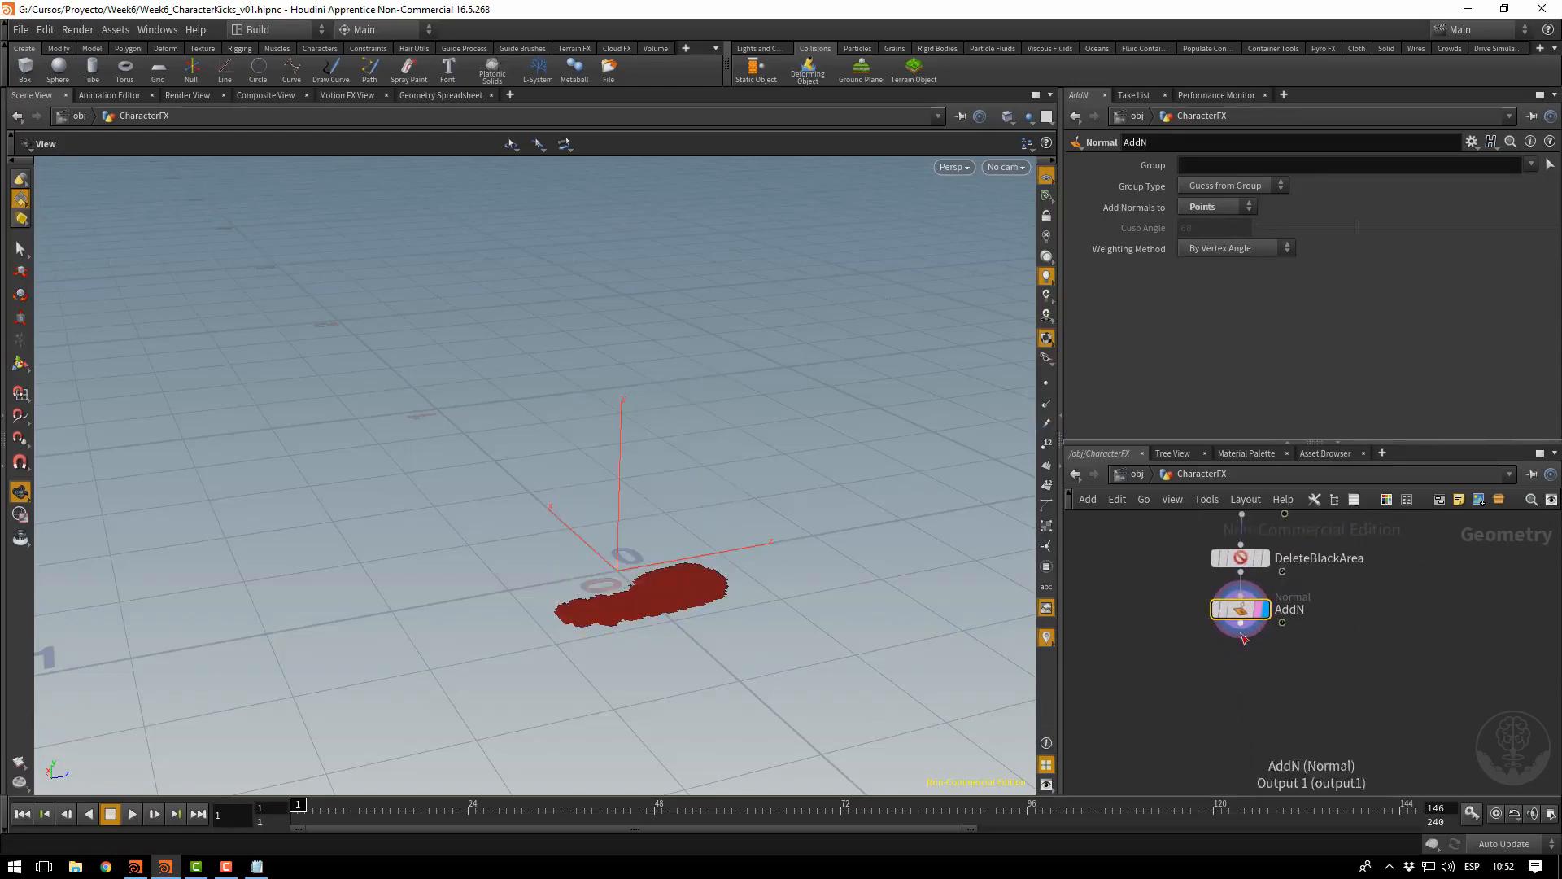
click(1240, 625)
click(1242, 661)
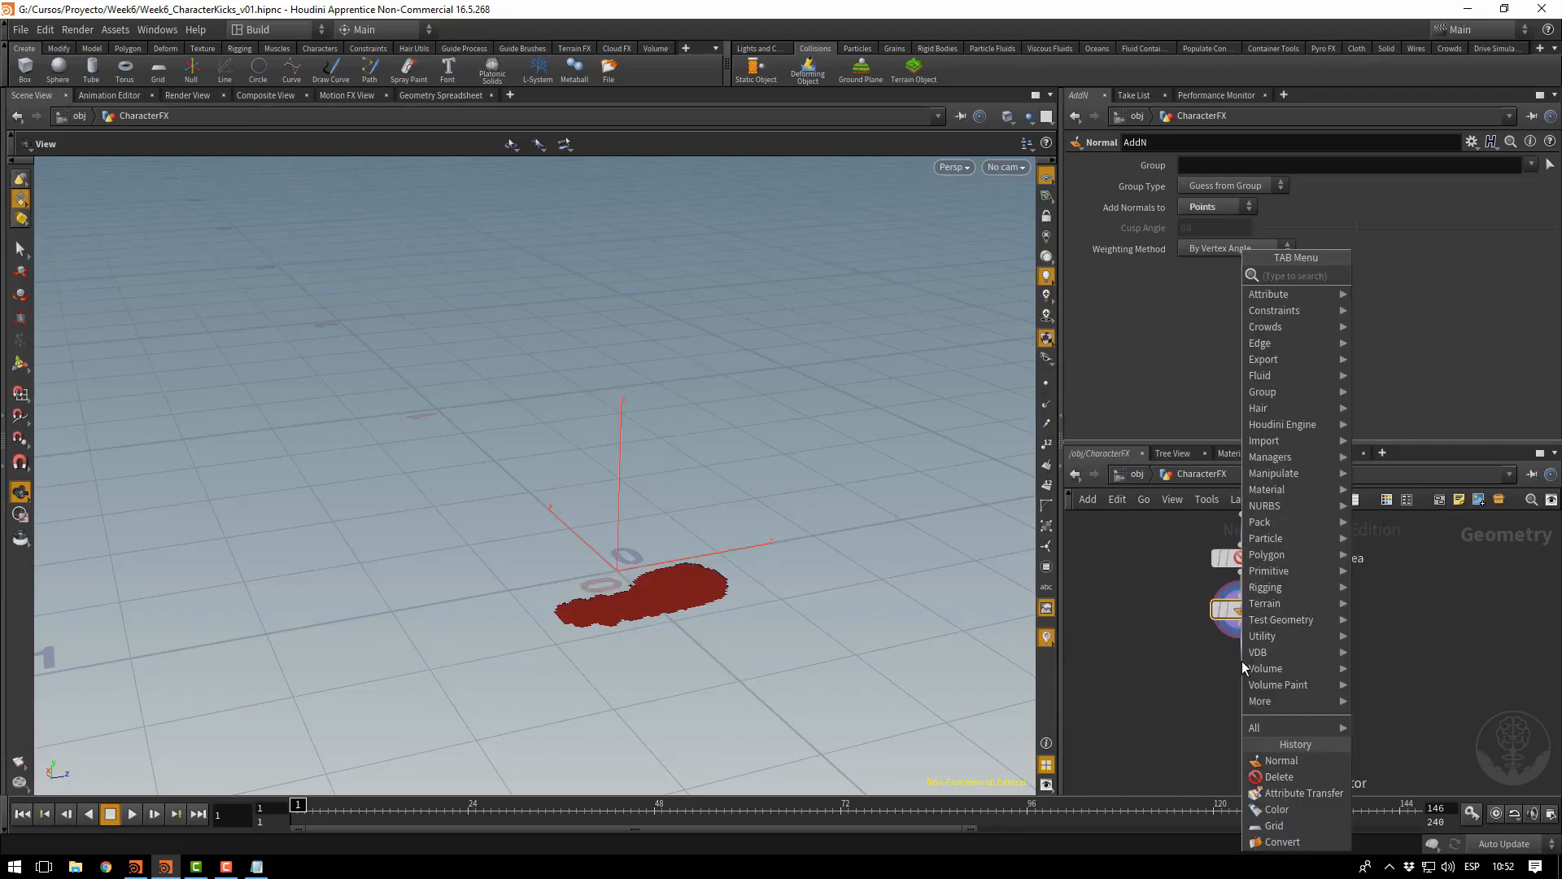
text(poin v)
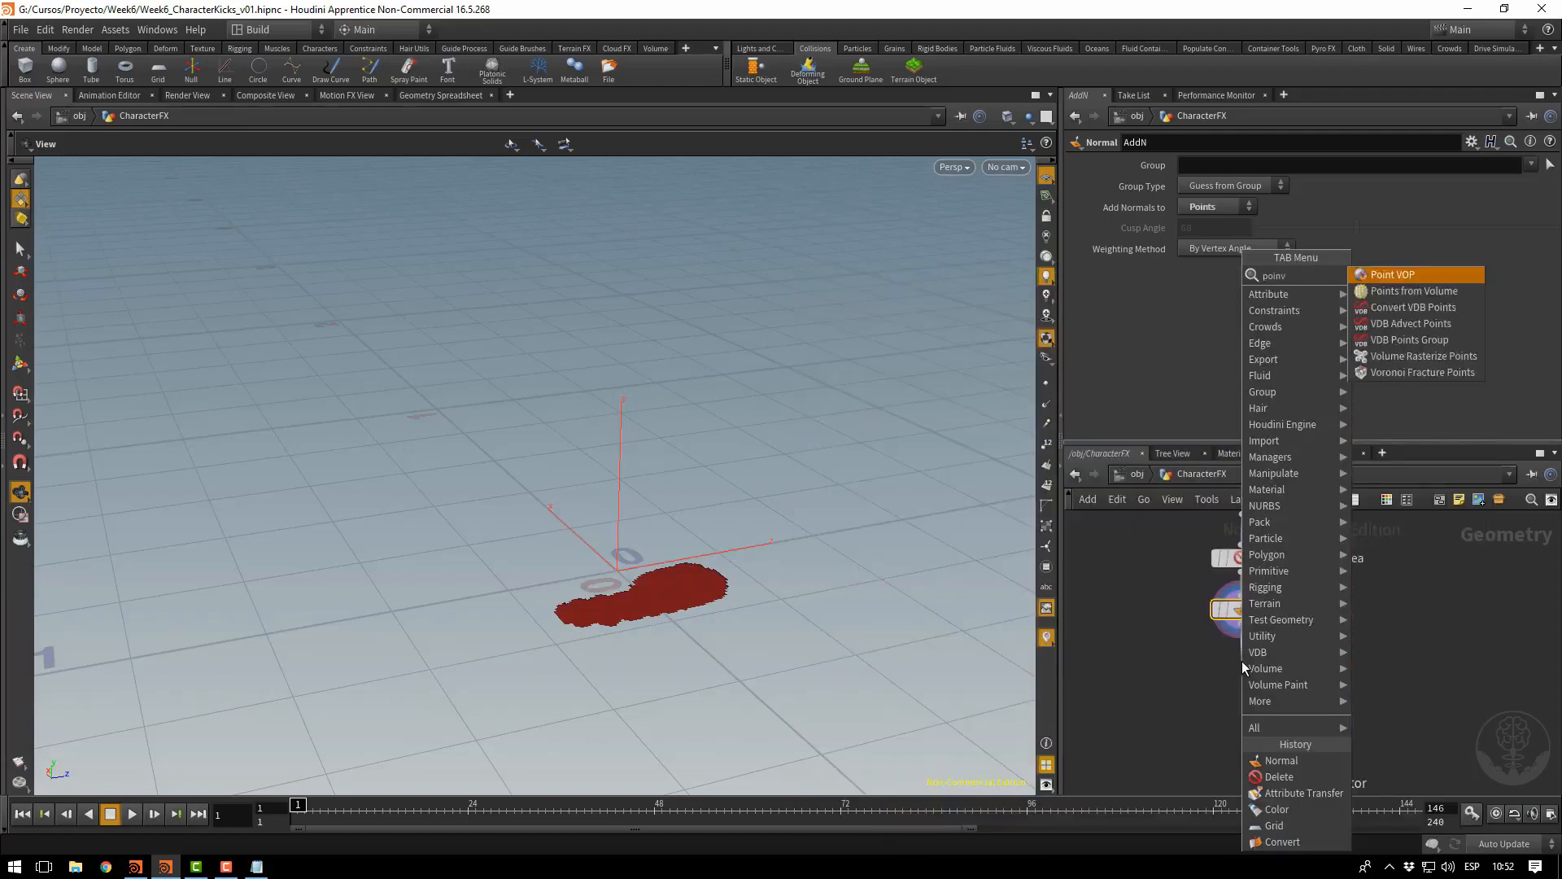
key(Return)
click(1239, 661)
mouse_move(1258, 676)
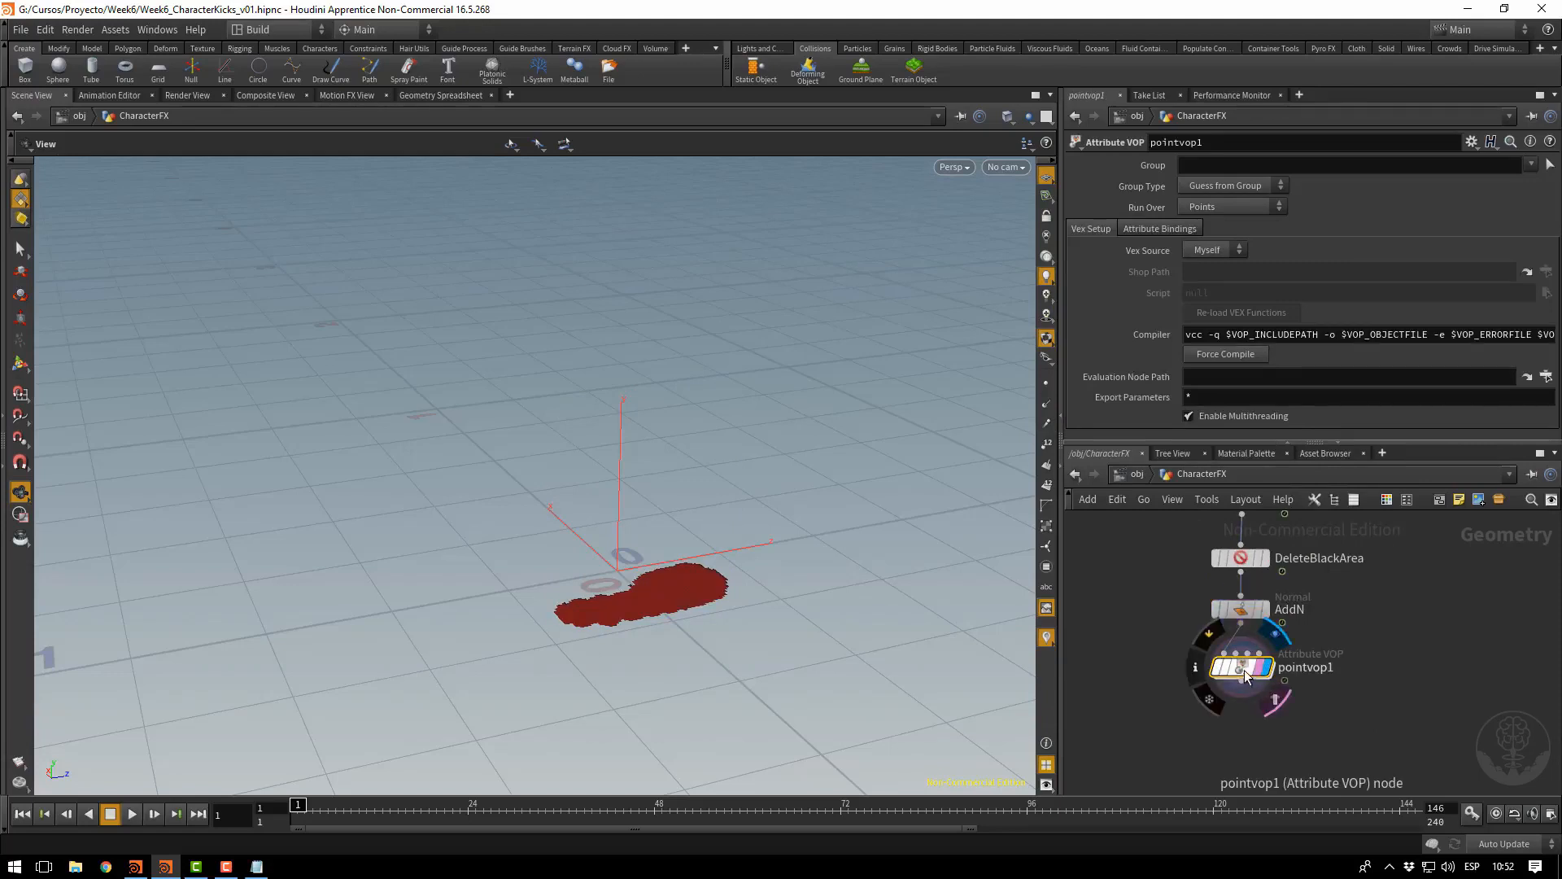
drag(1246, 676, 1245, 697)
mouse_move(1245, 696)
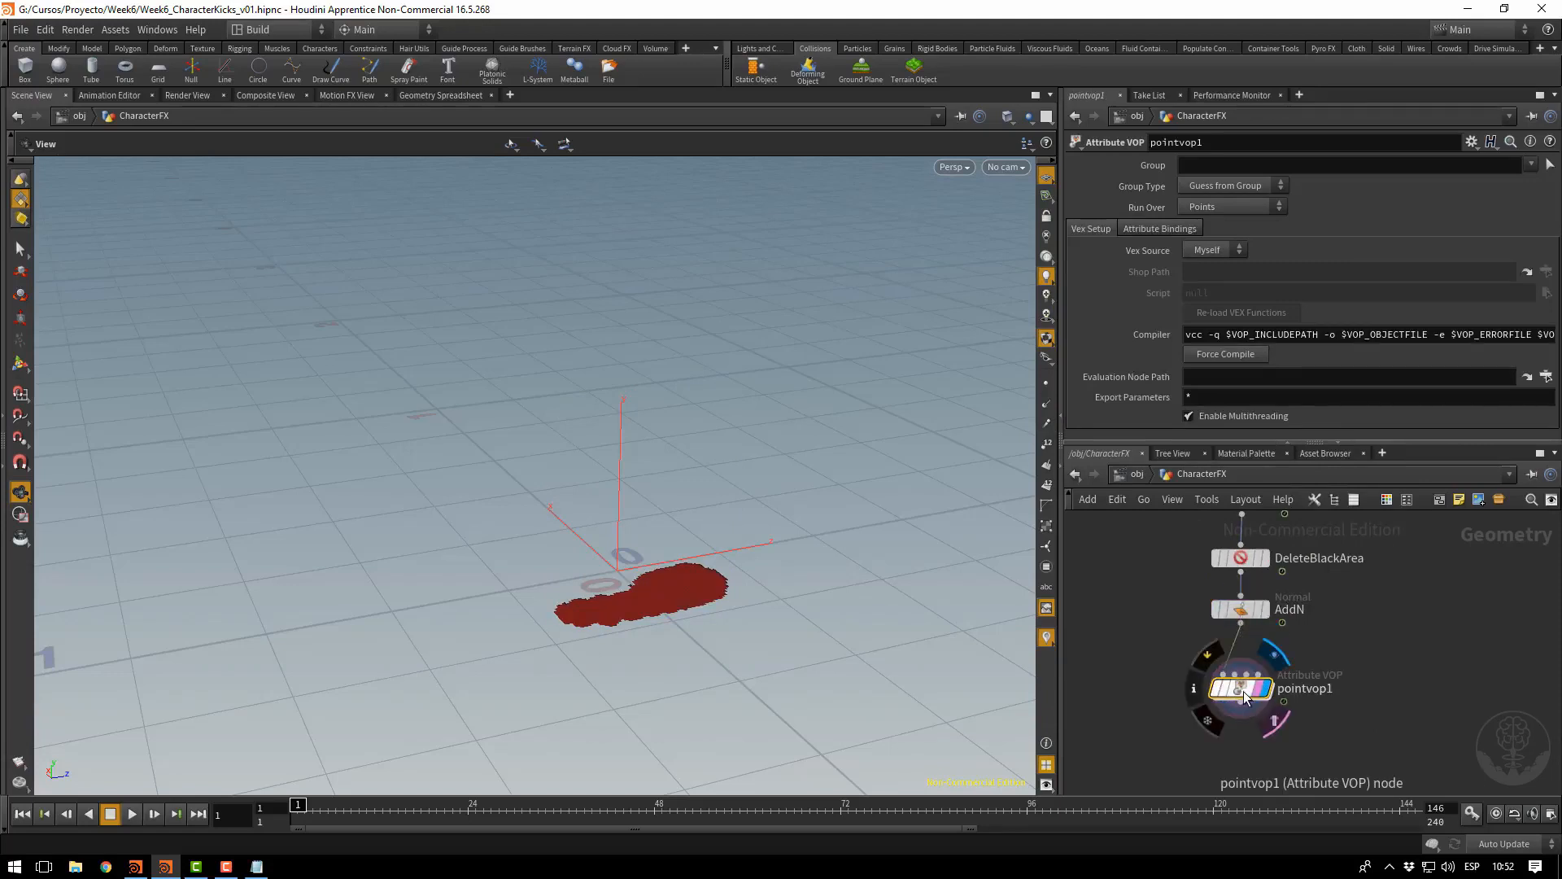
double_click(1322, 690)
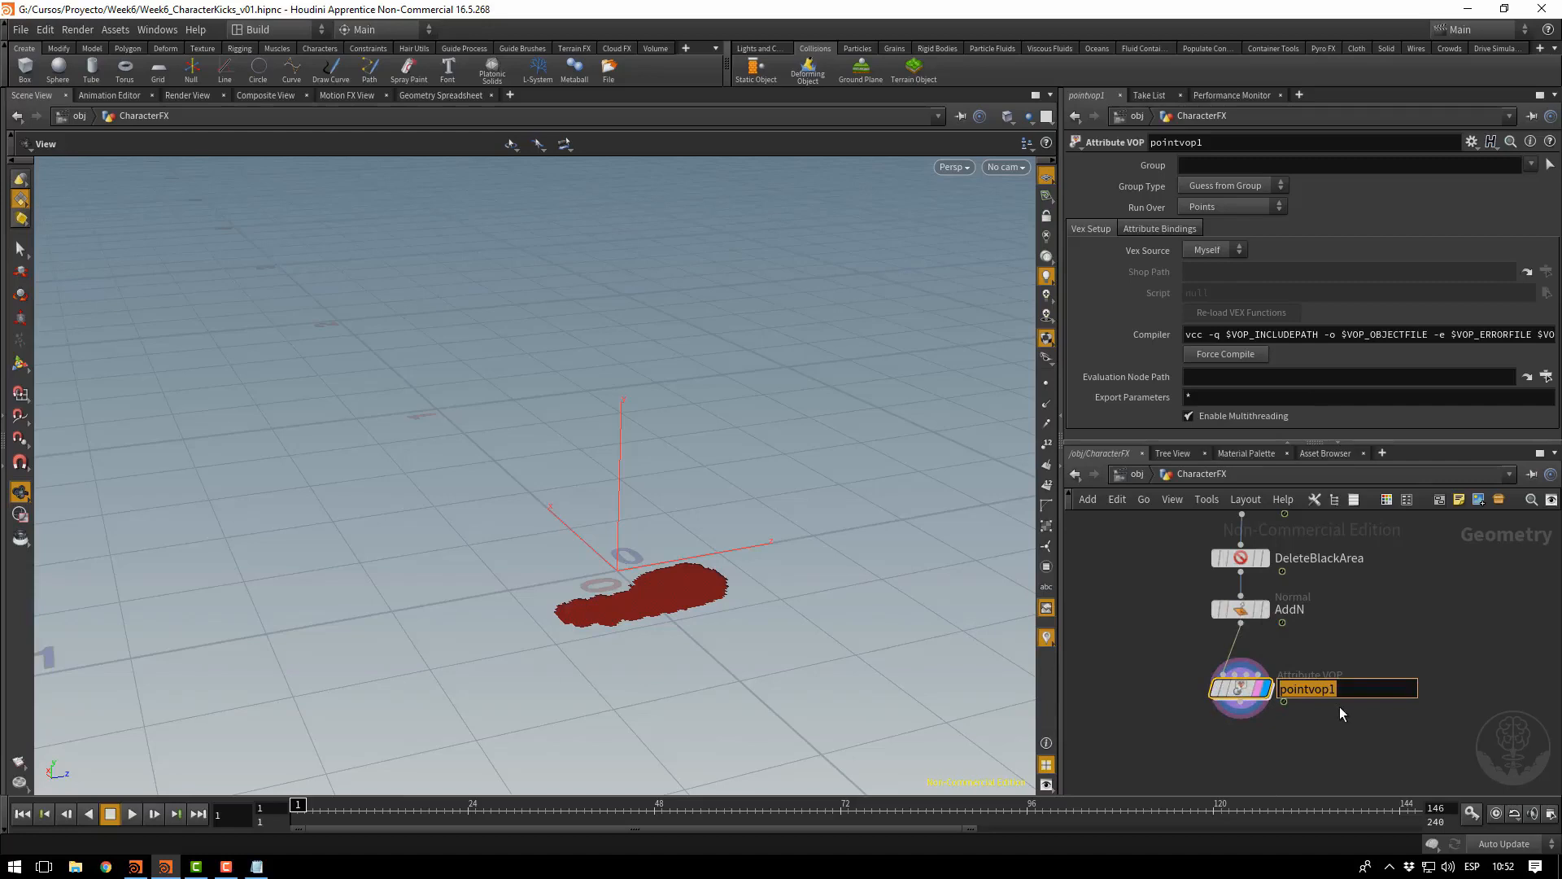
text(RandomYN)
key(Return)
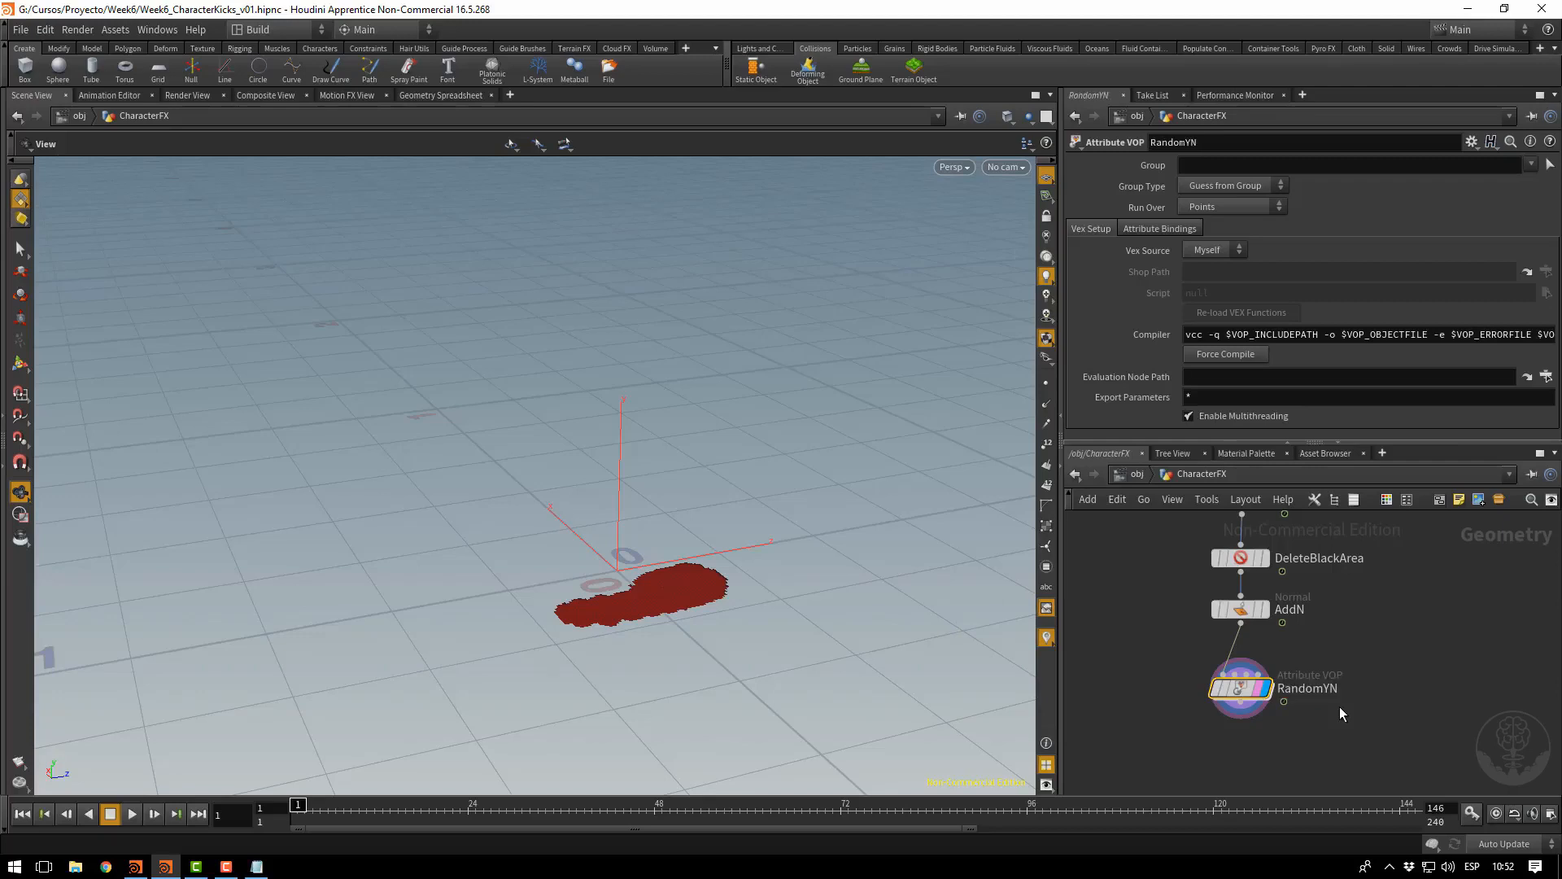
Open the RandomYN network and place a Turbulent Noise node between the global parameters and the output node
double_click(1251, 690)
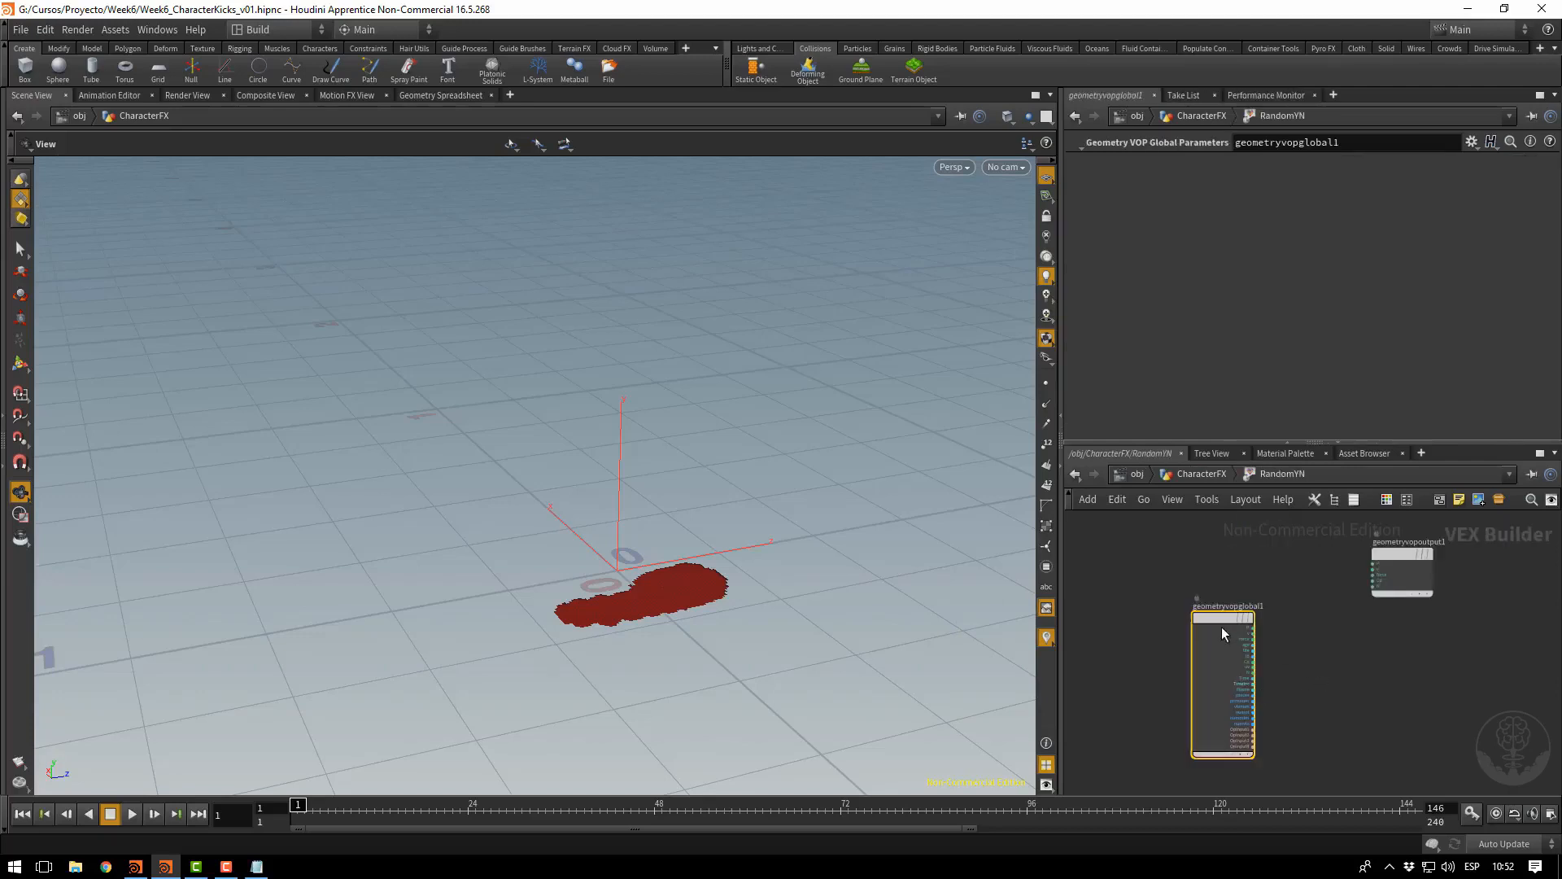
drag(1212, 618, 1106, 559)
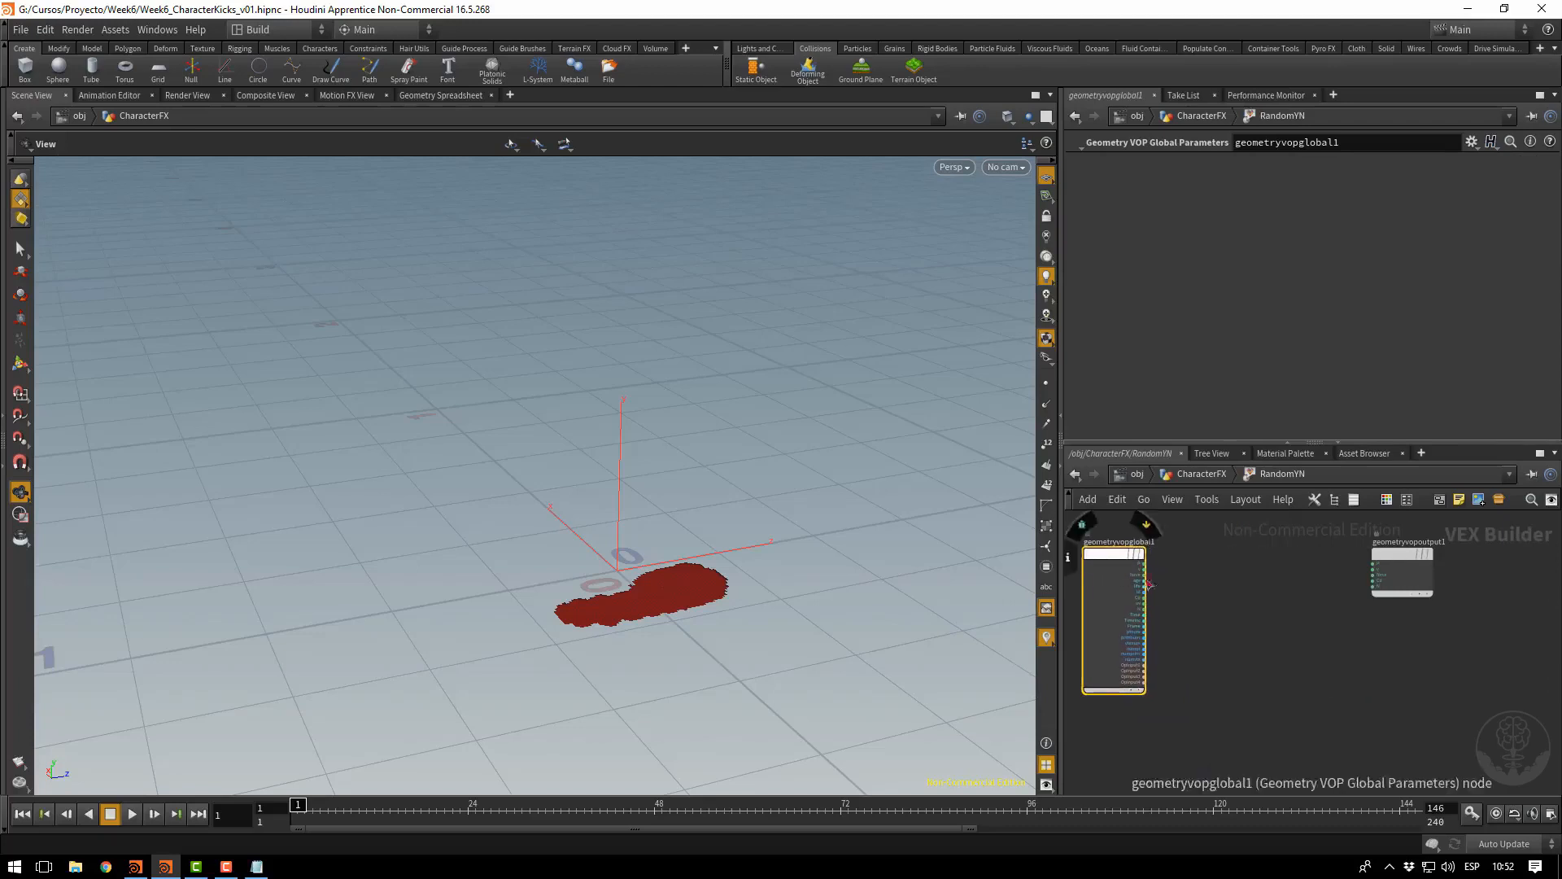
key(Tab)
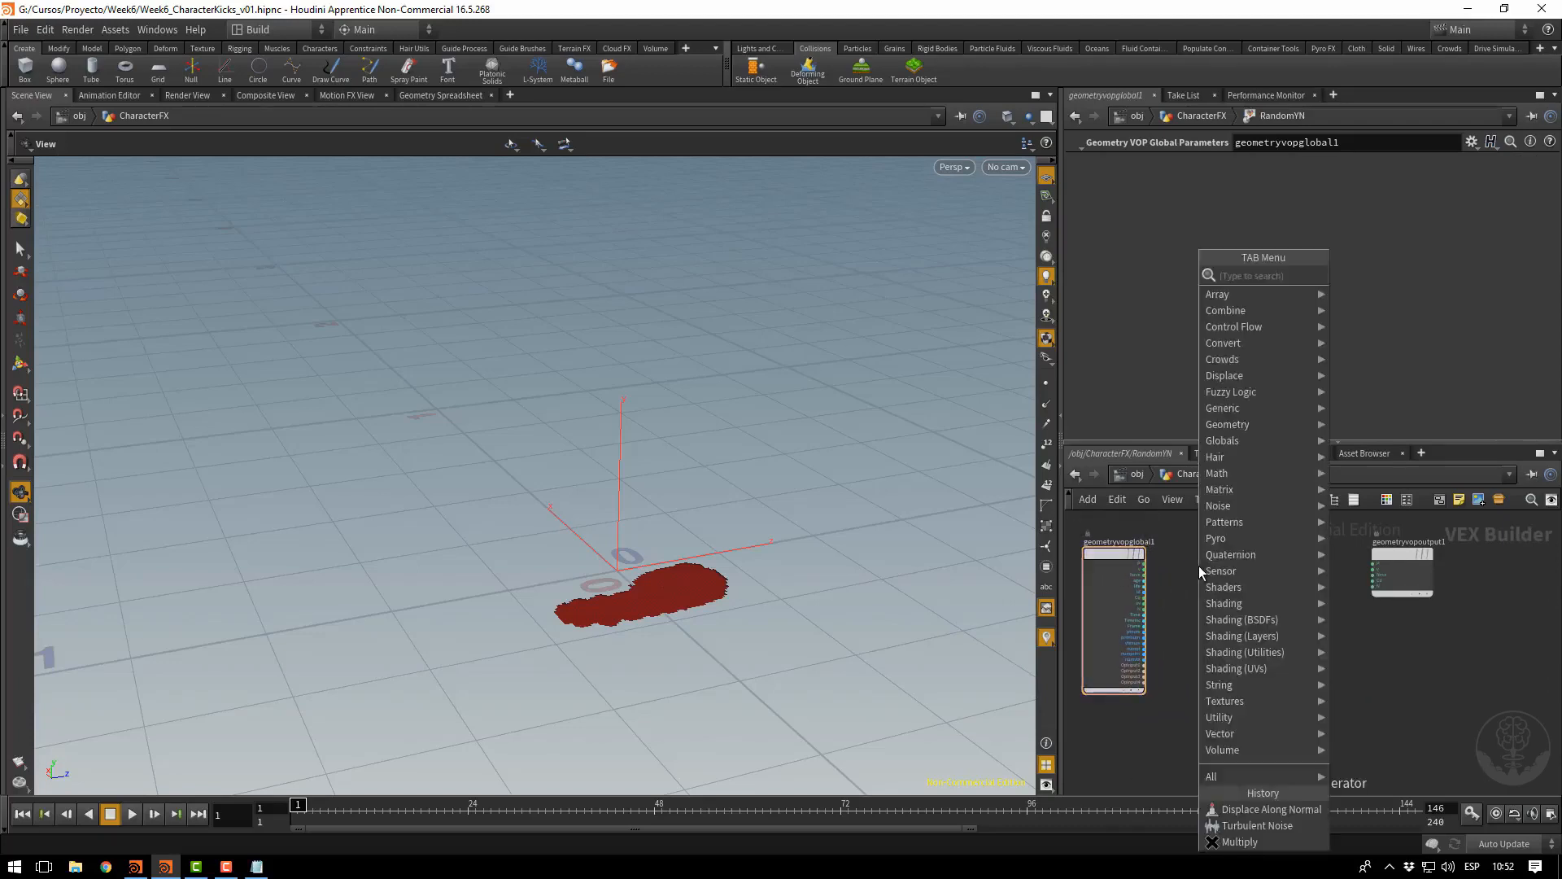
text(tur)
key(Return)
click(1199, 566)
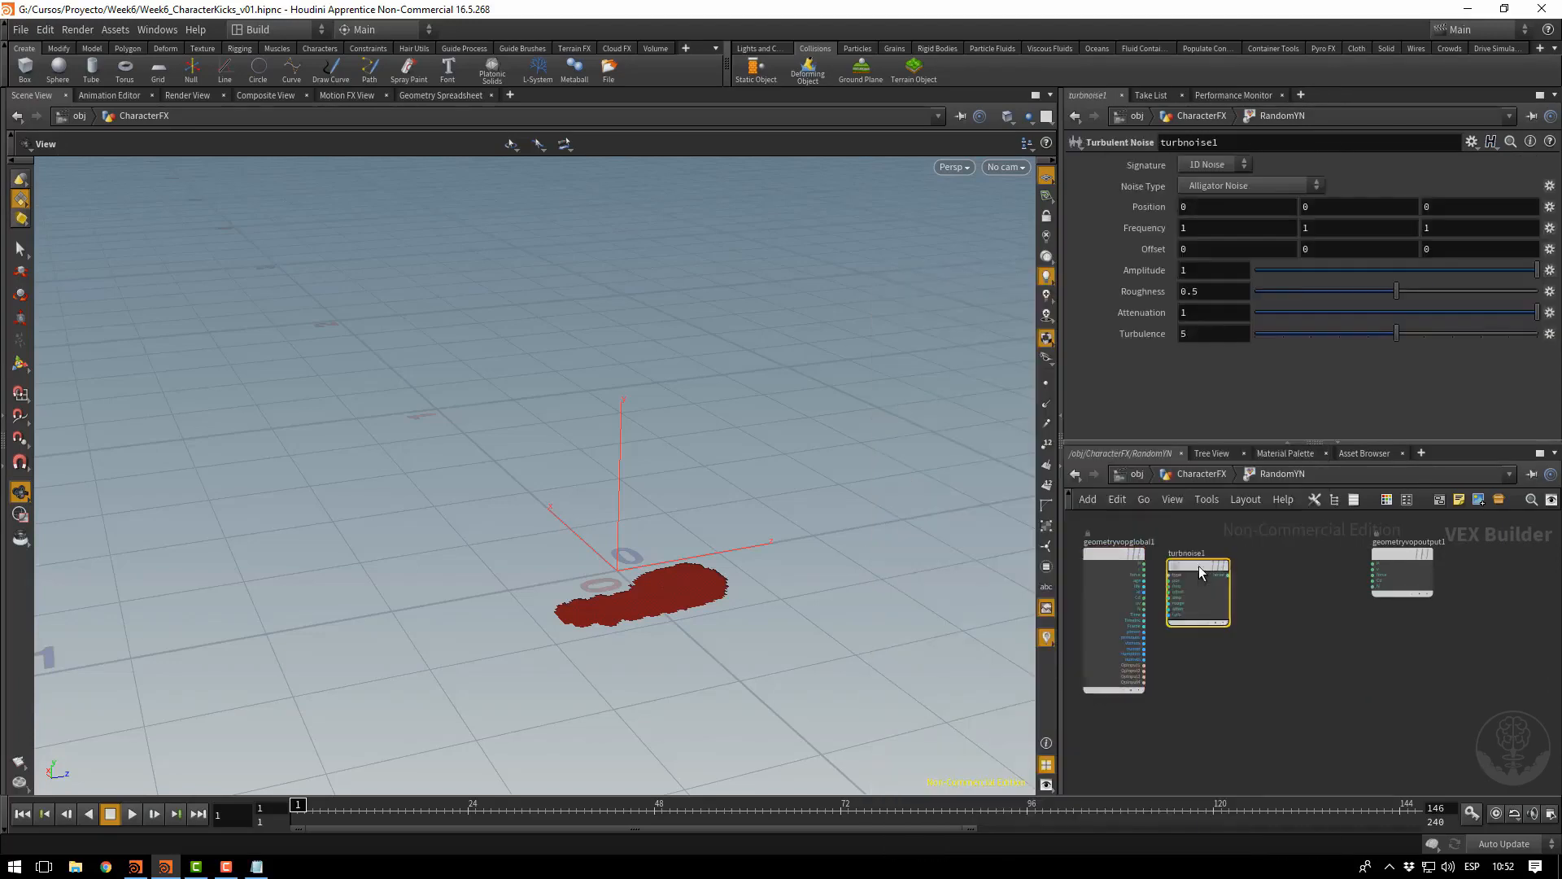
drag(1201, 569, 1230, 562)
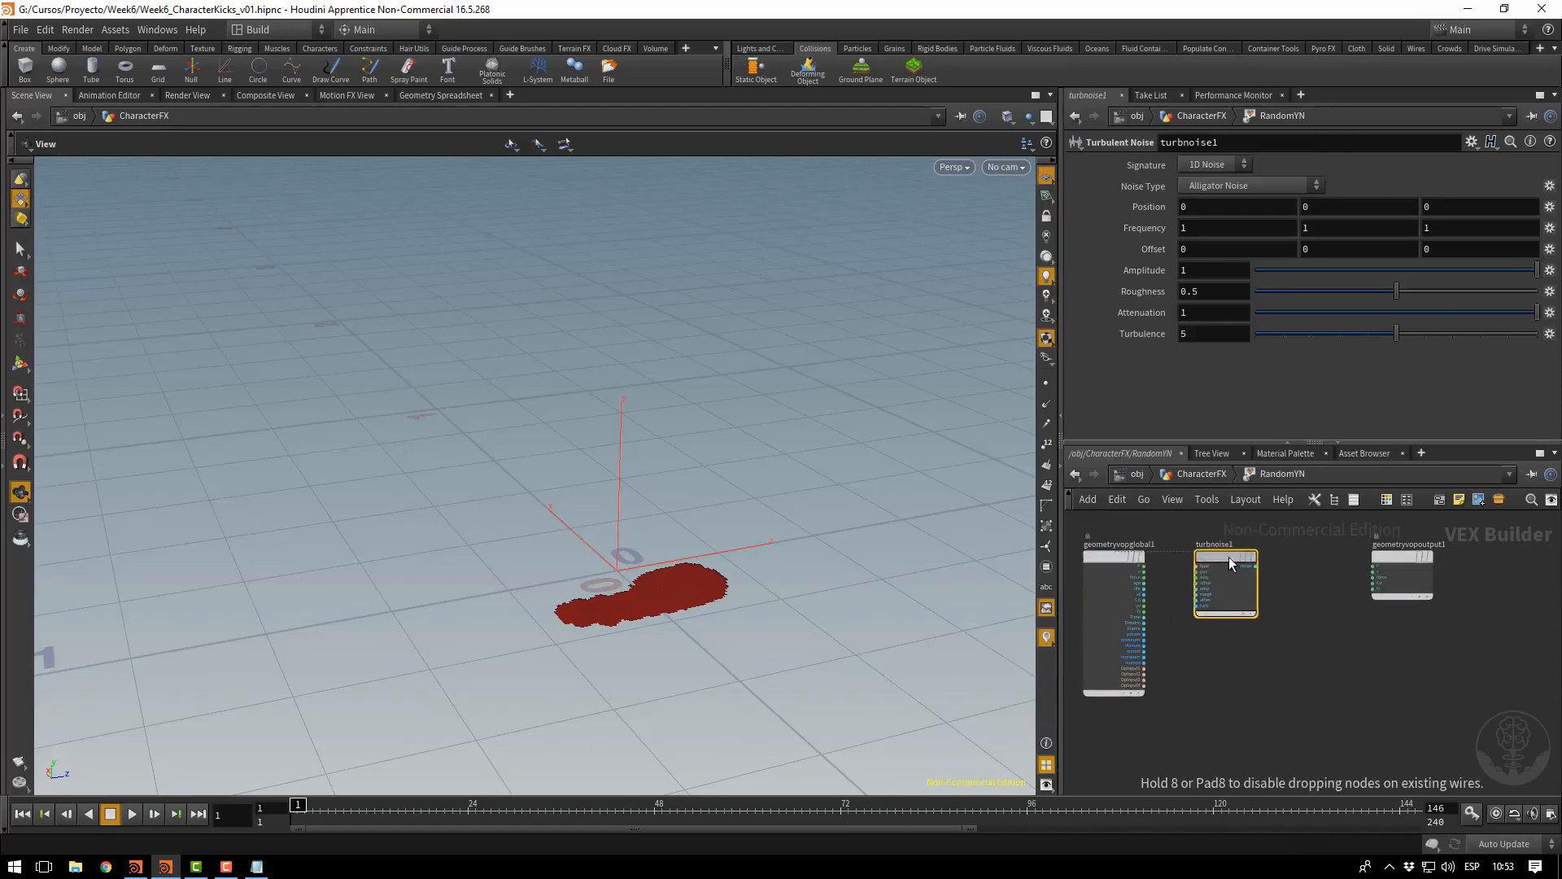
Place a Multiply node between turbnoise1 and geometryvopoutput1
click(1312, 563)
key(Tab)
text(mul)
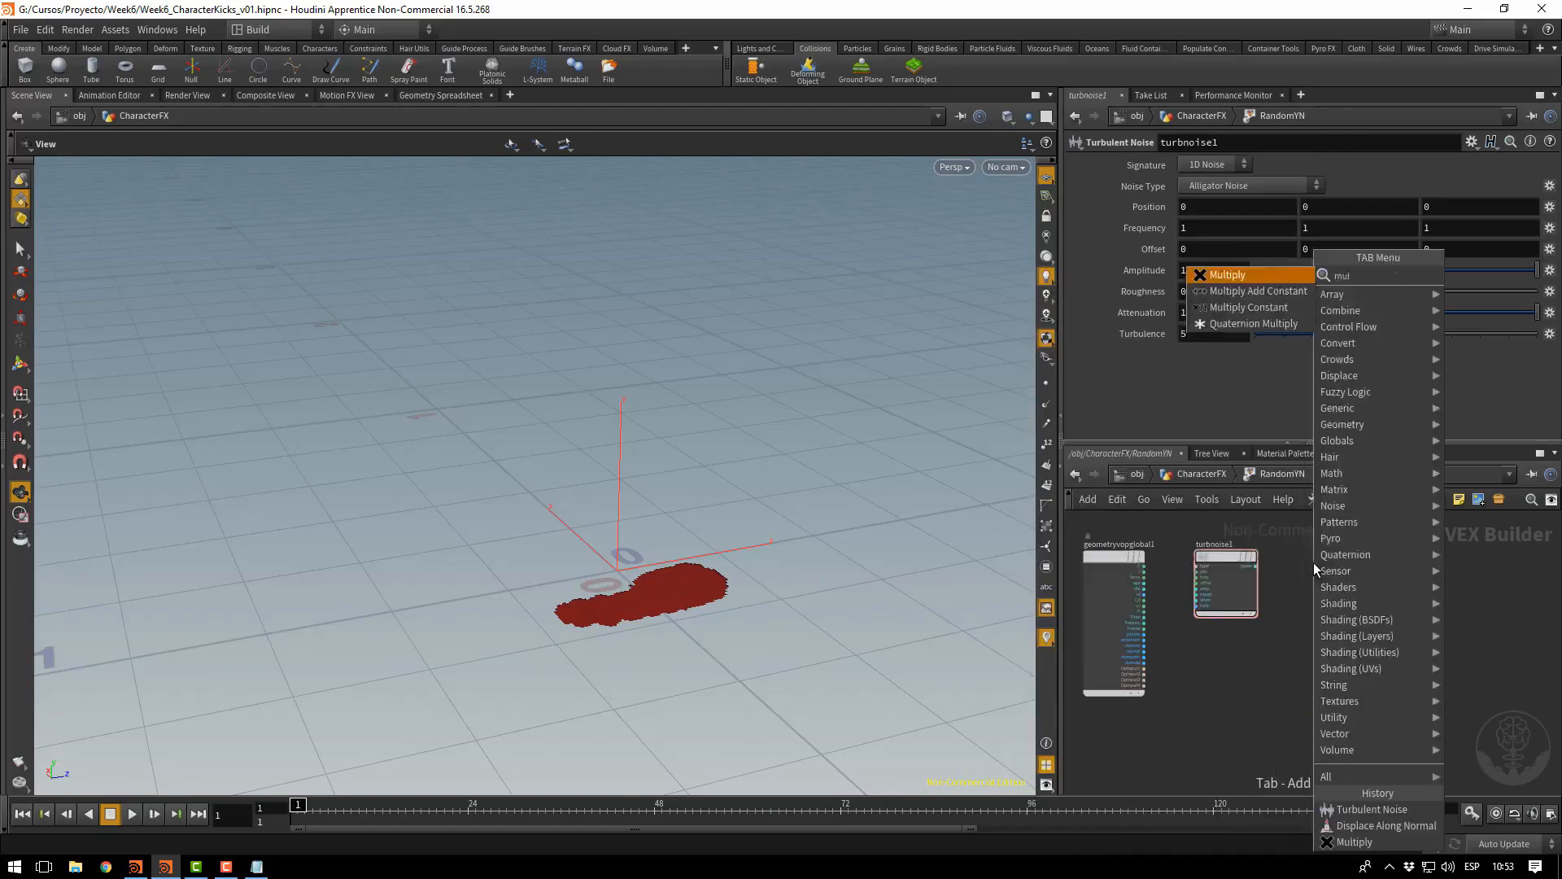
key(Return)
click(1313, 563)
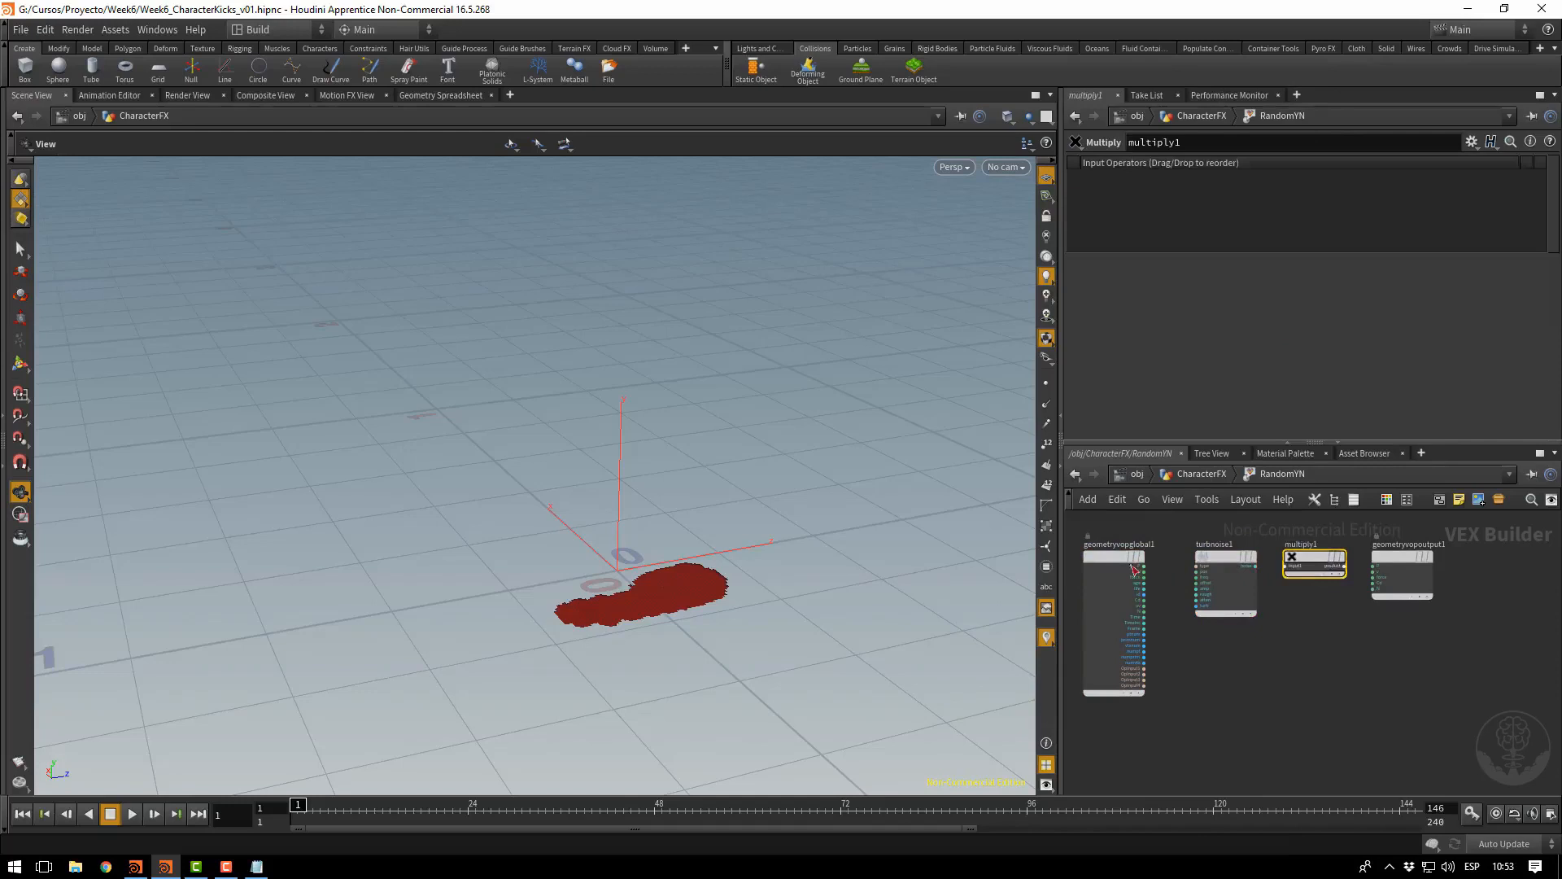
Set turbnoise1 to 3D Noise, feed it P, and wire its noise multiplied by N into the output's N
scroll(1182, 563, up, 2)
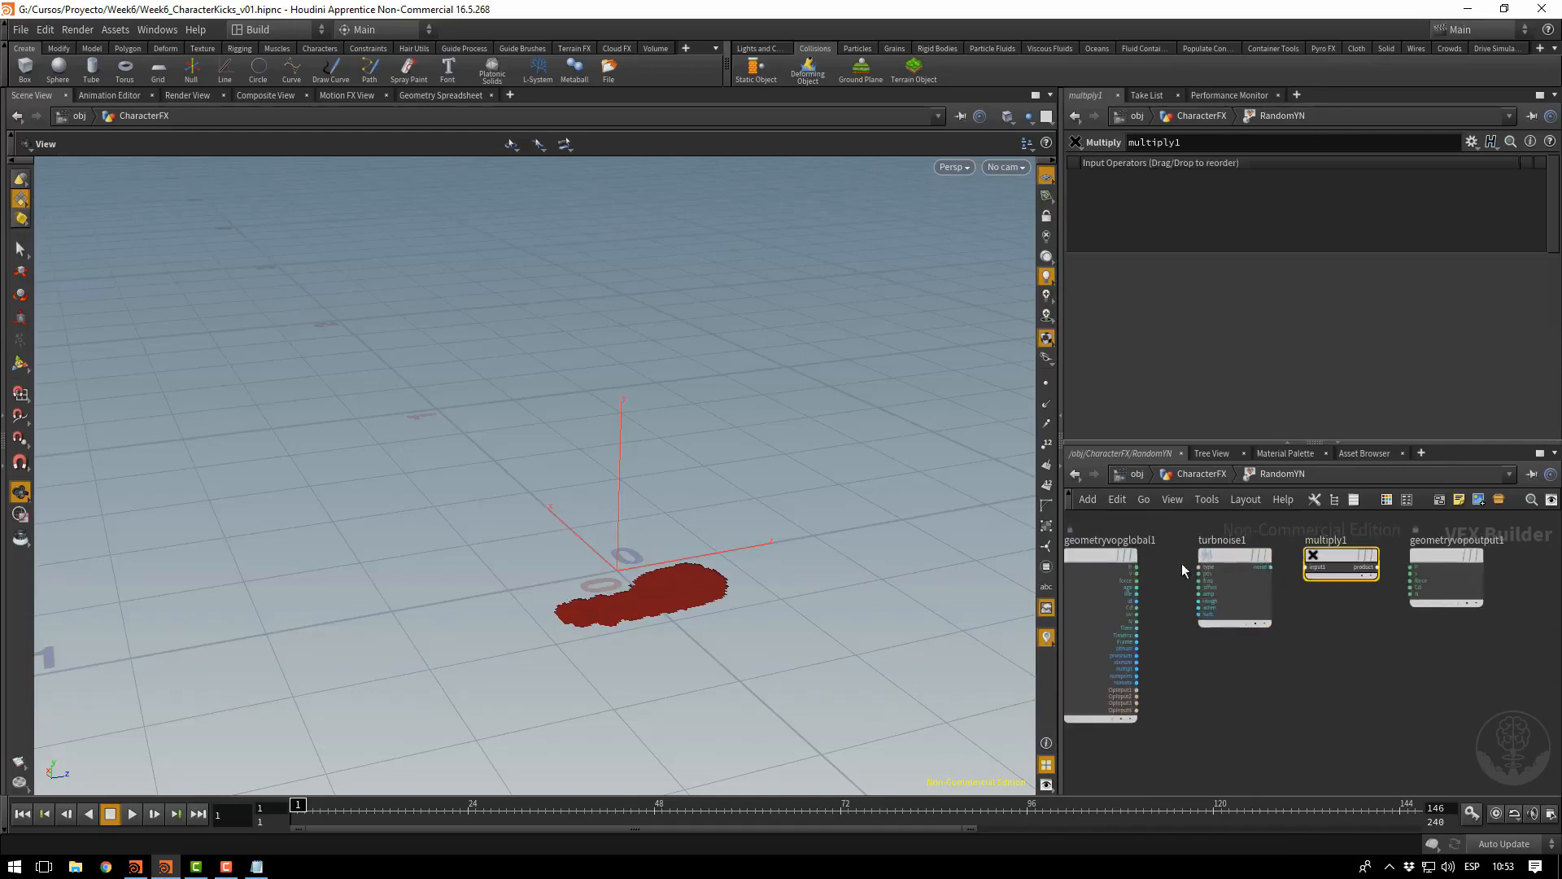
click(1225, 559)
click(1208, 195)
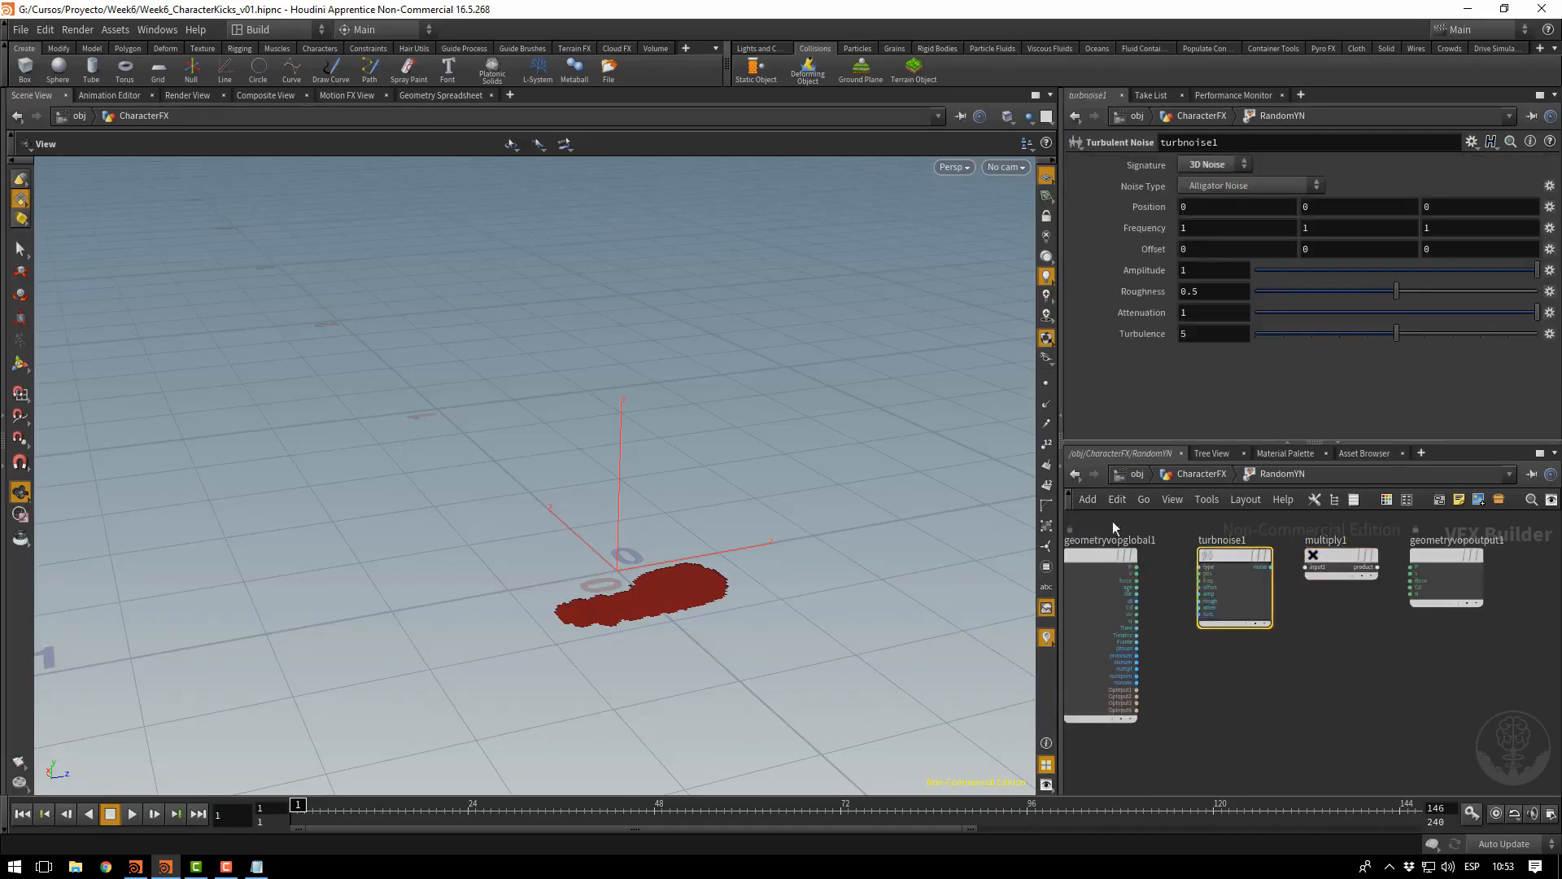
drag(1137, 567, 1306, 568)
drag(1137, 620, 1417, 594)
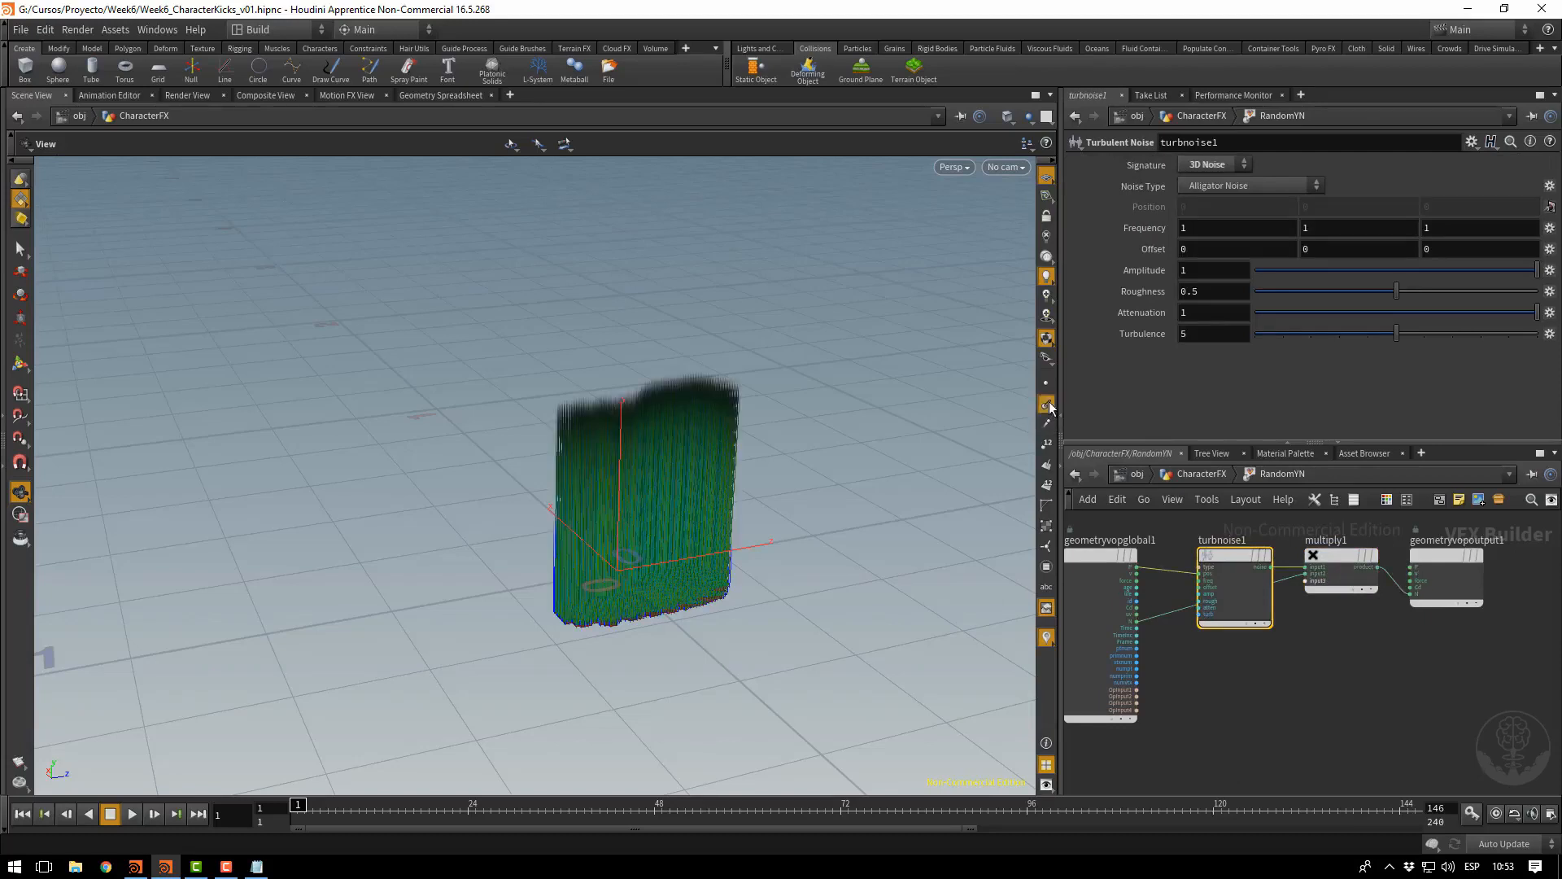
Return to the CharacterFX network and display AddN, then RandomYN, to compare their point normals in the viewport
click(1201, 472)
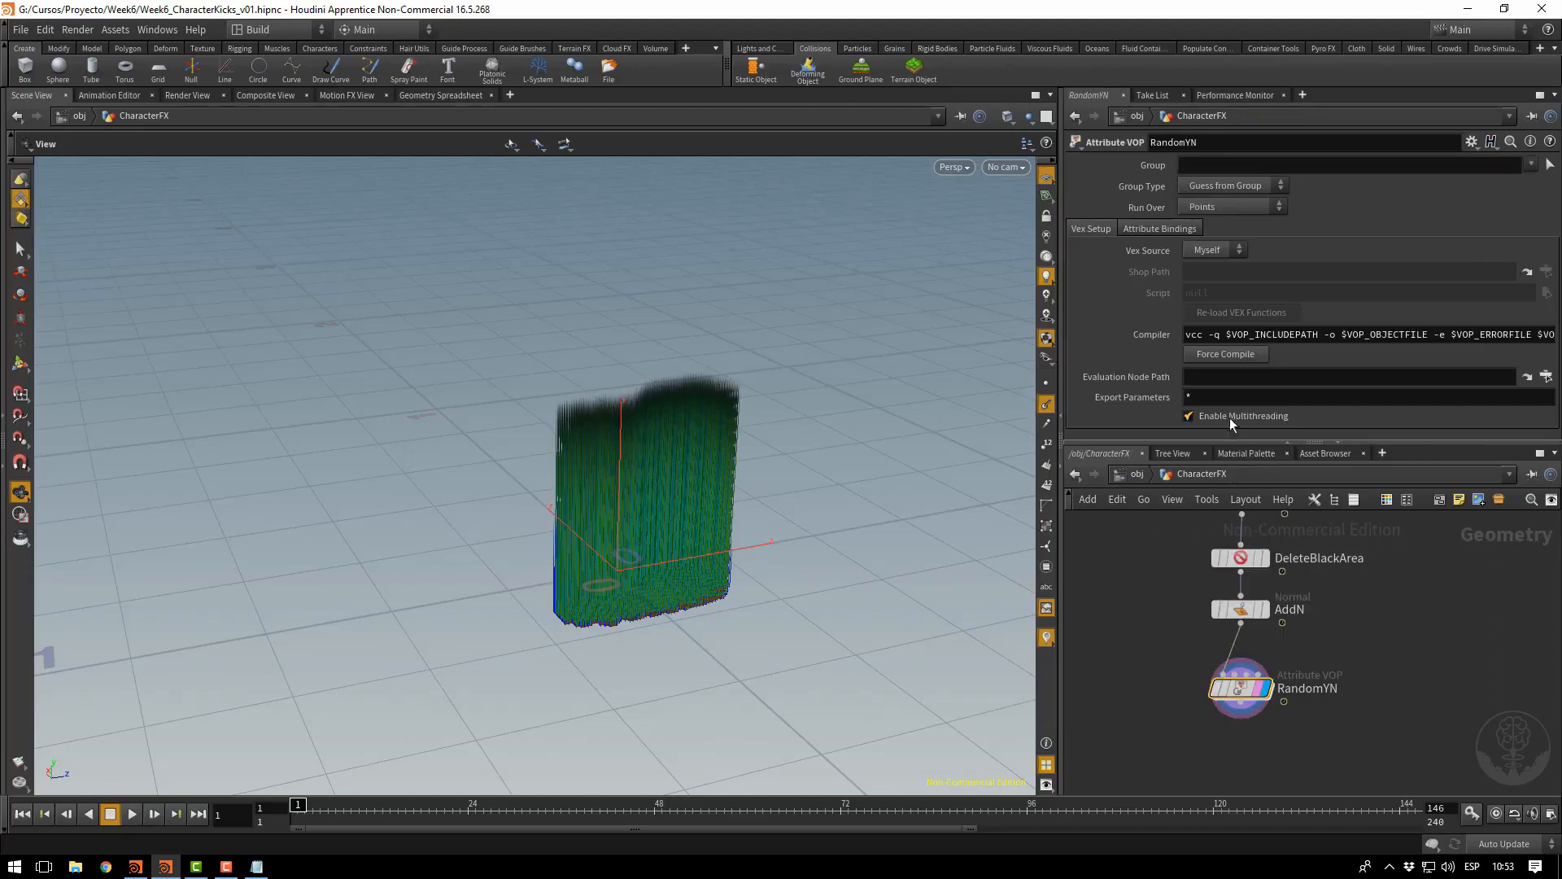
click(1263, 609)
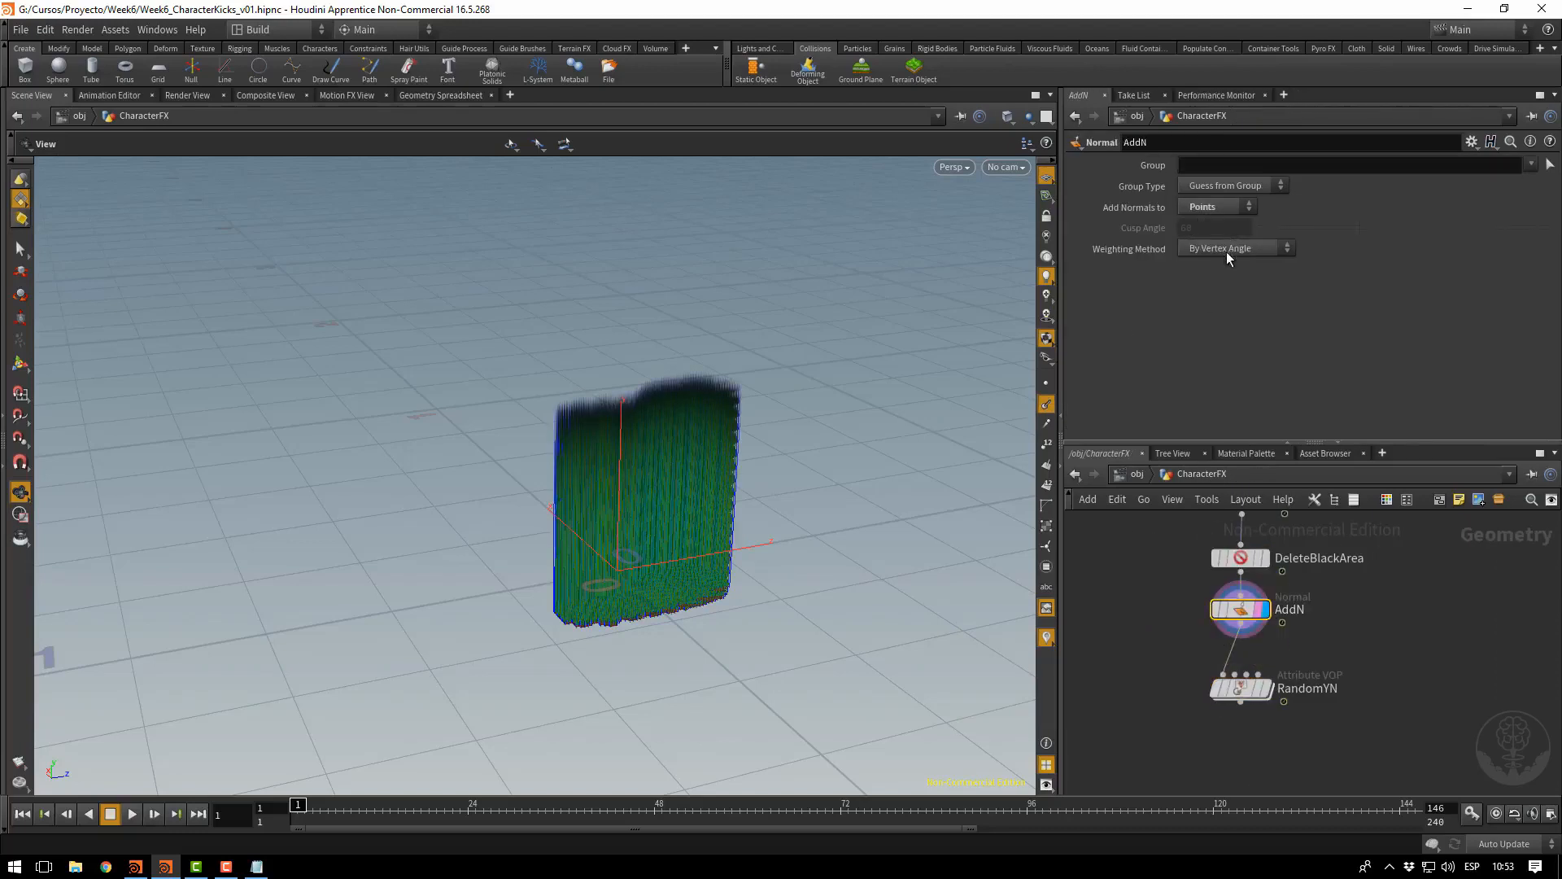
click(1132, 476)
double_click(1184, 658)
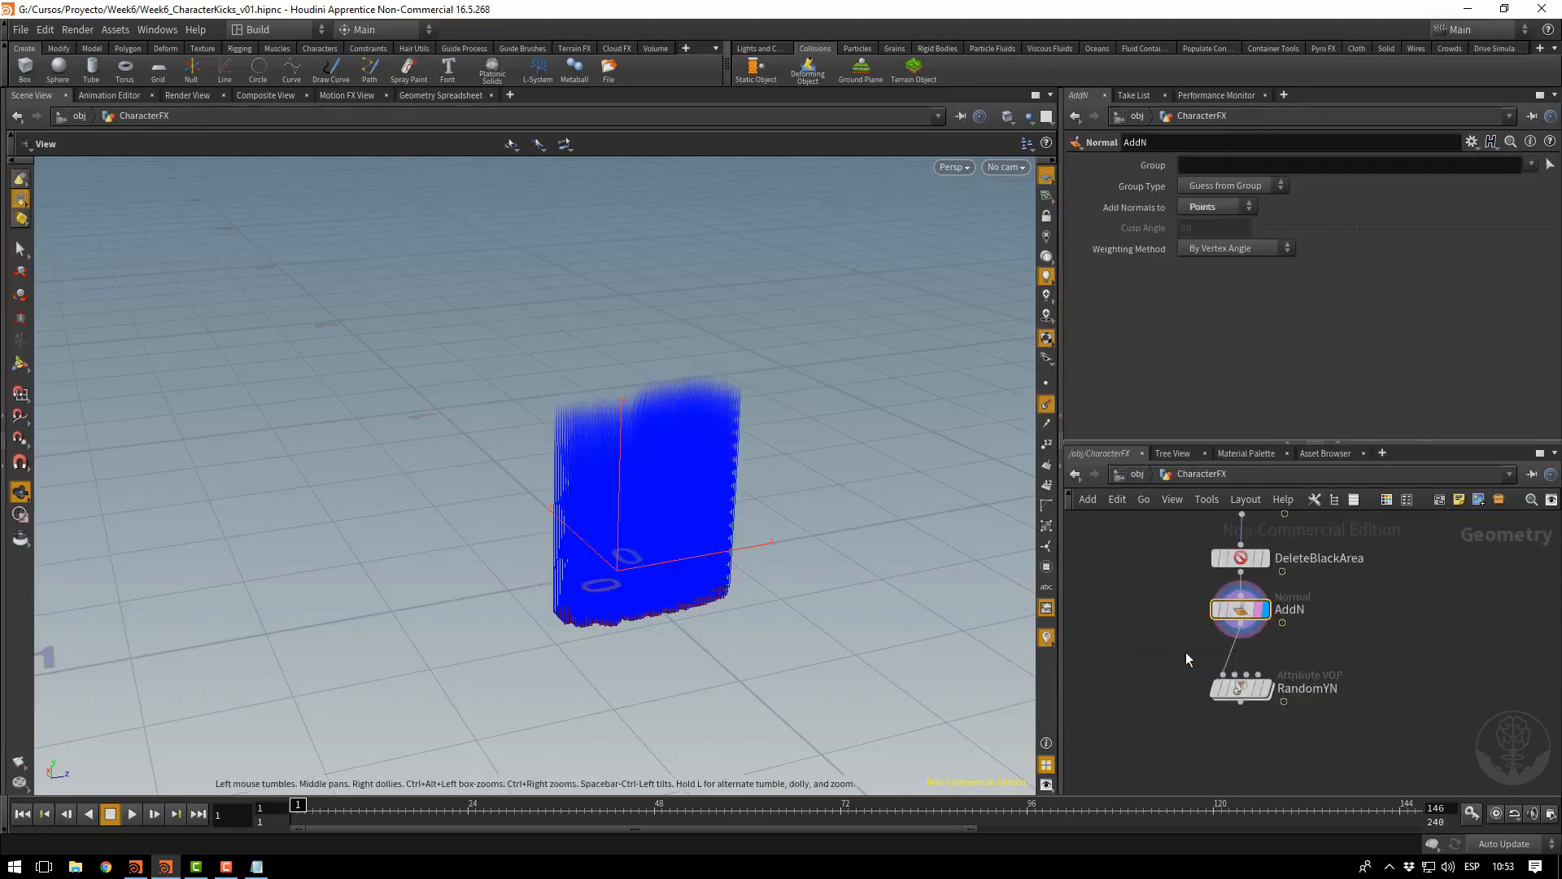
scroll(1270, 690, up, 3)
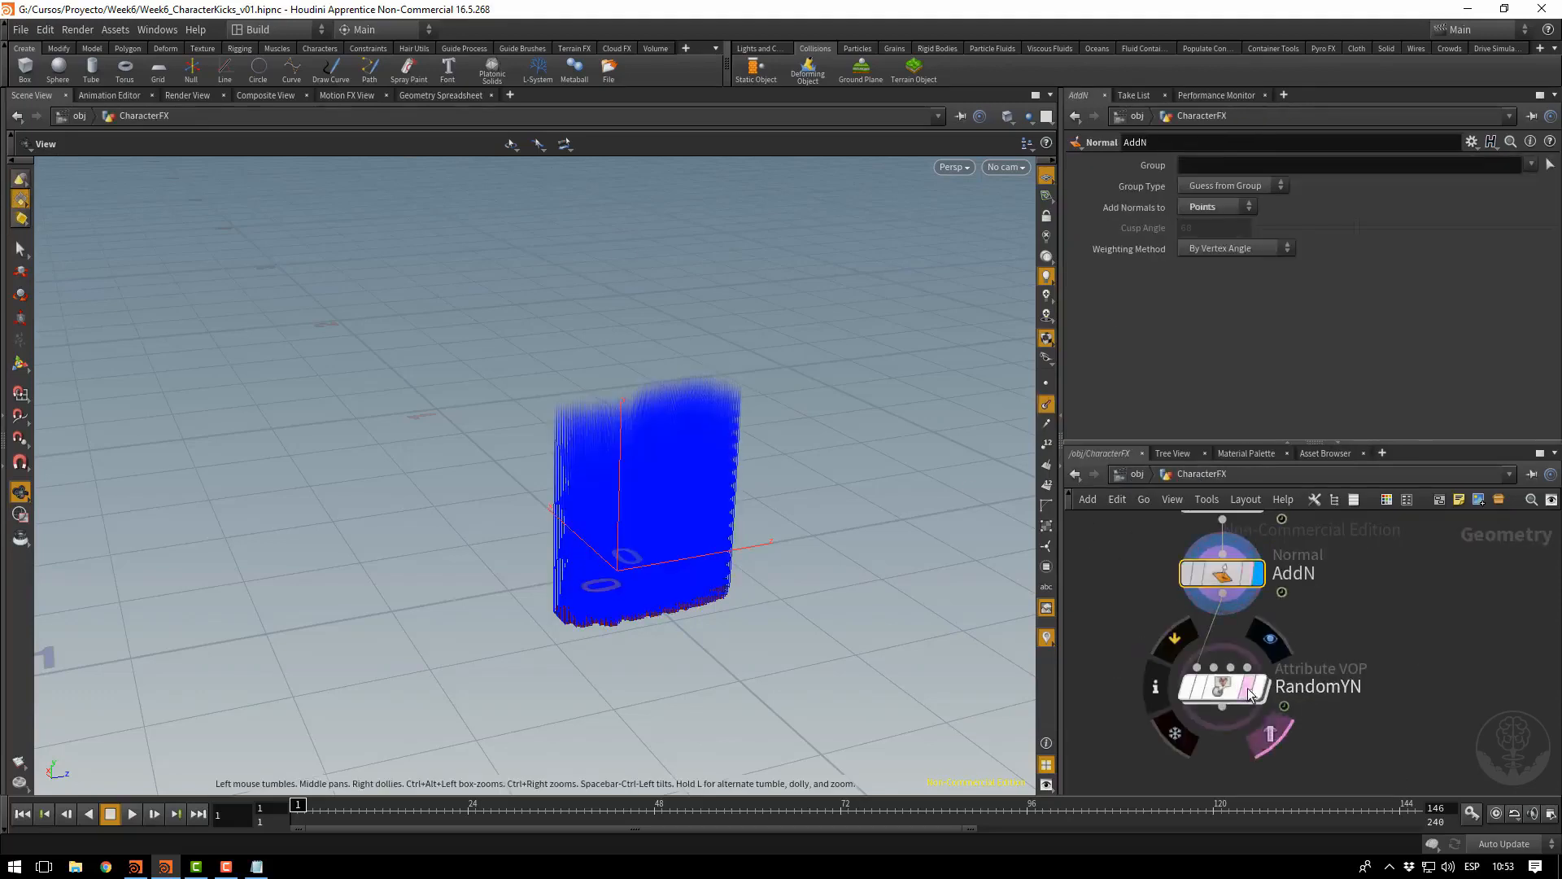
click(1262, 690)
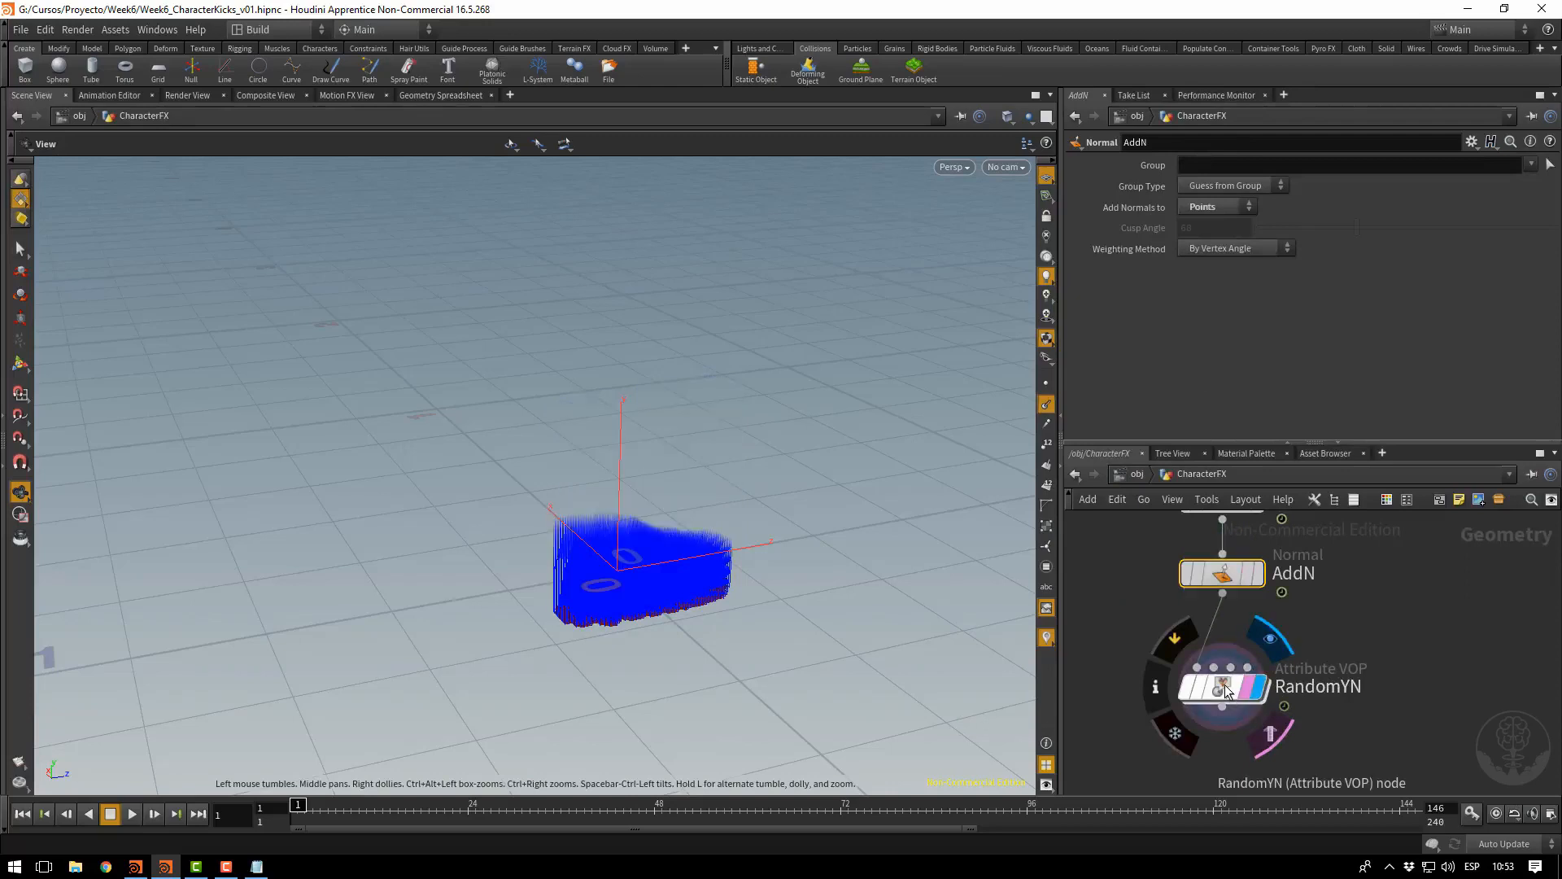
click(1227, 691)
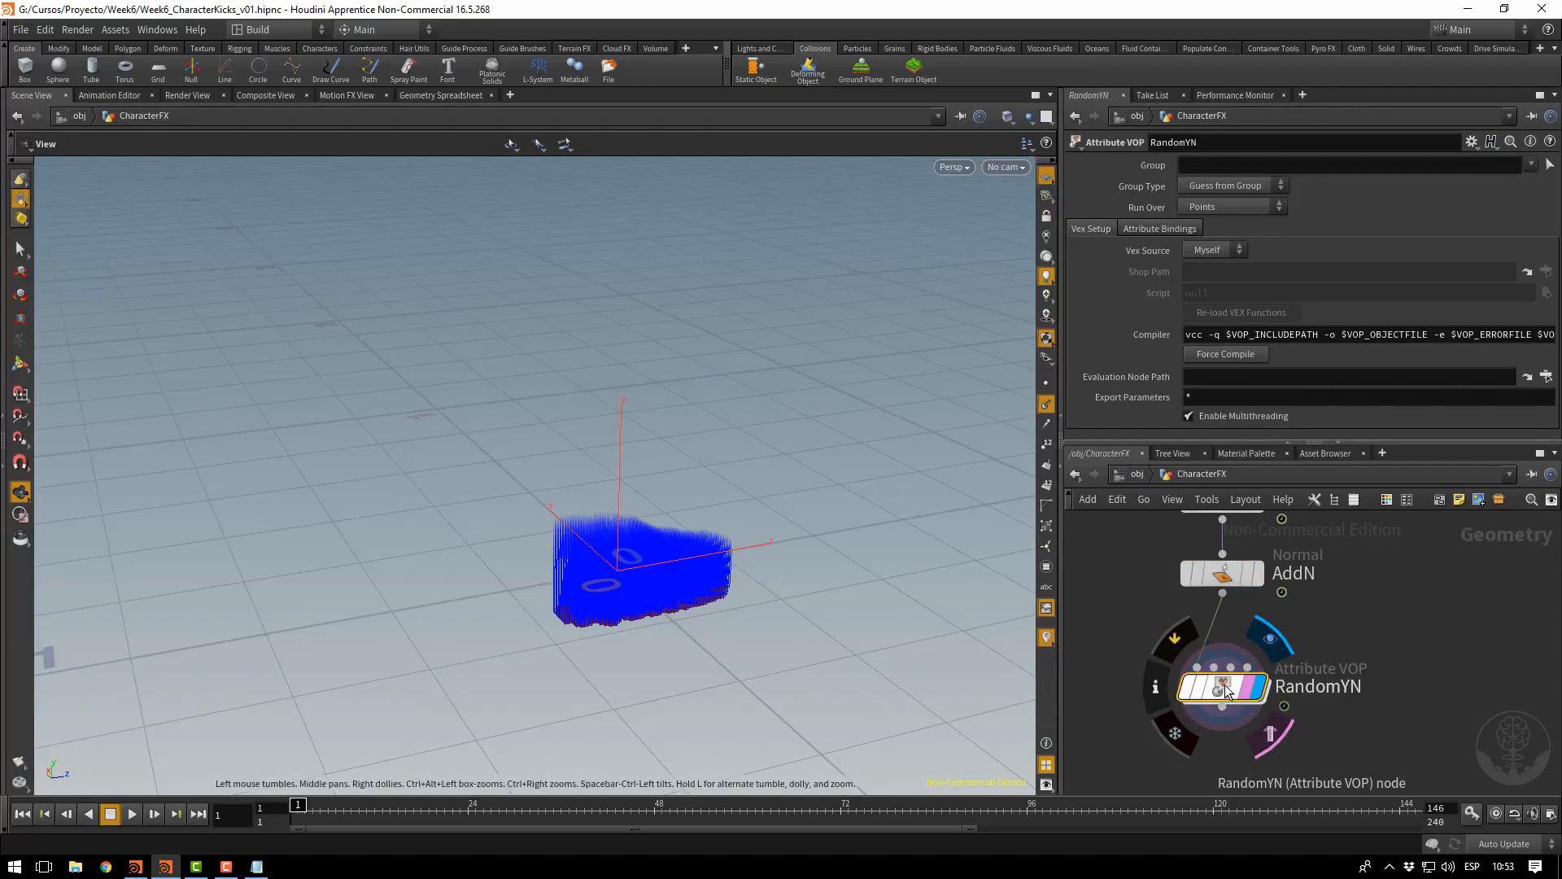
Space out the nodes inside the RandomYN network and set turbnoise1's frequency to 8.9 on all three axes
double_click(1226, 690)
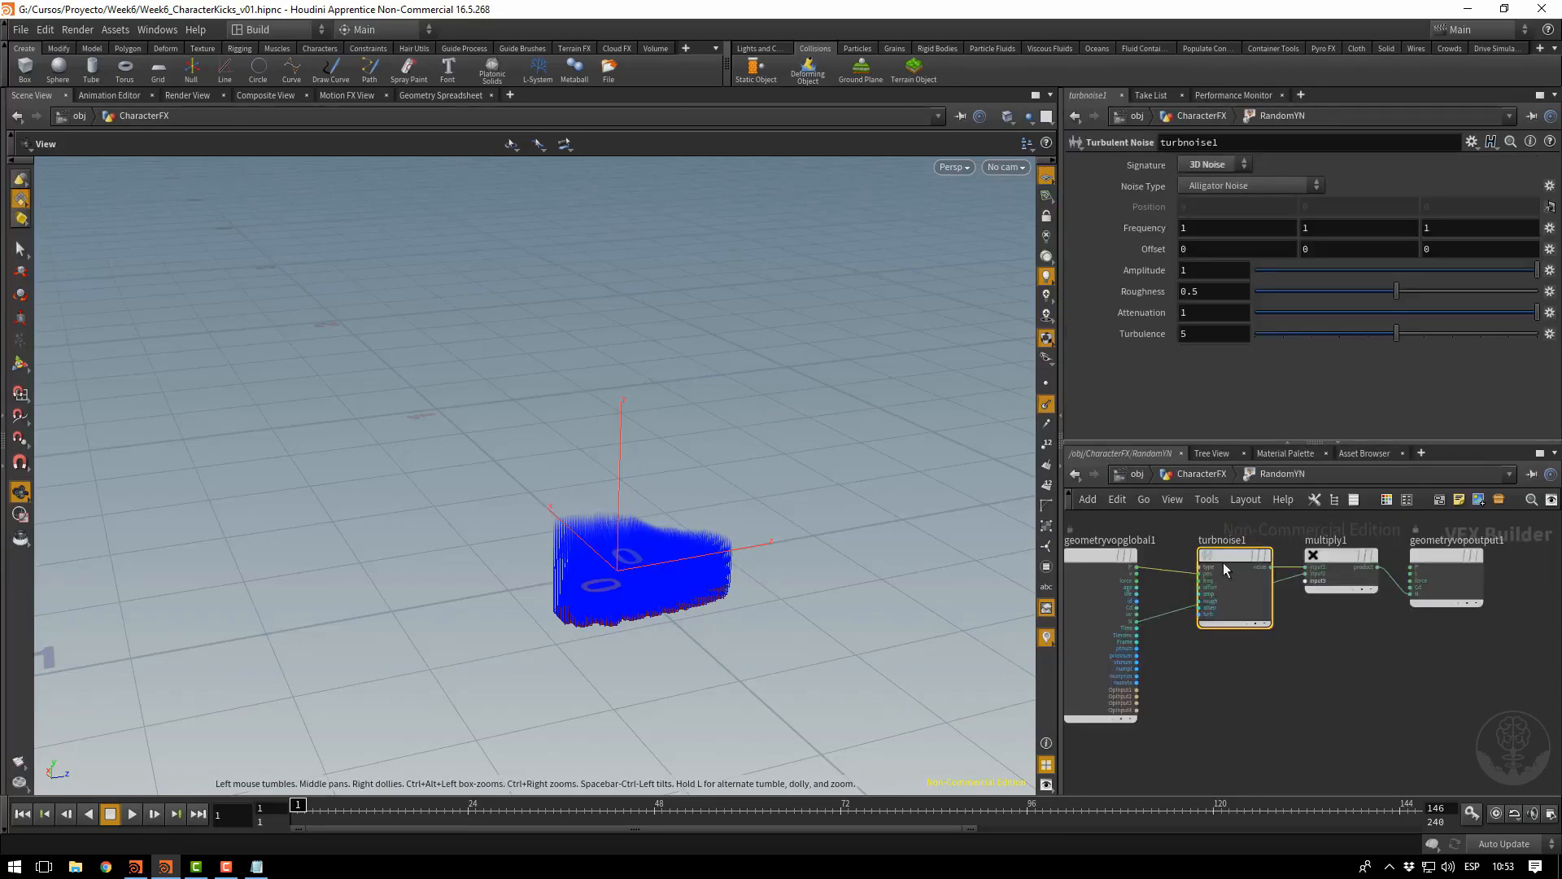
drag(1339, 563, 1346, 642)
drag(1454, 554, 1493, 564)
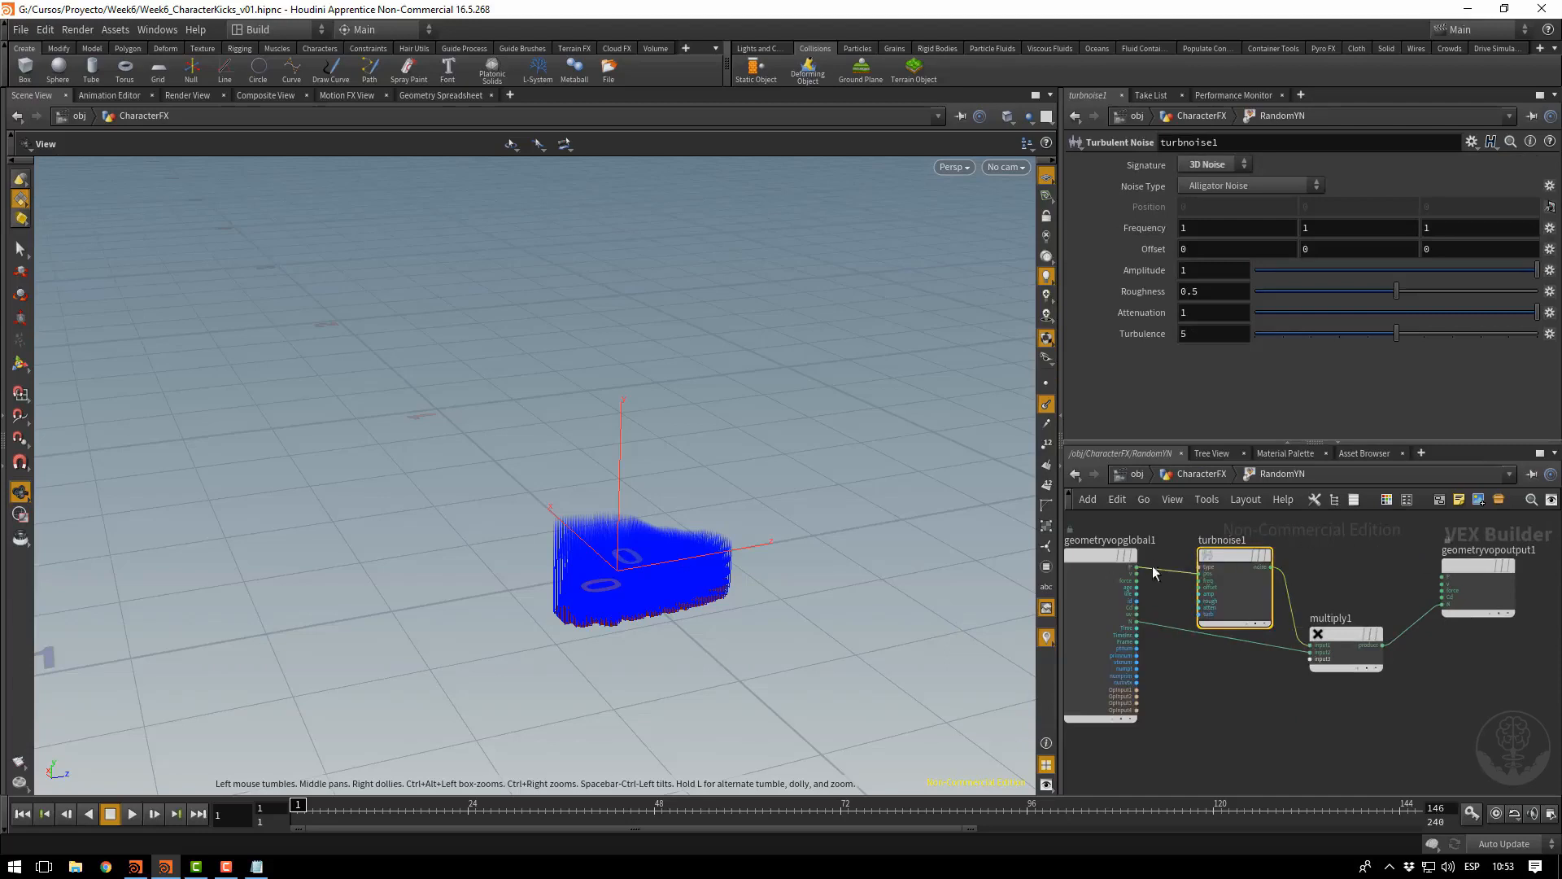
drag(1078, 563, 1211, 589)
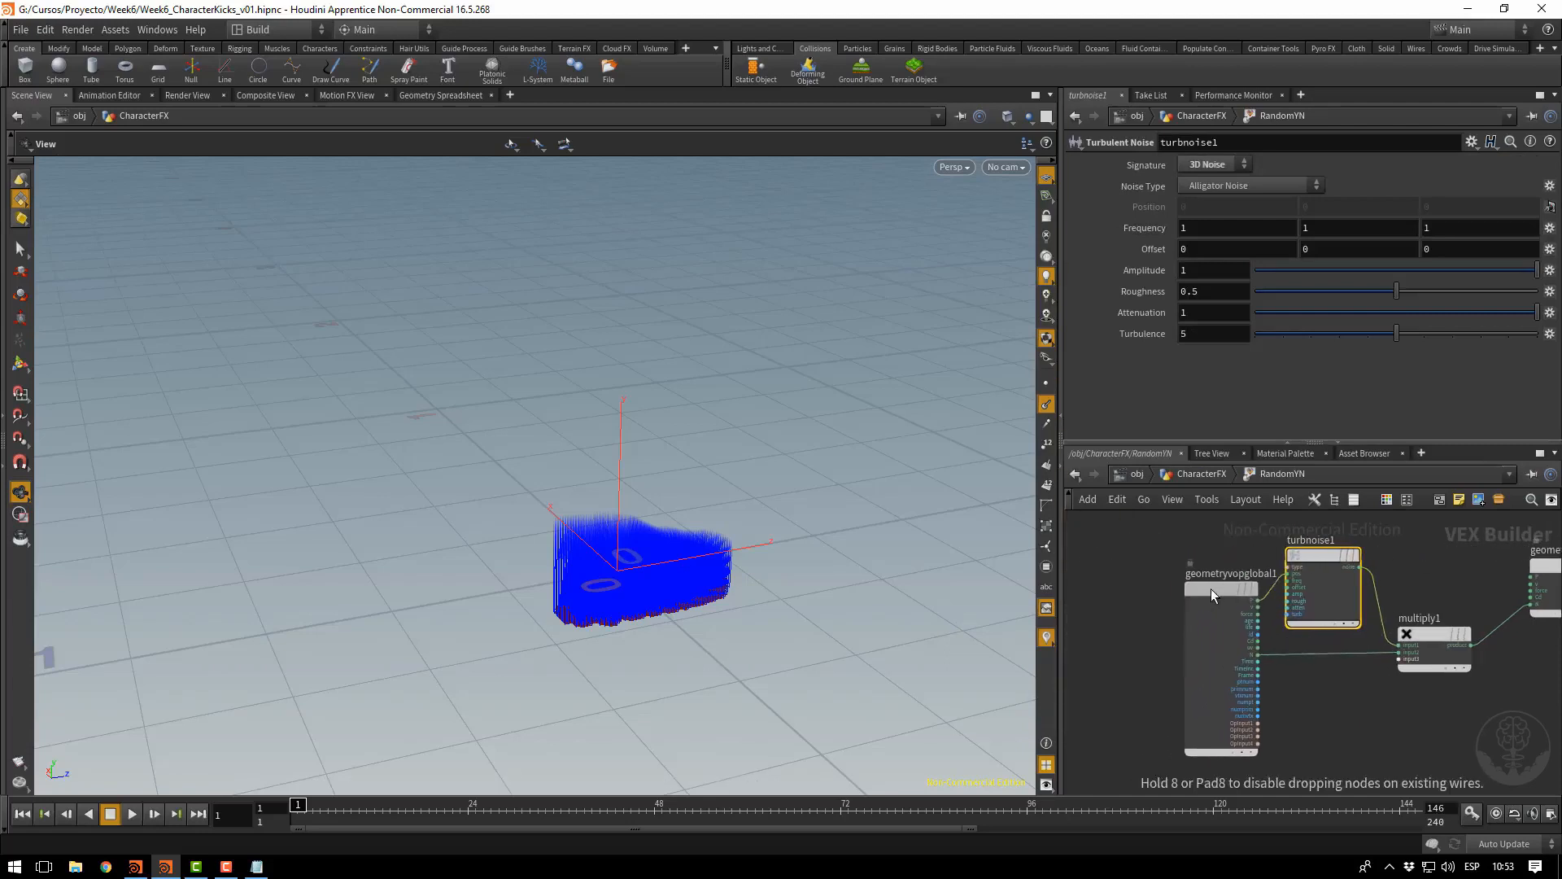
middle_drag(1139, 236, 1273, 232)
drag(759, 563, 1125, 617)
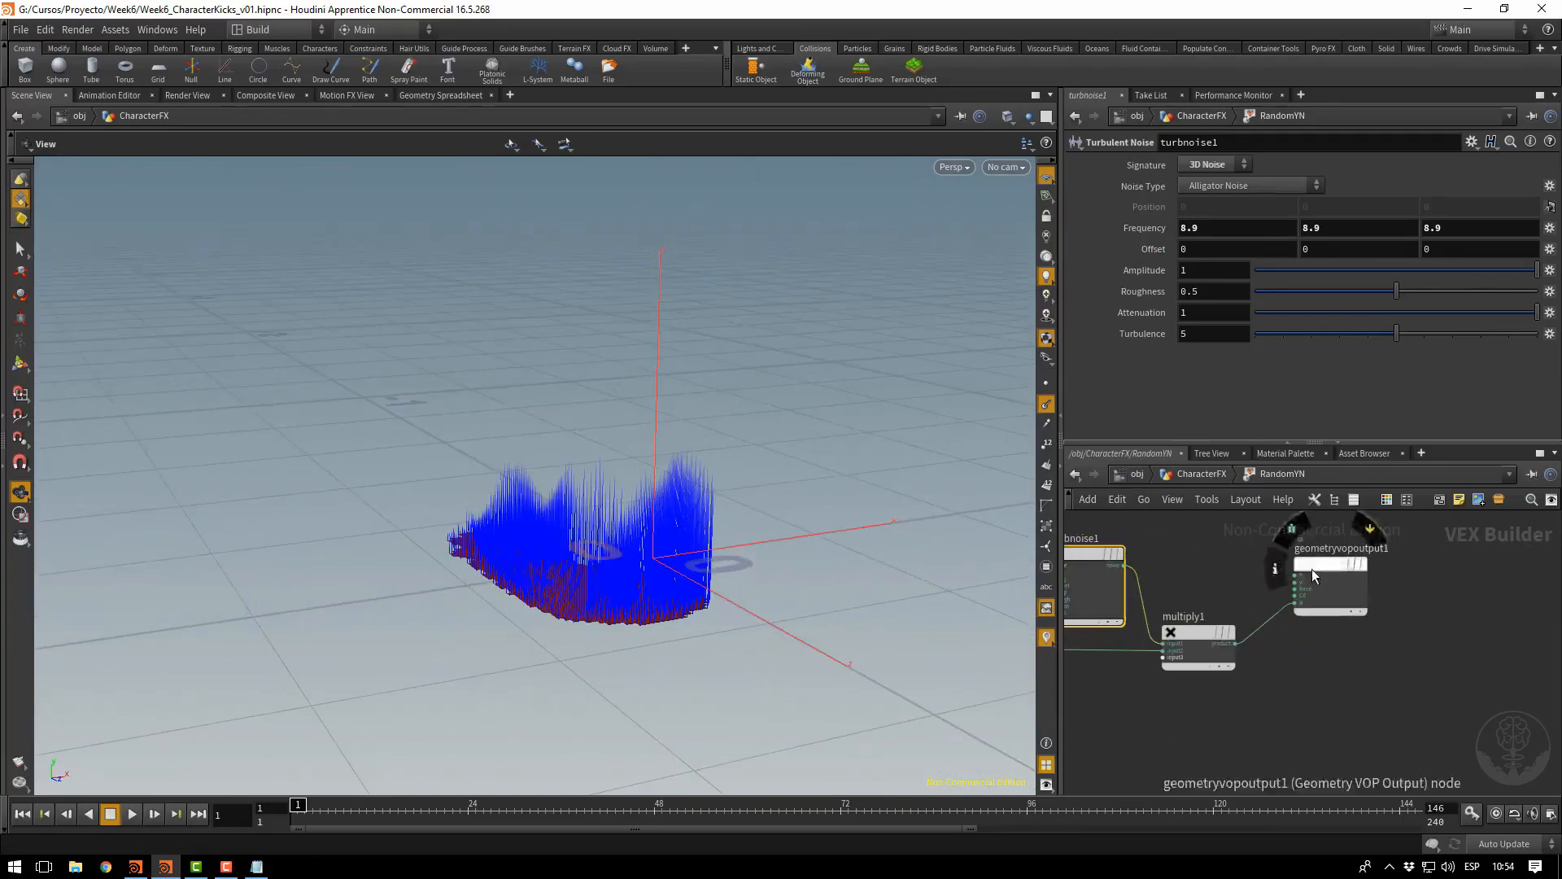
Make room before geometryvopoutput1 and insert a Vector to Float node on the wire from multiply1 to the output
drag(1312, 569, 1482, 617)
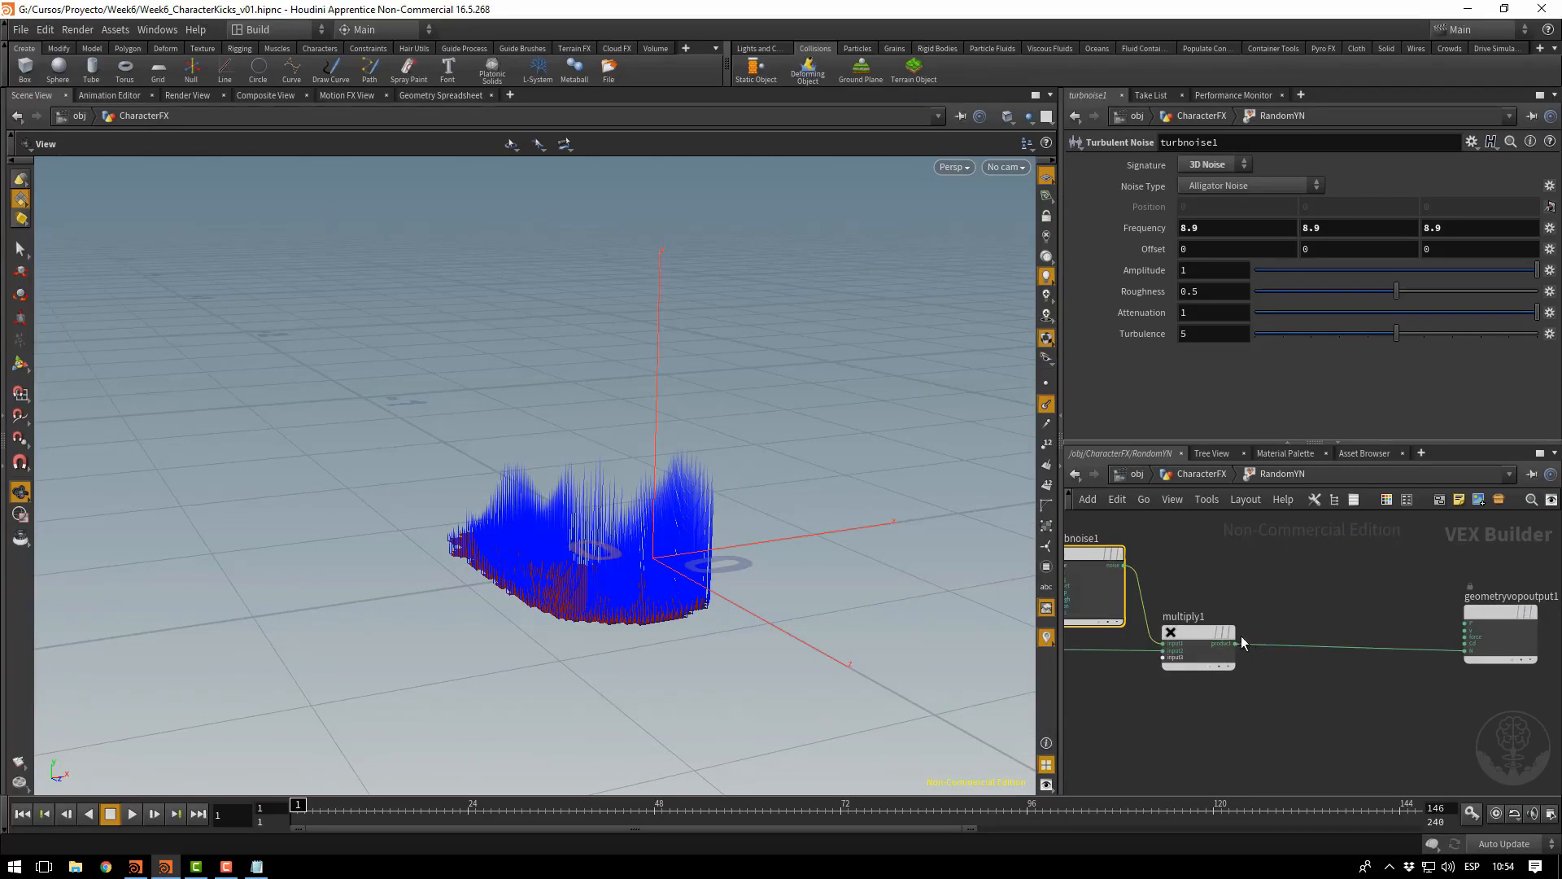
click(1262, 678)
key(Tab)
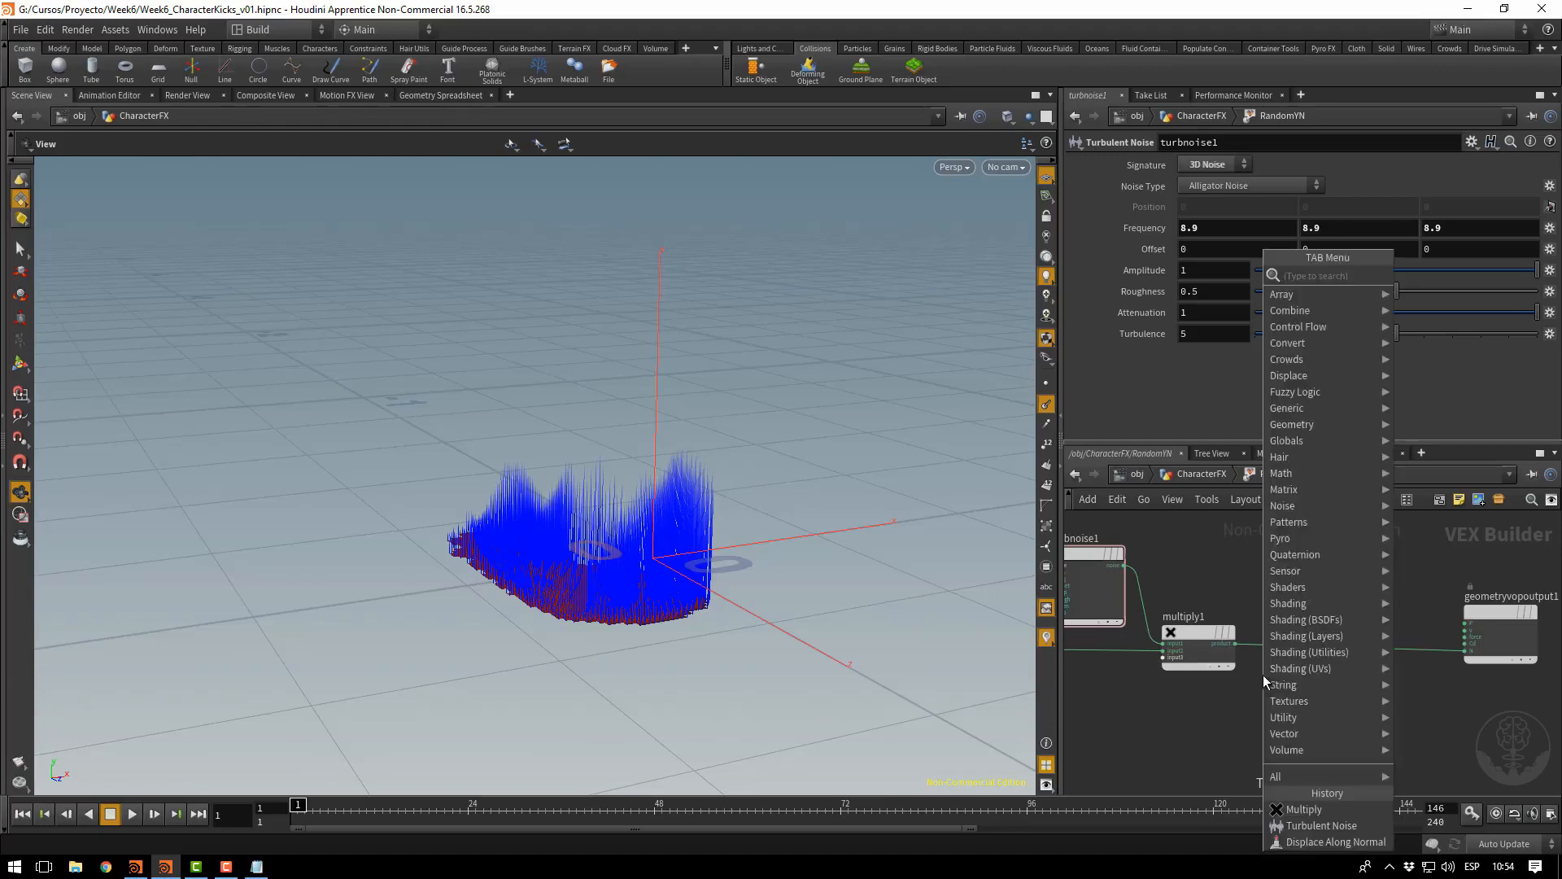
text(vector)
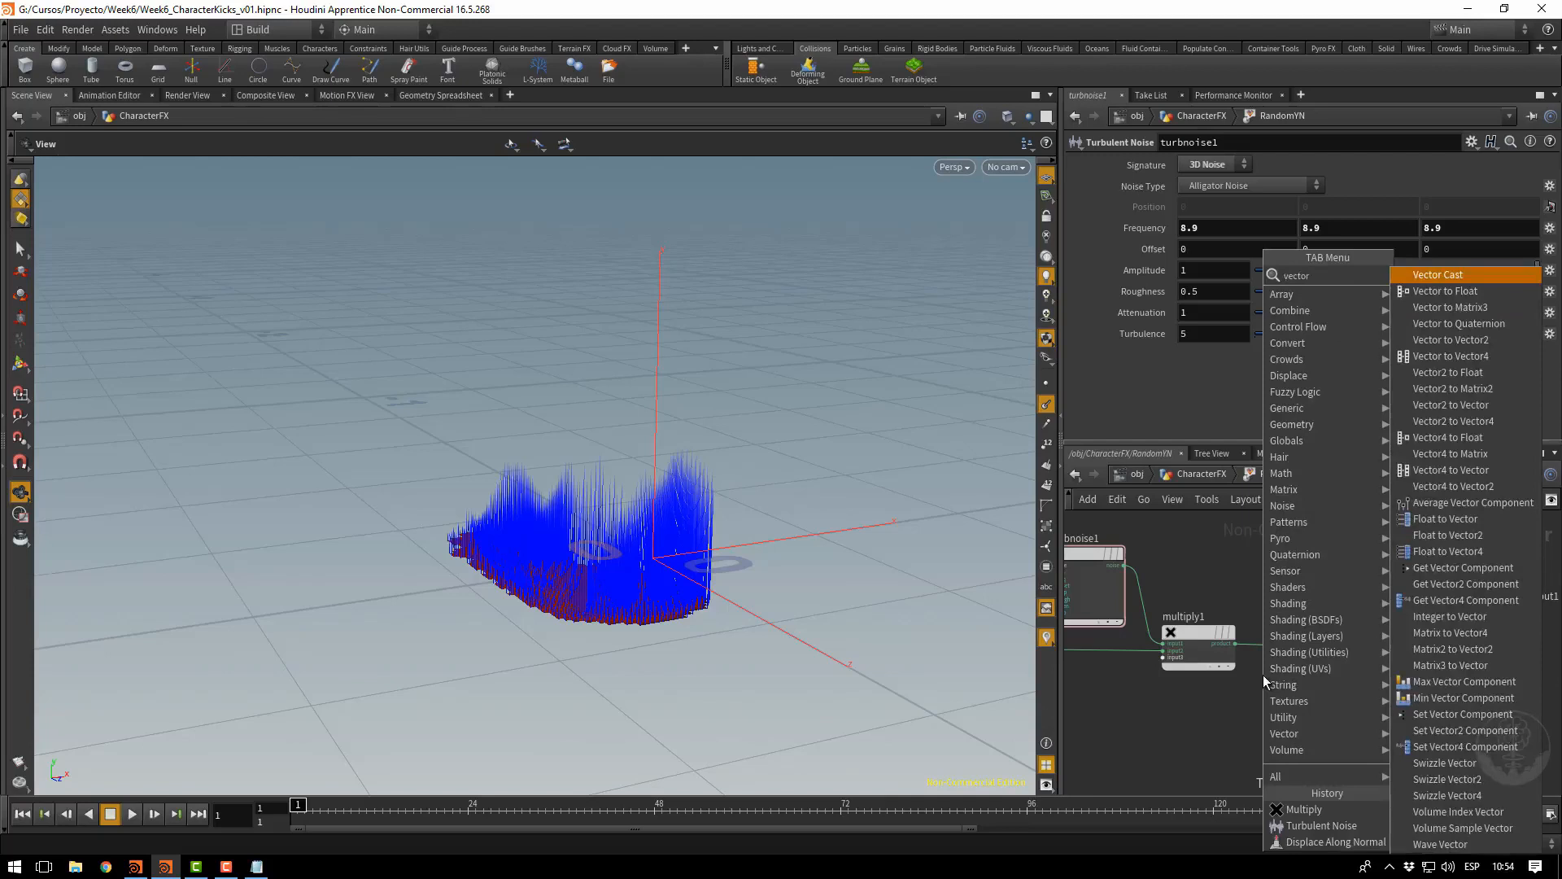
text( to f)
key(Return)
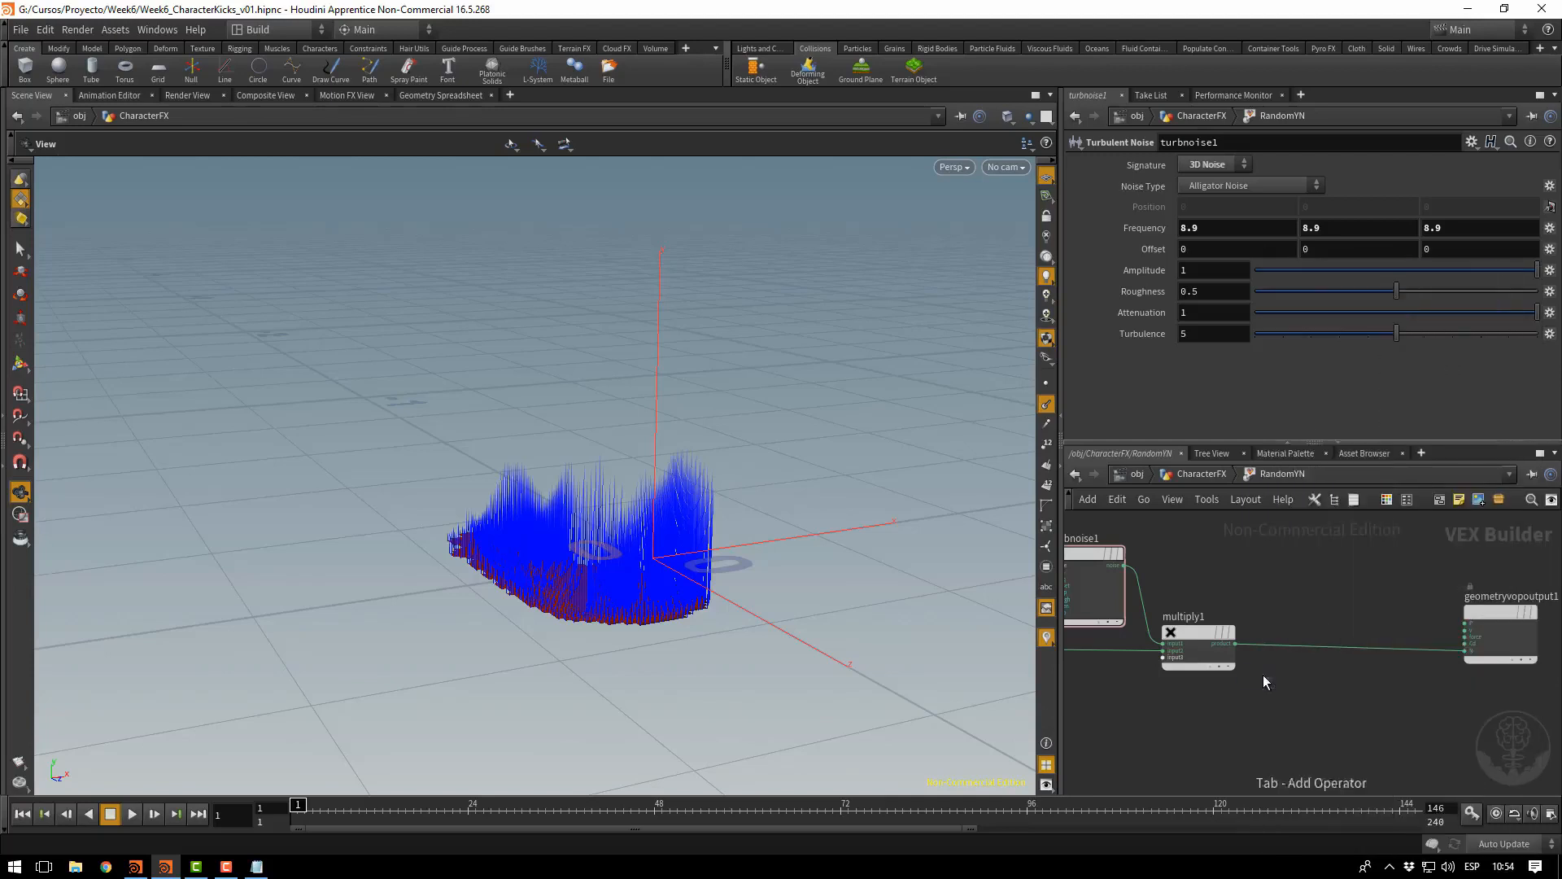
click(1307, 642)
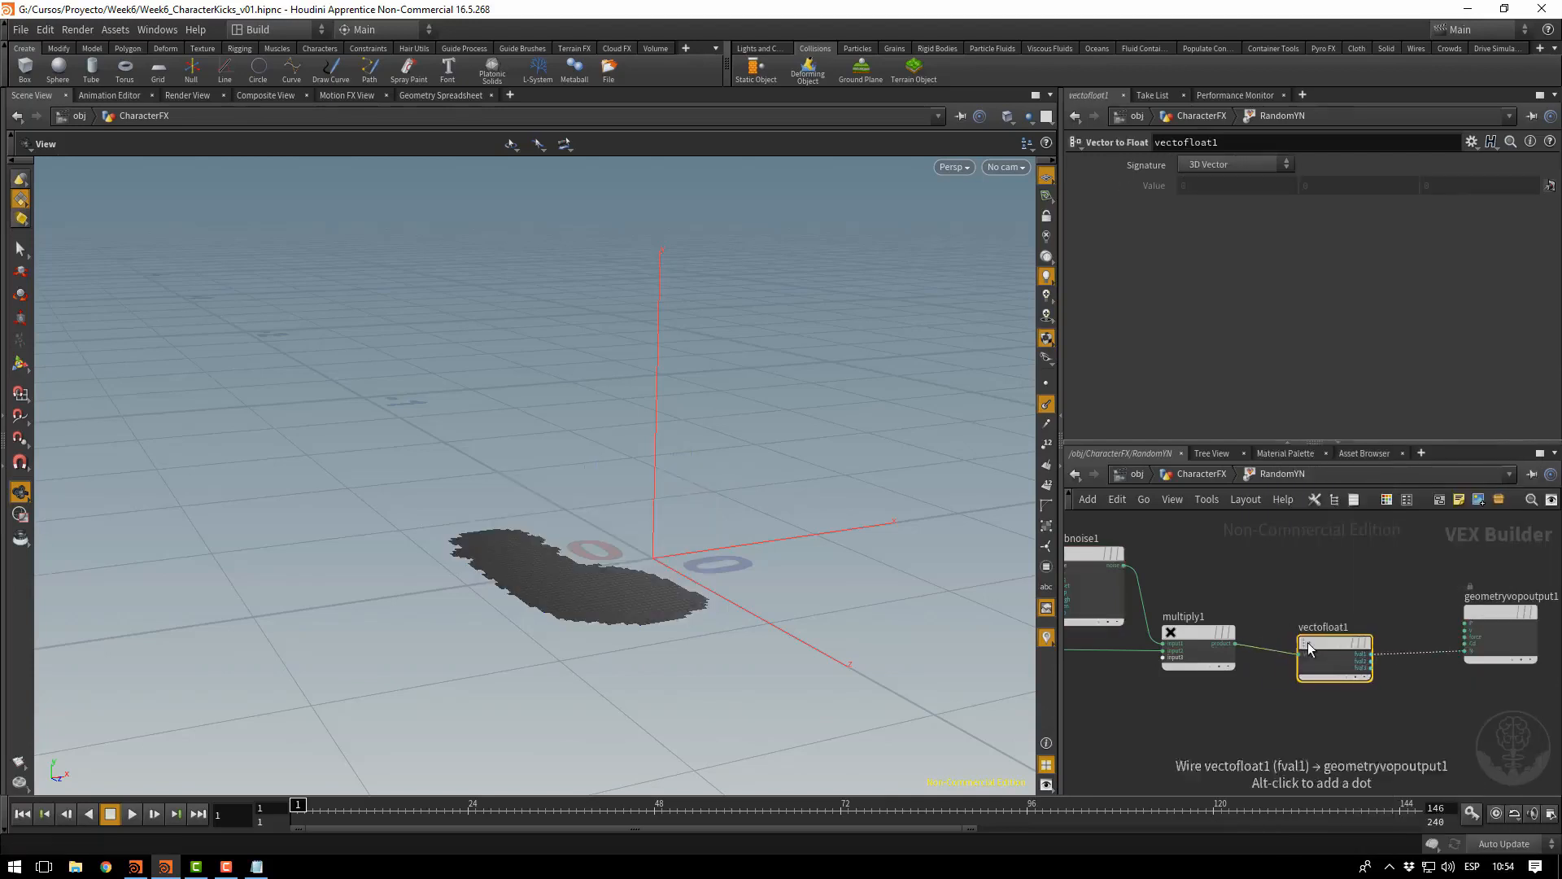
drag(1307, 642, 1284, 632)
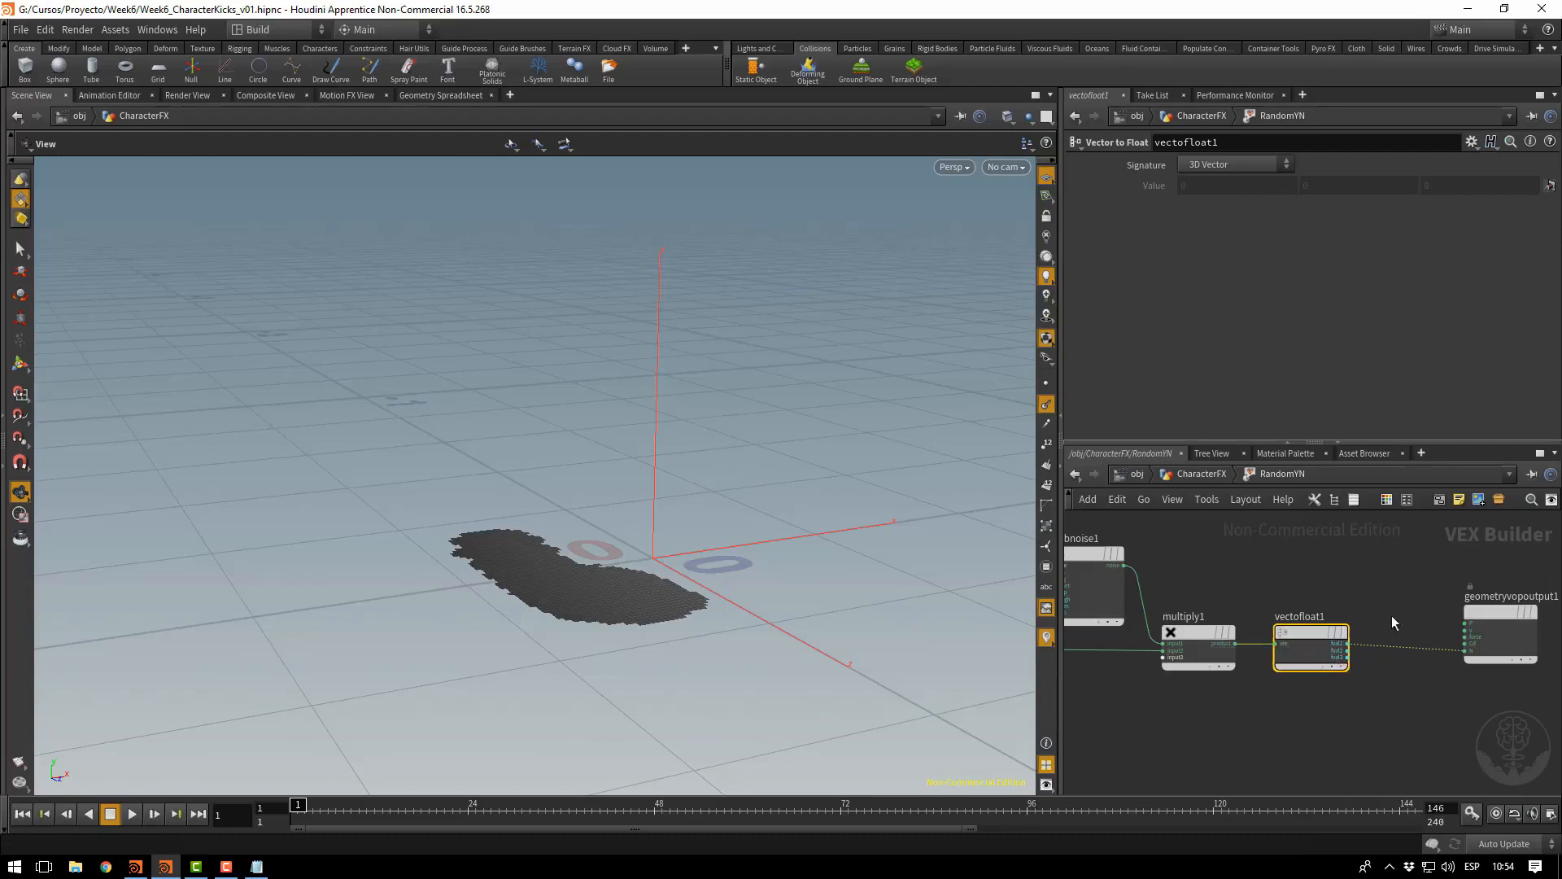
Insert a Float to Vector node on the wire between vectofloat1 and geometryvopoutput1 and space these nodes apart
click(1375, 694)
key(Tab)
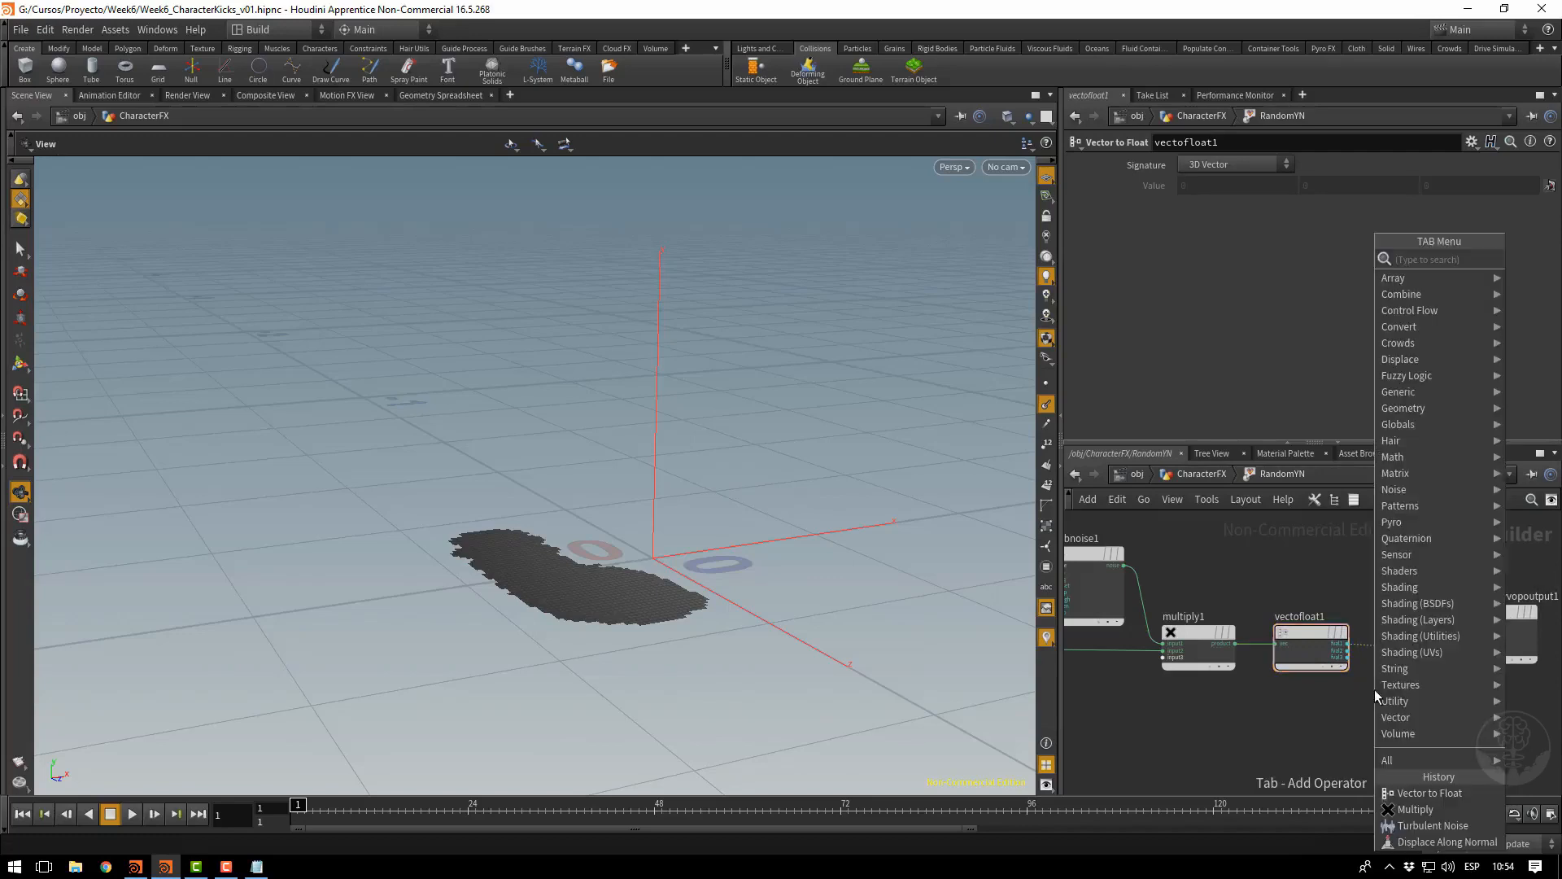
text(float to vec)
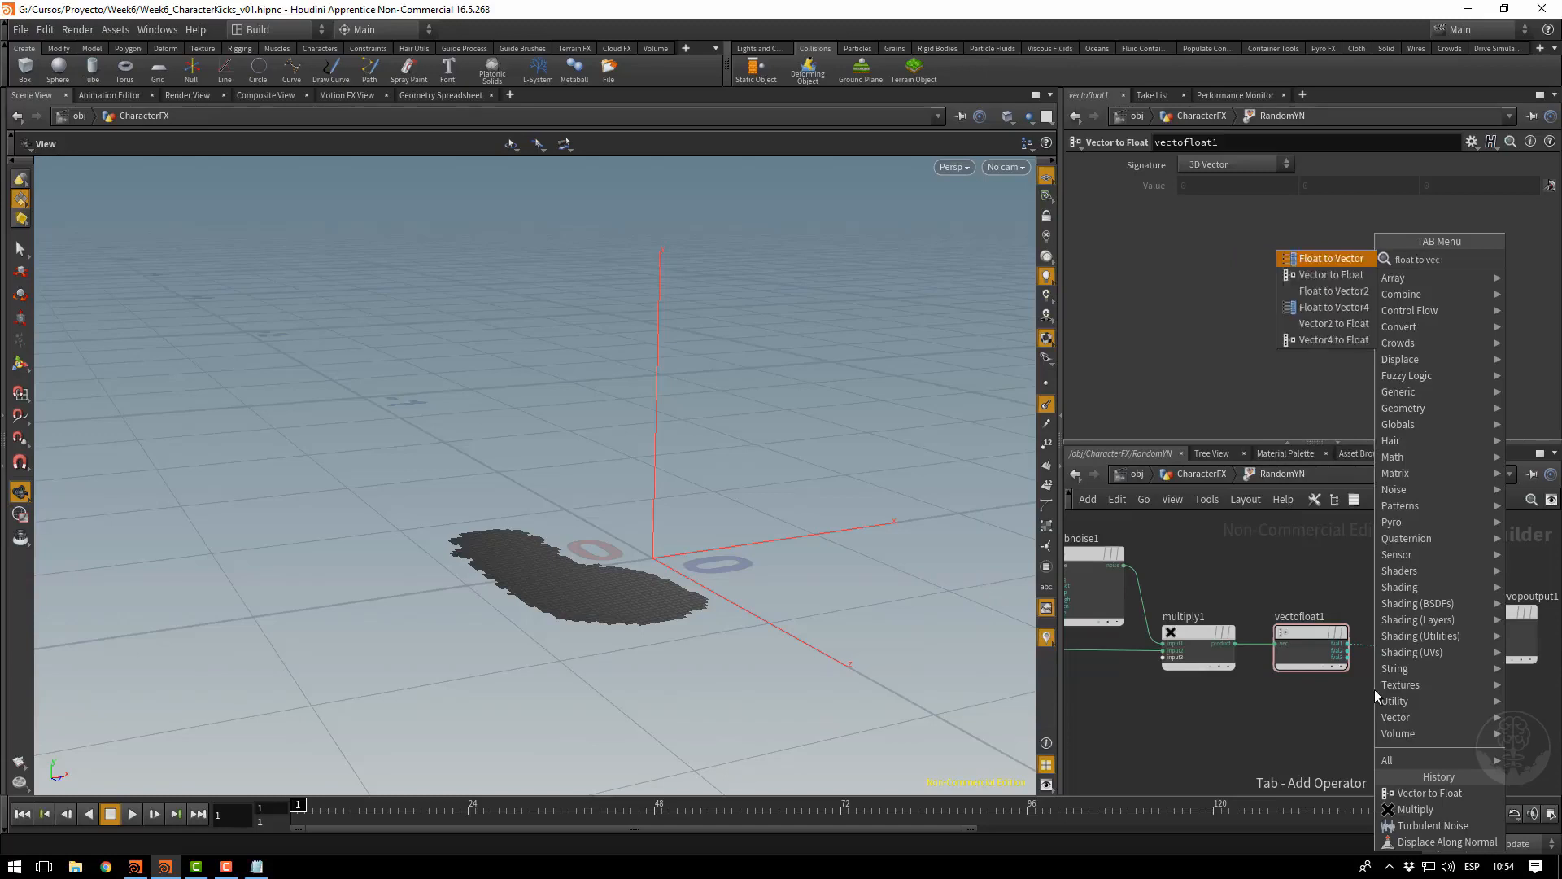
key(Return)
click(1432, 636)
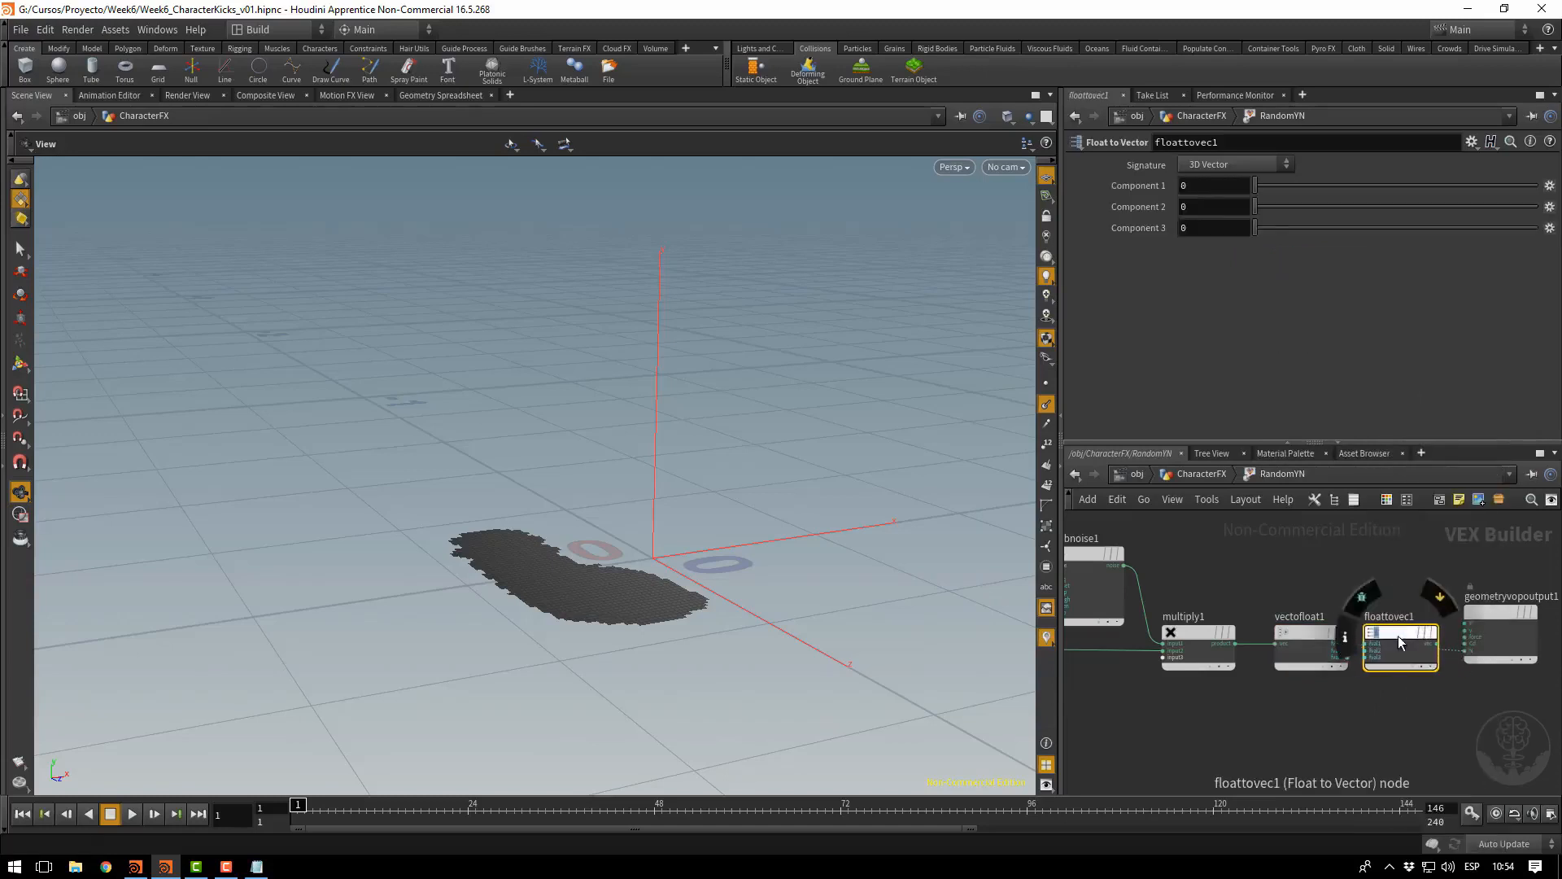
drag(1398, 636, 1375, 637)
middle_drag(1451, 731, 1323, 750)
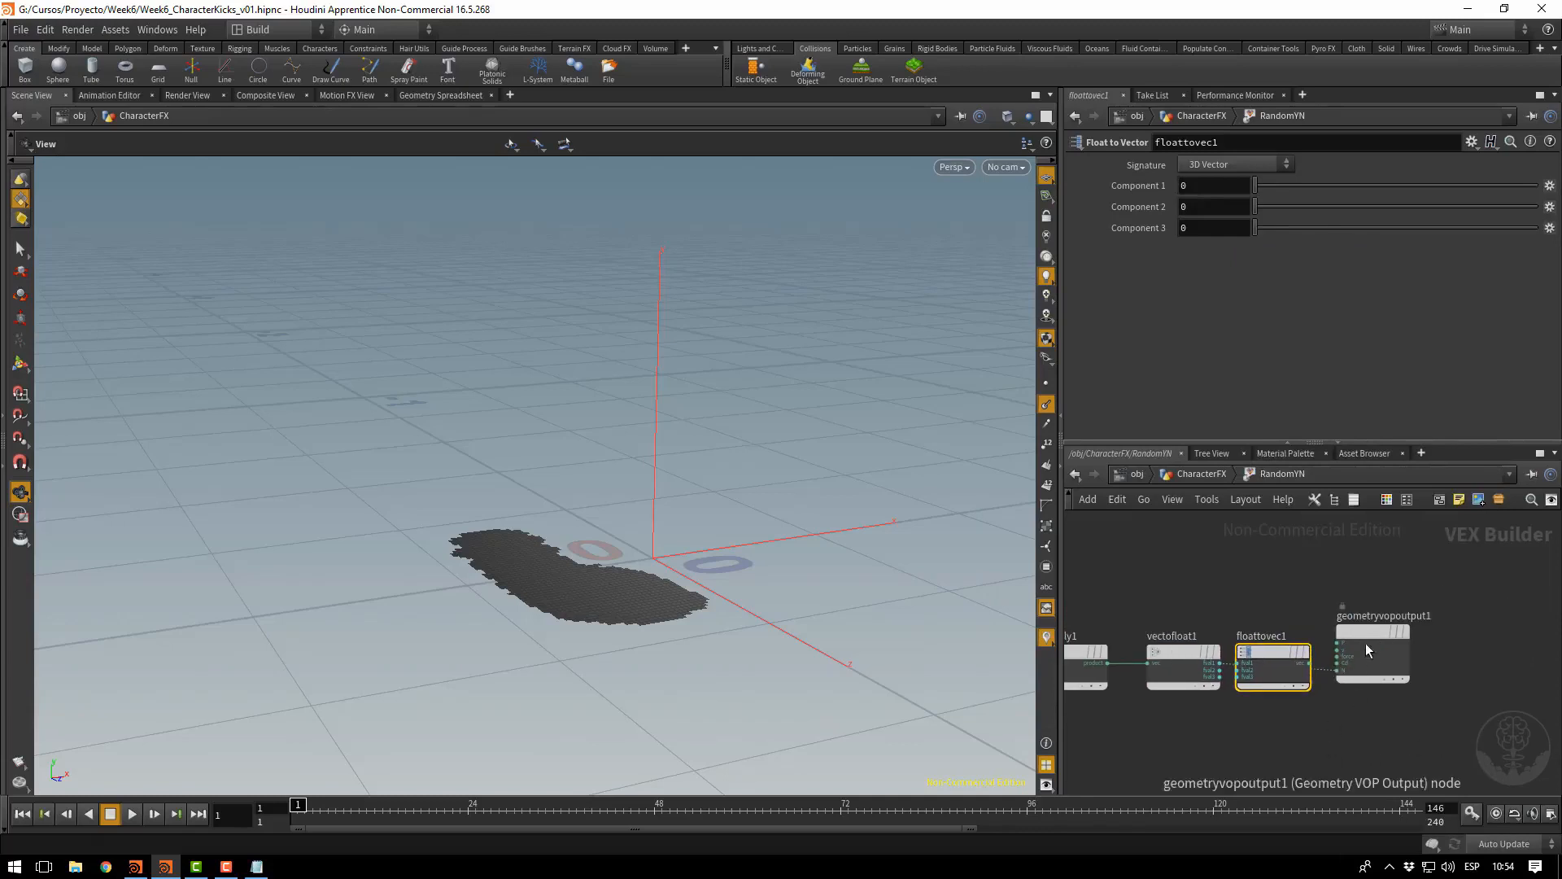
drag(1372, 632, 1438, 633)
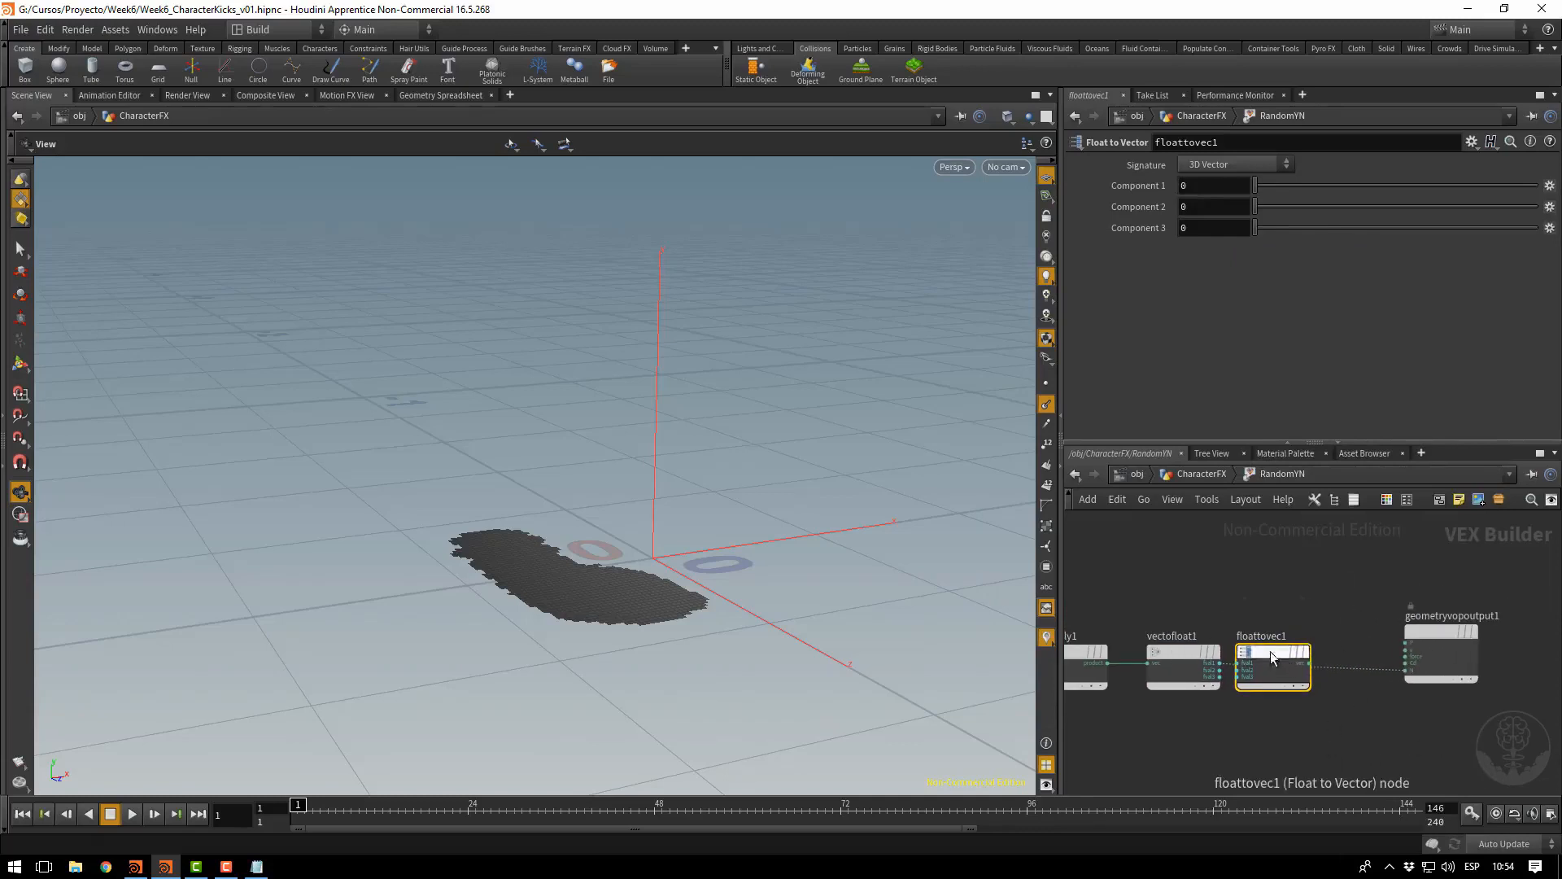
drag(1272, 652, 1332, 653)
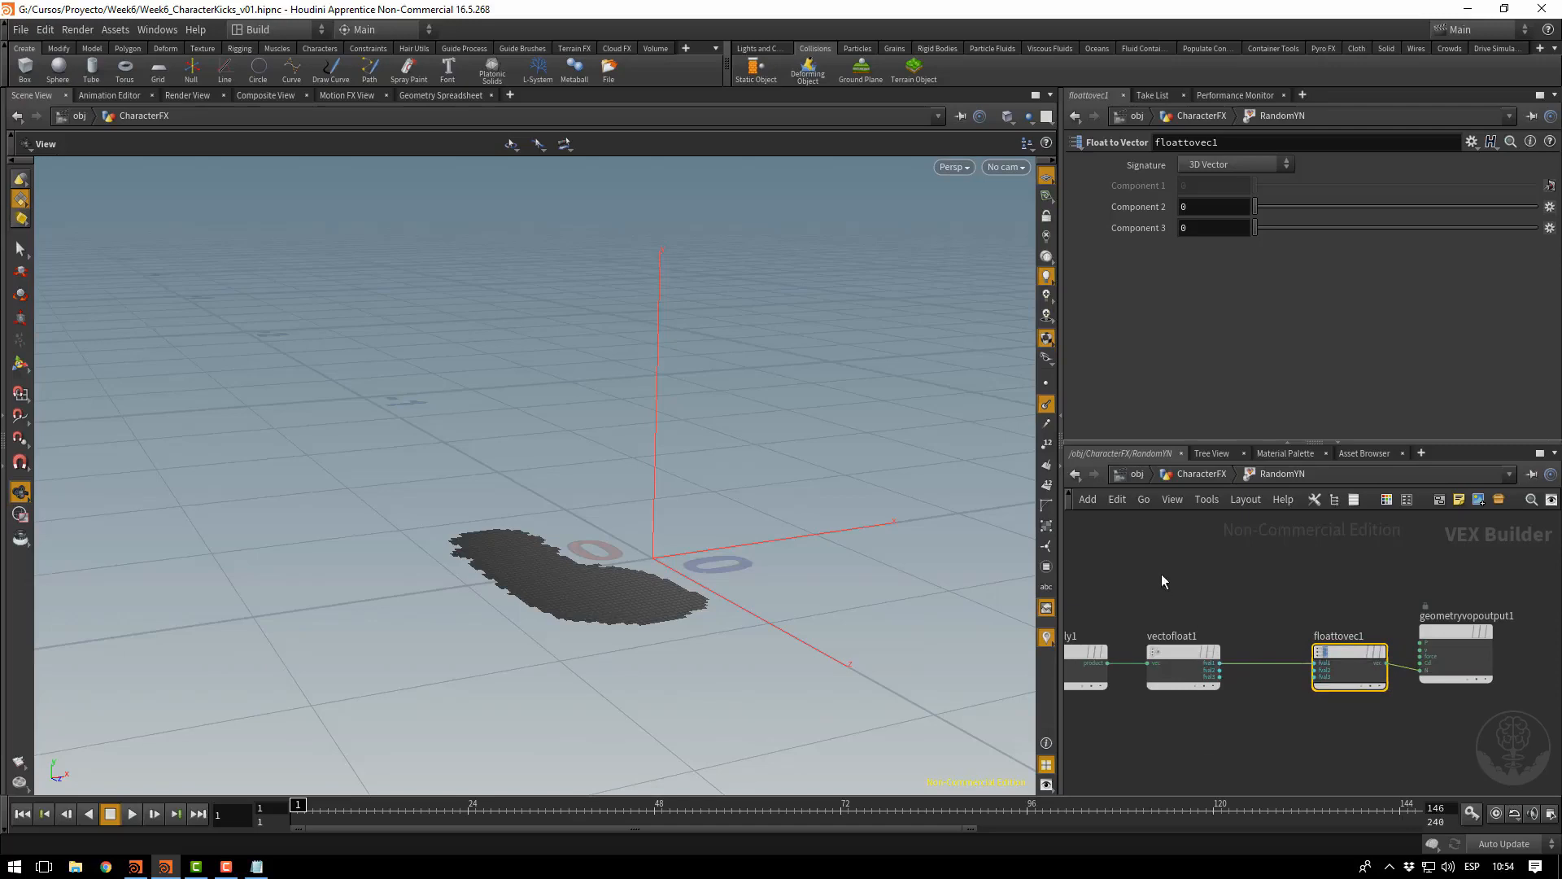
Rewire floattovec1 so that only vectofloat1's fval2 feeds its fval2 input, then inspect the normals from the side
middle_drag(1160, 573, 1276, 546)
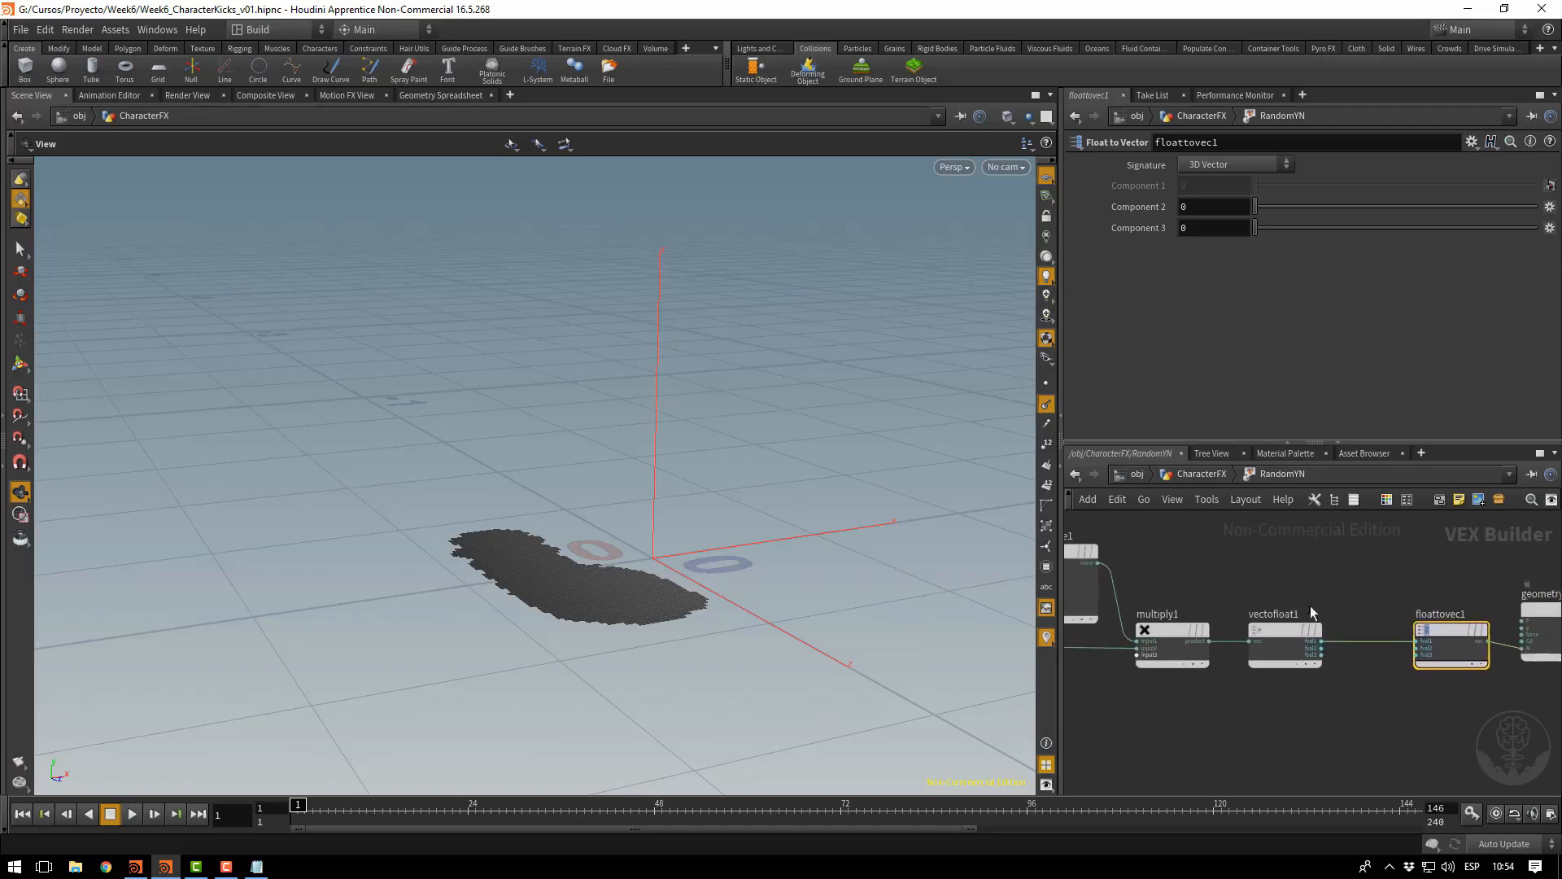
scroll(1326, 633, up, 1)
drag(1338, 645, 1321, 652)
drag(1430, 650, 1434, 652)
drag(763, 446, 814, 472)
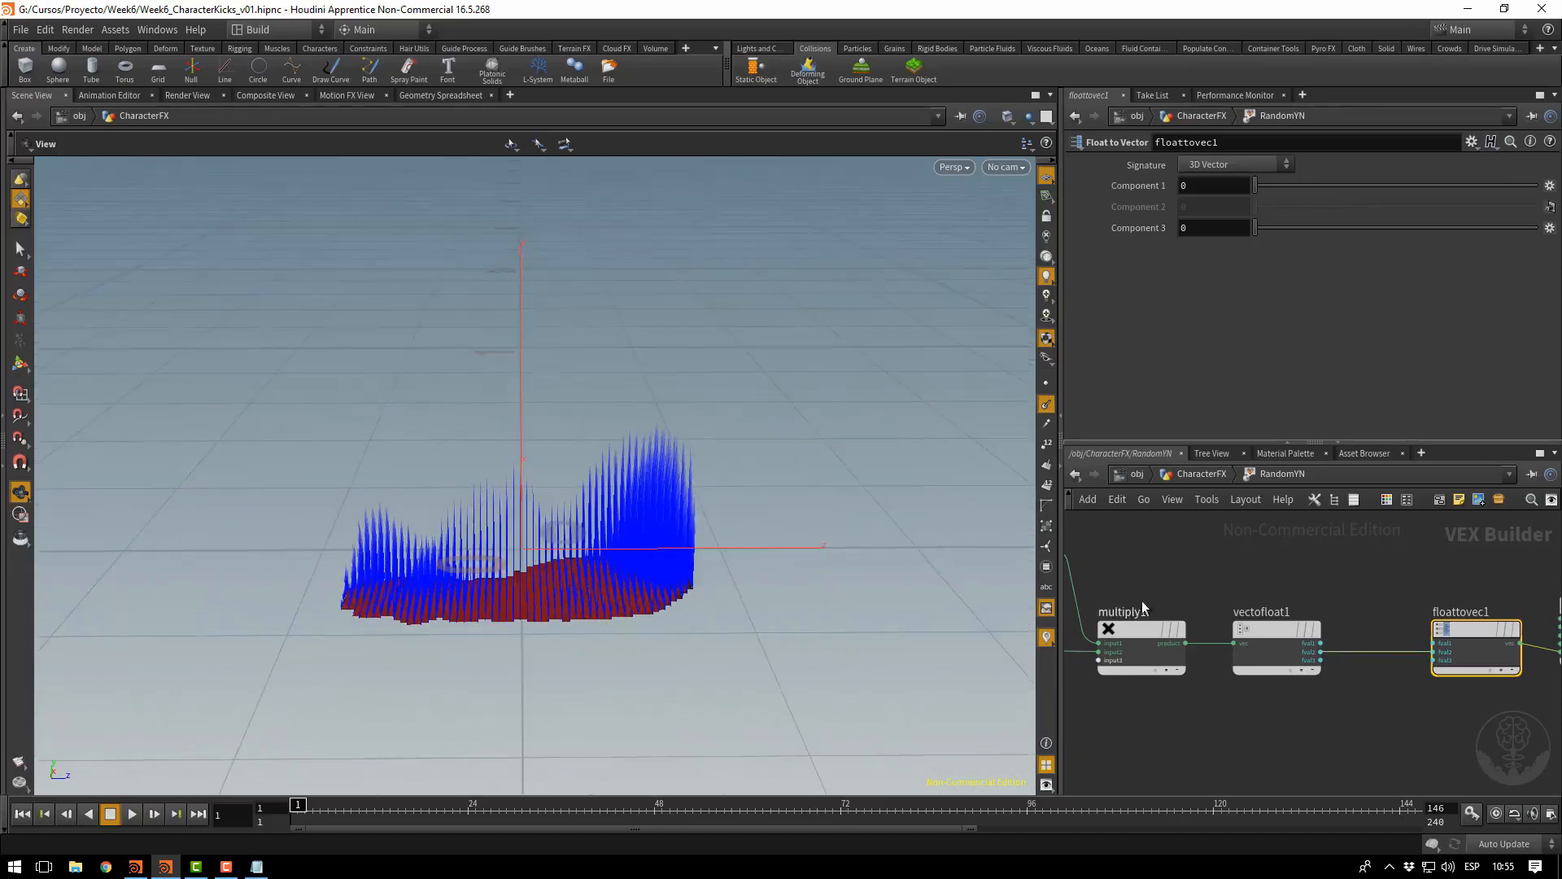
Place an Add node just below multiply1 in the RandomYN network
middle_drag(1219, 587, 1365, 574)
scroll(1419, 612, down, 1)
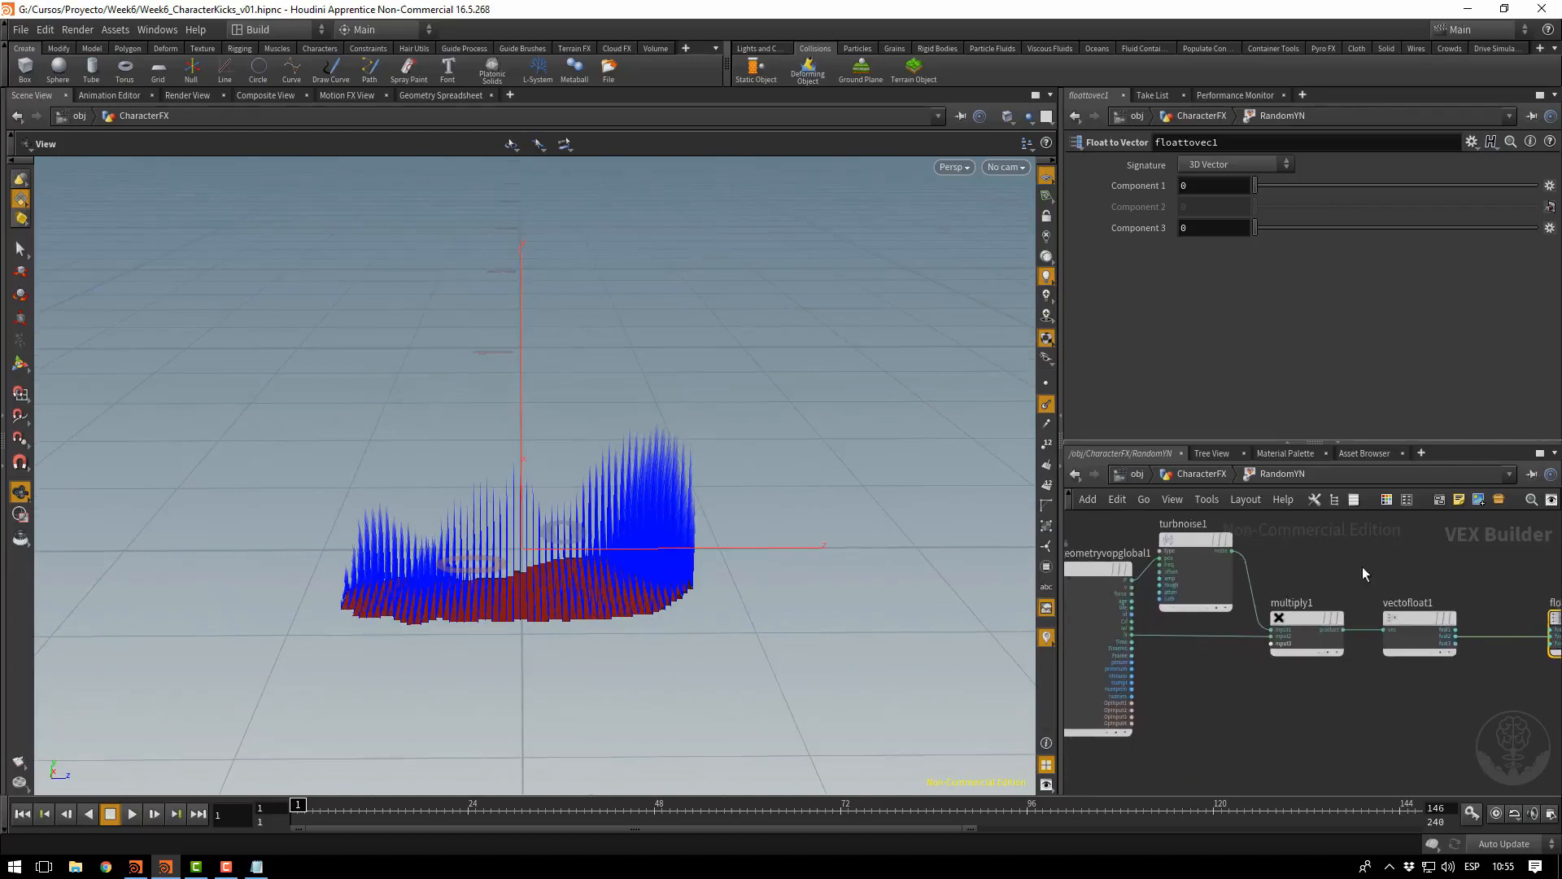
click(1295, 620)
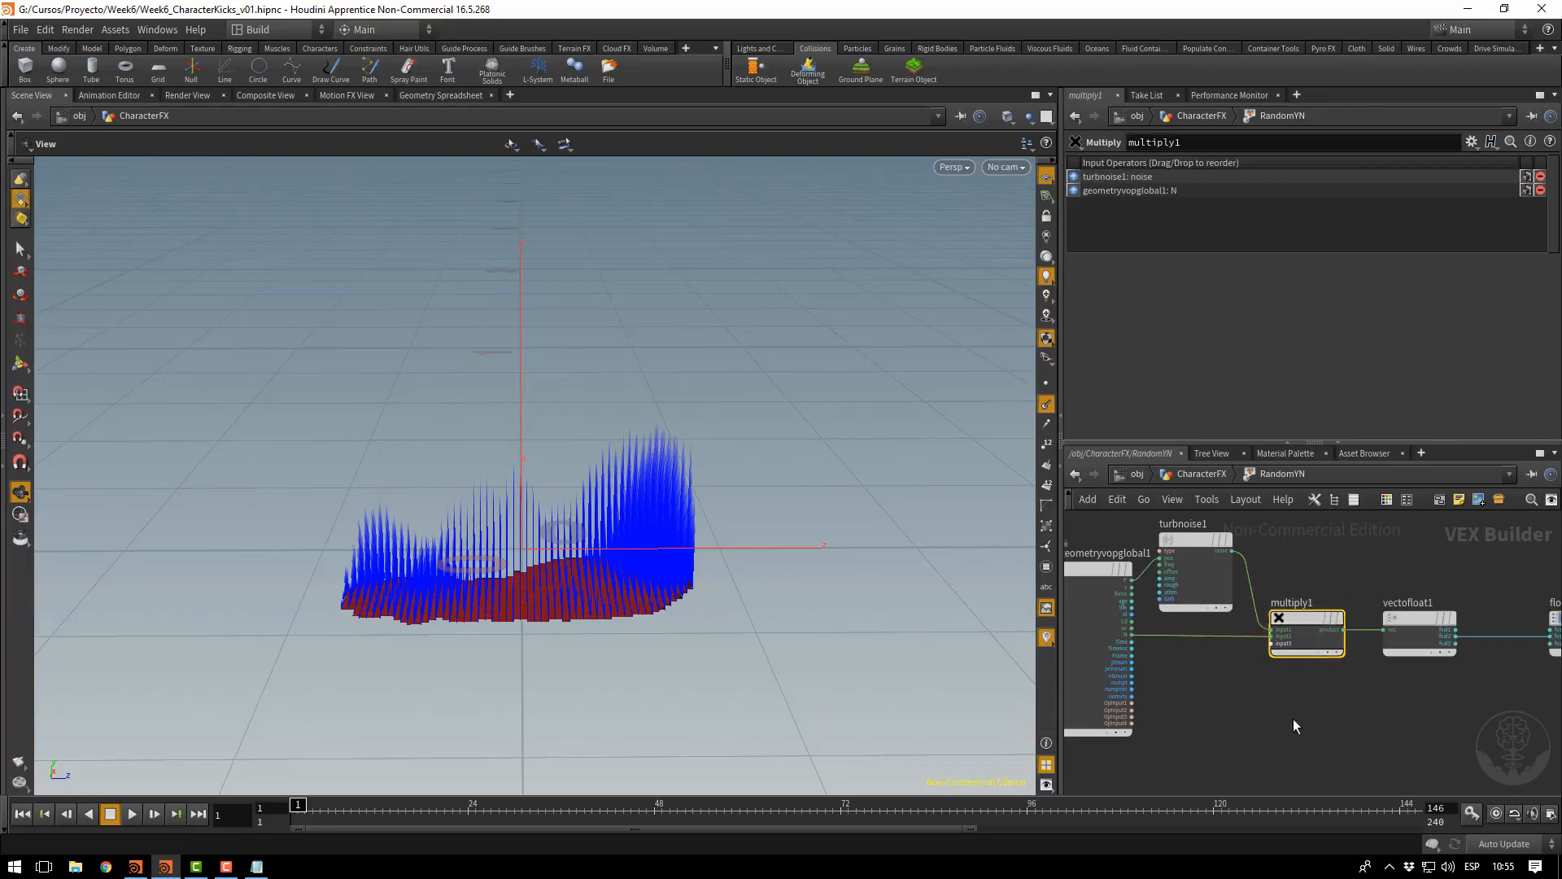
key(Tab)
text(add)
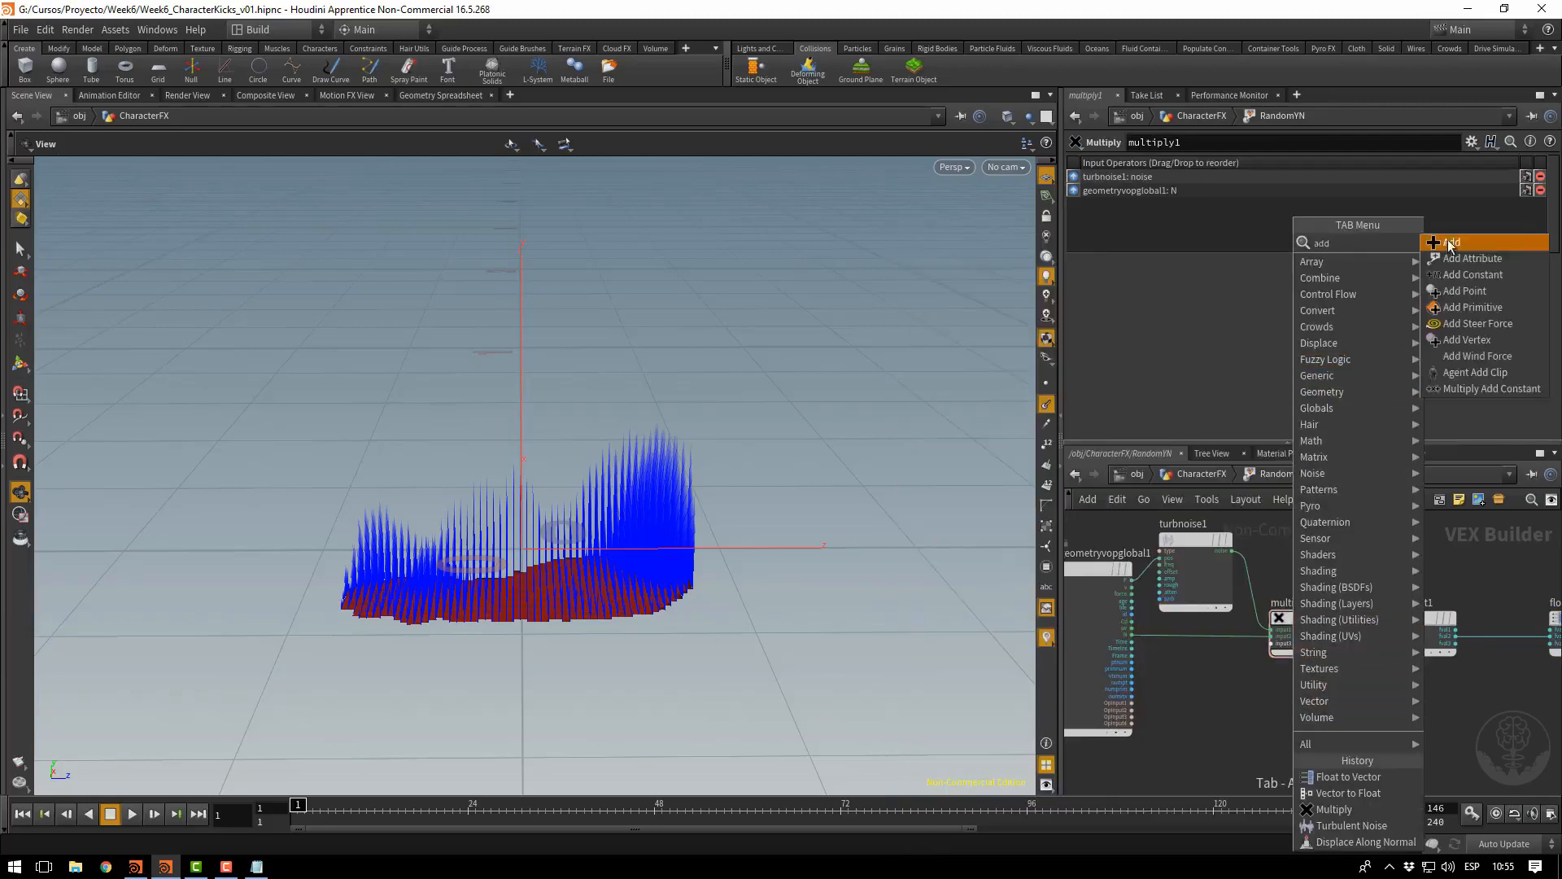
click(1450, 242)
click(1284, 696)
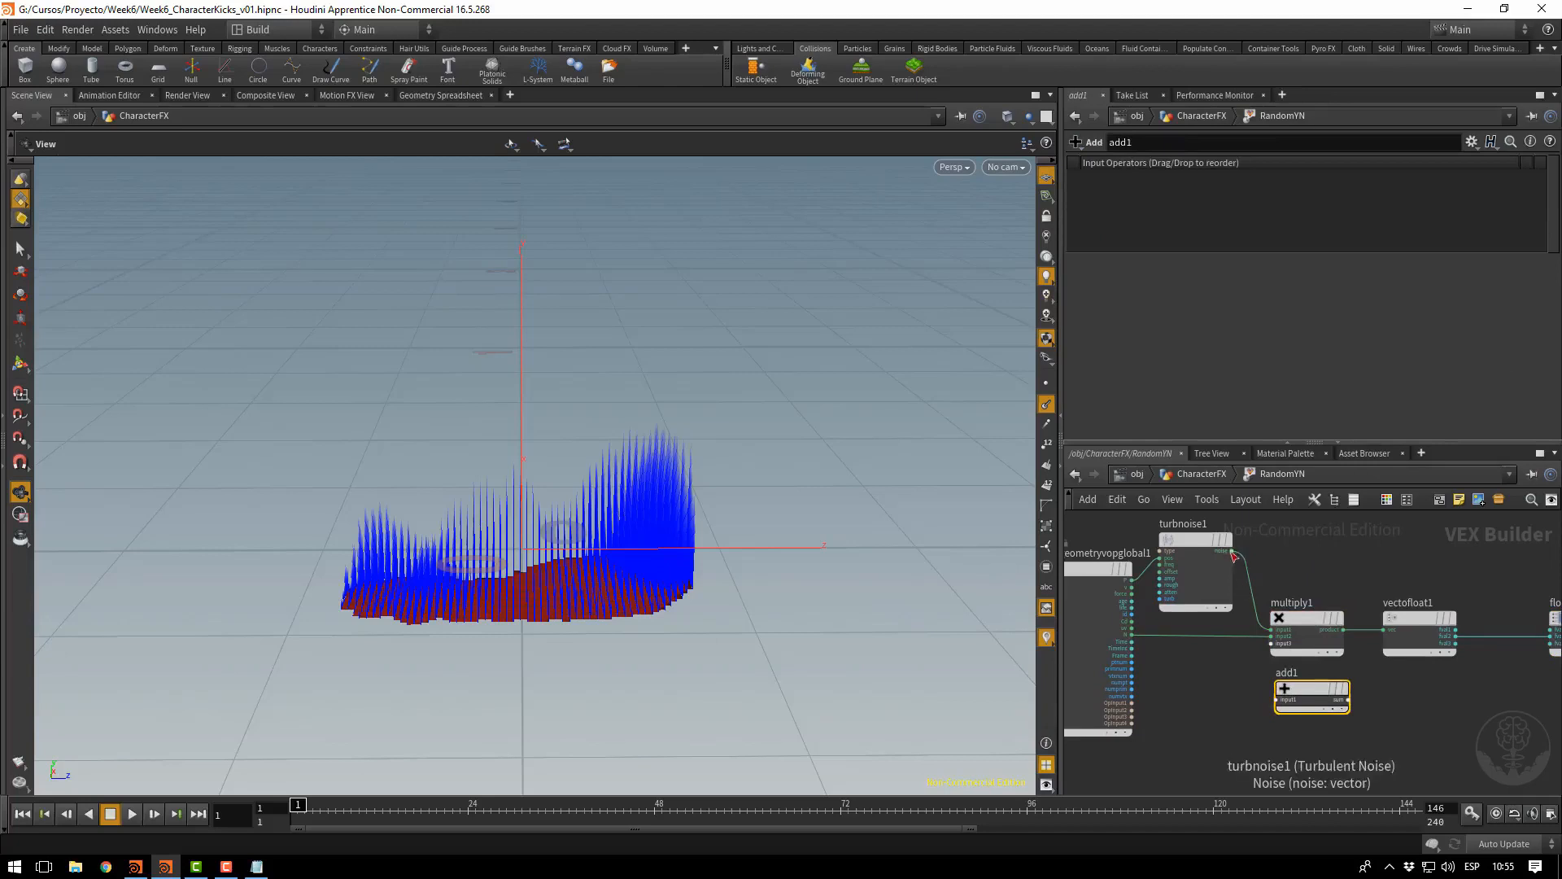
Feed turbnoise1's noise and the global N into add1, and wire its sum into vectofloat1 in place of multiply1
drag(1233, 551, 1275, 700)
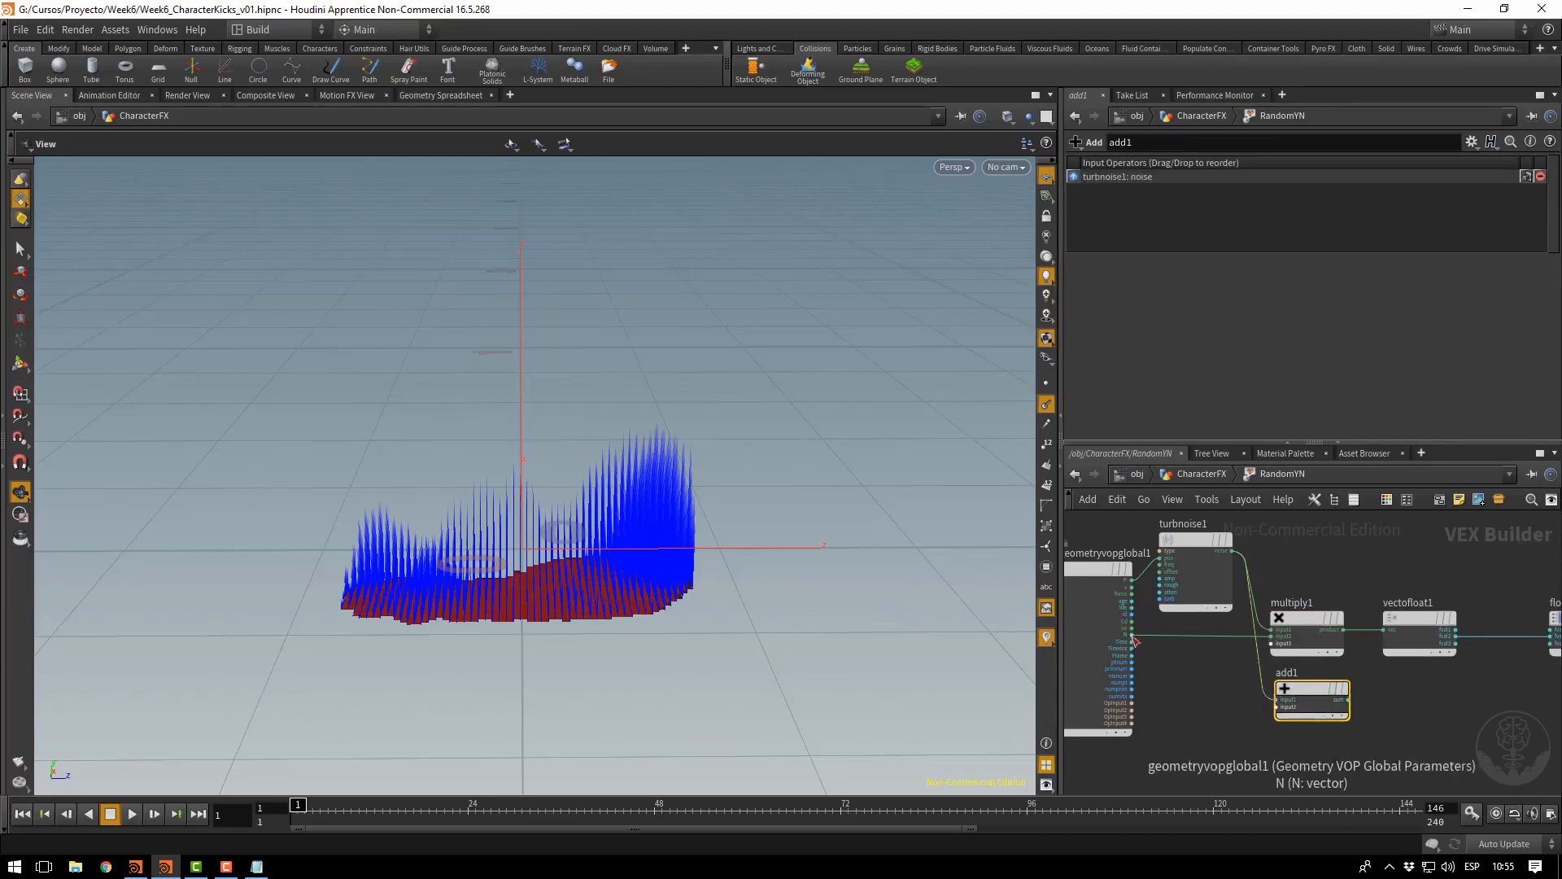
drag(1132, 635, 1393, 650)
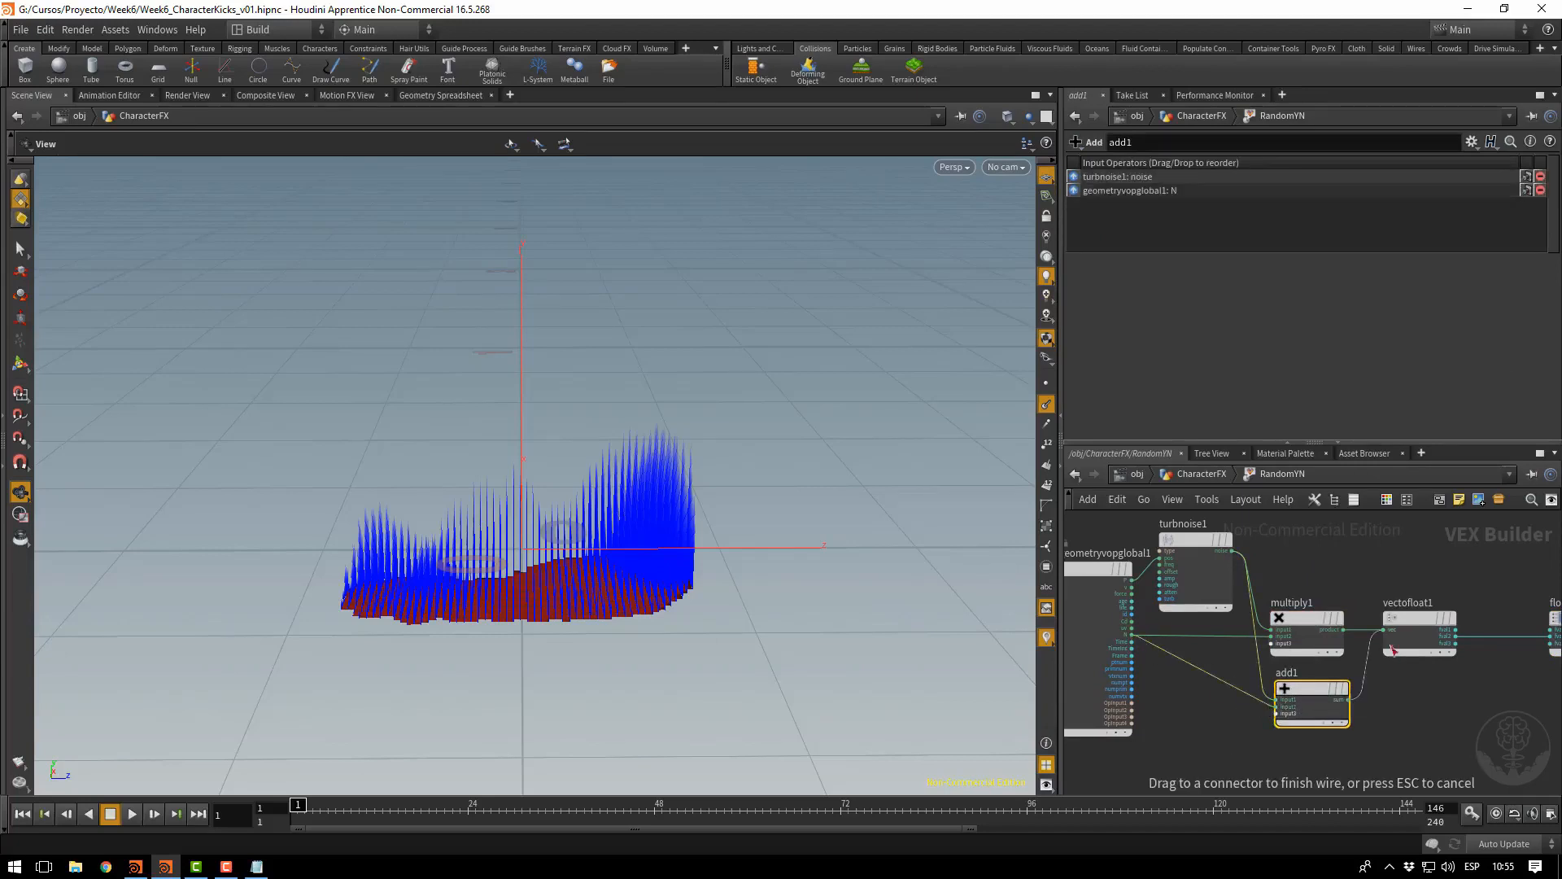
click(1392, 648)
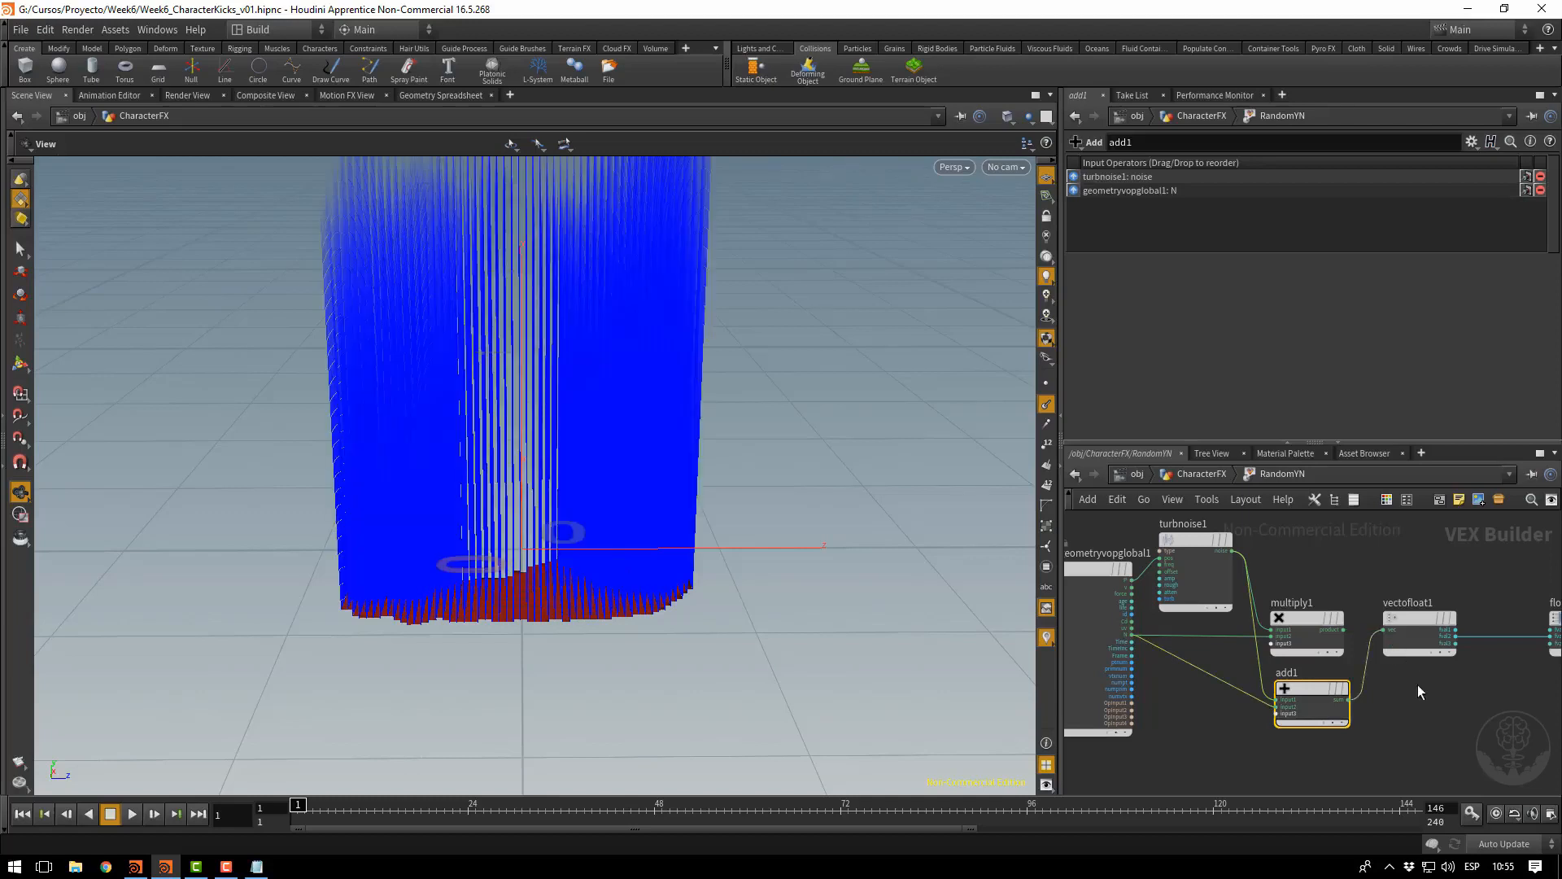
right_drag(792, 380, 534, 352)
drag(750, 478, 710, 485)
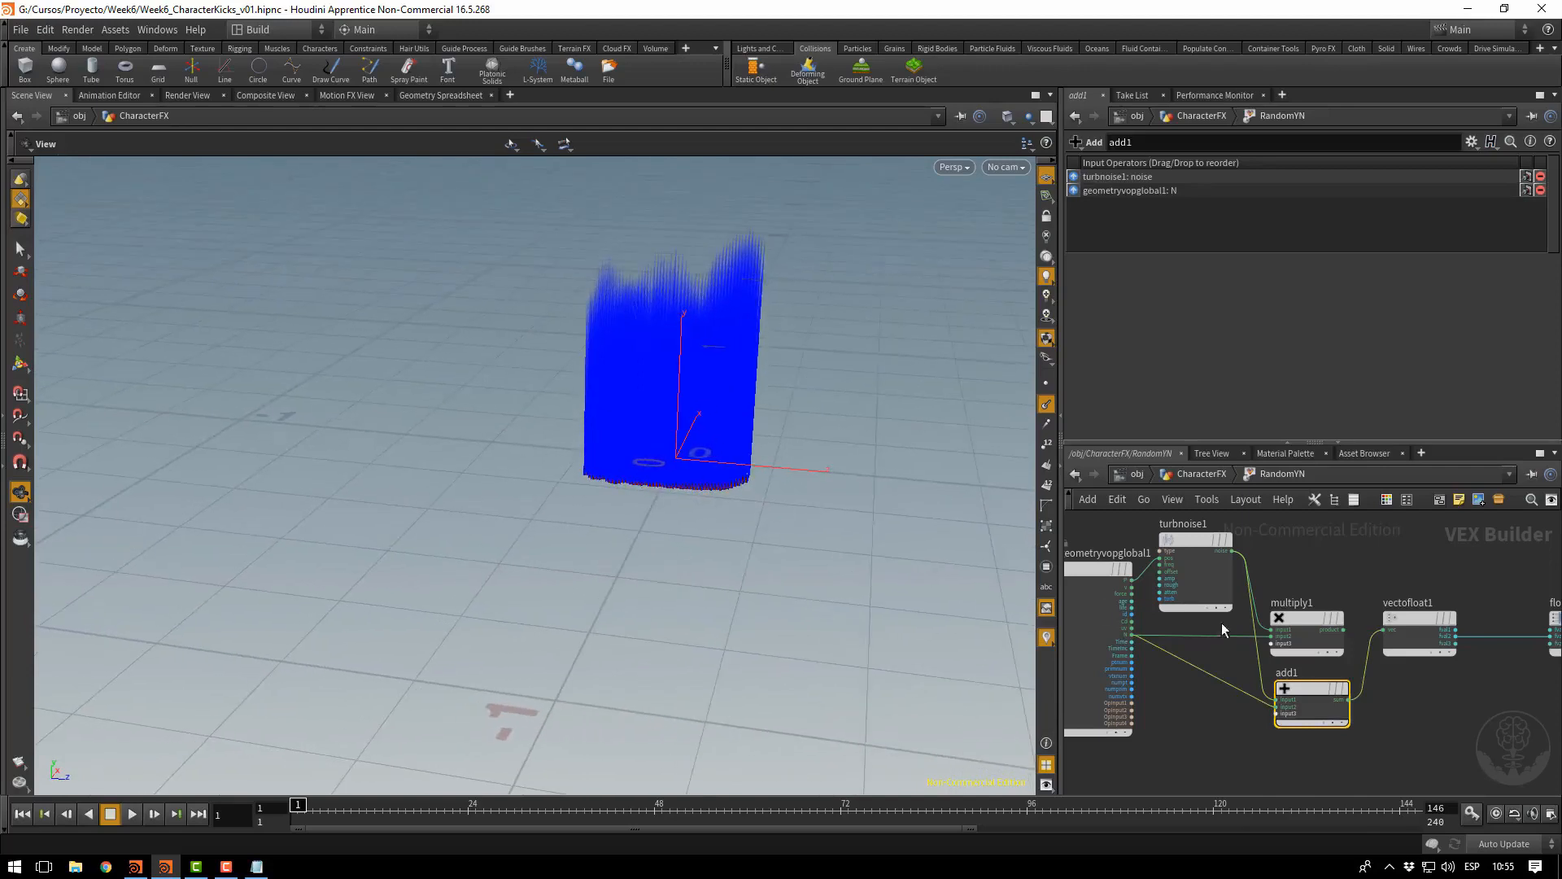
Delete the multiply1 and add1 nodes so turbnoise1's noise feeds vectofloat1 directly
click(1143, 618)
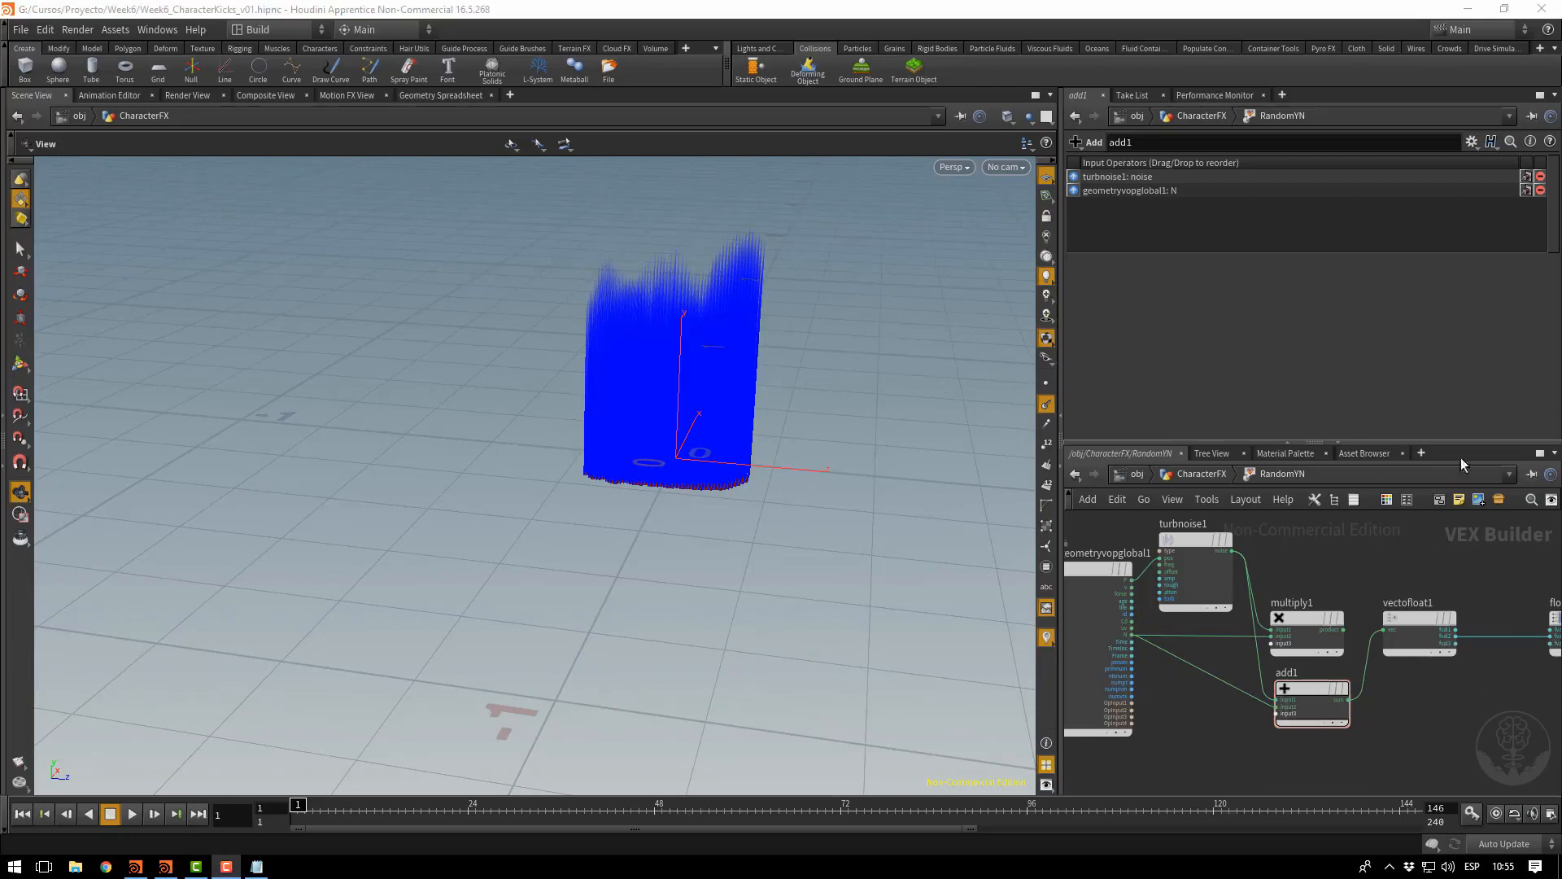
middle_drag(1345, 568, 1301, 568)
drag(1277, 561, 1281, 750)
key(Delete)
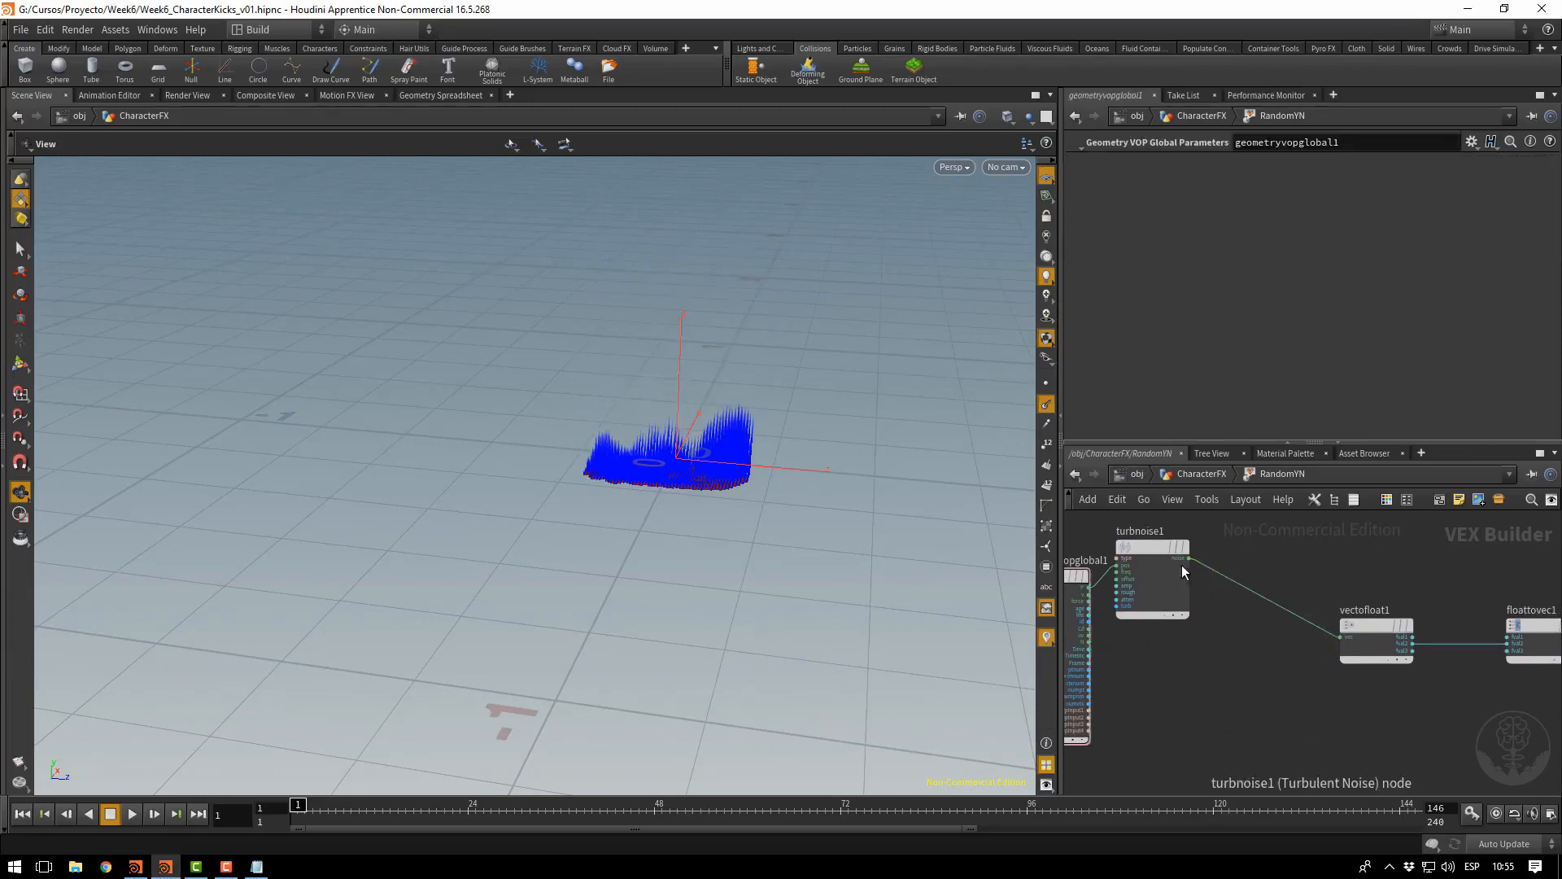
Move vectofloat1 and floattovec1 lower, wire turbnoise1's noise straight into the output's N, and inspect the normals
middle_drag(1343, 610, 1252, 626)
drag(1257, 543, 1442, 705)
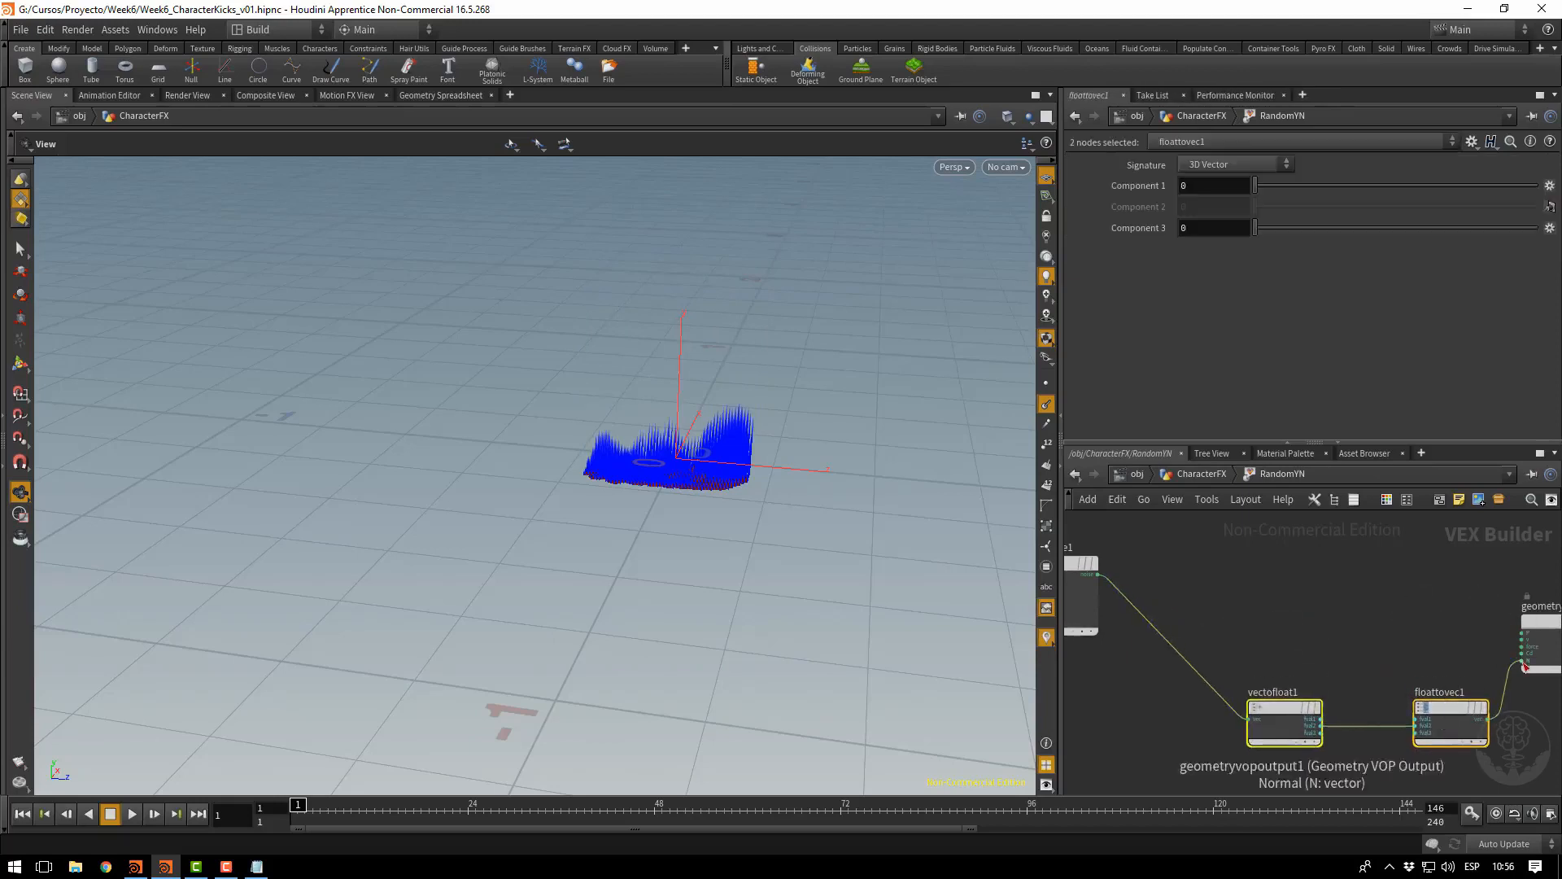
drag(1524, 661, 1106, 582)
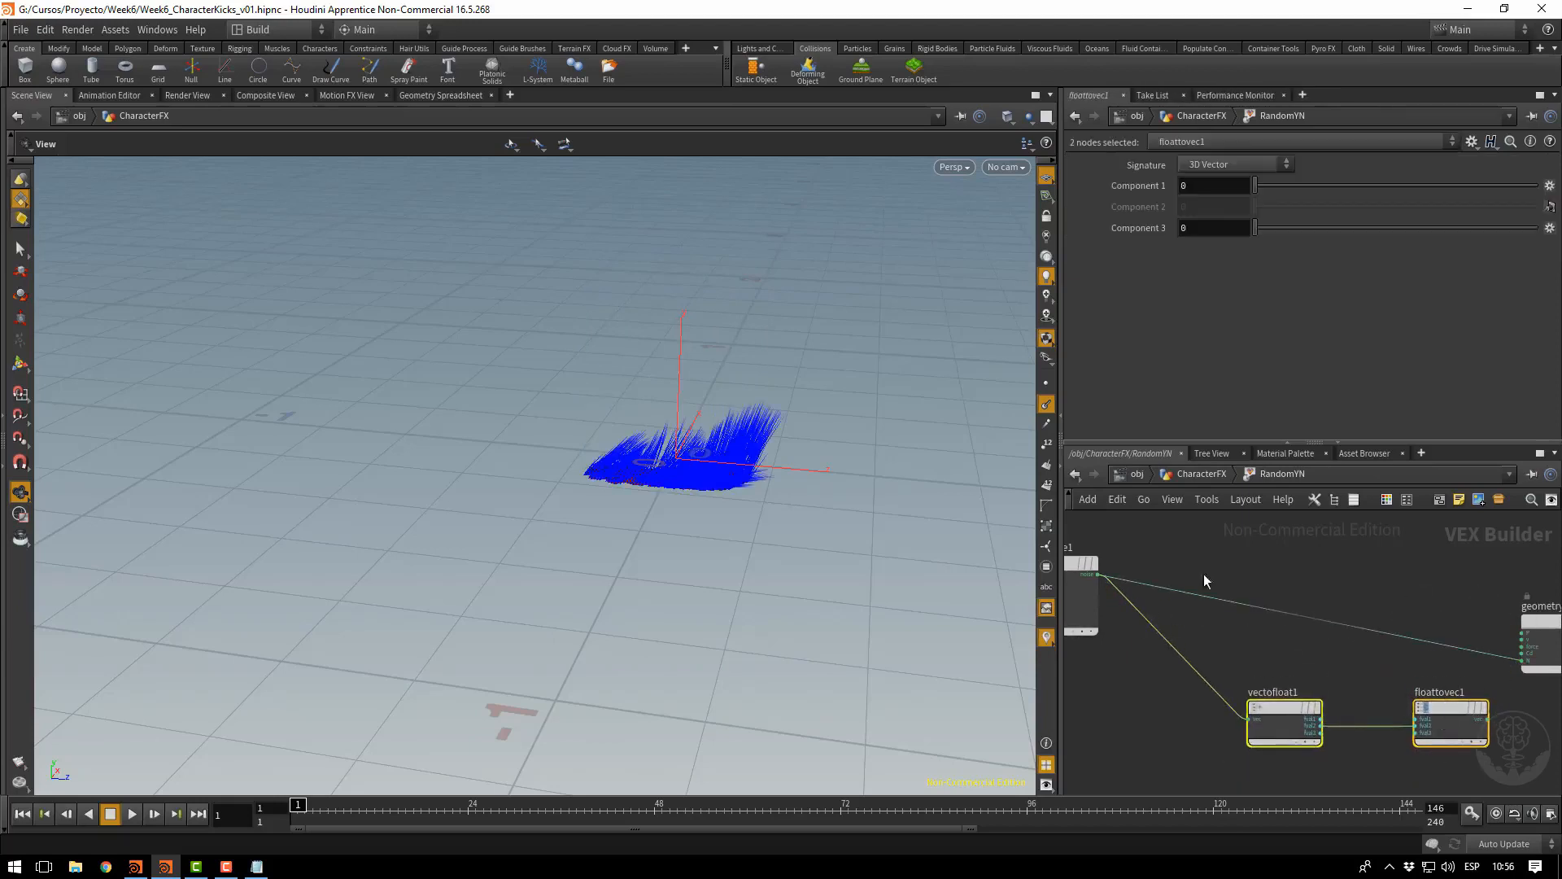
middle_drag(1214, 550, 1312, 570)
drag(661, 476, 627, 483)
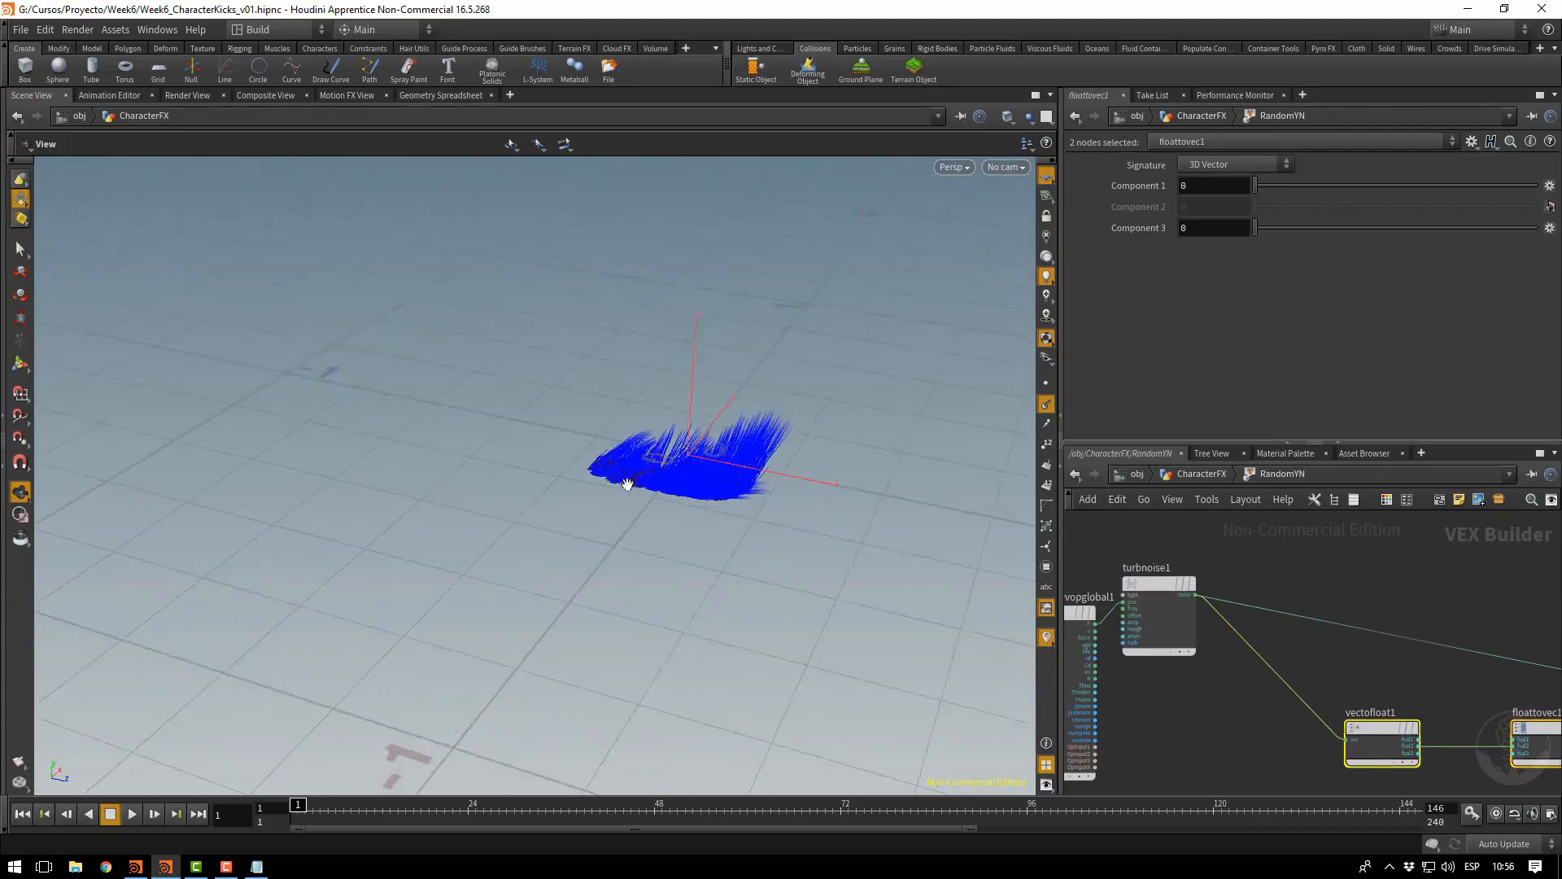
right_drag(627, 484, 892, 530)
middle_drag(893, 530, 749, 425)
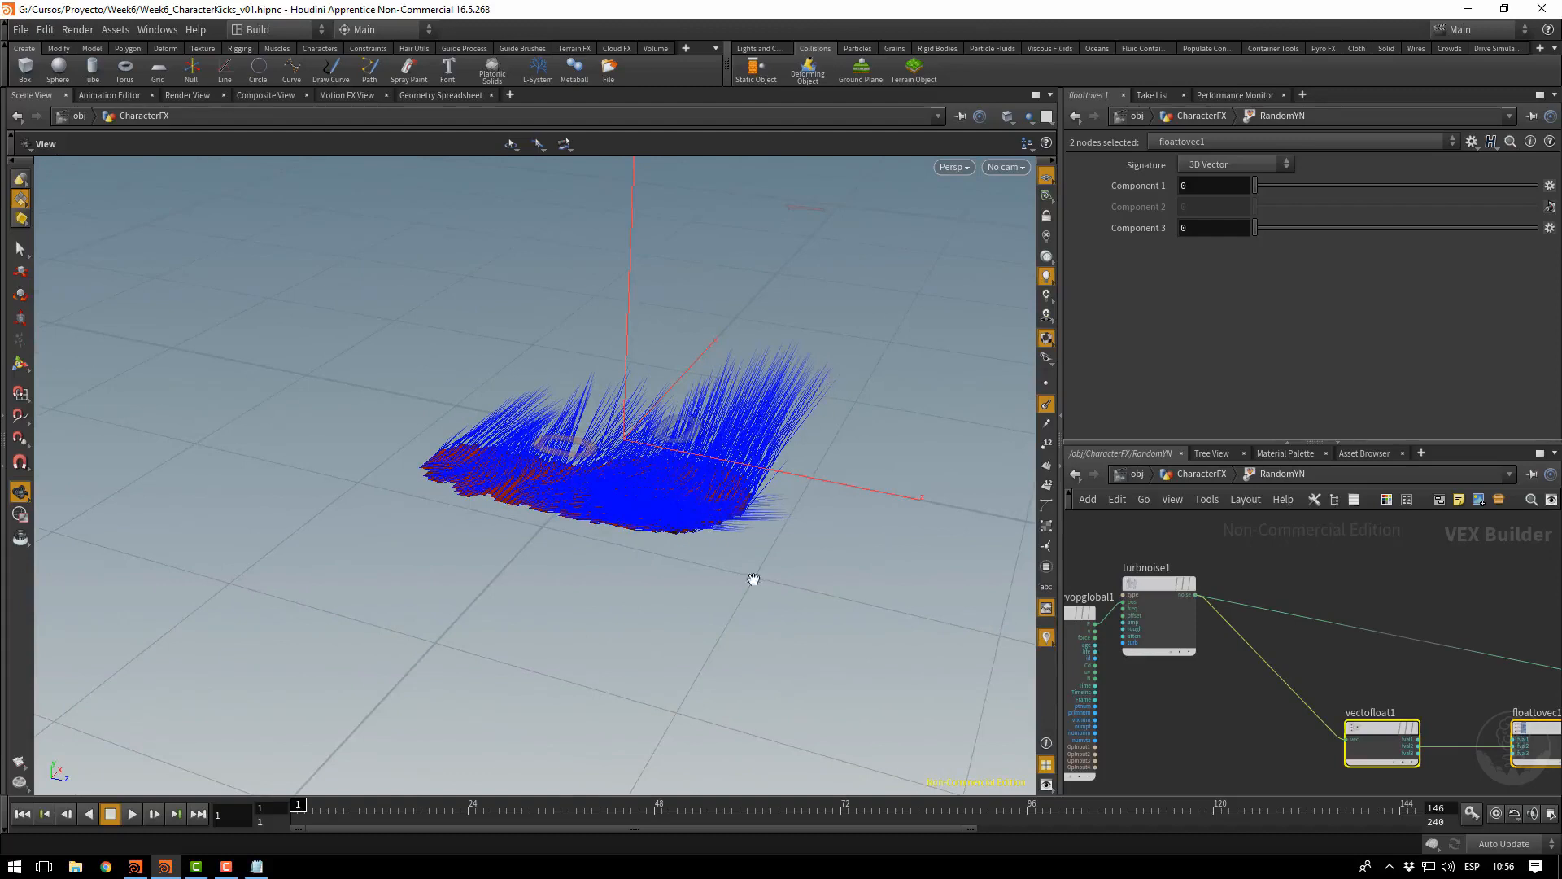
middle_drag(1381, 678, 1282, 635)
drag(752, 474, 802, 443)
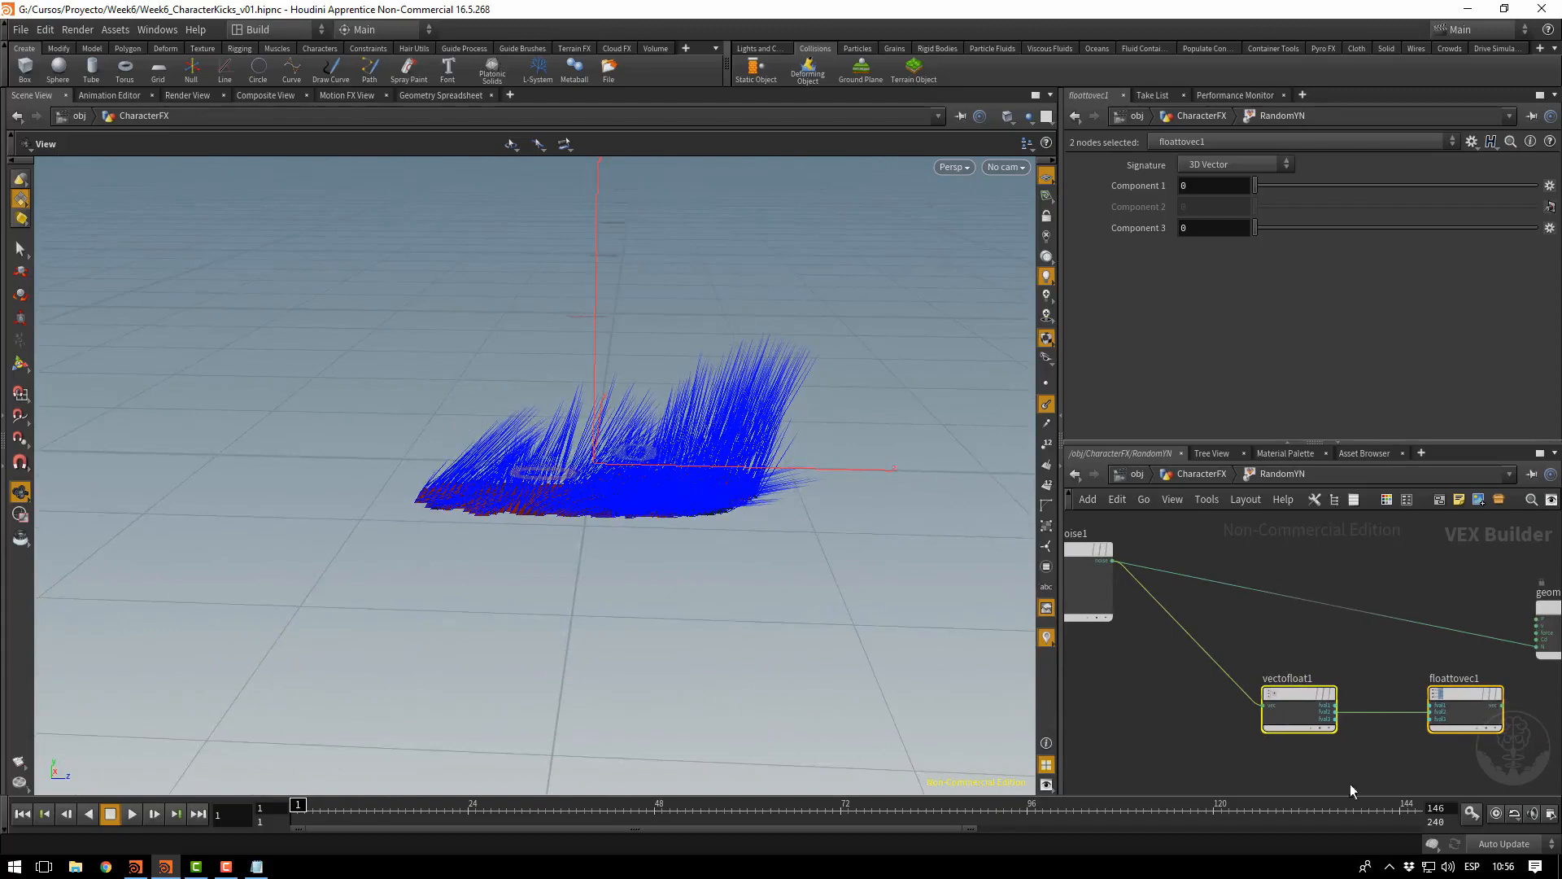
Shift geometryvopoutput1 aside and reconnect its N input to floattovec1's vec output
middle_drag(1400, 671, 1228, 625)
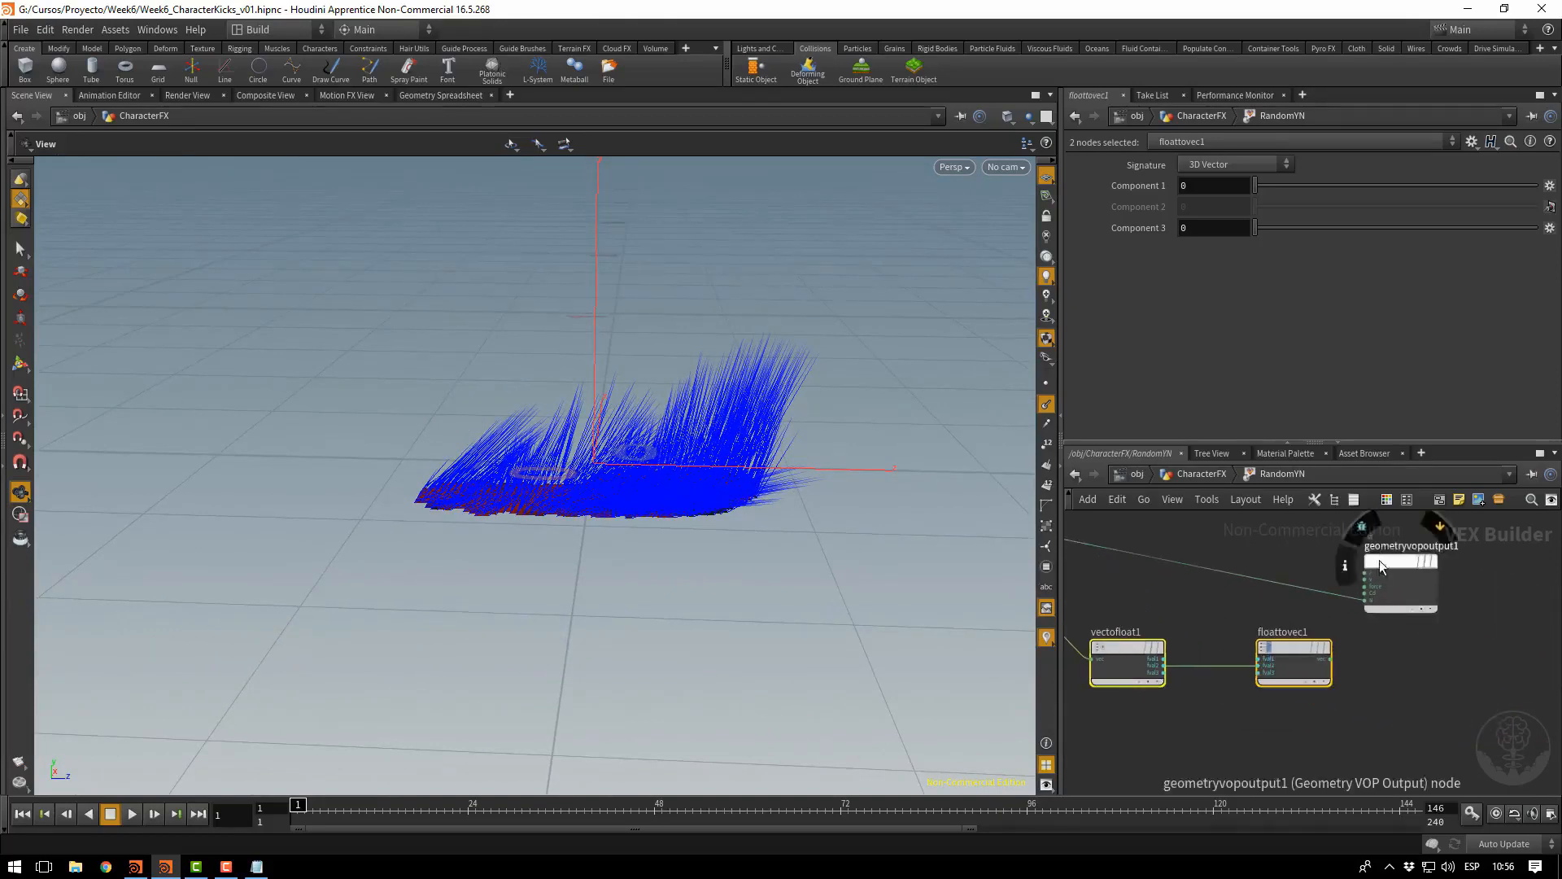
drag(1425, 571, 1418, 562)
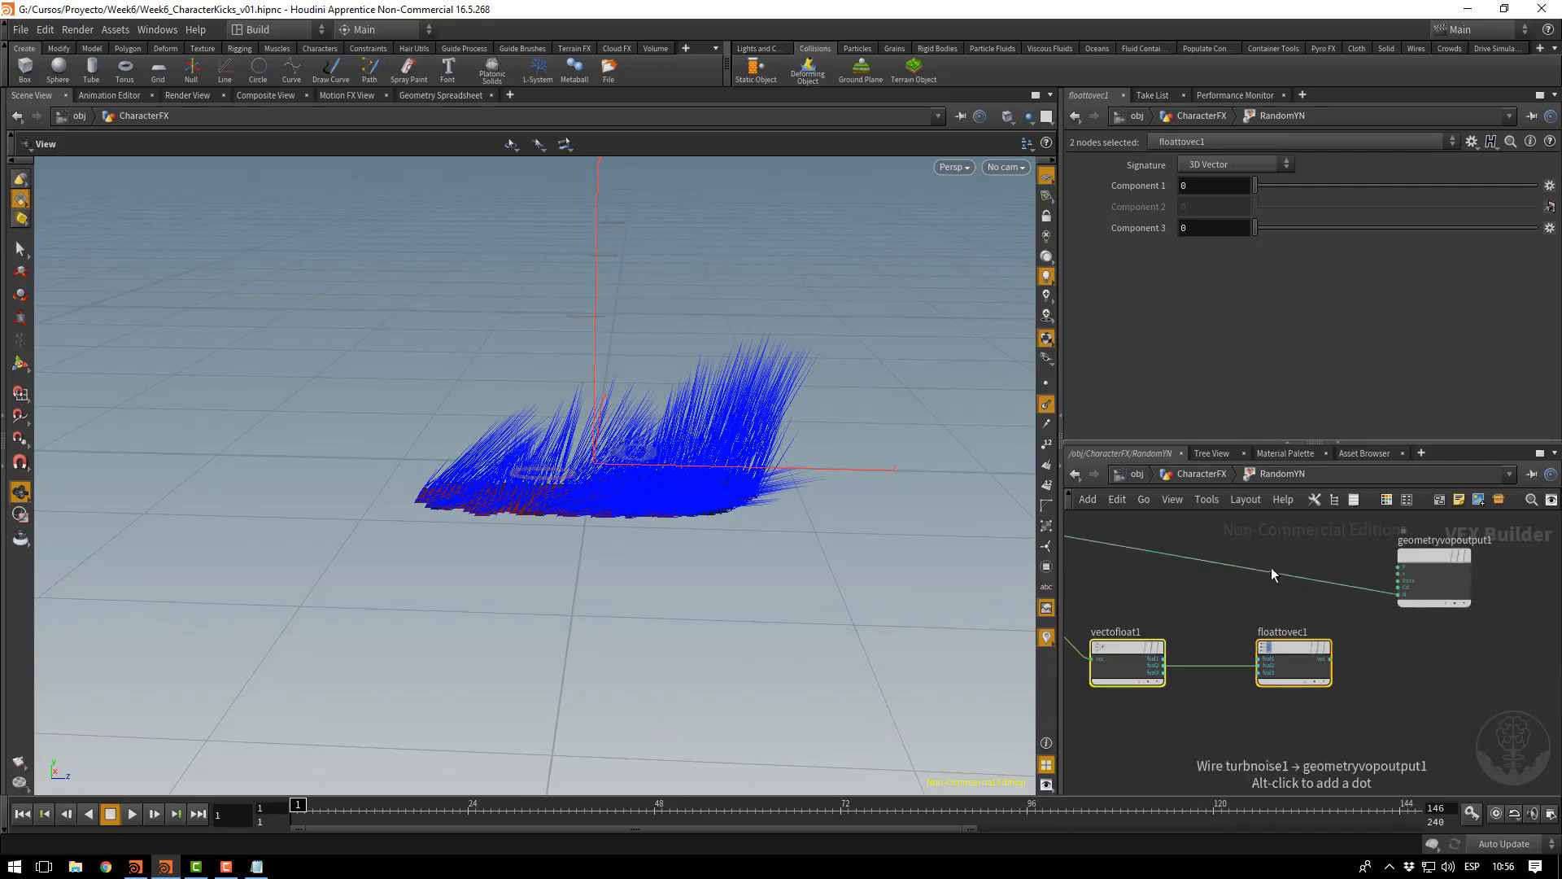
middle_drag(1231, 542, 1247, 552)
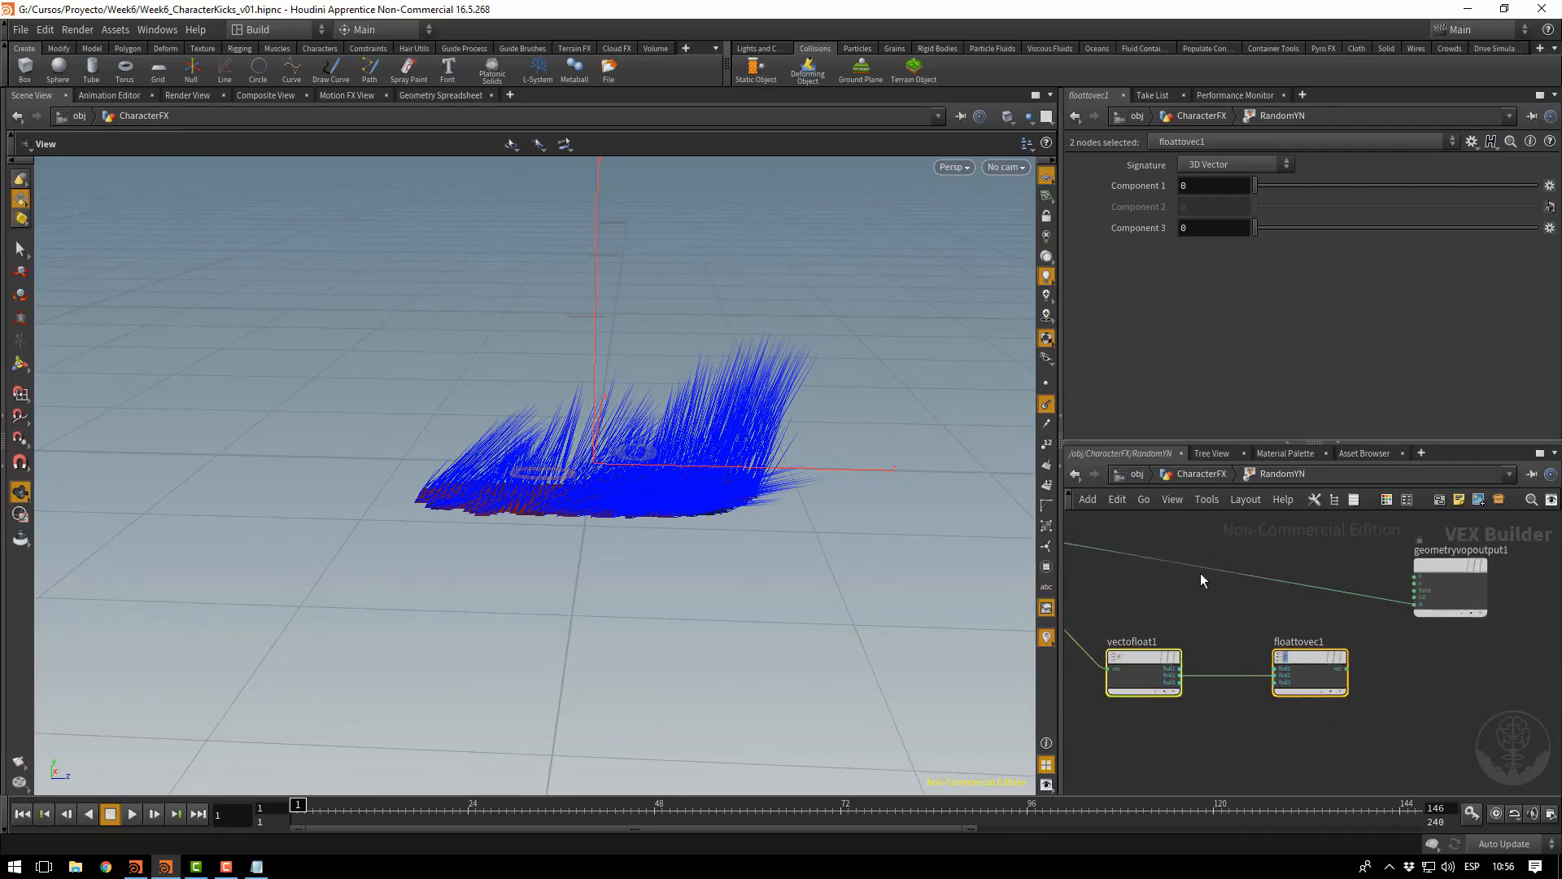
drag(1204, 570, 1349, 650)
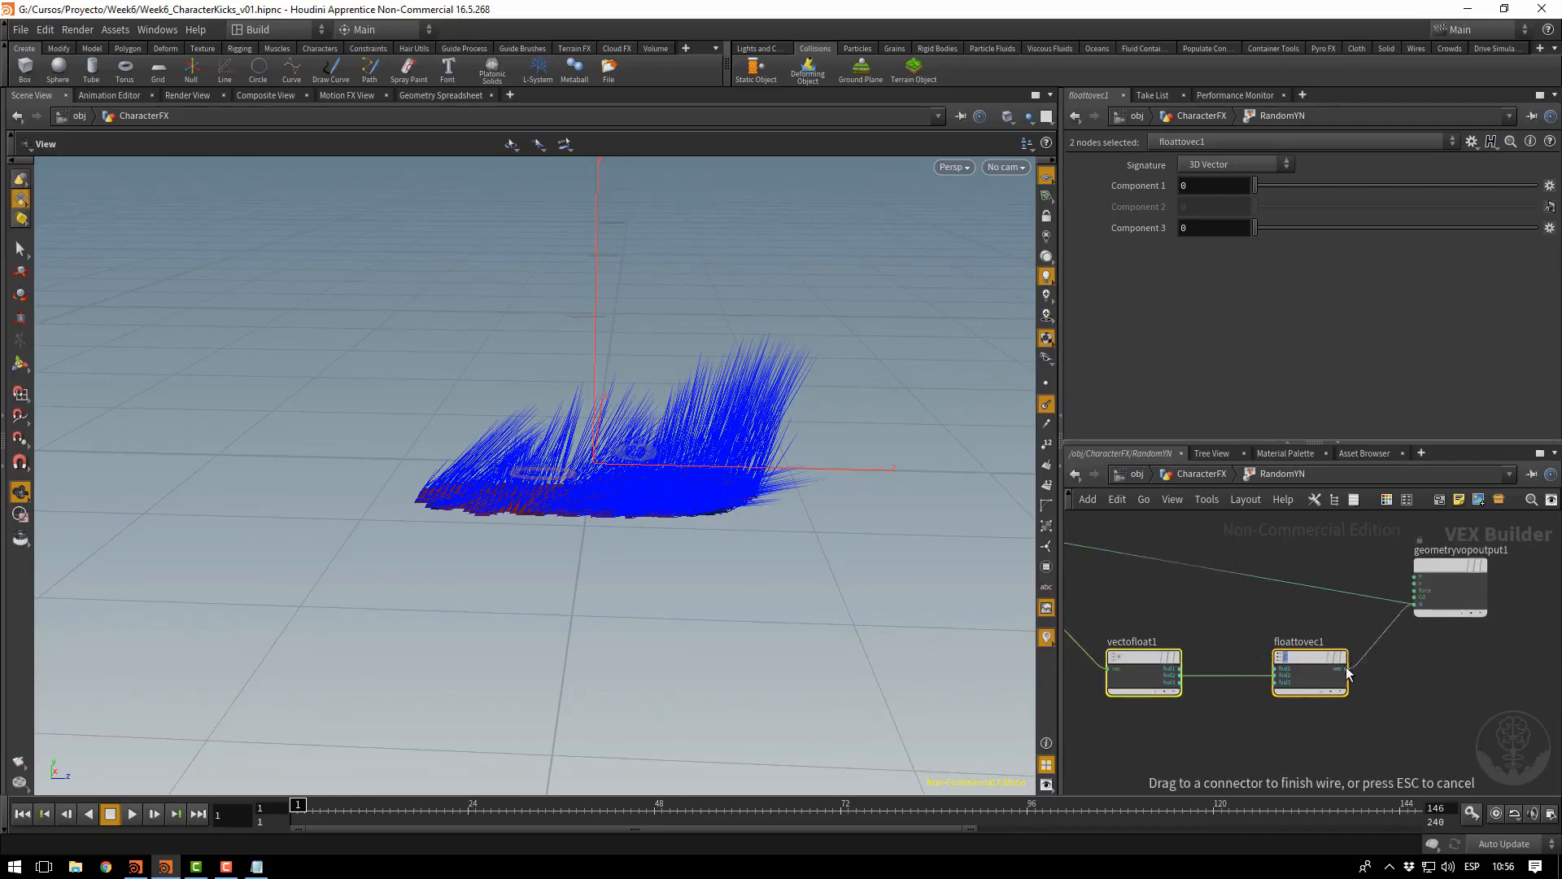
click(1348, 669)
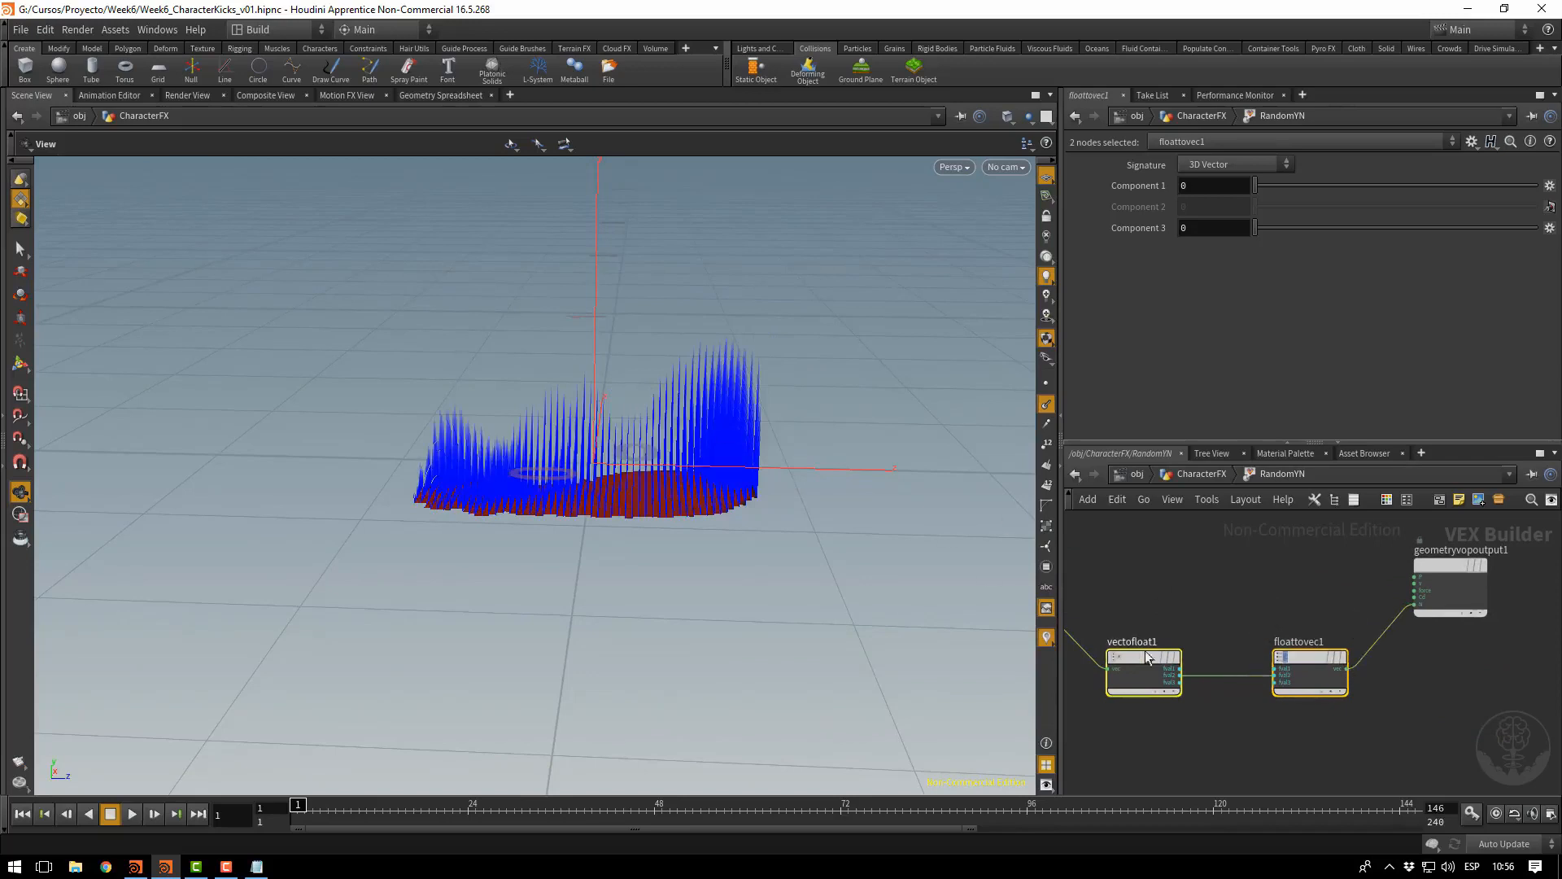
Wire vectofloat1's fval1 output into floattovec1's fval2 input, replacing the fval2 connection
click(1182, 669)
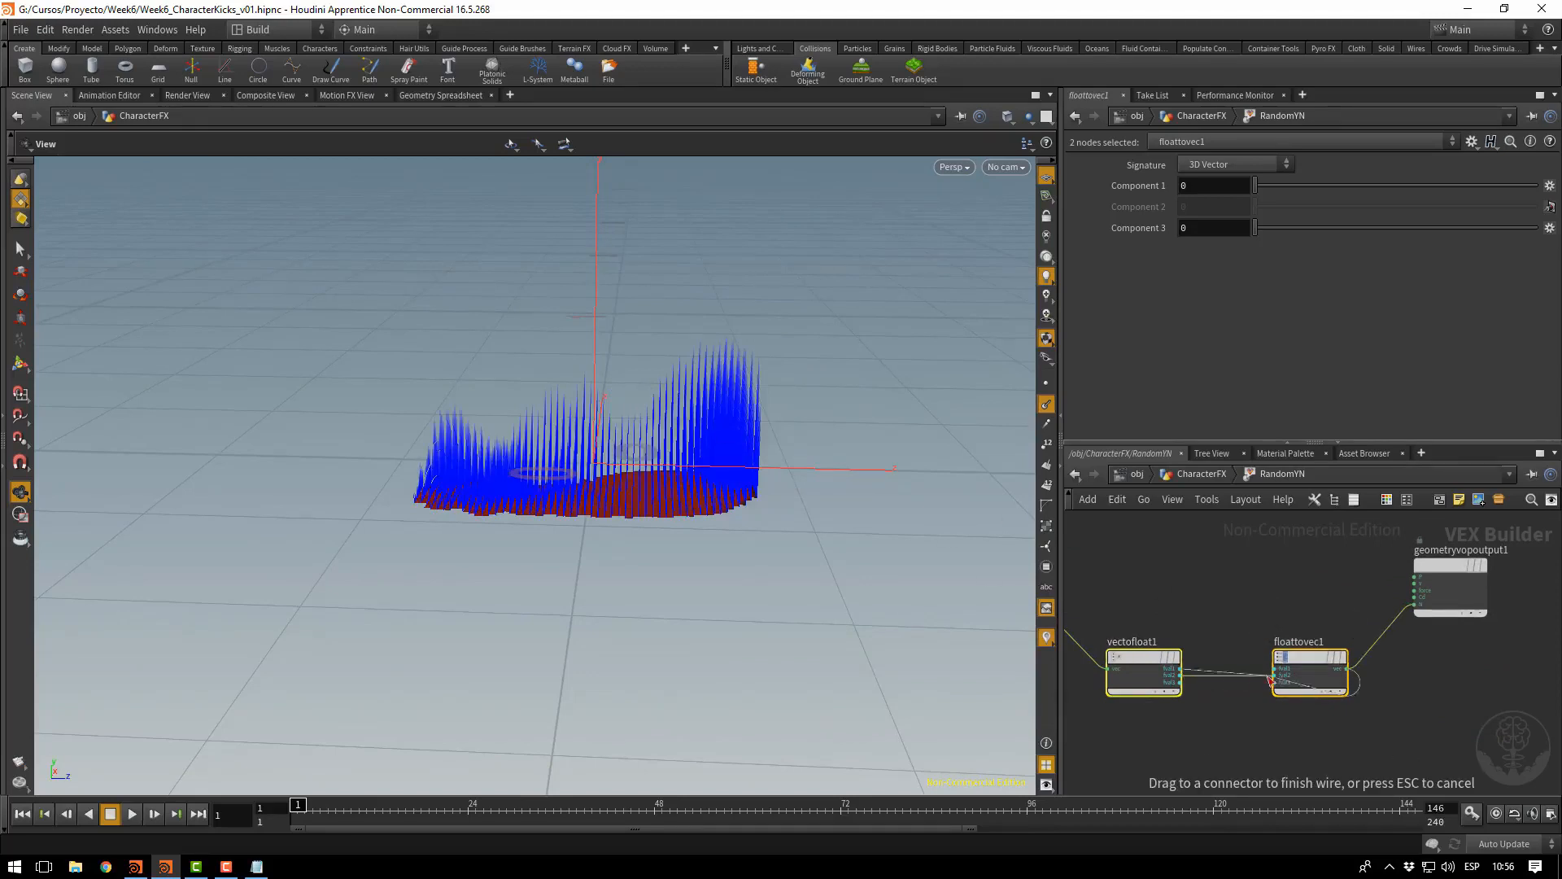
click(1274, 668)
click(1184, 672)
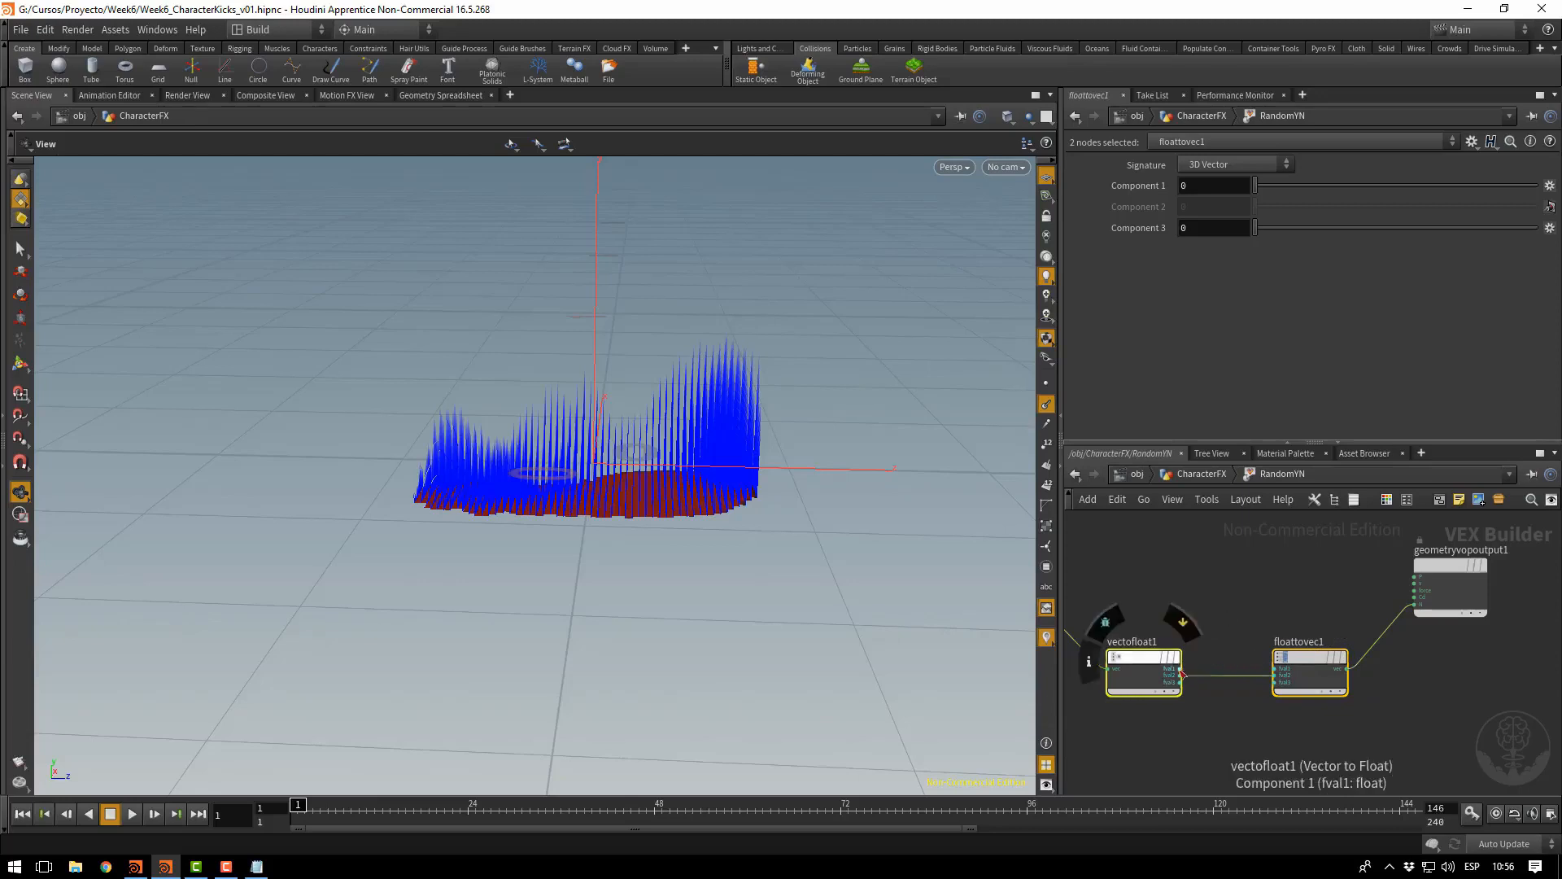
click(1173, 679)
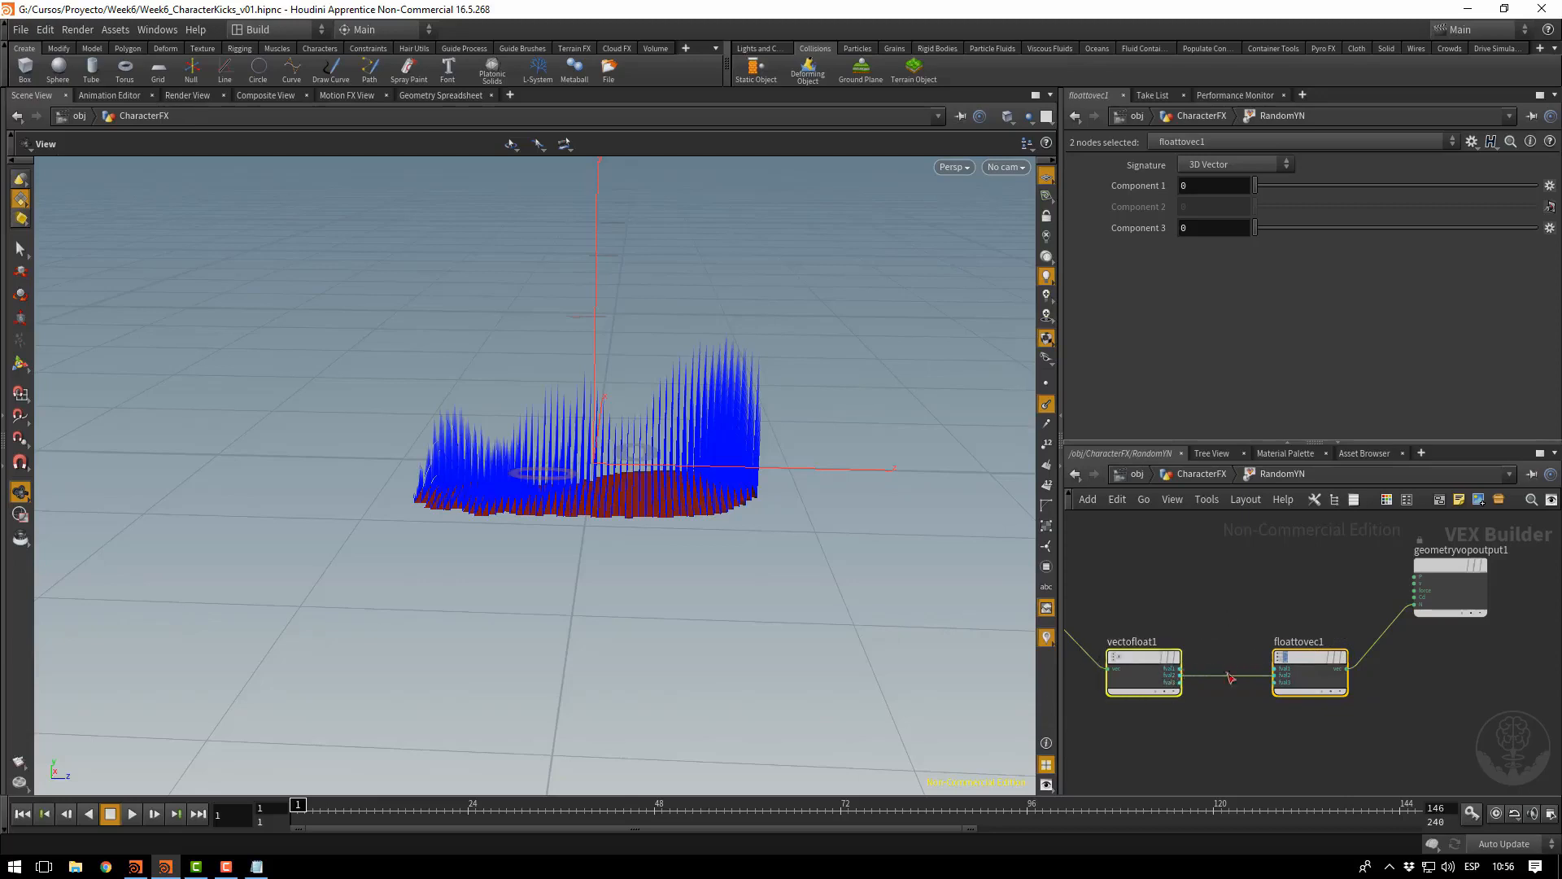
drag(1277, 671, 1273, 671)
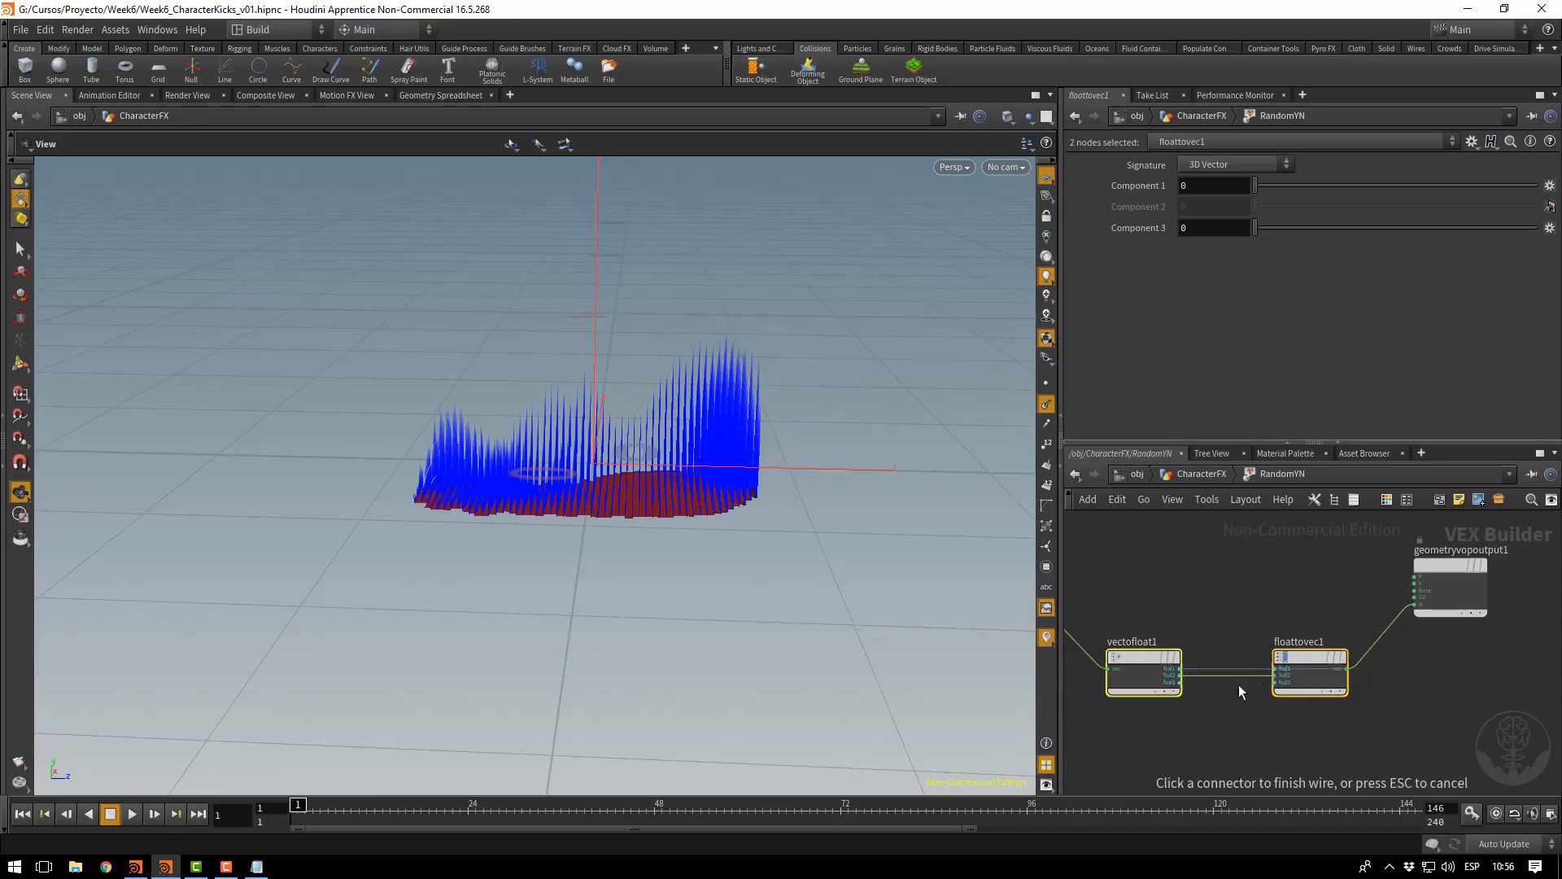
click(1277, 676)
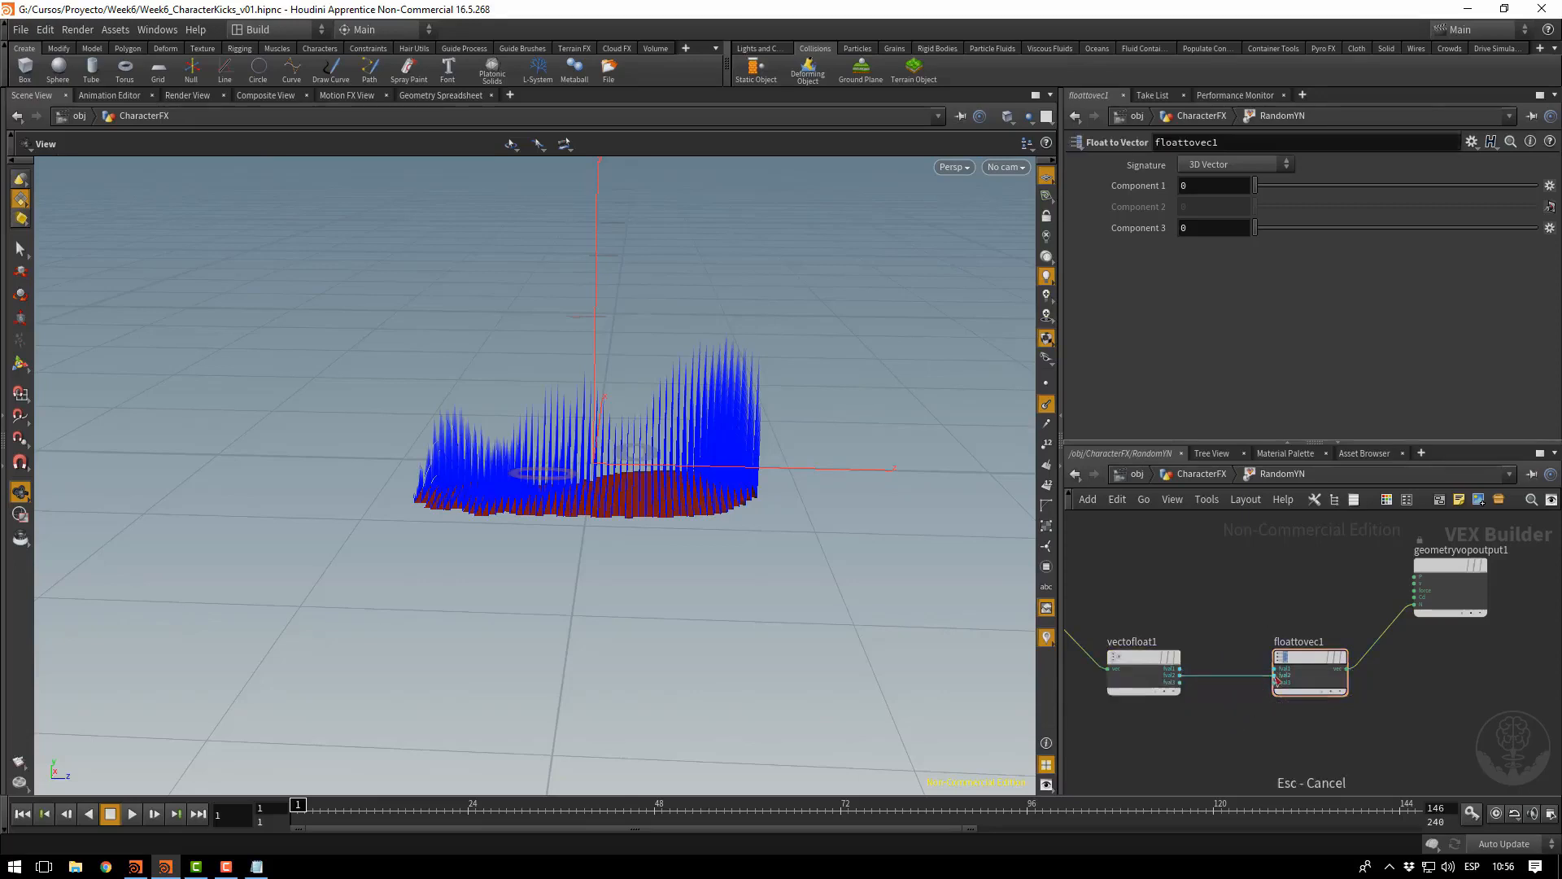
drag(1180, 668, 1274, 675)
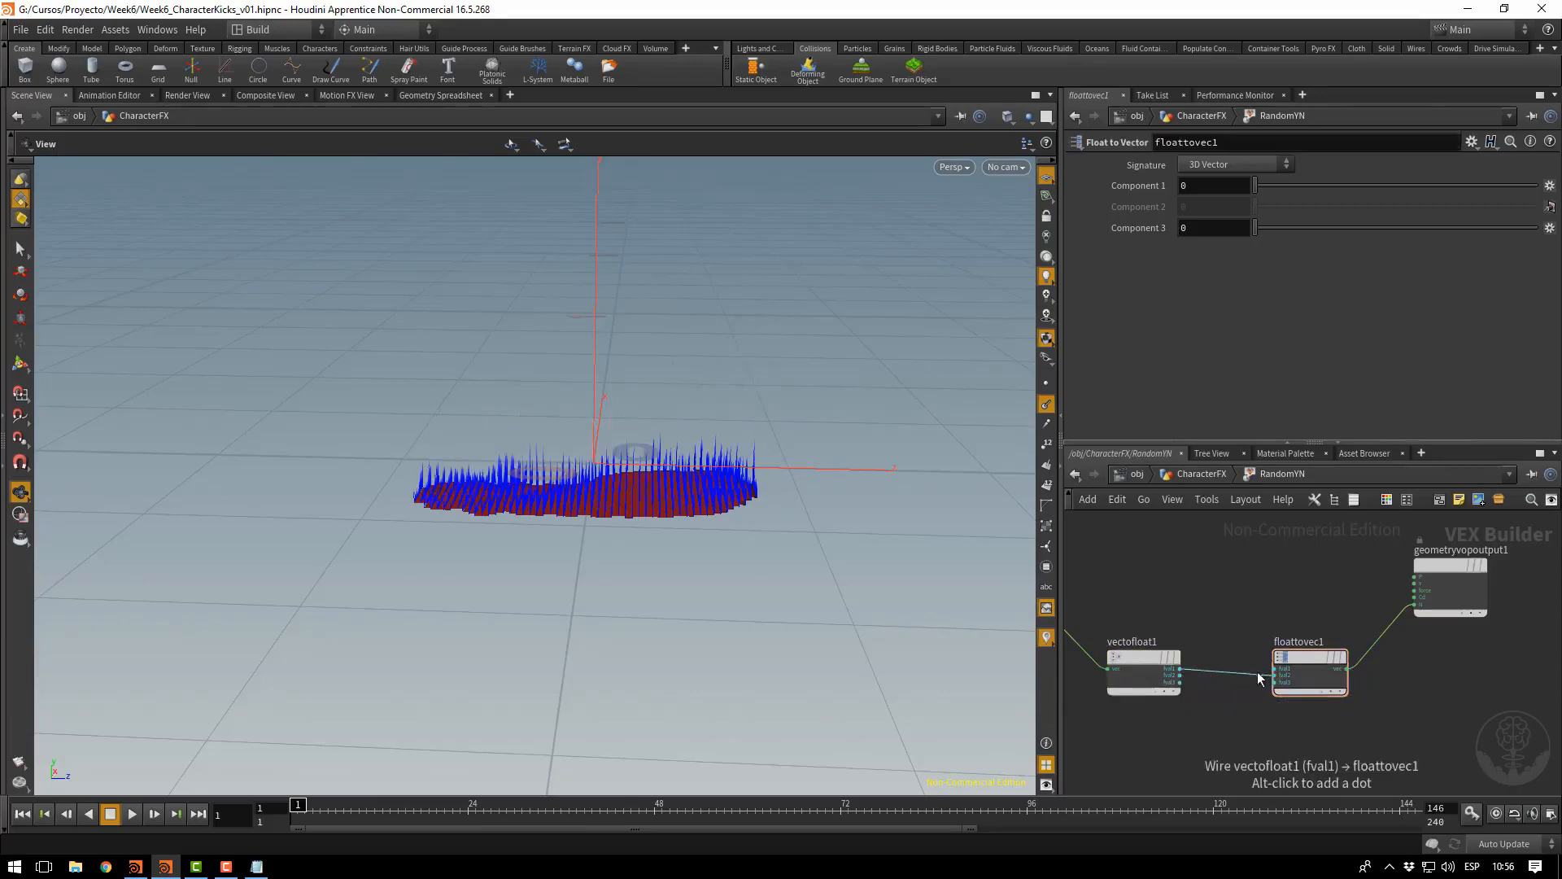
scroll(1221, 686, up, 4)
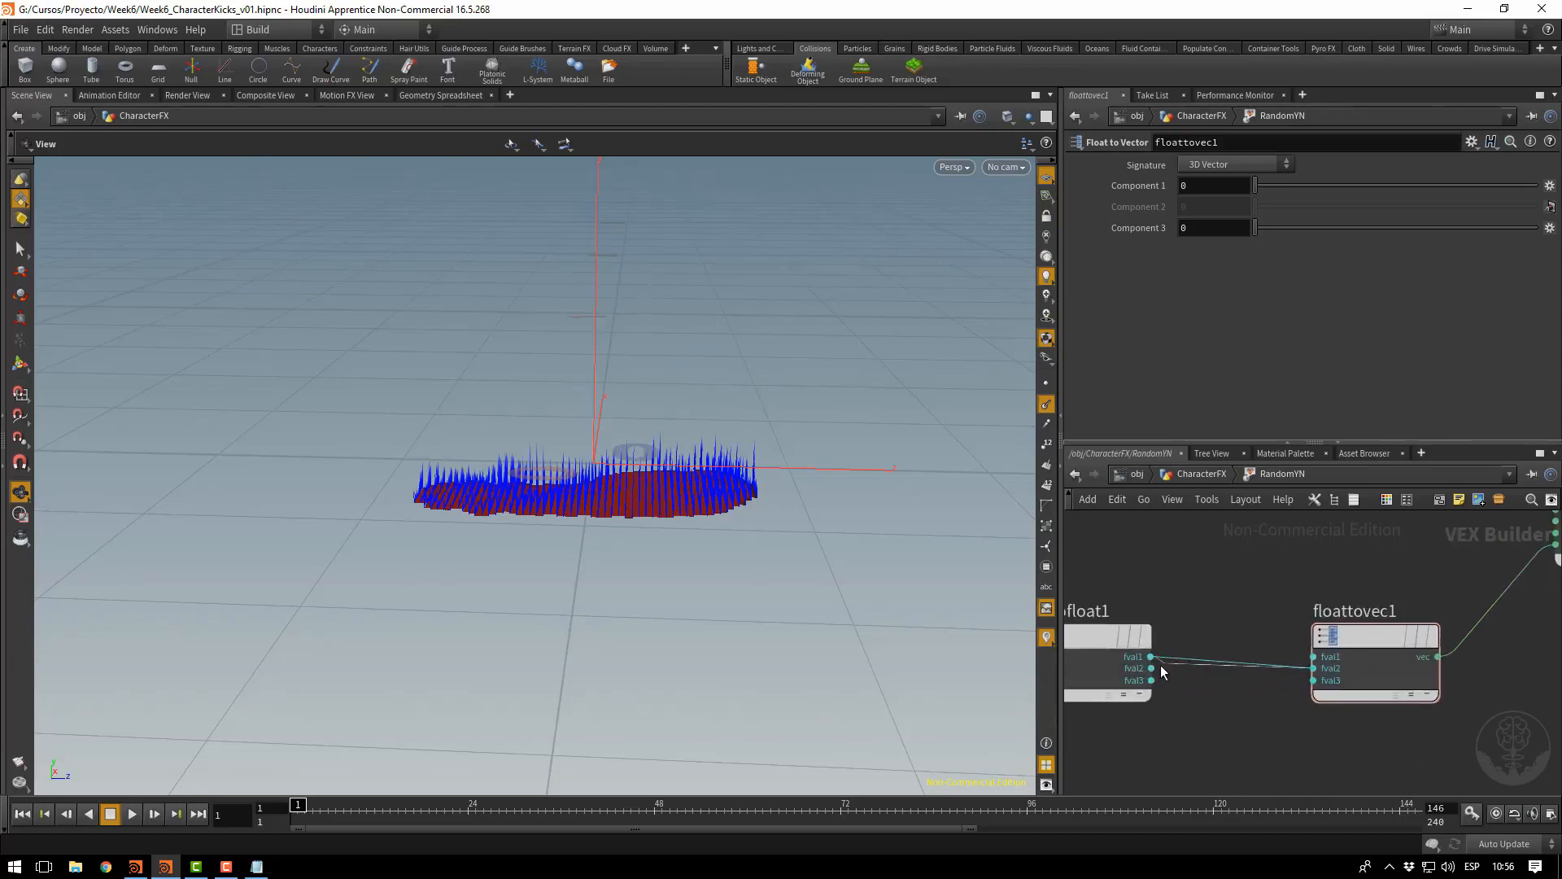
Wire vectofloat1's three outputs into floattovec1's matching inputs, and delete the fval3 and fval1 wires
drag(1161, 665, 1314, 656)
drag(1152, 681, 1307, 692)
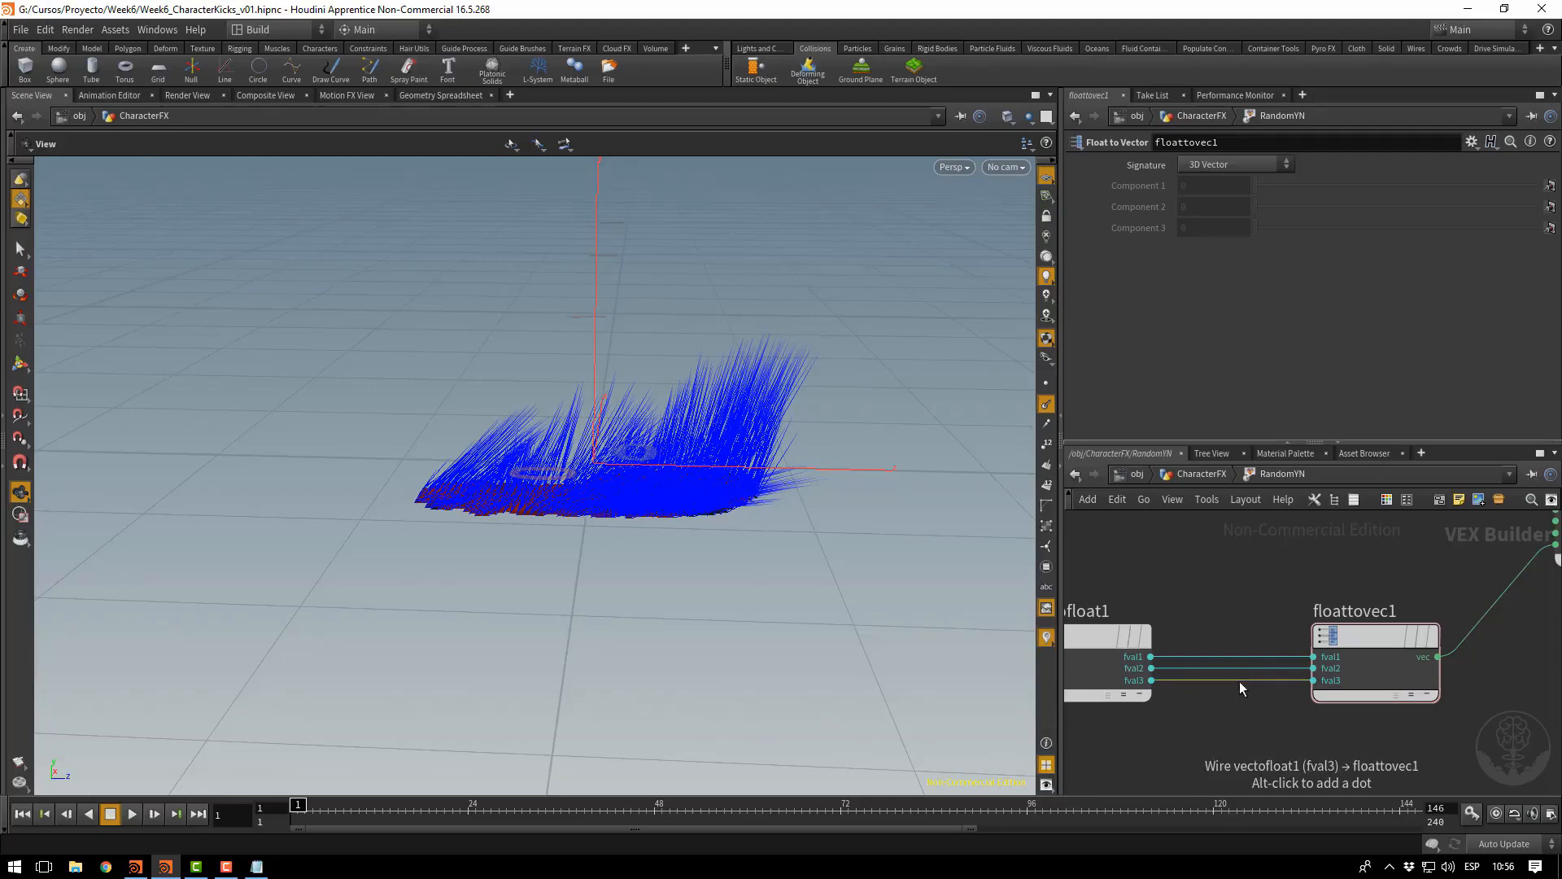
key(Delete)
click(1231, 654)
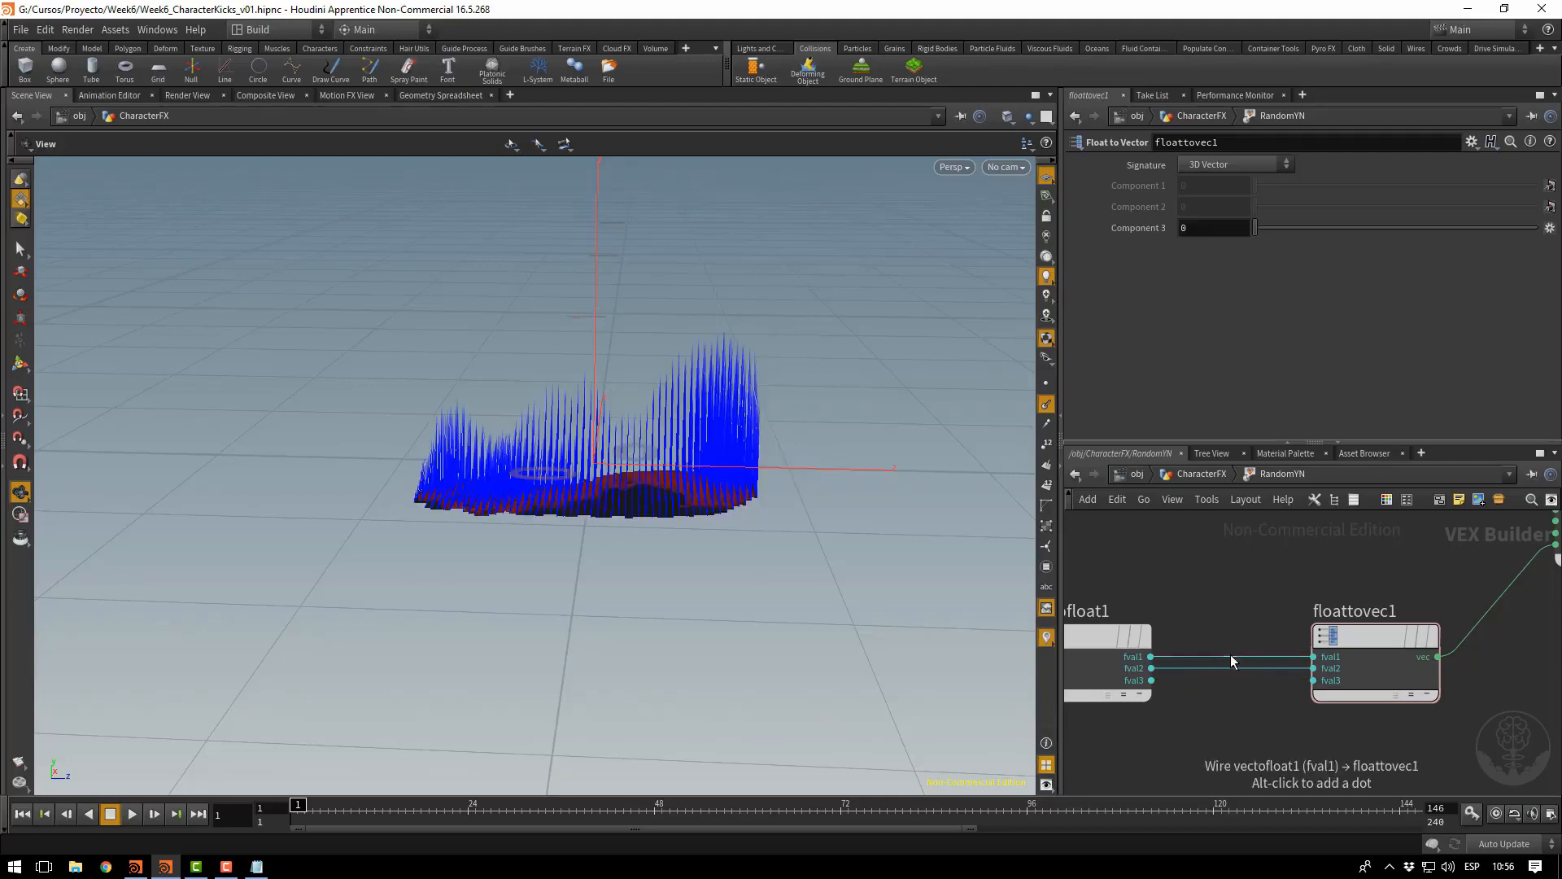
key(Delete)
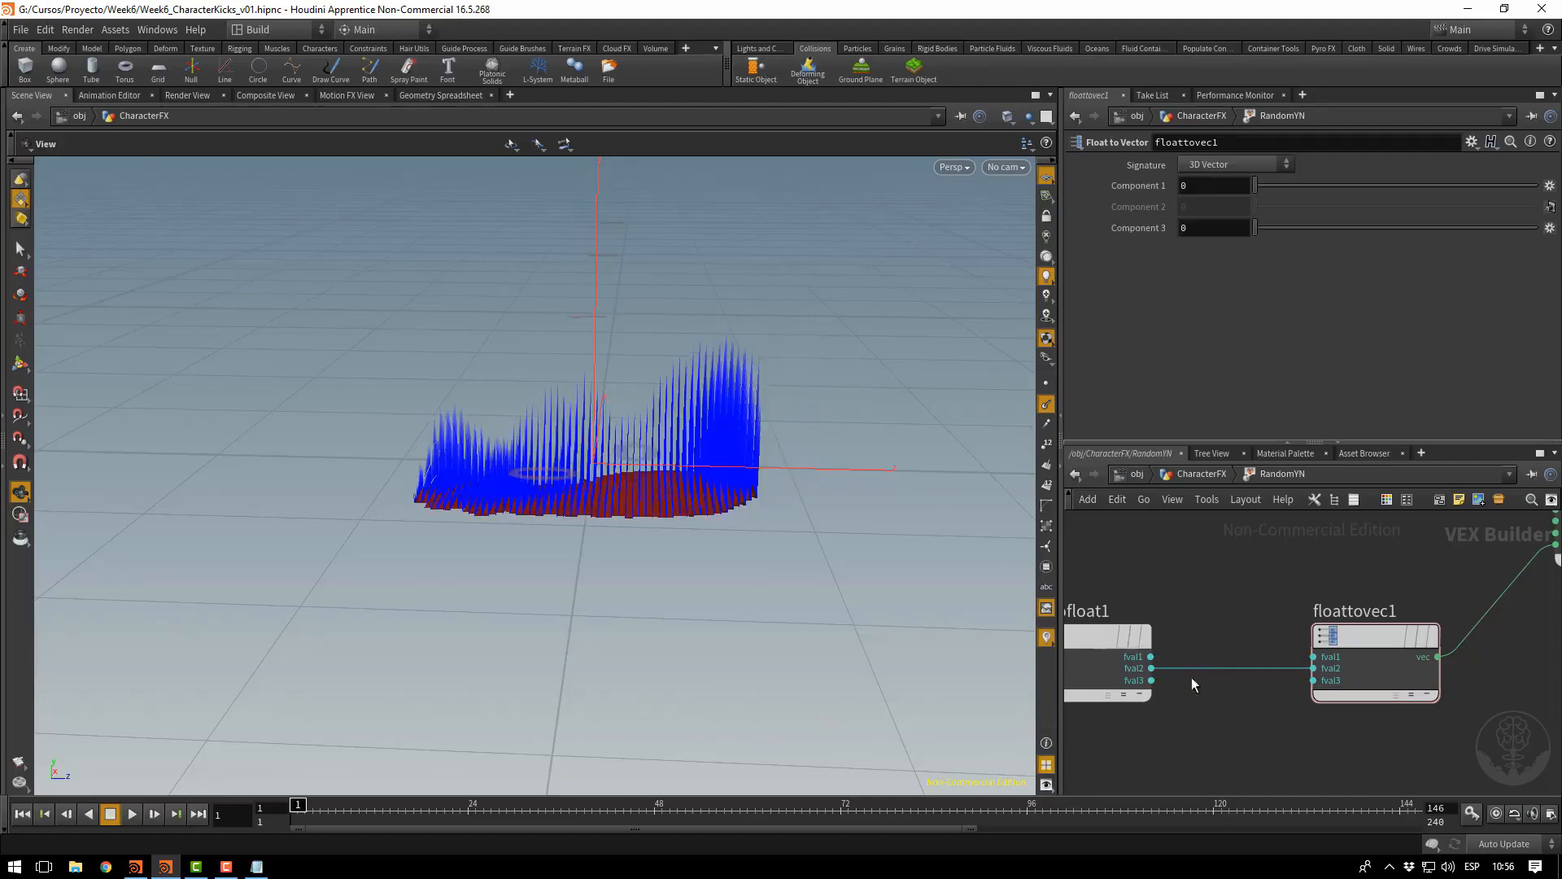
Wire vectofloat1's fval3 output into floattovec1's fval3 input and insert a Multiply Constant node on that wire
click(1152, 683)
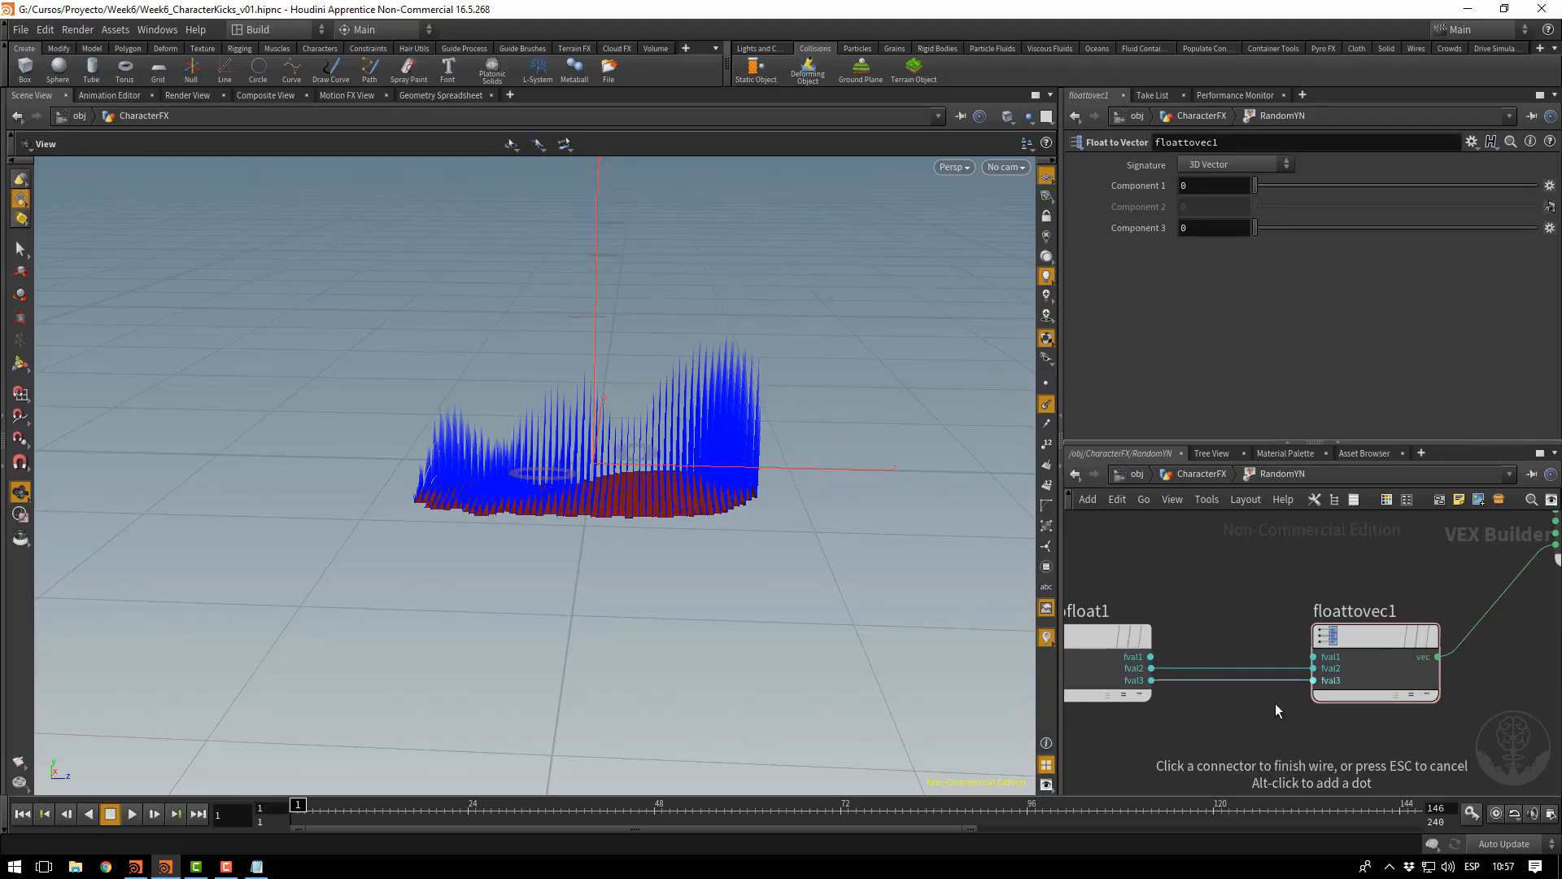
click(1314, 681)
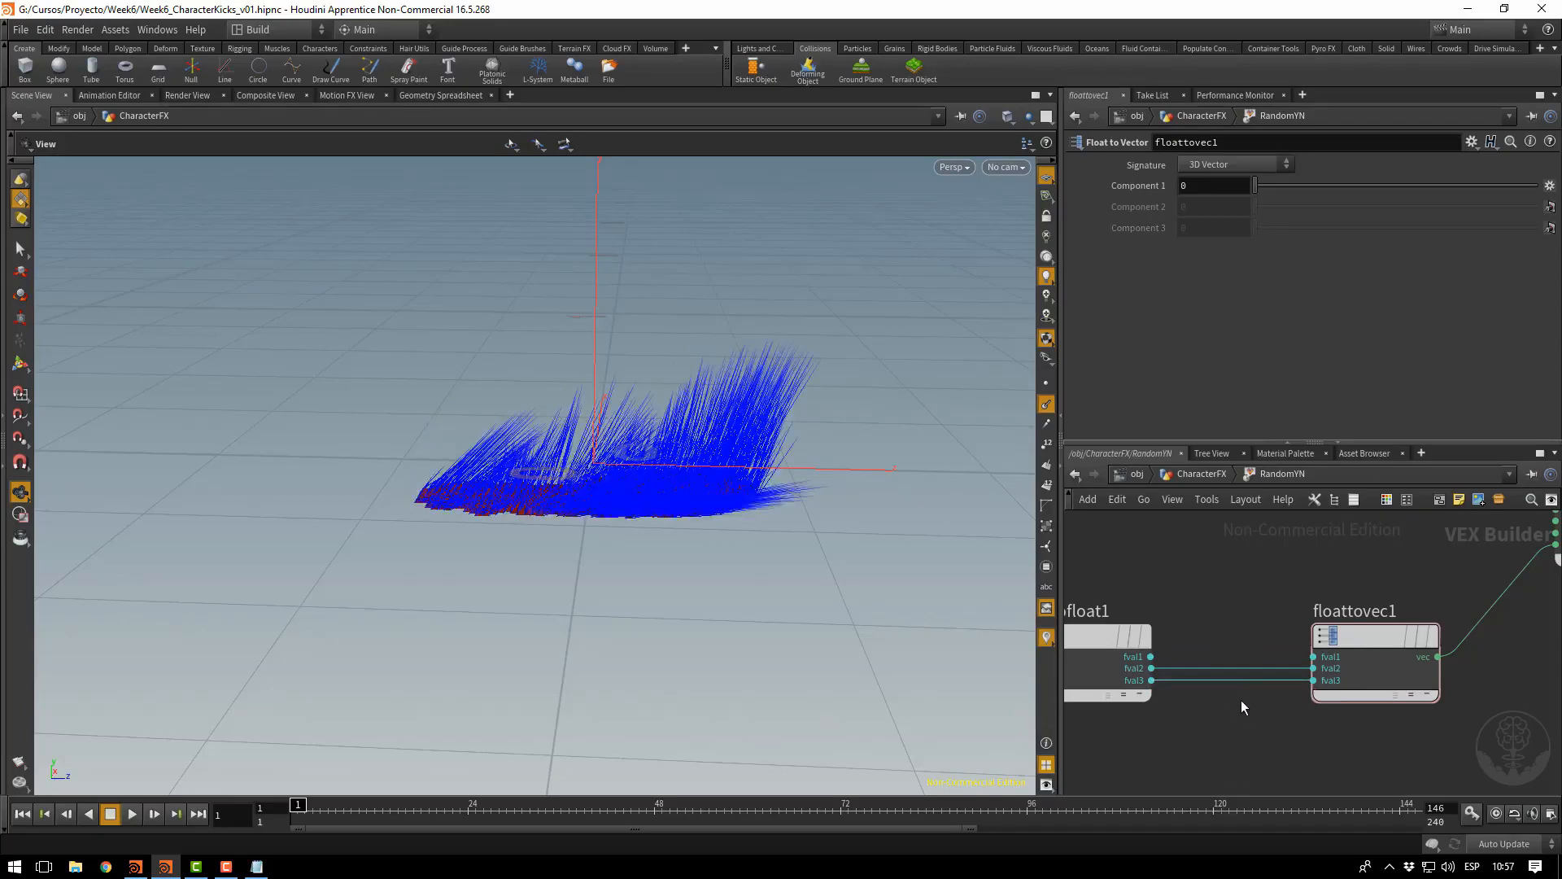
key(Tab)
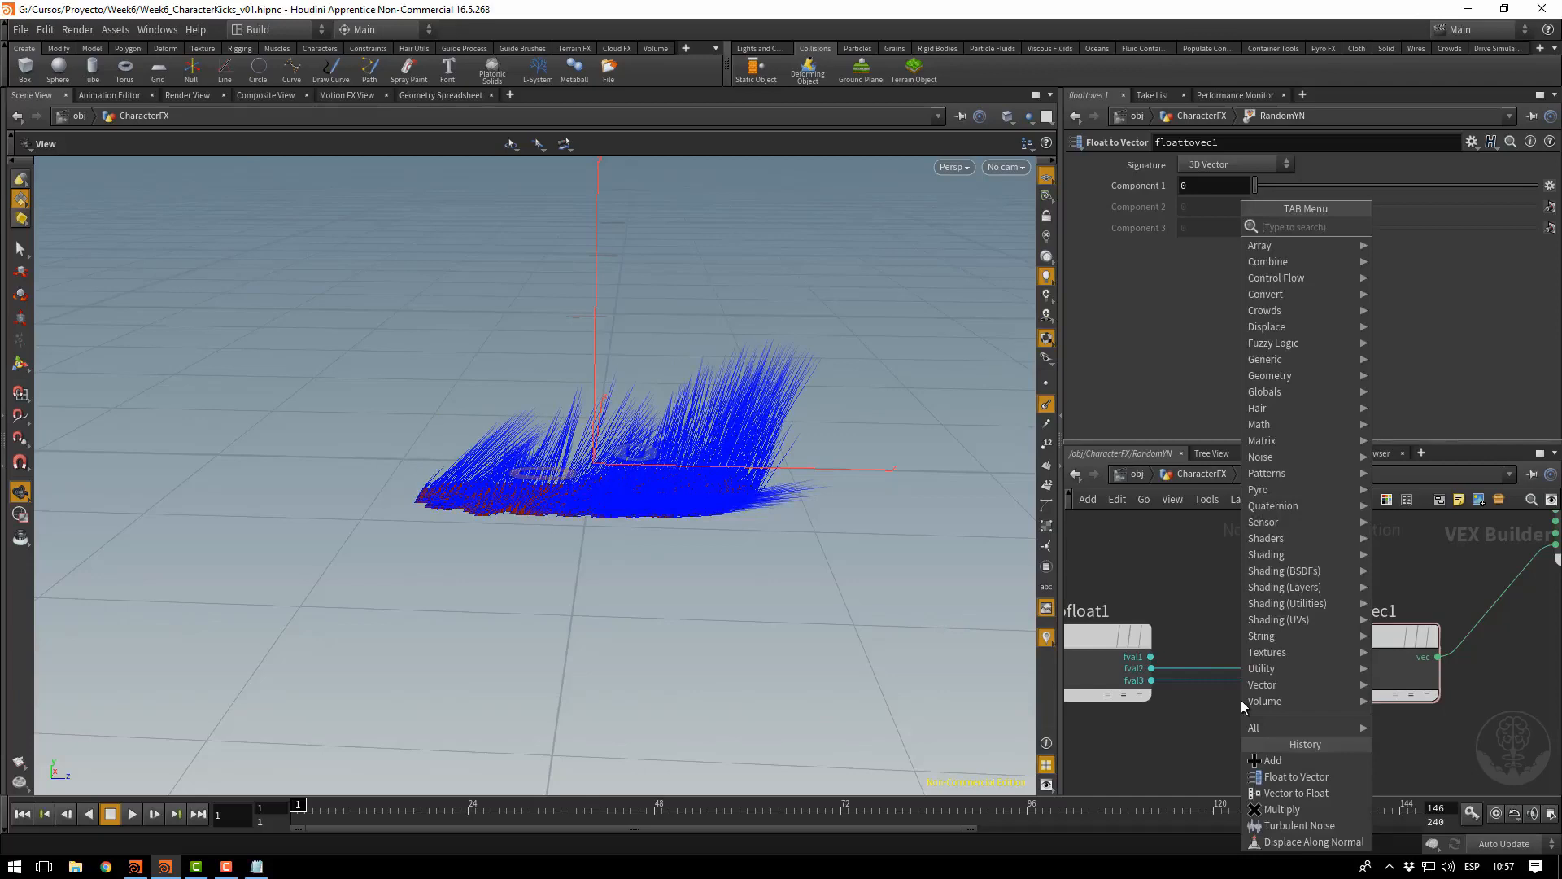
text(mult)
key(Down)
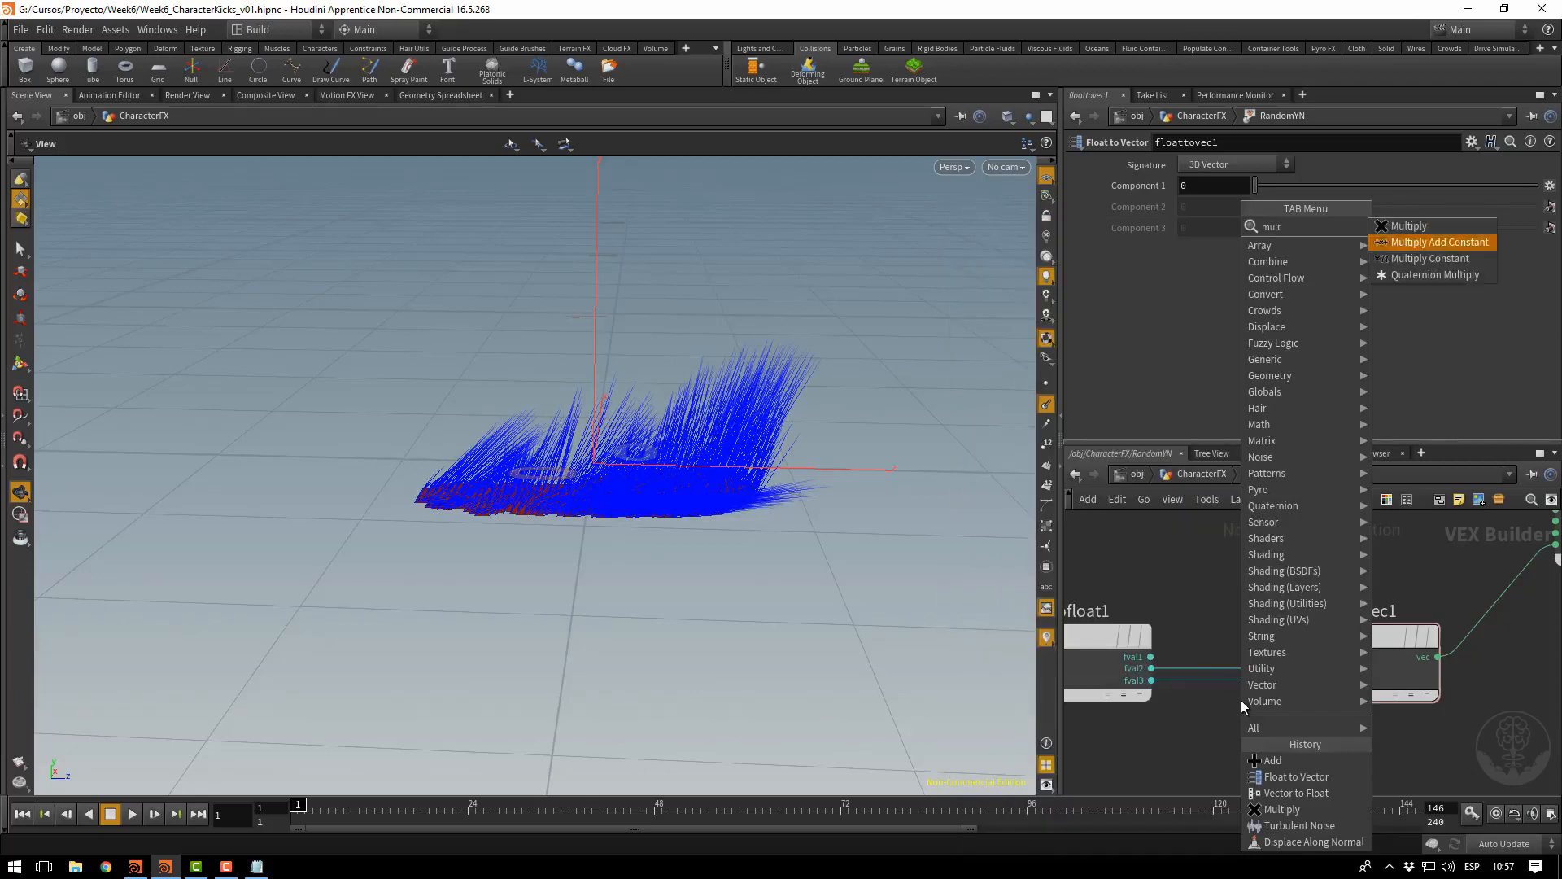
key(Down)
key(Return)
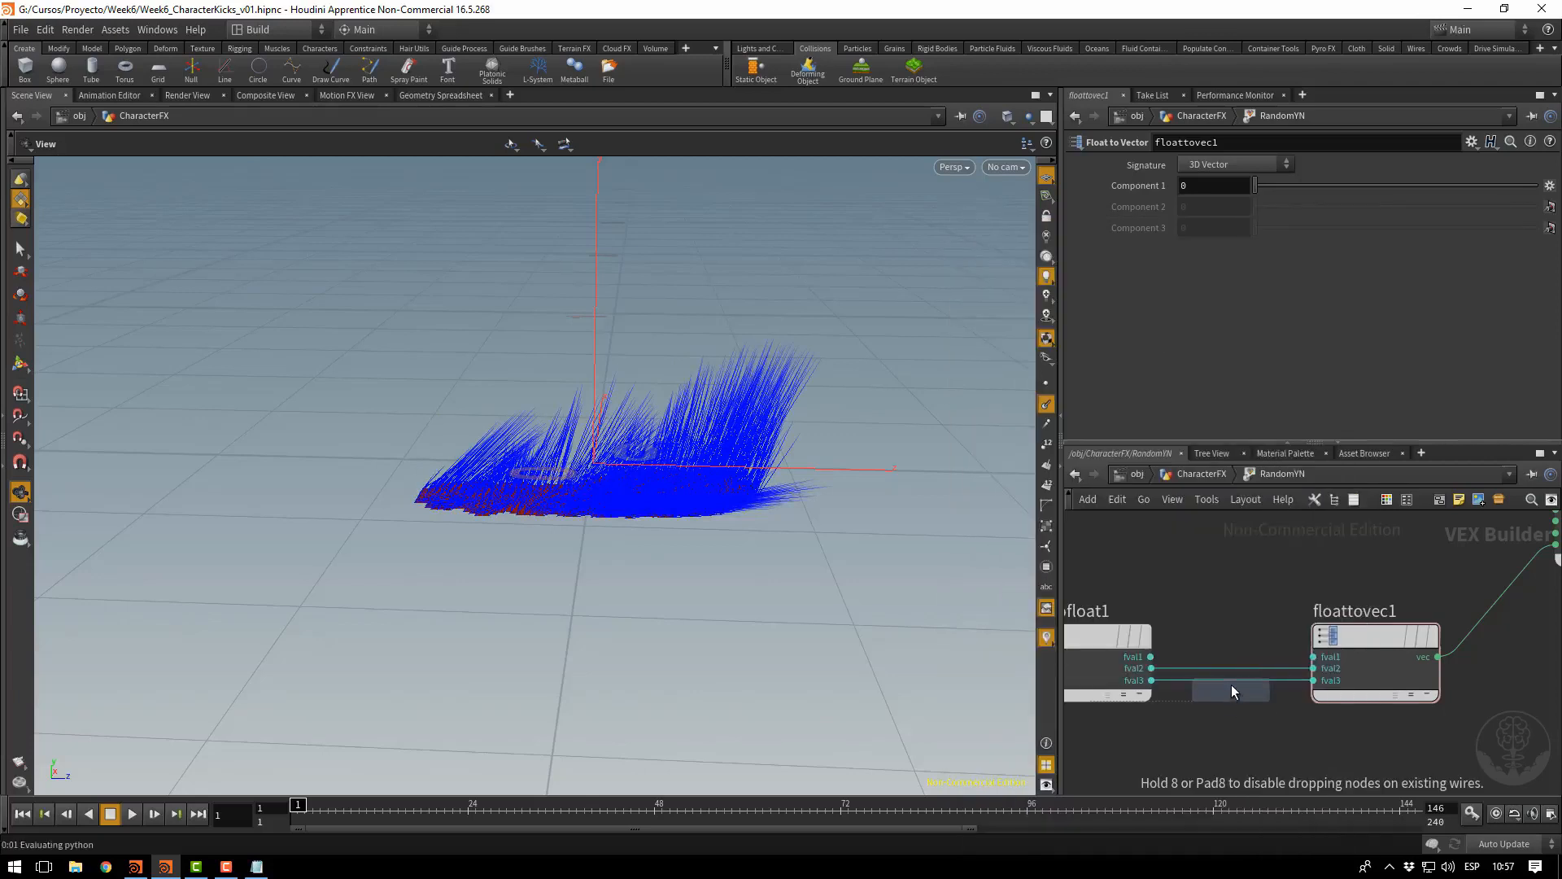
click(1233, 683)
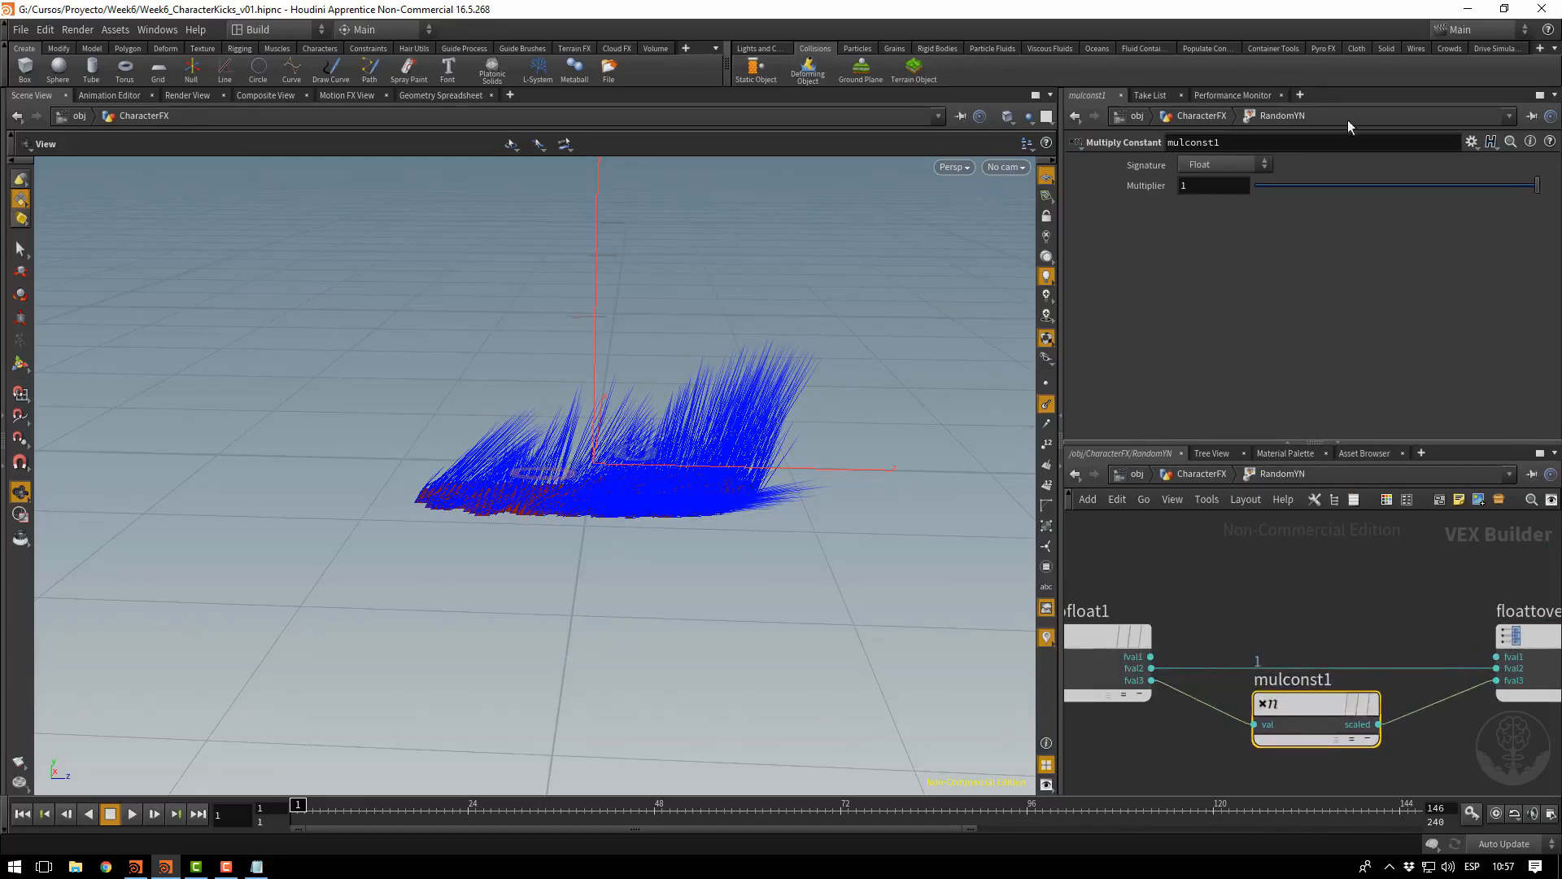
Try multipliers of 0.38 and 0.25 on mulconst1, and settle on 0.35
drag(1535, 186, 1364, 184)
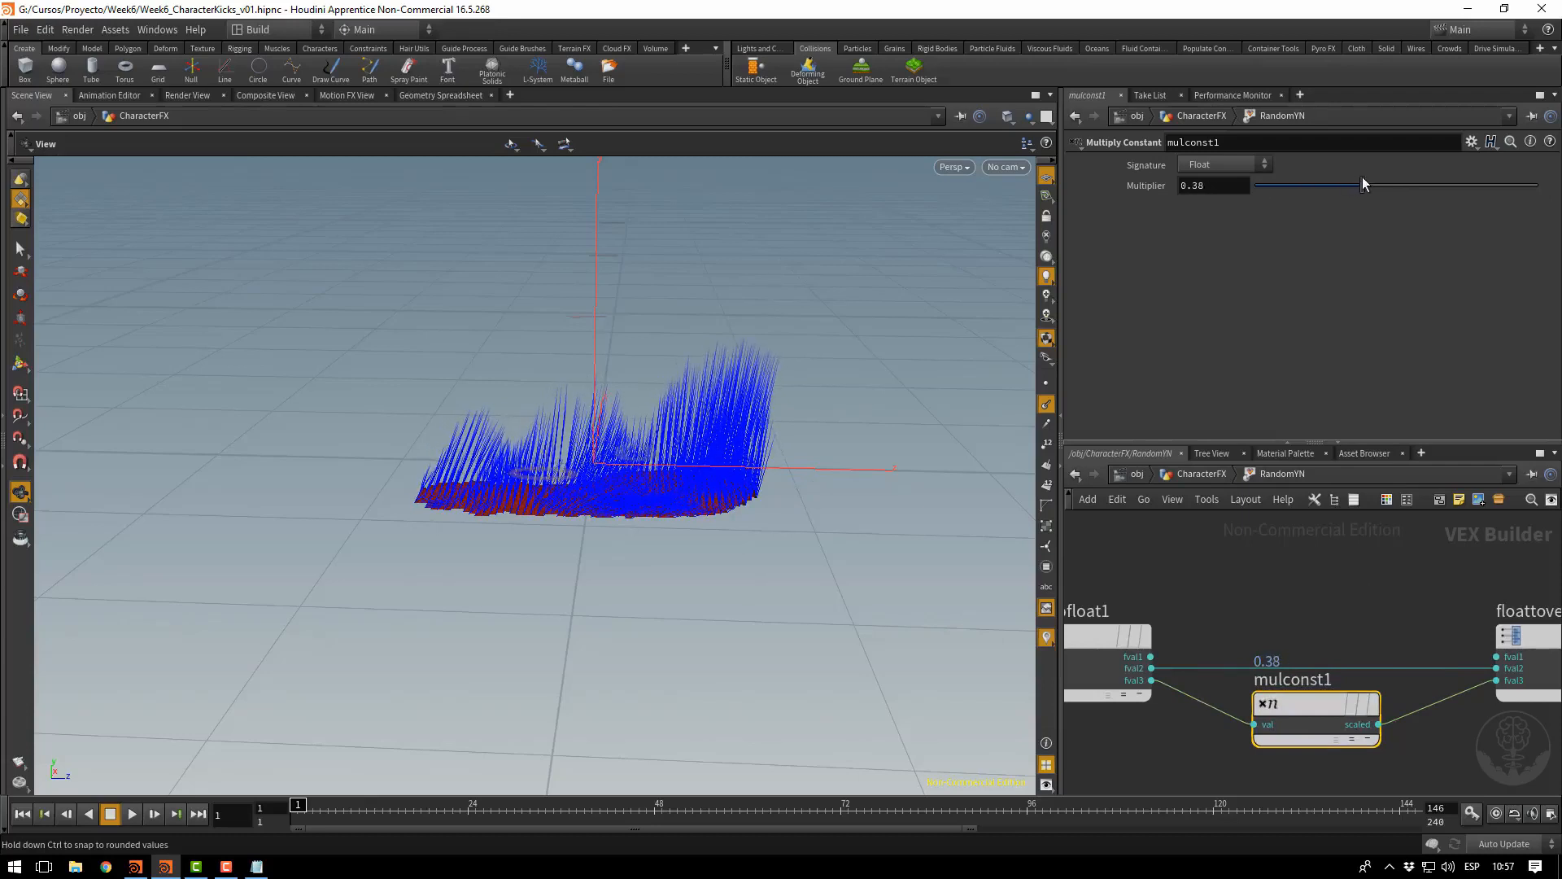
click(1224, 185)
text(0.)
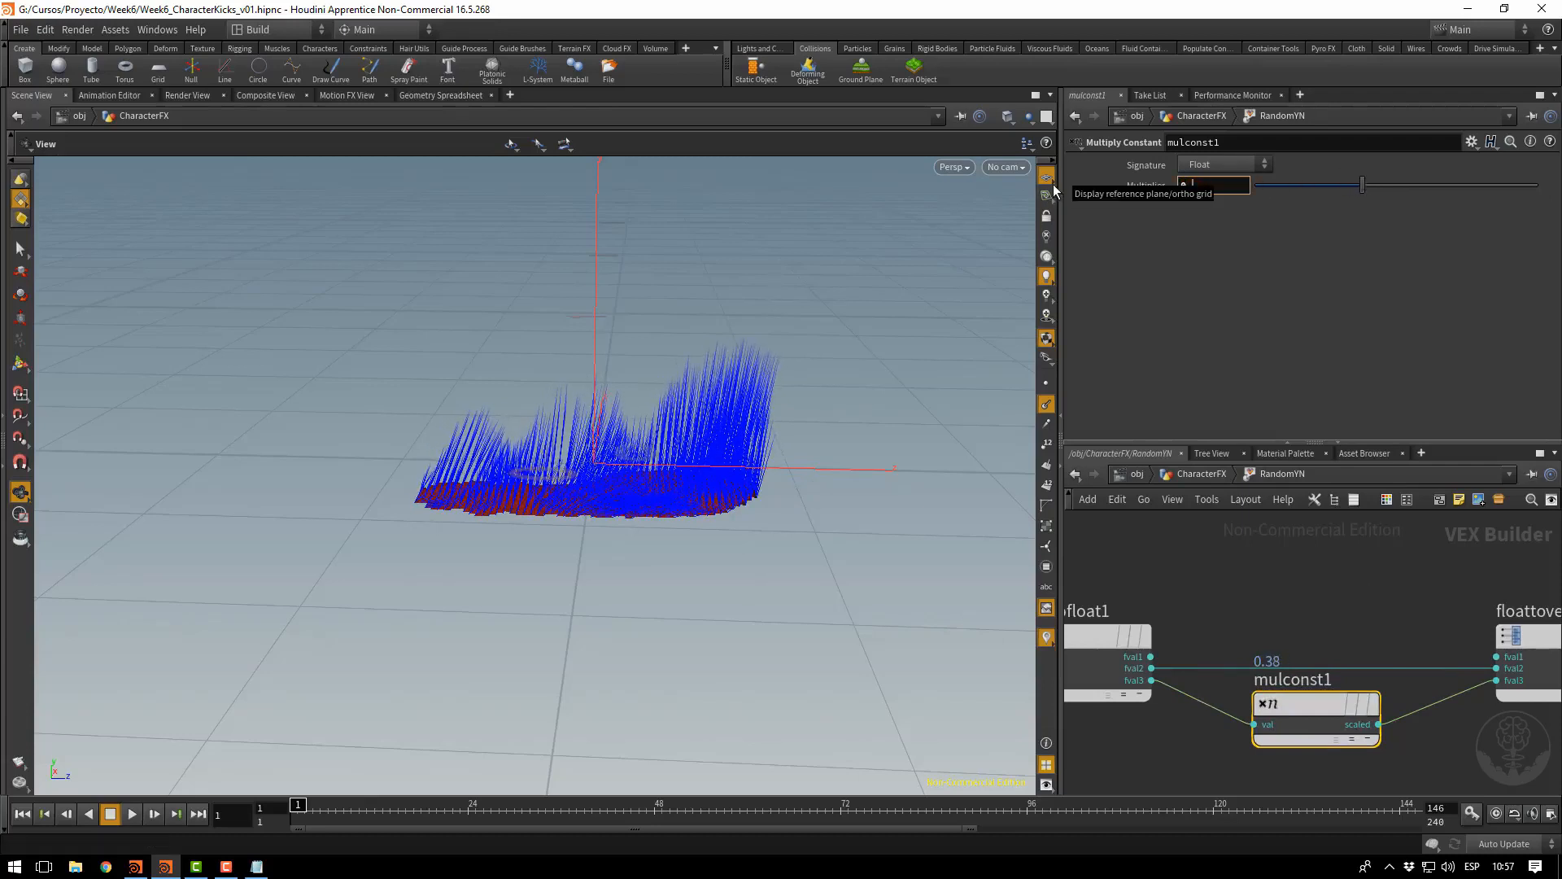
text(25)
key(Return)
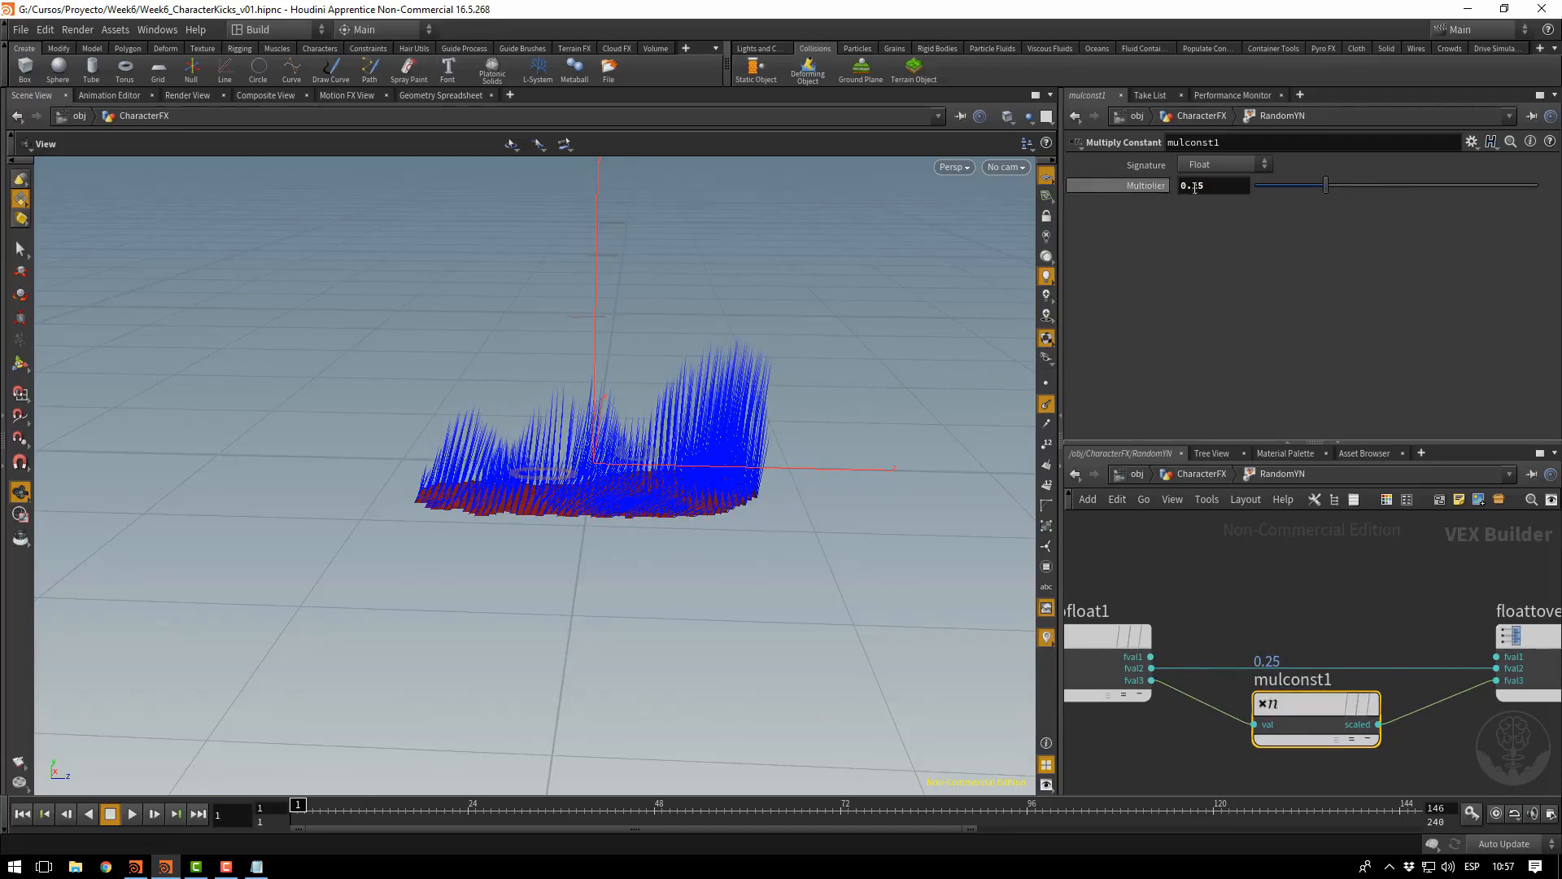
text(0.35)
key(Return)
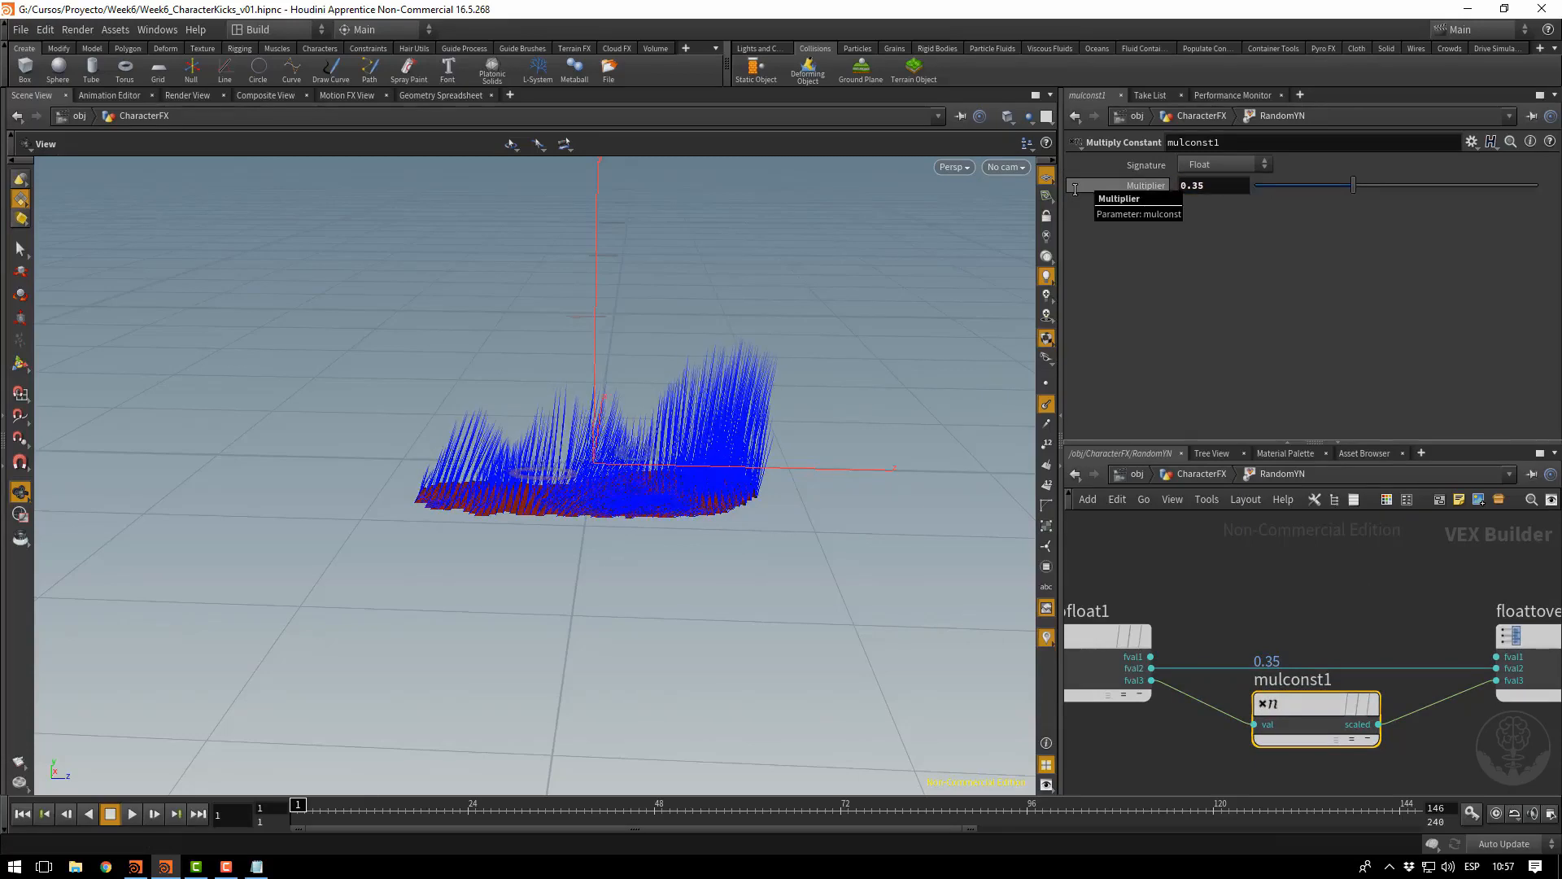
Return to the CharacterFX network, nudge the RandomYN node up slightly, and save the scene
click(1202, 474)
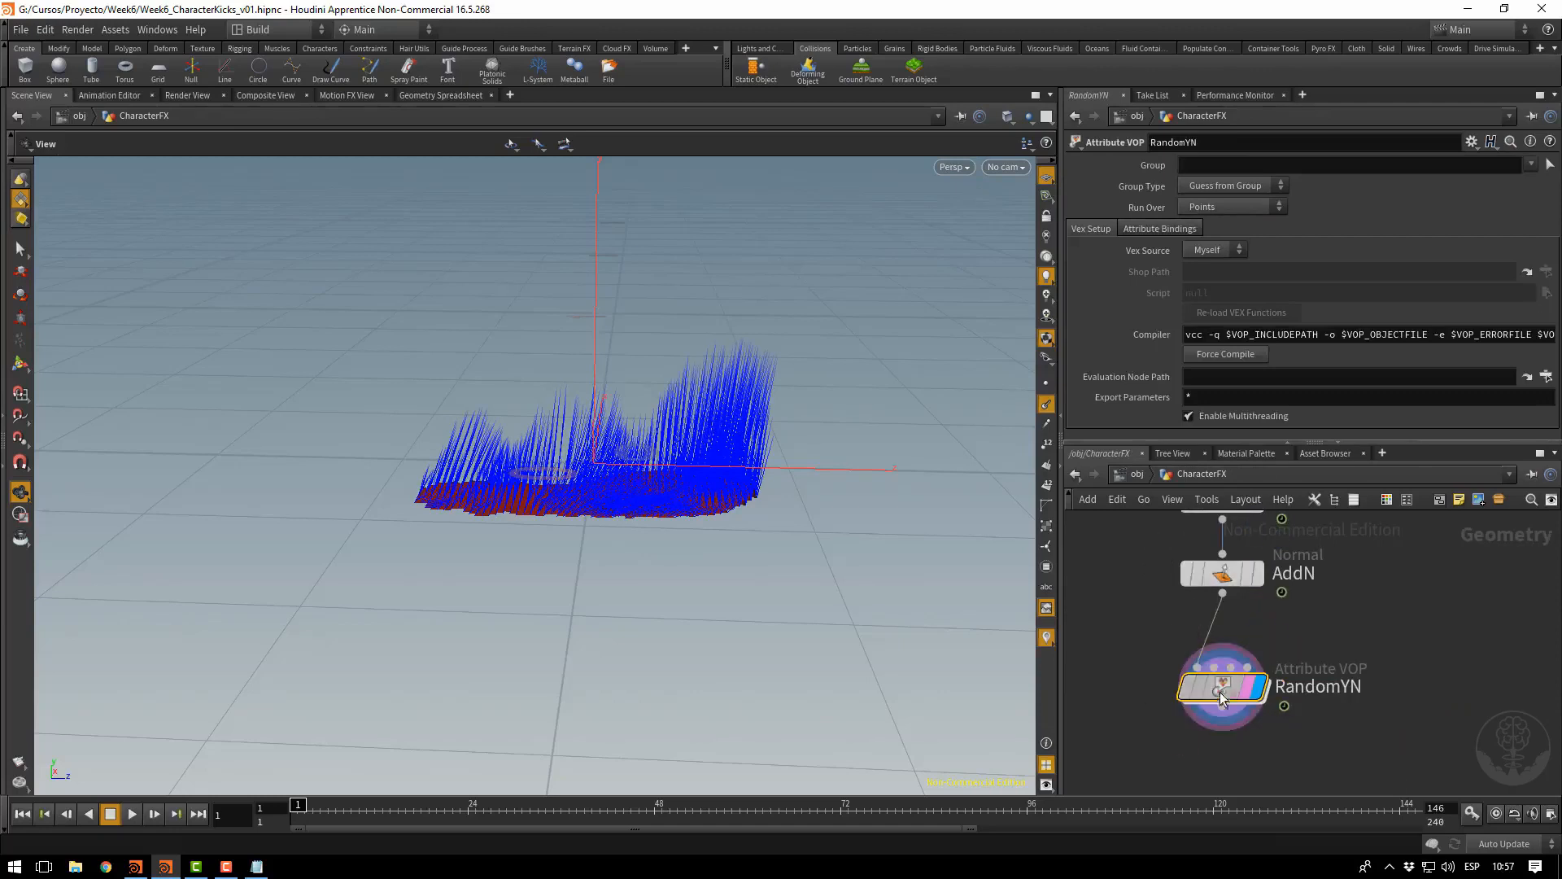
drag(1221, 696, 1226, 686)
mouse_move(1226, 684)
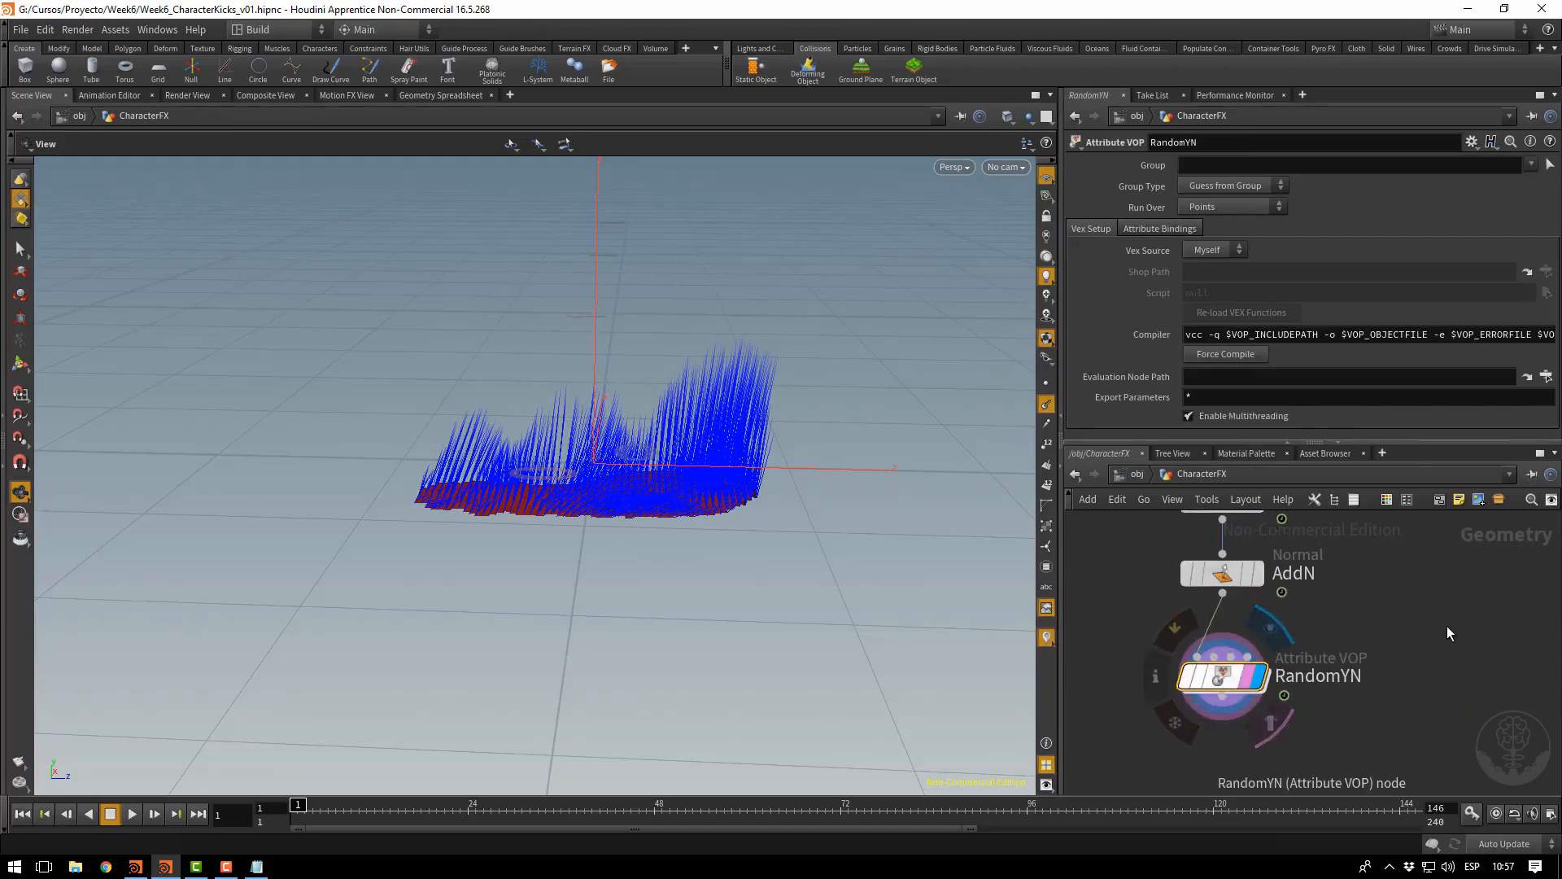
key(h)
key(ctrl+s)
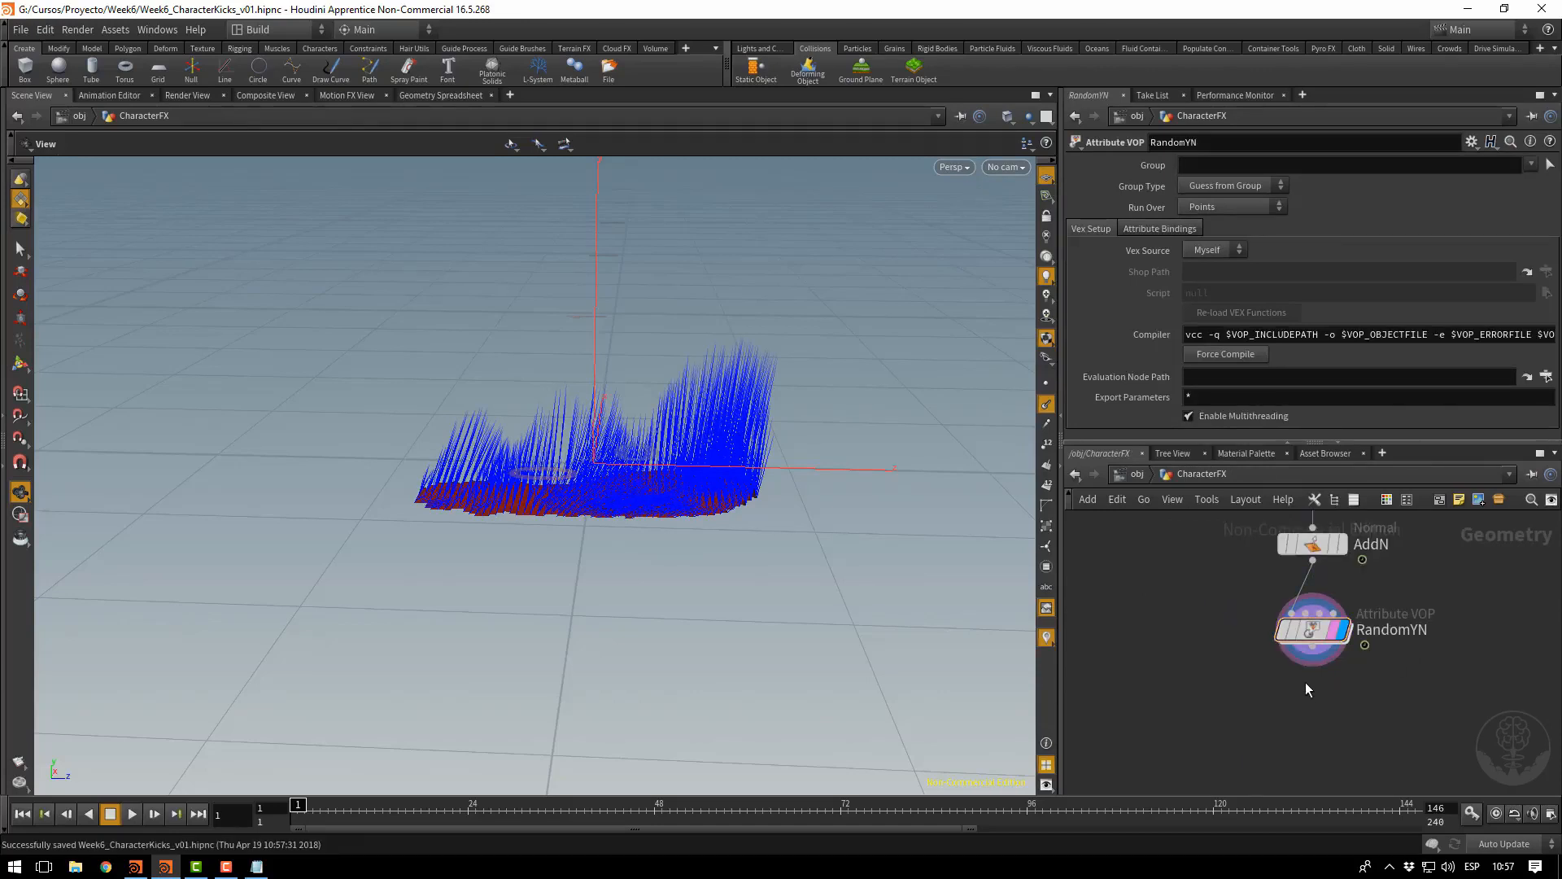
Add a POP Network below RandomYN and wire RandomYN's output into its first input
key(Tab)
text(pop)
key(Return)
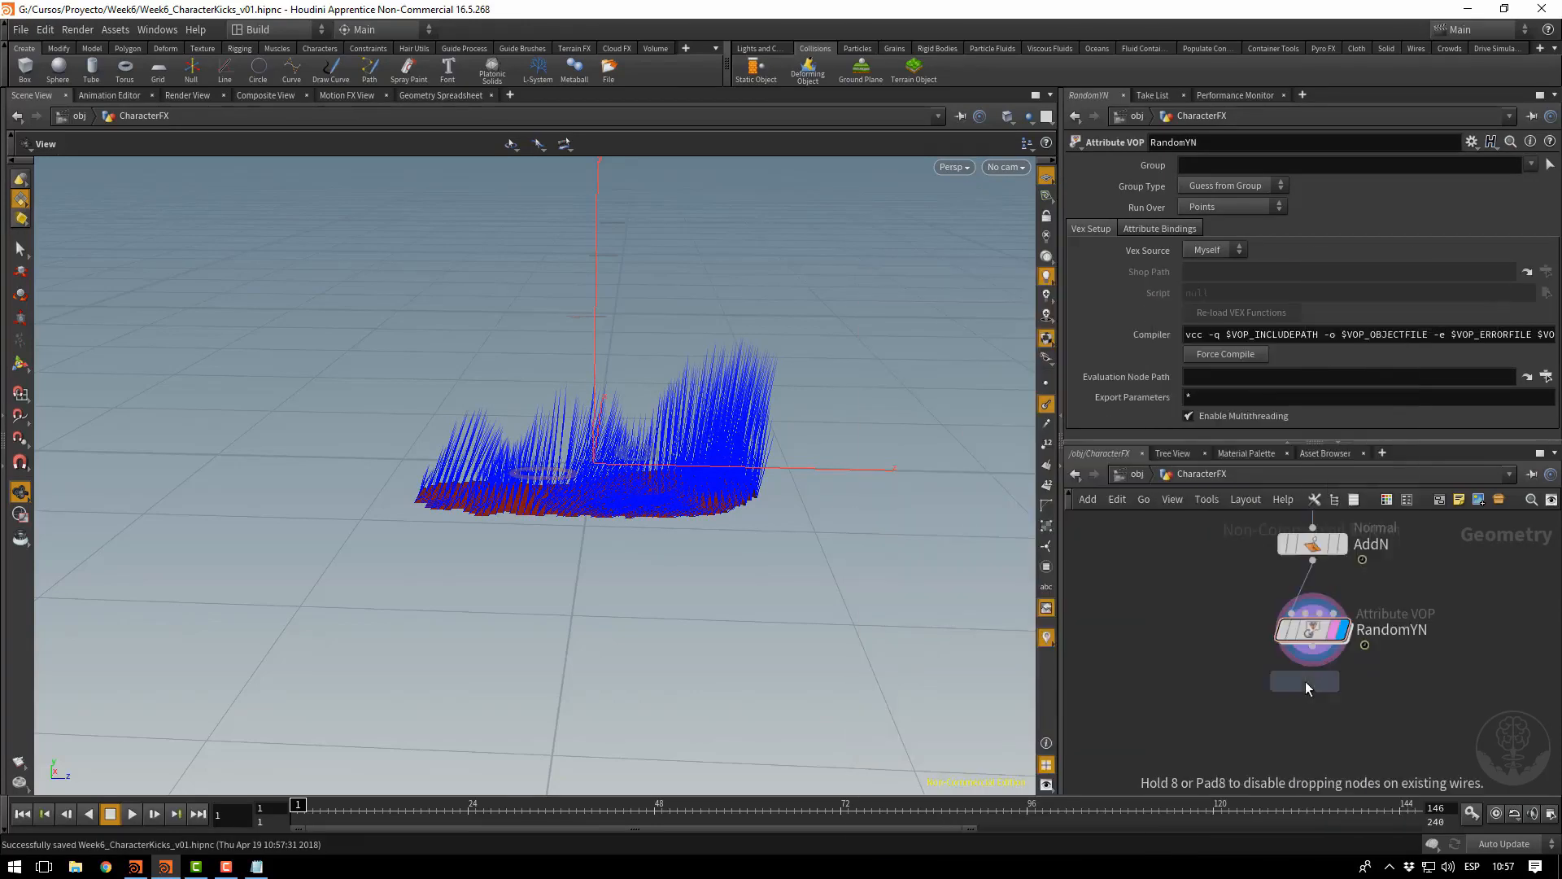
click(1194, 689)
drag(1196, 687, 1313, 646)
Rename the POP network RightFeetPOPs and make it the displayed node
double_click(1376, 730)
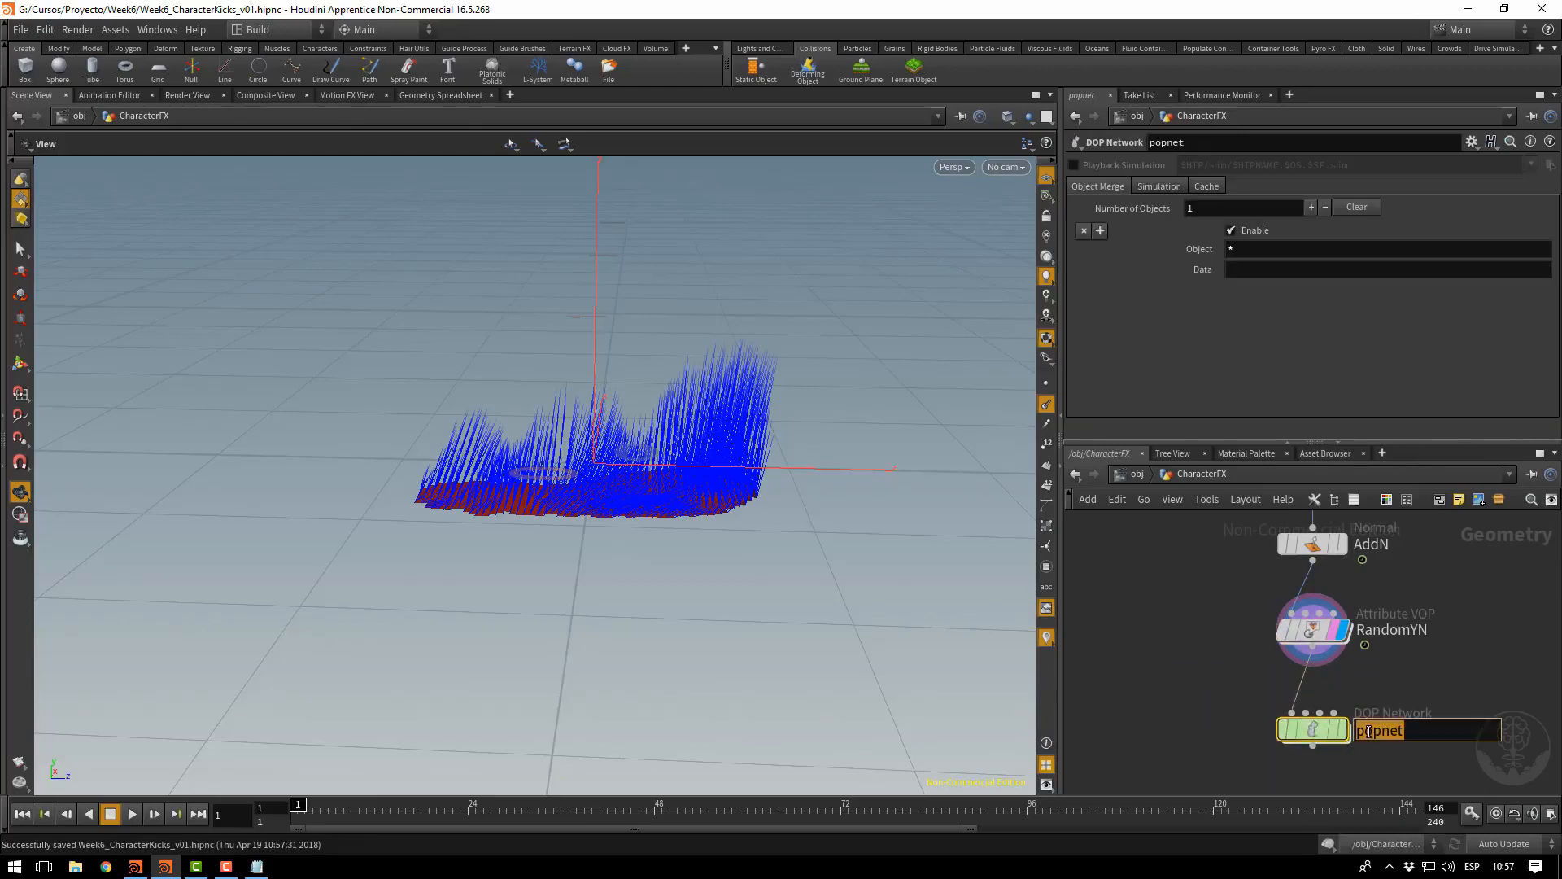
text(RightFeetPOP)
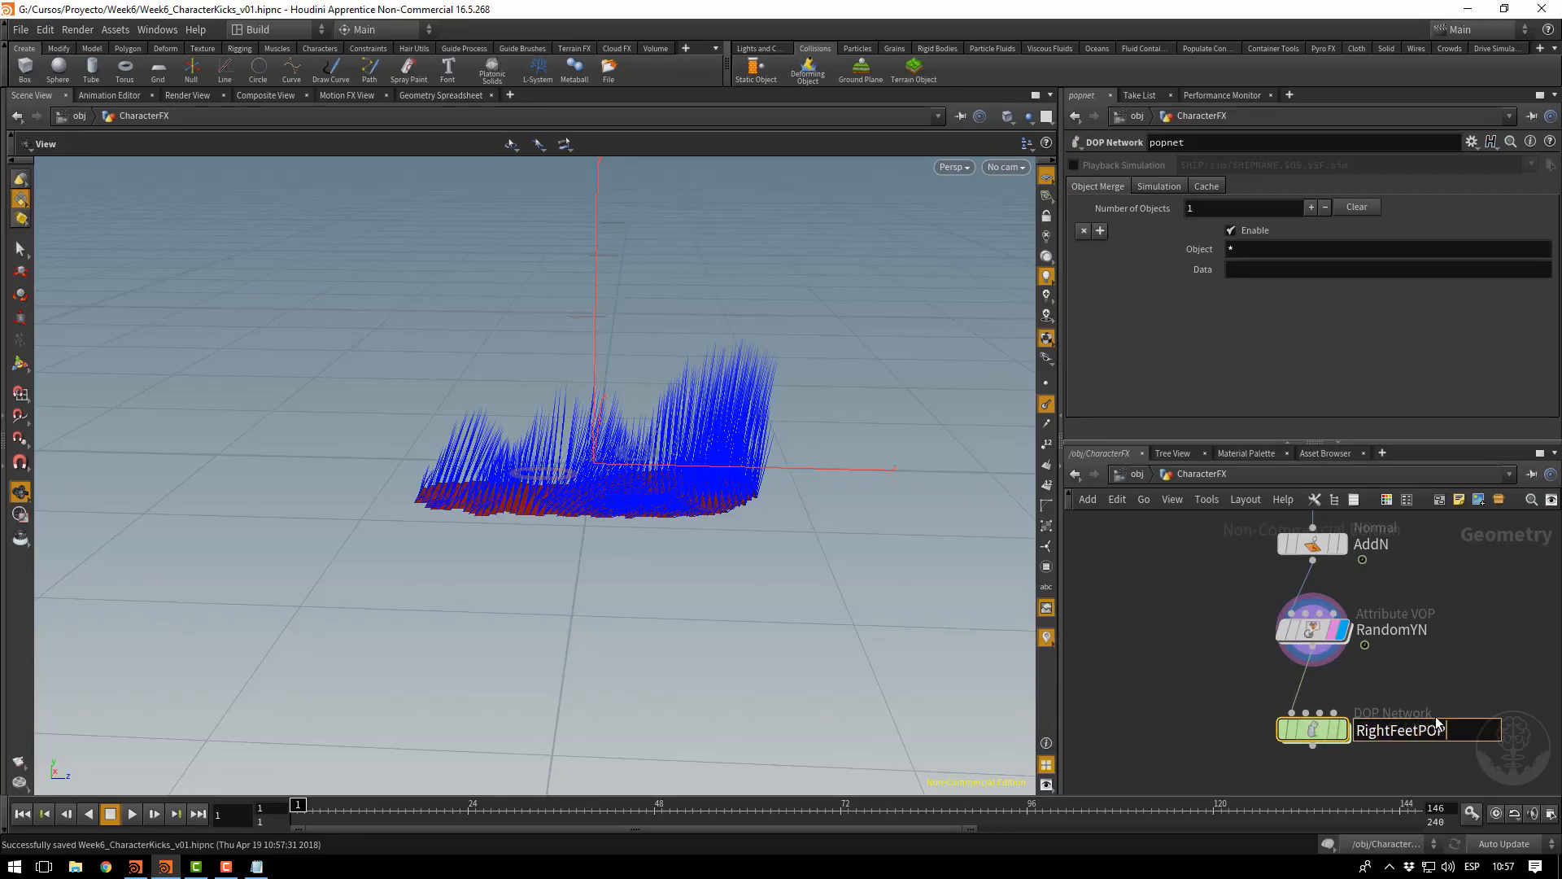
text(s)
key(Return)
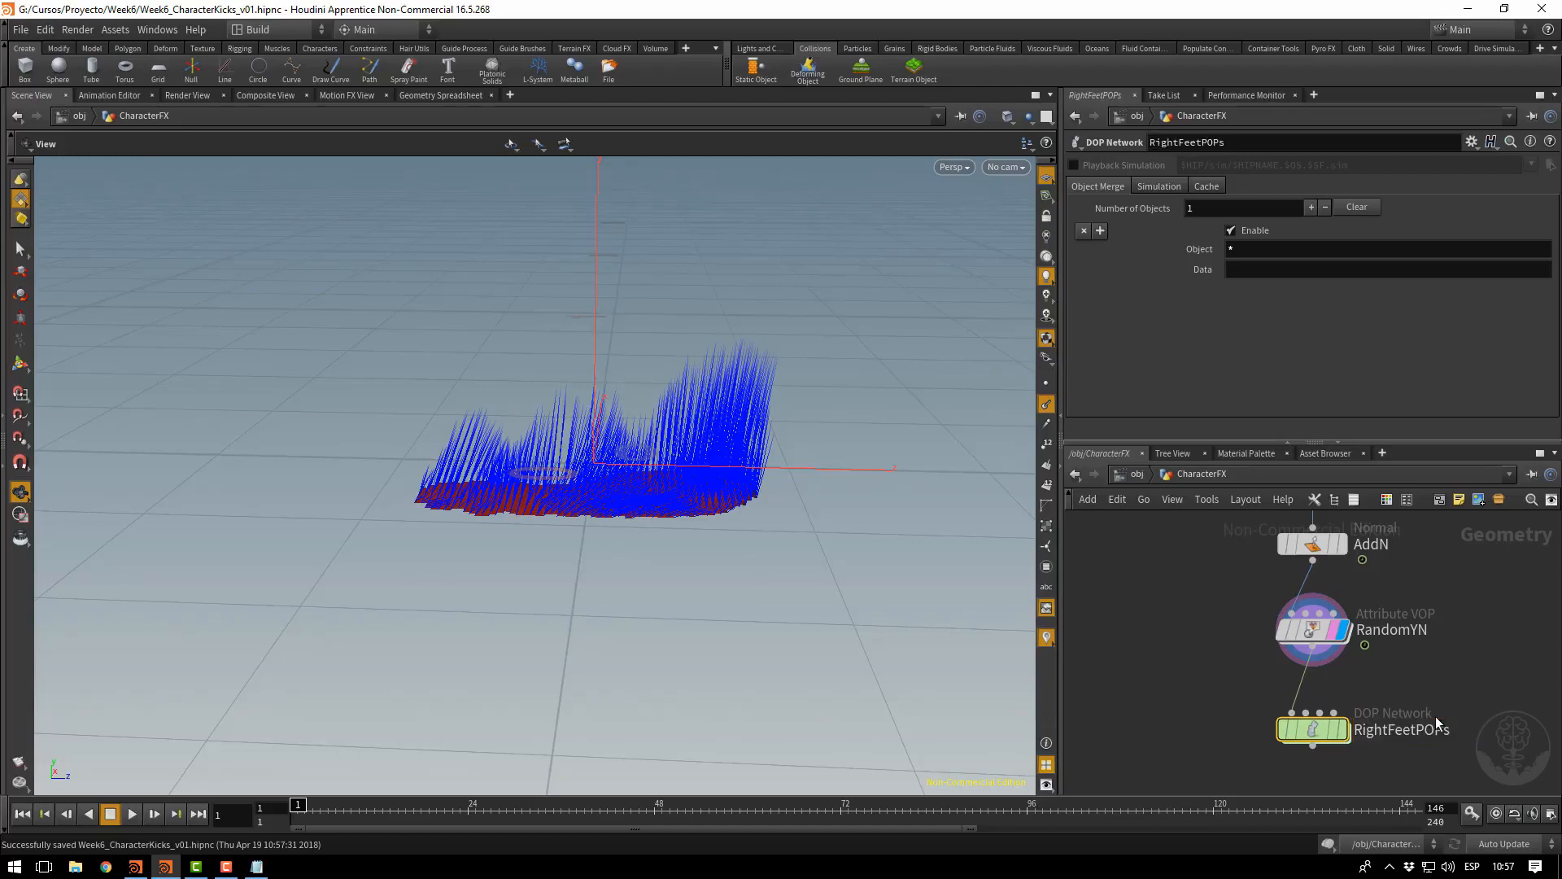
click(1341, 736)
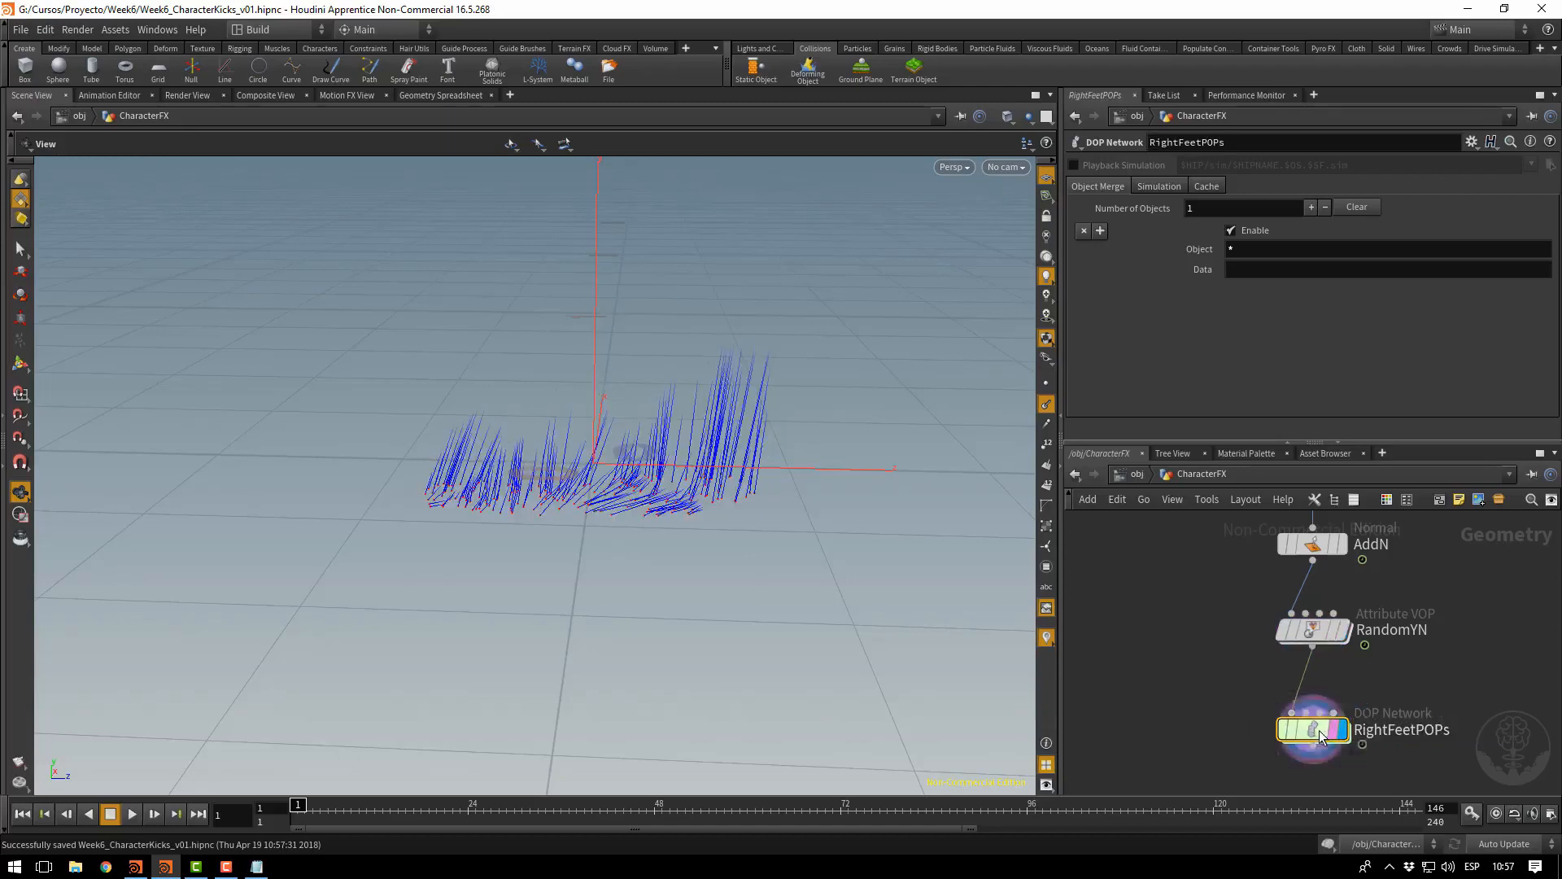
Look inside RightFeetPOPs, return to CharacterFX, and play the particle simulation from a wider view
double_click(1320, 736)
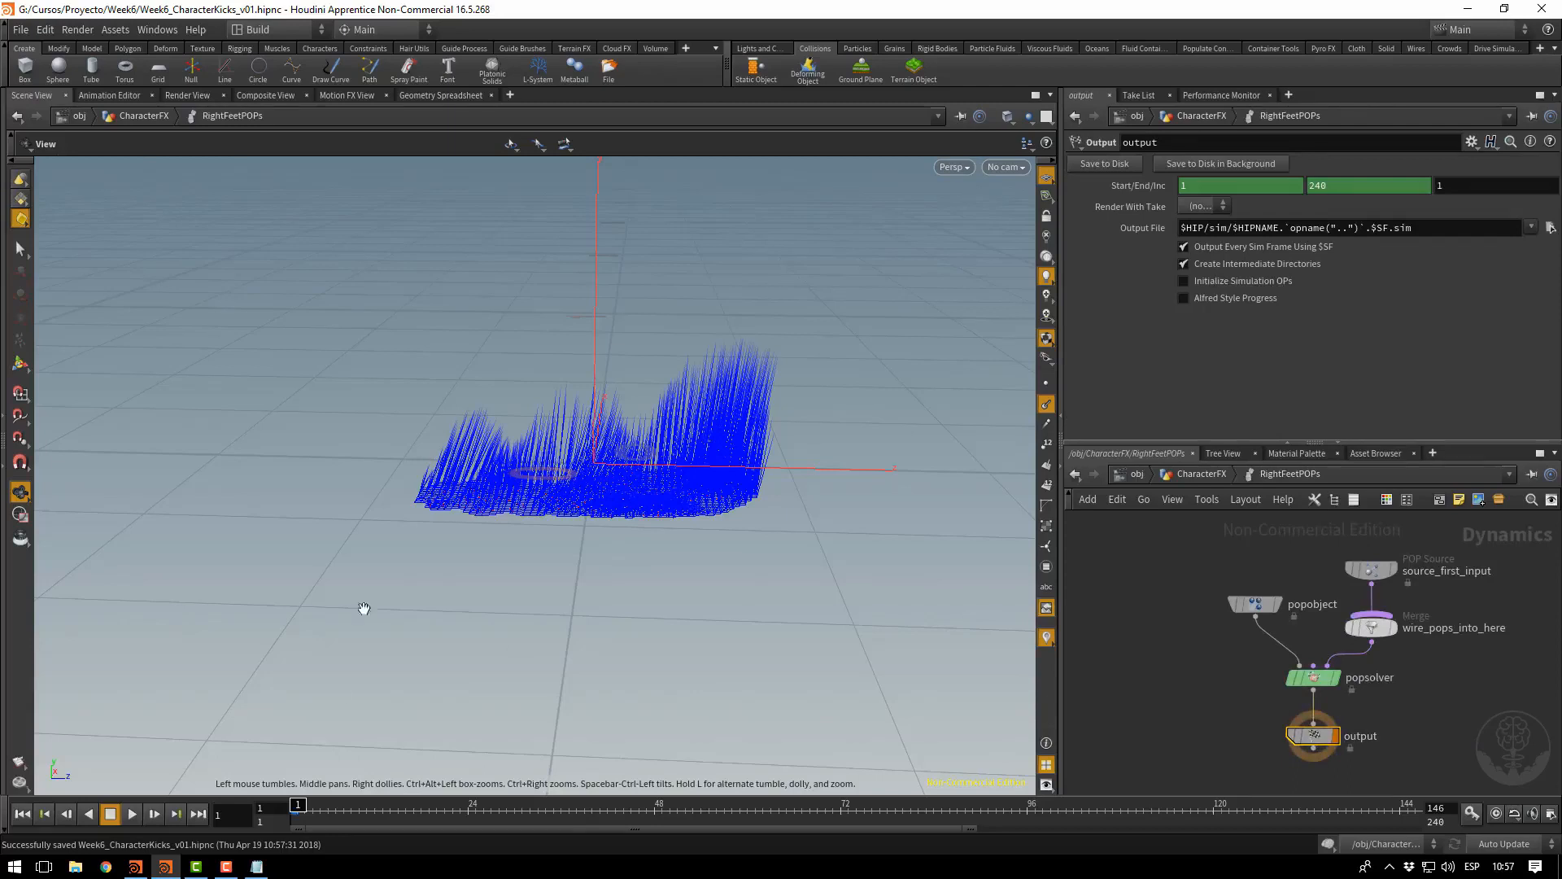
click(1196, 473)
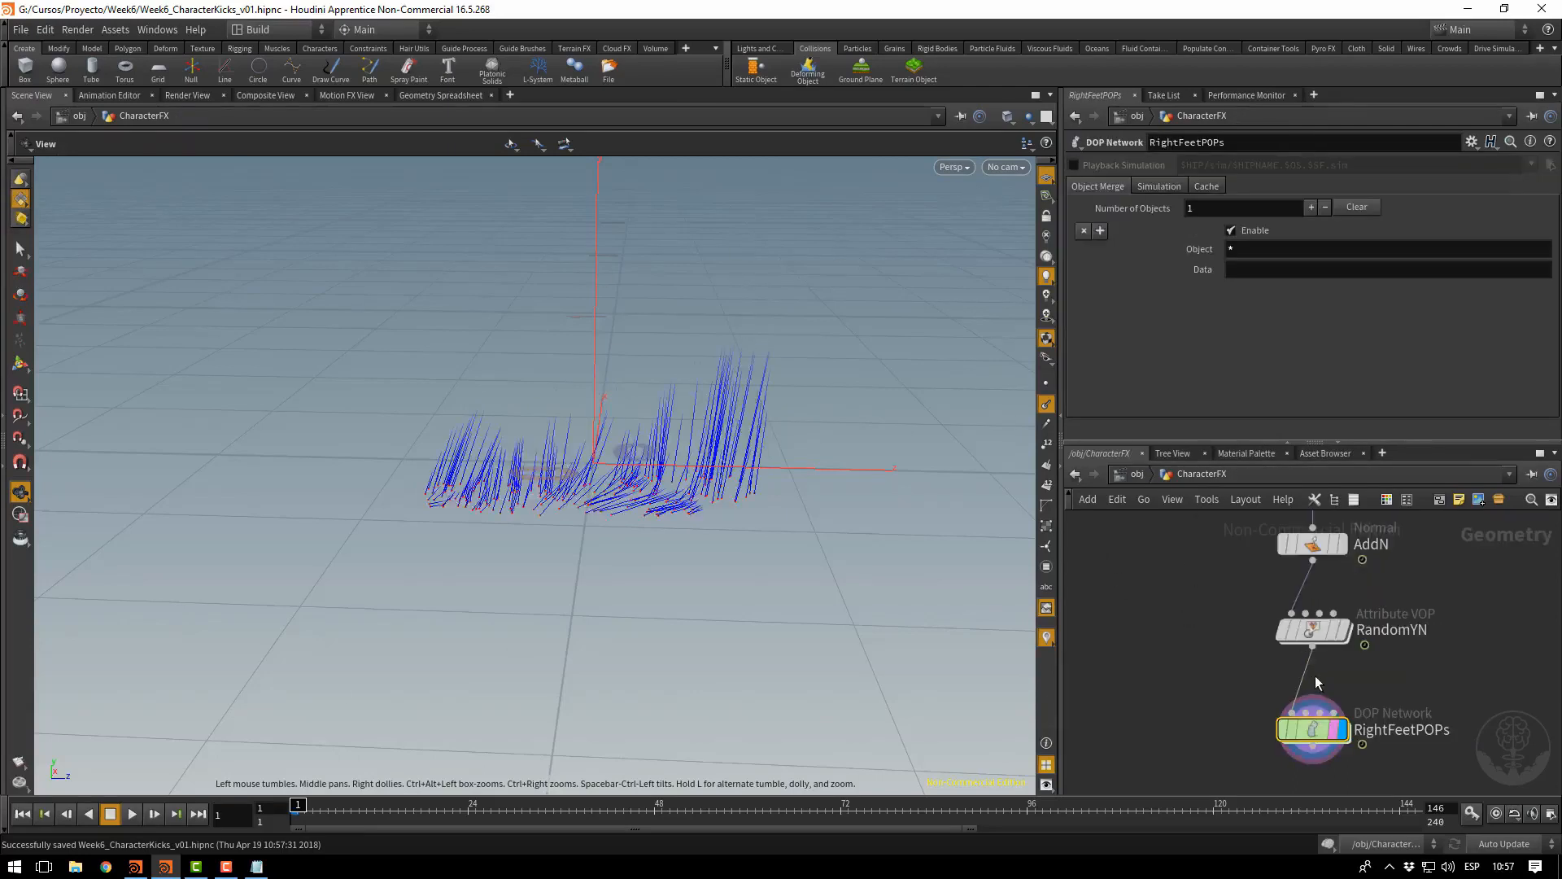
right_drag(864, 514, 276, 427)
middle_drag(719, 540, 524, 548)
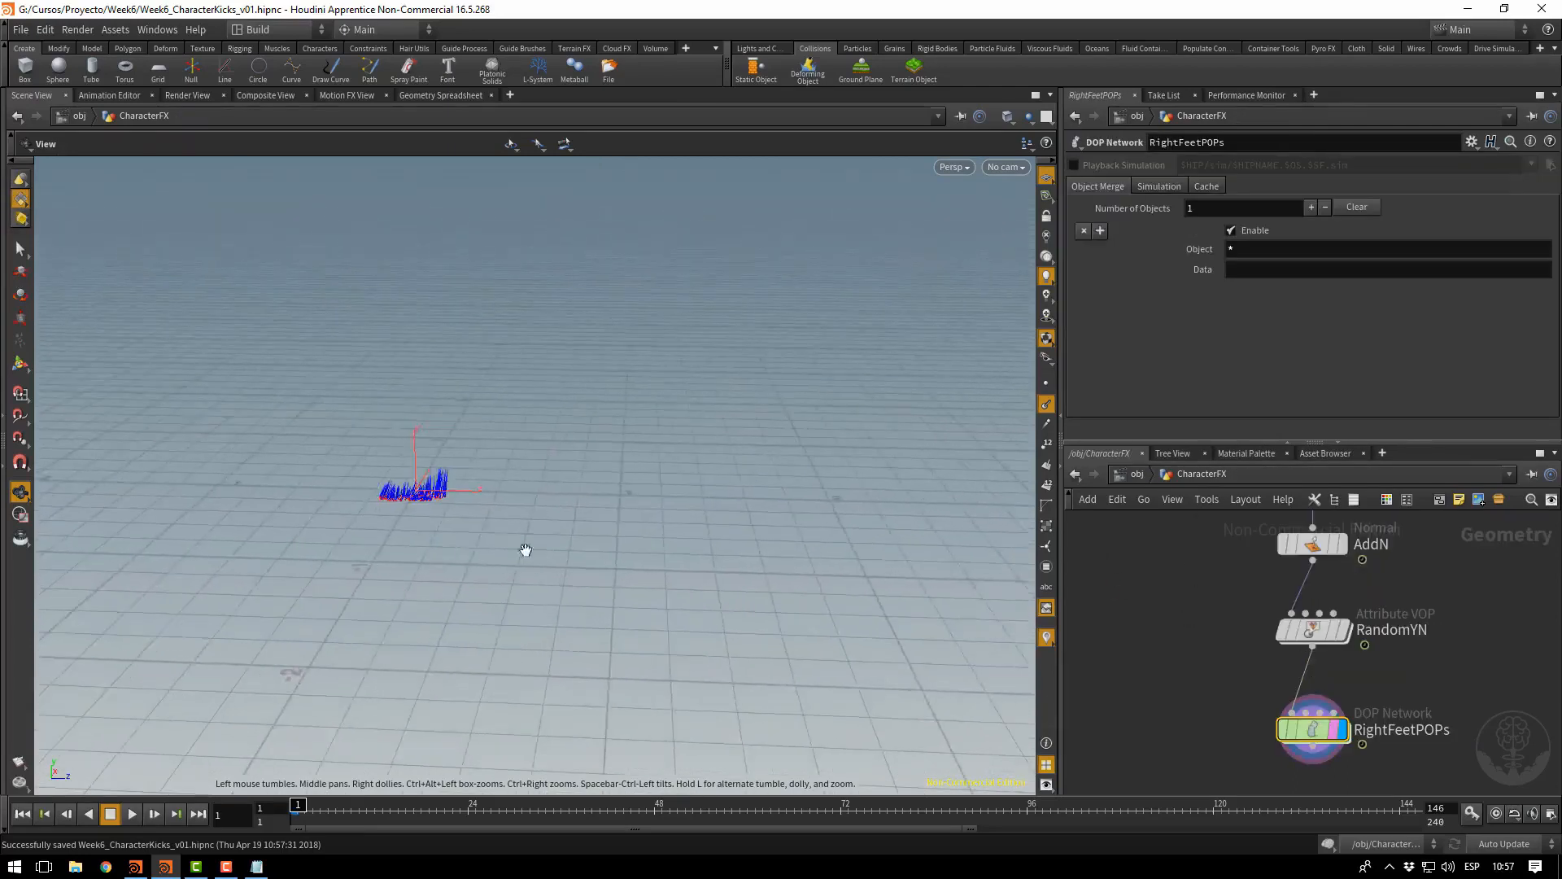
drag(523, 548, 350, 626)
click(133, 813)
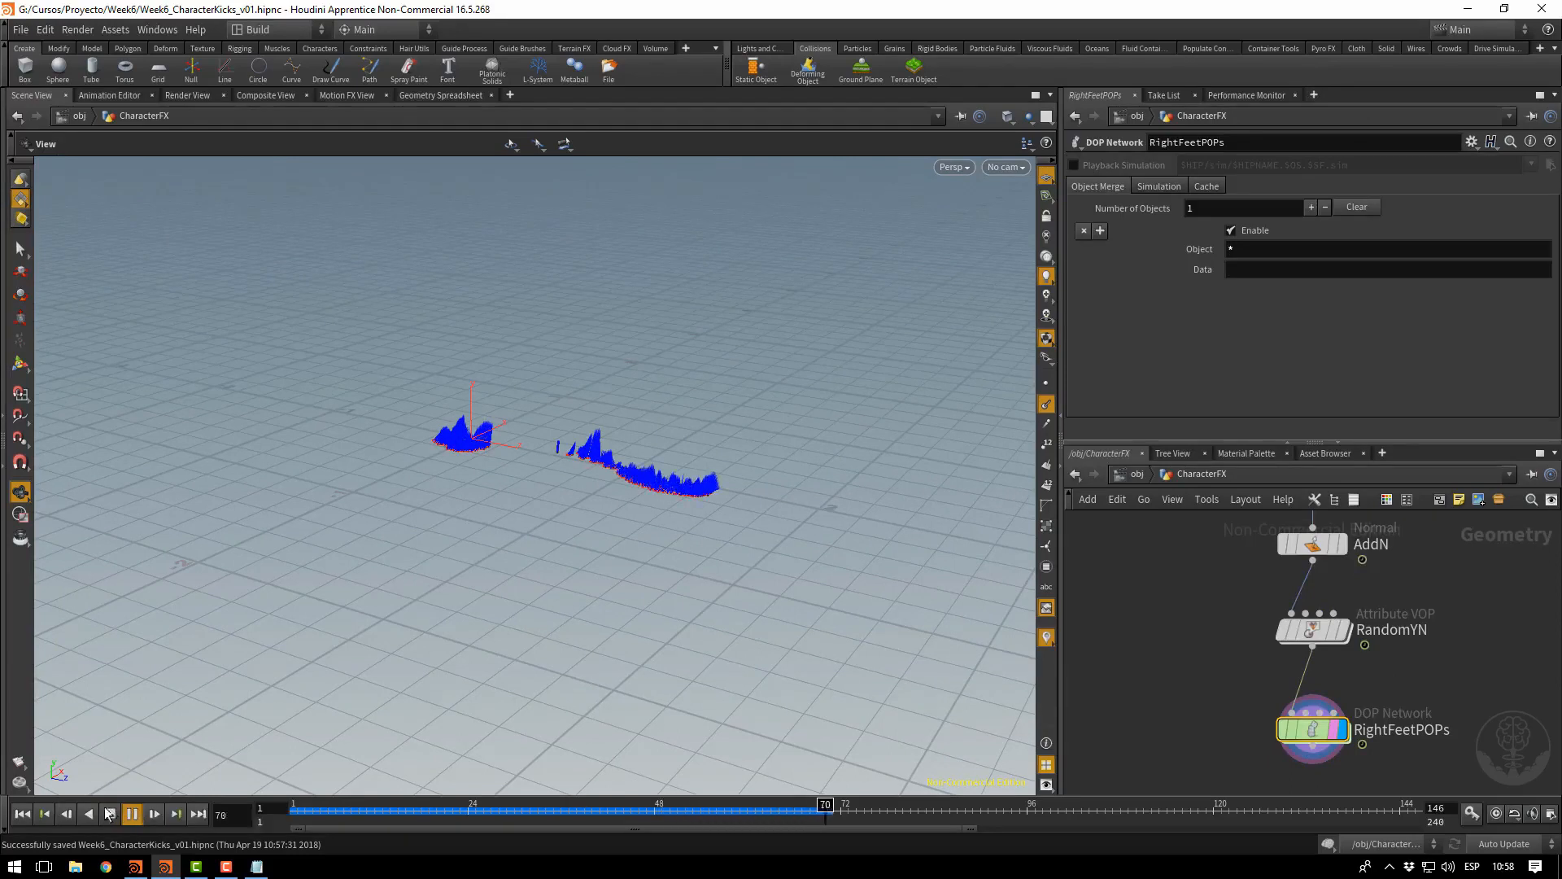
click(110, 813)
Inside RandomYN, also wire floattovec1's vec output into geometryvopoutput1's v input
mouse_move(1316, 728)
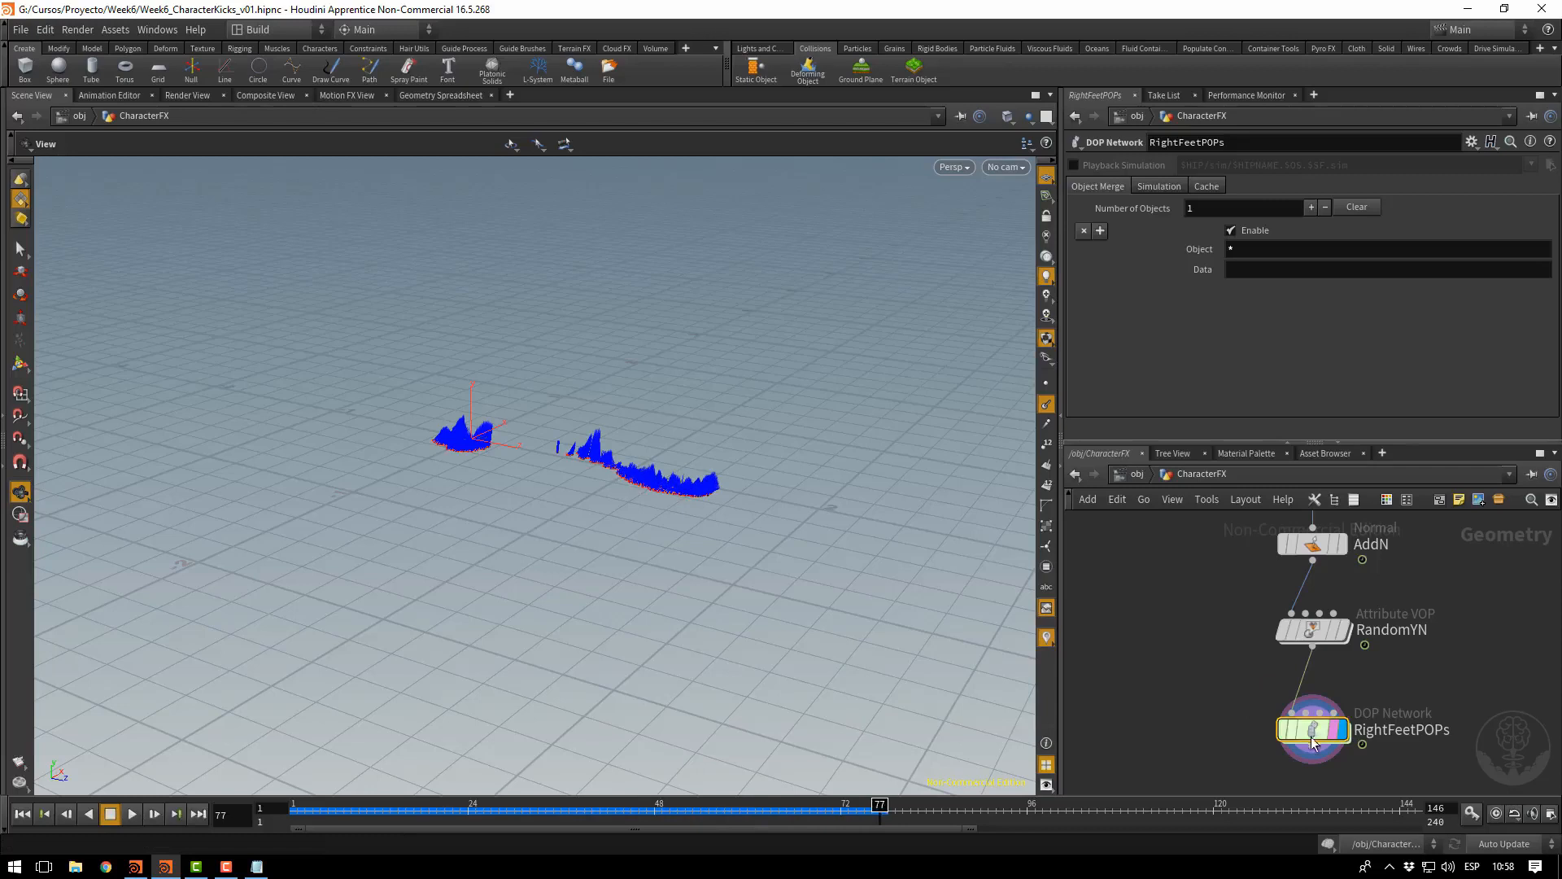
double_click(1310, 627)
middle_drag(1465, 643, 1127, 618)
middle_drag(1323, 648, 1245, 750)
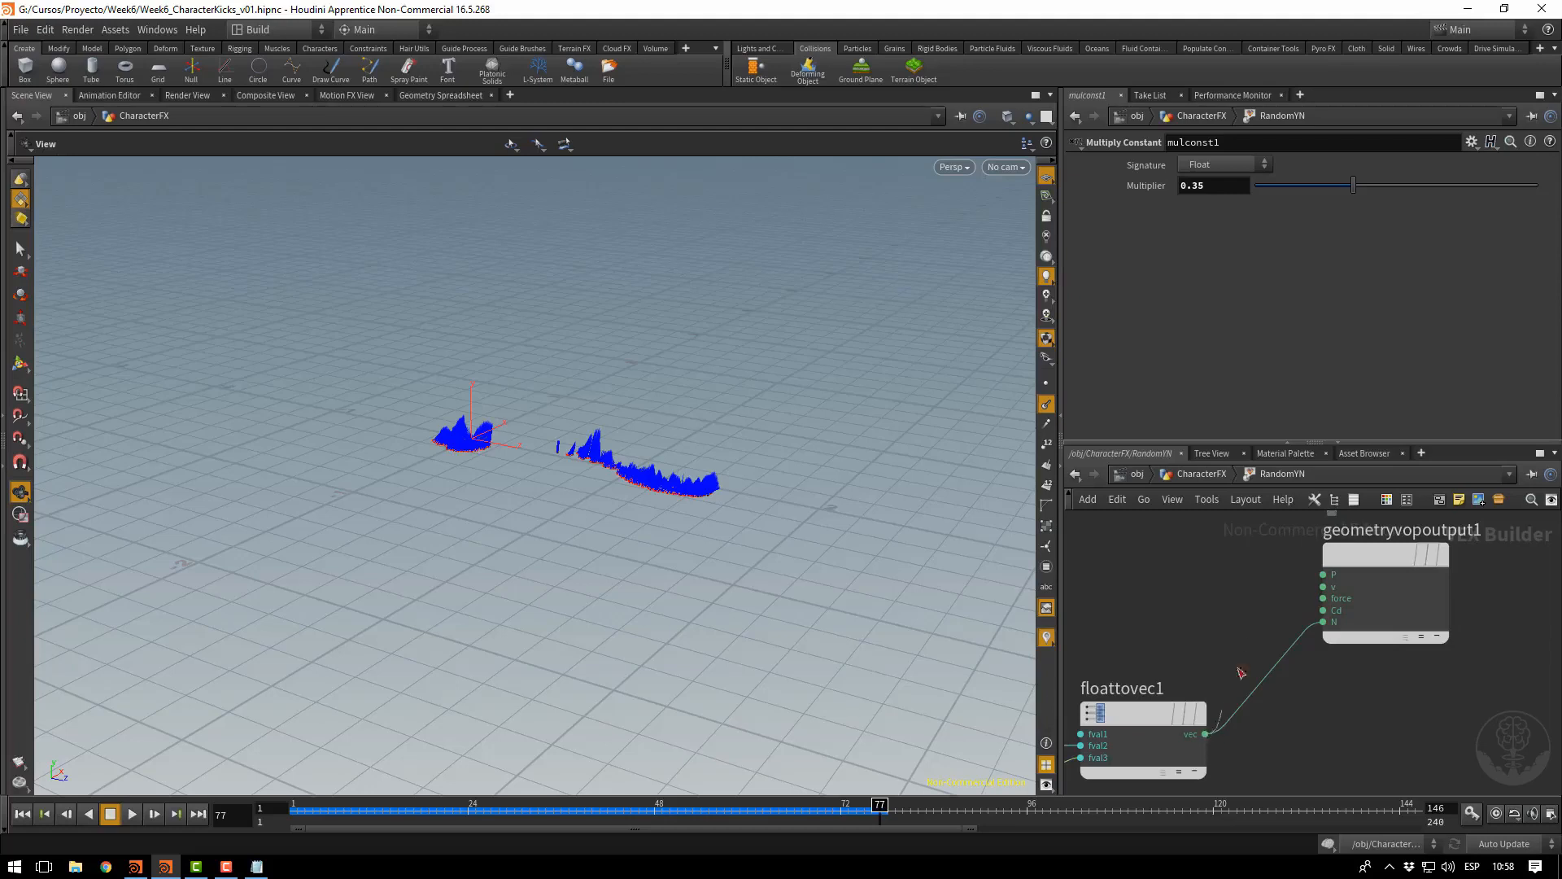
drag(1206, 734, 1324, 586)
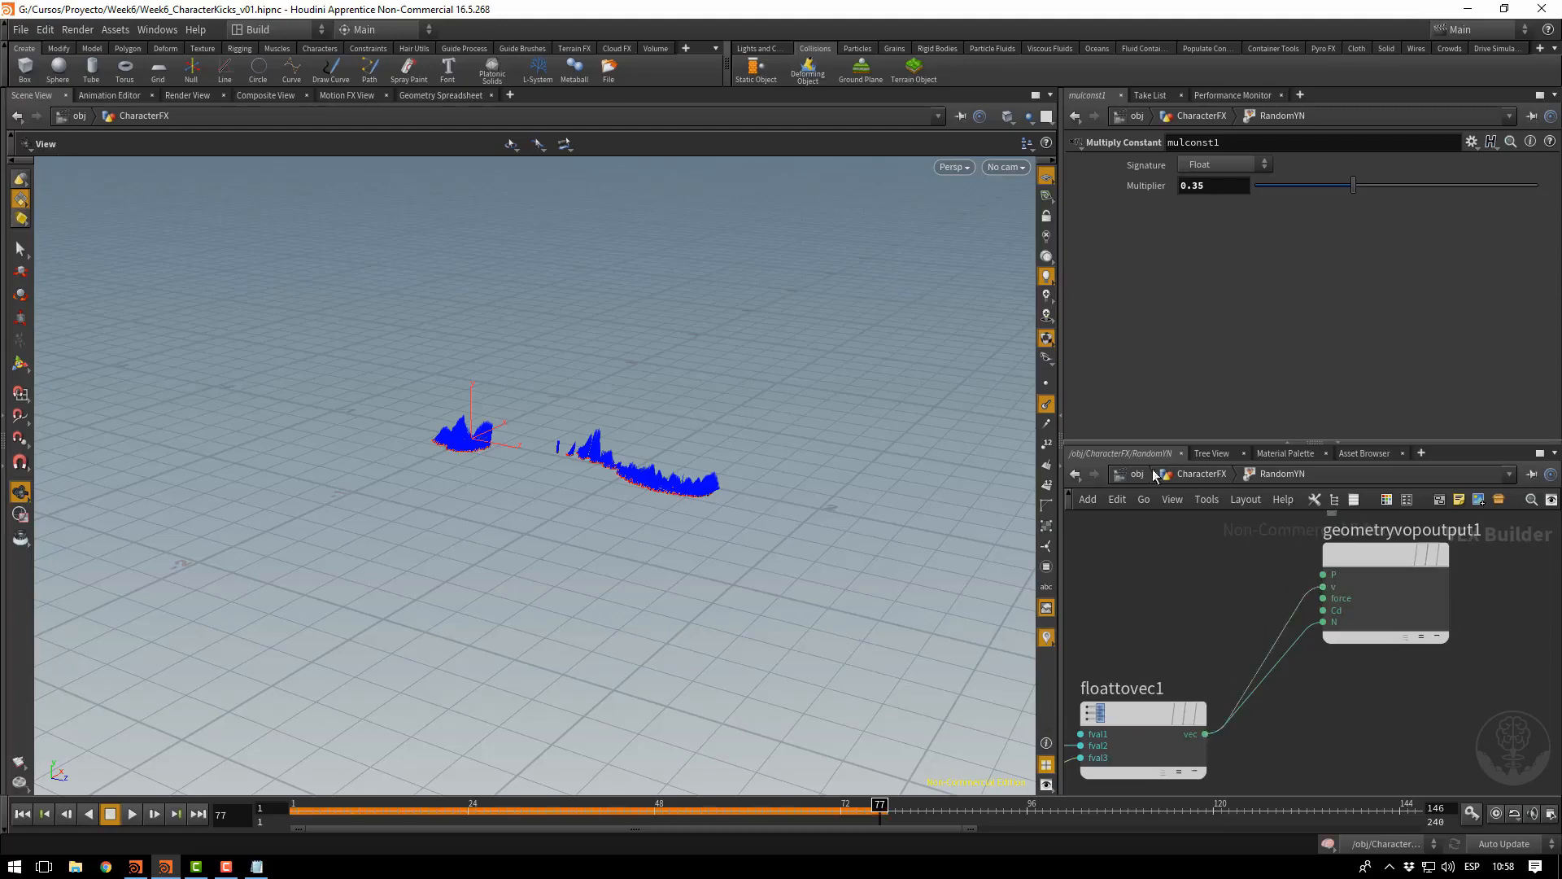
Return to CharacterFX and replay the particle simulation from frame 1 to check the emission velocity
click(1194, 478)
click(18, 813)
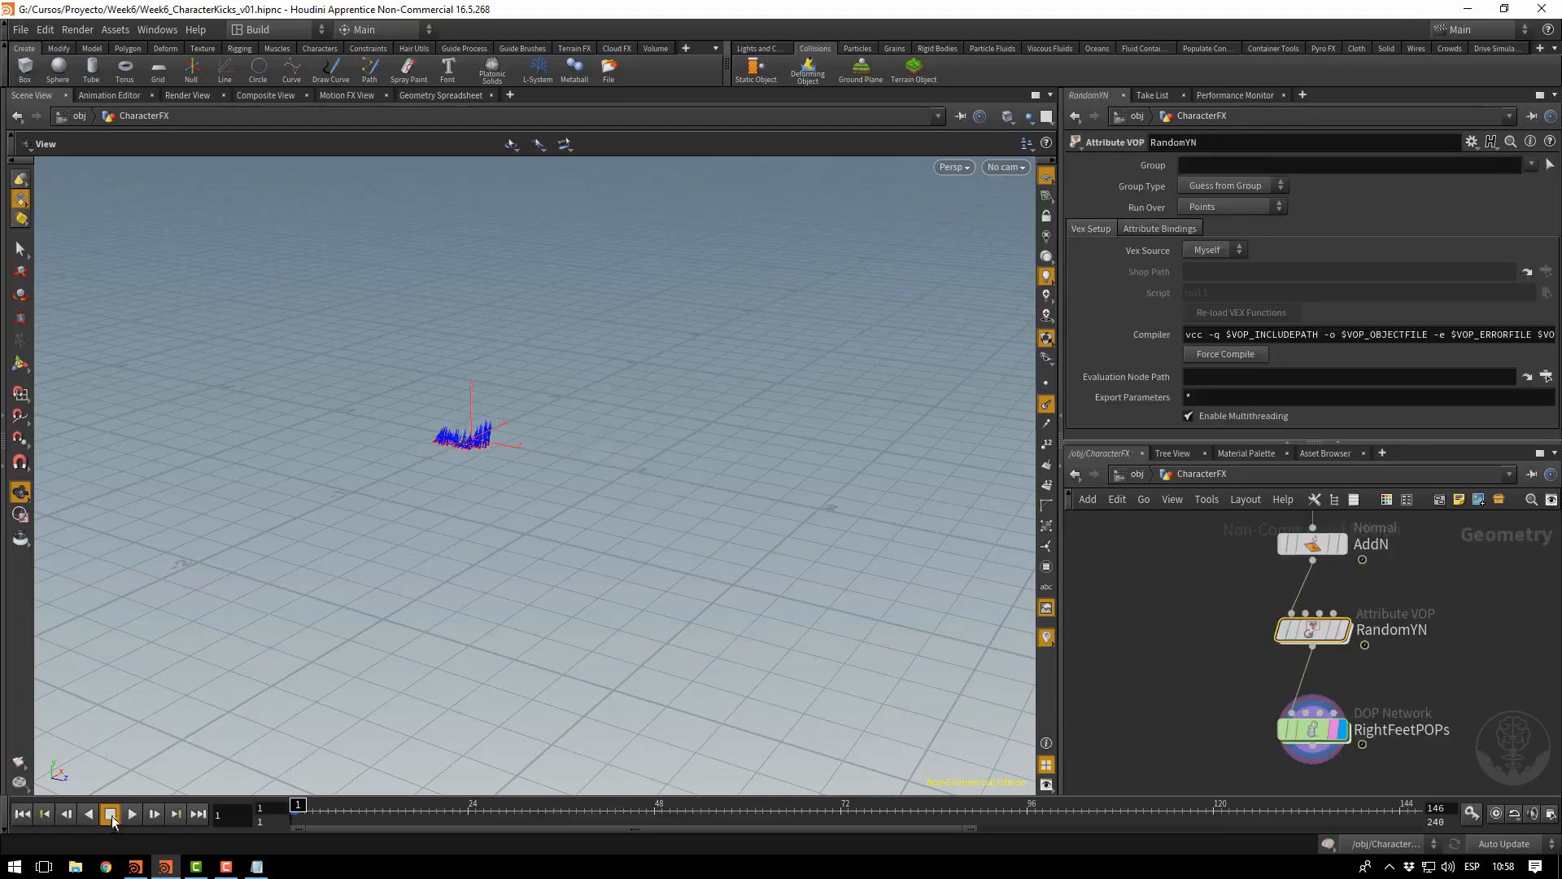
click(133, 815)
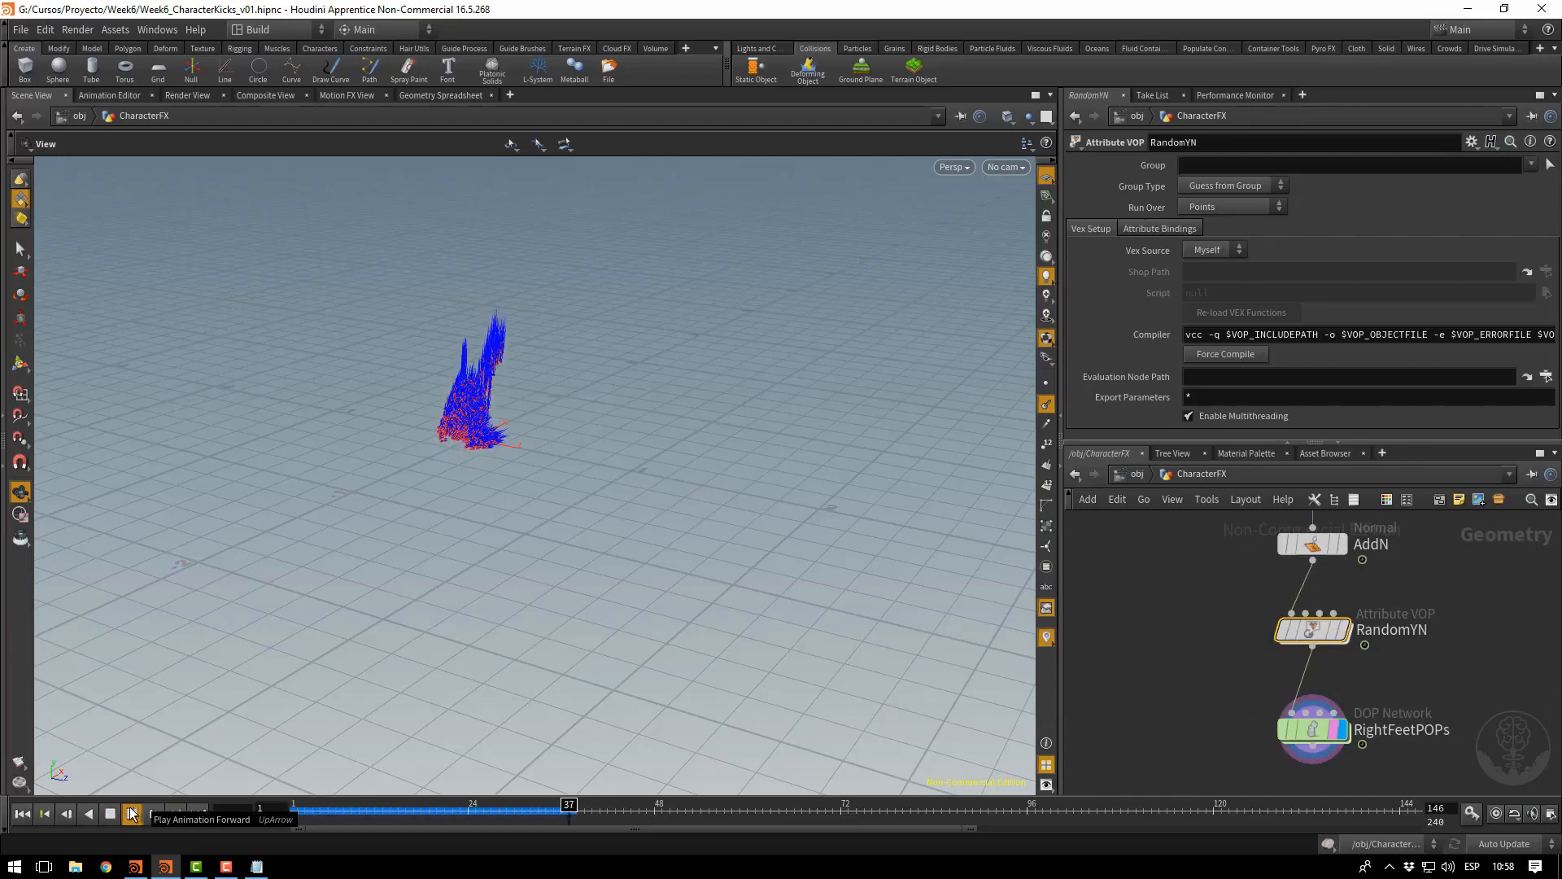
click(124, 815)
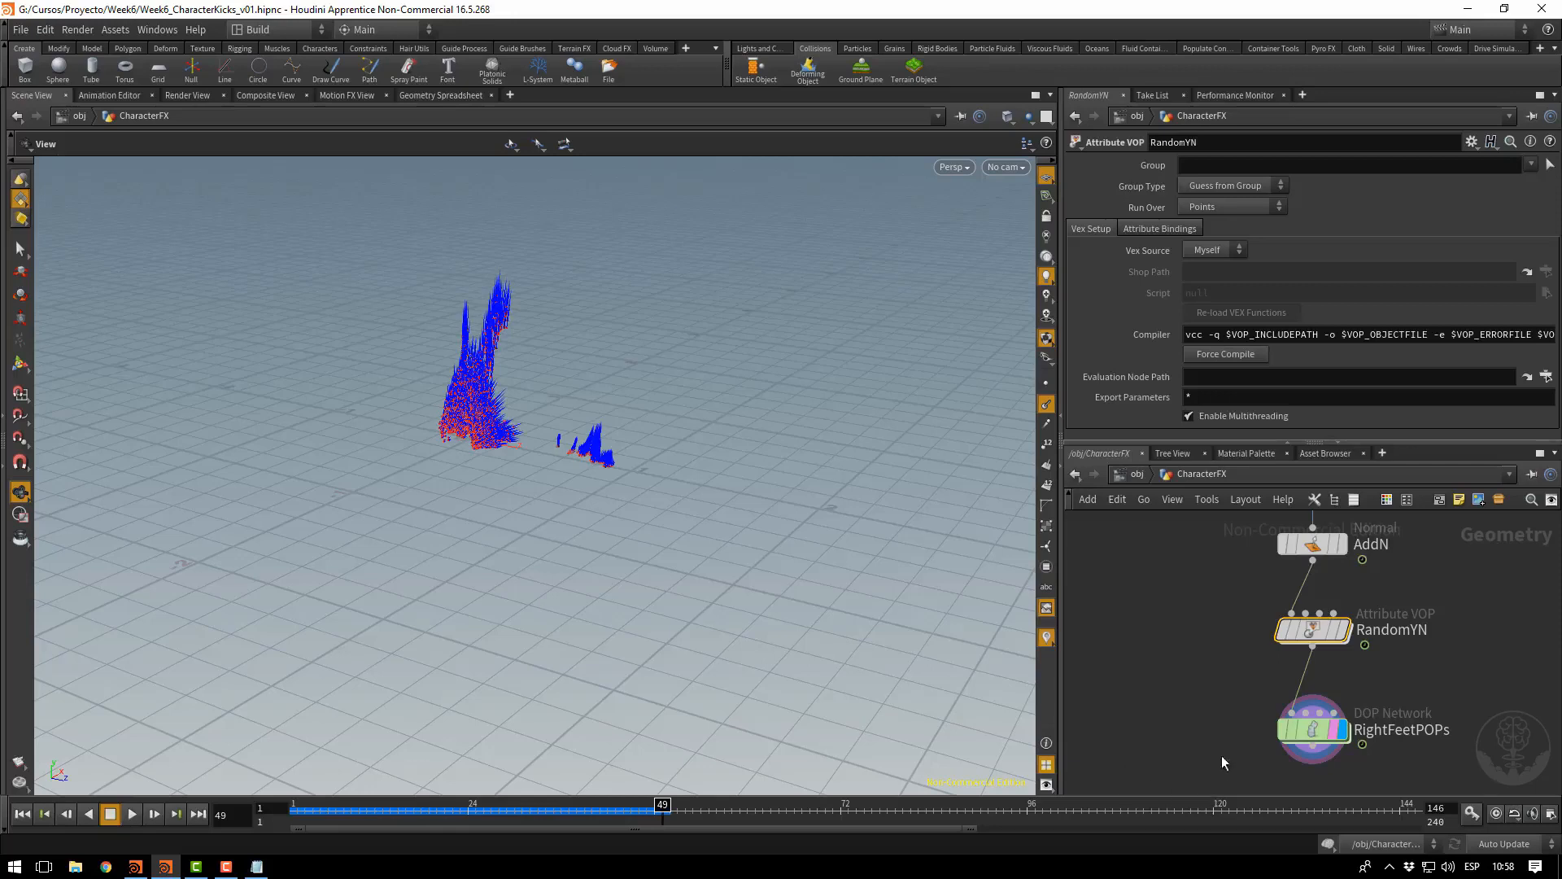
Inside RightFeetPOPs, insert a Gravity Force node between popsolver and a lowered output node, and rewind to frame 1
double_click(1312, 729)
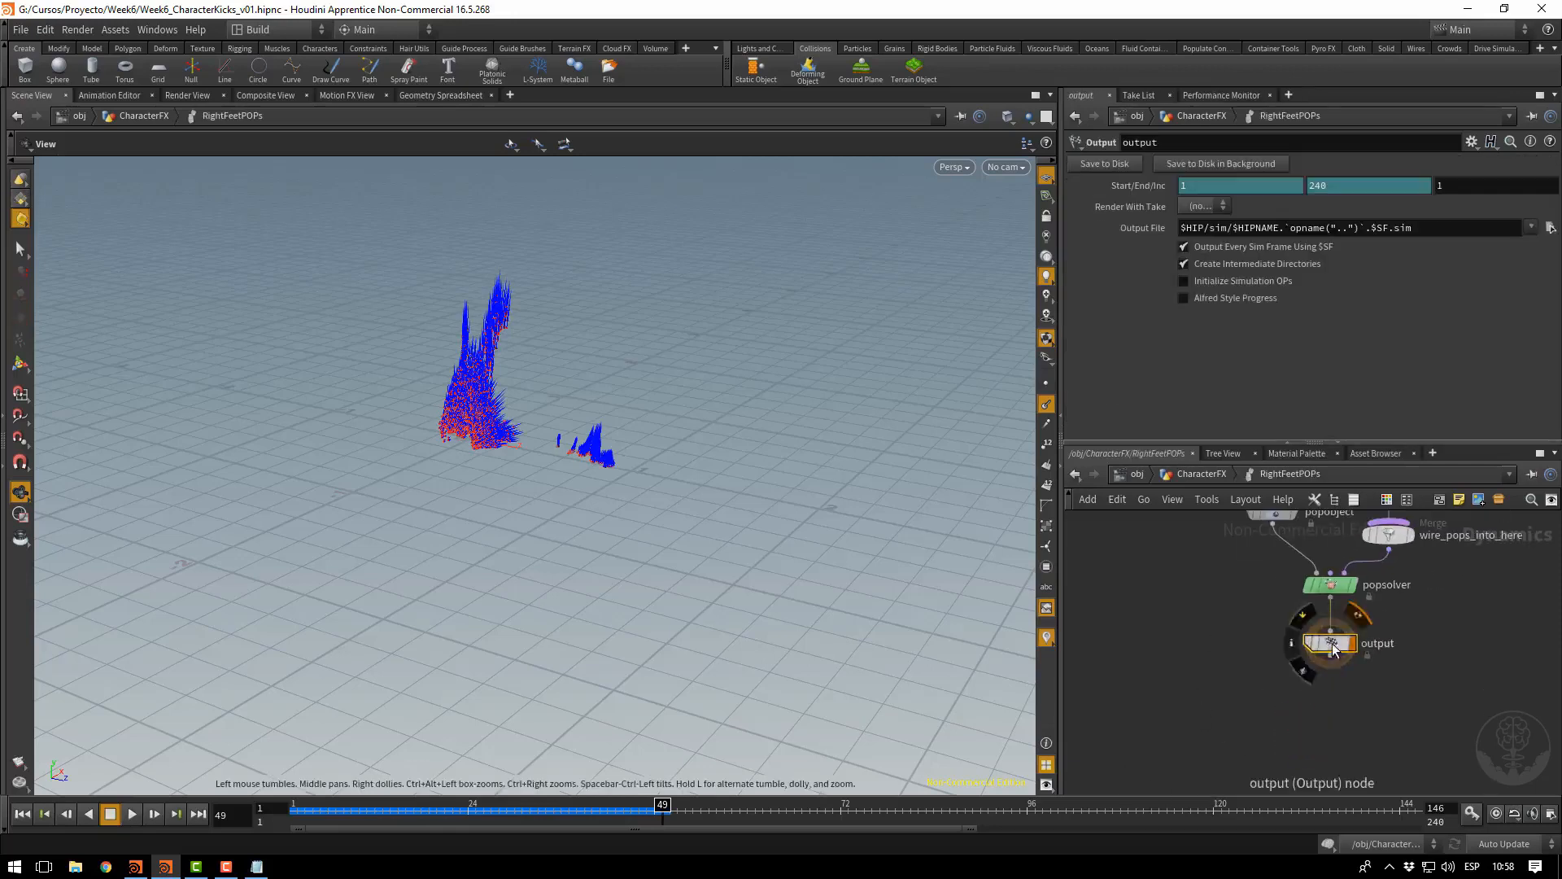
drag(1335, 649, 1335, 729)
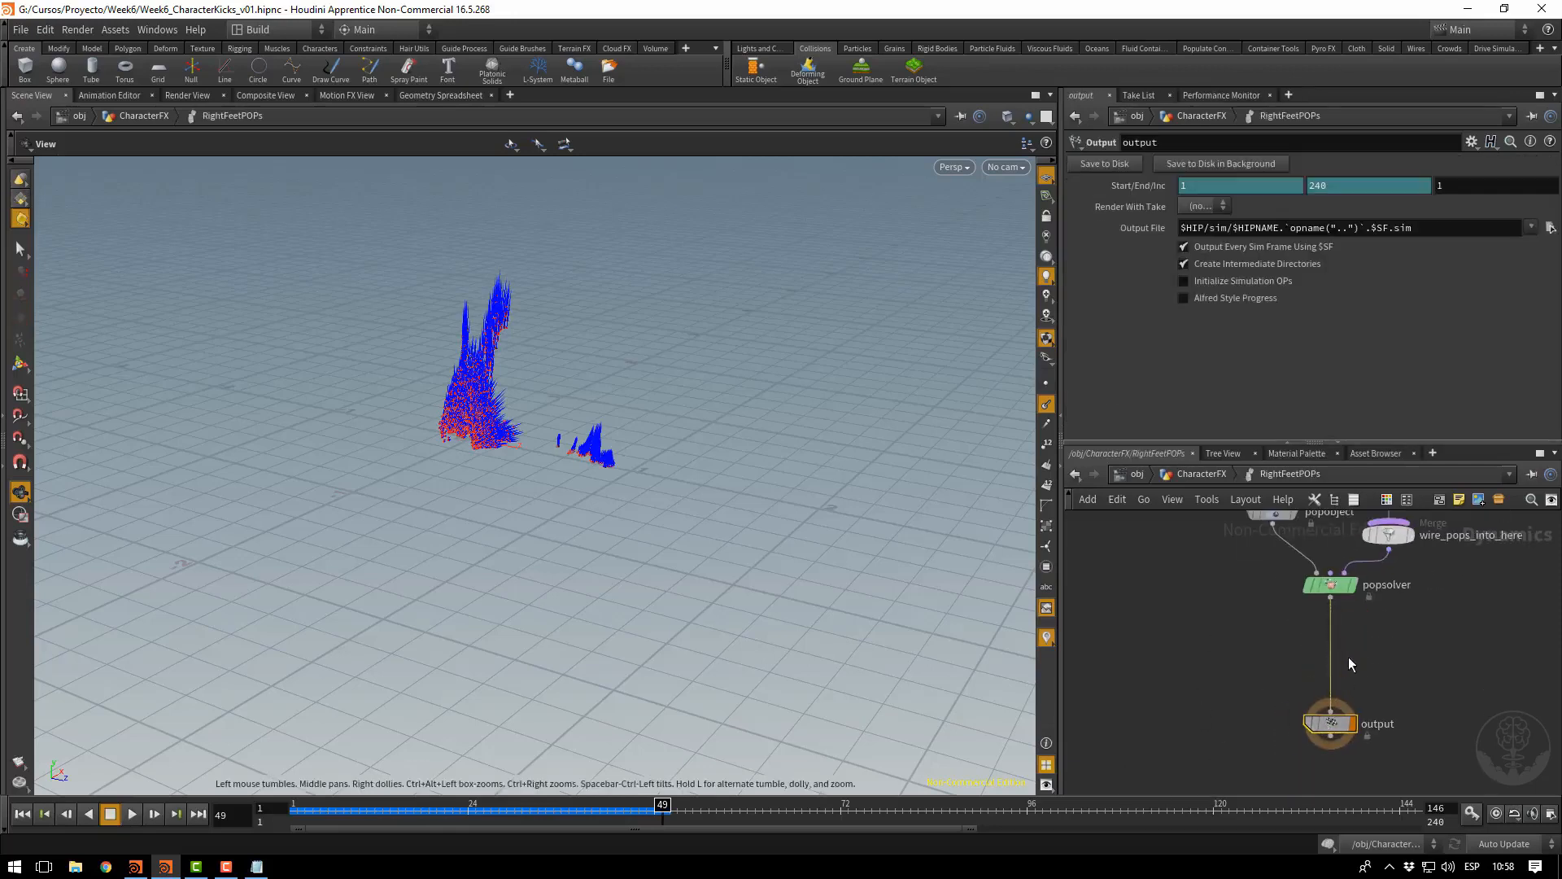
key(Tab)
key(Escape)
click(1333, 651)
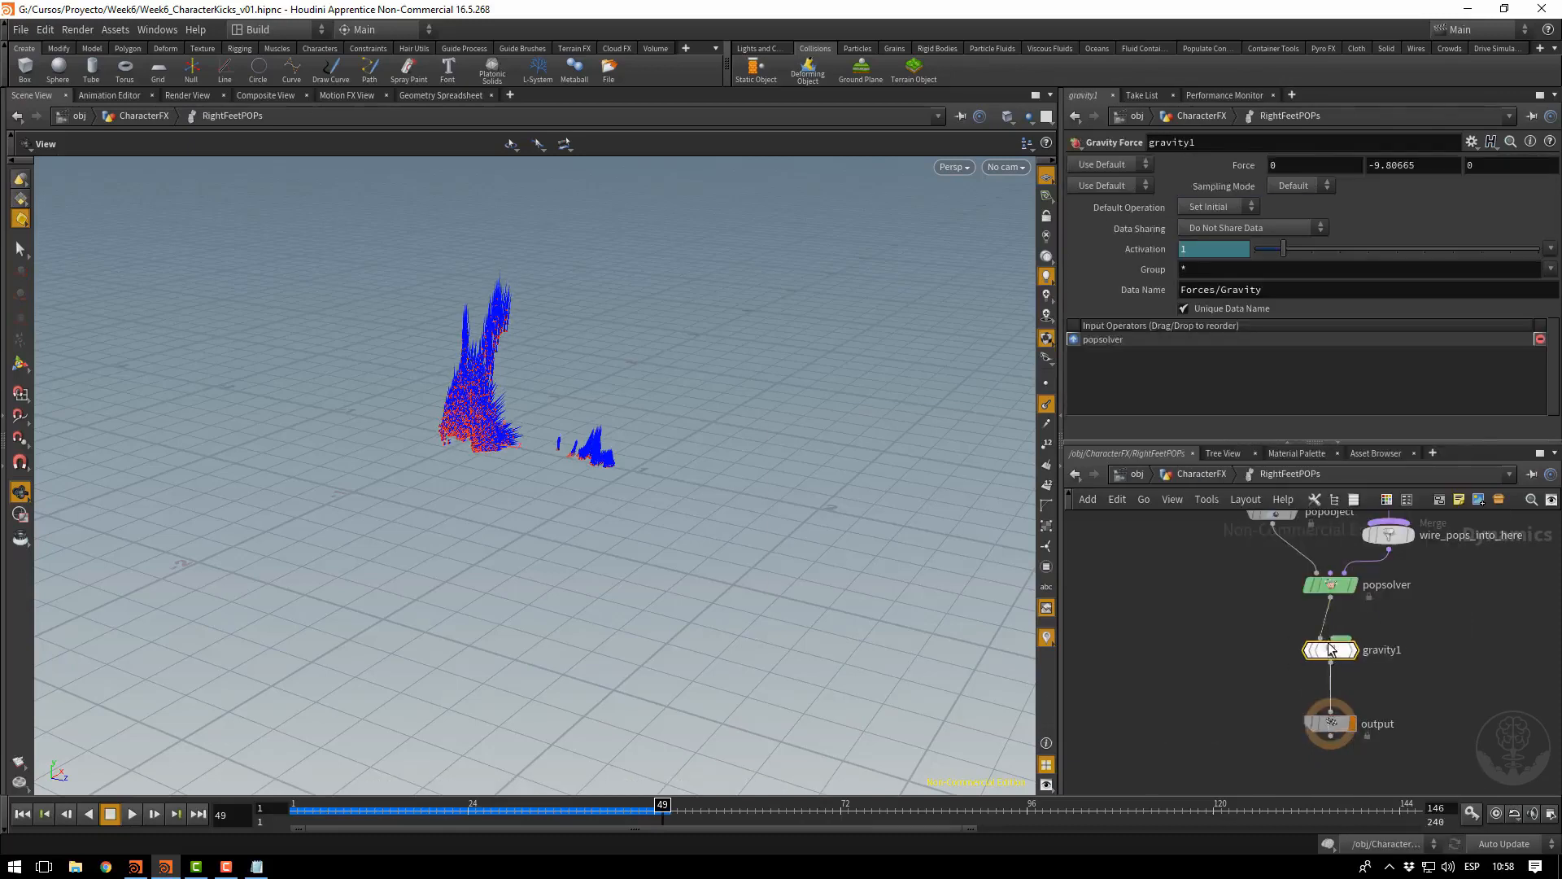
click(22, 813)
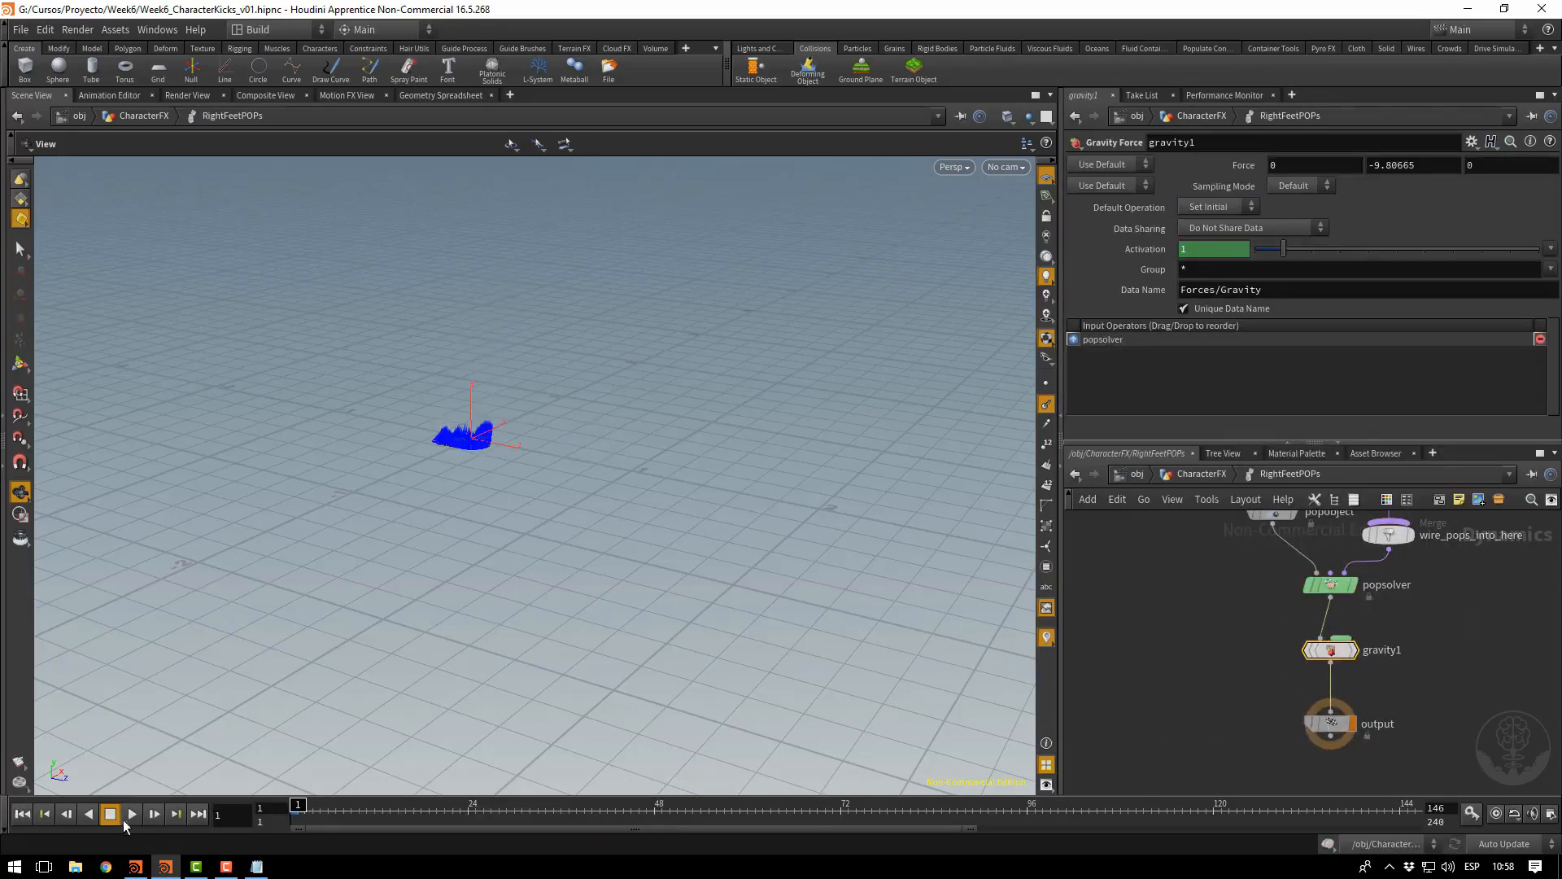
Play the particle simulation with gravity, and move source_first_input higher above the merge node
click(132, 813)
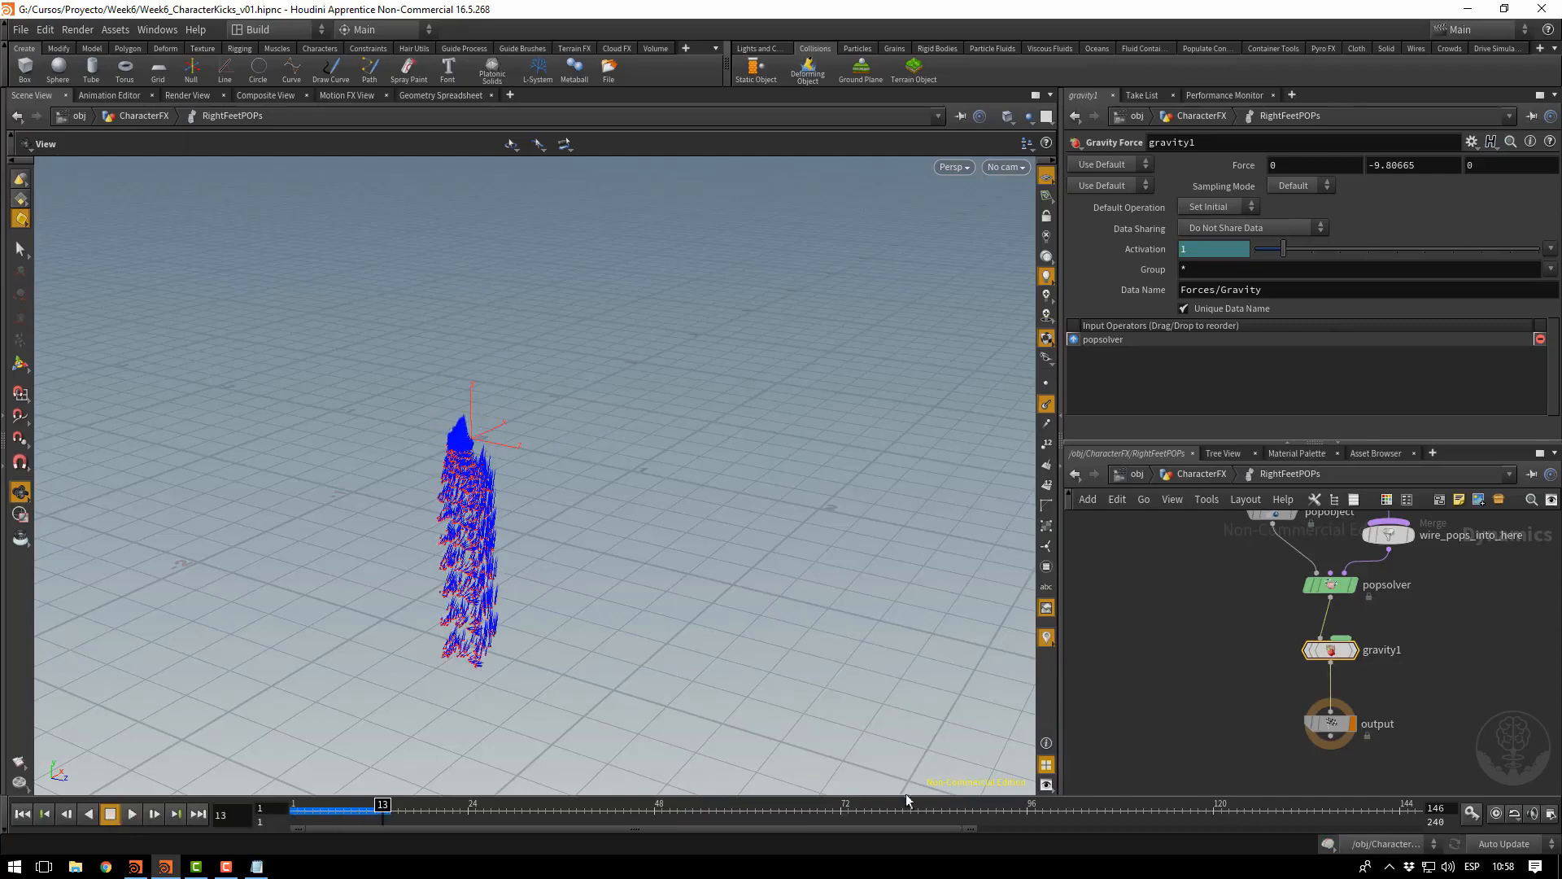
middle_drag(1421, 695, 1368, 738)
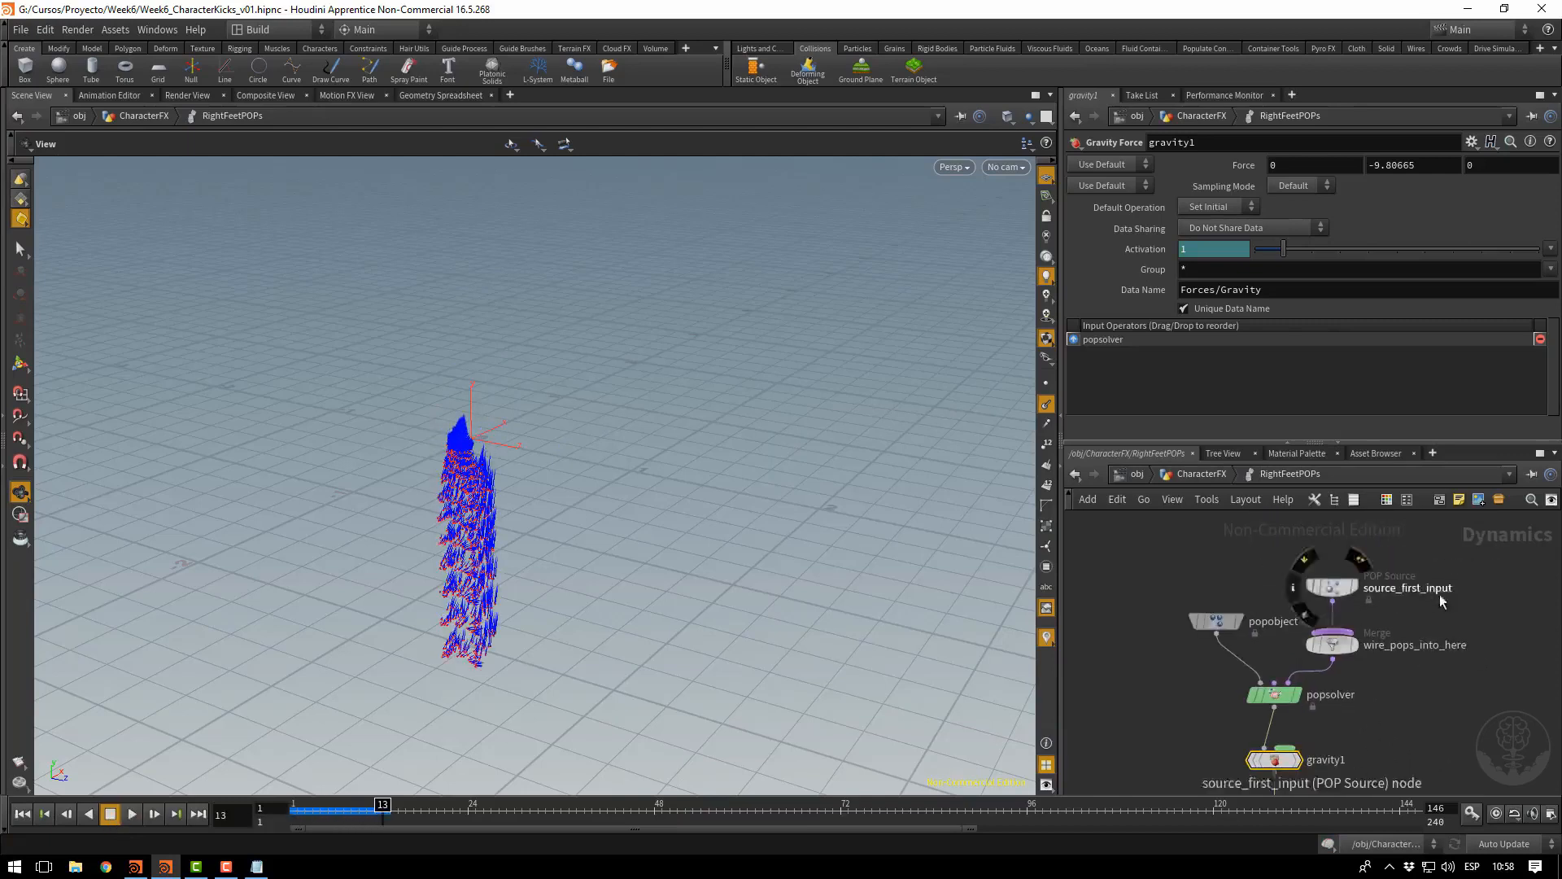
middle_drag(1444, 601, 1482, 698)
drag(1375, 690, 1375, 575)
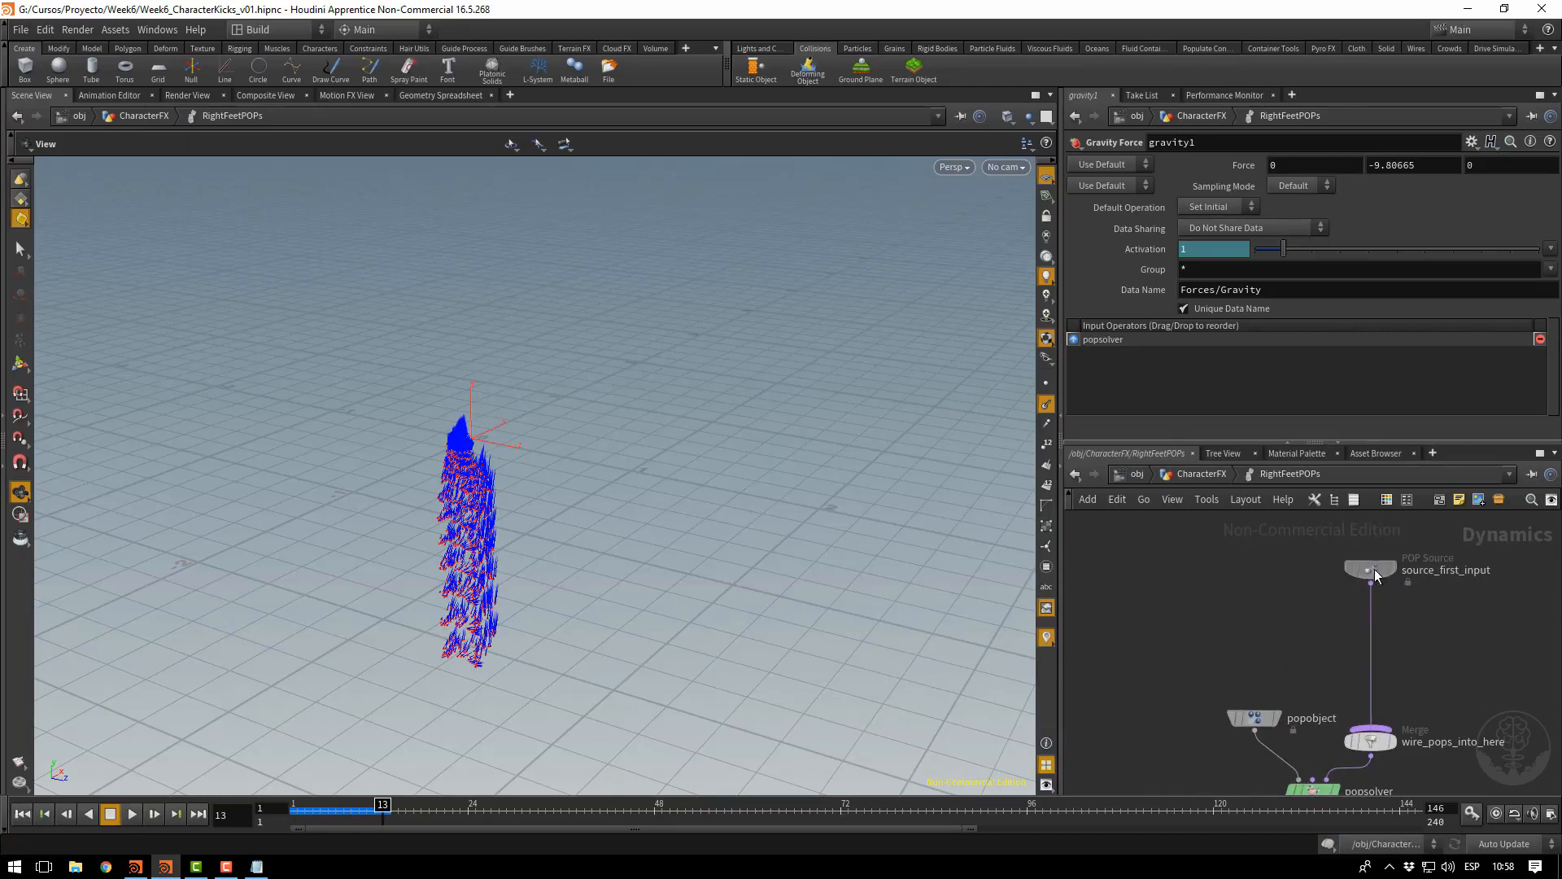
Set source_first_input's Inherit Velocity to 10 and replay the particle simulation from frame 1
click(1136, 185)
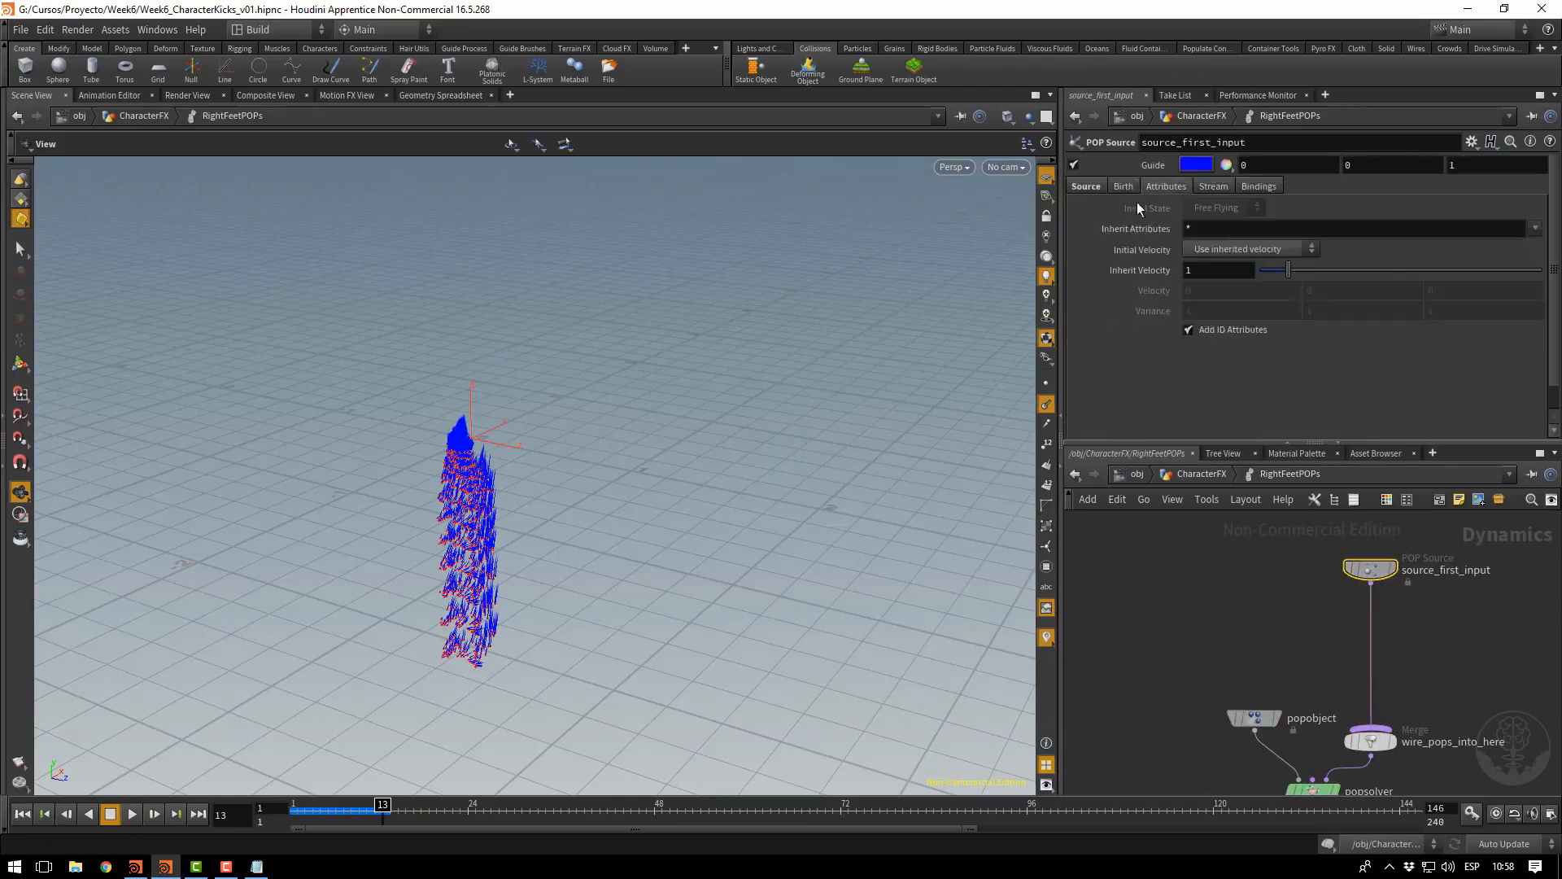
drag(1207, 271, 1116, 273)
text(10)
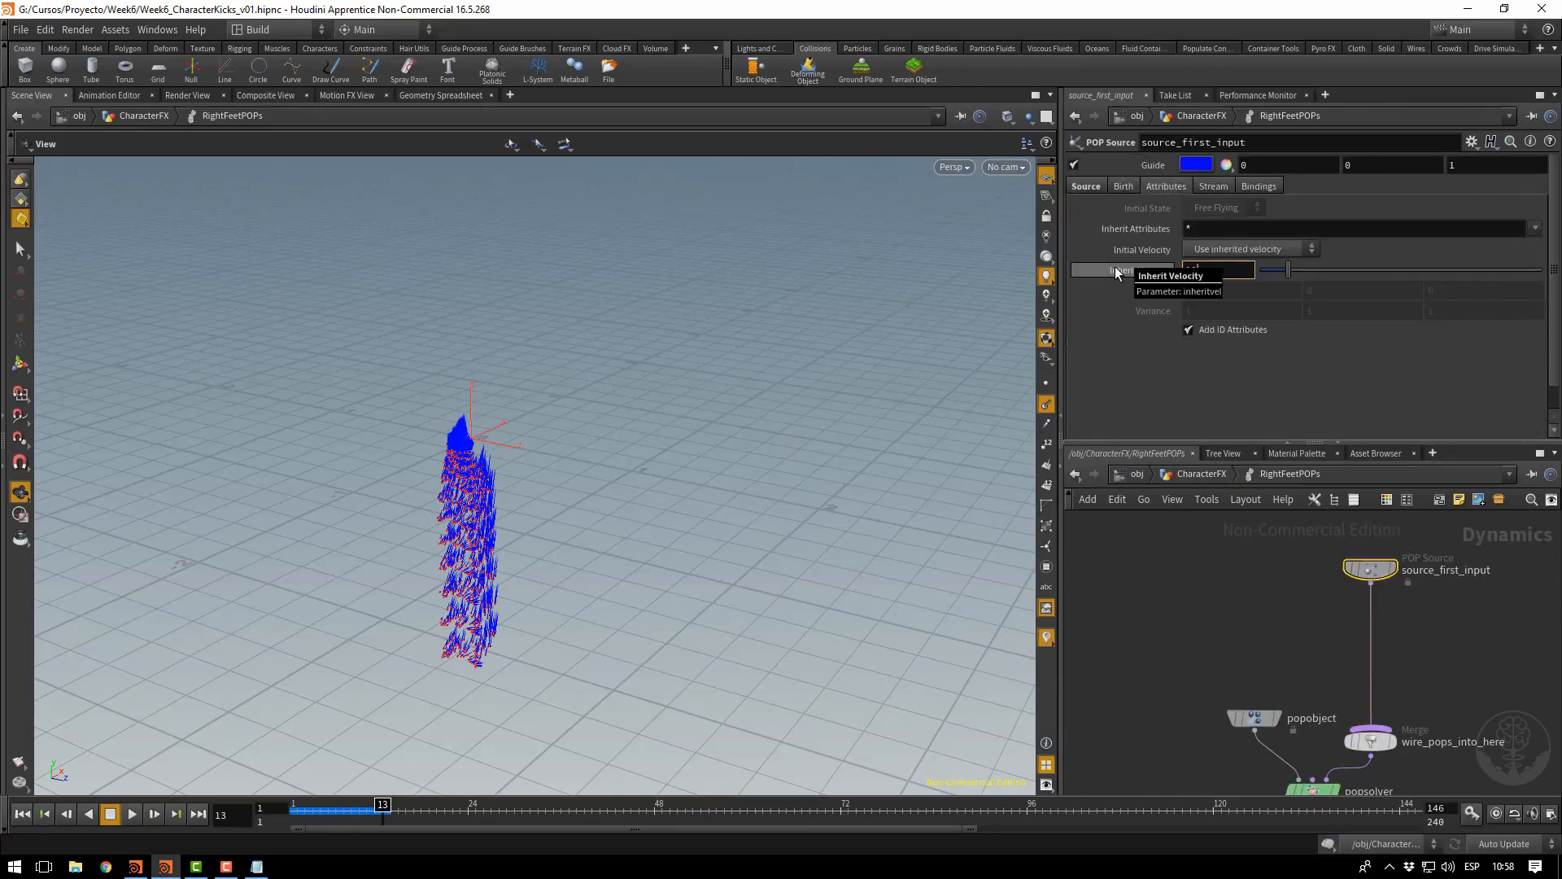
key(Return)
click(22, 814)
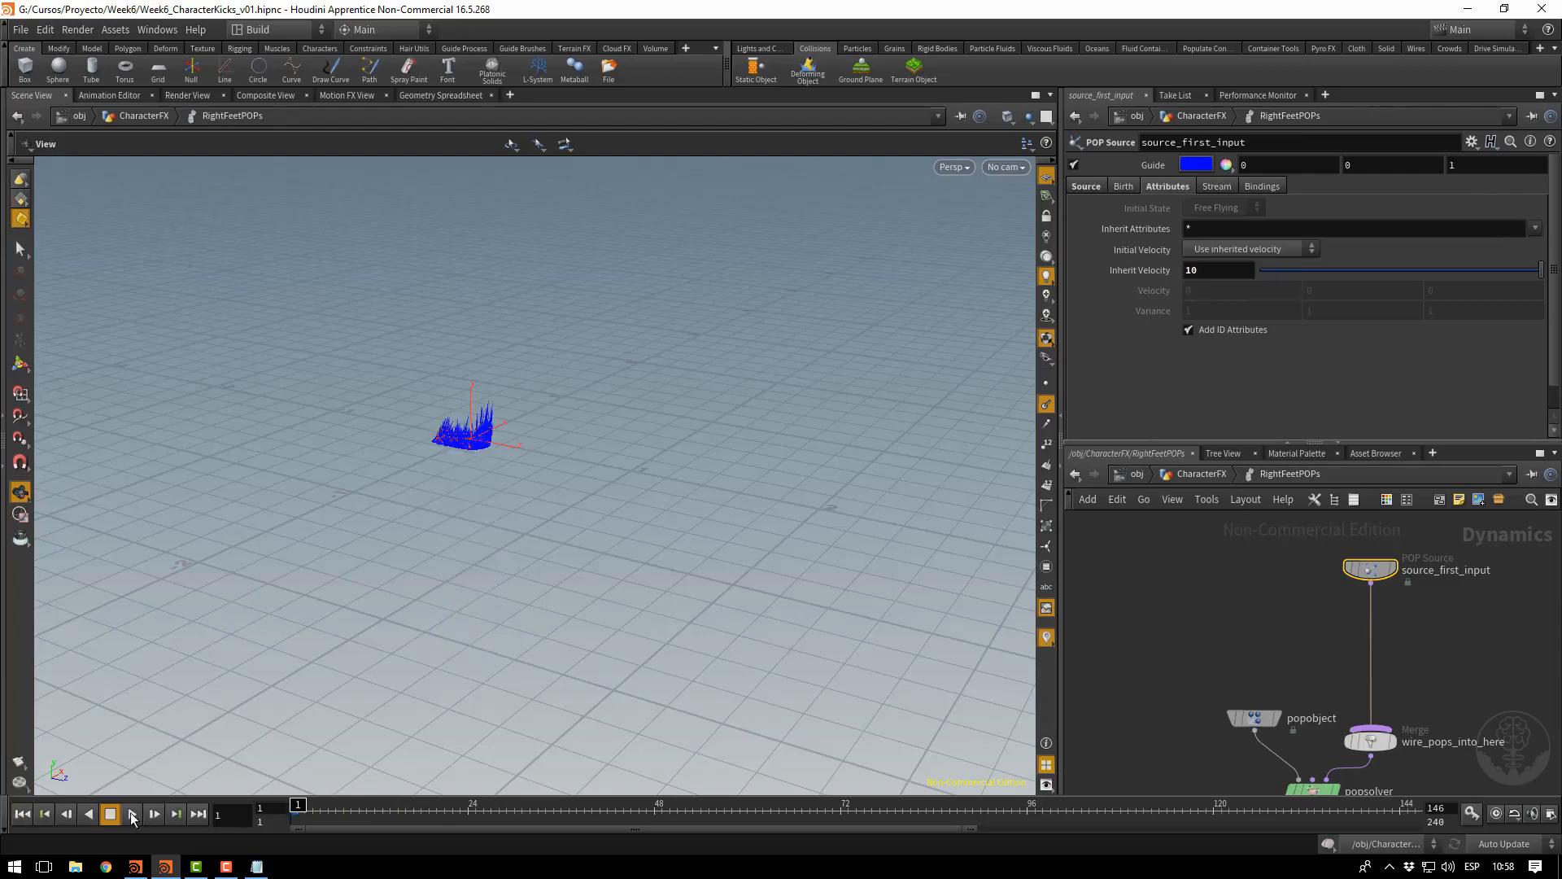
click(132, 814)
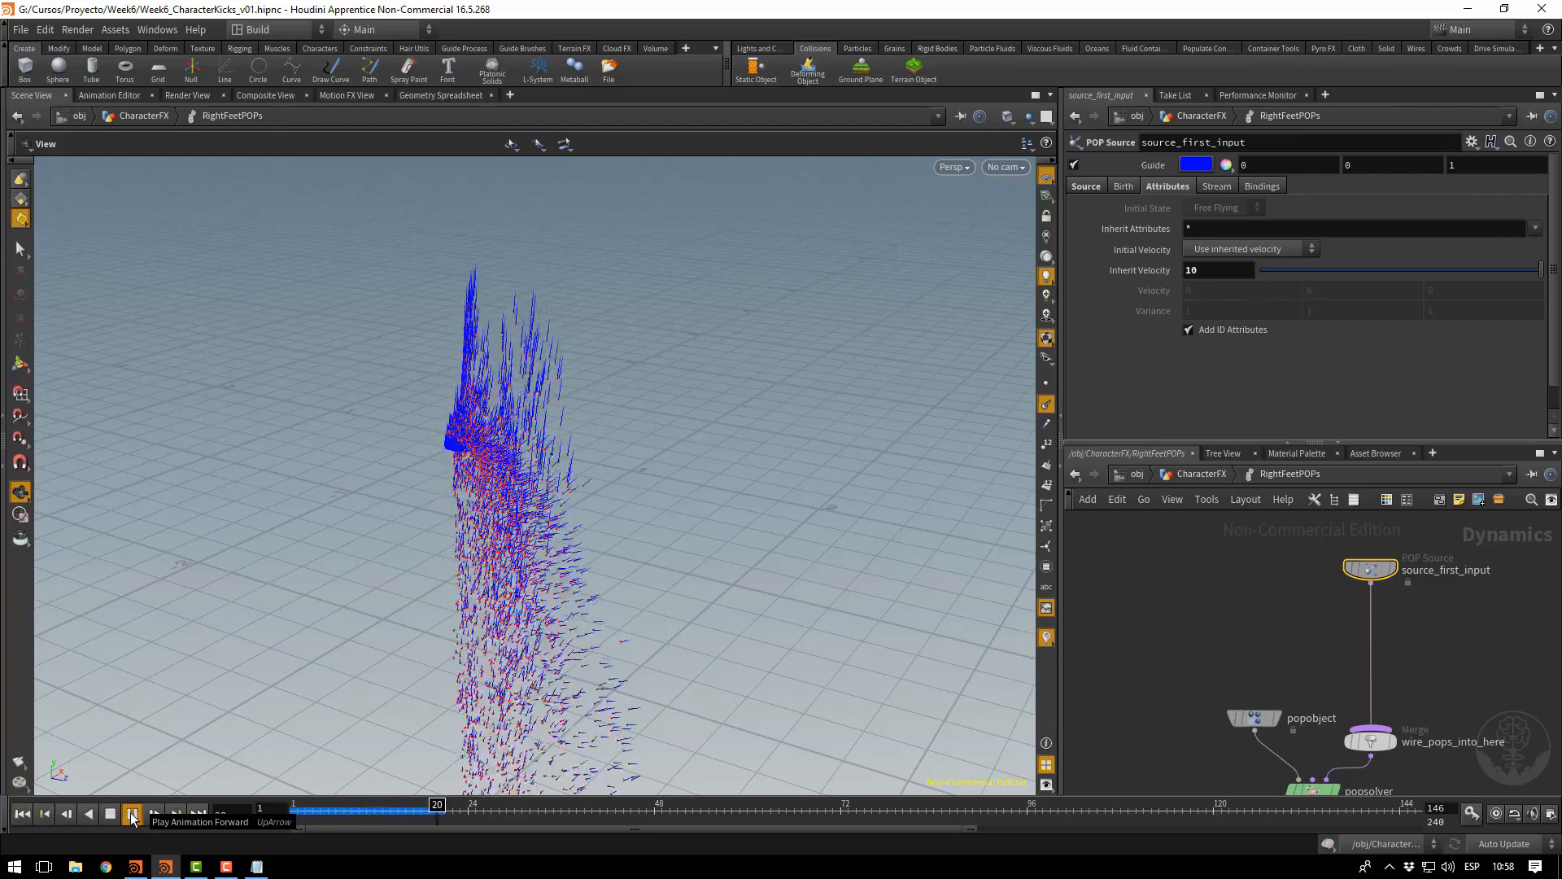
click(110, 814)
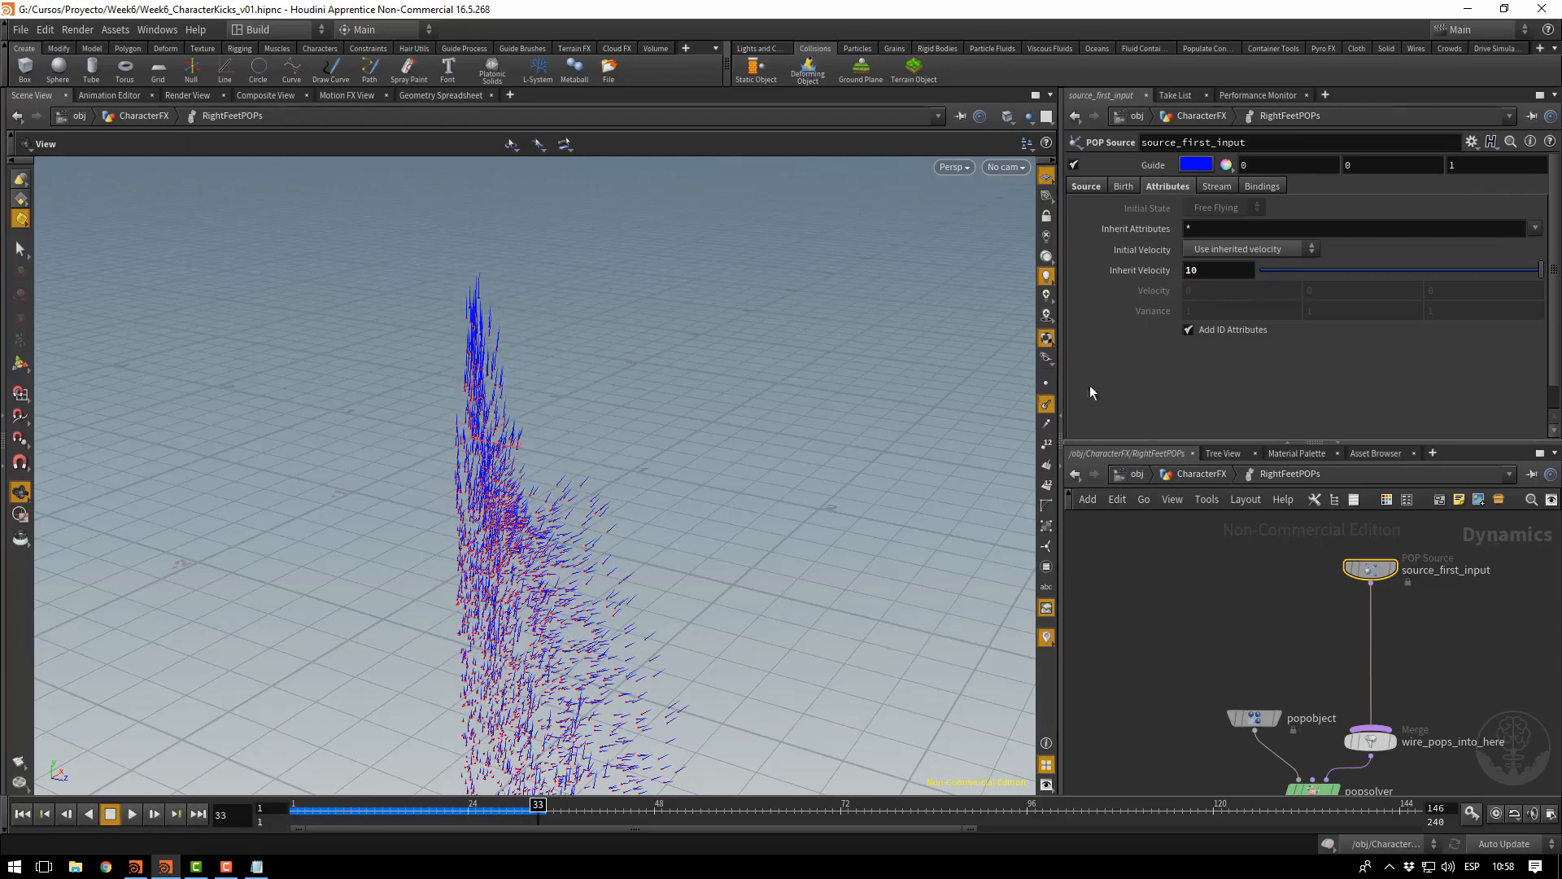
Set source_first_input's Inherit Velocity to 5 and replay the particle simulation from frame 1
double_click(1218, 271)
text(5)
key(Return)
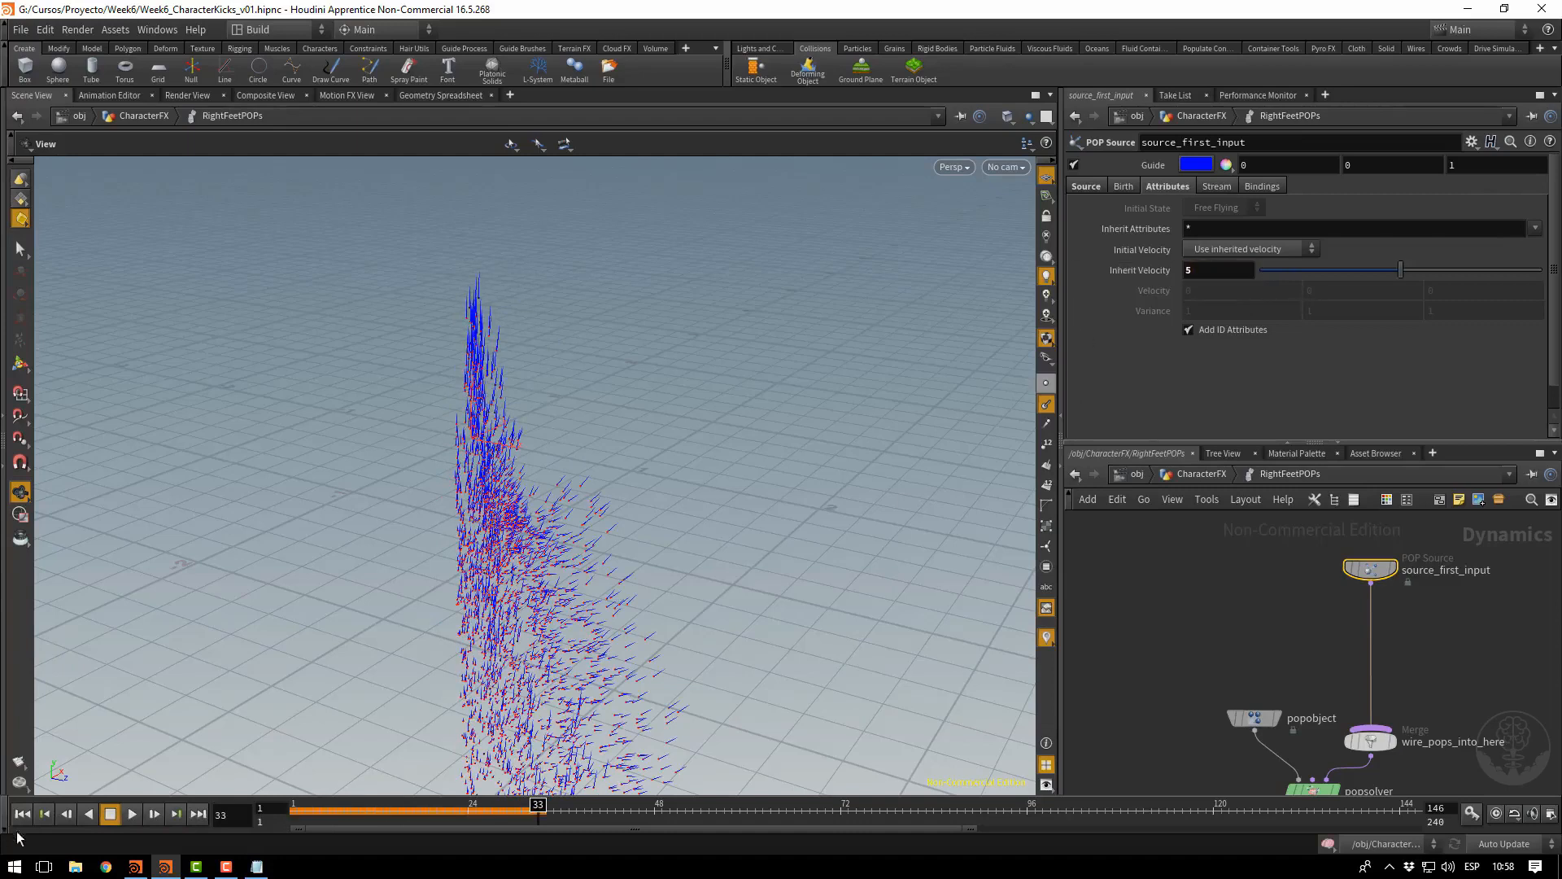
click(22, 814)
click(132, 814)
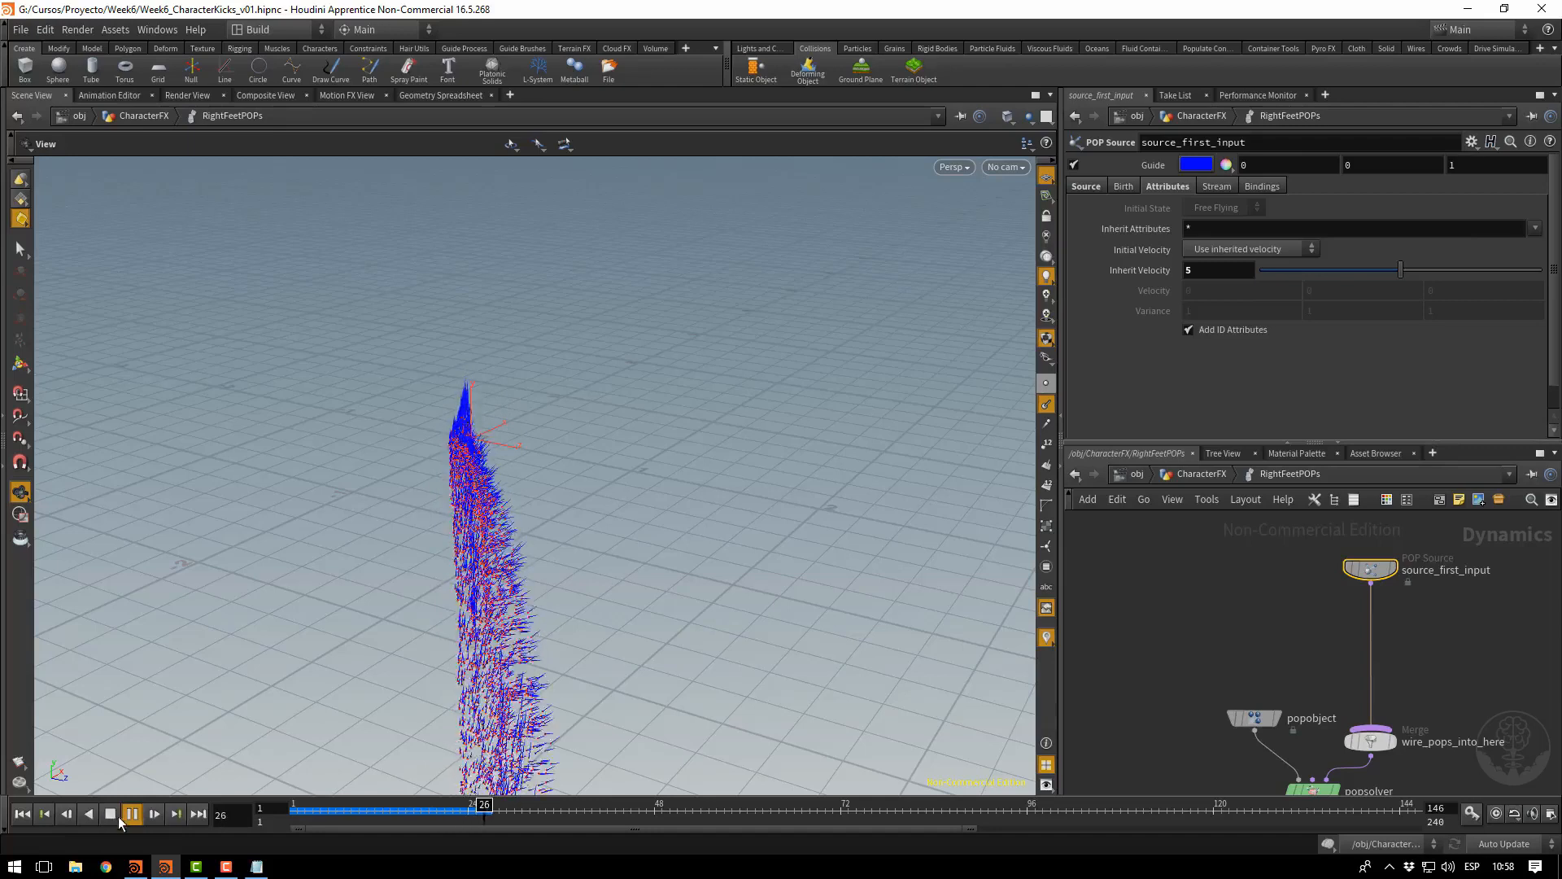
click(110, 813)
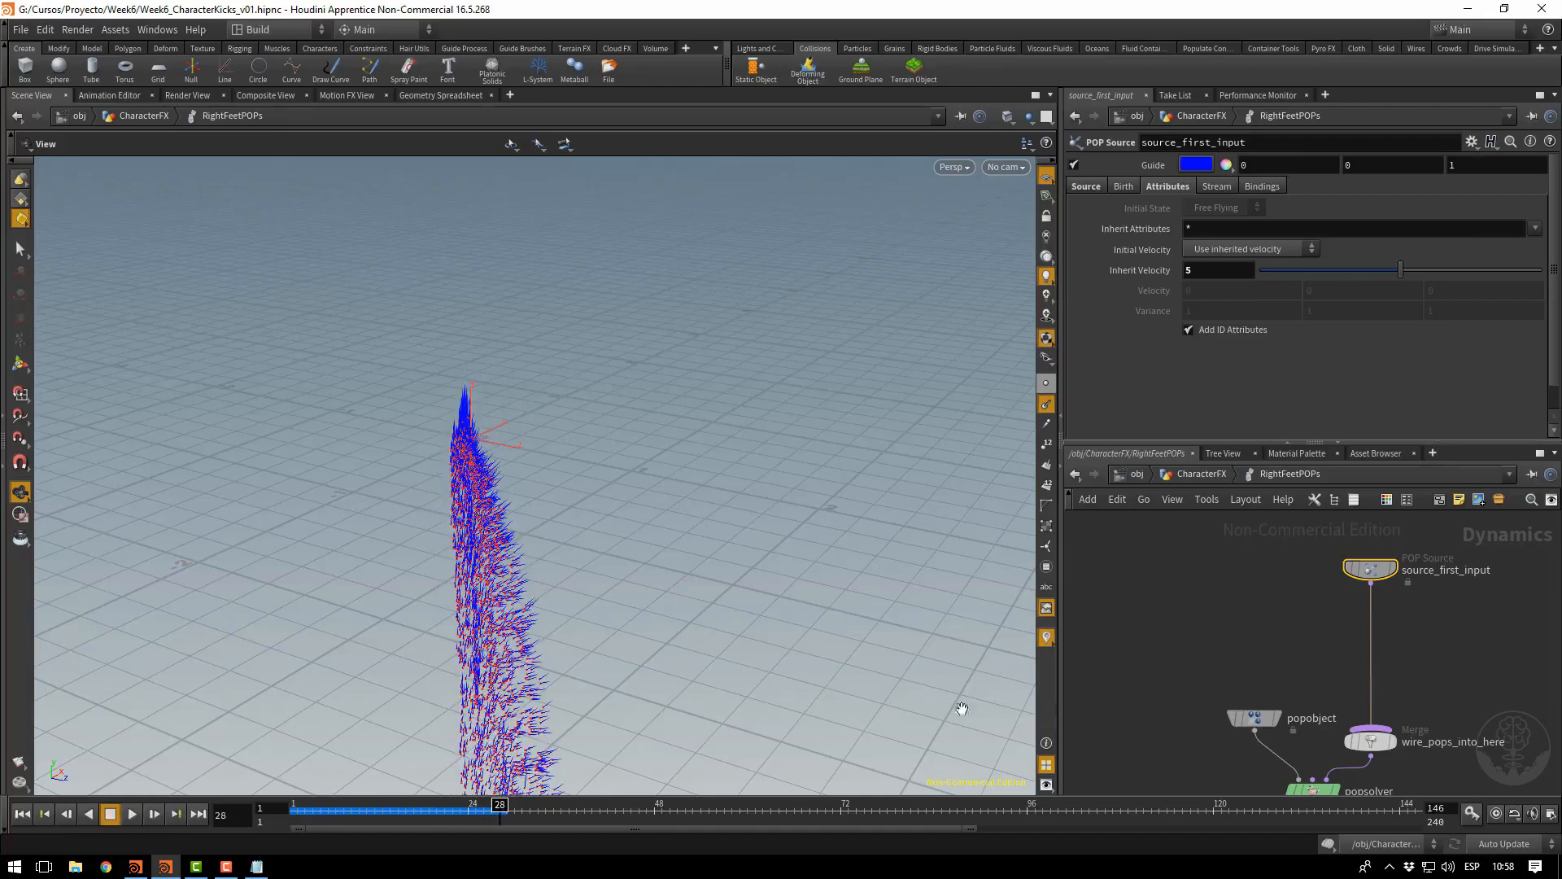
Return to CharacterFX, show ConvertPoly as a template and hide the point normals in the viewport
click(1208, 472)
scroll(1379, 627, down, 4)
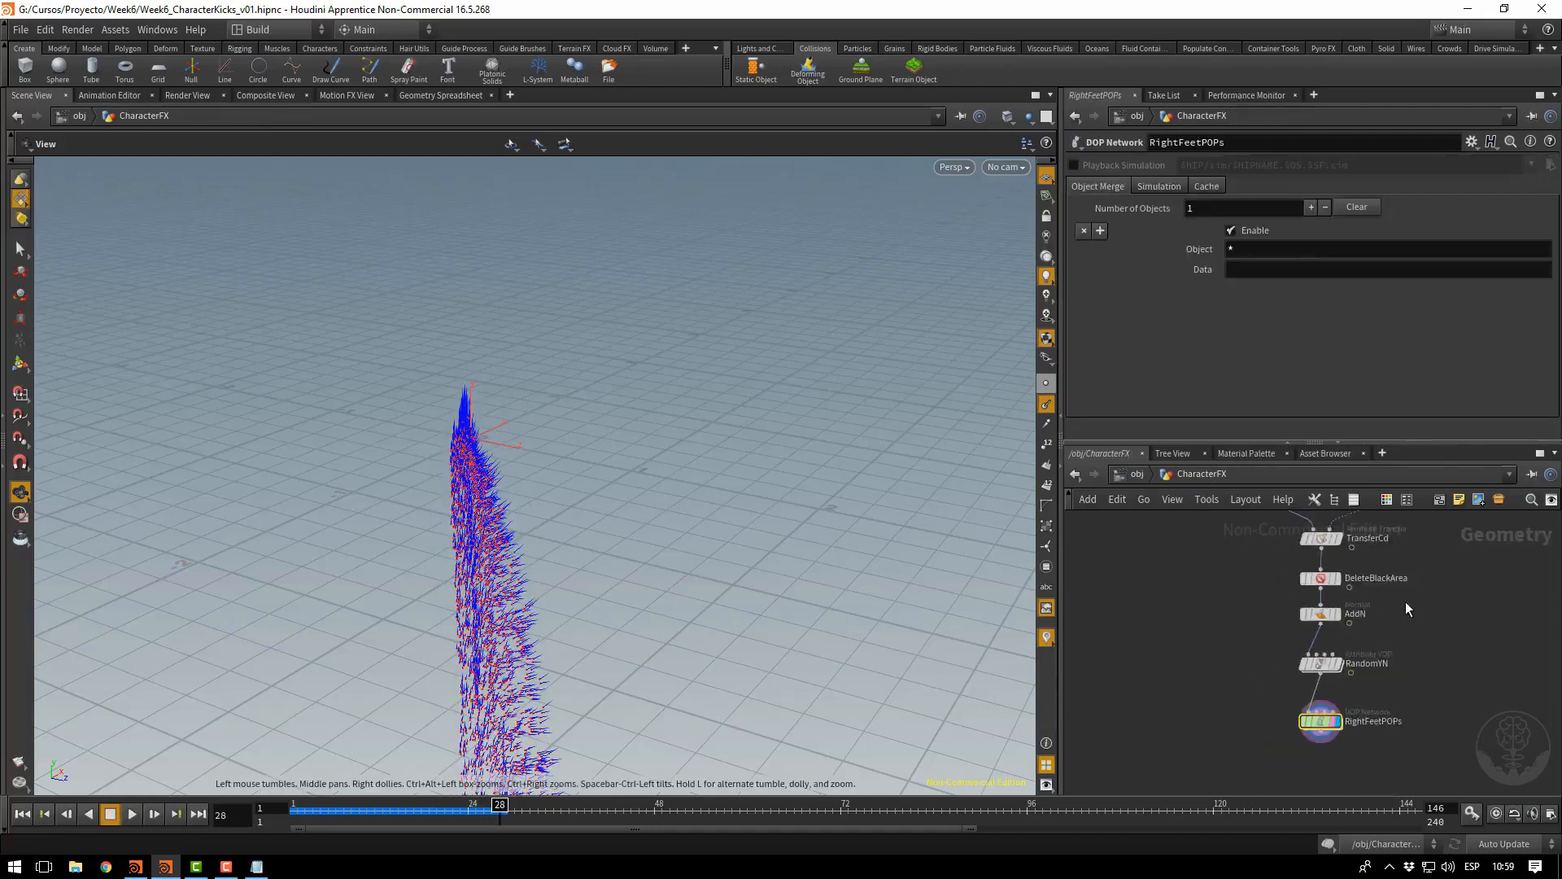
middle_drag(1444, 680, 1288, 647)
middle_drag(1329, 521, 1416, 736)
scroll(1372, 666, up, 2)
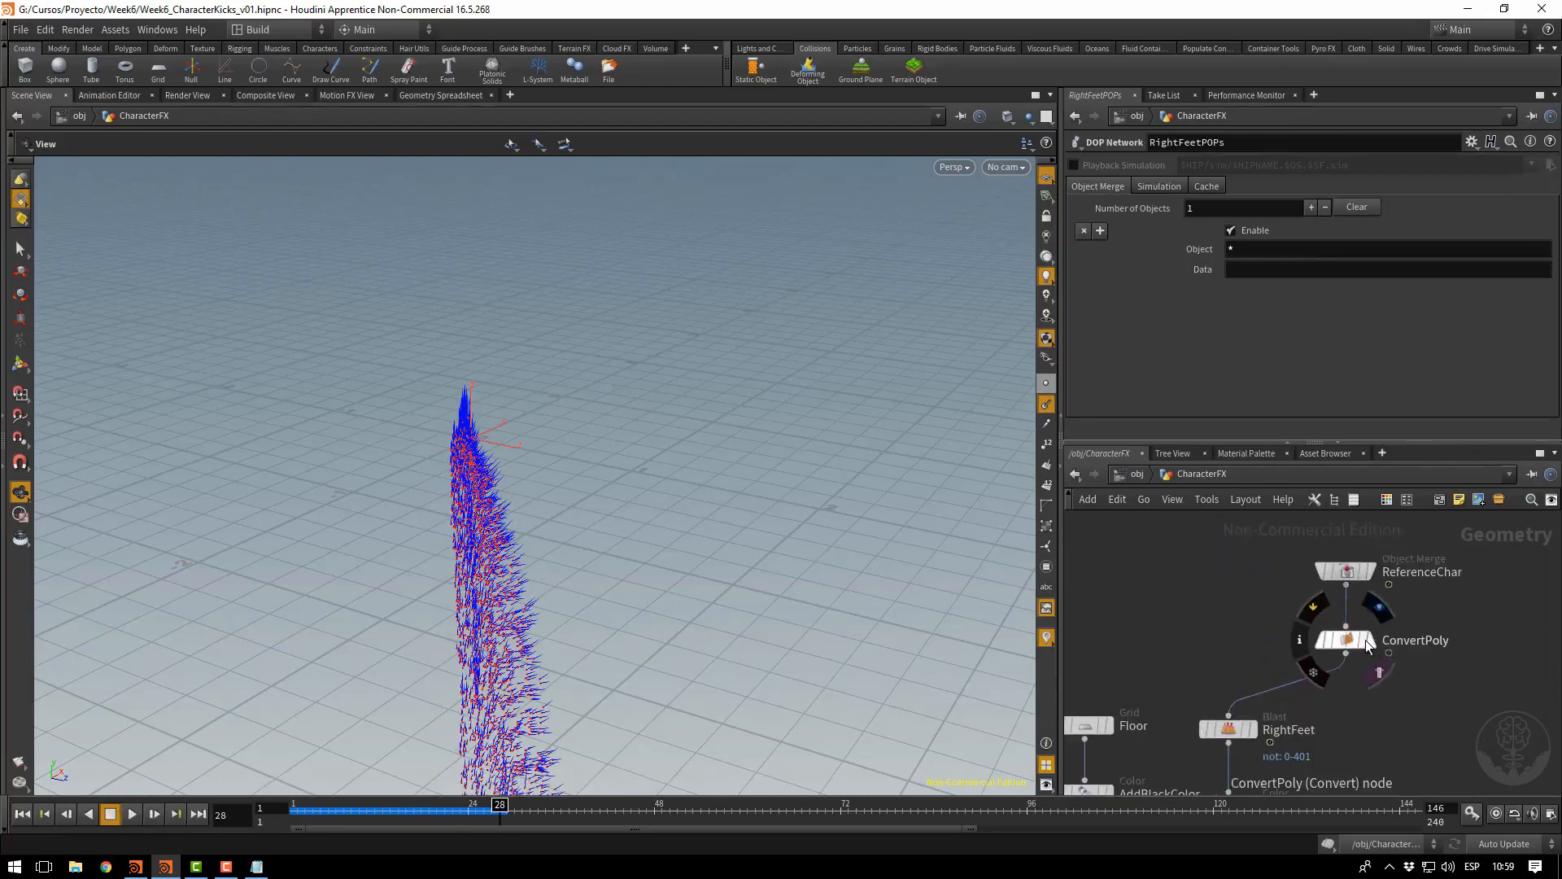
click(1382, 669)
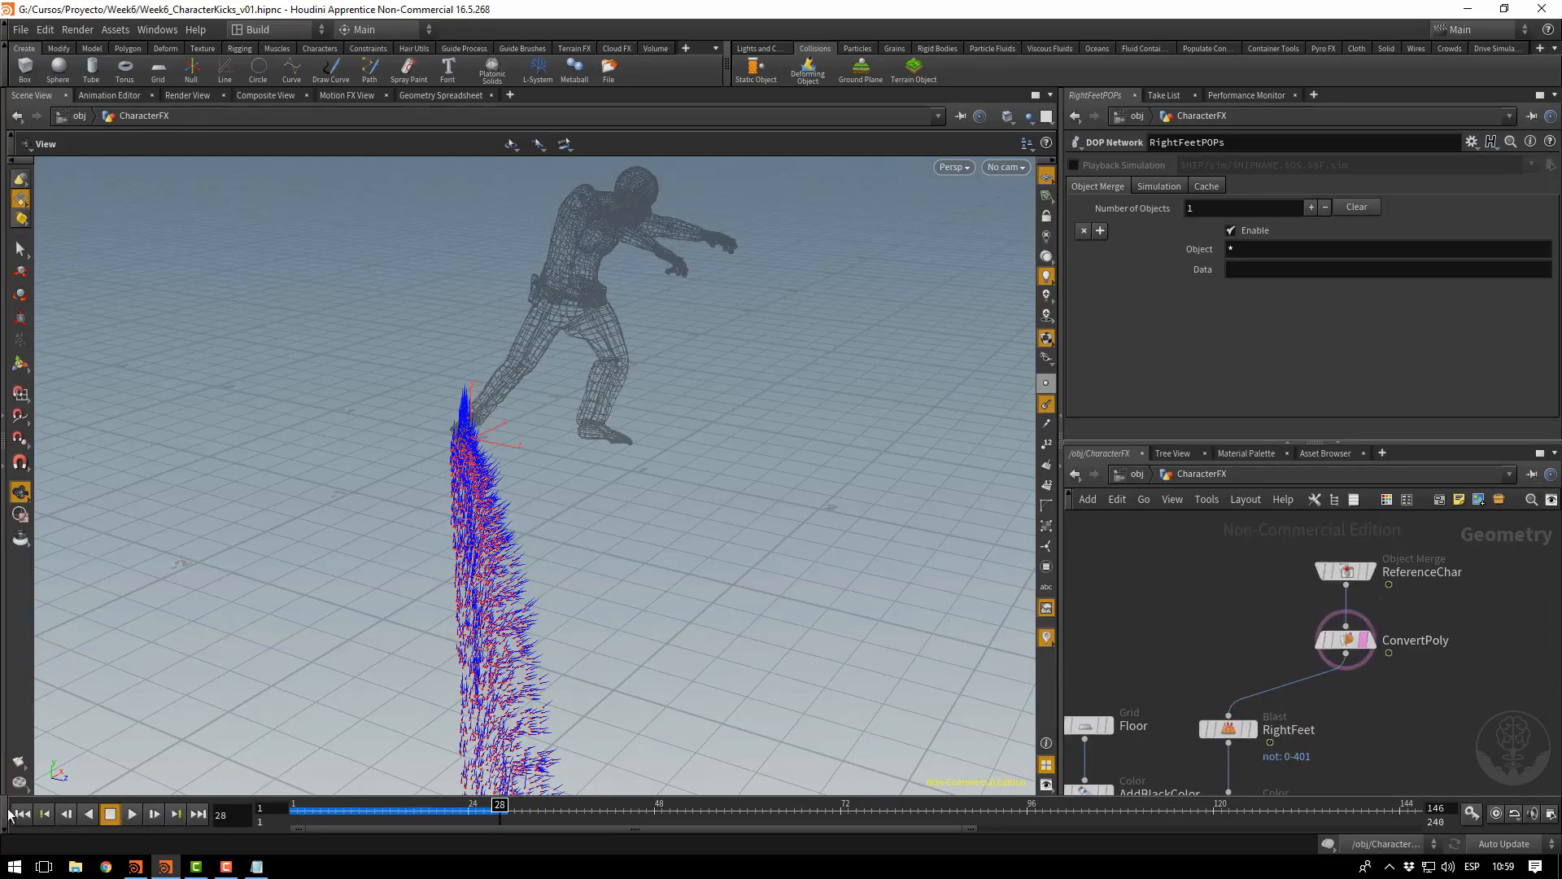
click(1046, 404)
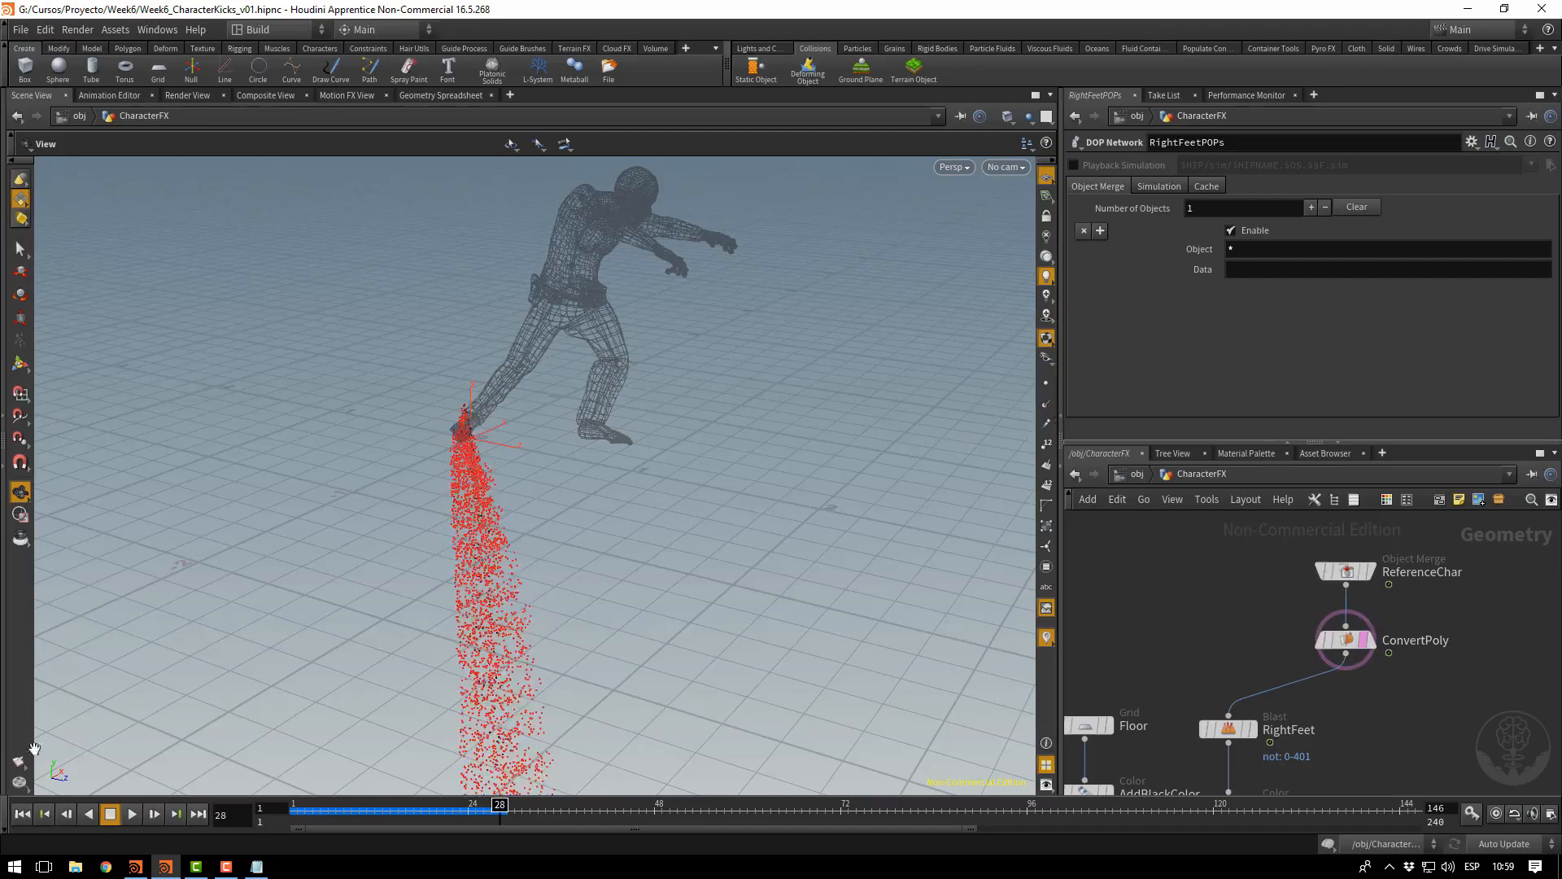
Replay the particles with the character from frame 1, stop playback and scrub back to frame 8
click(22, 818)
click(132, 814)
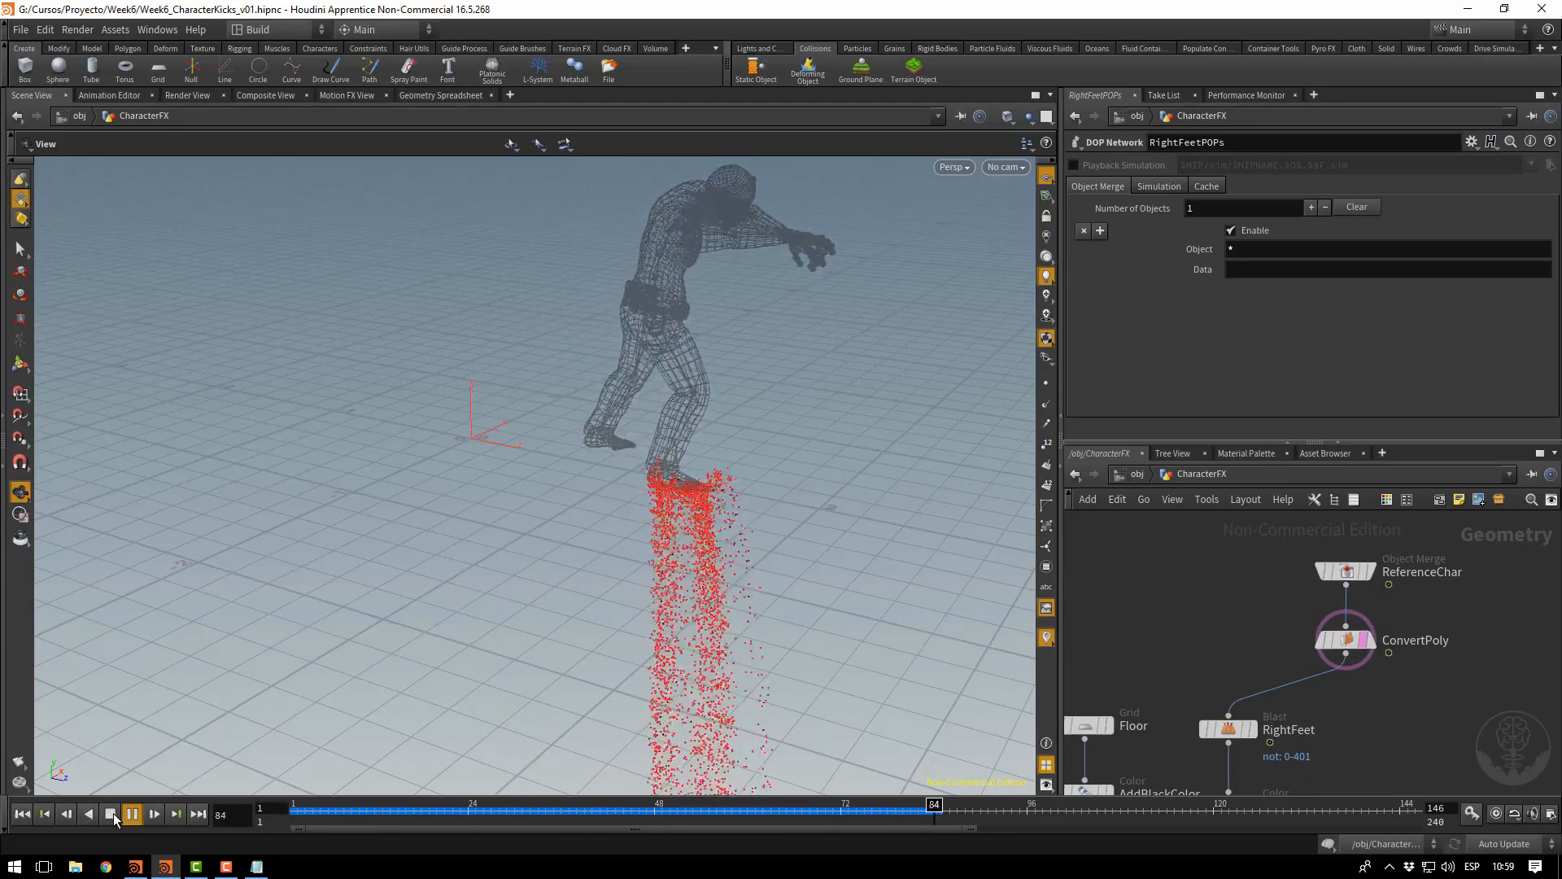
click(114, 813)
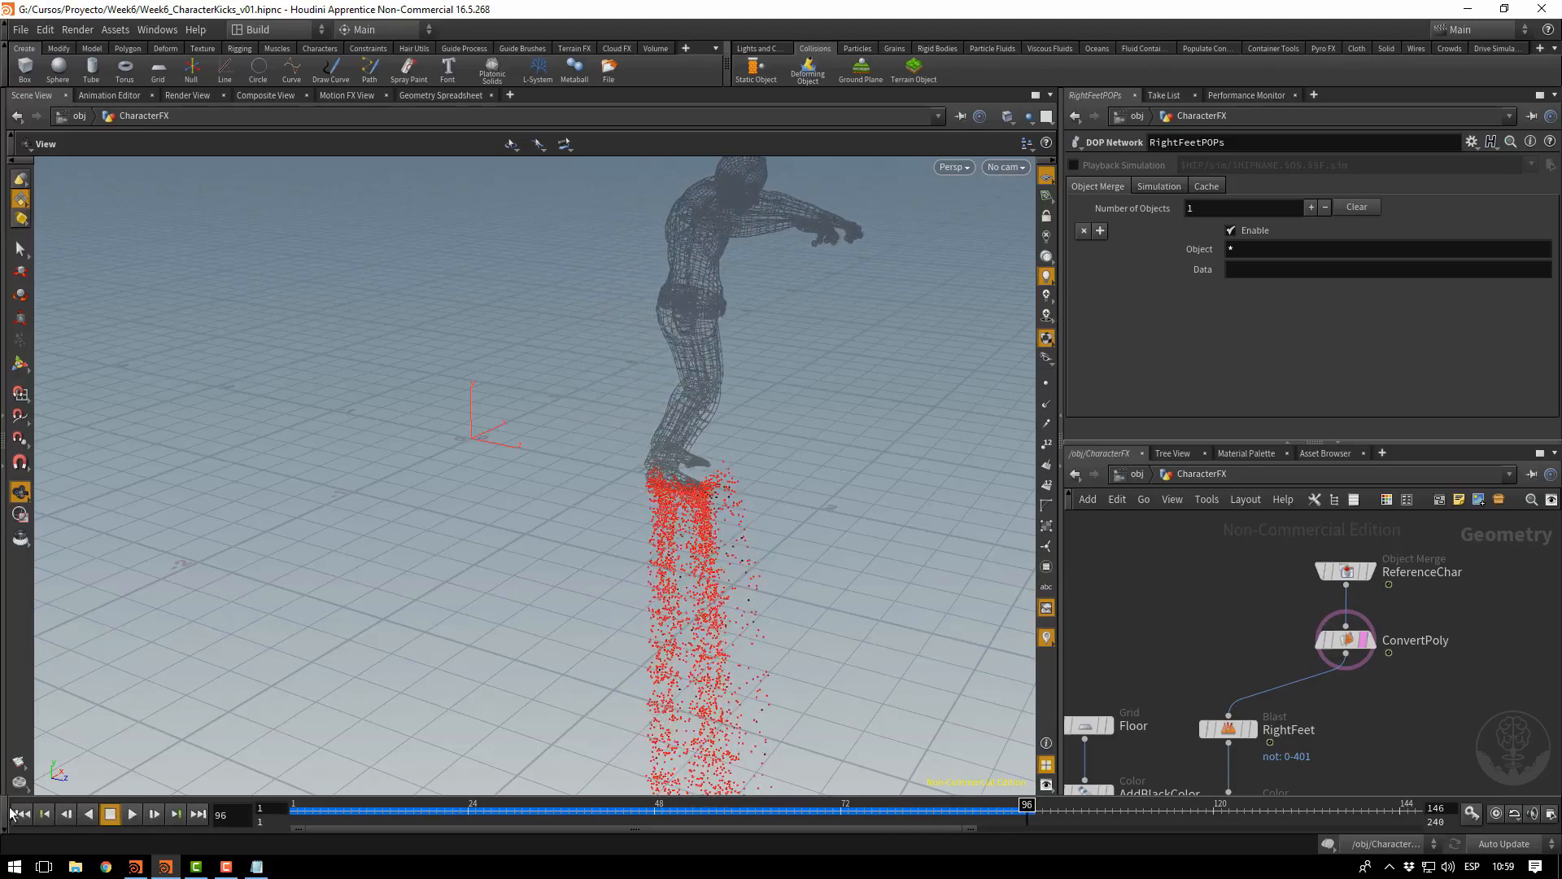
mouse_move(317, 818)
mouse_down()
mouse_move(295, 818)
mouse_move(362, 819)
mouse_move(280, 831)
mouse_move(427, 821)
mouse_move(293, 806)
mouse_move(367, 806)
mouse_move(344, 806)
mouse_up()
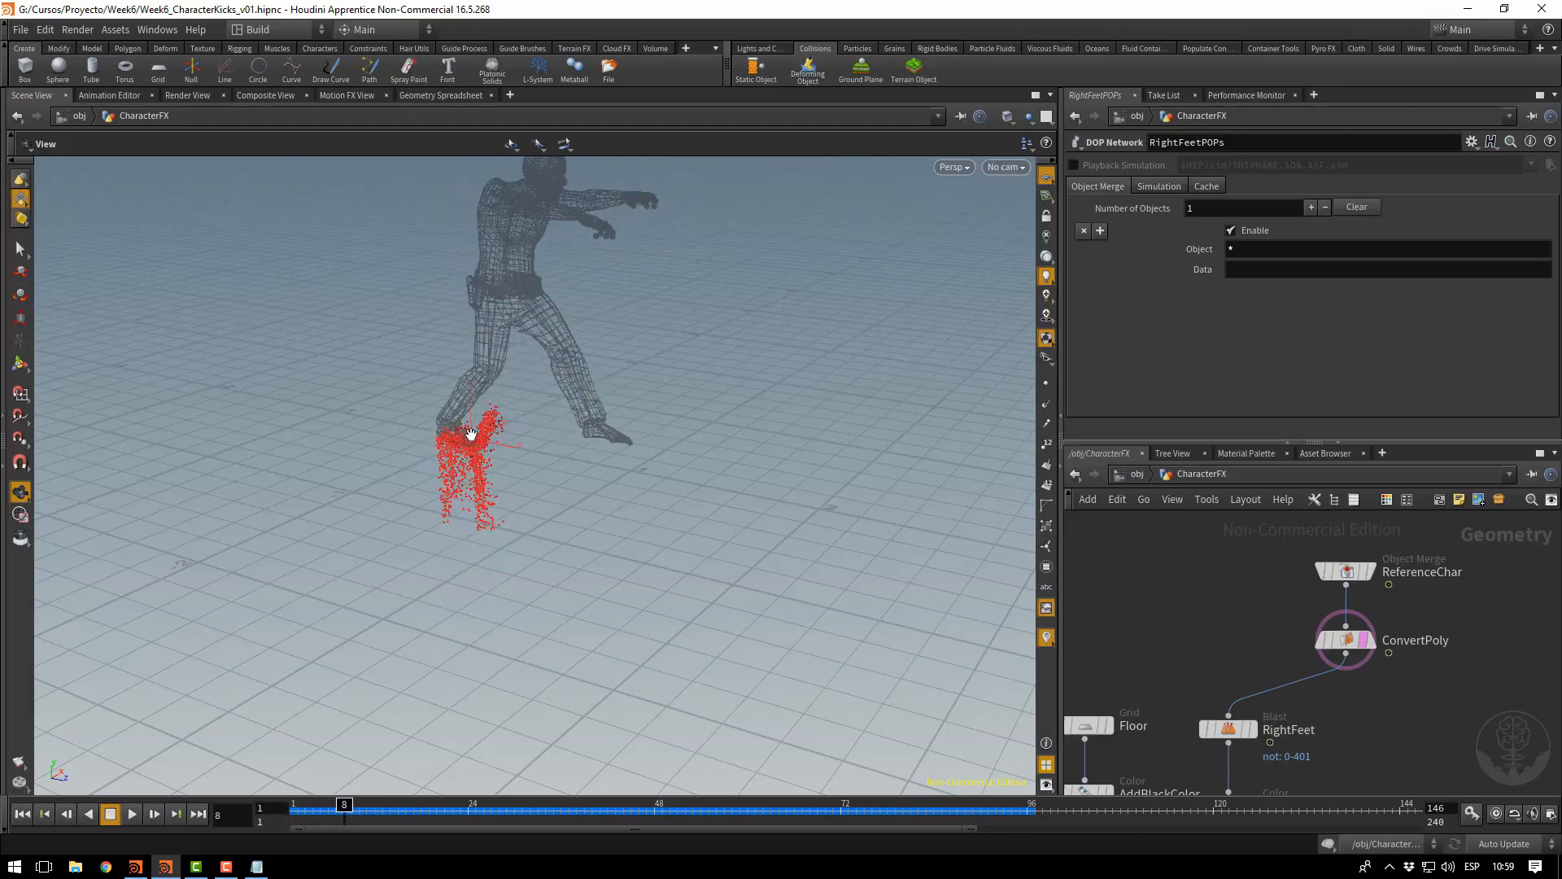
Display and template the RightFeet blast node and examine its point attributes in the Geometry Spreadsheet
middle_drag(1430, 695, 1469, 580)
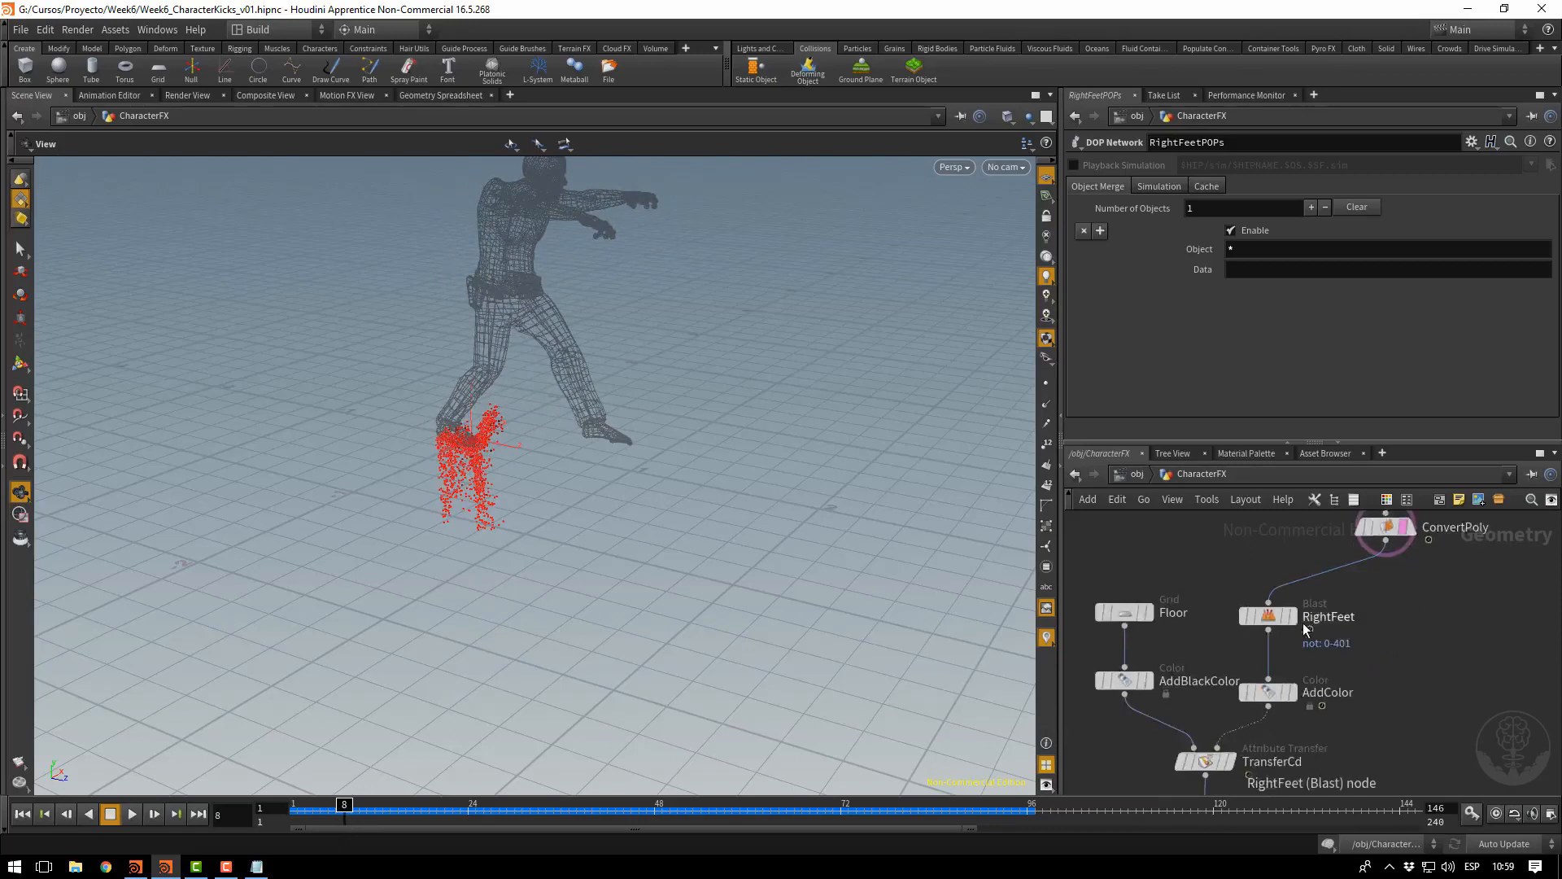
scroll(1304, 618, up, 2)
click(1281, 611)
click(1289, 613)
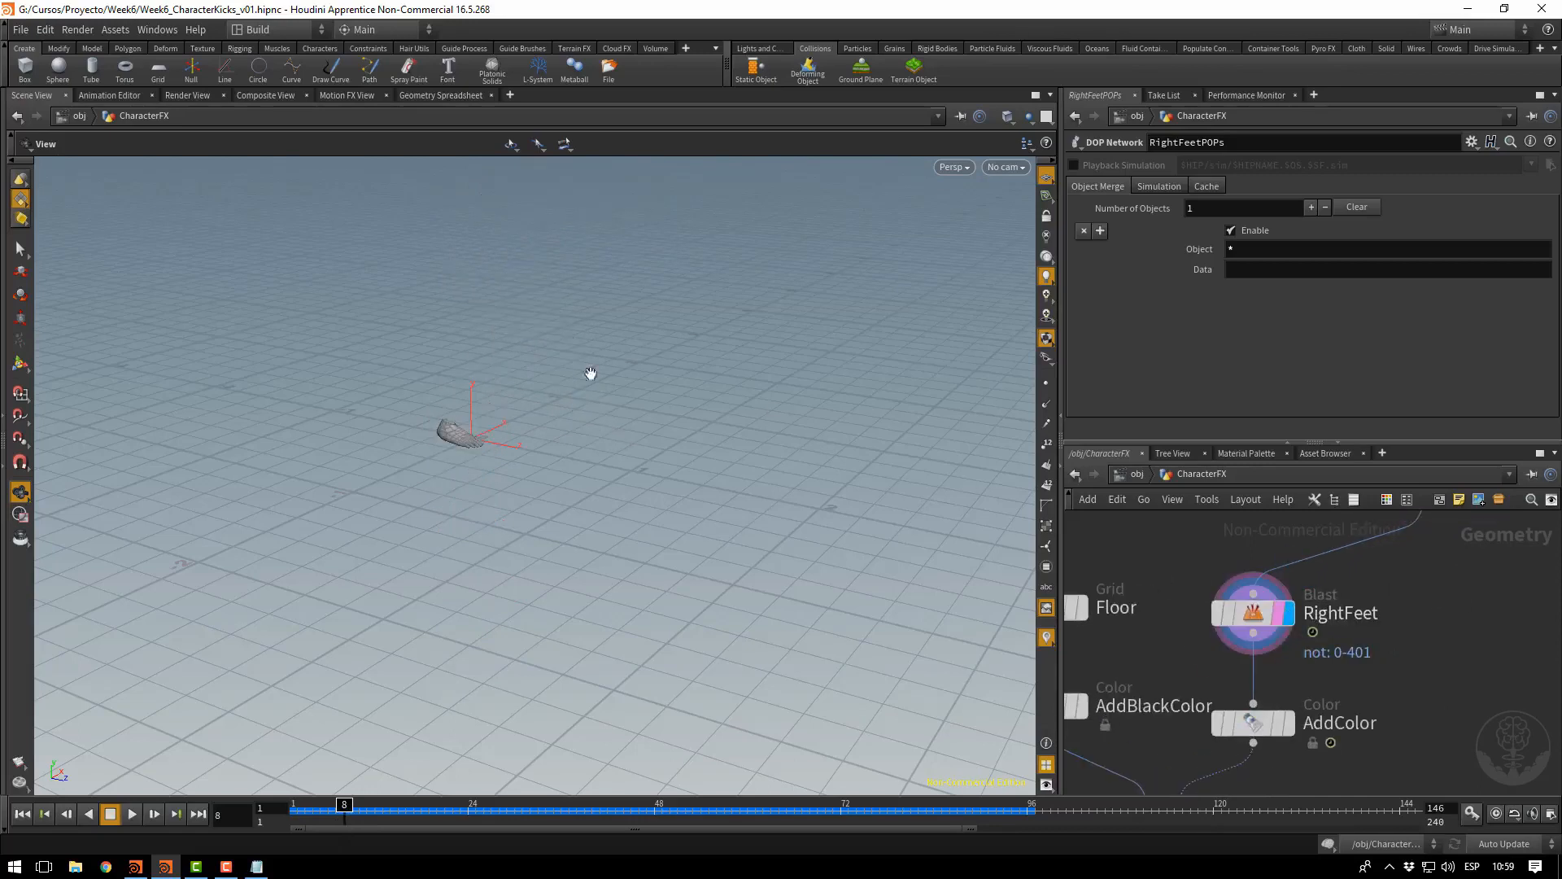
click(433, 94)
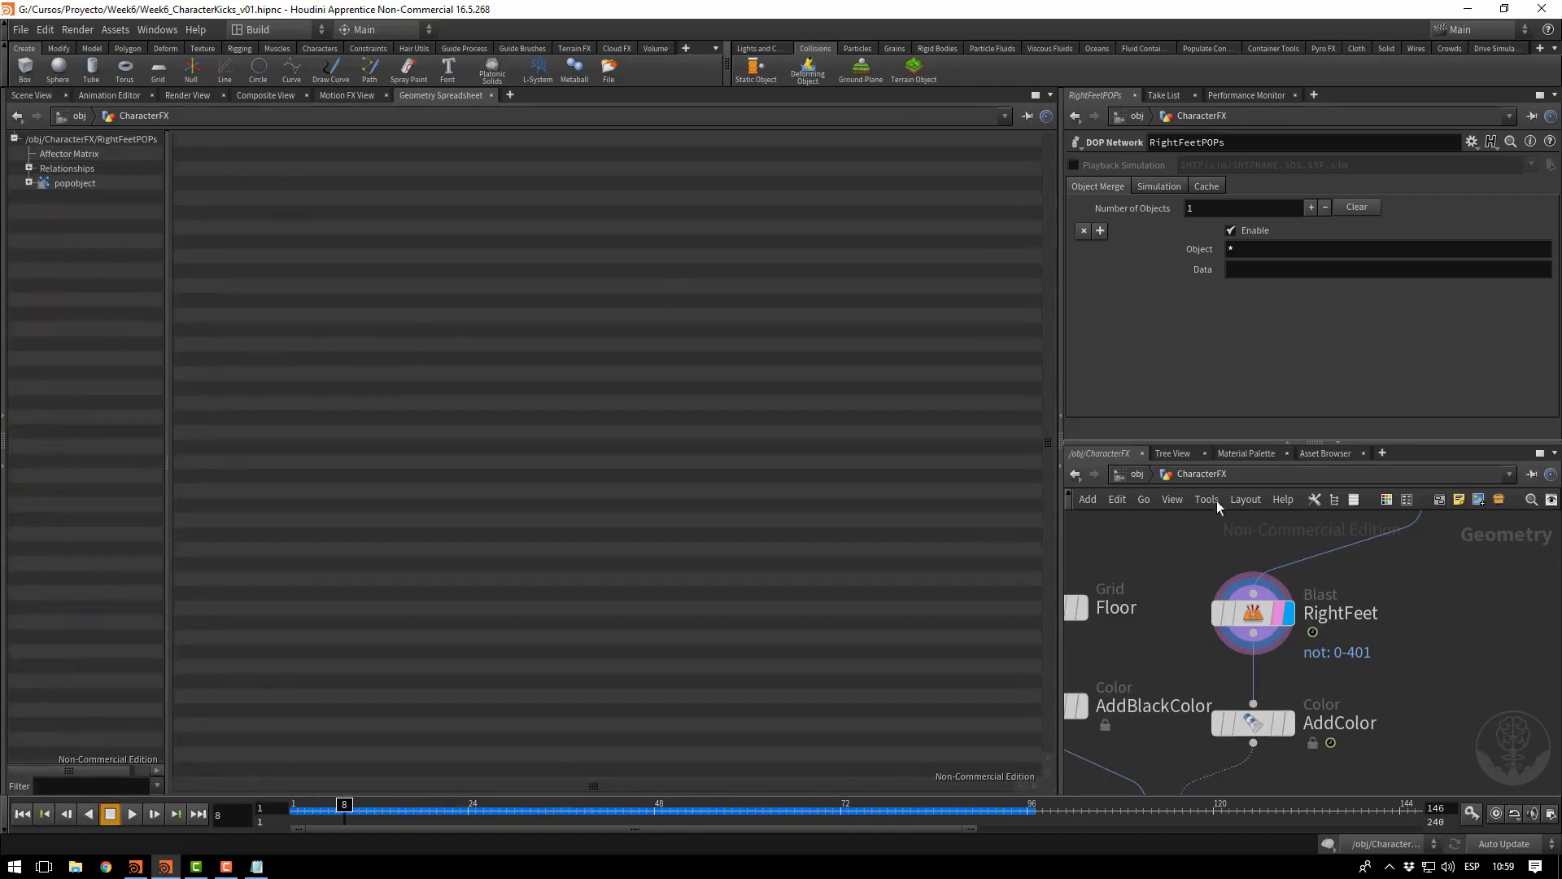
click(1257, 617)
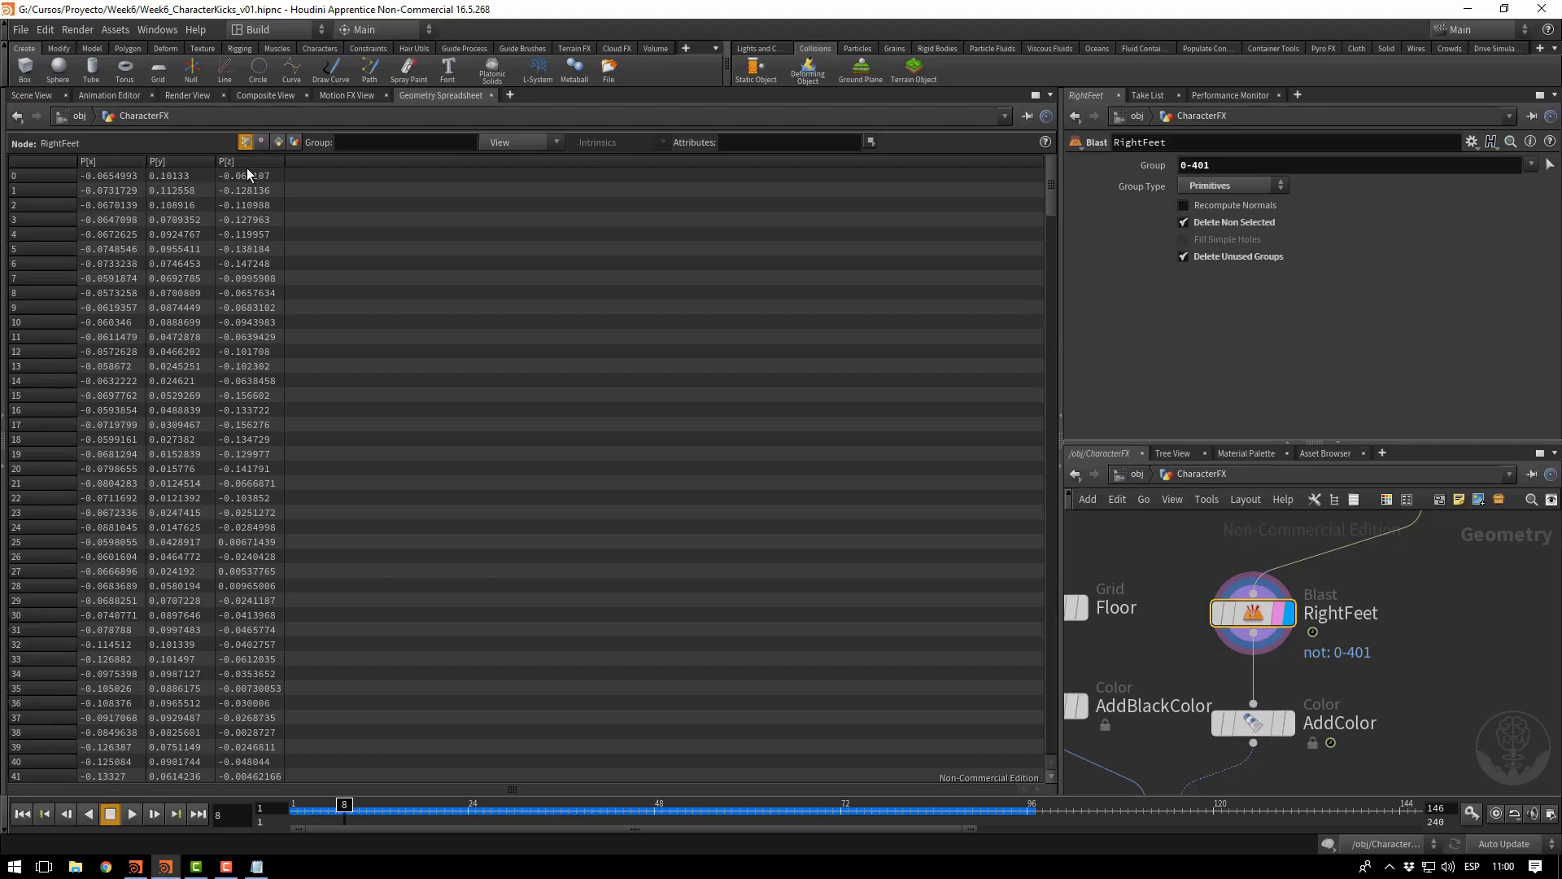
Add a Trail node branching from RightFeet, display it as a template too and set its Result Type to Compute Velocity
click(1253, 633)
click(1460, 660)
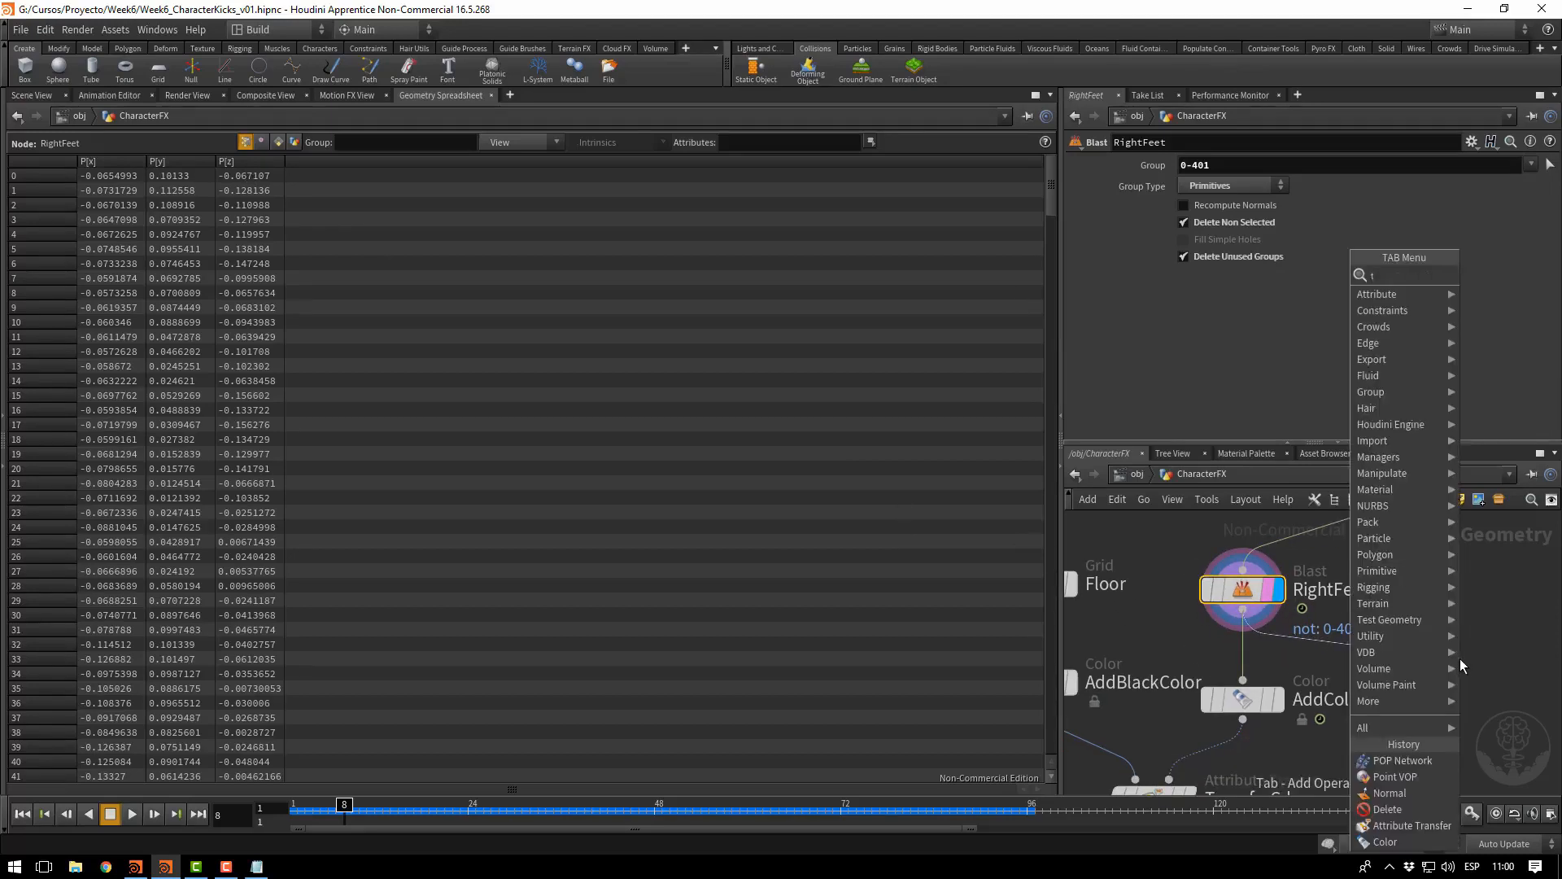
key(Escape)
click(1461, 665)
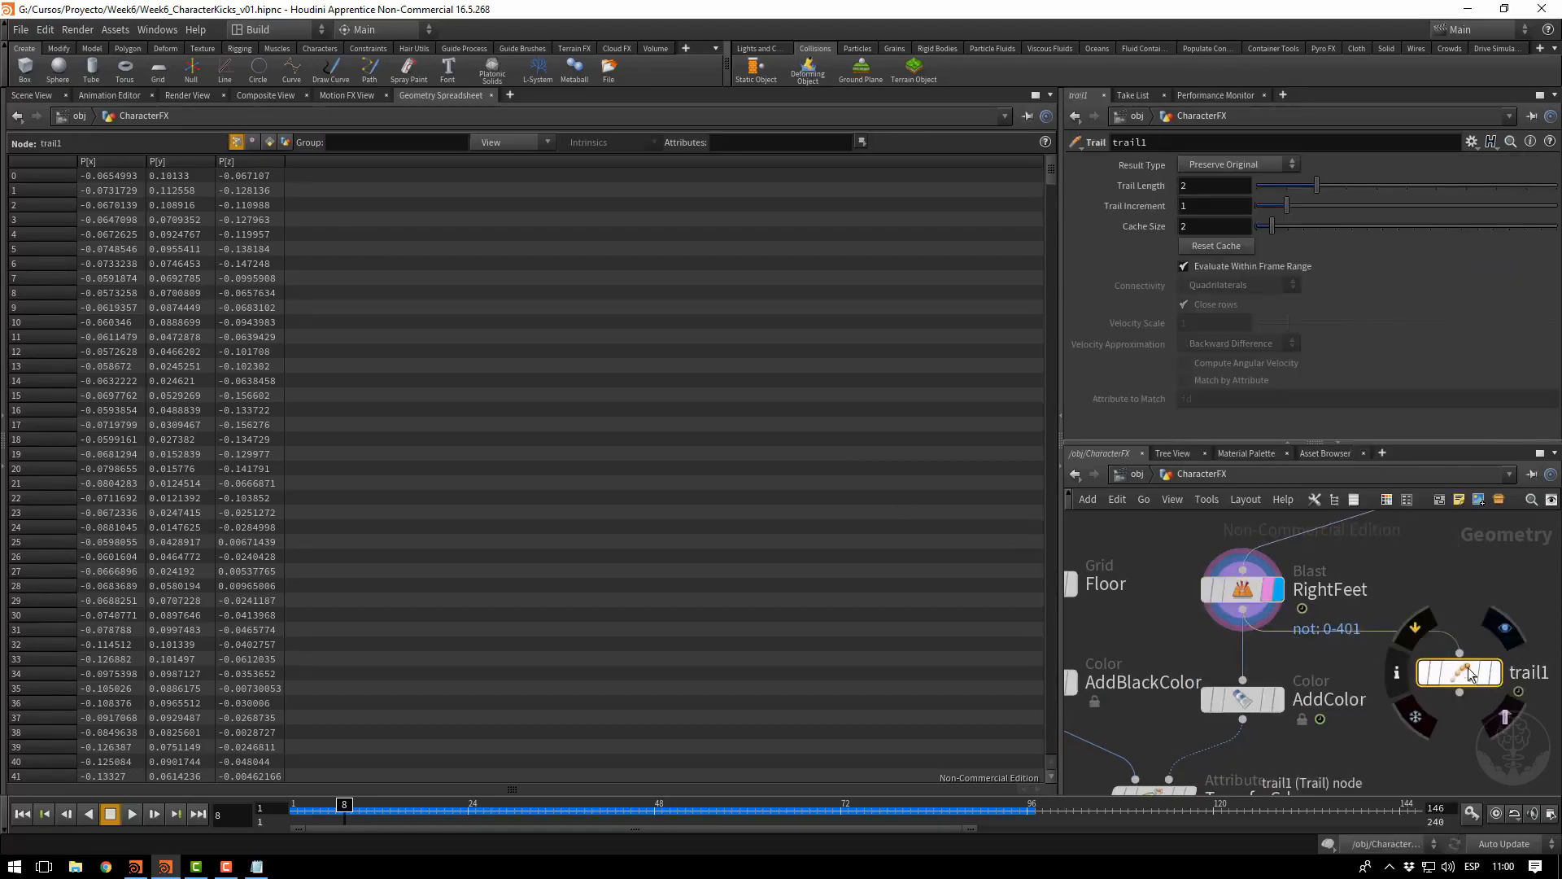
click(1491, 674)
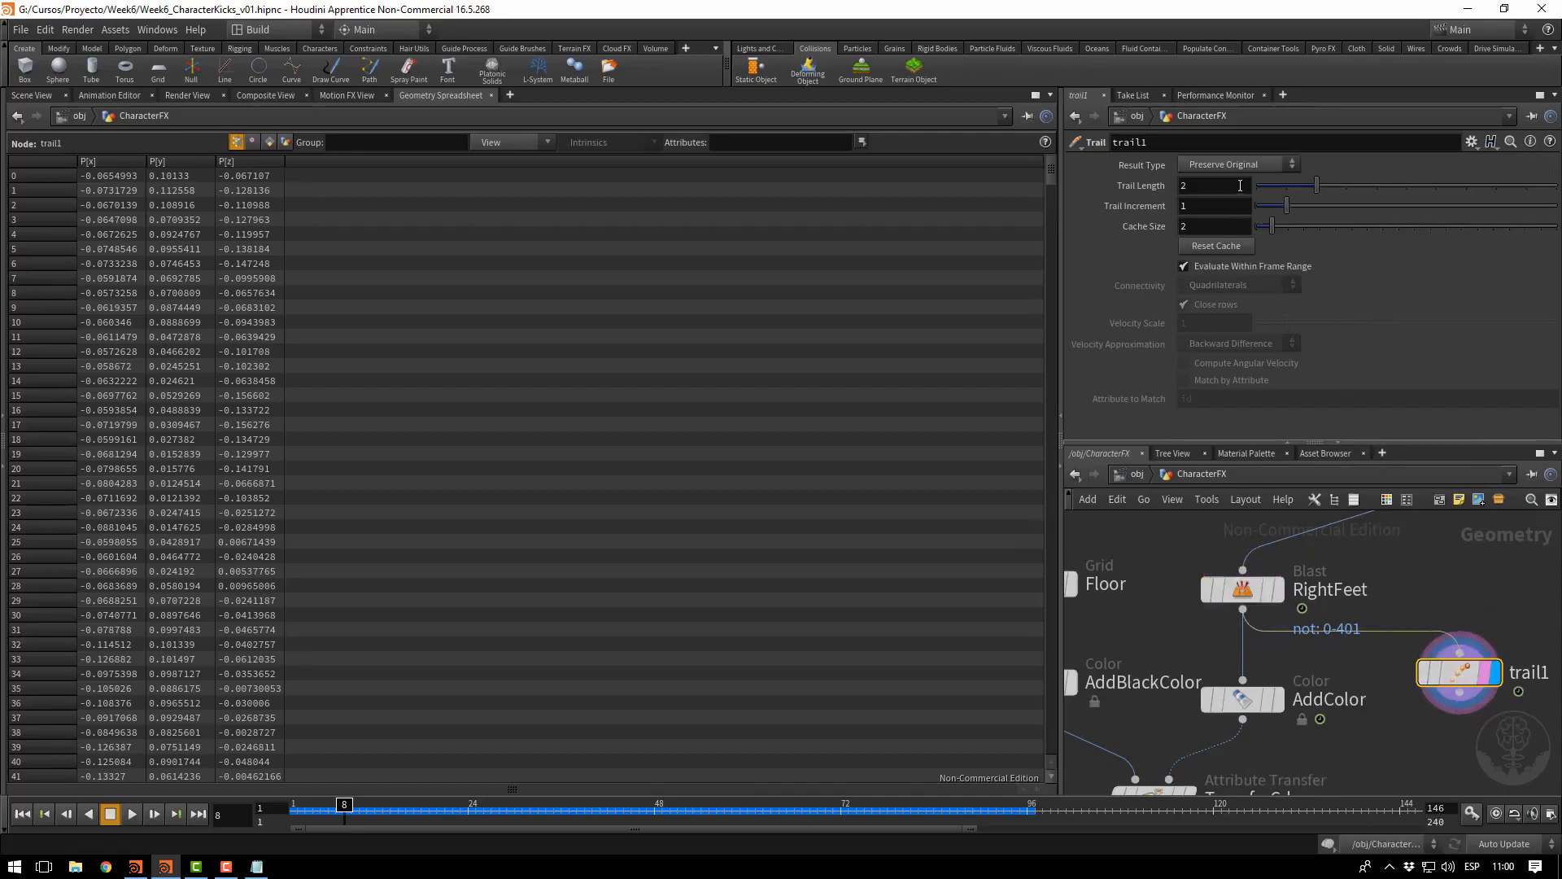
click(1201, 164)
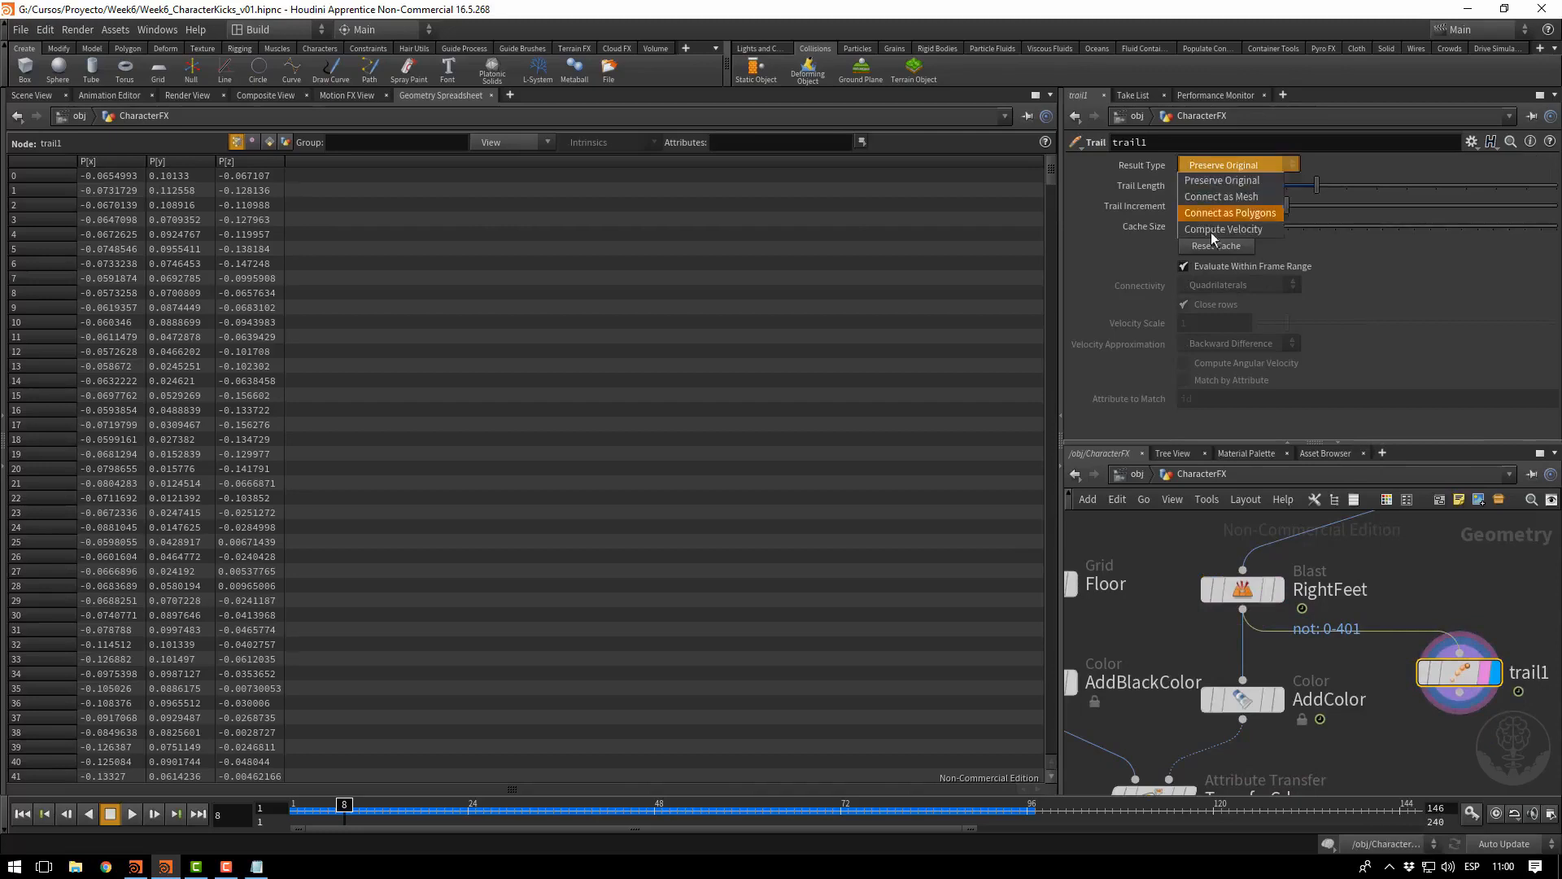
click(1210, 228)
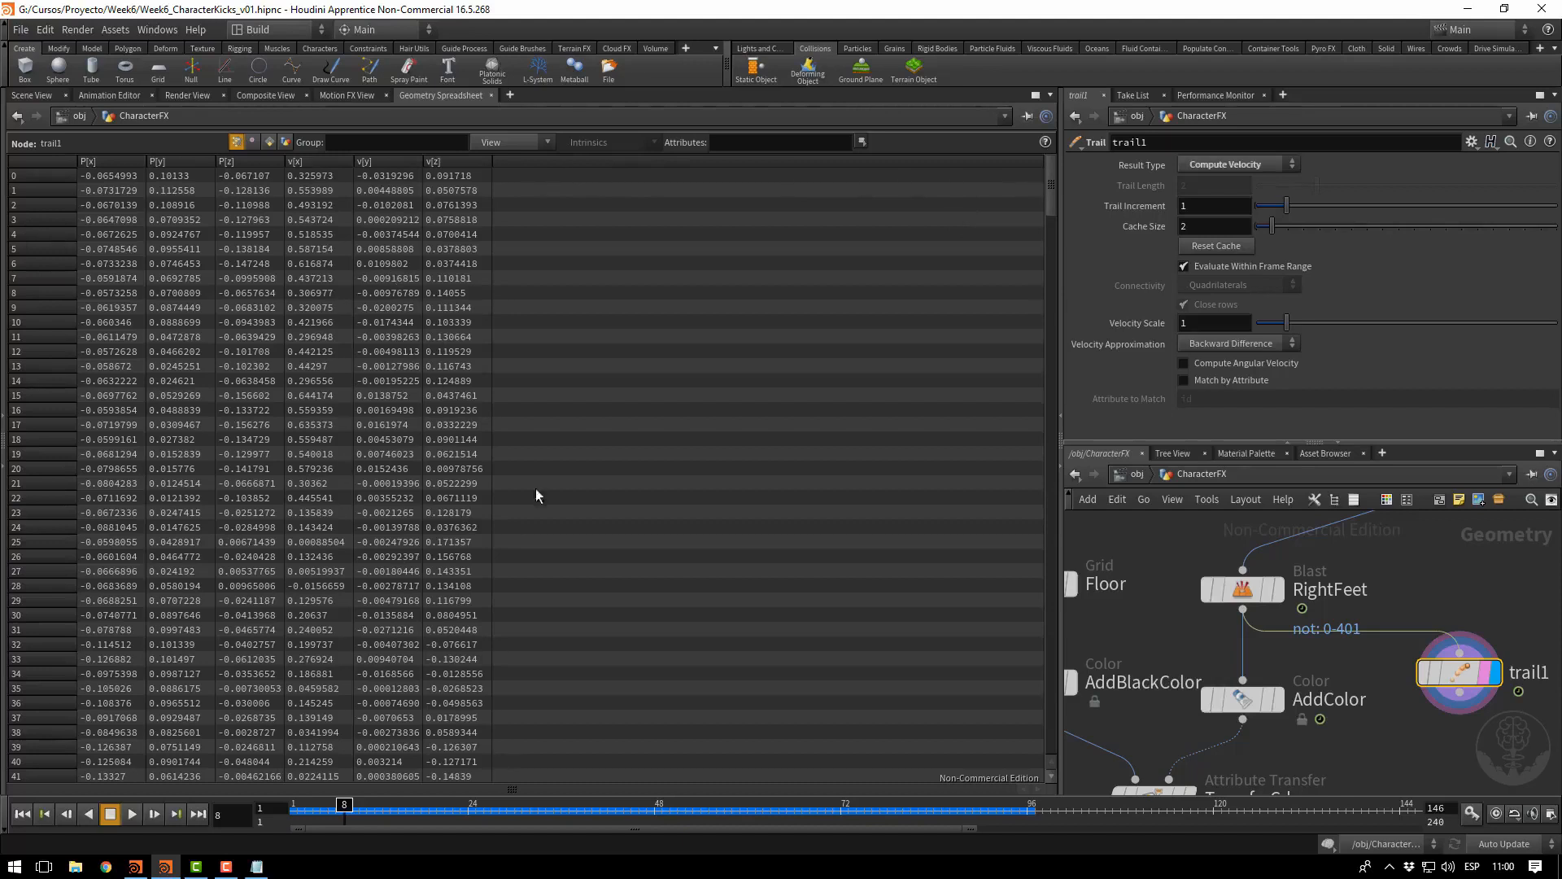
Scrub the foot to frame 41 in the Scene View and rename the Trail node CreateV
click(31, 96)
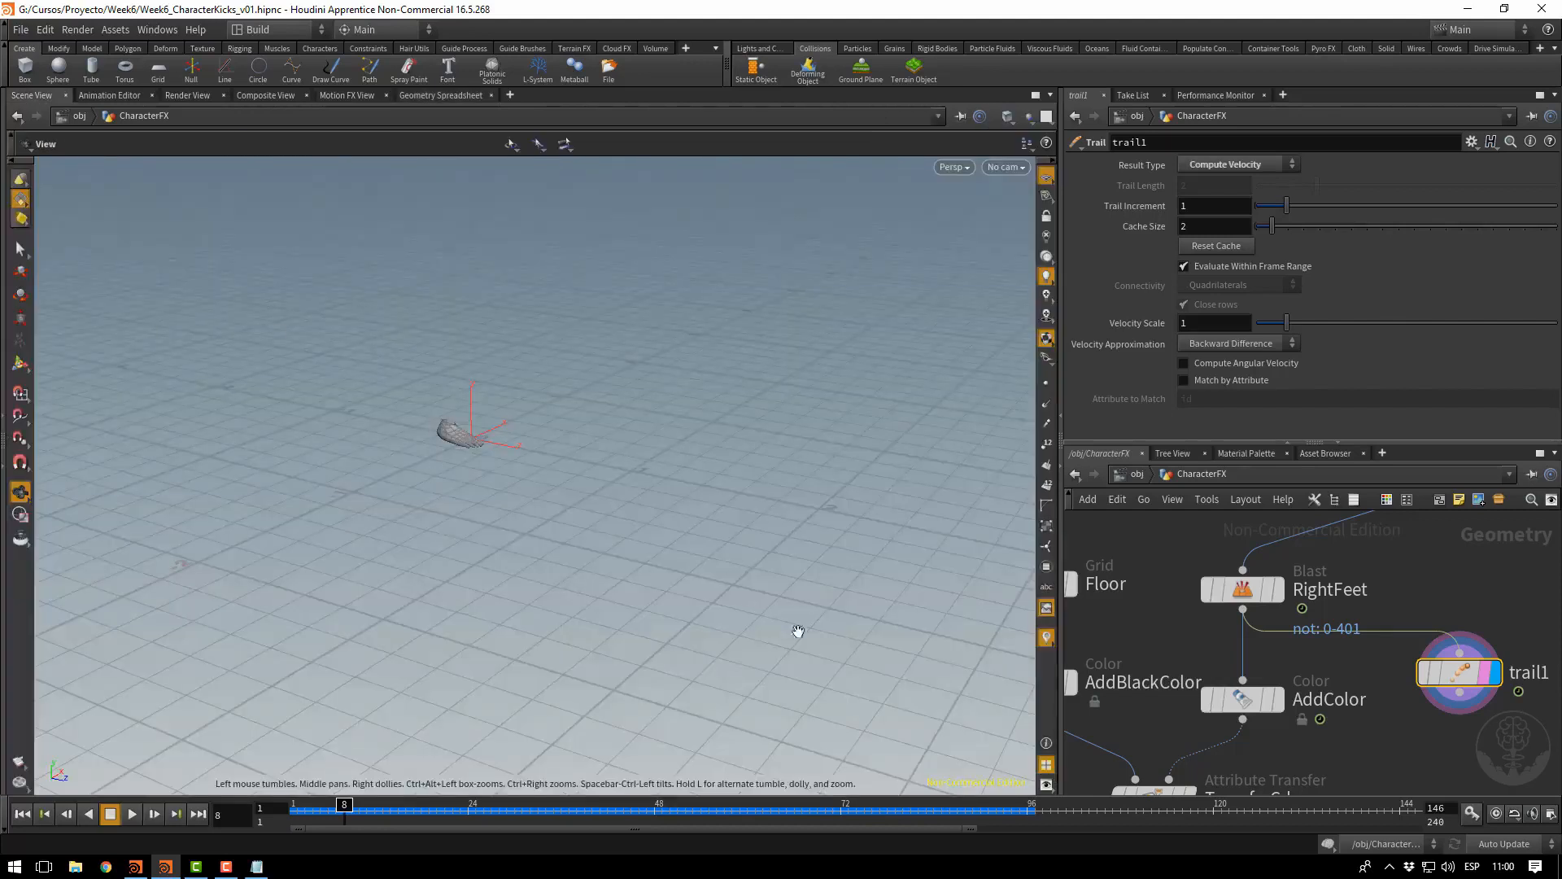
drag(345, 819, 602, 824)
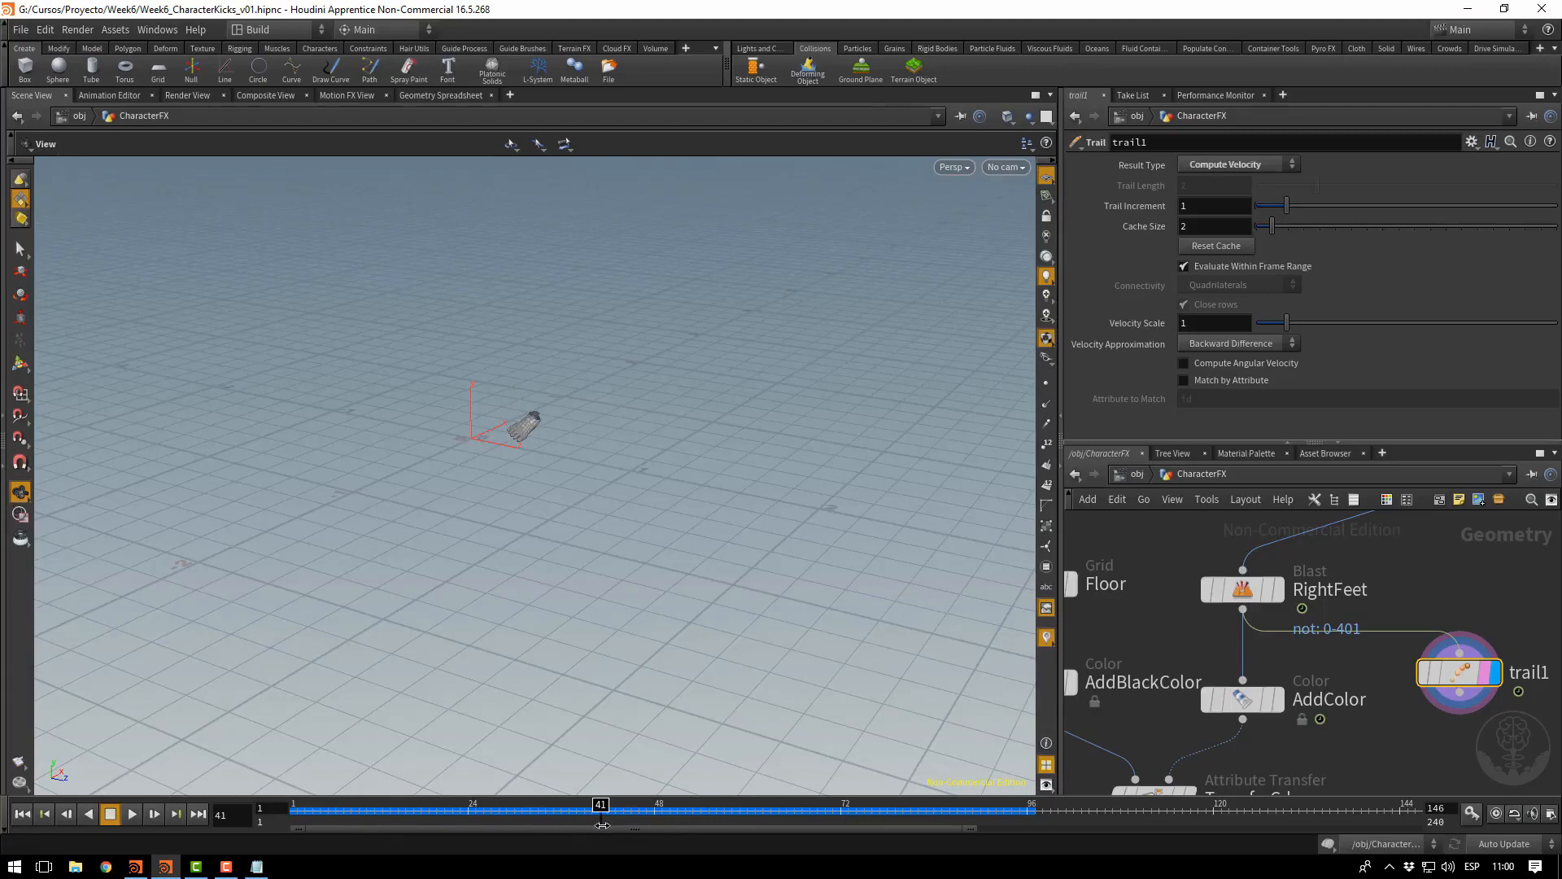
double_click(1530, 673)
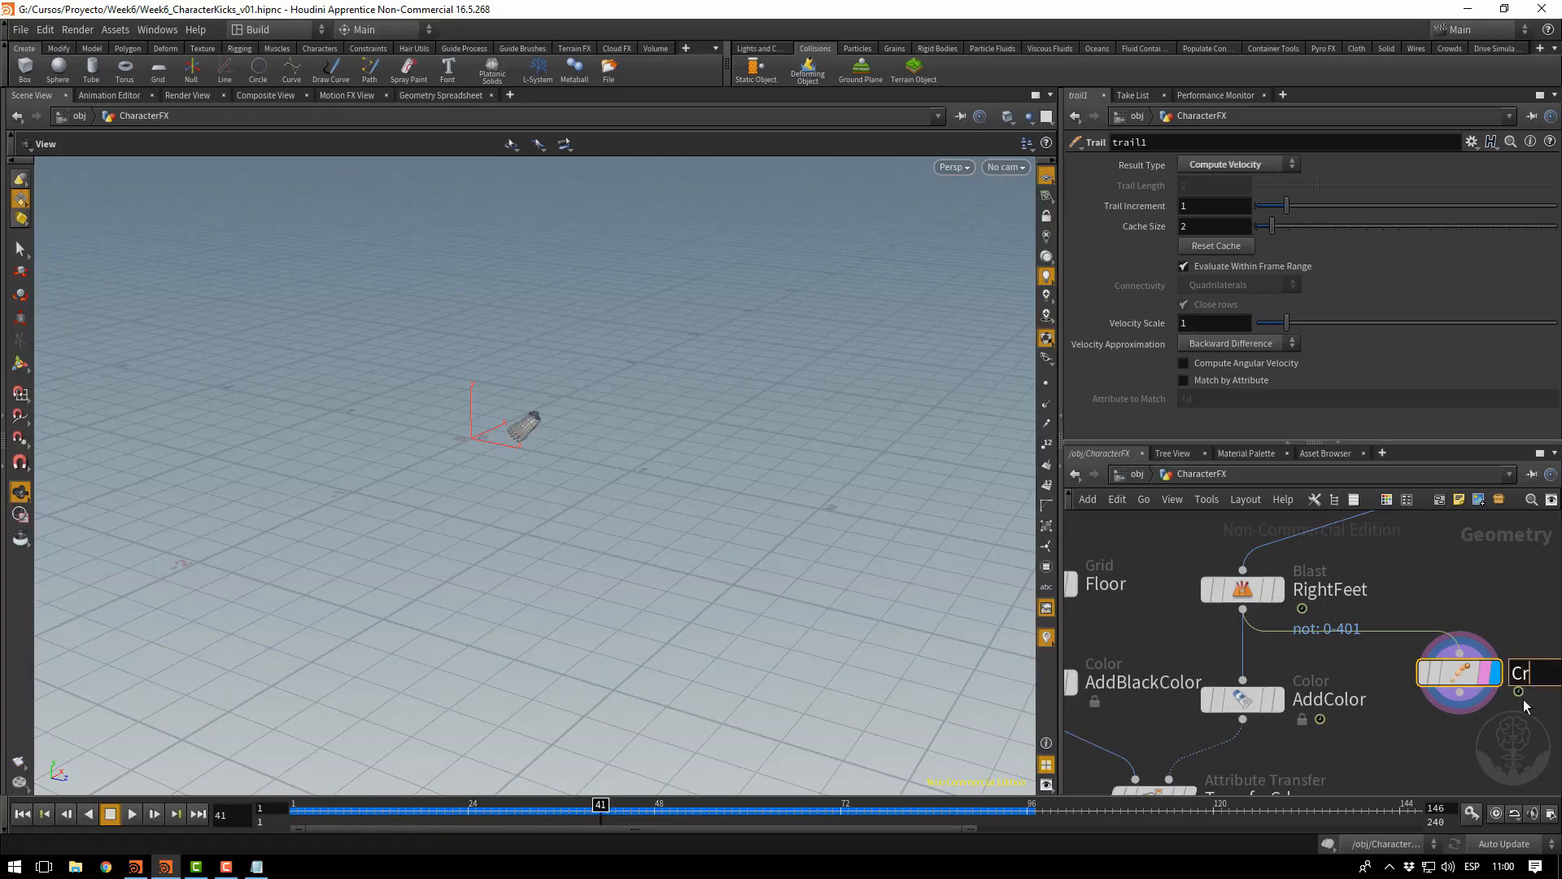
text(Create)
key(Return)
middle_drag(1462, 609, 1289, 593)
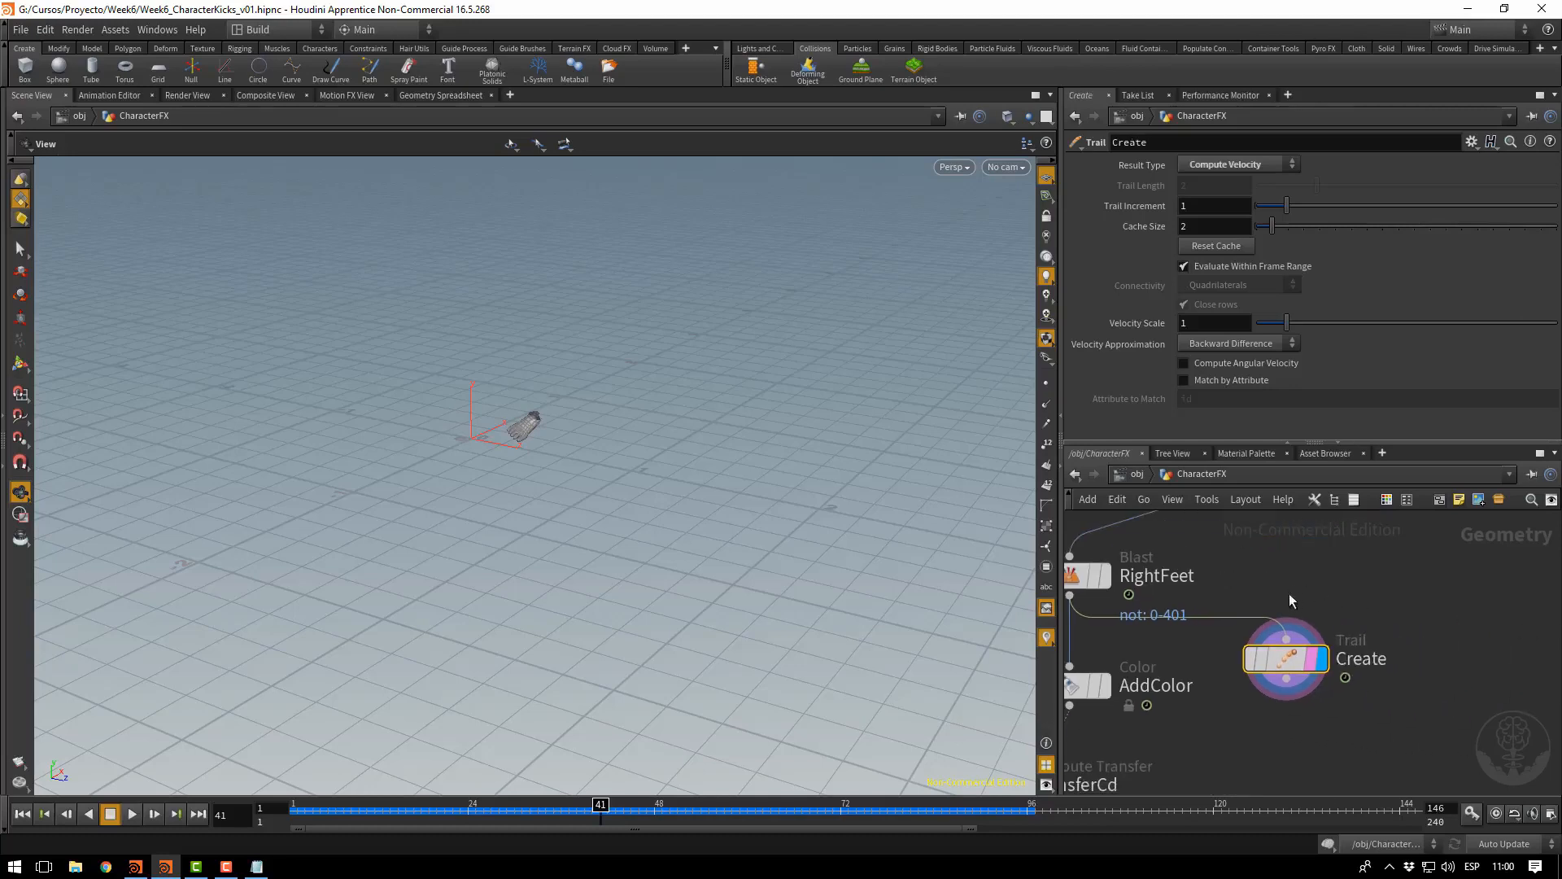
double_click(1387, 657)
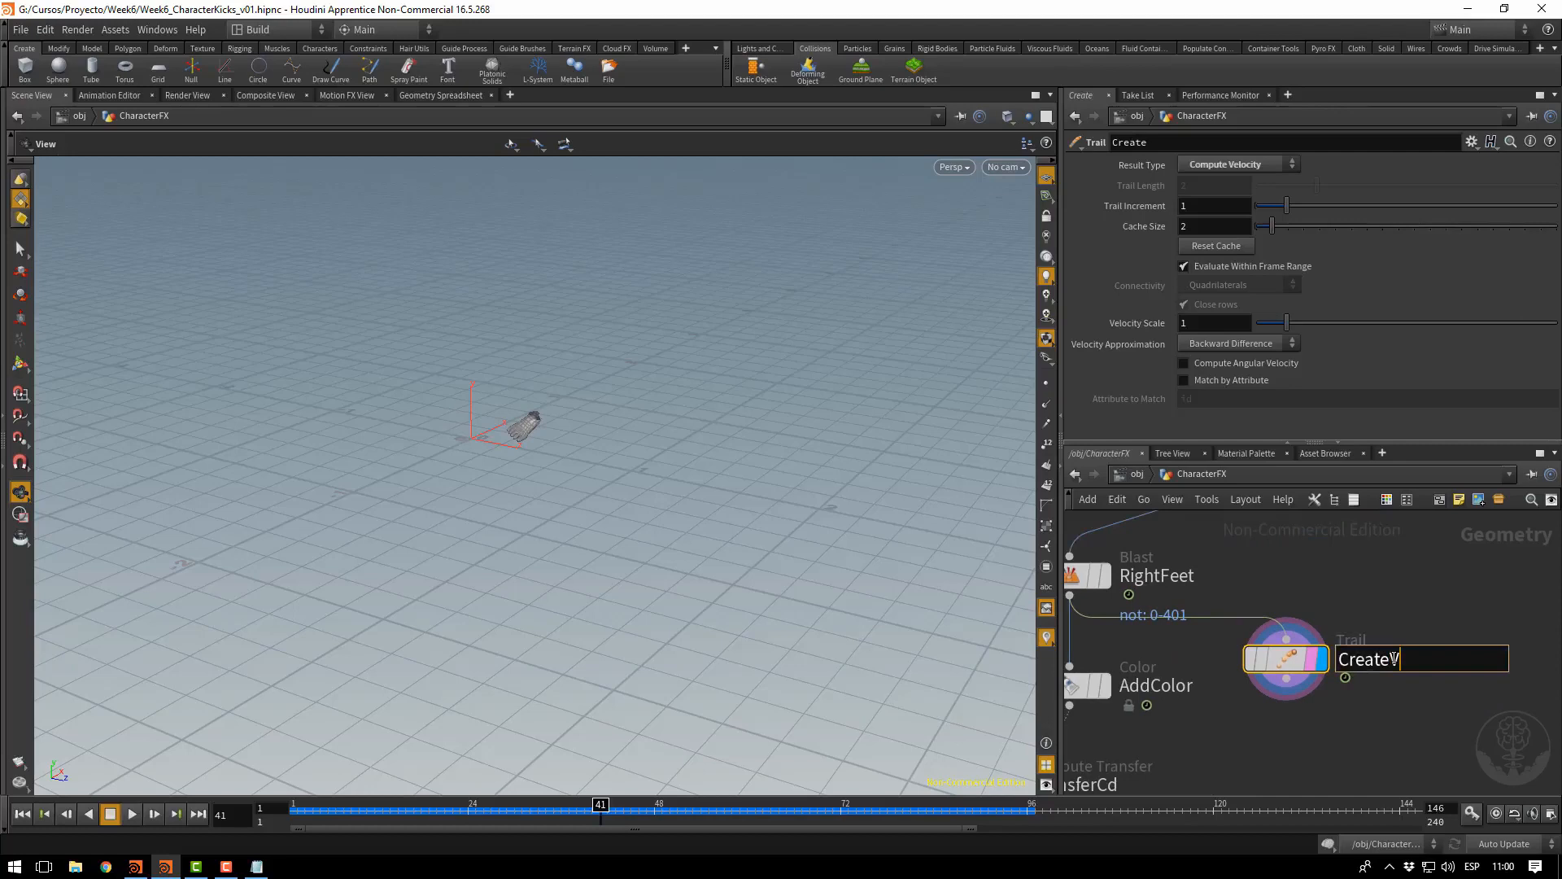
text(V)
key(Return)
Add a Null node fed by the CreateV Trail node and rename it OUT_RightF_v
click(1289, 679)
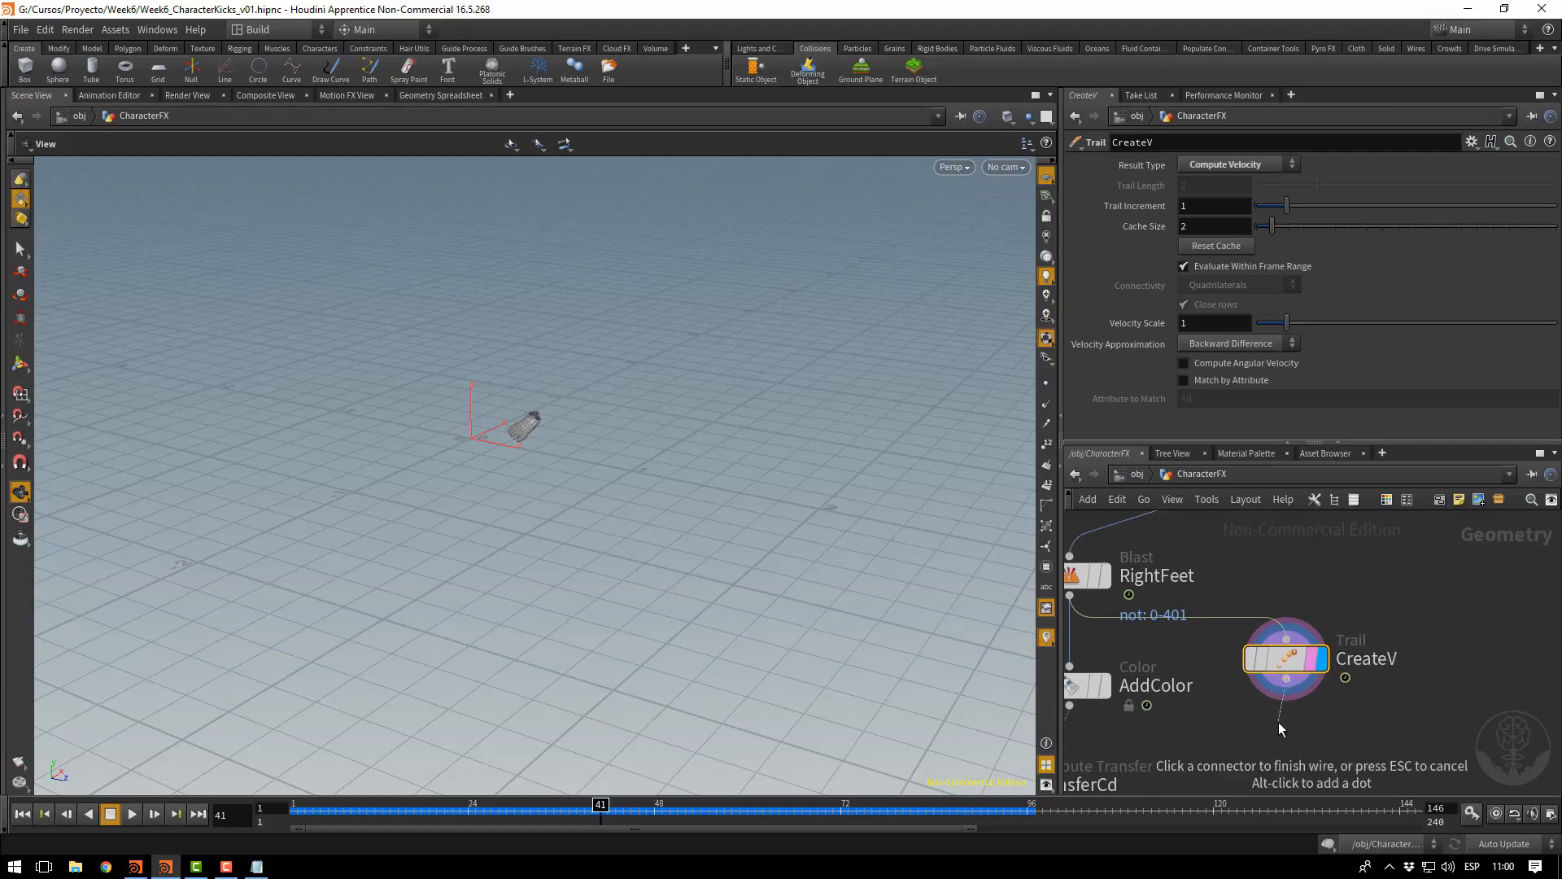
key(Tab)
text(nu)
key(Return)
click(1278, 736)
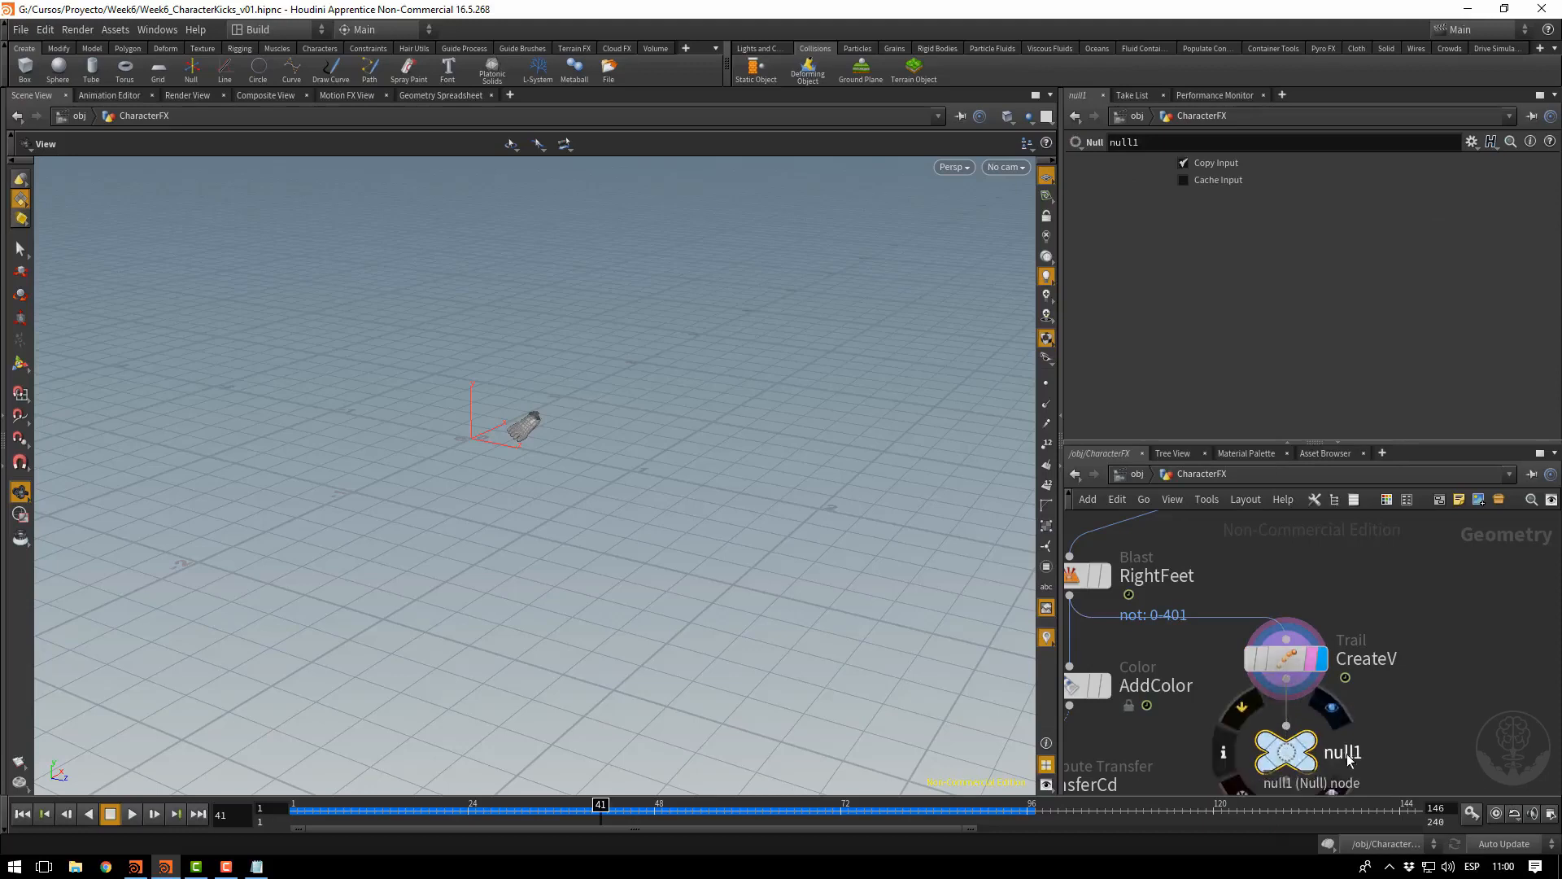
double_click(1336, 750)
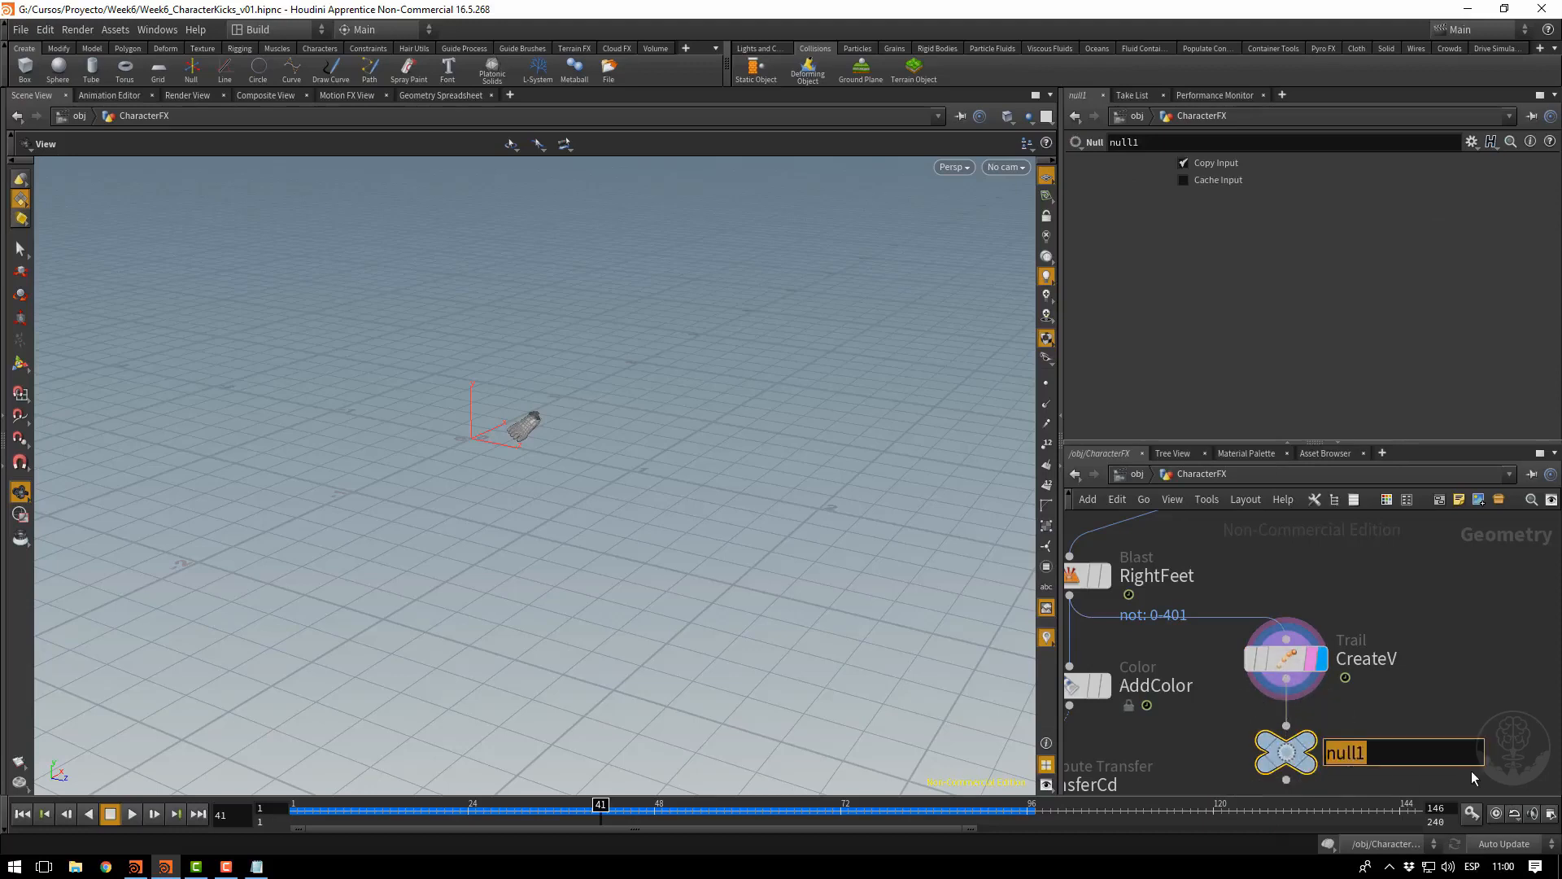
text(OUT_RightF)
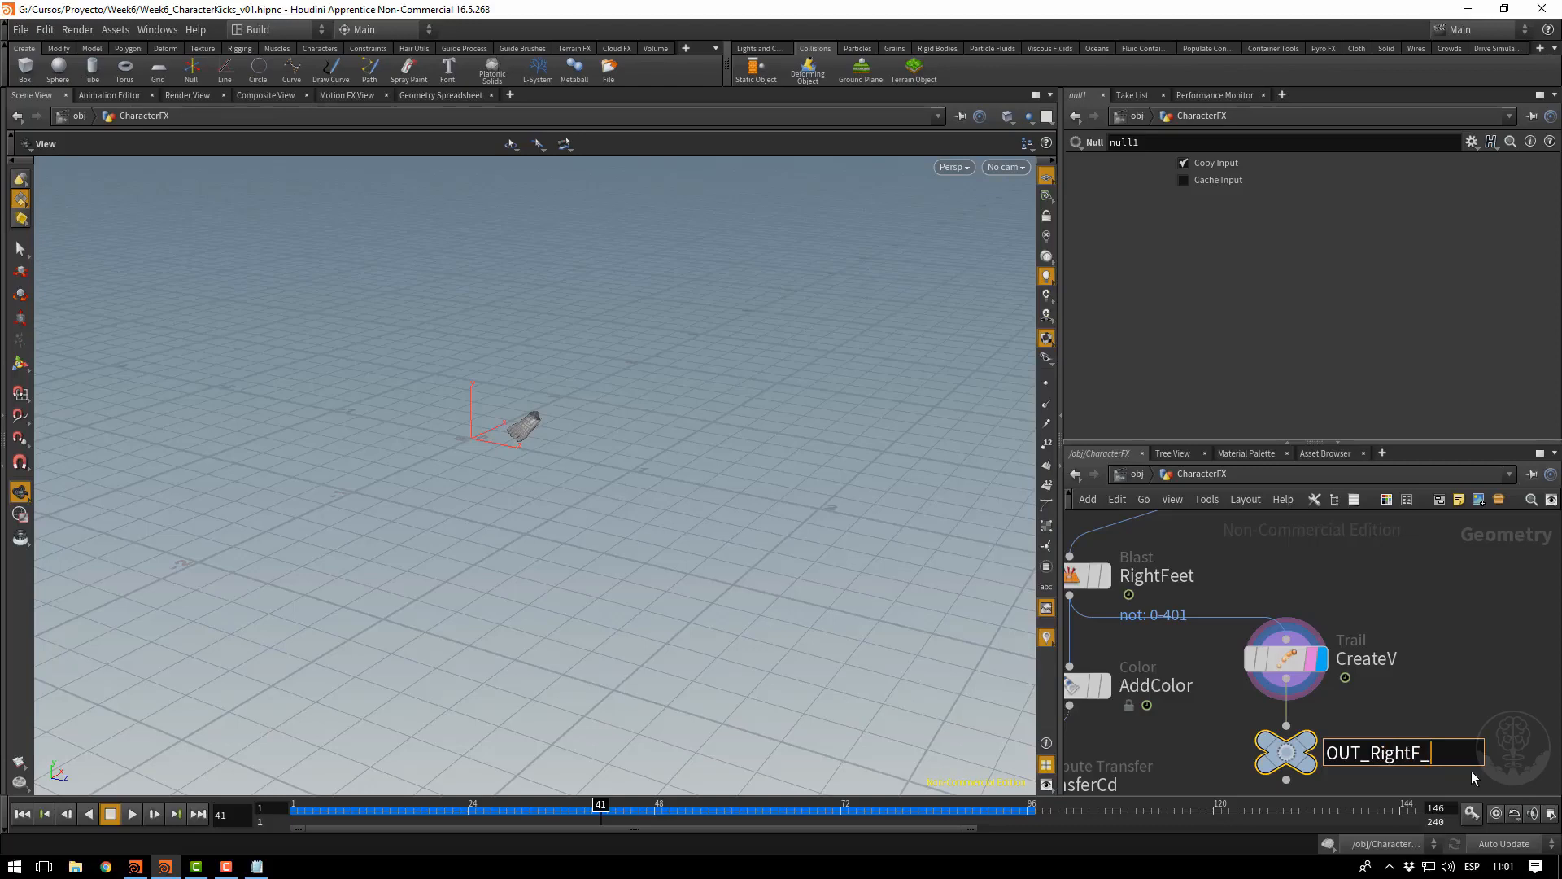
text(_v)
key(Return)
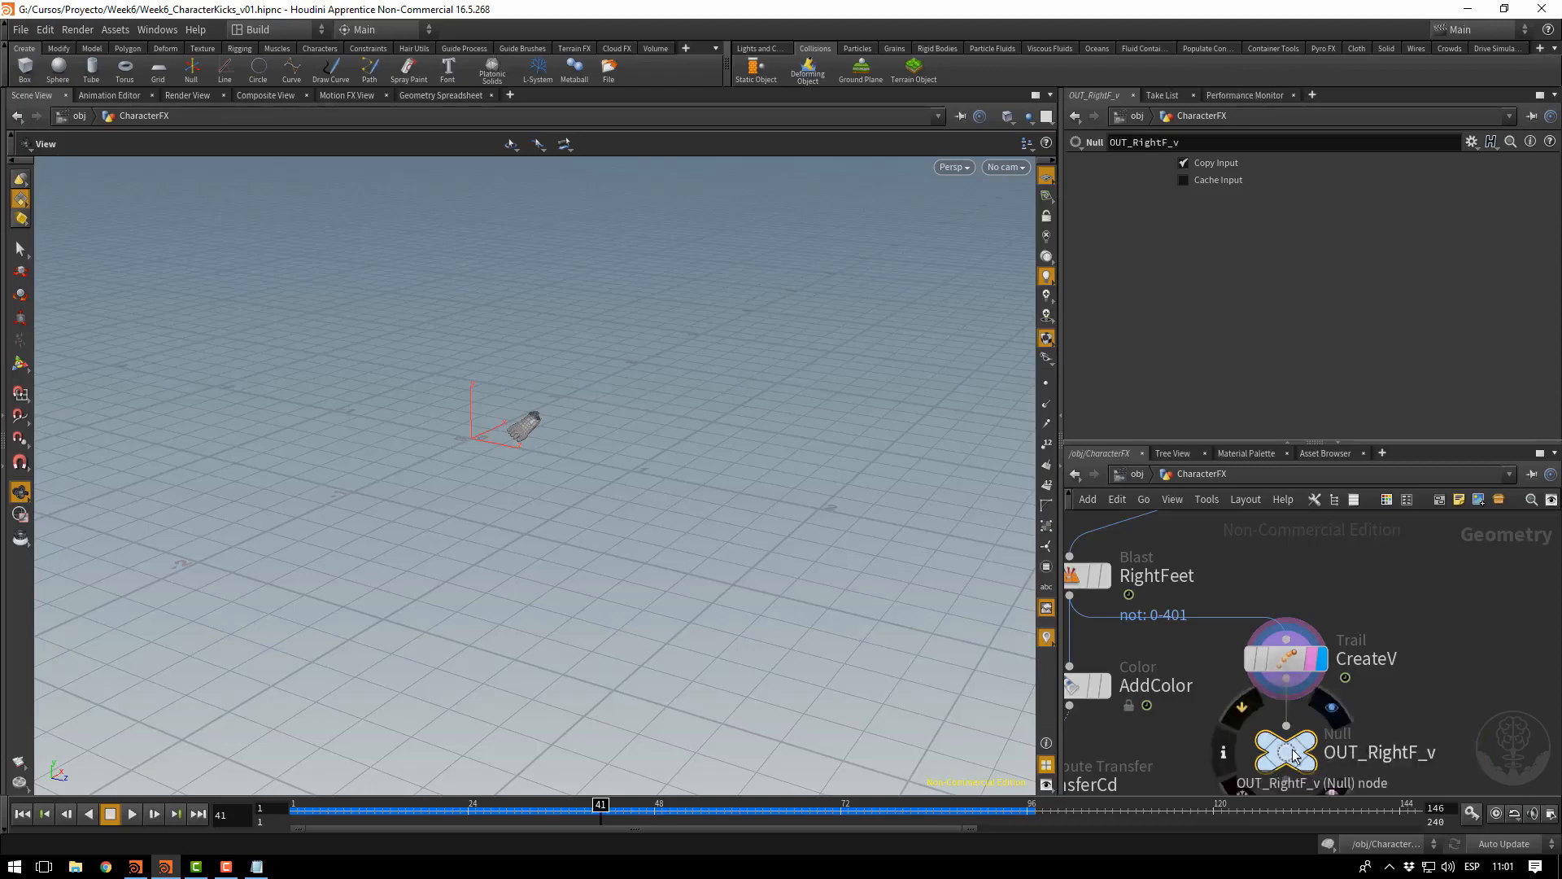
Color the OUT_RightF_v null black using the network's color palette
key(c)
middle_drag(1390, 680, 1497, 583)
scroll(1335, 655, down, 4)
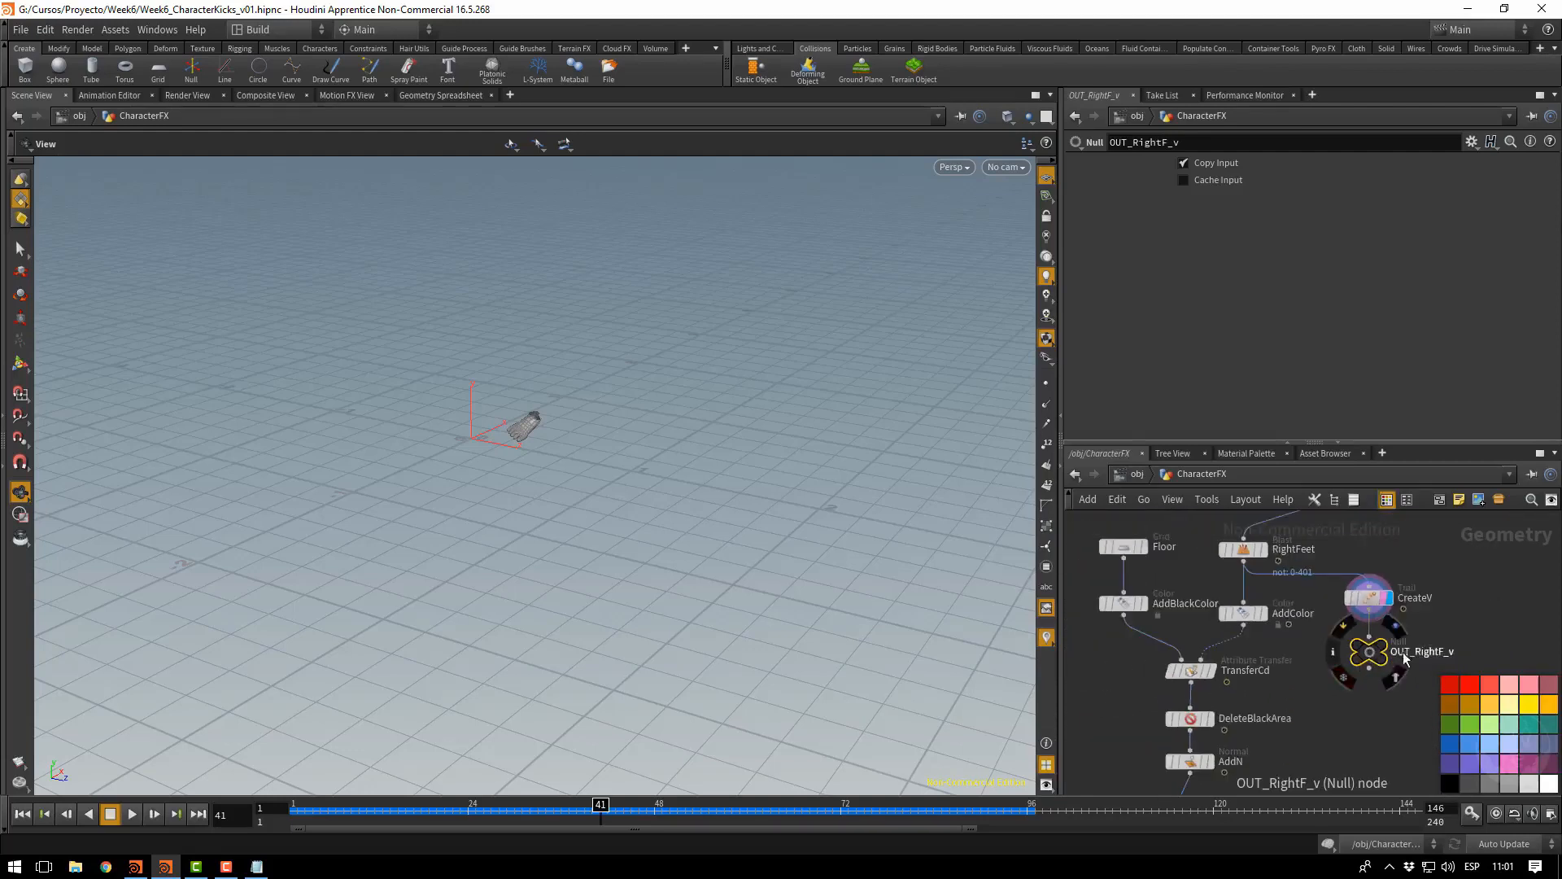
Enter the RightFeetPOPs DOP network and show the Birth parameters of the source_first_input POP Source
middle_drag(1300, 730, 1323, 571)
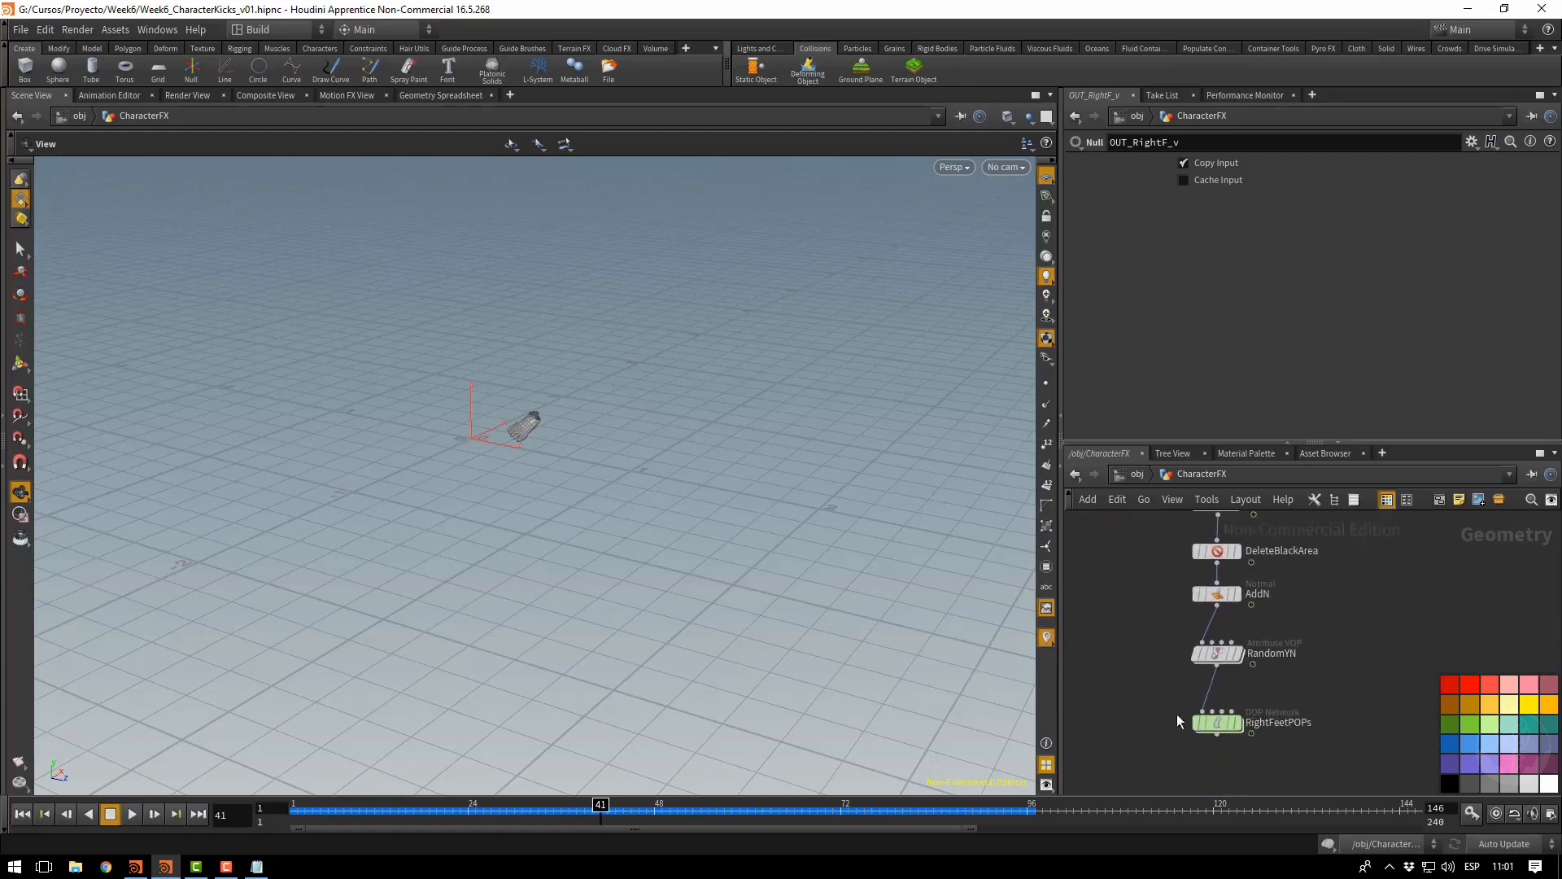
double_click(1218, 722)
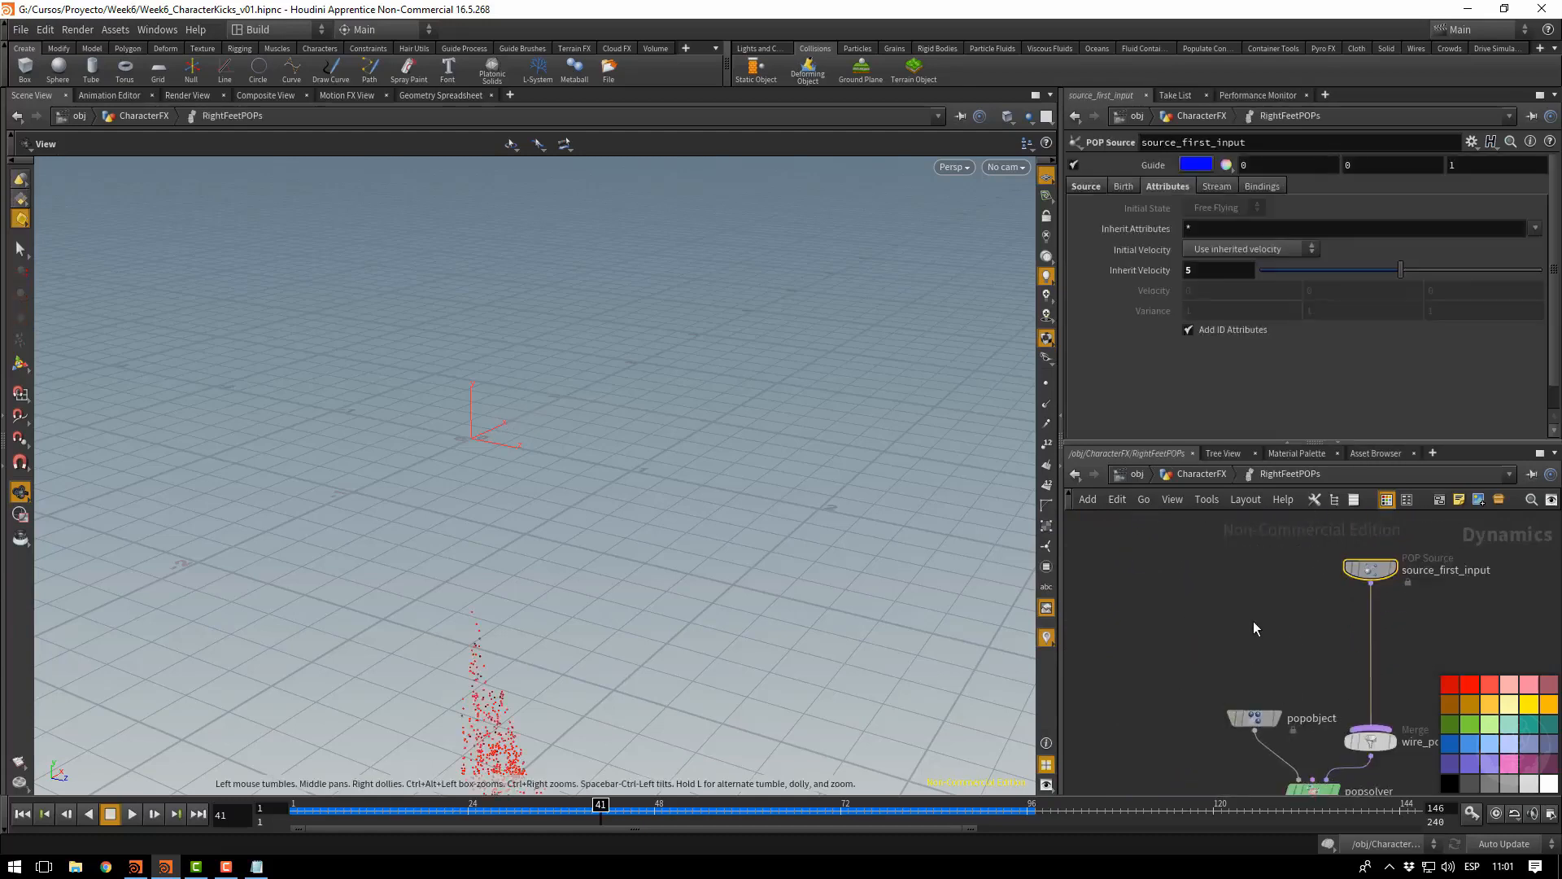
click(1121, 186)
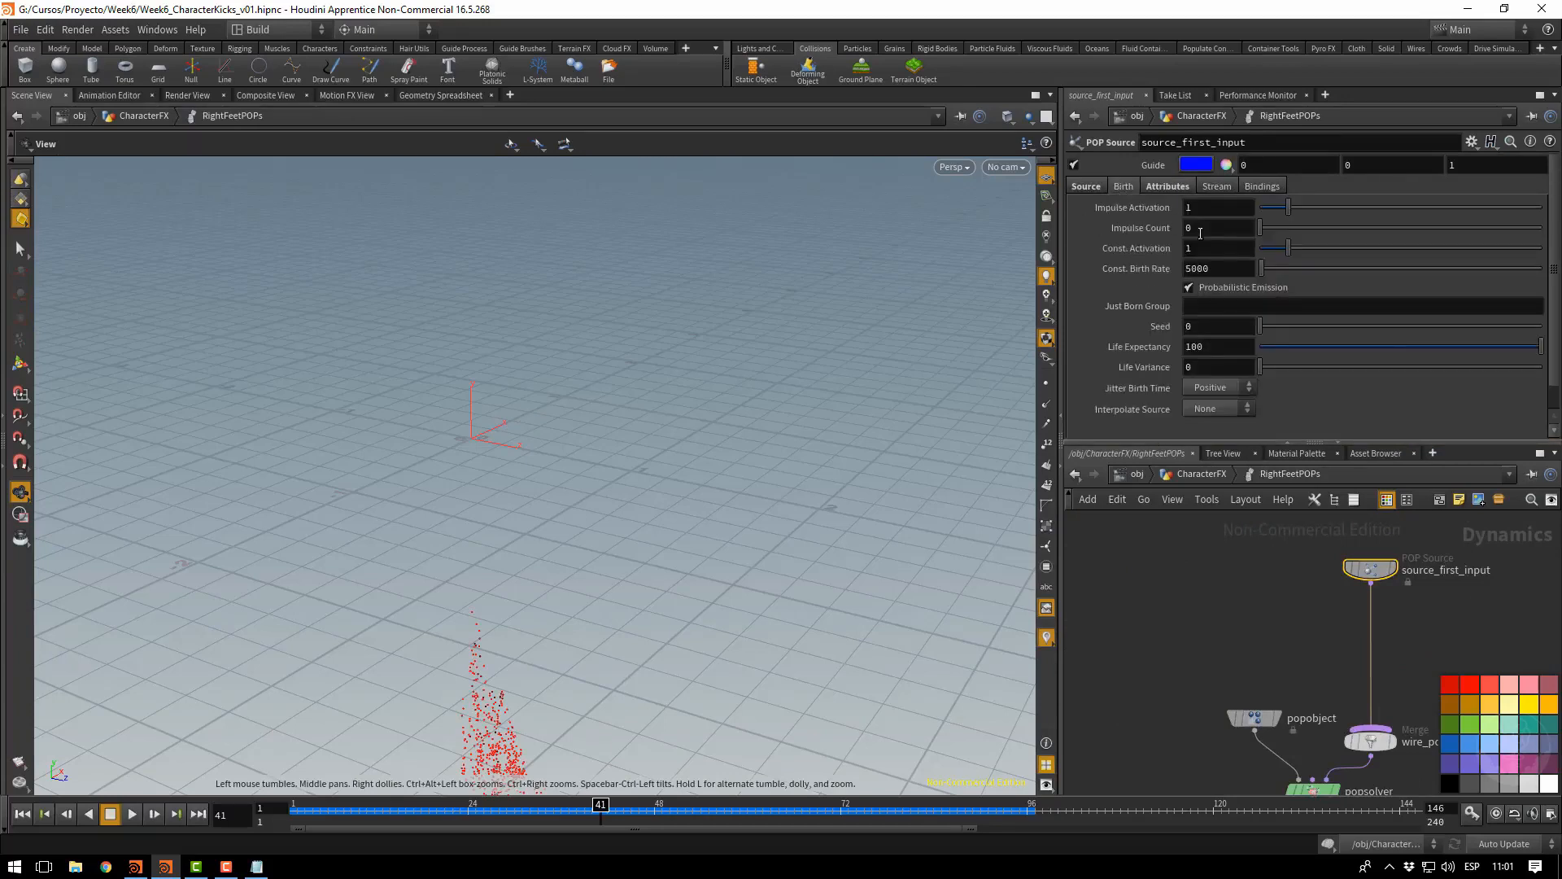
drag(1211, 248, 1102, 246)
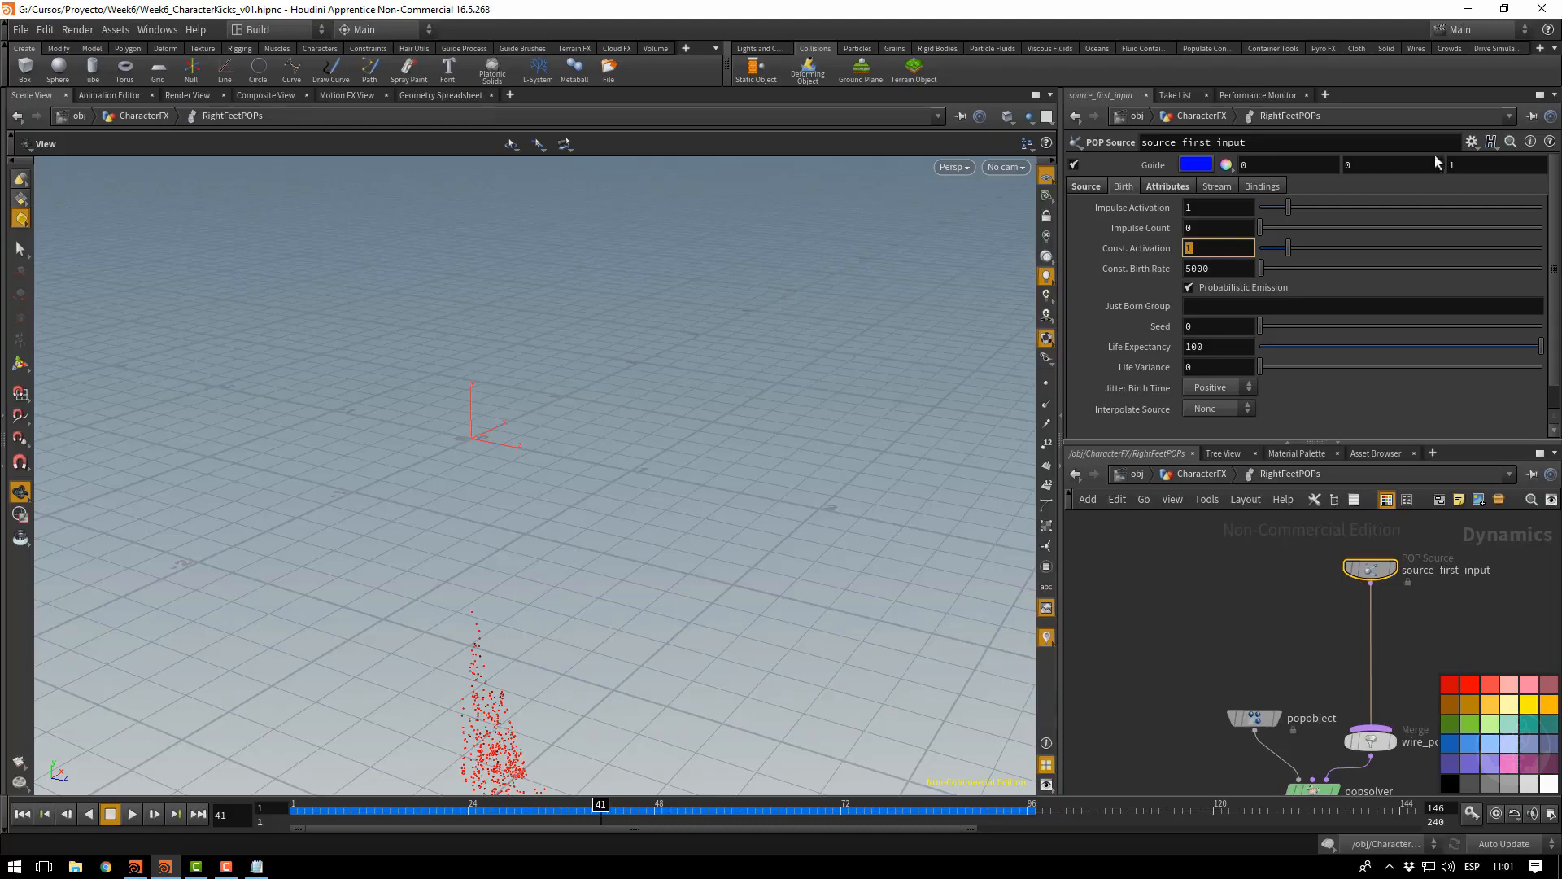
key(alt+Tab)
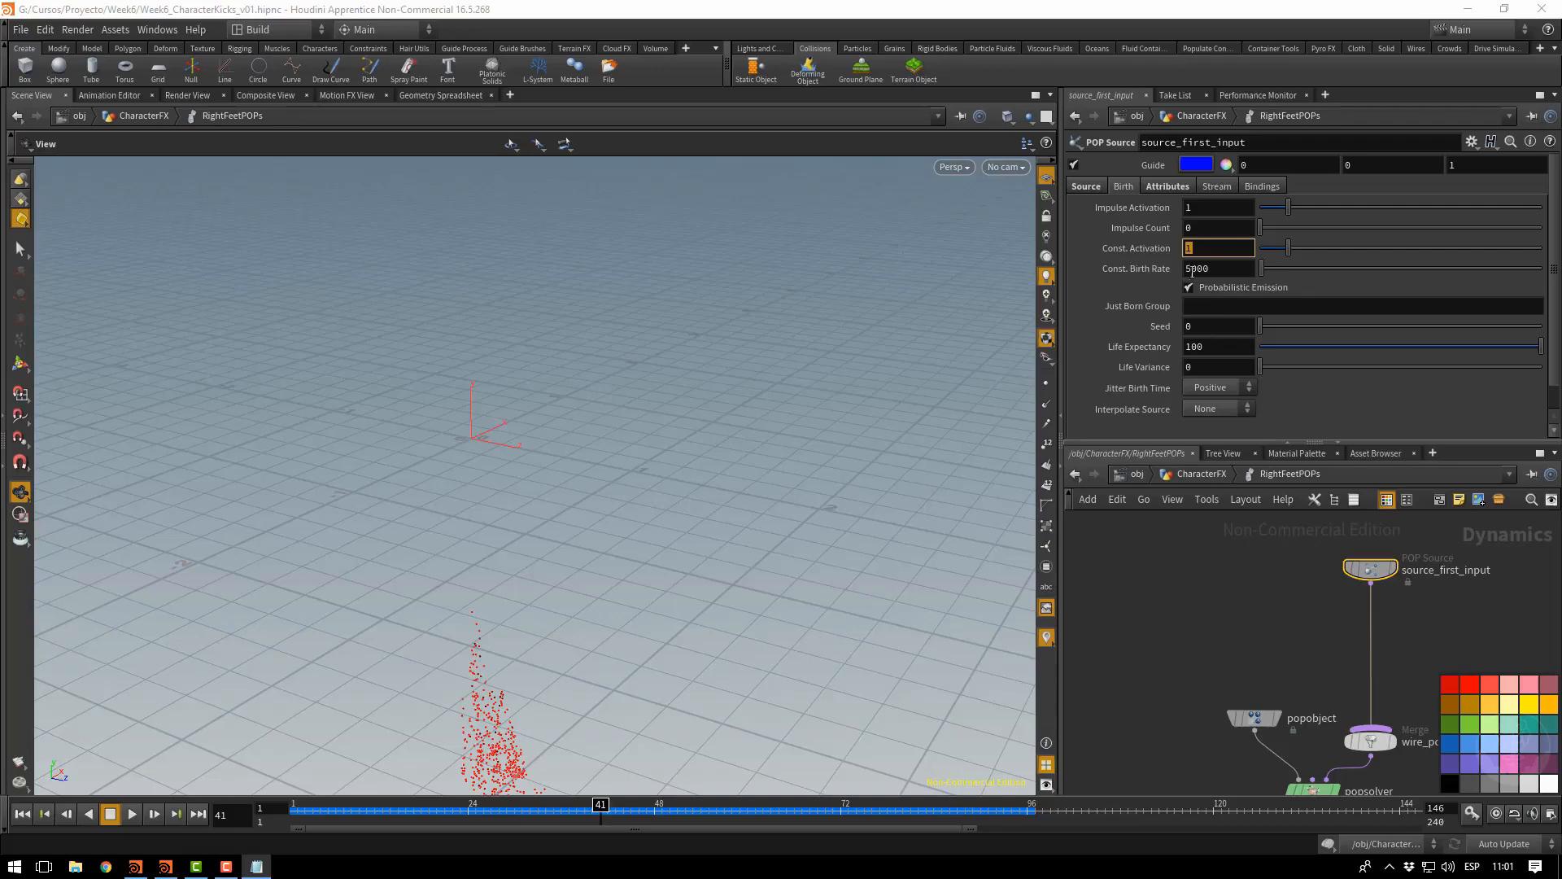
Replace the Const. Activation value with the beginning of an expression, point("/obj/CharacterFX/
click(1216, 249)
drag(1216, 248, 1119, 248)
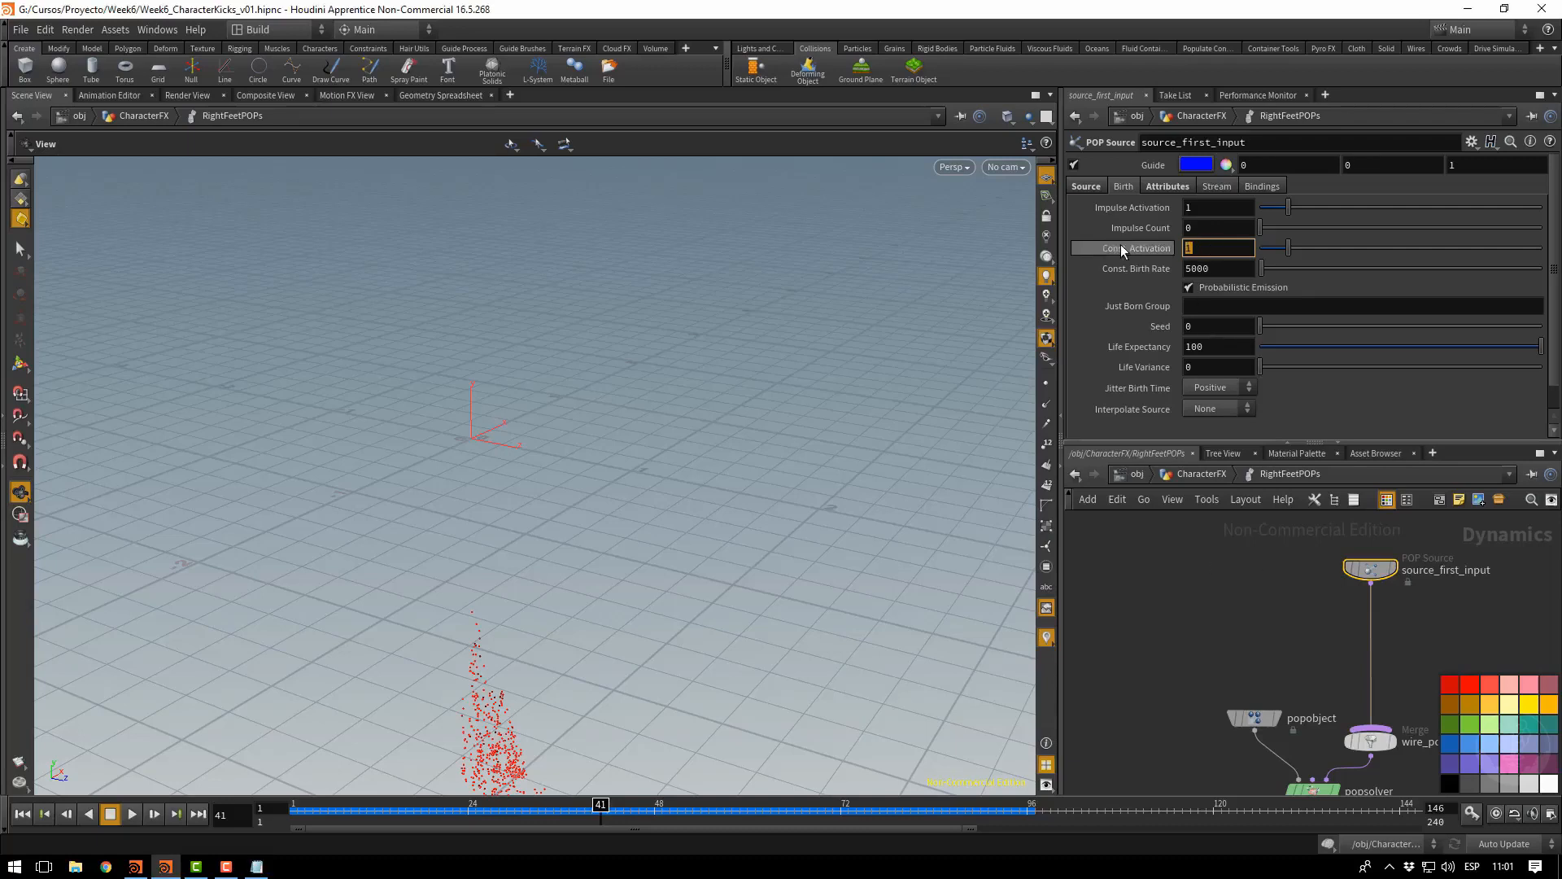
text(po)
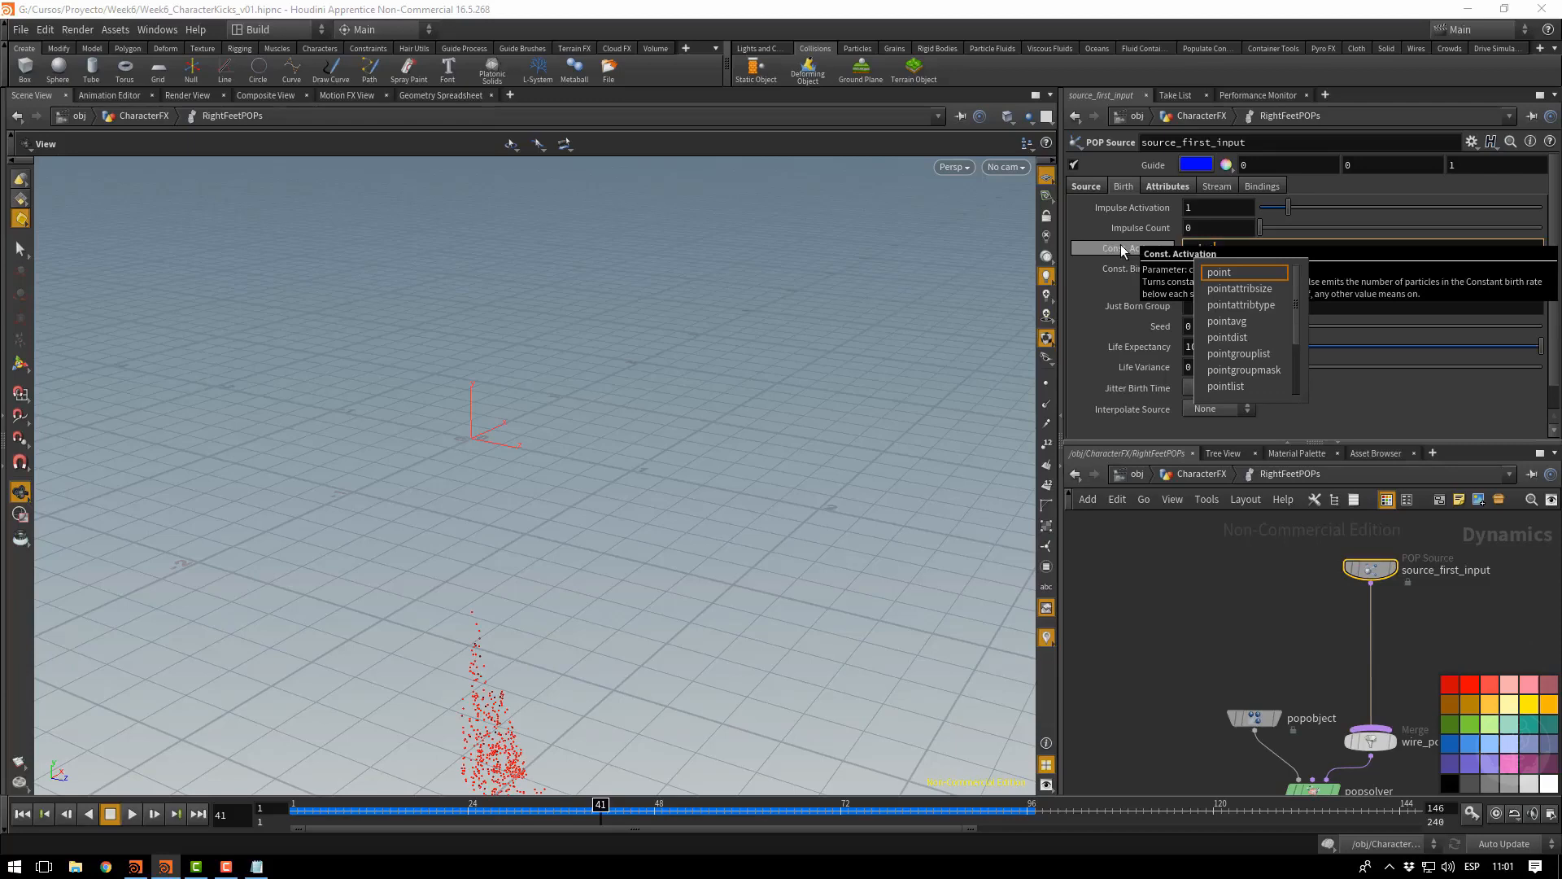
text(int)
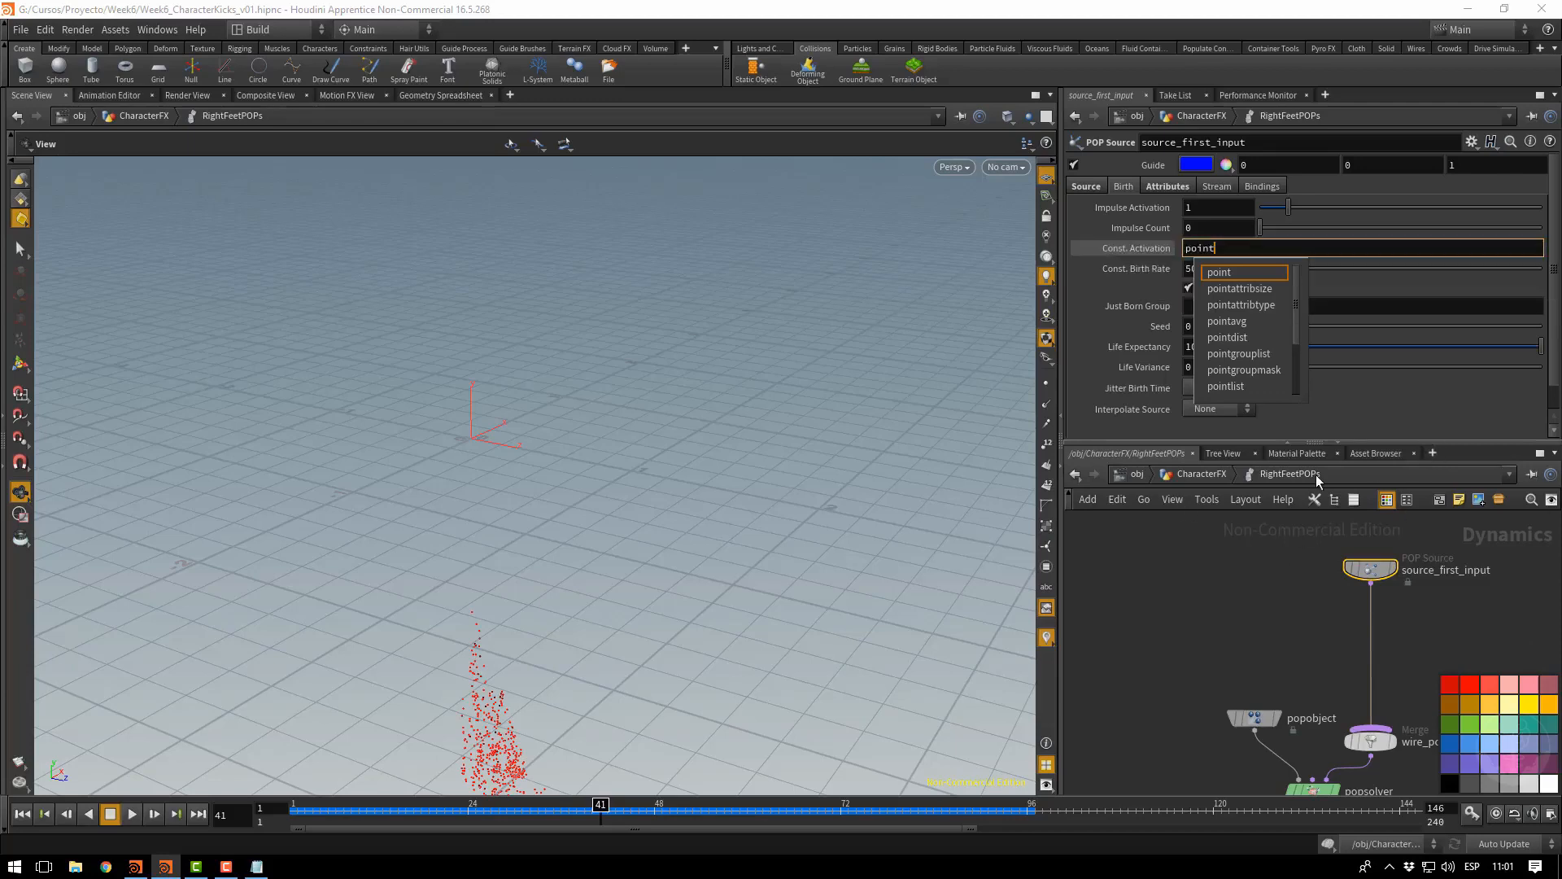
text(()
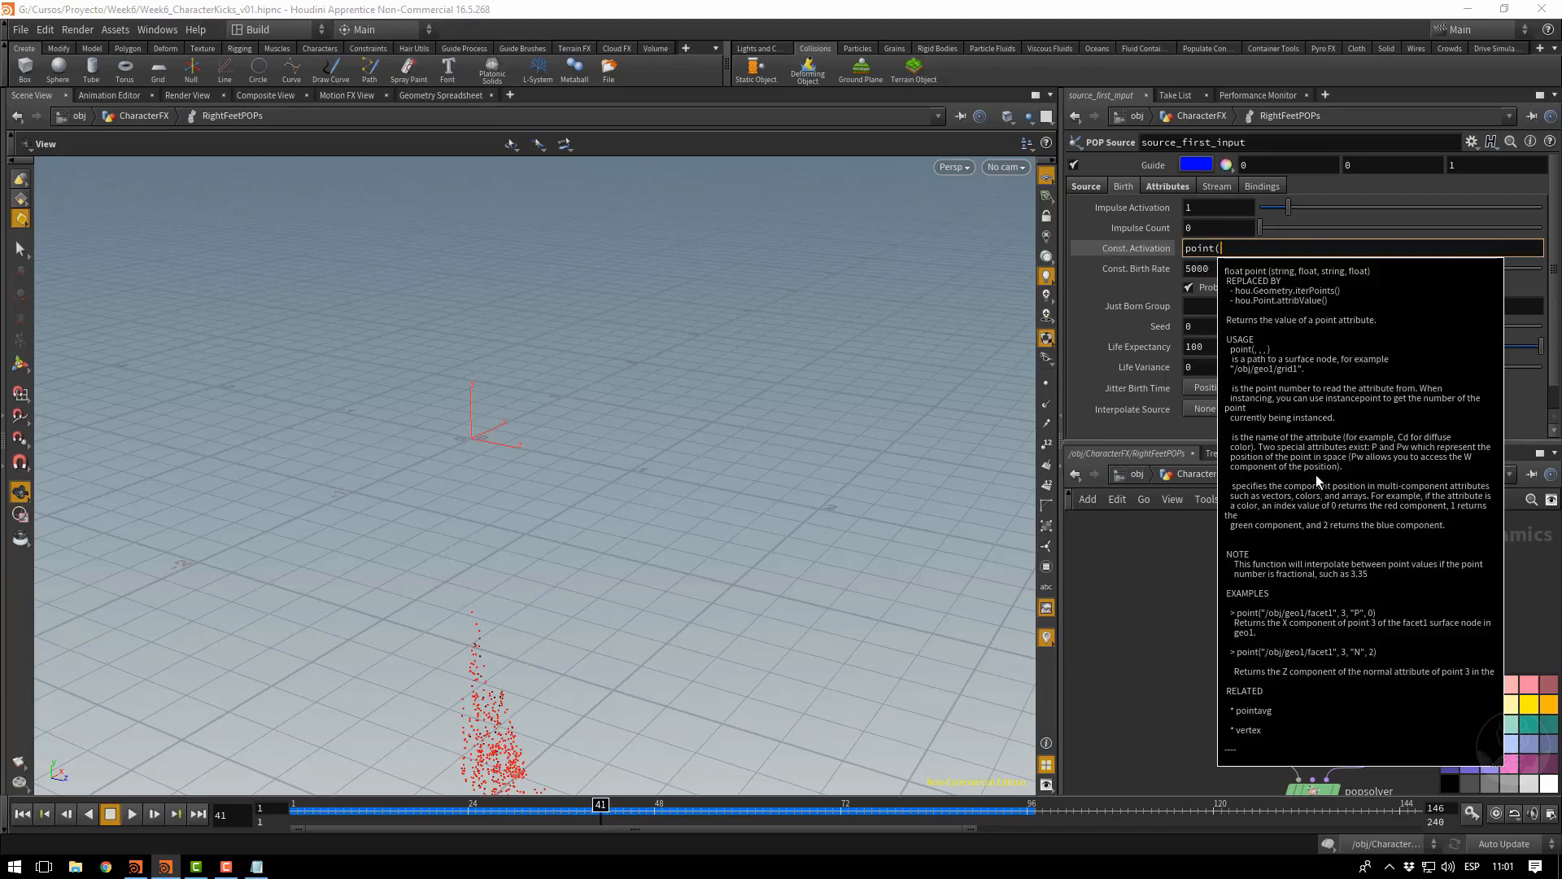
text(")
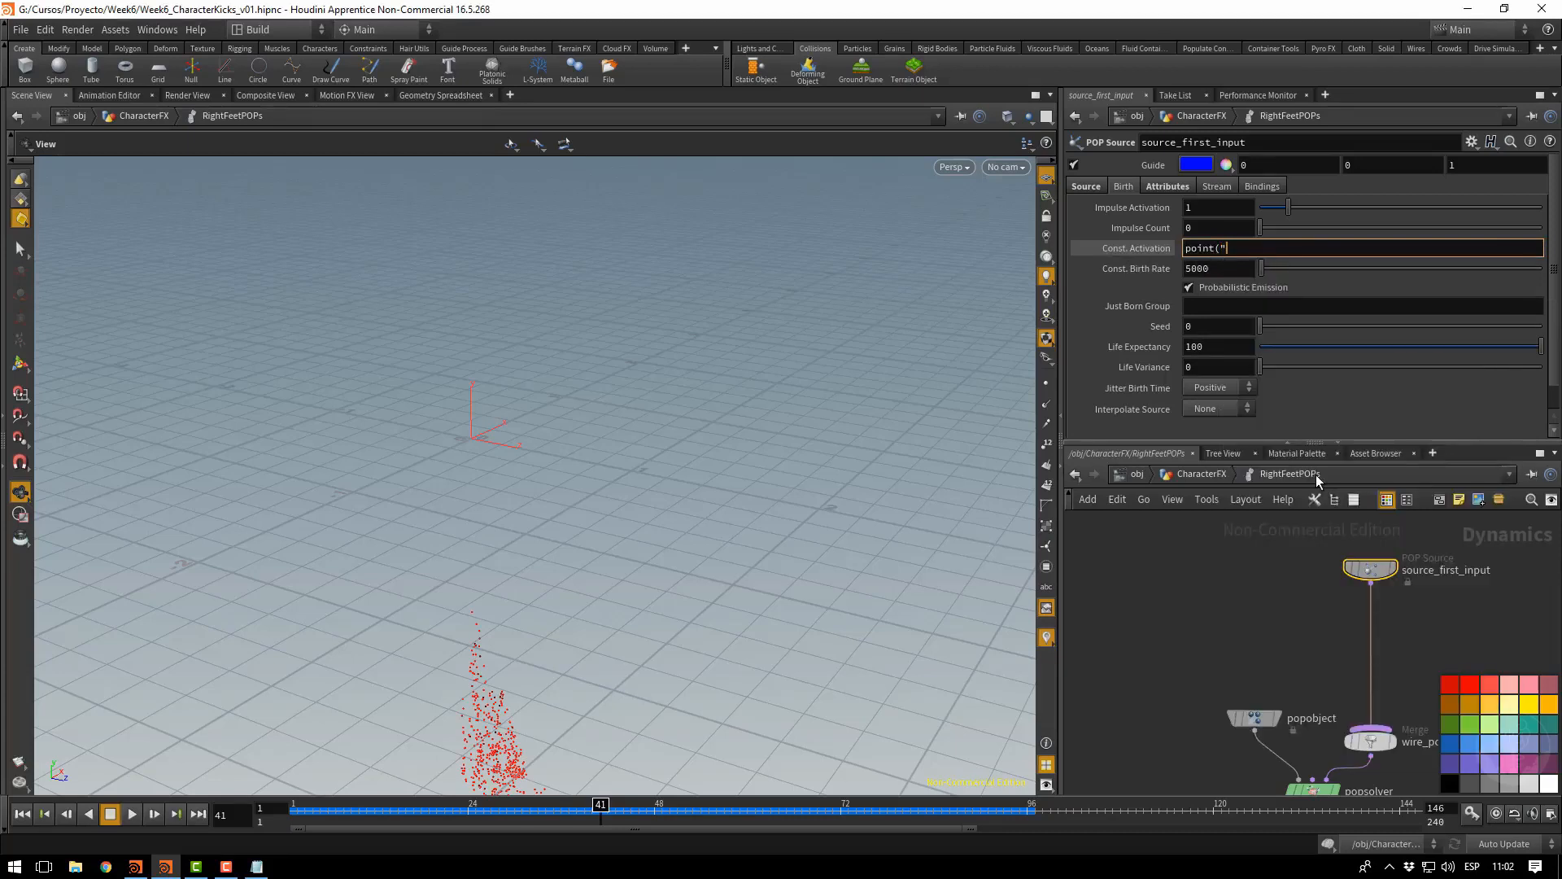
text(/)
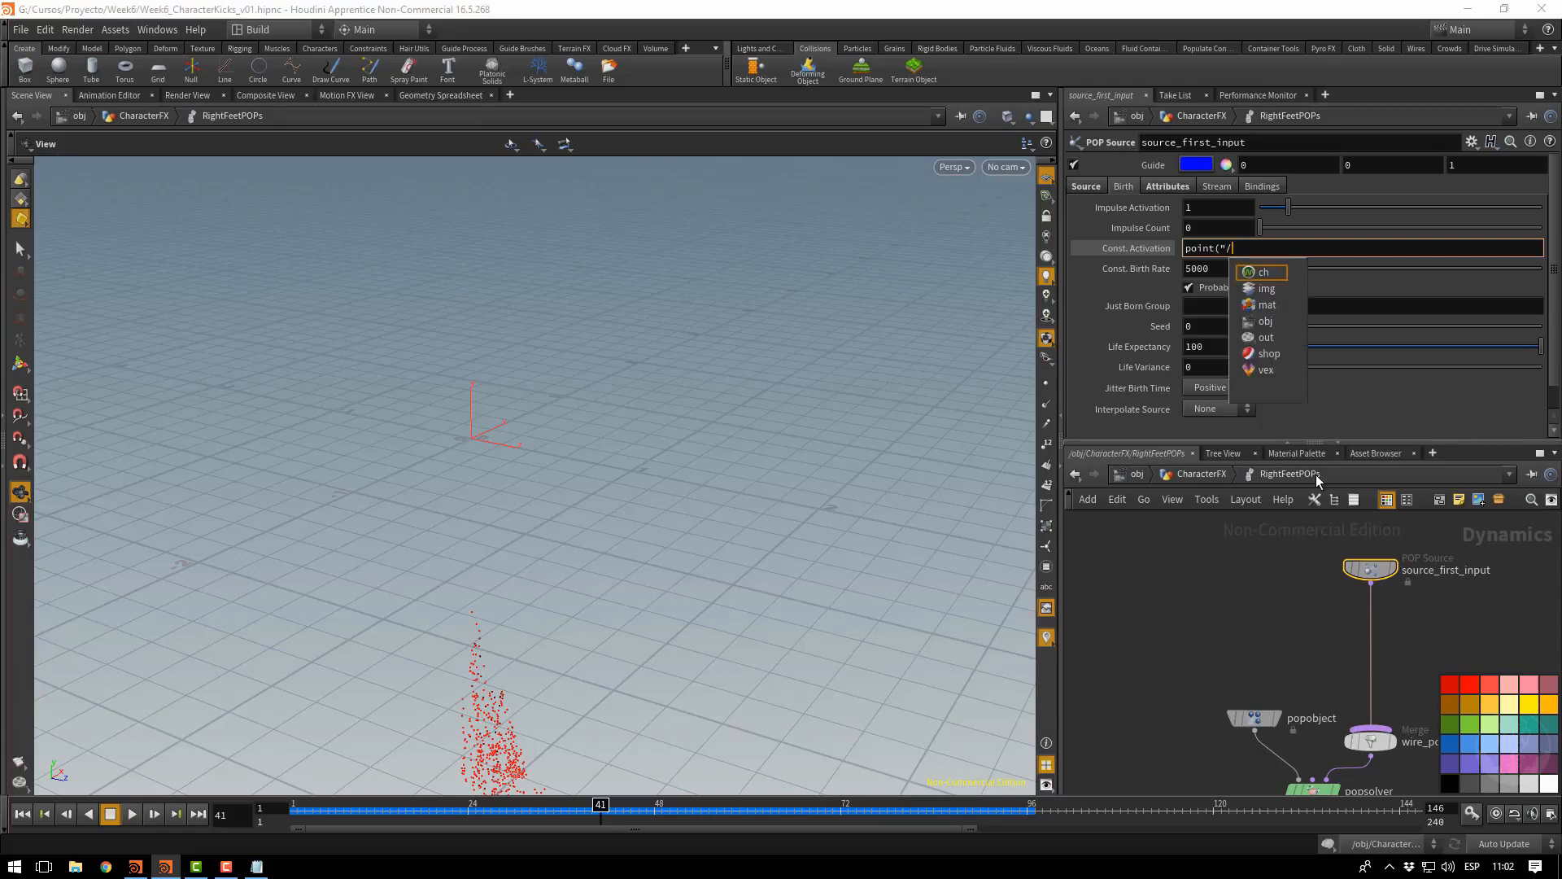
text(obj)
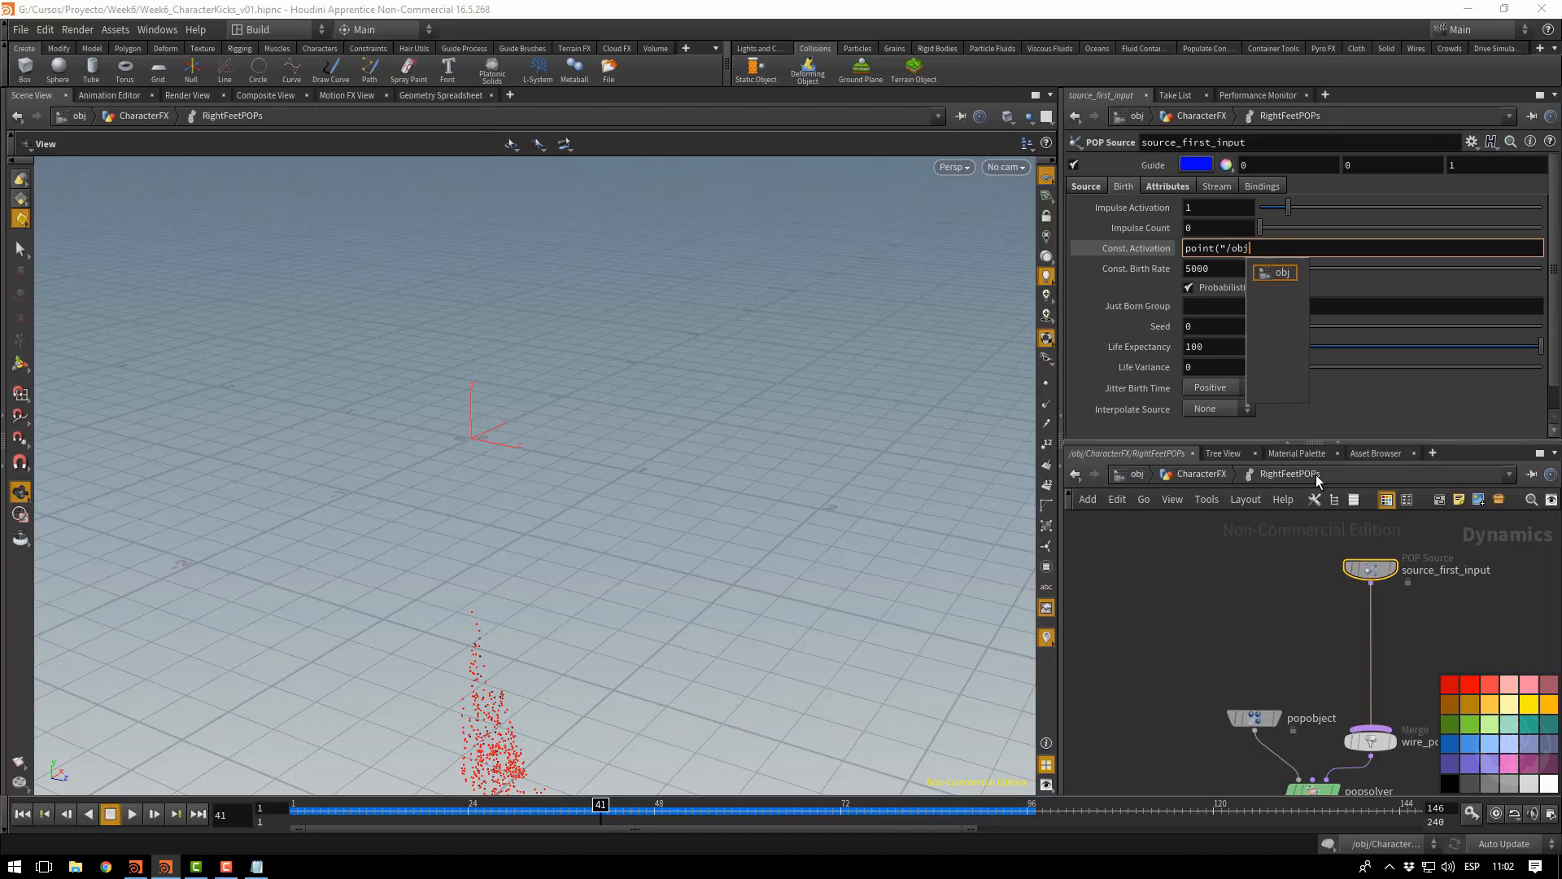
text(/)
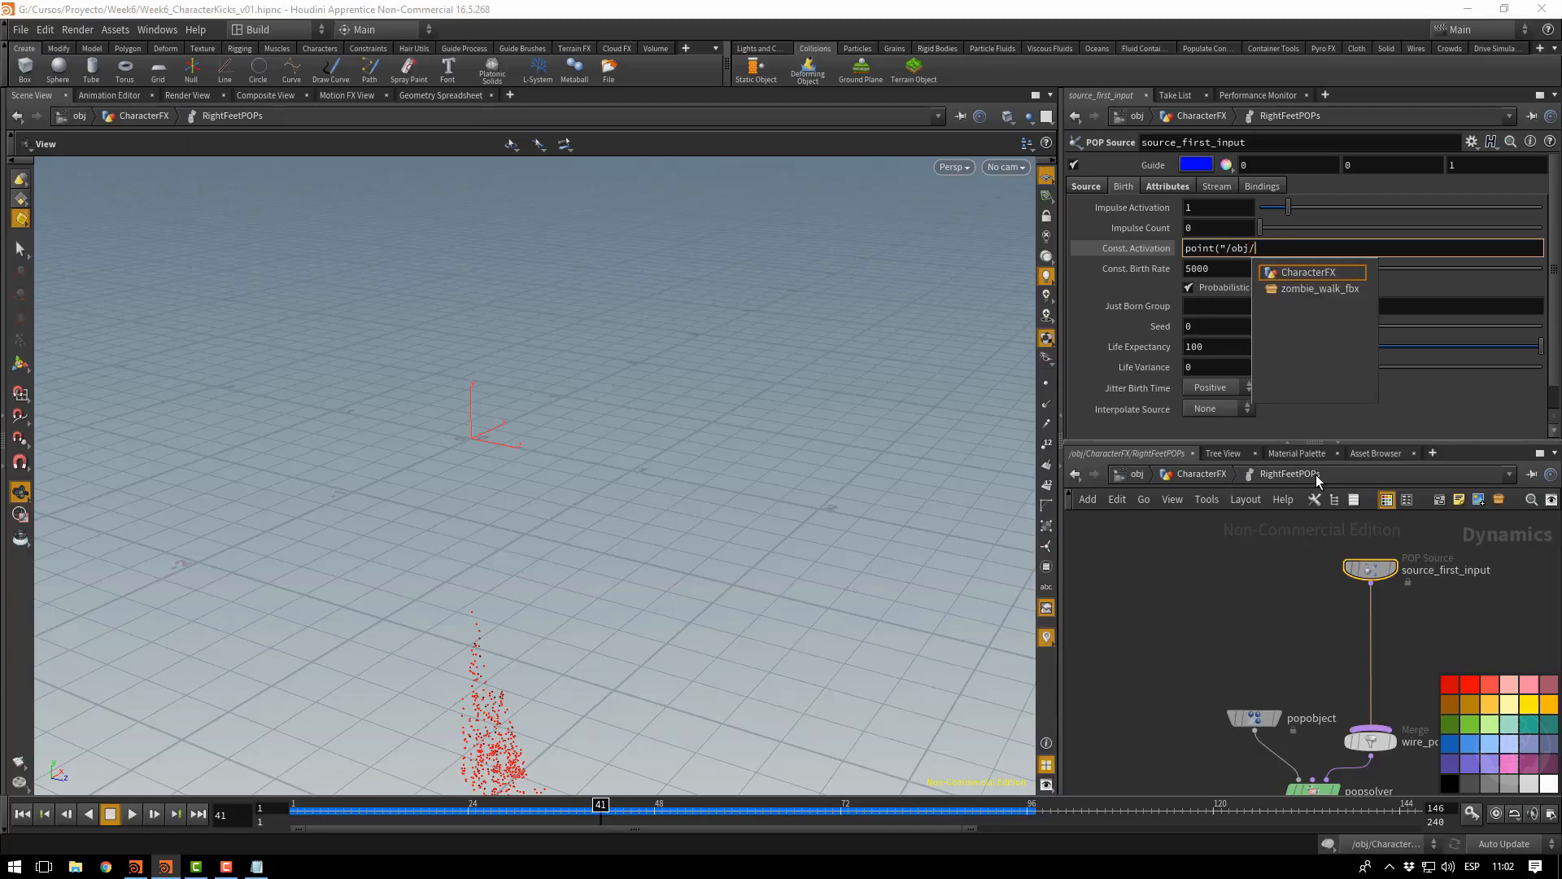
text(Cha)
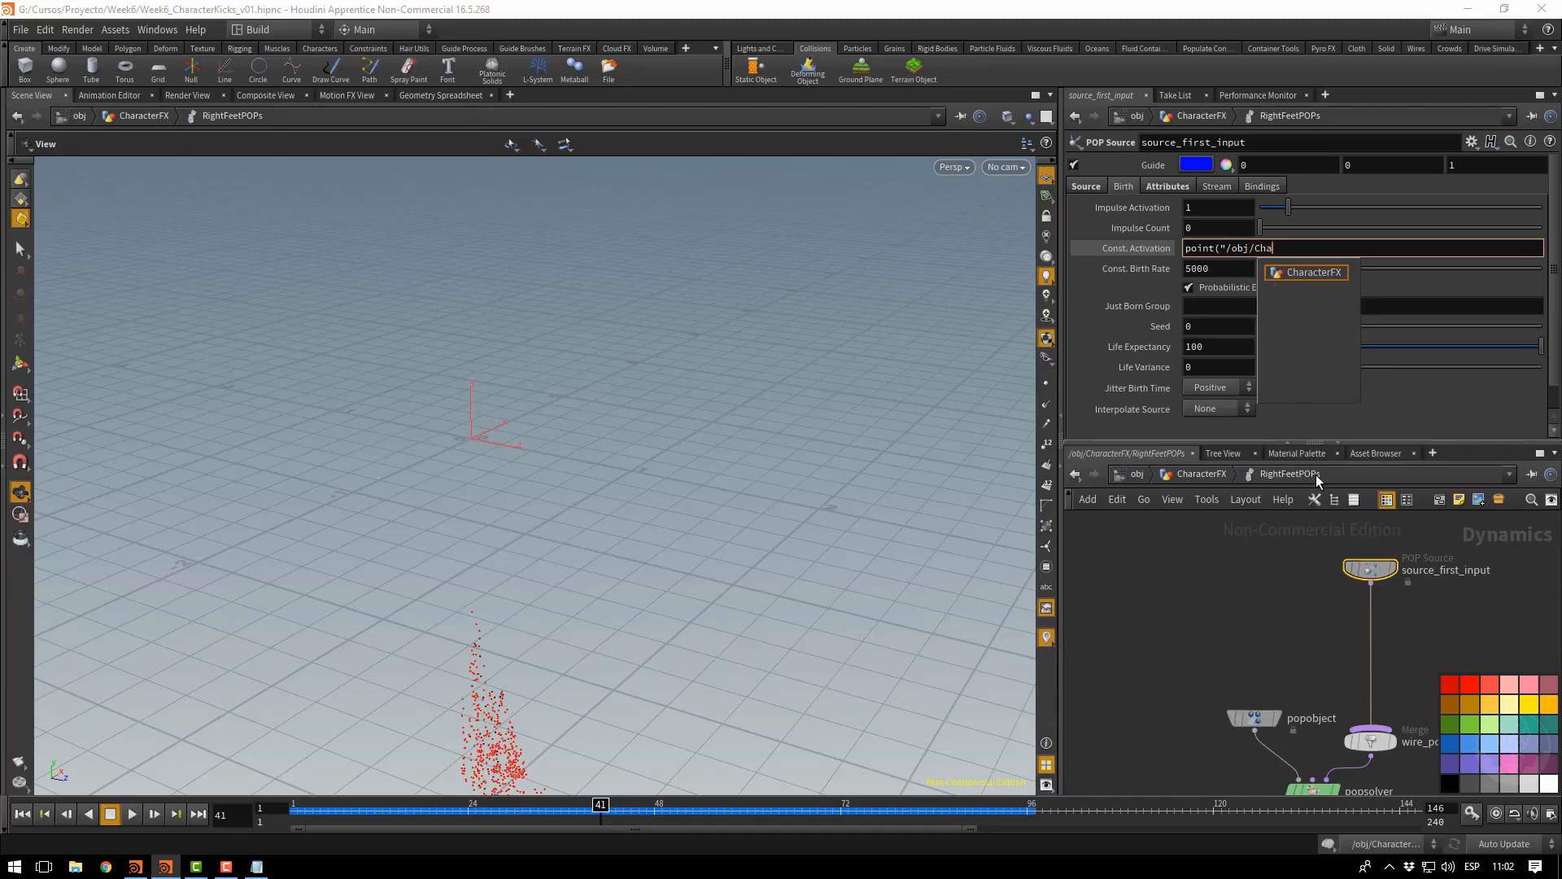
key(Down)
key(Return)
text(/)
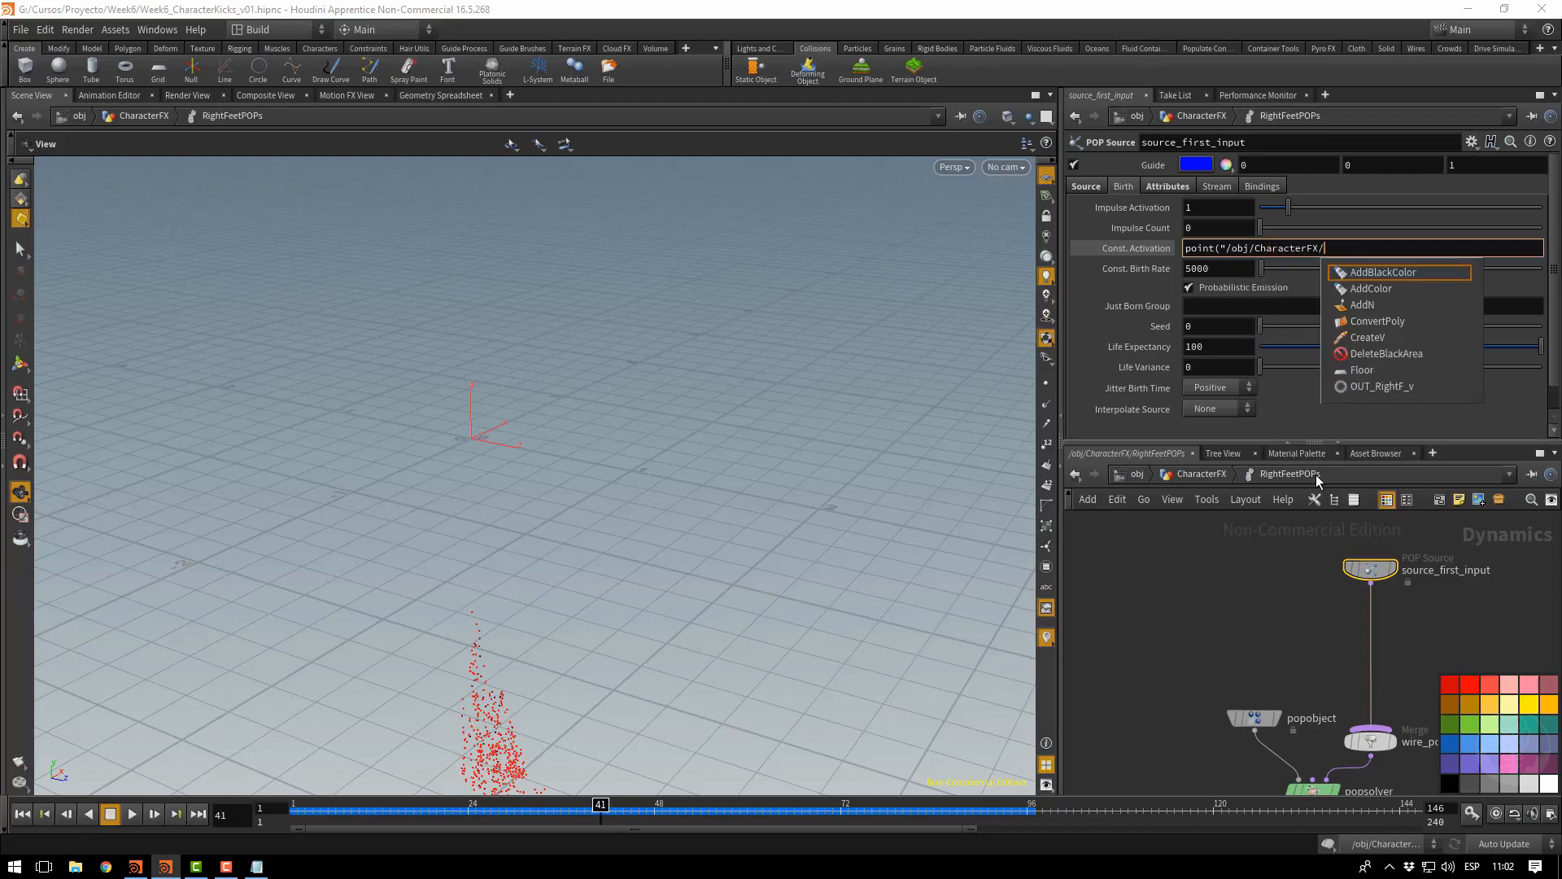
Extend the Const. Activation expression's path with the OUT_RightF_v node, closing the quotes and adding a comma
key(Down)
key(Down)
key(Down)
key(Down)
key(Down)
key(Down)
key(Down)
key(Down)
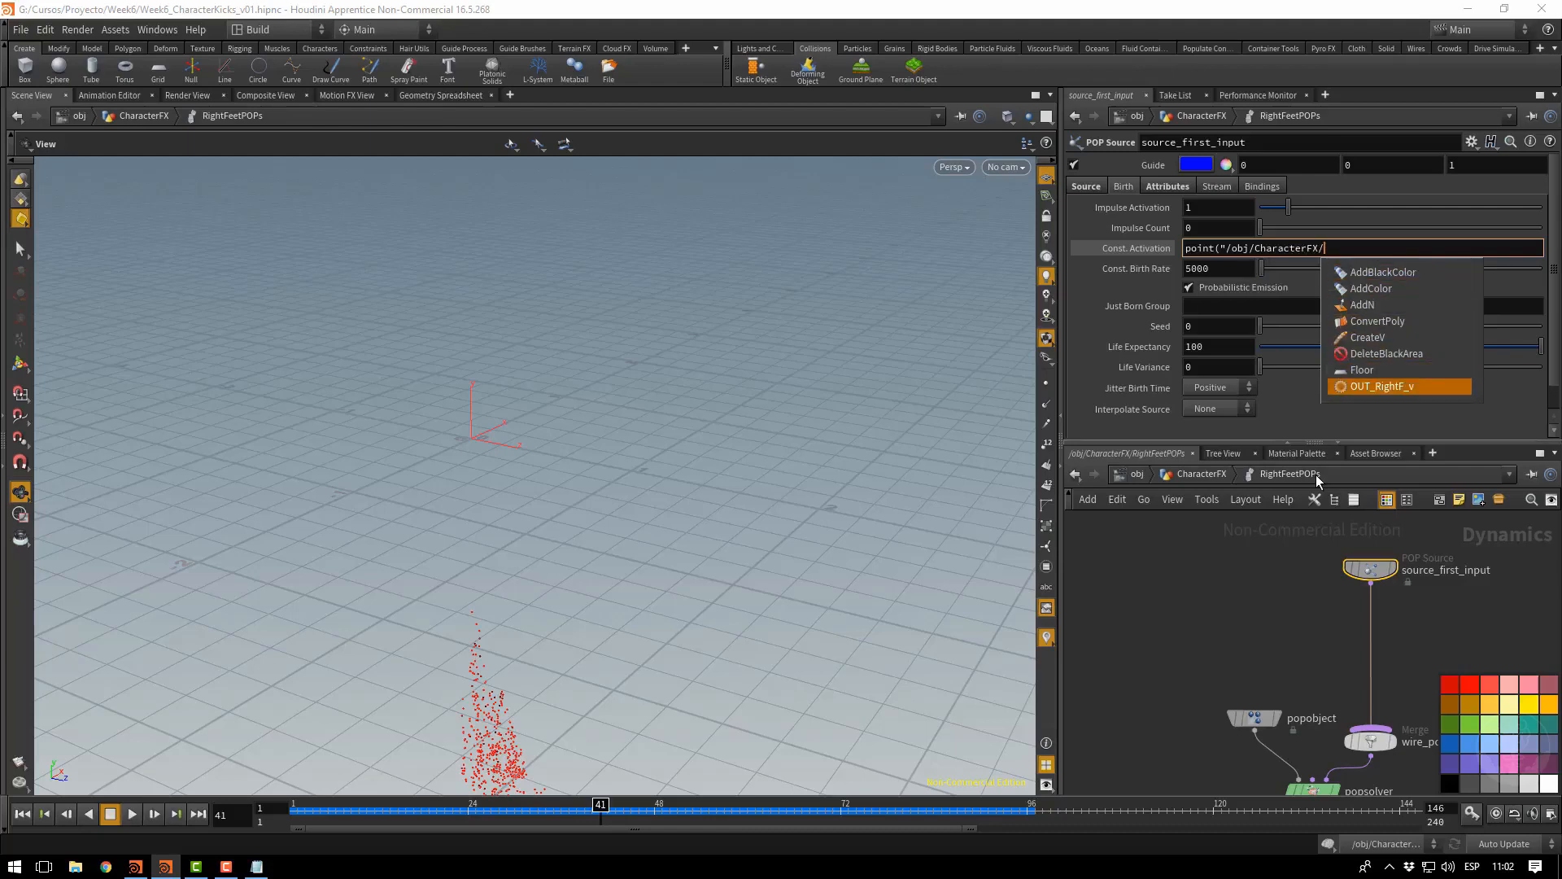
key(Return)
text(/)
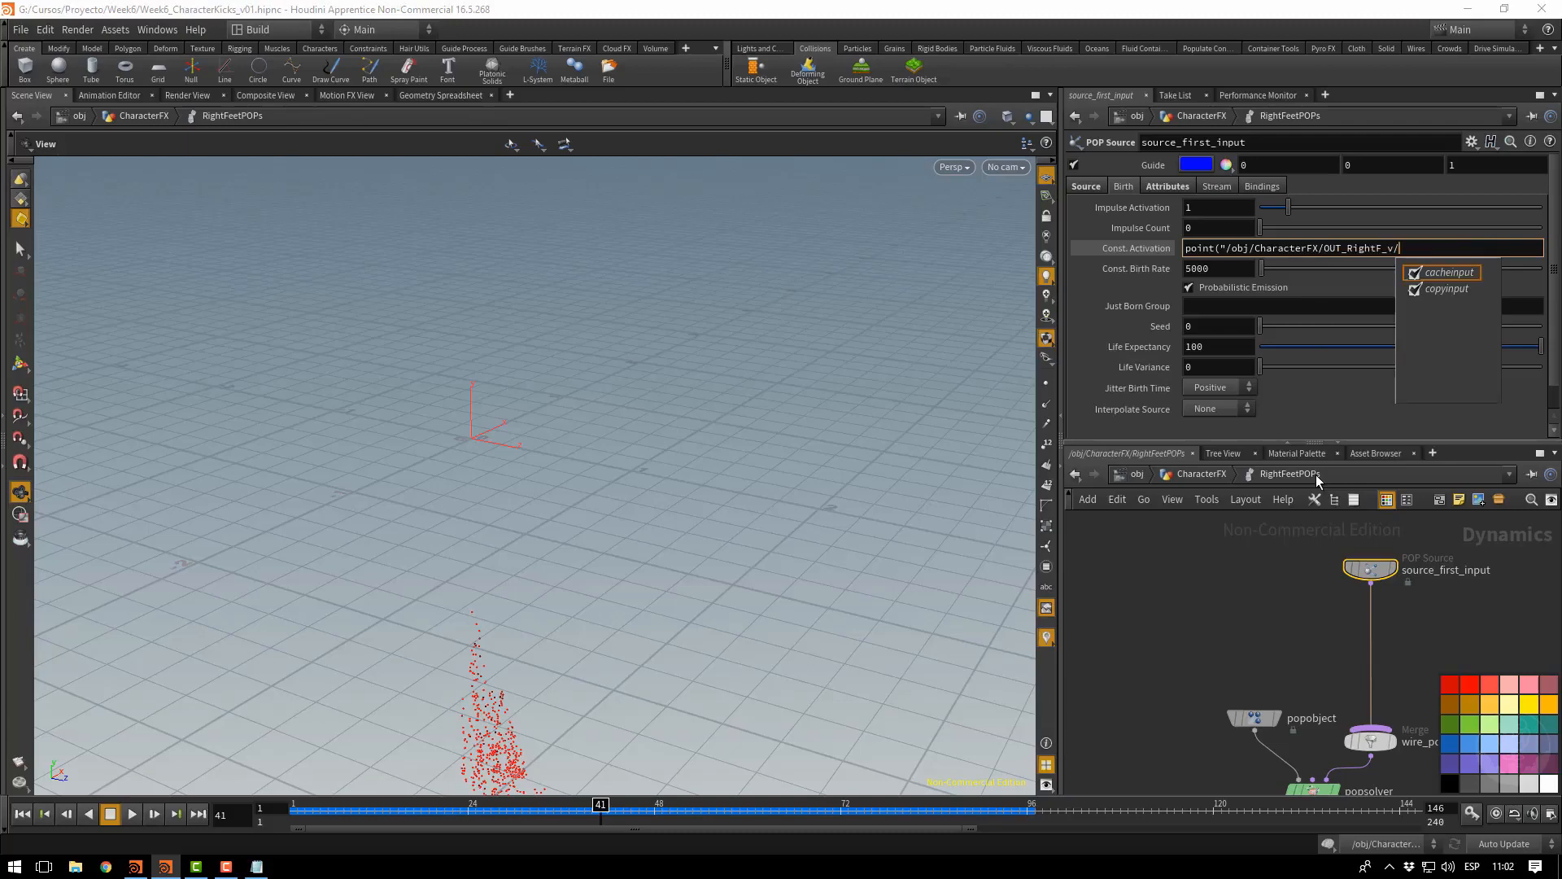
key(BackSpace)
text(")
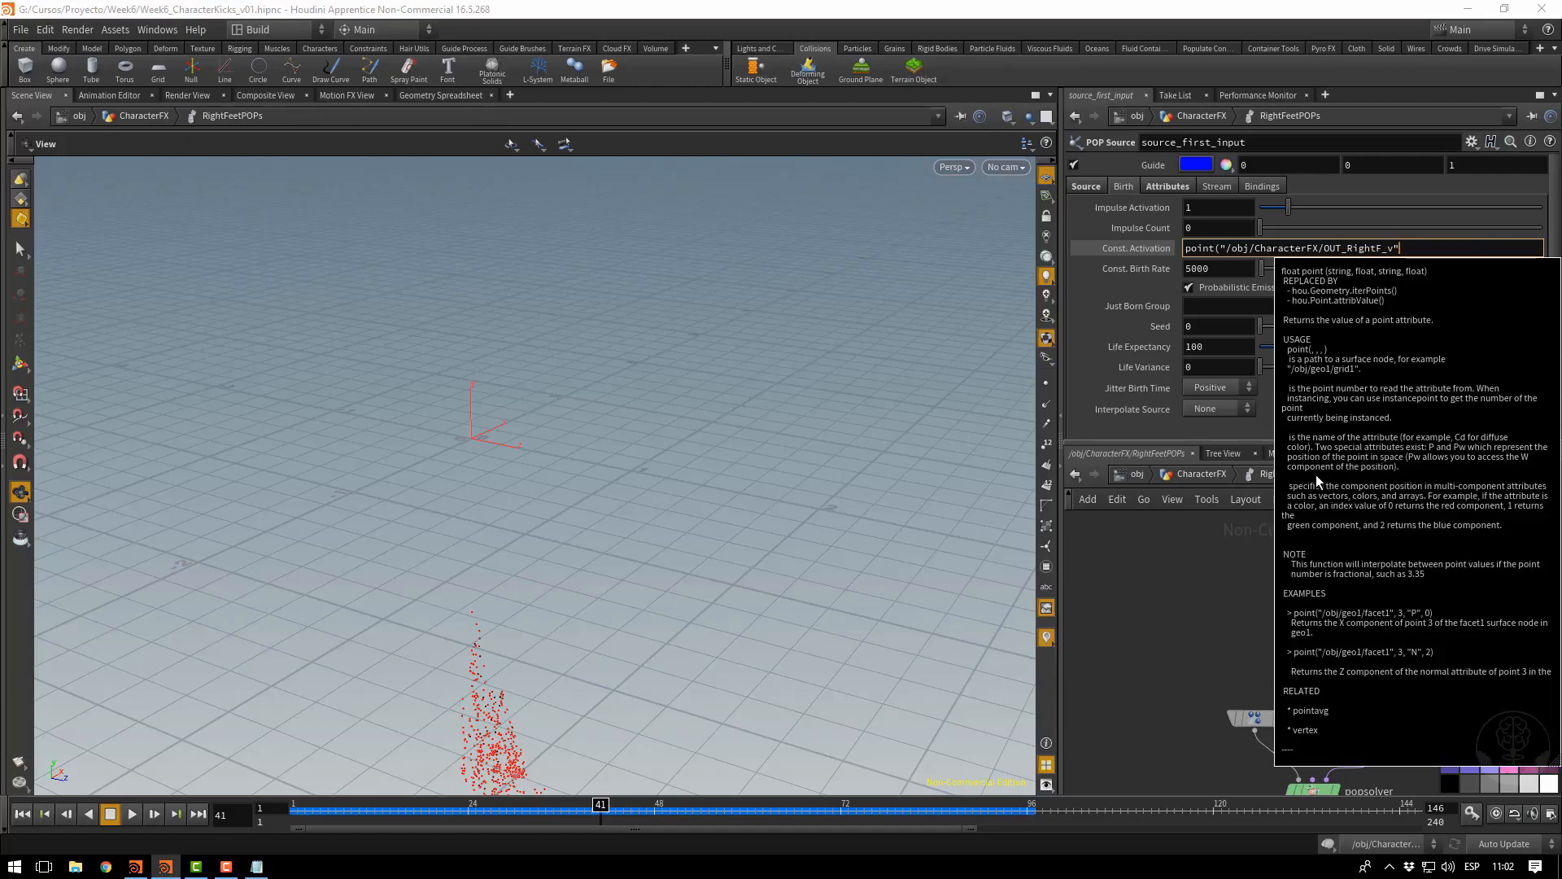
text(,)
Return to the CharacterFX network and check the Group range of the RightFeet blast node
click(1208, 602)
click(1189, 475)
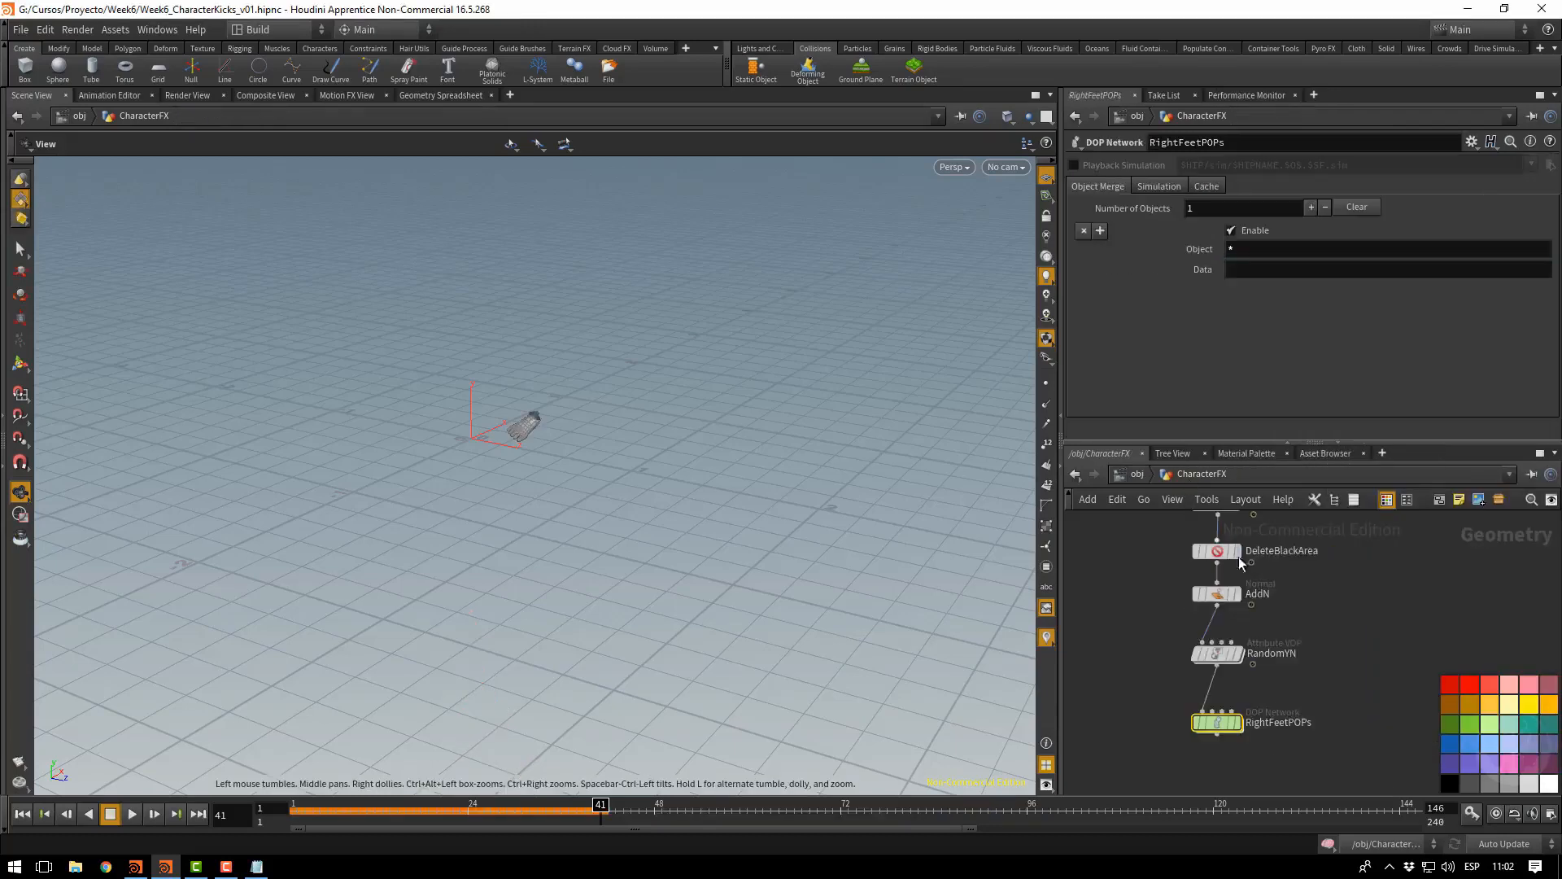
middle_drag(1233, 562, 1223, 679)
click(1262, 610)
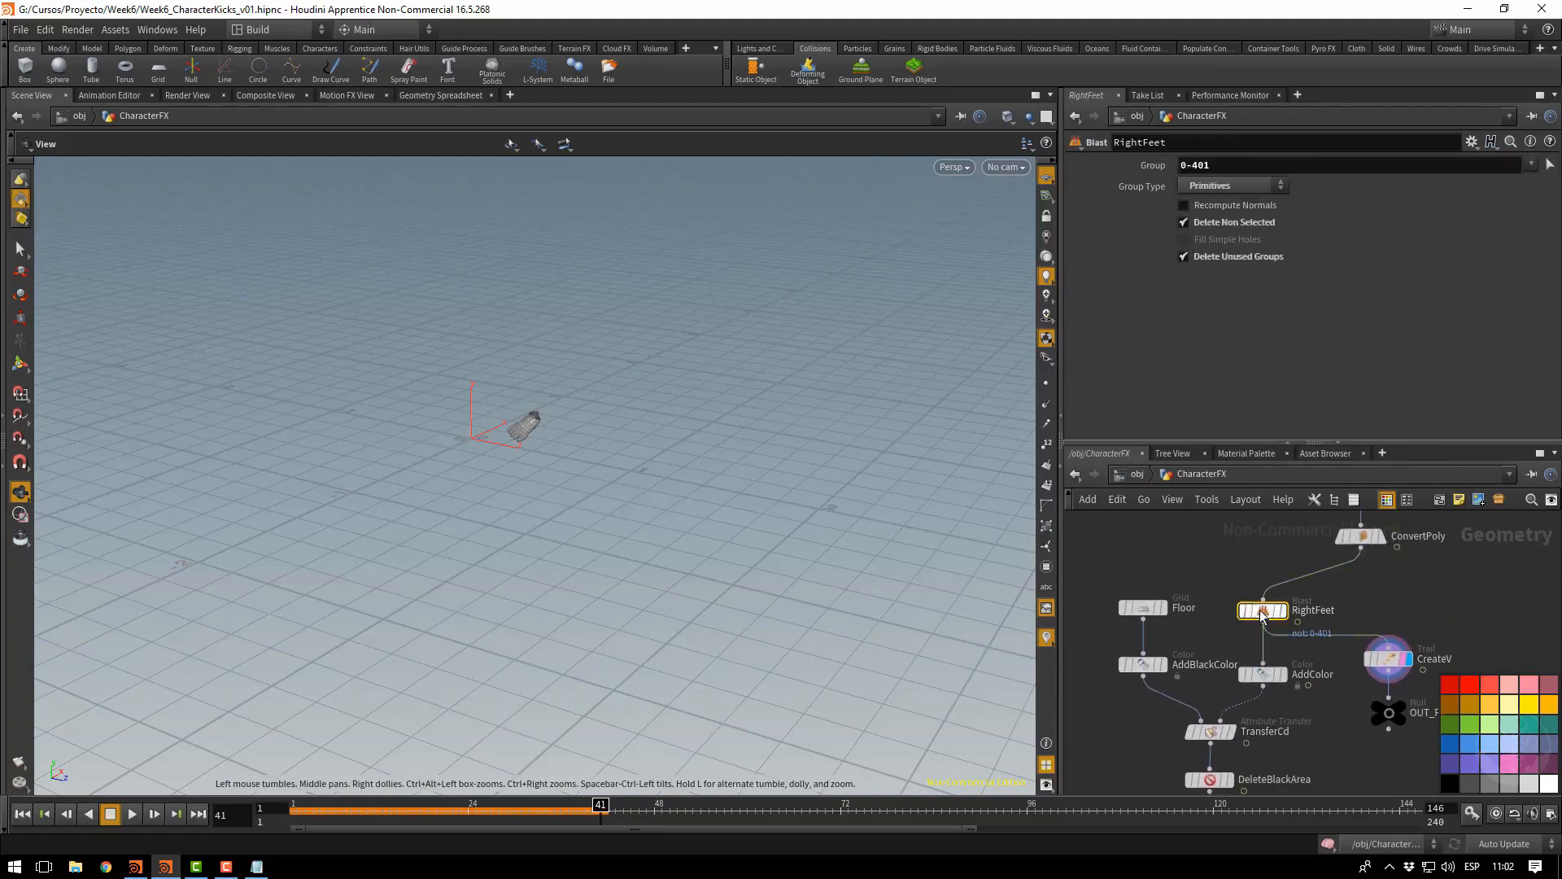
double_click(1211, 165)
Reopen RightFeetPOPs and complete Const. Activation with point number 34, attribute "v" and index 0, giving point("/obj/CharacterFX/OUT_RightF_v",34,"v",0)
middle_drag(1343, 750, 1311, 672)
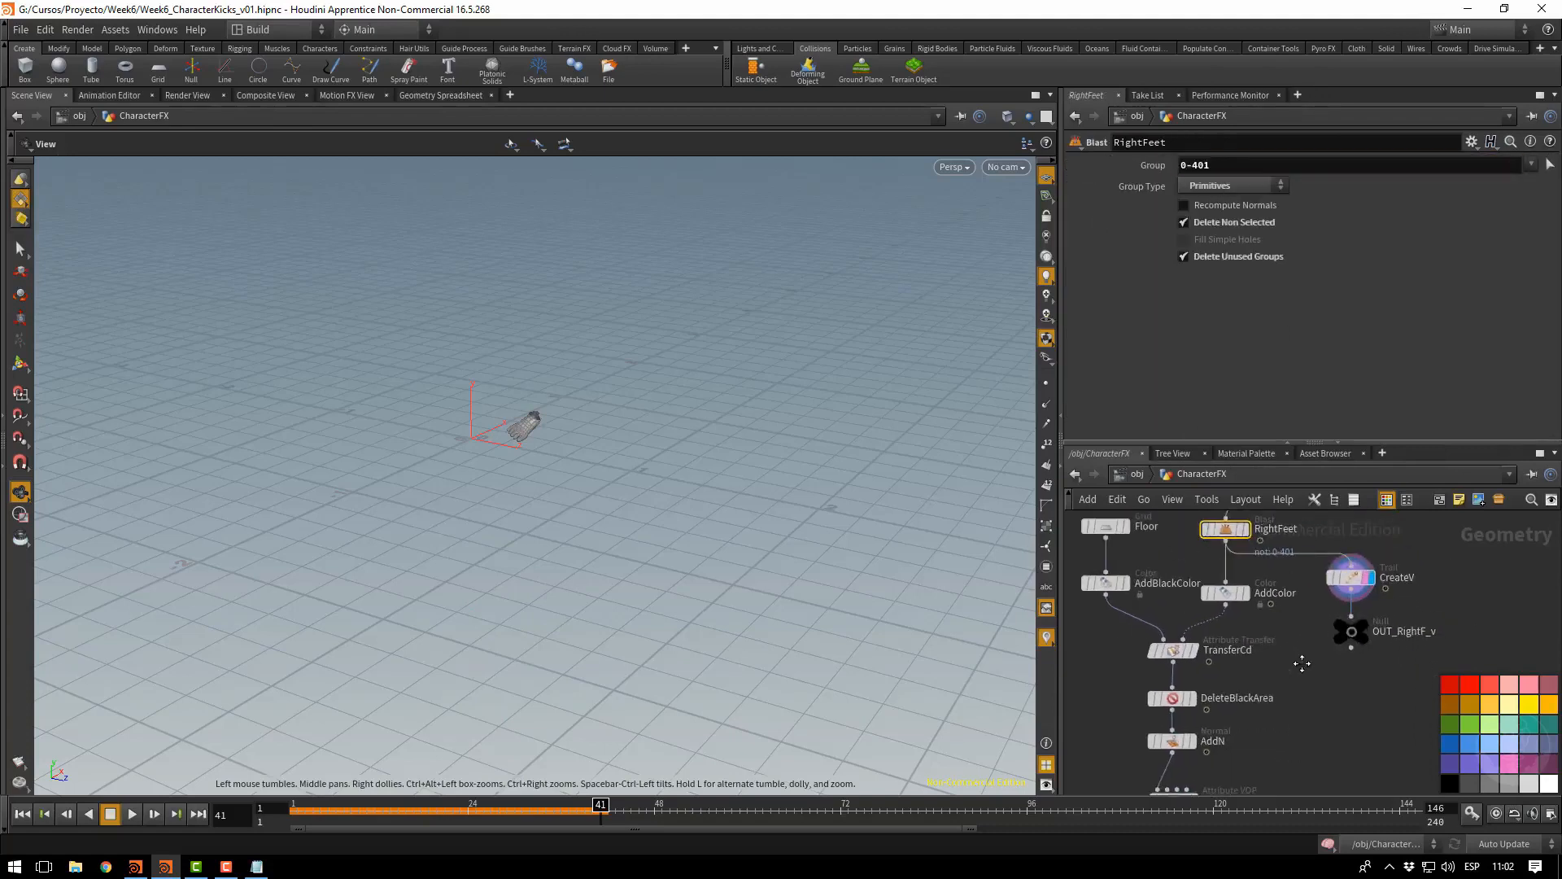
middle_drag(1254, 744, 1298, 587)
double_click(1218, 718)
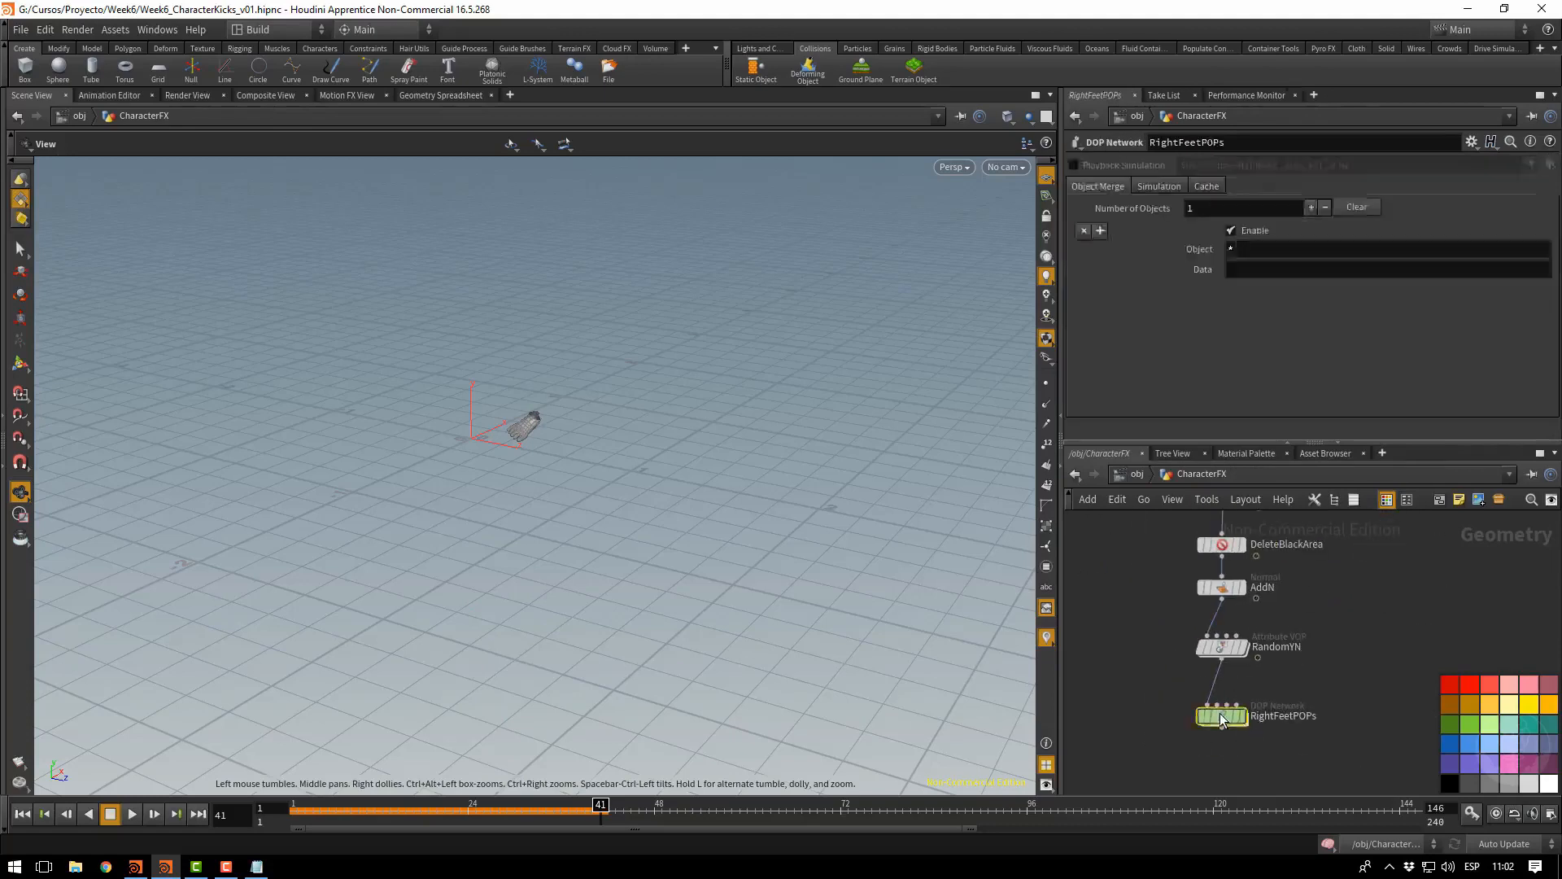
click(1402, 248)
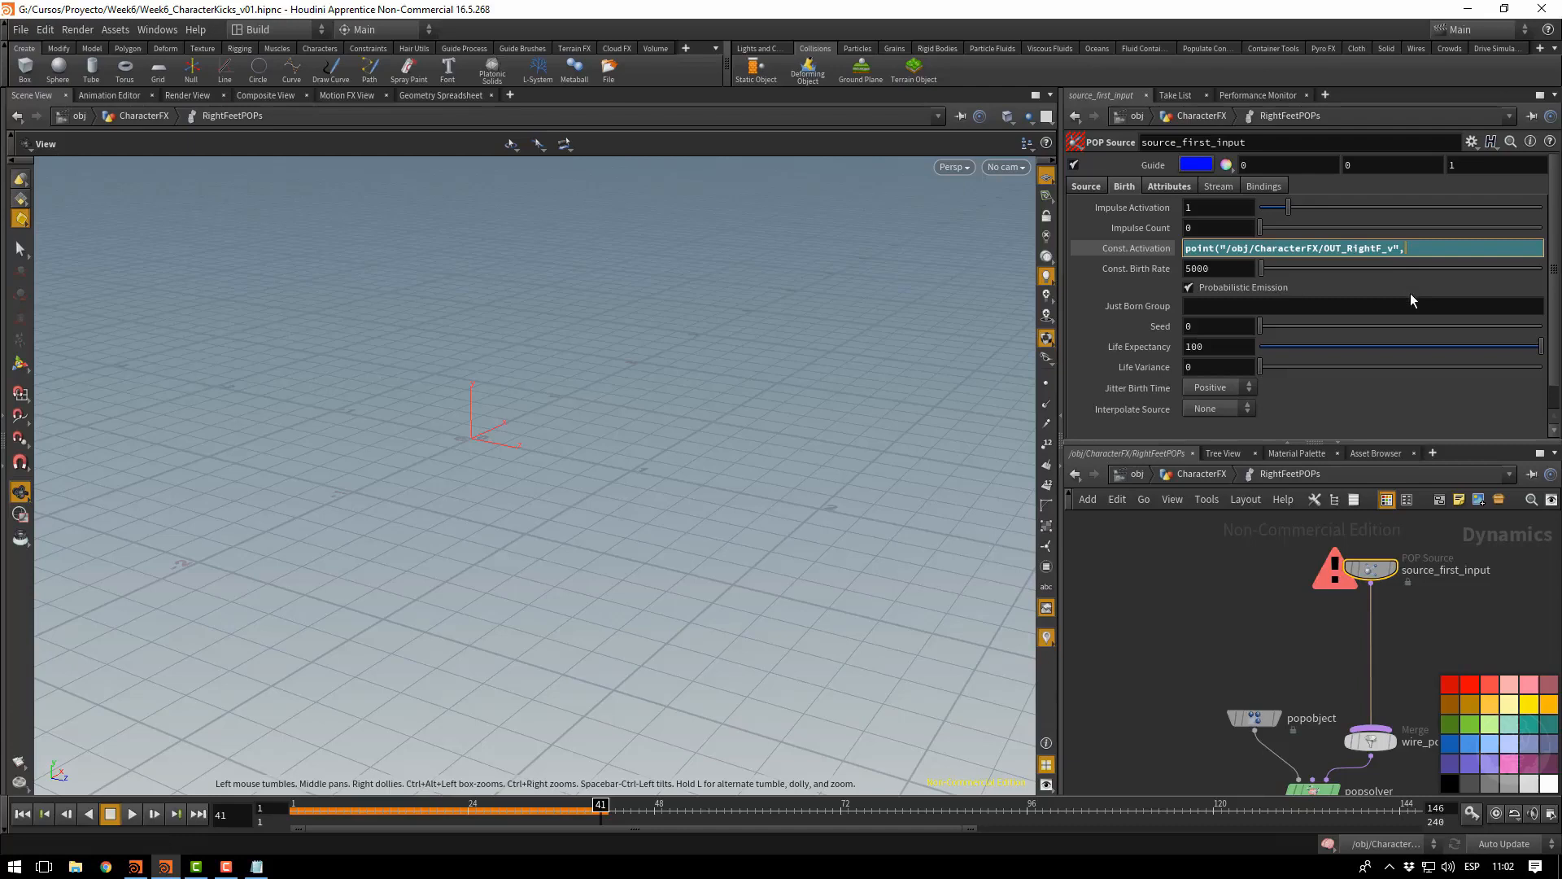
text(34)
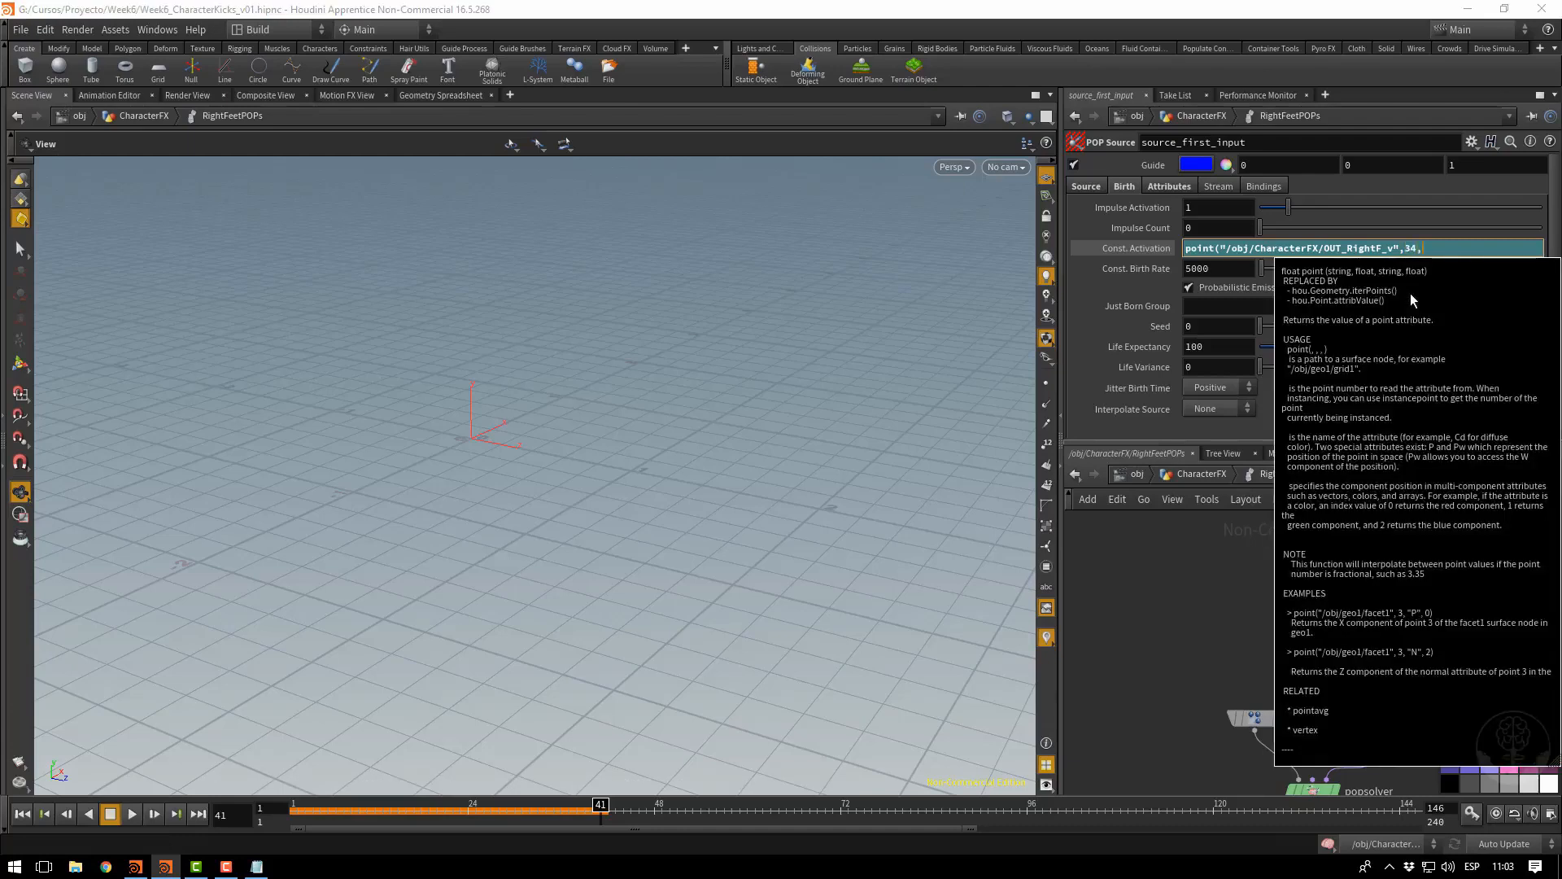
text(,"")
text(v)
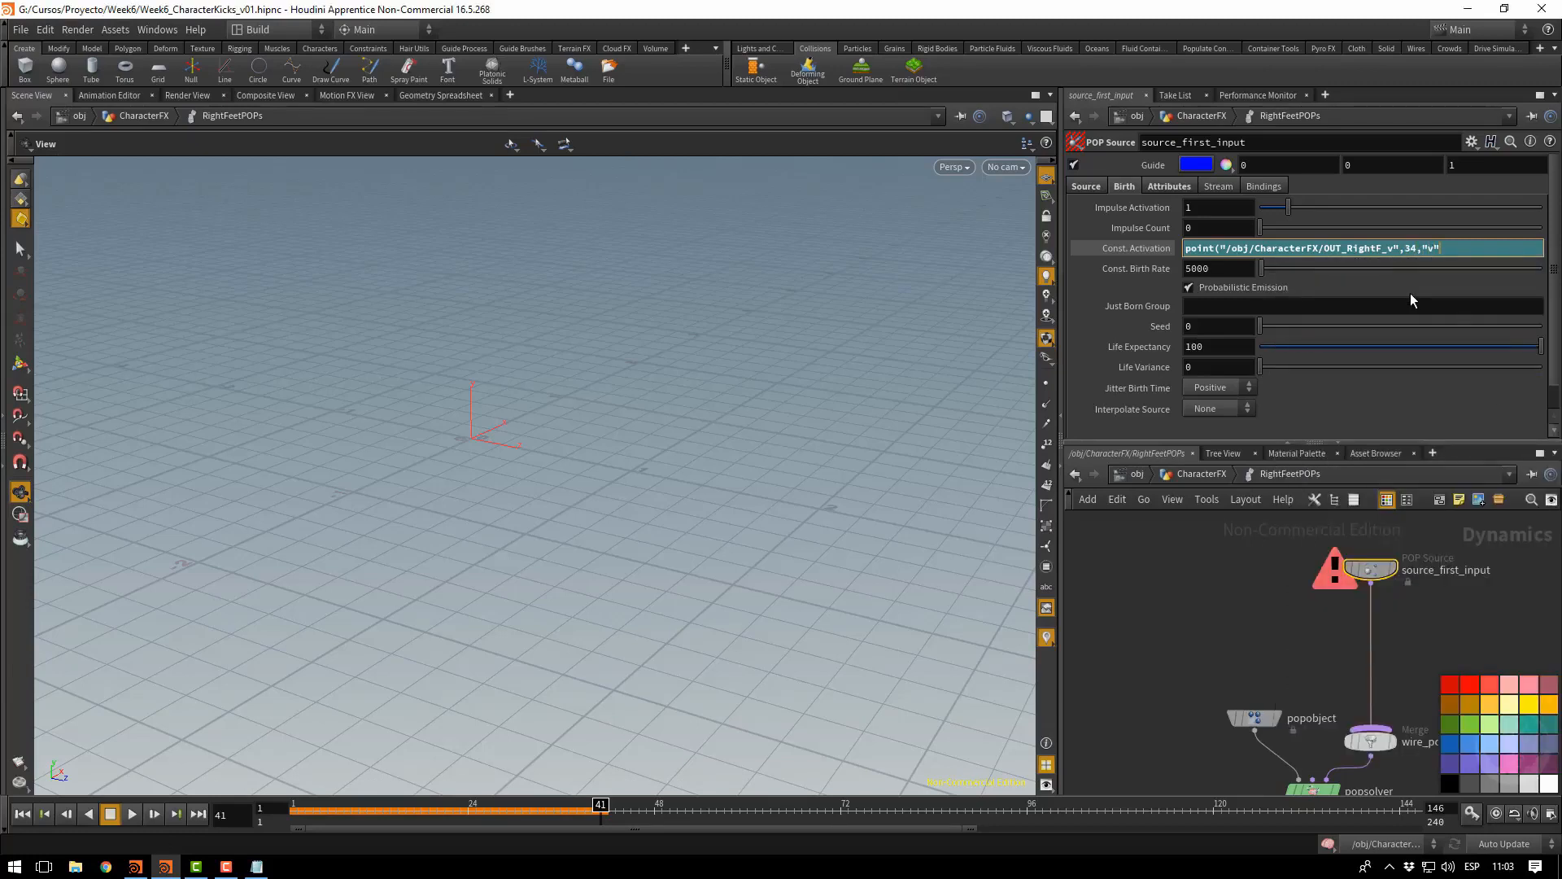
text(,0)
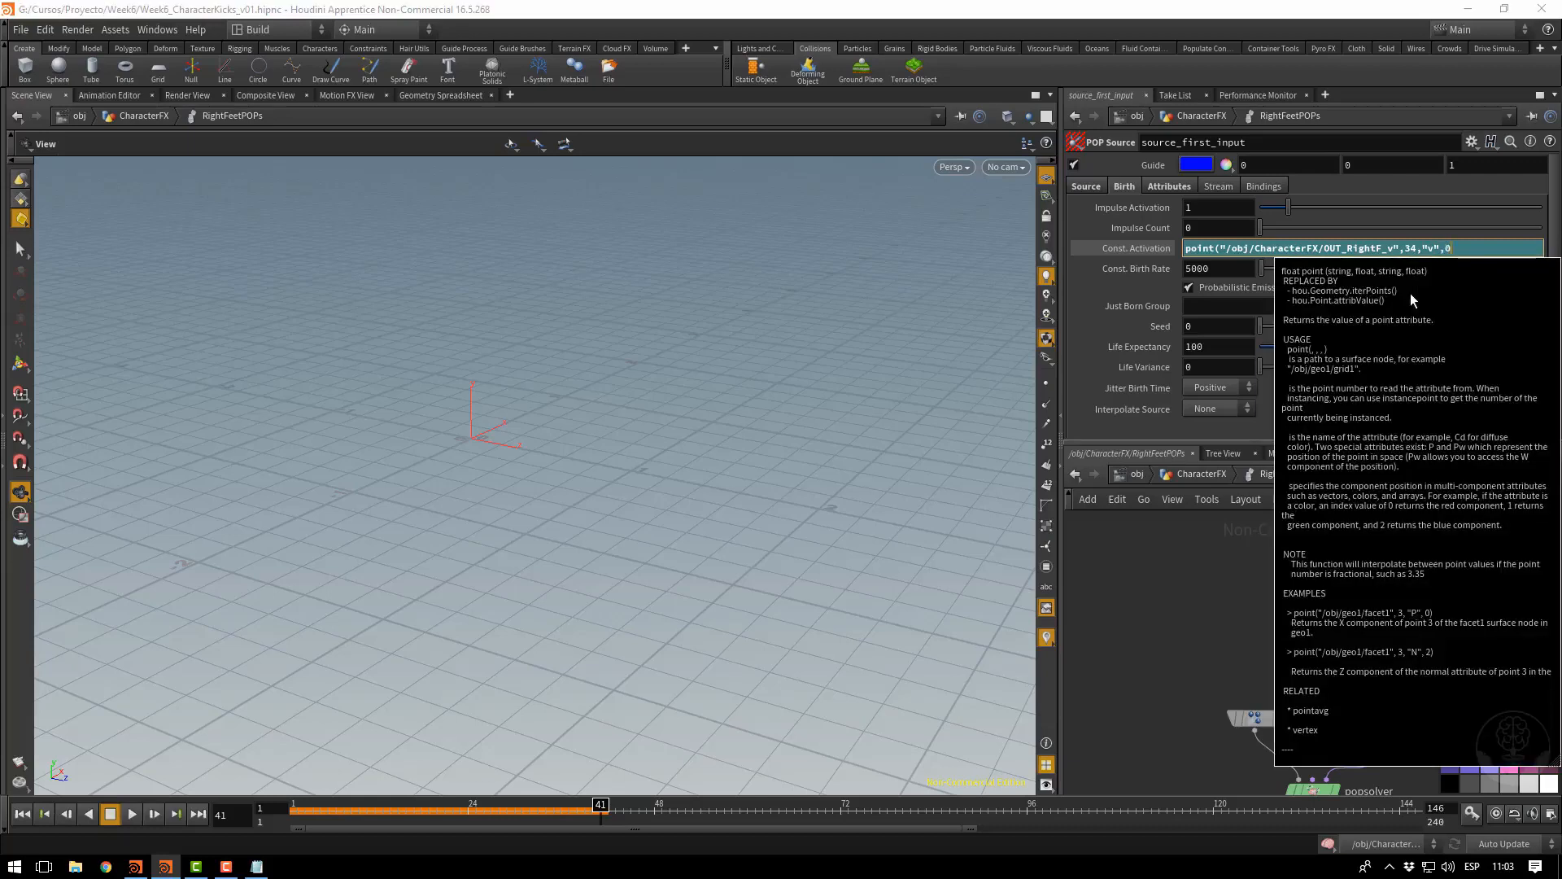
text())
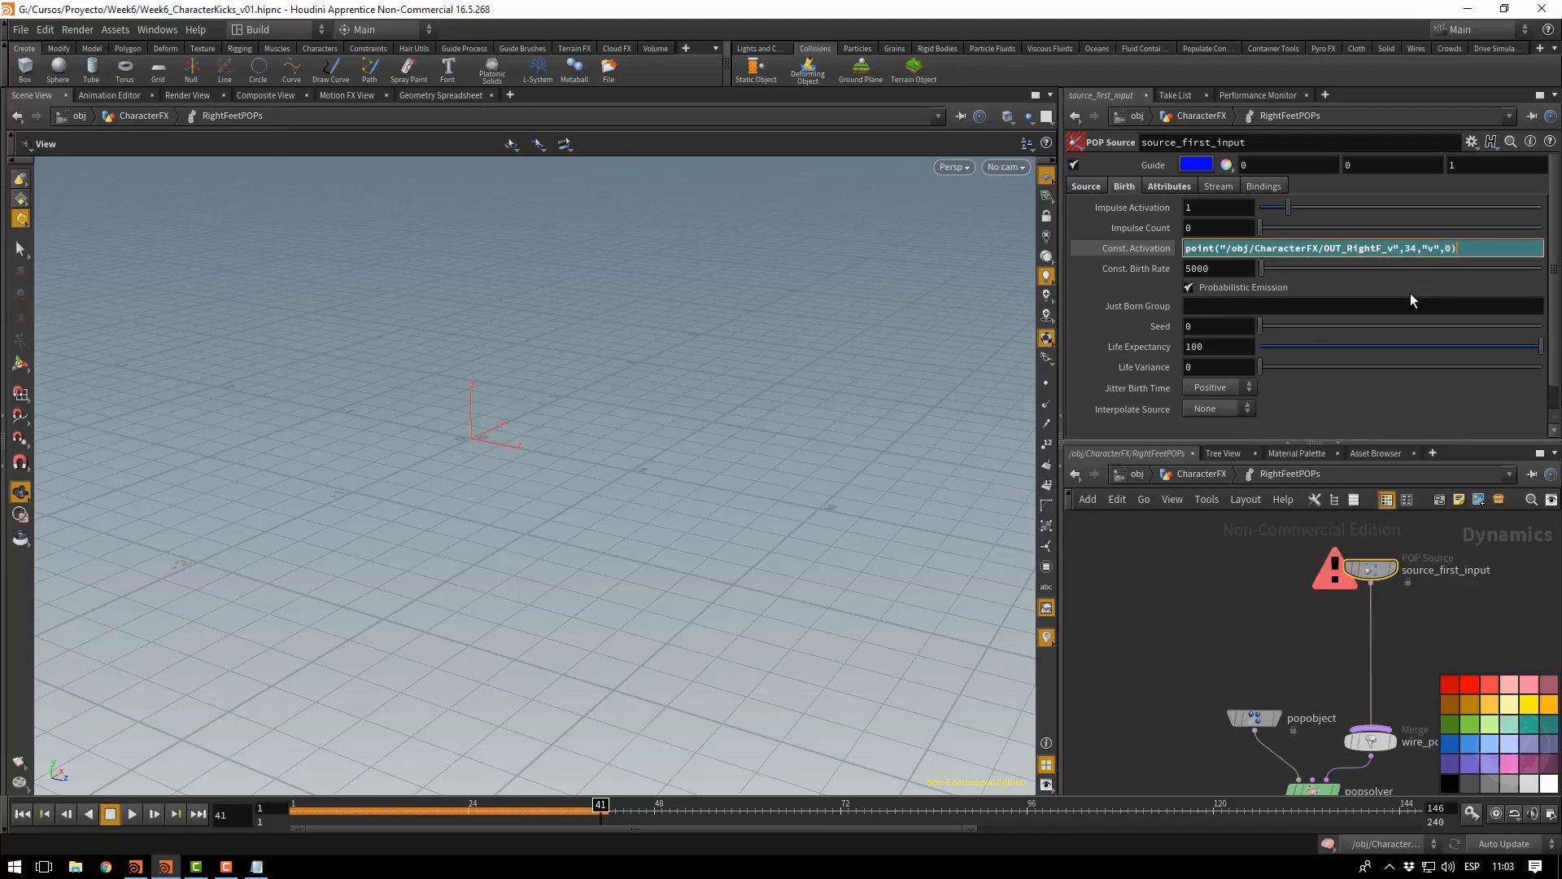
key(Return)
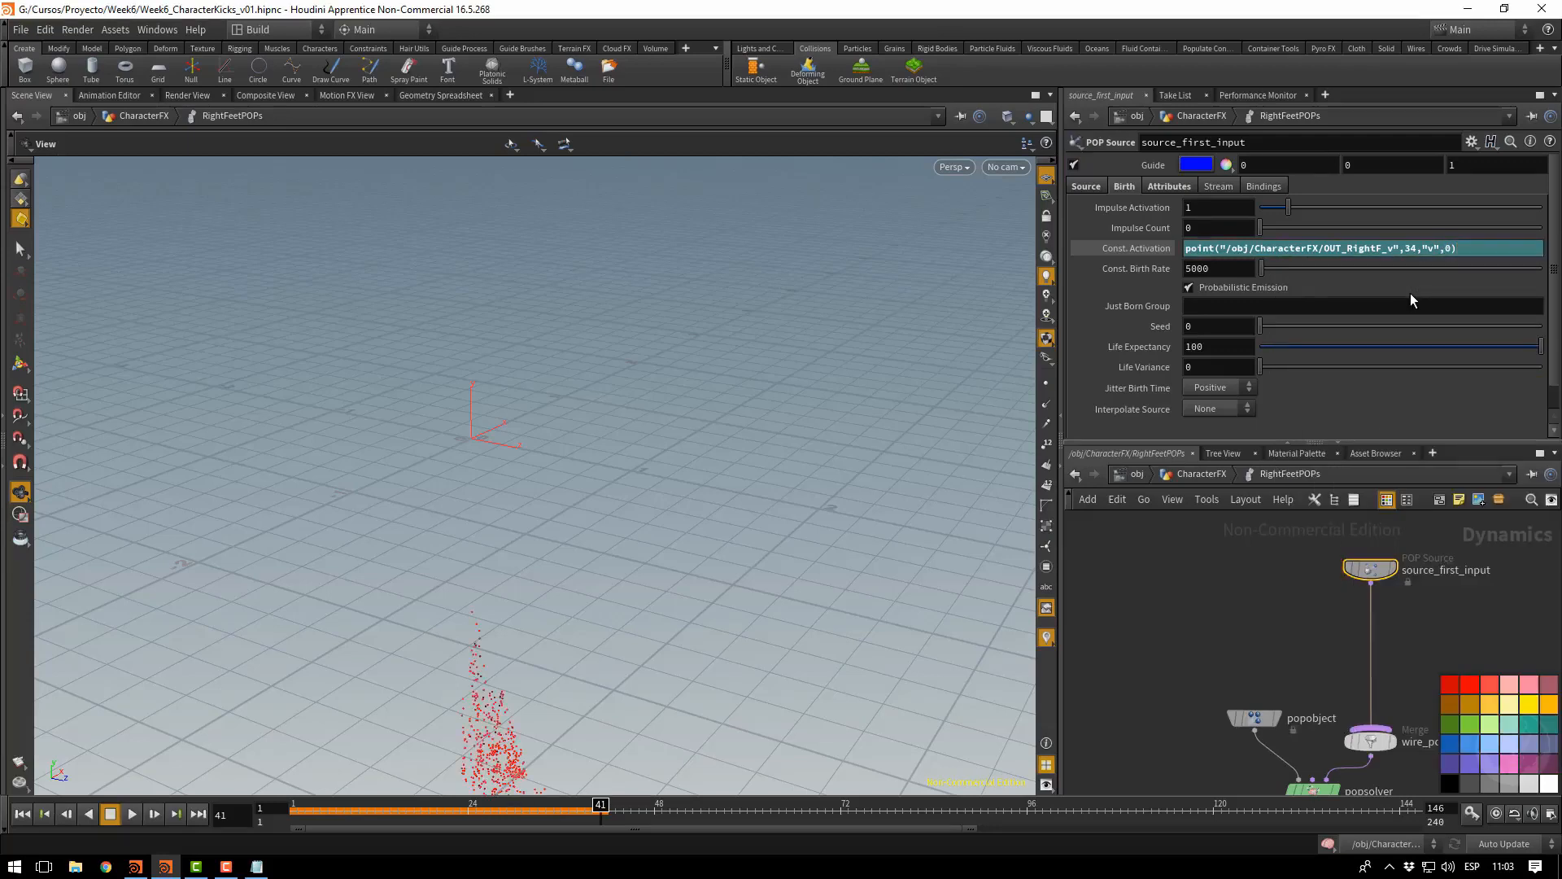
click(1189, 209)
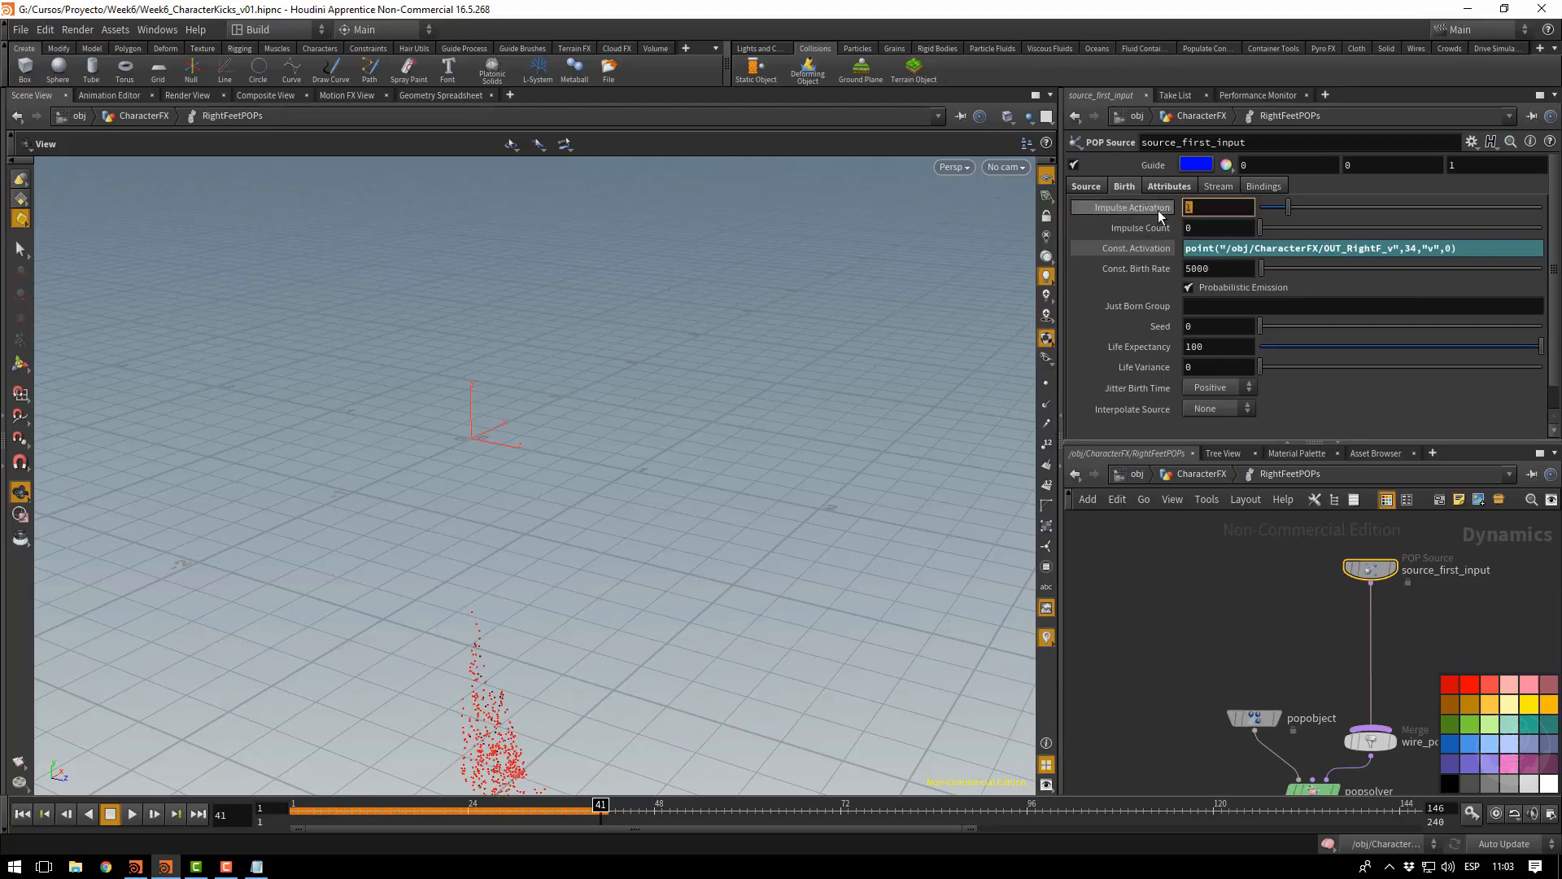
Set Impulse Activation to 0 on source_first_input and play the simulation from the first frame
text(0)
key(Return)
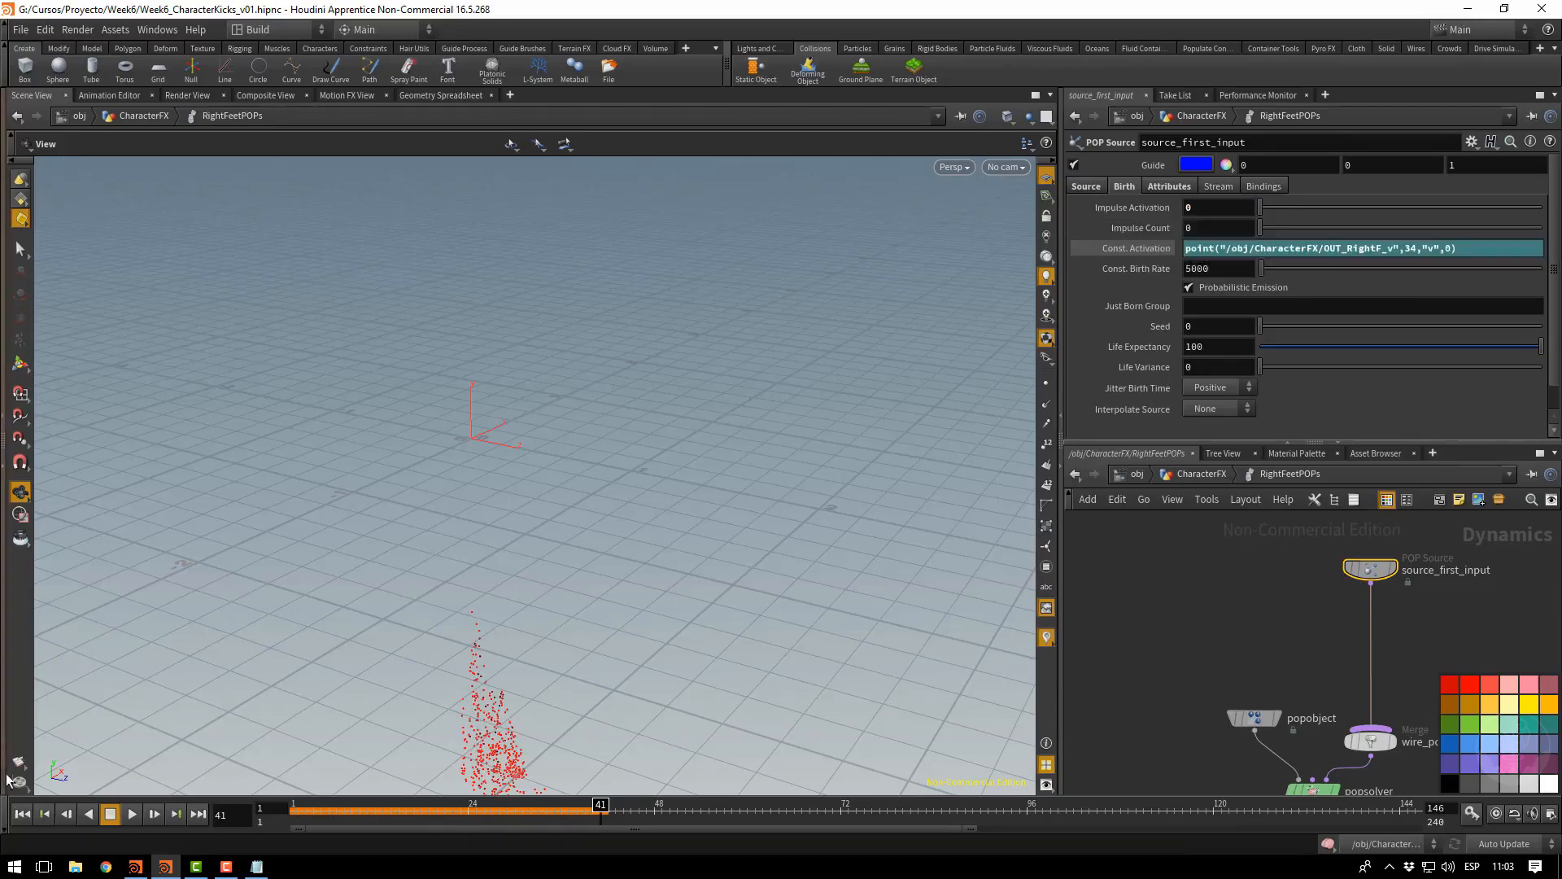
click(22, 813)
click(132, 813)
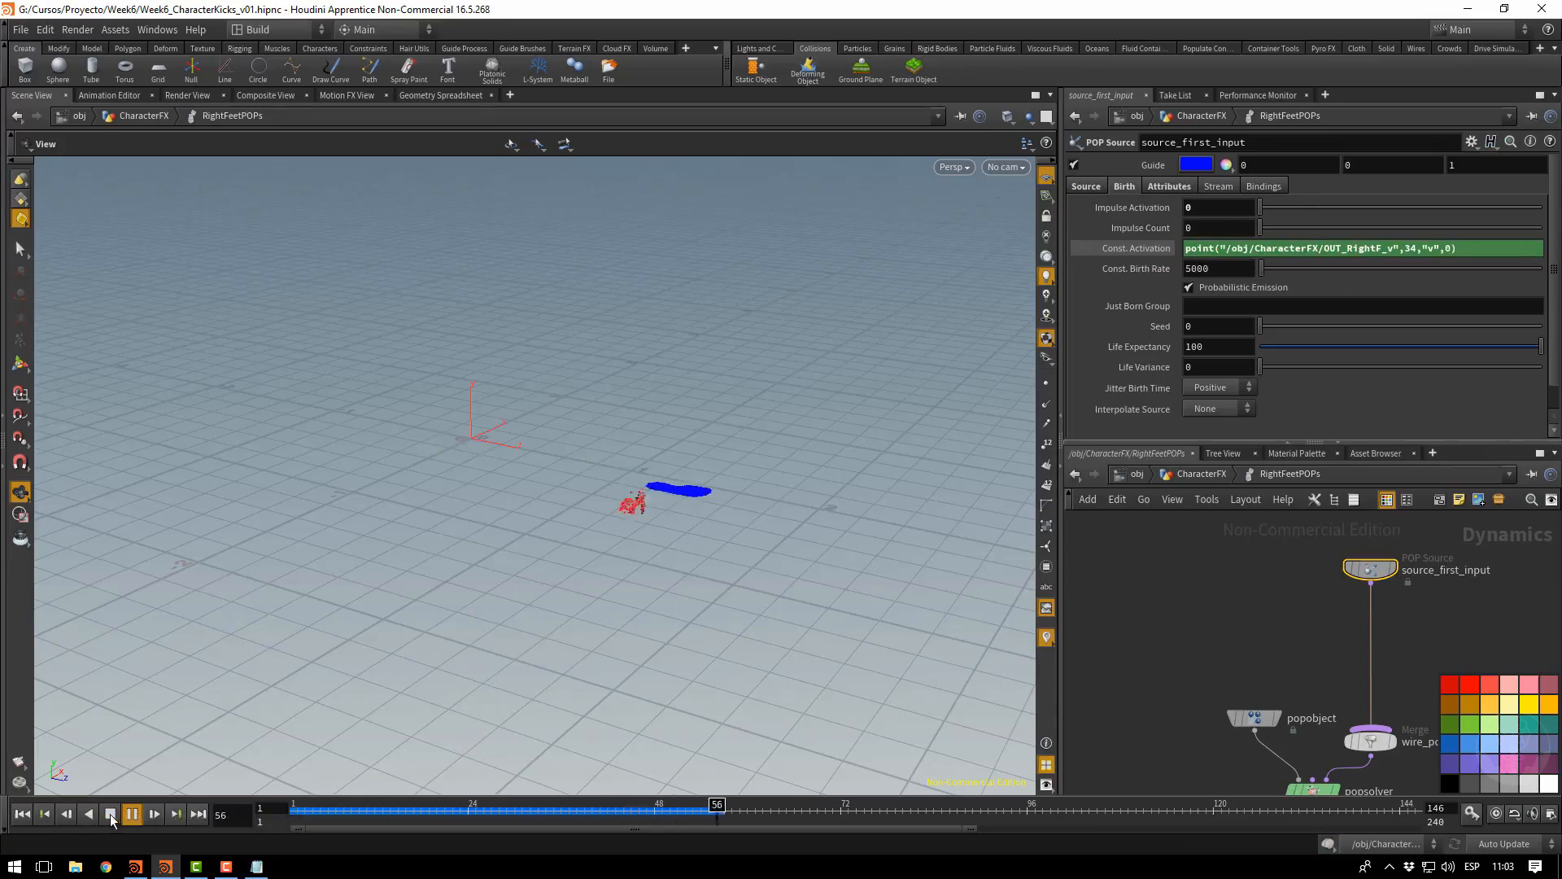
click(110, 814)
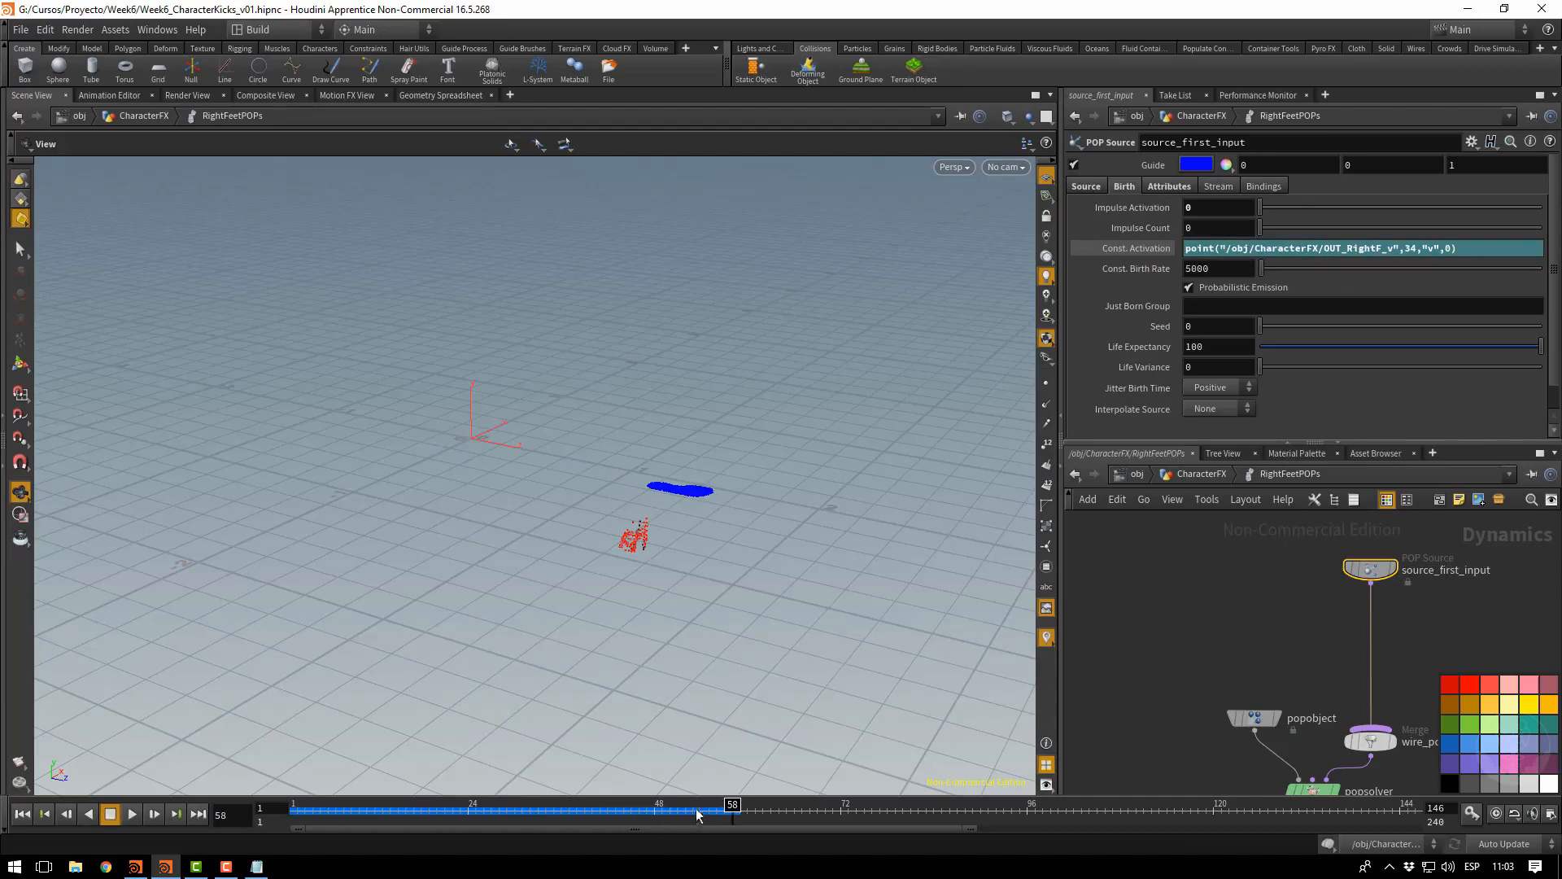
Check the evaluated Const. Activation value while scrubbing the timeline from frame 56 back to frame 1
mouse_move(696, 814)
mouse_down()
mouse_move(647, 817)
mouse_move(717, 822)
mouse_up()
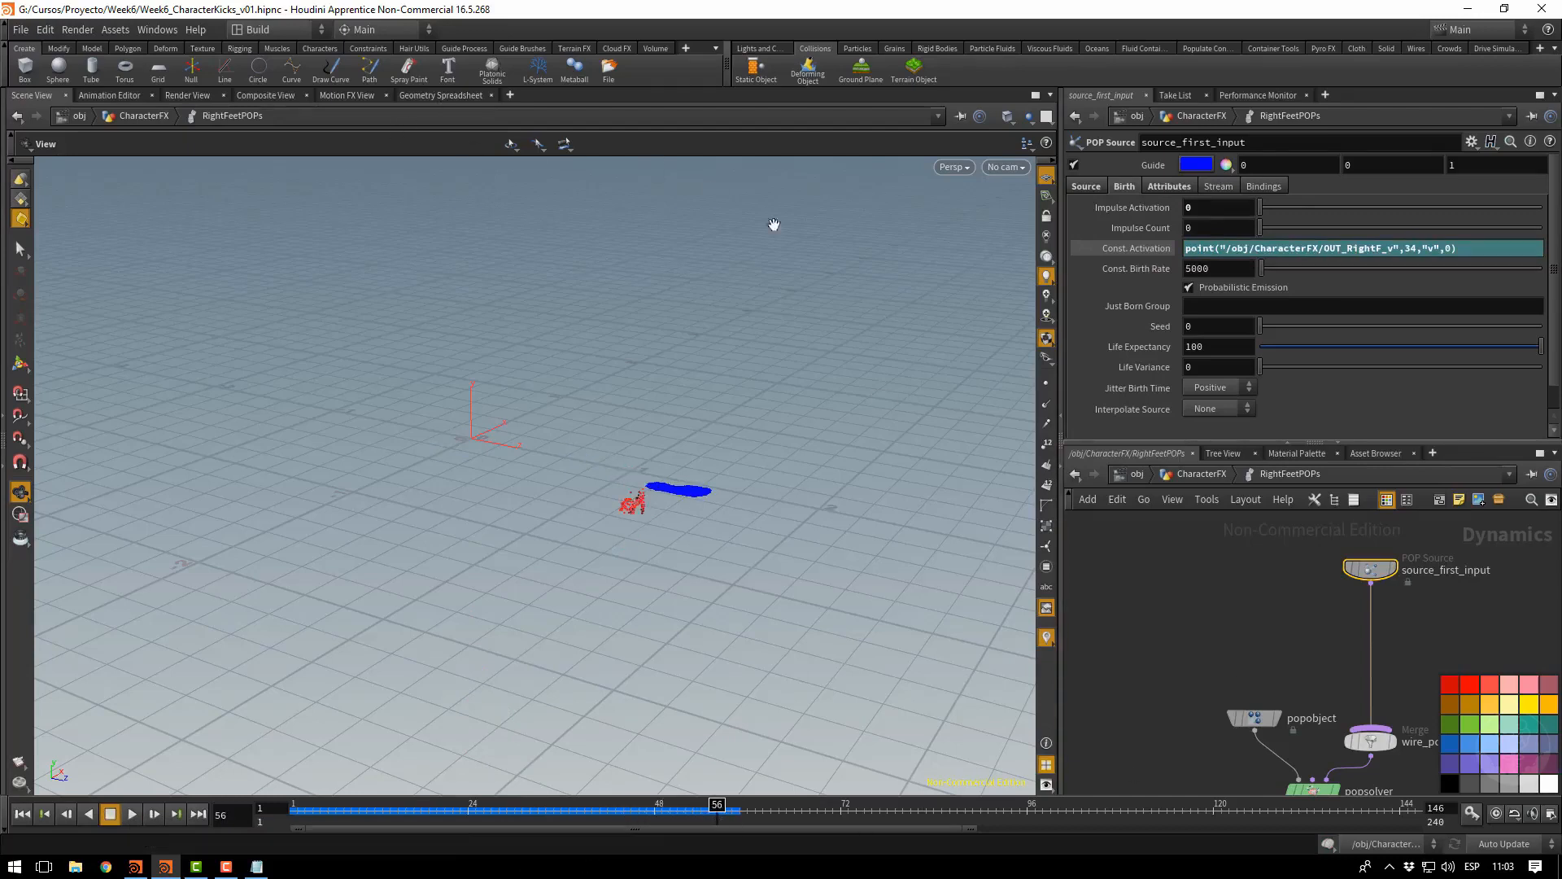
click(1156, 249)
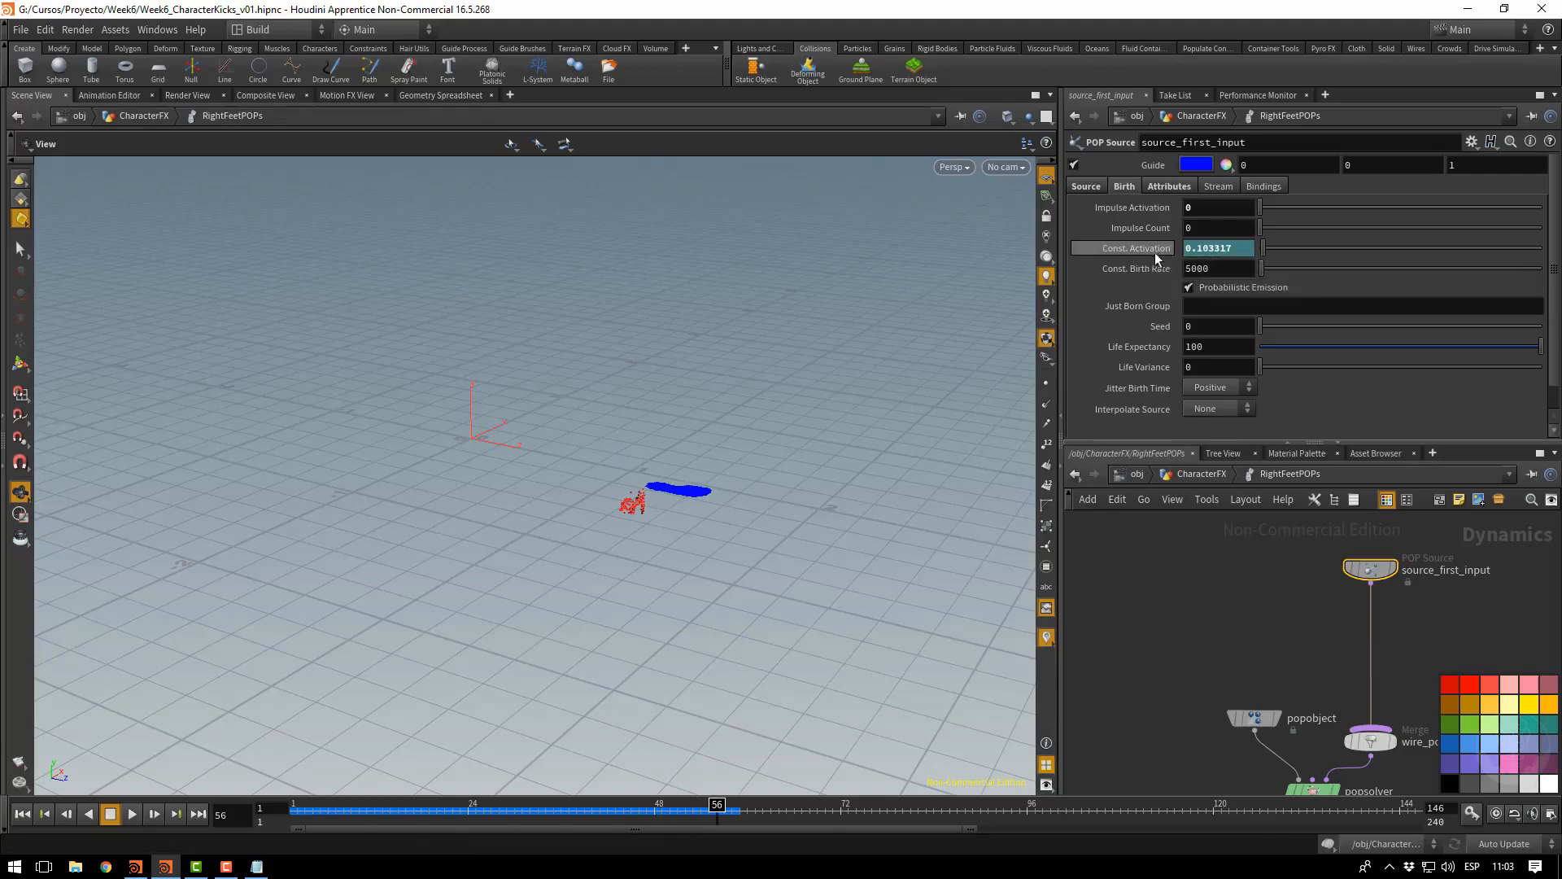
drag(529, 809, 289, 813)
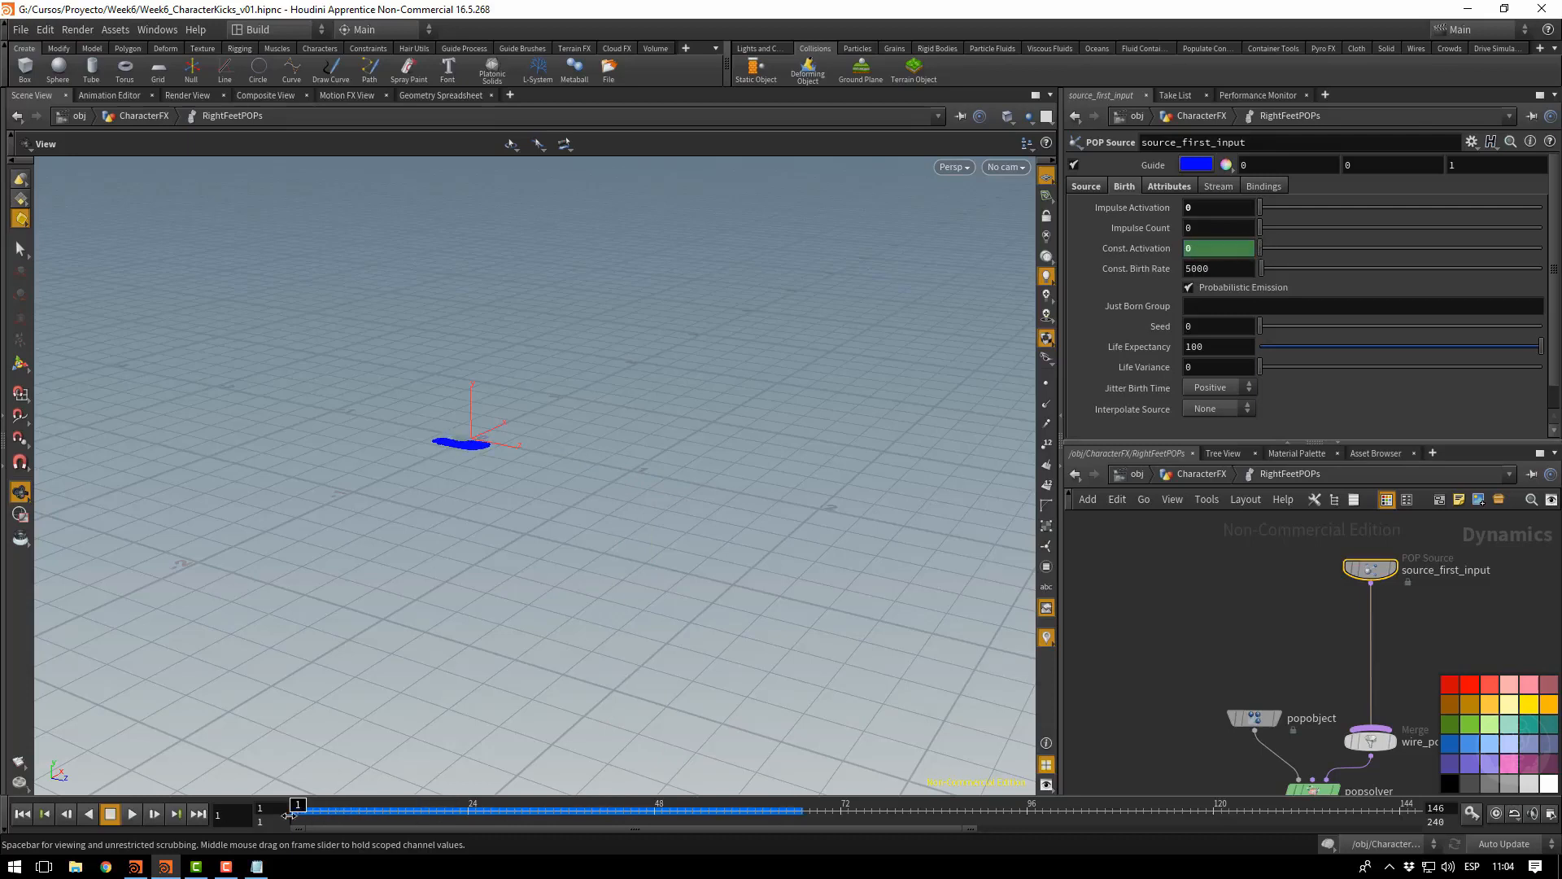
Change Const. Activation to (point("/obj/CharacterFX/OUT_RightF_v",34,"v",0))*10, play the simulation and return to the first frame
click(1144, 244)
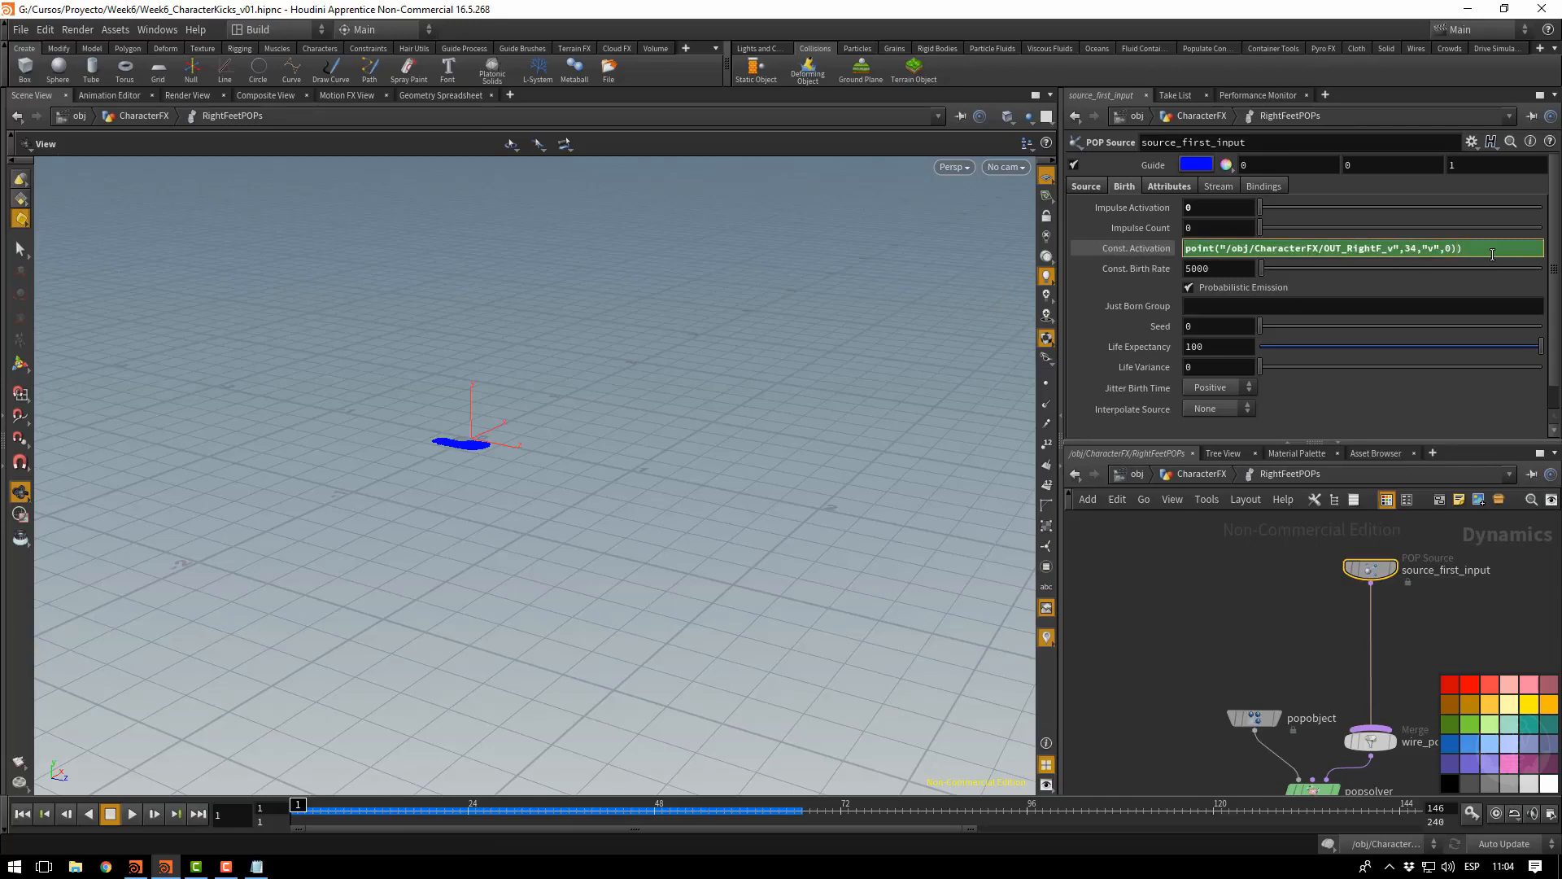
text(()
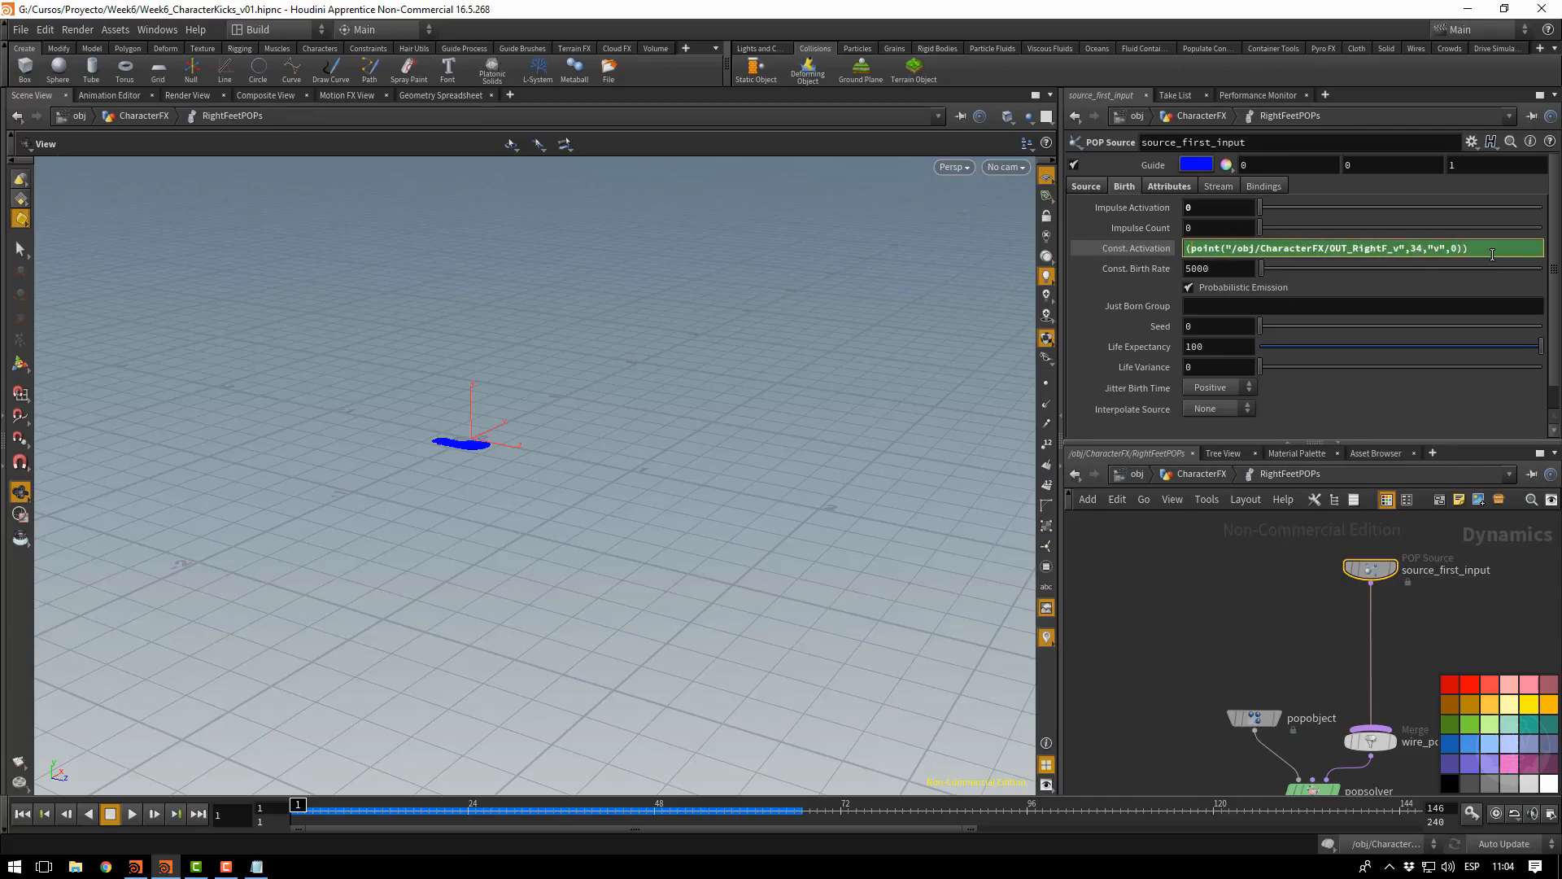
key(Return)
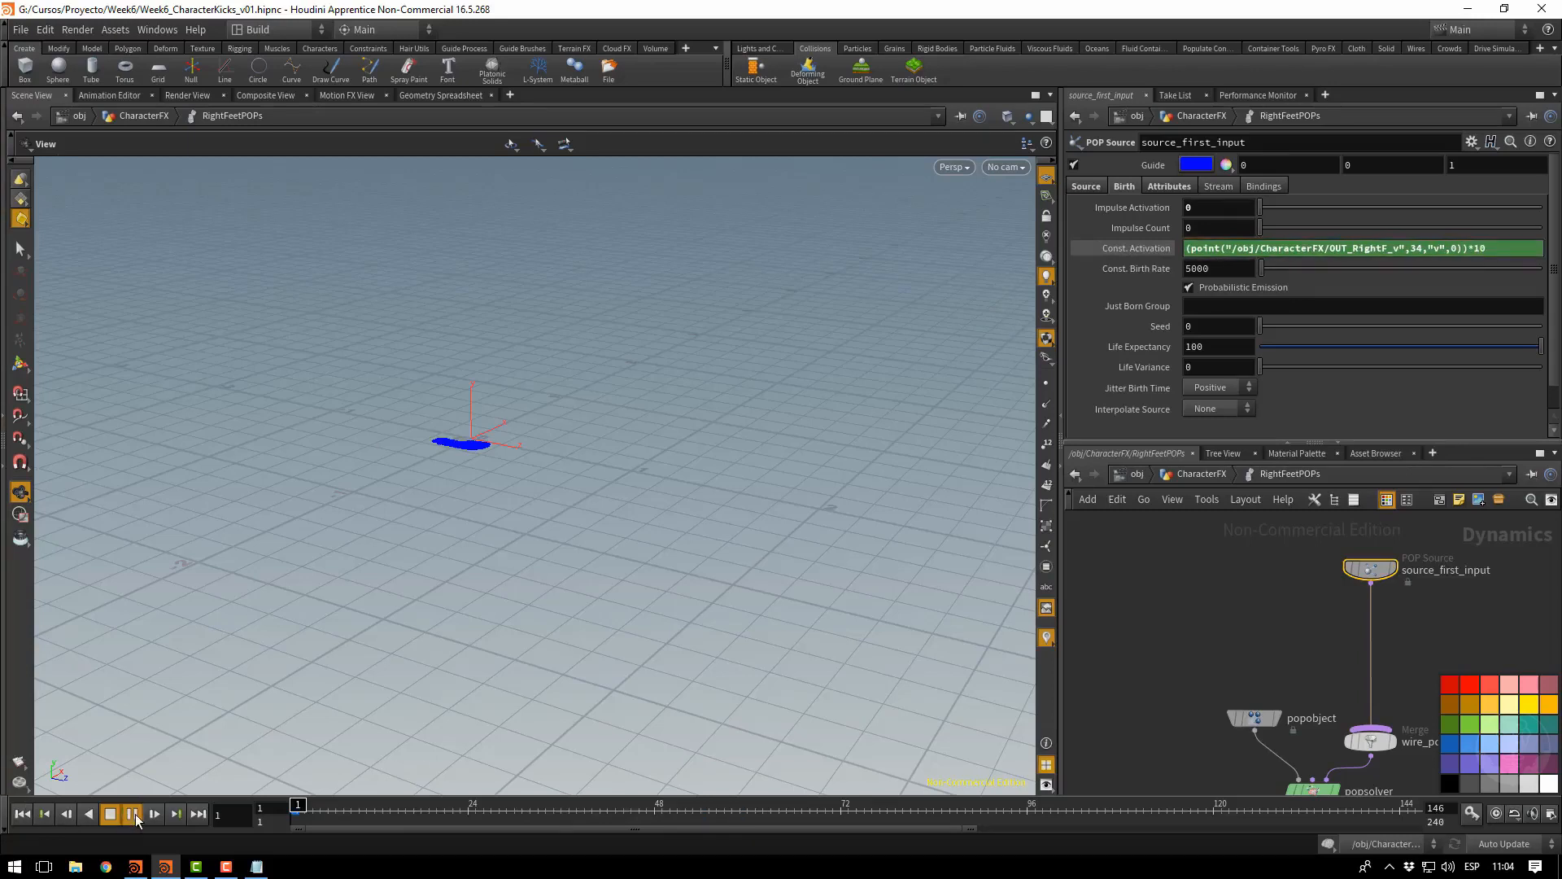
click(132, 814)
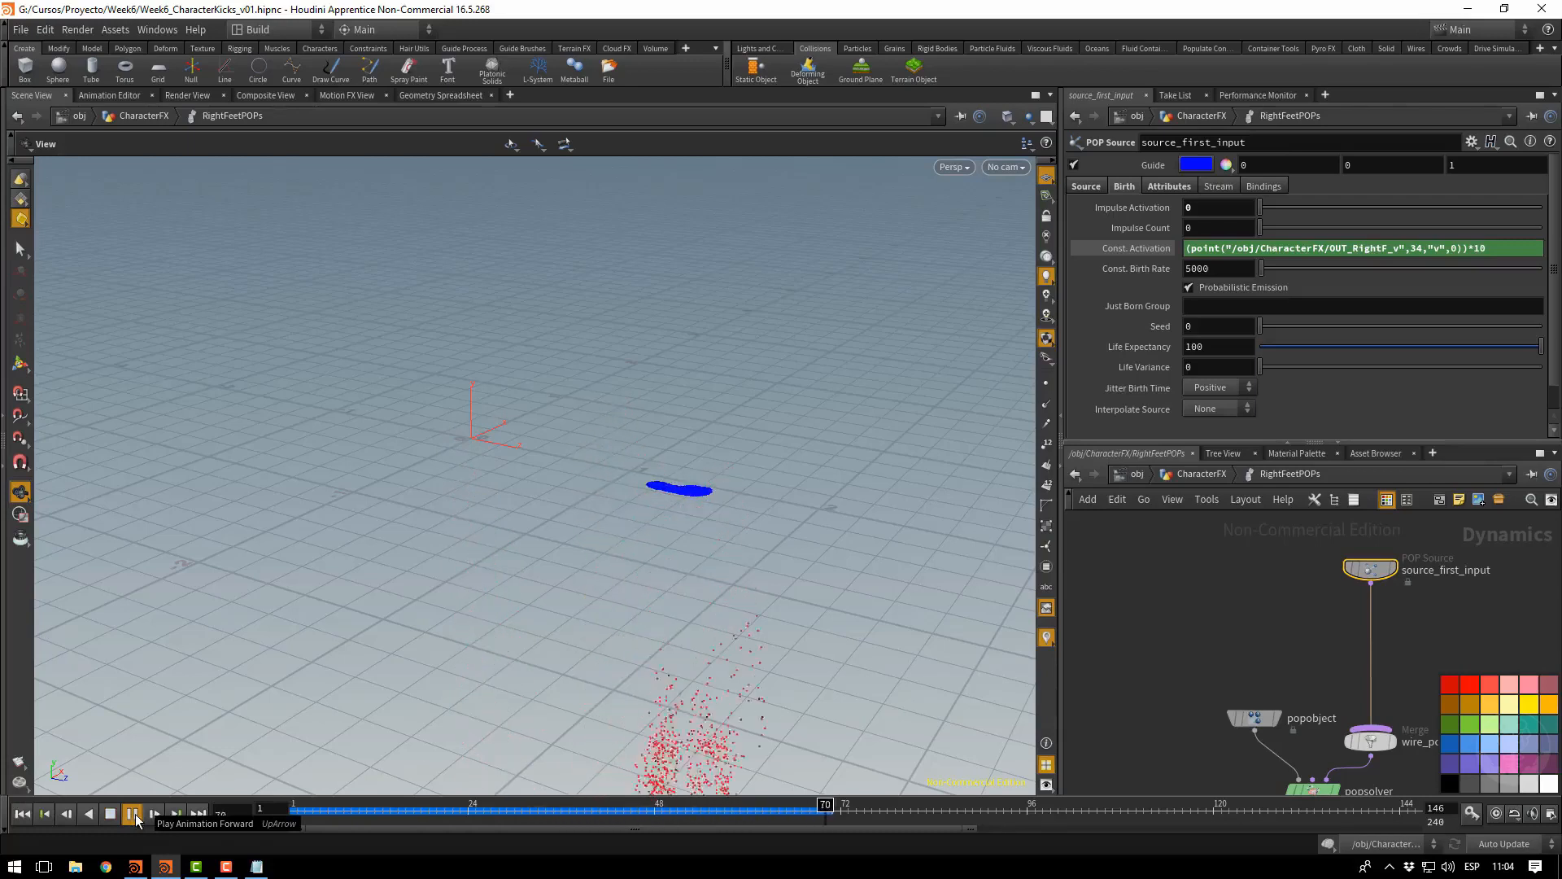
click(110, 814)
click(20, 815)
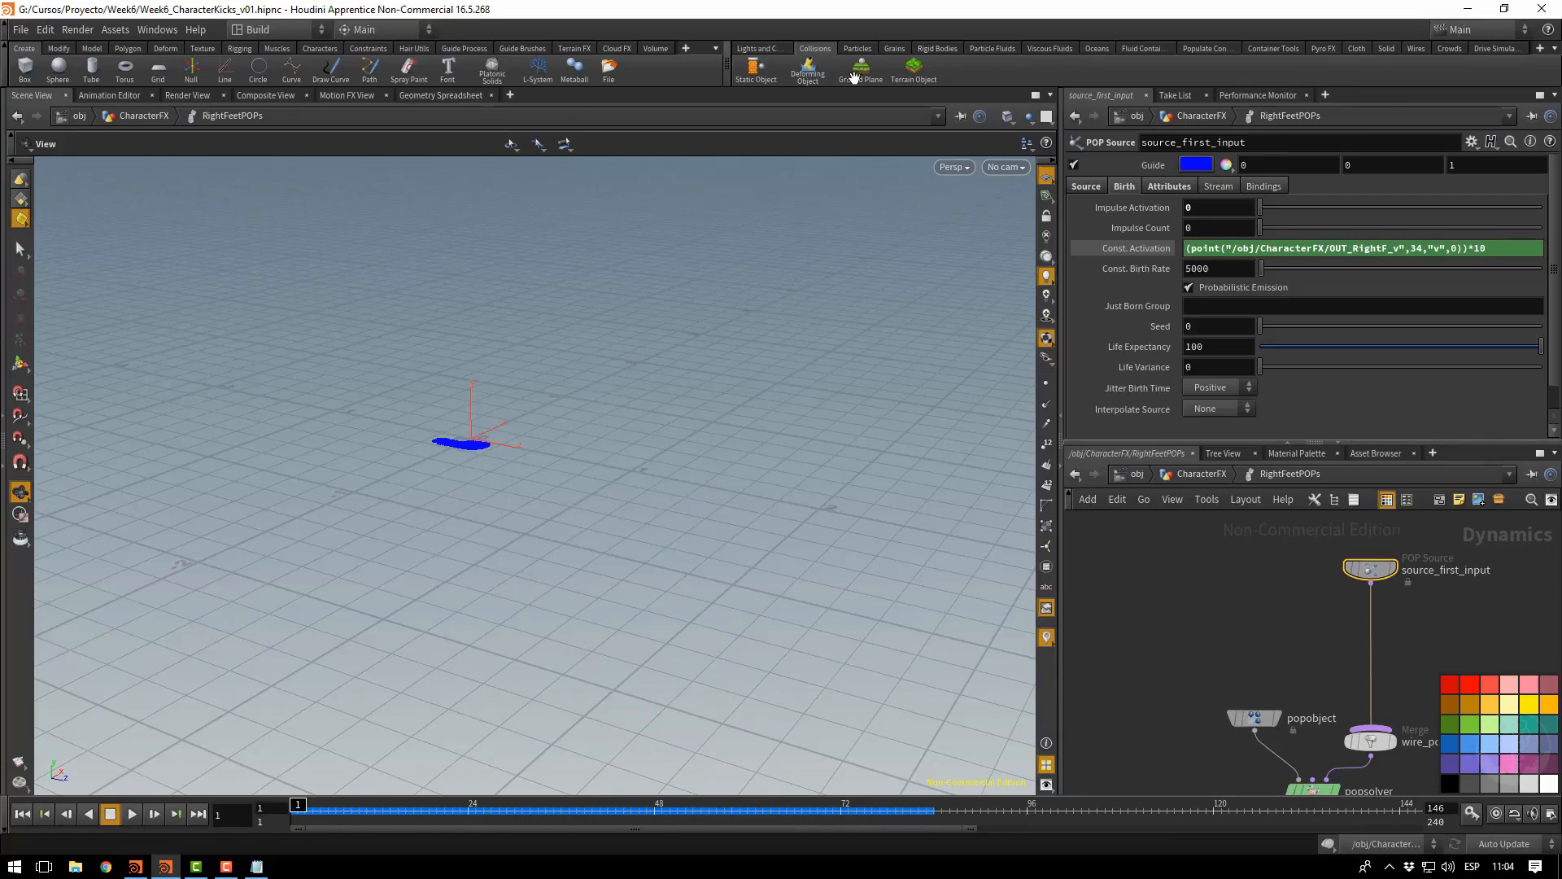
Save the scene, add a ground plane collision object to the simulation, and play the animation at object level
key(ctrl+s)
click(864, 73)
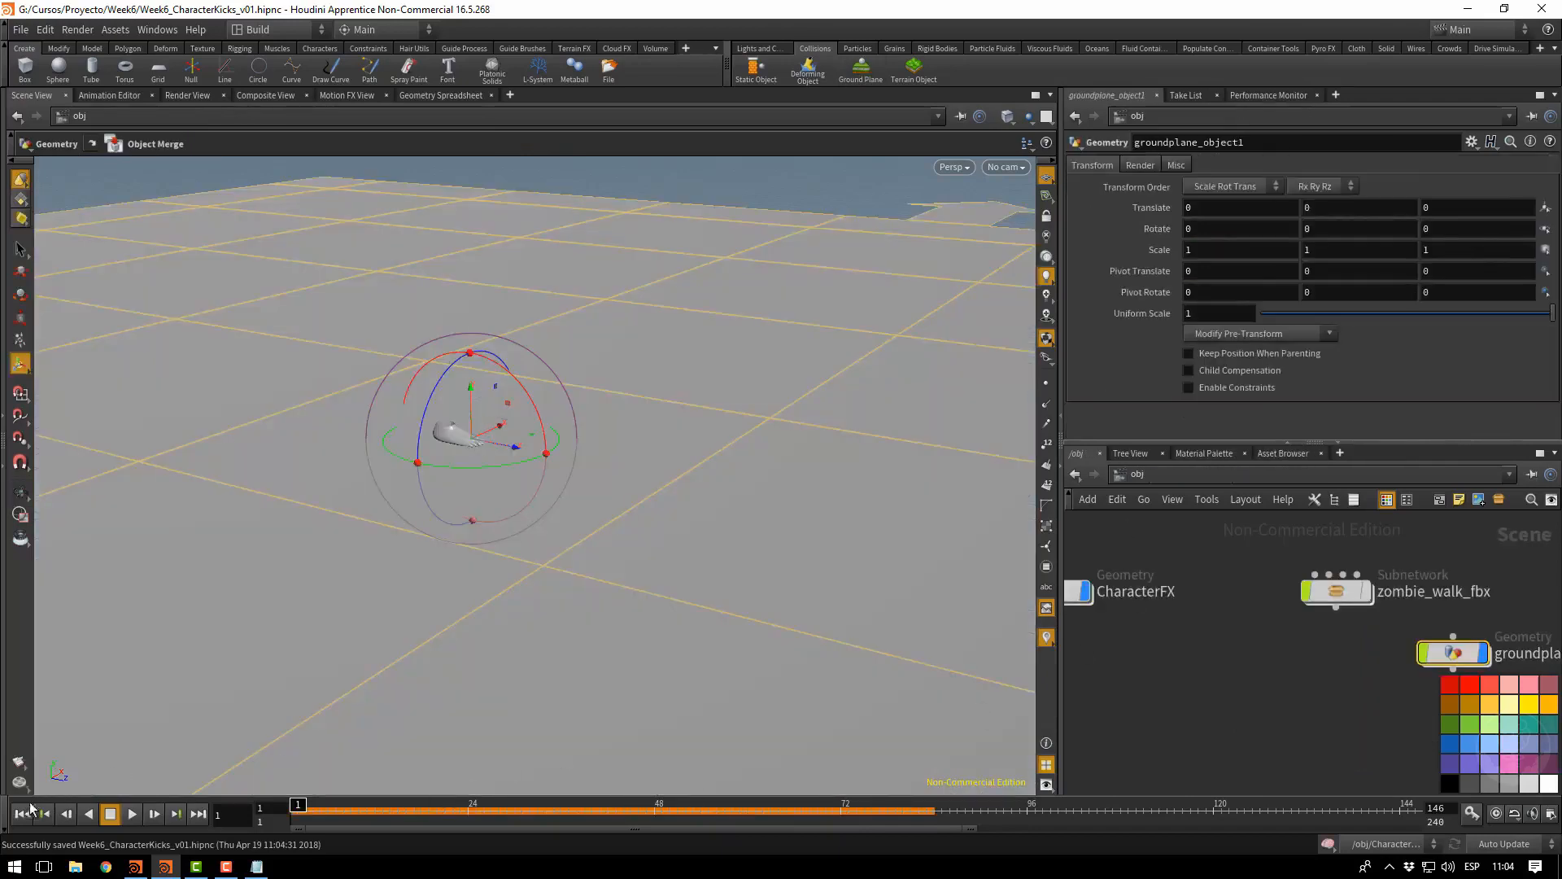
click(131, 814)
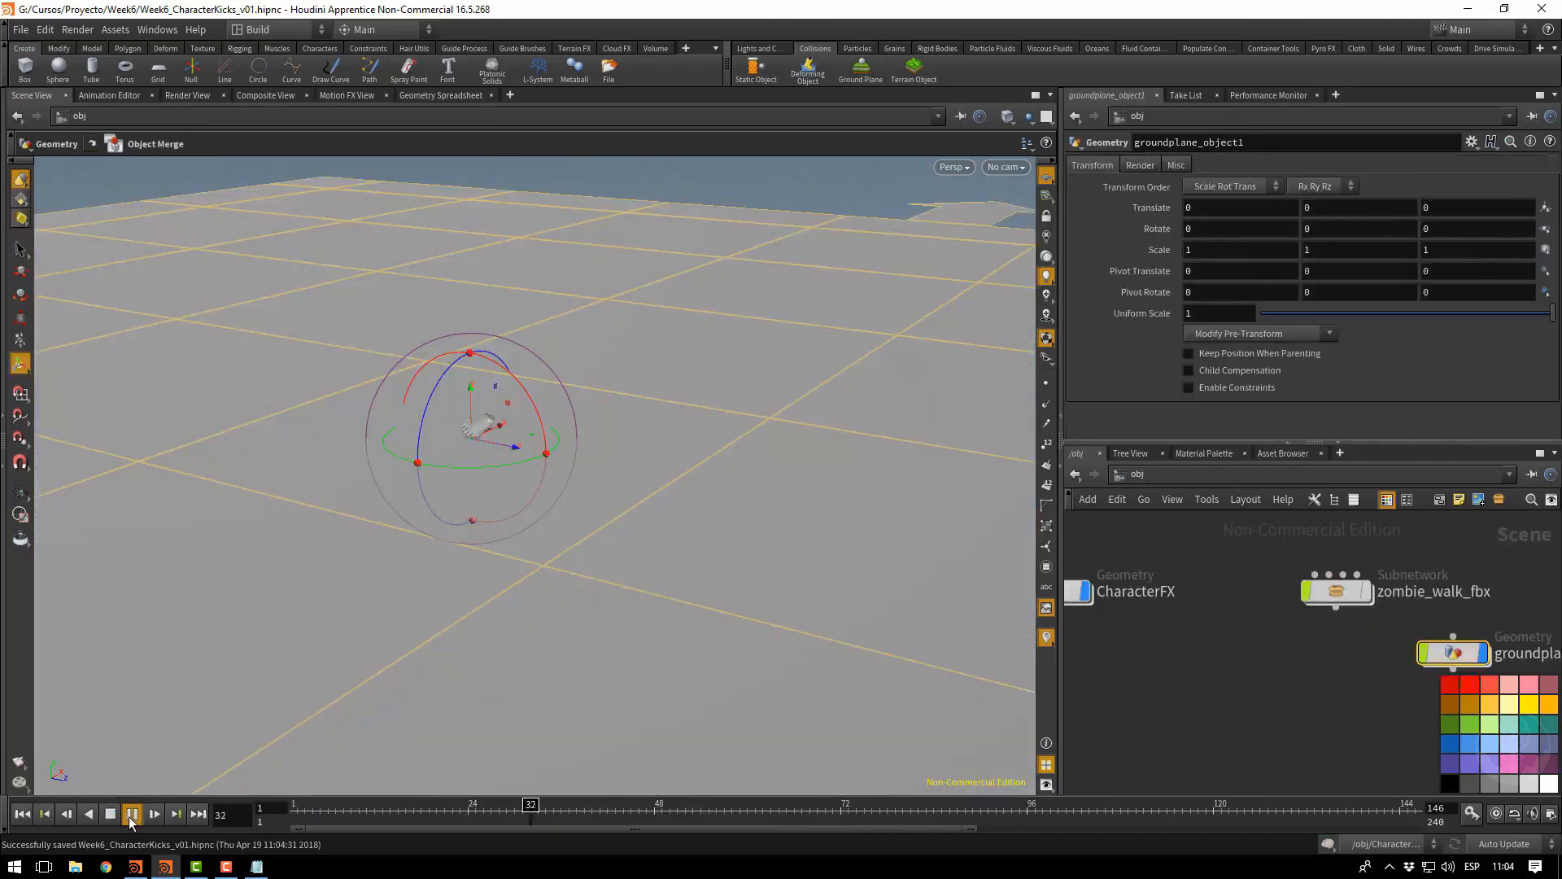
click(108, 814)
click(22, 815)
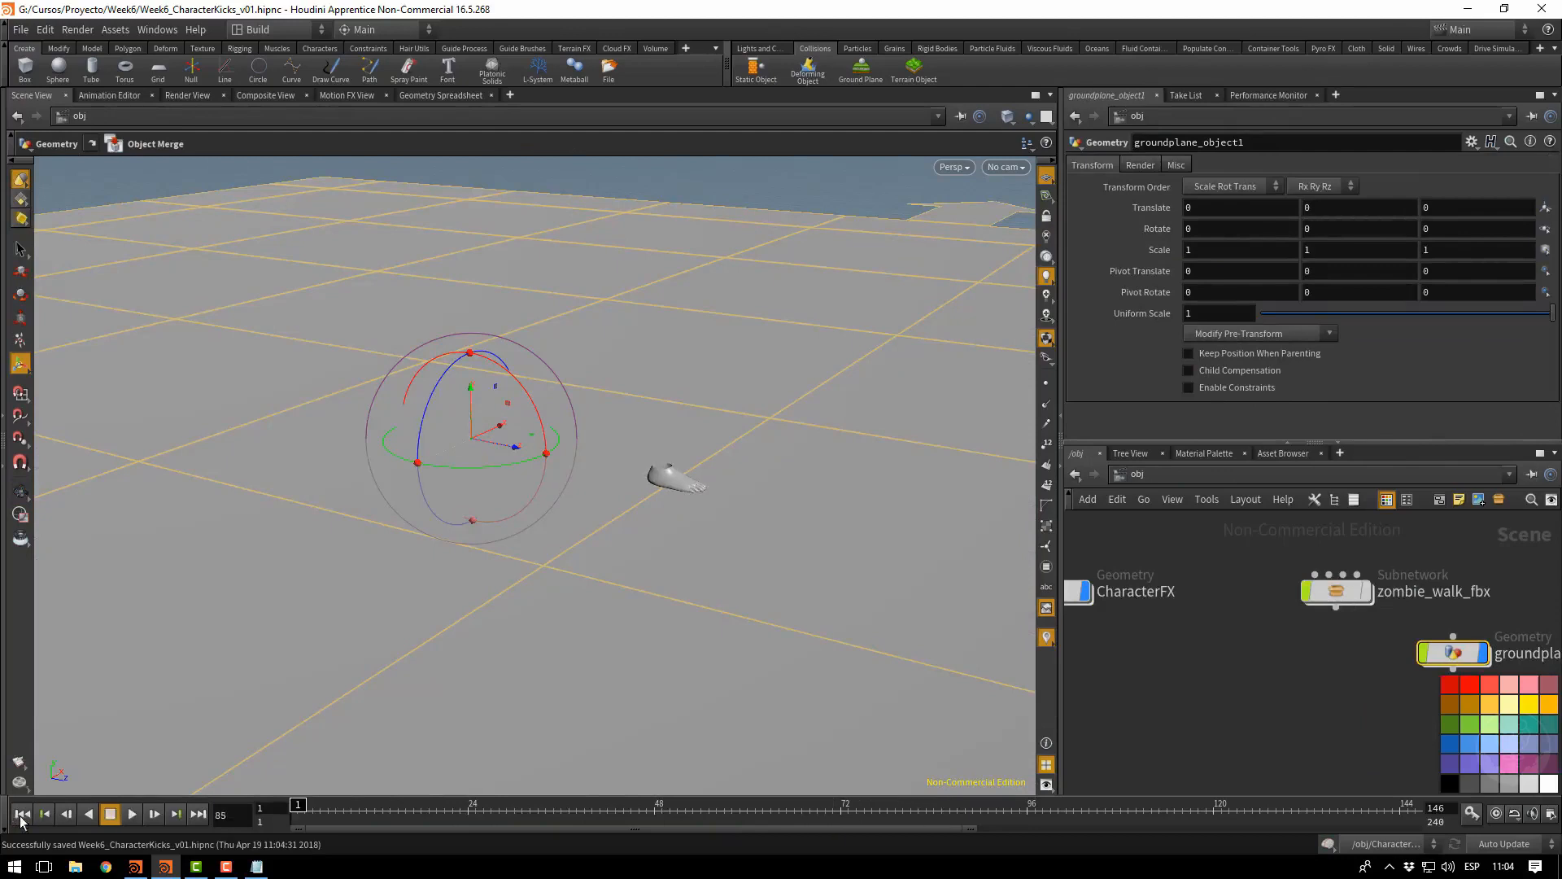
Reopen the RightFeetPOPs network inside CharacterFX and play the particles against the ground plane
middle_drag(1159, 656, 1310, 656)
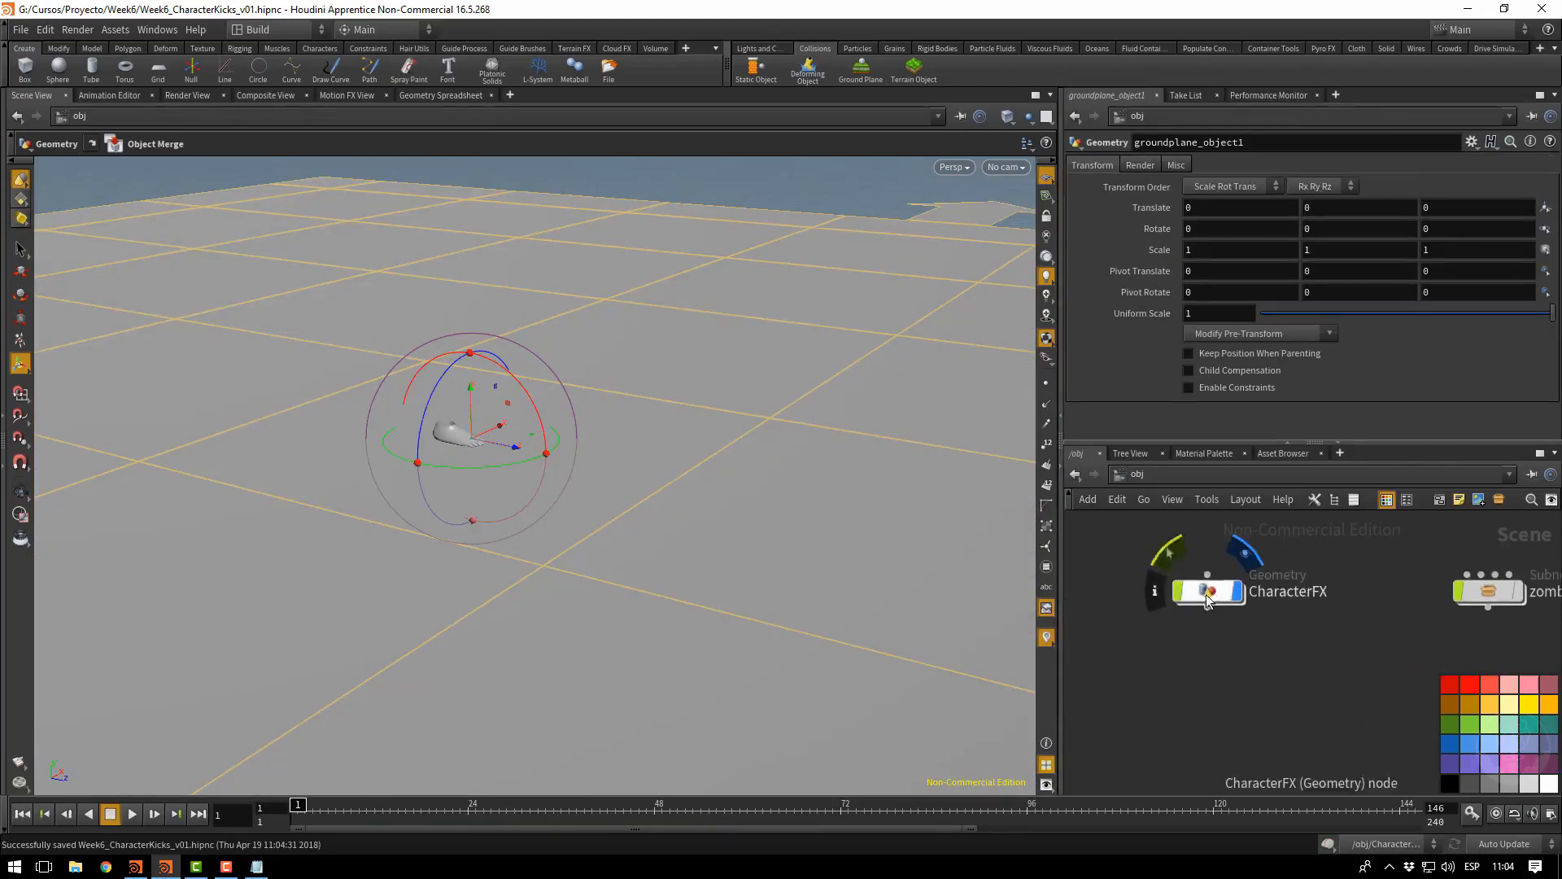
double_click(1210, 593)
double_click(1226, 715)
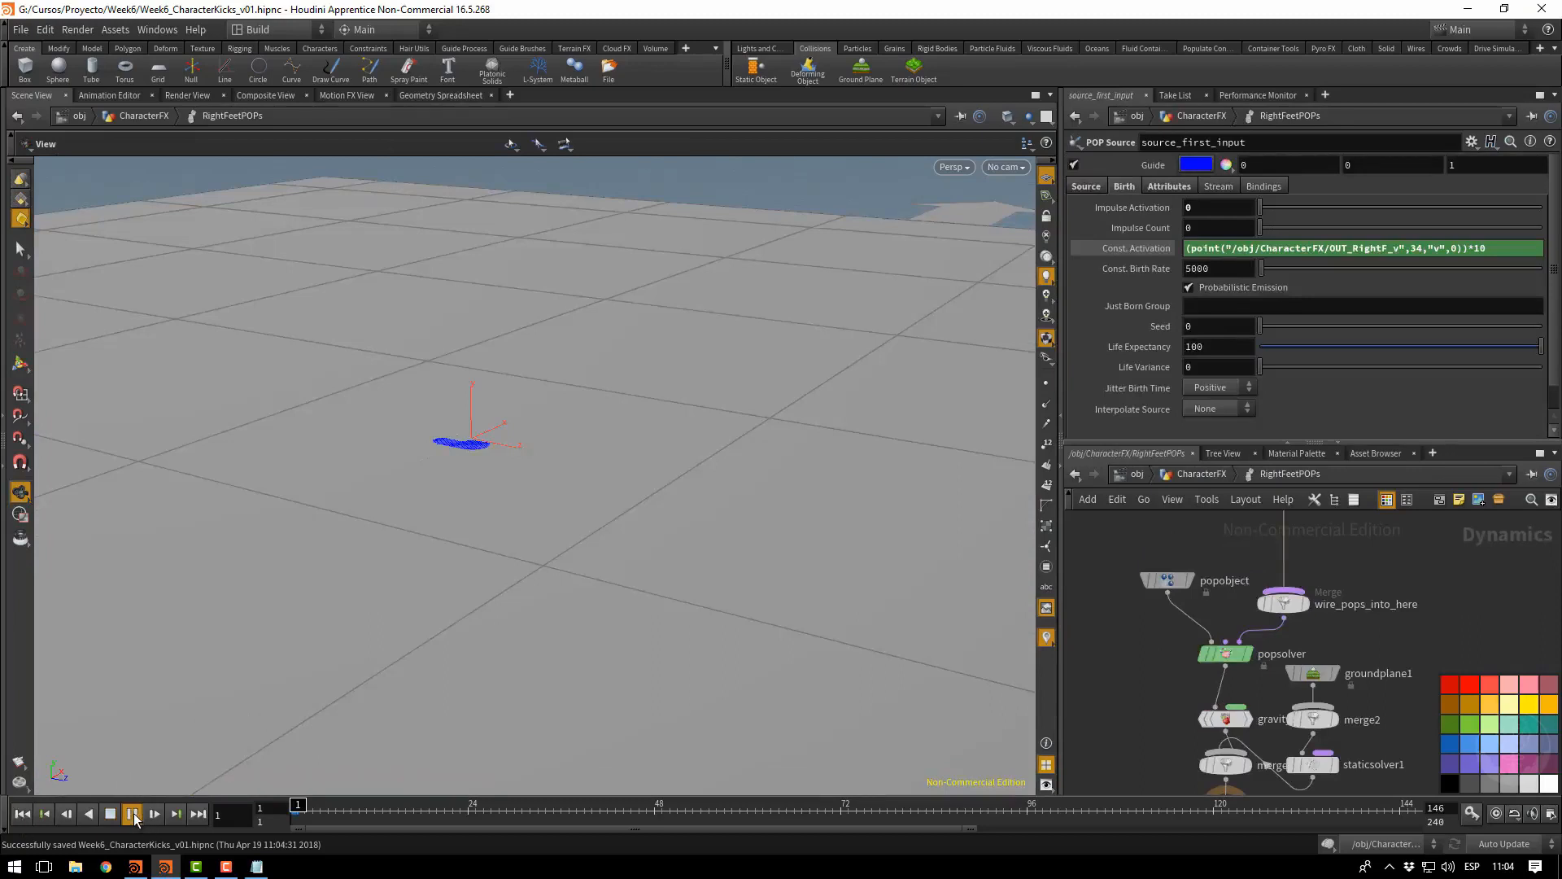
click(133, 814)
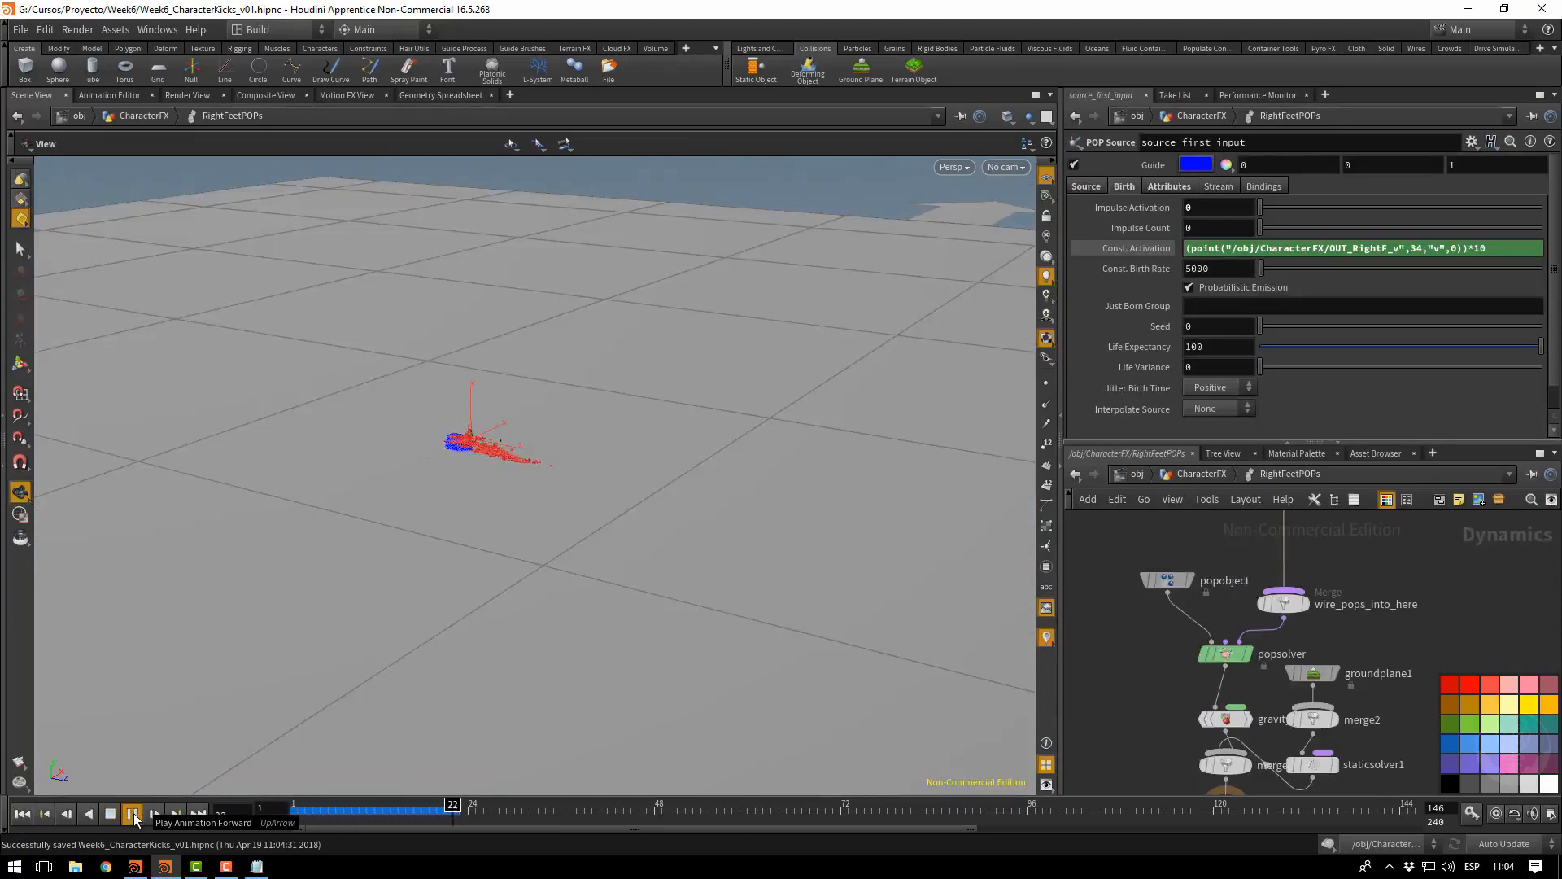
click(111, 815)
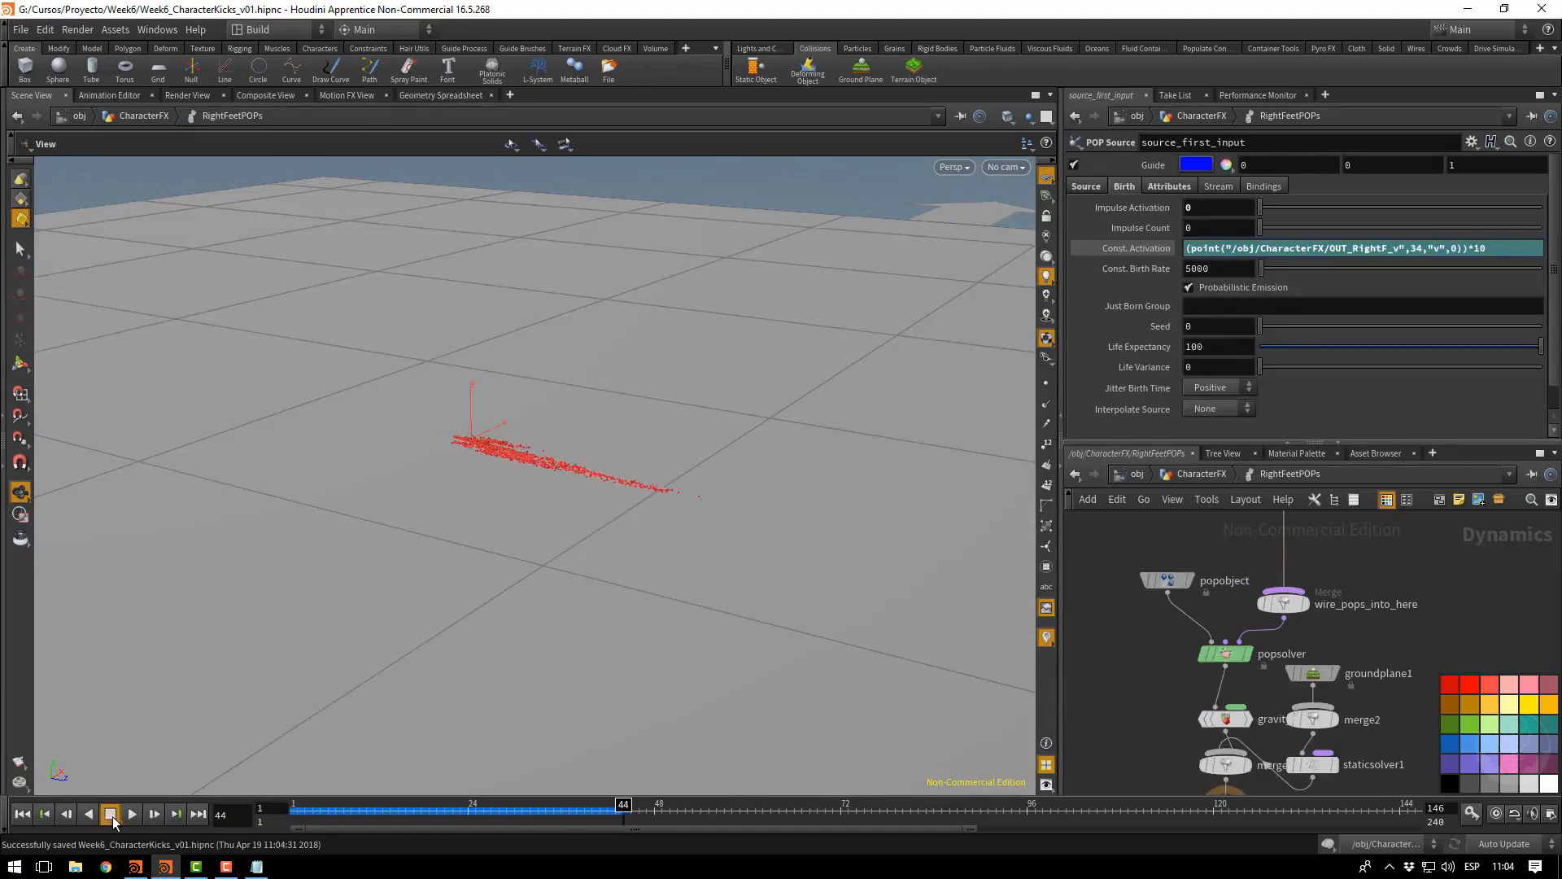
Lay out all nodes of the RightFeetPOPs network automatically
key(l)
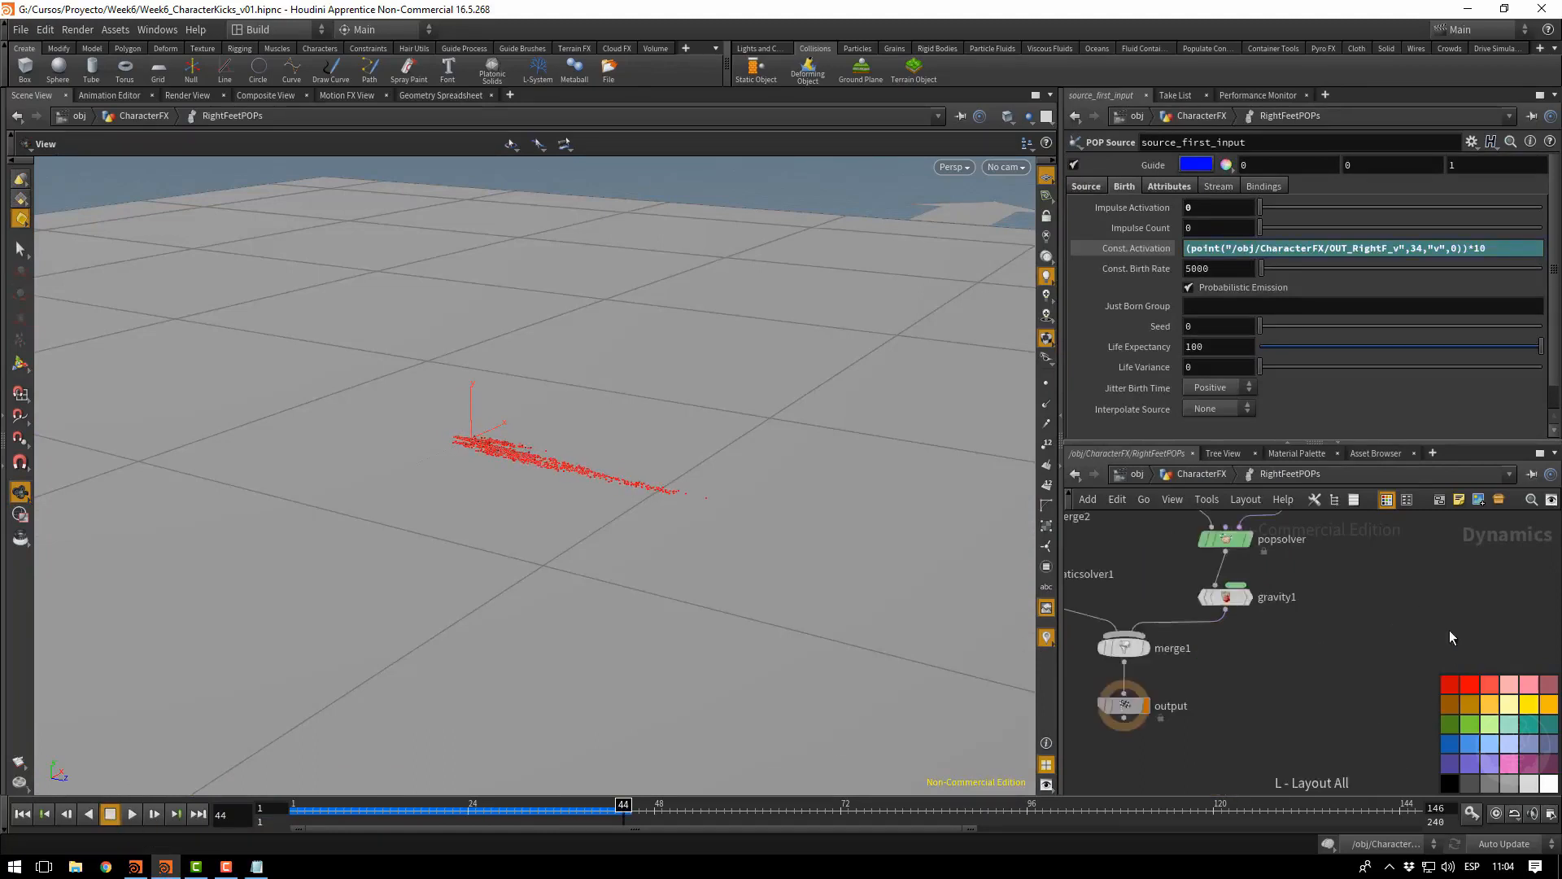
middle_drag(1236, 691, 1408, 715)
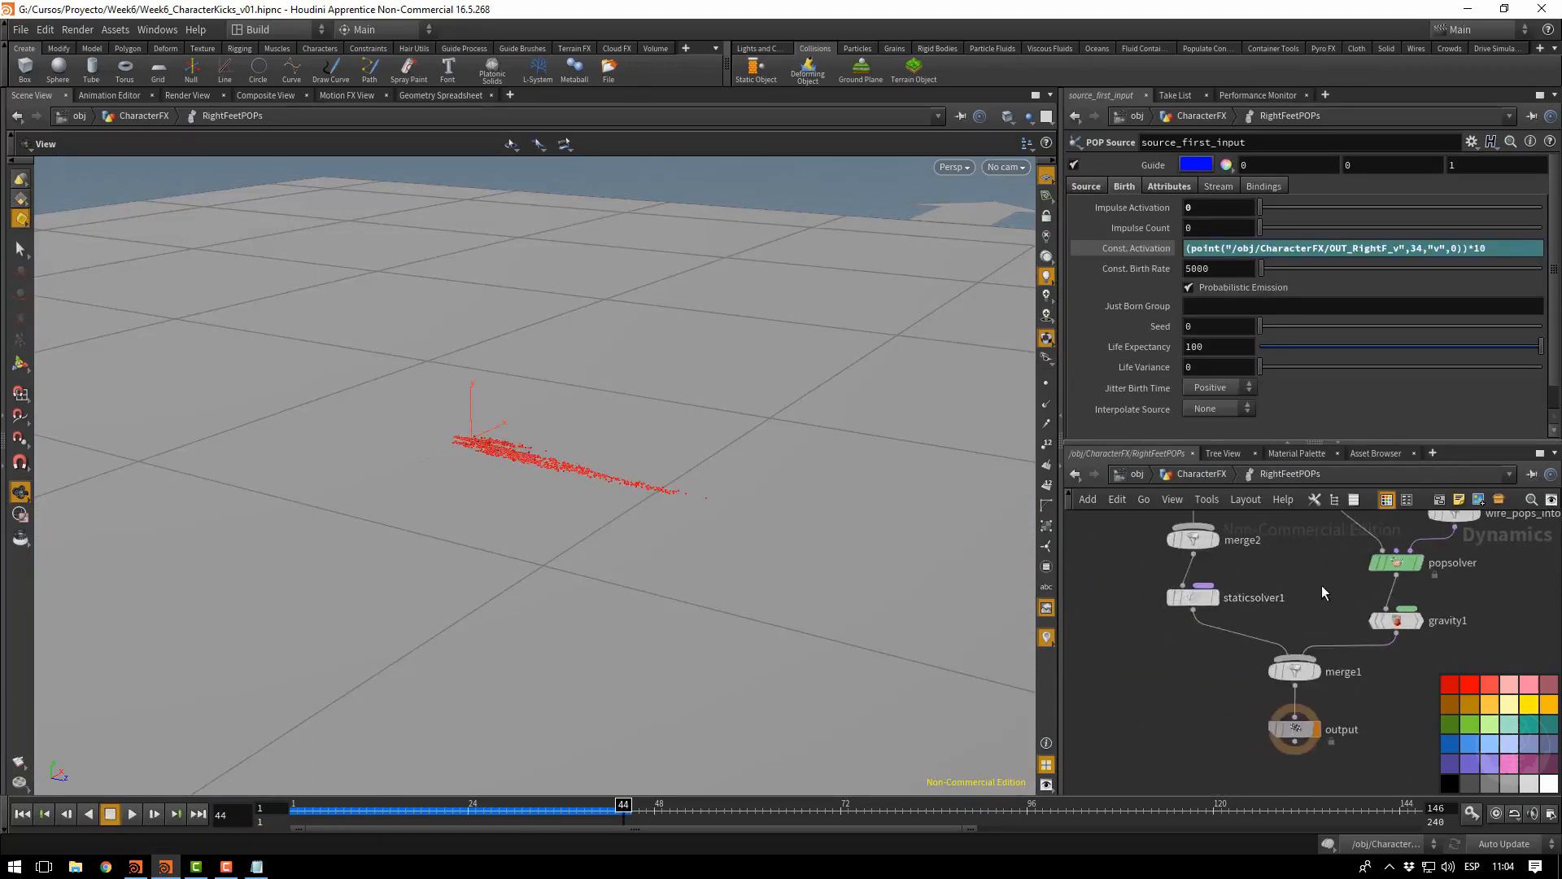
middle_drag(1322, 584, 1316, 644)
In popsolver's collision behavior, enable Add Hit Attributes and Color Hits, and set Response to Stick
click(1389, 676)
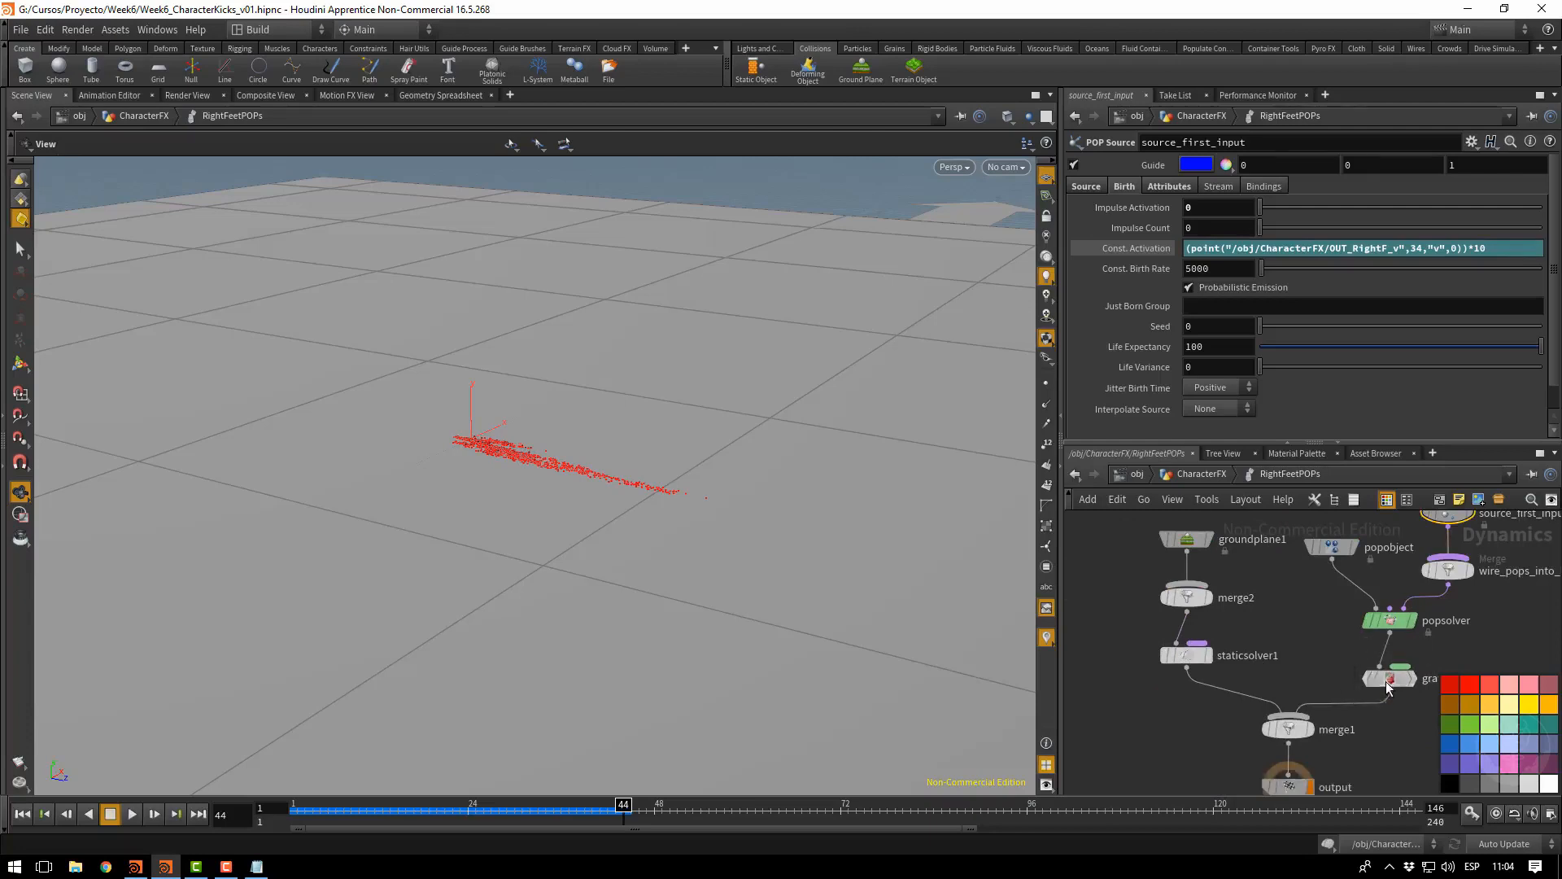
click(1391, 622)
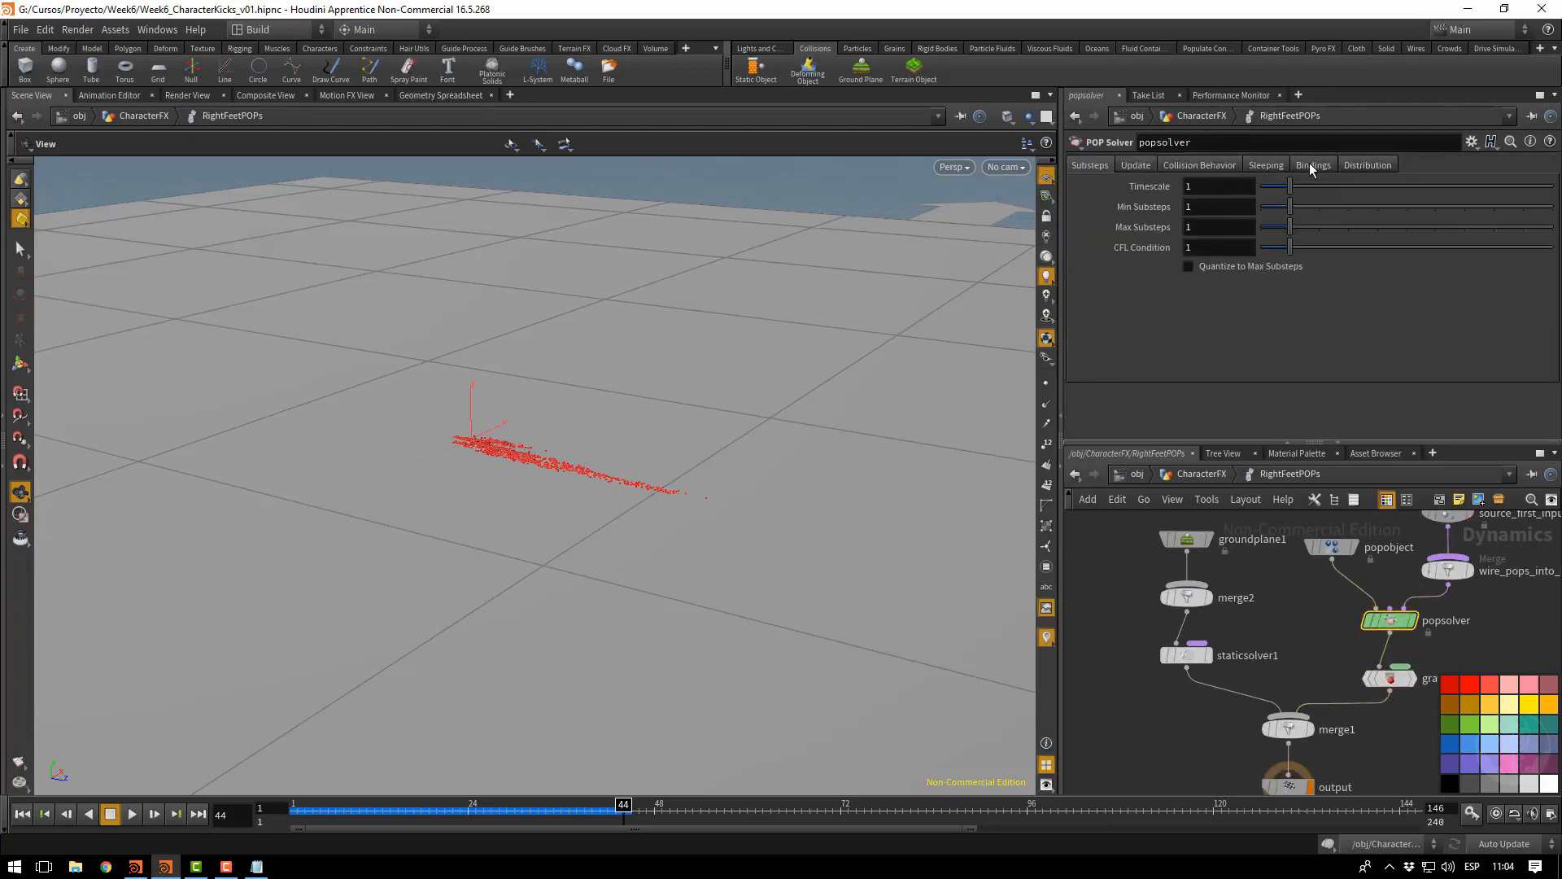
click(1176, 166)
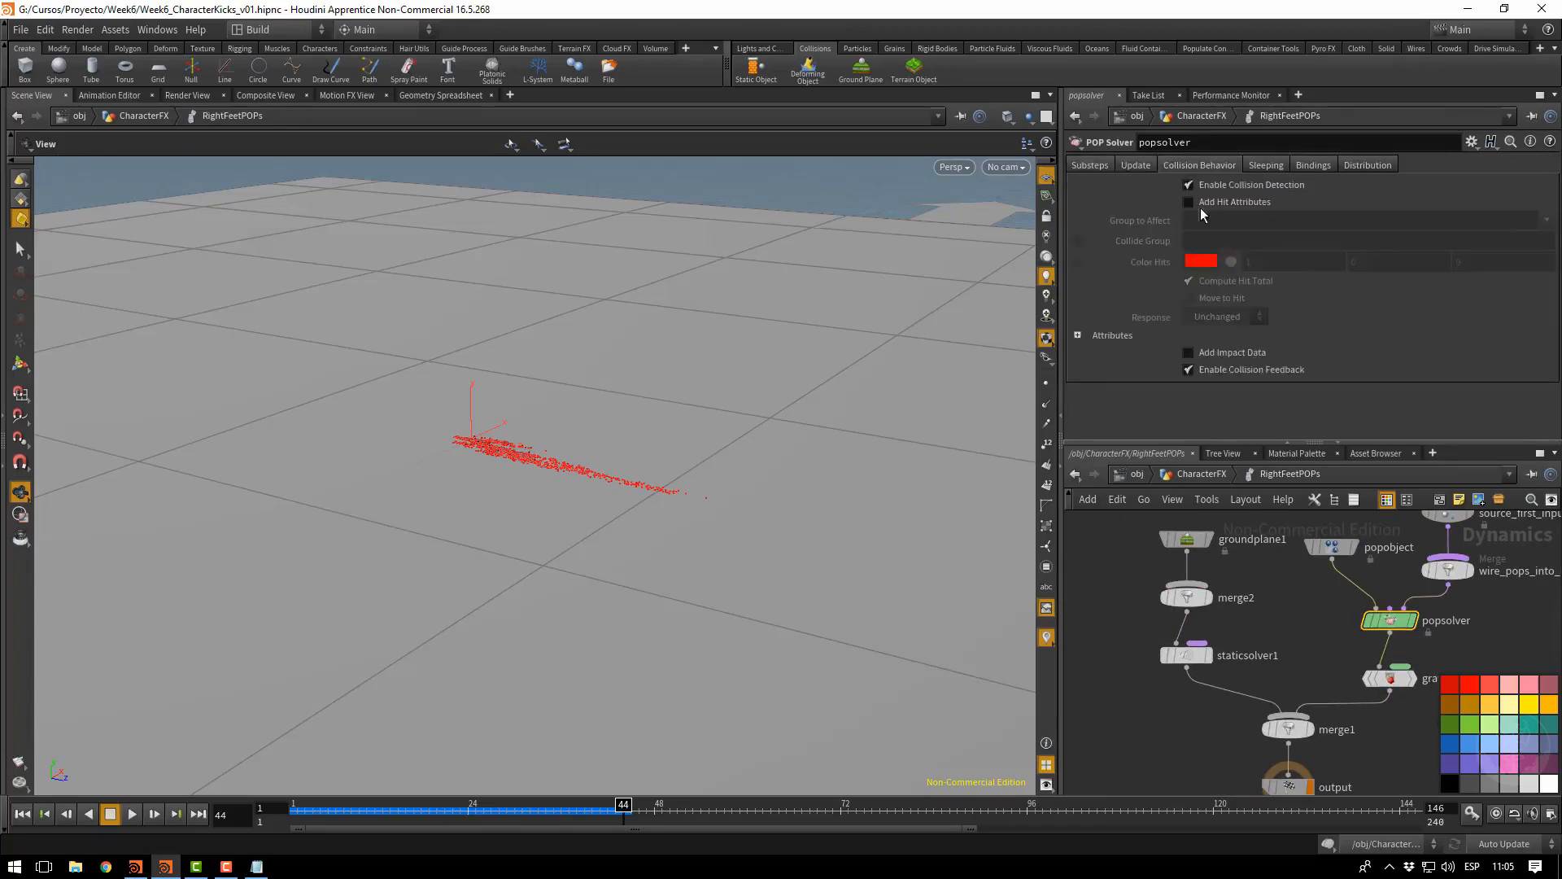
click(1200, 204)
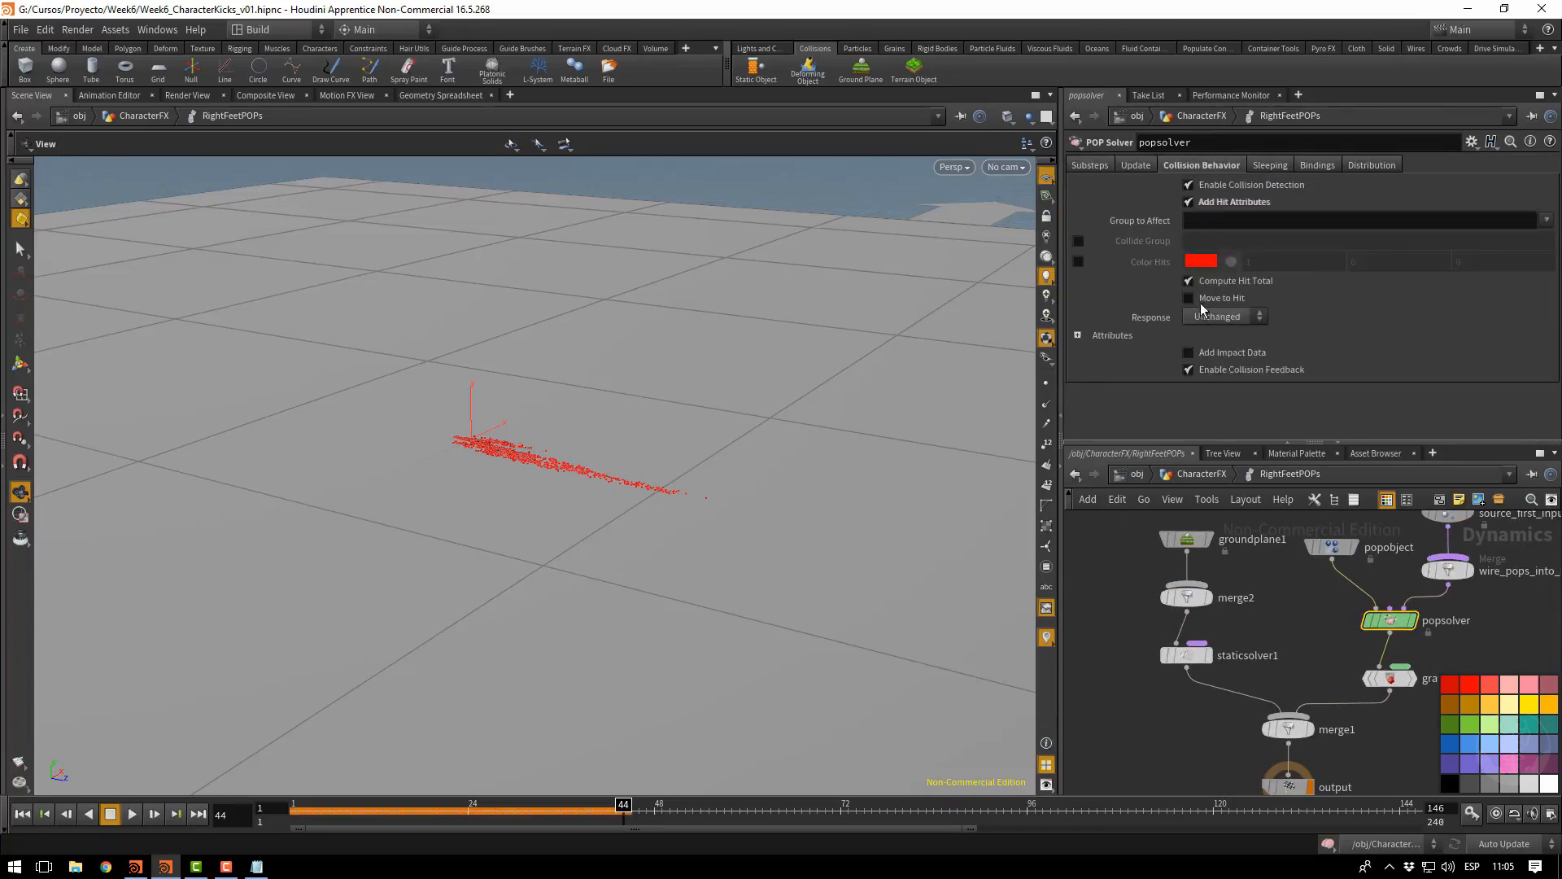
click(1080, 261)
click(1212, 318)
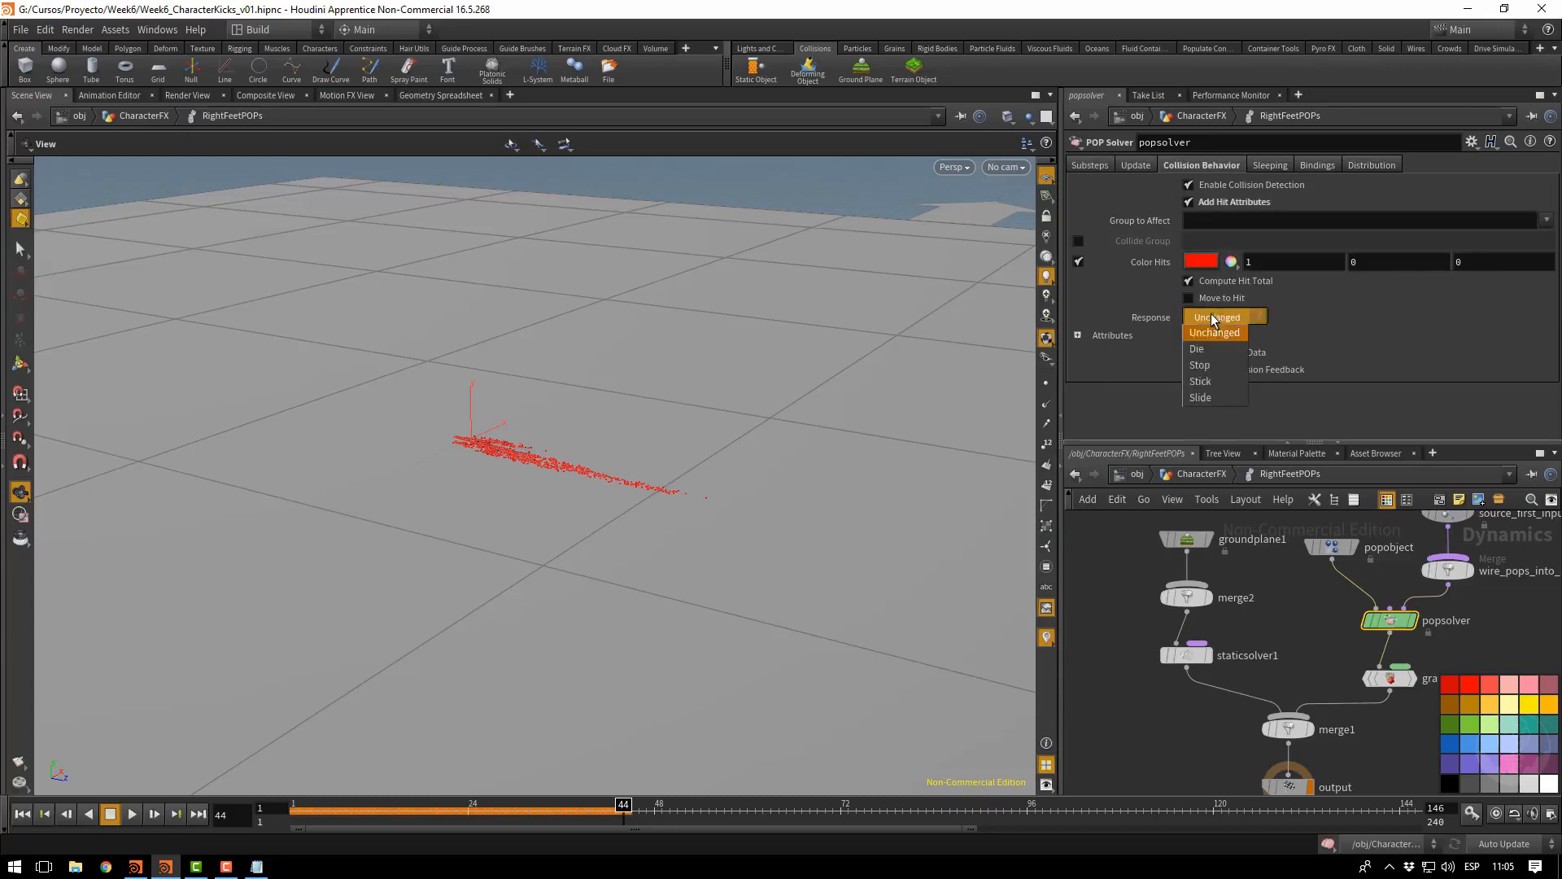
click(1200, 381)
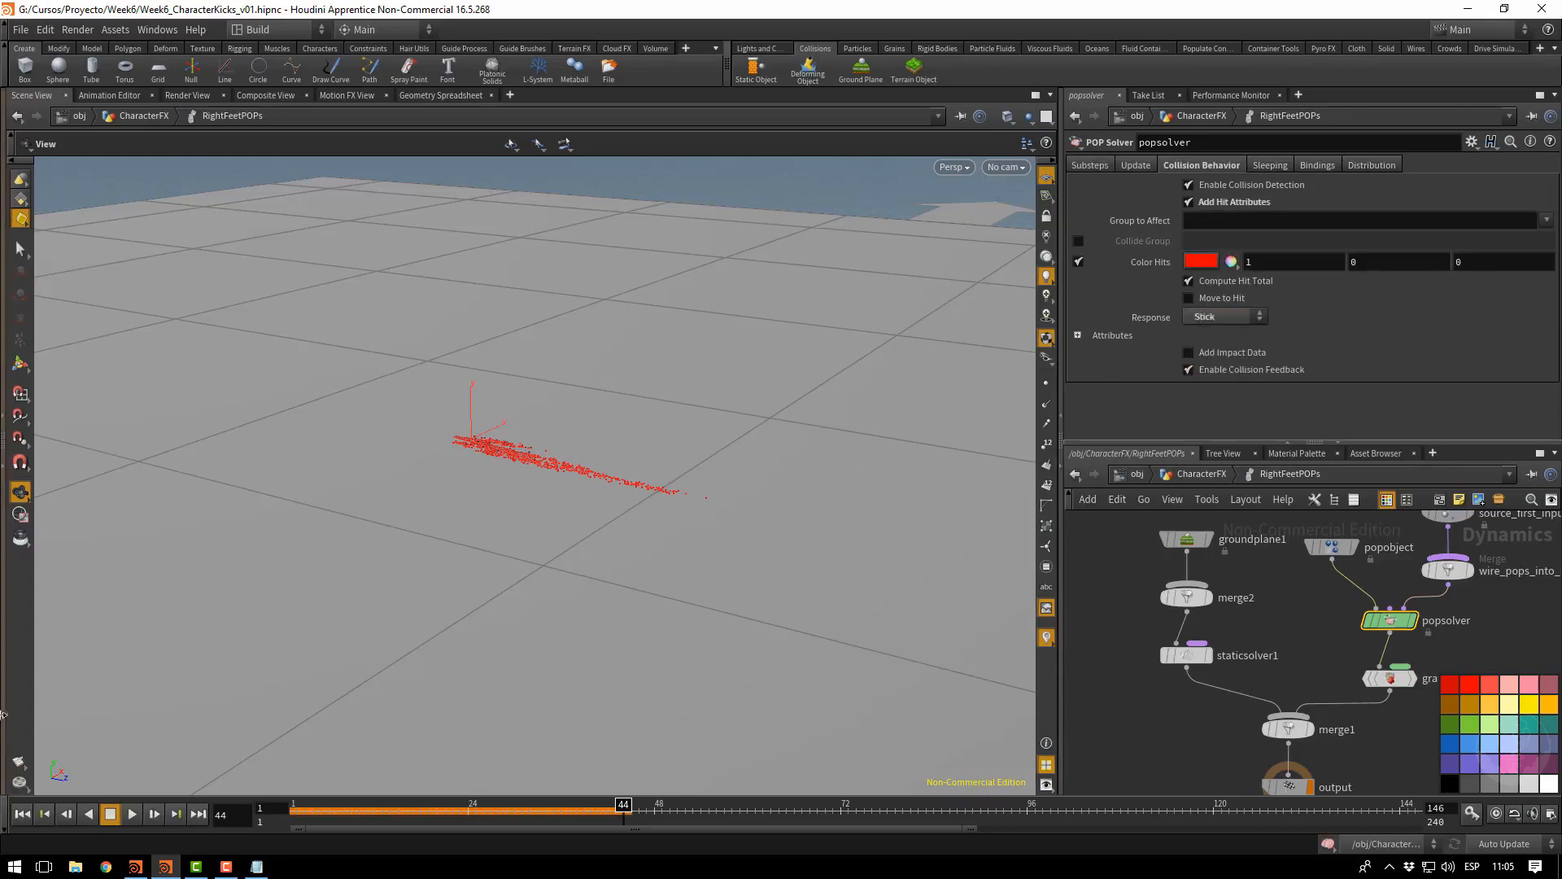
Play the simulation from the first frame to check the sticking particles, and scrub back to frame 50
click(22, 814)
click(131, 814)
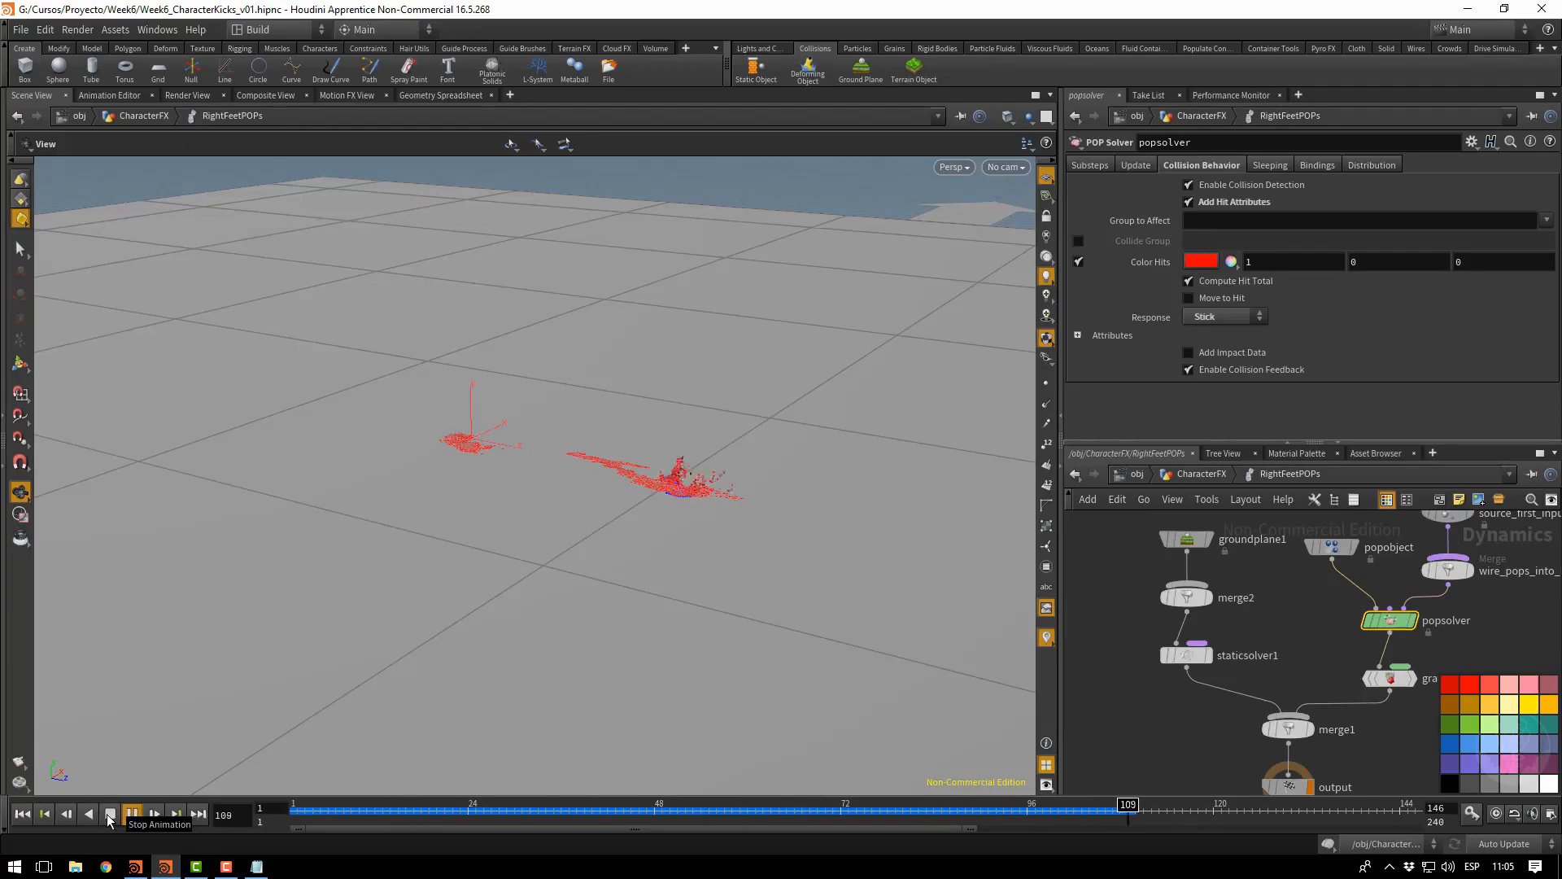
click(109, 814)
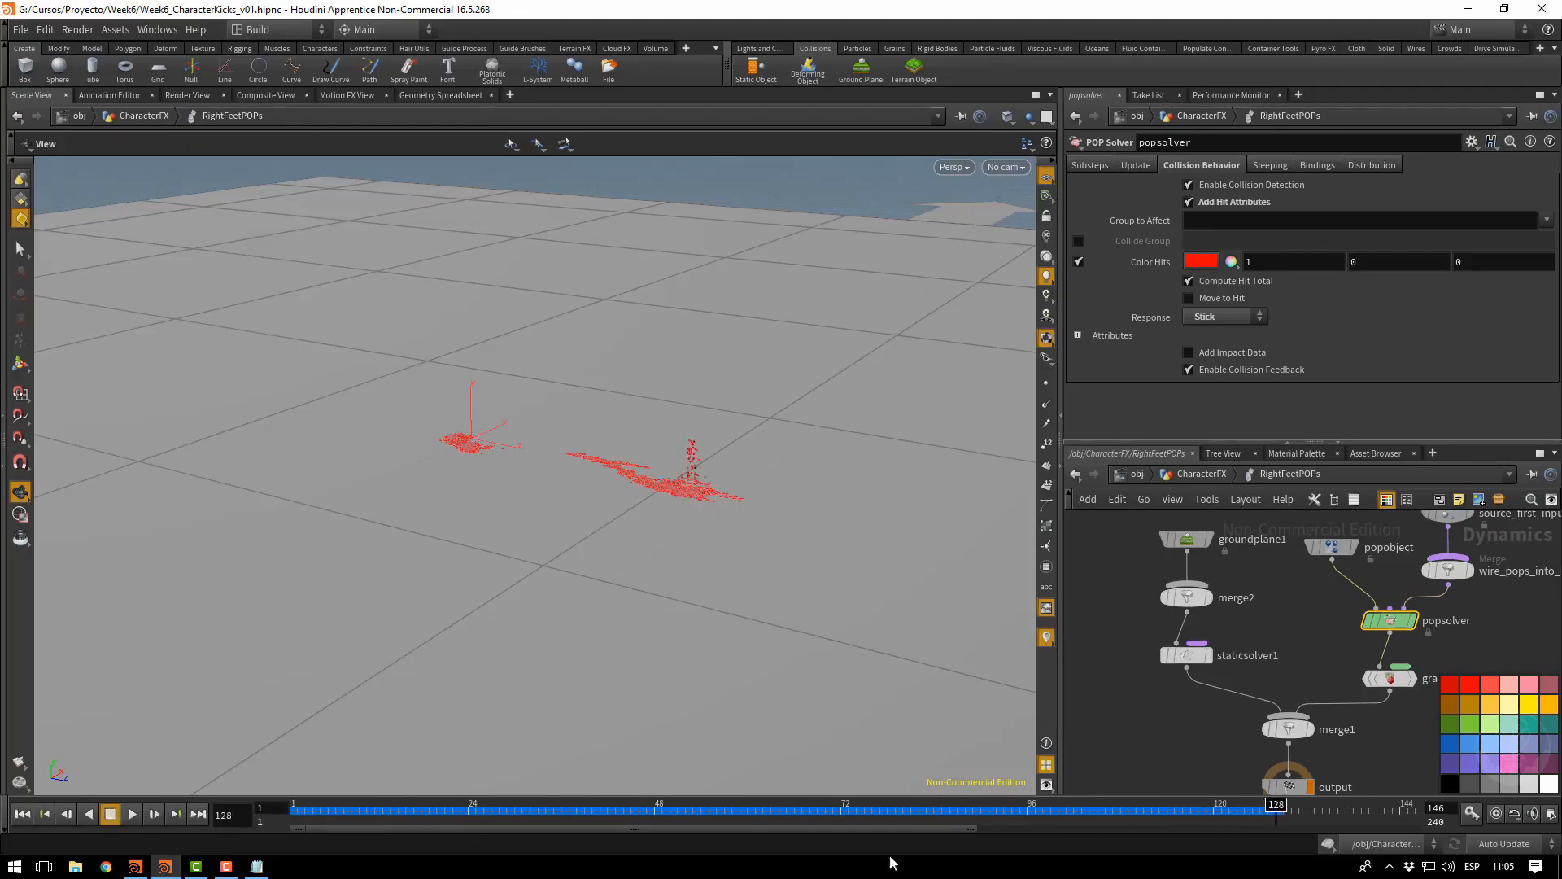
drag(912, 820, 671, 807)
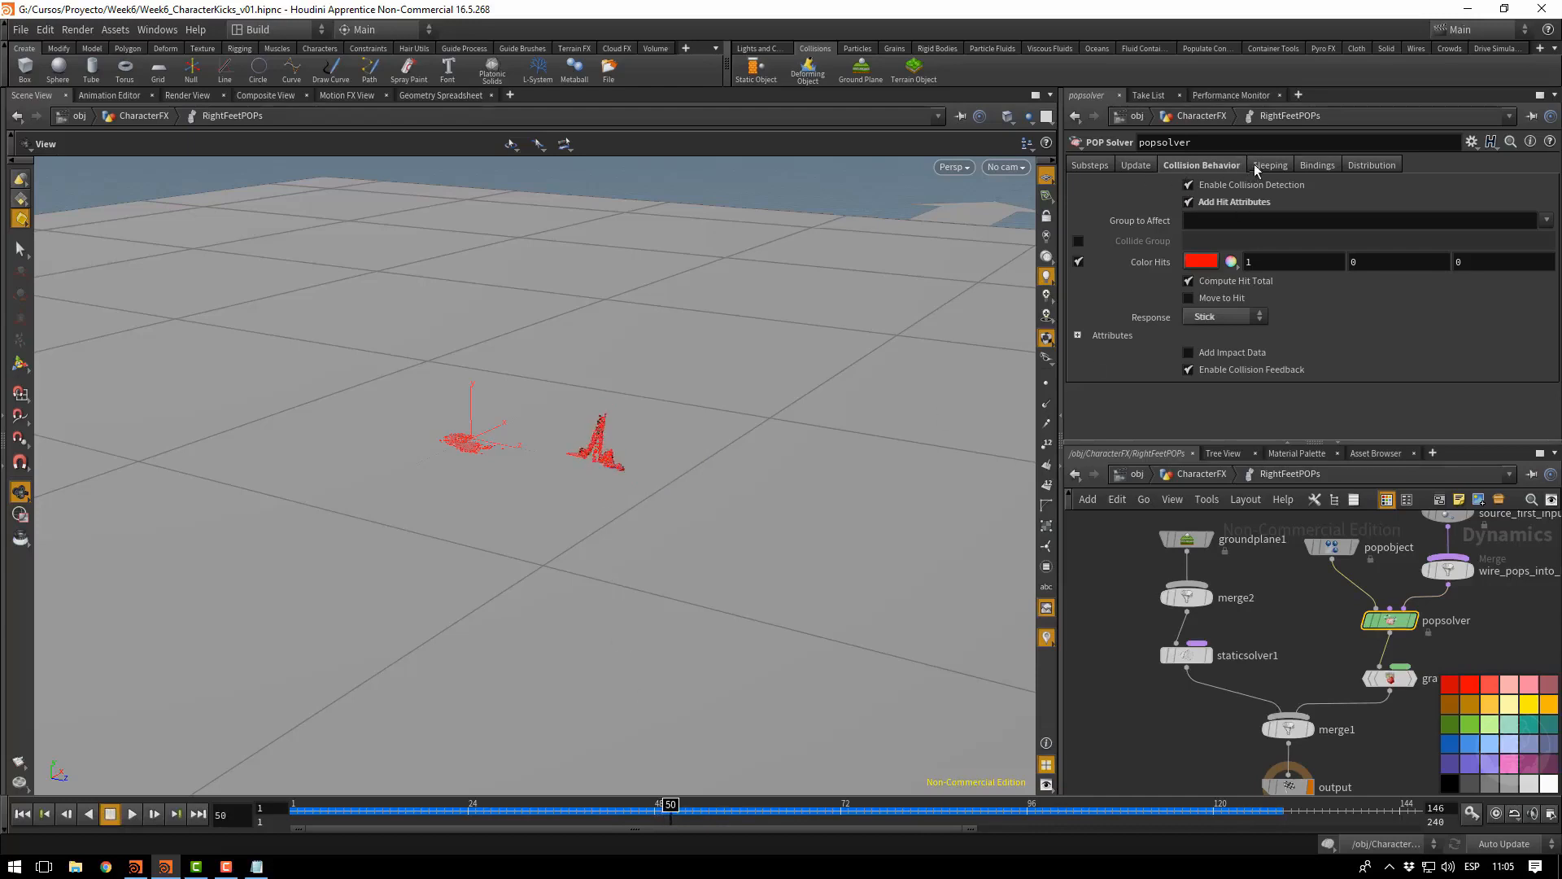
Copy the Const. Activation expression of the source_first_input node
middle_drag(1458, 515, 1298, 625)
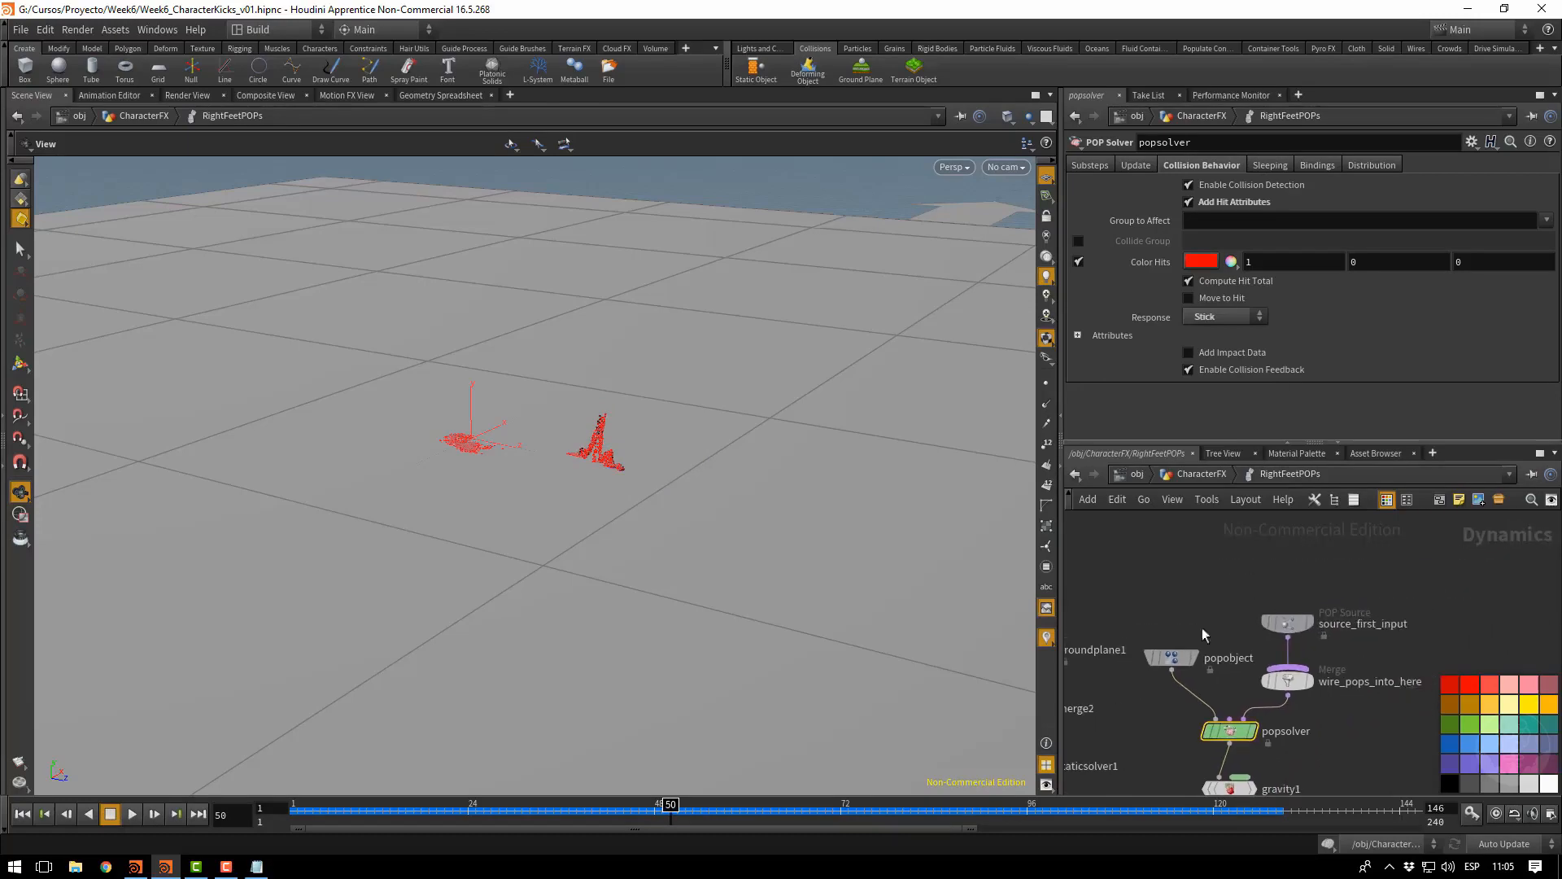
click(1298, 625)
click(1287, 251)
key(ctrl+c)
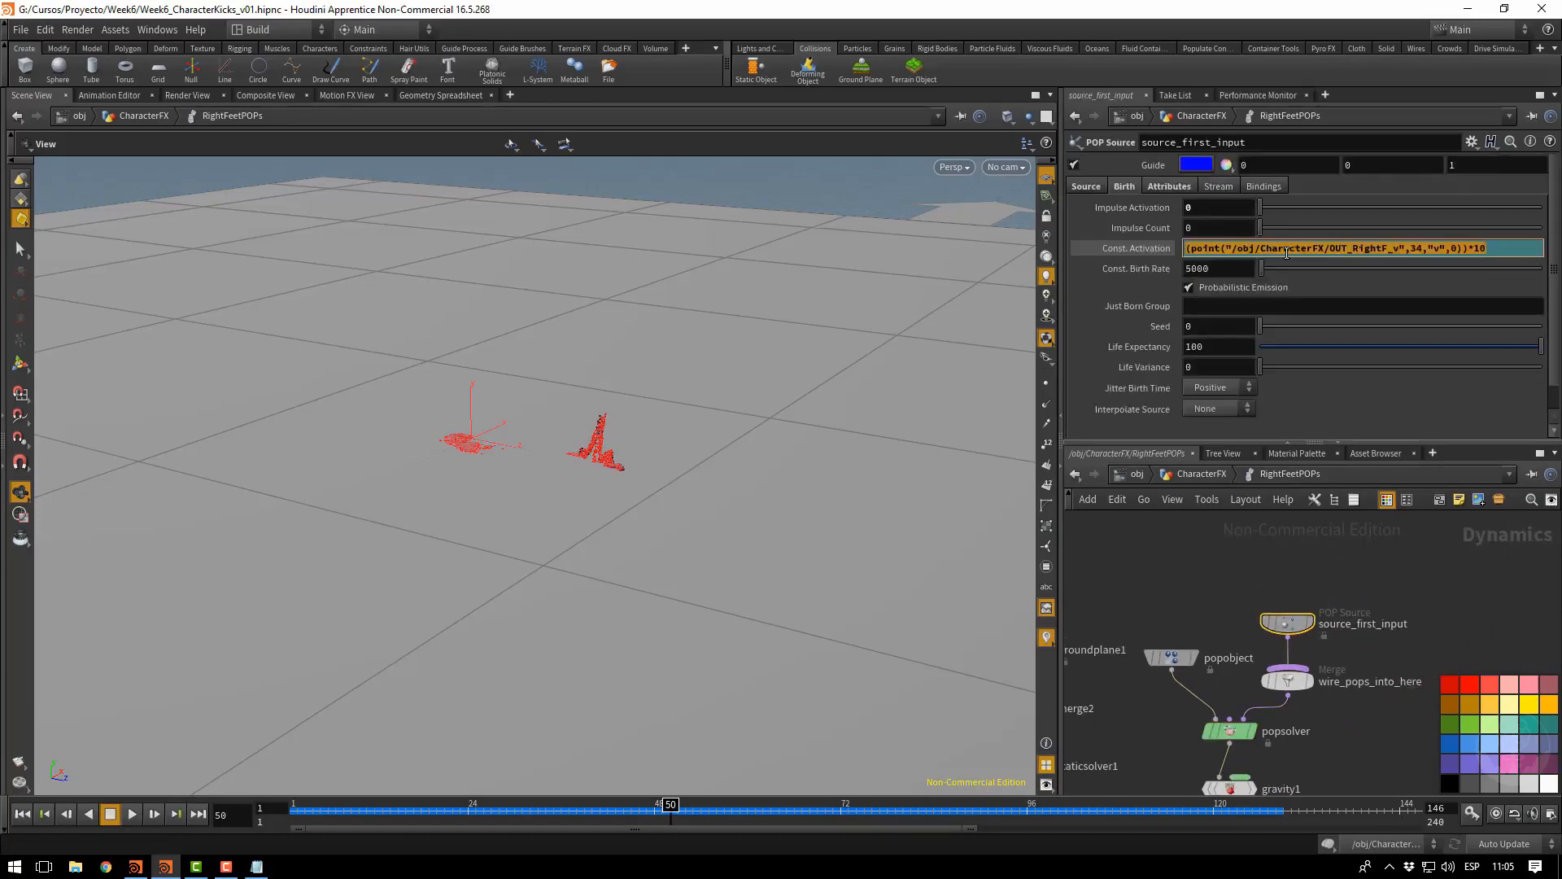
Set source_first_input's Initial Velocity mode to Add to inherited velocity
click(1172, 187)
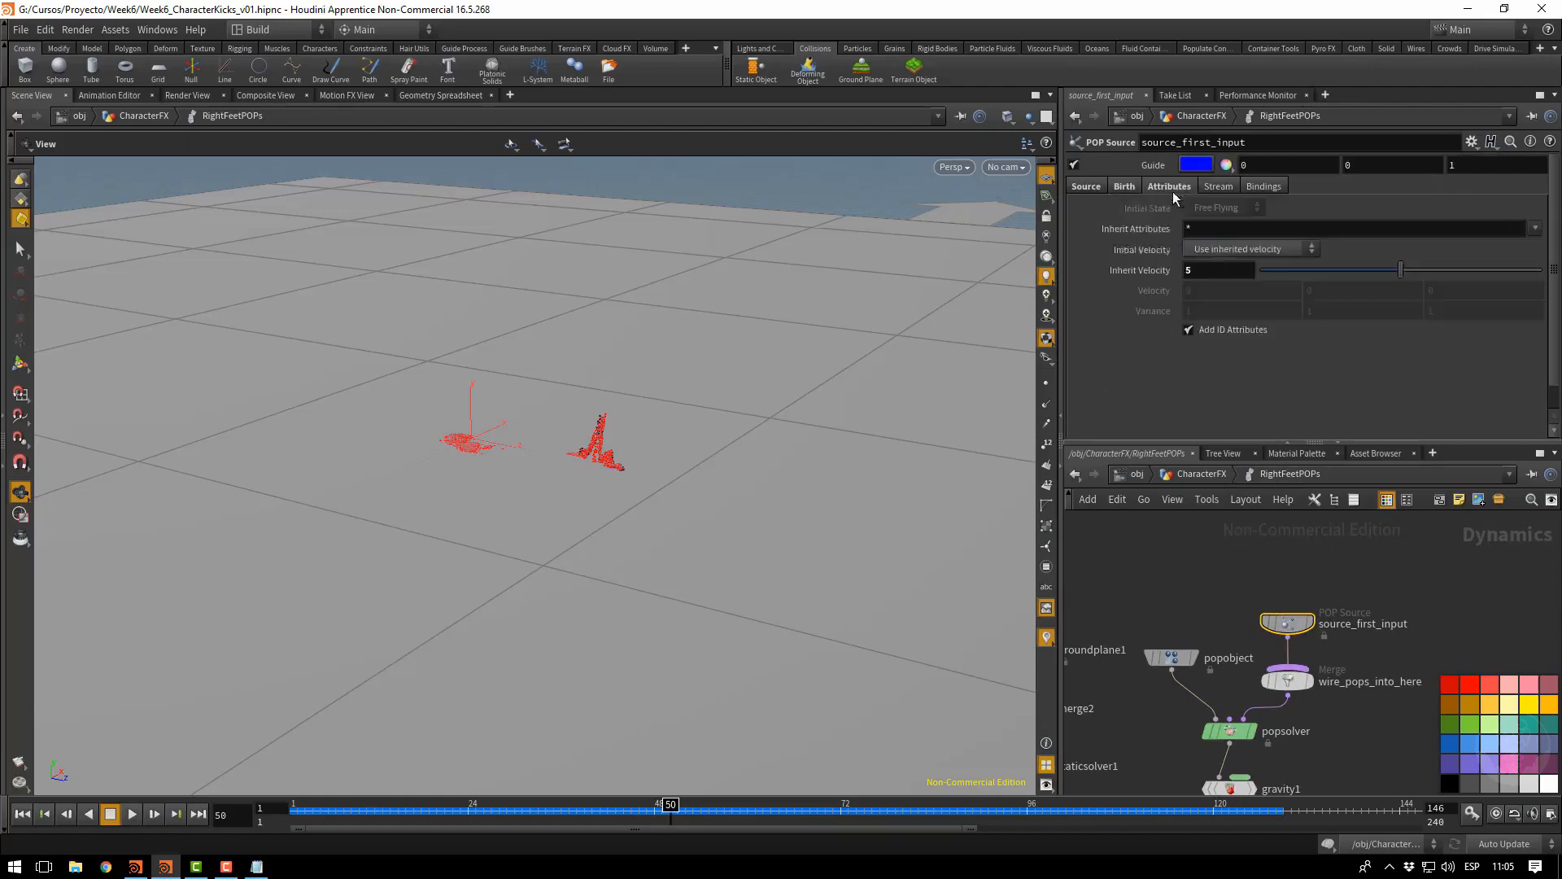
click(1221, 250)
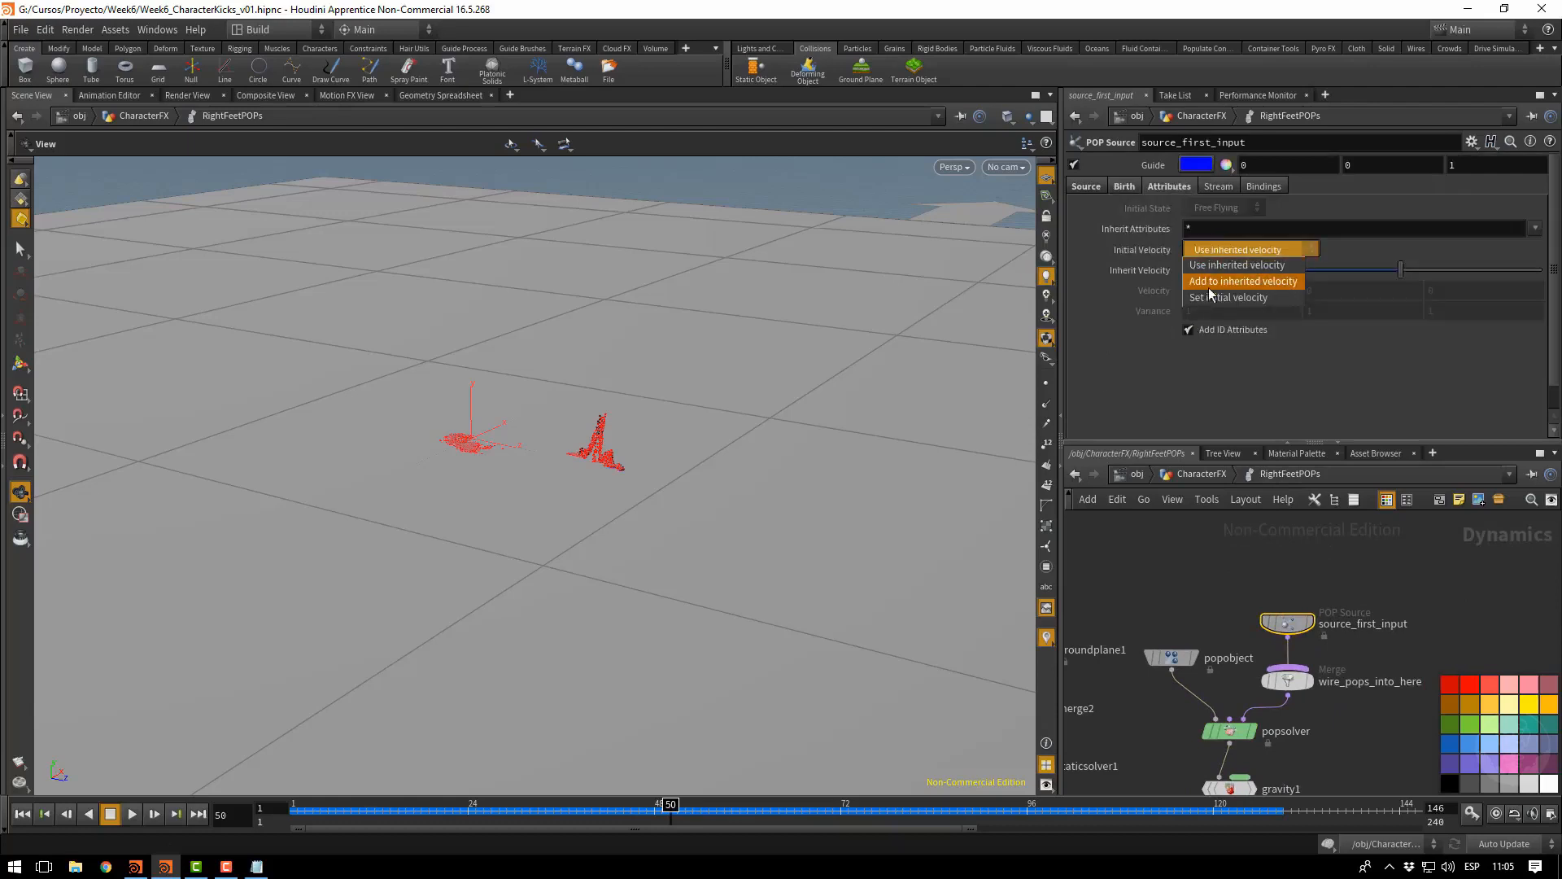
click(1199, 283)
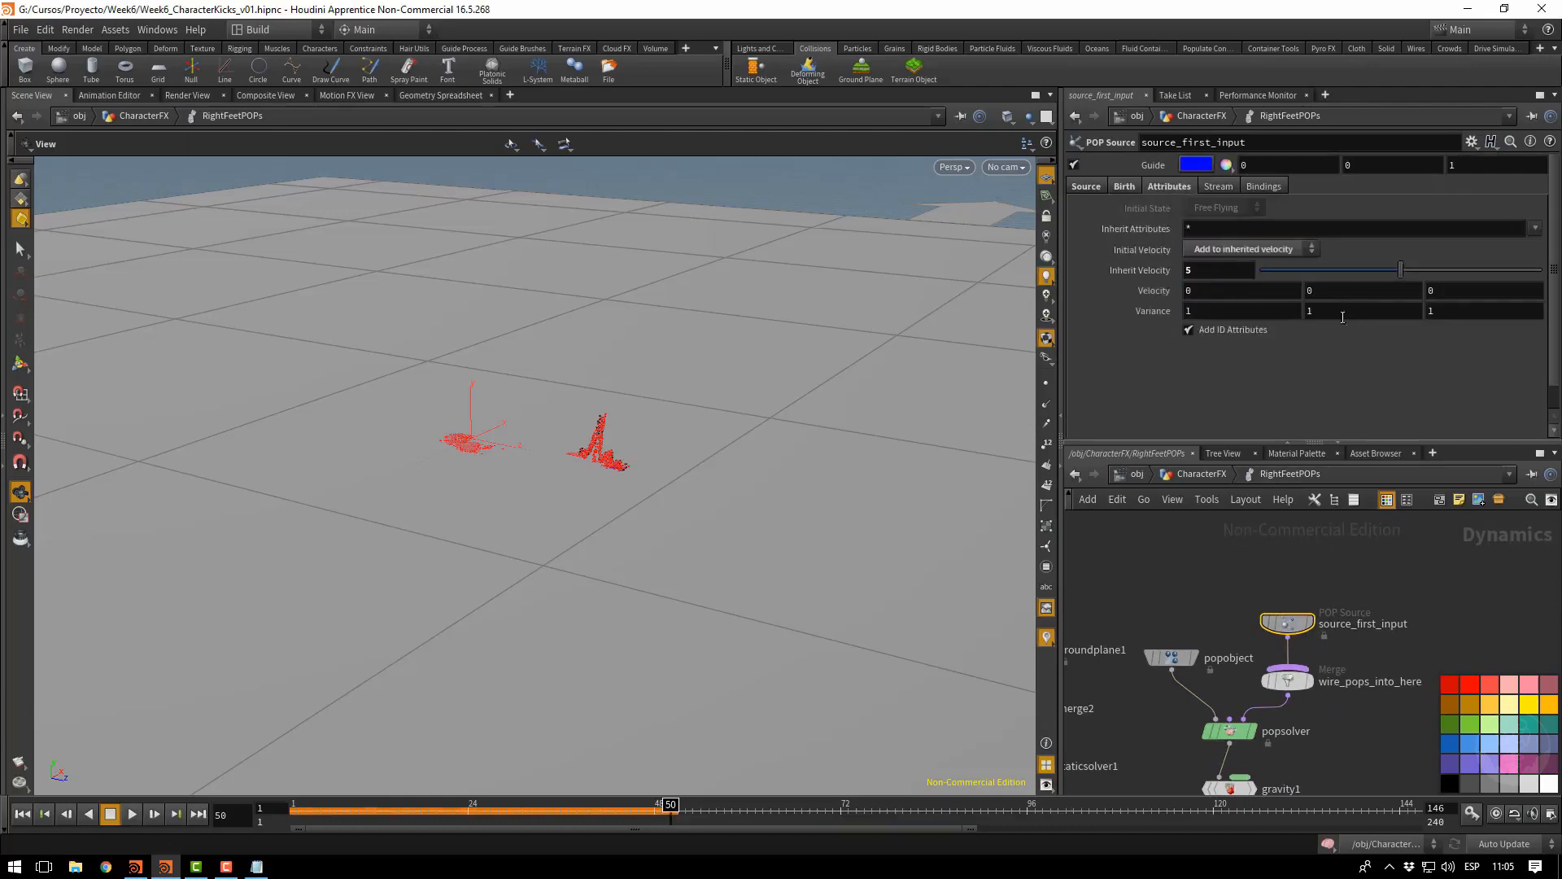
Use the copied foot velocity expression with an edited multiplier as the Y Variance, and set the X Variance to 0.2
click(1343, 317)
key(ctrl+v)
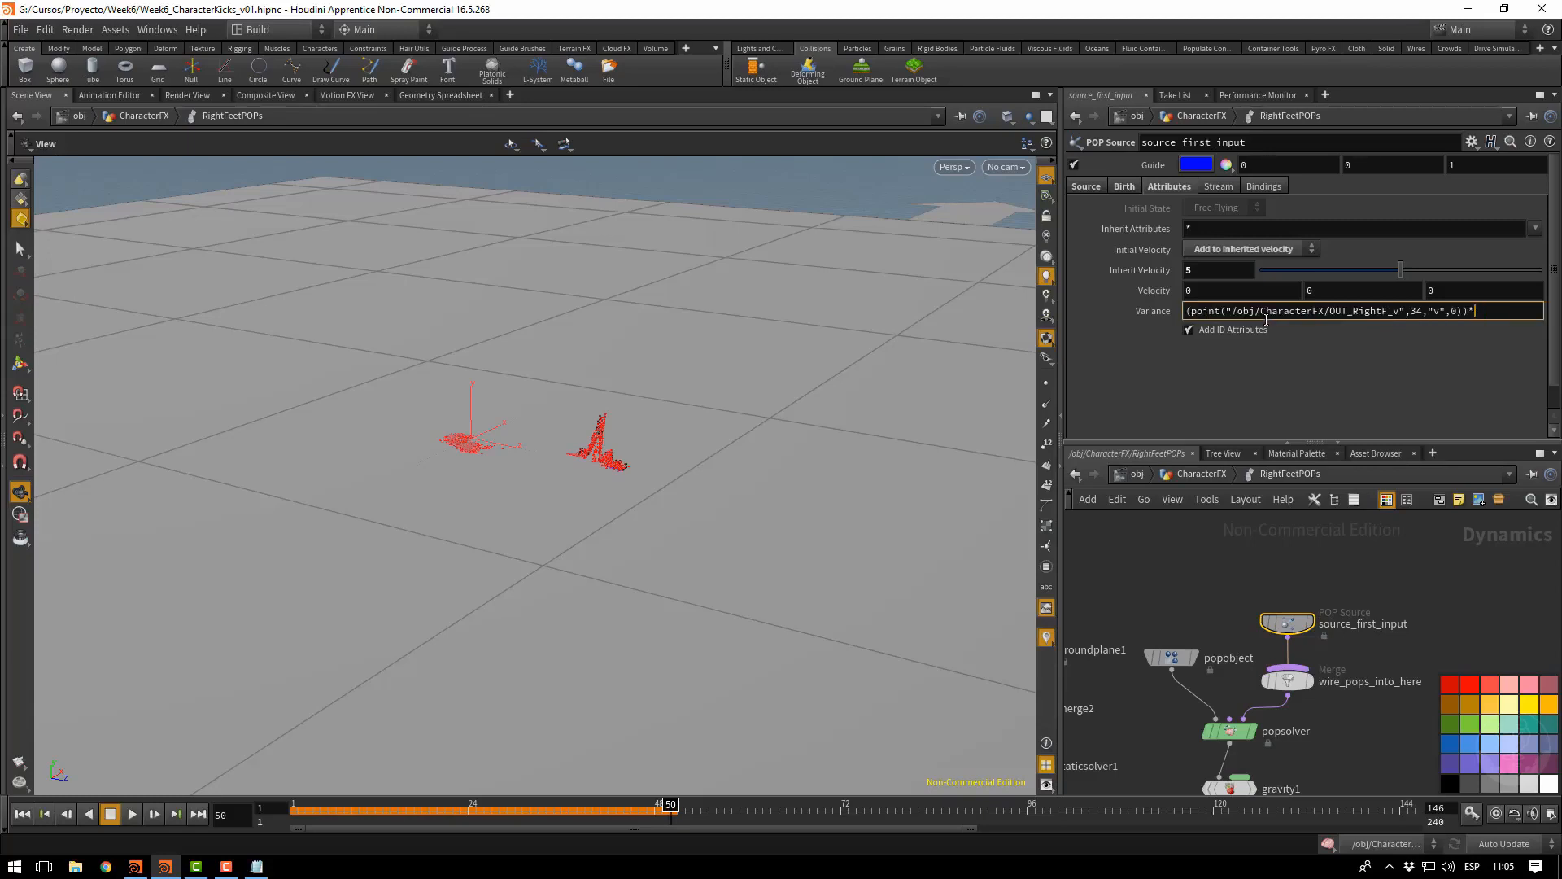
key(Return)
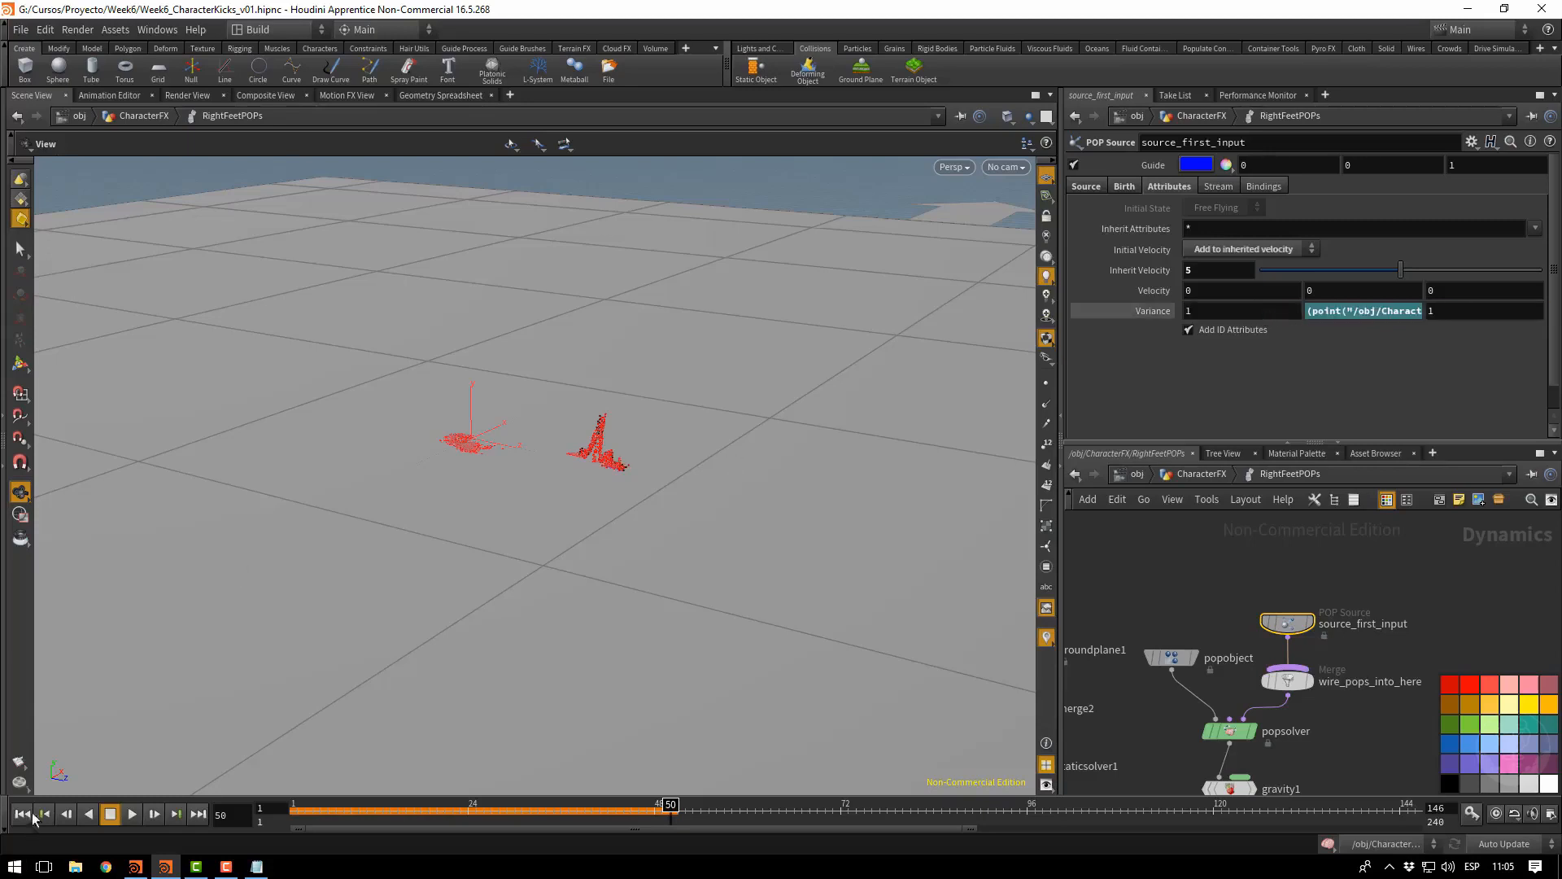
click(1209, 313)
text(0.2)
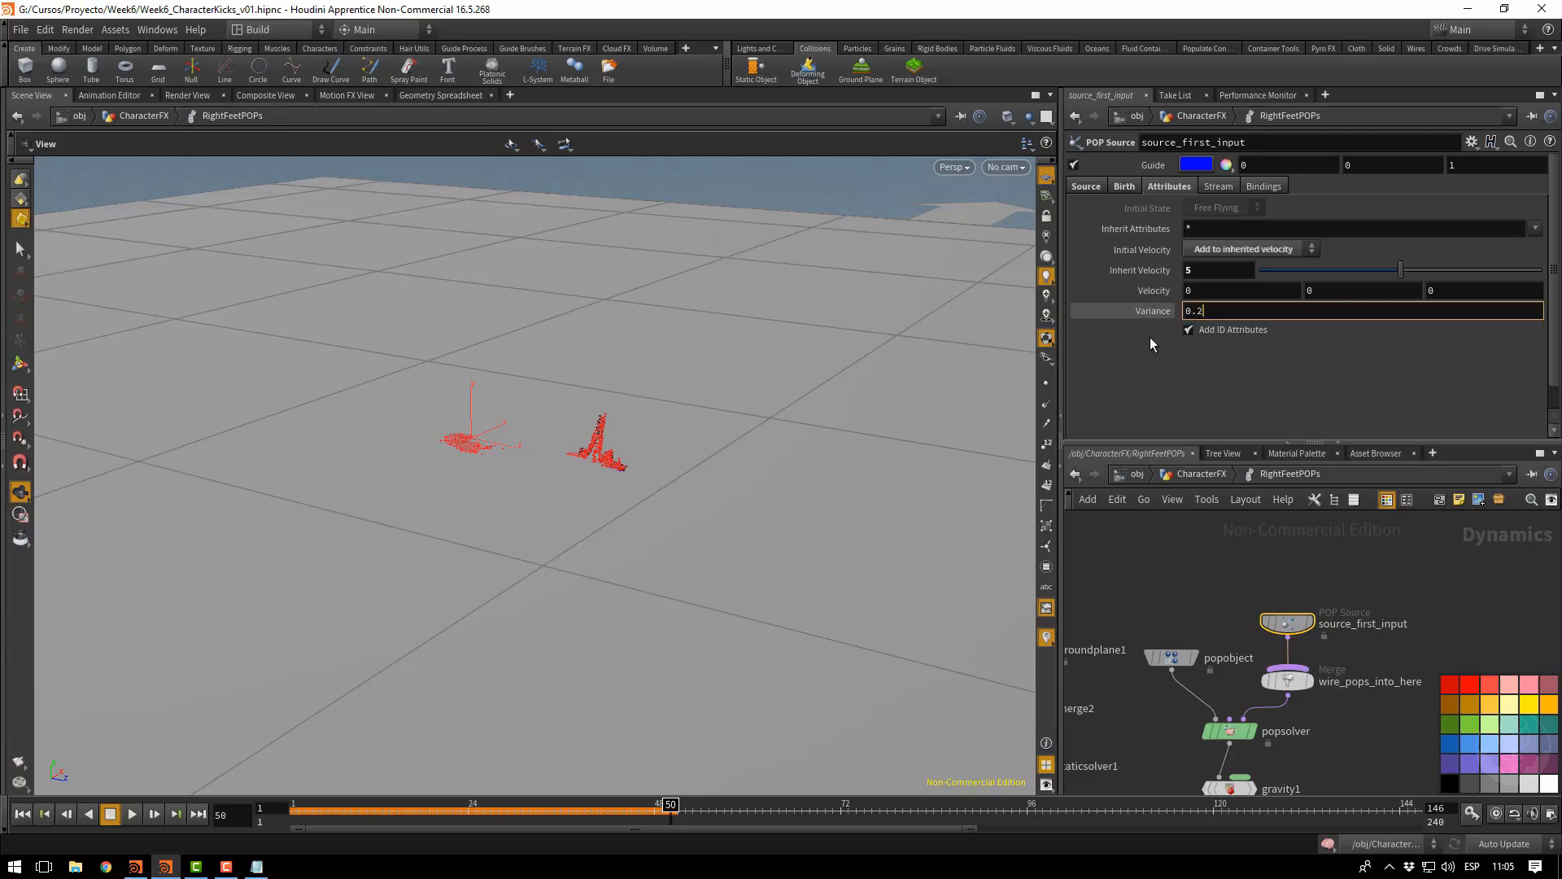
Apply the 0.2 velocity variance on the POP source and play the simulation from the first frame
key(Return)
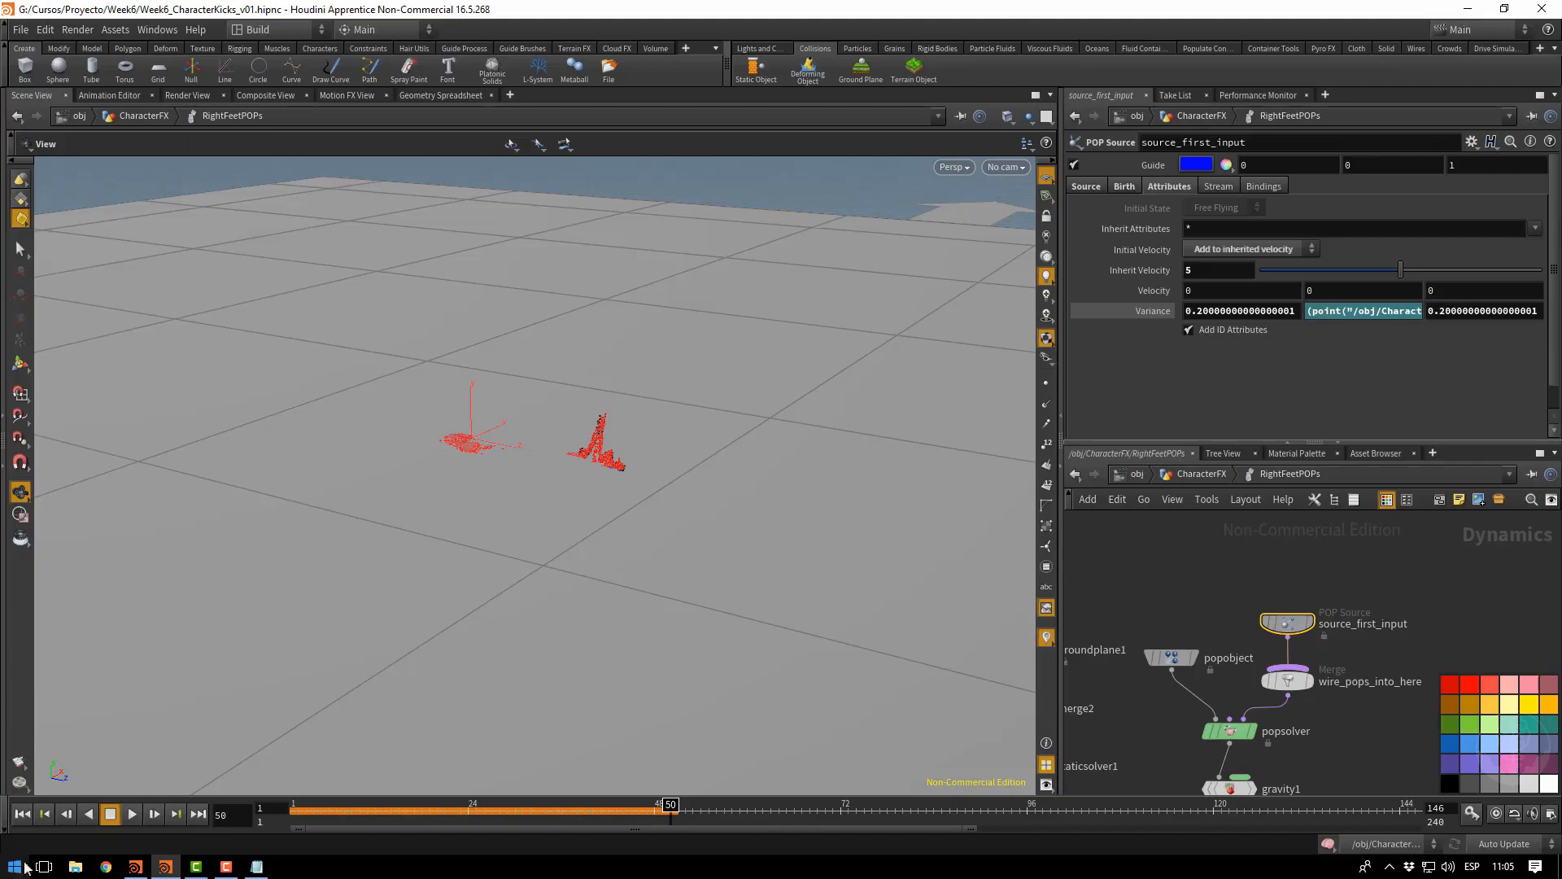
click(28, 819)
click(135, 814)
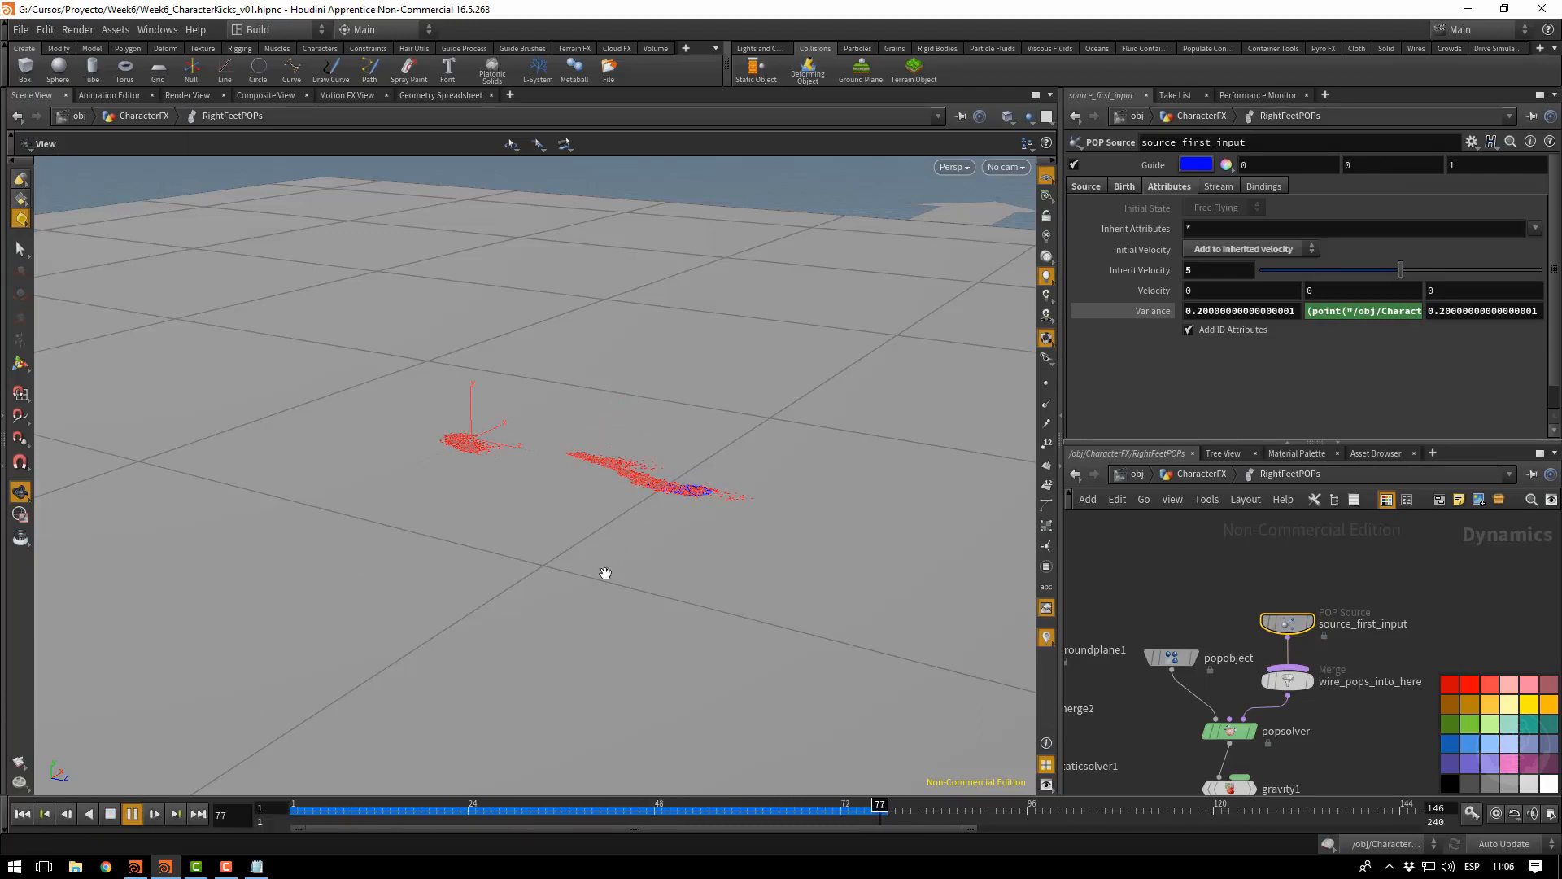
click(110, 815)
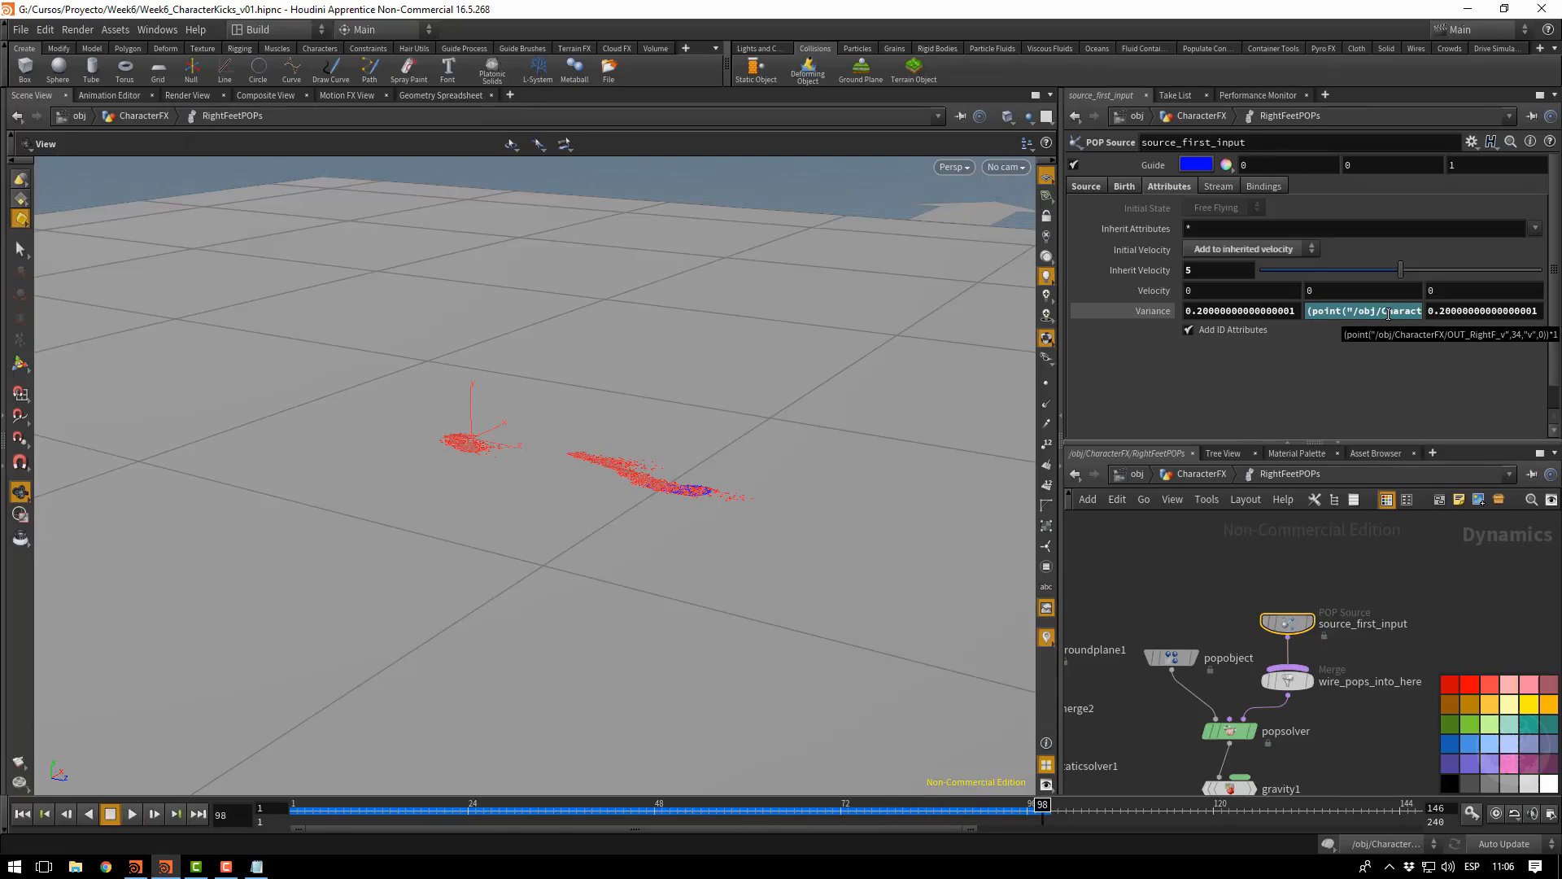
Replay the right-foot particle simulation from the start and stop it at frame 13
drag(675, 808, 294, 807)
click(133, 815)
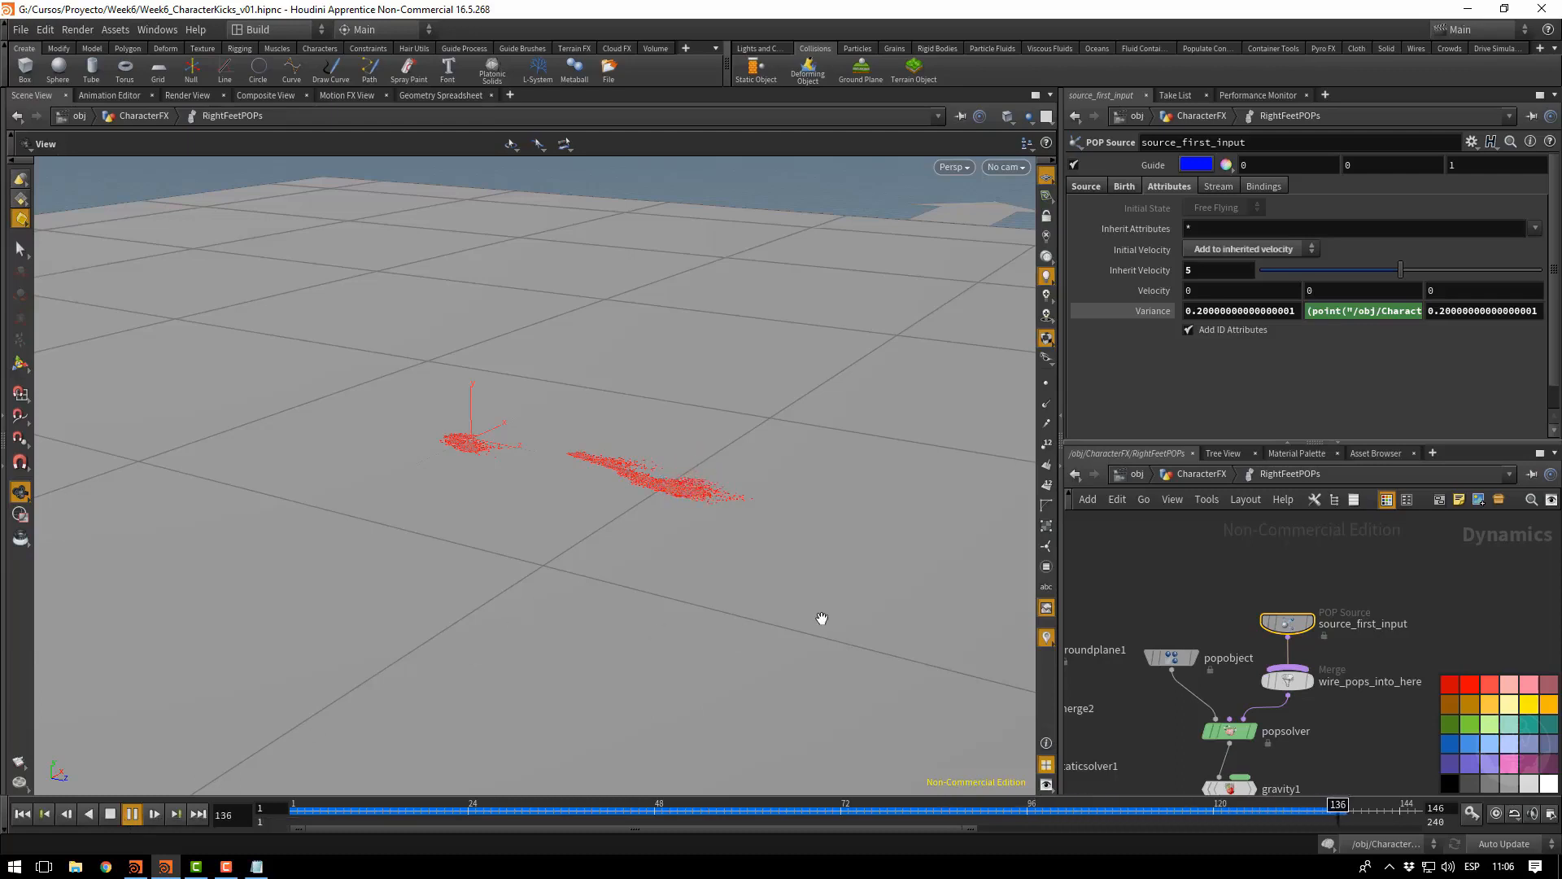
click(111, 816)
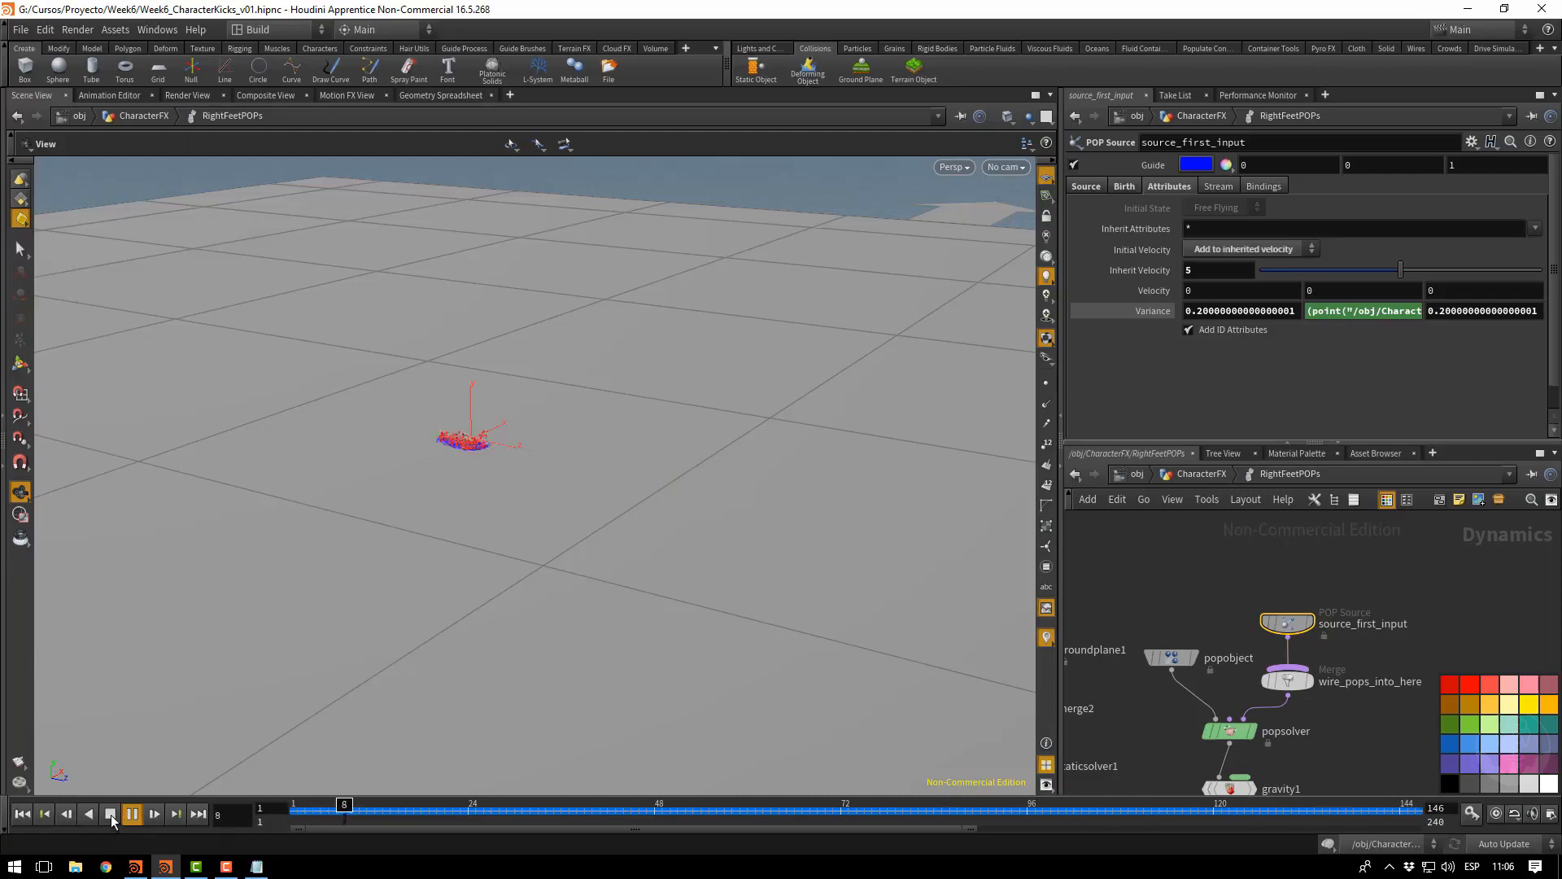
click(111, 815)
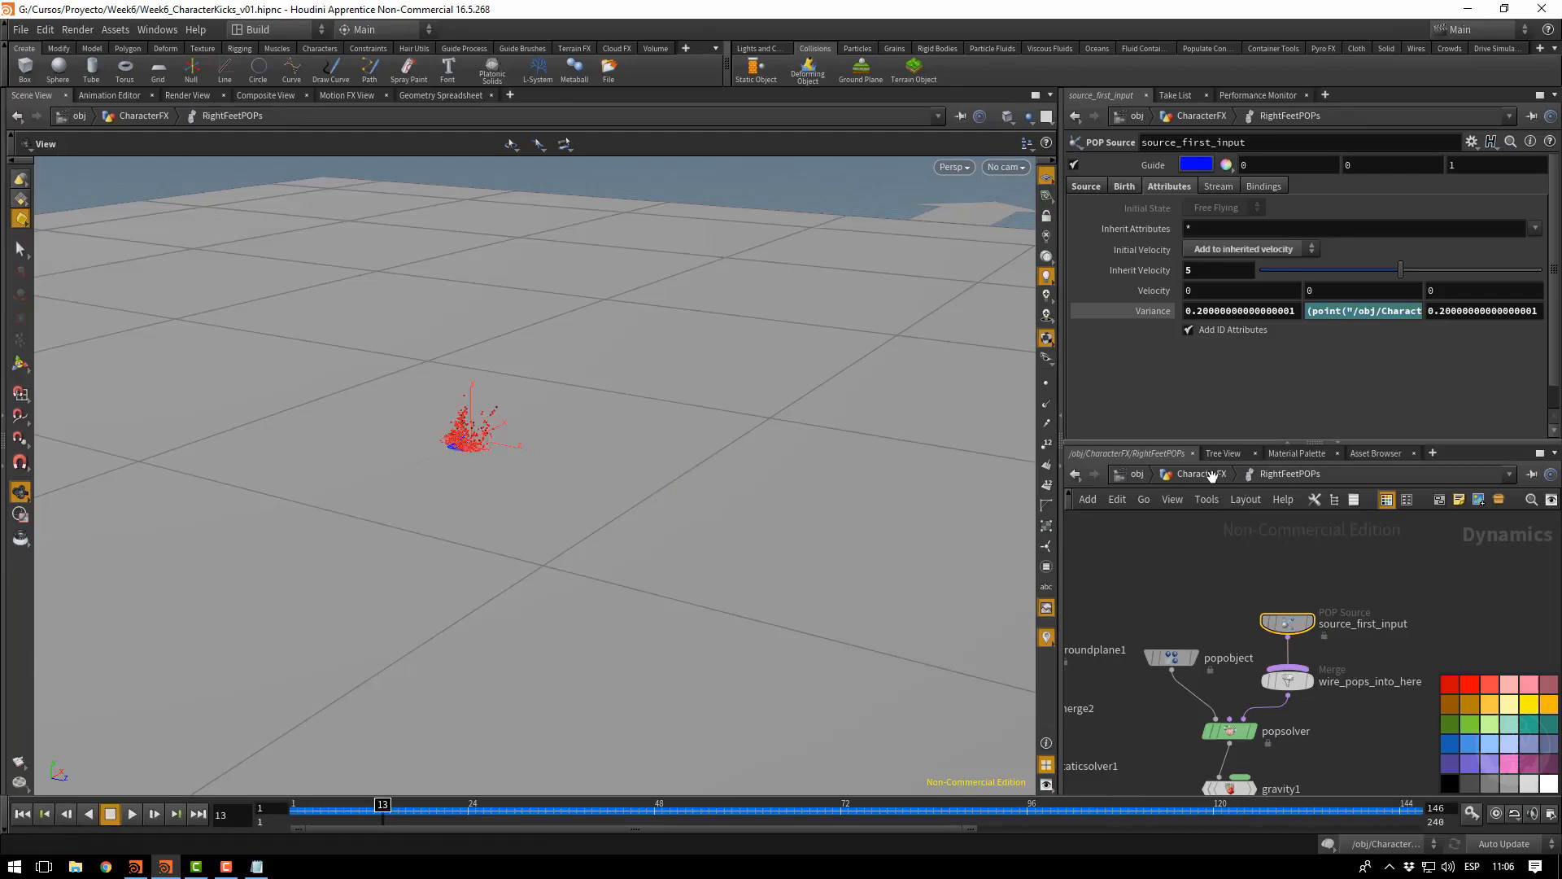
Save the scene and go up to the CharacterFX geometry network
key(ctrl+s)
click(1201, 475)
middle_drag(1339, 586, 1329, 721)
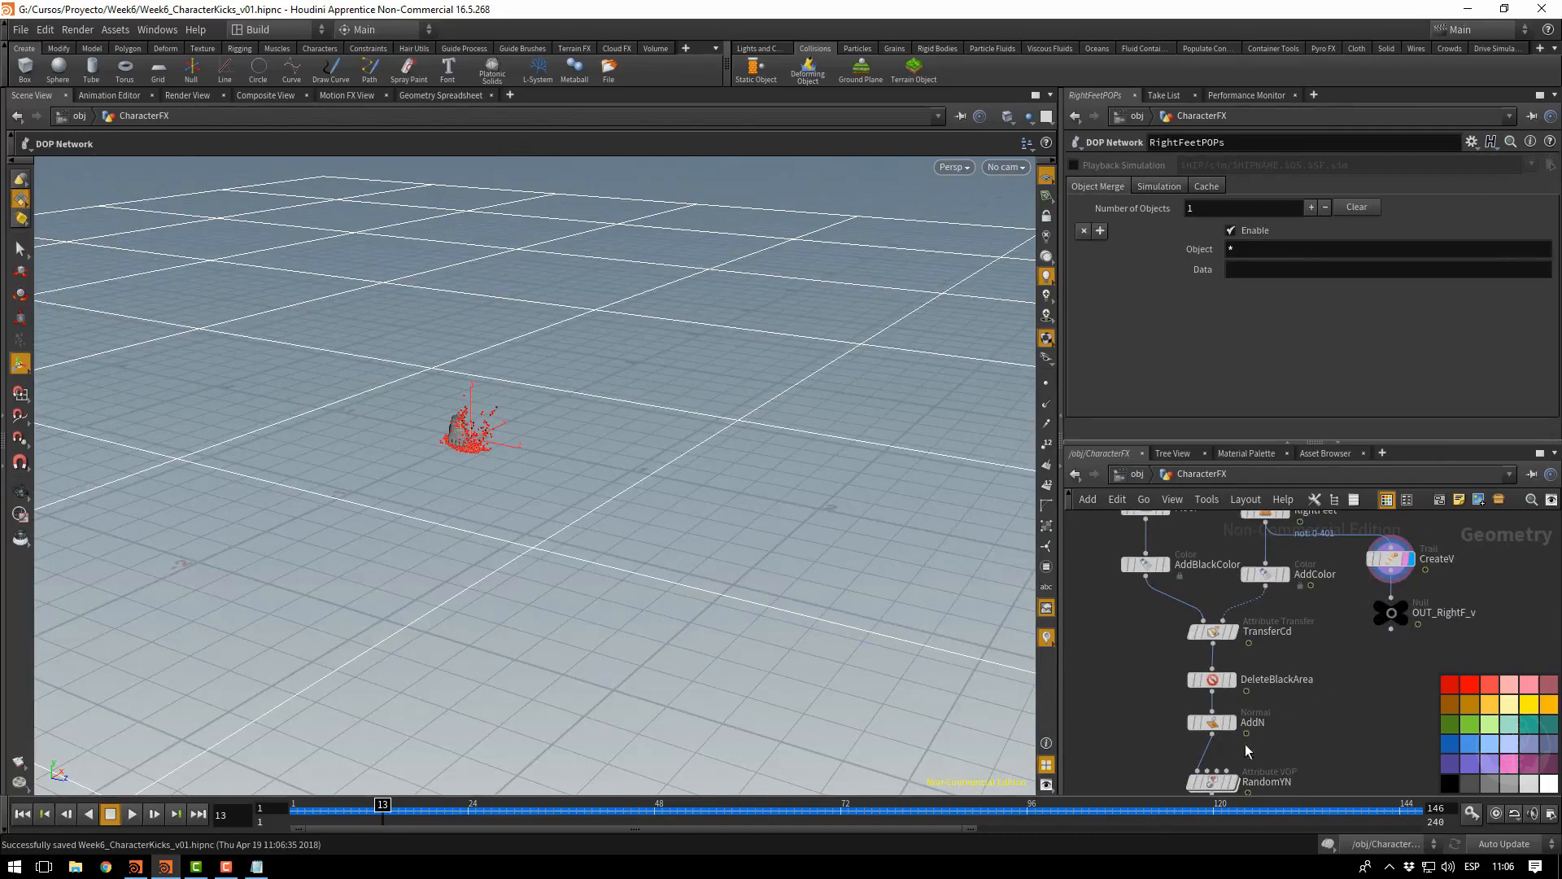
key(ctrl+s)
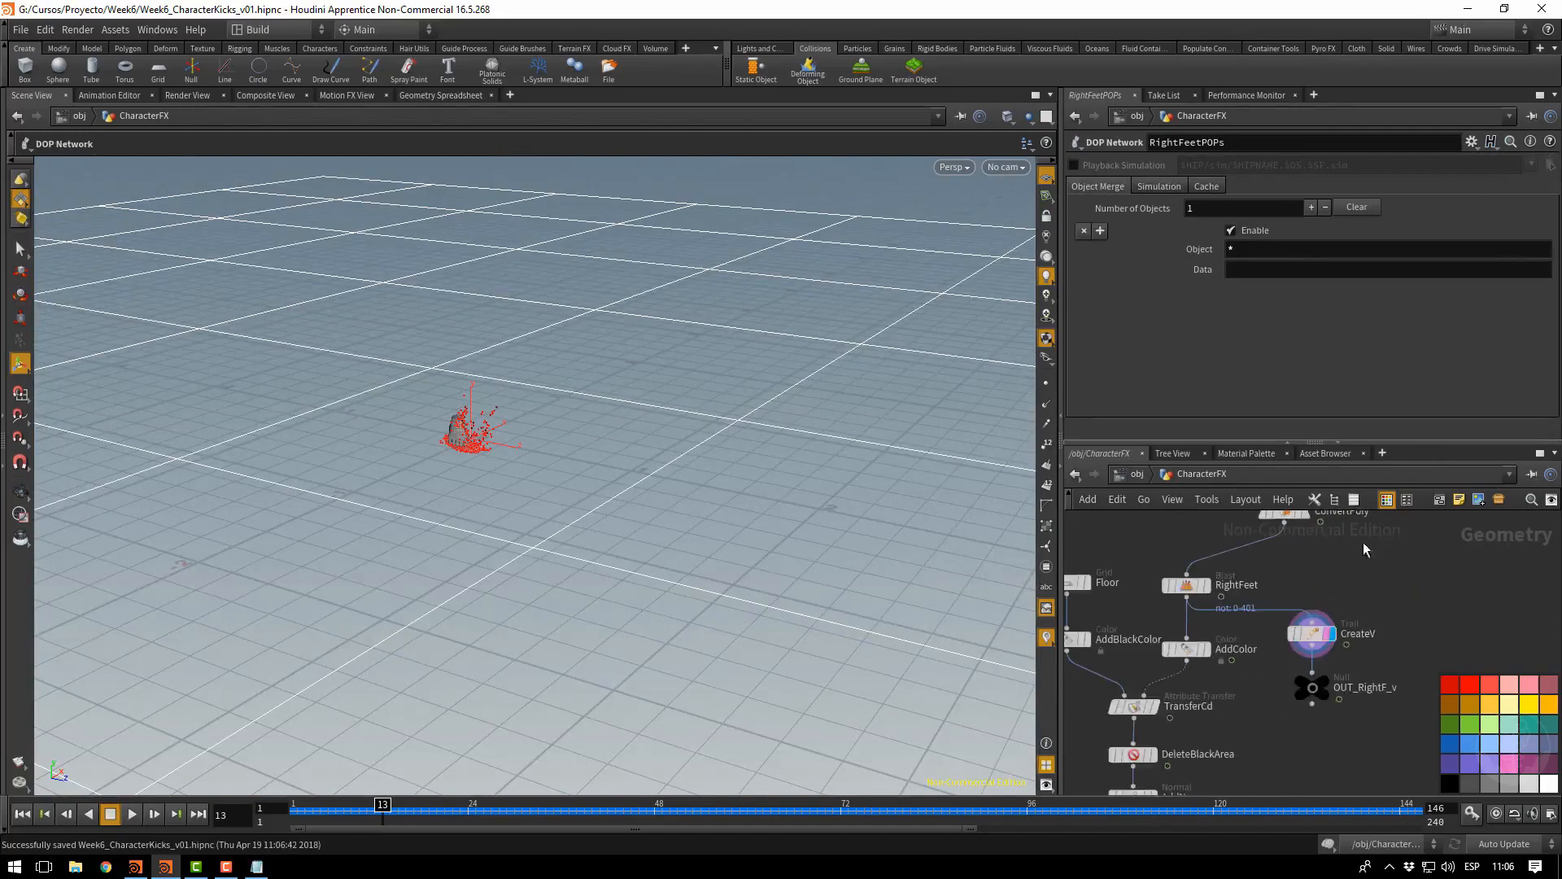
Display the ConvertPoly node's full character mesh and return the timeline to frame 1
middle_drag(1362, 543, 1360, 617)
scroll(1301, 597, up, 2)
mouse_move(1272, 584)
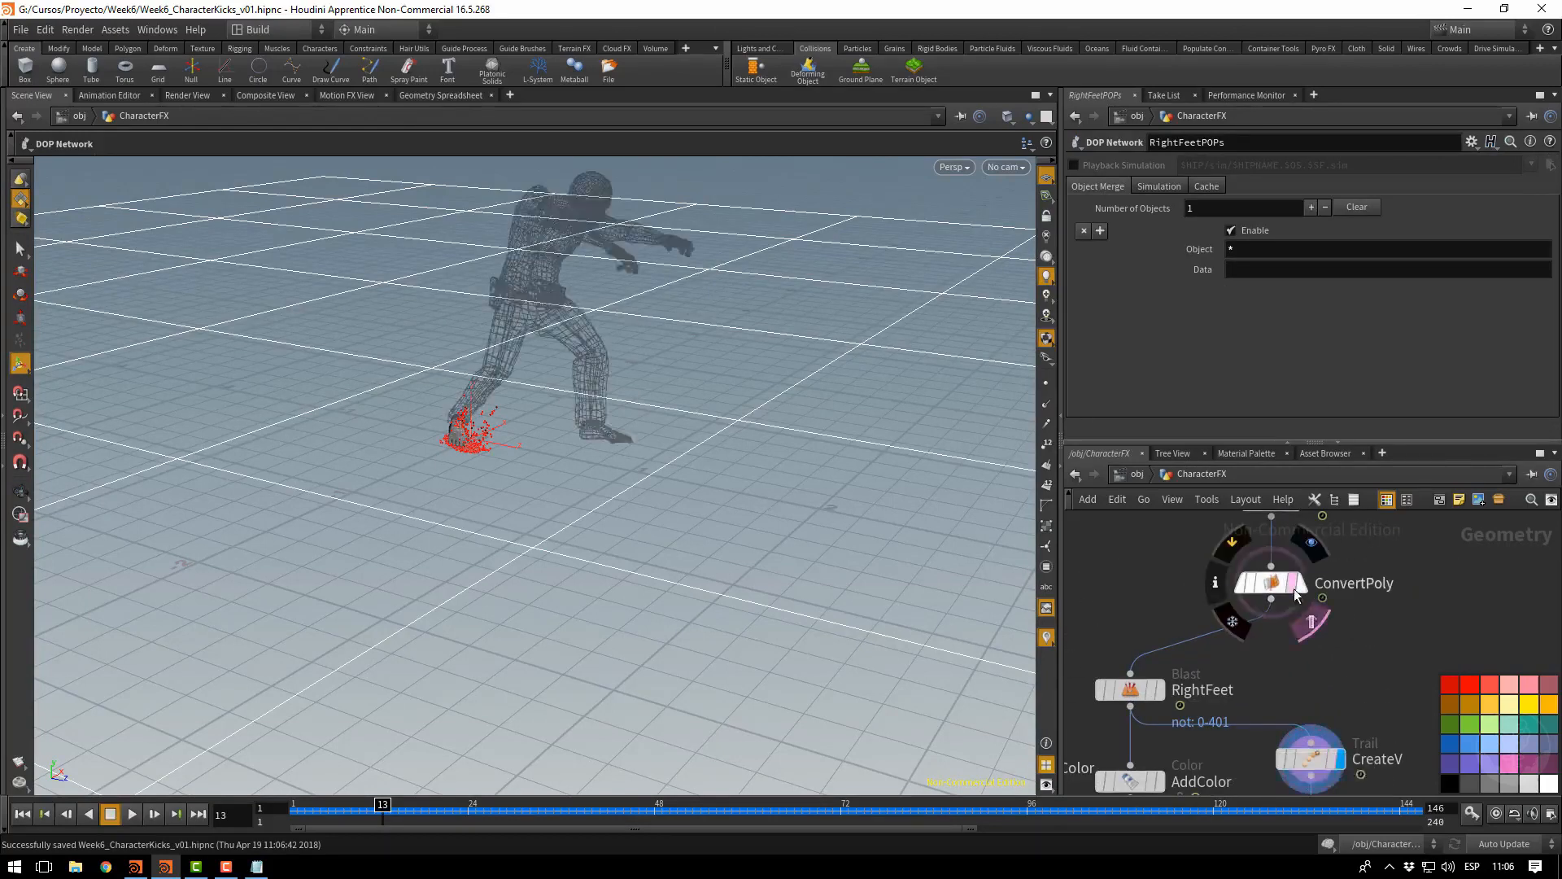
click(1271, 585)
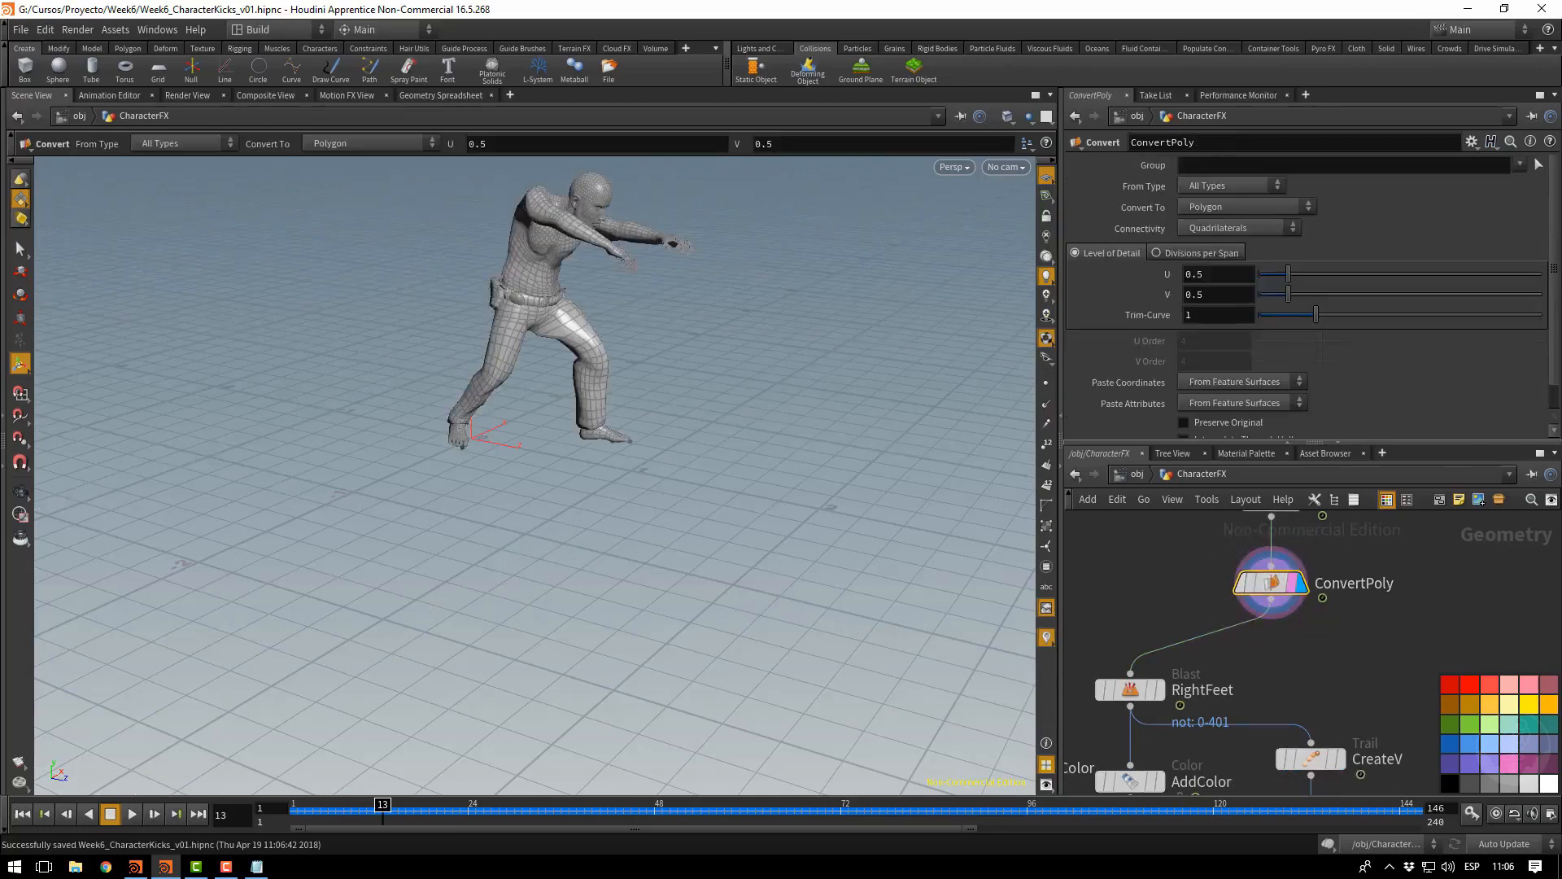
click(22, 813)
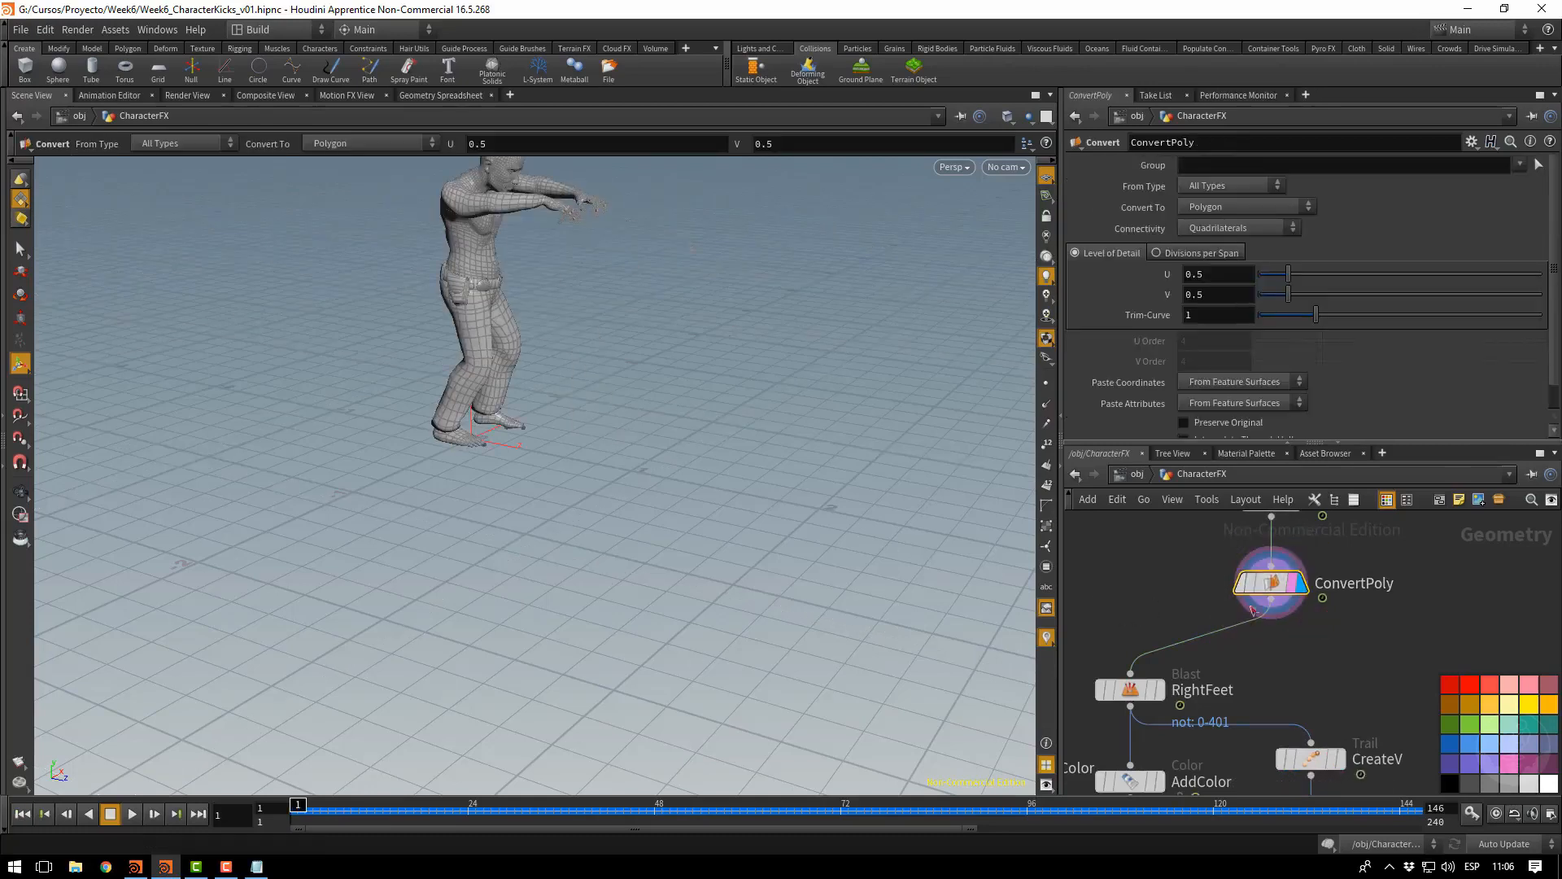
Select all polygons of the character's left foot and delete them with a Blast node after ConvertPoly
alt+drag(638, 432, 492, 442)
alt+right_drag(492, 443, 924, 446)
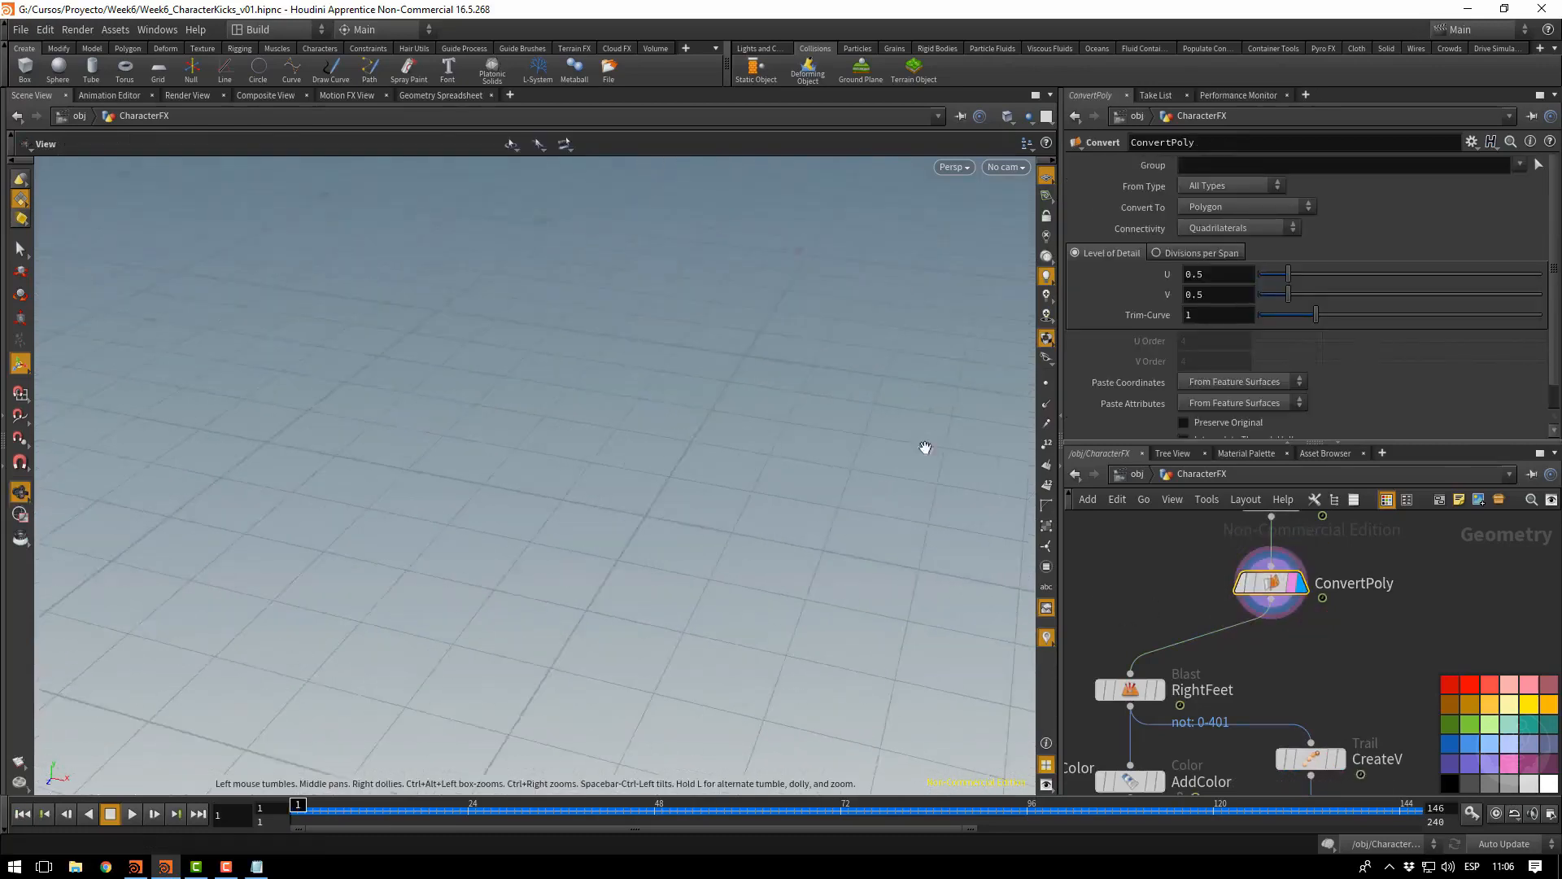
alt+middle_drag(924, 447, 348, 649)
alt+middle_drag(499, 509, 252, 540)
alt+right_drag(252, 541, 798, 543)
alt+middle_drag(574, 497, 620, 467)
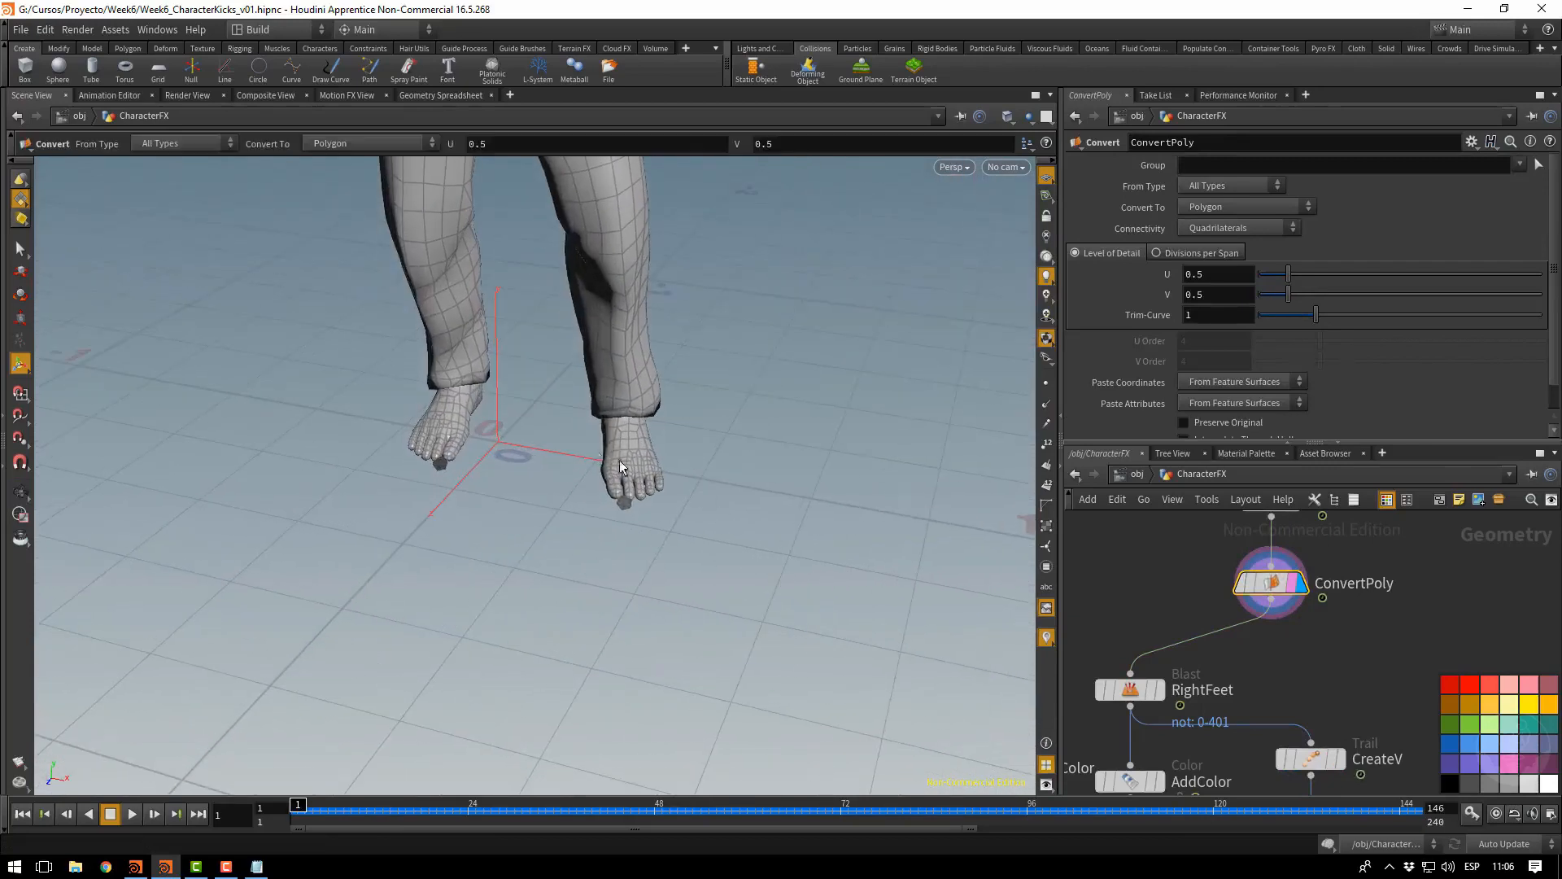
key(s)
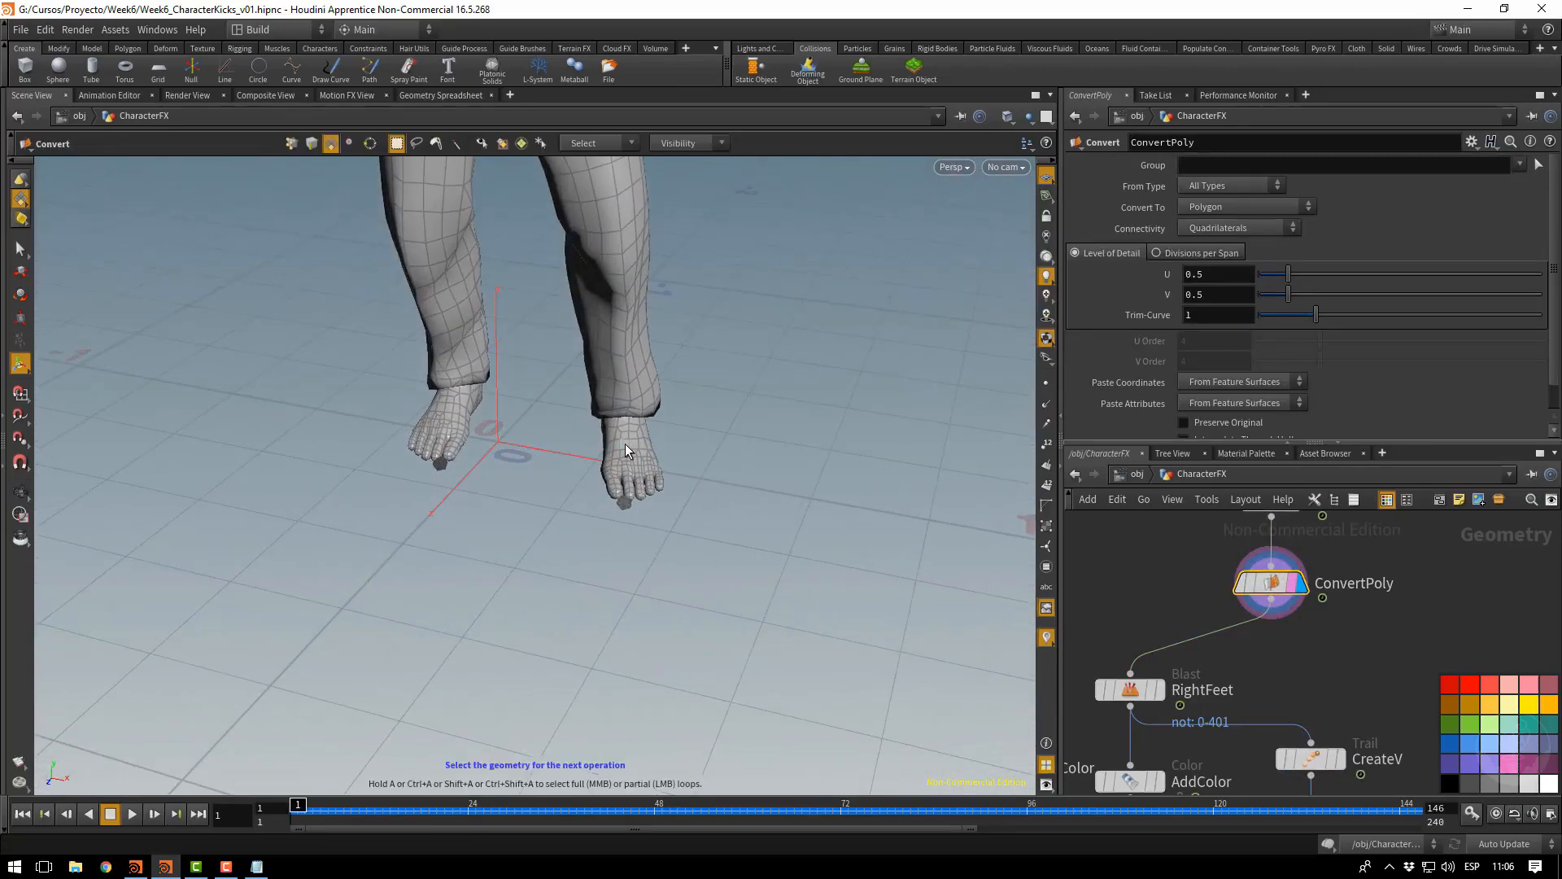
double_click(625, 444)
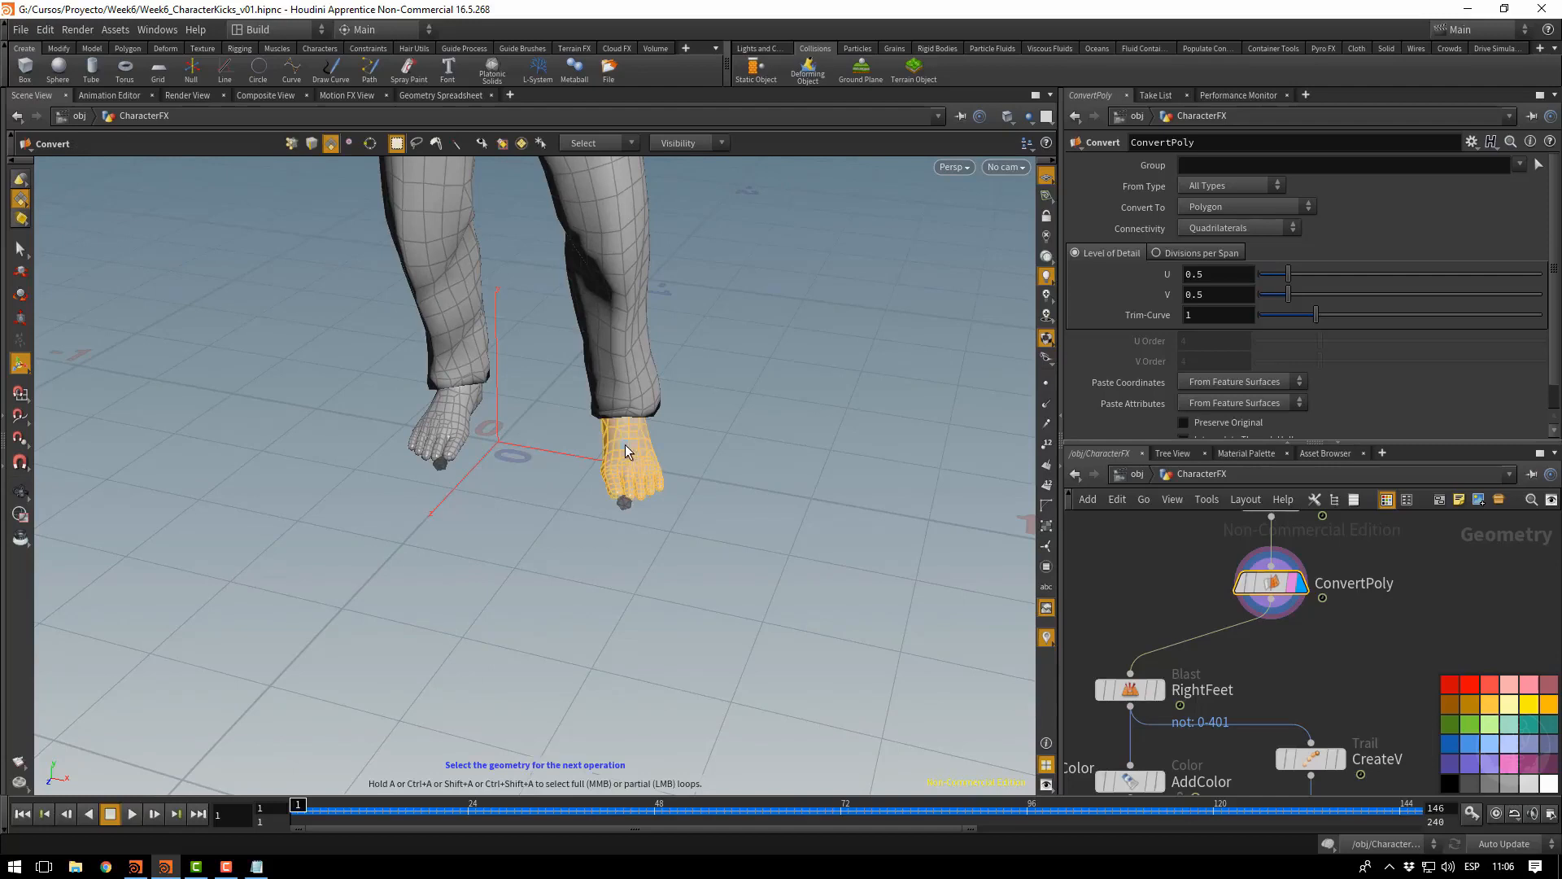
key(Delete)
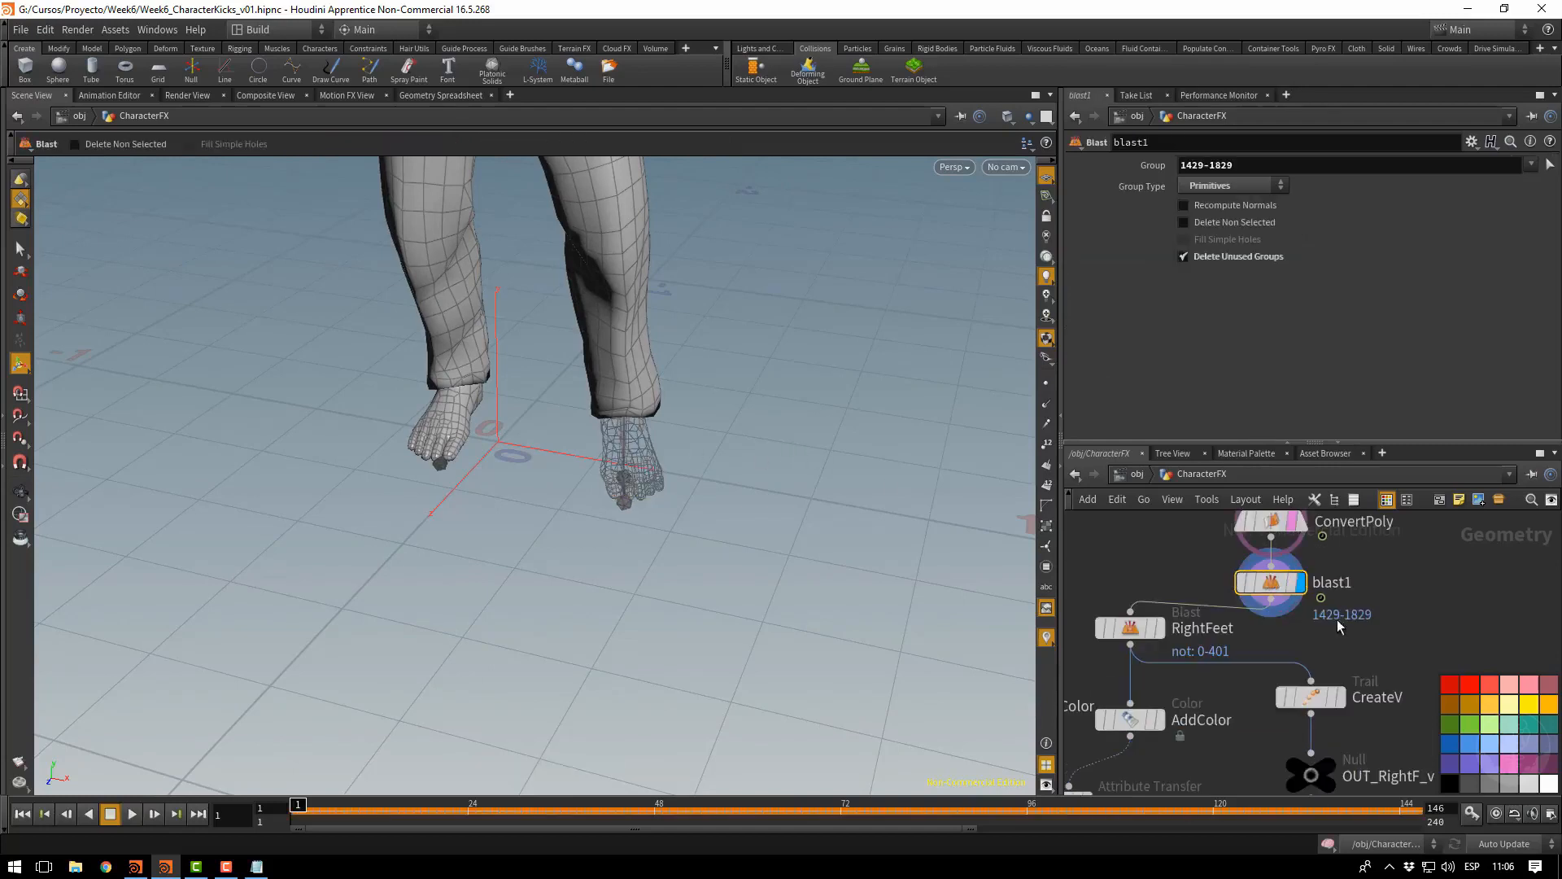
Pull the new Blast node out of the right-foot chain and feed it from ConvertPoly as a separate branch
drag(1266, 588, 1481, 633)
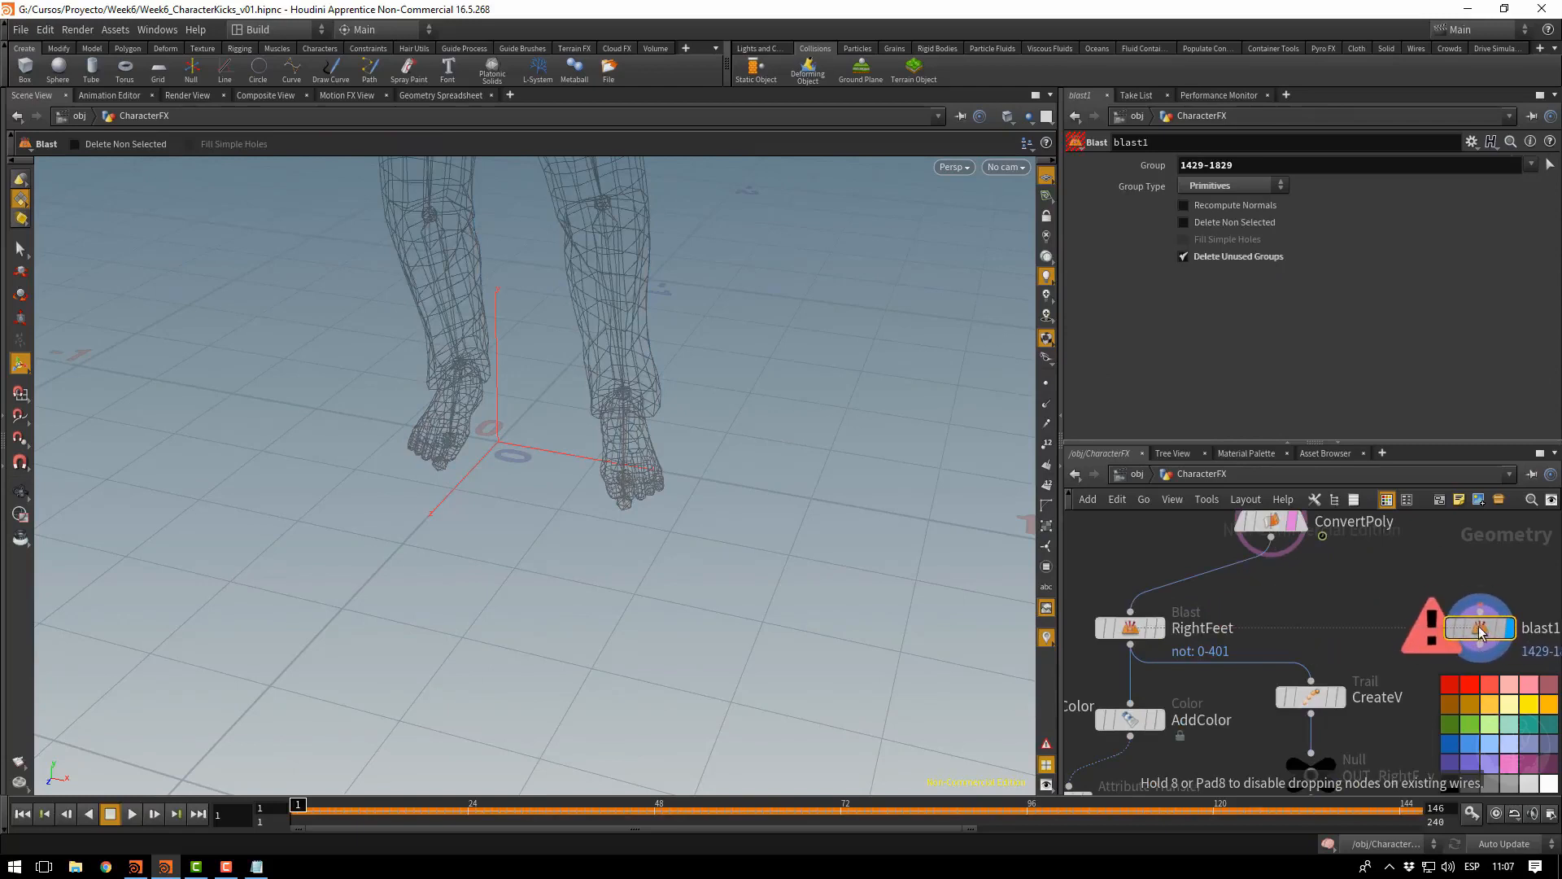
middle_drag(1295, 623, 1131, 670)
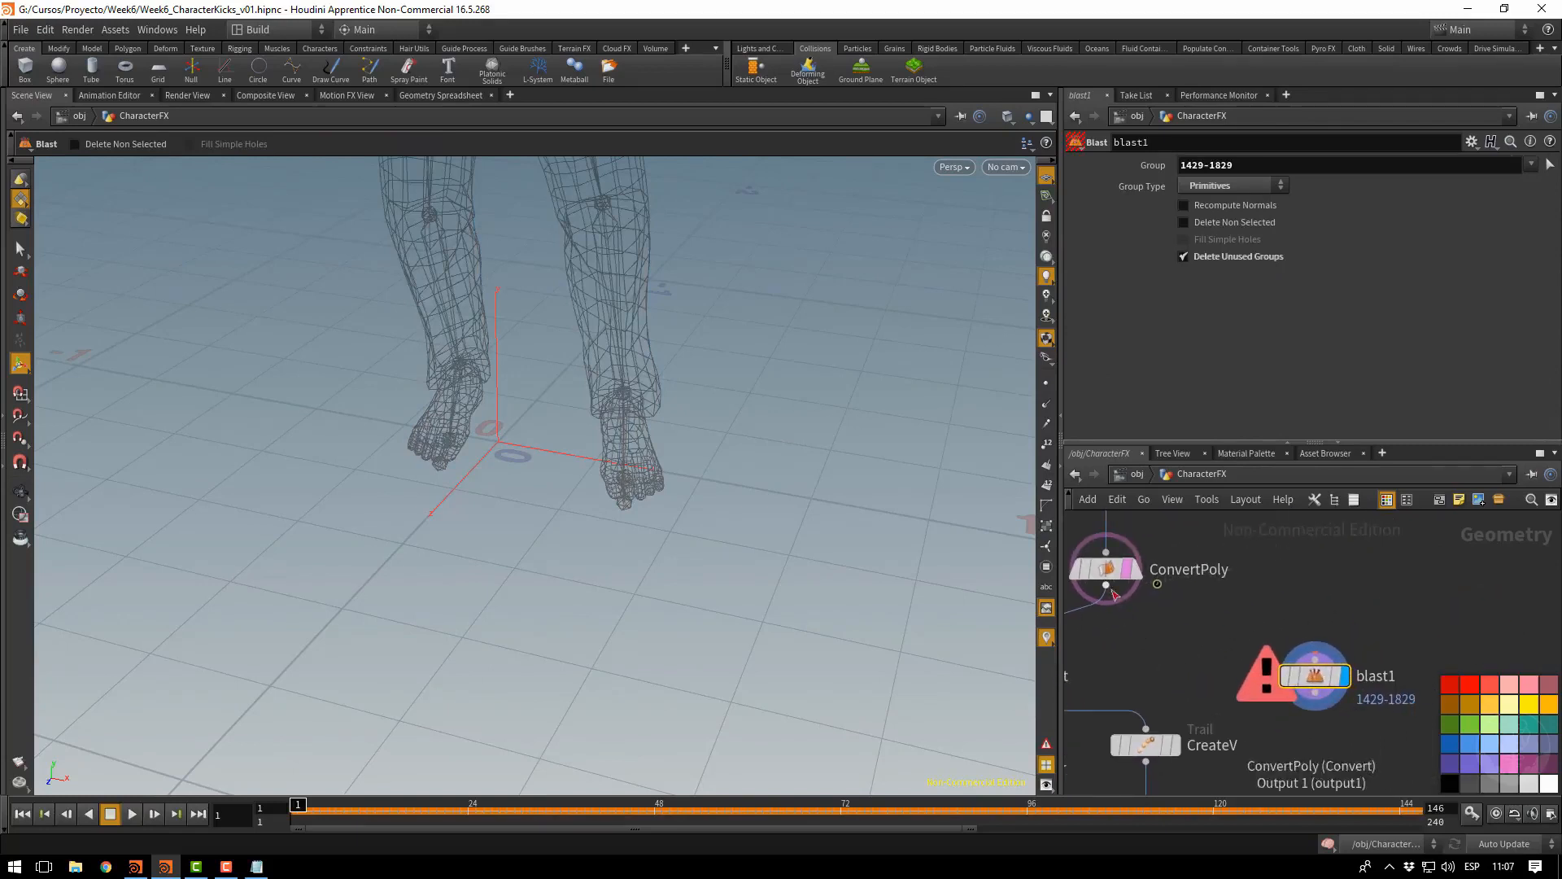
drag(1106, 586, 1315, 657)
Enable Delete Non Selected on the new Blast node and rename it LeftFeet
double_click(1375, 676)
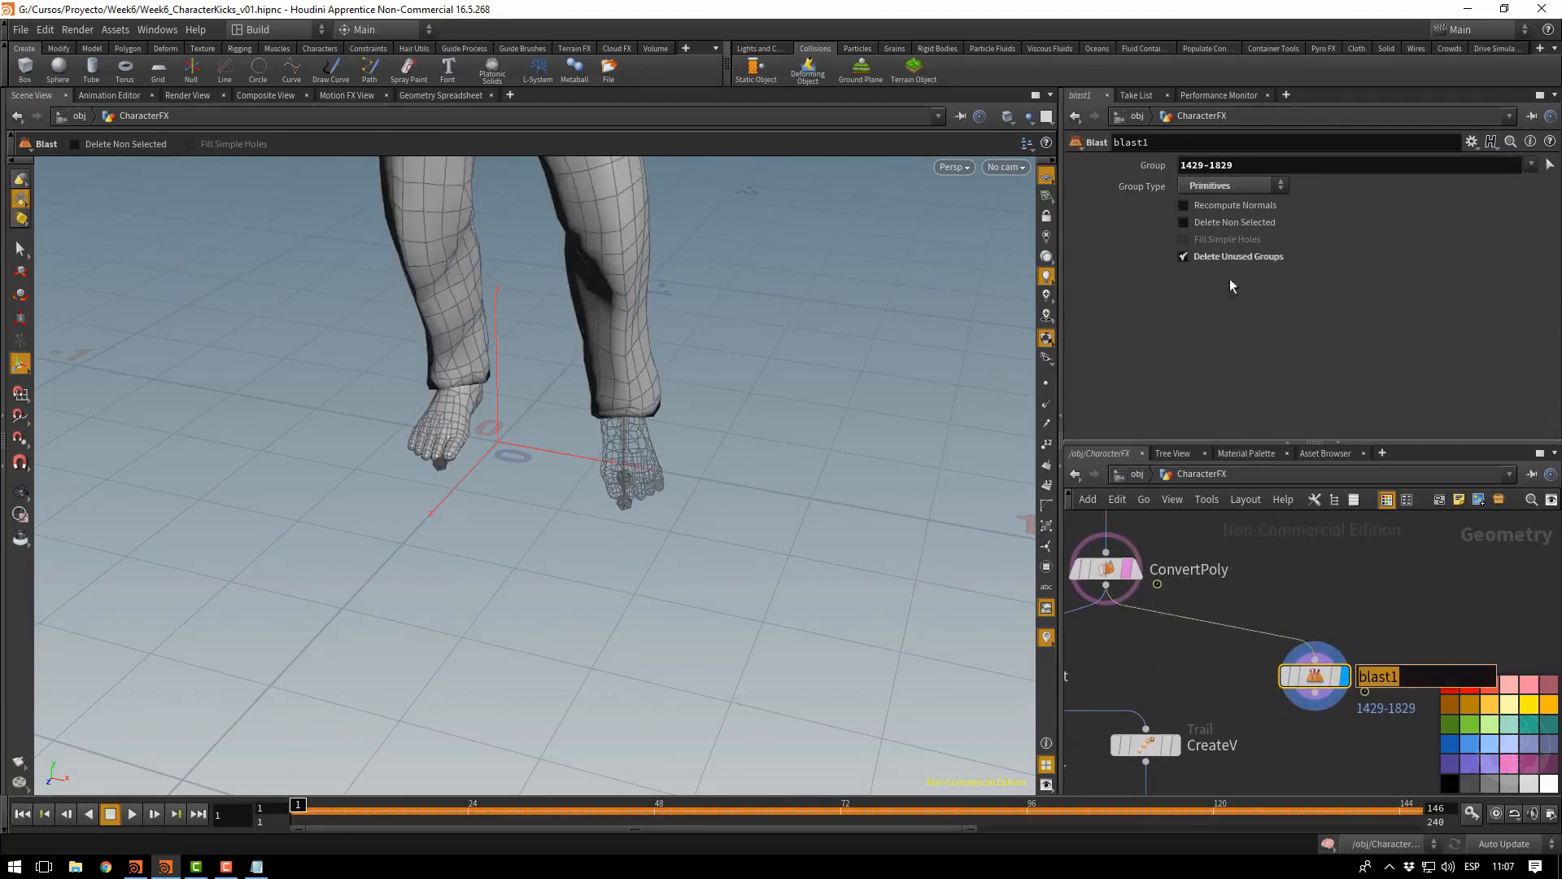
click(1184, 222)
double_click(1367, 677)
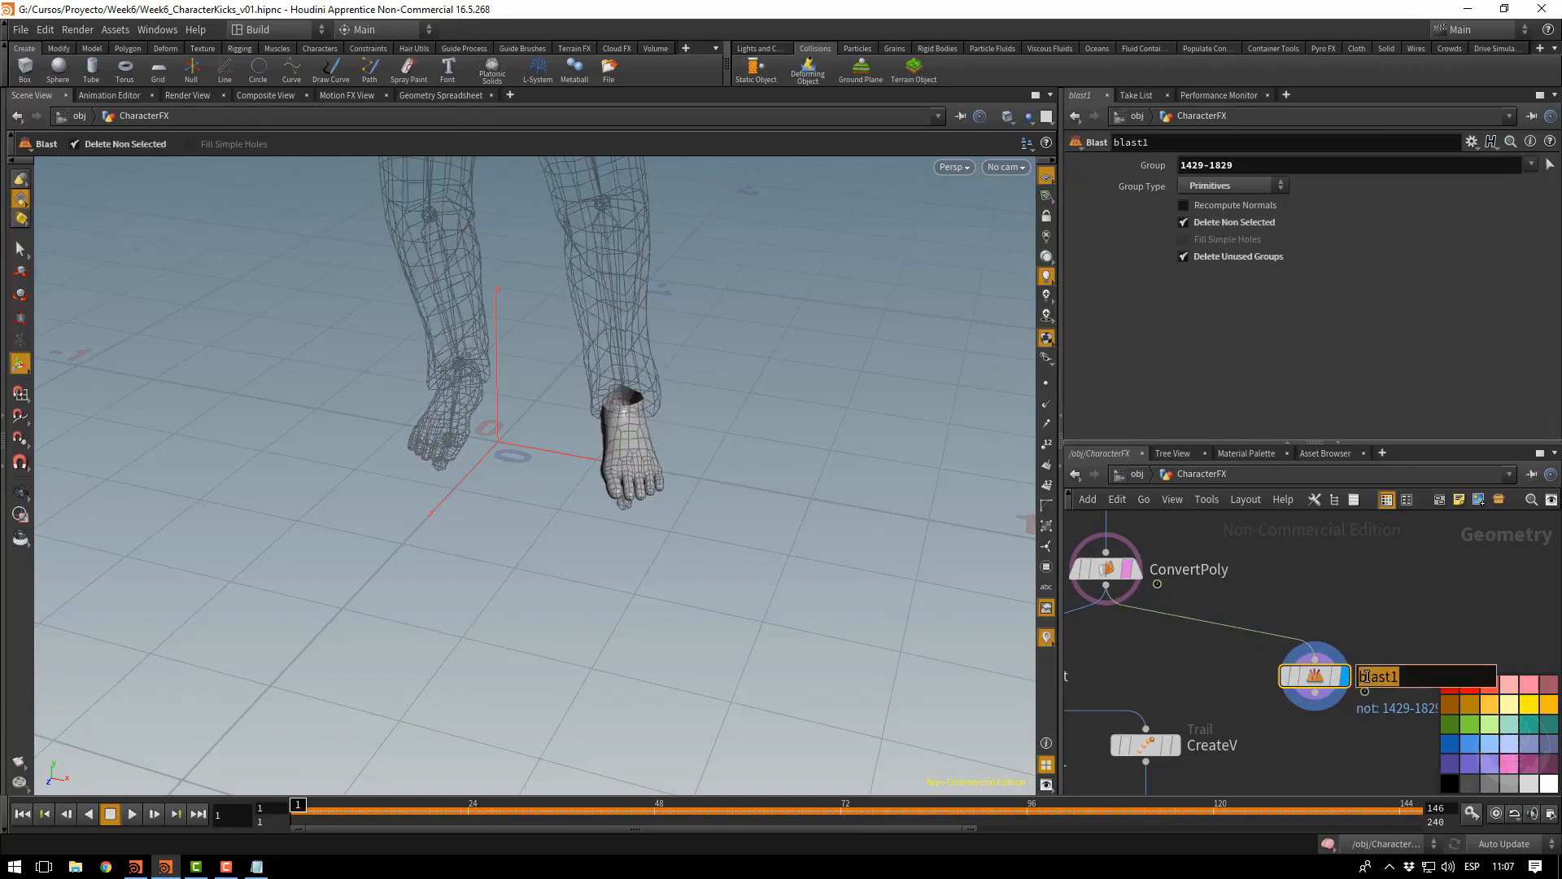
text(LeftFeet)
key(Return)
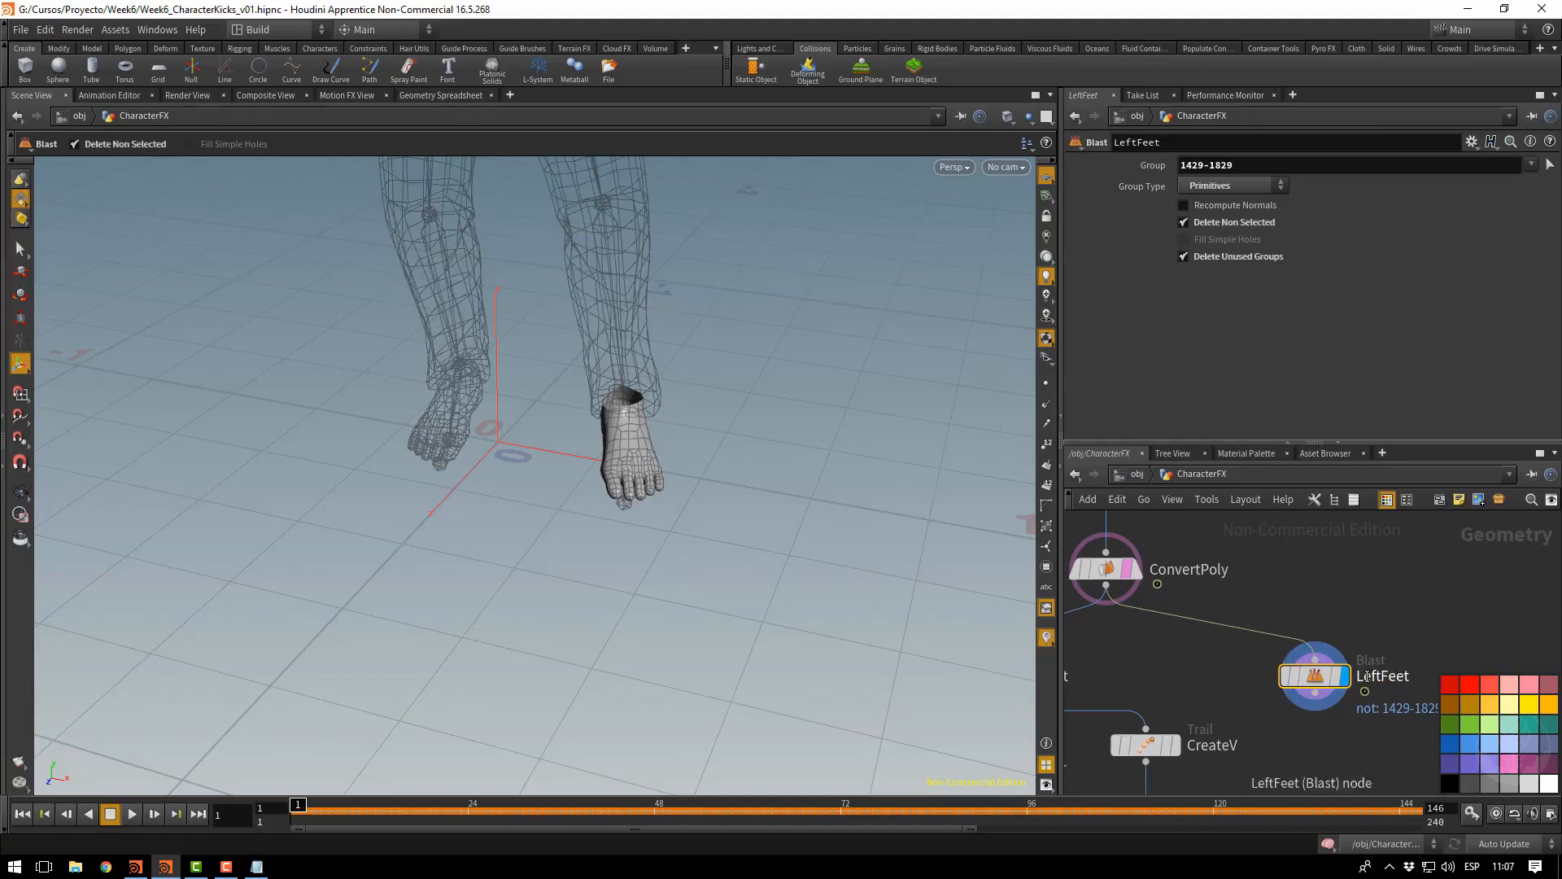
Duplicate the CreateV trail and OUT_RightF_v null and connect the copied trail to LeftFeet
scroll(1308, 607, down, 2)
scroll(1213, 667, down, 2)
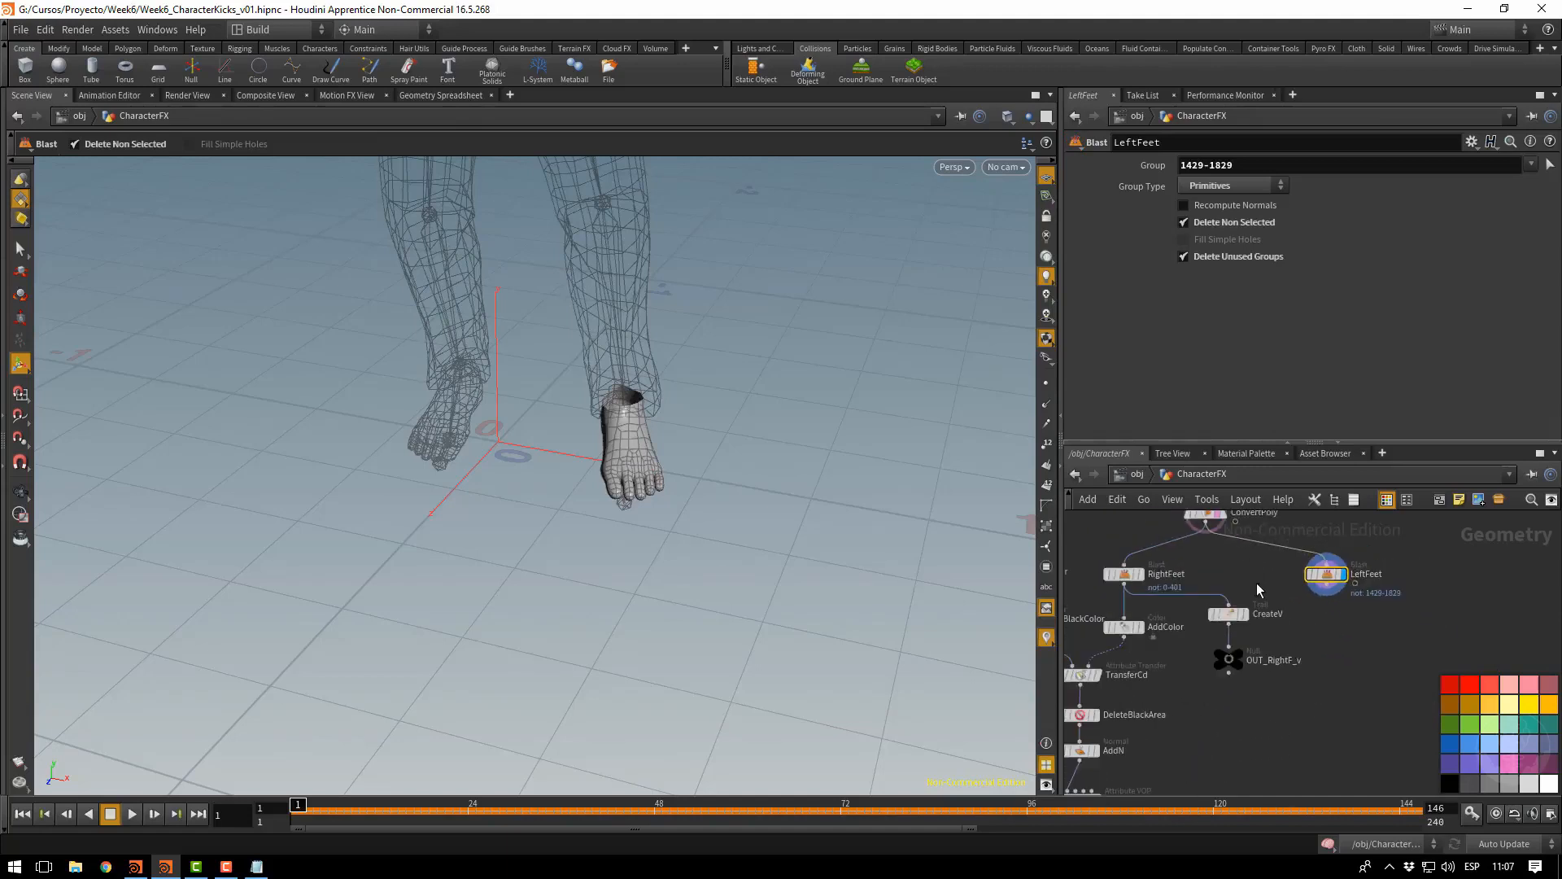
drag(1266, 577, 1403, 635)
key(ctrl+c)
key(ctrl+v)
drag(1307, 602, 1327, 584)
Rename the duplicated output null as OUT_LeftF_v
click(1405, 672)
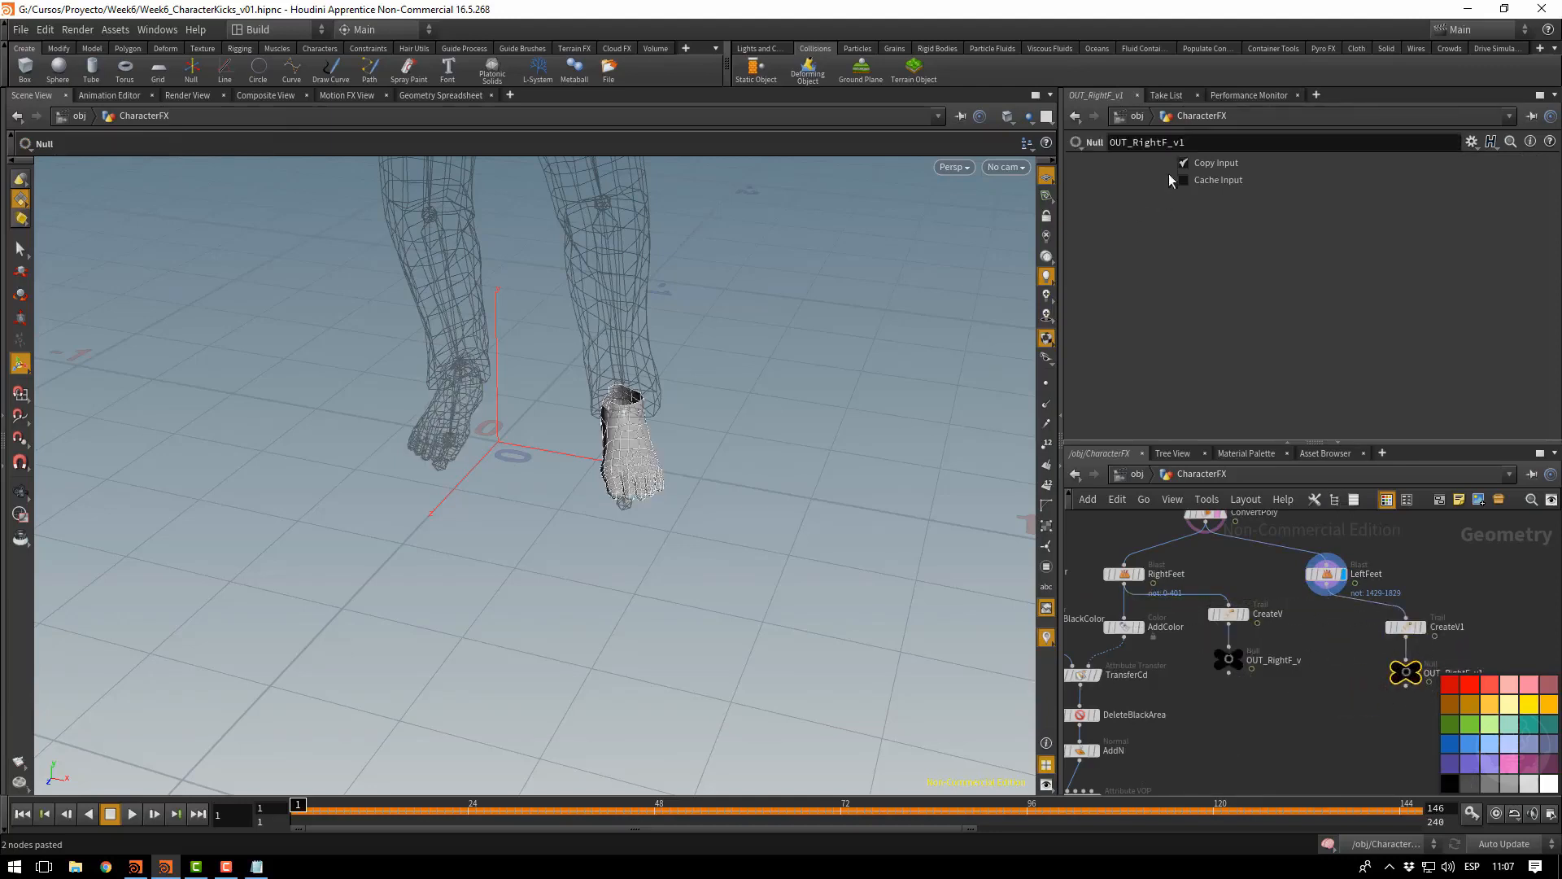
click(1203, 147)
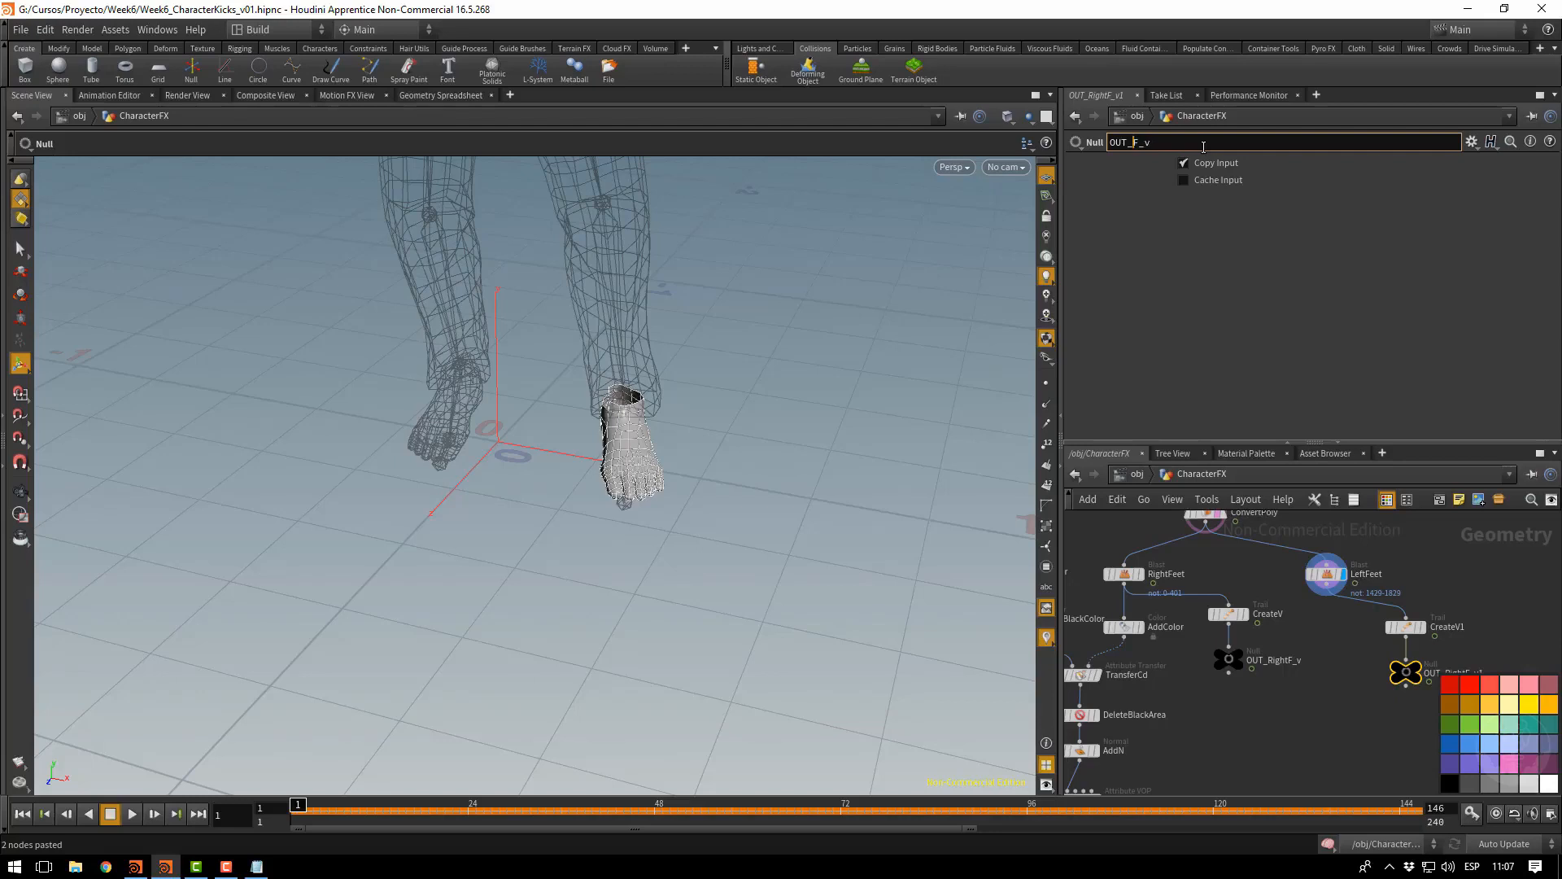
text(Left)
key(Return)
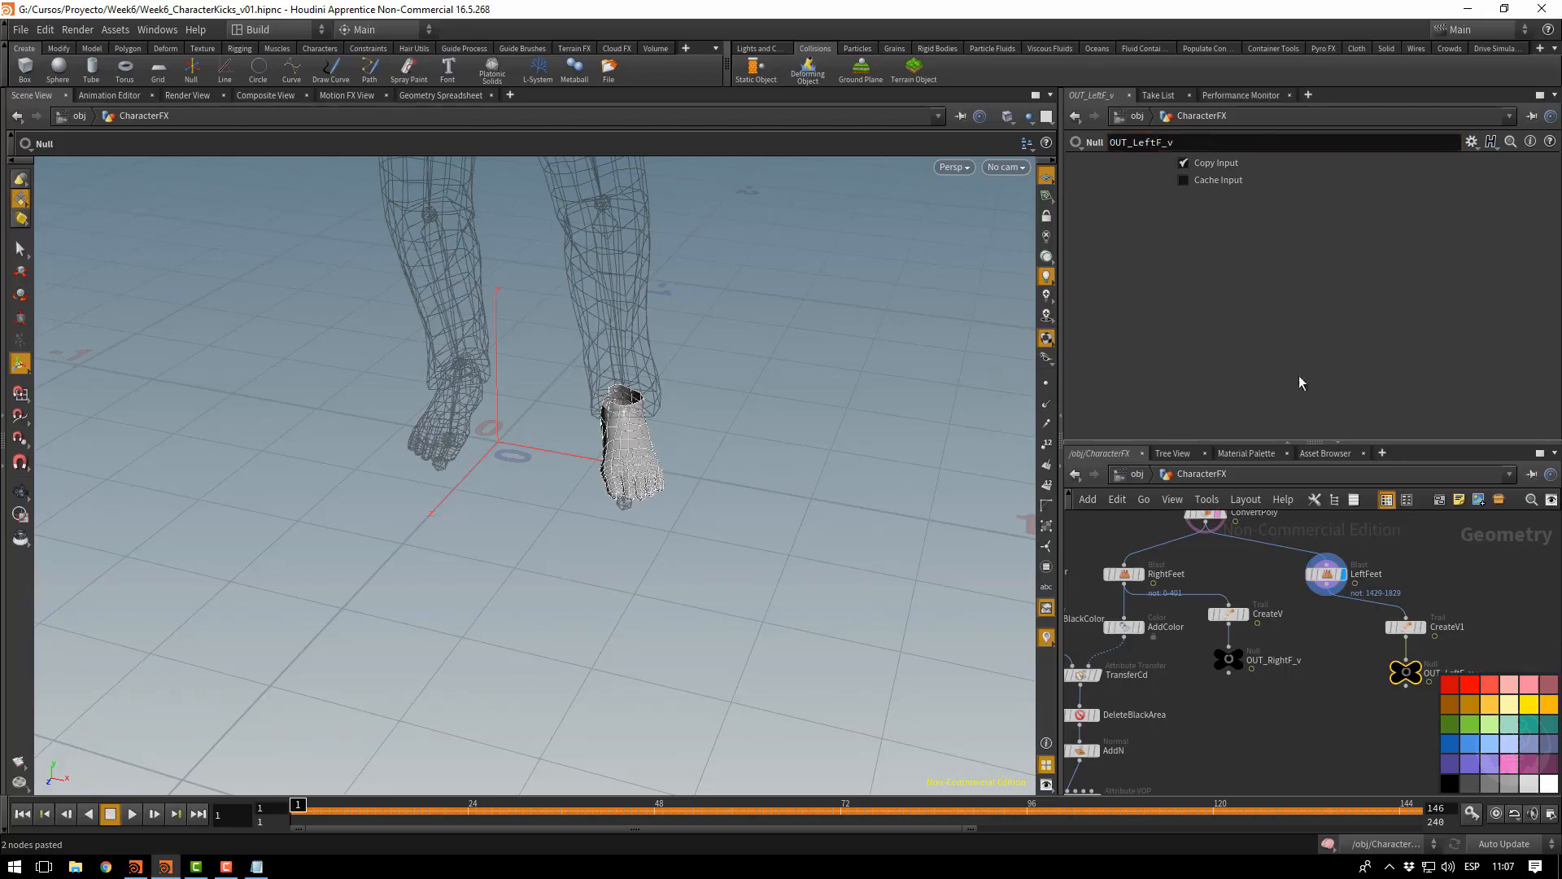
Duplicate the six right-foot nodes from AddColor and TransferCd through RandomYN and RightFeetPOPs
scroll(1183, 697, down, 2)
middle_drag(1206, 708, 1292, 613)
scroll(1296, 719, down, 2)
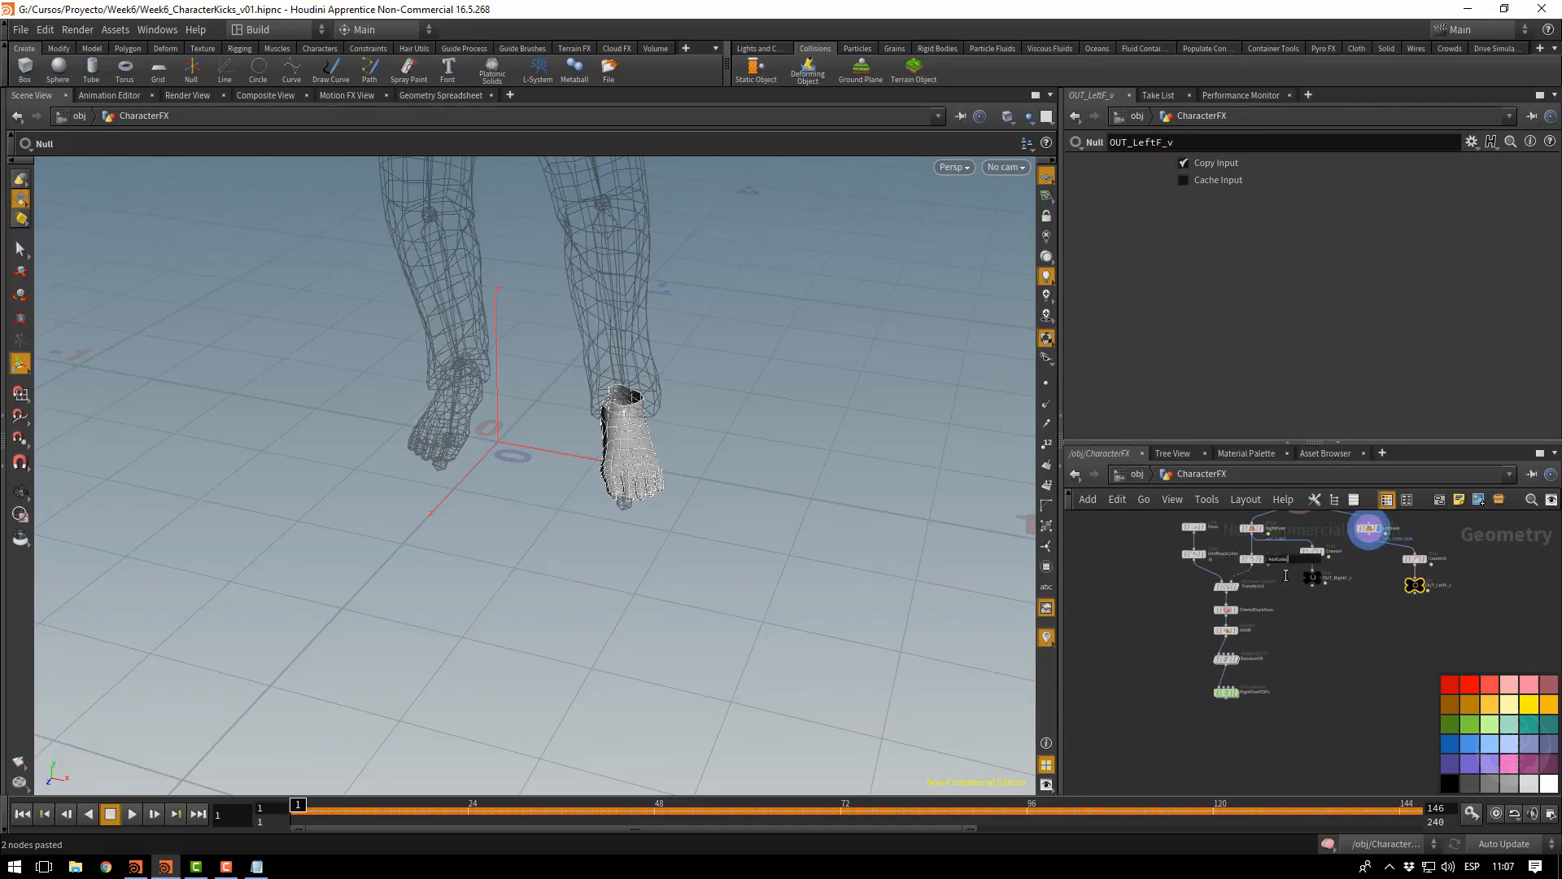
double_click(1289, 558)
drag(1290, 713, 1219, 554)
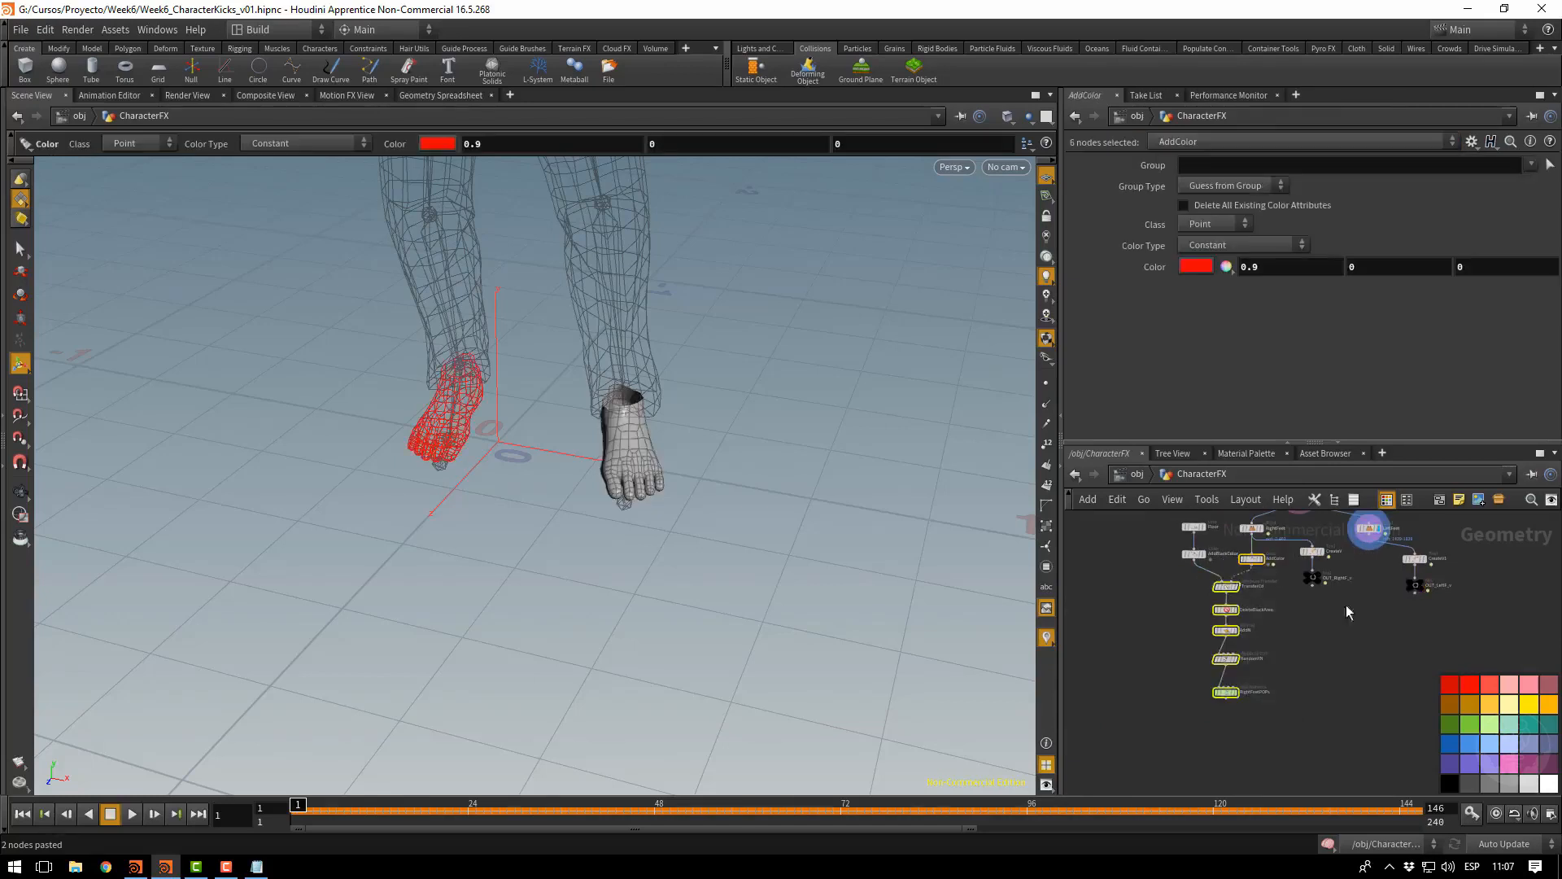
key(ctrl+c)
key(ctrl+v)
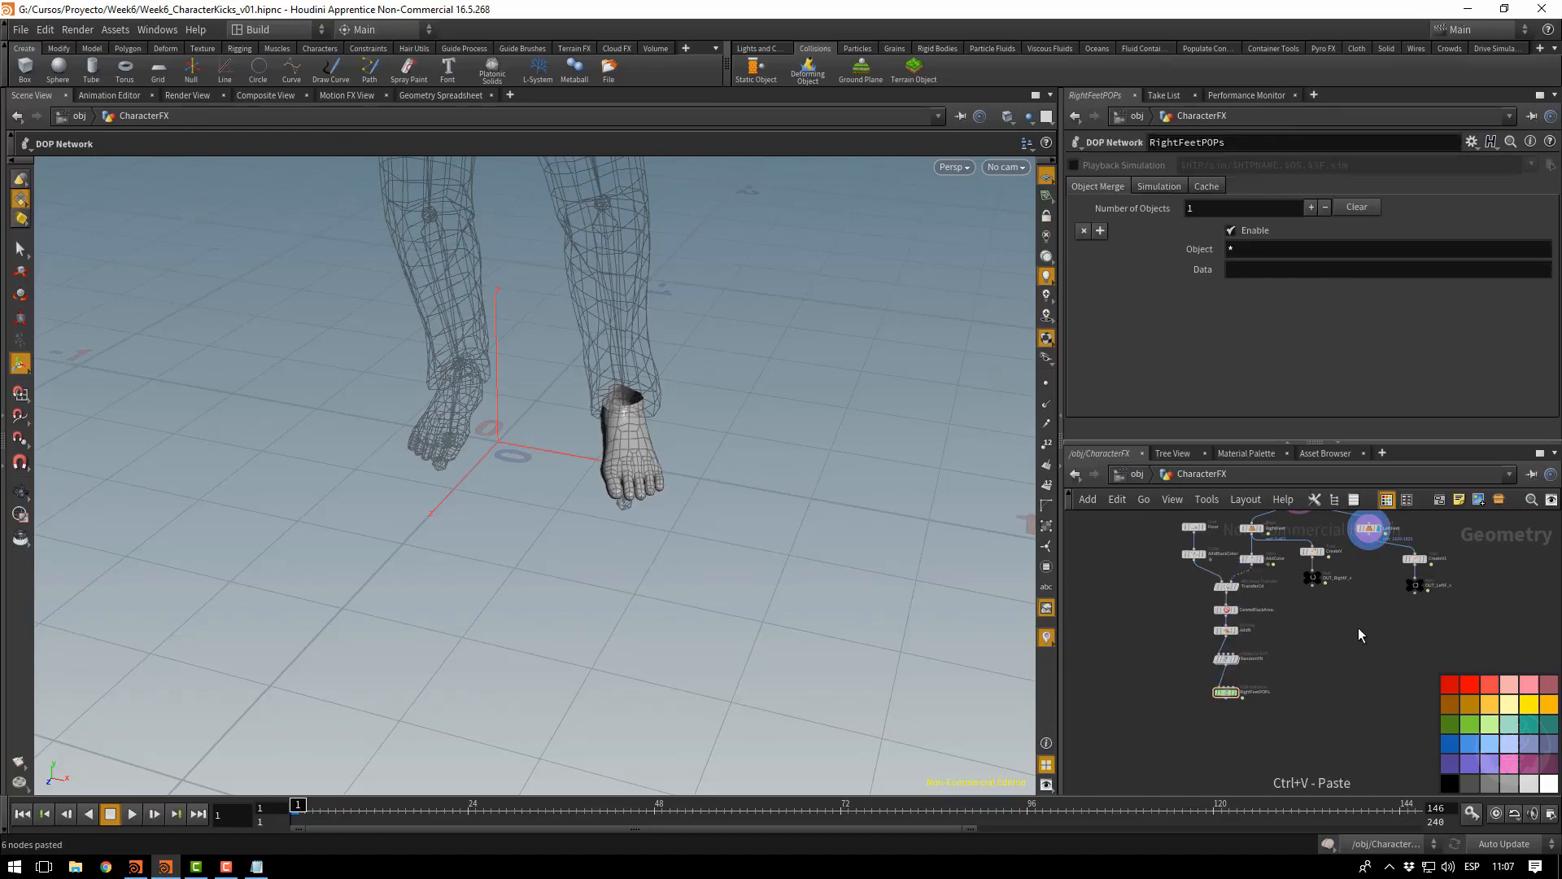
Rewire the duplicated AddColor node's input from RightFeet to LeftFeet
scroll(1352, 578, up, 2)
middle_drag(1404, 614, 1365, 700)
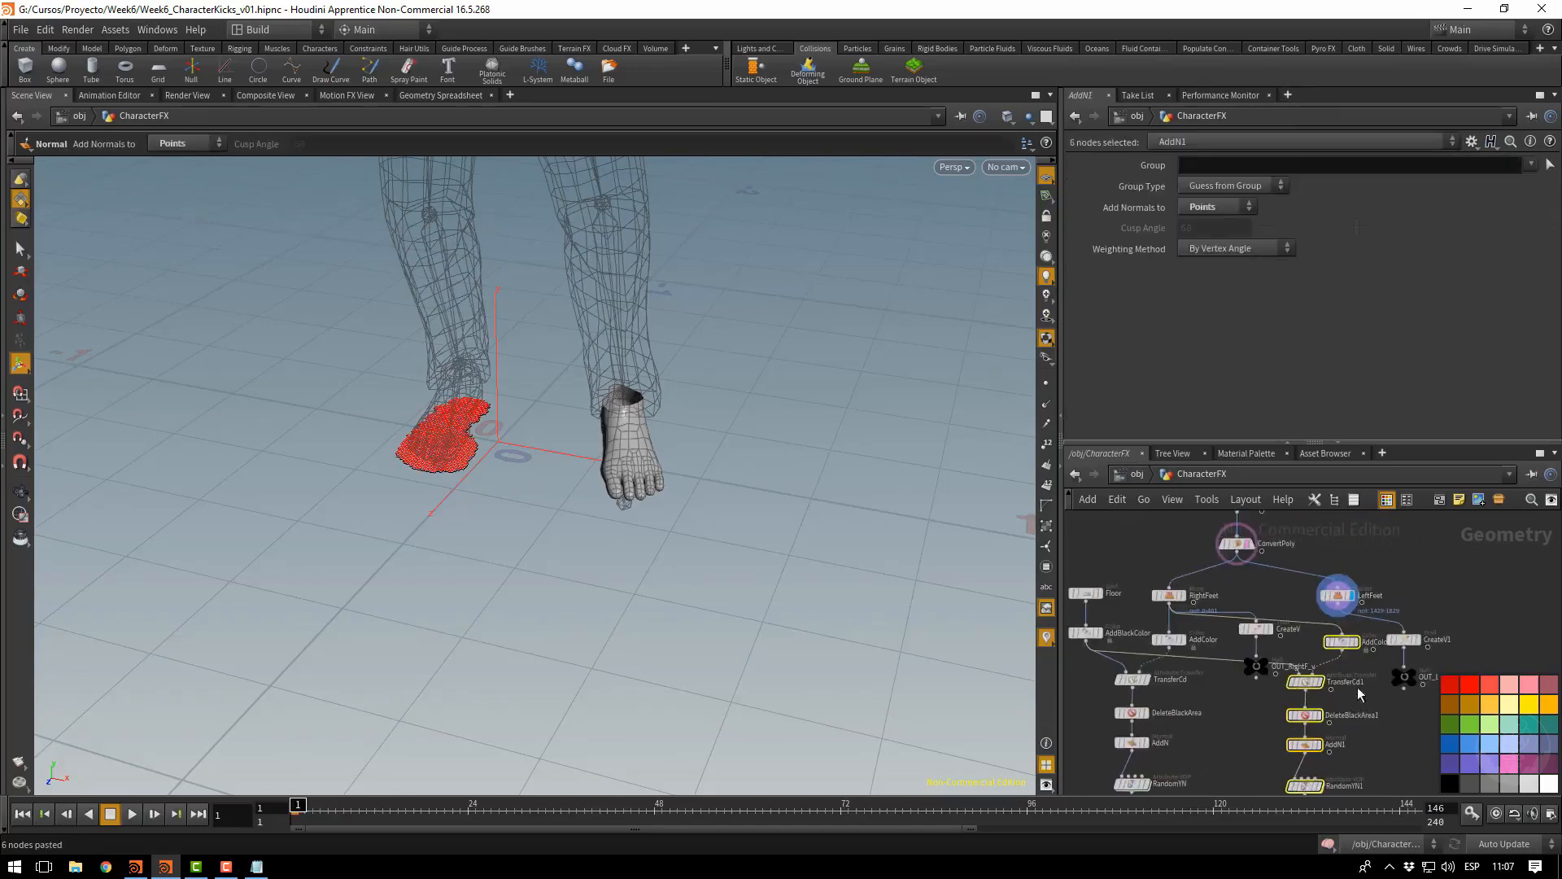
click(1283, 609)
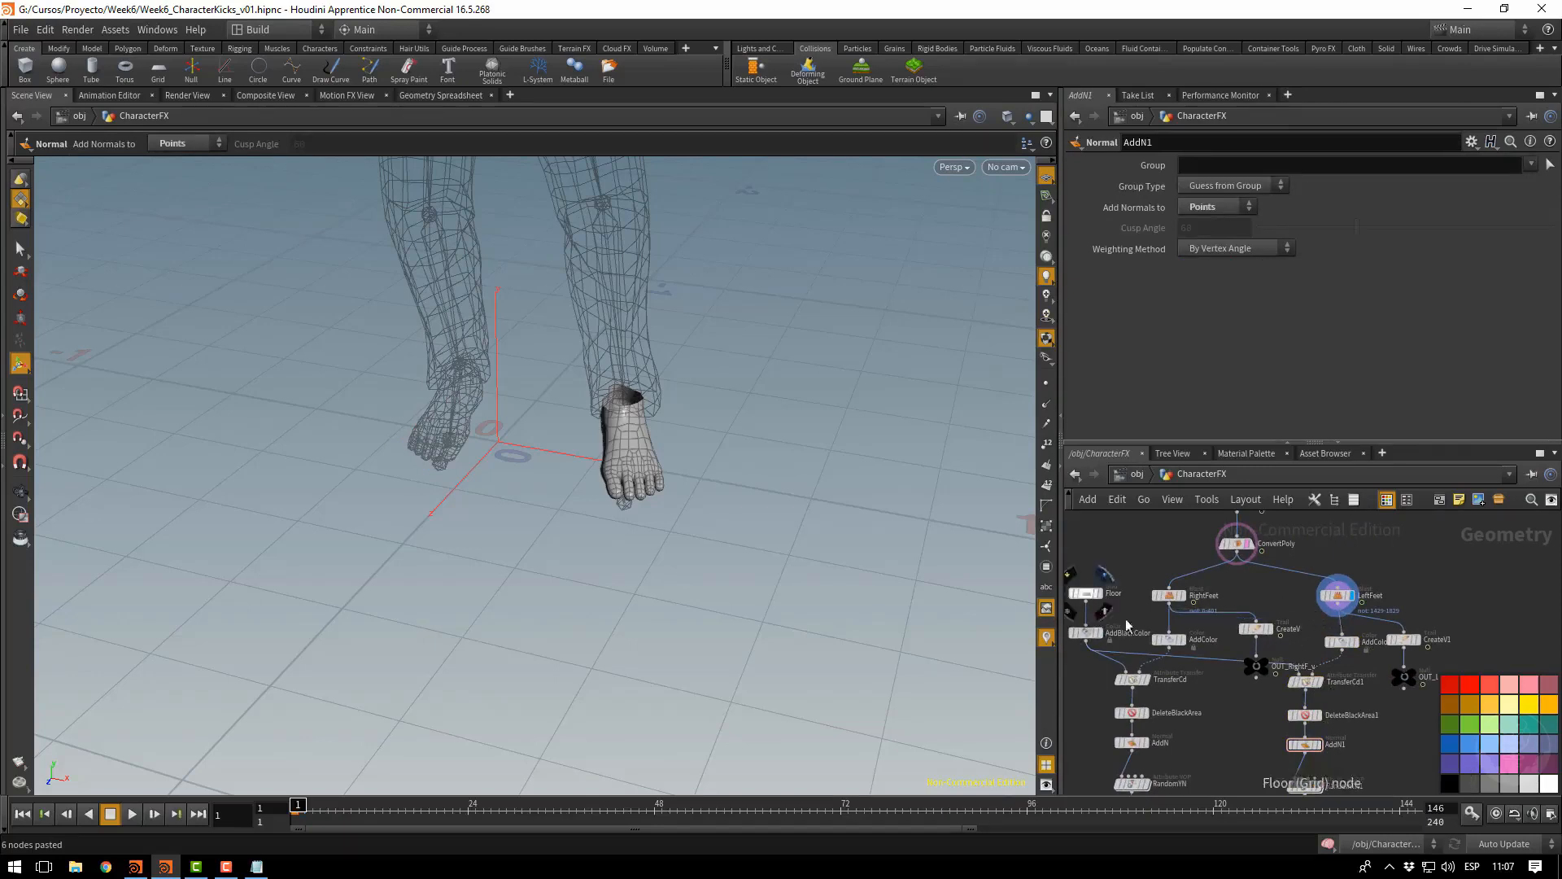
Tidy the network by moving OUT_RightF_v closer to CreateV and shifting both attribute-transfer chains down together
middle_drag(1347, 723, 1347, 642)
scroll(1336, 647, down, 1)
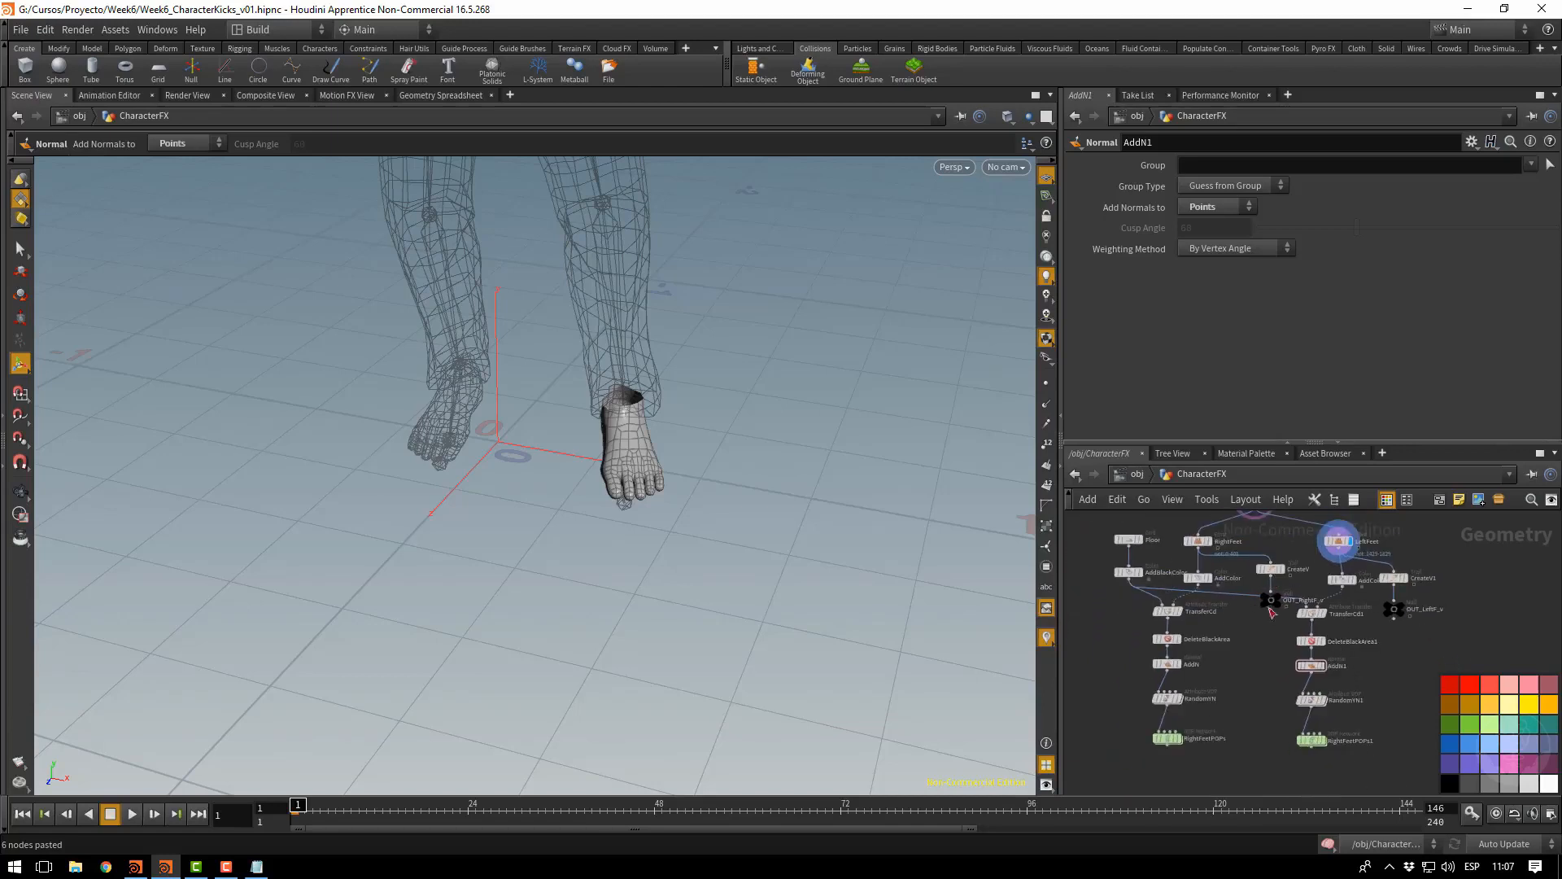
drag(1272, 602, 1275, 591)
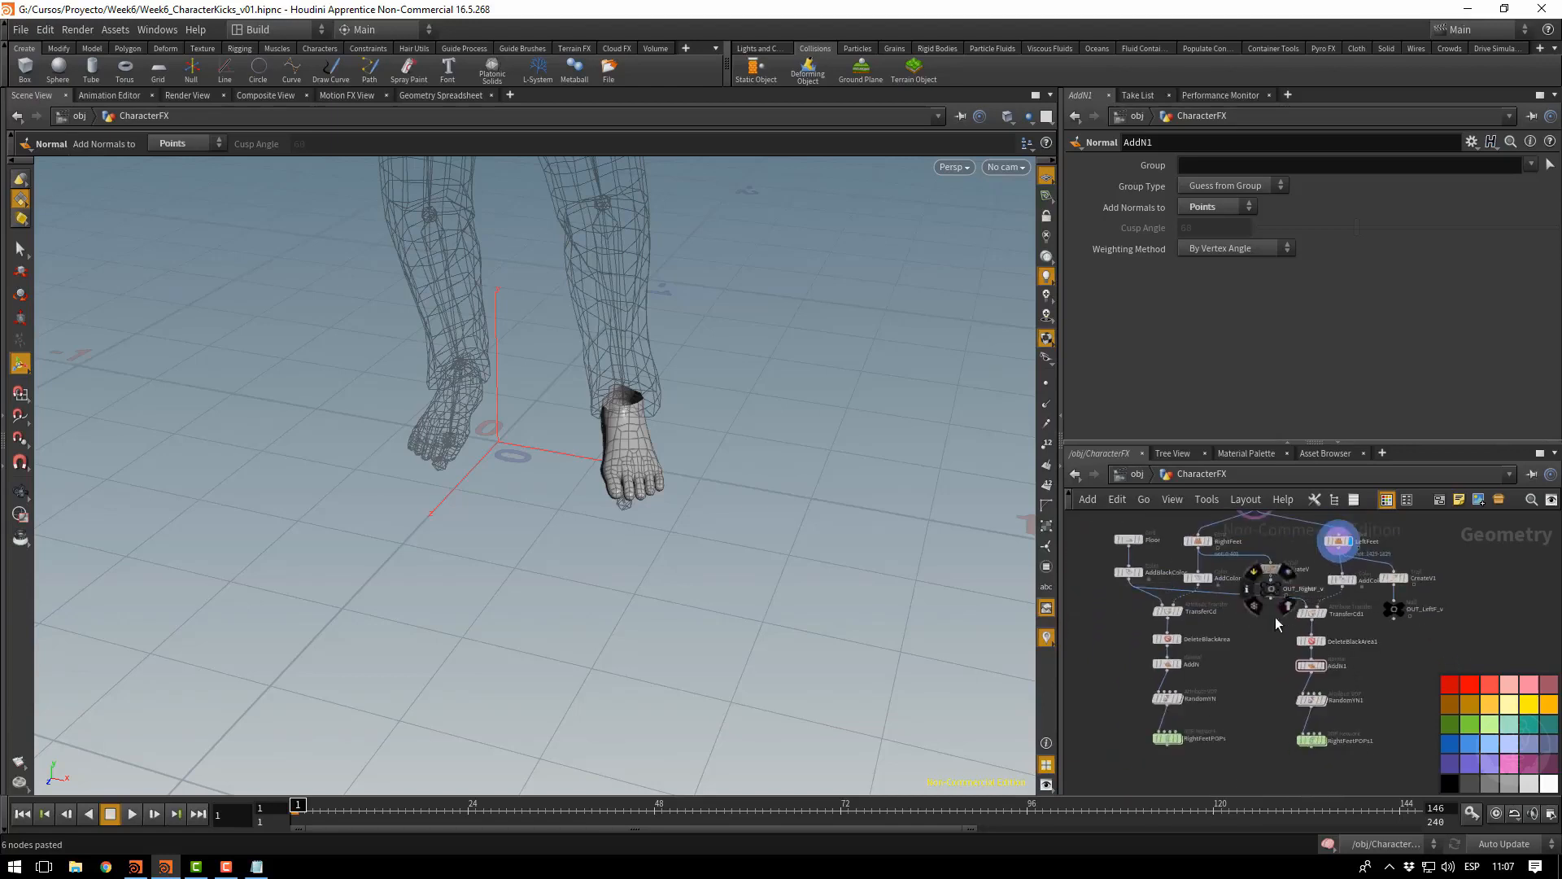
drag(1337, 753, 1150, 679)
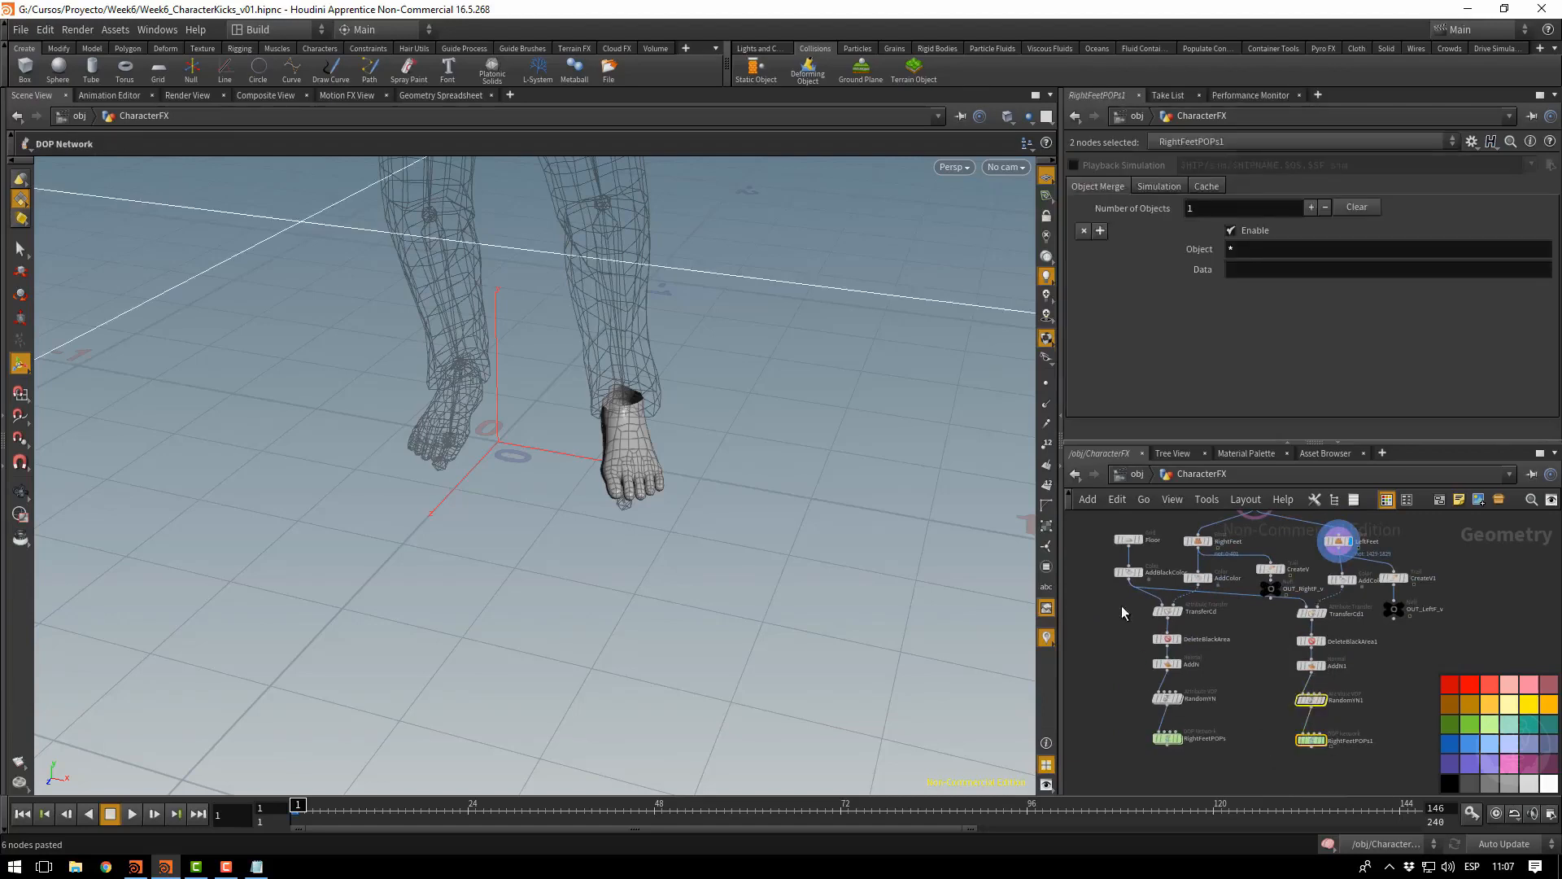
drag(1124, 602, 1345, 756)
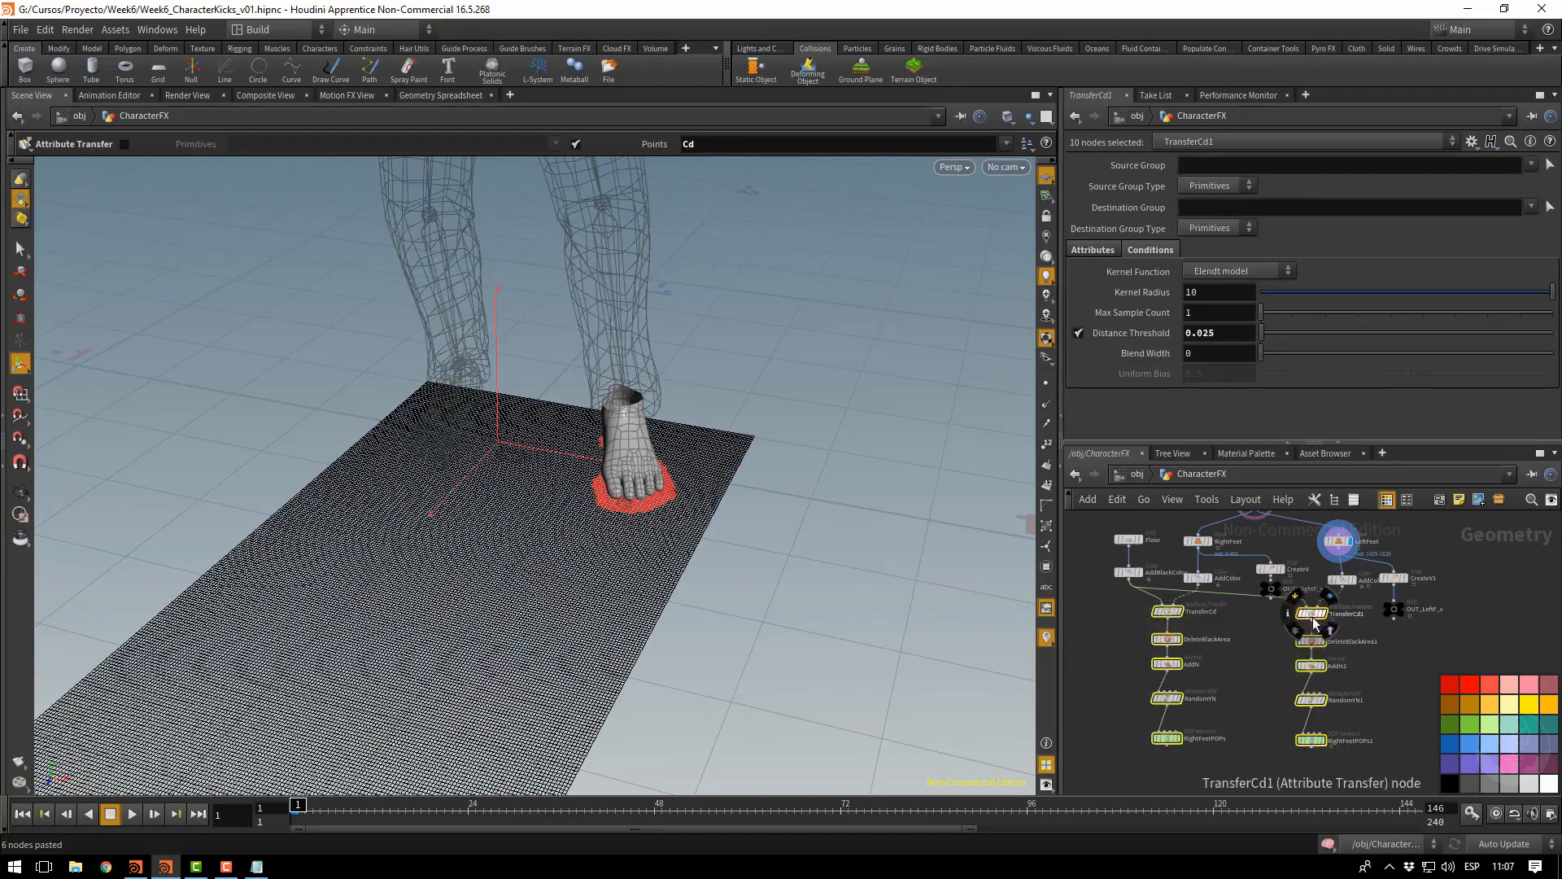
drag(1312, 617, 1313, 643)
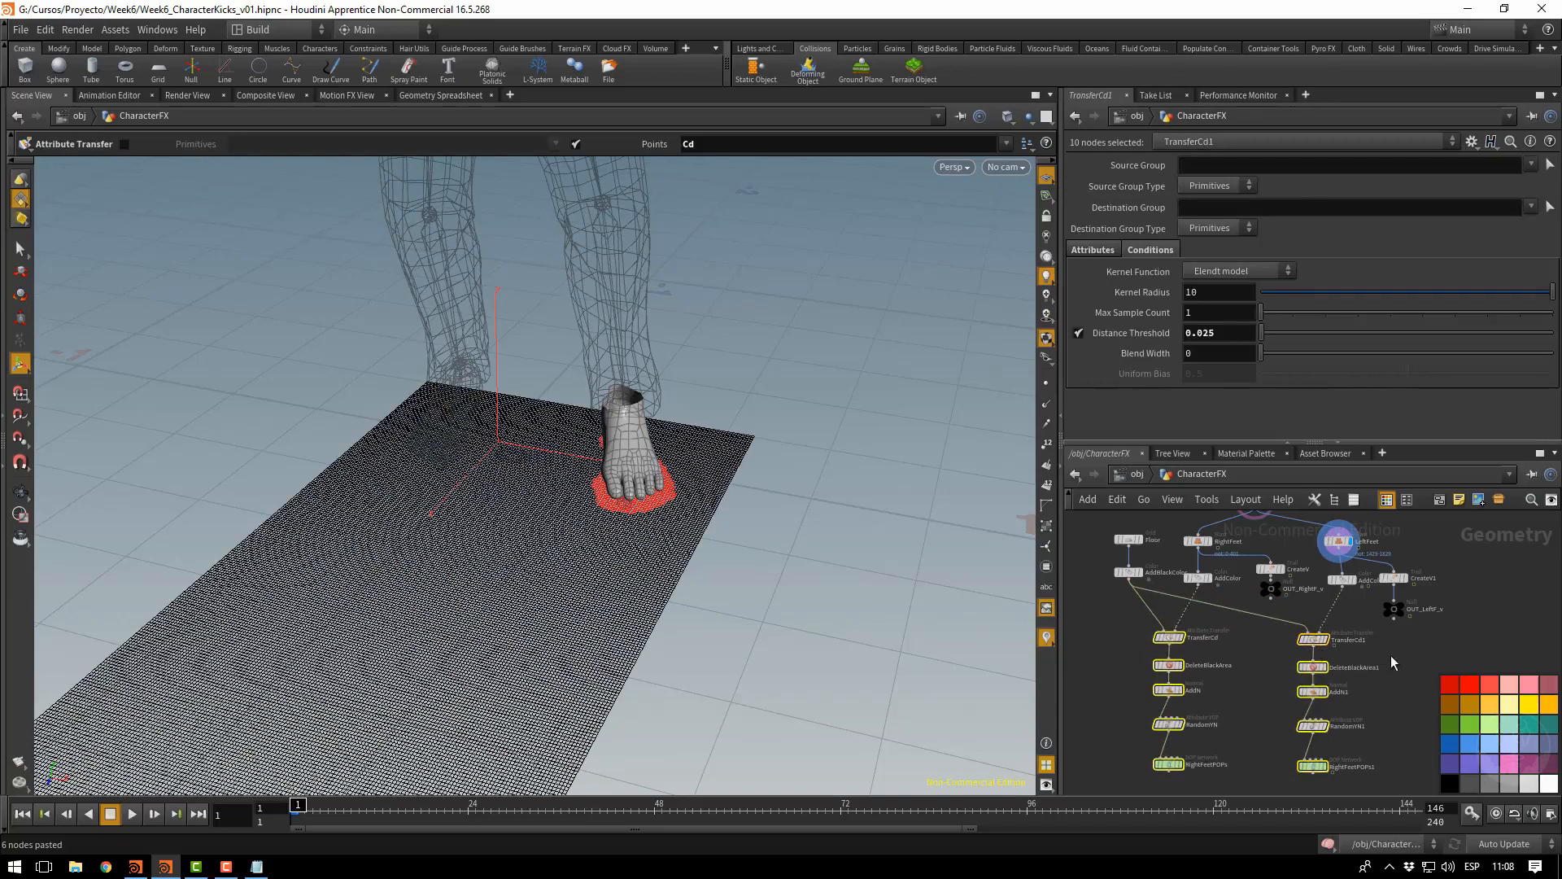
Play the animation with the LeftFeet geometry displayed and return to the first frame
click(1390, 656)
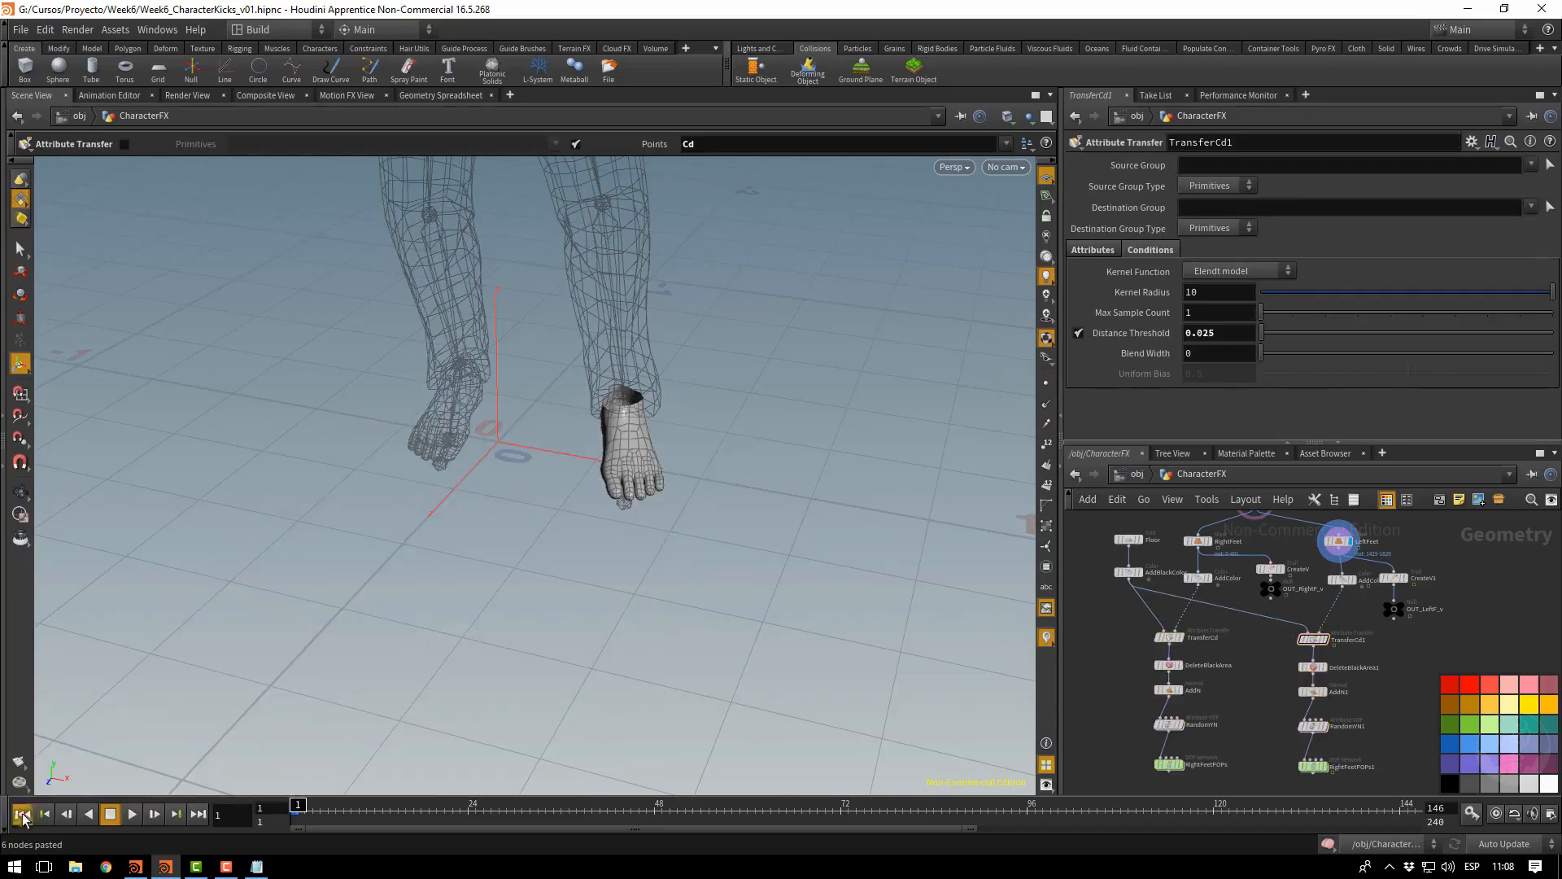
click(131, 813)
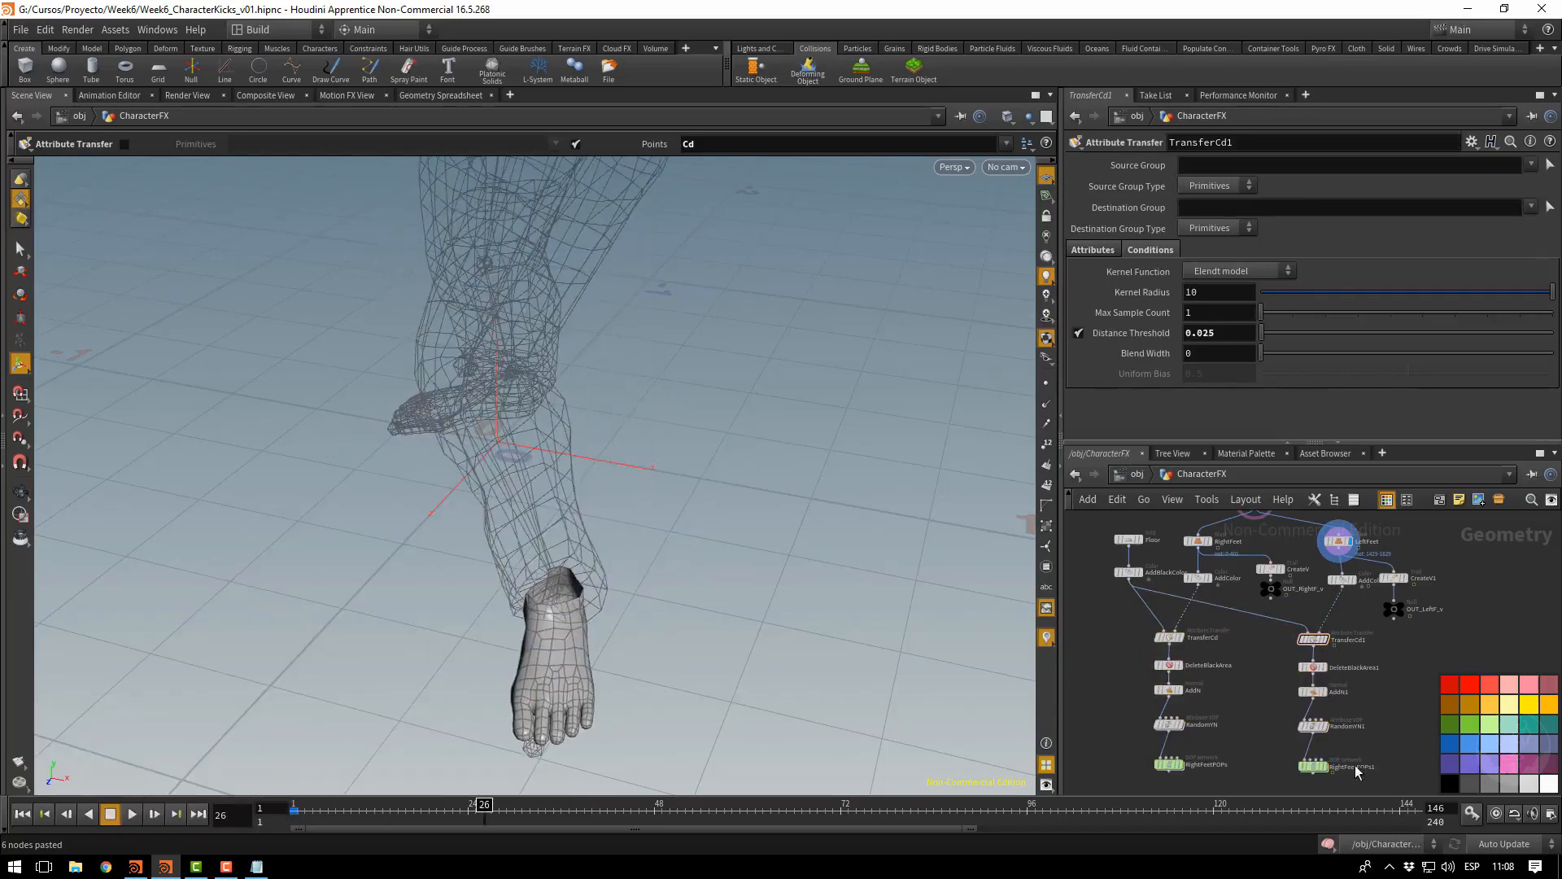
scroll(1358, 771, up, 2)
middle_drag(1370, 739, 1390, 696)
click(25, 814)
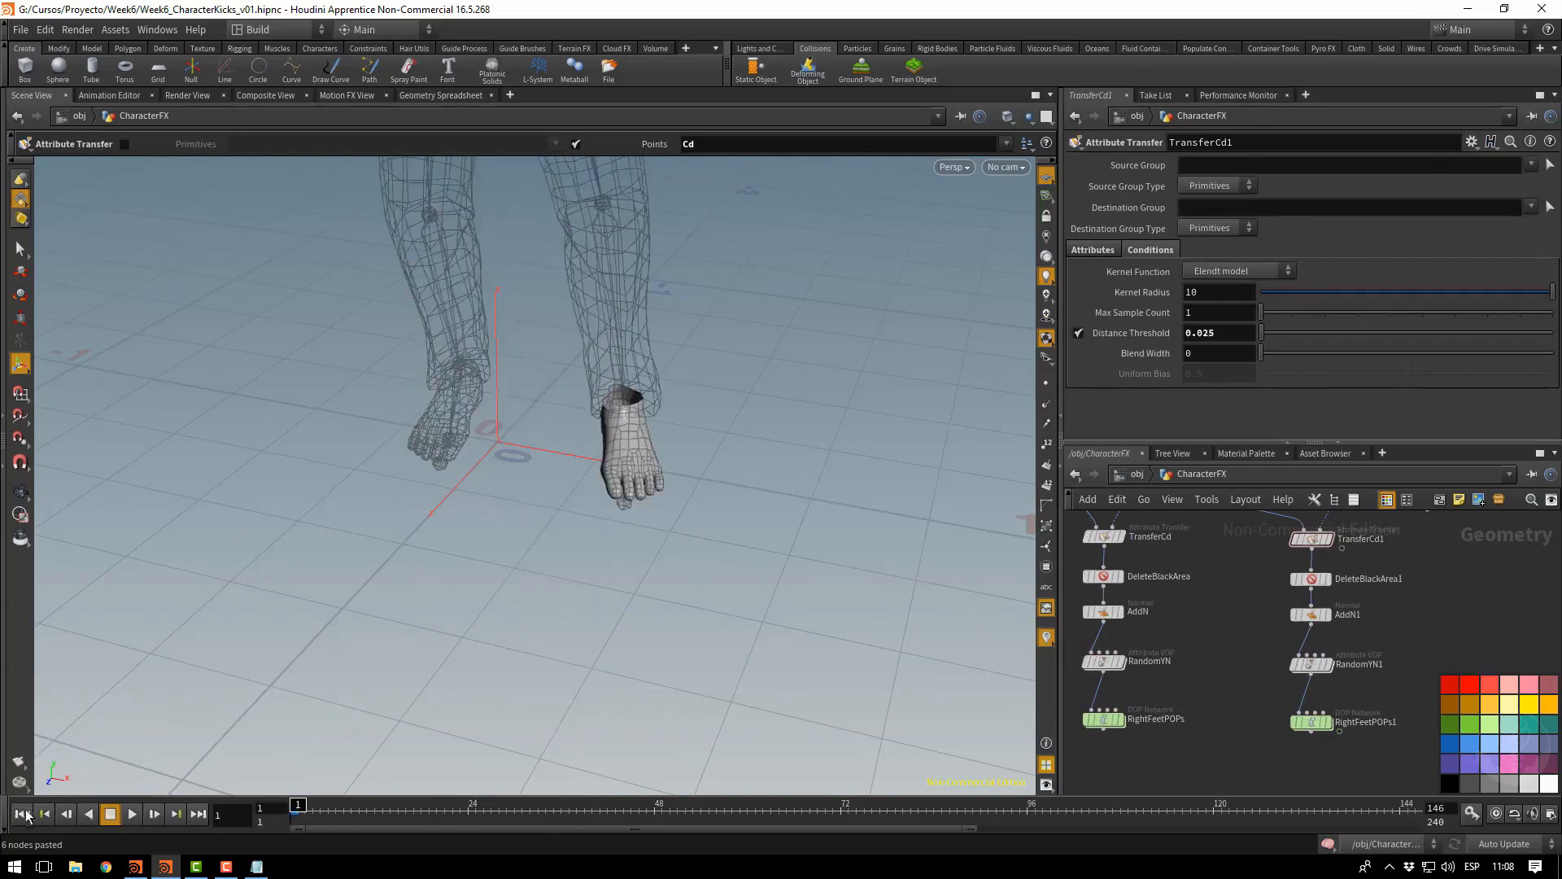
Rename the duplicated DOP network RightFeetPOPs1 as LeftFeetPOPs
double_click(1312, 721)
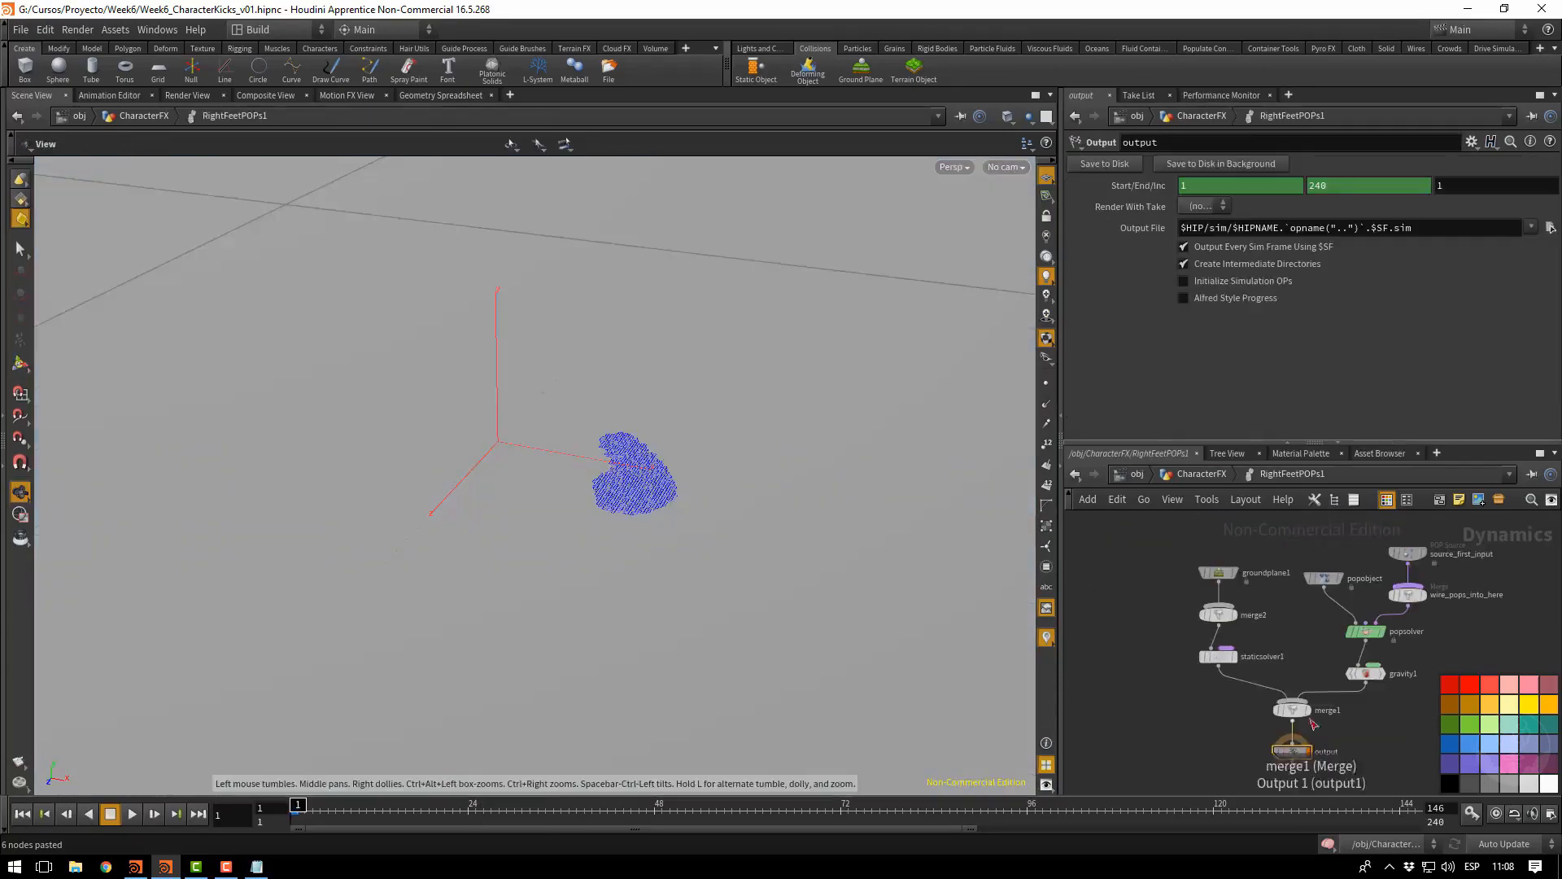
key(u)
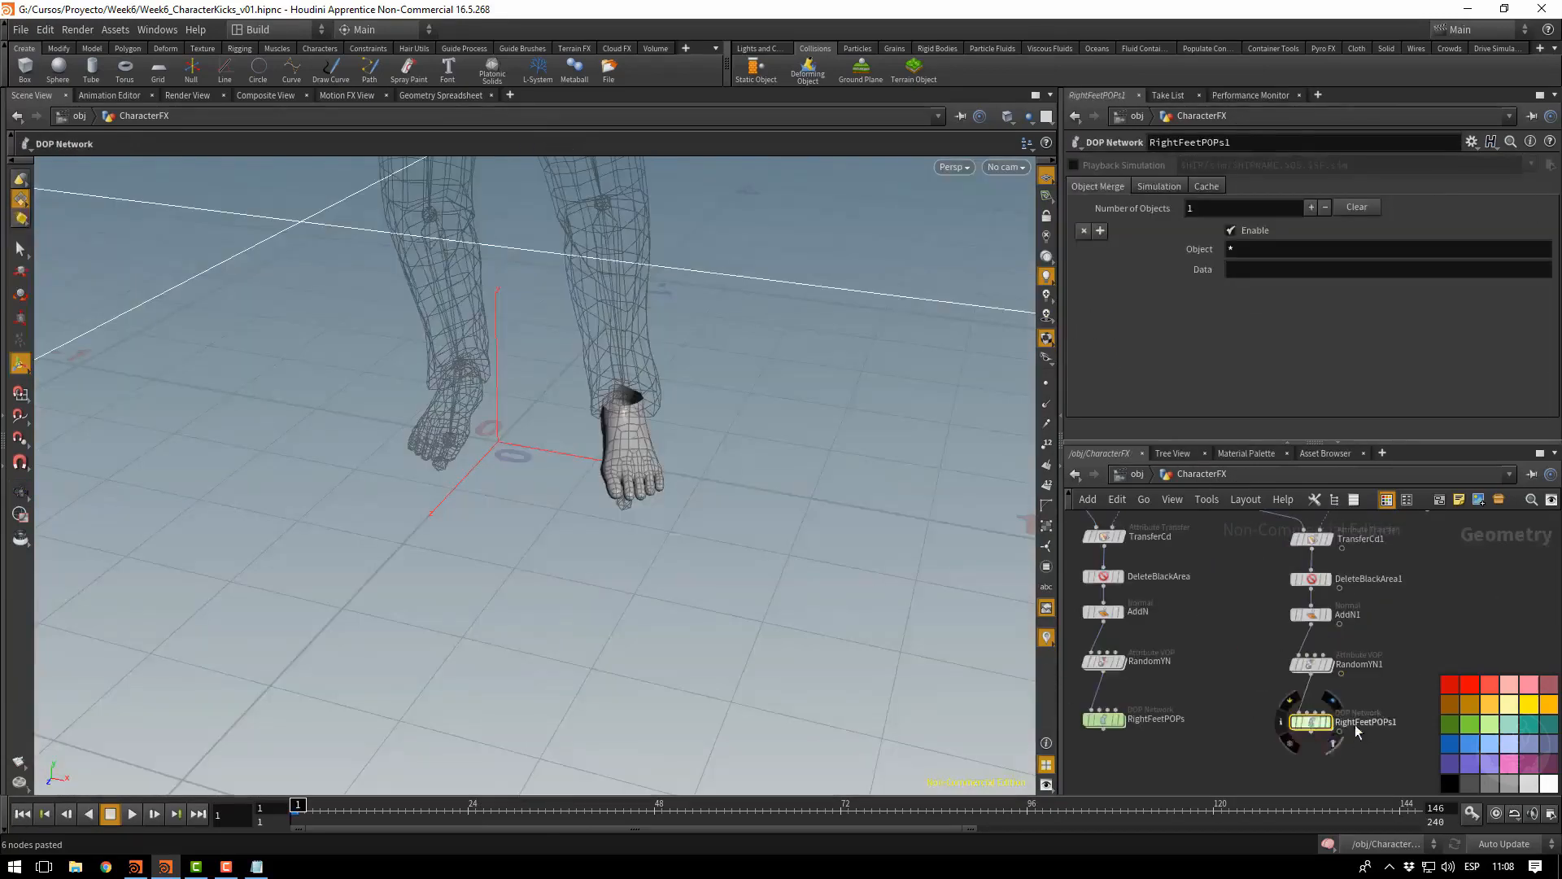
double_click(1355, 722)
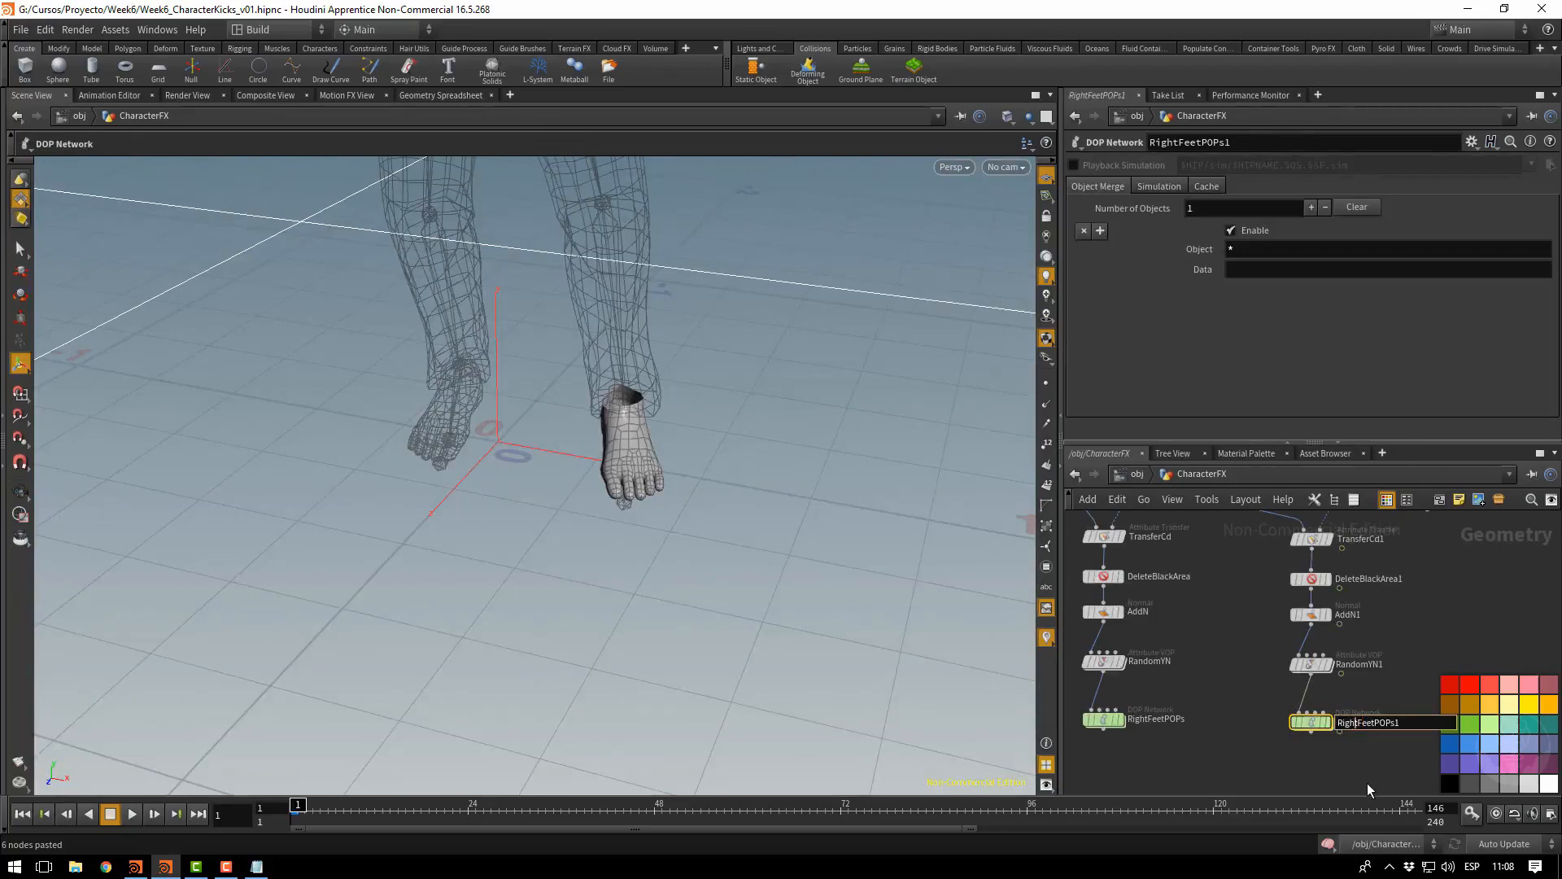
key(BackSpace)
key(BackSpace)
key(BackSpace)
key(BackSpace)
key(BackSpace)
text(Left)
key(End)
key(BackSpace)
key(Return)
Inside LeftFeetPOPs, point the Y velocity Variance expression of source_first_input to OUT_LeftF_v instead of OUT_RightF_v
double_click(1309, 724)
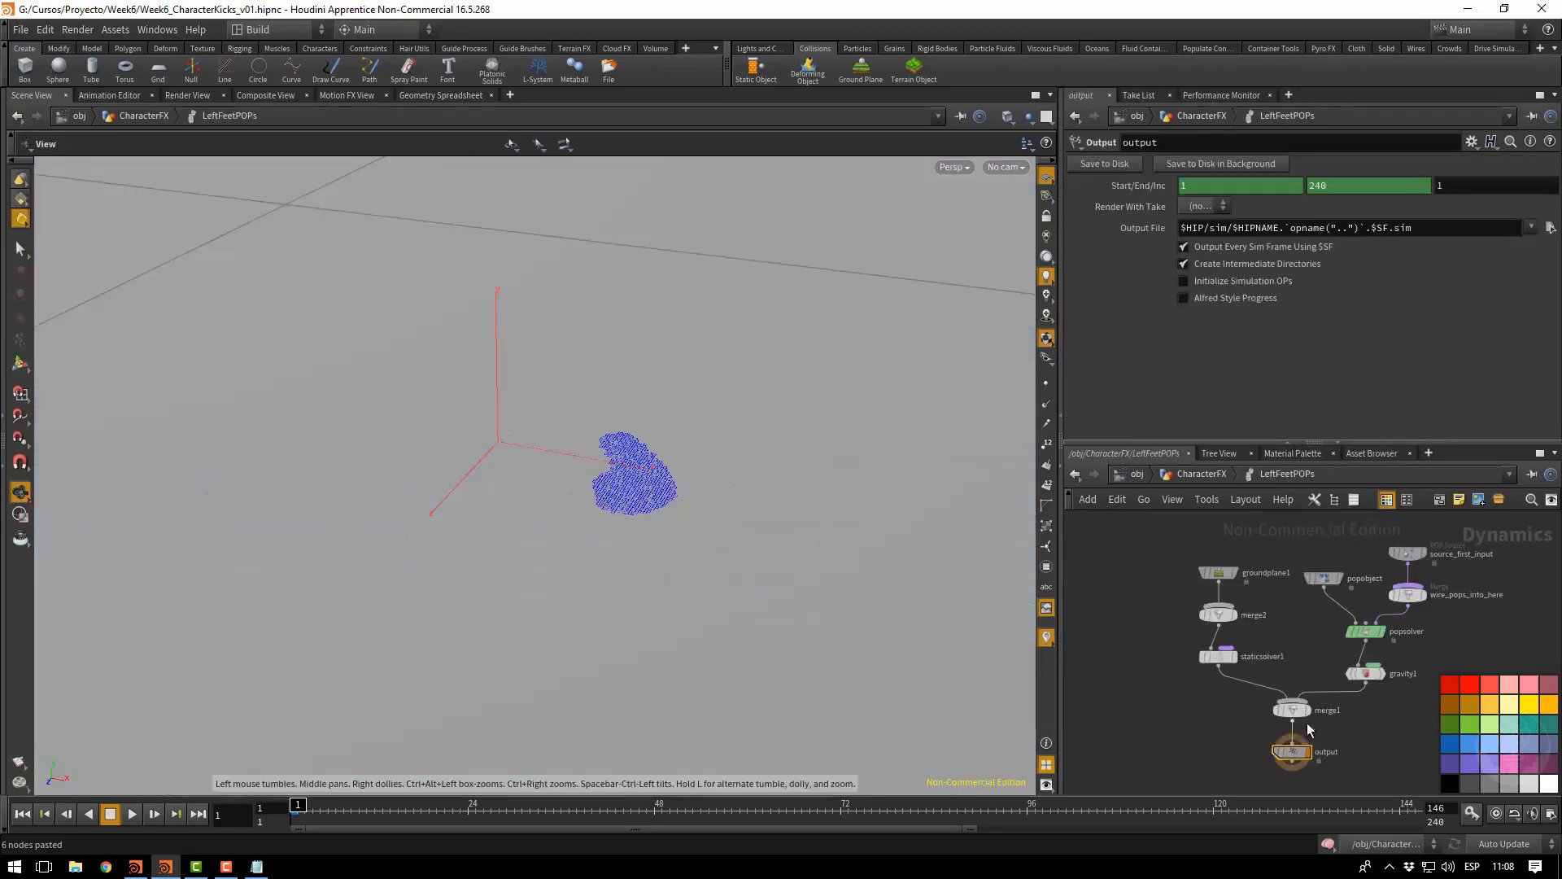
click(1407, 554)
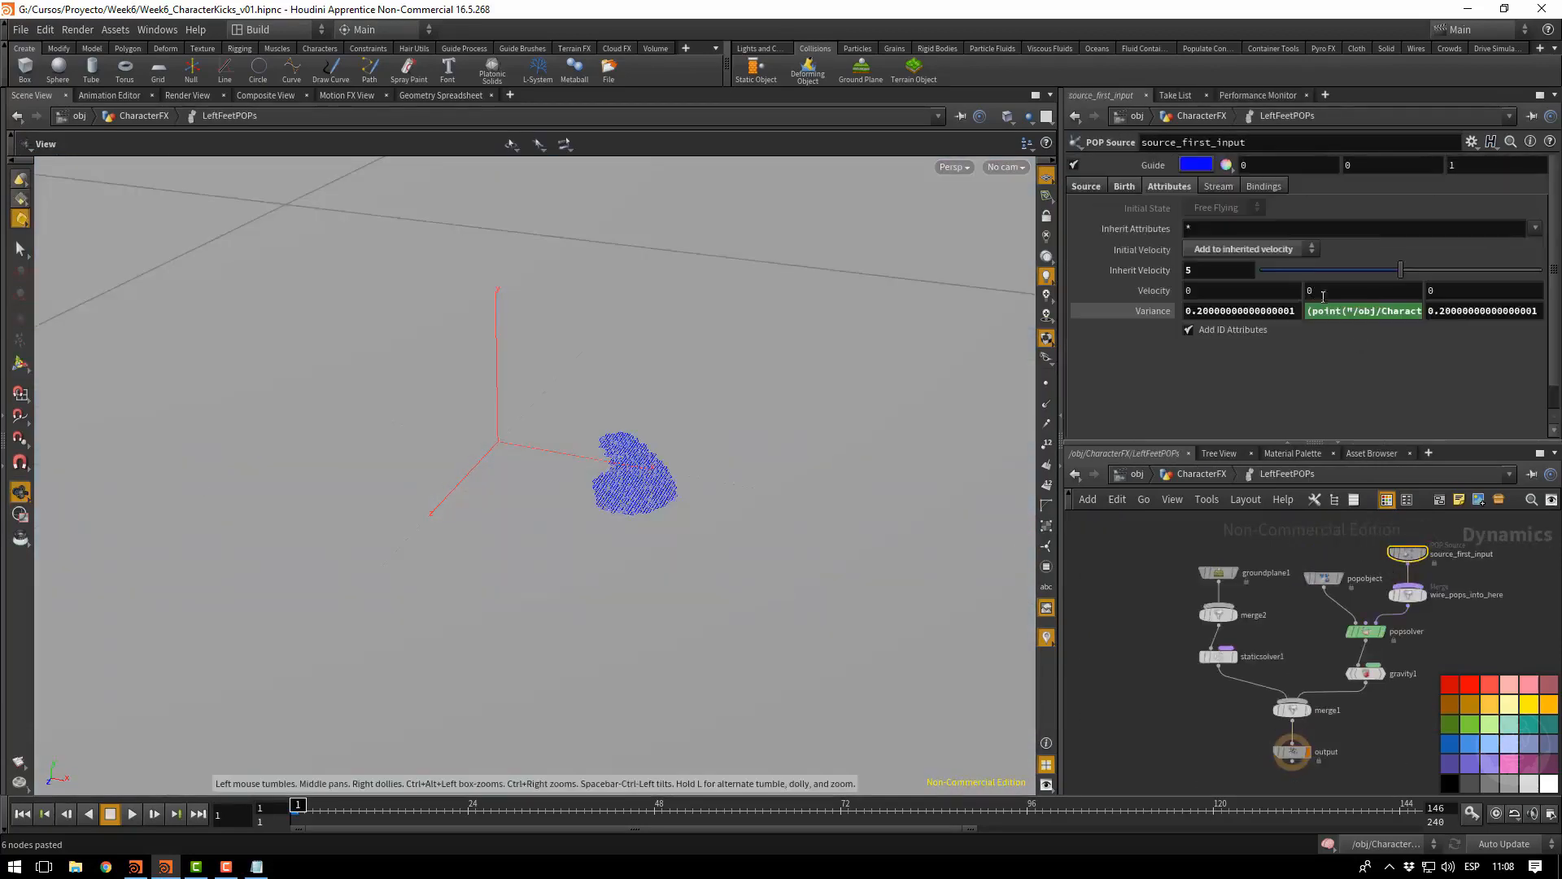
click(1391, 316)
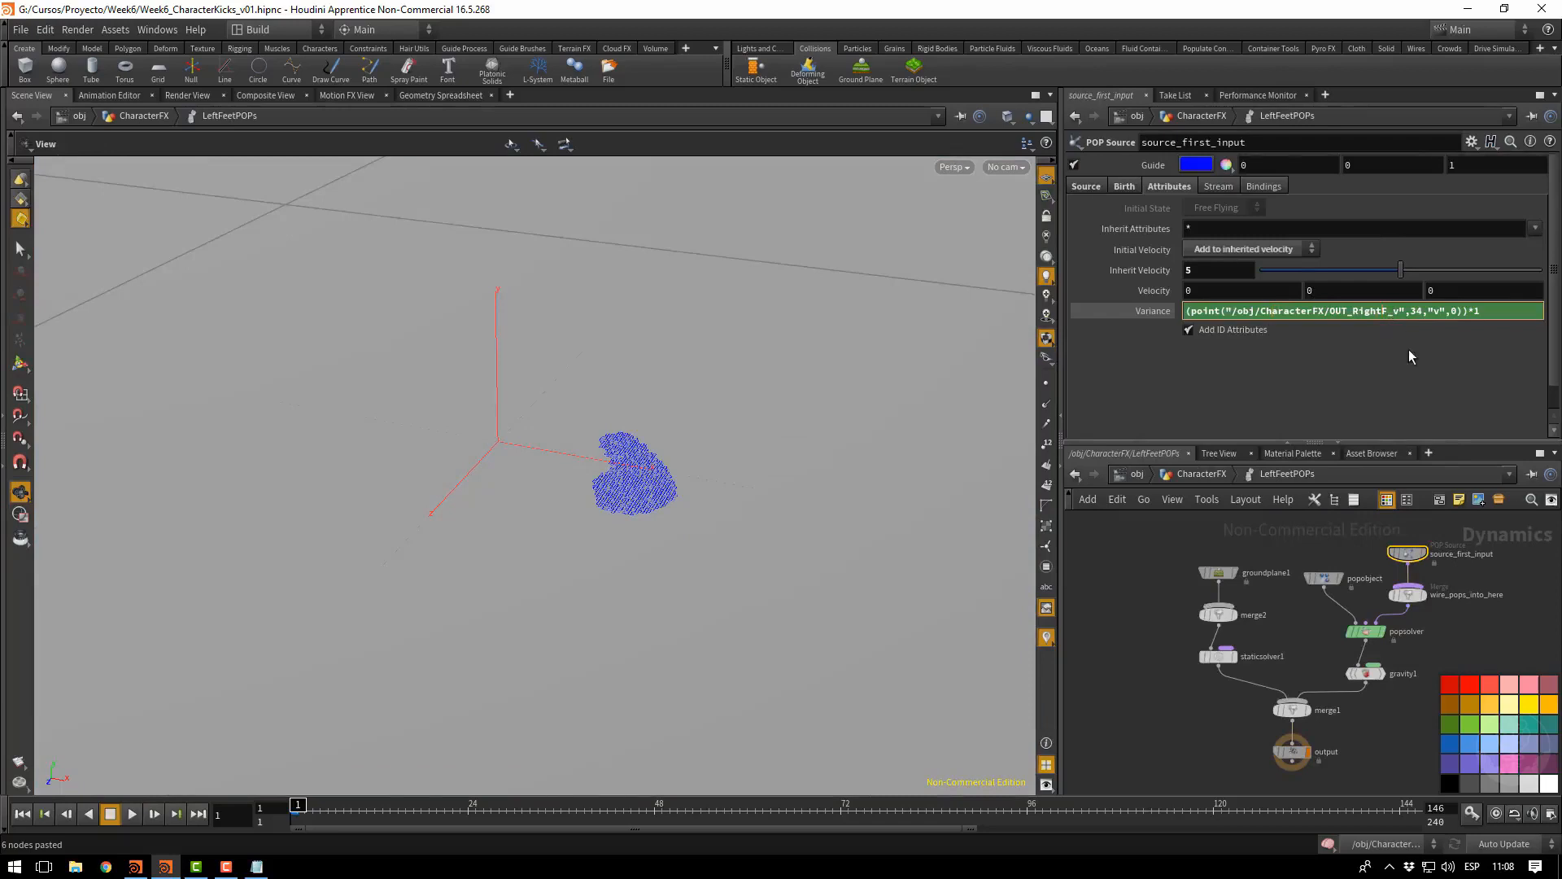
key(BackSpace)
key(BackSpace)
key(BackSpace)
key(BackSpace)
key(BackSpace)
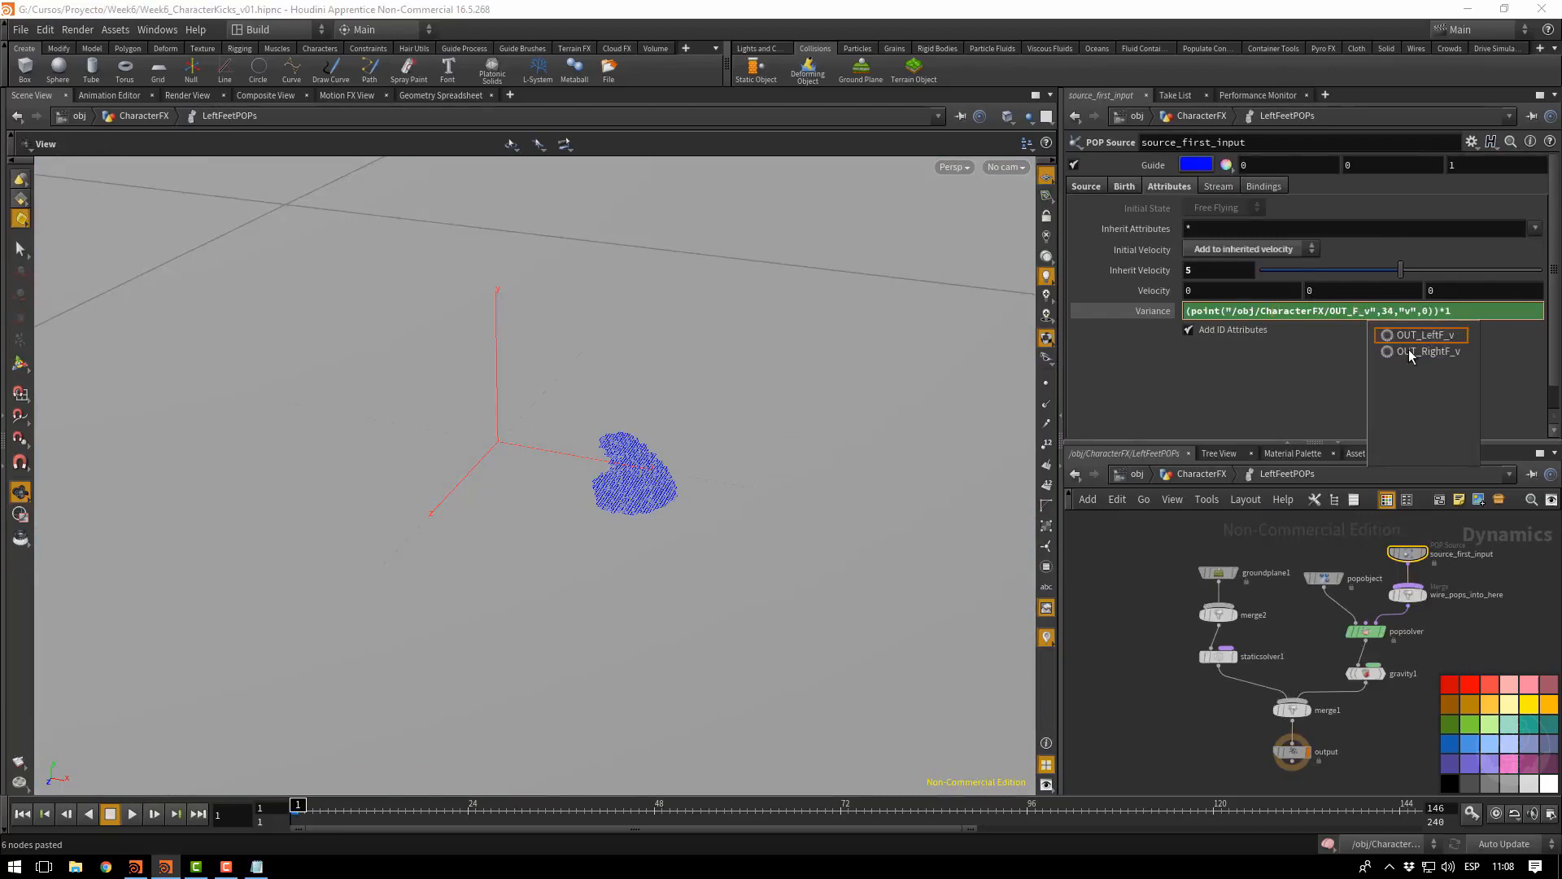
text(Left)
key(Return)
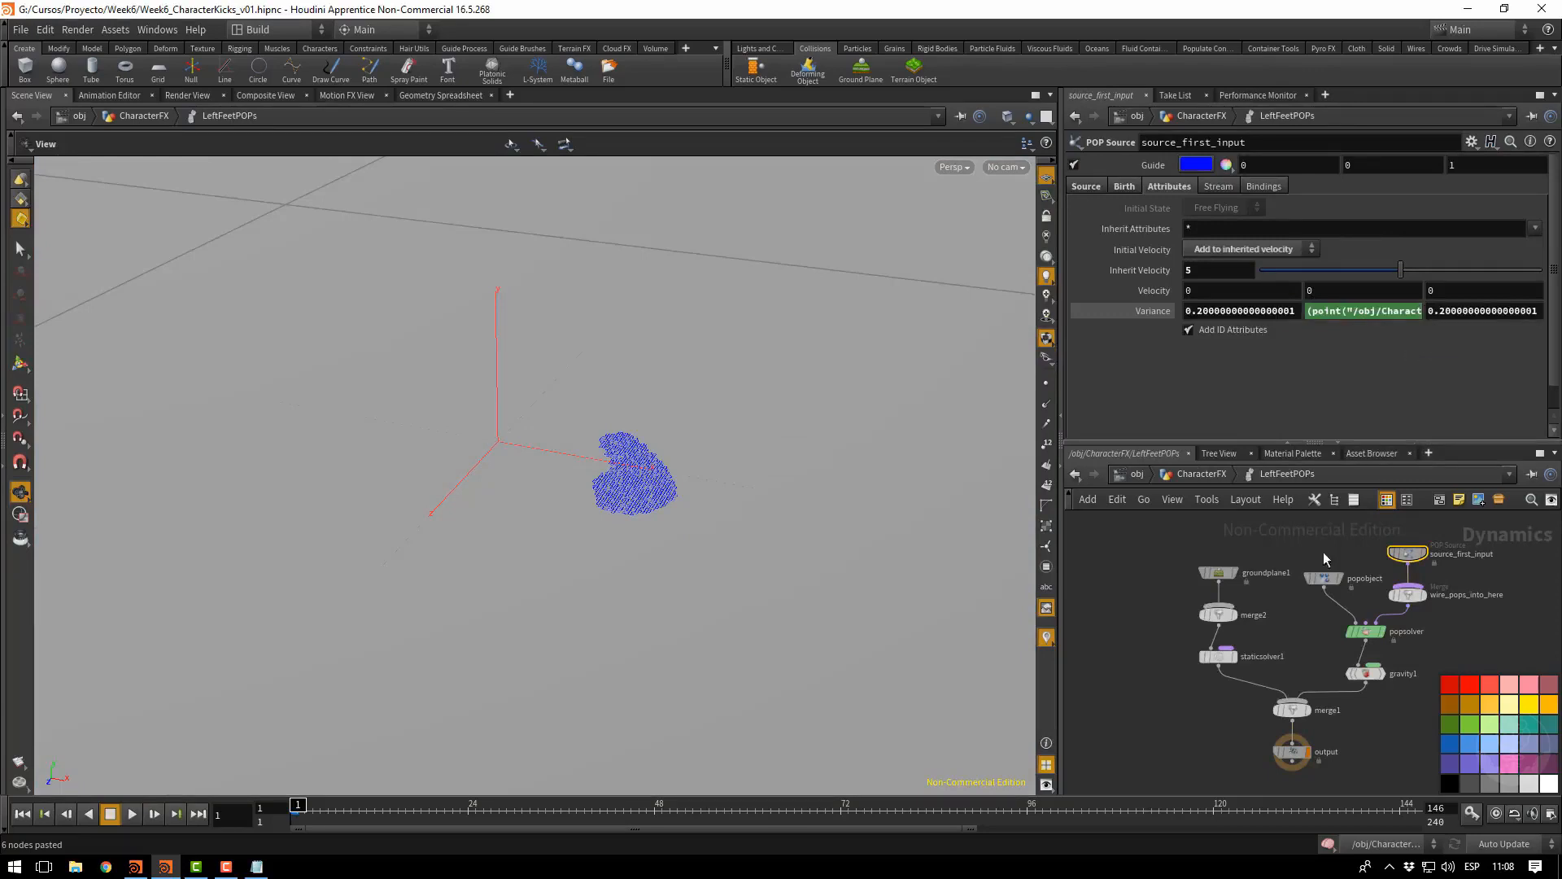
Change the Const. Activation expression of source_first_input to reference OUT_LeftF_v, giving (point("/obj/CharacterFX/OUT_LeftF_v",34,"v",0))*10
click(1123, 187)
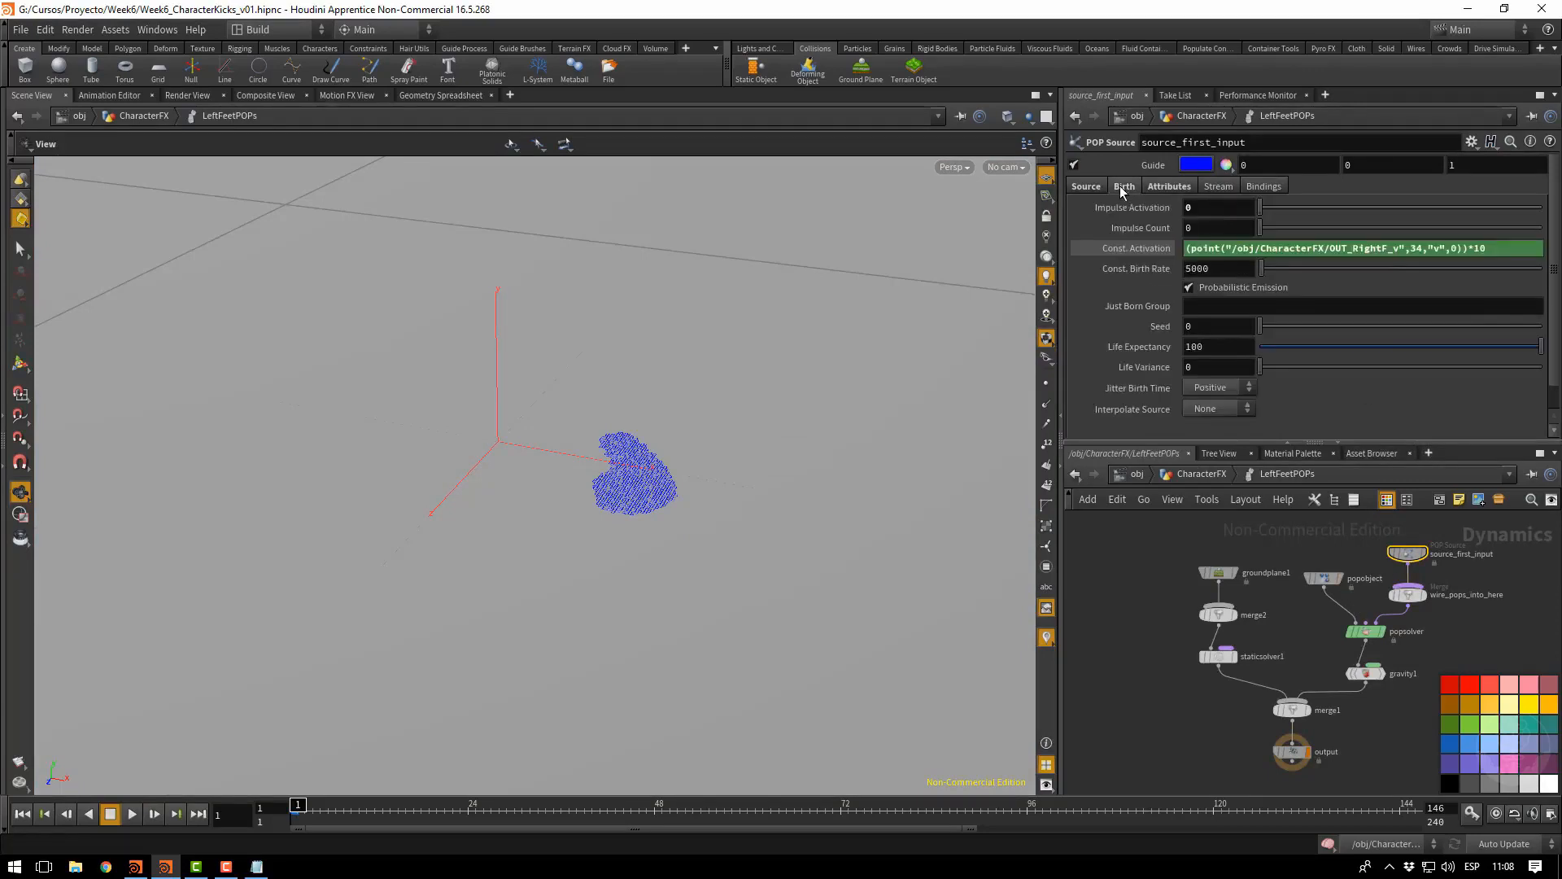
click(1386, 249)
key(BackSpace)
key(BackSpace)
key(BackSpace)
key(BackSpace)
key(BackSpace)
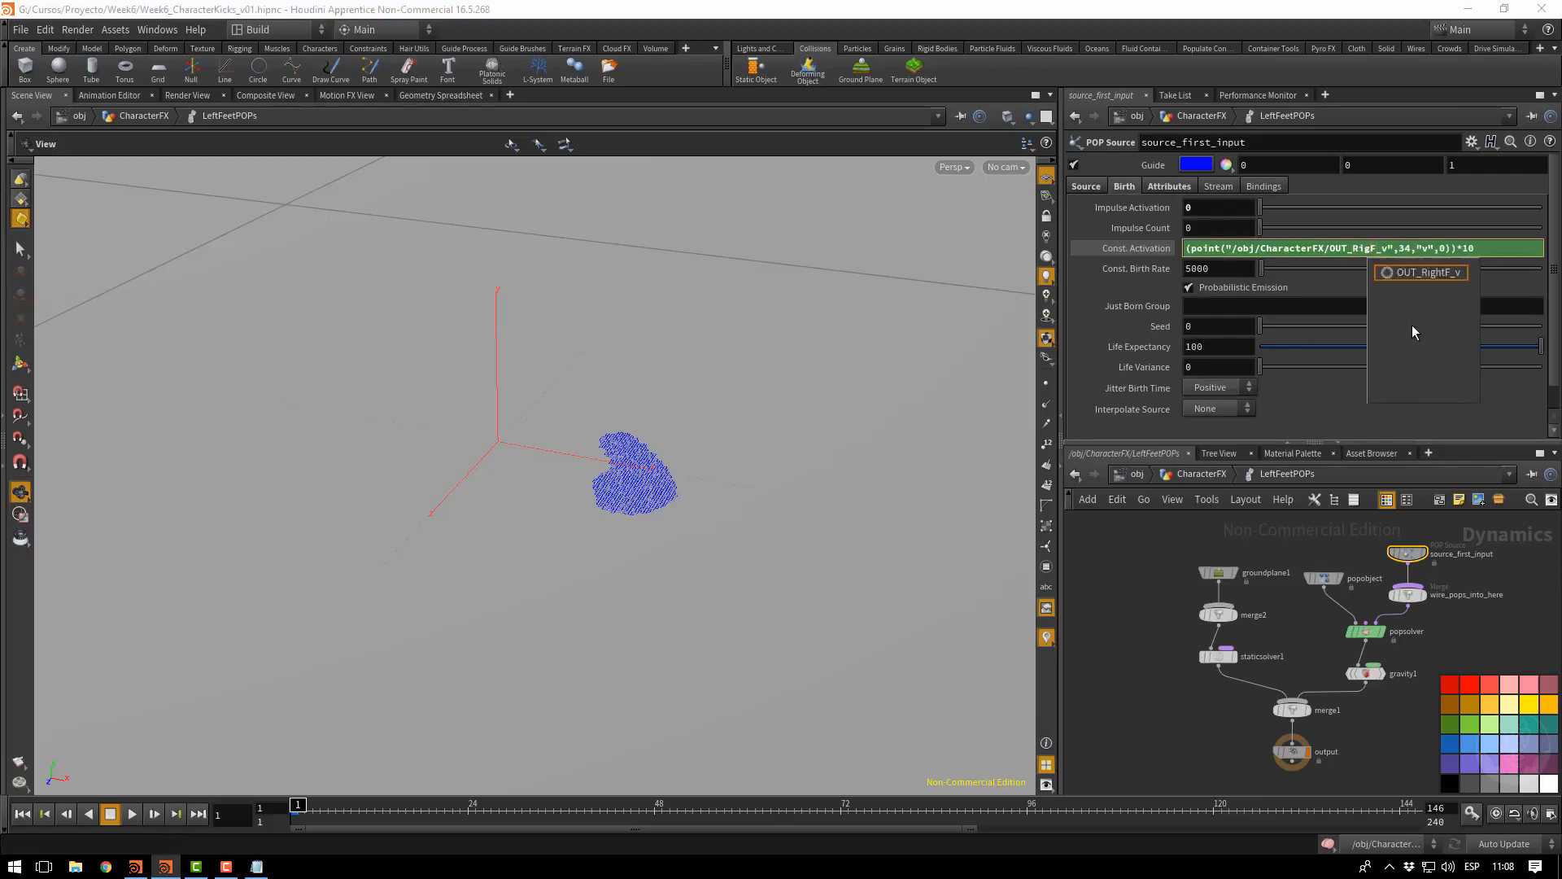
text(Left)
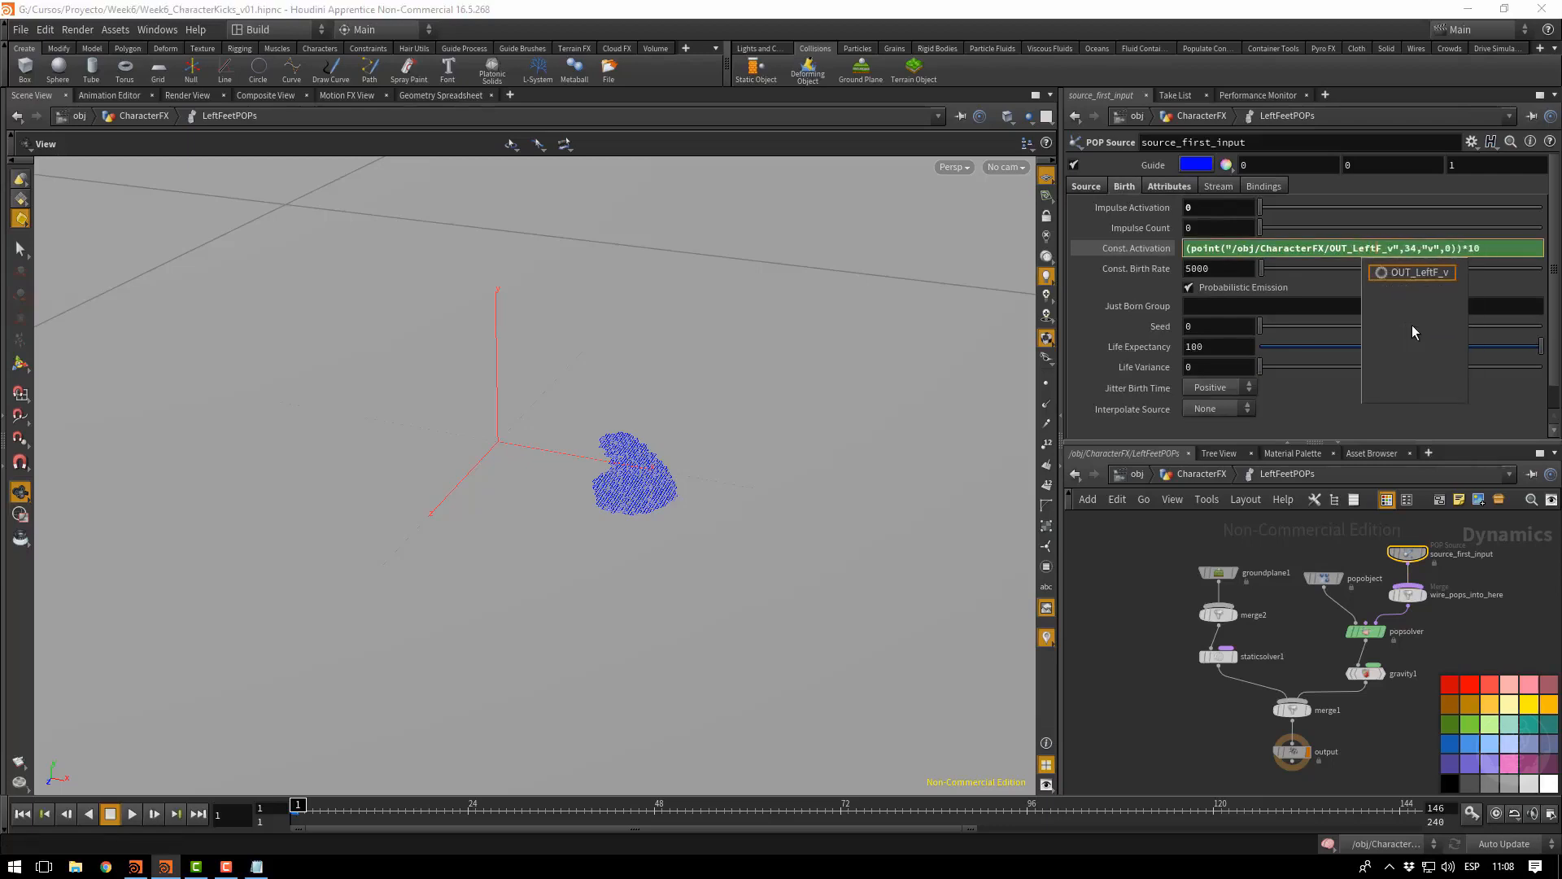
key(Return)
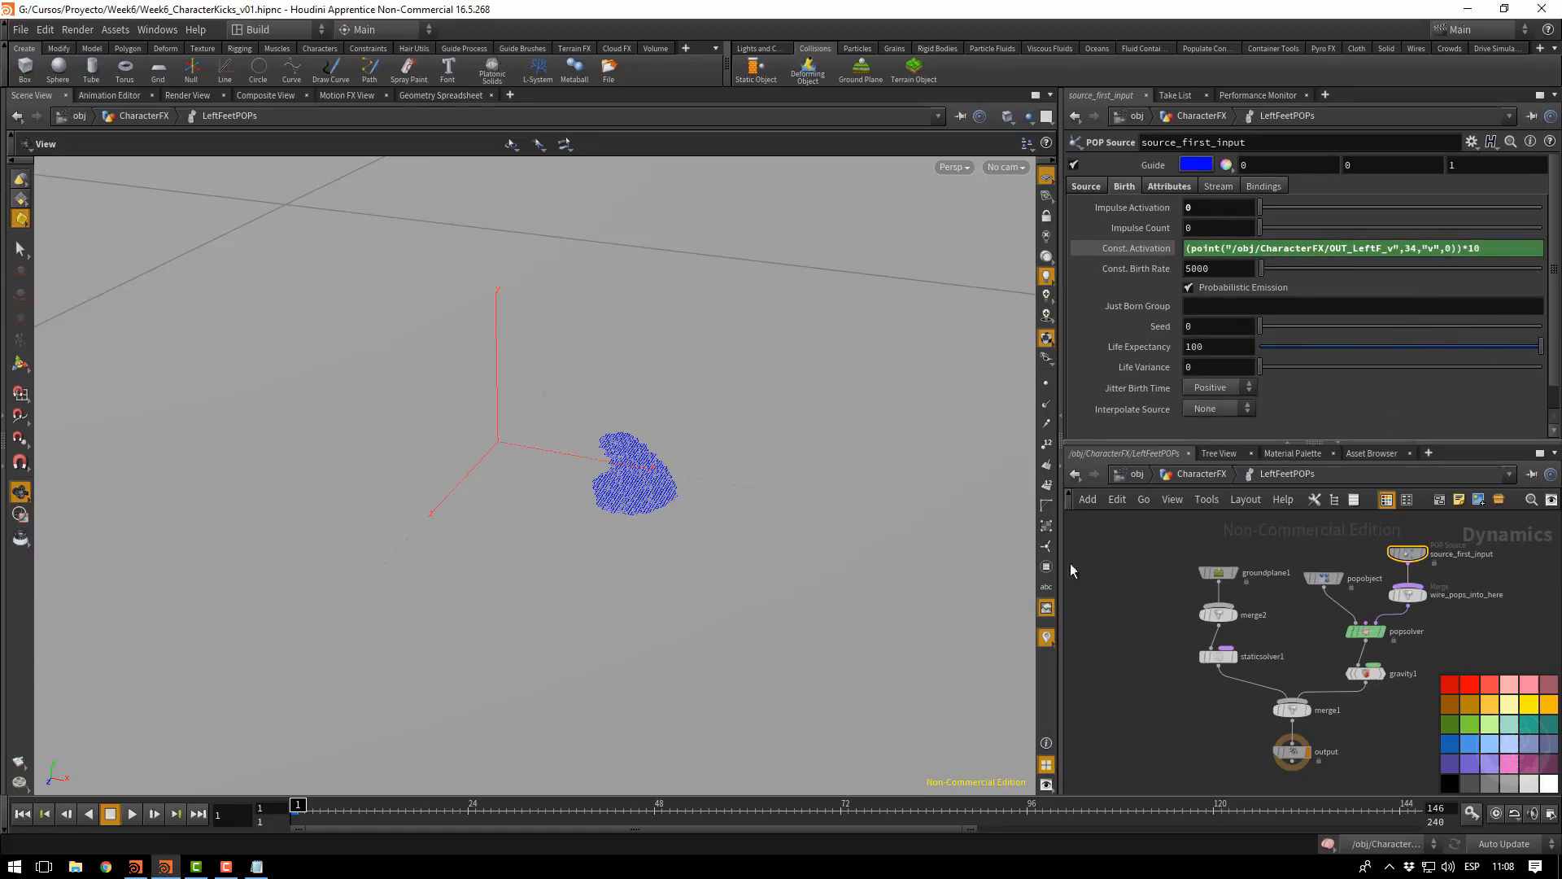
Return to the CharacterFX network, display LeftFeetPOPs, and play its particle simulation to inspect the trail from several angles
click(1180, 475)
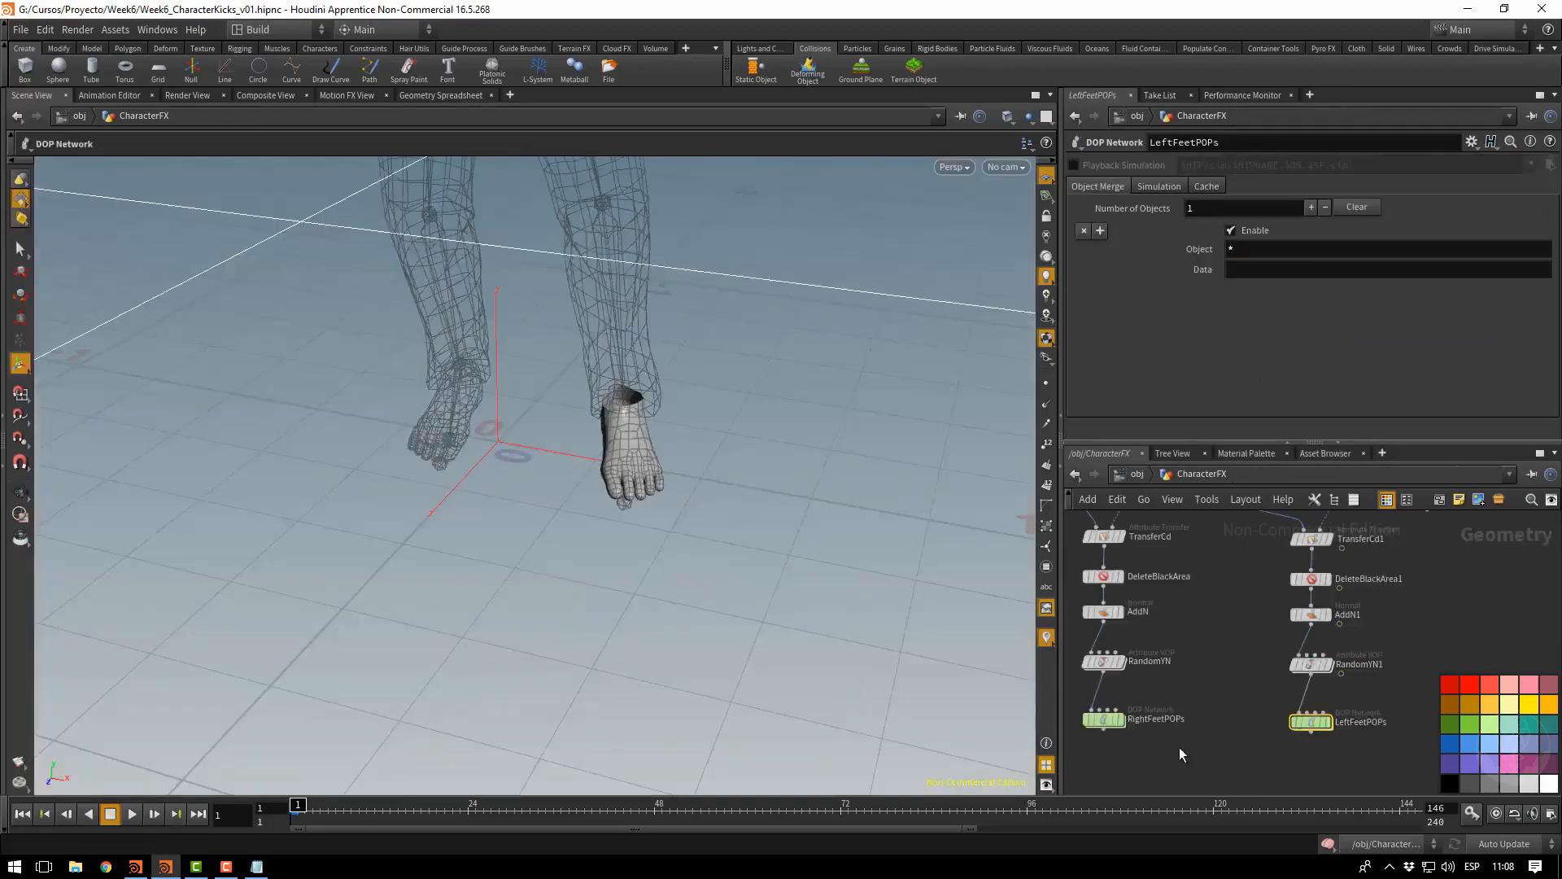
middle_drag(1180, 747, 1219, 659)
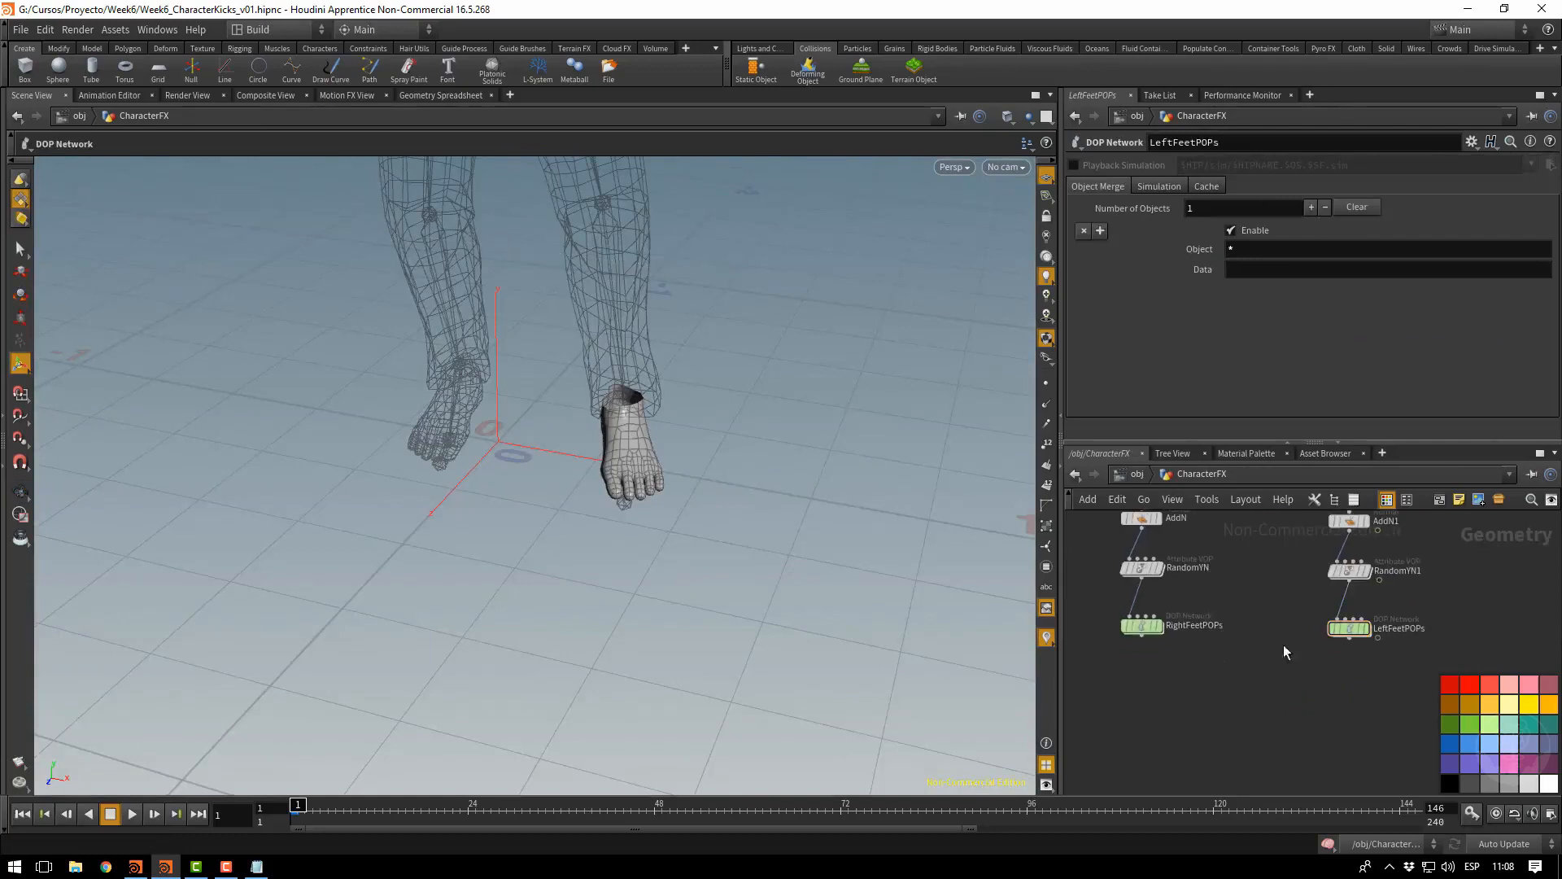
scroll(1302, 635, up, 4)
click(1394, 632)
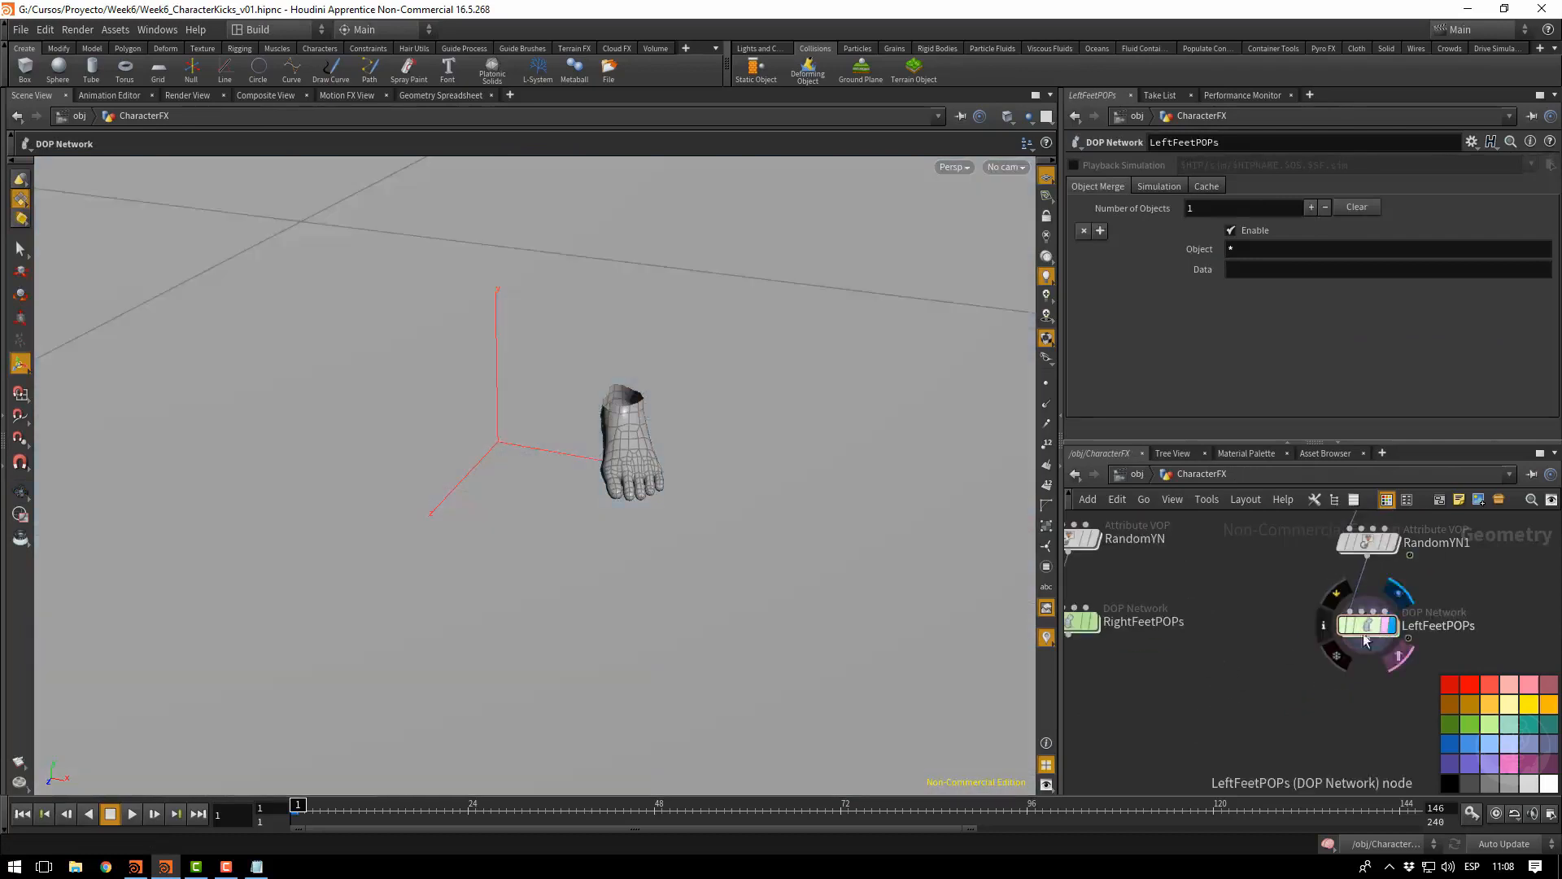
alt+right_drag(759, 595, 516, 550)
alt+drag(516, 550, 751, 504)
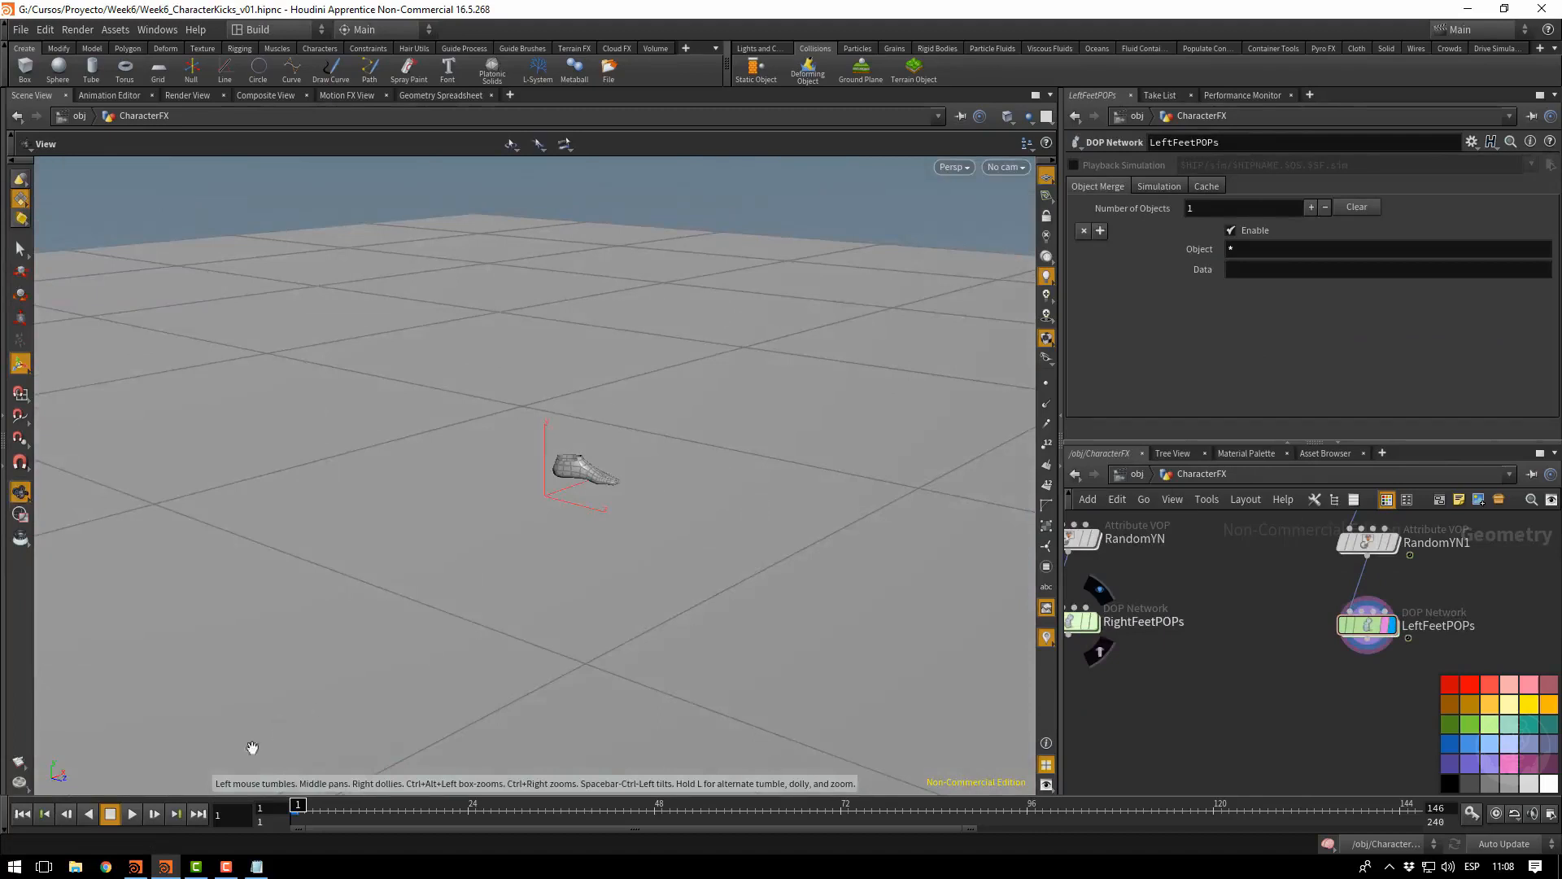
click(136, 814)
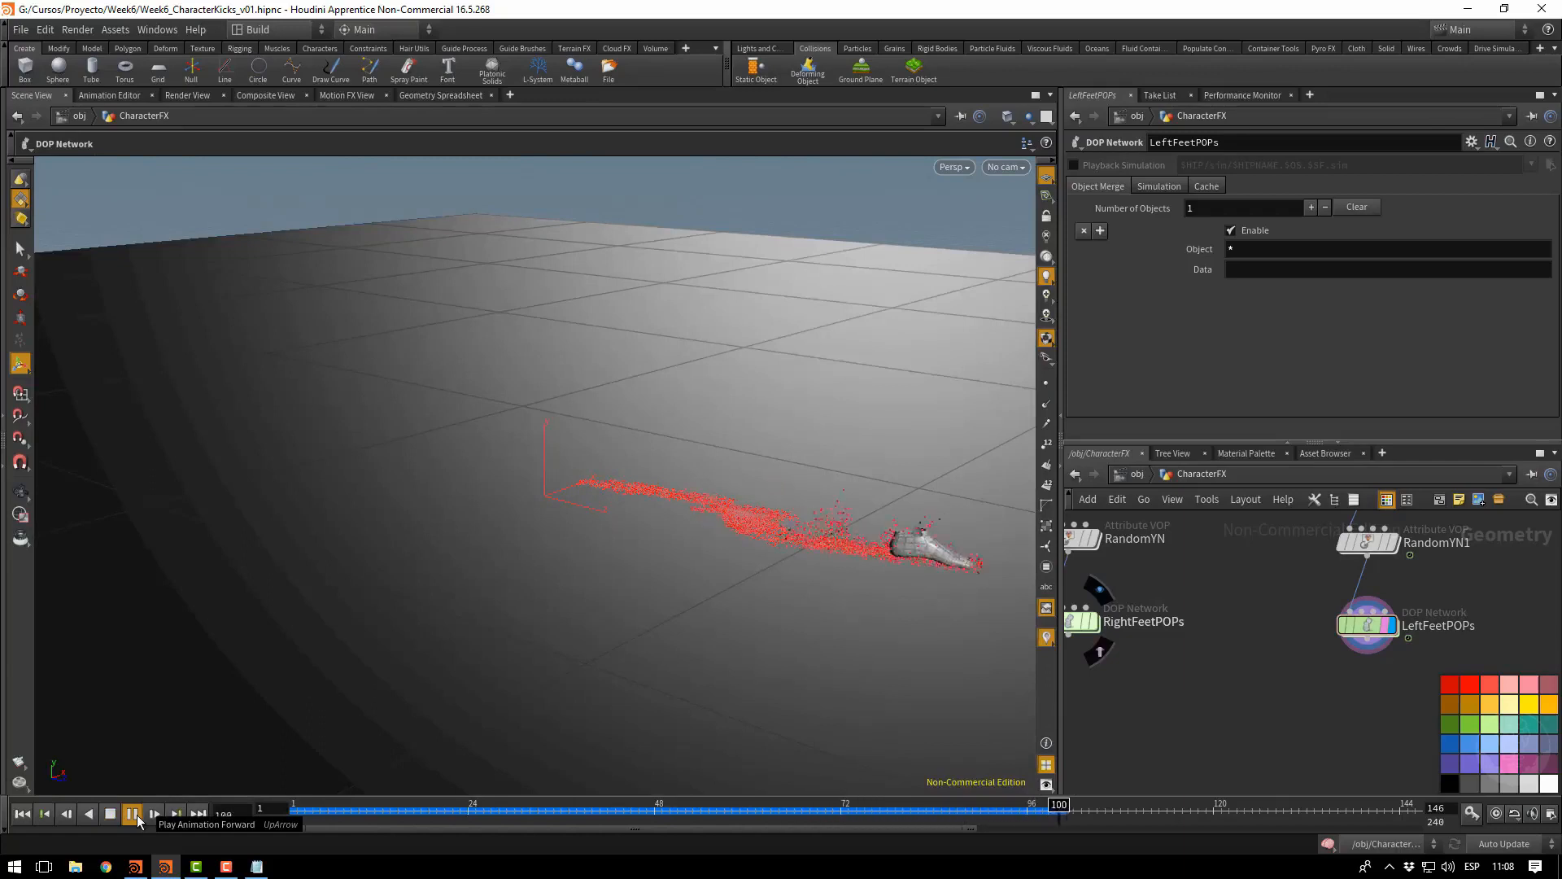
click(110, 814)
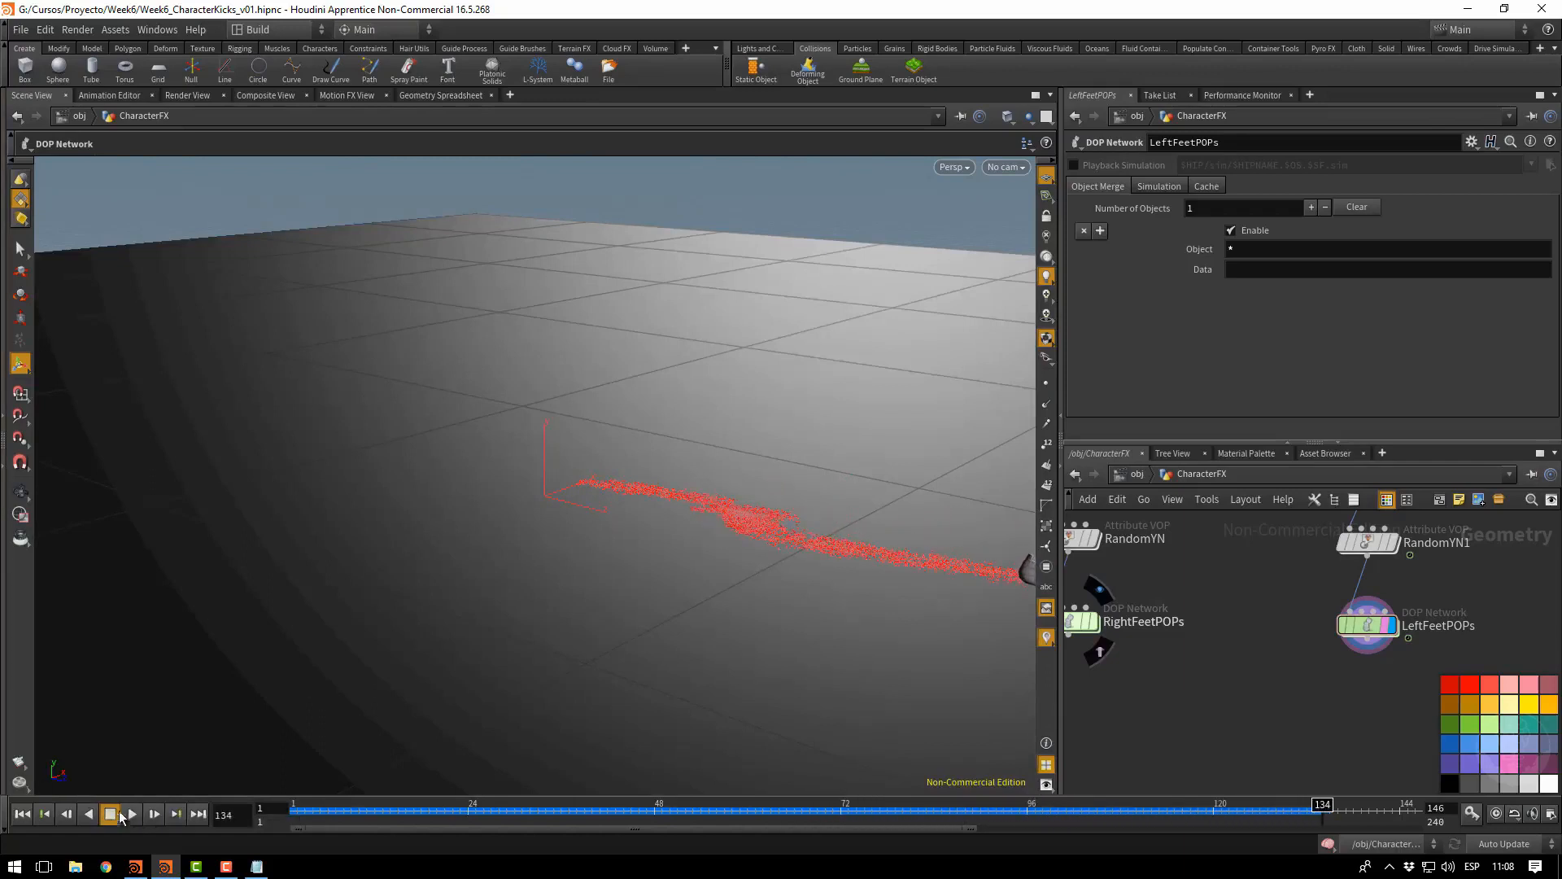
key(Escape)
drag(808, 593, 757, 594)
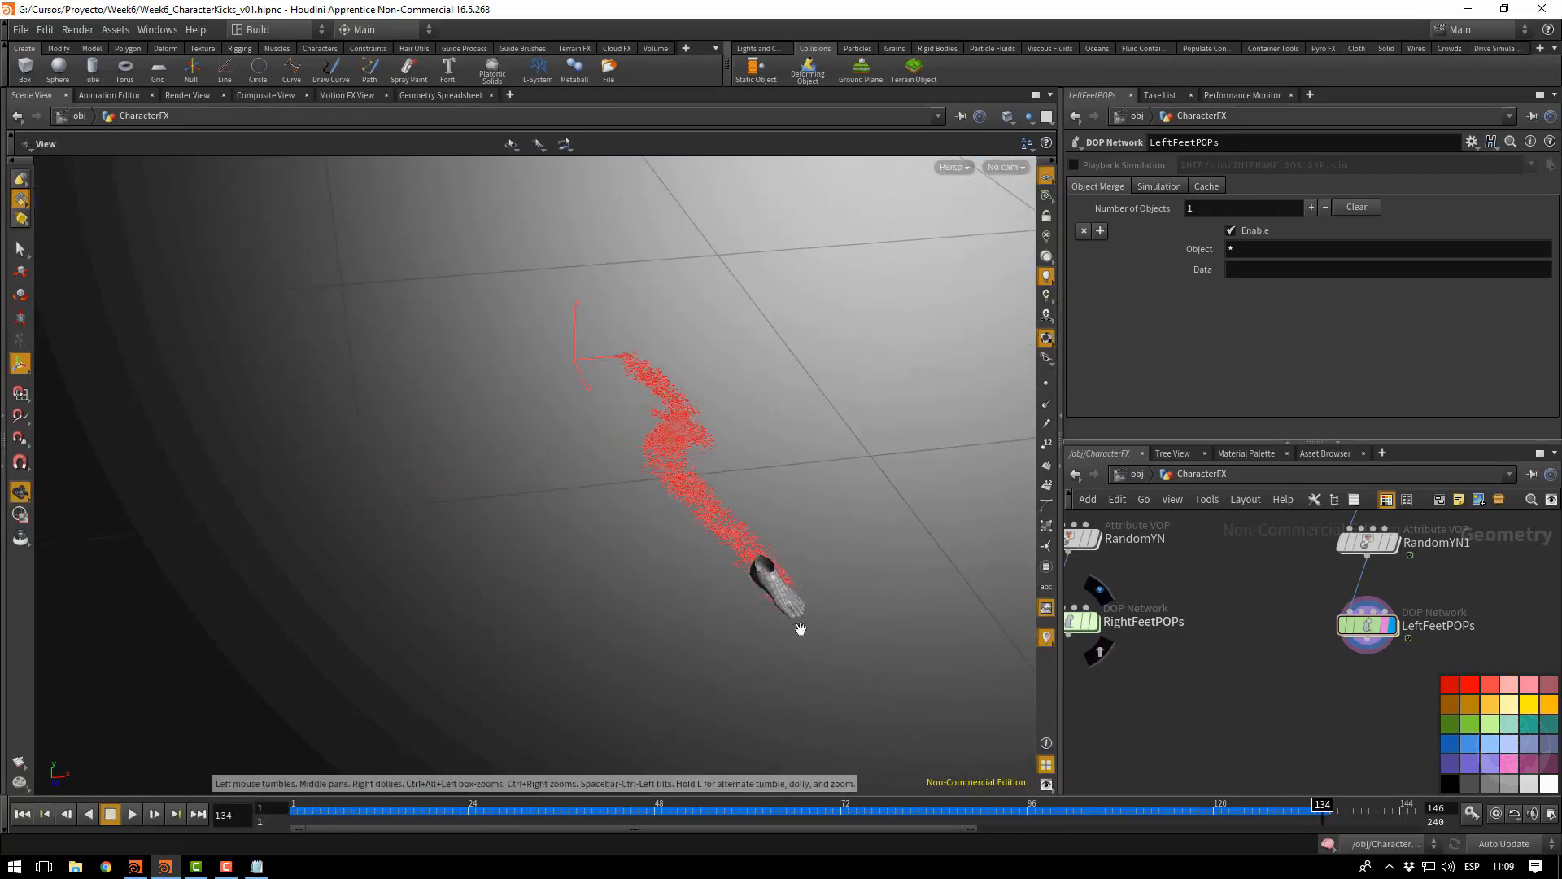
Add a Merge node below the two DOP networks and connect RightFeetPOPs and LeftFeetPOPs to it
scroll(1326, 687, down, 3)
scroll(1273, 708, down, 2)
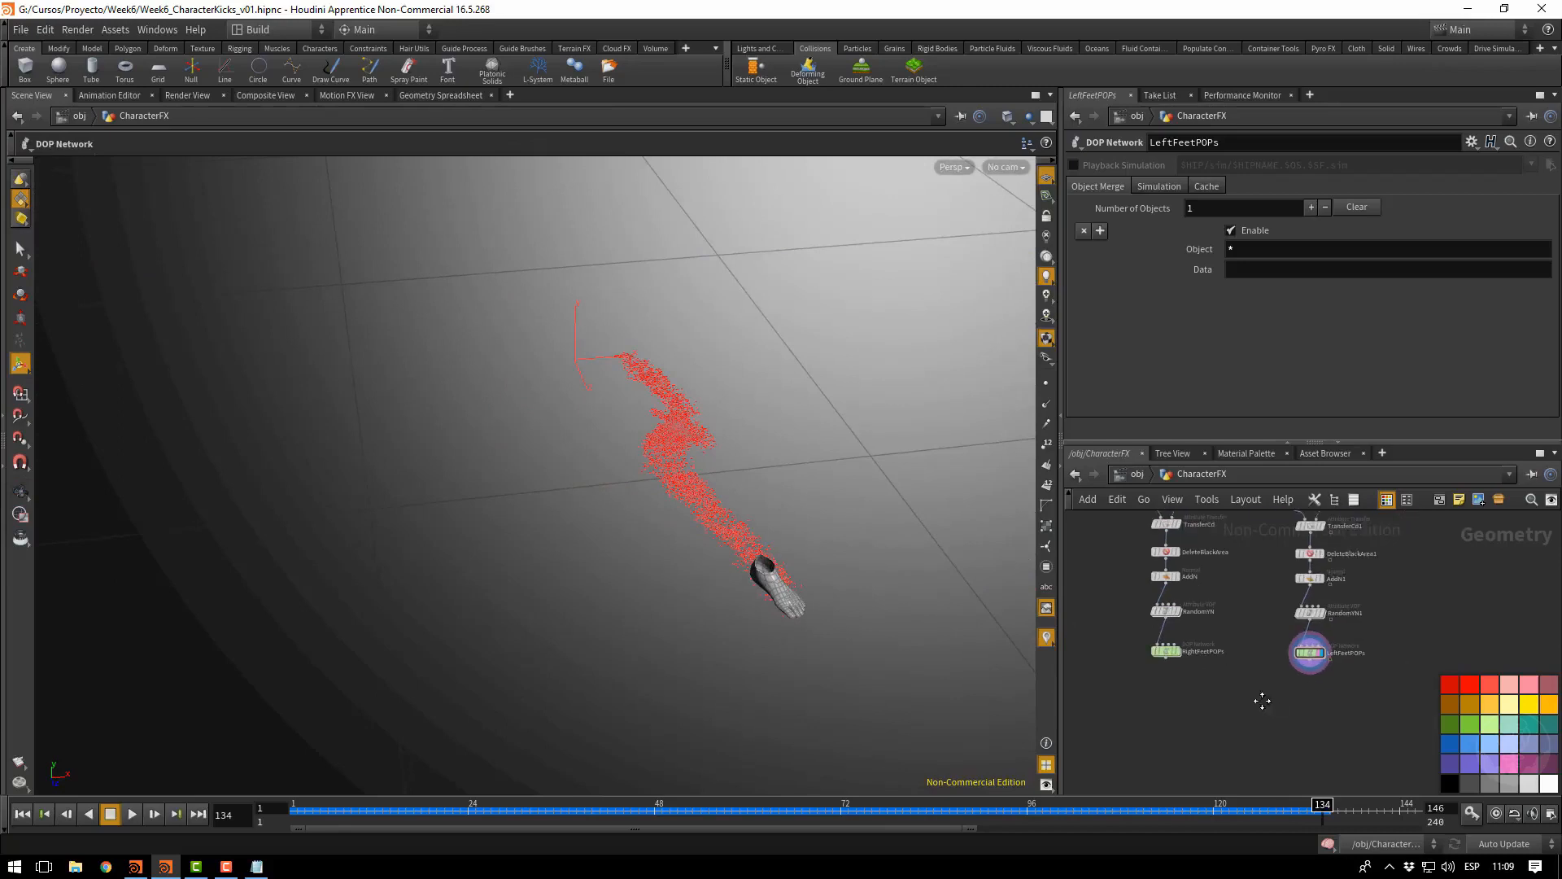
key(Tab)
text(merge)
key(Return)
click(1252, 705)
drag(1125, 633, 1250, 695)
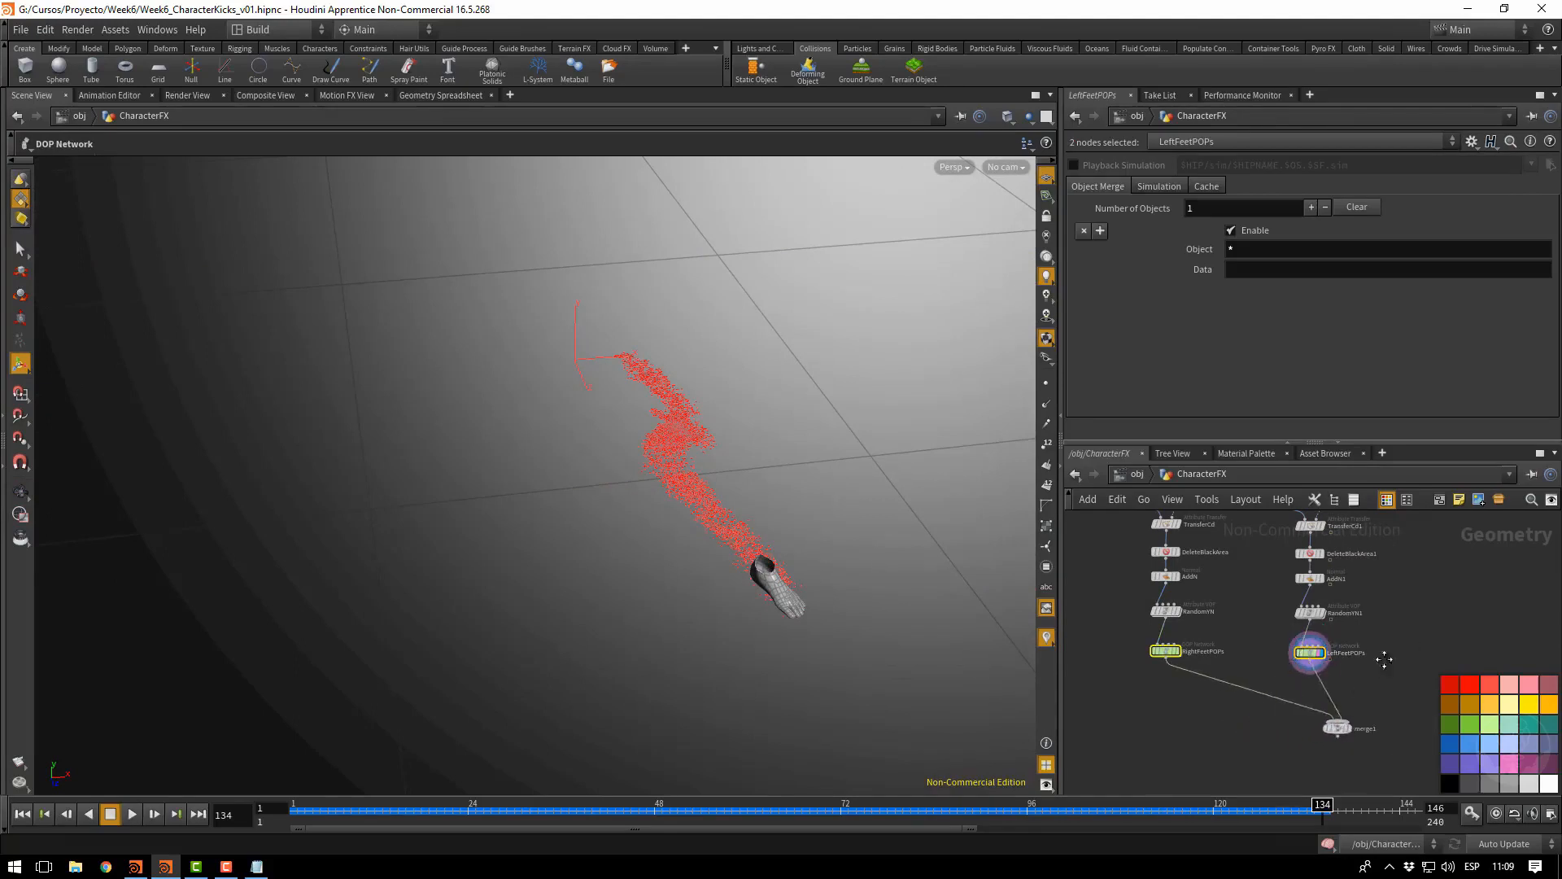
Connect the full character node above RightFeet and LeftFeet to merge1 and display merge1
scroll(1278, 708, down, 3)
middle_drag(1284, 691, 1334, 683)
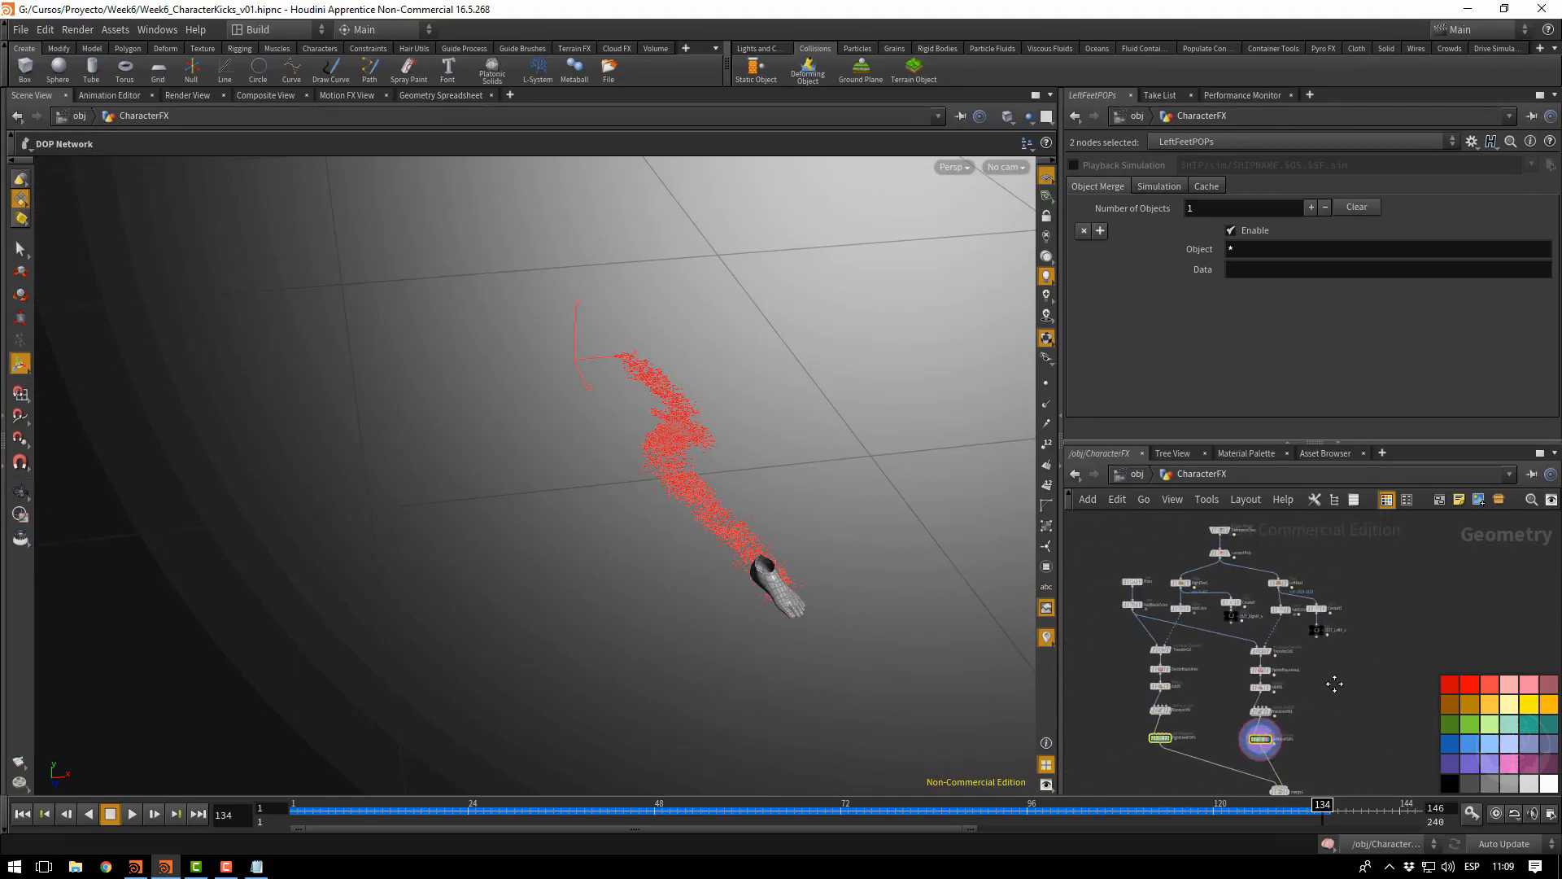
click(1220, 560)
middle_drag(1334, 772, 1363, 651)
scroll(1358, 647, up, 3)
scroll(1243, 667, up, 1)
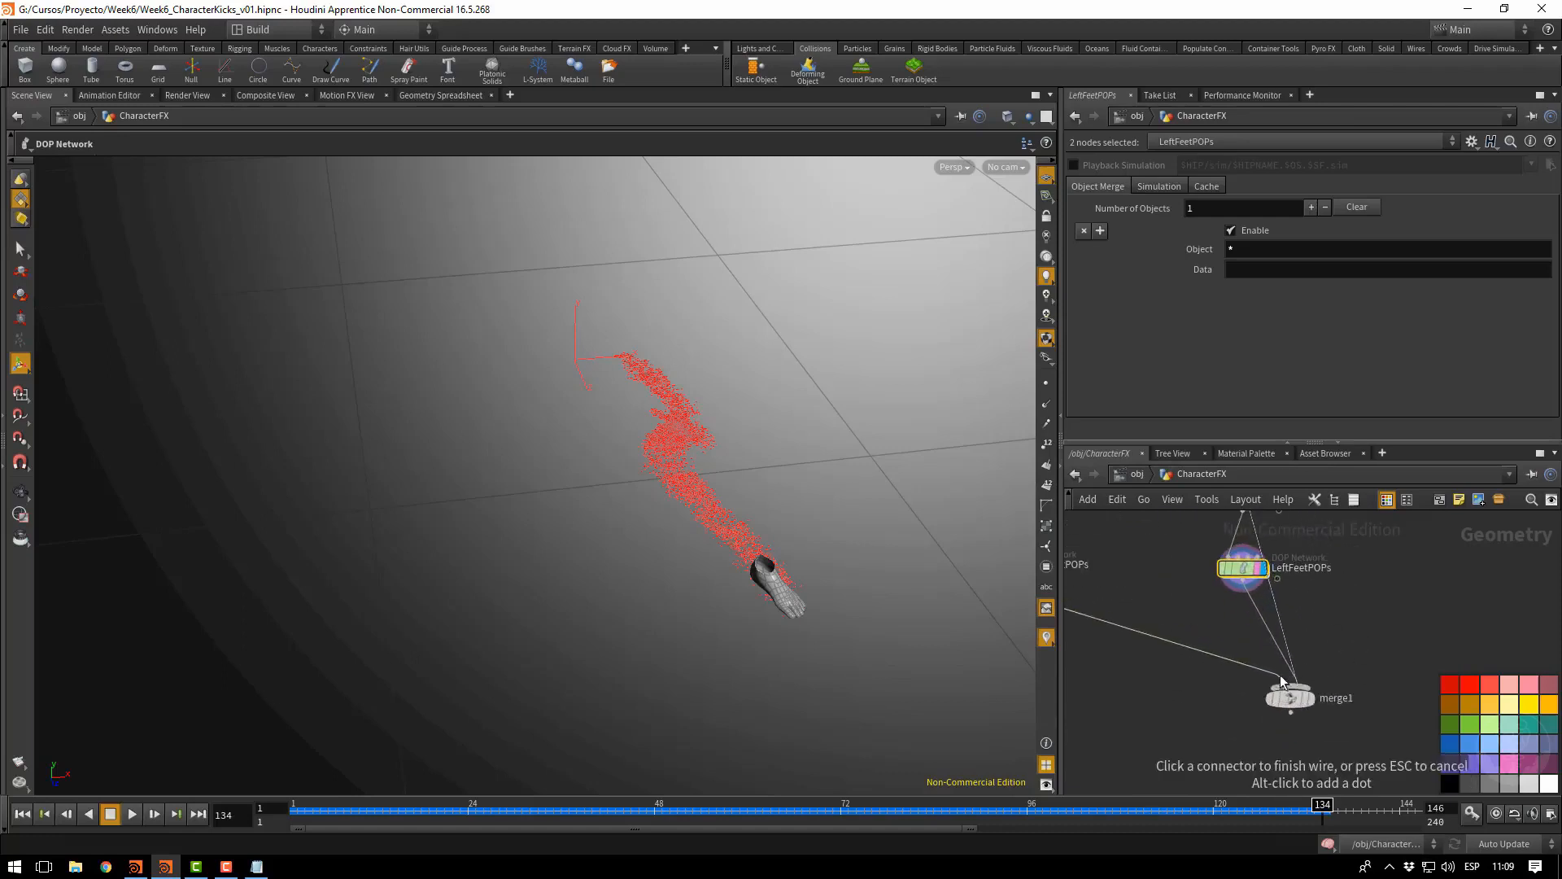
click(1302, 698)
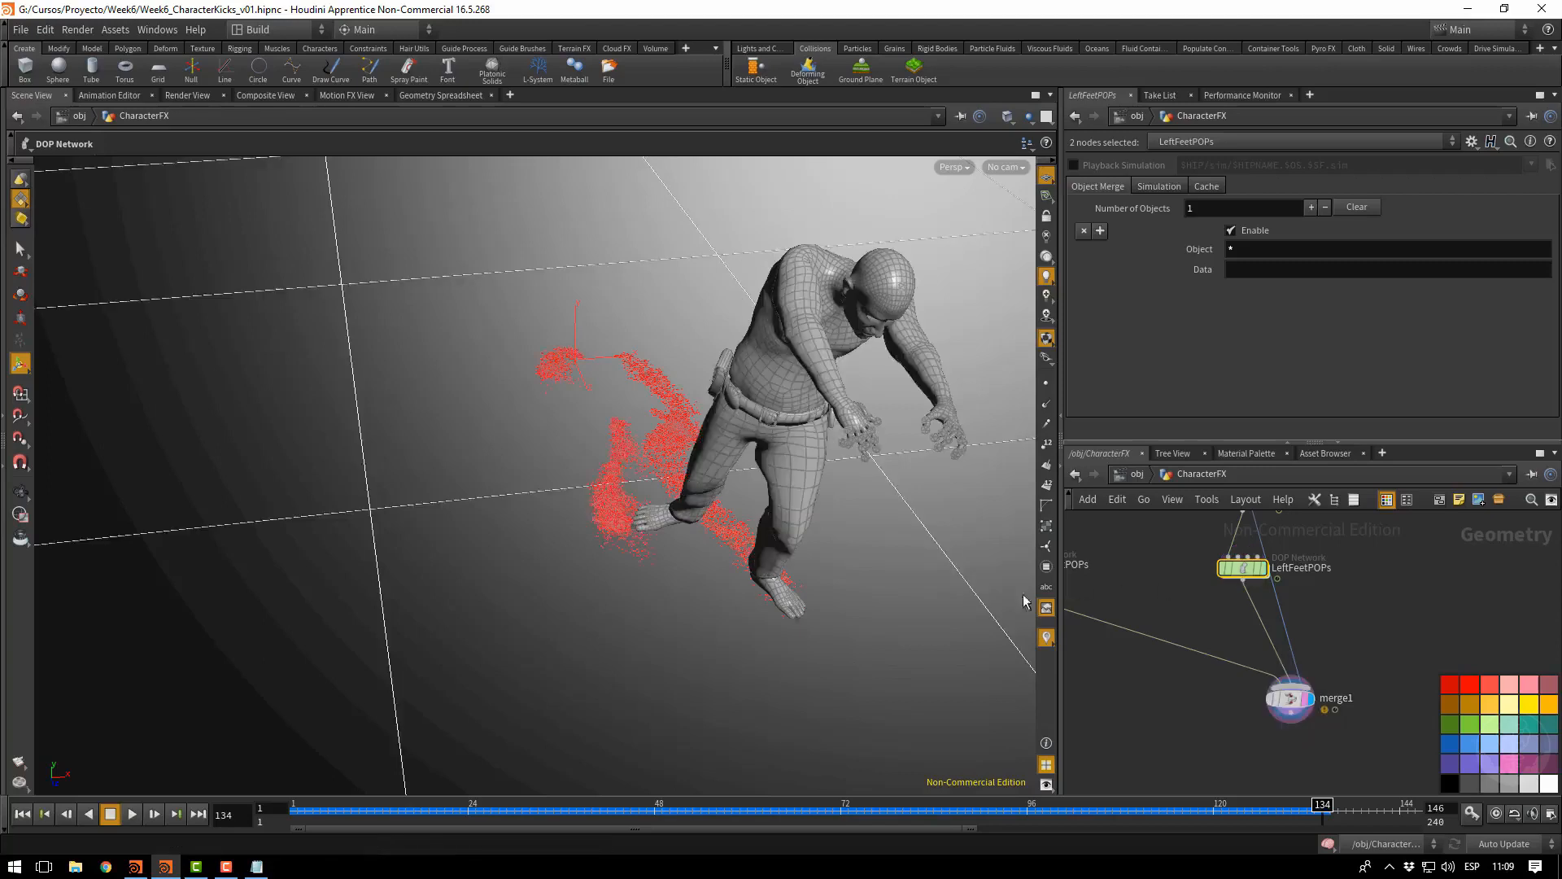
Play the merged character and foot particles from the first frame, rewind, and save the scene file
key(Escape)
drag(842, 638, 429, 453)
scroll(429, 453, up, 3)
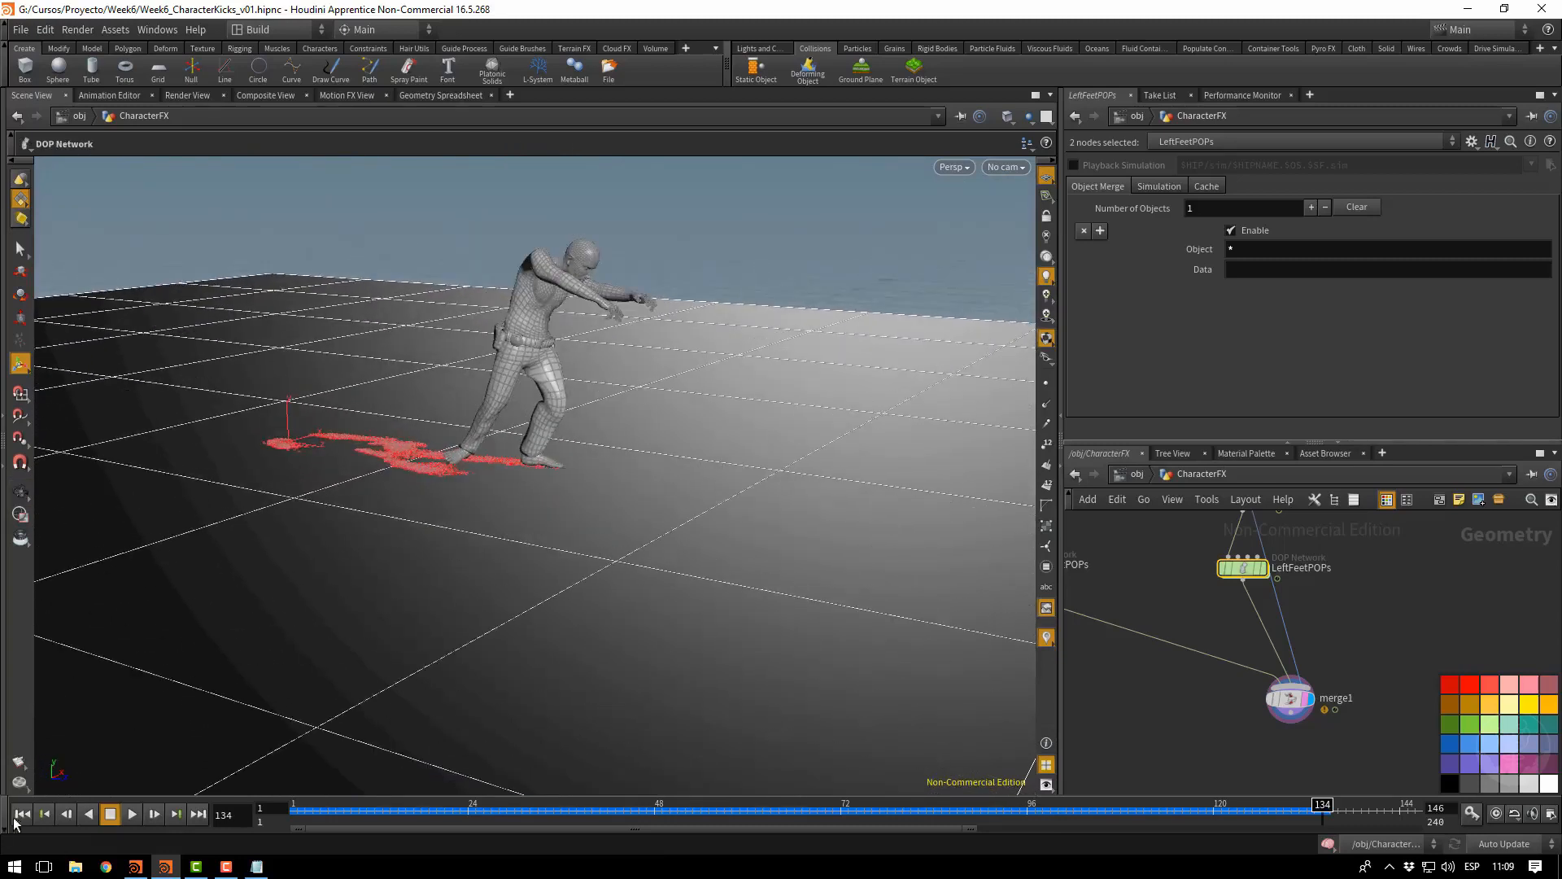
click(18, 818)
click(135, 812)
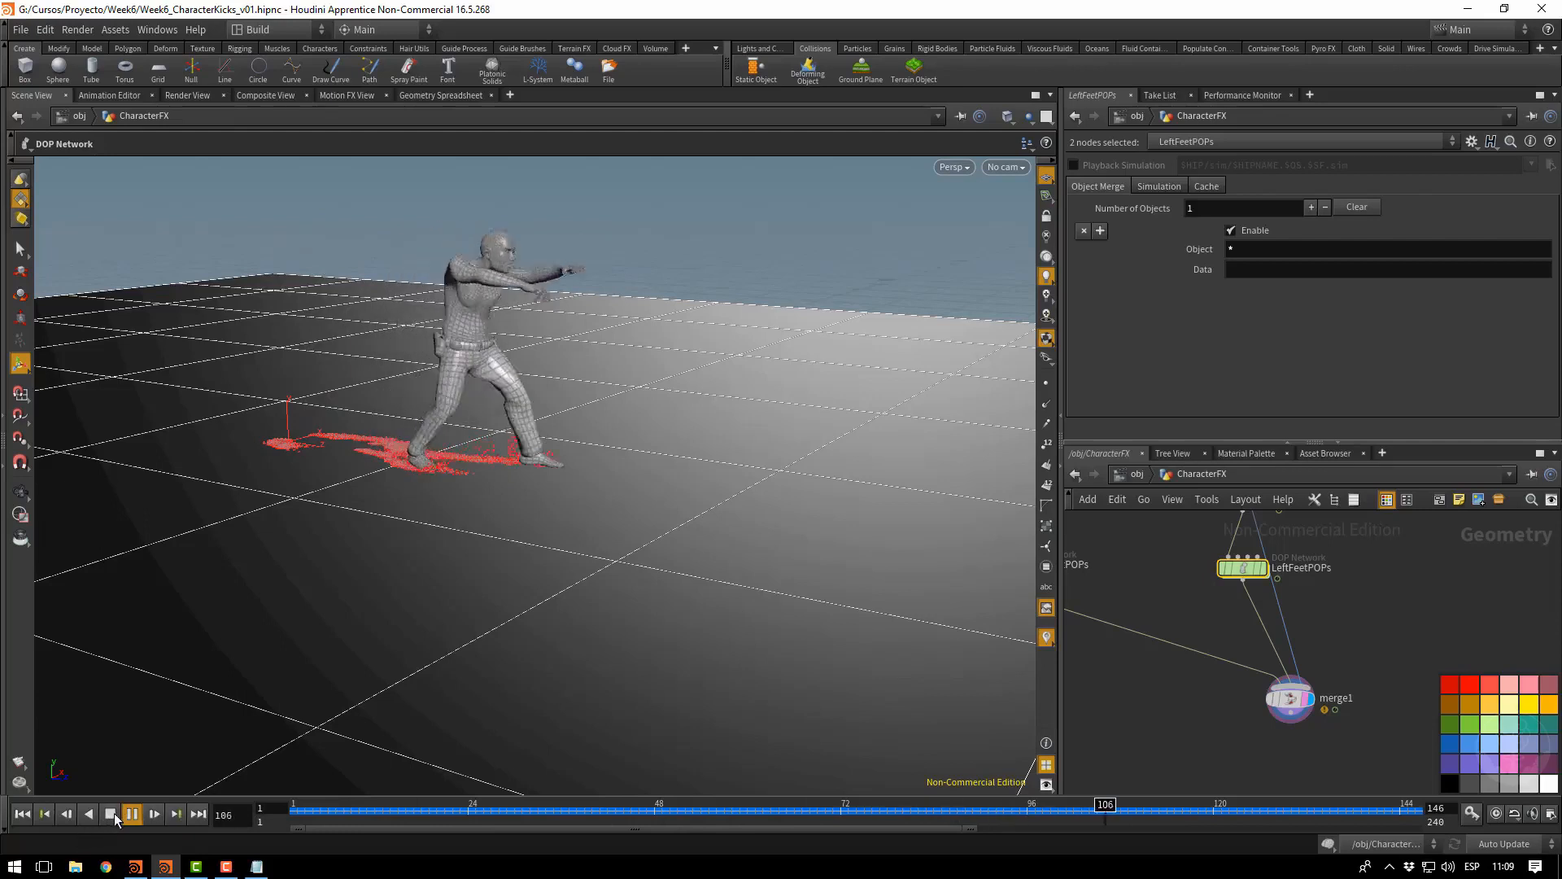
click(113, 813)
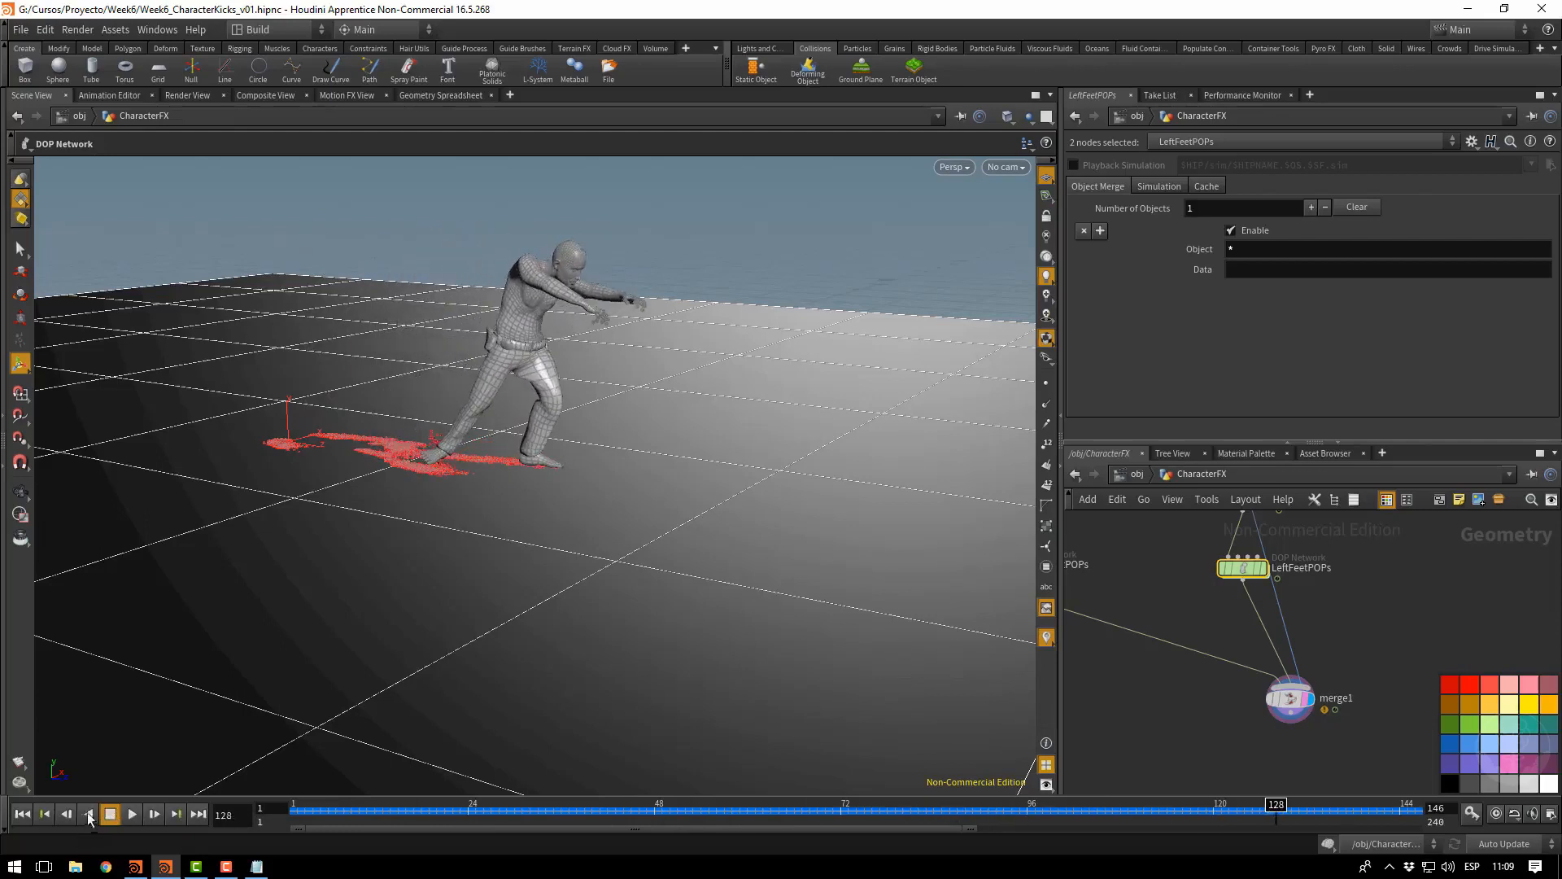
click(22, 814)
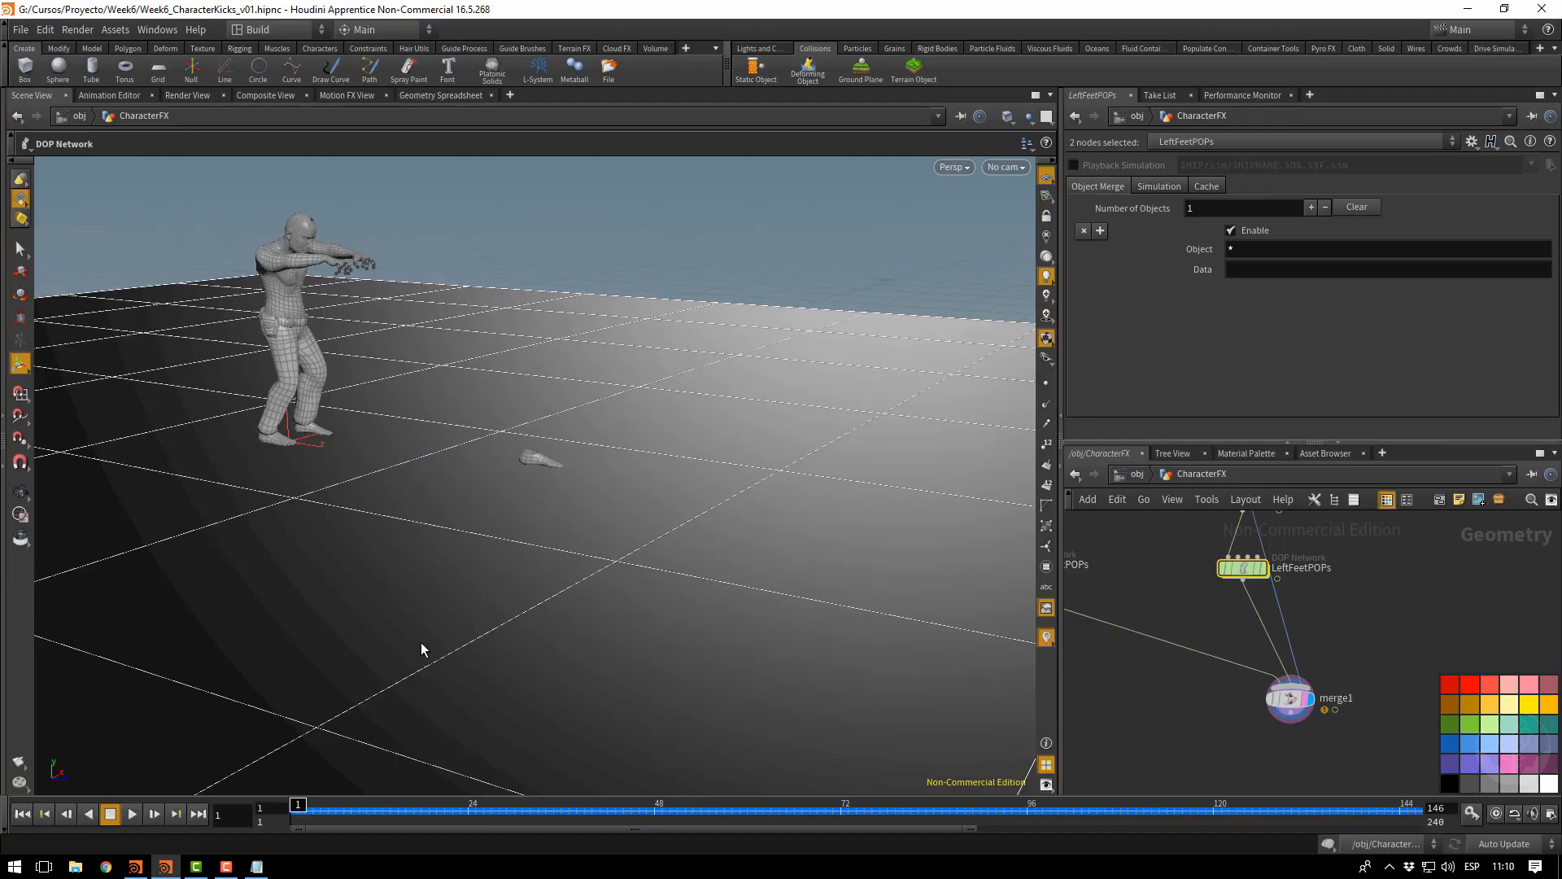
key(ctrl+s)
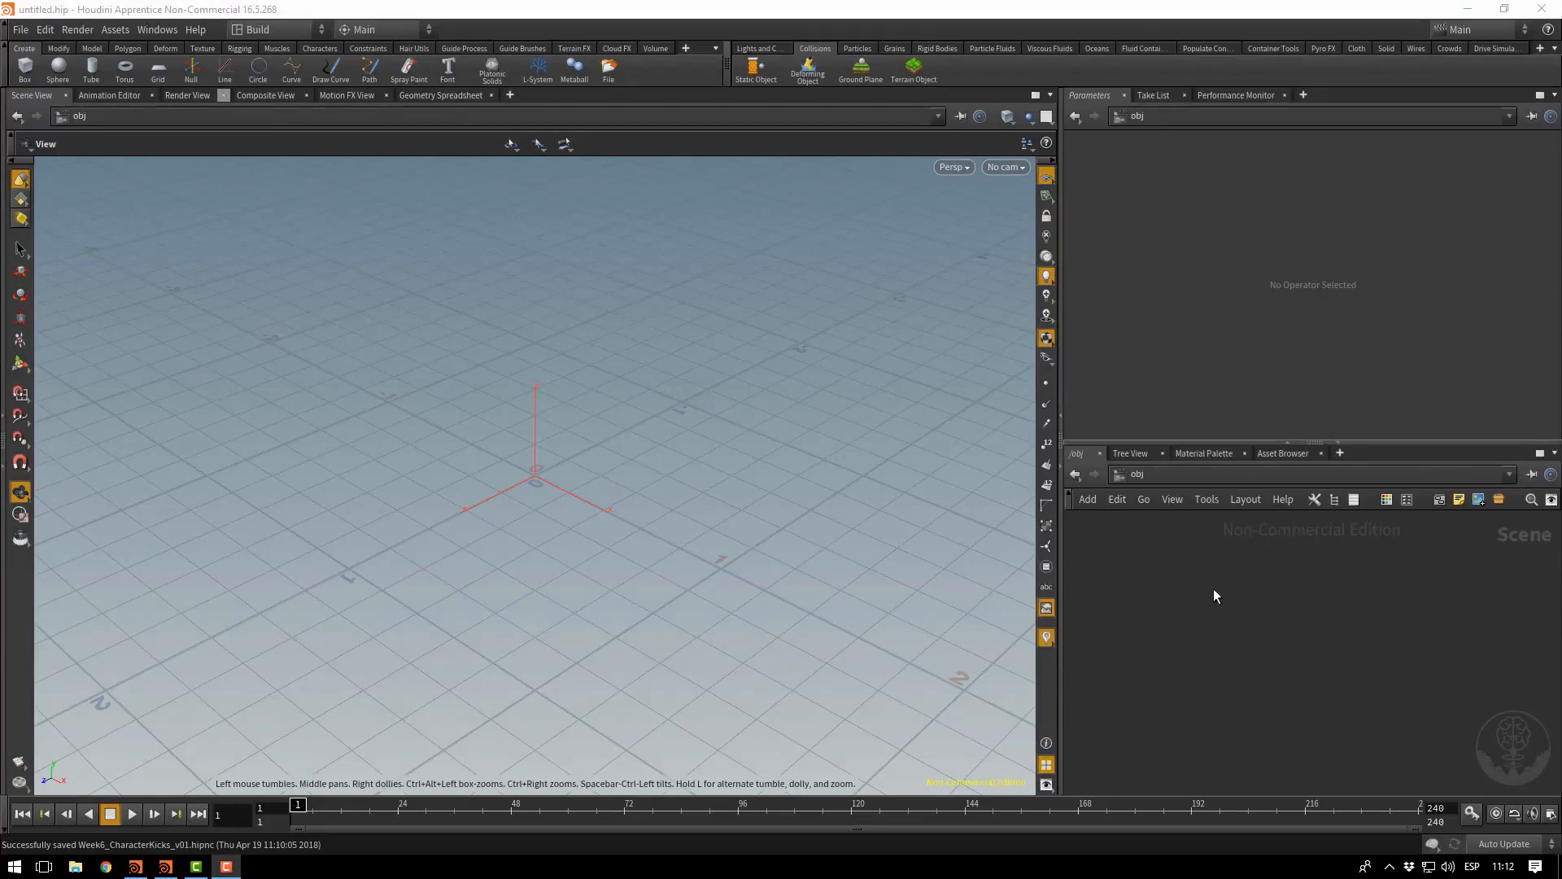
Create a Geometry object in the empty object network of the new untitled scene
click(1196, 618)
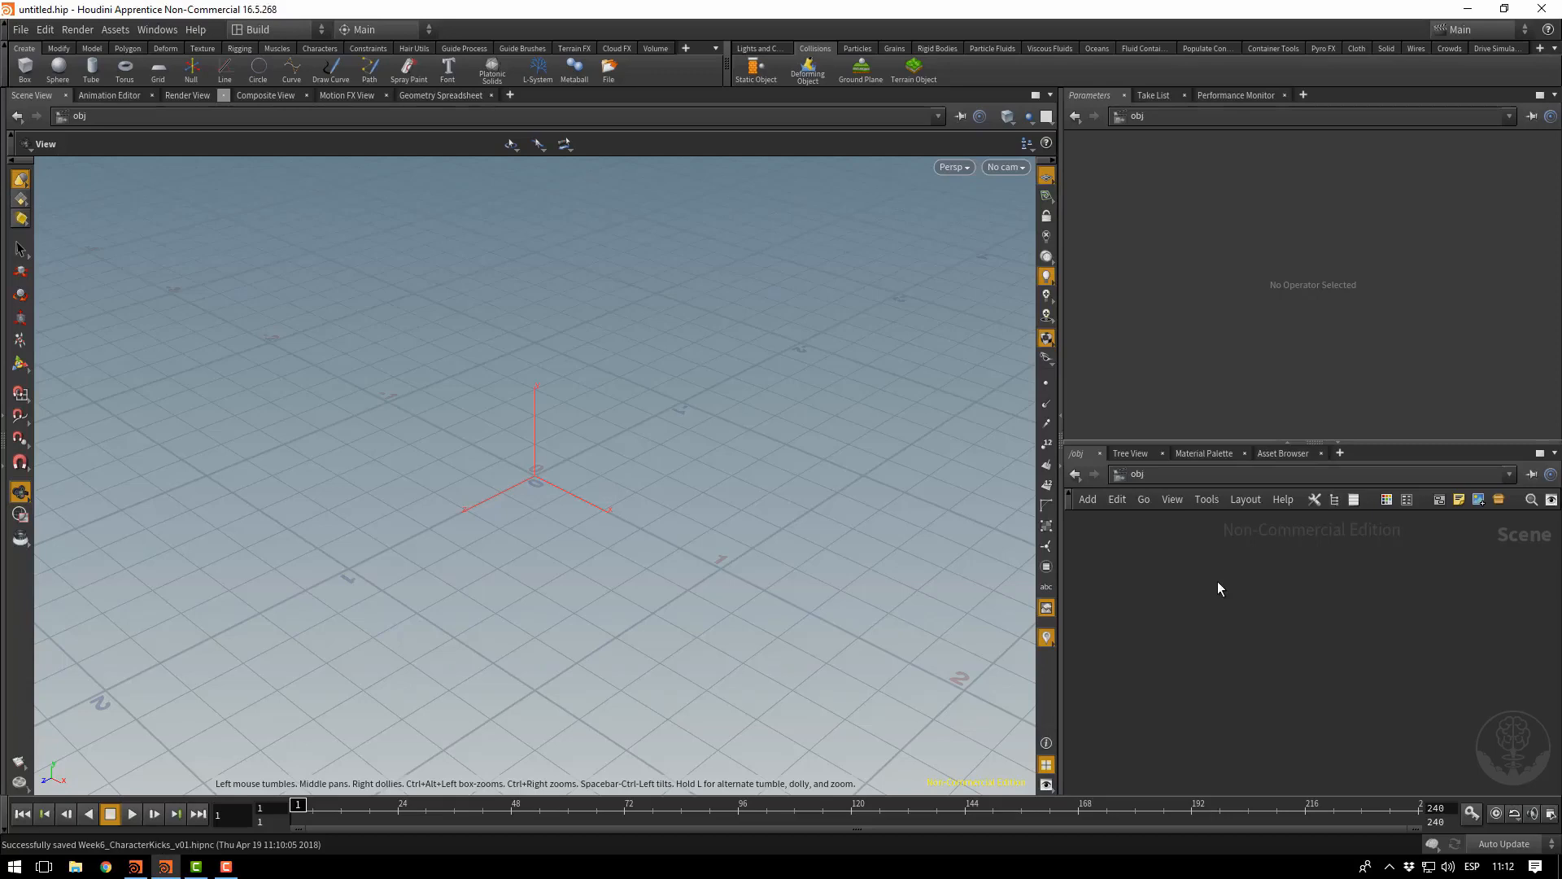
key(Tab)
text(geo)
key(Return)
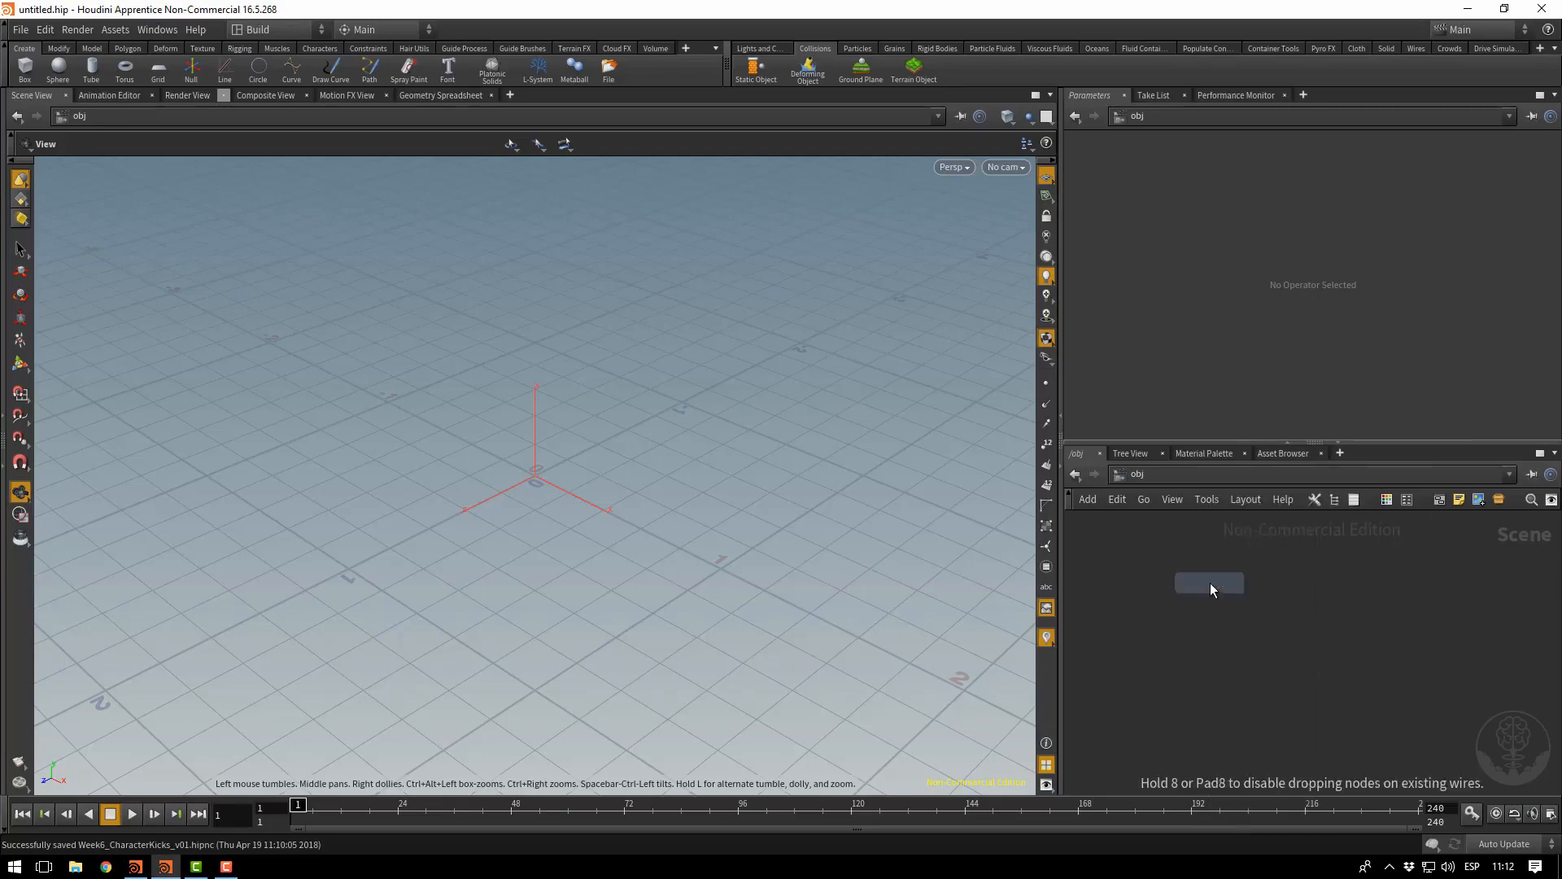
click(1209, 583)
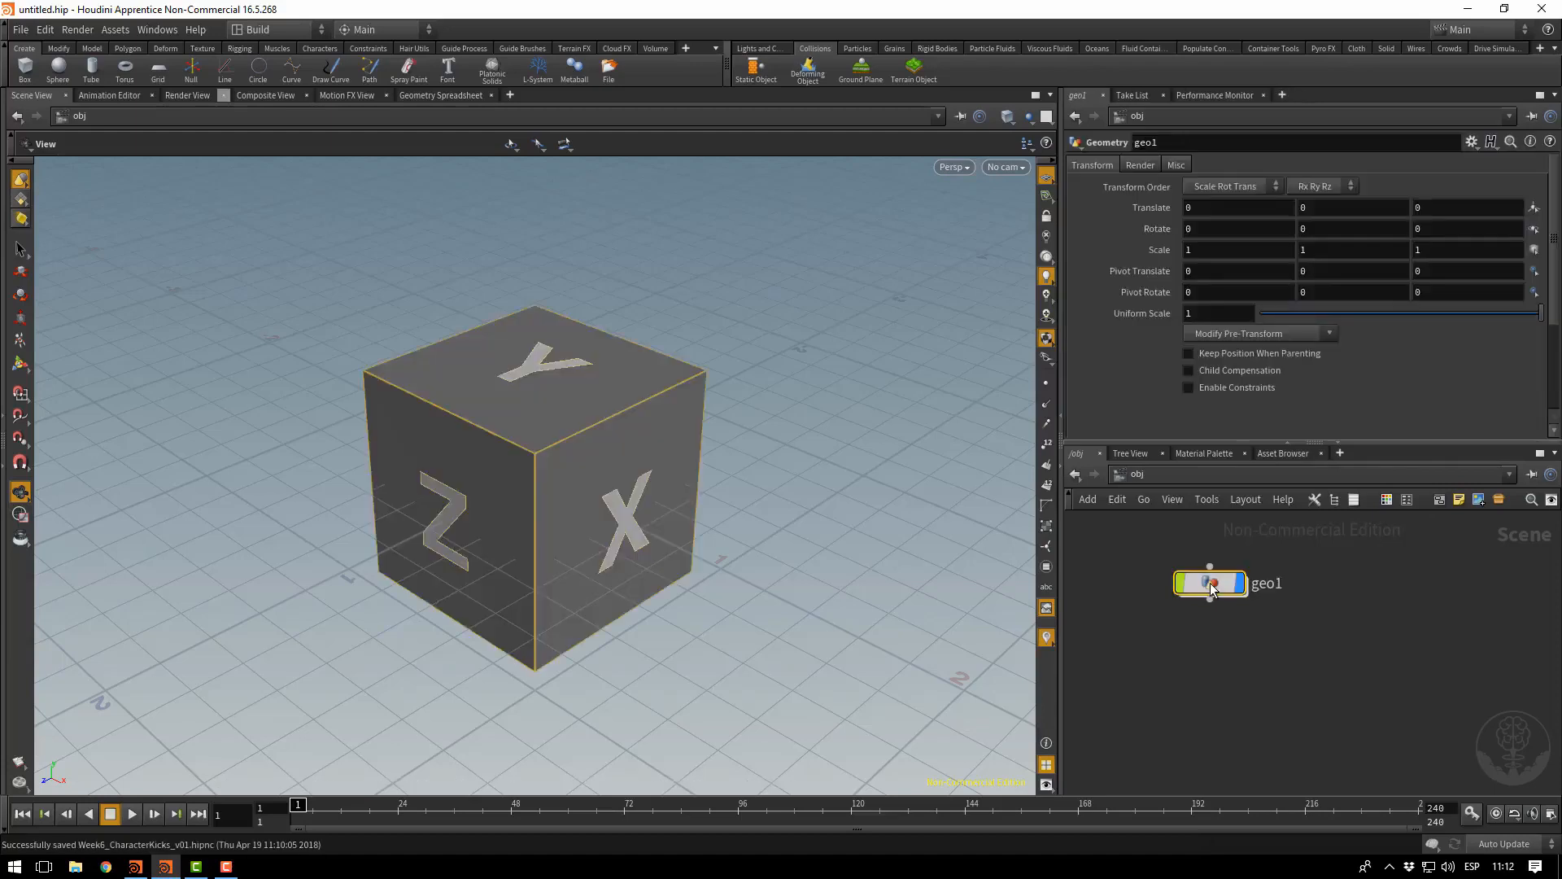
Rename the Geometry object as Attract, enter its network, and delete the default node inside
double_click(1280, 586)
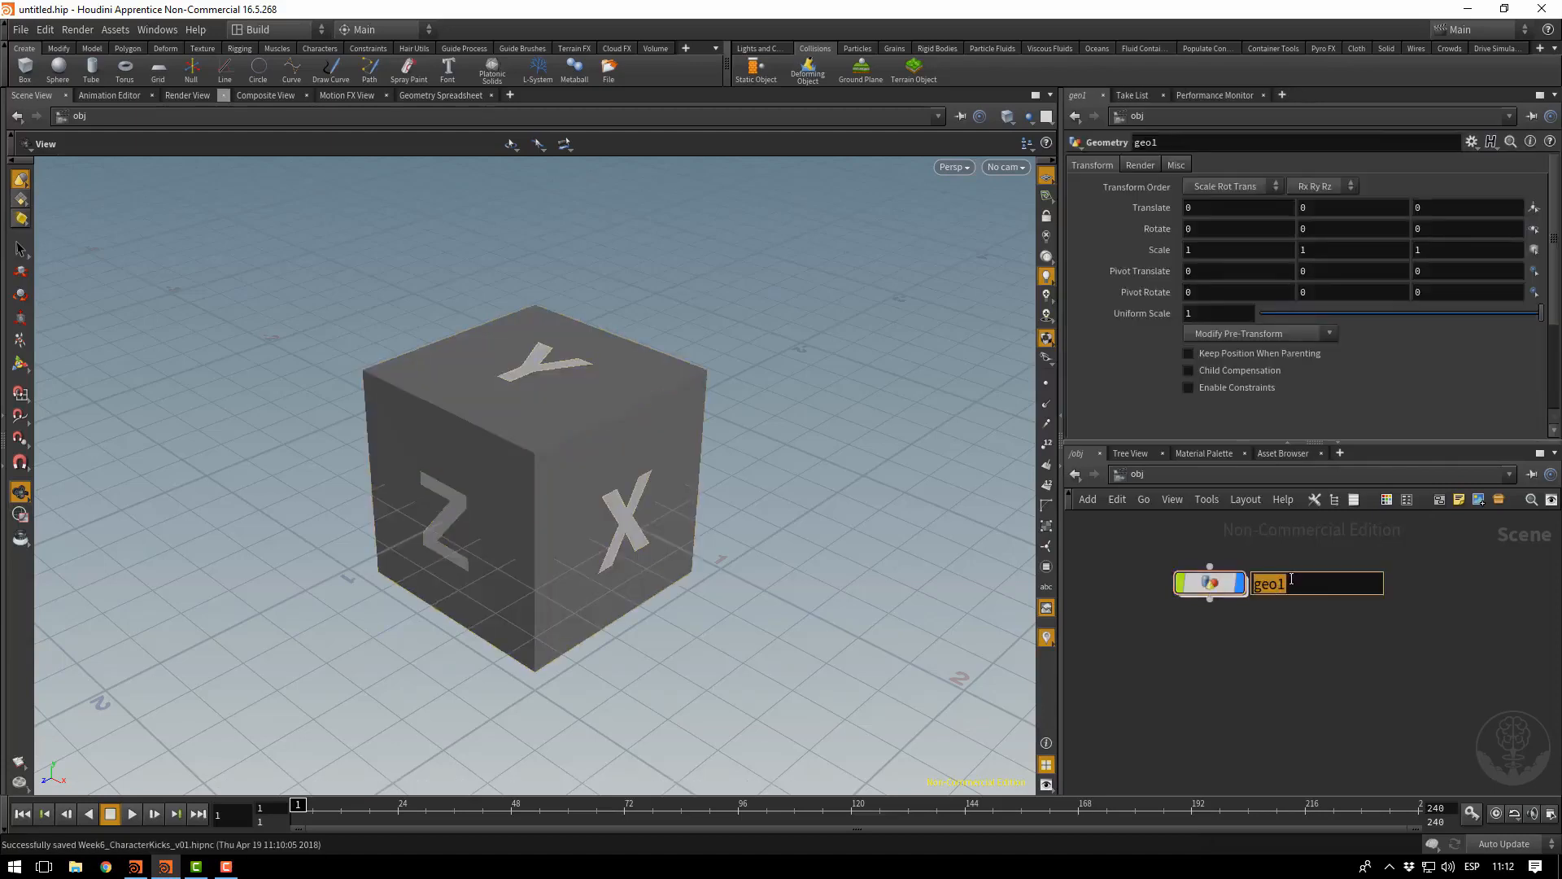
text(Attract)
key(Return)
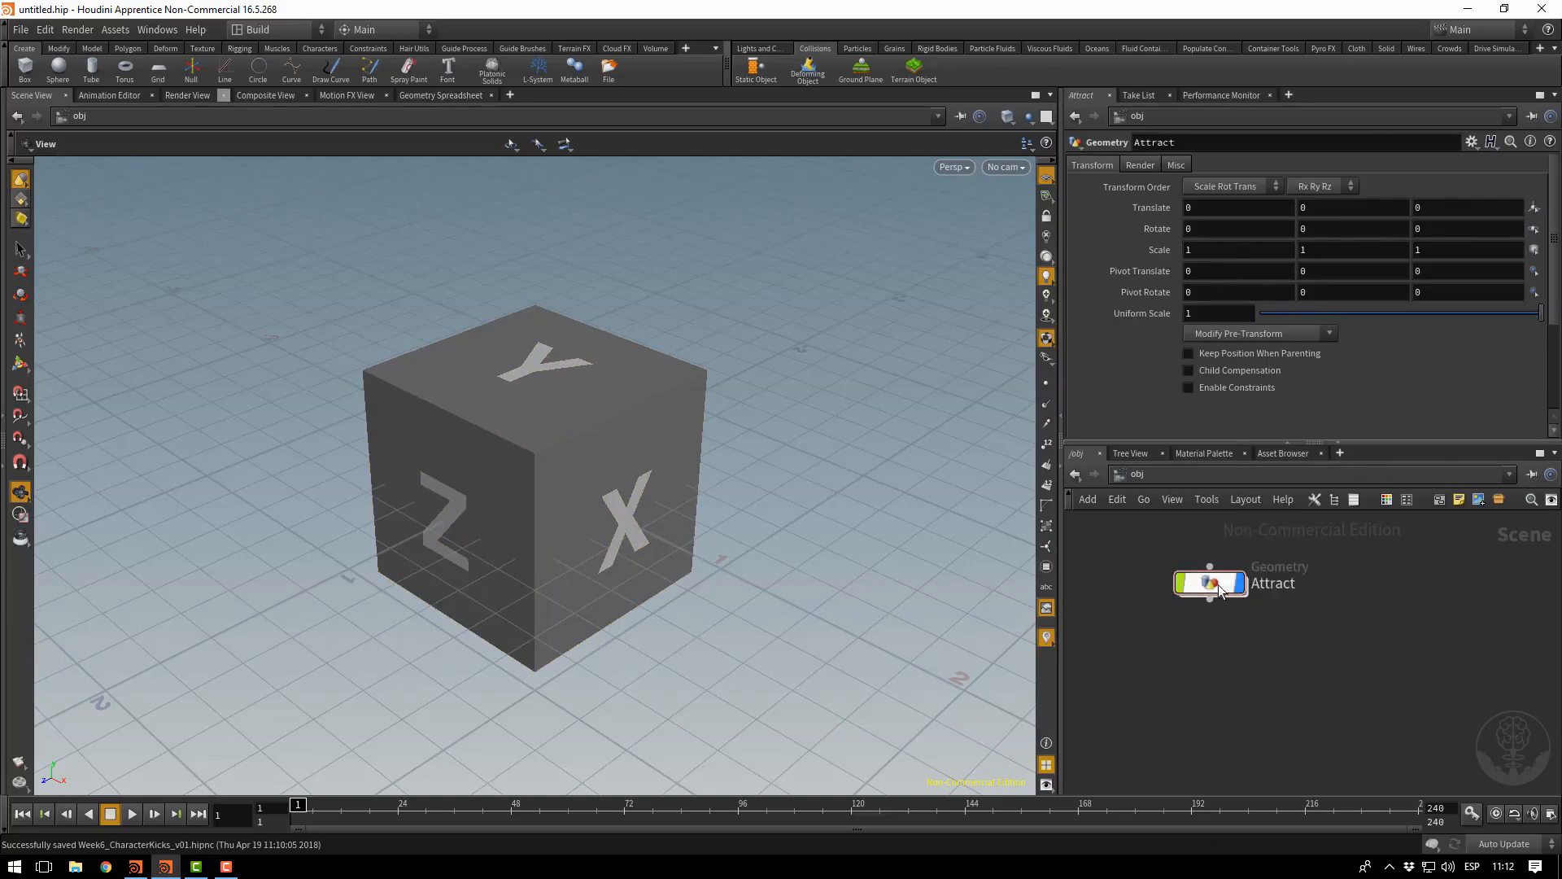
double_click(1217, 587)
key(Delete)
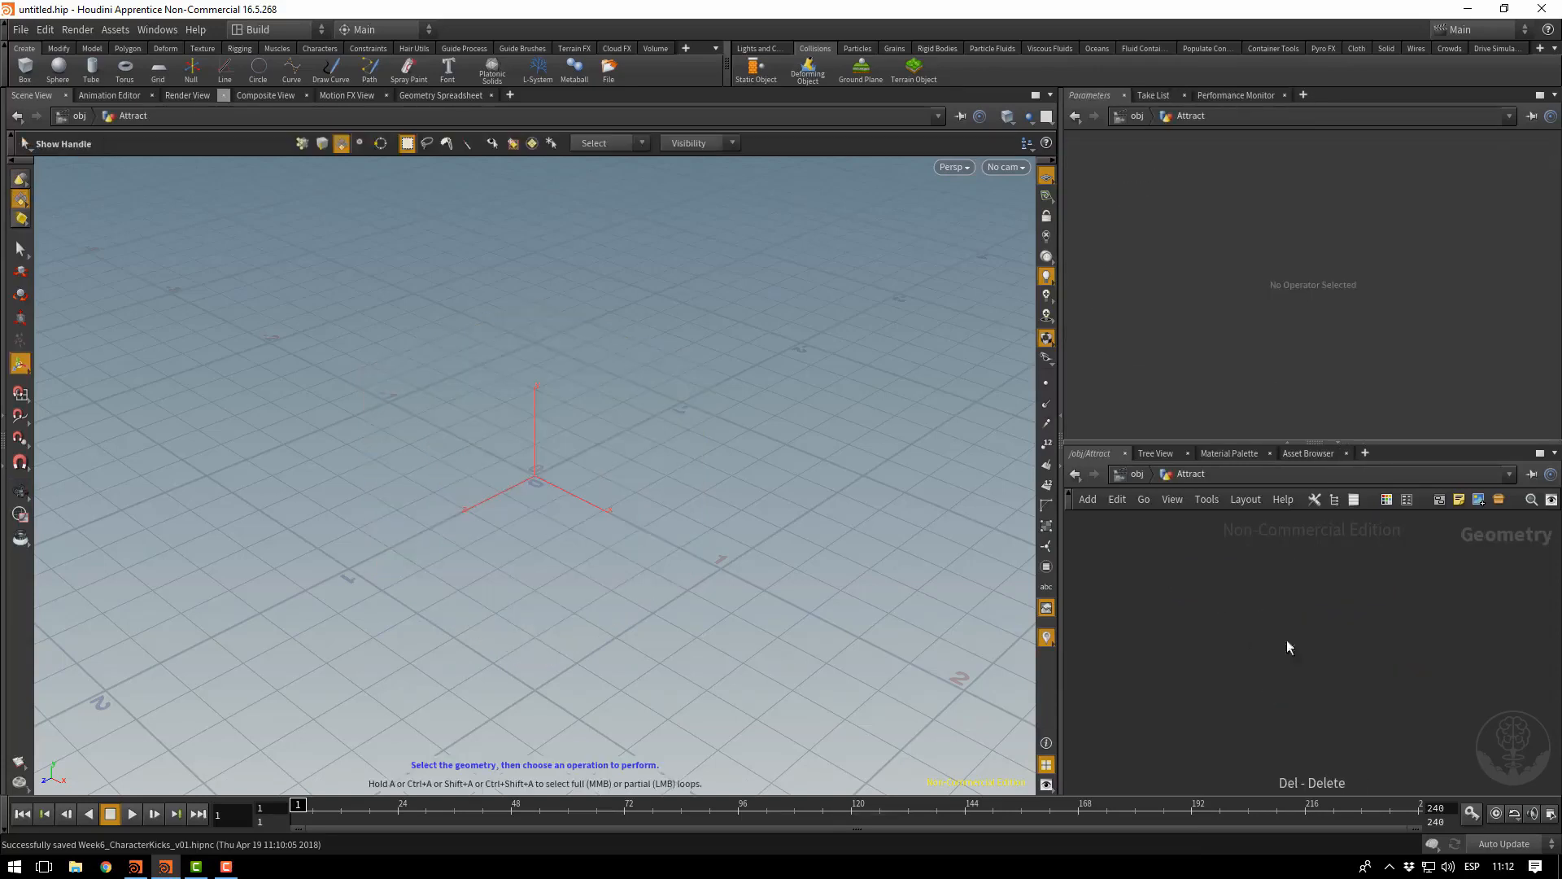
Save the scene in the Week6 folder as Week6_attract_EN_v01.hipnc
click(20, 29)
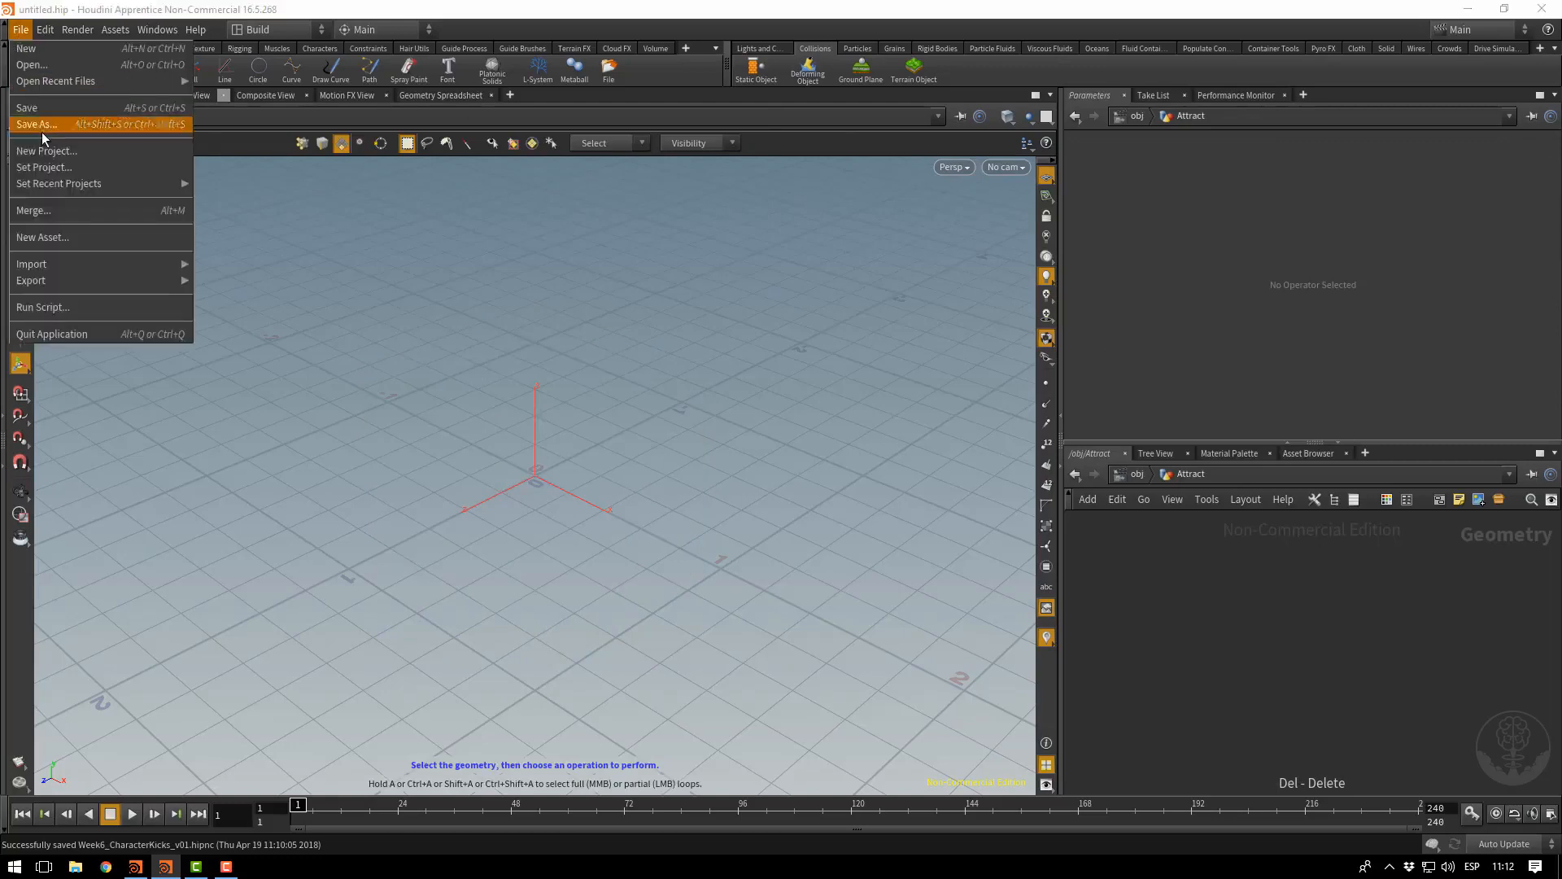
click(42, 132)
click(573, 221)
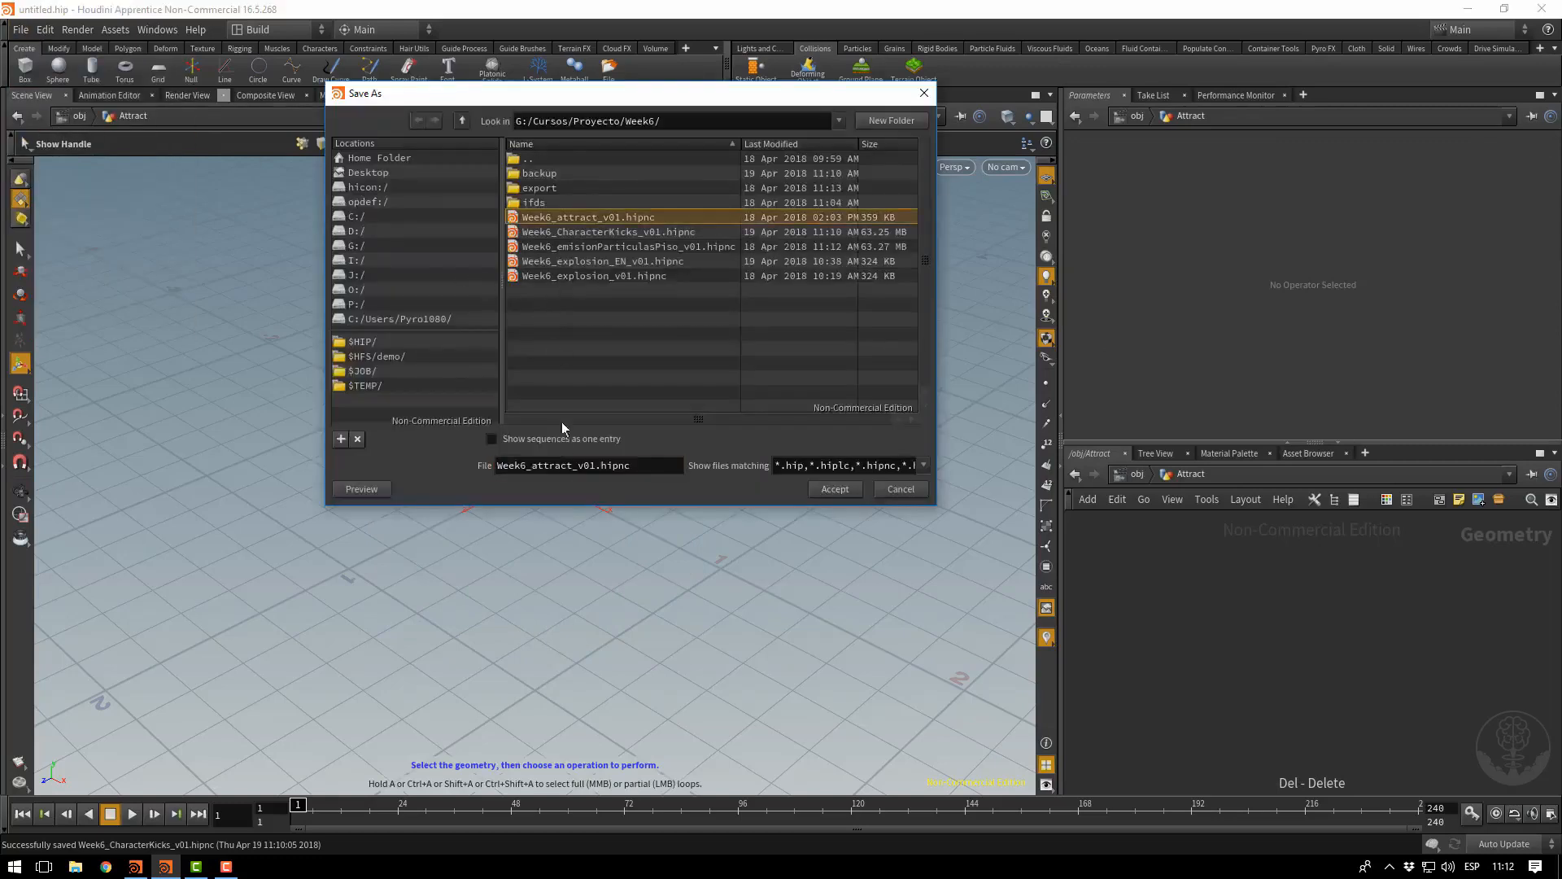
click(570, 464)
text(_EN)
key(Return)
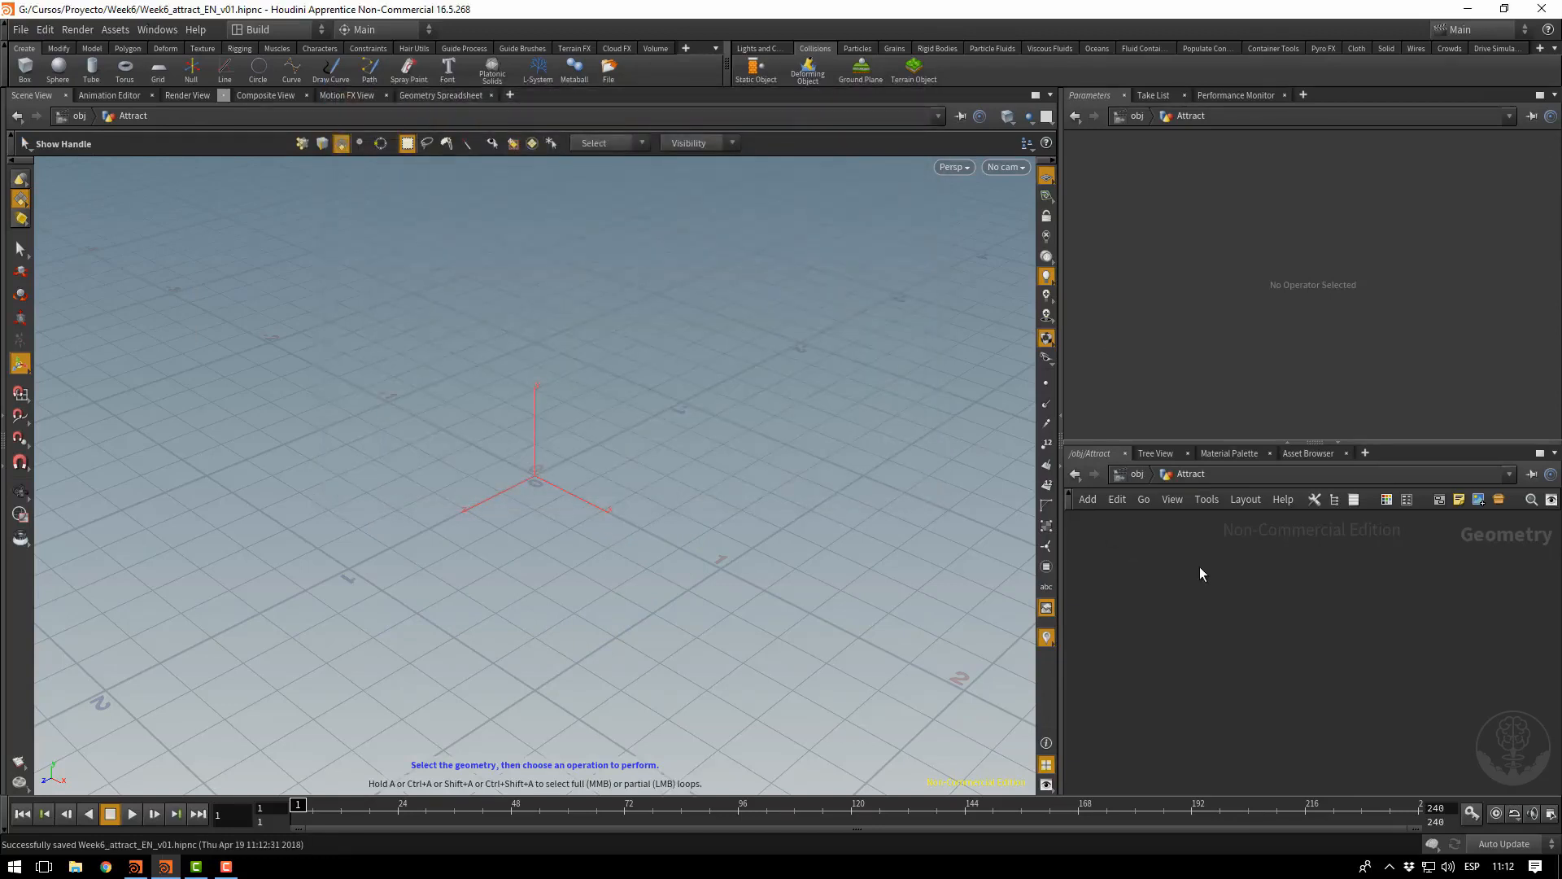
Add a Sphere node to the empty Attract network
key(Tab)
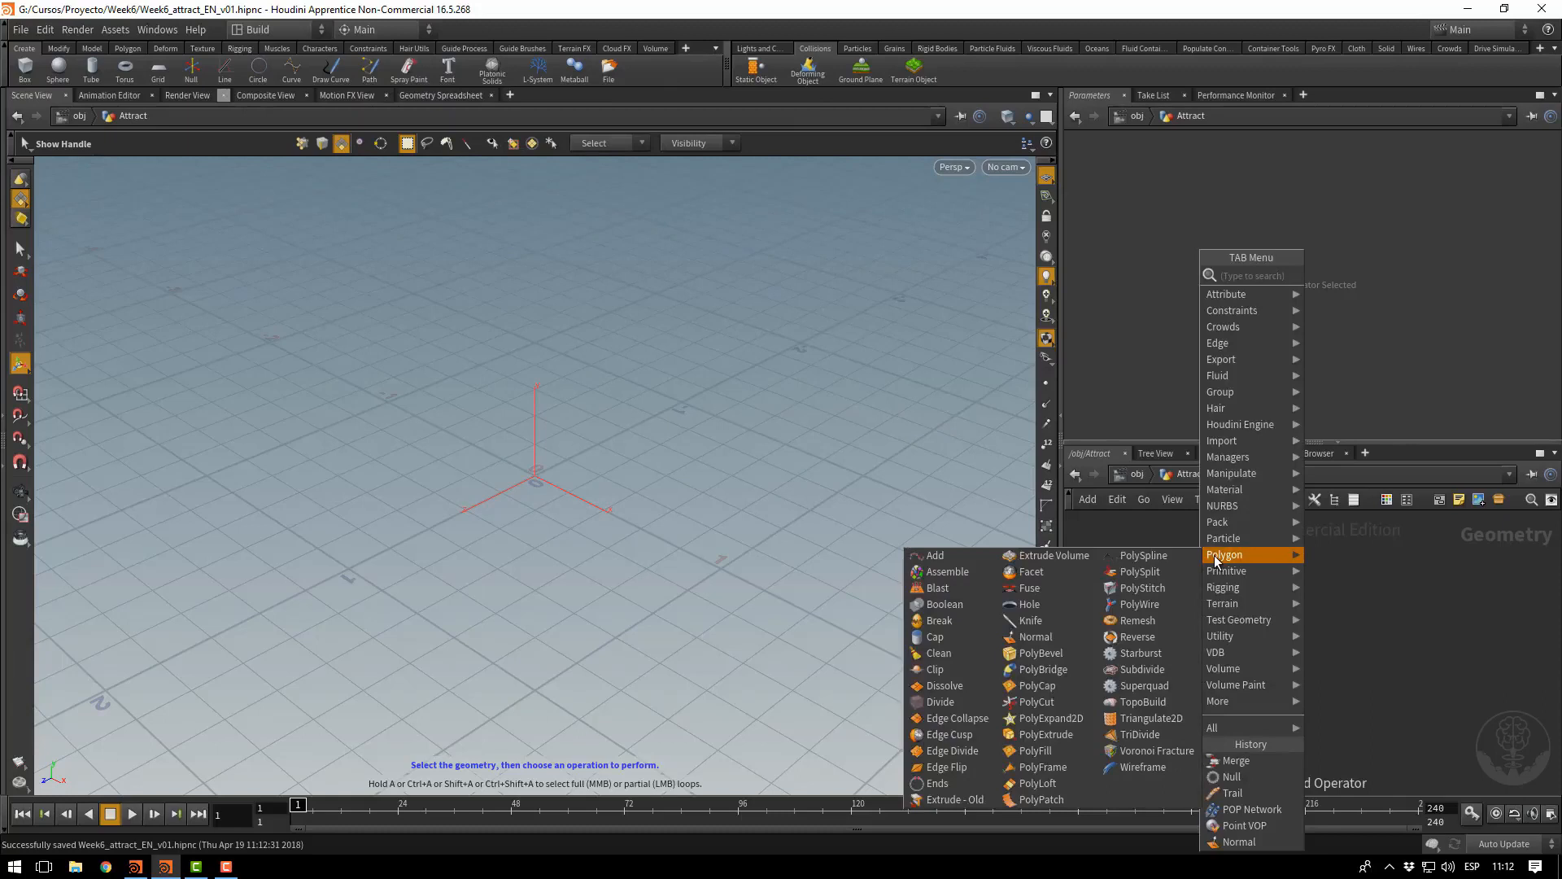
text(pso)
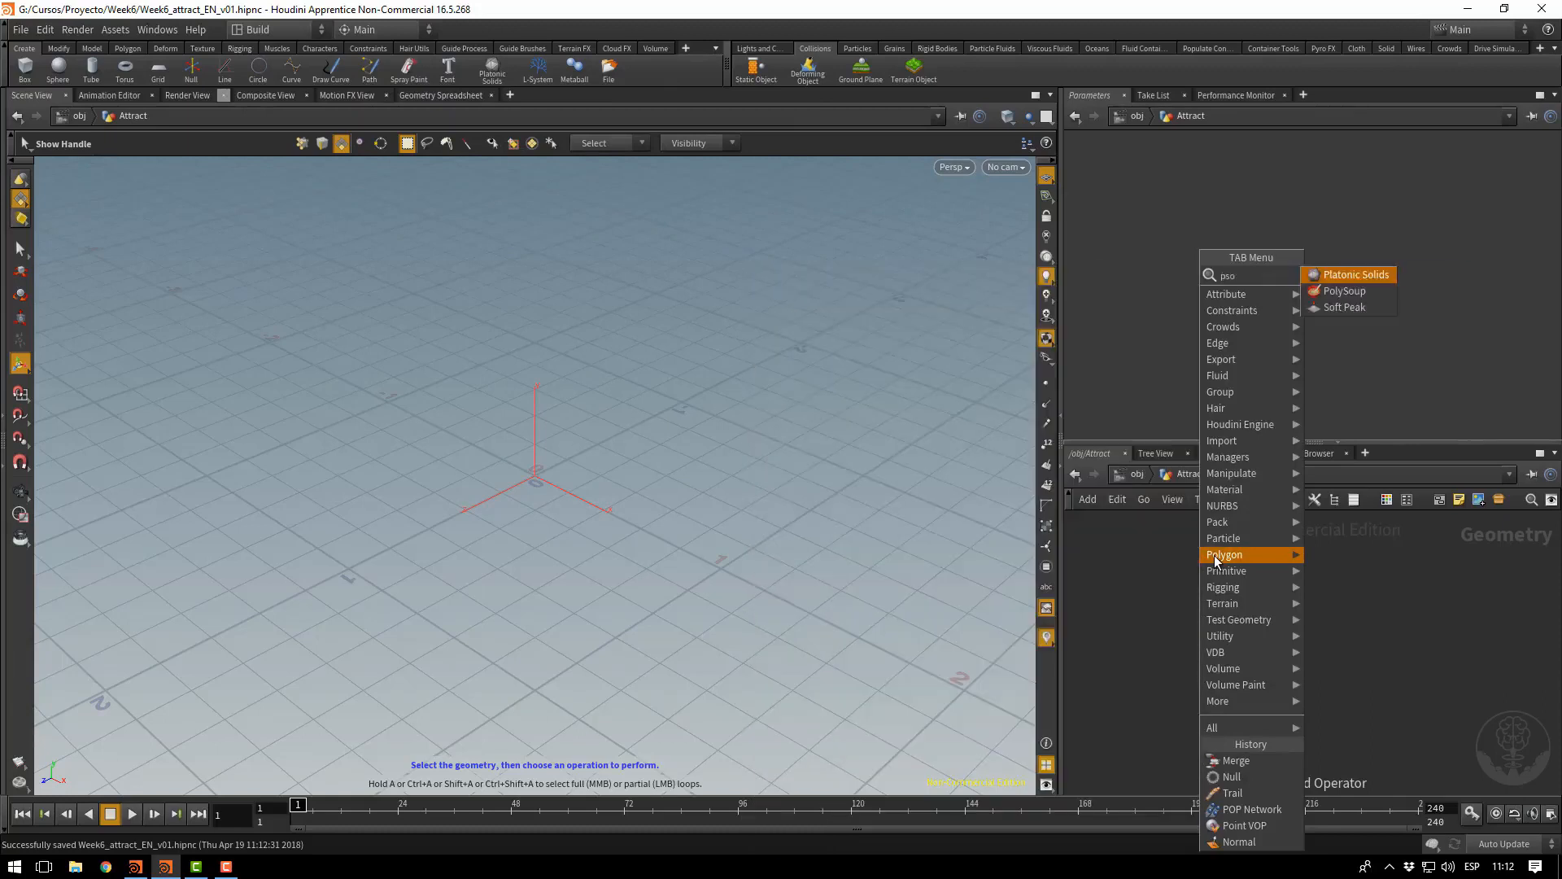
key(BackSpace)
key(BackSpace)
key(BackSpace)
text(sp)
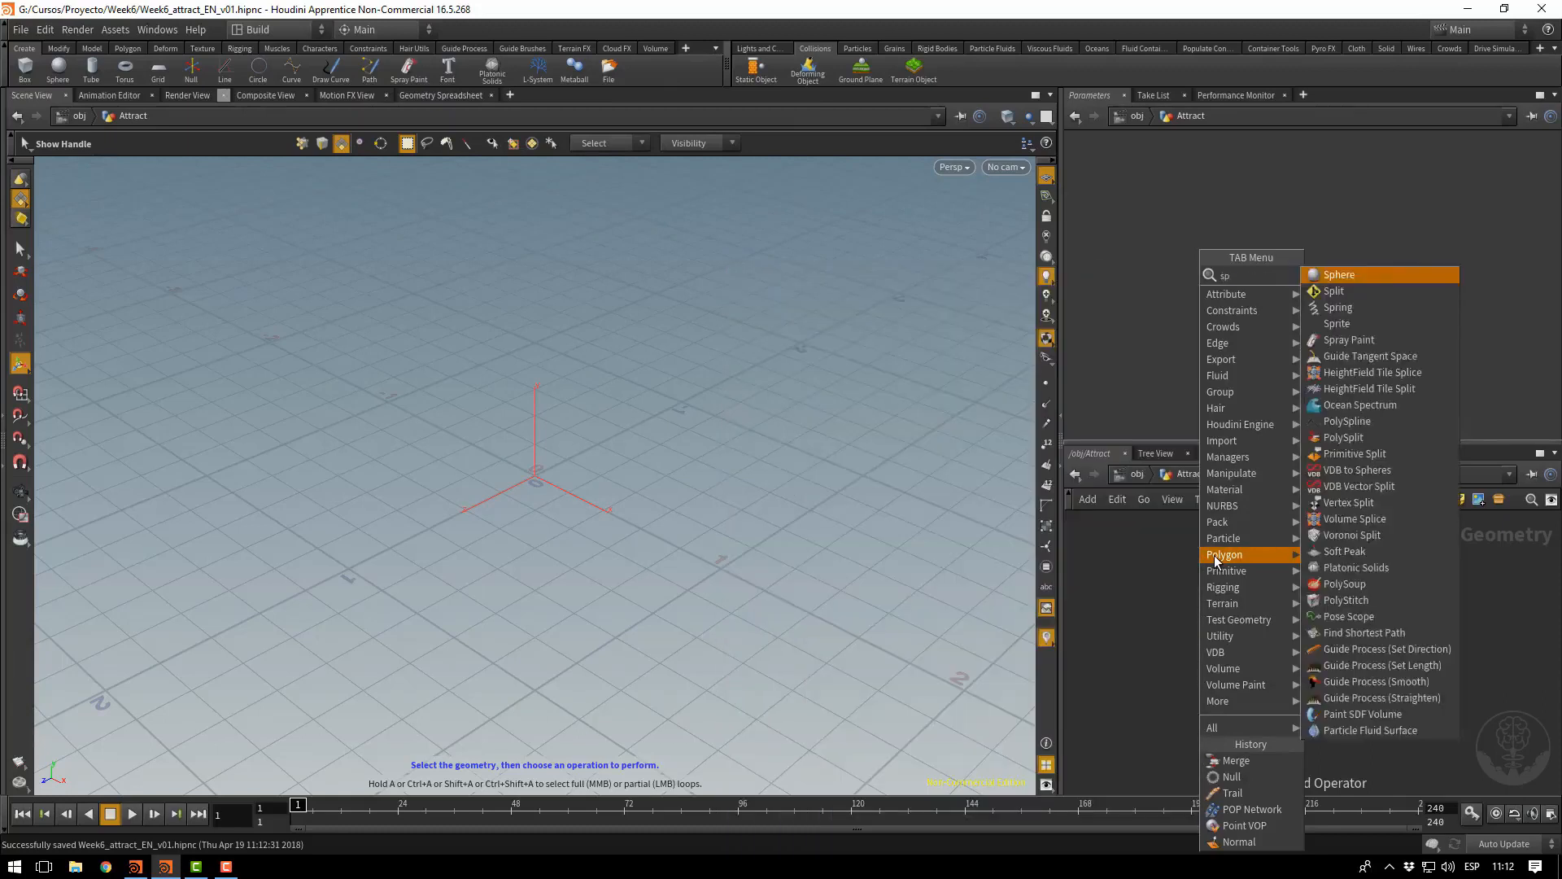
text(here)
key(Return)
click(1214, 555)
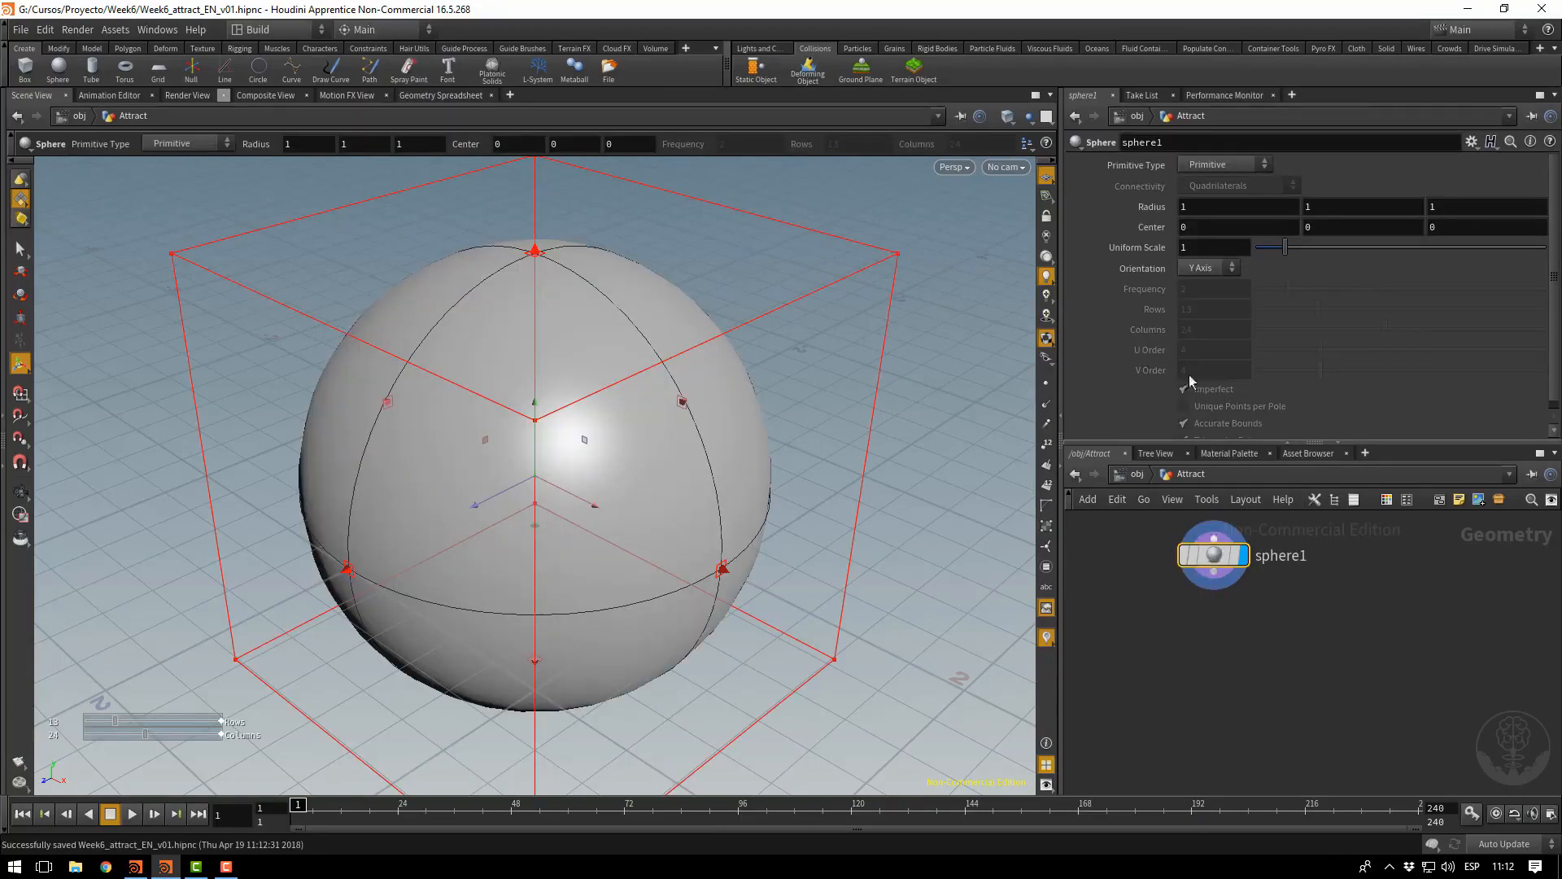
Set the sphere's Uniform Scale to 1.5
drag(1198, 250, 1109, 258)
text(1.5)
key(Return)
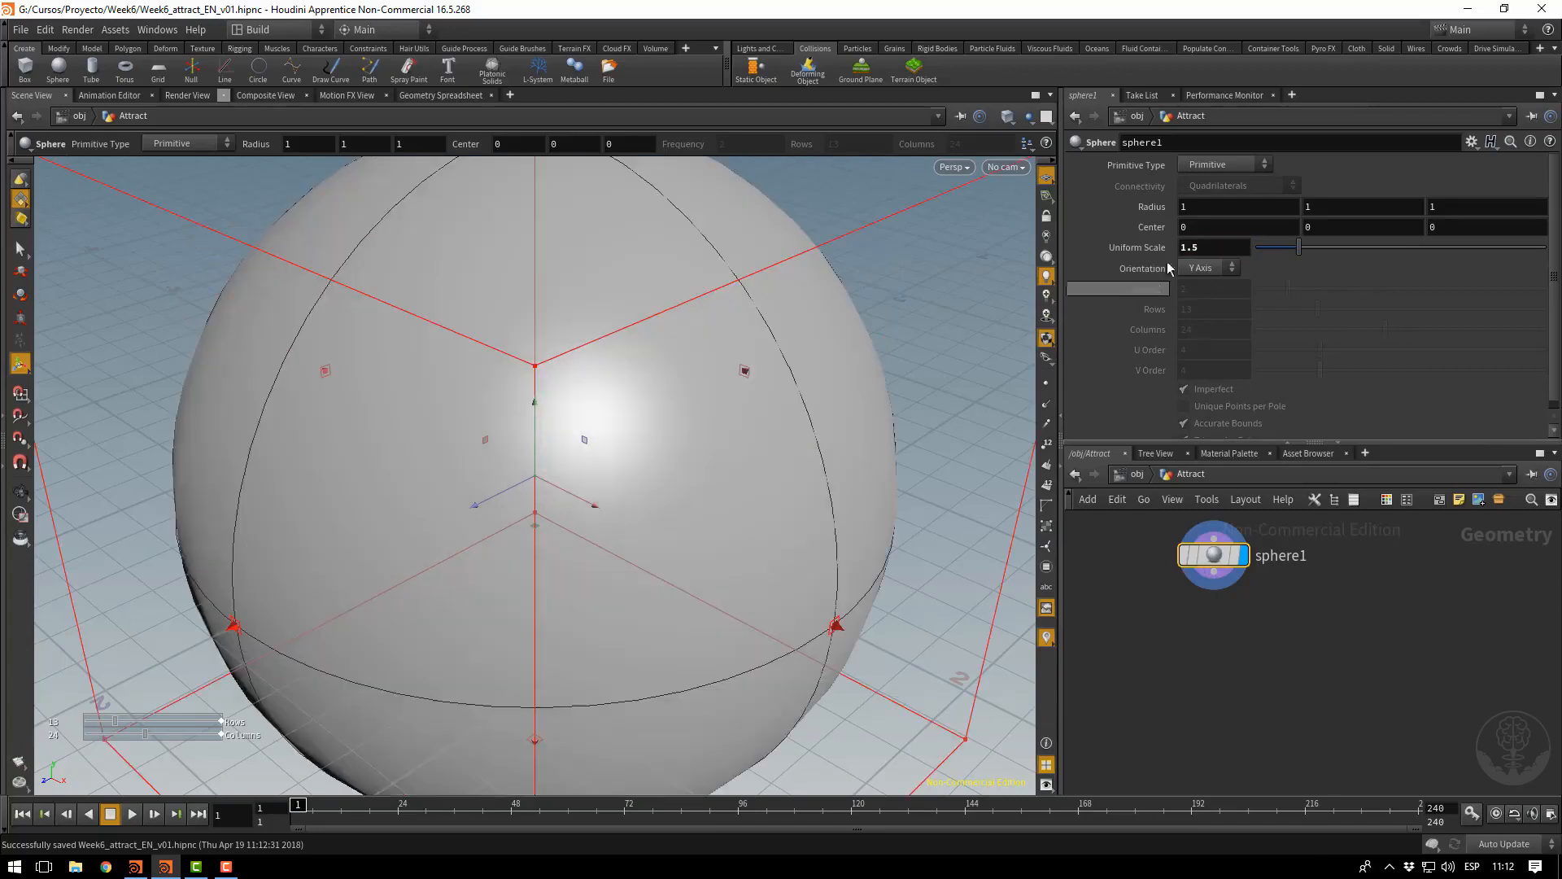
Change the sphere's Primitive Type to Polygon and set its Frequency to 75
click(1225, 164)
click(1214, 203)
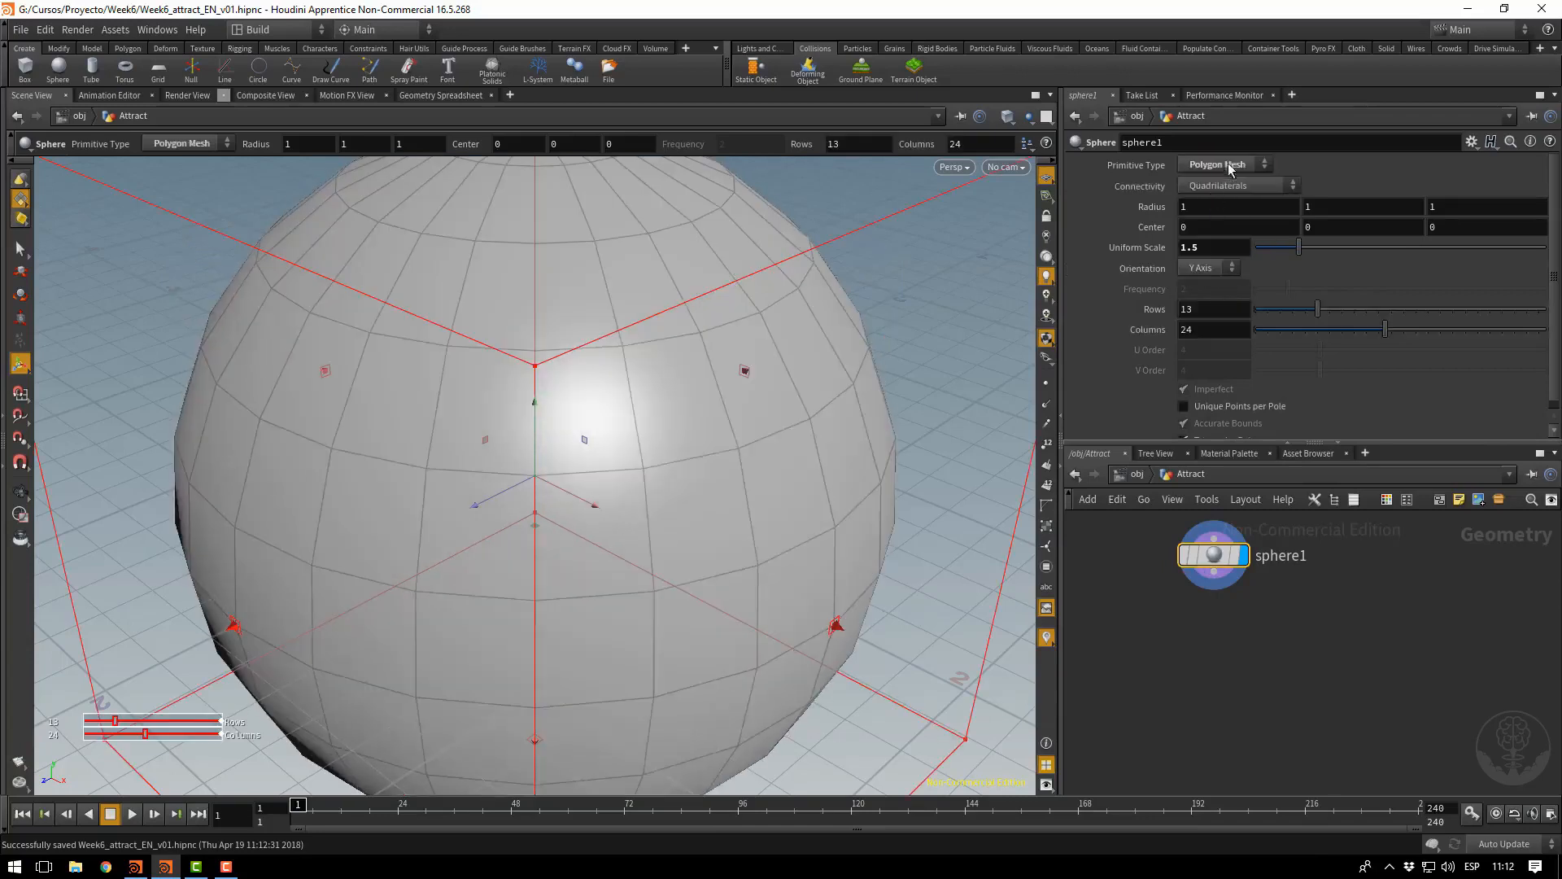
click(1225, 164)
click(1217, 184)
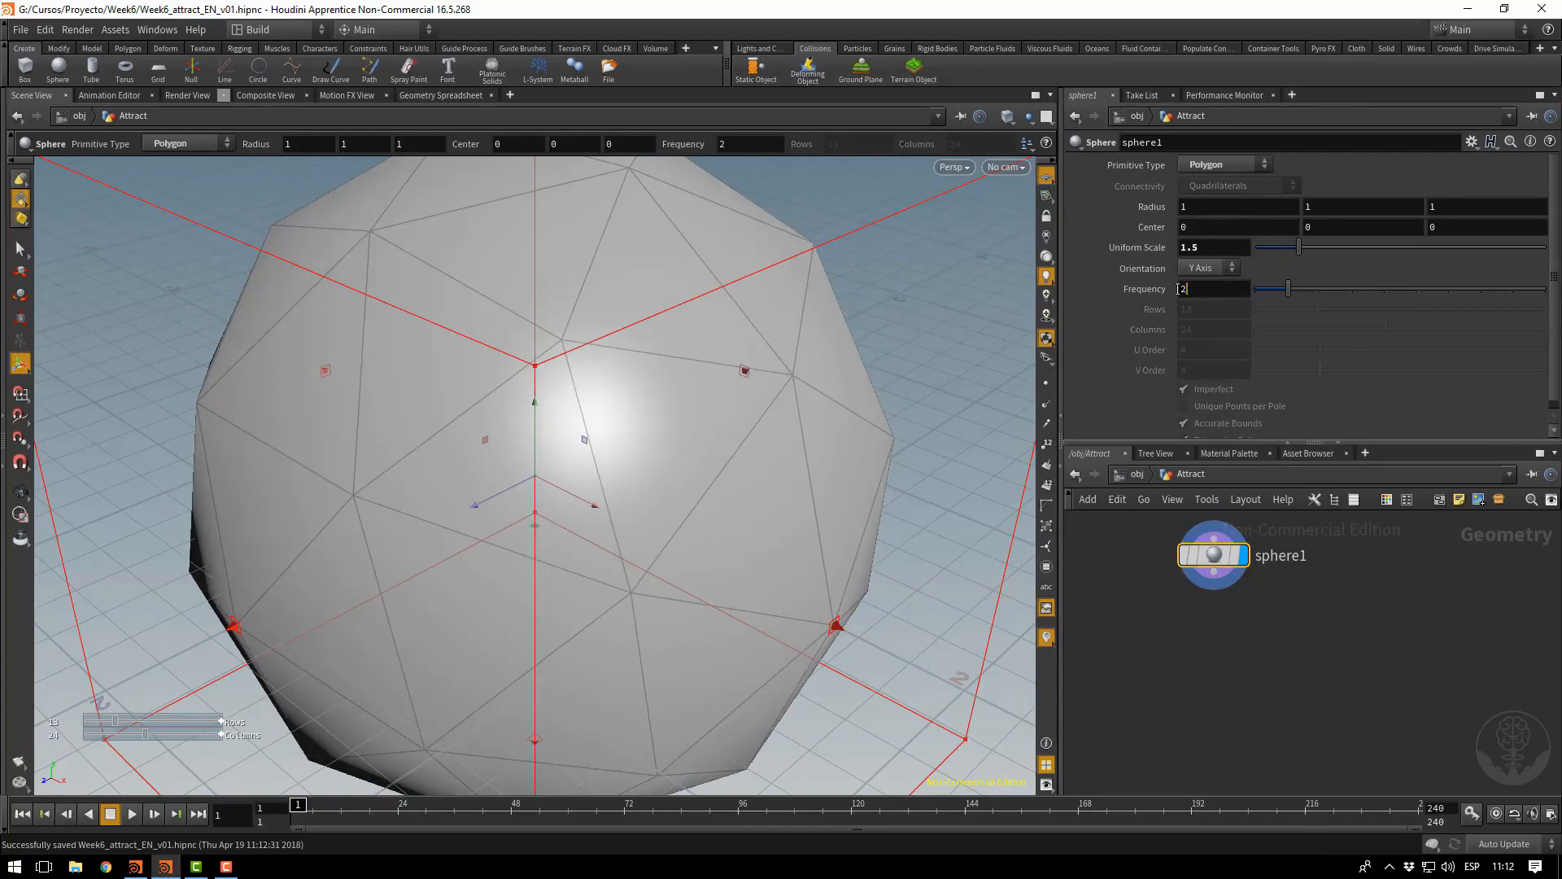
text(35)
key(Return)
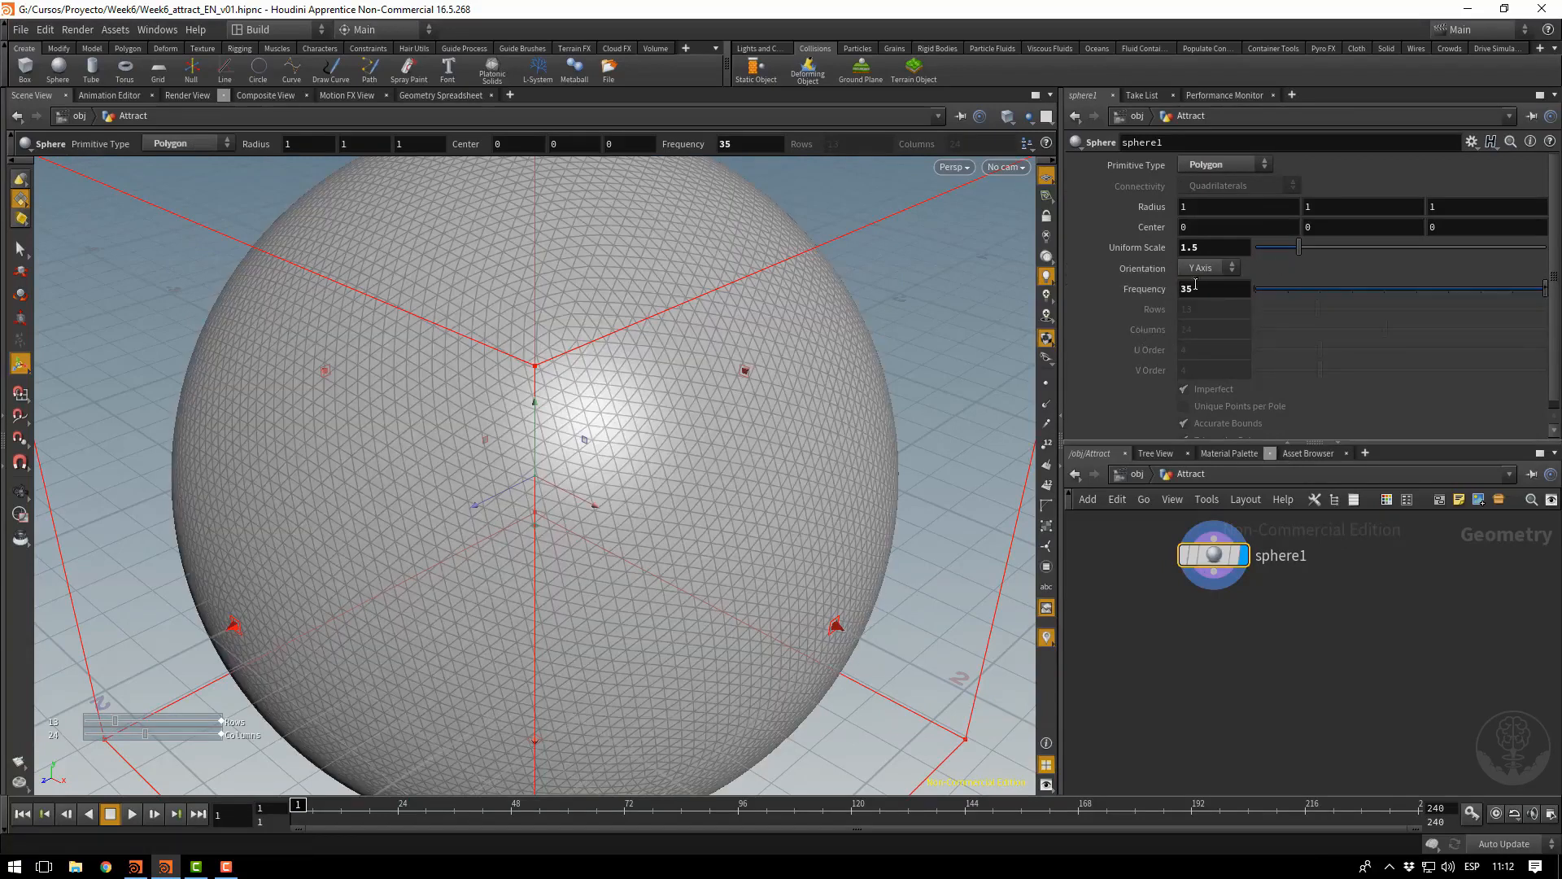
text(75)
key(Return)
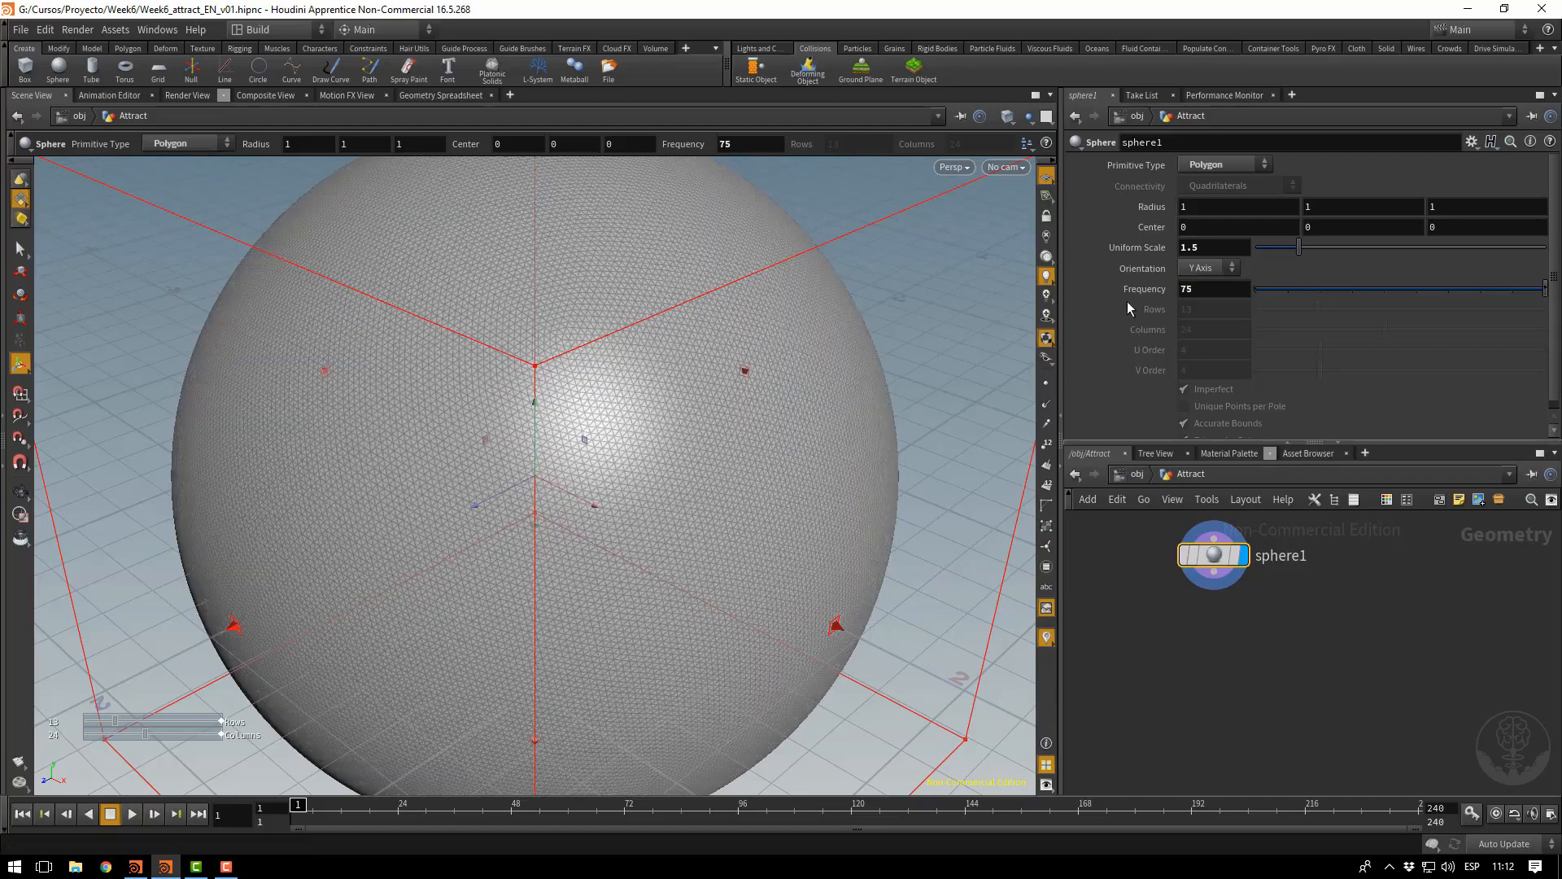
Add a Point VOP node below the sphere, wired to the sphere's output, and display it
click(1214, 575)
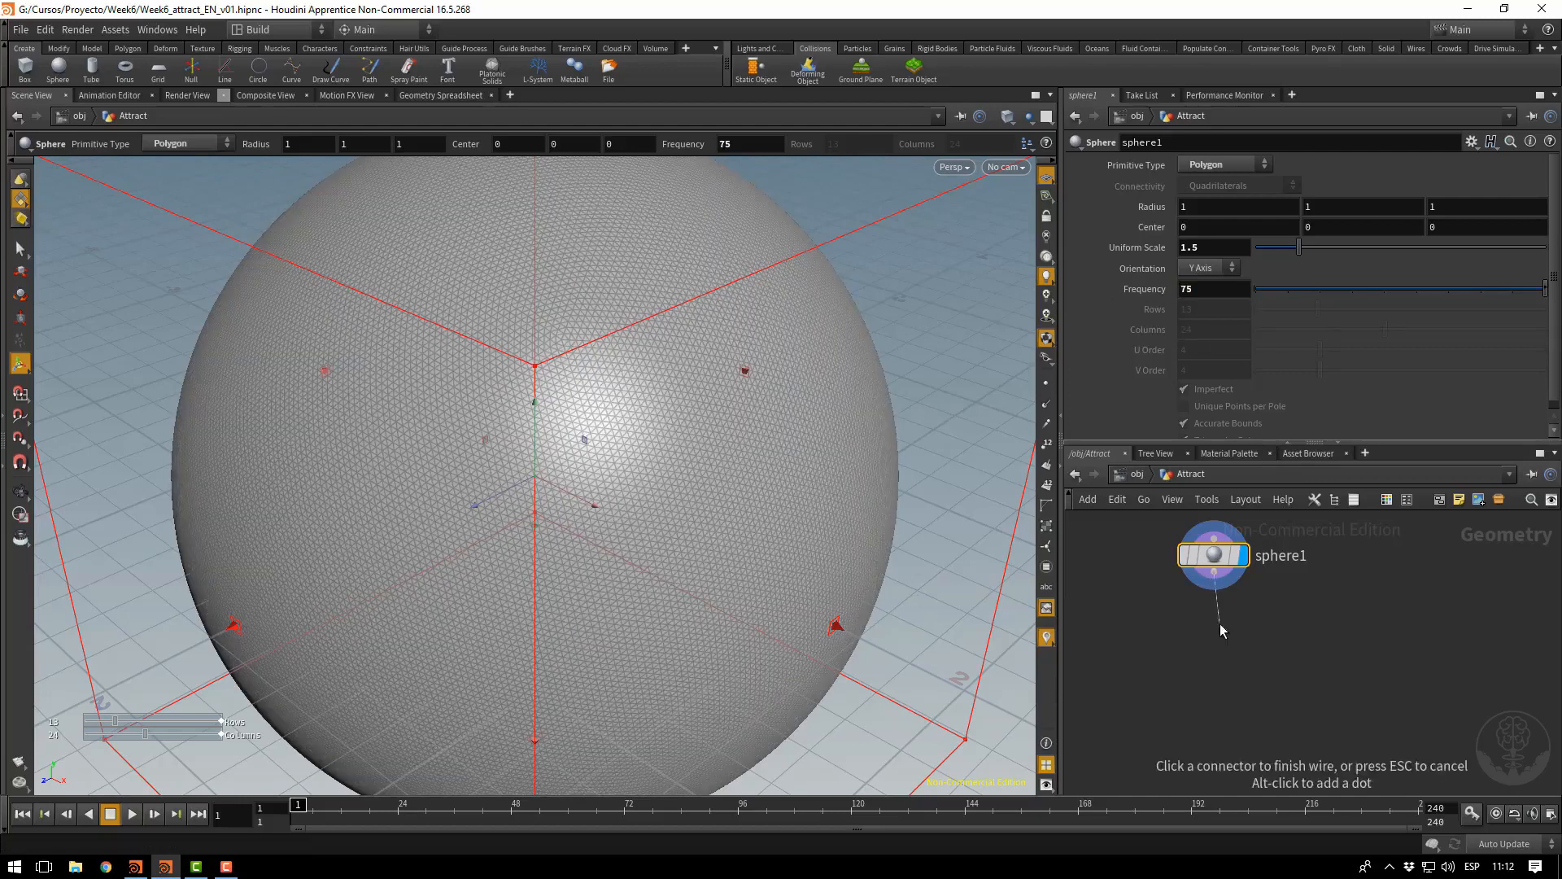
click(1219, 623)
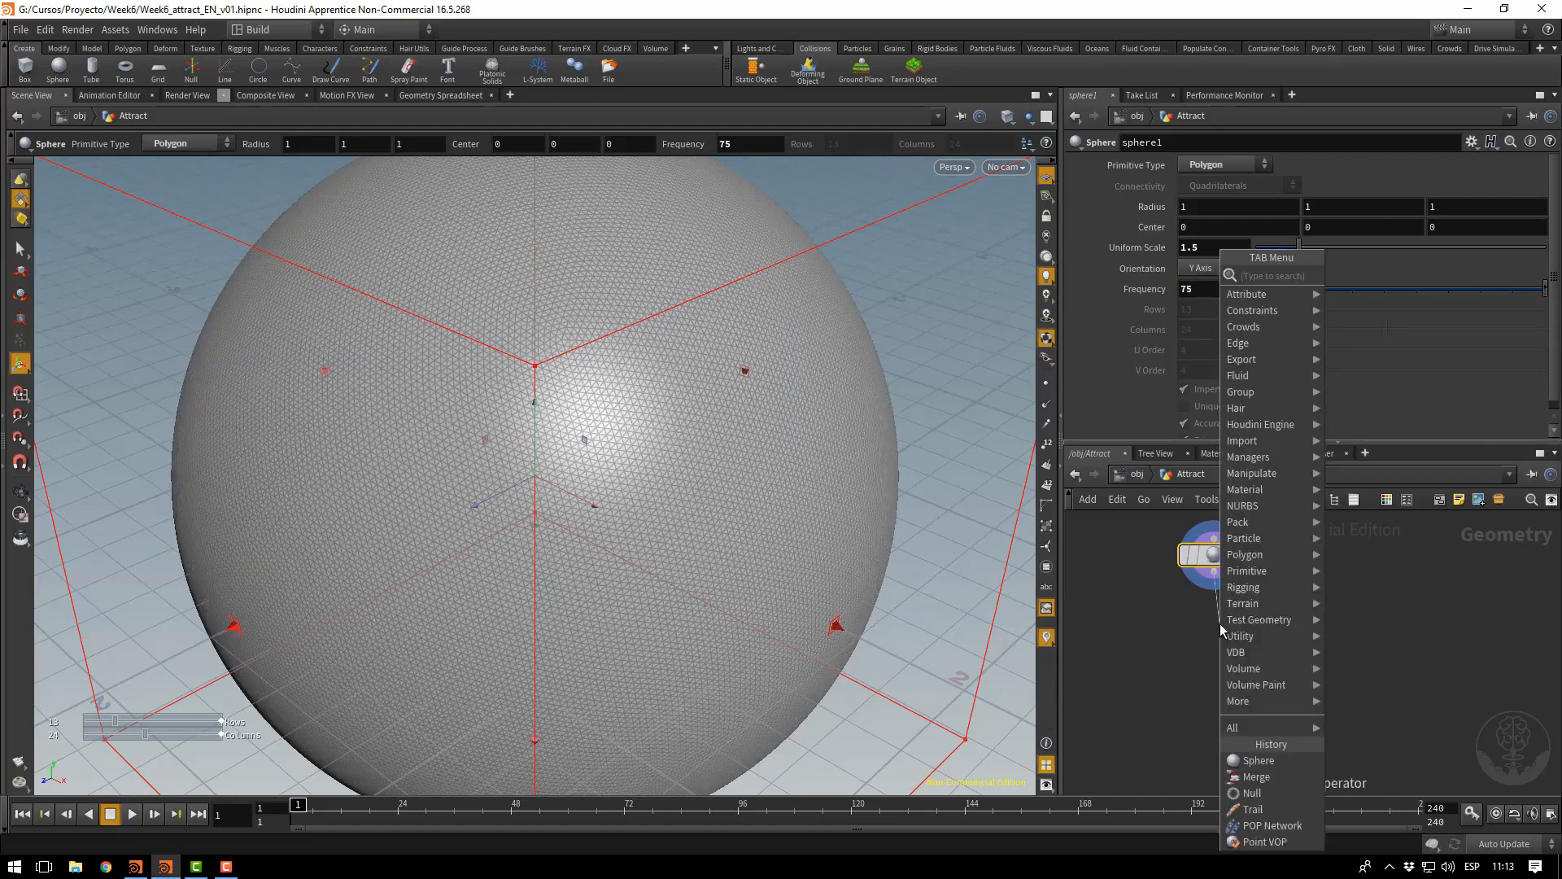
text(poinvop)
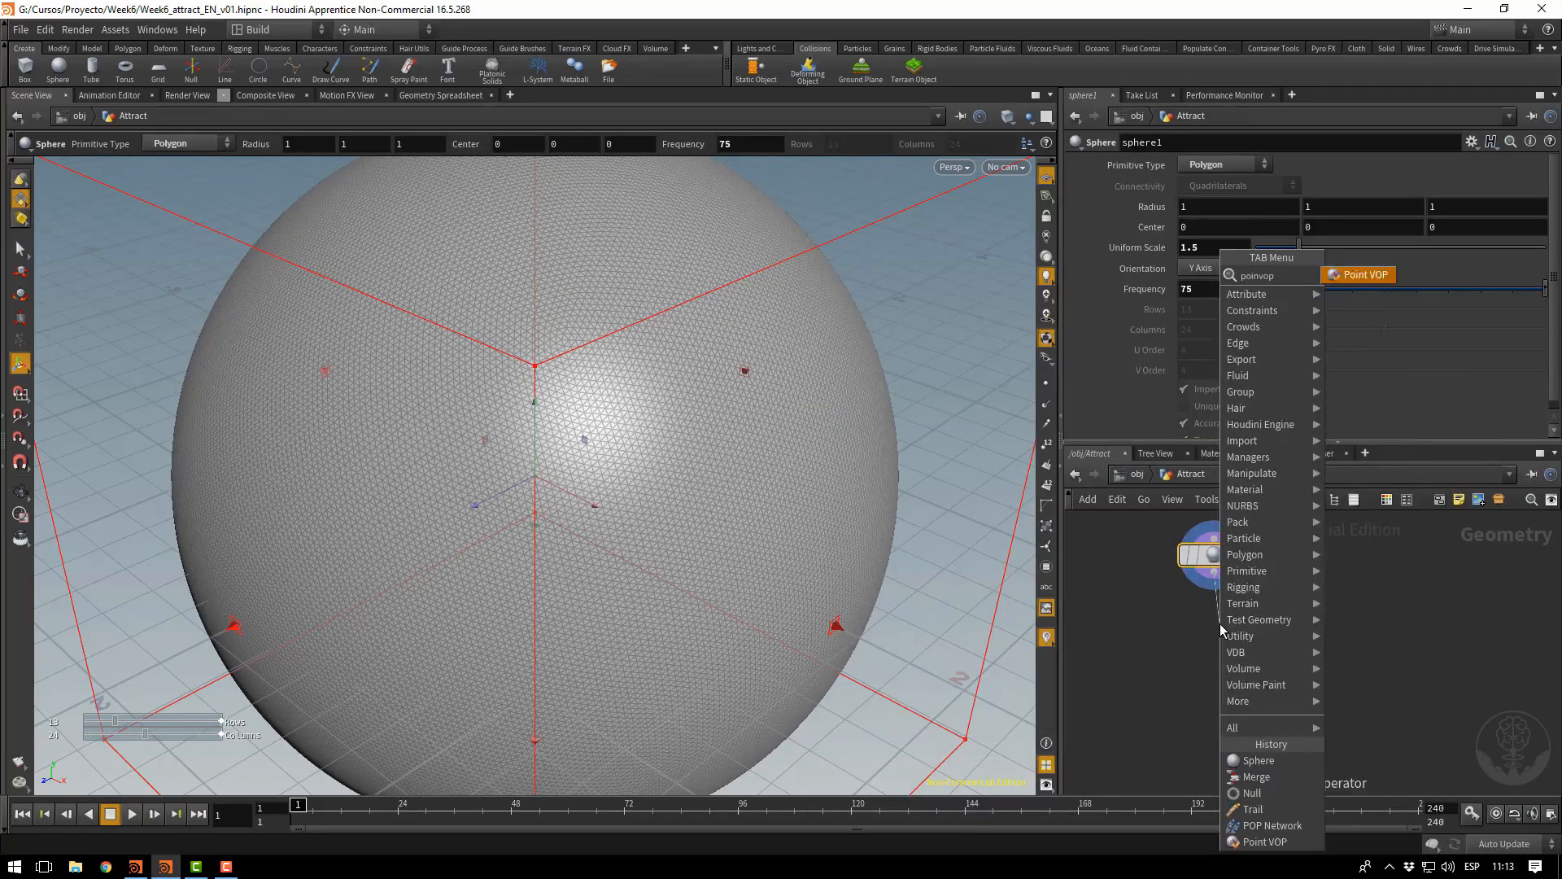
key(Return)
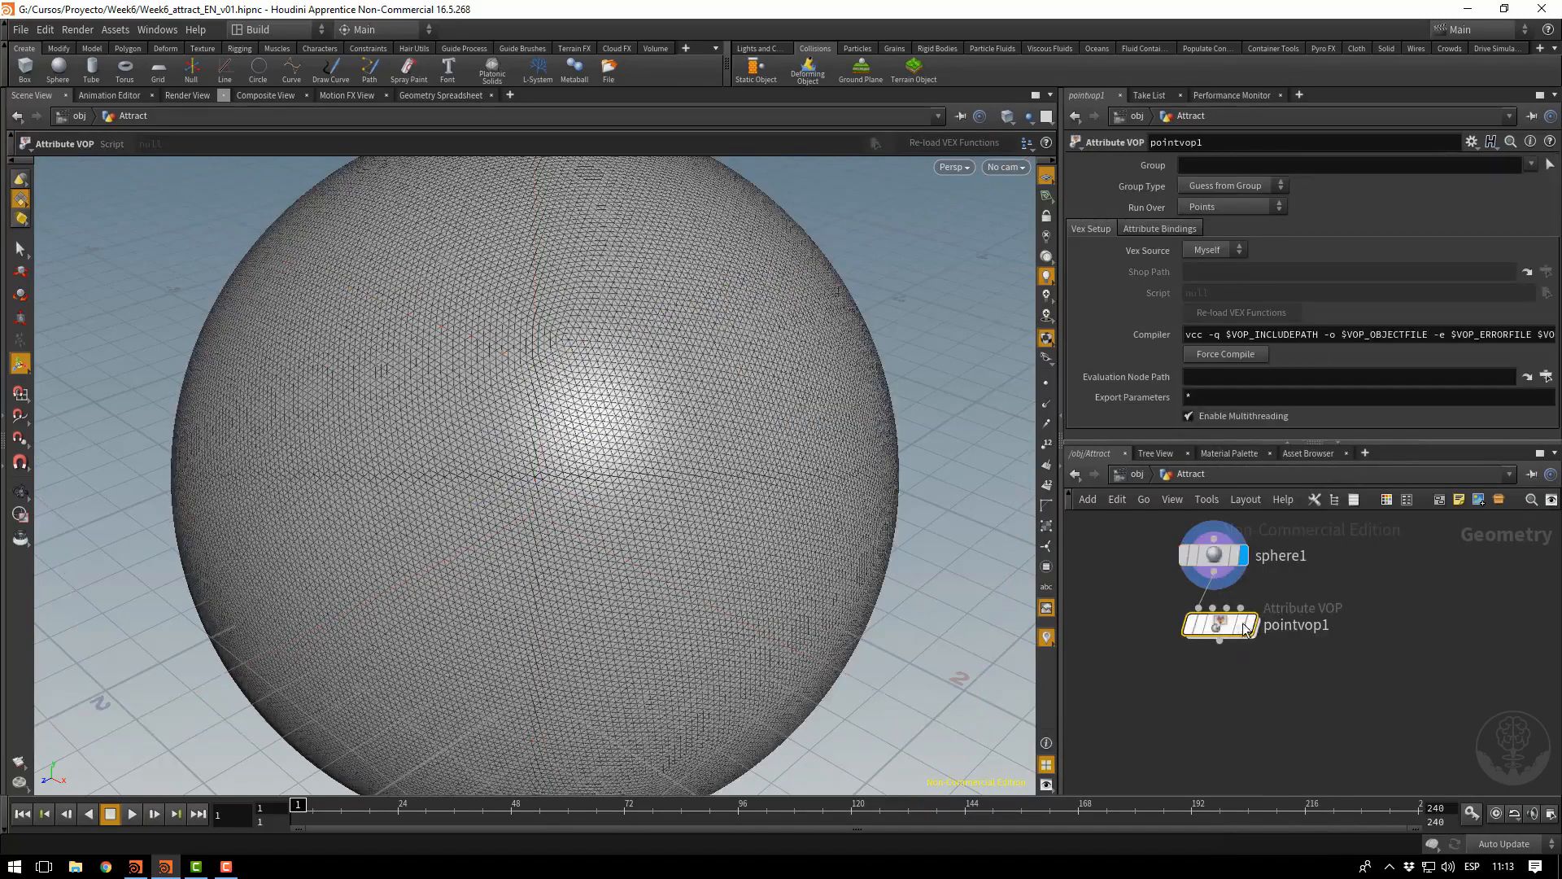
drag(1219, 619, 1212, 638)
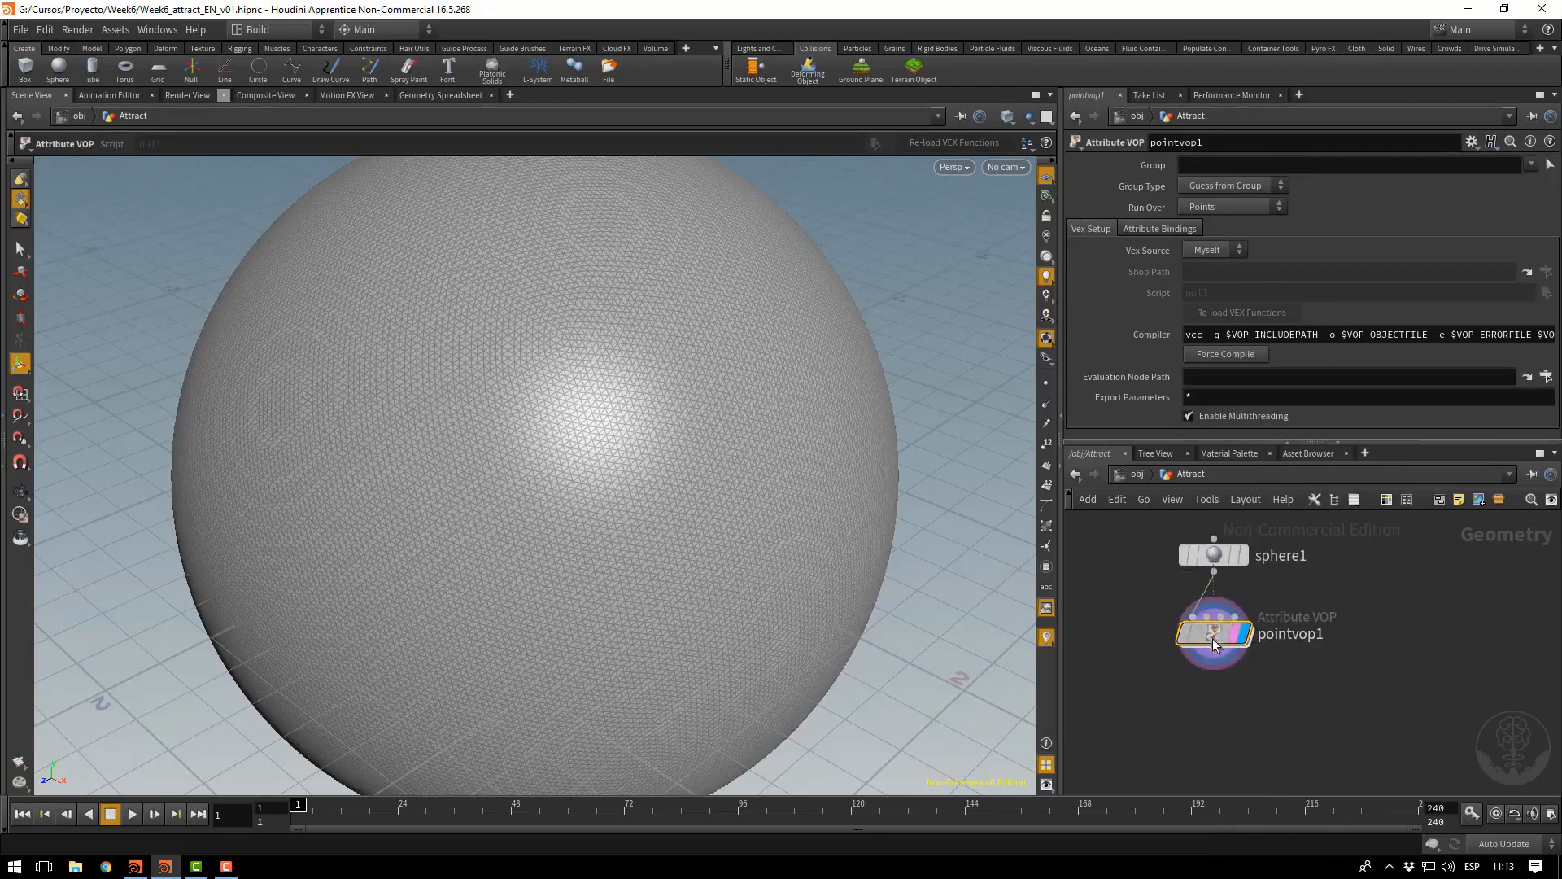
Rename the sphere node as Emitter and the Point VOP node as RandomColor
double_click(1296, 562)
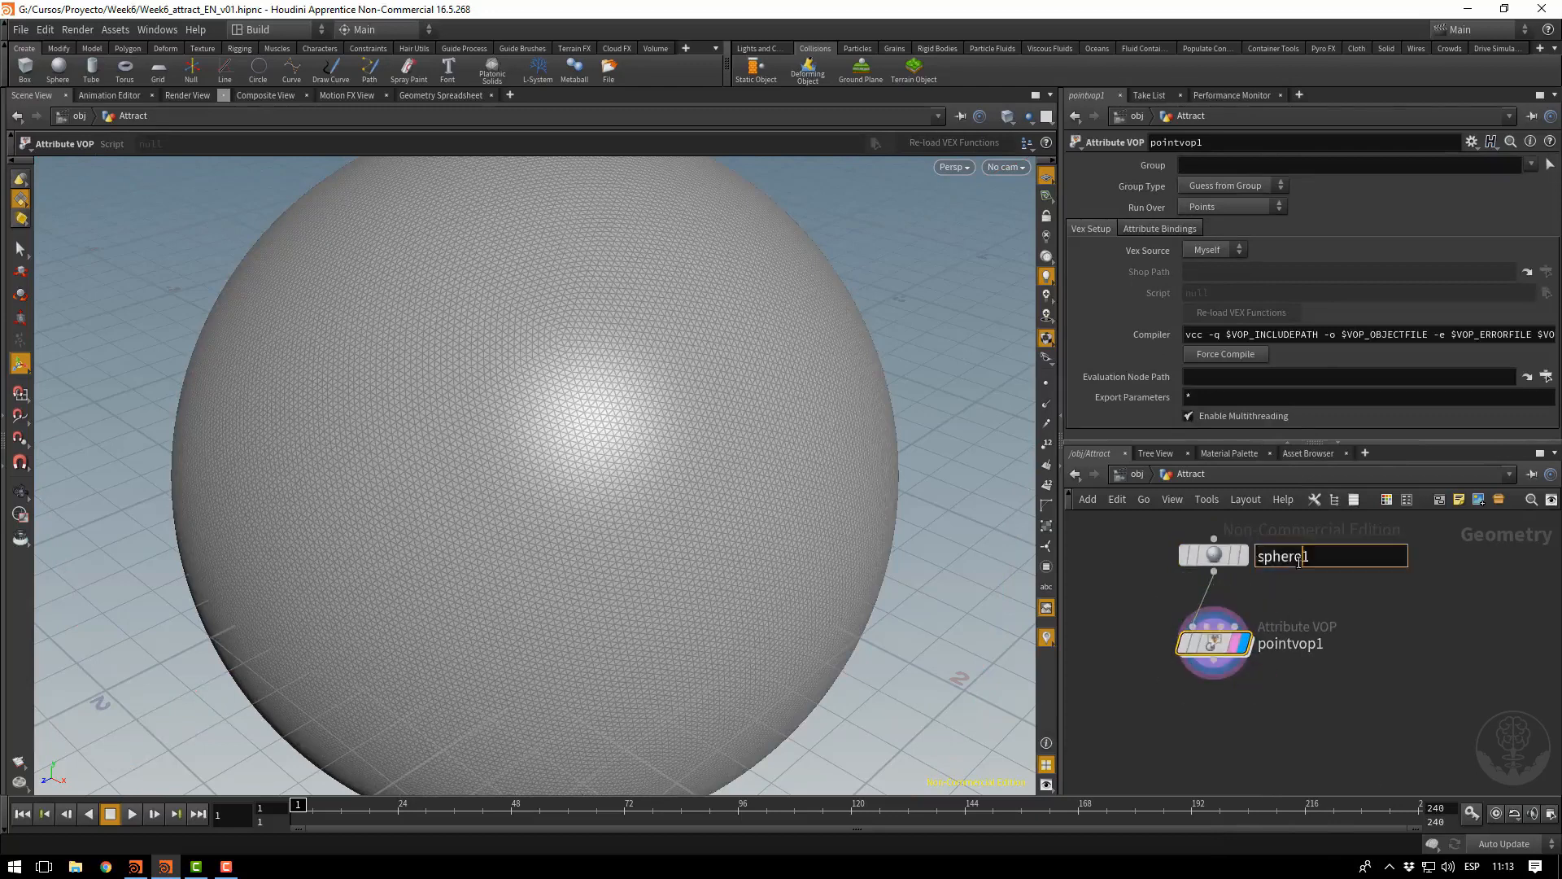
text(Emitter)
key(Return)
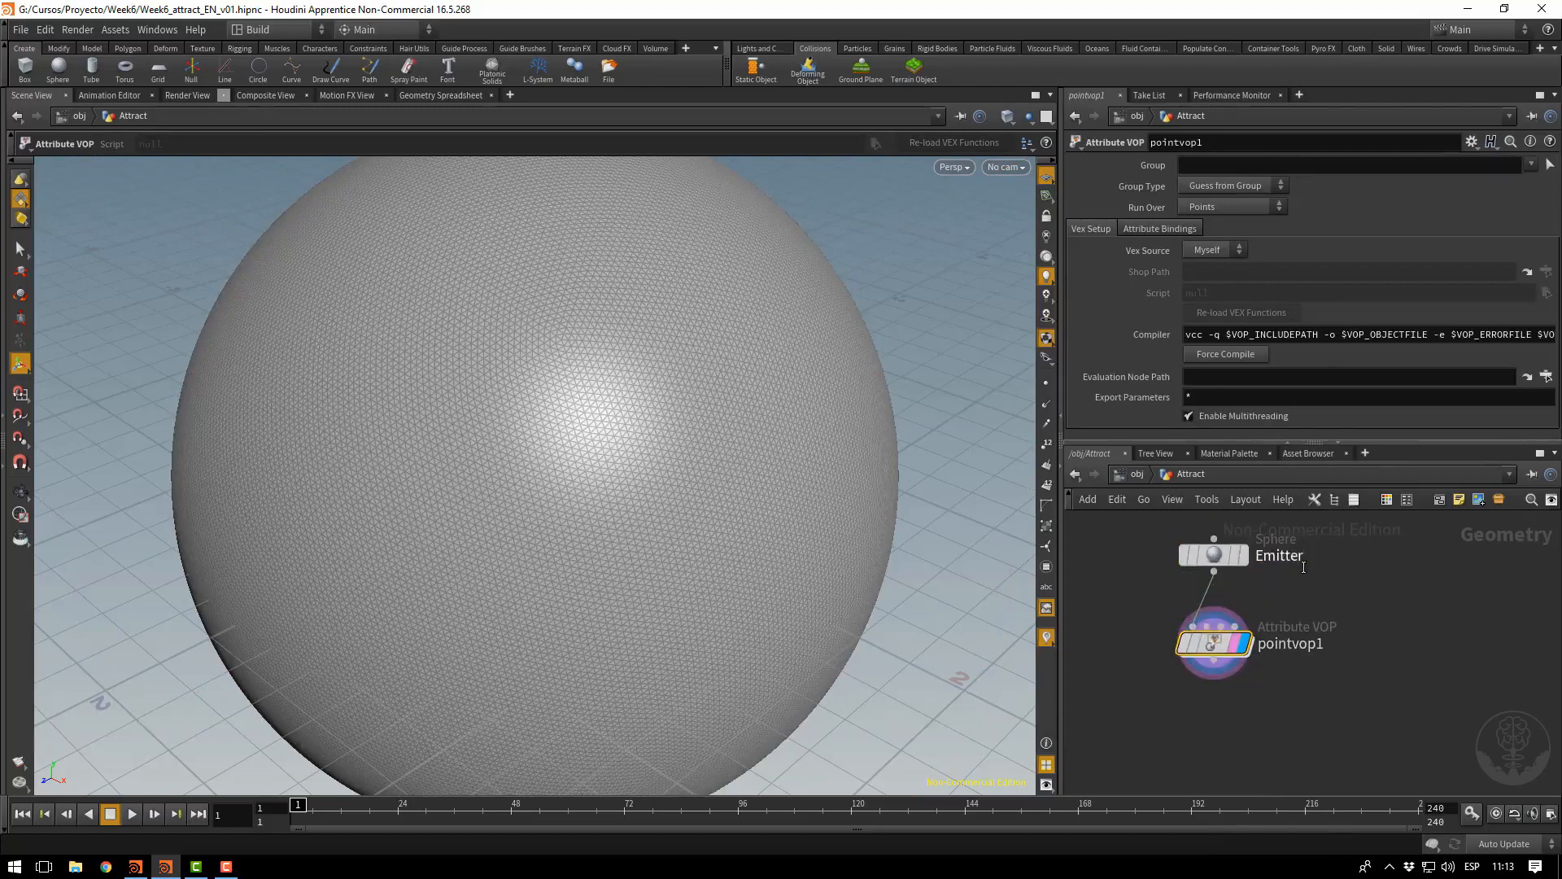
double_click(1294, 644)
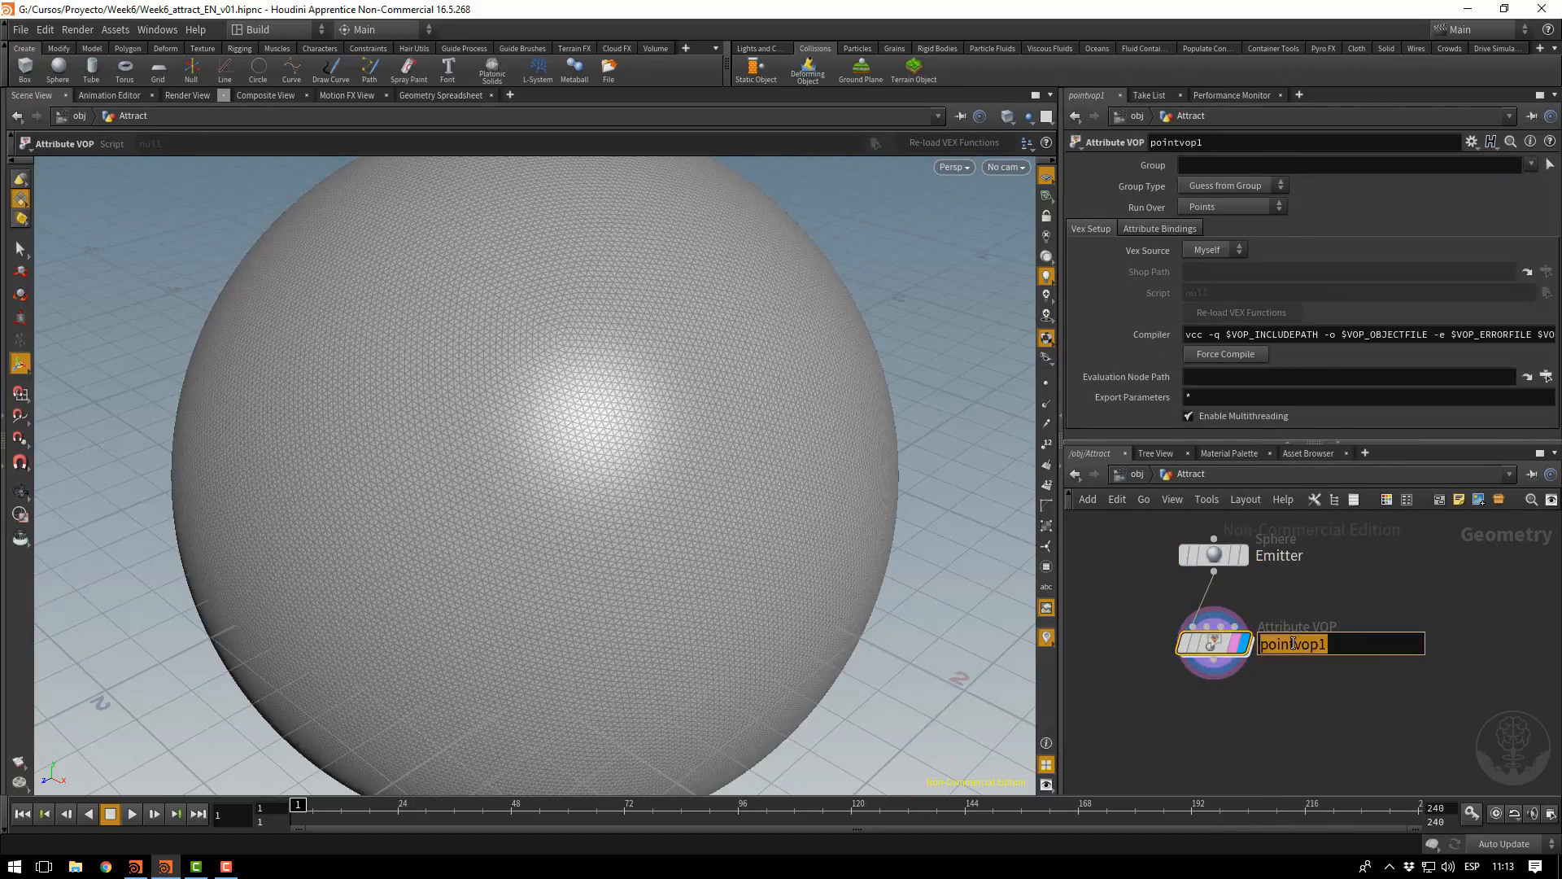
text(Random)
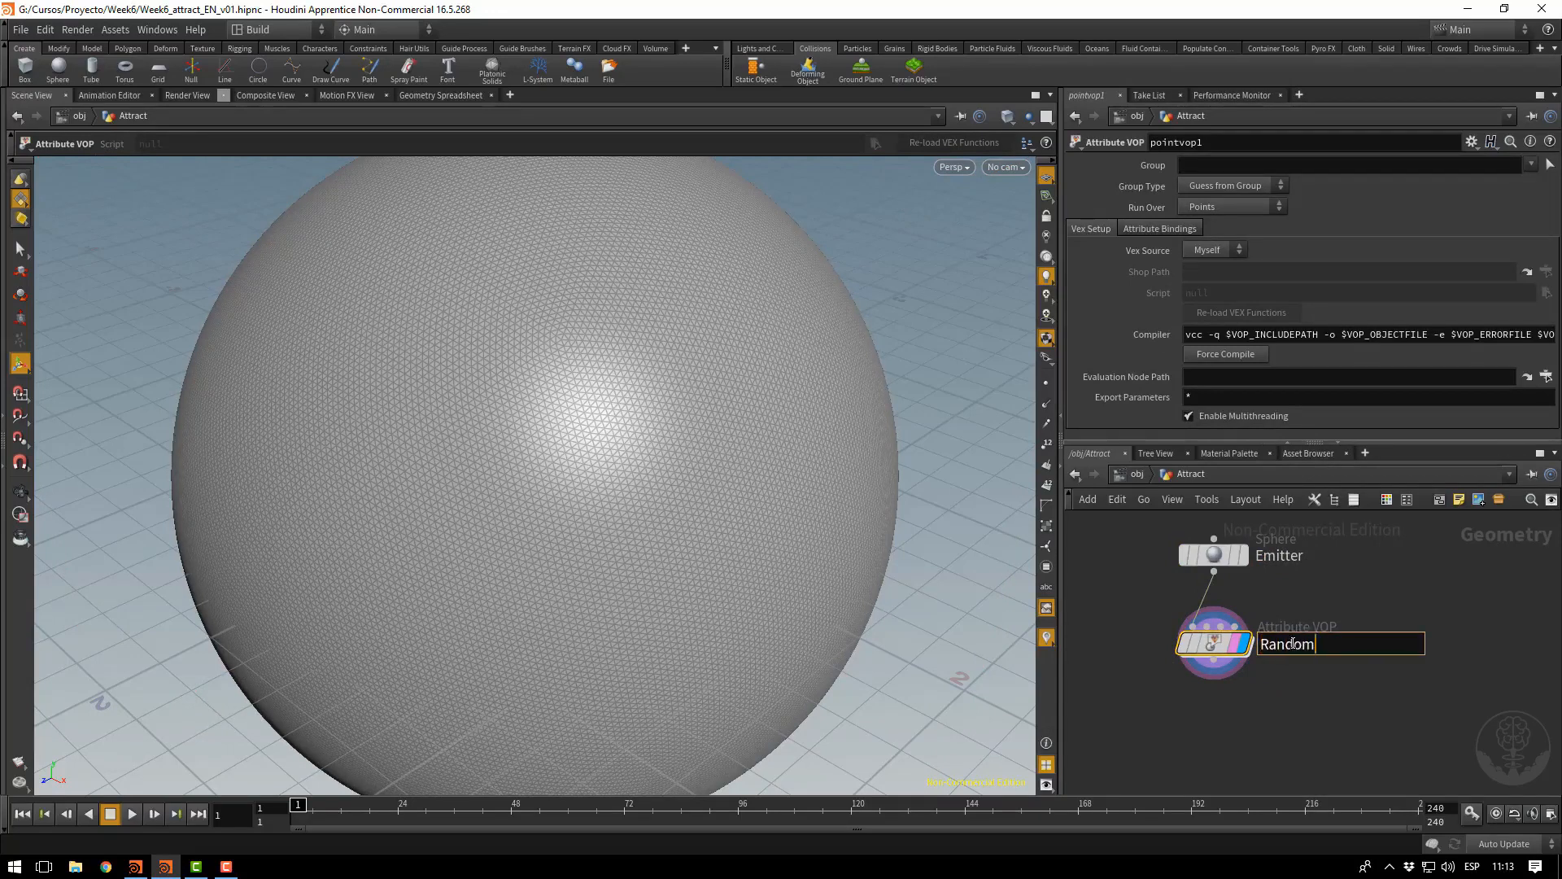
text(Color)
key(Return)
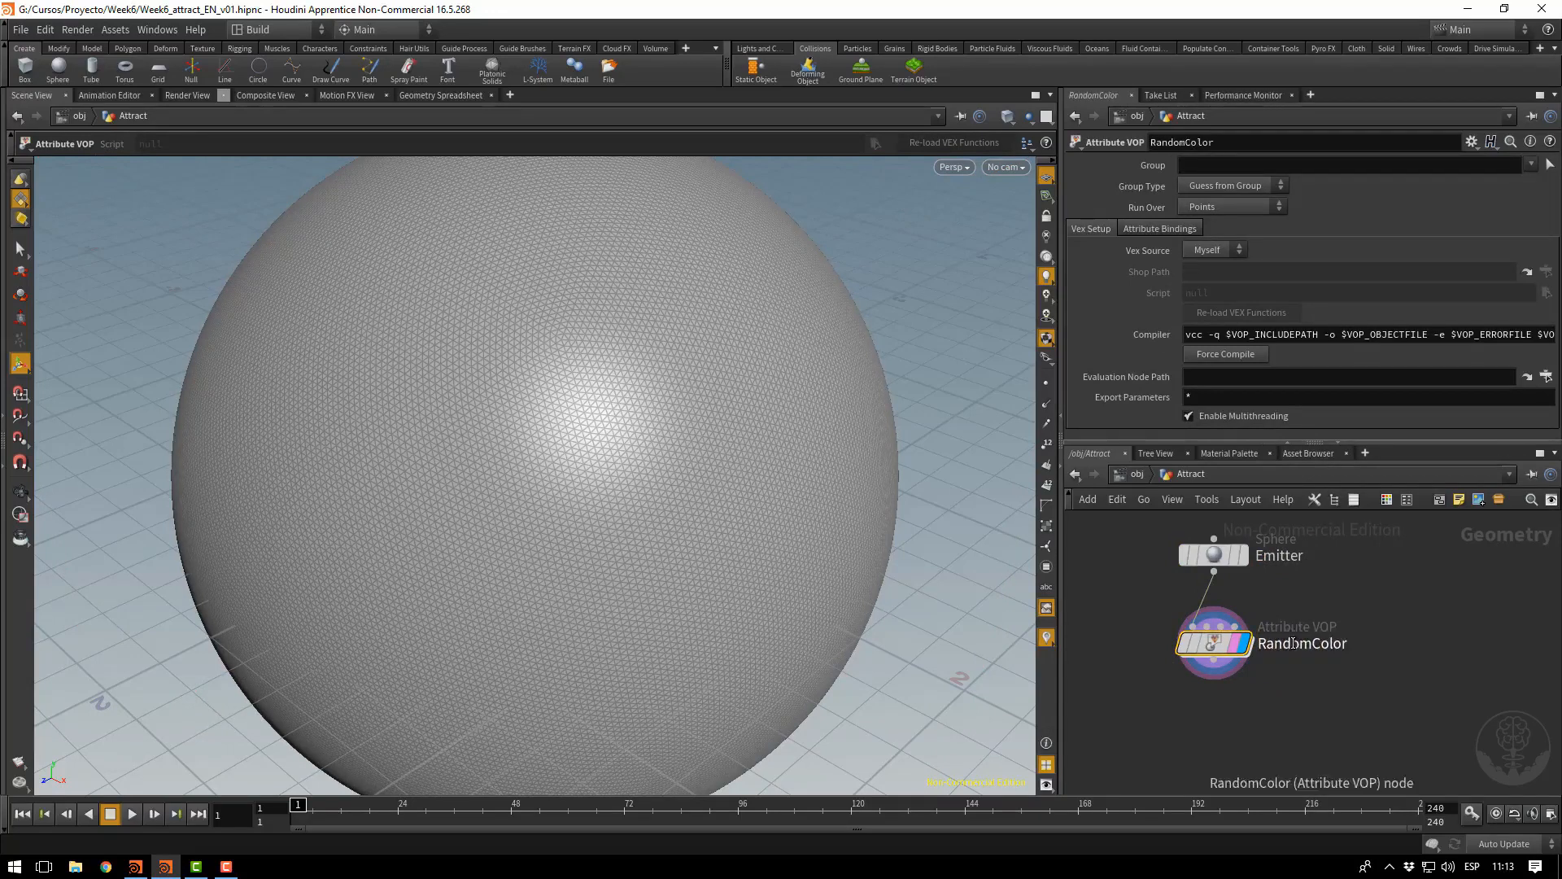
Inside RandomColor, add a Turbulent Noise node, wiring global P to its pos input and its noise output to Cd
double_click(1205, 655)
drag(1230, 619, 1154, 550)
key(Tab)
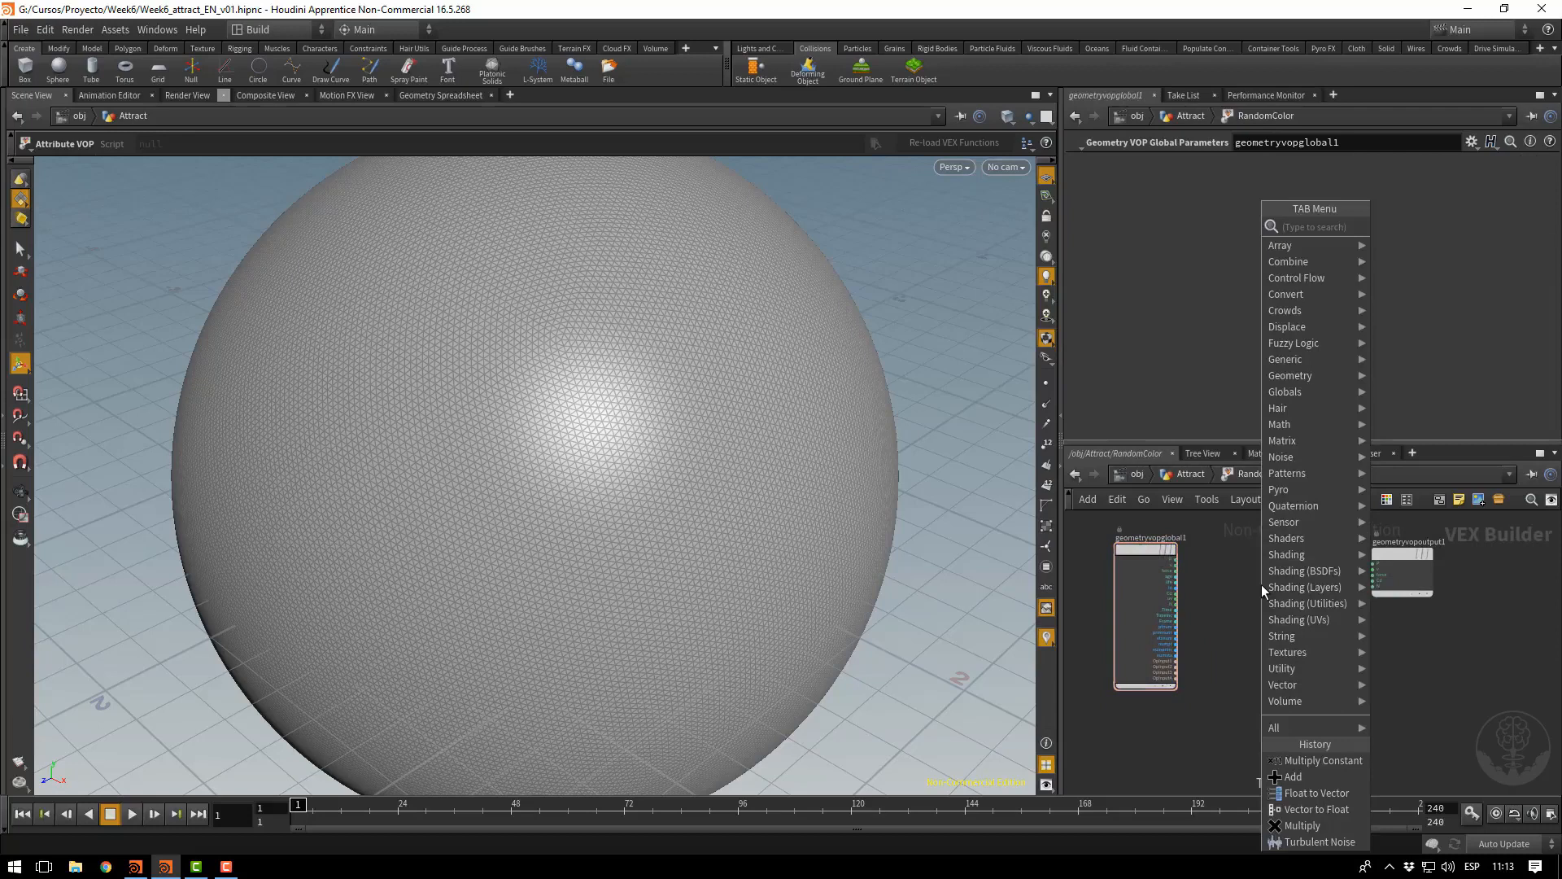
text(tur)
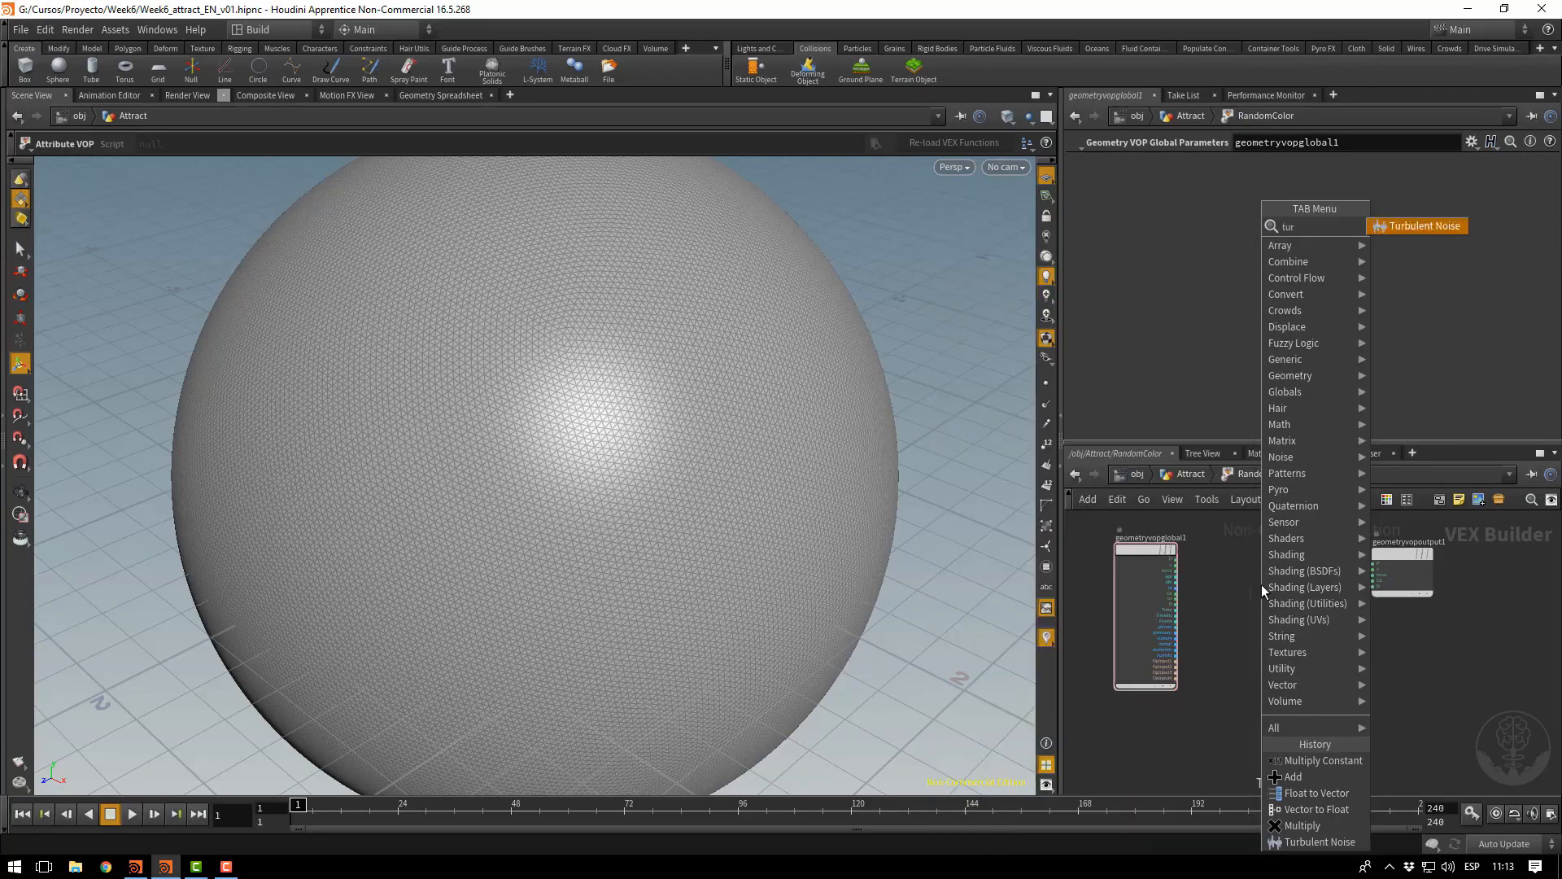
key(Return)
click(1272, 628)
drag(1271, 623, 1266, 545)
scroll(1218, 563, up, 3)
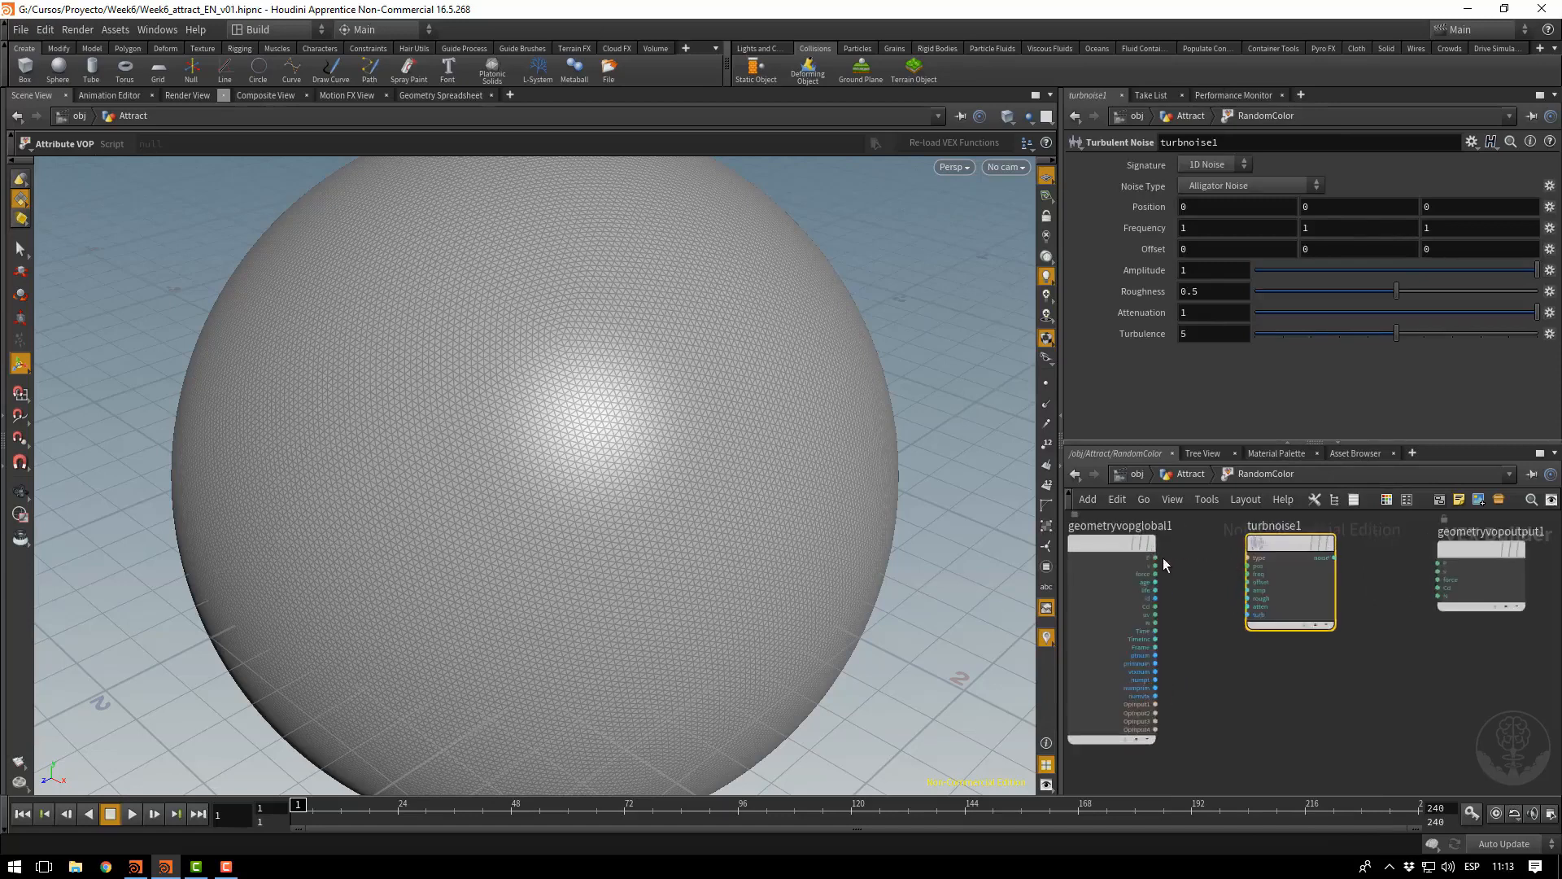
drag(1158, 559, 1438, 587)
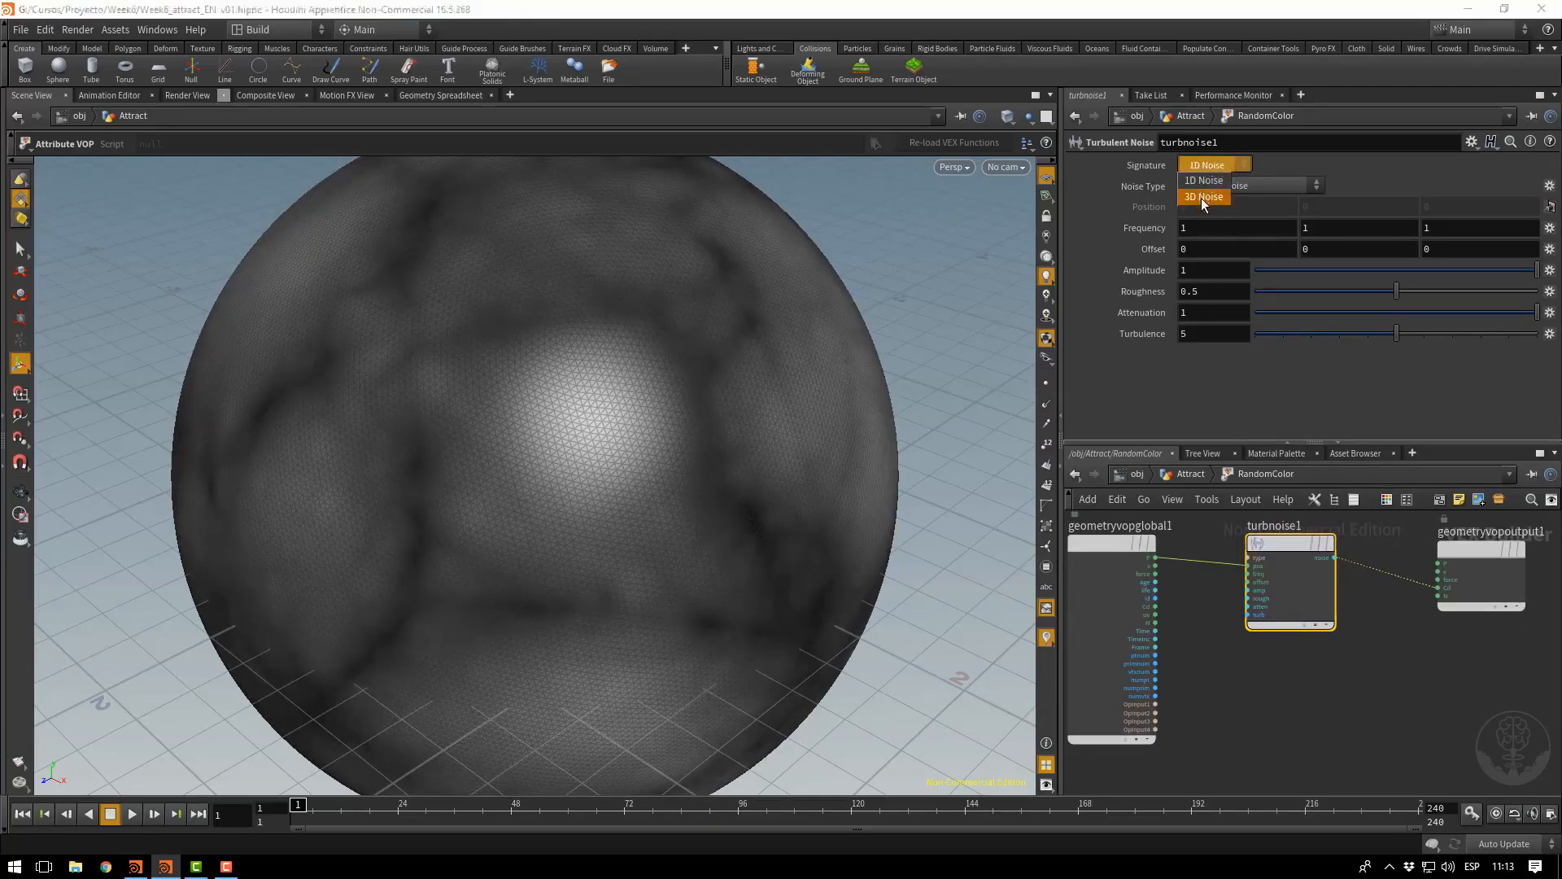
Try the 3D Noise signature on the Turbulent Noise node and return it to 1D Noise
click(1201, 198)
click(1204, 166)
click(1199, 184)
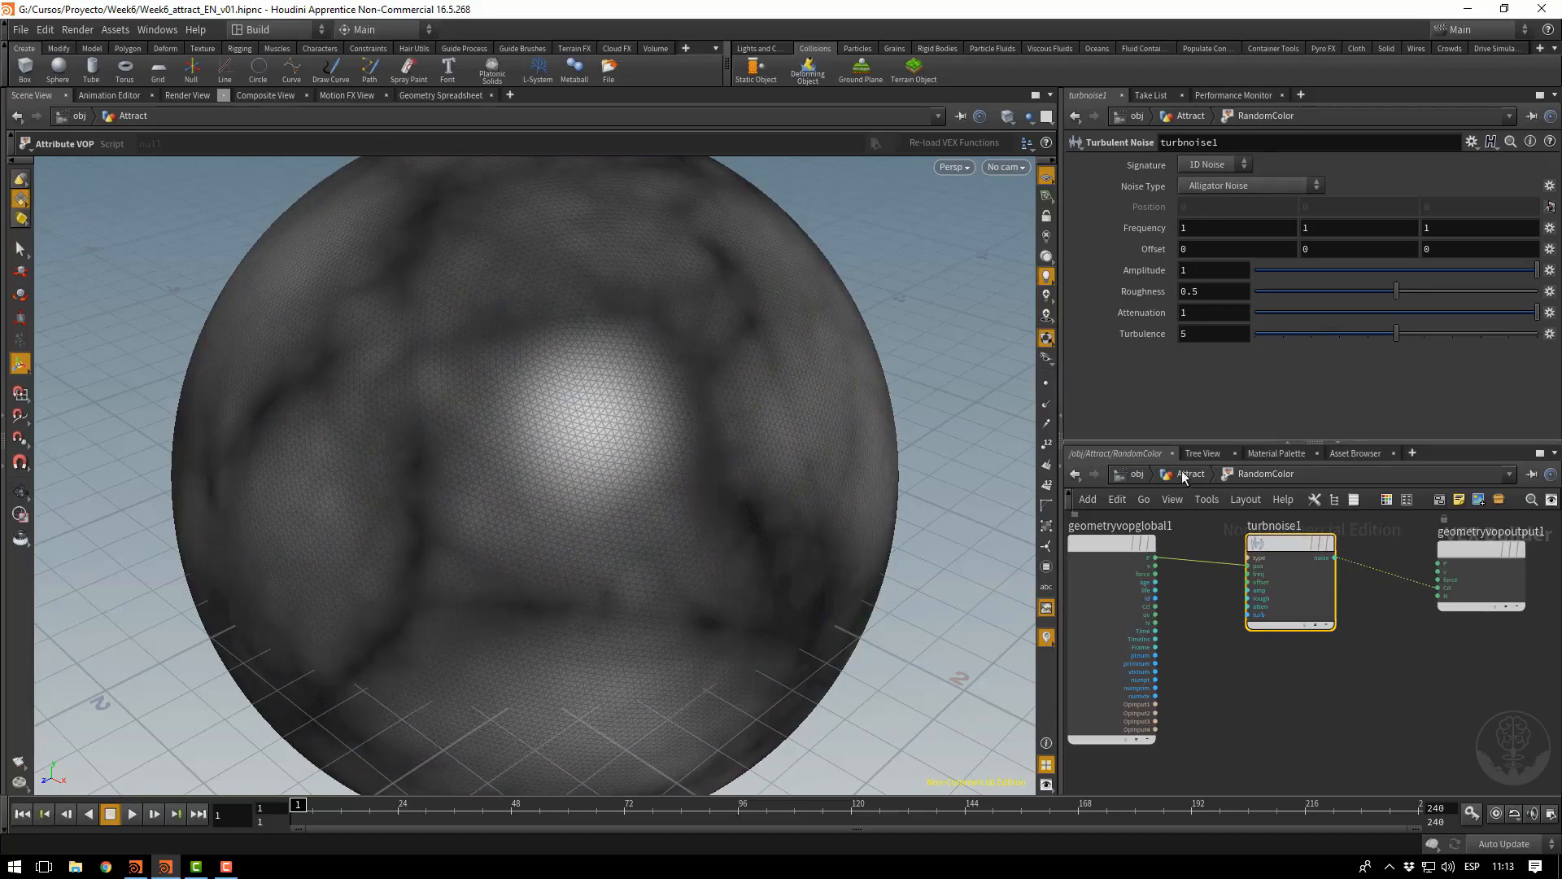
Promote the Turbulent Noise's Offset parameter and return to the Attract network
click(1546, 249)
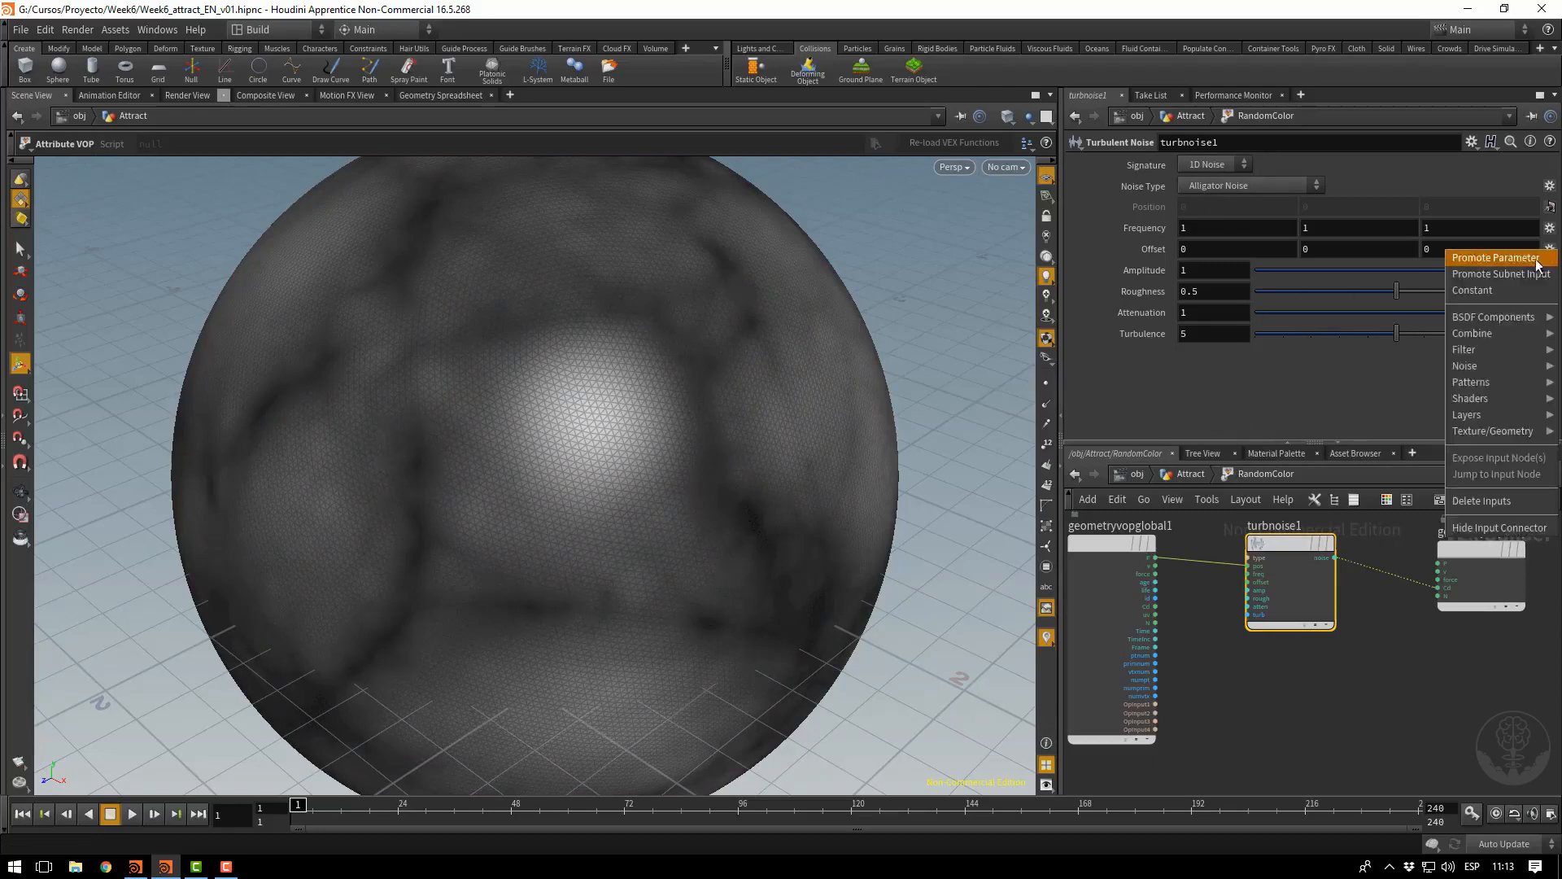
click(1533, 262)
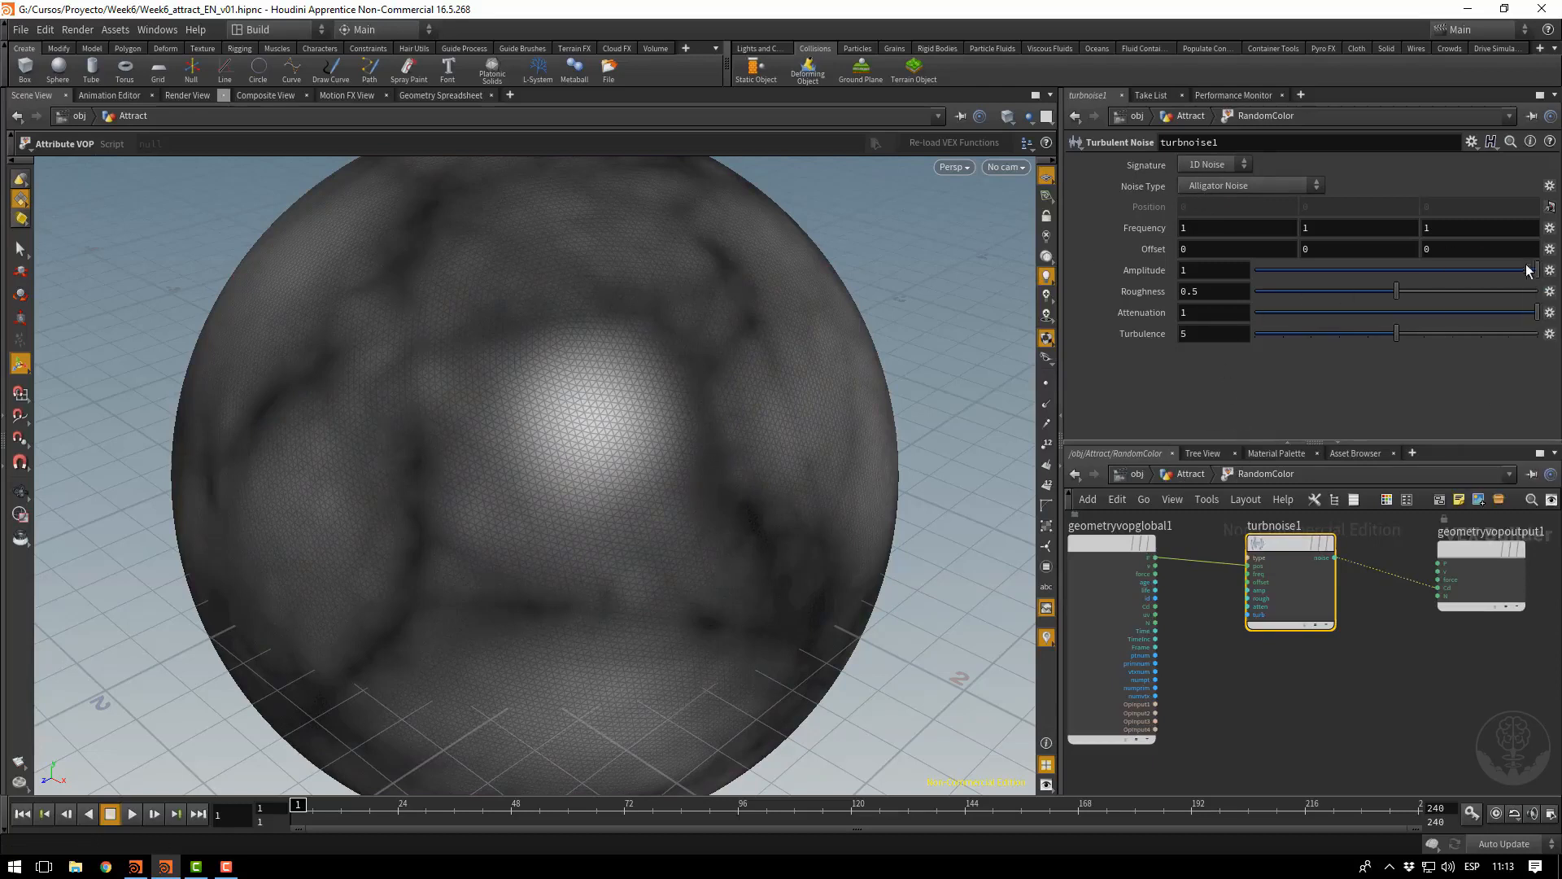
click(1191, 473)
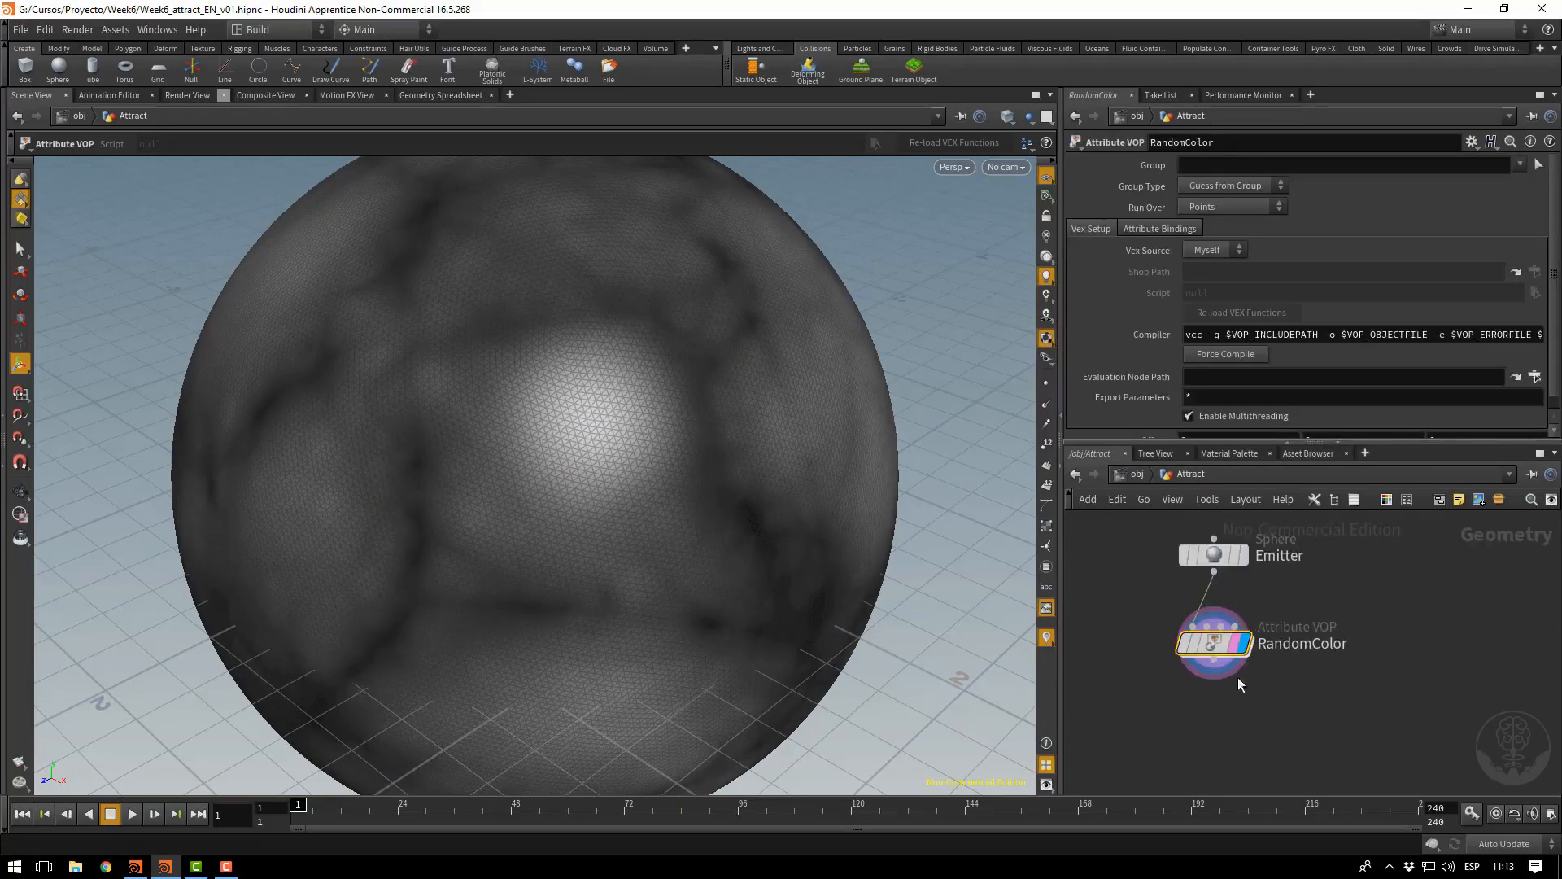
Add a Delete node below RandomColor, wired to RandomColor's output
click(1212, 668)
key(Tab)
text(delete)
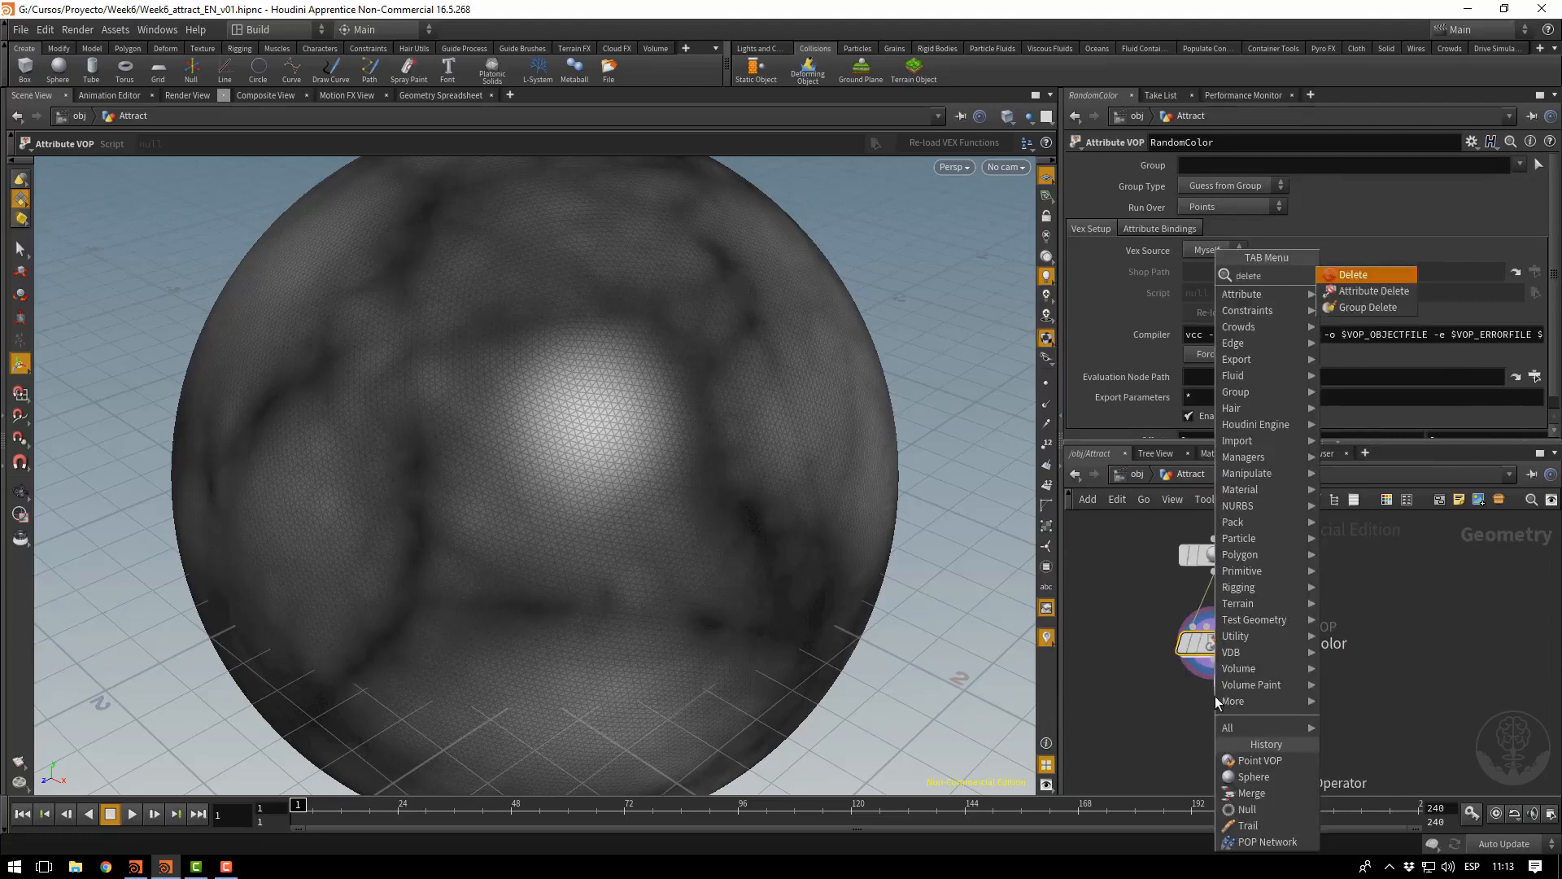
key(Return)
click(1214, 710)
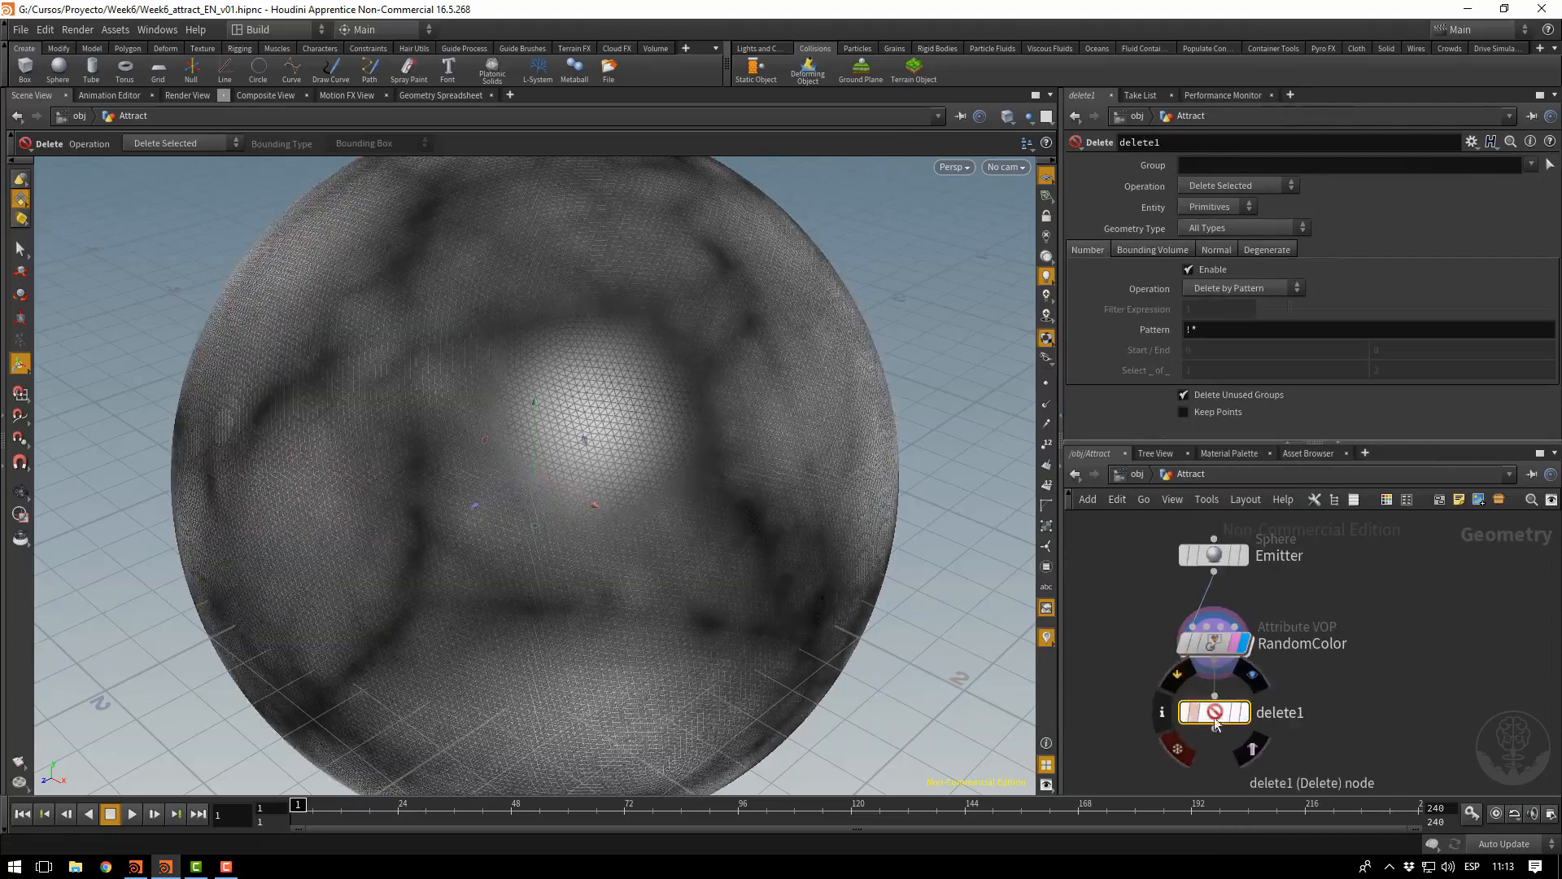
Rename the Delete node to DeleteWhiteAreas
double_click(1281, 713)
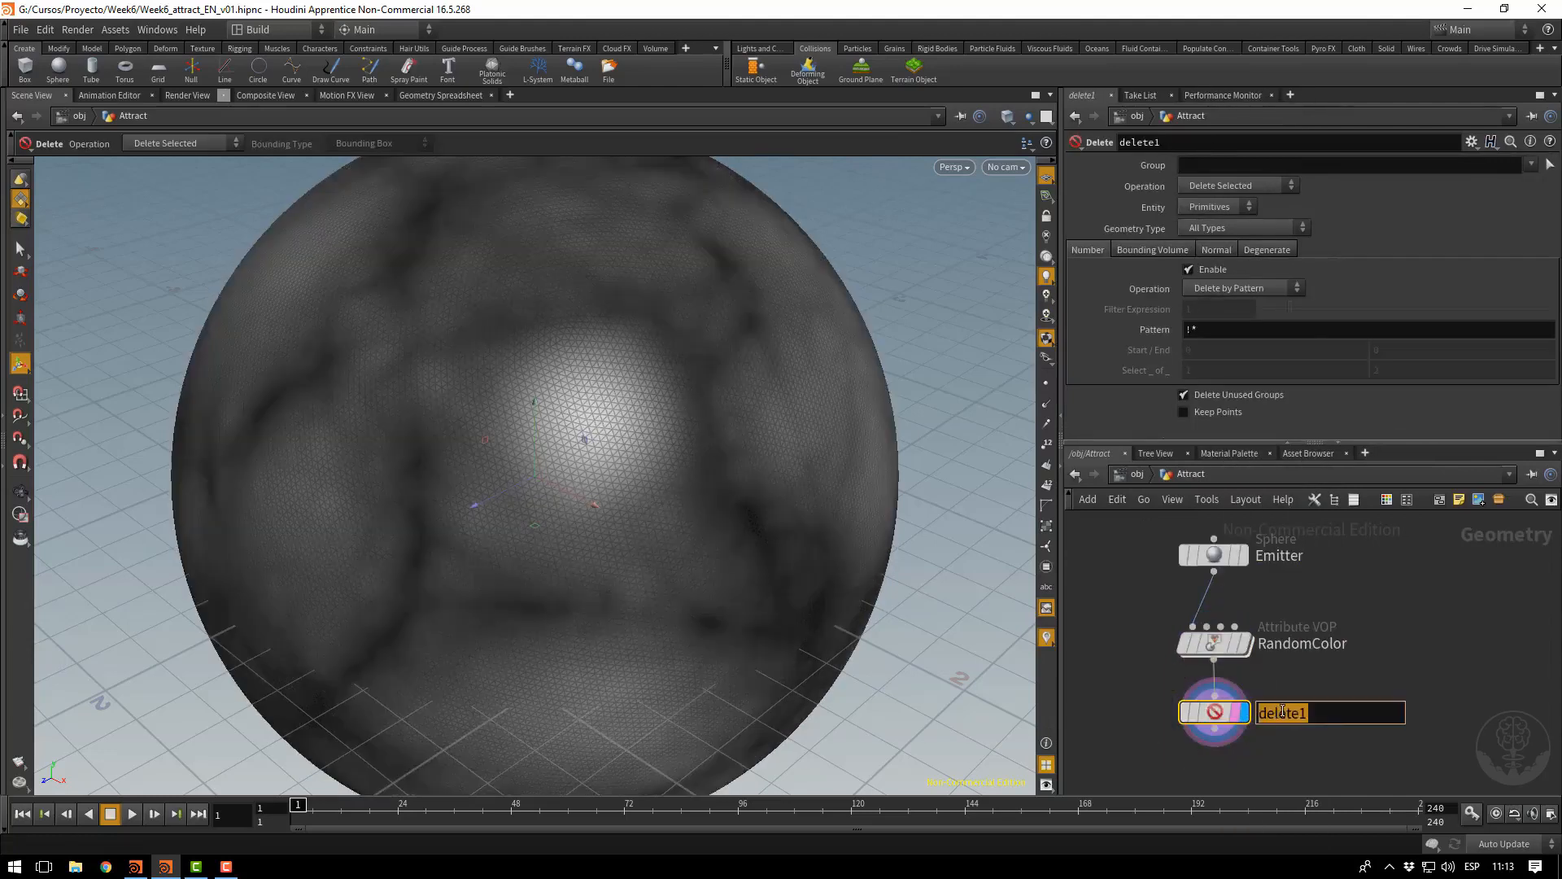
text(DeleteWhiteAreas)
key(Return)
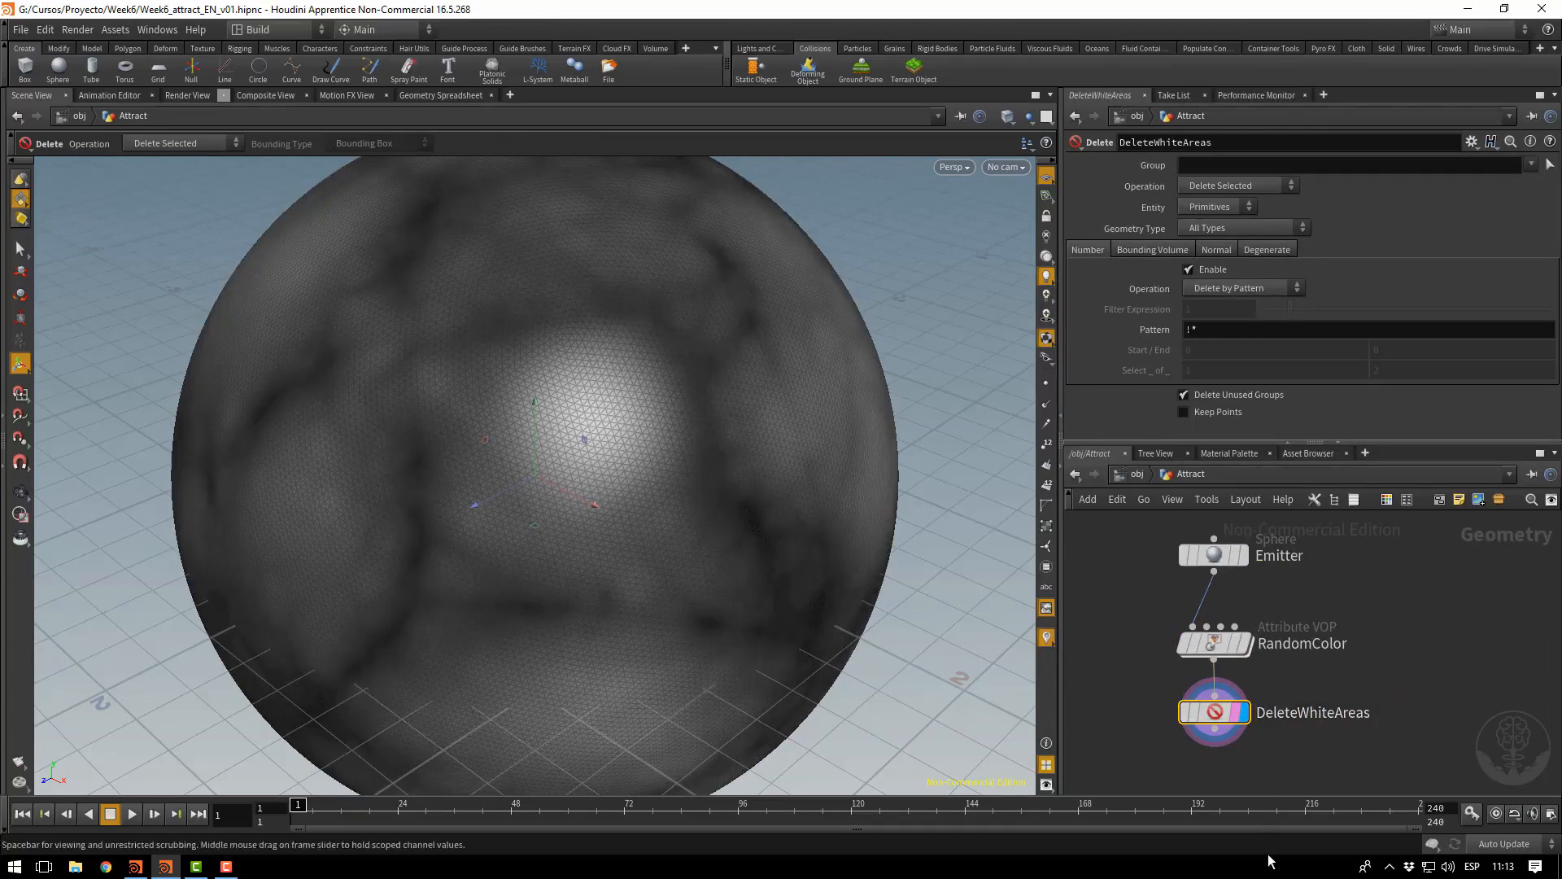
Set DeleteWhiteAreas to Delete by Expression with the filter expression $CR>0.1
click(1199, 288)
click(1209, 328)
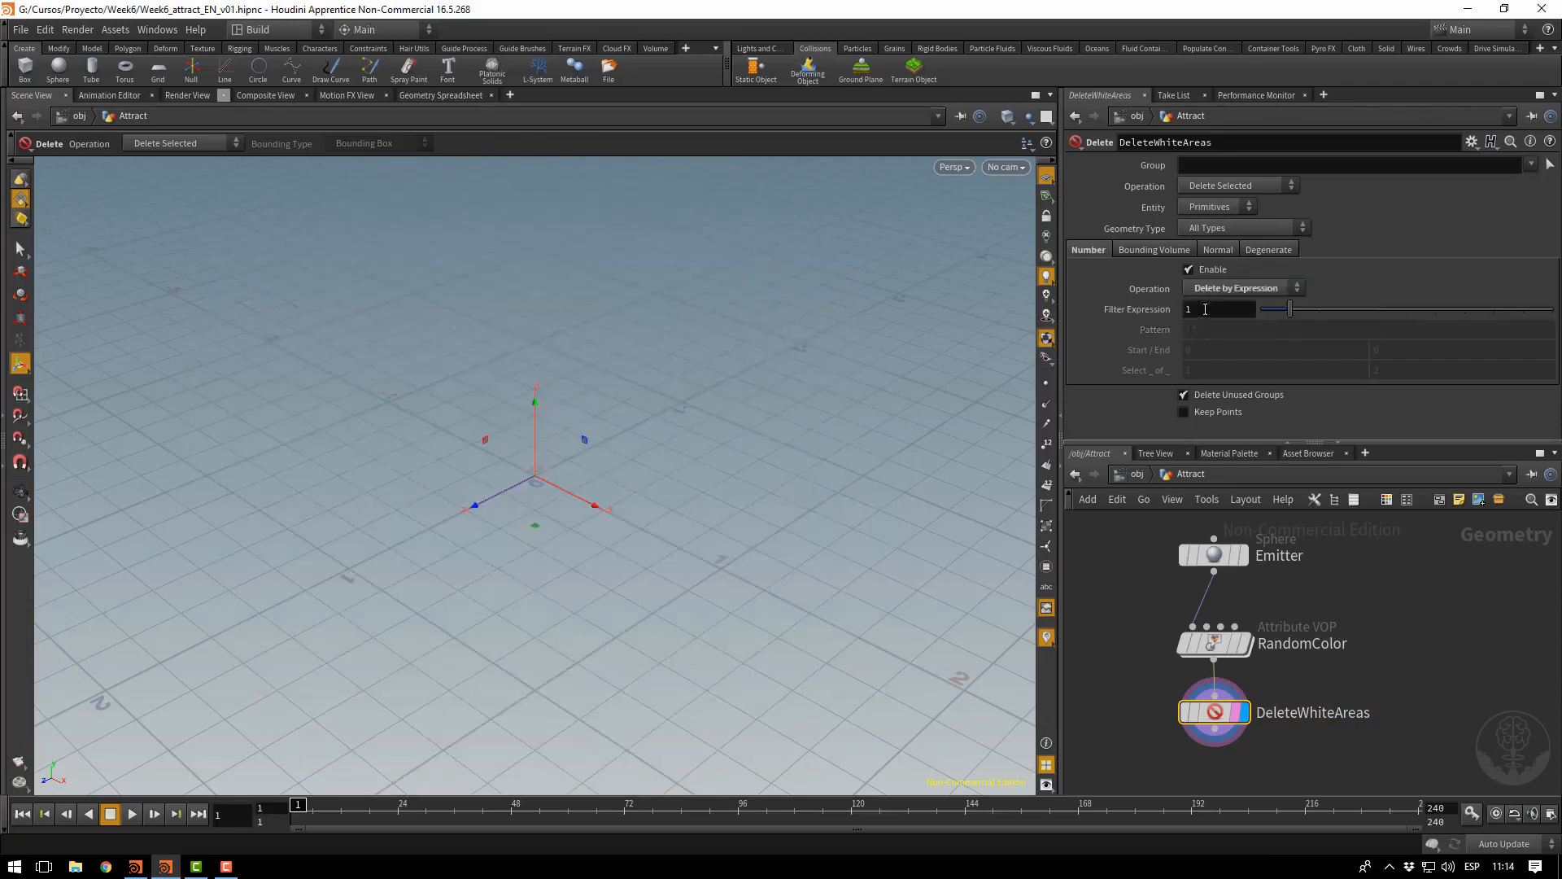
drag(1205, 309, 1111, 308)
text($CR>)
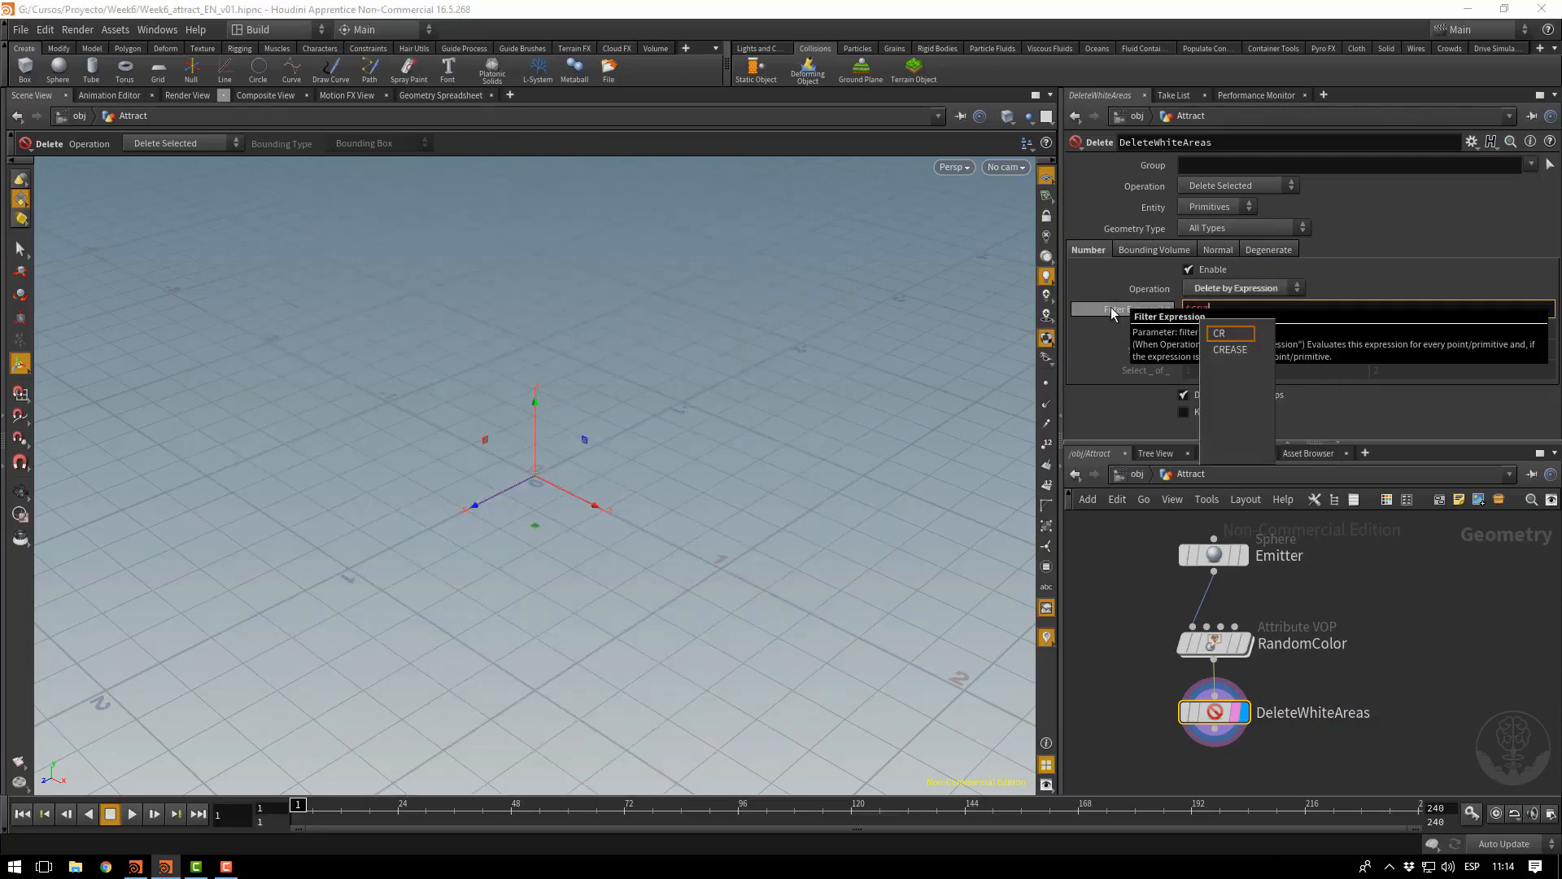
key(BackSpace)
text(>)
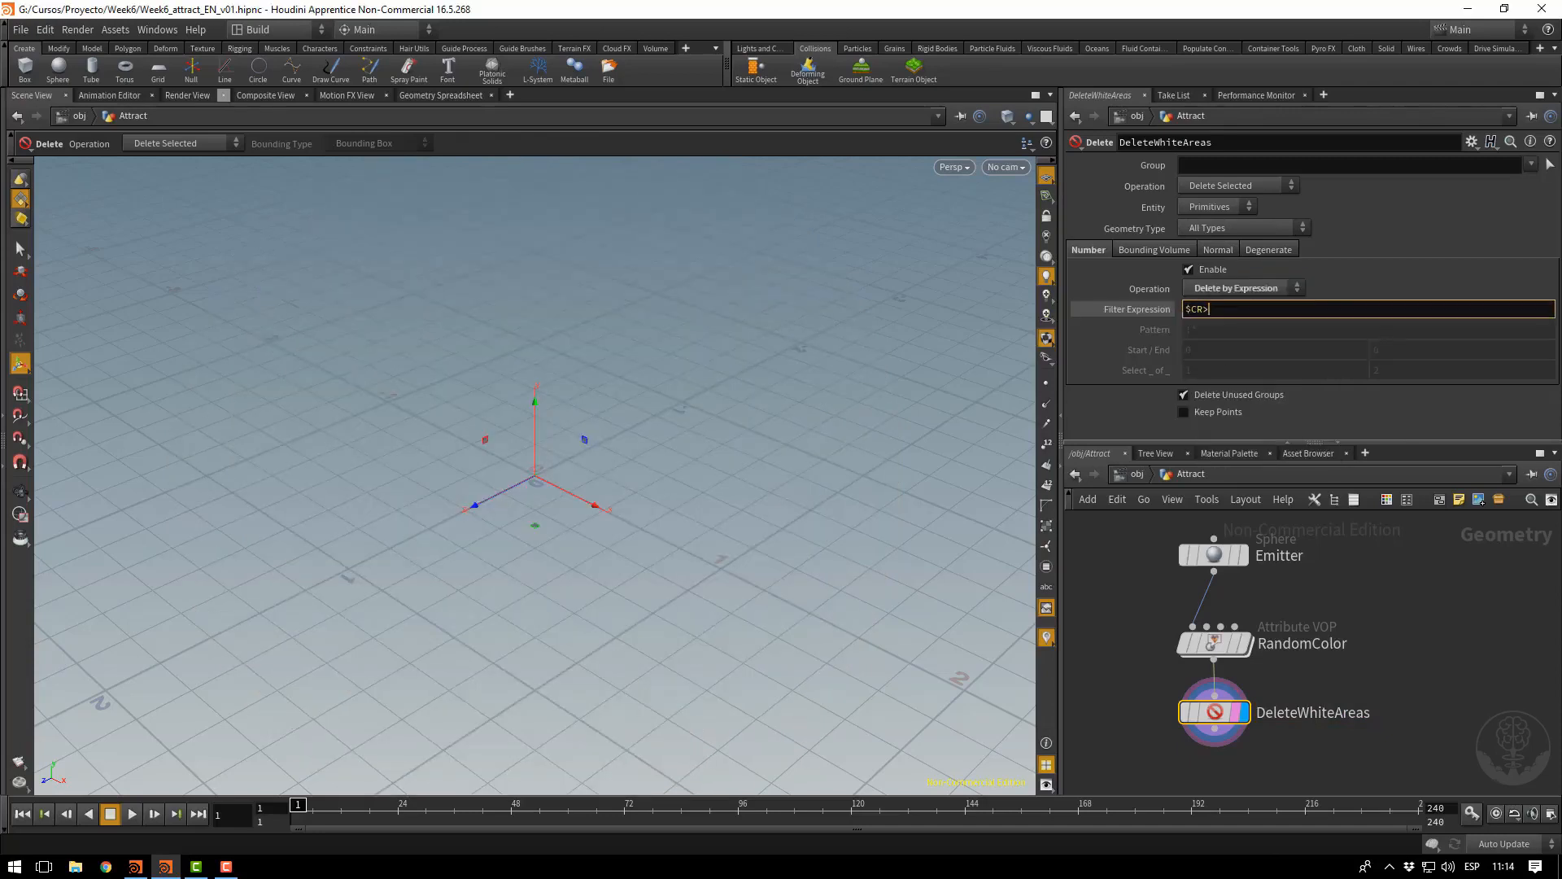
text(0.1)
key(Return)
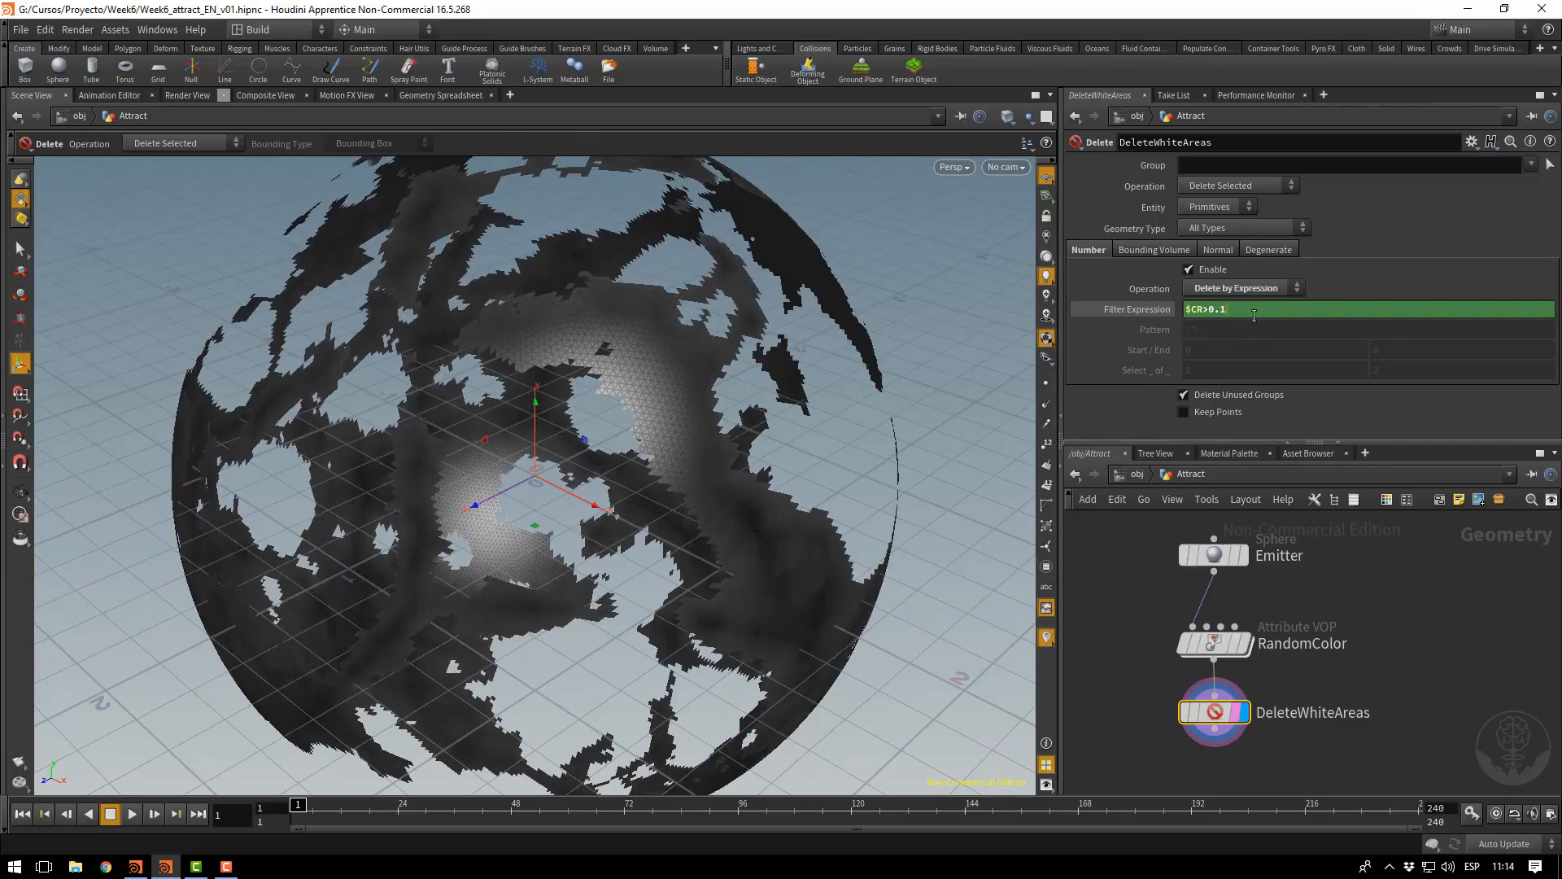
Try thresholds of 0.05 and 0.015 in the filter expression, and settle on $CR>0.02
text(05)
key(Return)
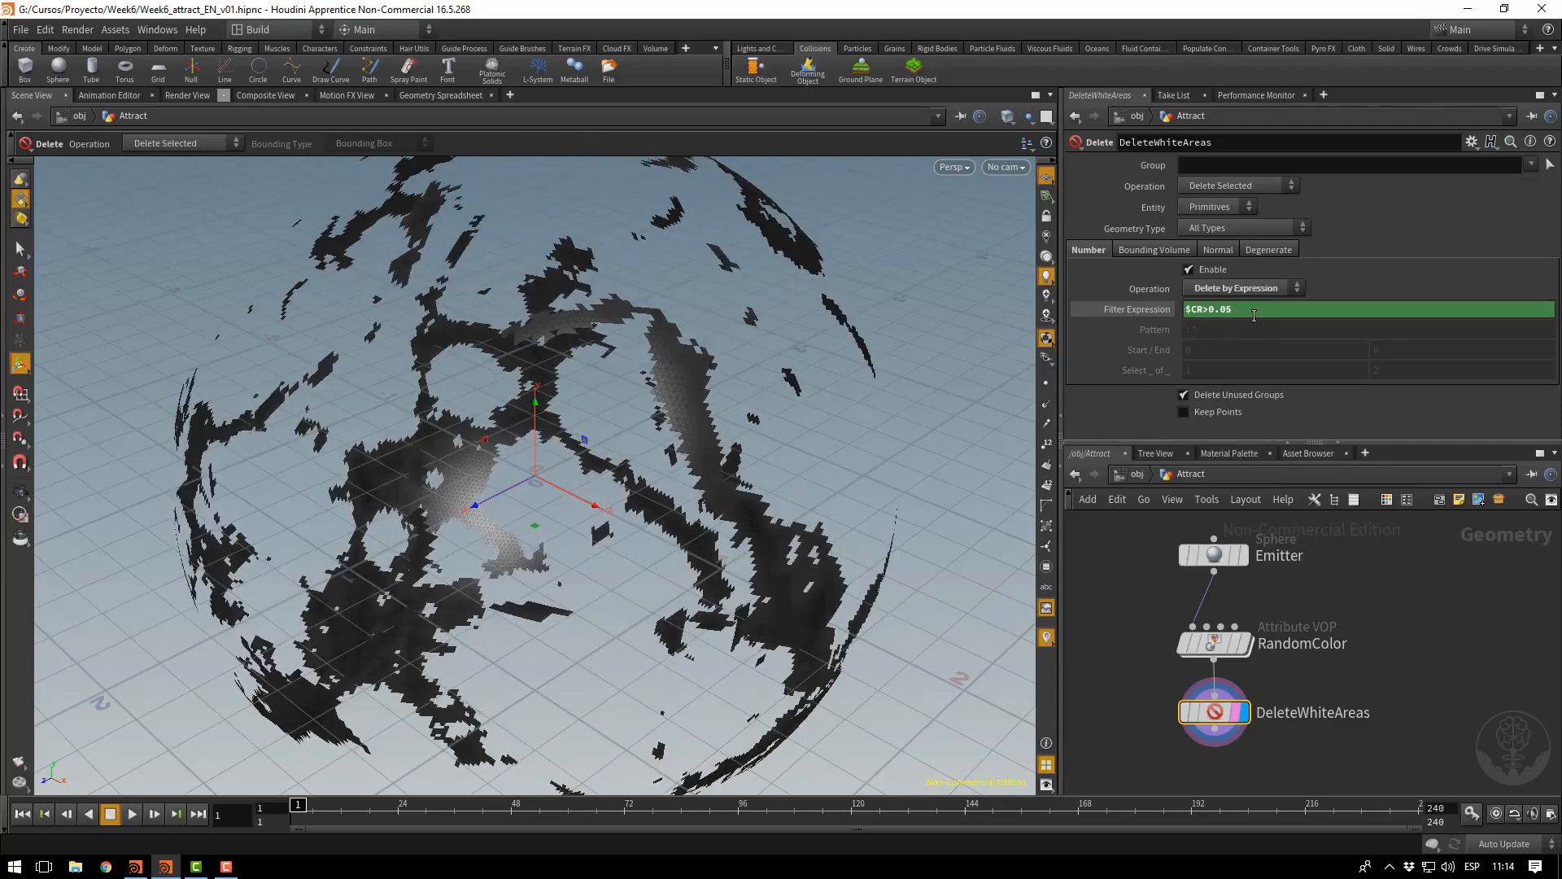
click(1262, 310)
key(BackSpace)
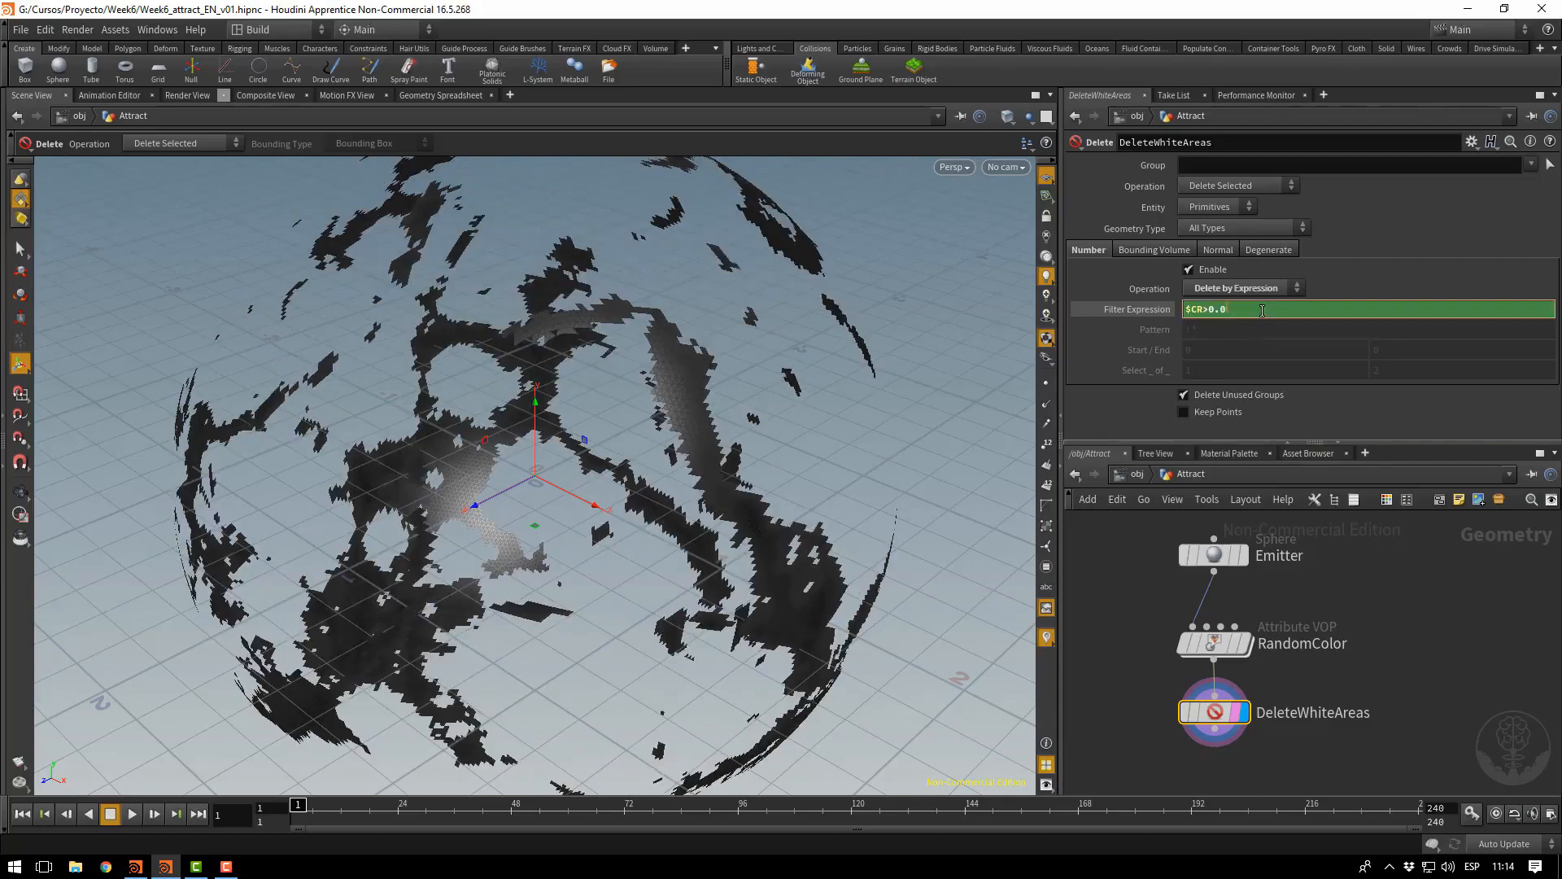
text(15)
key(Return)
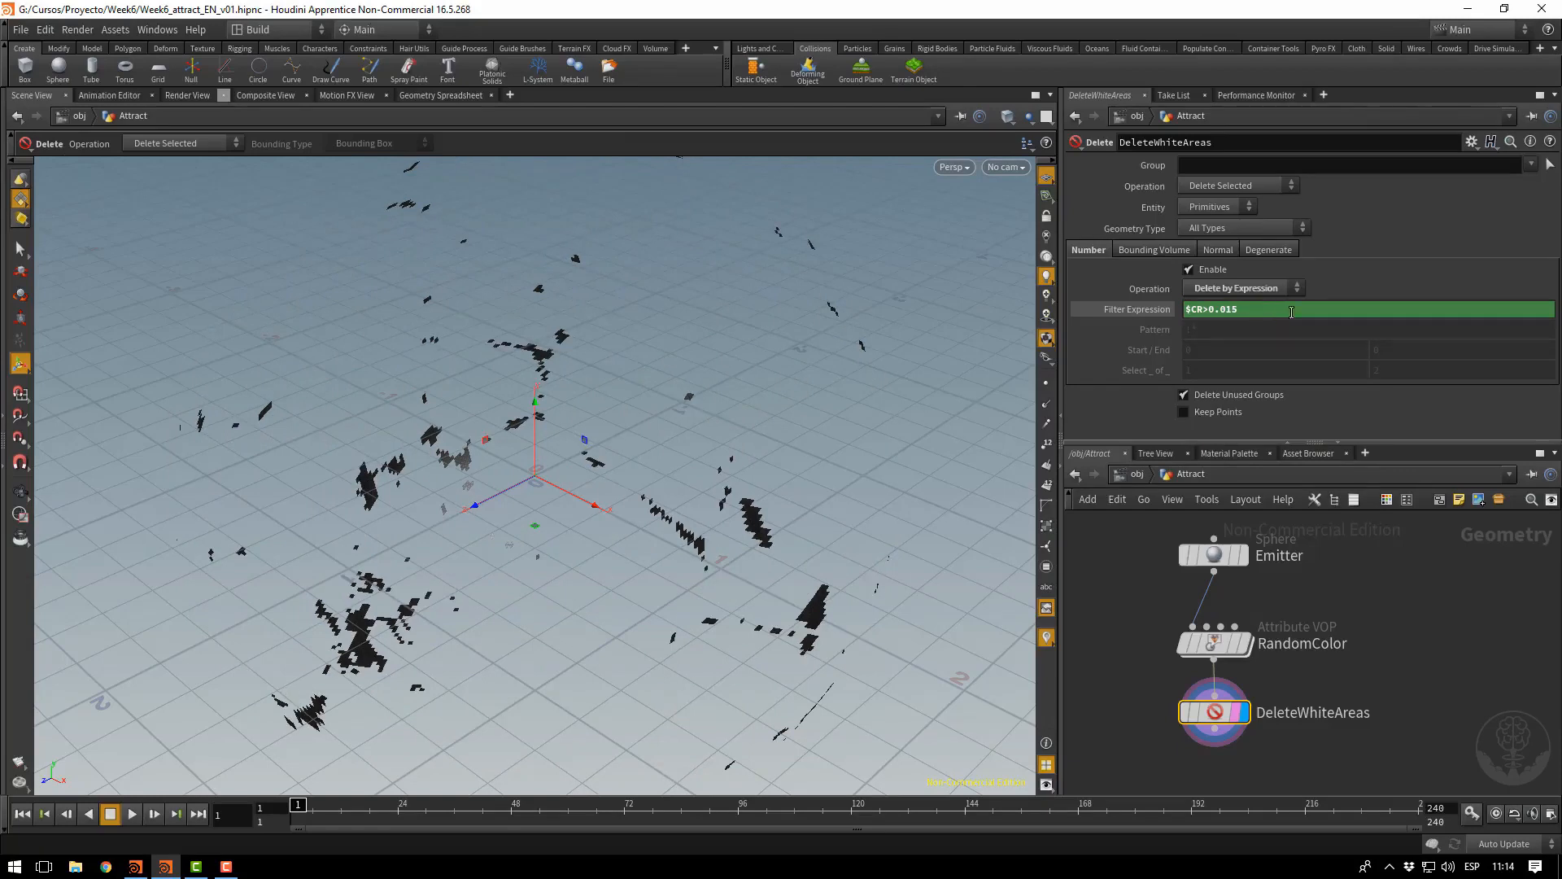
click(1292, 311)
text(2)
key(Return)
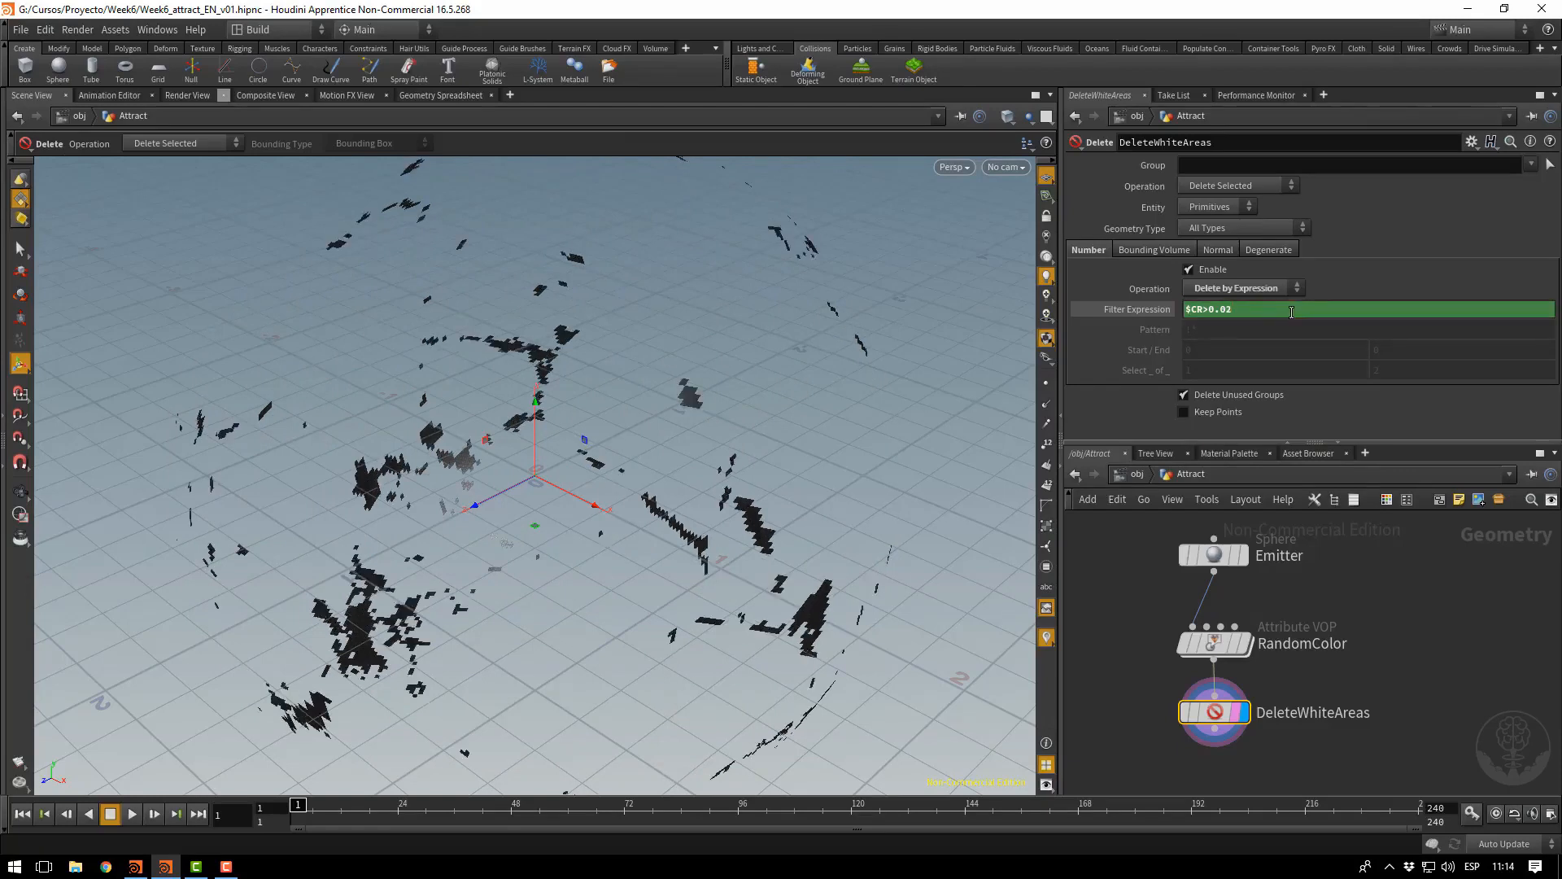
Set the Emitter sphere's Frequency to 100 and select the DeleteWhiteAreas node again
click(1219, 621)
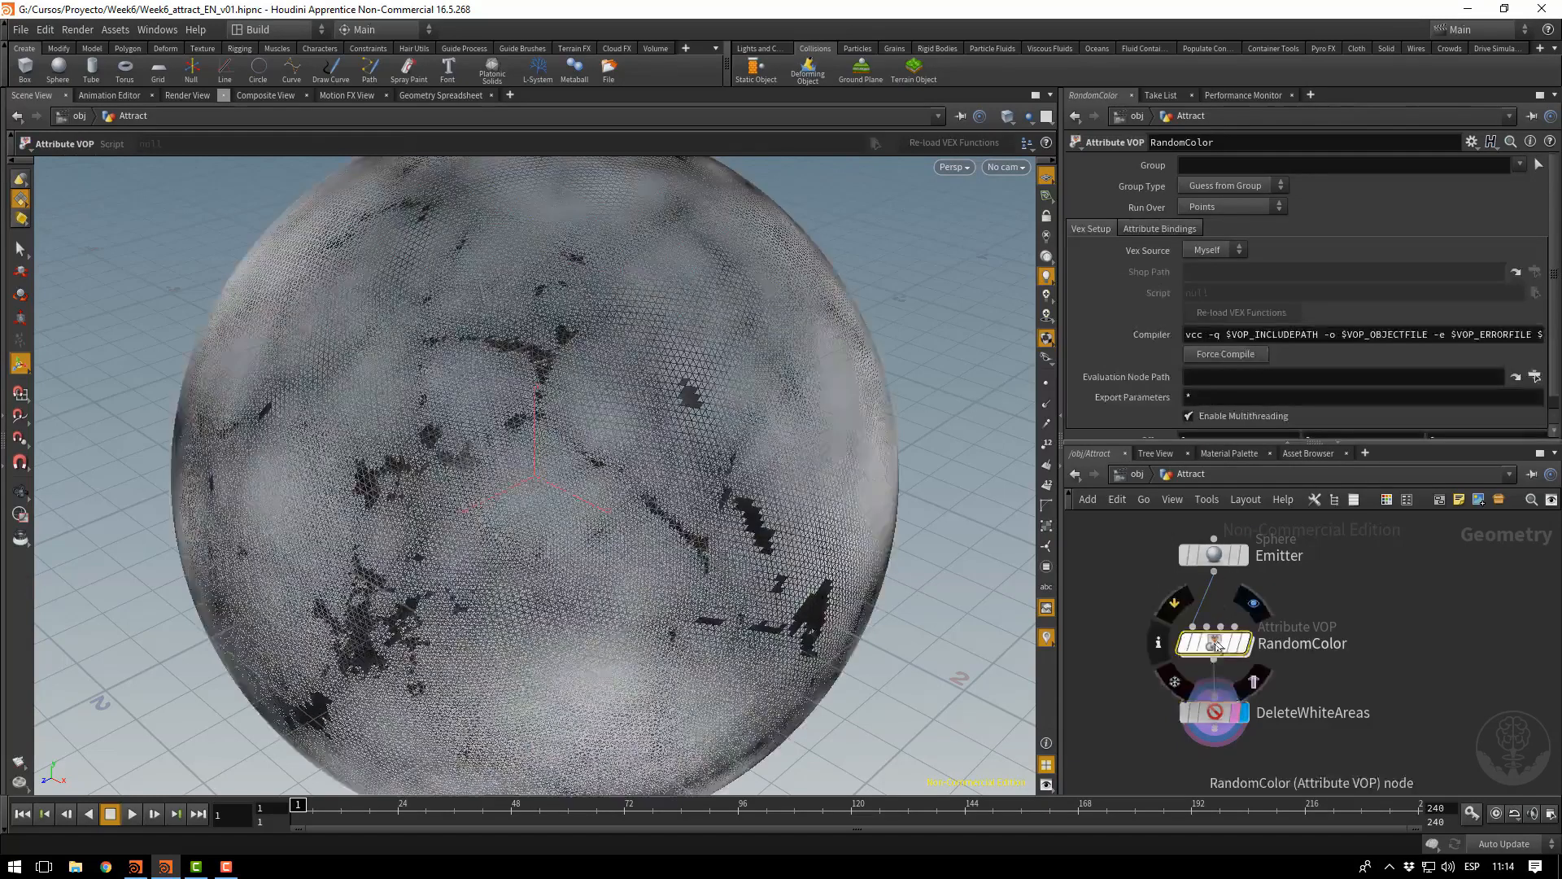
click(1227, 564)
click(1212, 288)
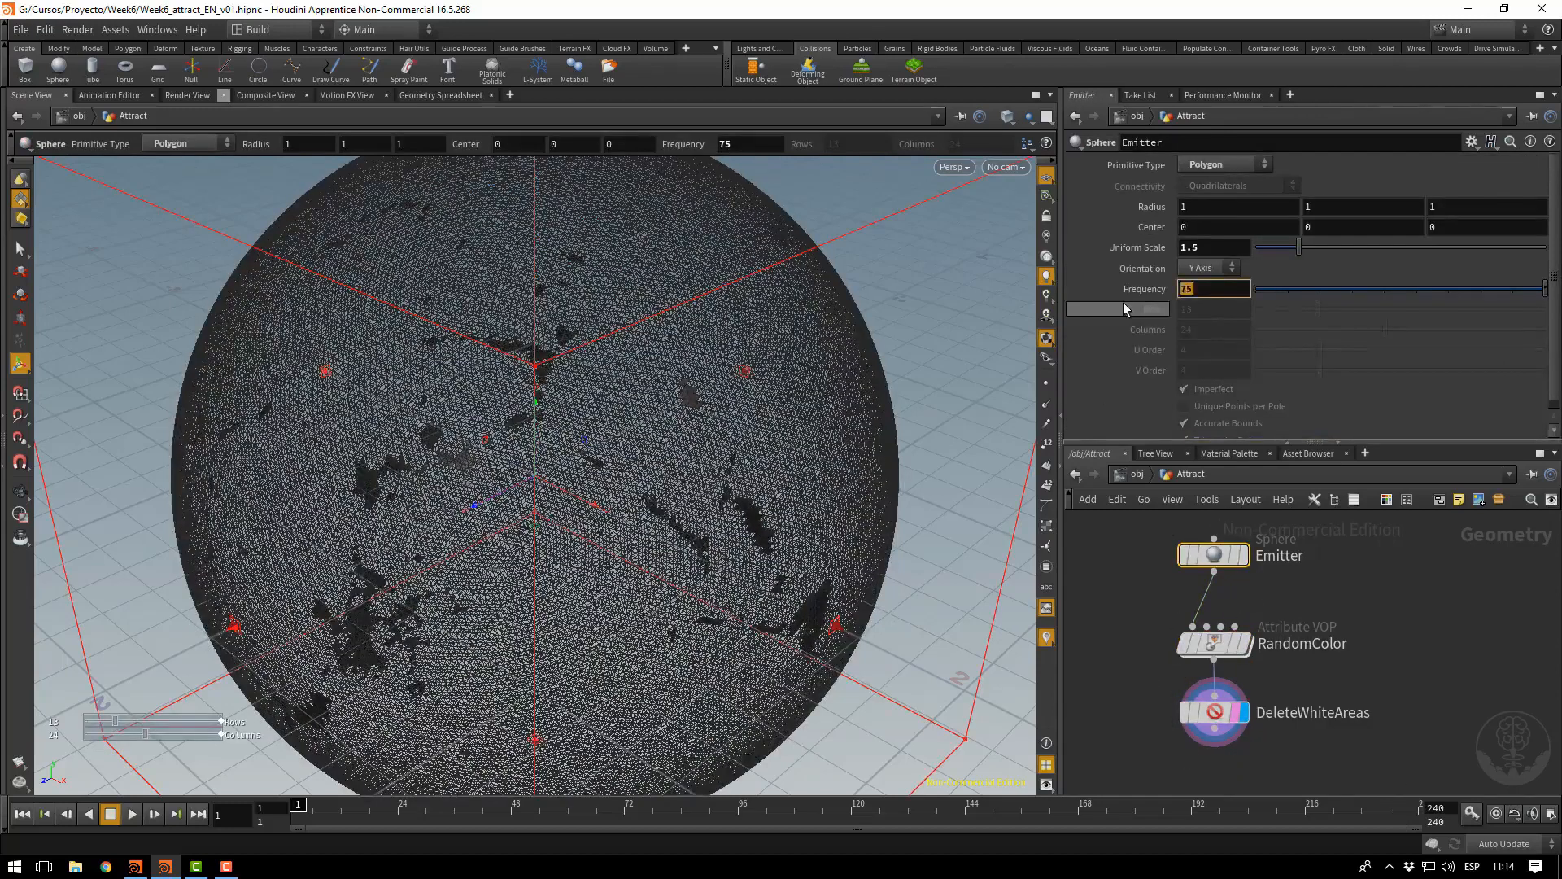
text(100)
key(Return)
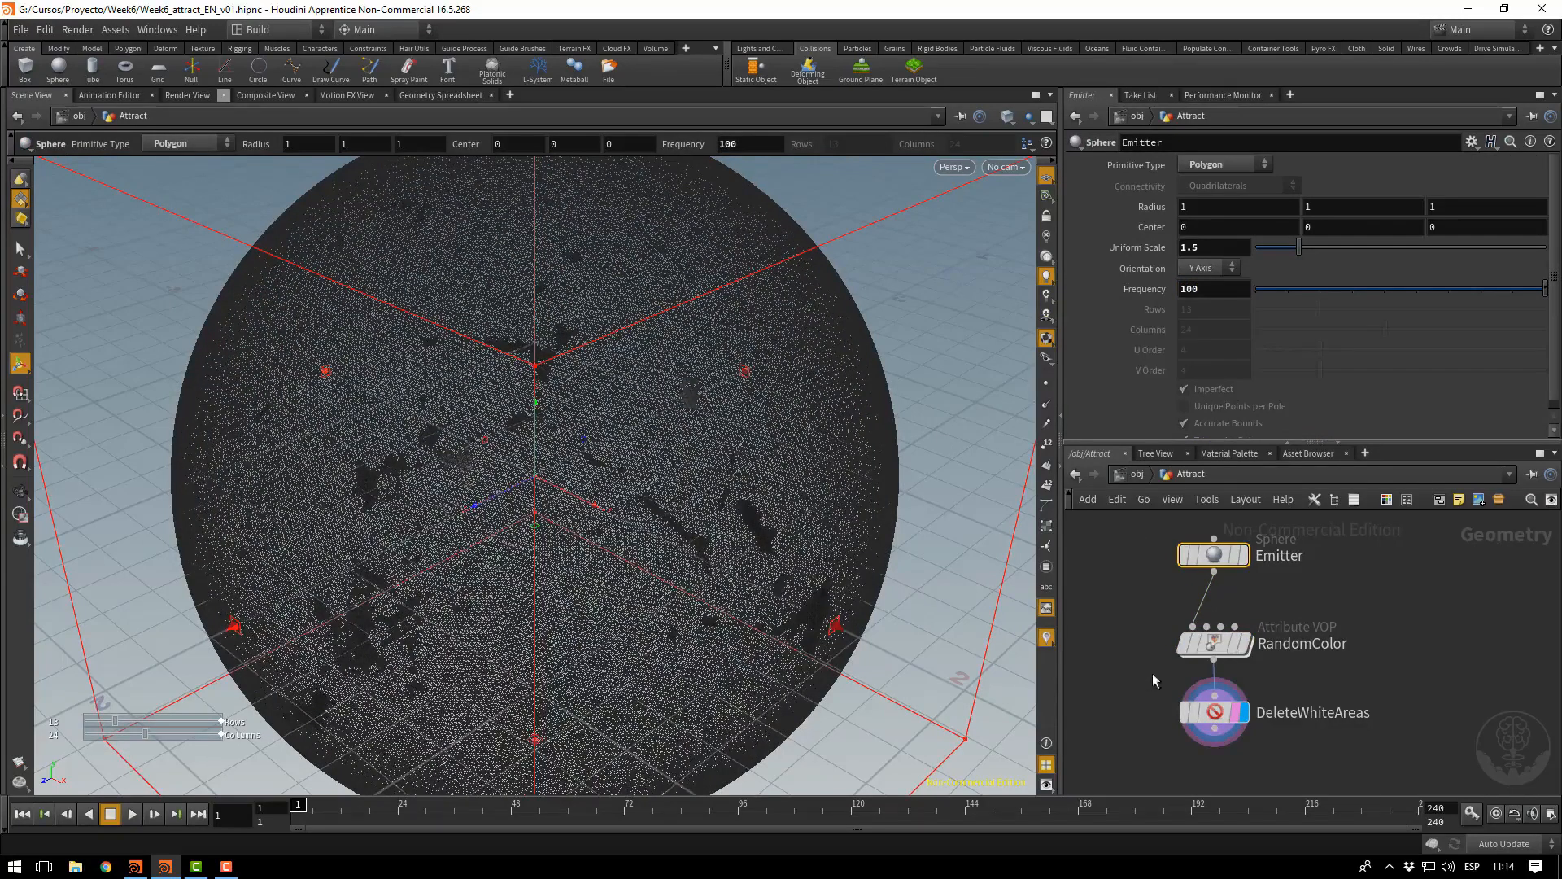
click(1209, 715)
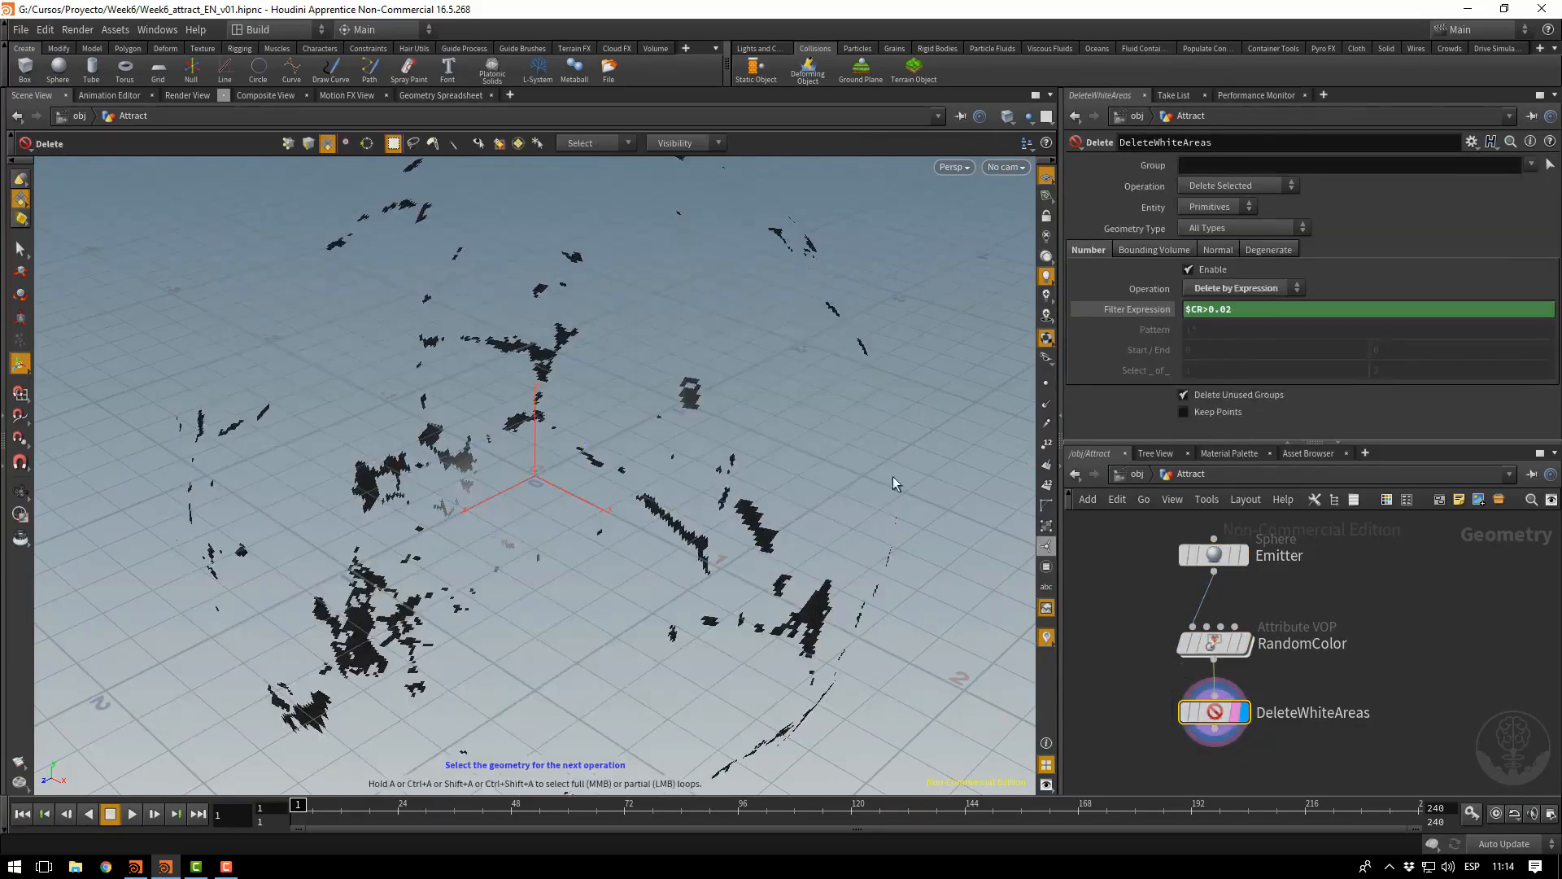
key(super)
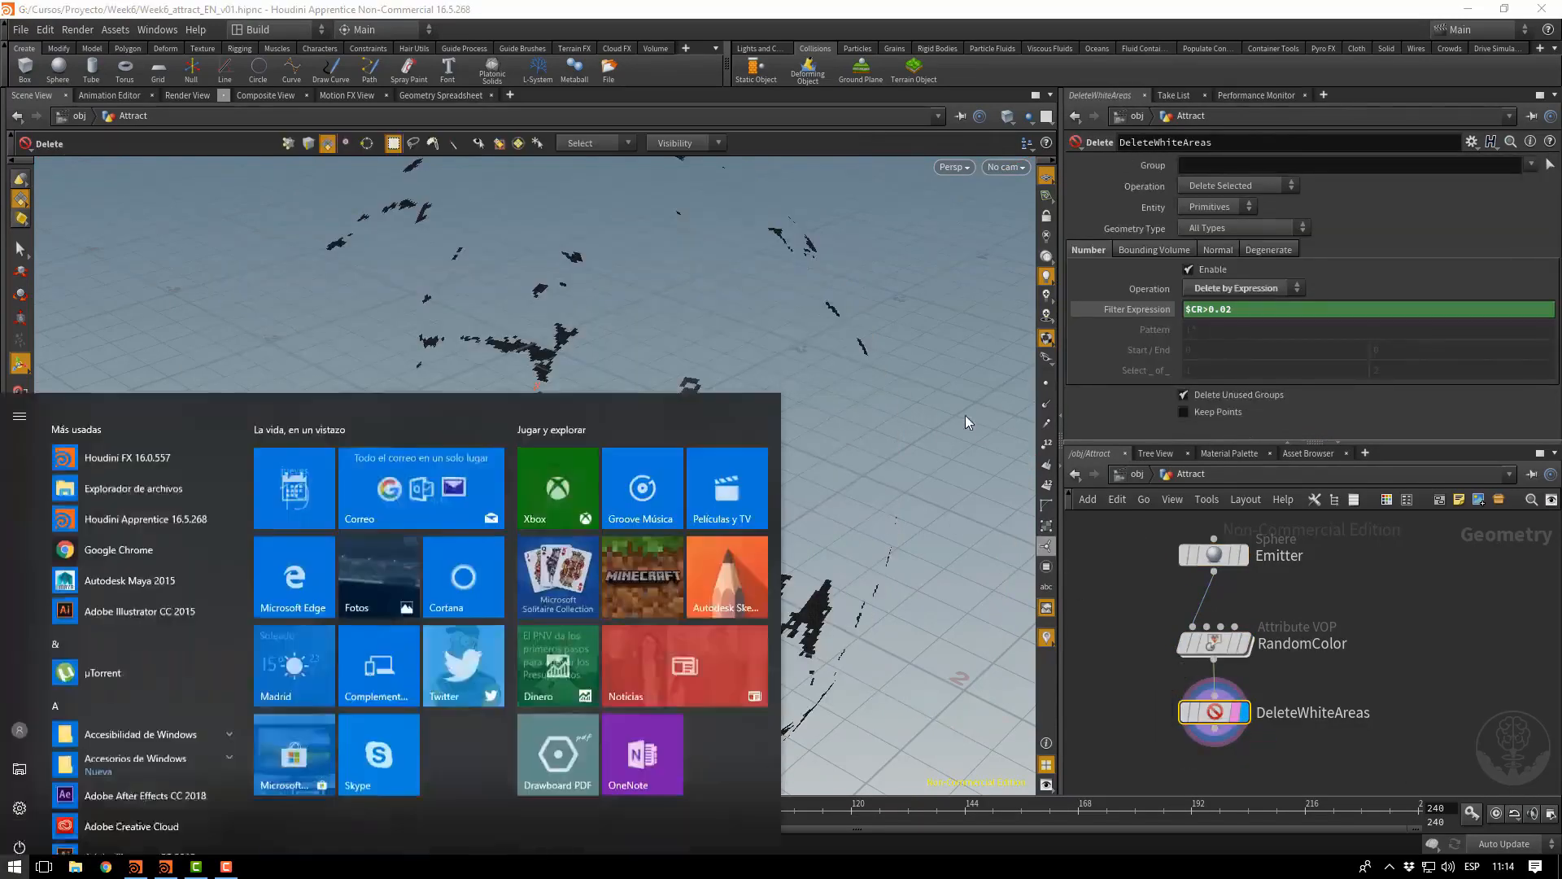
click(1105, 652)
click(1212, 714)
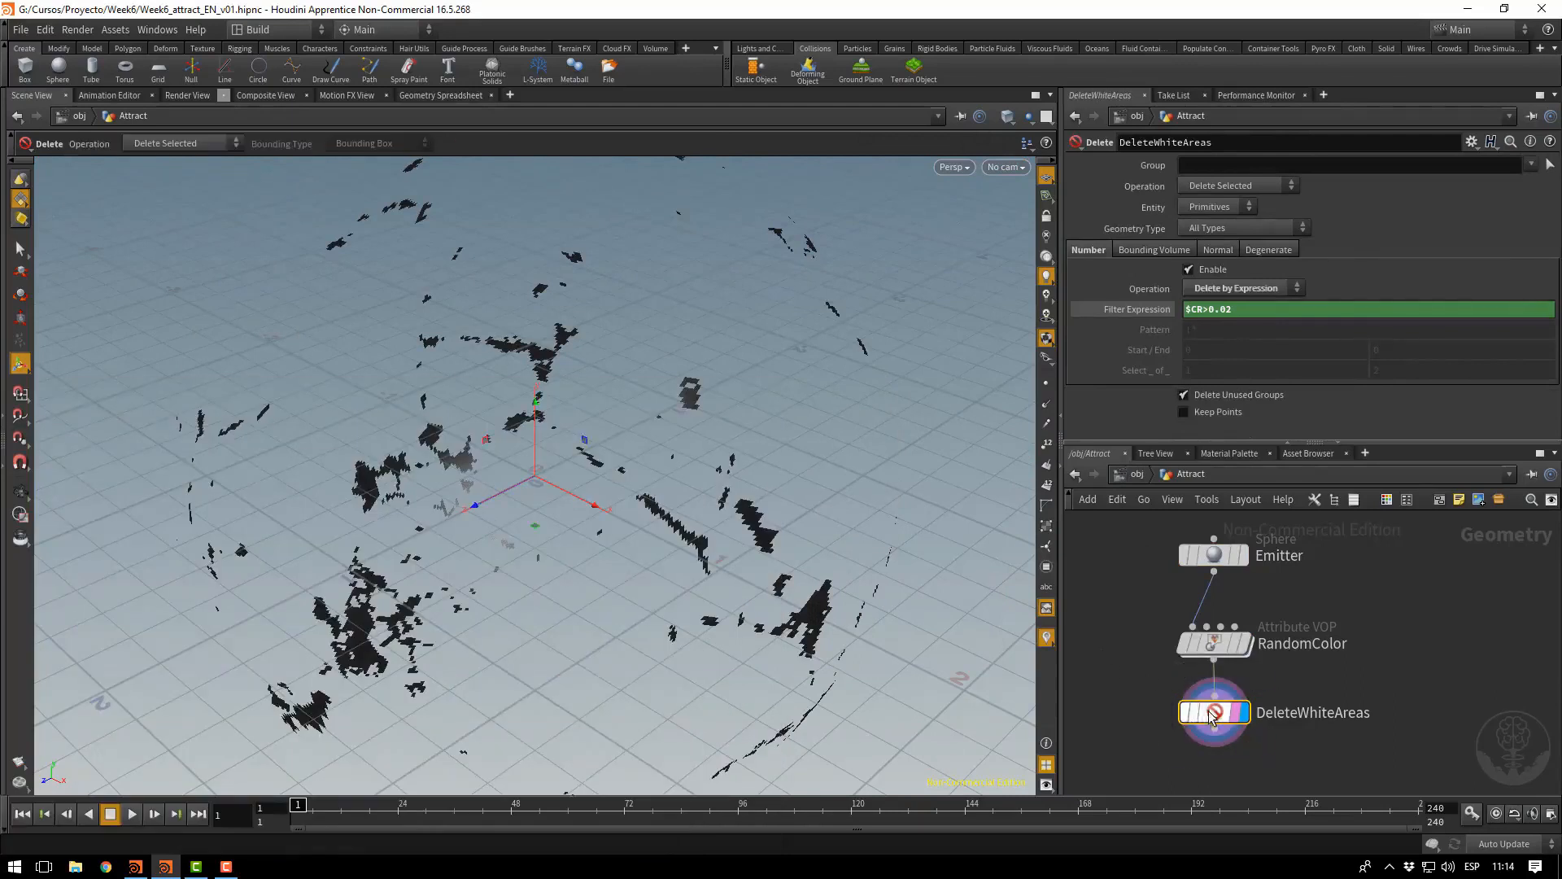
Animate the first Offset component of RandomColor with the expression $T*0.05
click(1216, 643)
scroll(1210, 424, down, 1)
click(1210, 424)
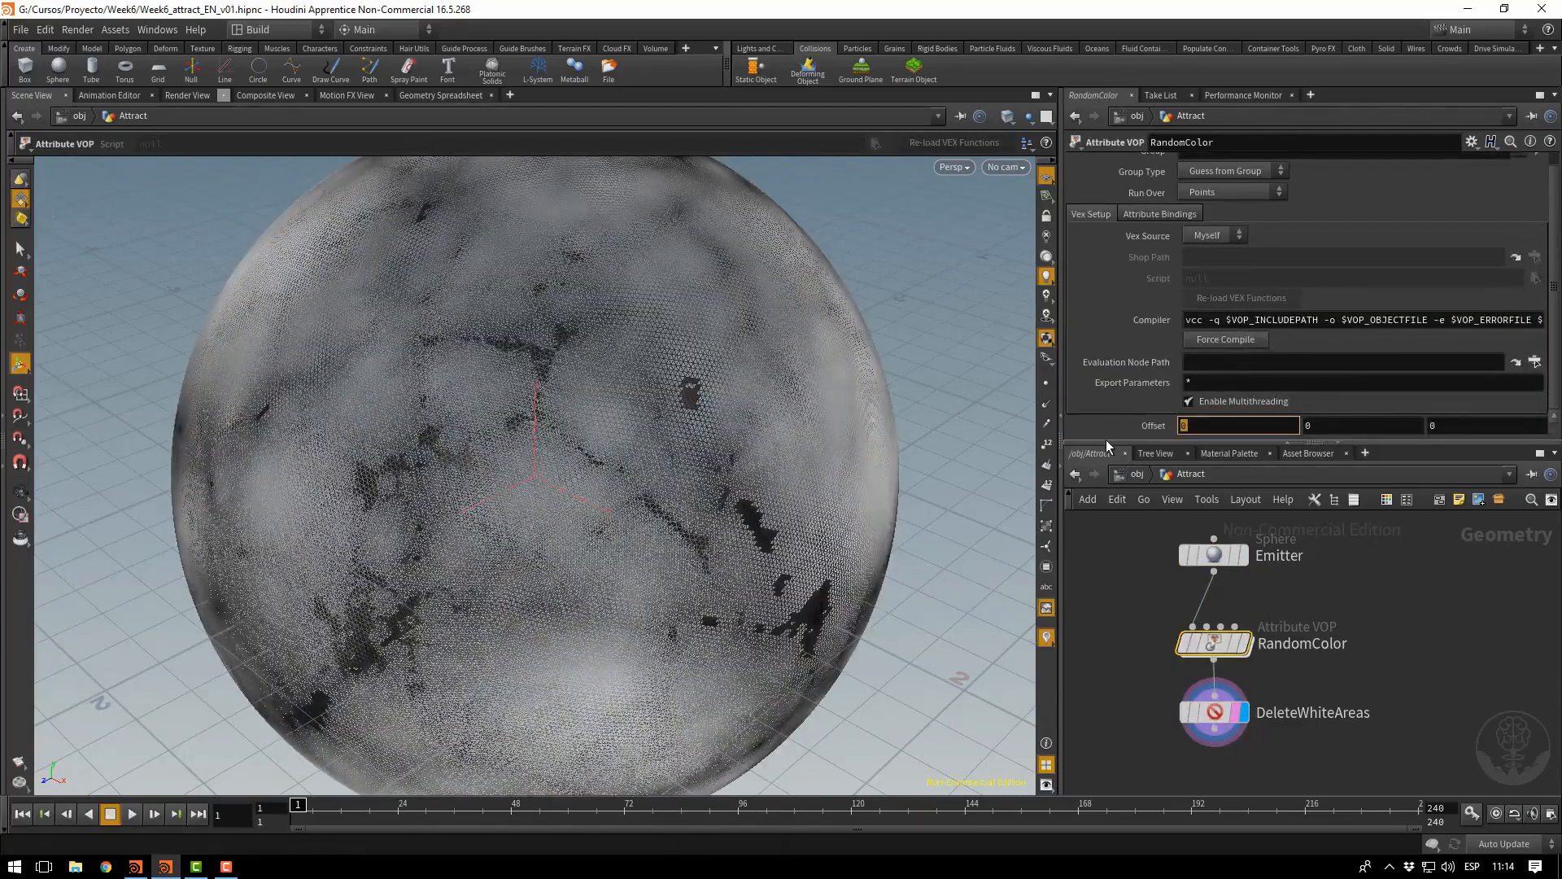
text($)
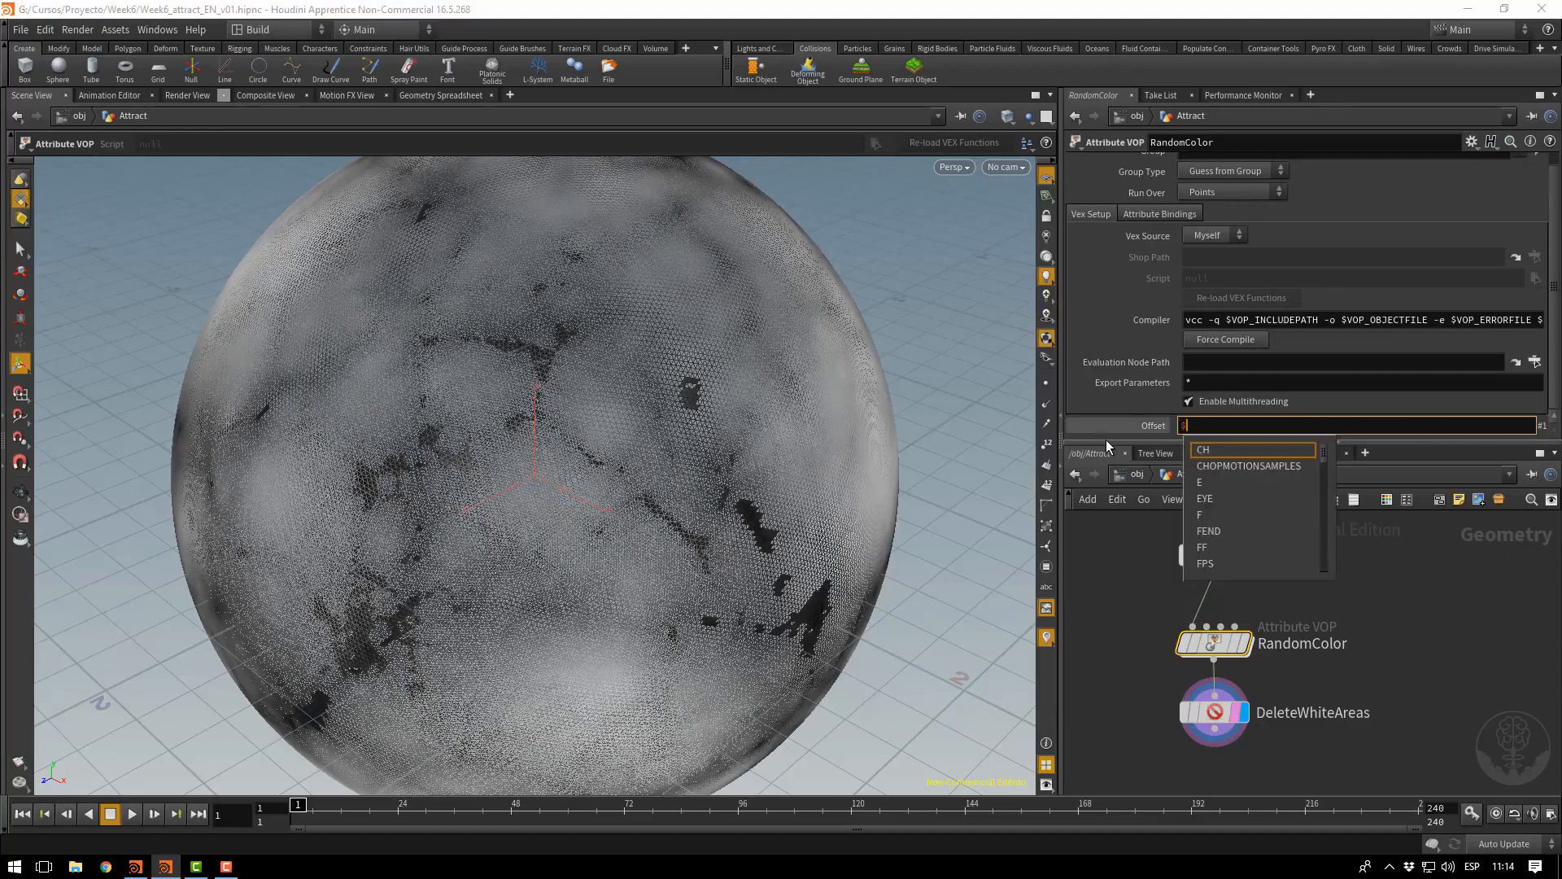
text(T*0.)
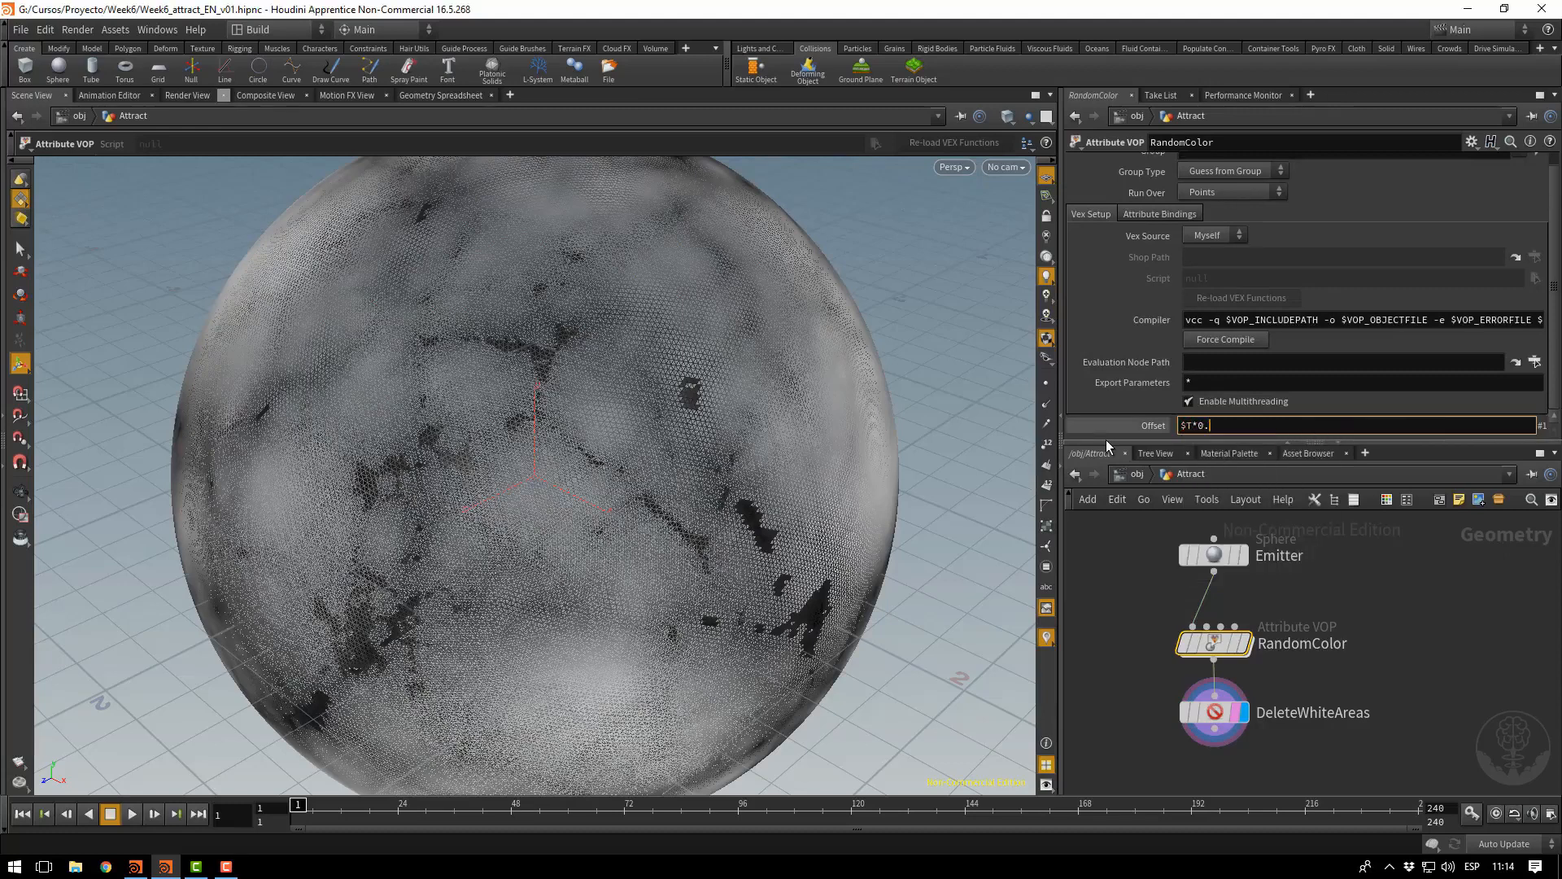
text(05)
key(Return)
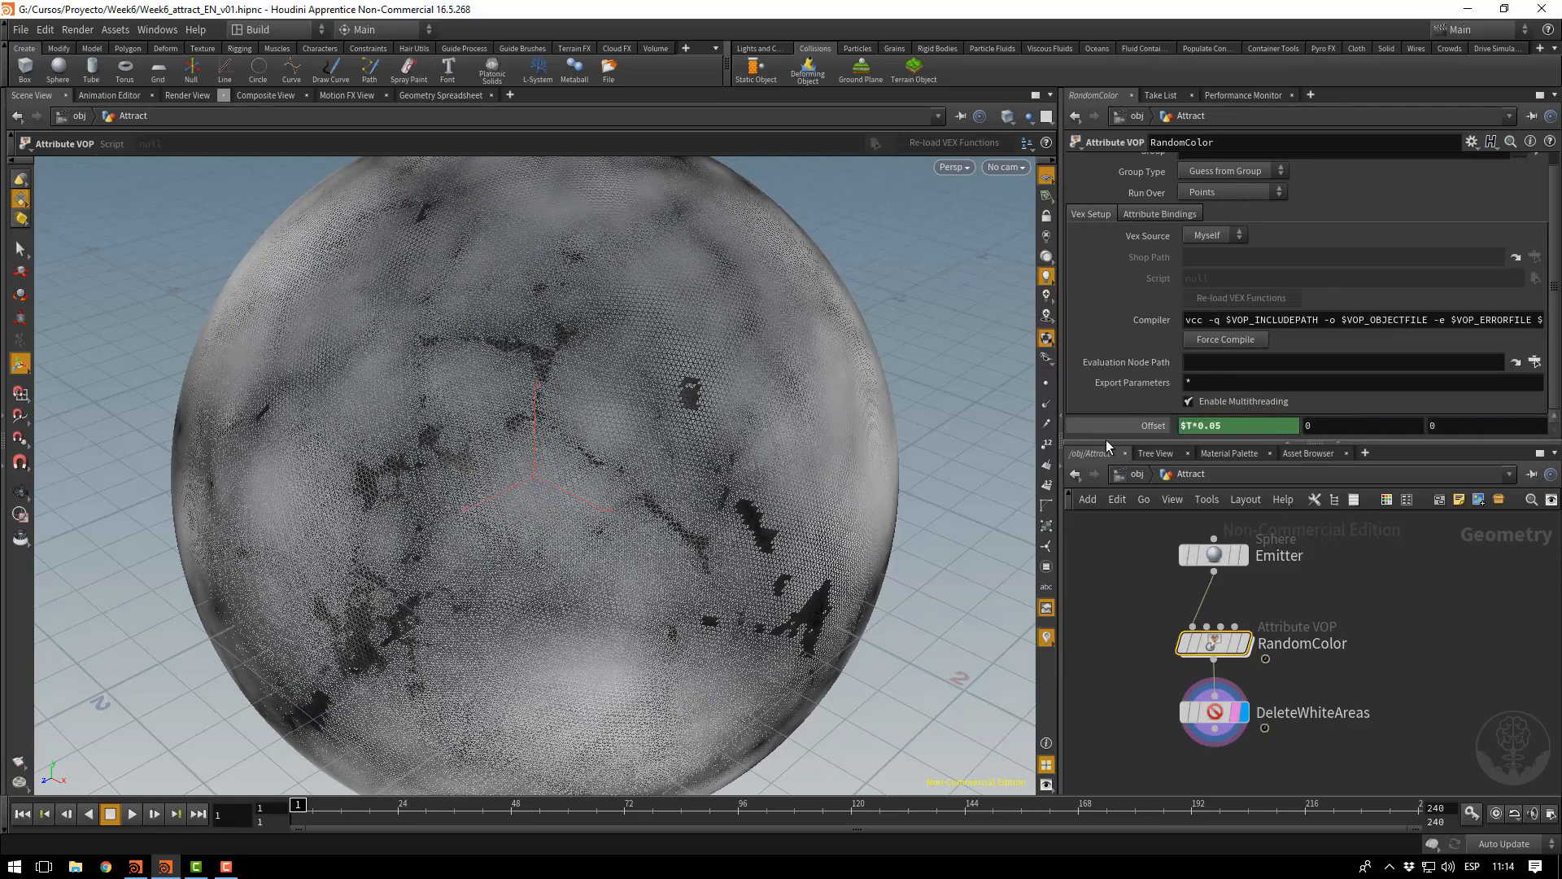
Copy RandomColor's first Offset component and paste it as a relative reference into the second and third components
right_click(1191, 425)
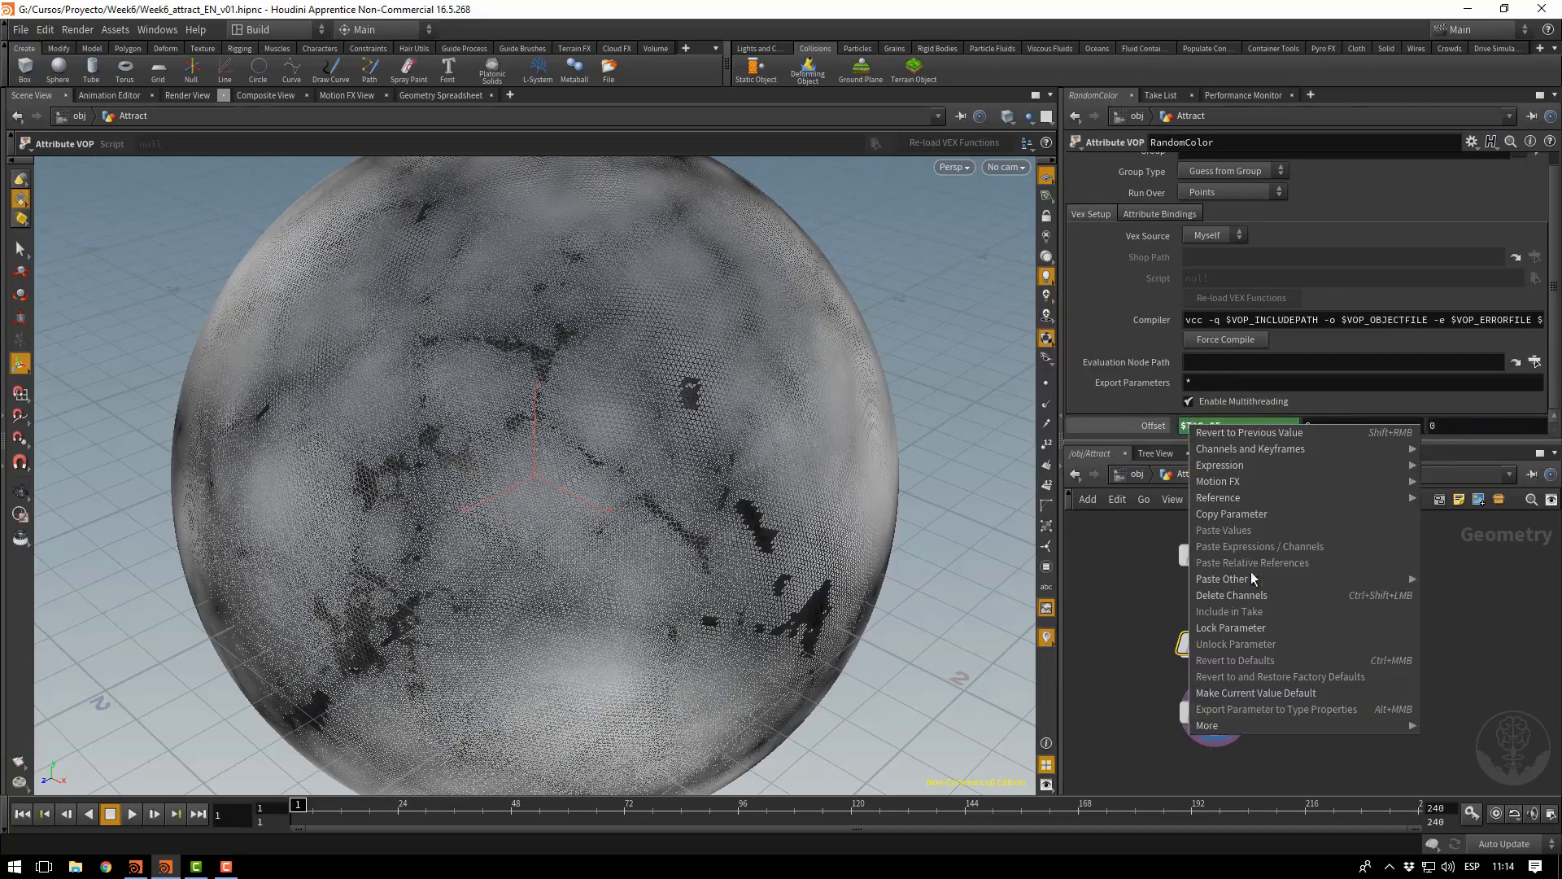
click(1254, 513)
right_click(1322, 429)
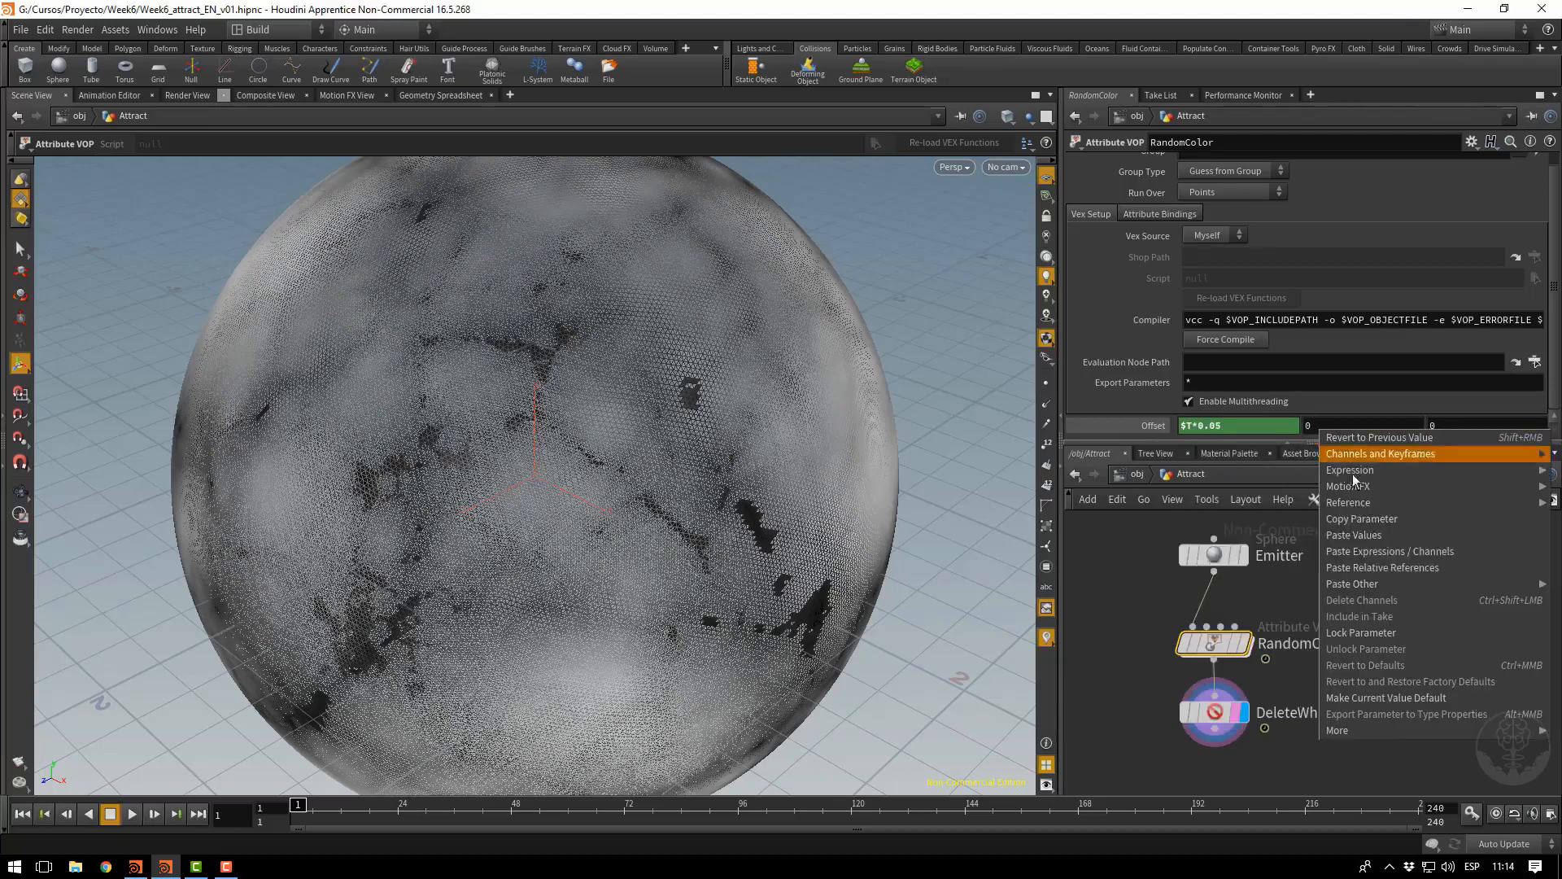
click(1391, 567)
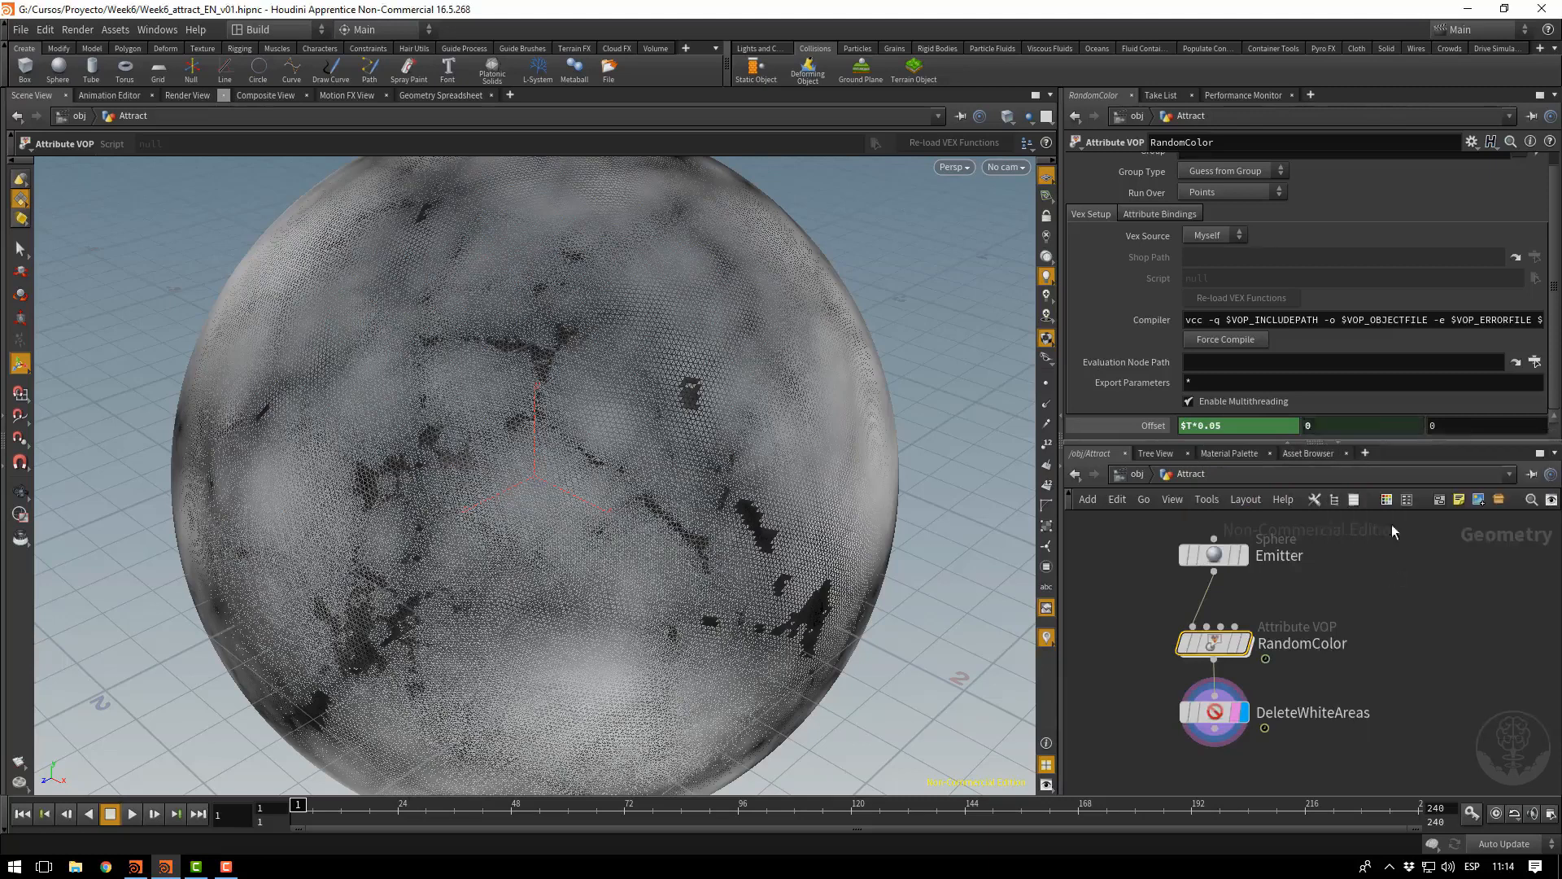
right_click(1474, 429)
click(1436, 569)
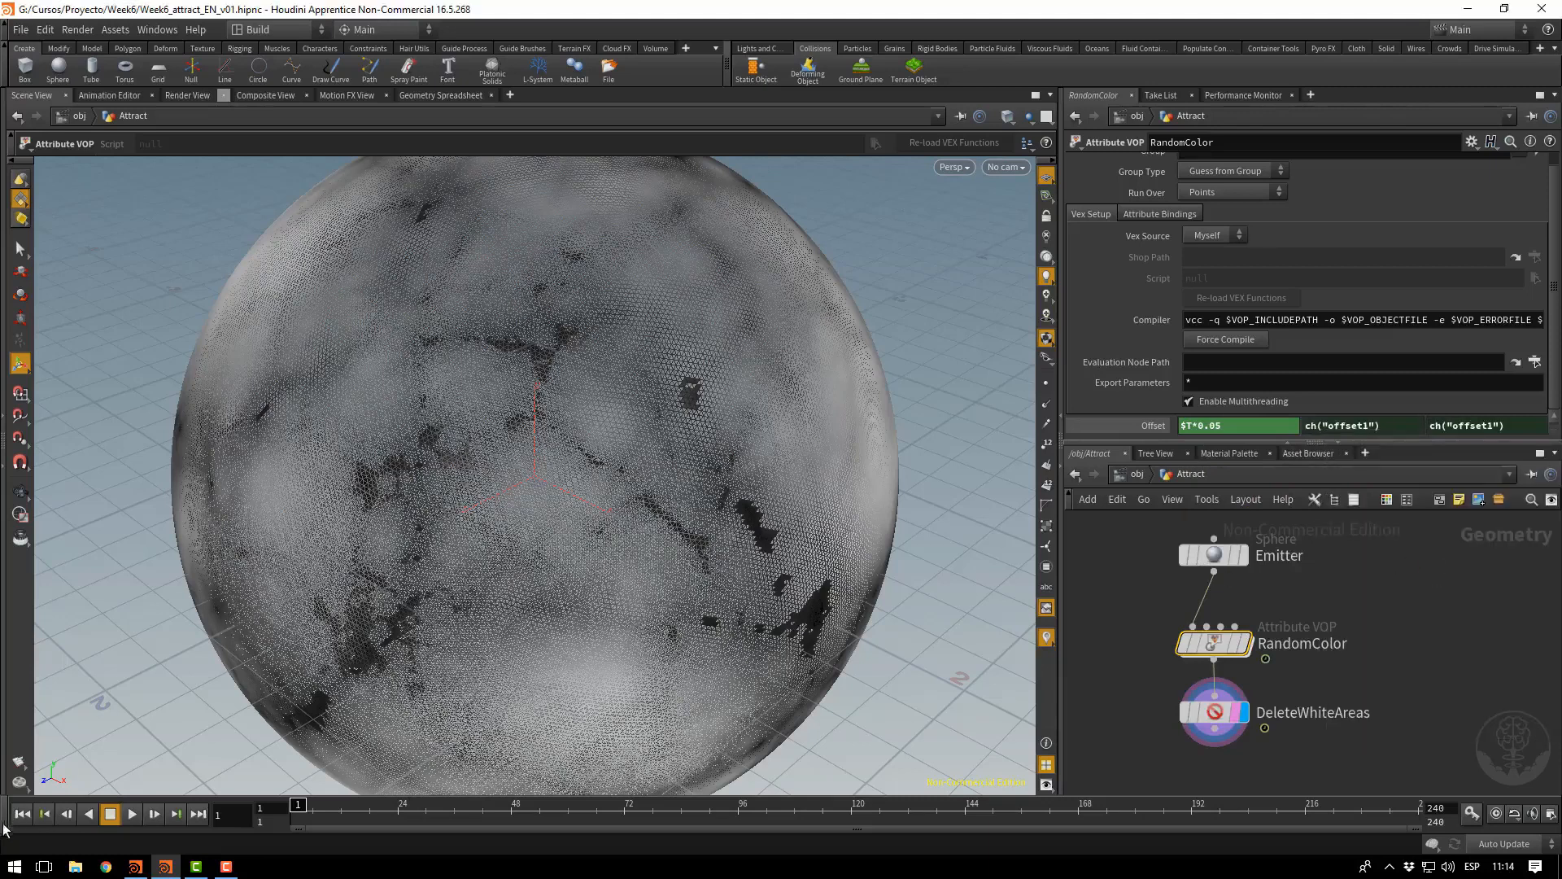
Play back the animated noise, stop it, and inspect the geometry left by DeleteWhiteAreas from other angles
click(134, 815)
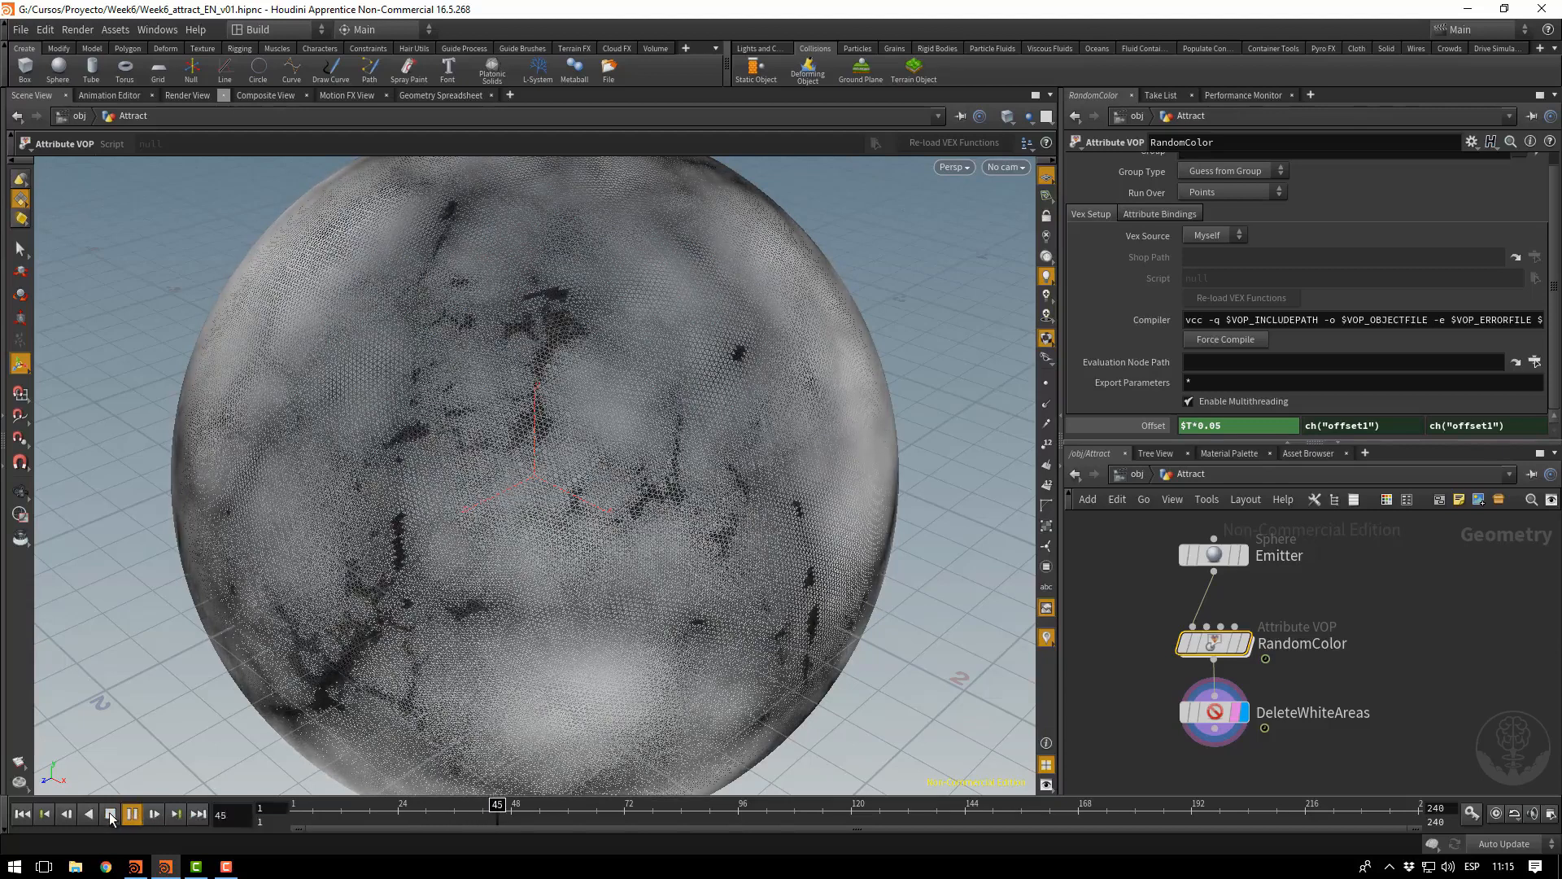
click(110, 814)
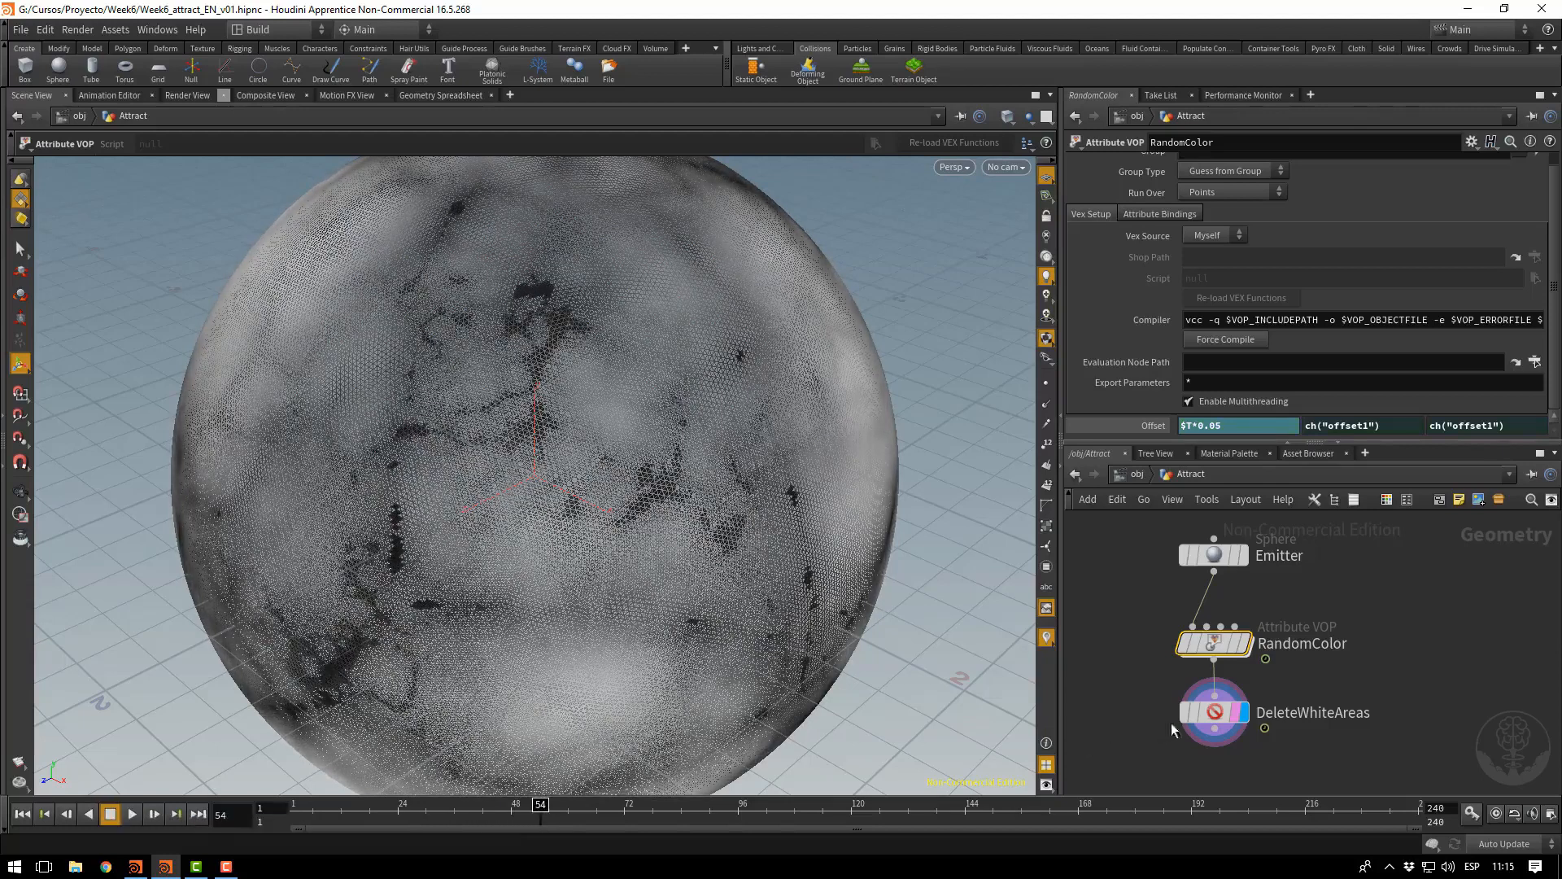
click(1211, 713)
drag(716, 496, 566, 212)
key(Return)
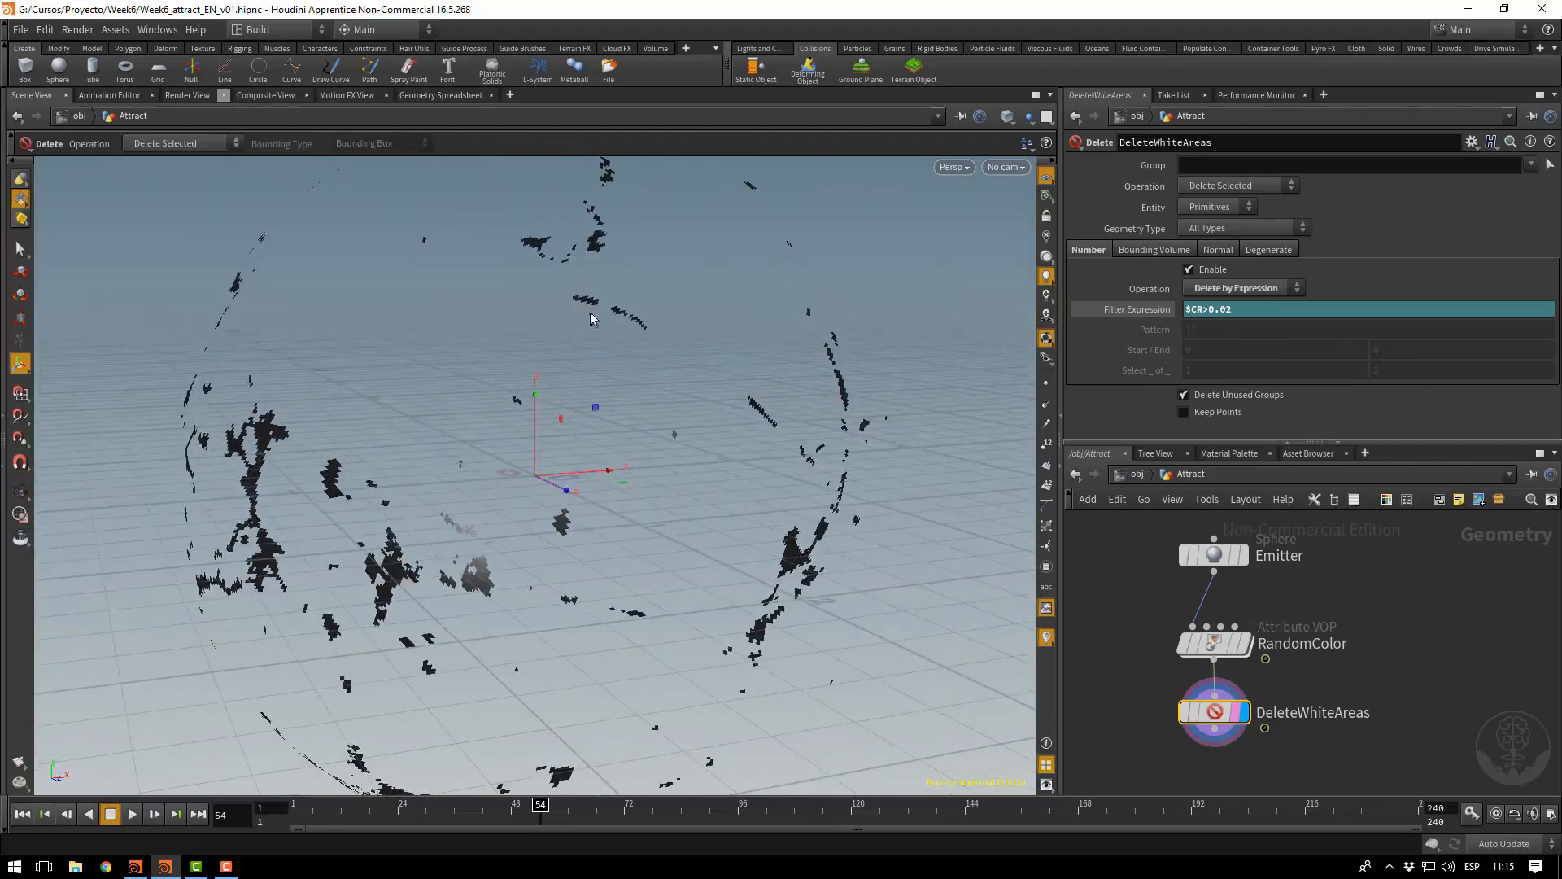
drag(591, 317, 523, 472)
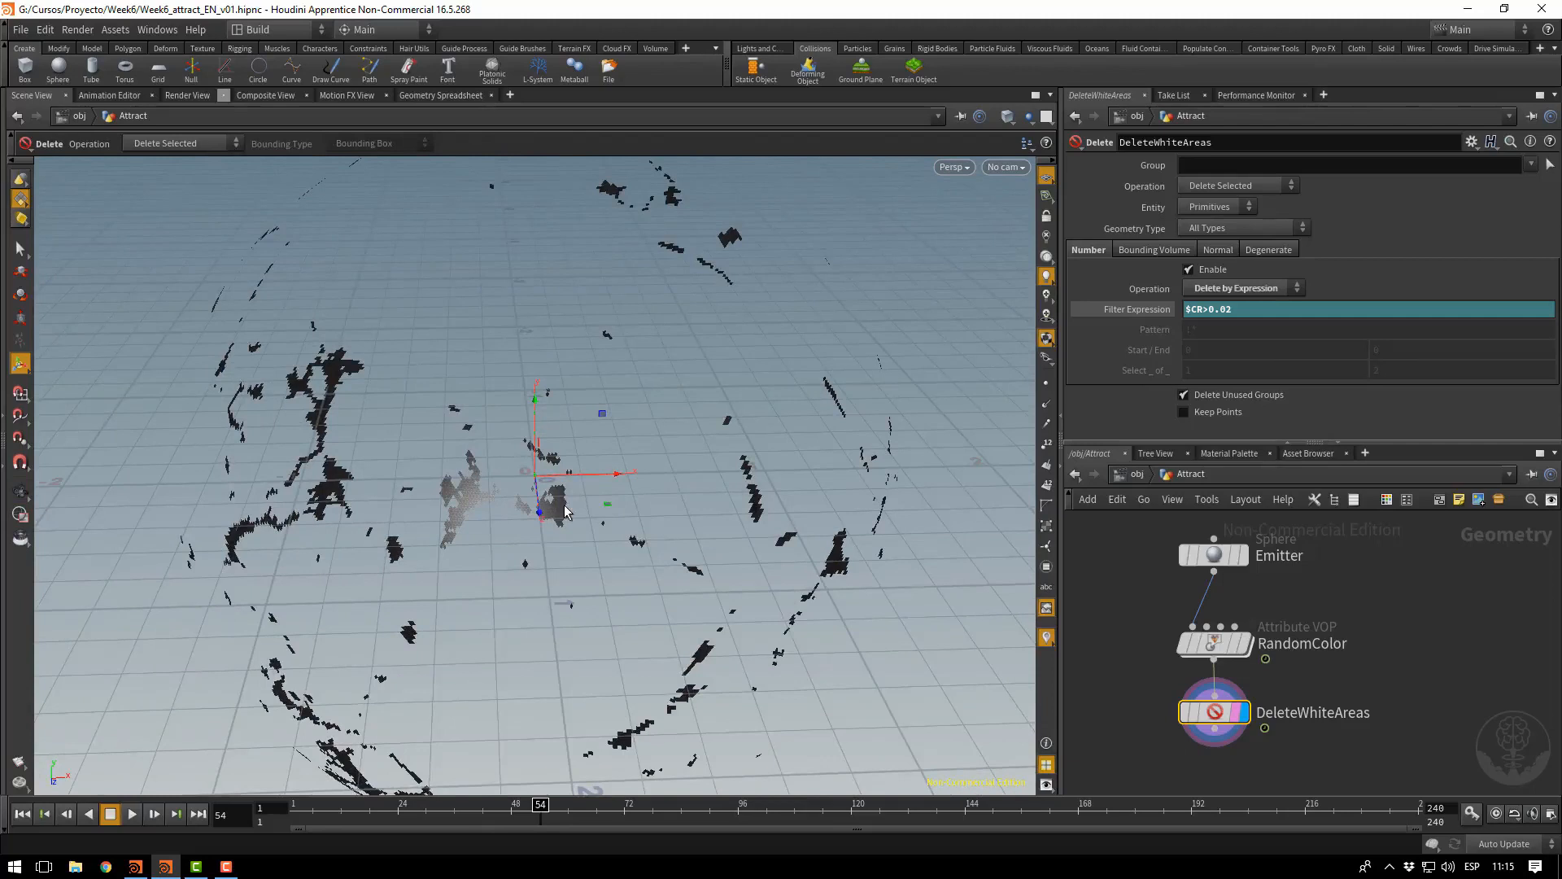
Add an Alembic node beside the Emitter node in the Attract network
scroll(1364, 625, down, 2)
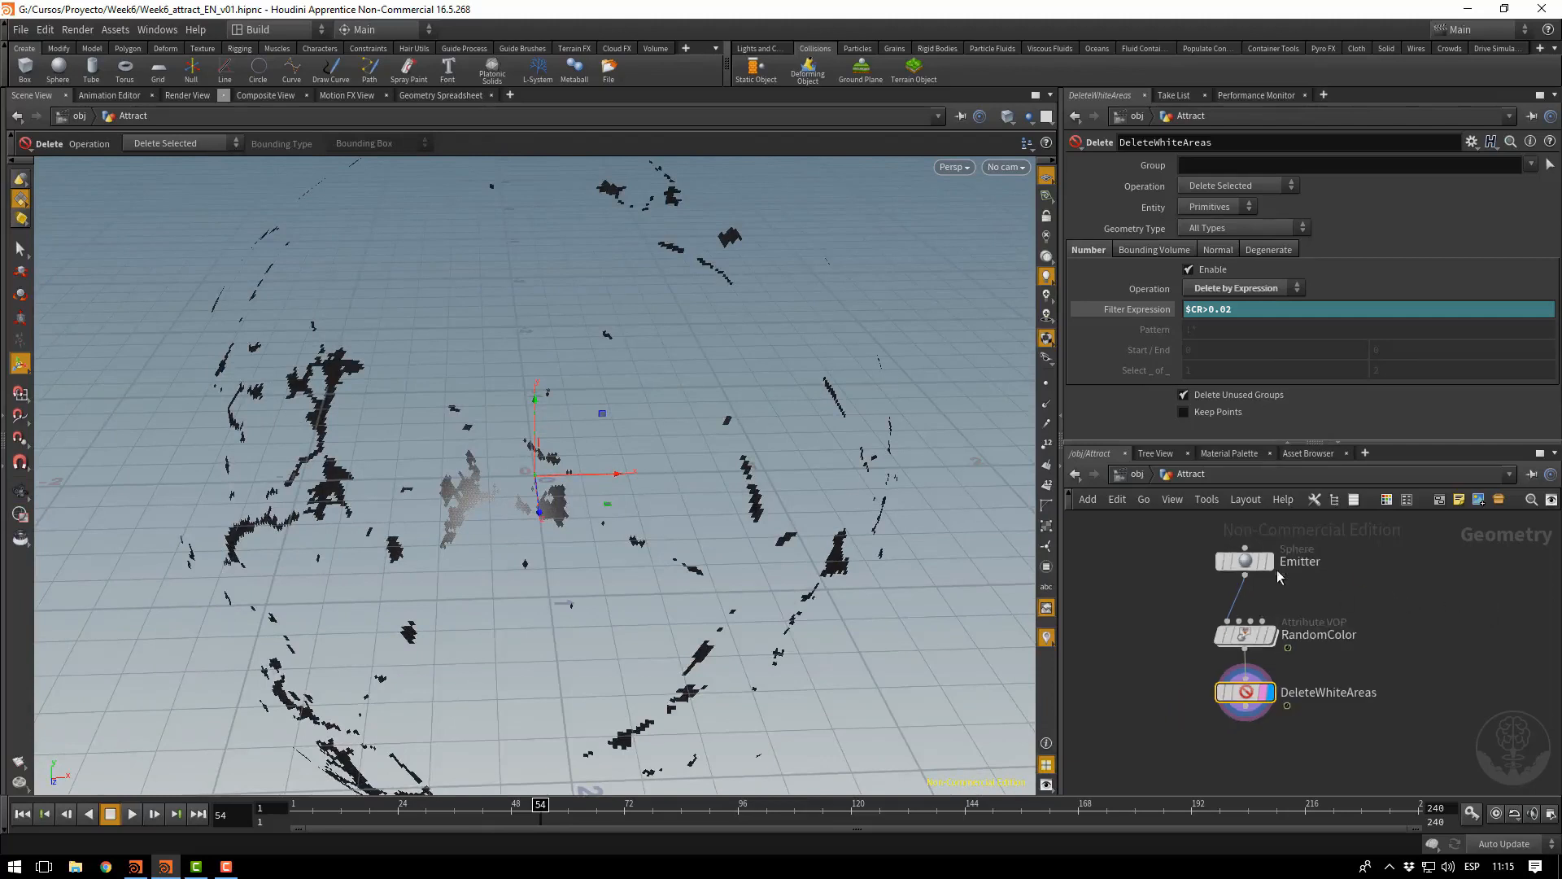
middle_drag(1364, 625, 1246, 614)
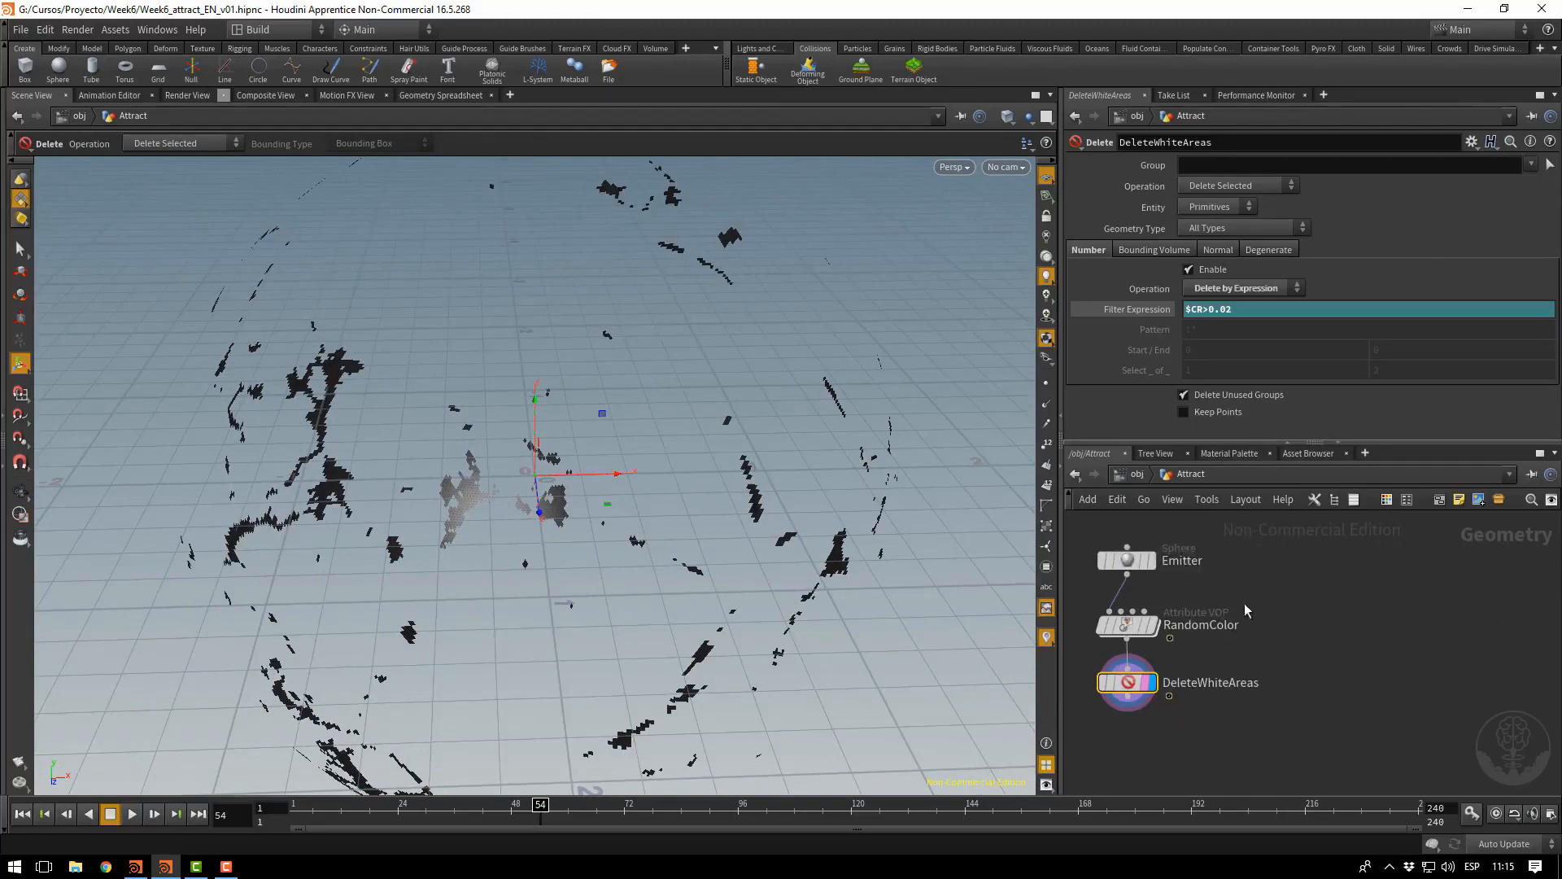
key(Tab)
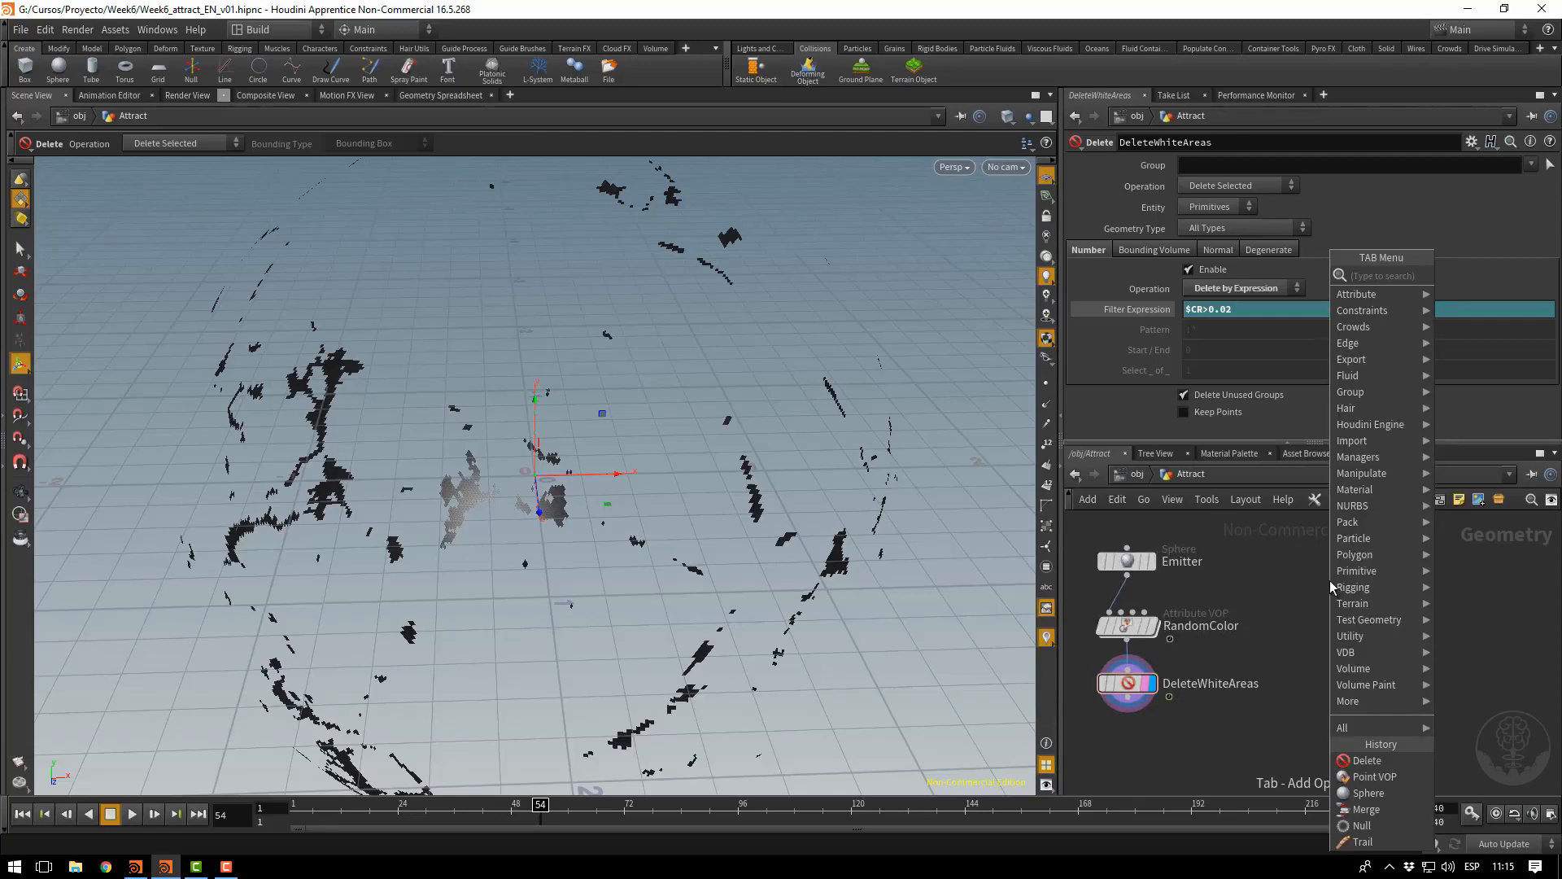
text(alemb)
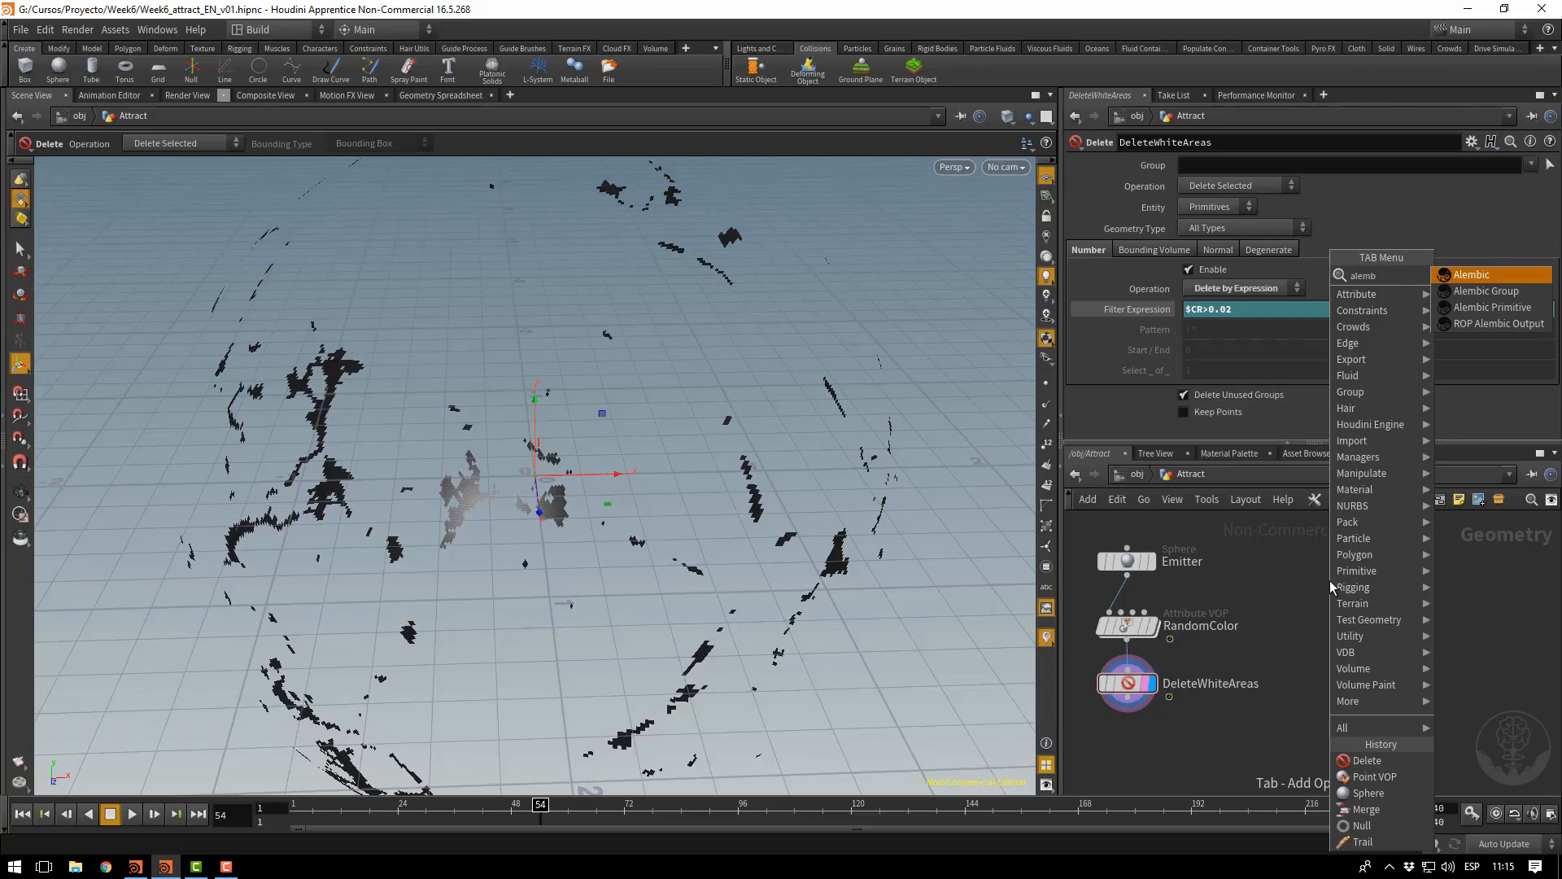
key(Return)
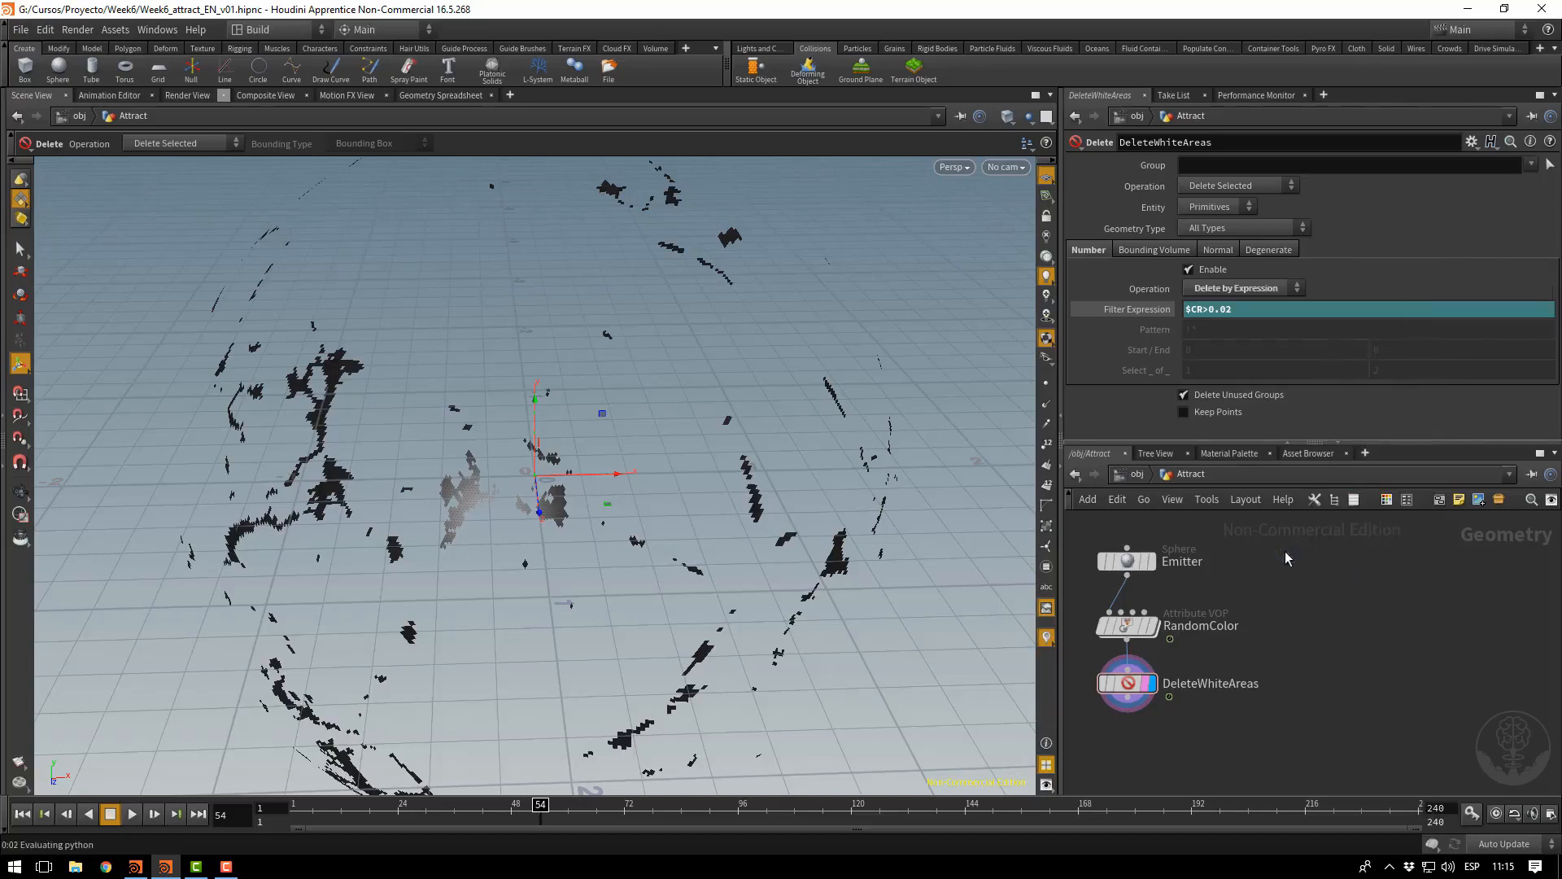
click(1286, 551)
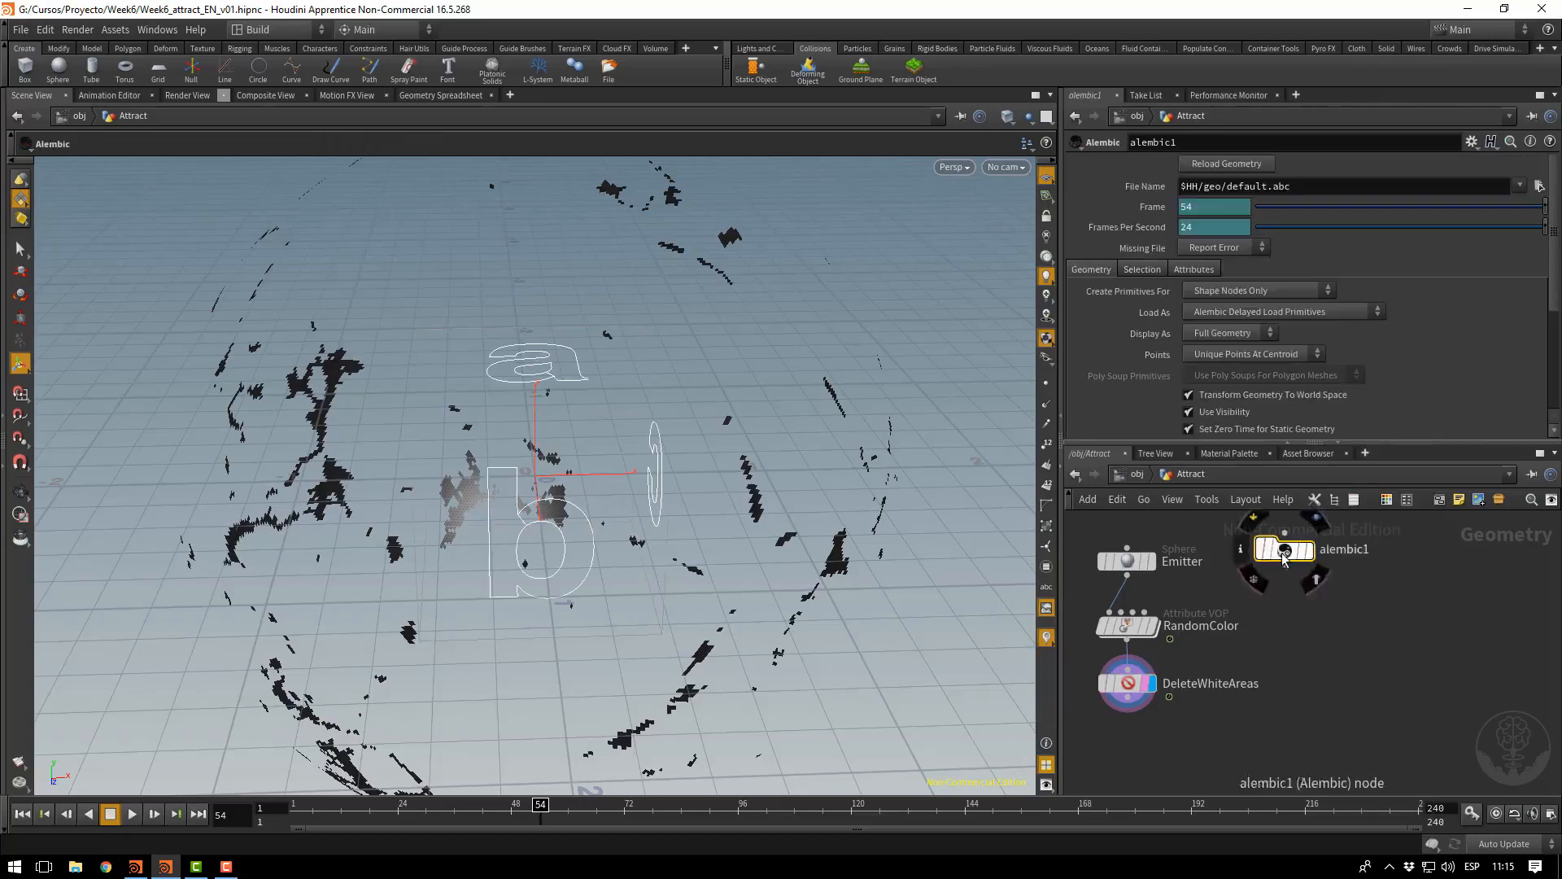
Load the file Cetro.abc from the $HIP/export folder into the Alembic node
click(1539, 185)
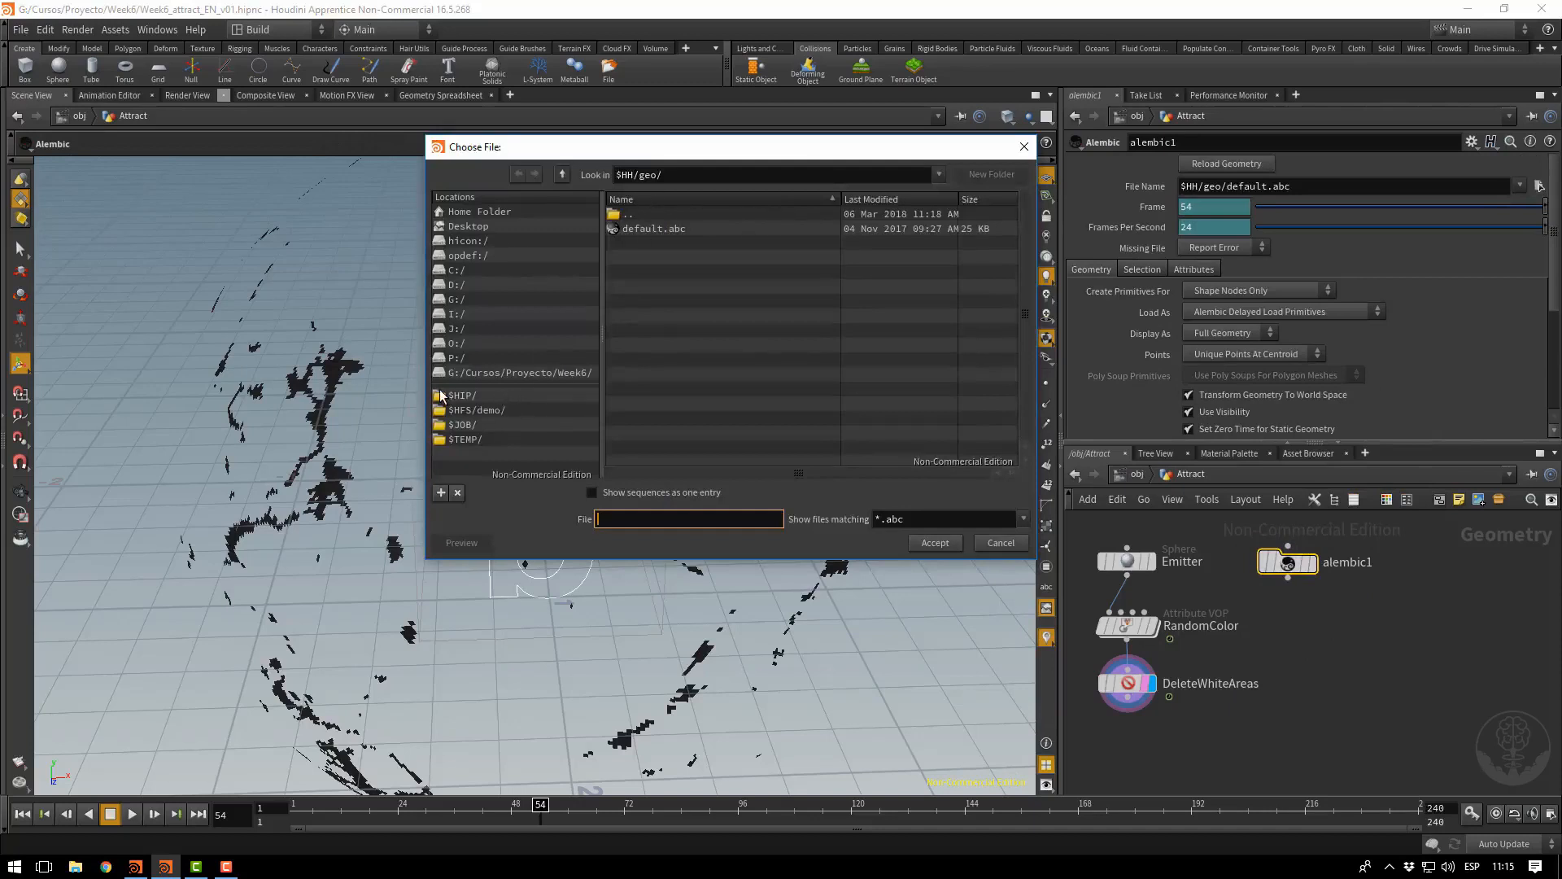
click(480, 396)
double_click(638, 244)
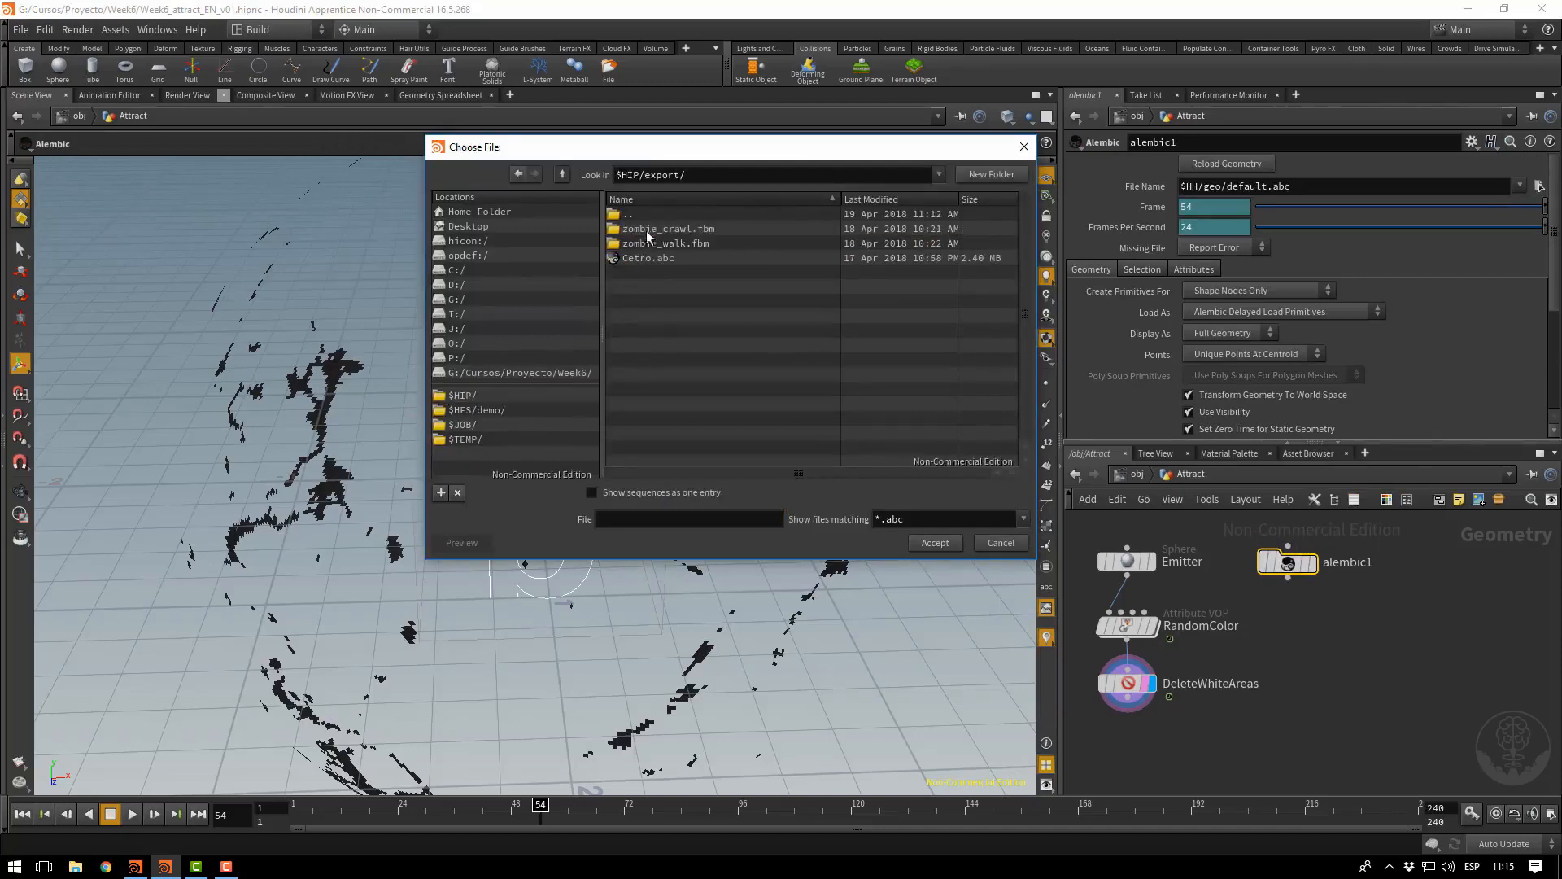
click(649, 258)
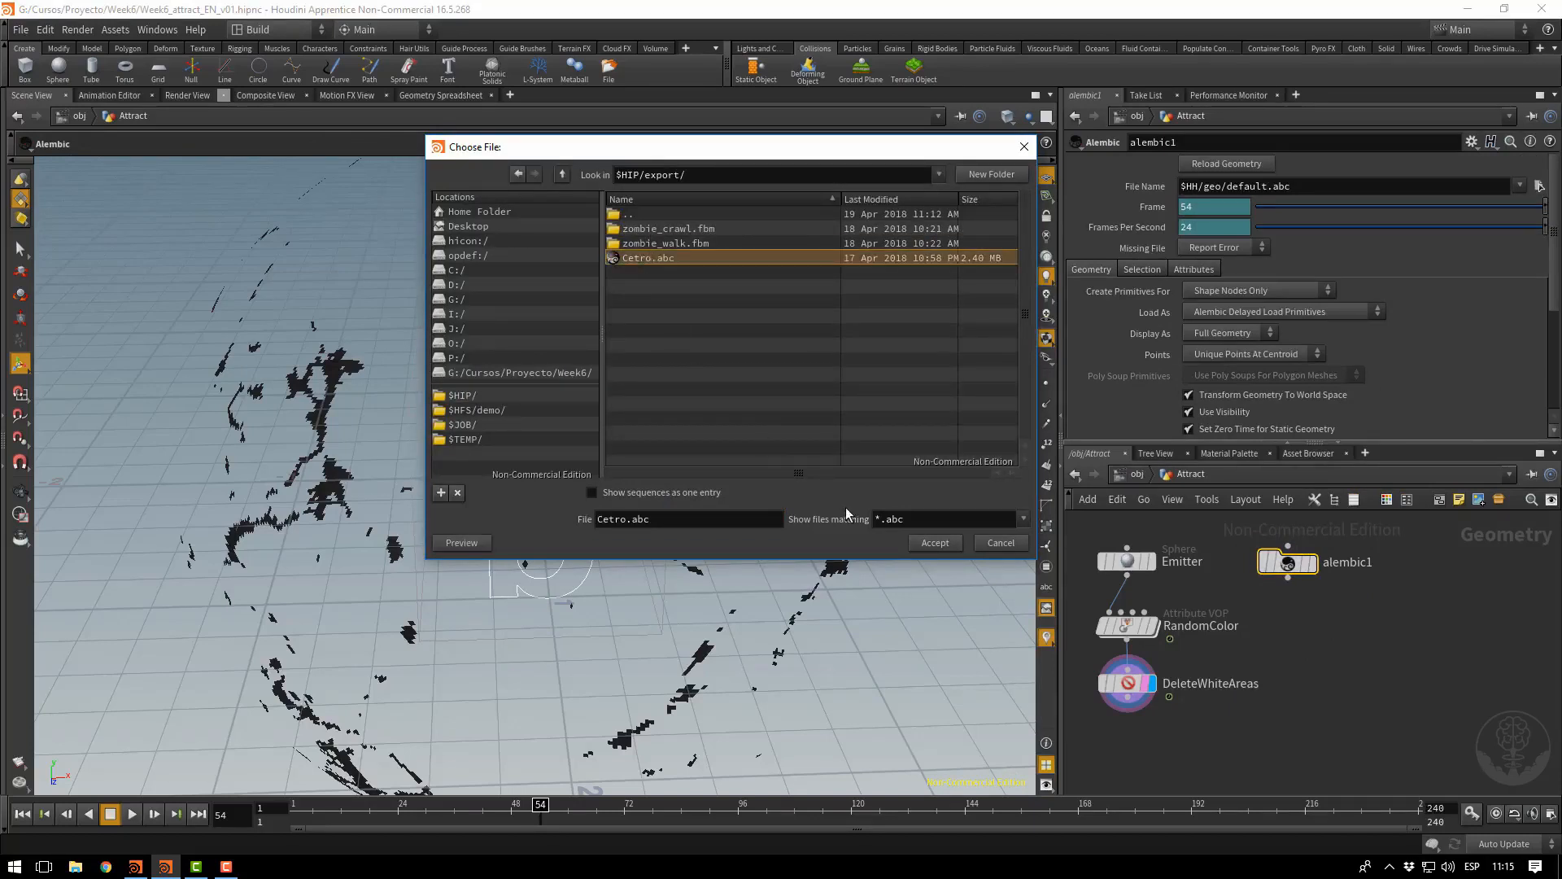
click(937, 544)
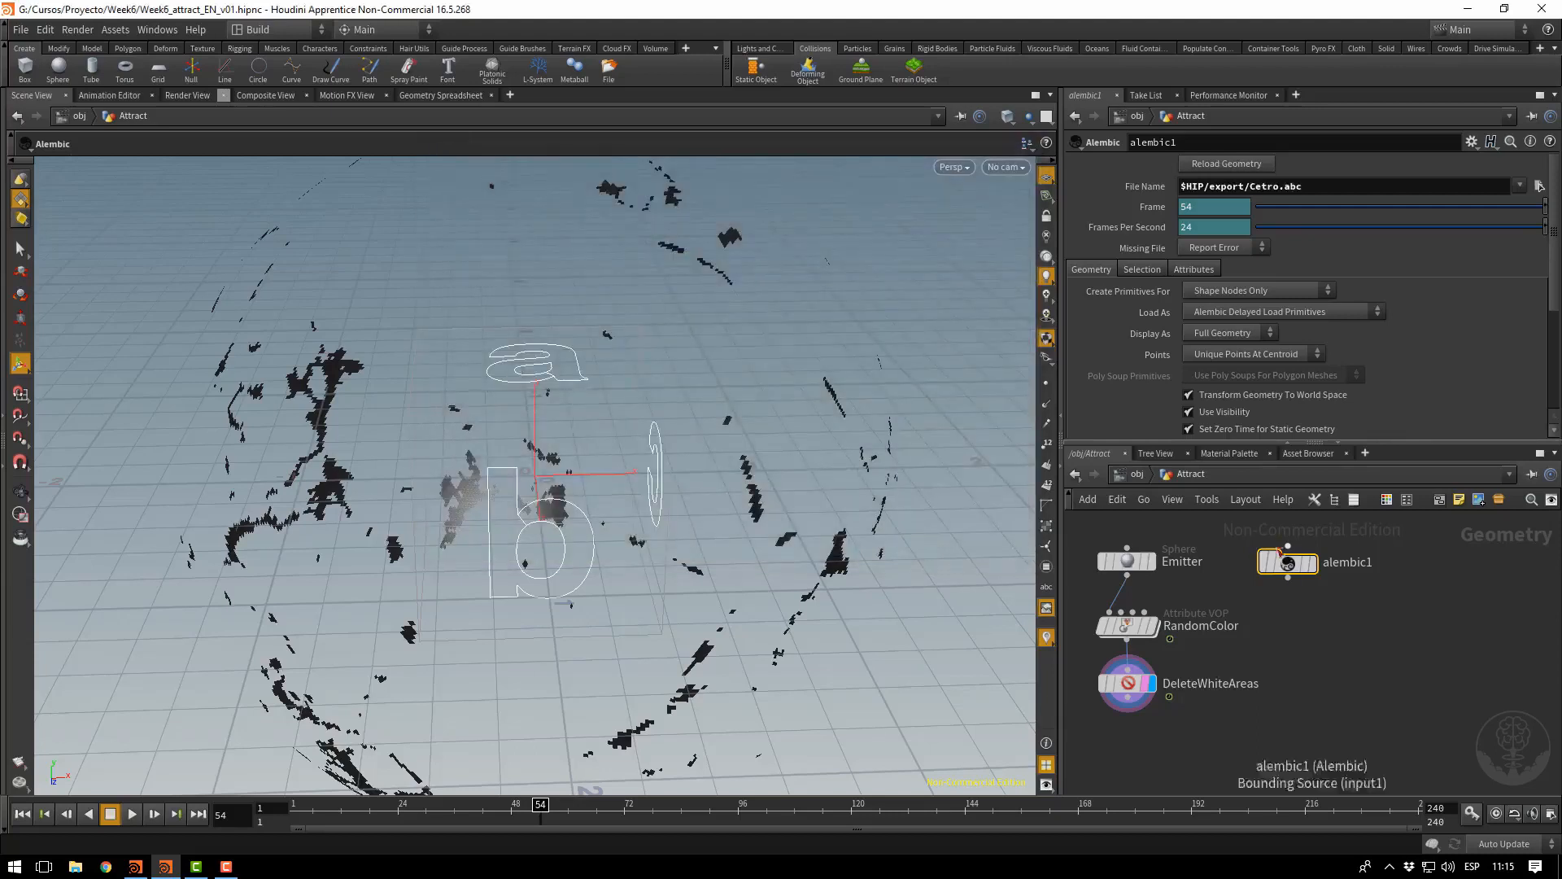
Rename the Alembic node as ImportABC
double_click(1348, 563)
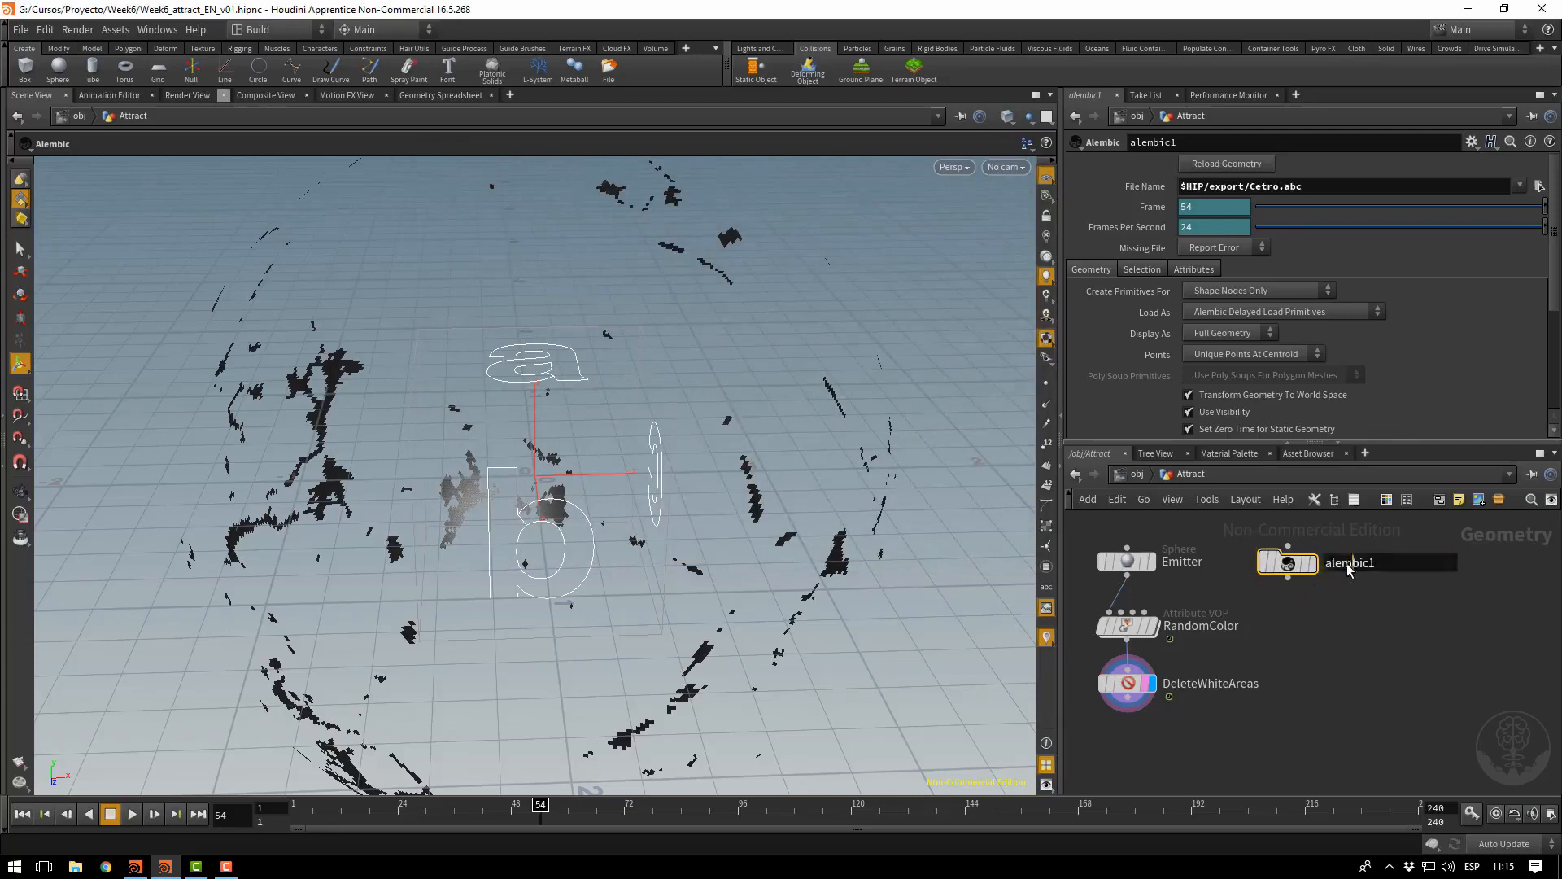
text(ImportABC)
key(Return)
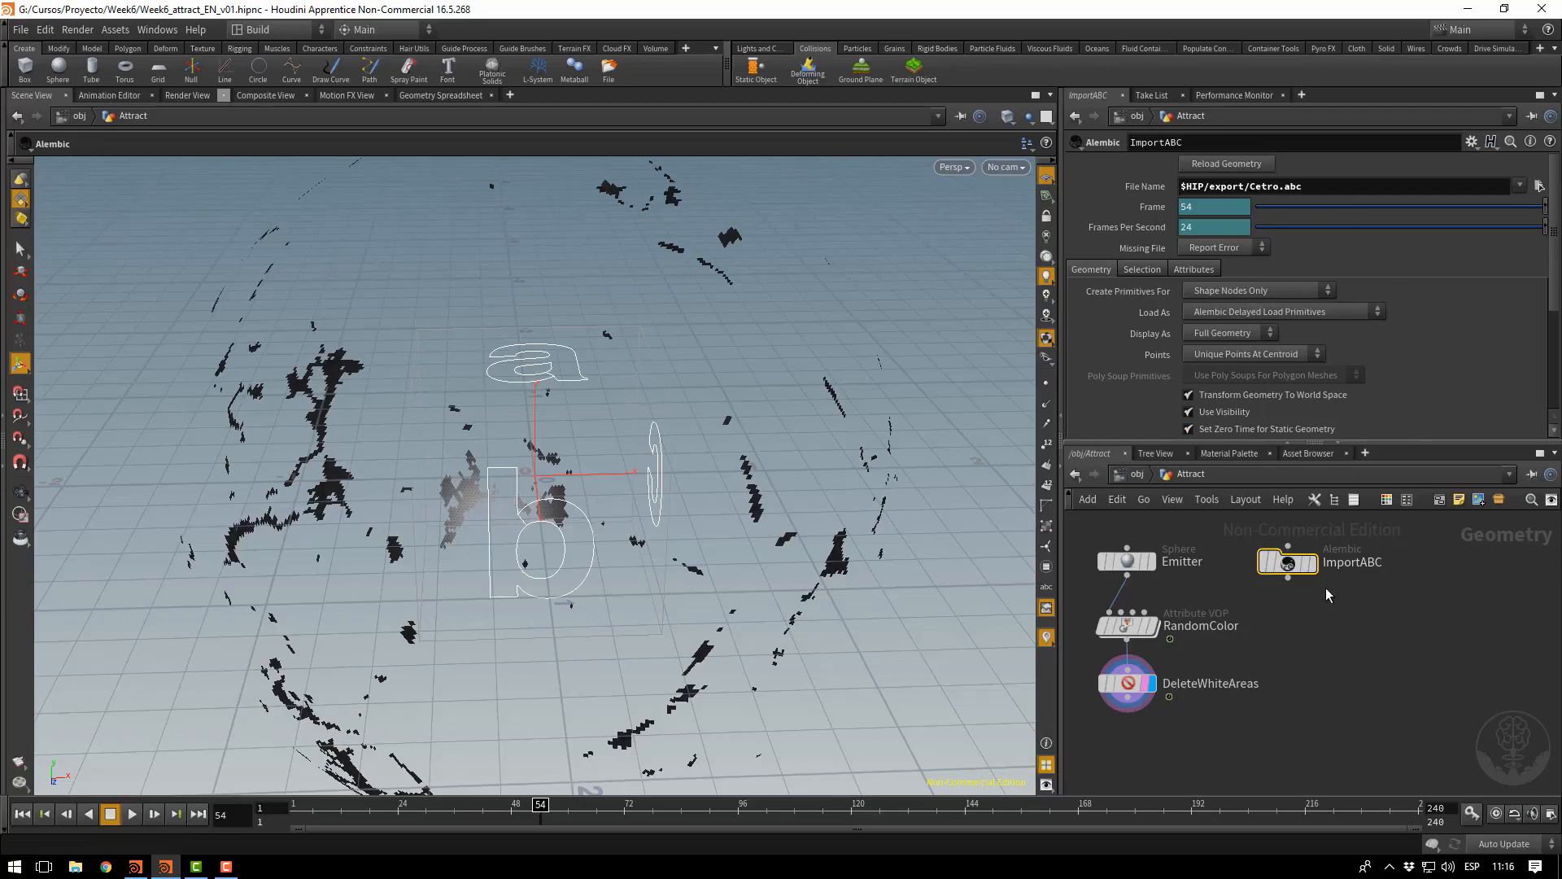
middle_drag(1361, 600, 1312, 656)
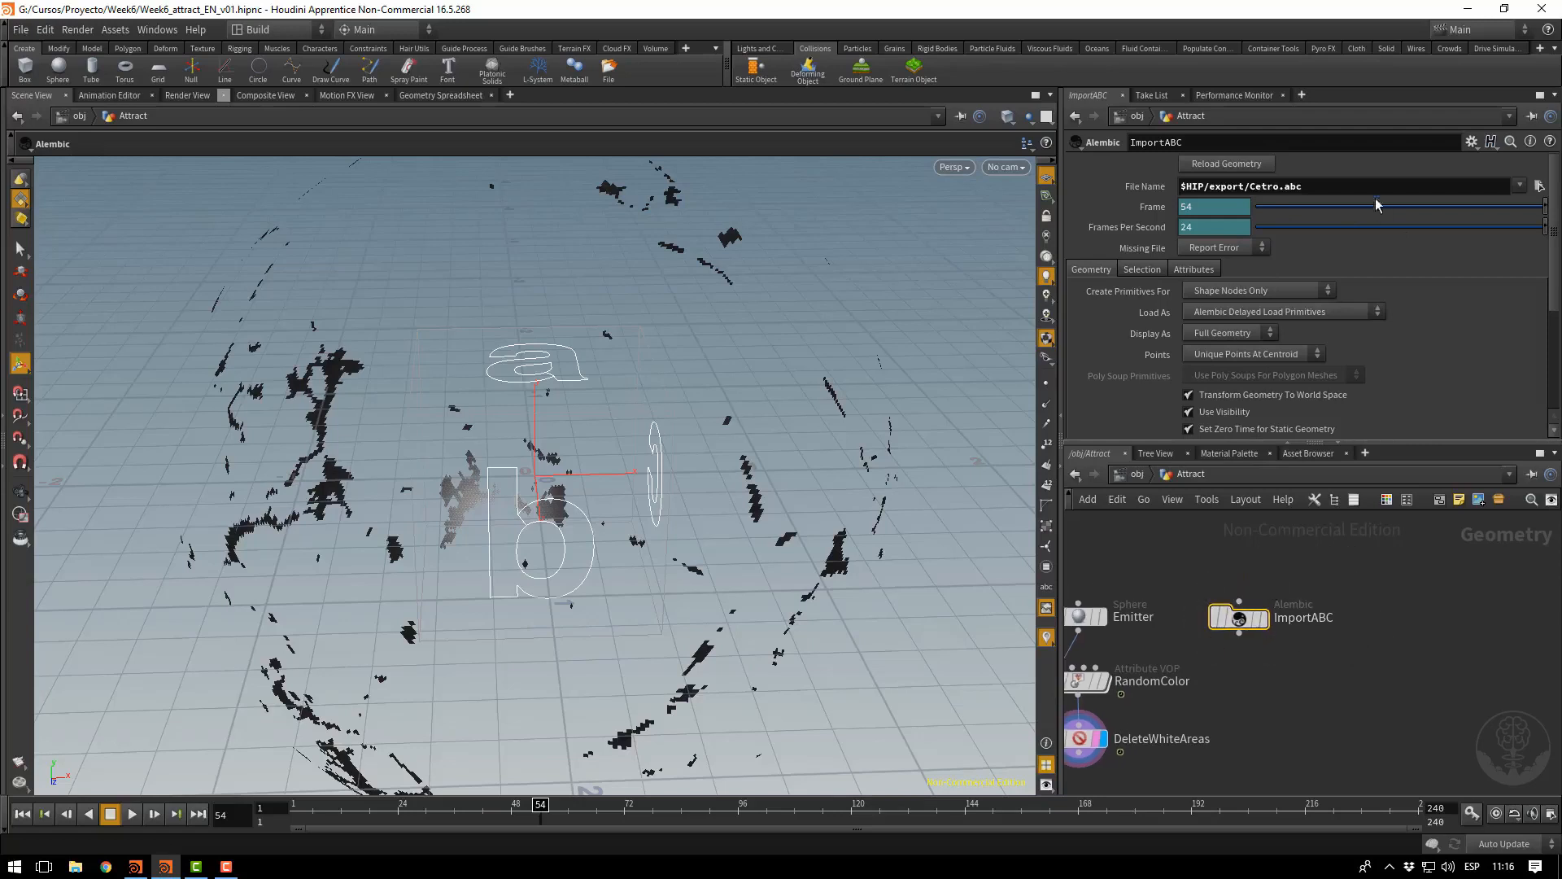
click(1348, 186)
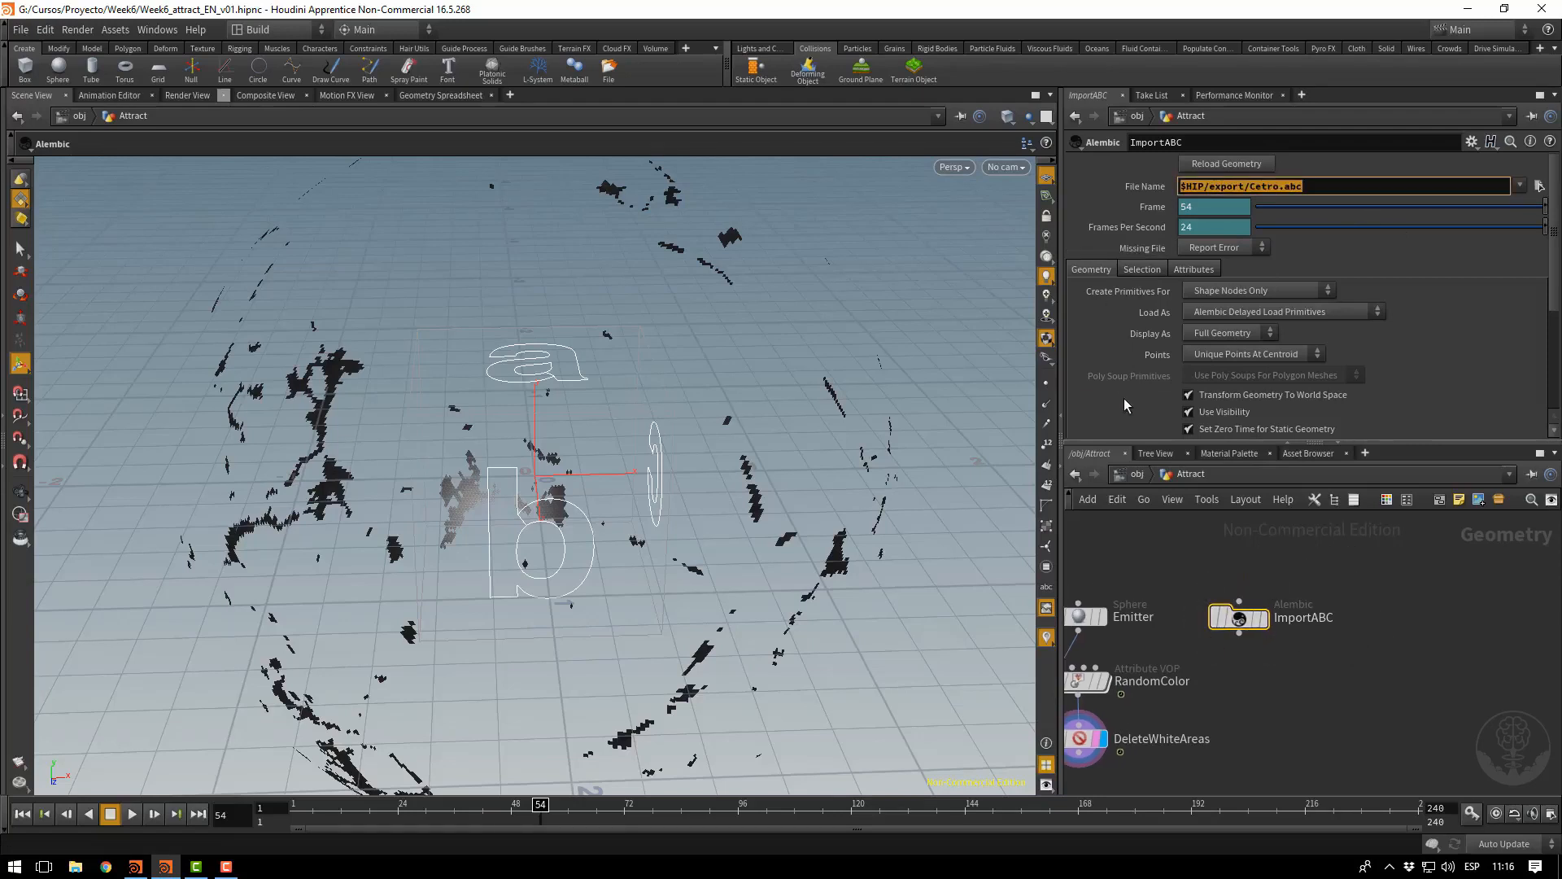
Turn on the template and display flags of ImportABC and inspect the imported model relative to the scene origin from several angles
click(1258, 620)
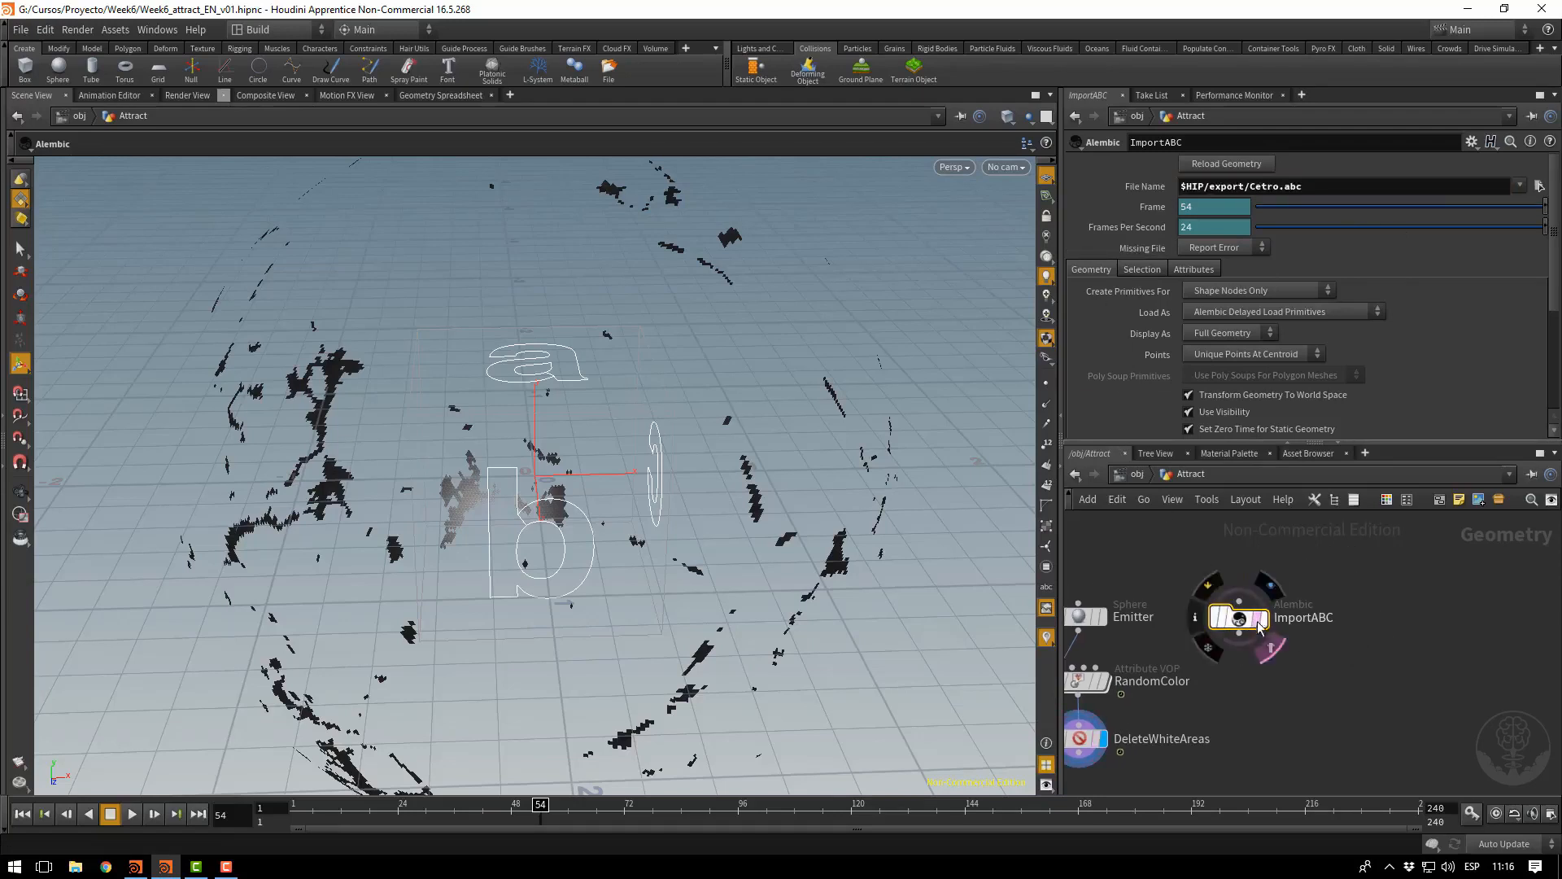
alt+right_drag(876, 510, 576, 471)
alt+middle_drag(575, 471, 501, 520)
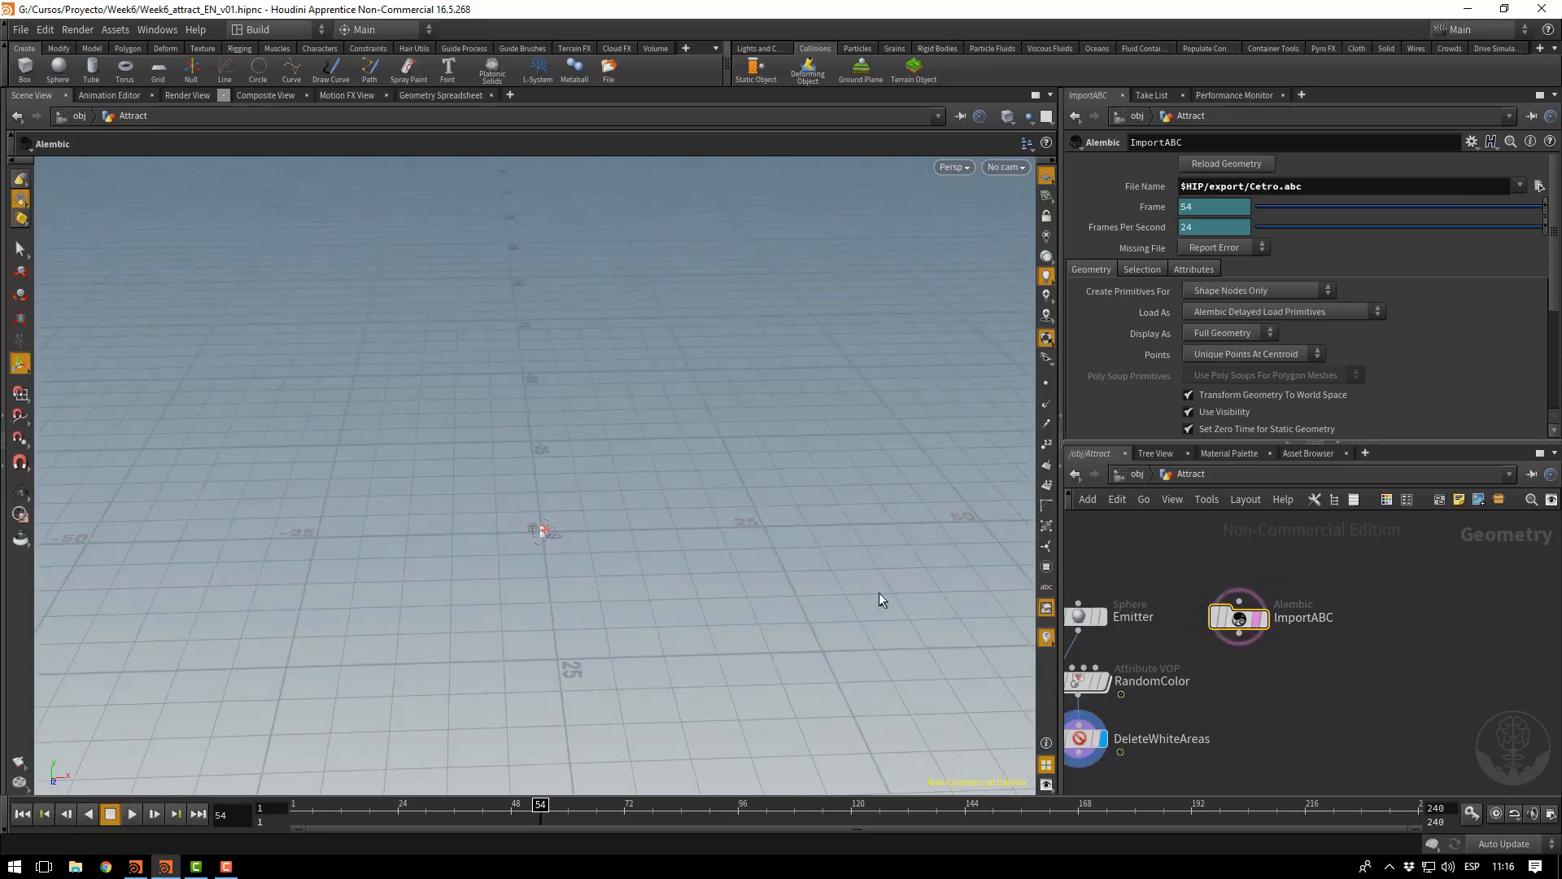
key(space+g)
alt+drag(849, 594, 670, 534)
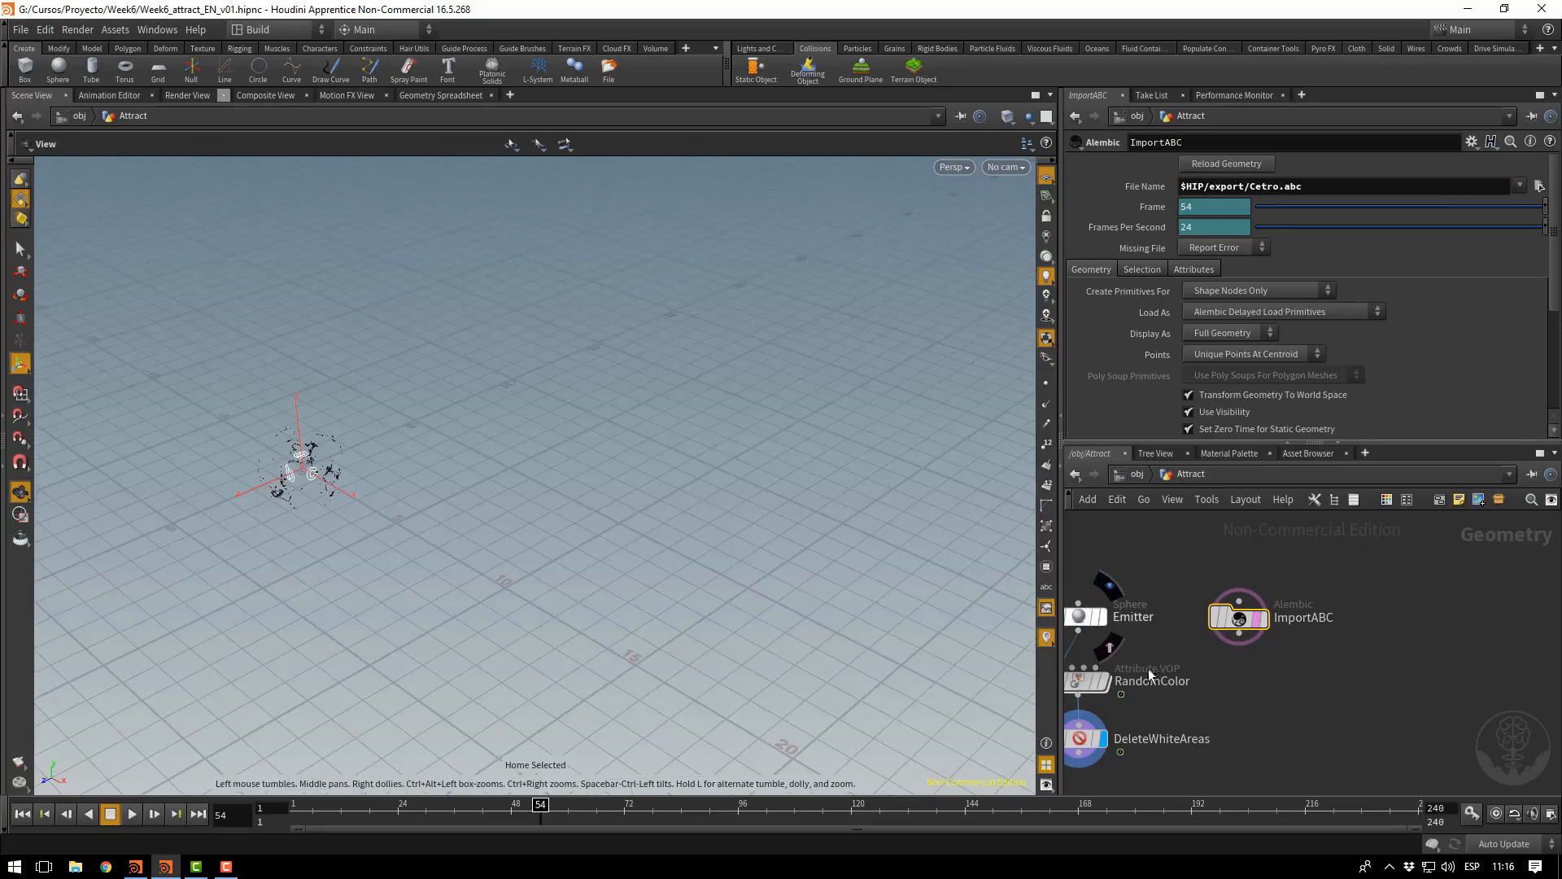
click(1264, 625)
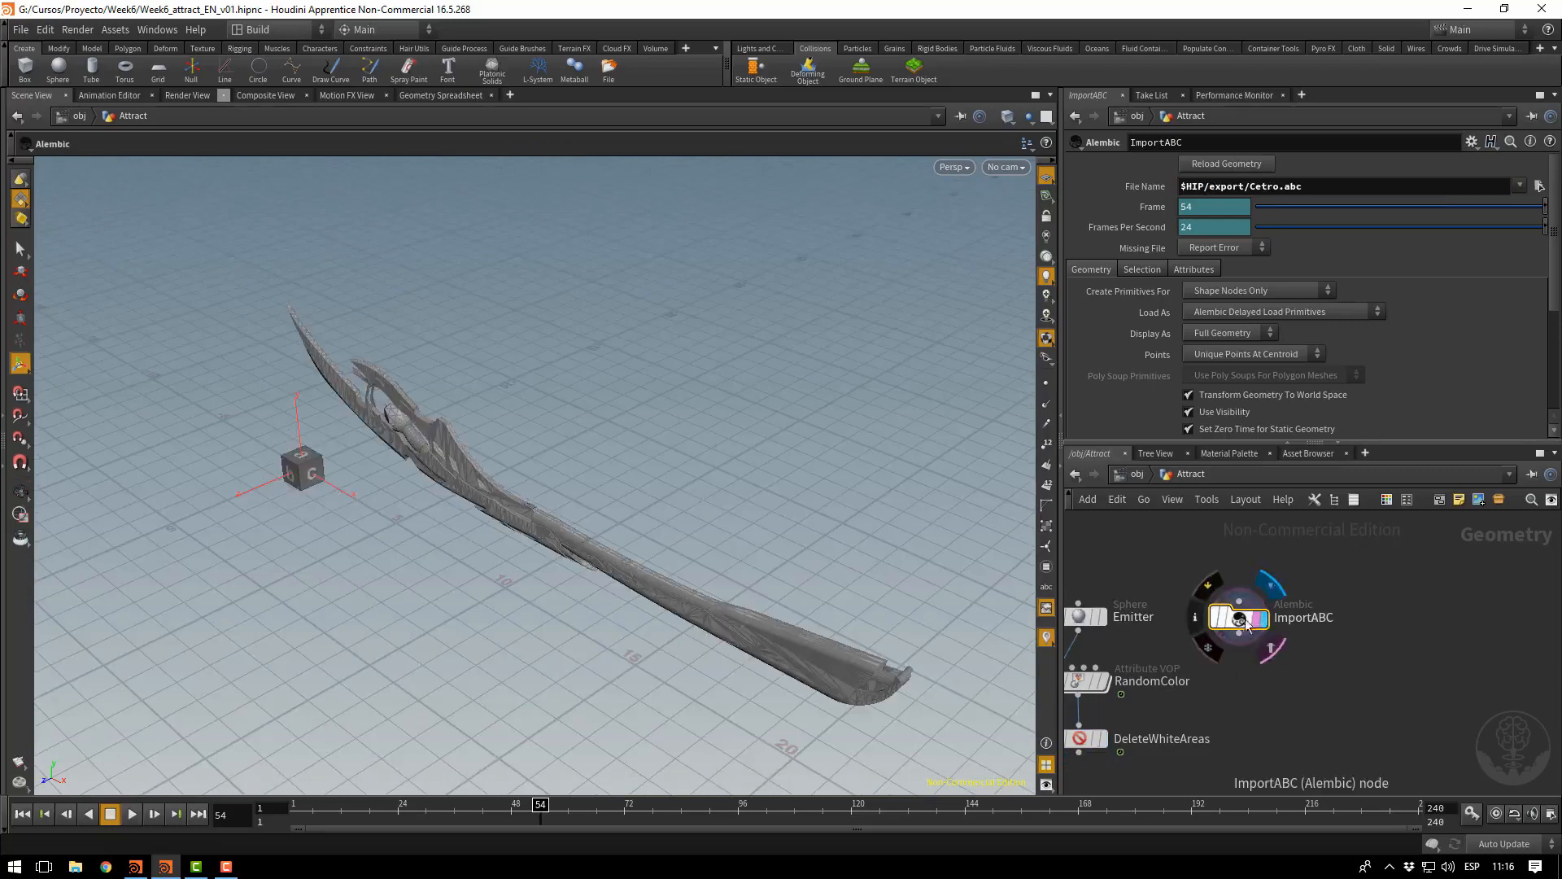
alt+drag(412, 492, 521, 460)
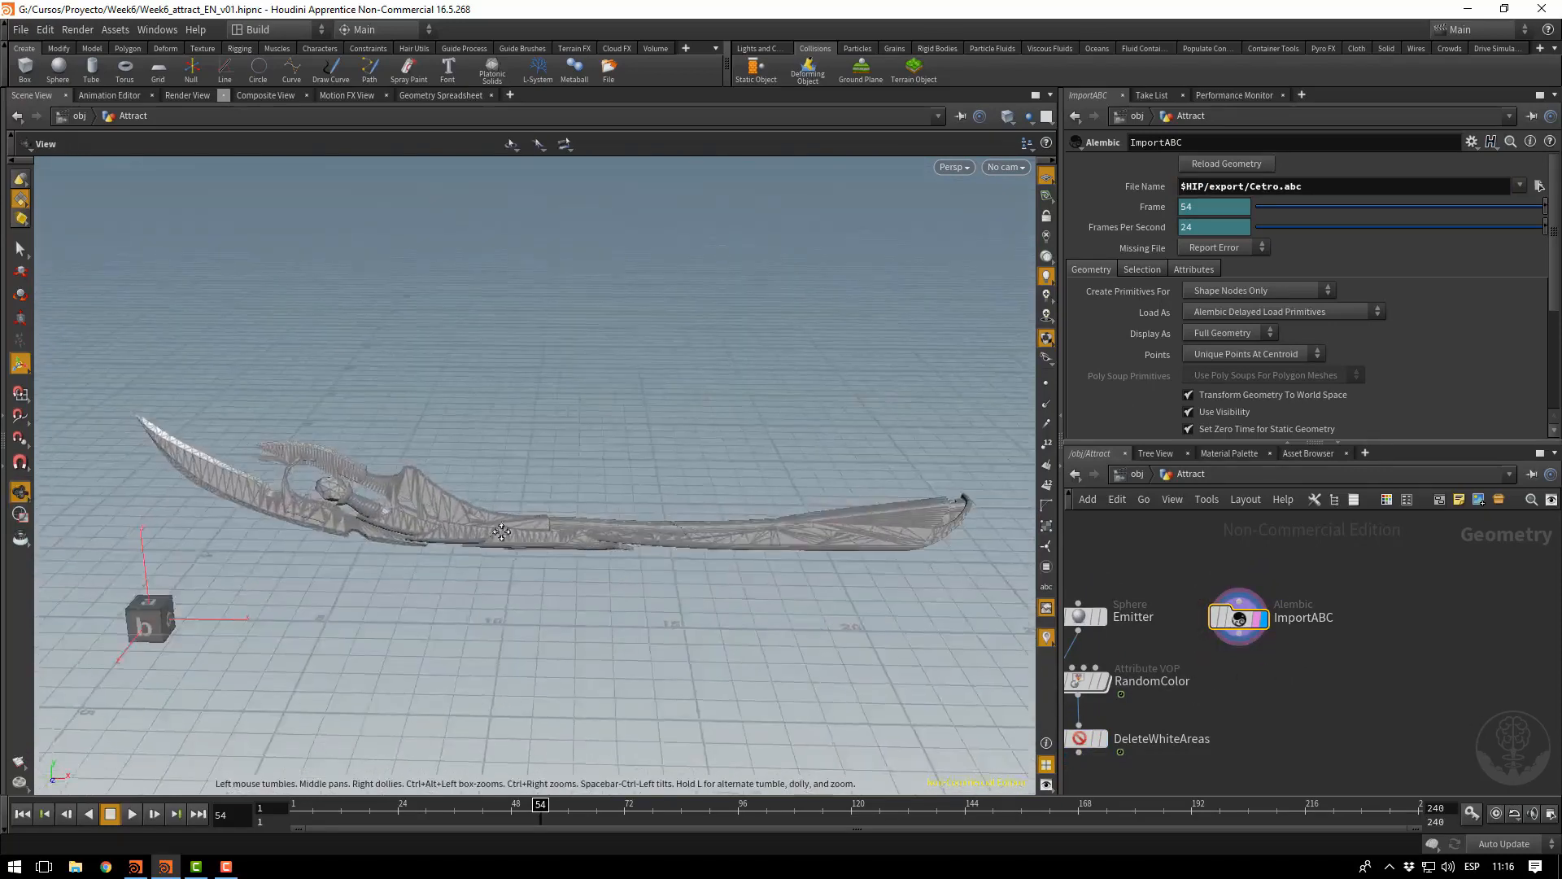
alt+middle_drag(492, 498, 930, 488)
alt+drag(644, 488, 657, 463)
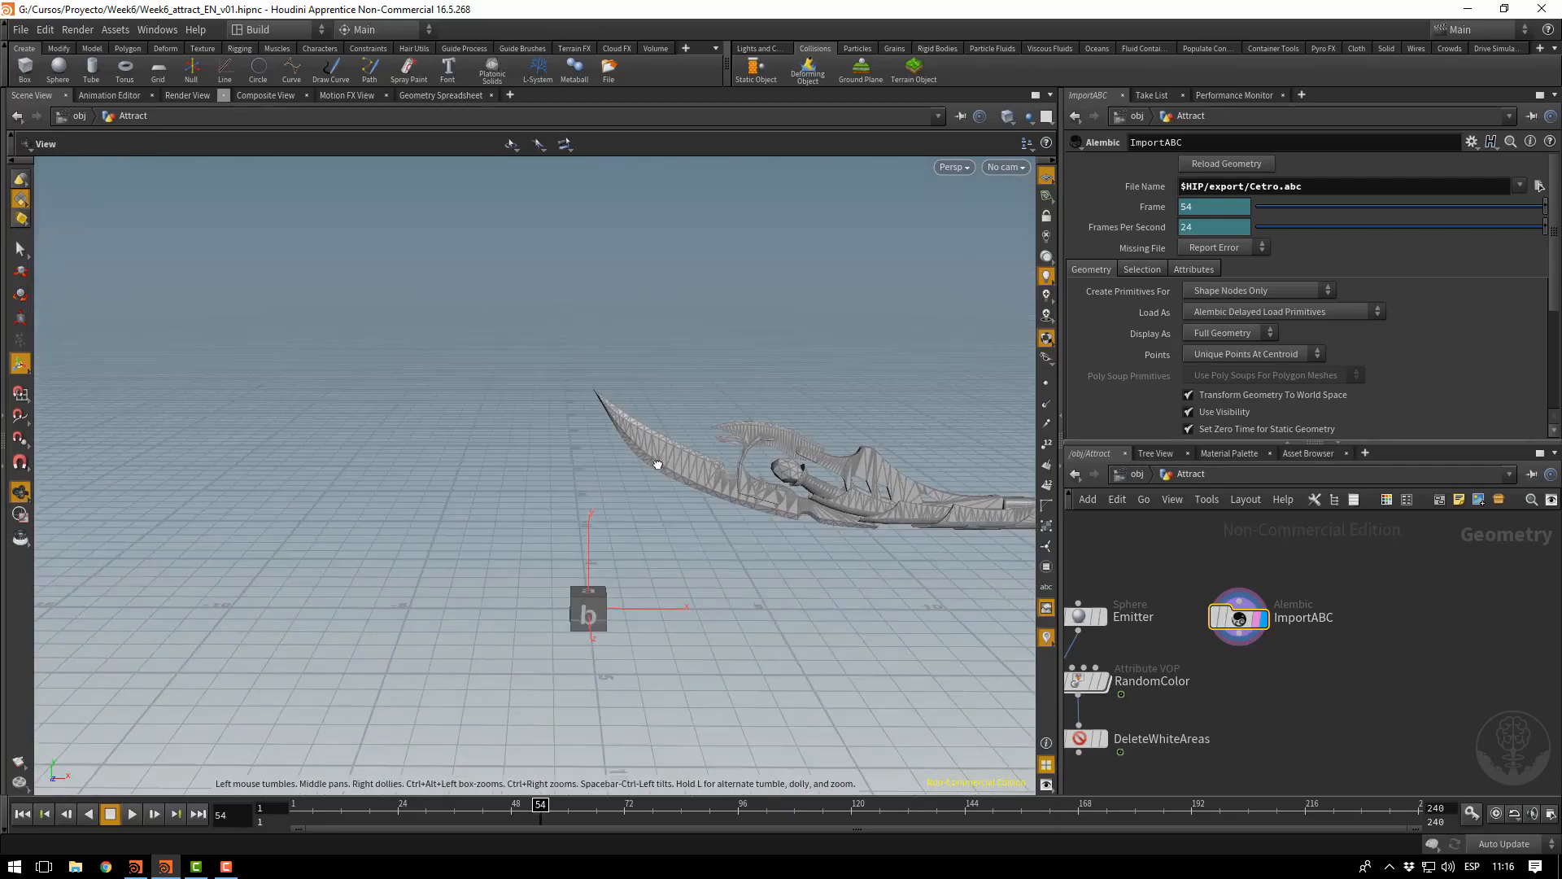
Append a Transform node to the output of ImportABC
click(1238, 636)
key(Tab)
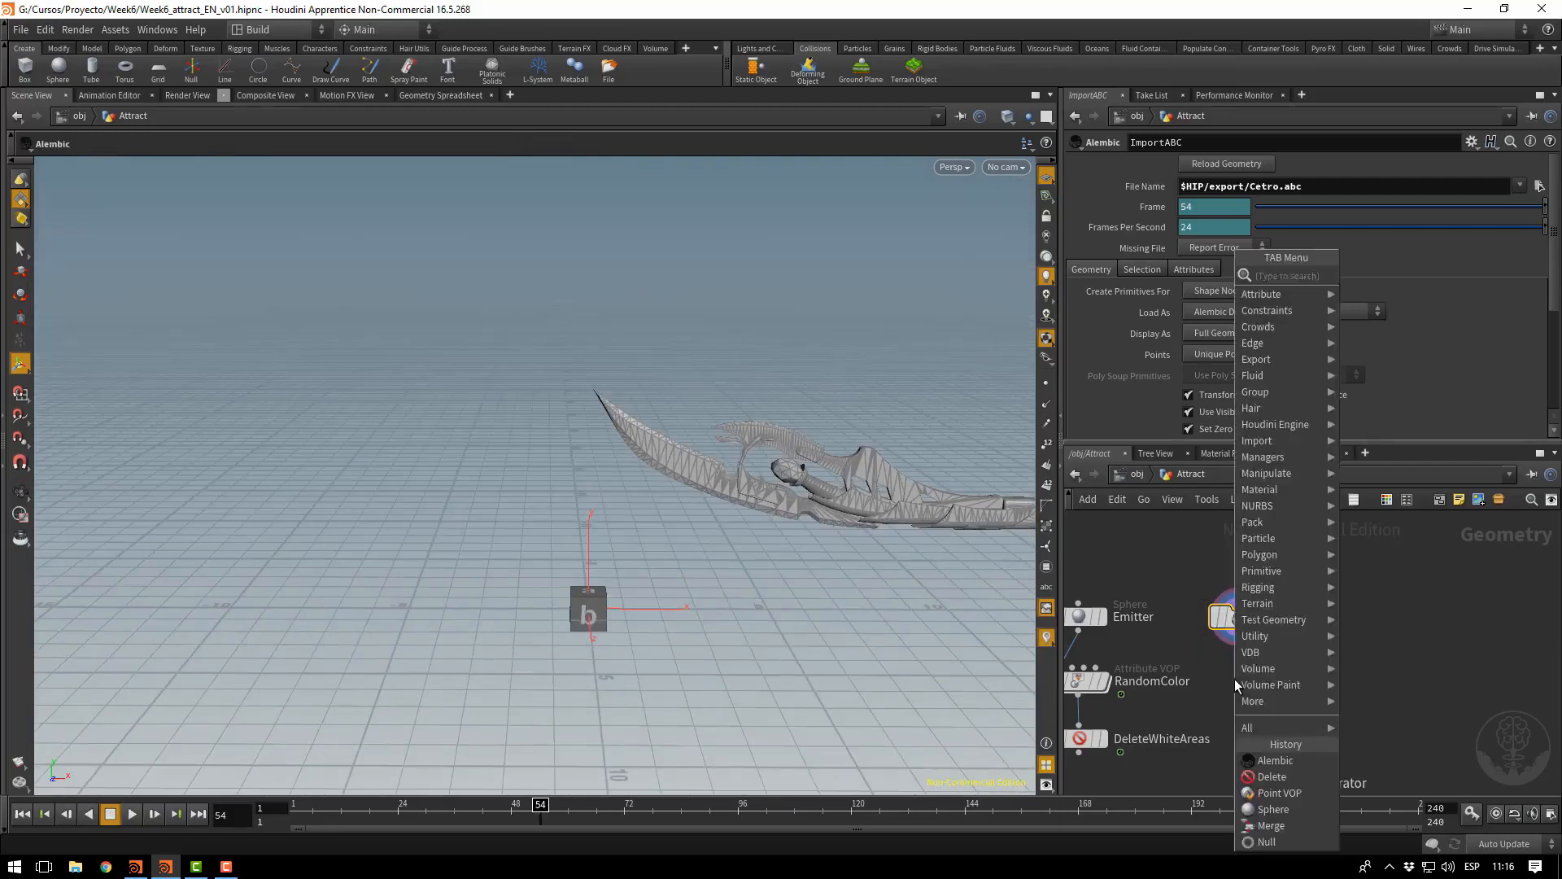
text(trans)
key(Return)
click(1237, 682)
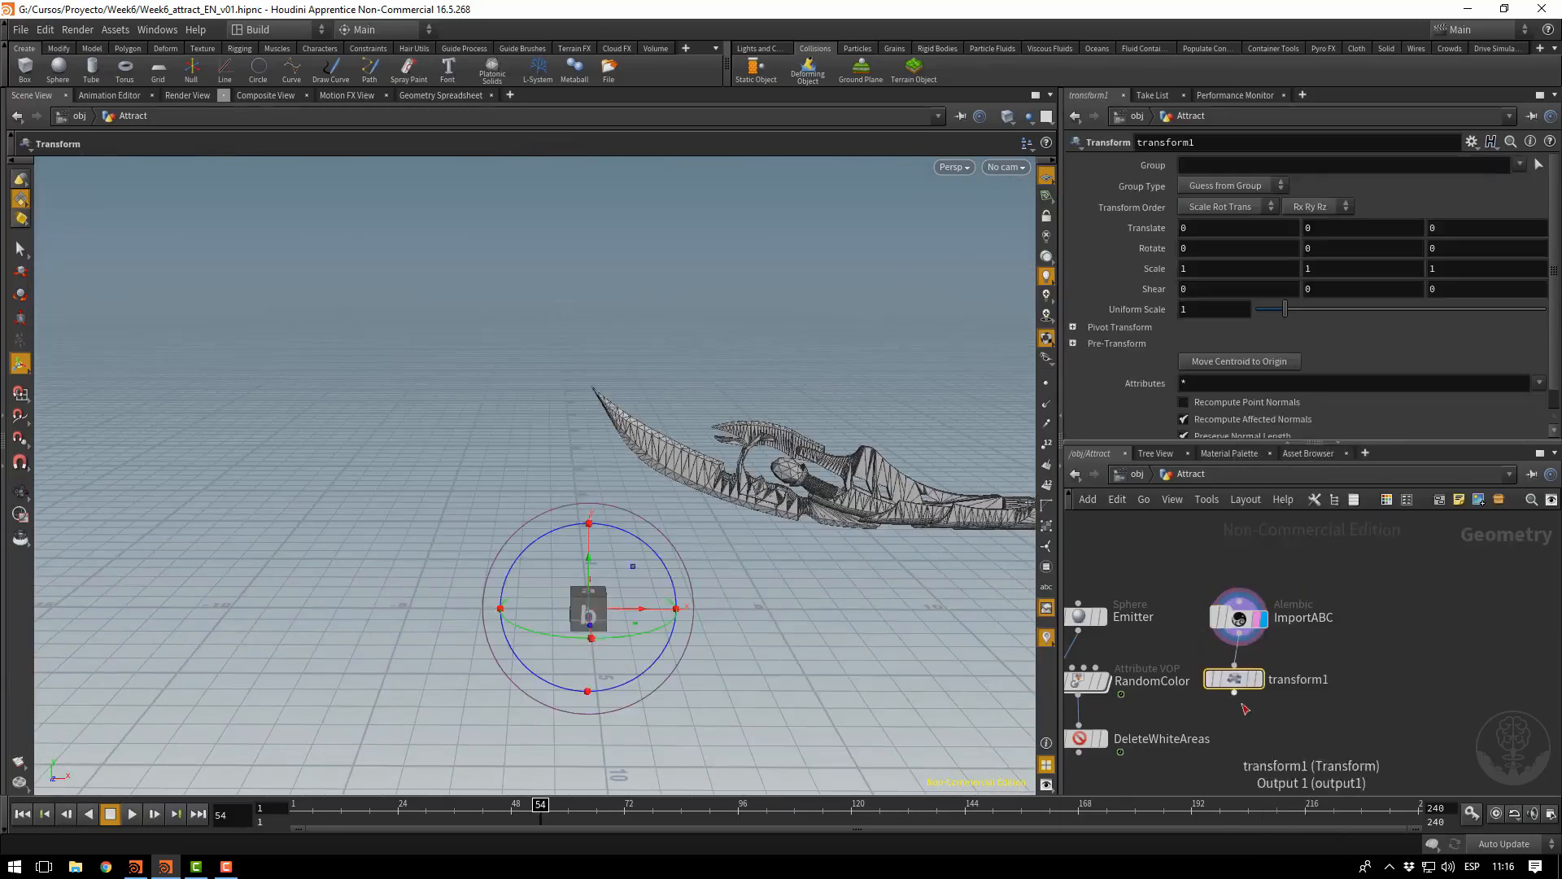
Move the Transform node further down and insert a Convert node between it and ImportABC
drag(1242, 684, 1242, 726)
click(1286, 677)
key(Tab)
text(conv)
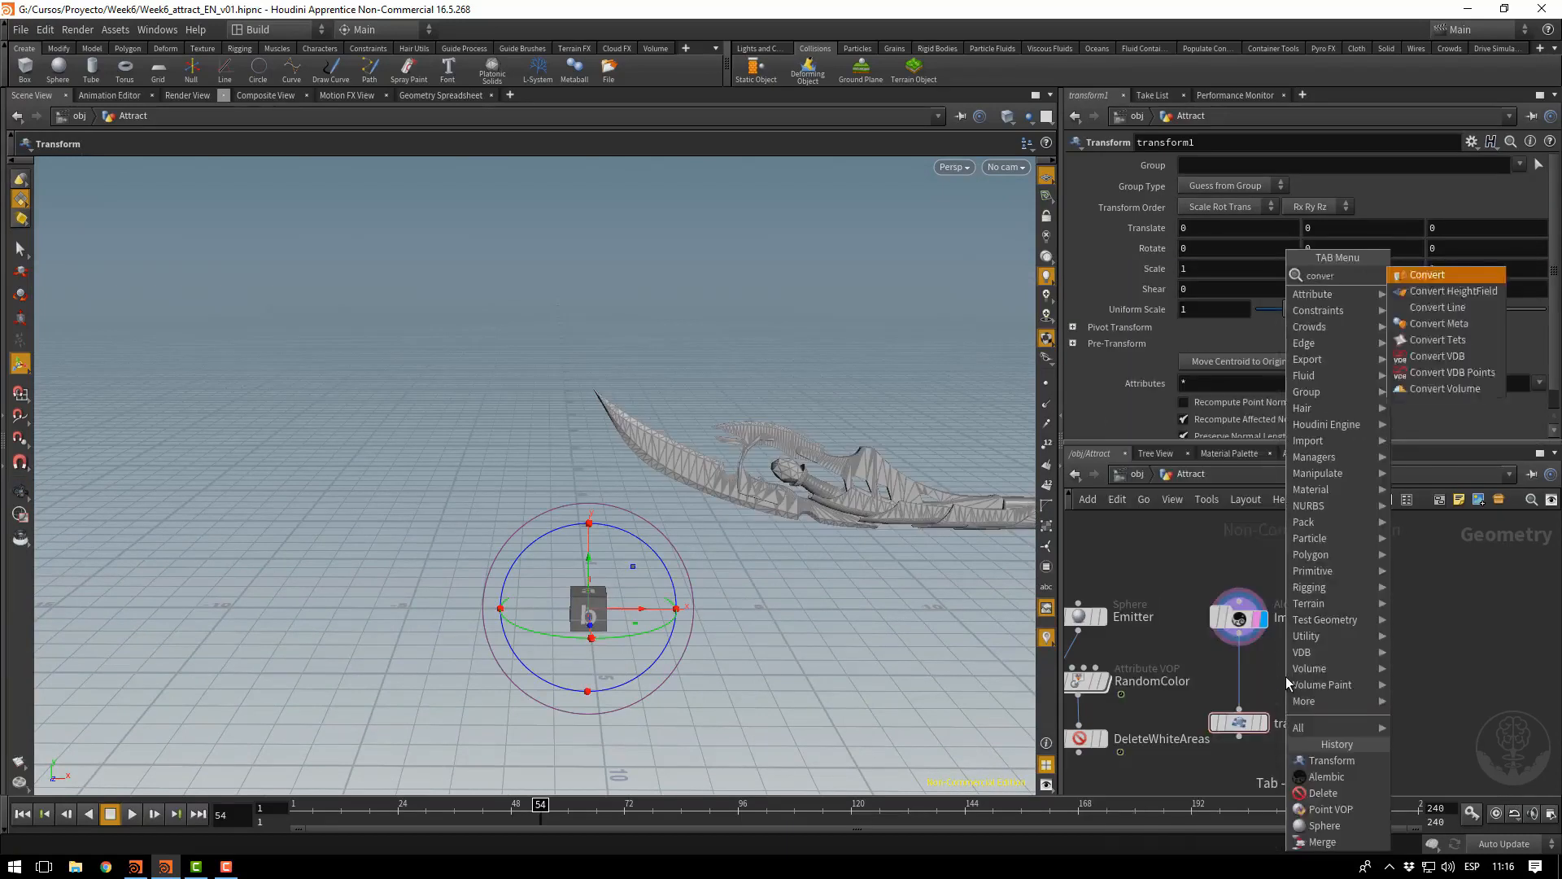
key(Return)
click(1249, 682)
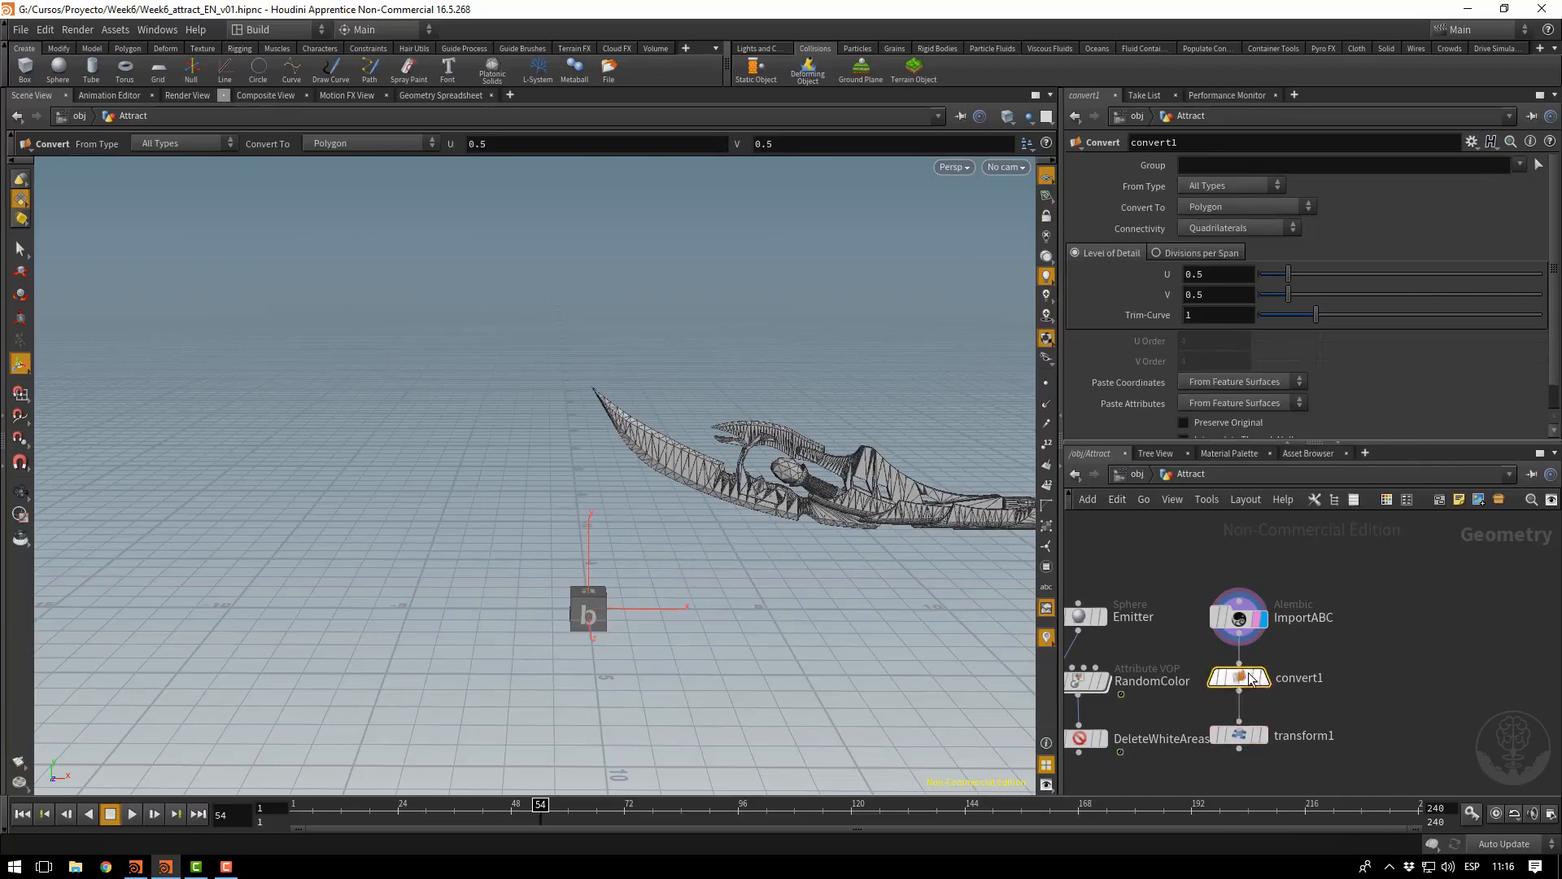
Rename the Convert node as ConvertPolys and the Transform node as Placement
double_click(1299, 677)
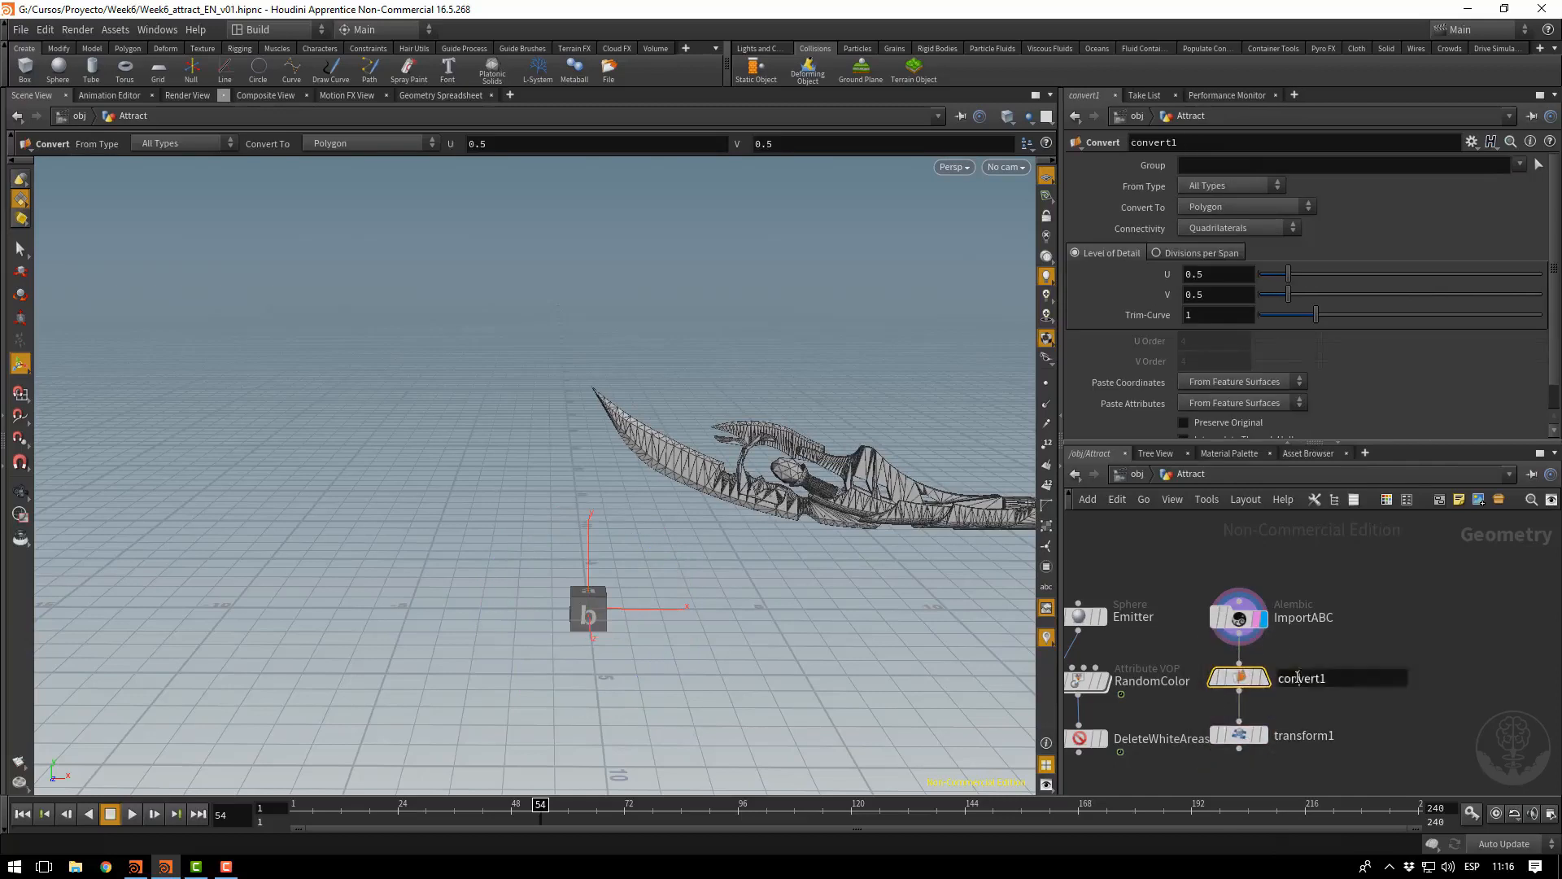
text(ConvertPolys)
key(Return)
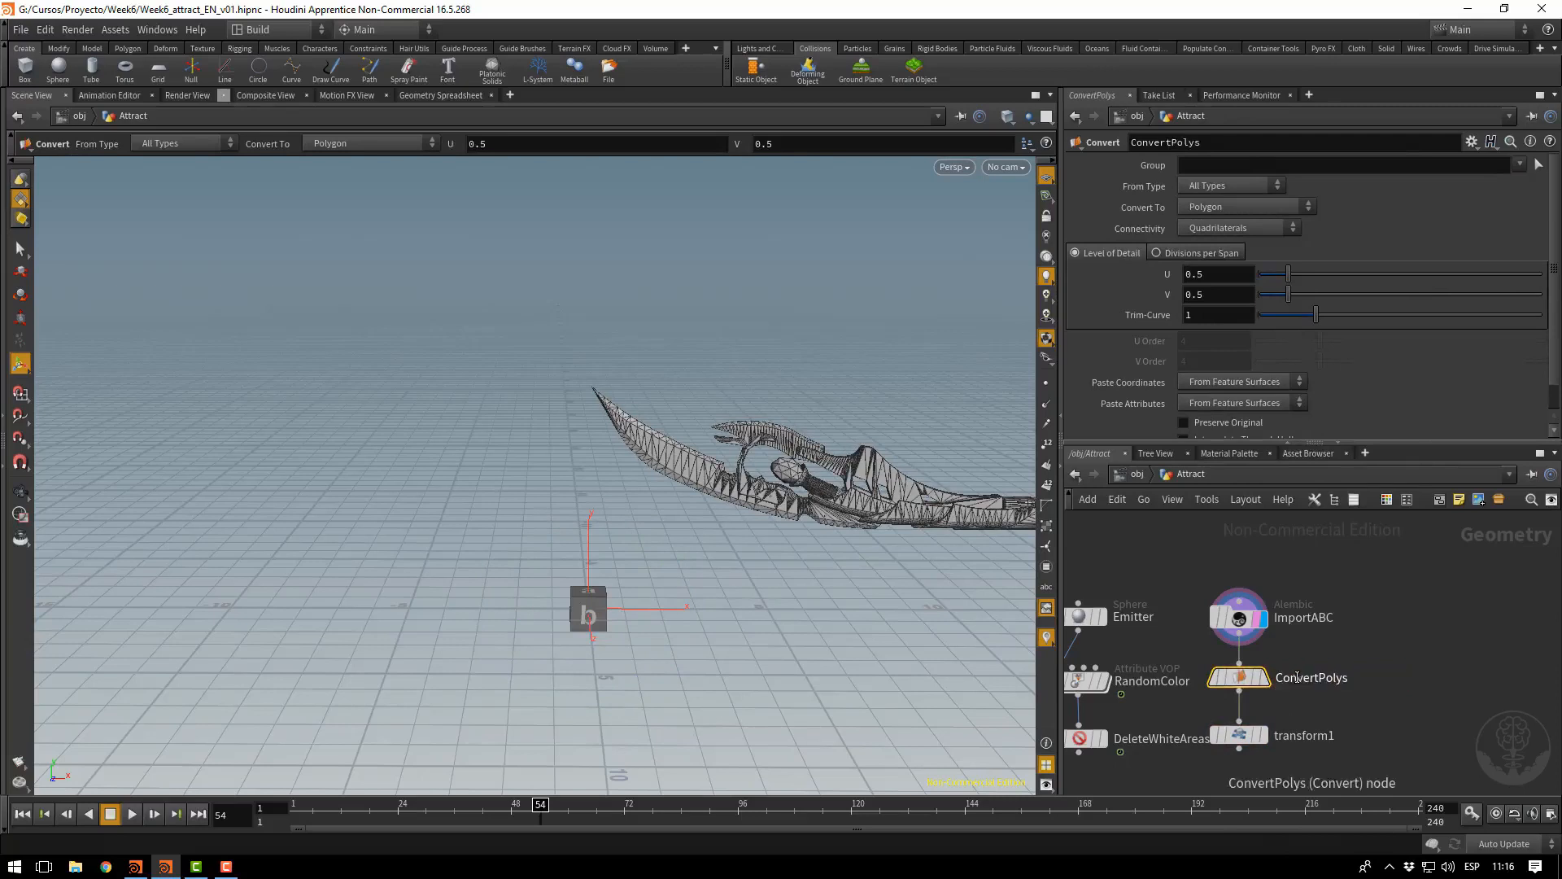
double_click(1304, 735)
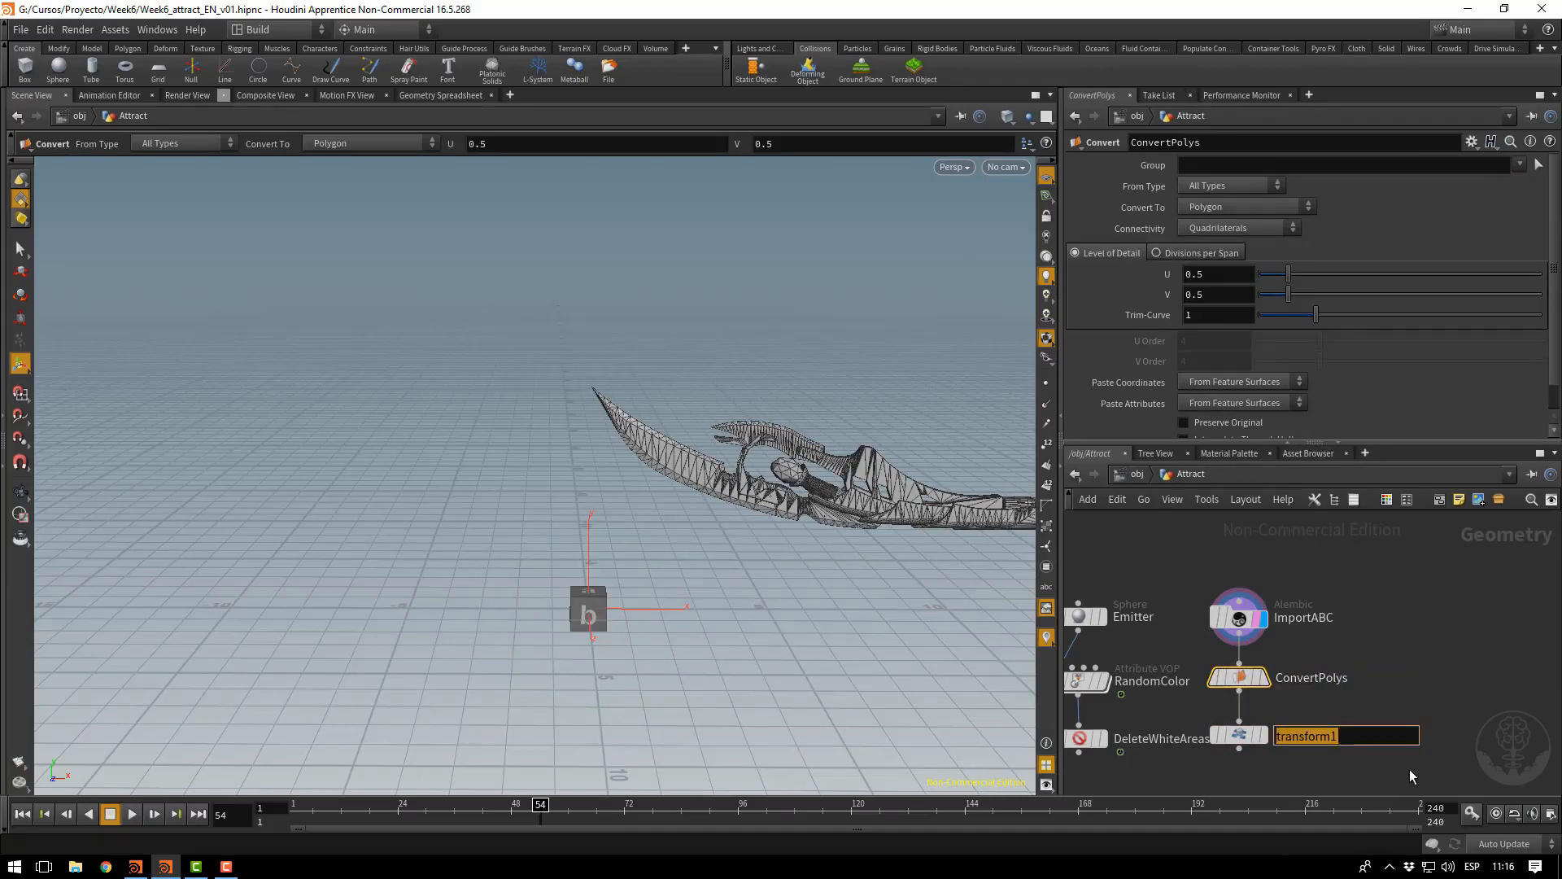
text(T)
key(BackSpace)
text(Placement)
key(Return)
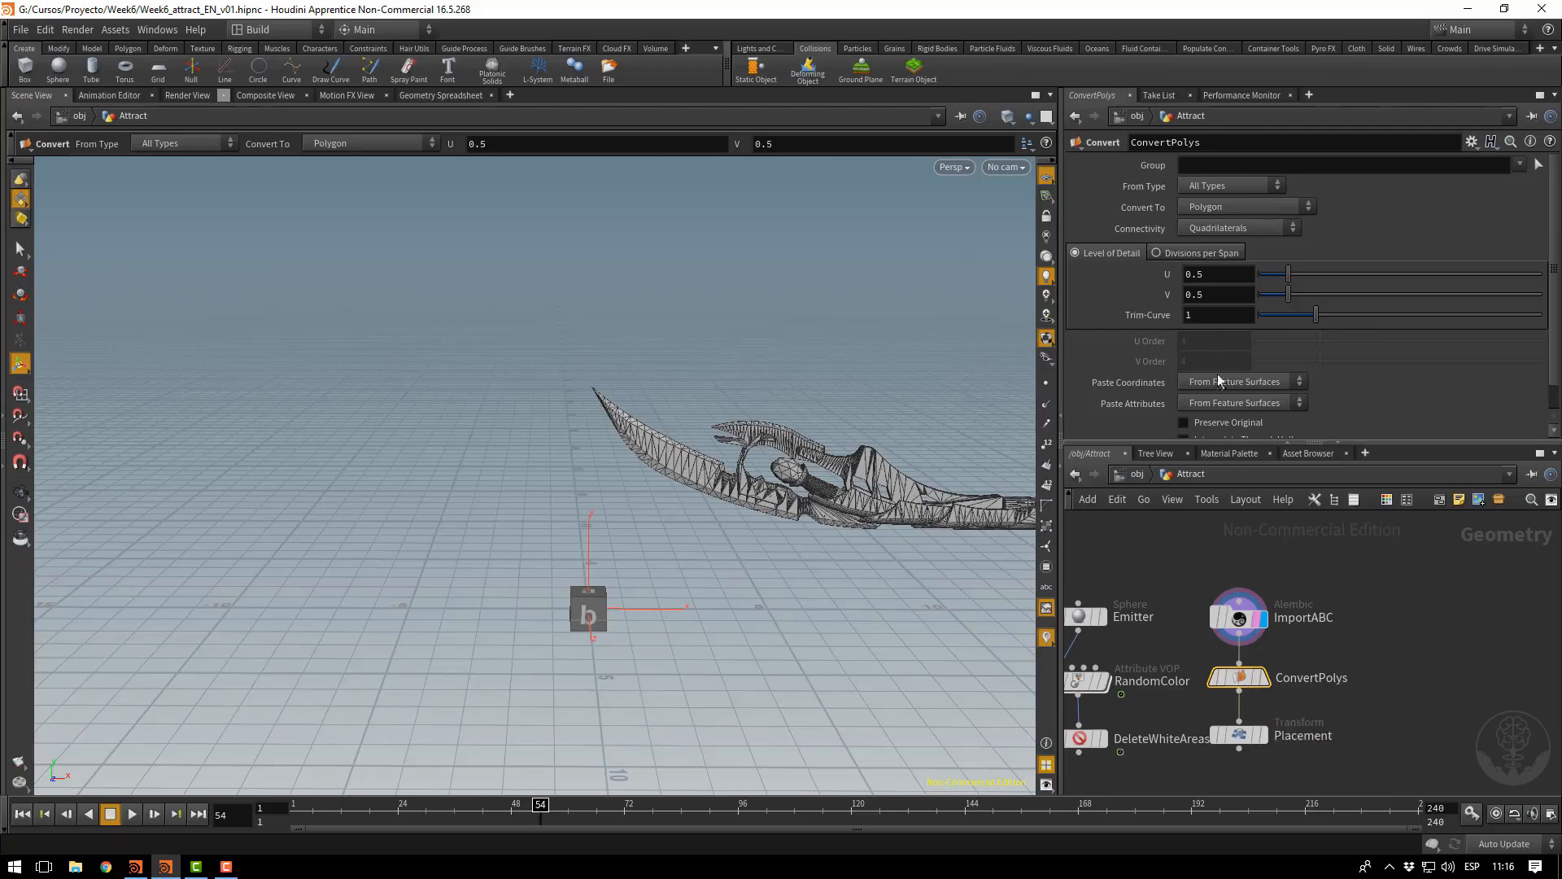
Display the Placement node's result and move the model's centroid to the origin
click(1259, 738)
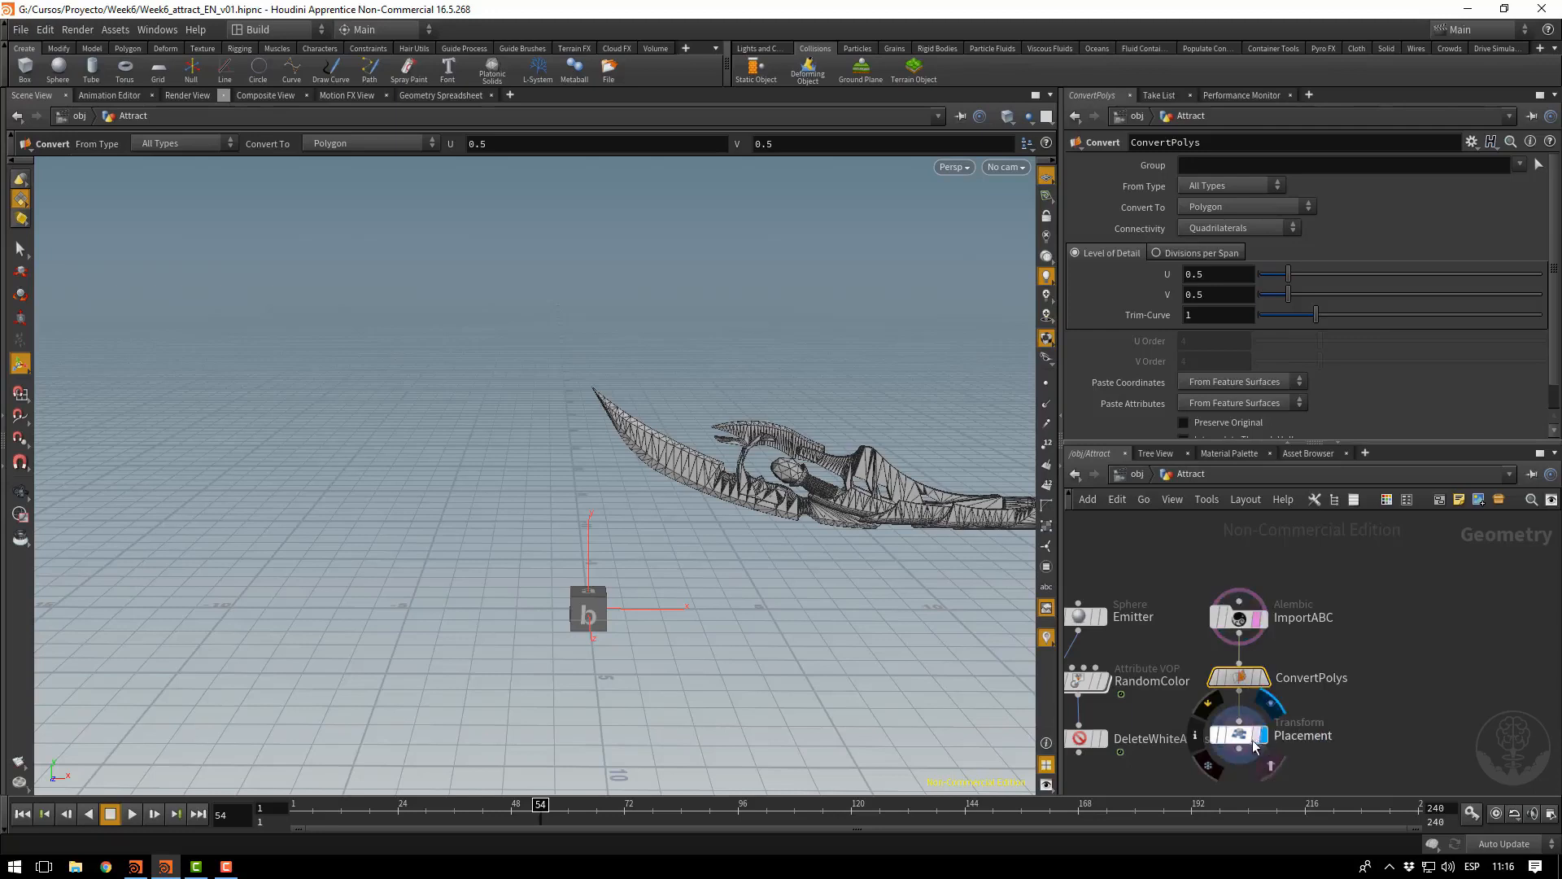
click(1251, 741)
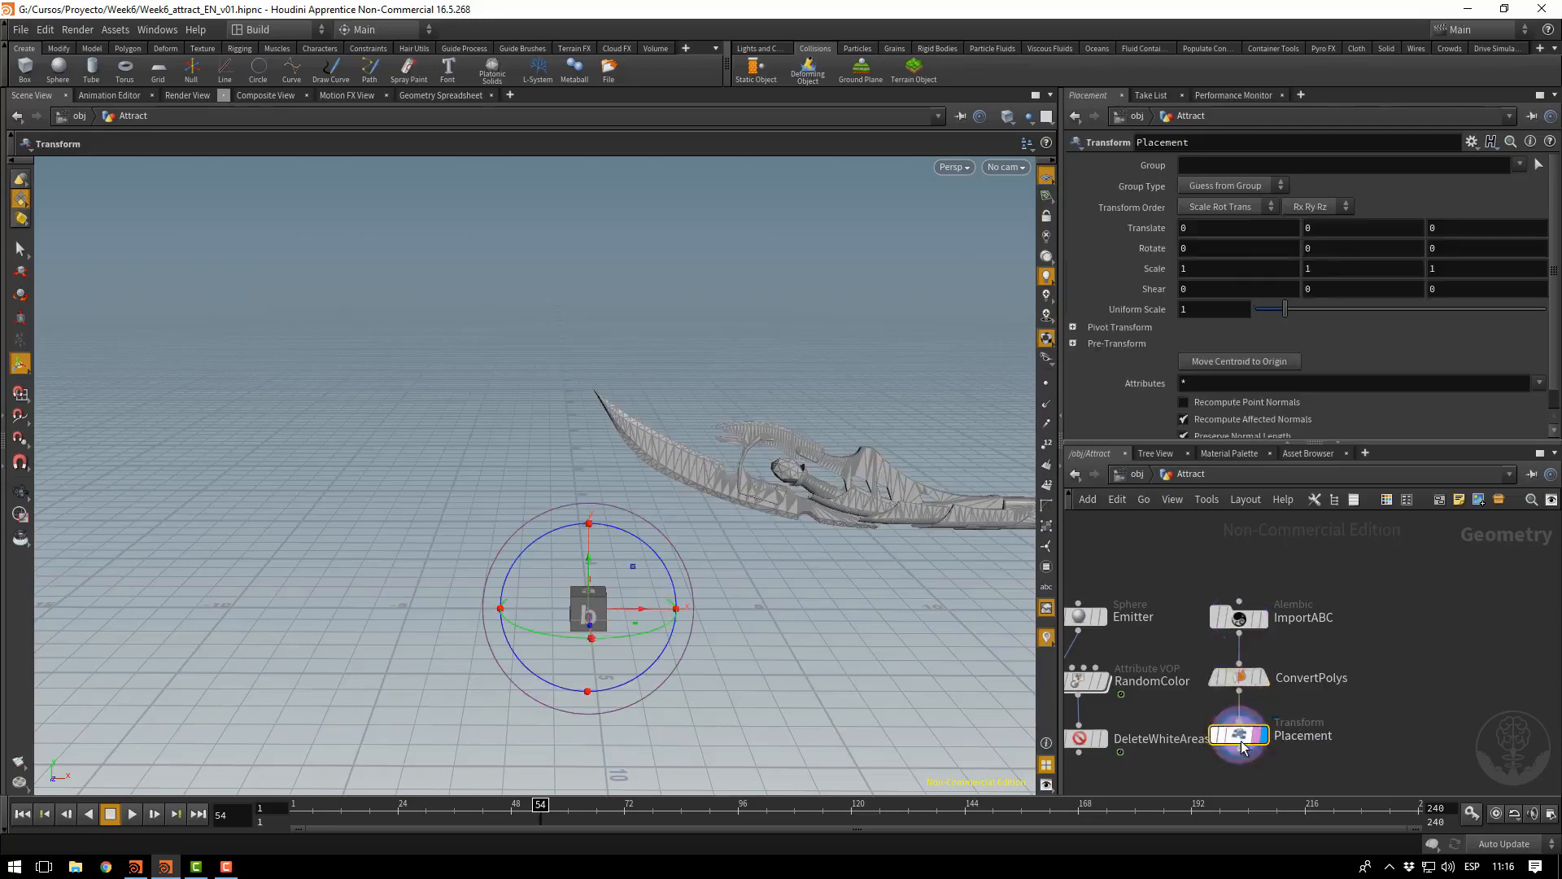
click(1190, 364)
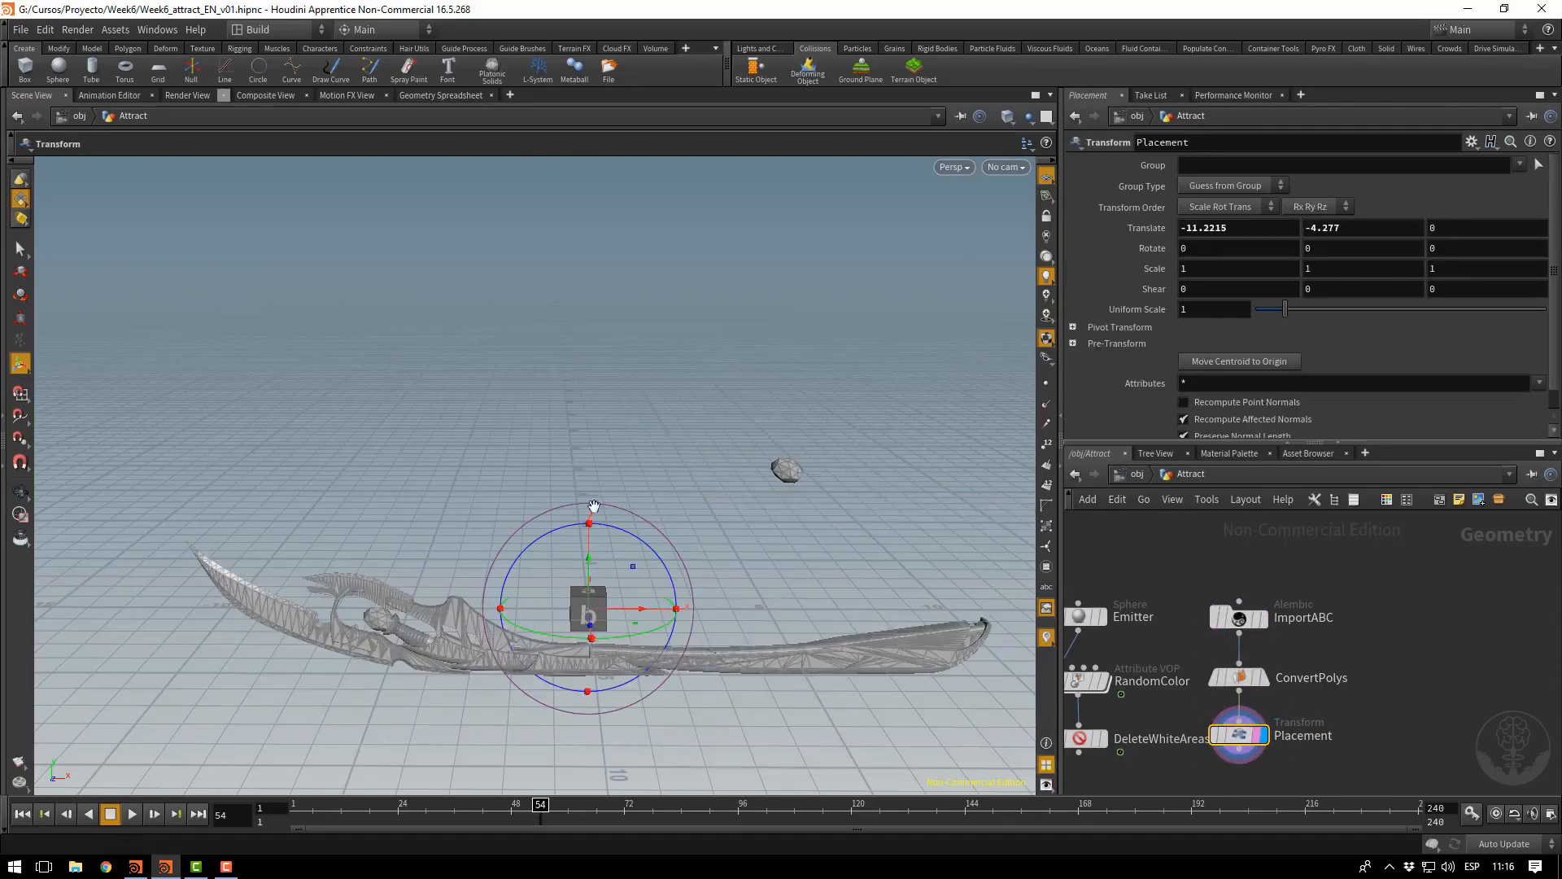
alt+drag(594, 506, 645, 517)
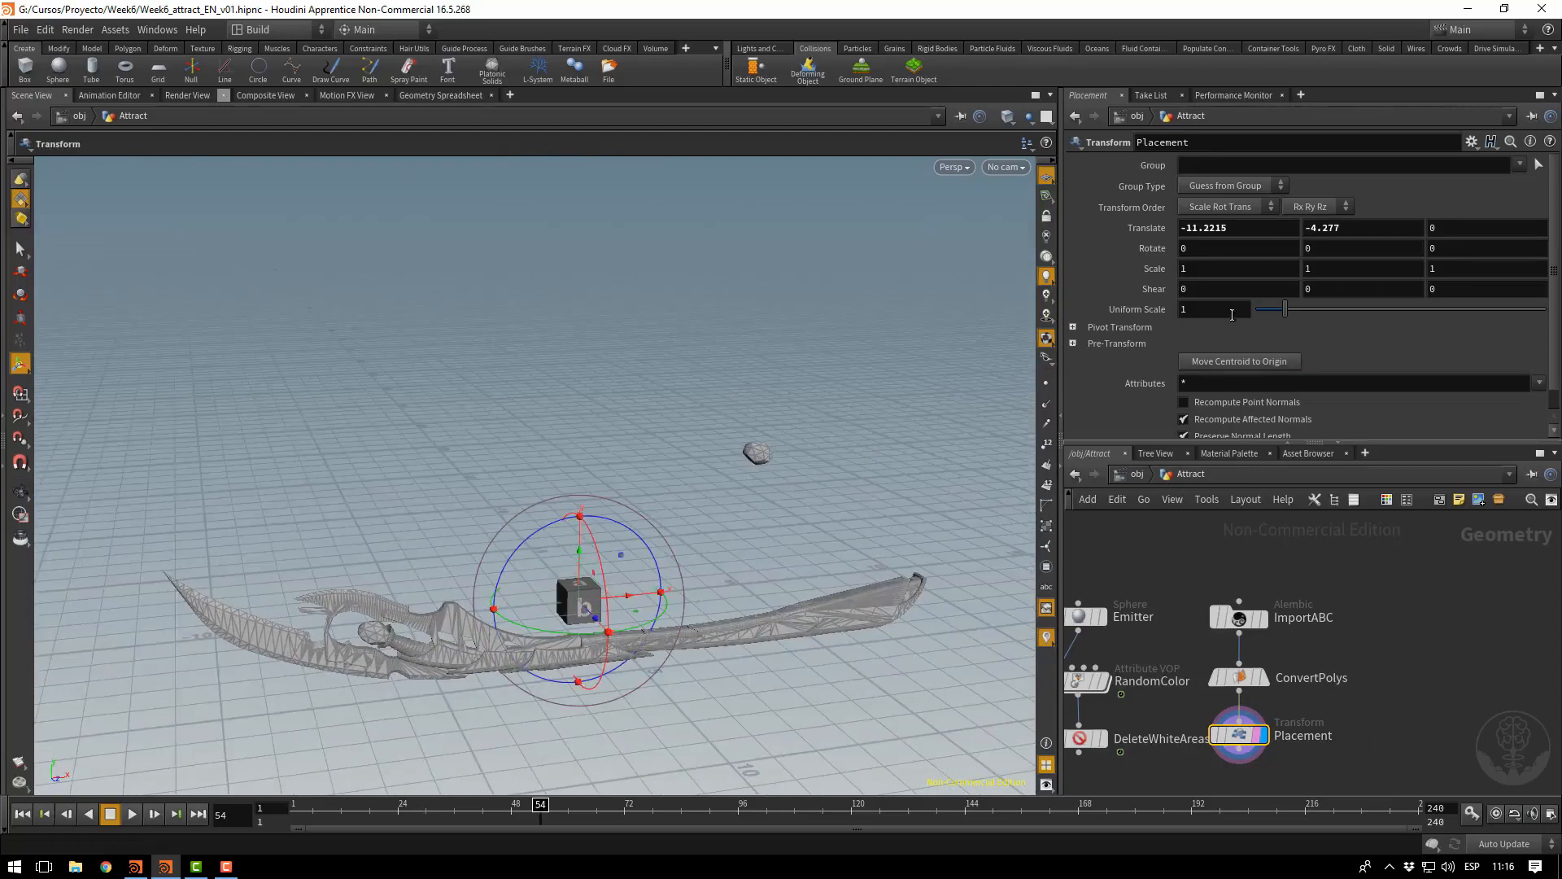
Set Placement's Uniform Scale to 0.01 and frame the scaled model in the viewport
drag(1095, 321, 1091, 321)
text(0.01)
key(Return)
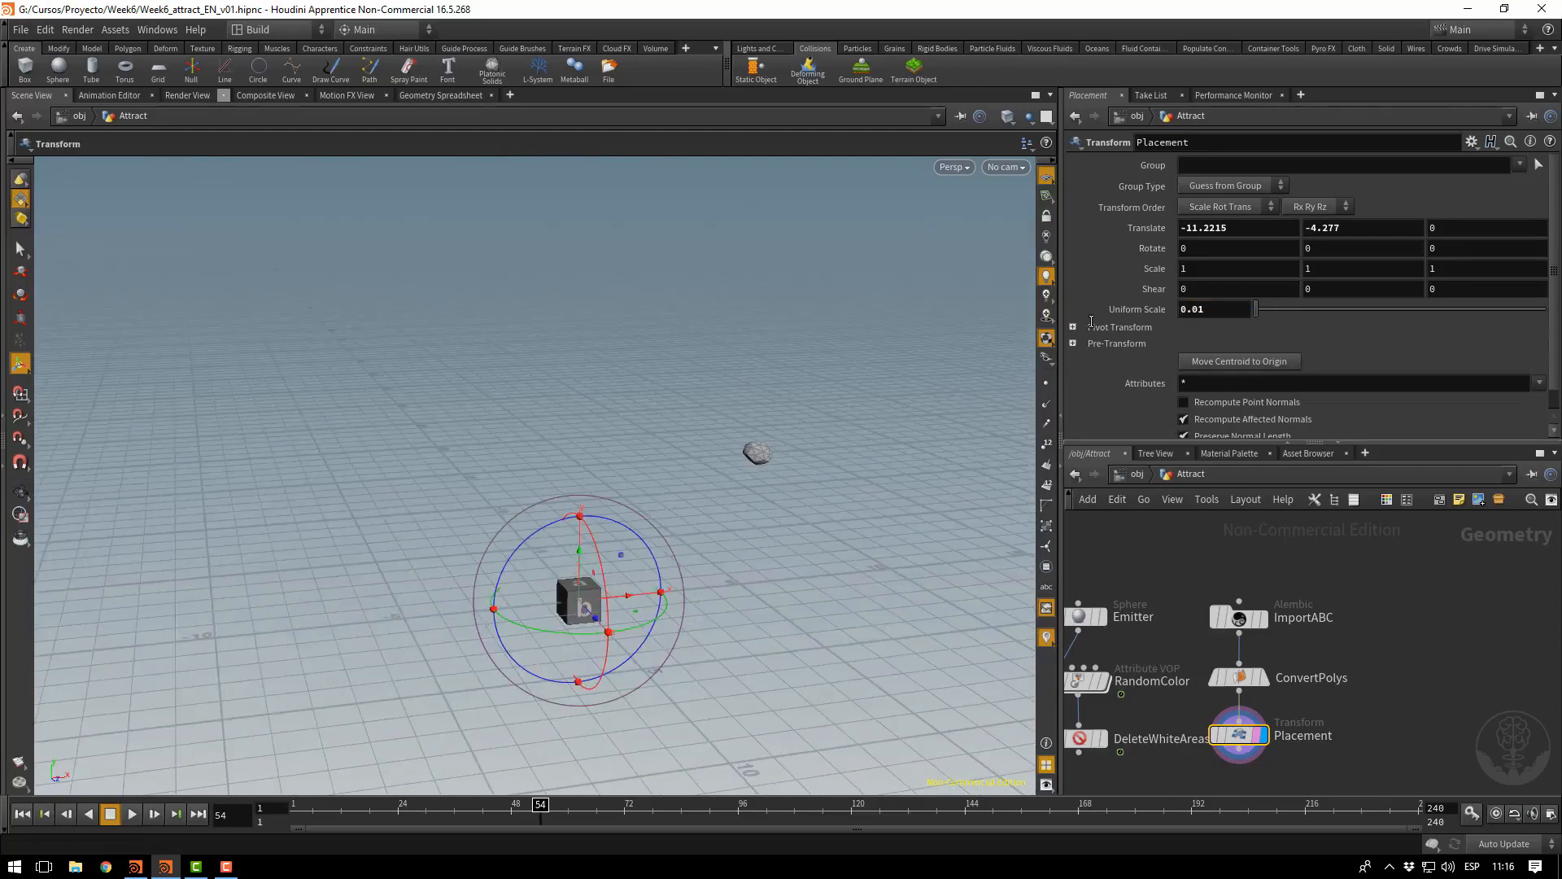
mouse_move(1245, 743)
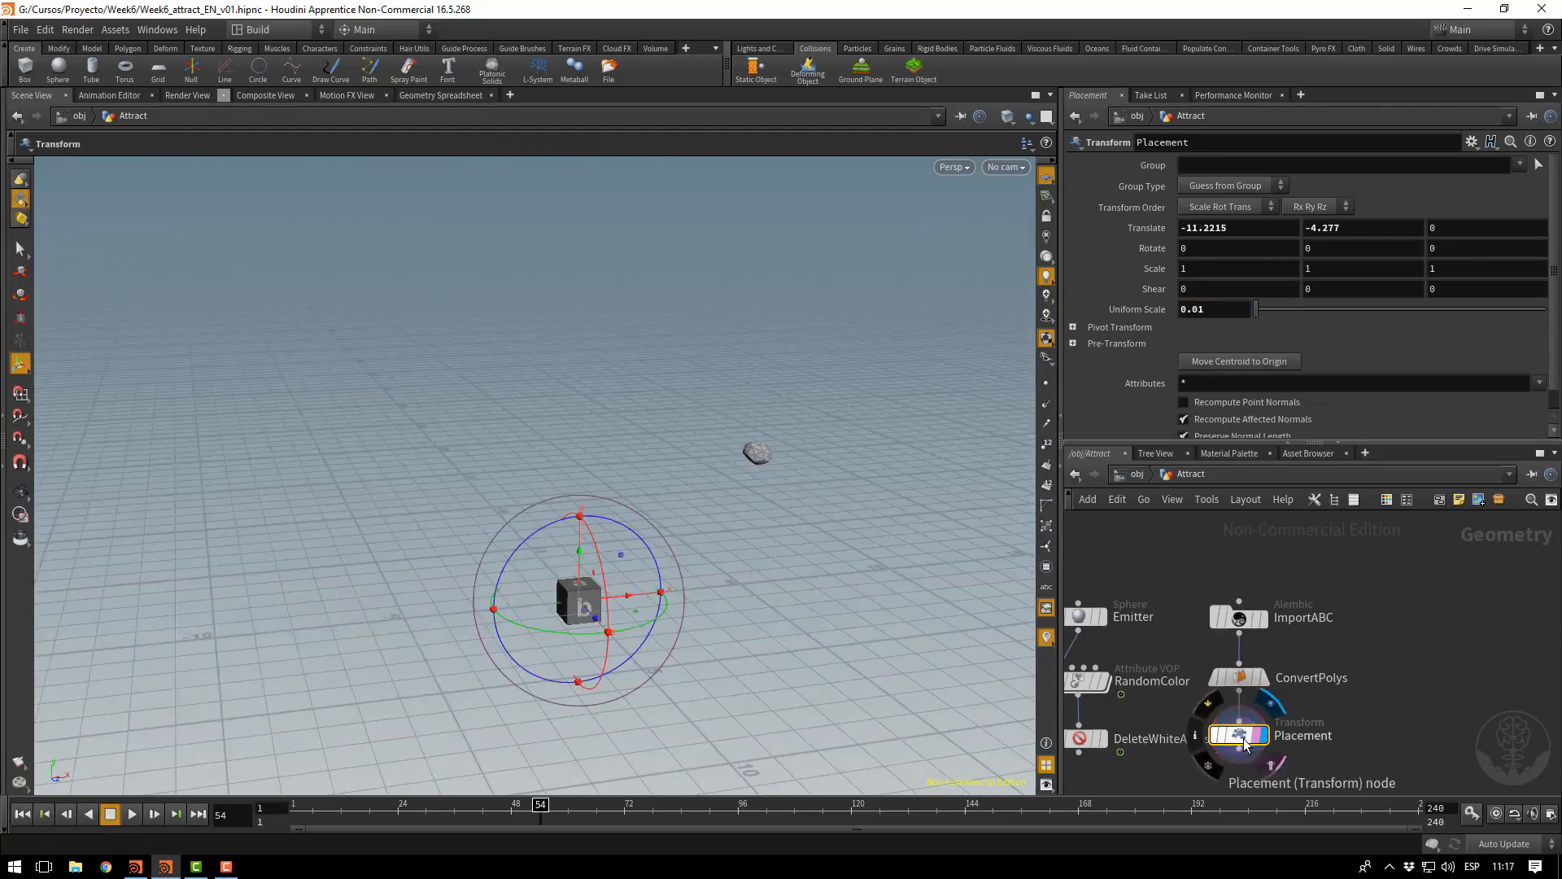
key(space+f)
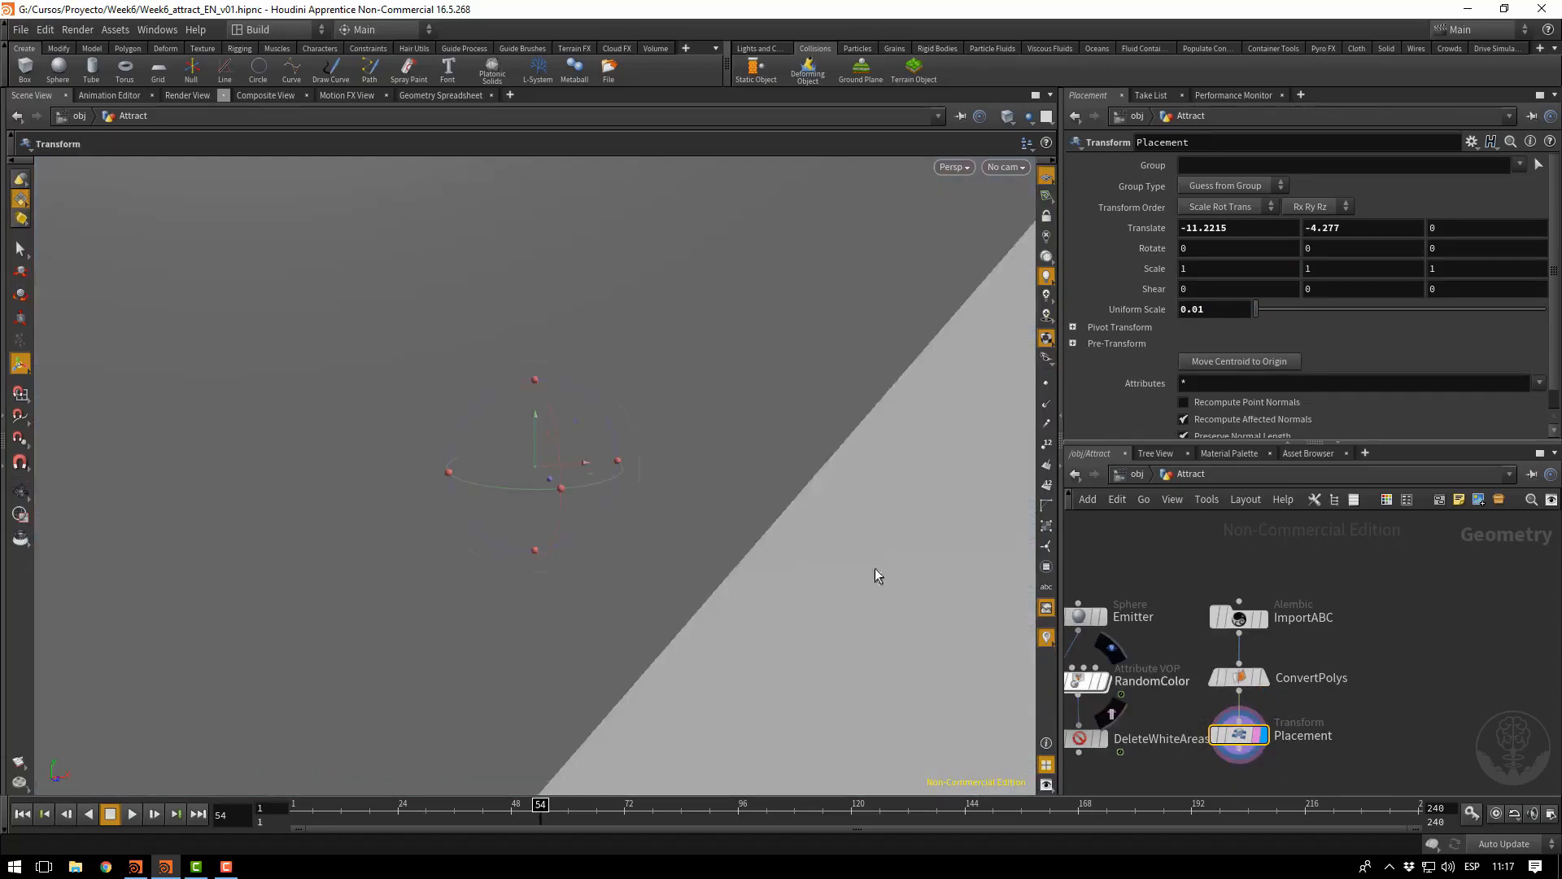
scroll(1374, 651, down, 3)
middle_drag(1375, 652, 1204, 543)
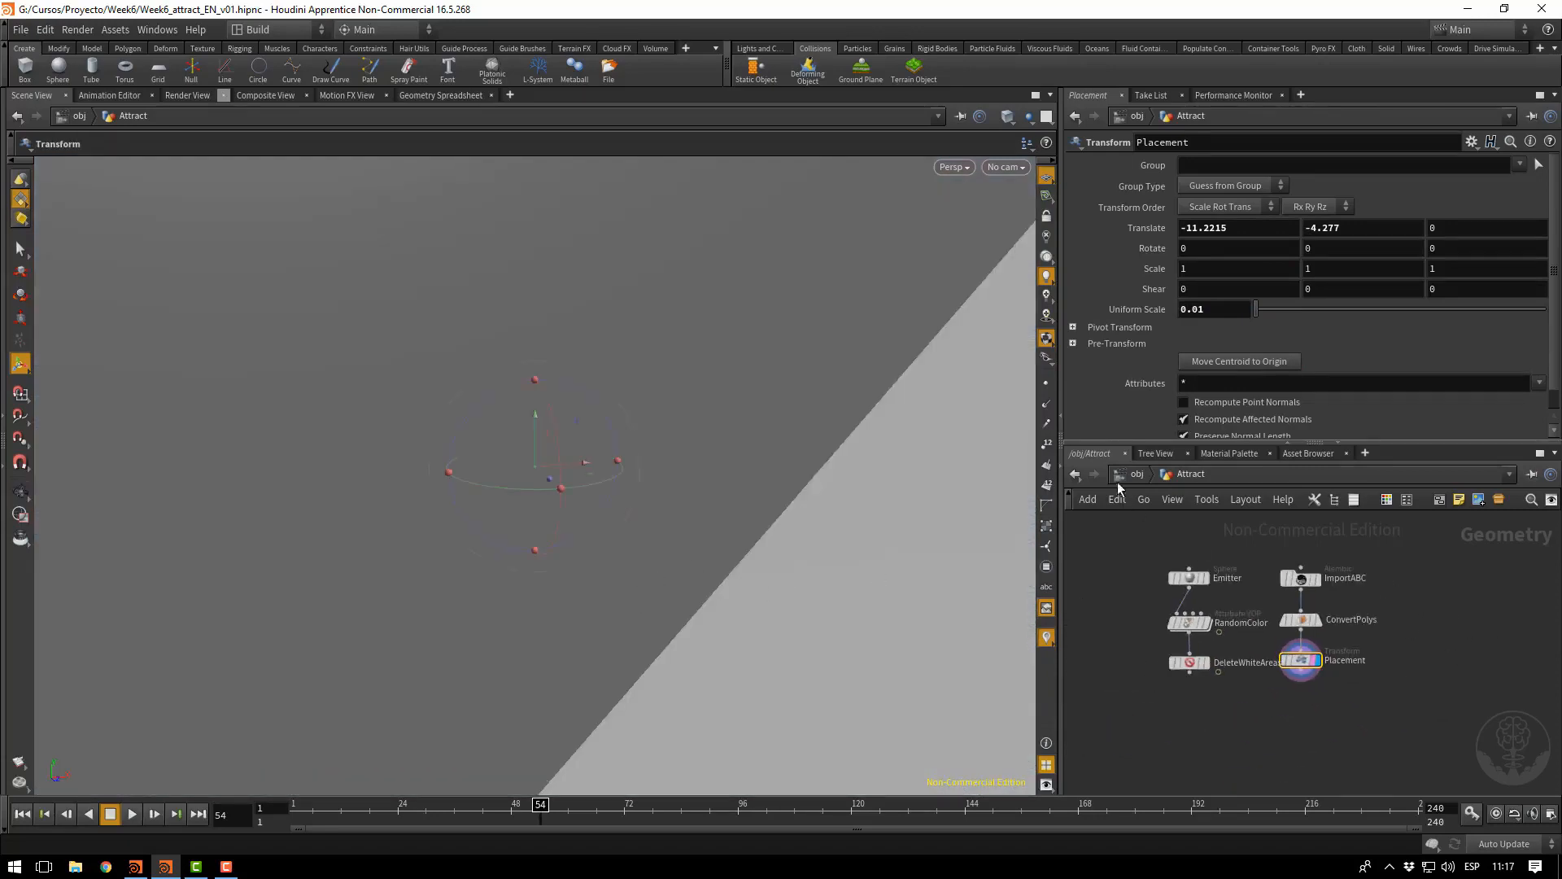
click(1140, 475)
mouse_move(1241, 587)
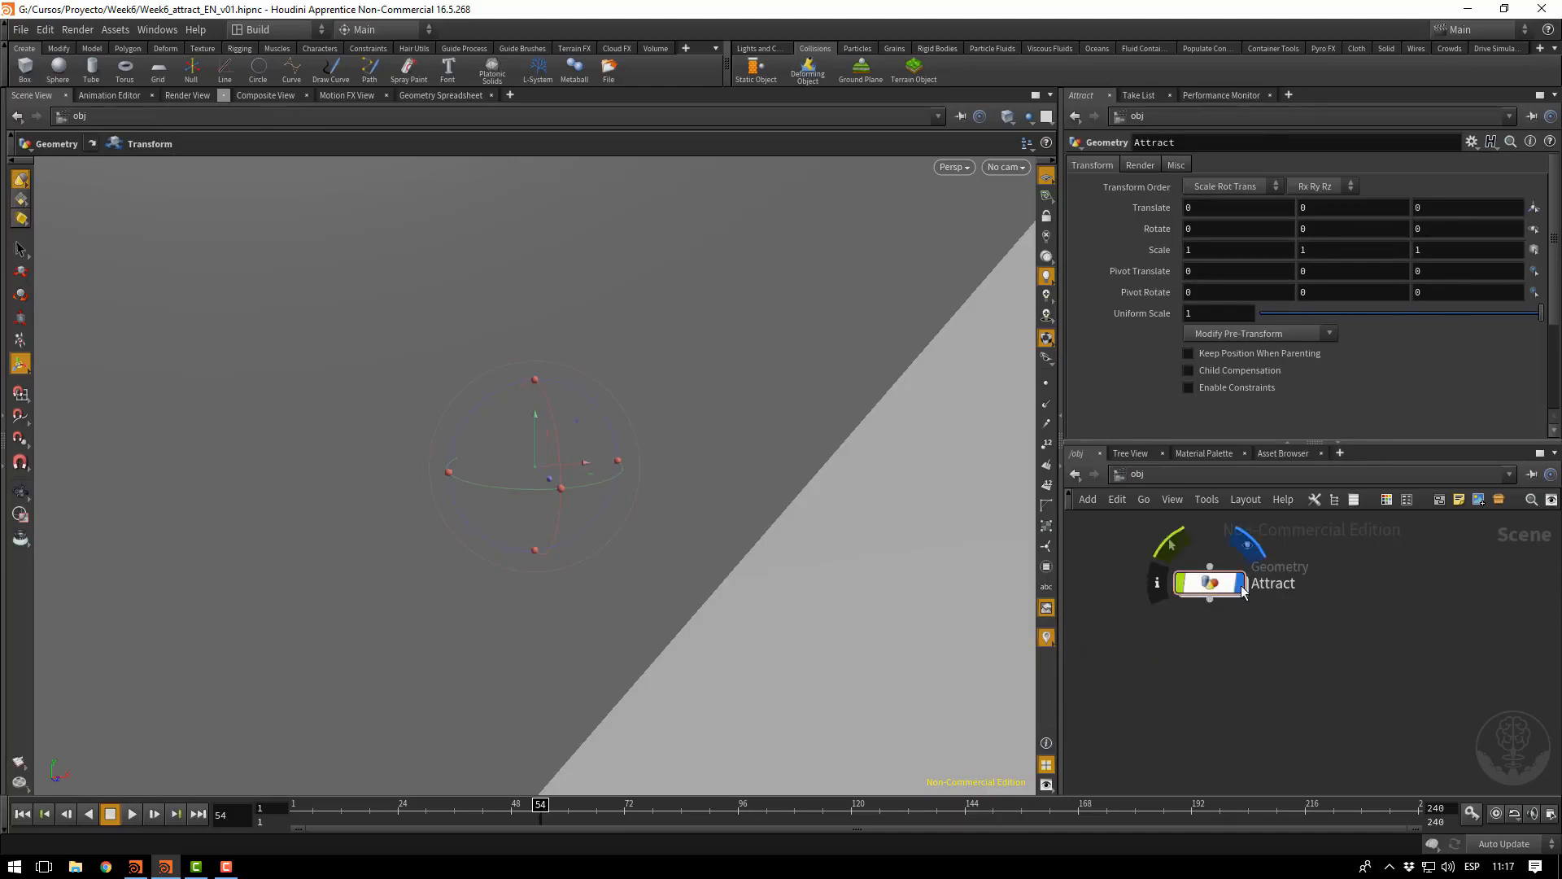
right_drag(1373, 689, 1280, 673)
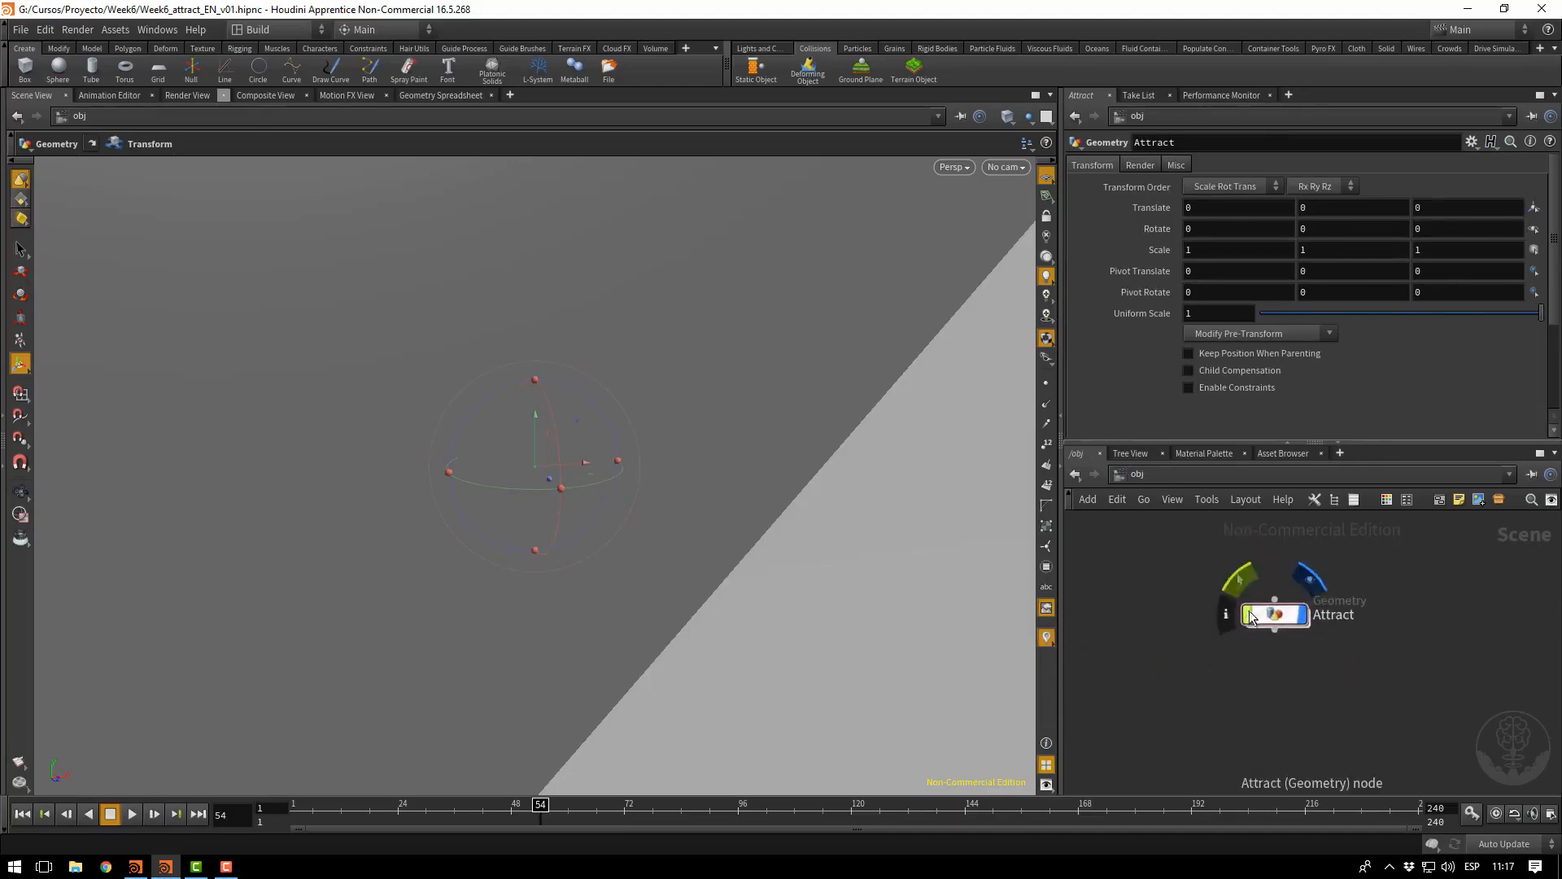
double_click(1268, 621)
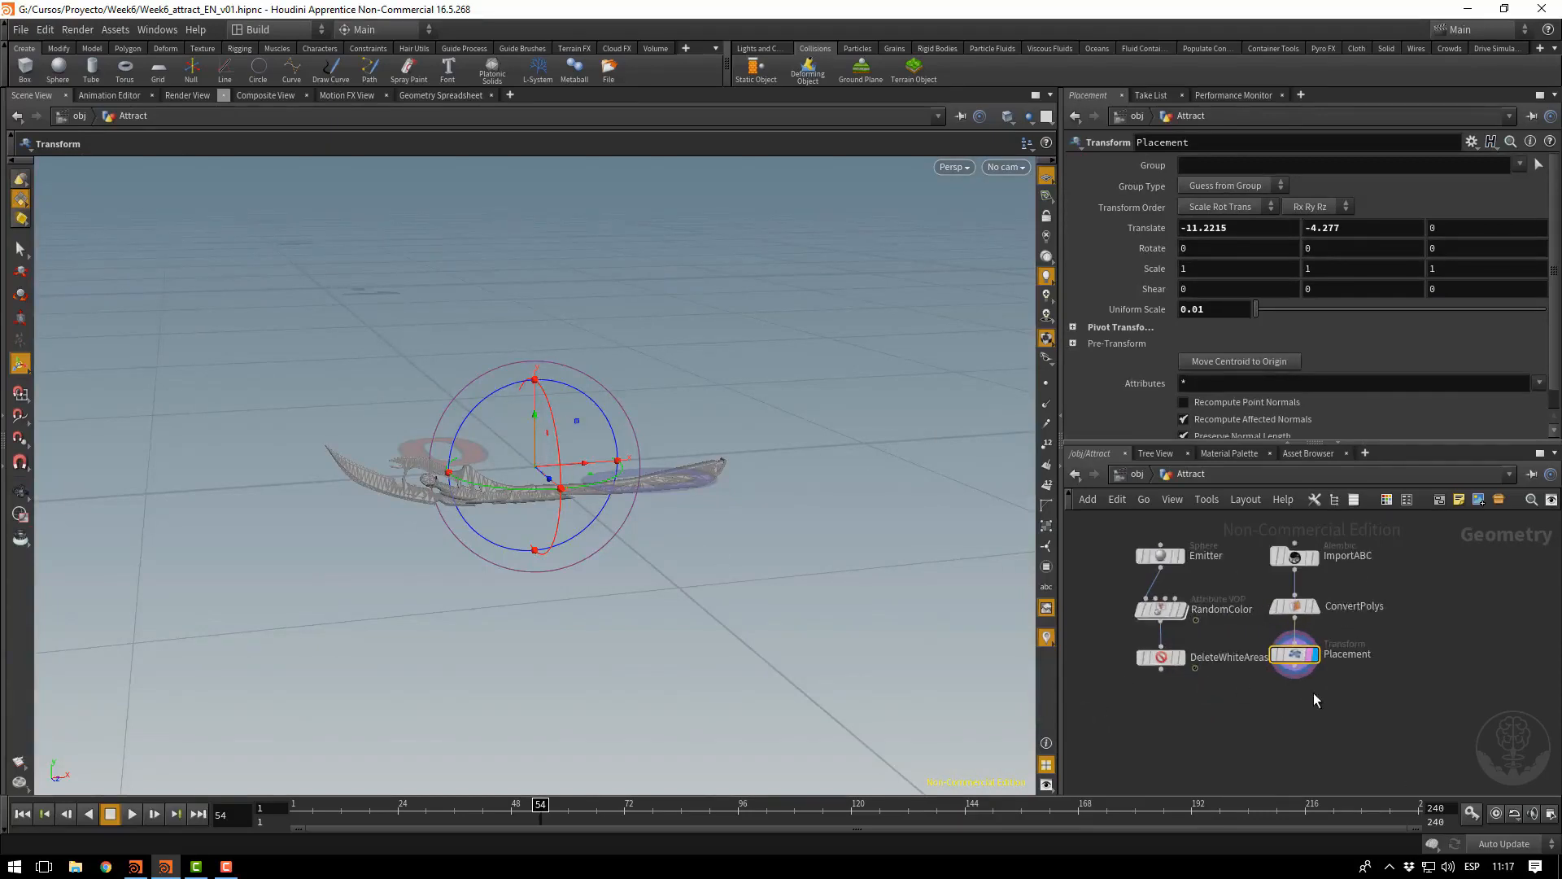
Turn on the template flag of DeleteWhiteAreas to show the emitter pieces alongside the placed model
right_drag(1313, 692, 1342, 716)
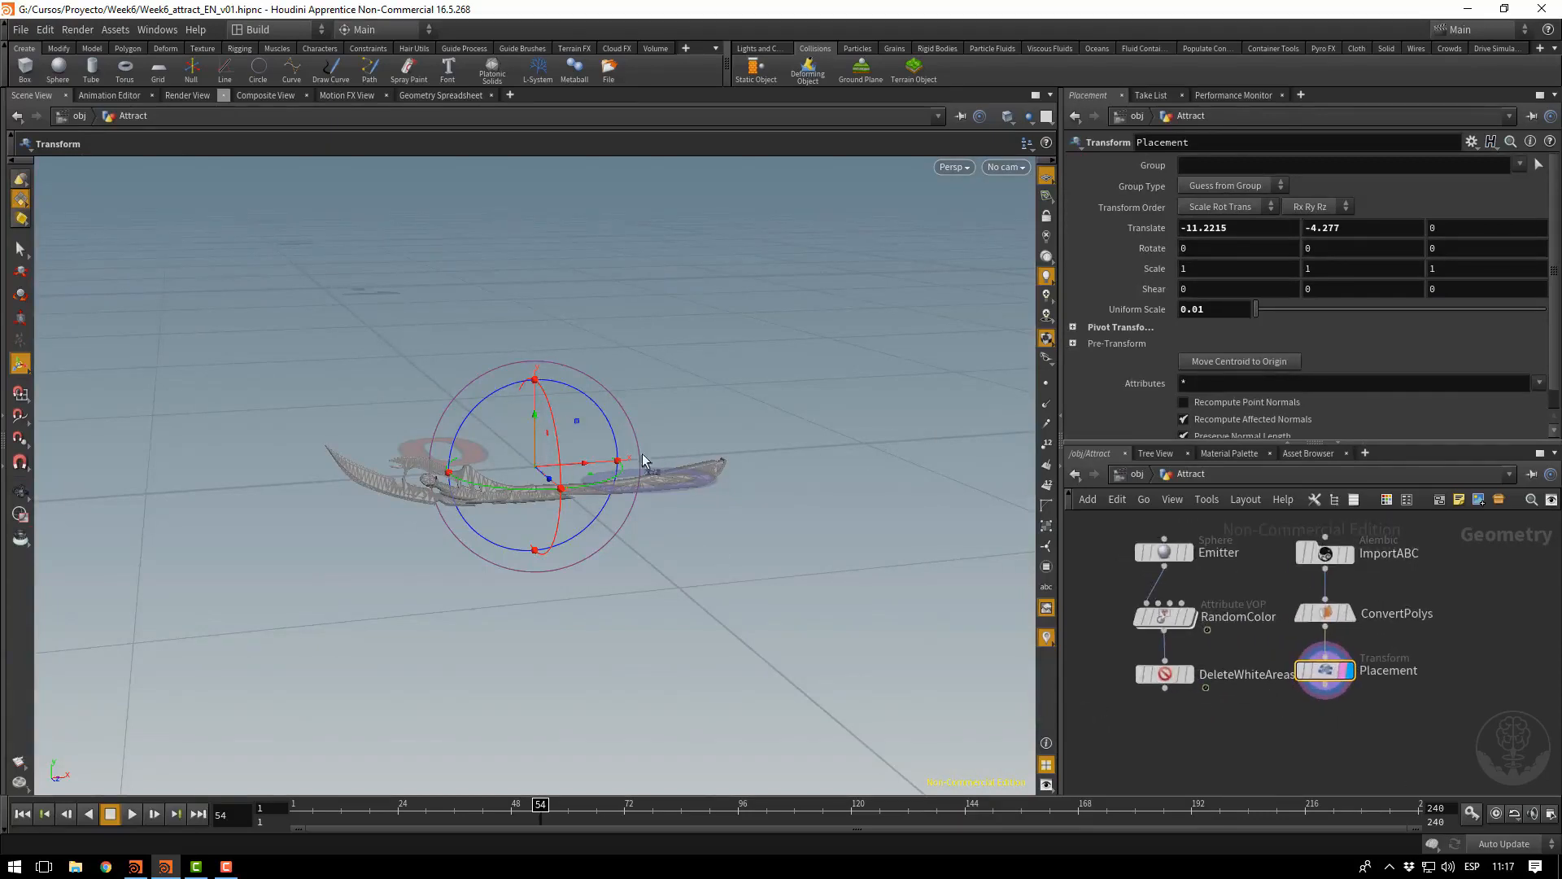
click(1197, 705)
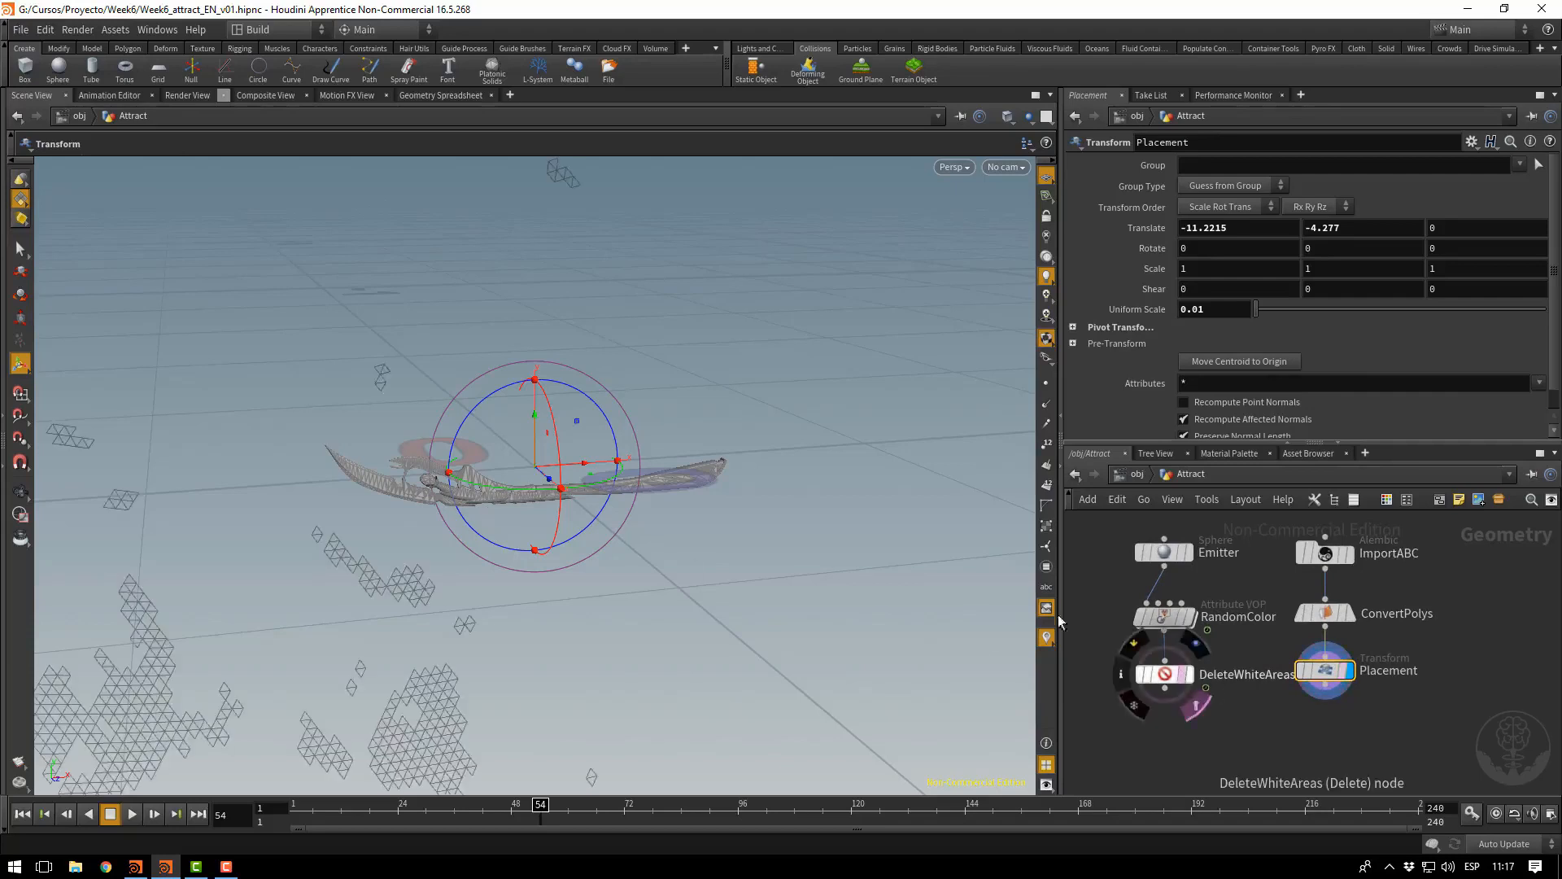
Set the Placement node's Uniform Scale to 0.1 to enlarge the model inside the emitter sphere
alt+right_drag(671, 423, 635, 436)
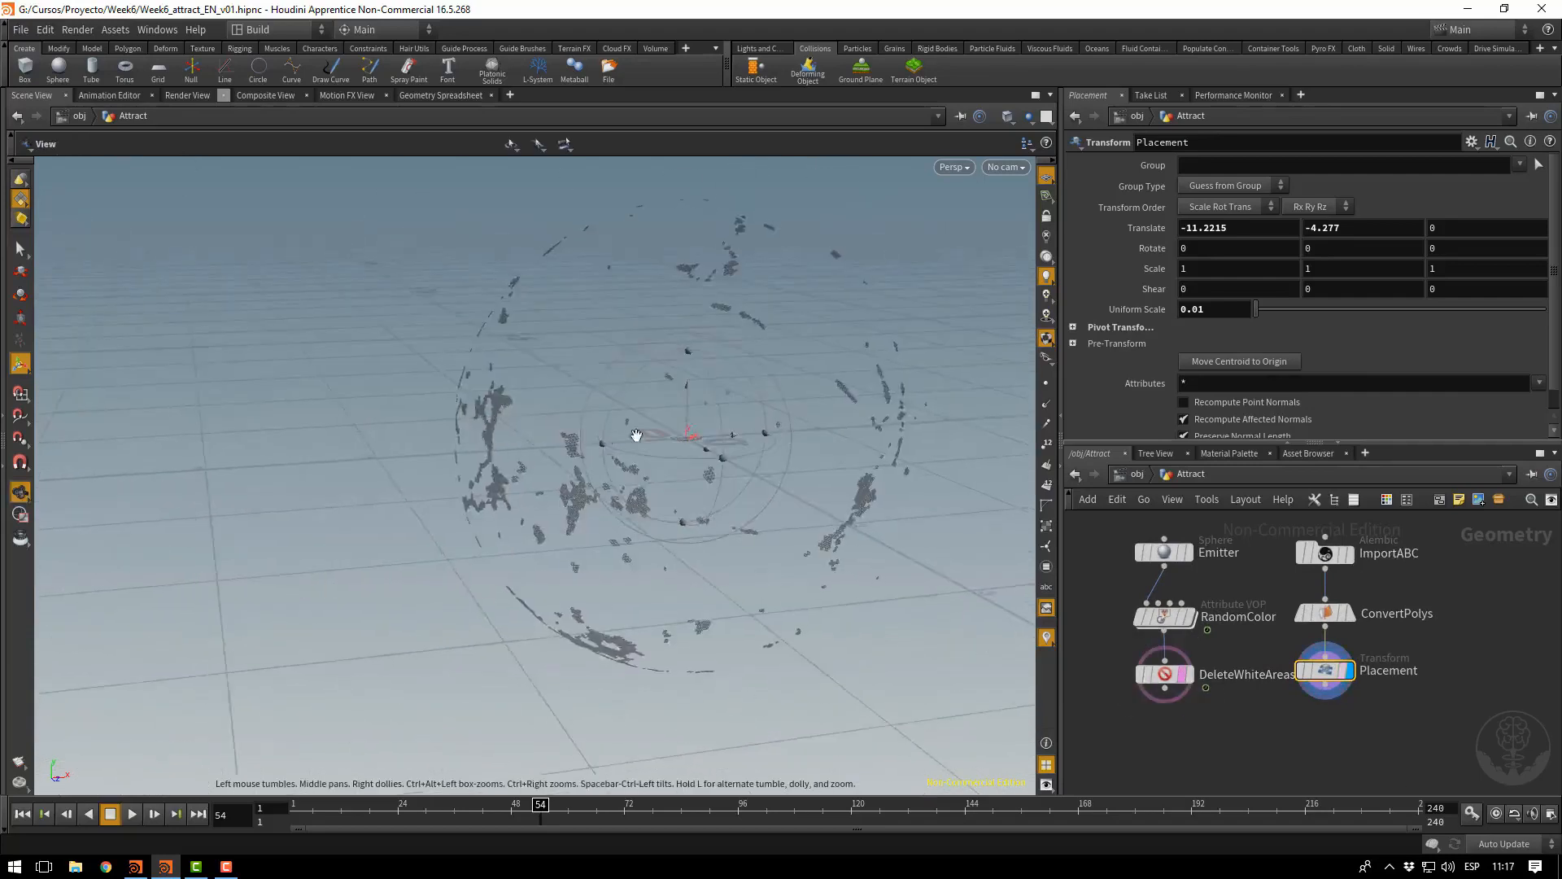
drag(635, 436, 586, 478)
right_drag(586, 478, 691, 505)
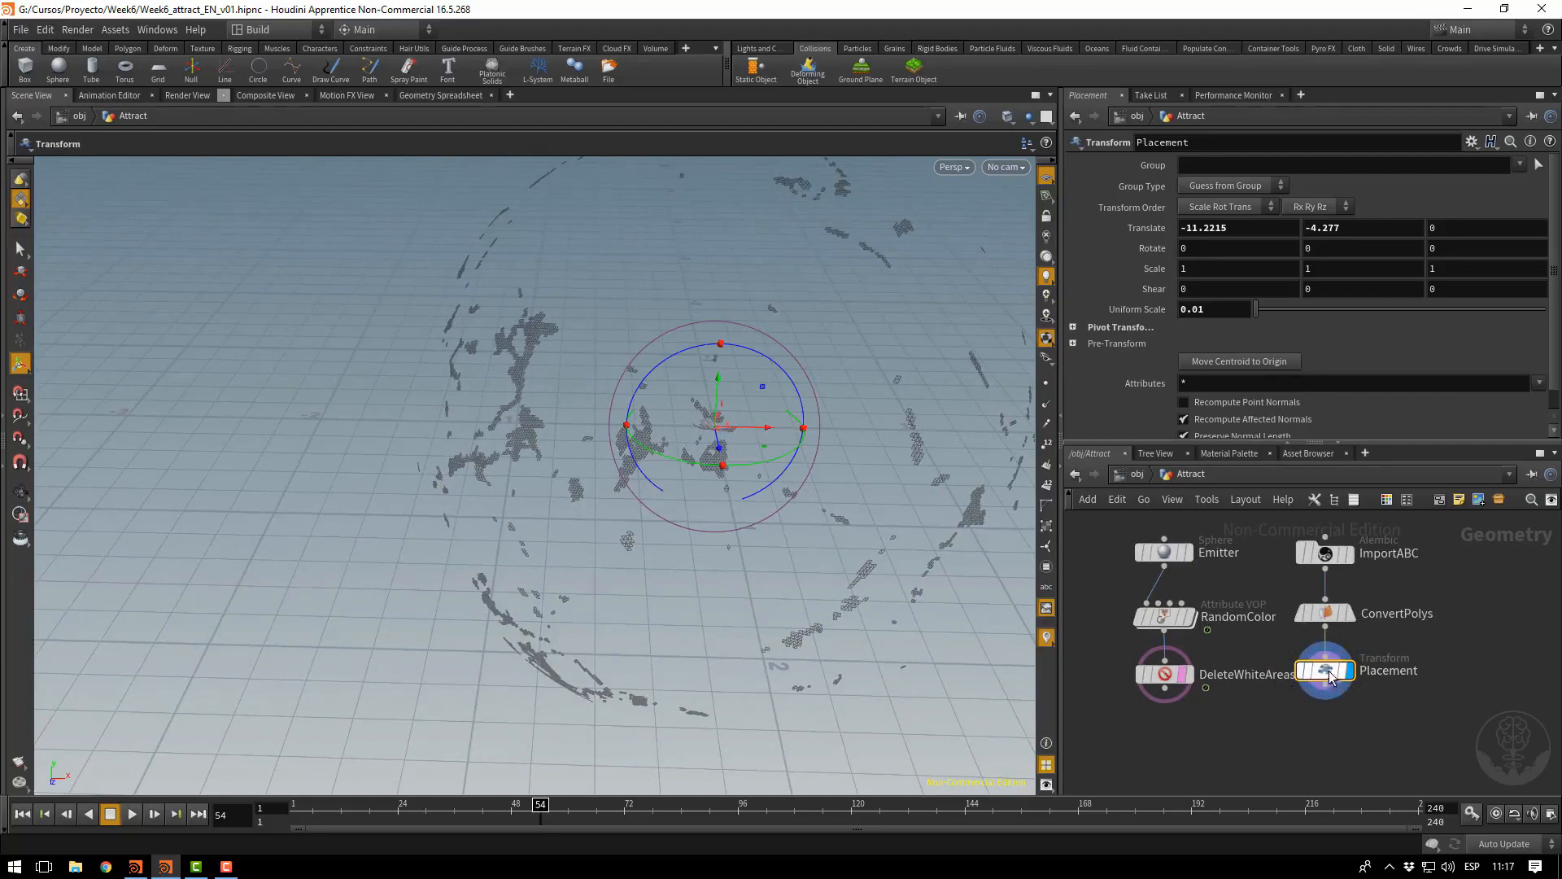
click(1227, 308)
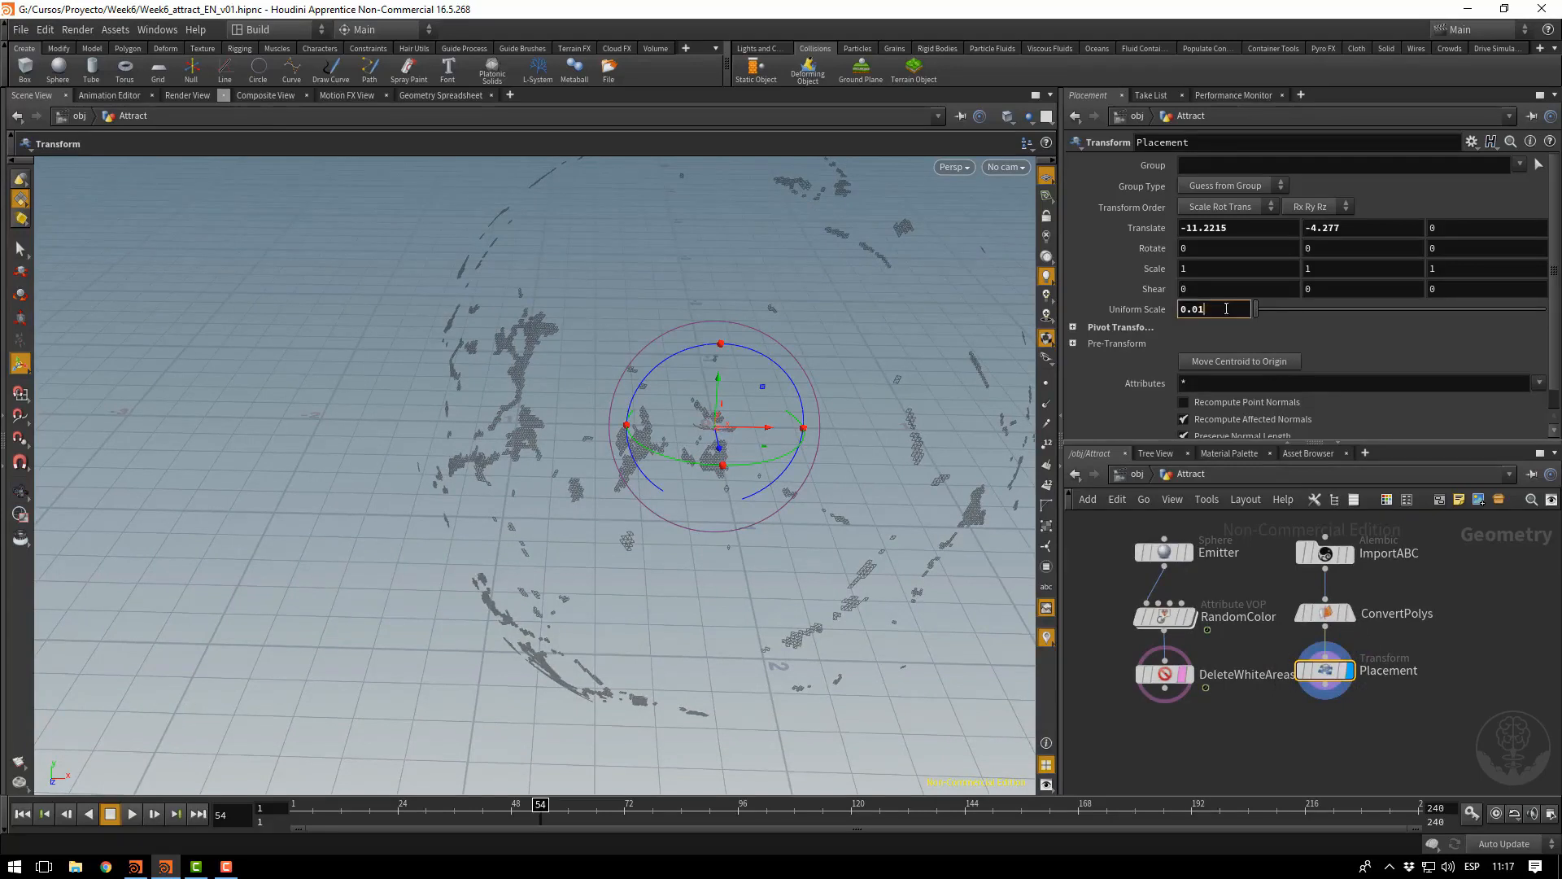
key(BackSpace)
text(1)
key(Return)
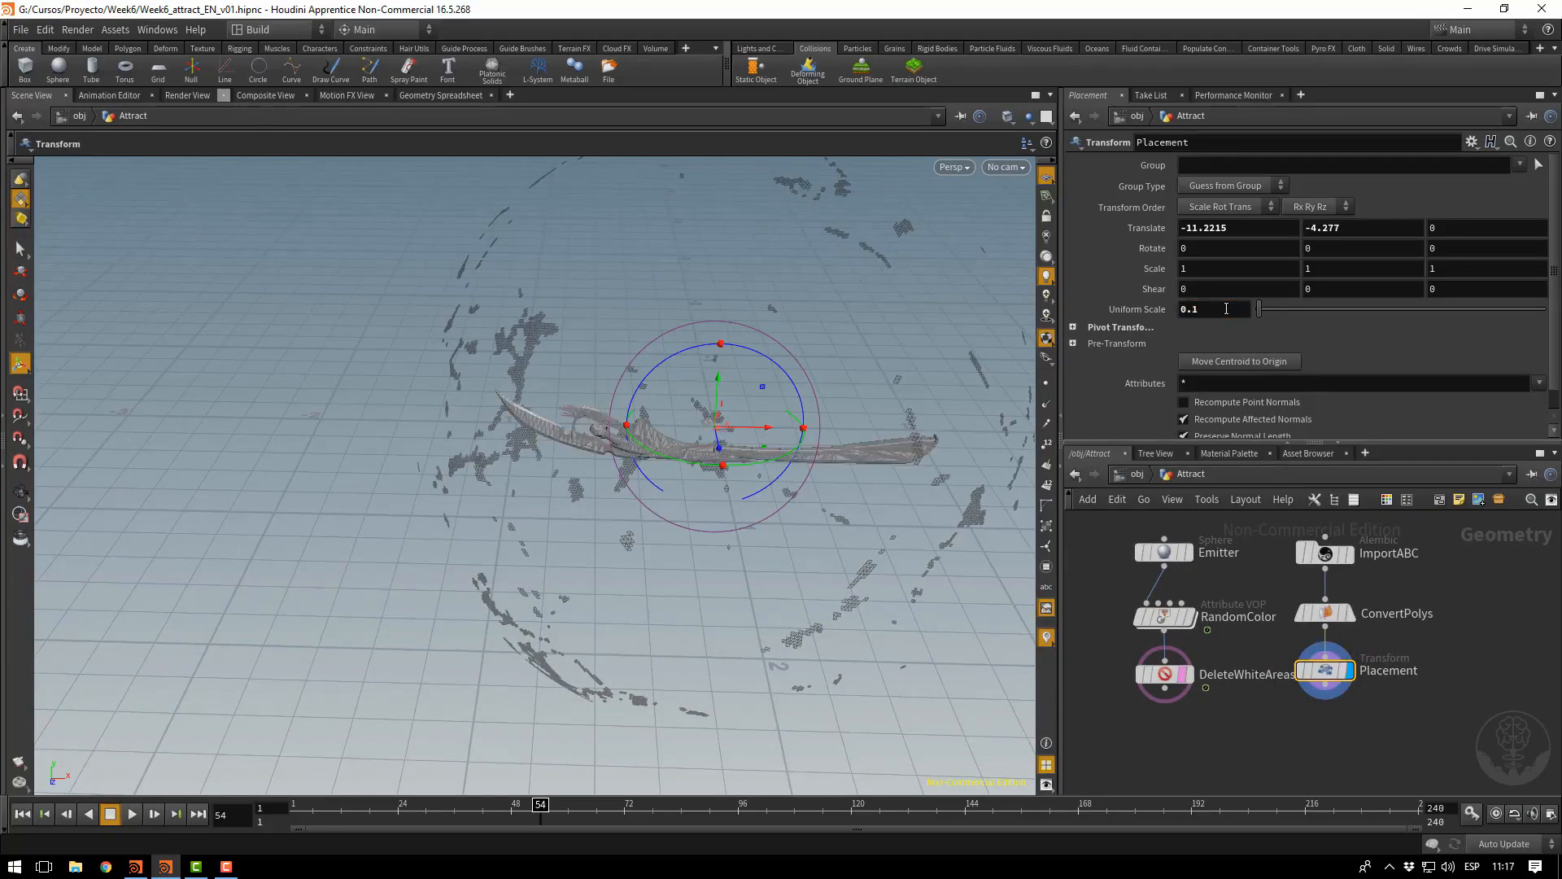
Rotate the model upright in Placement by setting its Z rotation to -90
drag(674, 371, 810, 358)
click(1542, 253)
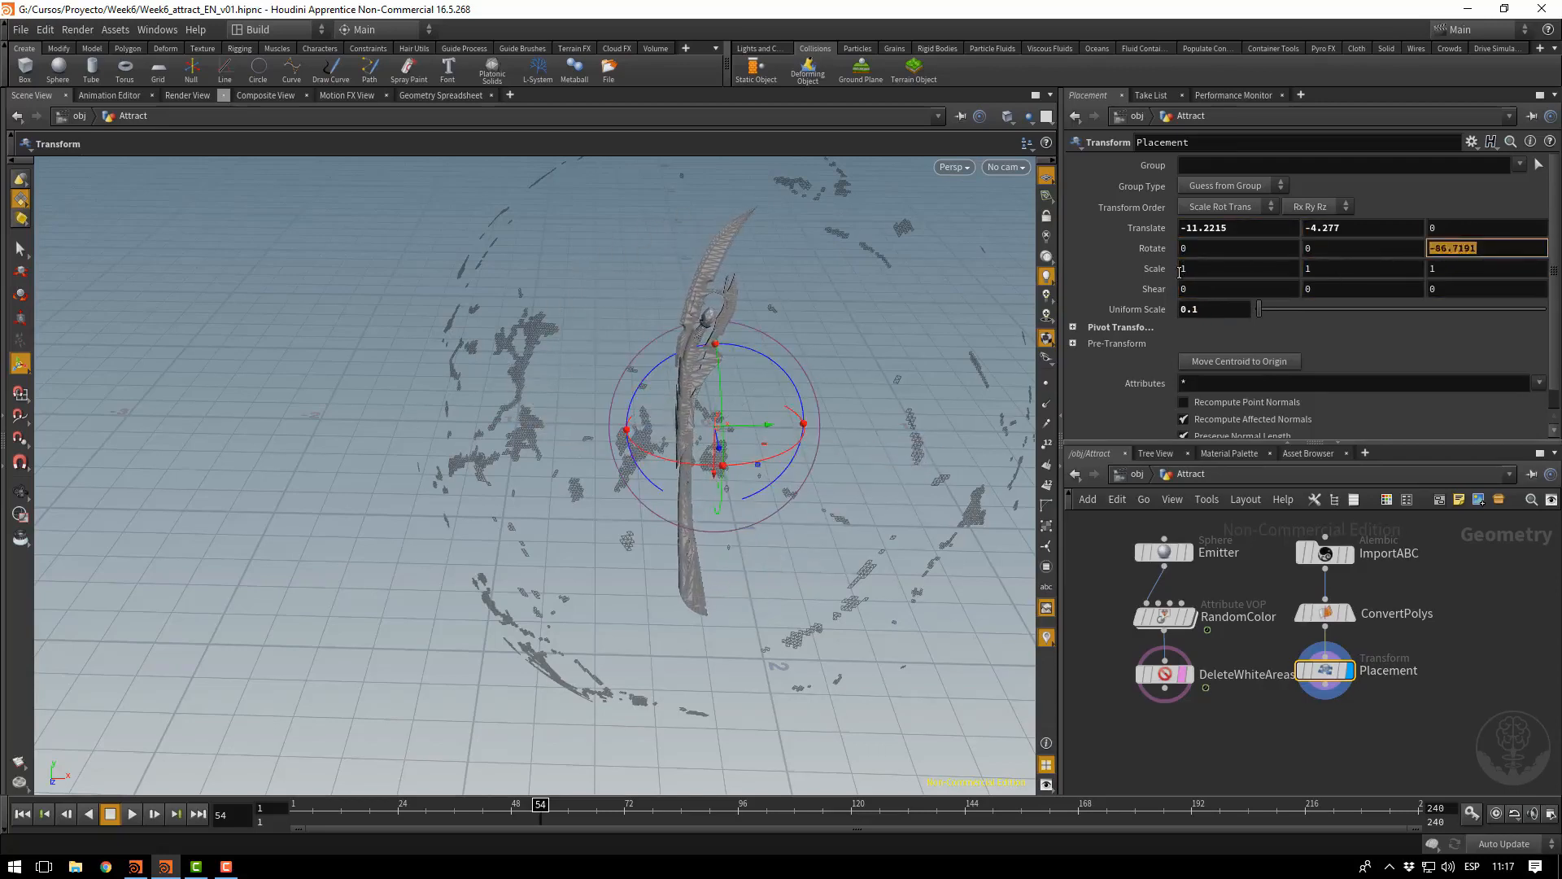
text(-90)
key(Return)
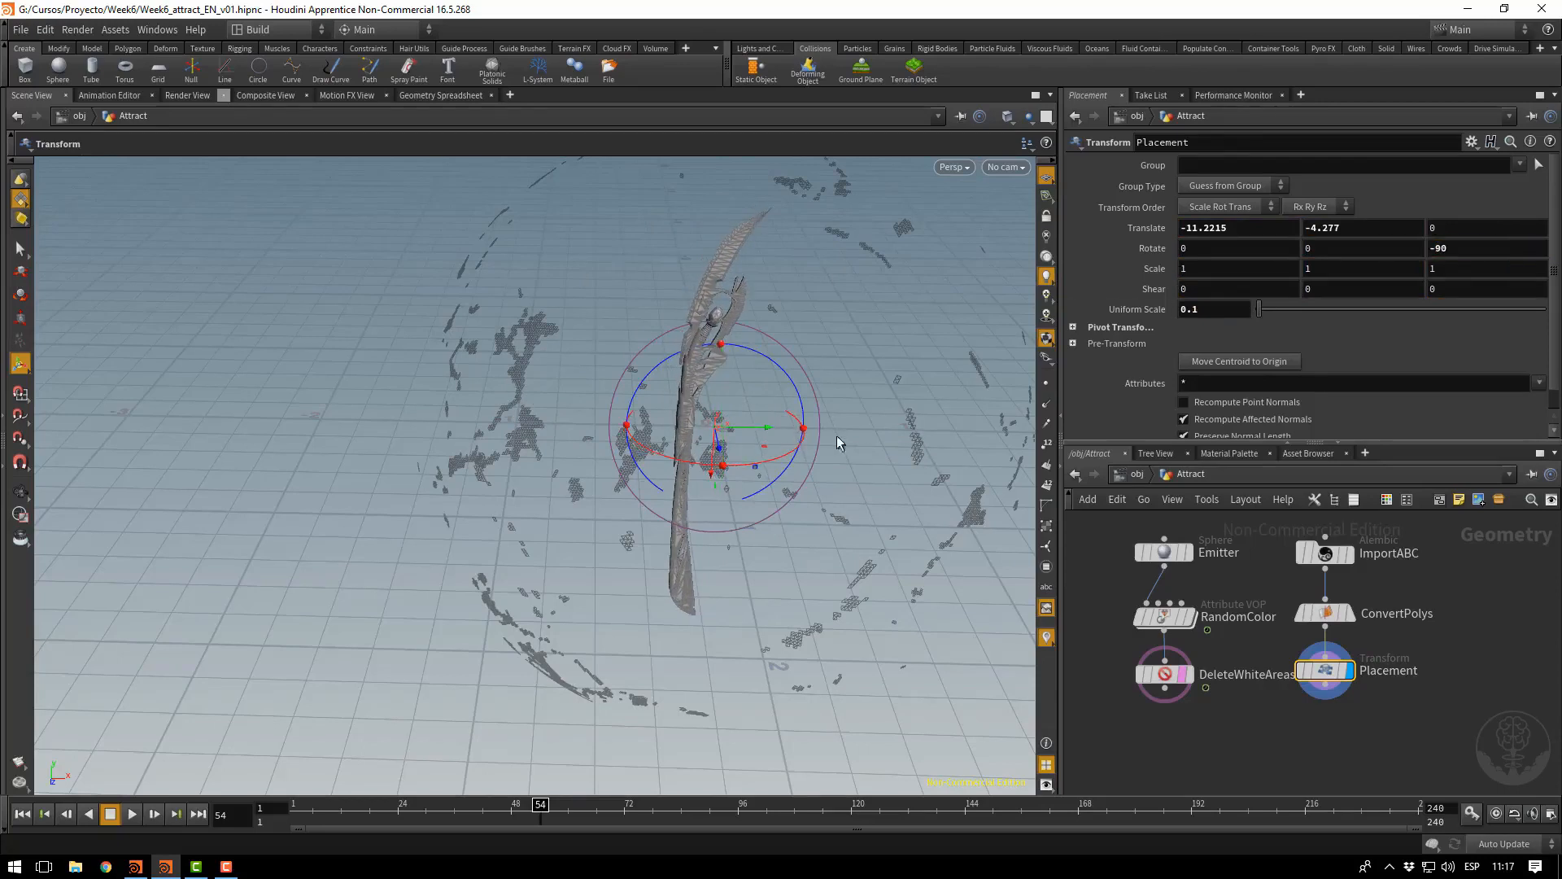
Set Placement's Uniform Scale to 0.075 and inspect the model's size against the surrounding emitter pieces
key(Escape)
drag(449, 450, 464, 416)
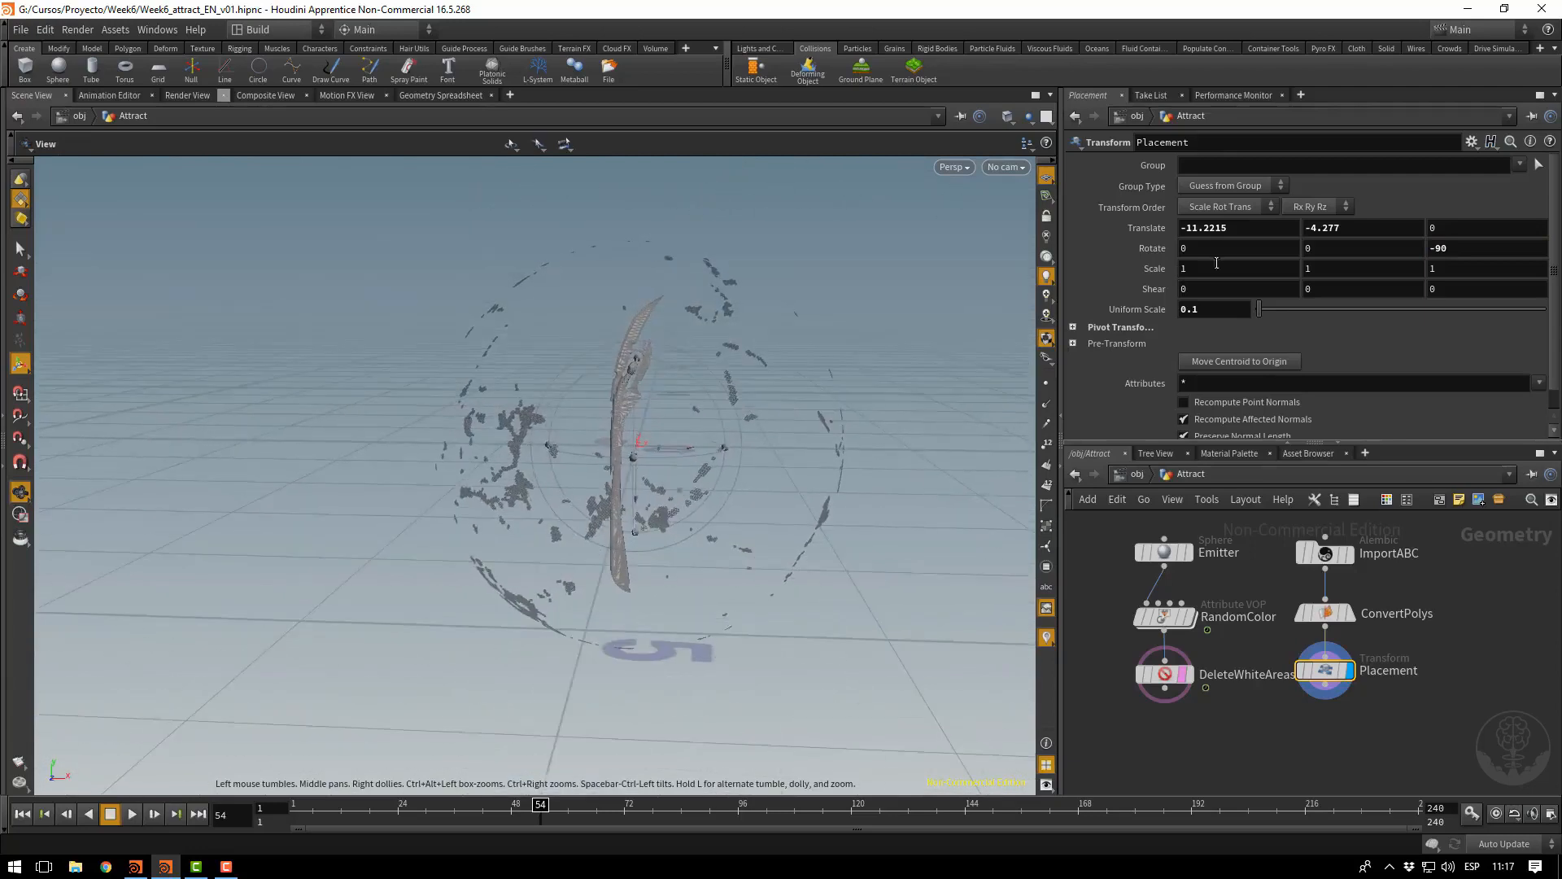
double_click(1211, 309)
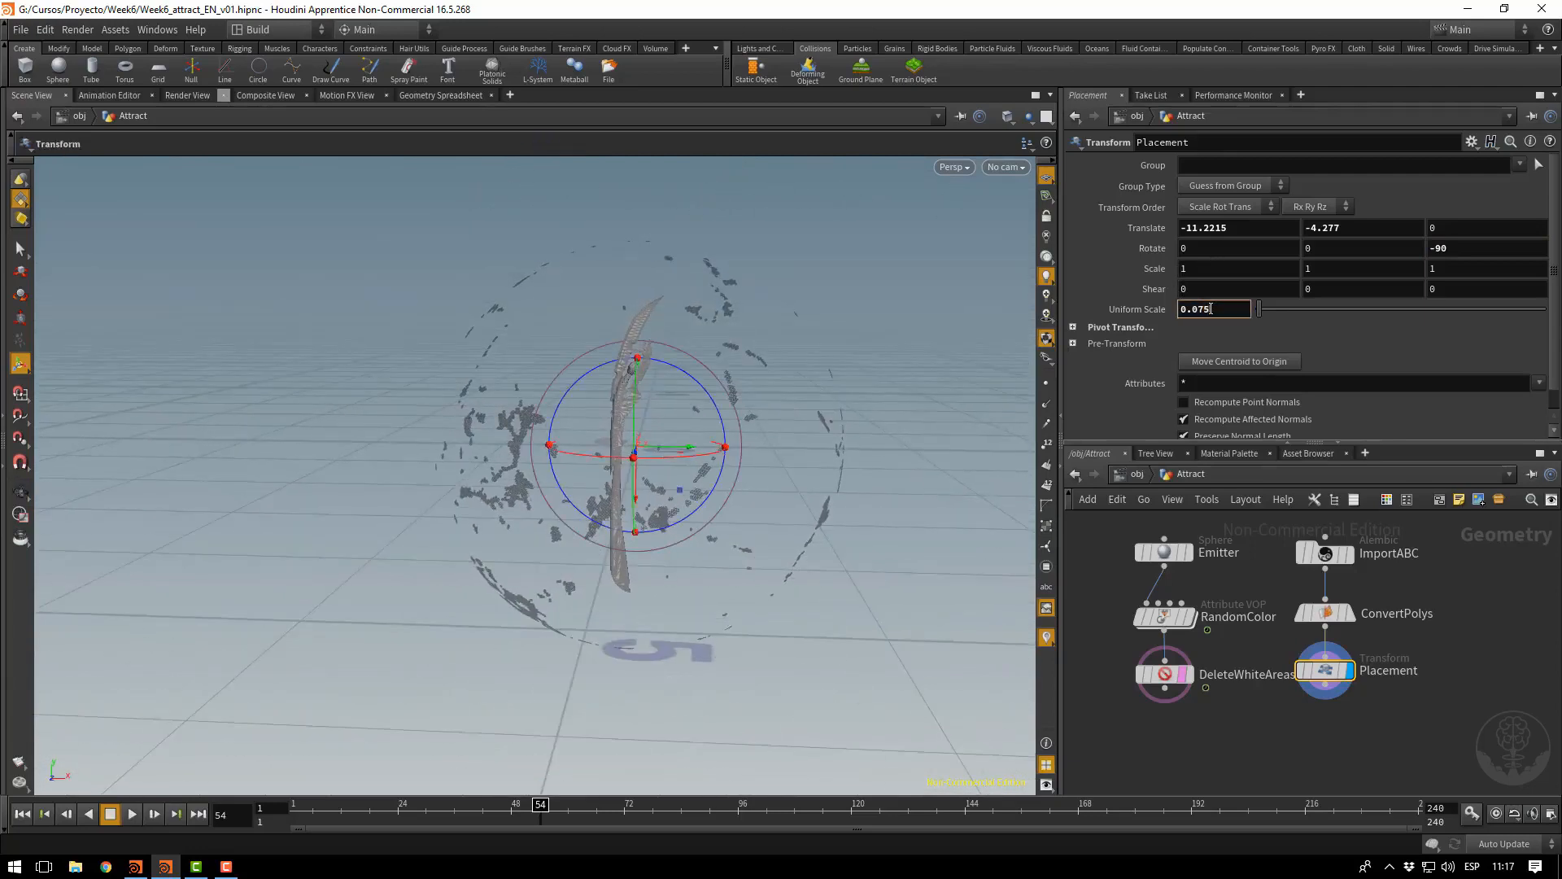
key(Return)
key(space)
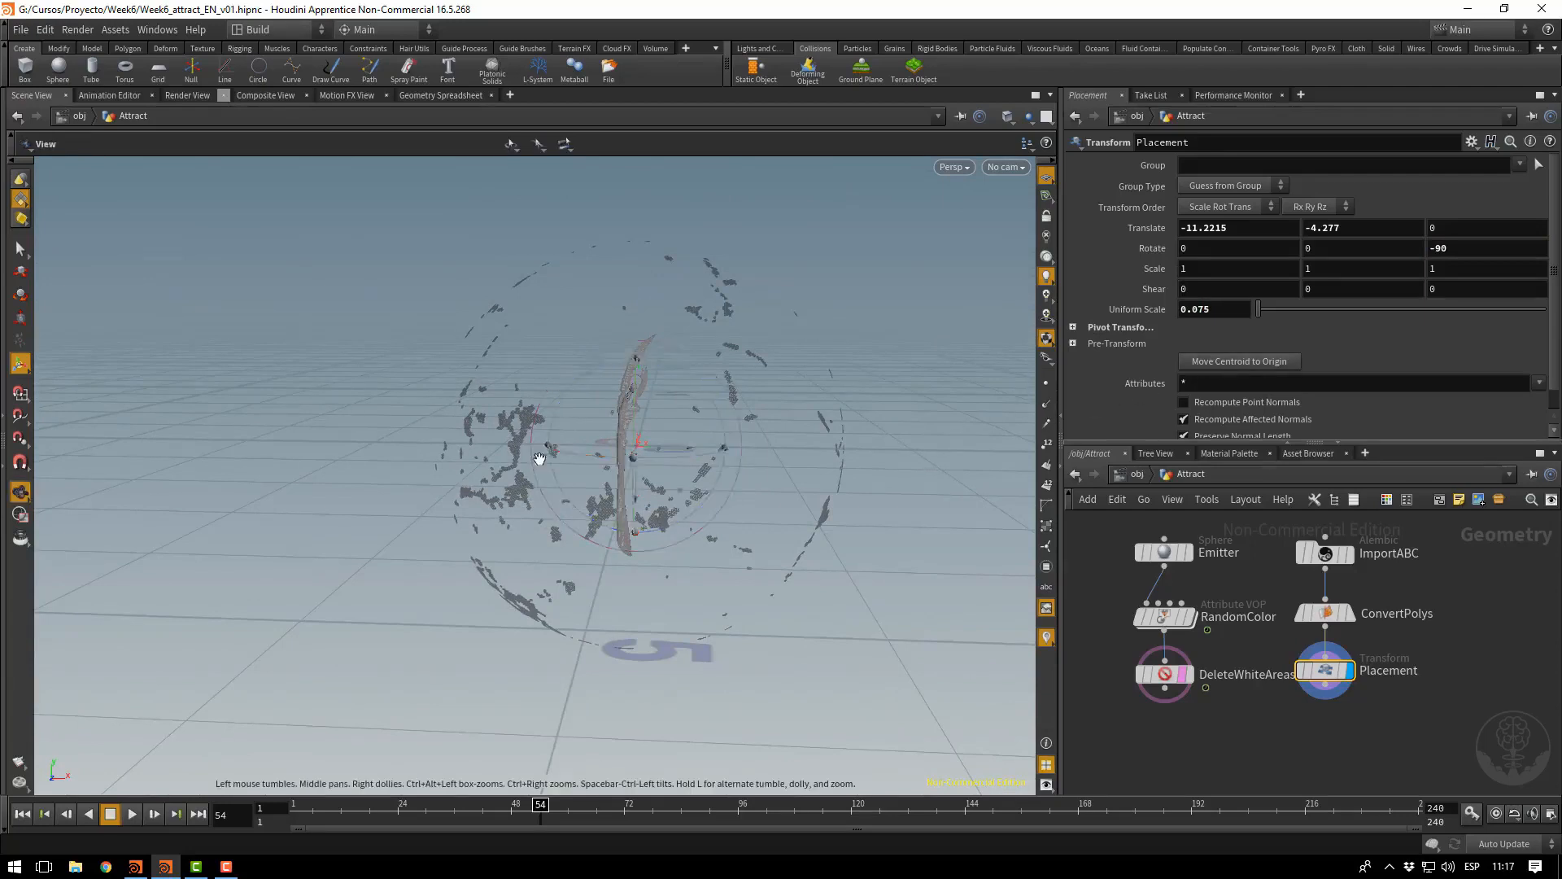
drag(539, 459, 680, 471)
right_drag(680, 471, 851, 495)
drag(851, 494, 766, 562)
middle_drag(766, 562, 625, 562)
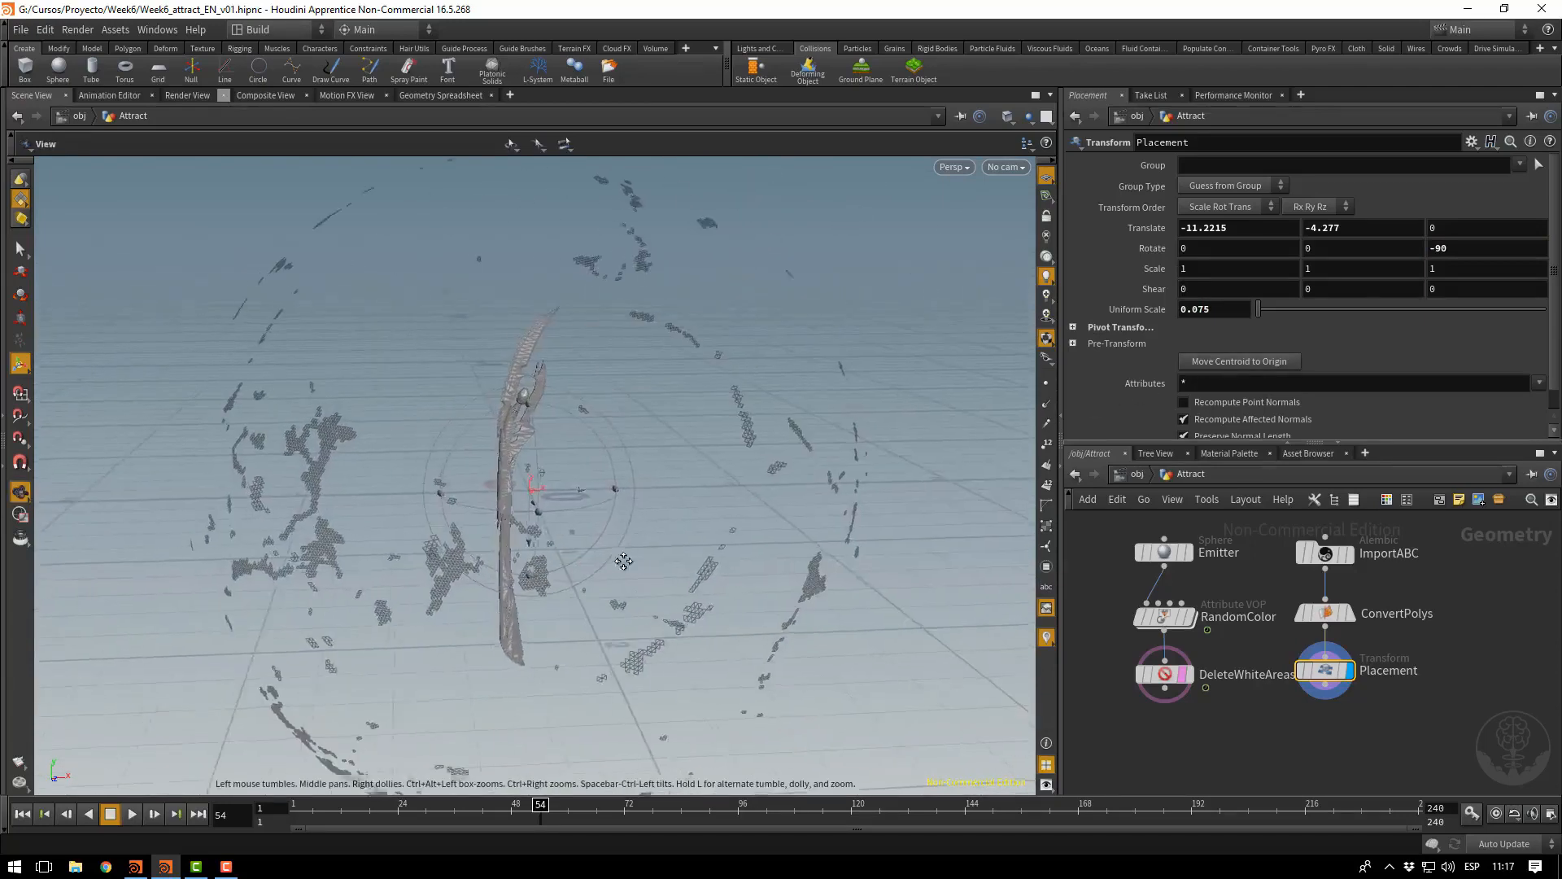
drag(624, 562, 611, 541)
Review the emitter and model node chains and save the scene file
mouse_move(1331, 672)
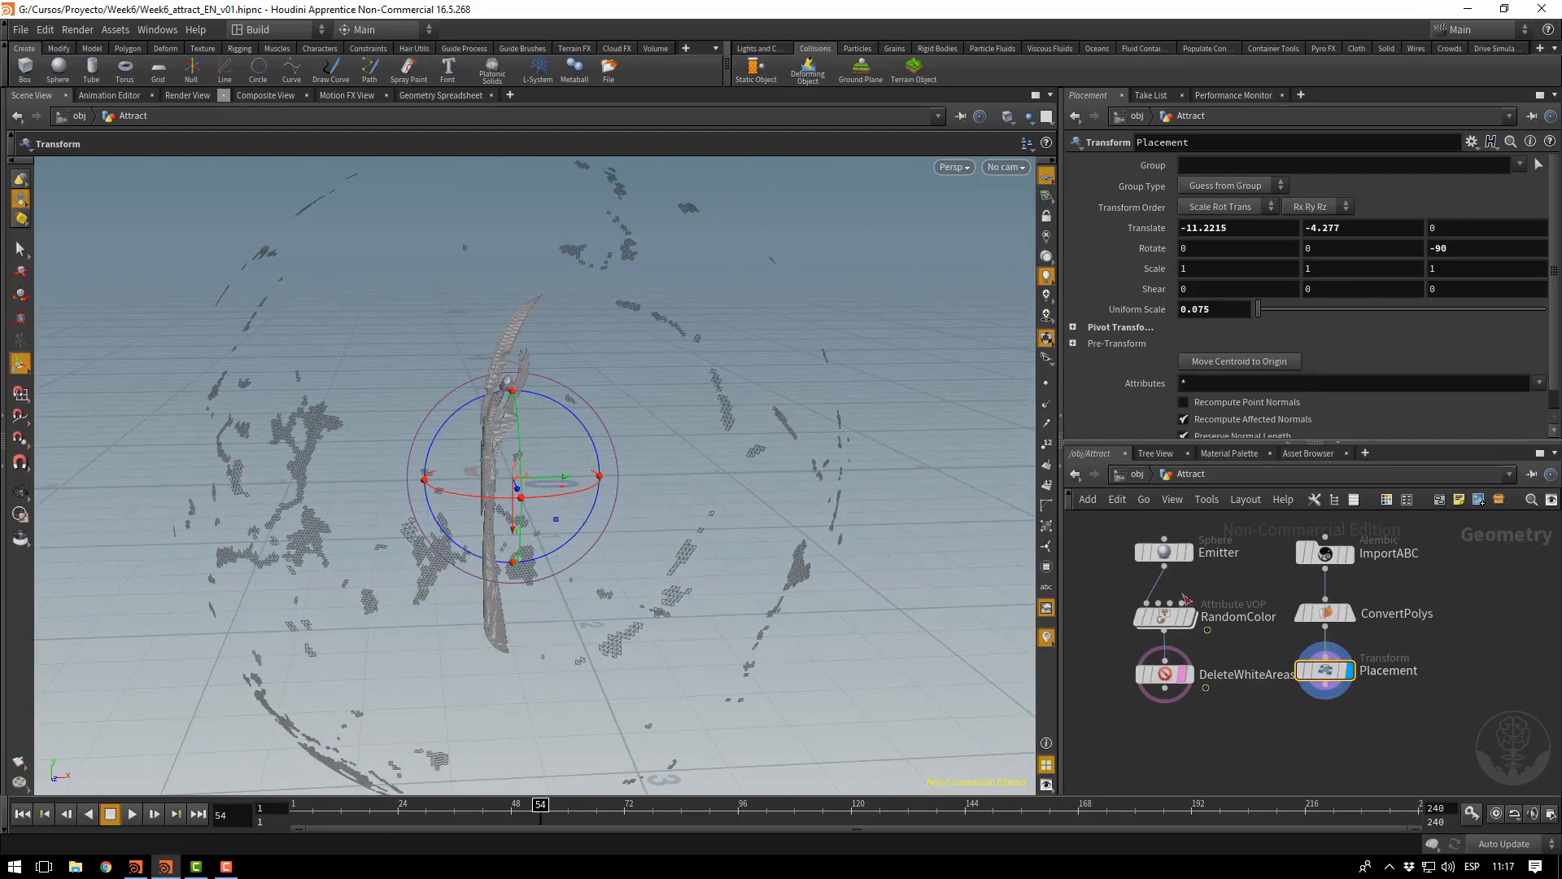
drag(1174, 525, 1166, 733)
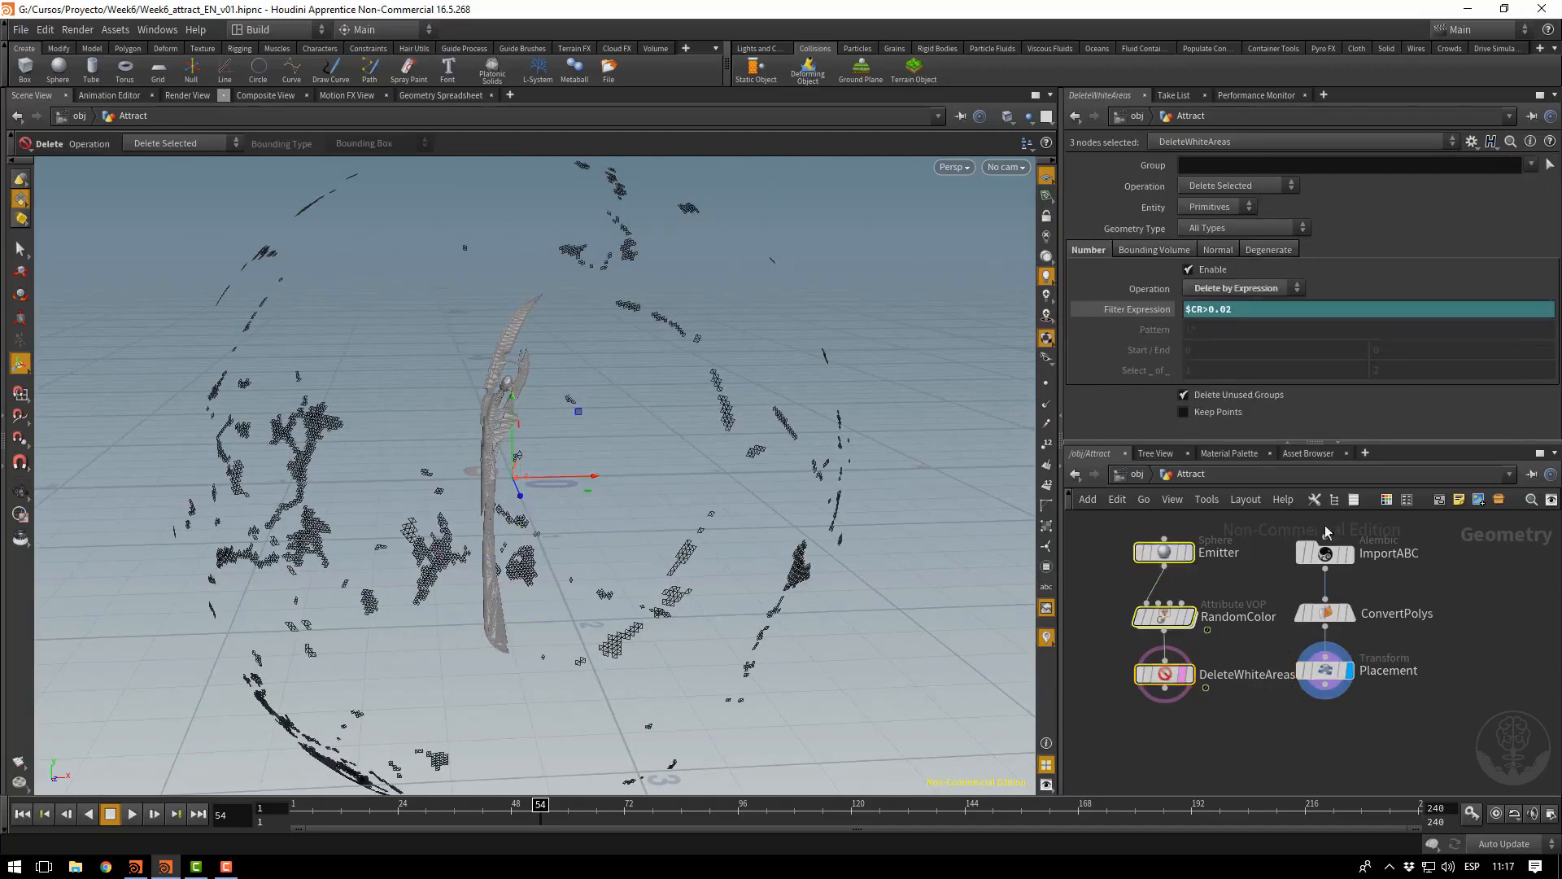
drag(1326, 531, 1333, 755)
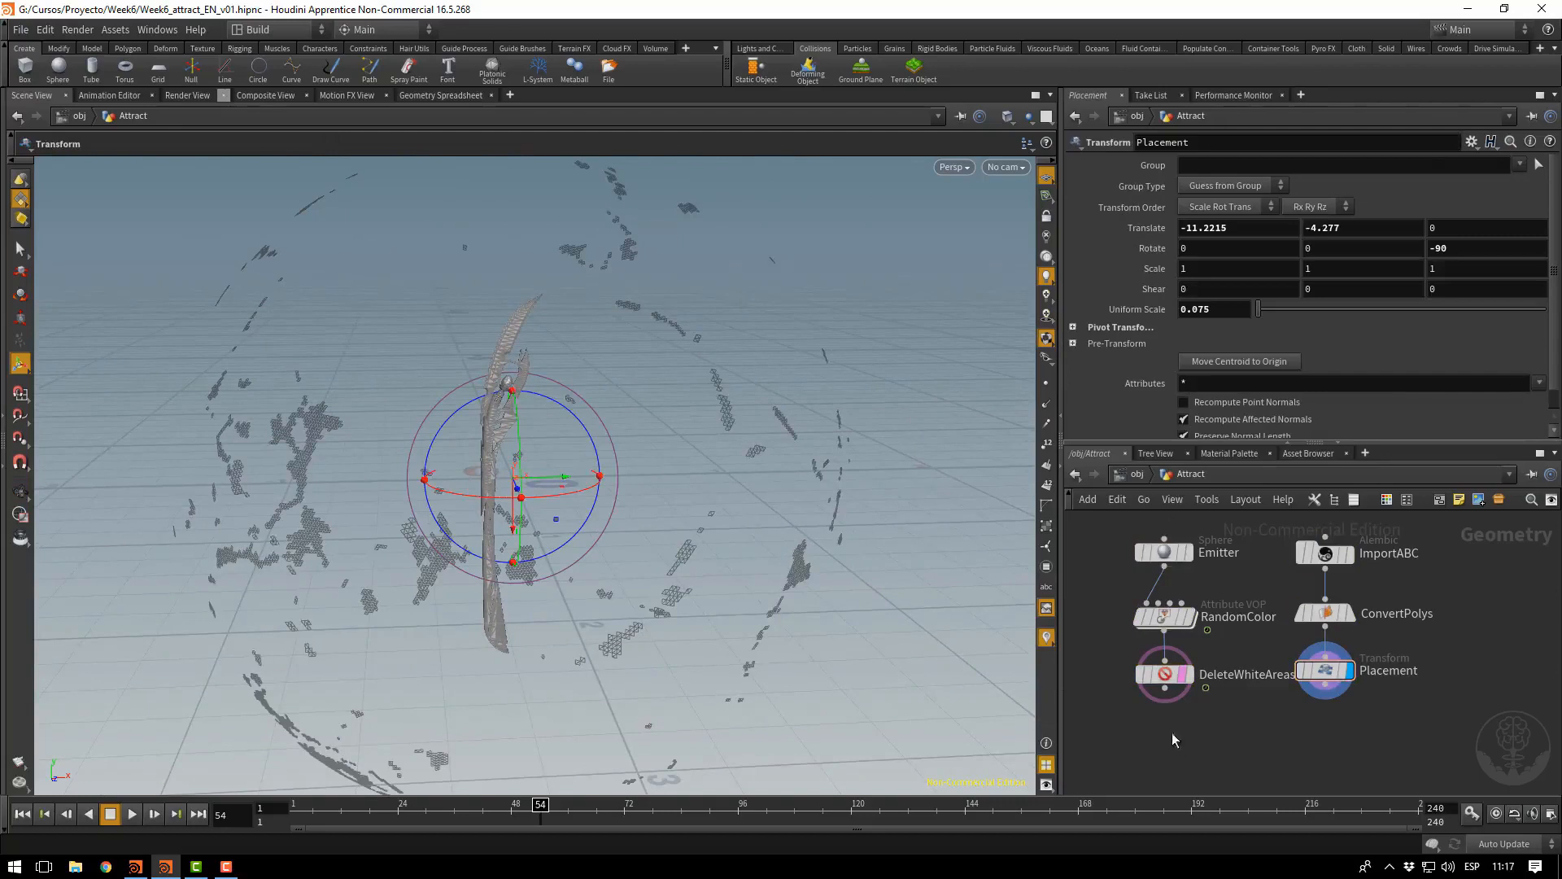
key(ctrl+s)
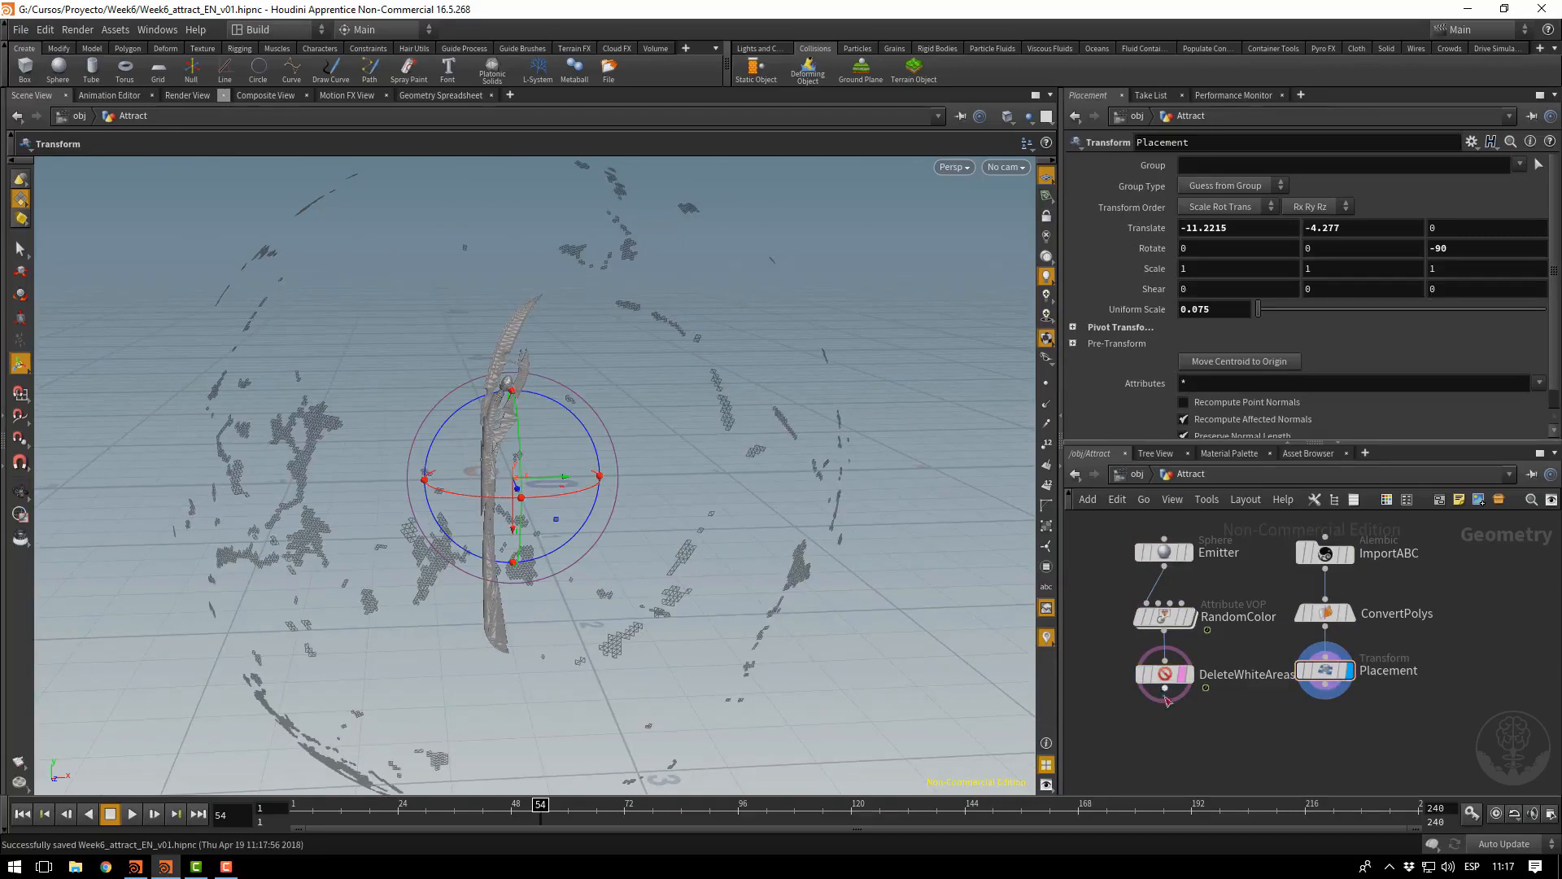
Add a displayed POP Network fed by DeleteWhiteAreas in its first input and Placement in its second input
key(Tab)
text(po)
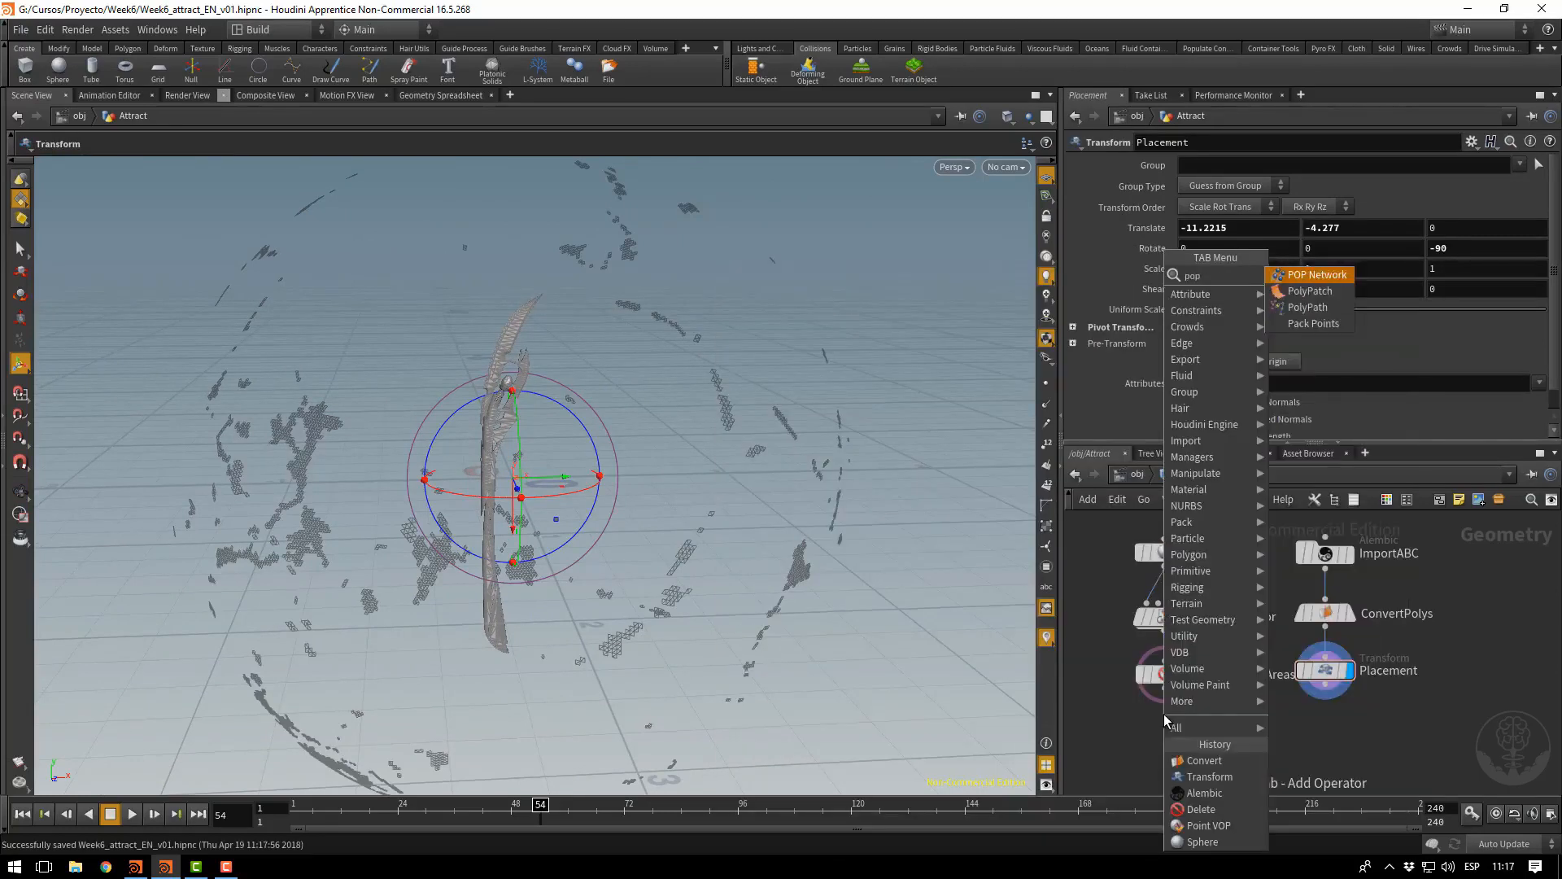
text(p)
key(Return)
click(1165, 716)
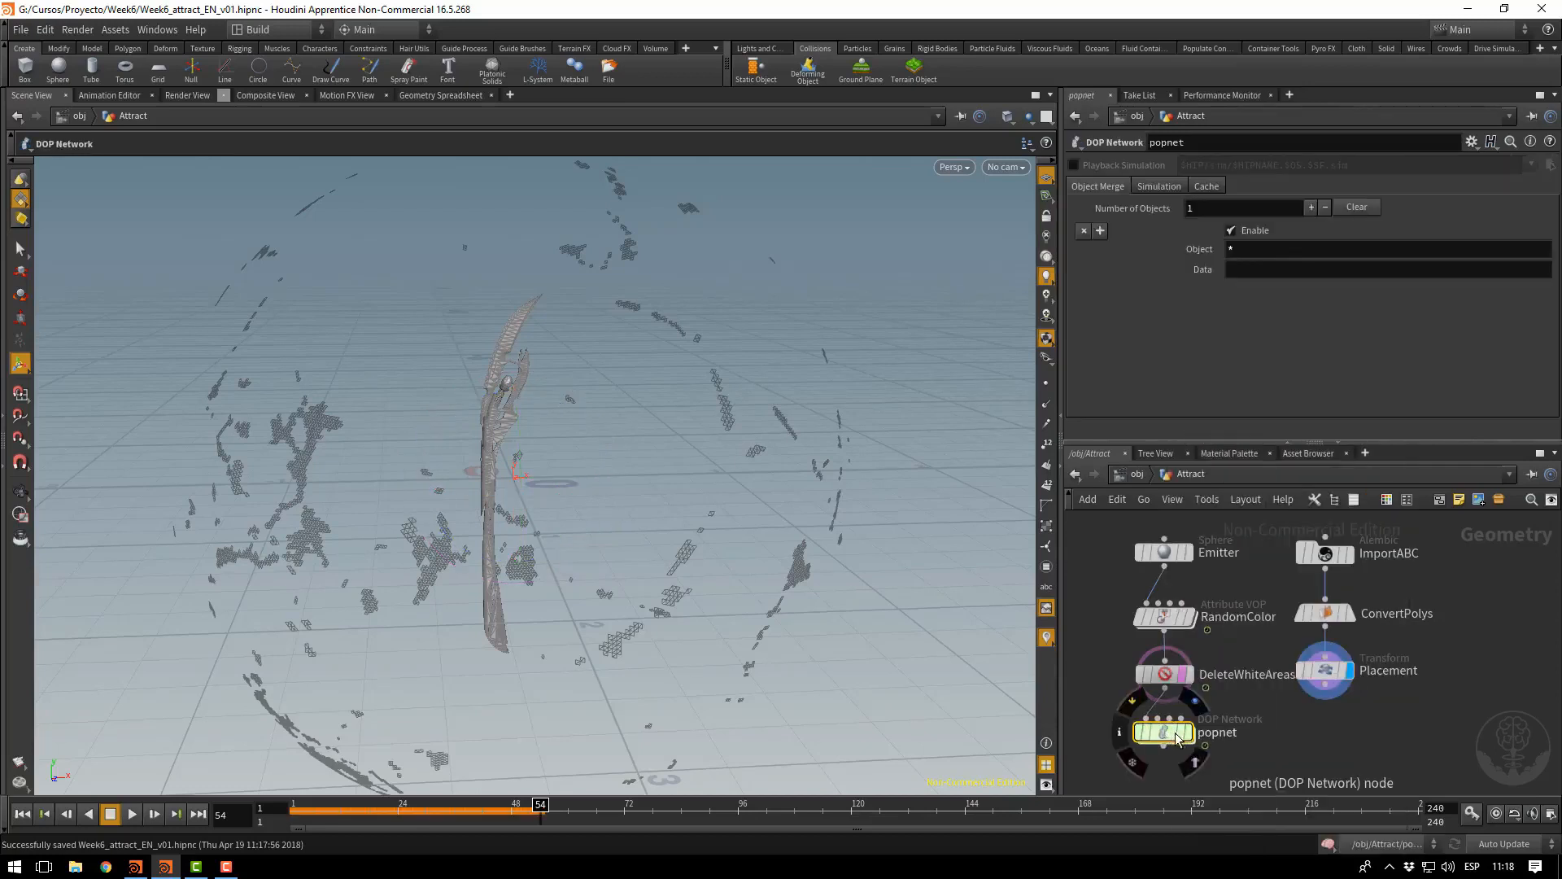
click(1188, 732)
drag(1159, 736, 1331, 651)
scroll(1218, 678, up, 2)
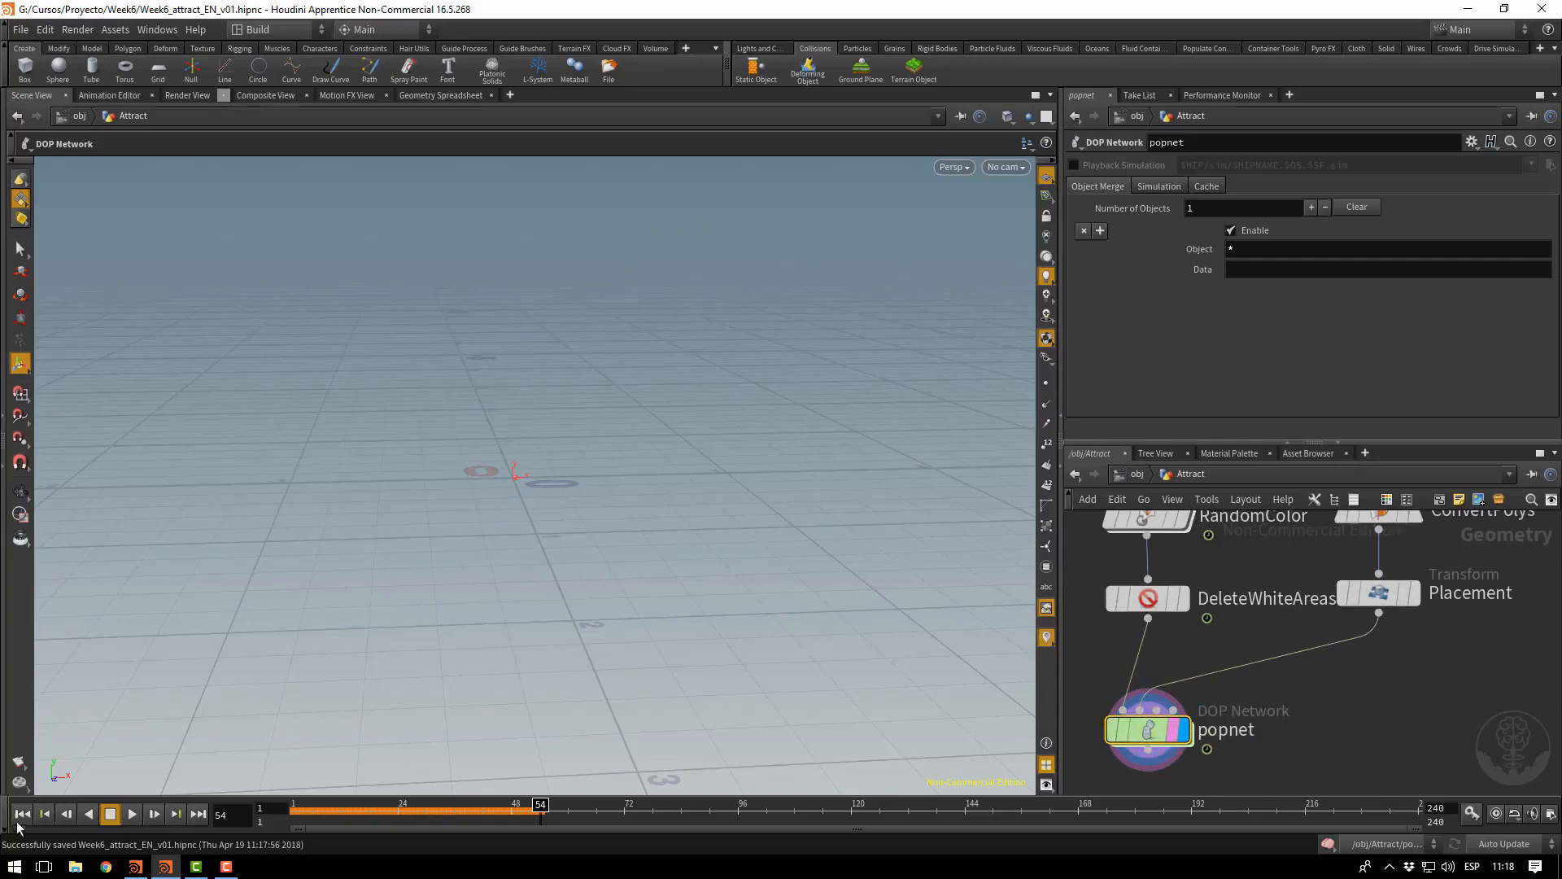
Play the particle simulation from the first frame to check the emission, and stop it
click(22, 814)
click(132, 813)
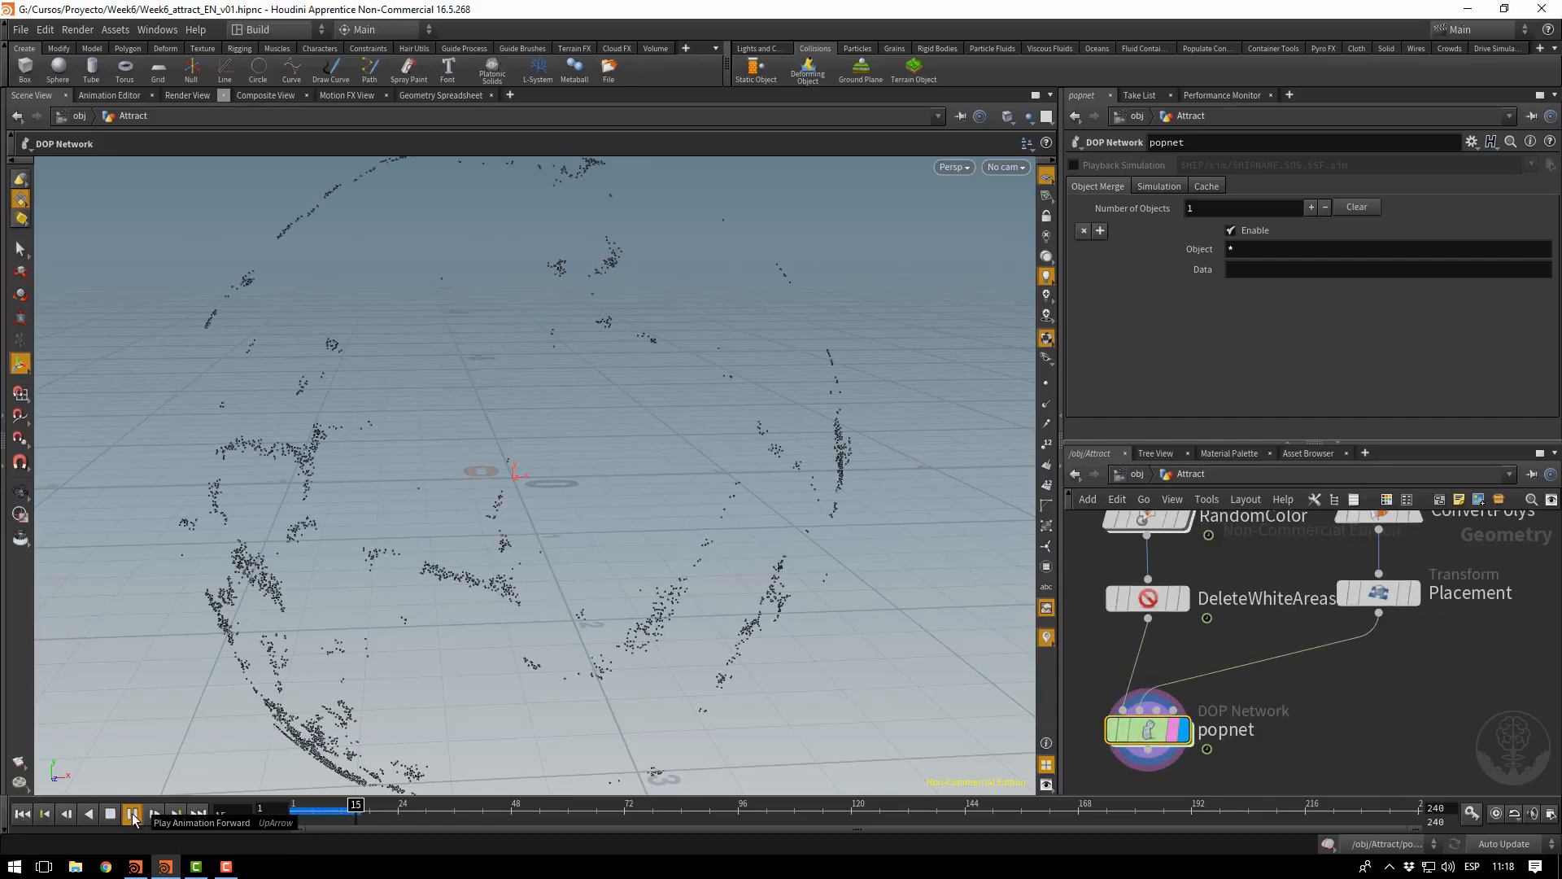
click(110, 814)
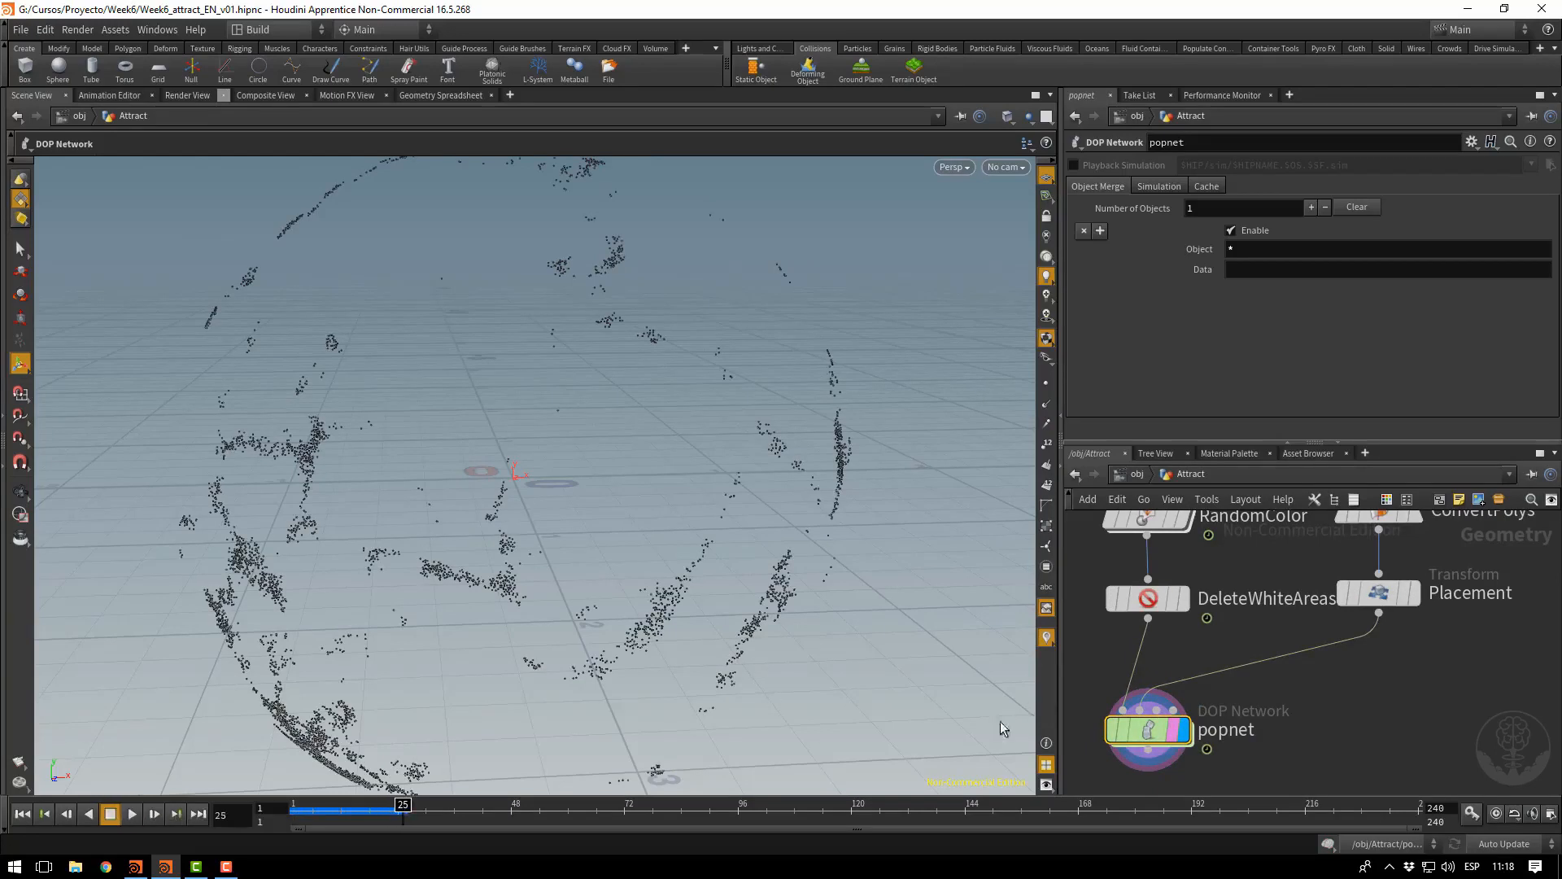
Go inside popnet and insert a POP Wind node between source_first_input and wire_pops_into_here
double_click(1149, 730)
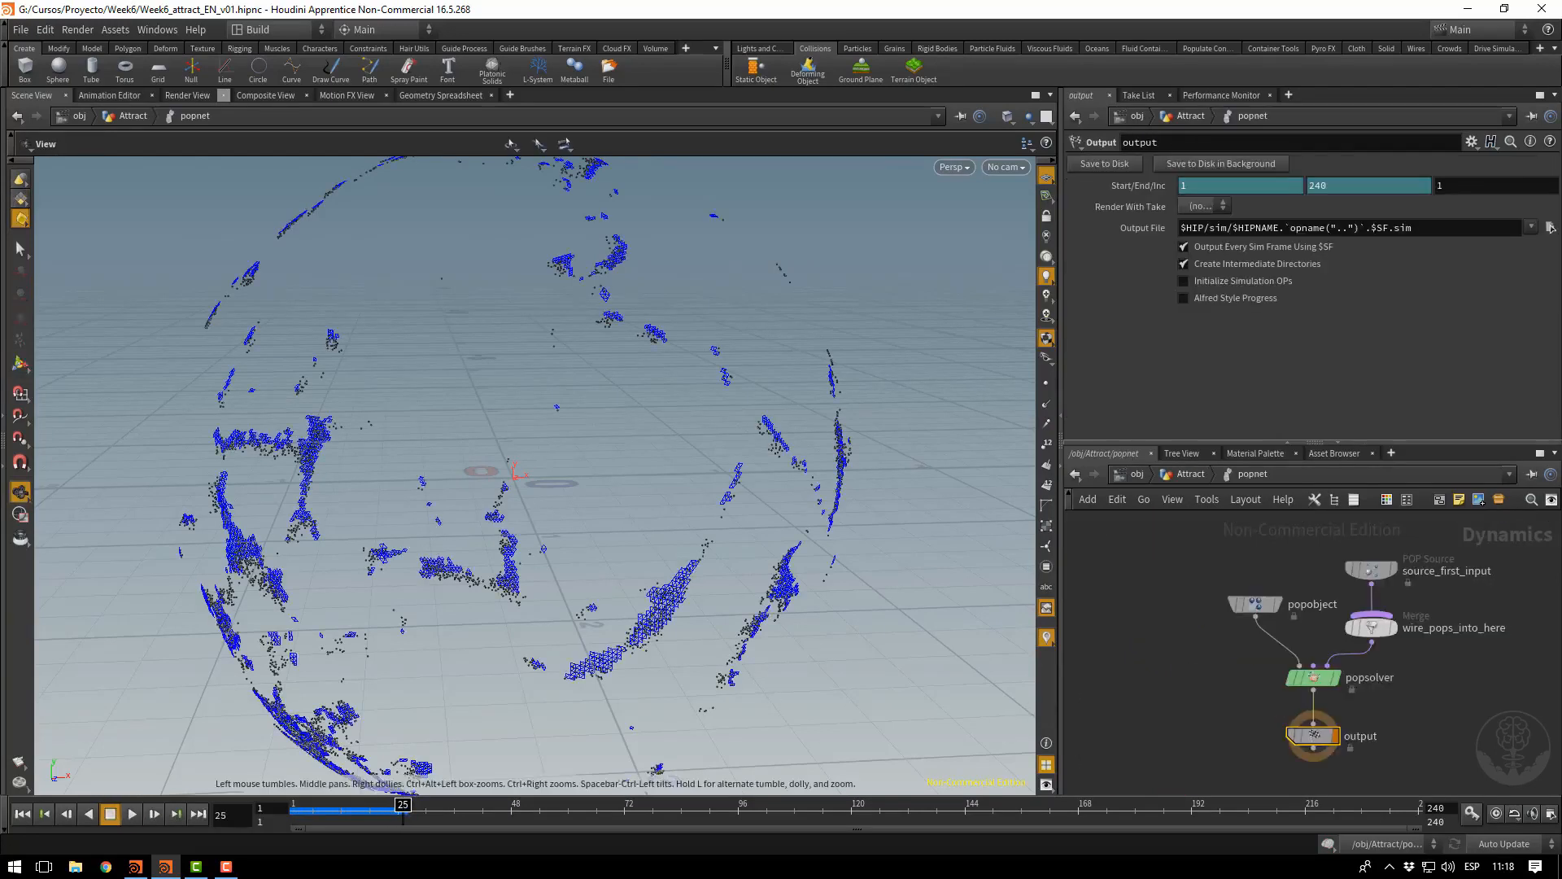
middle_drag(1440, 735, 1438, 827)
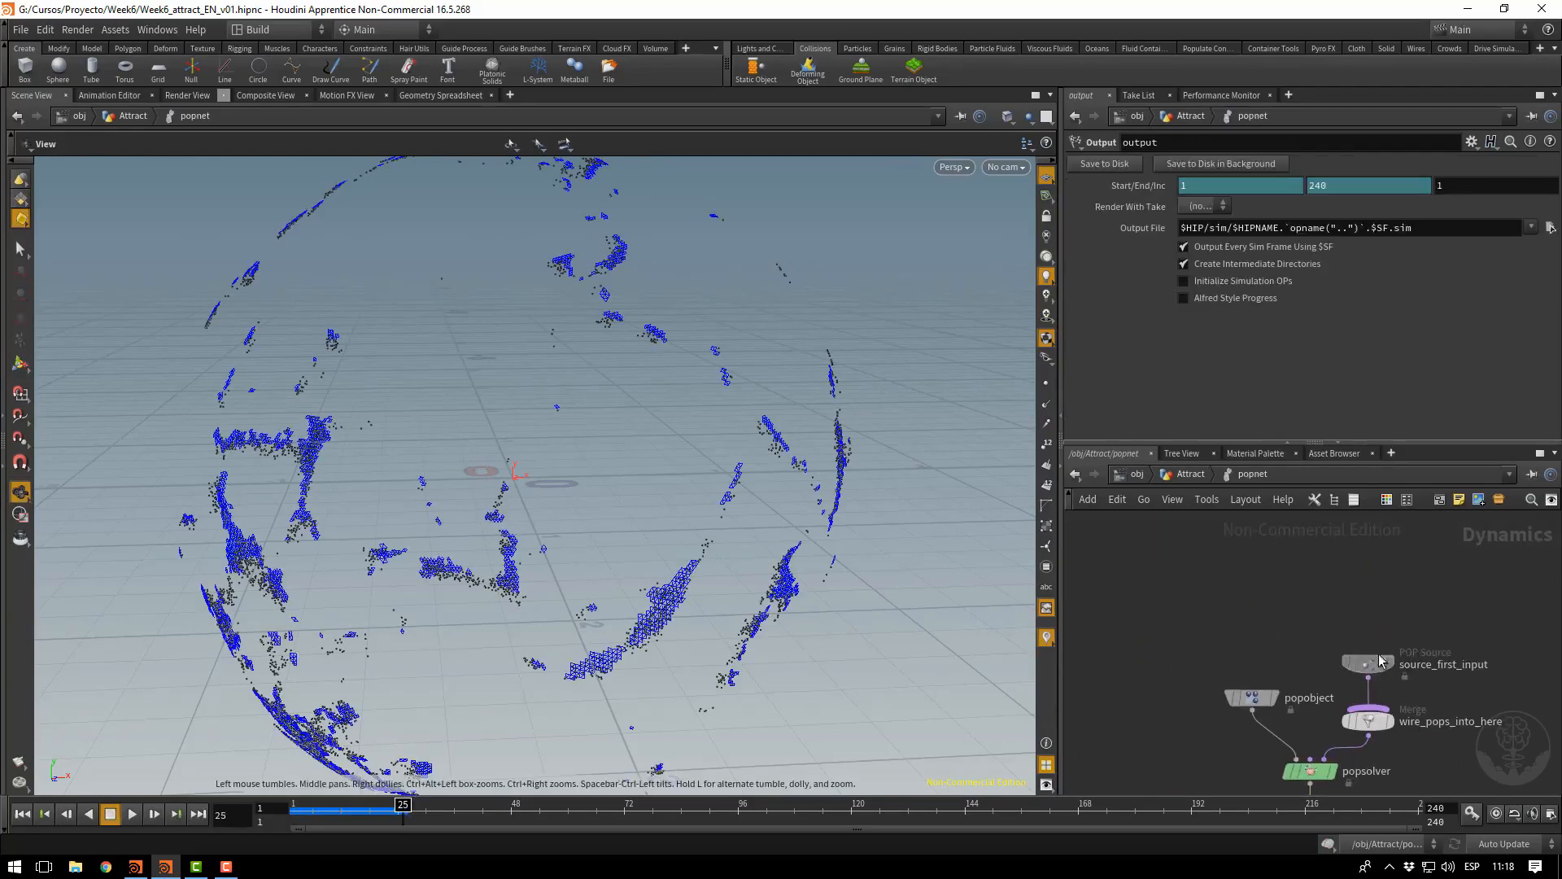
drag(1384, 667, 1381, 554)
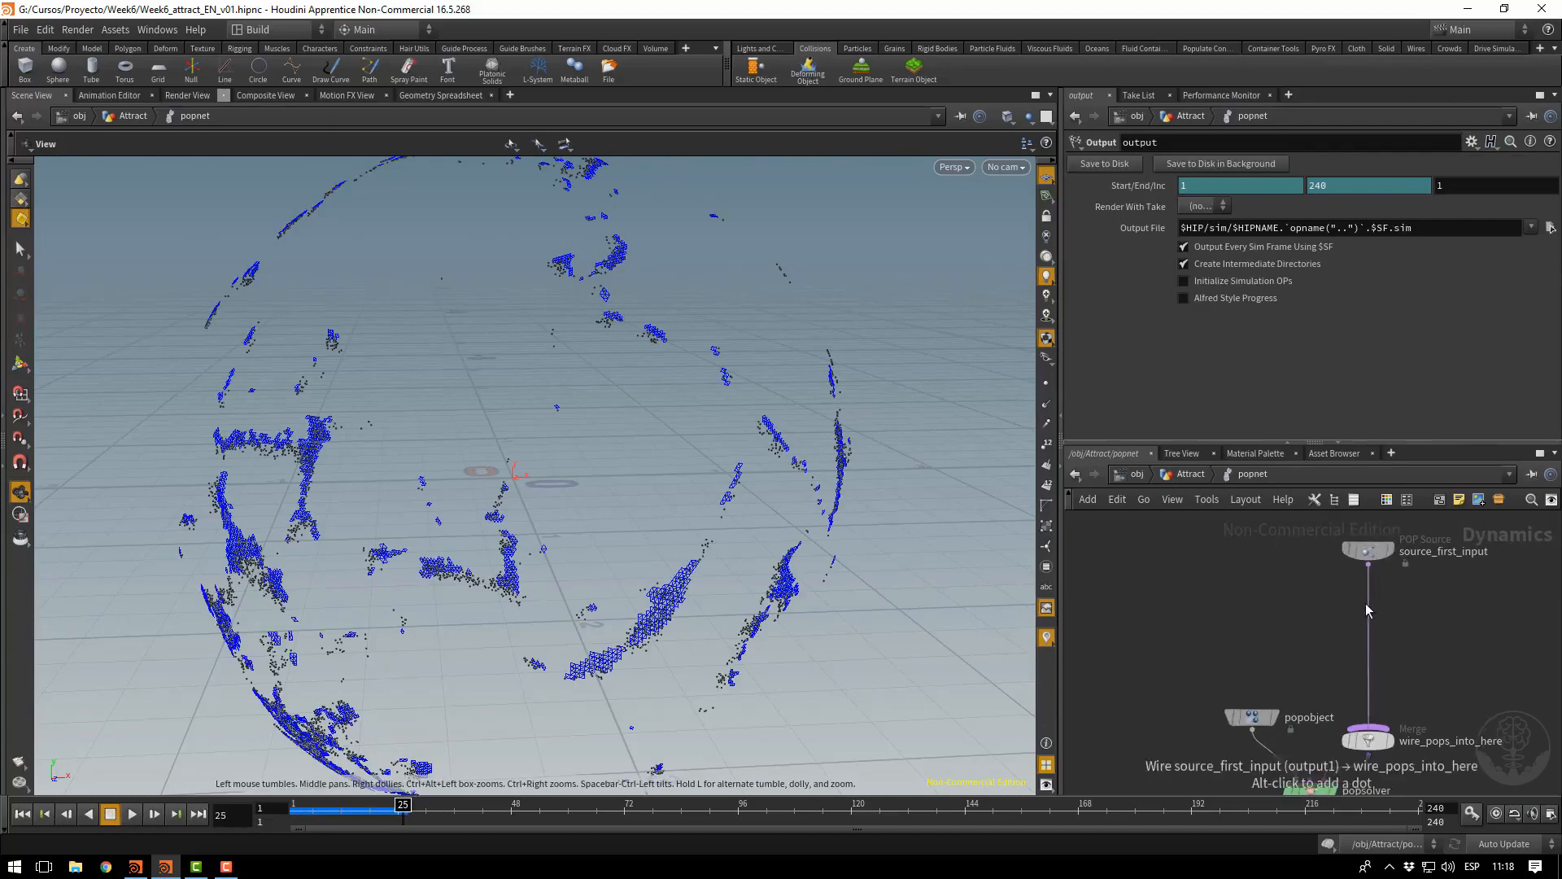
key(Tab)
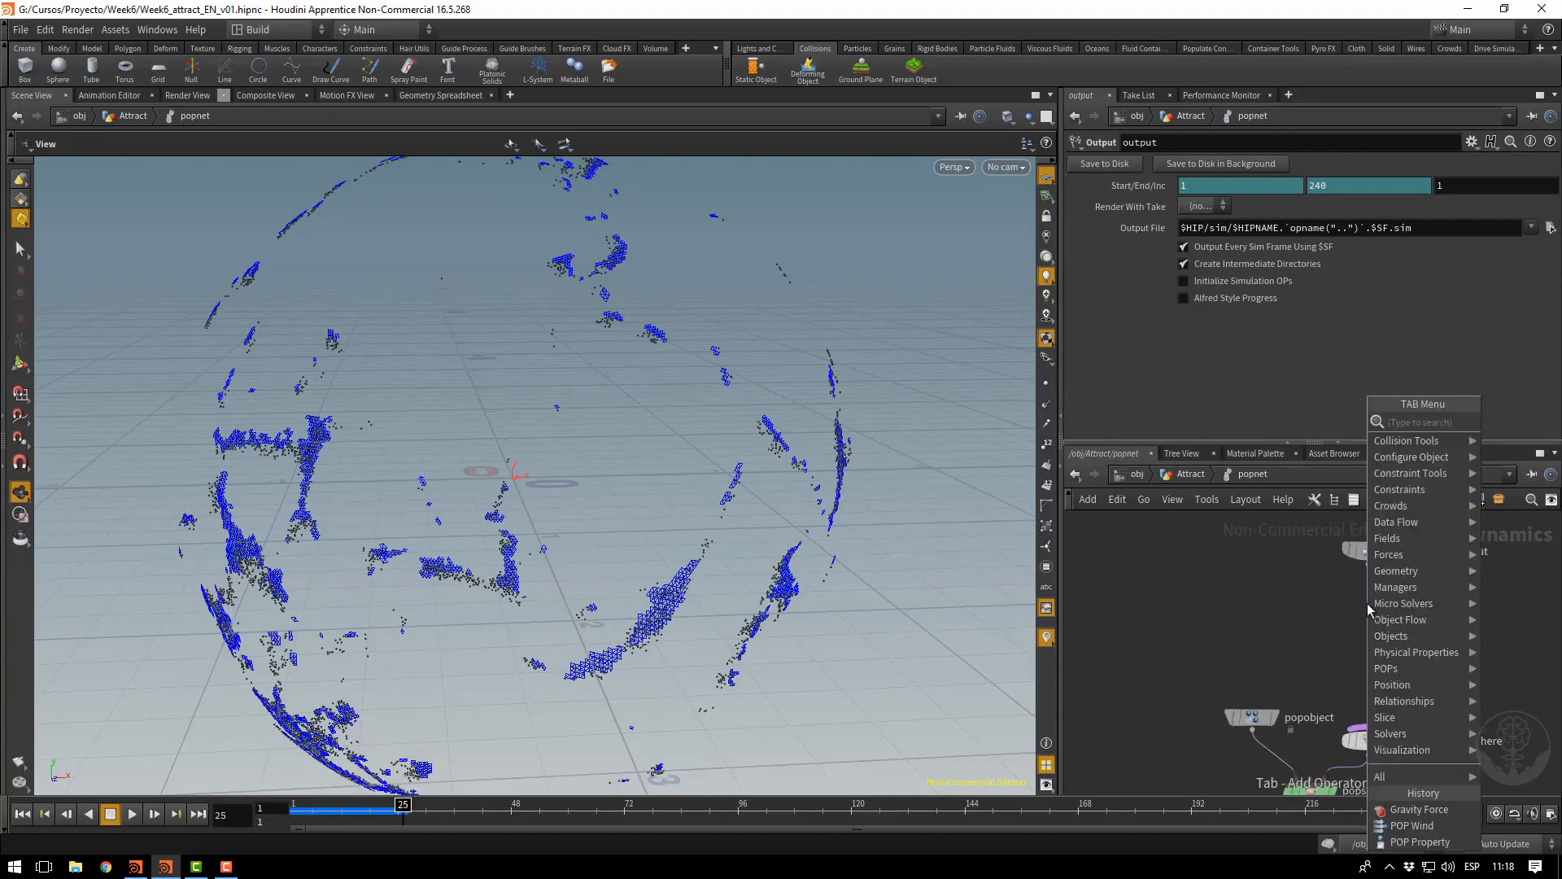
text(popwin)
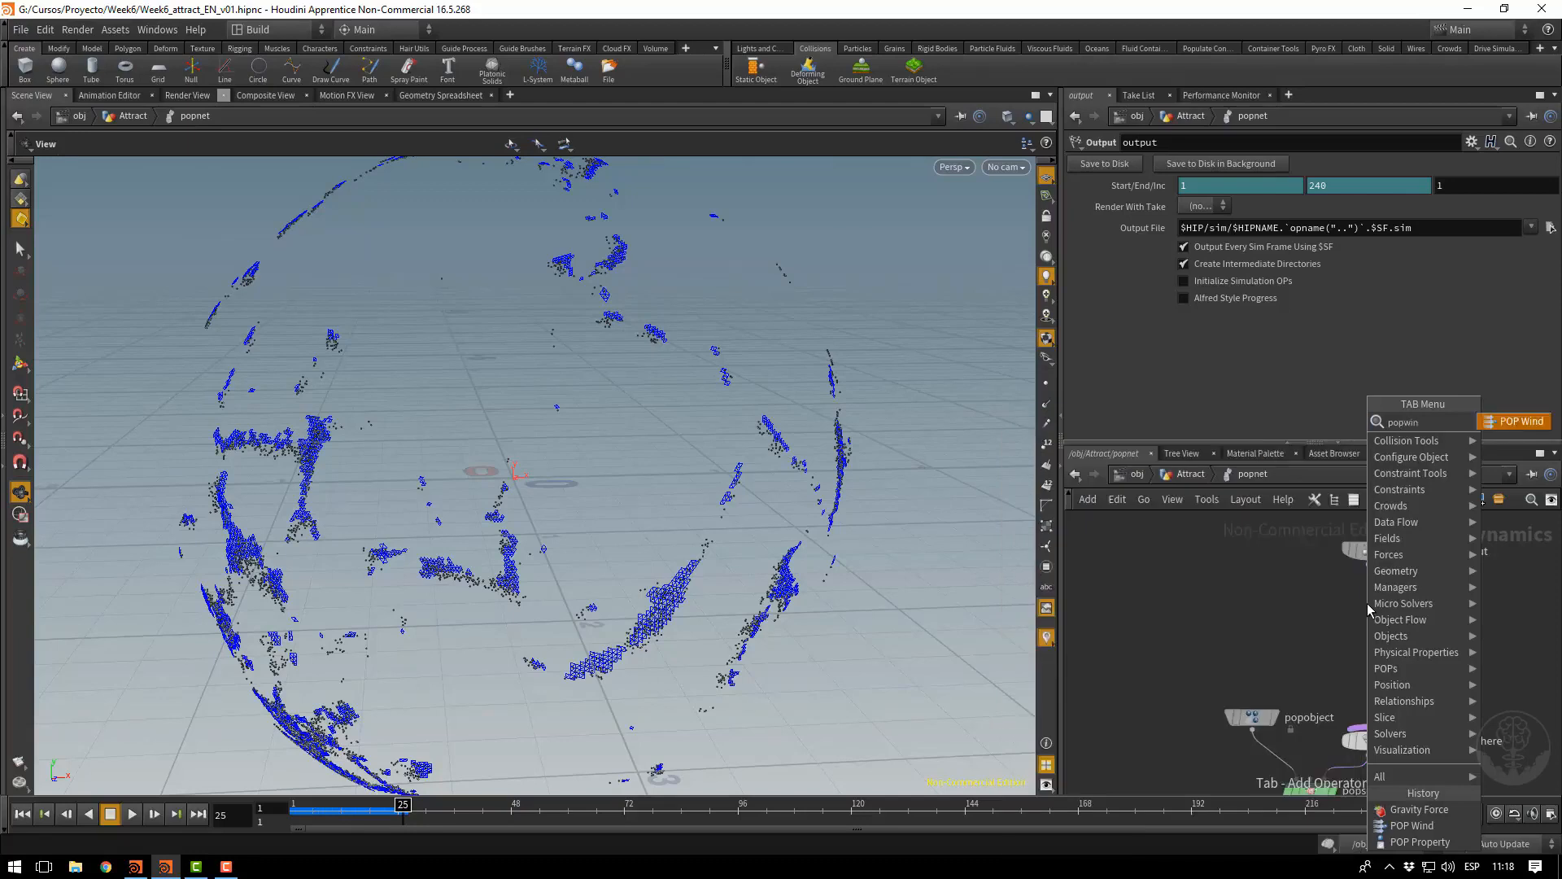
key(Return)
click(1368, 603)
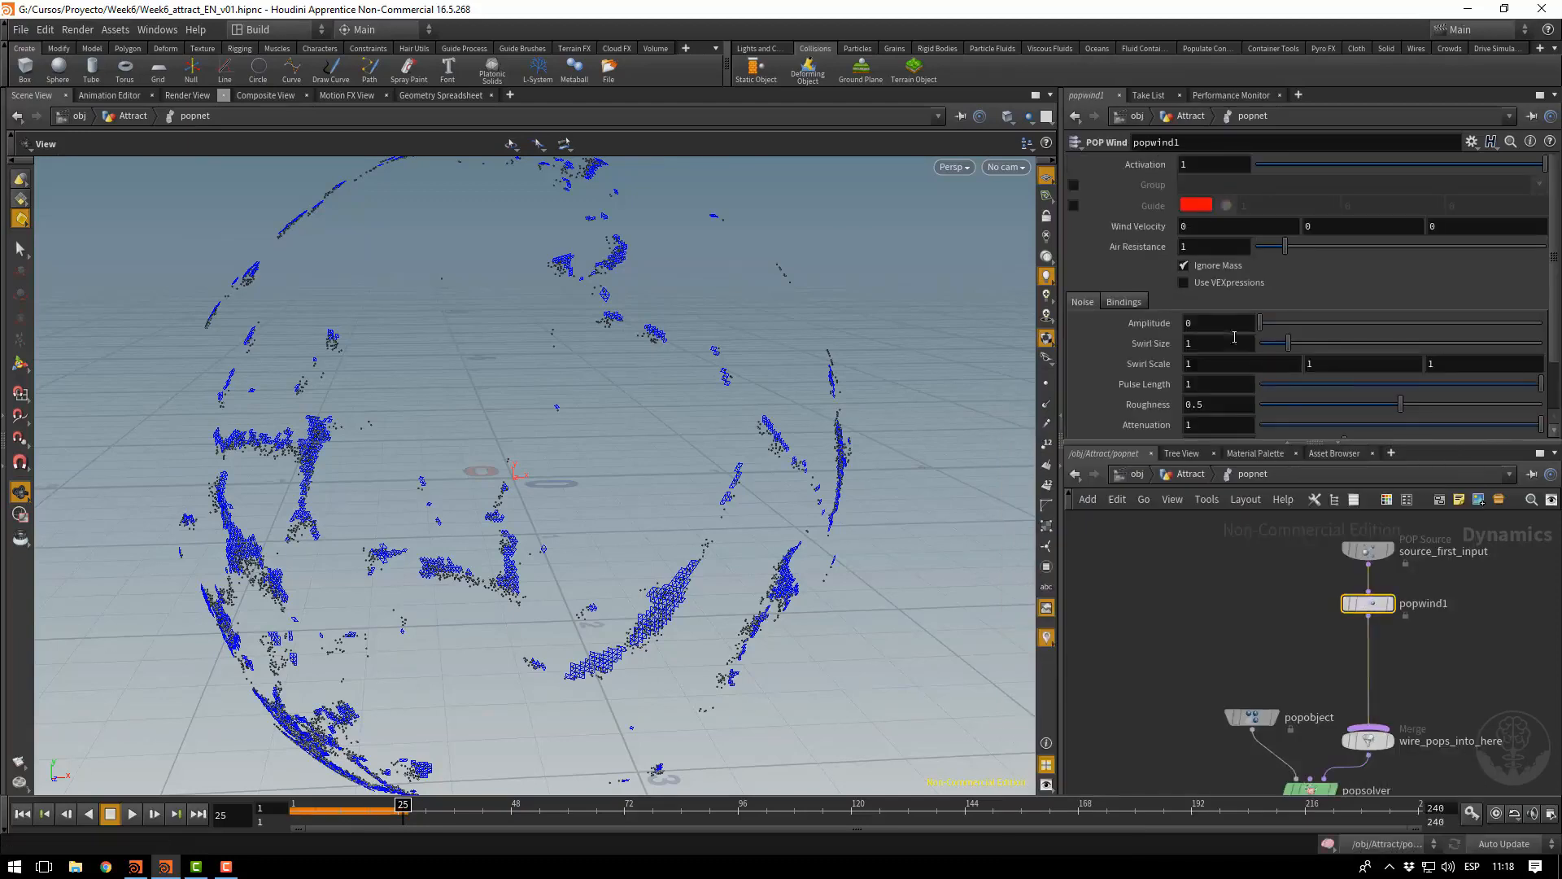
Set popwind1's noise Amplitude to 2 and preview the simulation from the first frame
click(1210, 320)
text(2)
key(Return)
click(1207, 350)
click(22, 813)
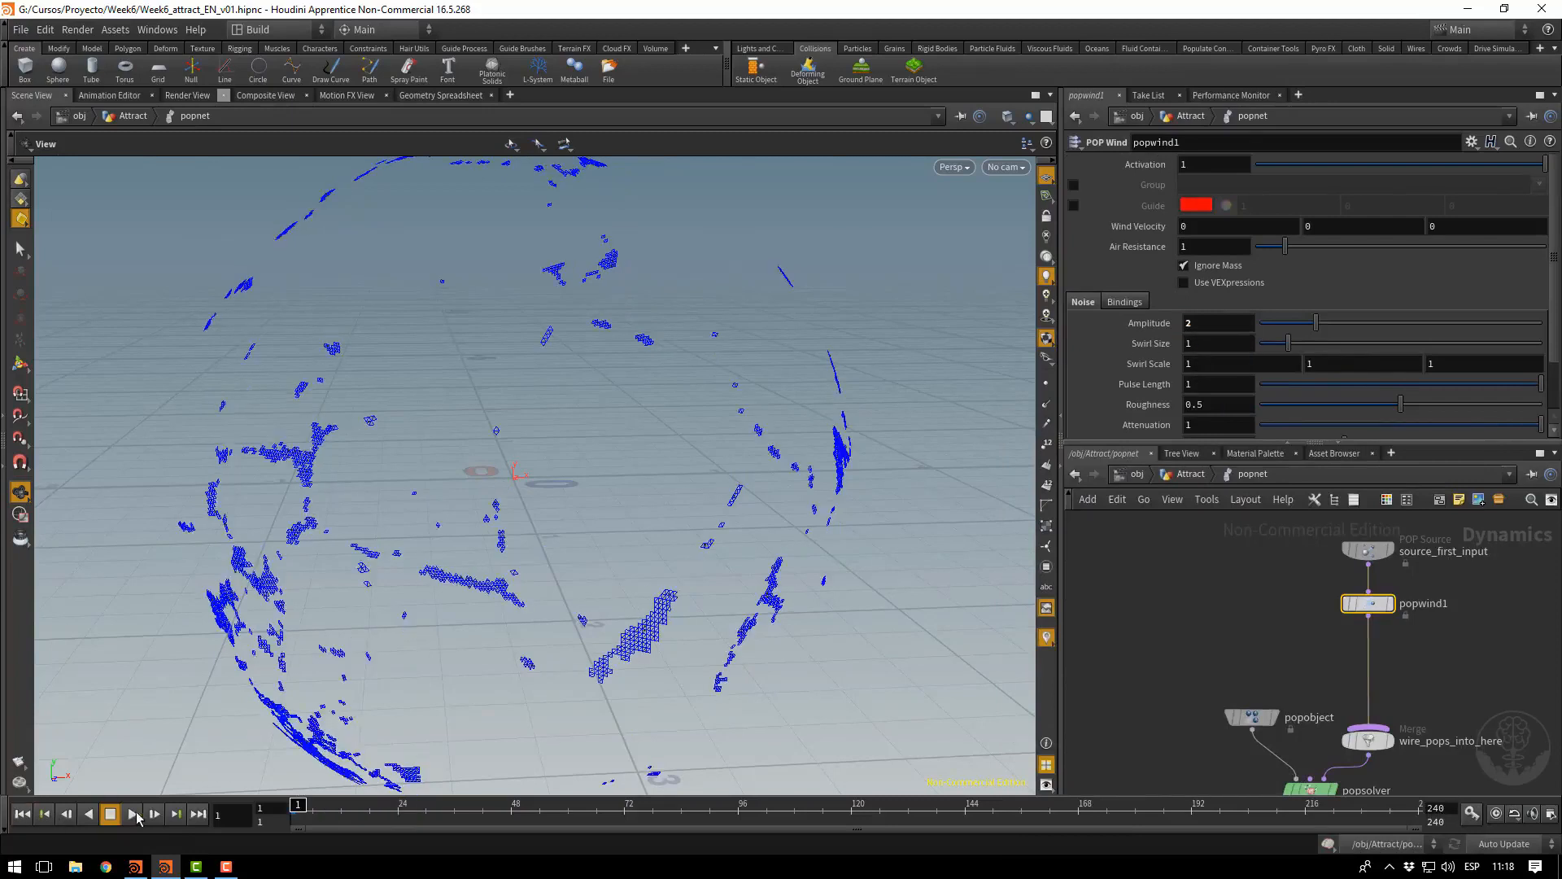
click(132, 814)
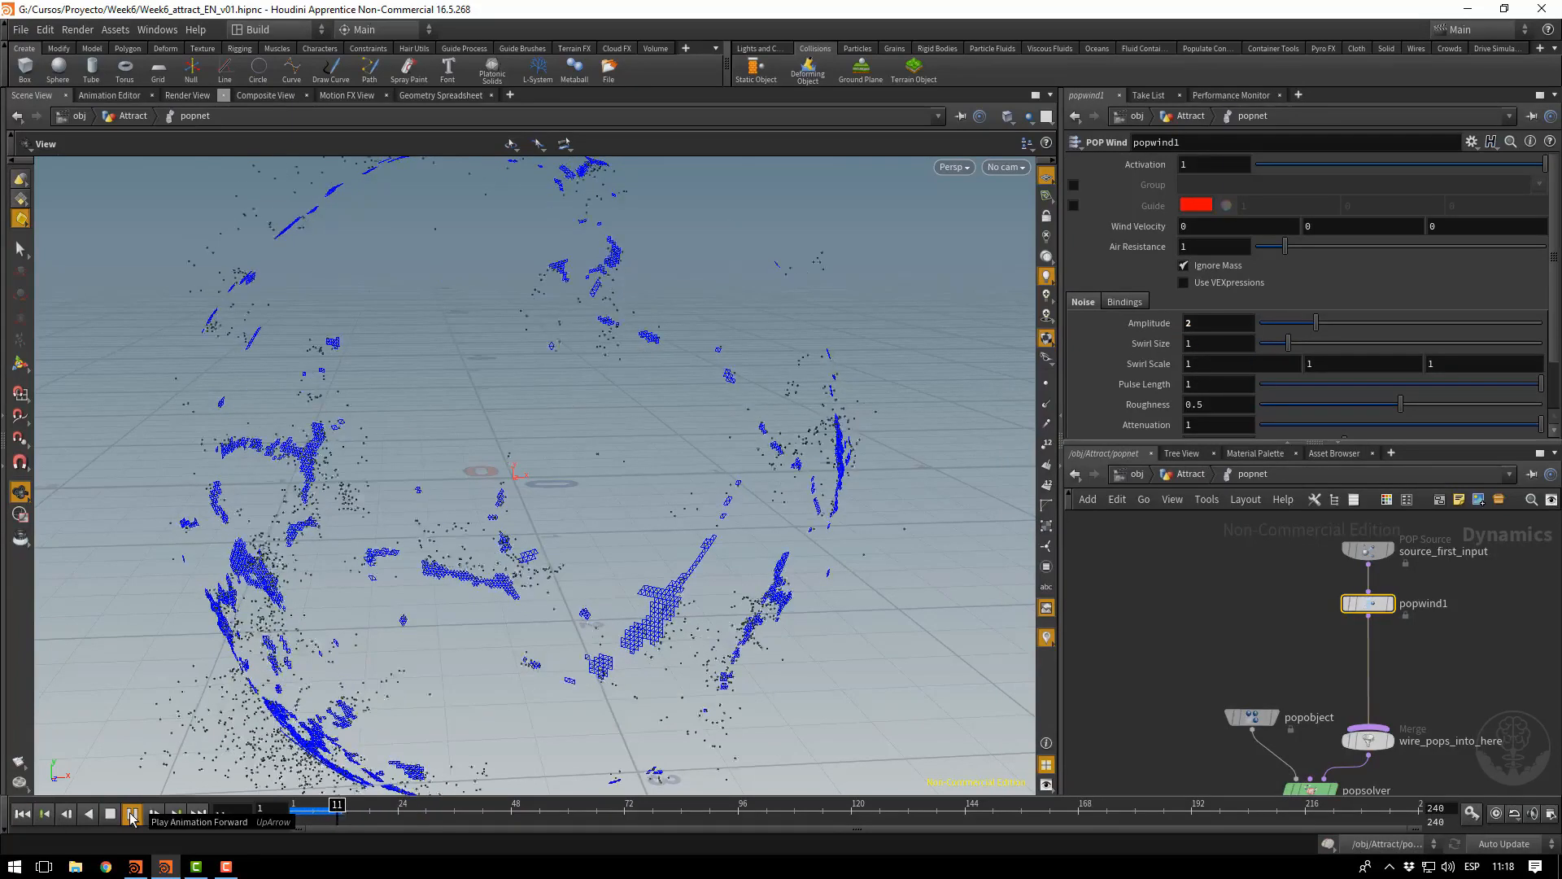
click(132, 818)
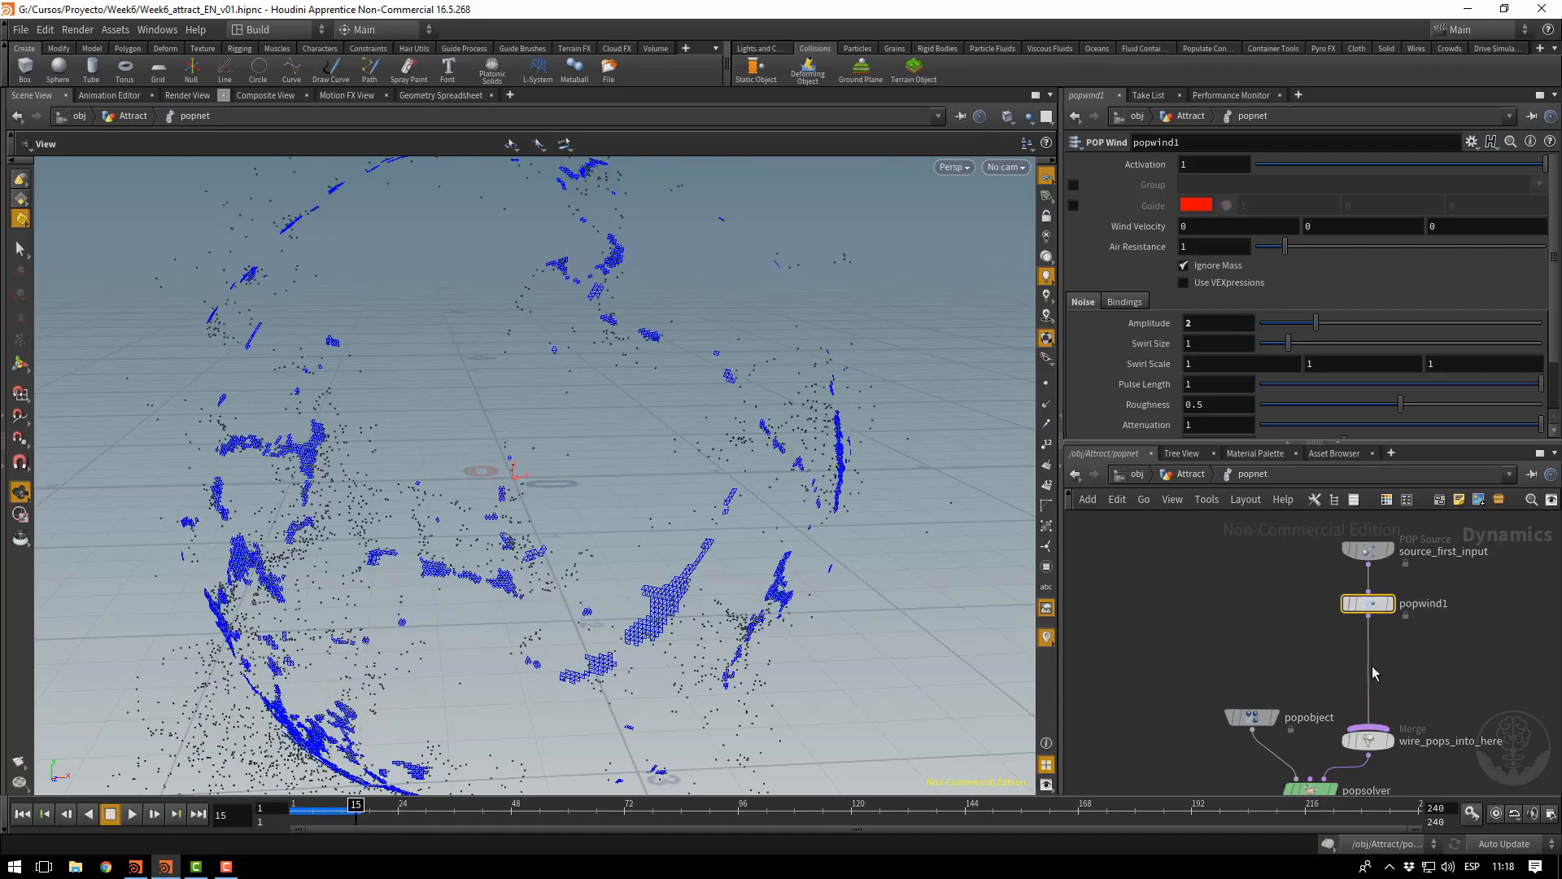
Insert a POP Drag node between popwind1 and wire_pops_into_here and replay the simulation from the first frame
key(Tab)
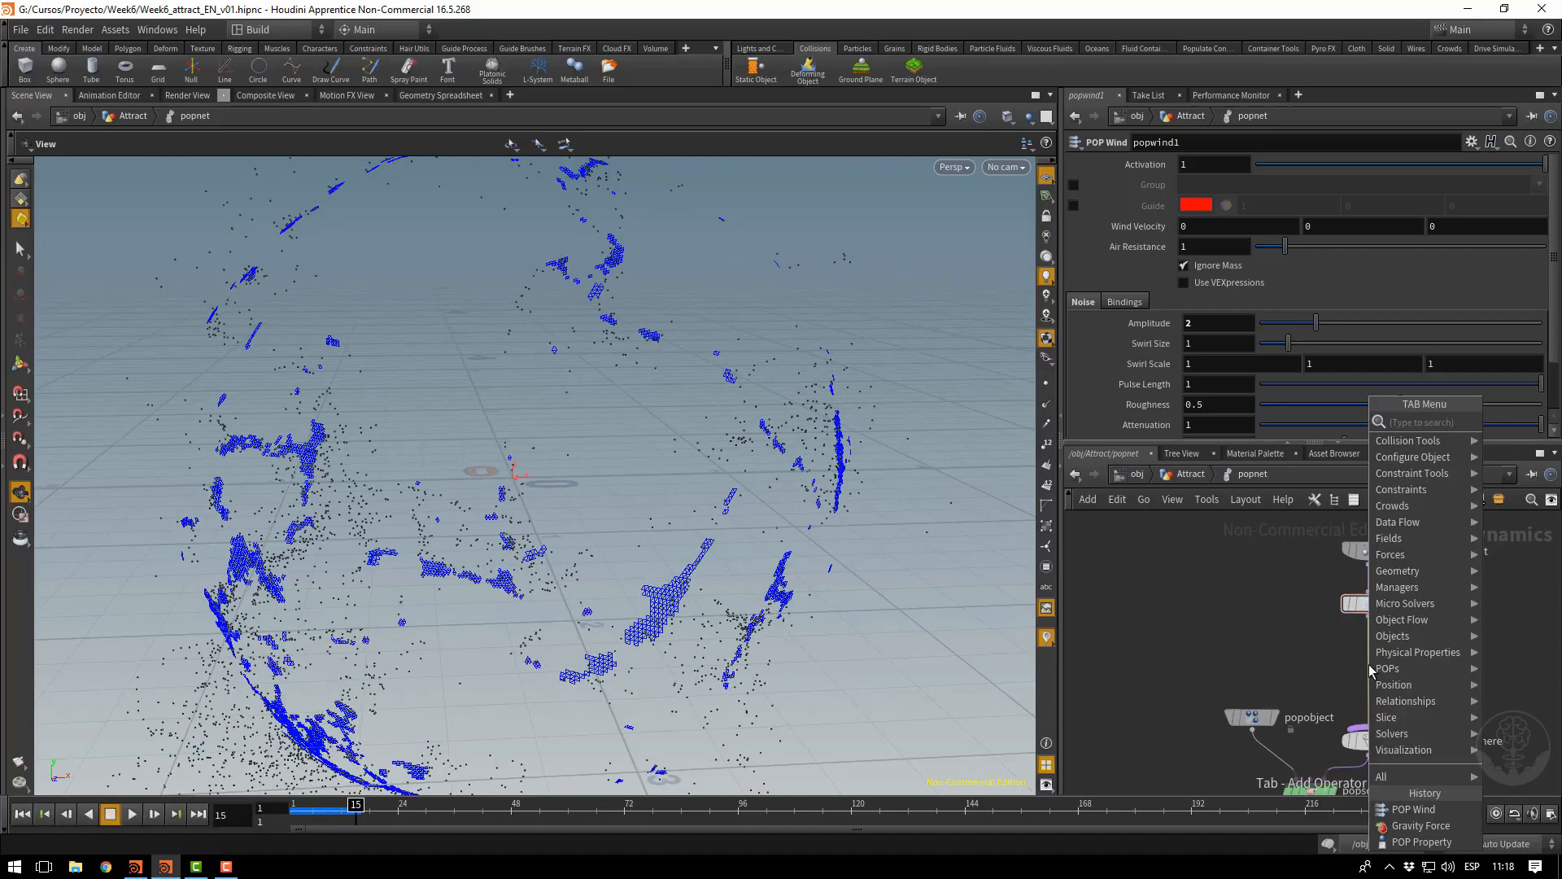
text(pop dra)
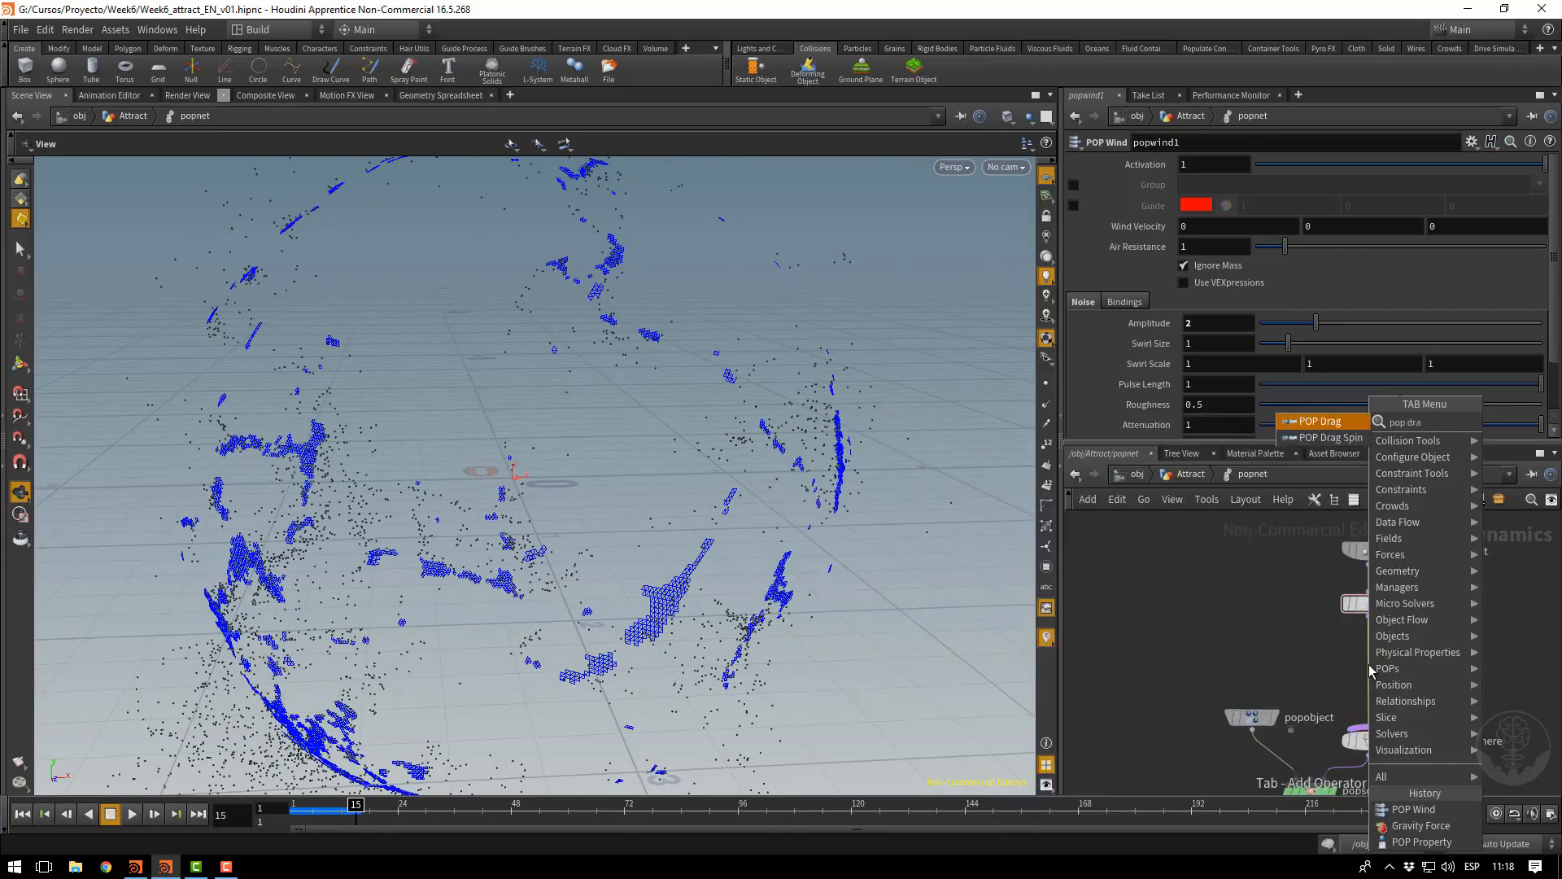
key(Return)
click(1372, 671)
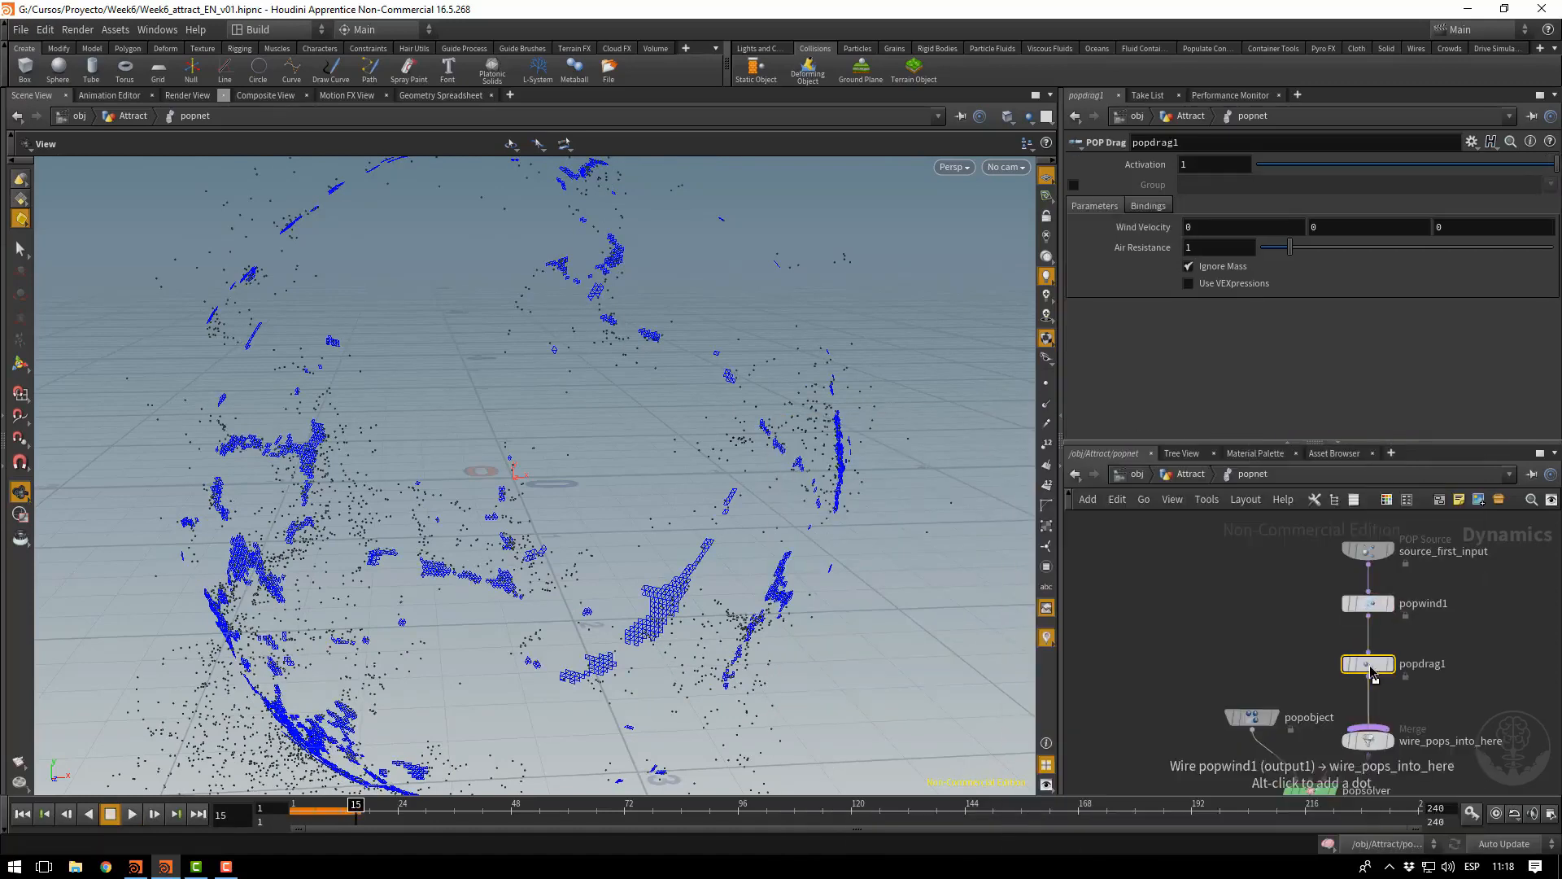
click(22, 814)
click(132, 814)
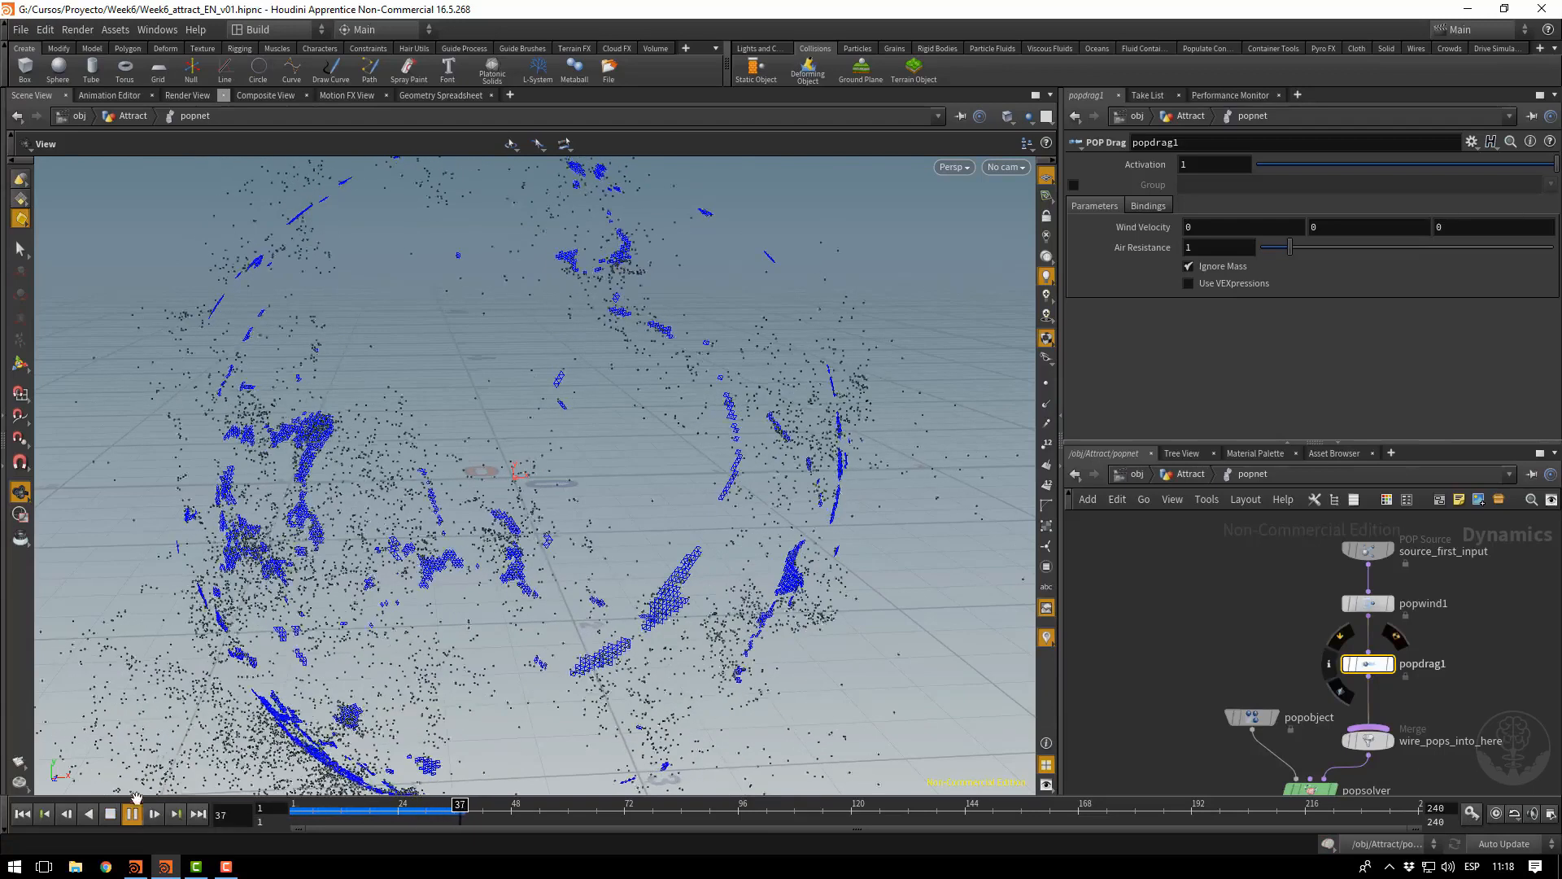
click(131, 814)
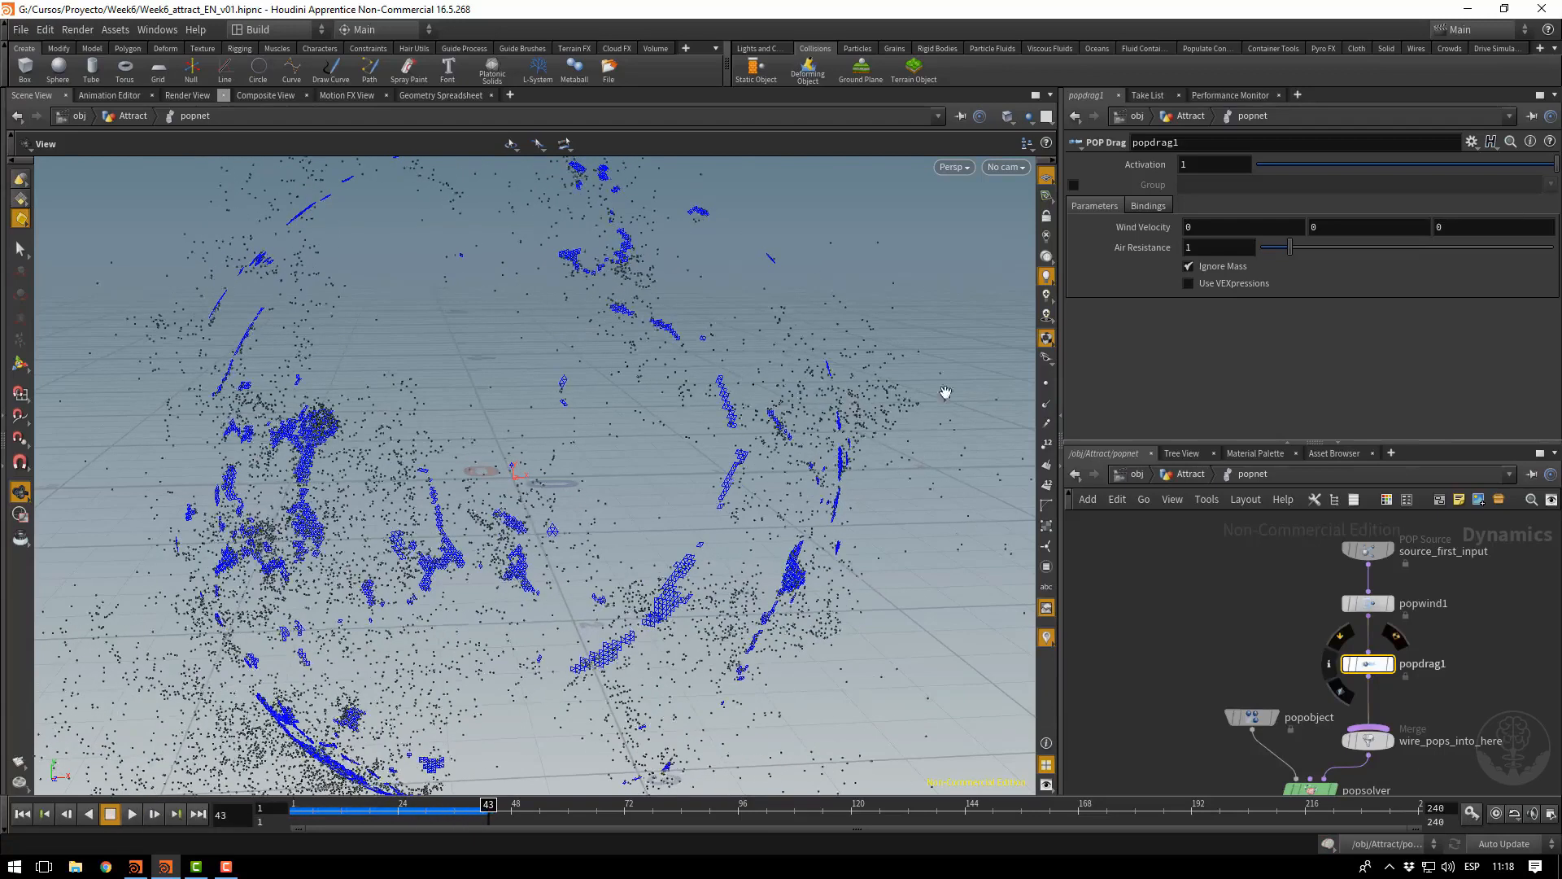
Set popdrag1's Air Resistance to 5 and play the simulation from the first frame
double_click(1204, 247)
text(5)
key(Return)
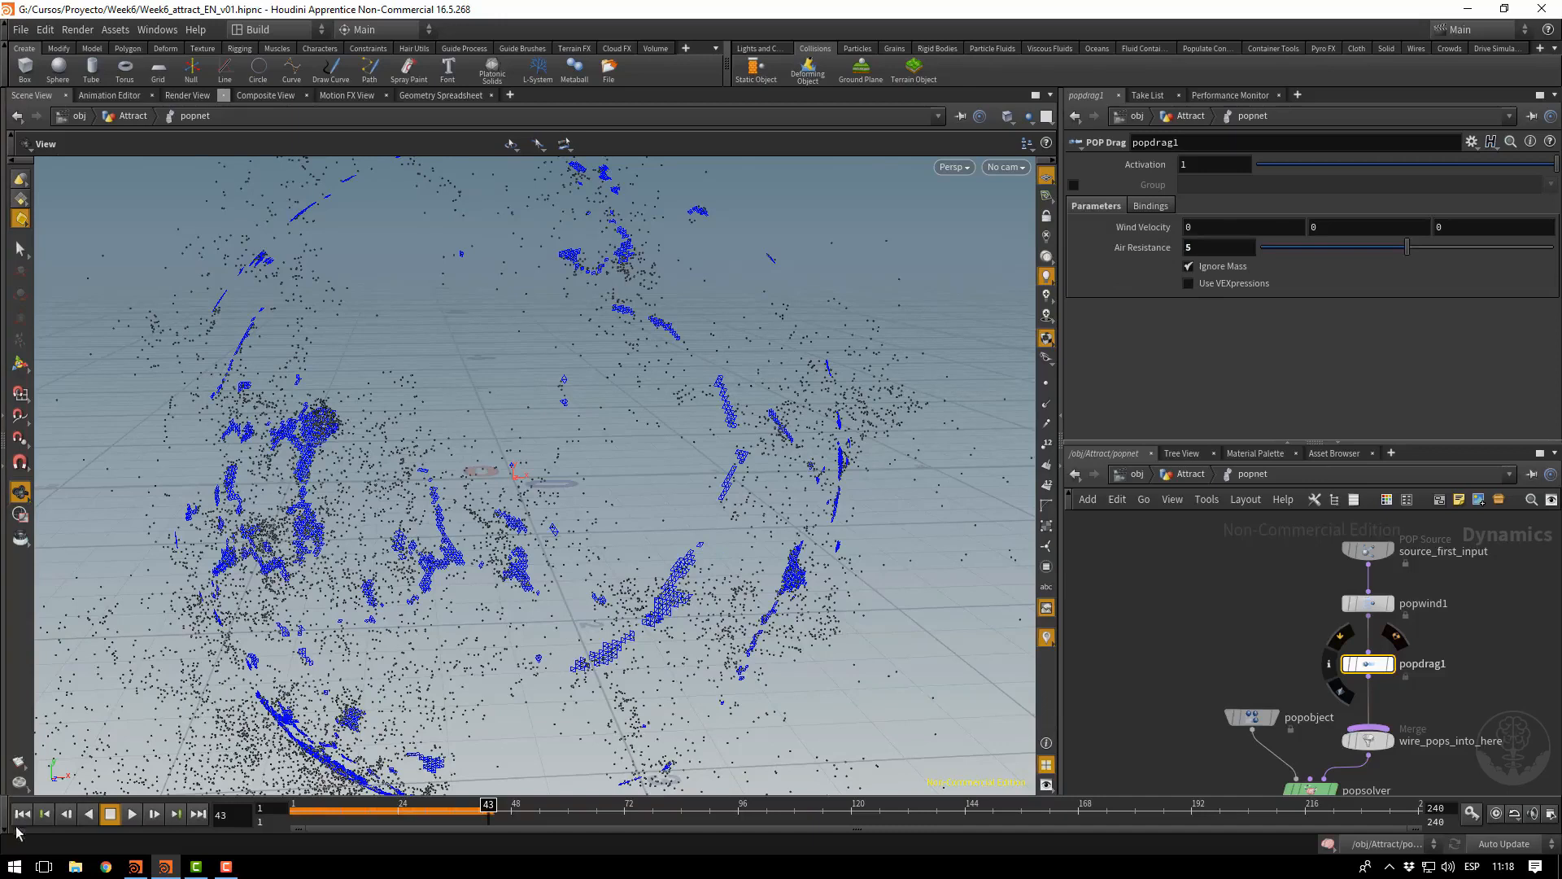
click(22, 813)
click(132, 814)
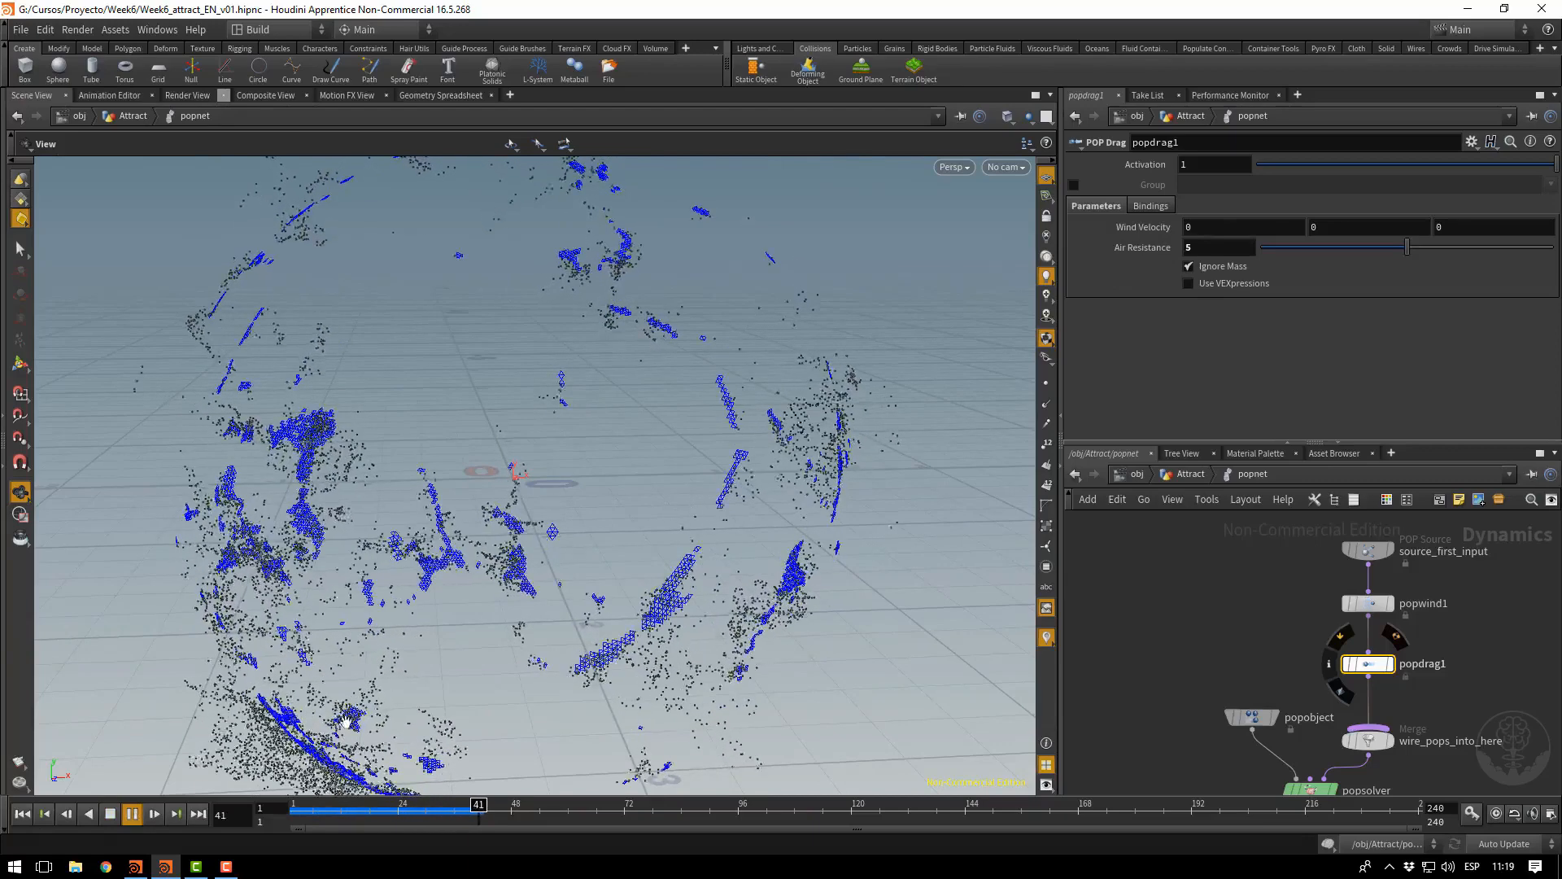
Set source_first_input's Const. Birth Rate to 25000 and replay the simulation from the first frame
click(111, 814)
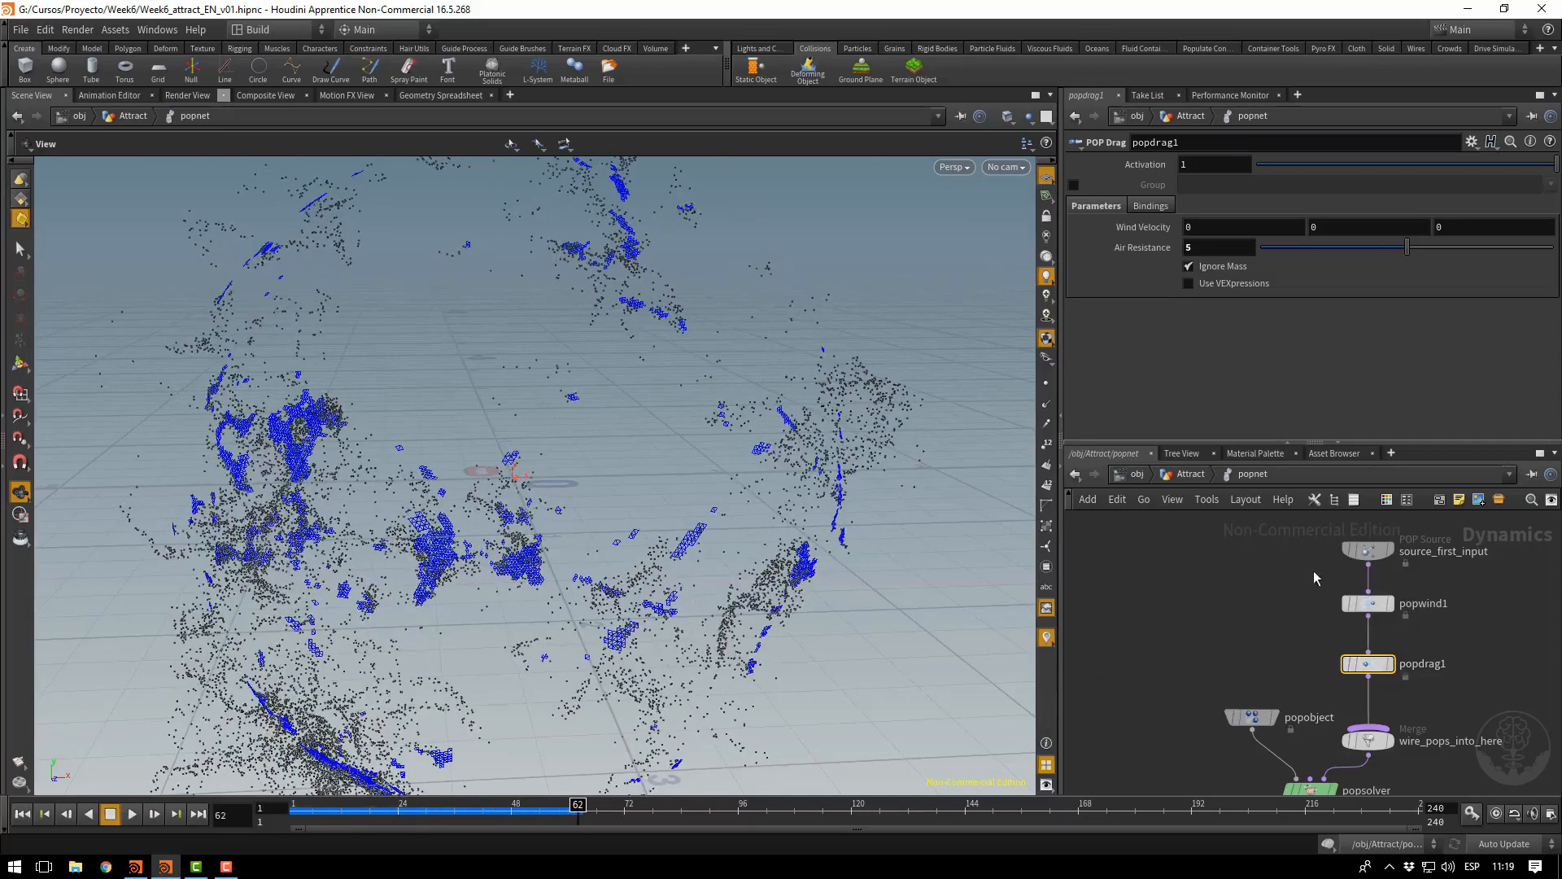
click(1367, 551)
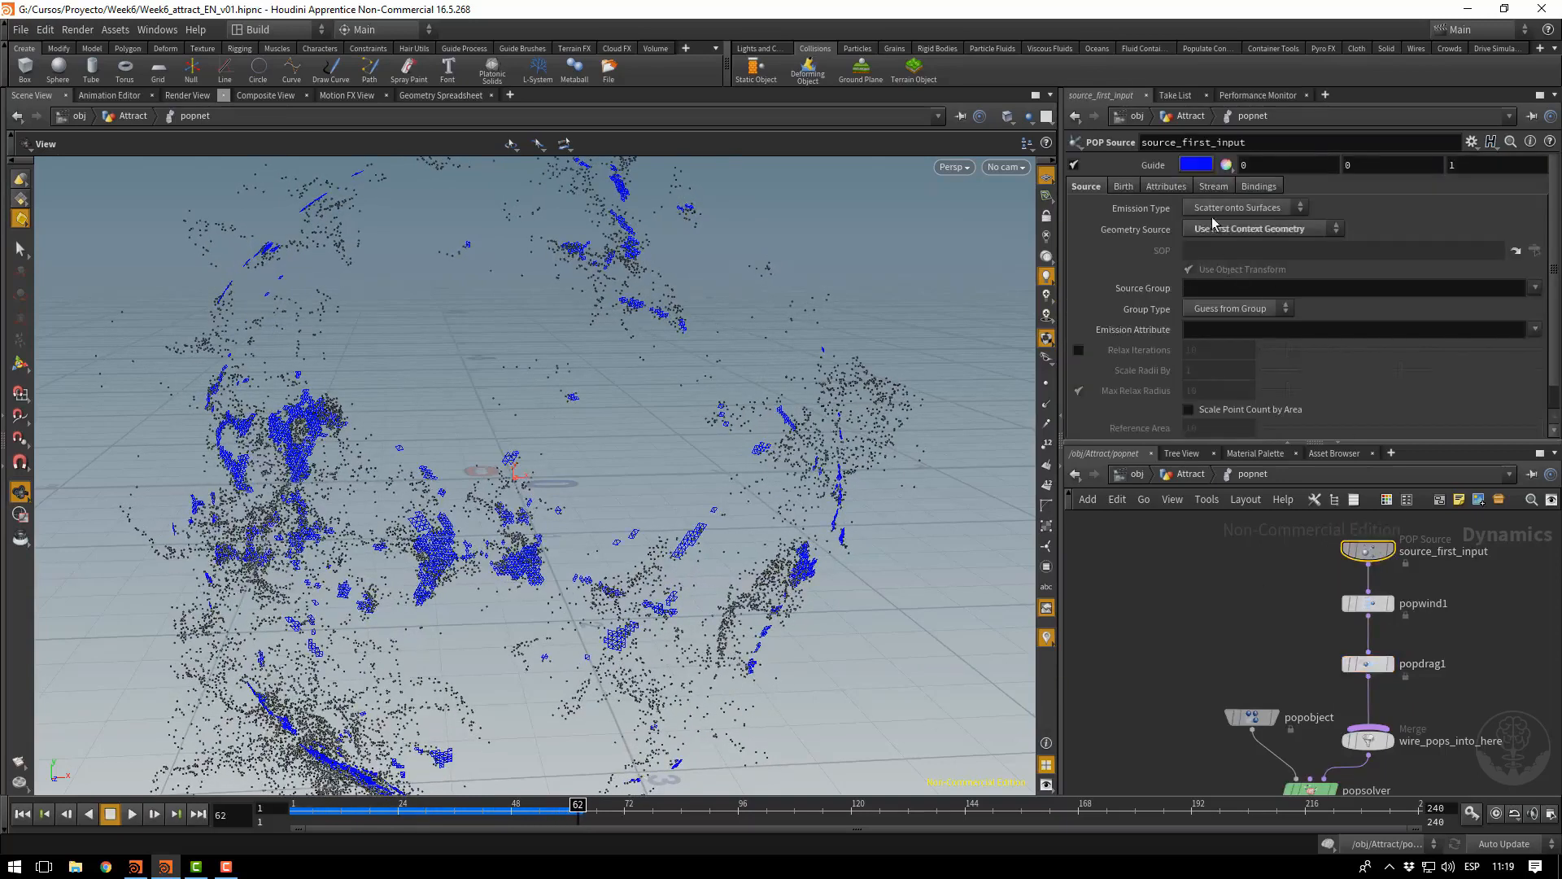
click(1120, 185)
double_click(1222, 272)
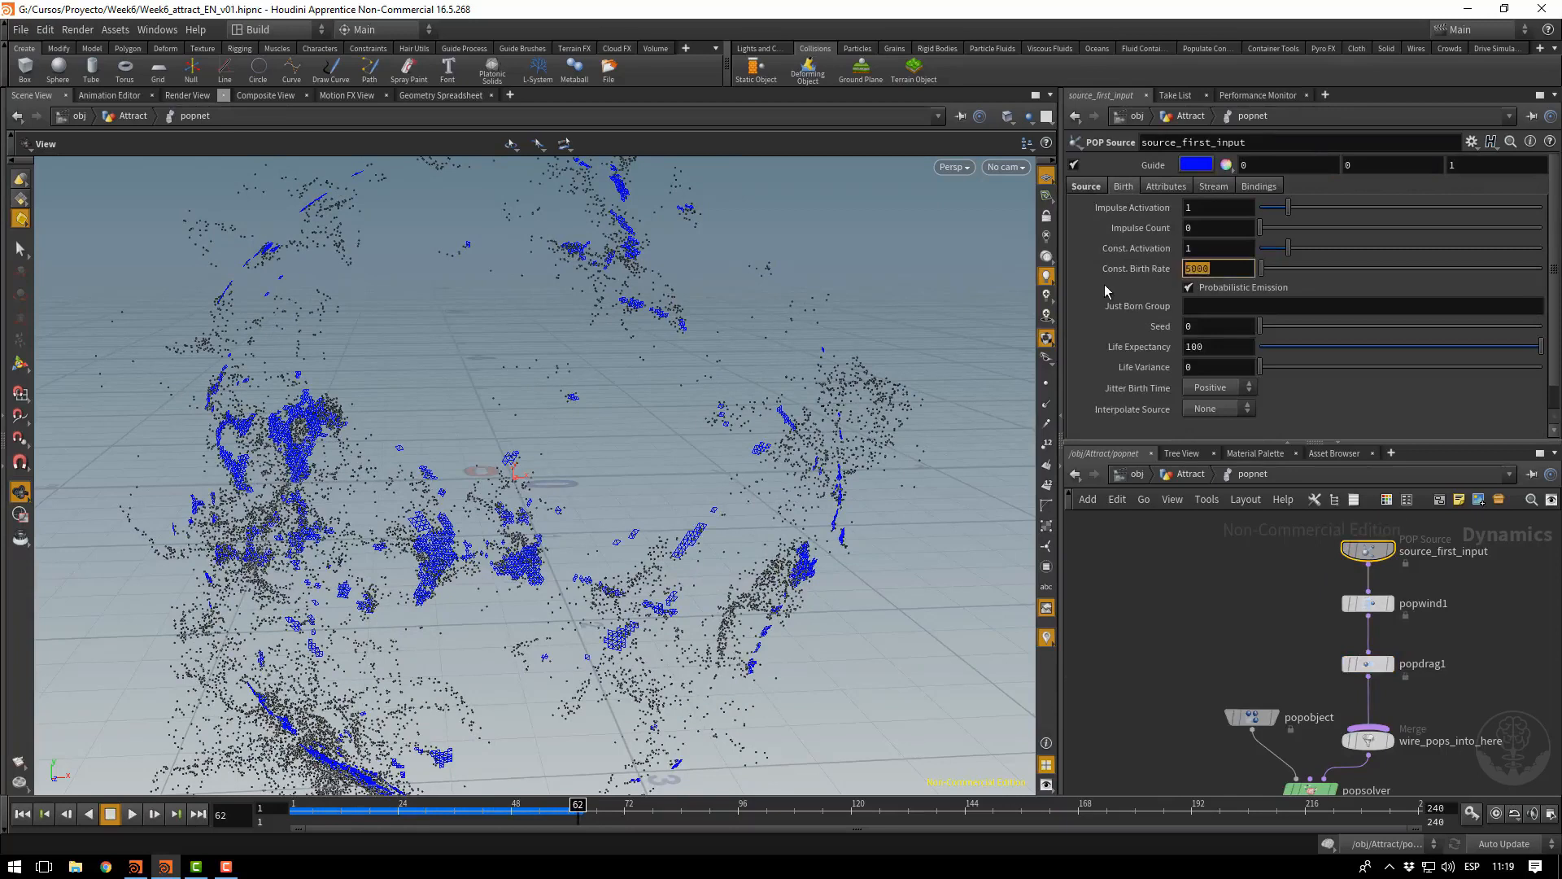
text(2500)
key(Return)
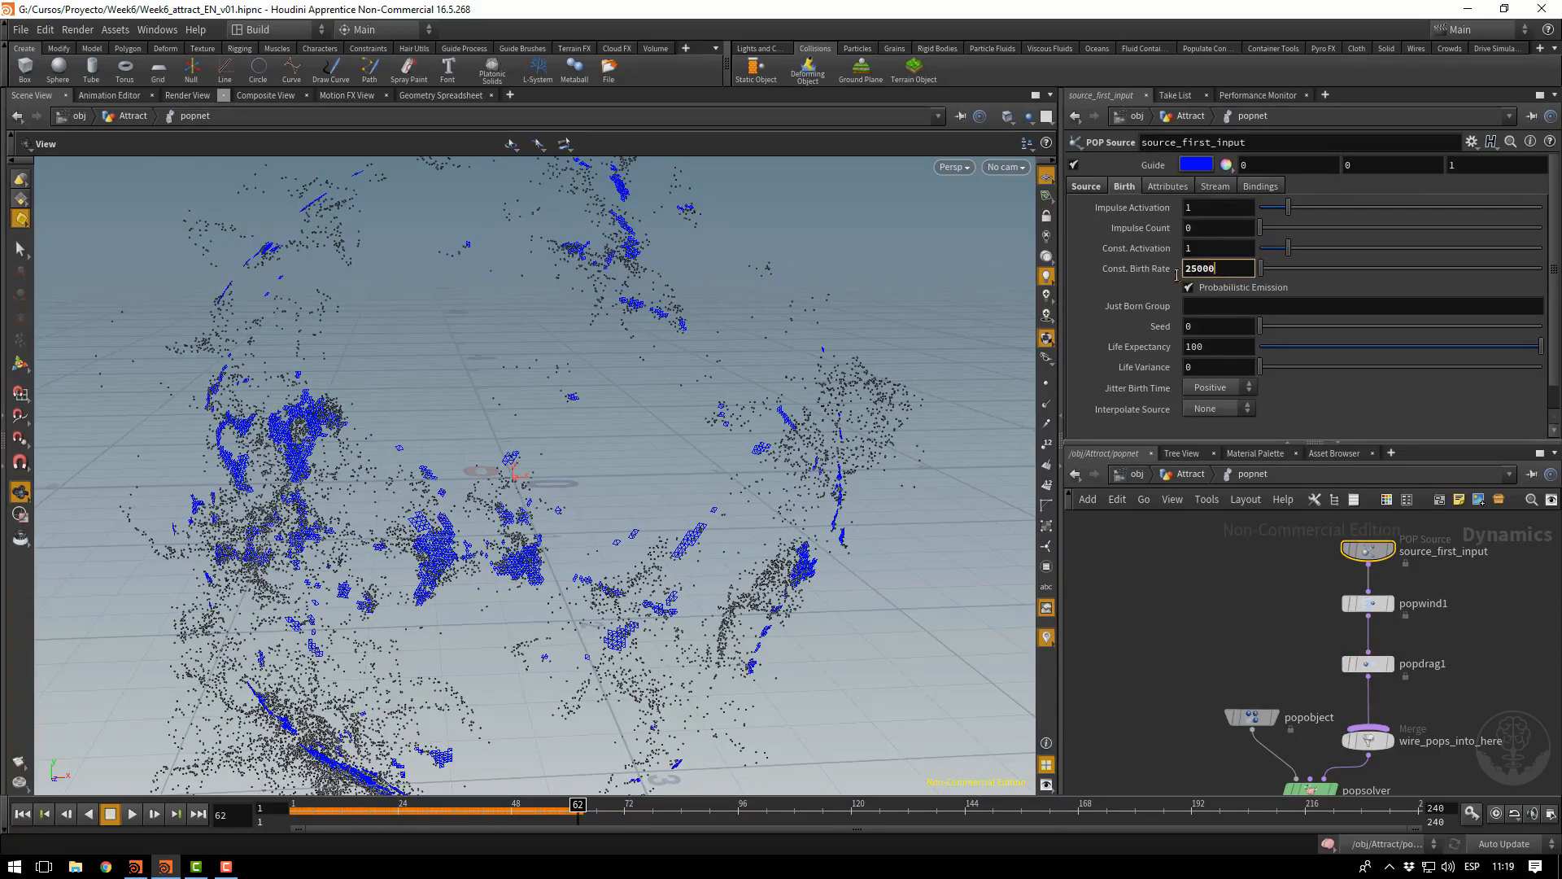
text(0)
key(Return)
click(22, 814)
click(132, 815)
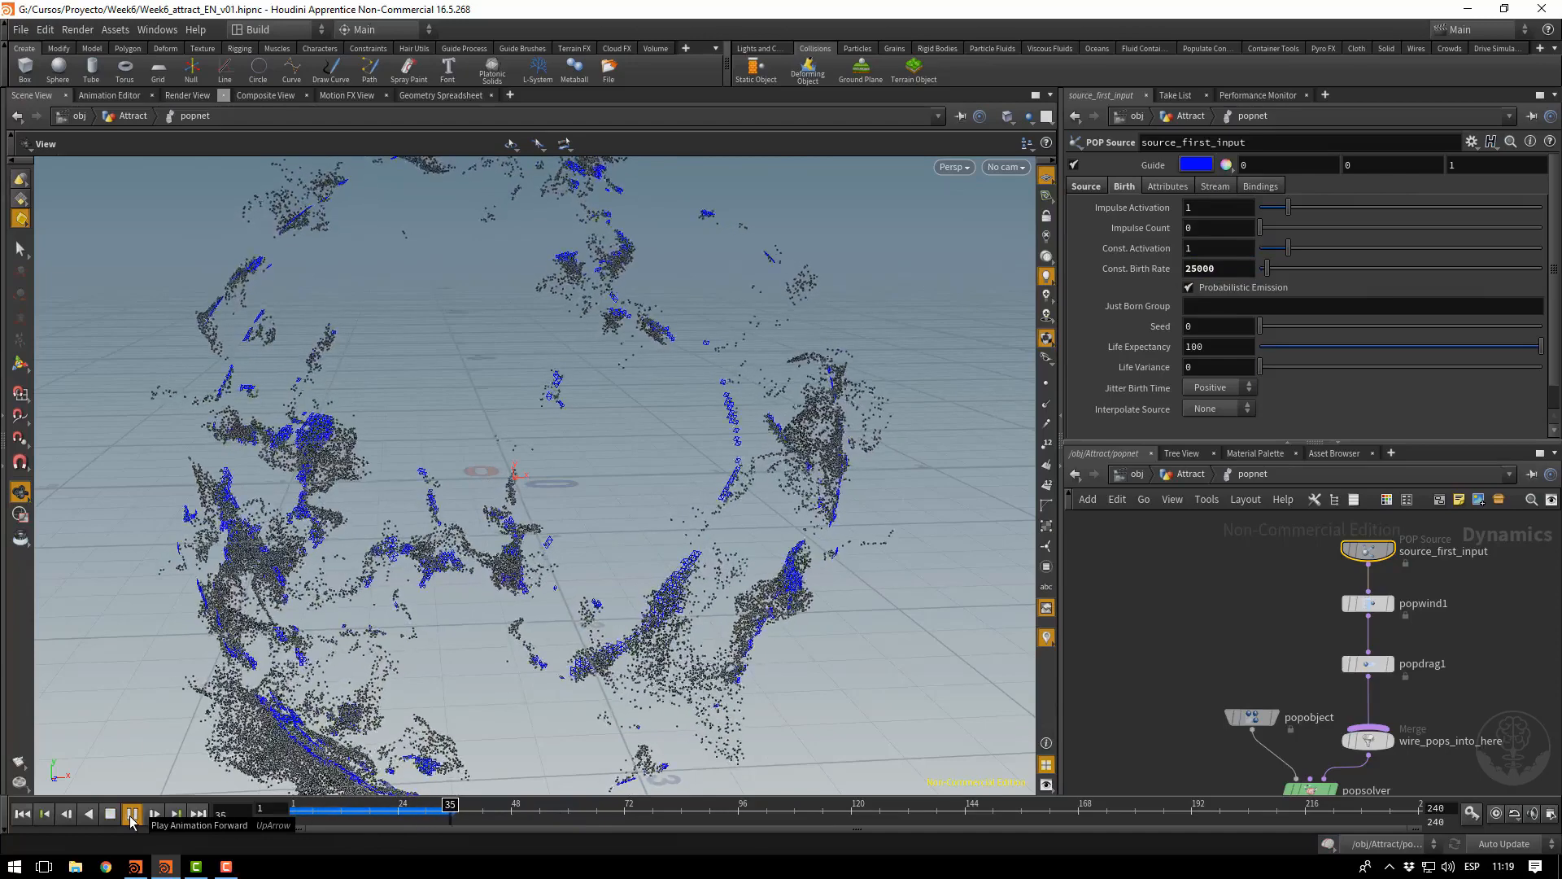
Set popwind1's noise Swirl Size to 2.5 and replay the simulation from the first frame
click(1373, 604)
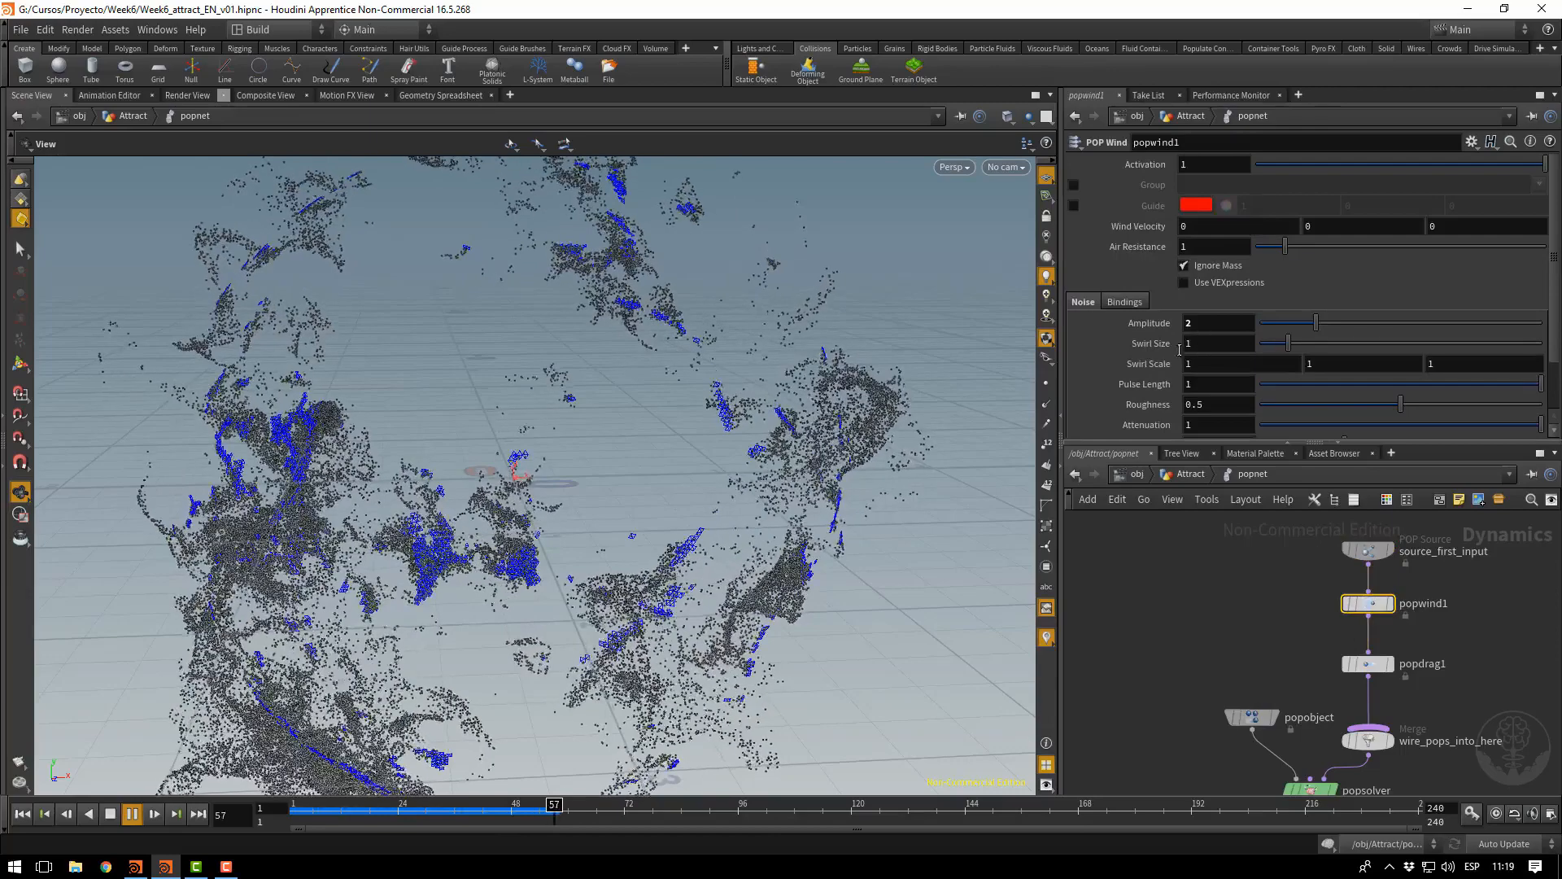
click(1192, 343)
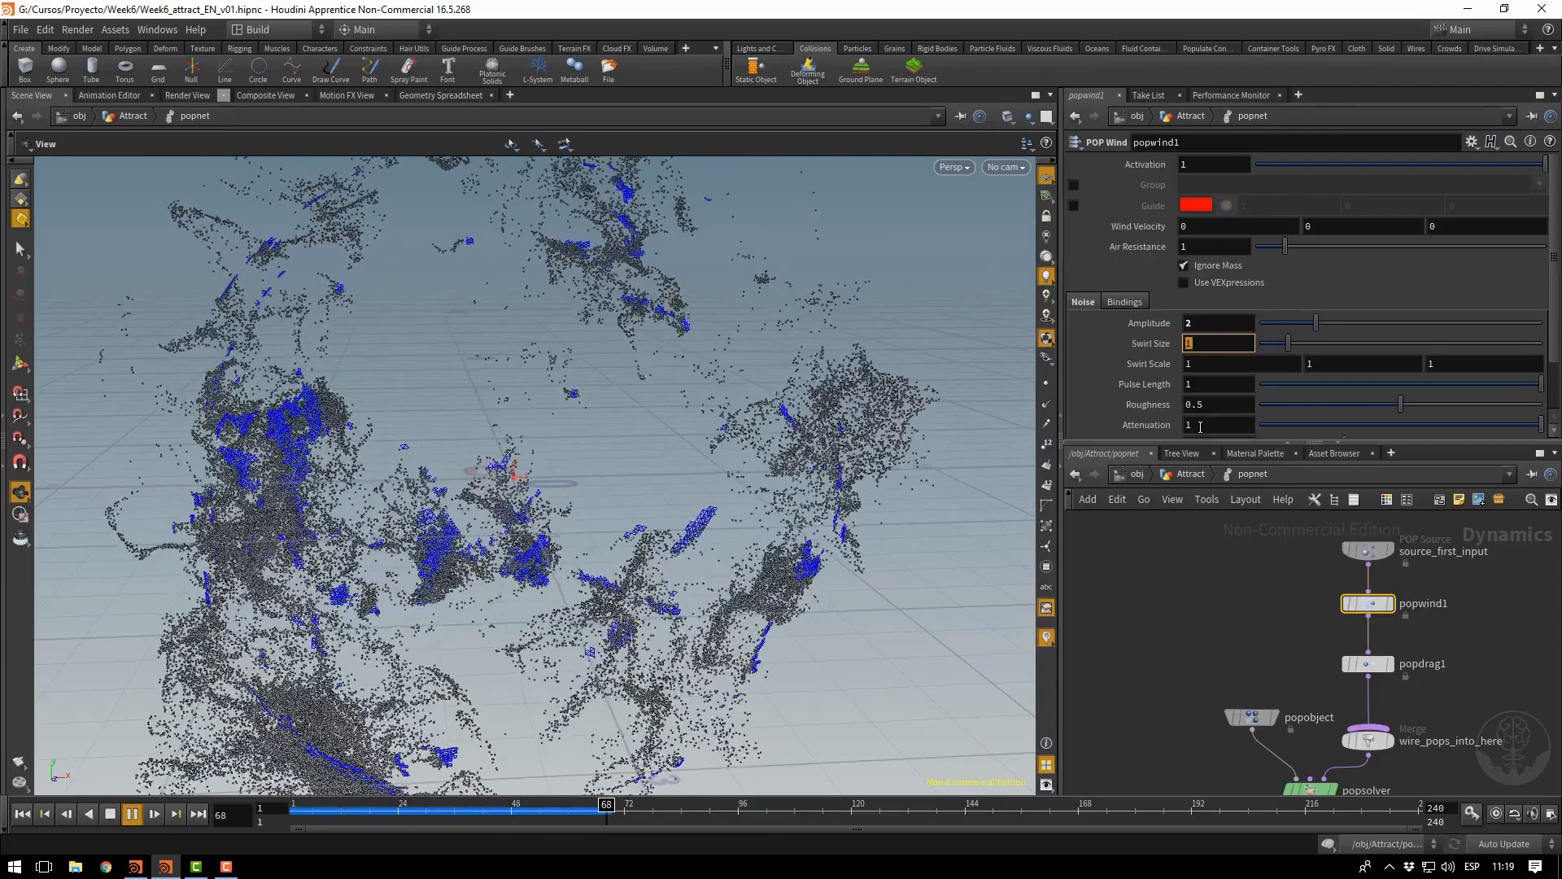
text(2.5)
key(Return)
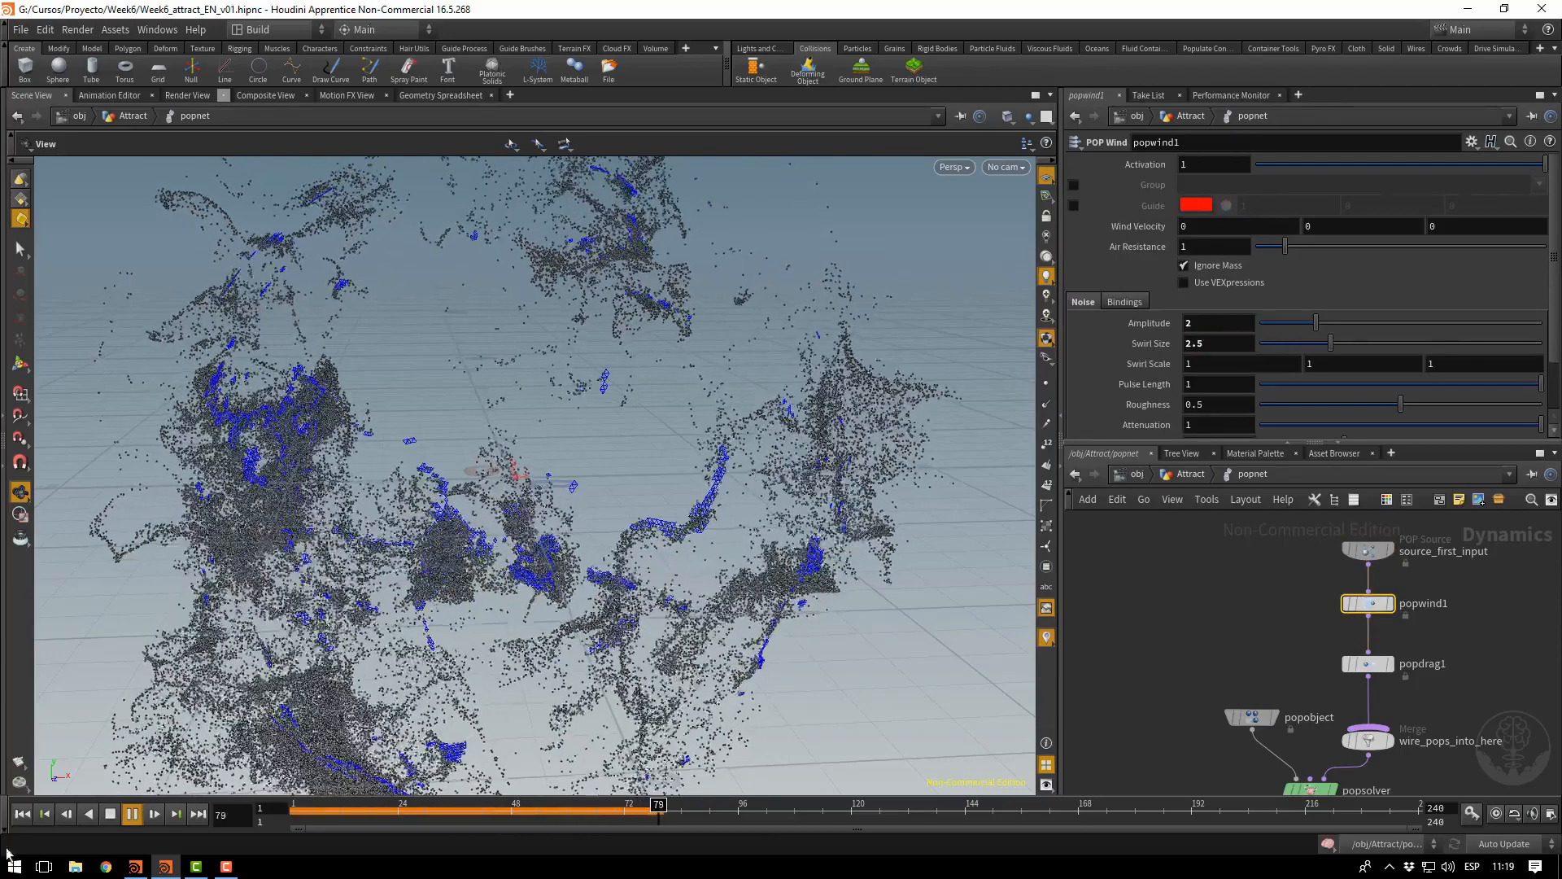
click(23, 815)
click(134, 818)
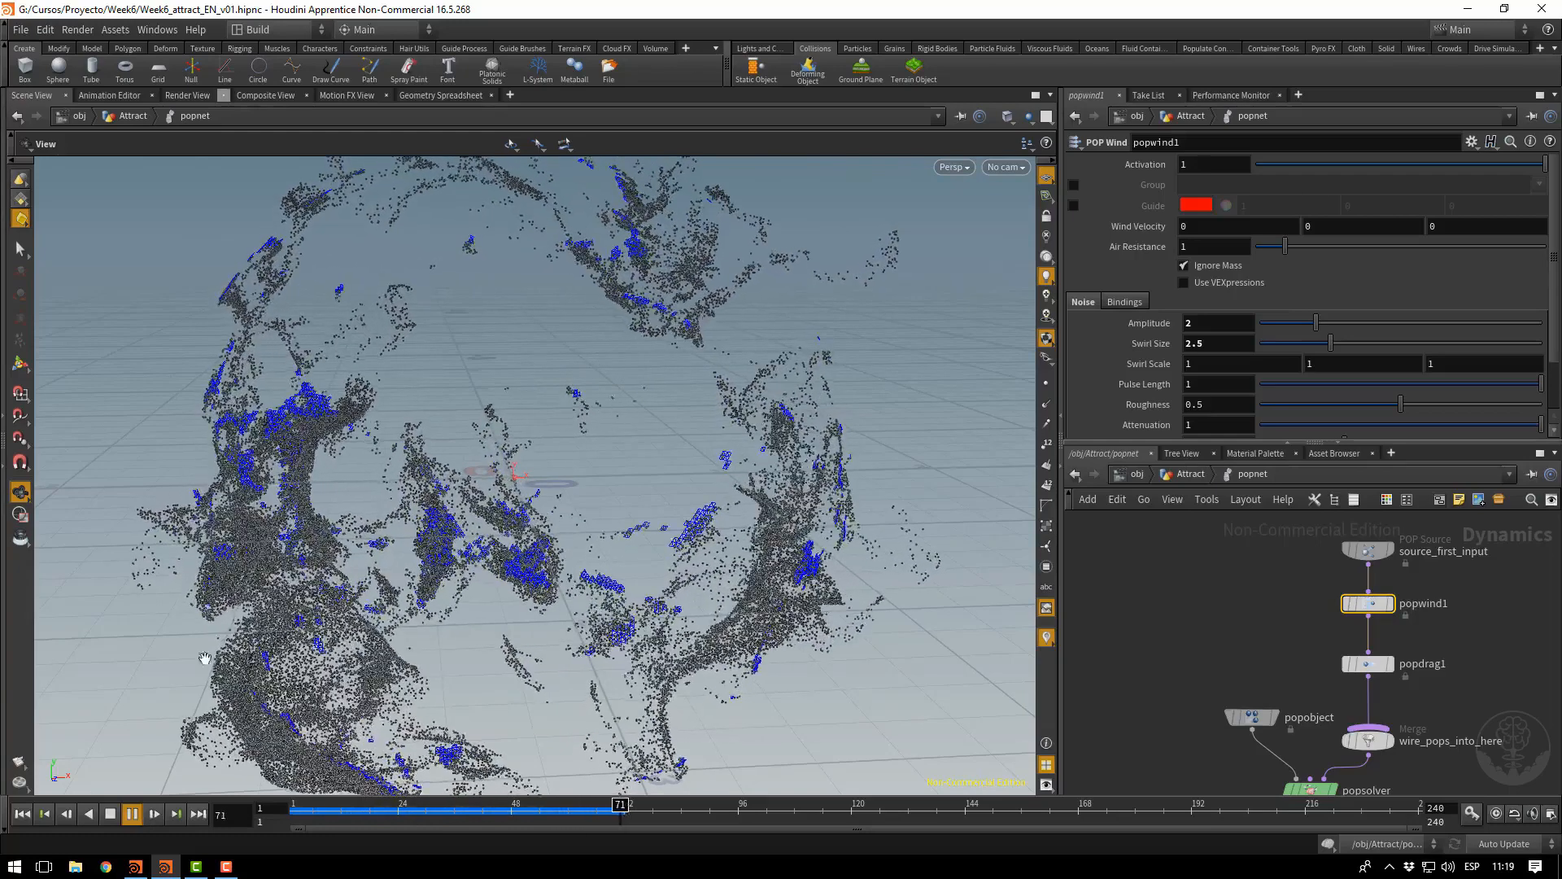
Stop the playback at the first frame and save the scene file
click(110, 814)
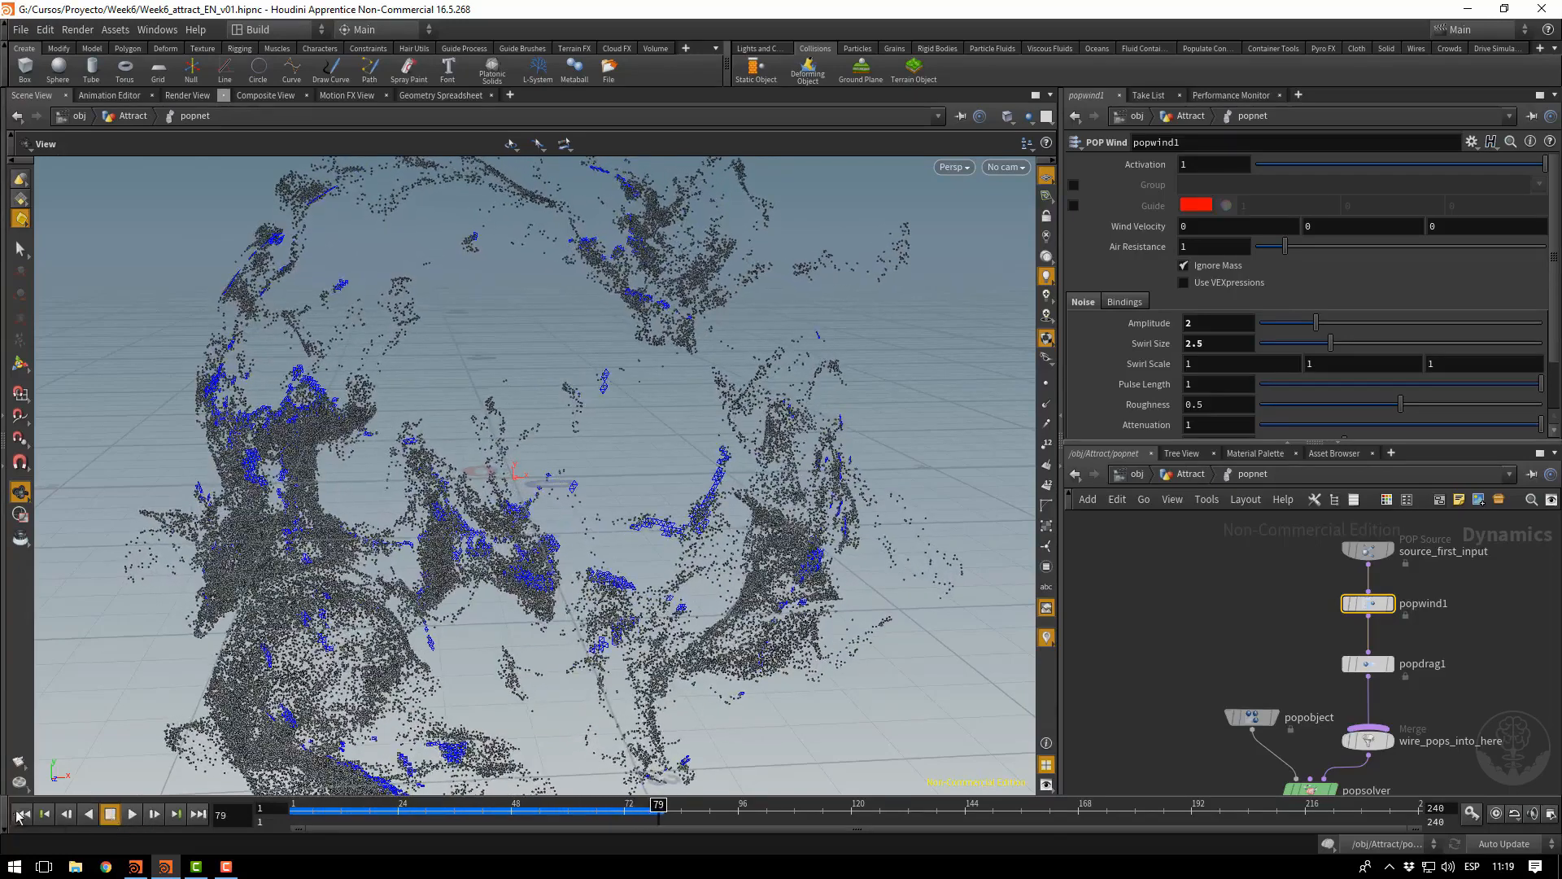
click(21, 815)
key(ctrl+s)
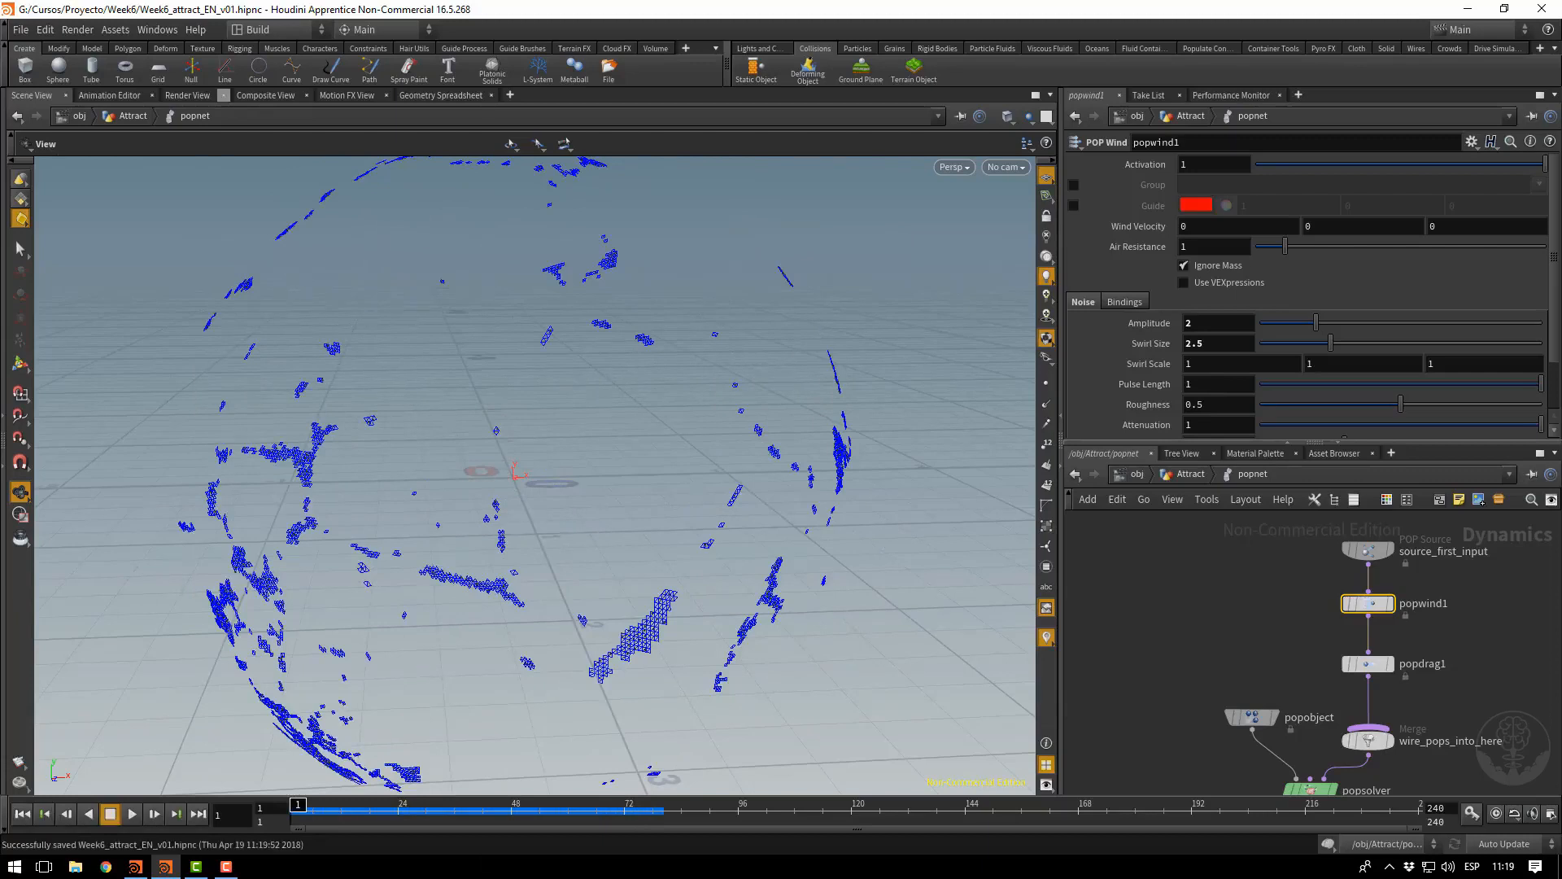
Rename popwind1 to Turbulence and popdrag1 to Drag
double_click(1426, 604)
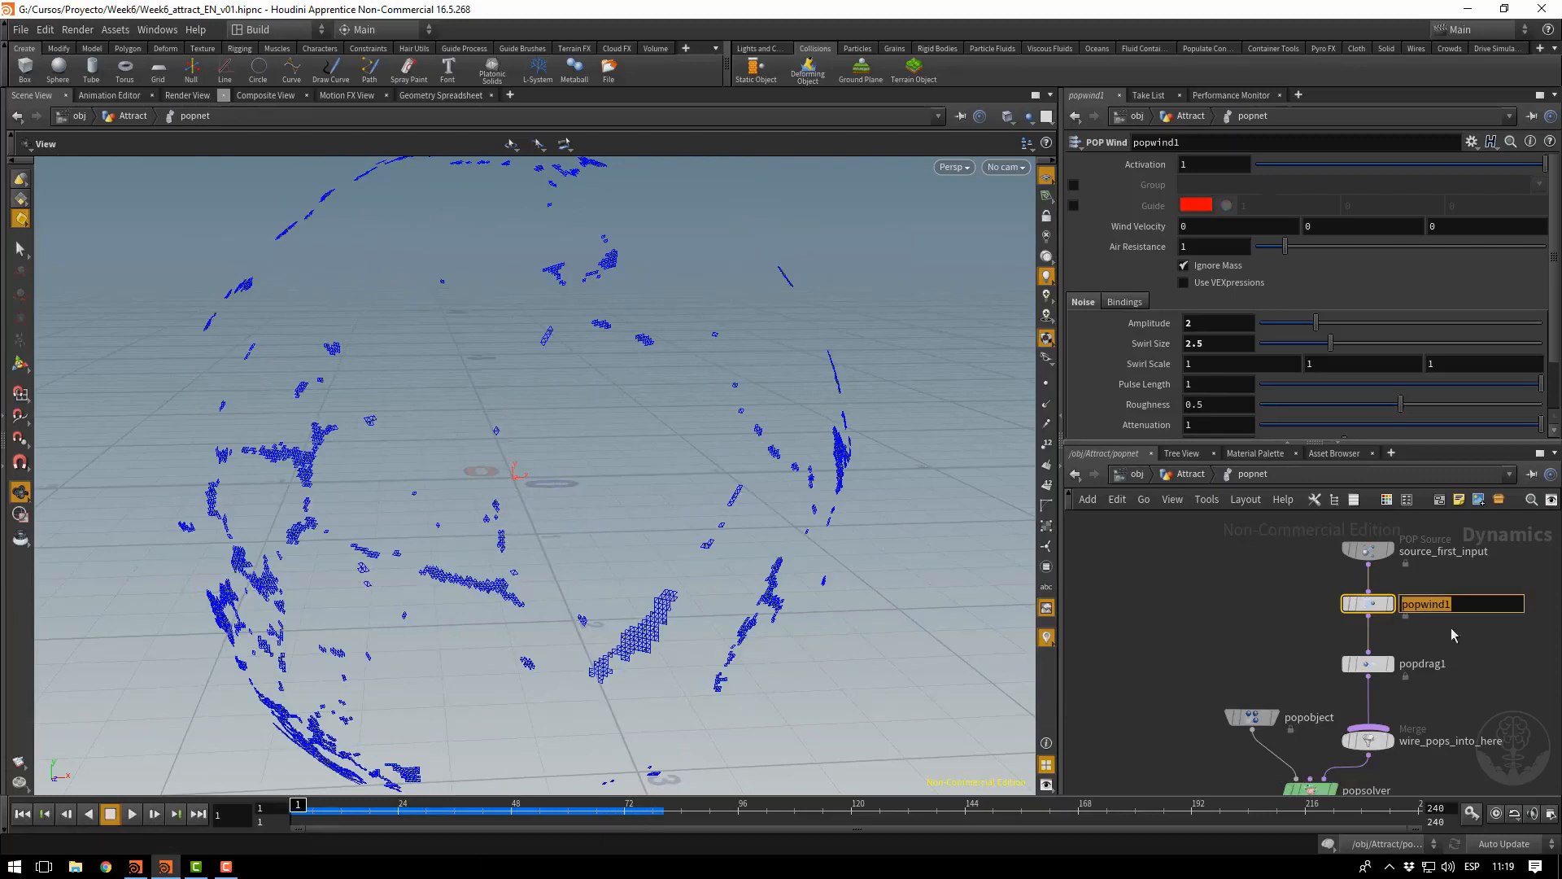
text(Turbulence)
key(Return)
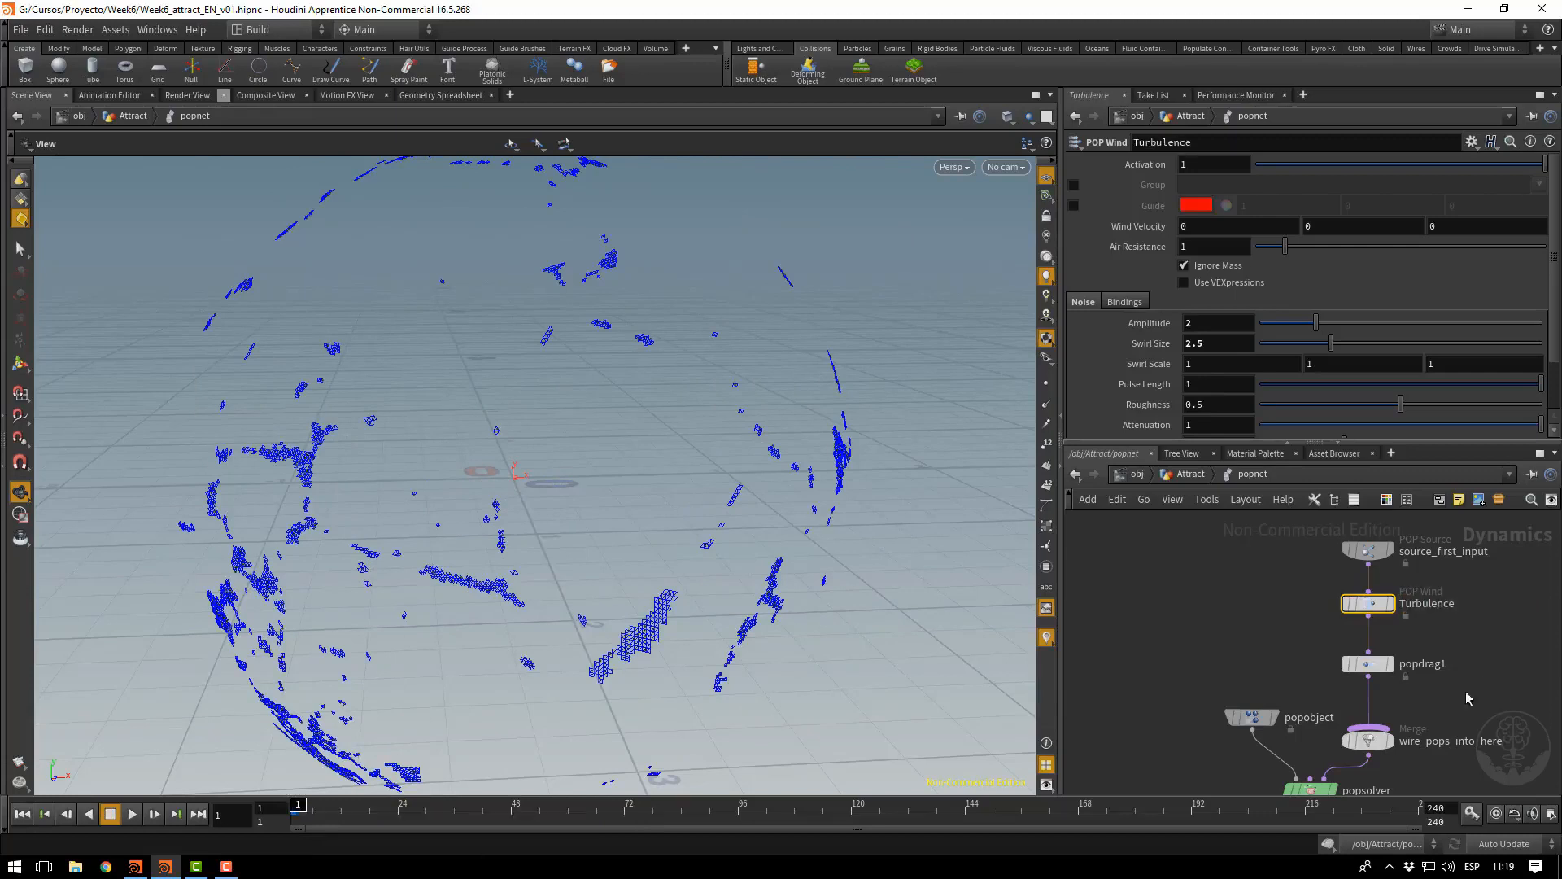
double_click(1441, 664)
text(Drag)
key(Return)
Make room between the Turbulence and Drag nodes and insert a POP Attract node on the wire between them
middle_drag(1503, 627, 1493, 695)
drag(1316, 565, 1357, 583)
click(1394, 685)
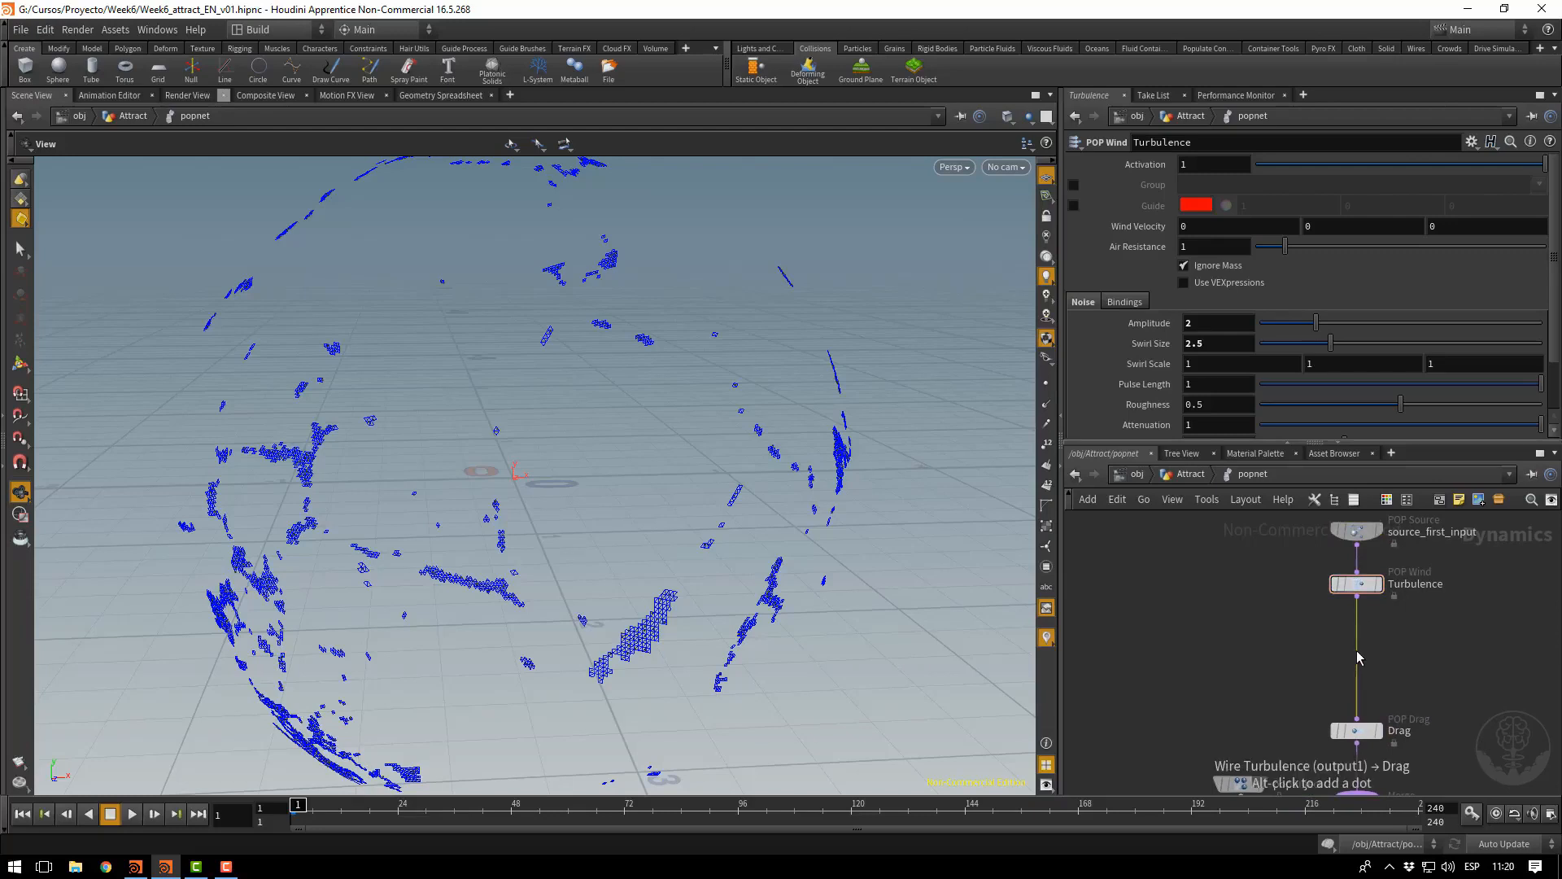
key(Tab)
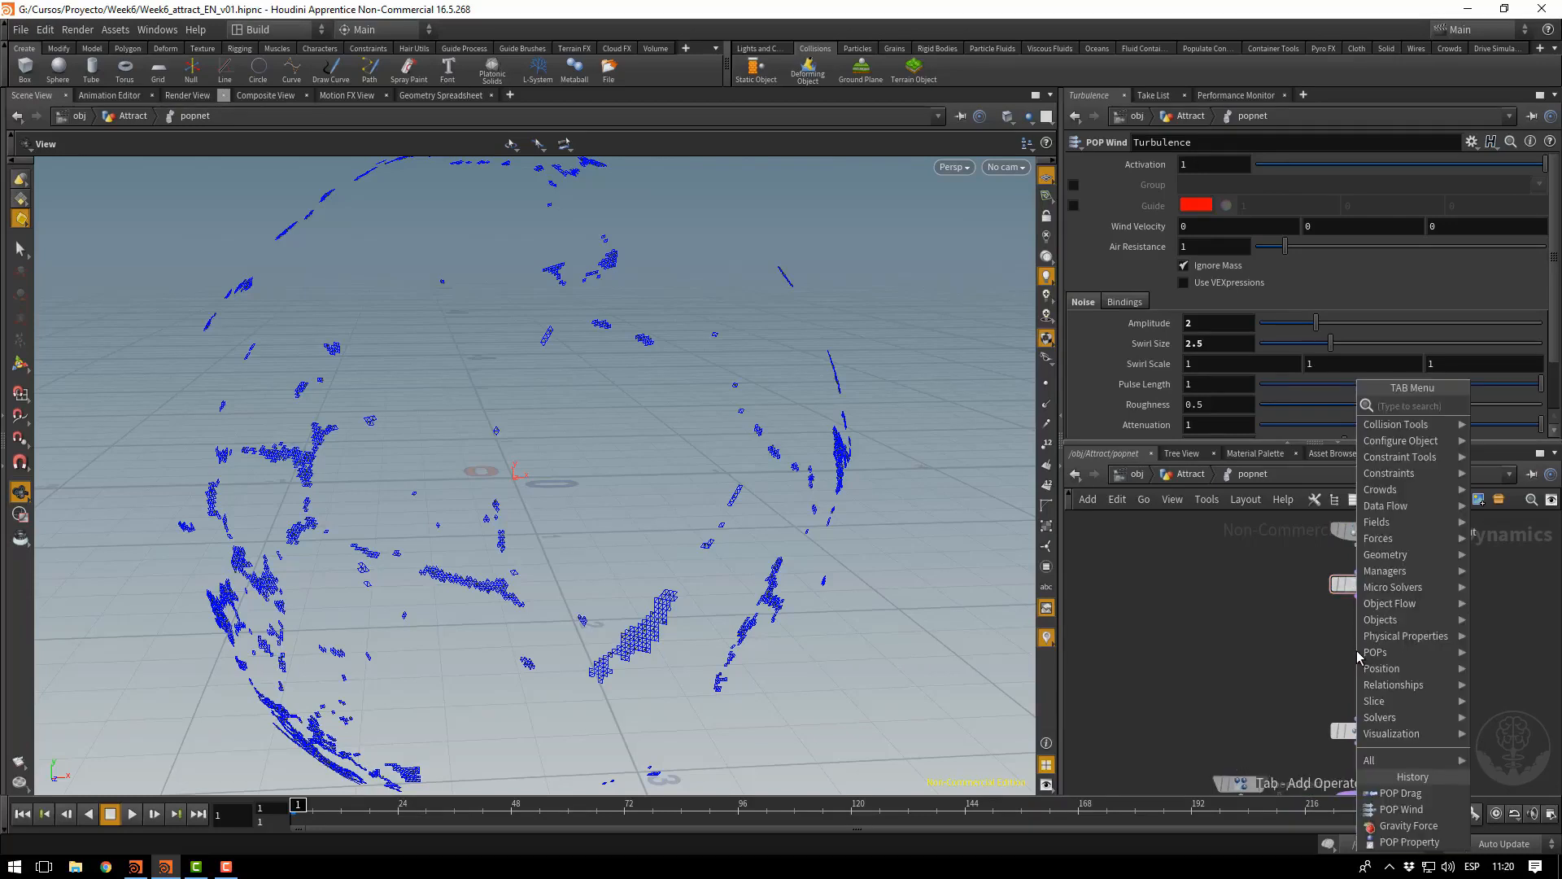
text(attract)
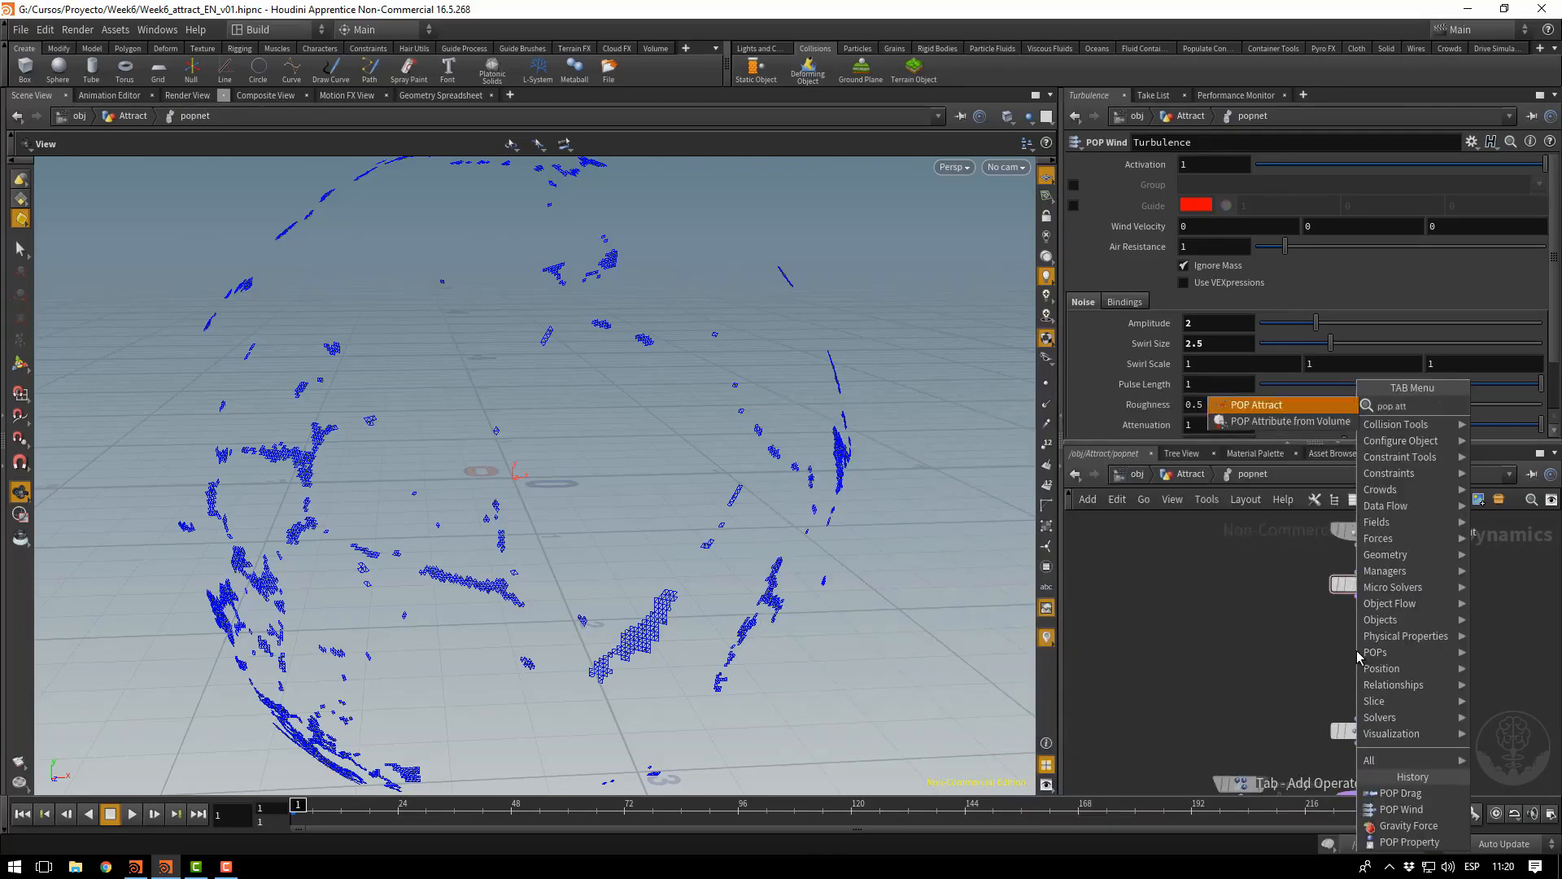
key(Return)
click(1357, 651)
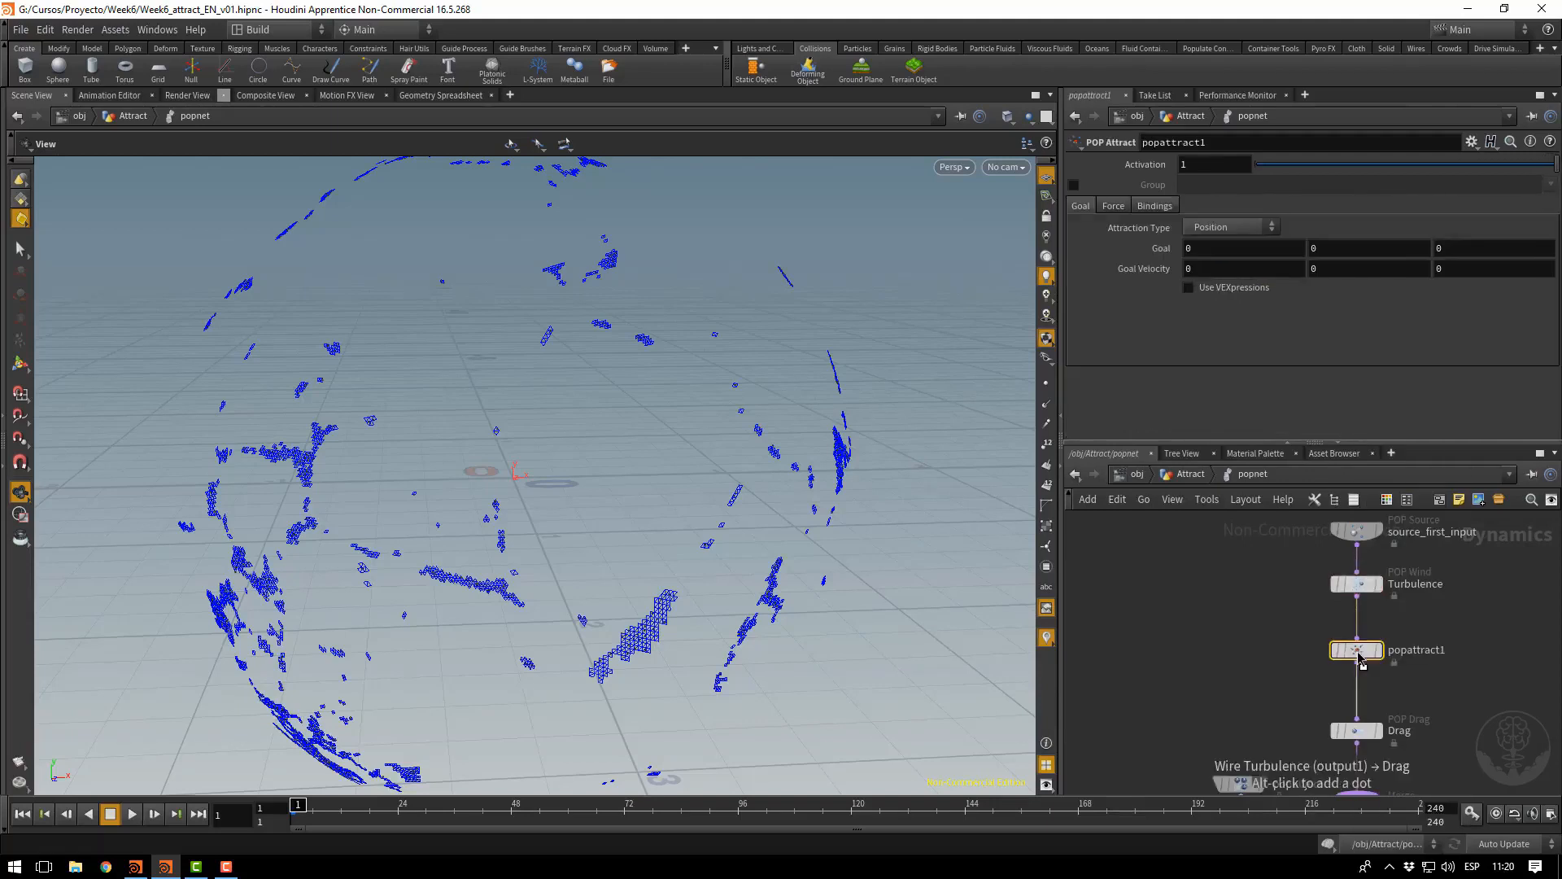
mouse_move(1357, 652)
mouse_down()
mouse_move(1337, 655)
mouse_move(1359, 654)
mouse_up()
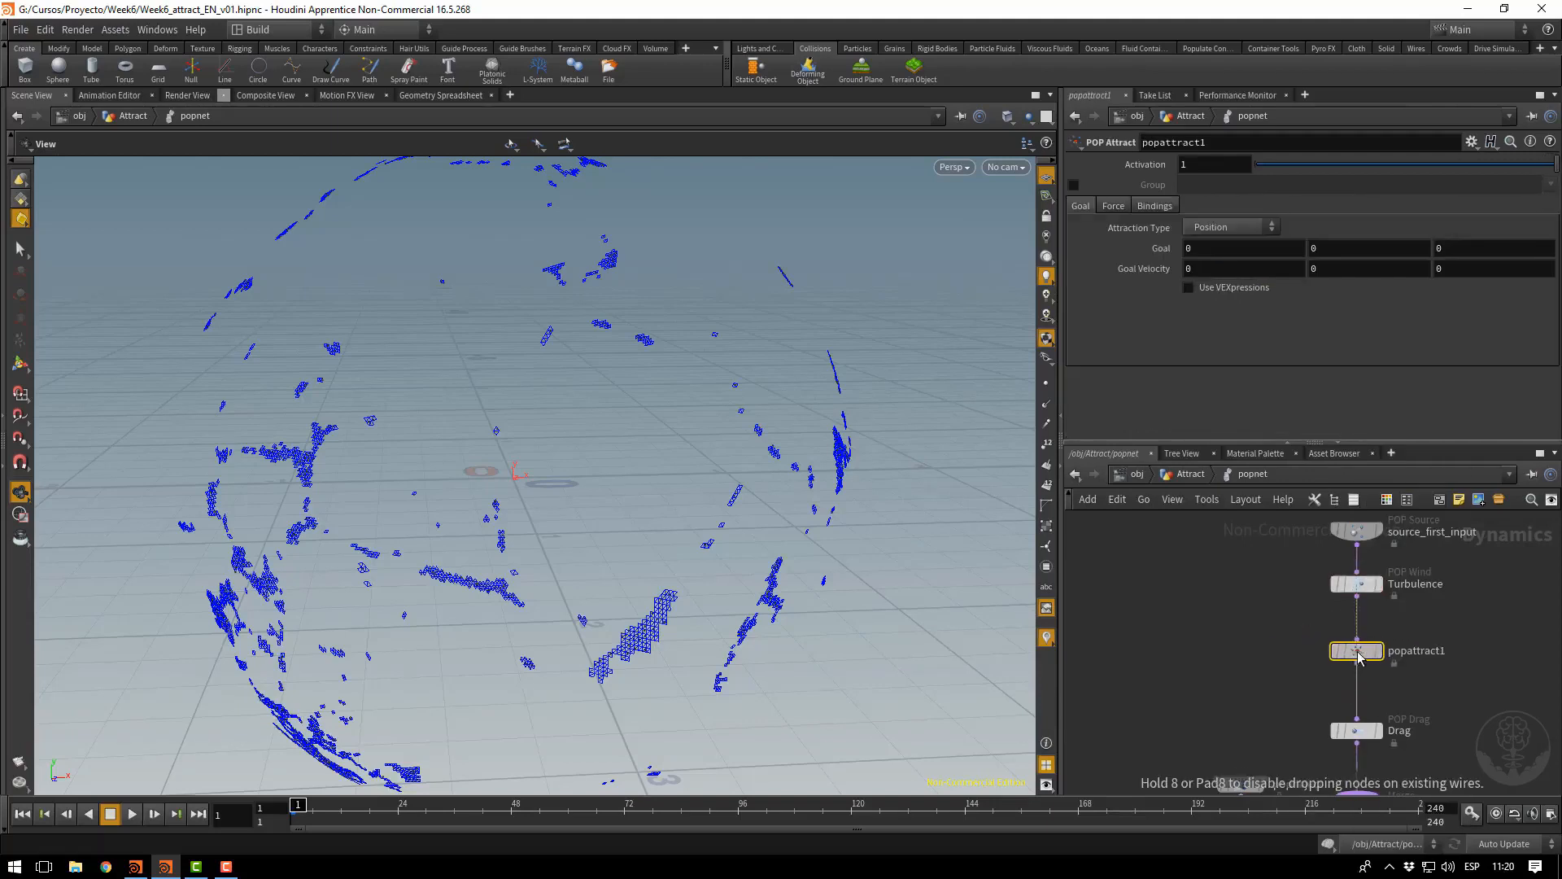
Rename the POP Attract node to Attract
double_click(1431, 652)
text(Attrac)
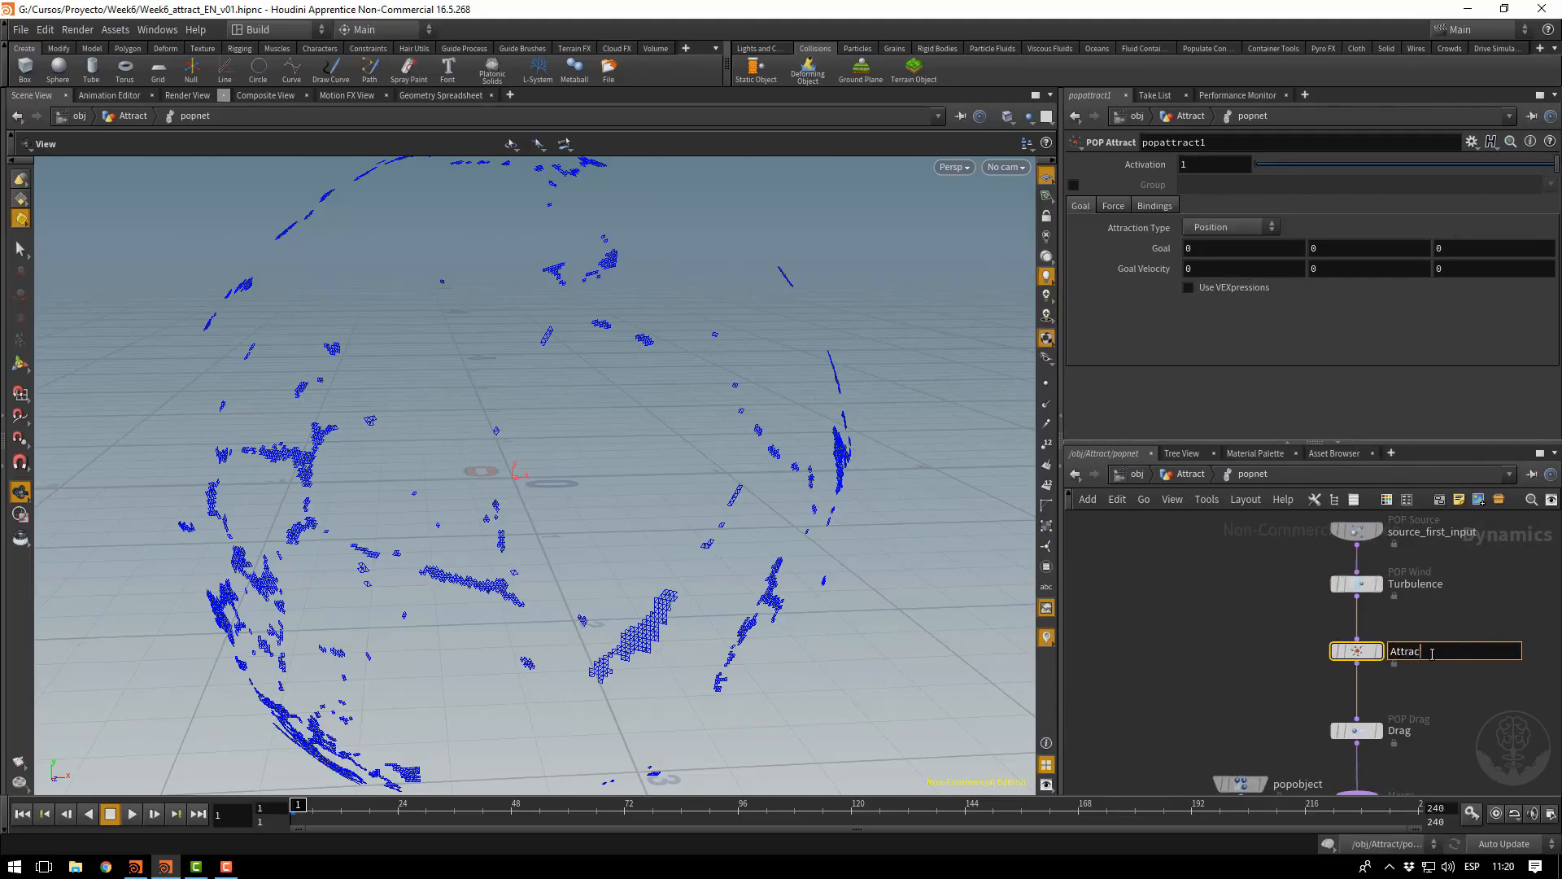
text(t)
key(Return)
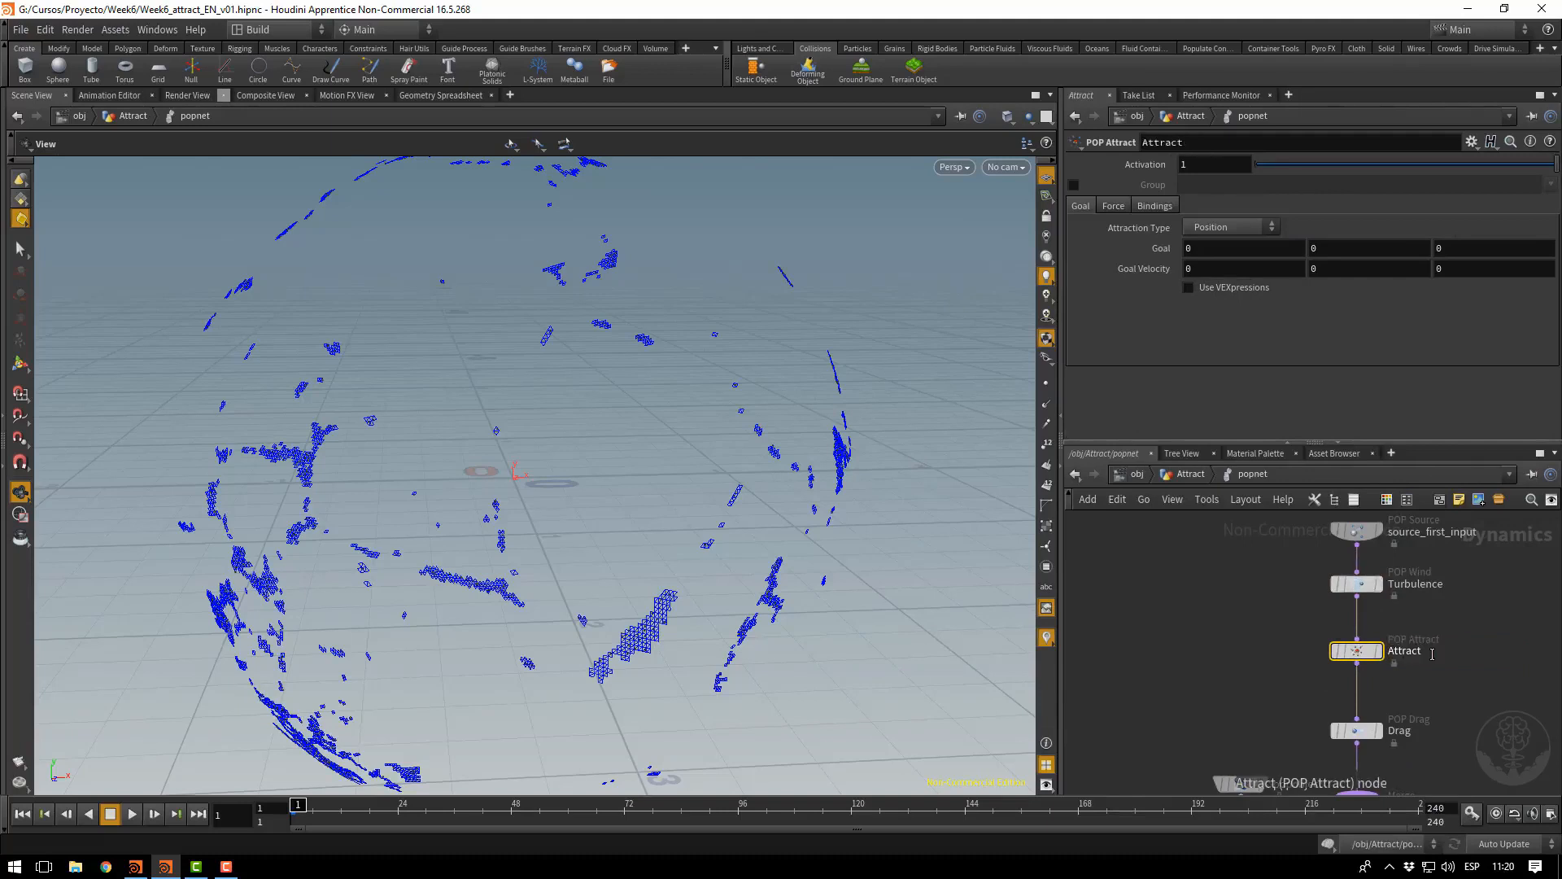
Examine the Attract node's Goal and Force parameters, including Force Scale
click(1106, 210)
click(1088, 210)
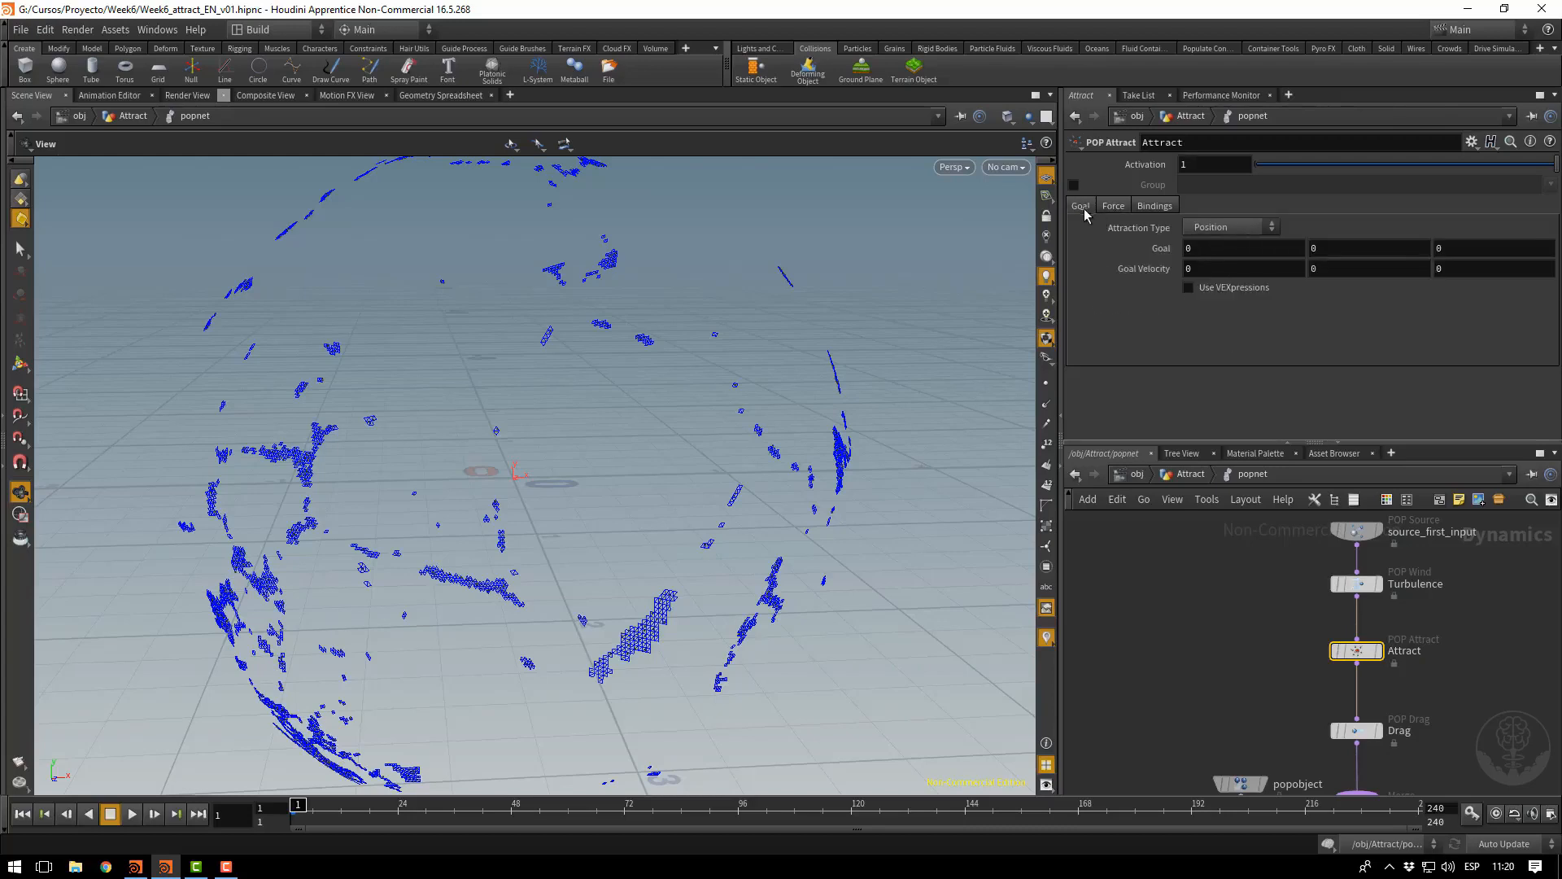
click(1103, 212)
click(1084, 210)
click(1106, 211)
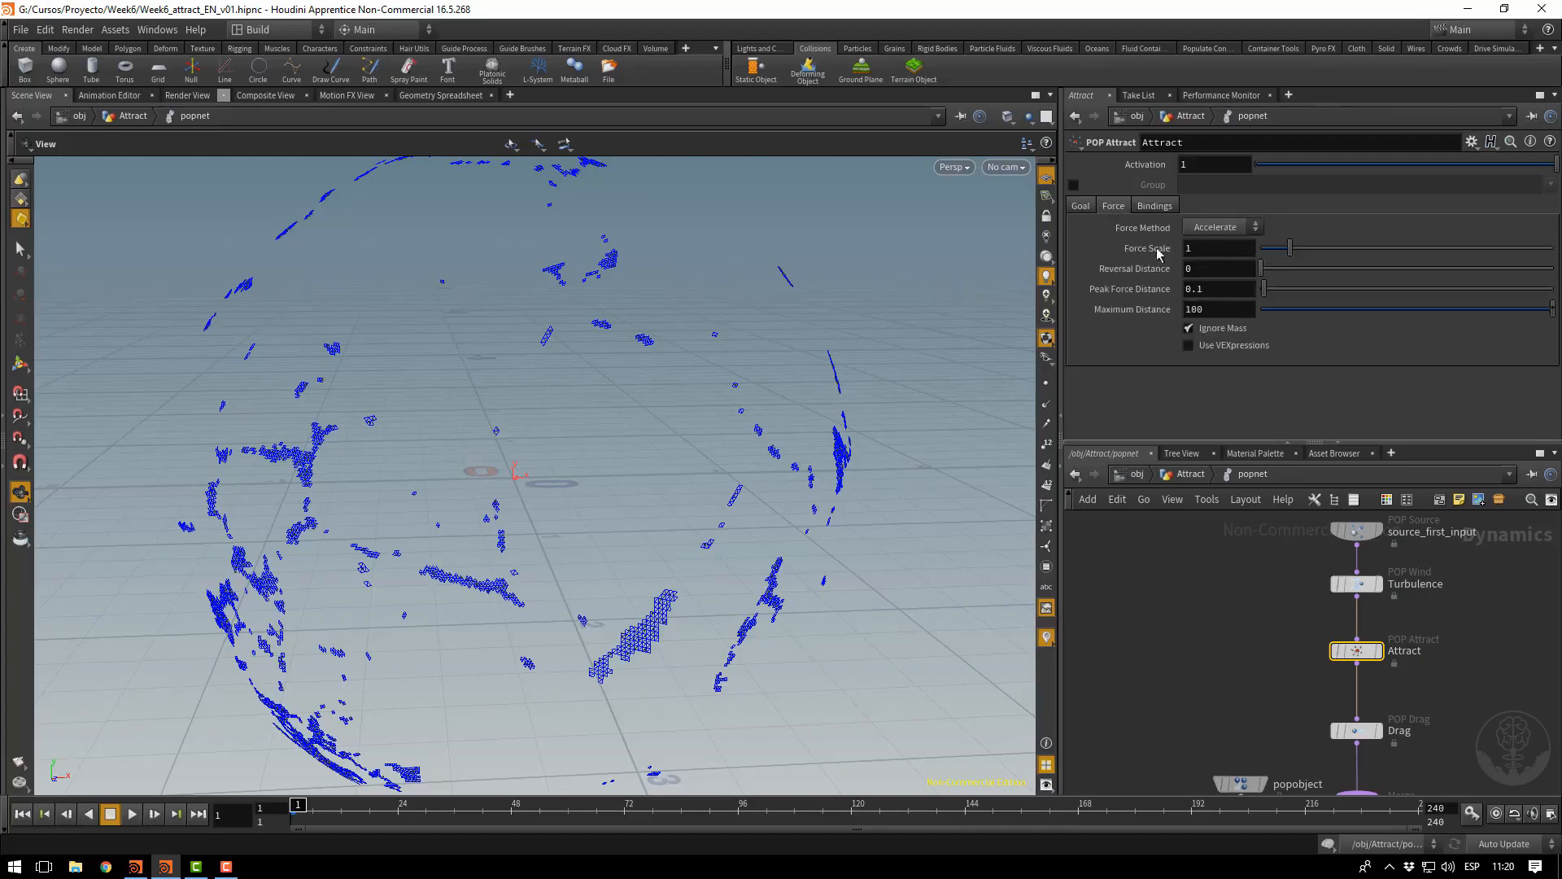
drag(1198, 249, 1150, 247)
mouse_move(1159, 255)
click(1082, 207)
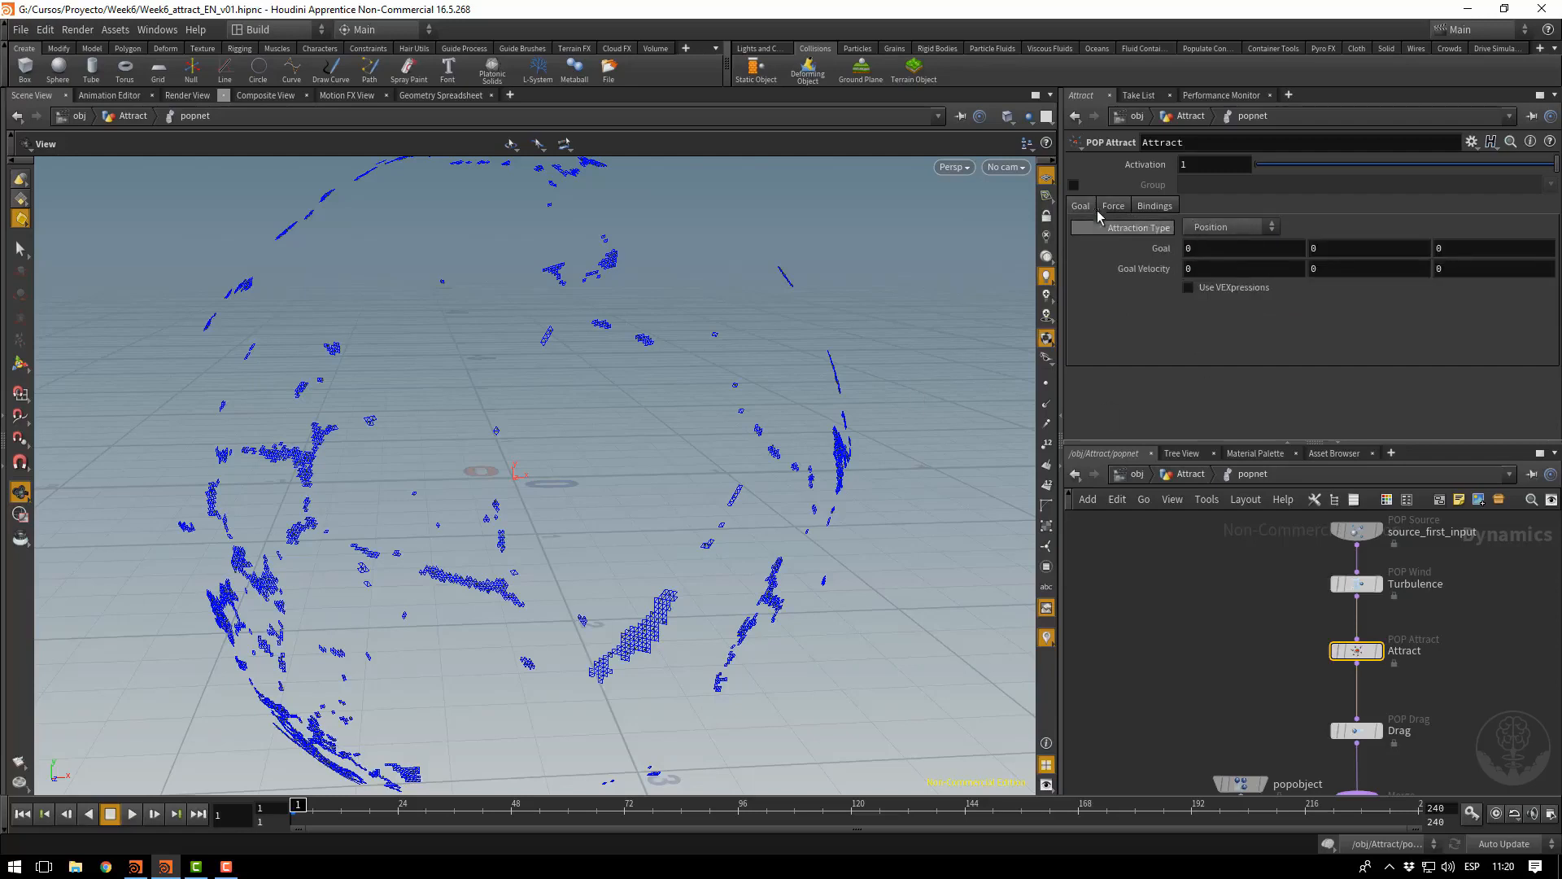
Check the Attract node's Attraction Type and Goal coordinates and preview the position-based attraction from the first frame
click(1216, 231)
click(1217, 234)
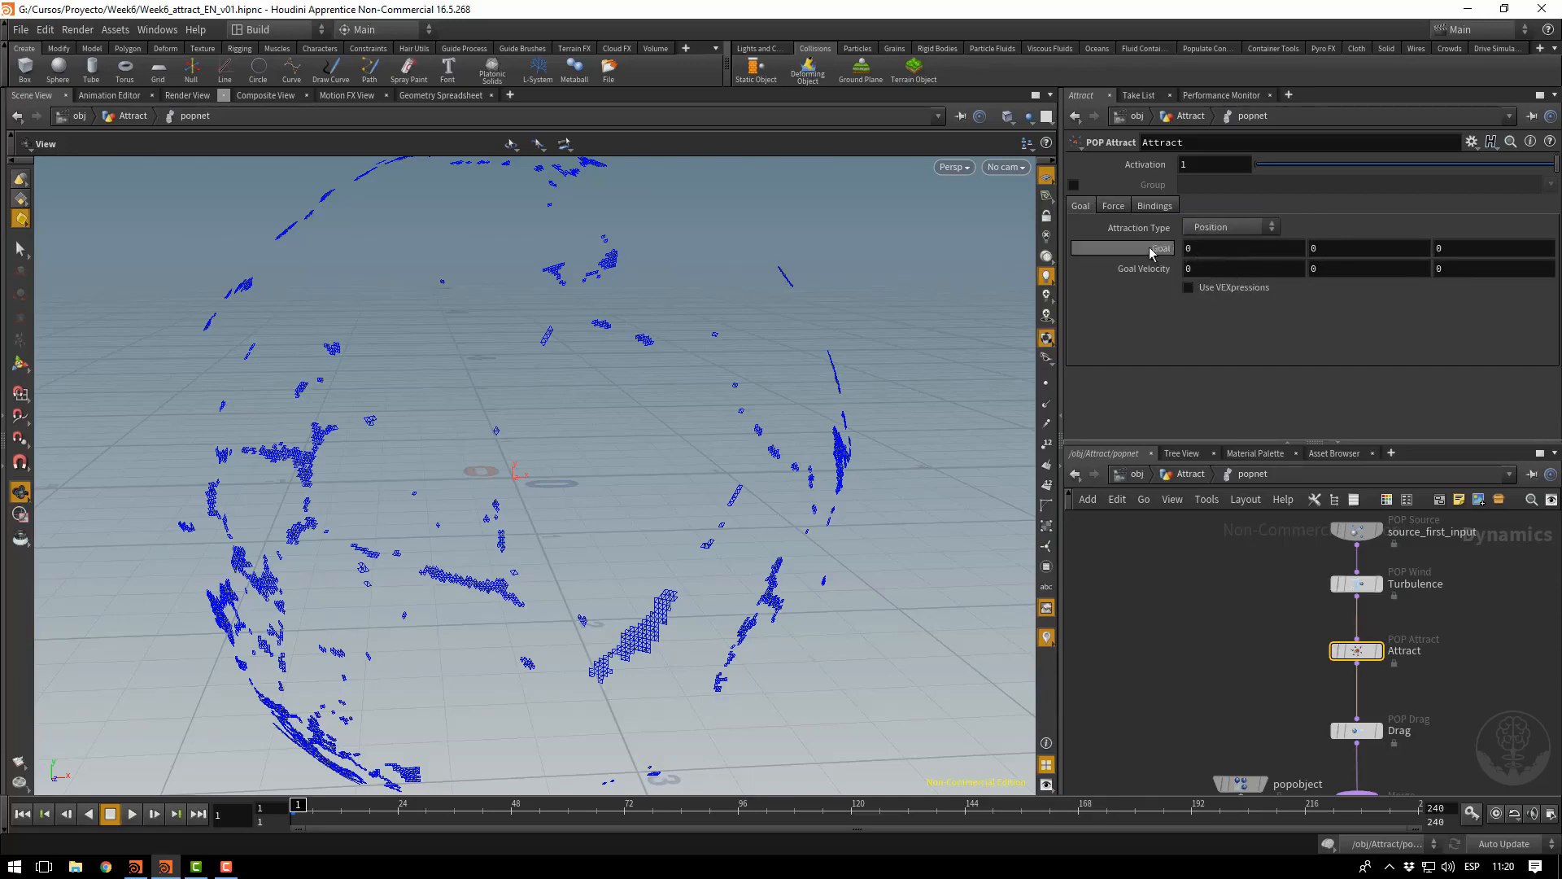
click(1206, 251)
key(Tab)
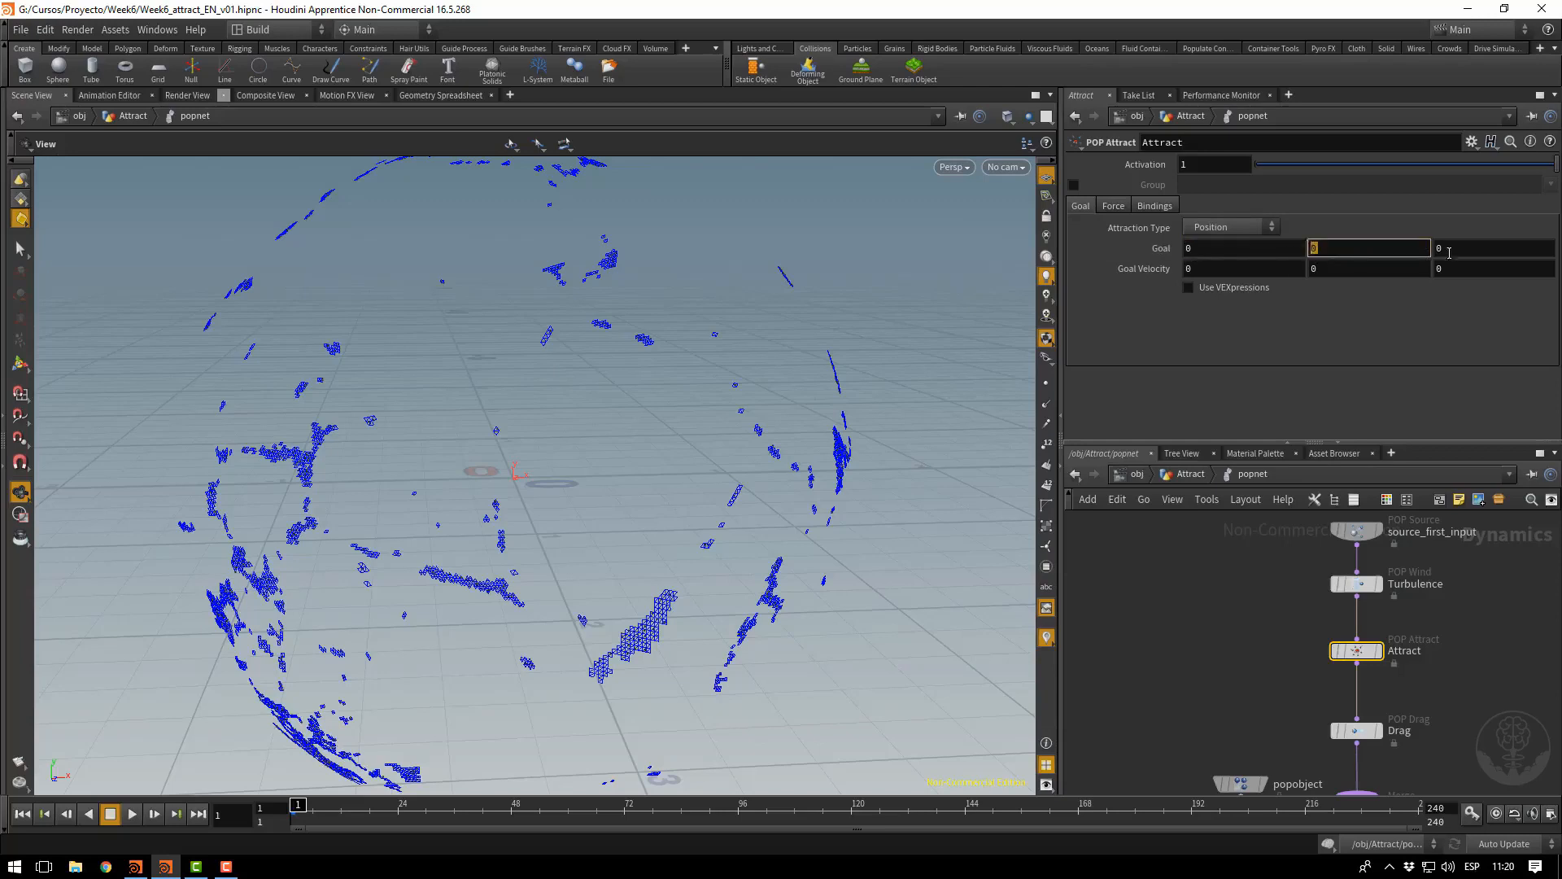
key(Tab)
click(129, 816)
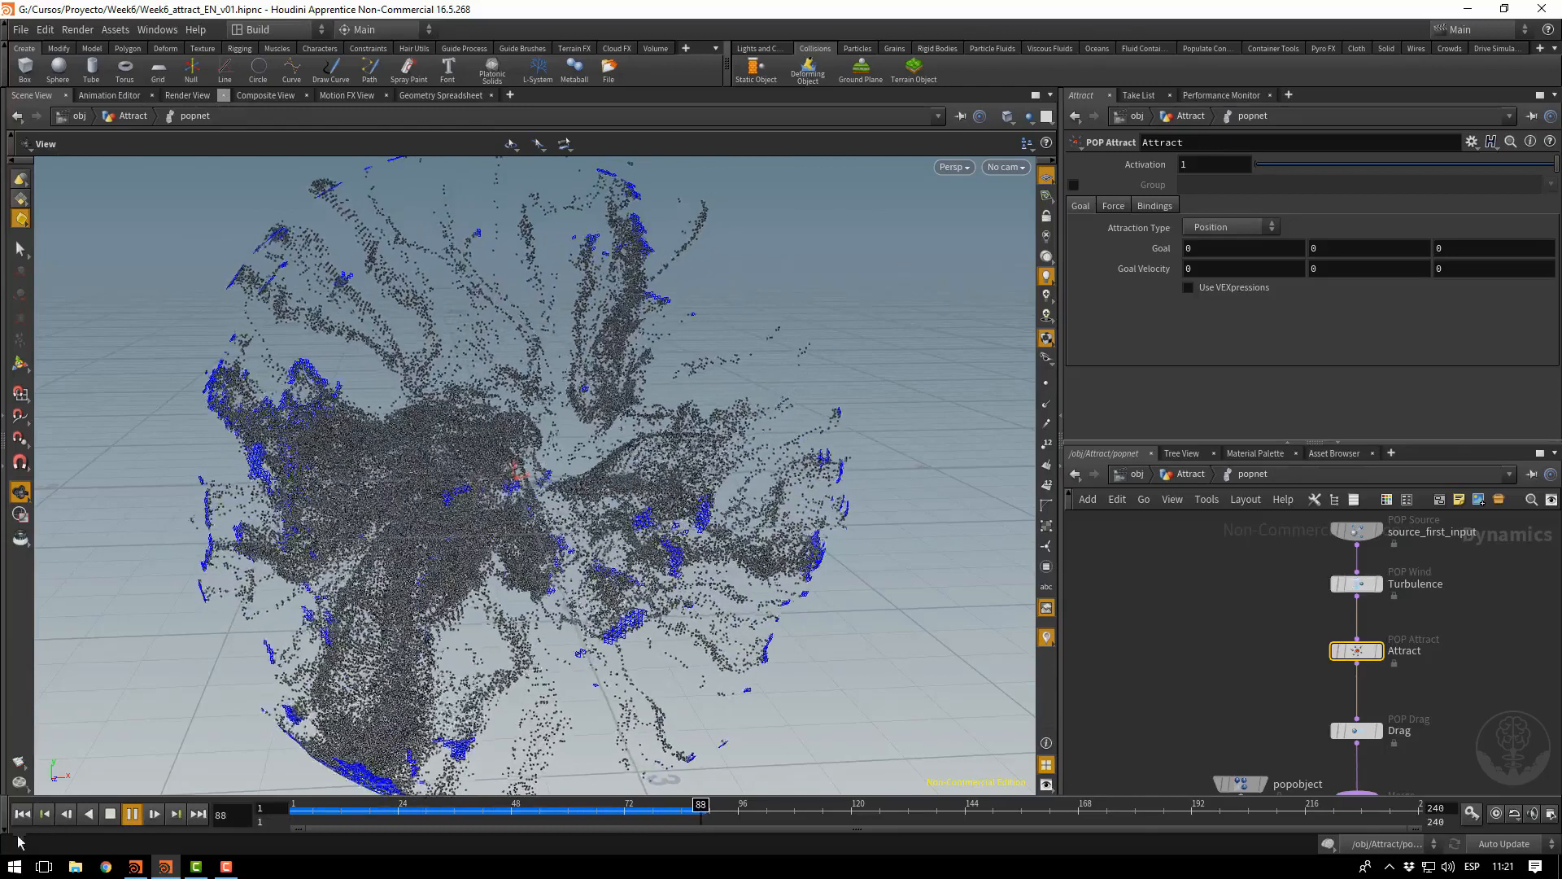
click(109, 814)
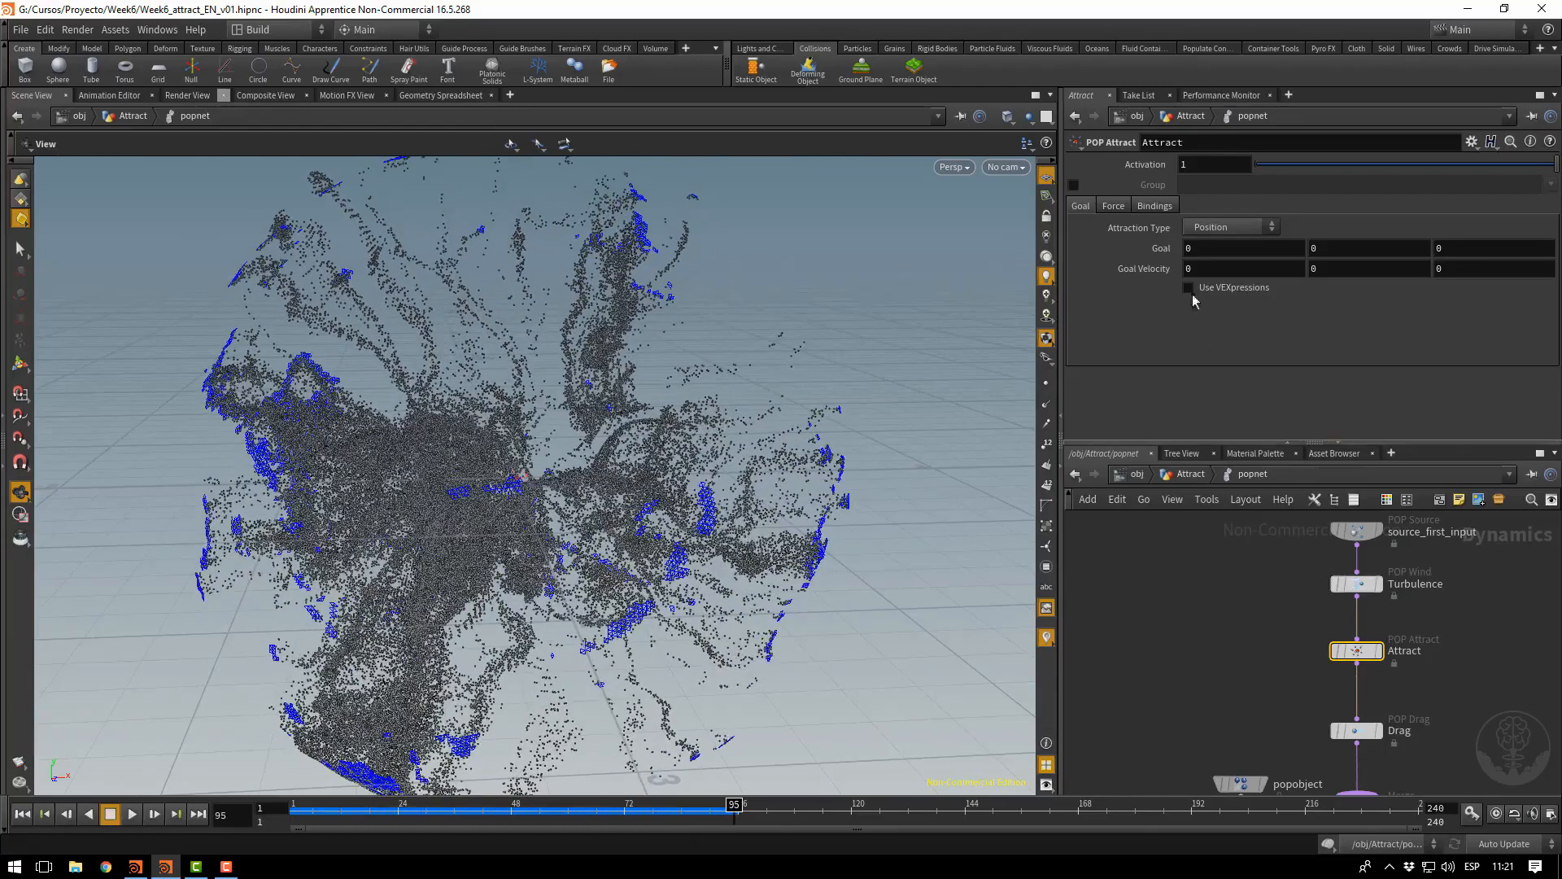
Set Attract's Attraction Type to Points, Geometry Source to Use Second Context Geometry and Match Method to Point per Particle
click(1206, 232)
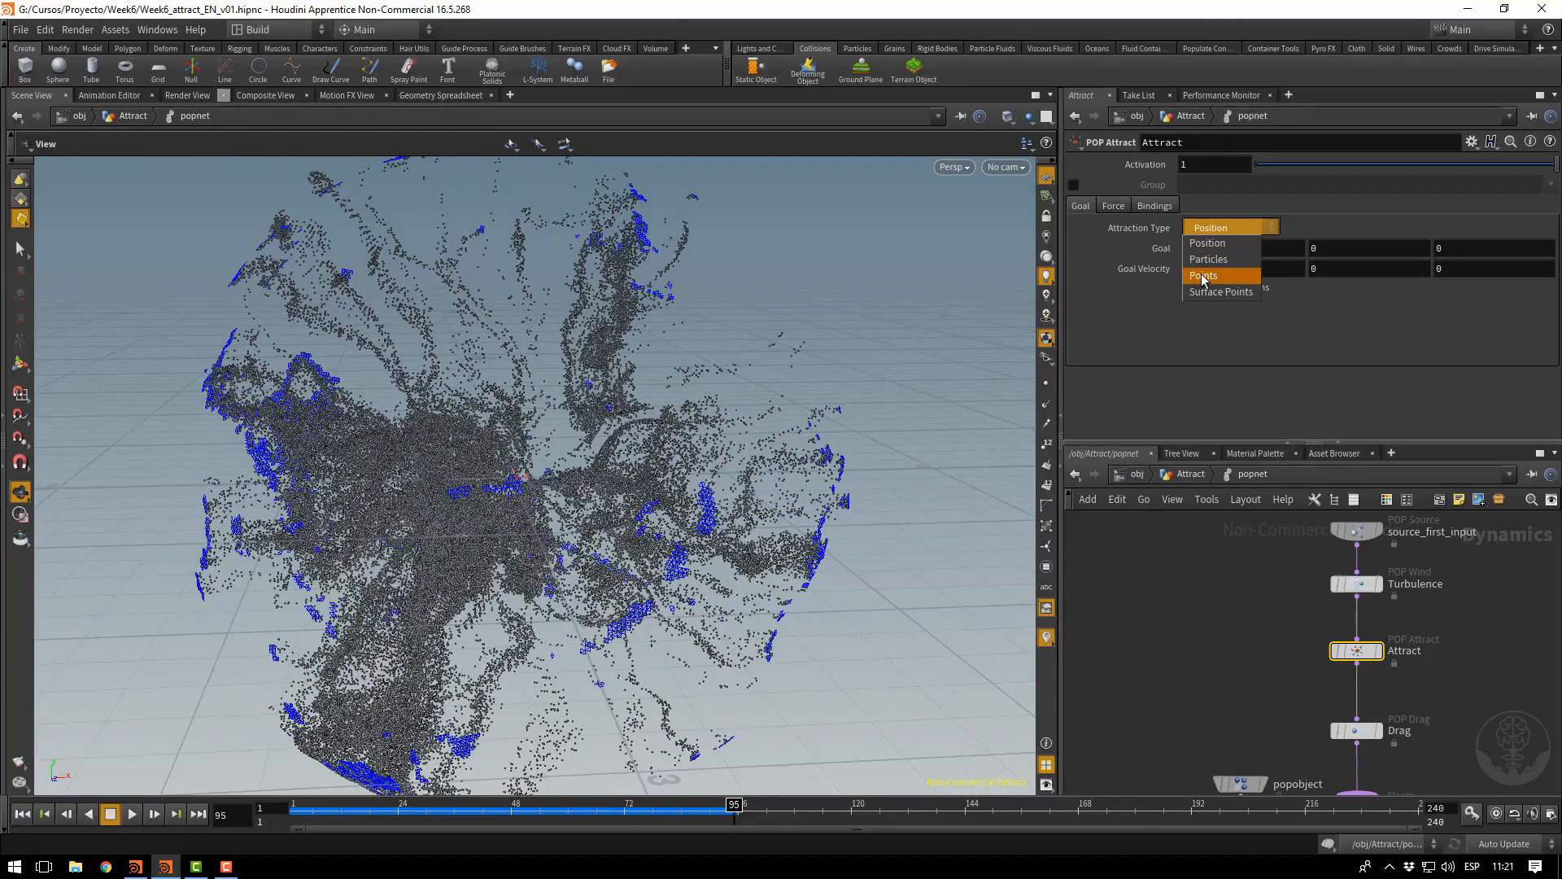
click(1233, 280)
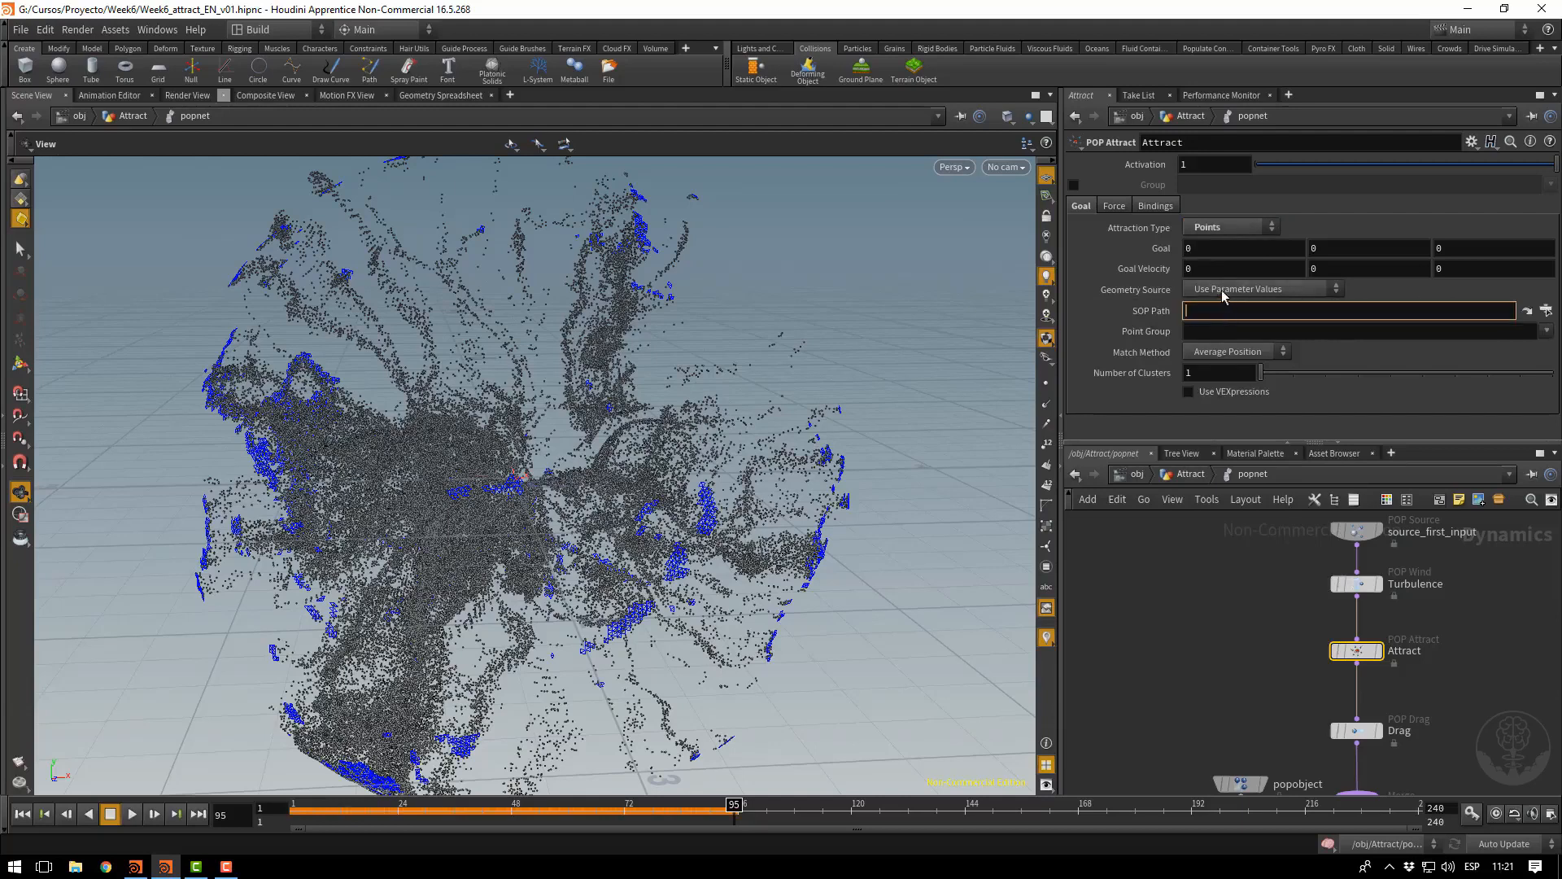
click(1225, 292)
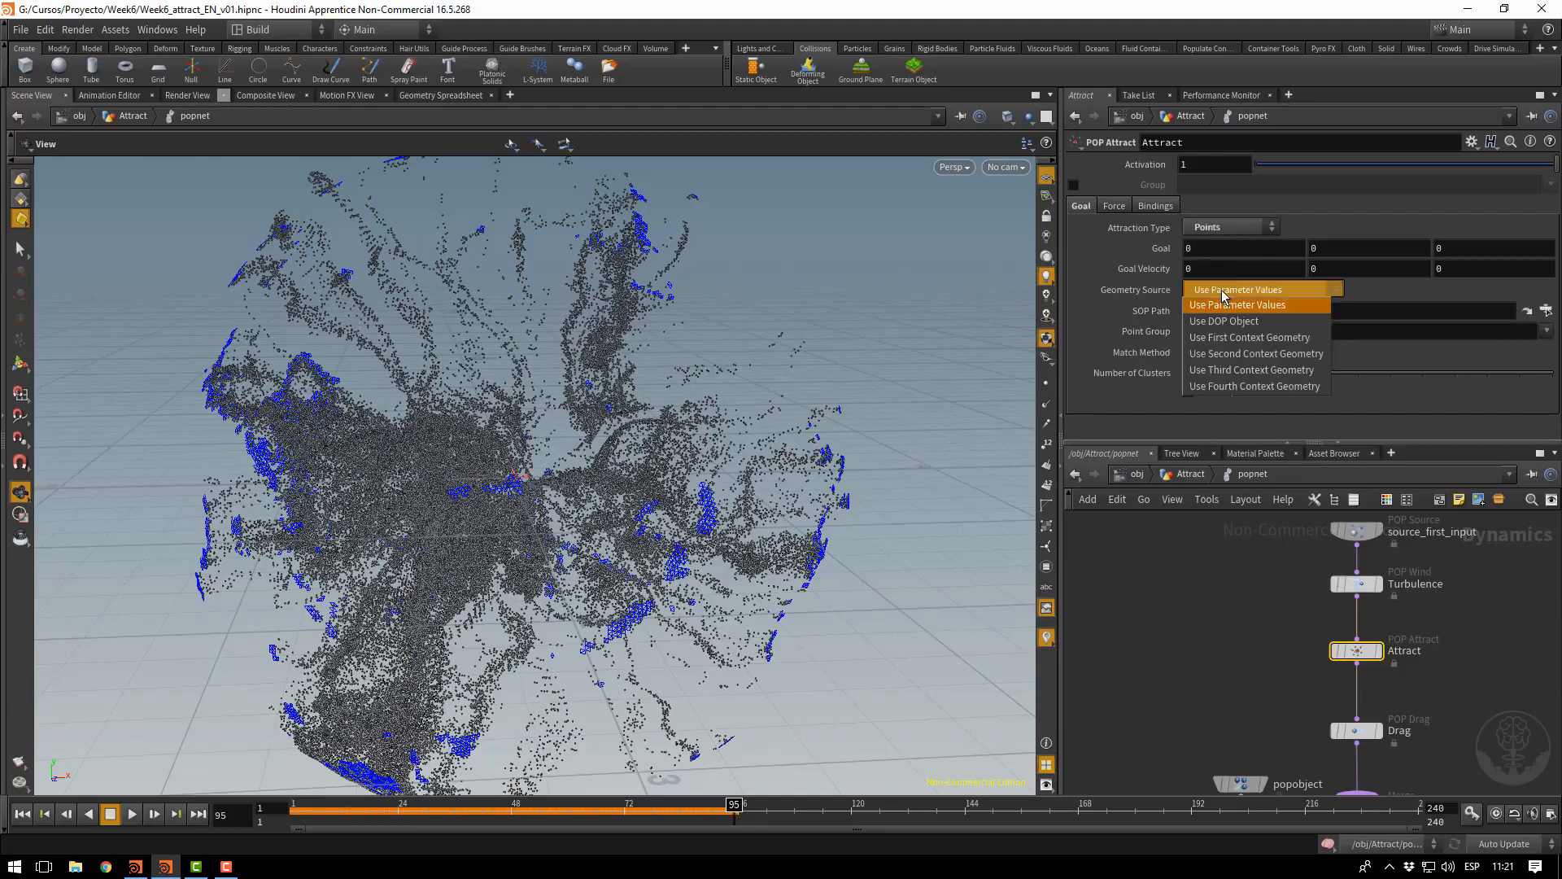
click(1253, 355)
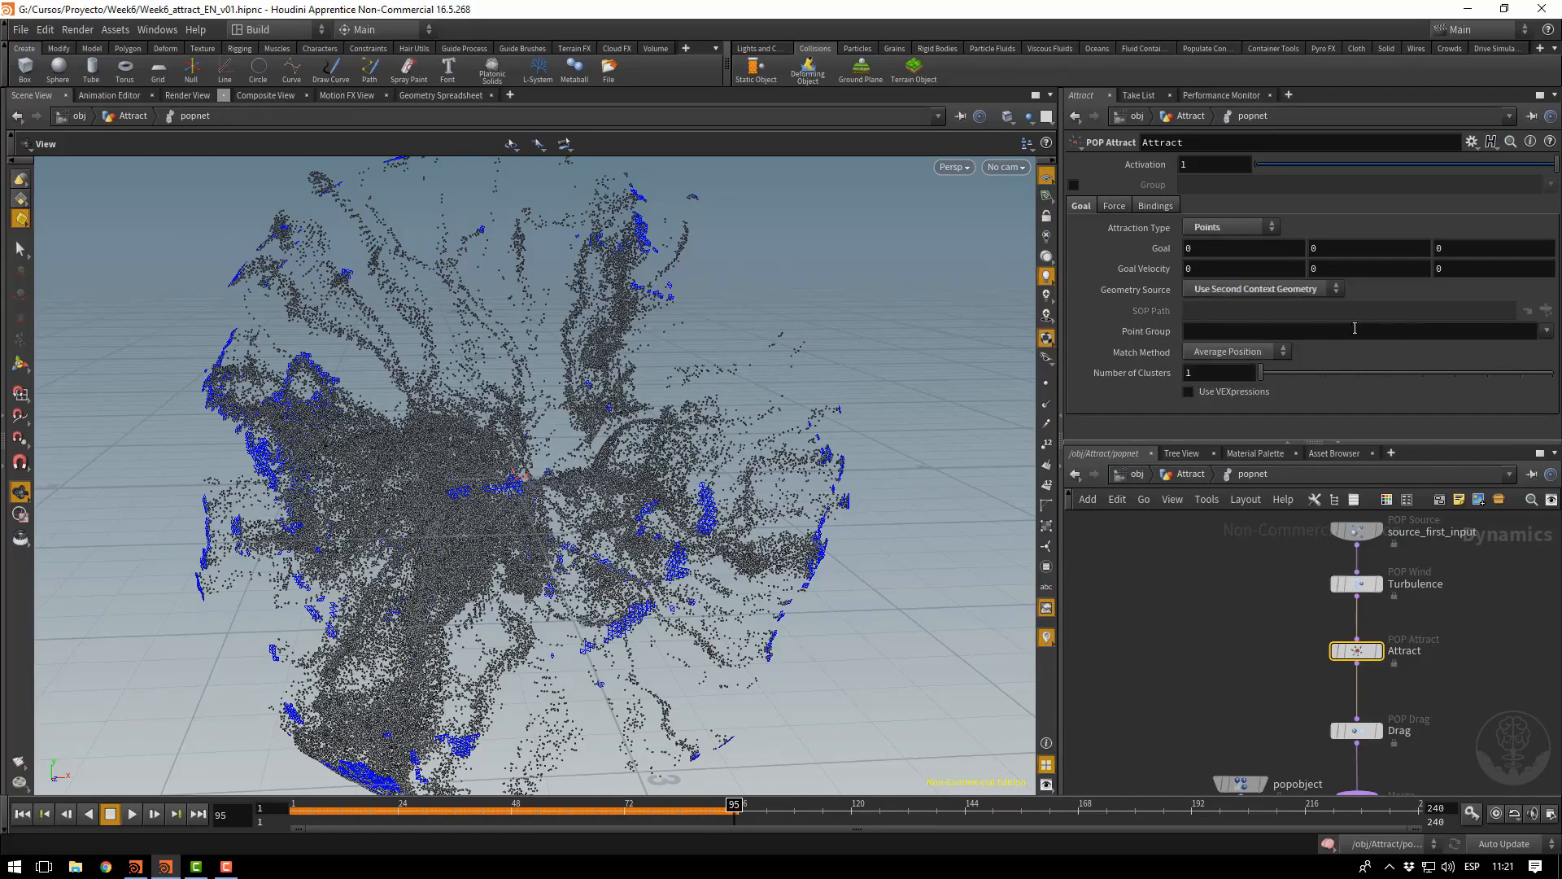
click(1219, 353)
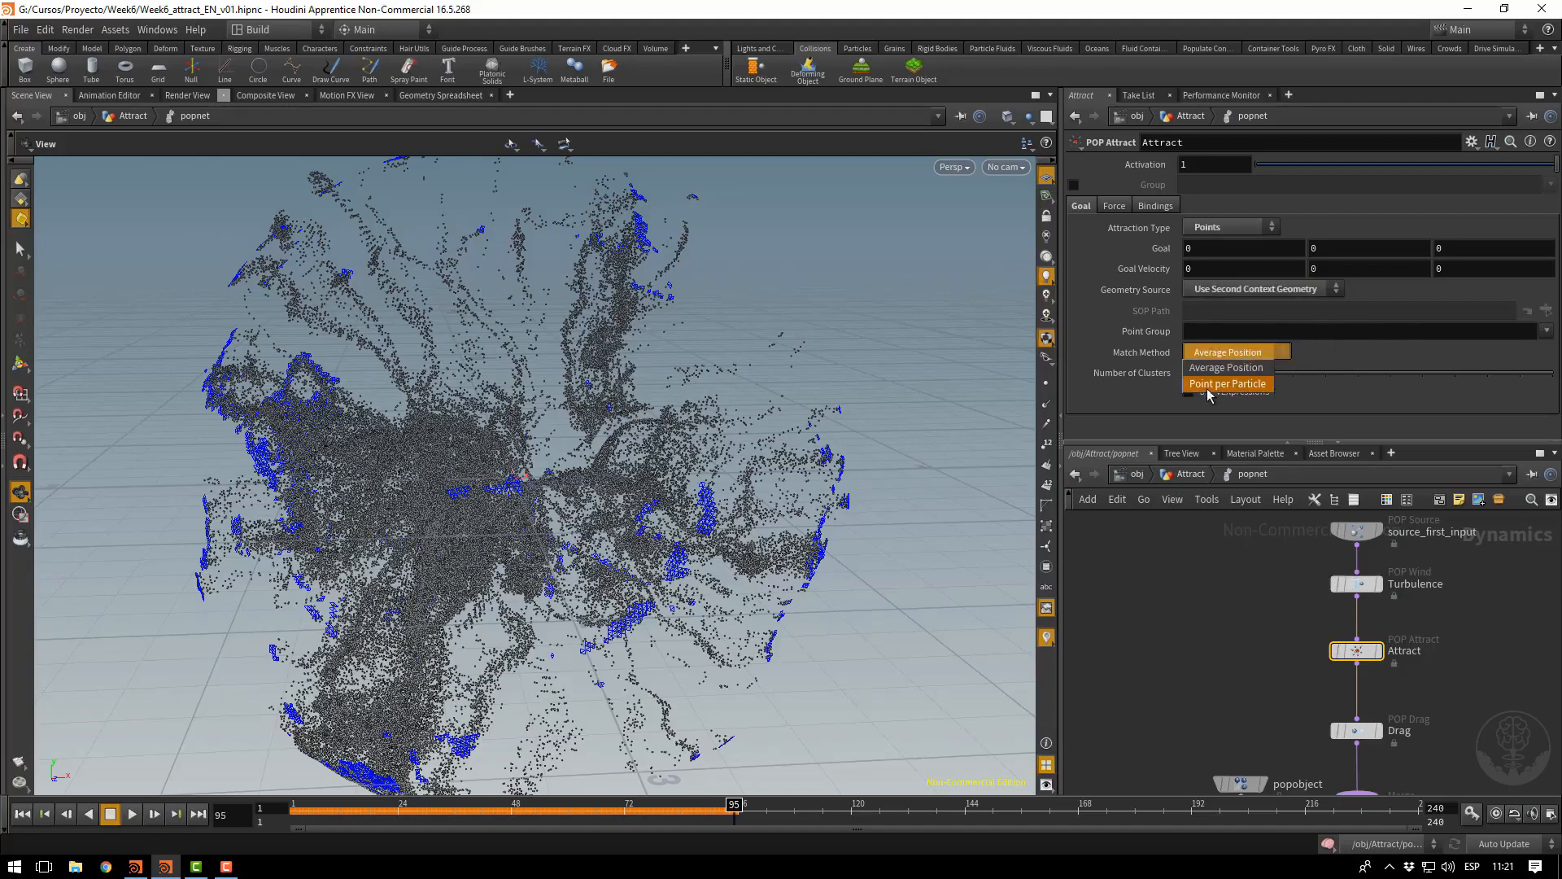
click(1209, 385)
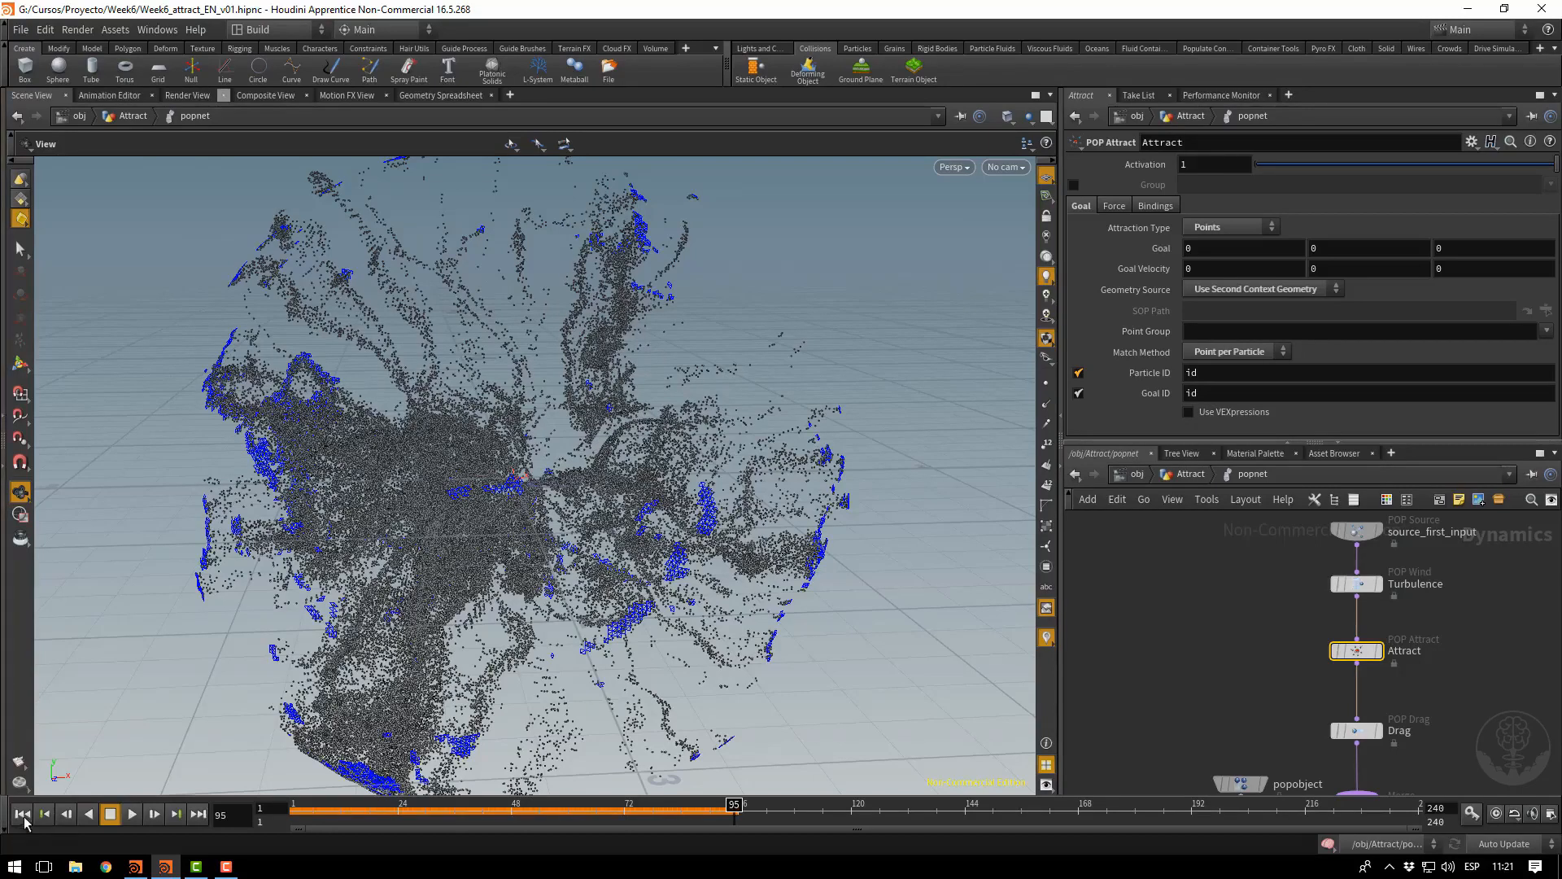
Play the simulation from the first frame to preview the point-per-particle attraction, and stop it
click(23, 817)
click(132, 816)
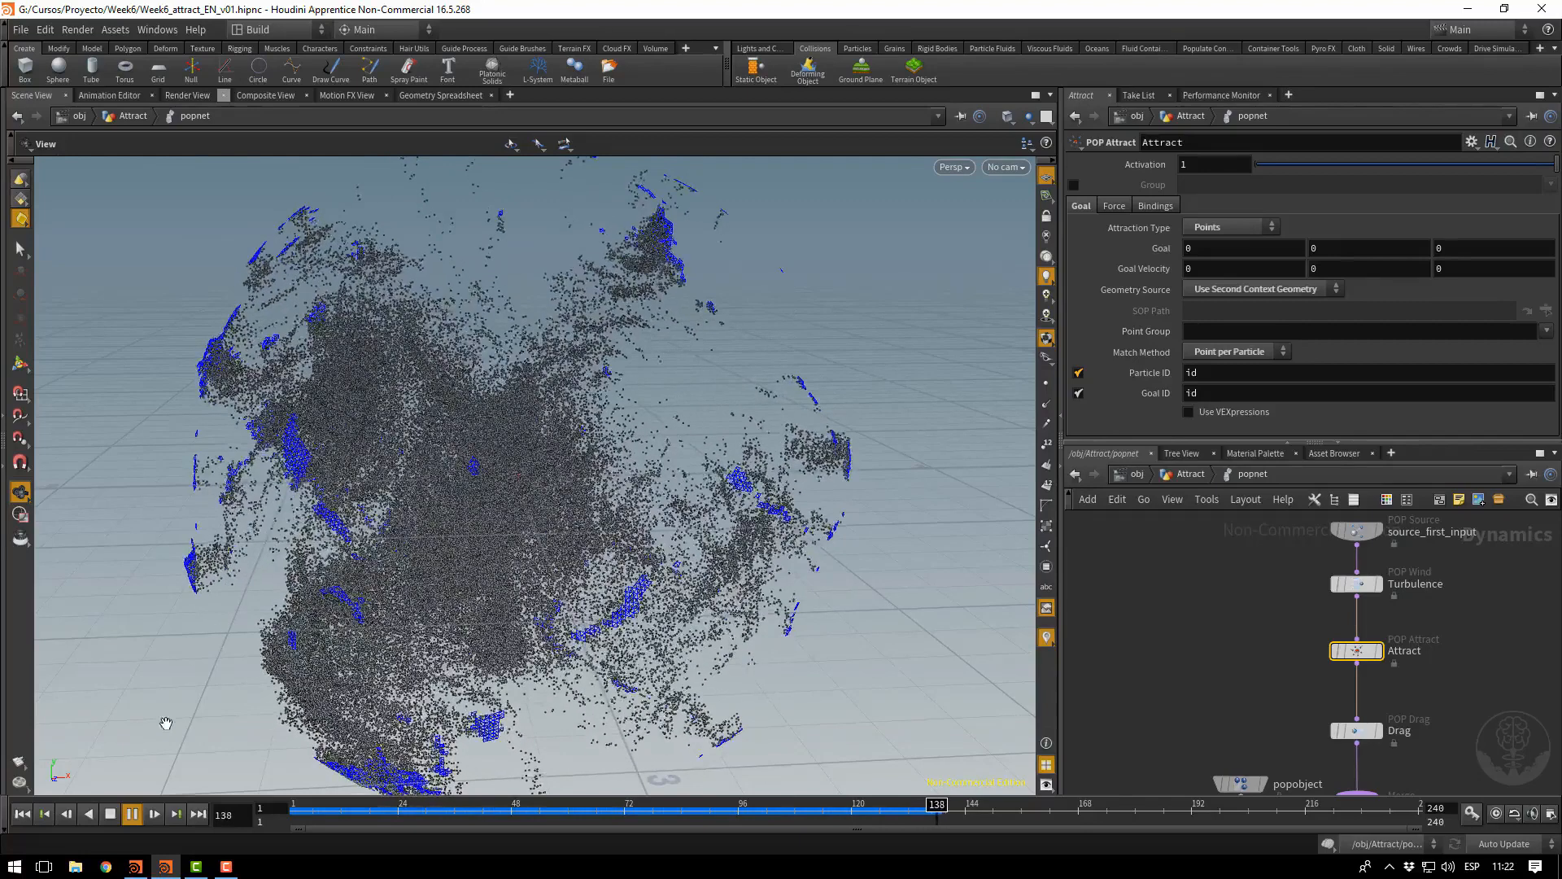
click(111, 815)
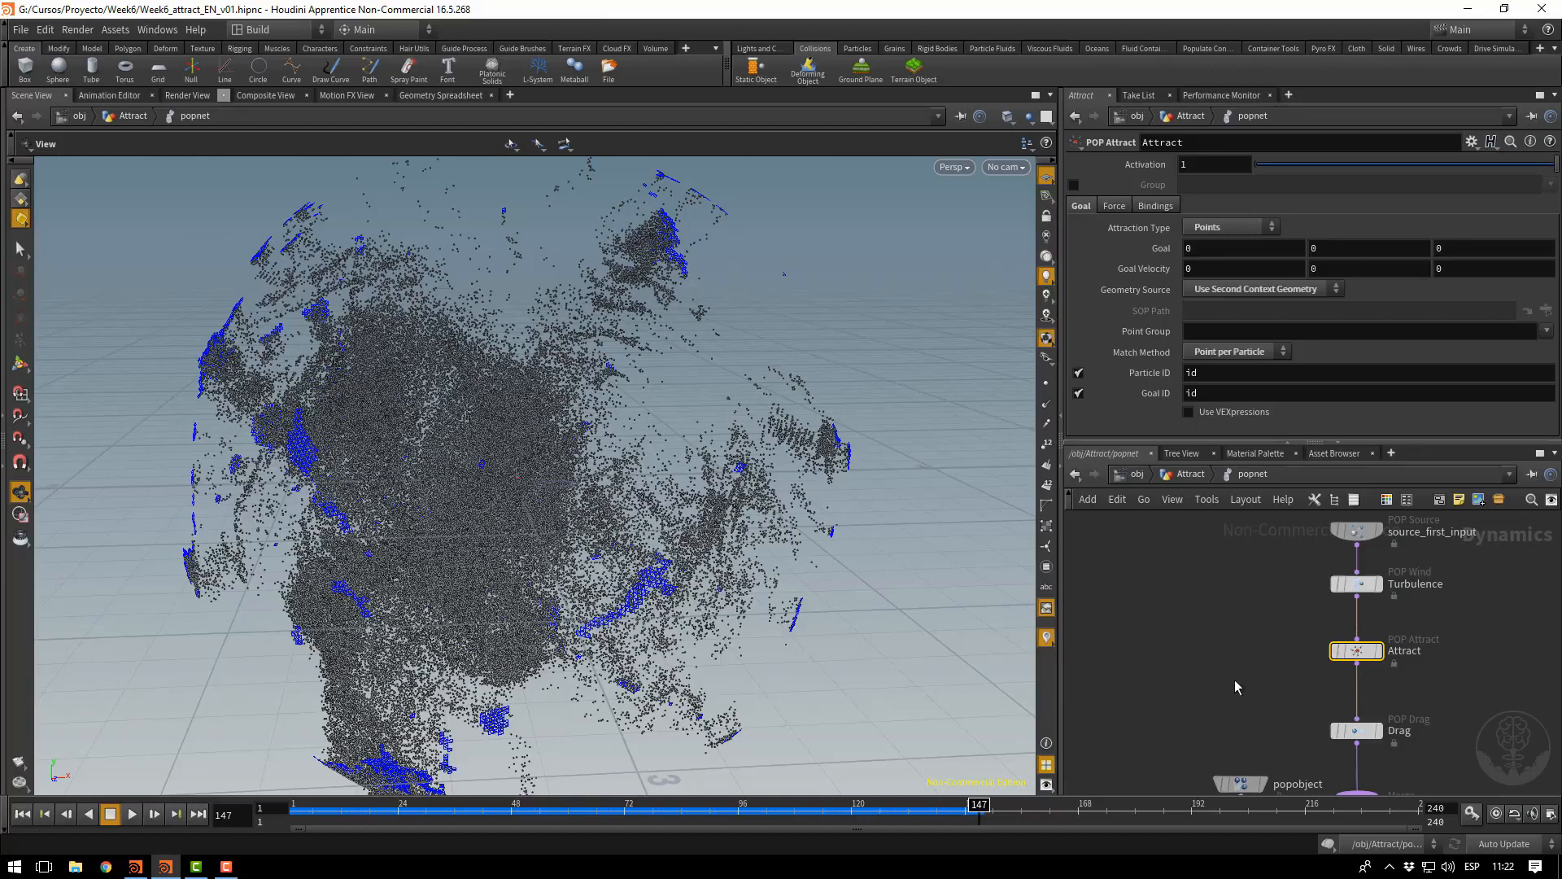
Return to the first frame and insert a Delete node between Placement and popnet in the Attract network
middle_drag(1217, 678, 1138, 634)
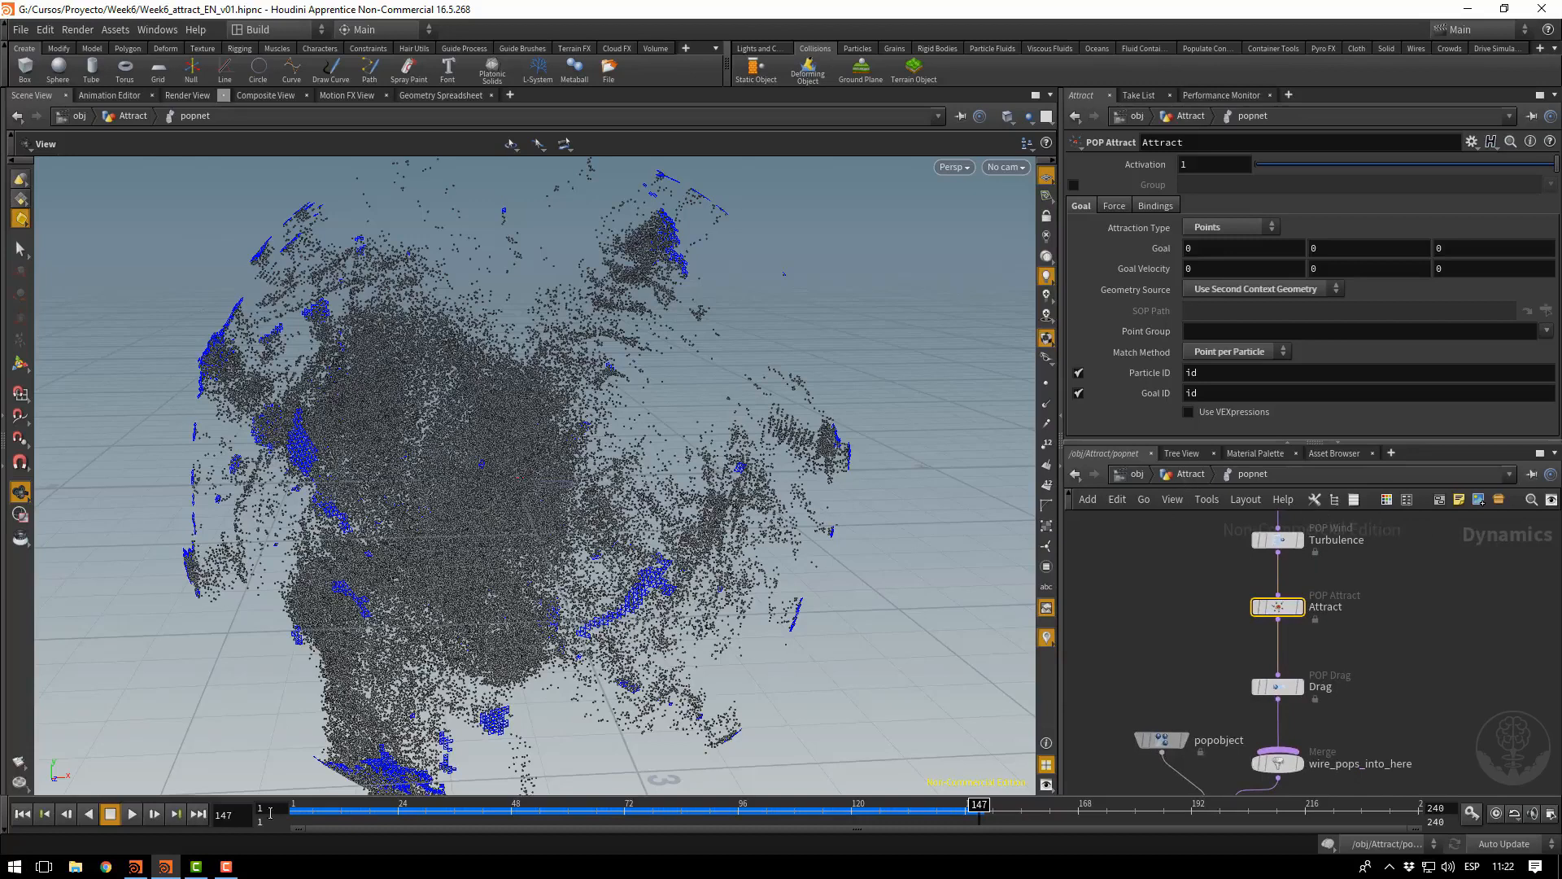
drag(318, 817, 291, 814)
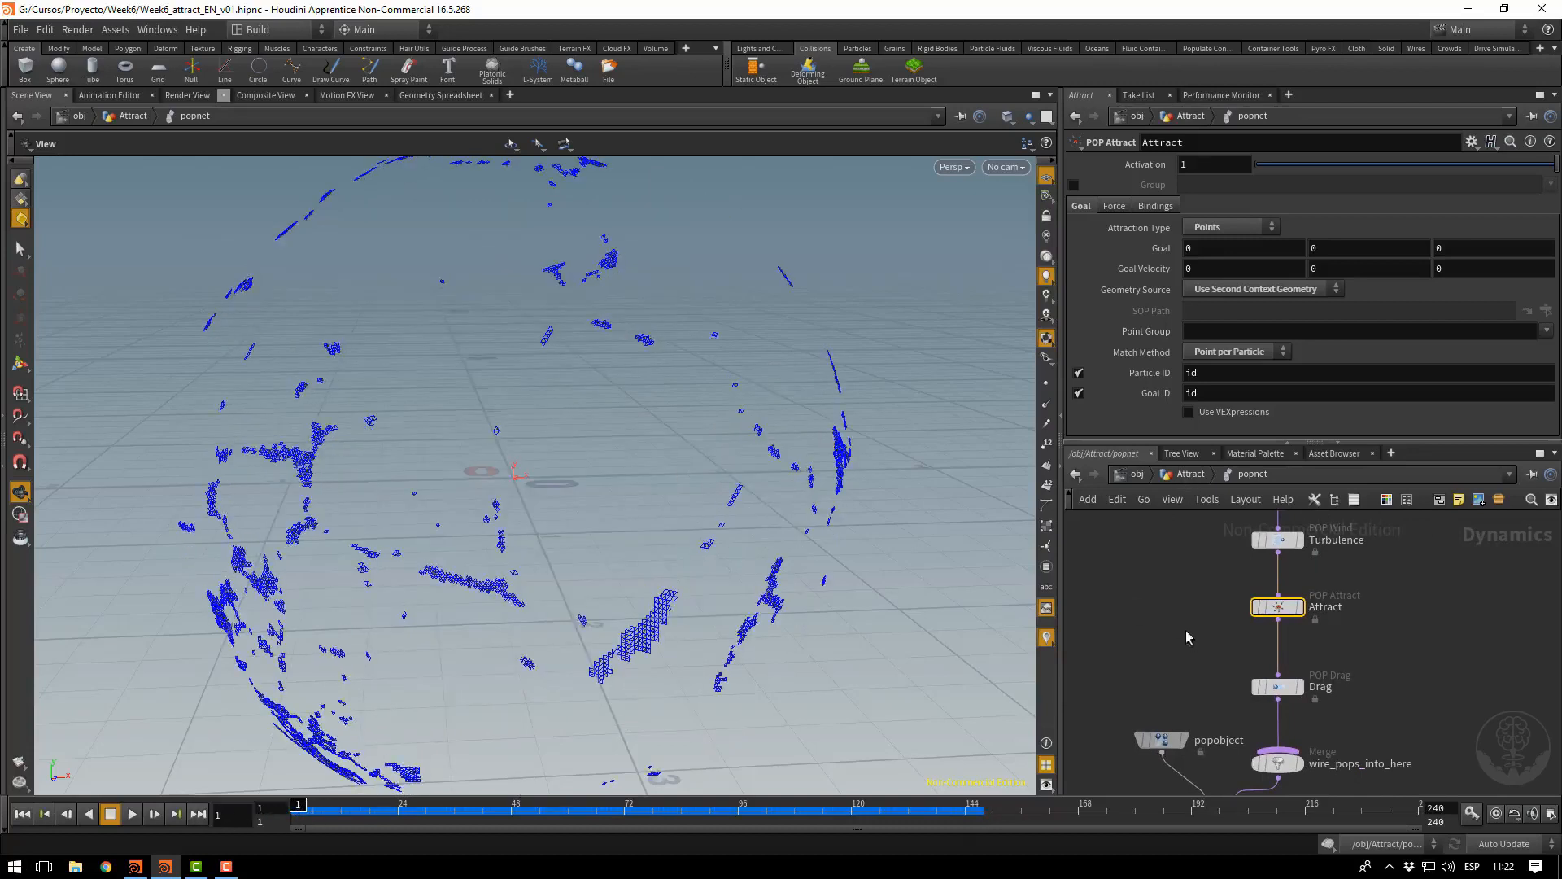
click(1195, 474)
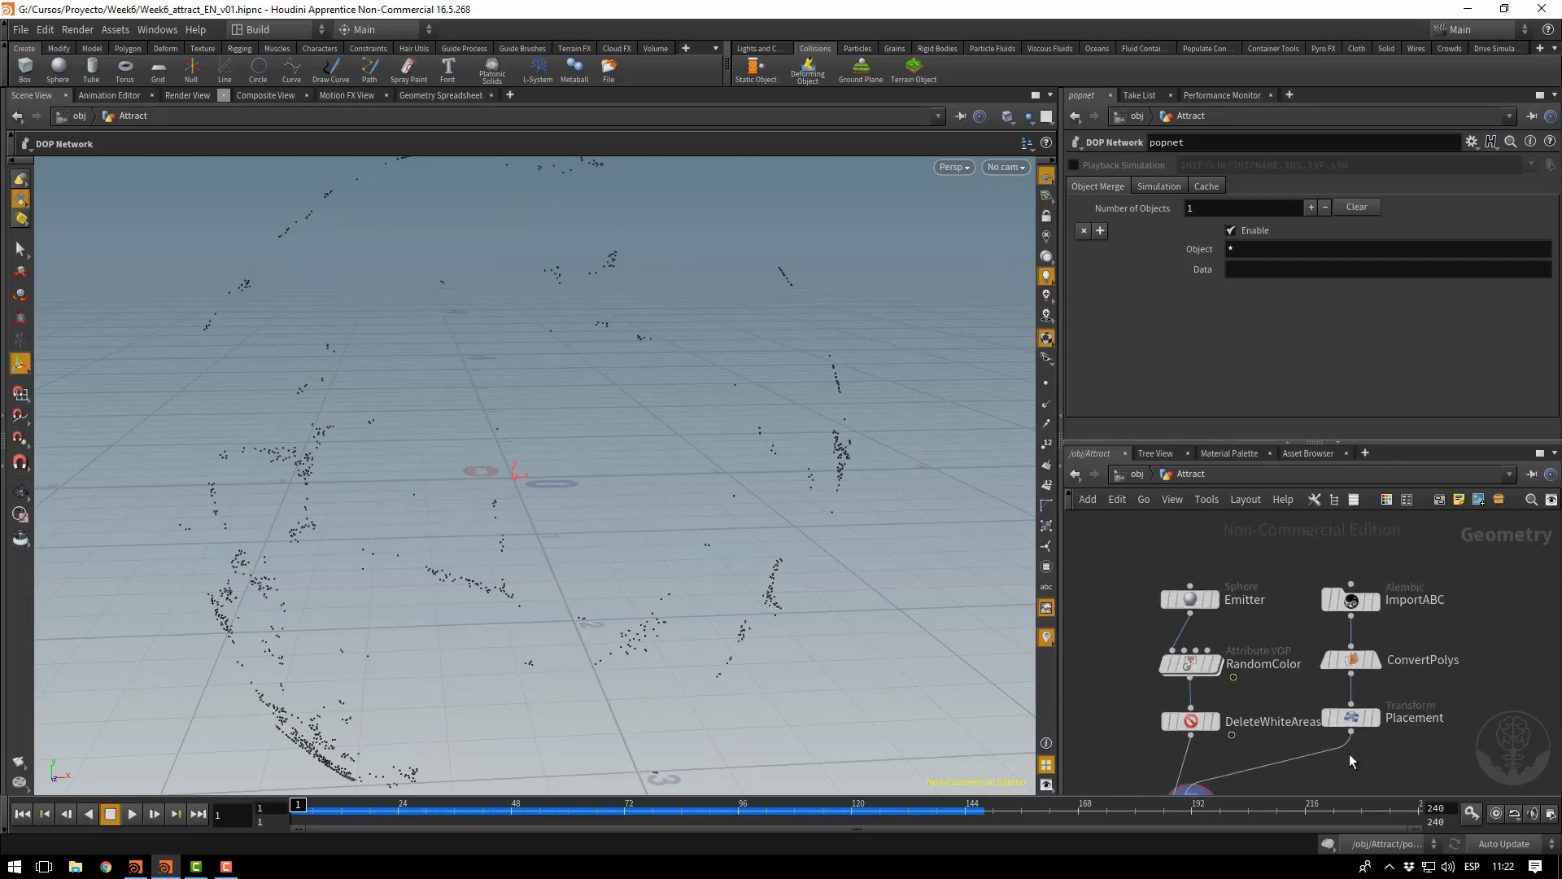
middle_drag(1359, 709, 1384, 594)
drag(1209, 690, 1219, 720)
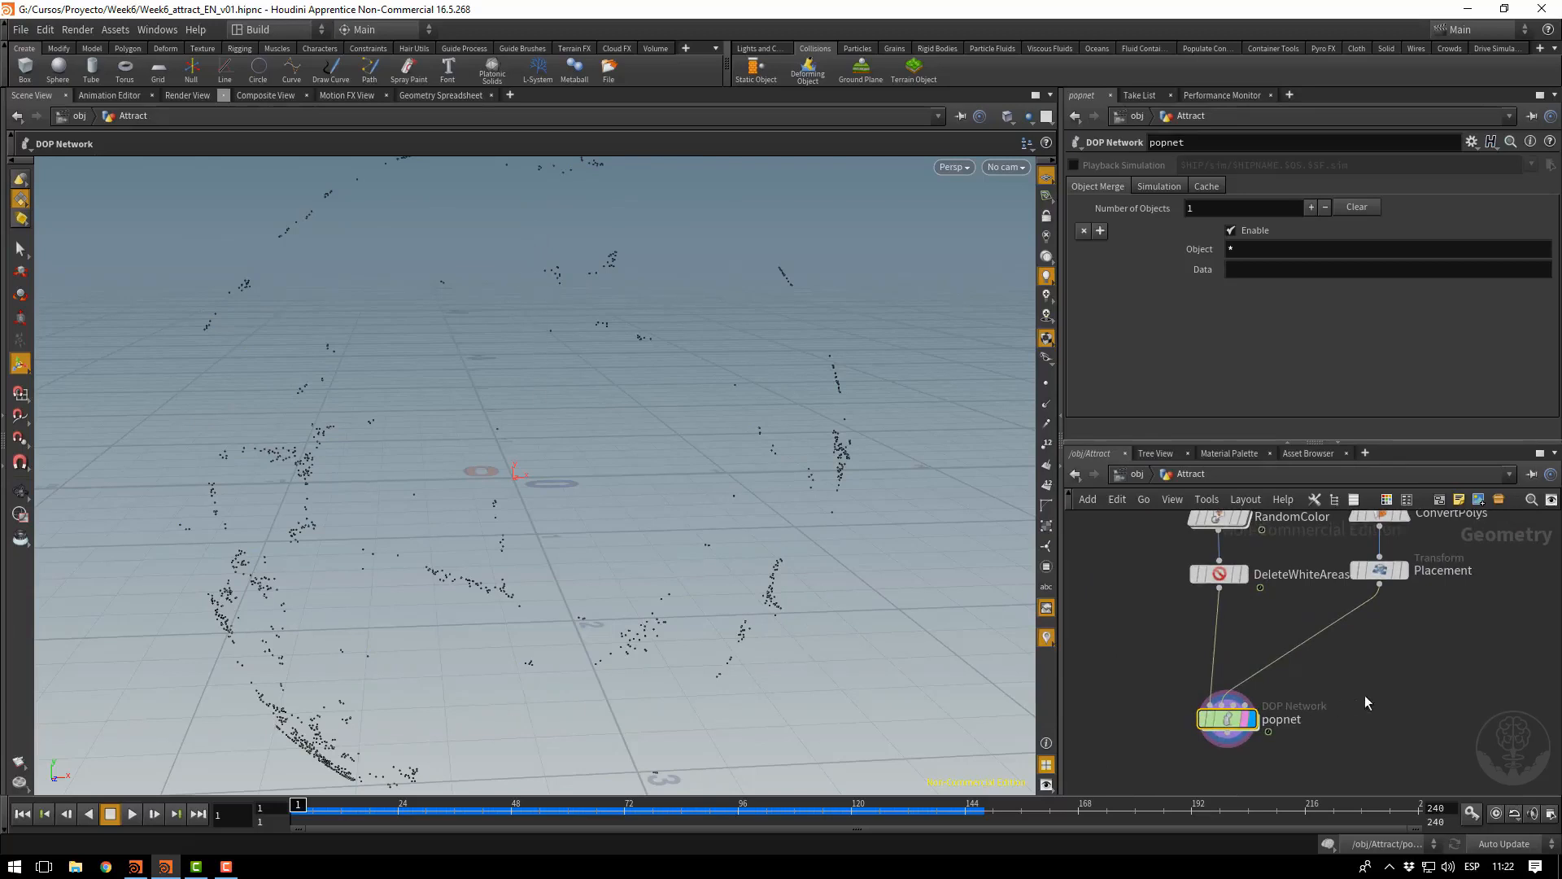
key(Tab)
text(delet)
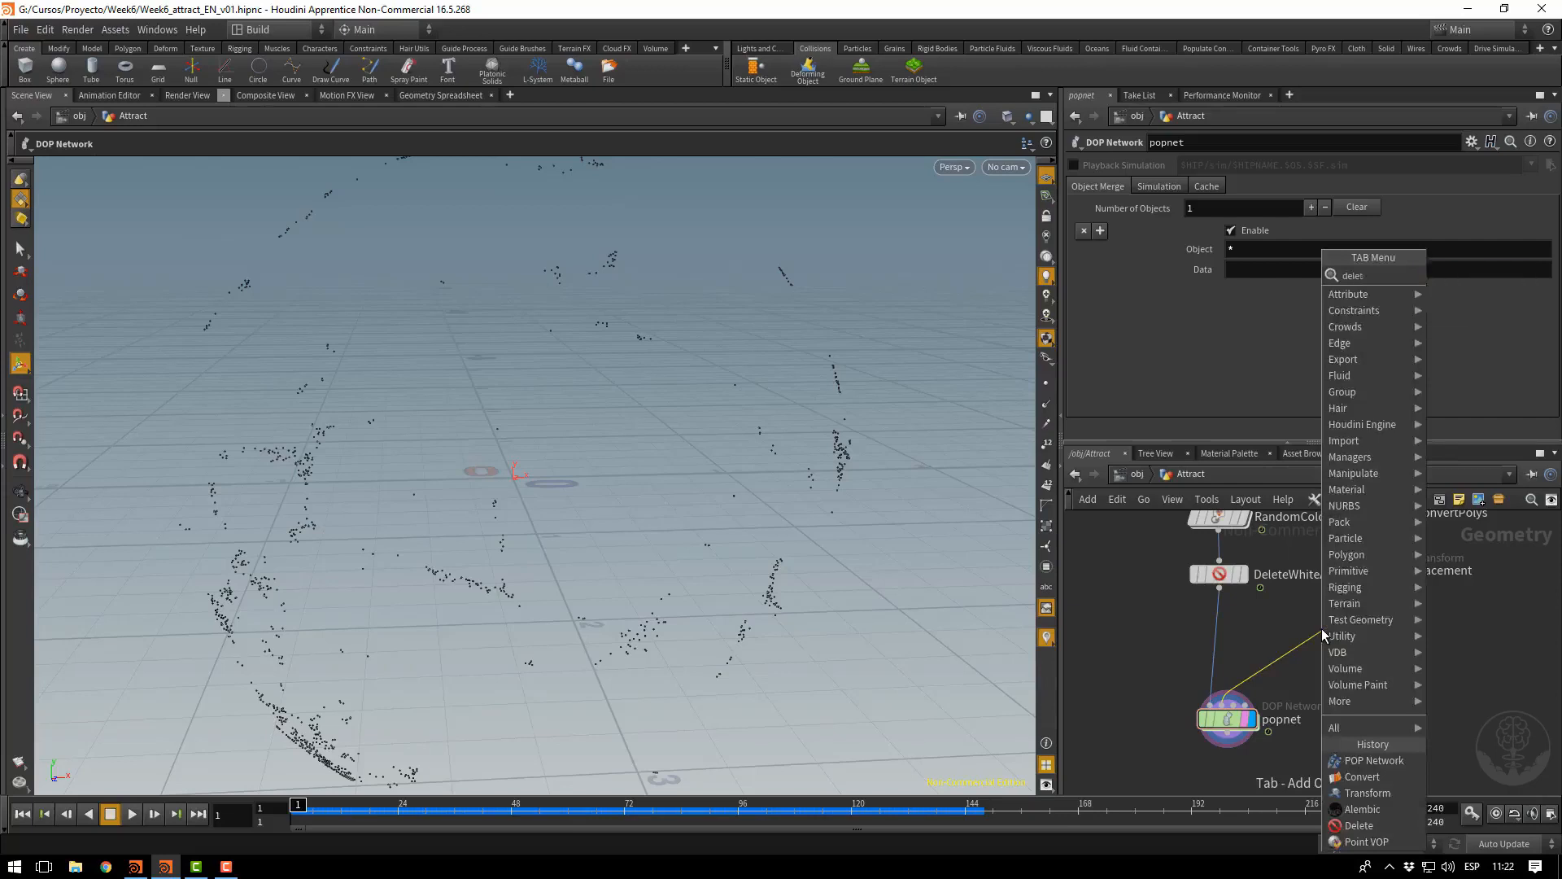
key(Return)
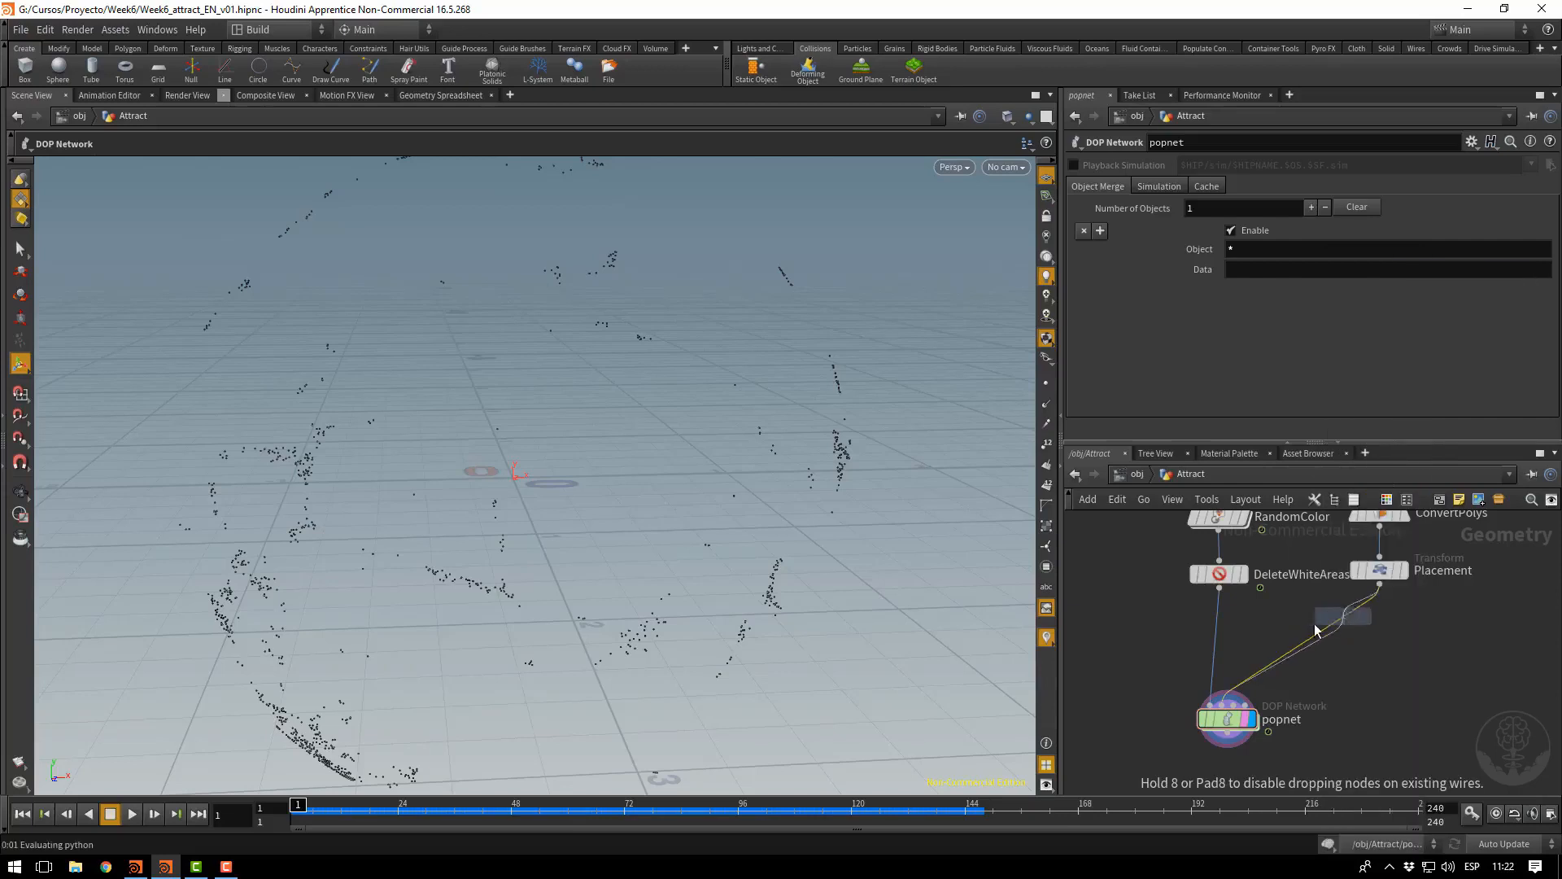
click(1288, 628)
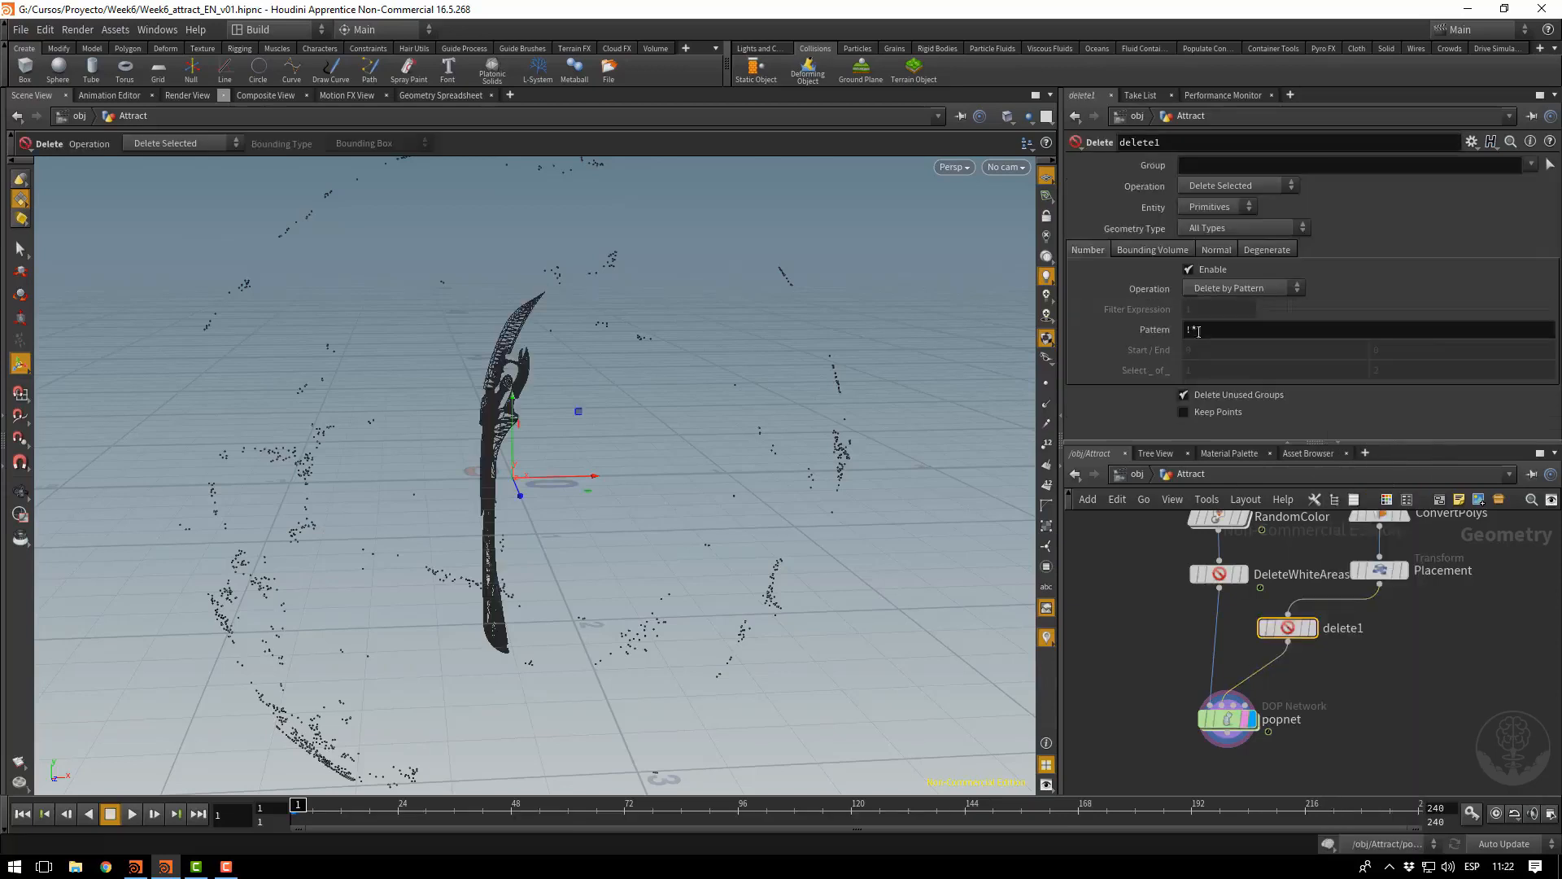
Enable the Delete node's bounding volume and flatten its bounding box to a Y size of about 0.11
click(1125, 251)
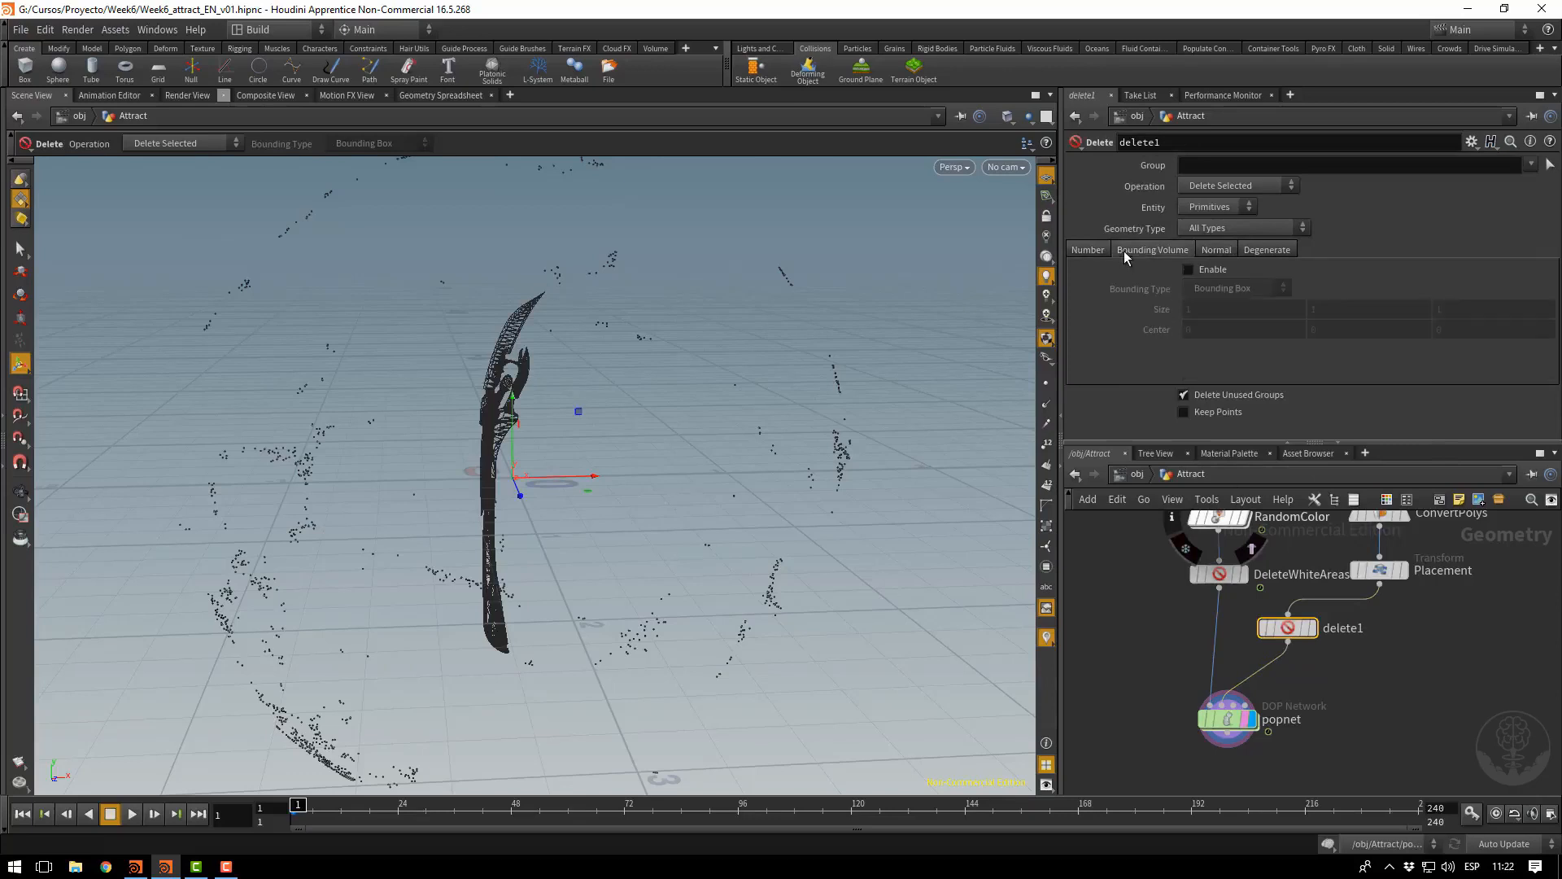
click(1185, 269)
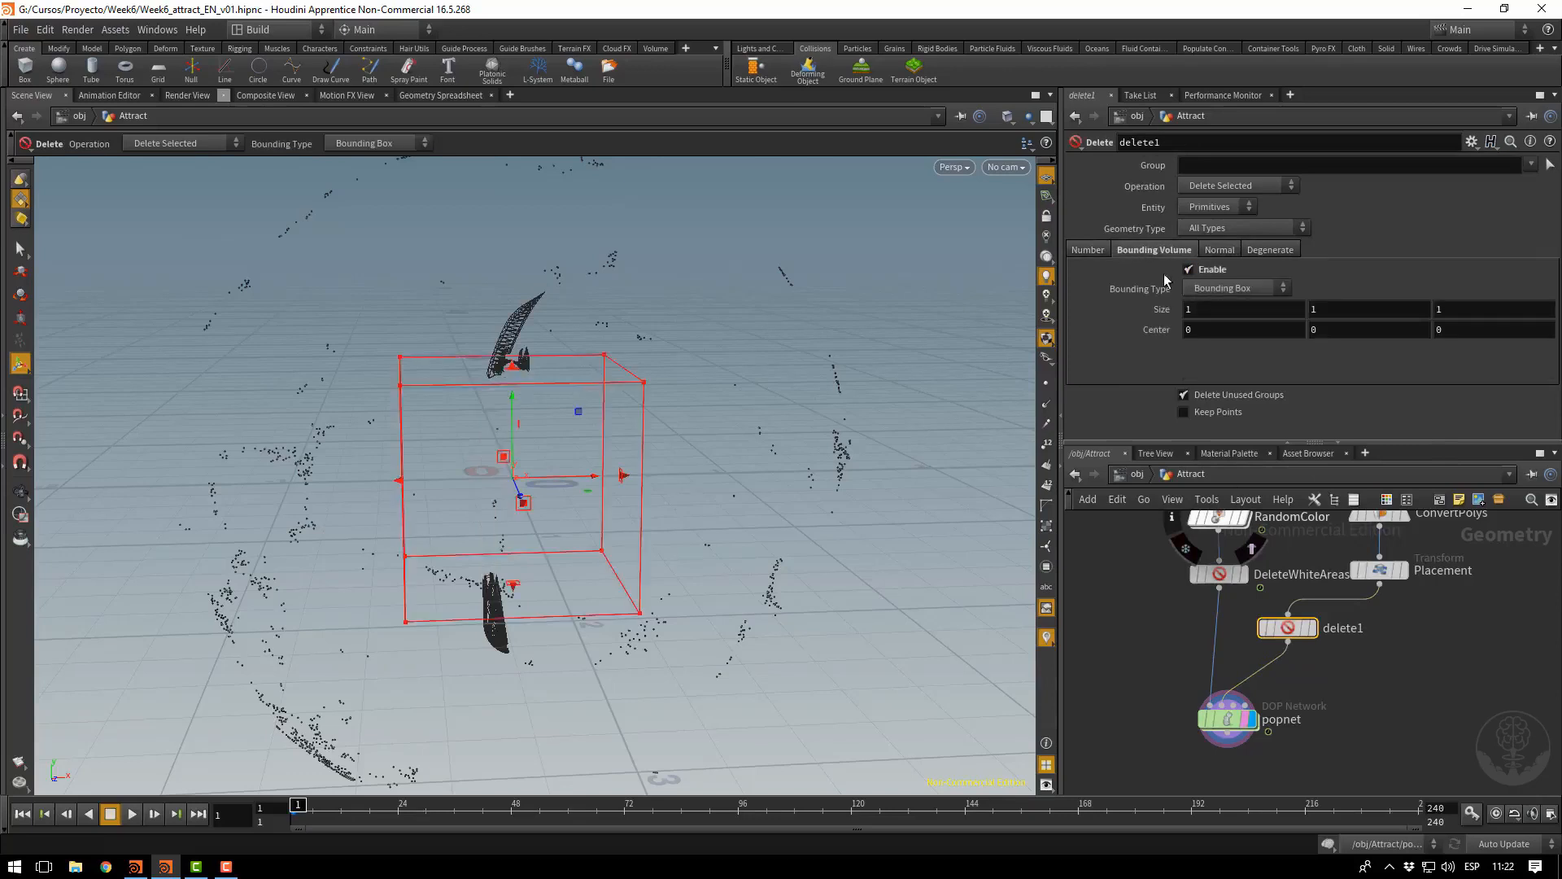
drag(512, 368, 534, 545)
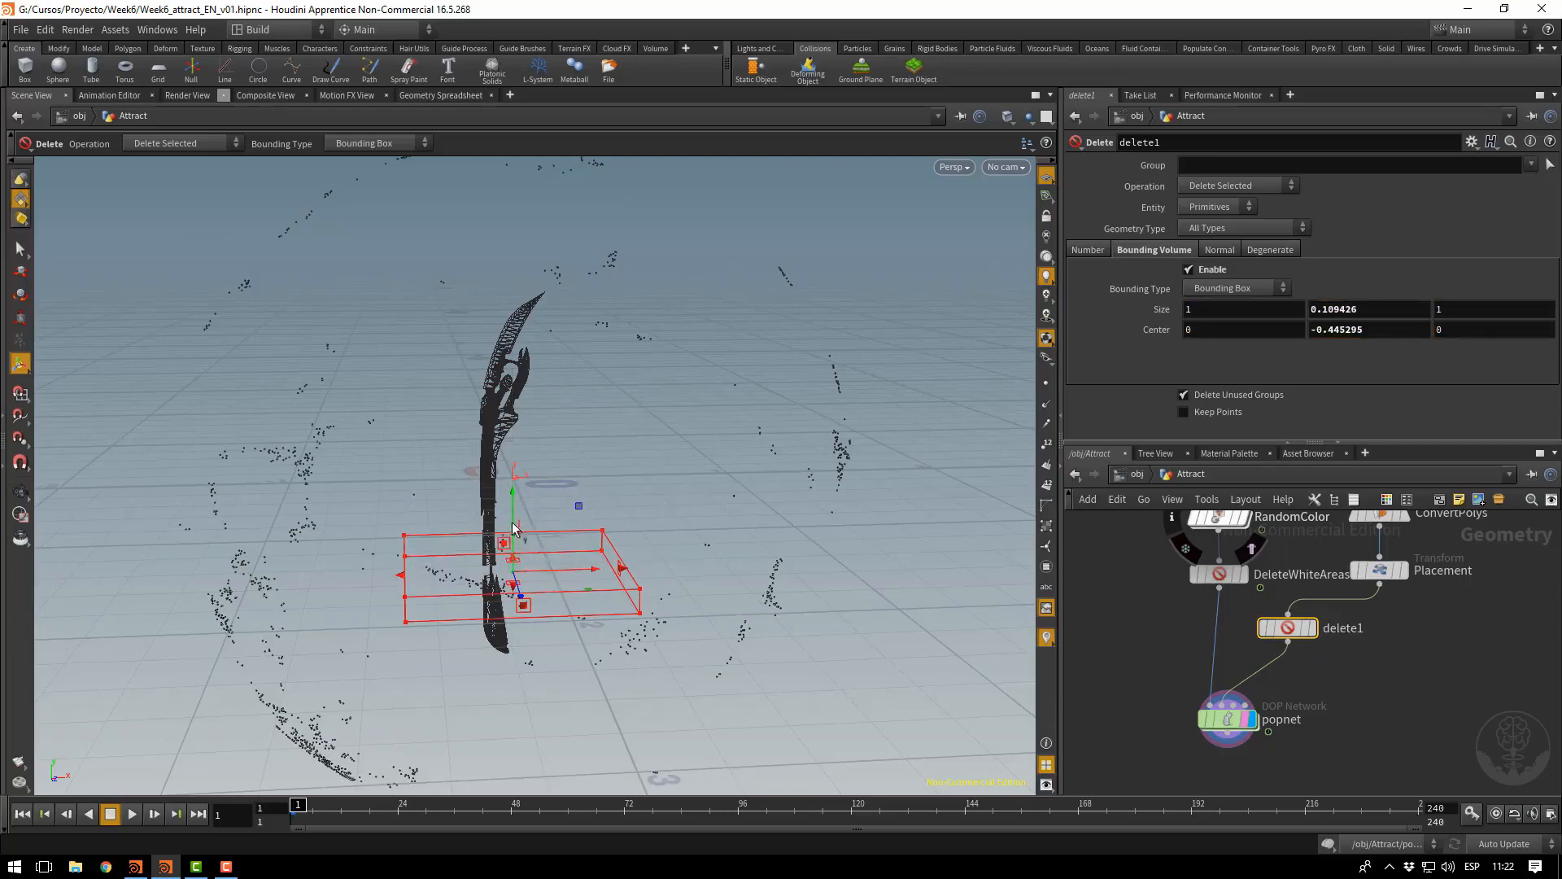
Set the Delete operation to Delete Non-Selected and slide the bounding box along the model's height to a Center Y of about -0.776
drag(526, 441, 563, 223)
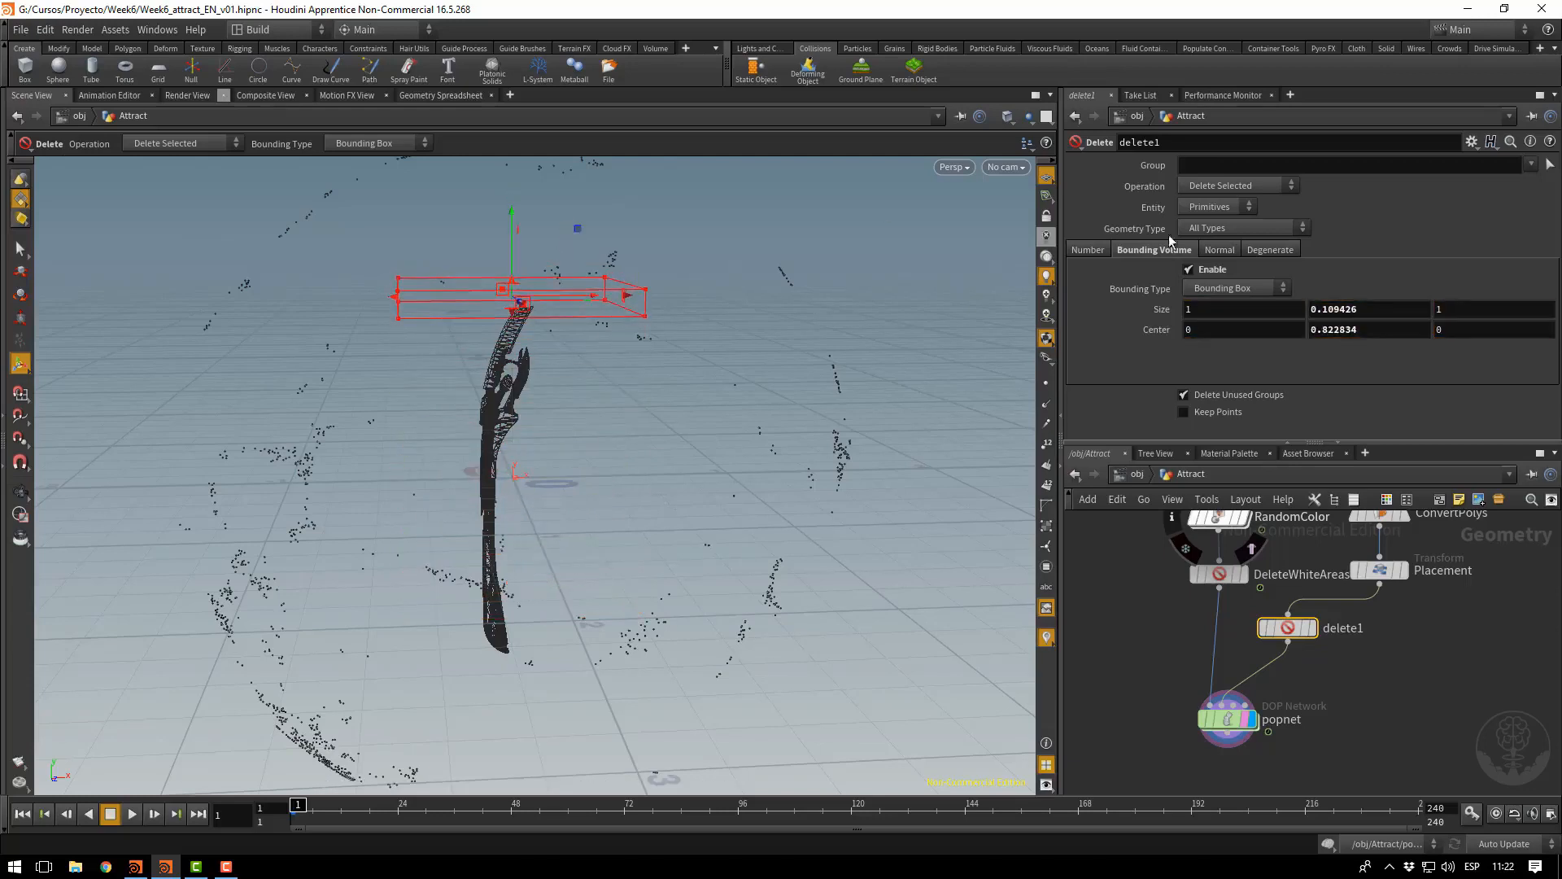
click(1223, 187)
click(1229, 204)
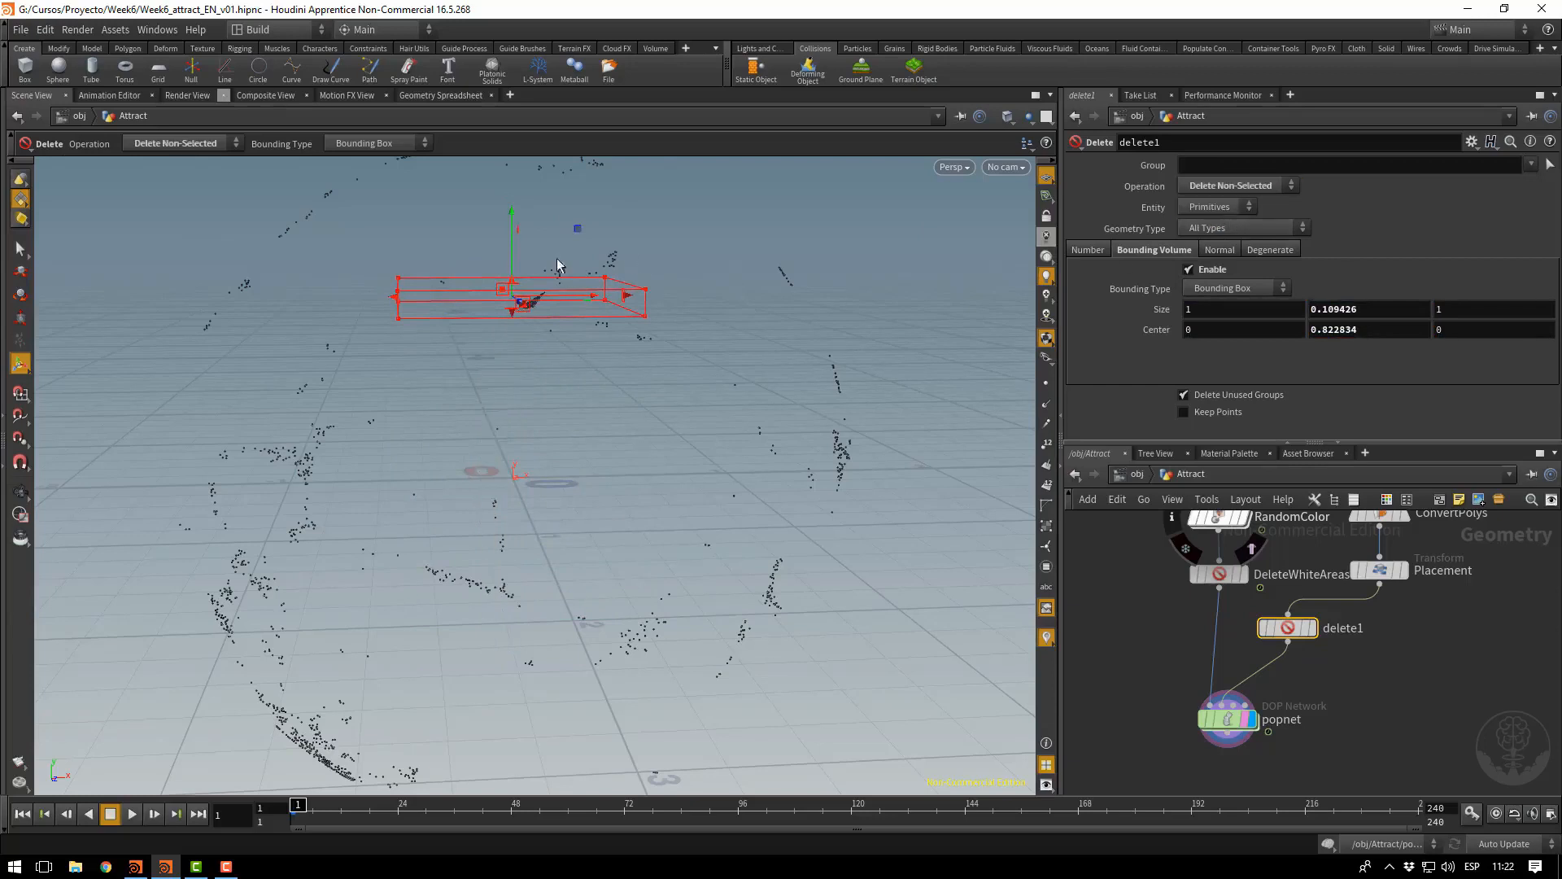
drag(512, 235, 541, 594)
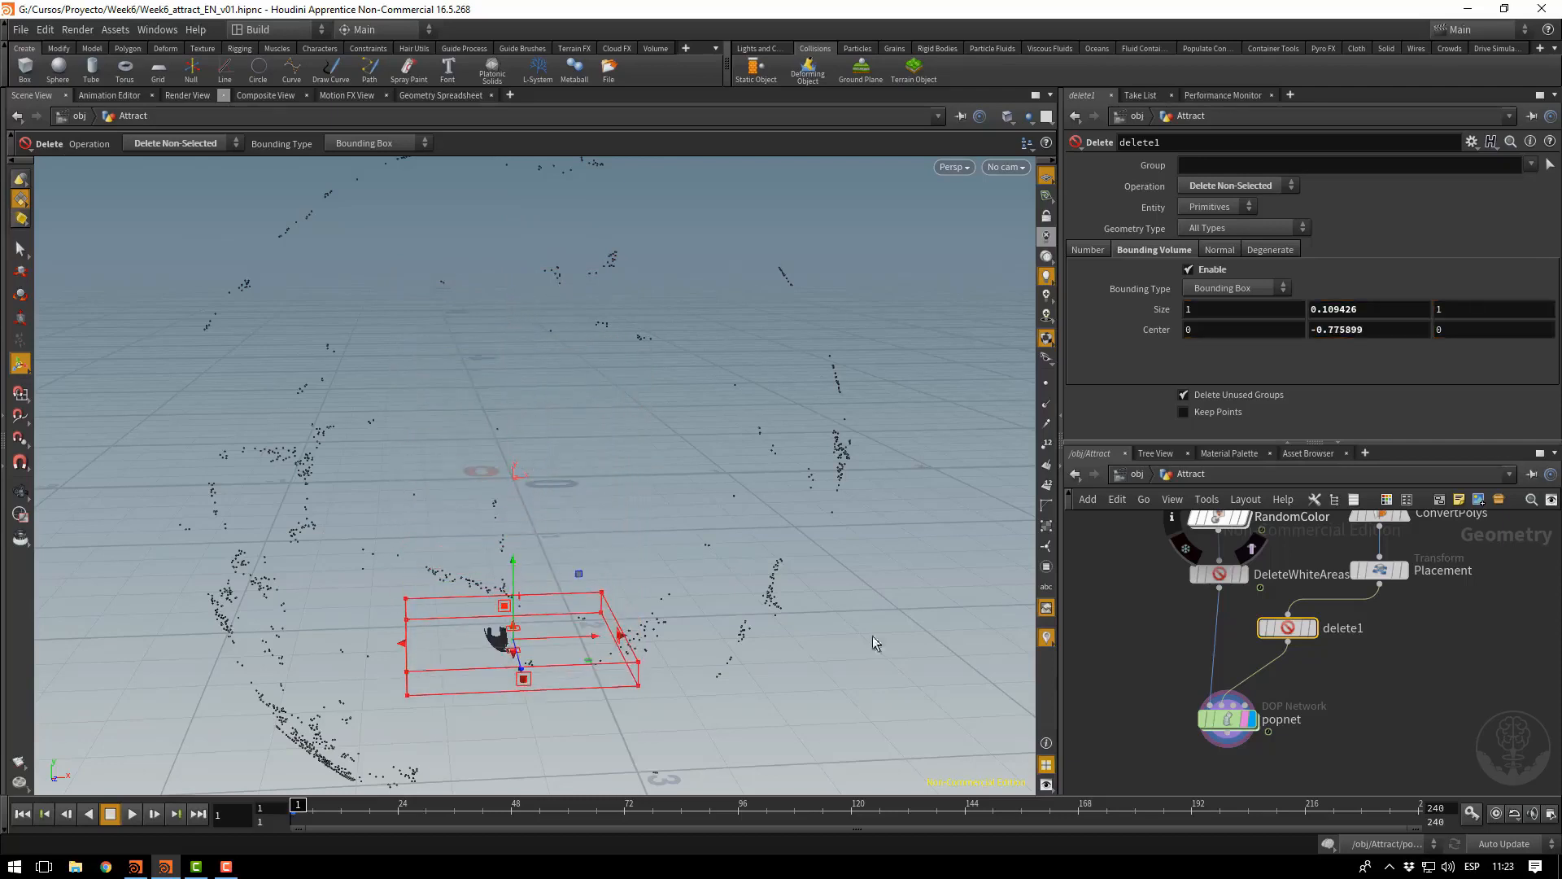
Lower the emitter branch, Delete and popnet nodes, and insert a Subdivide node between Placement and Delete, lined up above the Delete node
middle_drag(1361, 715, 1364, 733)
scroll(1363, 733, down, 5)
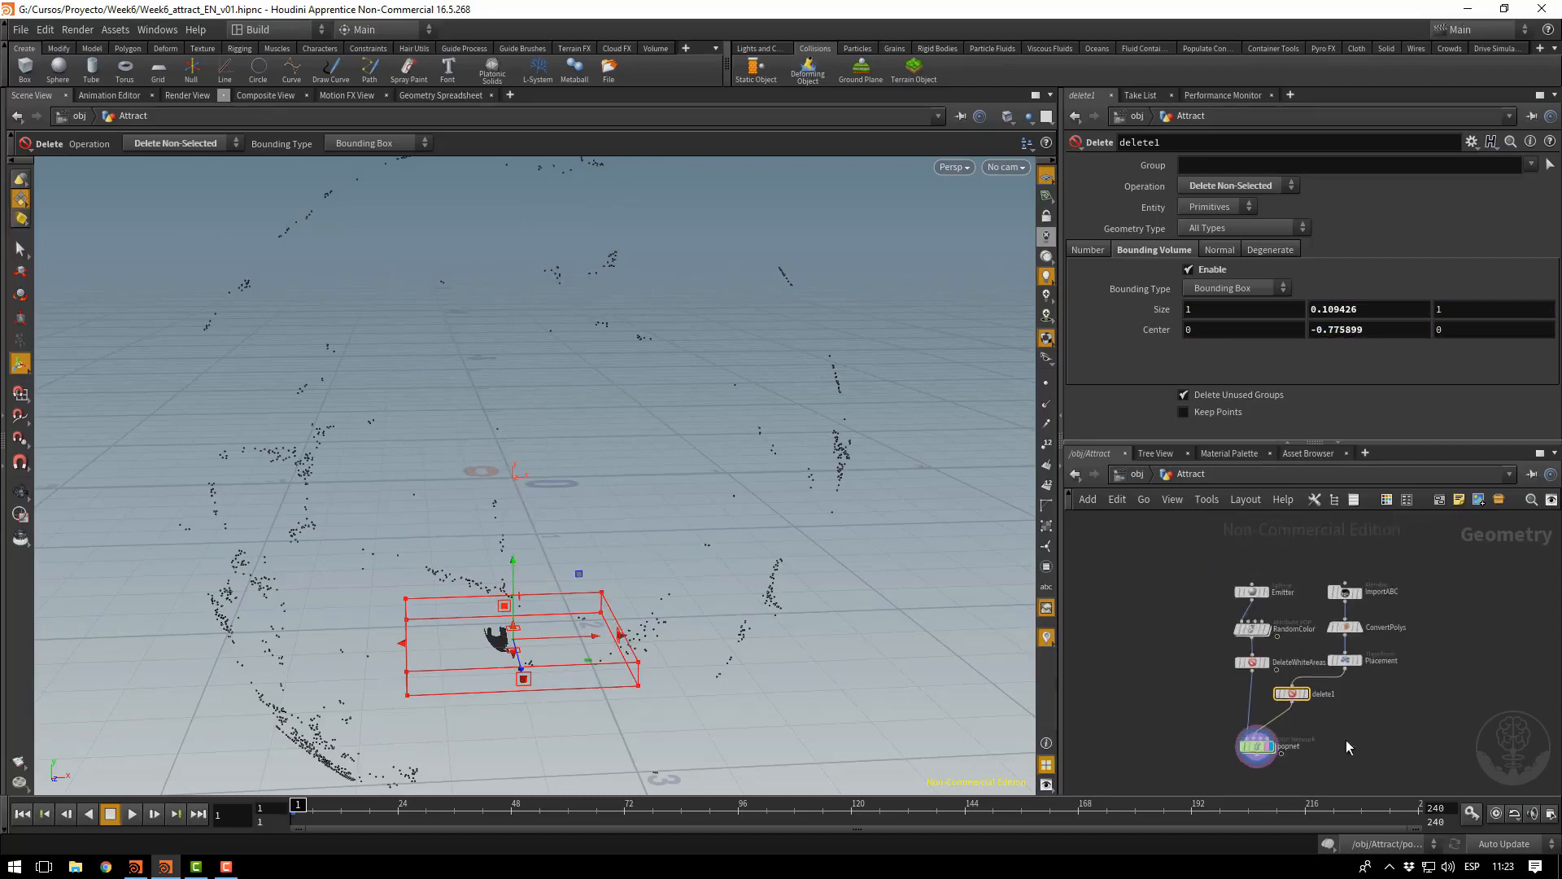
drag(1296, 771, 1297, 765)
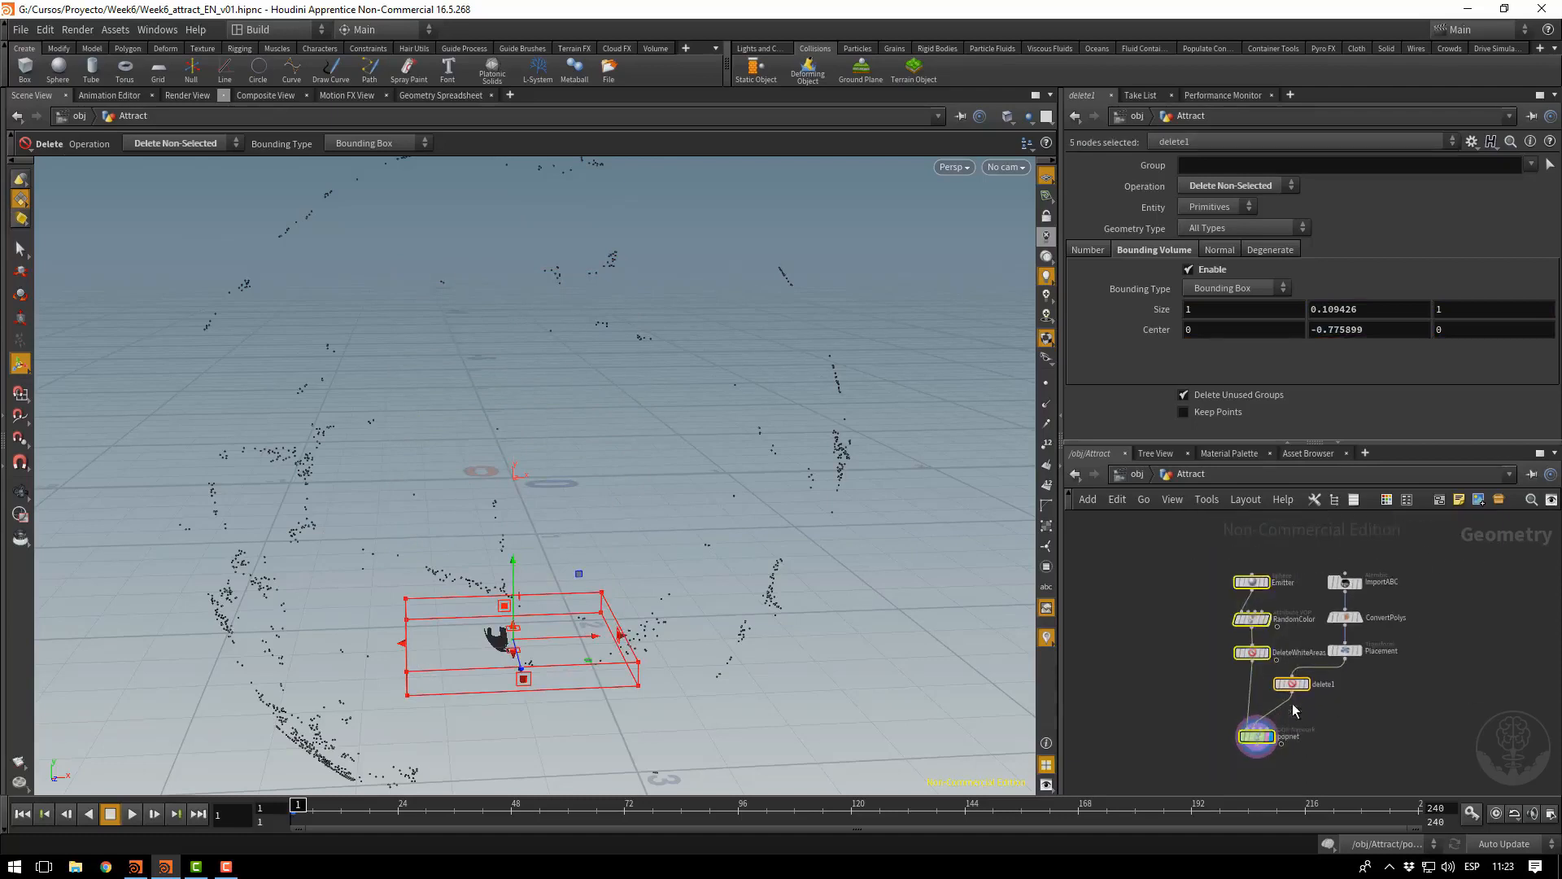
drag(1295, 694, 1286, 727)
click(1343, 704)
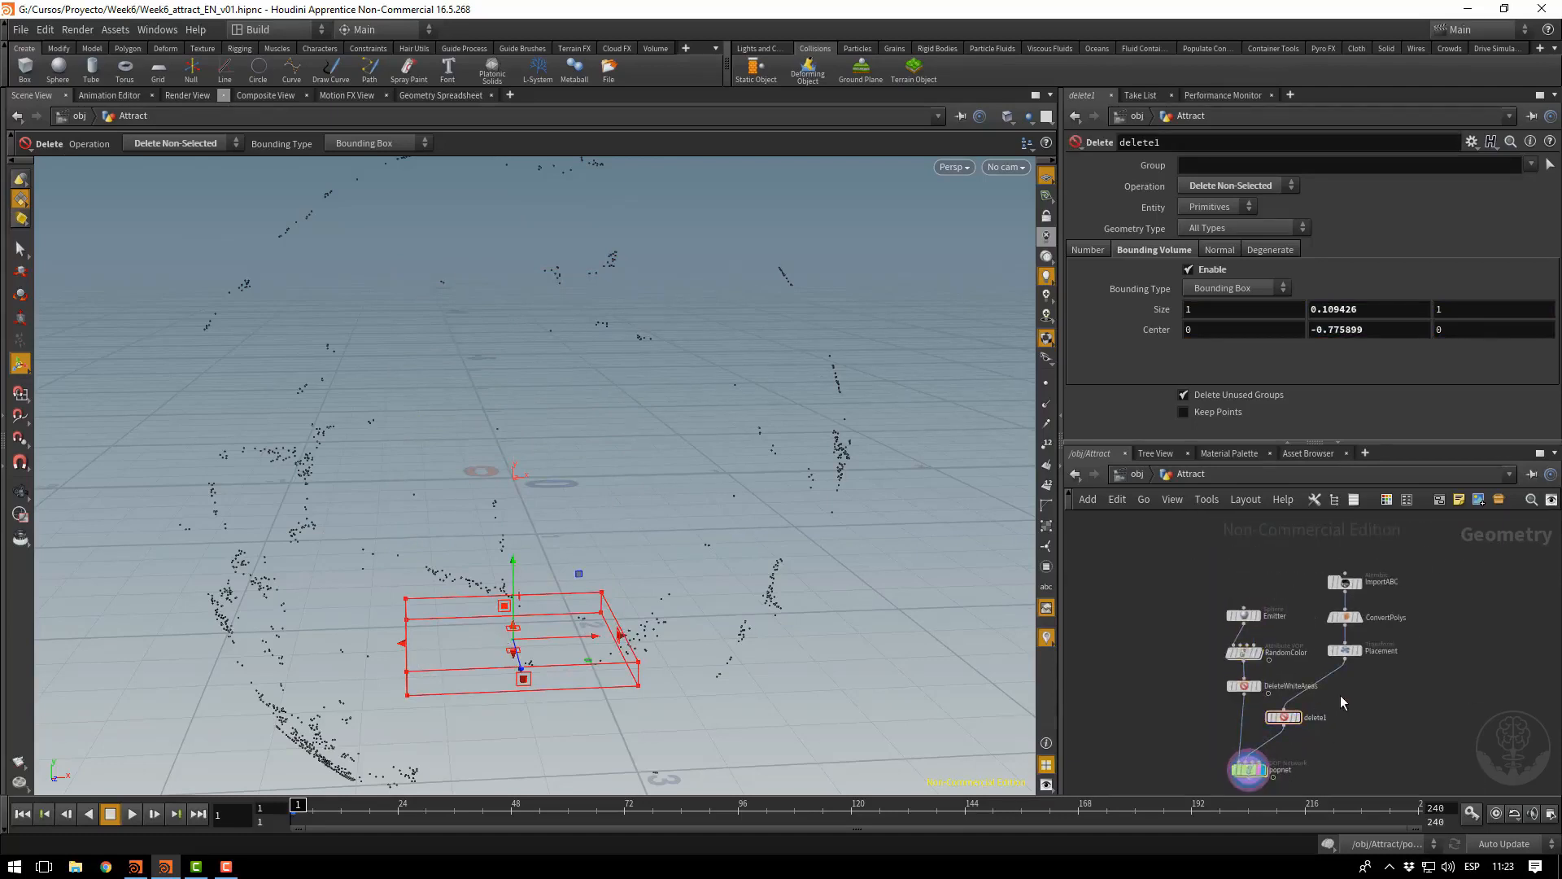
key(Tab)
text(subd)
key(Return)
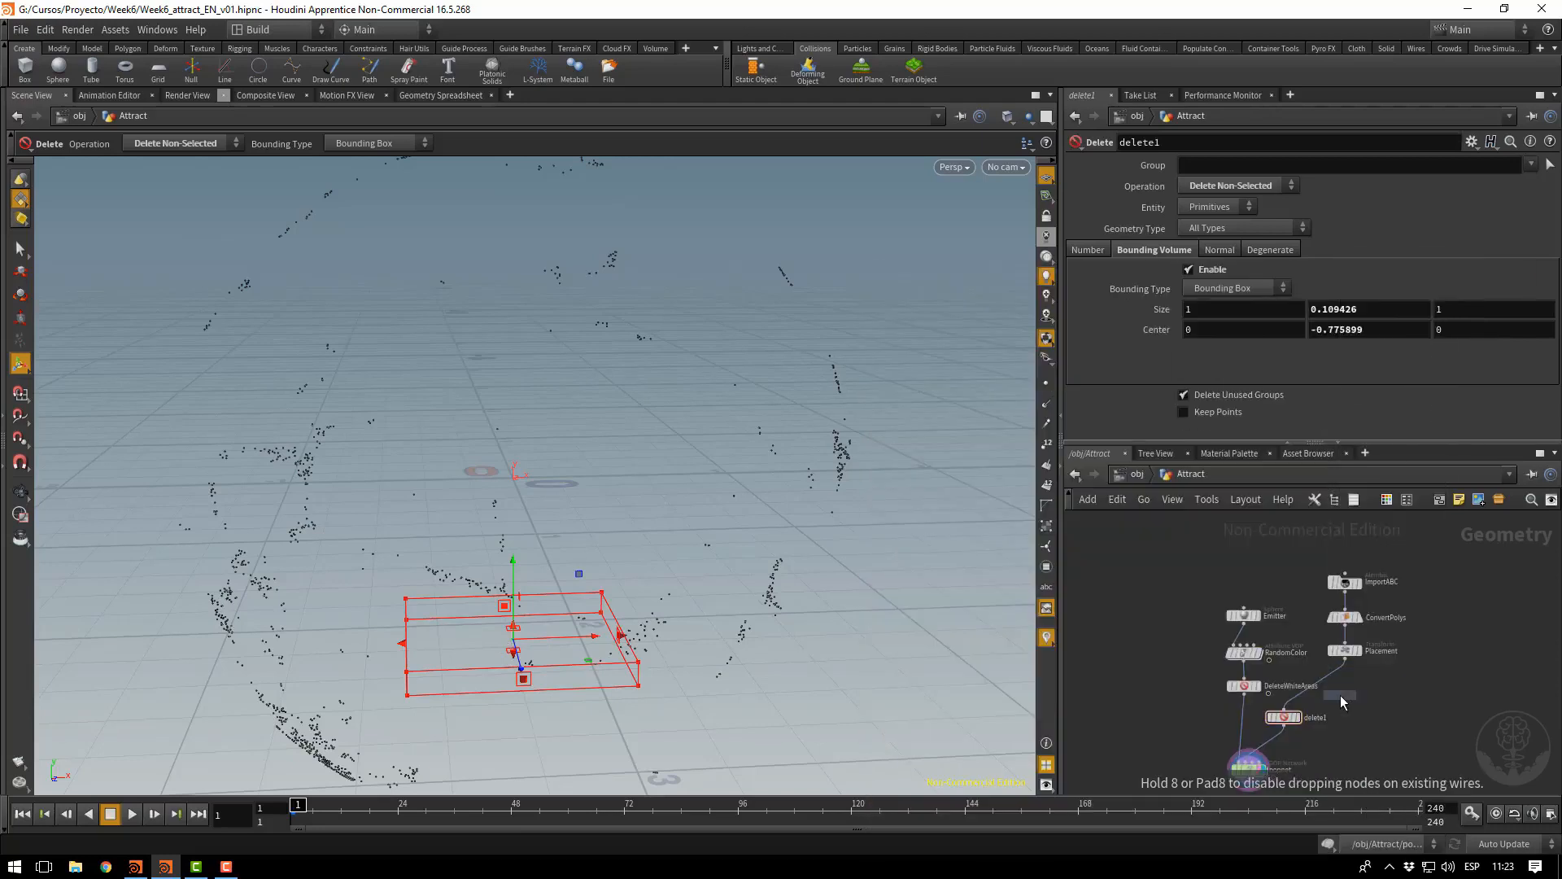
click(1320, 685)
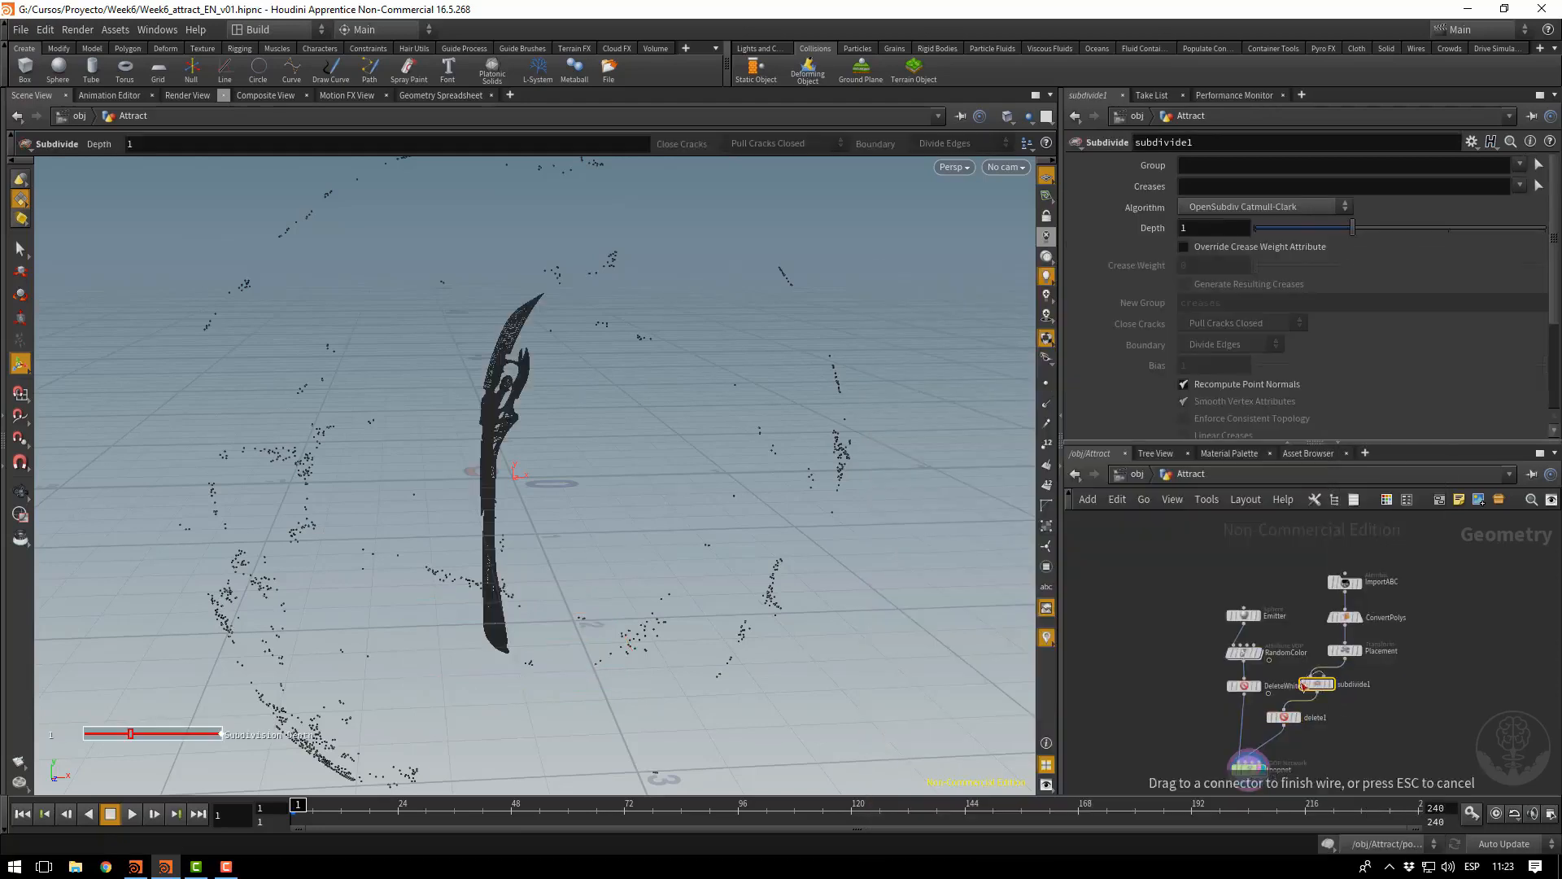
mouse_move(1305, 686)
mouse_down()
mouse_move(1318, 674)
mouse_move(1292, 682)
mouse_up()
scroll(1286, 720, up, 3)
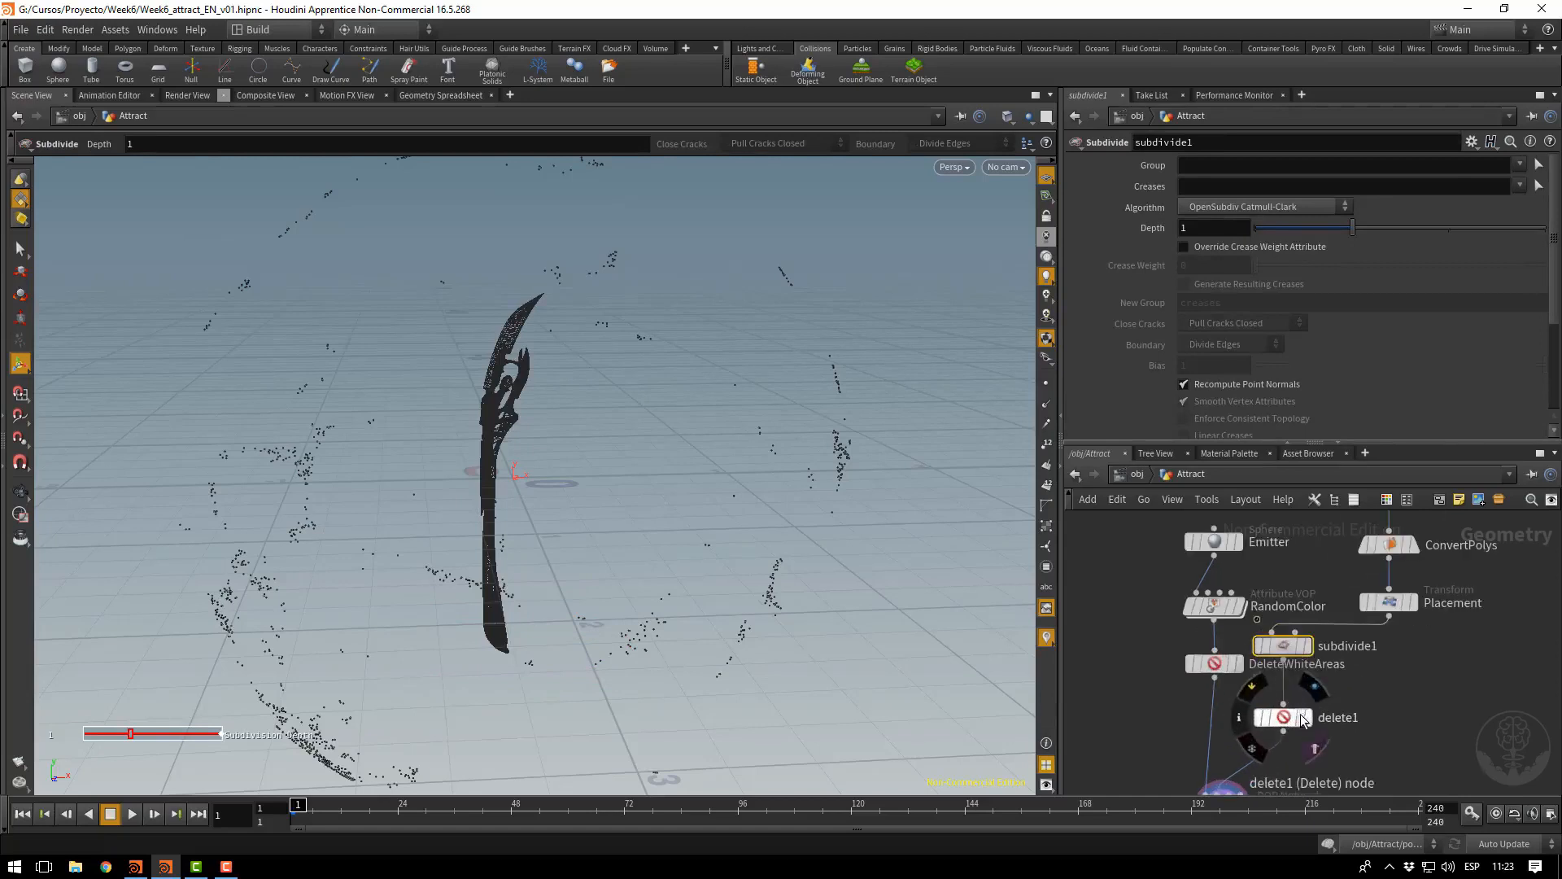
Display the Delete node and keyframe its bounding box Center Y from about 0.893 at frame 1 to about -0.895 at frame 240
click(1307, 719)
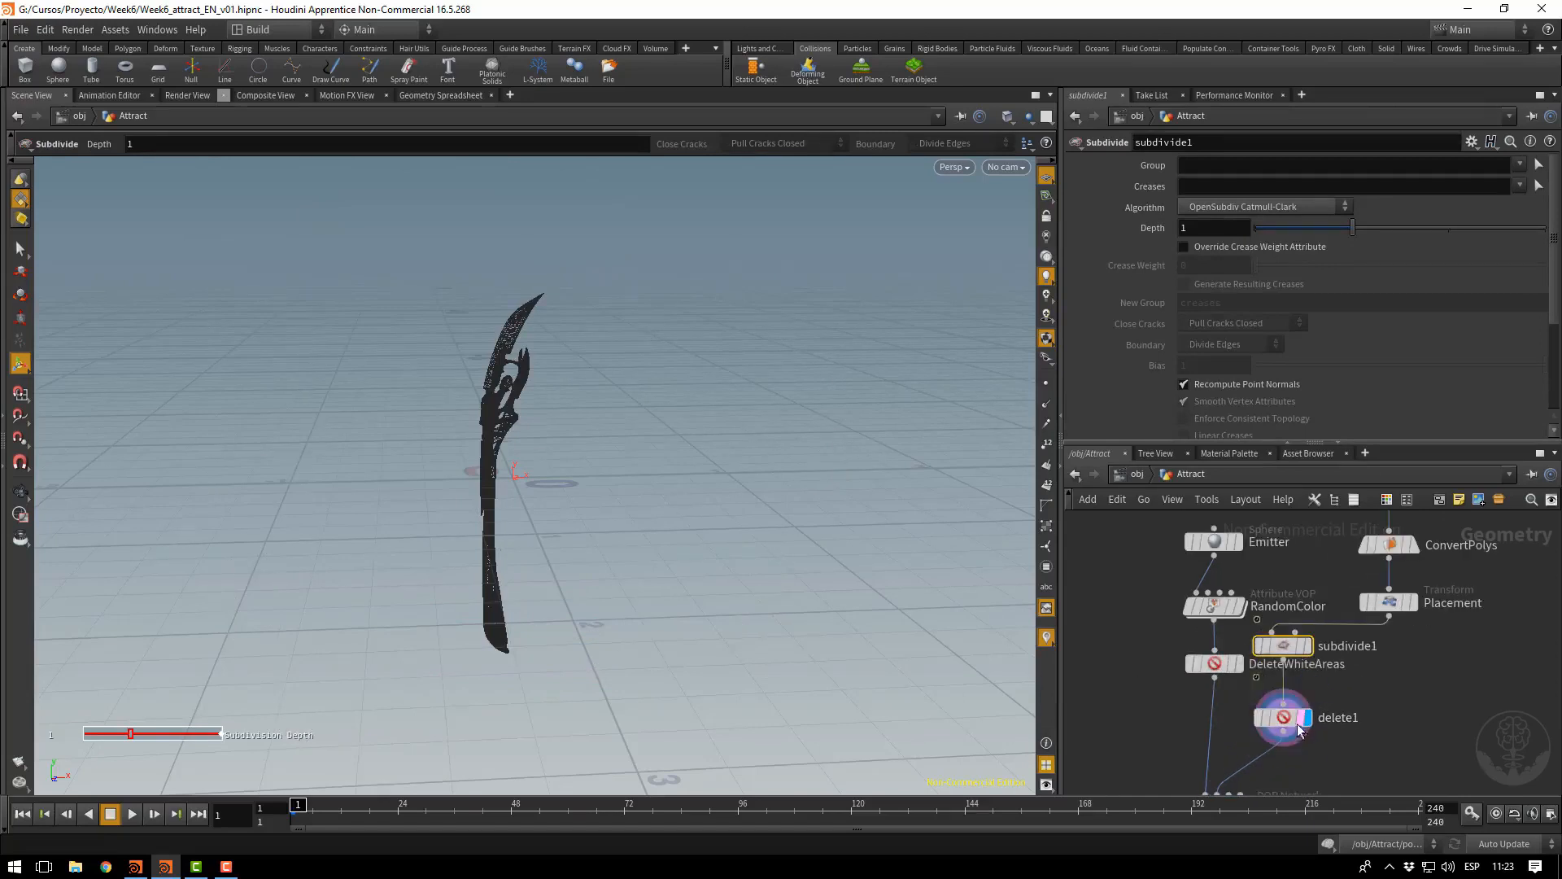
click(1292, 719)
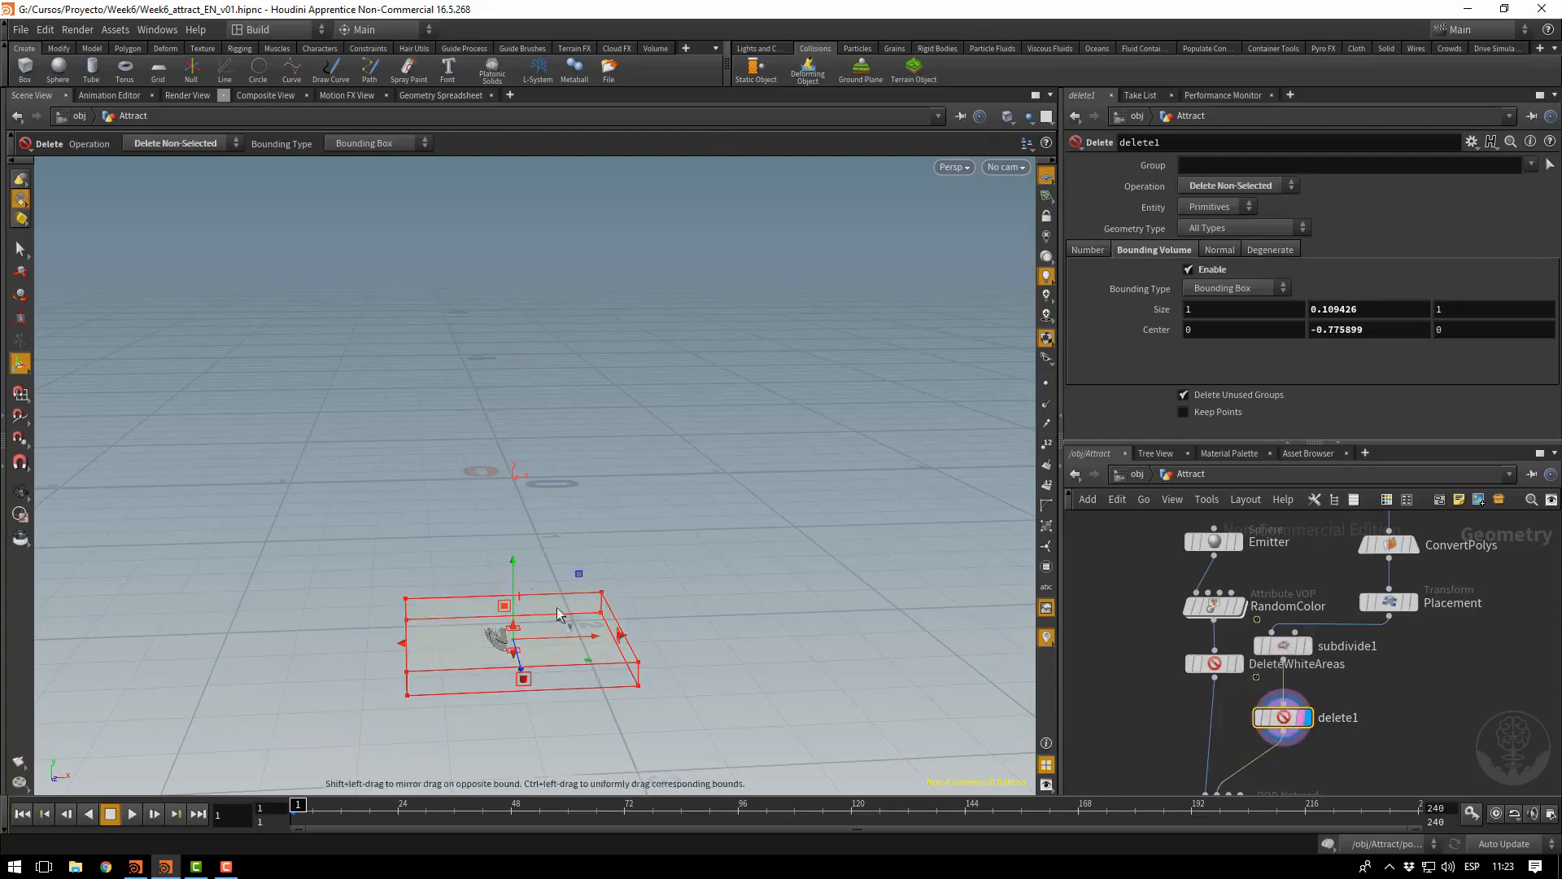
drag(515, 561, 629, 190)
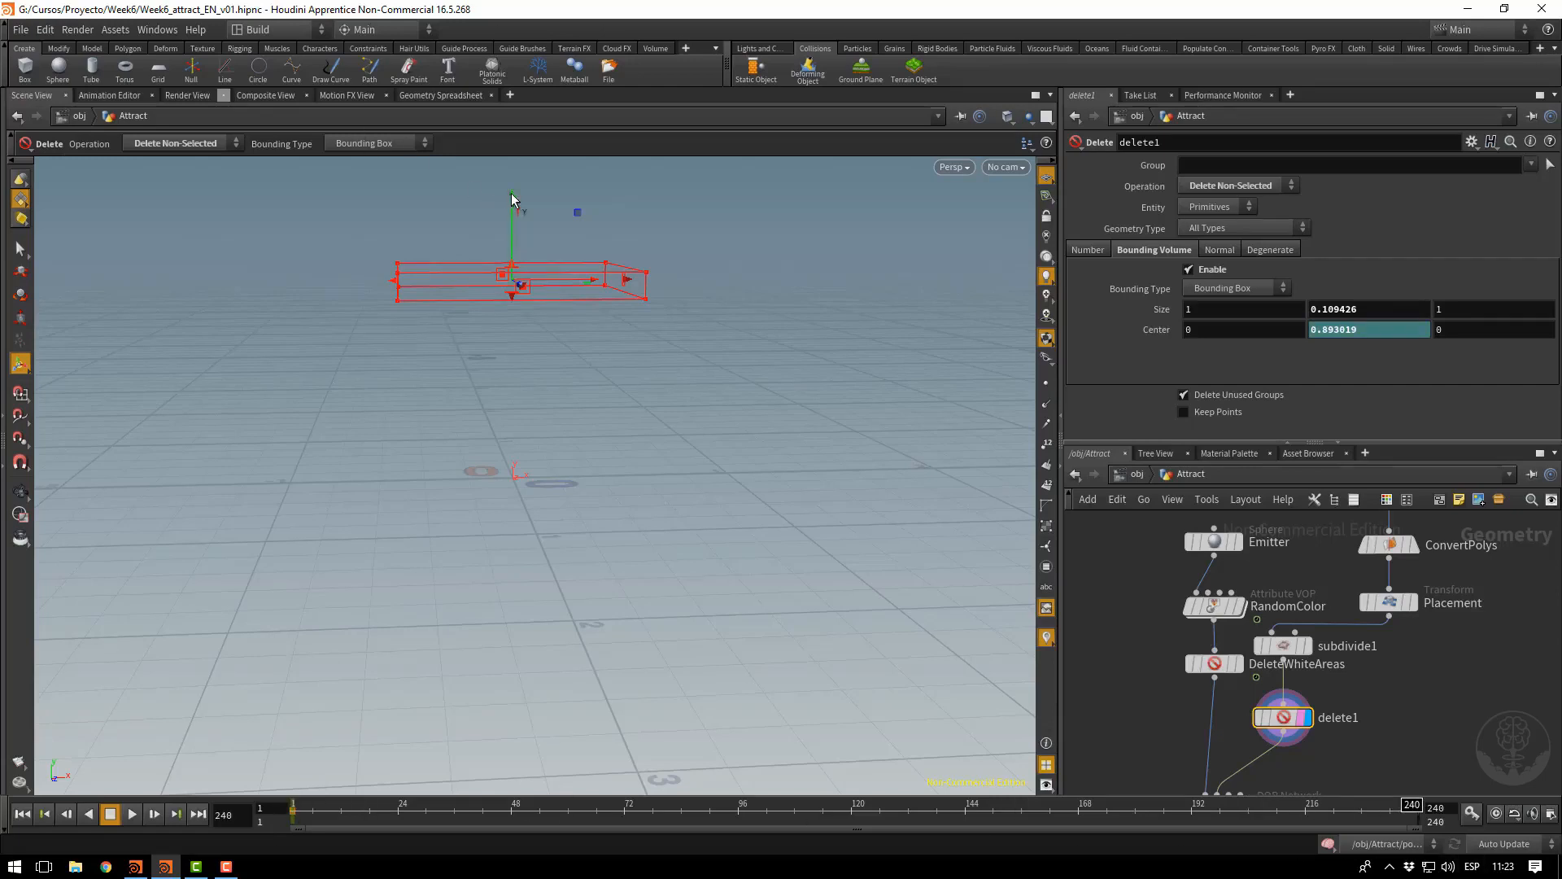
drag(512, 198, 552, 586)
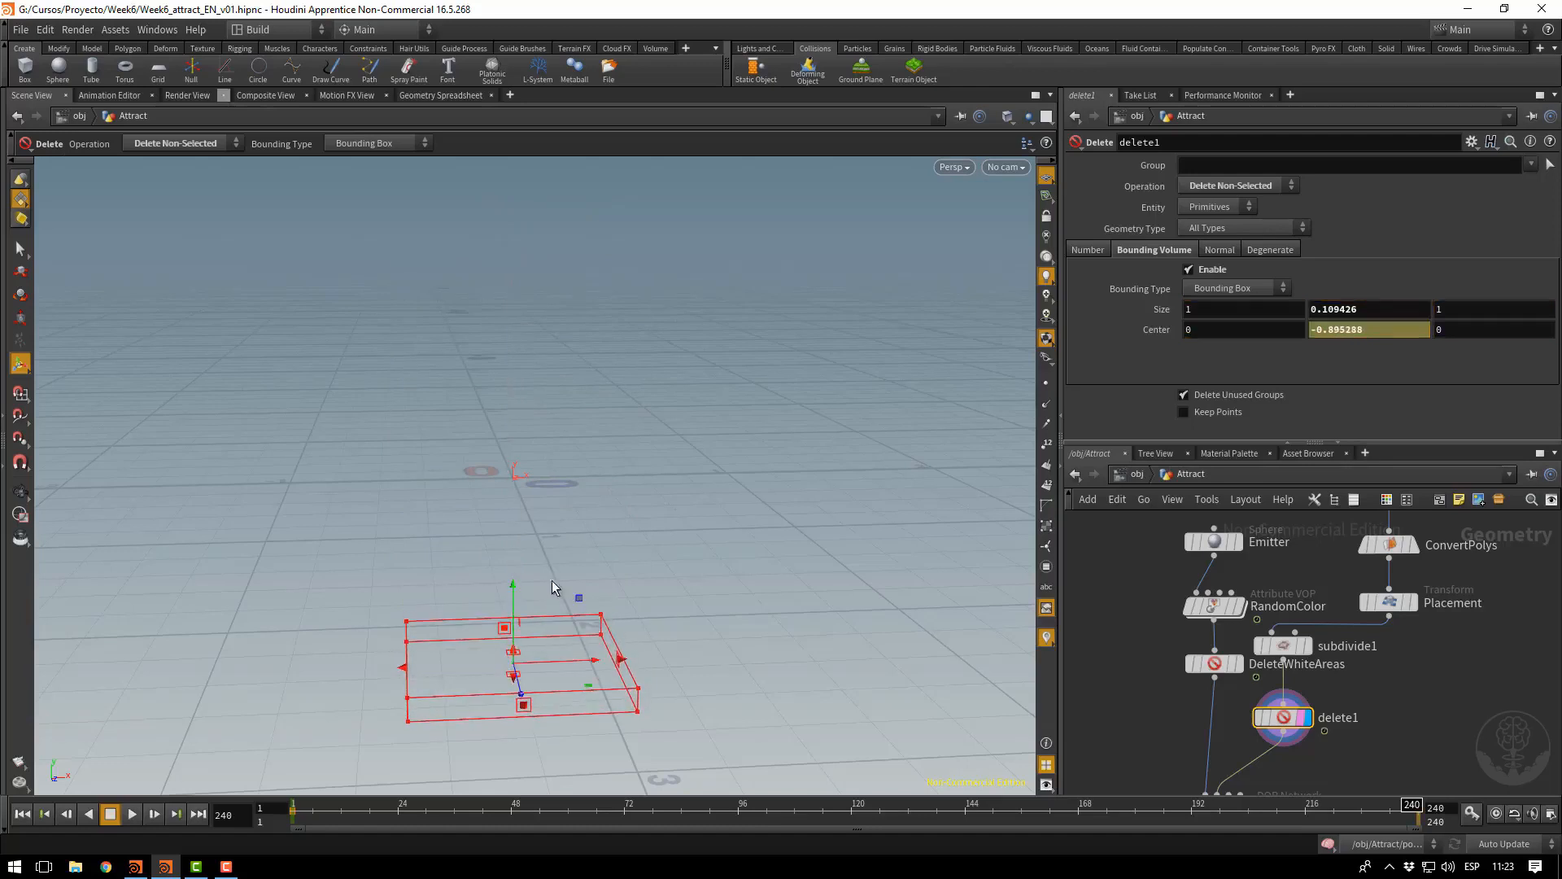
Make the Center Y animation curve linear between its two keyframes in the Animation Editor, and minimize the editor
shift+click(1354, 329)
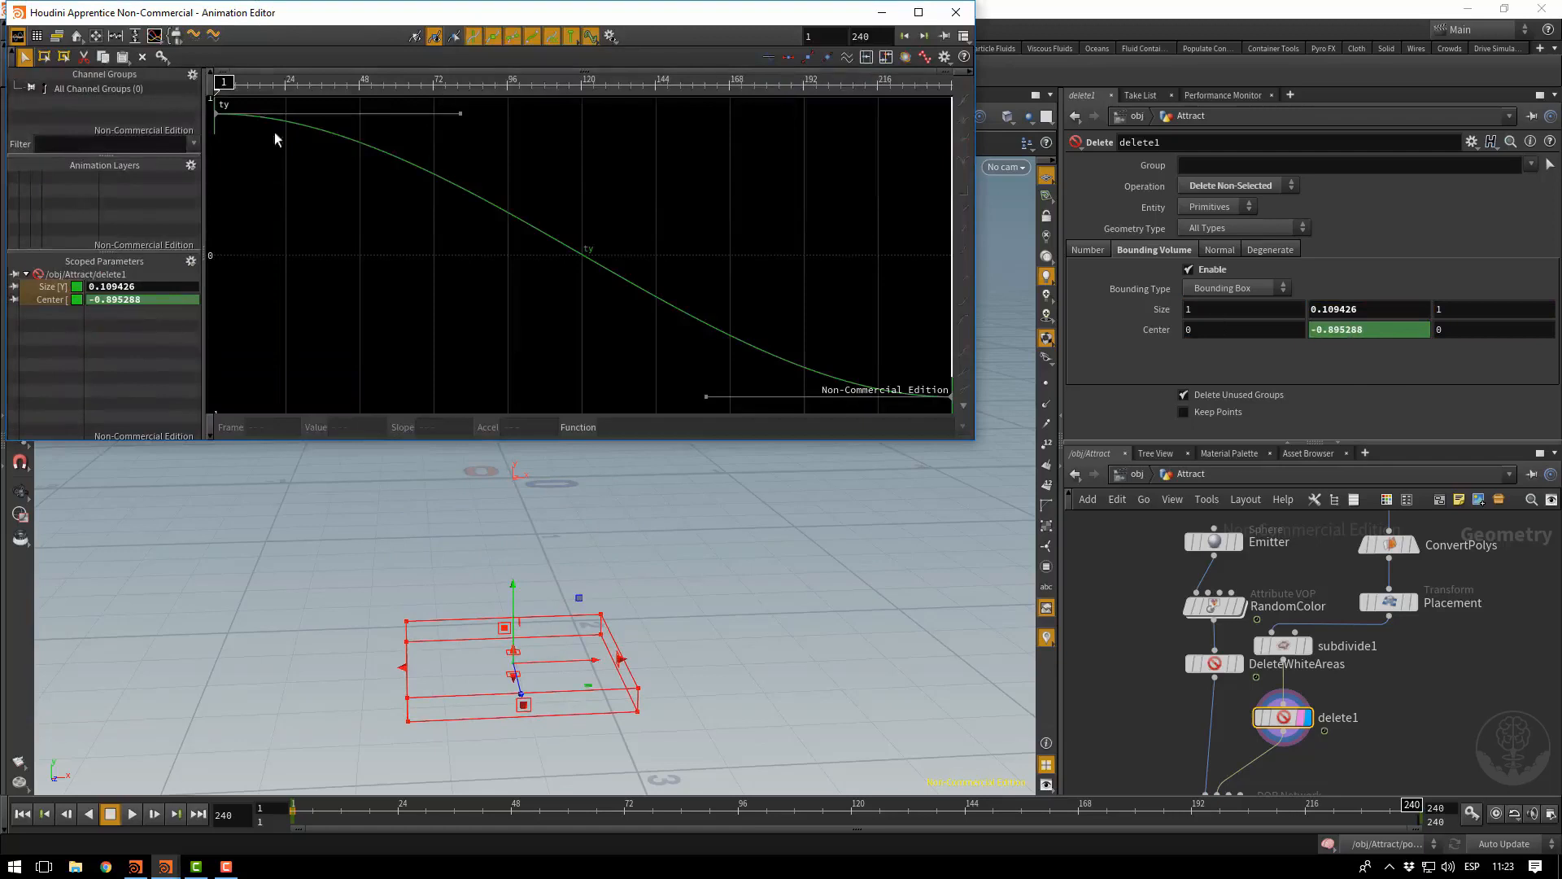
drag(212, 109, 954, 417)
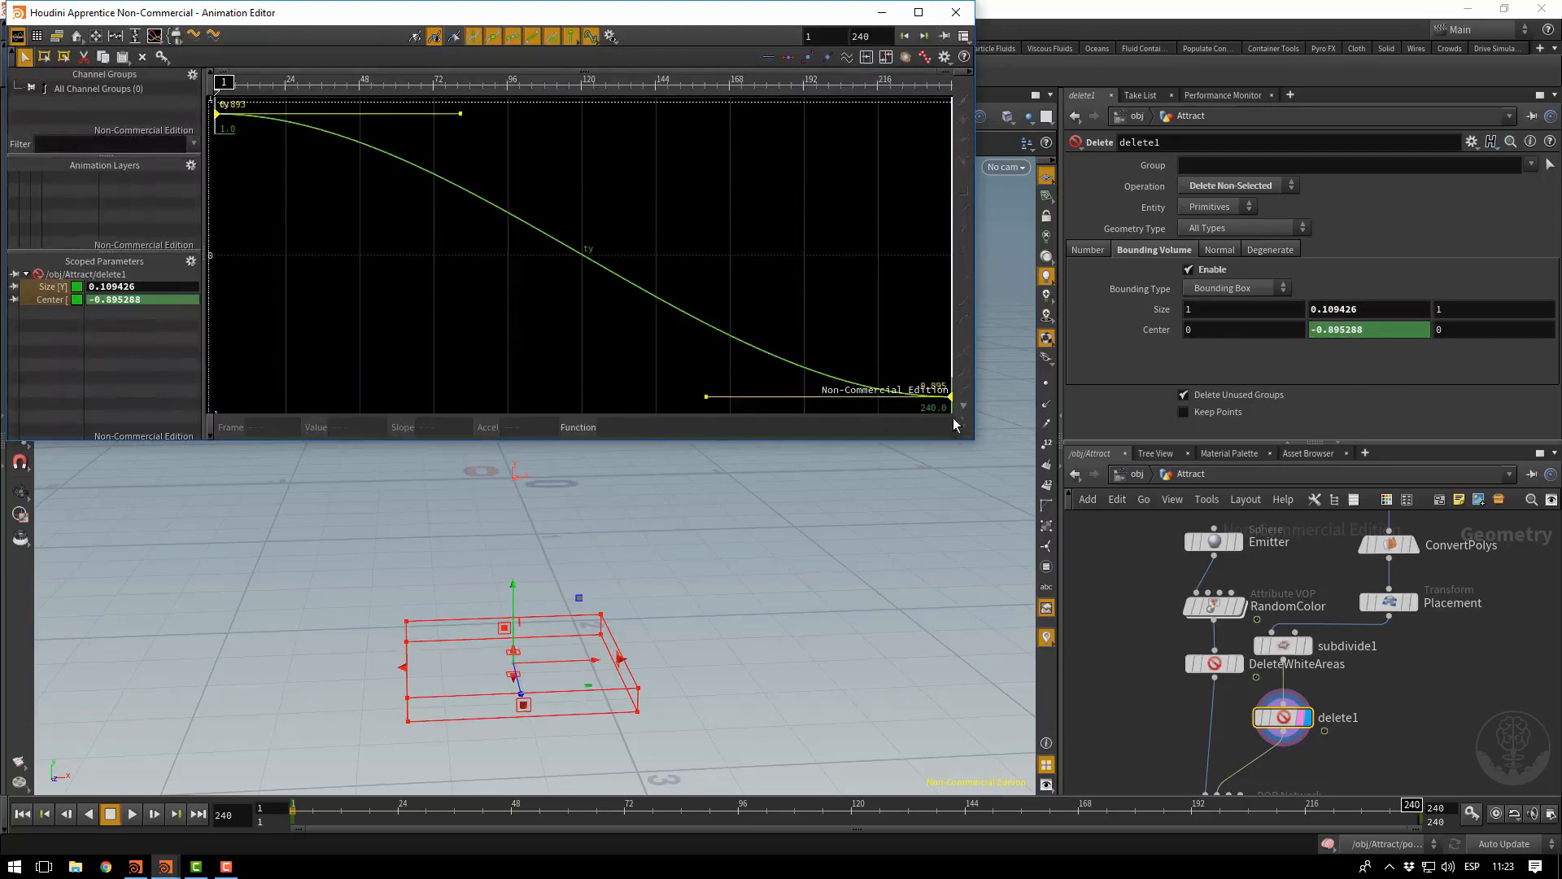
click(965, 216)
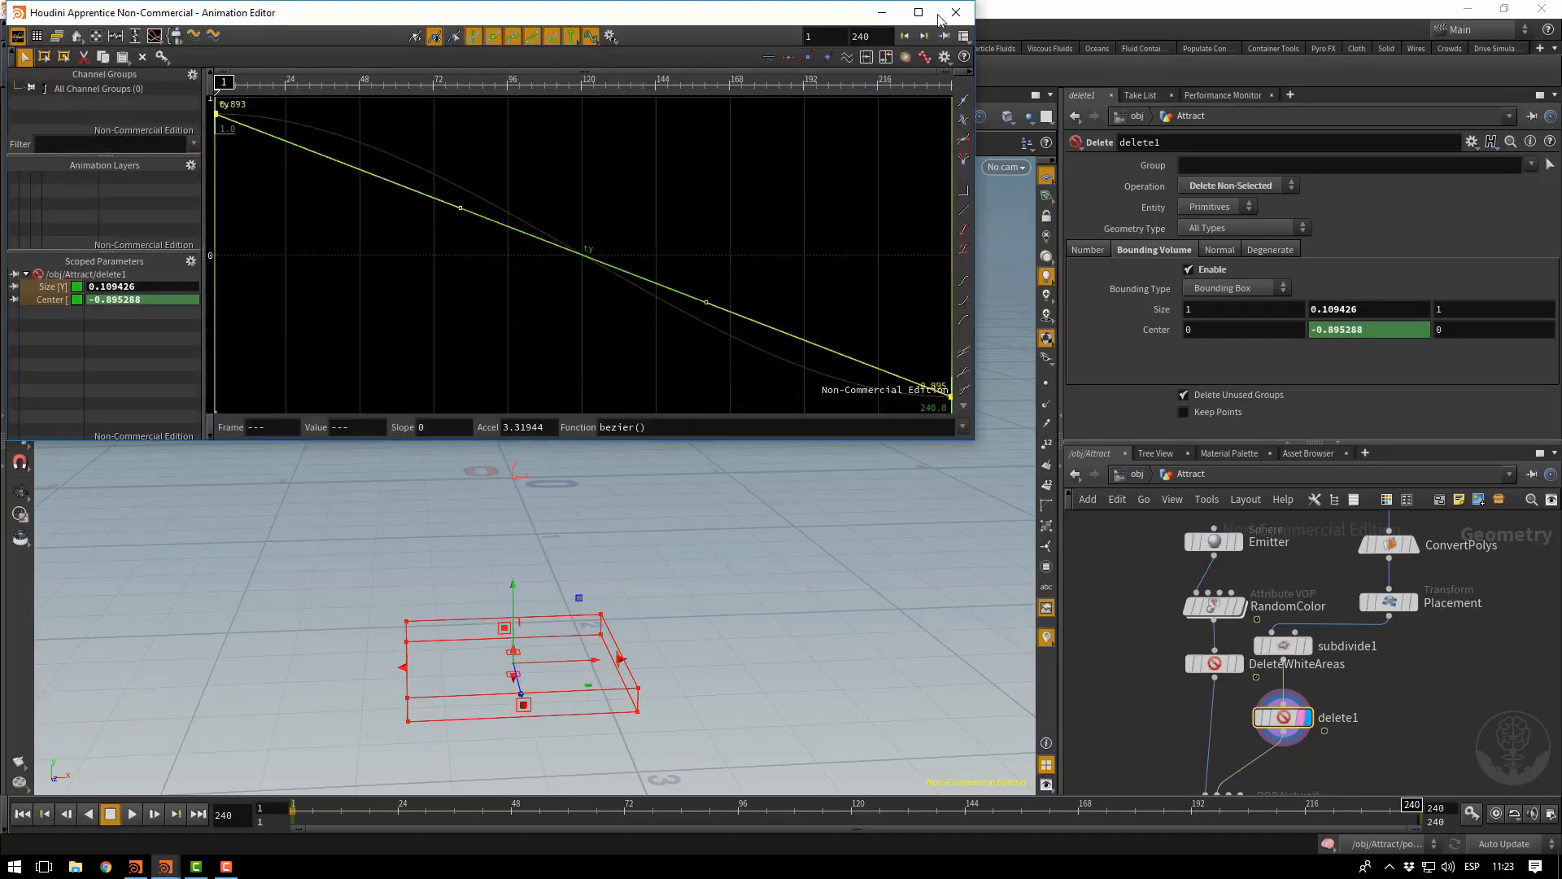
click(883, 15)
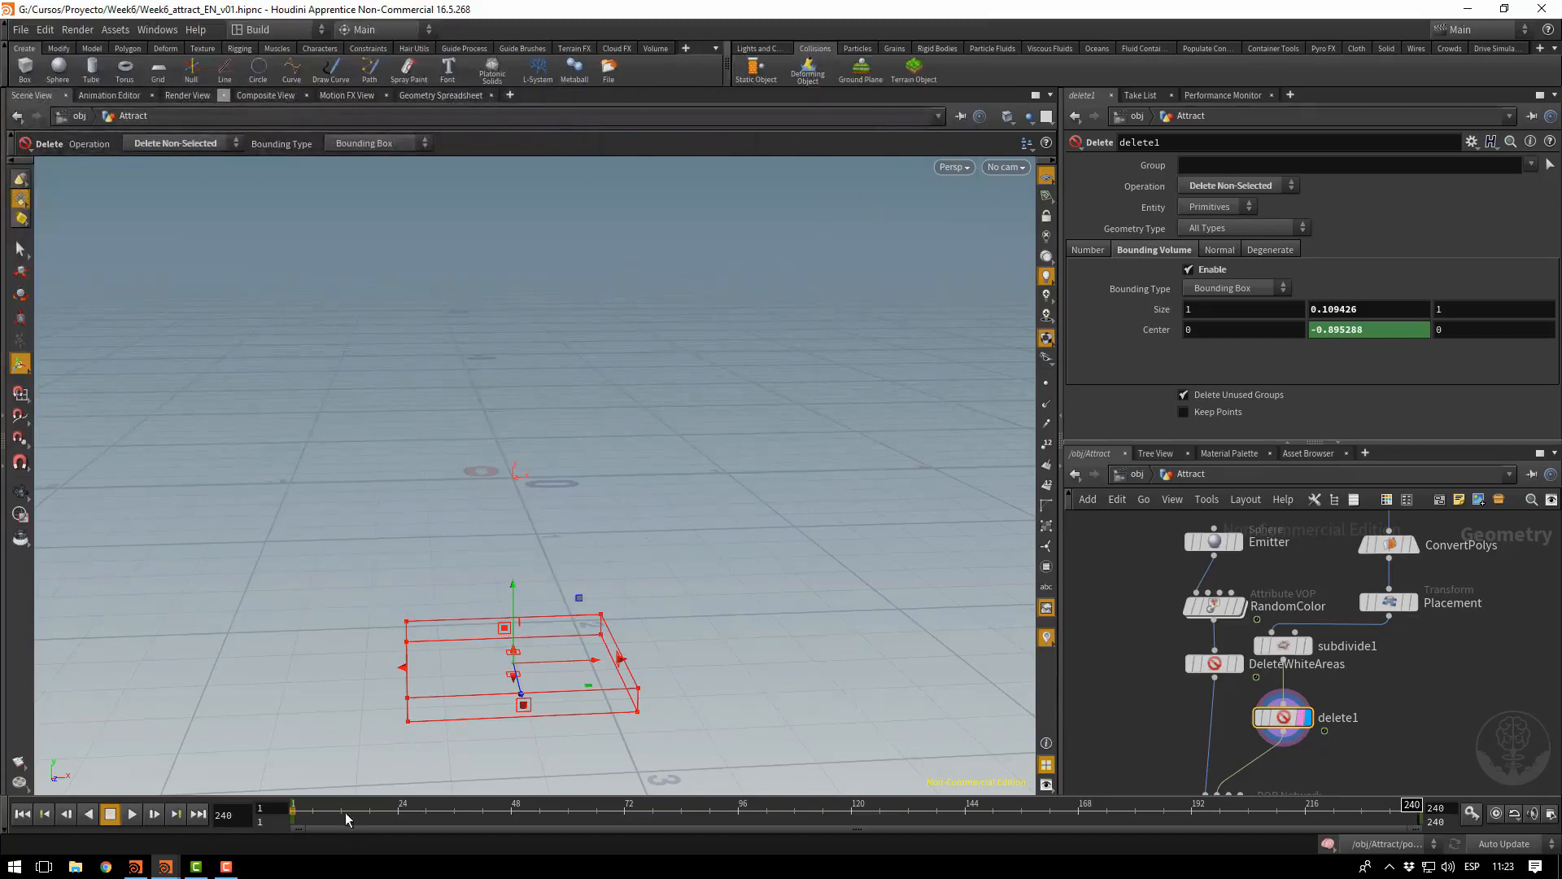
Scrub through the bounding box animation, display popnet and play the particle simulation from the first frame with real-time playback, and stop it
drag(345, 812, 491, 848)
middle_drag(1320, 755, 1343, 653)
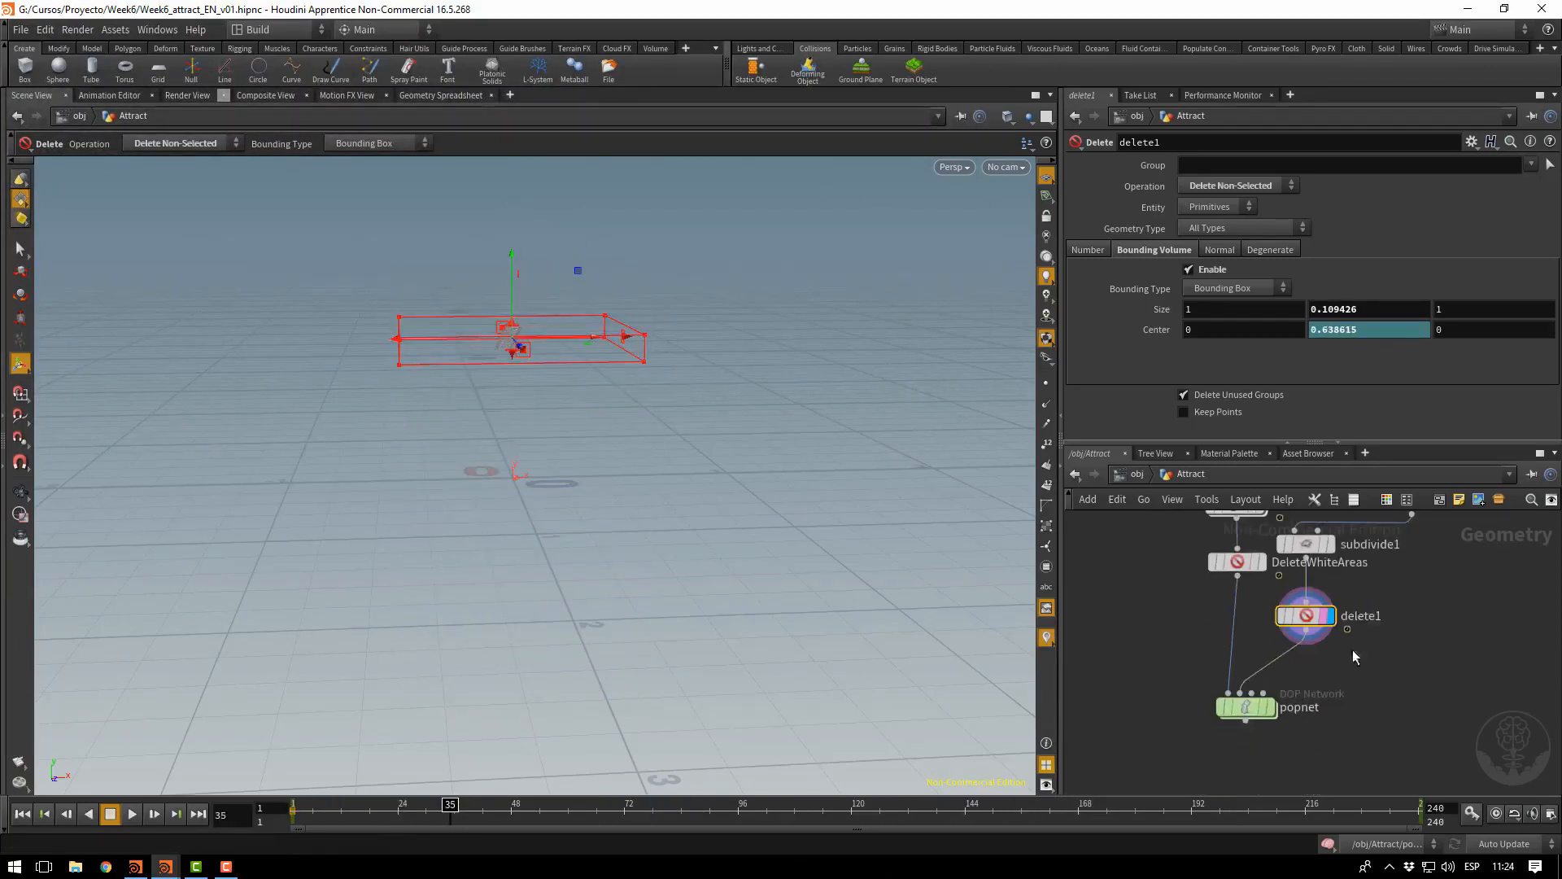
mouse_move(1255, 716)
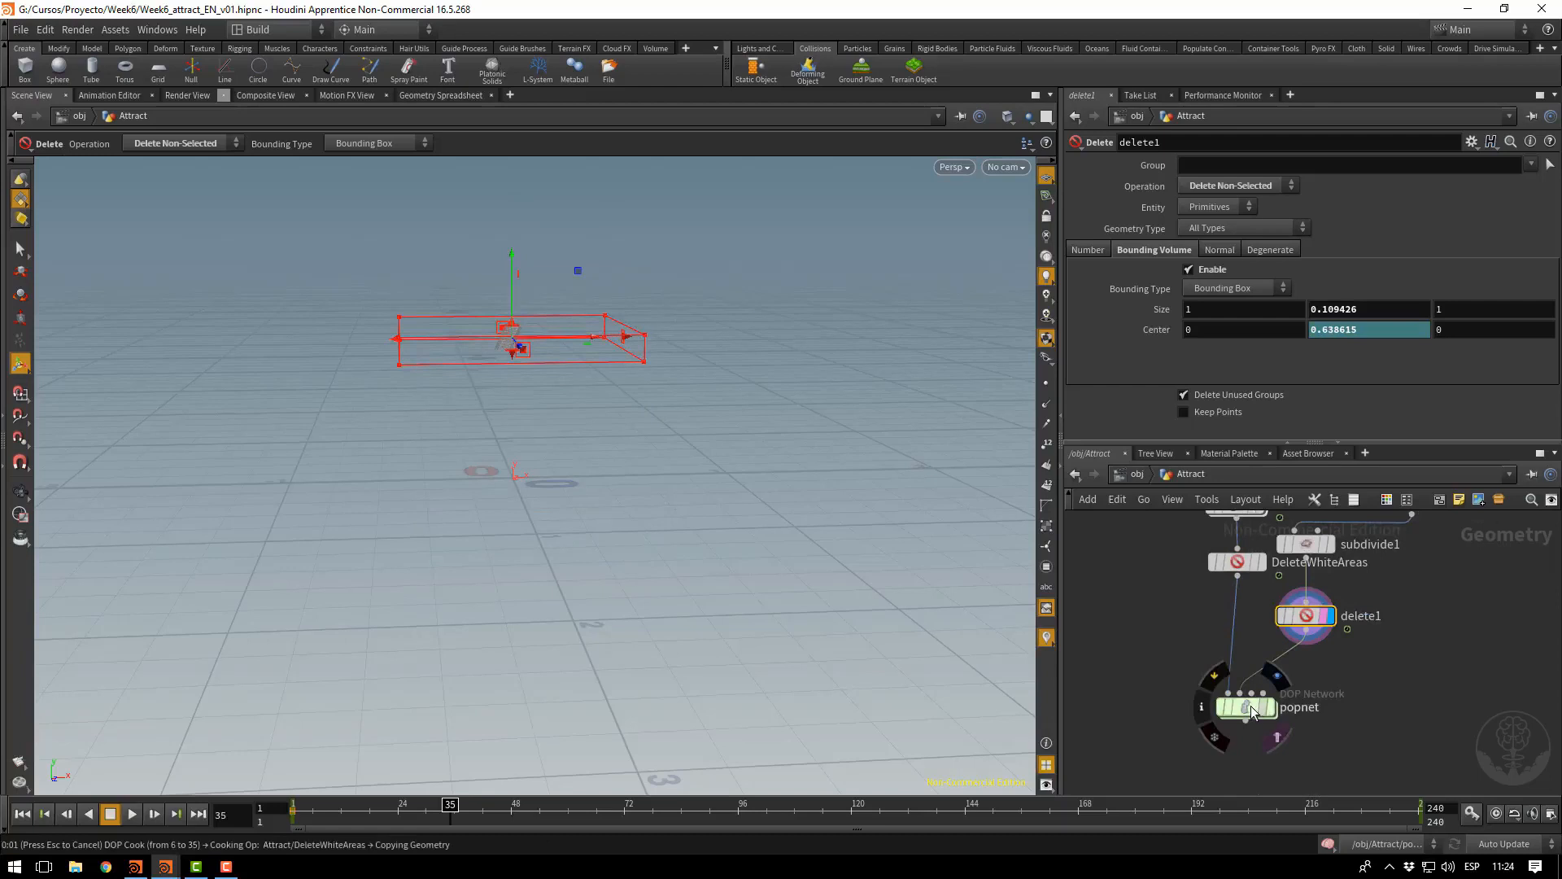
click(1253, 706)
click(19, 815)
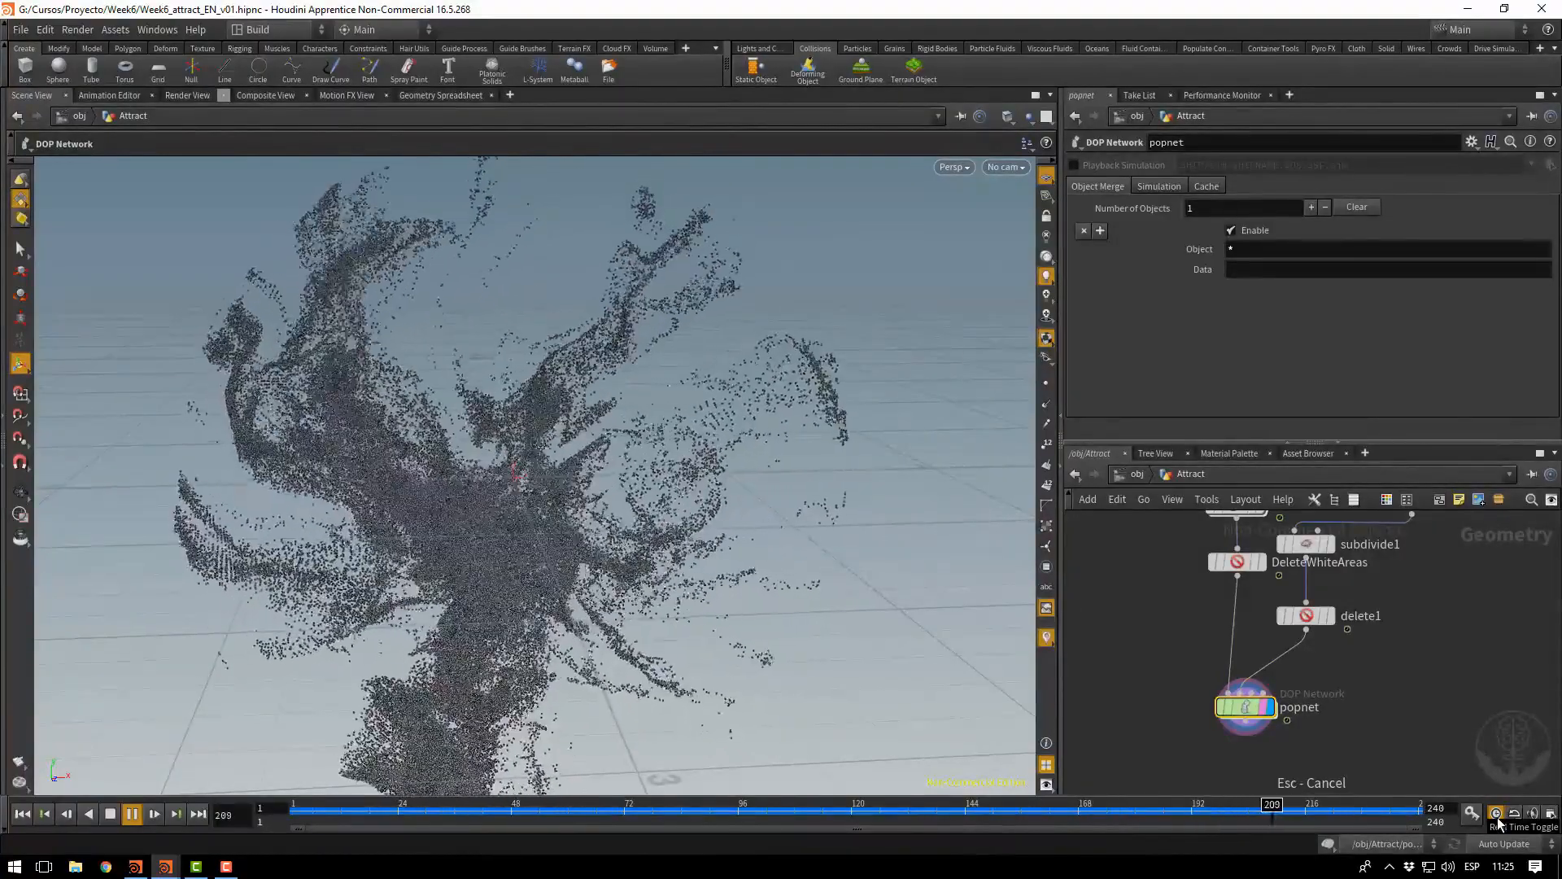
click(109, 815)
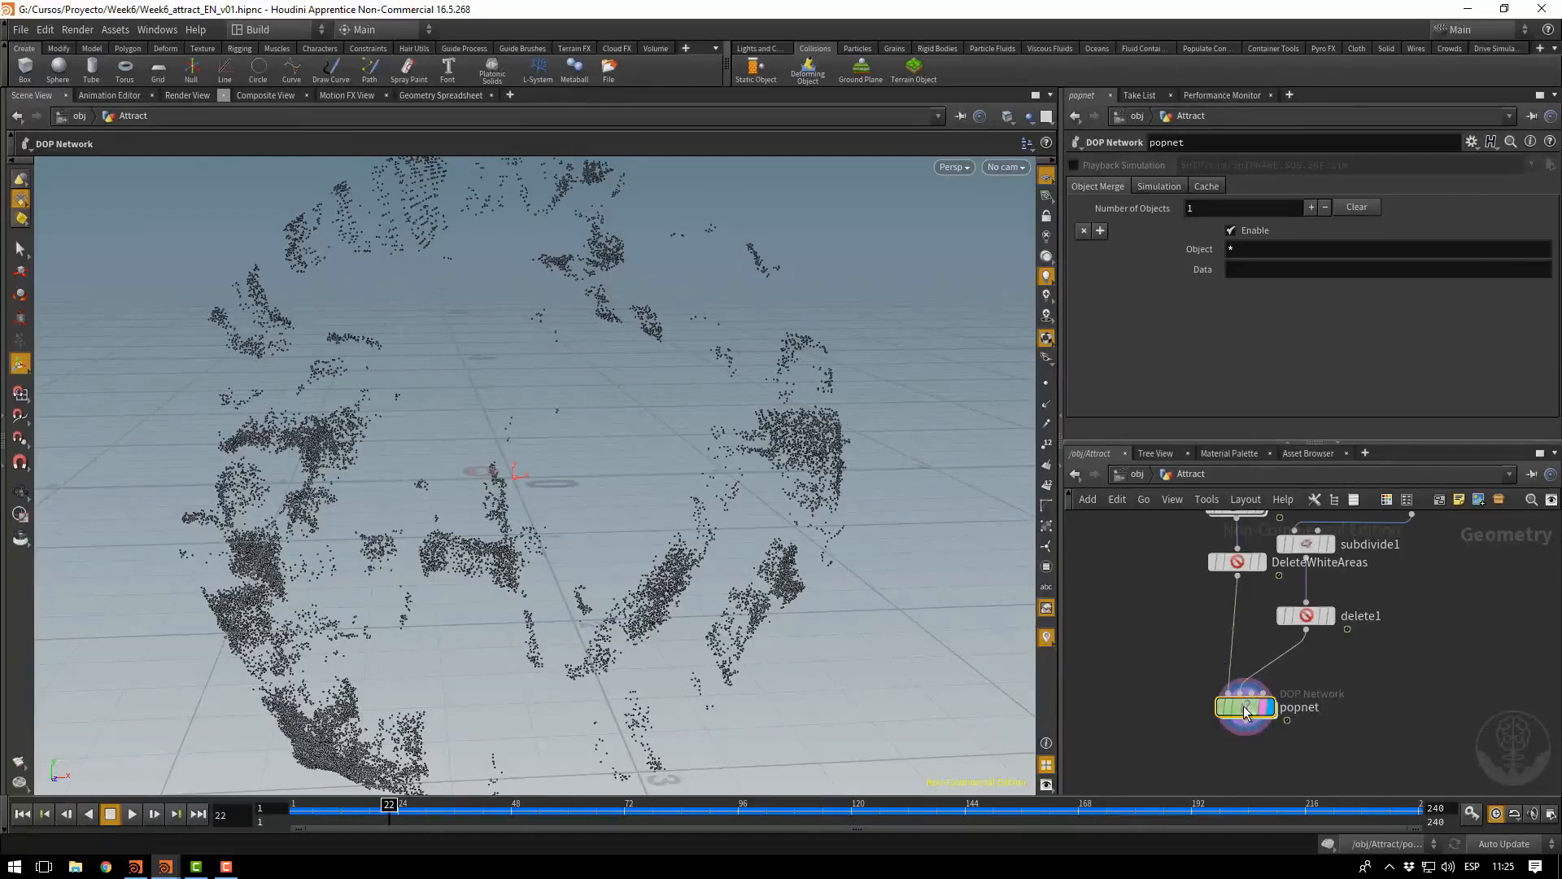
Set the Pulse Length of the Turbulence node inside popnet to 10
double_click(1246, 710)
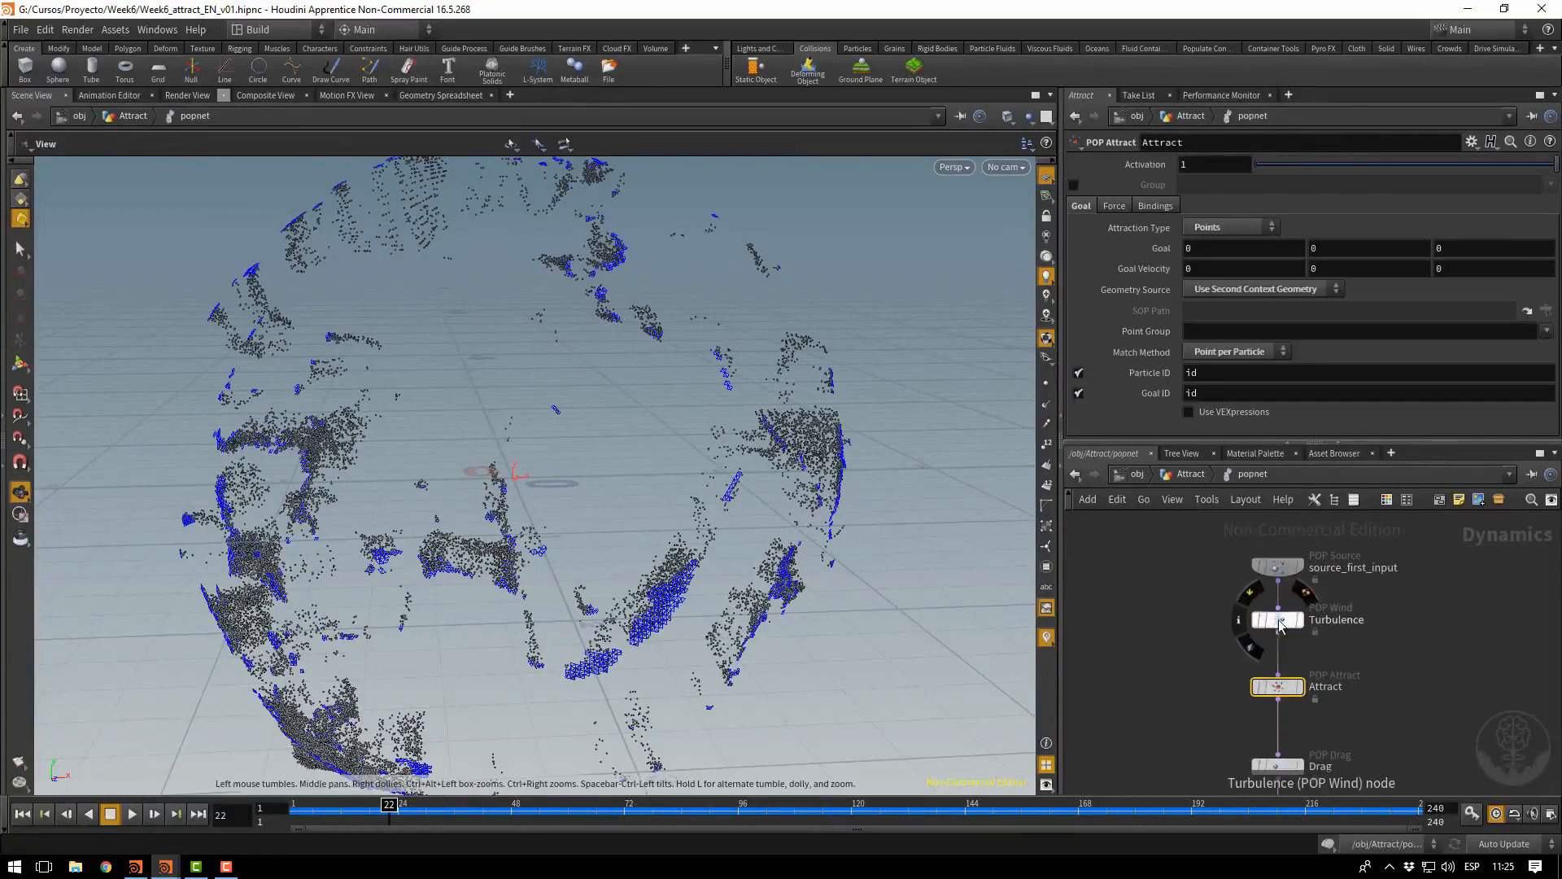
click(1280, 625)
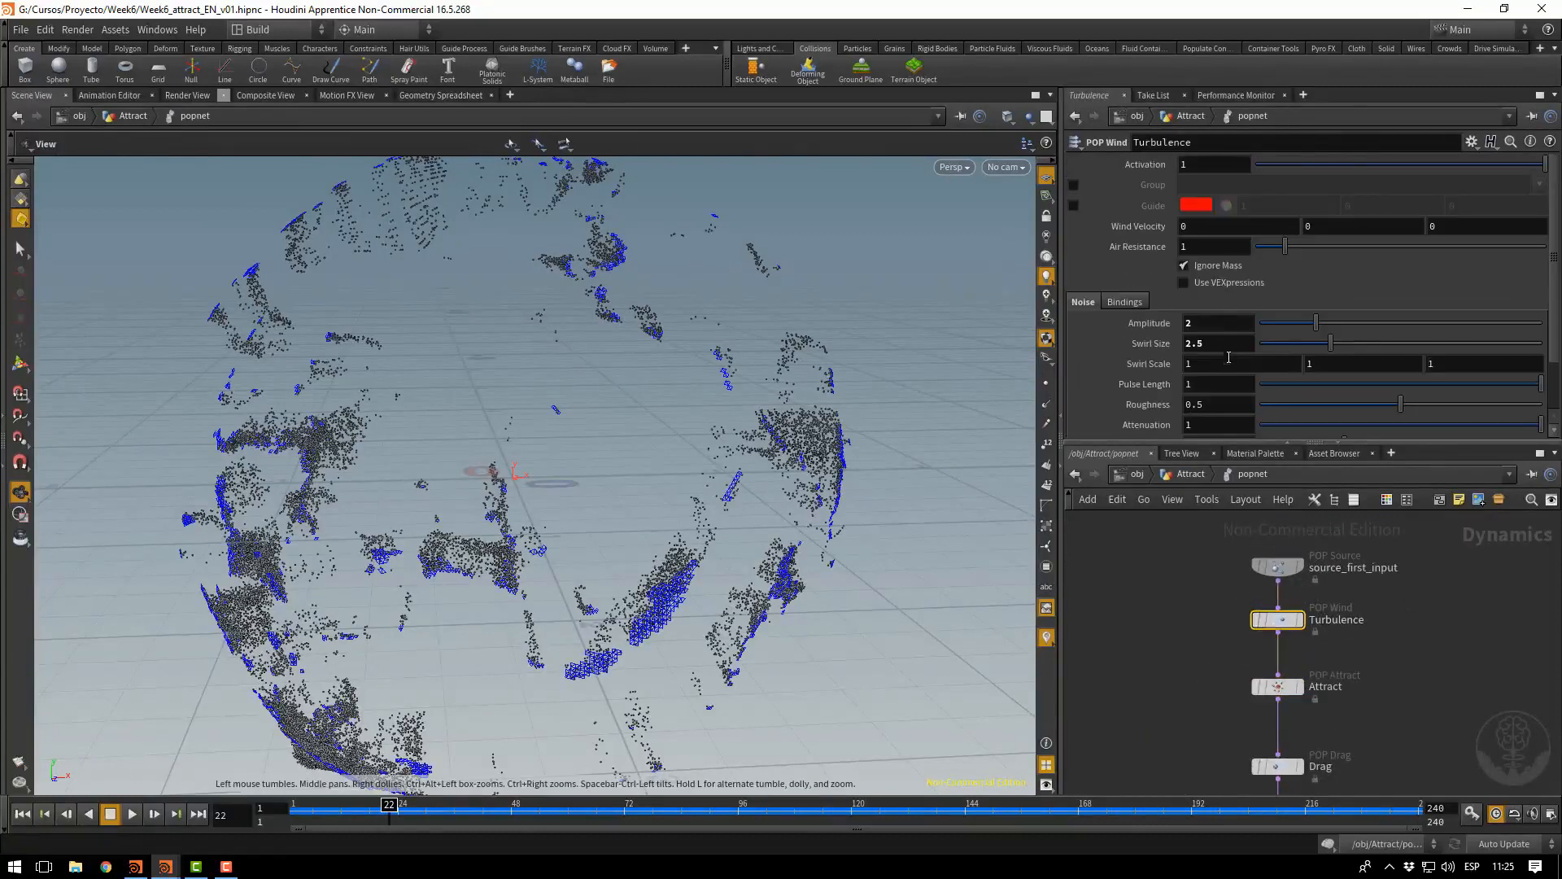
click(1221, 389)
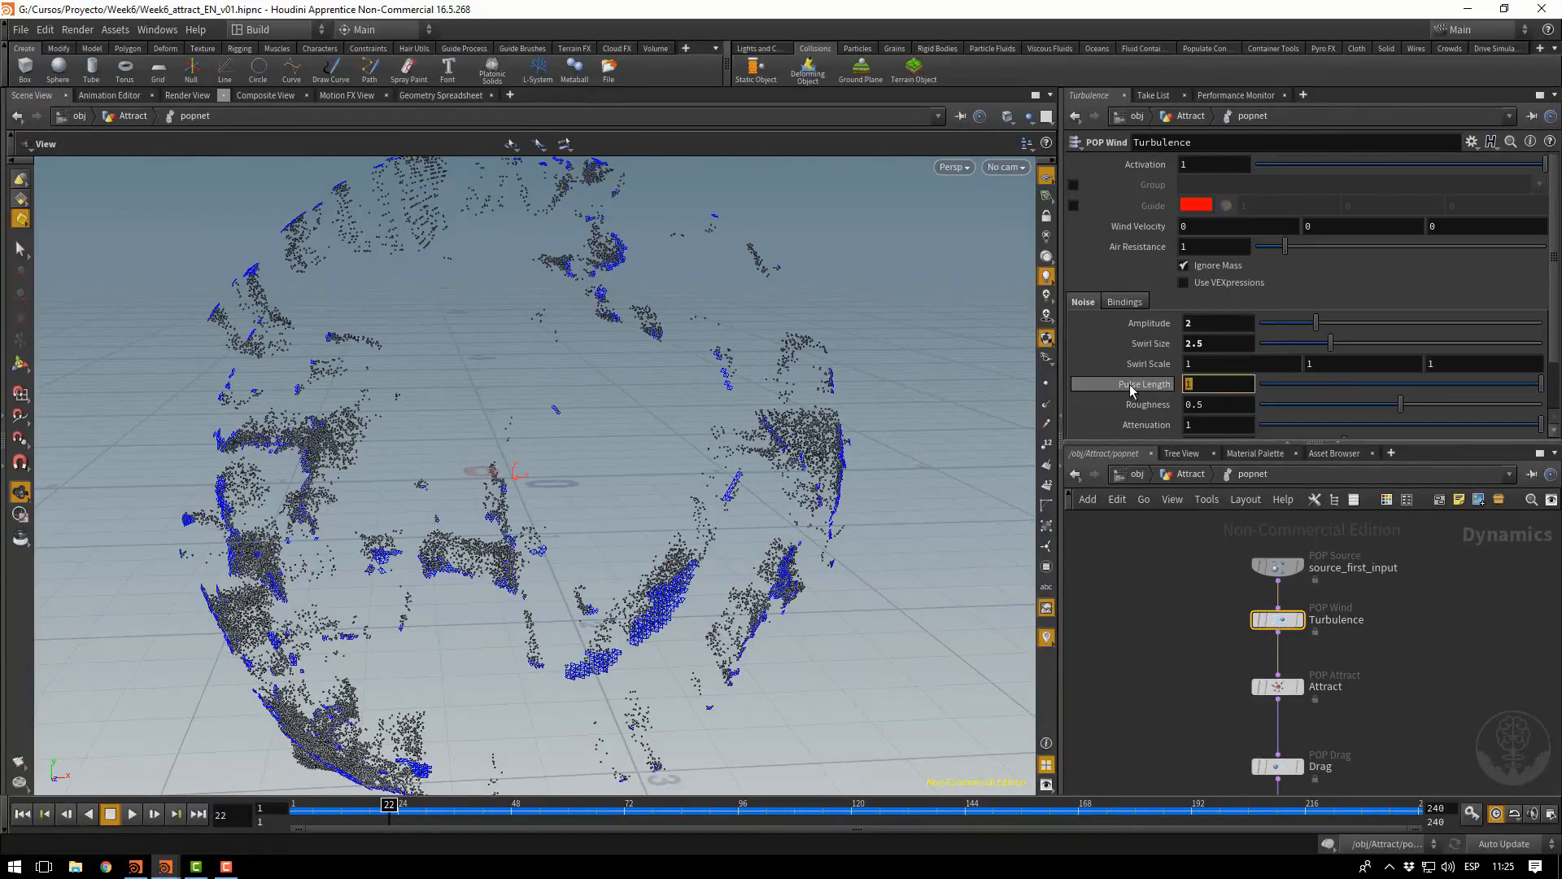
text(10)
key(Return)
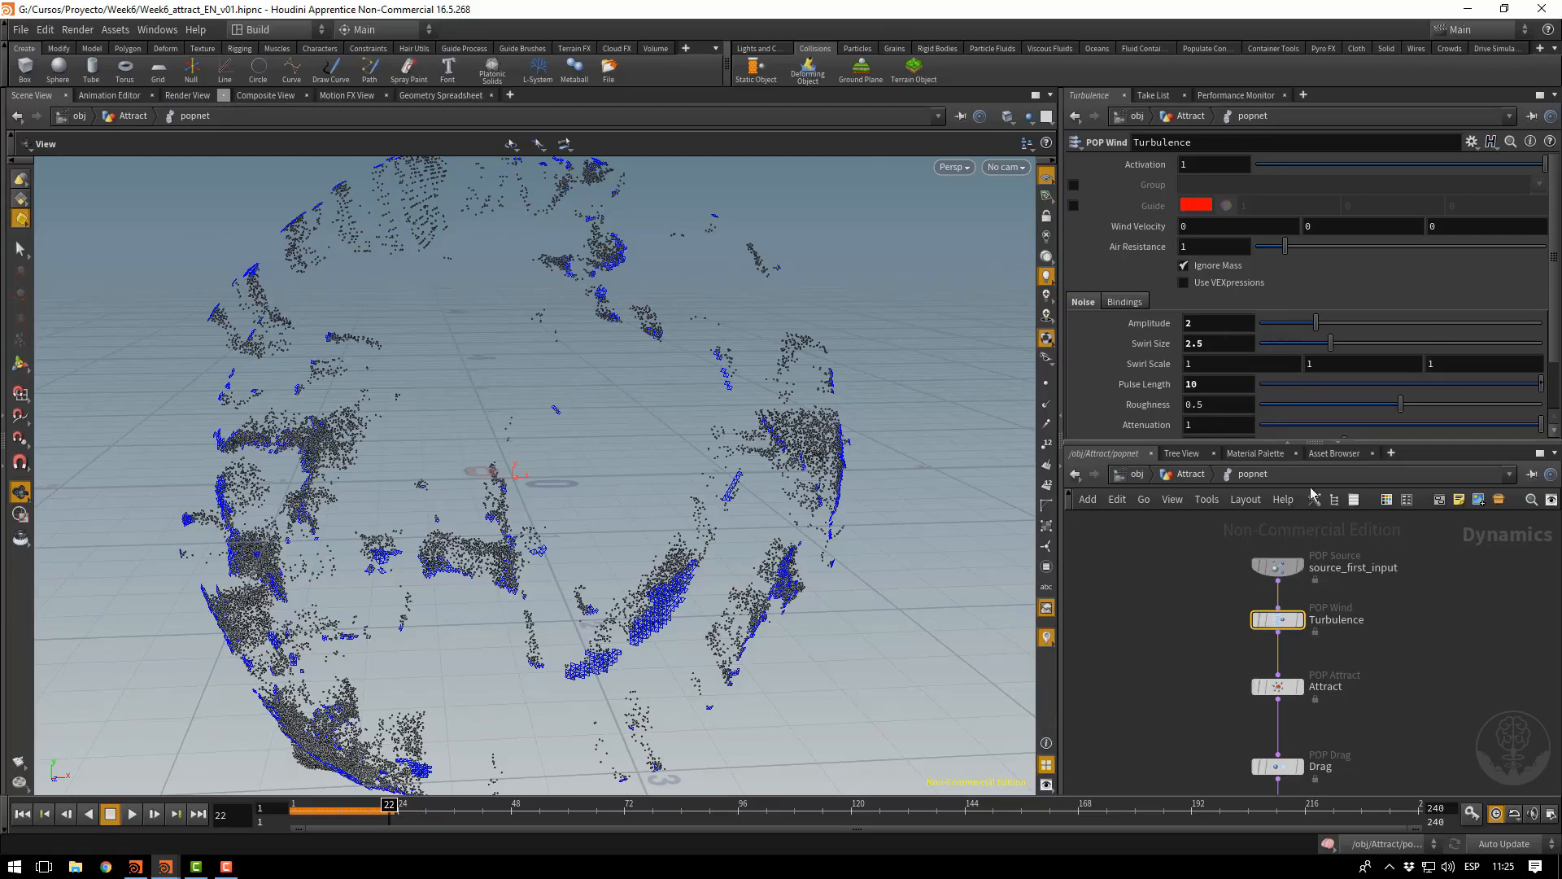
Check the Force settings of the Attract node and go back up to the Attract geometry network
click(1273, 687)
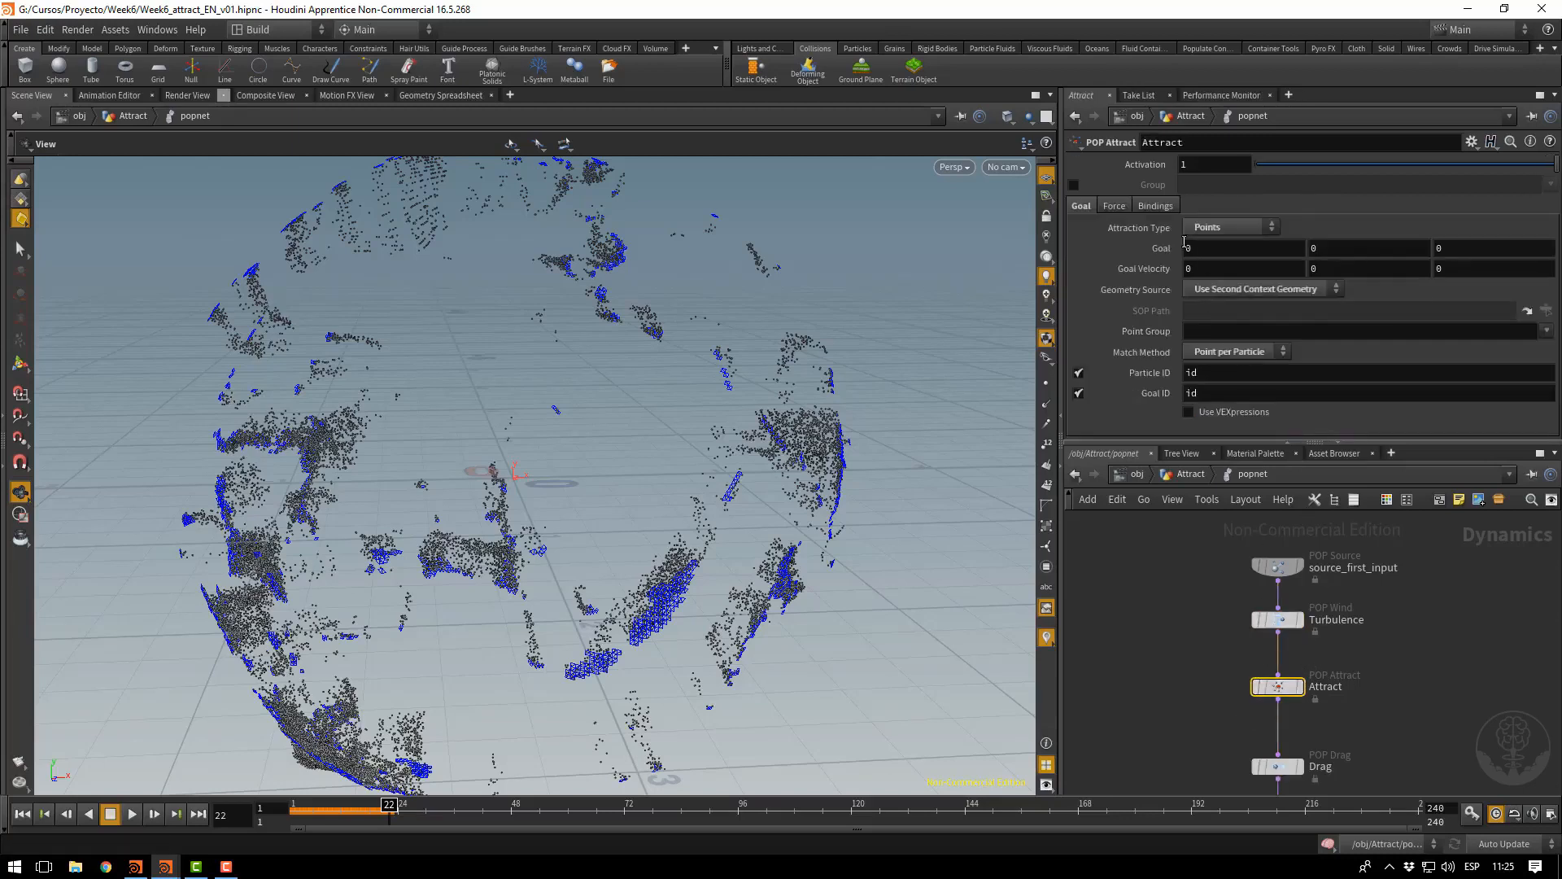
click(1113, 207)
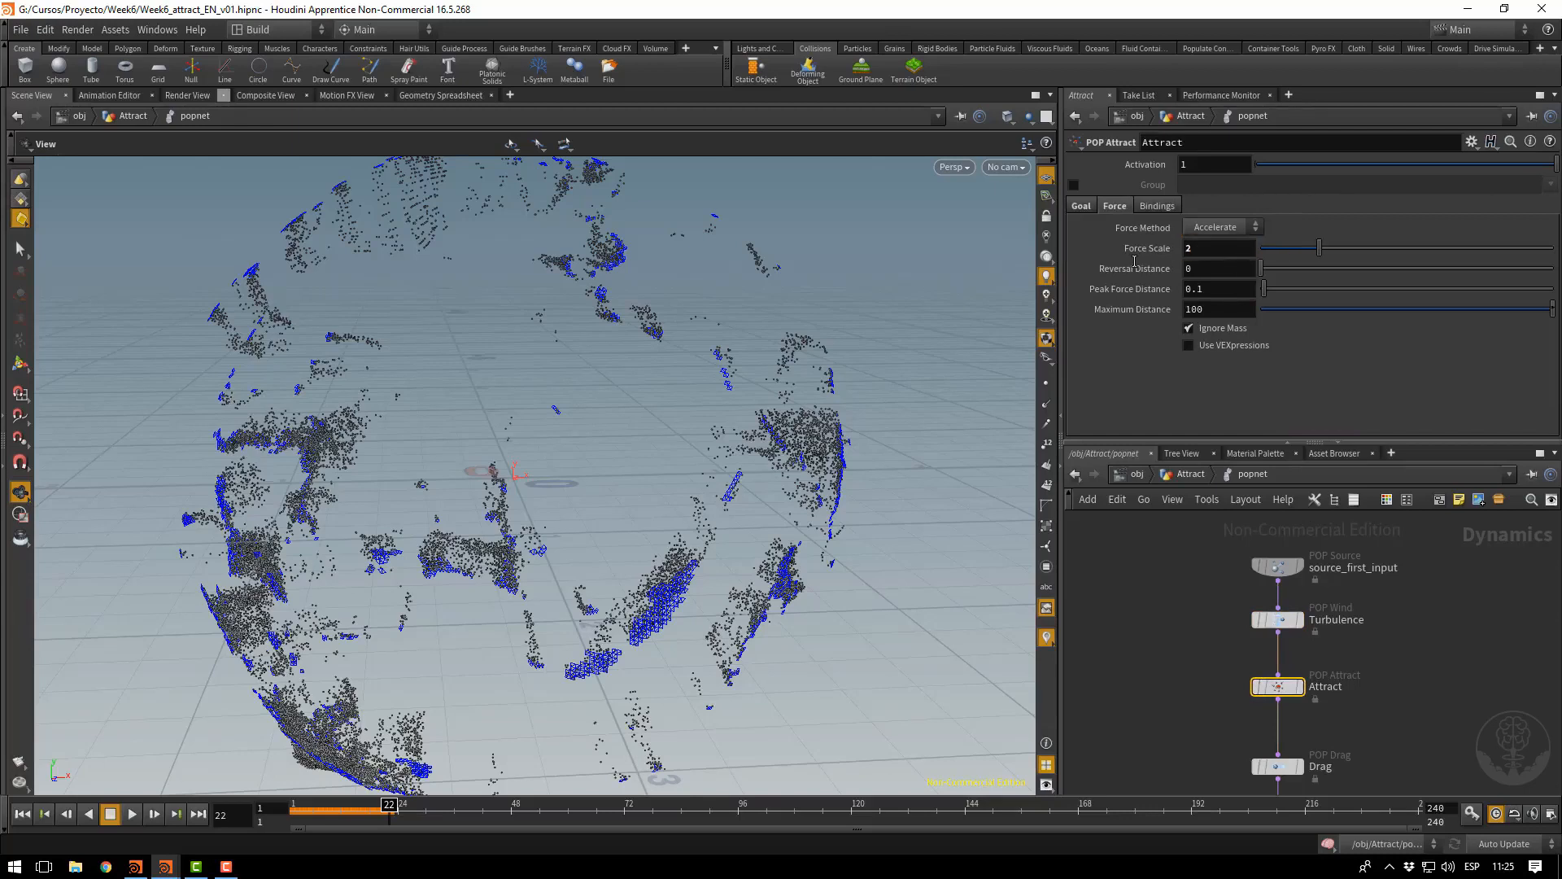
click(1191, 474)
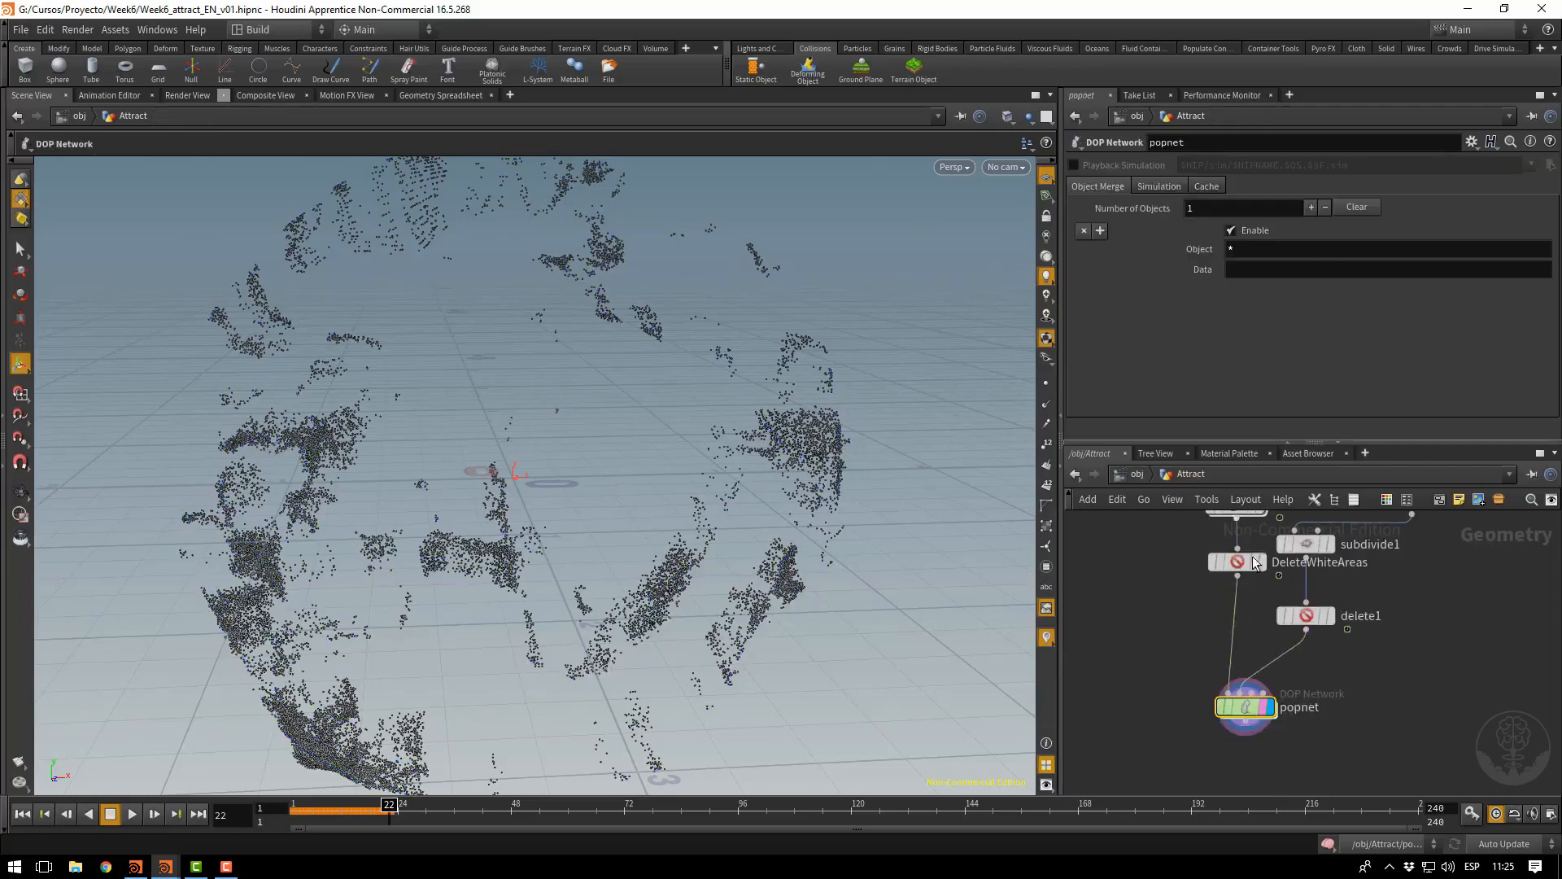
Return to the first frame and align the subdivide1 node directly below the Placement node
scroll(1447, 602, down, 2)
middle_drag(1446, 603, 1412, 648)
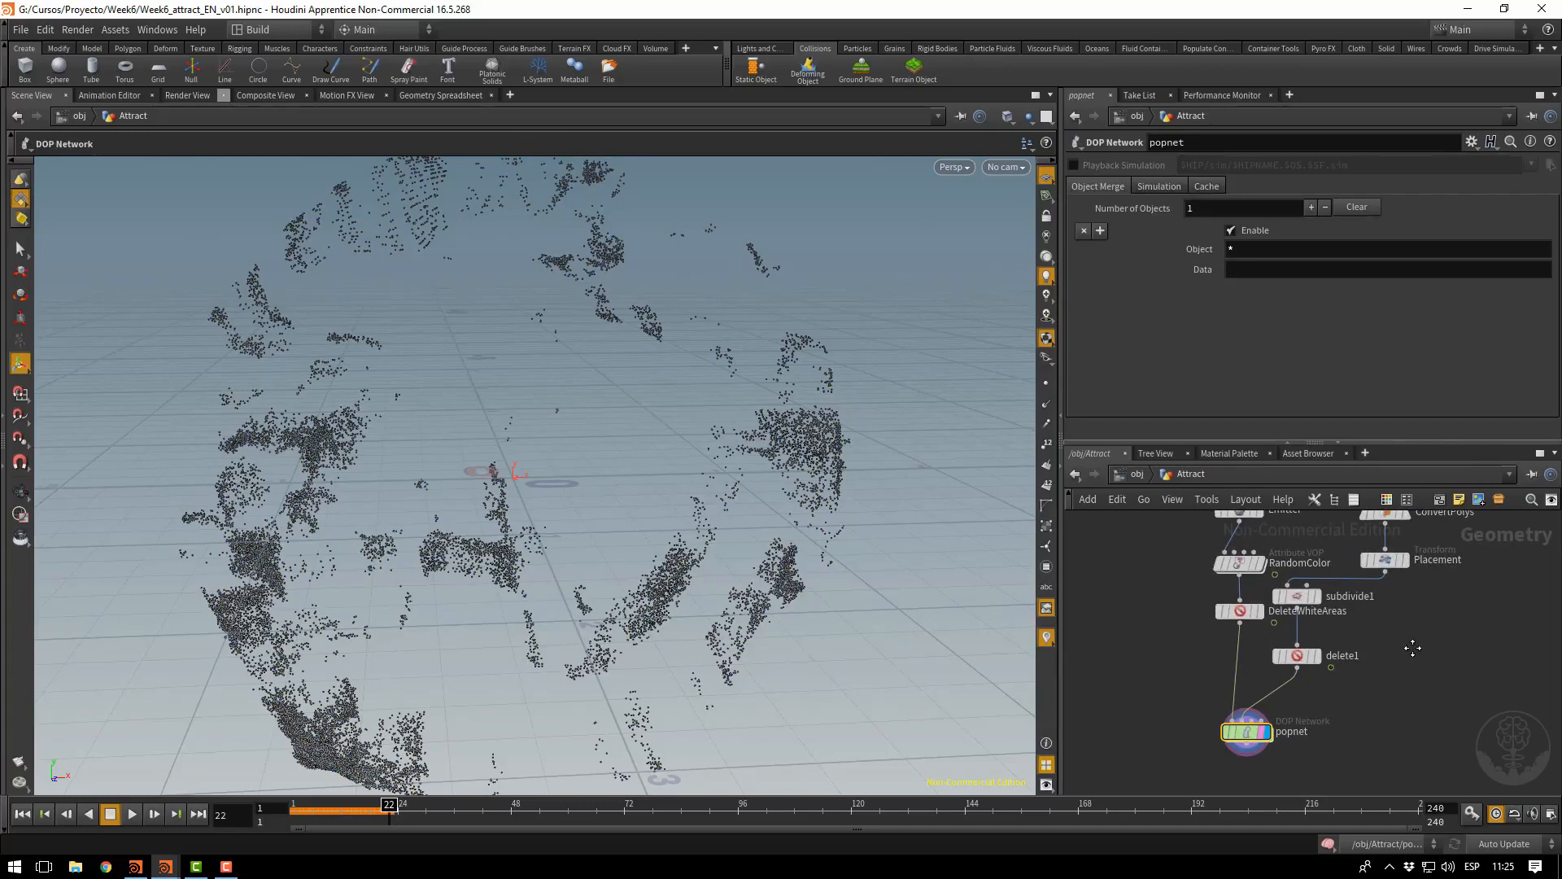
click(22, 815)
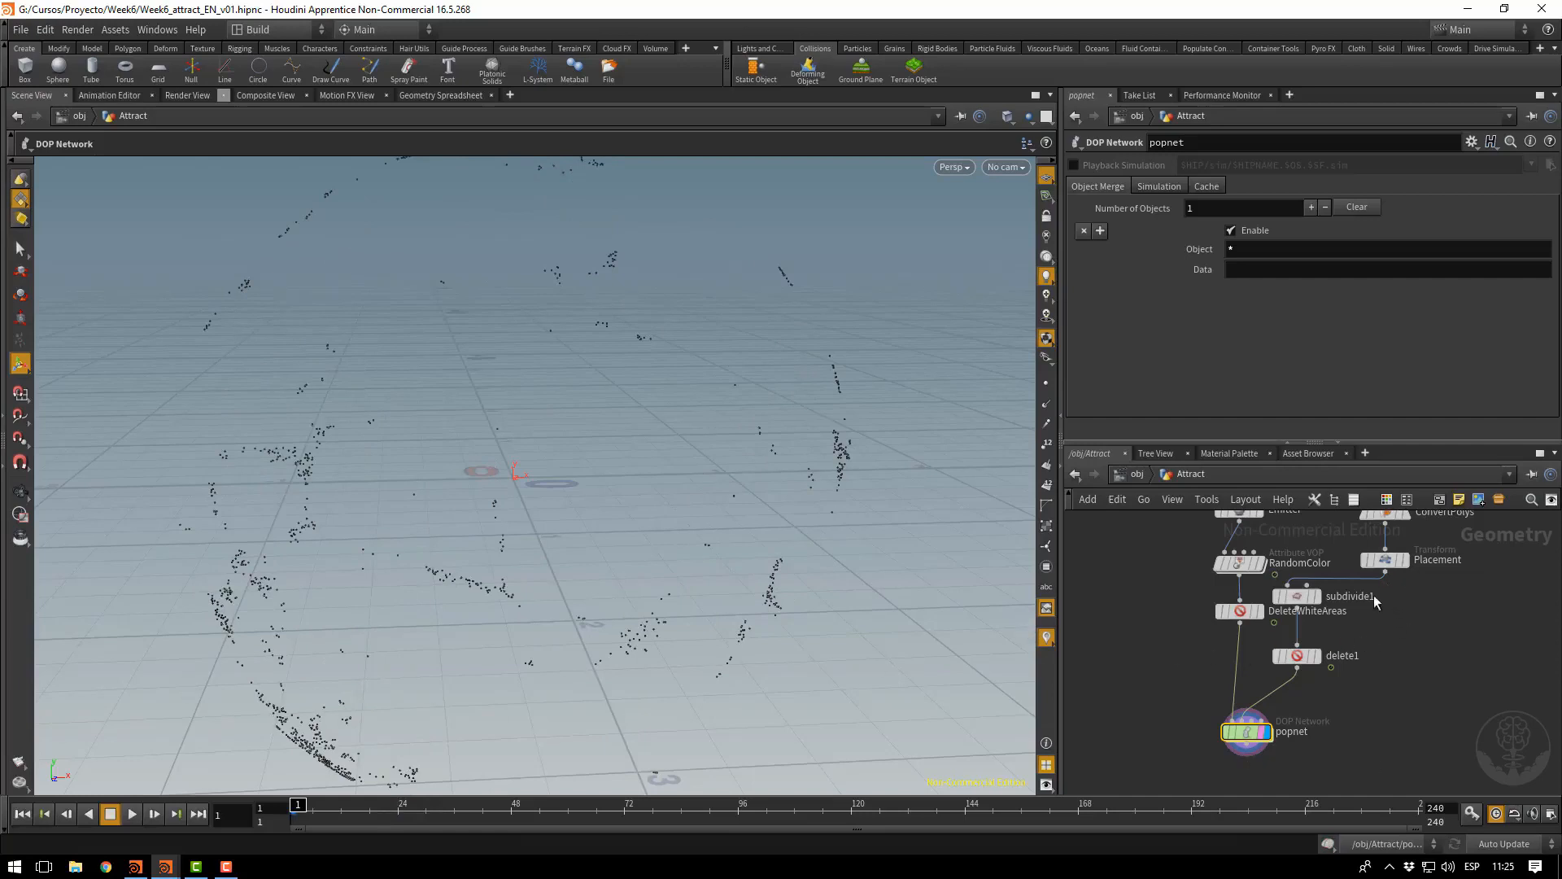
drag(1307, 600, 1395, 605)
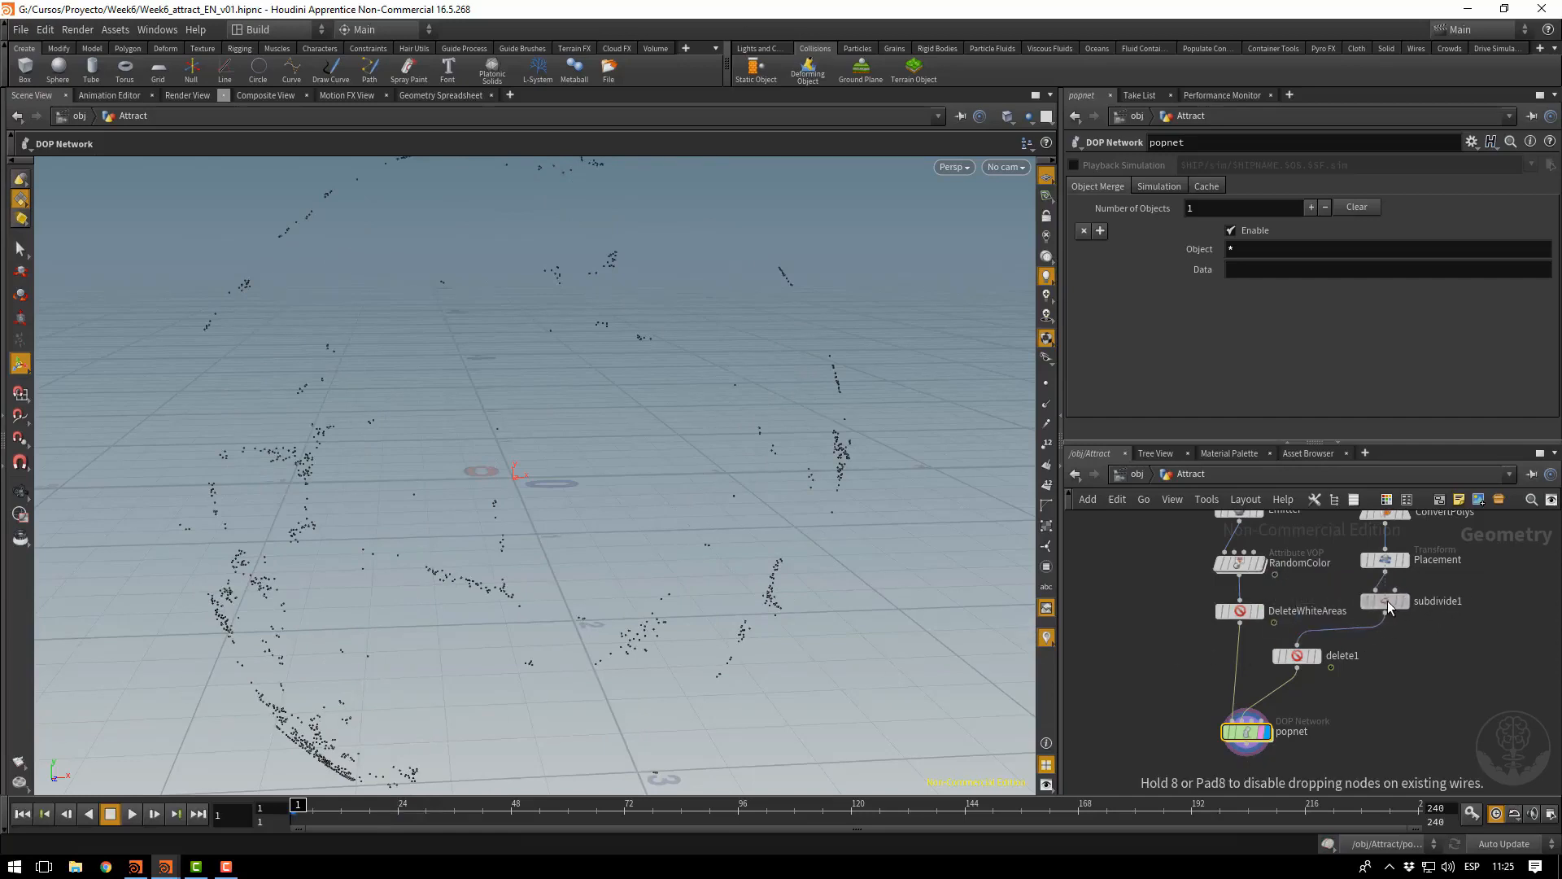
Rename the delete1 node as AnimationBB
click(1299, 657)
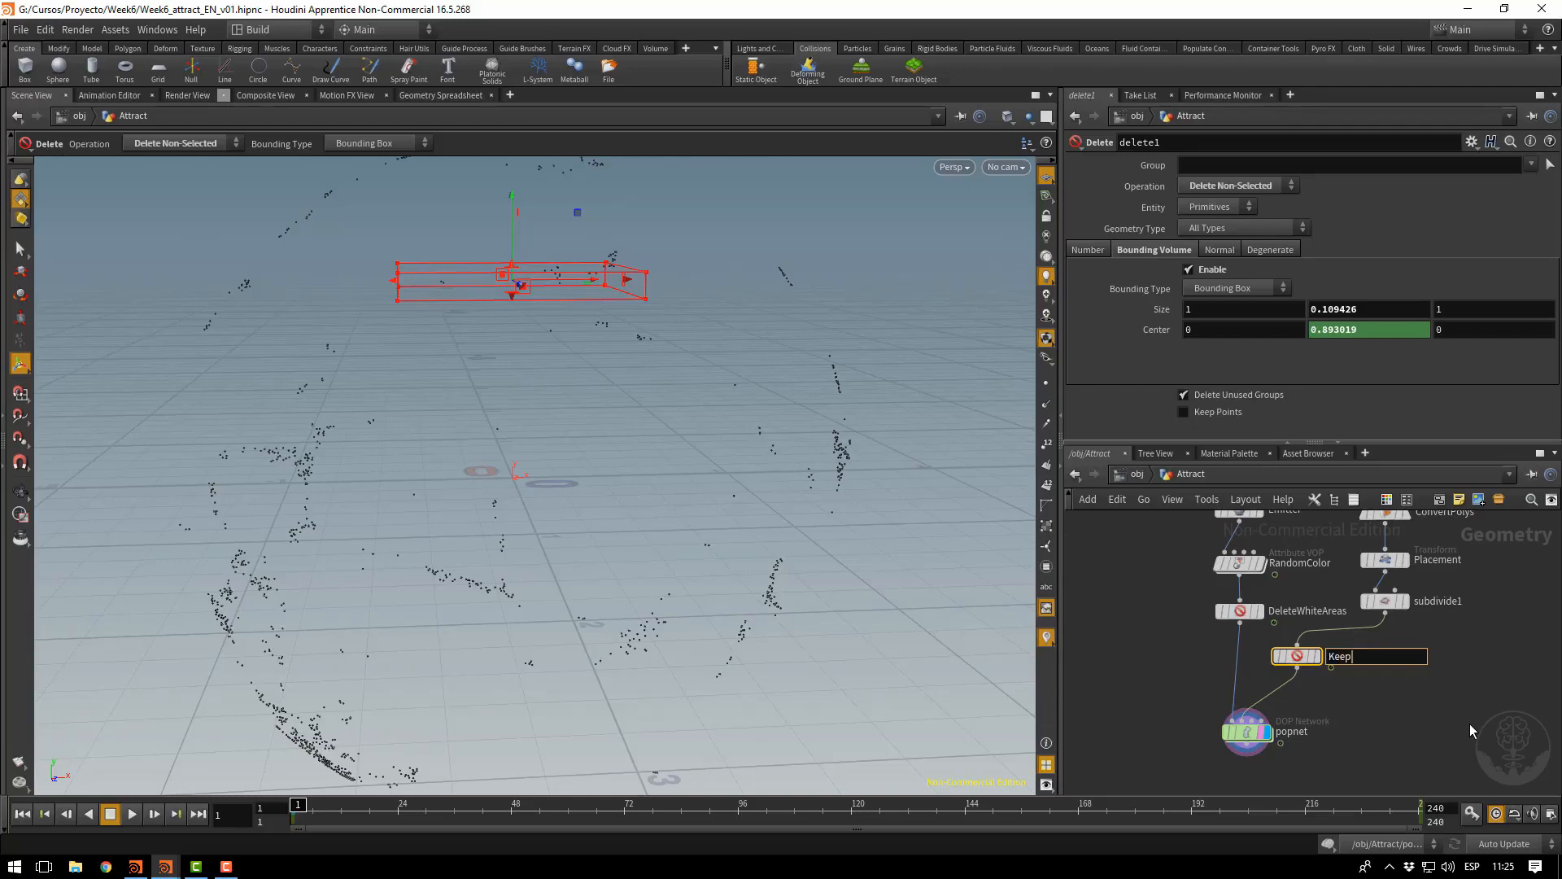
key(BackSpace)
key(BackSpace)
key(BackSpace)
key(BackSpace)
text(AnimationBB)
key(Return)
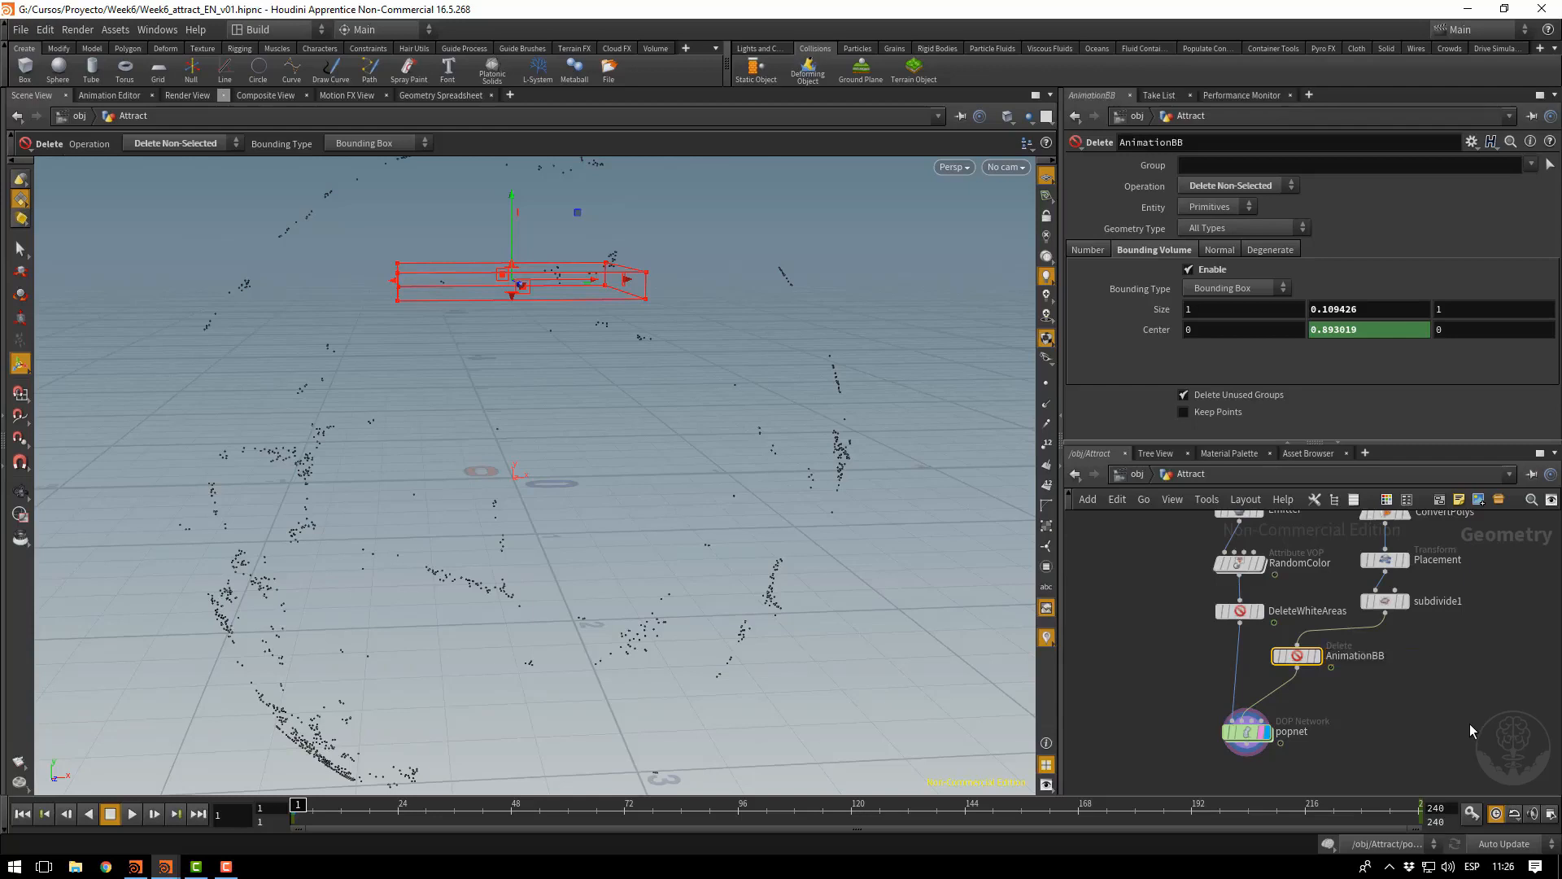
Duplicate the AnimationBB node with its input from subdivide1 and place the copy beside the original
middle_drag(1408, 654, 1339, 661)
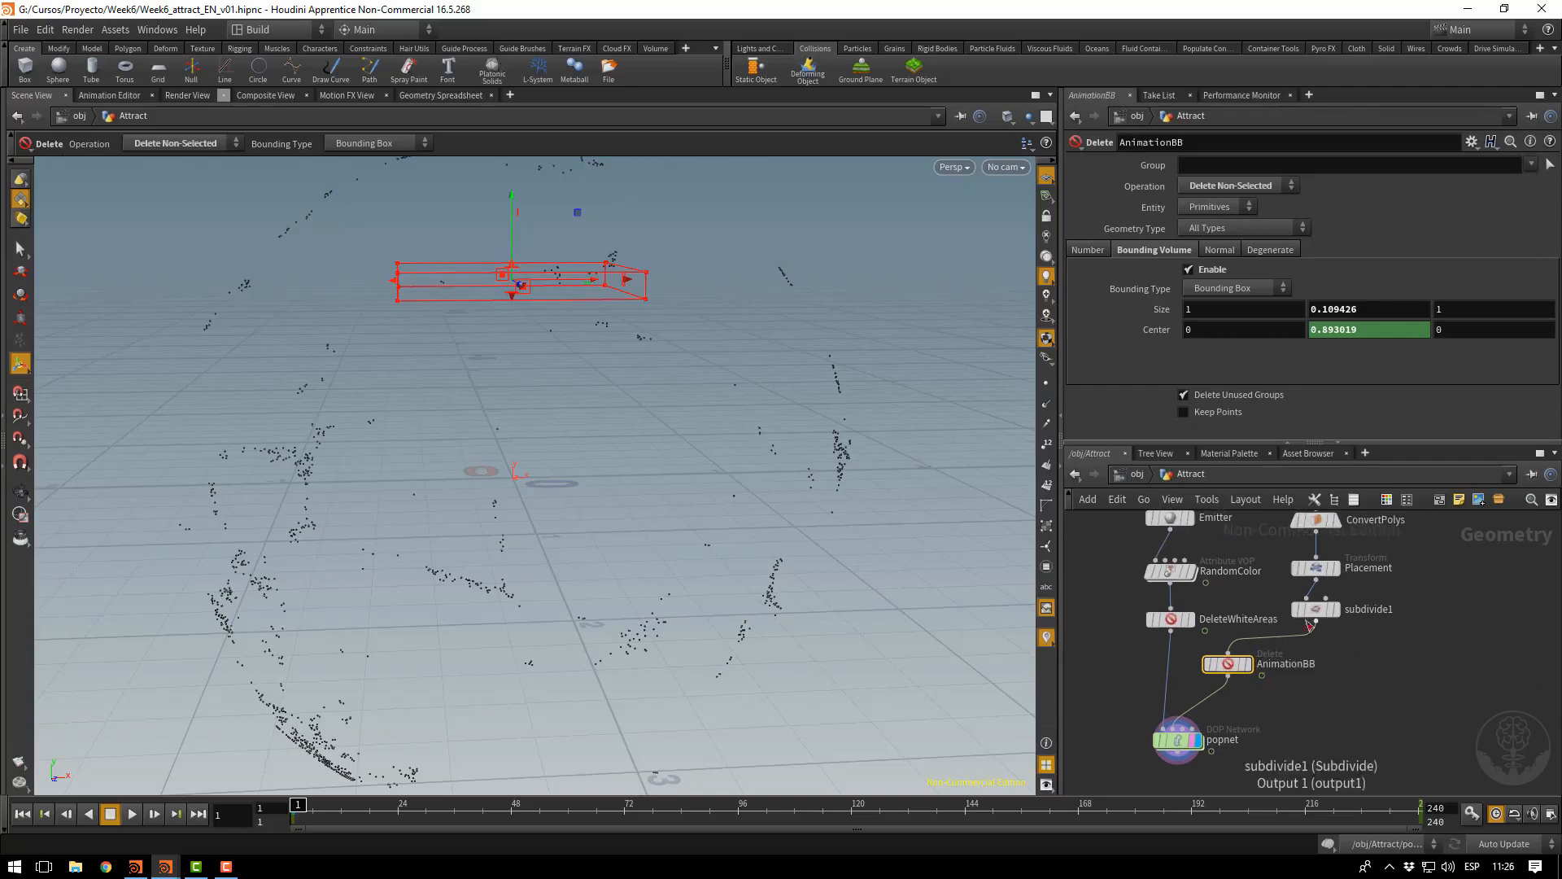
click(1316, 622)
click(1228, 654)
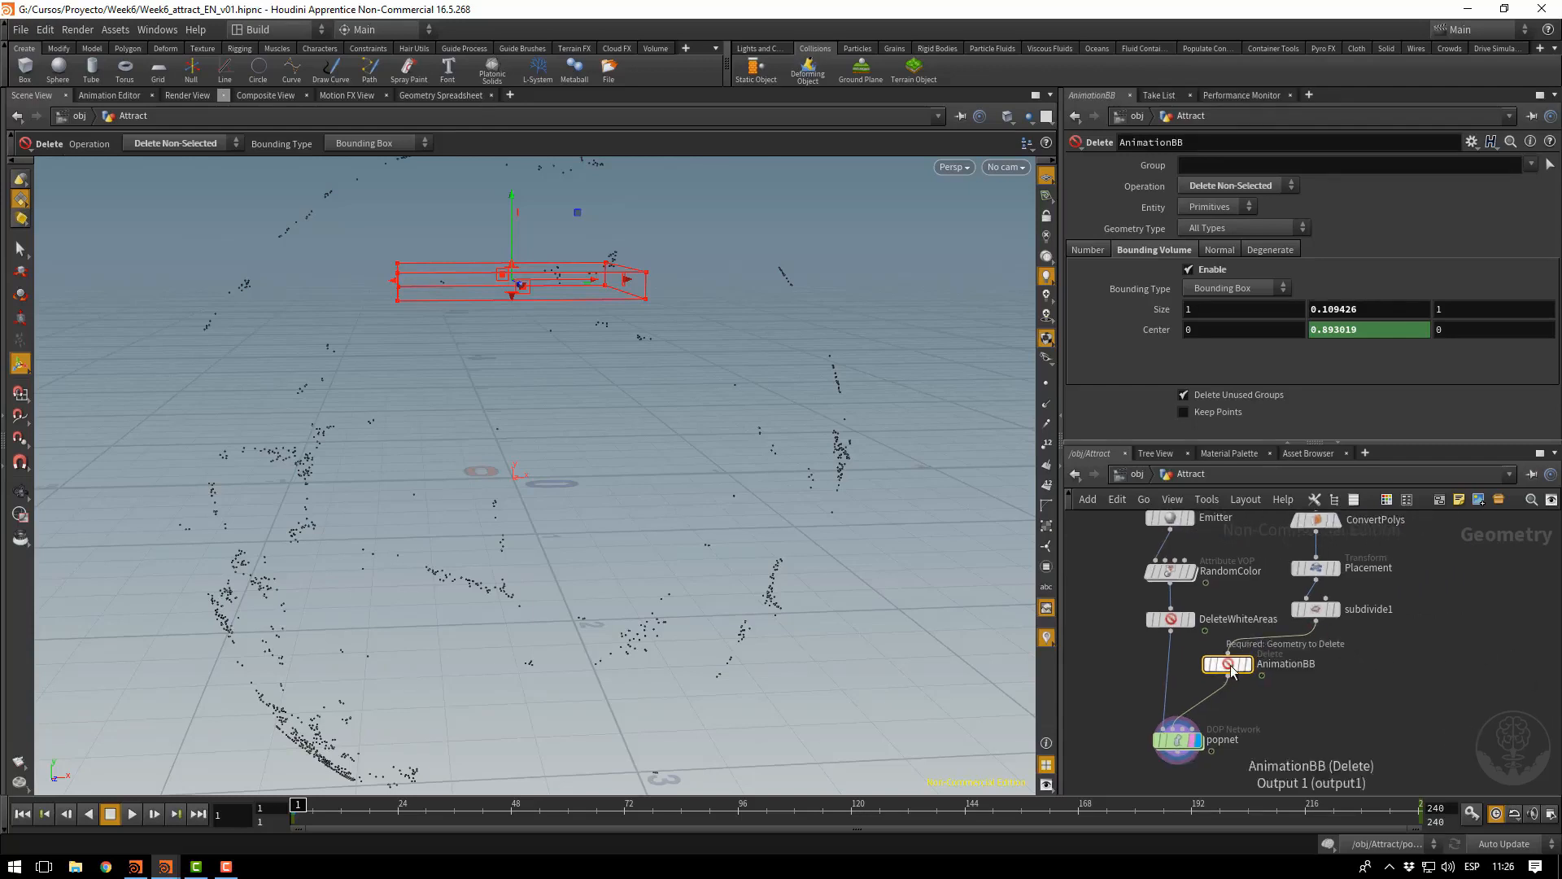
key(ctrl+c)
key(ctrl+v)
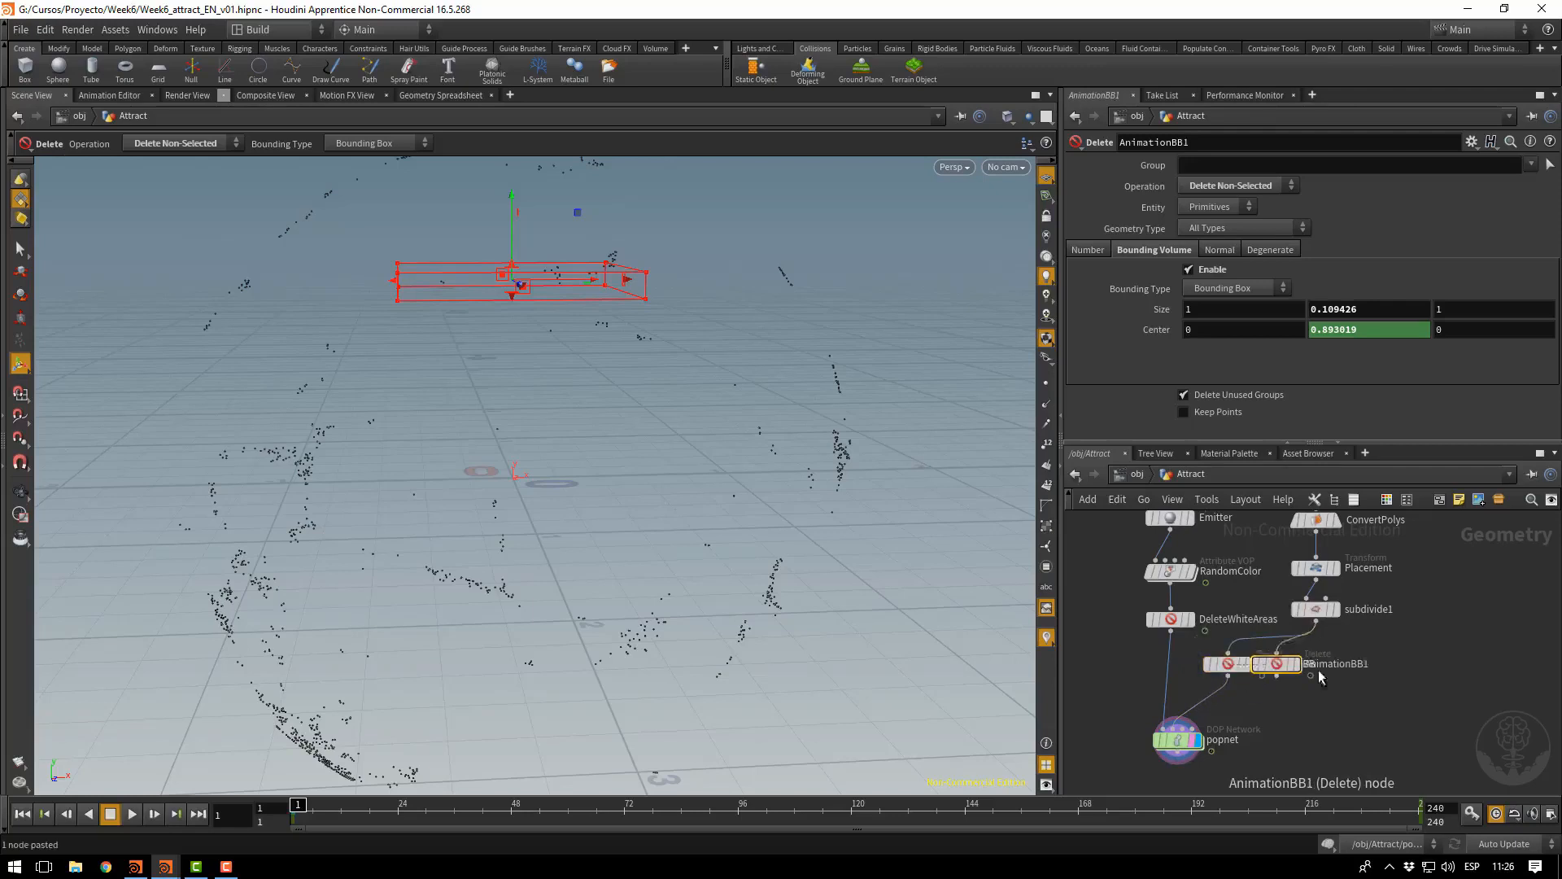
click(1397, 669)
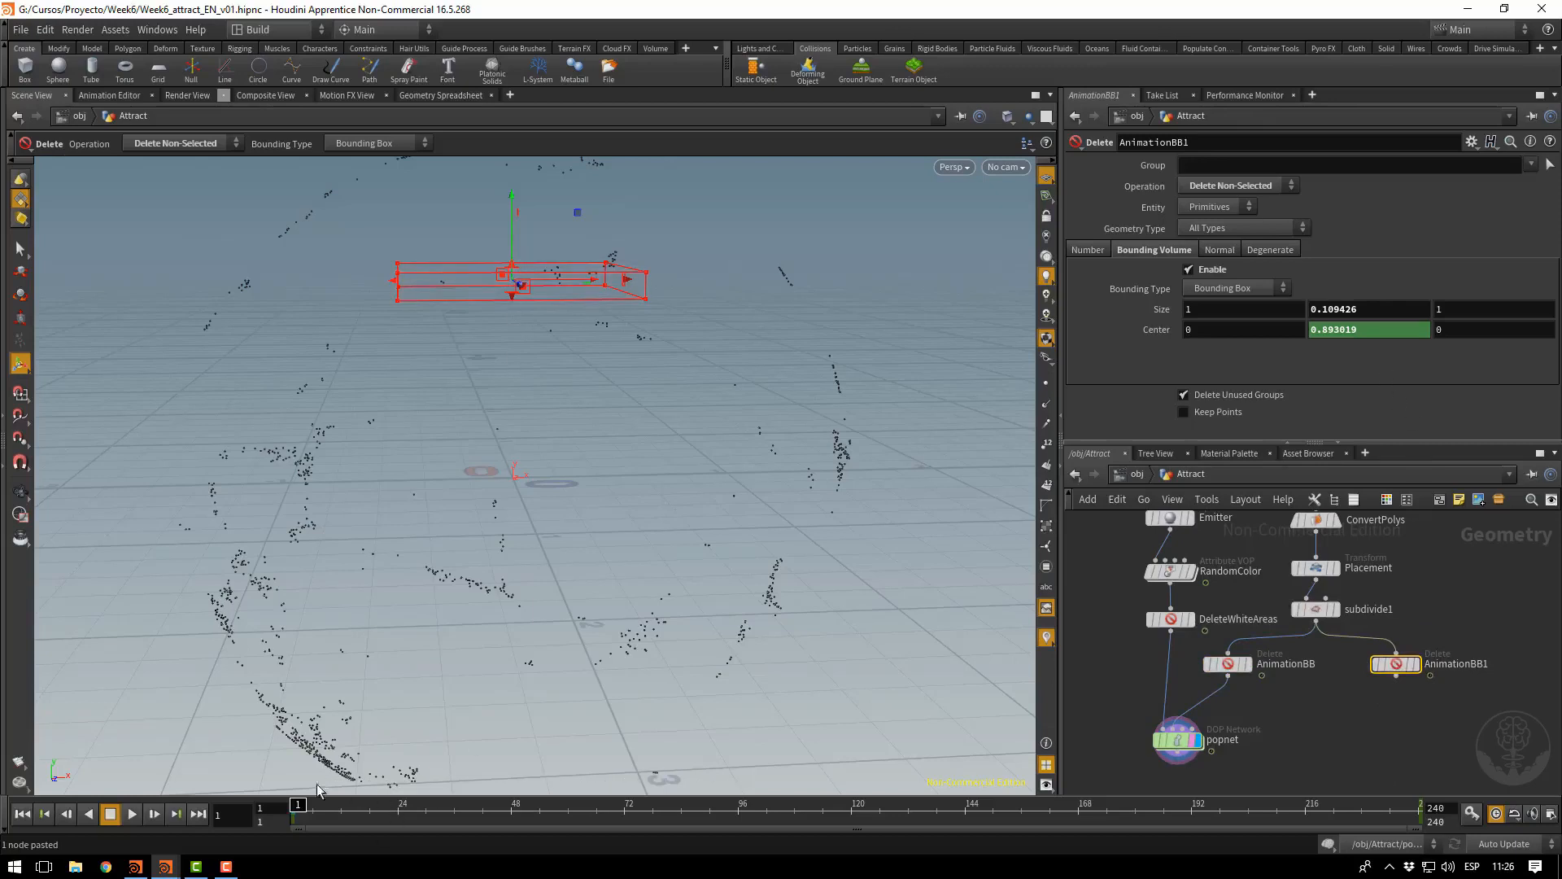
Delete the animation channels on the bounding box Size Y and Center Y of the copied Delete node
alt+click(1374, 310)
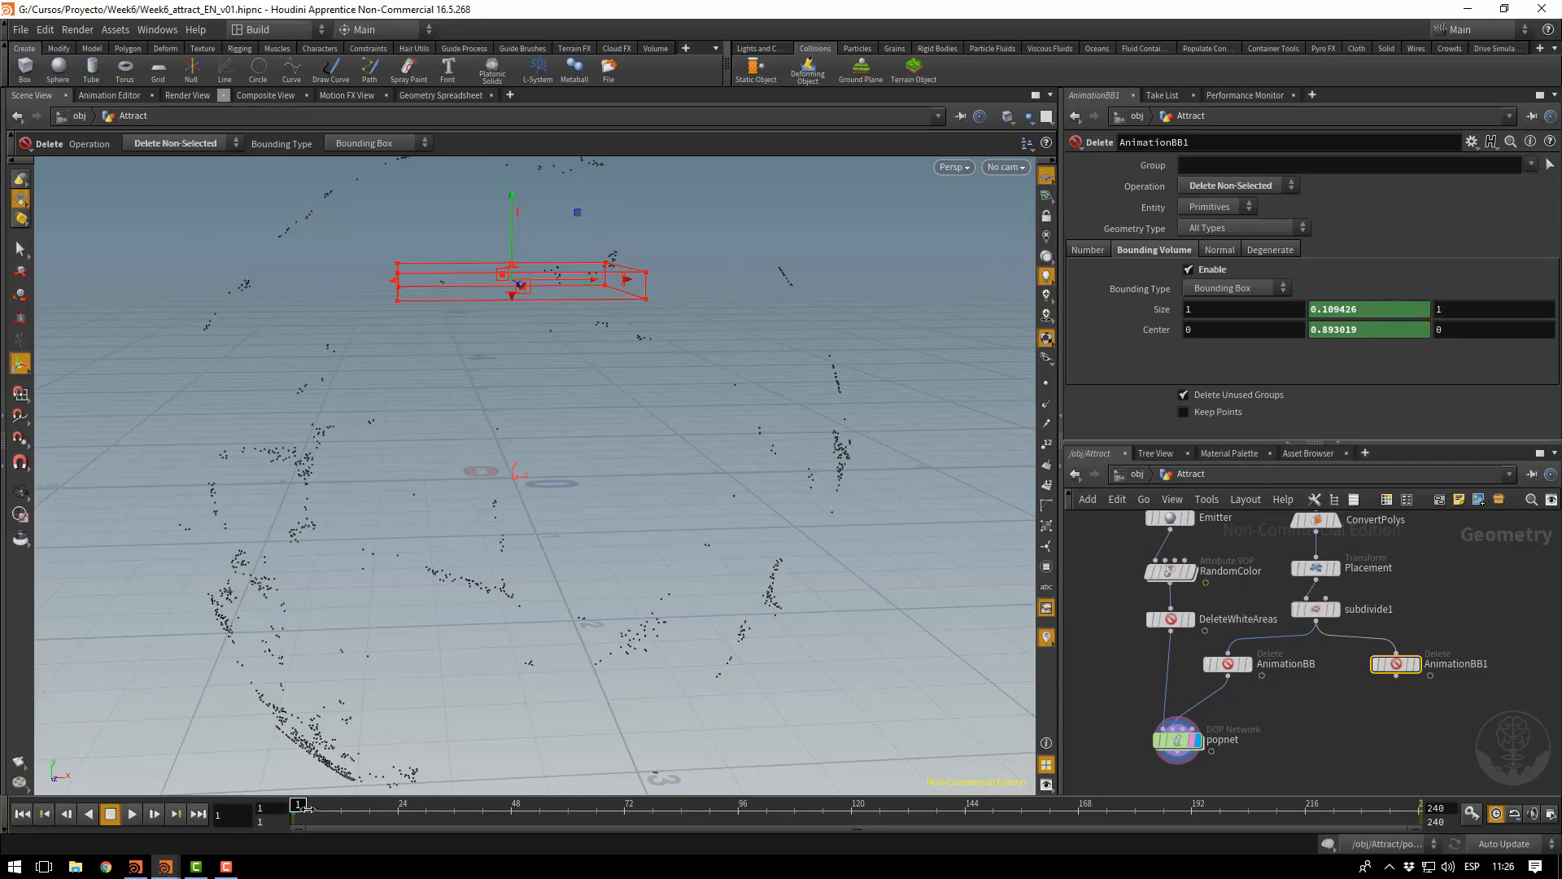
right_click(1375, 311)
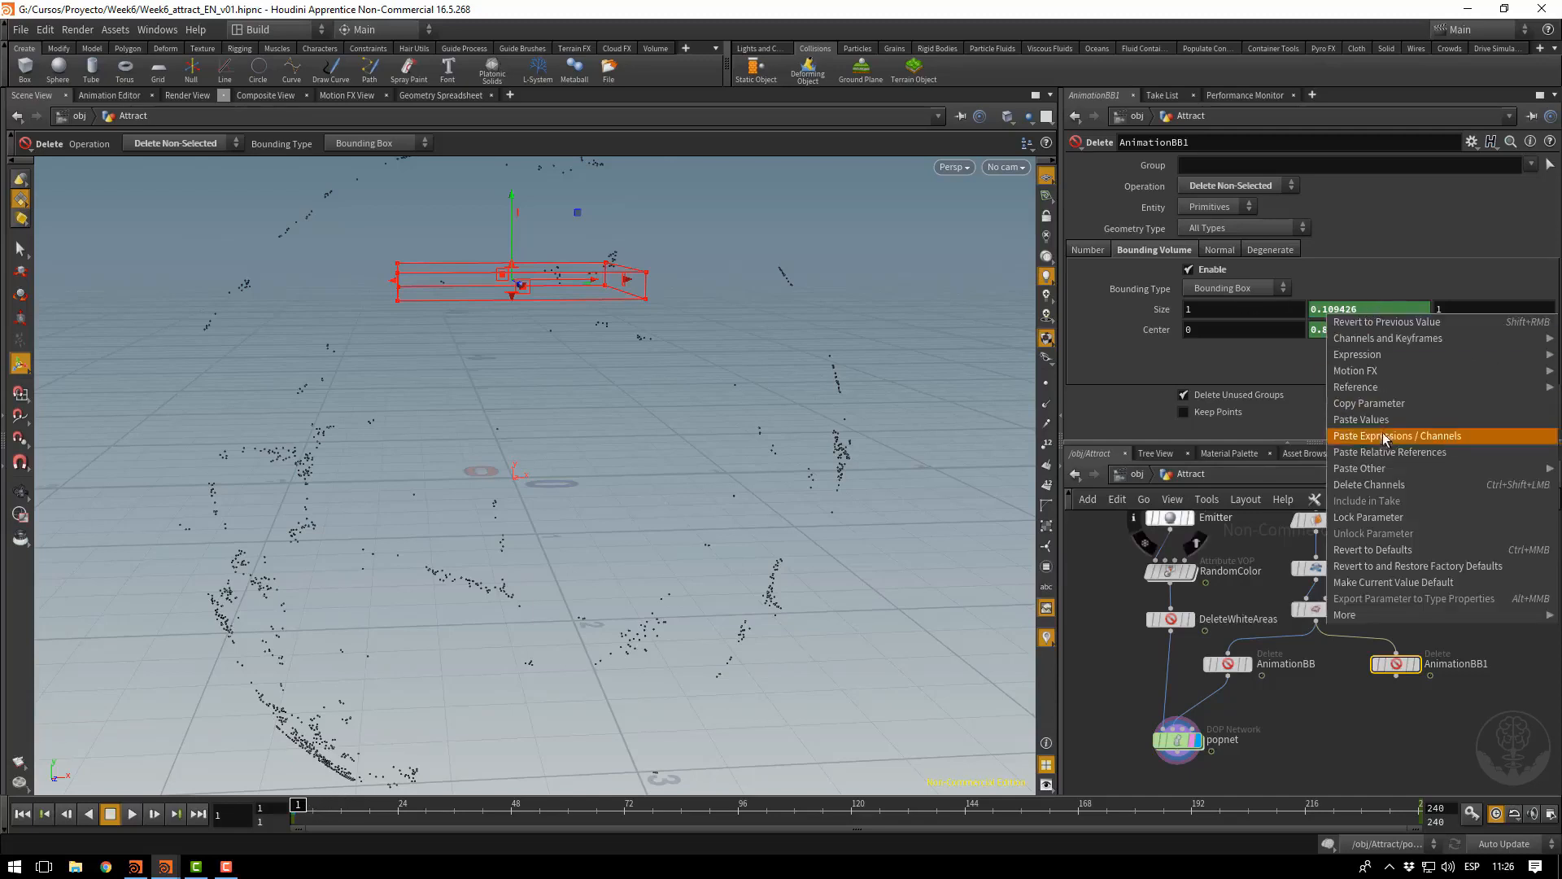
click(1381, 486)
right_click(1384, 329)
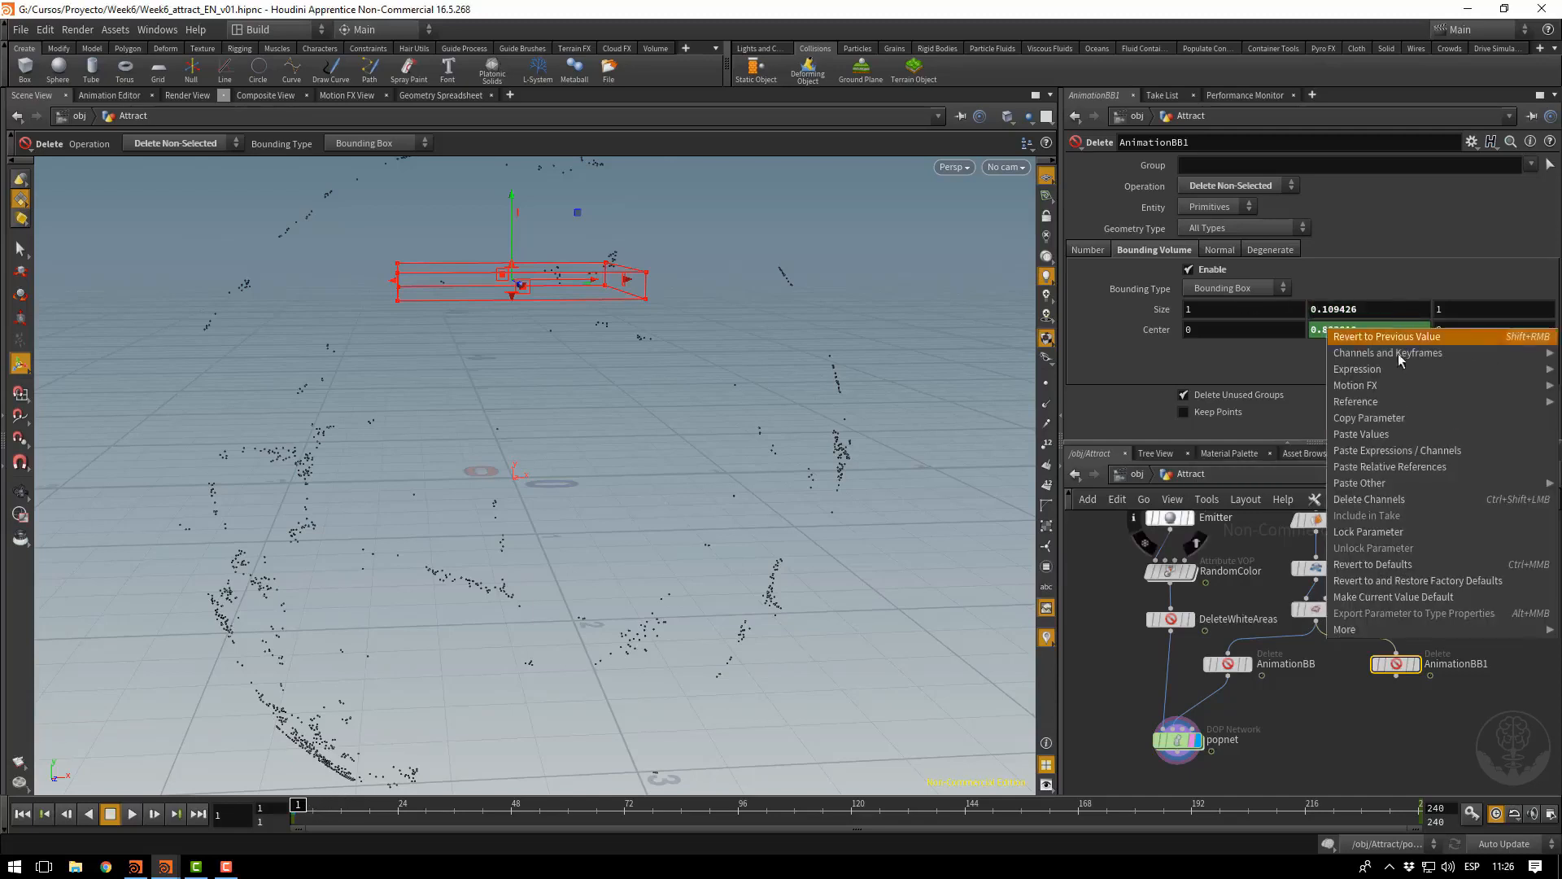
click(1399, 486)
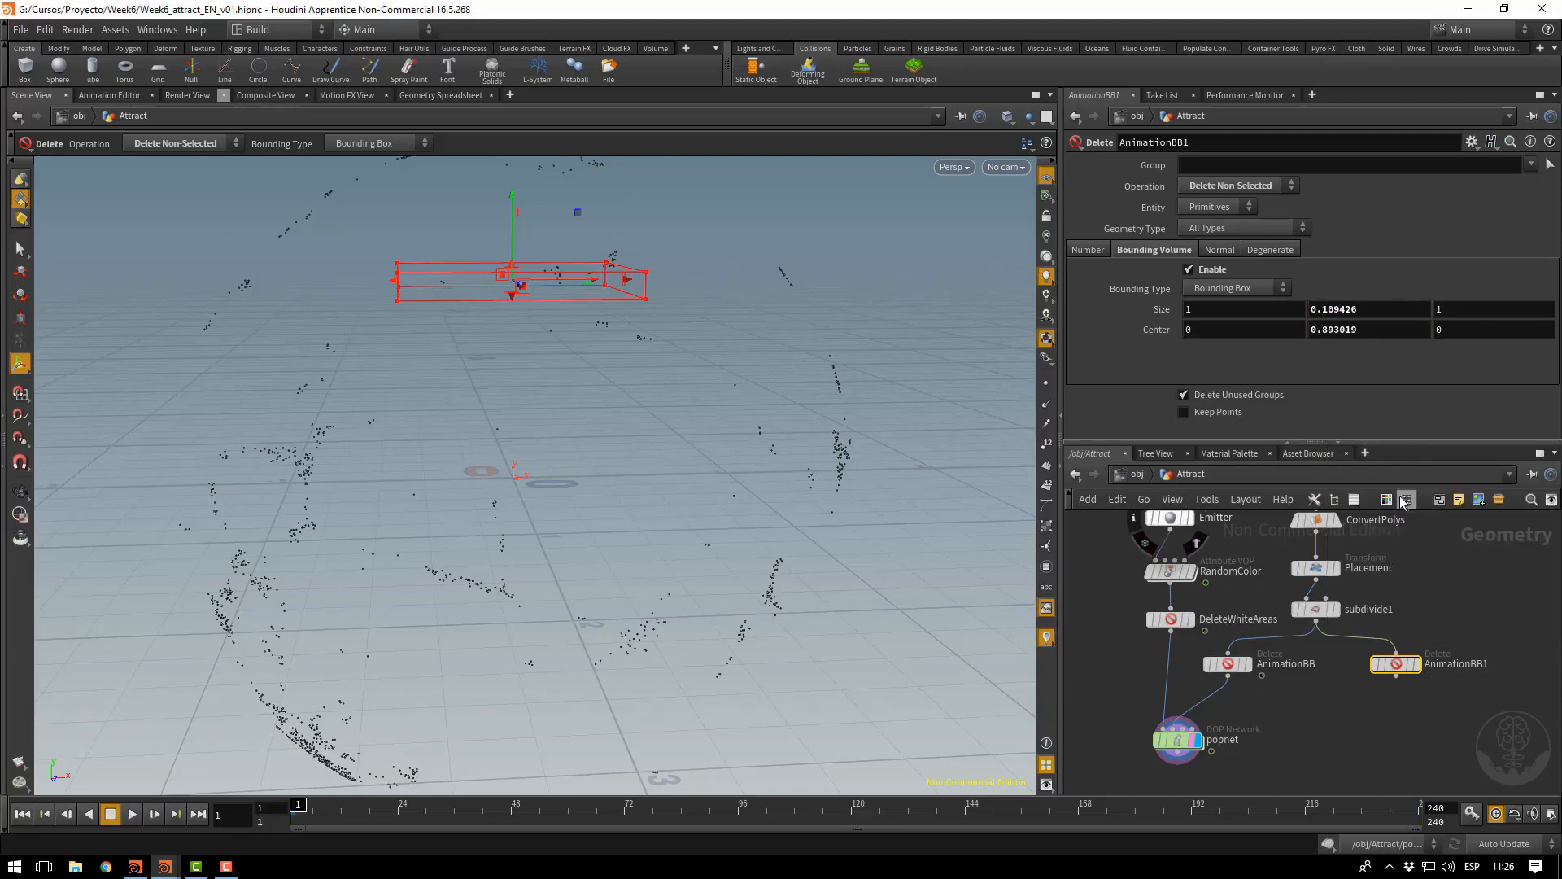
Display the copied Delete node and keyframe its Size Y at 0.109426 and Center Y at 0.893019 on frame 1
click(1412, 664)
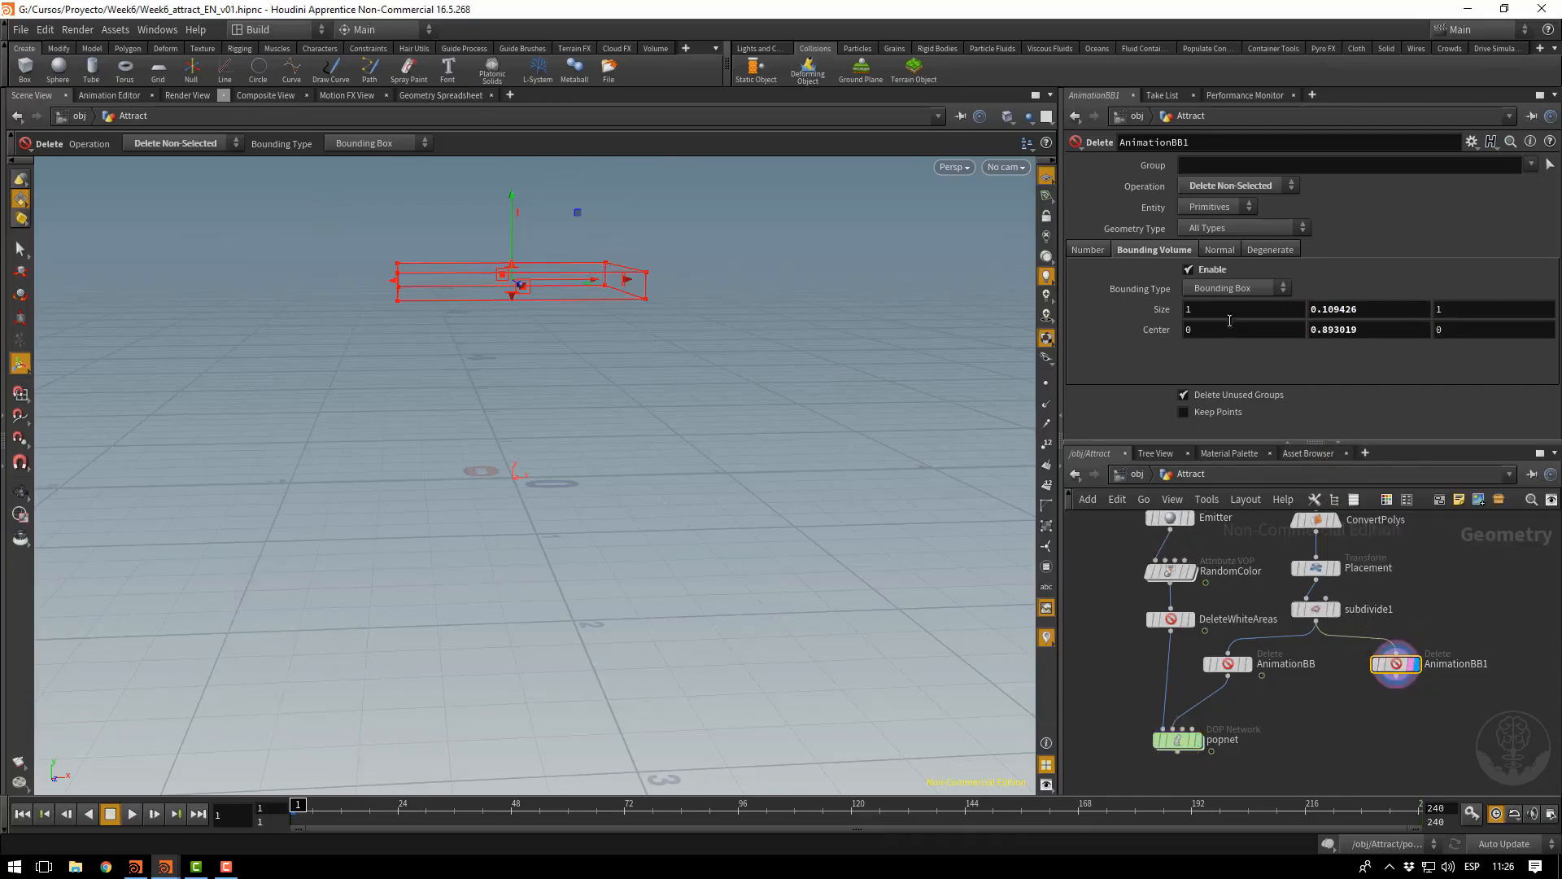
alt+click(1343, 310)
alt+click(1338, 329)
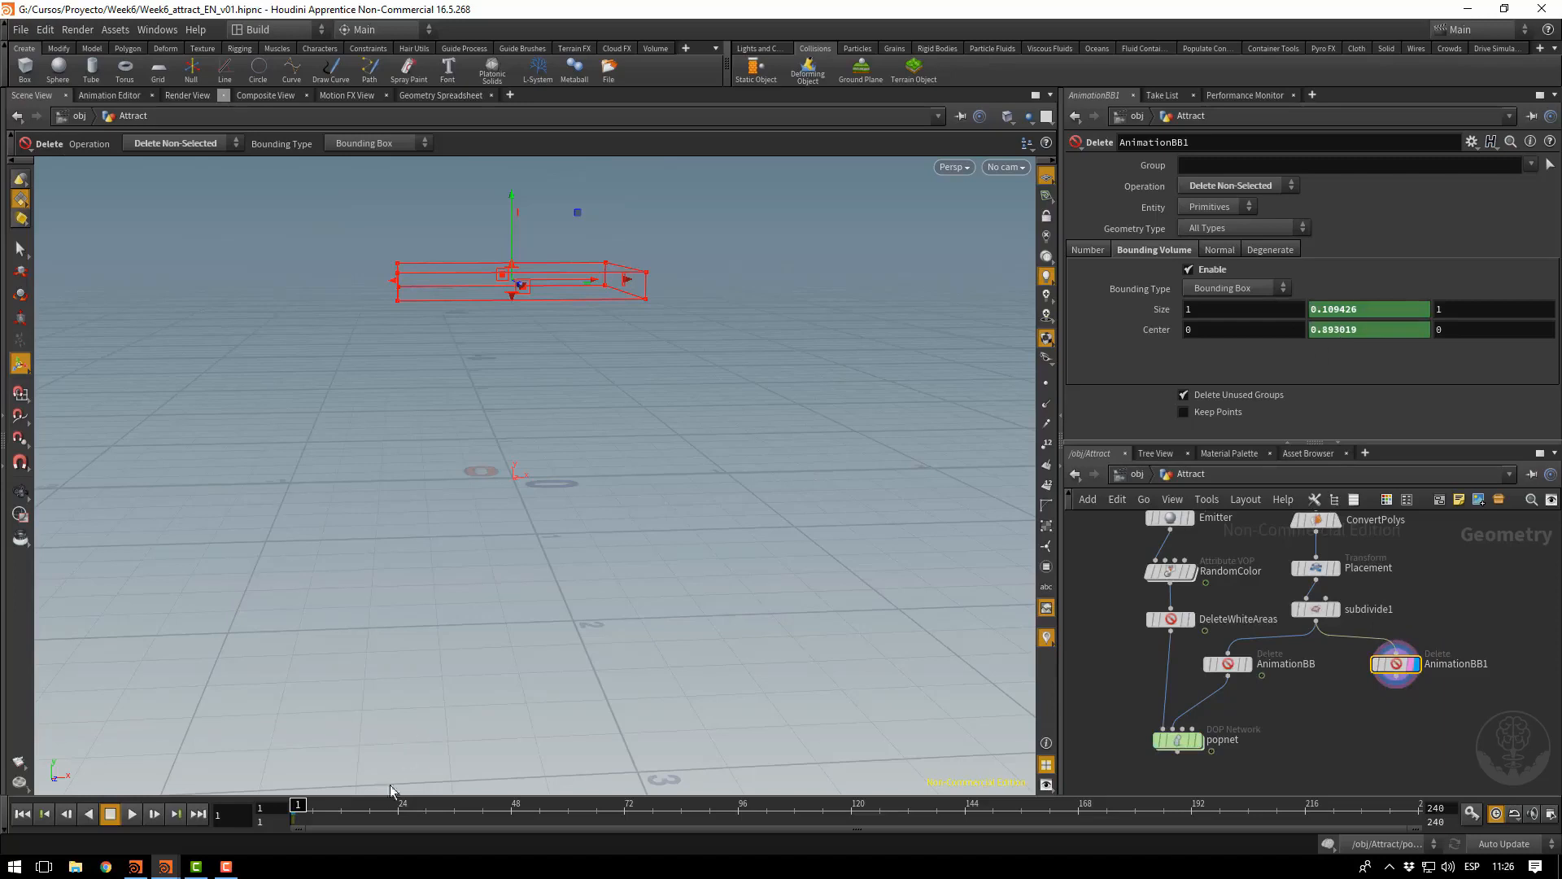
At frame 240, stretch the bounding box down over the whole model and keyframe Size Y at about 1.83 and Center Y at about 0.032
drag(320, 811, 1509, 869)
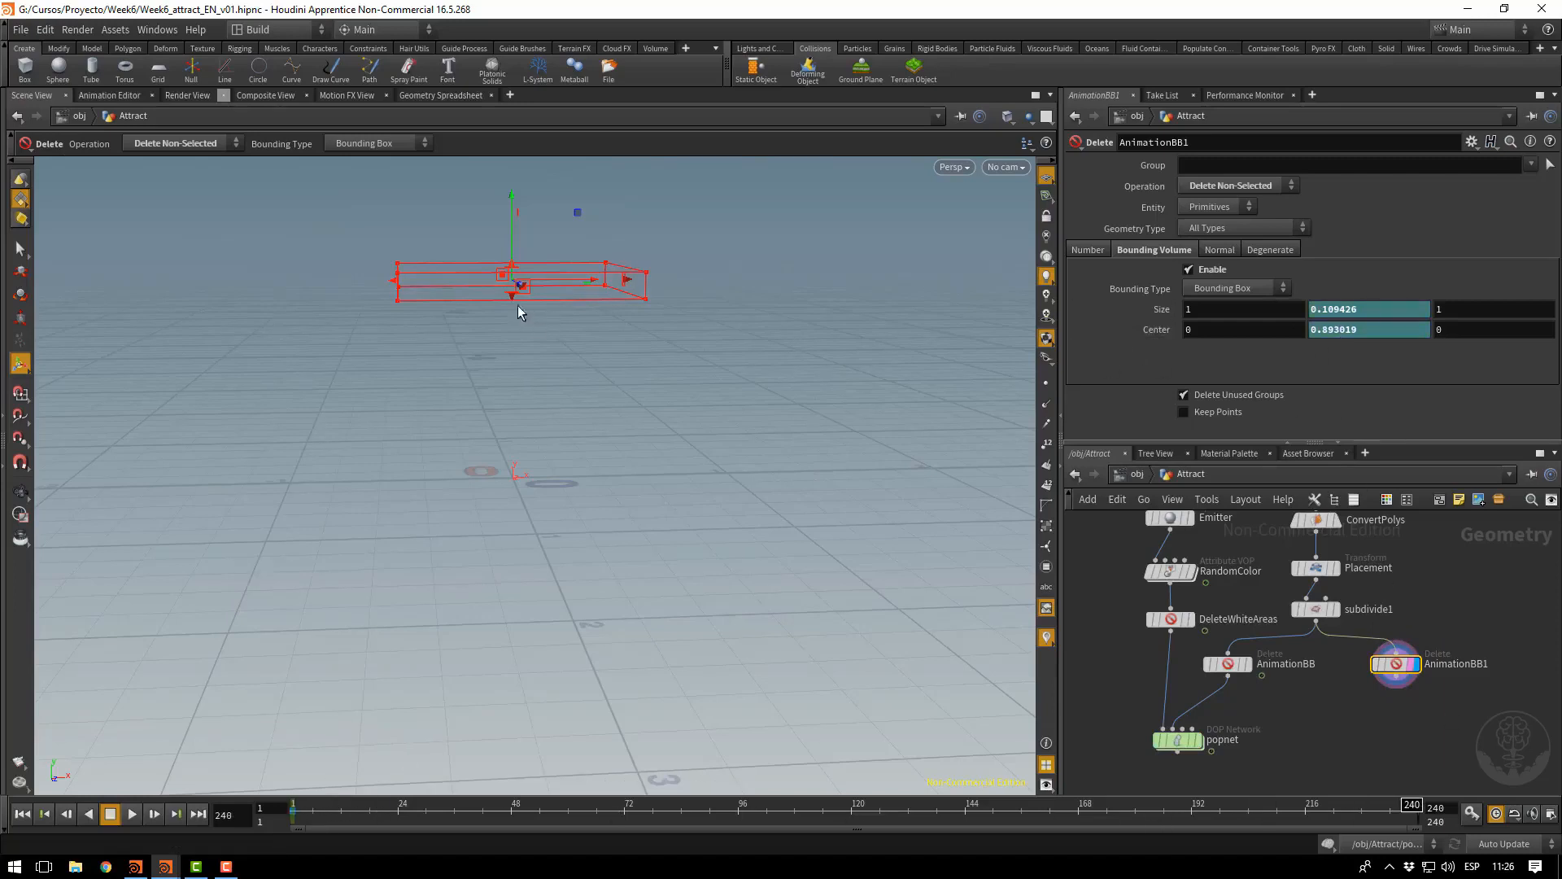
drag(514, 294, 541, 675)
alt+click(1360, 311)
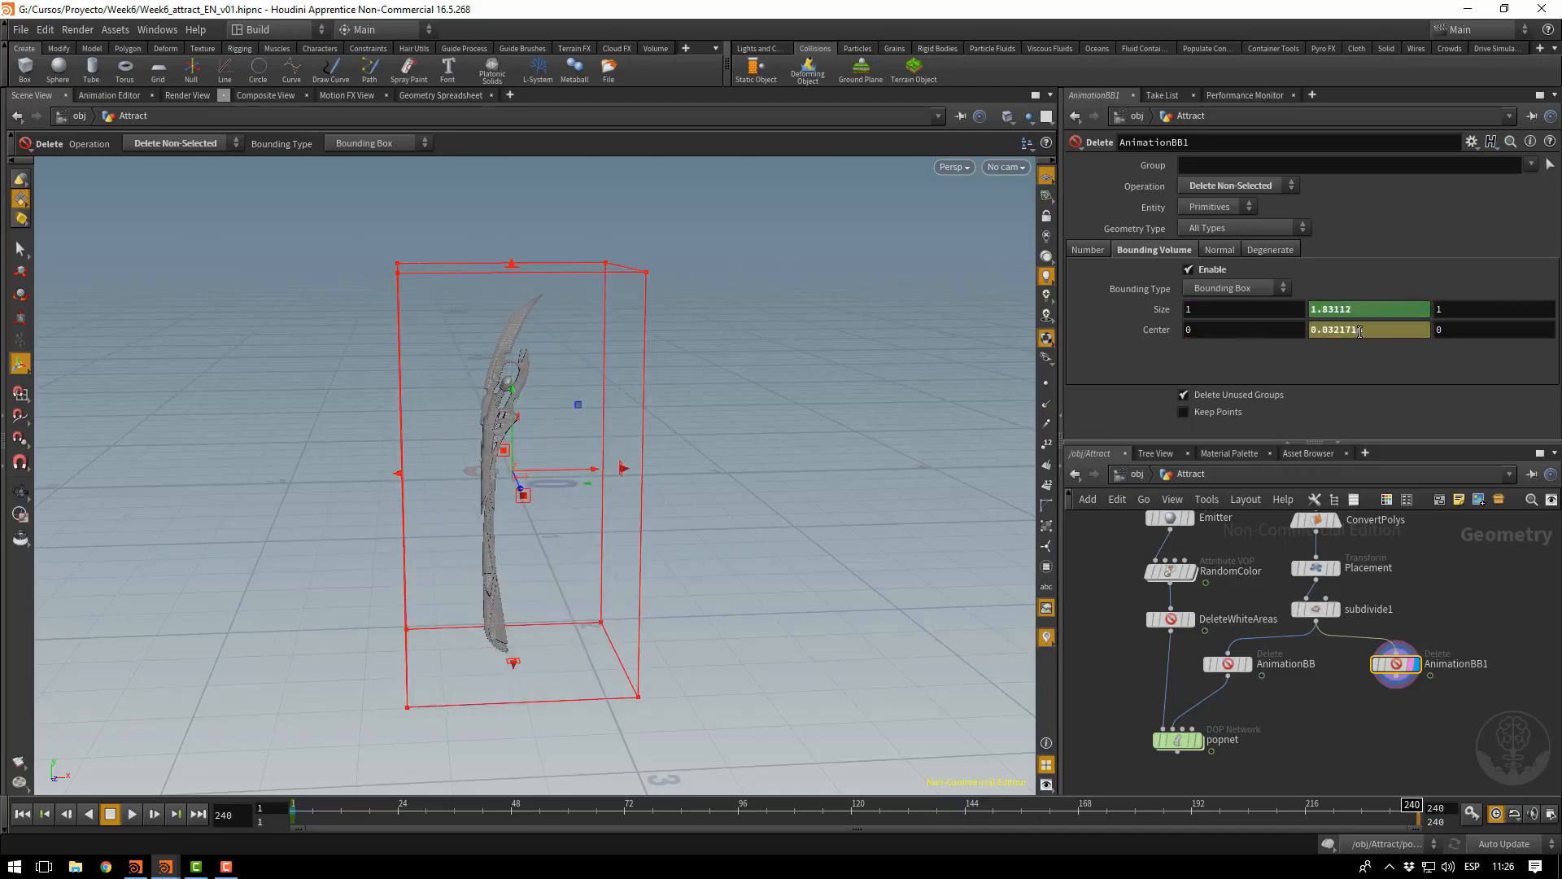
alt+click(1360, 330)
drag(1394, 816, 1446, 760)
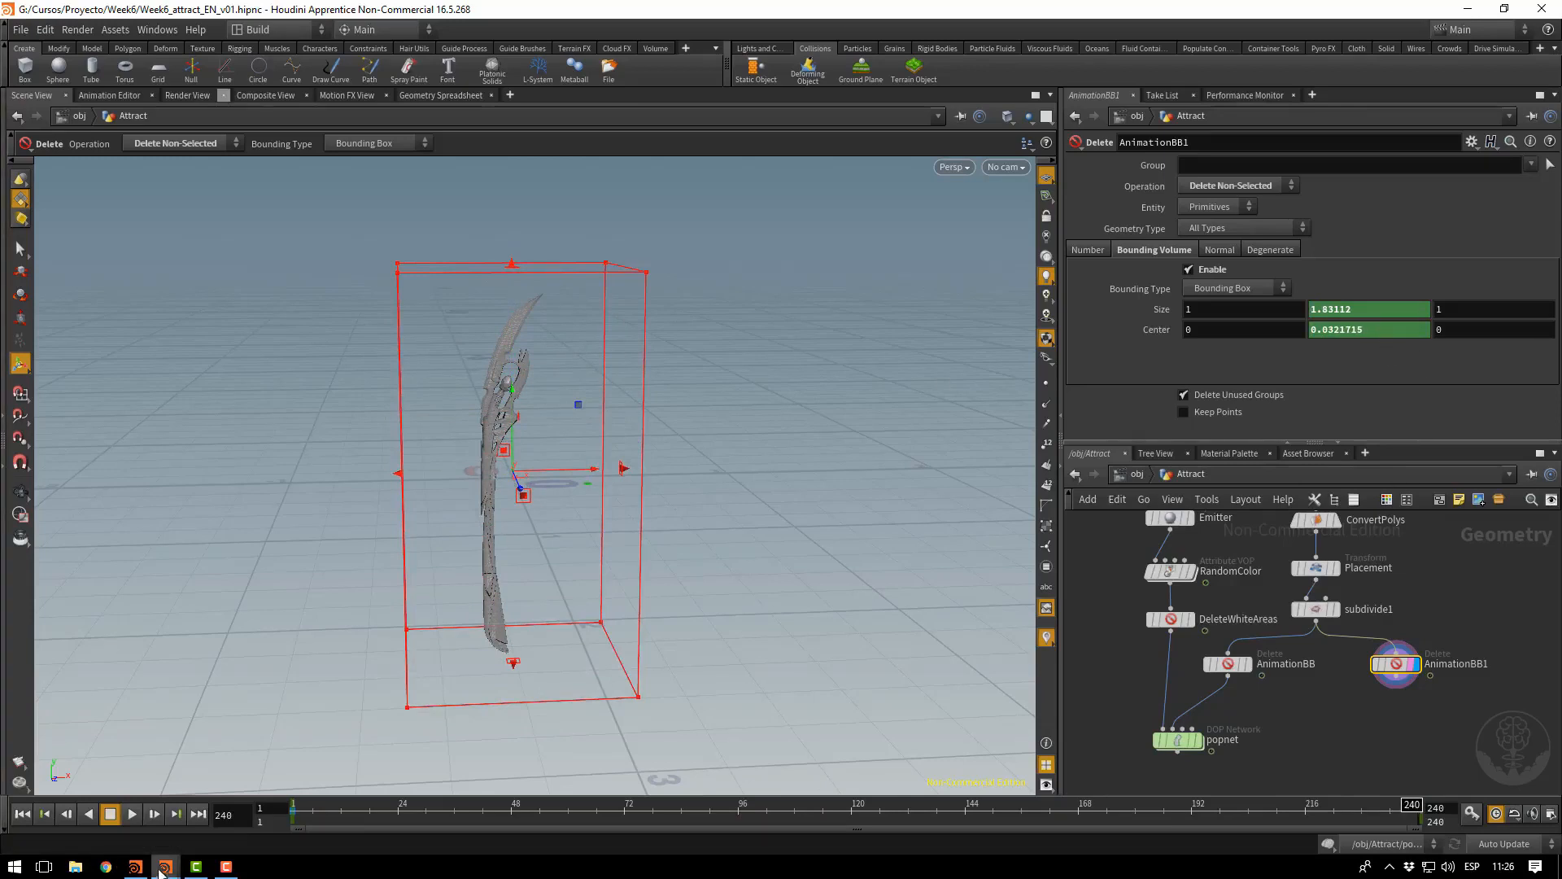
Make the Size Y and Center Y animation curves linear in the Animation Editor, close it and save the scene
click(212, 822)
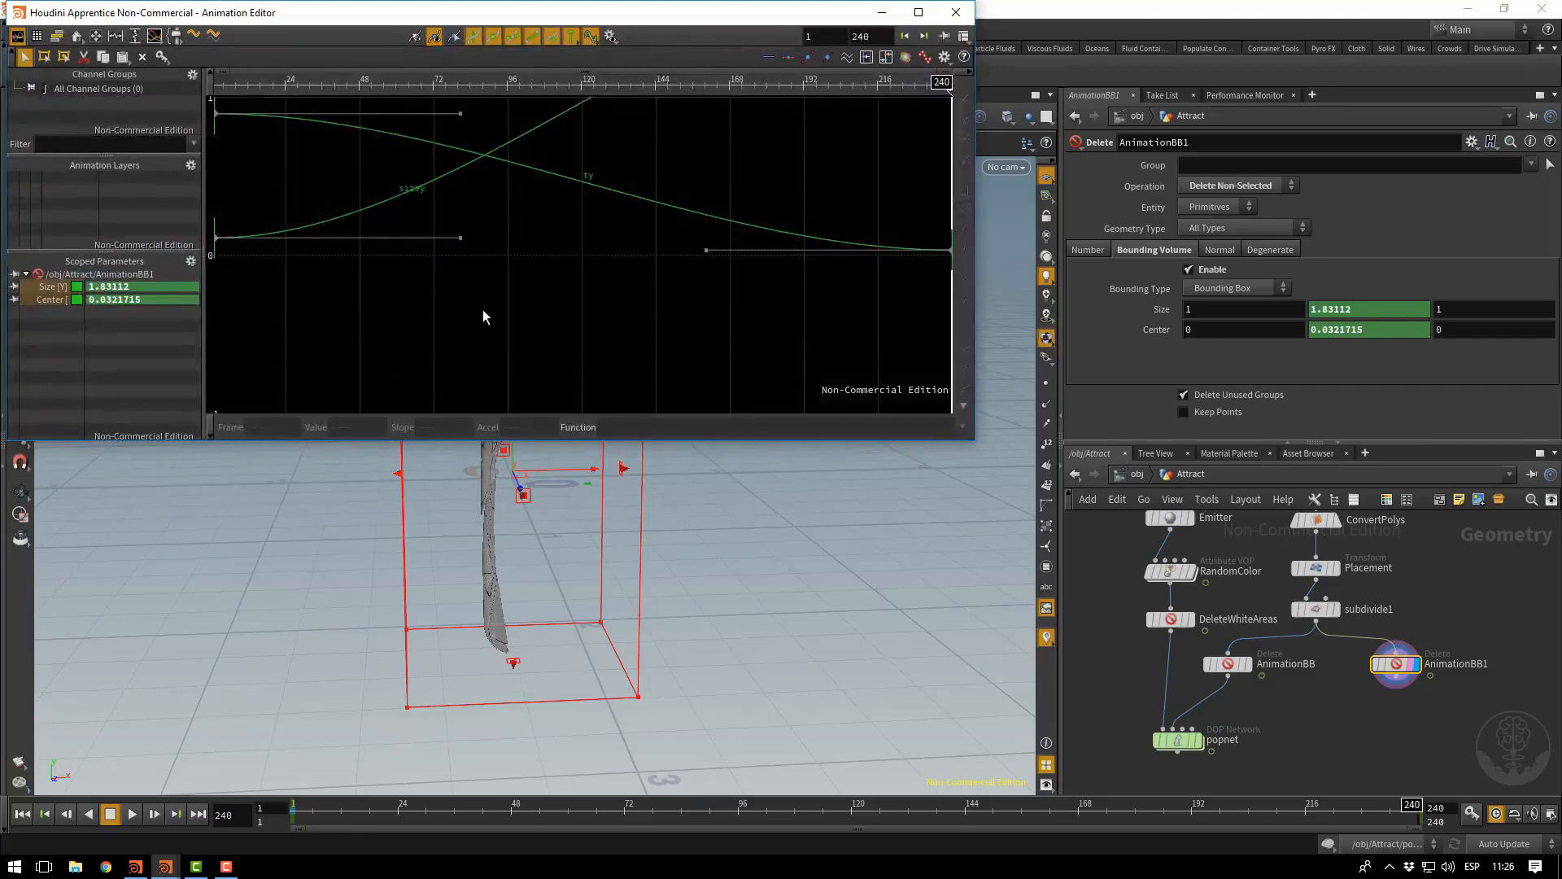
key(h)
drag(737, 140, 205, 363)
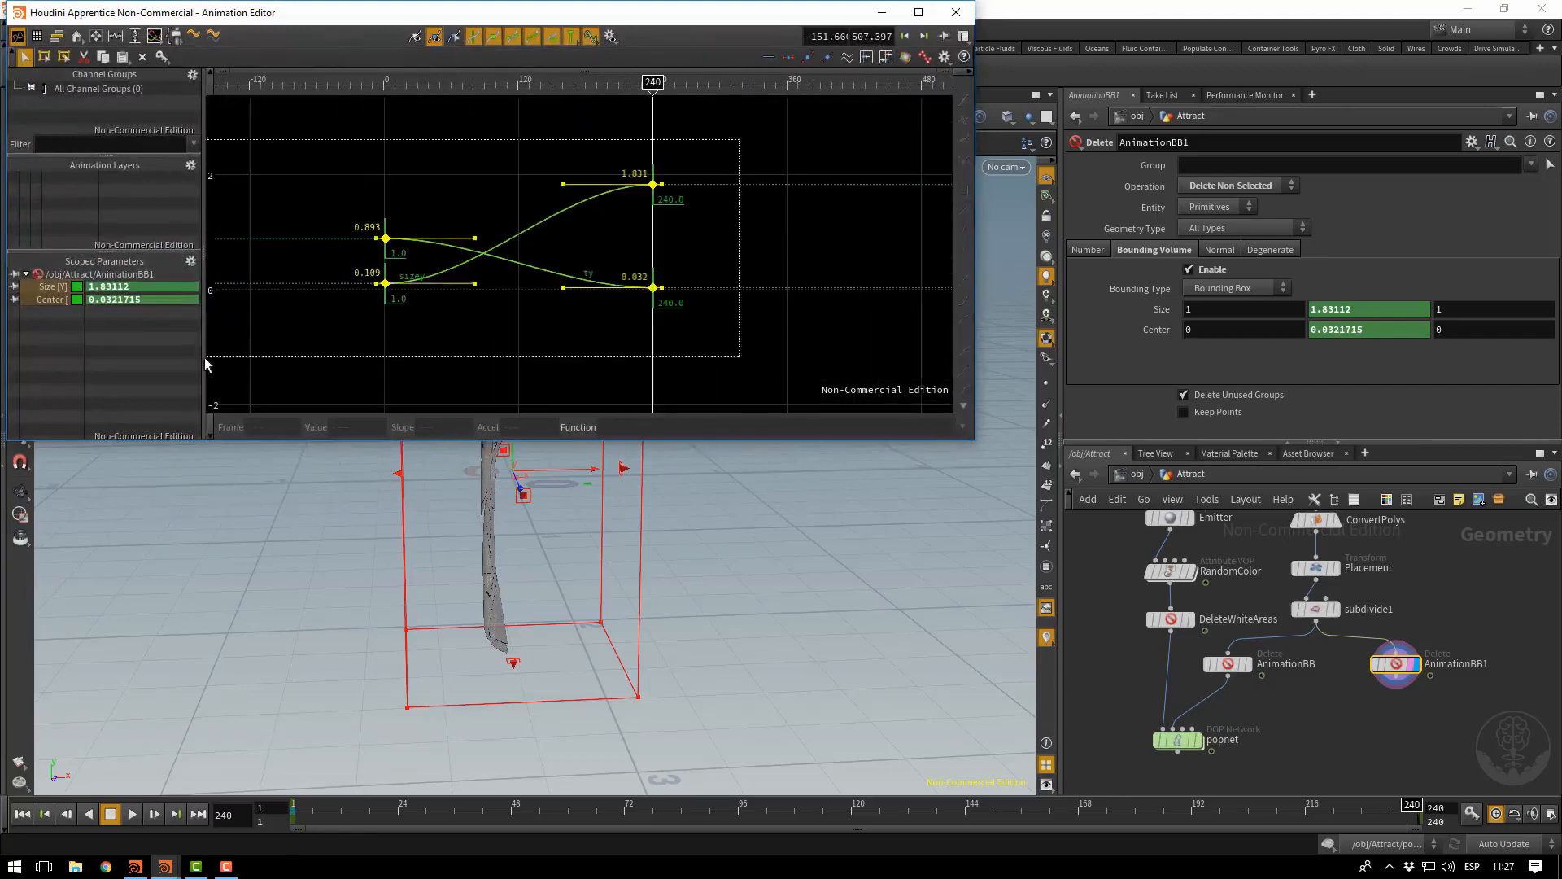
click(963, 211)
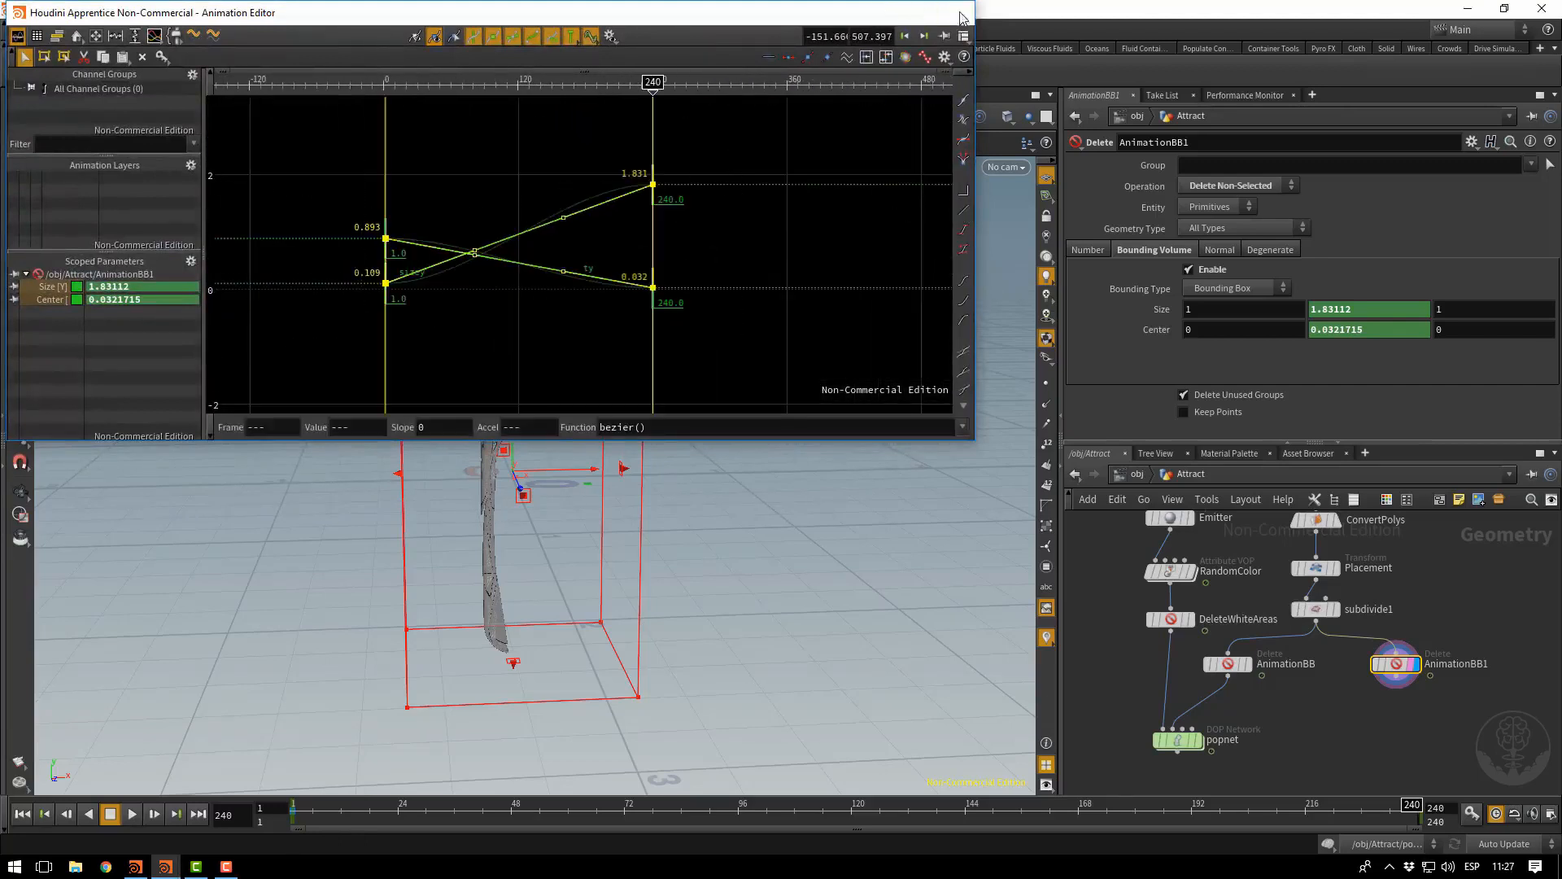
click(961, 14)
key(ctrl+s)
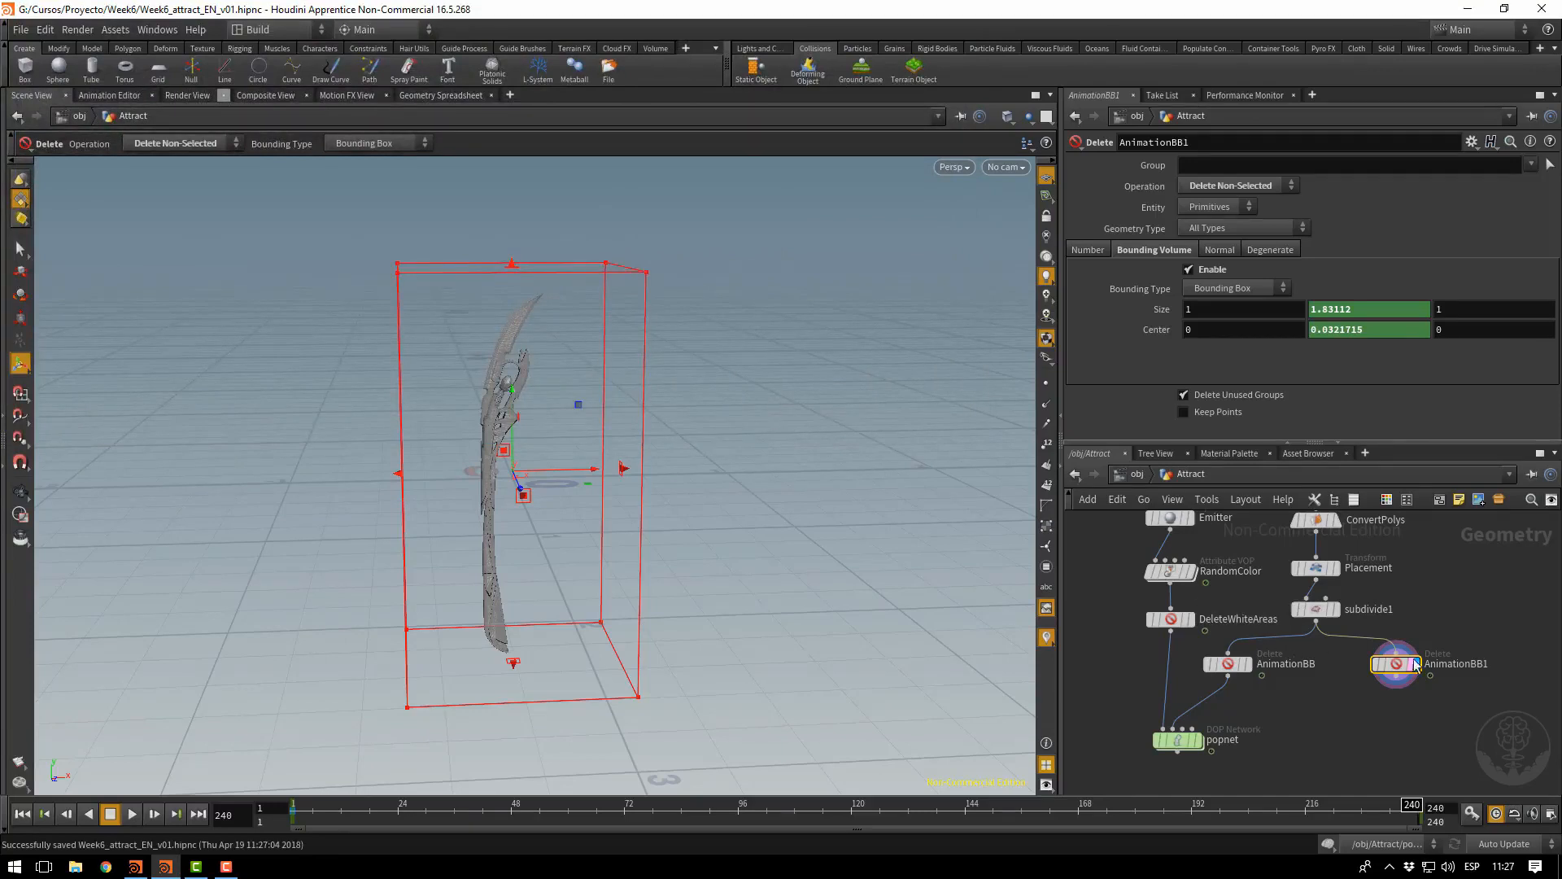
Rename the copied Delete node as Animation02
double_click(1456, 665)
drag(1467, 665, 1544, 675)
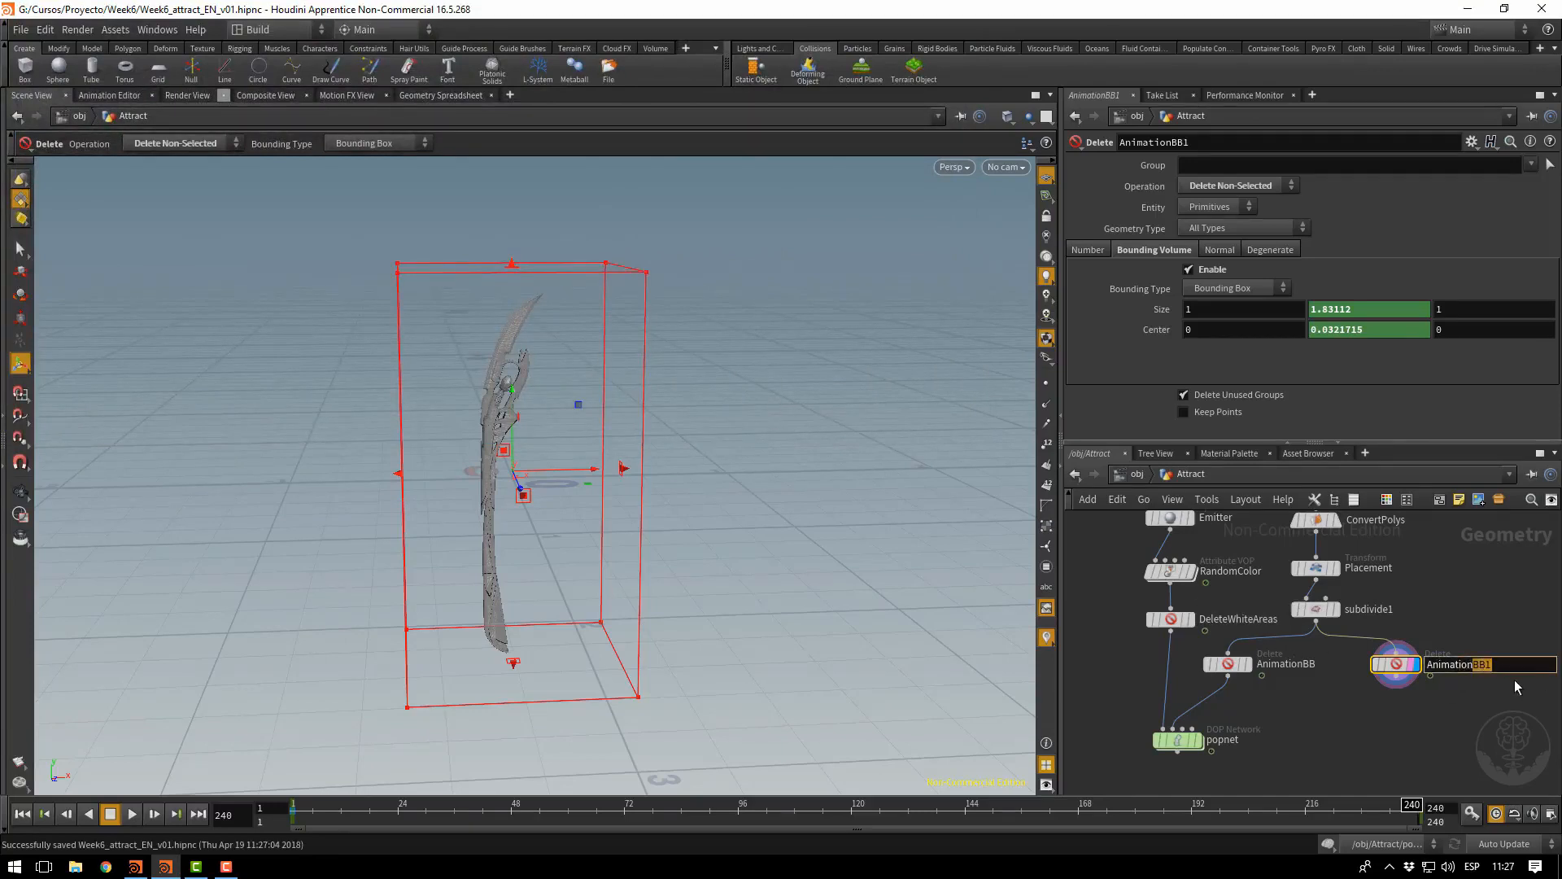
text(02)
key(Return)
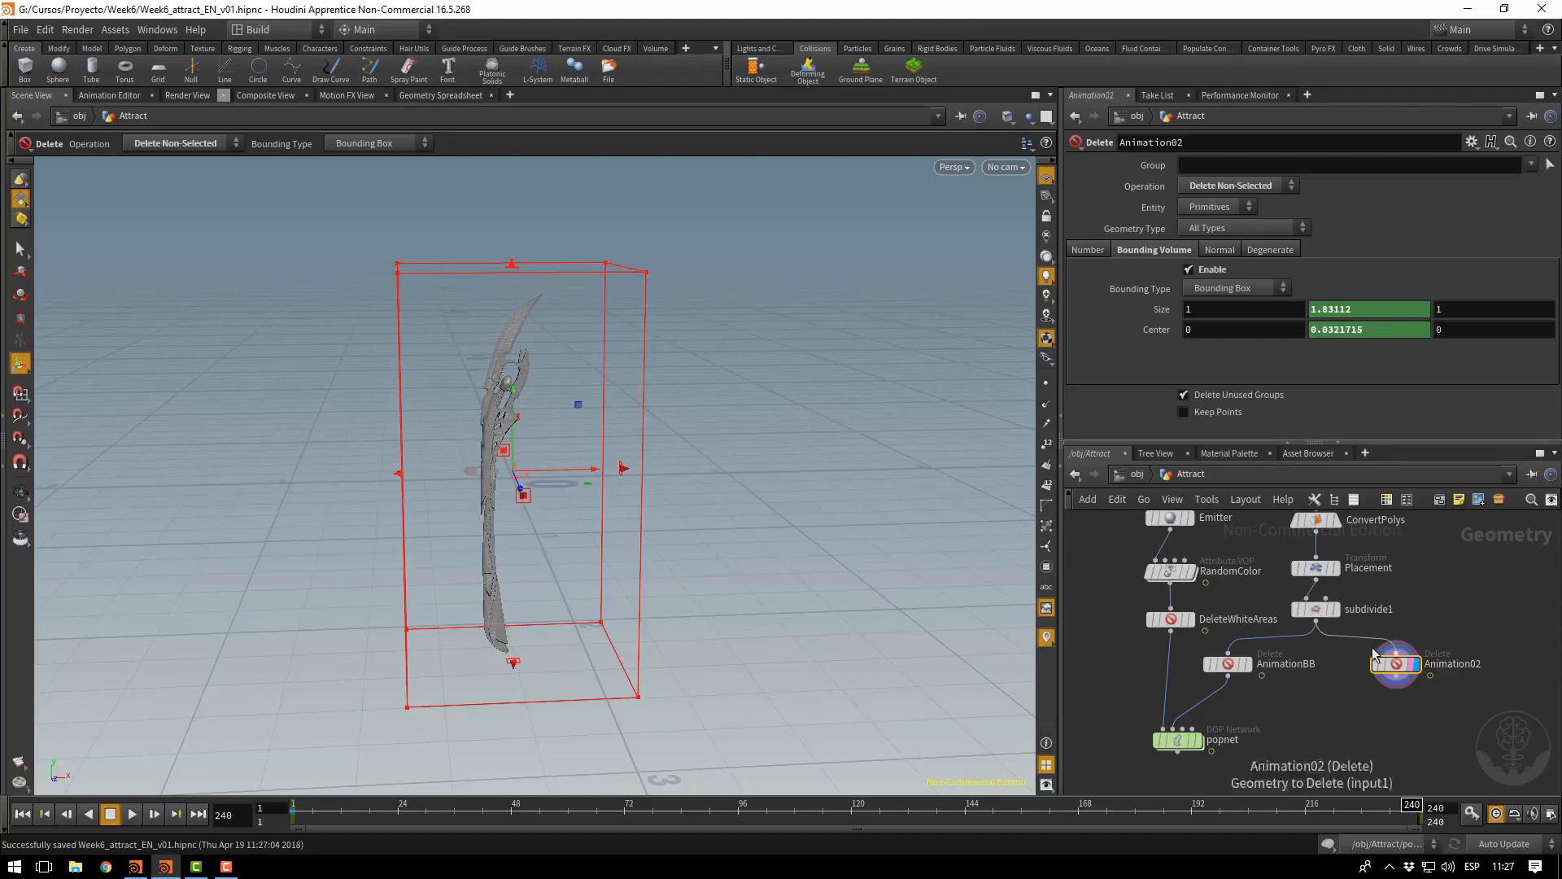
Make the Attract geometry a collision Static Object from the displayed Animation02 result
mouse_move(1396, 668)
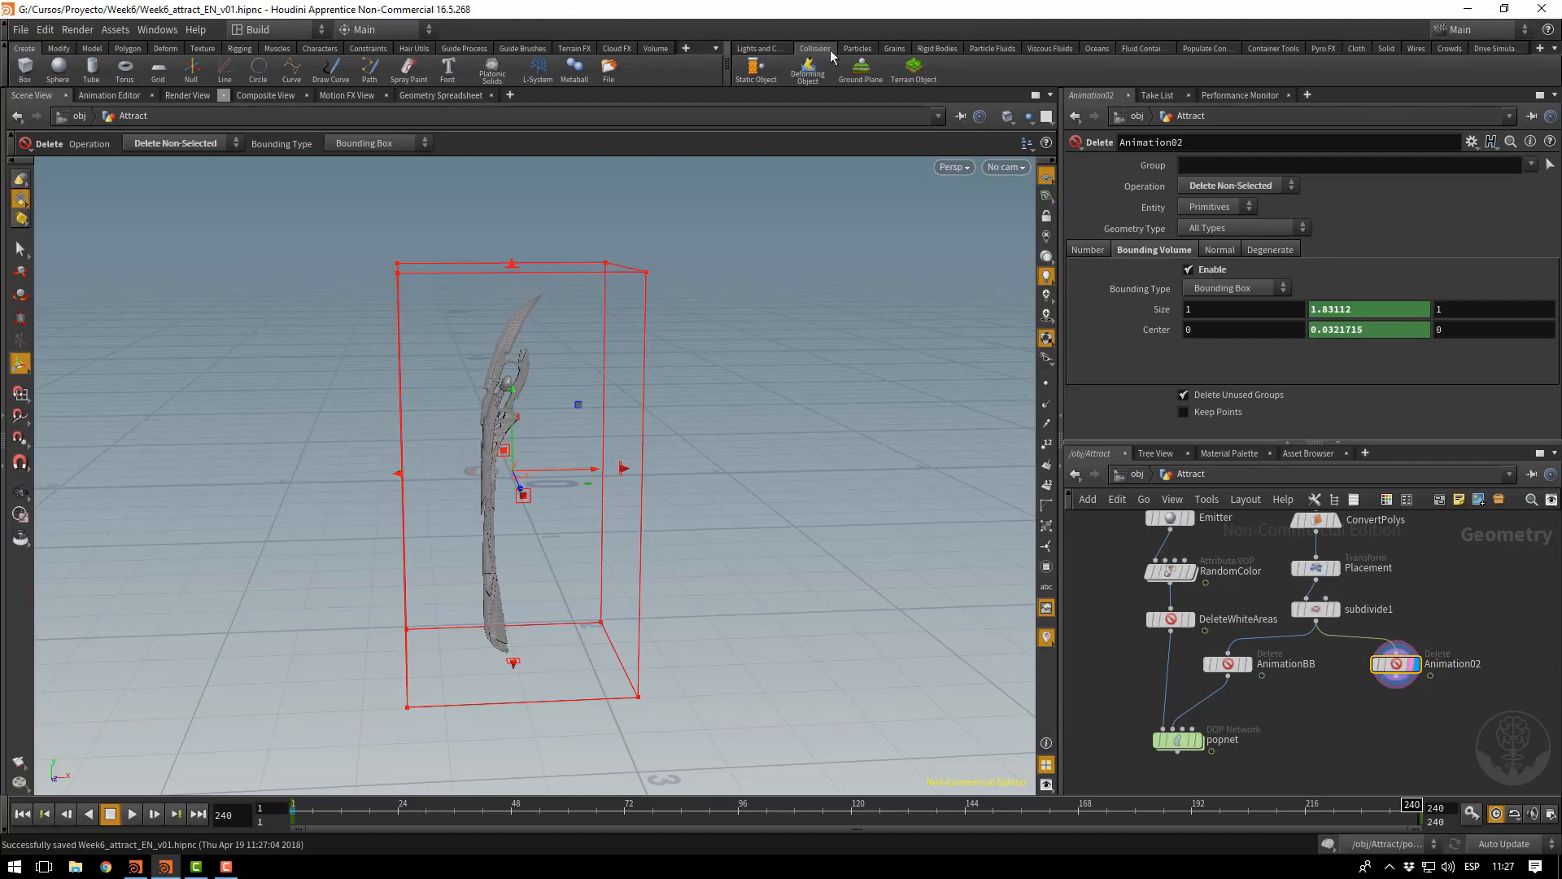
click(757, 70)
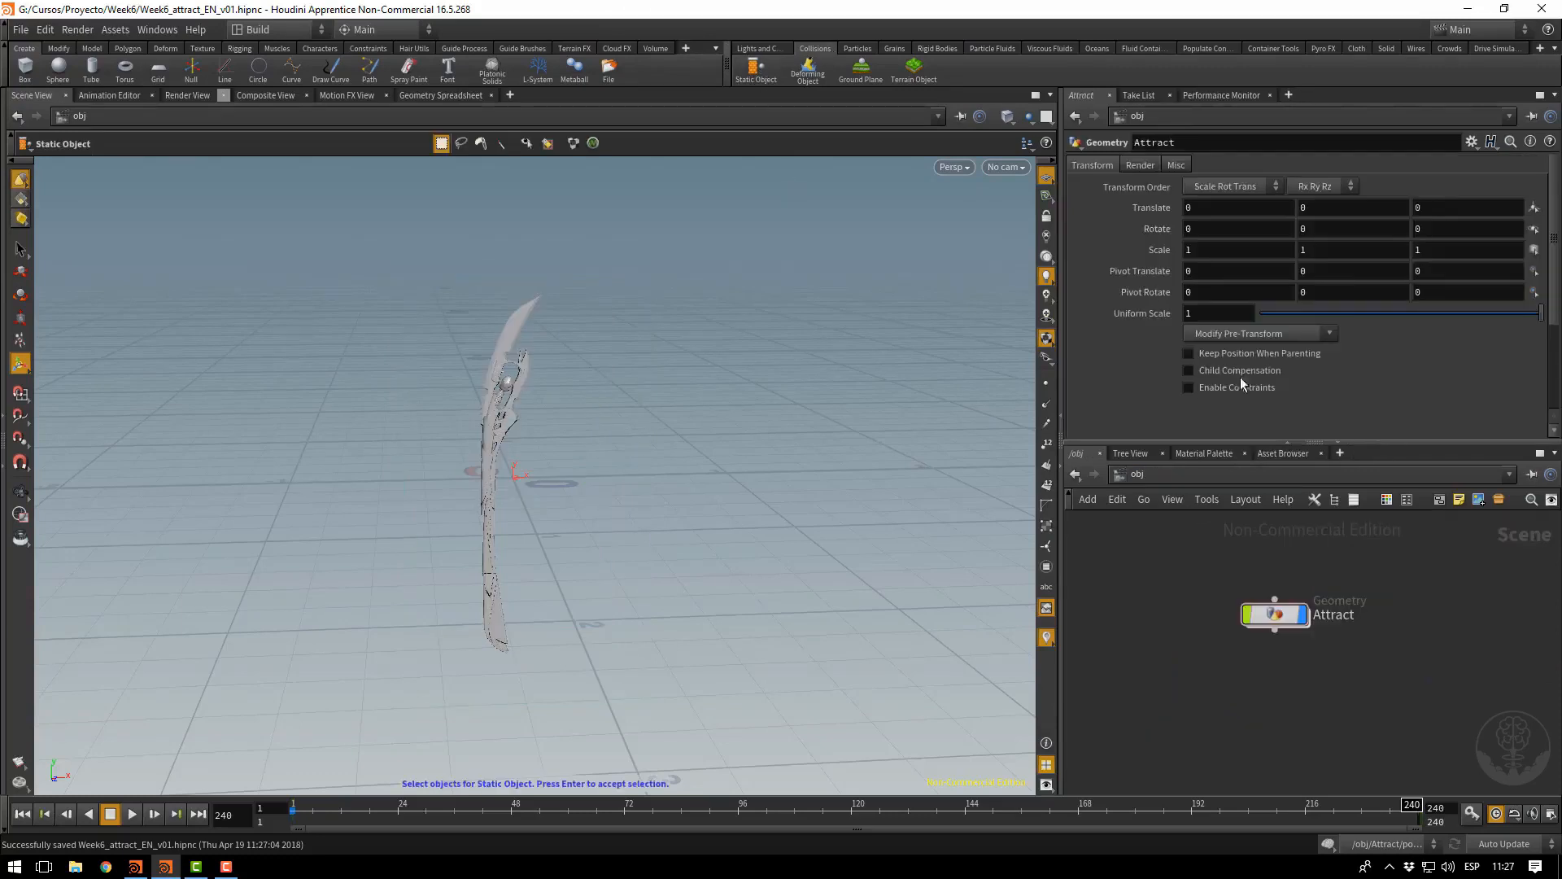
click(1275, 614)
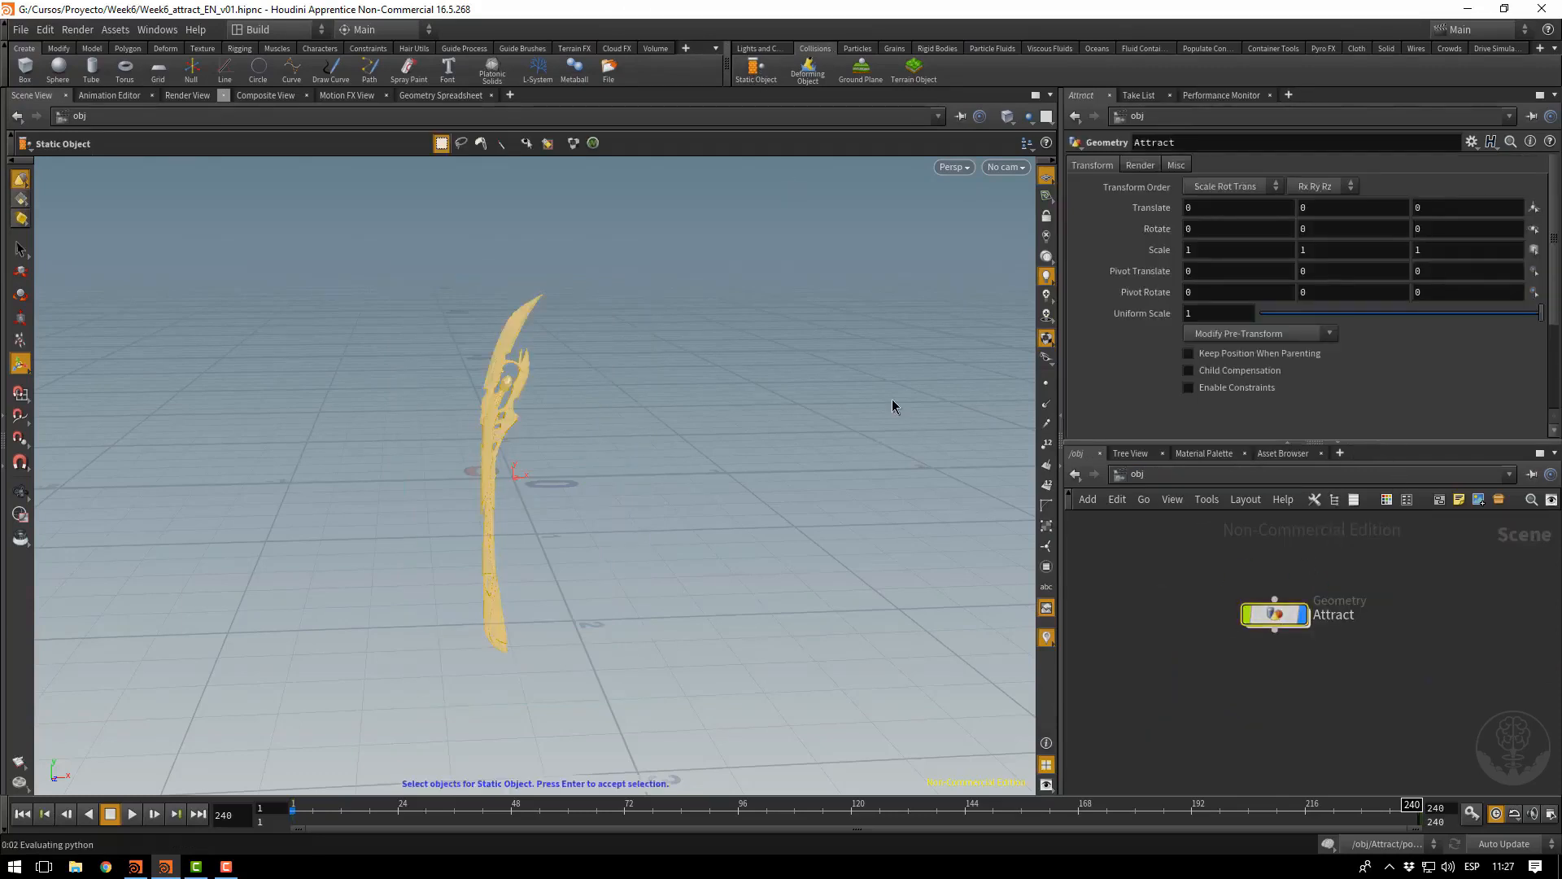
key(Return)
key(ctrl+s)
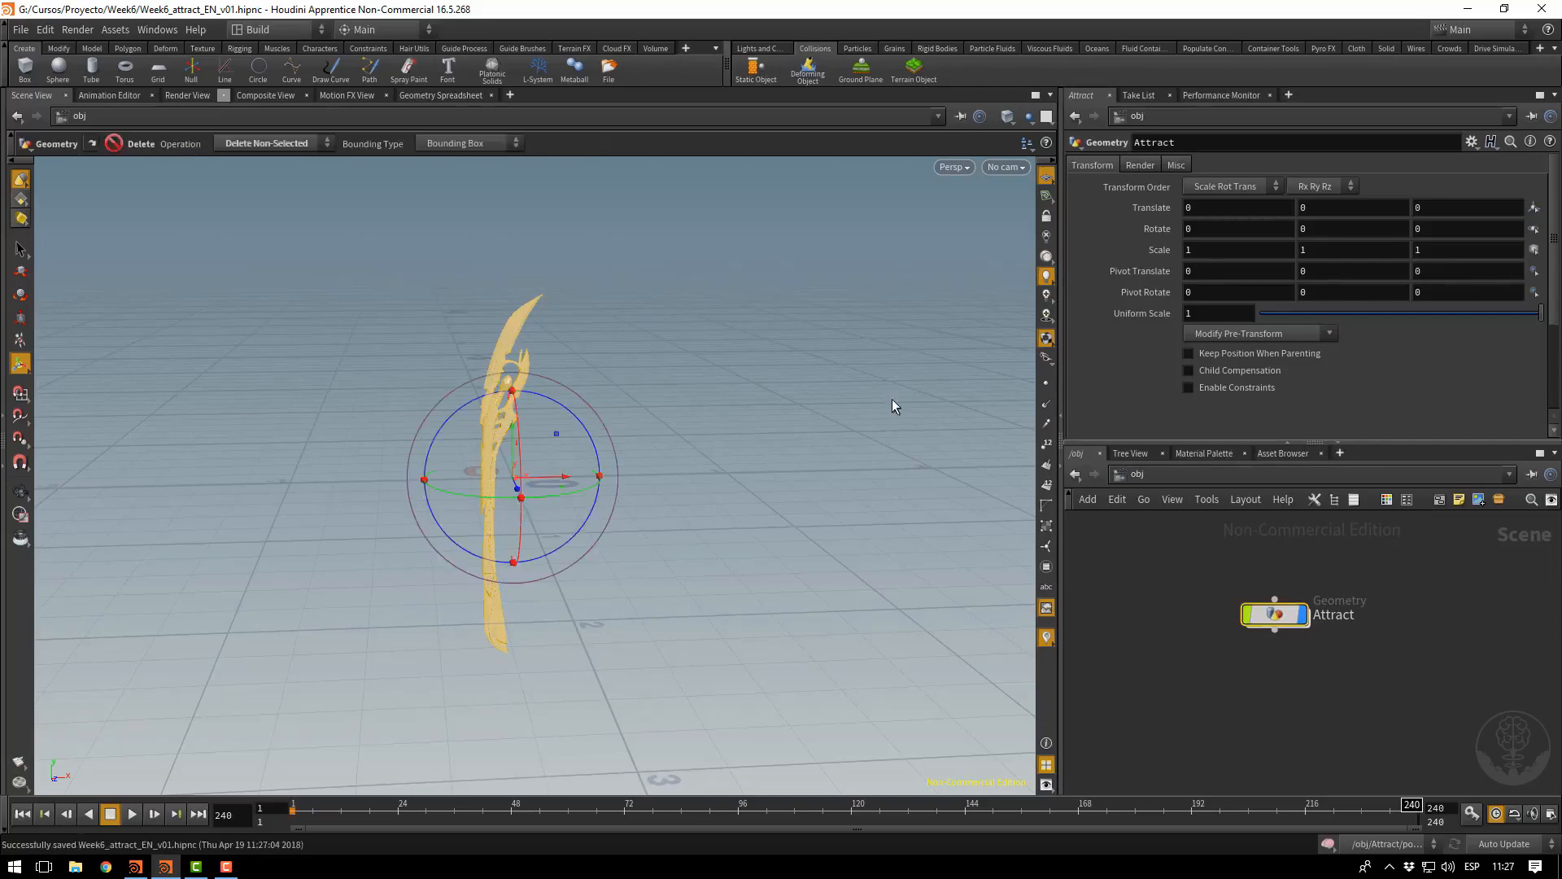
Enter the Attract network and examine the mesh of the model's blade and handle up close
double_click(1253, 616)
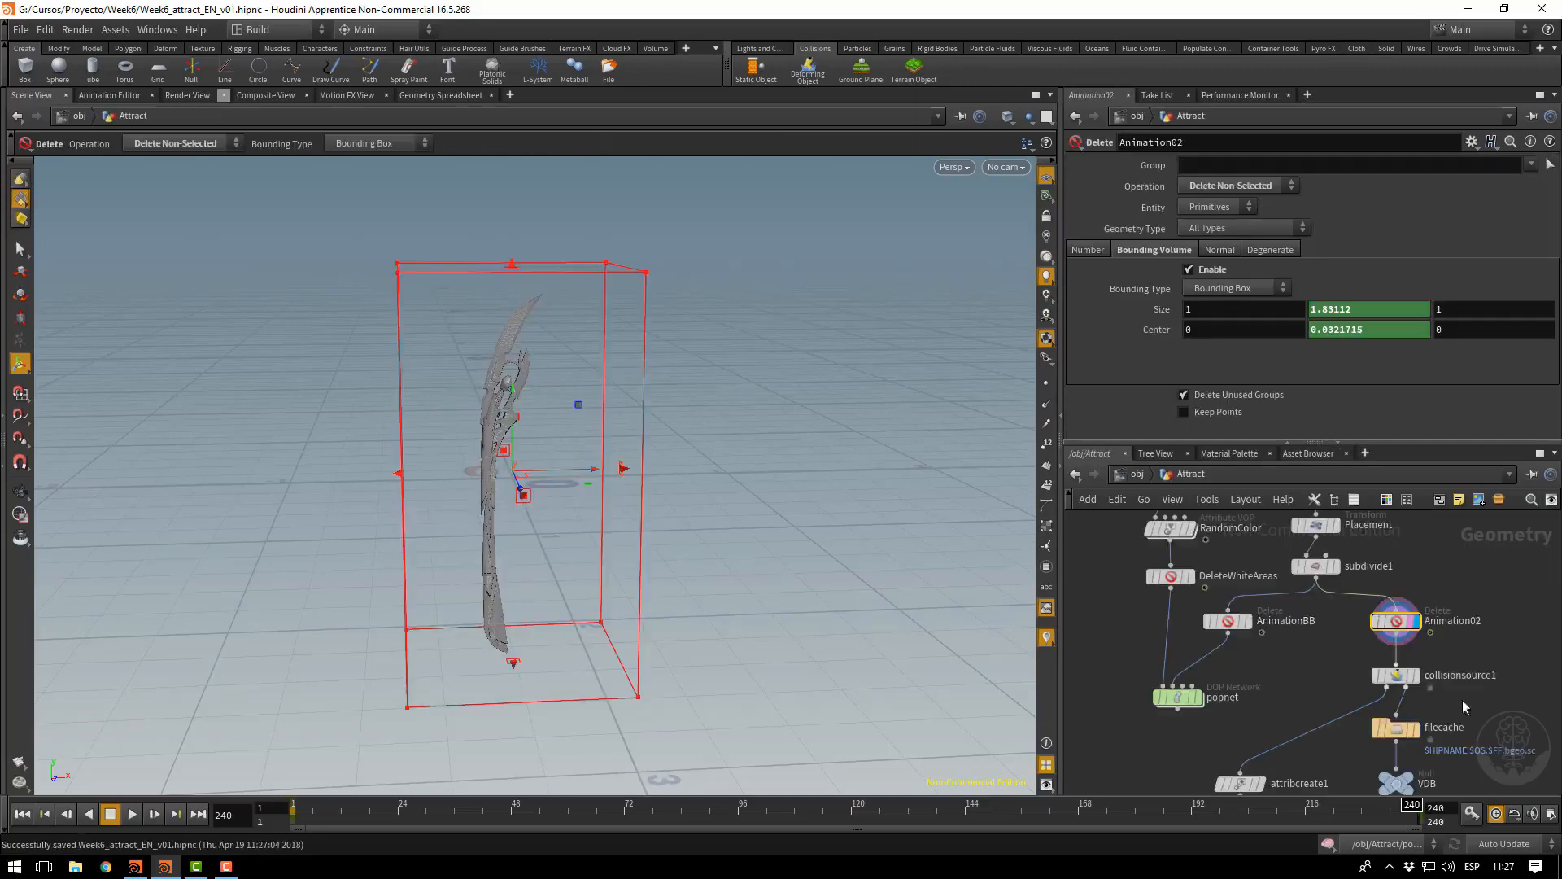
key(s)
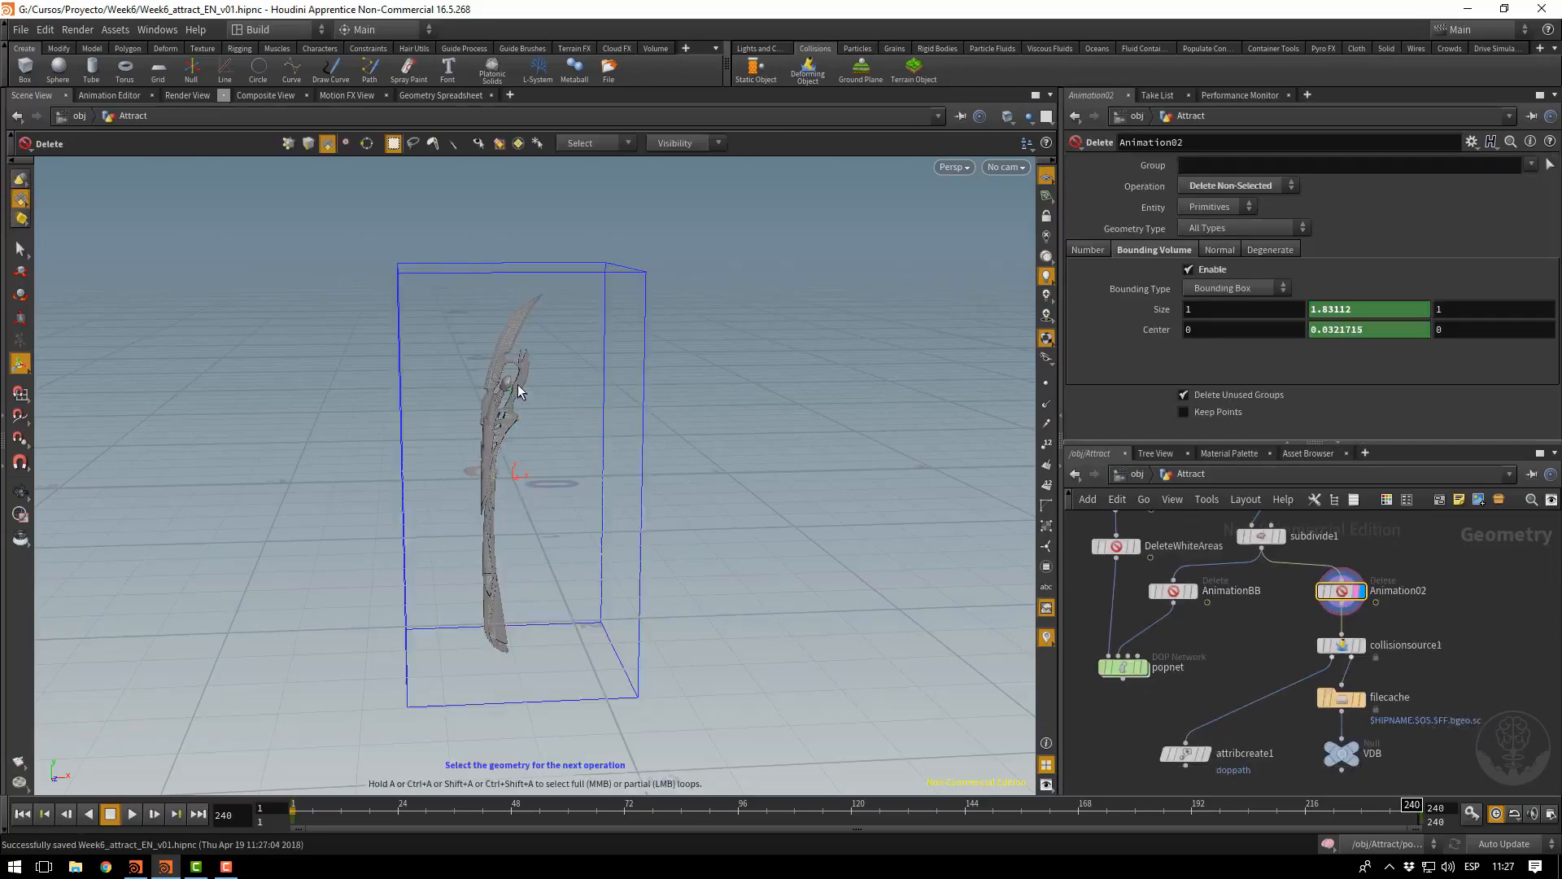
alt+drag(366, 335, 513, 374)
alt+right_drag(513, 374, 604, 339)
alt+drag(521, 329, 663, 346)
alt+right_drag(662, 346, 910, 381)
alt+middle_drag(630, 352, 1006, 576)
alt+drag(676, 421, 519, 437)
key(Return)
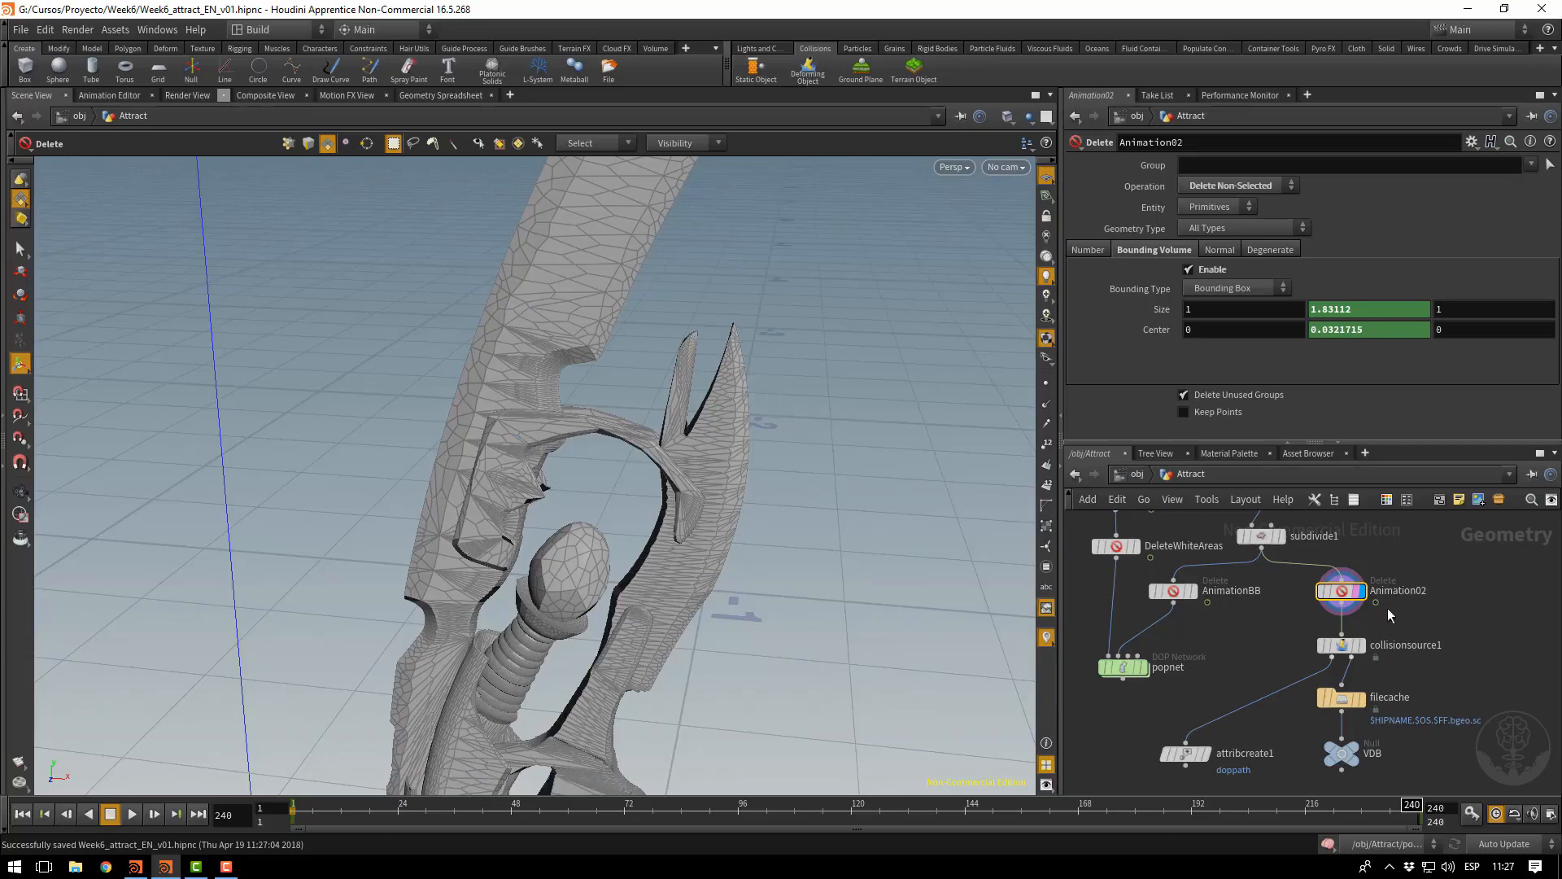
alt+drag(553, 456, 586, 478)
alt+right_drag(585, 478, 611, 789)
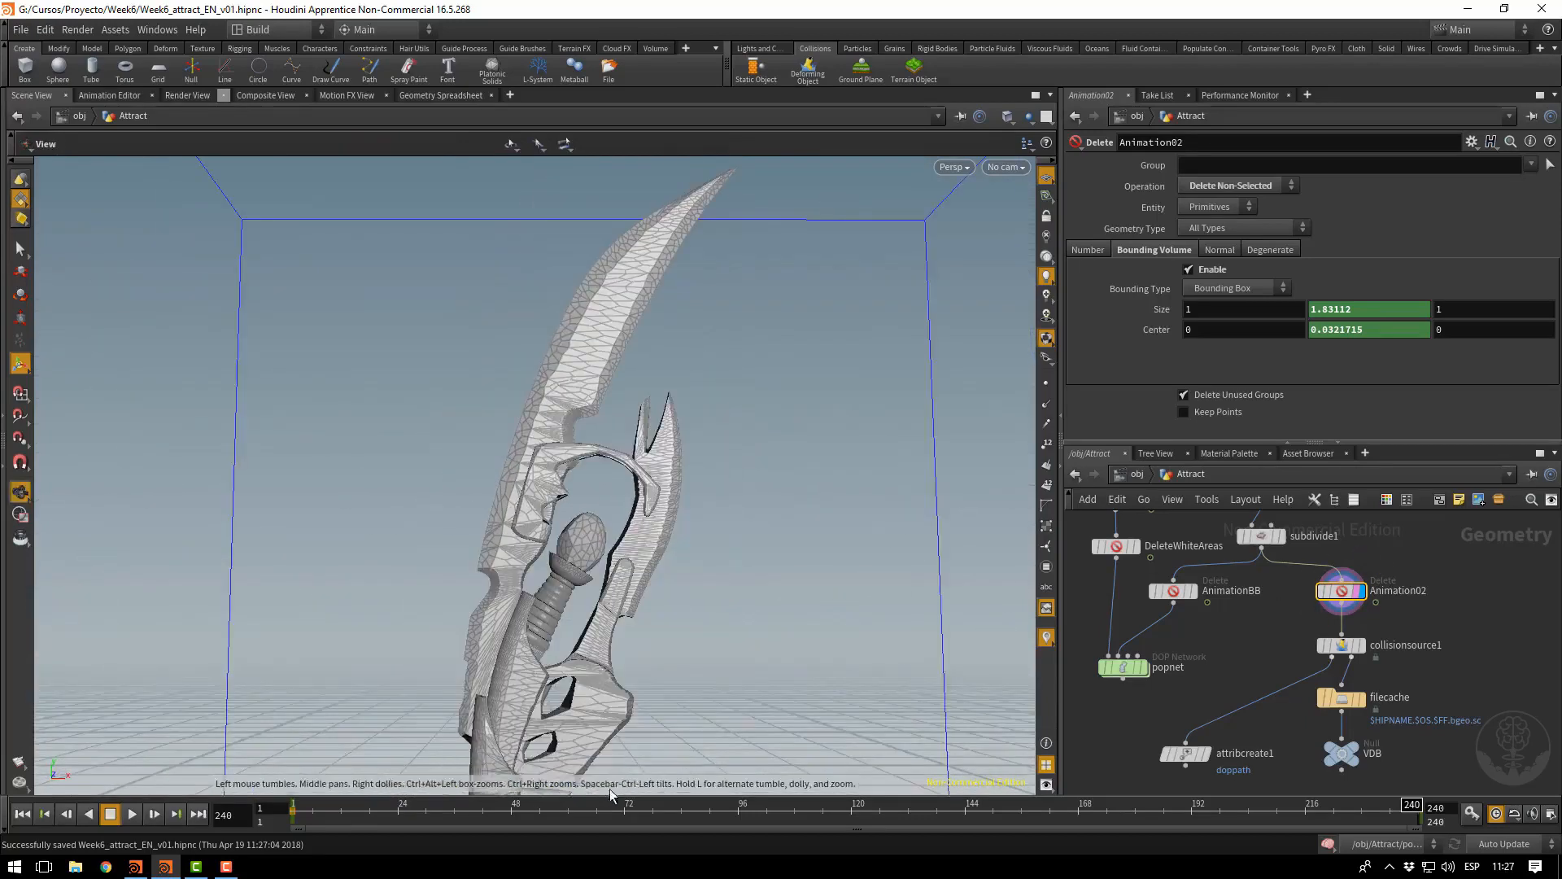
Go to frame 74 and examine the open cut end of the model from below
click(635, 813)
alt+drag(590, 630, 865, 436)
alt+right_drag(865, 436, 1057, 516)
alt+drag(928, 520, 637, 380)
key(Return)
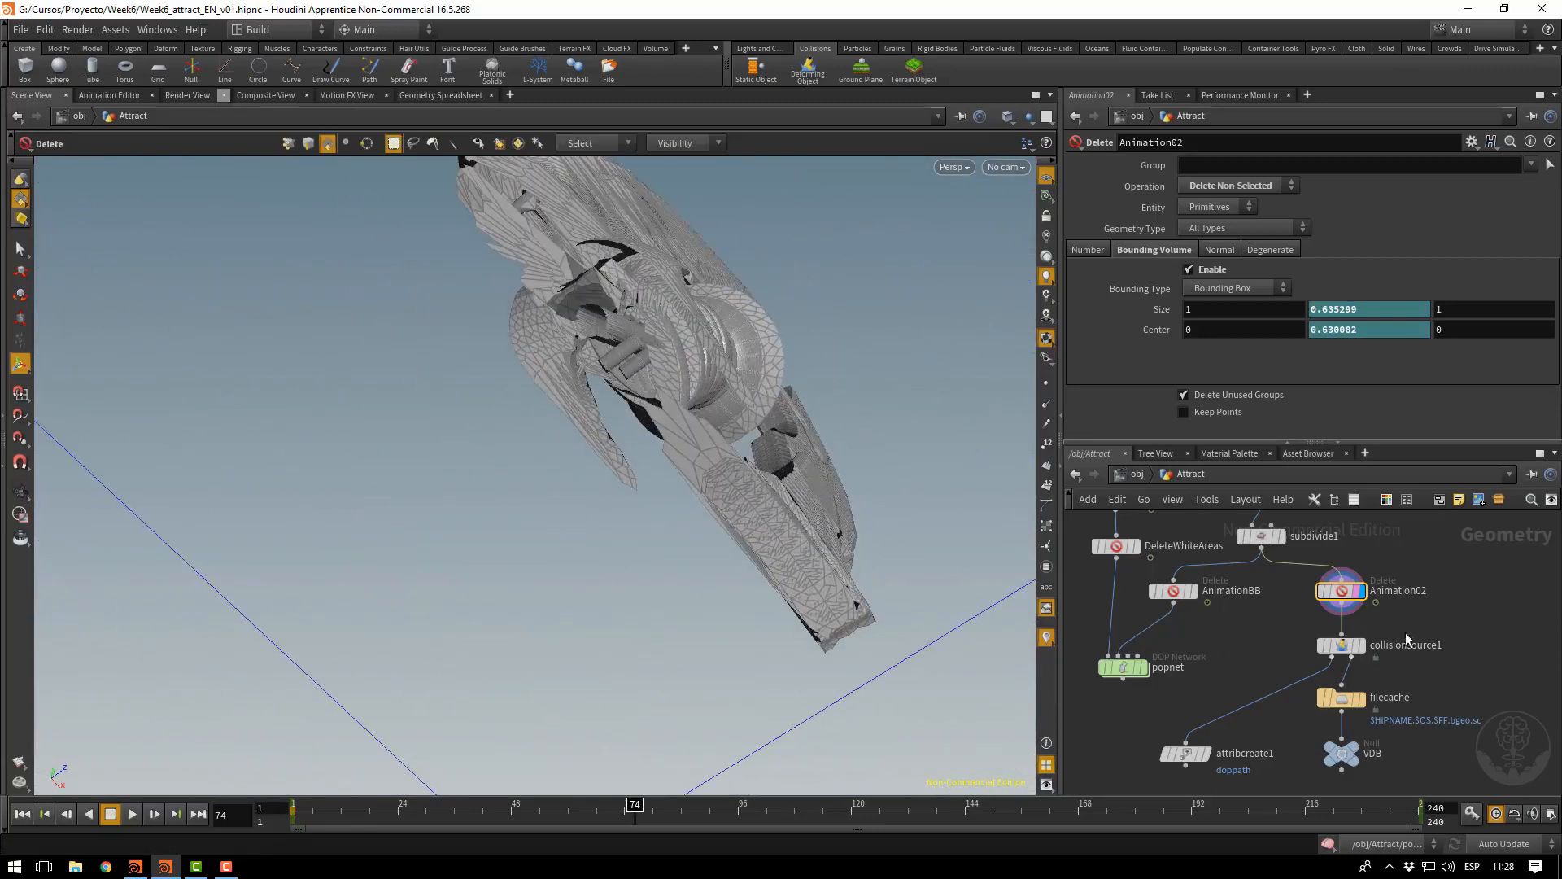
Move the collision nodes down and insert a PolyFill node between Animation02 and collisionsource1
scroll(1420, 717, down, 3)
drag(1410, 775, 1212, 662)
drag(1340, 671, 1338, 705)
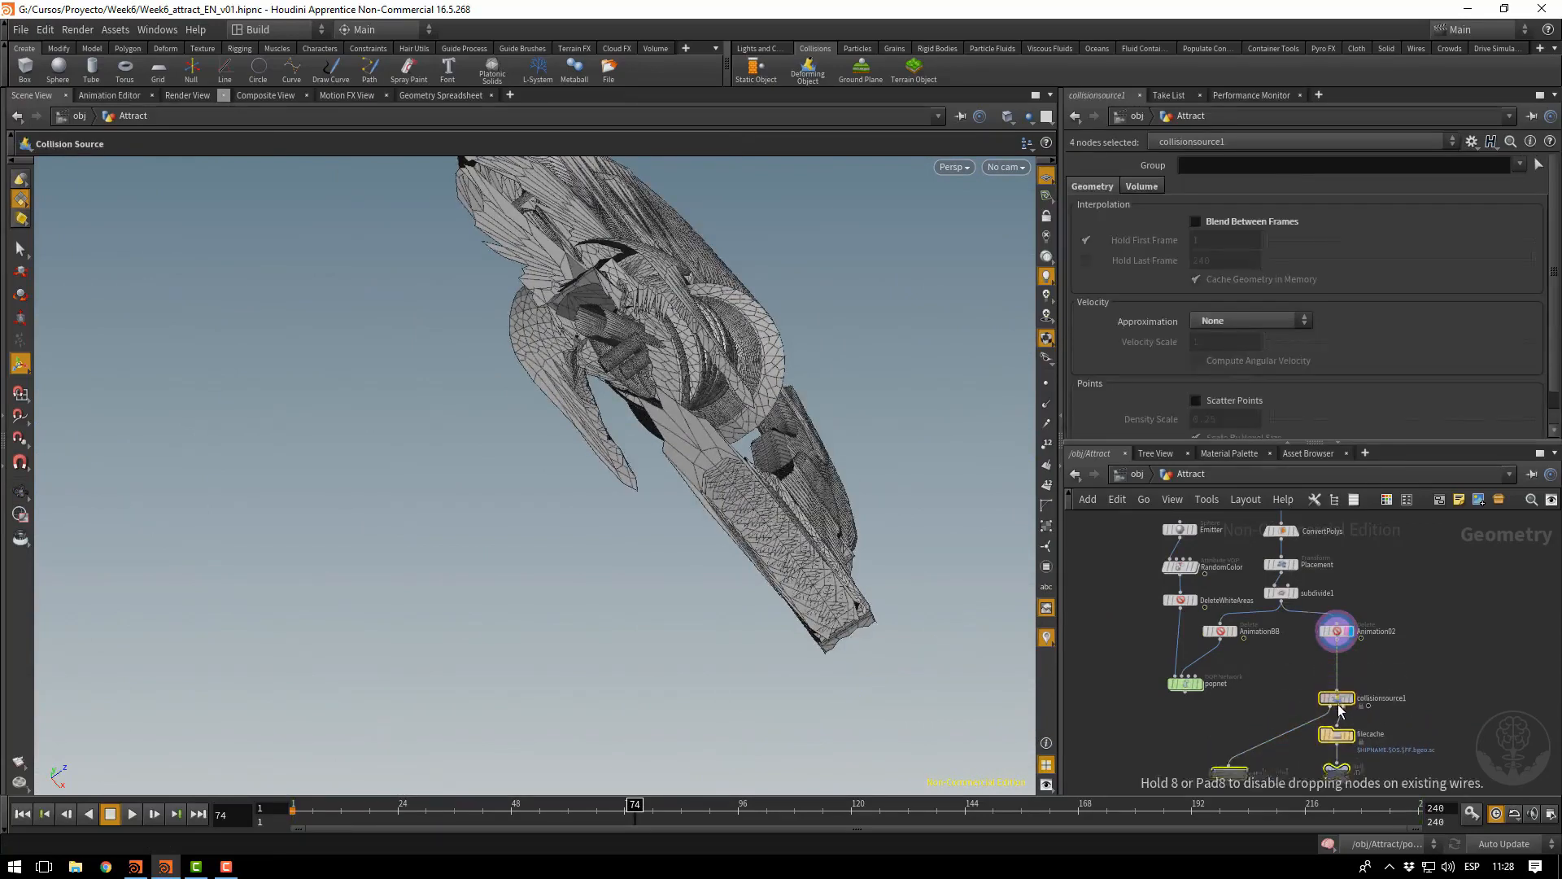
click(1381, 685)
key(Tab)
text(polyred)
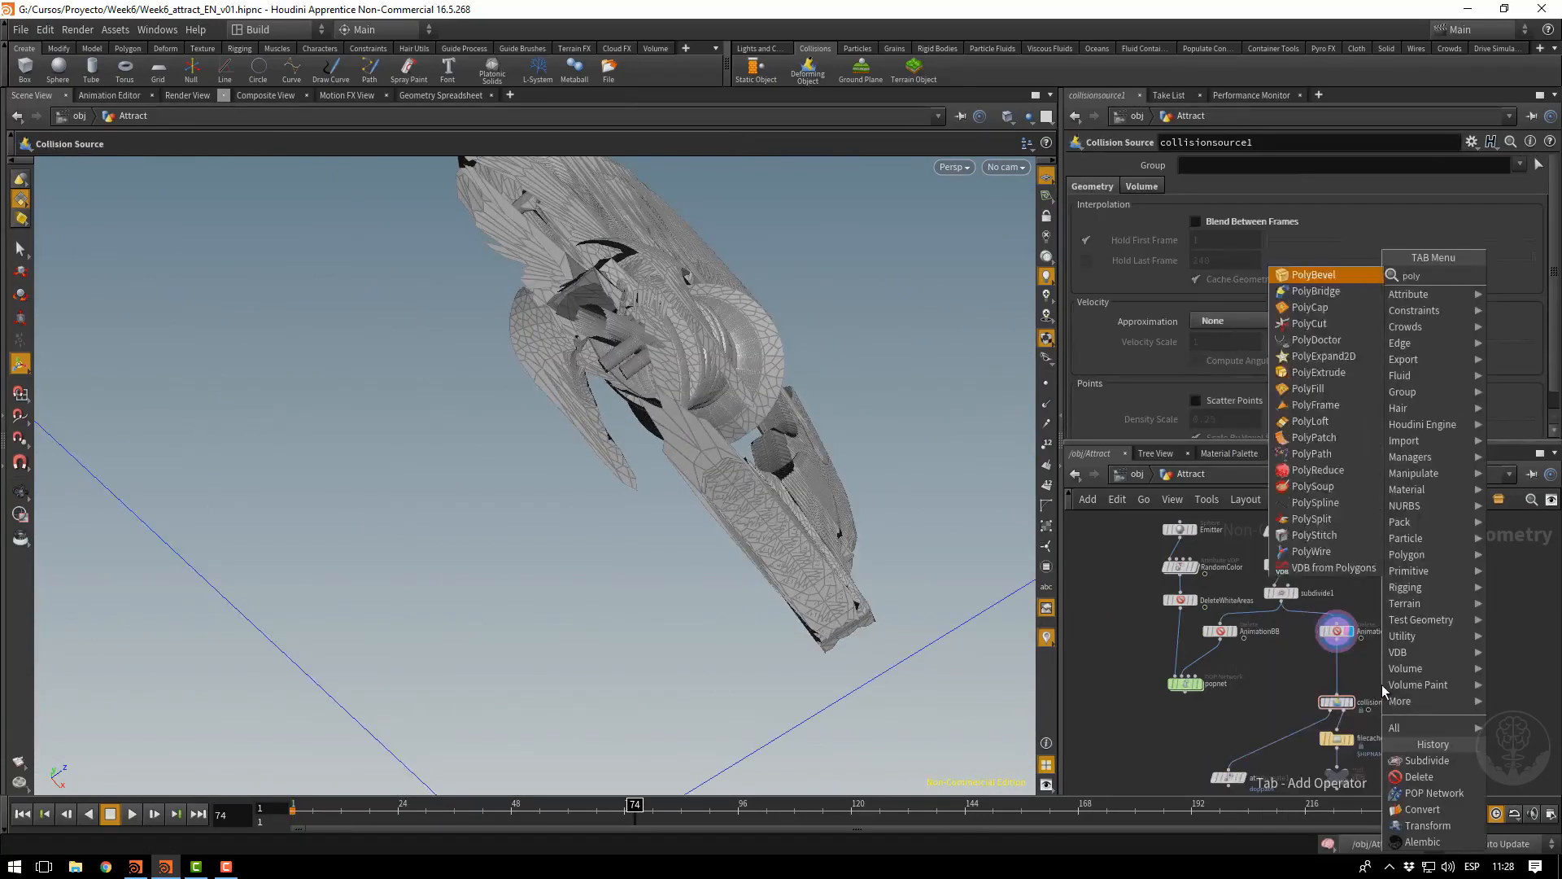
key(Return)
click(1337, 671)
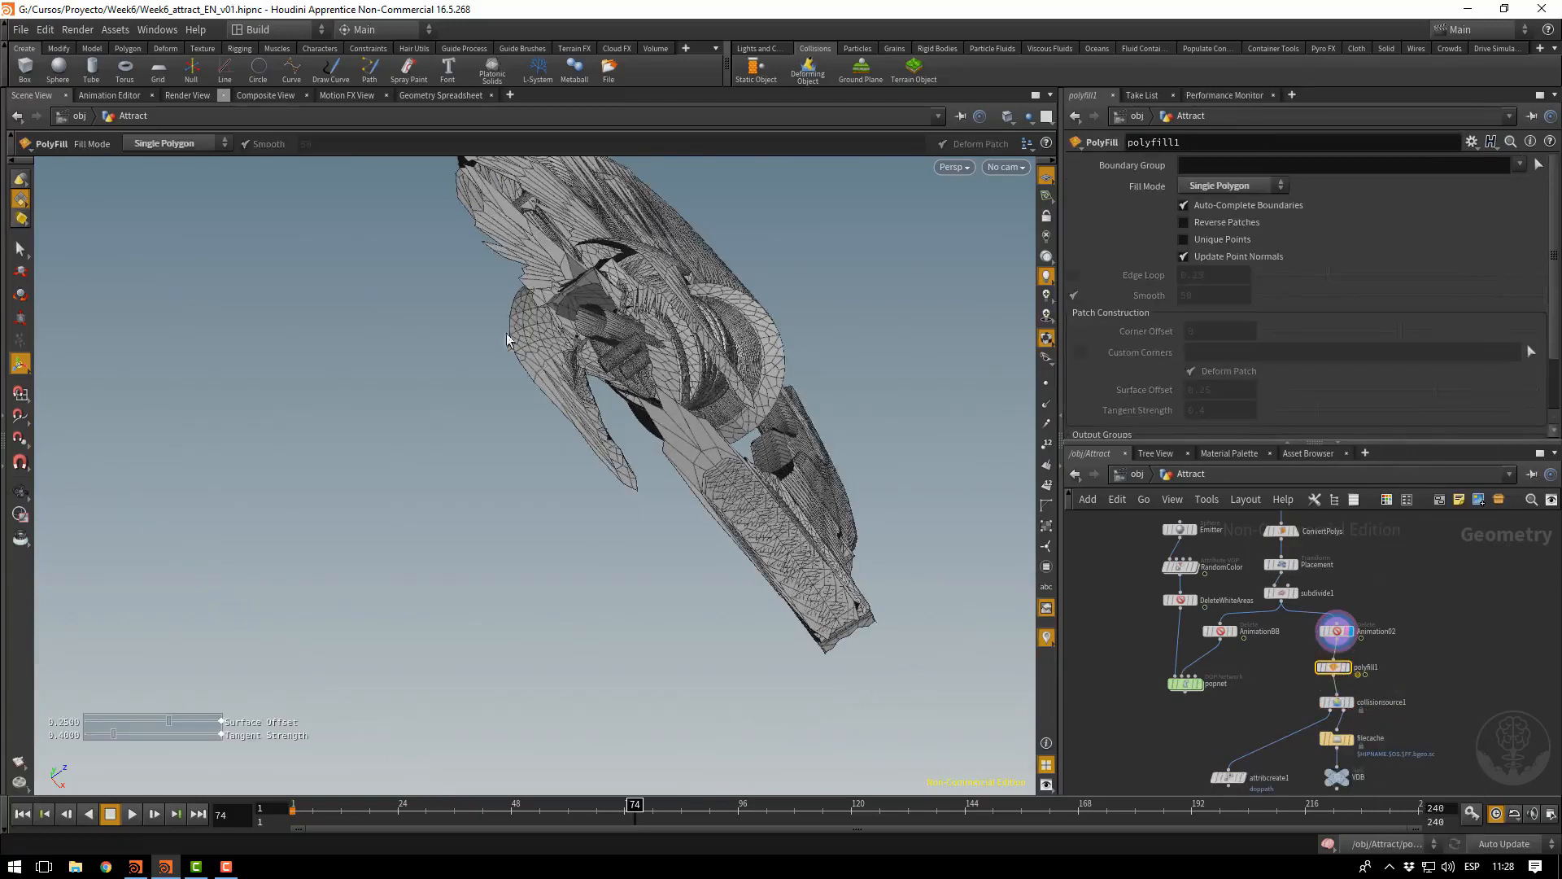
Display the polyfill1 result and examine the capped underside and handle of the model
scroll(1331, 679, up, 3)
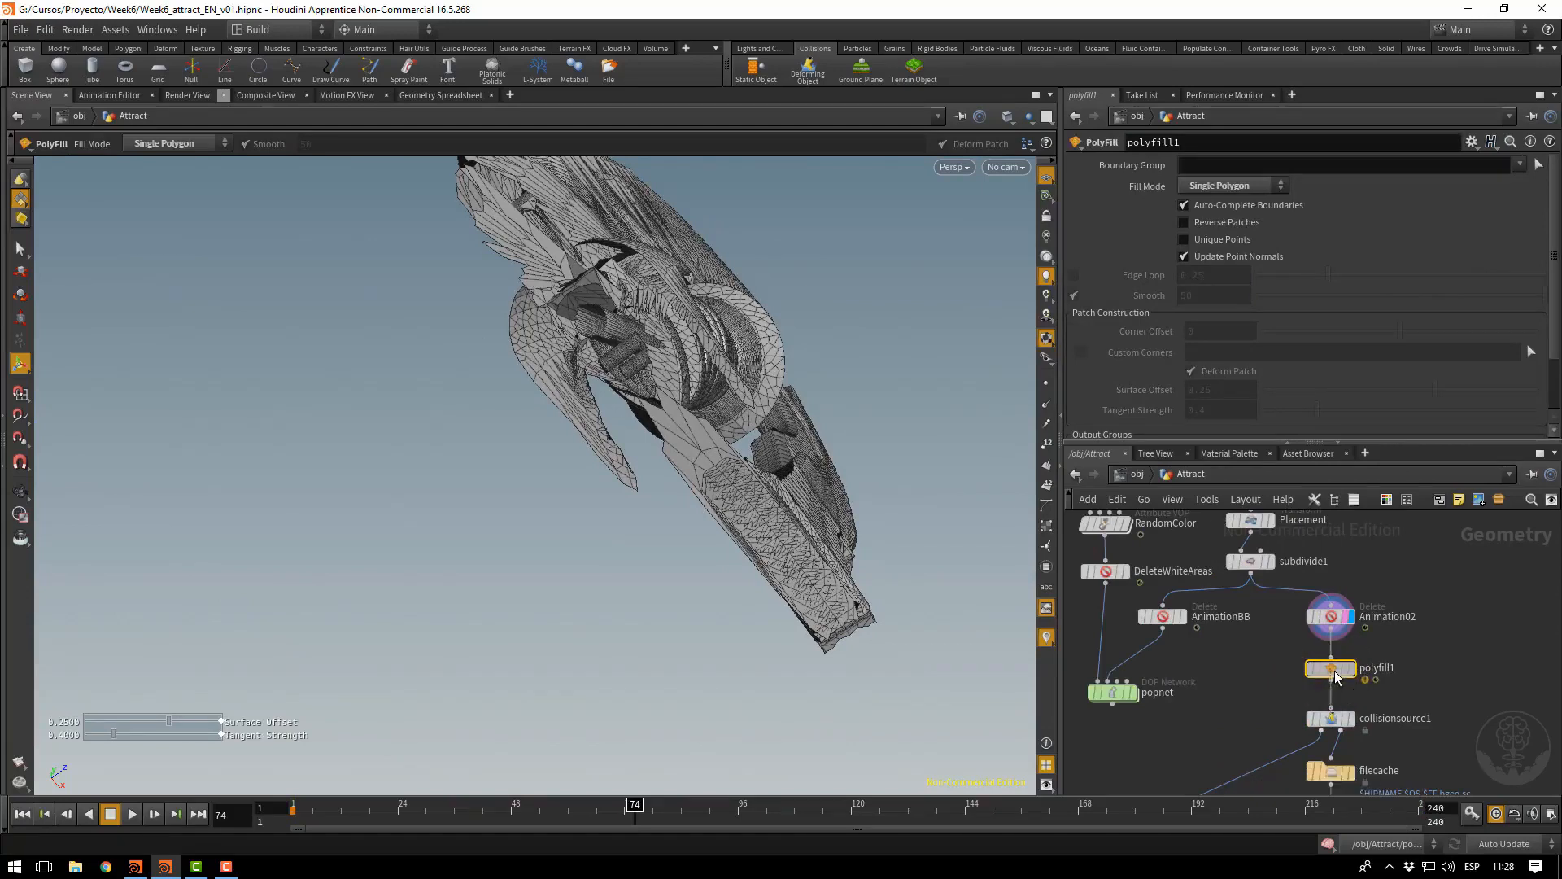
click(1348, 668)
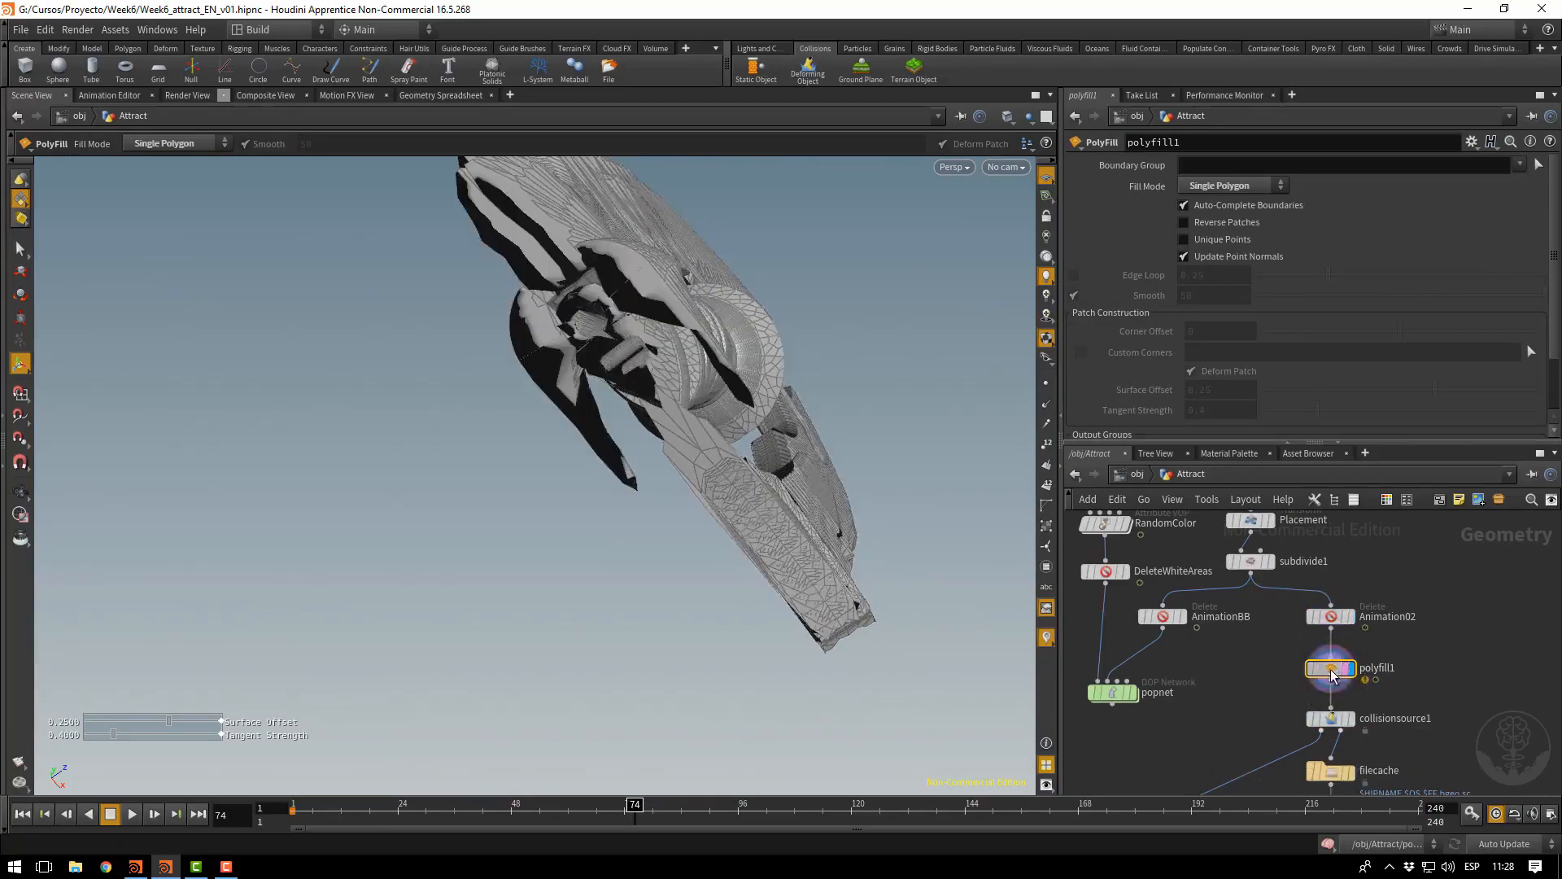
alt+drag(655, 377, 765, 366)
alt+right_drag(765, 366, 603, 486)
alt+drag(603, 485, 635, 411)
alt+right_drag(834, 322, 464, 289)
alt+drag(659, 377, 626, 415)
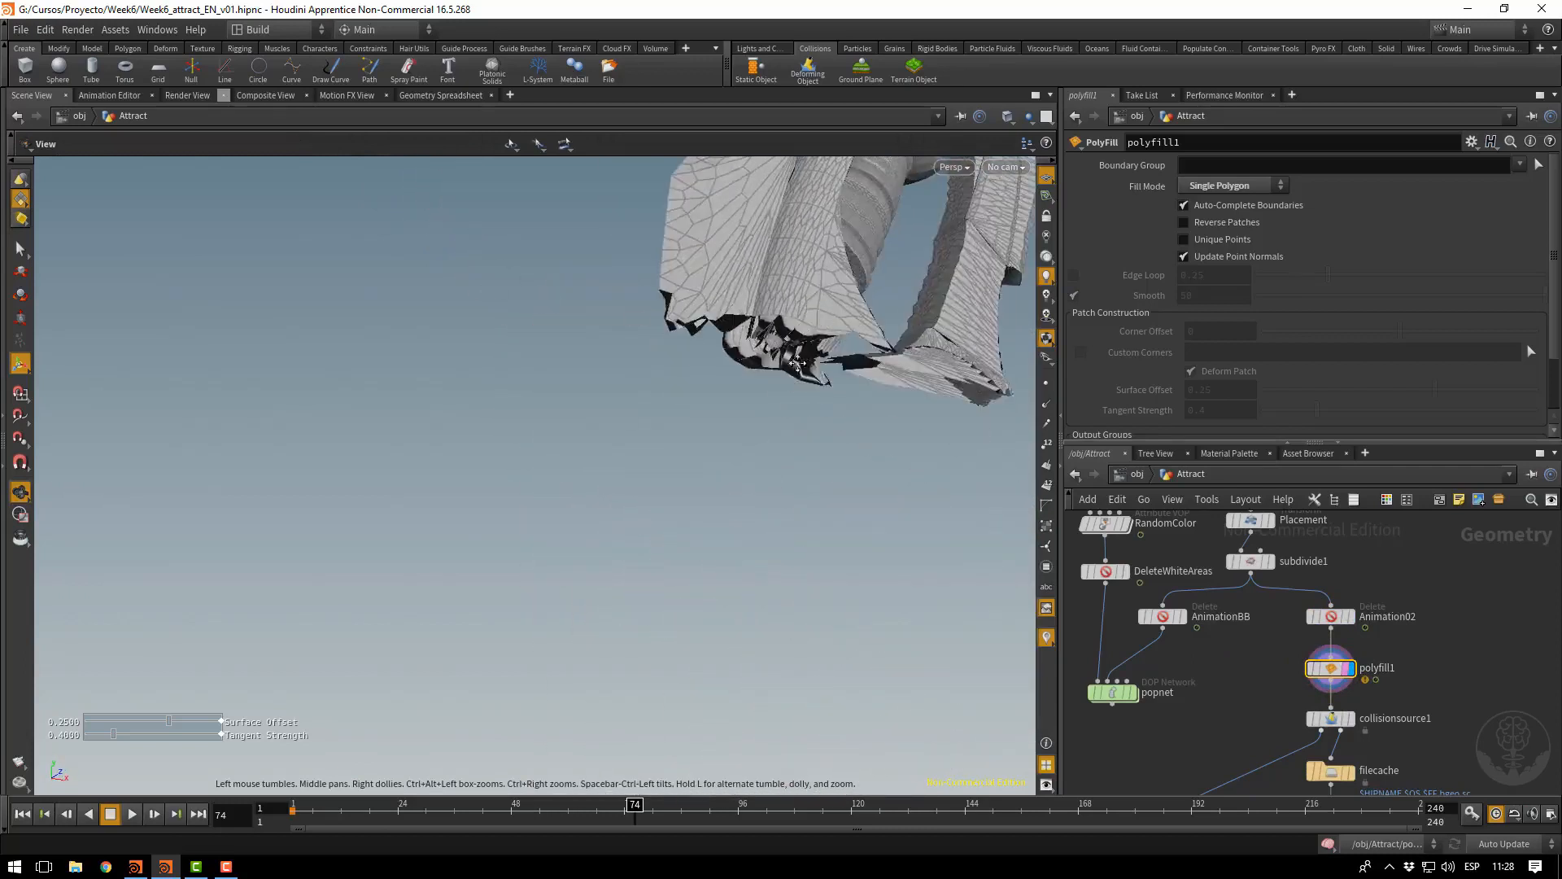
alt+middle_drag(961, 227, 838, 423)
alt+right_drag(839, 423, 415, 354)
alt+middle_drag(707, 417, 612, 485)
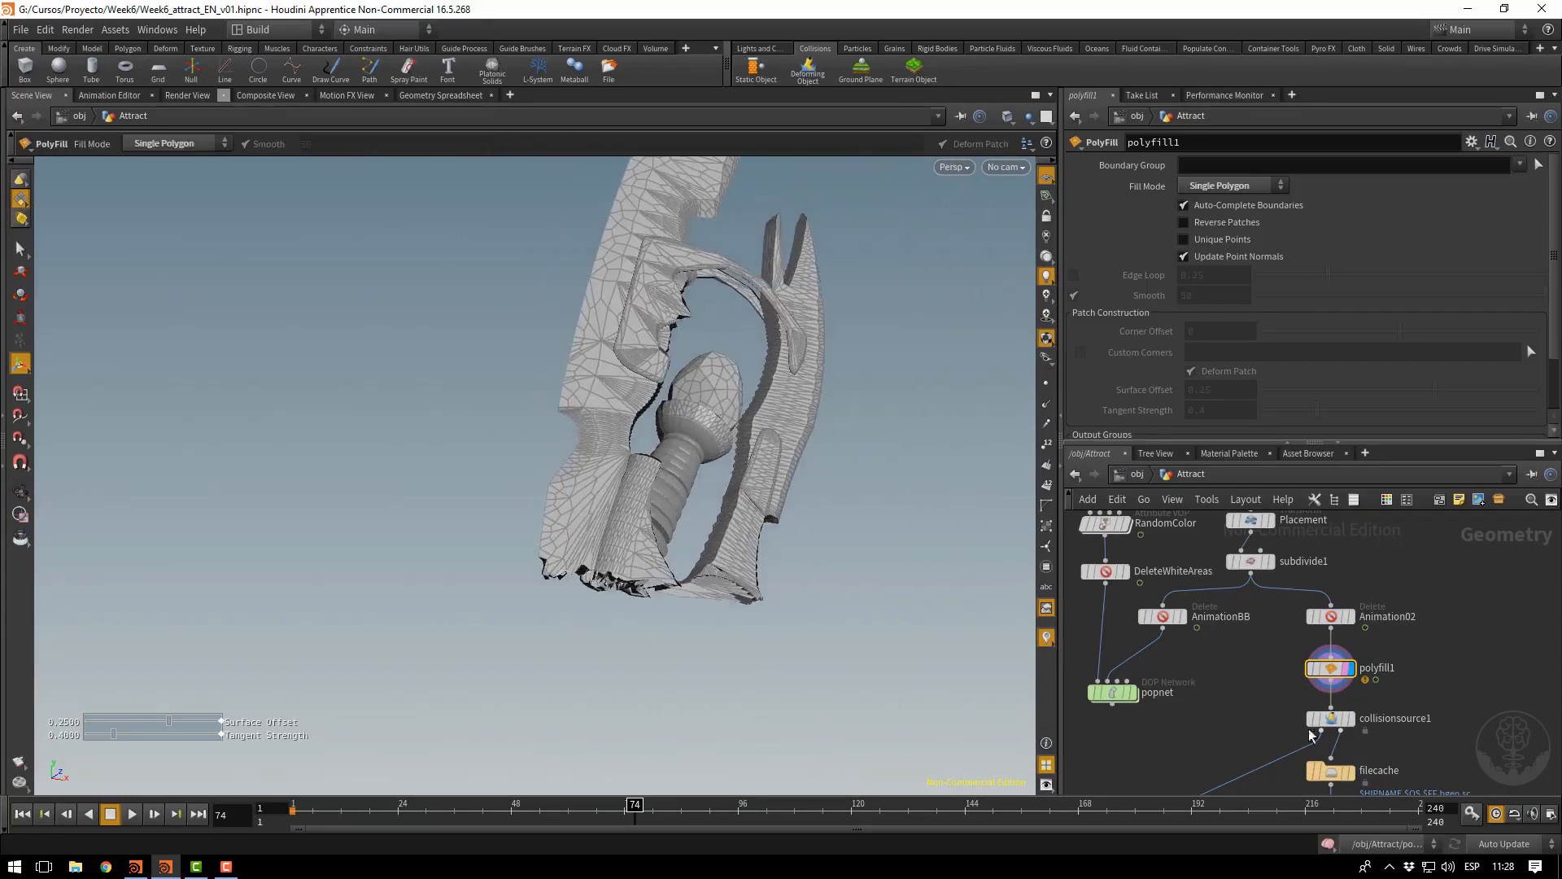
Display the VDB null and examine the voxel shape of the collision volume
scroll(1437, 733, up, 2)
middle_drag(1400, 728, 1347, 569)
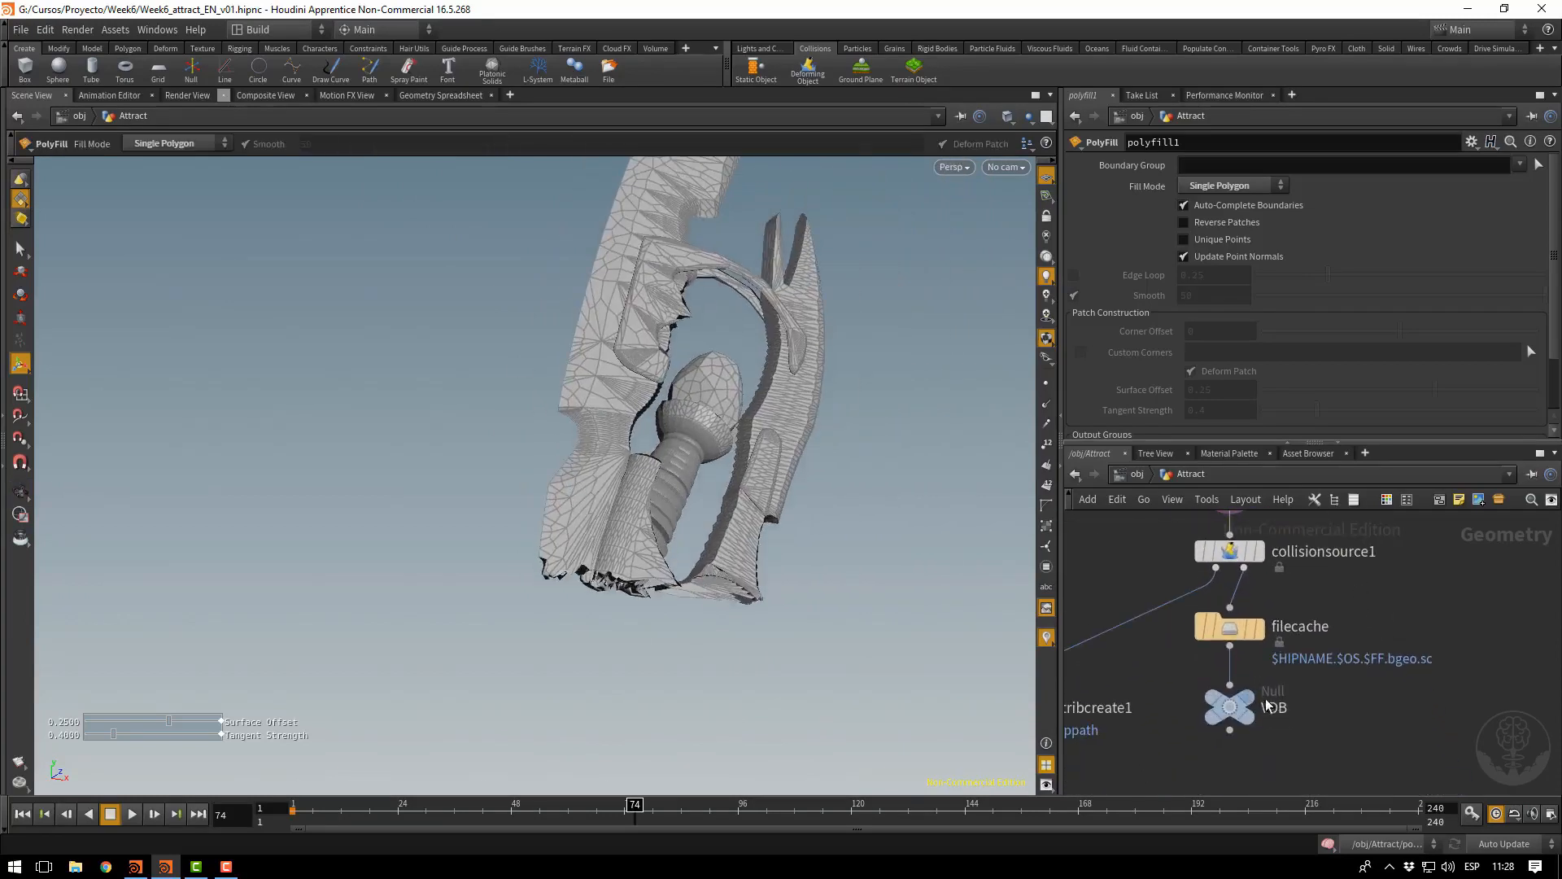
click(1254, 722)
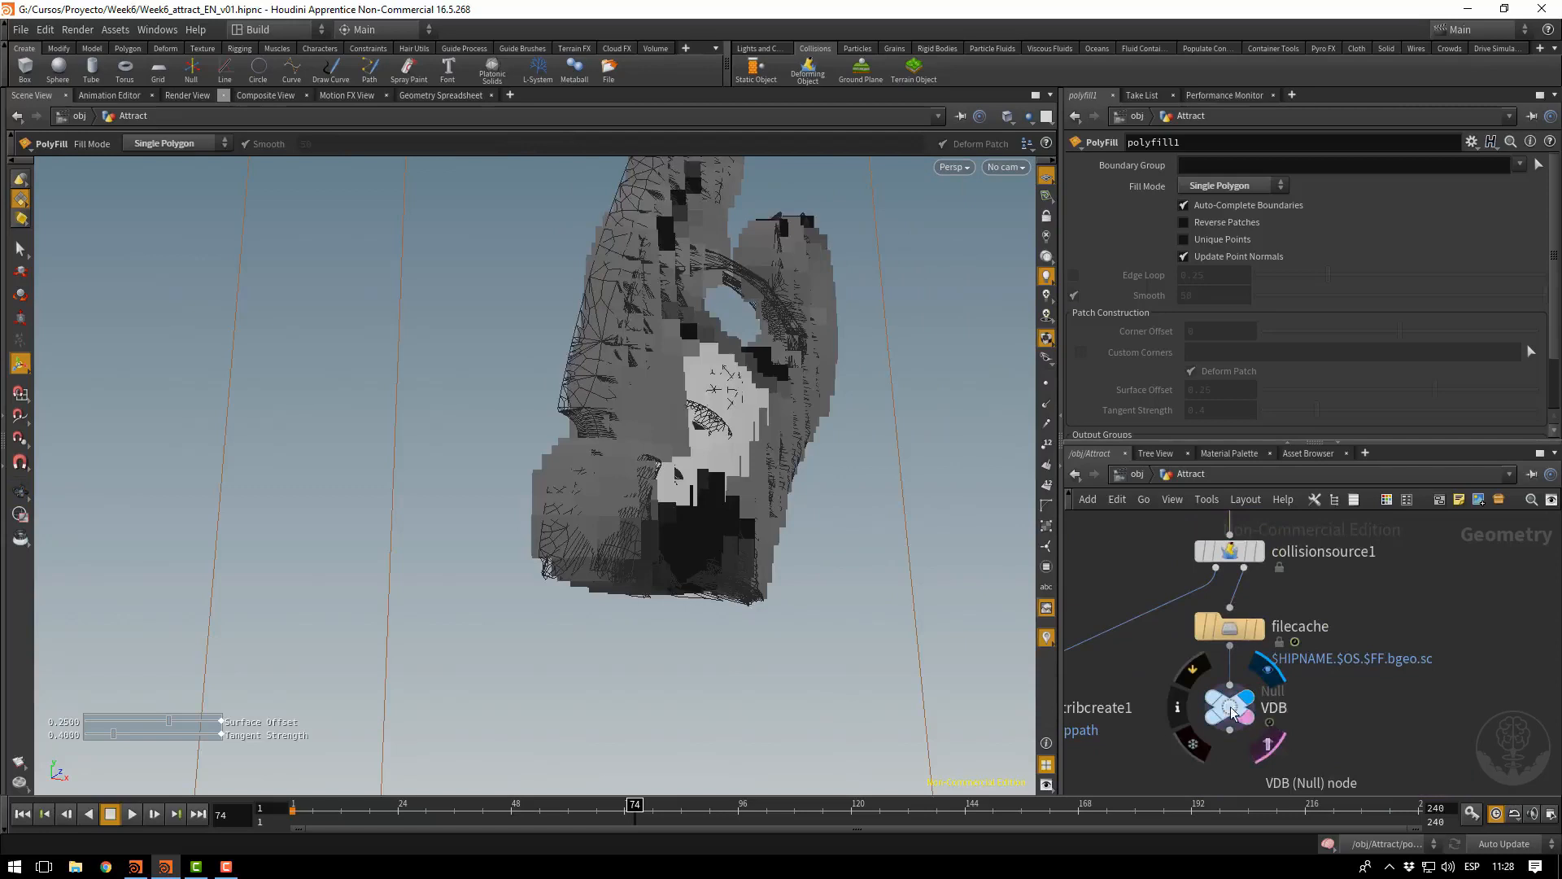
click(1231, 708)
middle_drag(1423, 609, 1464, 649)
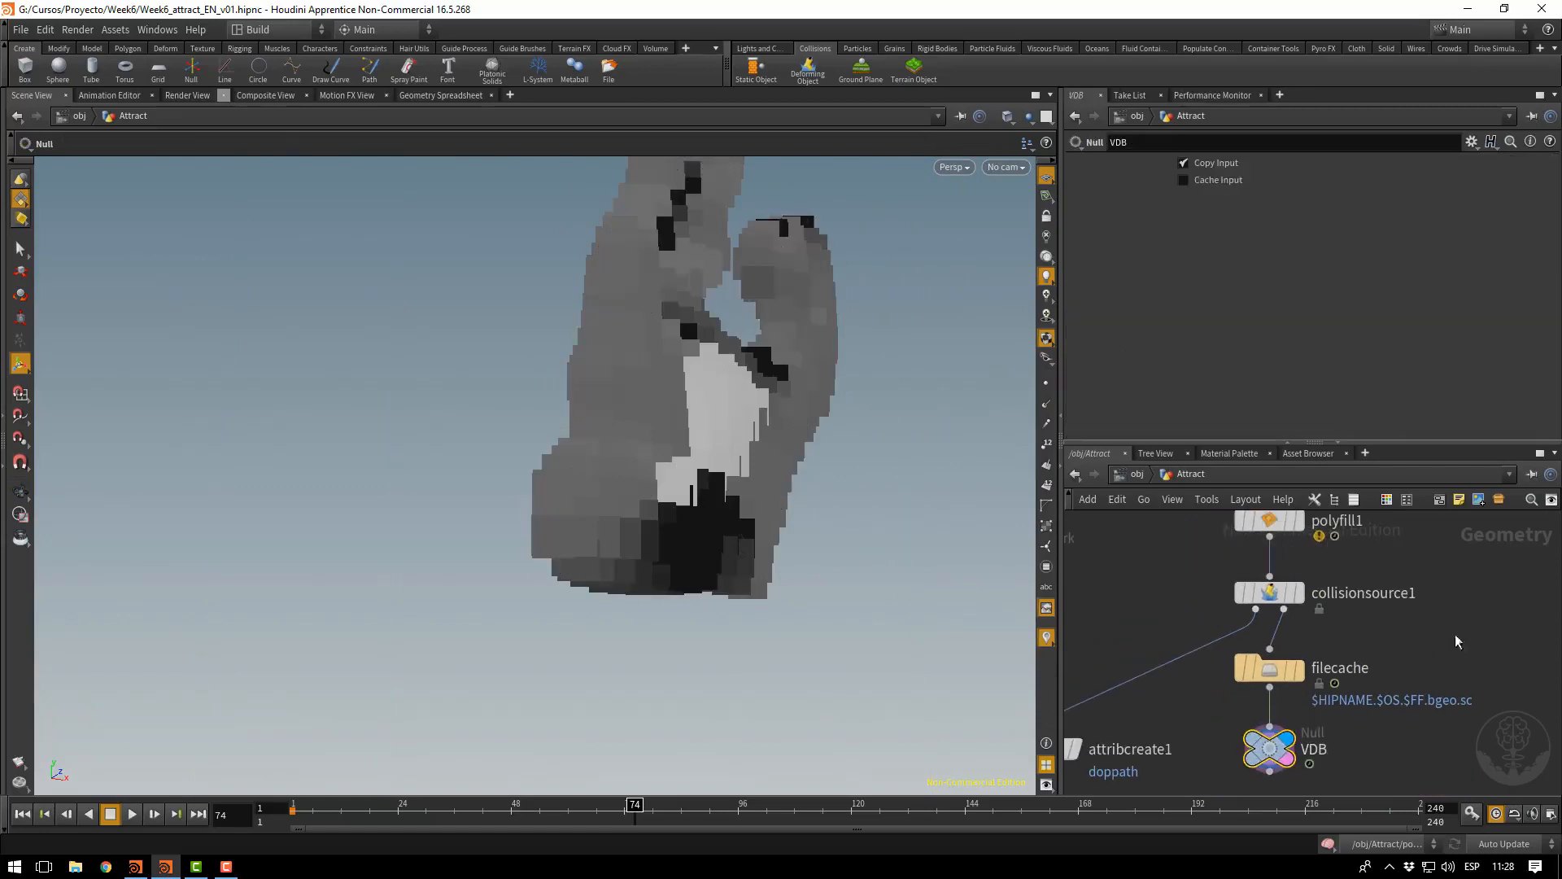
drag(613, 345, 486, 445)
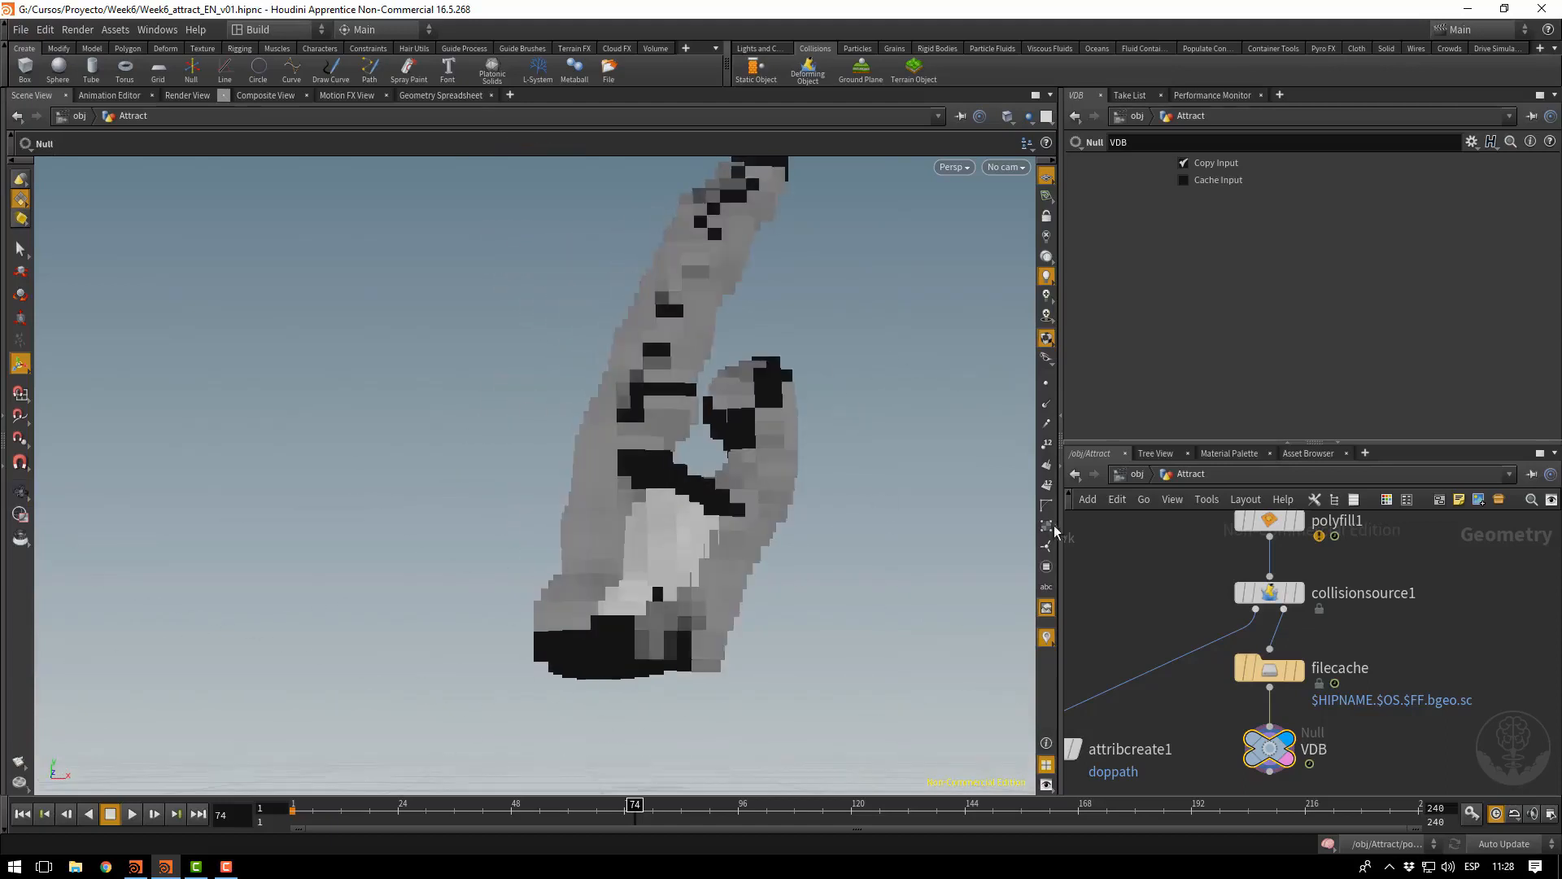
Delete the Voxel Size channel of collisionsource1 and set its voxel size to 0.01
click(1253, 592)
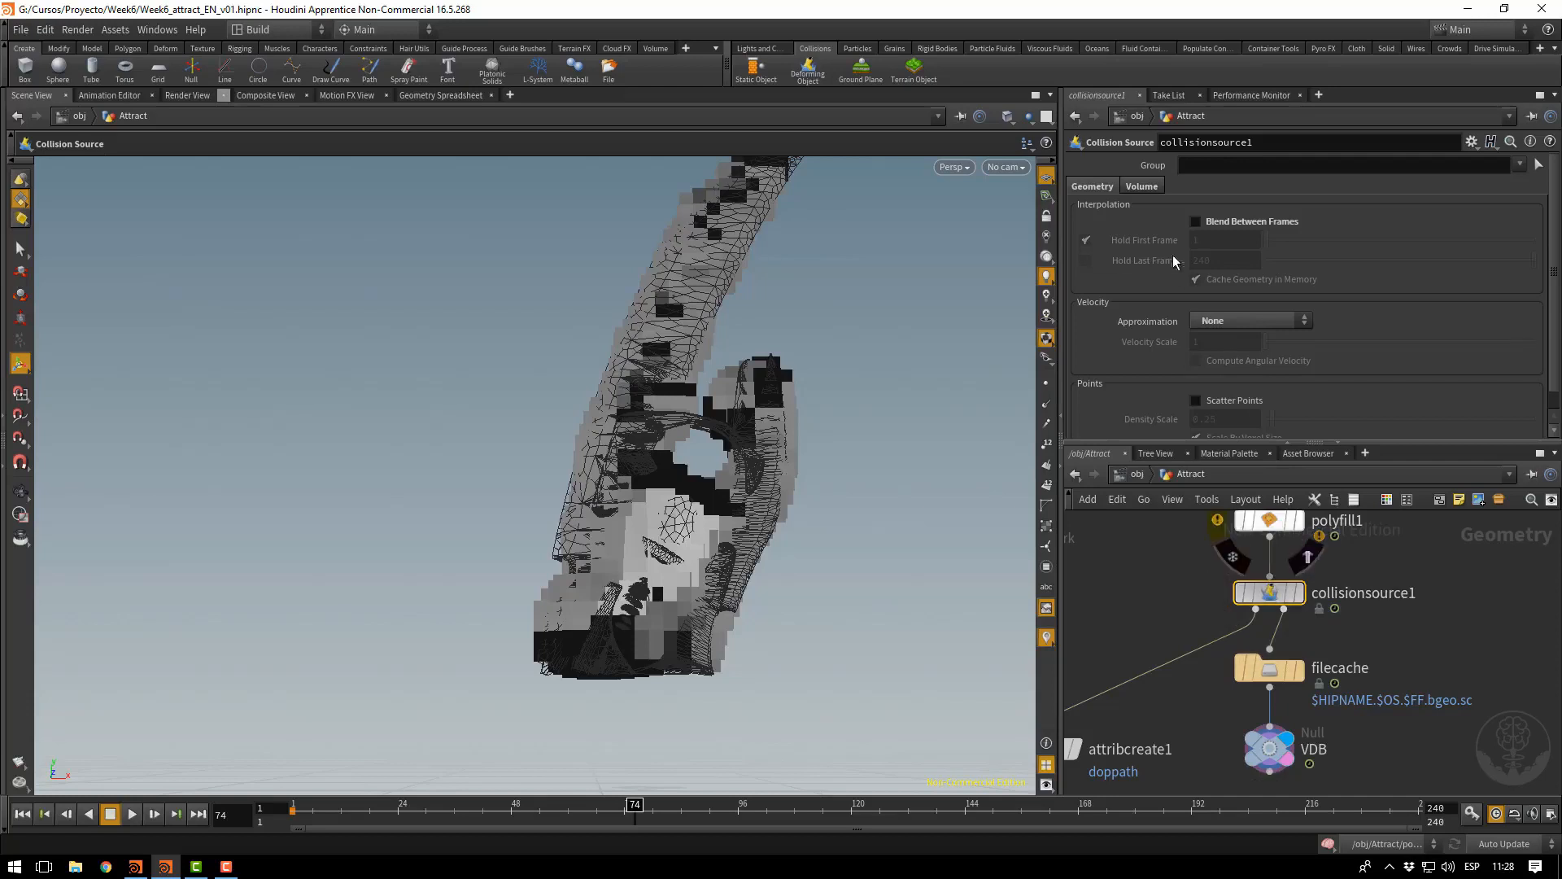
click(1142, 187)
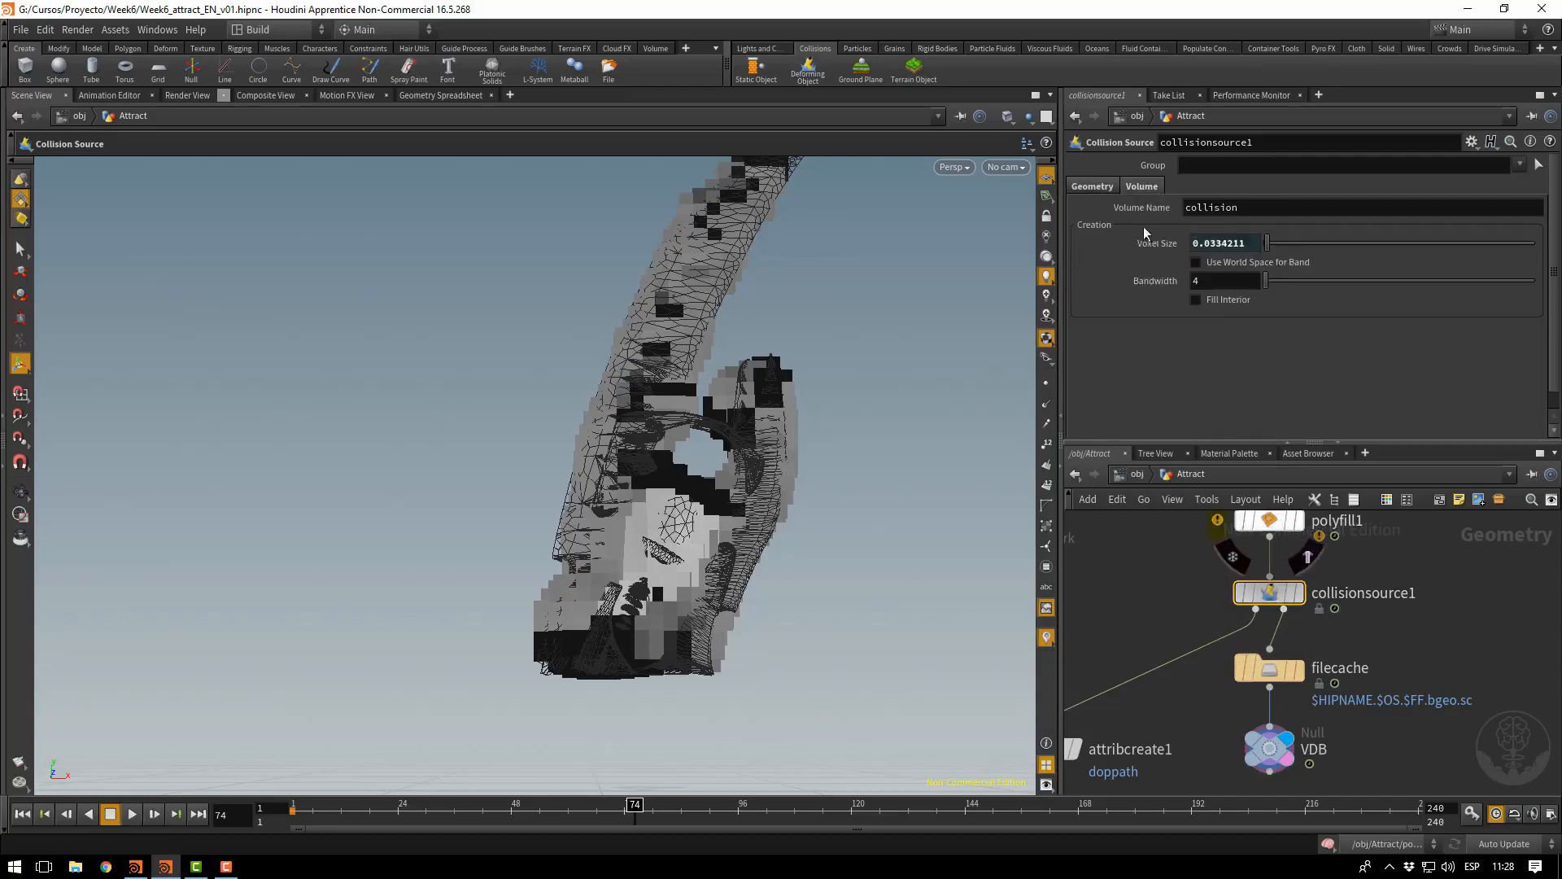
right_click(1238, 248)
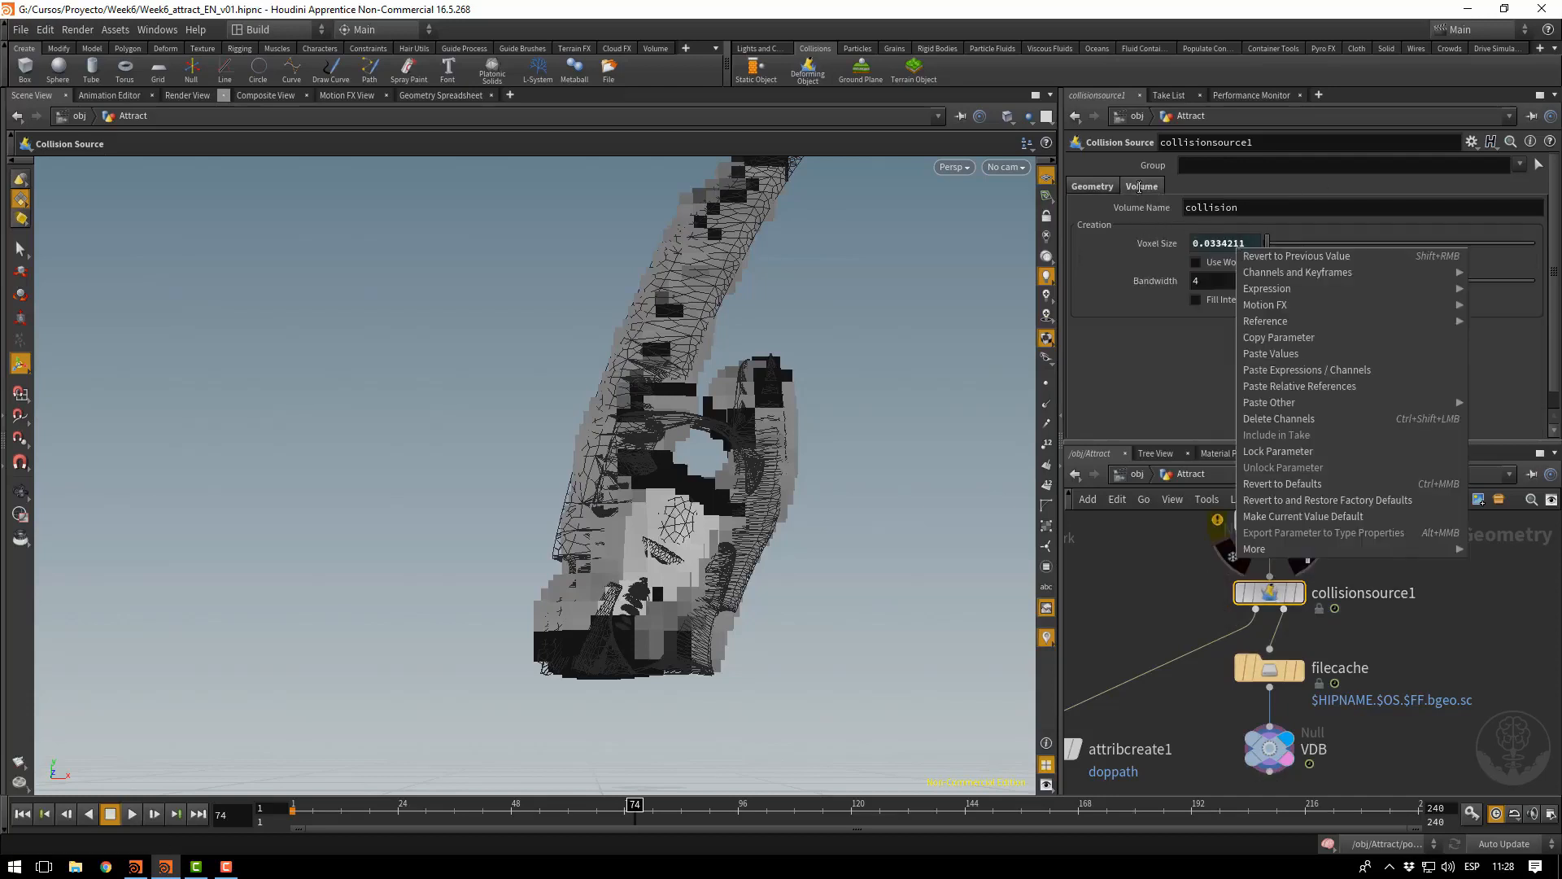
click(1289, 420)
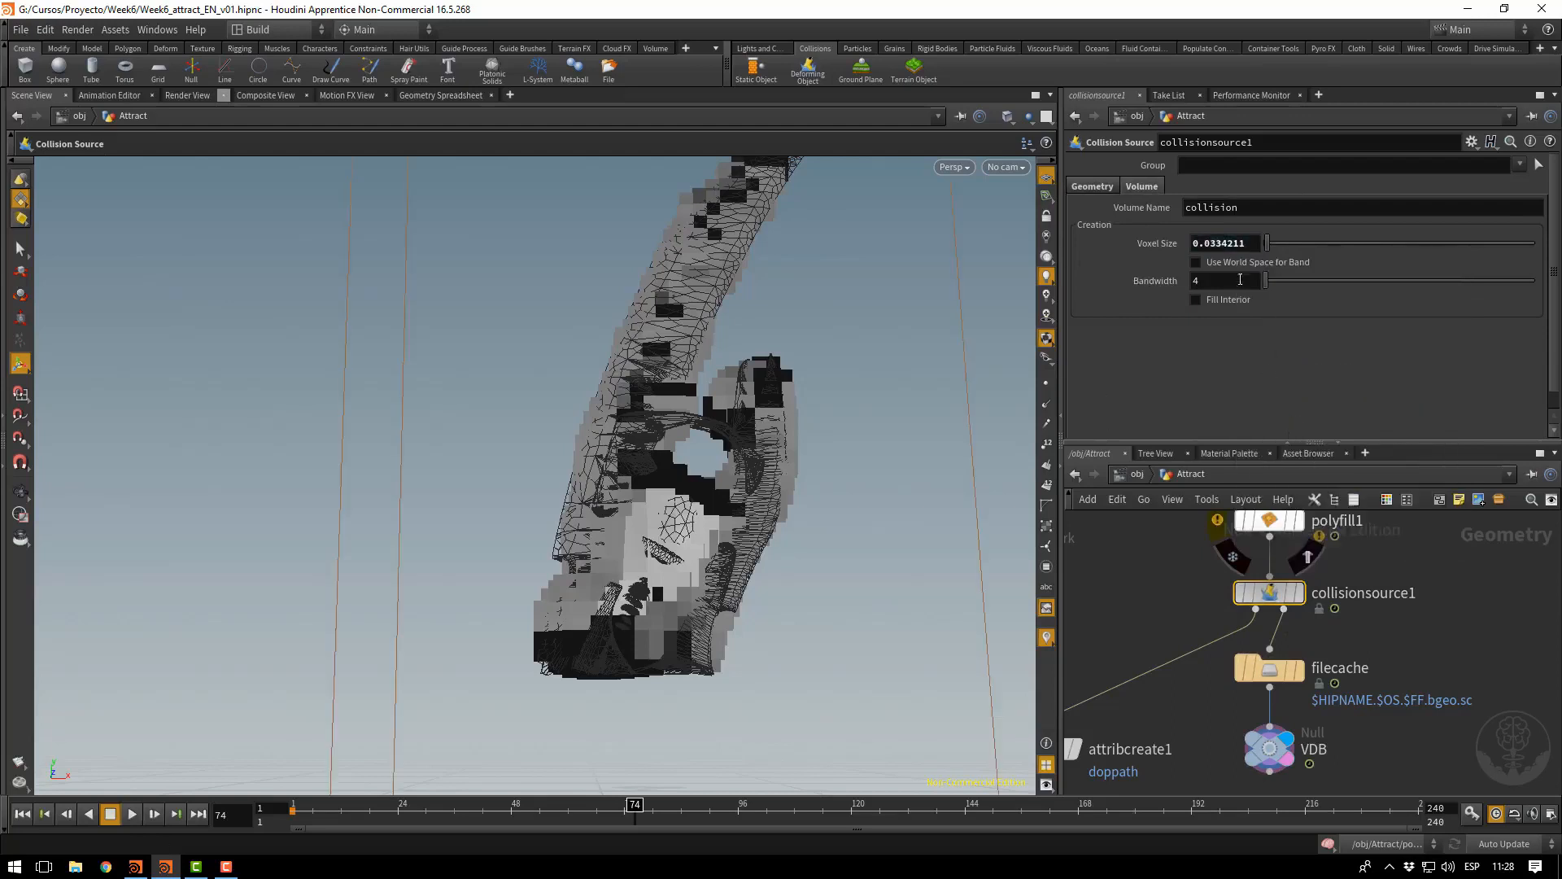
double_click(1207, 243)
text(0.01)
key(Return)
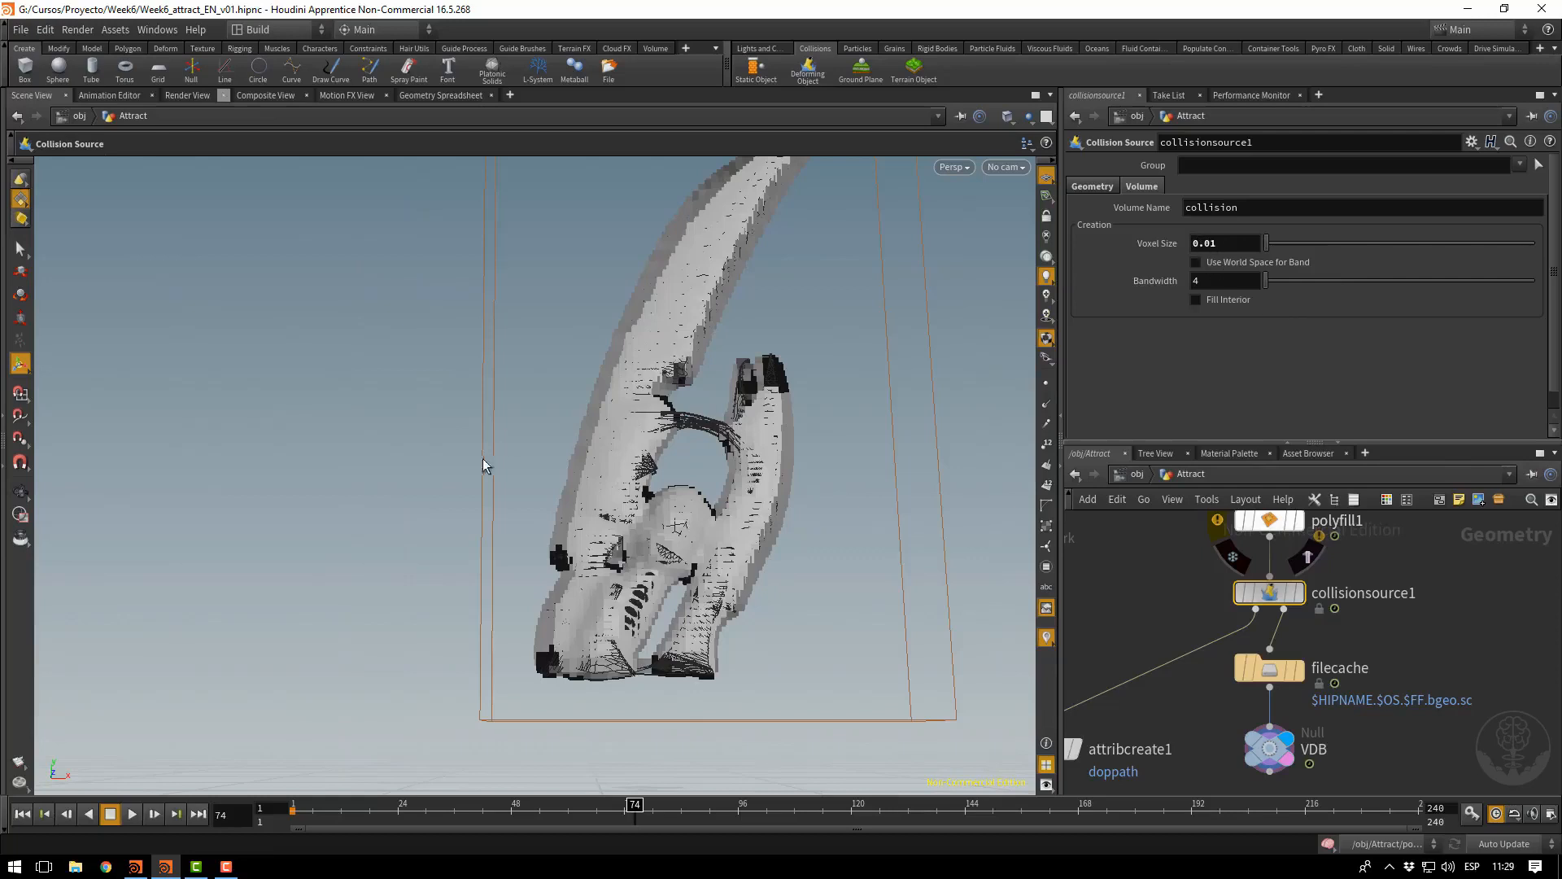
alt+drag(483, 460, 701, 542)
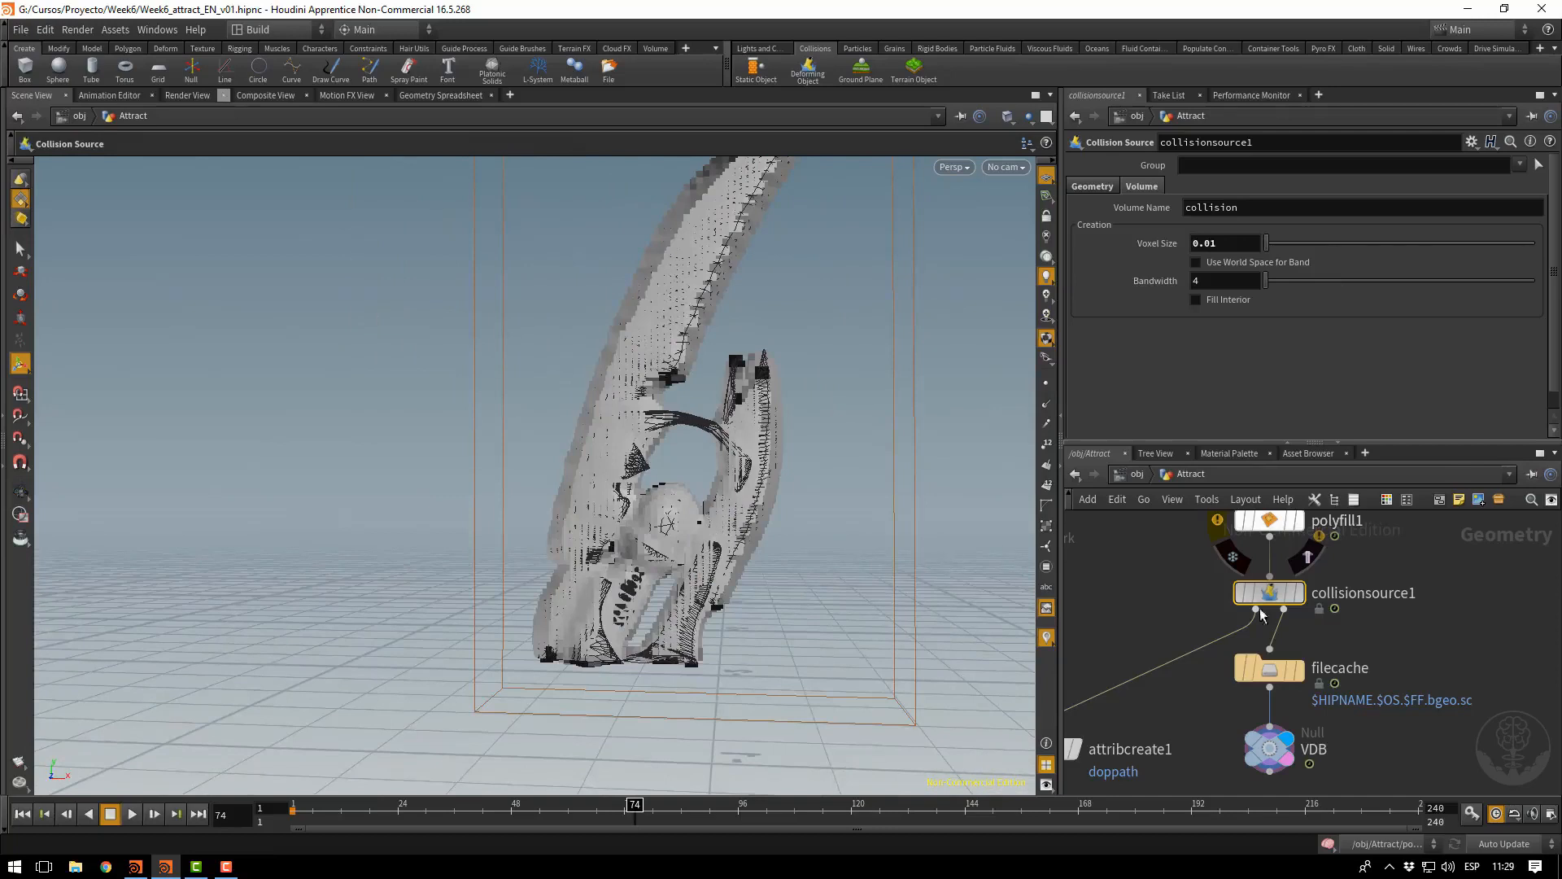
Display the popnet simulation in the Attract network, interrupting the cook
middle_drag(1211, 638, 1406, 636)
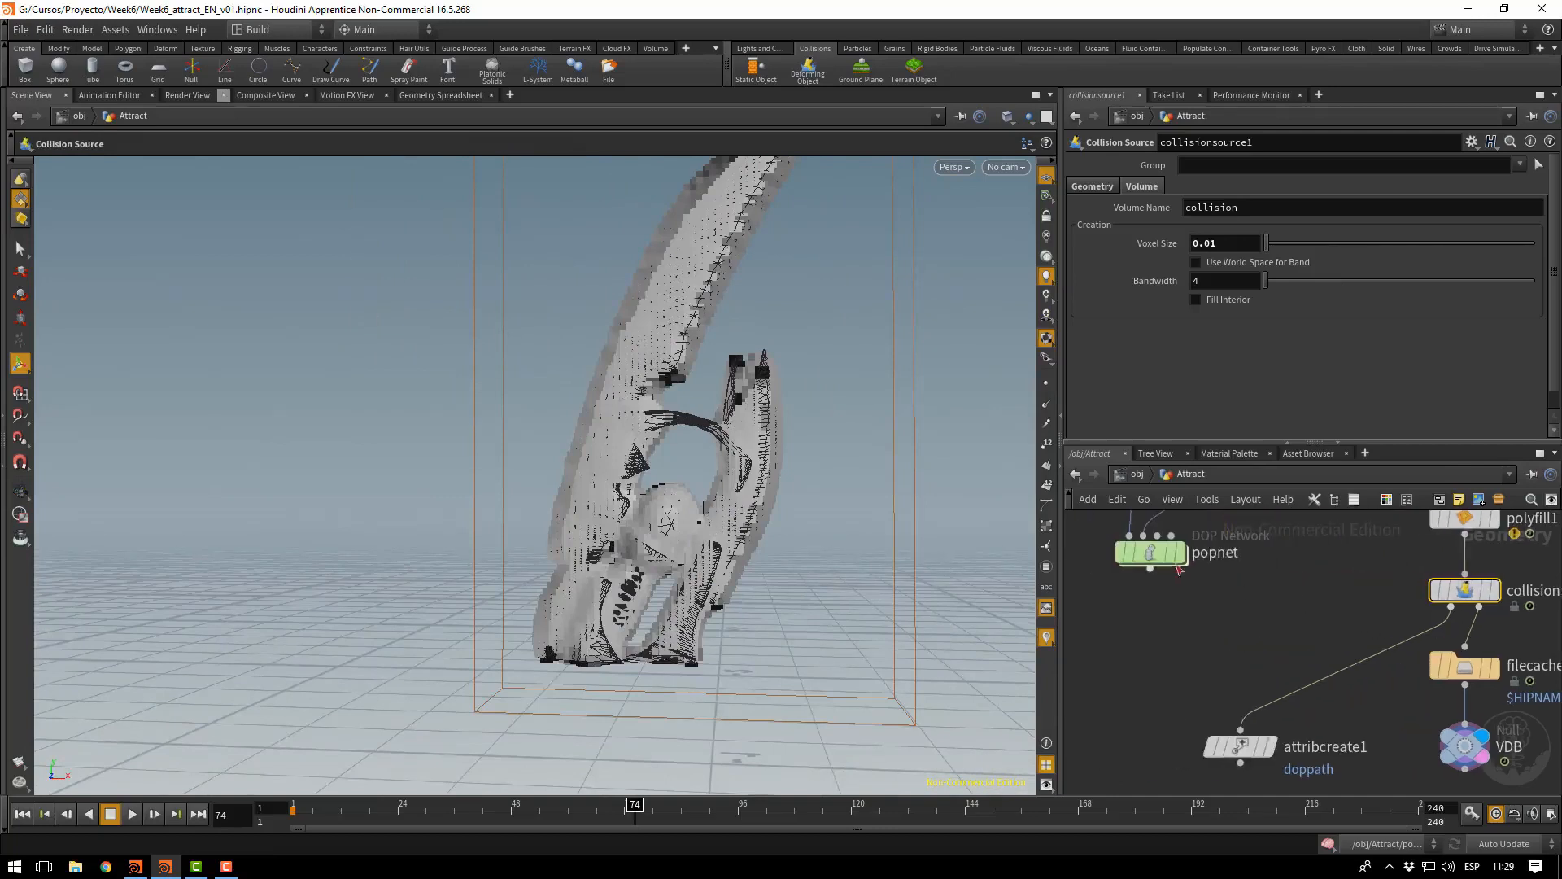
mouse_move(1175, 564)
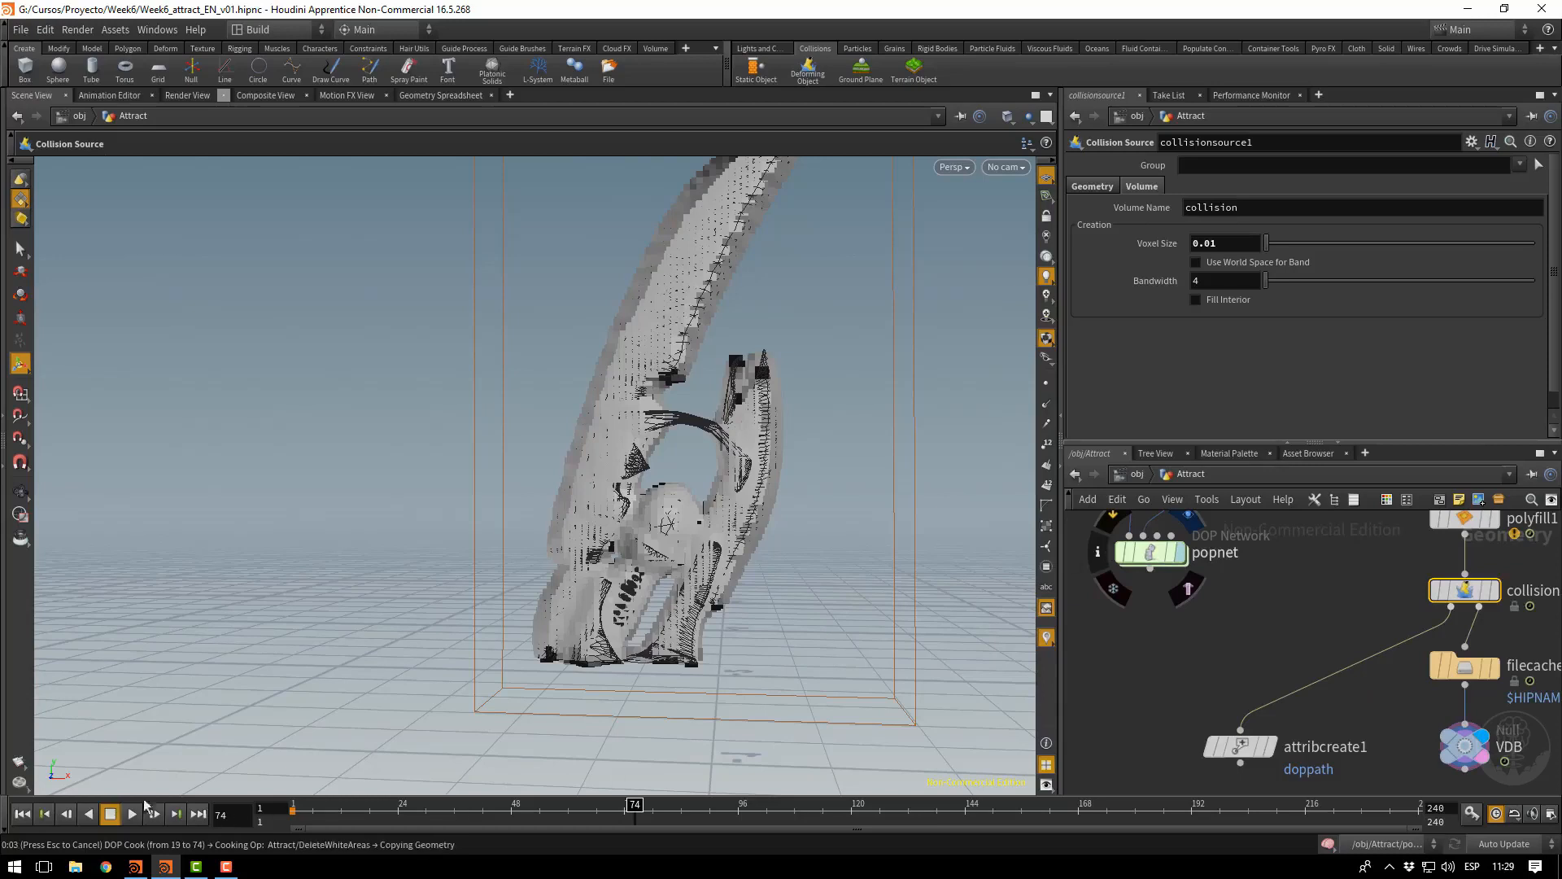
key(Escape)
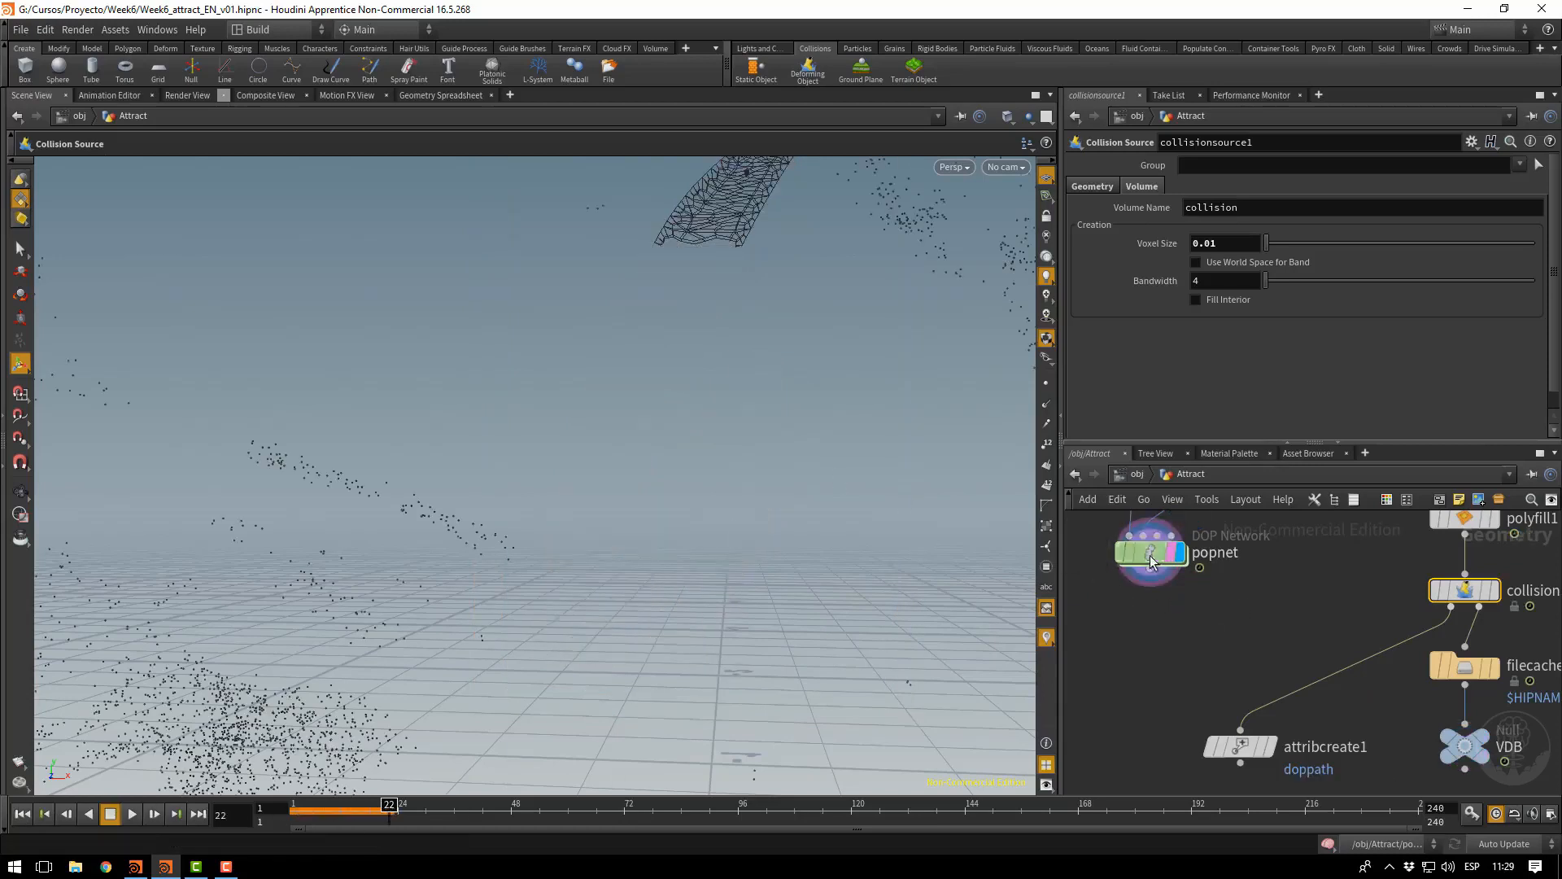
Enter popnet and enable Use Deforming Geometry on the Attract1 static object
double_click(1150, 569)
key(l)
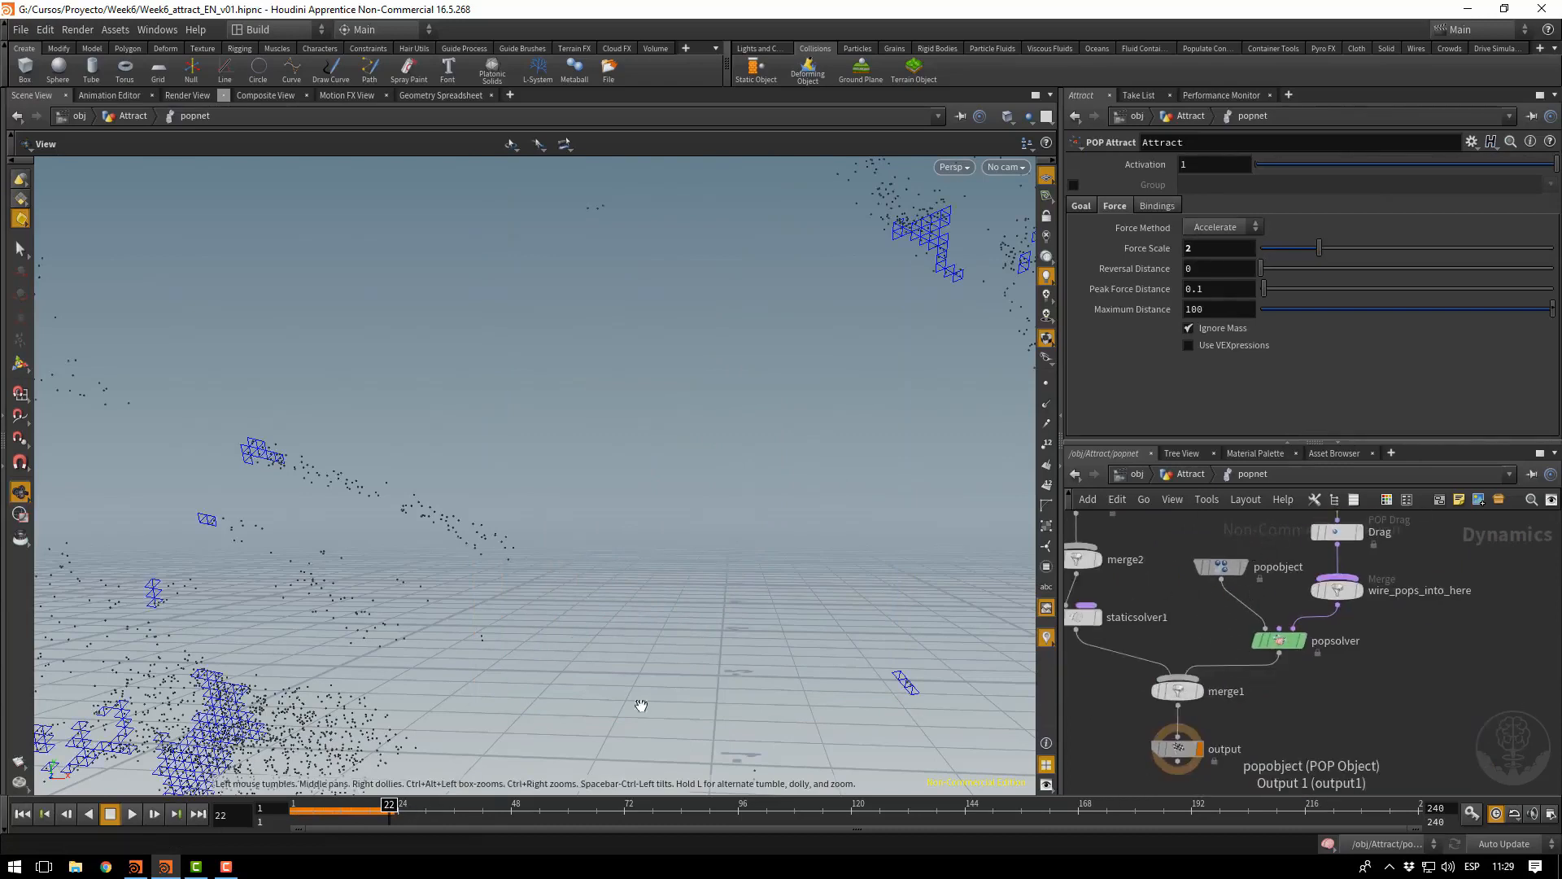
middle_drag(1136, 601, 1276, 729)
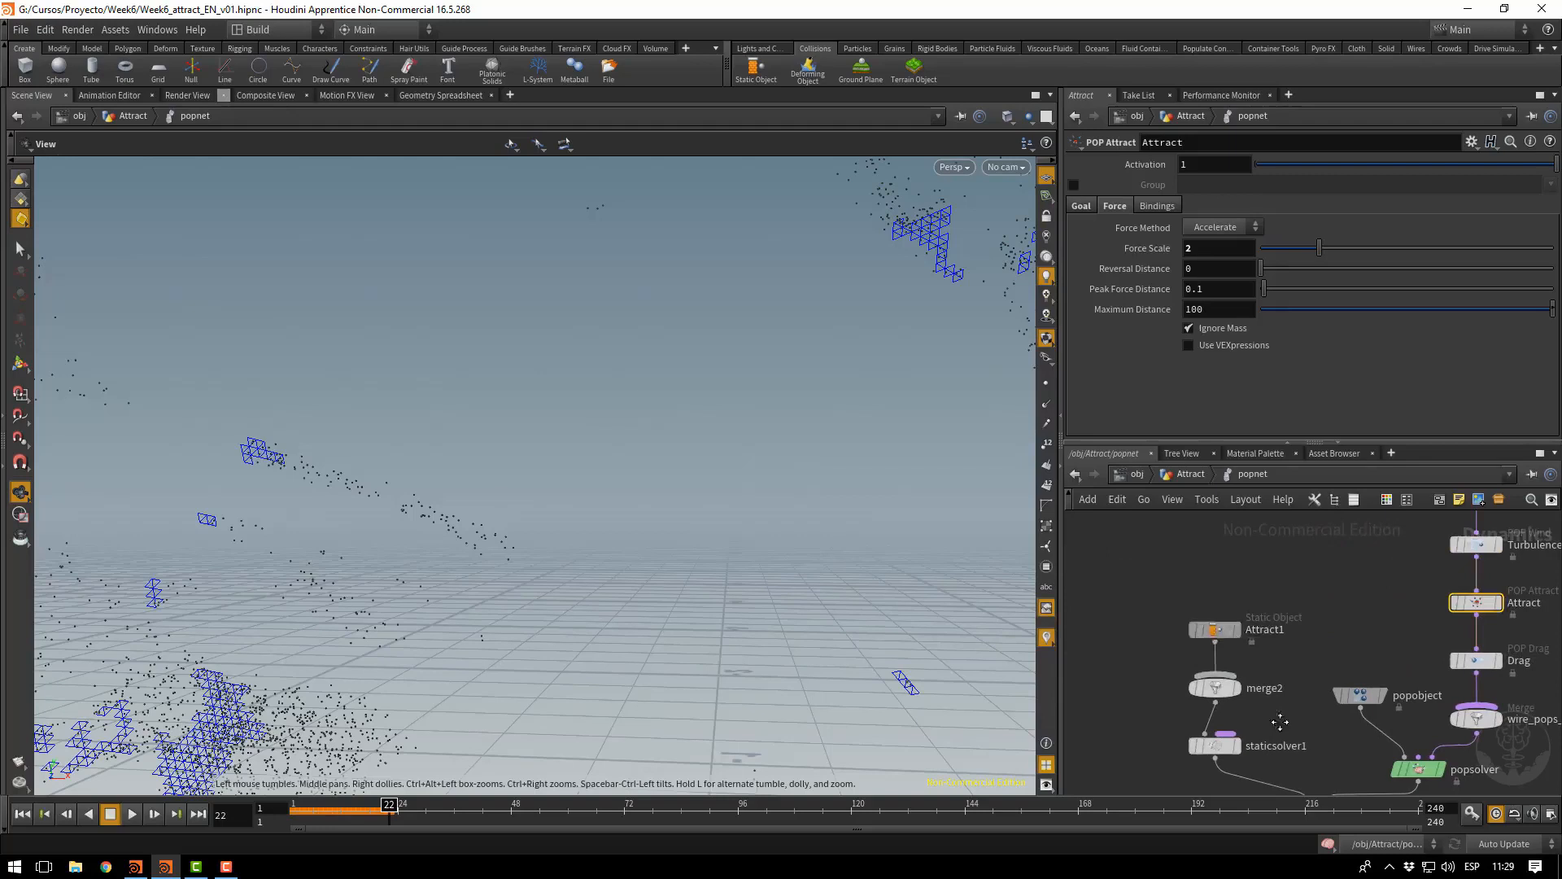
click(1218, 635)
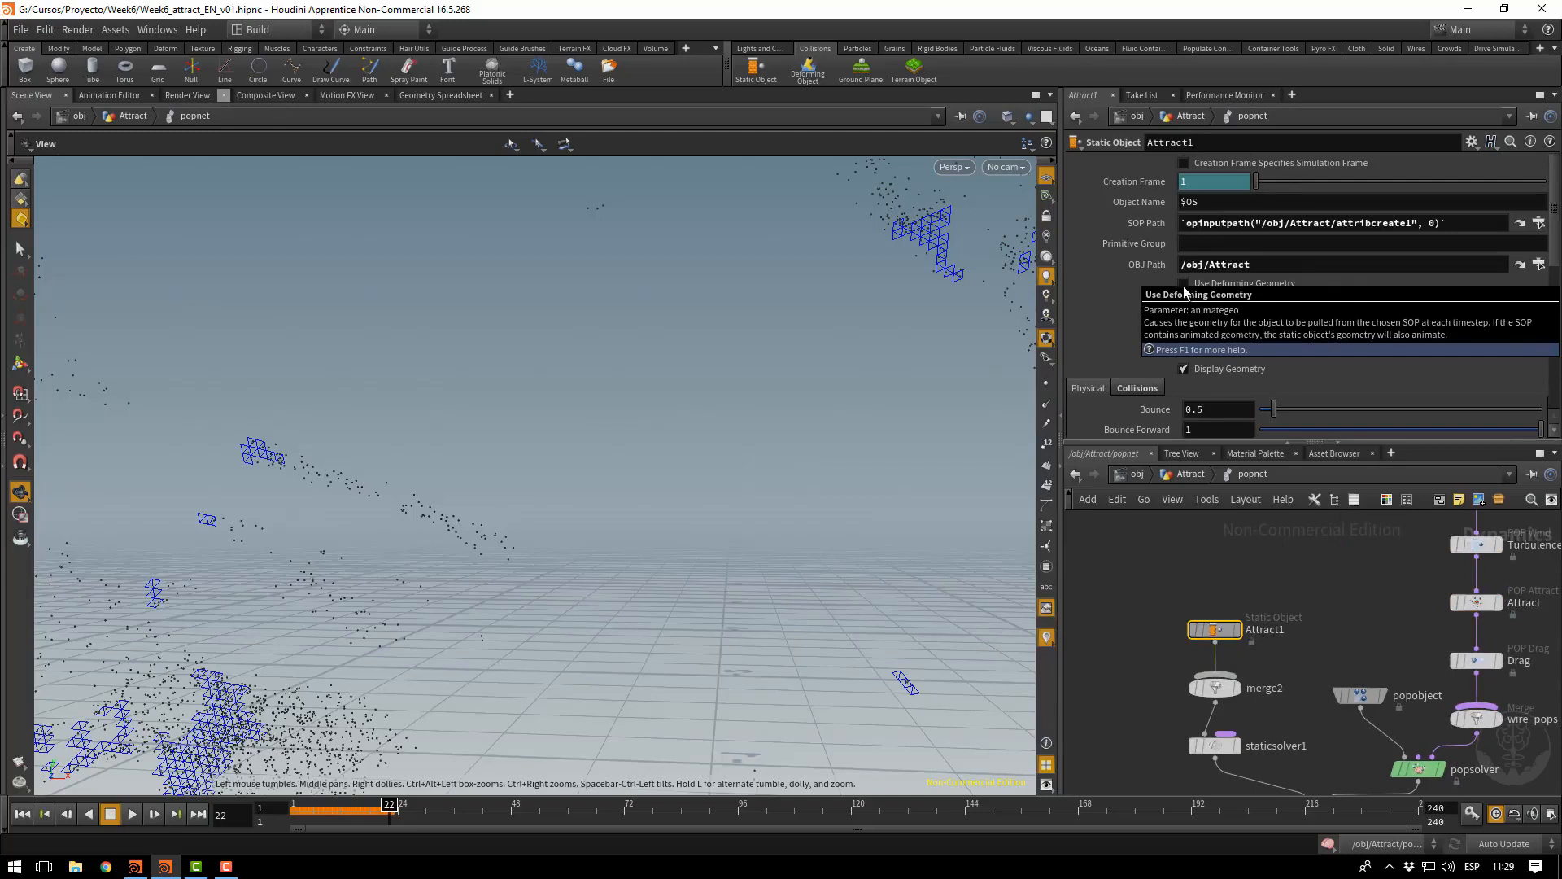
click(1184, 284)
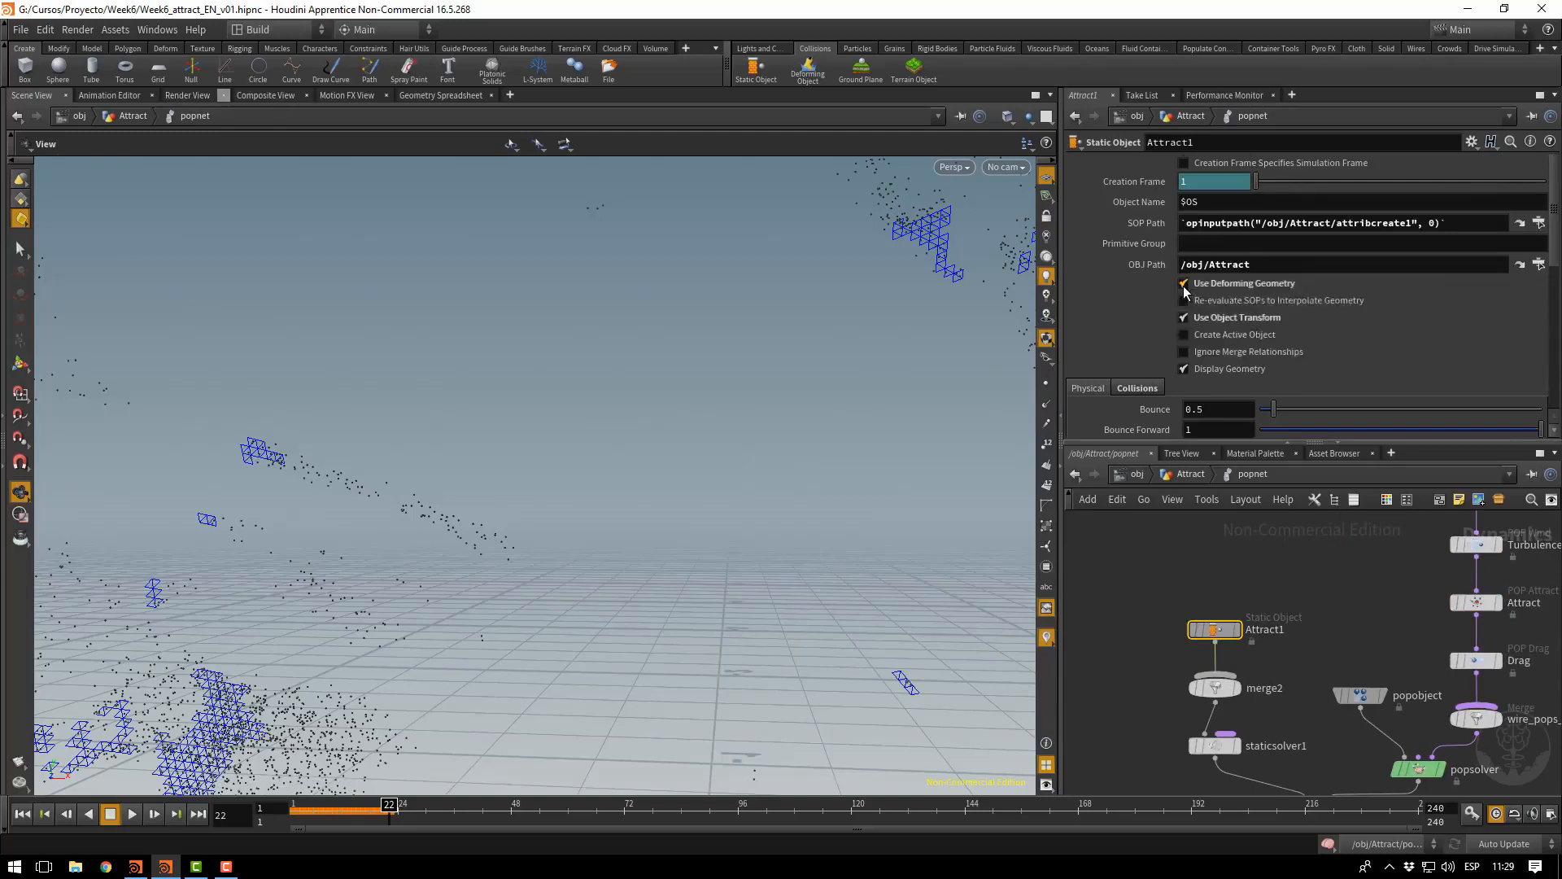
Replay the simulation to frame 32 and inspect the revealed blade up close in wireframe shading
click(44, 815)
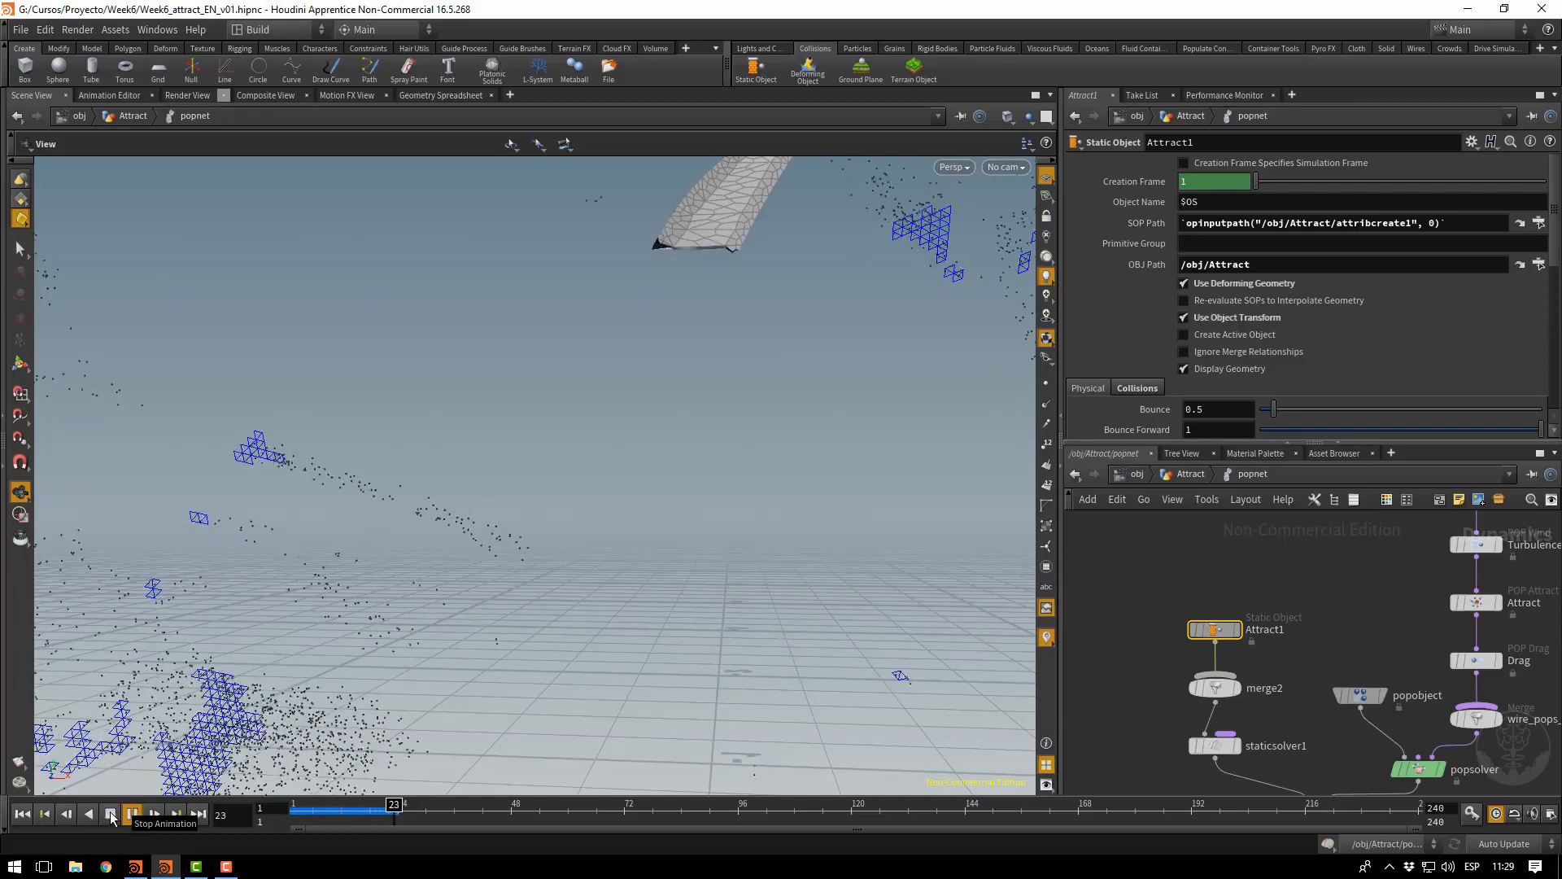
click(111, 817)
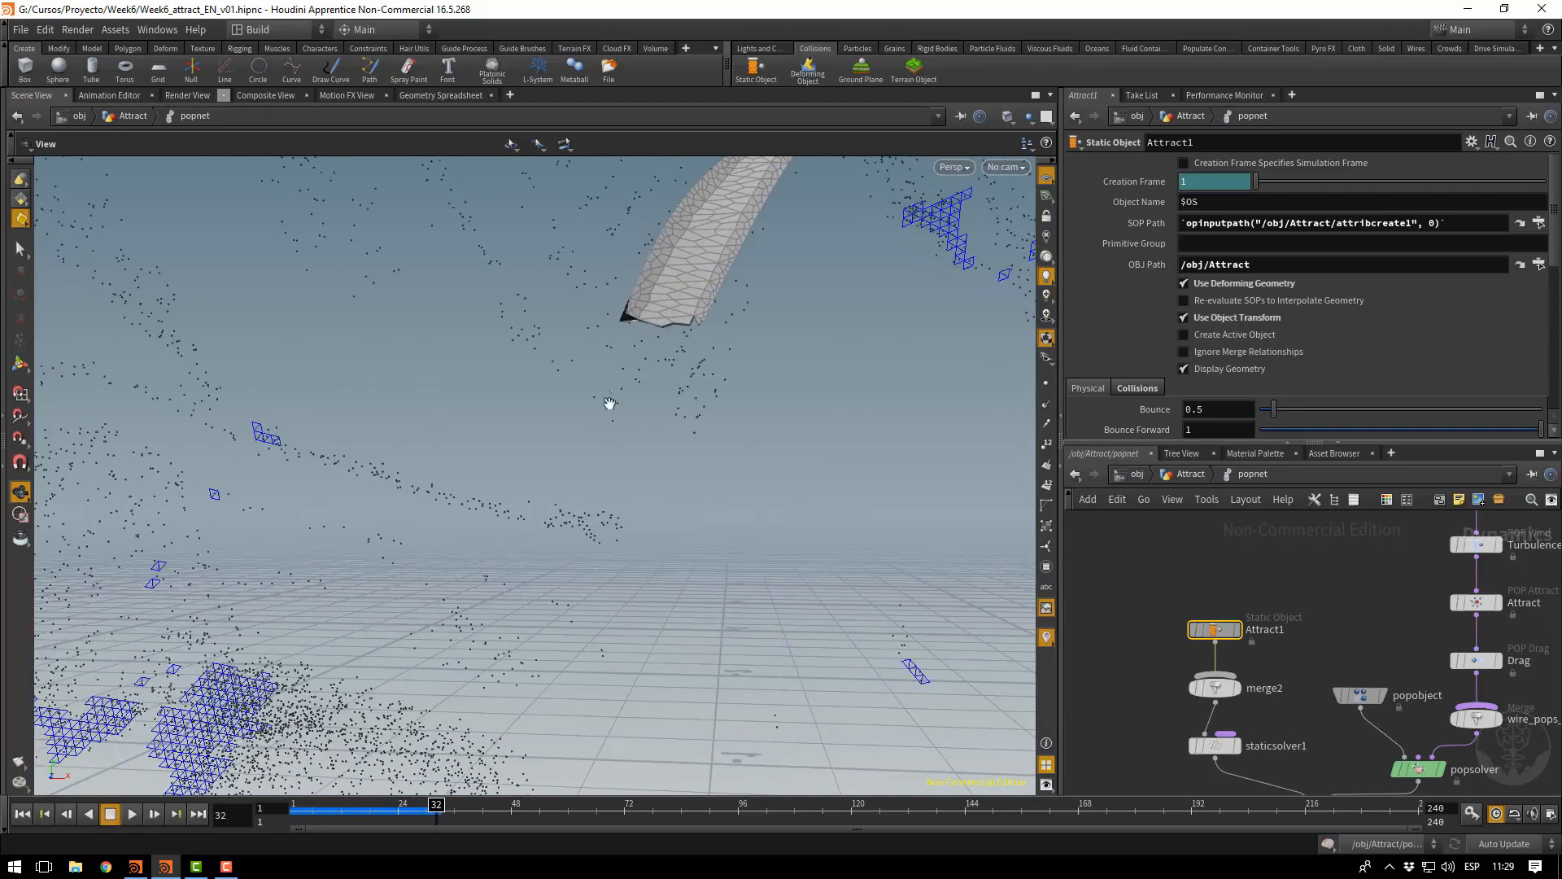
drag(748, 285, 596, 592)
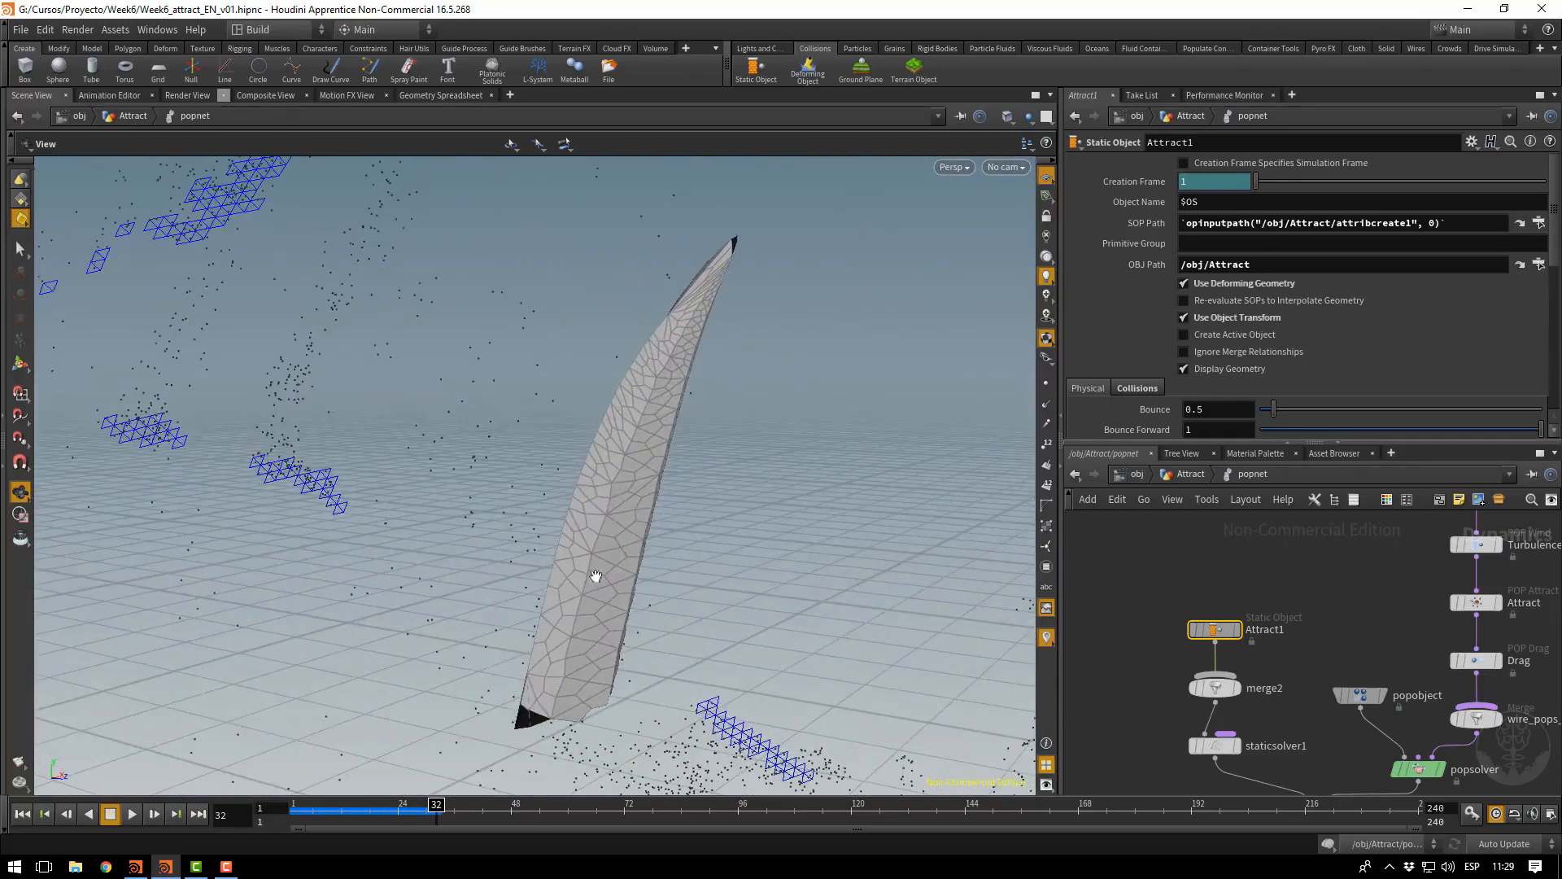
drag(612, 492, 786, 467)
key(w)
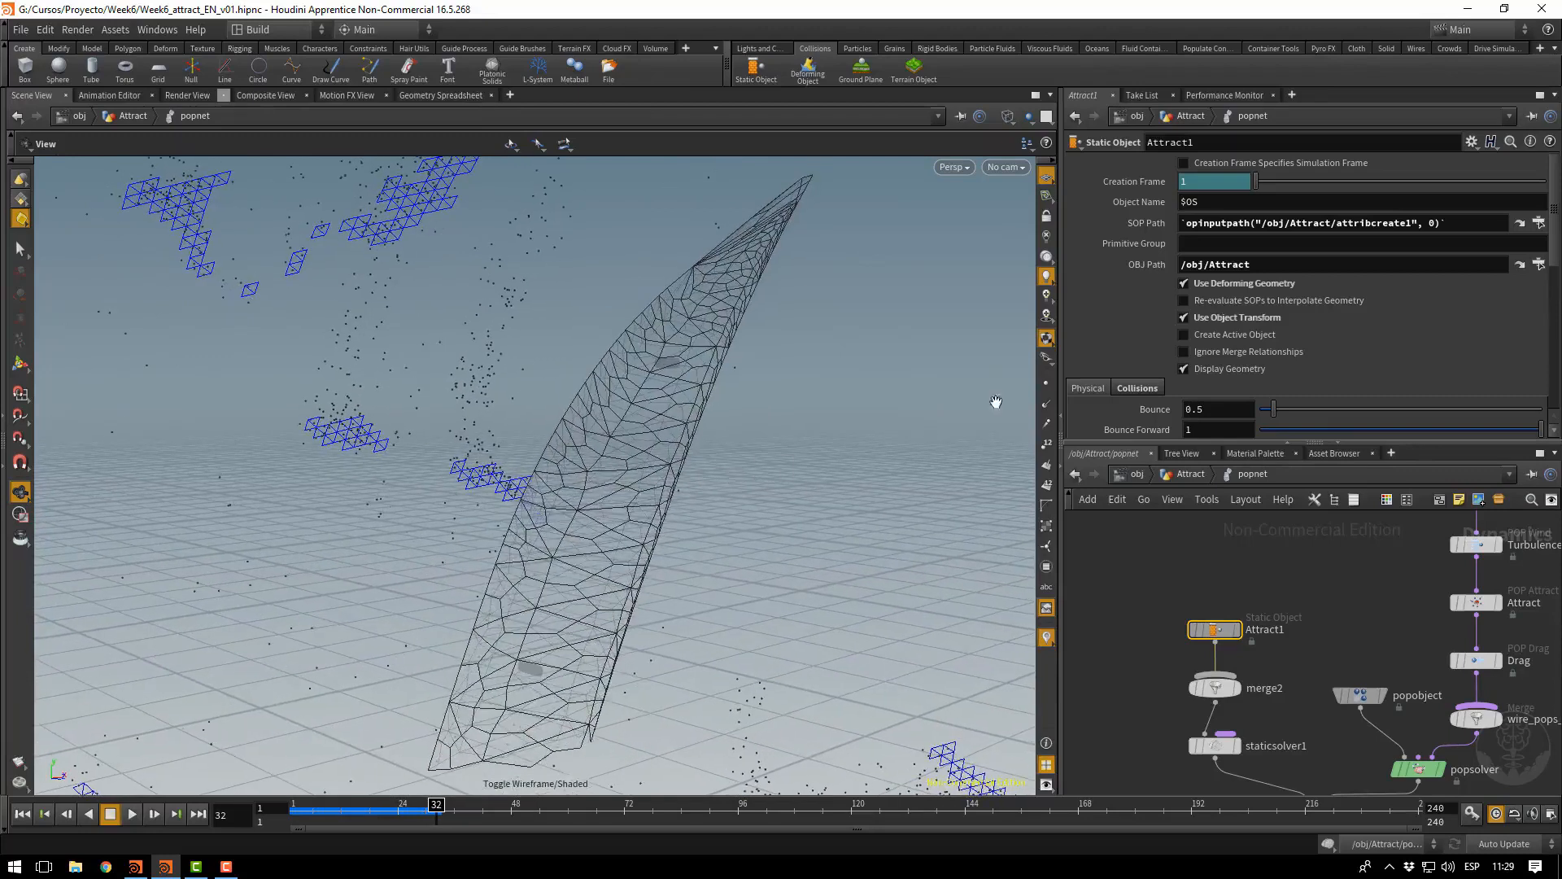
Show the volume Collision Guide of the Attract1 static object and compare it with the blade's wireframe
click(1136, 389)
scroll(1163, 409, down, 2)
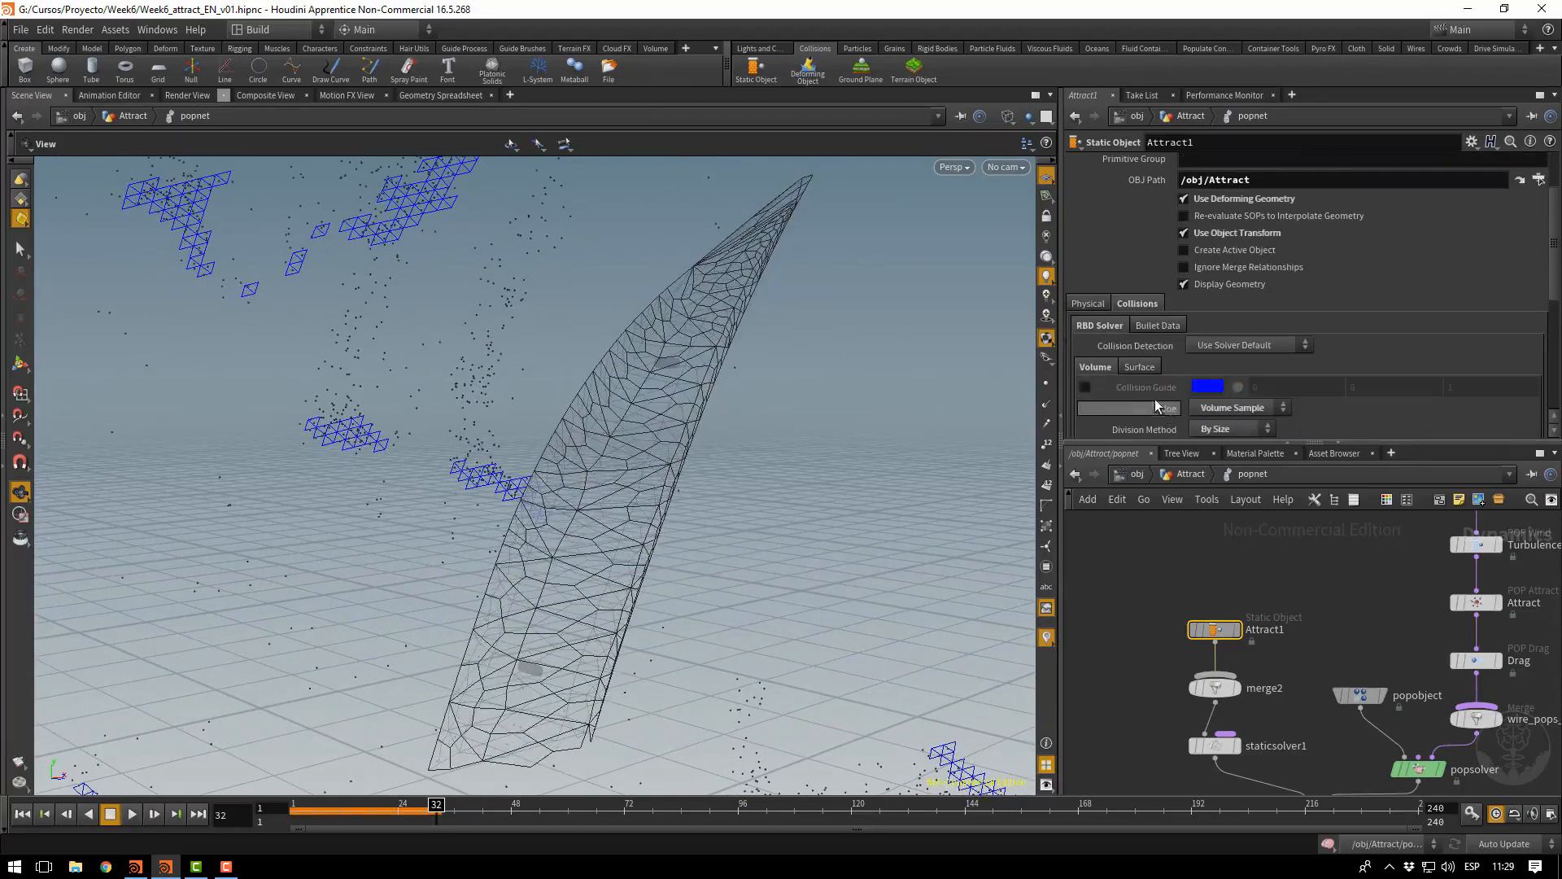
click(1084, 387)
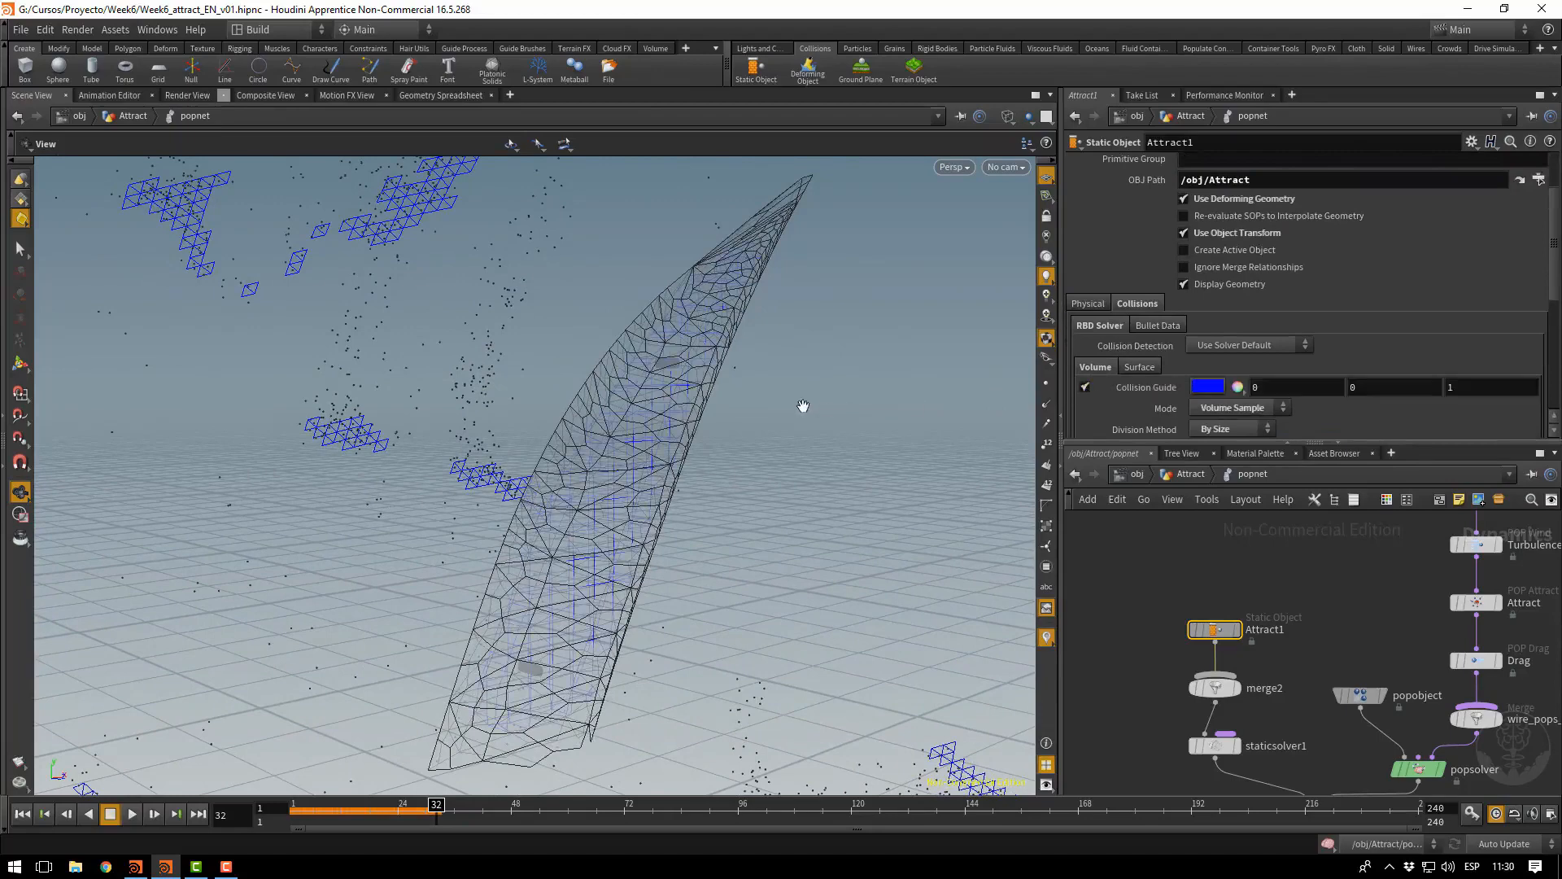
drag(649, 476, 773, 318)
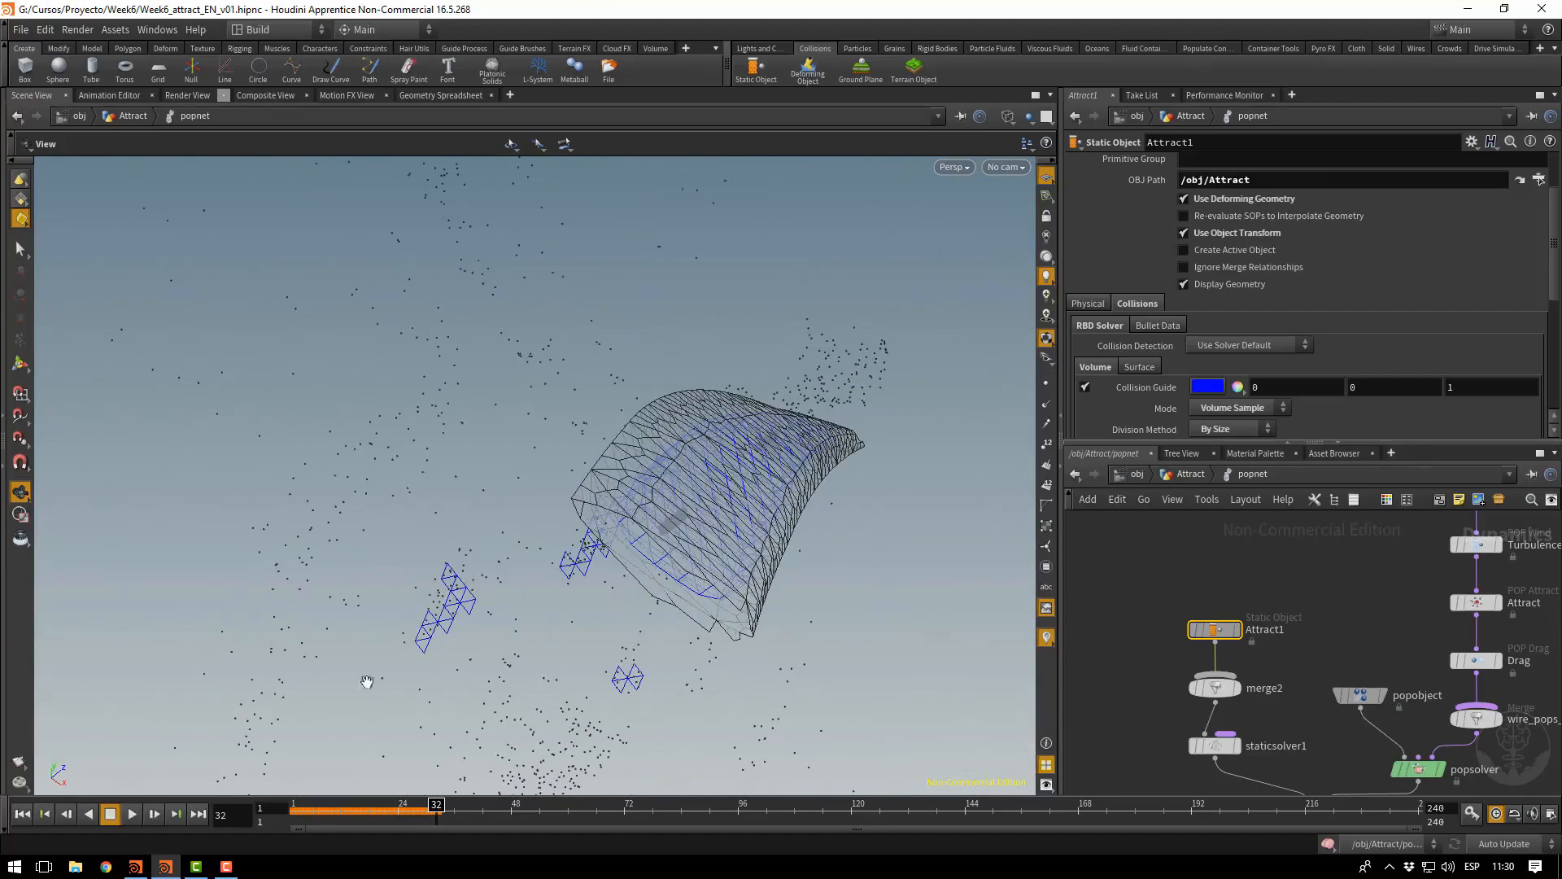
Set the Attract1 static object's volume collision Division Method to Max Axis and its Mode to Ray Intersect
scroll(1345, 358, down, 3)
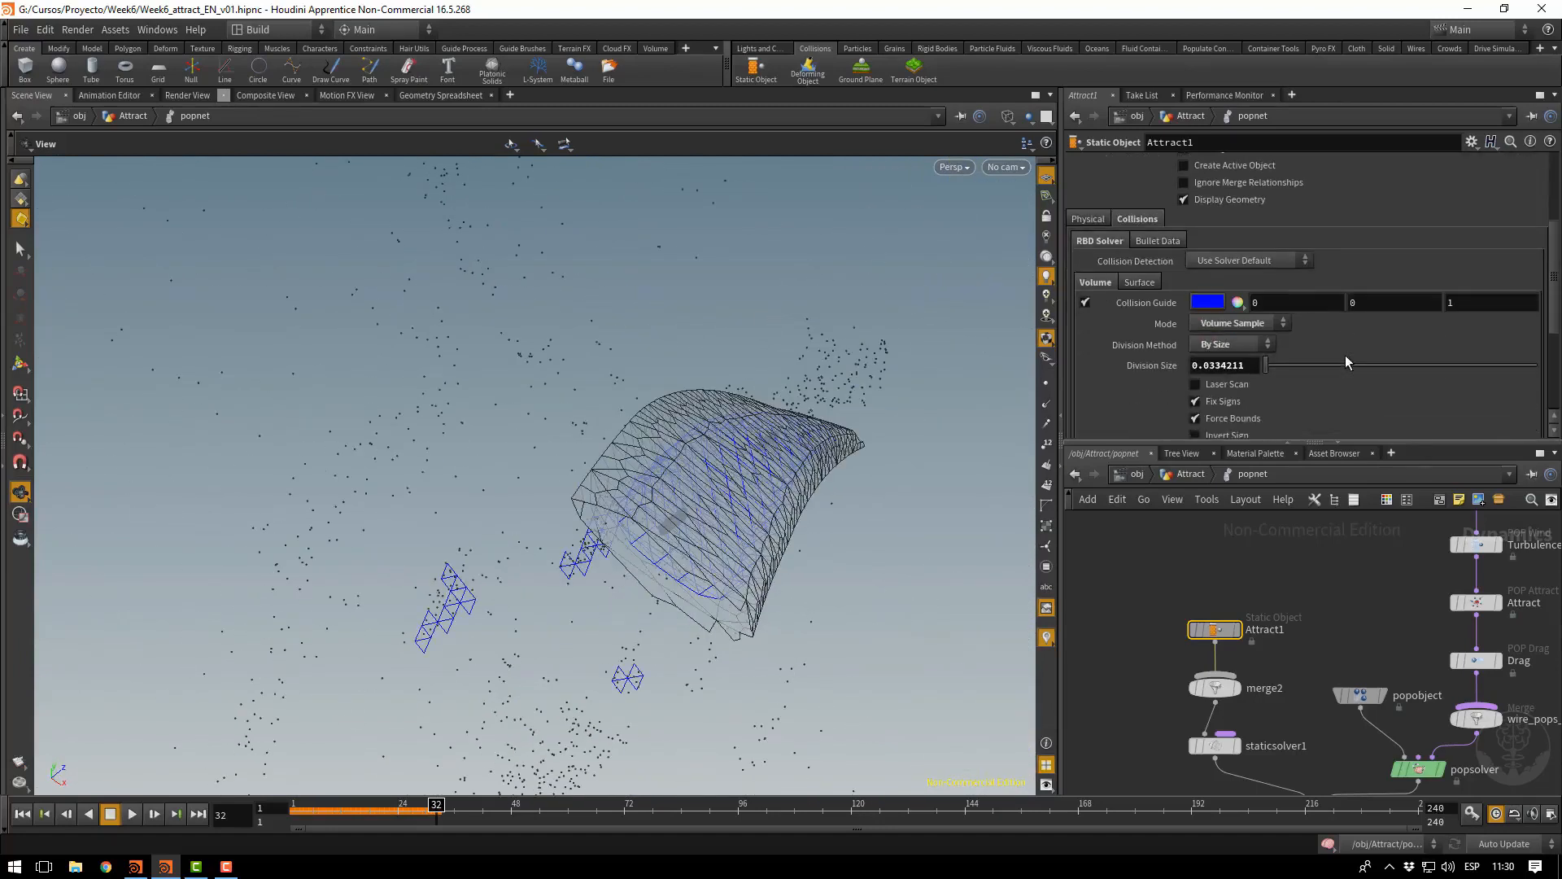
click(1229, 344)
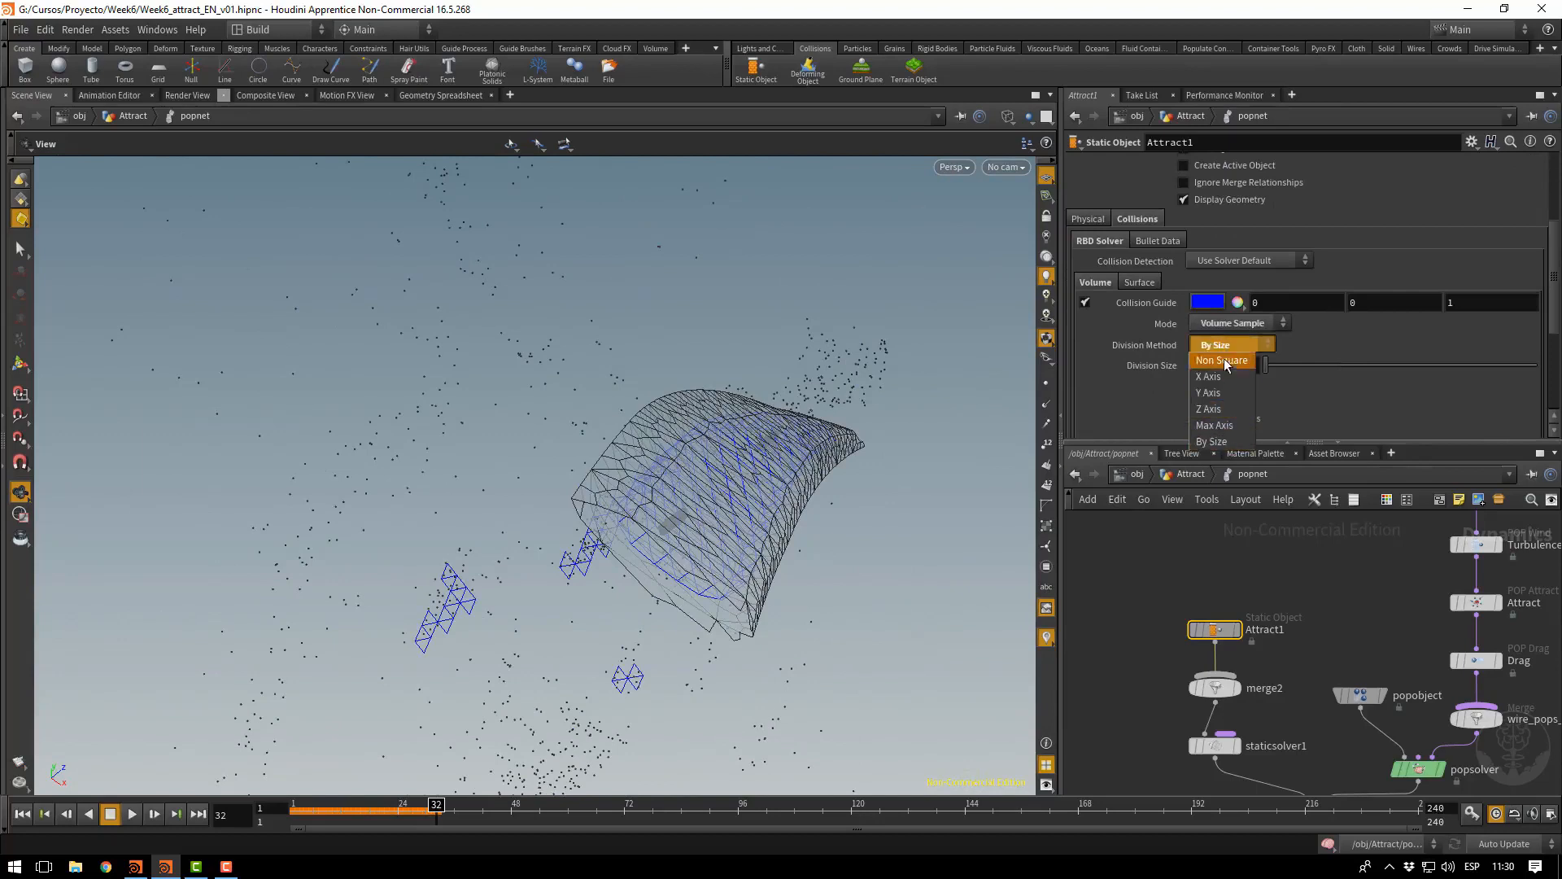
click(1225, 430)
click(1229, 325)
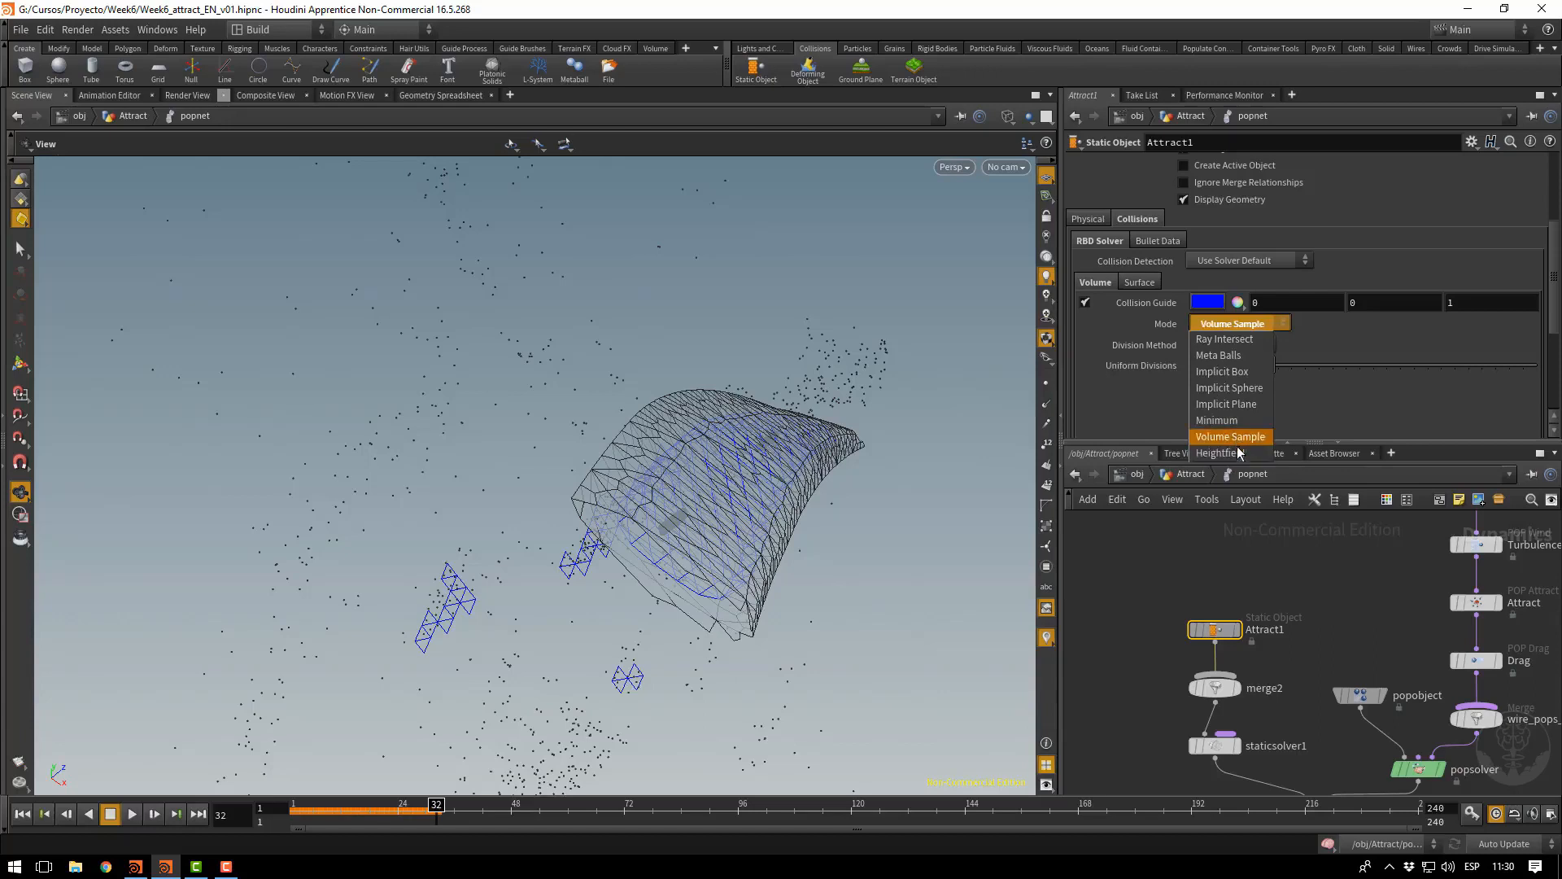
click(1236, 340)
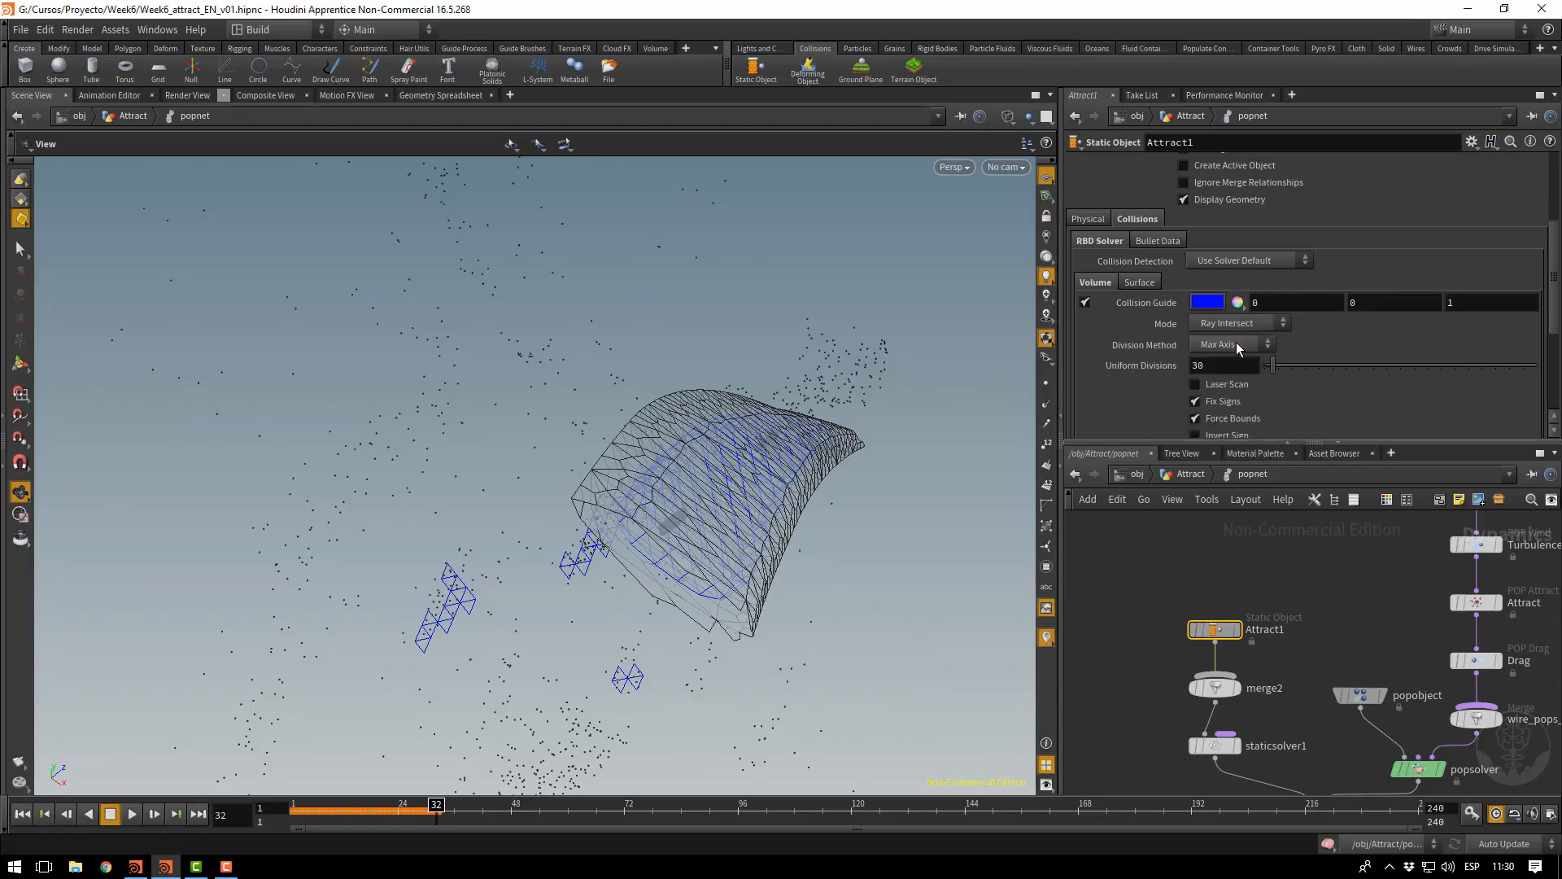
Replay the simulation from frame 1 to frame 26 and inspect the collision guide on the revealed blade up close
click(23, 815)
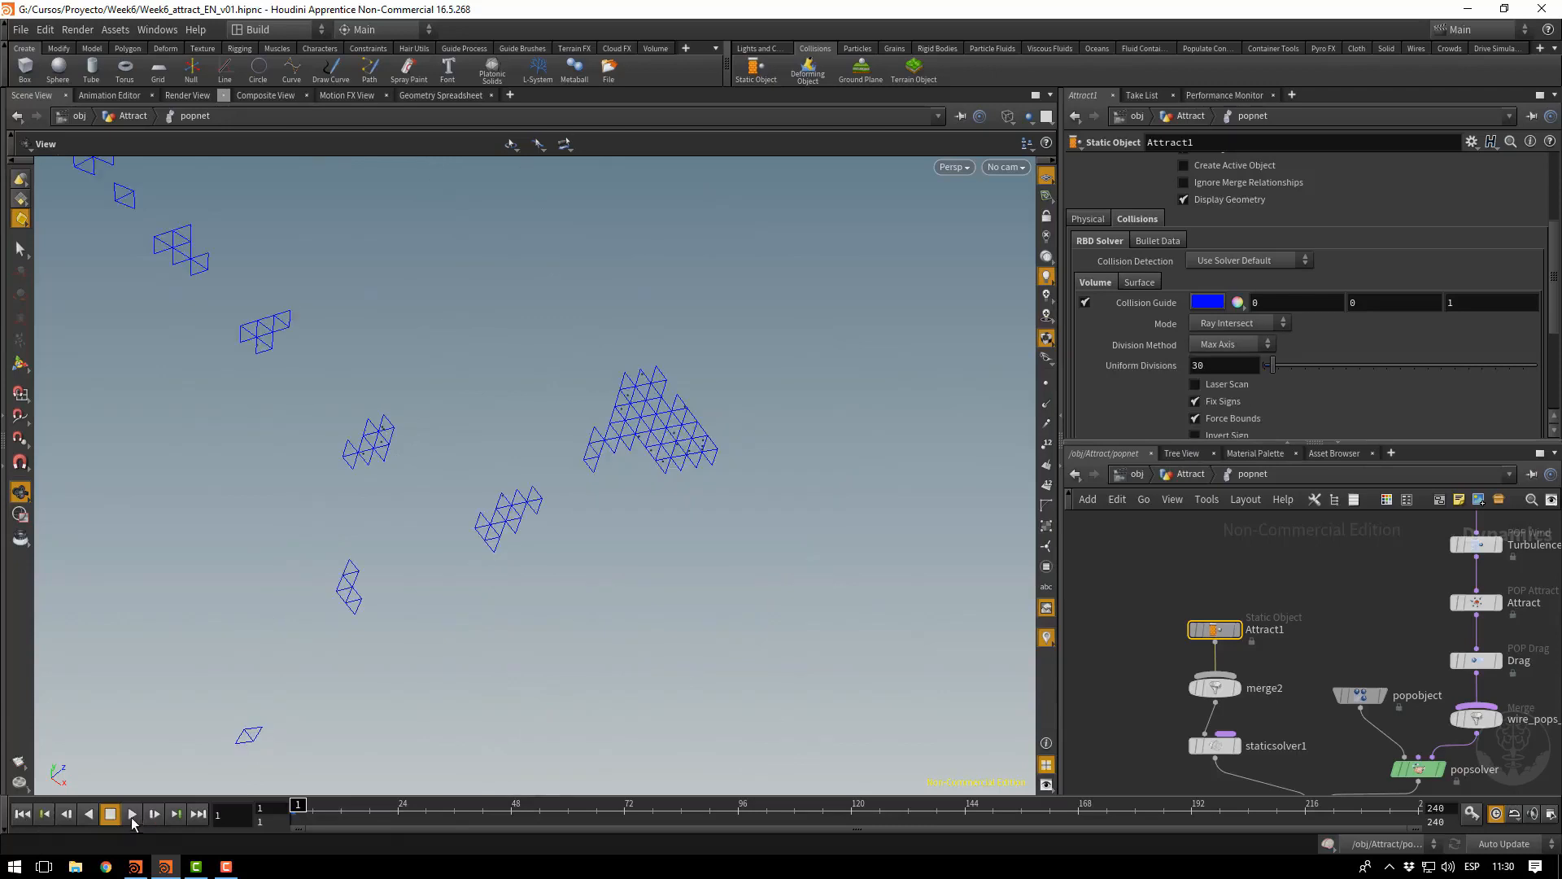
click(131, 816)
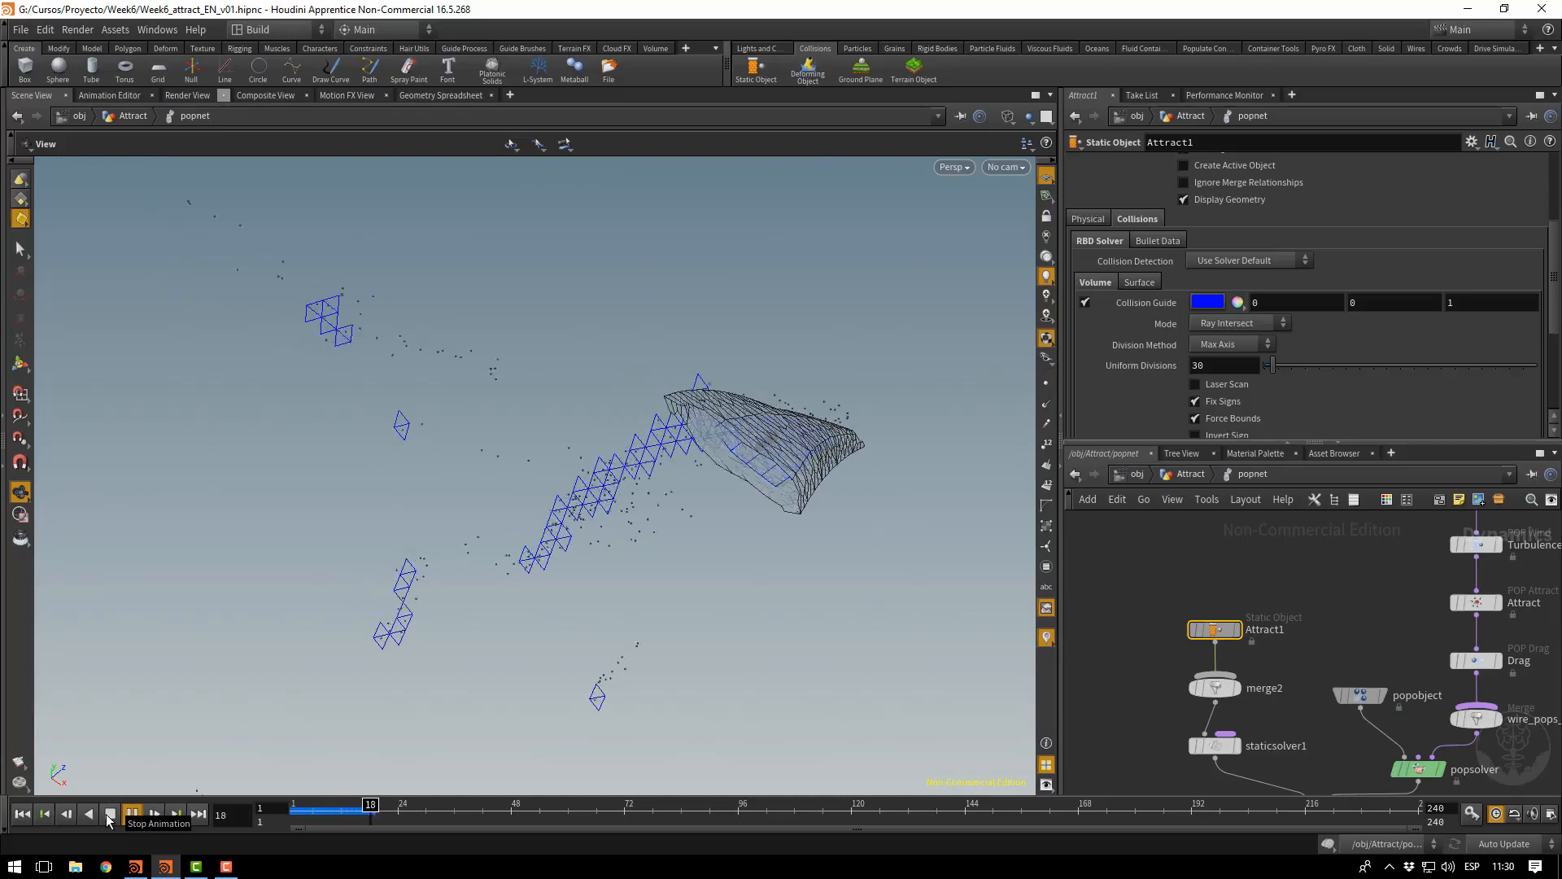
click(108, 818)
drag(627, 668, 722, 581)
right_drag(722, 581, 907, 568)
drag(907, 568, 886, 513)
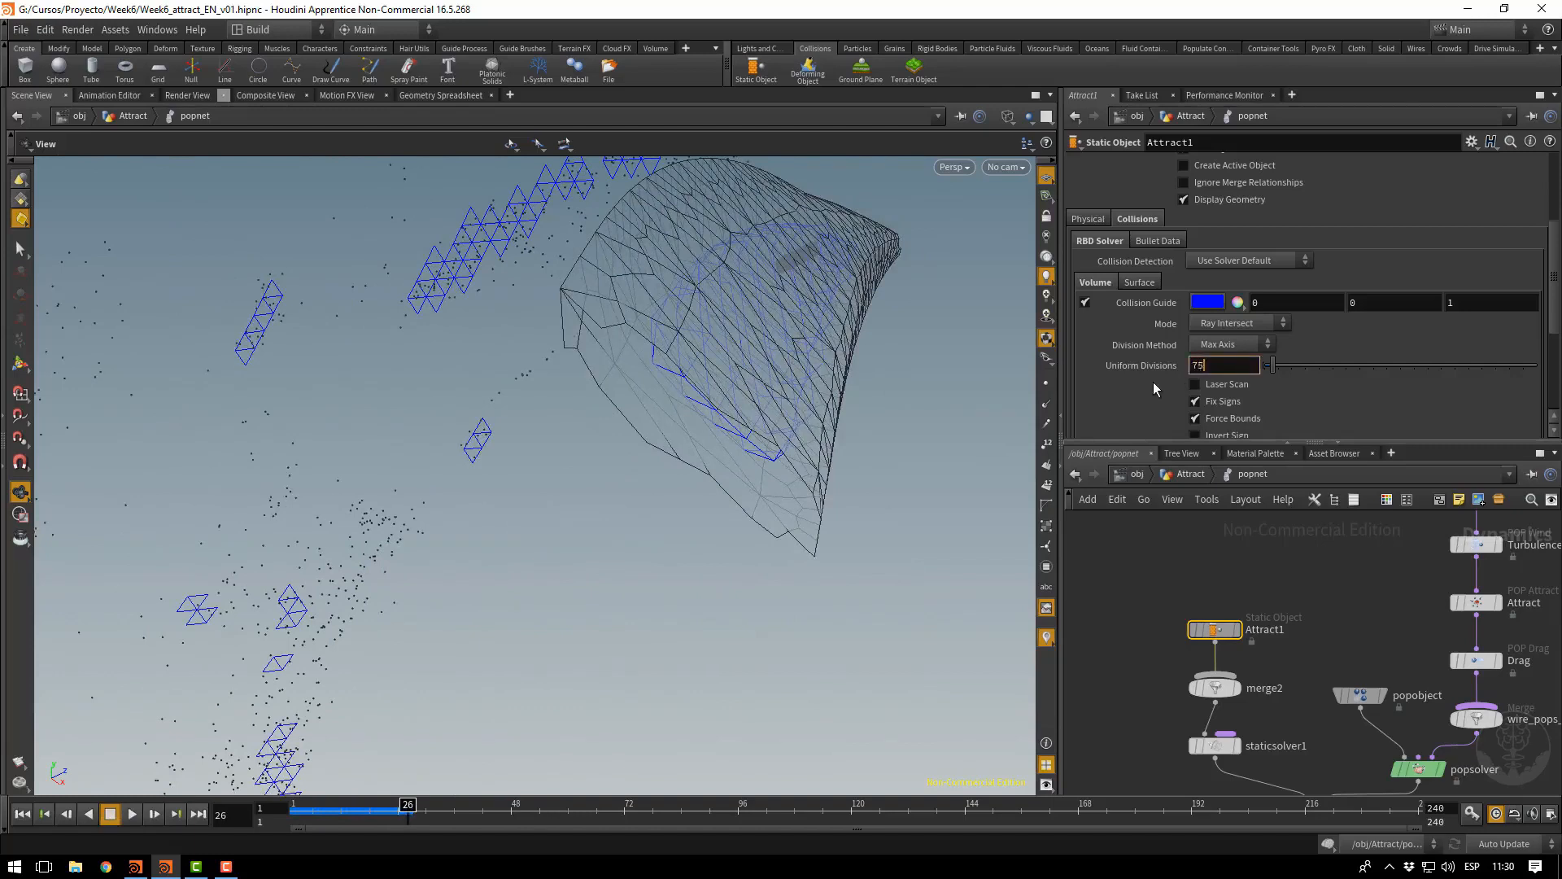
Set Attract1's Uniform Divisions to 75 and clear its Proxy Volume path
text(75)
key(Return)
scroll(1335, 407, down, 1)
scroll(1334, 407, down, 6)
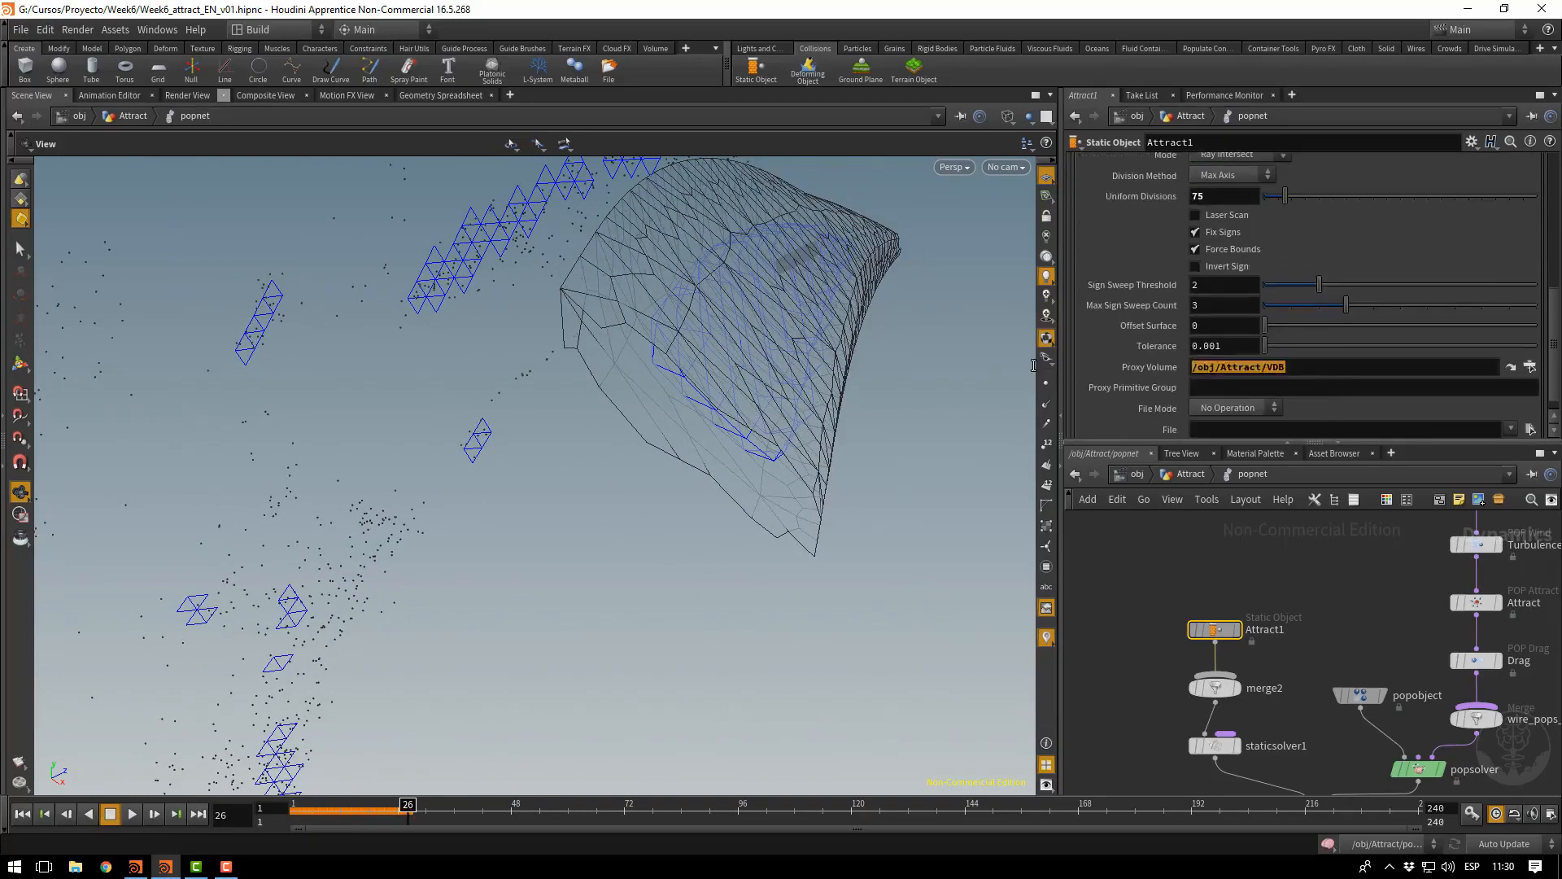
key(BackSpace)
key(Return)
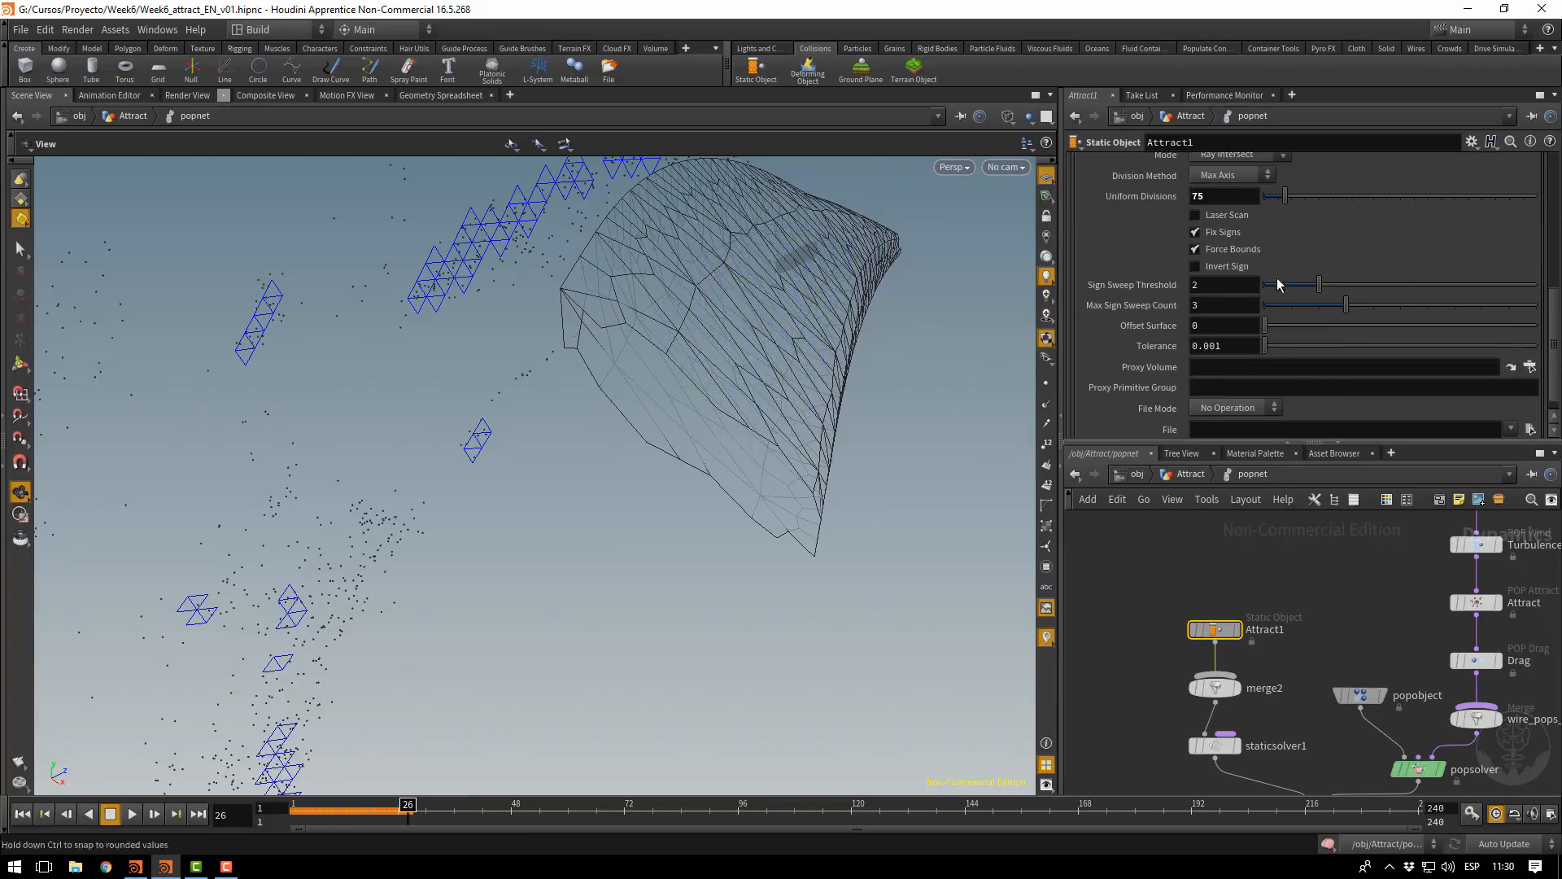
Set Attract1's Uniform Divisions to 100 and replay the simulation from frame 1 to frame 17
scroll(1269, 282, up, 3)
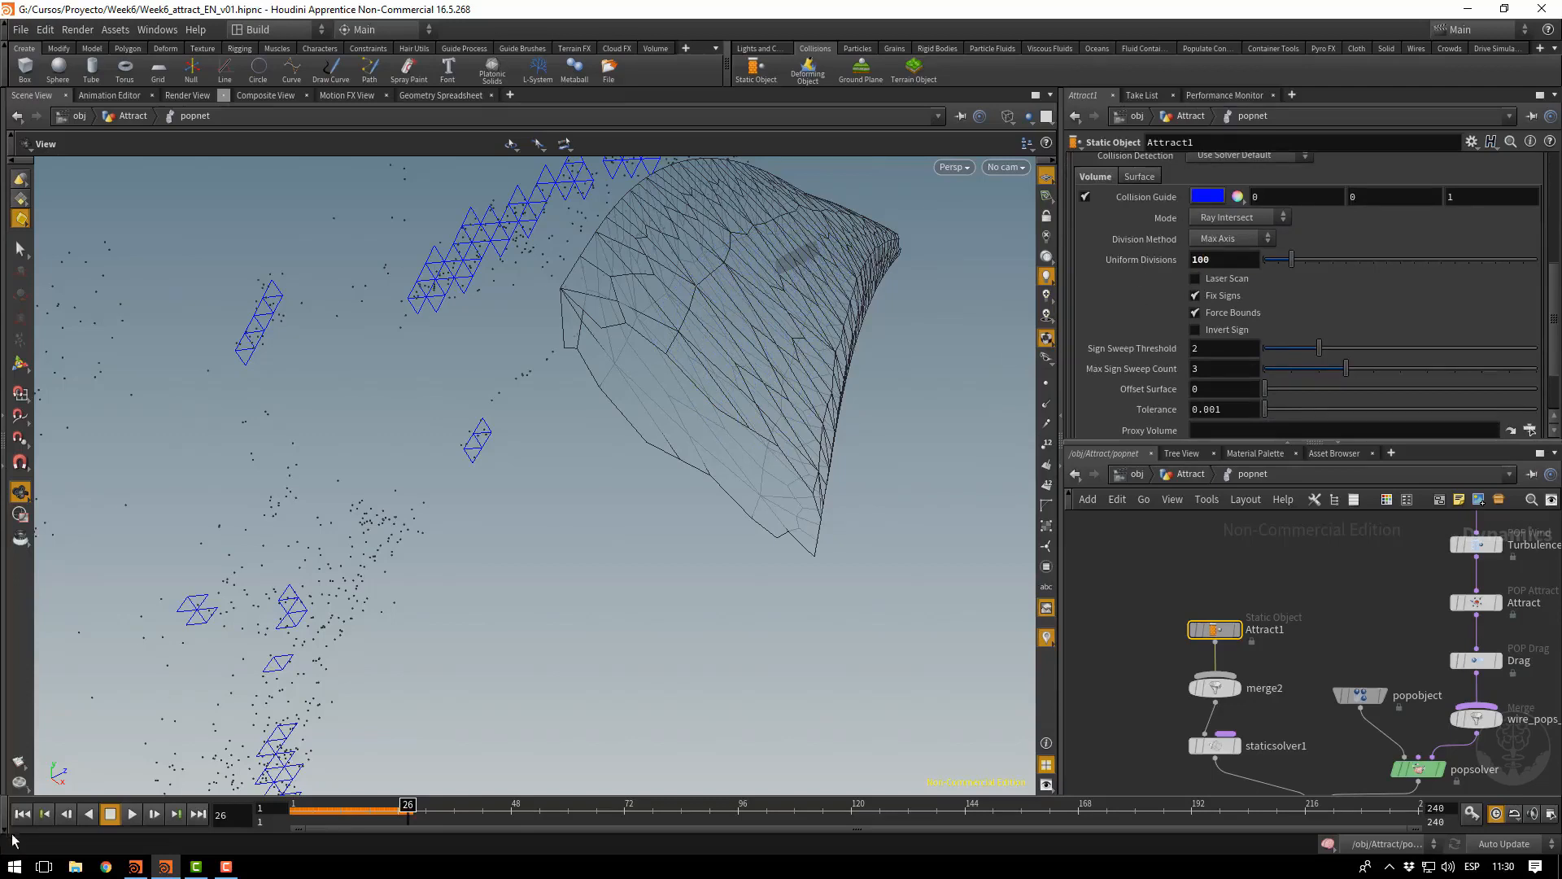
click(23, 815)
click(133, 817)
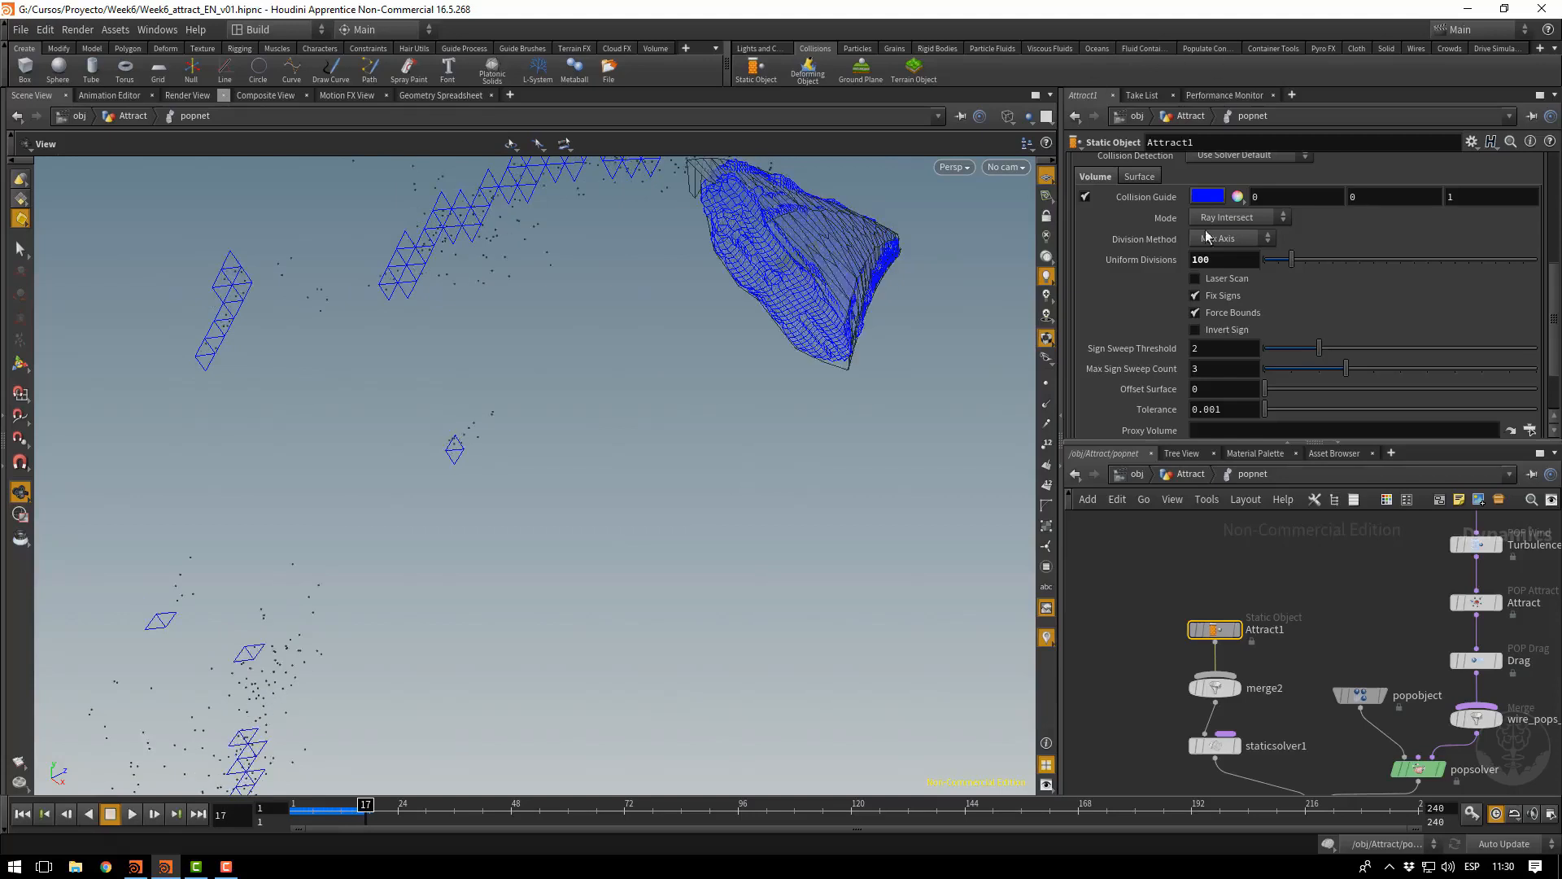
Set Attract1's Uniform Divisions to 75 and hide its Collision Guide after replaying the simulation to frame 17
text(75)
key(Return)
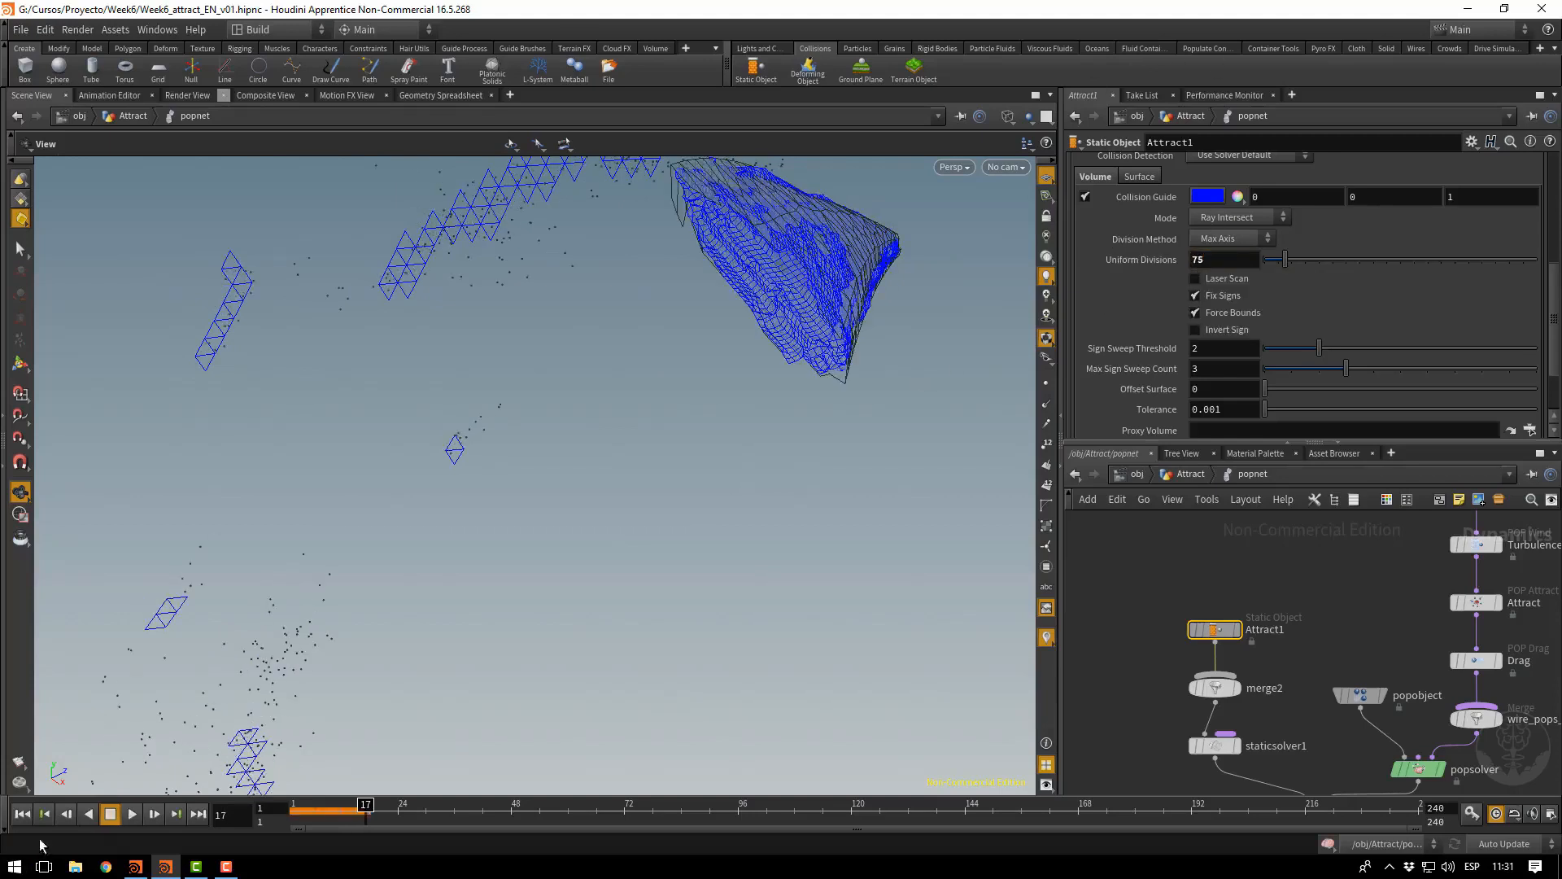
click(22, 814)
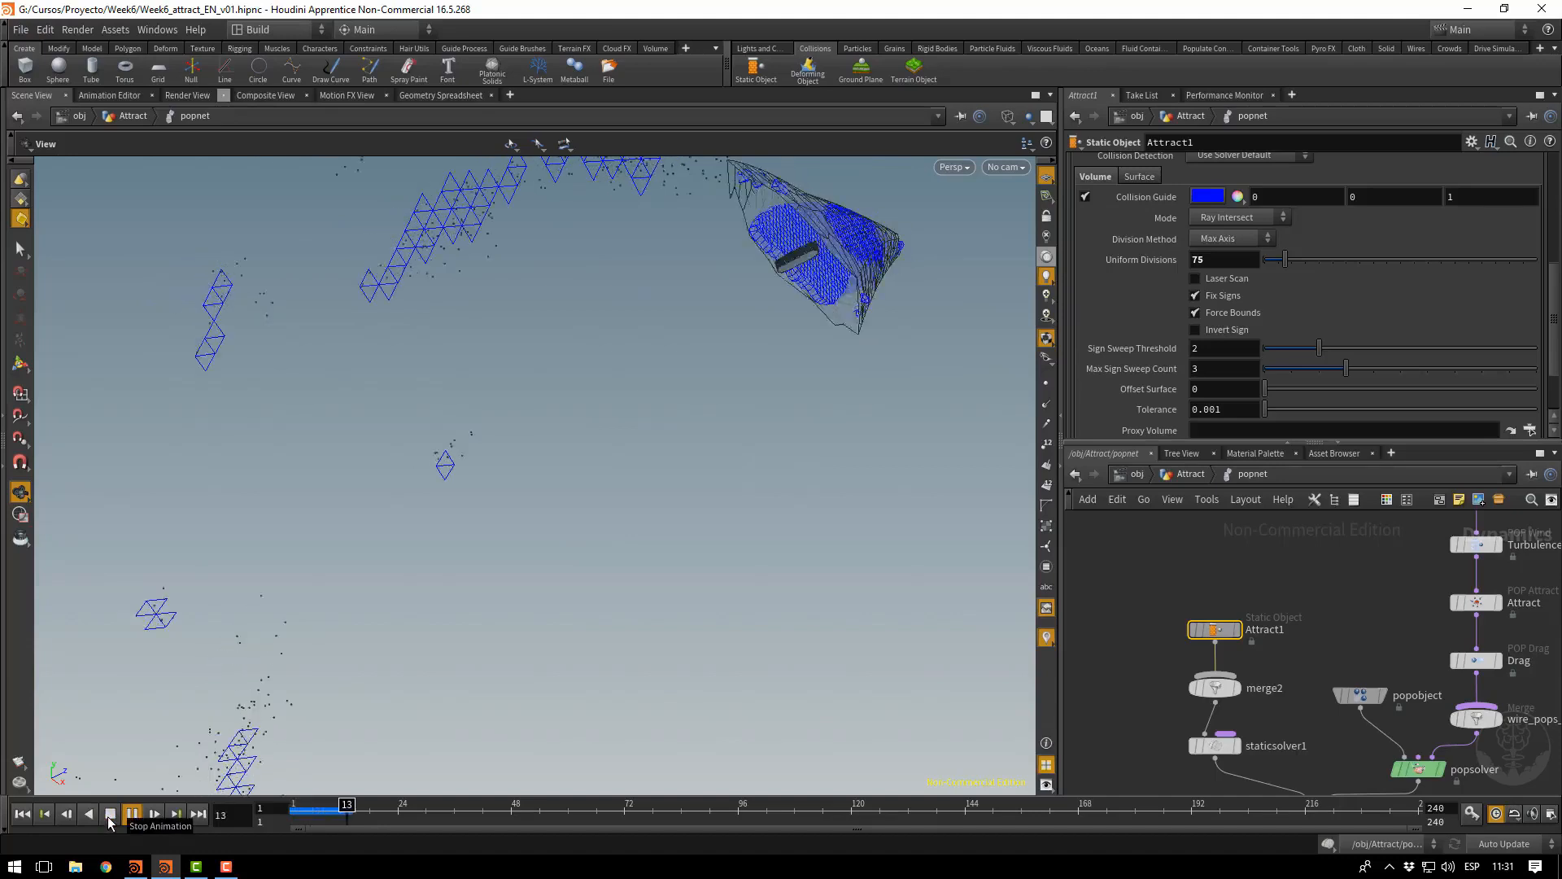
click(111, 815)
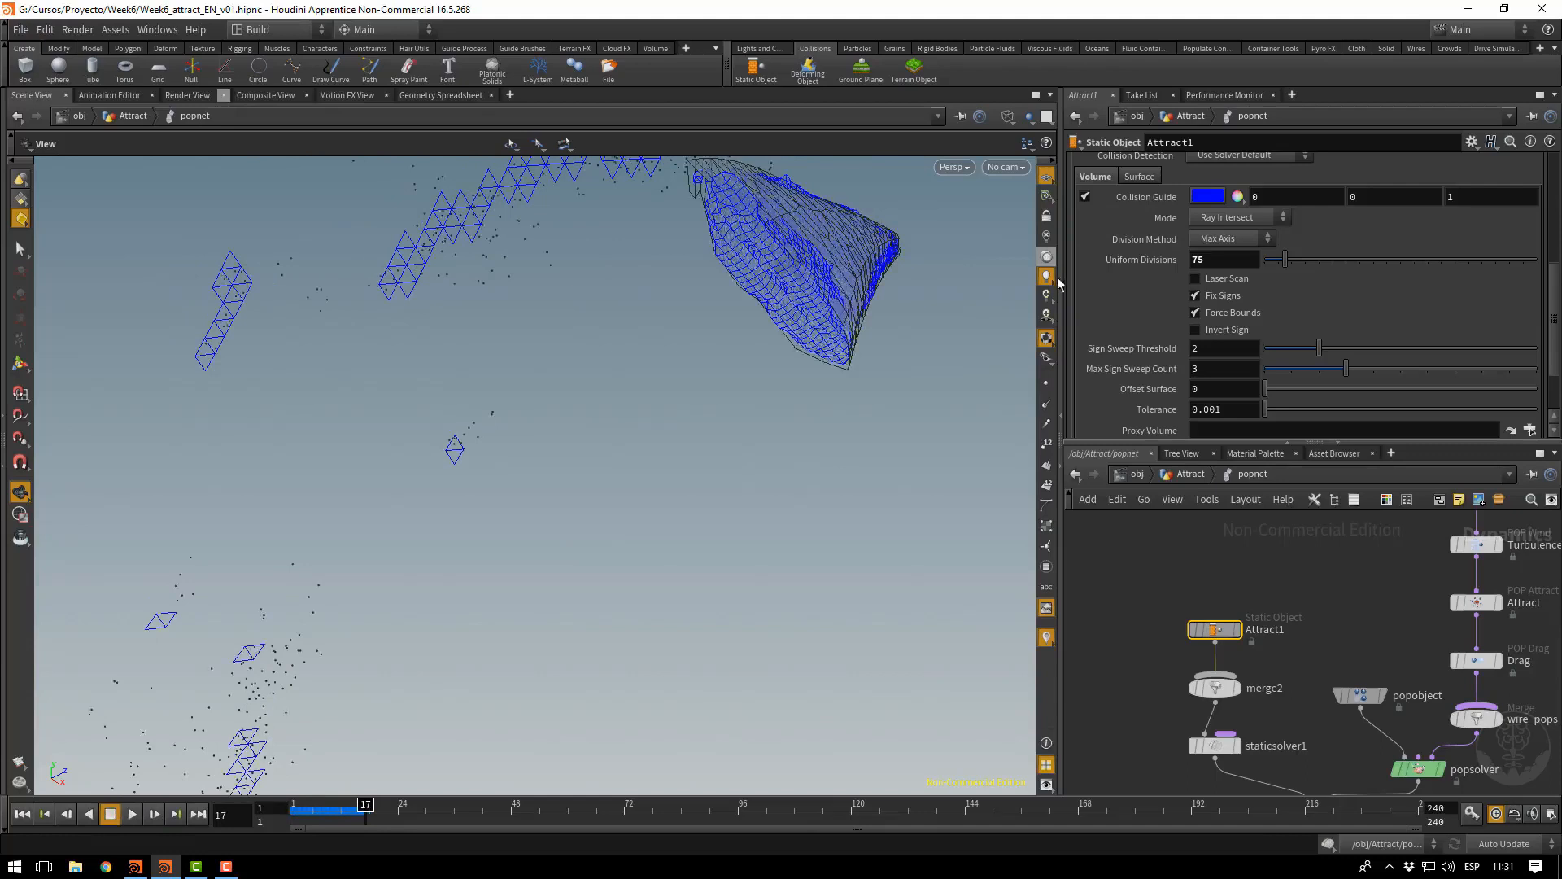
click(1085, 196)
Enable Add Hit Attributes in popsolver's collision behavior, with Response set to Stick and Color Hits turned on in red
middle_drag(1121, 680, 1114, 527)
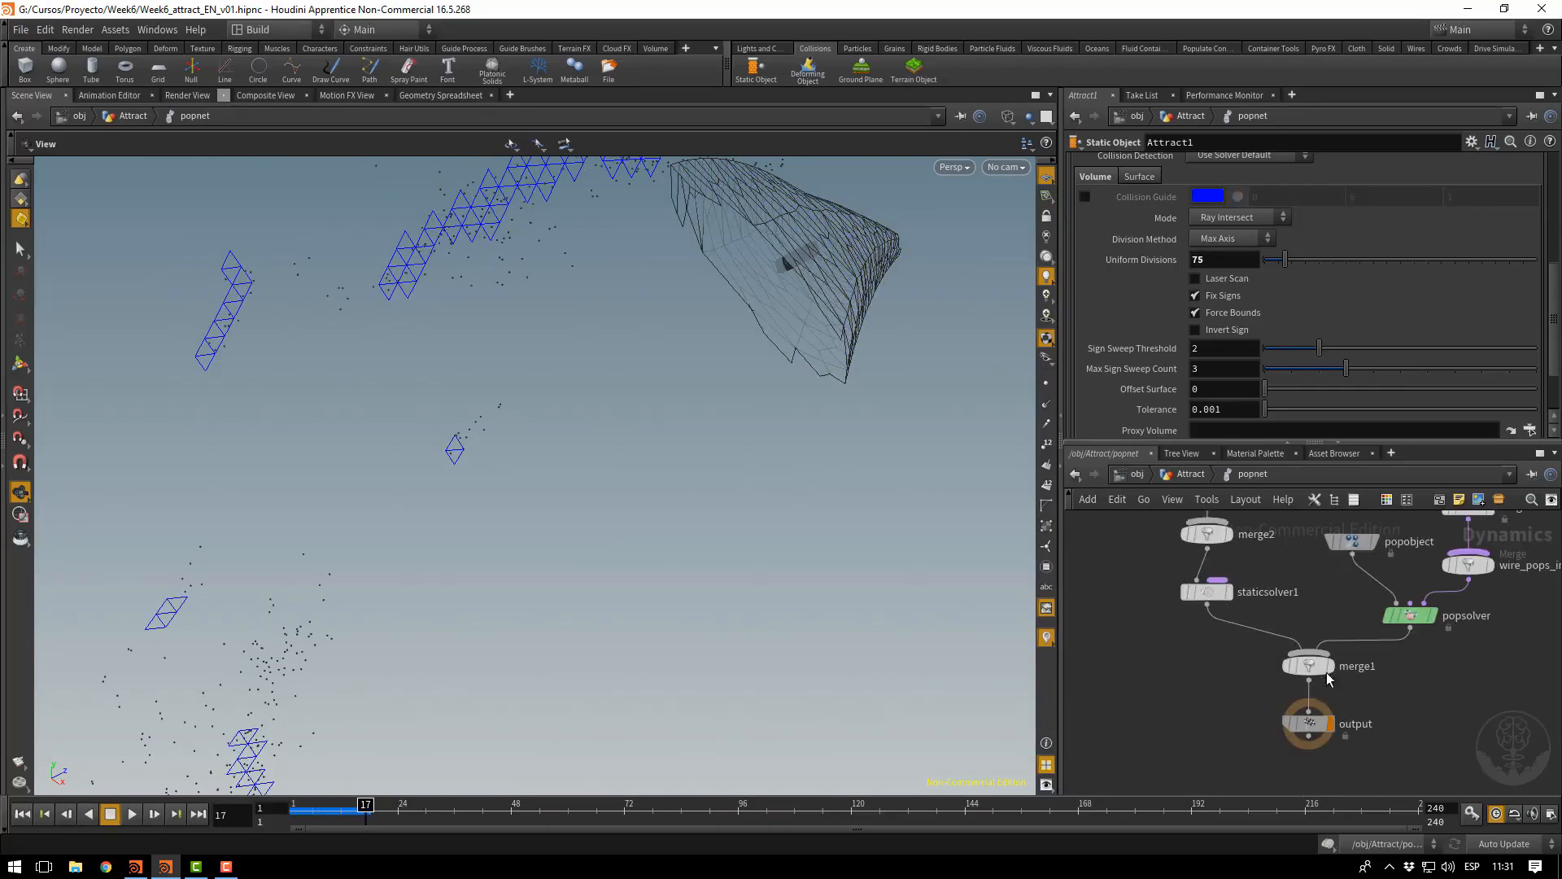
click(1413, 616)
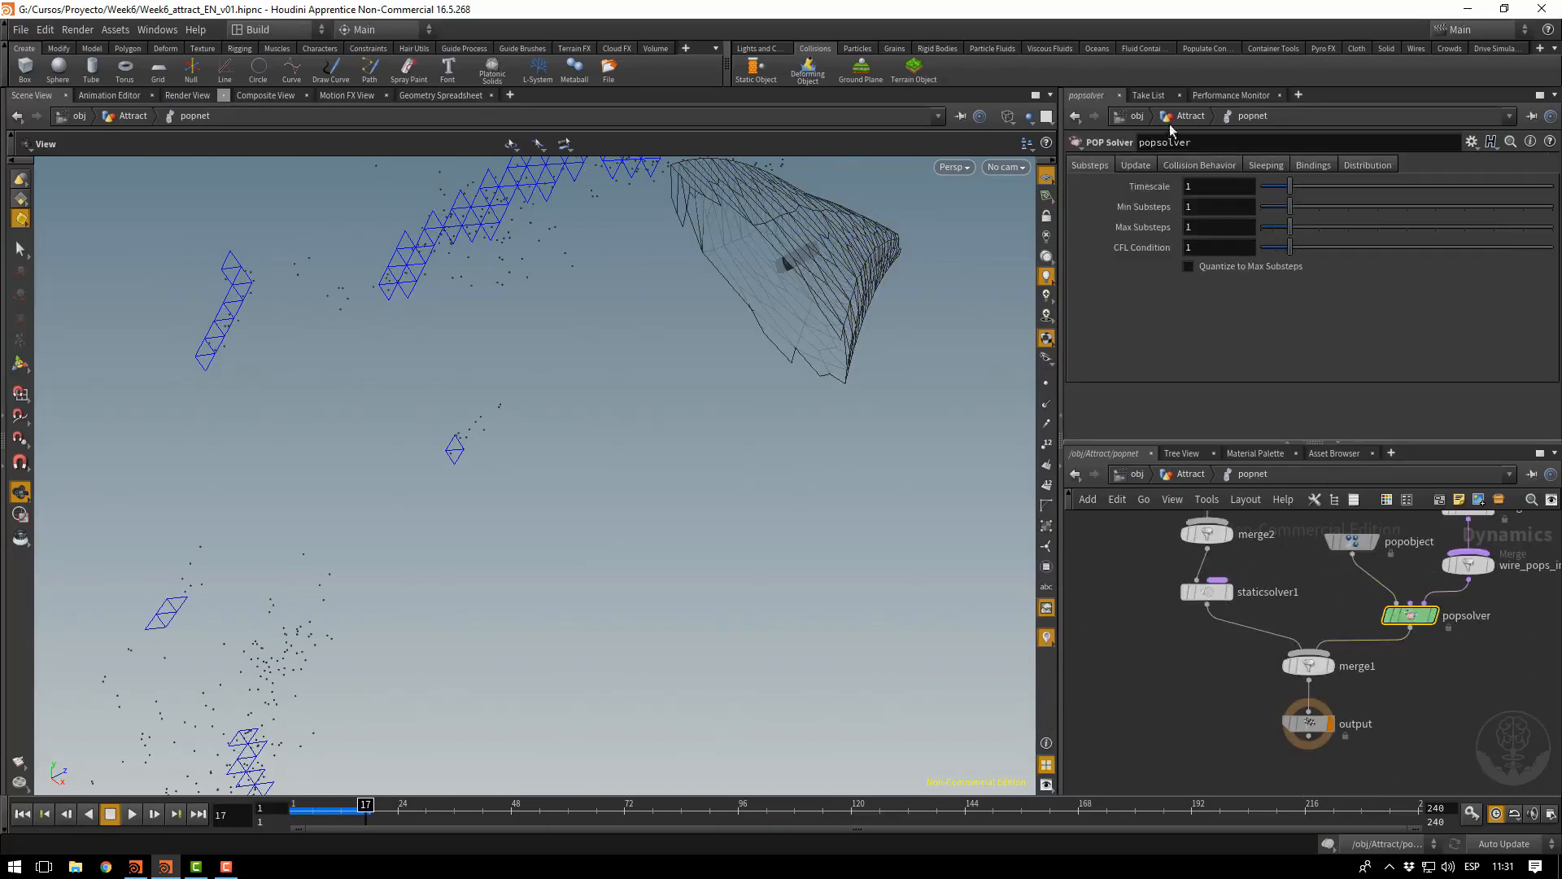
click(1215, 163)
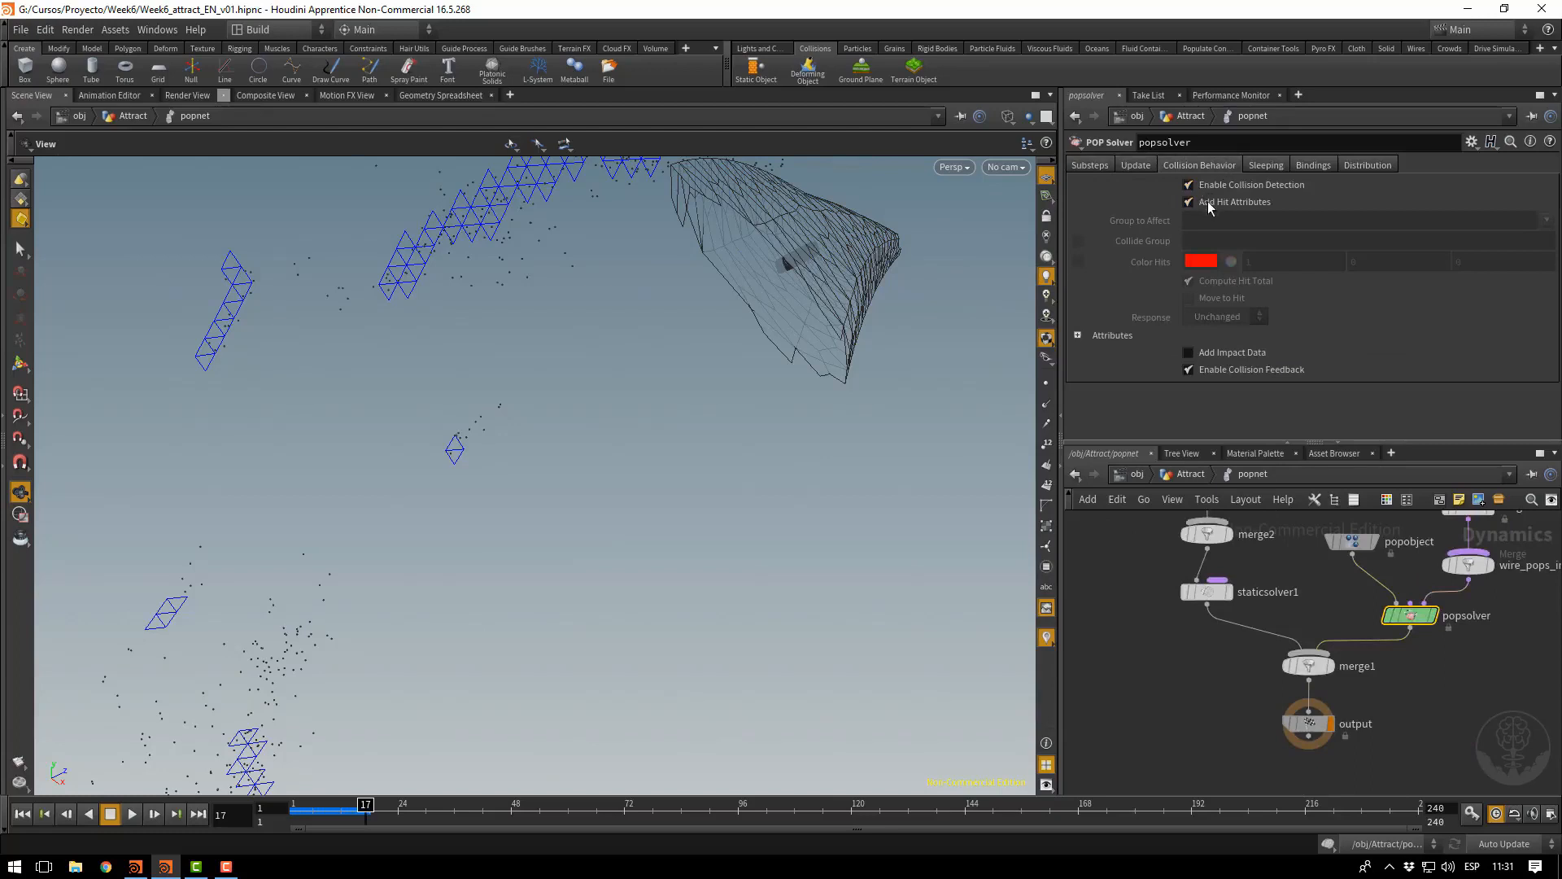
click(1214, 316)
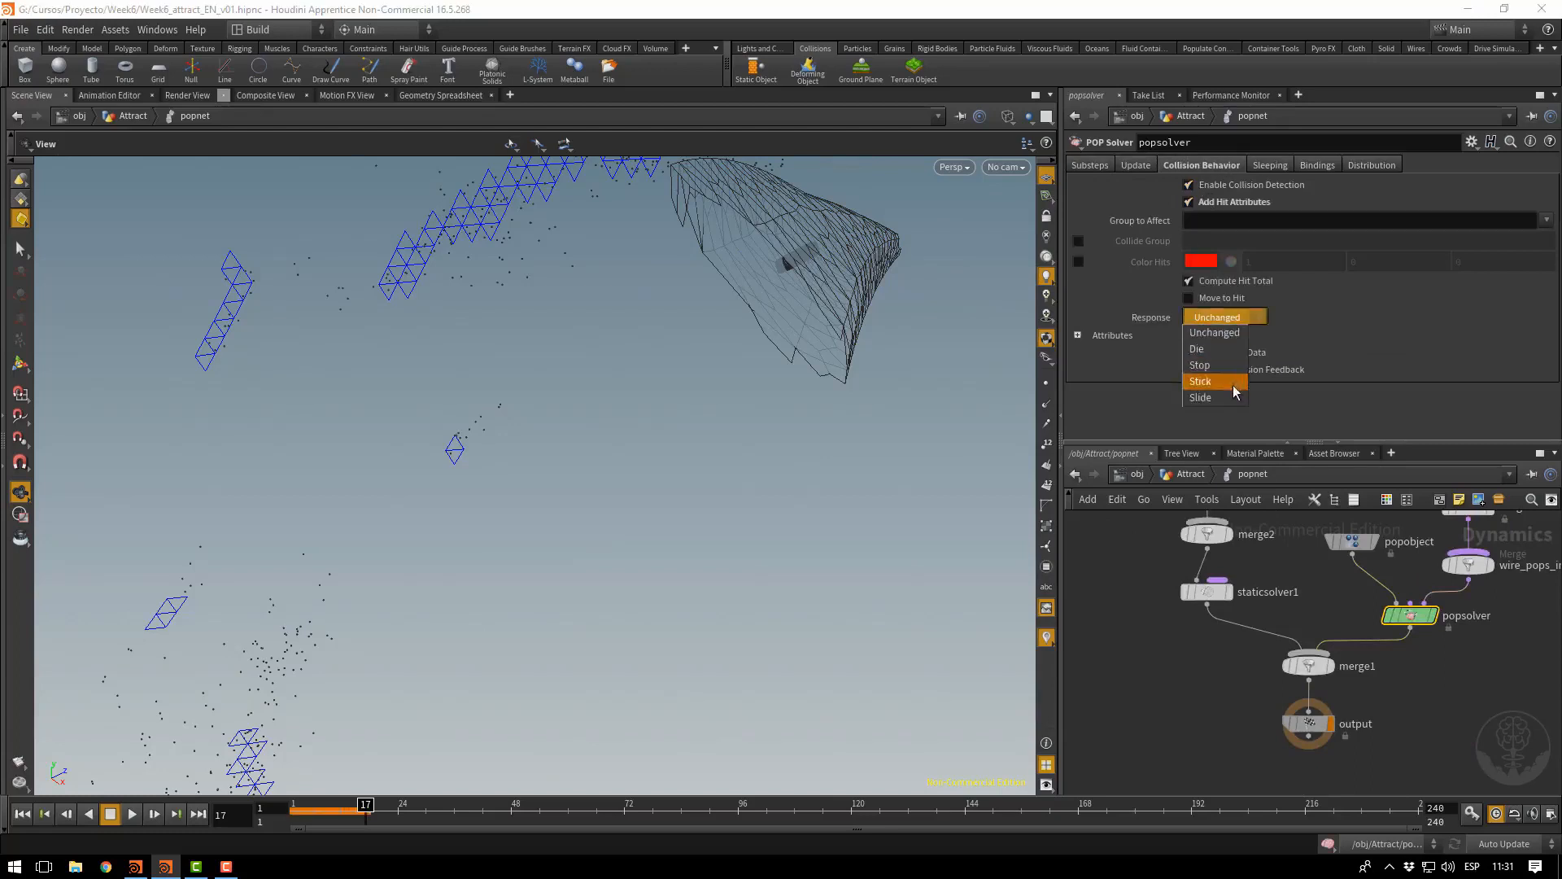
click(1202, 381)
click(1079, 262)
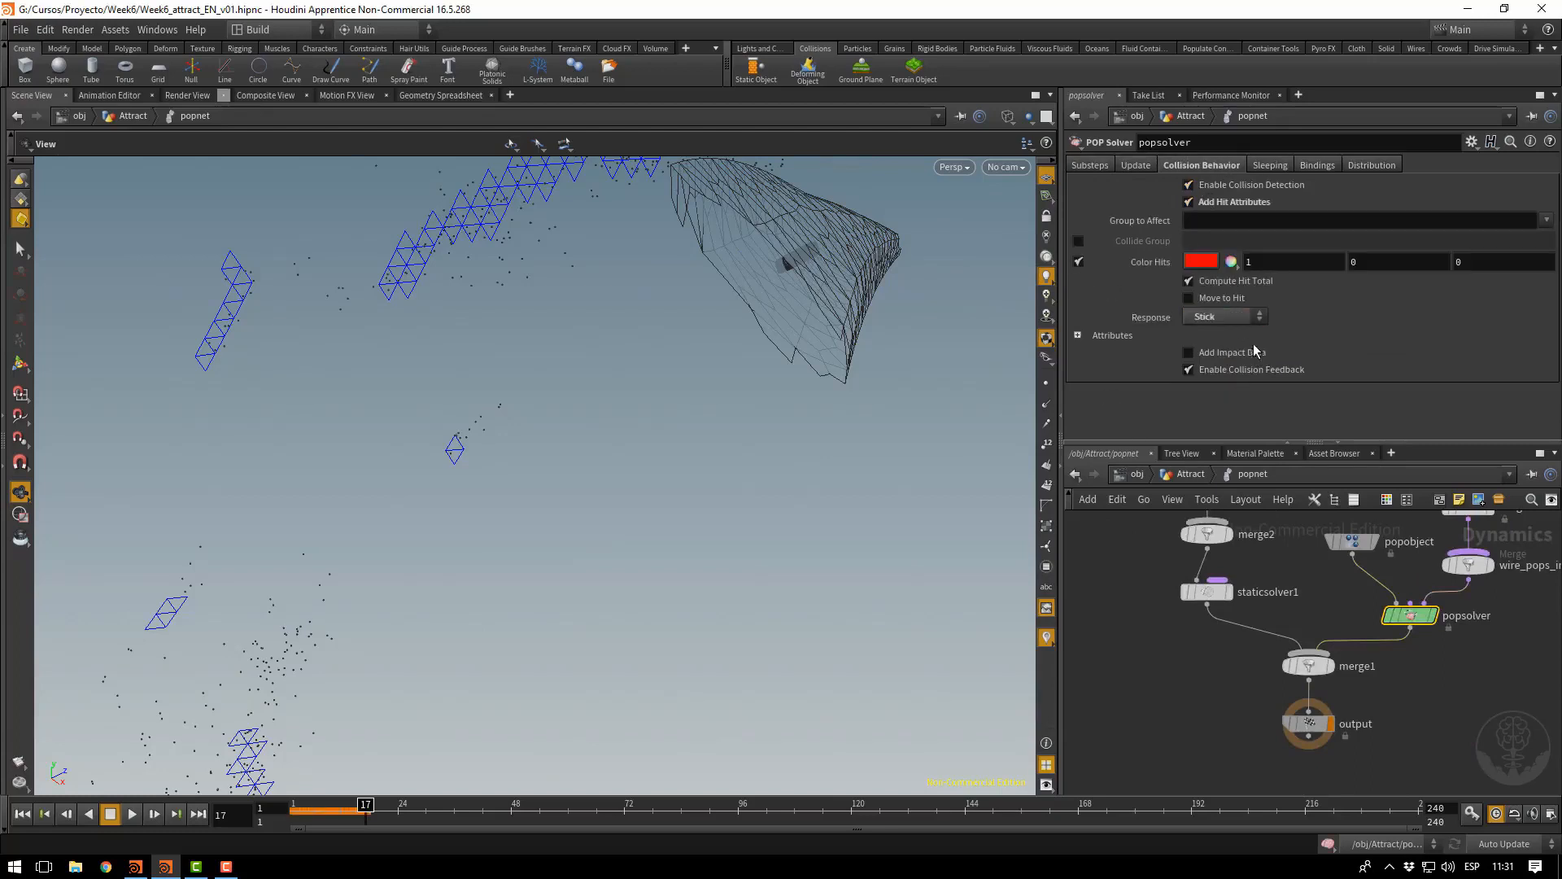
Frame the whole head of particles in the viewport and save the scene
drag(751, 377, 455, 403)
middle_drag(691, 444, 659, 491)
key(super)
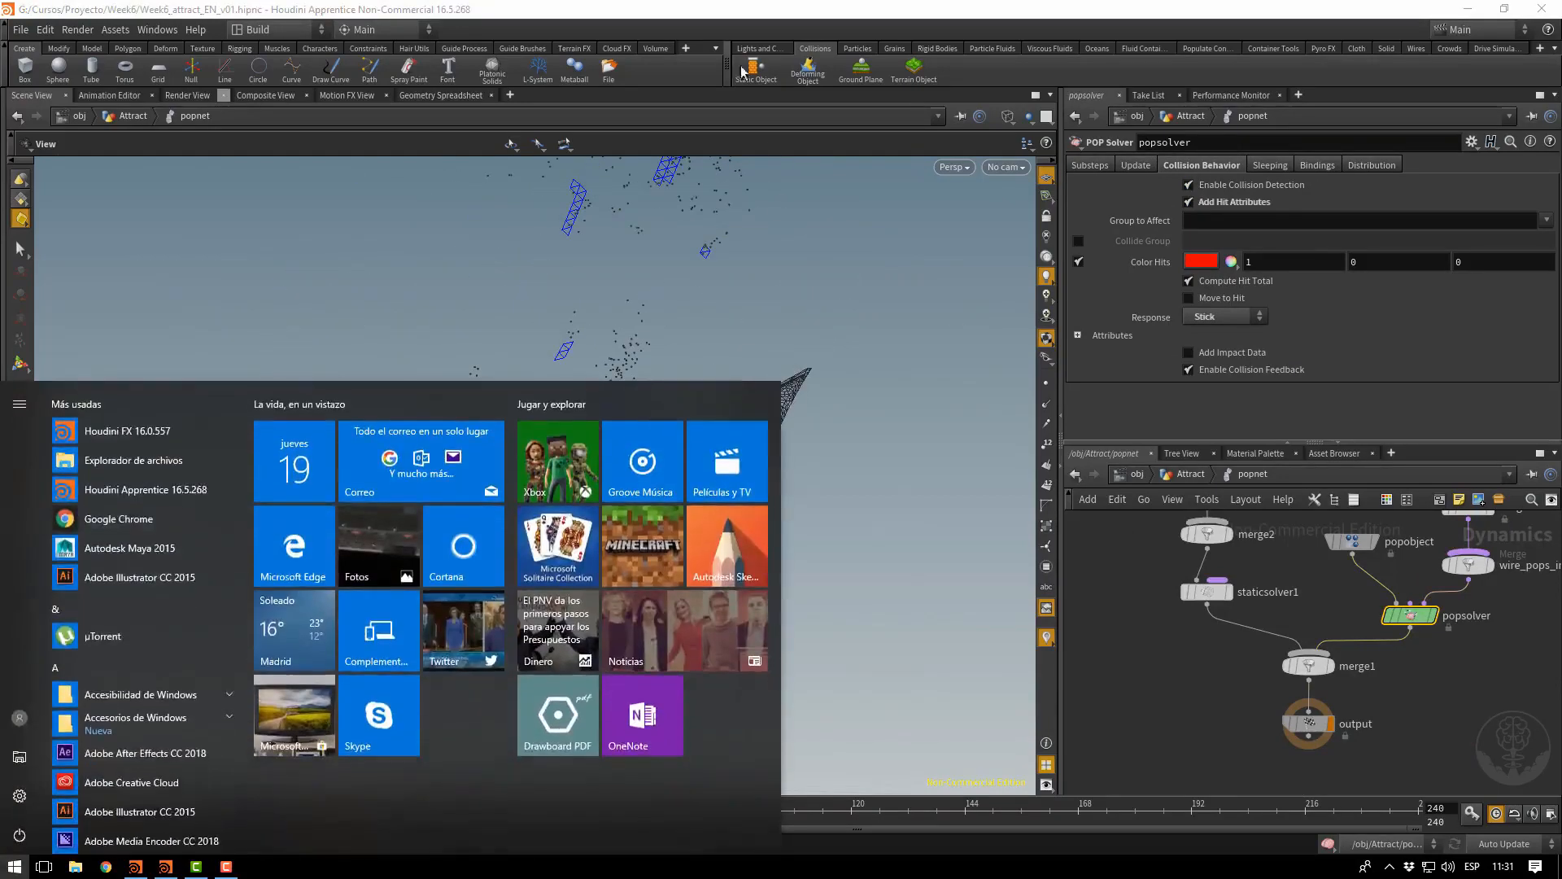
click(744, 3)
right_drag(852, 362, 562, 331)
middle_drag(778, 403, 729, 457)
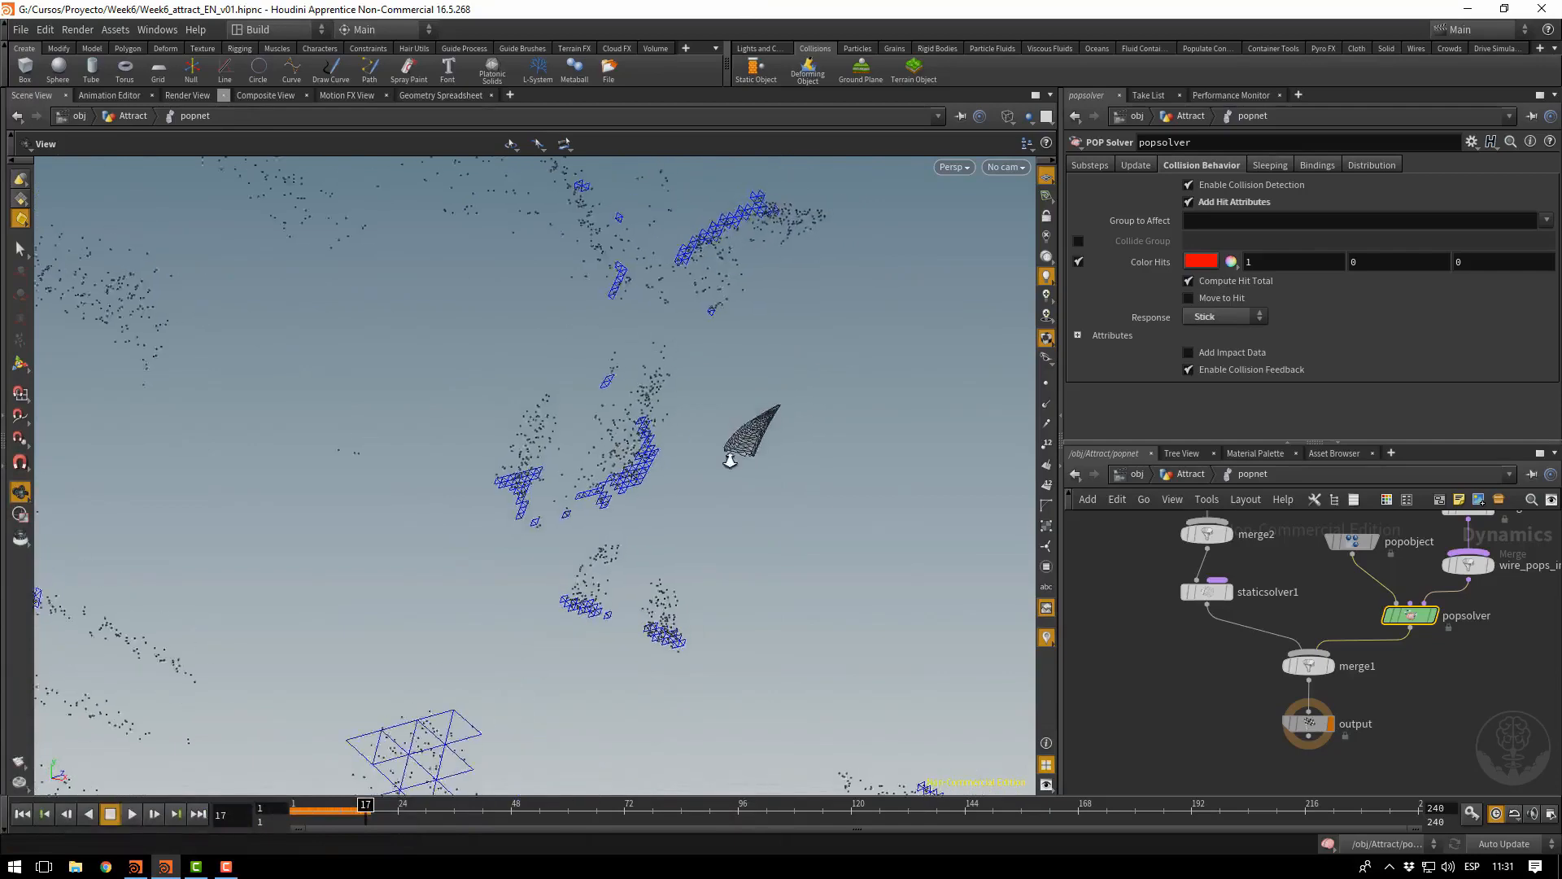
right_drag(729, 456, 570, 463)
drag(634, 480, 746, 428)
key(ctrl+s)
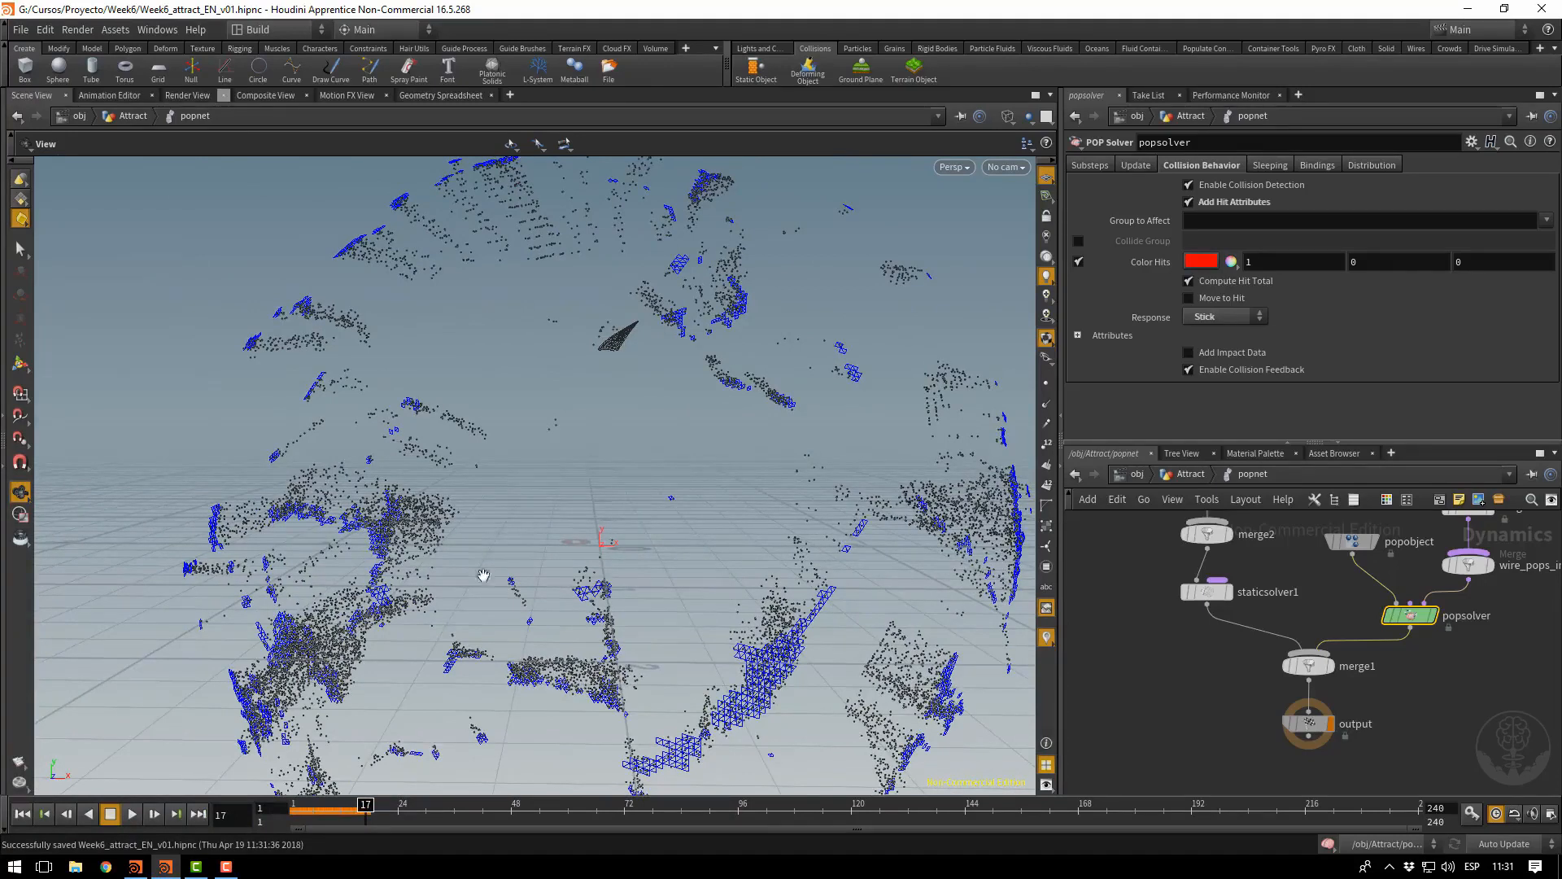
Render a flipbook of the simulation up to frame 57, check the particle hits, and close MPlay
drag(693, 545, 590, 488)
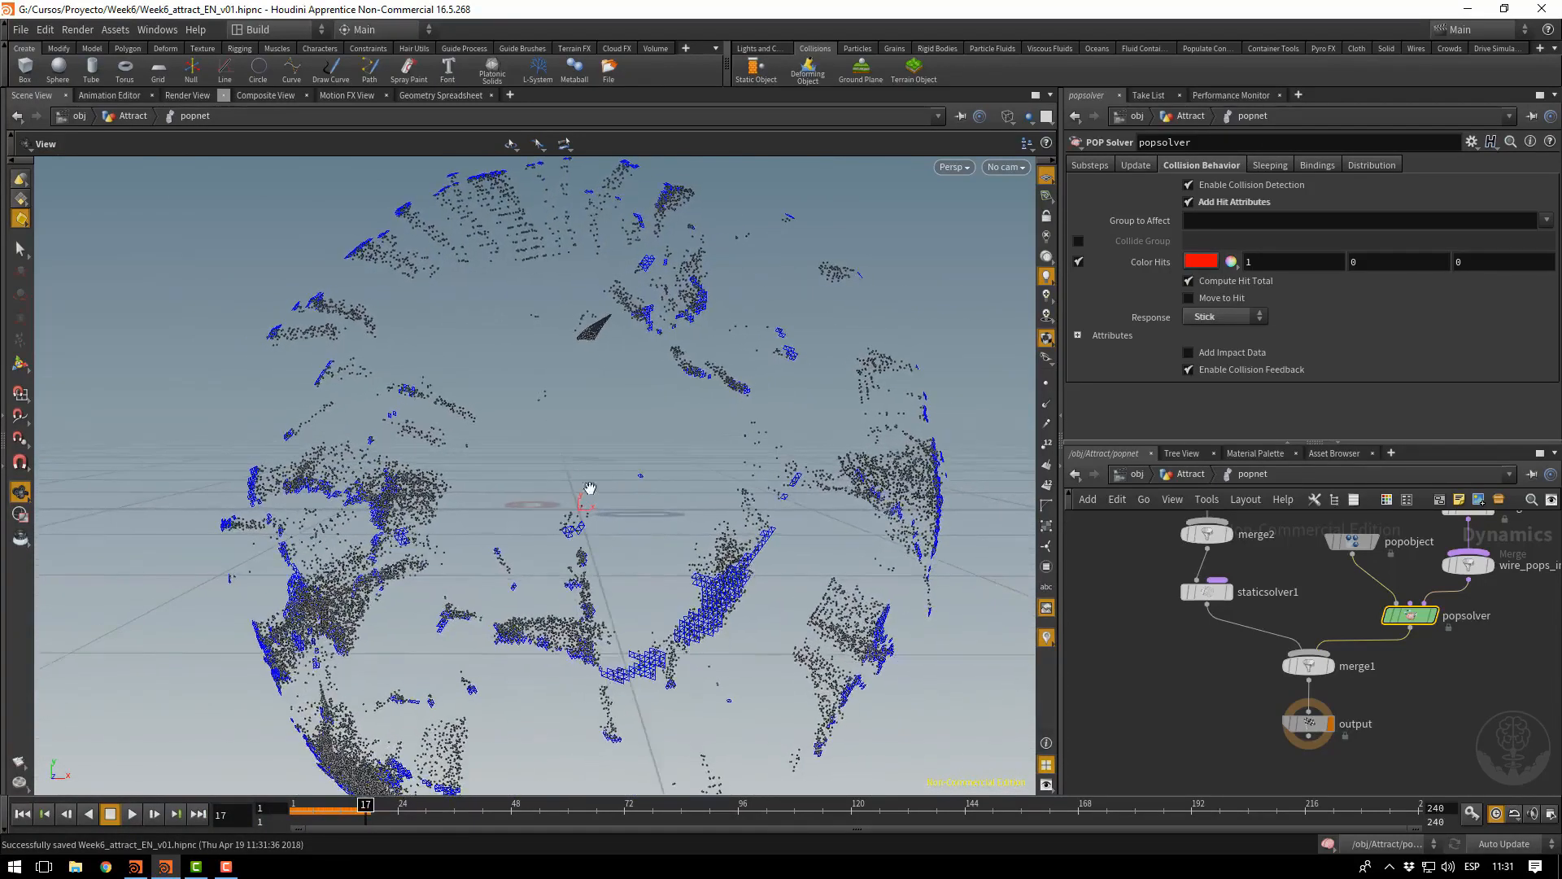
click(21, 762)
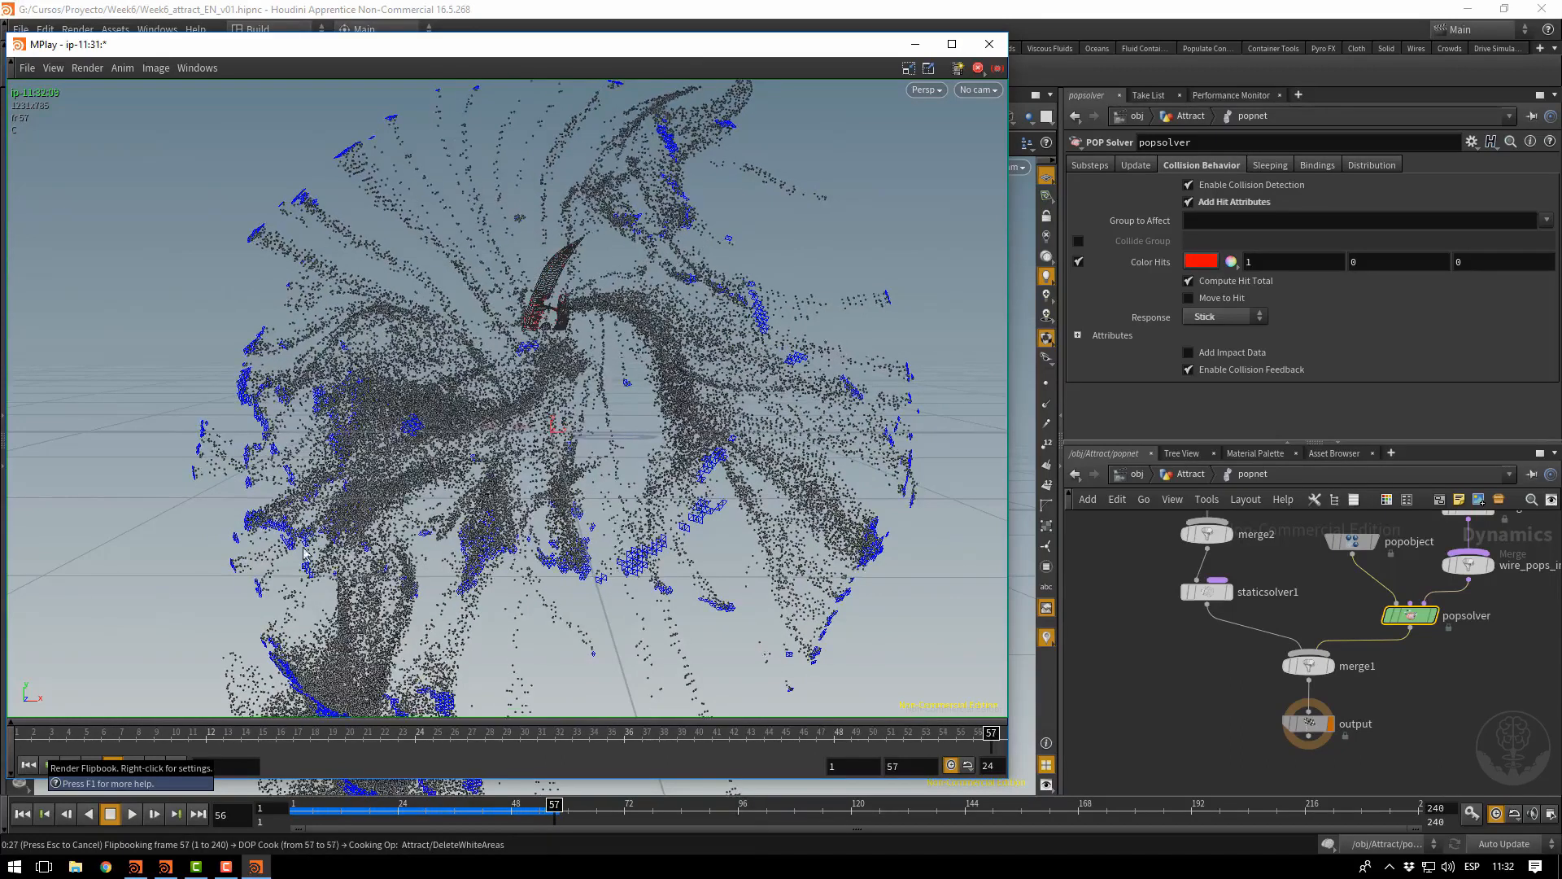
click(989, 44)
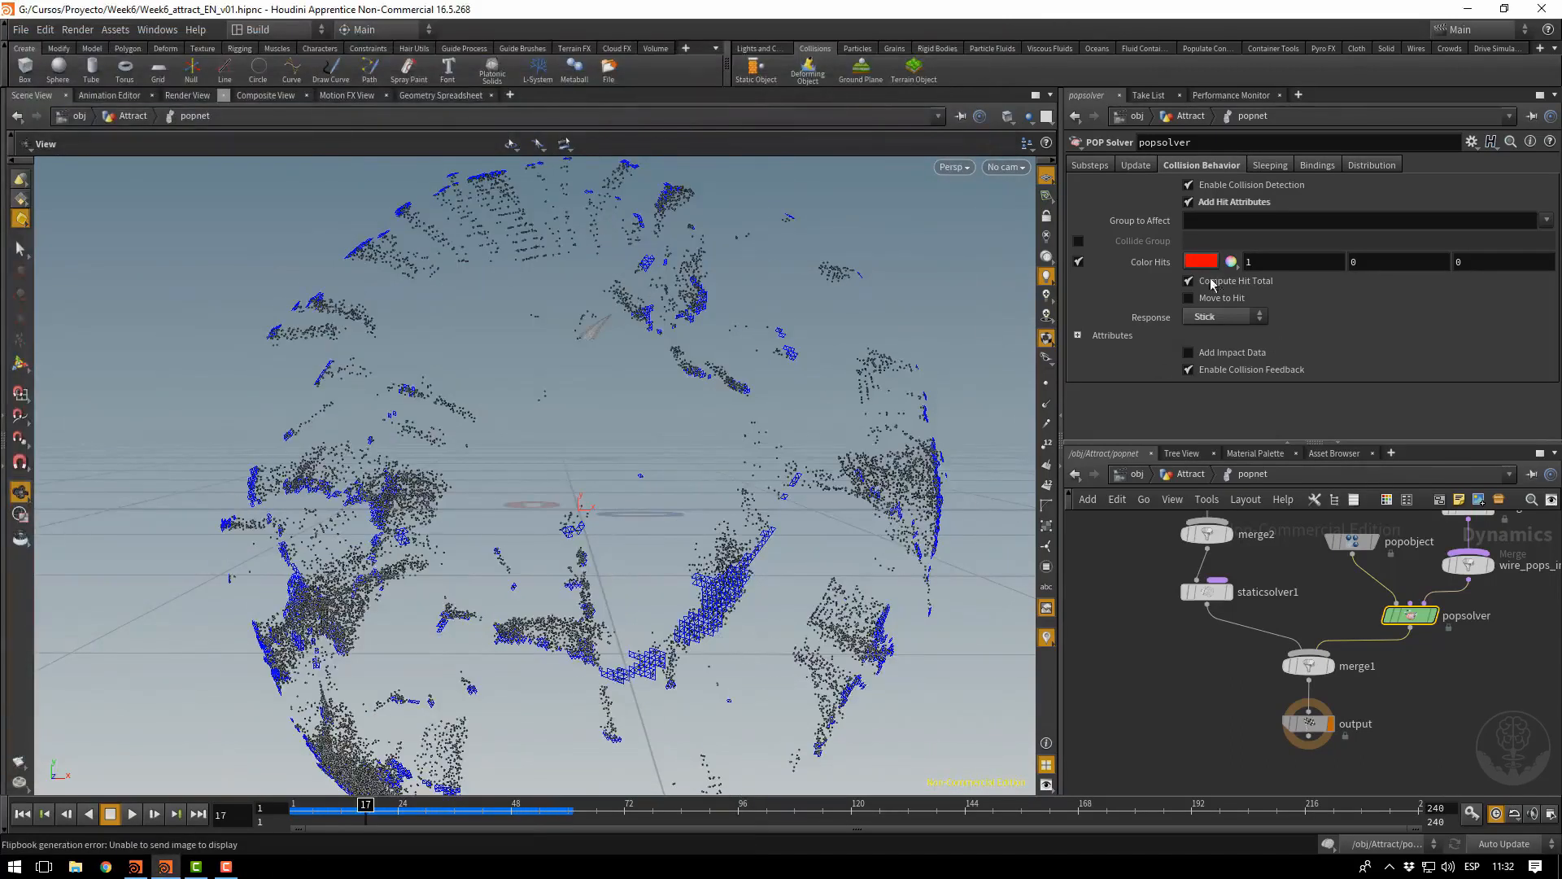
Change popsolver's collision Response to Stop, return to frame 1, and save the scene
click(1190, 318)
click(1210, 378)
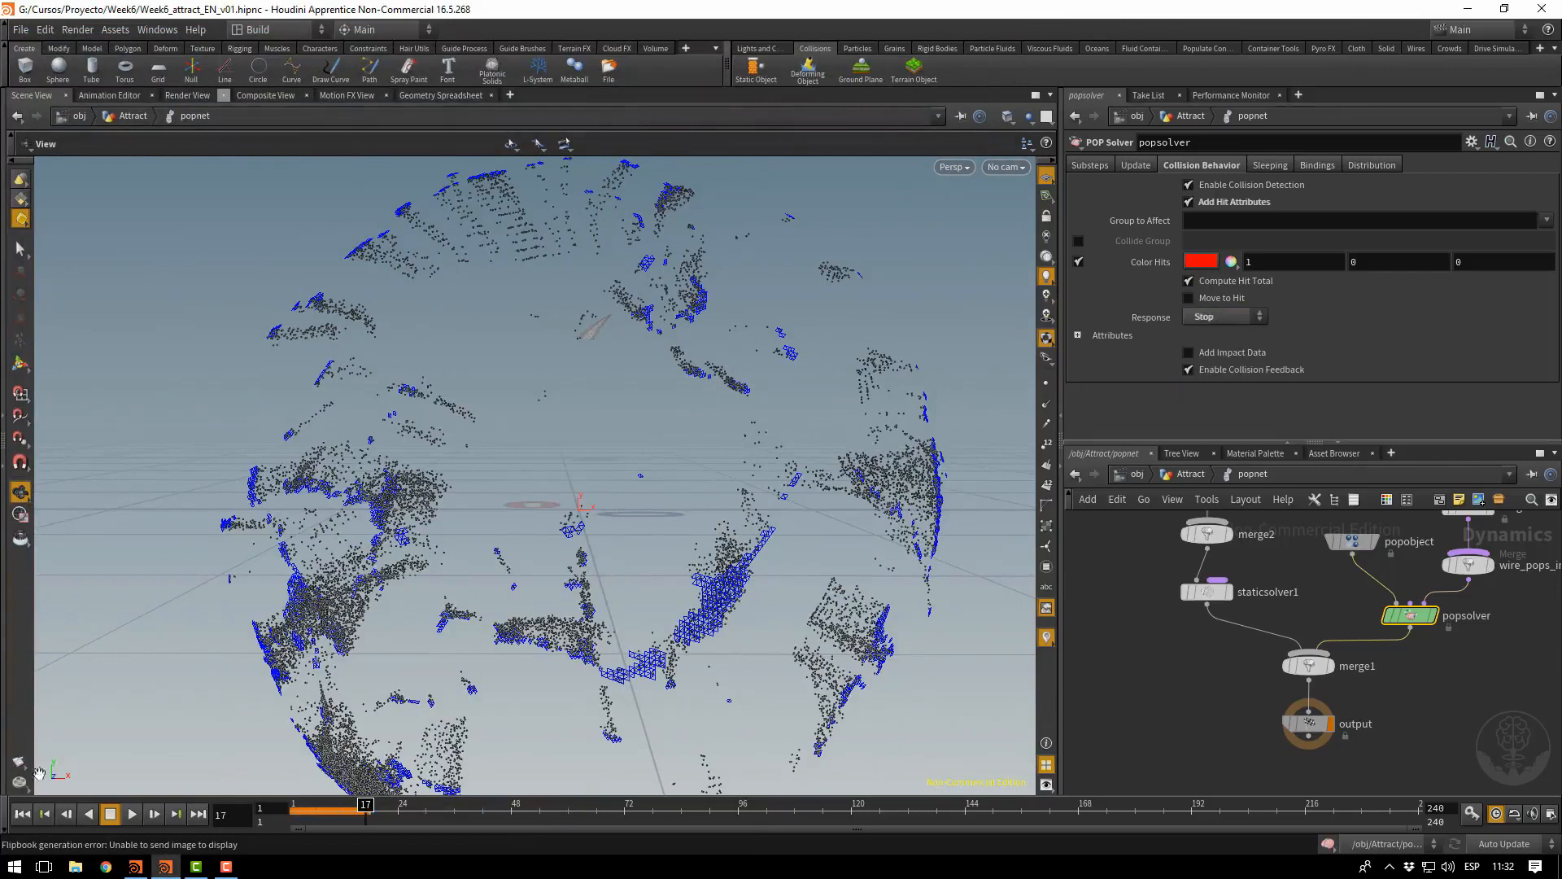
click(22, 814)
key(ctrl+s)
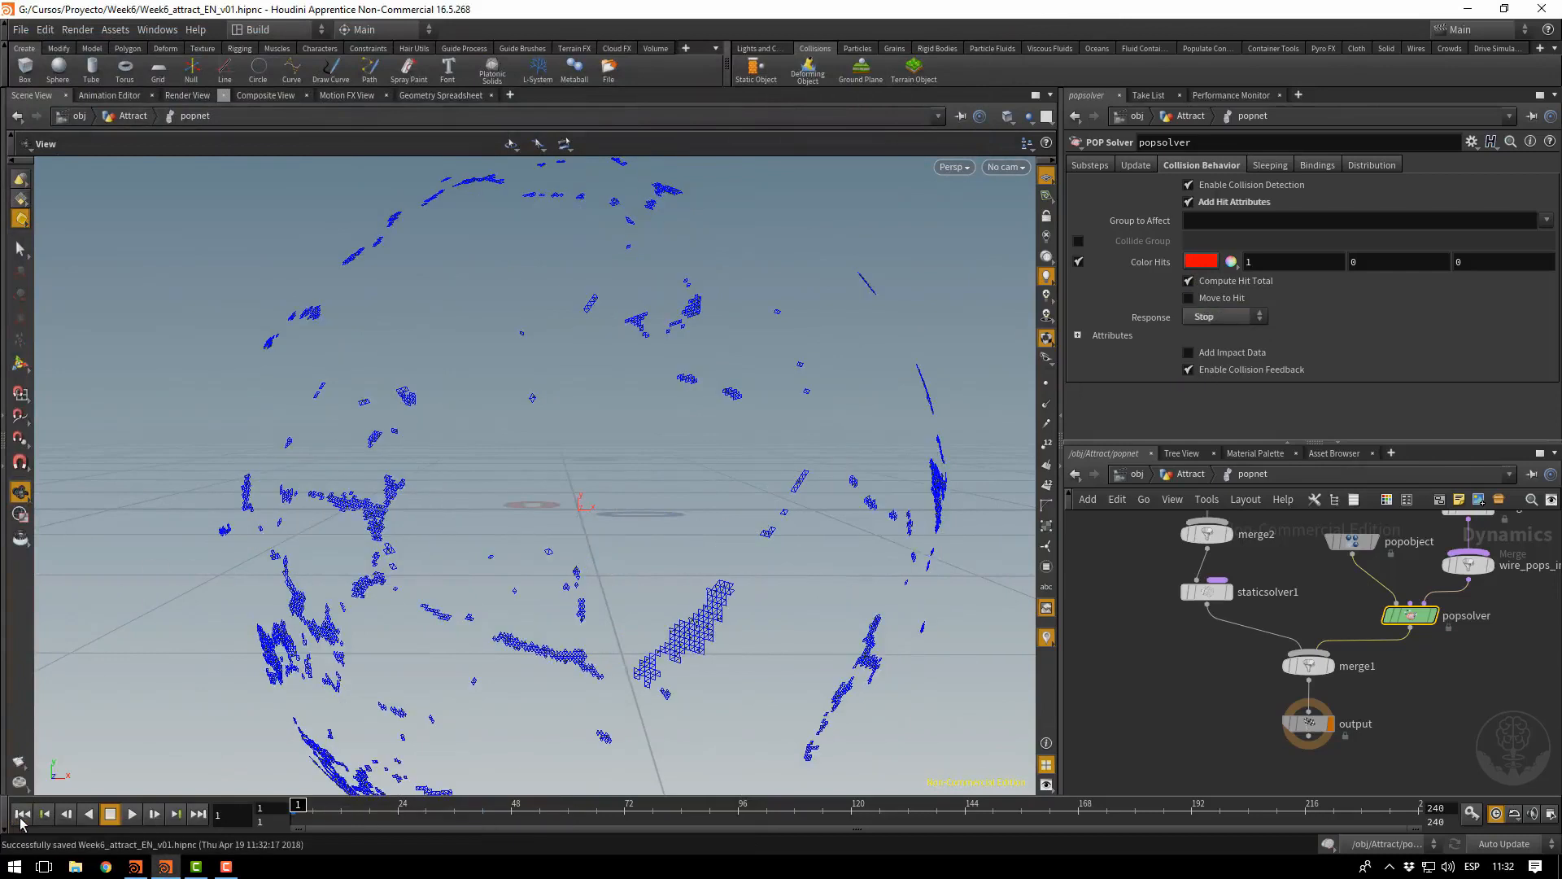
Render a flipbook of the simulation past frame 100 and play it back in MPlay
click(18, 767)
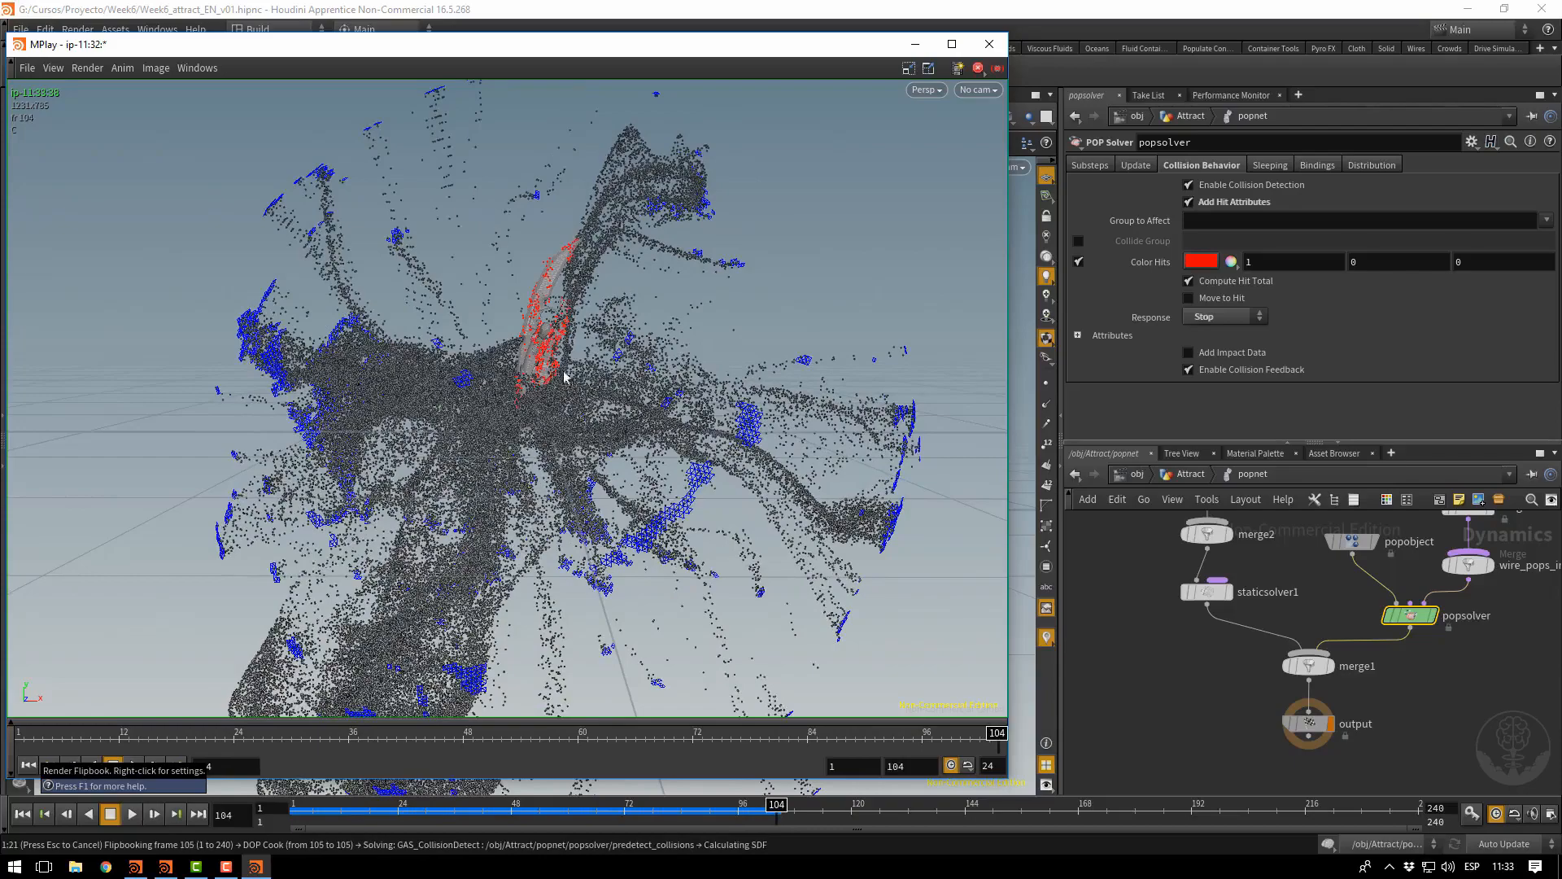
click(132, 765)
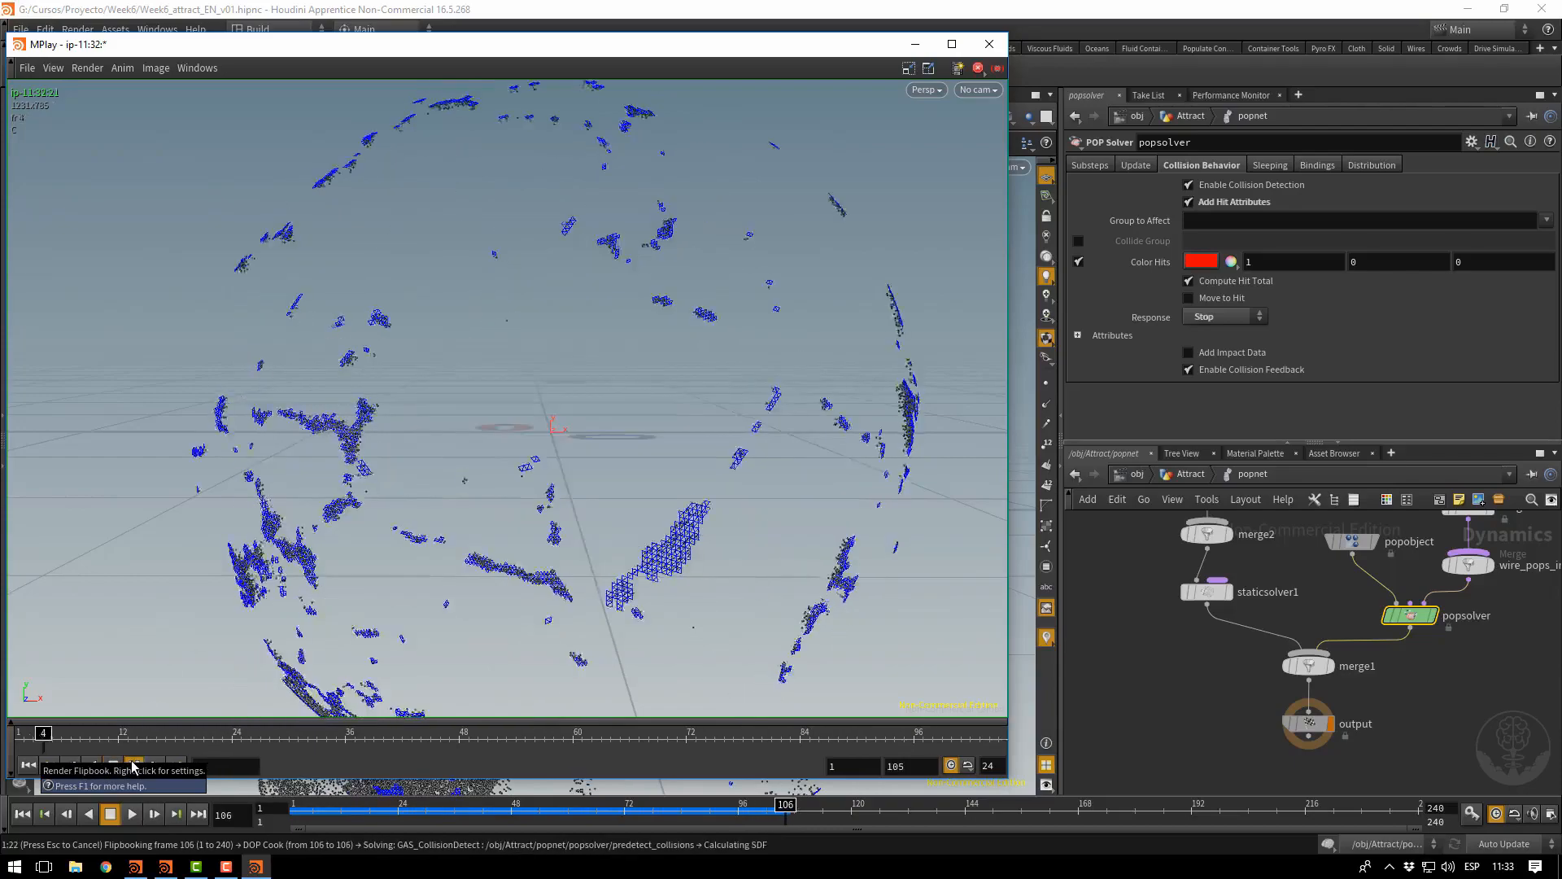